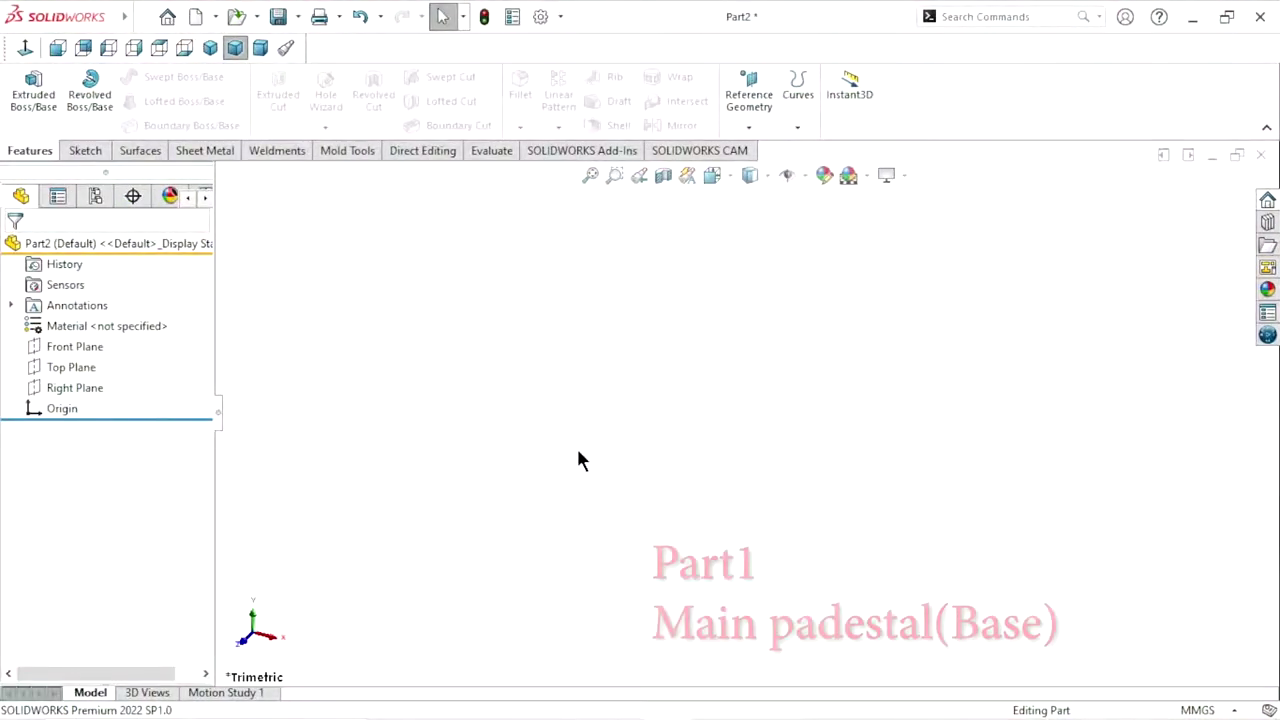
Start a new sketch on the Top Plane
click(88, 372)
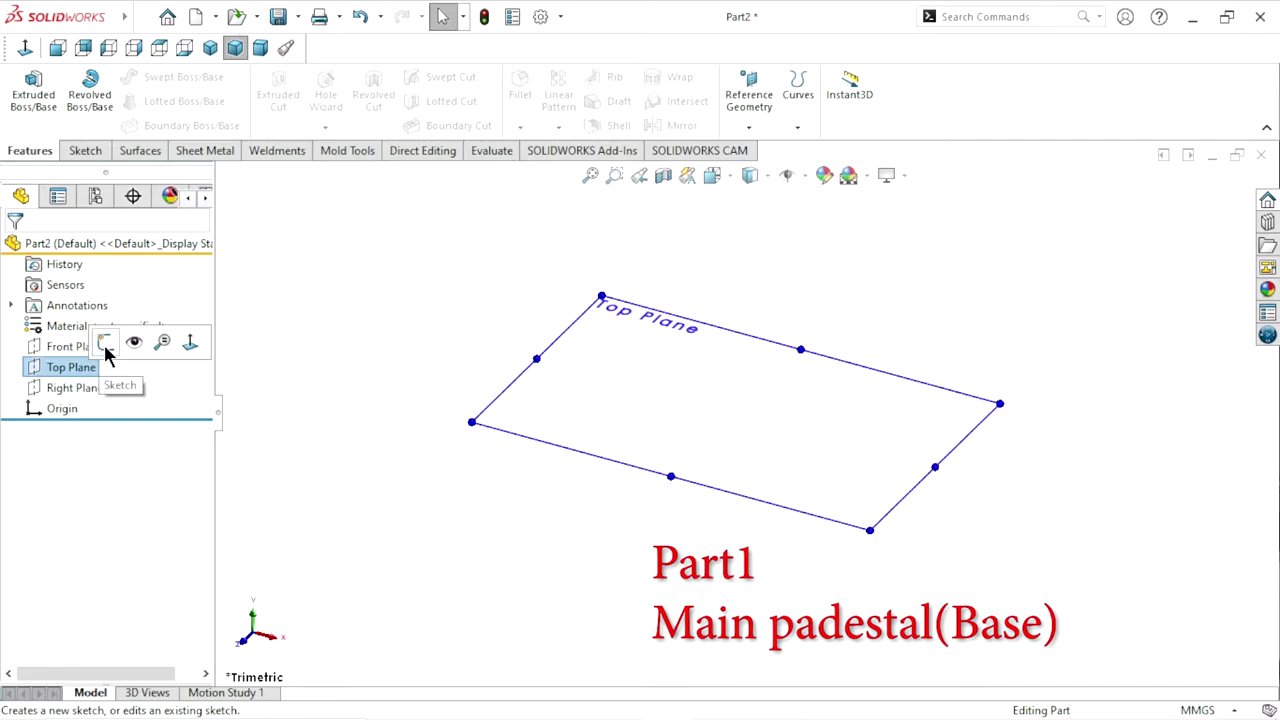
click(103, 343)
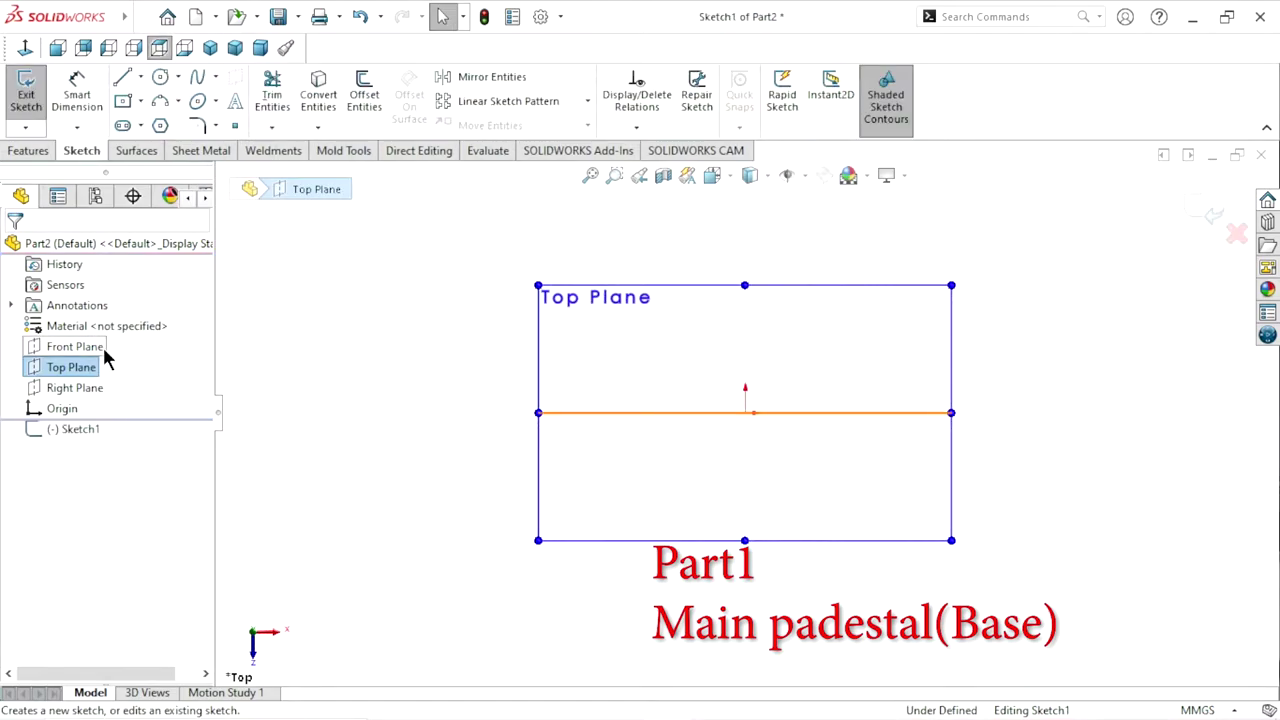
click(415, 404)
Draw a long horizontal centerline passing through the origin
click(140, 77)
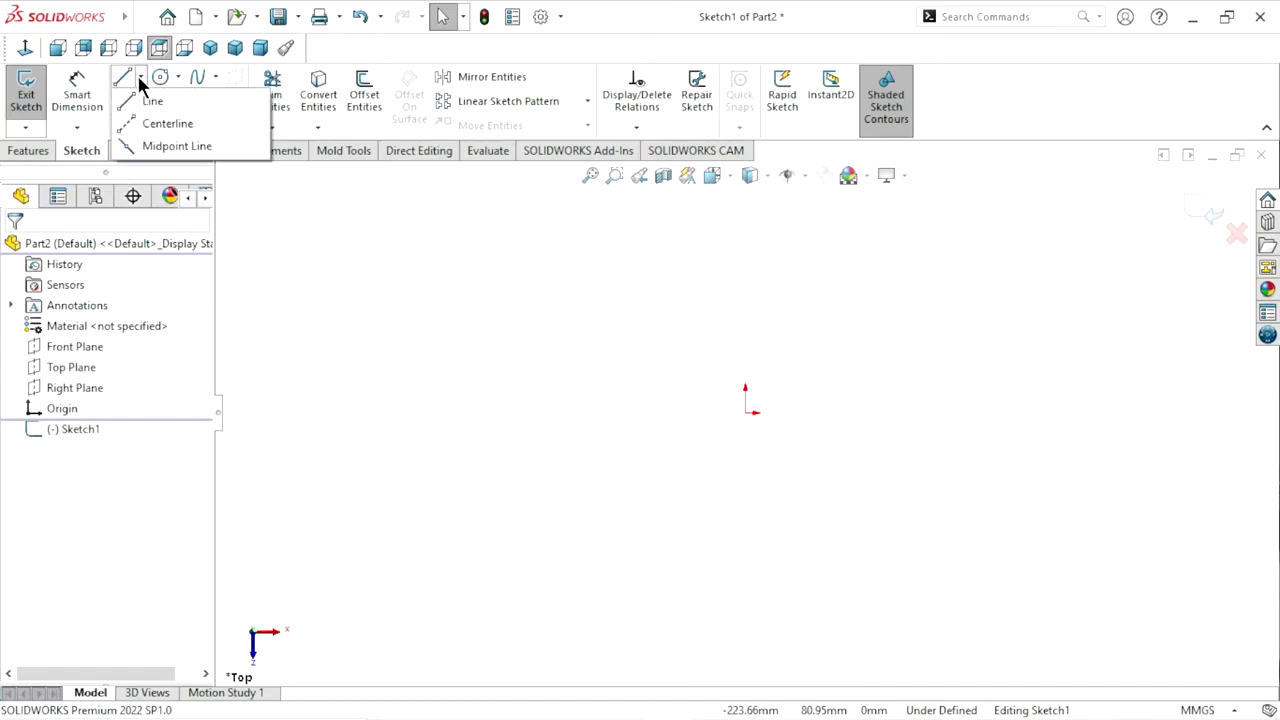
click(148, 120)
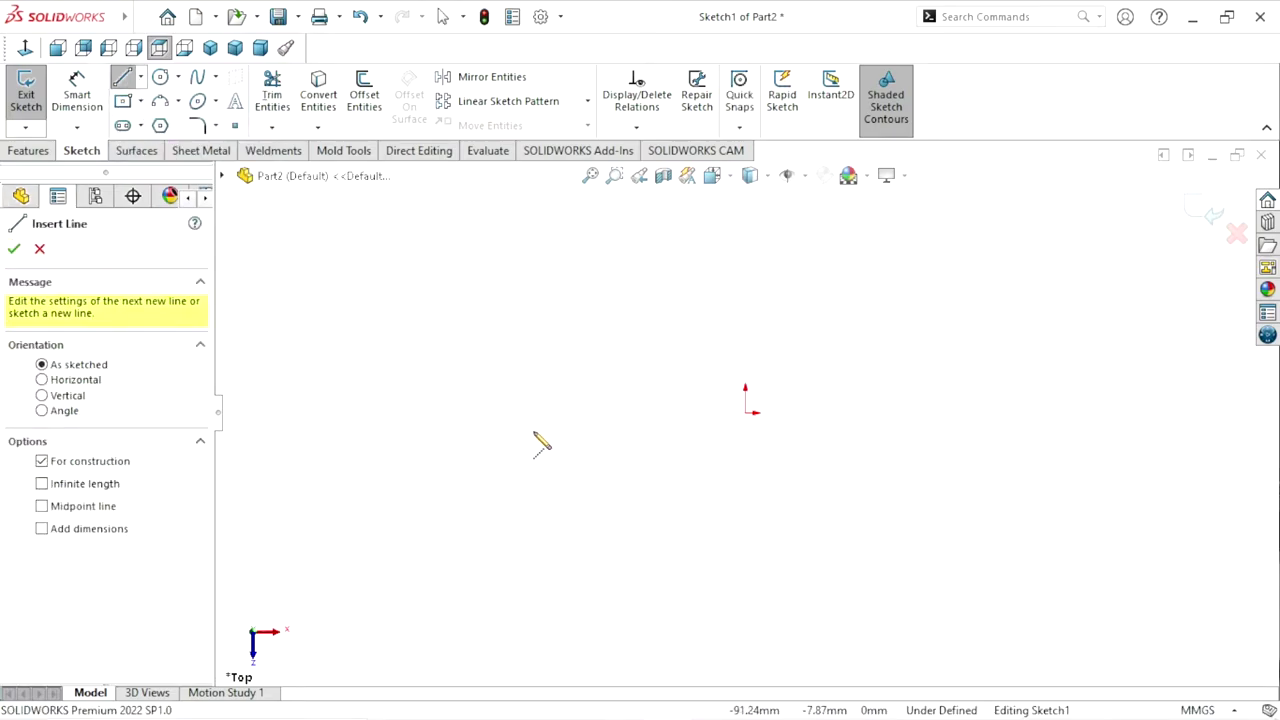
click(540, 413)
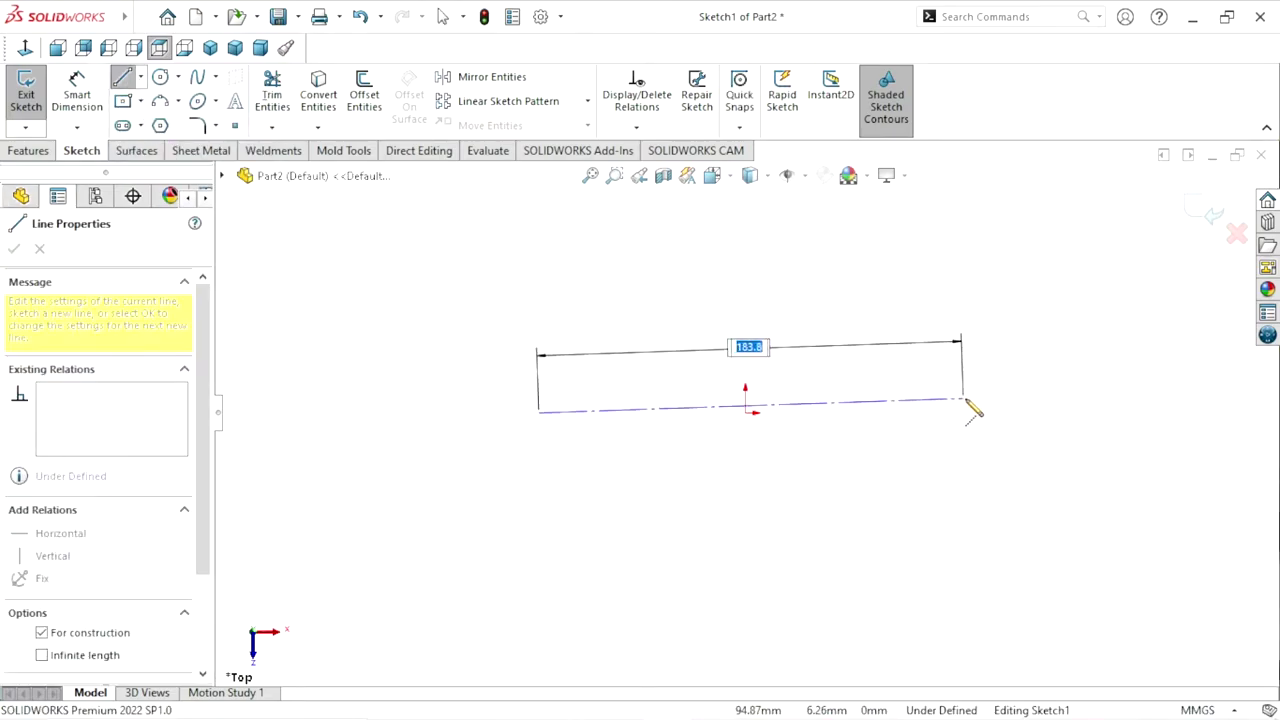
click(967, 412)
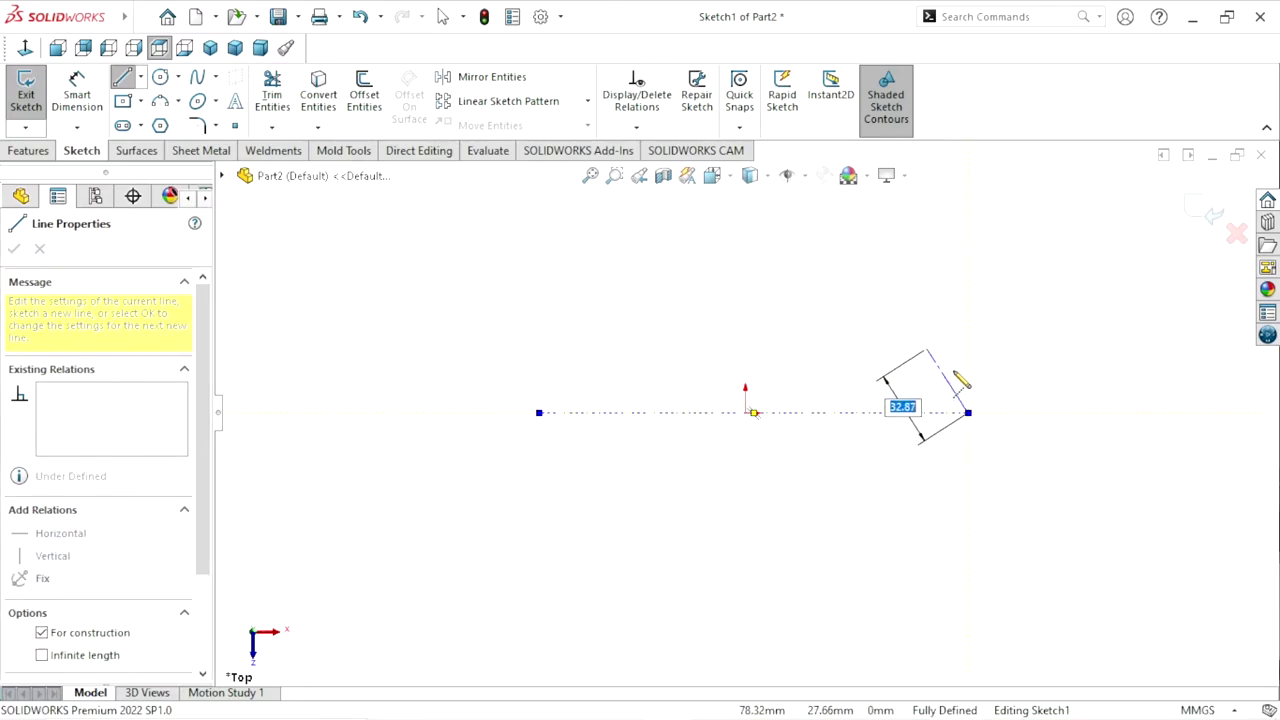
right_click(956, 372)
click(970, 364)
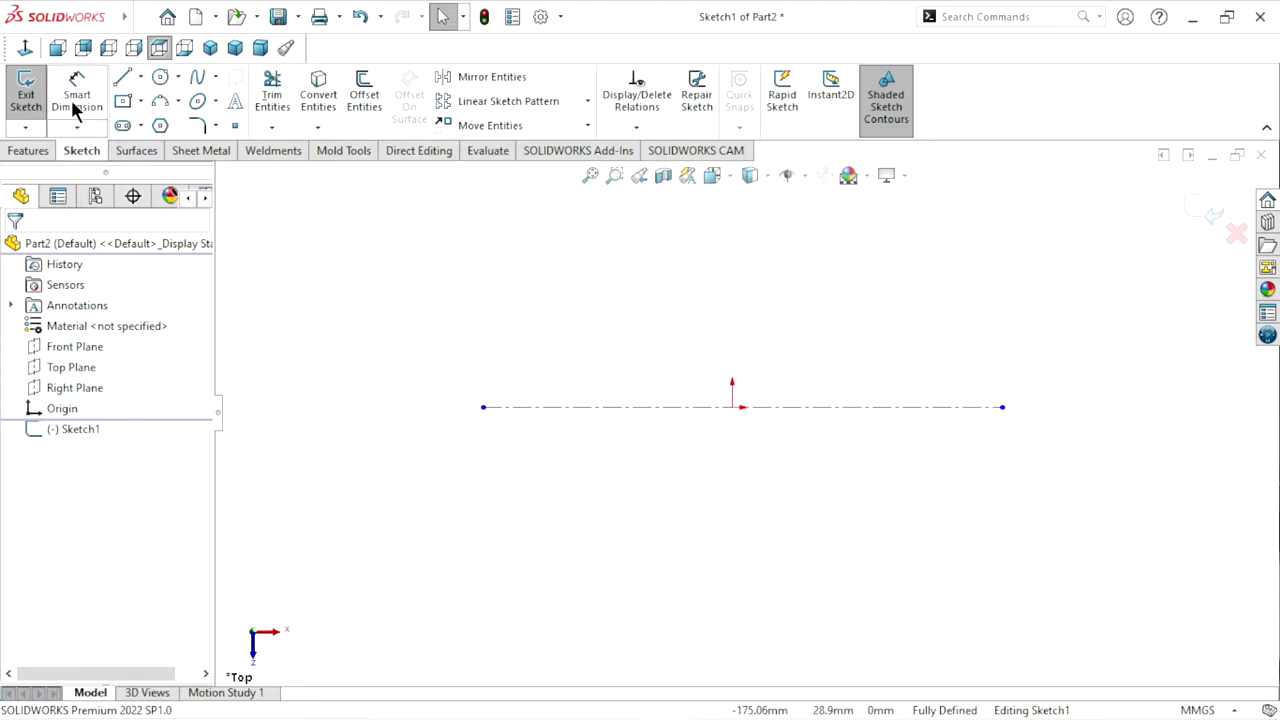
Dimension the centerline's left end to the origin as 540/2 (270 mm)
click(484, 416)
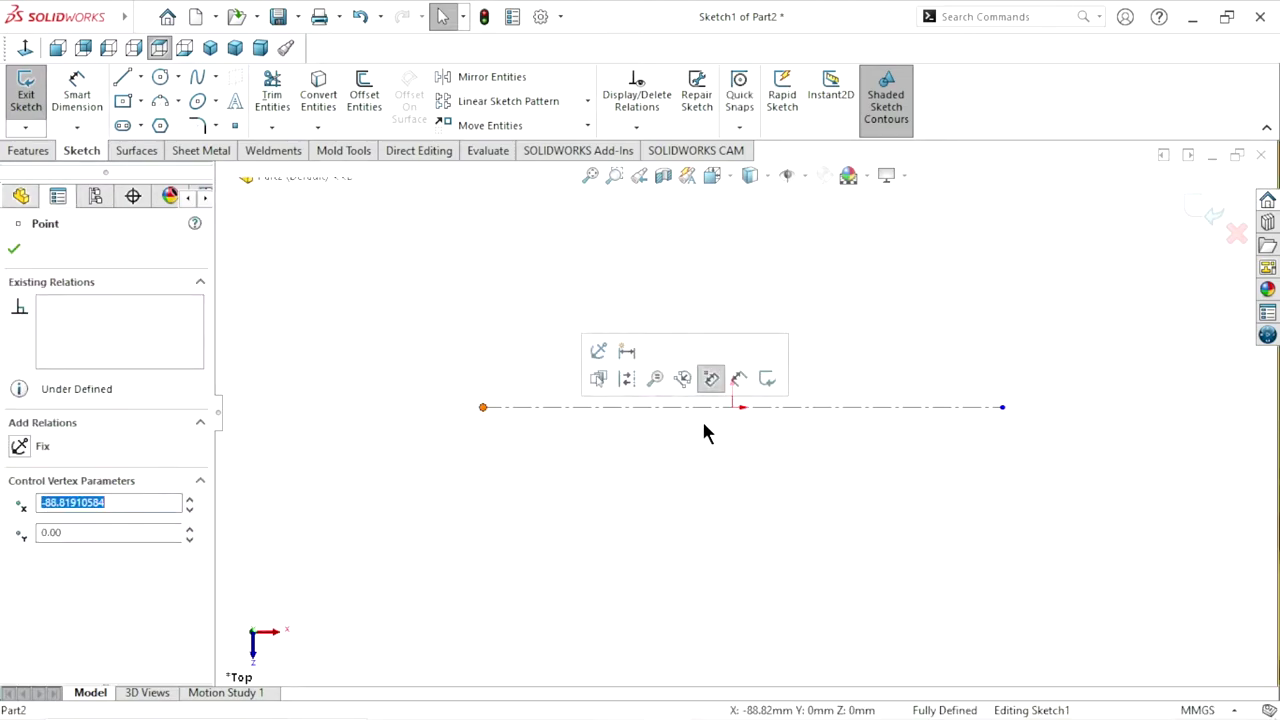
click(88, 104)
click(482, 410)
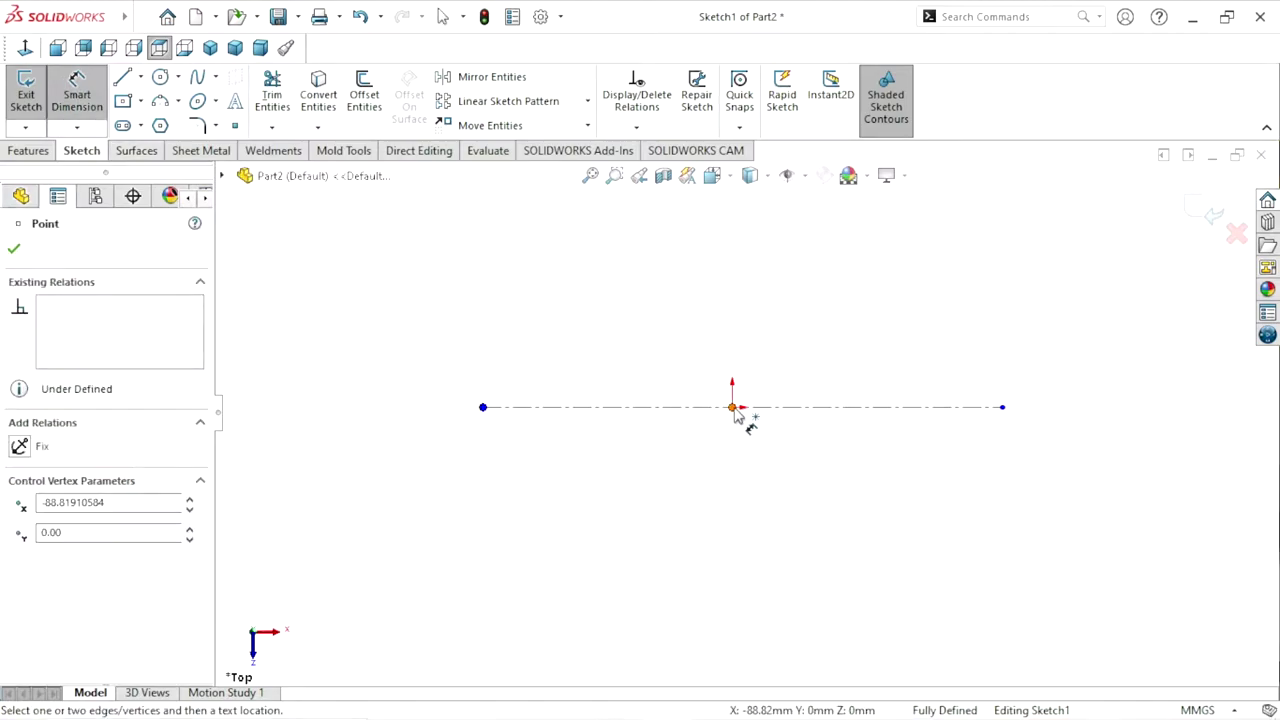
click(733, 408)
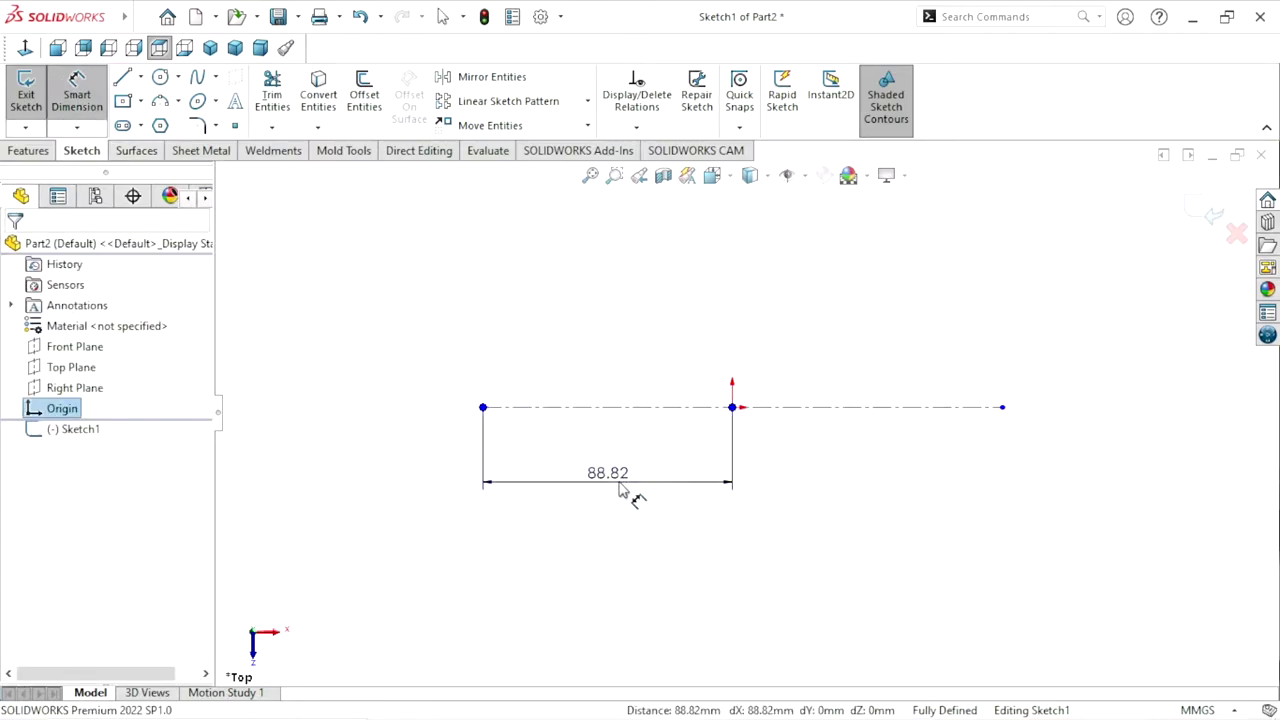
click(619, 486)
text(540)
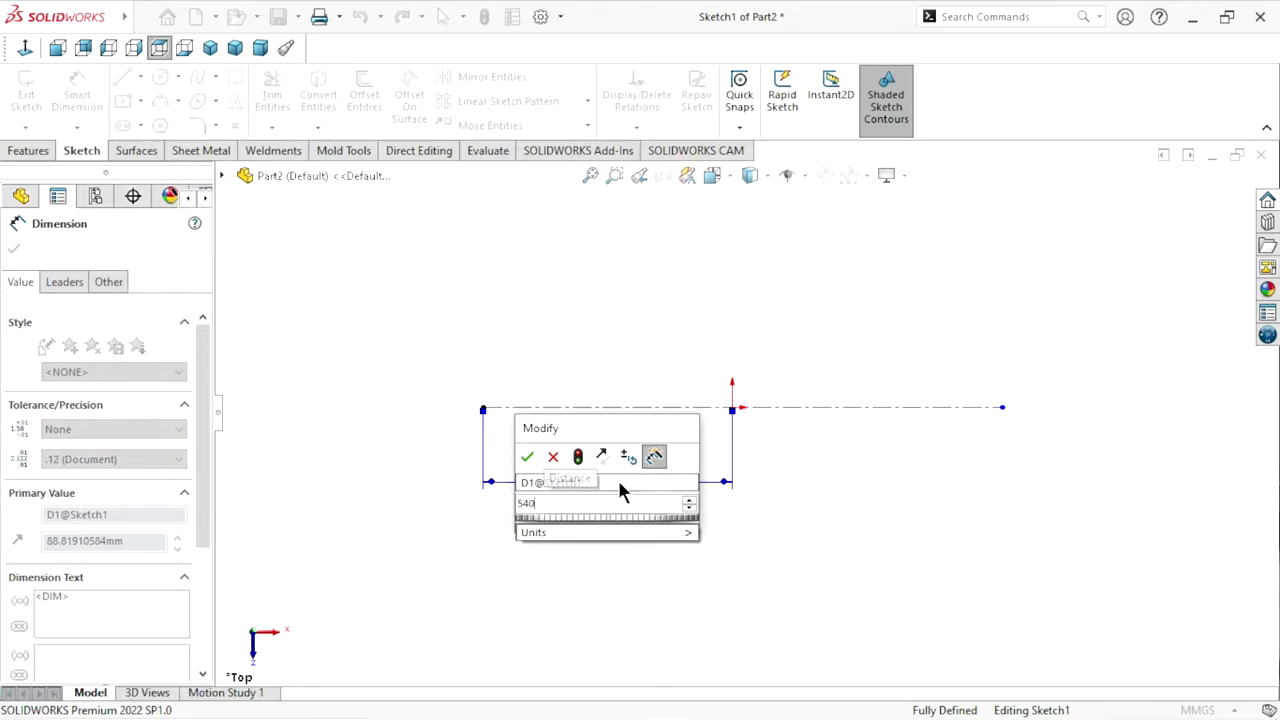
text(/2)
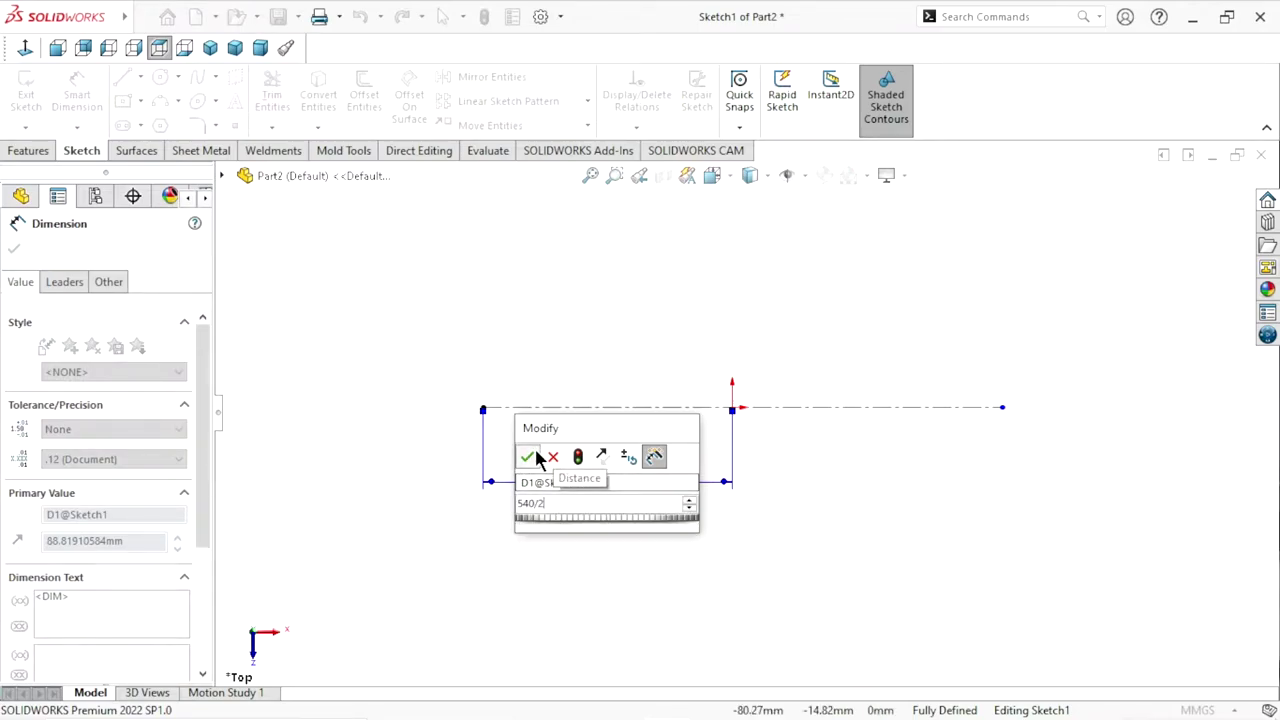
click(527, 456)
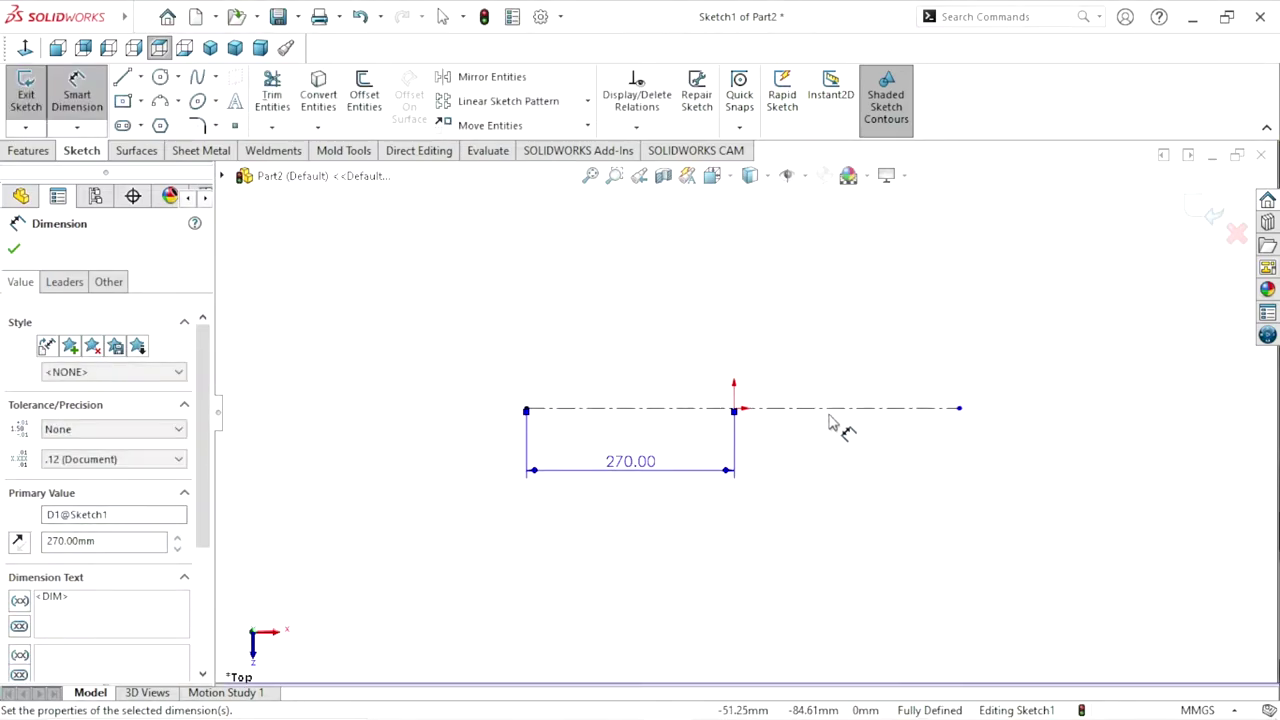
click(16, 251)
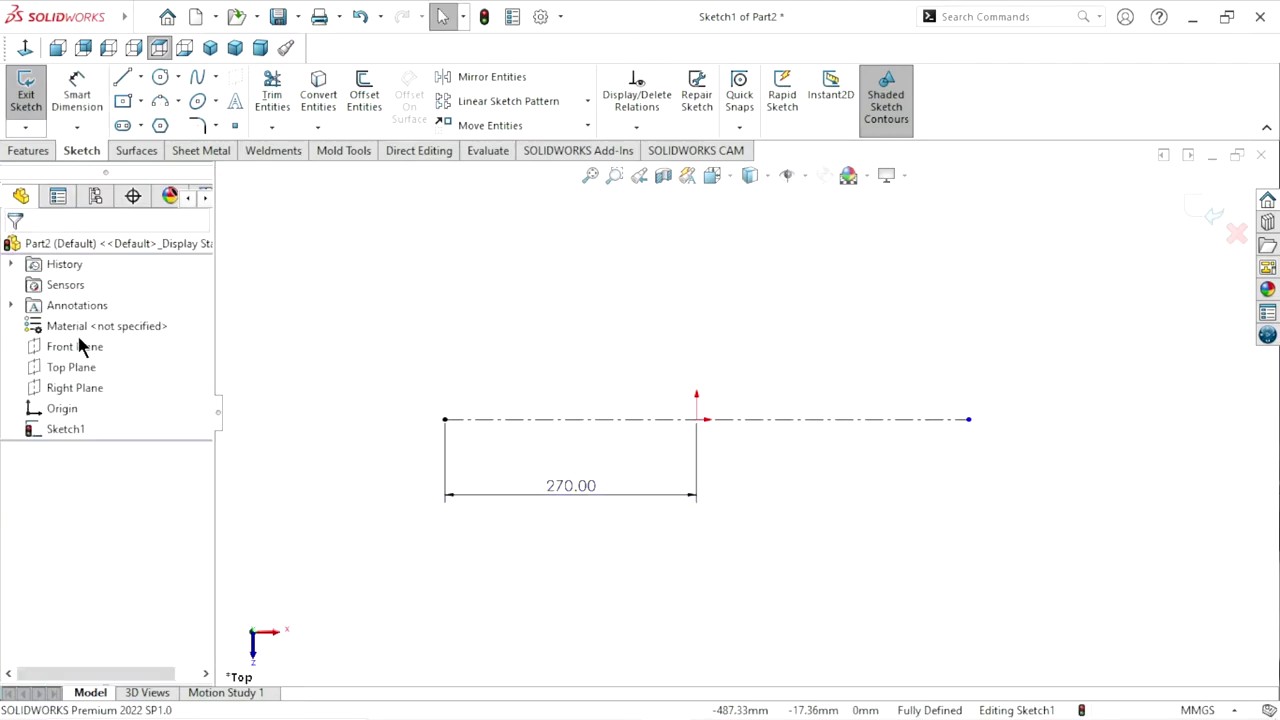
Add a Midpoint relation between the centerline and the origin
click(715, 420)
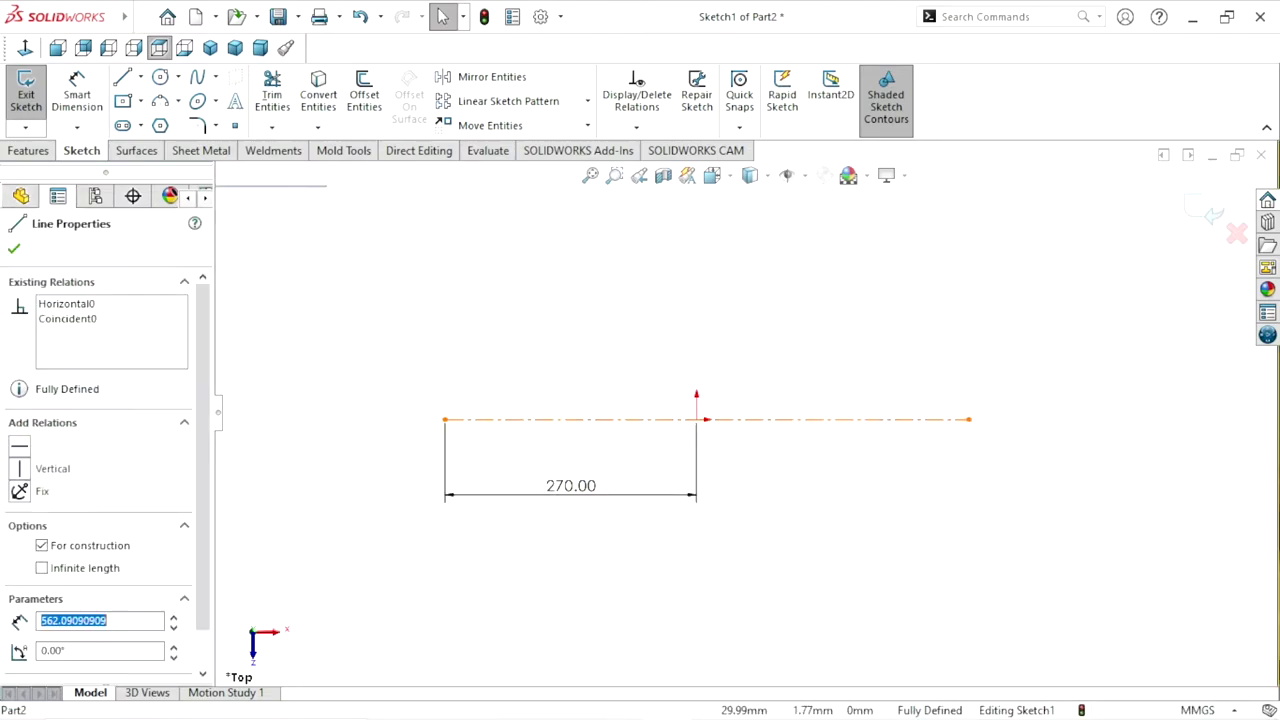
key(Escape)
click(712, 420)
ctrl+click(697, 420)
click(750, 338)
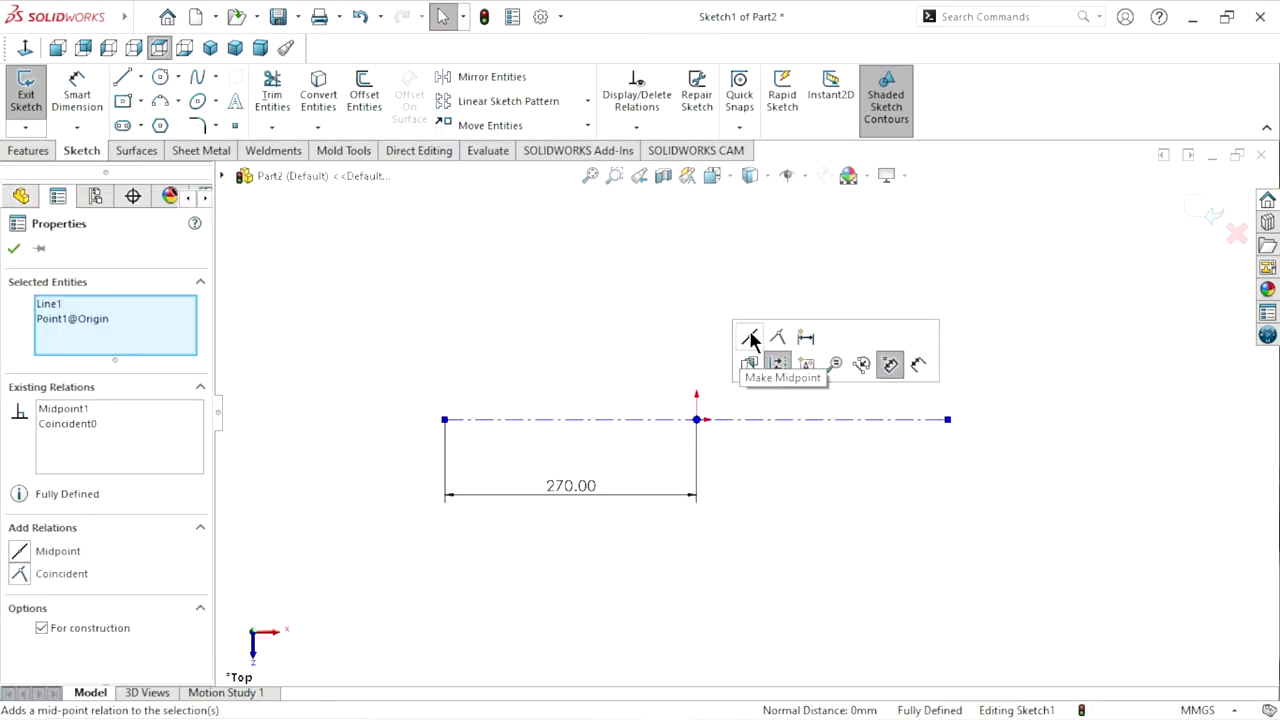
click(14, 248)
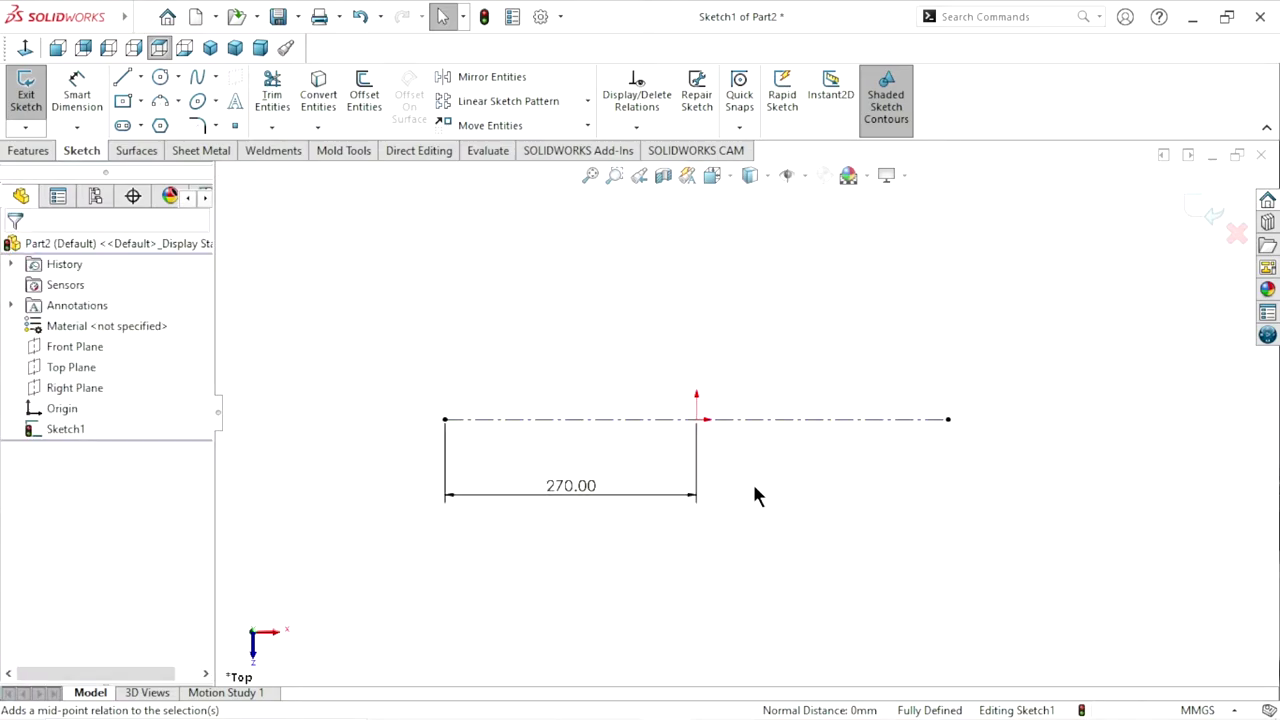
scroll(740, 458, up, 2)
scroll(724, 425, down, 1)
scroll(652, 447, down, 1)
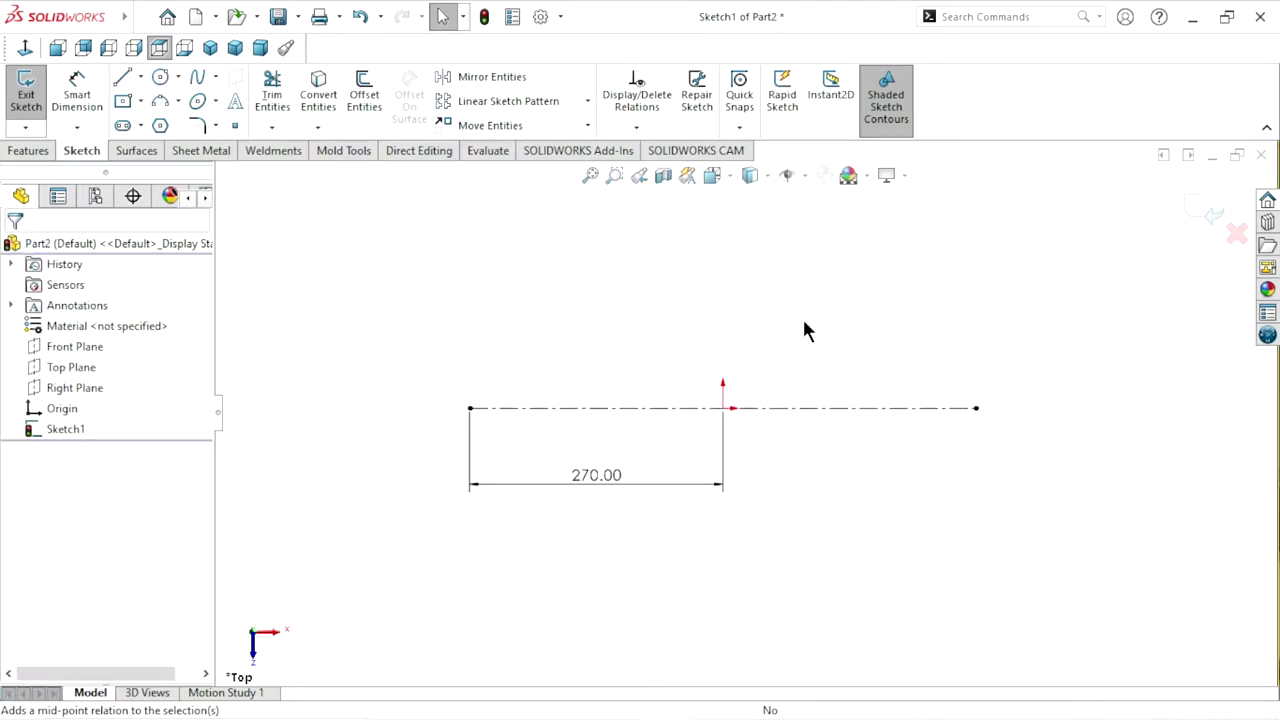
Sketch four connected lines stepping up, across, down and across to above the origin
key(l)
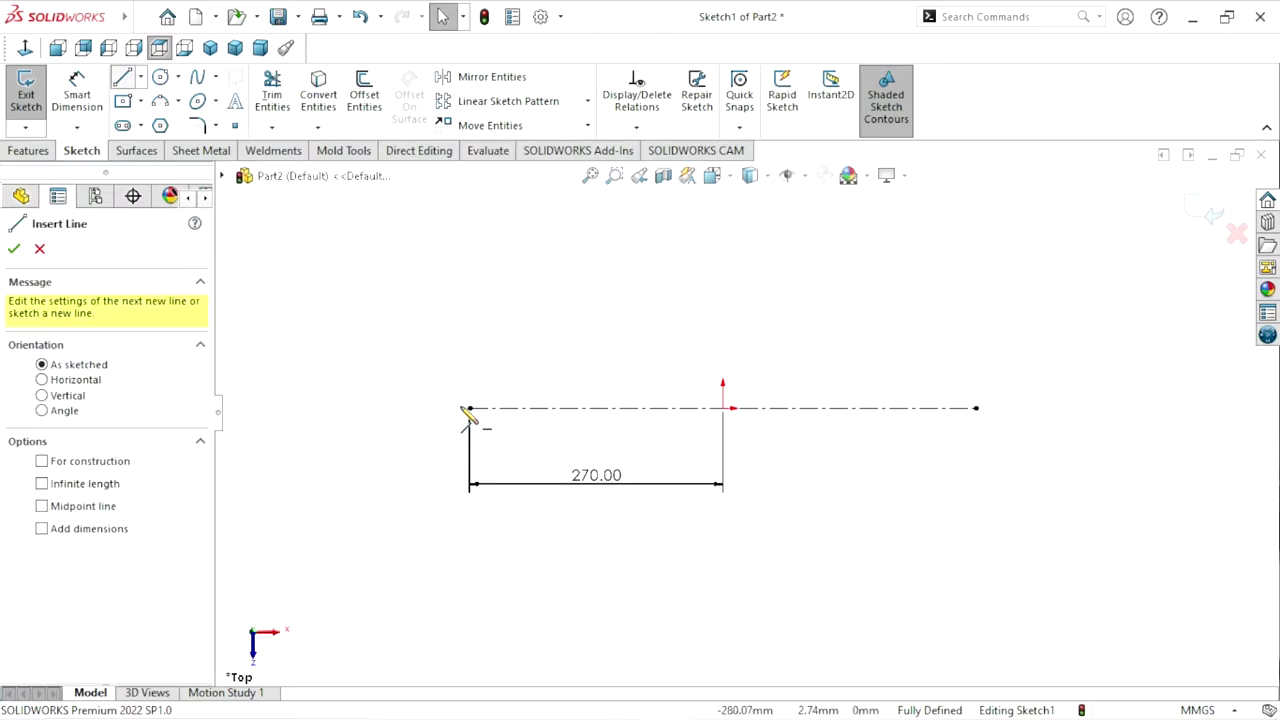
click(469, 408)
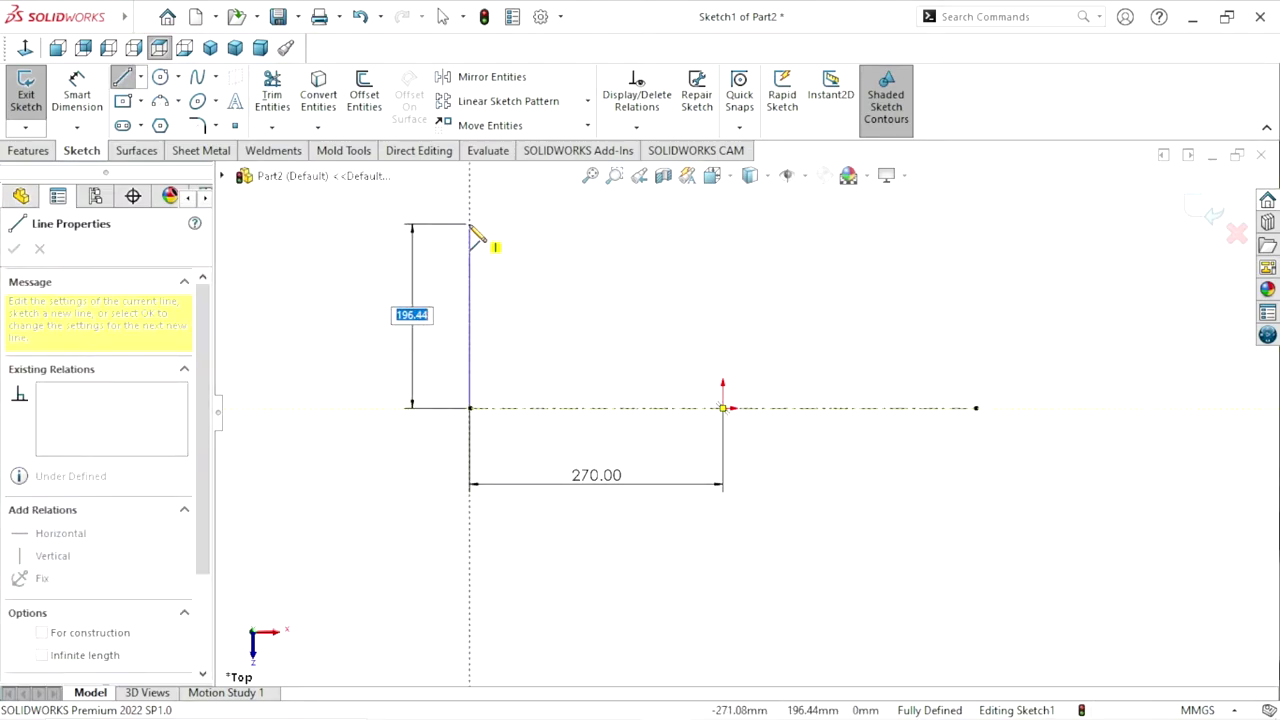
click(469, 223)
click(532, 223)
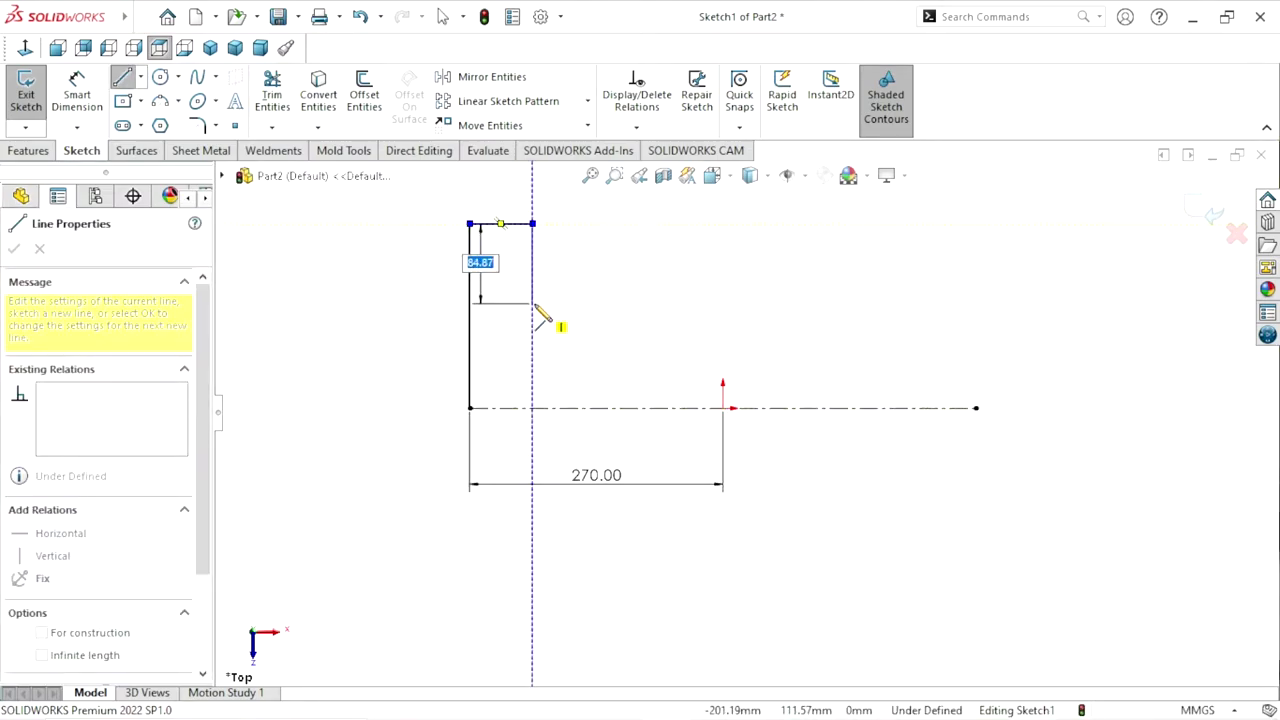
click(532, 295)
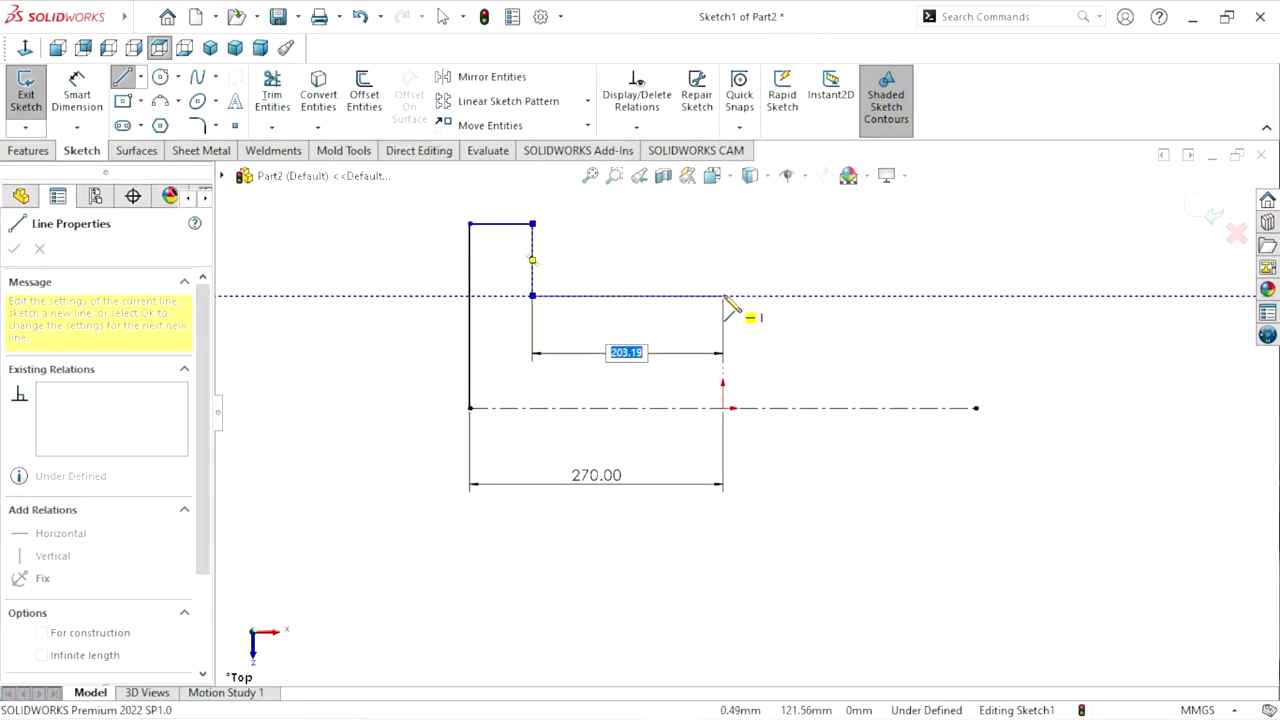
click(726, 297)
right_click(757, 222)
click(795, 298)
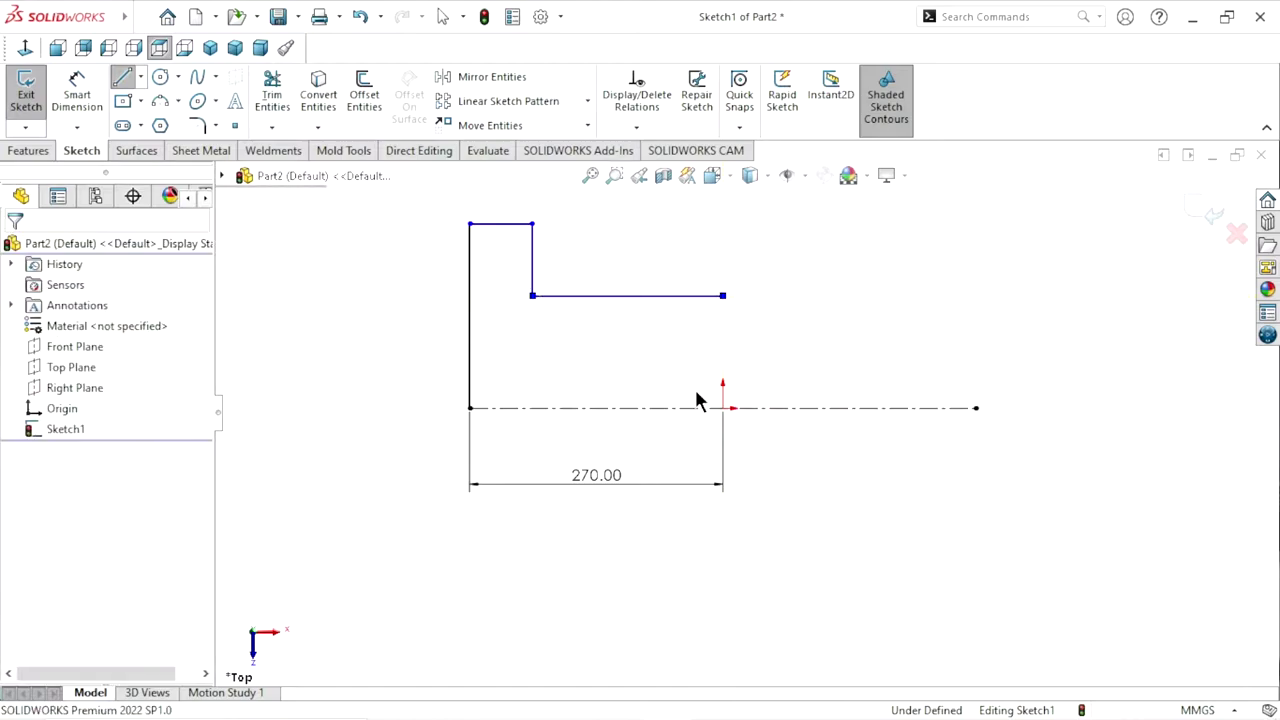
Drag the unconstrained profile to test it, then switch to the Top view
scroll(745, 455, up, 2)
scroll(730, 400, down, 2)
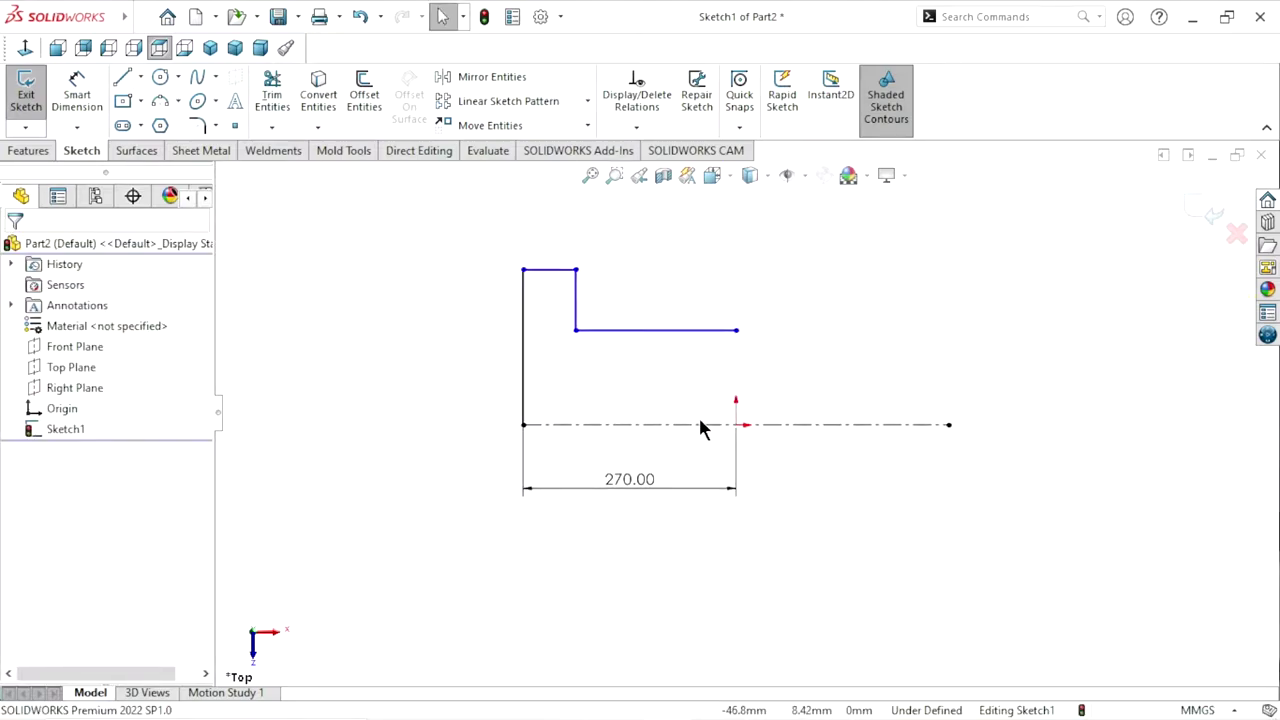
scroll(699, 420, down, 1)
scroll(752, 420, up, 1)
scroll(755, 410, down, 1)
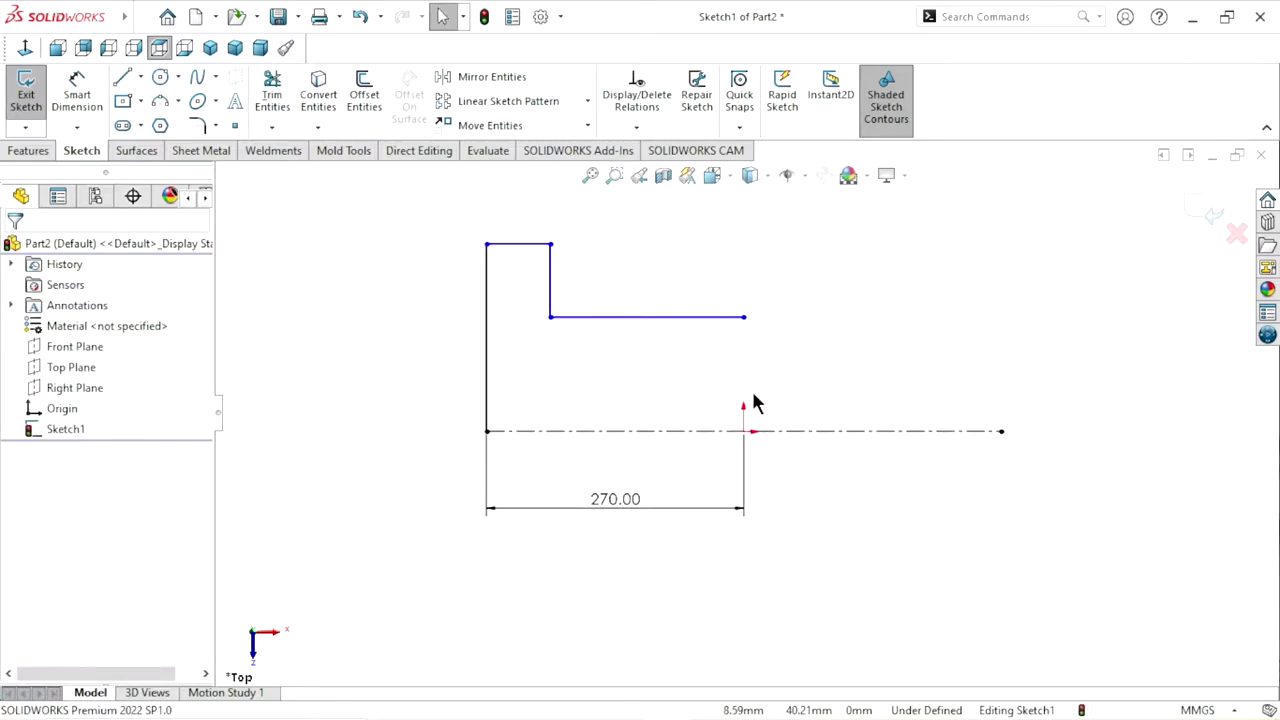
drag(771, 434, 791, 446)
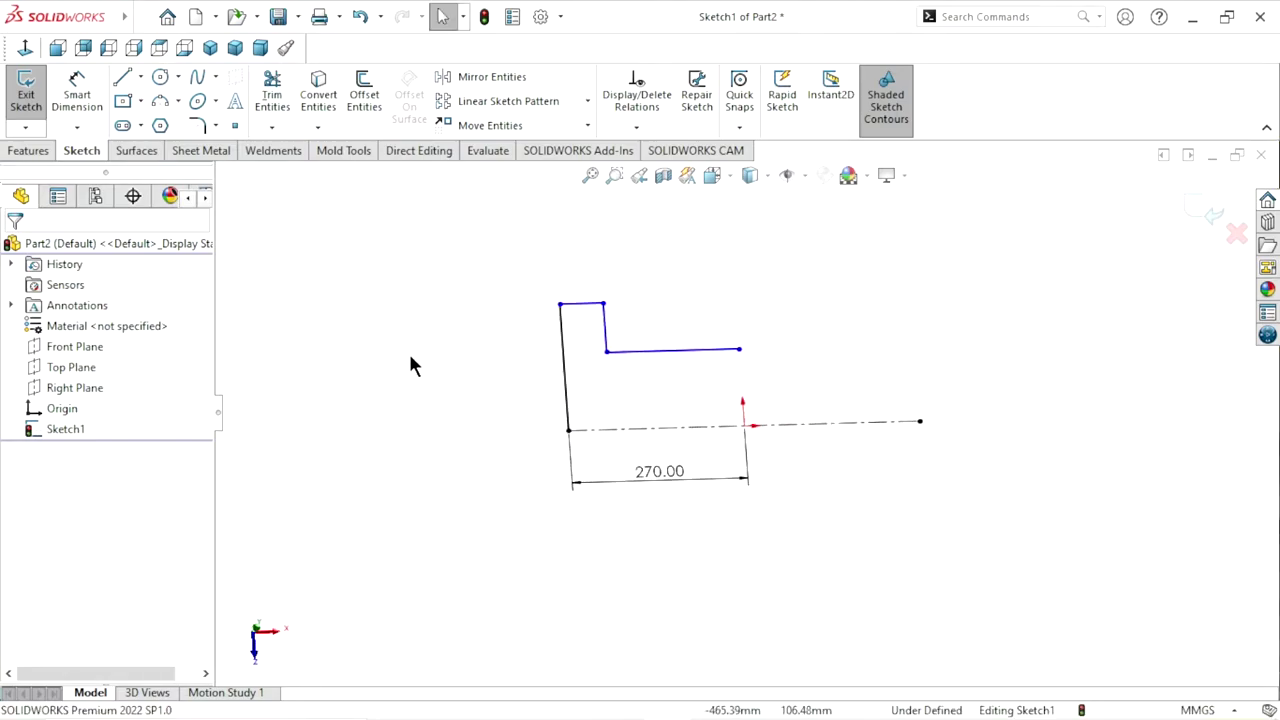
key(ctrl+5)
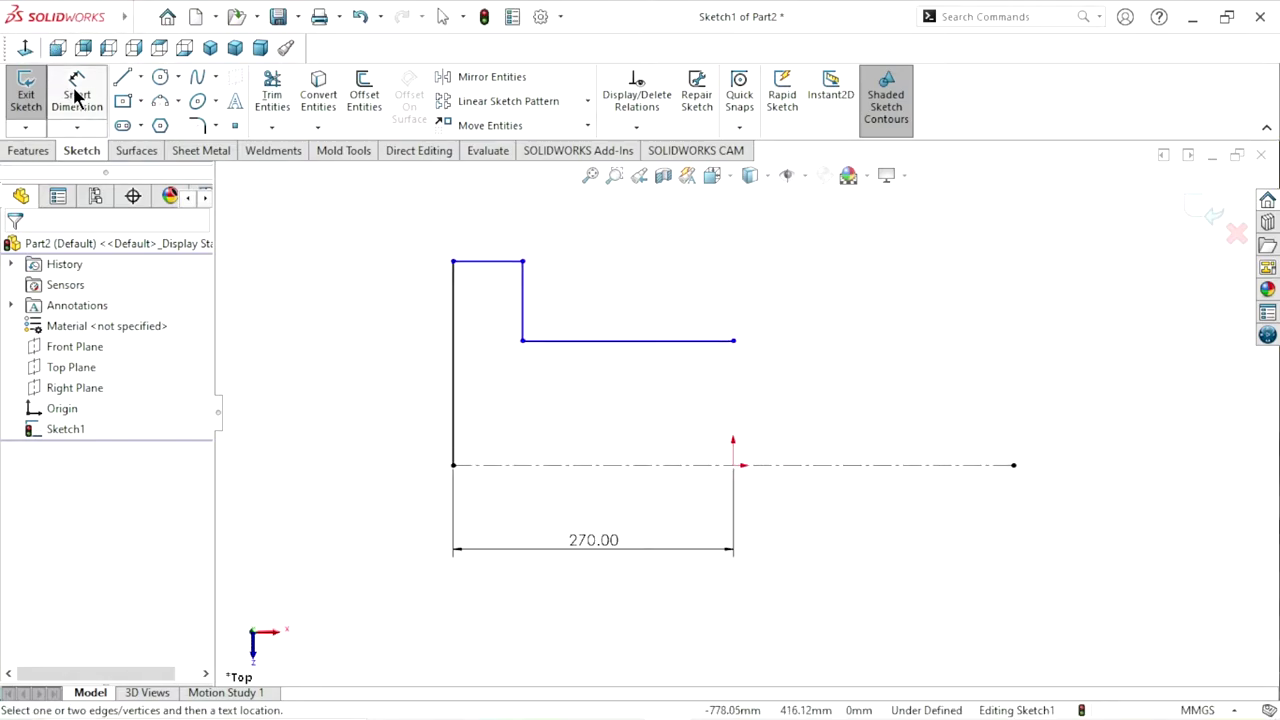
Dimension the profile: 370 overall height, 120 top step width, 150 recess length
click(500, 466)
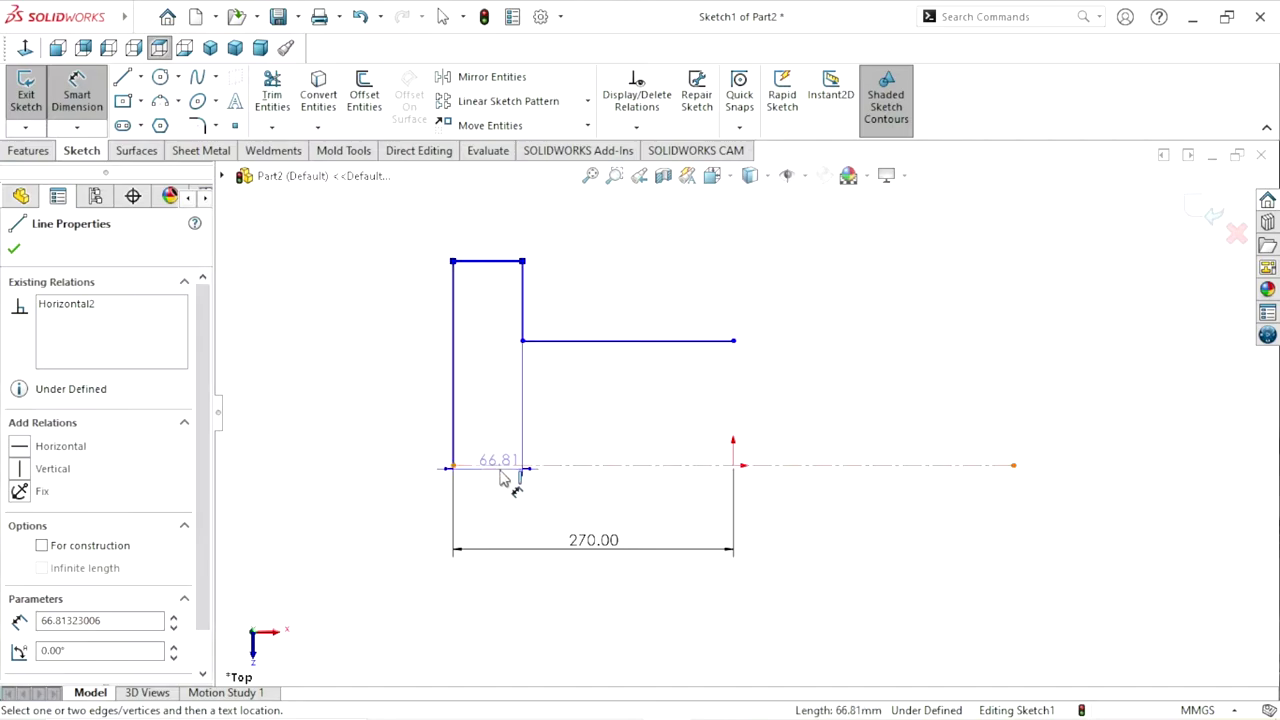
click(503, 466)
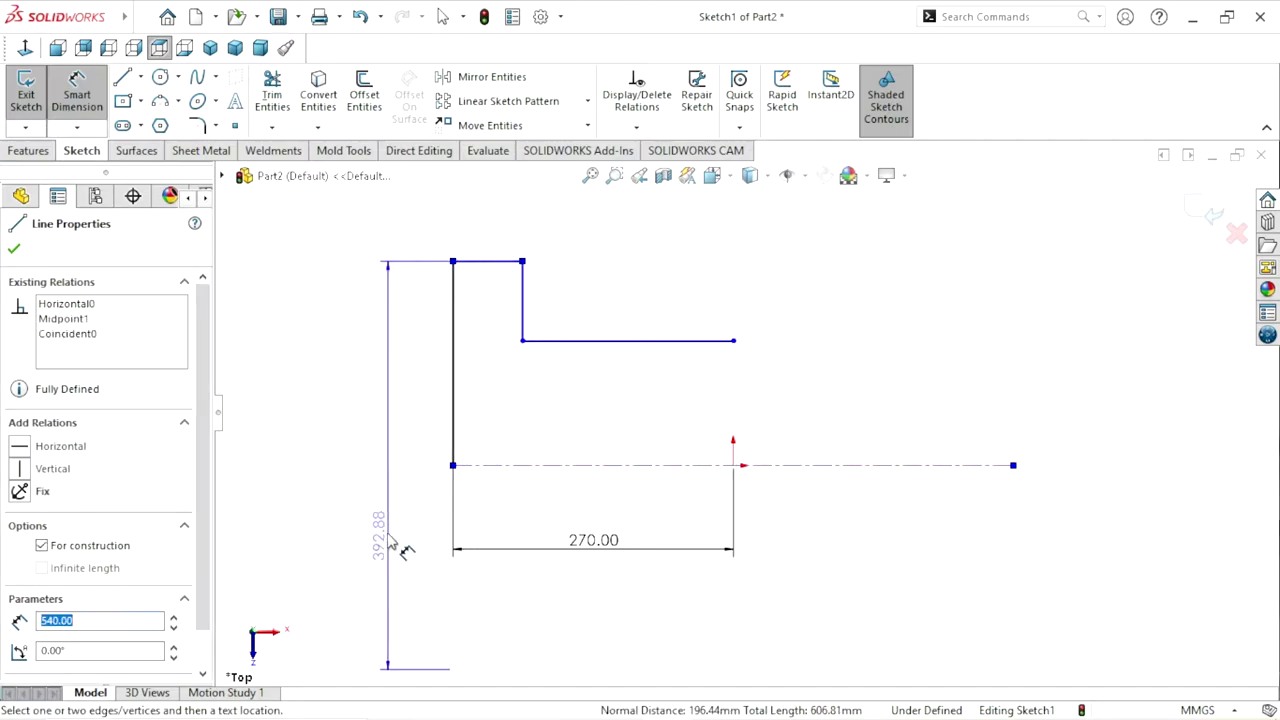
click(406, 495)
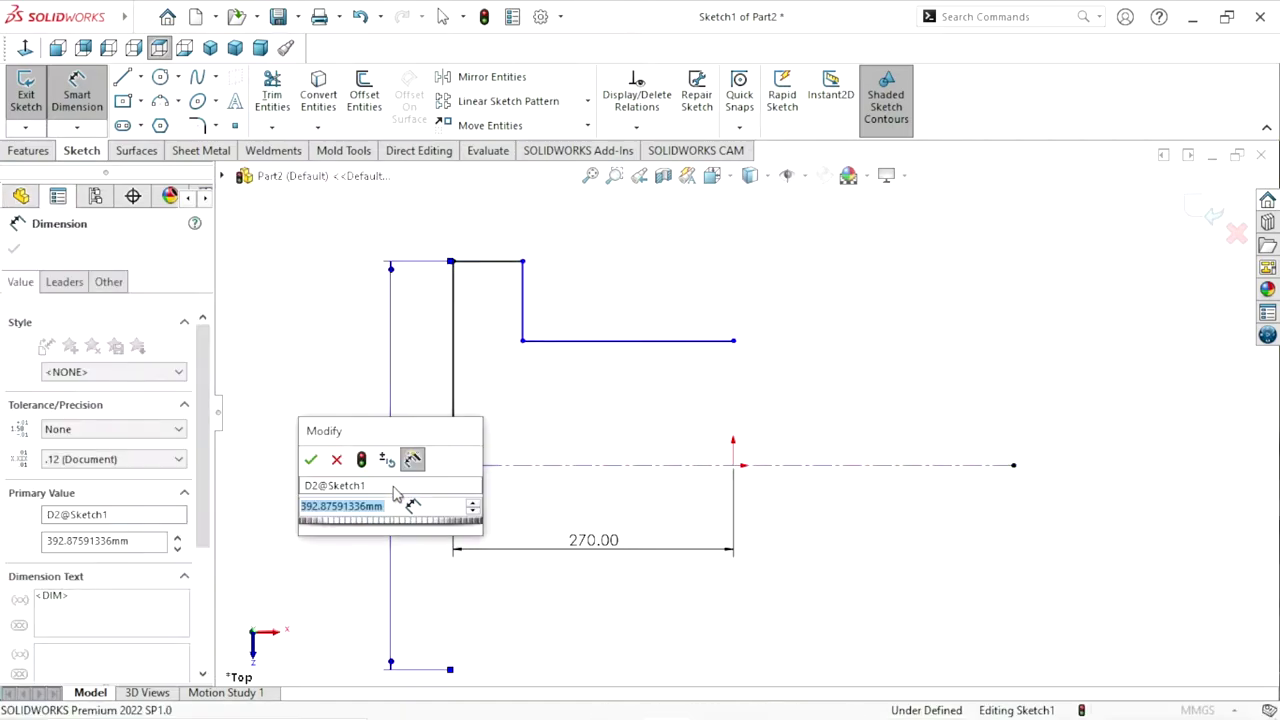
text(370)
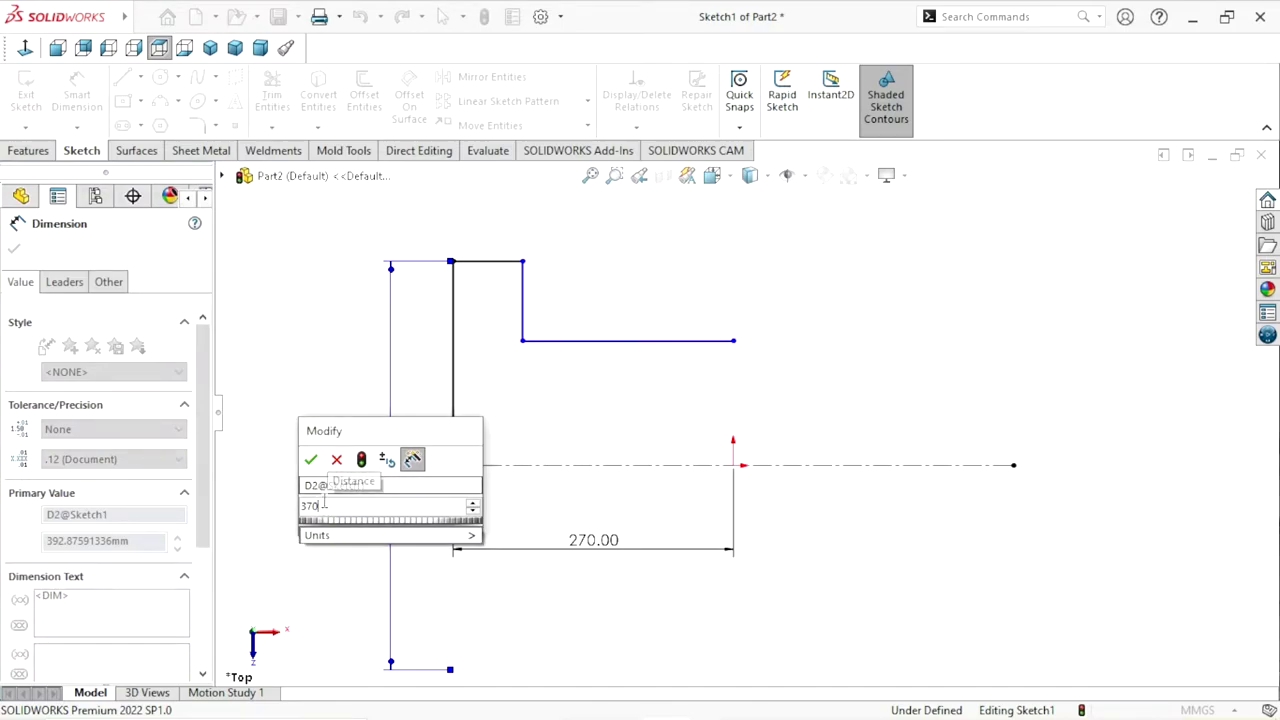
click(313, 458)
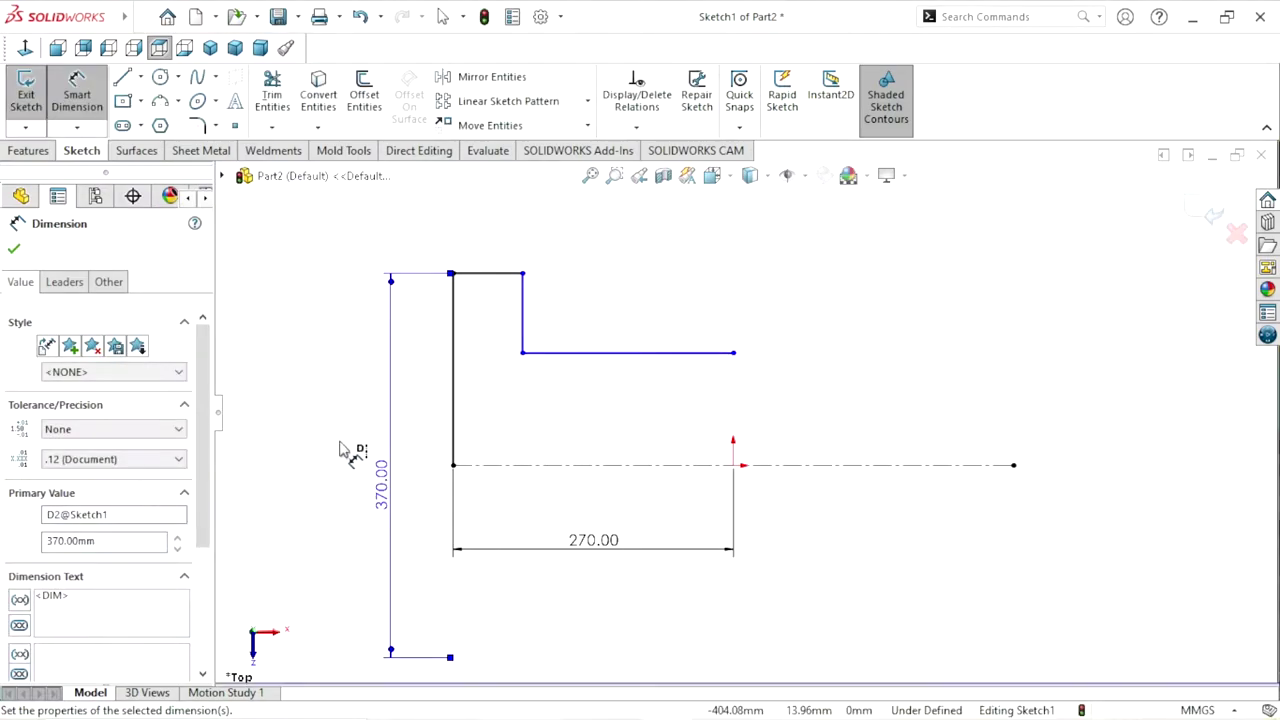
click(497, 273)
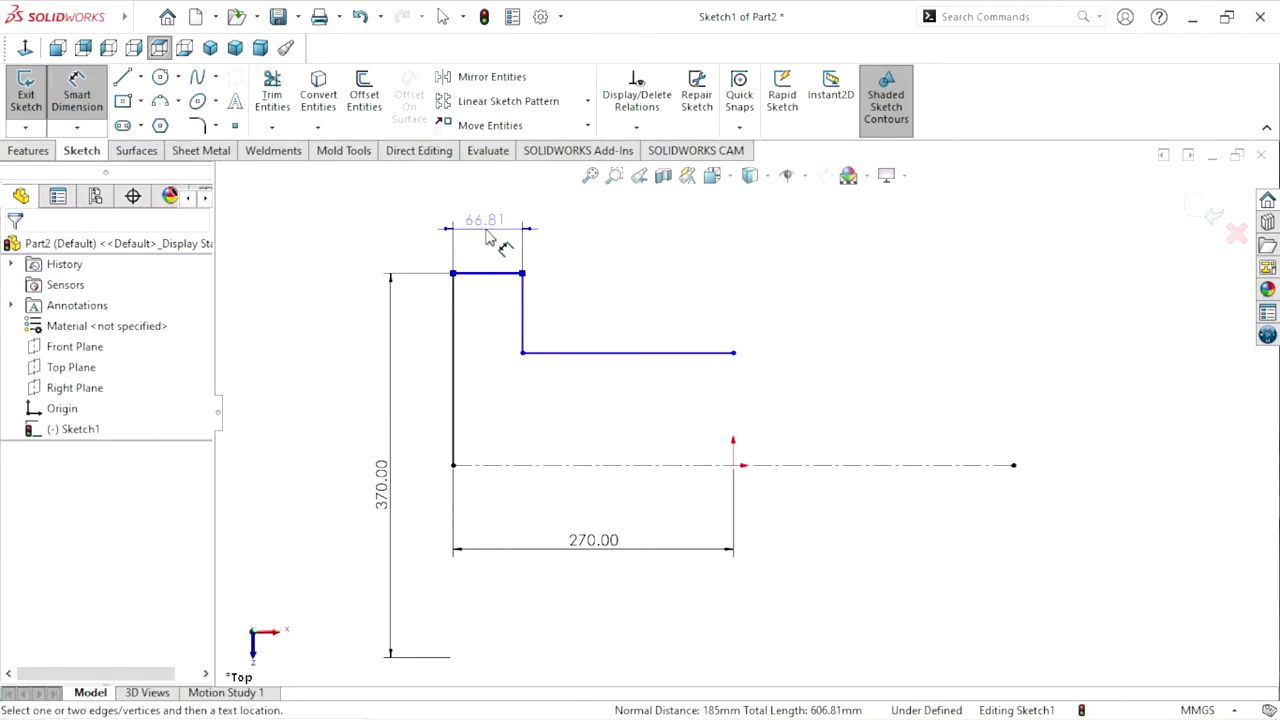
click(488, 243)
text(120)
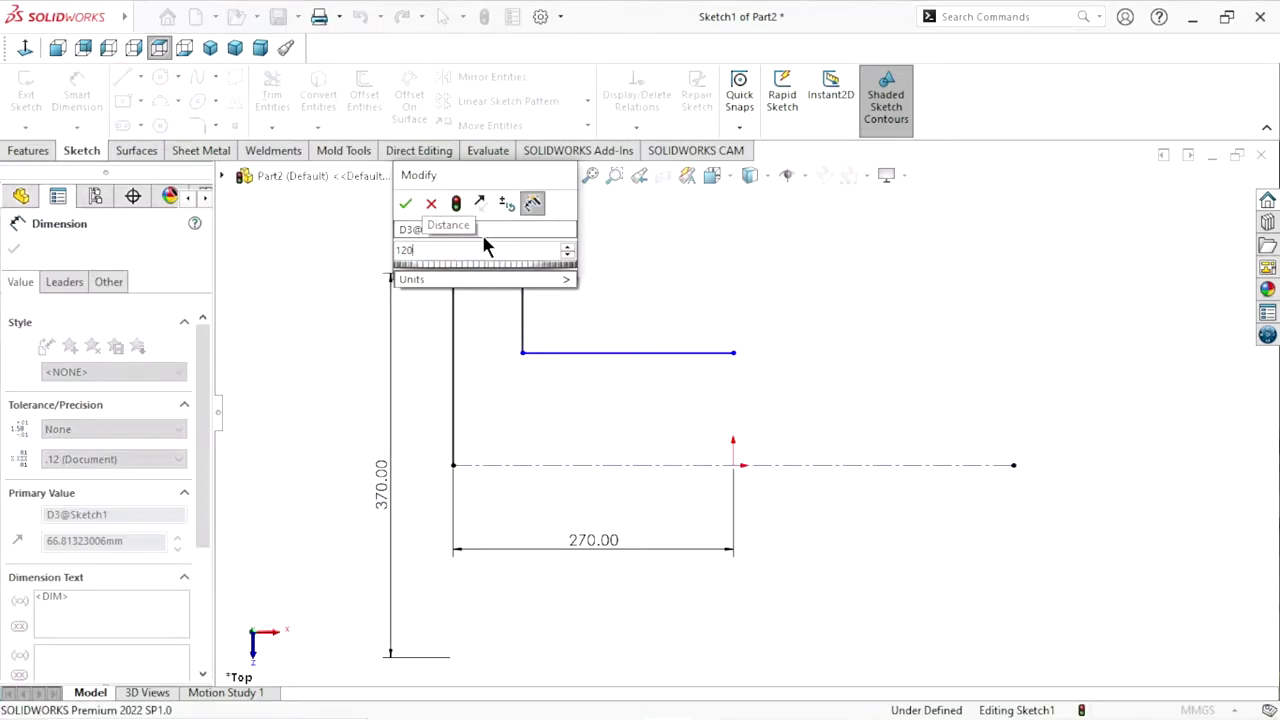
click(399, 207)
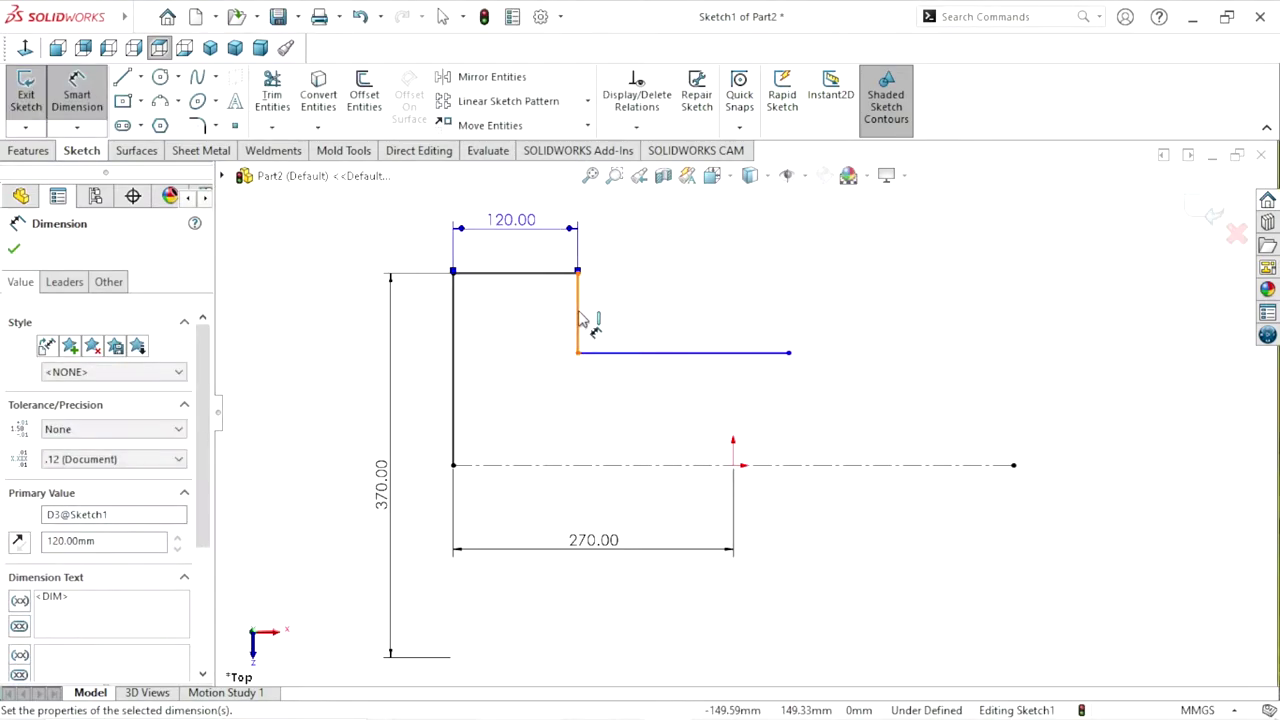
scroll(751, 414, up, 1)
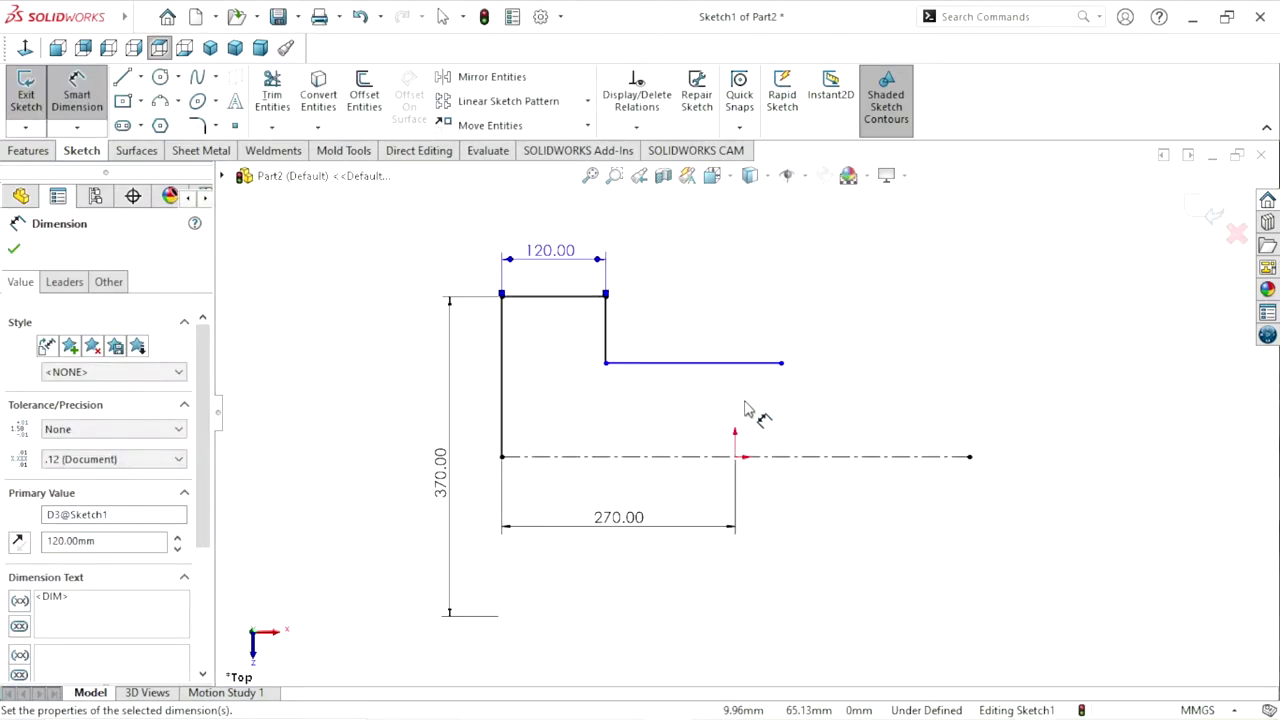
scroll(745, 410, down, 1)
click(688, 356)
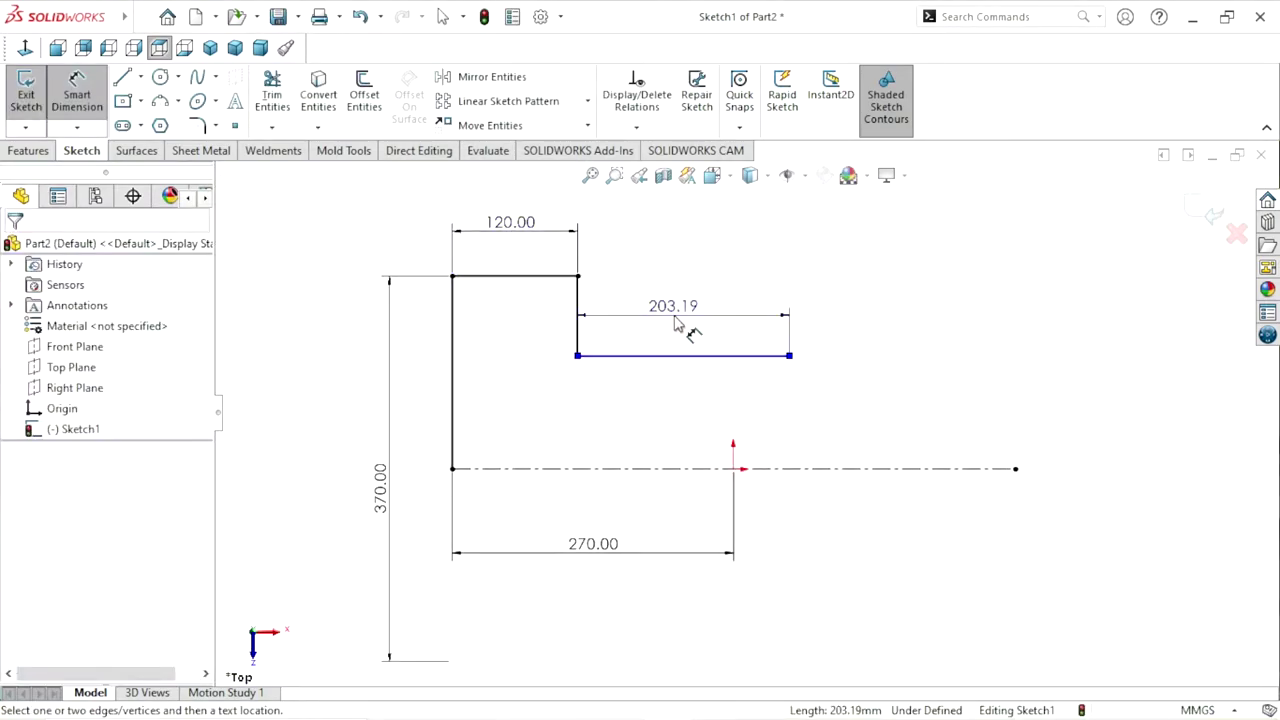
click(675, 322)
text(120)
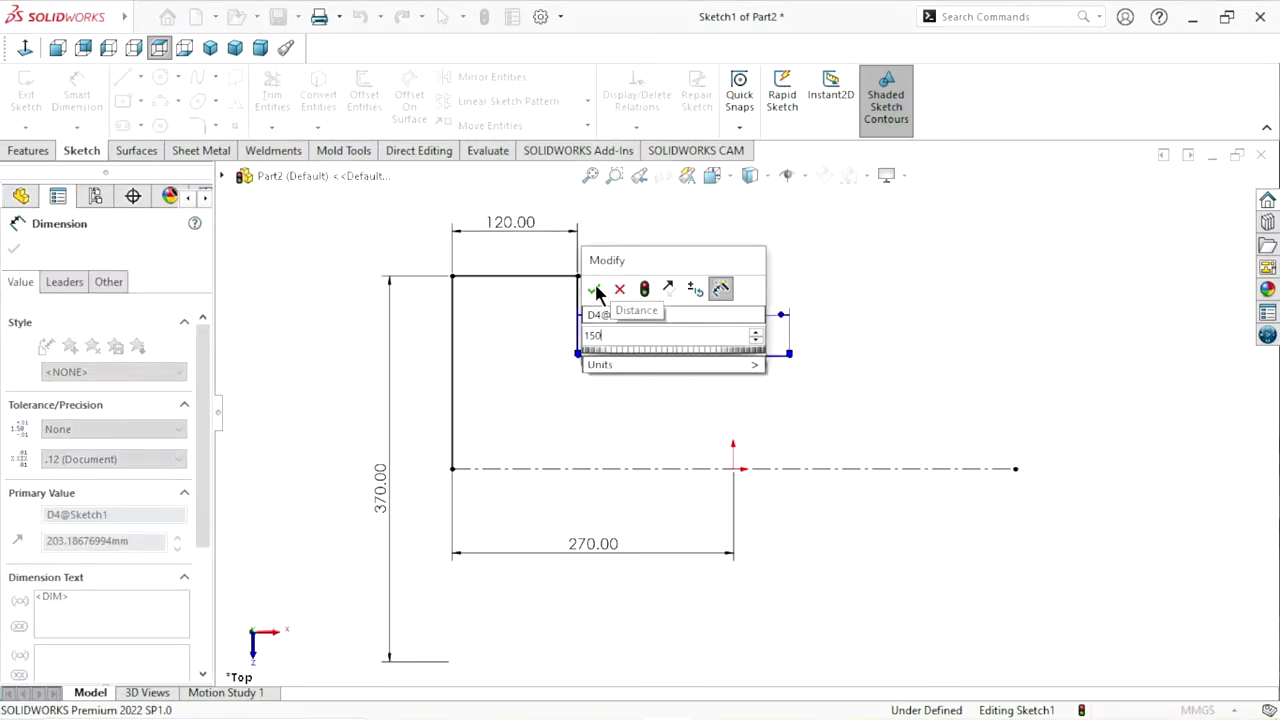
click(594, 292)
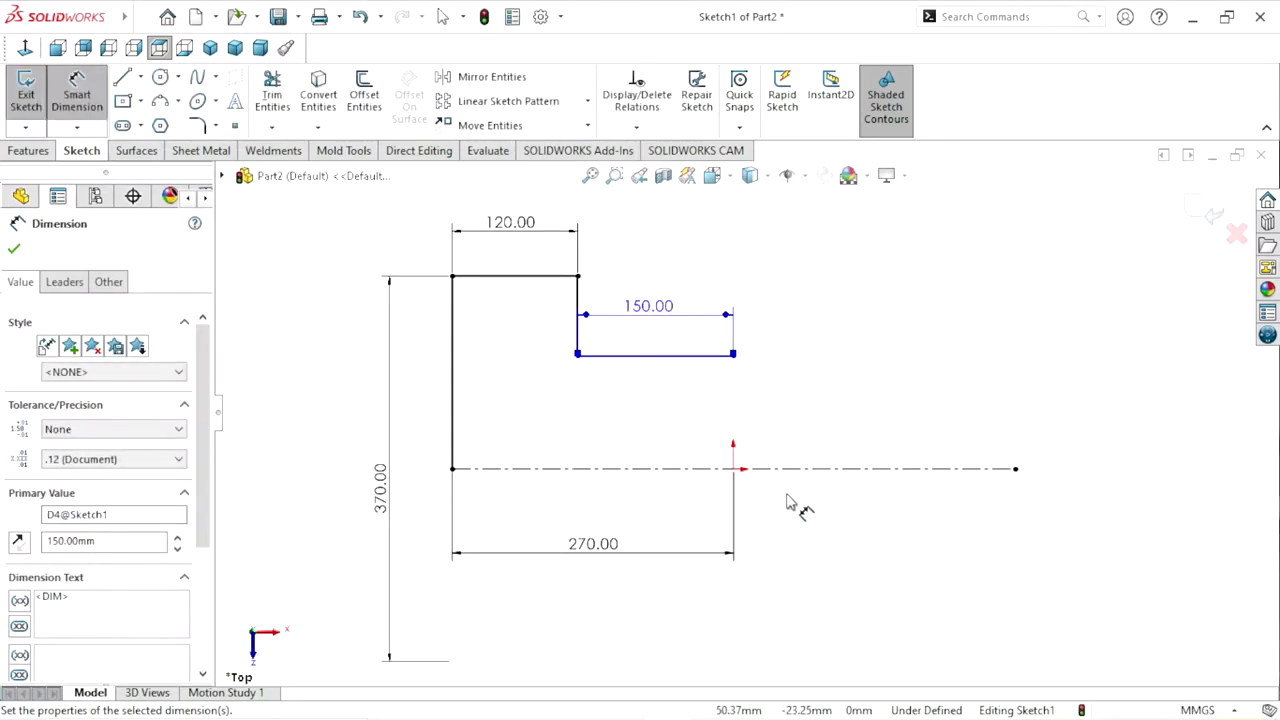
Dimension the inner height across the centerline, correcting 140 to 280
scroll(768, 468, up, 1)
scroll(768, 468, down, 1)
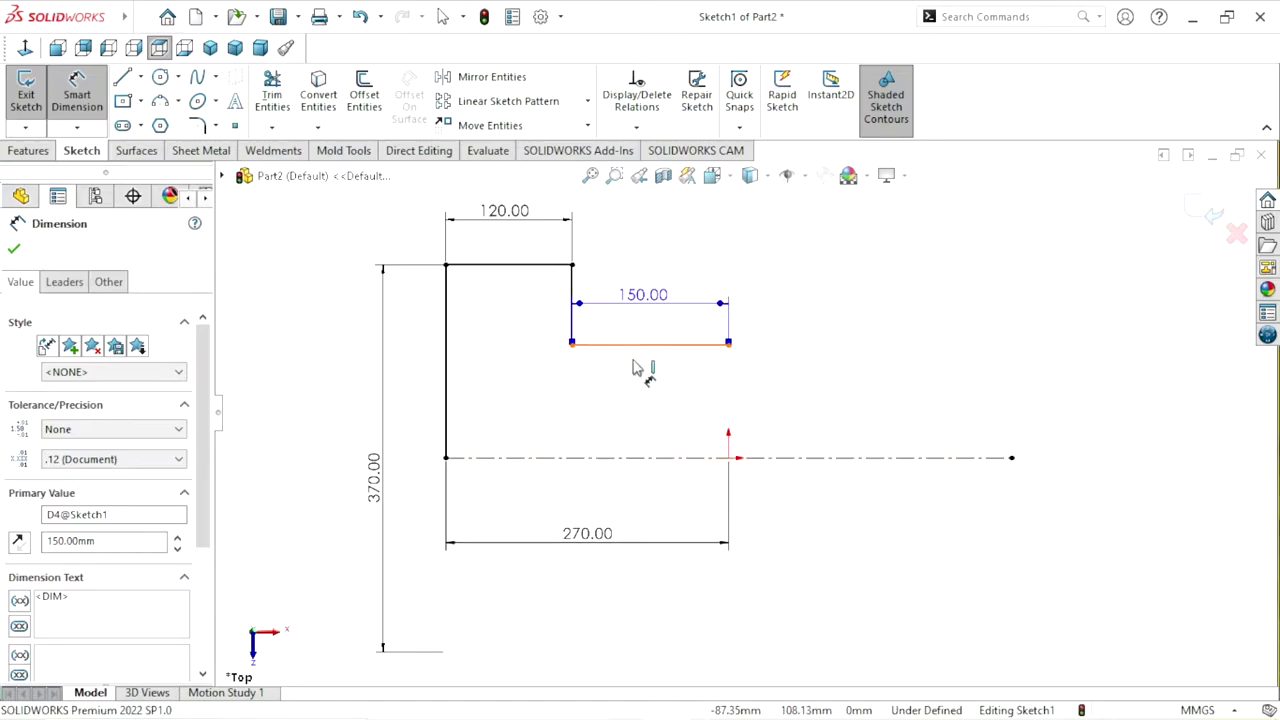
click(647, 459)
click(650, 458)
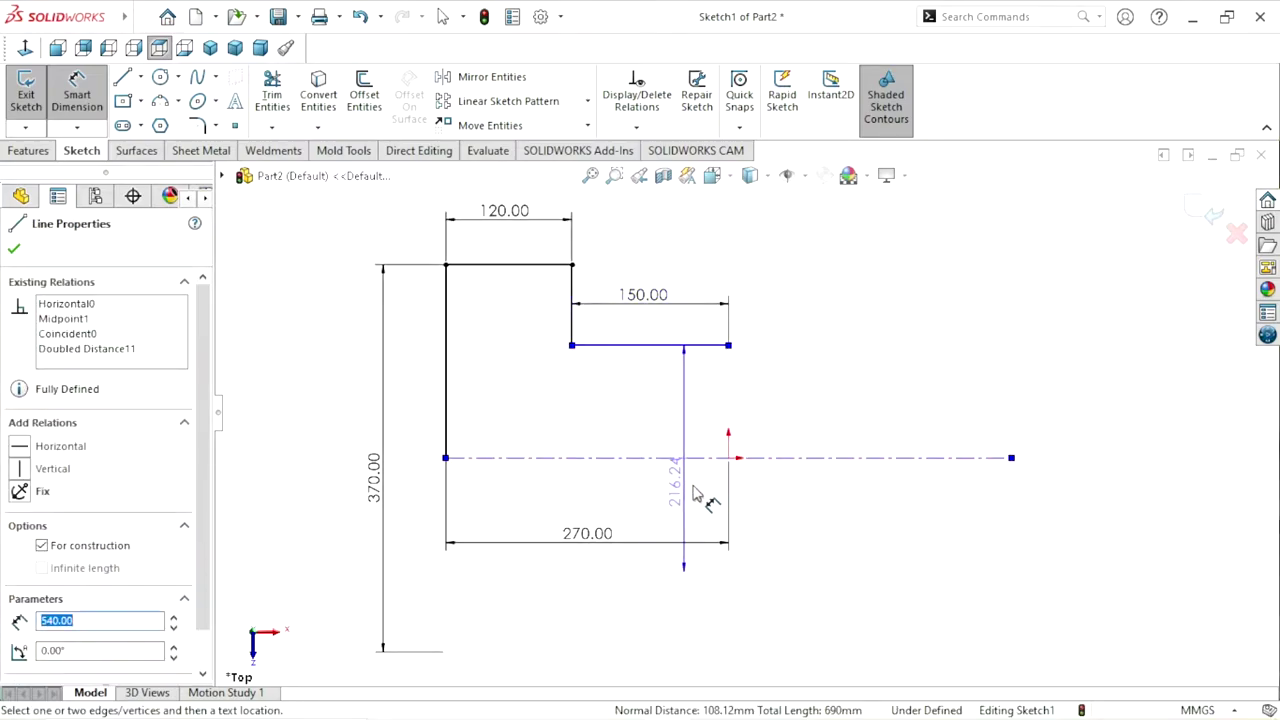
click(802, 500)
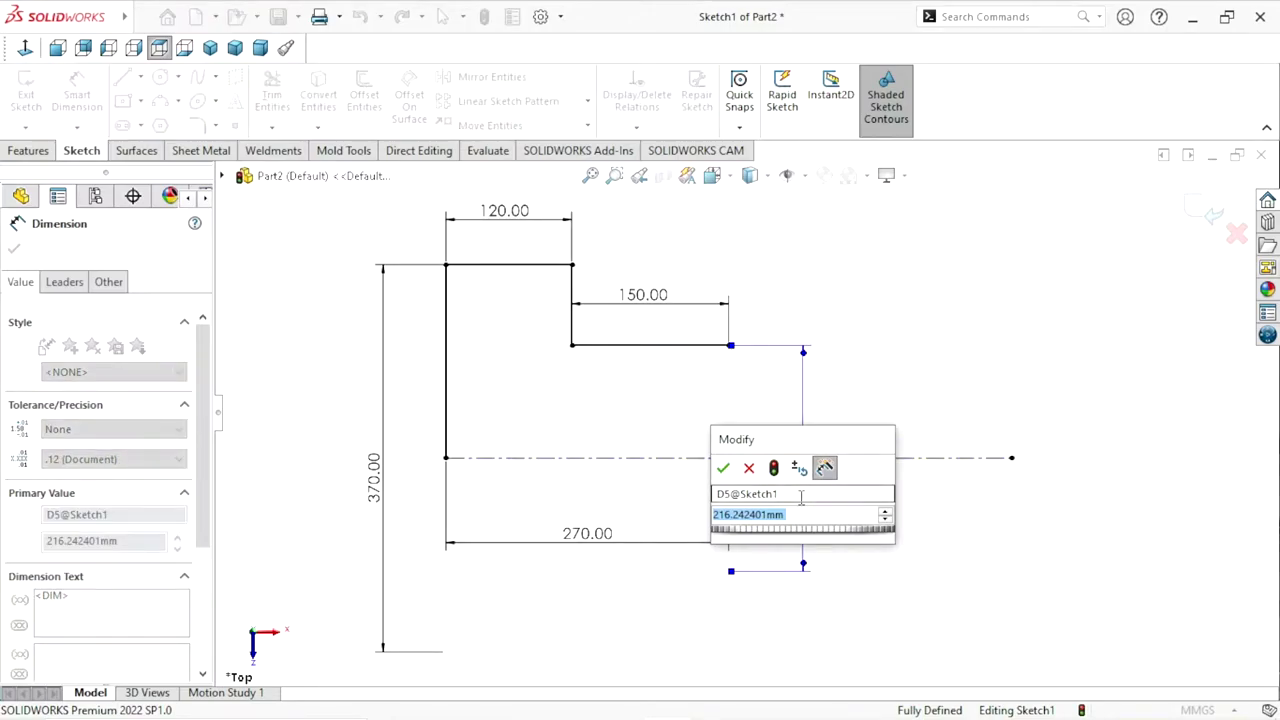
text(140)
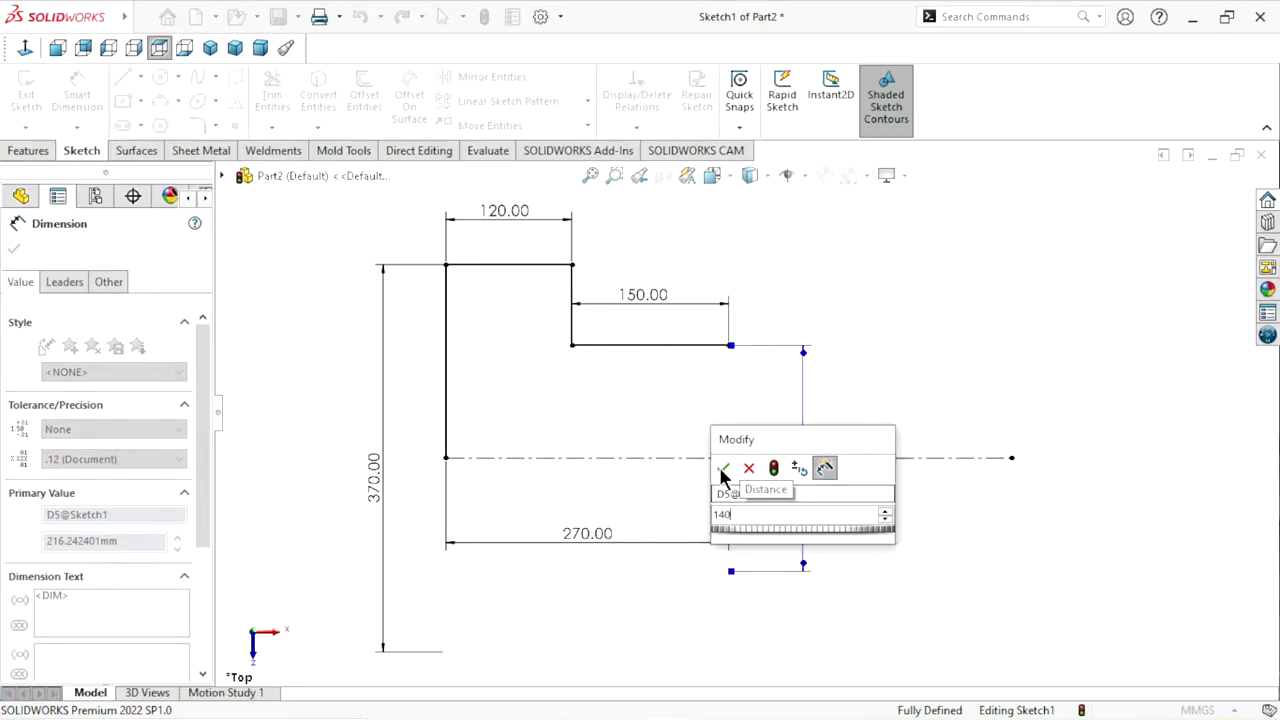
click(719, 466)
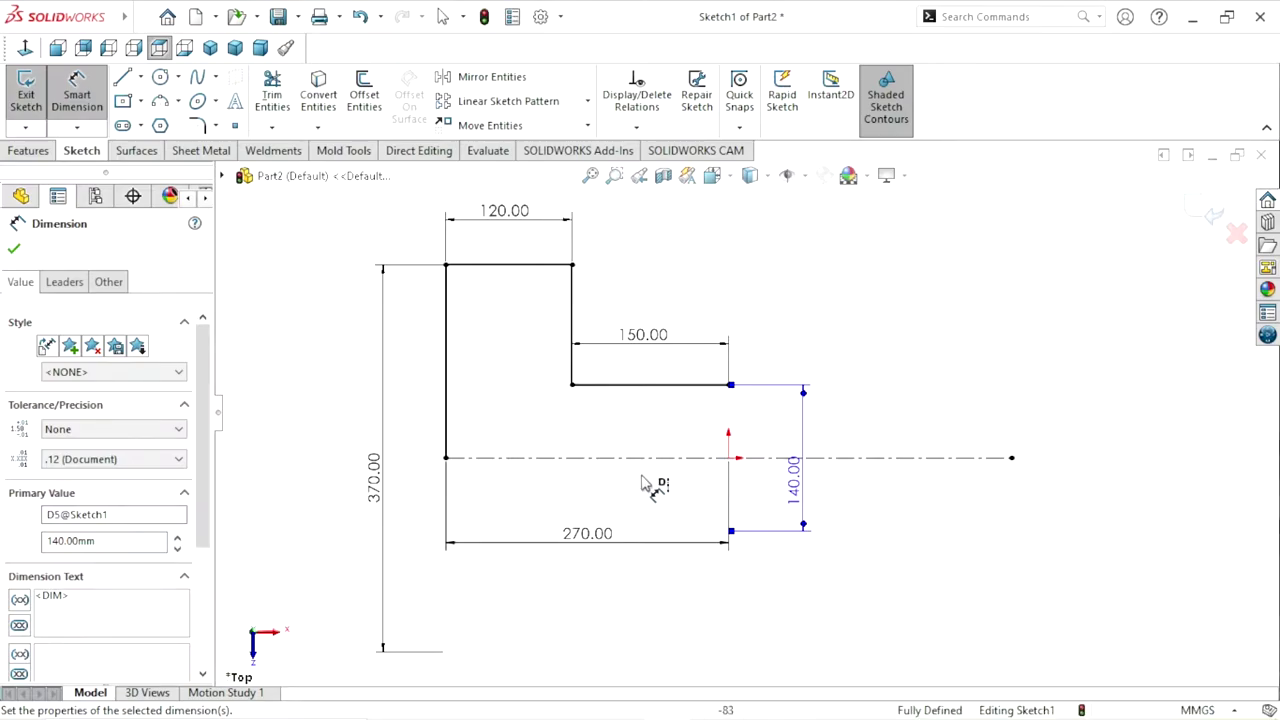
ctrl+middle_drag(720, 476, 760, 512)
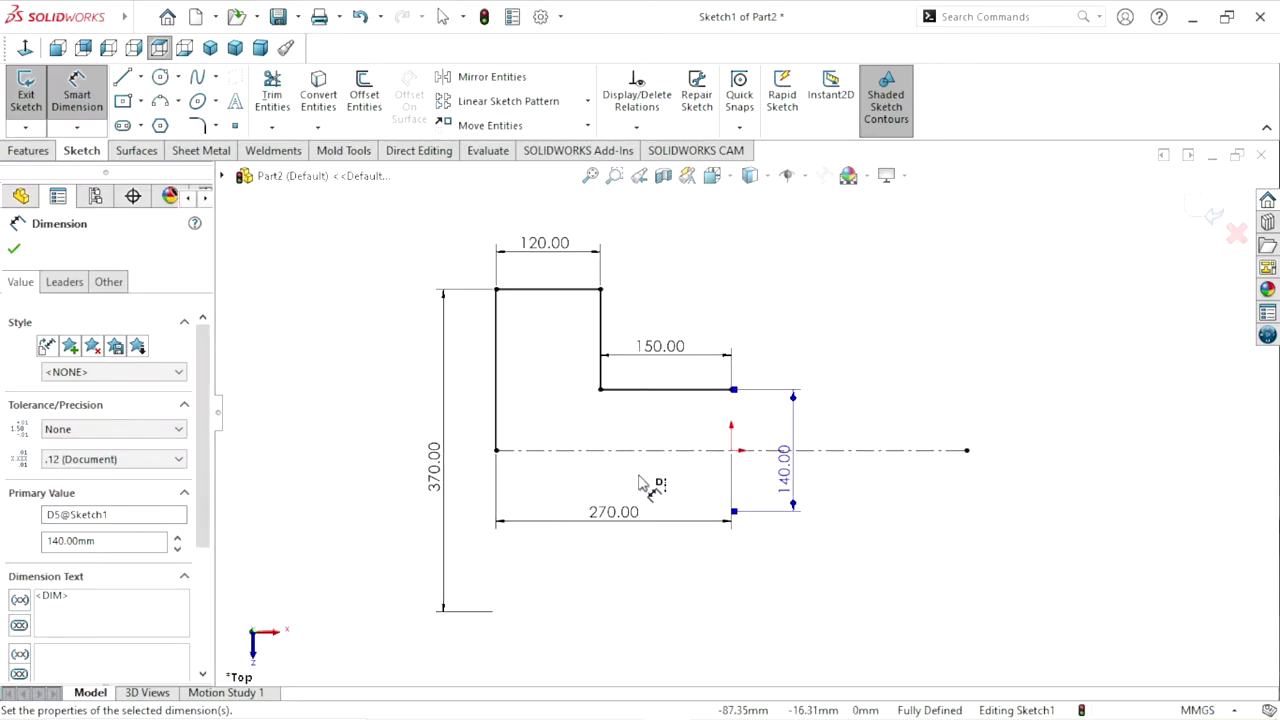
double_click(794, 465)
text(280)
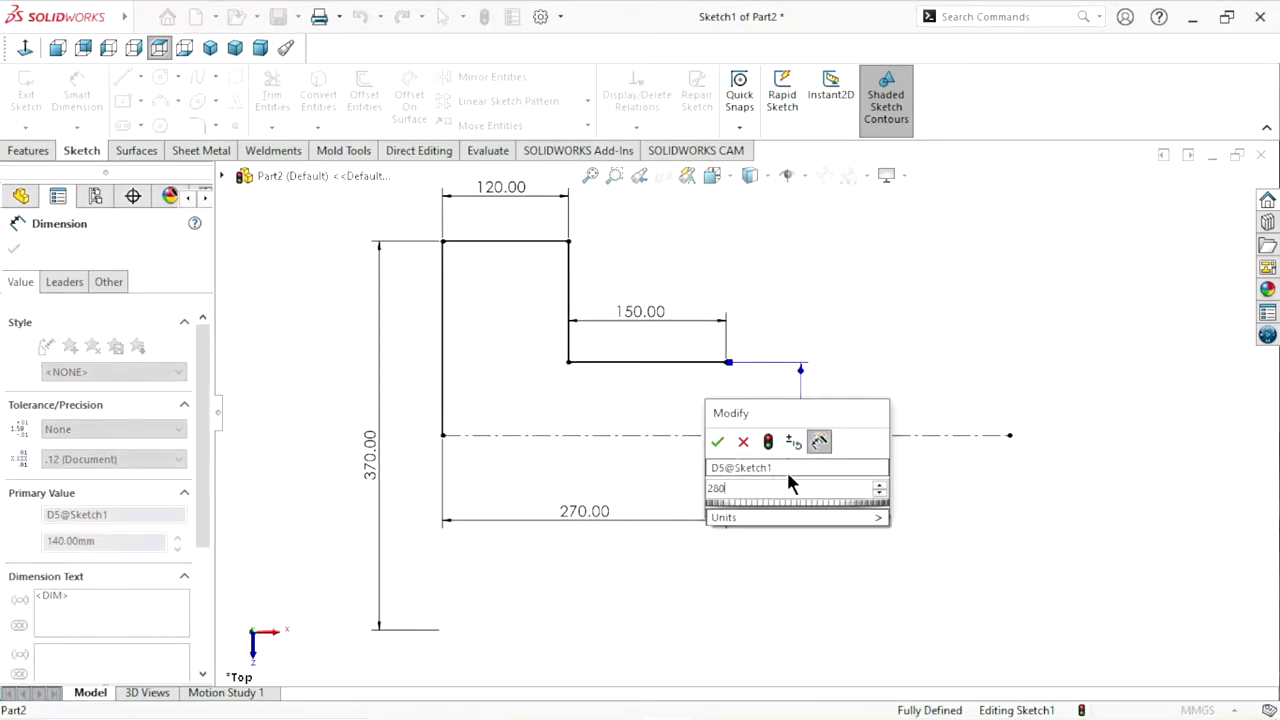
click(717, 441)
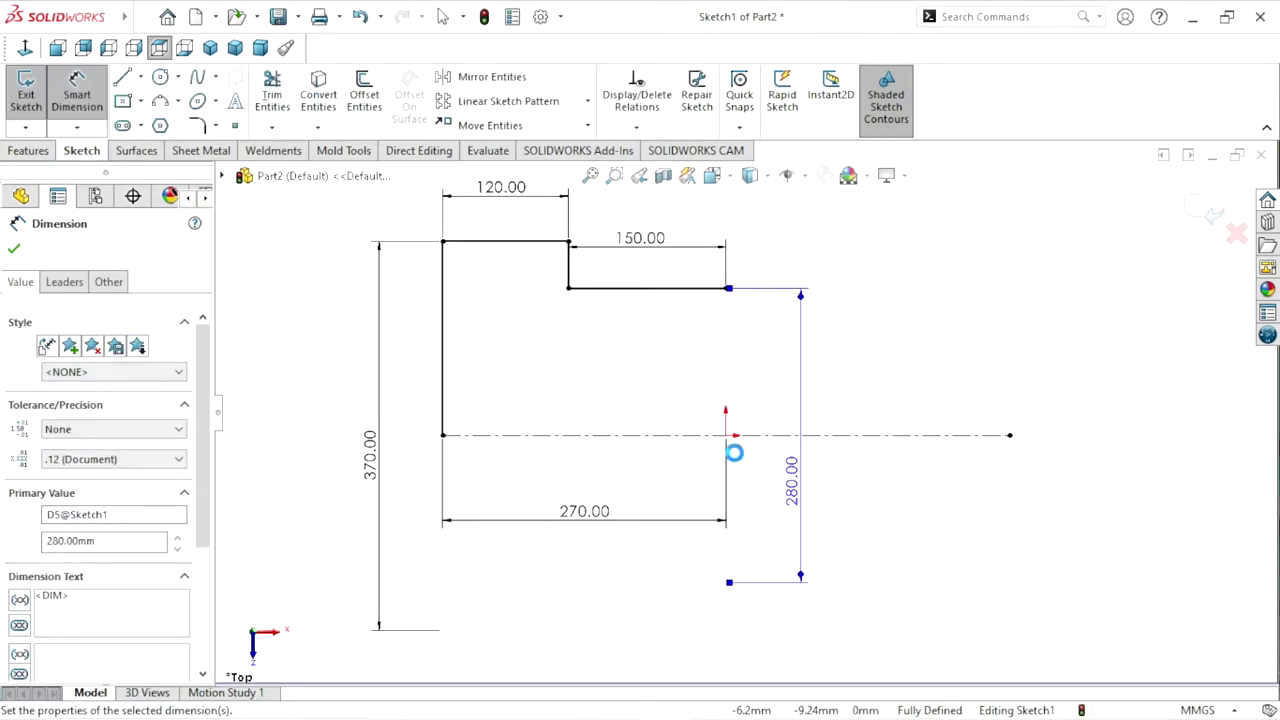
scroll(736, 455, up, 2)
scroll(798, 453, down, 1)
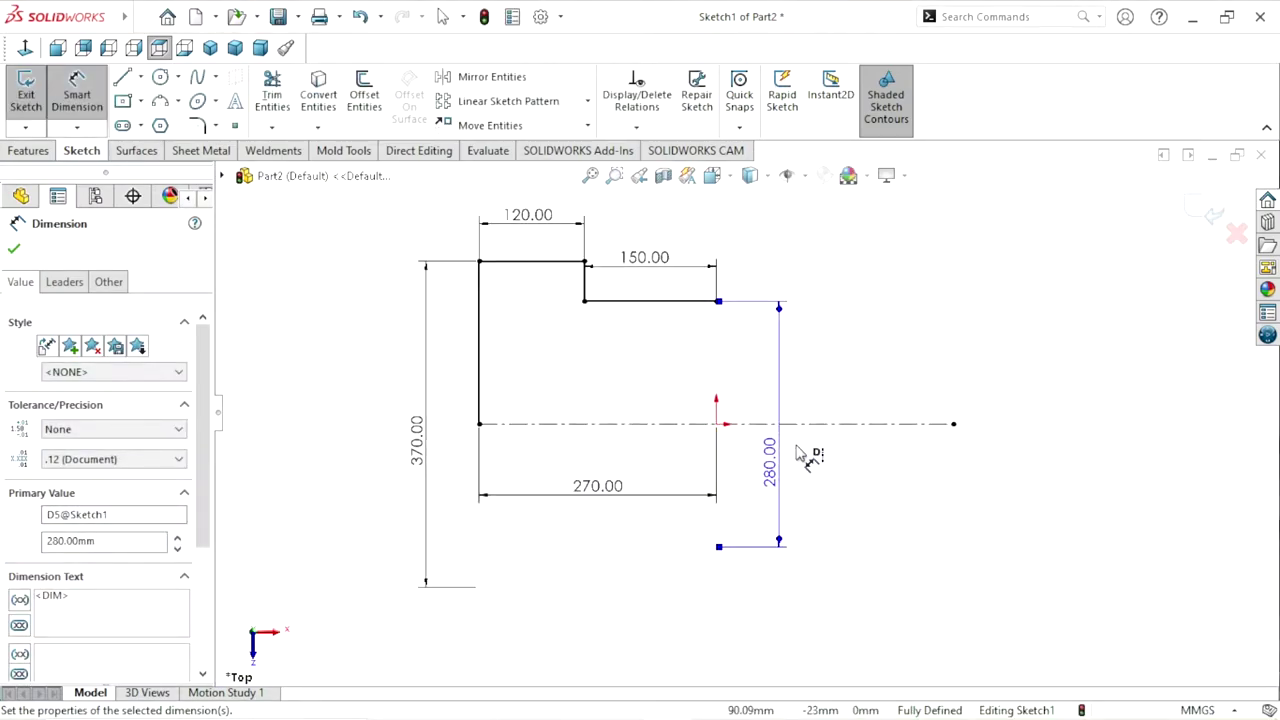
click(14, 250)
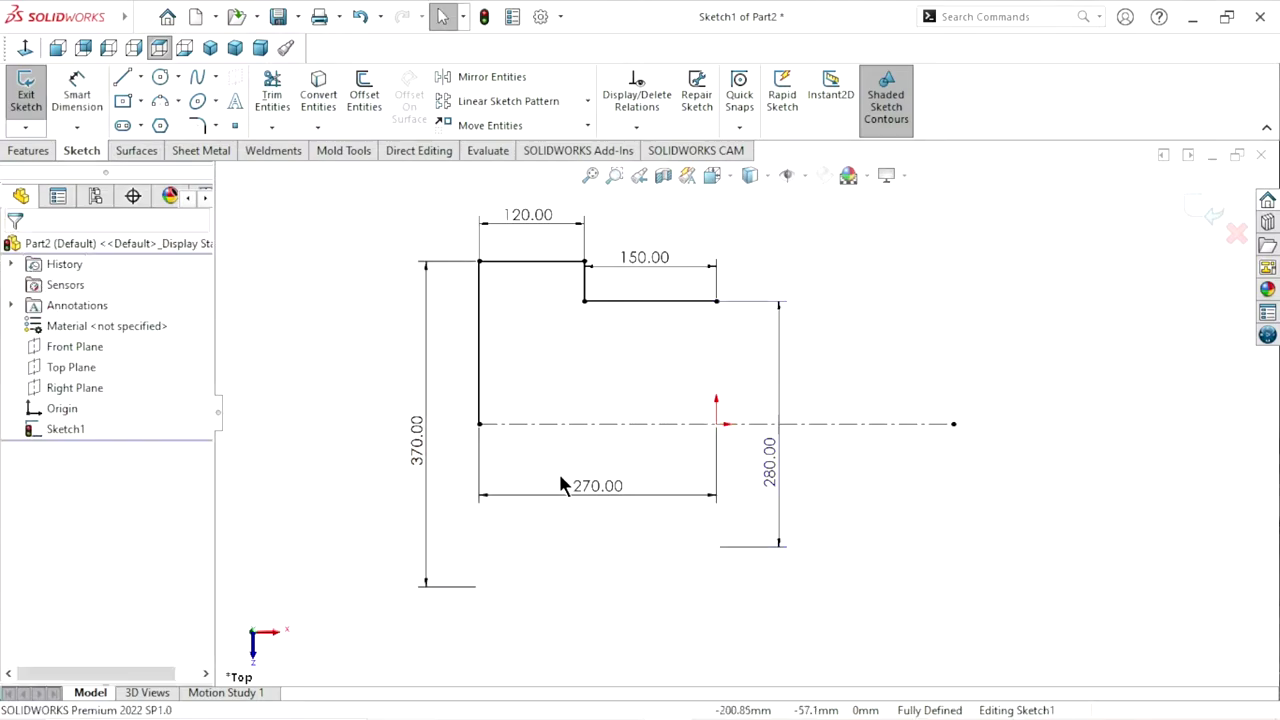
Mirror the four upper profile lines about the horizontal centerline
scroll(740, 455, up, 1)
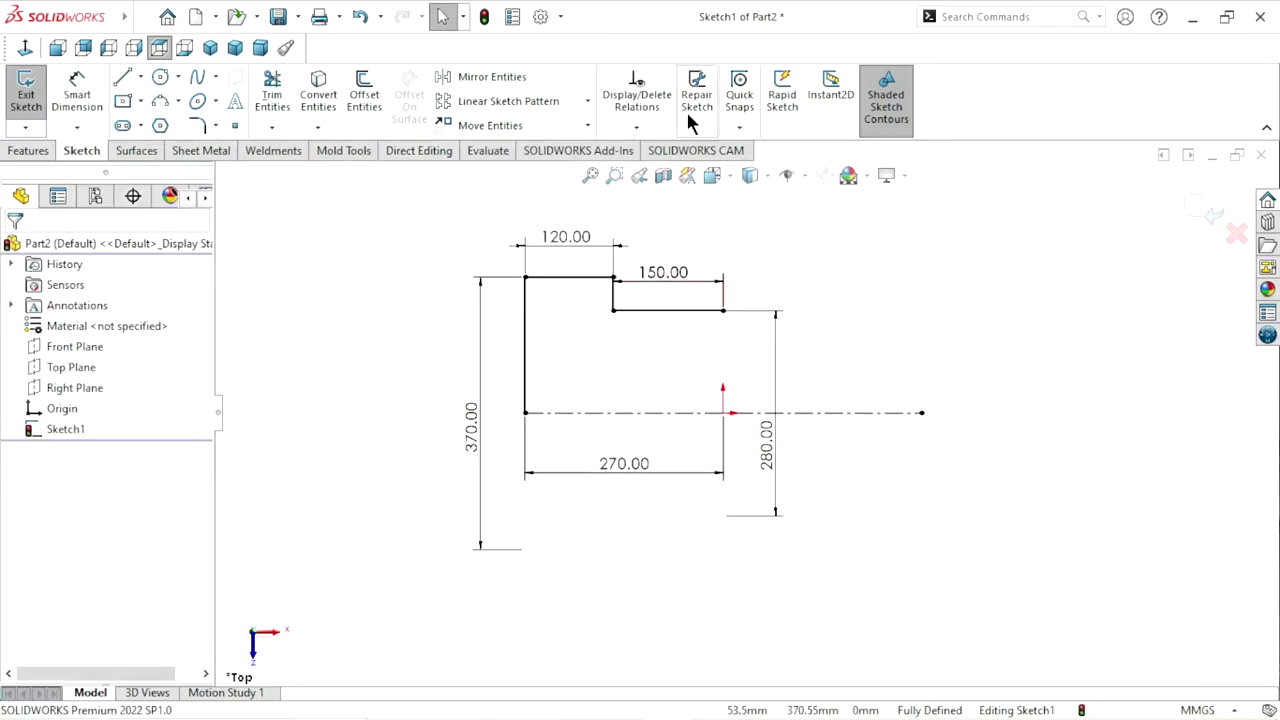
click(527, 80)
drag(753, 247, 475, 352)
click(85, 531)
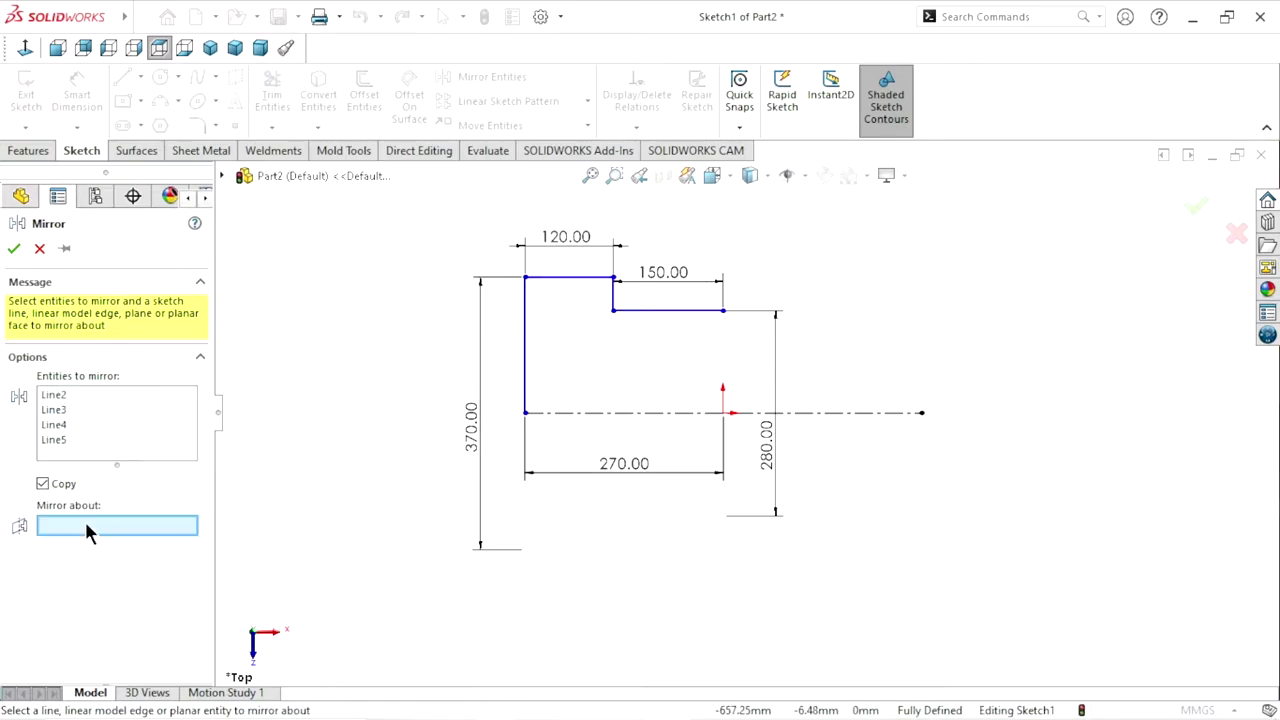
click(650, 411)
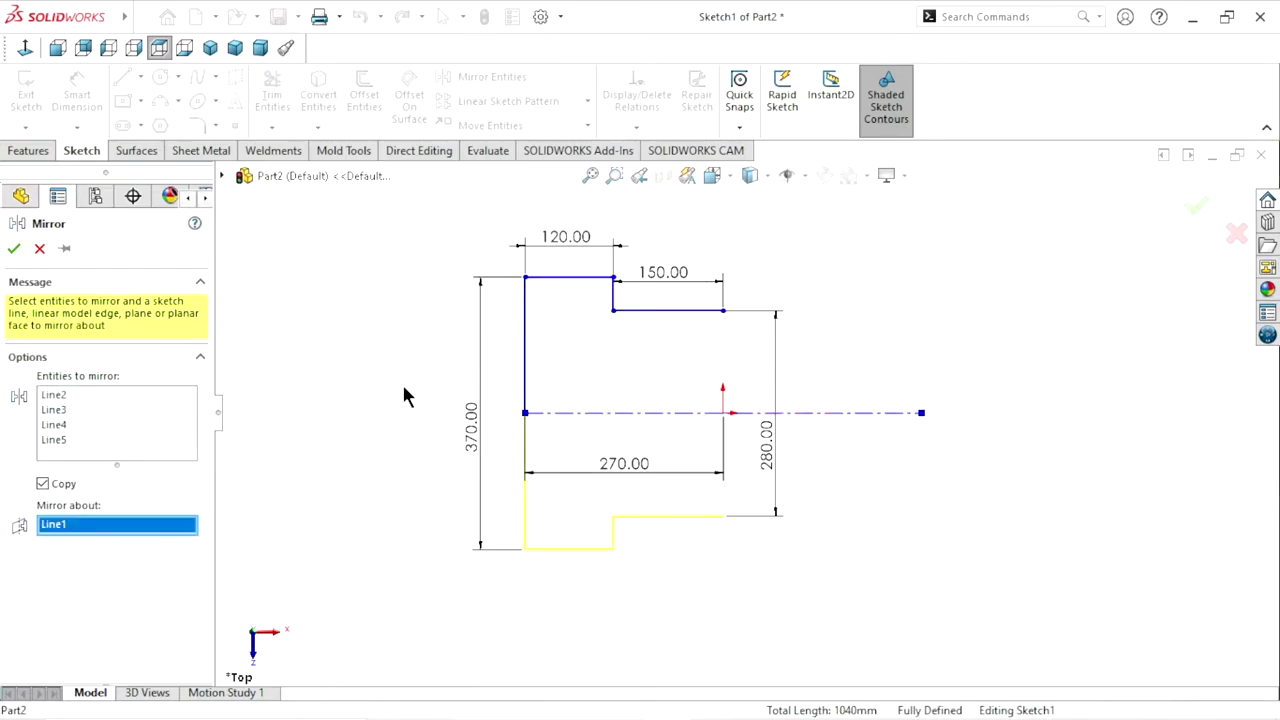
click(15, 250)
scroll(657, 437, up, 2)
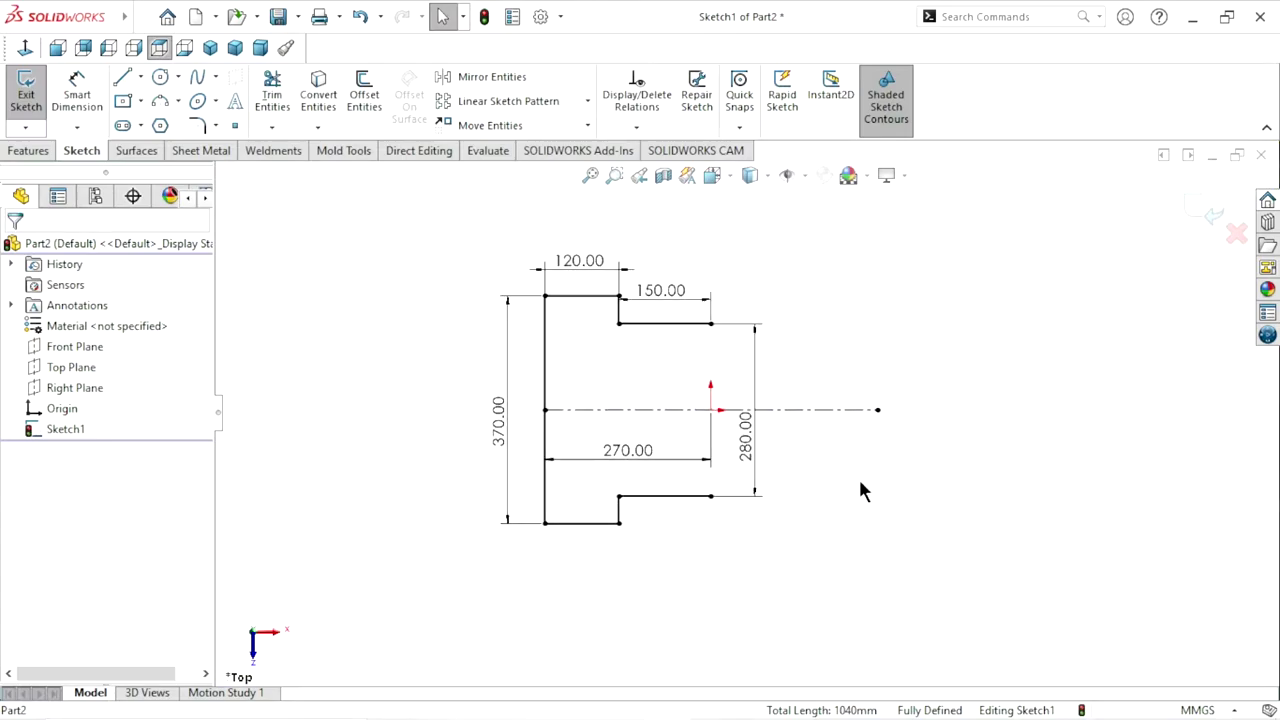
scroll(818, 421, down, 2)
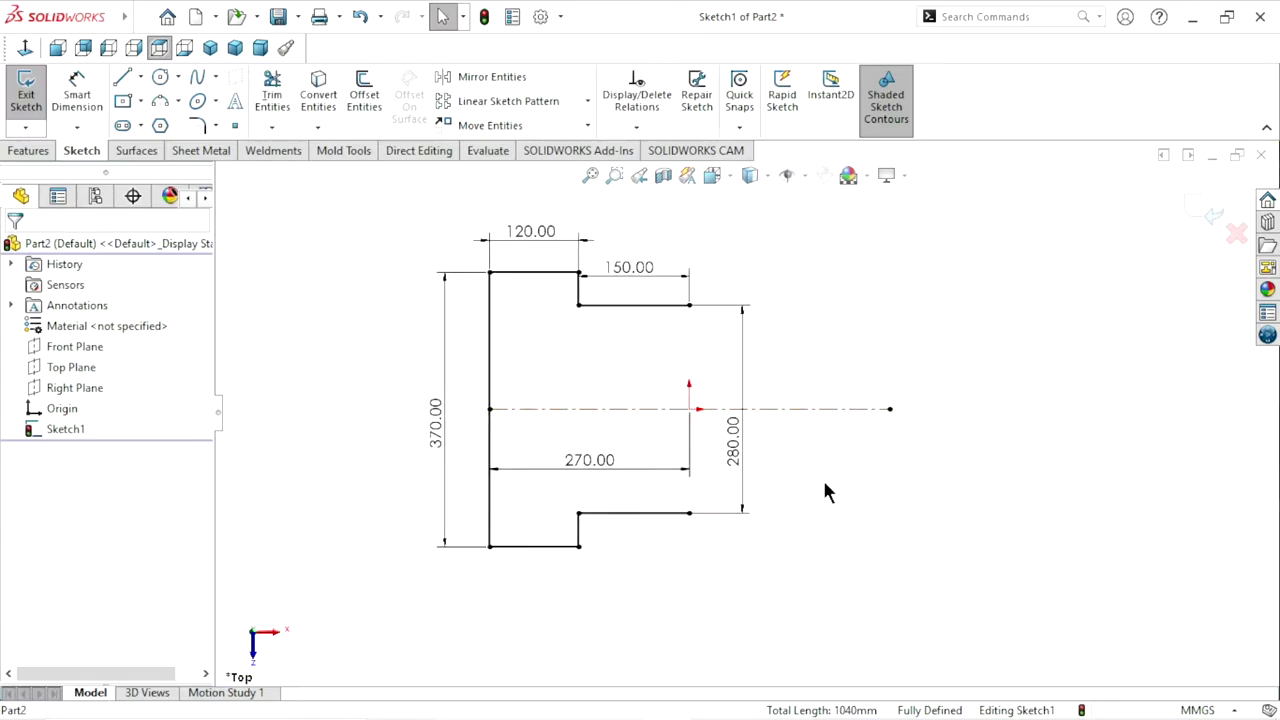
scroll(825, 483, up, 1)
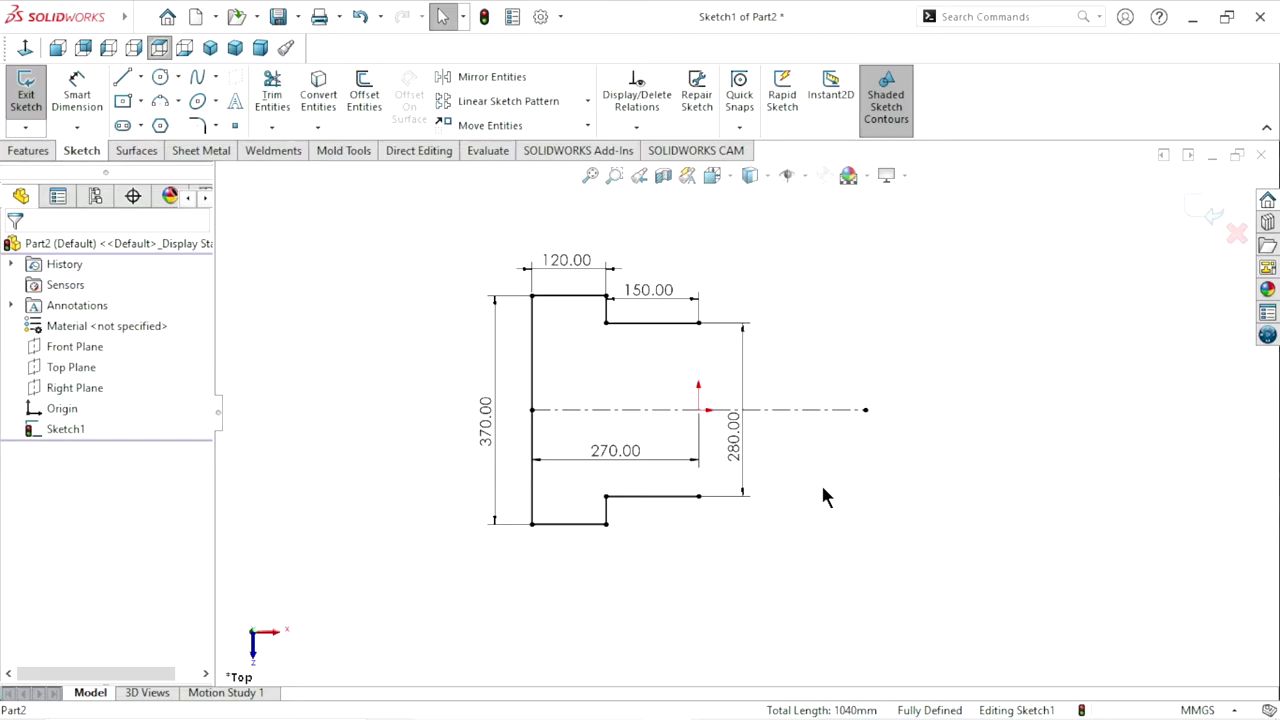
Draw a vertical line between the recess corners and make it regular geometry, closing the profile
click(140, 77)
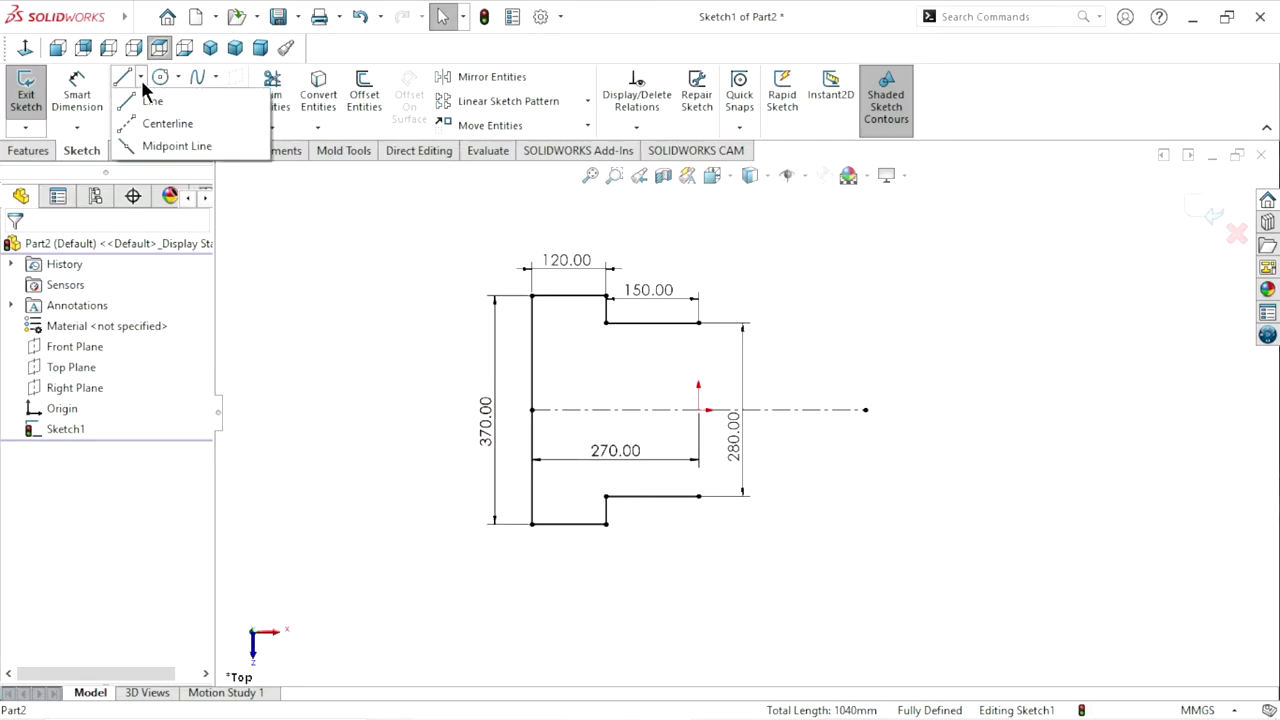
click(142, 123)
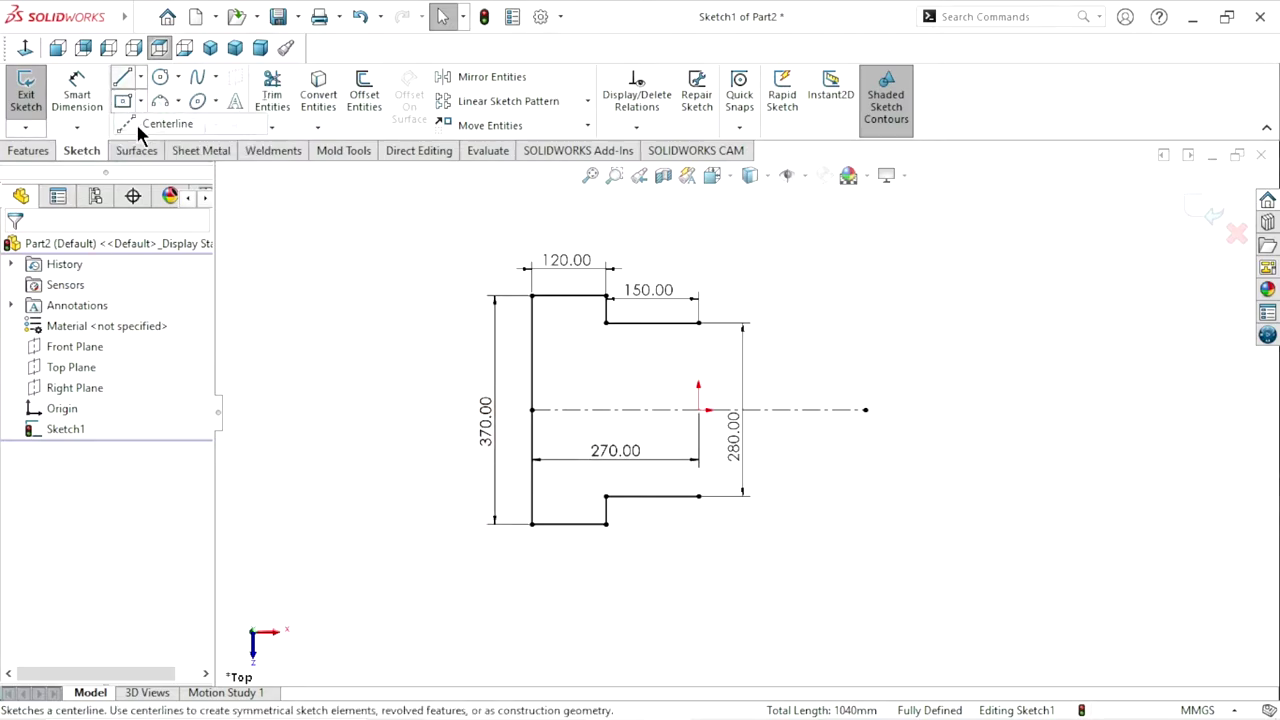
click(698, 322)
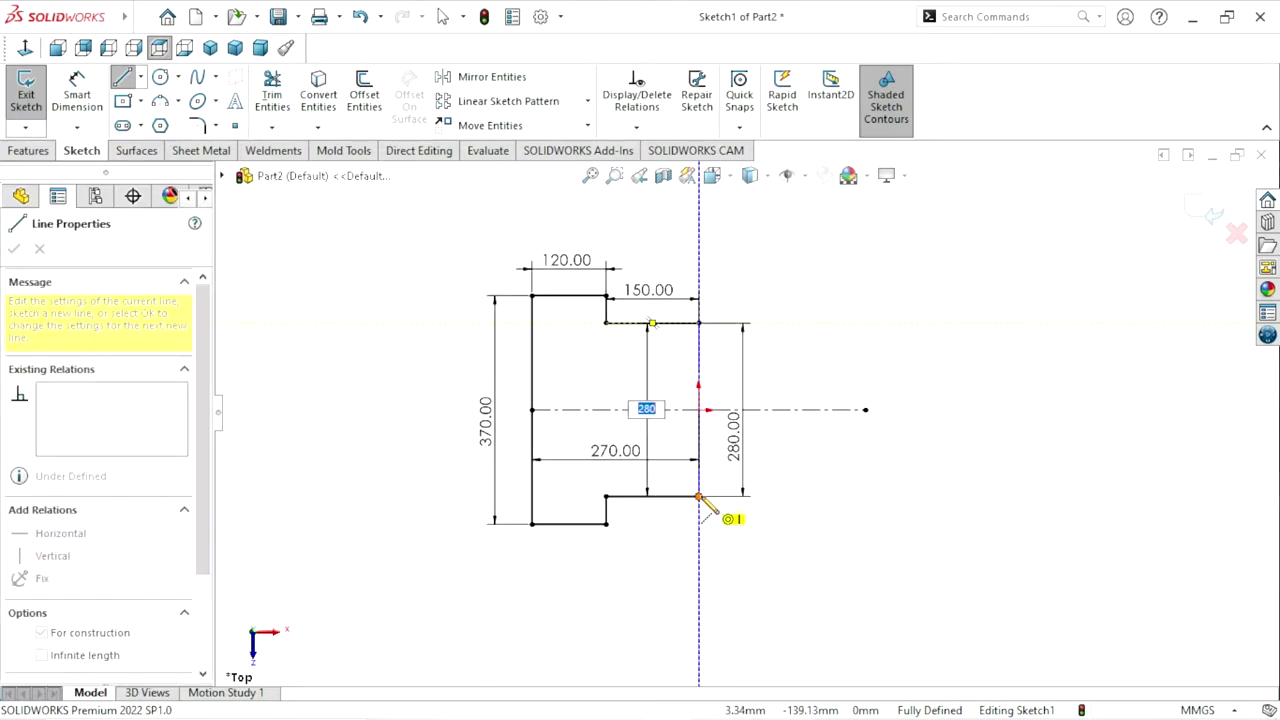
click(698, 495)
right_click(885, 468)
click(905, 466)
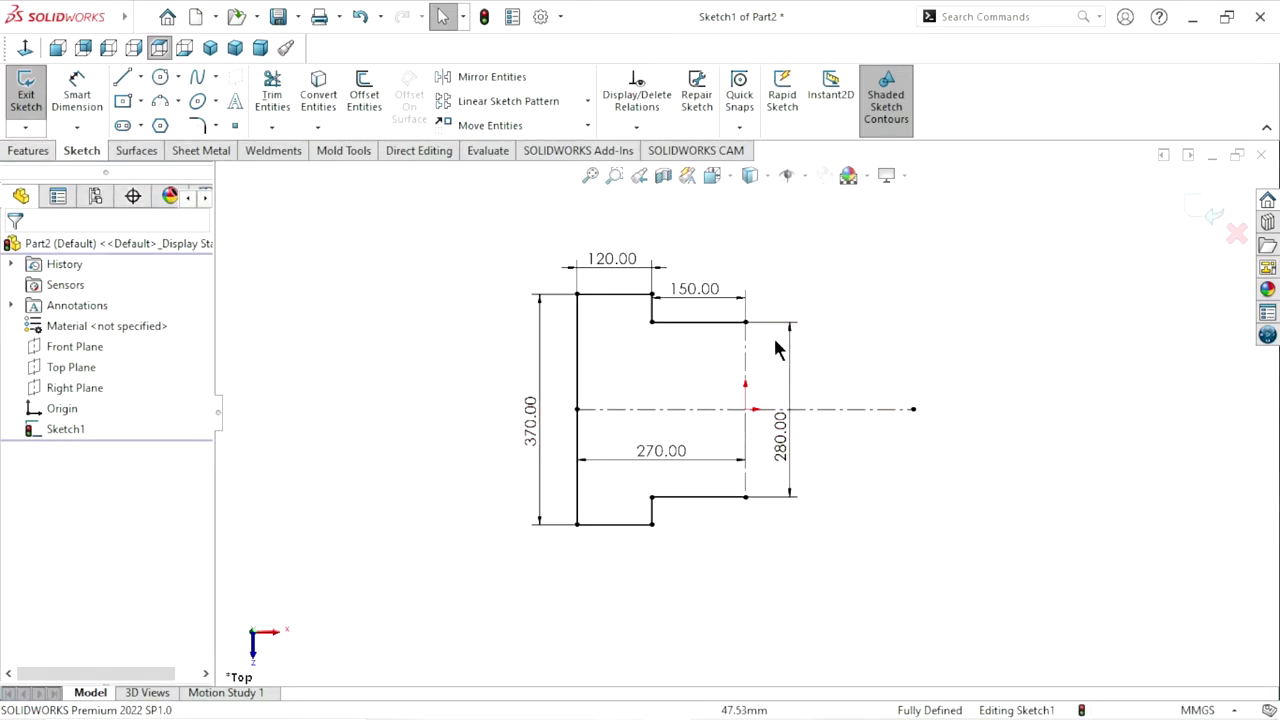
click(746, 371)
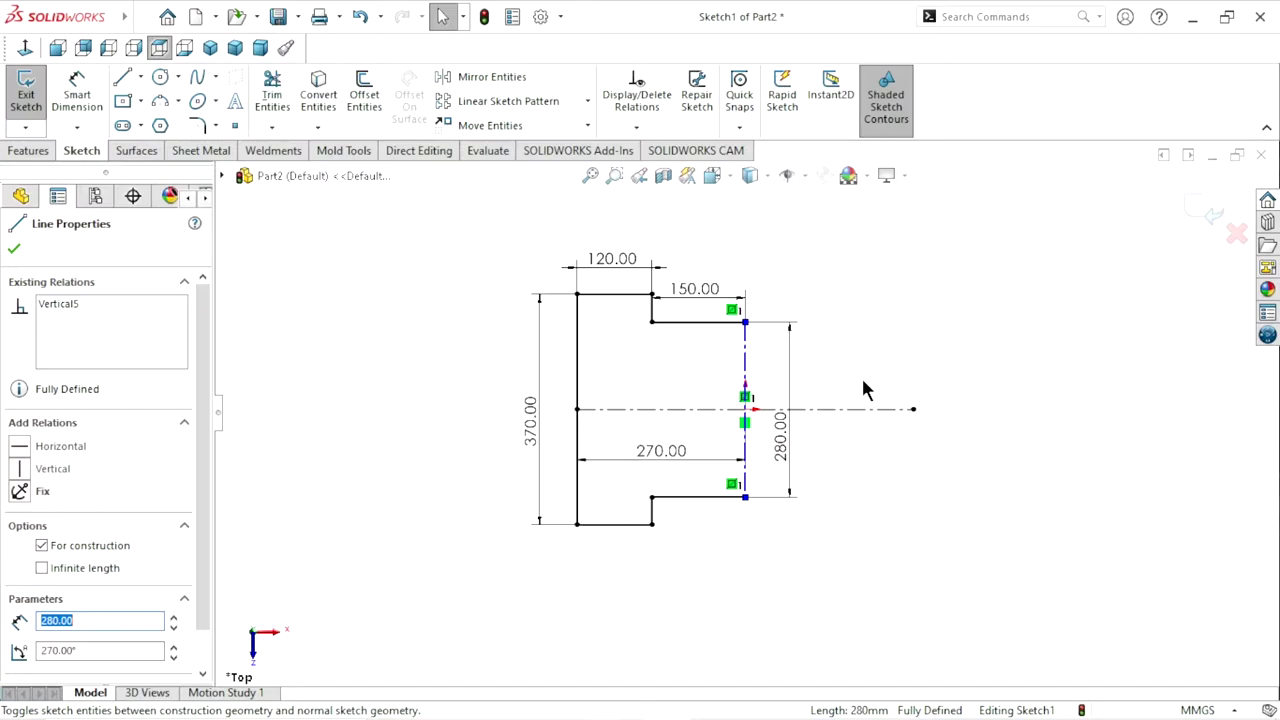
click(41, 545)
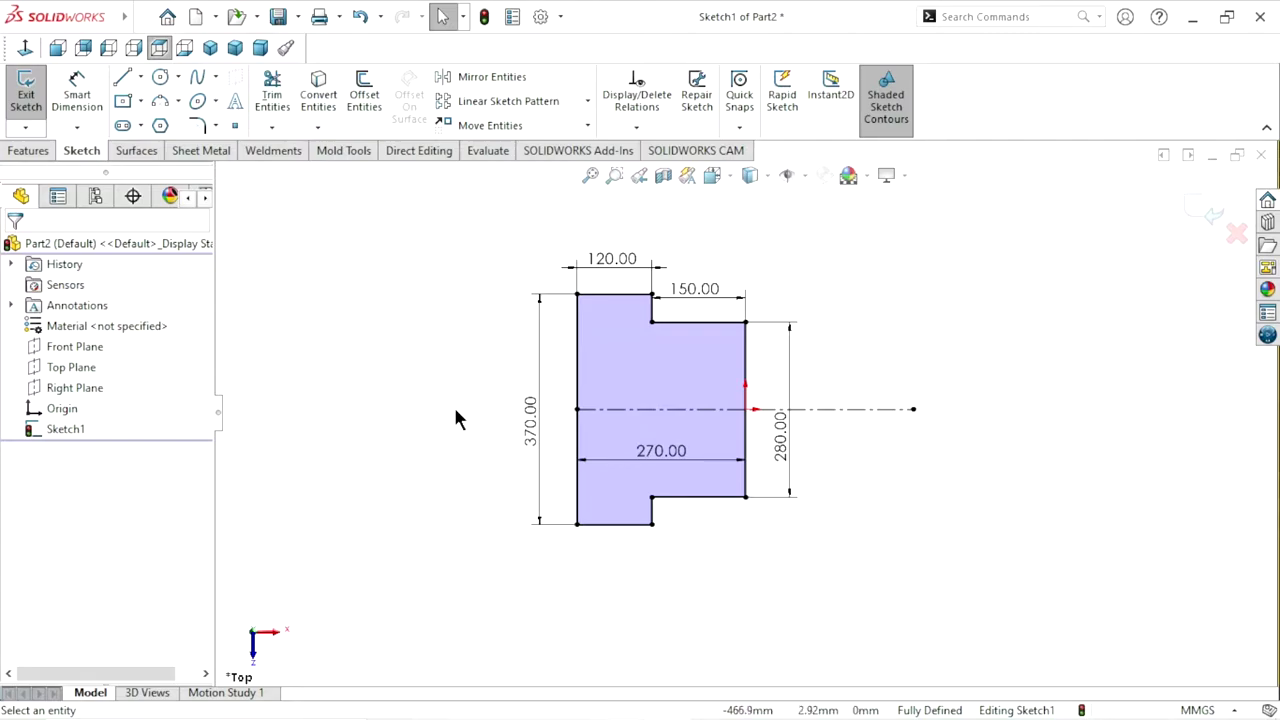
Extrude the closed stepped profile 60 mm blind as Boss-Extrude1
click(10, 152)
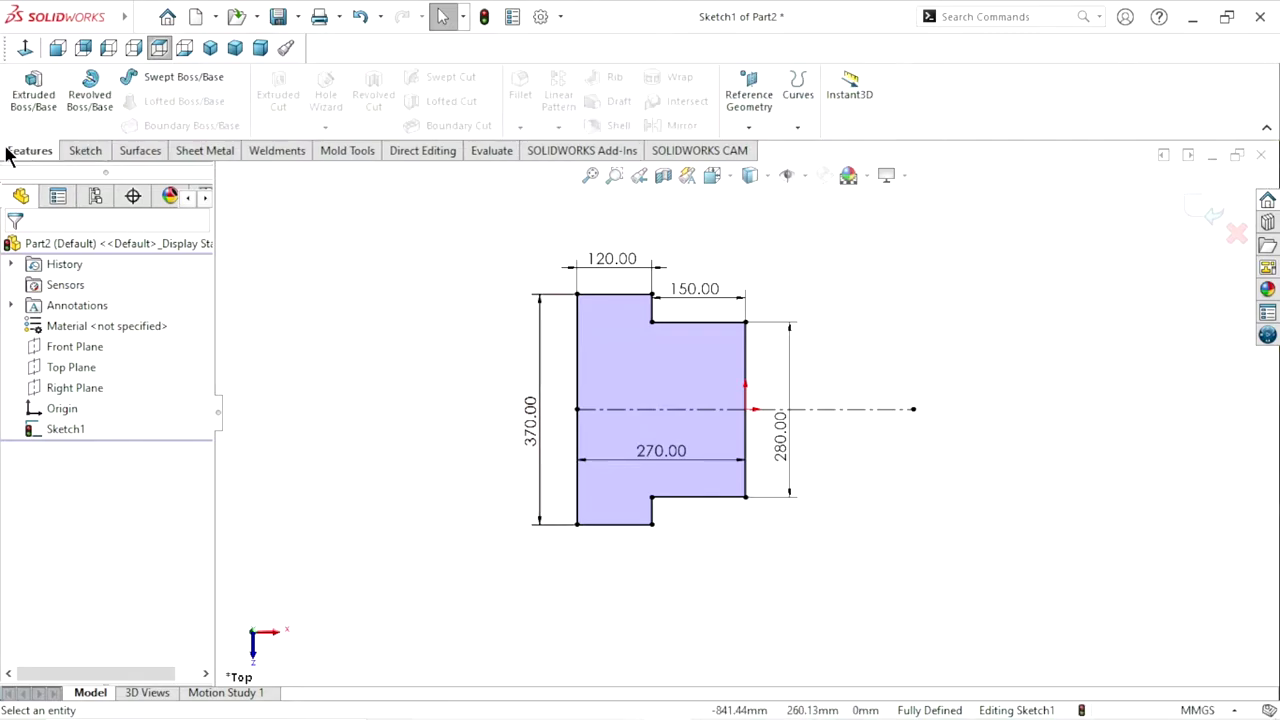
click(15, 112)
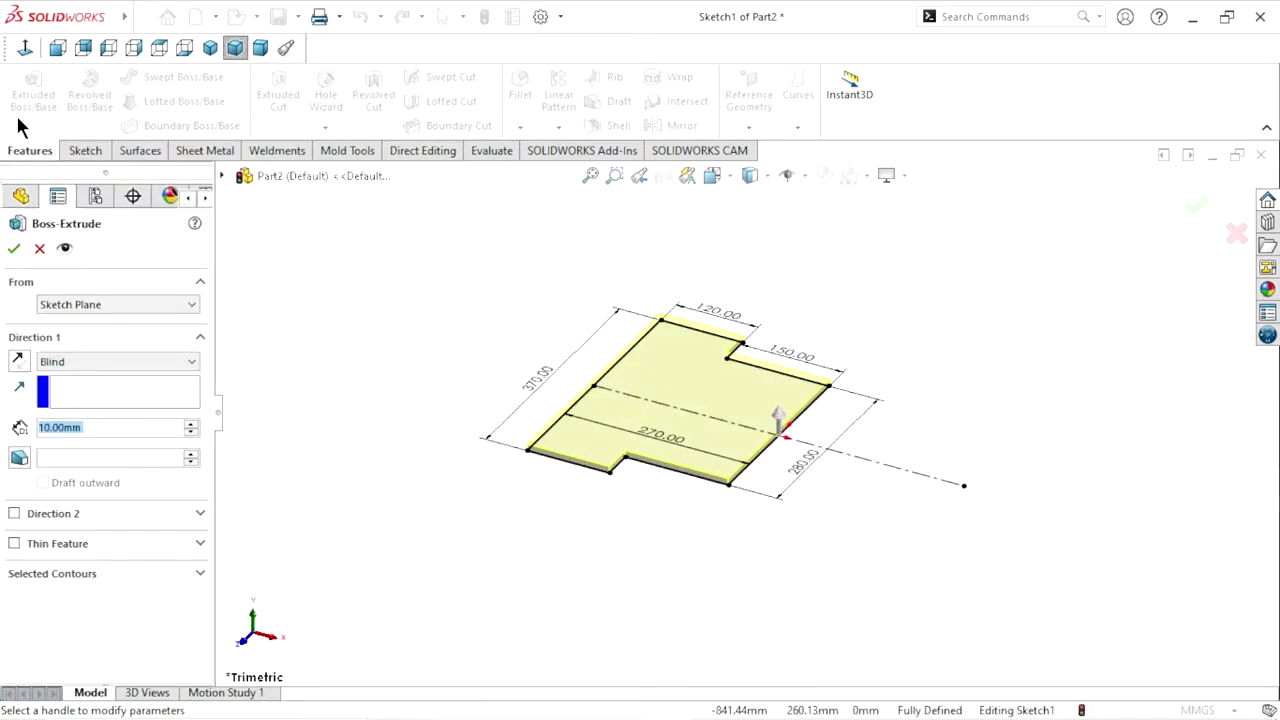
text(60)
key(Return)
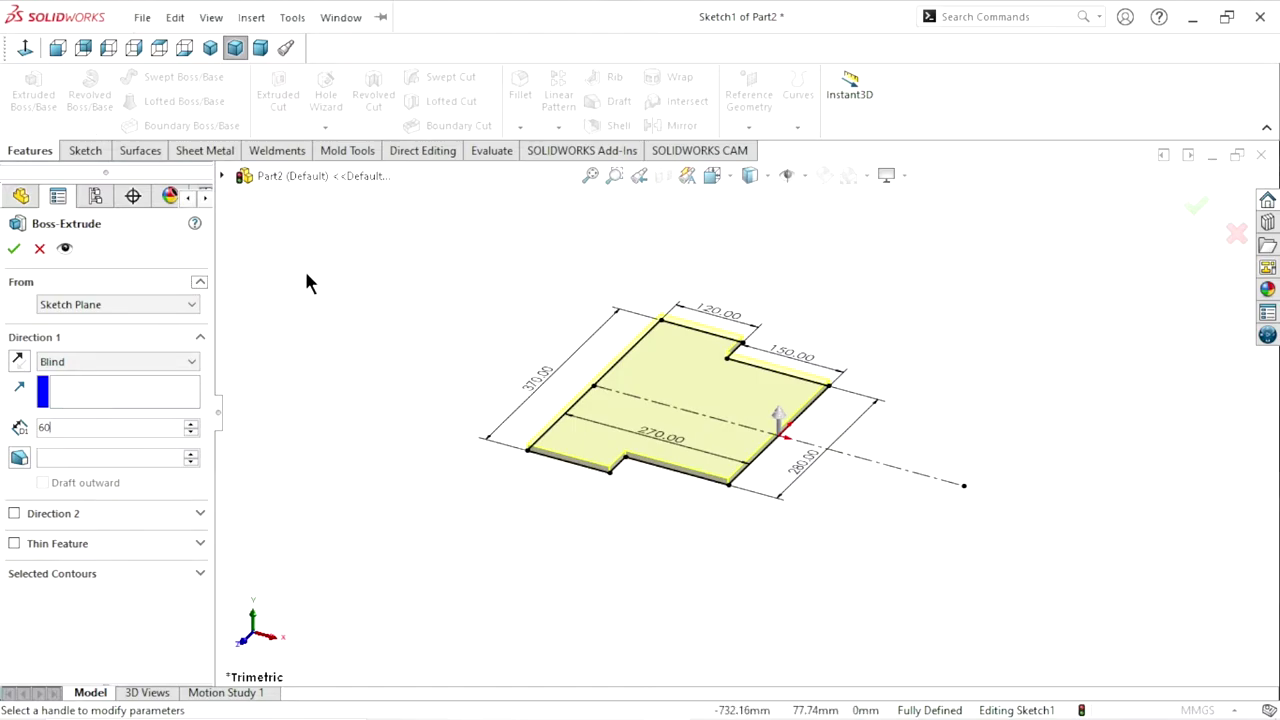
key(Return)
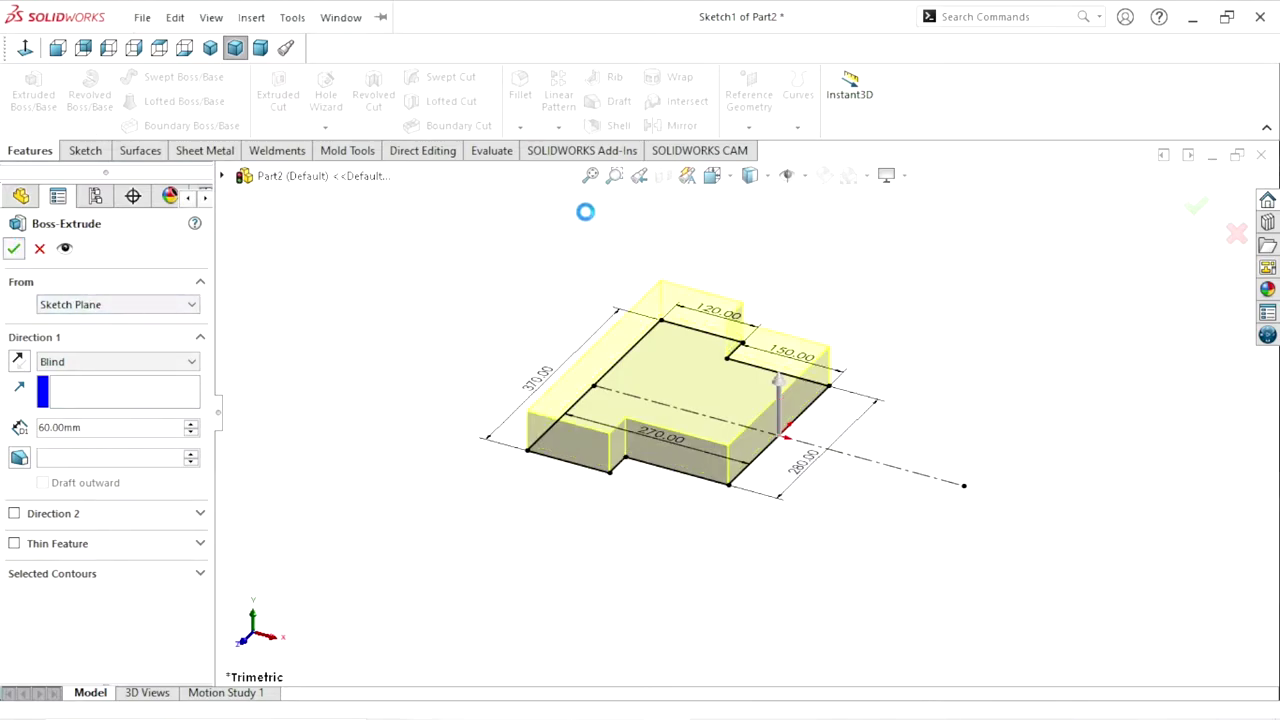
scroll(775, 452, up, 3)
scroll(772, 418, down, 2)
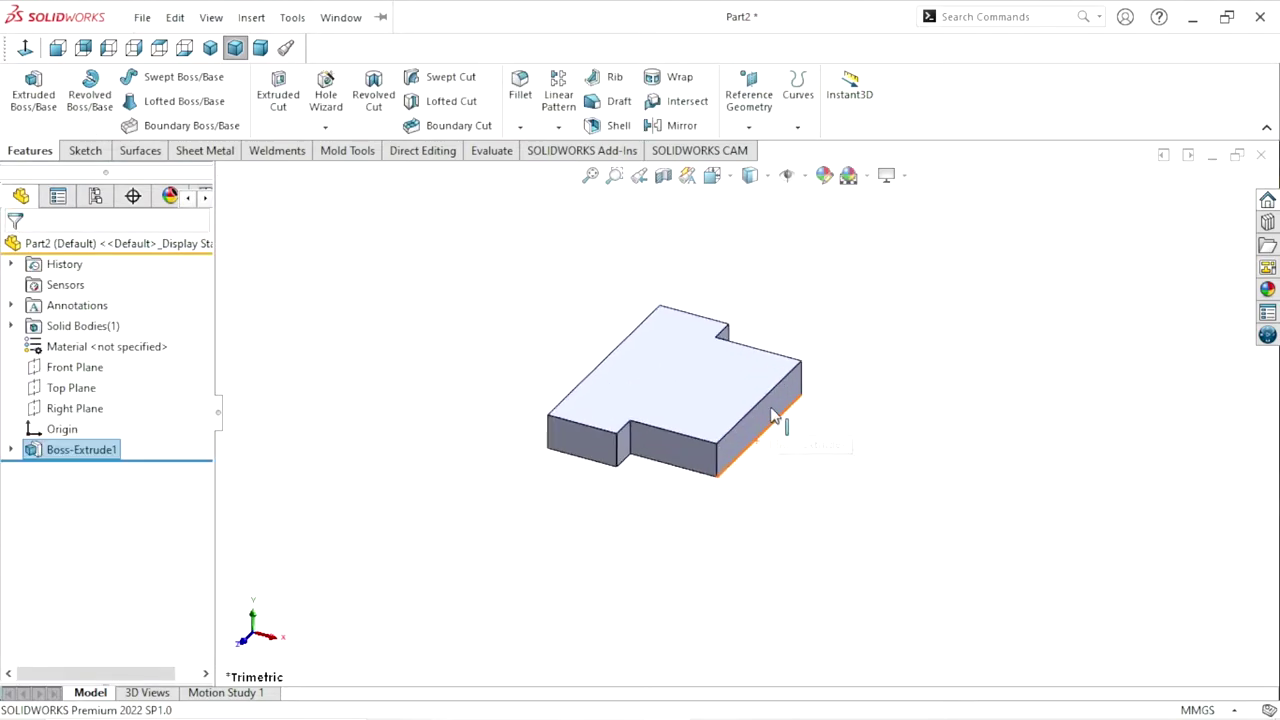
middle_drag(766, 495, 622, 524)
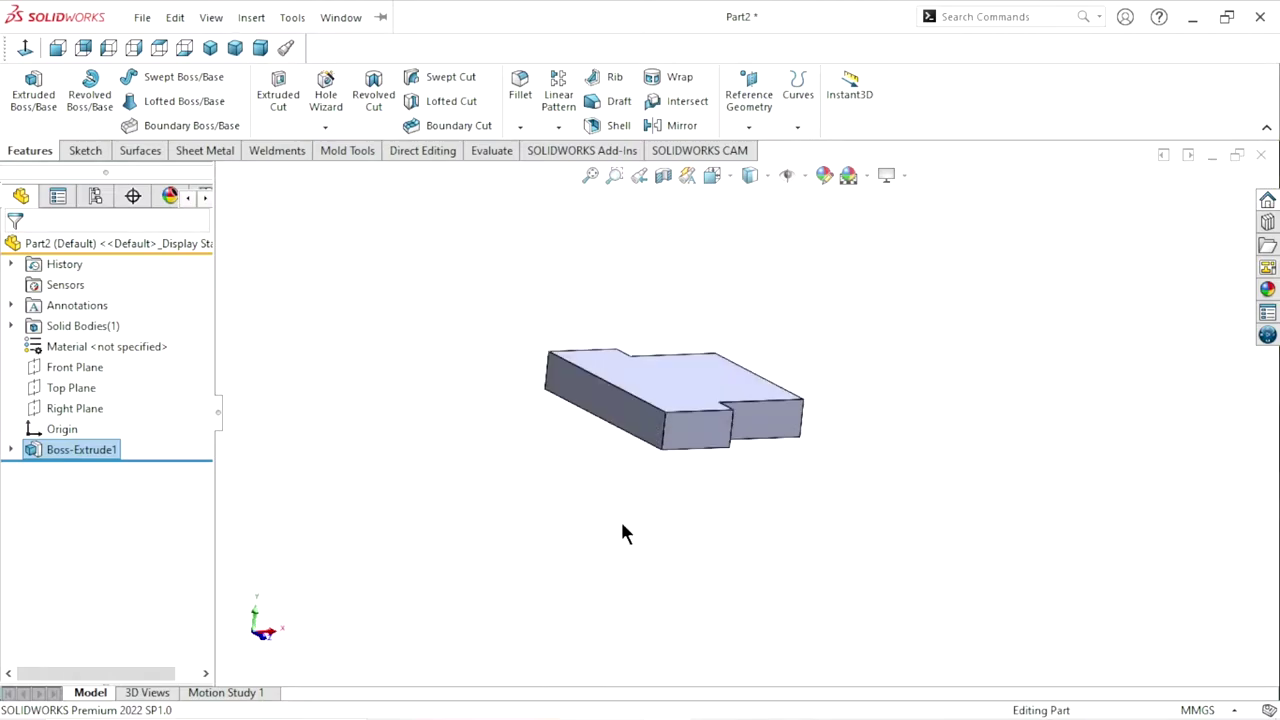
Start a new sketch on the block's side face
click(606, 421)
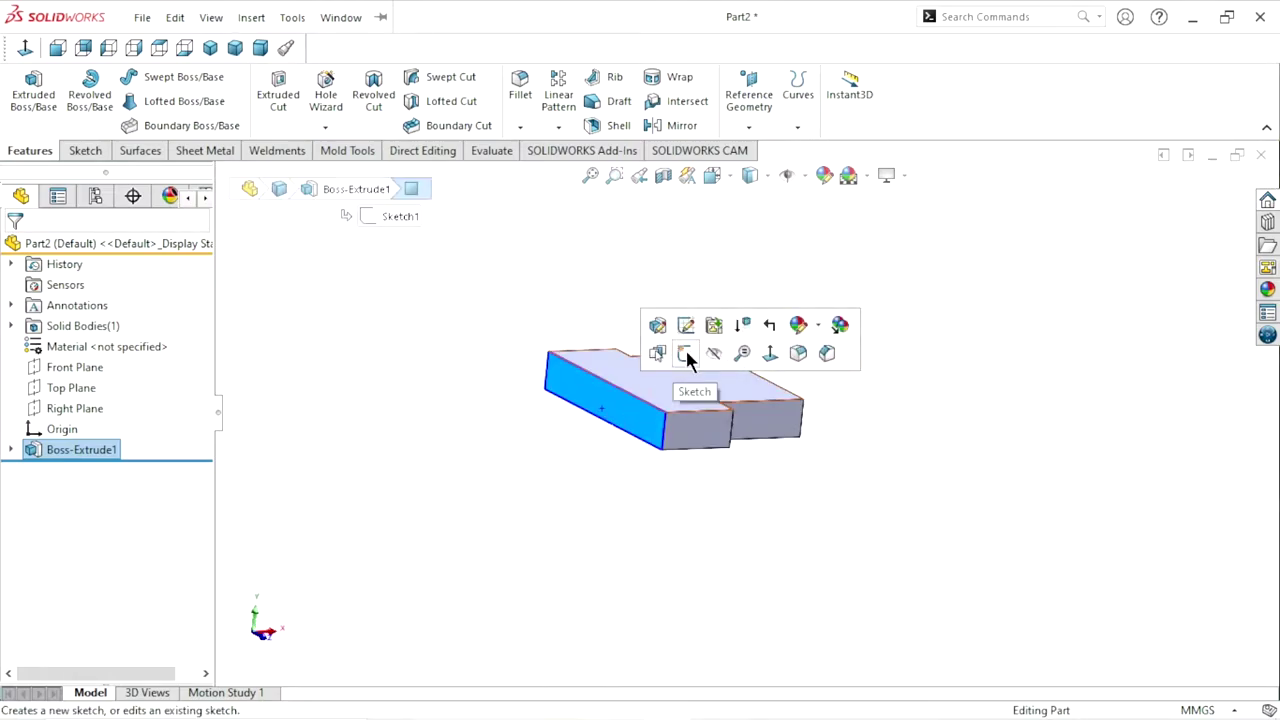
click(685, 347)
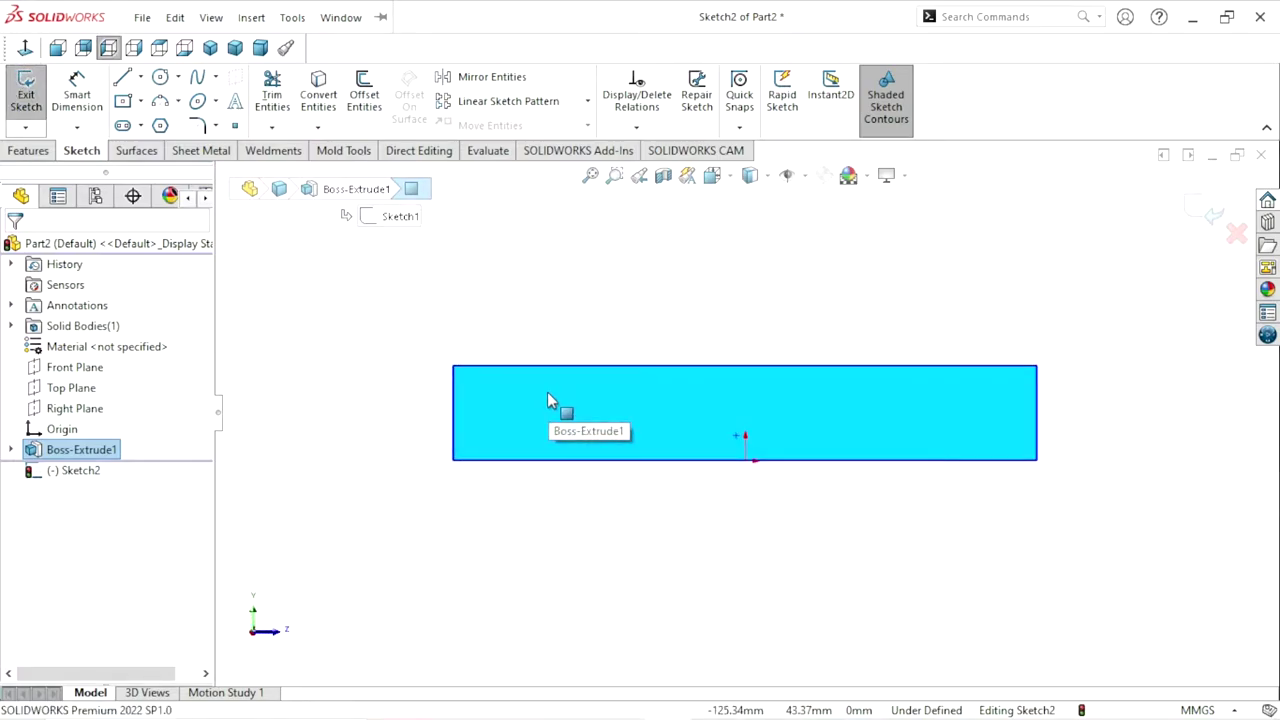
scroll(870, 345, up, 3)
scroll(805, 331, down, 2)
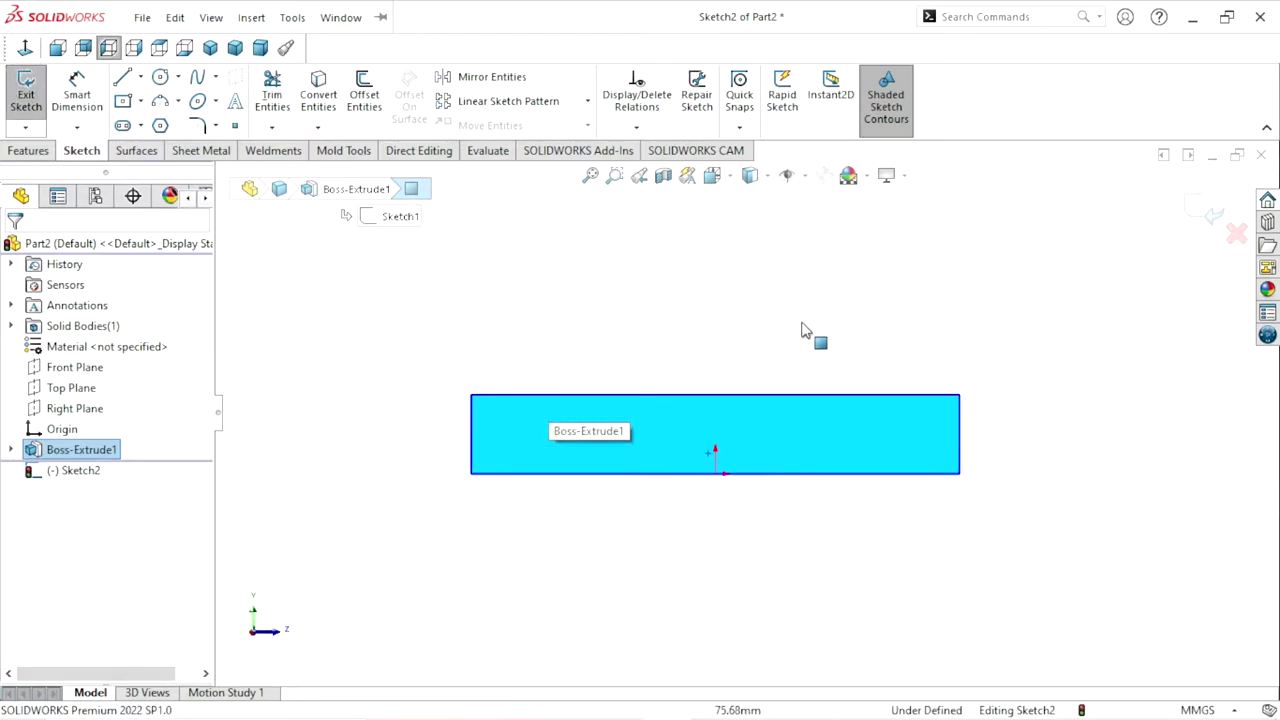
Draw a corner rectangle from the bottom edge up beyond the block
click(141, 101)
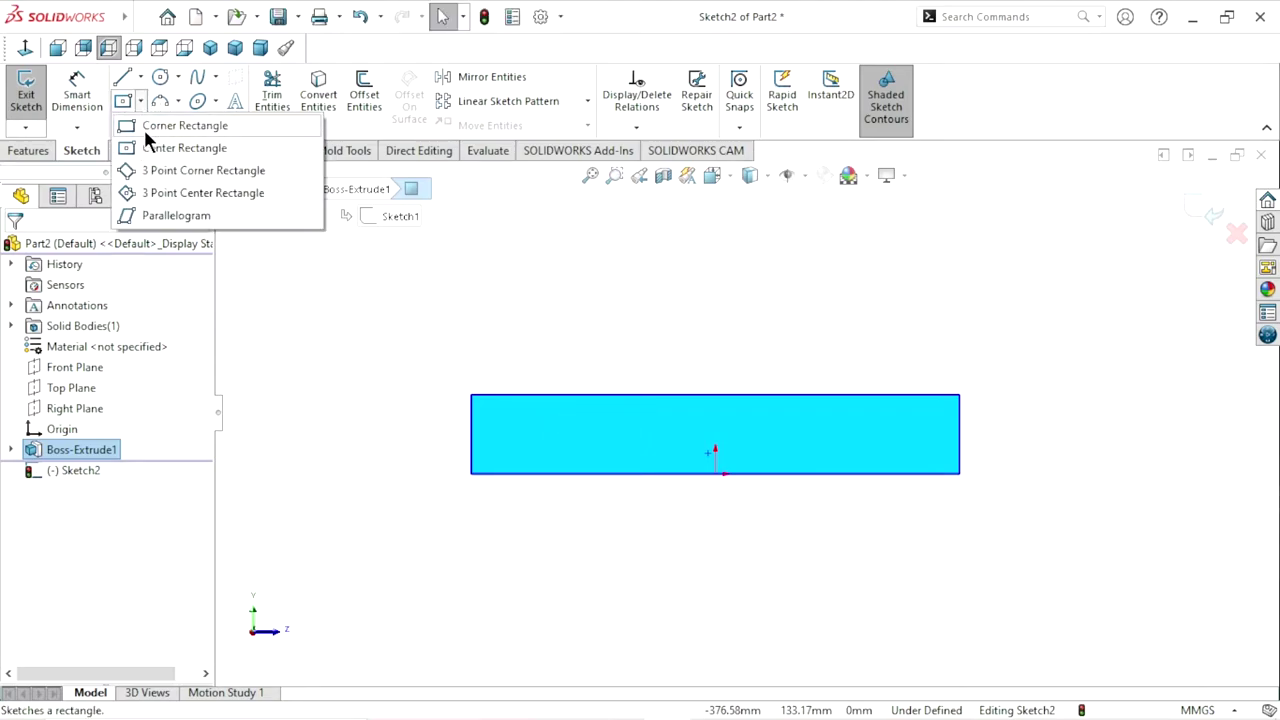
click(160, 126)
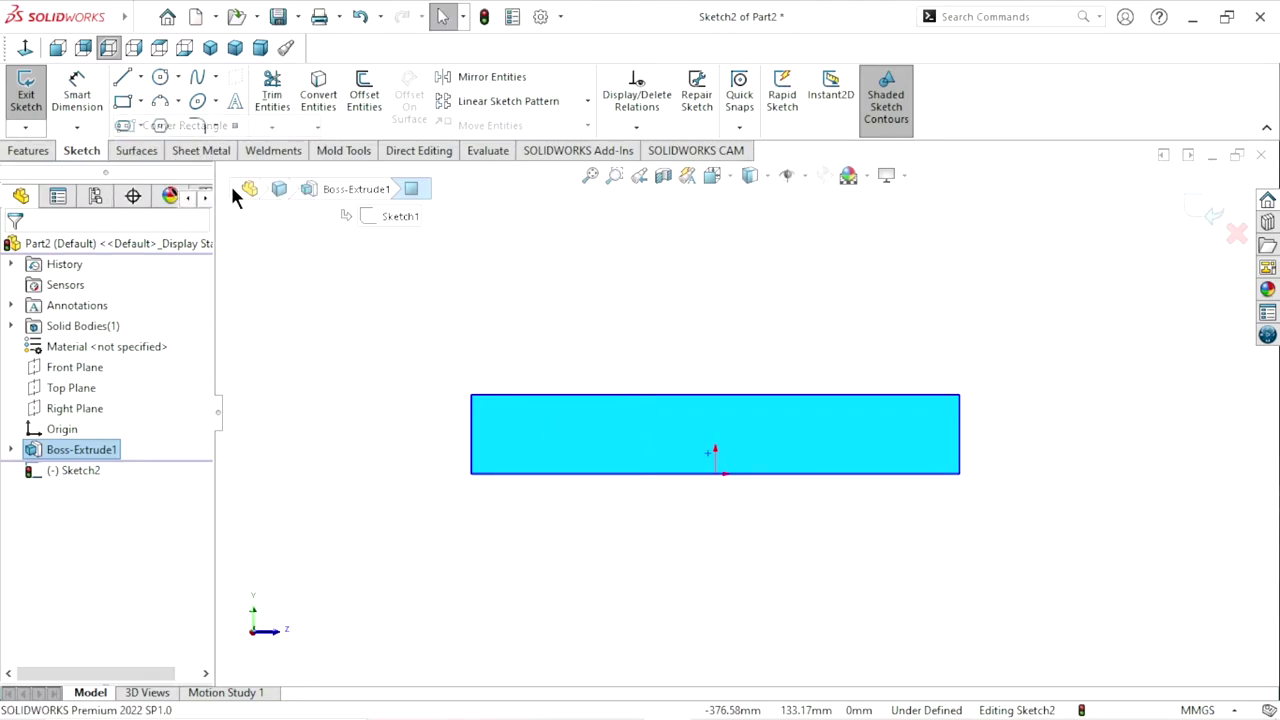
click(785, 473)
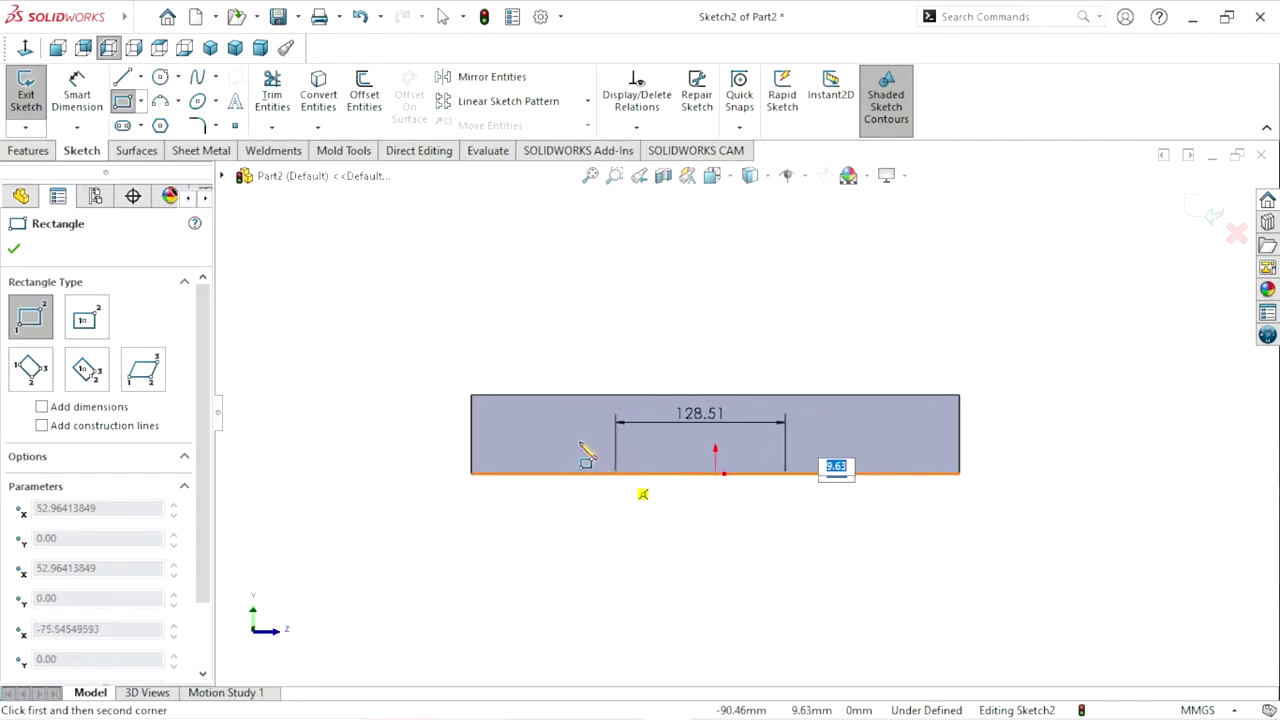
click(642, 239)
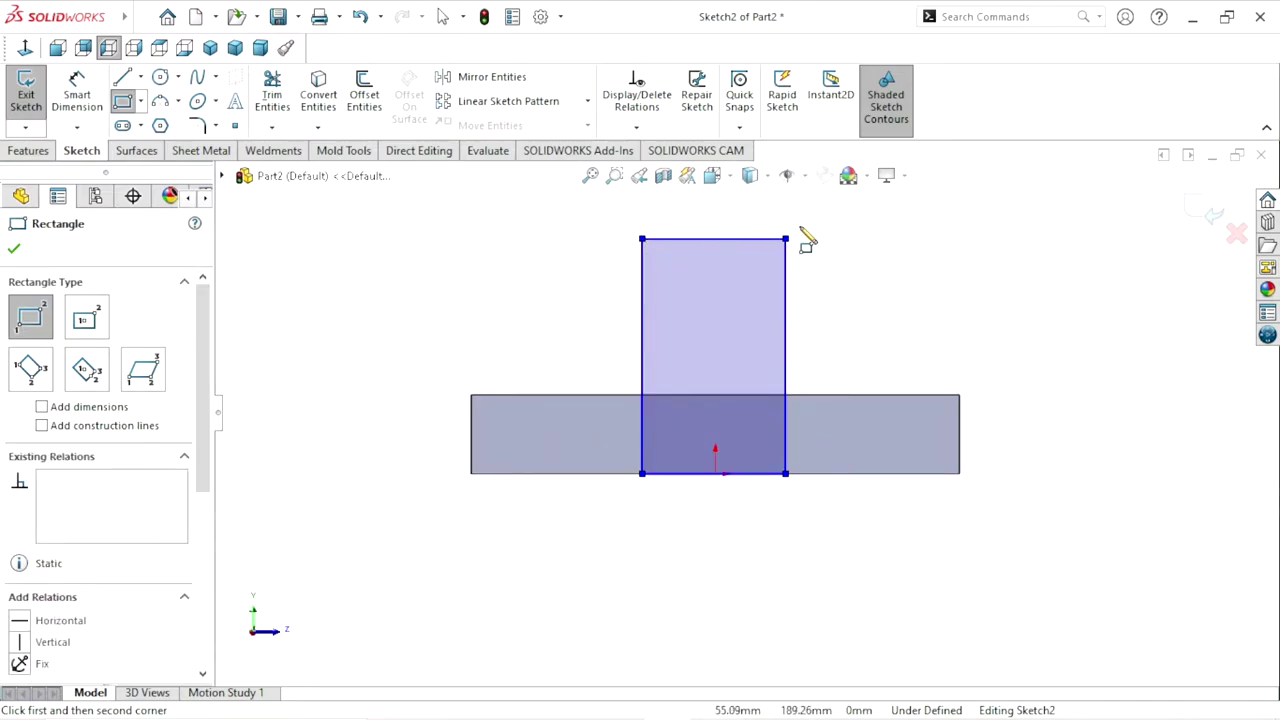
right_click(886, 260)
click(920, 268)
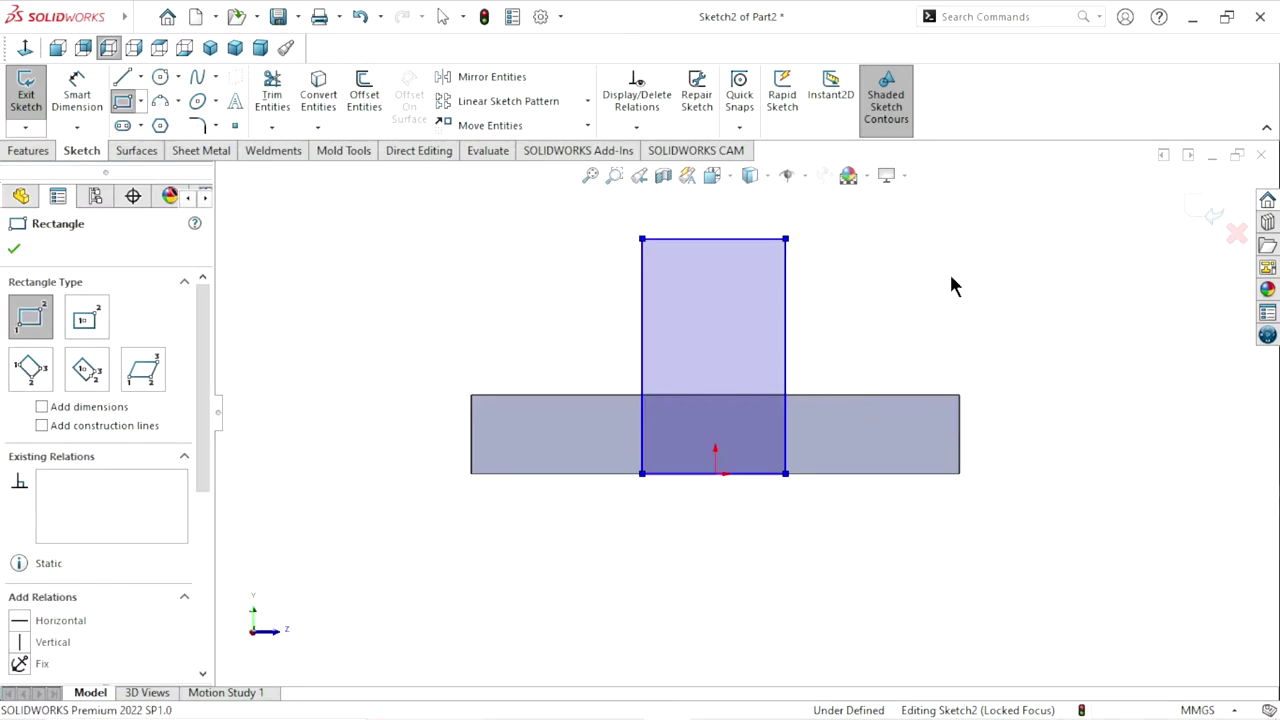
Dimension the rectangle's height to 280 mm
click(67, 97)
click(712, 241)
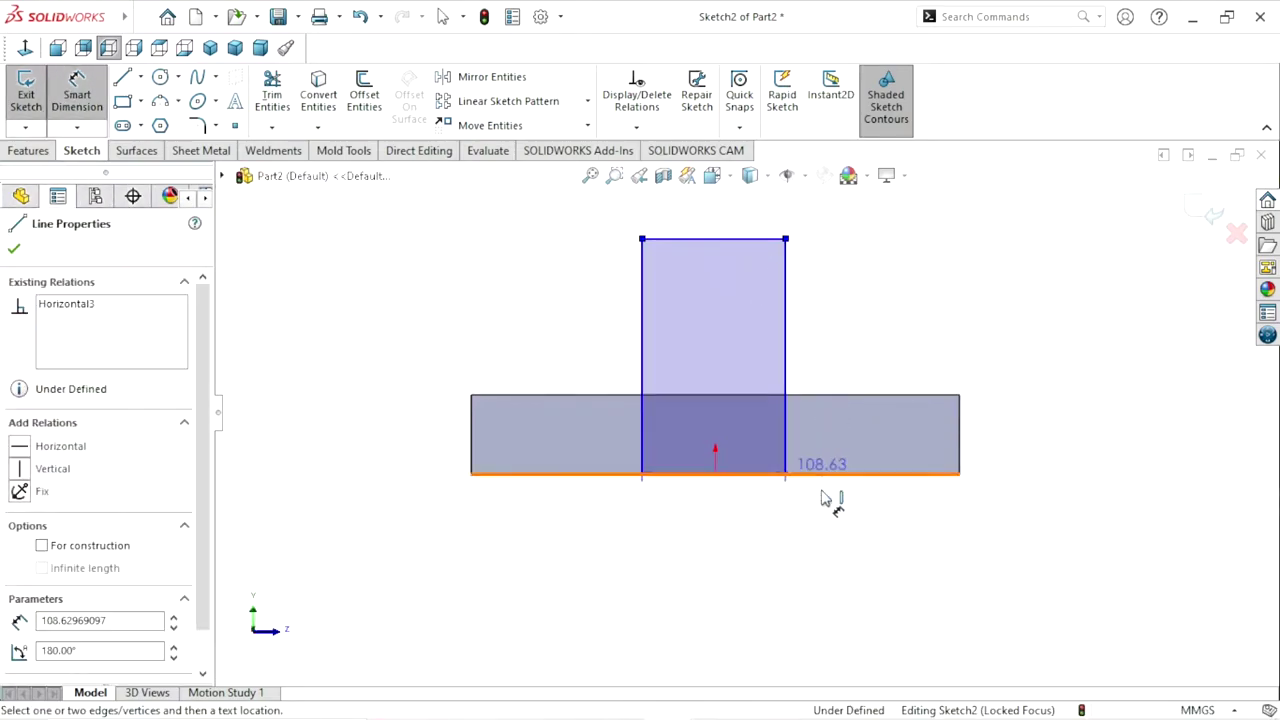
click(824, 473)
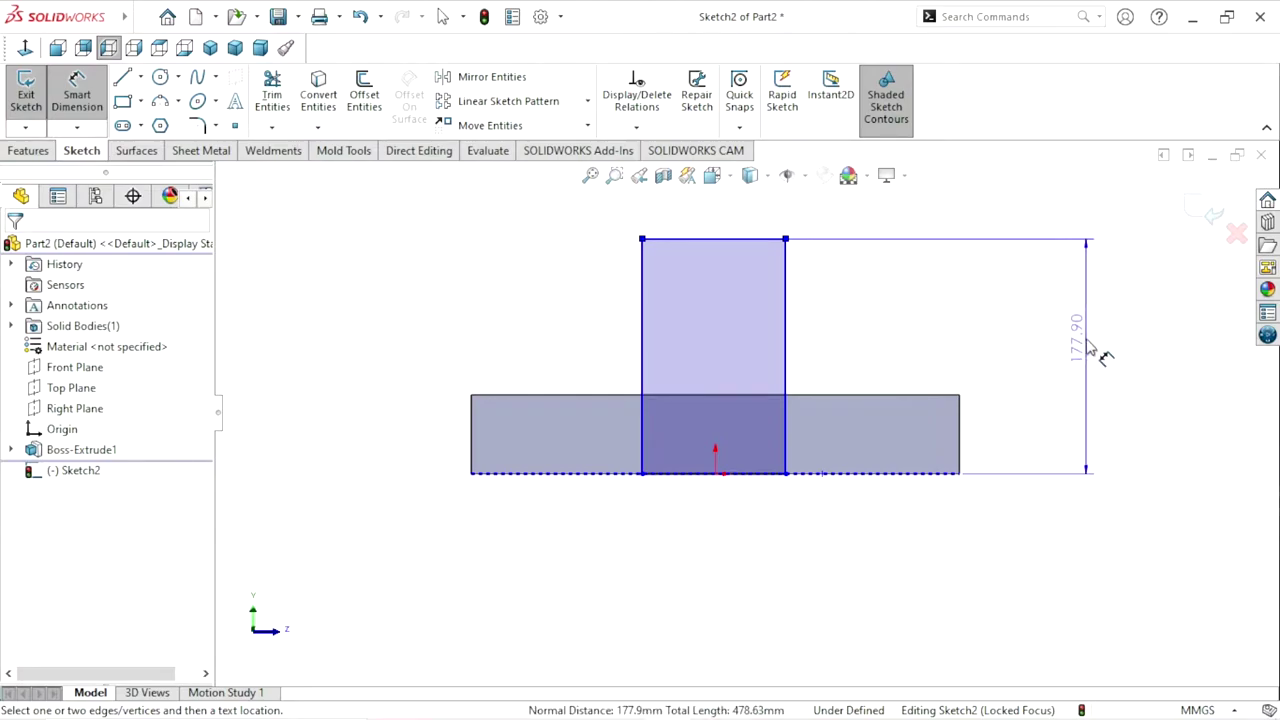
click(1090, 345)
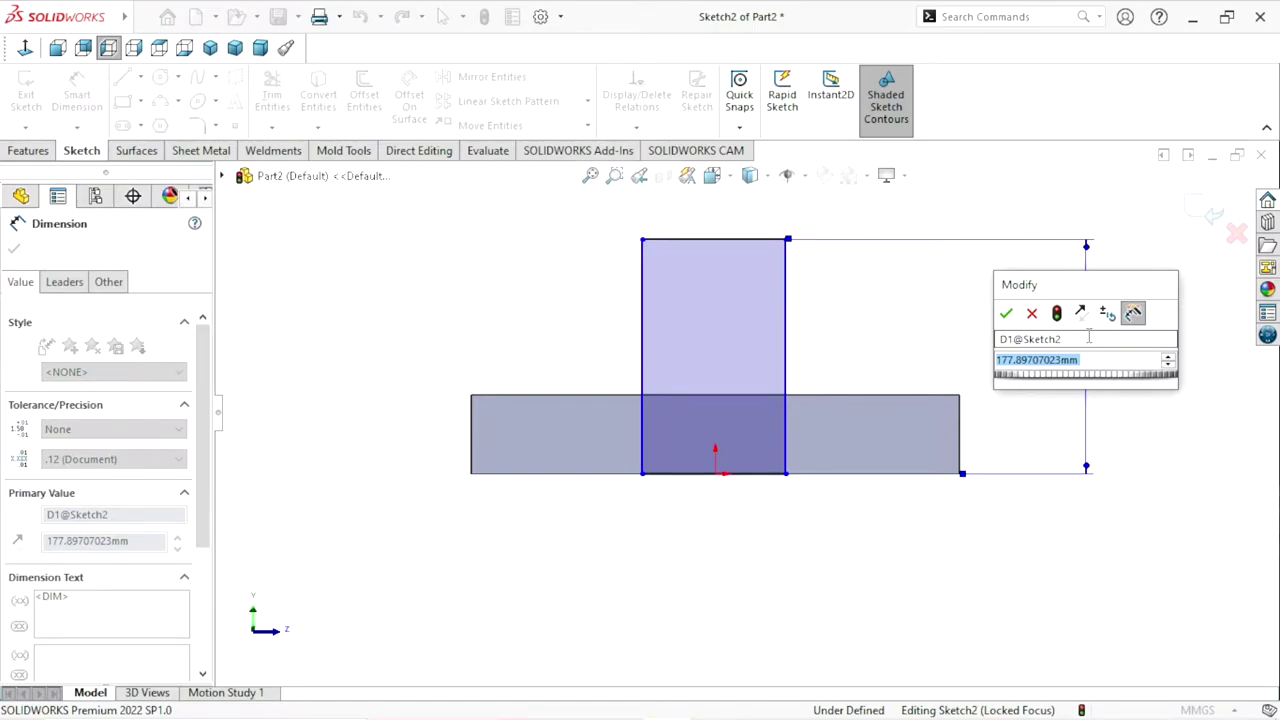
text(280)
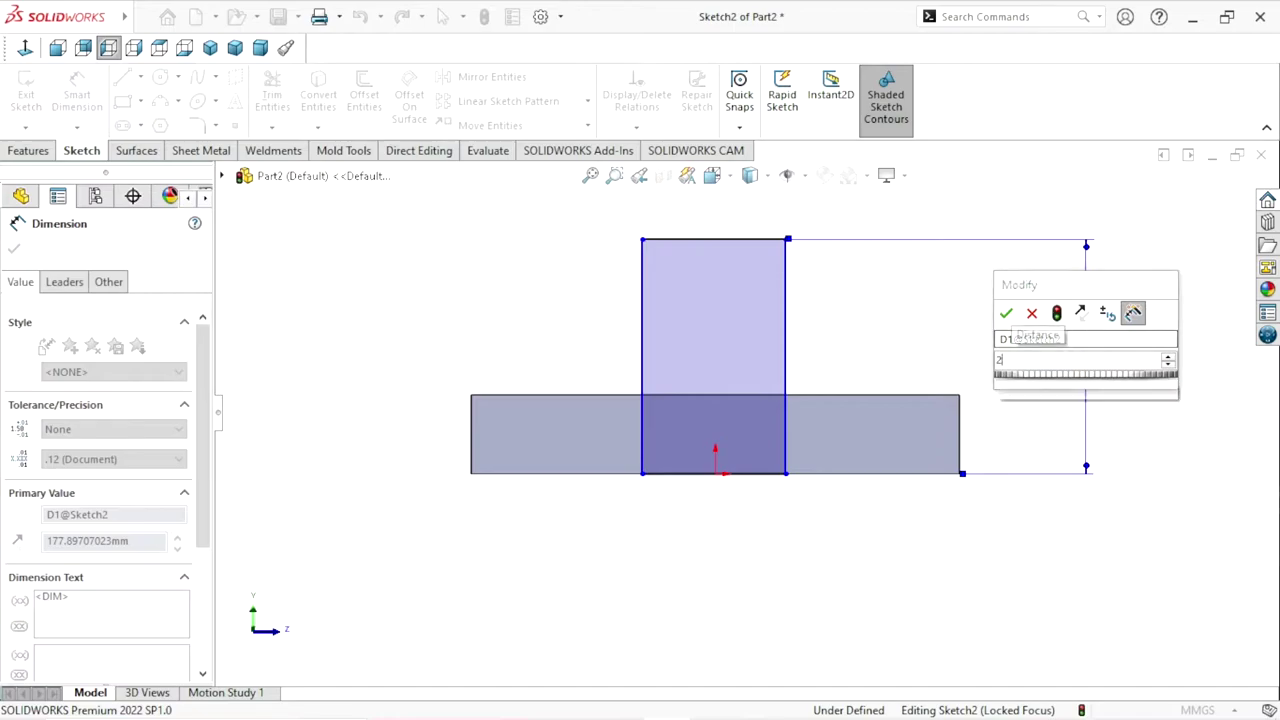
click(1006, 314)
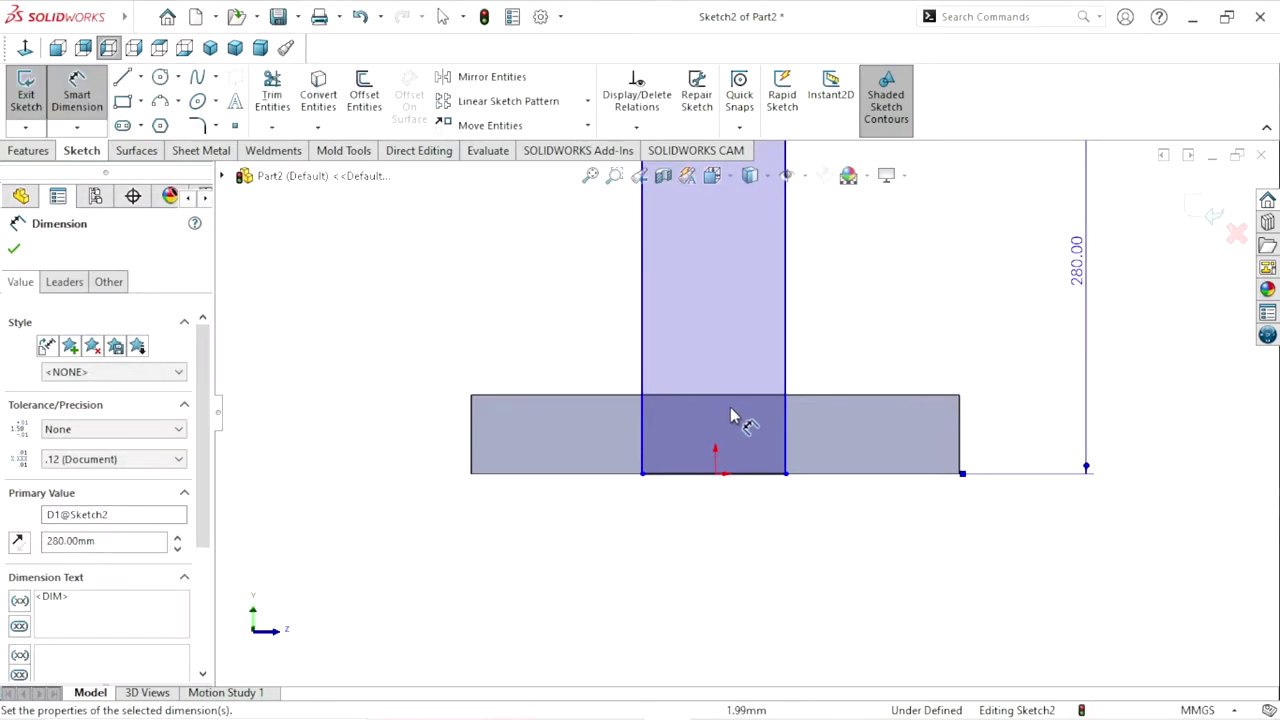
scroll(809, 274, up, 5)
scroll(729, 366, down, 3)
Dimension the rectangle's top edge width to 220 mm
click(685, 346)
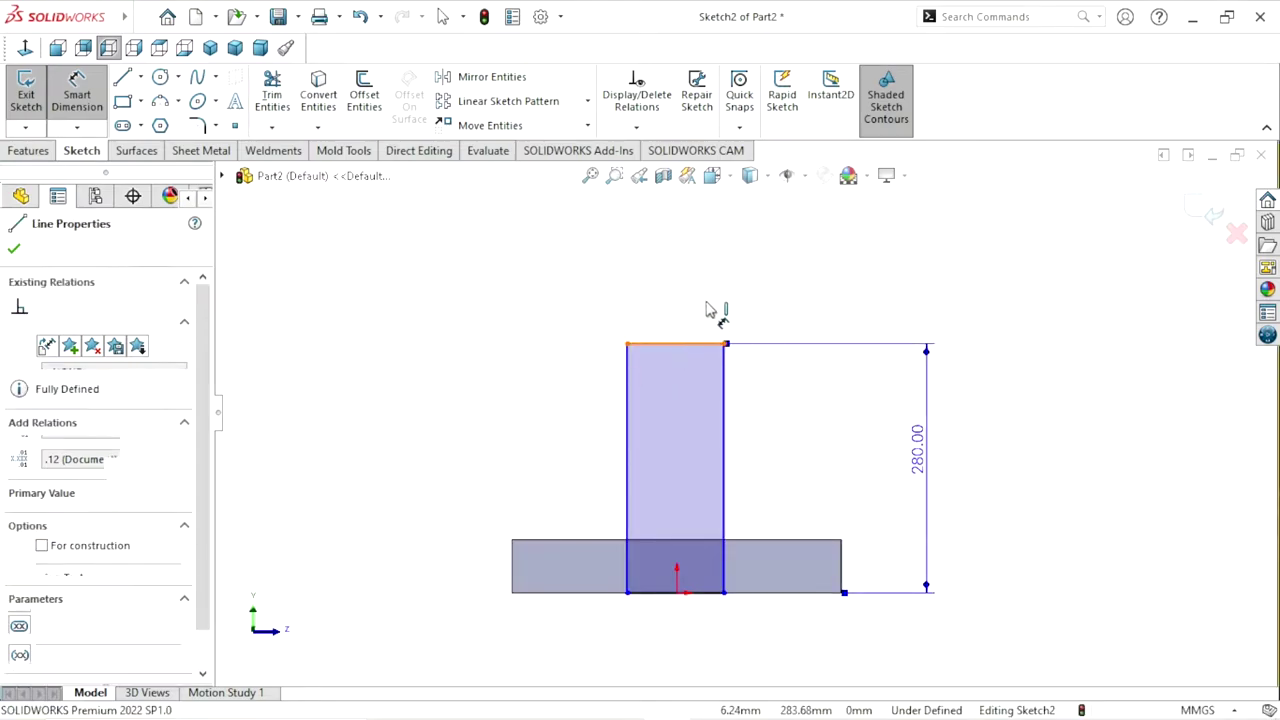
click(693, 296)
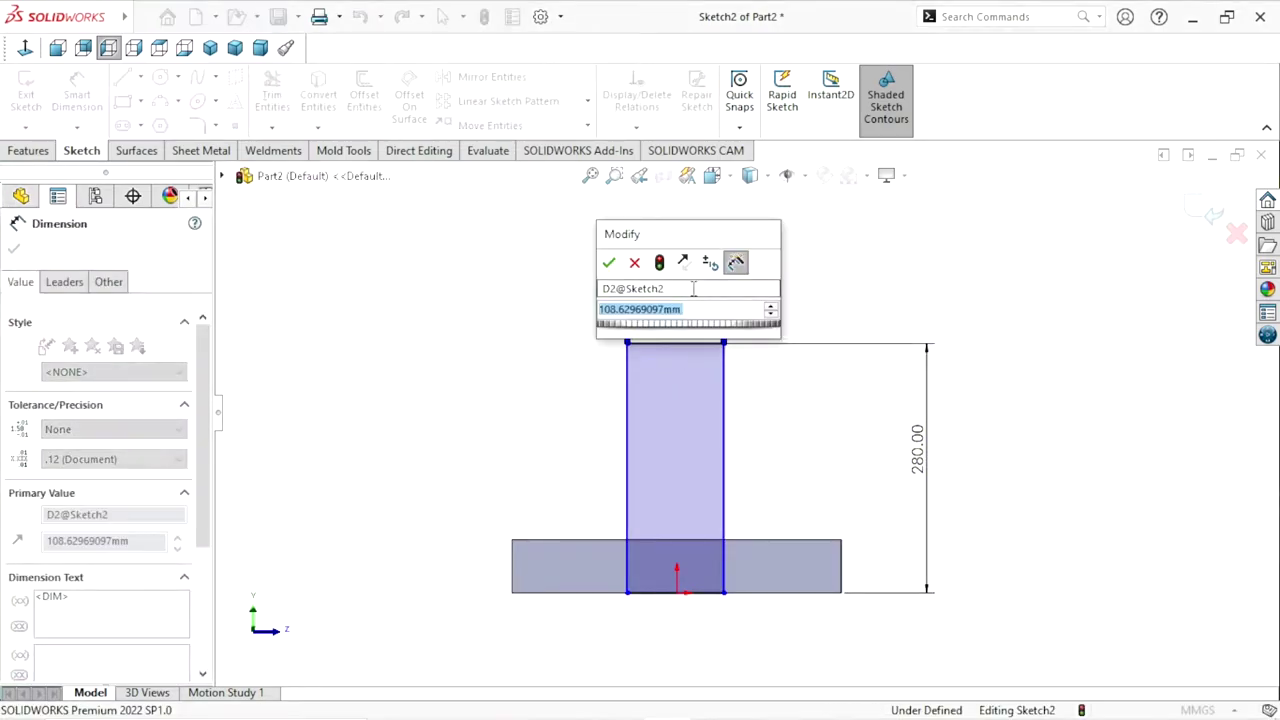
text(220)
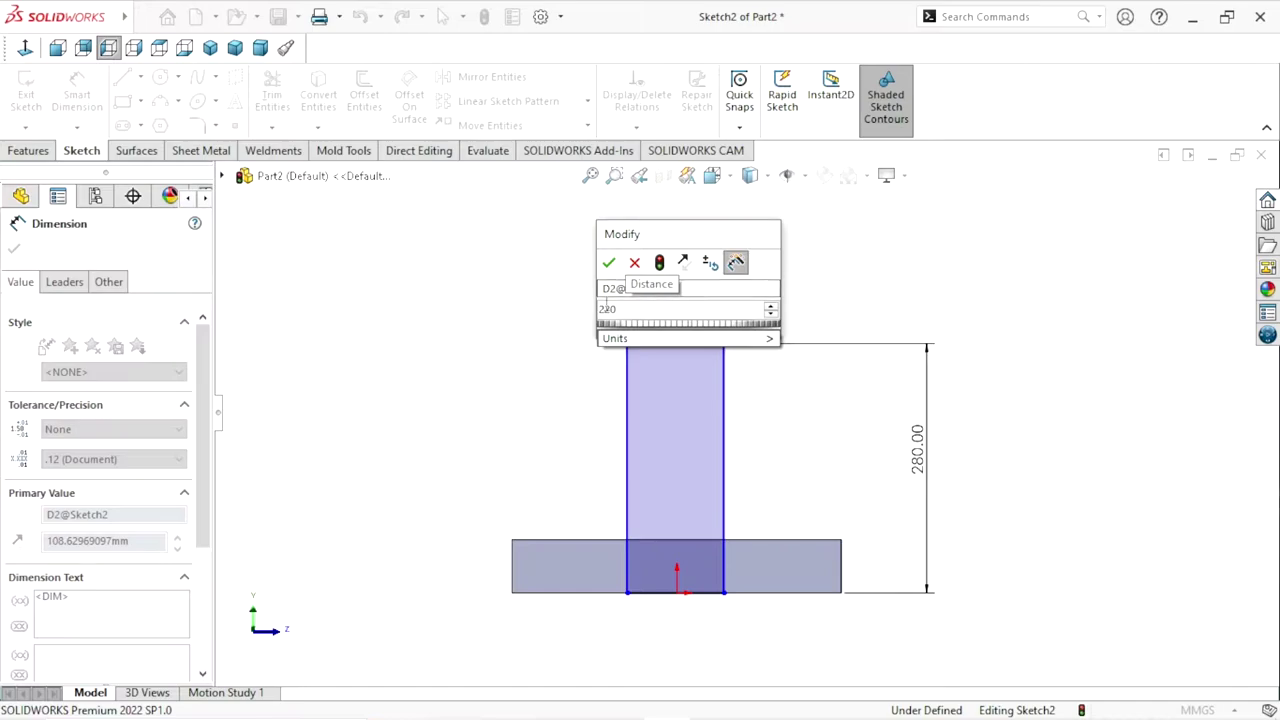
click(608, 264)
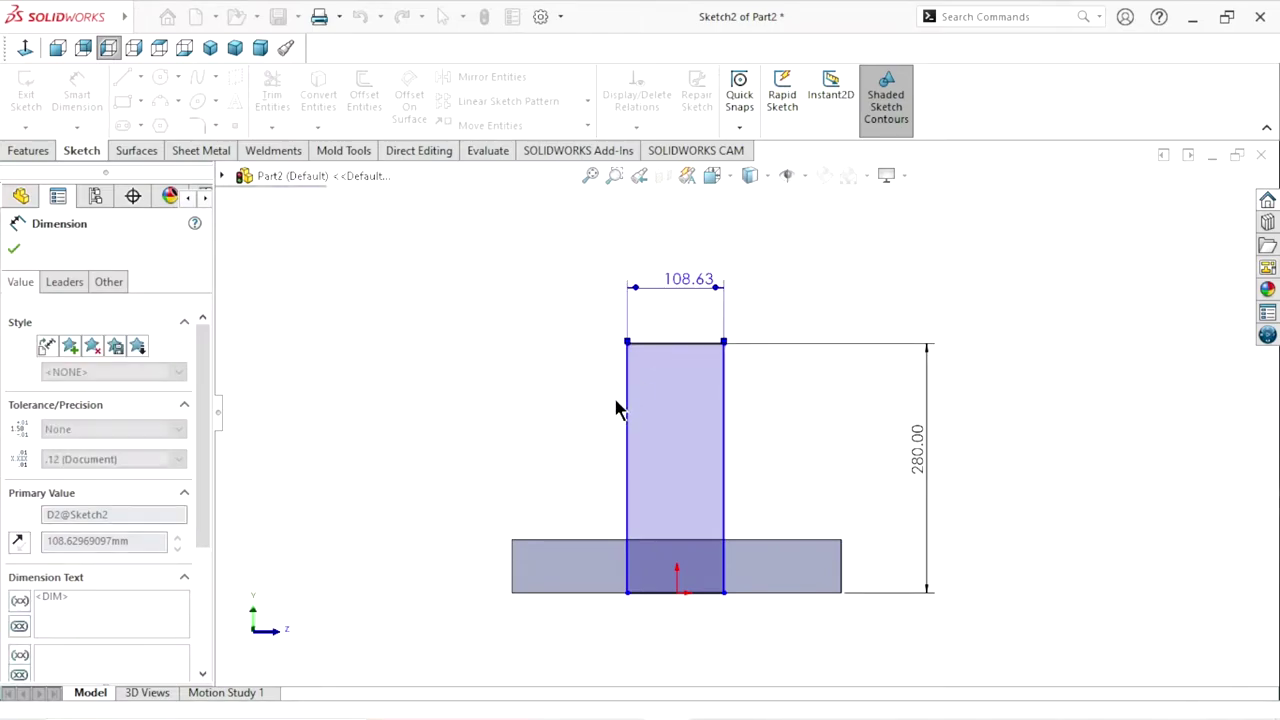
scroll(760, 480, up, 3)
scroll(823, 526, down, 1)
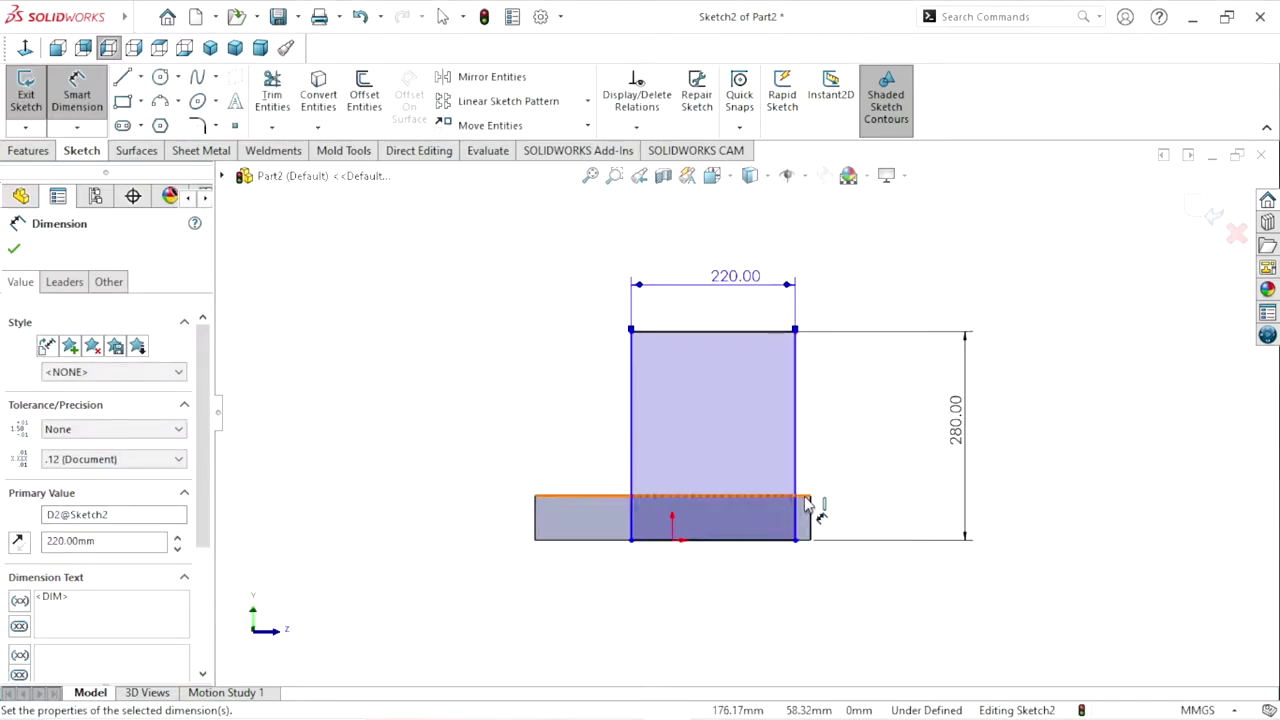
click(13, 251)
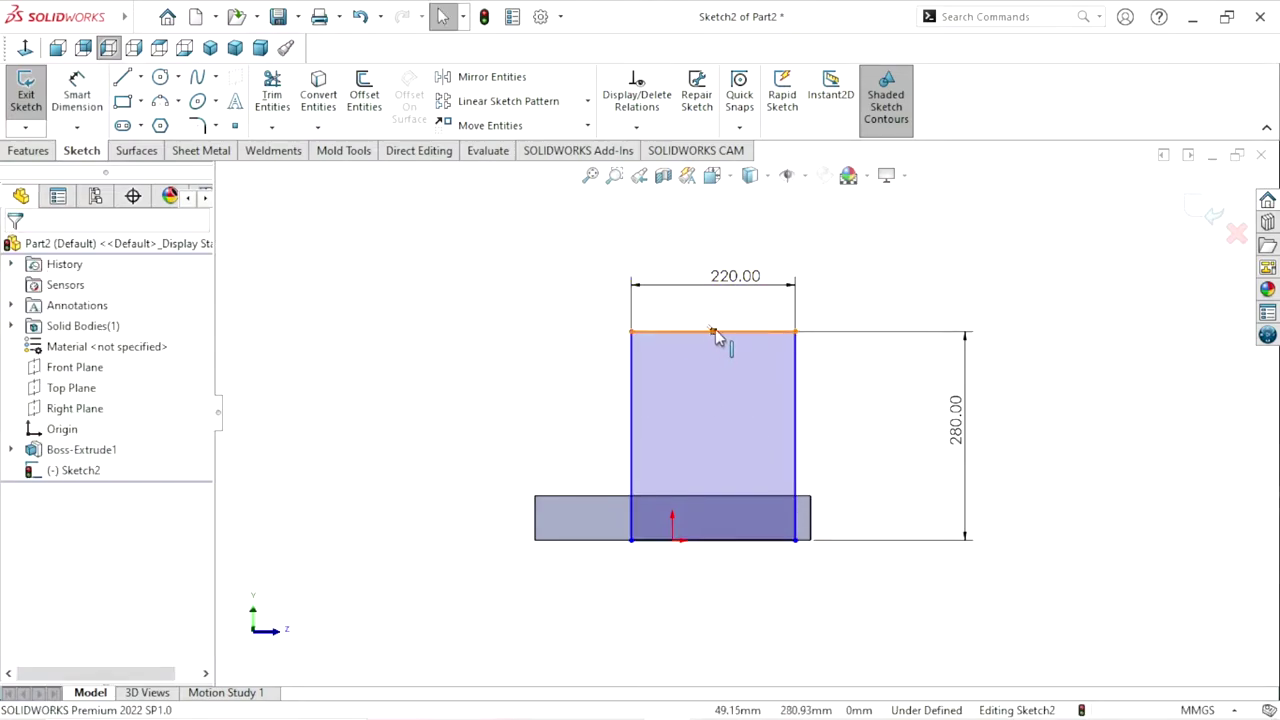
Make the top edge midpoint vertical with the origin to center the rectangle
click(713, 333)
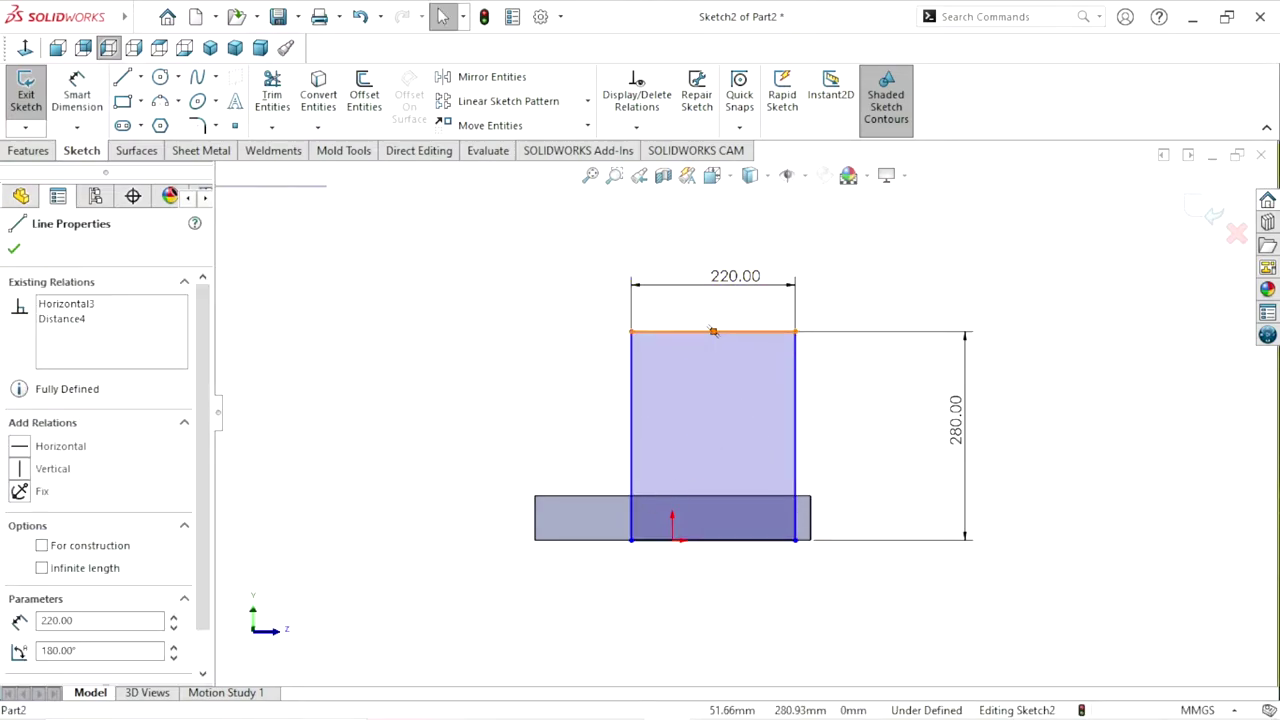
click(674, 543)
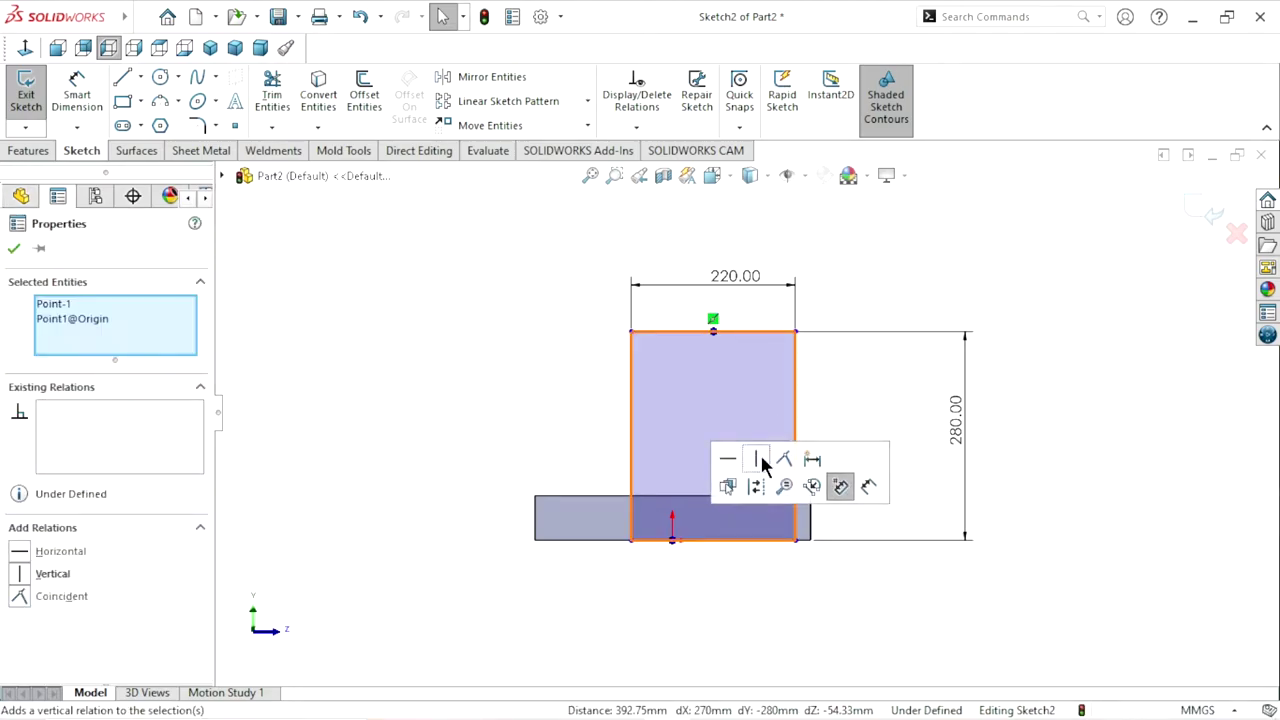
click(758, 460)
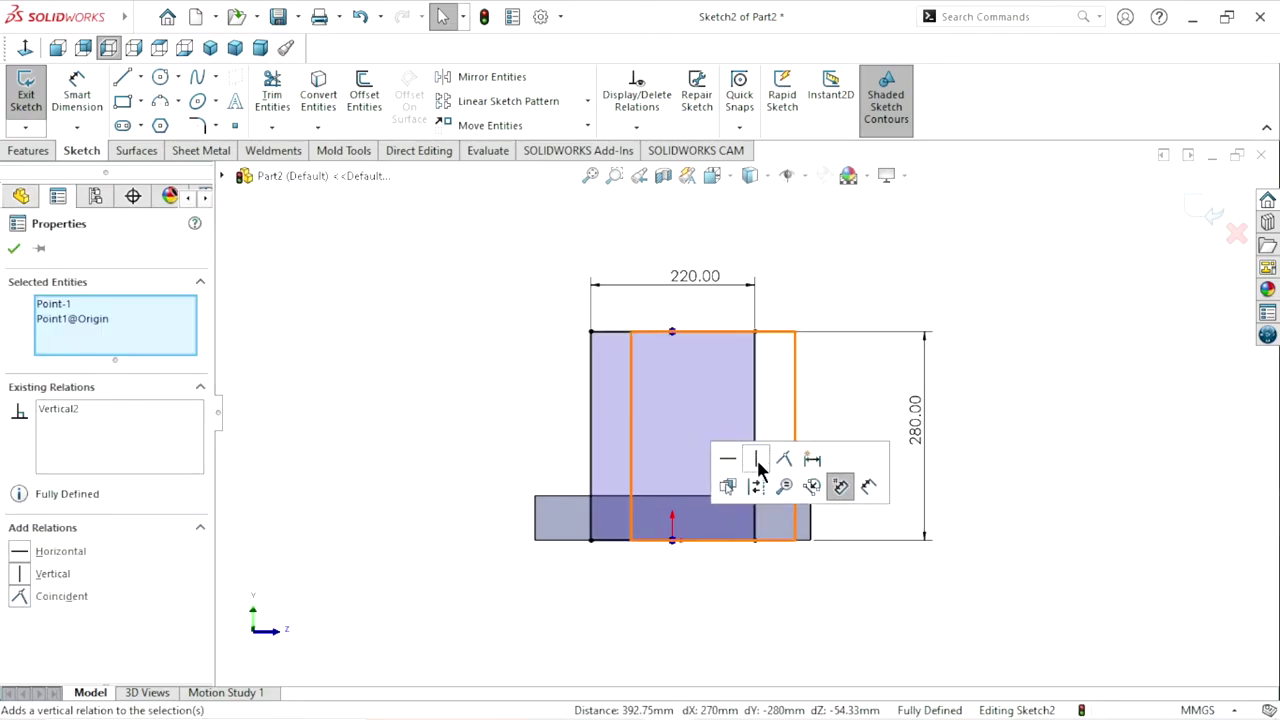
click(13, 248)
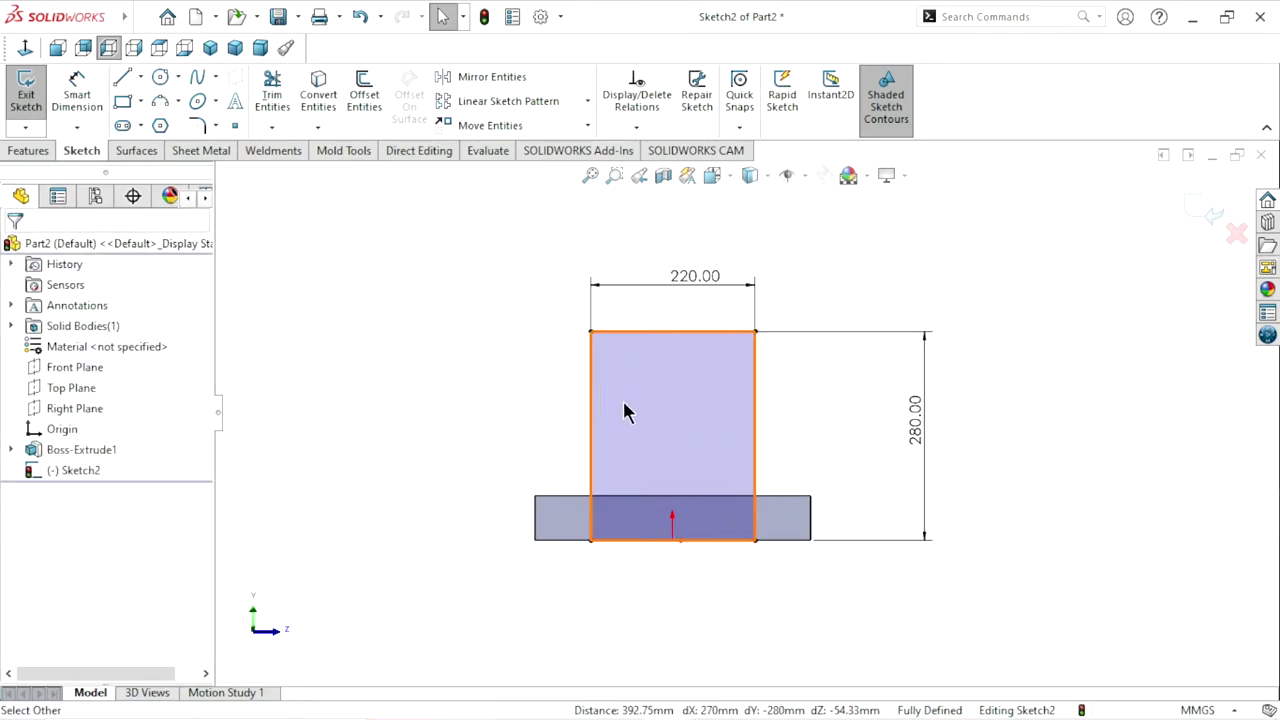
Extrude the 220 × 280 rectangle 75 mm in the reversed direction as Boss-Extrude2
click(19, 152)
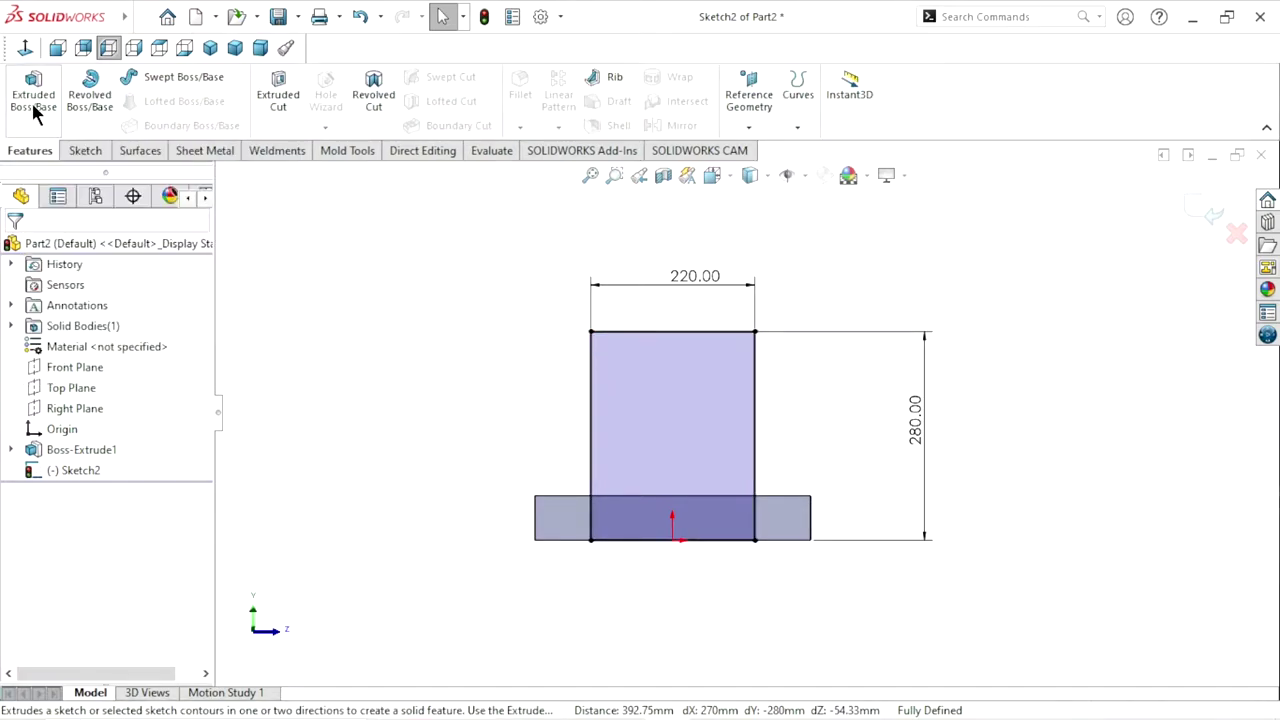
click(37, 107)
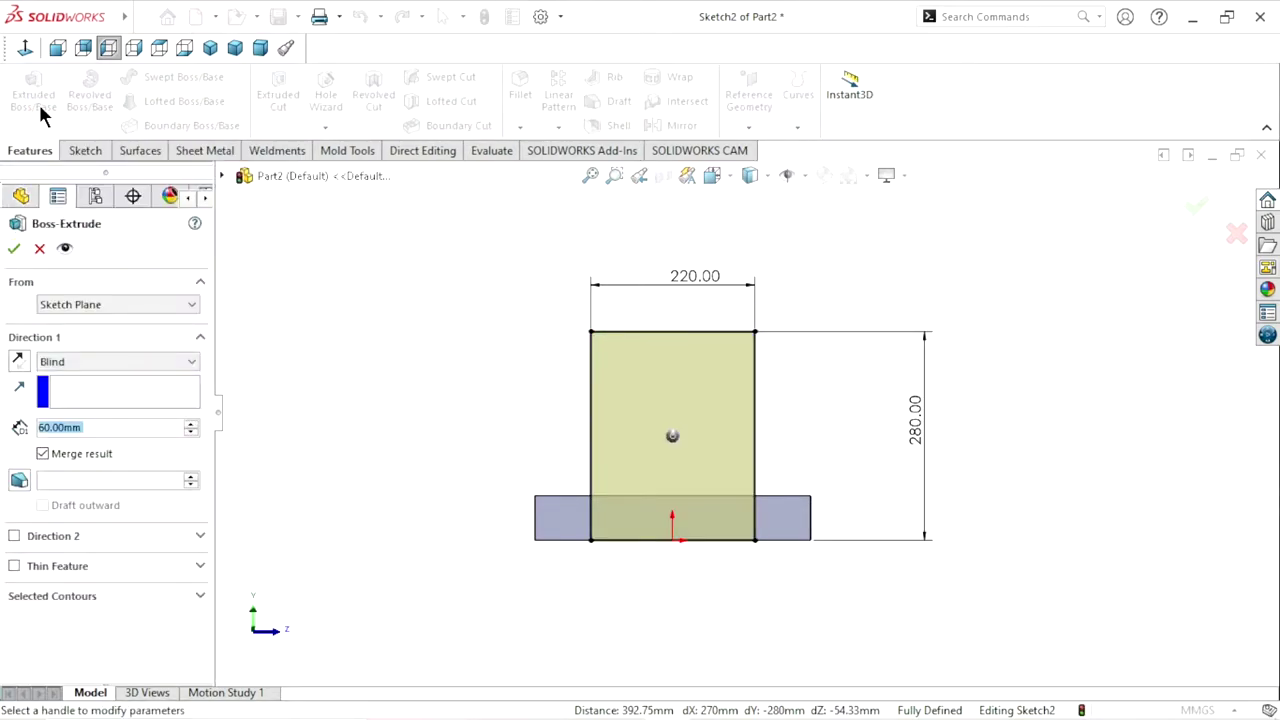
text(75)
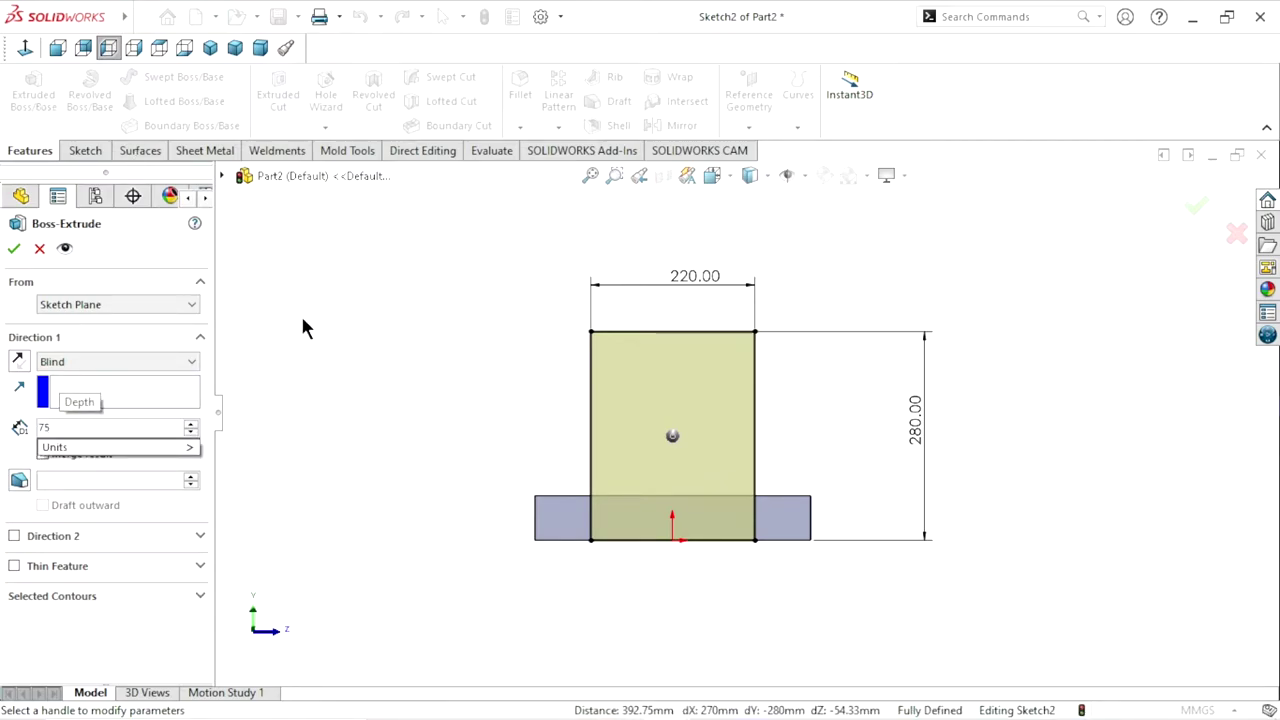
key(Return)
scroll(766, 440, down, 3)
middle_drag(766, 440, 661, 536)
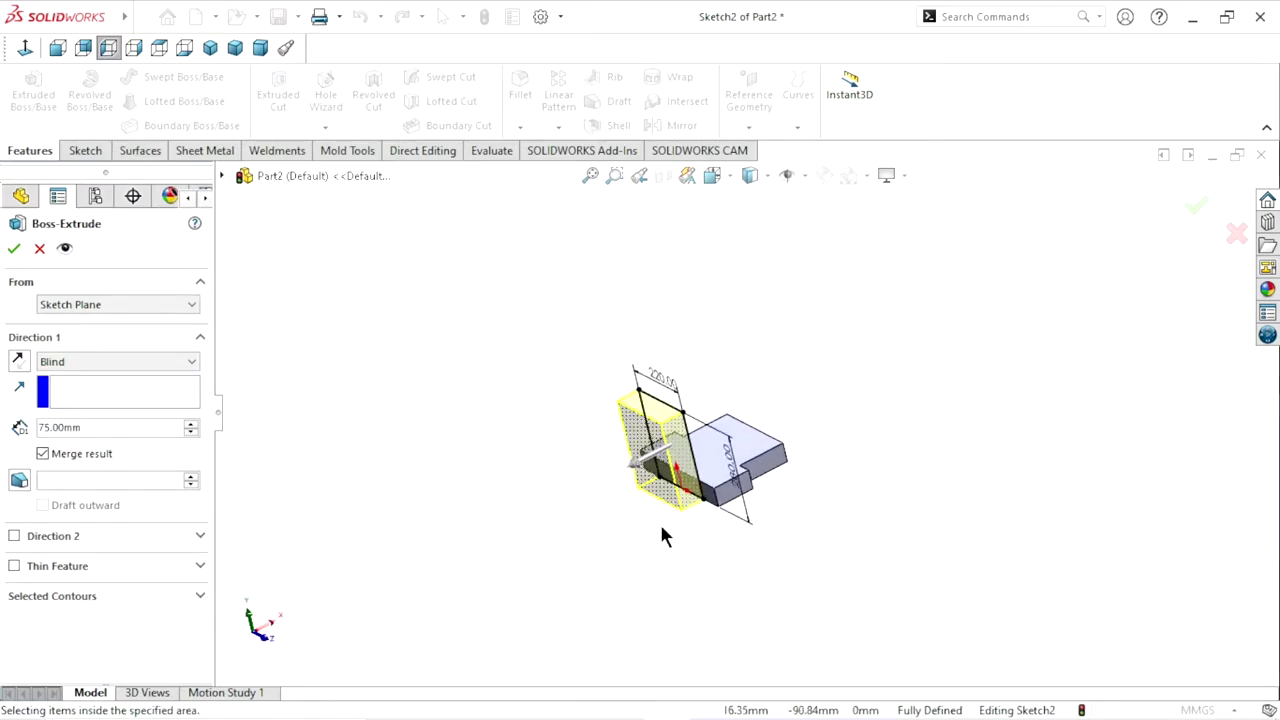
click(26, 362)
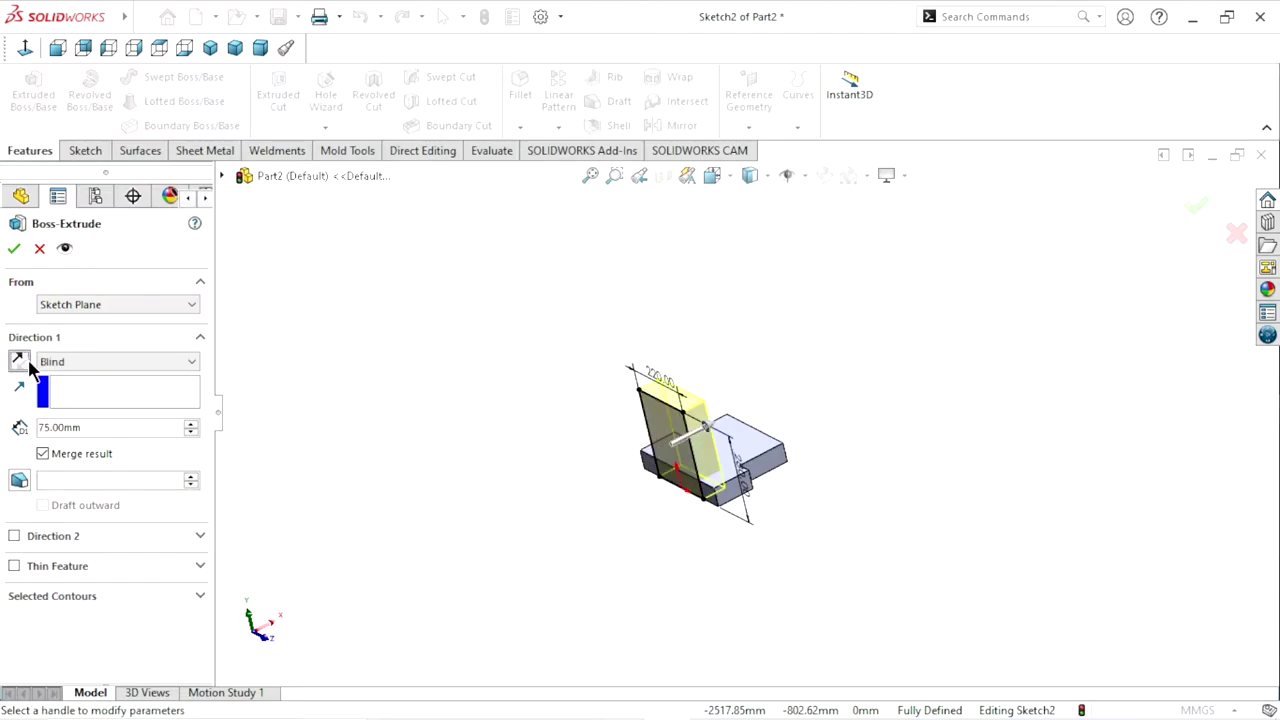
click(13, 251)
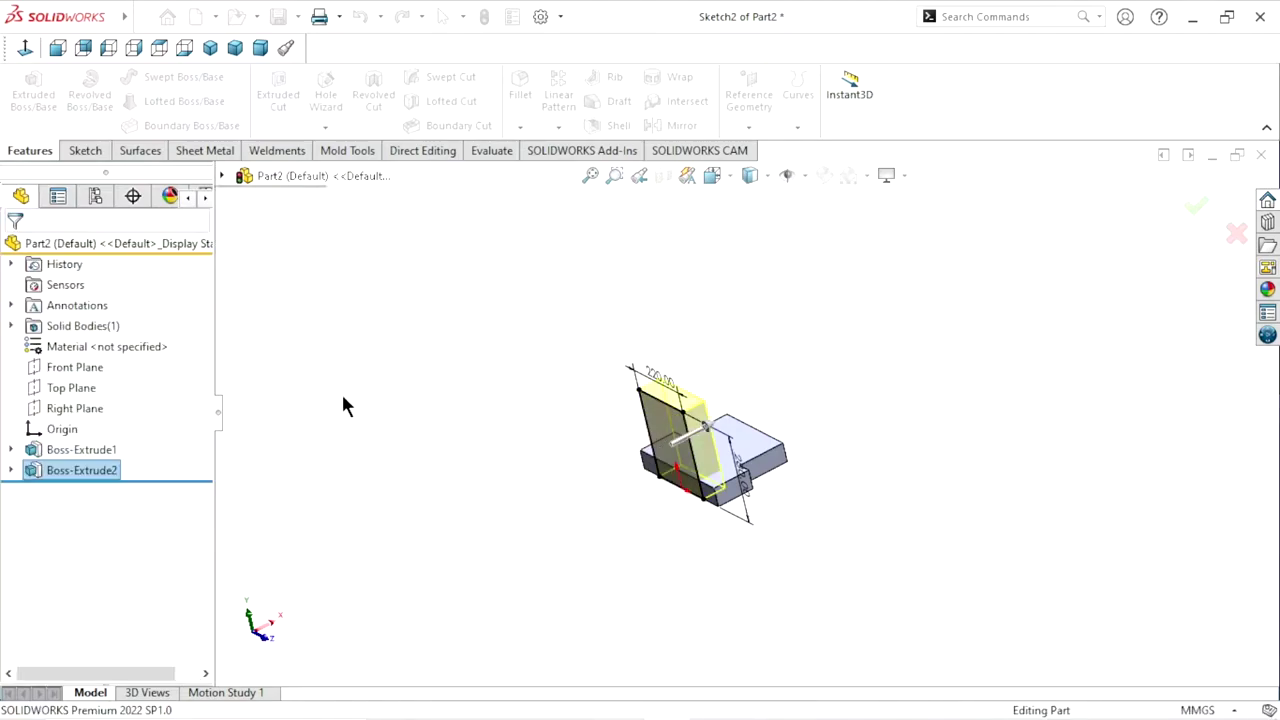
mouse_move(730, 478)
middle_down()
mouse_move(897, 514)
mouse_move(947, 502)
middle_up()
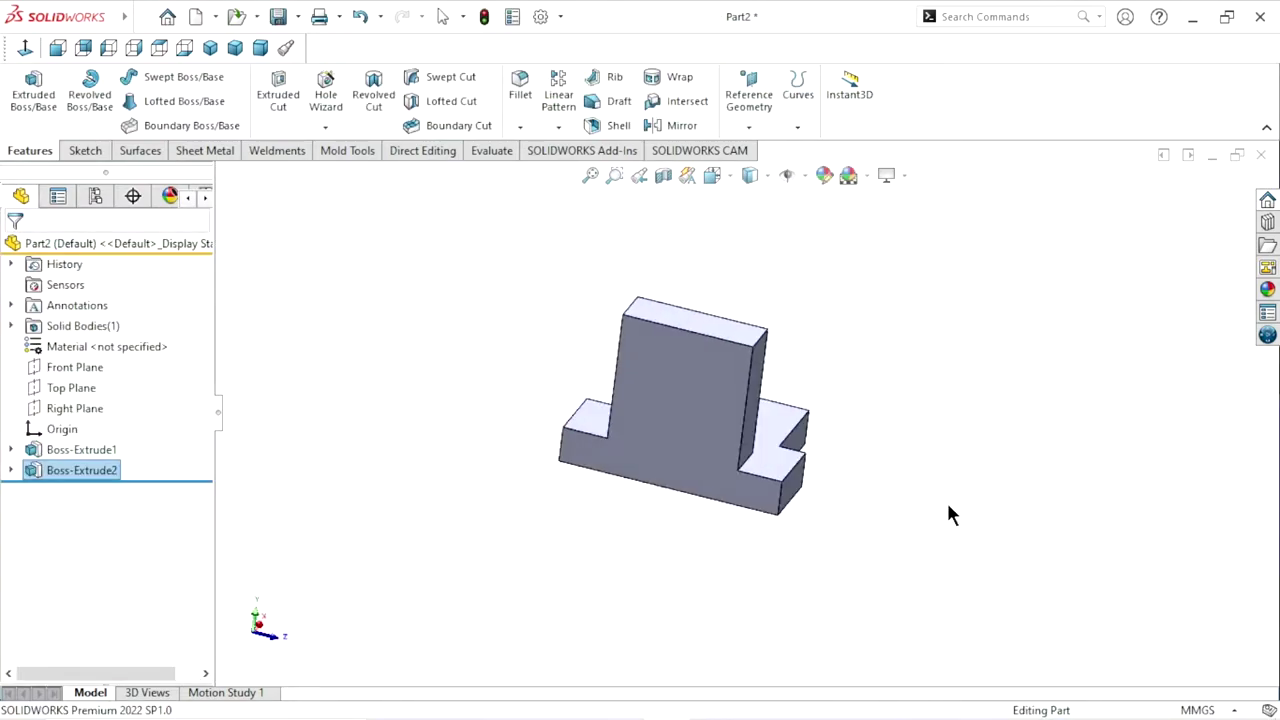
Start Sketch3 on the front T-shaped face and turn the view Normal To it
click(698, 397)
click(775, 331)
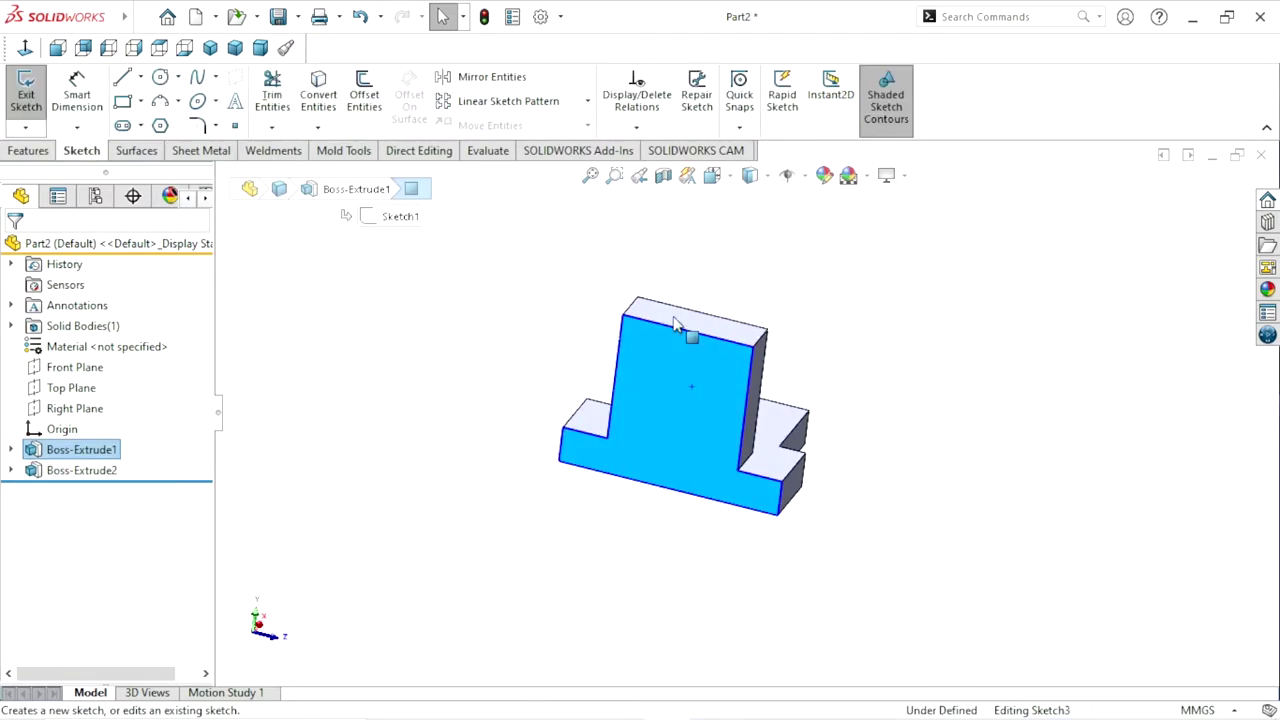
click(25, 50)
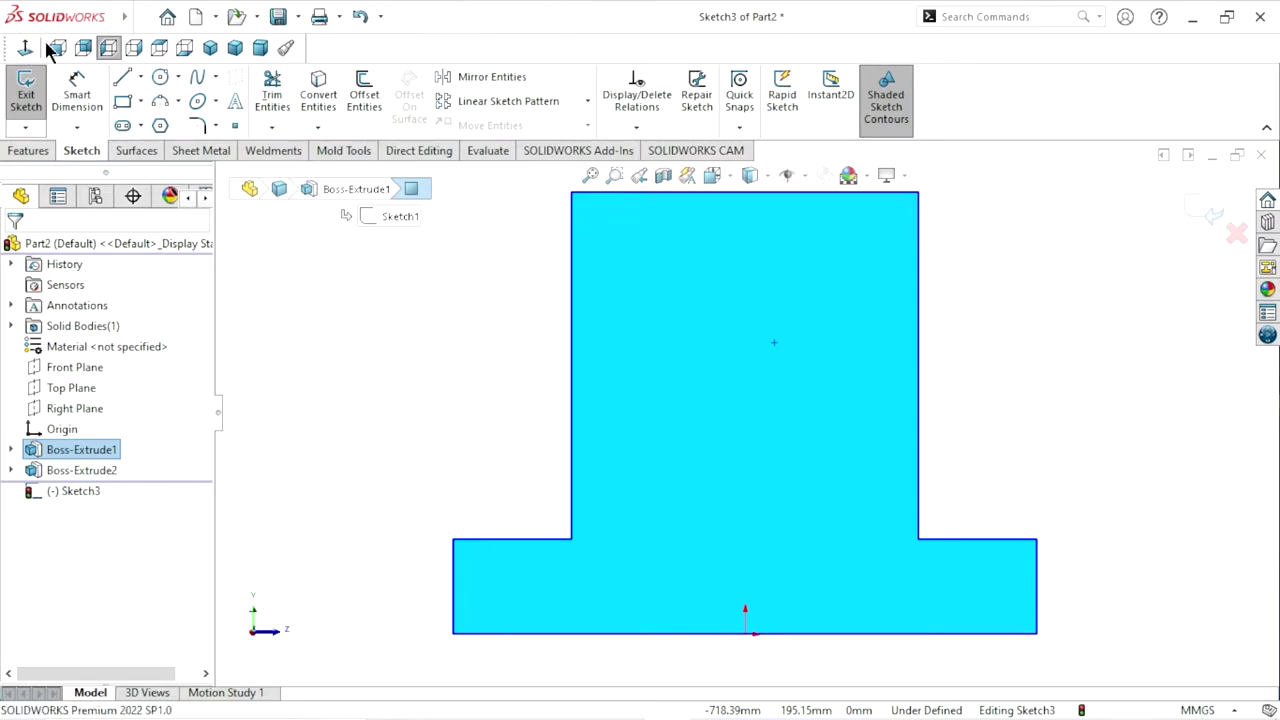
scroll(700, 470, up, 3)
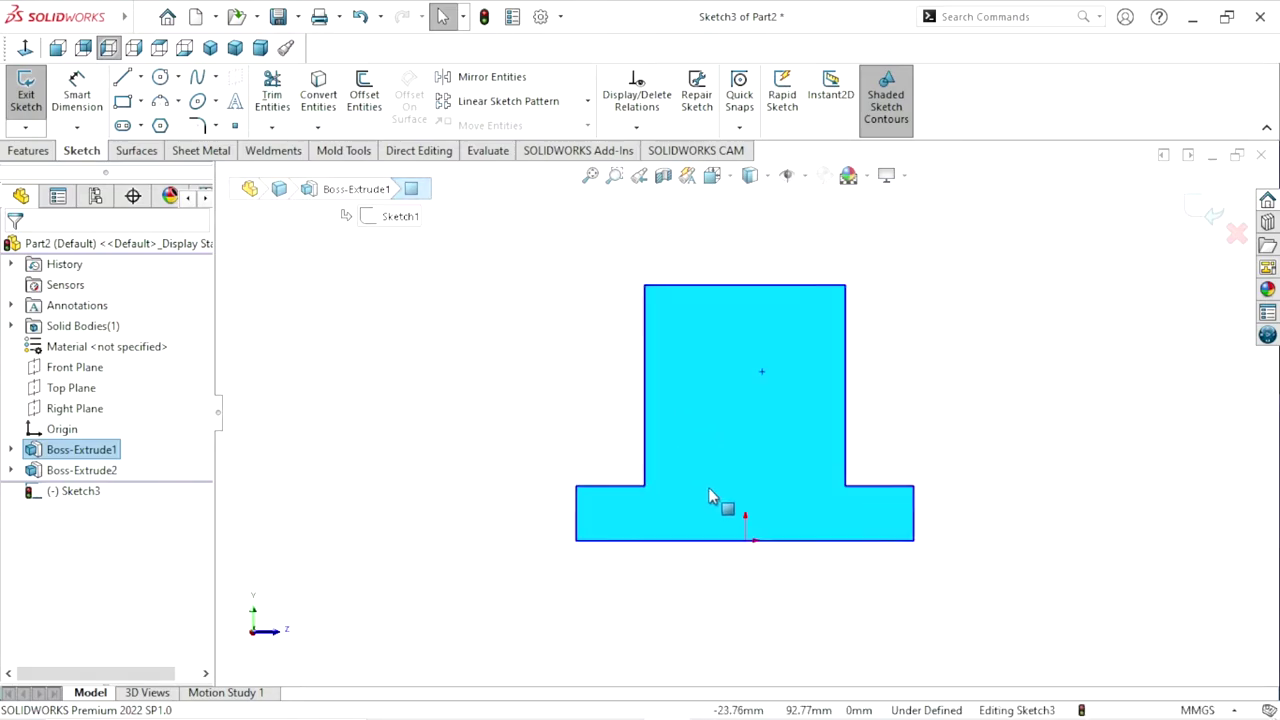
scroll(806, 280, up, 2)
scroll(743, 560, down, 3)
scroll(743, 555, up, 2)
scroll(737, 466, down, 2)
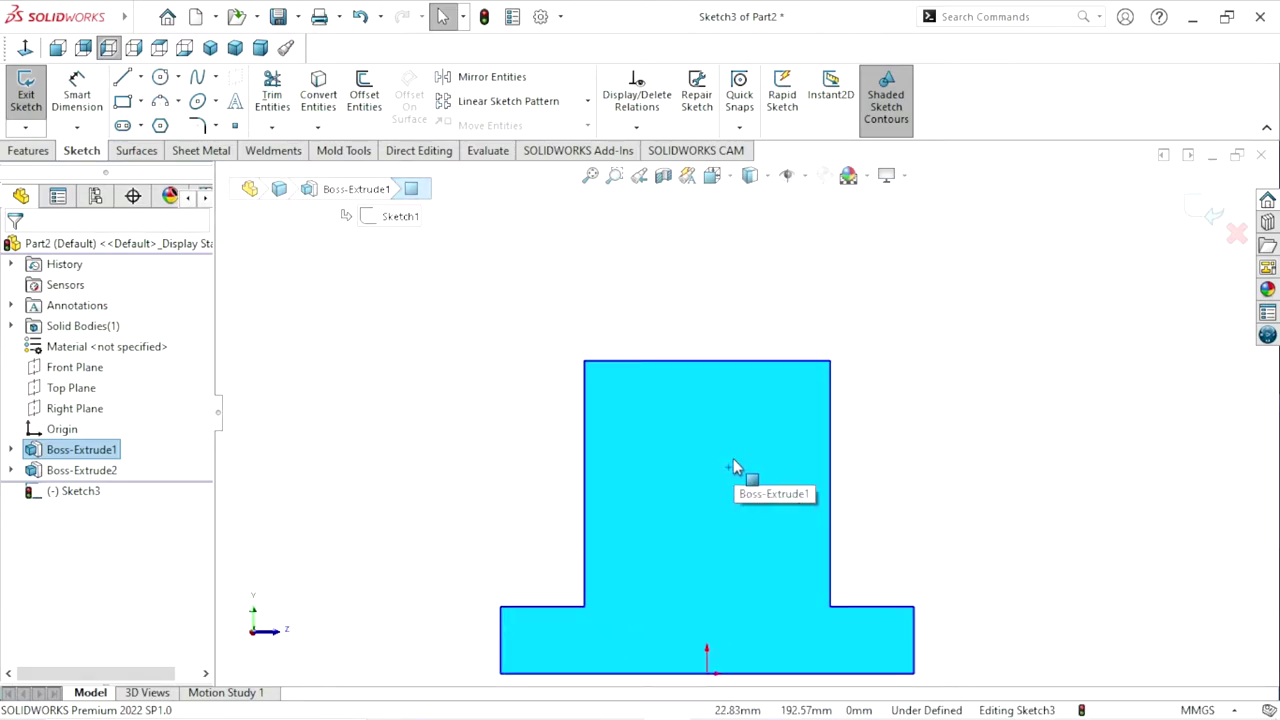
Draw four concentric circles from one centre on the upright's centreline near its top
click(160, 77)
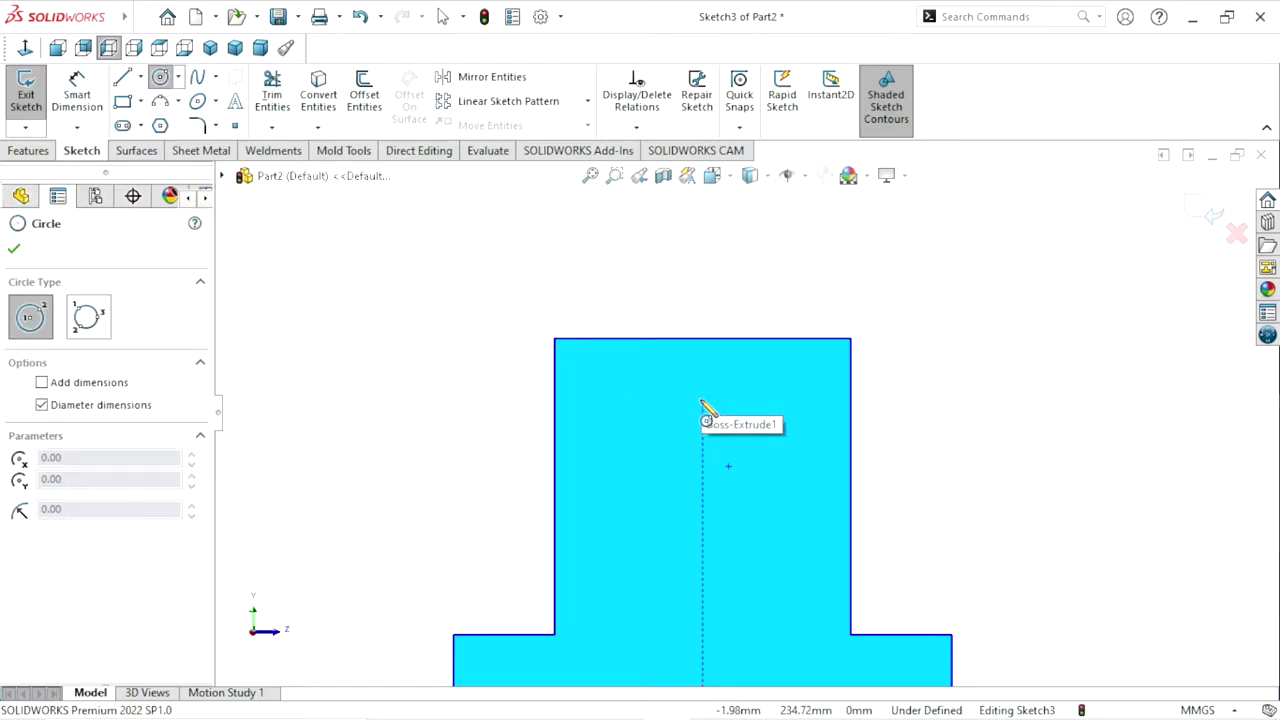
click(701, 370)
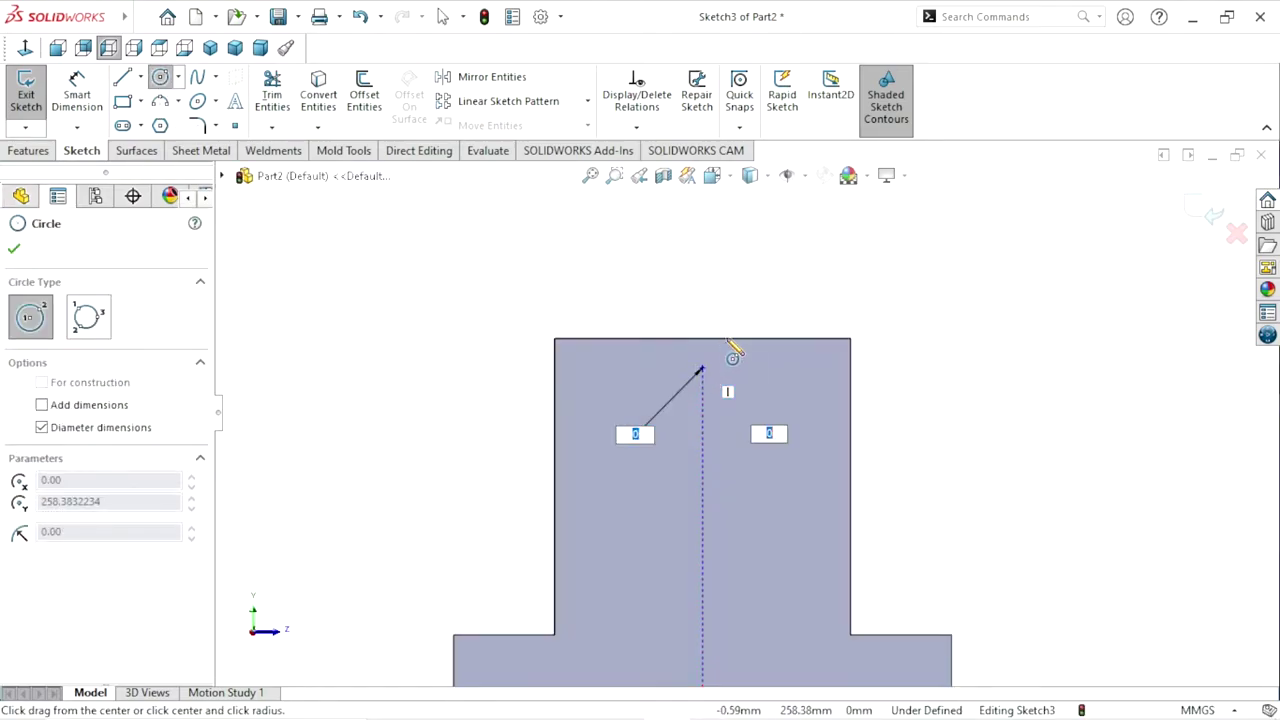
click(792, 286)
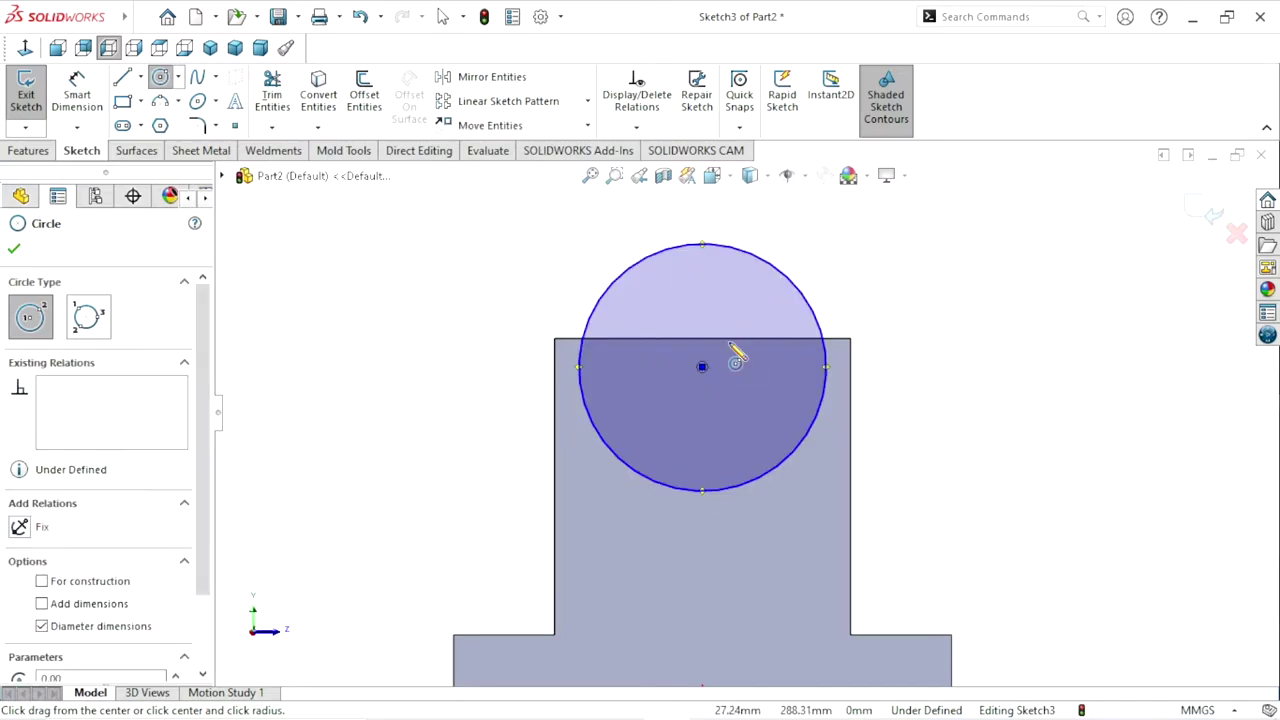
click(703, 368)
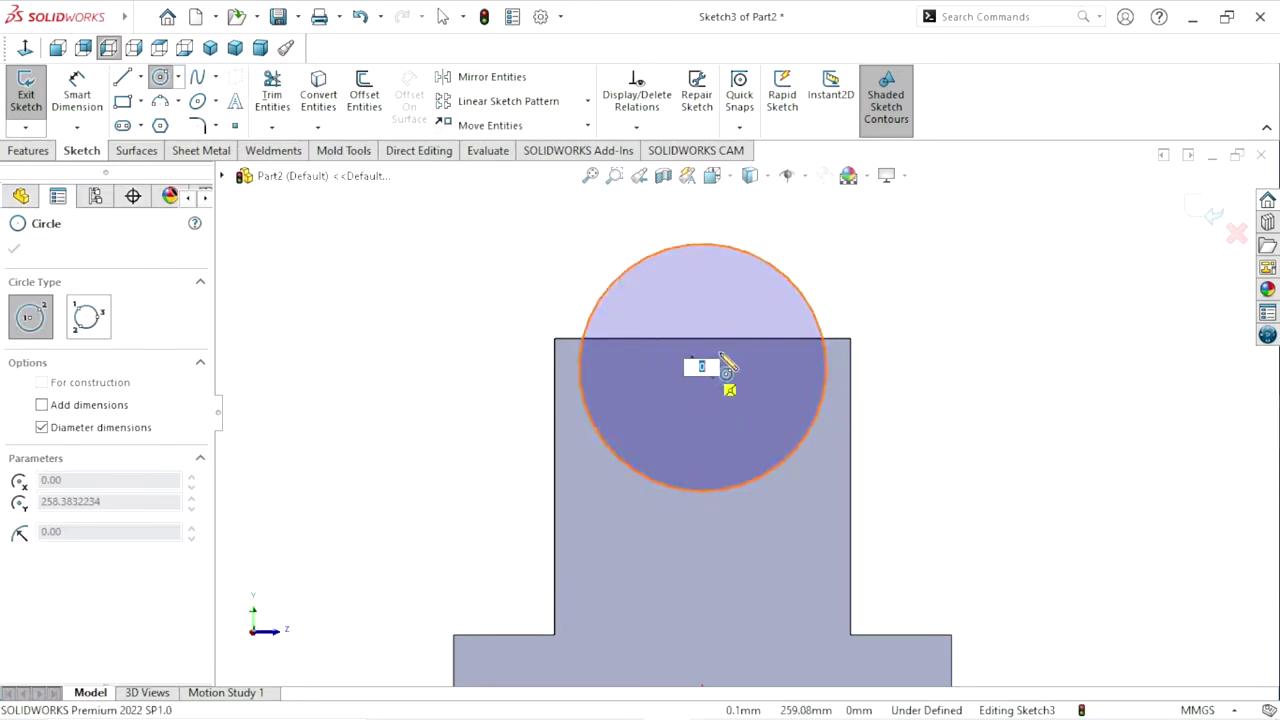
click(780, 317)
click(703, 368)
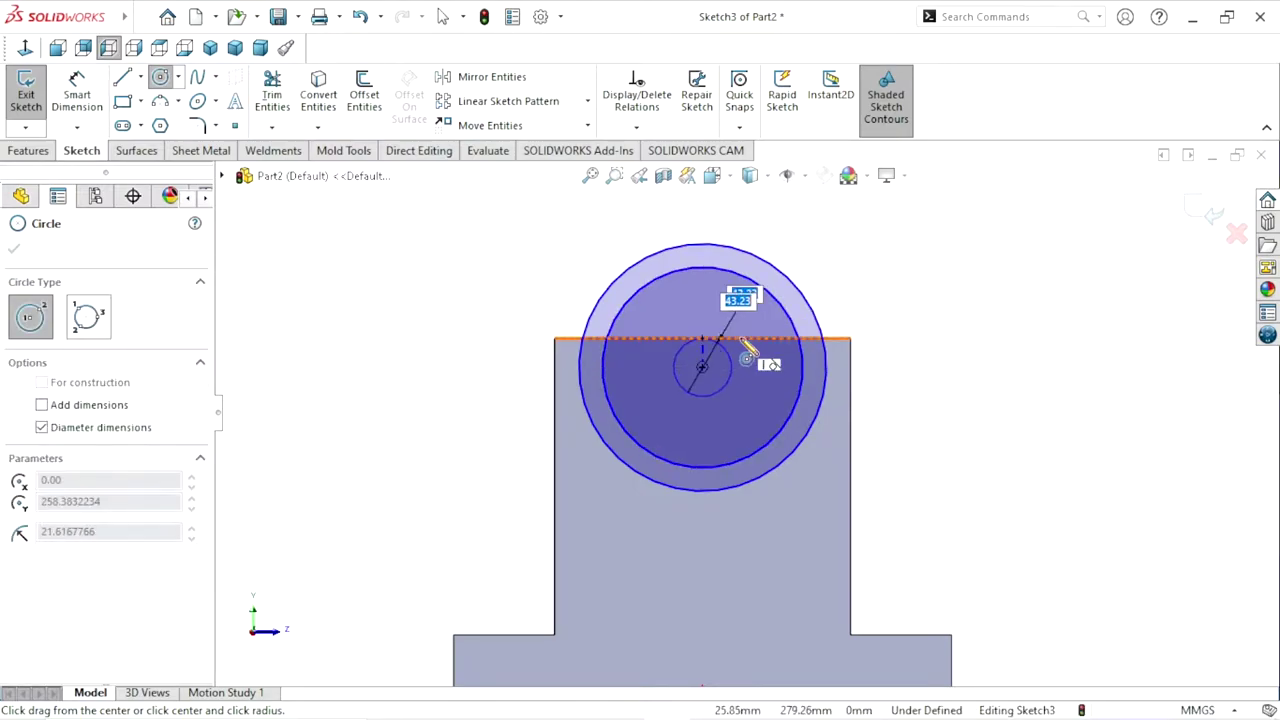
click(770, 334)
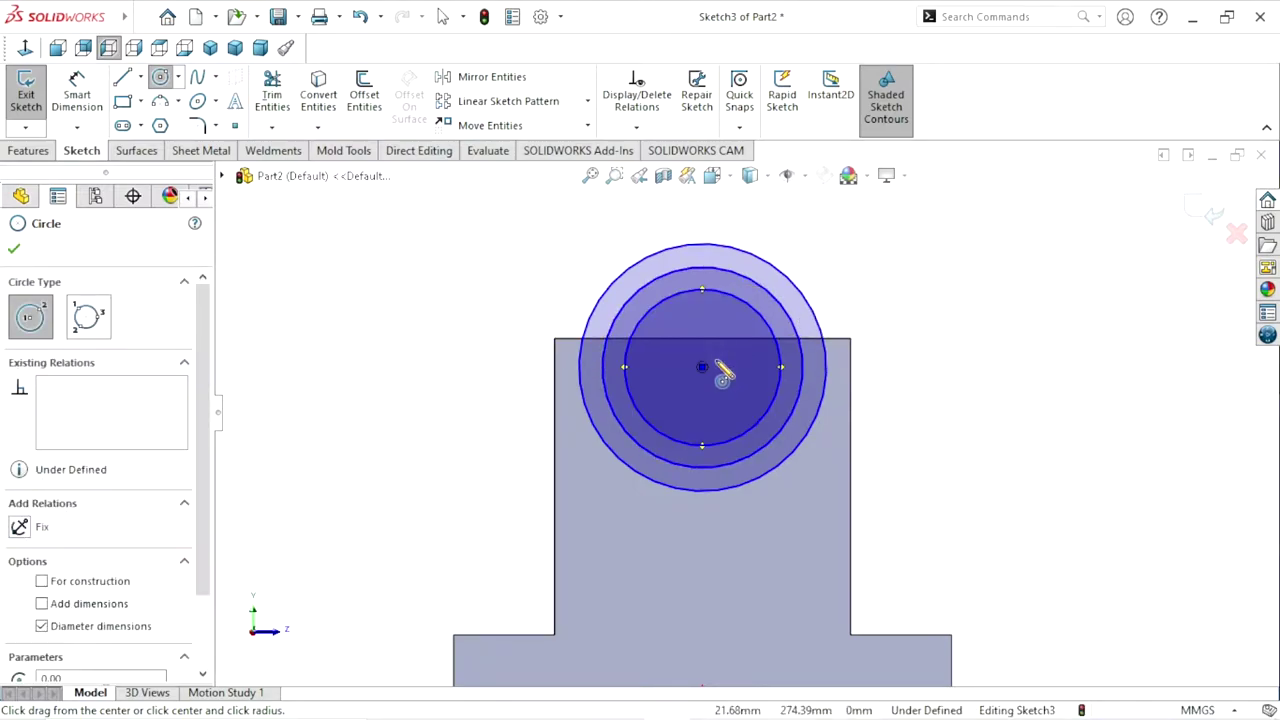
click(702, 368)
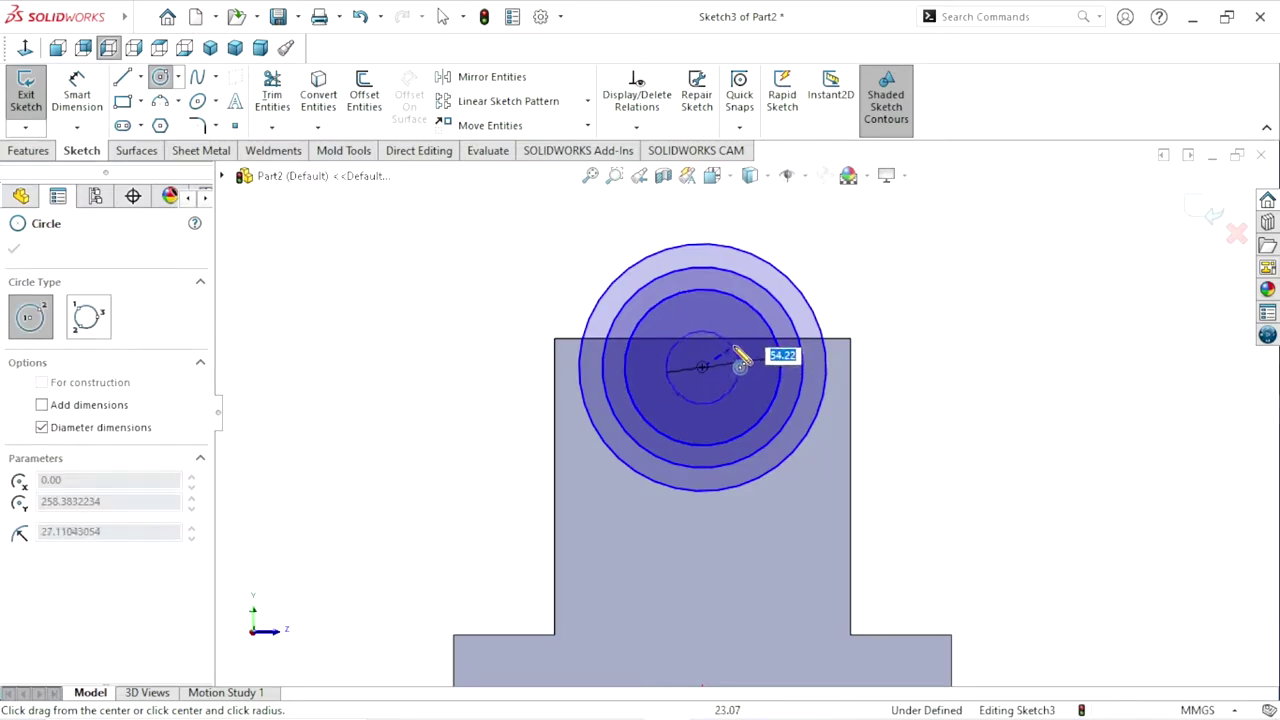
click(741, 367)
right_click(873, 334)
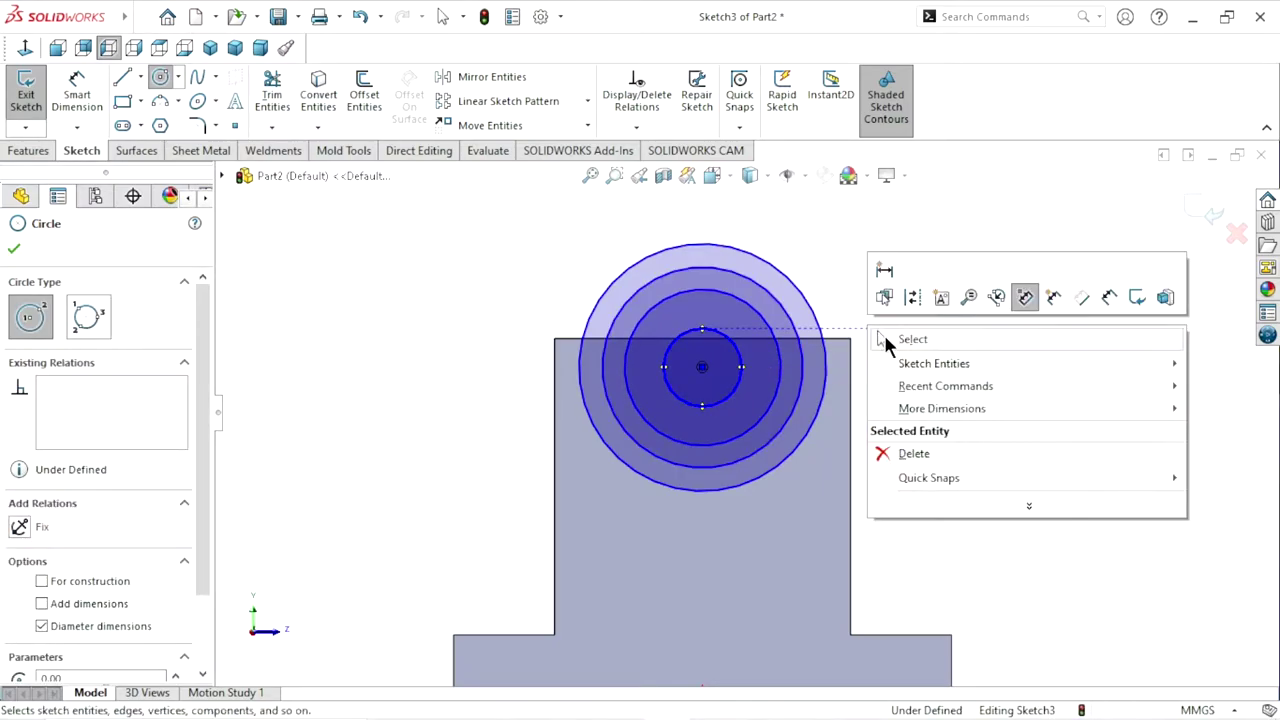
click(905, 340)
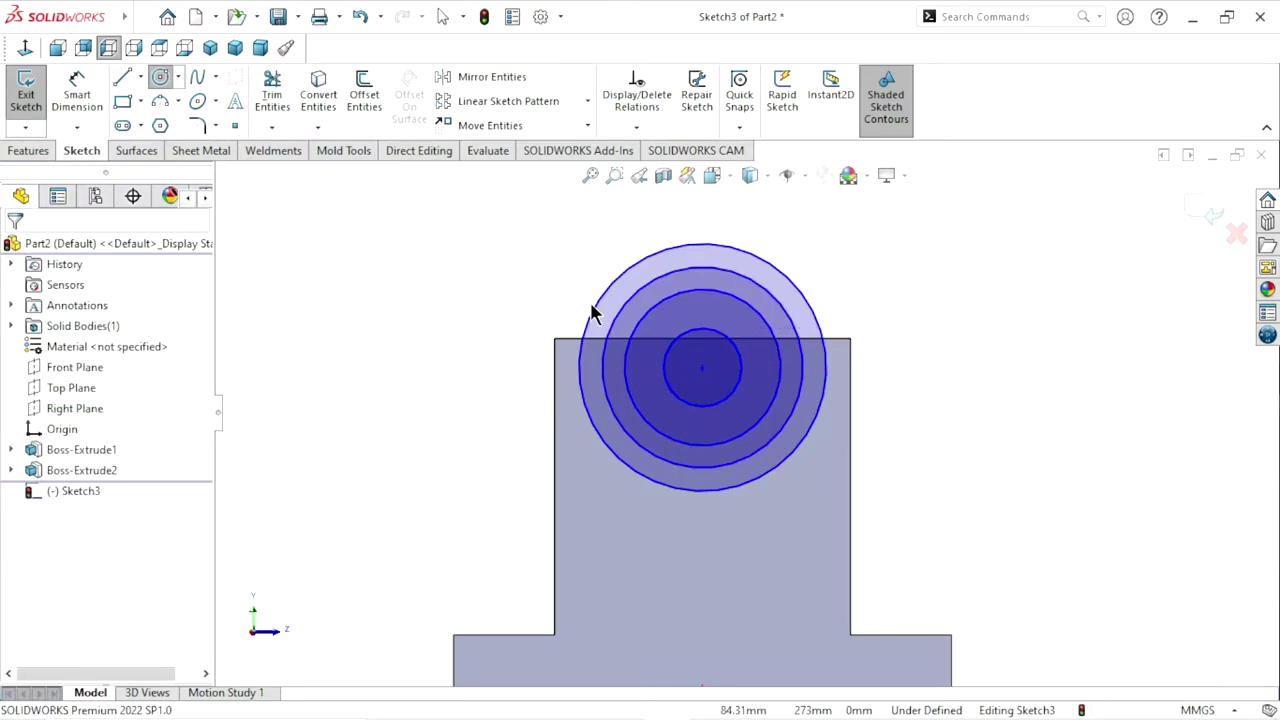
Dimension the outer two circles at Ø190 and Ø140
click(816, 320)
click(982, 366)
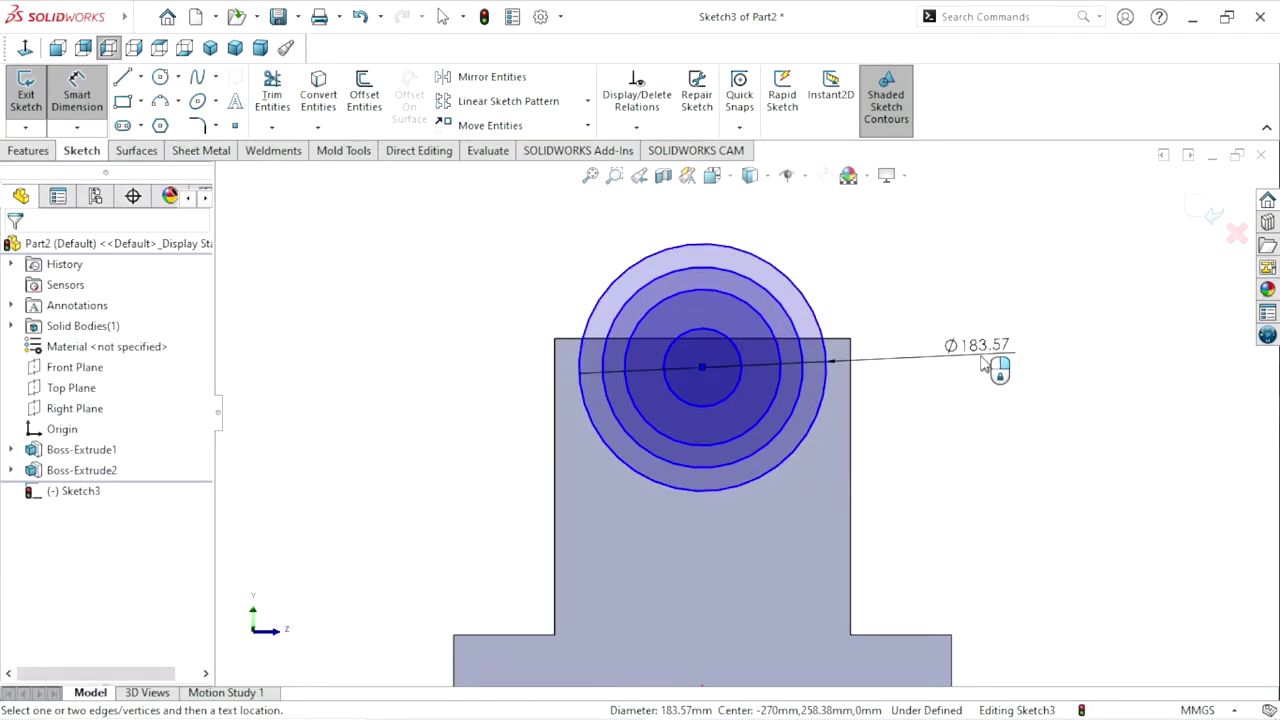
text(19)
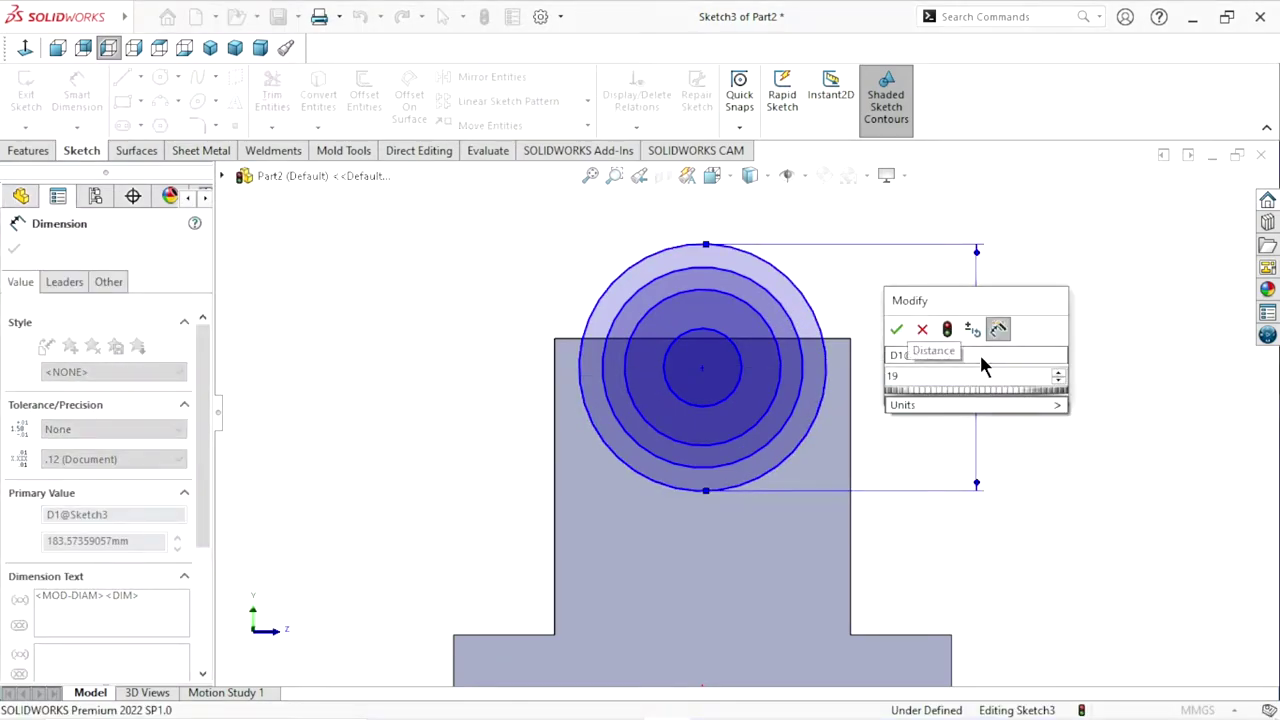
text(0)
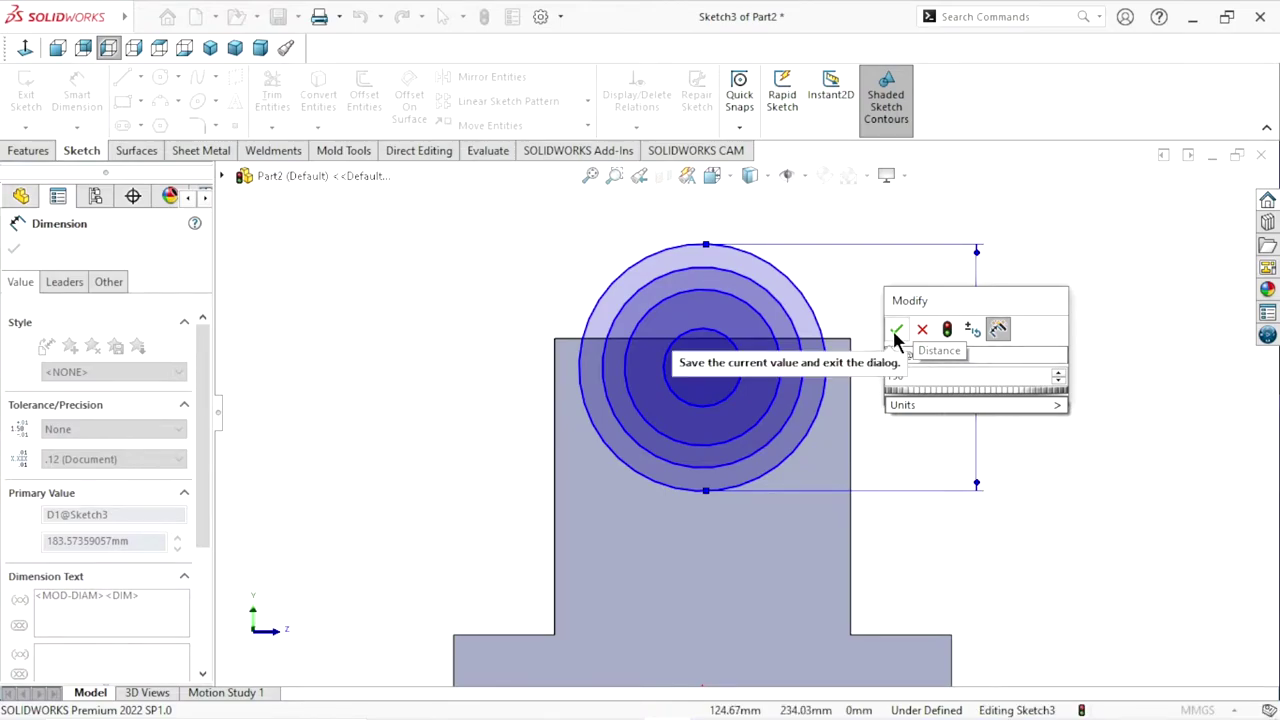
click(896, 330)
click(804, 382)
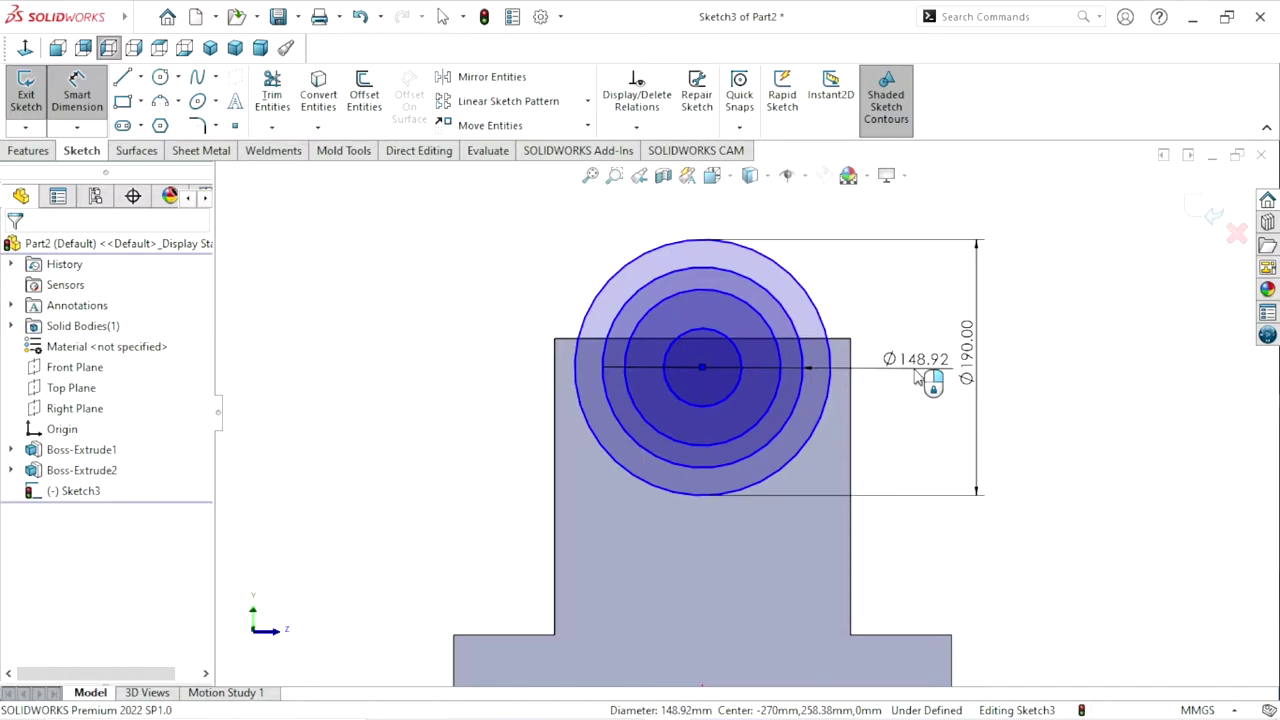
click(915, 370)
text(140)
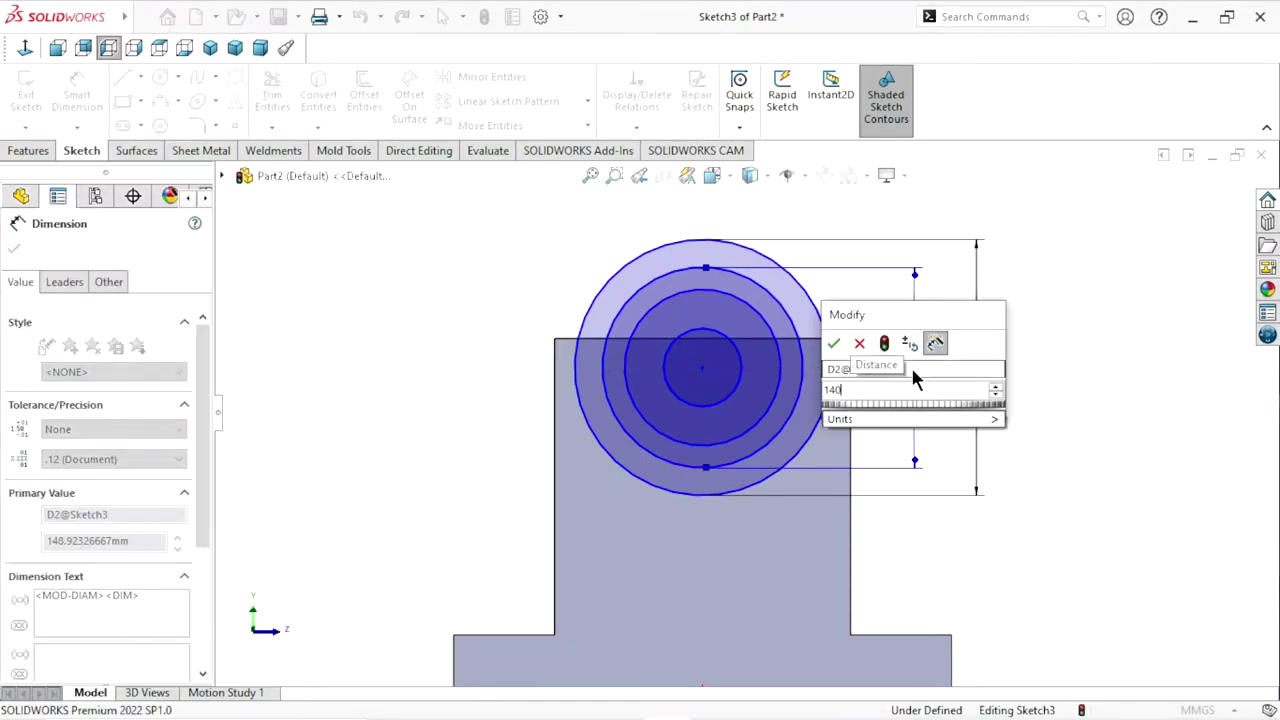
click(834, 343)
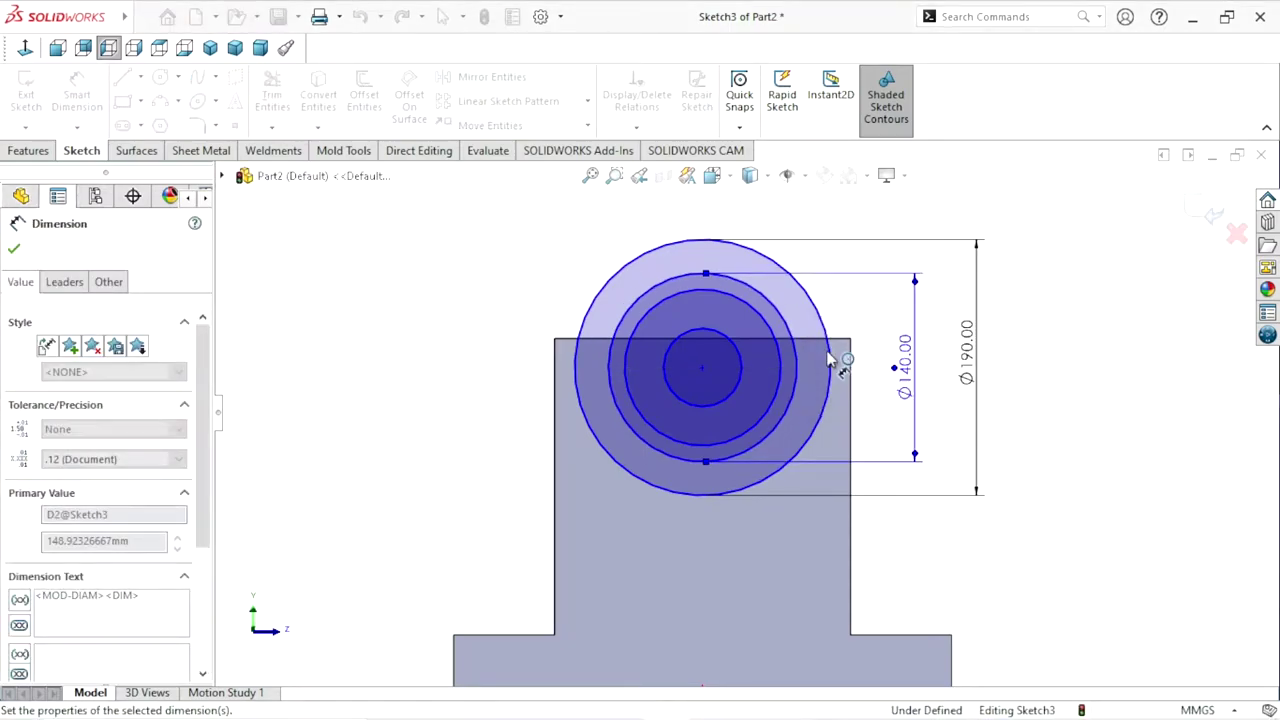
Dimension the third circle at Ø125 and the innermost circle at Ø85.5
click(783, 370)
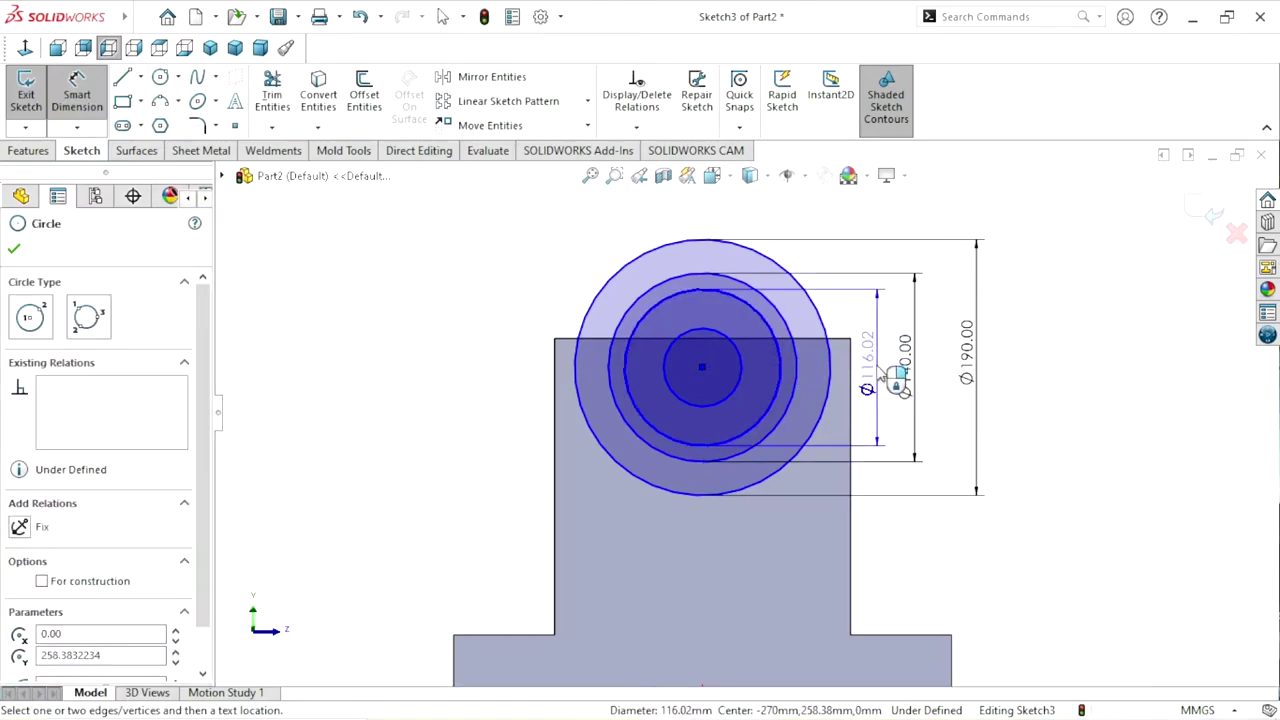
click(878, 372)
key(Return)
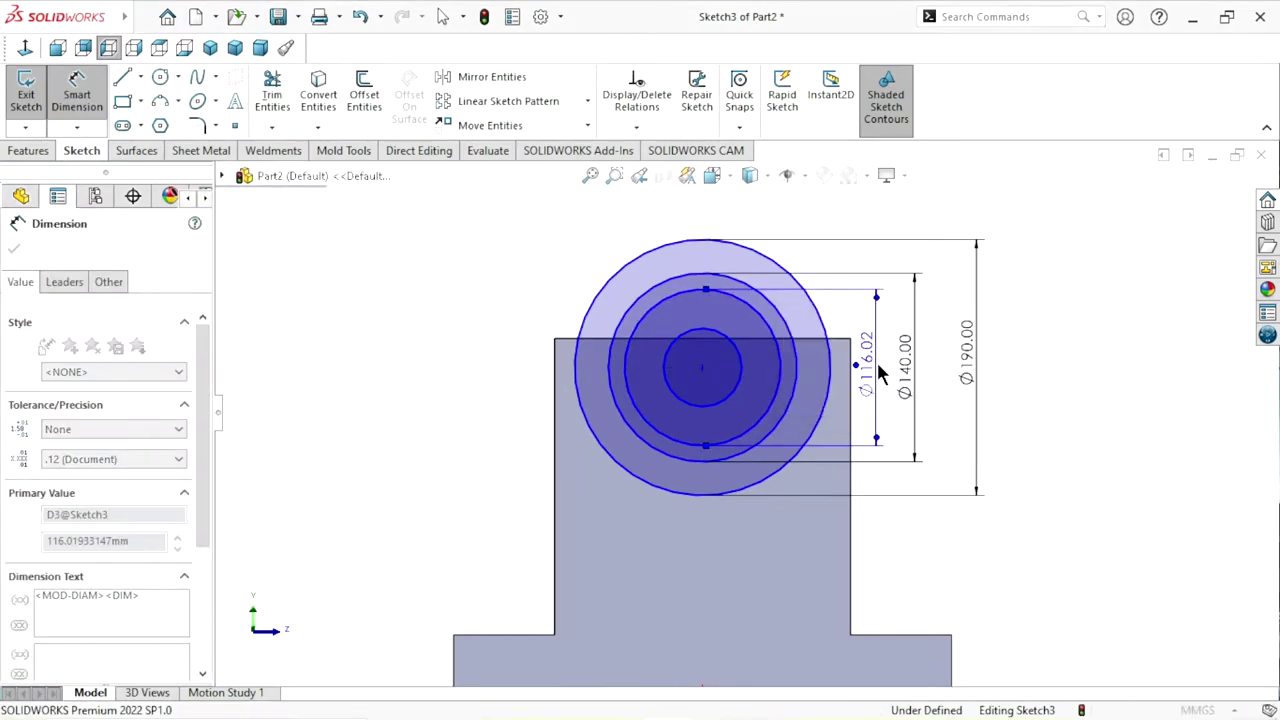
click(757, 371)
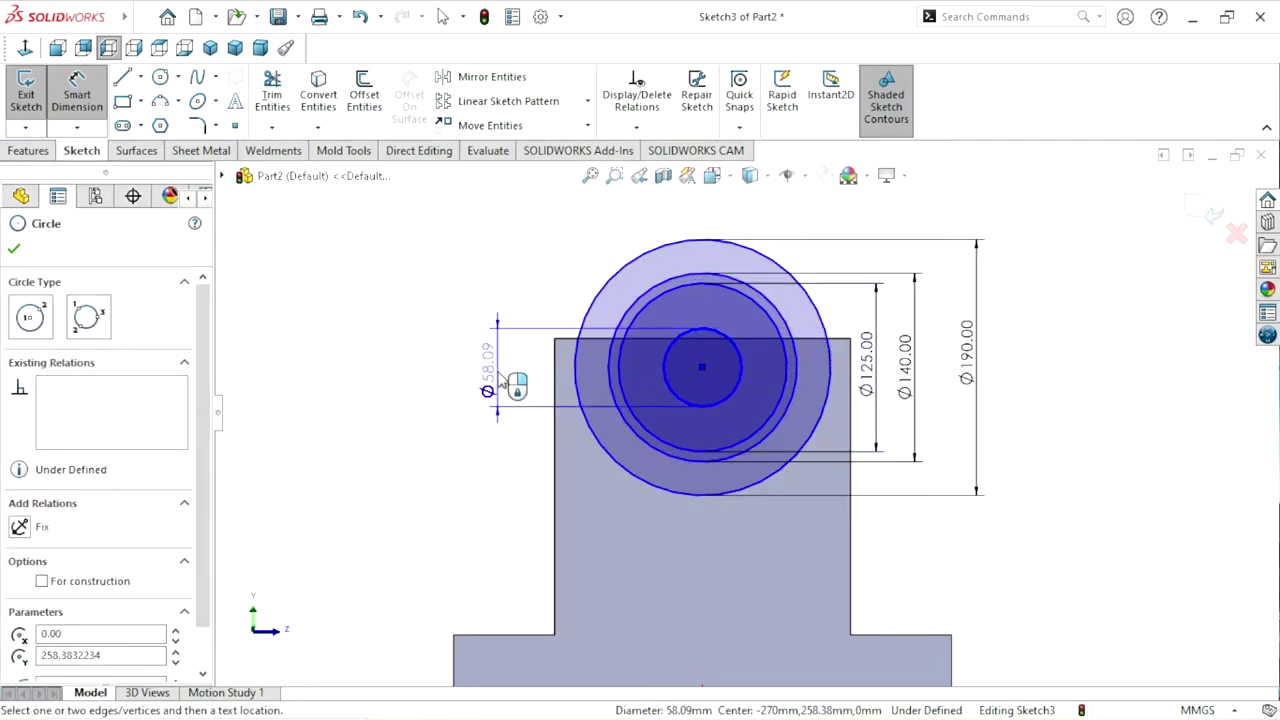
click(488, 362)
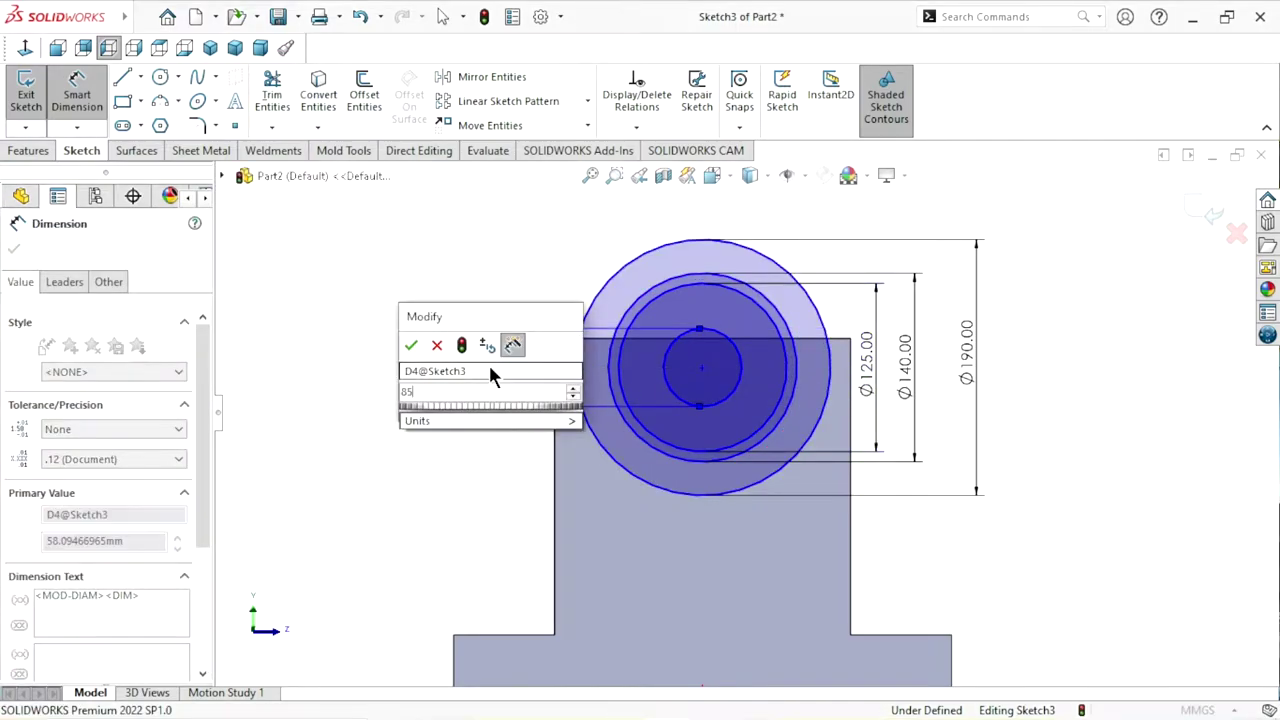
text(85.5)
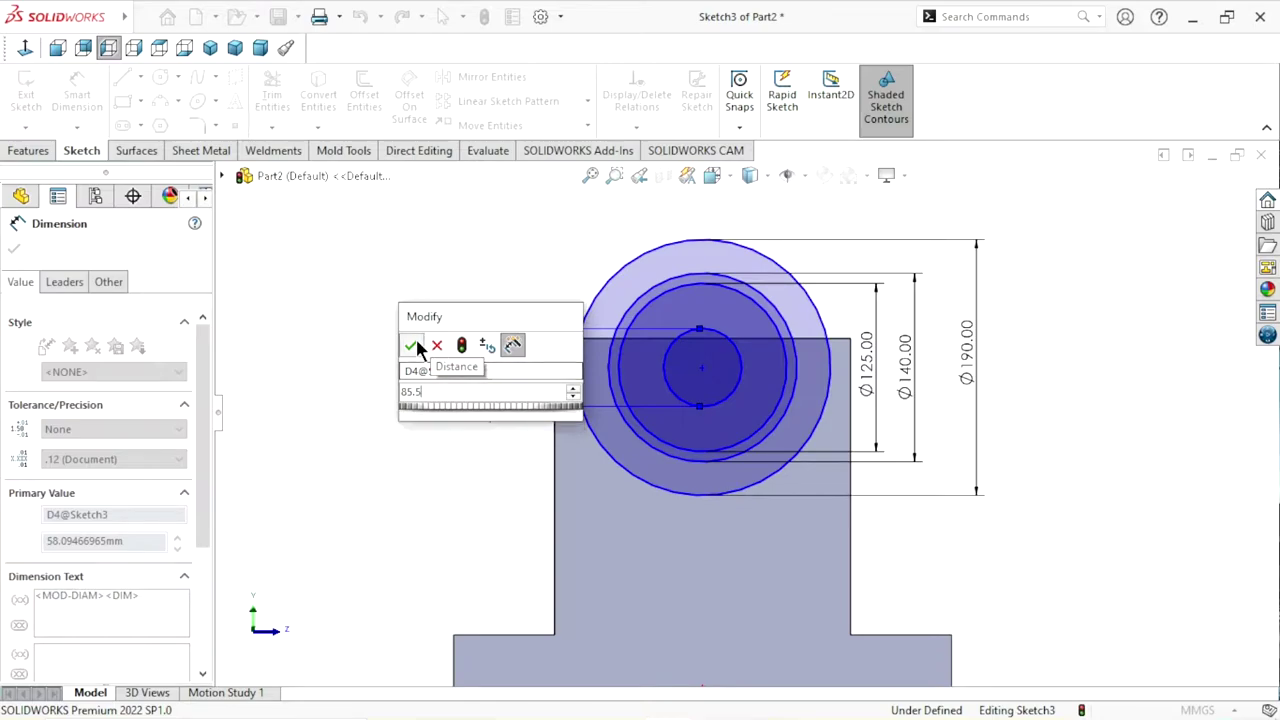
click(411, 345)
scroll(737, 451, up, 3)
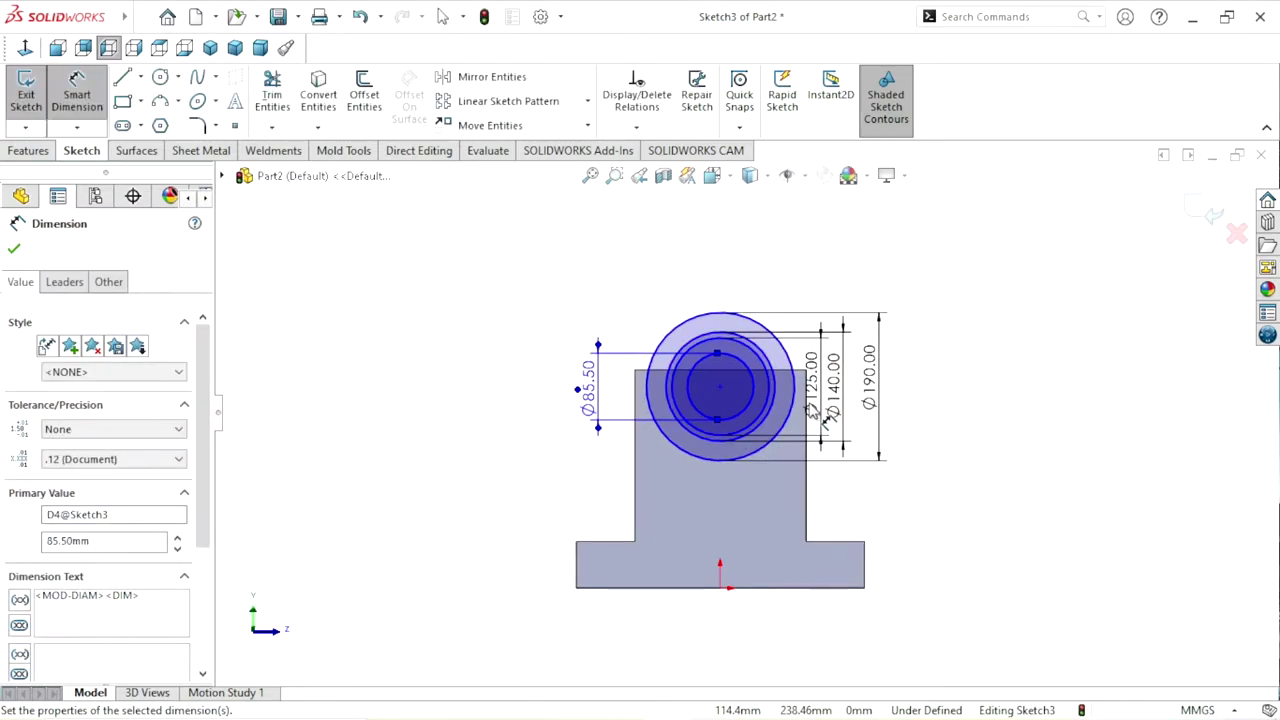
scroll(813, 410, down, 1)
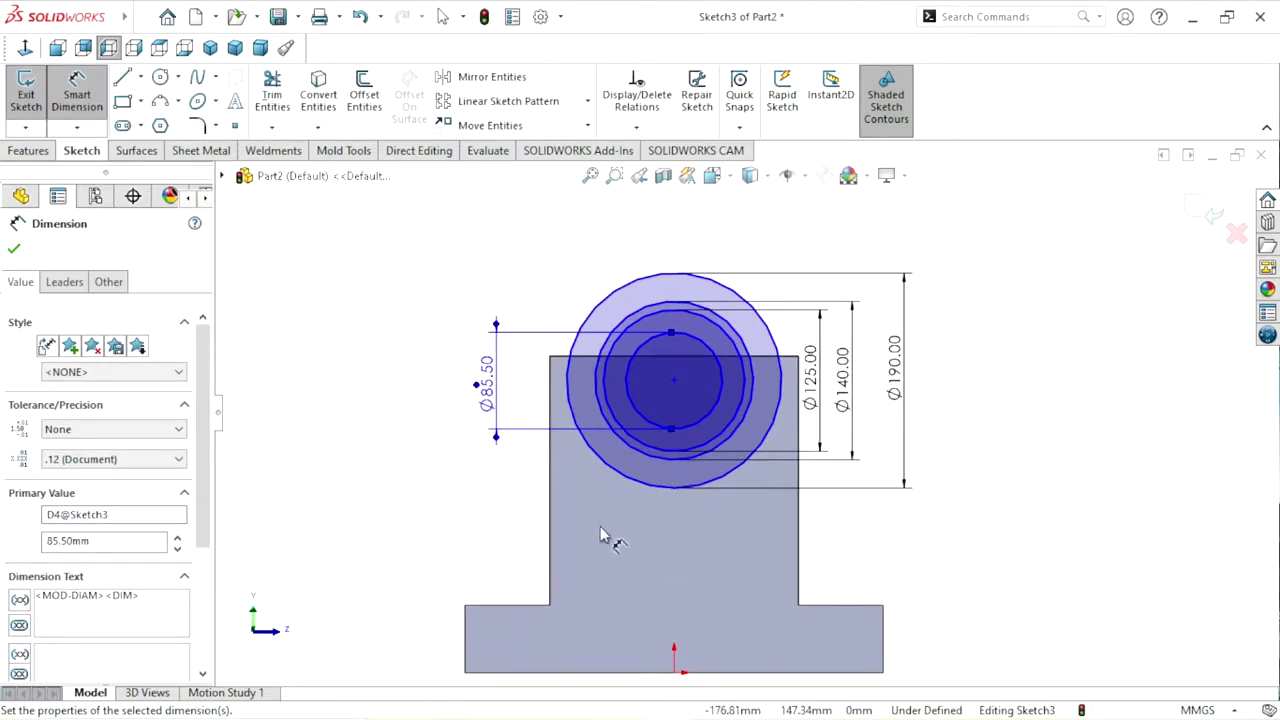
scroll(700, 510, up, 1)
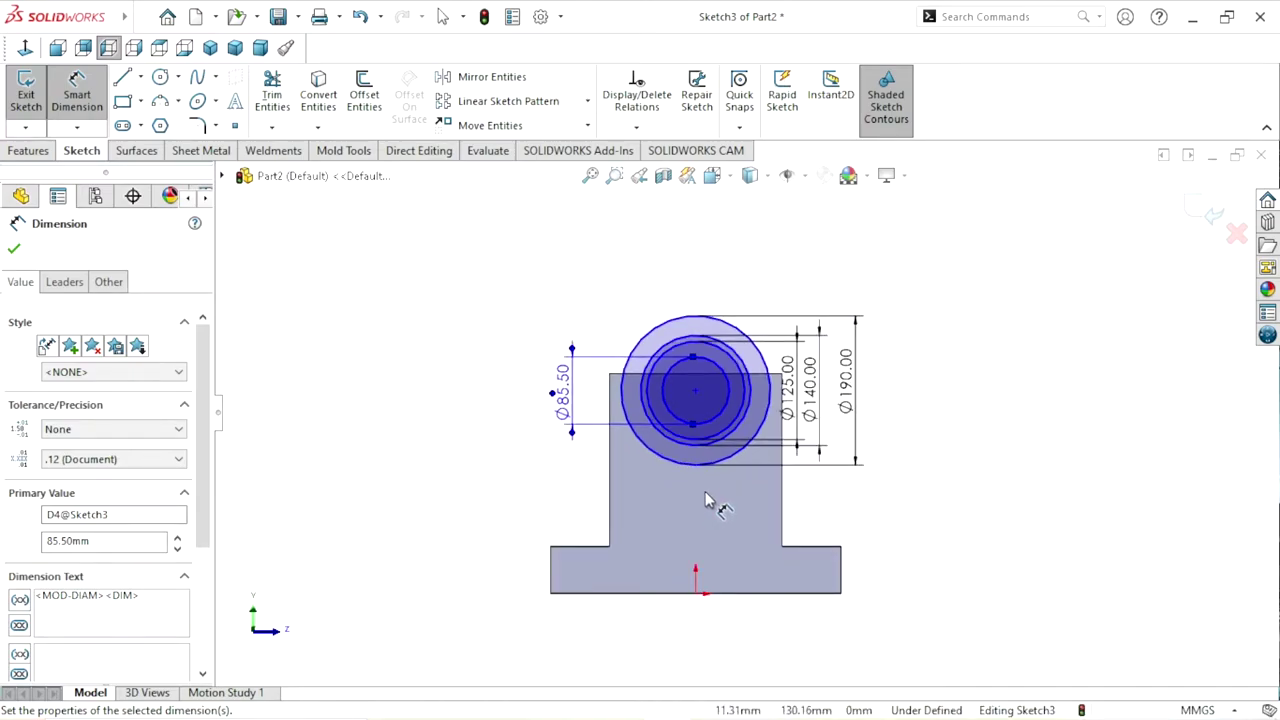
Add a vertical 274 mm dimension from the base's bottom edge to the shared circle centre
click(674, 593)
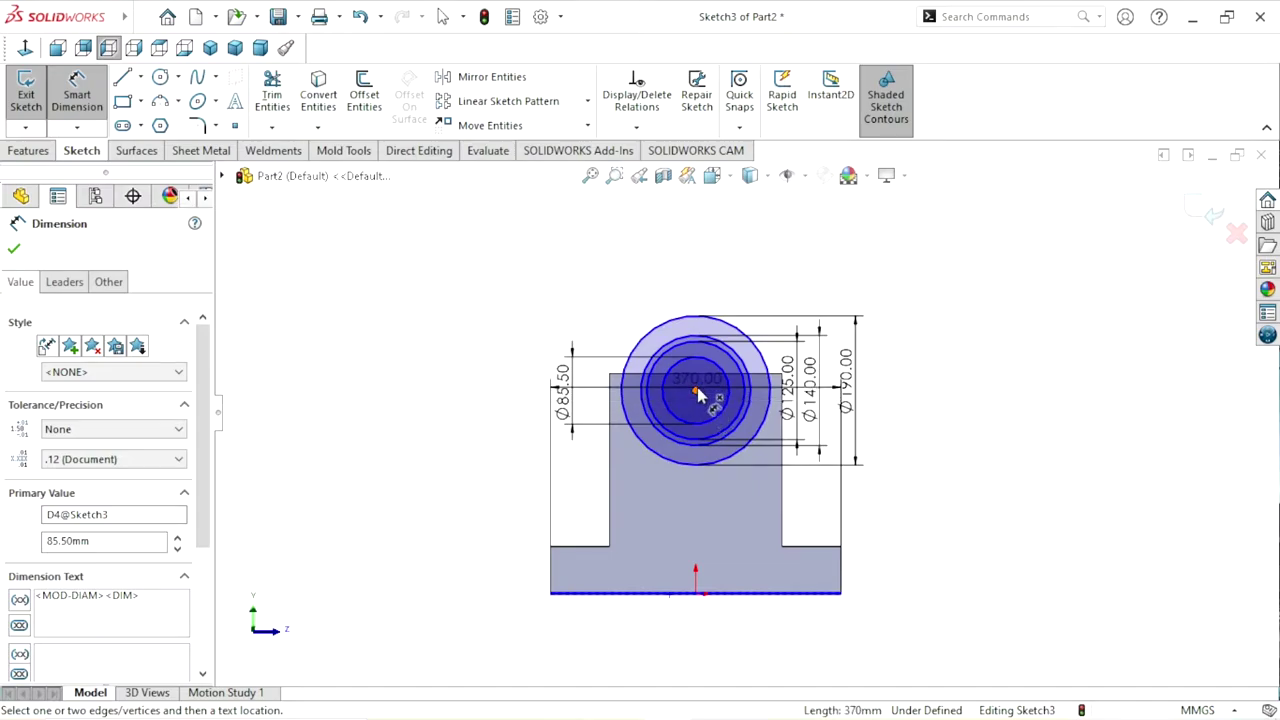
click(697, 387)
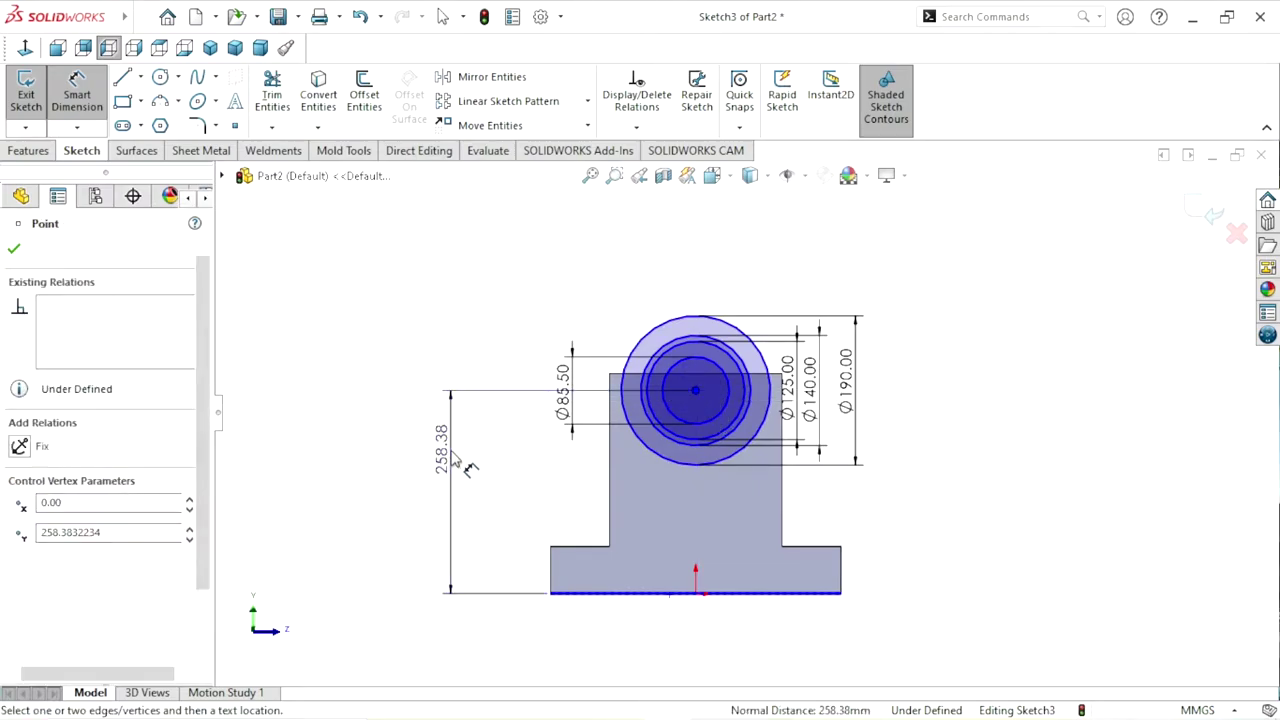
click(465, 467)
text(274)
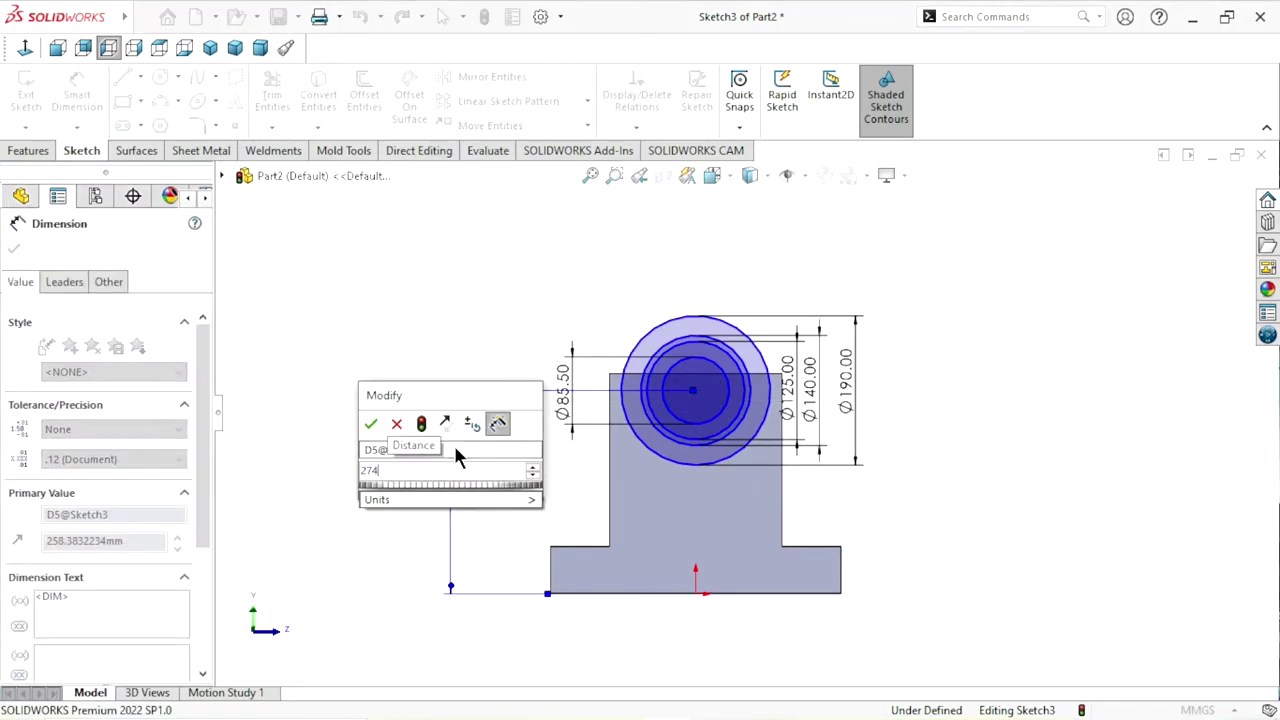
click(371, 426)
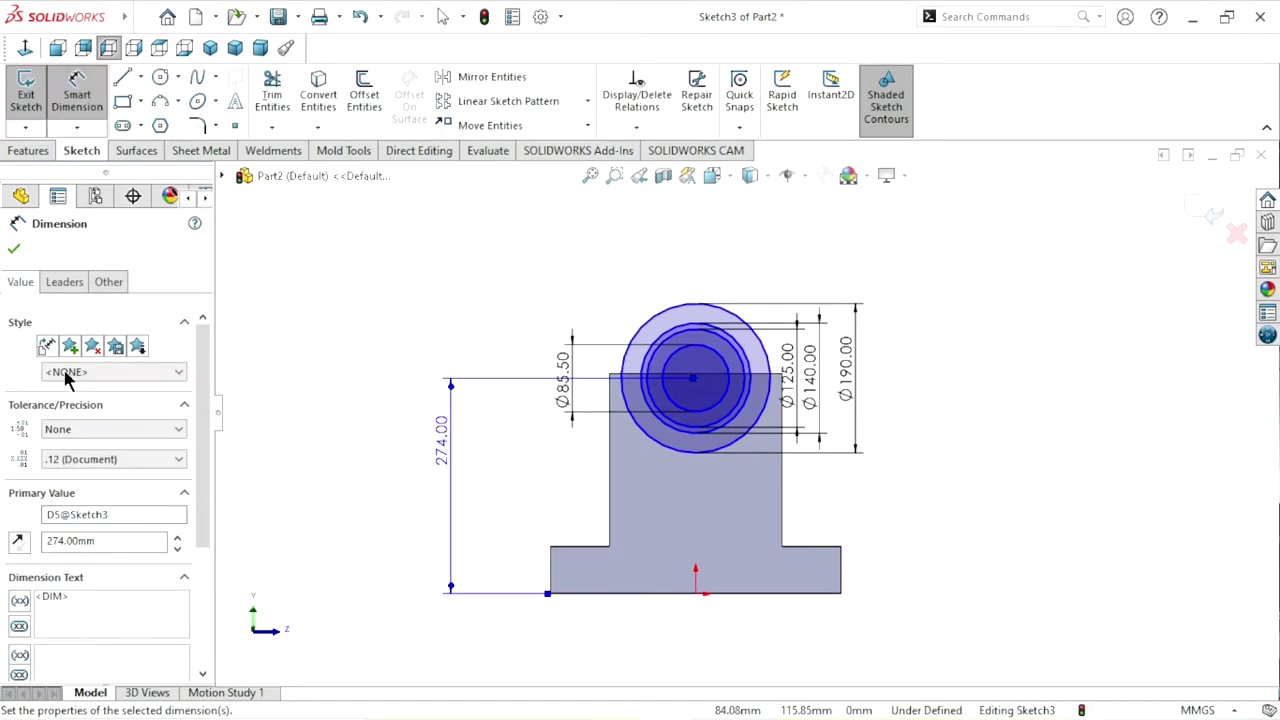
click(15, 249)
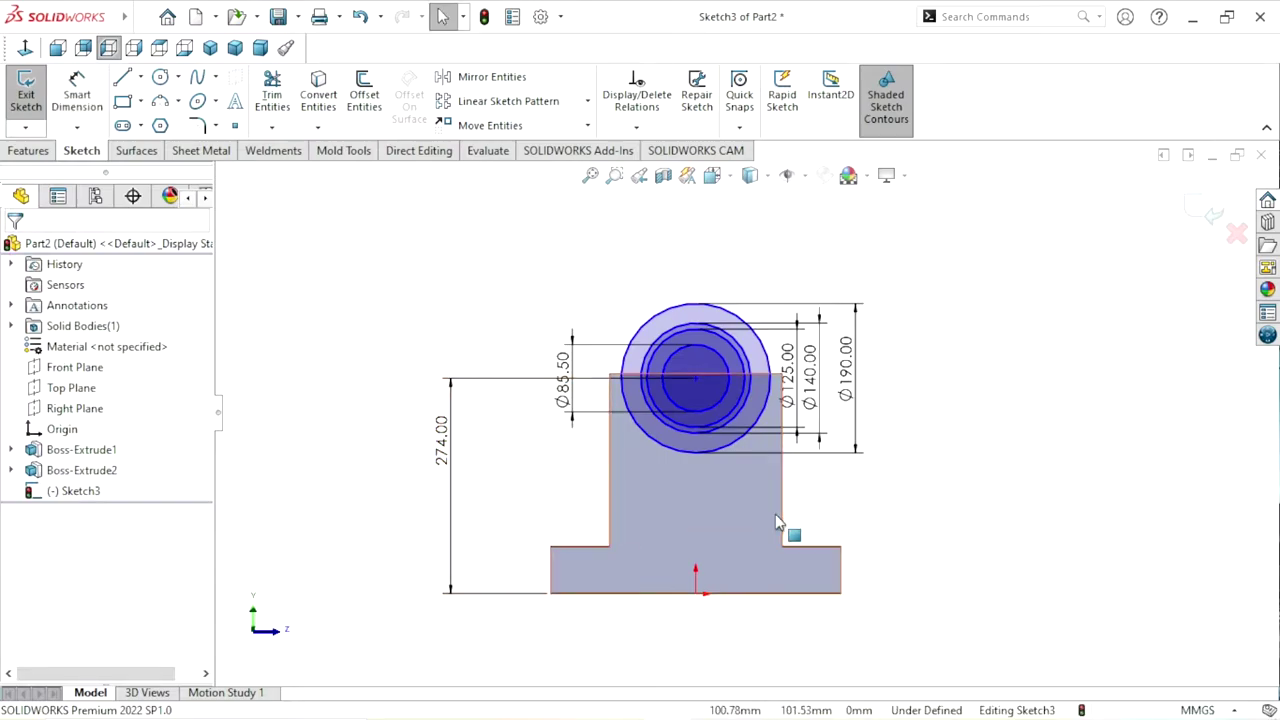
Drag the Ø190, Ø140, Ø125 and Ø85.50 dimensions into an even stack beside the circles
scroll(790, 520, down, 2)
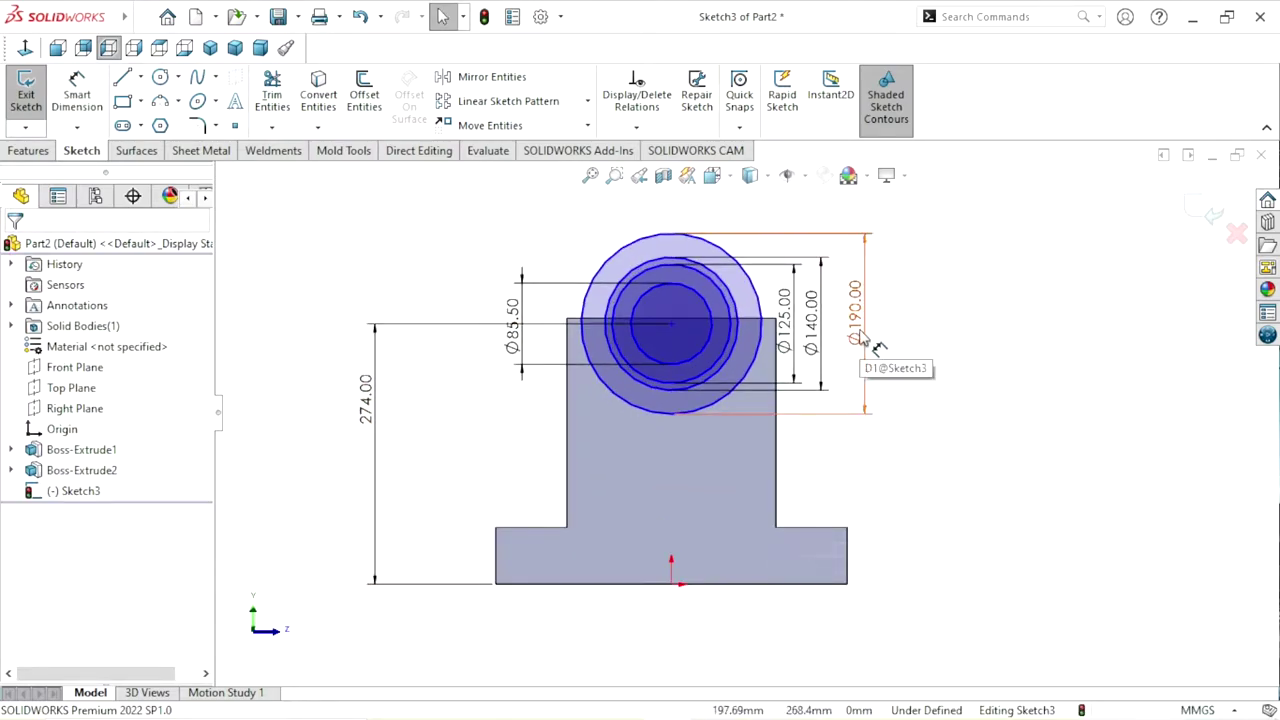
mouse_move(866, 345)
mouse_down()
mouse_move(930, 307)
mouse_move(930, 328)
mouse_up()
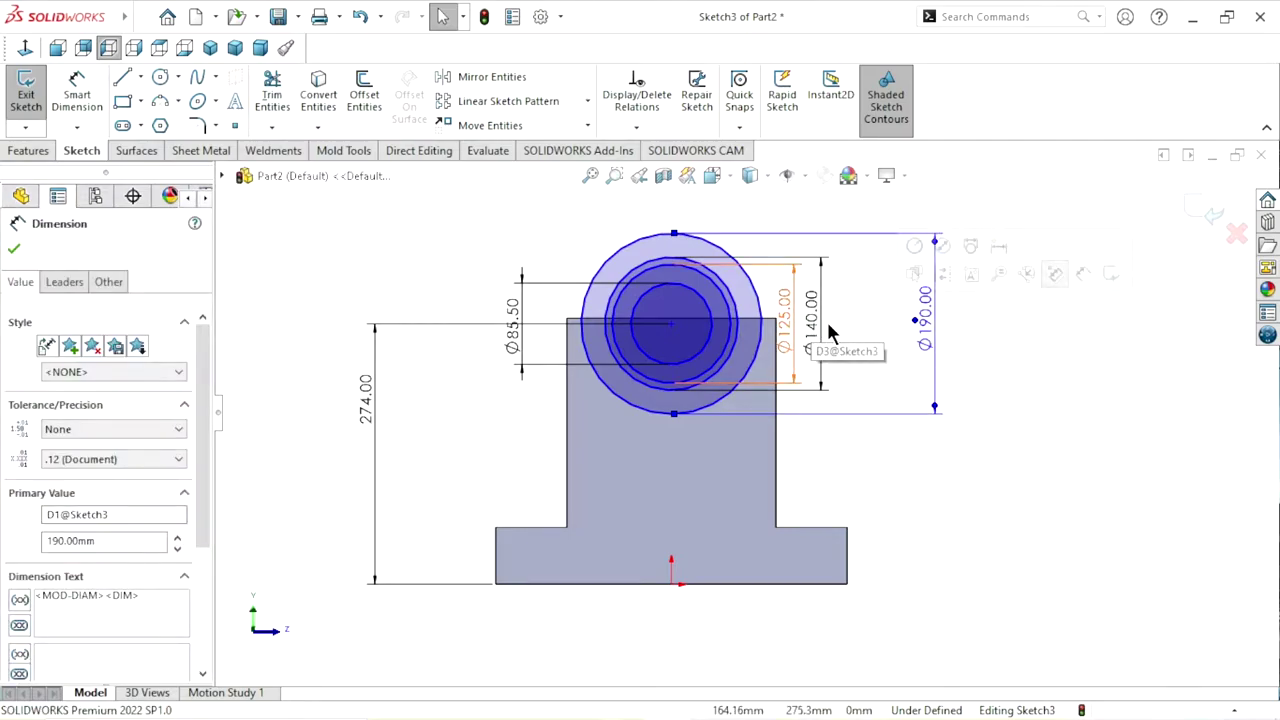
drag(828, 330, 866, 332)
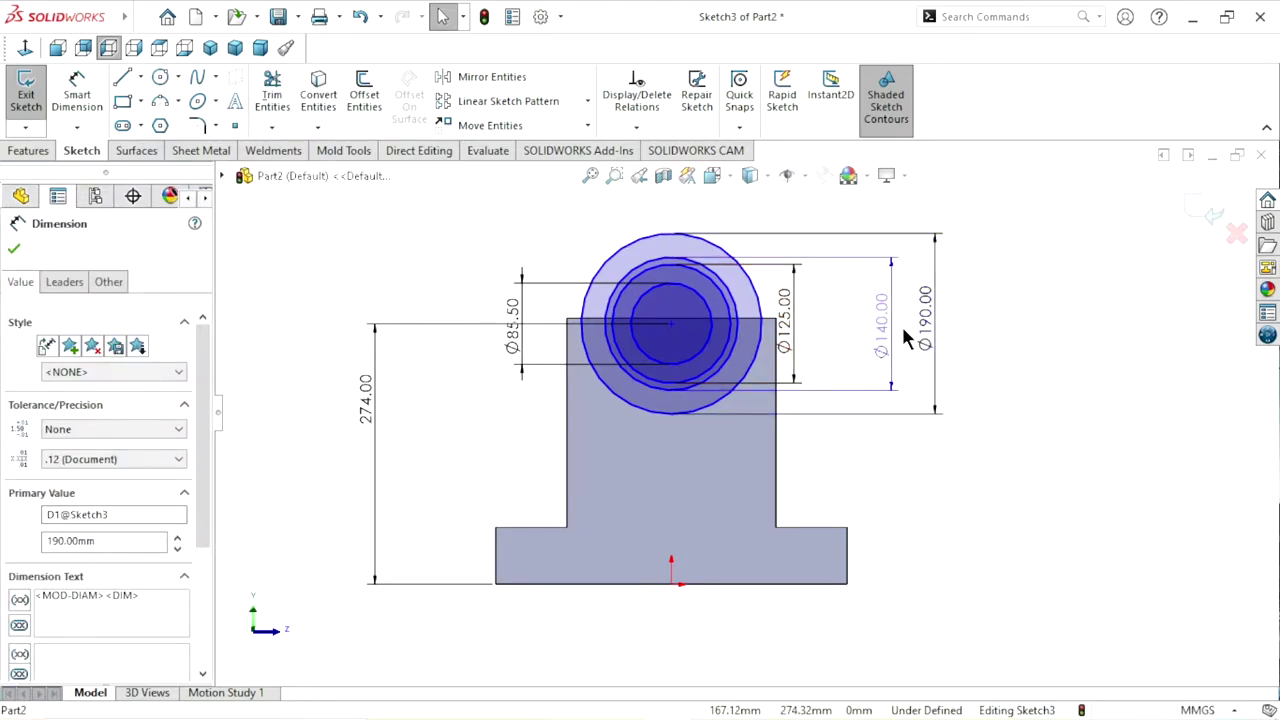
drag(912, 326, 906, 330)
drag(786, 335, 868, 345)
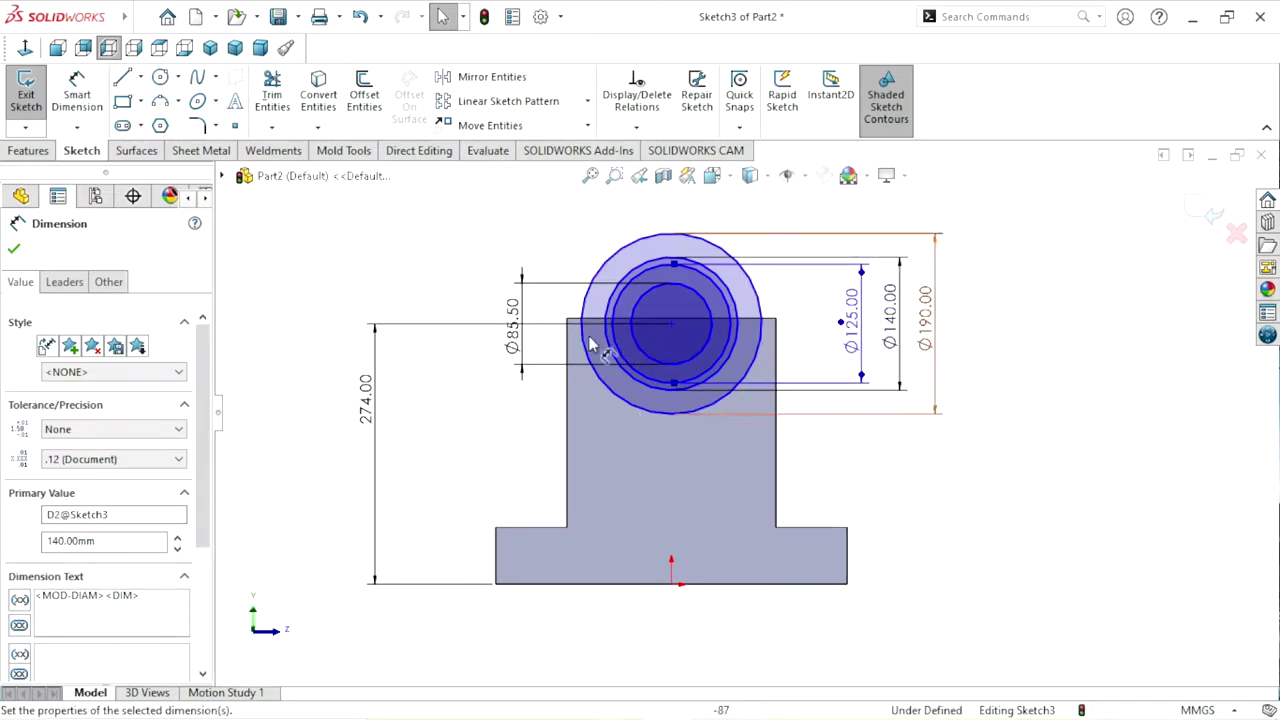
mouse_move(512, 330)
mouse_down()
mouse_move(842, 369)
mouse_move(813, 330)
mouse_up()
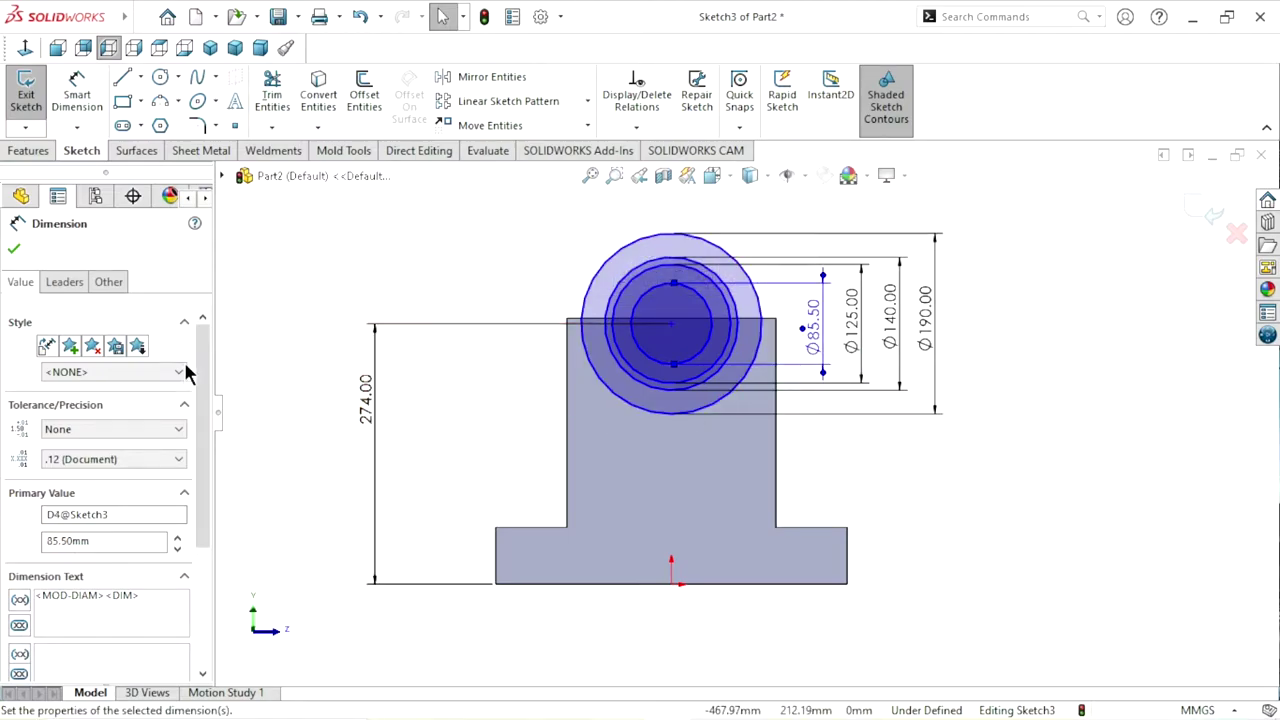
click(13, 251)
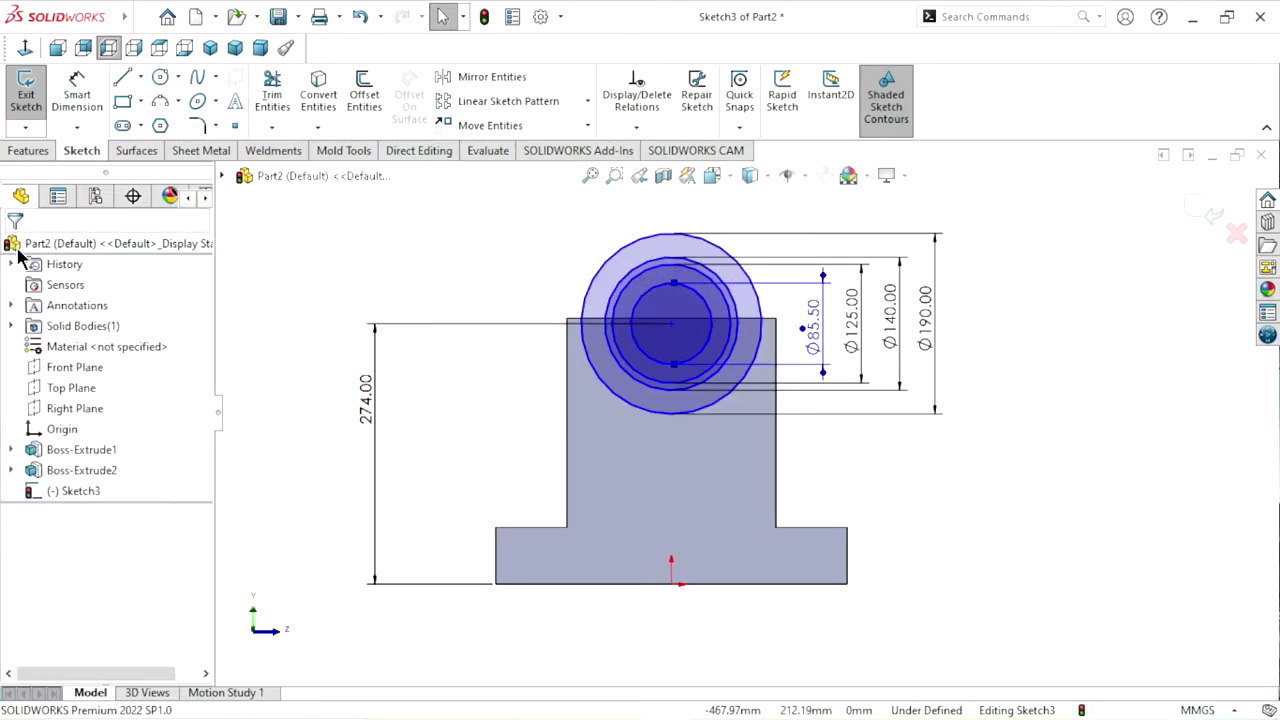
Extruded-cut the semicircular region inside the block with an Up To Next end condition
click(30, 151)
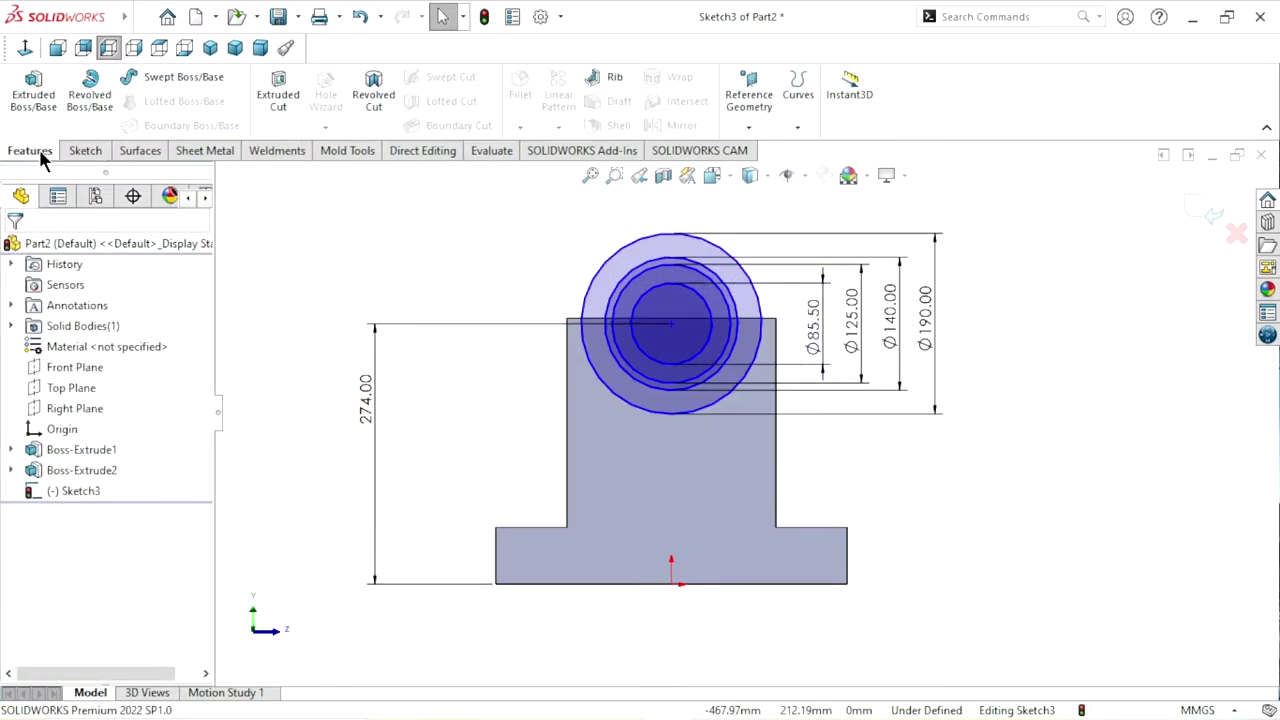
click(282, 100)
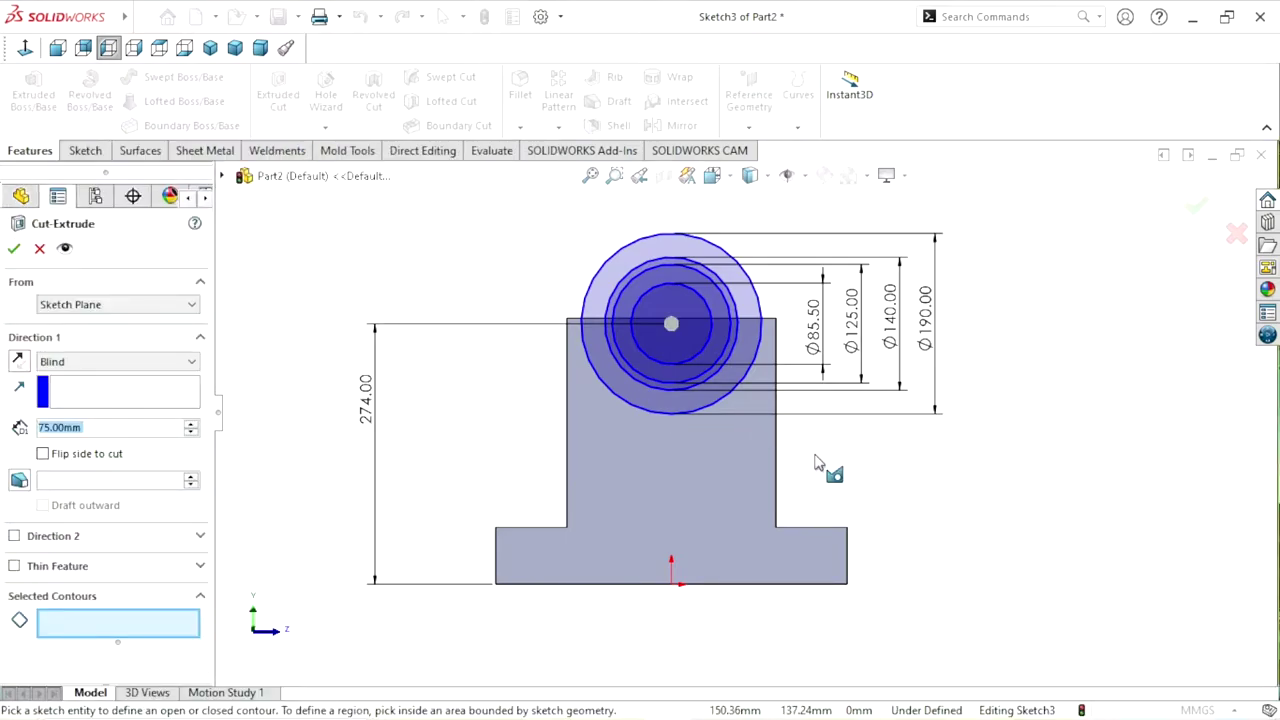
click(676, 350)
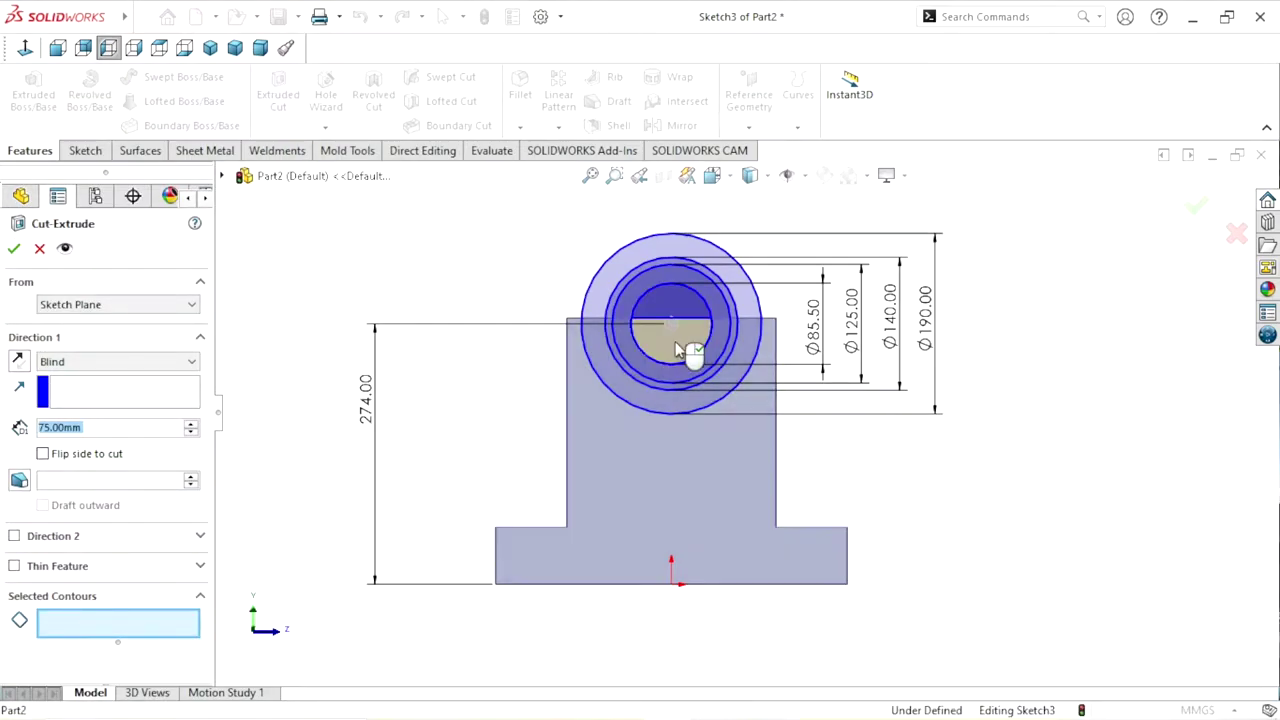
click(98, 361)
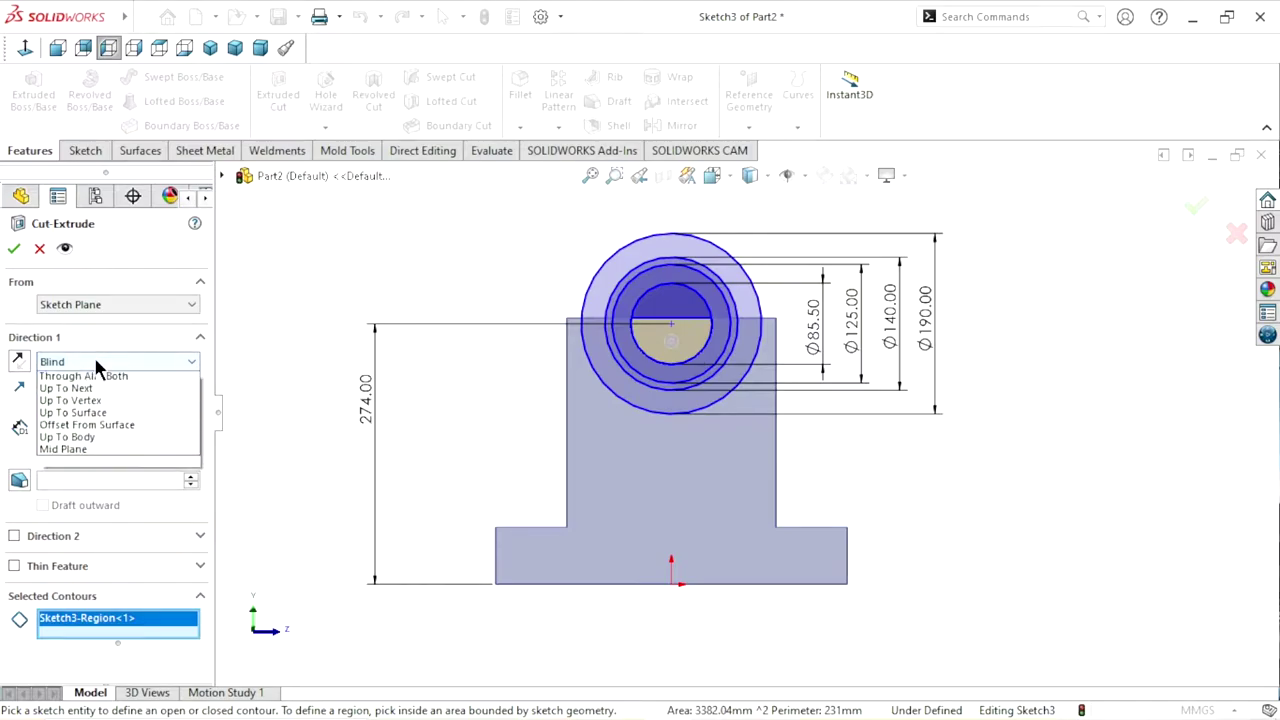
click(99, 414)
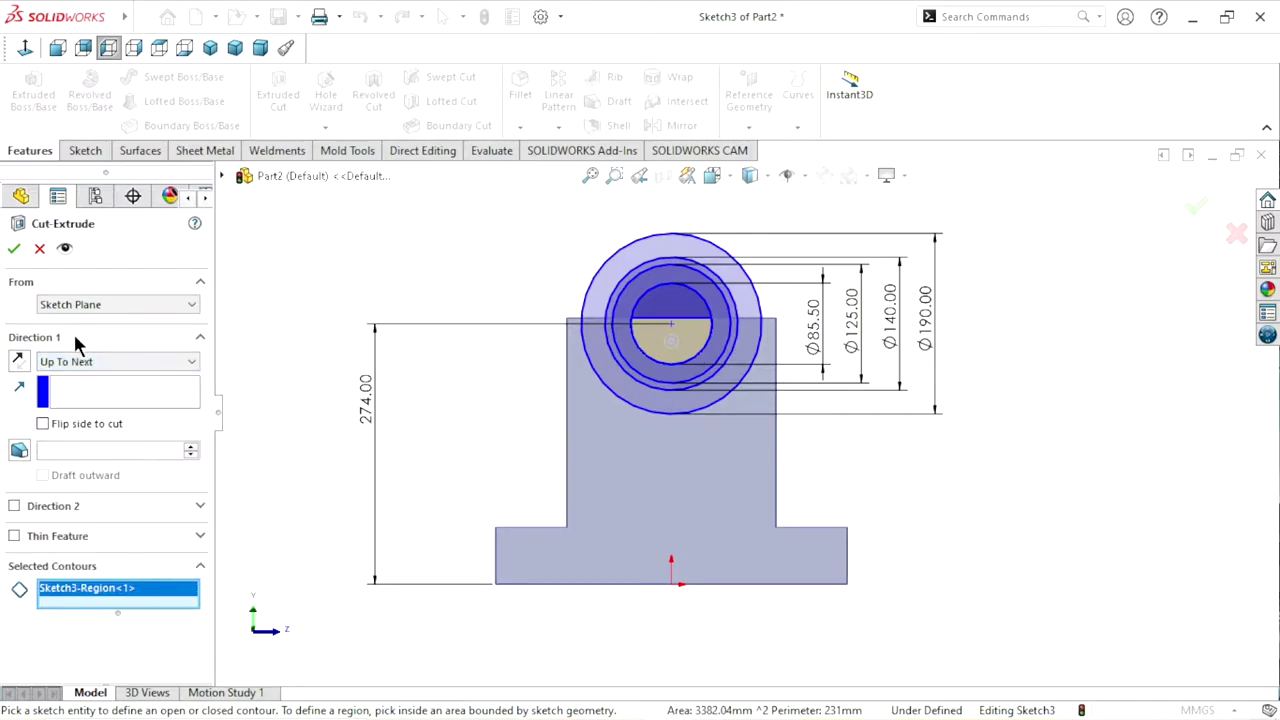
click(14, 250)
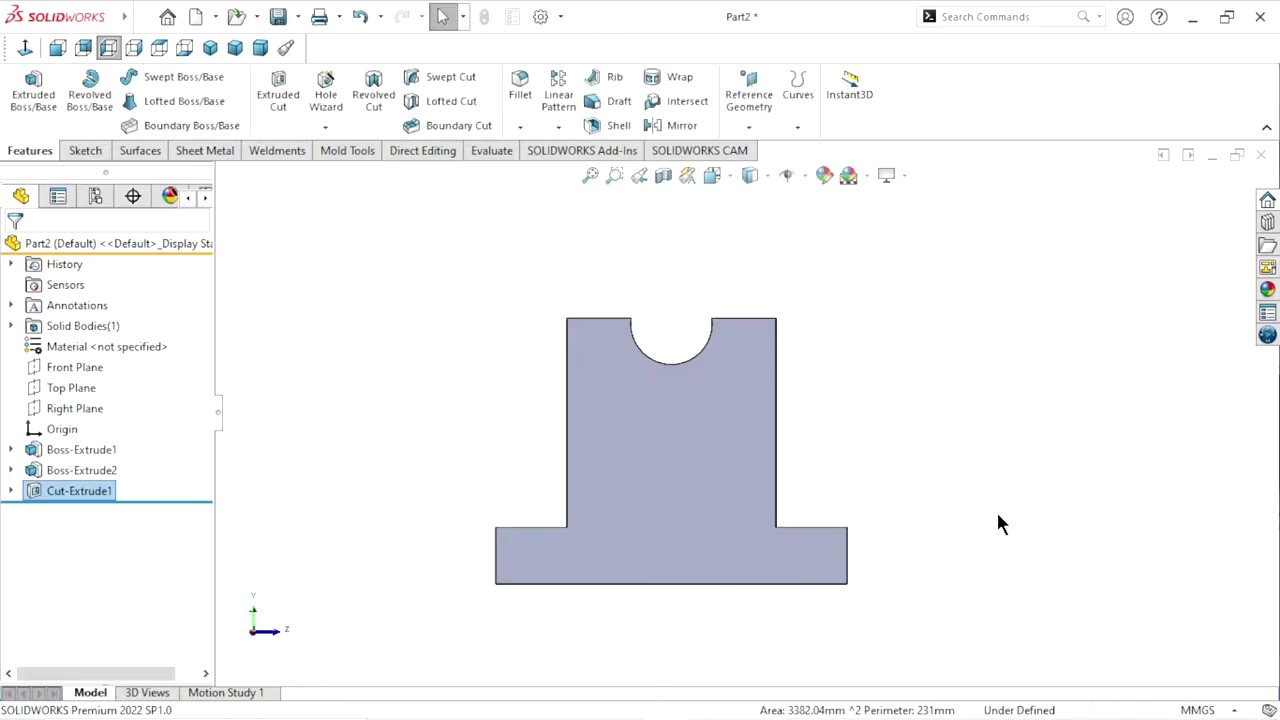
click(9, 491)
Cut the half-ring region around the bore from Sketch3 as a 41 mm blind recess
click(71, 510)
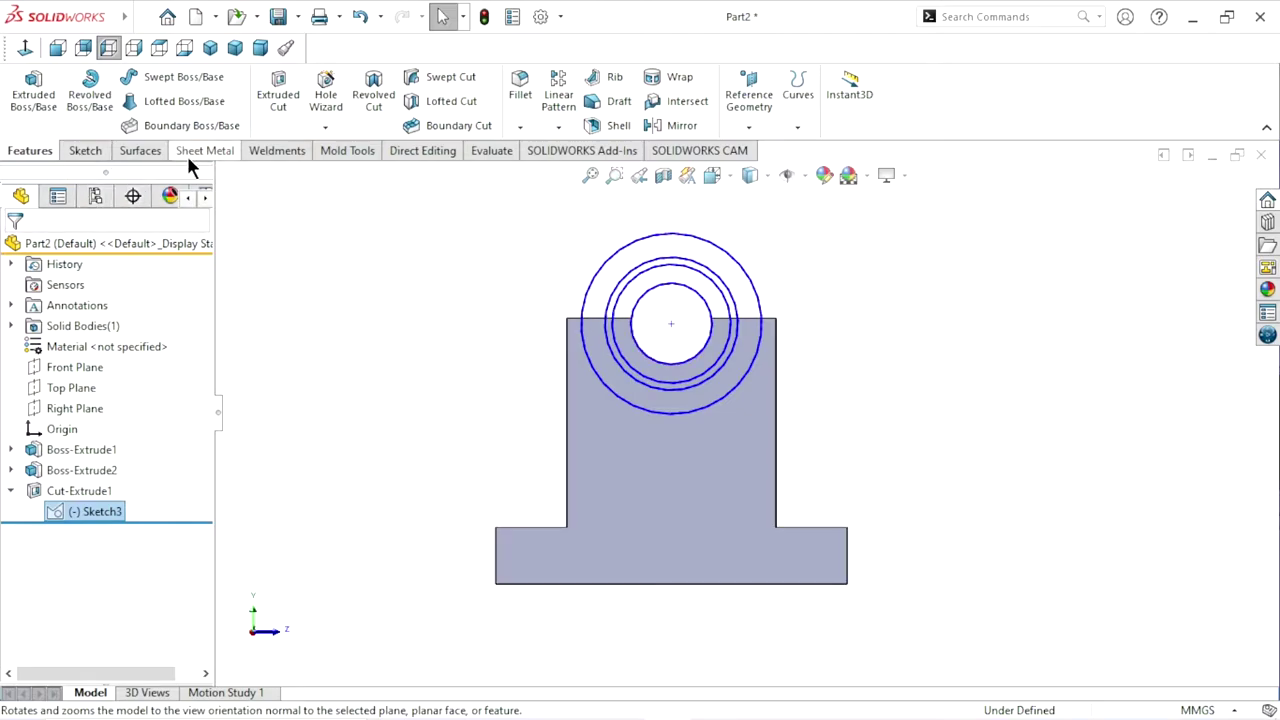
click(278, 121)
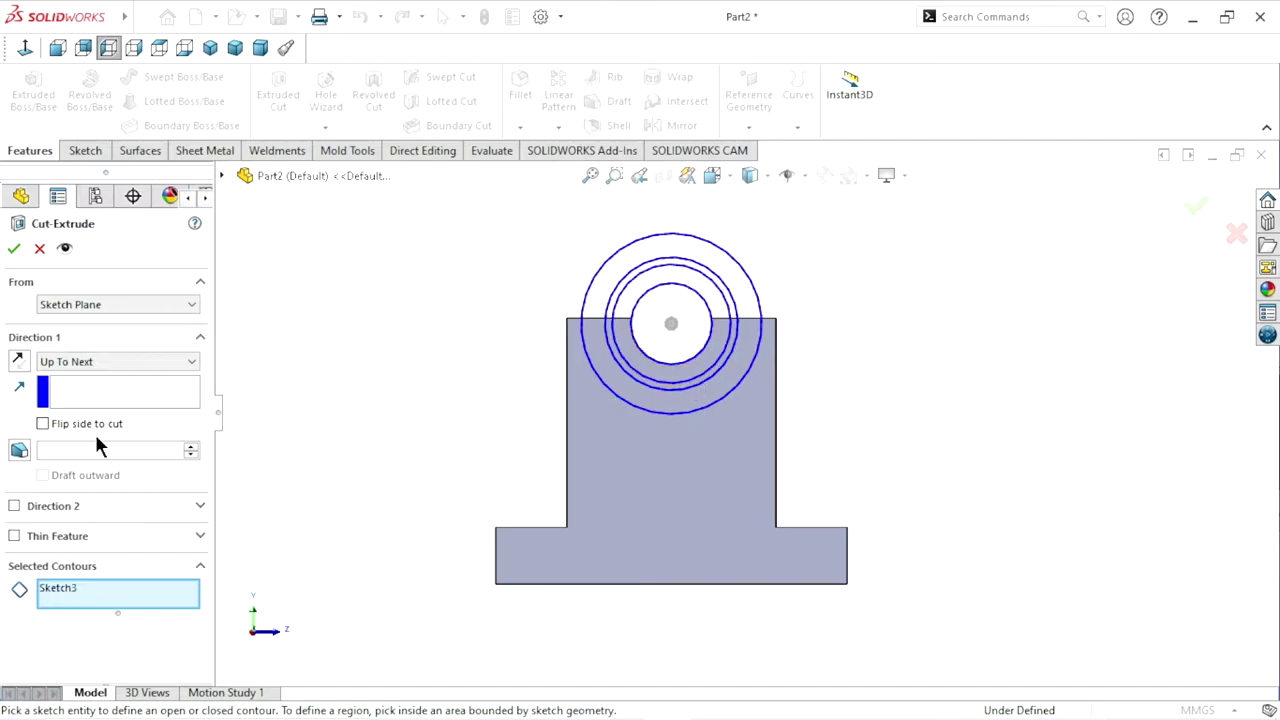
right_click(80, 589)
click(114, 602)
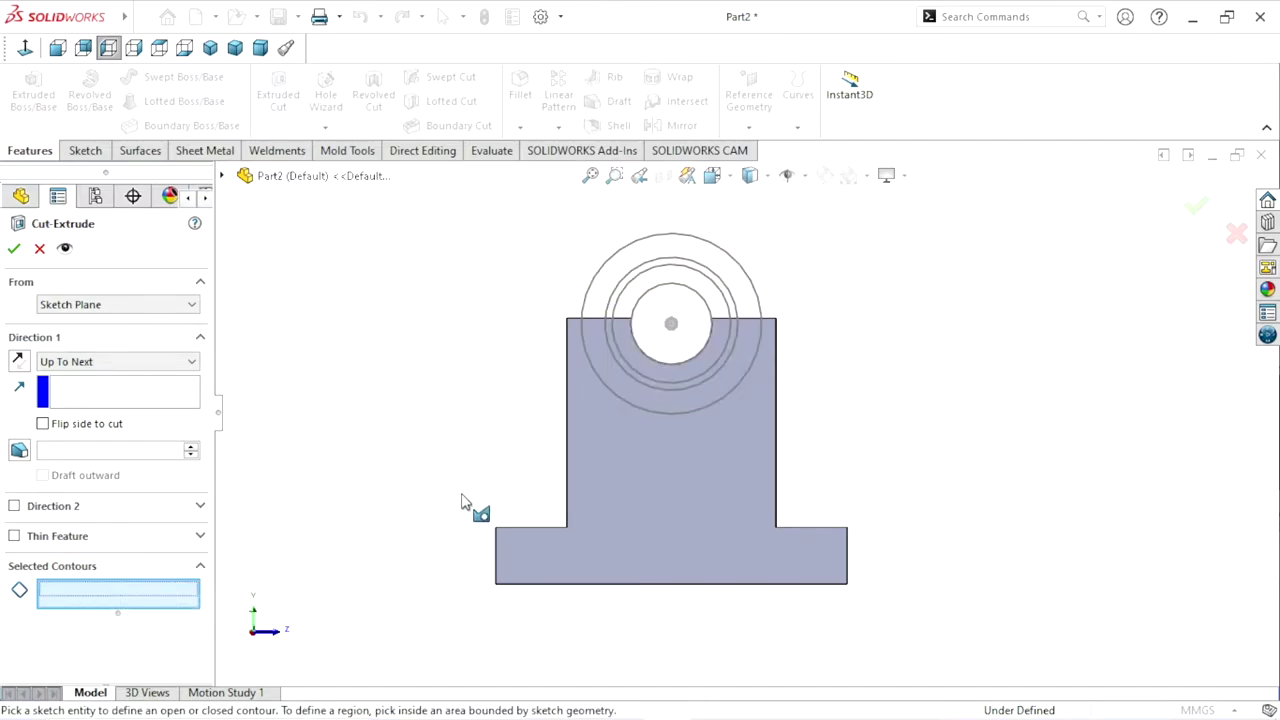
click(668, 376)
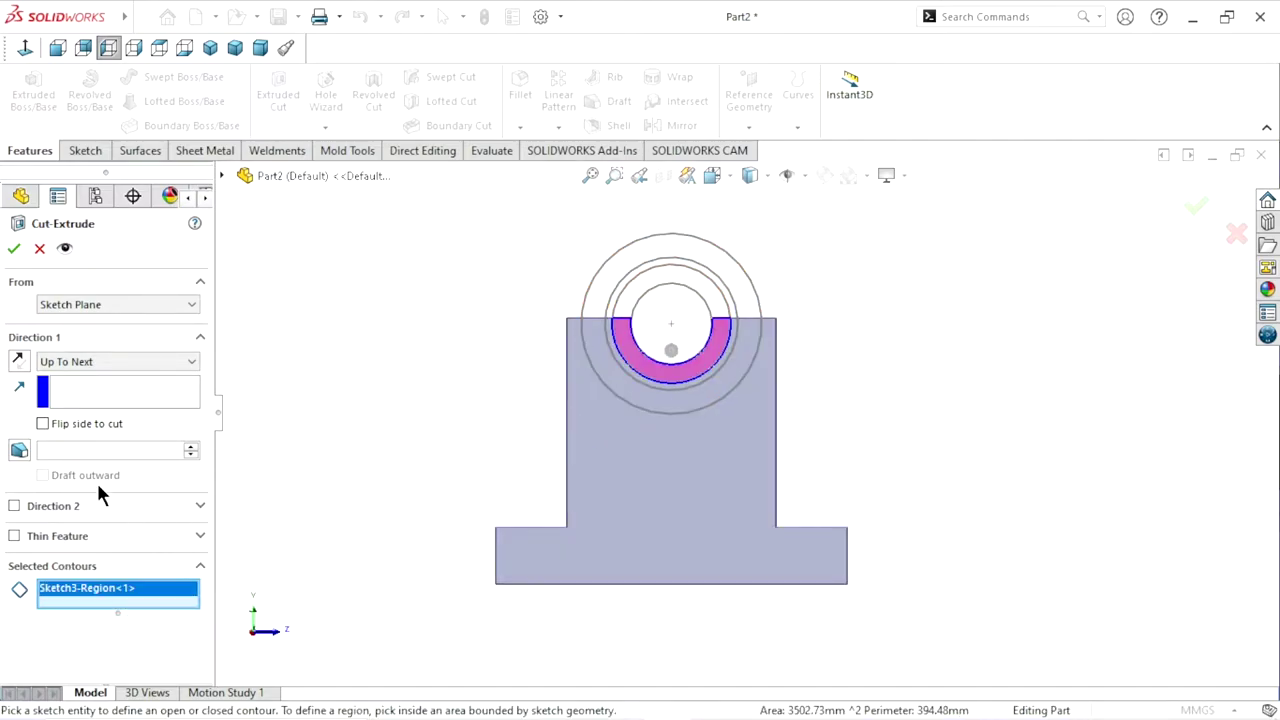
click(100, 362)
click(87, 373)
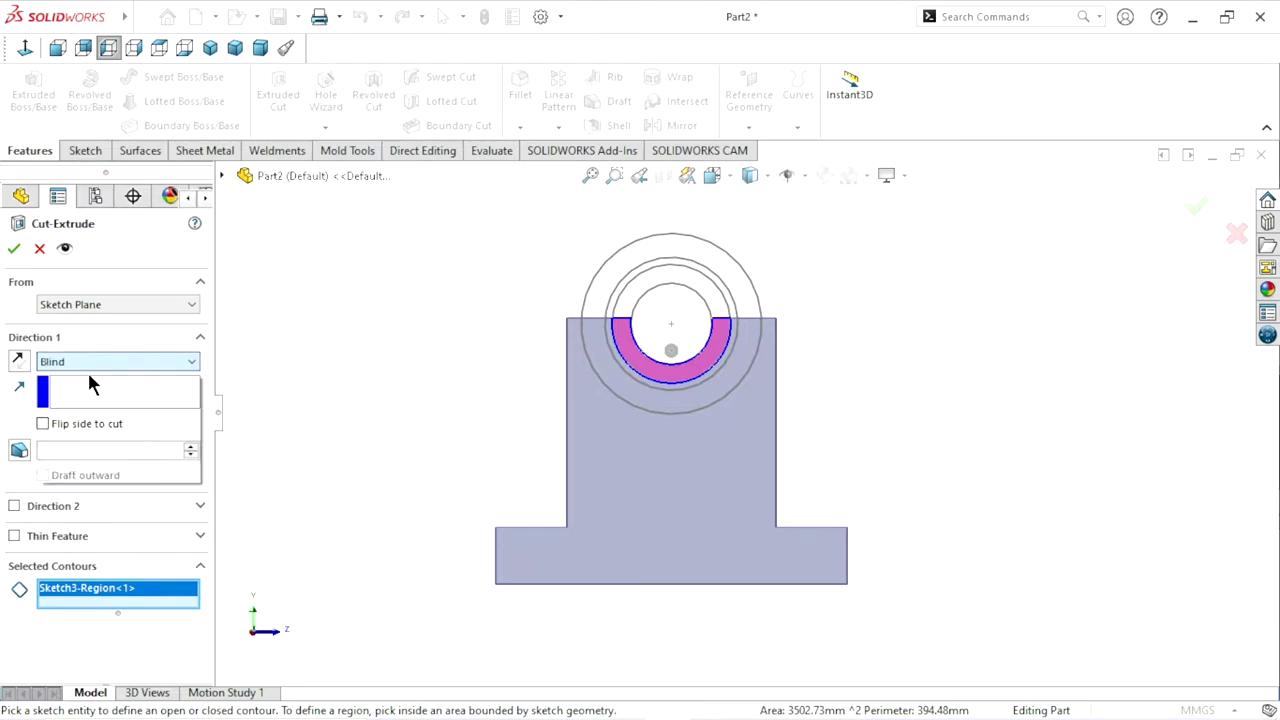
text(4)
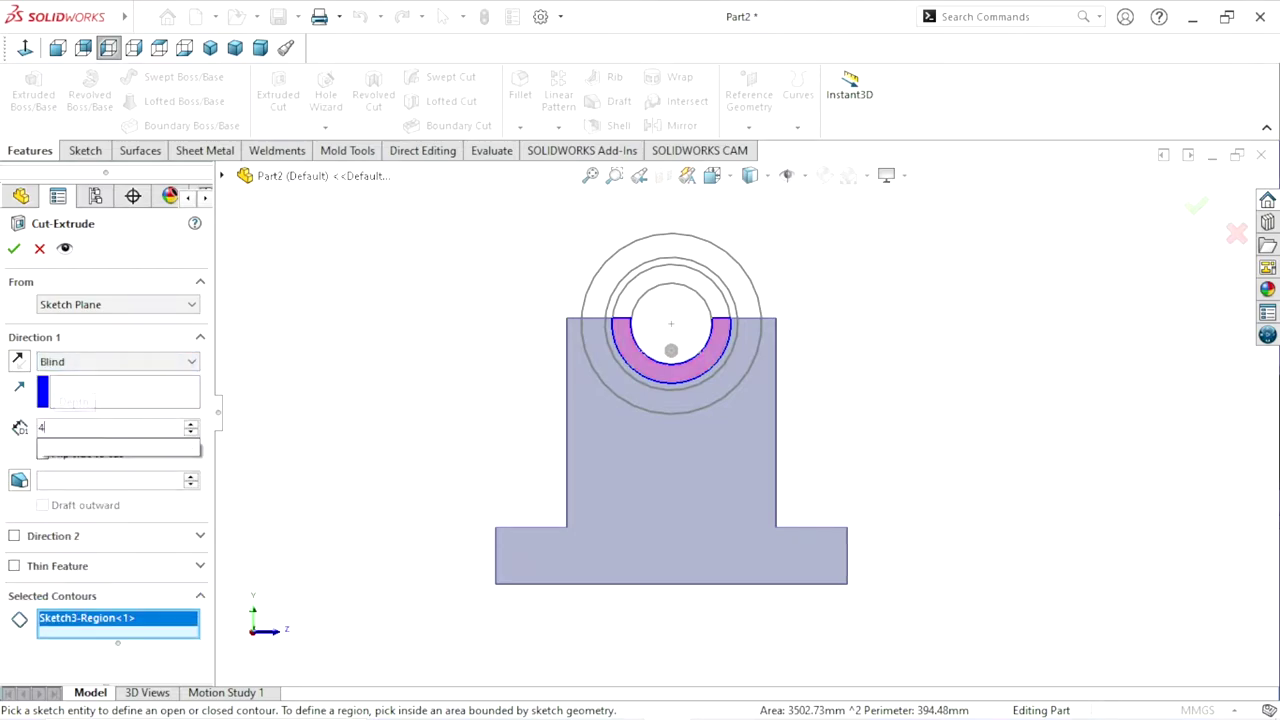
text(1)
key(Return)
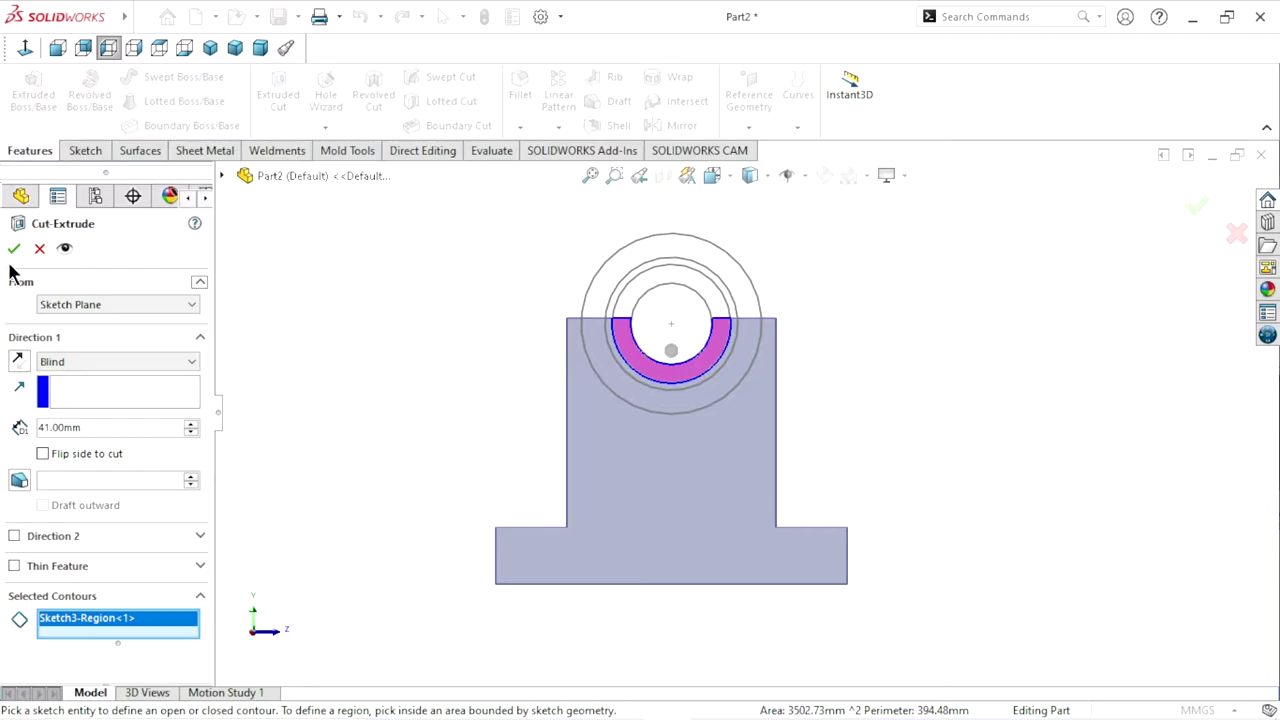
click(13, 254)
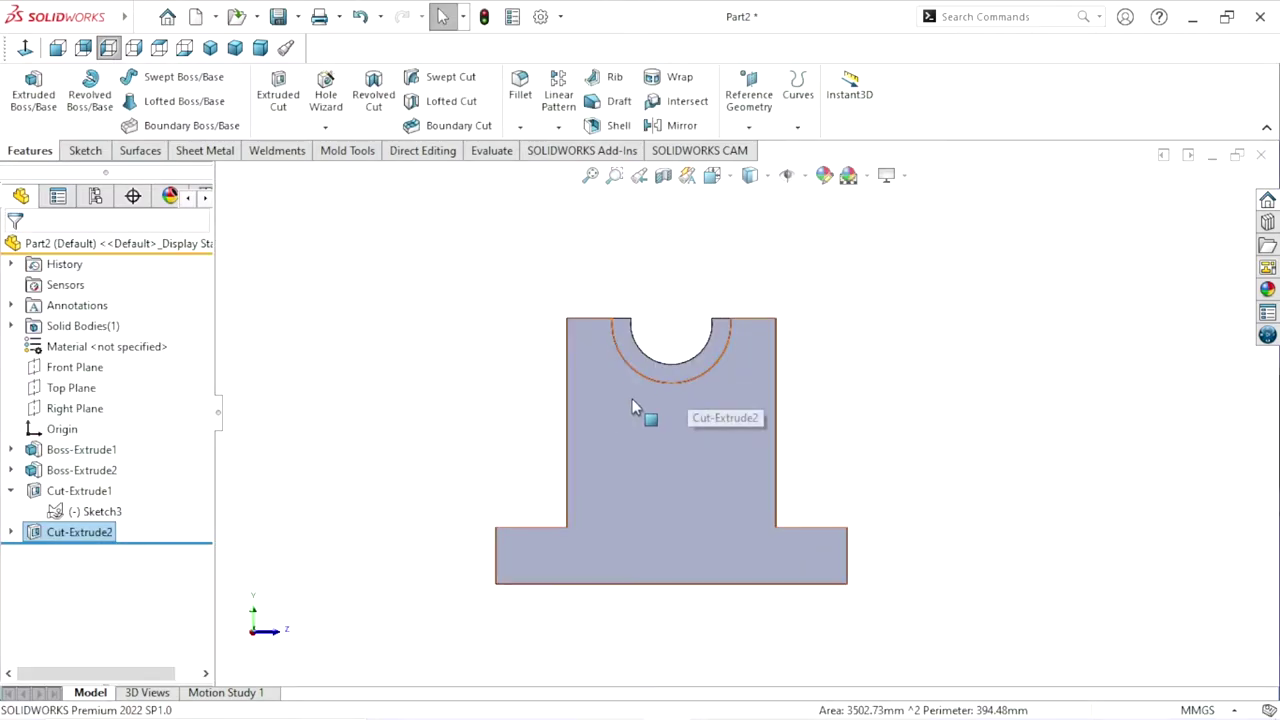
Cut the thin ring region from Sketch3 to a blind depth of 36 mm
click(60, 508)
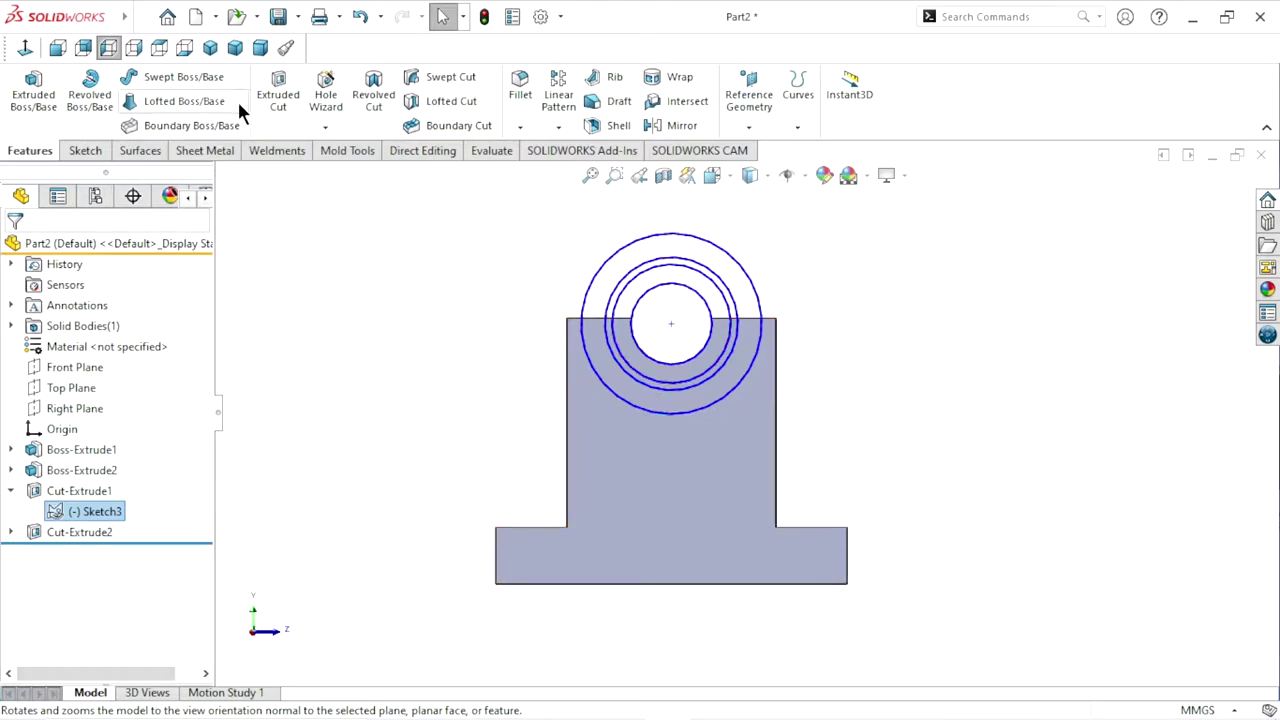
click(291, 95)
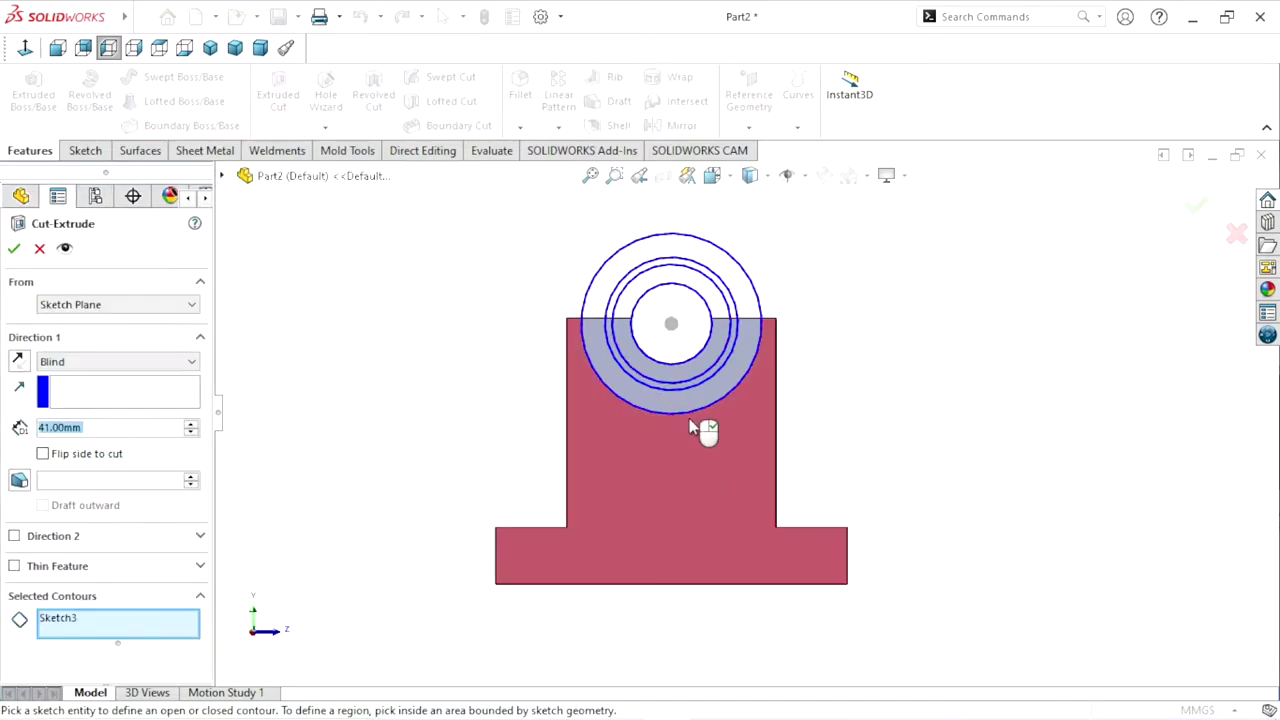
right_click(98, 622)
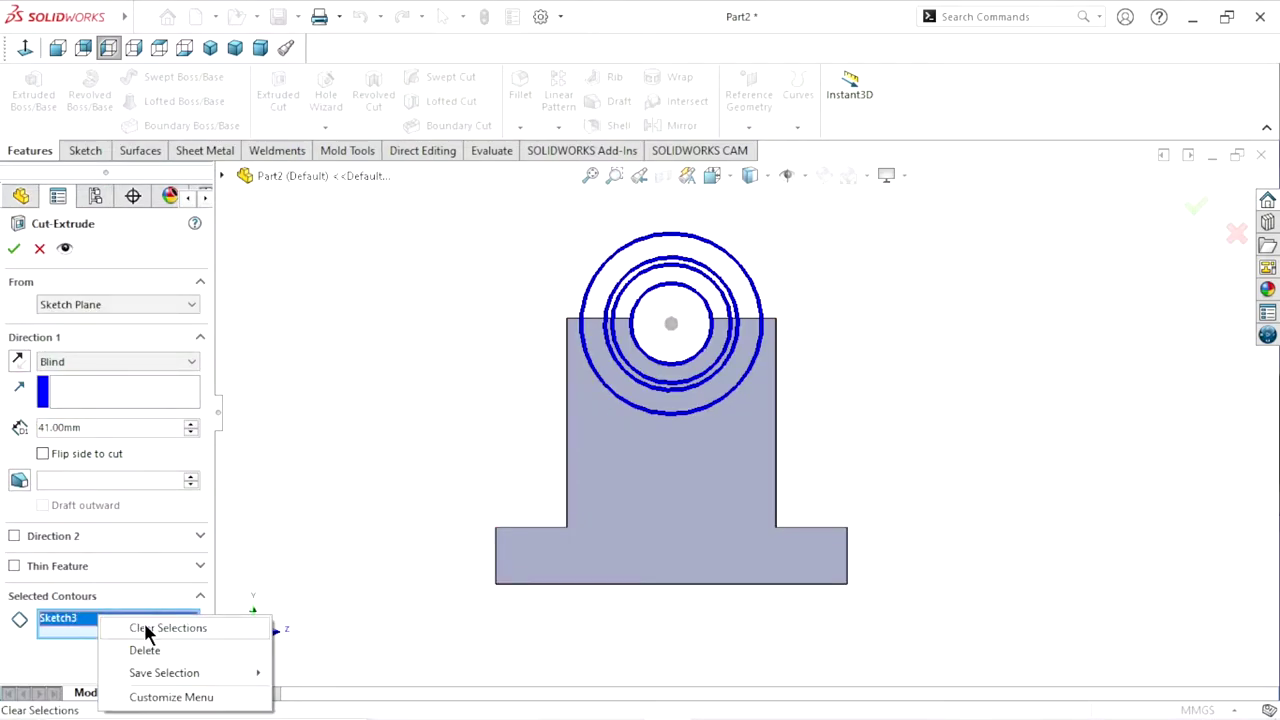
click(150, 629)
scroll(683, 381, down, 3)
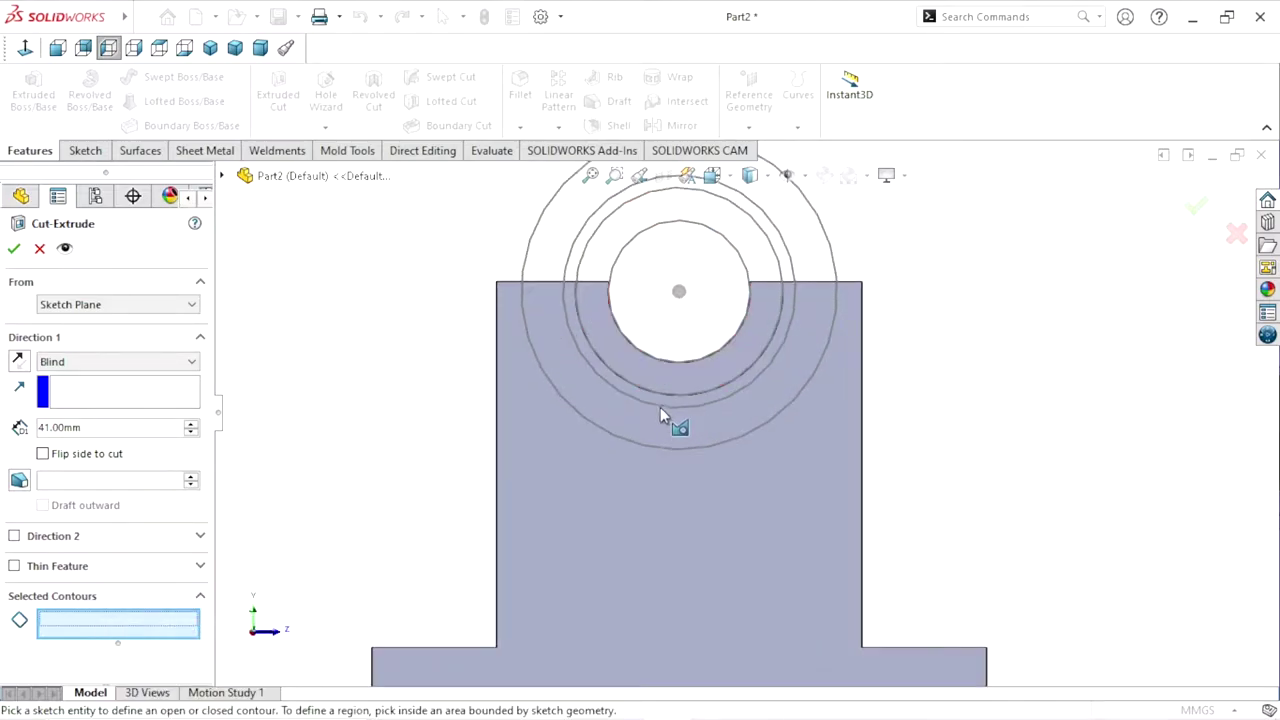
click(661, 407)
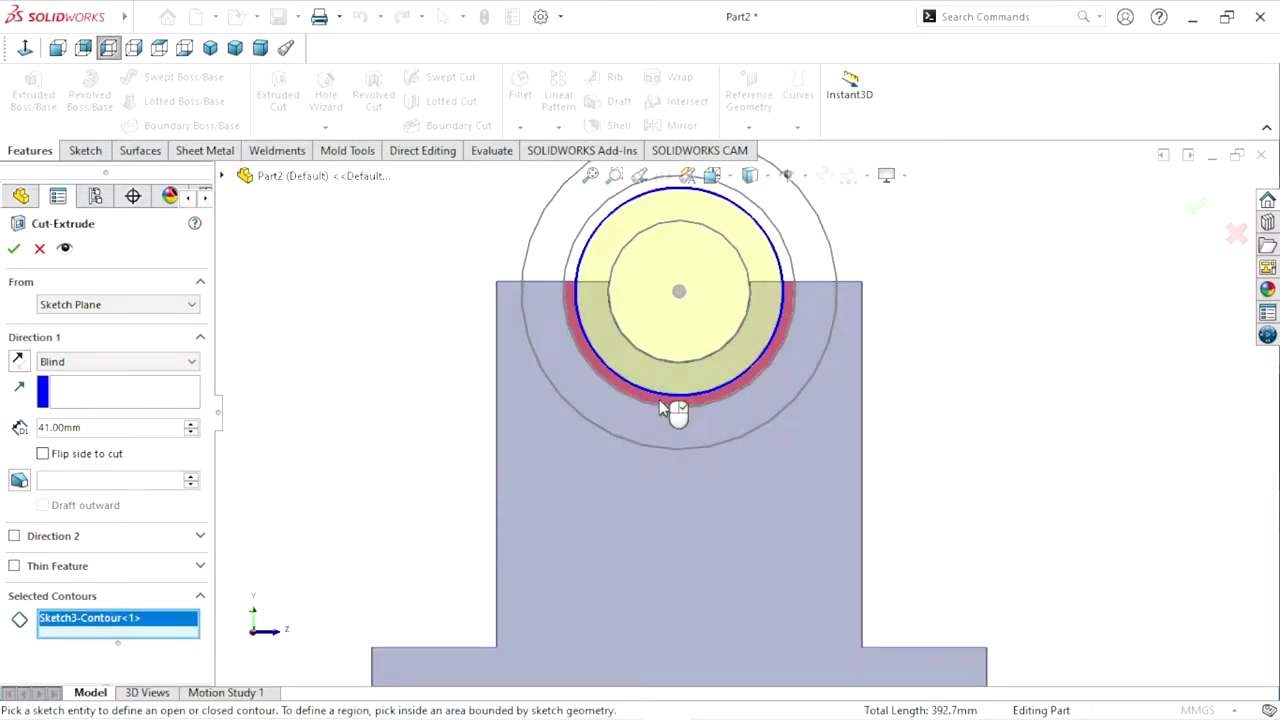
right_click(100, 620)
click(122, 626)
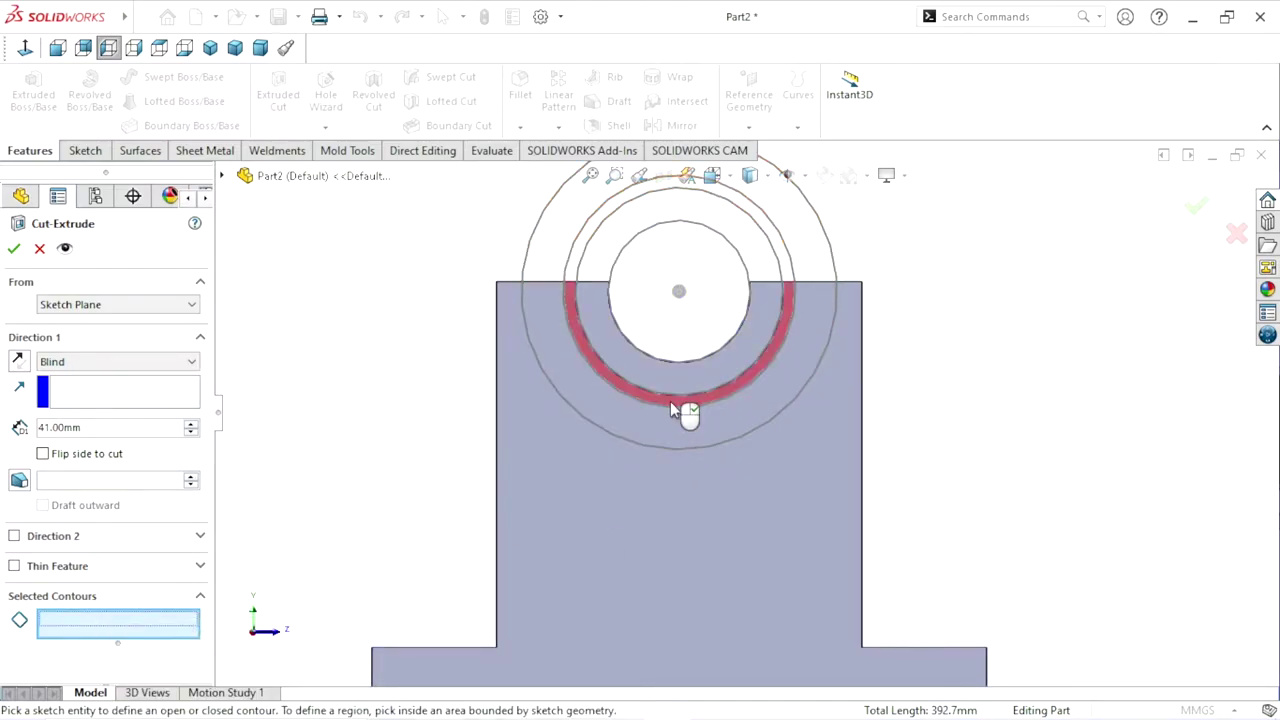
click(670, 403)
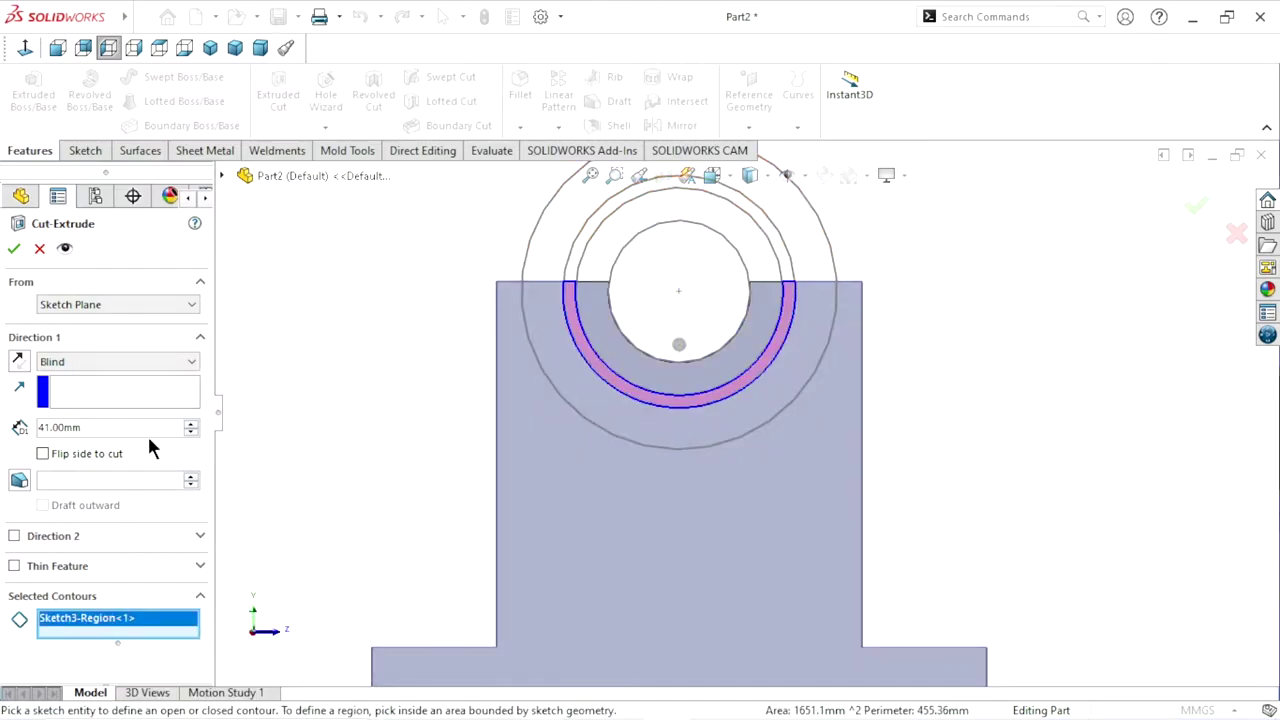
drag(120, 427, 4, 413)
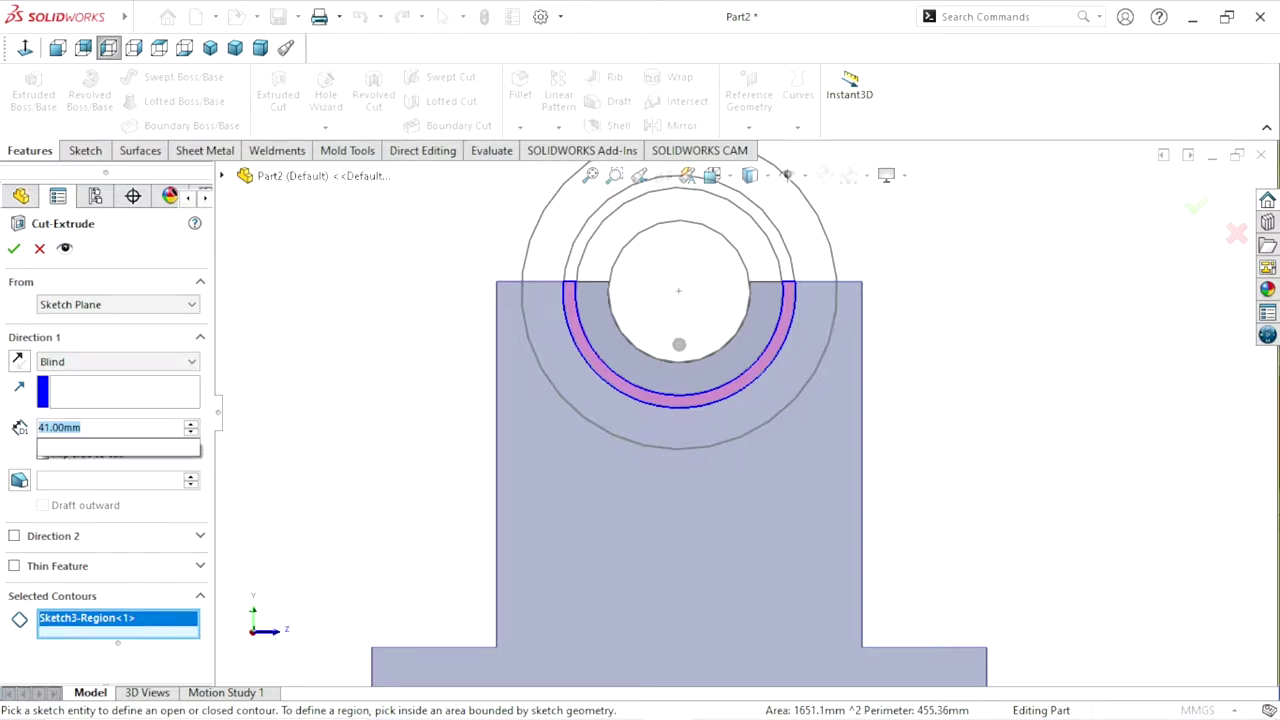
text(36)
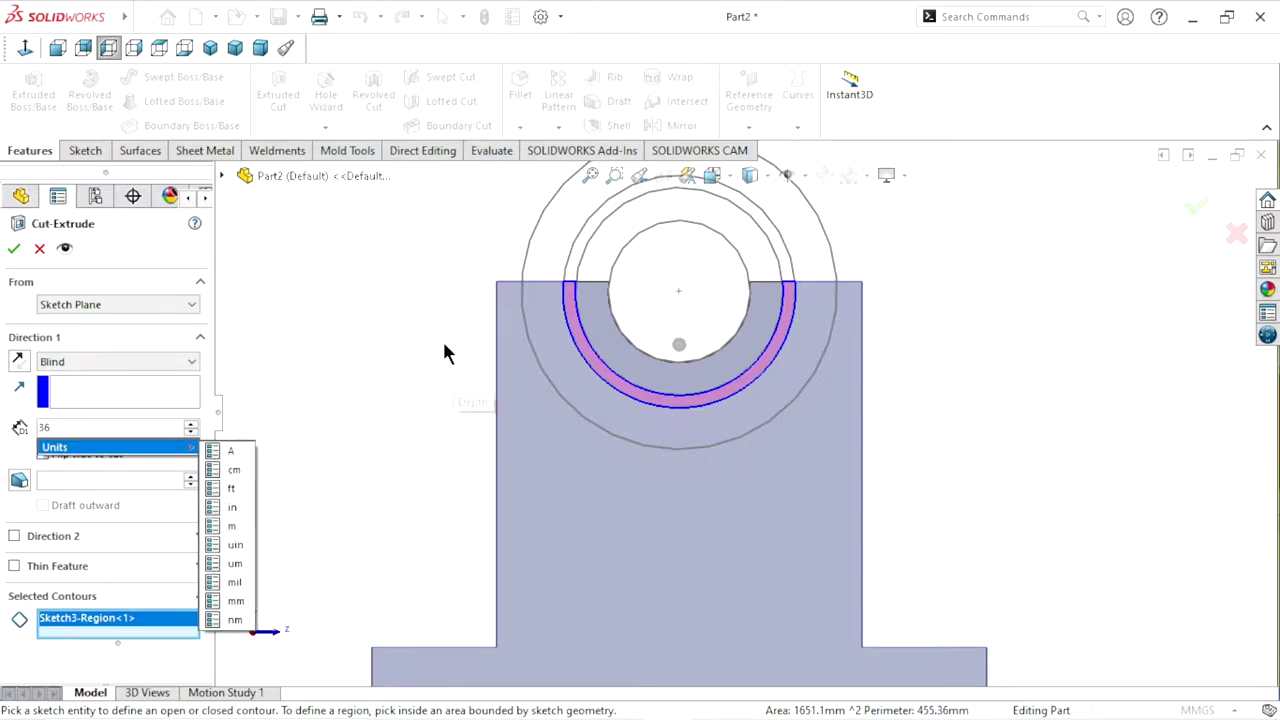
key(Return)
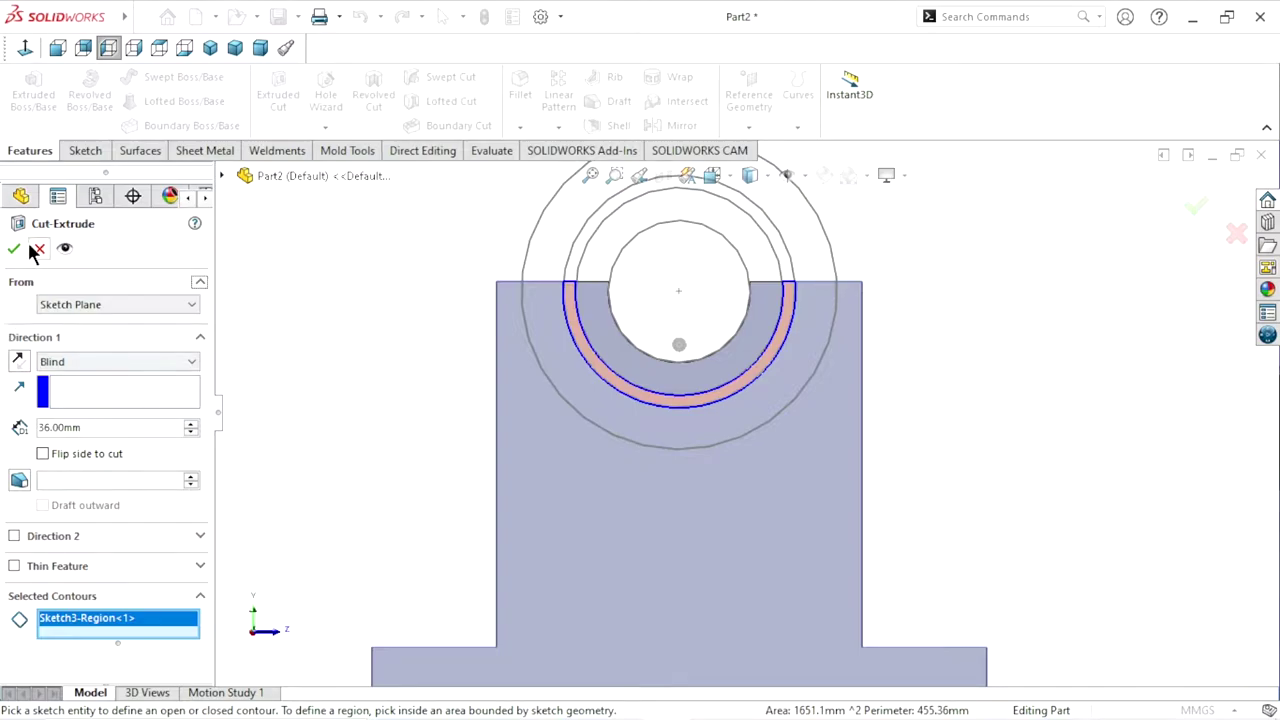
click(14, 249)
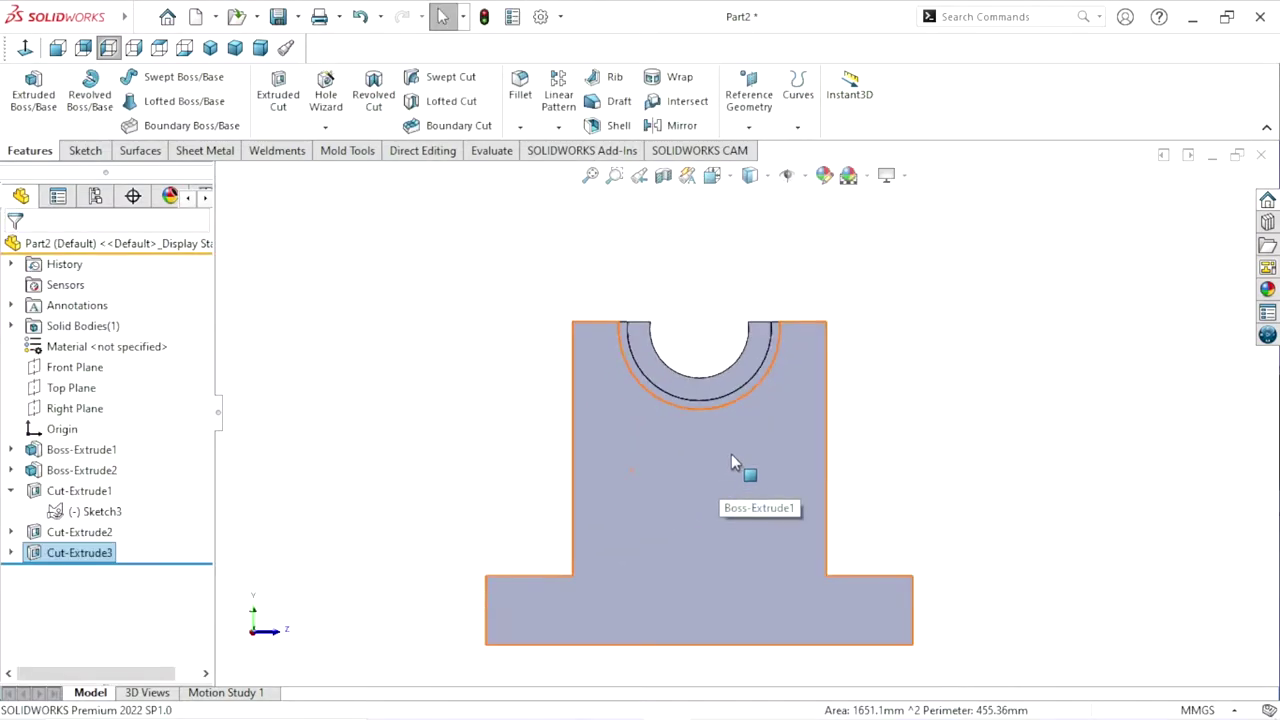
scroll(724, 425, down, 2)
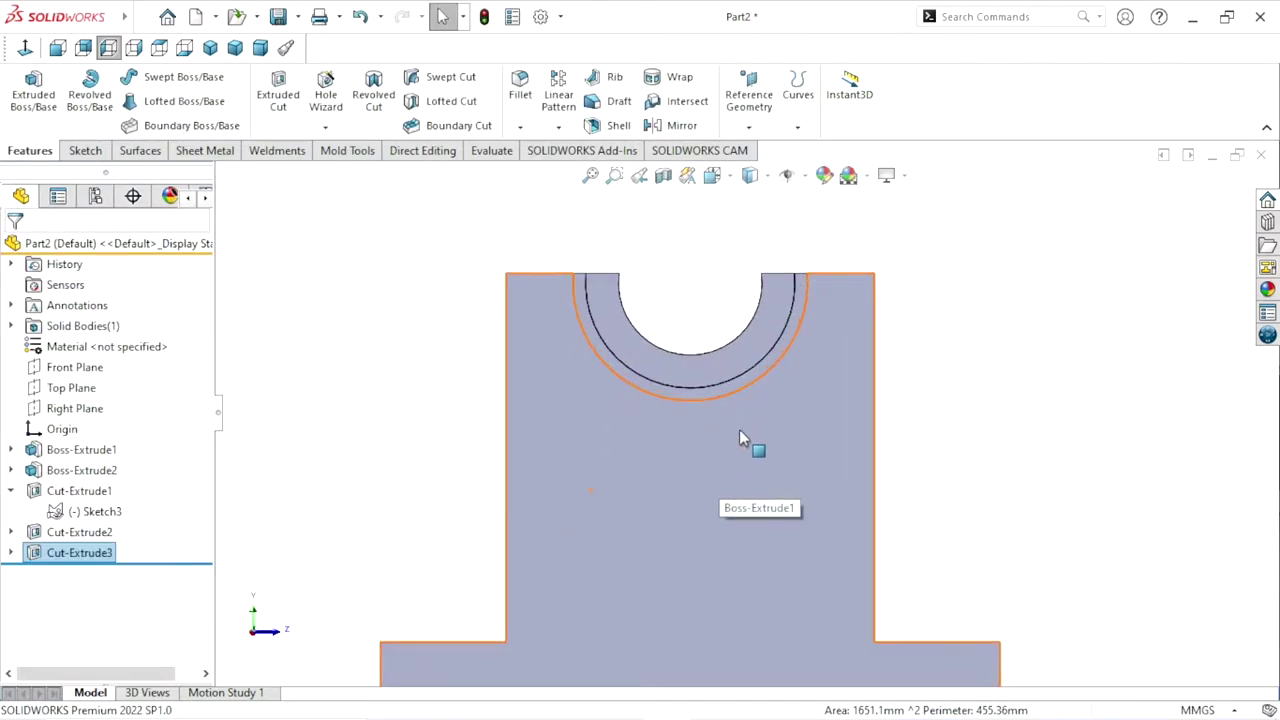
Cut the wide outer ring between Ø140 and Ø190 from Sketch3 as a 3 mm blind recess
click(85, 515)
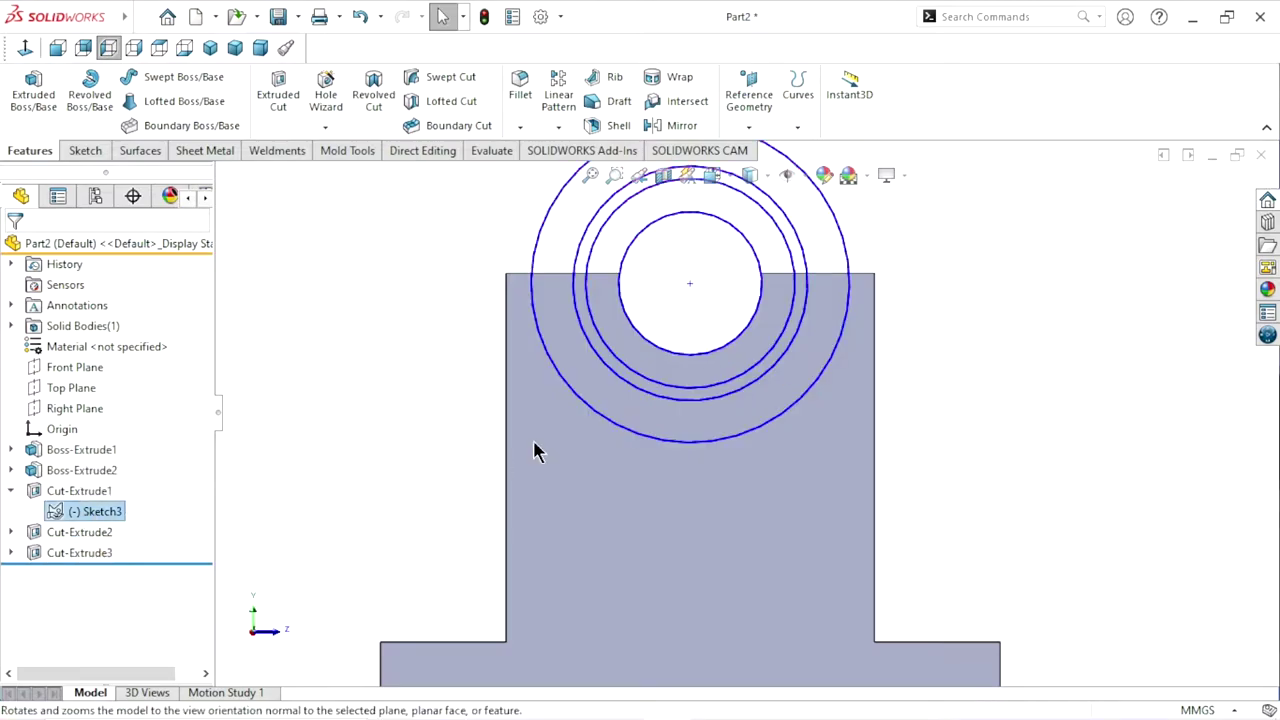
click(290, 115)
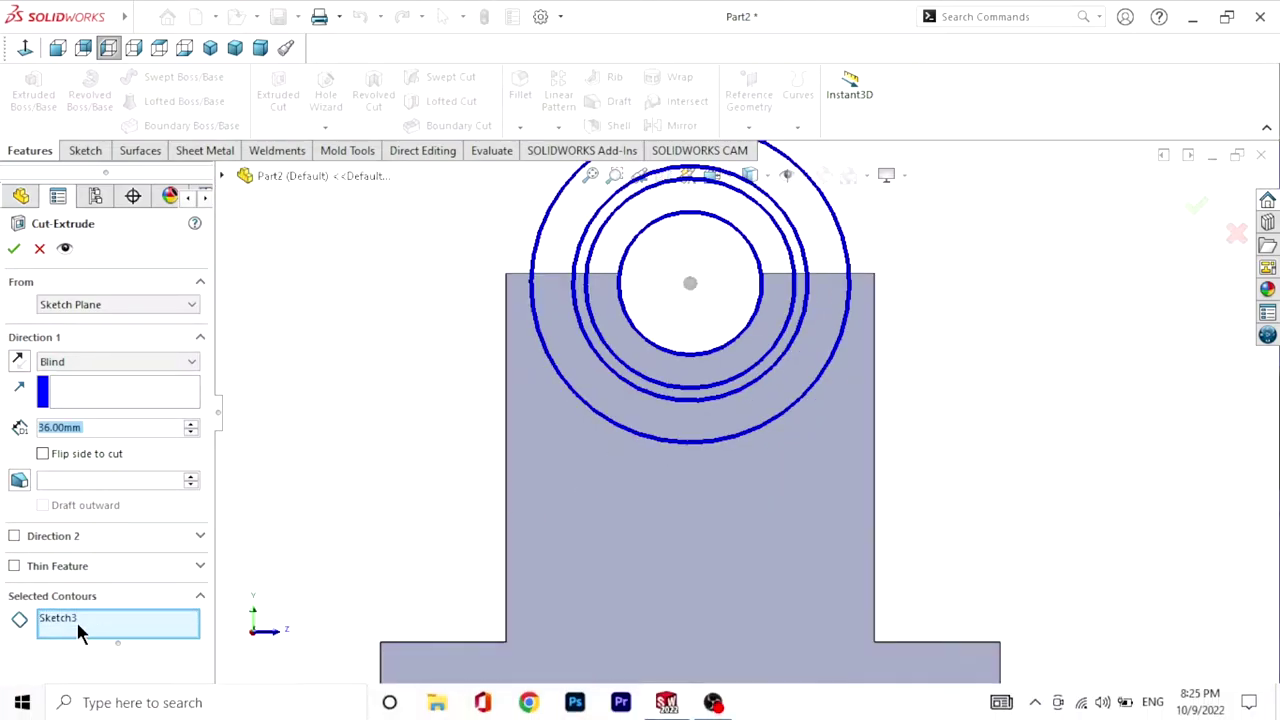
right_click(99, 625)
click(117, 634)
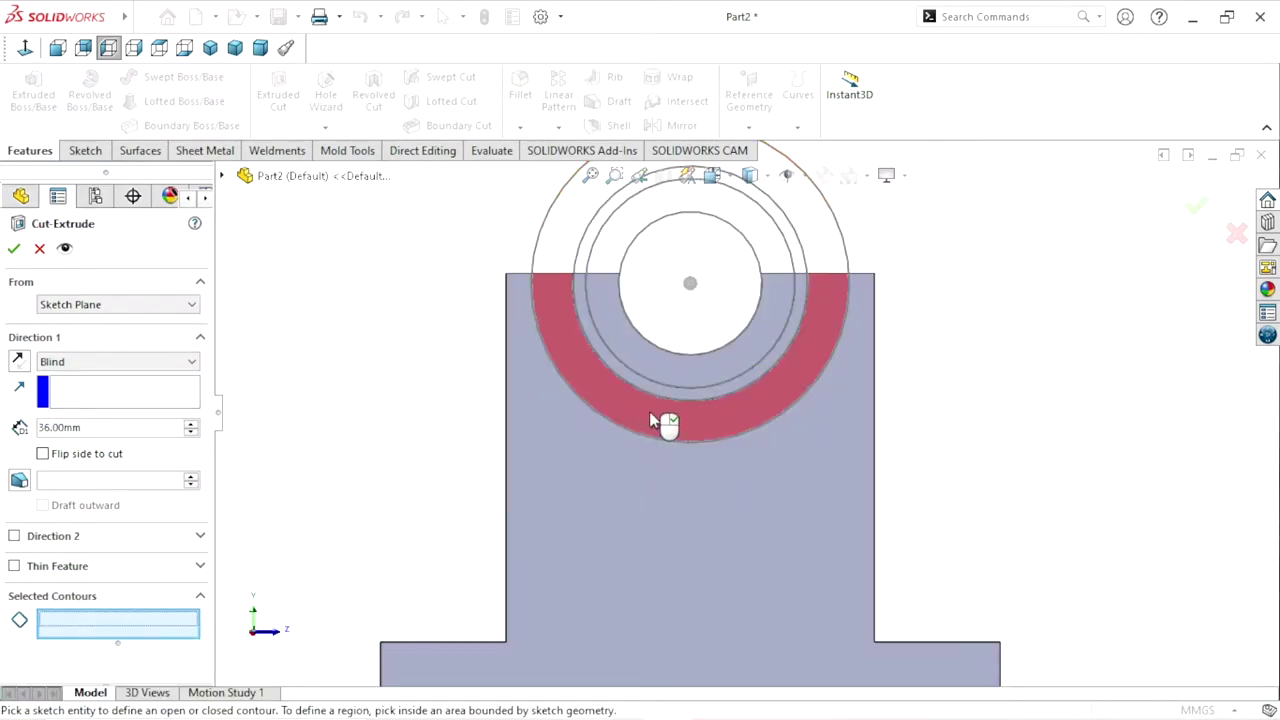
click(650, 418)
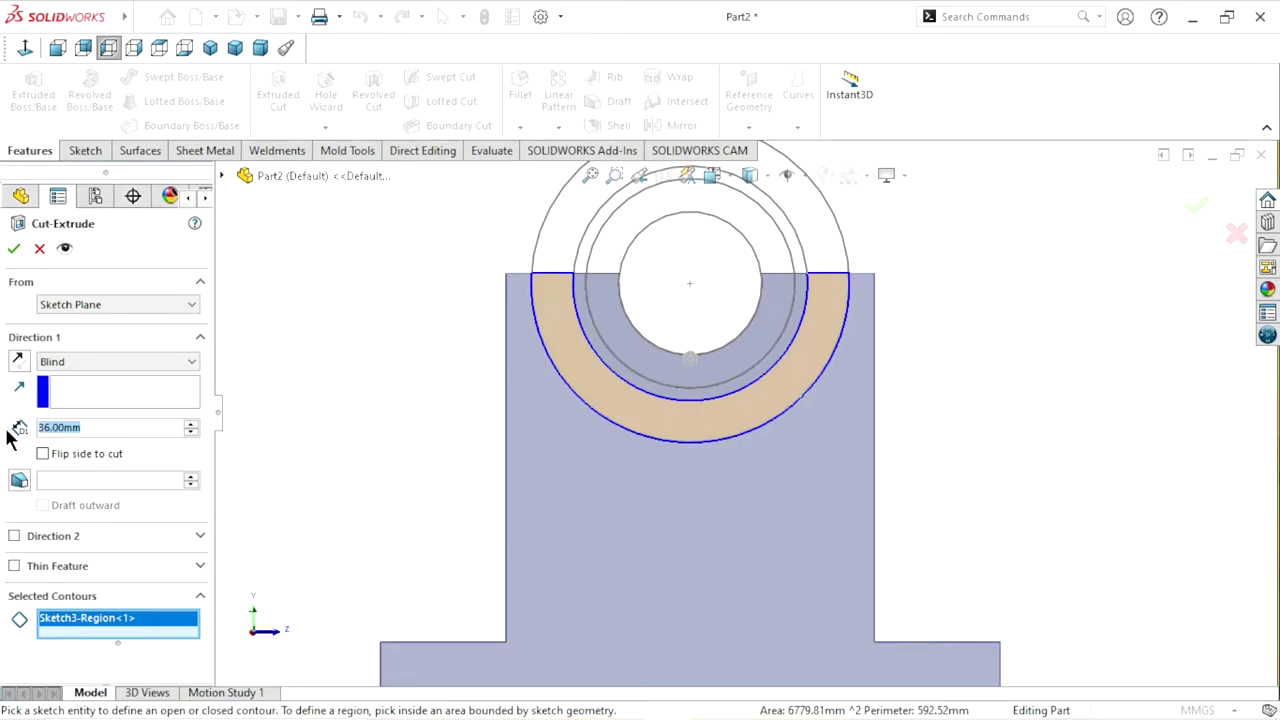
text(3)
key(Return)
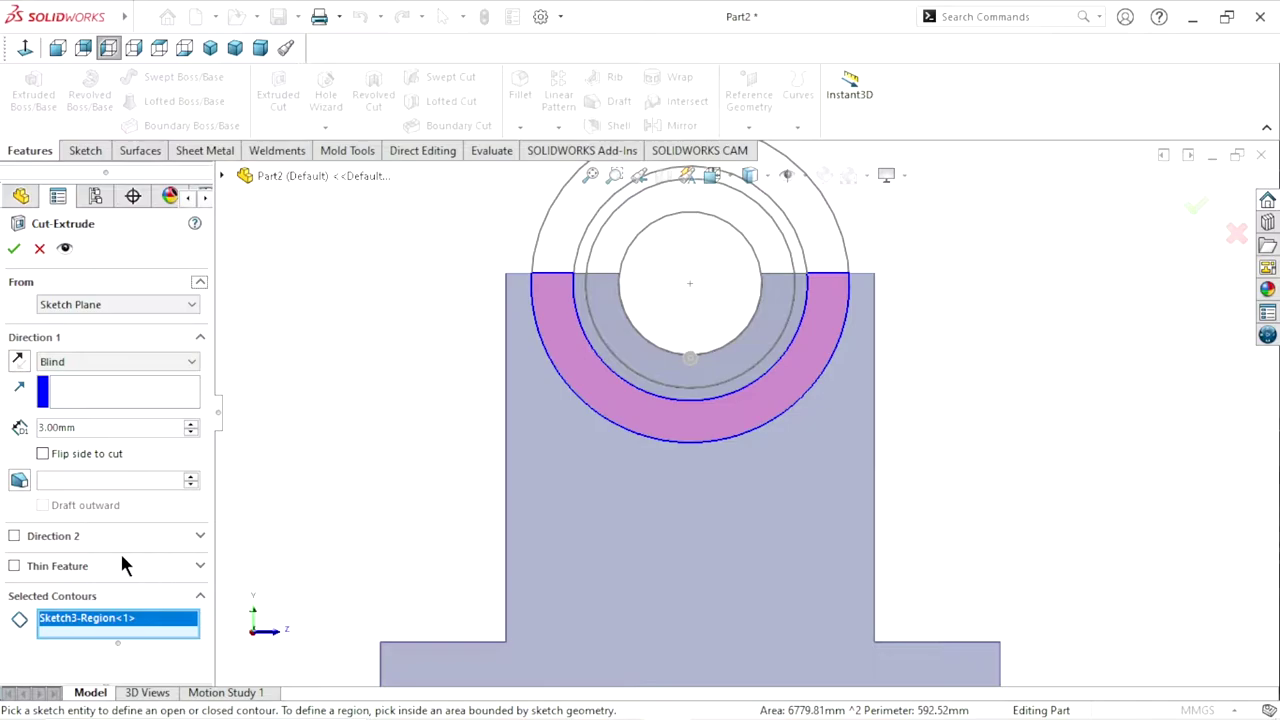
click(14, 249)
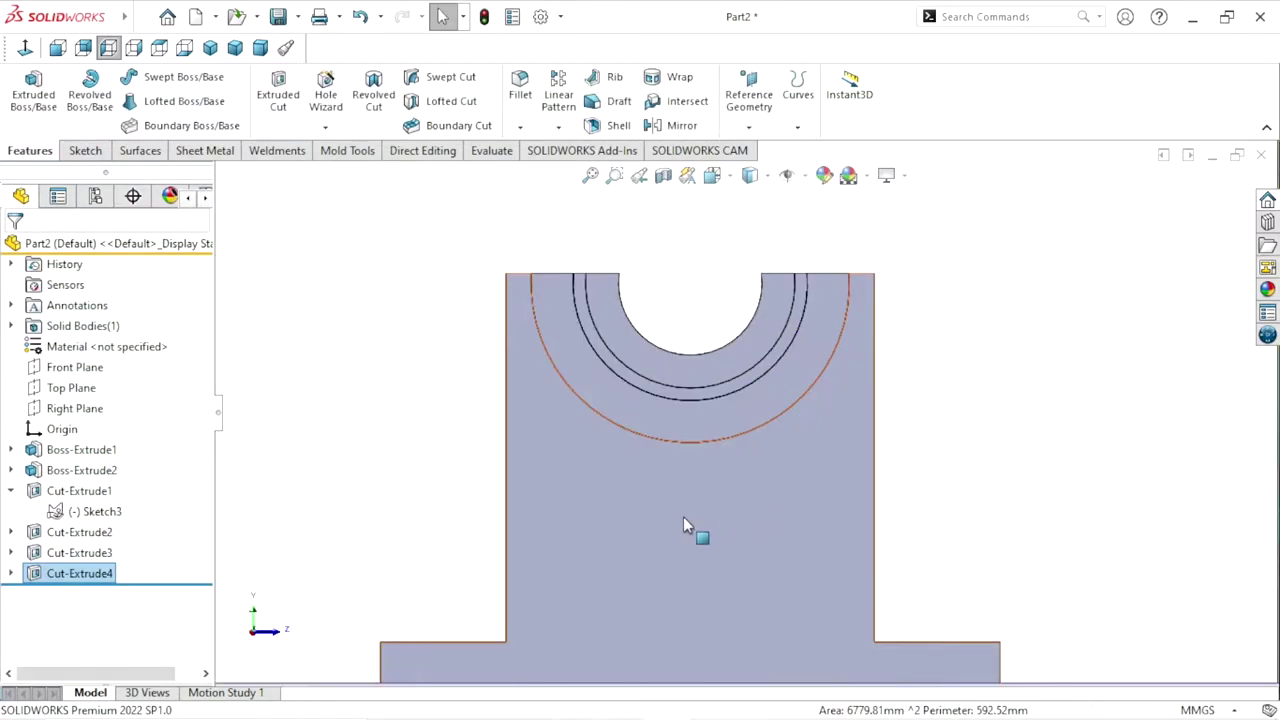
scroll(688, 437, down, 1)
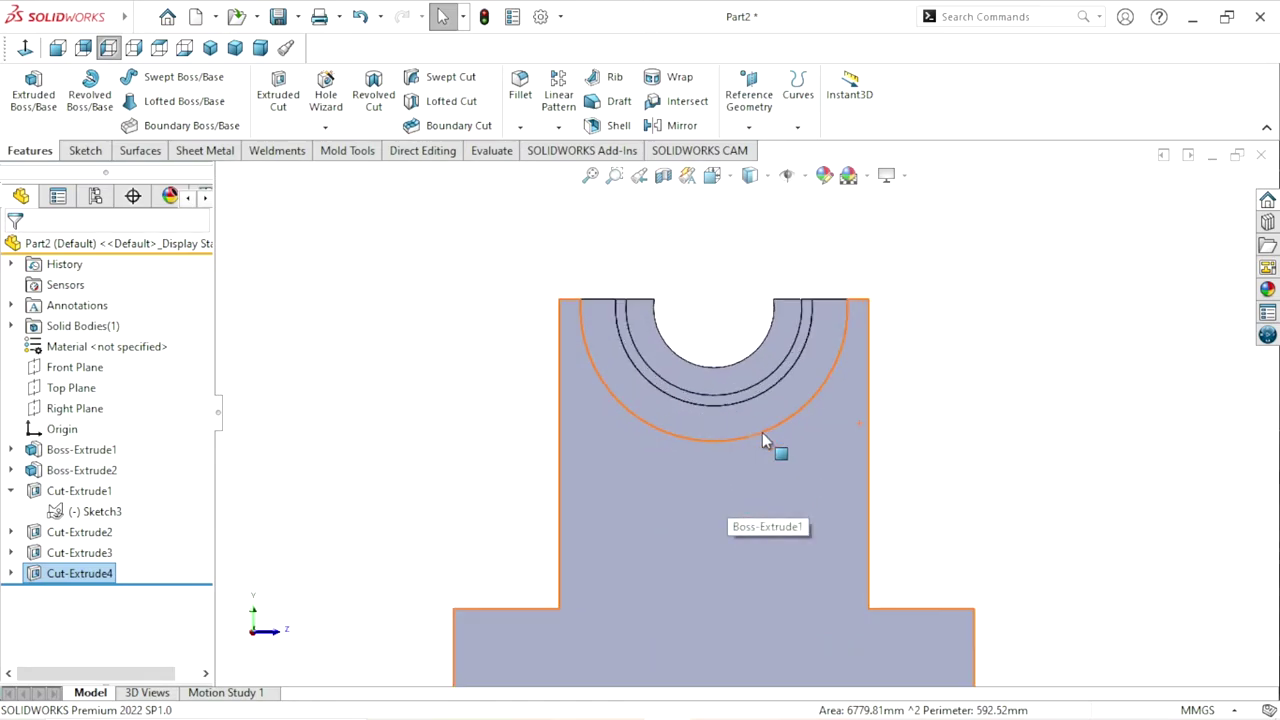
Start Sketch4 on the recessed ring face and draw a large circle at the bore centre
click(735, 428)
click(808, 337)
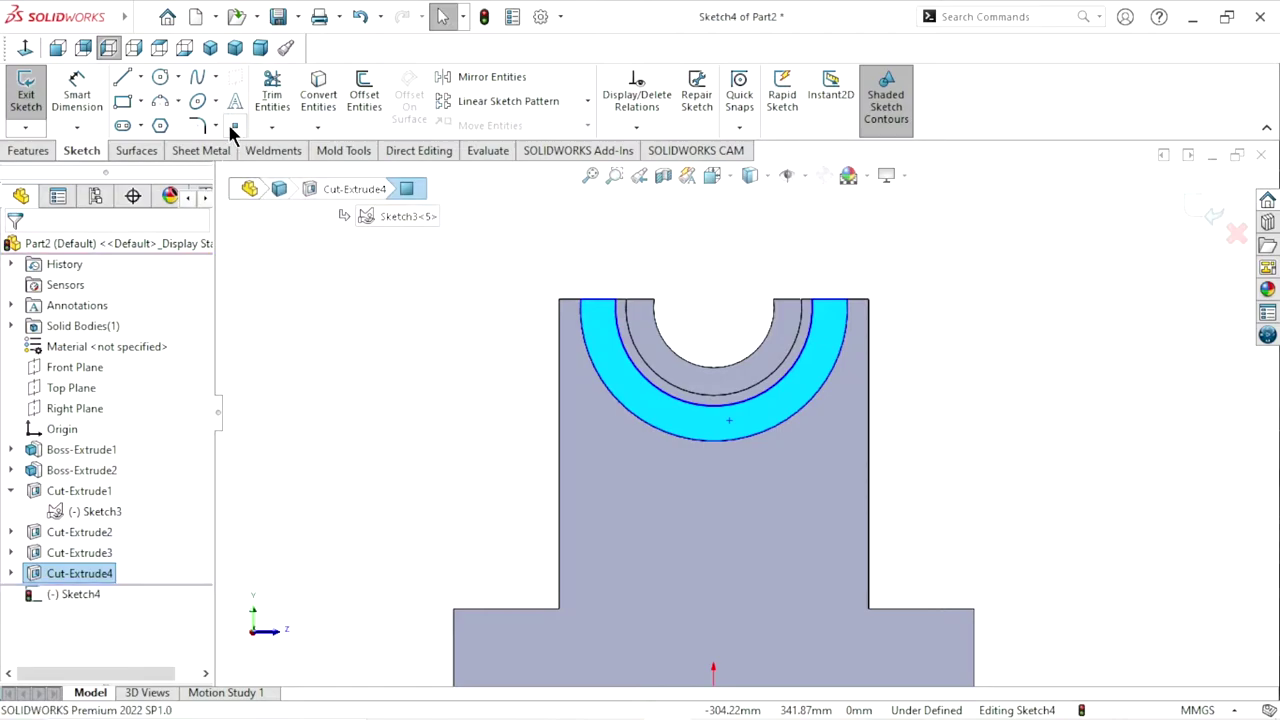
click(157, 79)
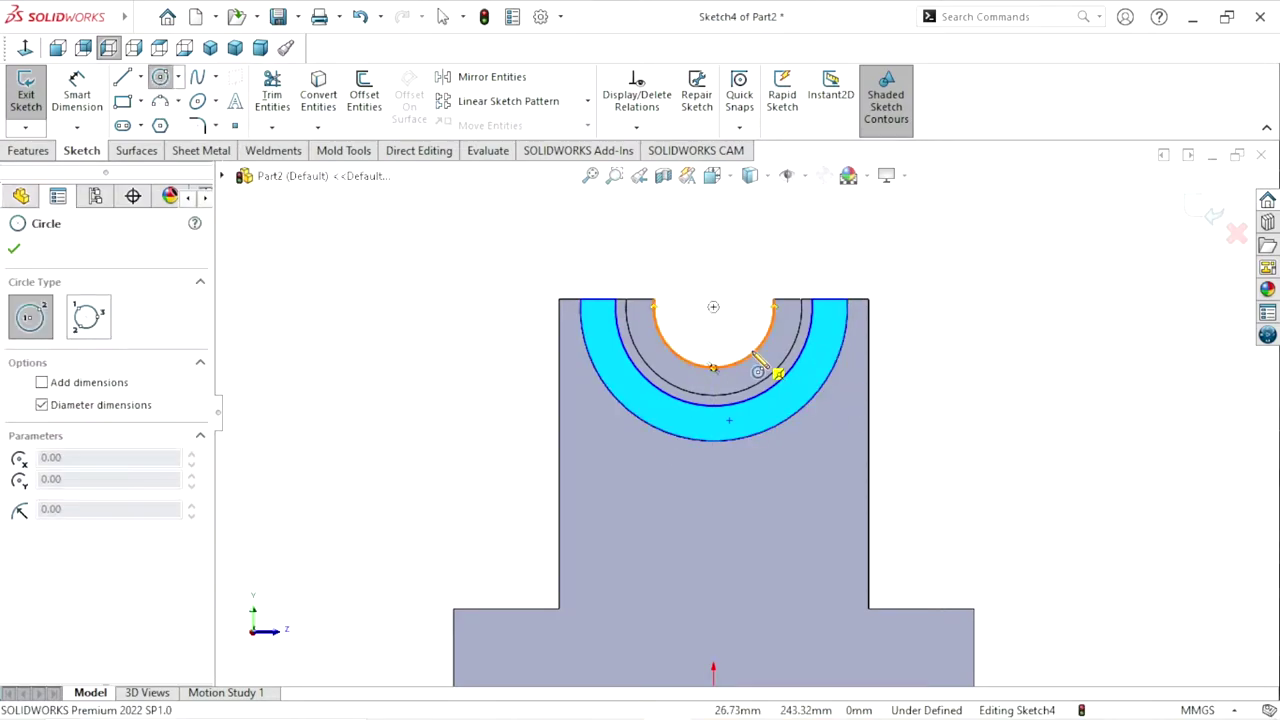
click(713, 307)
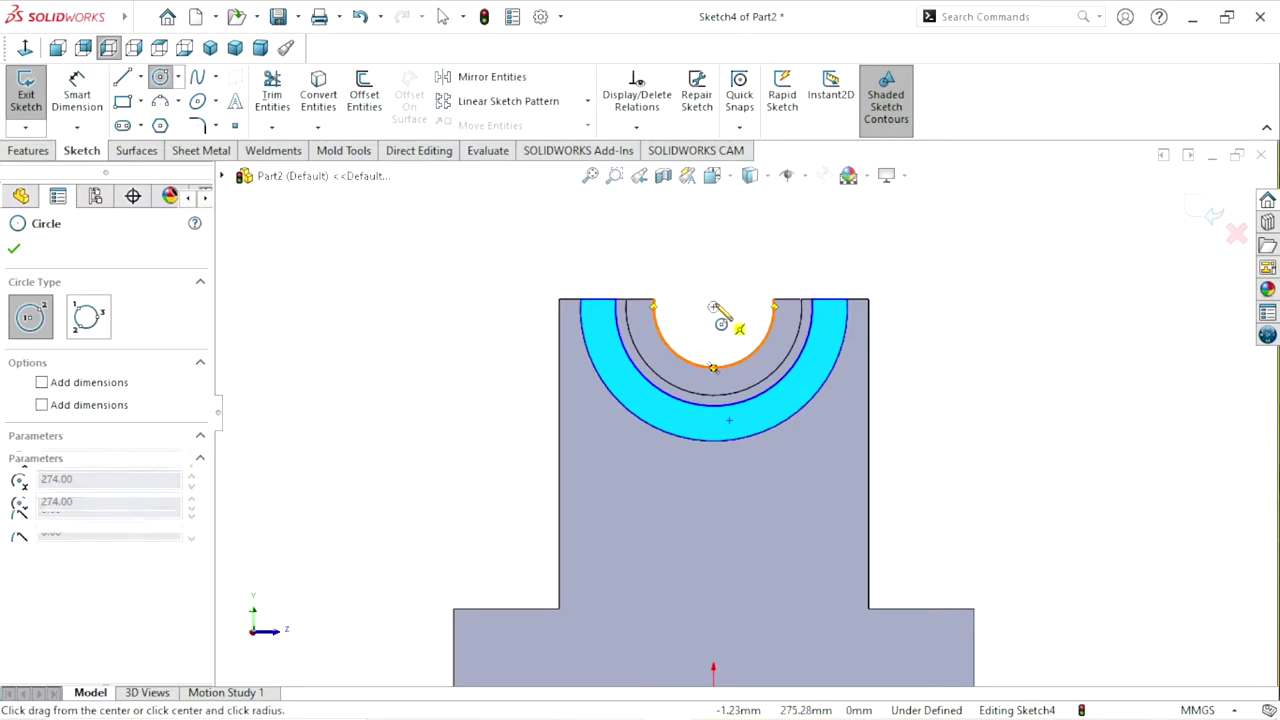
click(810, 245)
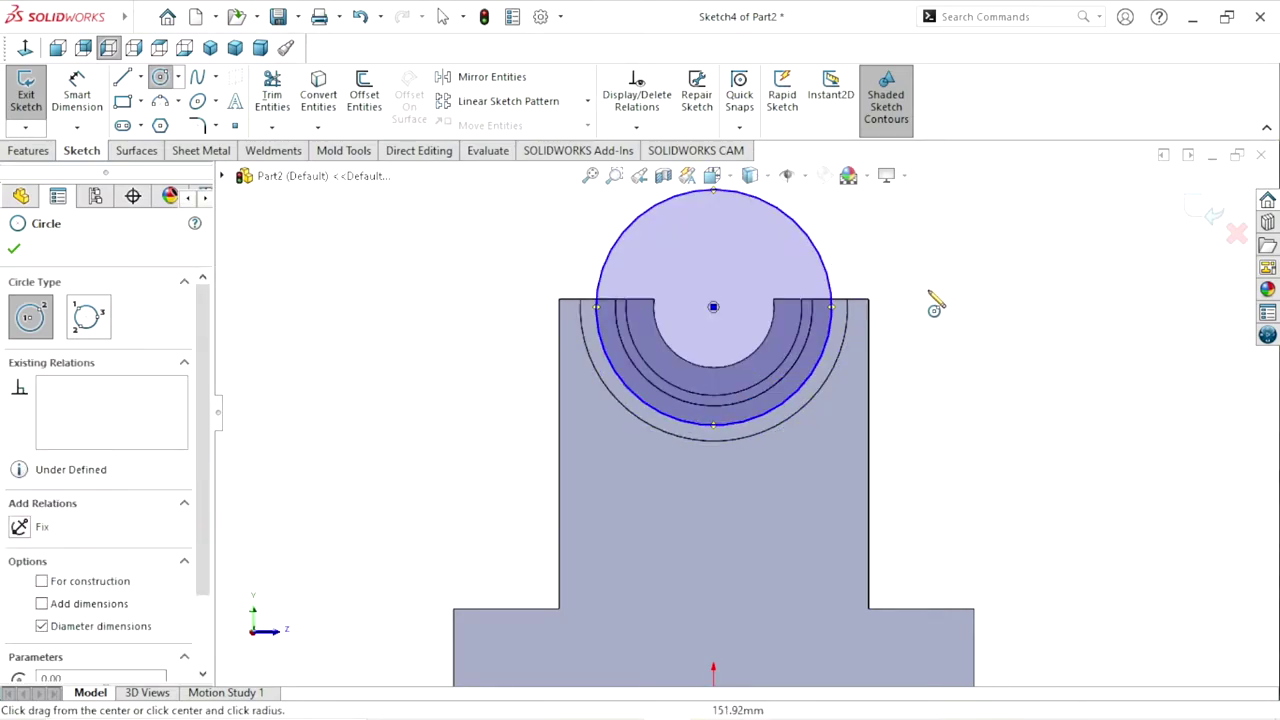
right_click(949, 315)
click(951, 316)
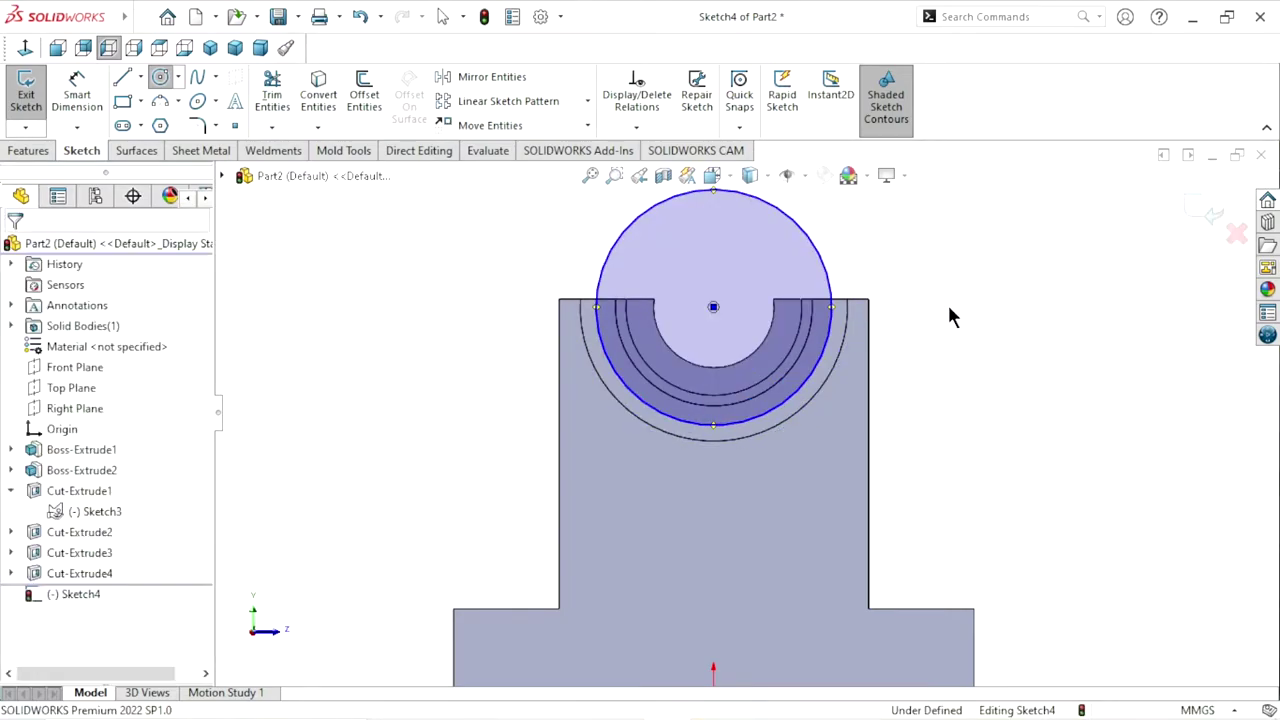
Dimension the circle at Ø165 and make it construction geometry
click(85, 113)
click(840, 300)
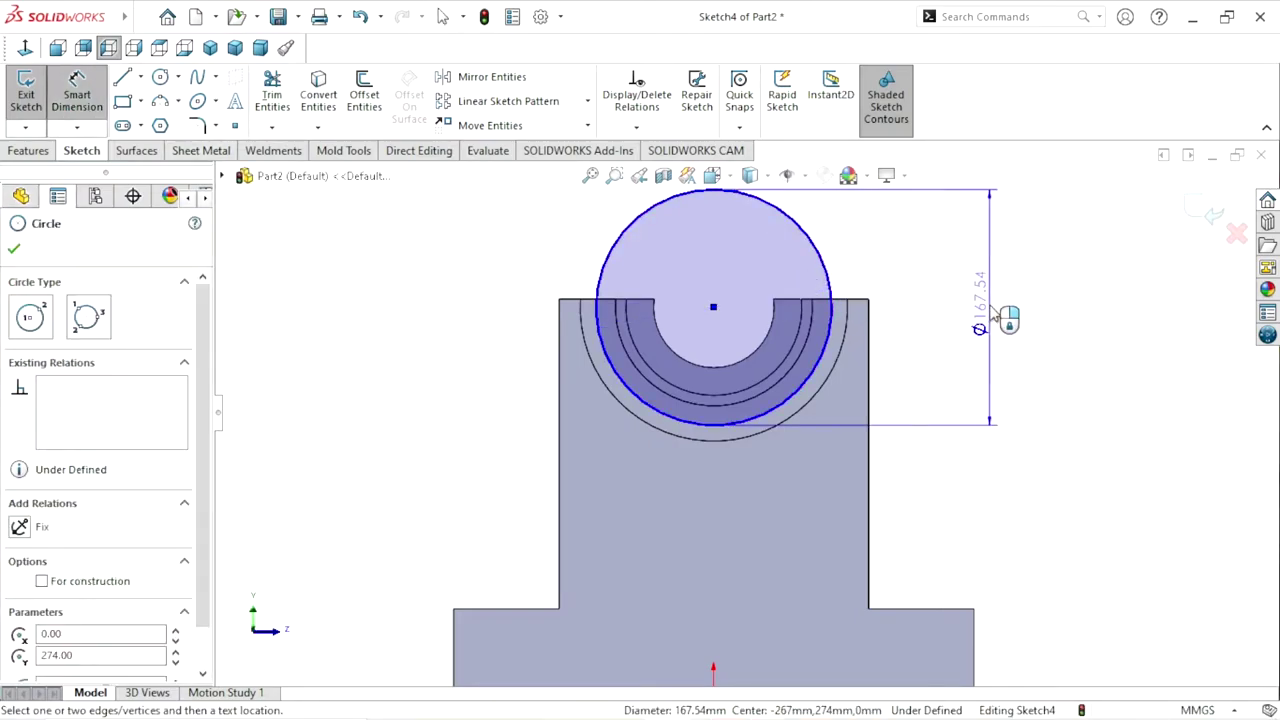
click(992, 310)
text(165)
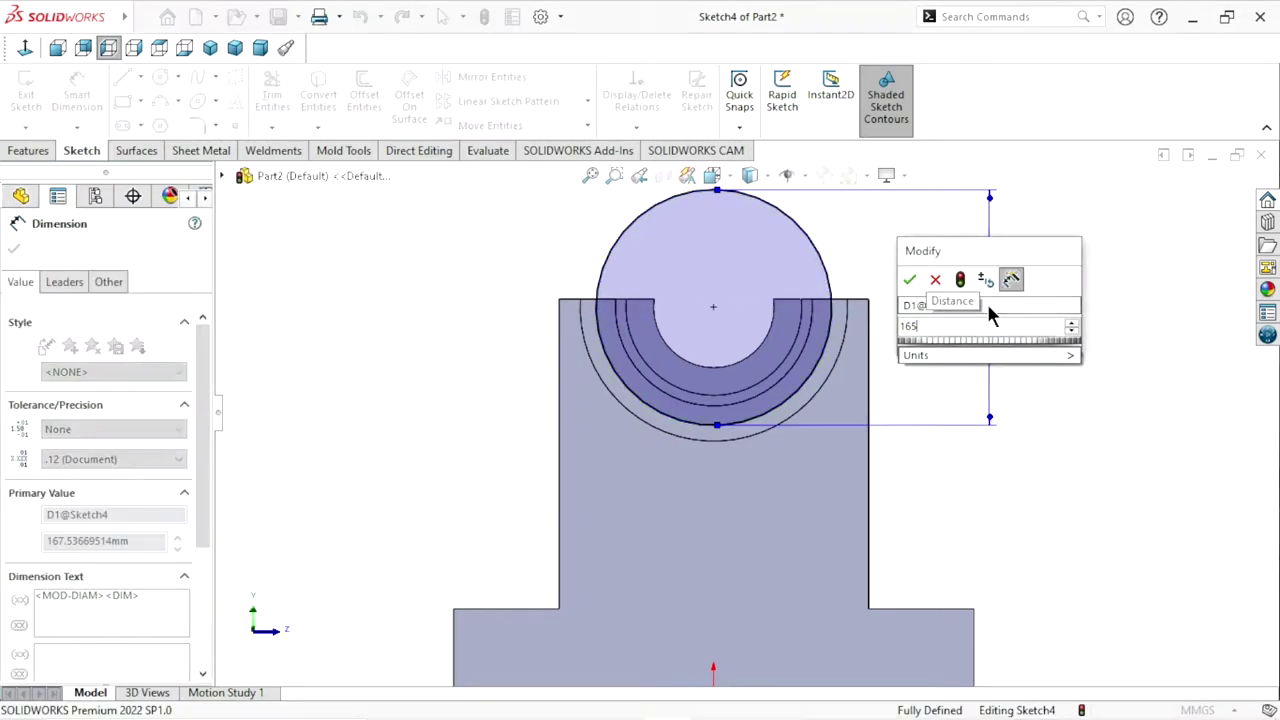
click(913, 279)
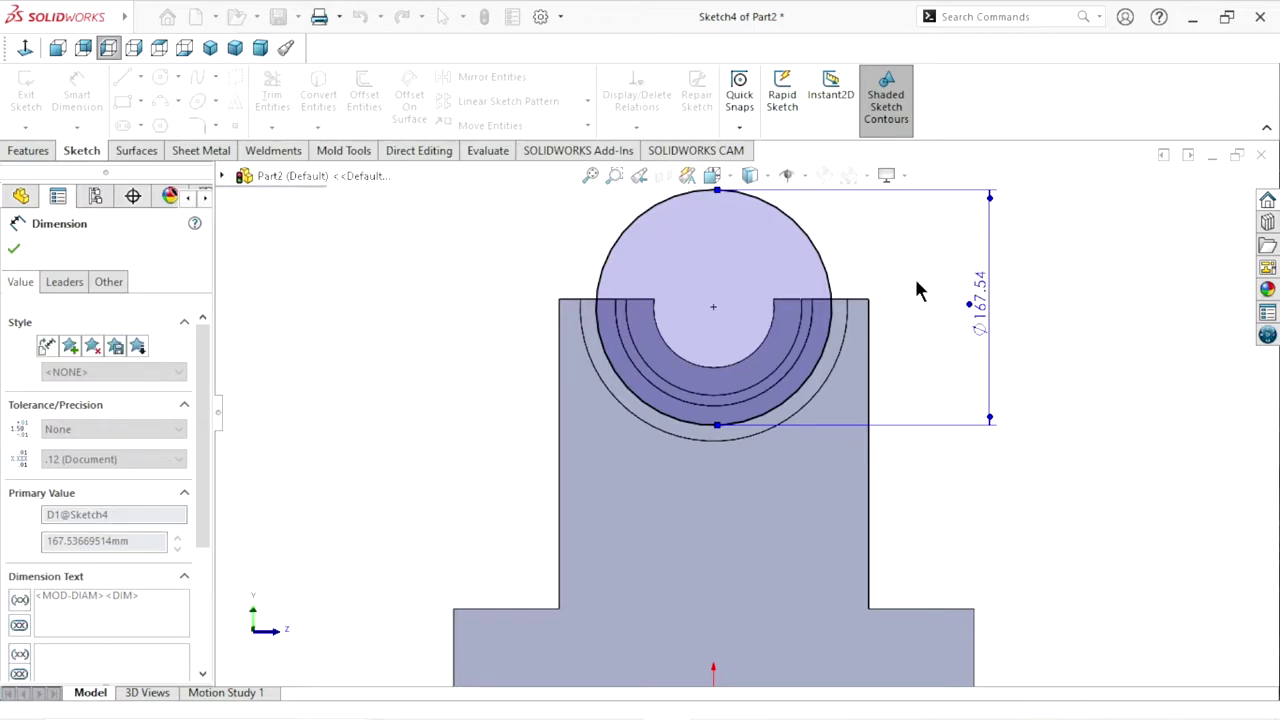
click(13, 250)
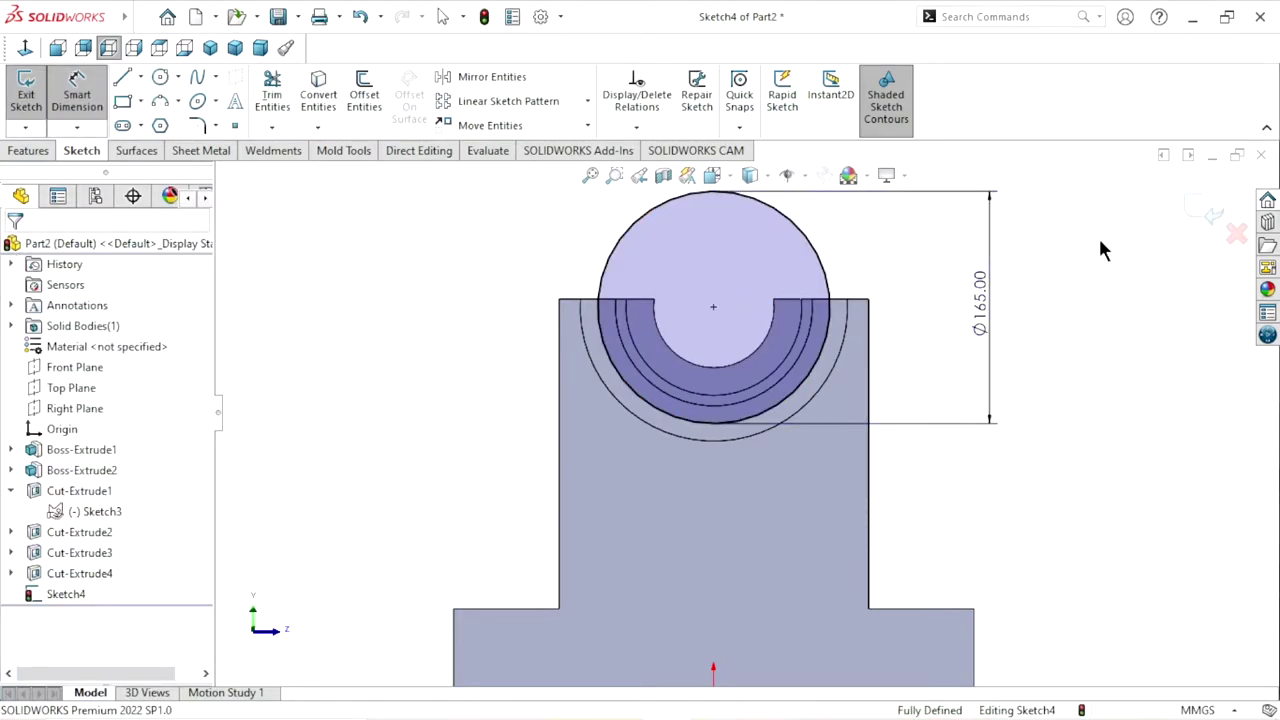
click(825, 273)
click(907, 210)
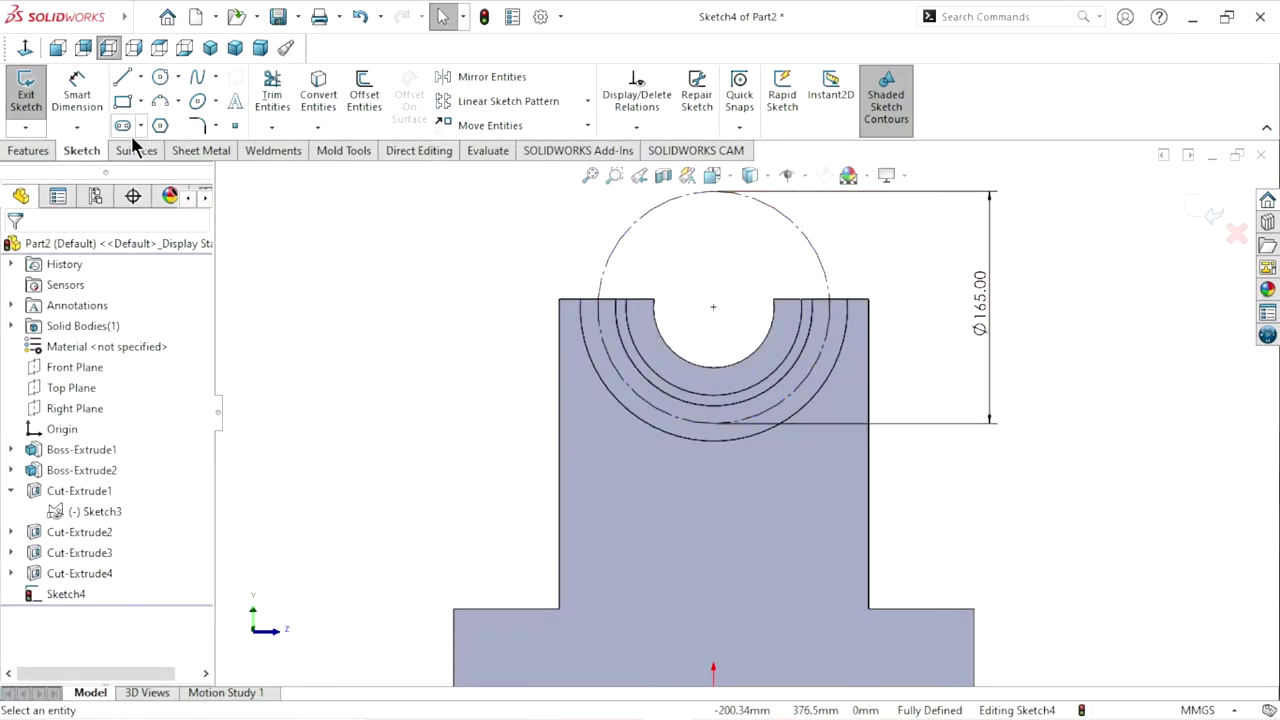
Draw a construction centre rectangle from the bore centre
click(141, 102)
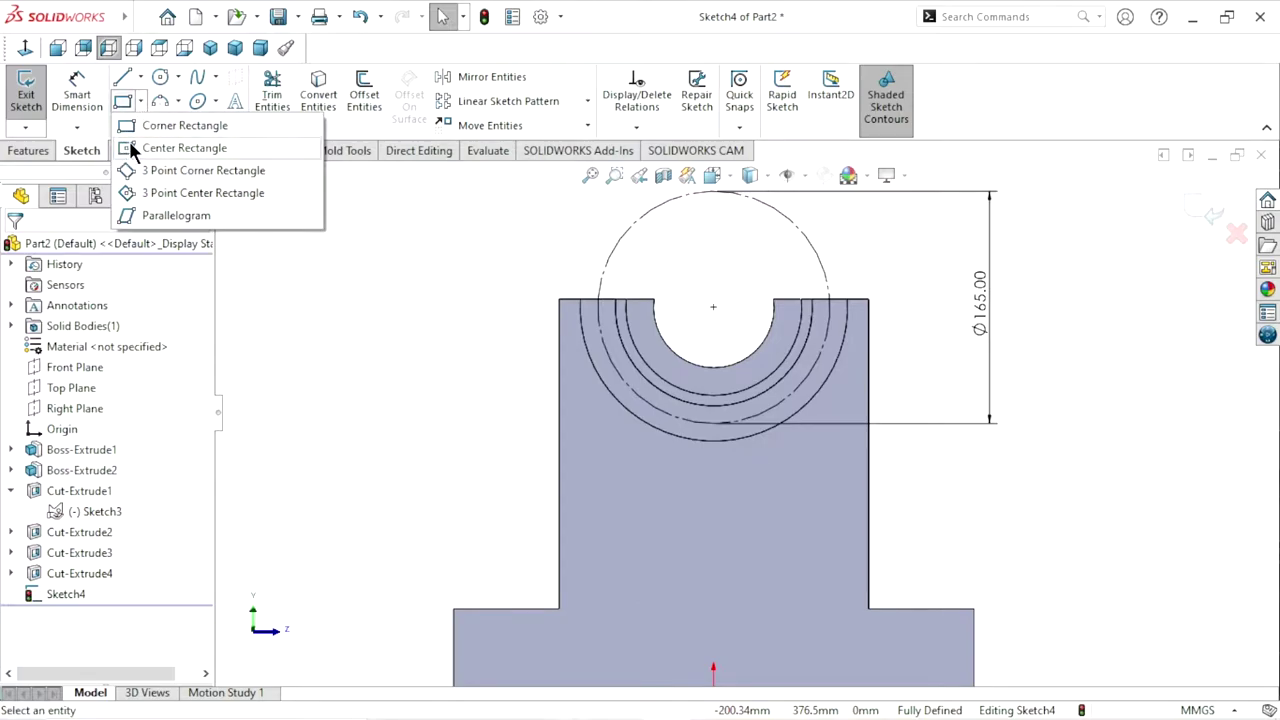
click(150, 147)
click(713, 306)
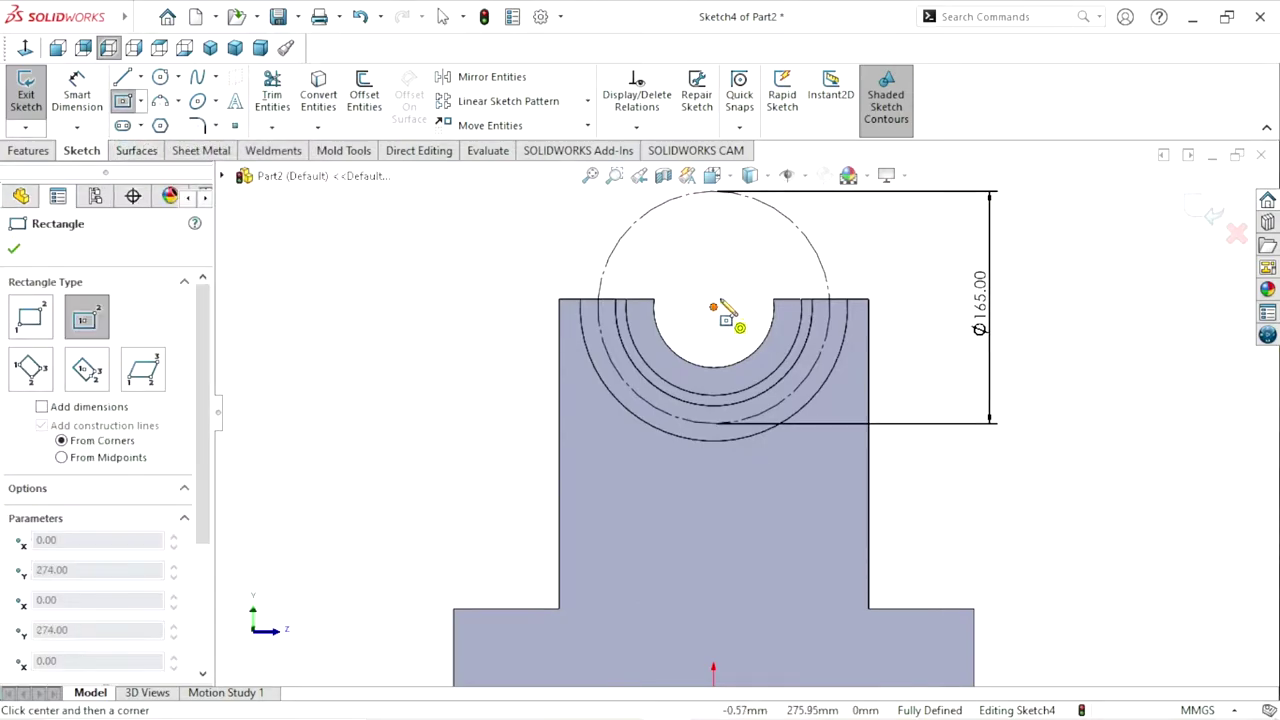
click(790, 237)
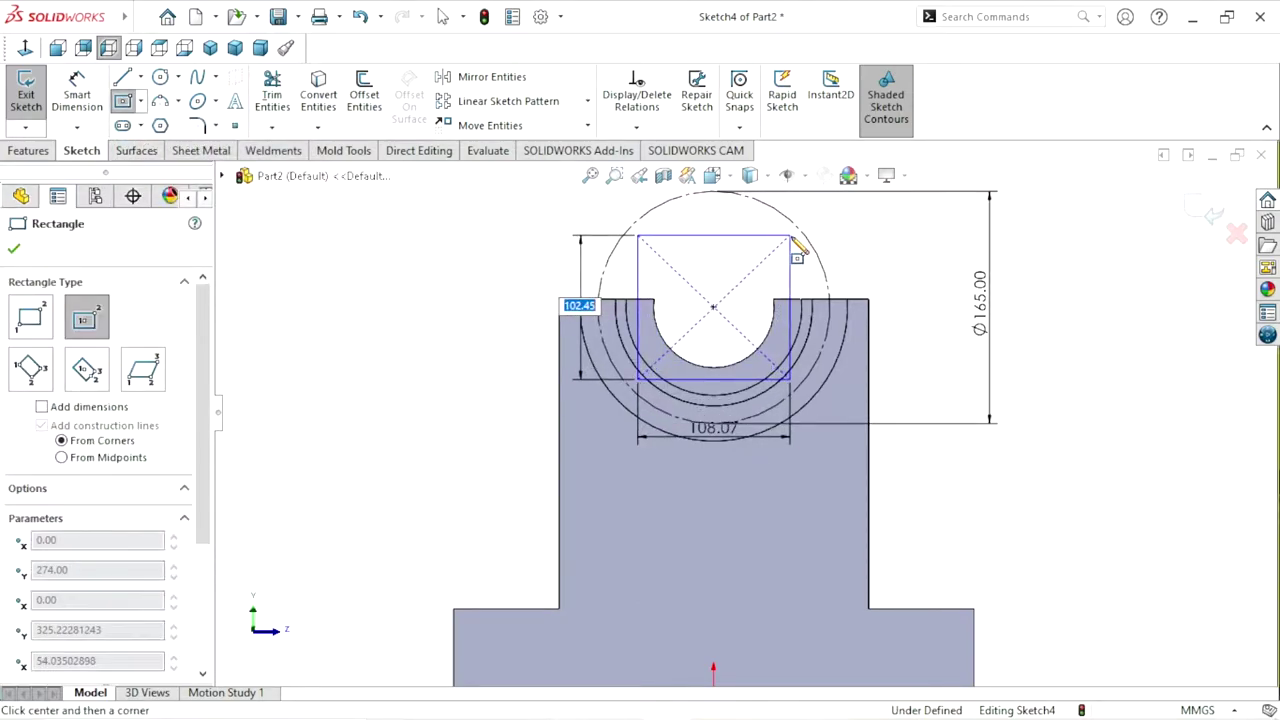
right_click(1089, 306)
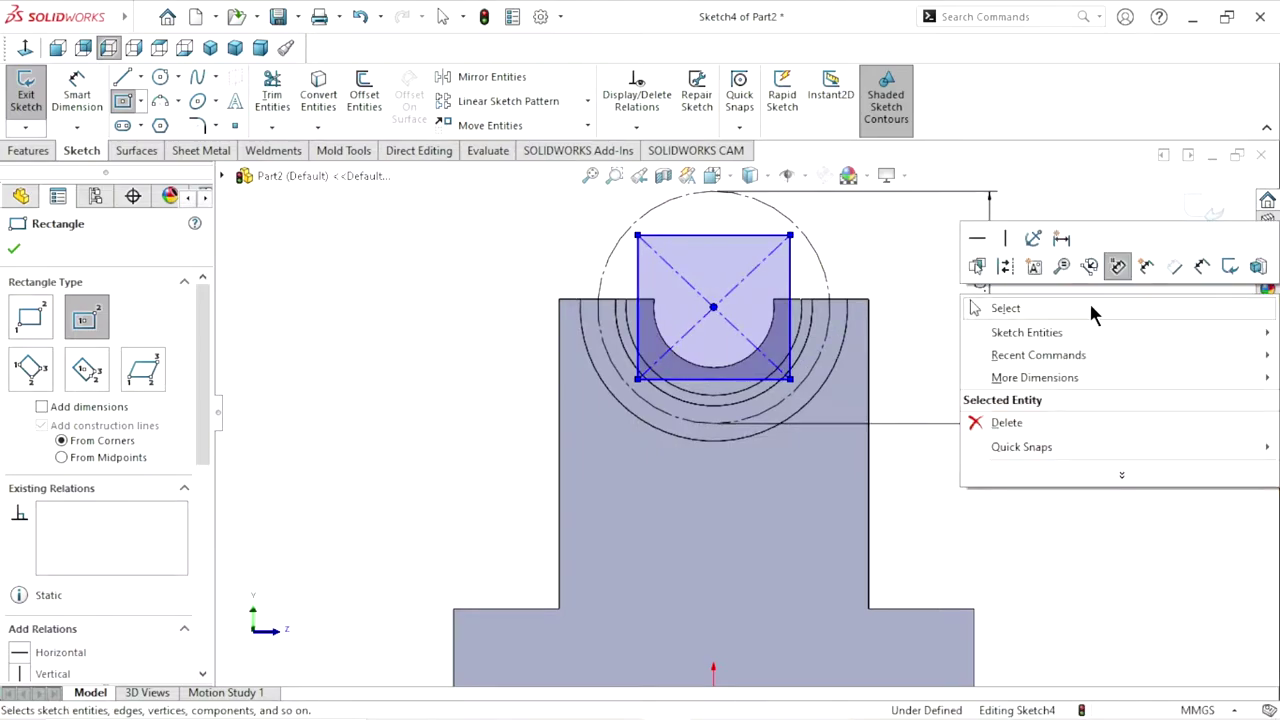
click(1090, 308)
click(711, 271)
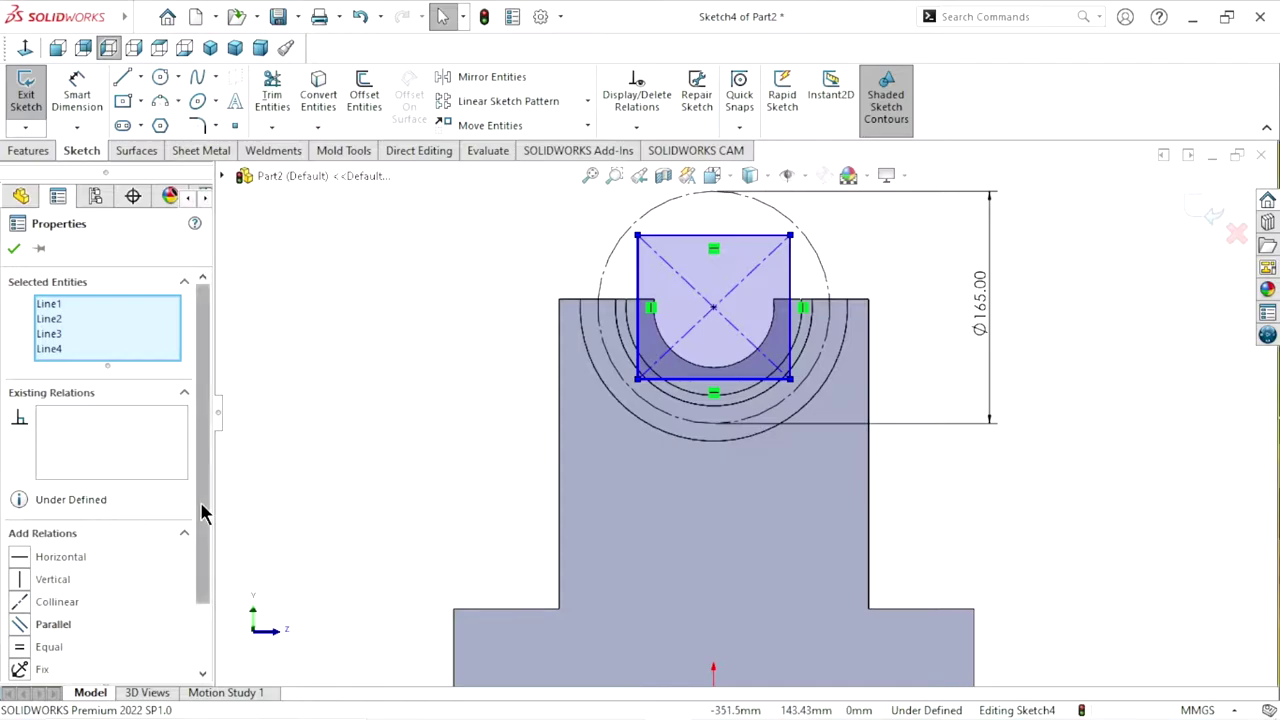
scroll(200, 501, down, 2)
click(41, 644)
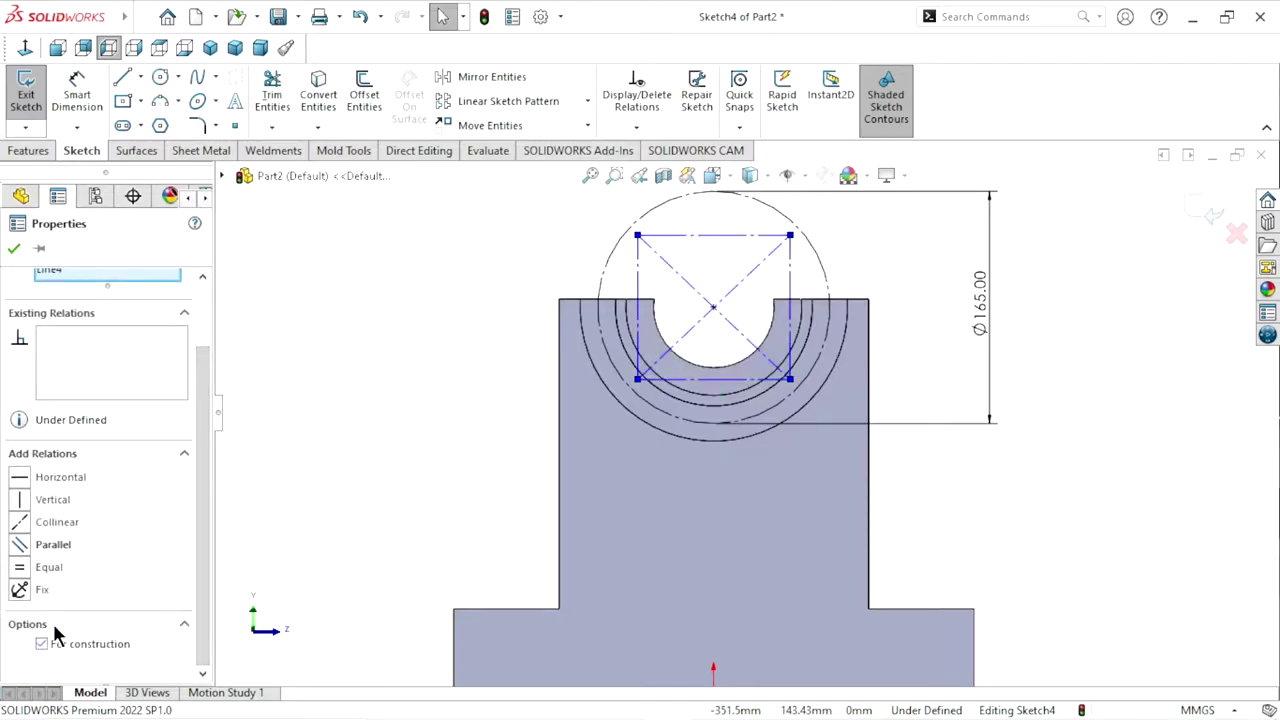
click(14, 251)
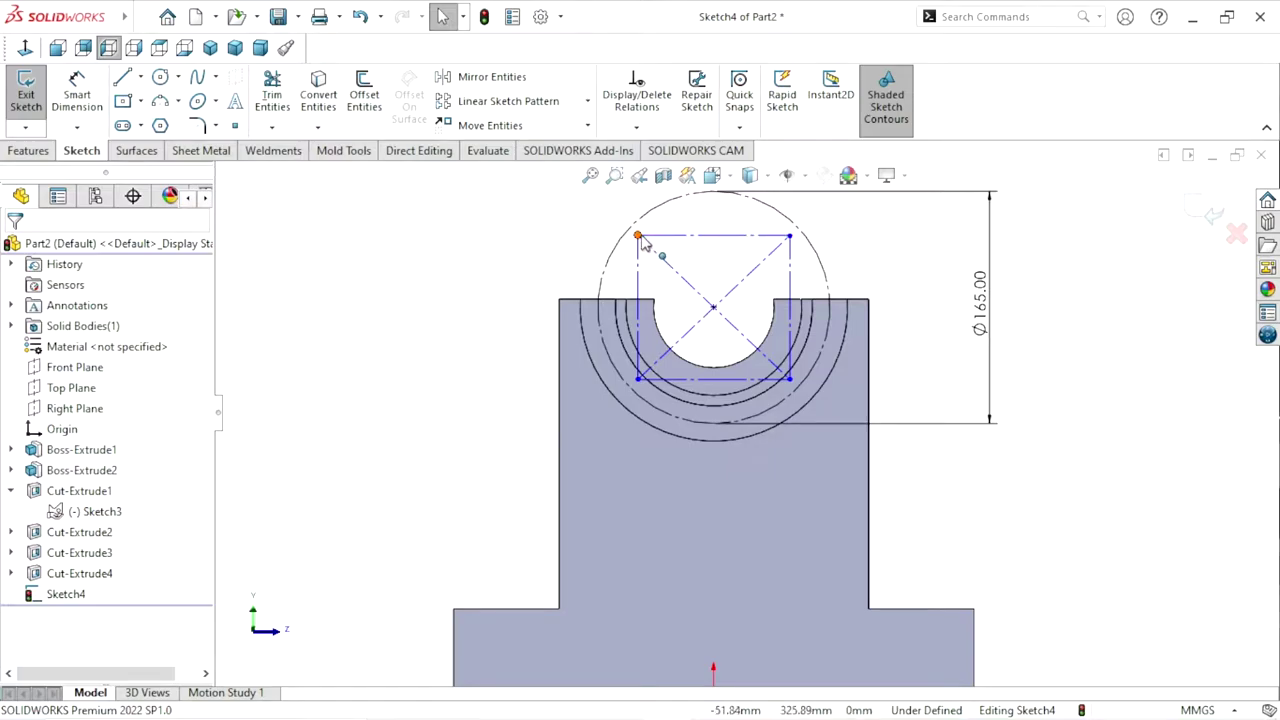
Make a rectangle corner coincident with the Ø165 circle and the vertical sides equal
click(639, 237)
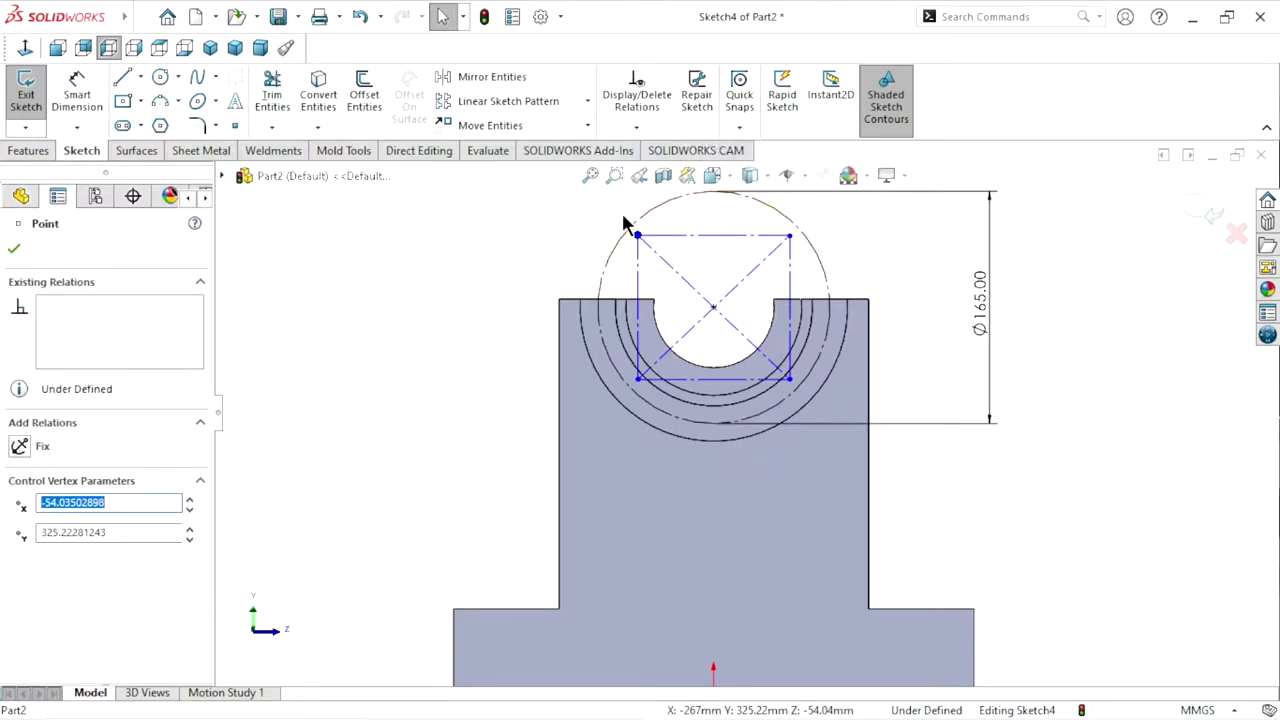
ctrl+click(640, 227)
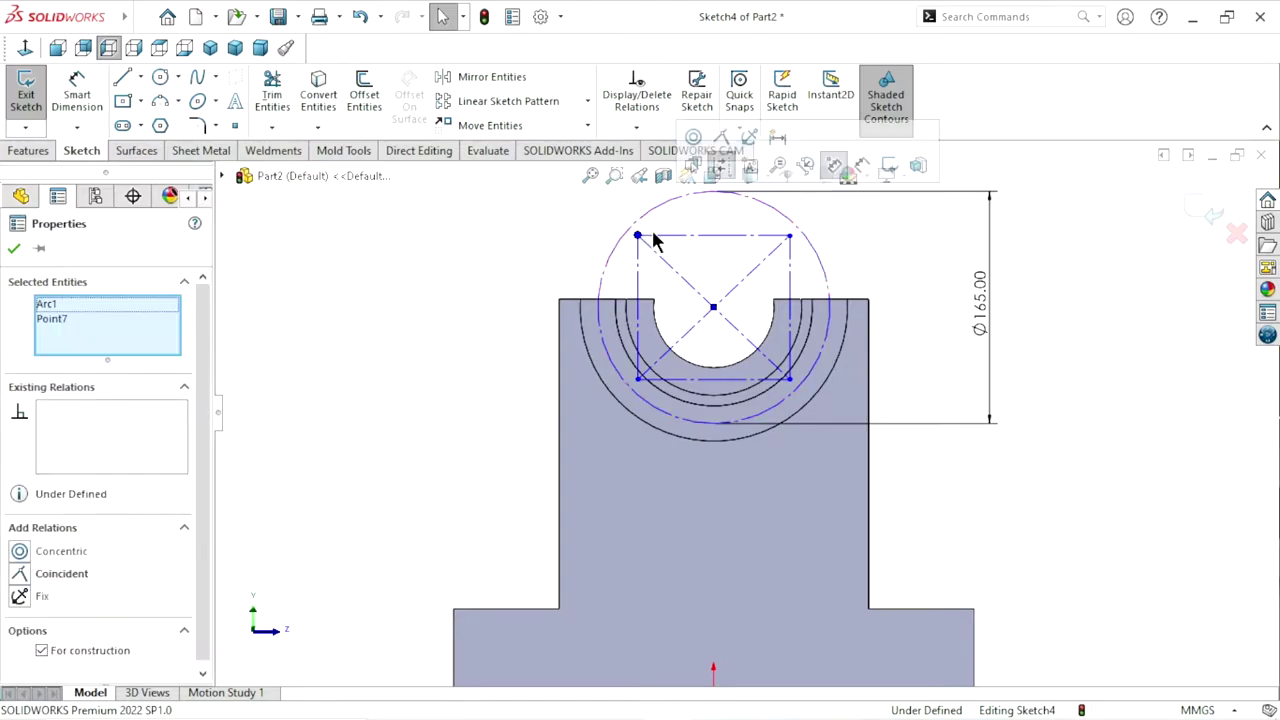
click(724, 145)
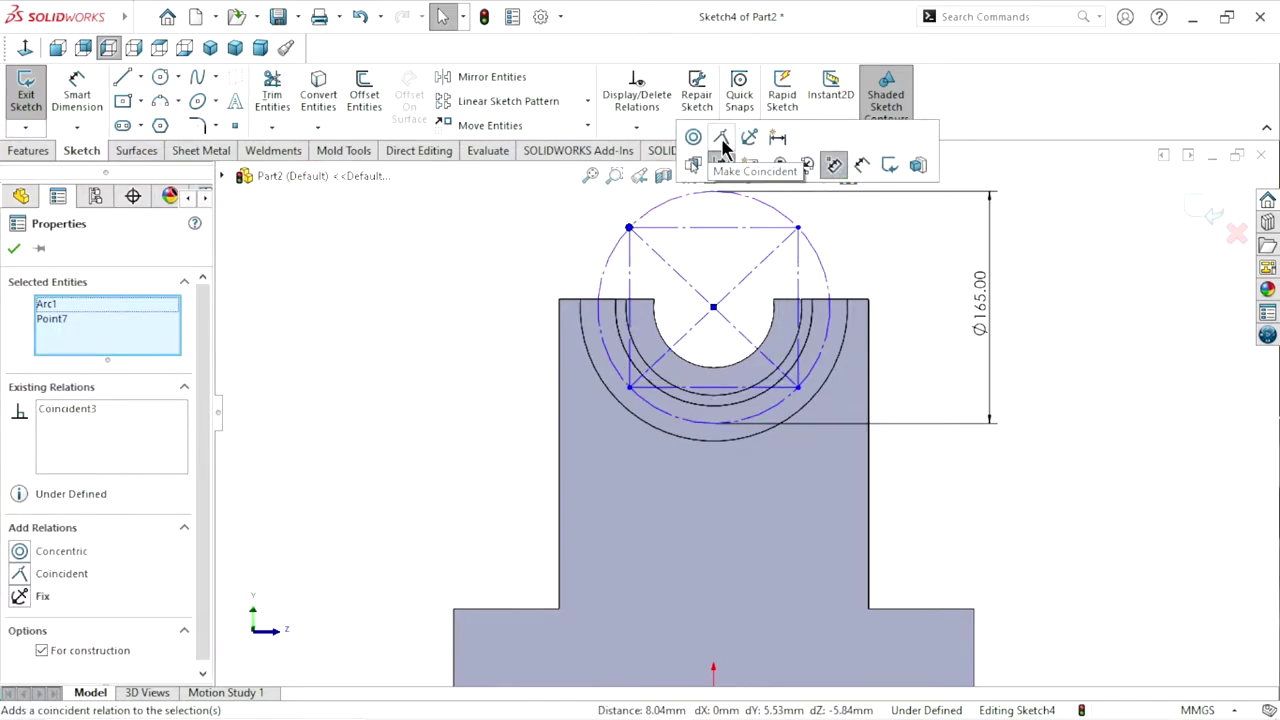
click(16, 245)
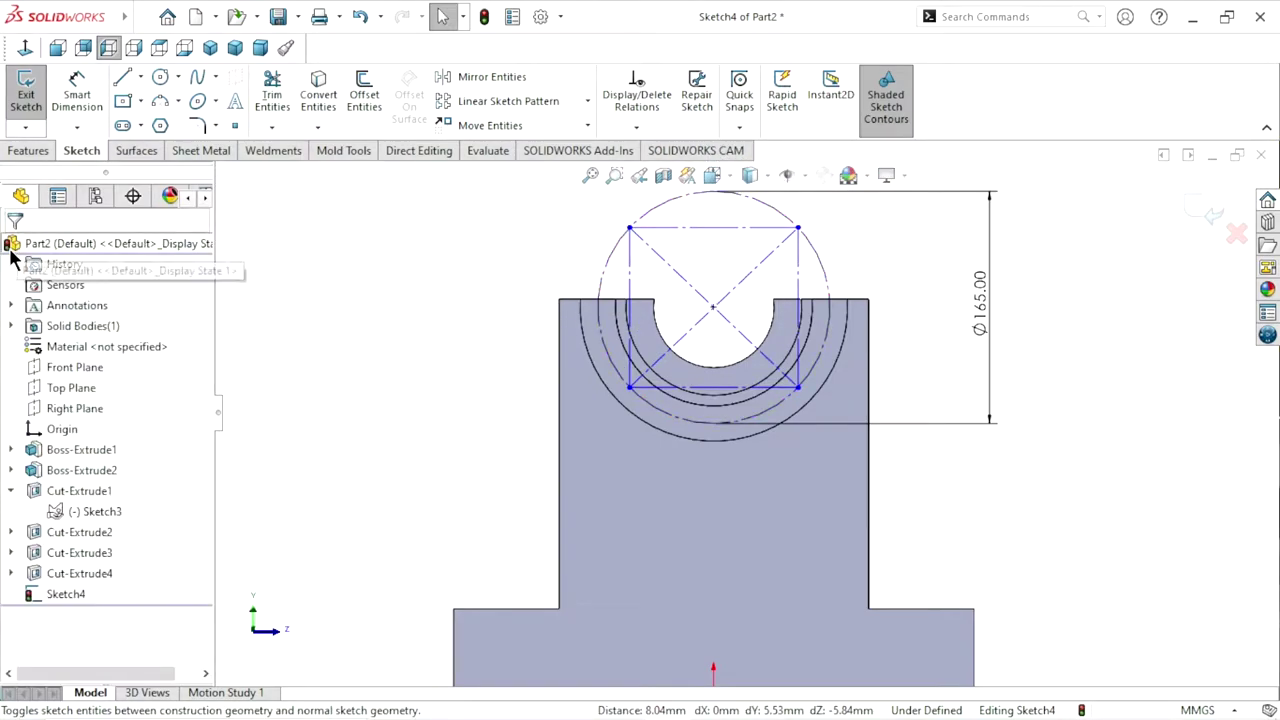
click(706, 231)
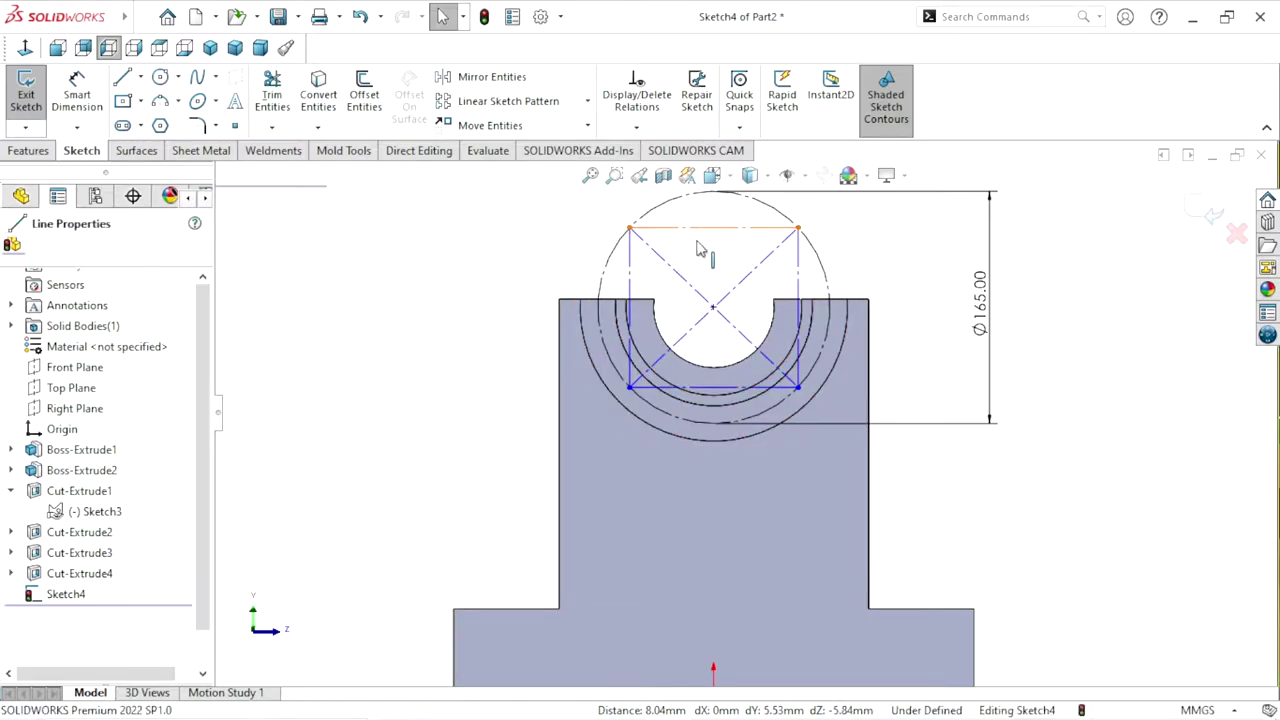
click(630, 282)
ctrl+click(797, 258)
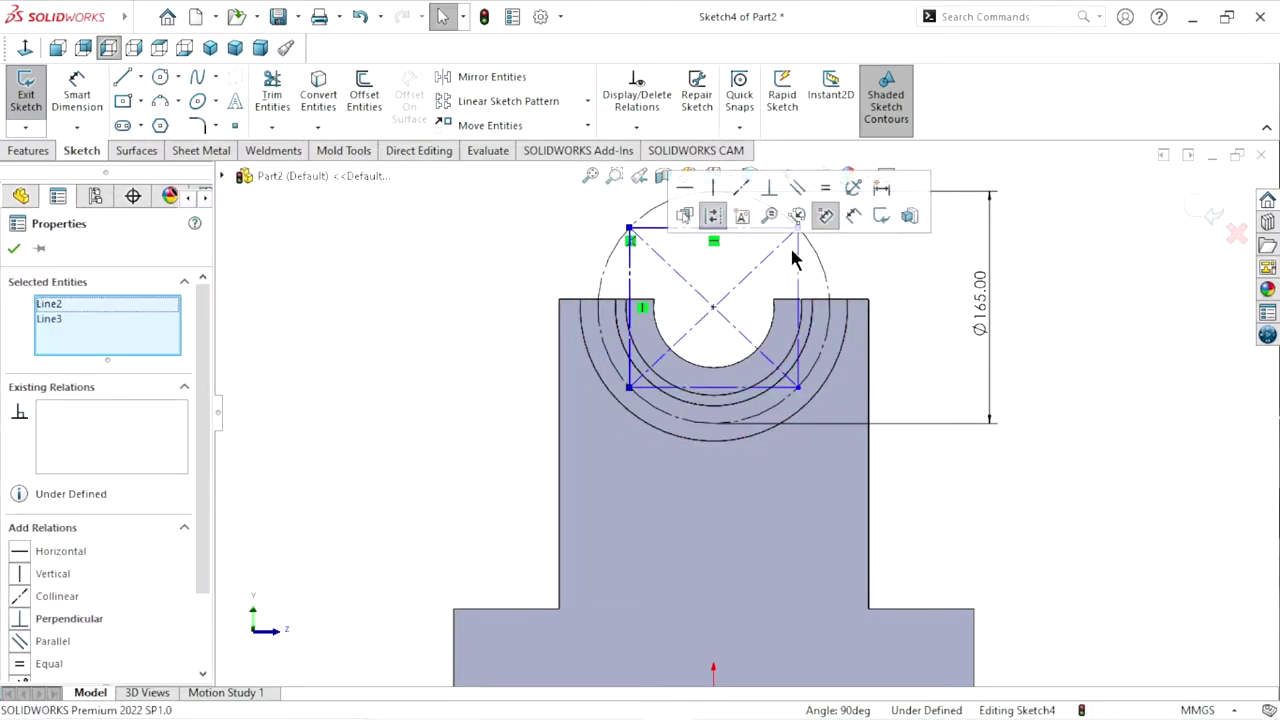
click(829, 192)
click(18, 250)
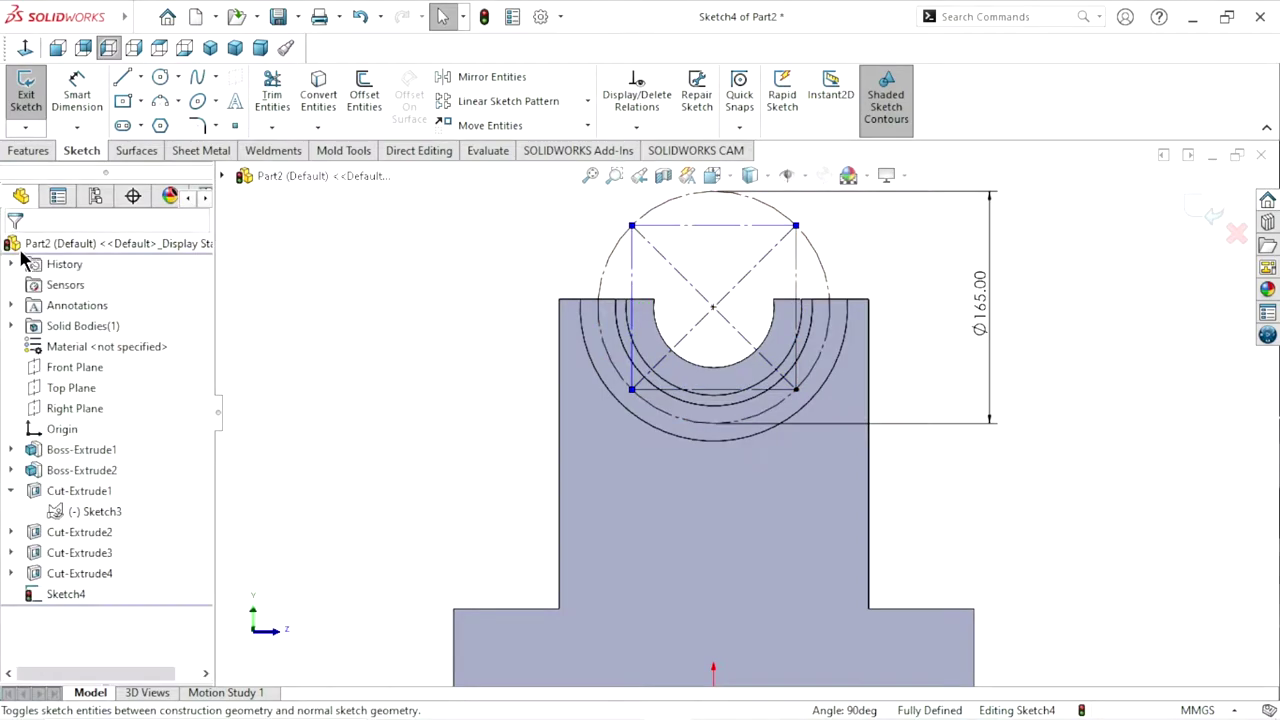
key(f)
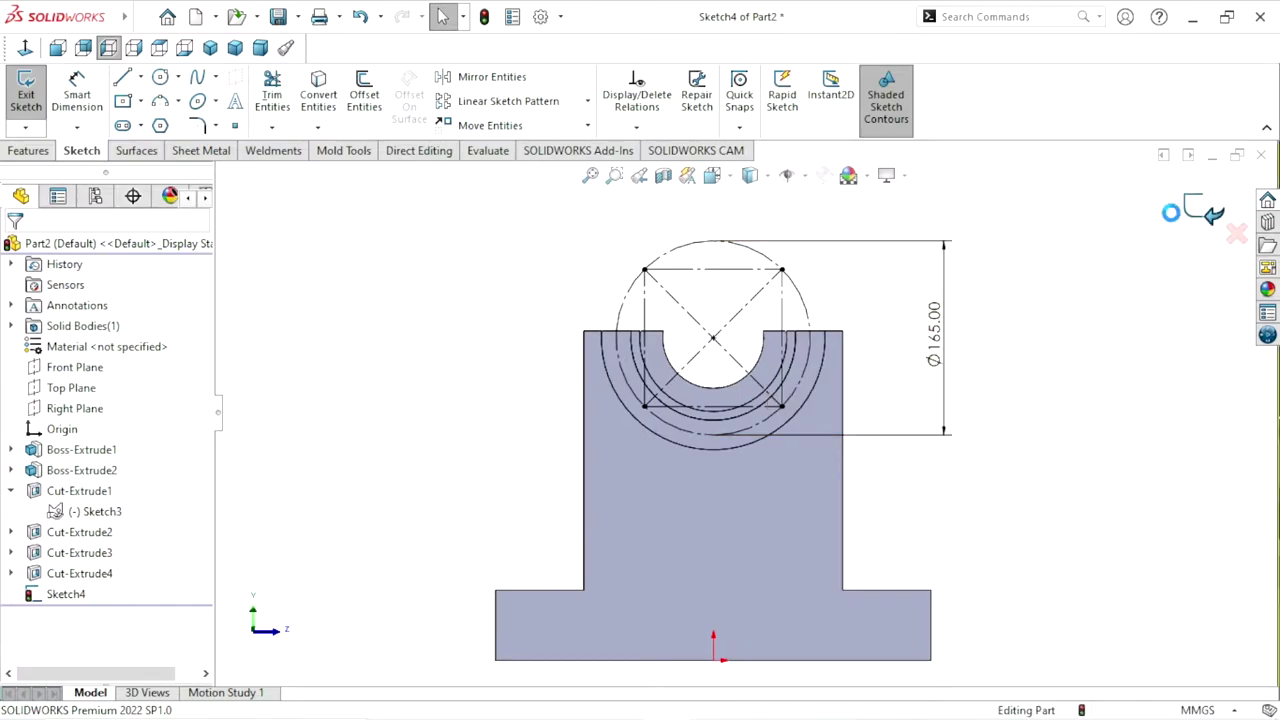
Exit Sketch4 and select the outer recess face of Cut-Extrude4 for a hole
click(1172, 212)
scroll(703, 393, down, 3)
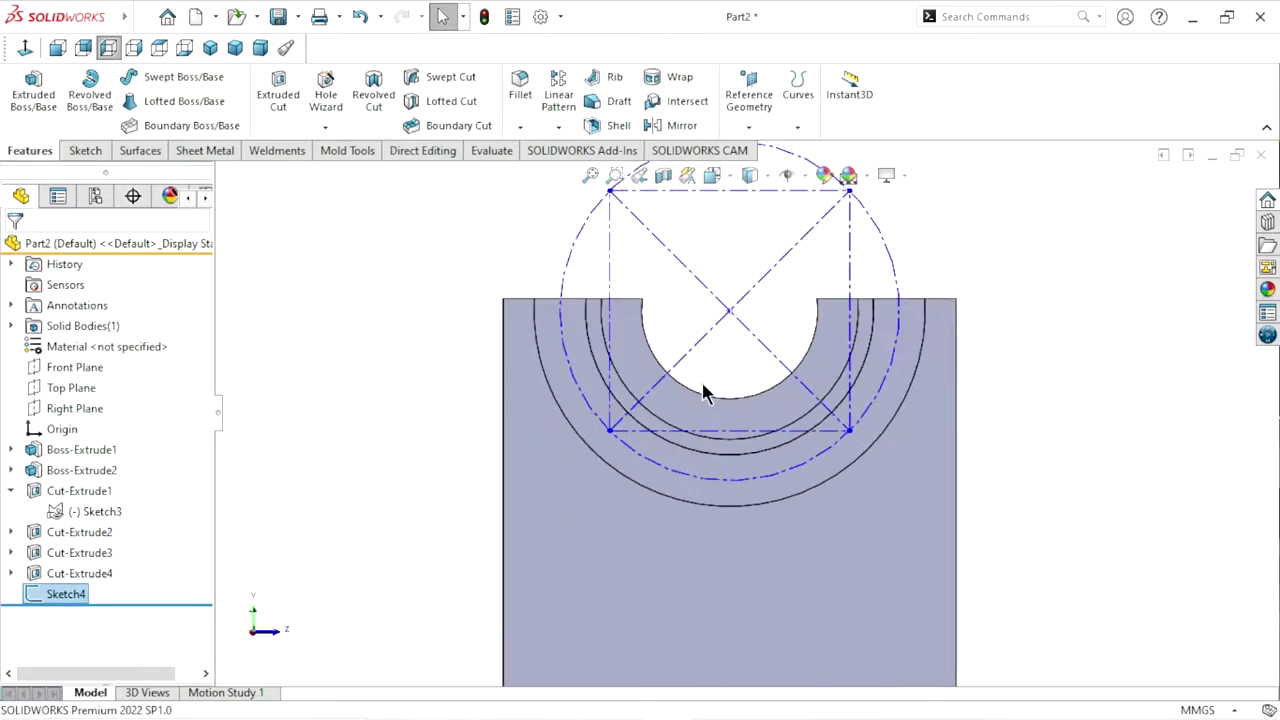
click(562, 366)
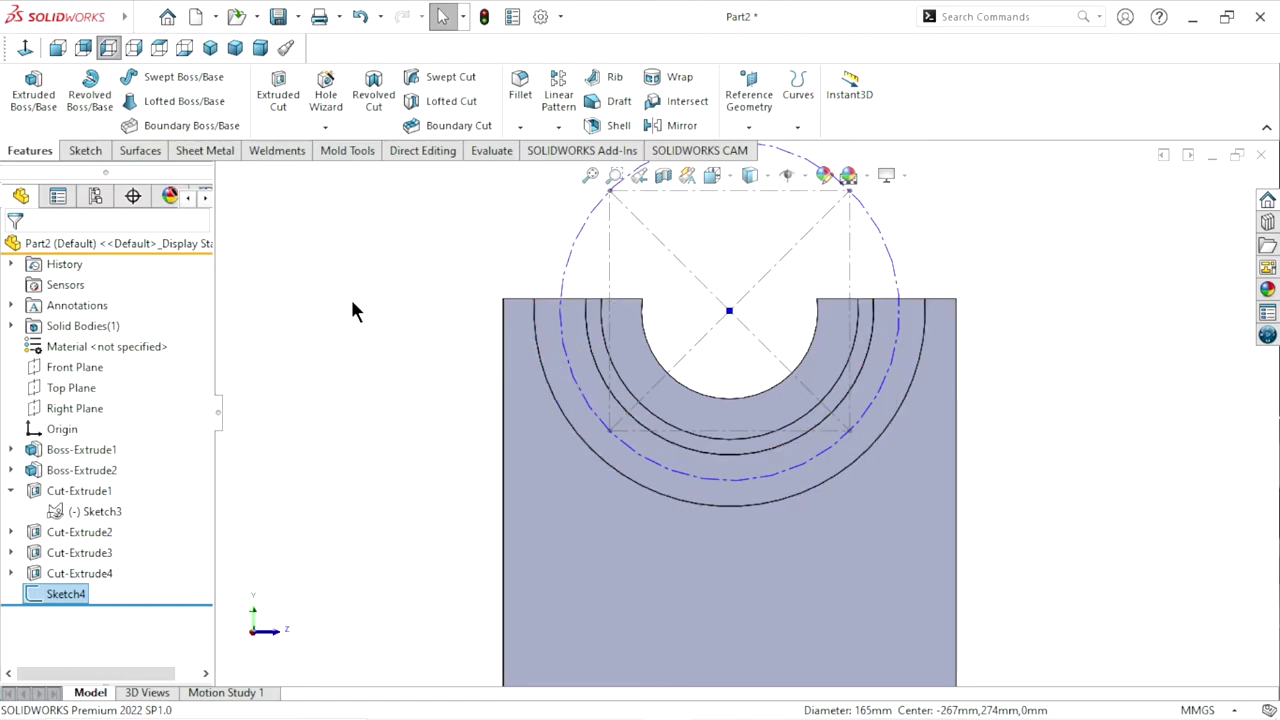
click(553, 347)
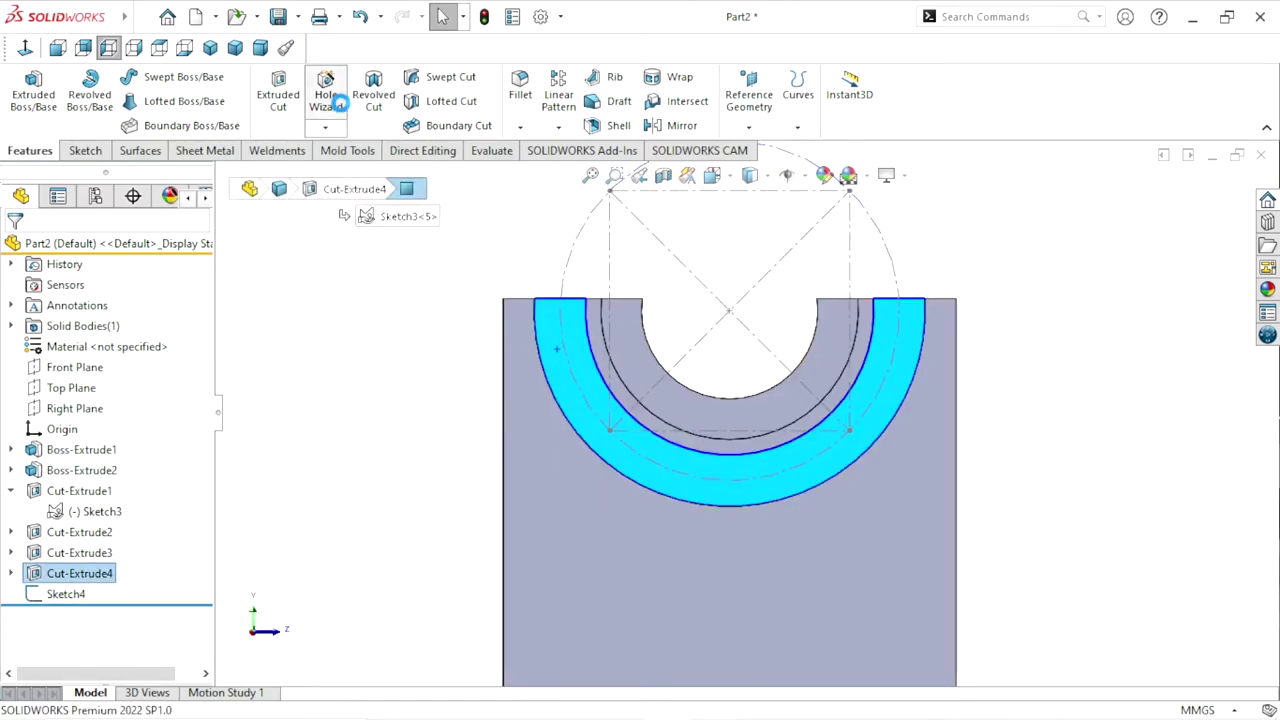
Start a Hole Wizard tap drill with ANSI Metric M10x1.5 thread size
click(341, 103)
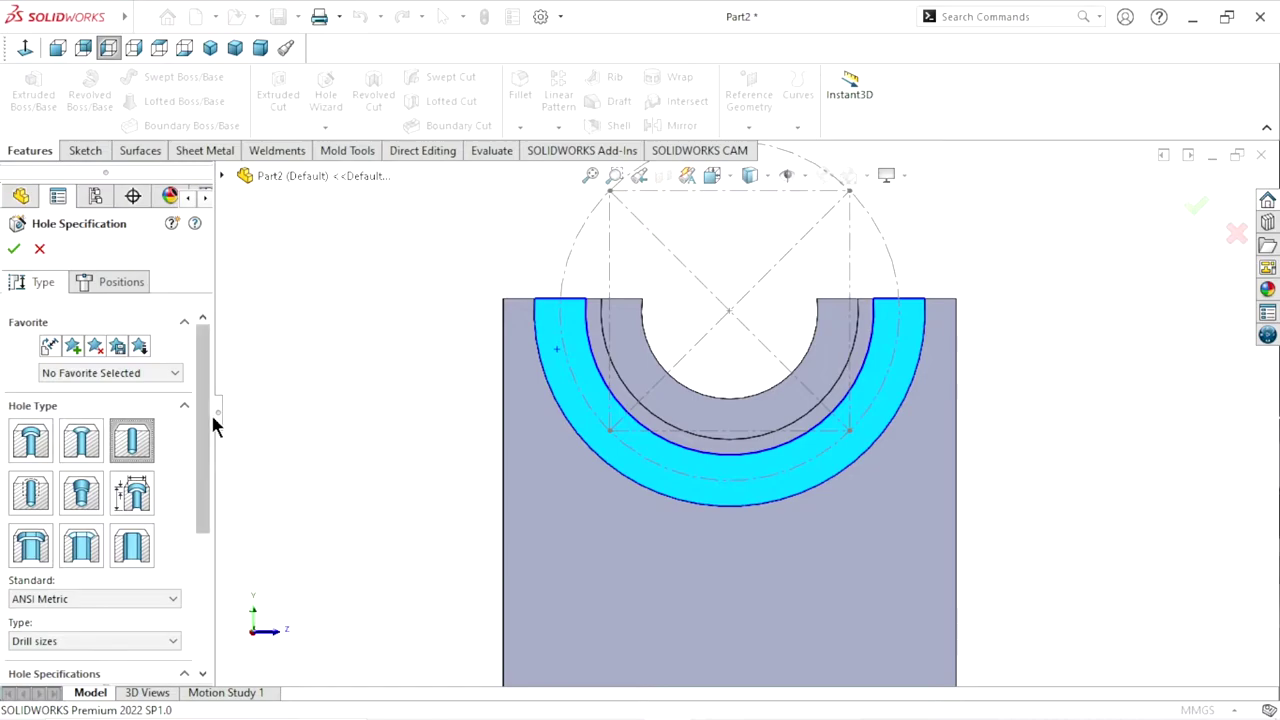
drag(208, 431, 148, 505)
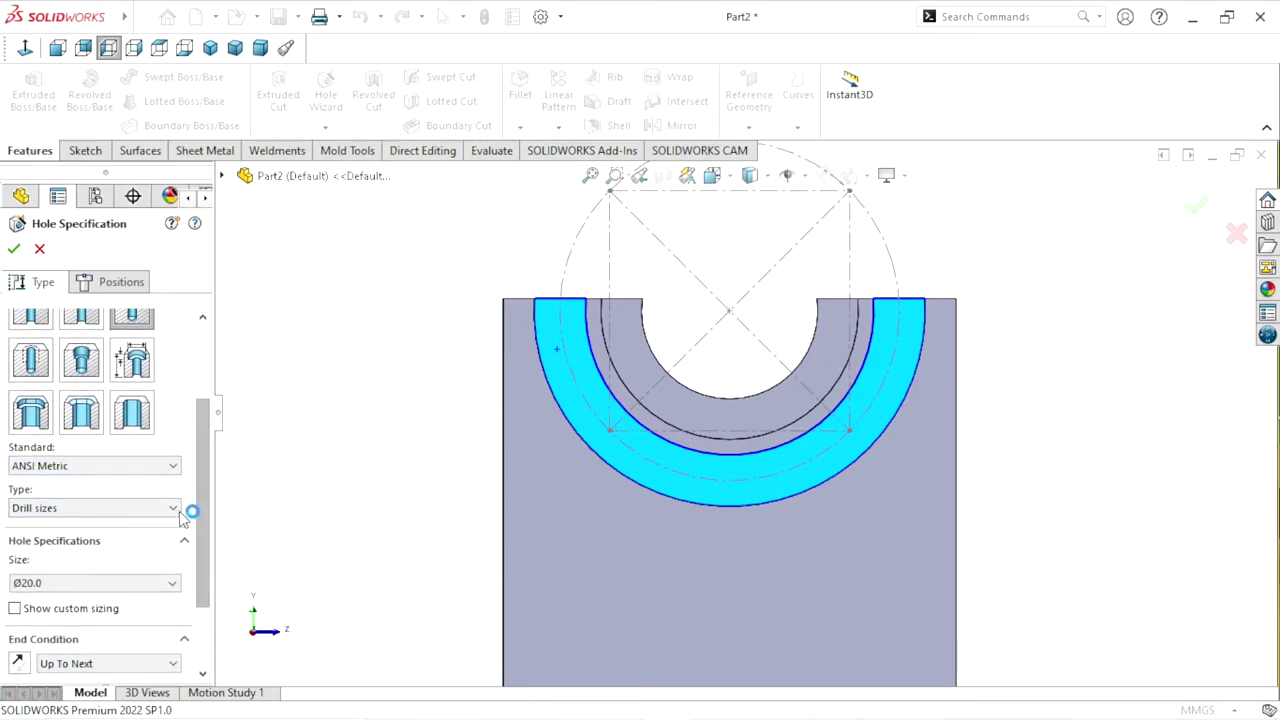
click(176, 508)
click(98, 574)
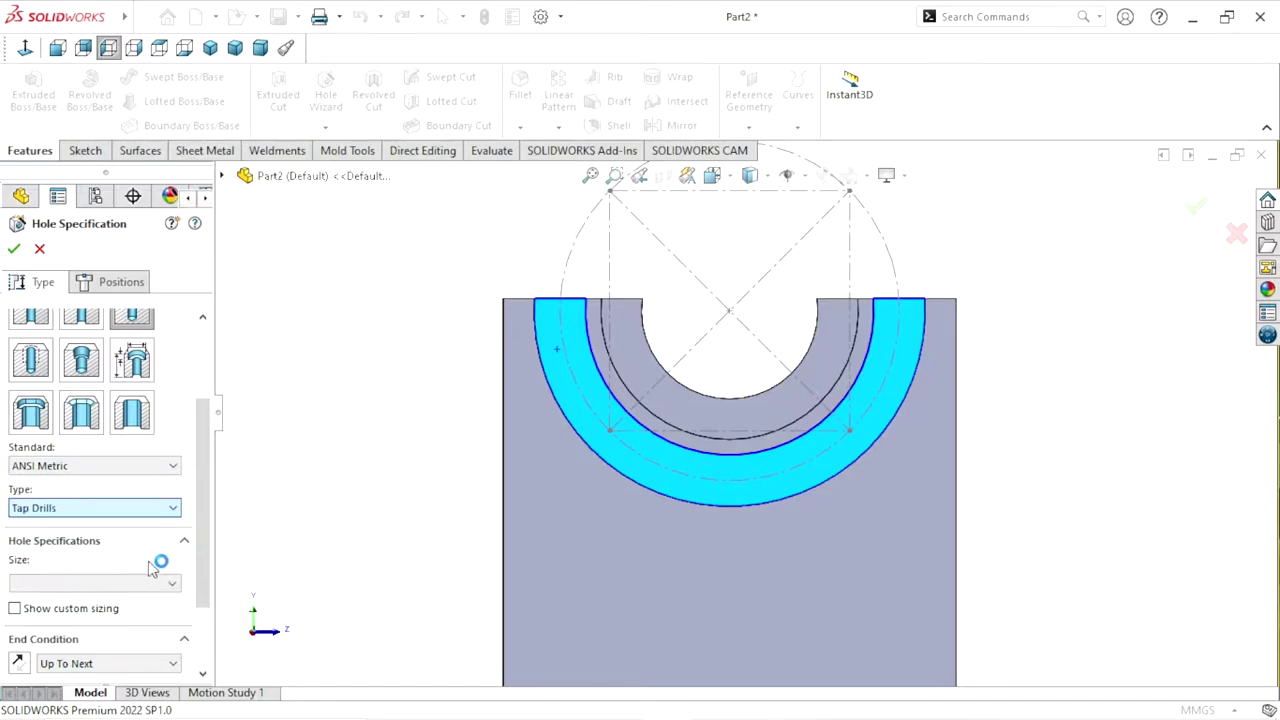
drag(203, 520, 206, 560)
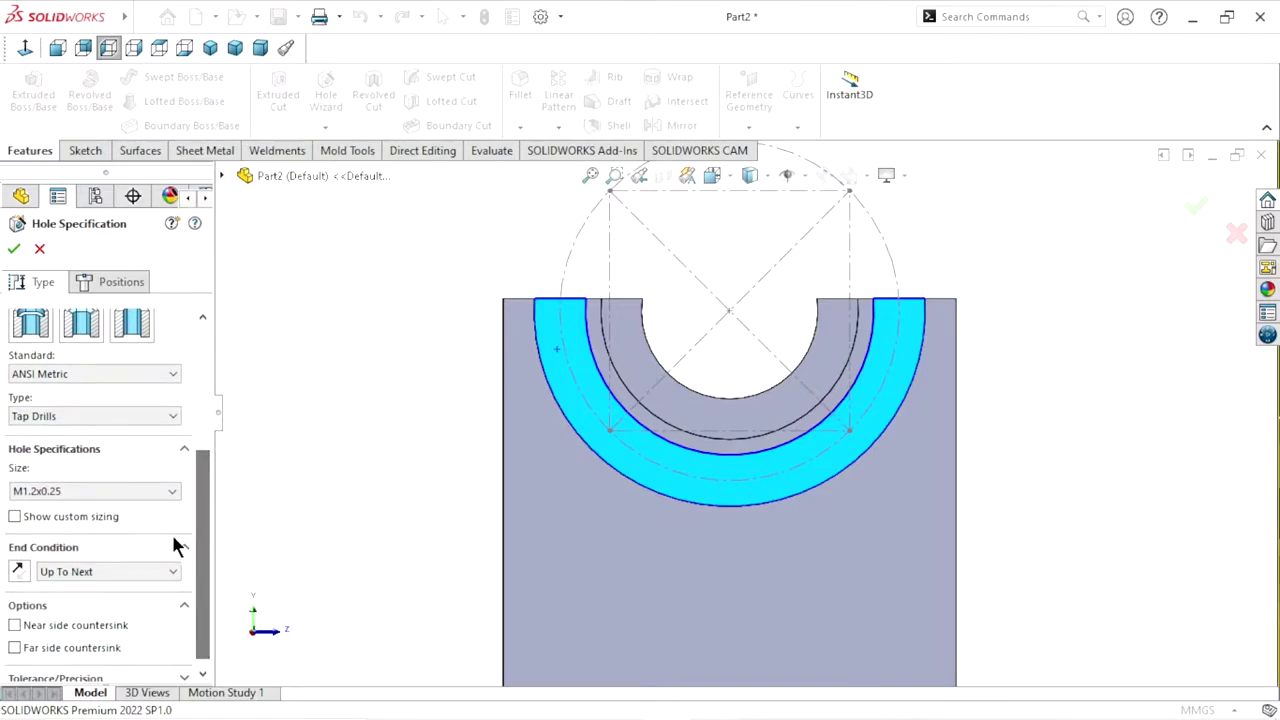
click(165, 495)
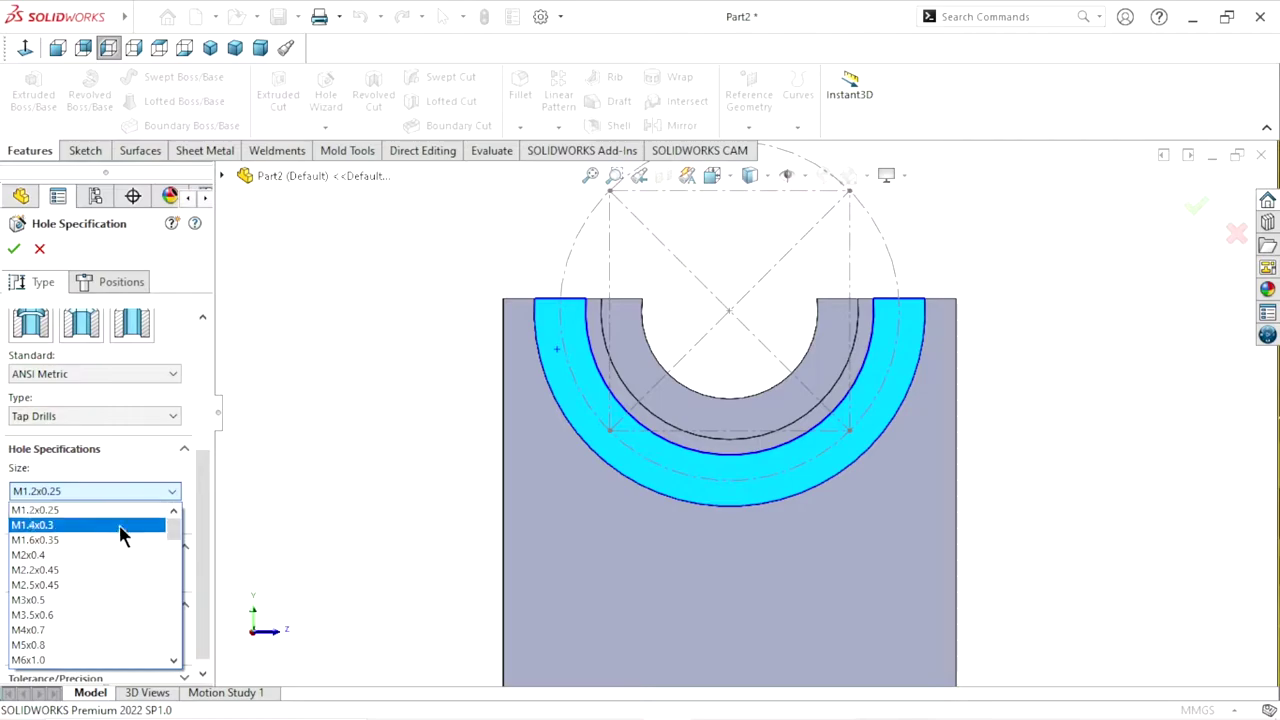
scroll(80, 561, down, 1)
scroll(80, 559, down, 2)
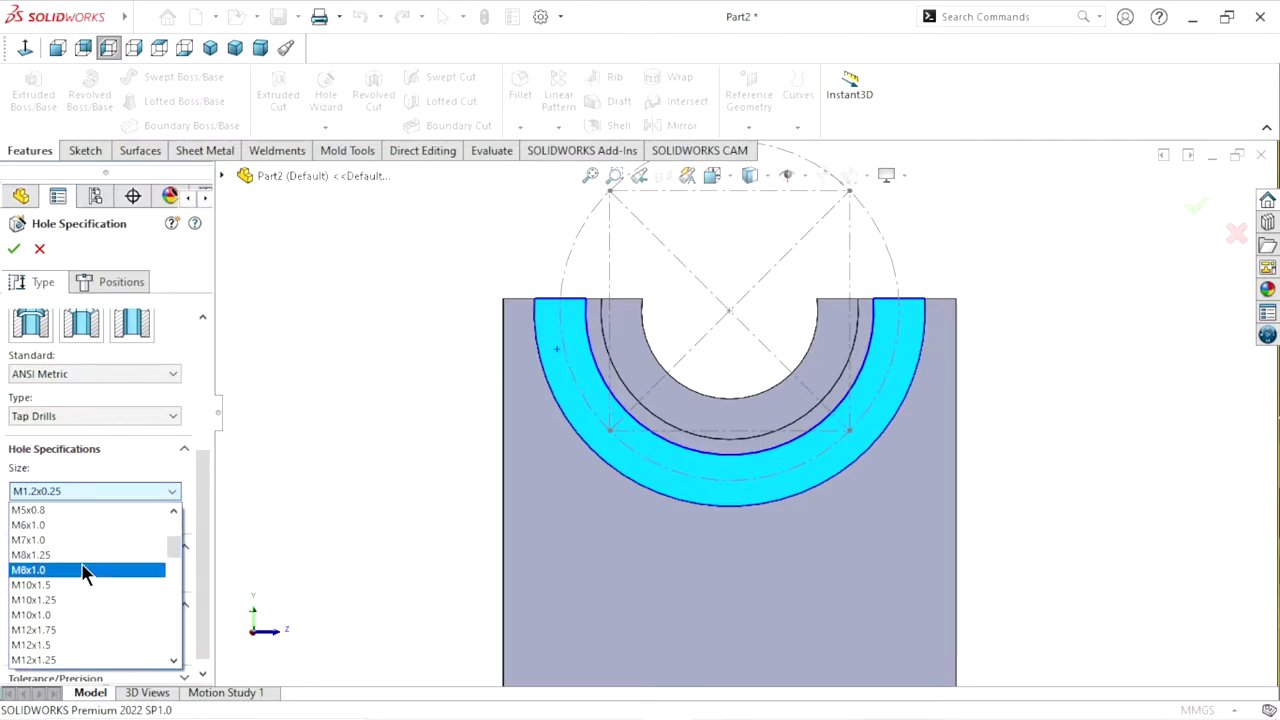
scroll(80, 559, down, 2)
click(72, 545)
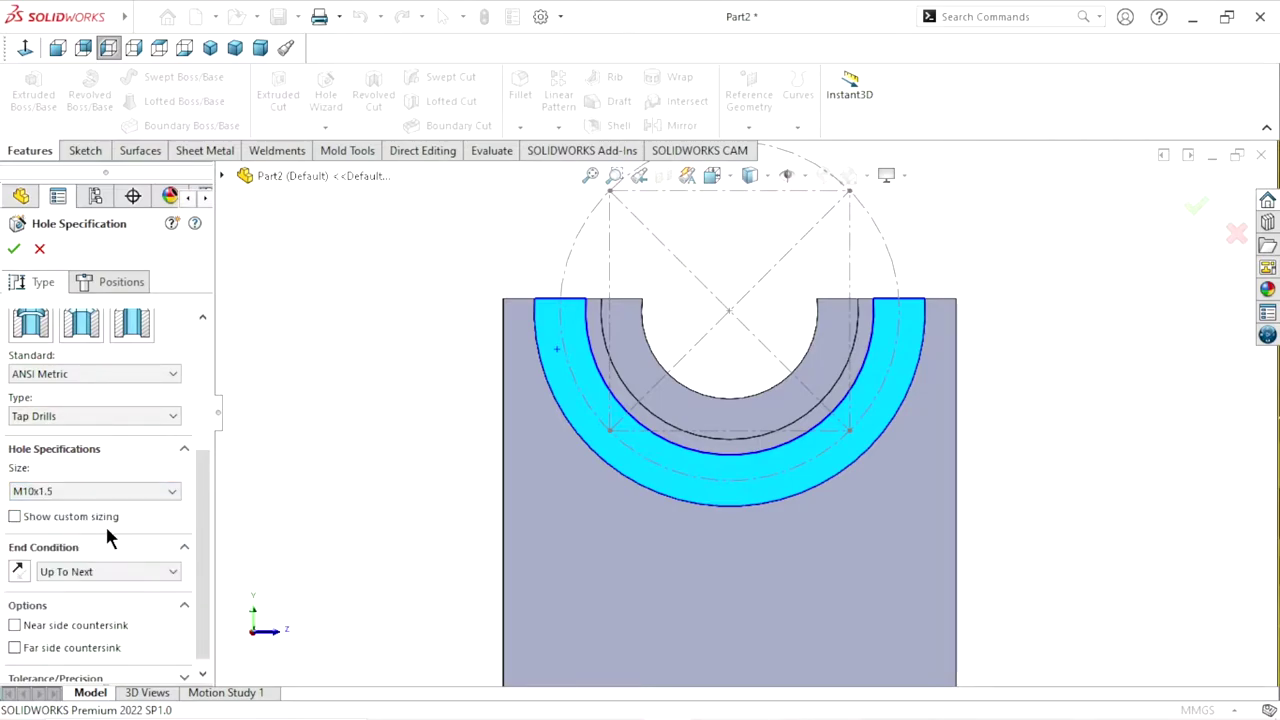
Make the tap drill a 25 mm blind hole and move on to positioning it
click(121, 566)
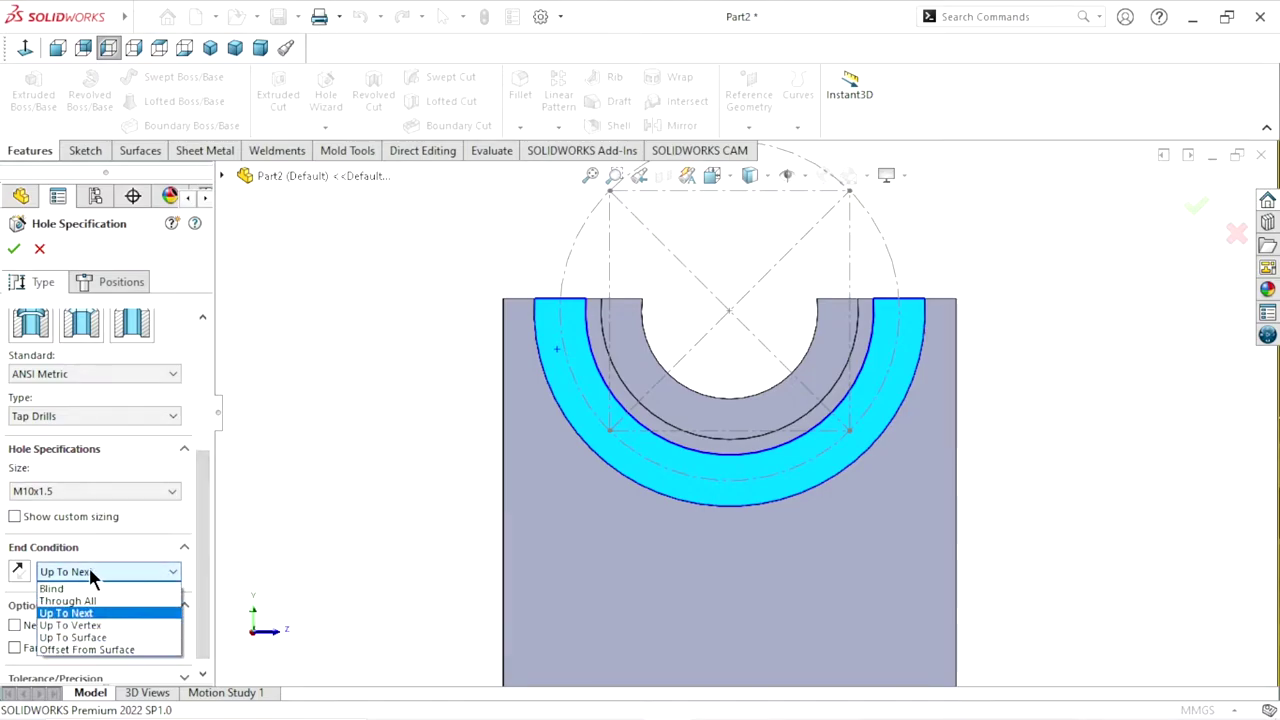
click(60, 588)
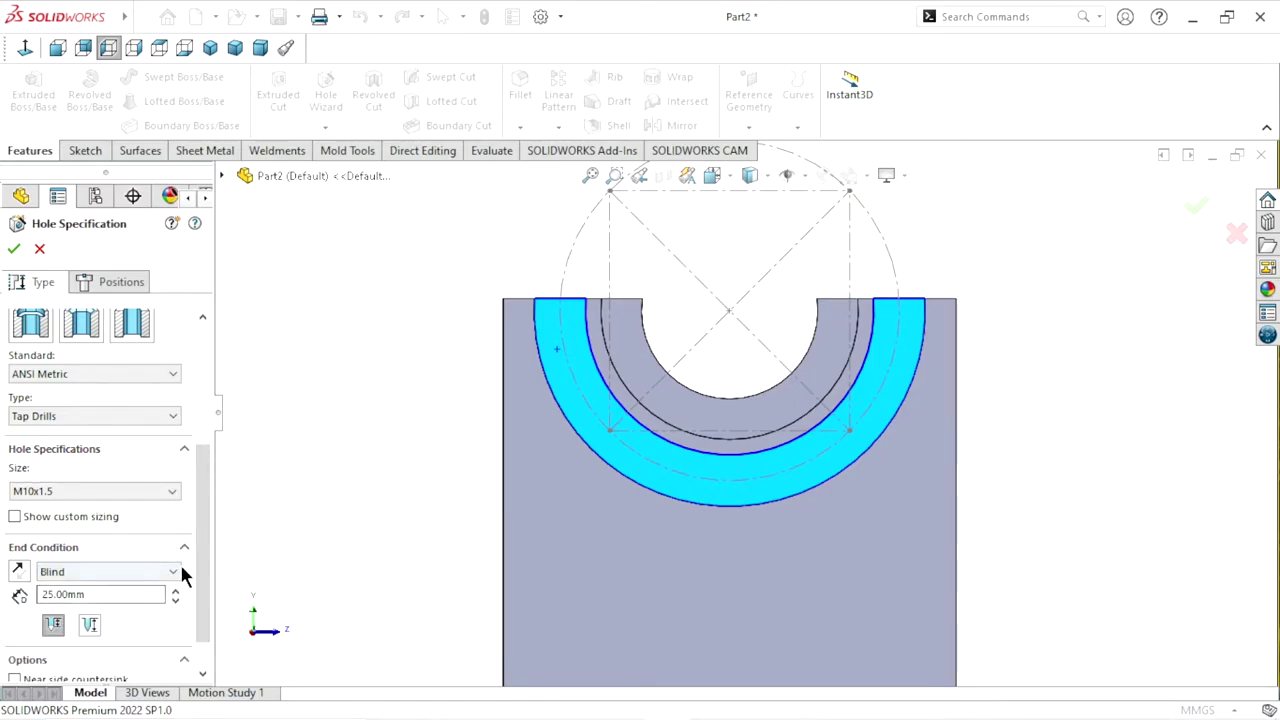
scroll(195, 580, down, 2)
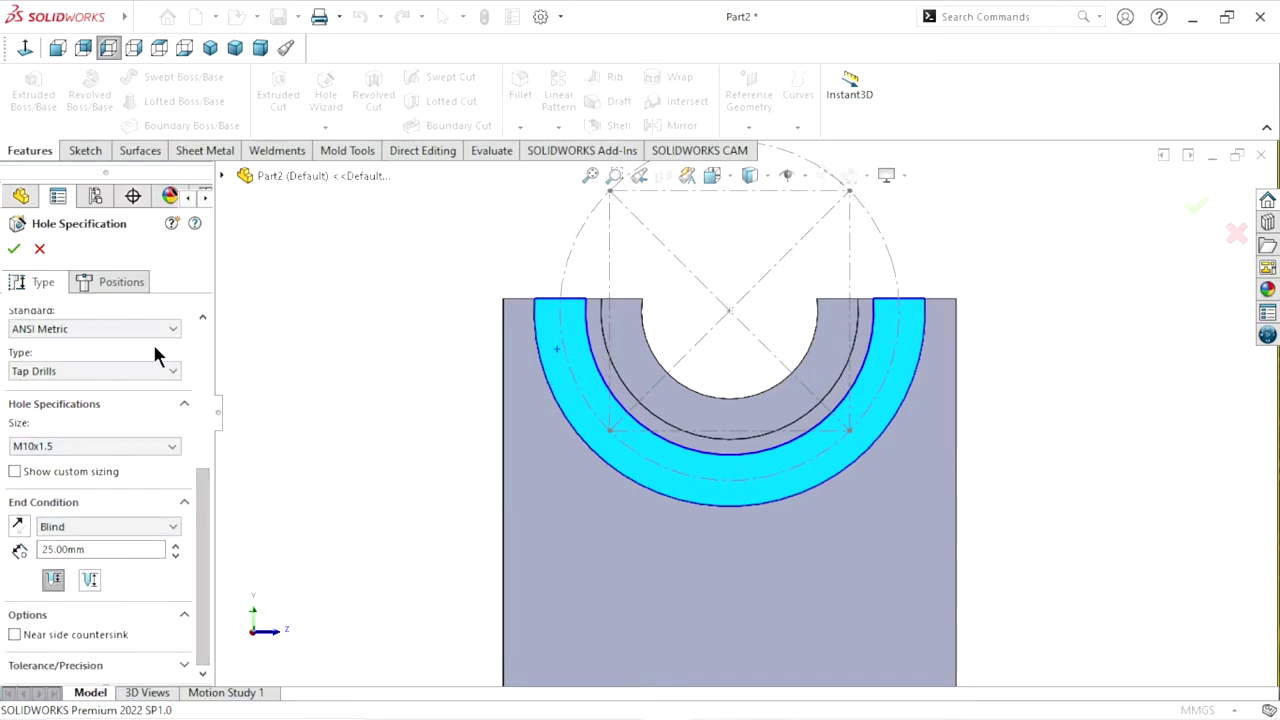
click(113, 284)
scroll(645, 455, down, 2)
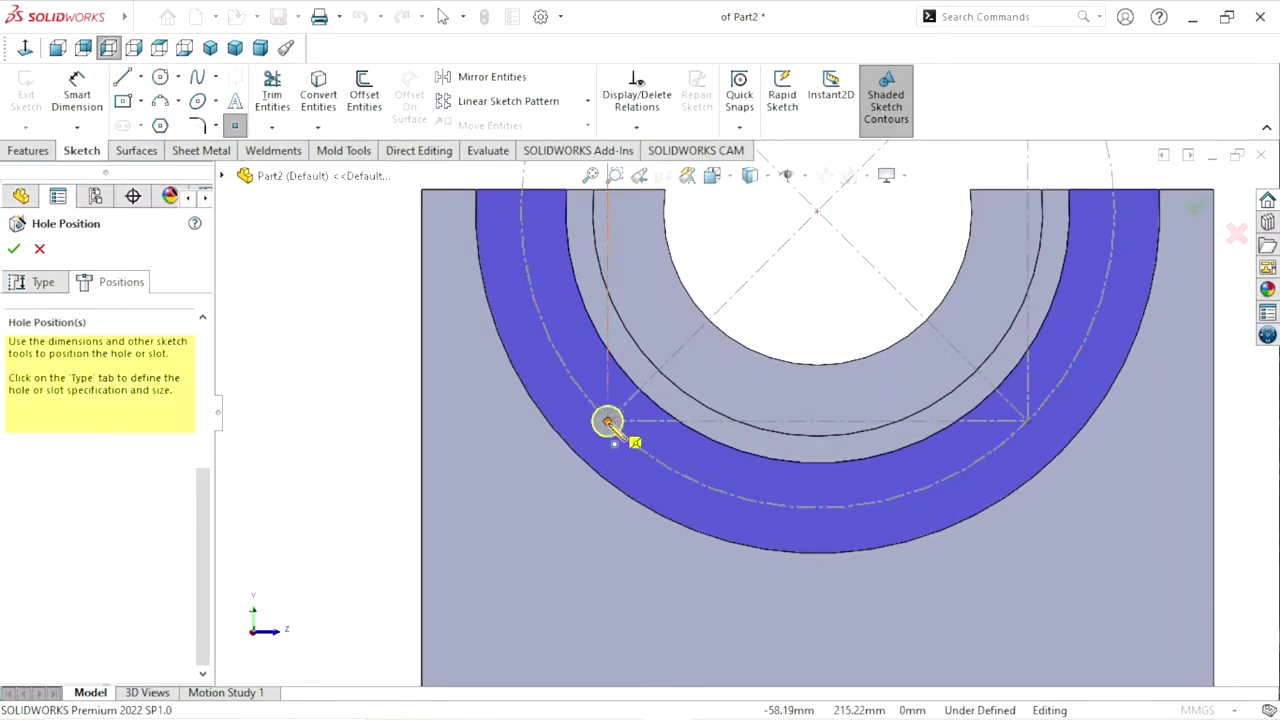
Place the M10x1.5 tapped hole where the arc meets the construction line and create it
click(607, 422)
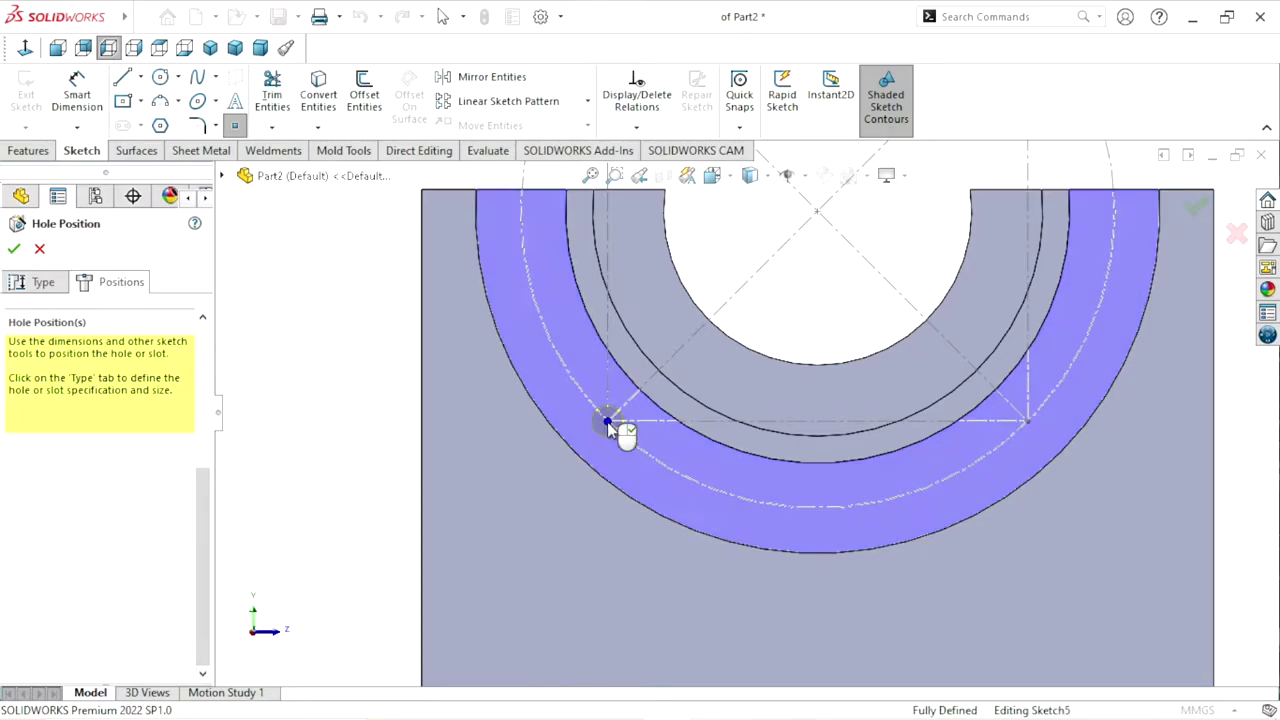
click(14, 248)
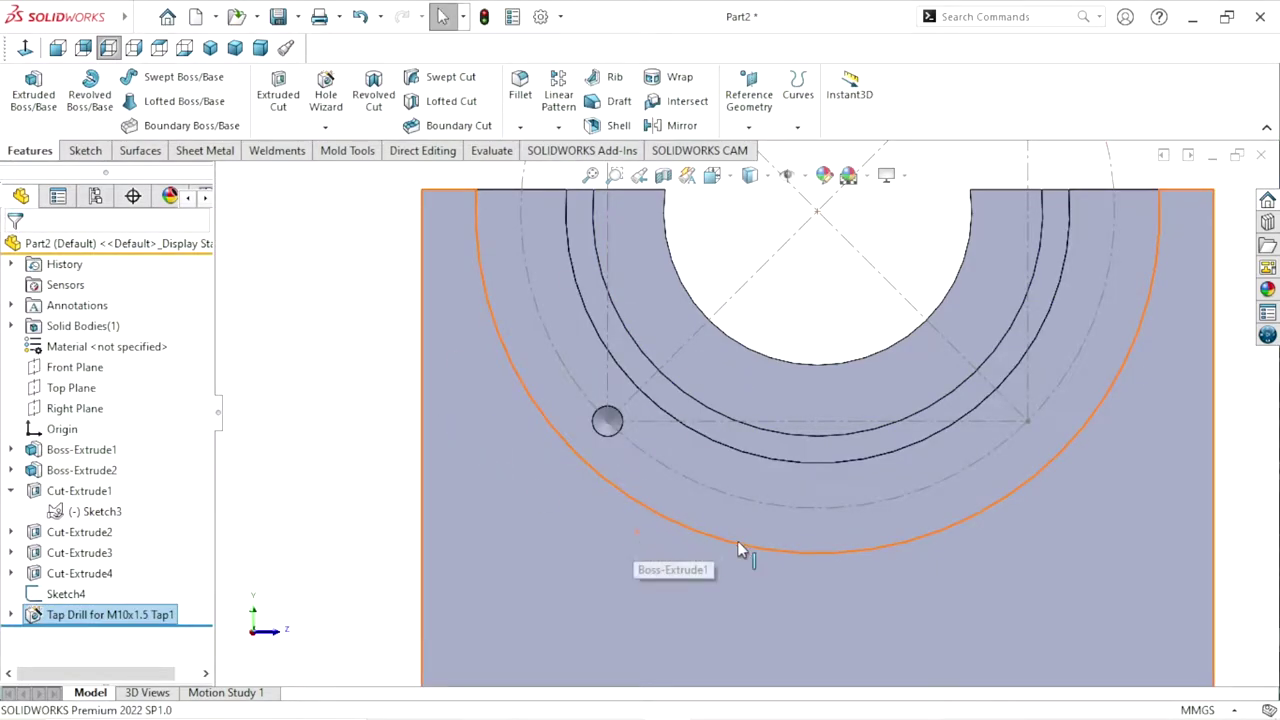
scroll(690, 540, up, 3)
scroll(835, 385, up, 1)
scroll(820, 418, up, 1)
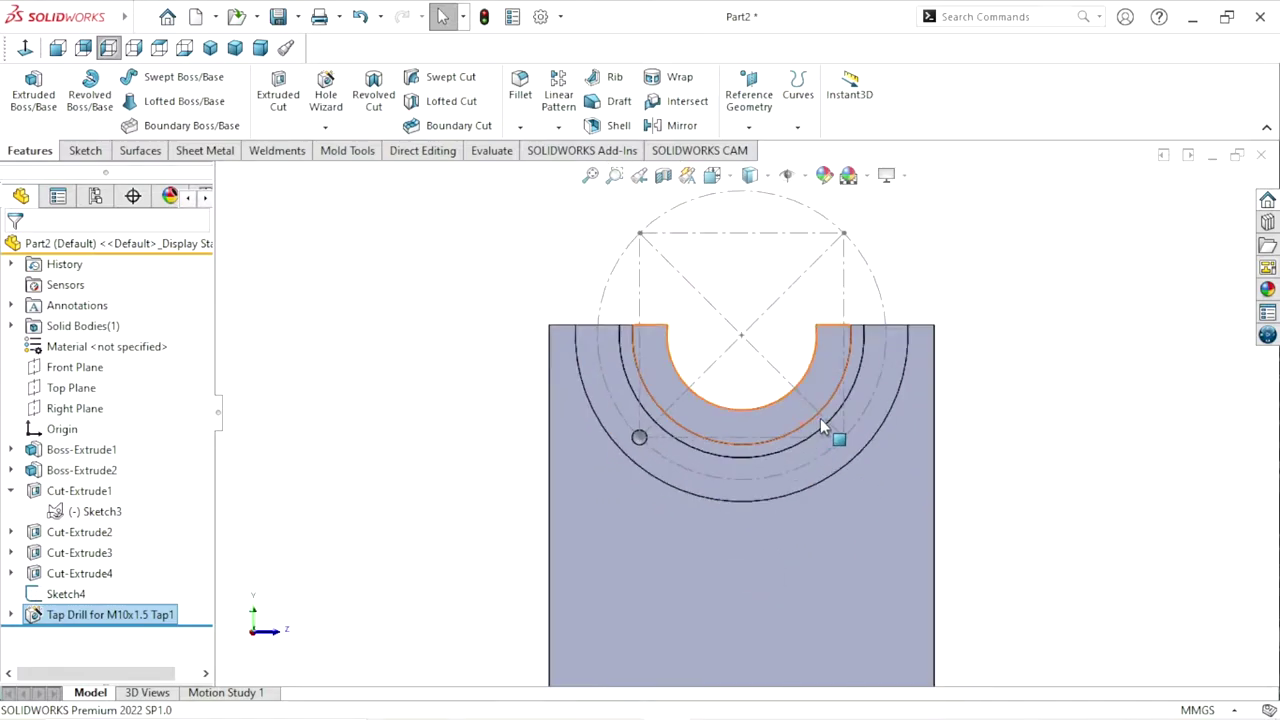
scroll(782, 454, down, 1)
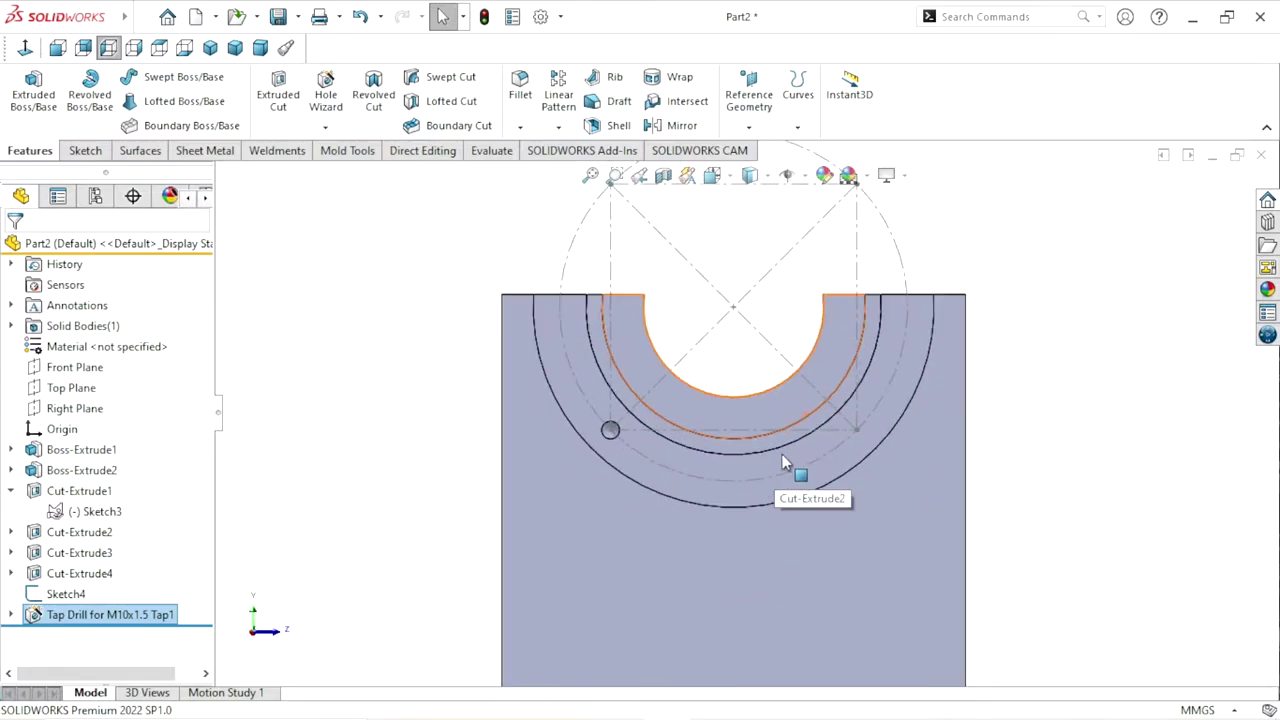
Hide the Sketch4 circle sketch and show the part in isometric view
click(885, 227)
click(960, 170)
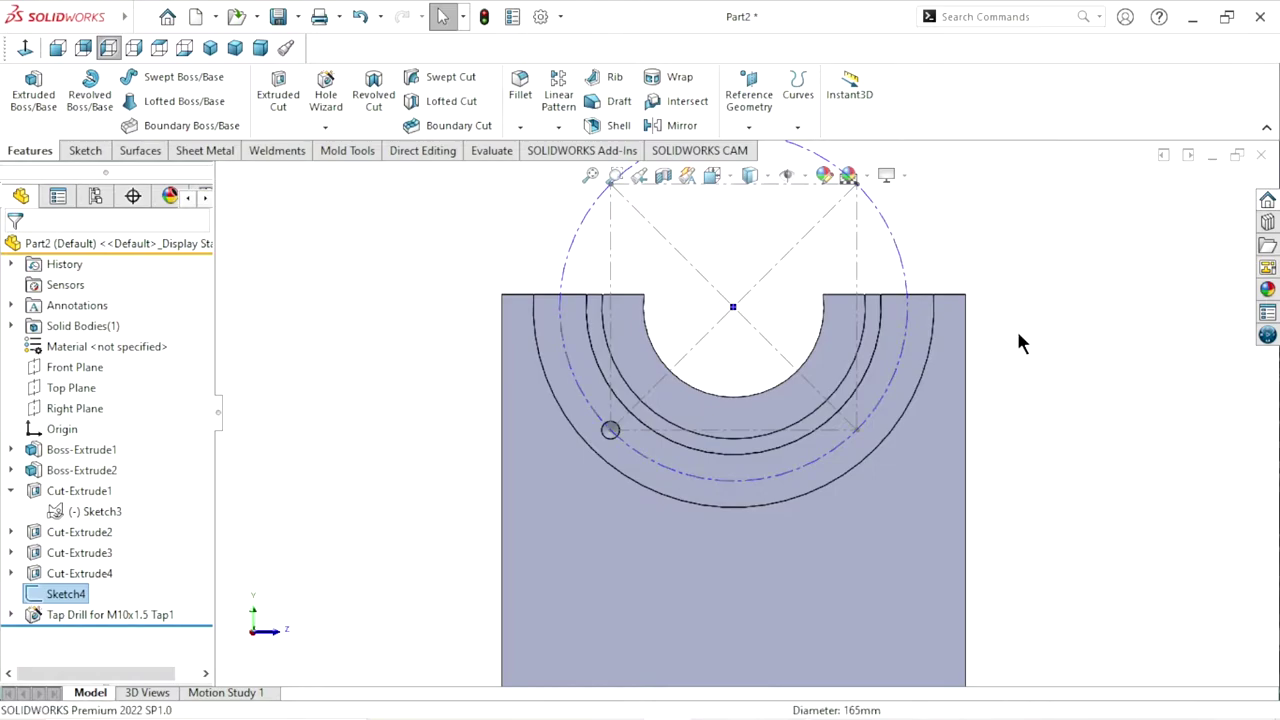
key(ctrl+7)
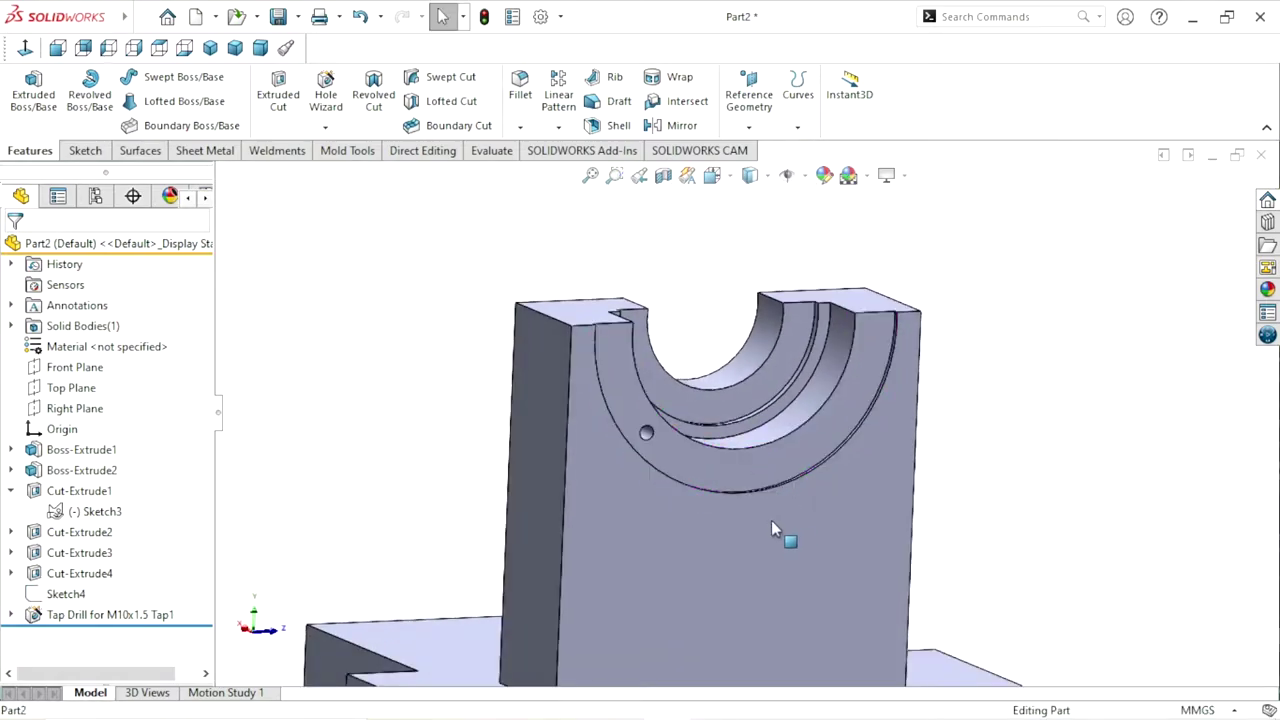
scroll(725, 433, down, 2)
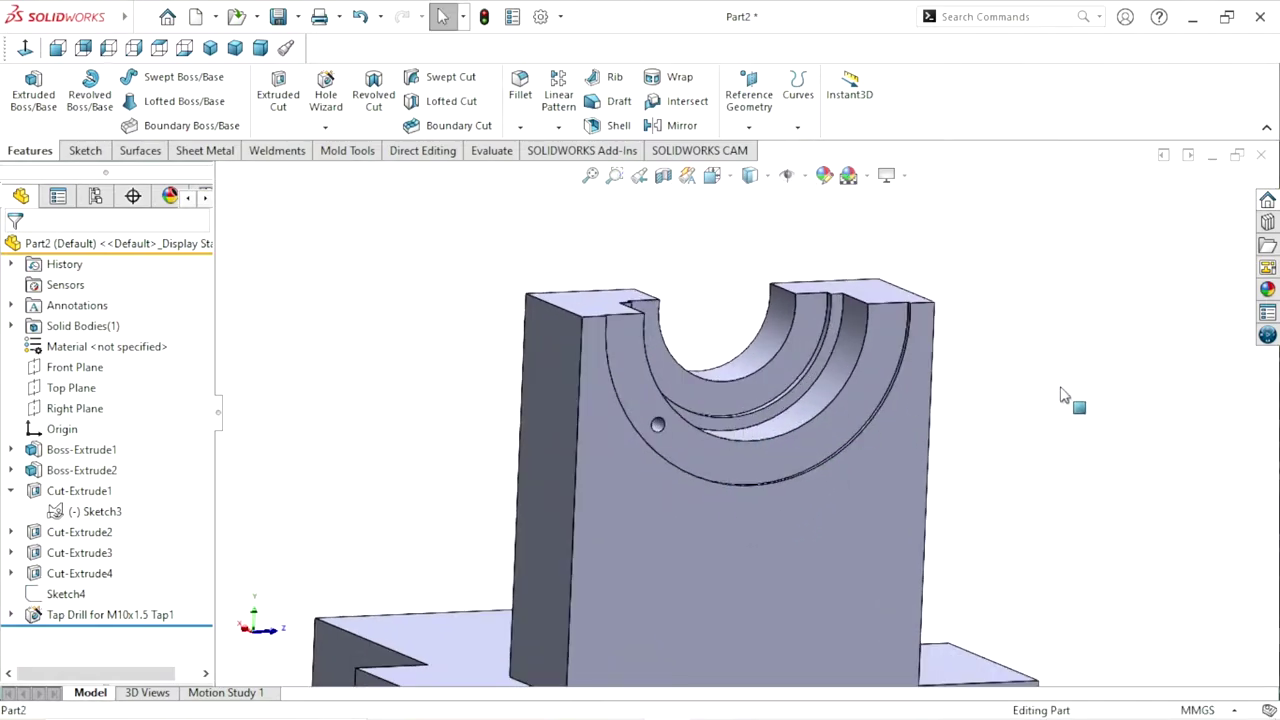
Add a 25 mm deep M10x1.5 Metric Tap cut thread on the small hole's edge
click(330, 120)
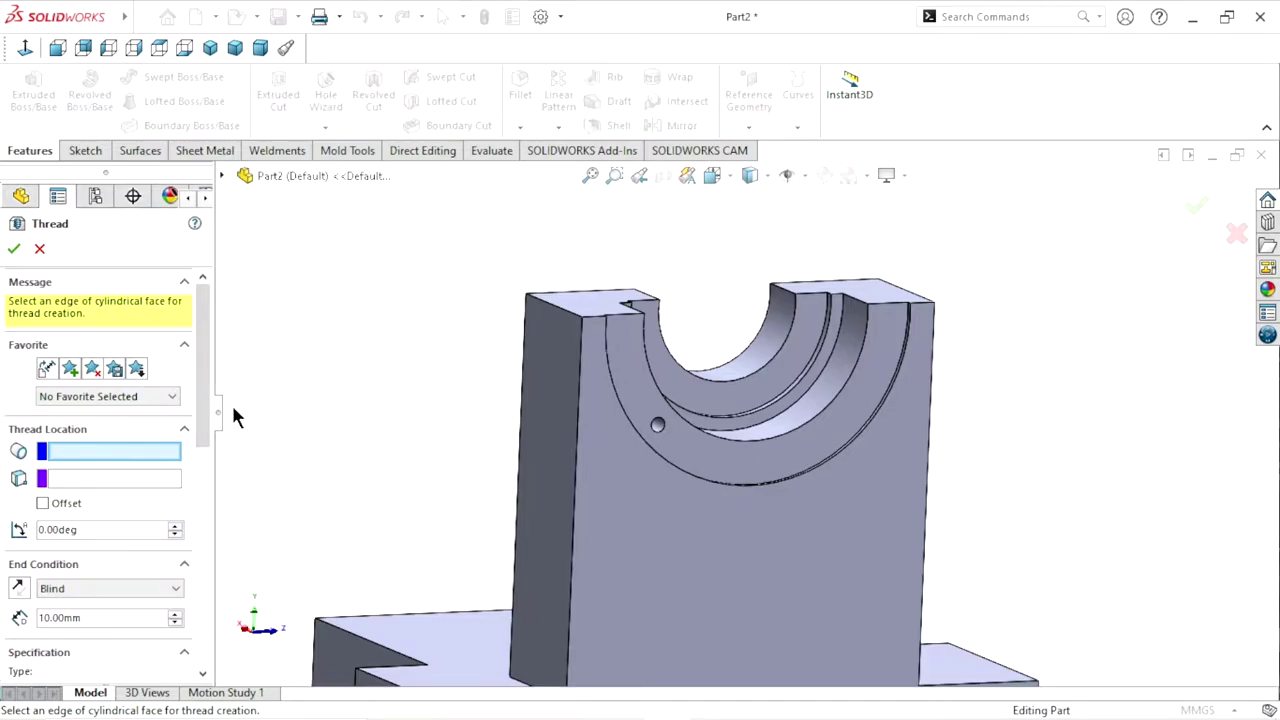
scroll(717, 398, down, 2)
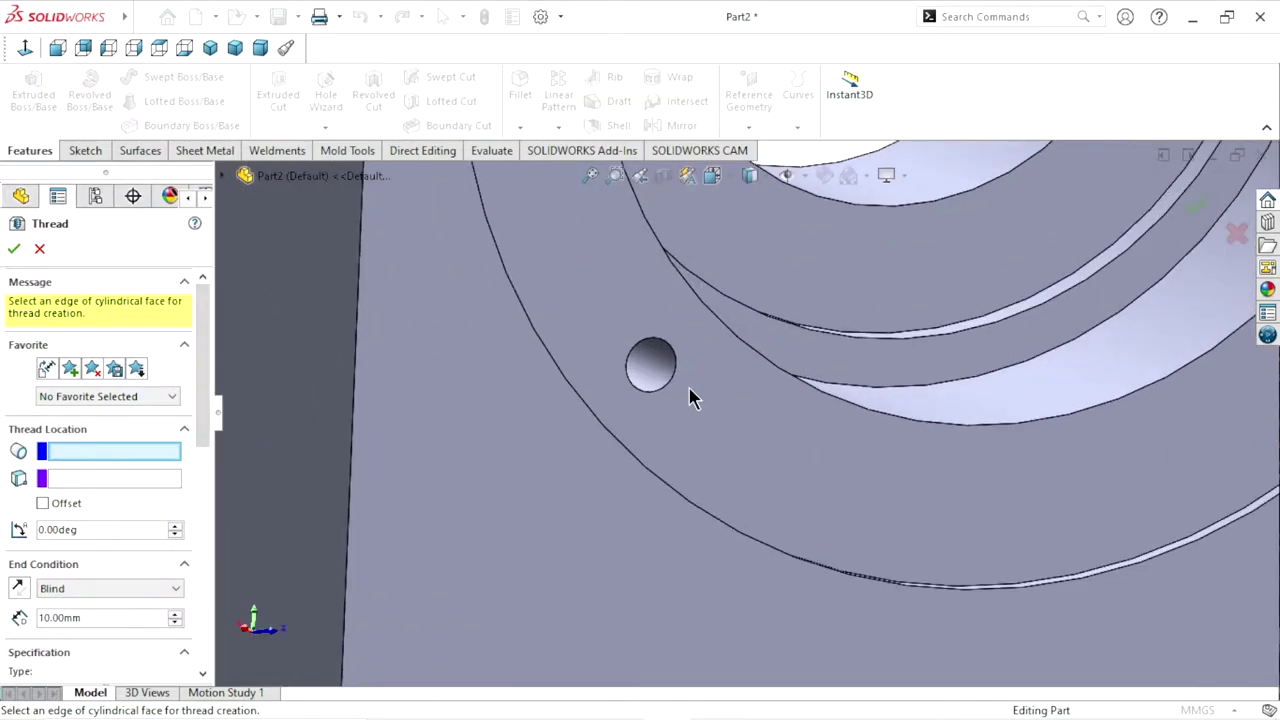
click(173, 483)
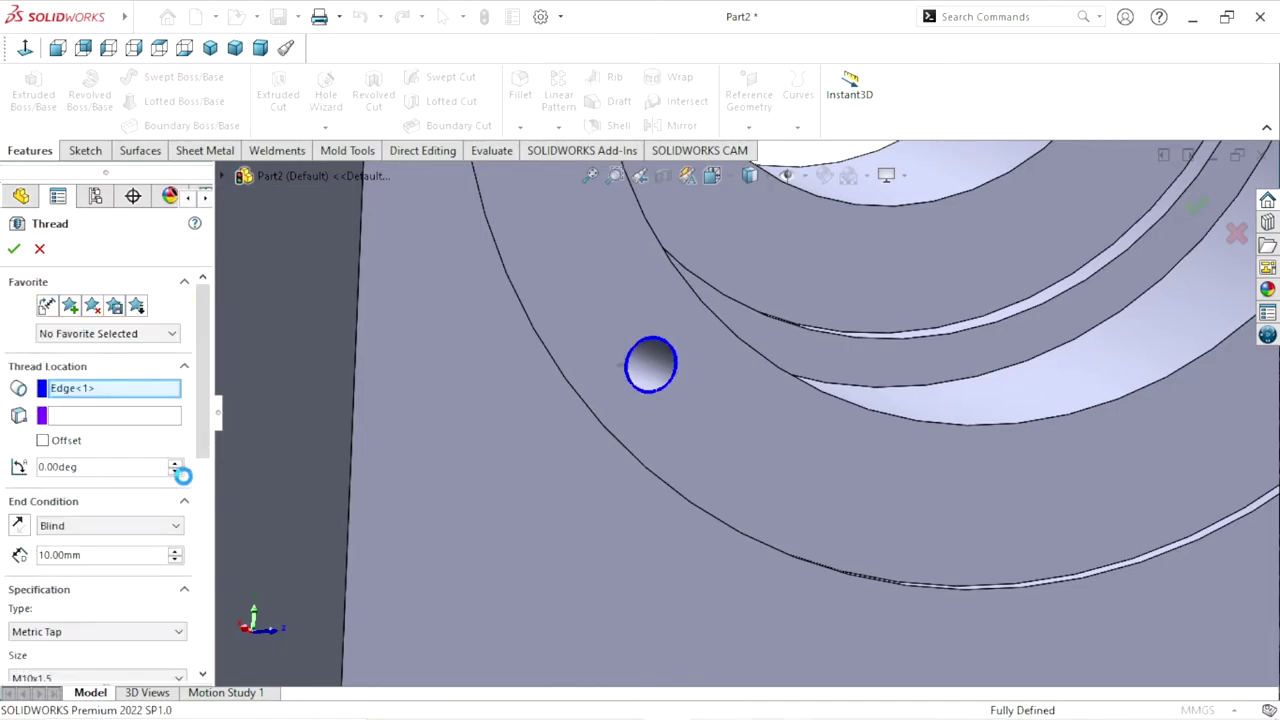
drag(205, 453, 206, 505)
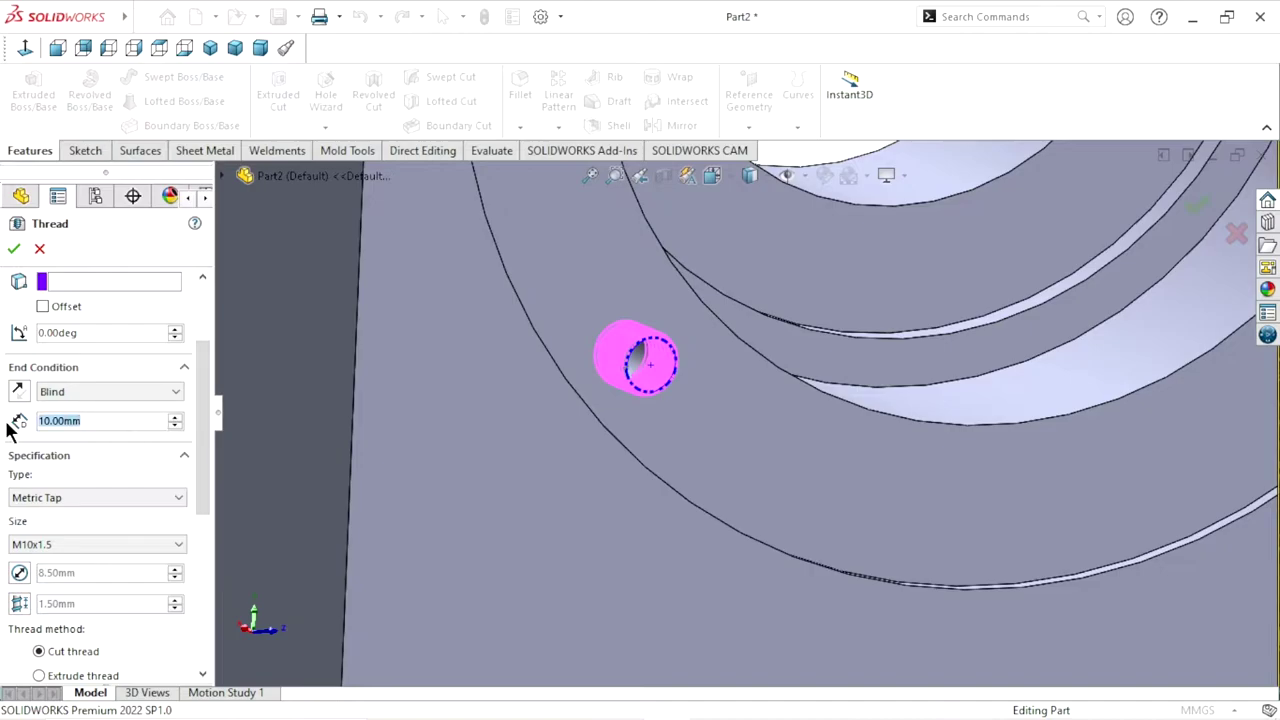
text(25)
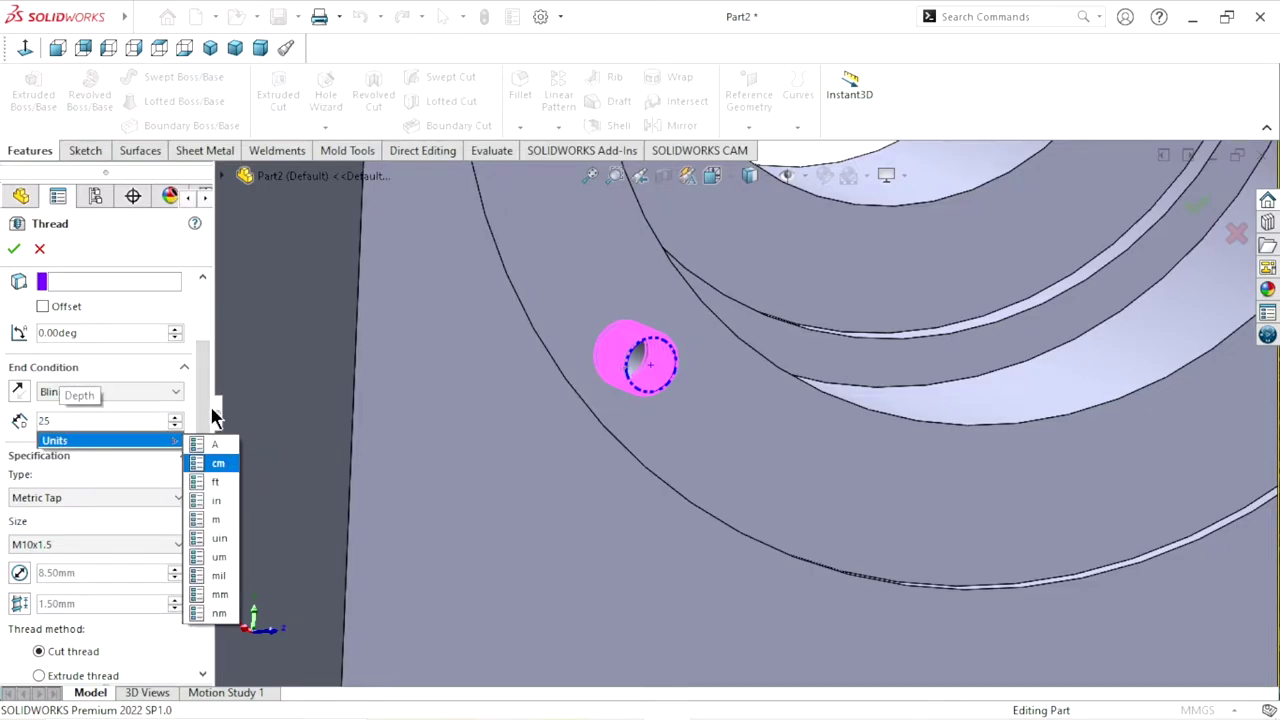
key(Return)
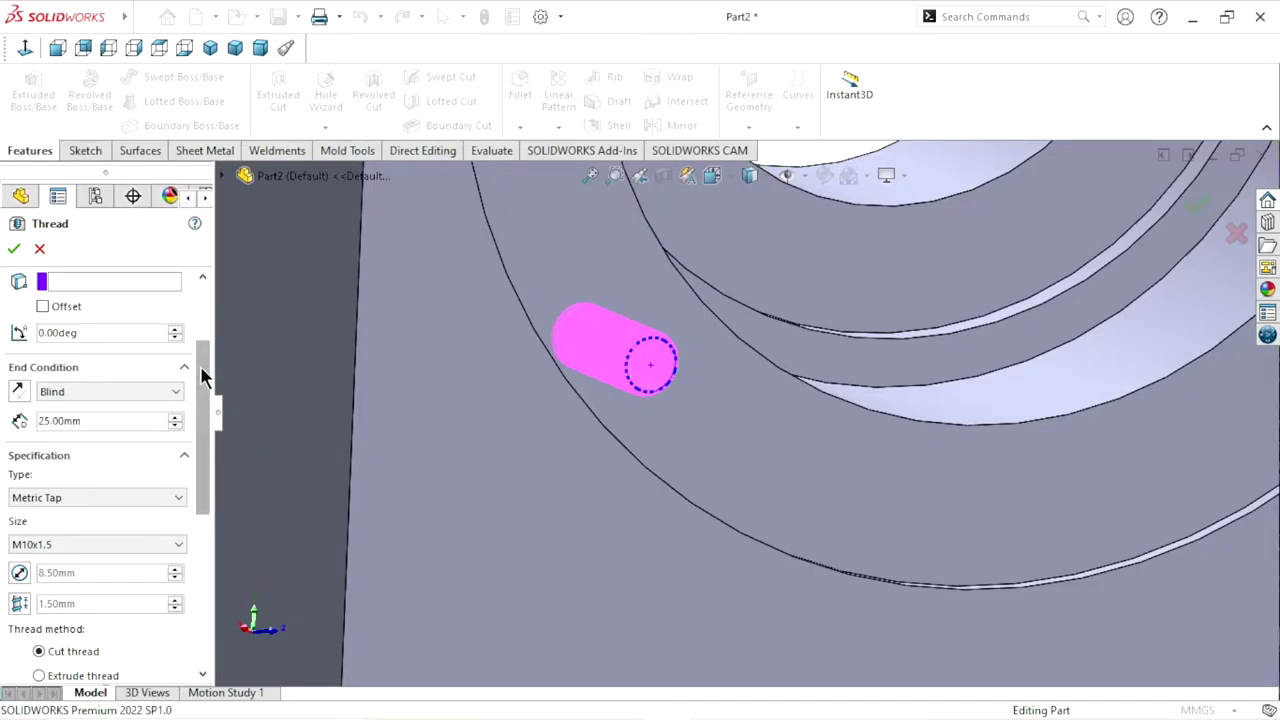
mouse_move(201, 367)
mouse_down()
mouse_move(203, 470)
mouse_move(249, 276)
mouse_move(211, 371)
mouse_move(207, 542)
mouse_up()
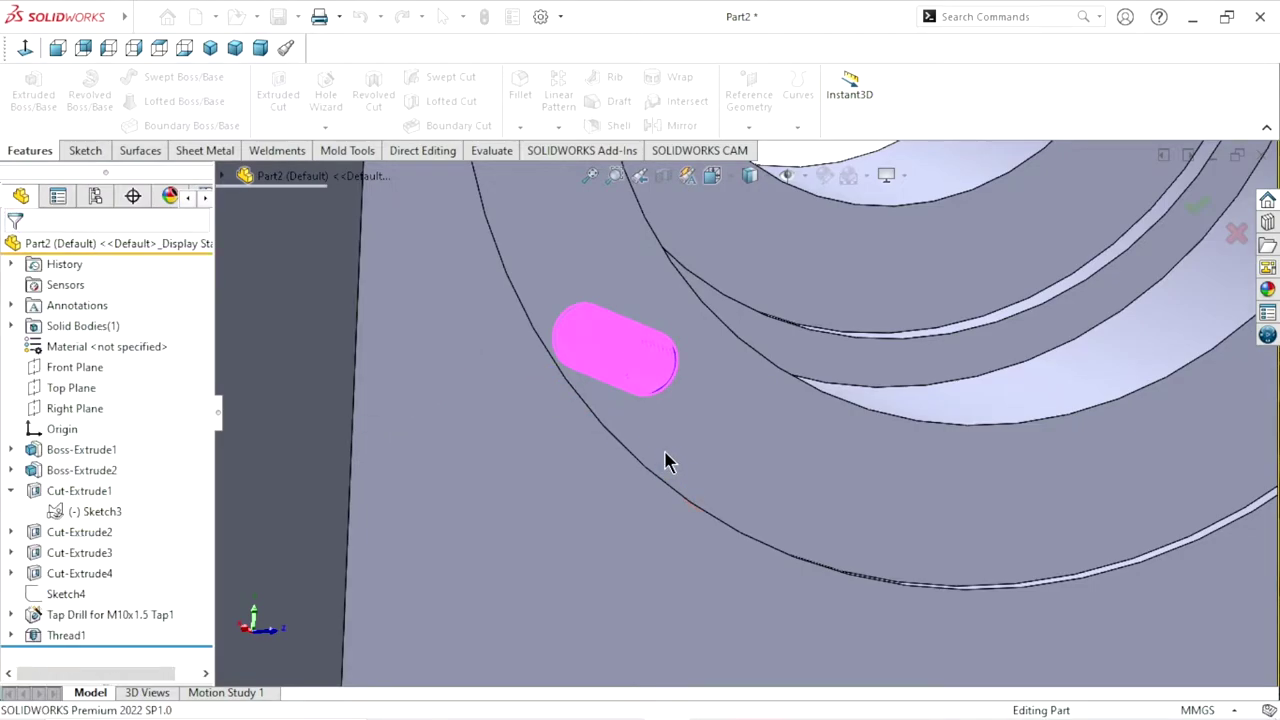
scroll(667, 450, up, 3)
scroll(740, 490, up, 3)
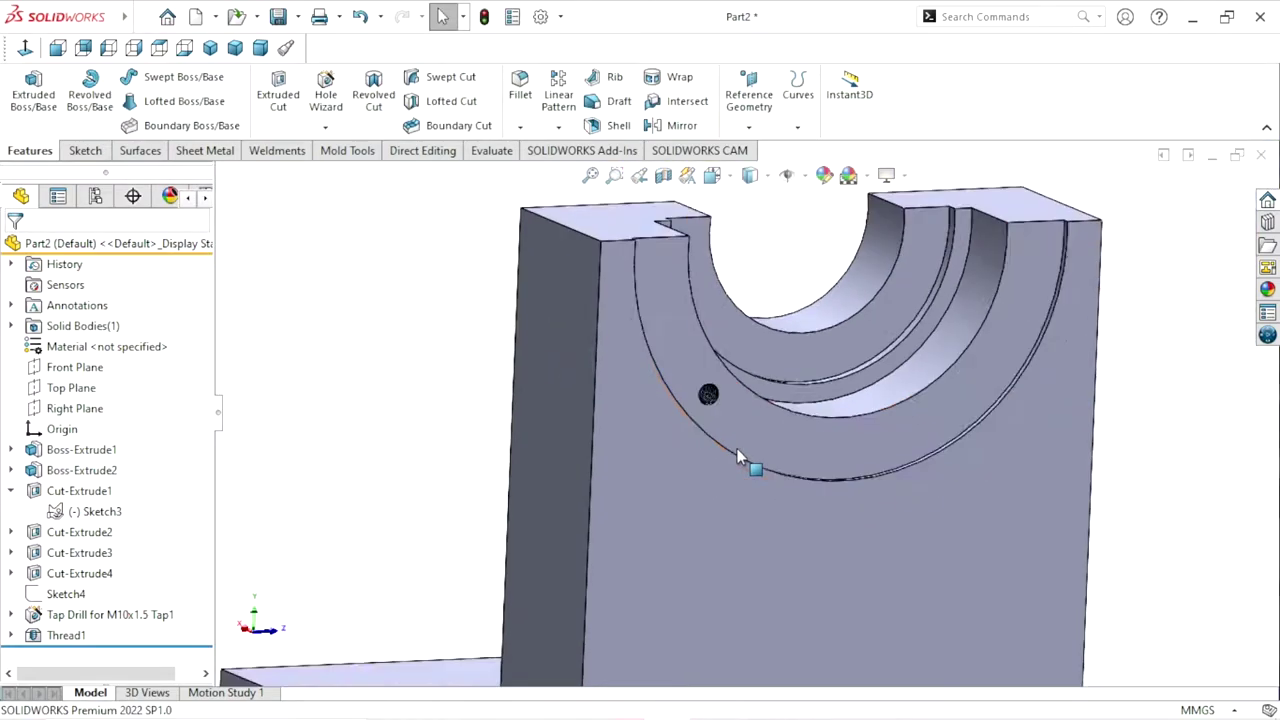
scroll(755, 463, up, 2)
scroll(849, 429, down, 2)
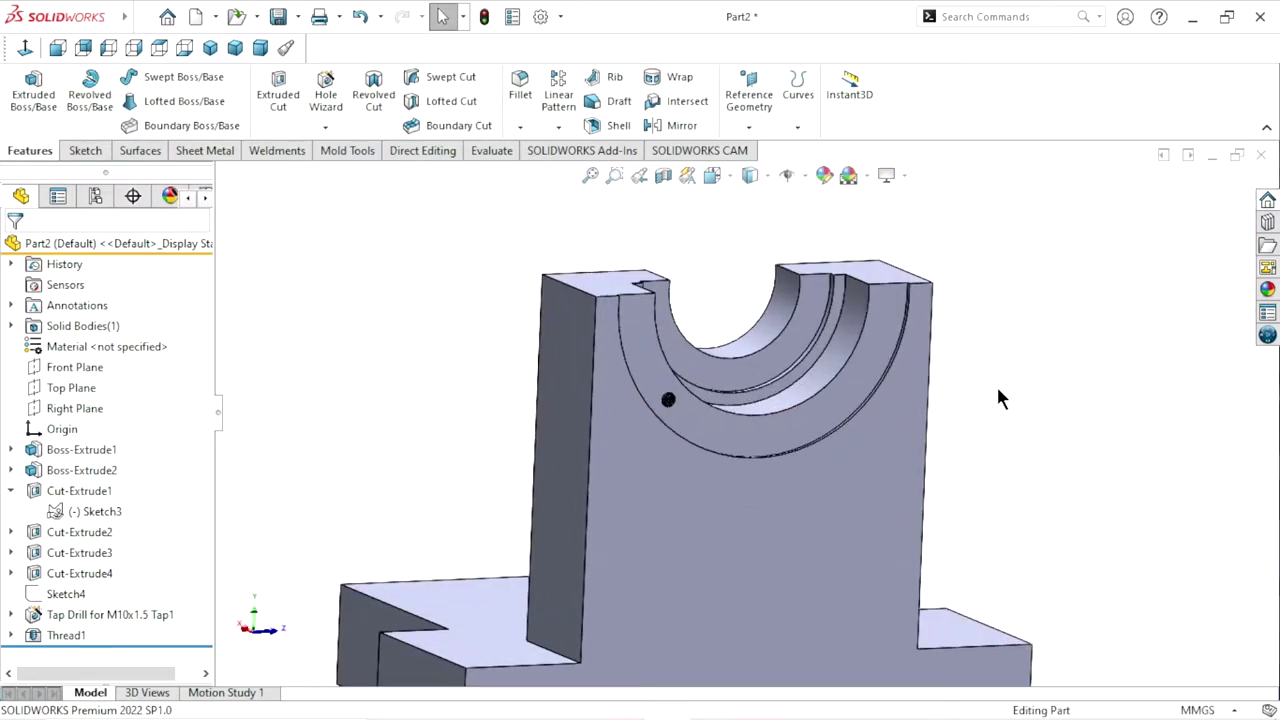
Pattern the tap drill and Thread1 as 4 equal copies over 360° around the bore edge
click(558, 132)
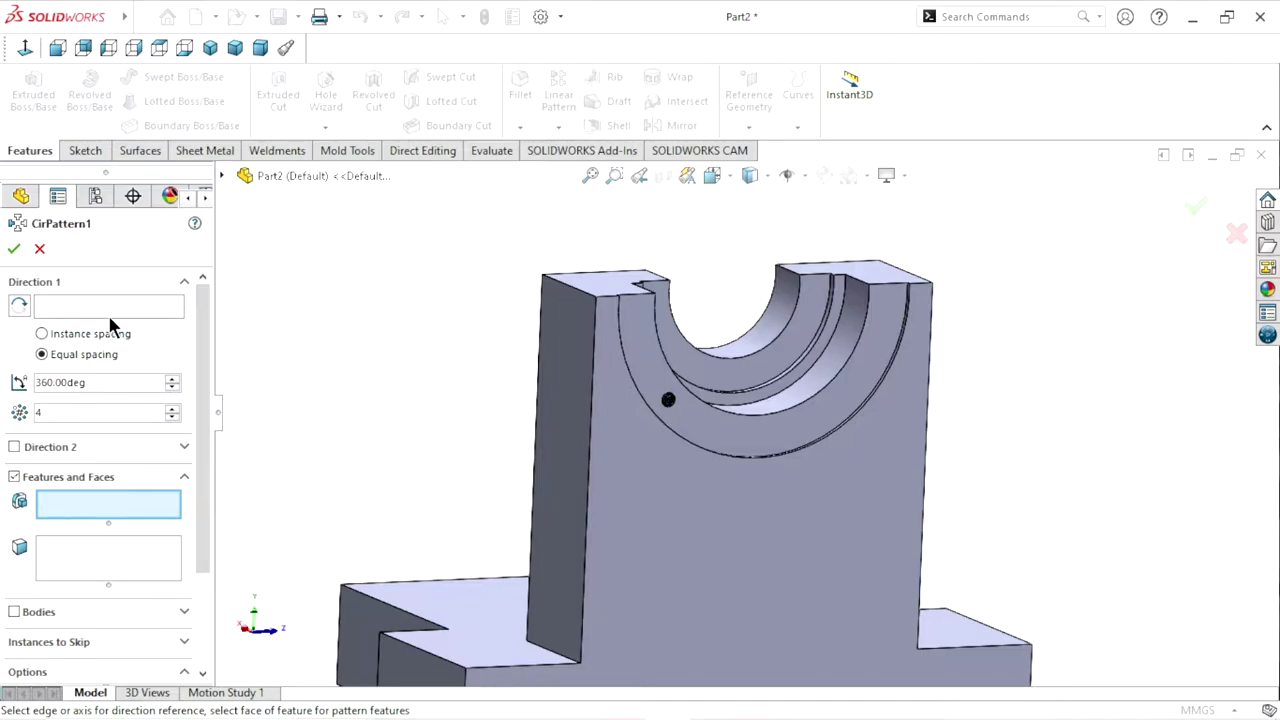
click(222, 175)
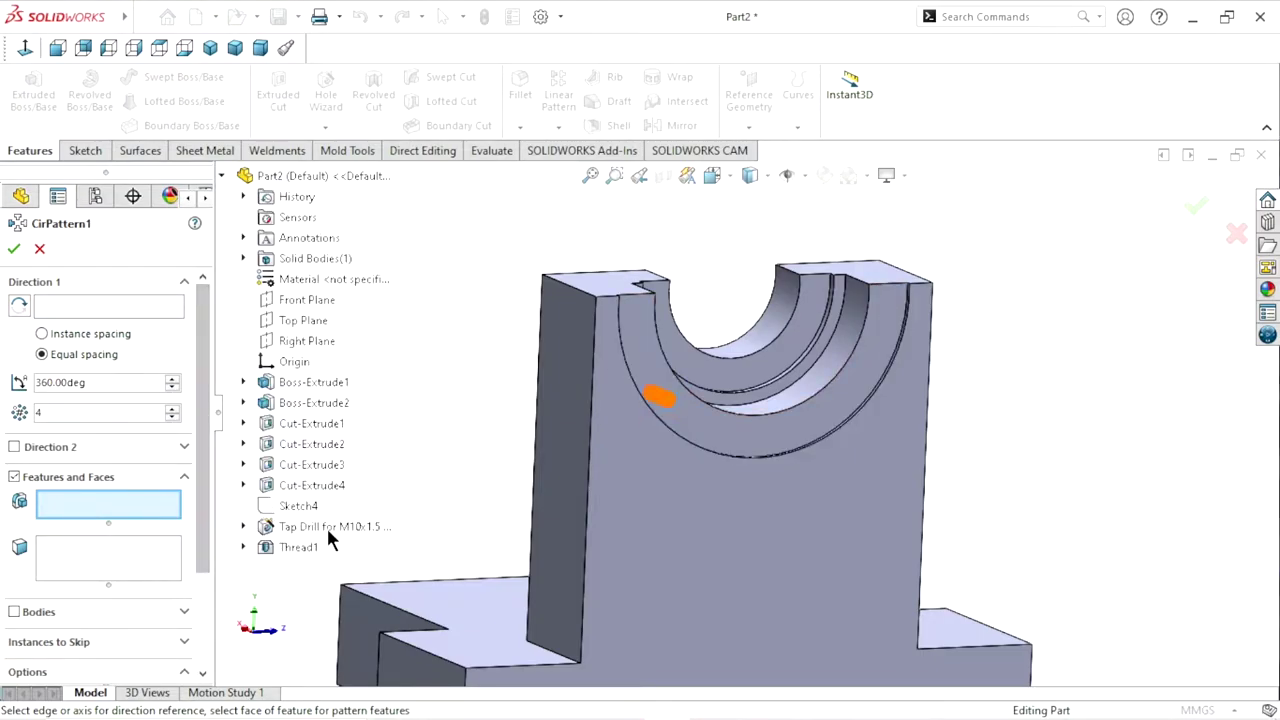
click(321, 523)
click(293, 546)
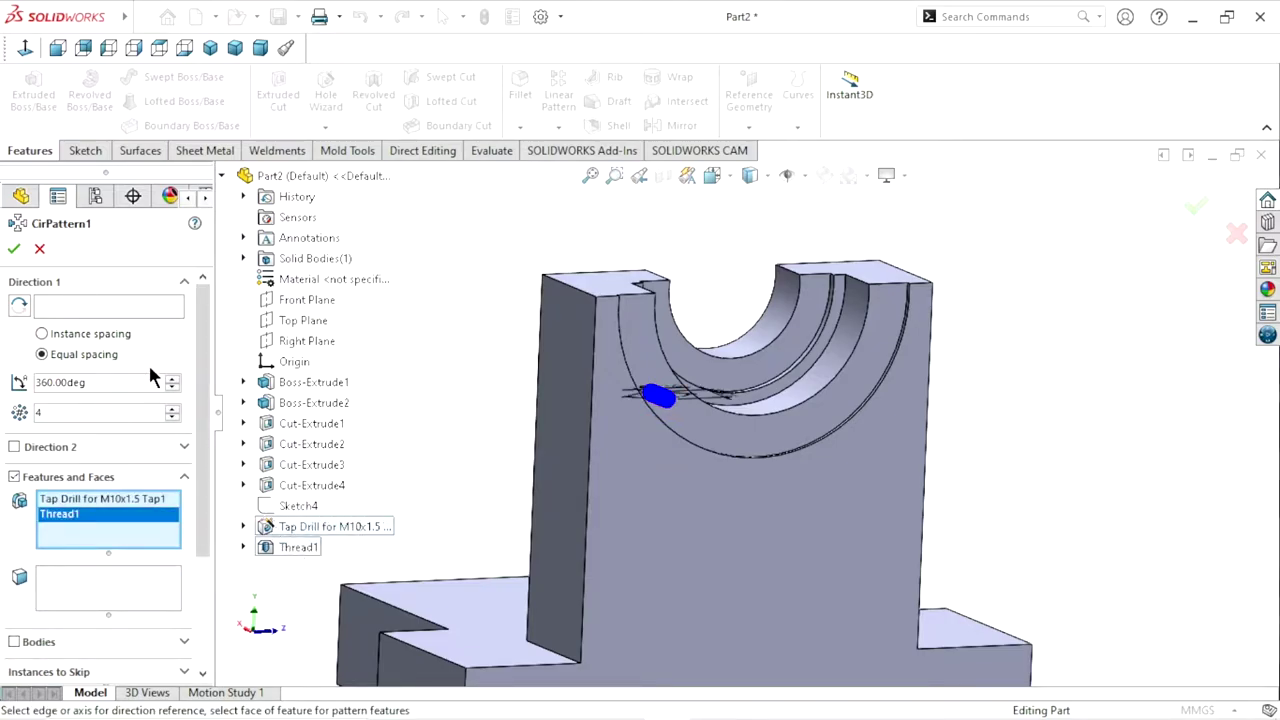
click(123, 310)
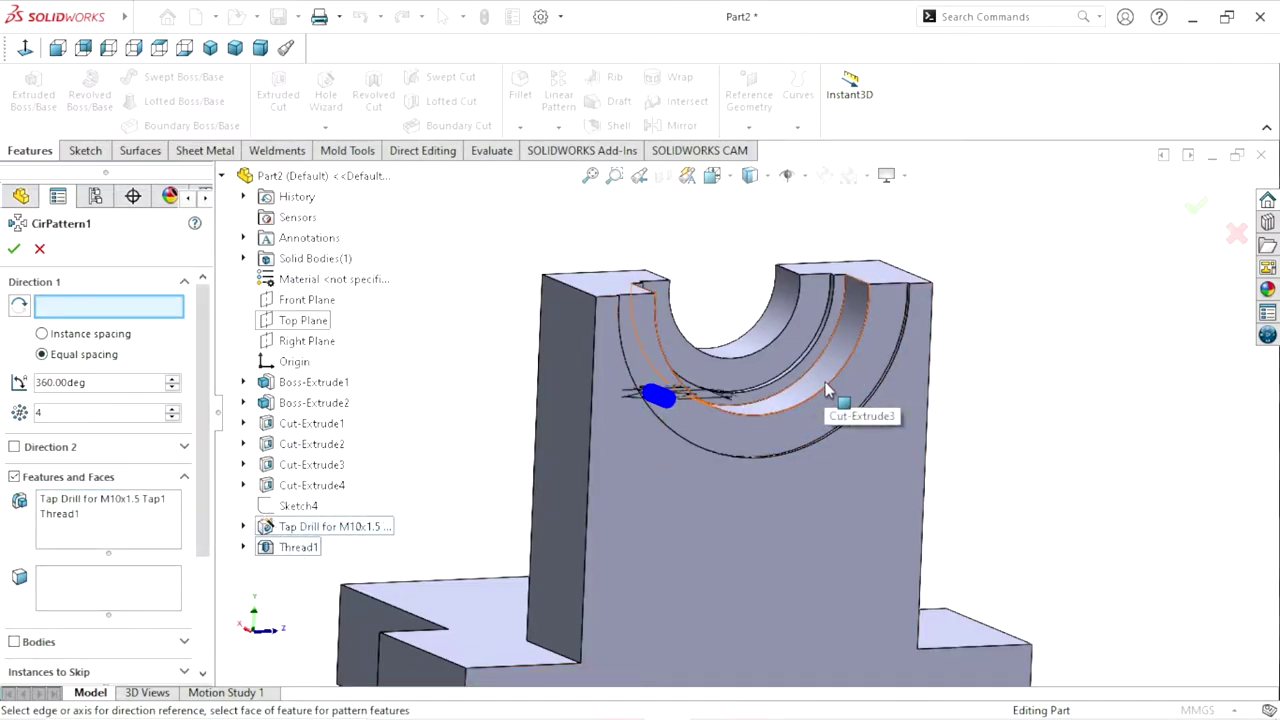
click(825, 389)
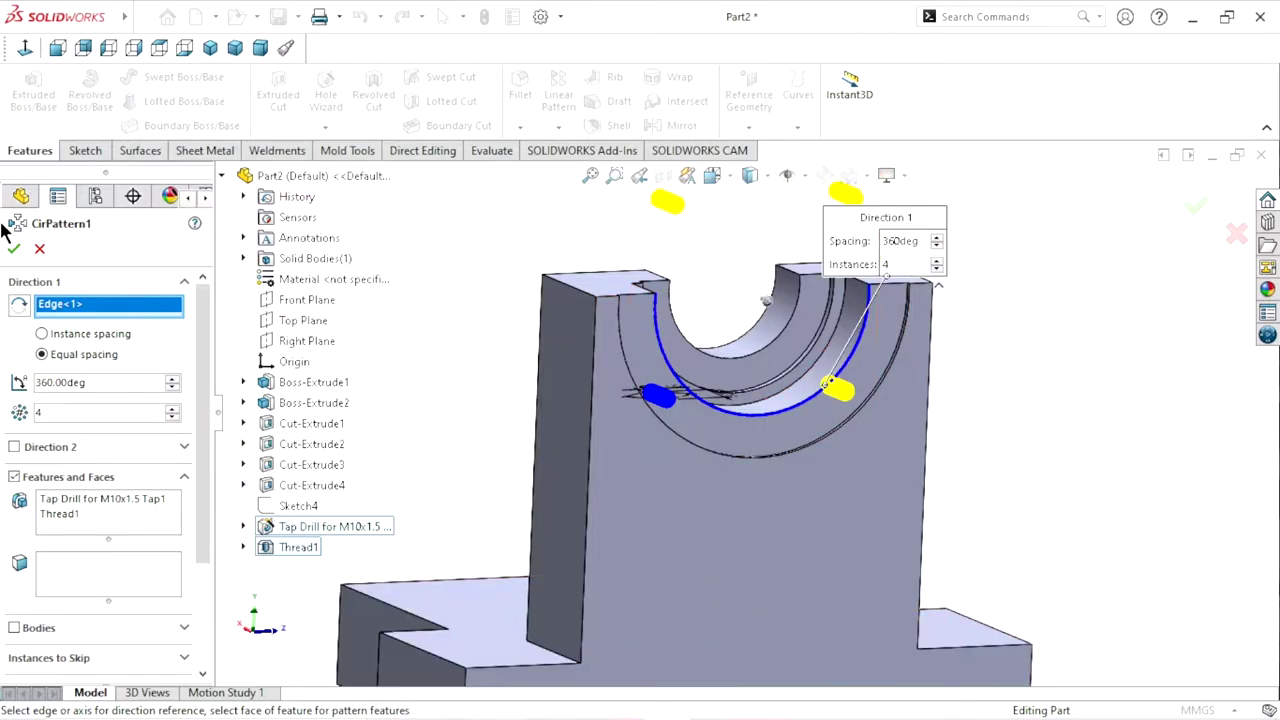
click(14, 250)
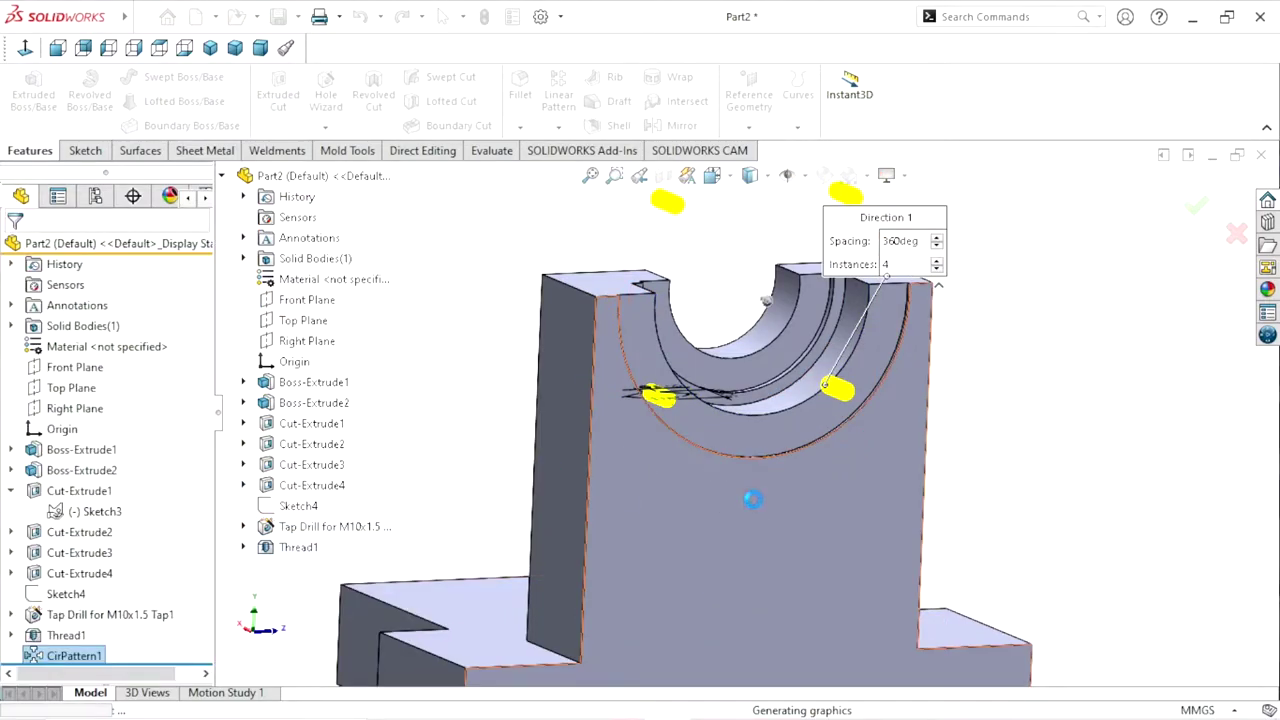
scroll(866, 402, up, 2)
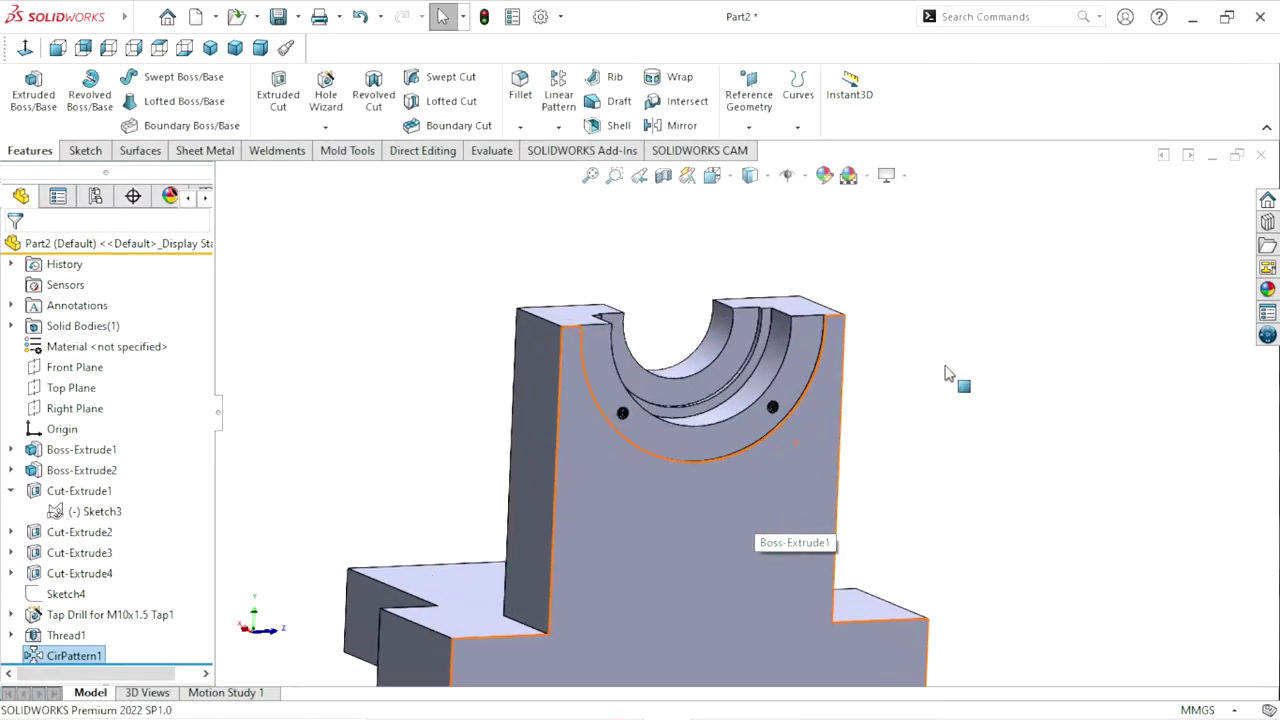
Create Plane2 midway between two opposite end faces of the base
click(948, 373)
mouse_move(943, 369)
middle_down()
mouse_move(687, 540)
mouse_move(790, 505)
middle_up()
scroll(688, 532, up, 2)
mouse_move(932, 446)
middle_down()
mouse_move(843, 398)
mouse_move(843, 491)
mouse_move(763, 594)
middle_up()
scroll(817, 527, down, 3)
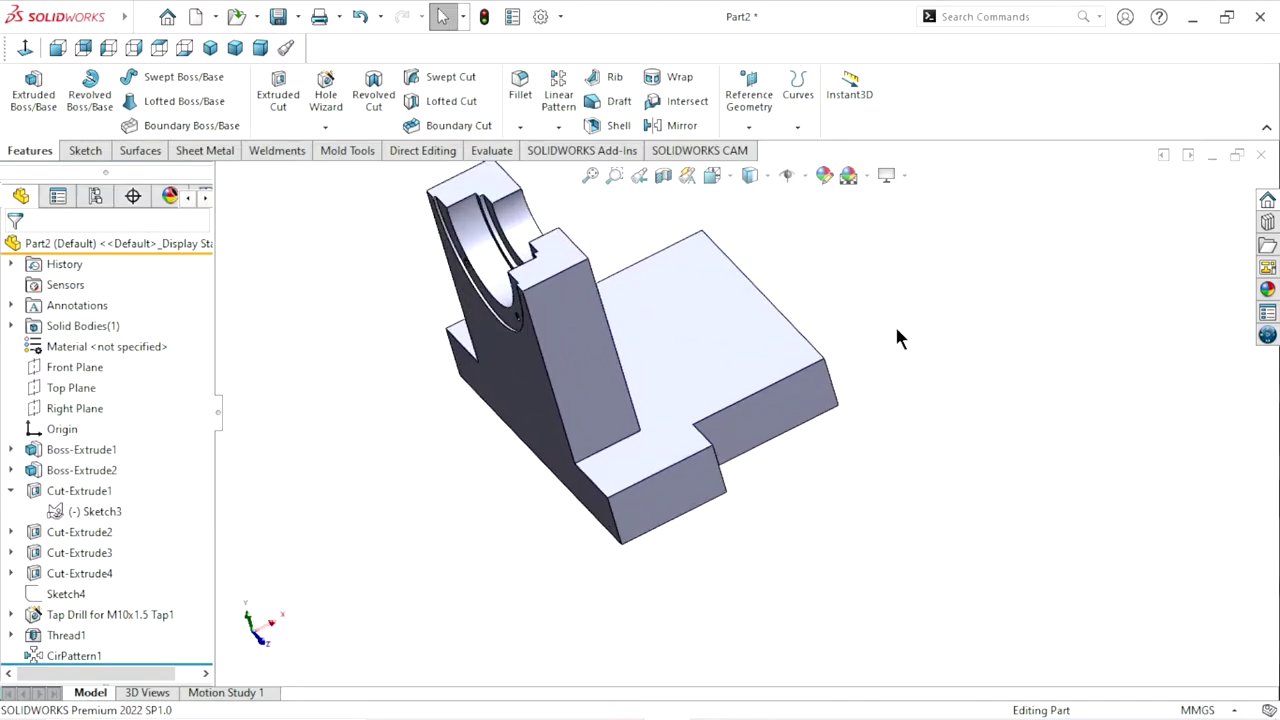
click(745, 133)
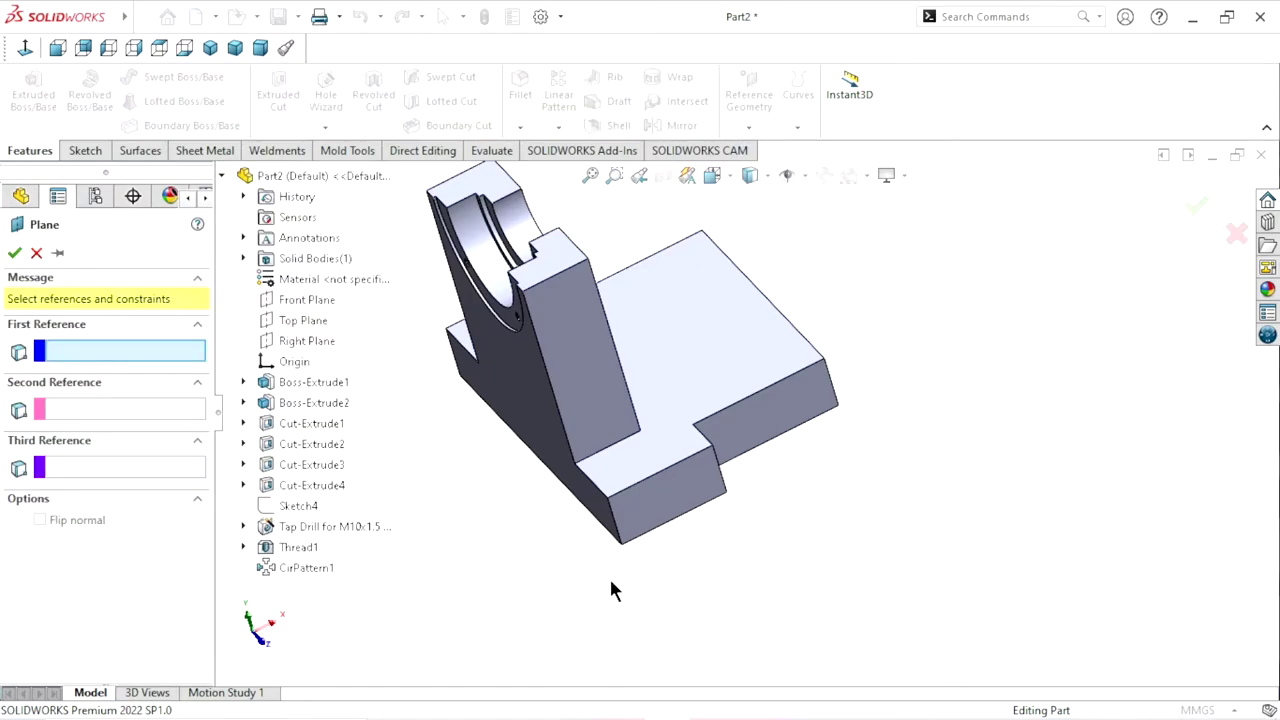
middle_drag(611, 588, 610, 518)
click(638, 518)
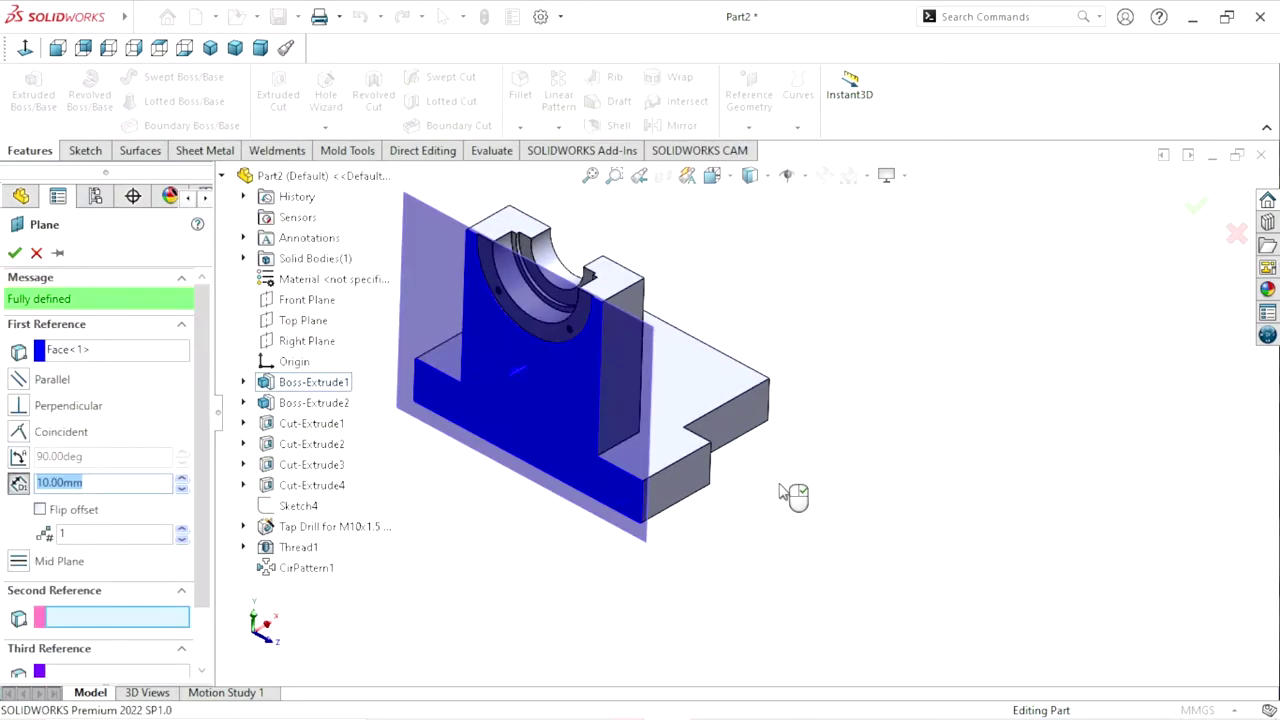
mouse_move(794, 491)
middle_down()
mouse_move(666, 514)
mouse_move(654, 493)
mouse_move(771, 471)
mouse_move(287, 340)
middle_up()
scroll(652, 490, down, 3)
click(625, 442)
scroll(660, 449, up, 3)
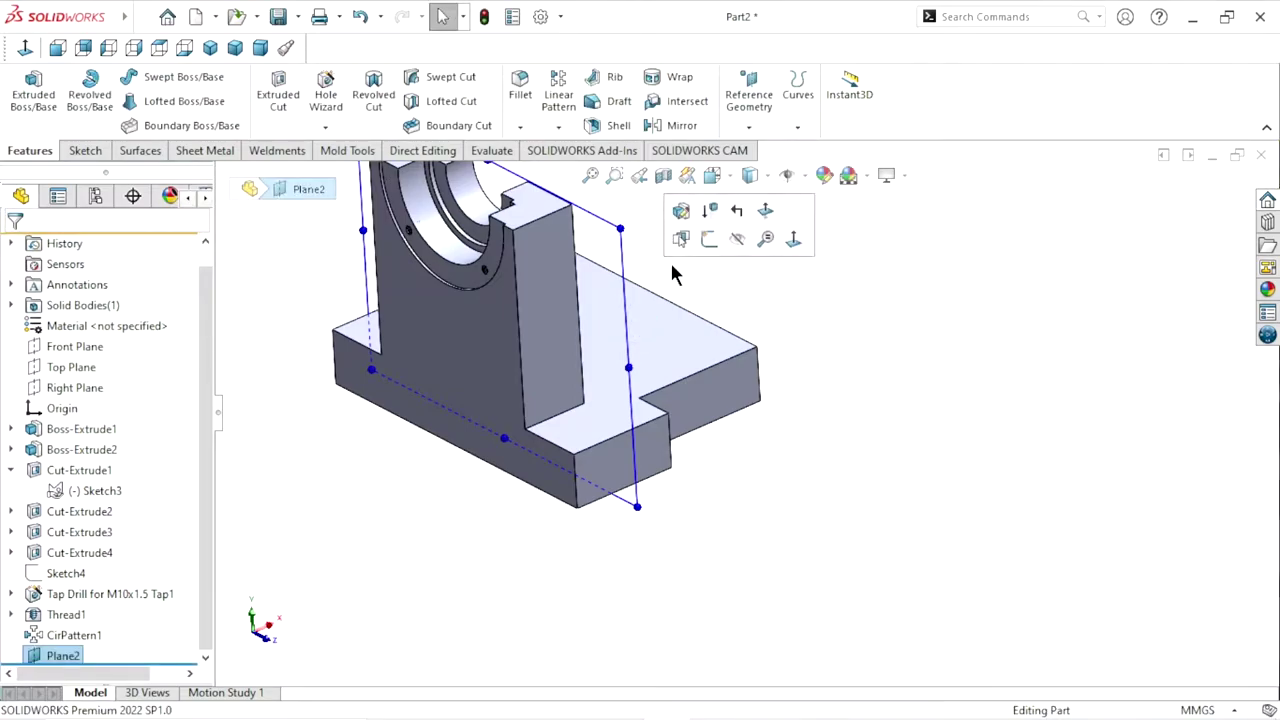
Start a sketch on Plane2, view it head-on and hide the plane
click(708, 240)
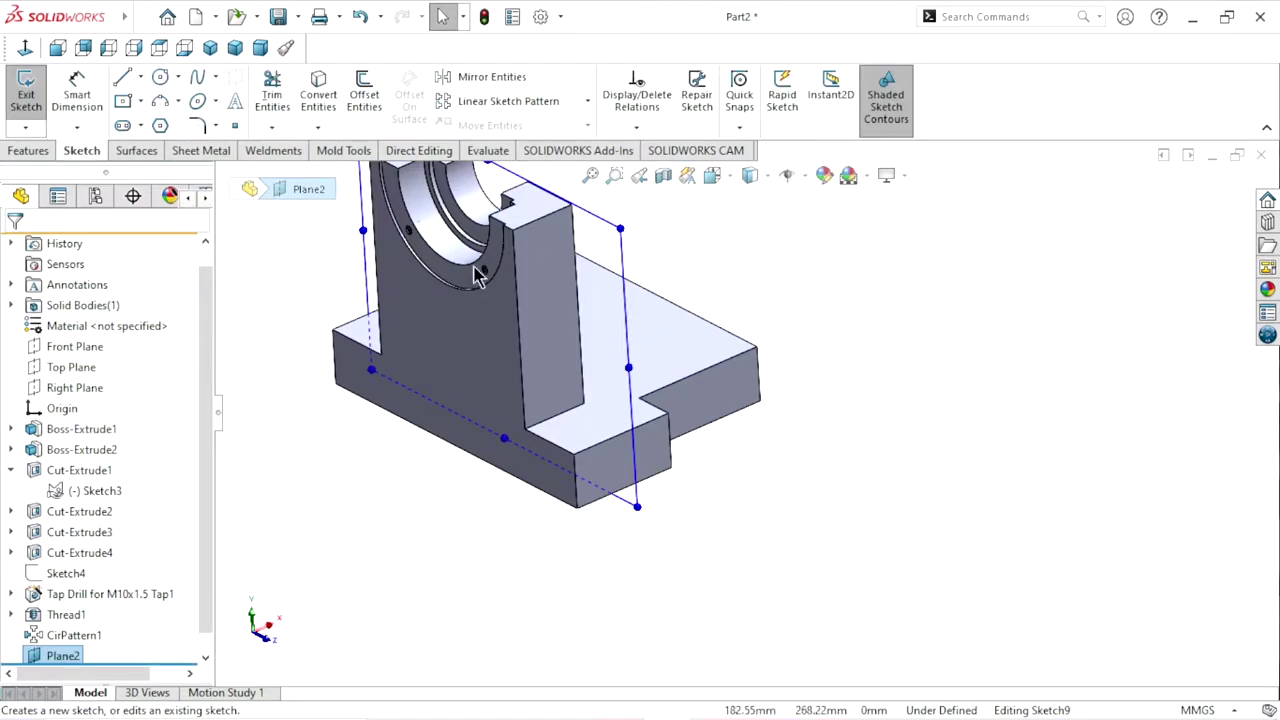
click(24, 47)
scroll(994, 520, up, 3)
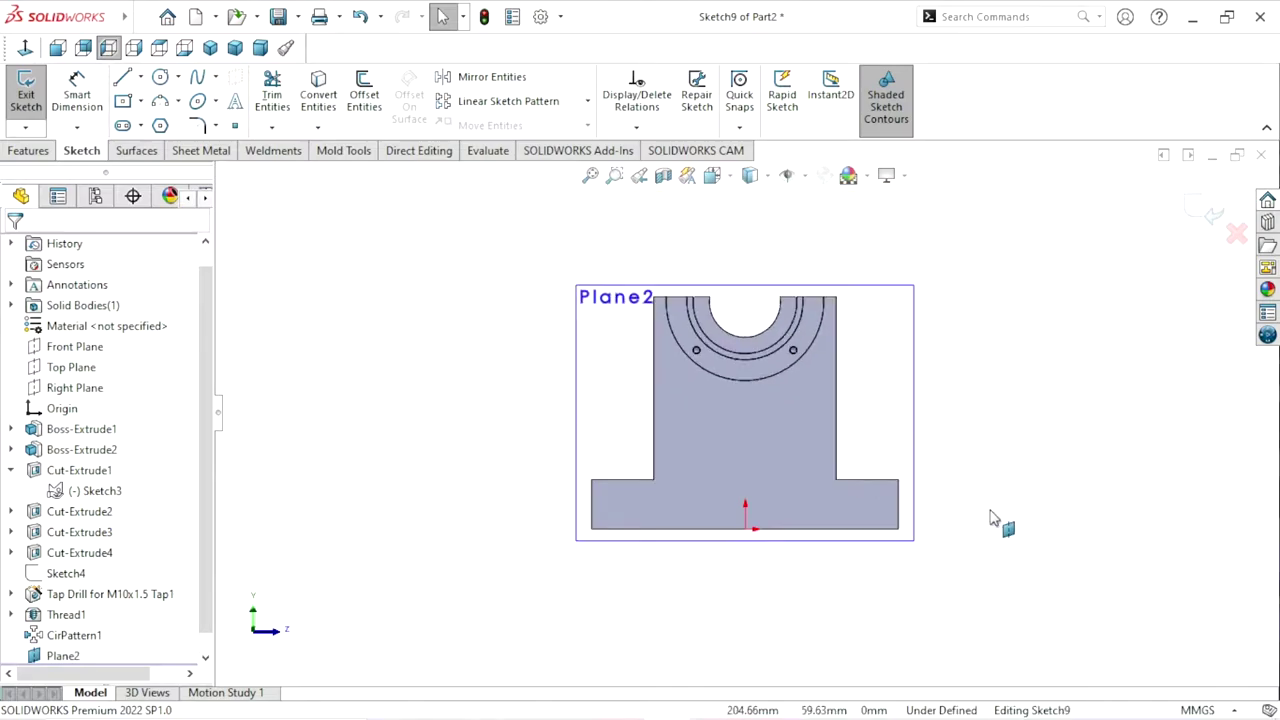
scroll(960, 480, down, 1)
scroll(960, 480, down, 1)
scroll(960, 480, down, 1)
scroll(875, 360, up, 1)
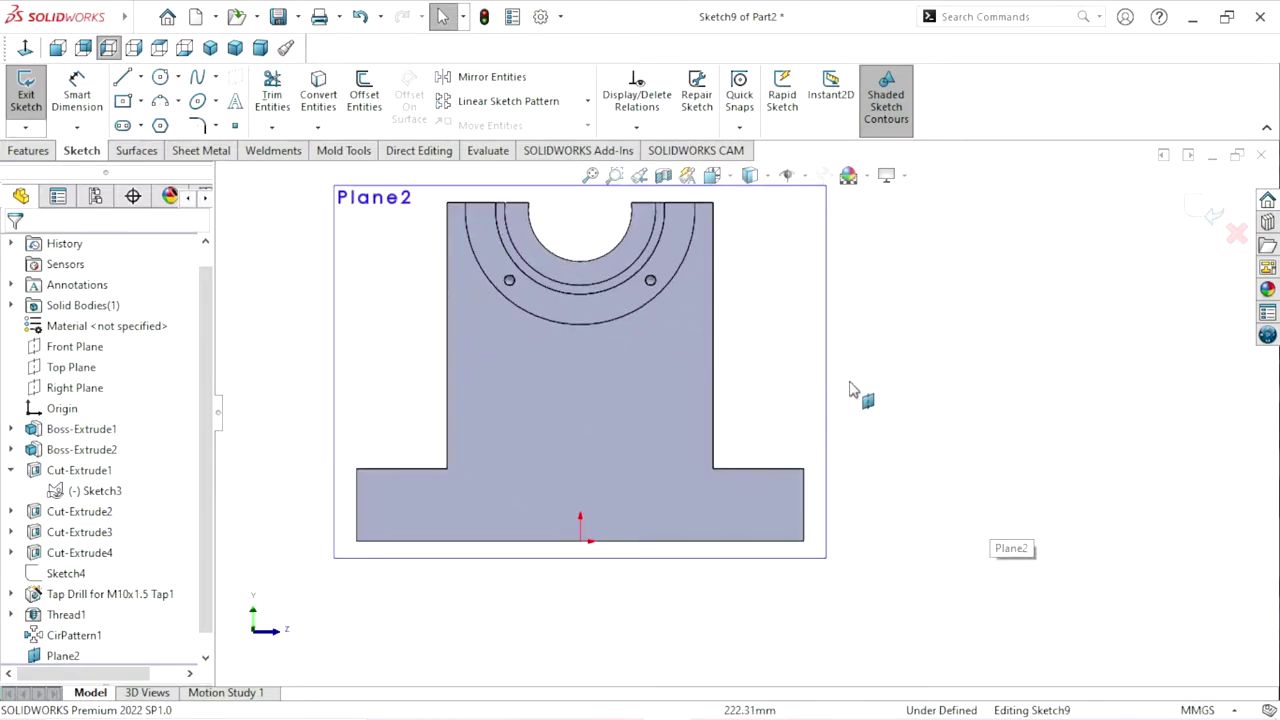
click(829, 286)
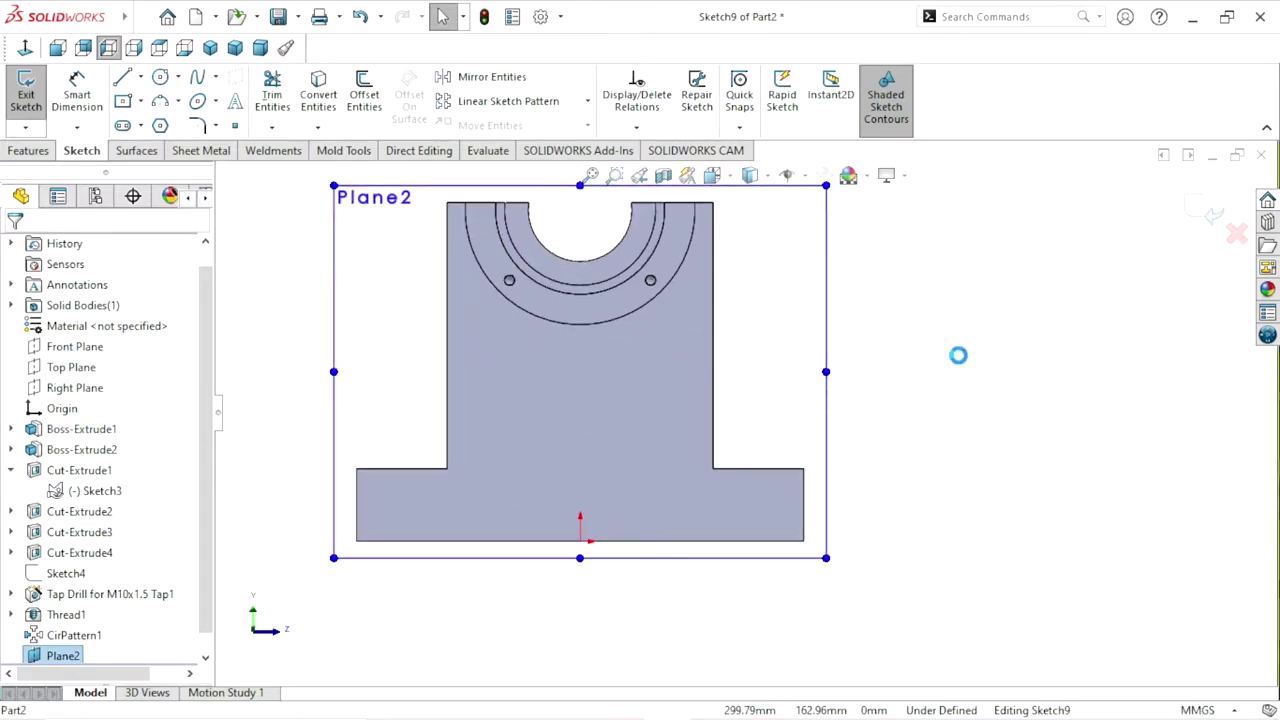
click(80, 655)
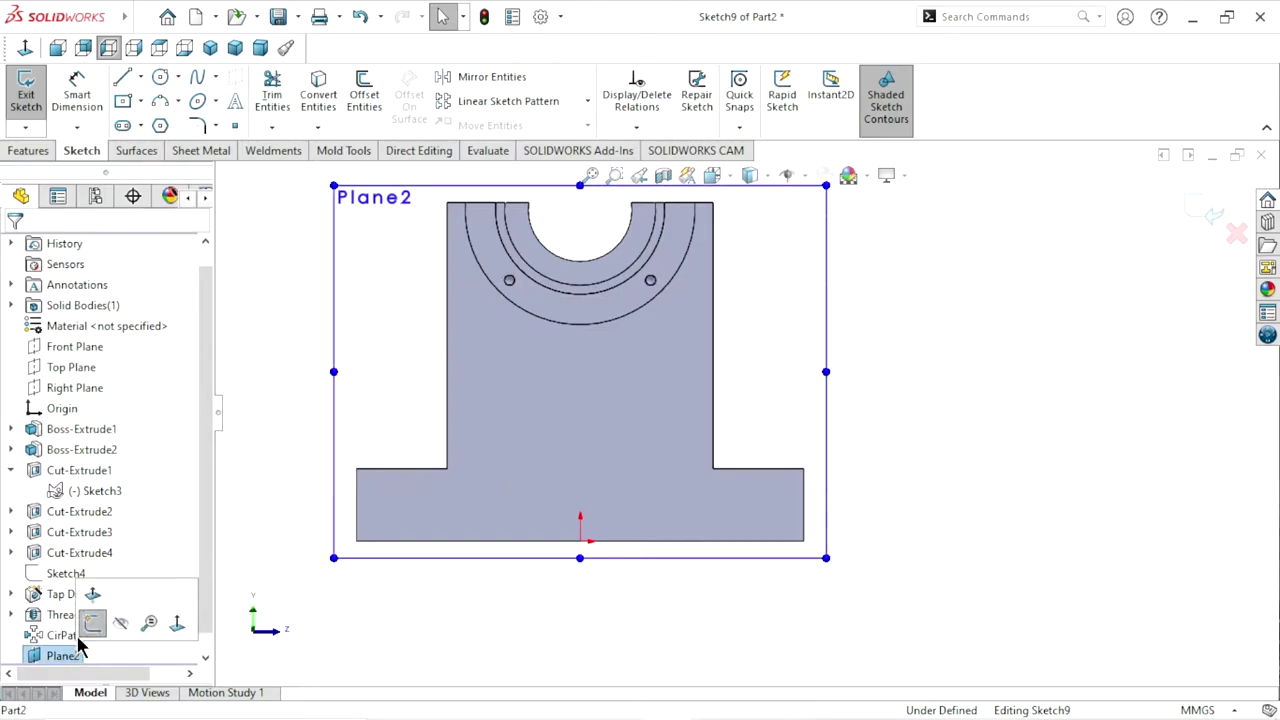
click(120, 622)
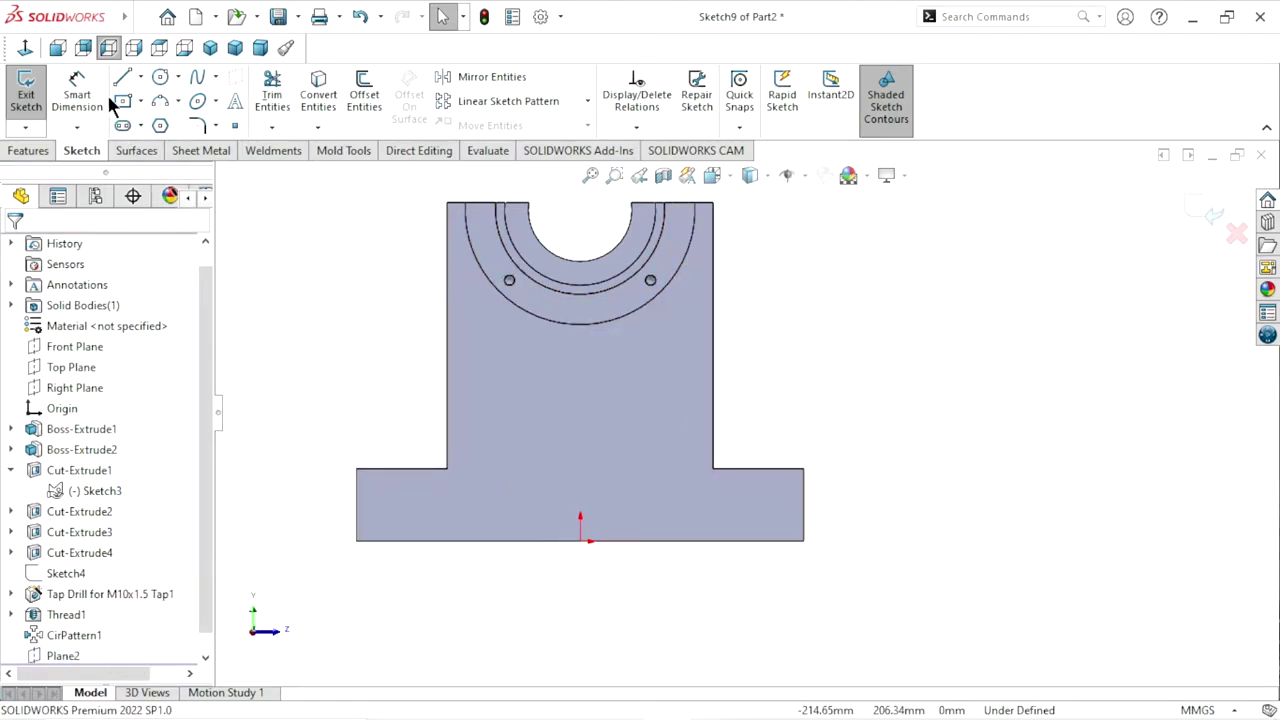
Draw a slanted line from the upright's right edge to the base's outer corner
key(l)
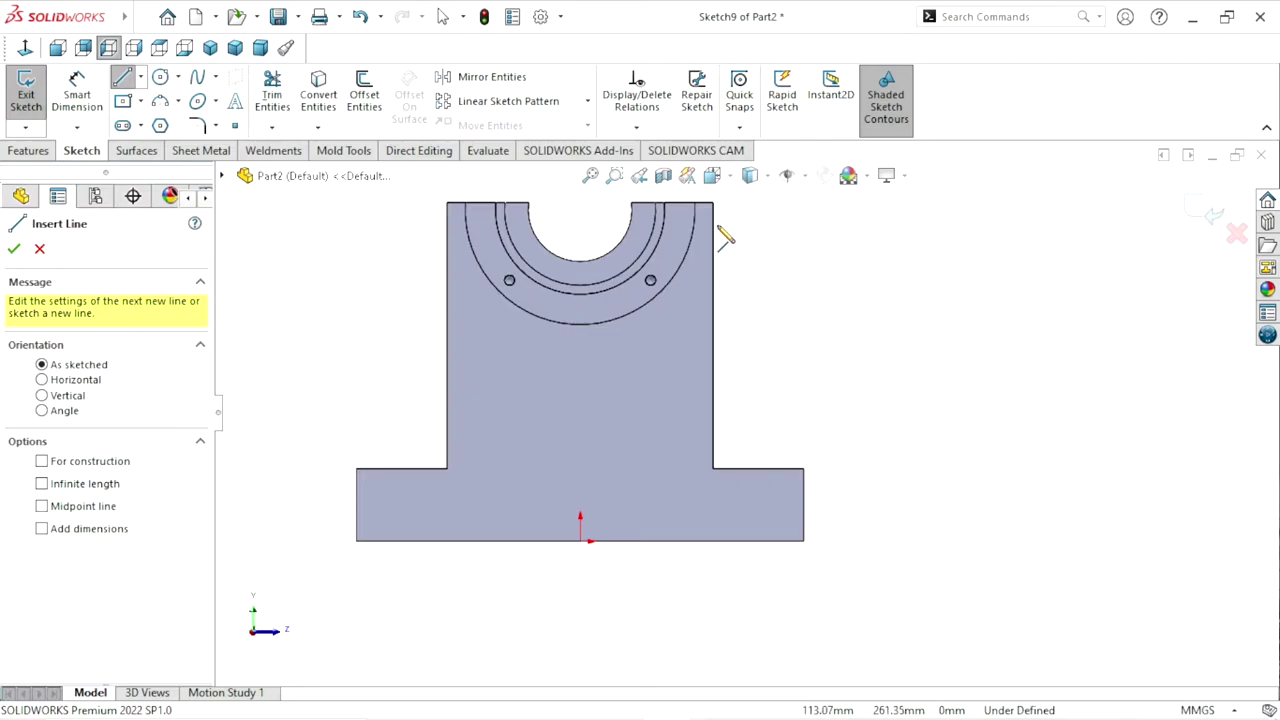
click(712, 222)
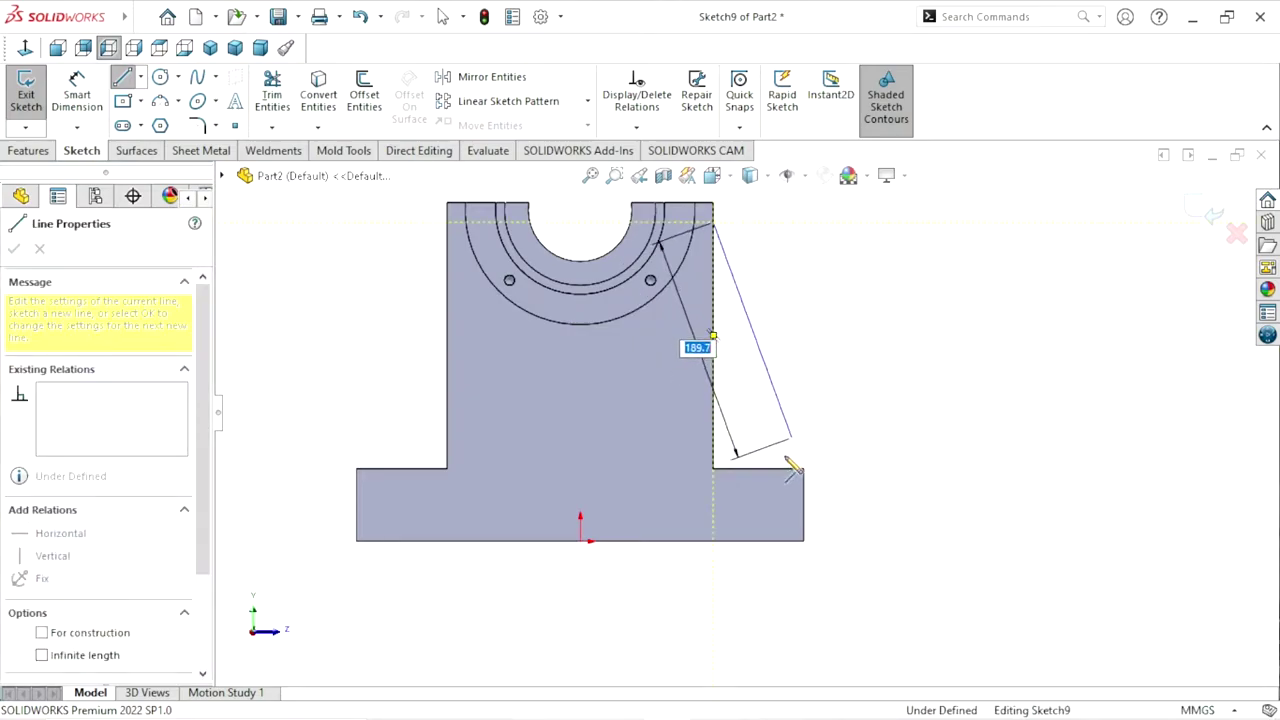
click(797, 469)
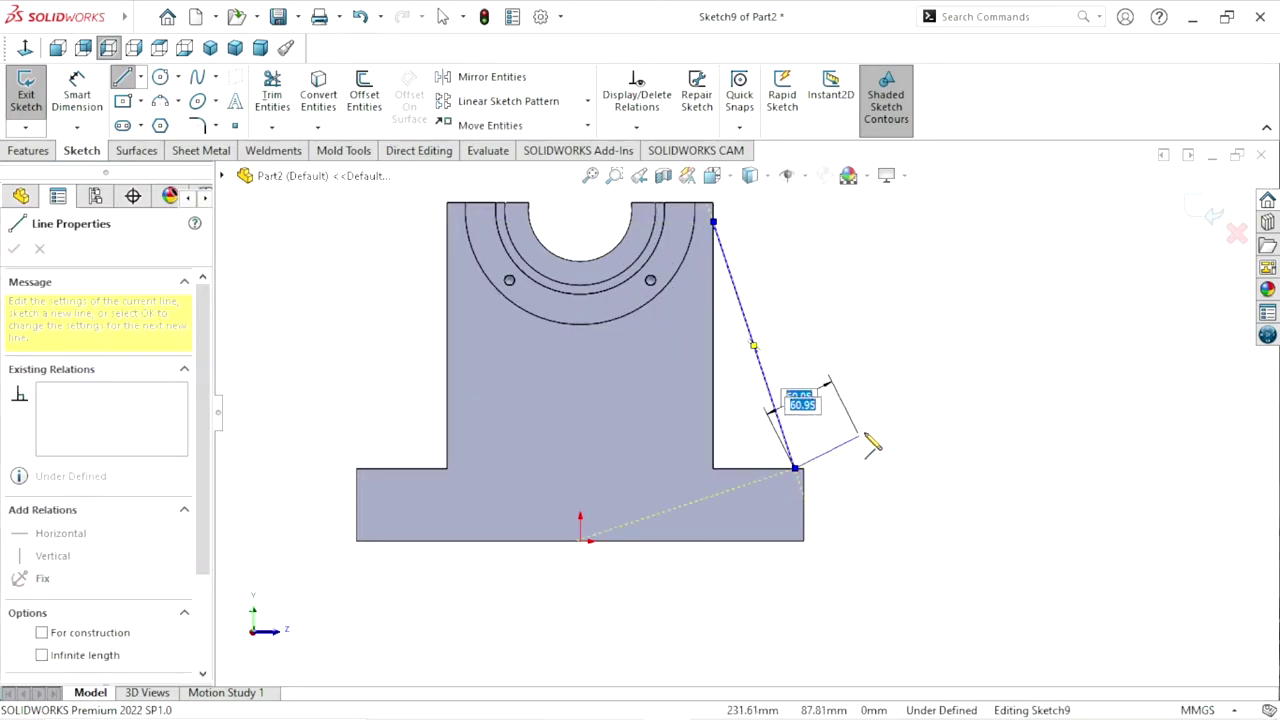
right_click(883, 438)
click(925, 442)
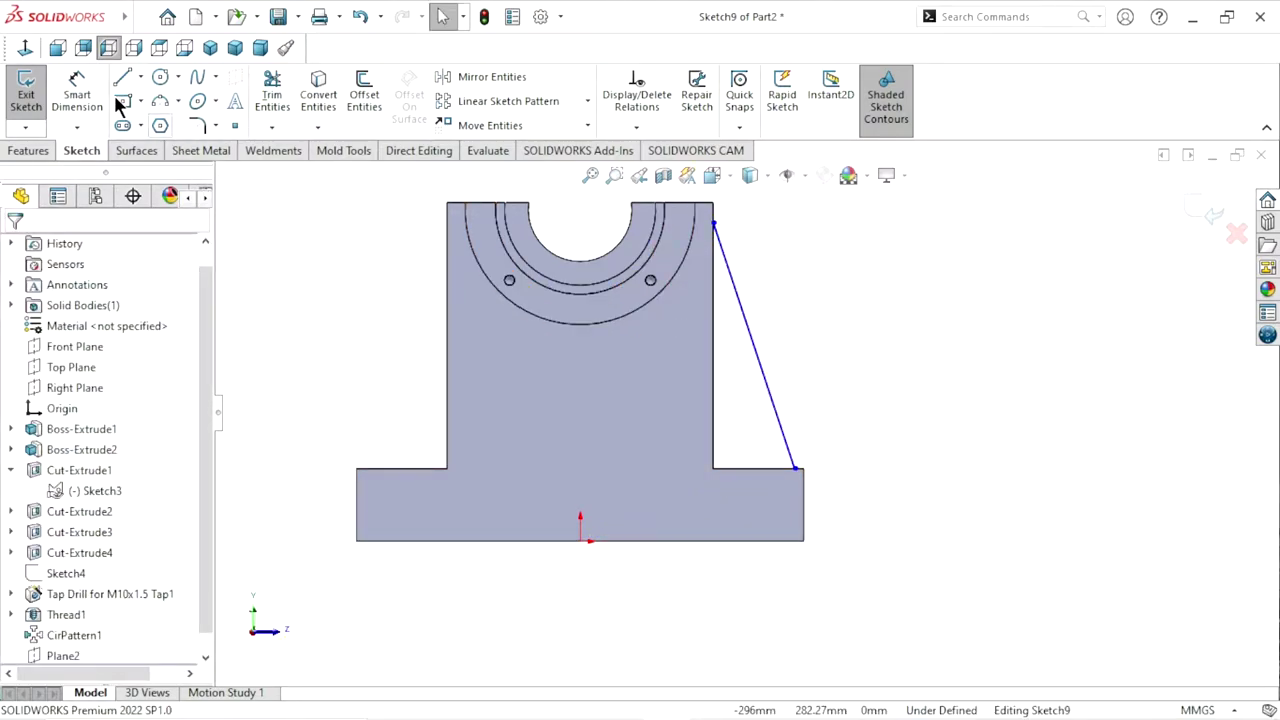
Dimension the line's vertical height as 200
click(72, 94)
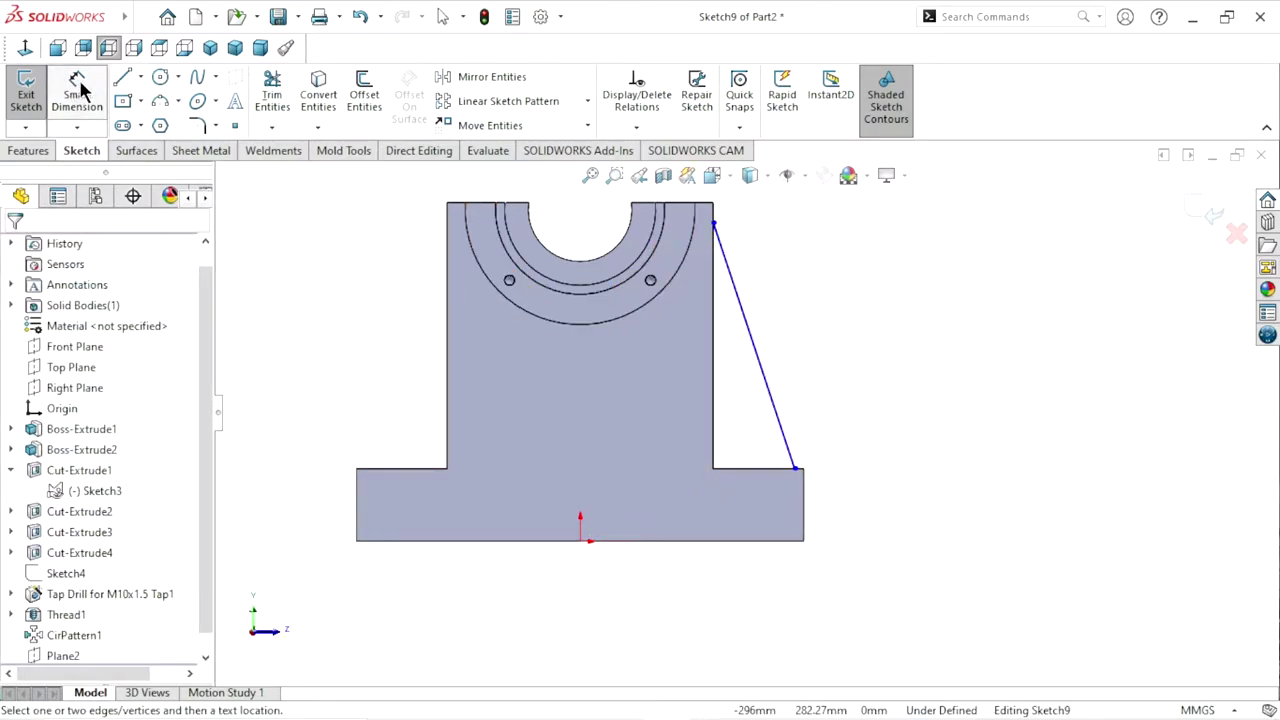
click(714, 223)
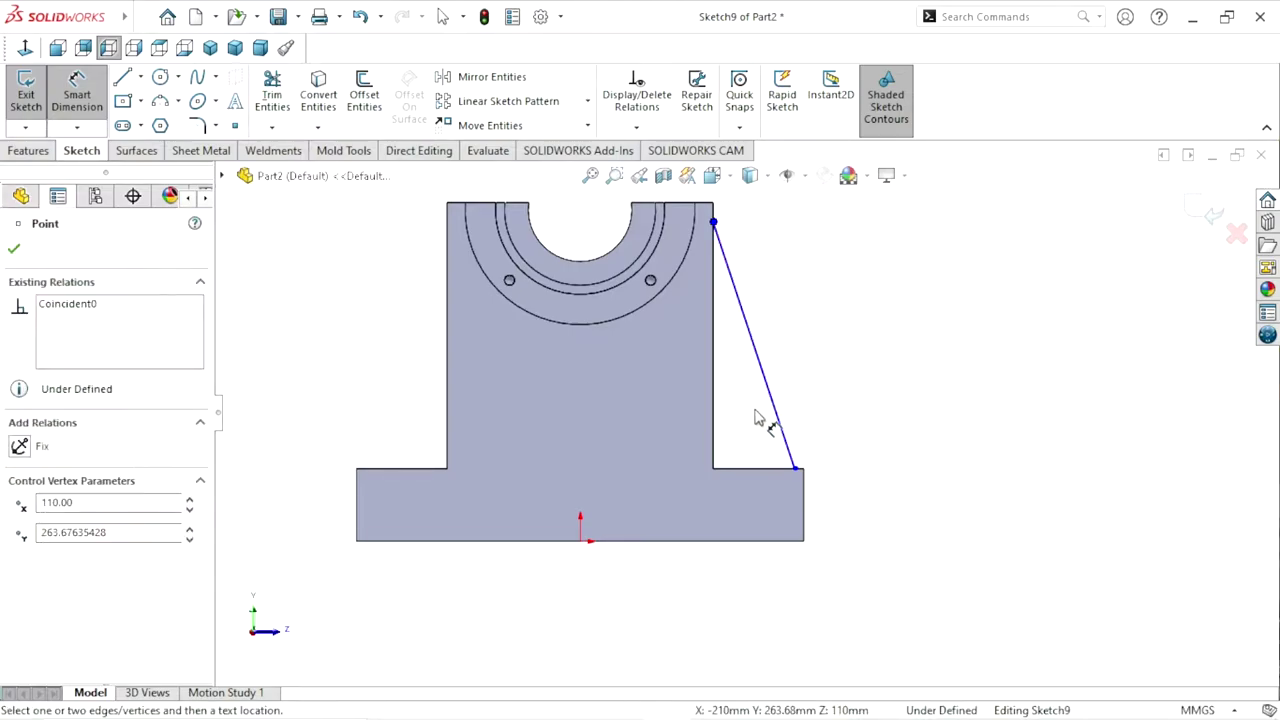
click(737, 469)
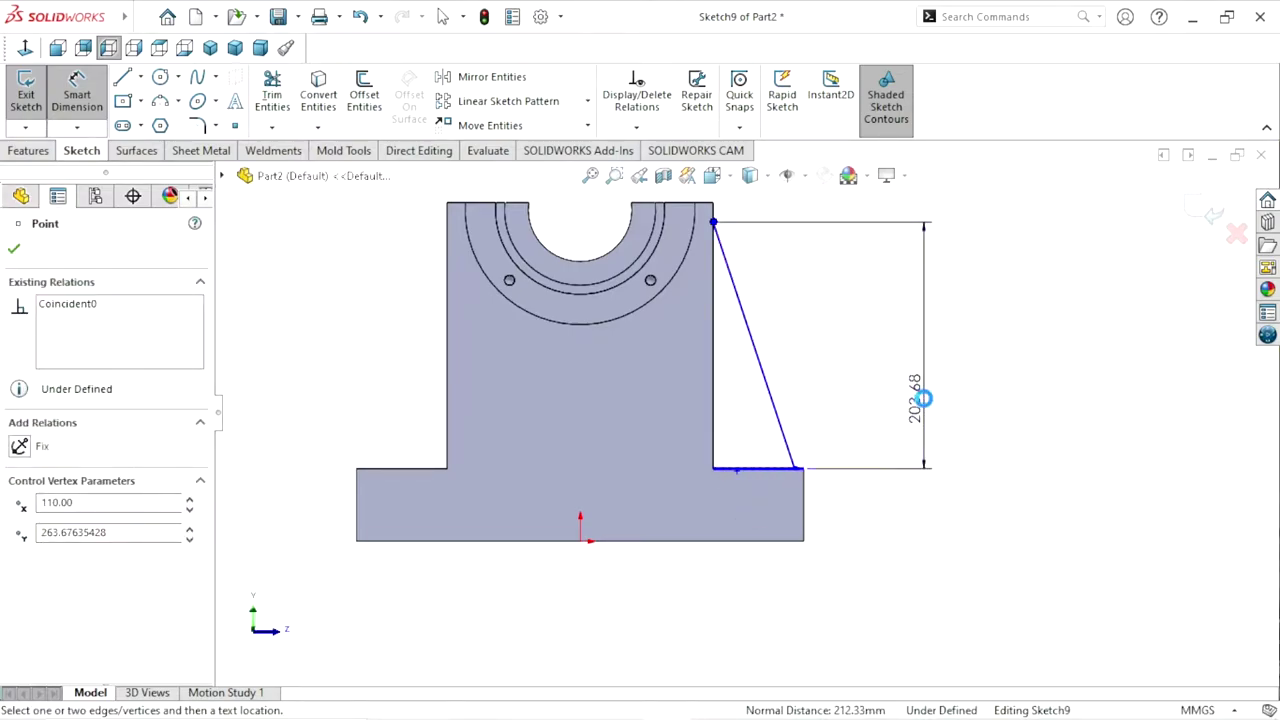
click(925, 399)
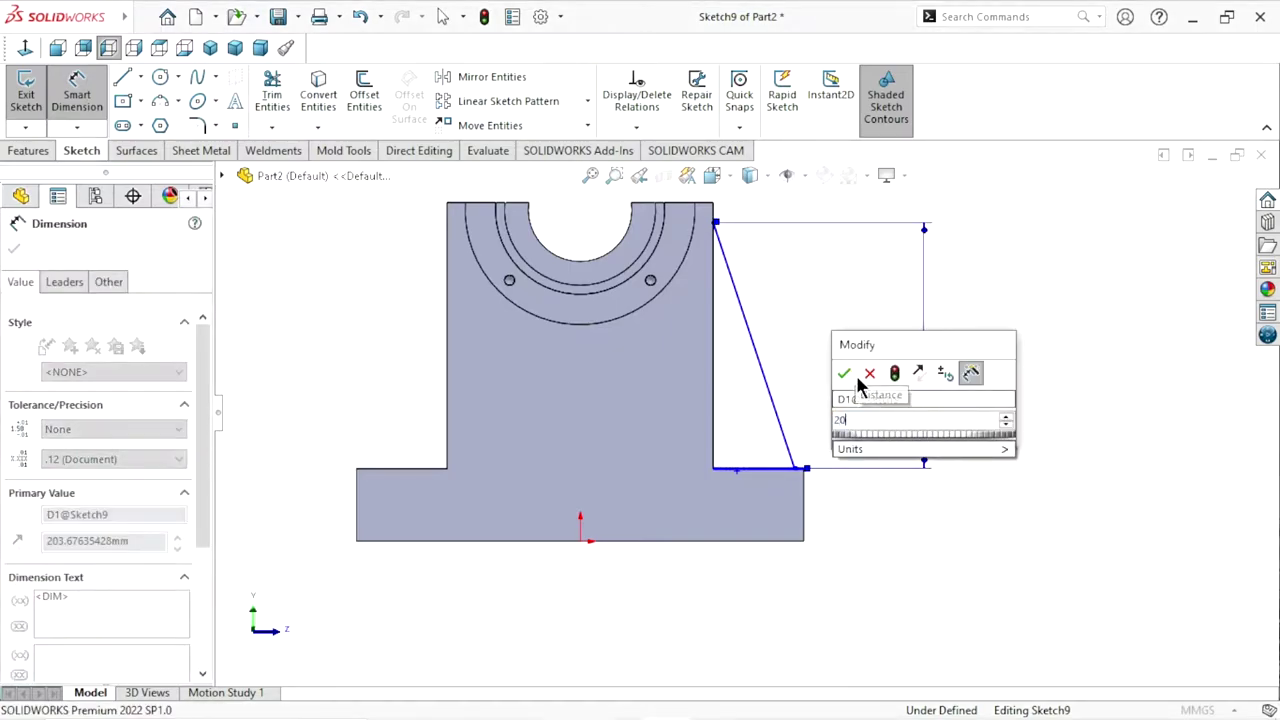
text(200)
click(844, 373)
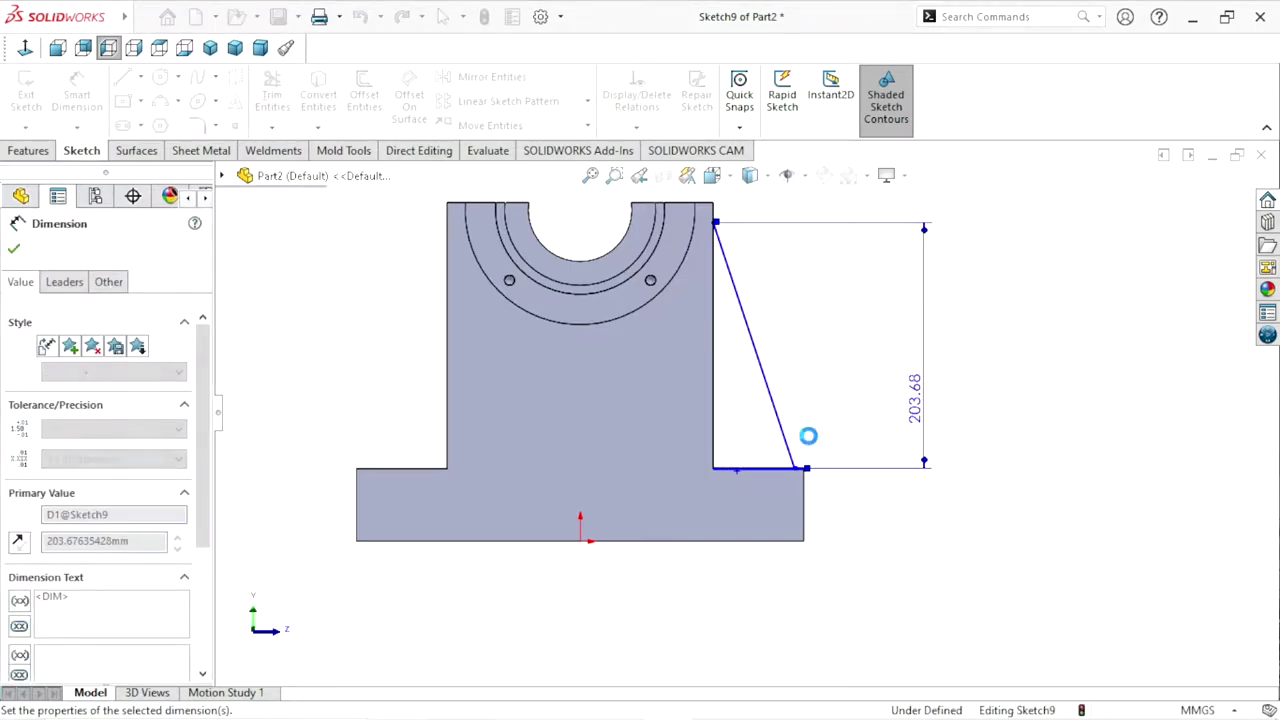
Dimension the line's horizontal offset from the upright as 70 and exit the sketch
click(715, 460)
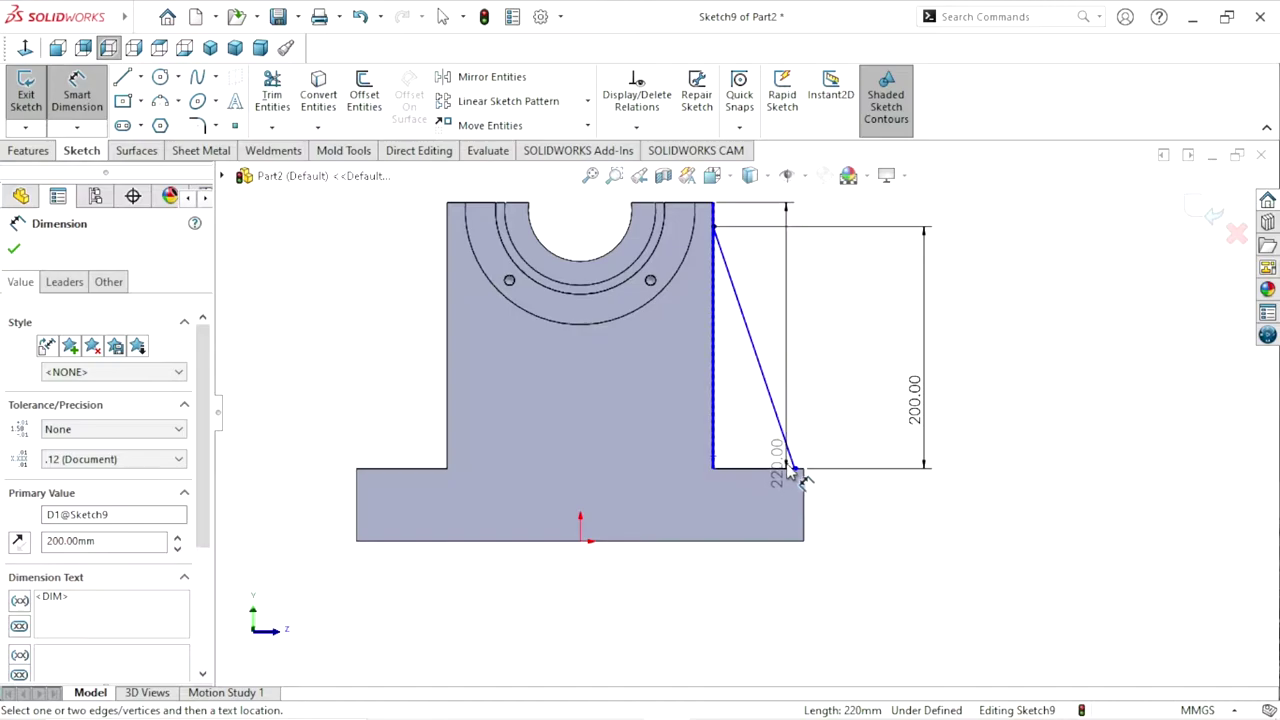
click(795, 469)
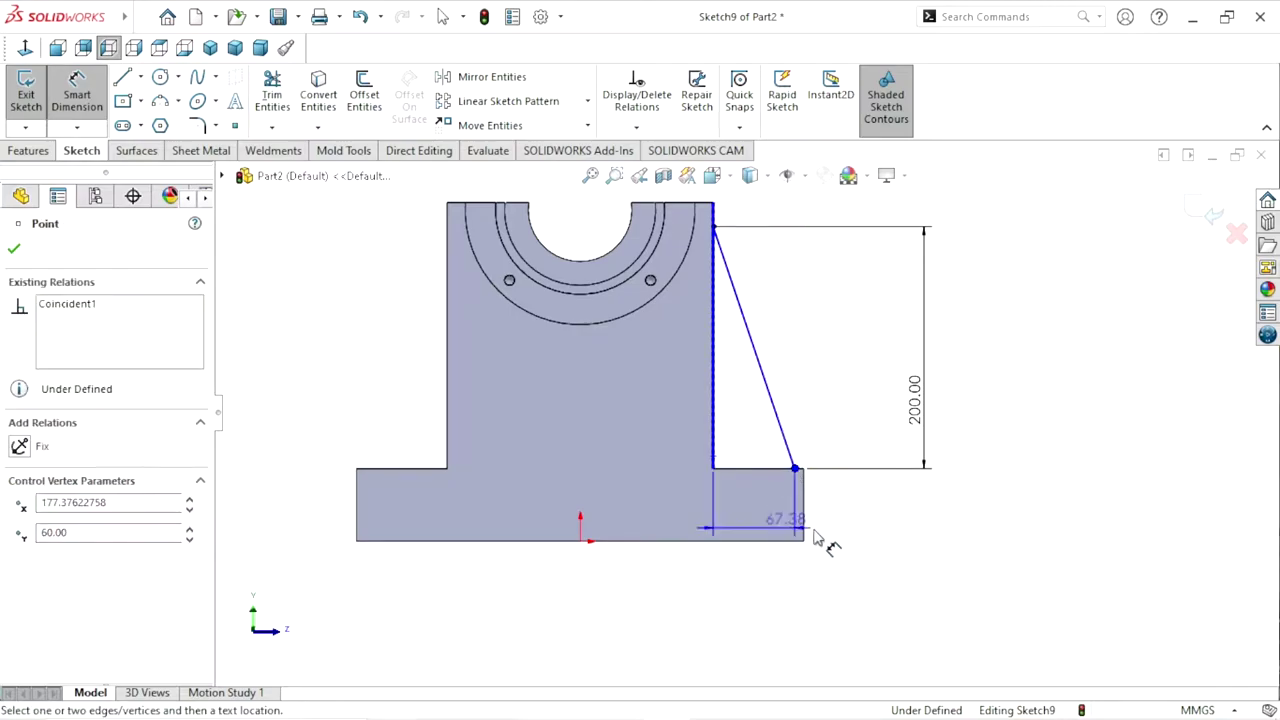
click(876, 530)
text(70)
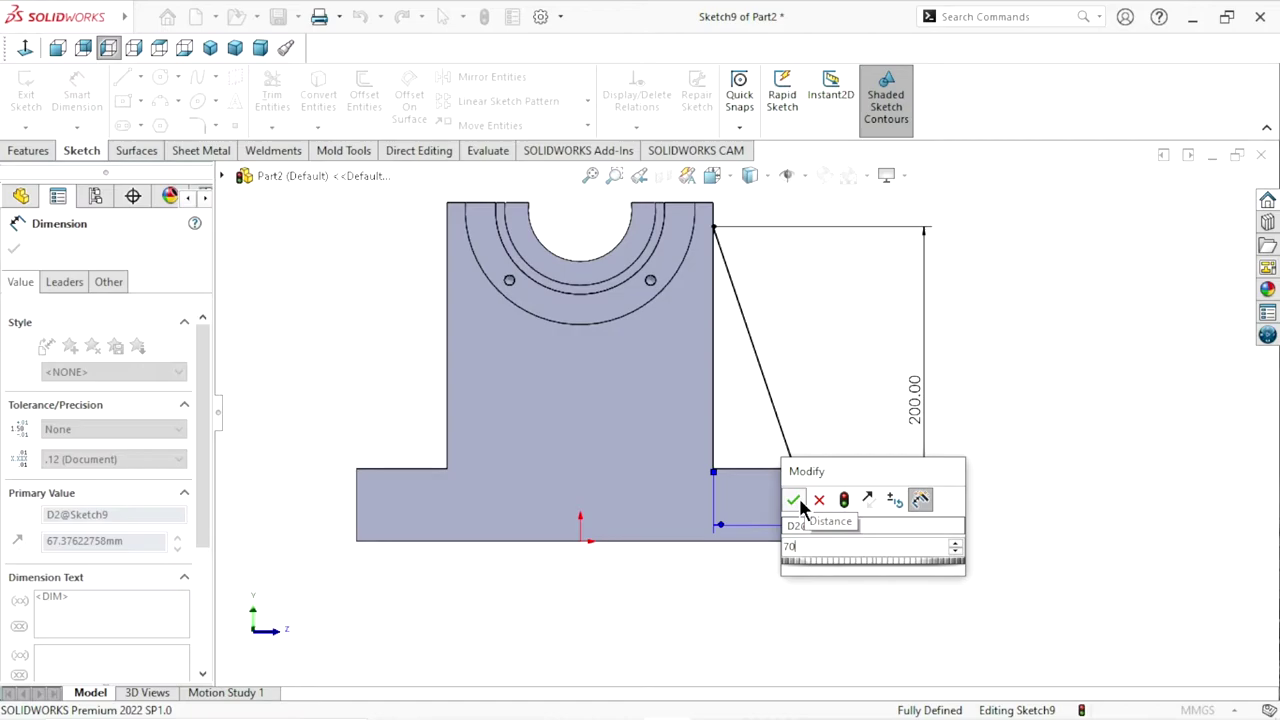
click(795, 499)
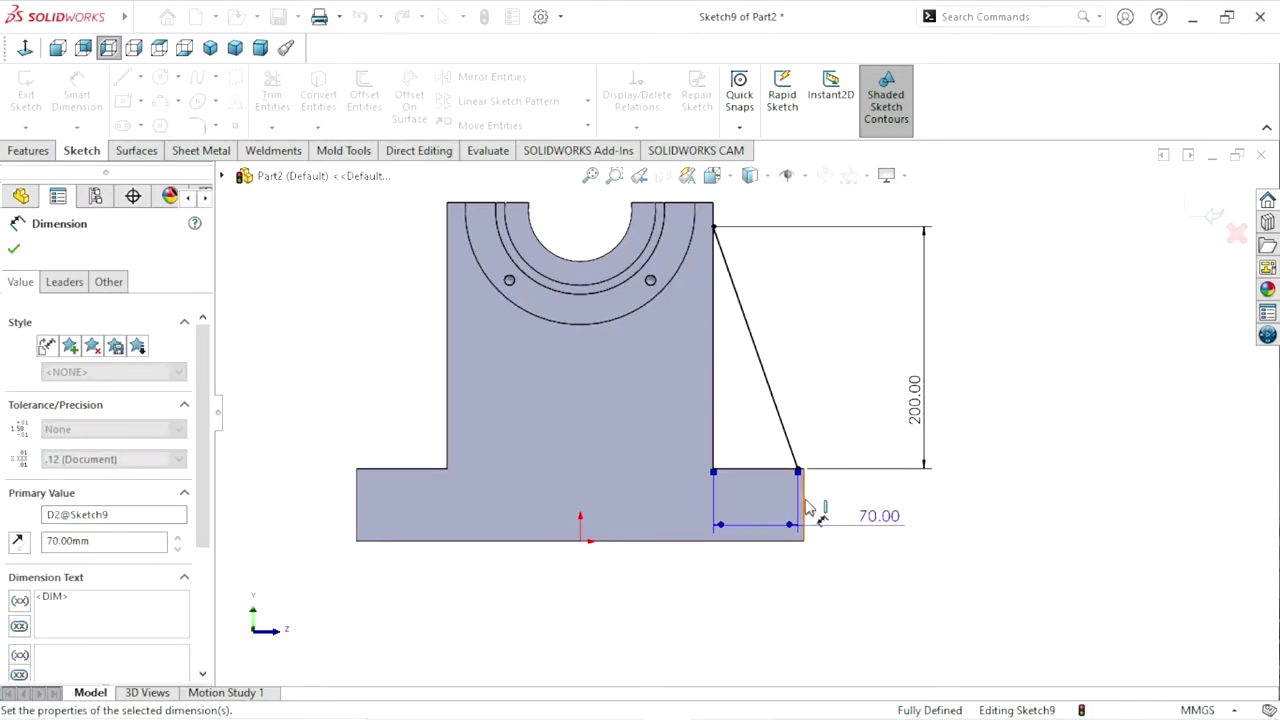
key(z)
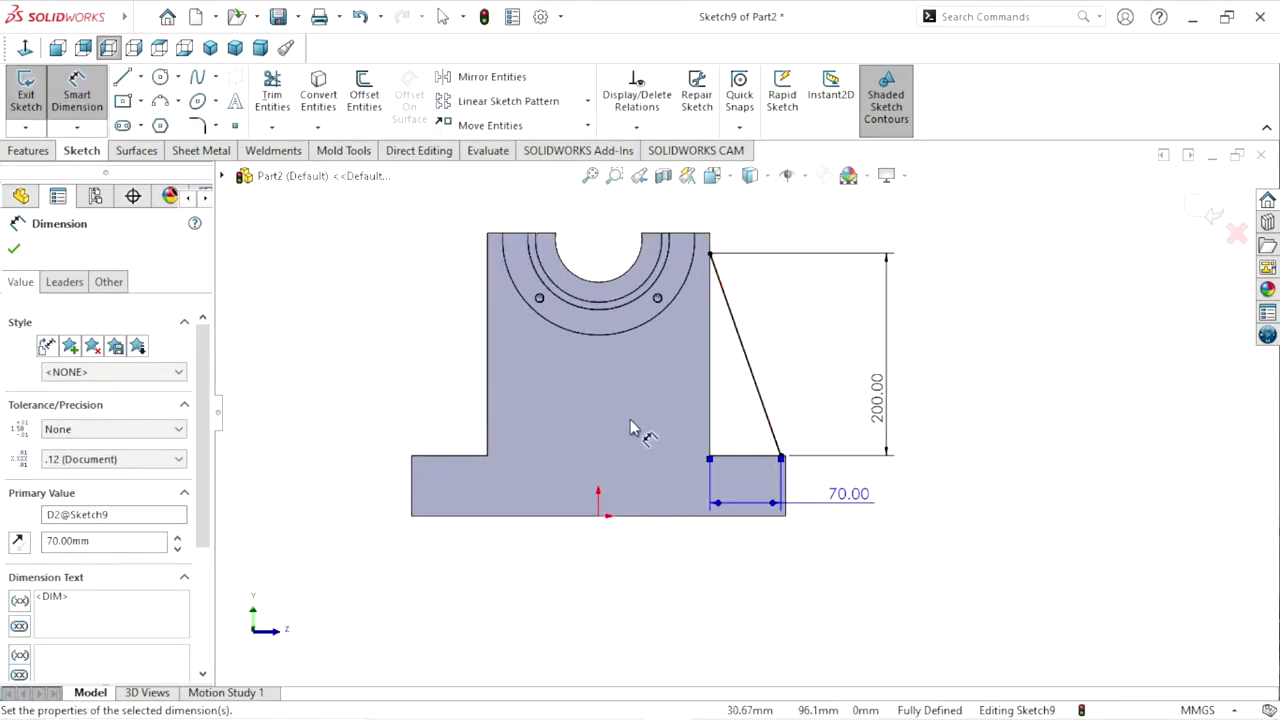
click(20, 254)
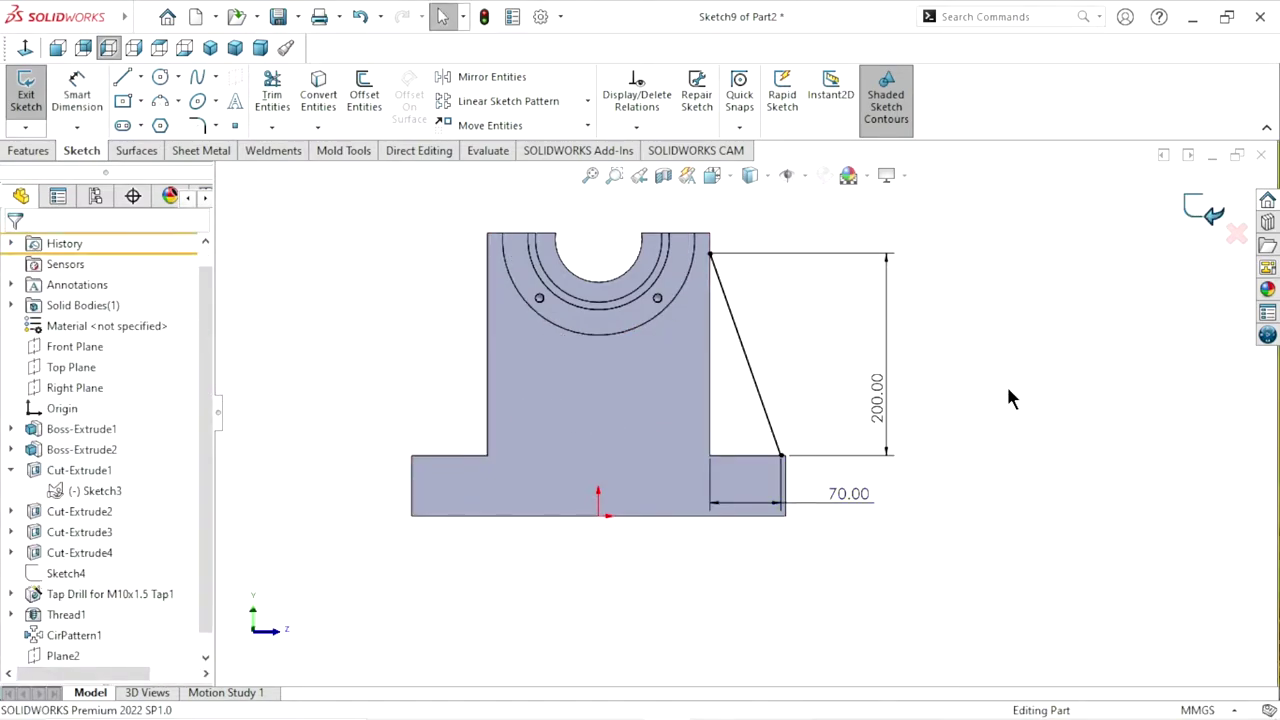
key(ctrl+b)
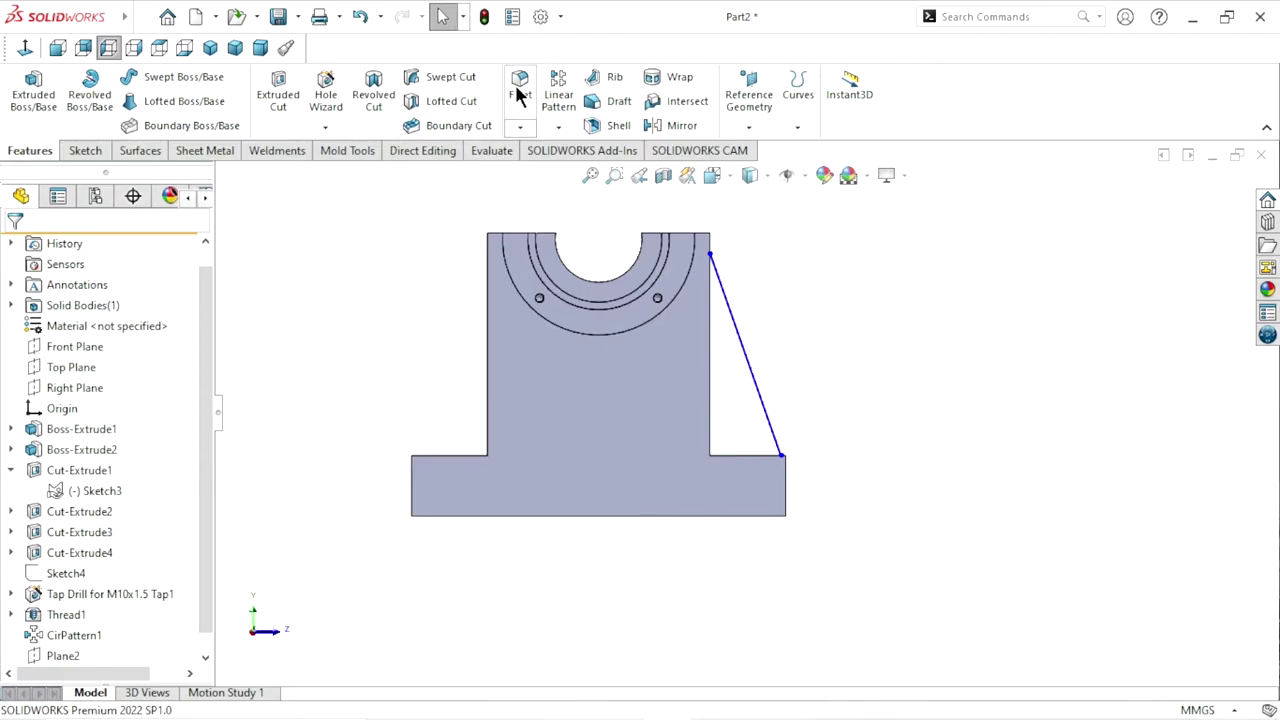
Build an 18 mm thick rib from the slanted sketch line
click(614, 78)
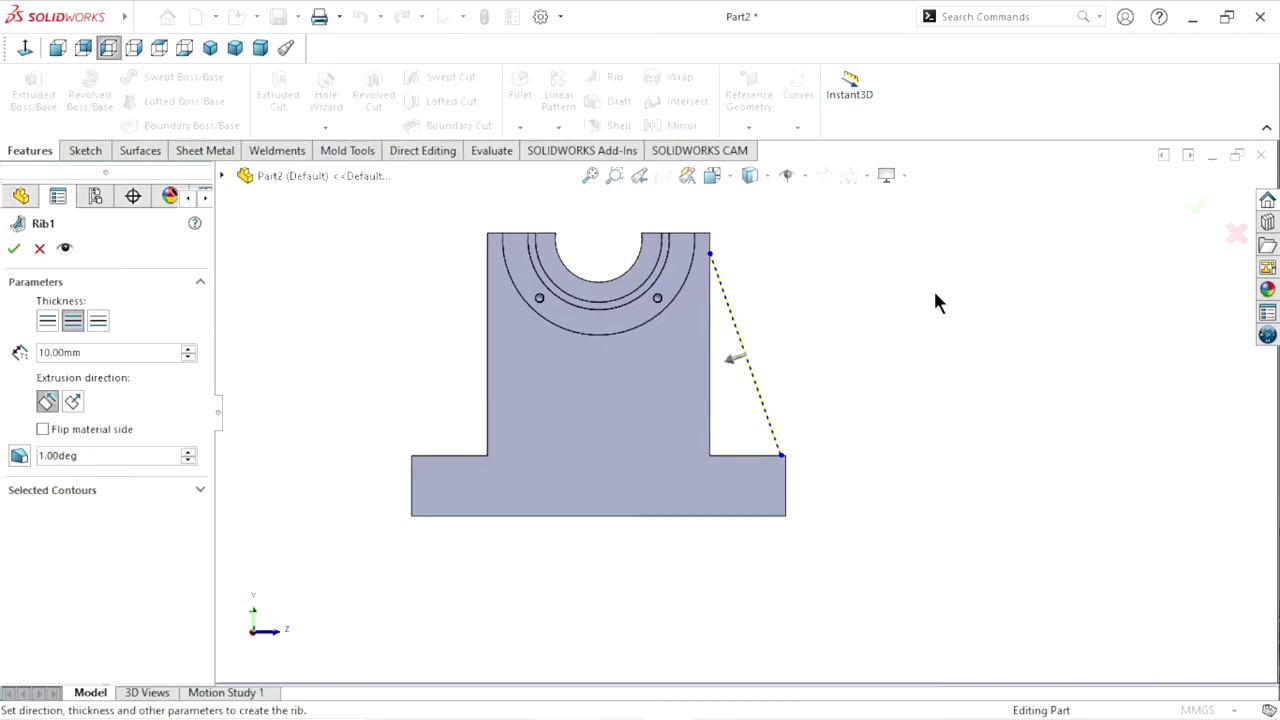
middle_drag(882, 316, 865, 392)
scroll(700, 425, down, 3)
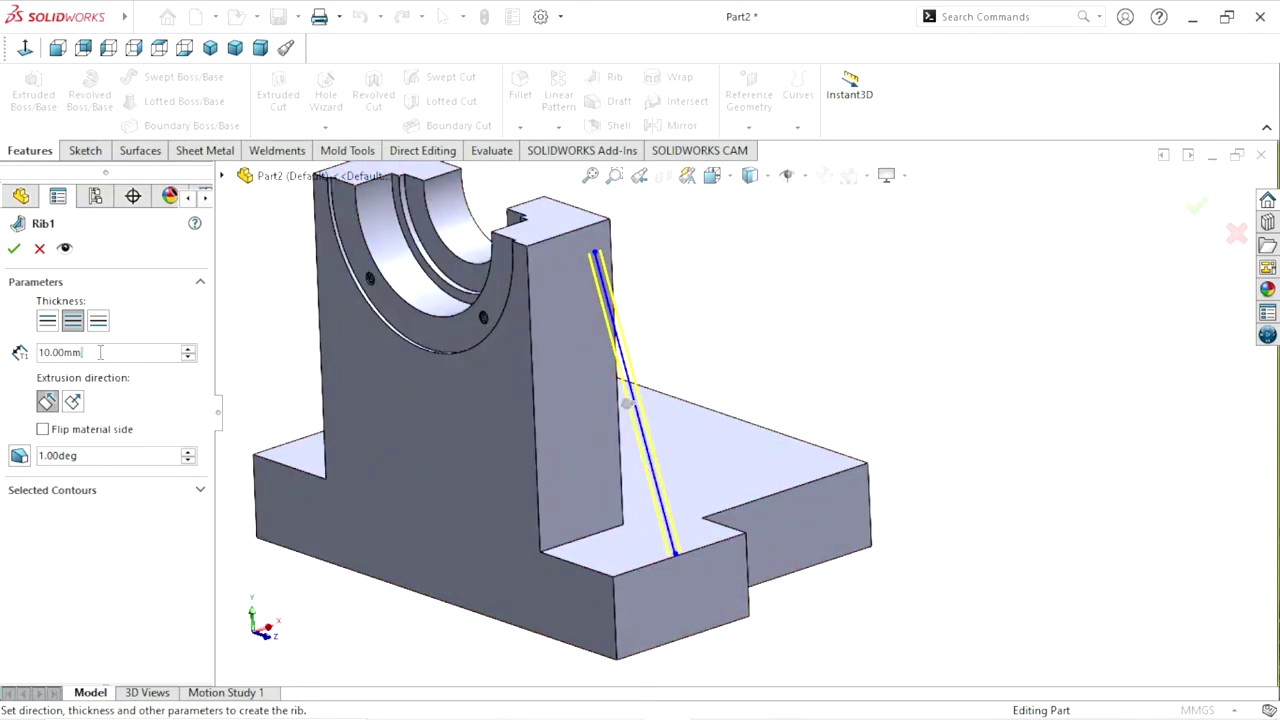
text(18)
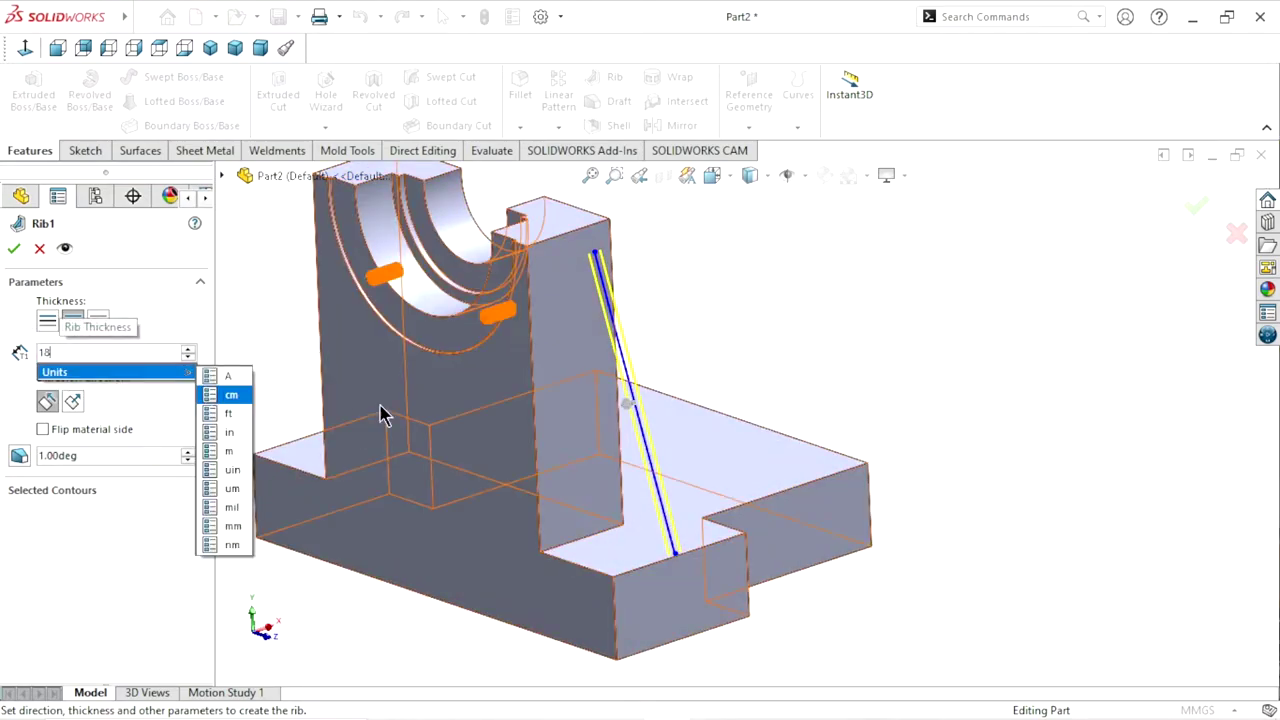
key(Return)
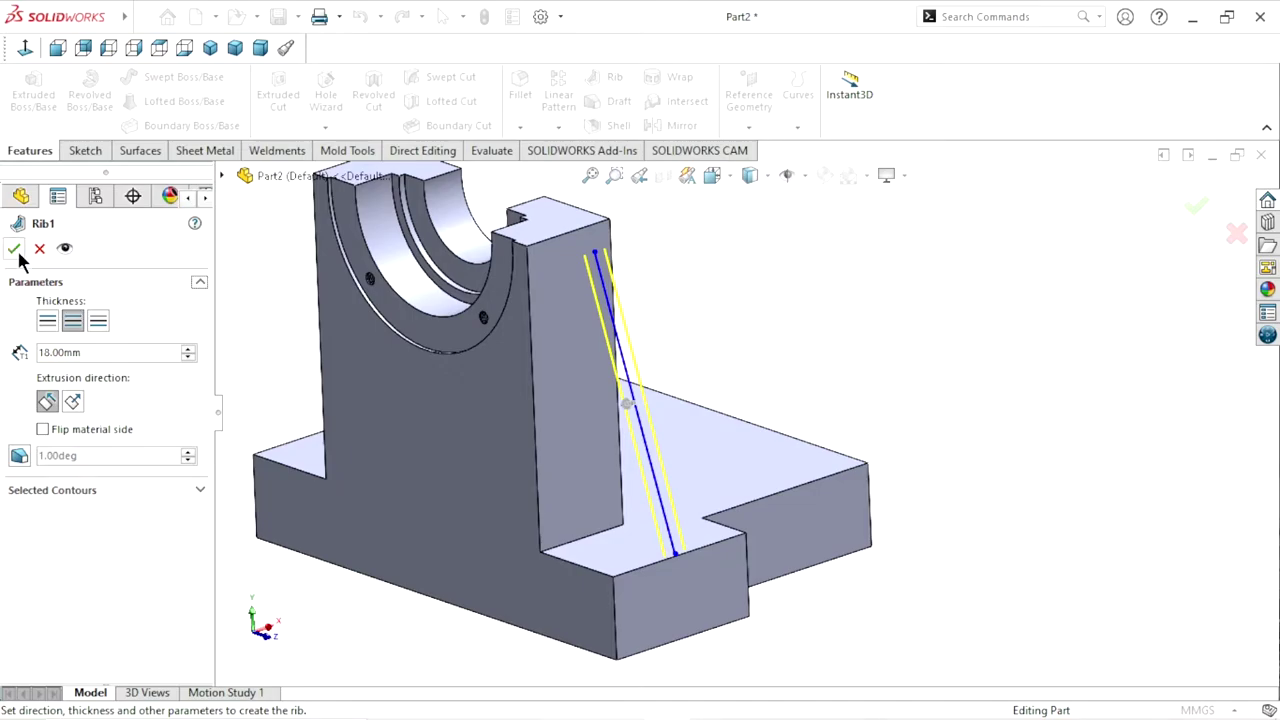
click(16, 251)
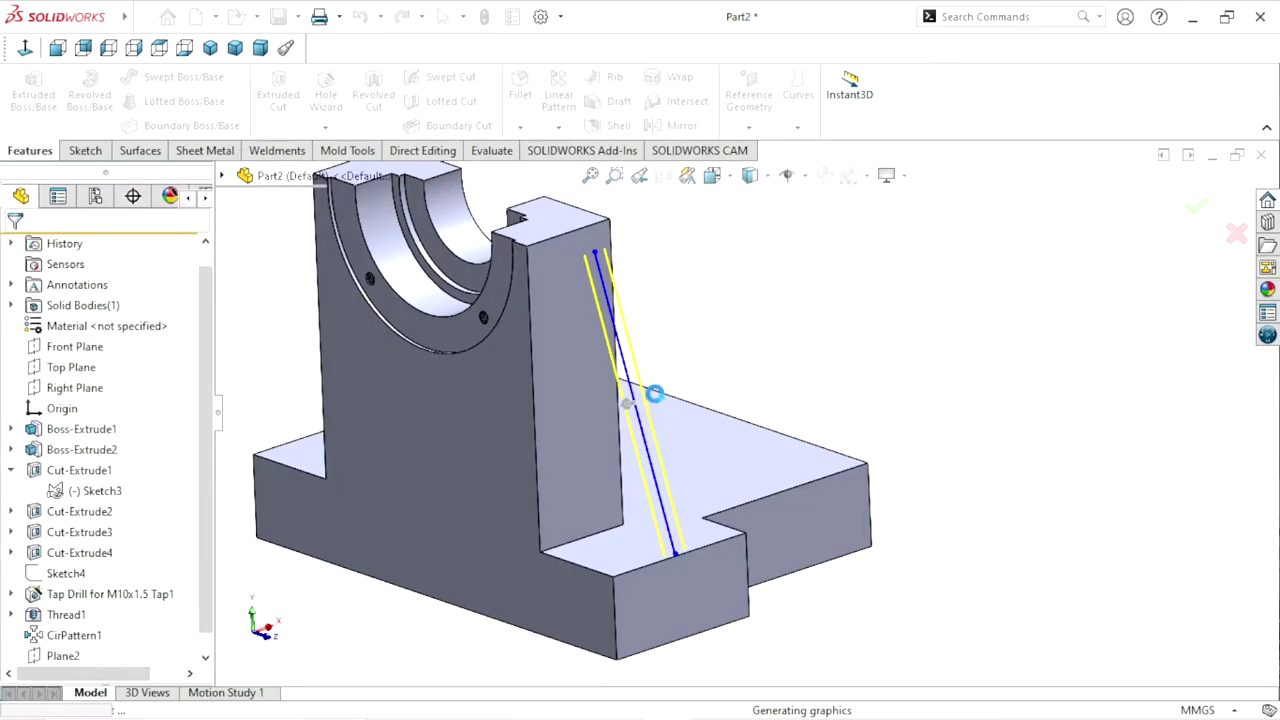
Orbit the part to inspect Rib1 from several angles
scroll(868, 460, up, 3)
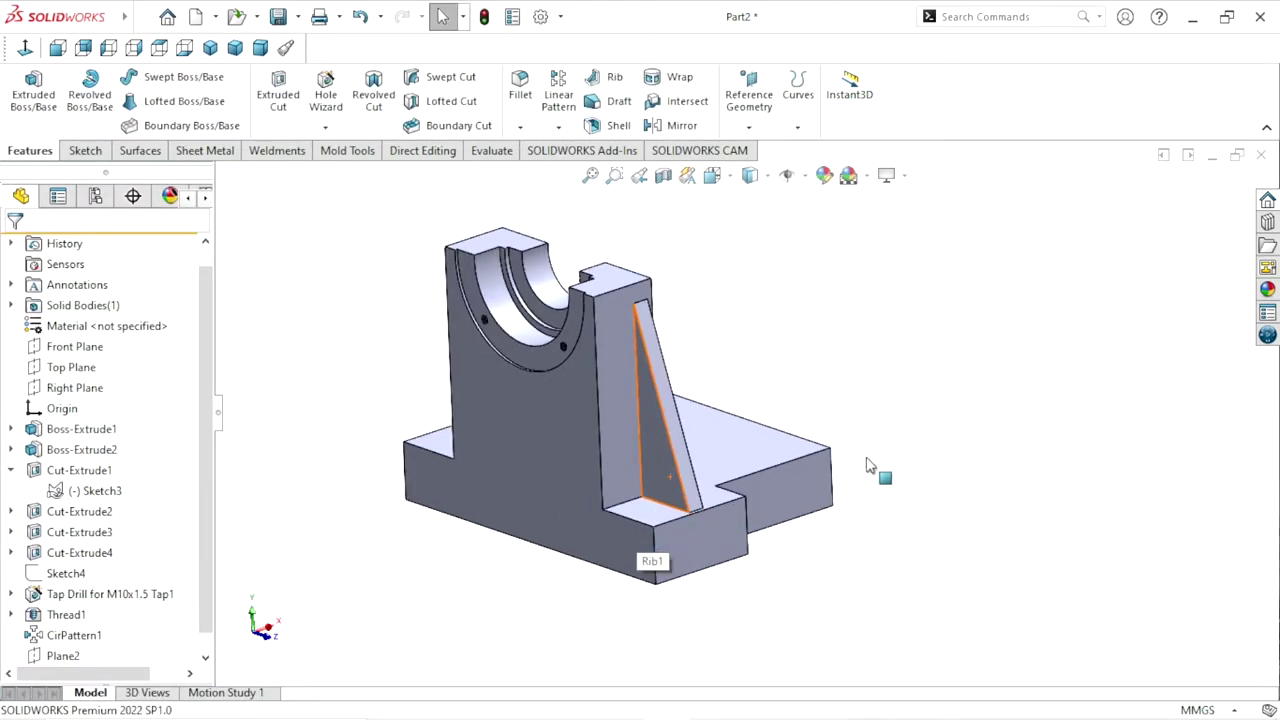
mouse_move(904, 502)
middle_down()
mouse_move(886, 543)
mouse_move(931, 517)
mouse_move(973, 543)
middle_up()
scroll(795, 545, up, 3)
mouse_move(748, 443)
middle_down()
mouse_move(877, 386)
mouse_move(866, 366)
mouse_move(843, 418)
middle_up()
scroll(830, 378, down, 2)
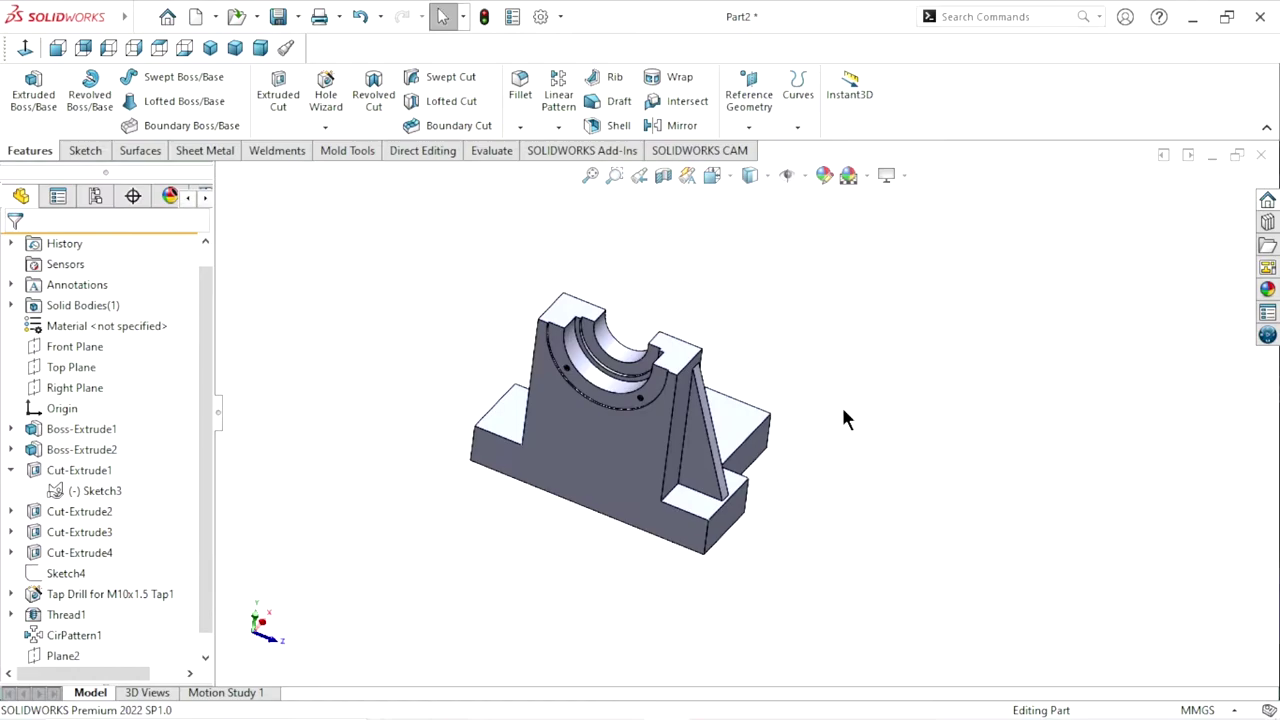
Discard the accidental top-face sketch, reselect the small block's top face and launch Hole Wizard
click(679, 362)
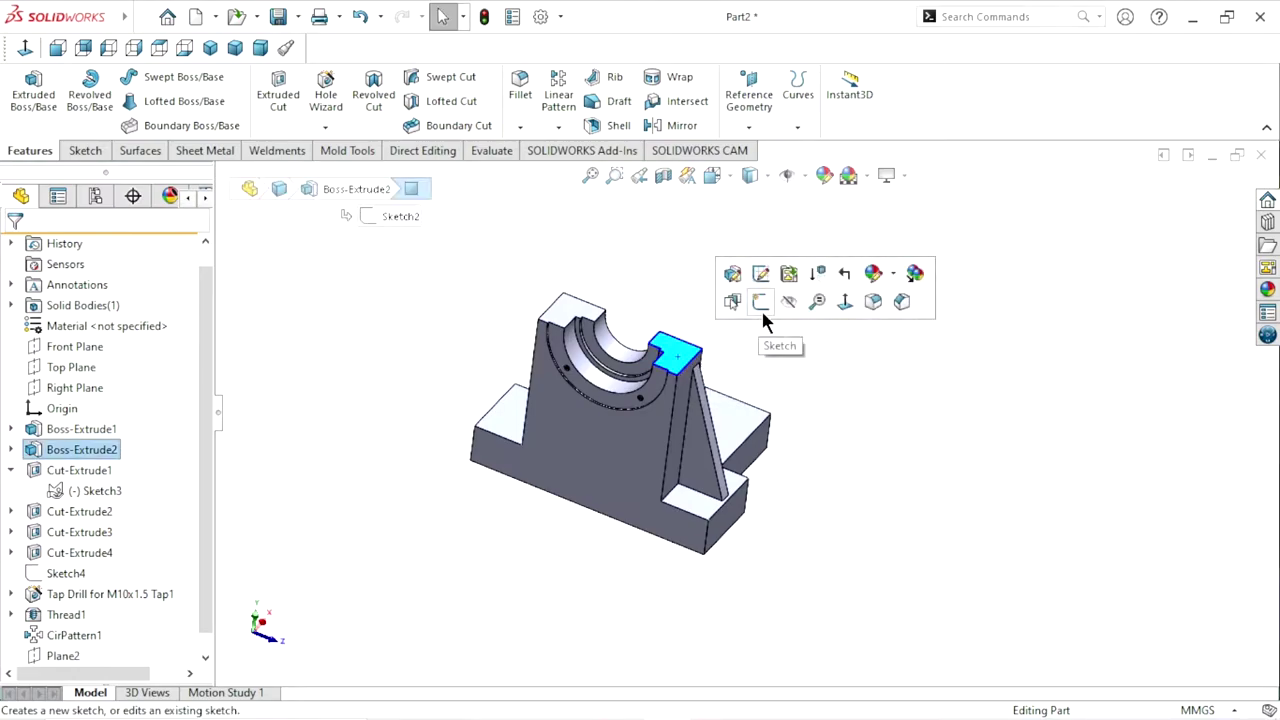
click(761, 308)
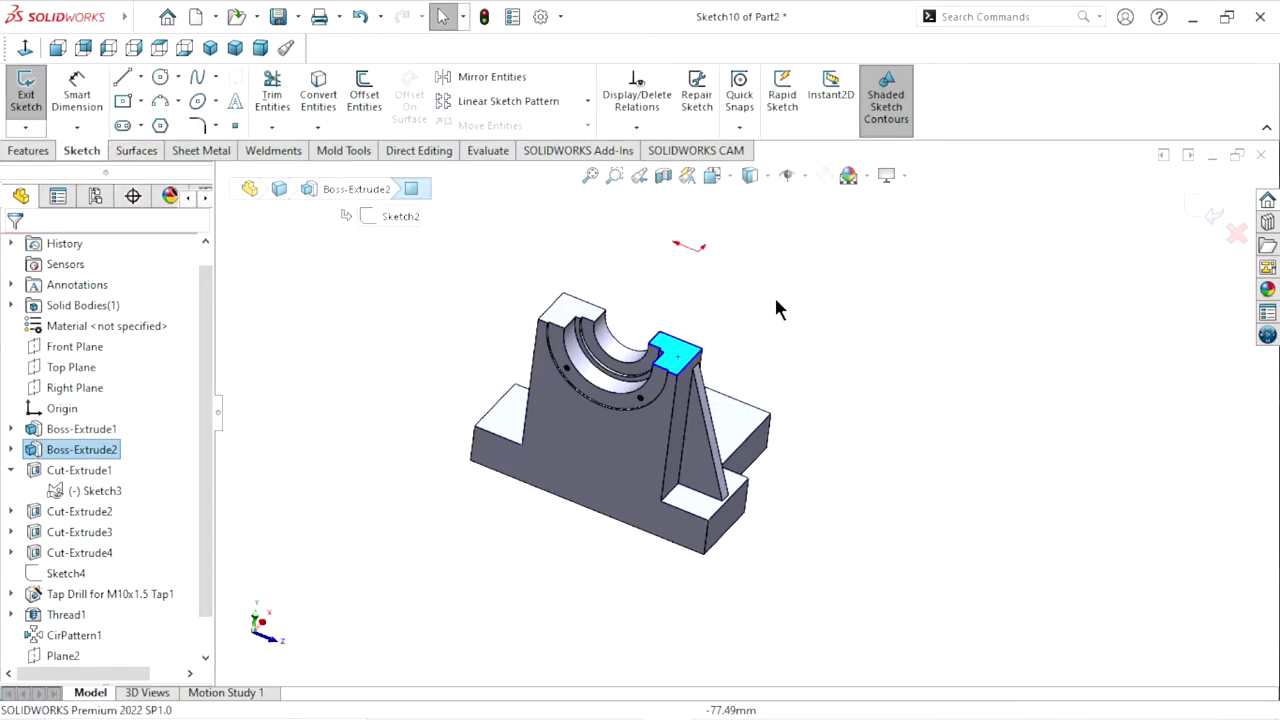
click(1237, 233)
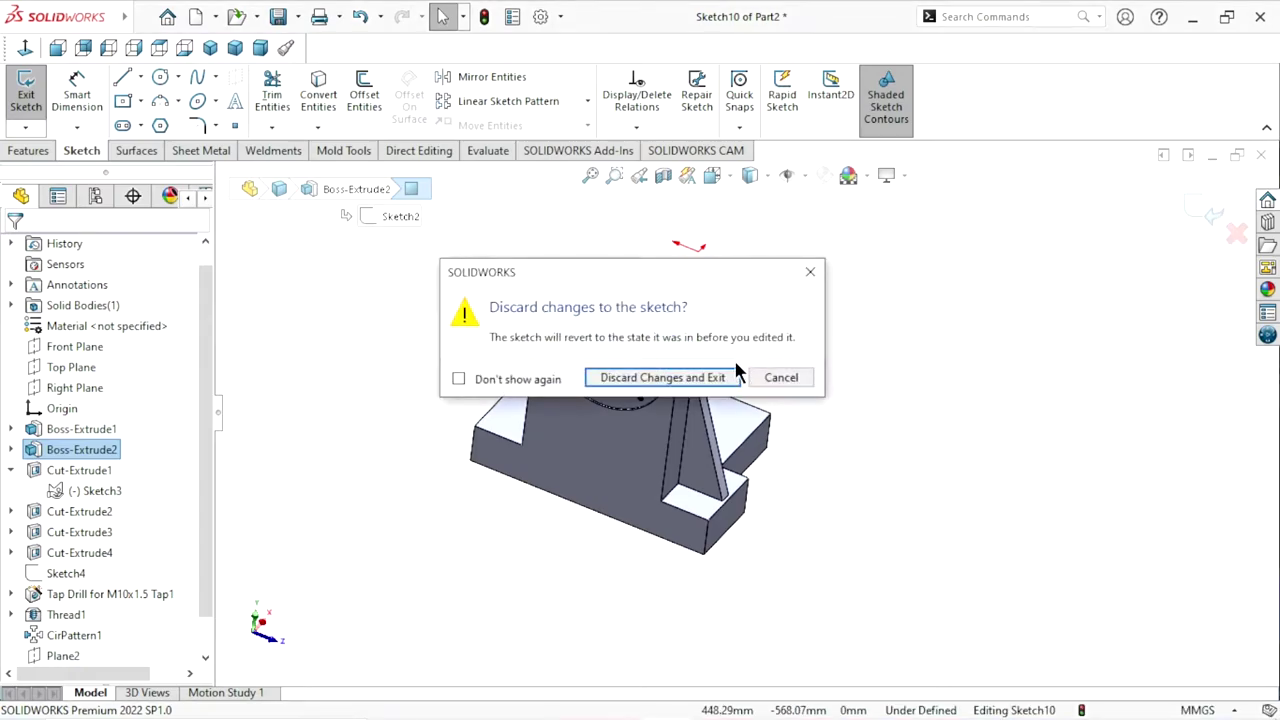
click(719, 368)
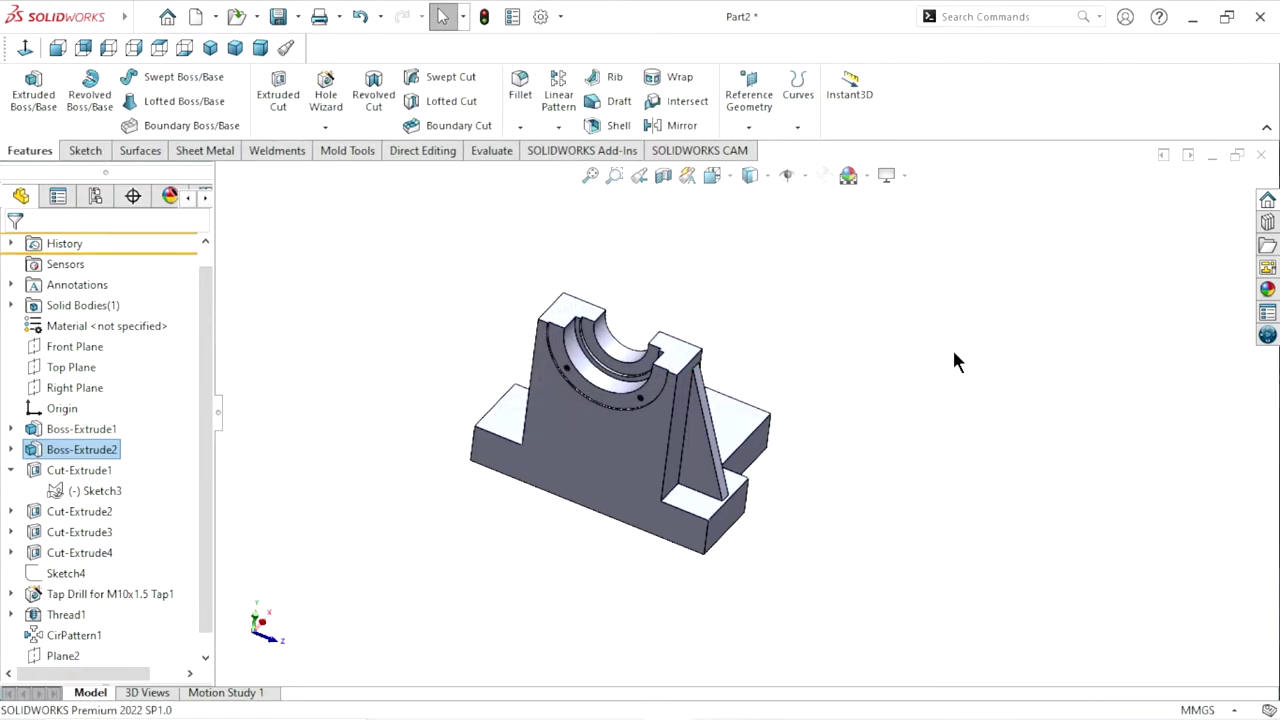
click(681, 365)
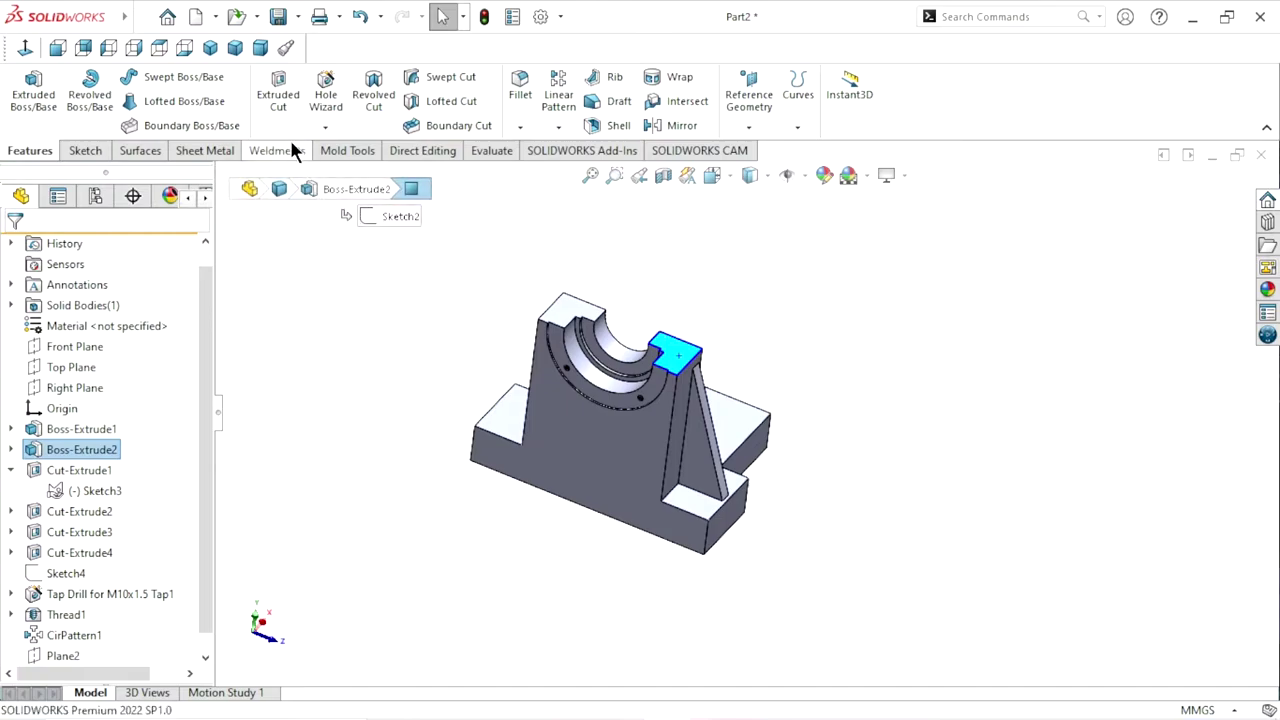
click(322, 108)
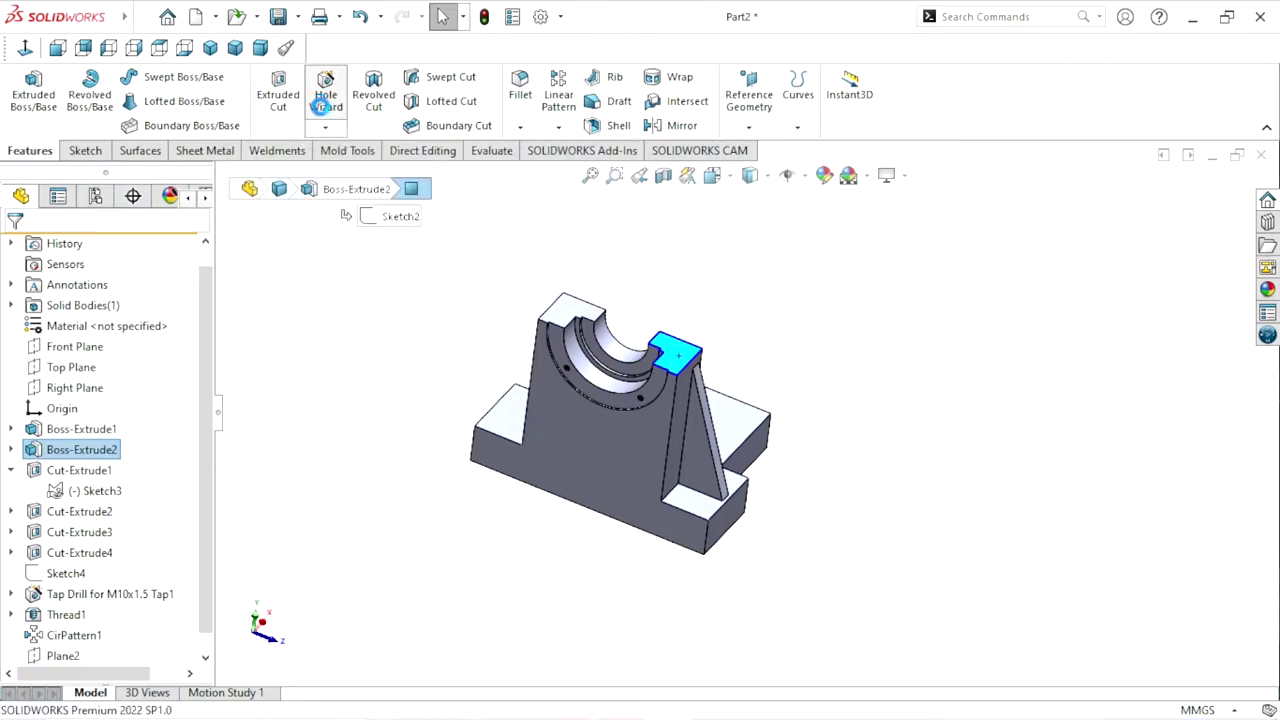
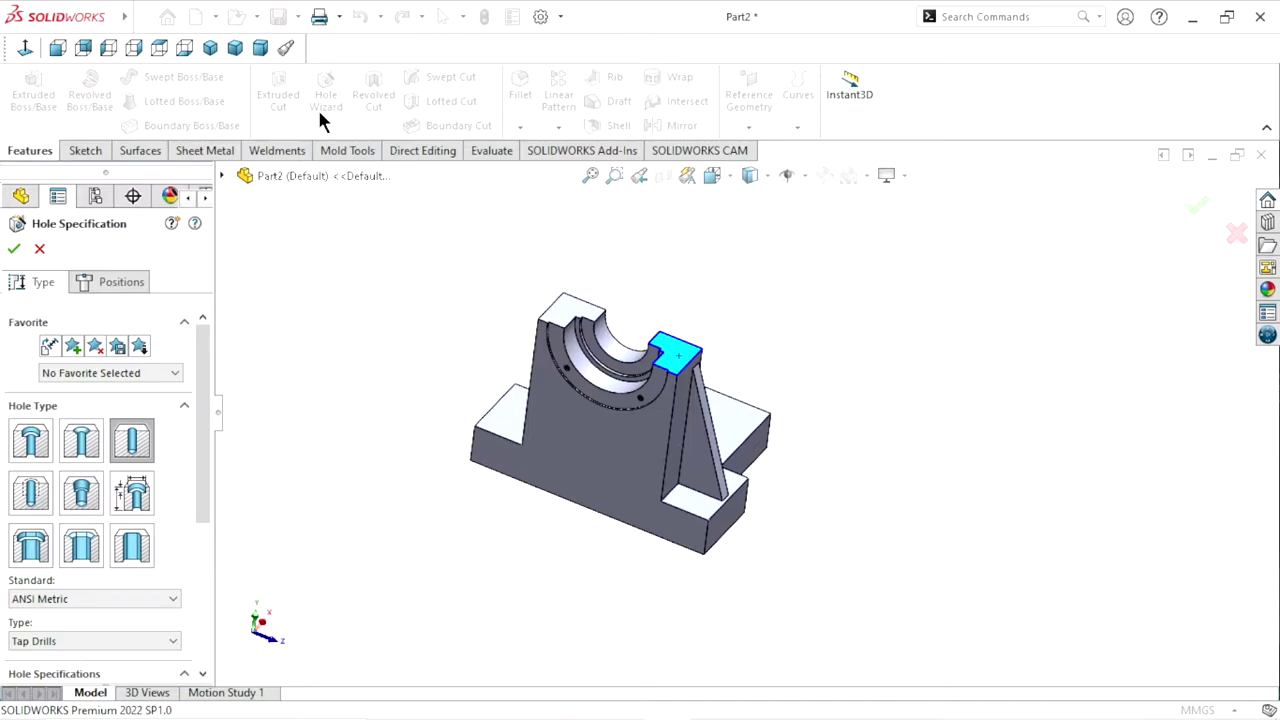
View the top face head-on and size the tap-drill hole to M14x2.0
click(24, 49)
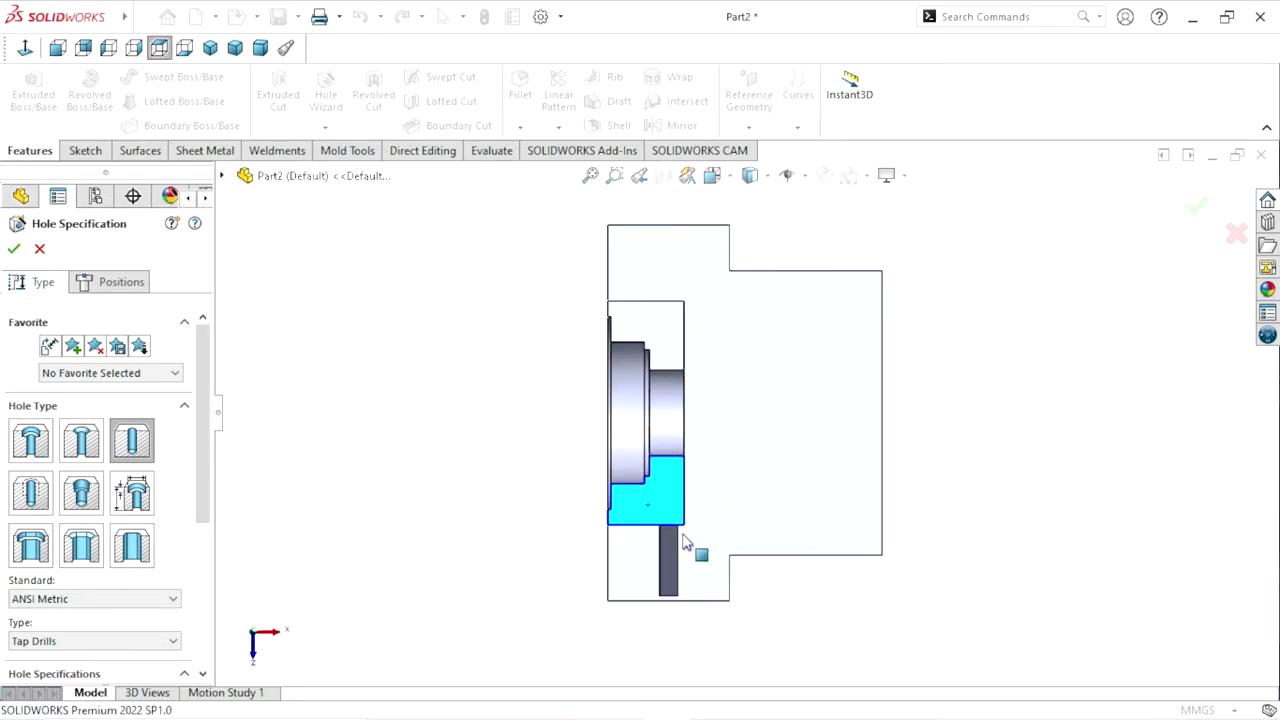
scroll(670, 520, down, 2)
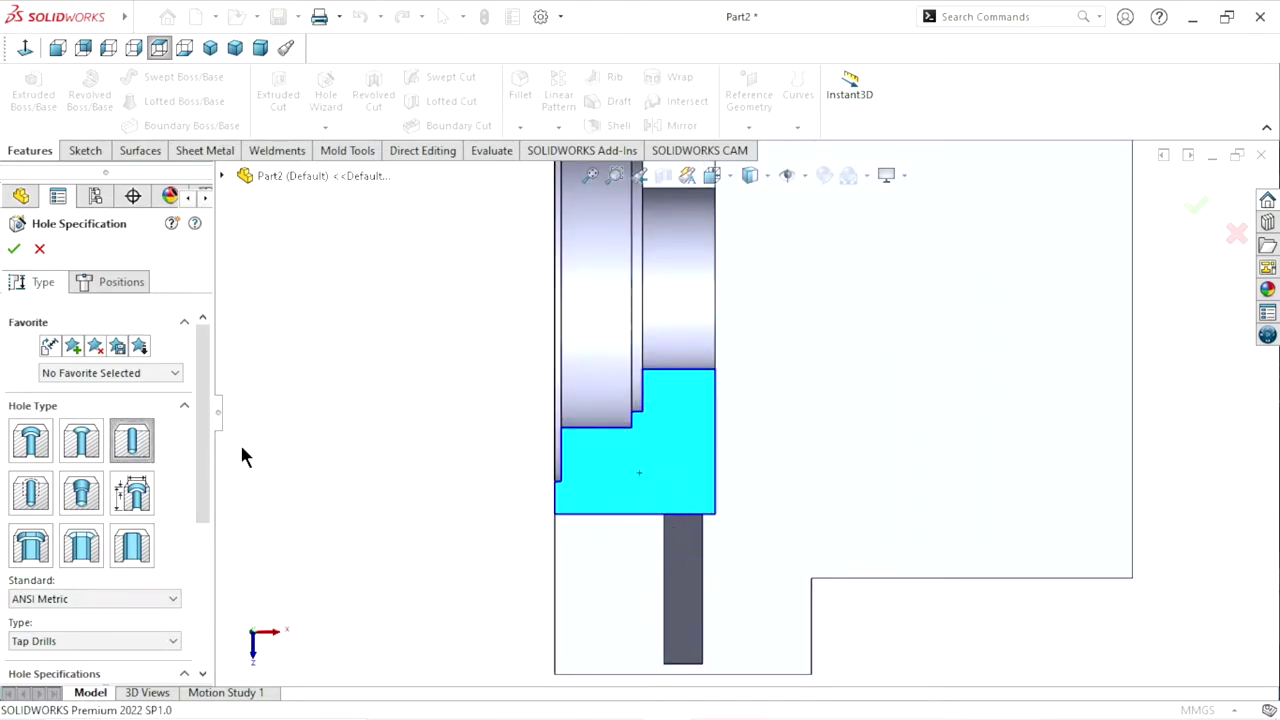
drag(209, 452, 195, 551)
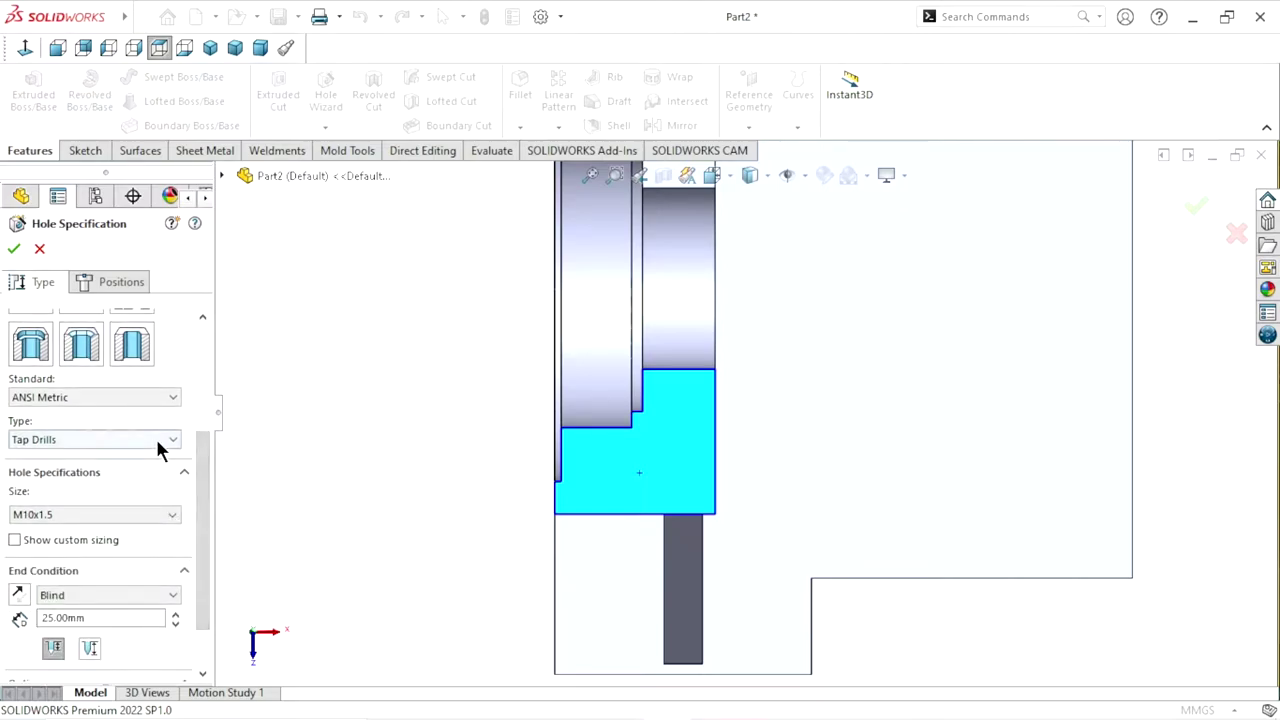
click(148, 516)
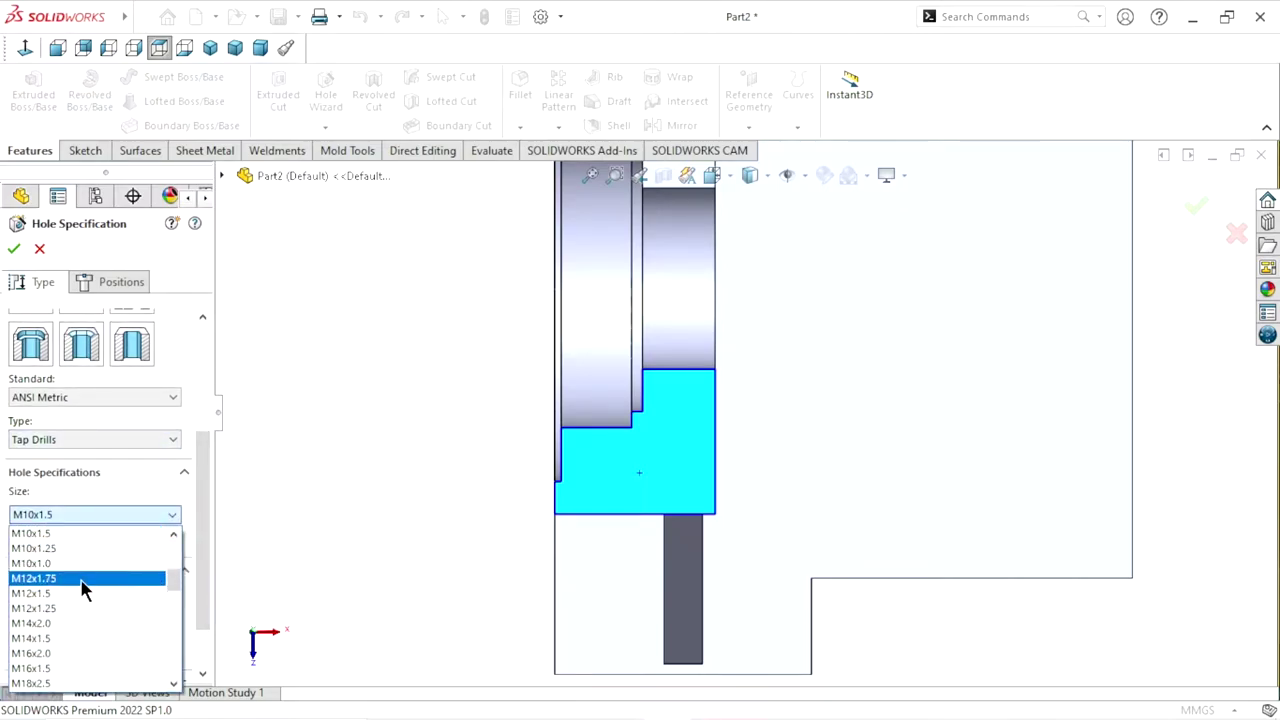
click(66, 624)
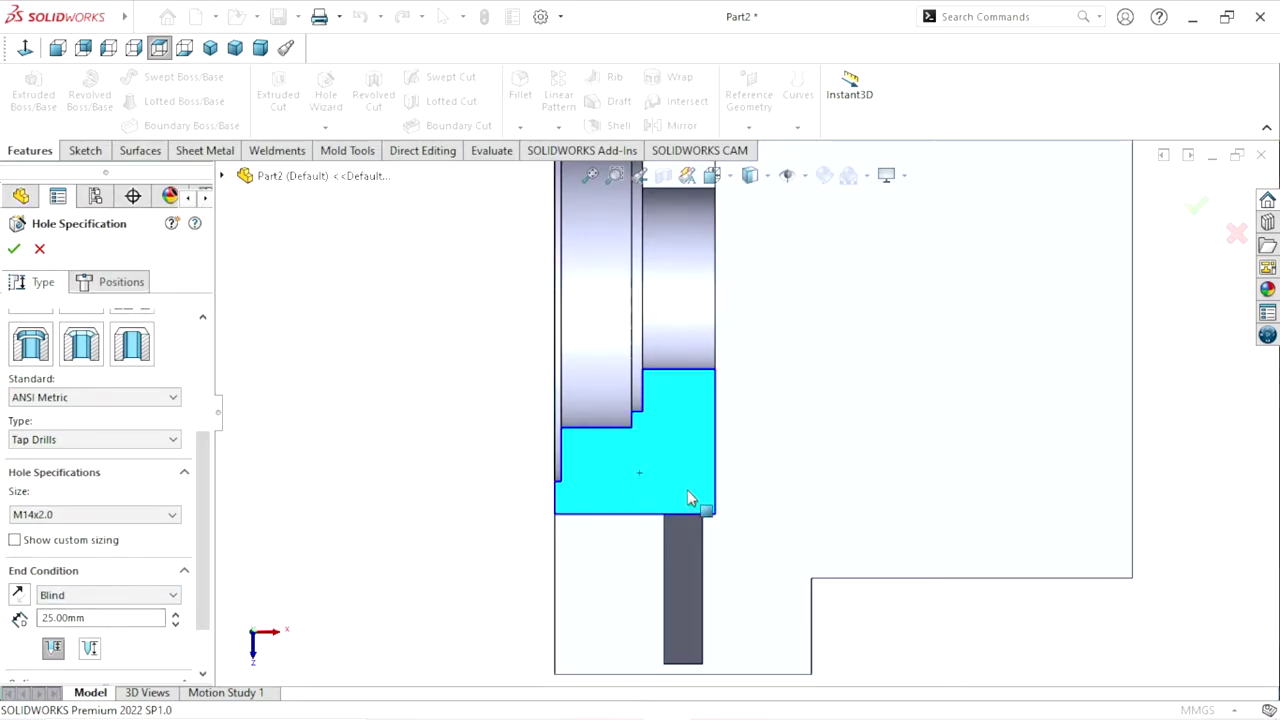
click(106, 278)
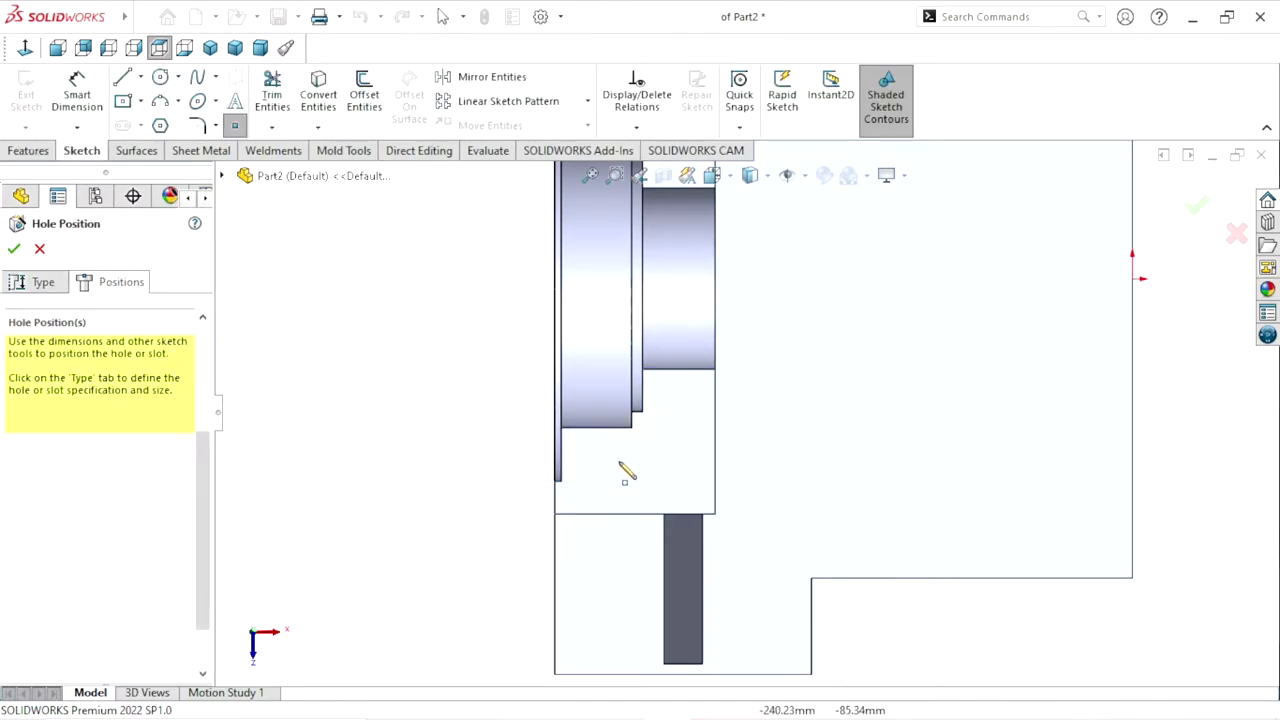
Place the hole centre on the face and dimension it 17.5 mm from the right edge
click(678, 474)
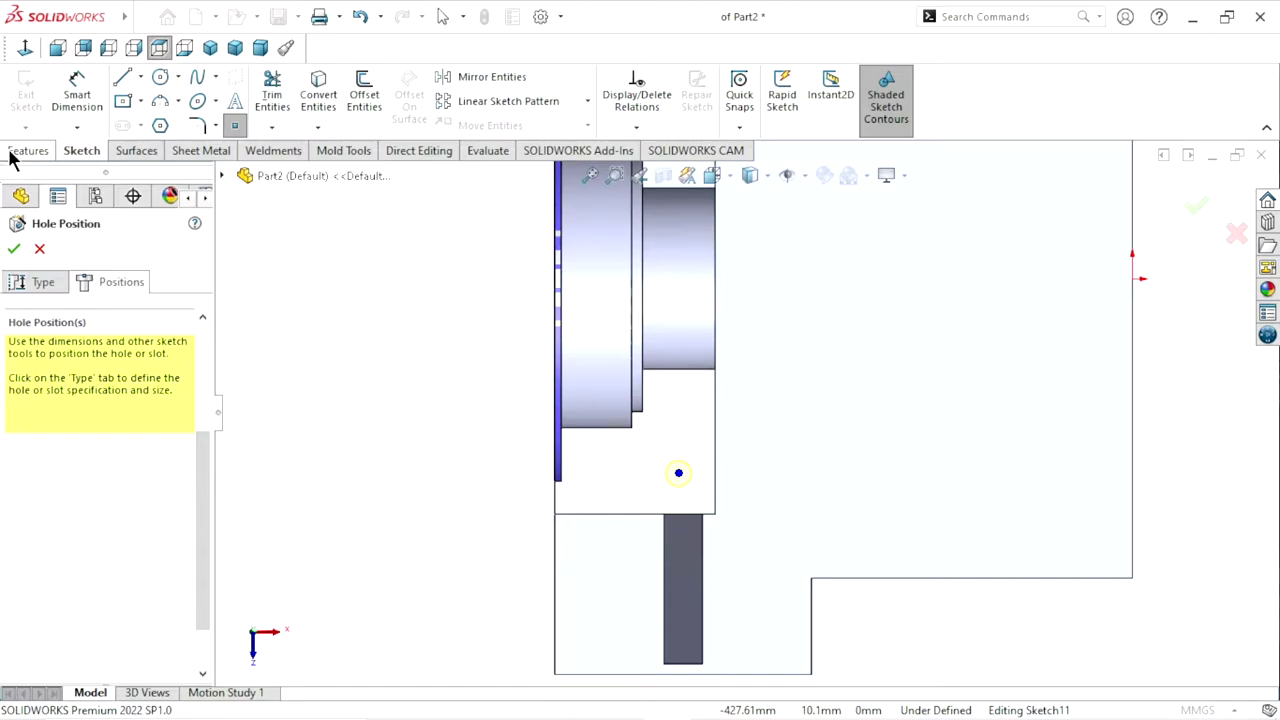
right_click(403, 300)
key(Escape)
click(70, 97)
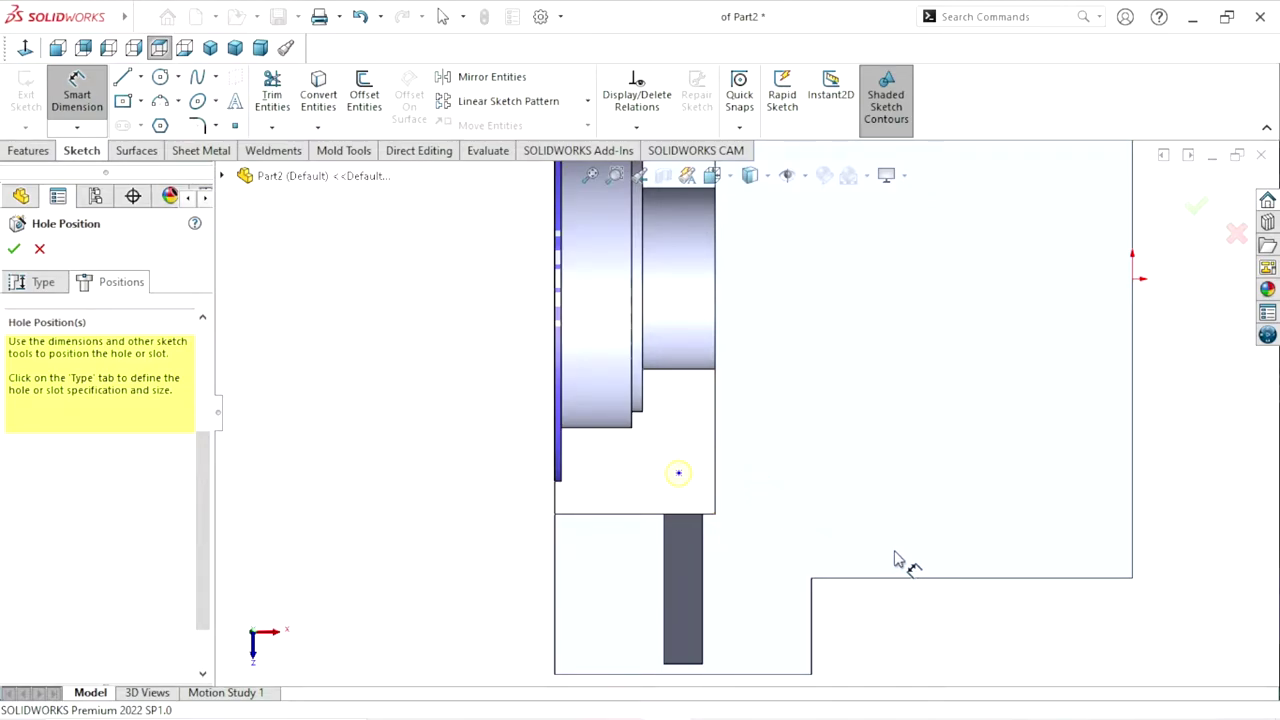
scroll(677, 508, down, 3)
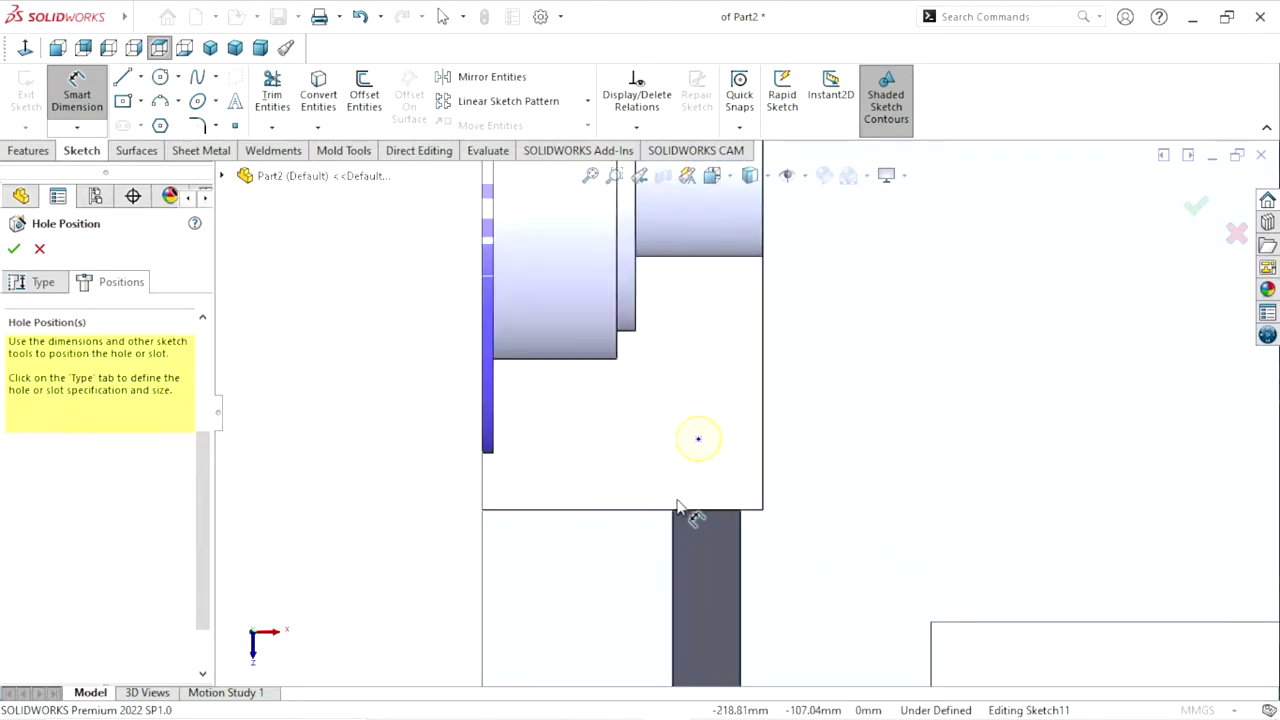
click(763, 445)
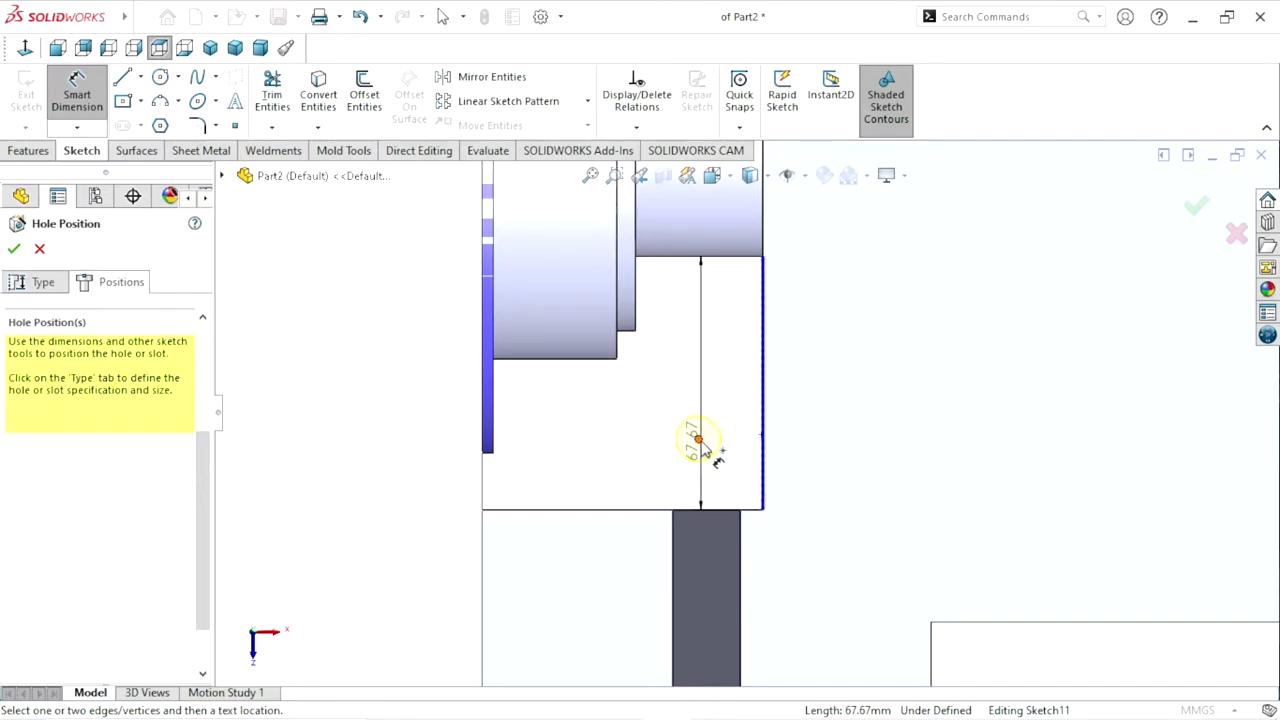
click(699, 441)
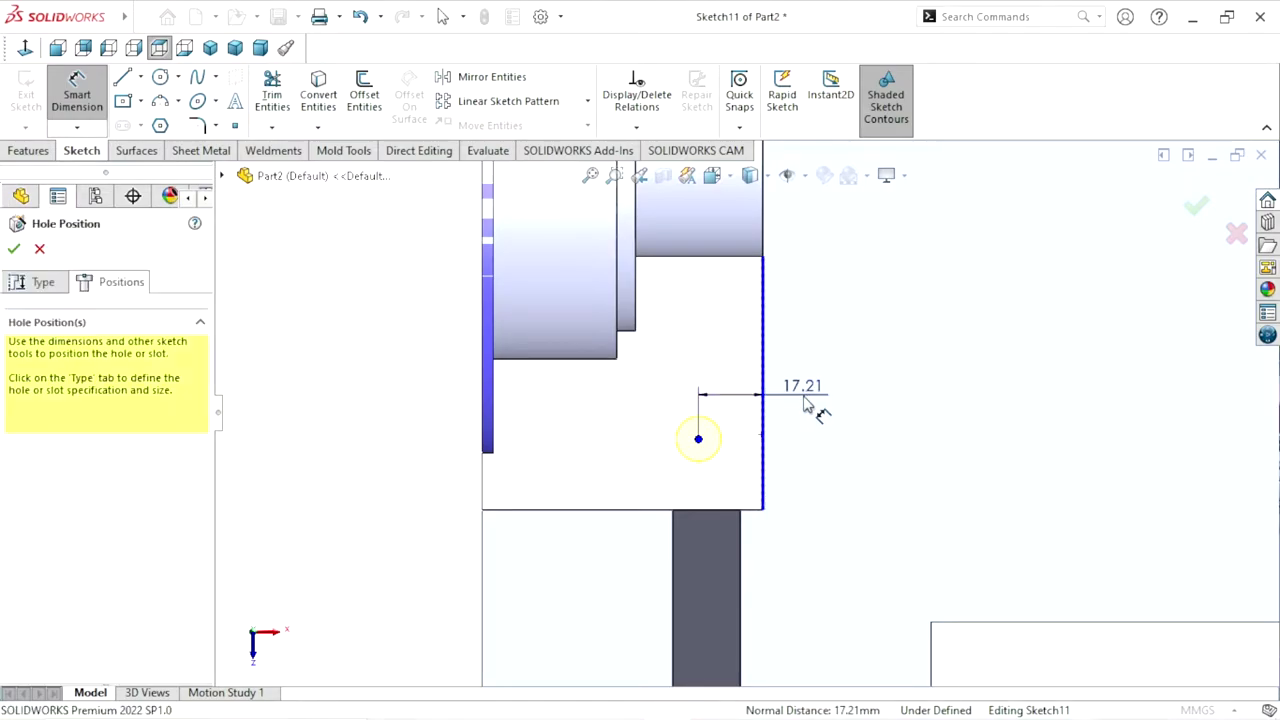
click(806, 404)
text(1)
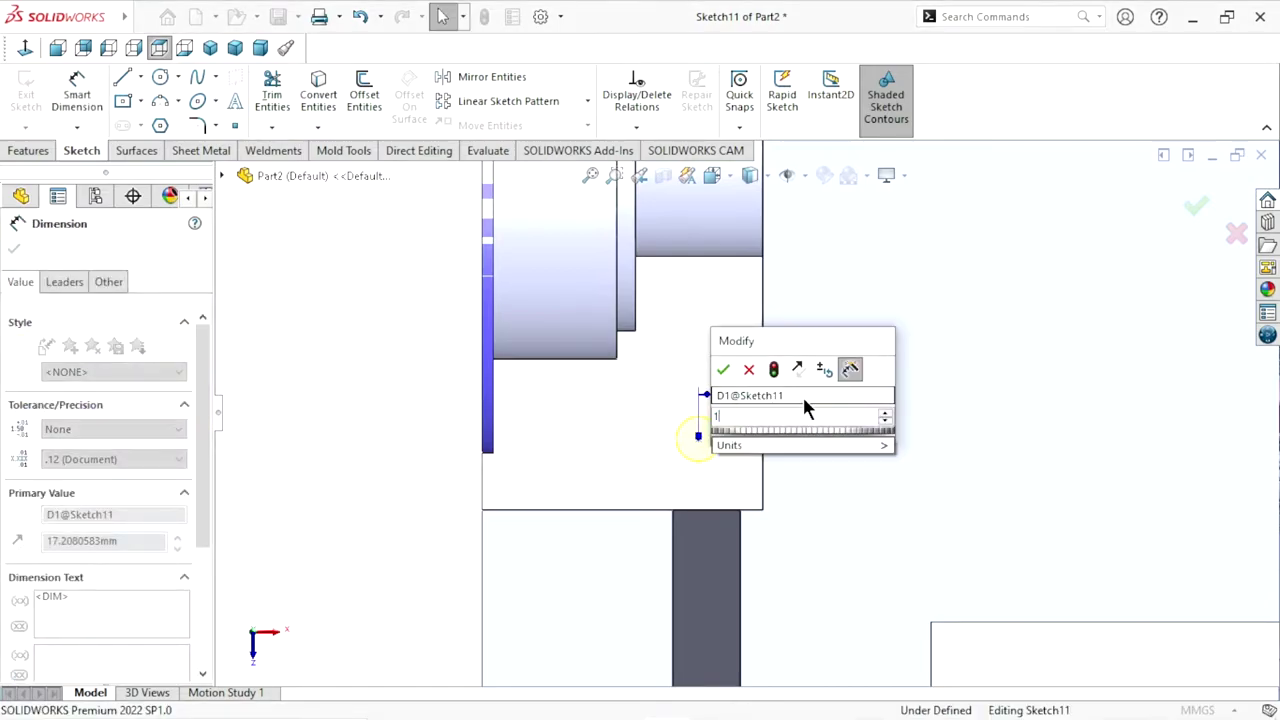
text(7.5)
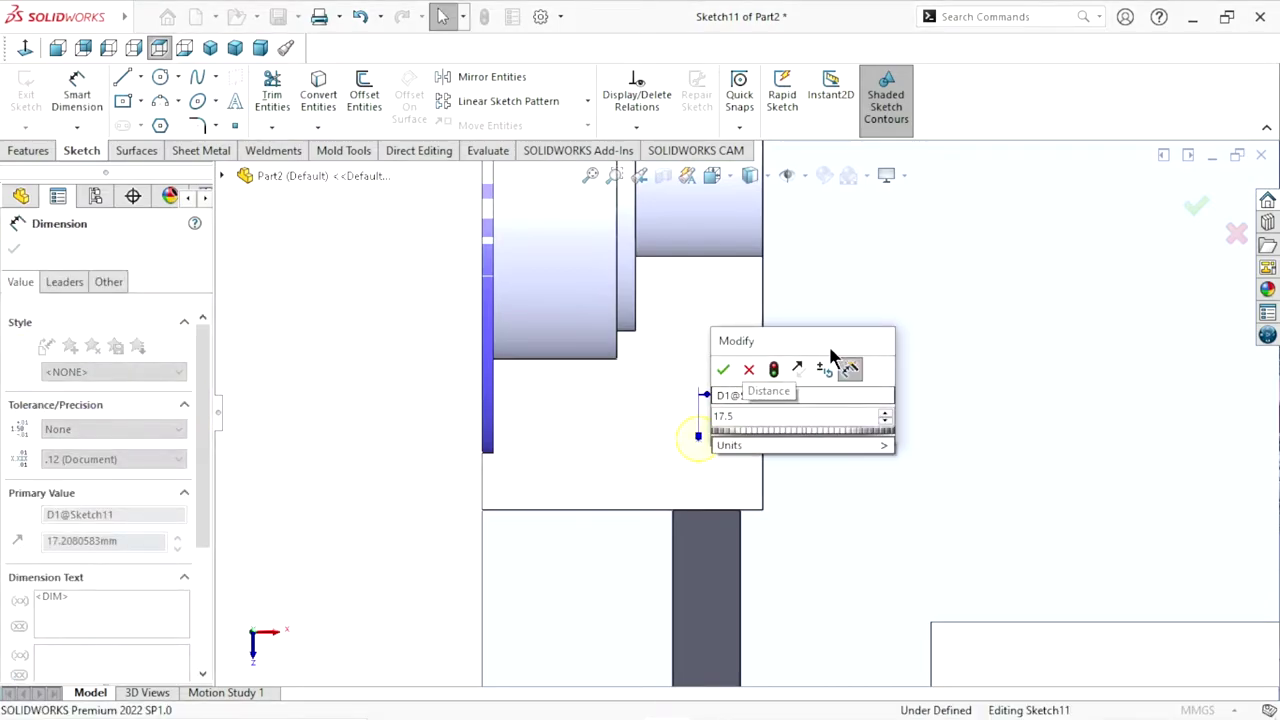
click(724, 371)
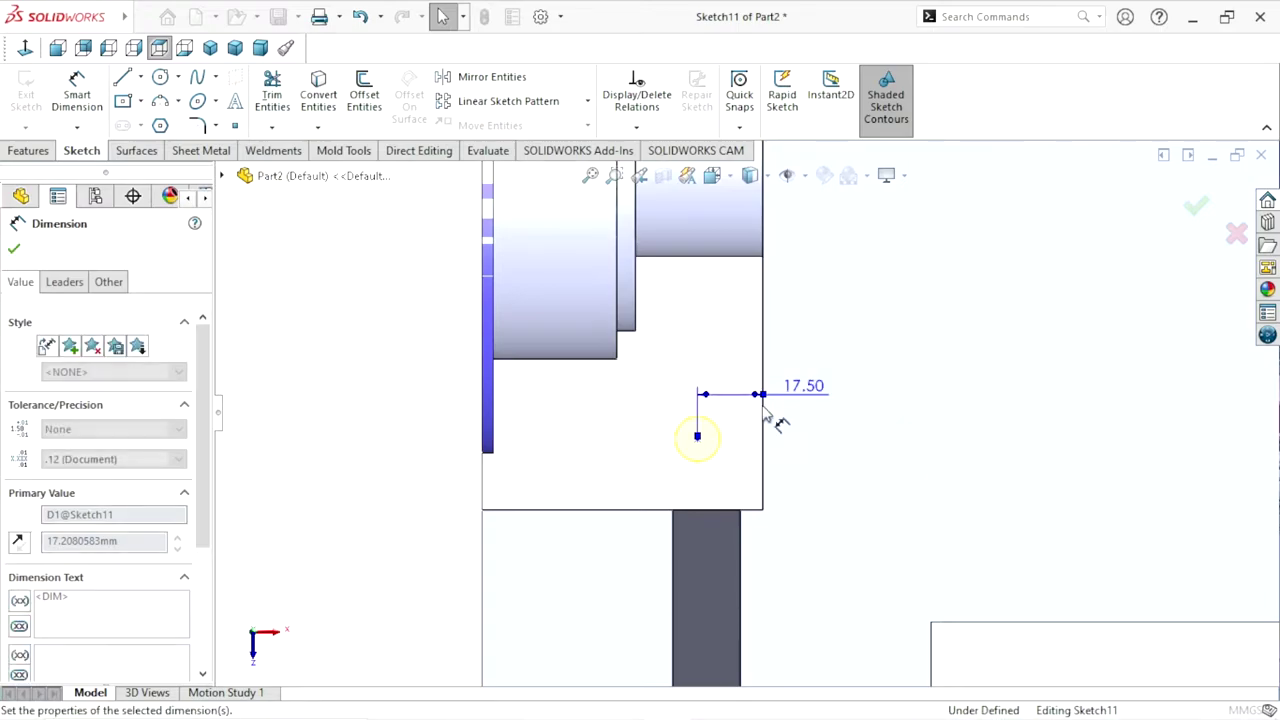
Dimension the hole centre 16 mm above the face's bottom edge, fully defining it
click(698, 437)
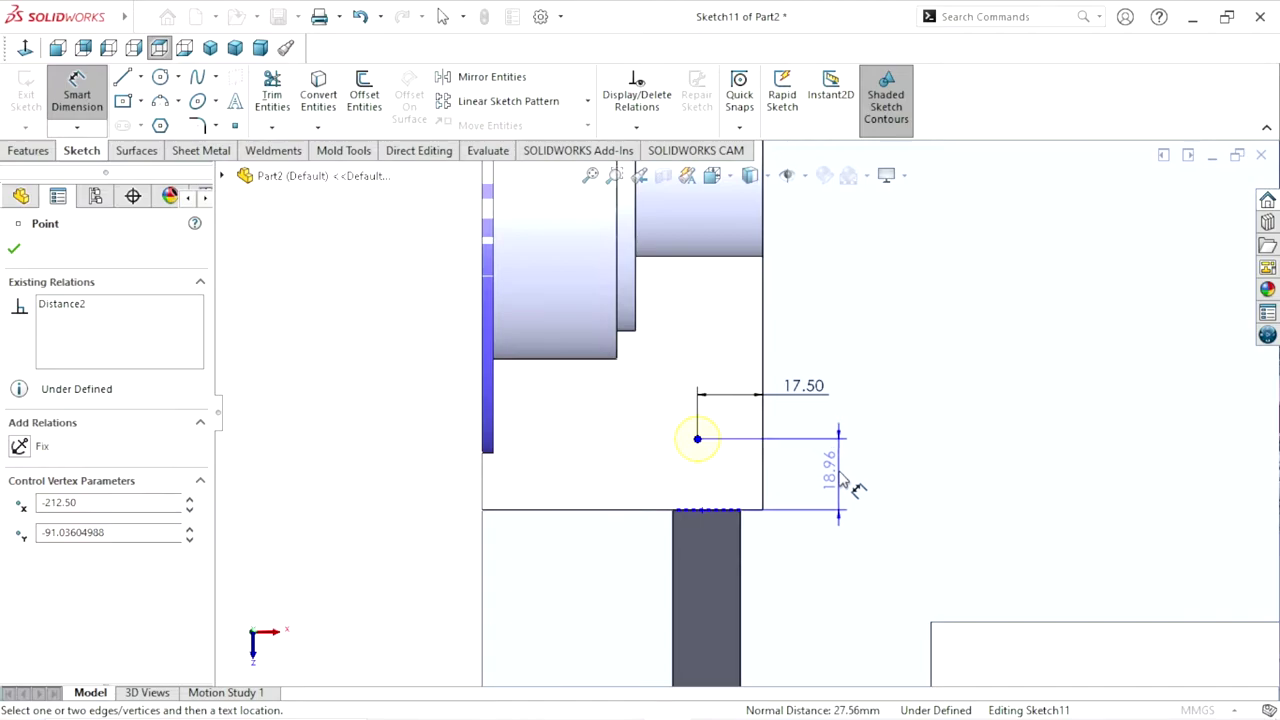
key(Escape)
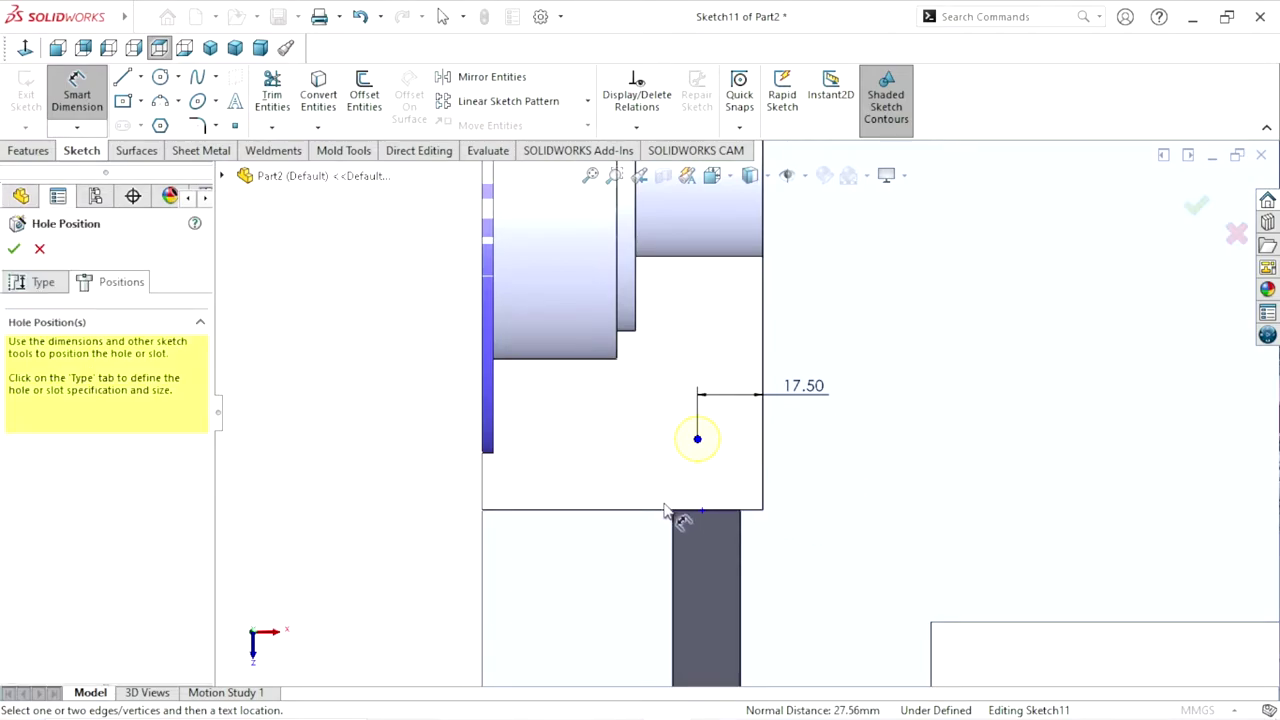
click(660, 511)
click(698, 438)
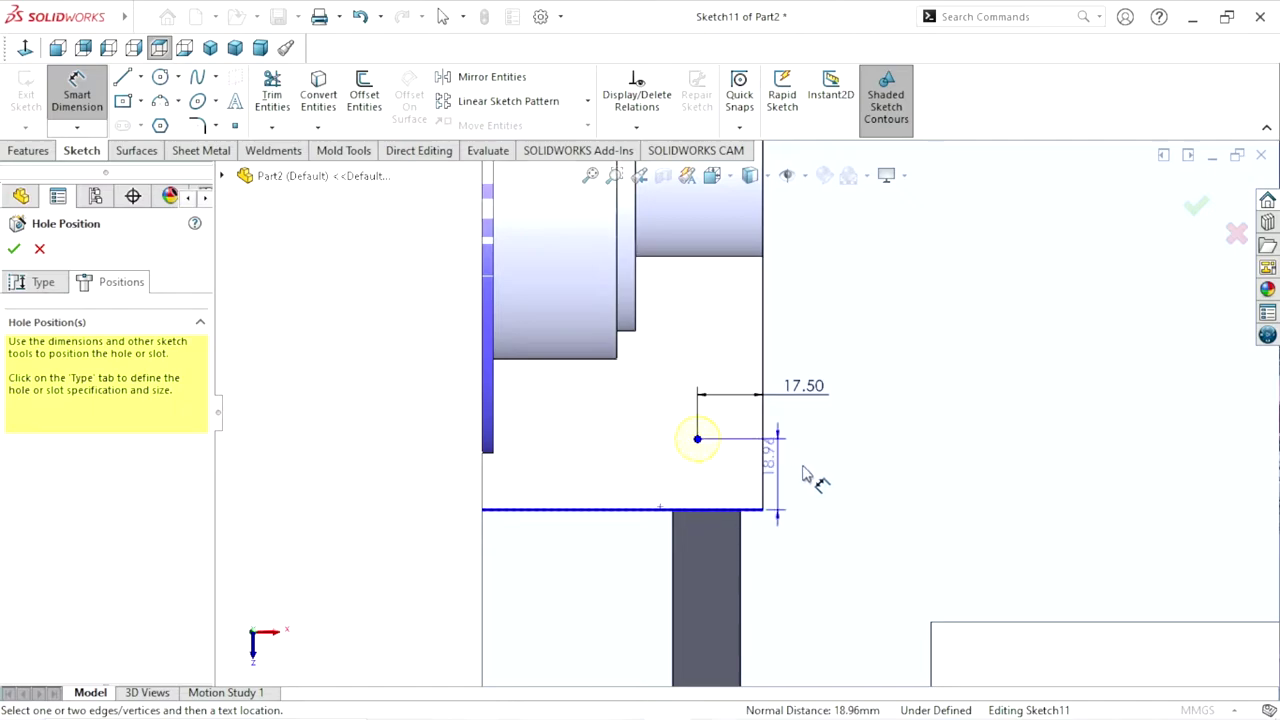
click(826, 476)
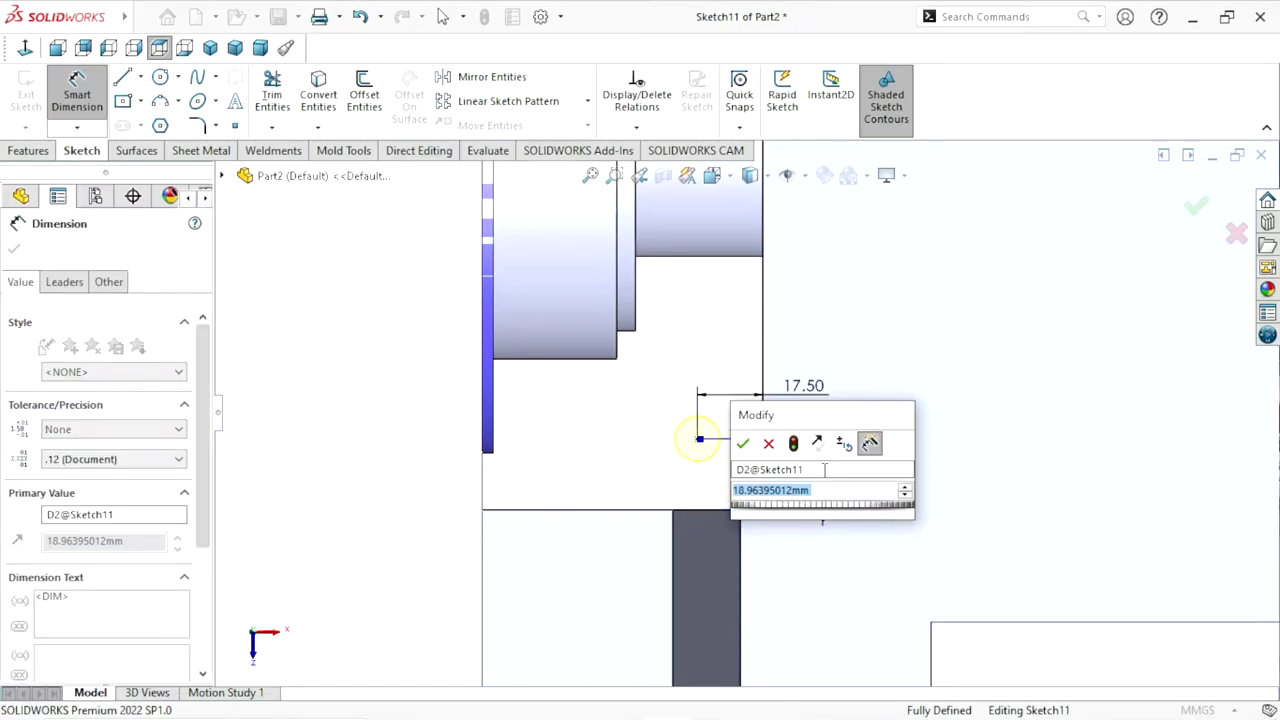
text(16)
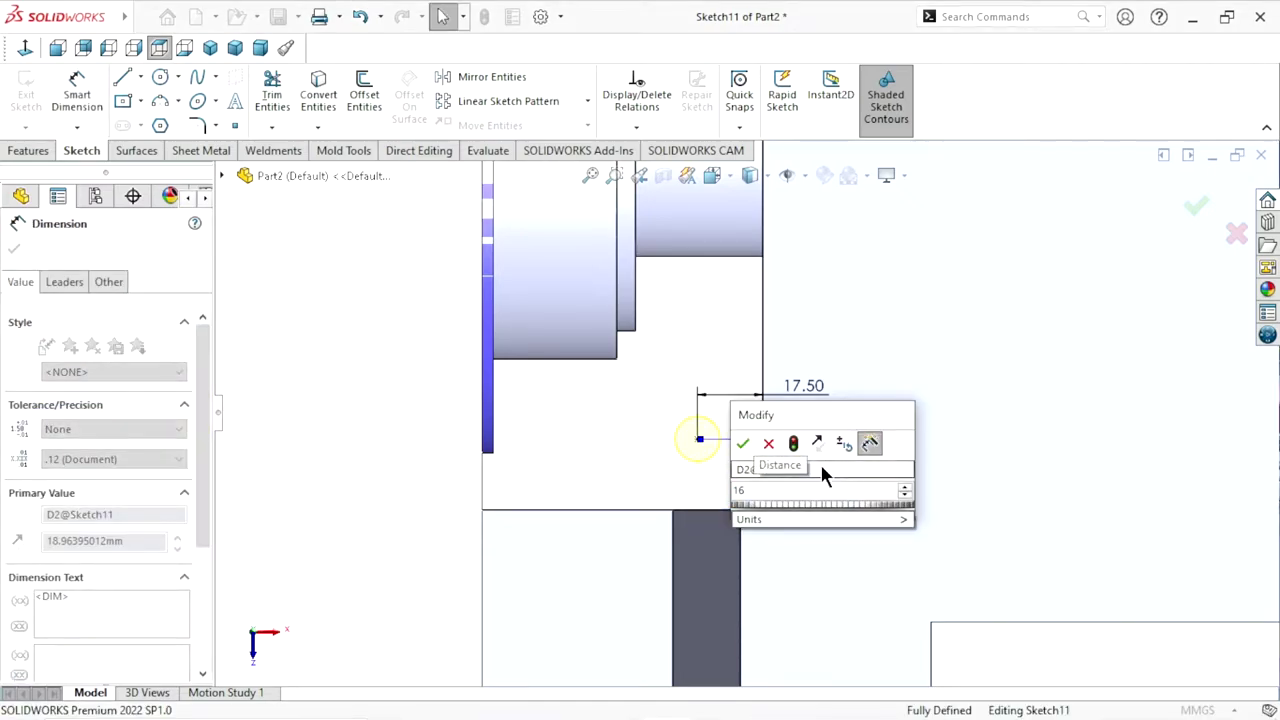
click(742, 444)
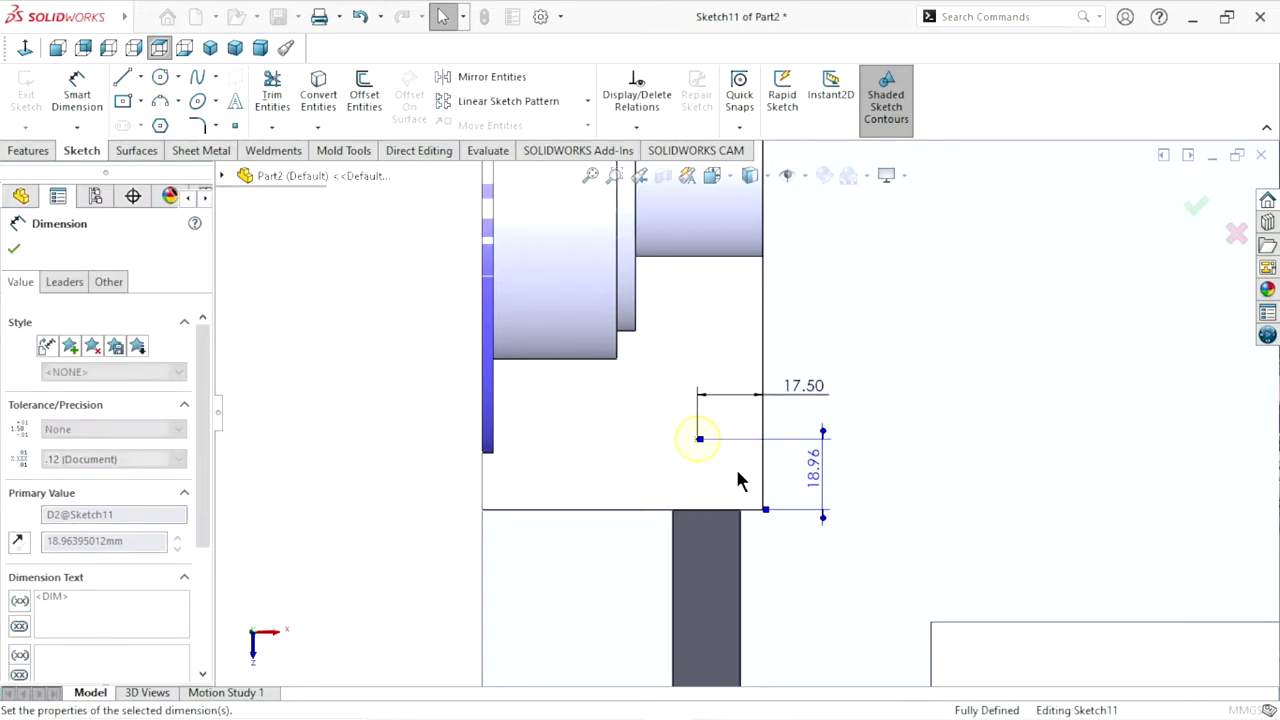
scroll(675, 498, up, 1)
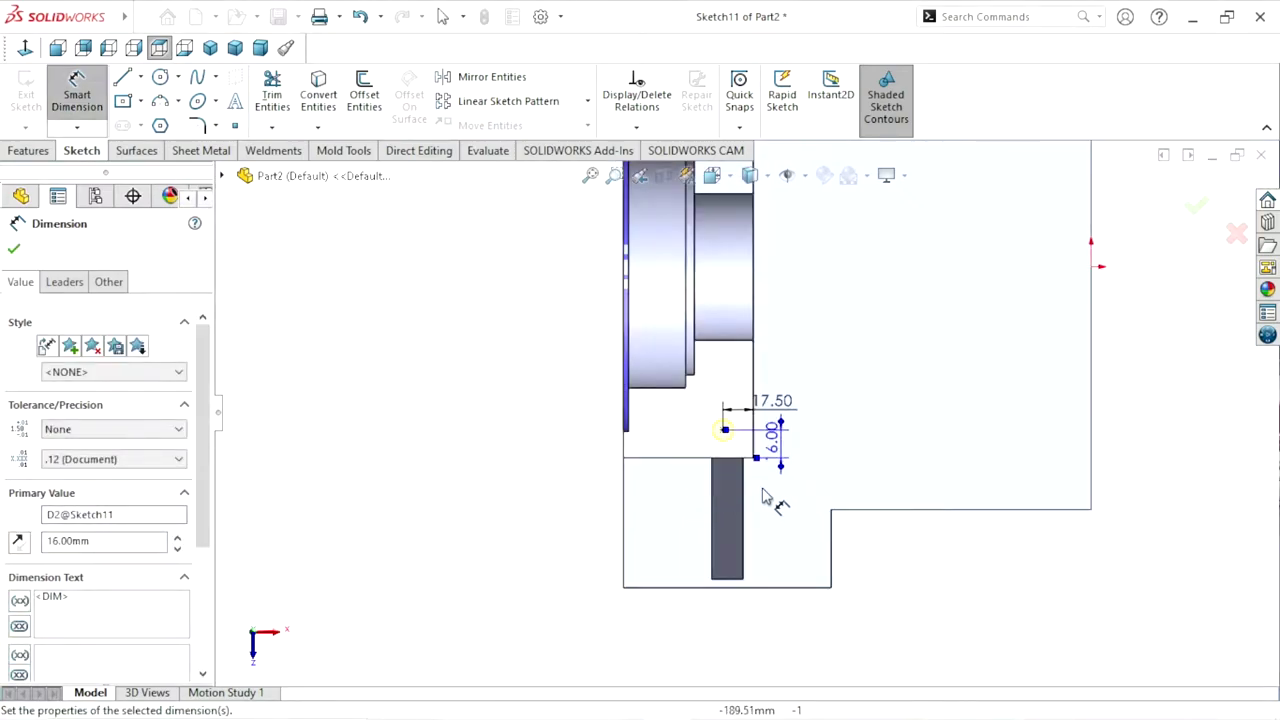
scroll(762, 497, up, 1)
scroll(669, 380, down, 1)
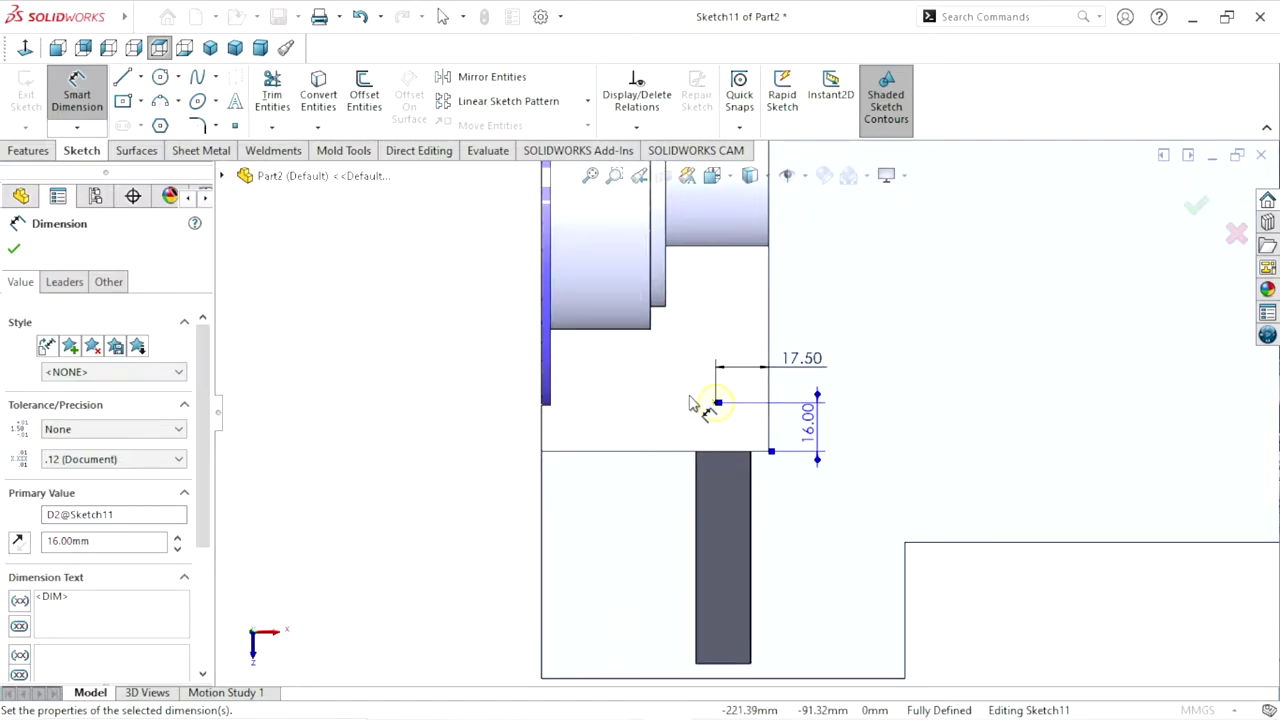
scroll(703, 403, down, 1)
scroll(740, 420, down, 1)
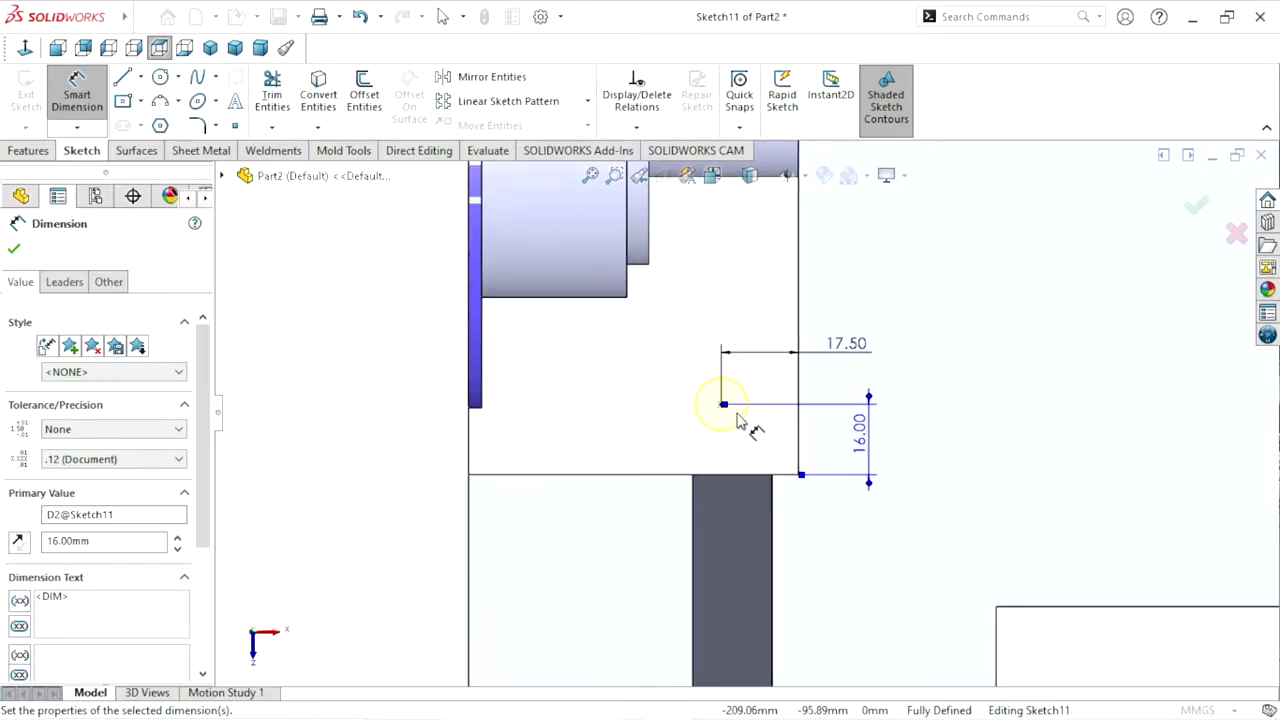
scroll(735, 418, up, 1)
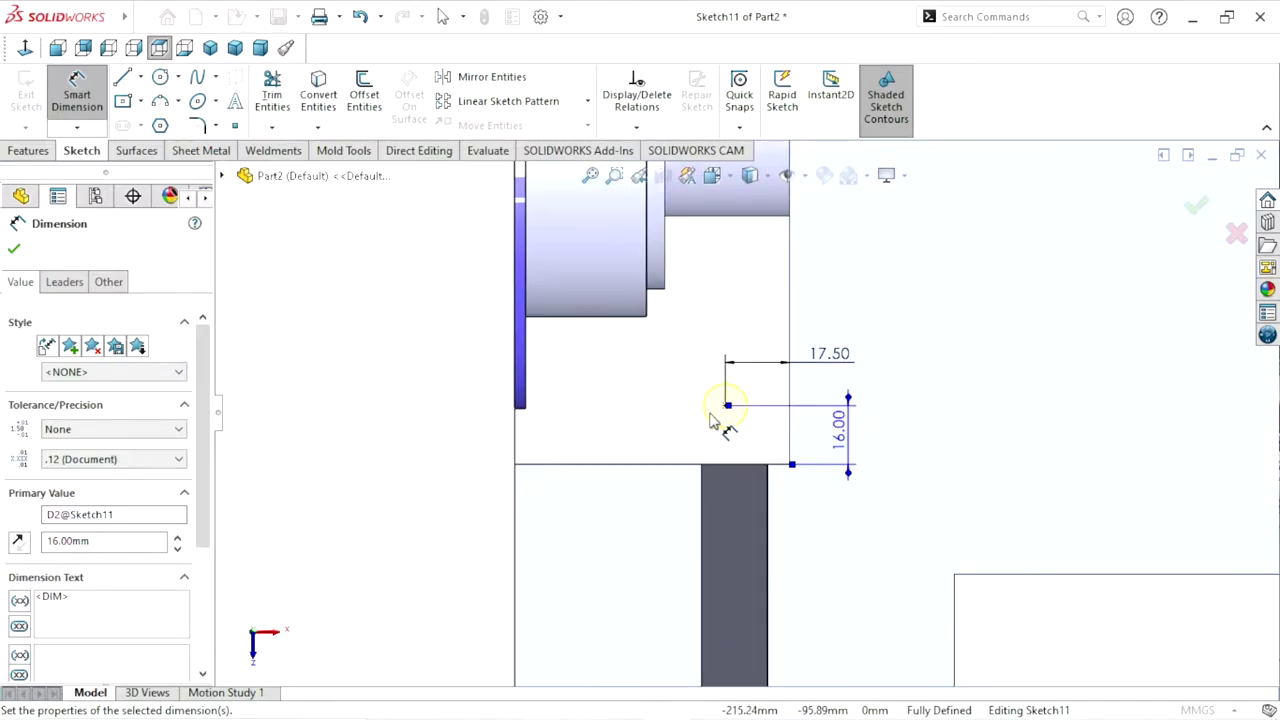
click(14, 250)
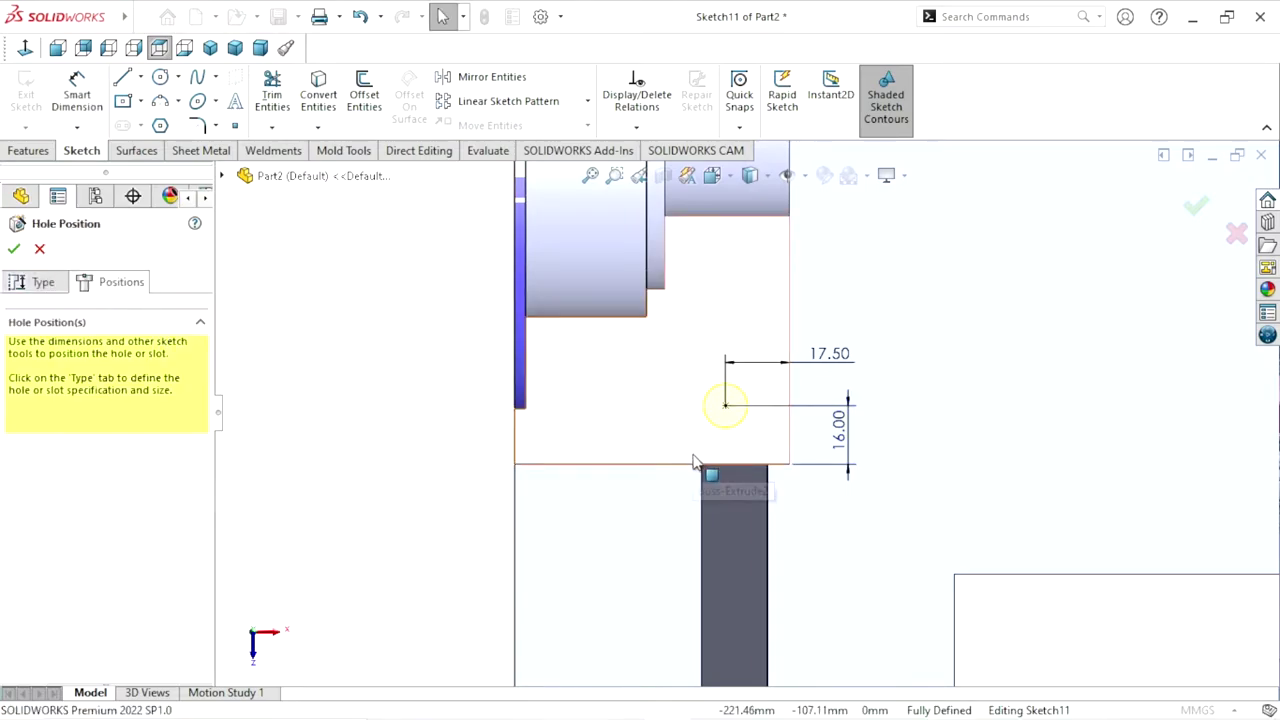
Finish the M14 tap-drill hole and orbit the part to a tilted 3D view
click(14, 250)
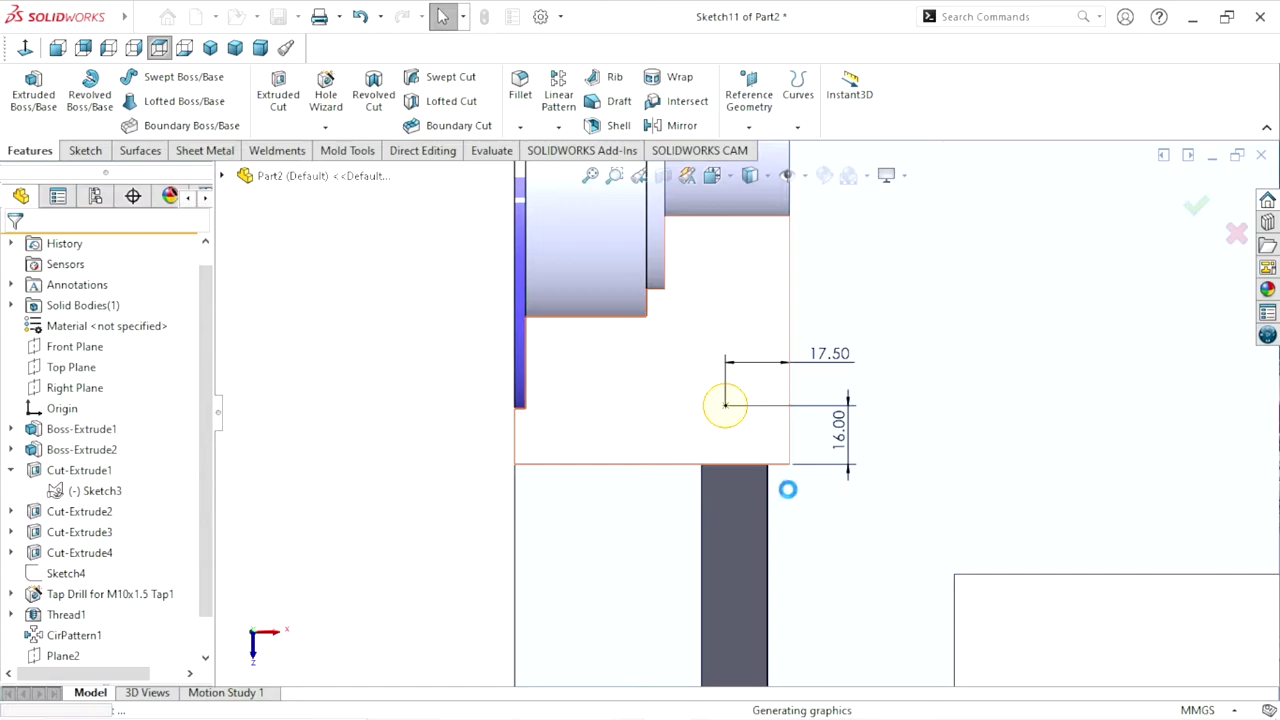
scroll(776, 450, down, 3)
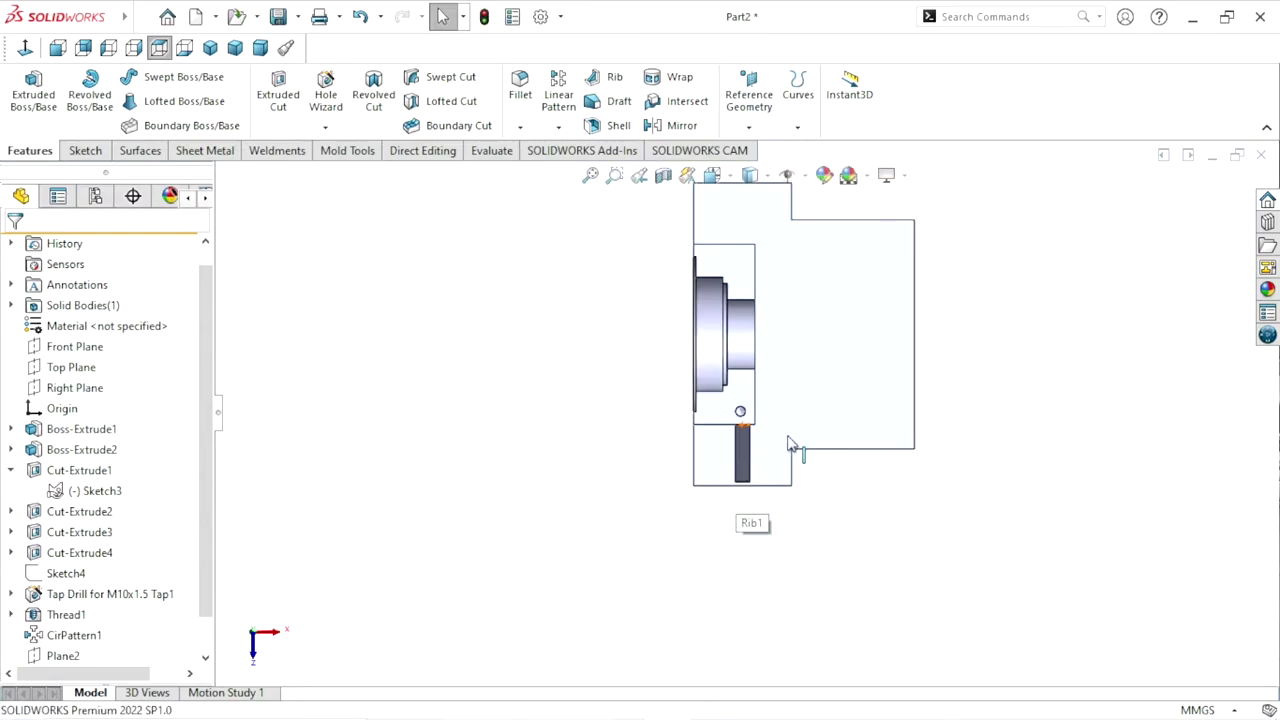
mouse_move(778, 413)
middle_down()
mouse_move(872, 260)
mouse_move(824, 367)
middle_up()
scroll(824, 367, up, 3)
scroll(738, 370, down, 3)
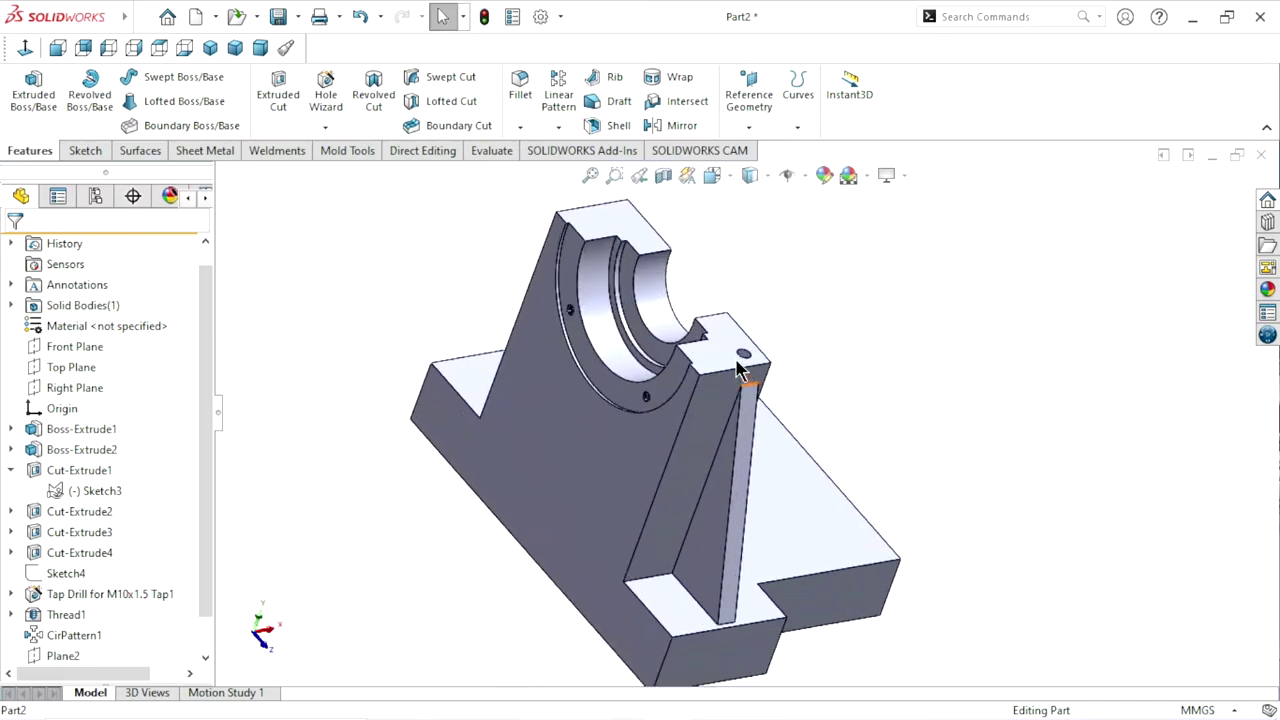
scroll(777, 429, down, 2)
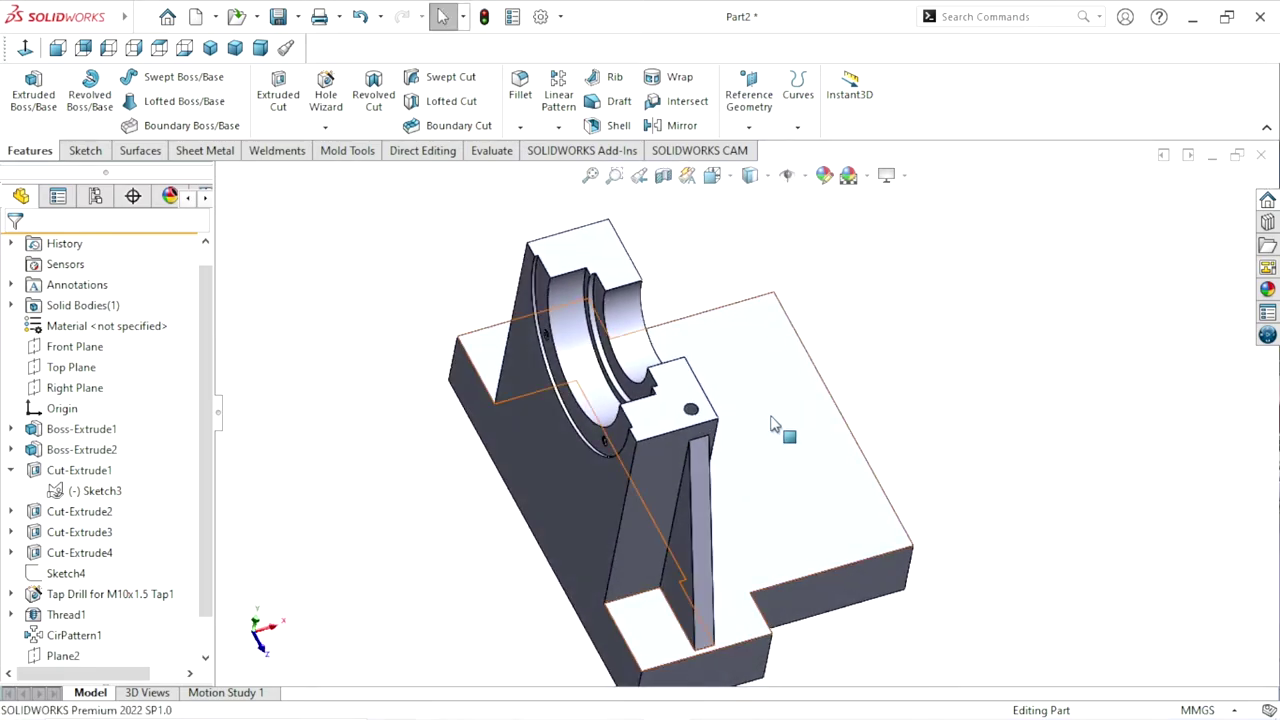
scroll(713, 410, down, 3)
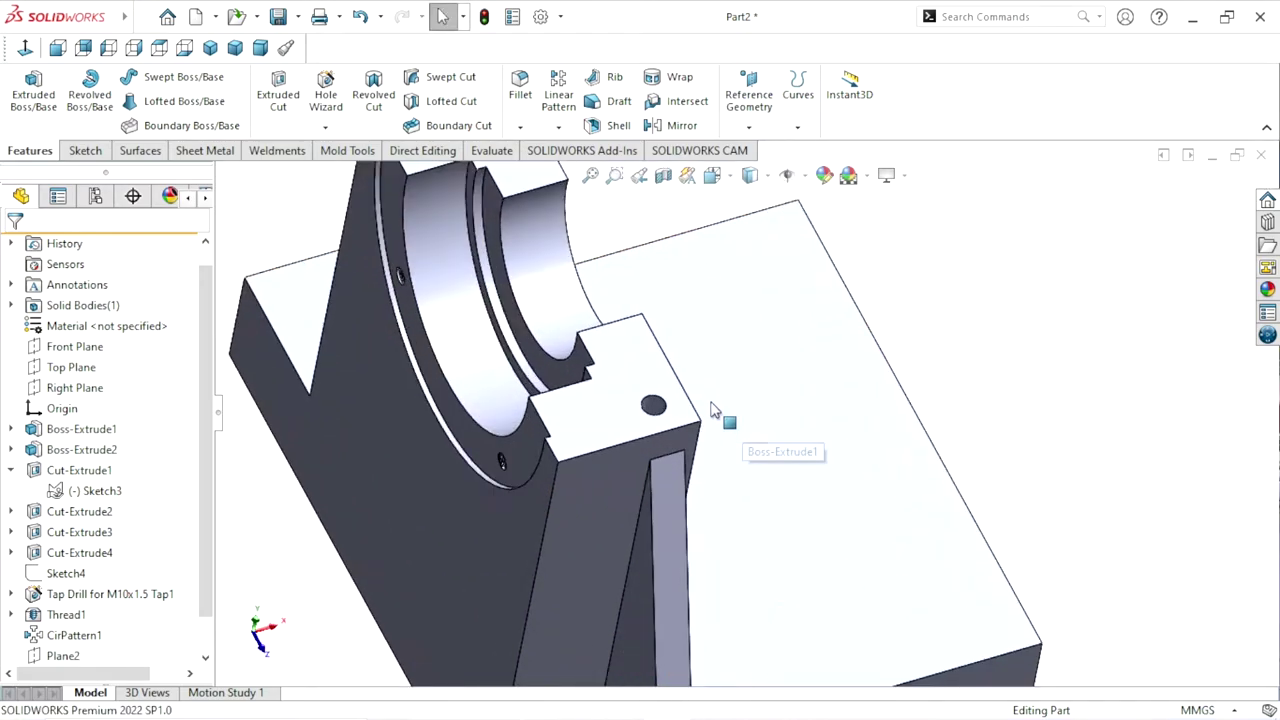
Add an M14x2.0 cut thread, Thread2, to the new tapped hole
click(330, 125)
click(345, 194)
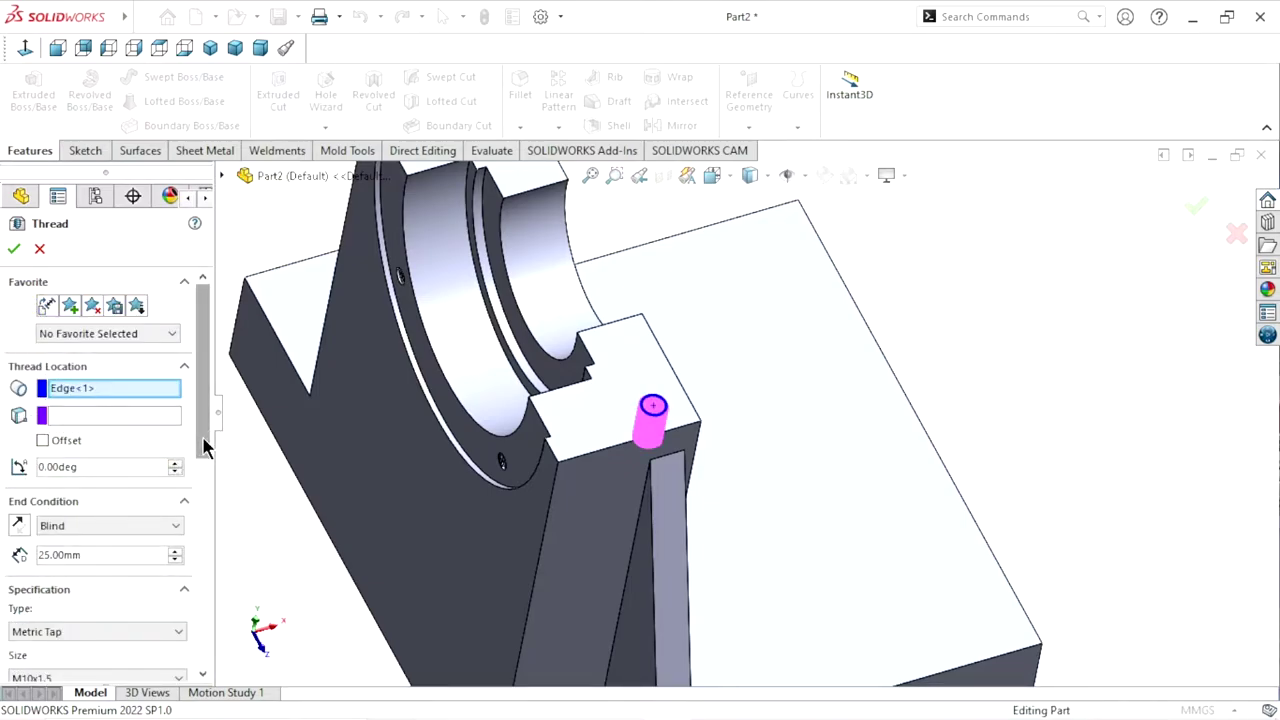
drag(209, 437, 195, 490)
scroll(188, 505, up, 2)
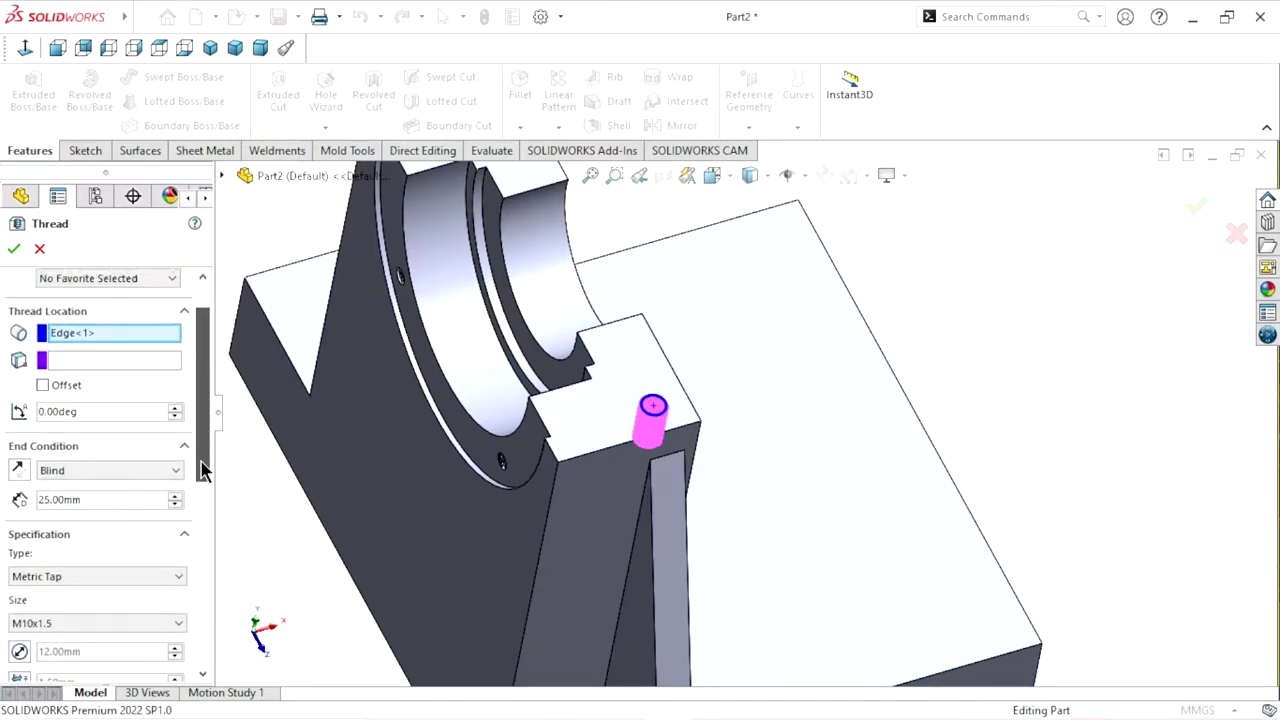
scroll(177, 518, down, 3)
click(158, 489)
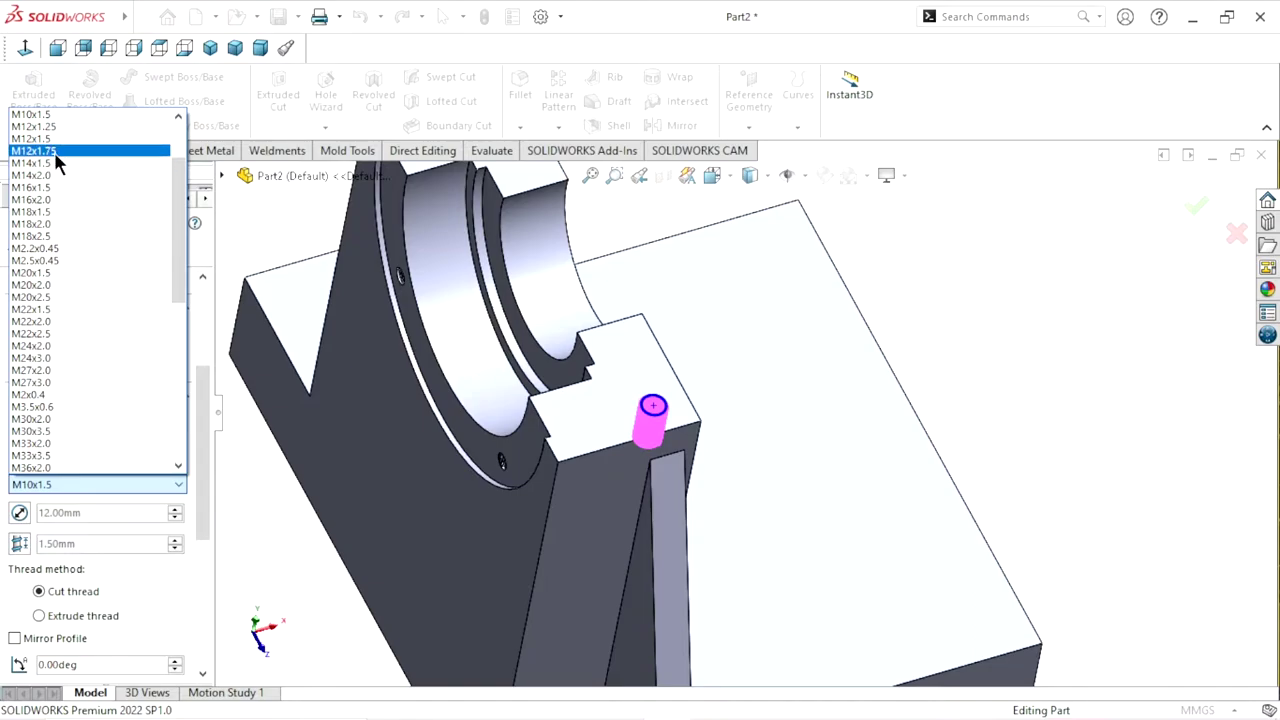
click(53, 175)
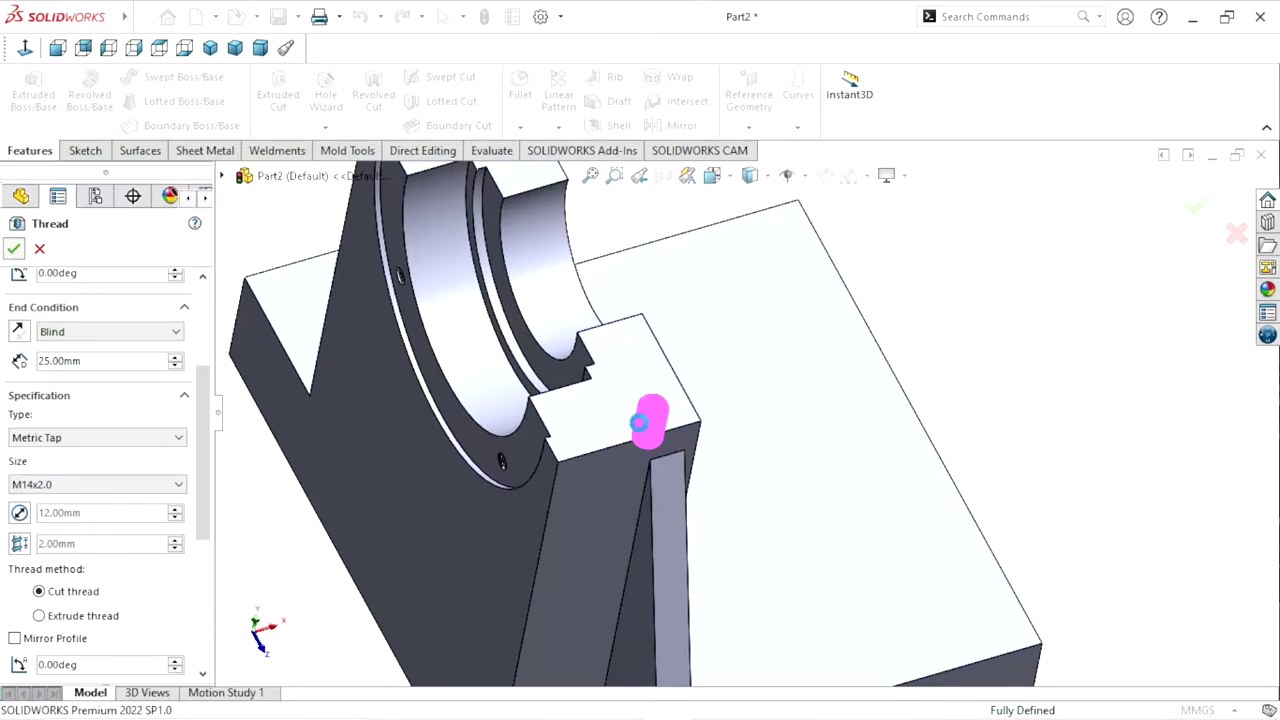
click(14, 249)
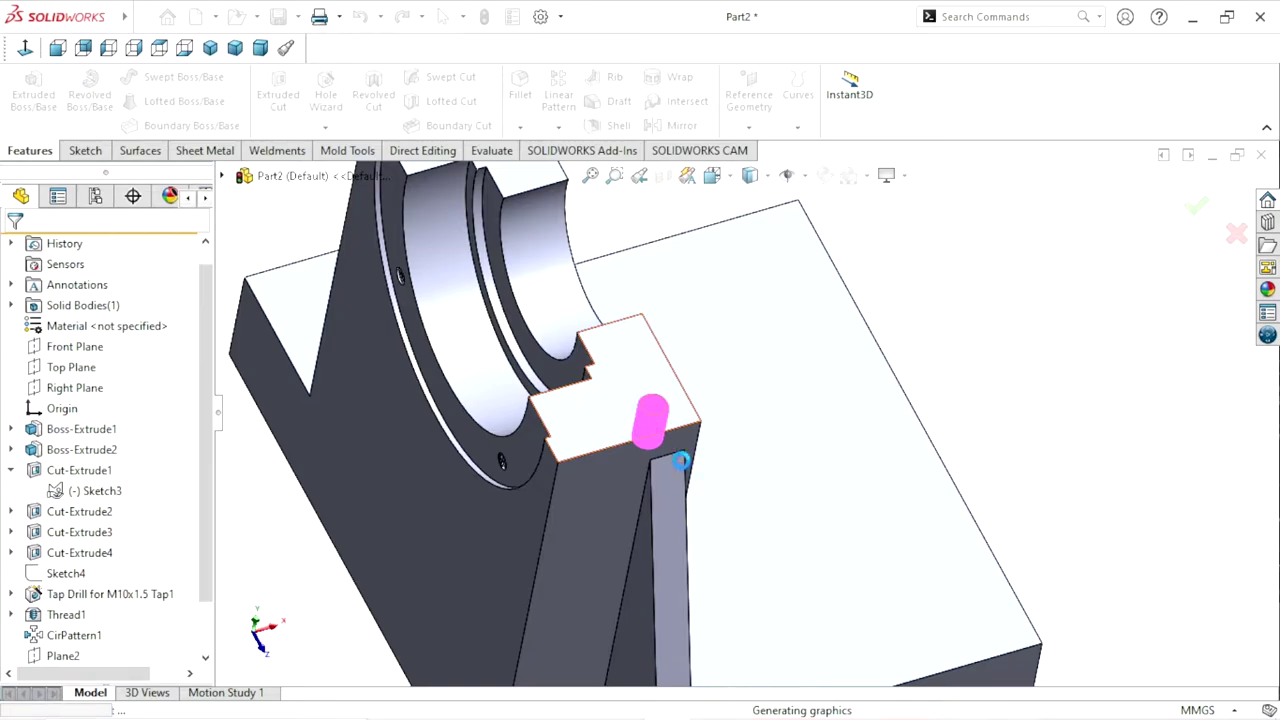
scroll(660, 440, down, 2)
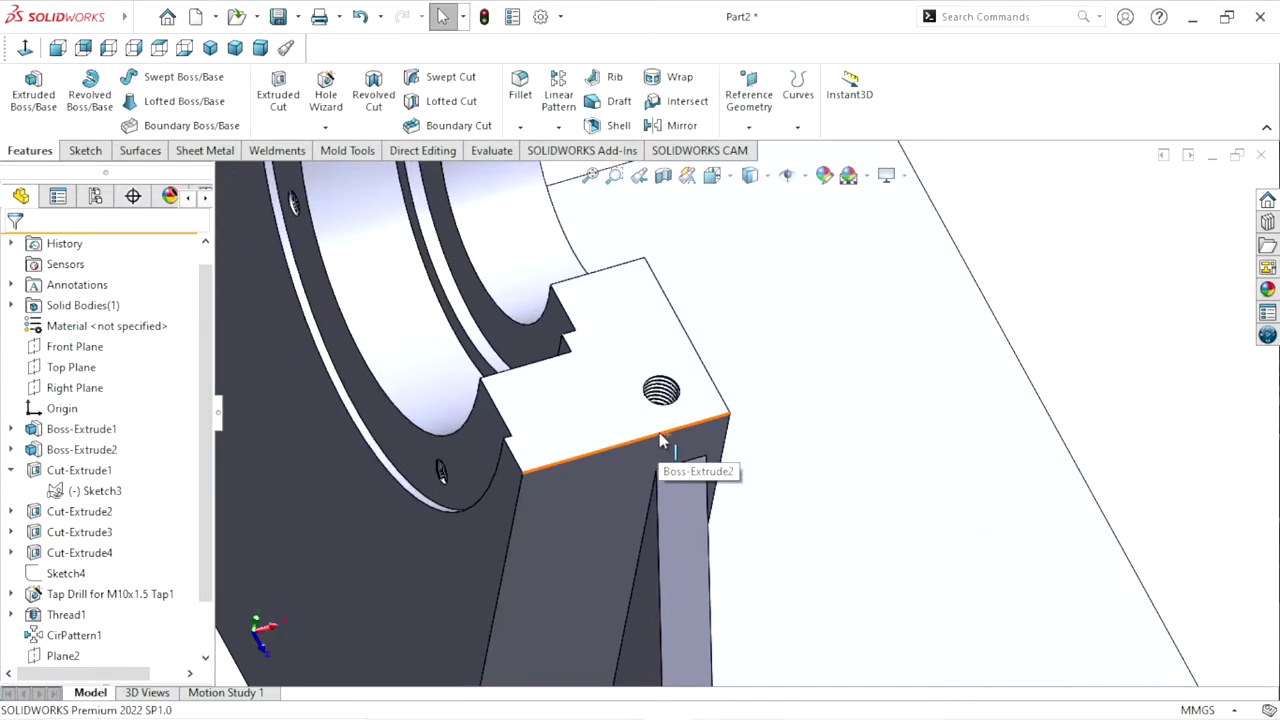
scroll(700, 445, up, 5)
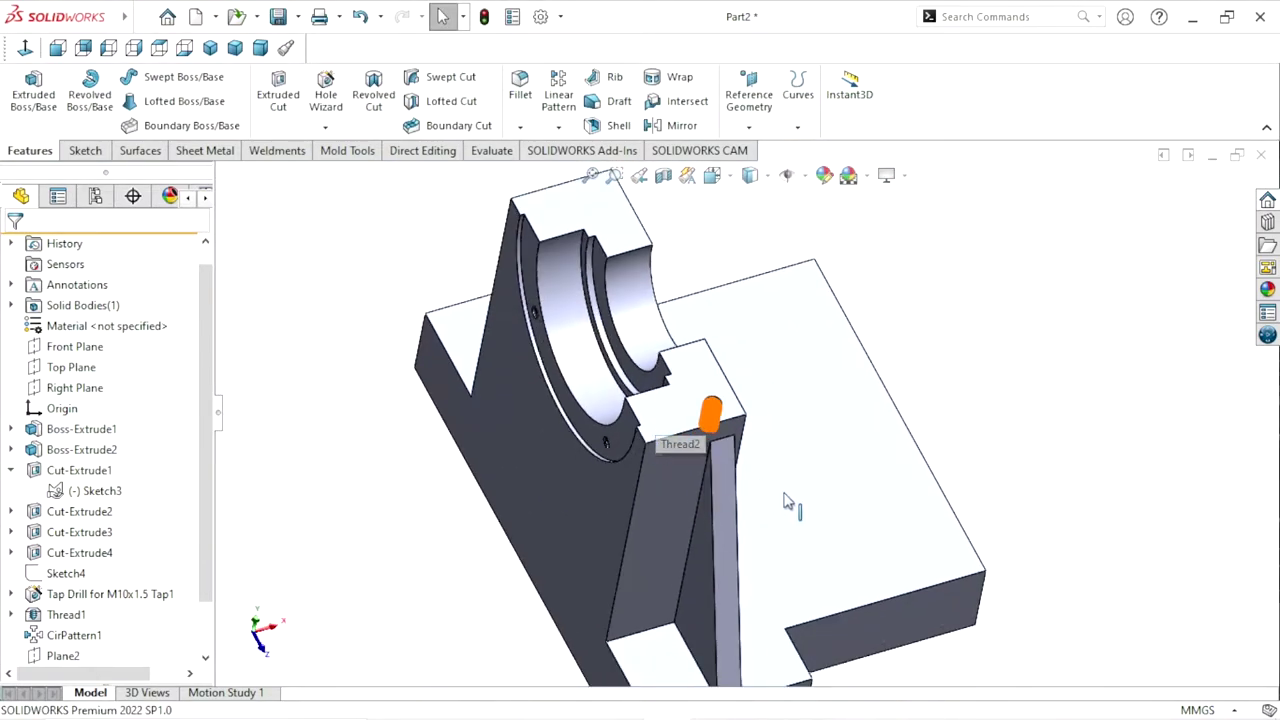
scroll(785, 502, down, 3)
scroll(745, 565, up, 5)
scroll(782, 494, down, 2)
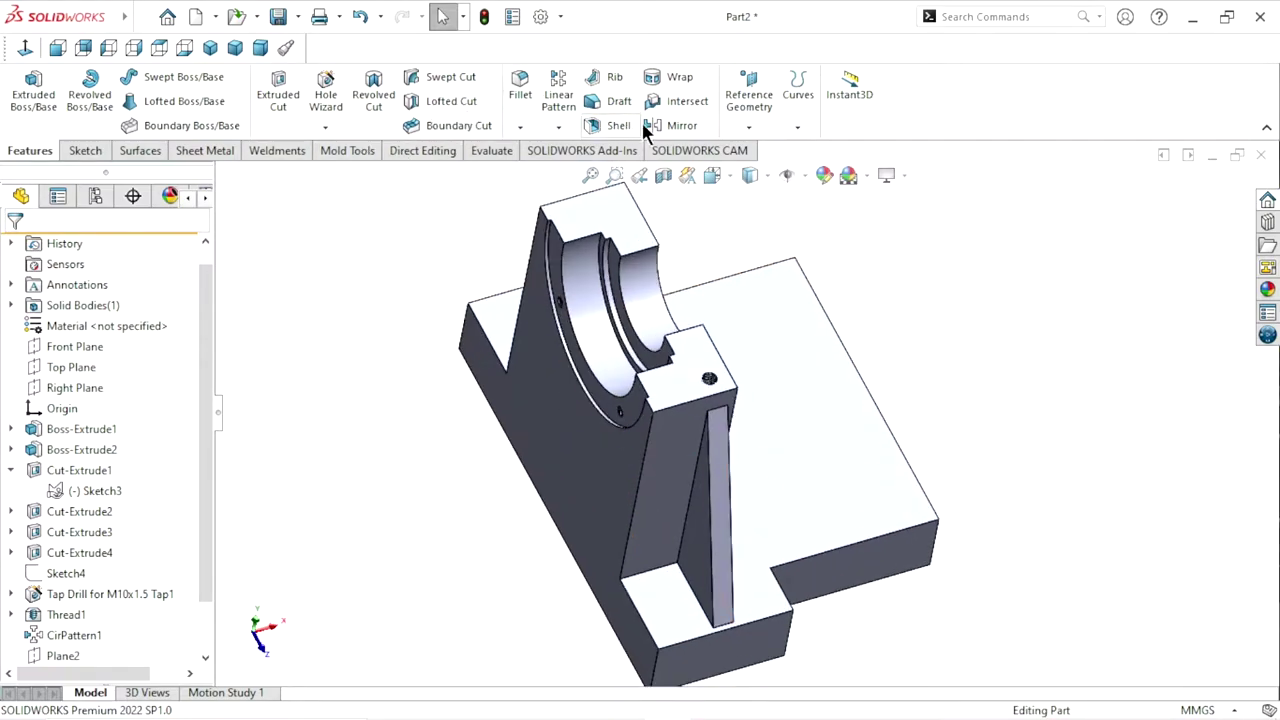
click(749, 120)
click(760, 158)
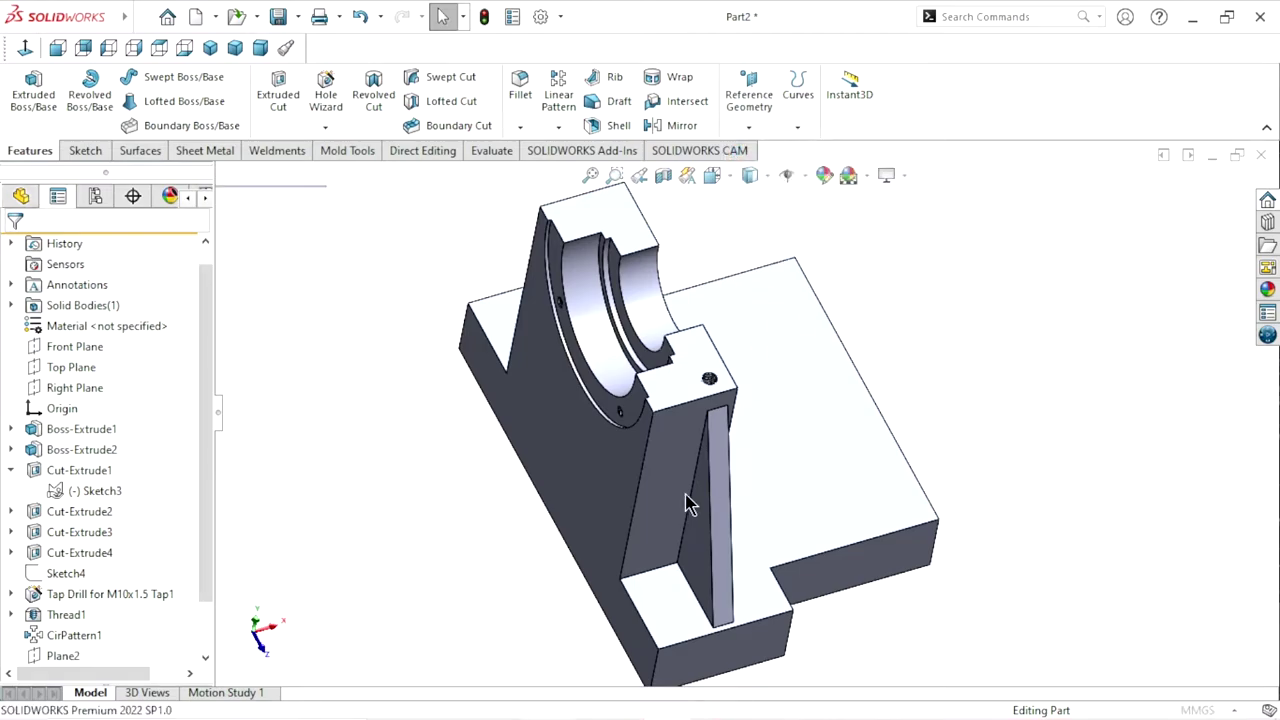
Create Plane4 midway between the pedestal's two opposite side faces, then hide it
click(602, 485)
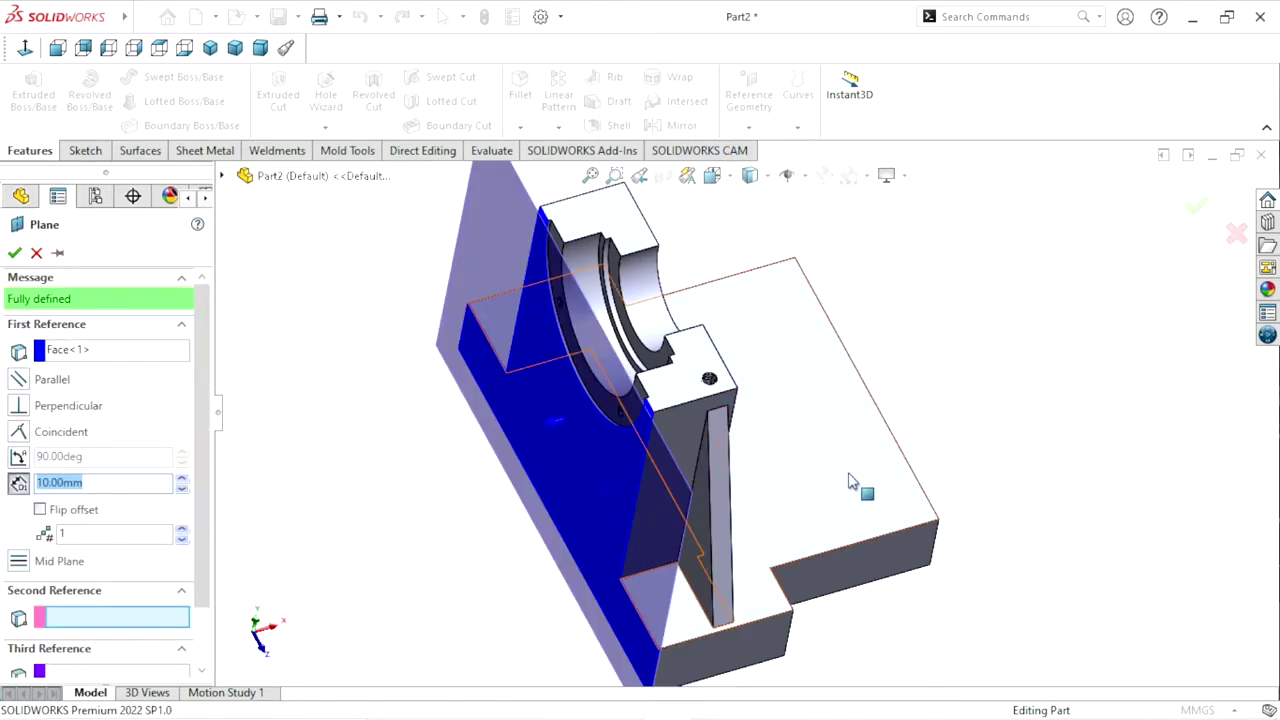
mouse_move(857, 486)
middle_down()
mouse_move(779, 487)
mouse_move(663, 422)
middle_up()
click(648, 432)
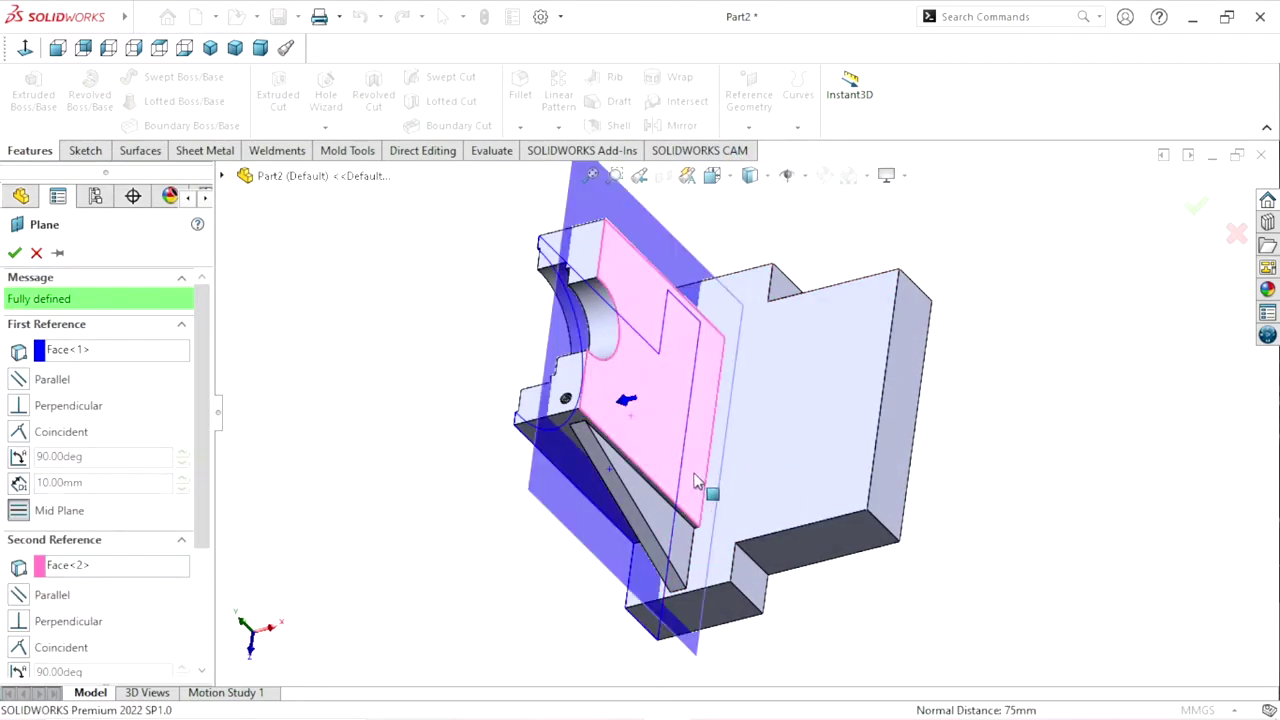
mouse_move(650, 500)
middle_down()
mouse_move(686, 480)
mouse_move(597, 470)
middle_up()
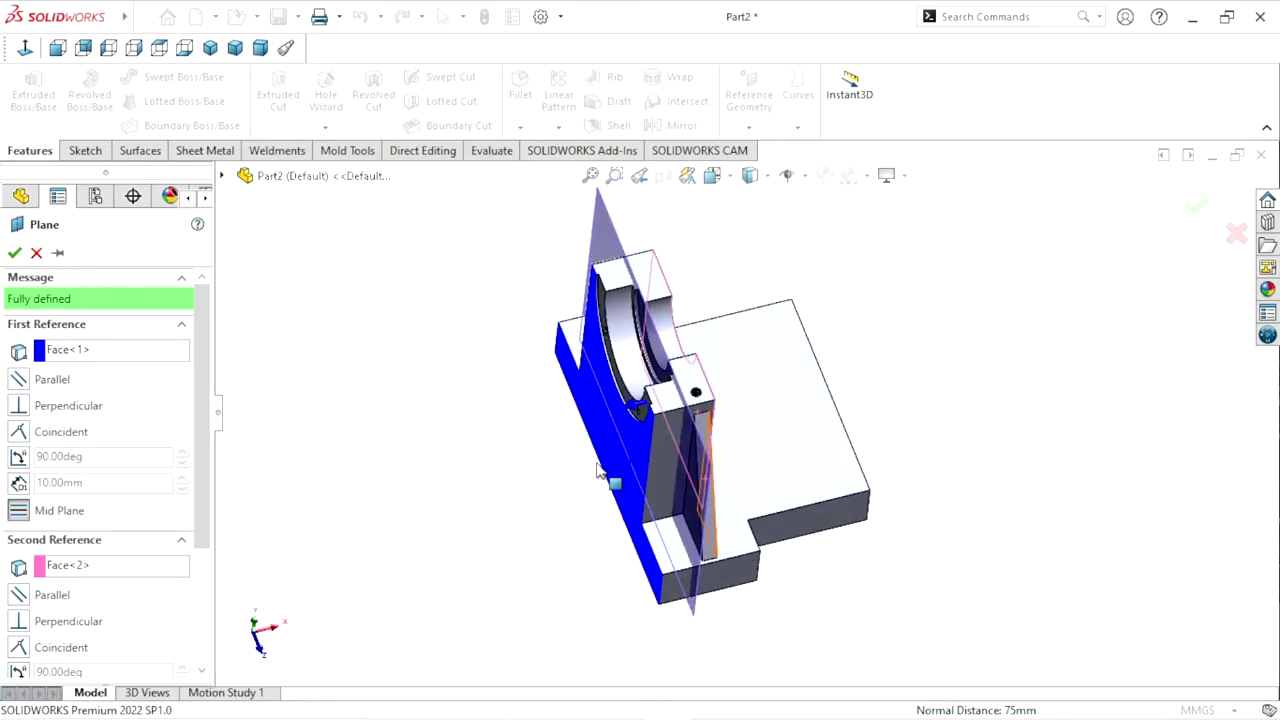
click(13, 252)
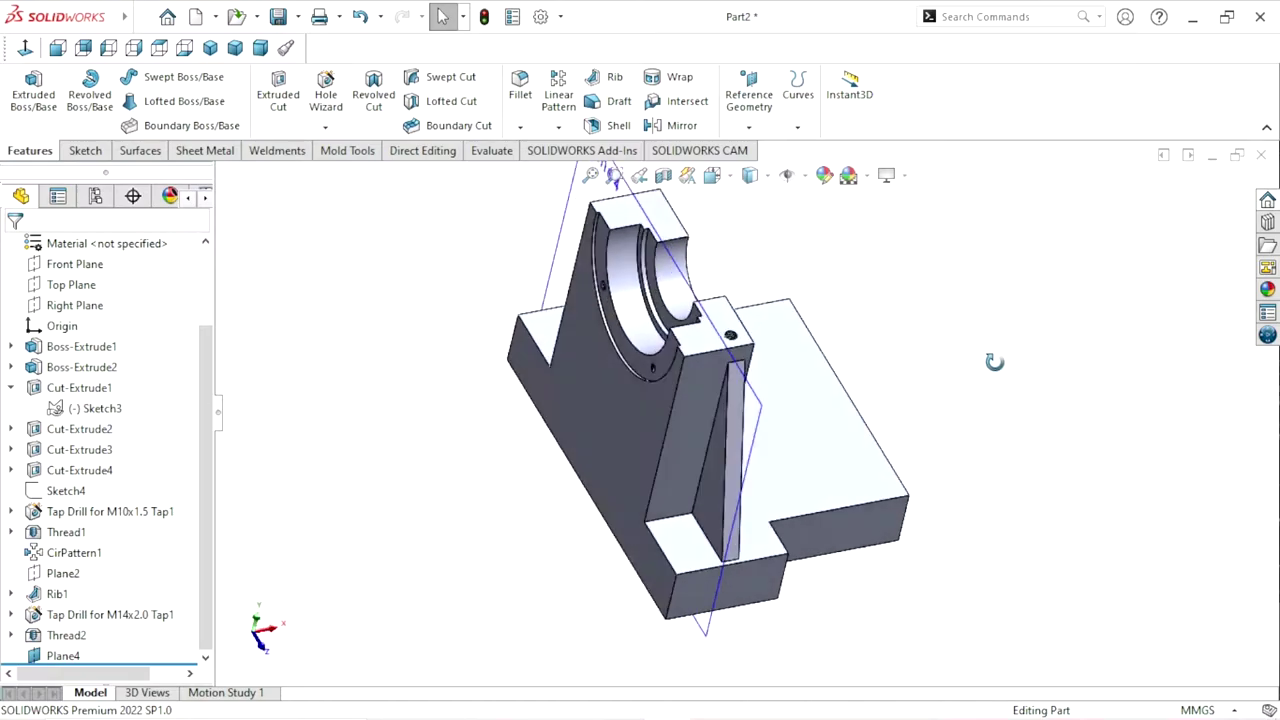
click(835, 400)
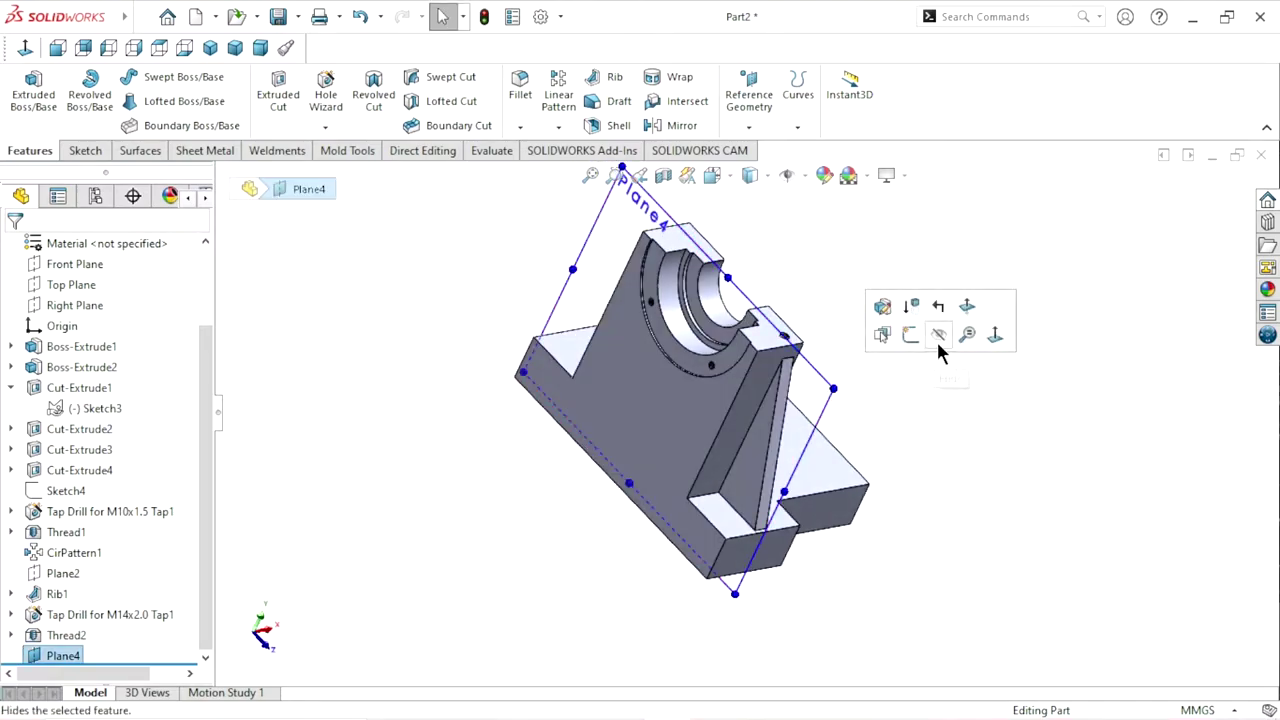
click(939, 338)
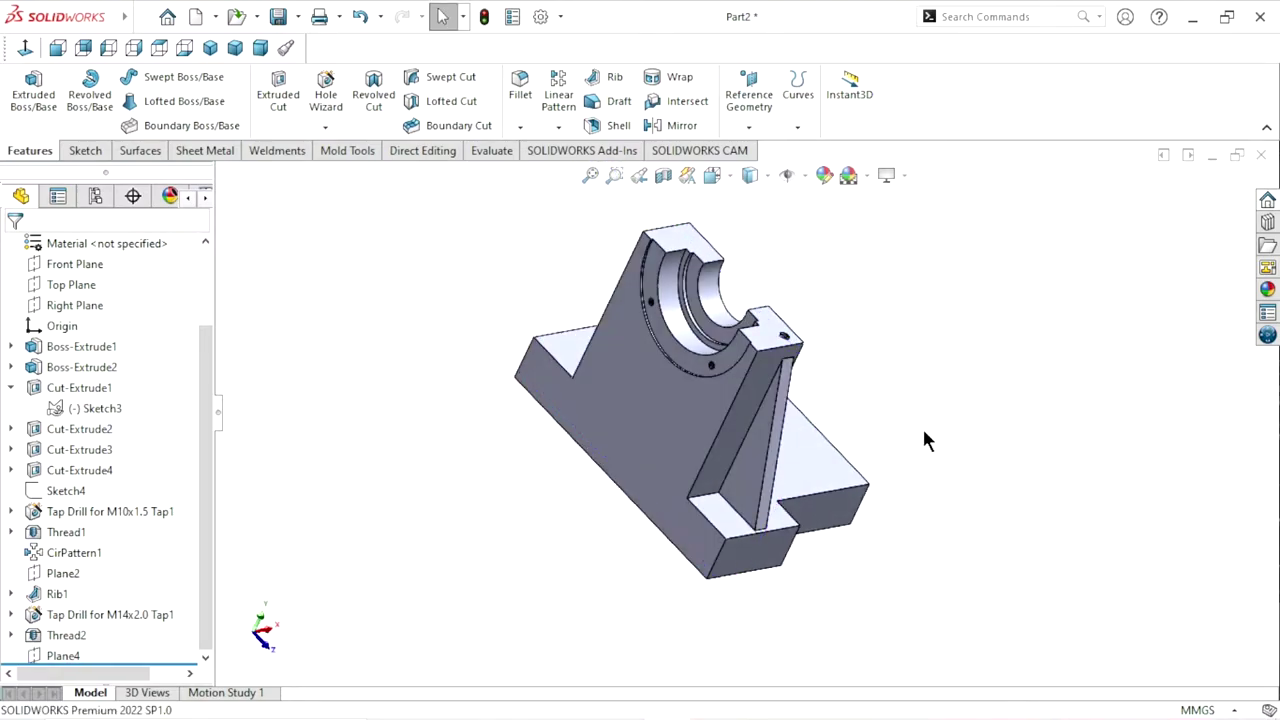
Mirror the M14x2.0 tap-drill hole and Thread2 across Plane4
click(677, 132)
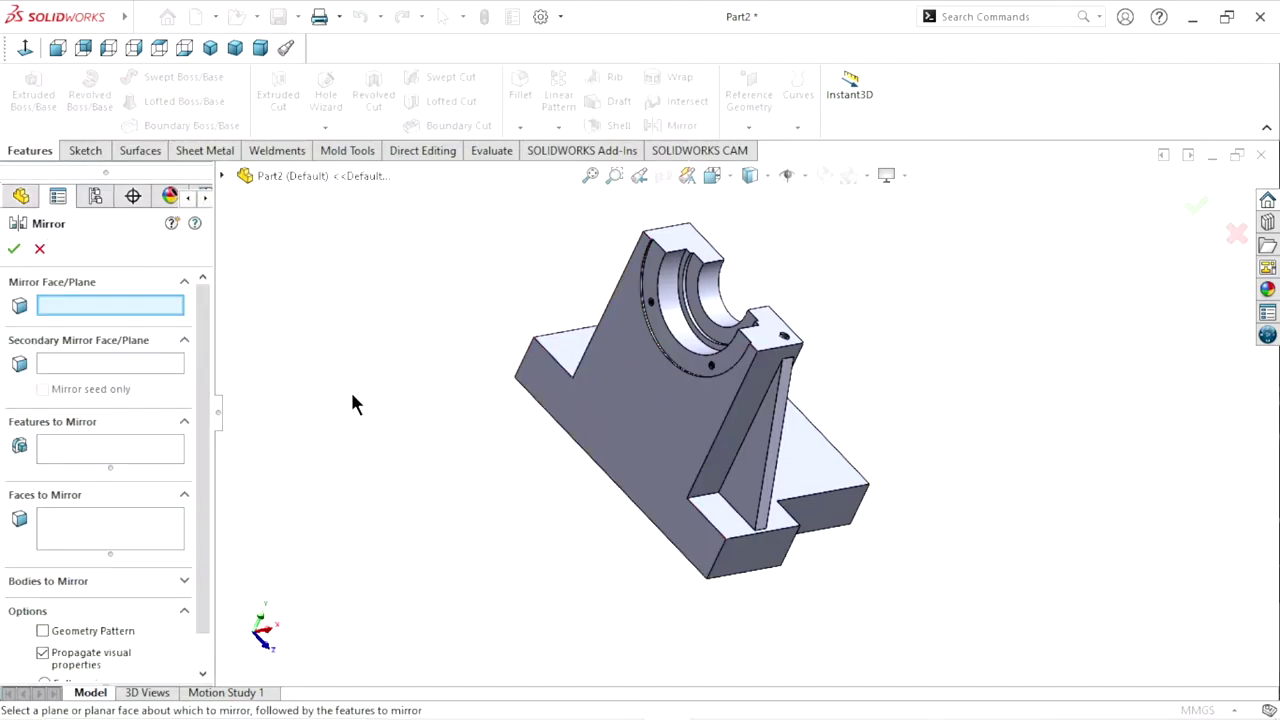
click(222, 176)
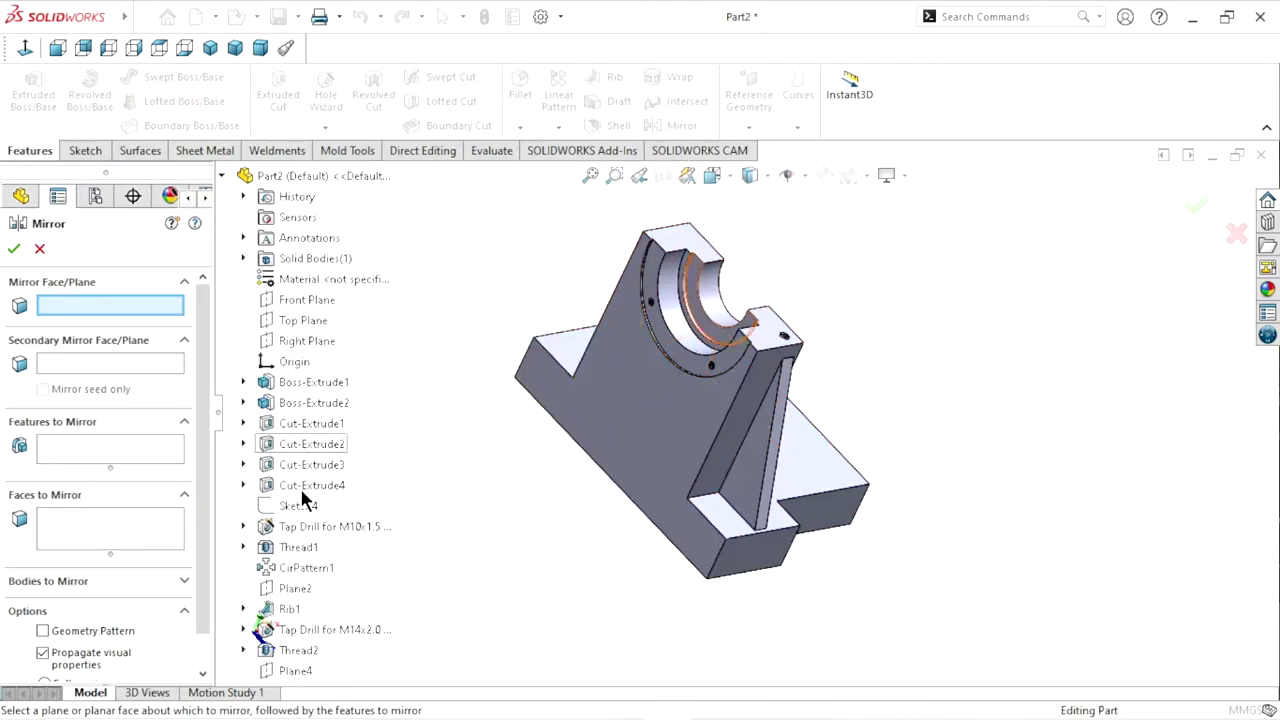
click(296, 670)
click(88, 462)
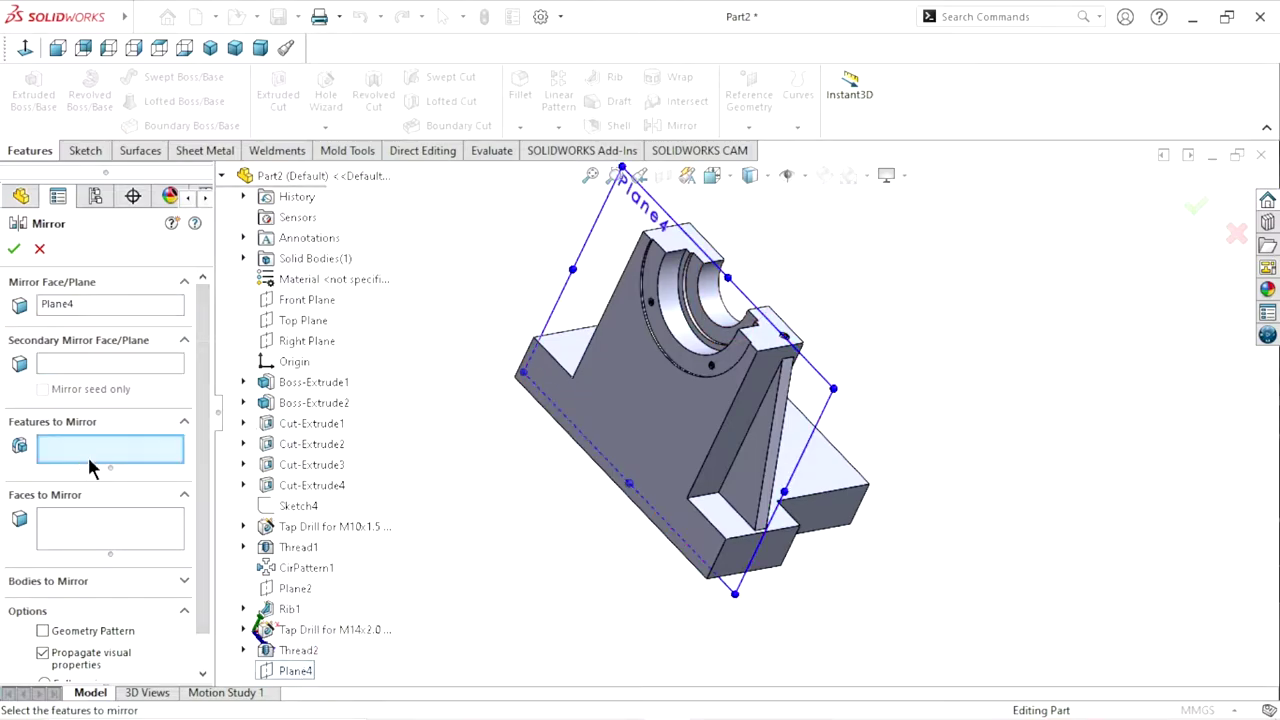
click(308, 633)
click(303, 650)
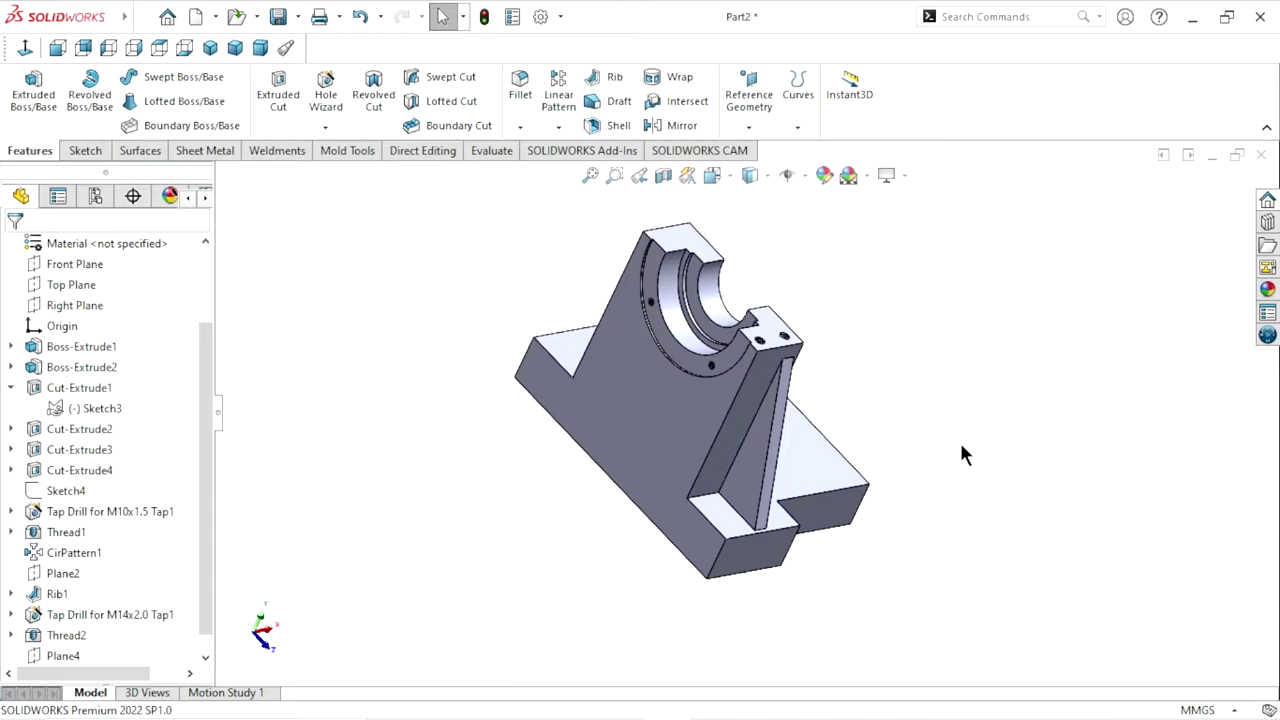
Orbit and switch between normal and isometric views to inspect the mirrored hole
mouse_move(959, 439)
middle_down()
mouse_move(875, 484)
mouse_move(820, 490)
middle_up()
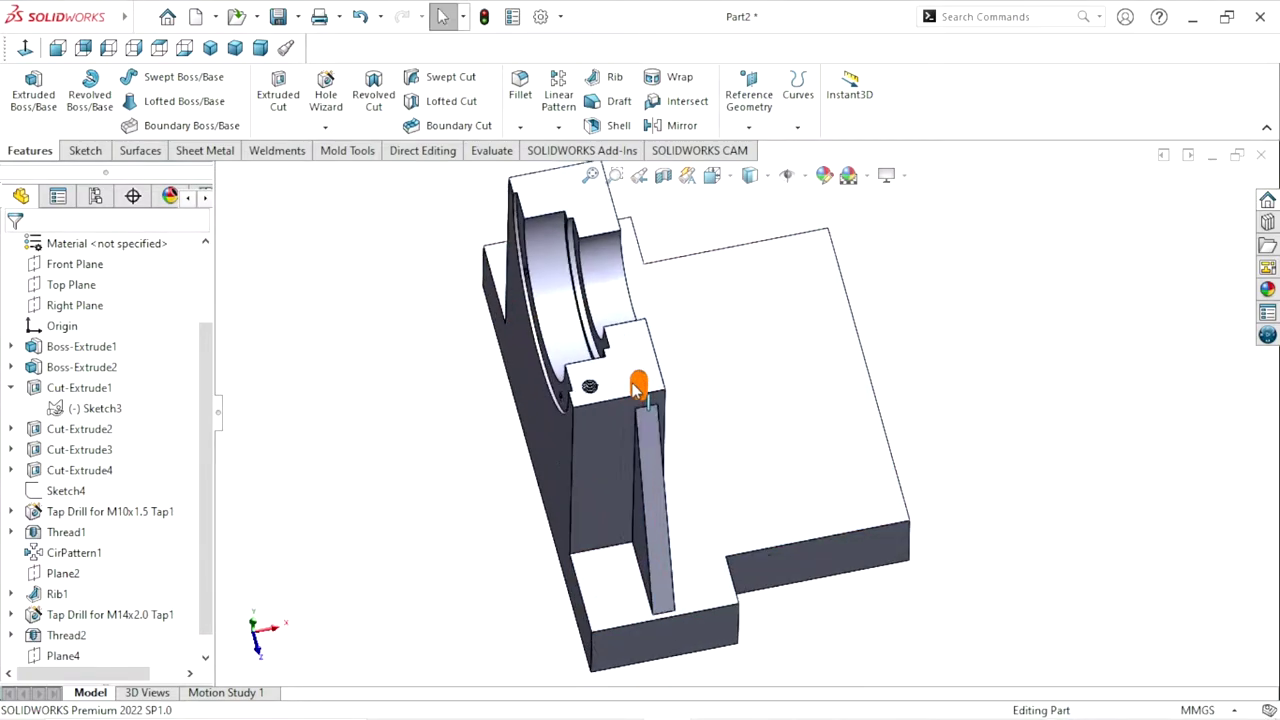
scroll(612, 379, down, 5)
scroll(704, 437, up, 3)
click(810, 487)
key(ctrl+8)
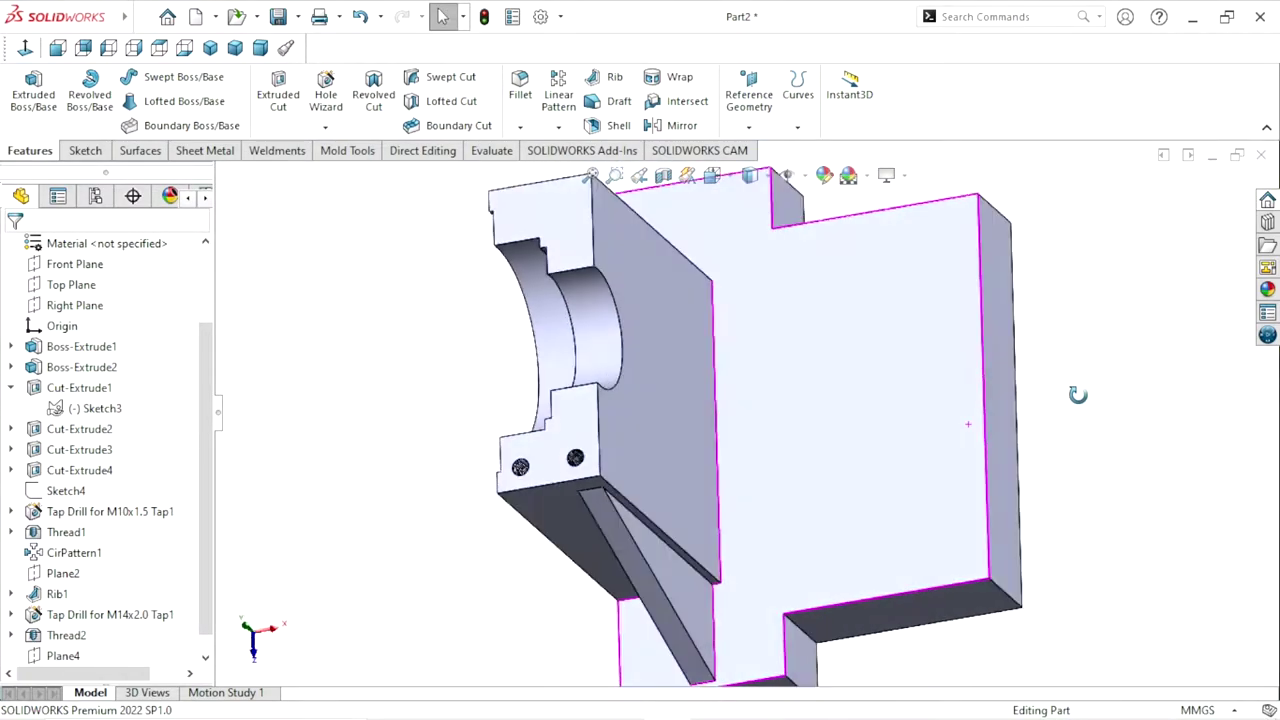
key(ctrl+7)
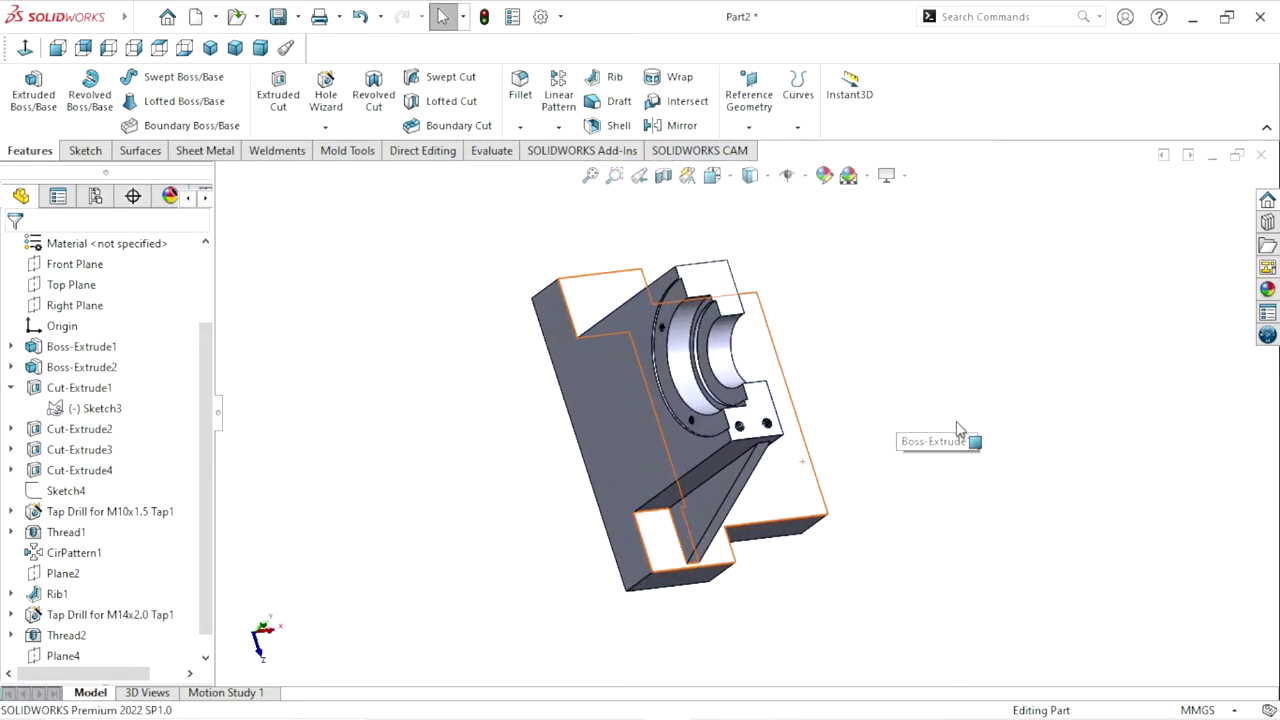
mouse_move(963, 434)
middle_down()
mouse_move(914, 346)
mouse_move(958, 354)
mouse_move(768, 463)
middle_up()
scroll(768, 463, up, 5)
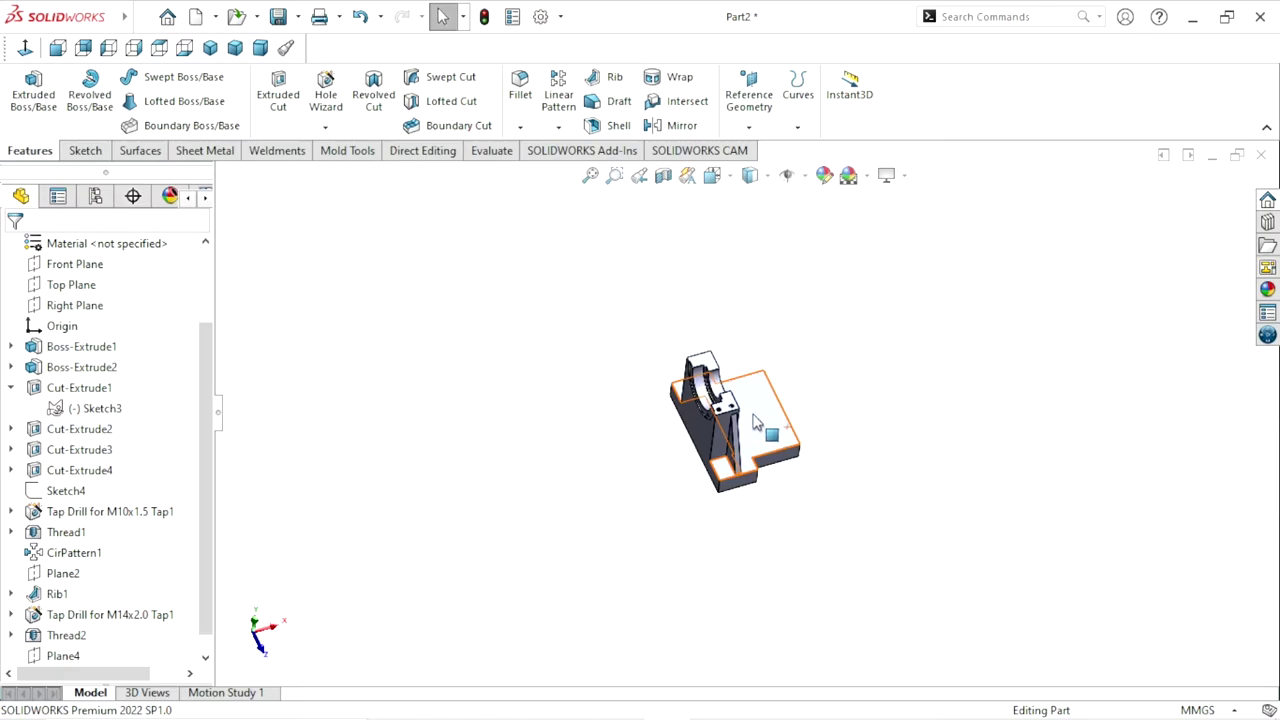
scroll(766, 427, down, 5)
mouse_move(1032, 376)
middle_down()
mouse_move(915, 402)
mouse_move(966, 320)
mouse_move(749, 429)
middle_up()
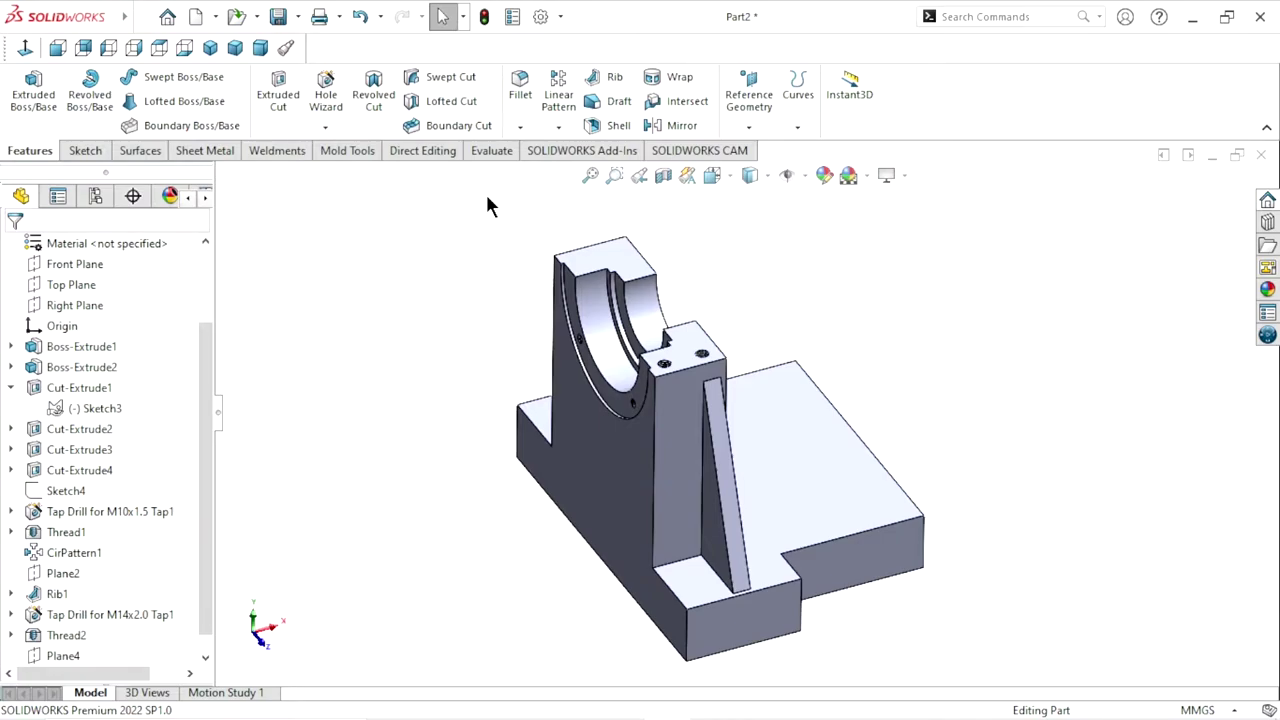
Mirror Rib1, the M14 tap-drill hole, Thread2 and Mirror1 across the Front Plane
click(680, 125)
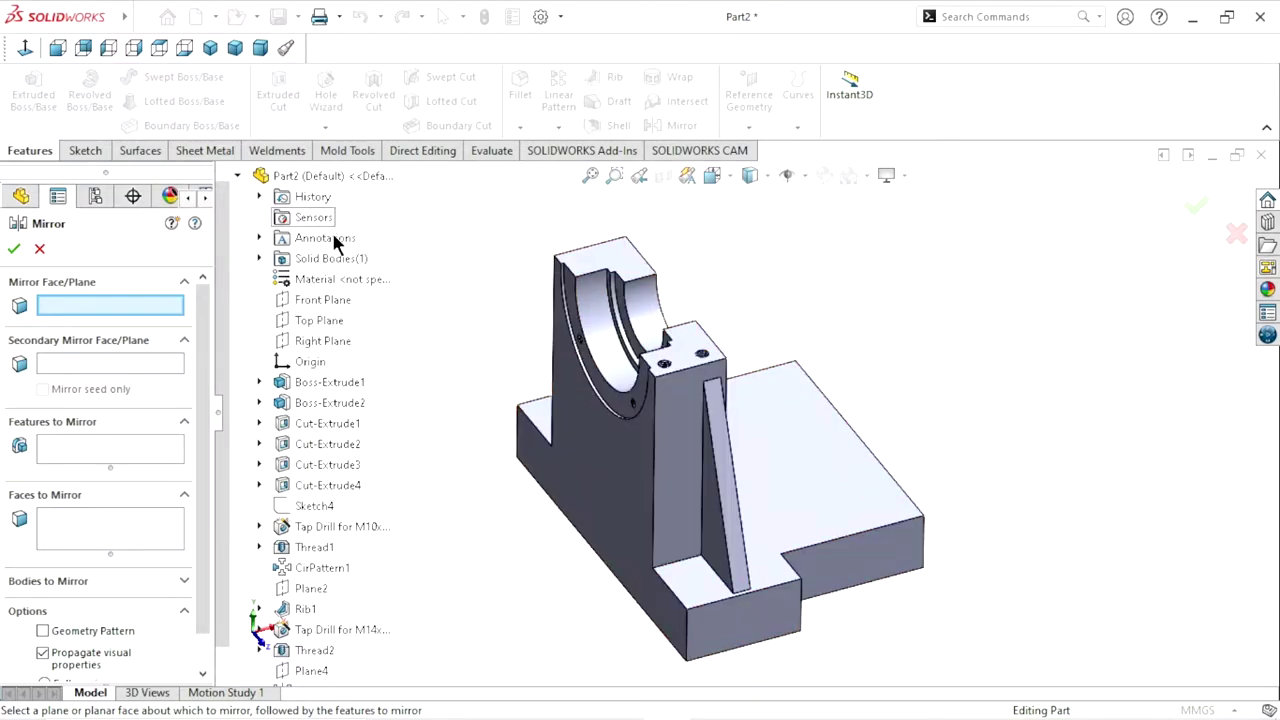
click(330, 305)
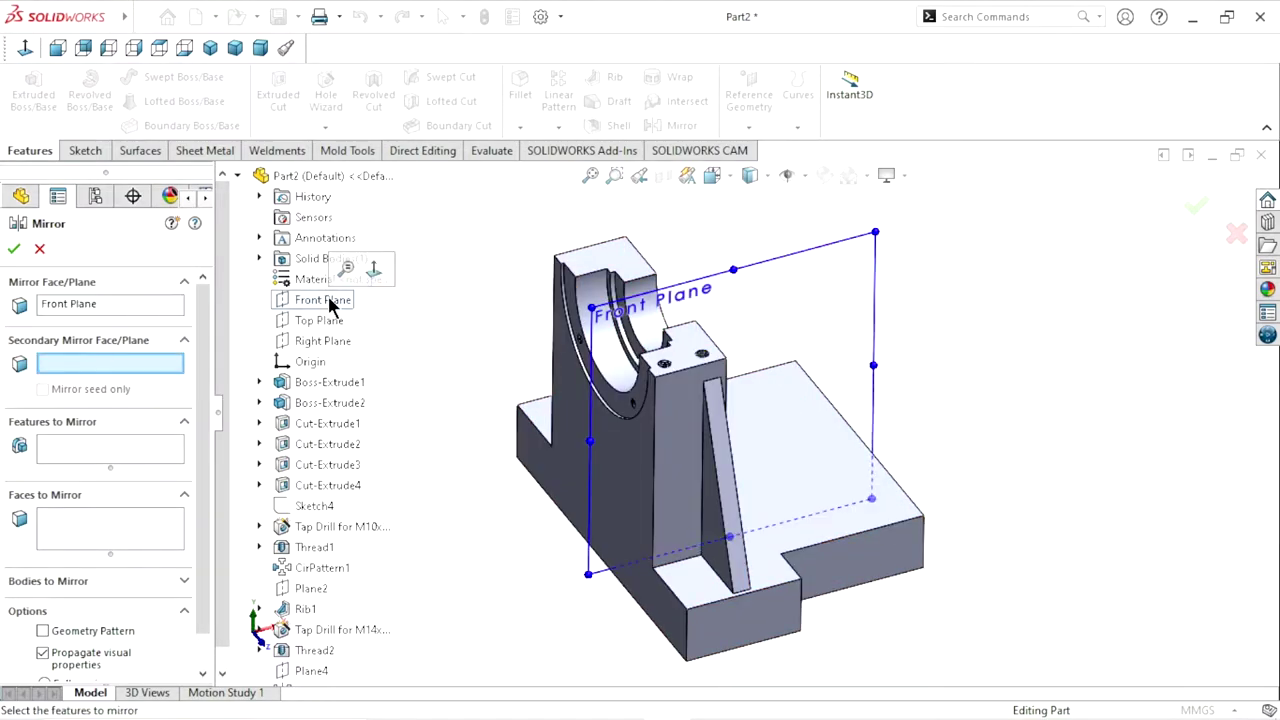
click(136, 464)
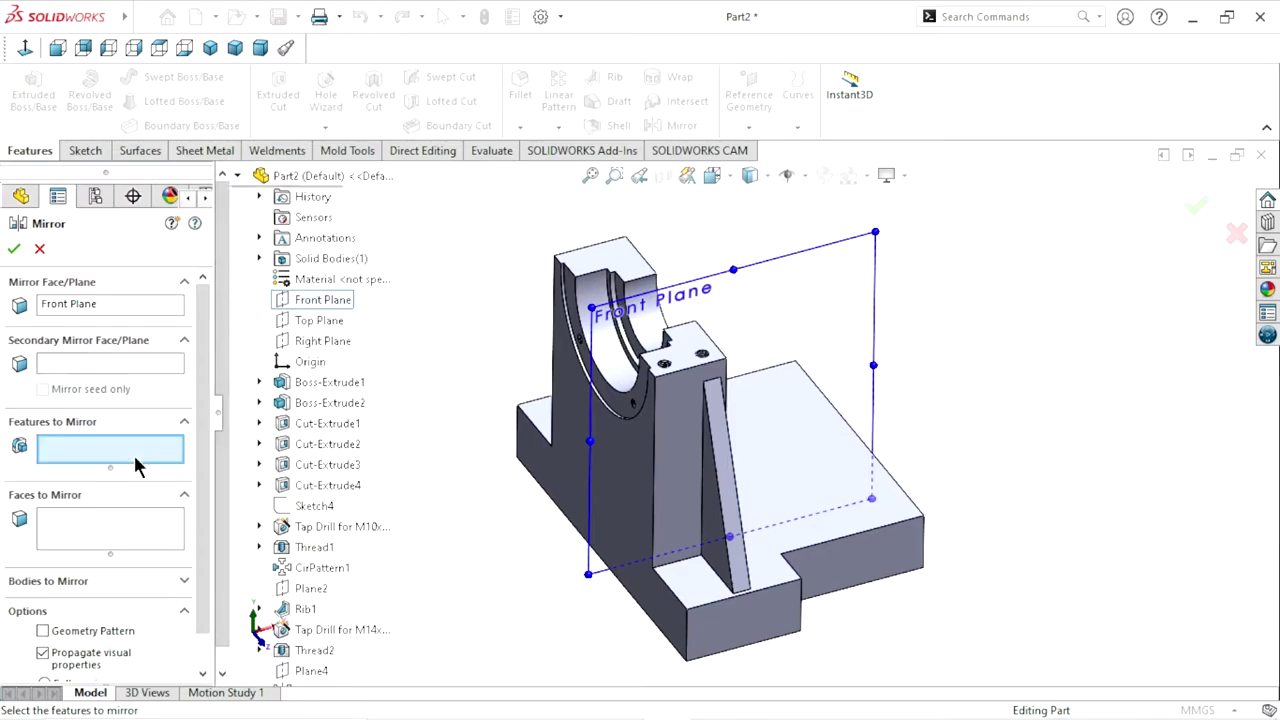
click(312, 610)
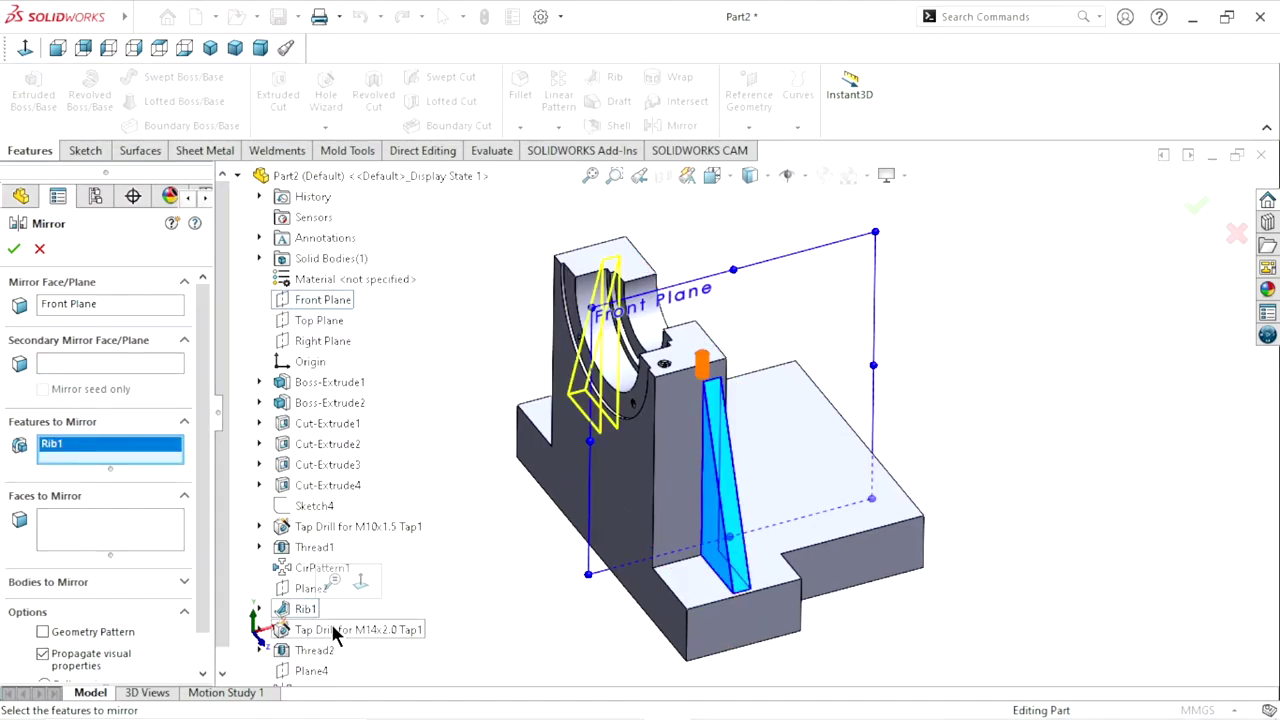
click(336, 630)
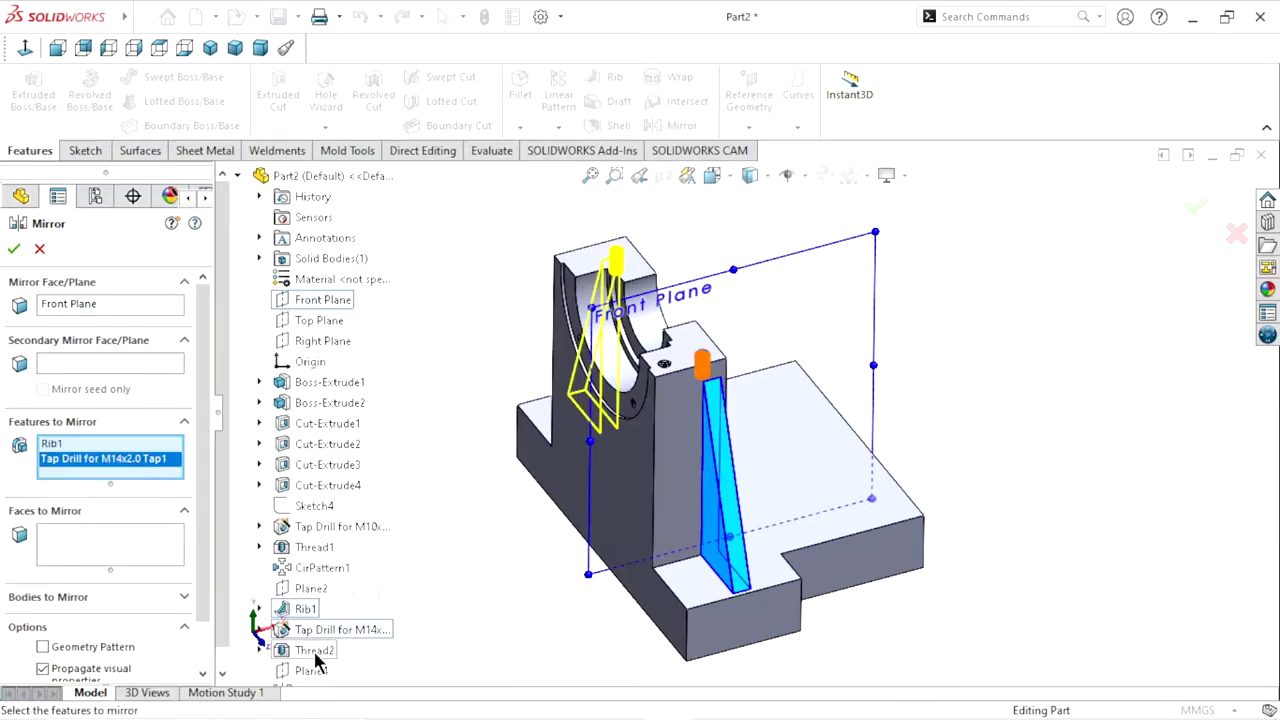
click(318, 650)
scroll(375, 620, down, 1)
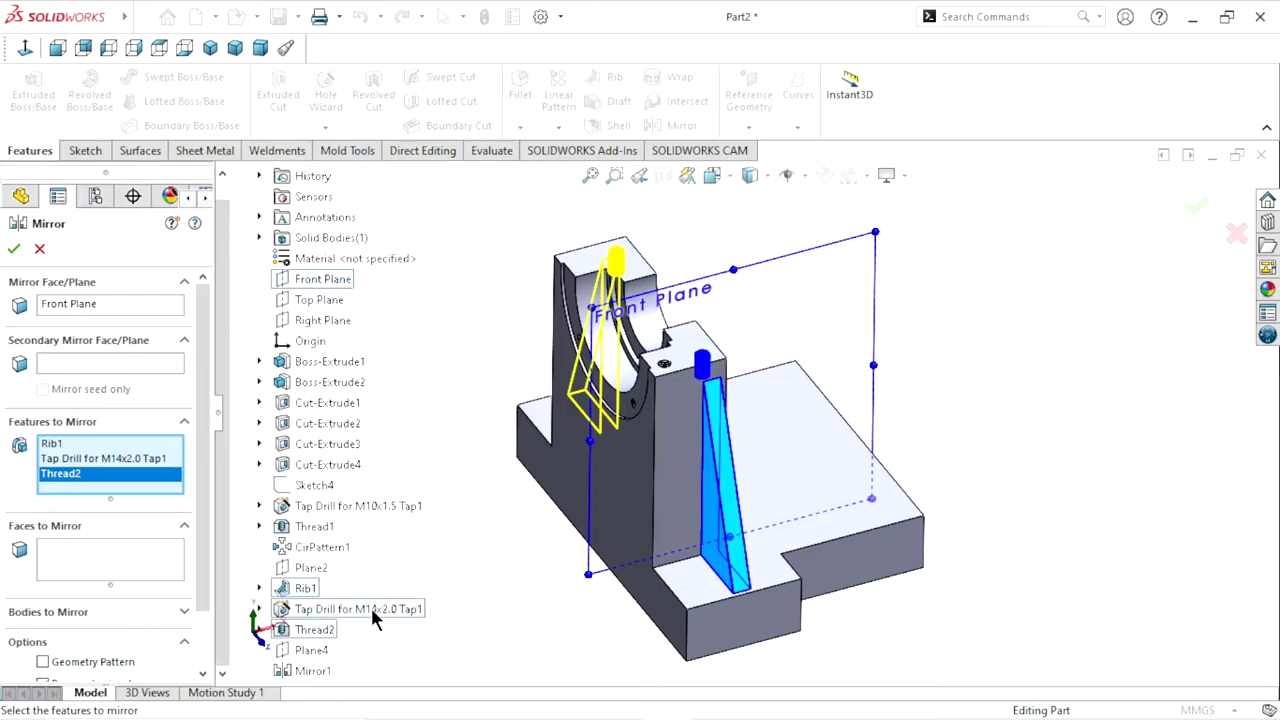
click(318, 671)
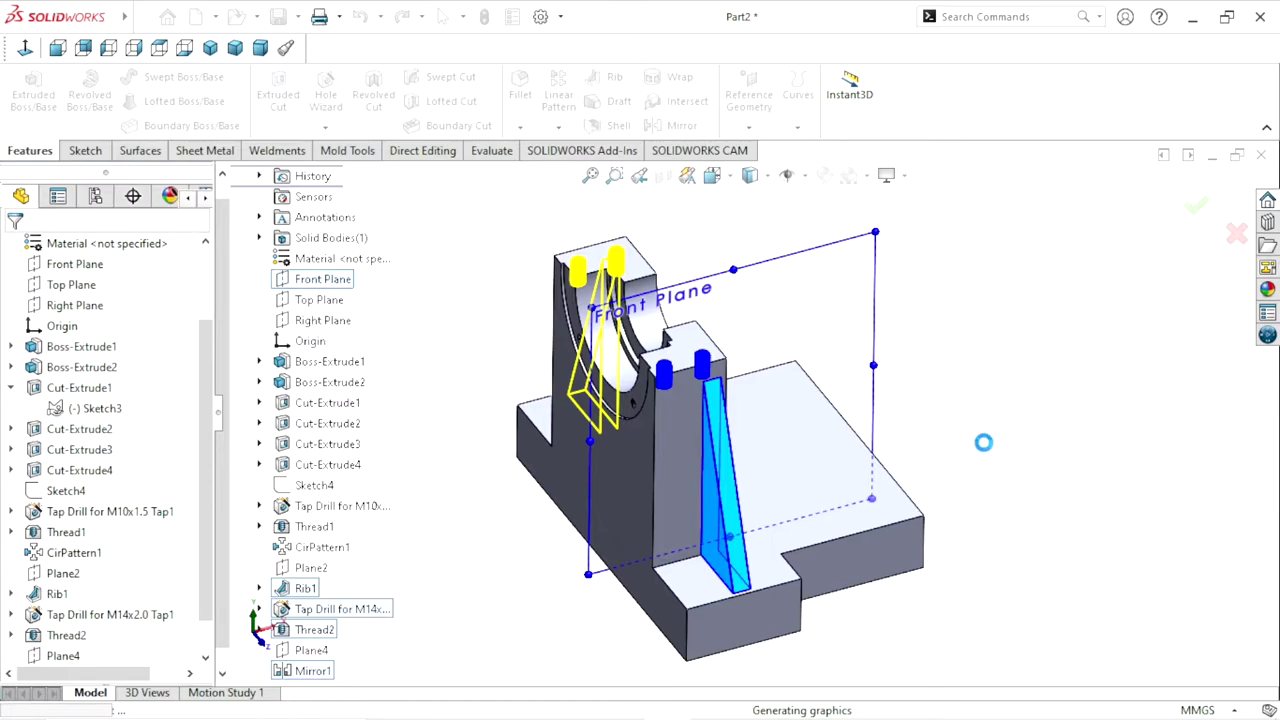
mouse_move(966, 437)
middle_down()
mouse_move(1029, 437)
mouse_move(1094, 554)
mouse_move(1074, 571)
mouse_move(1031, 503)
mouse_move(1035, 420)
mouse_move(977, 423)
mouse_move(943, 440)
mouse_move(954, 498)
mouse_move(986, 457)
mouse_move(736, 620)
middle_up()
scroll(736, 620, up, 2)
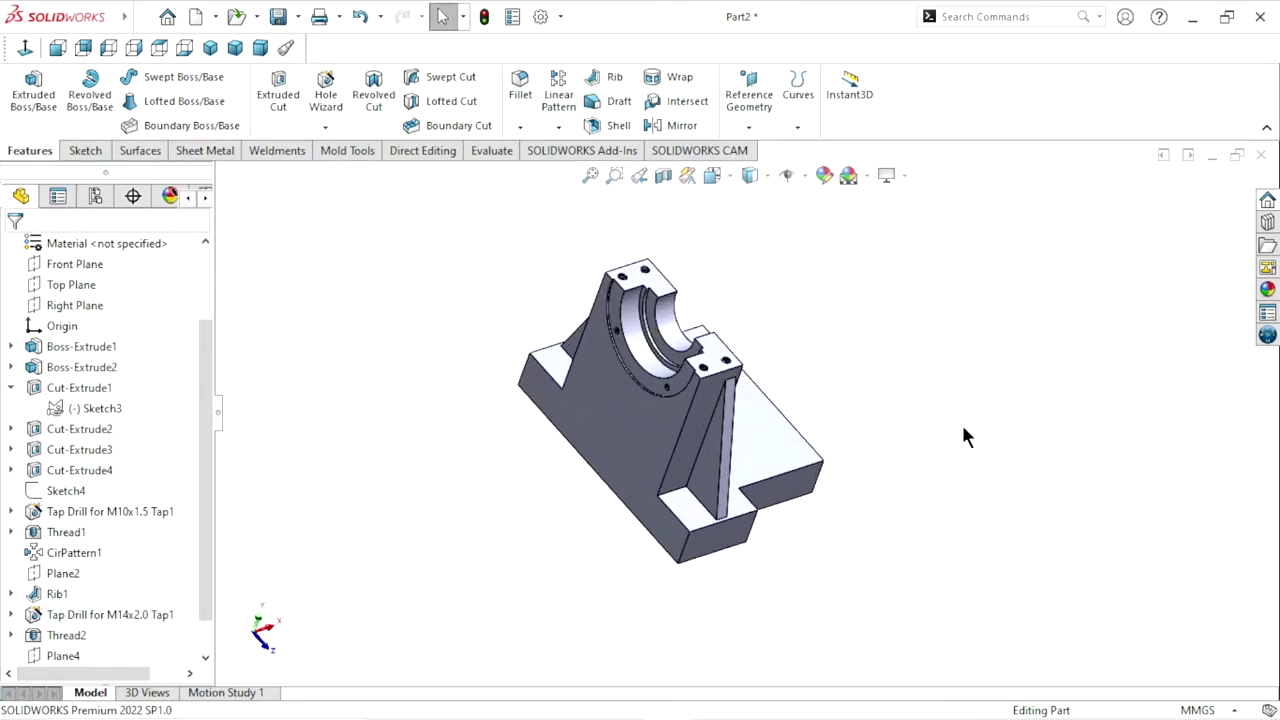
mouse_move(965, 435)
middle_down()
mouse_move(934, 449)
mouse_move(957, 514)
mouse_move(726, 534)
middle_up()
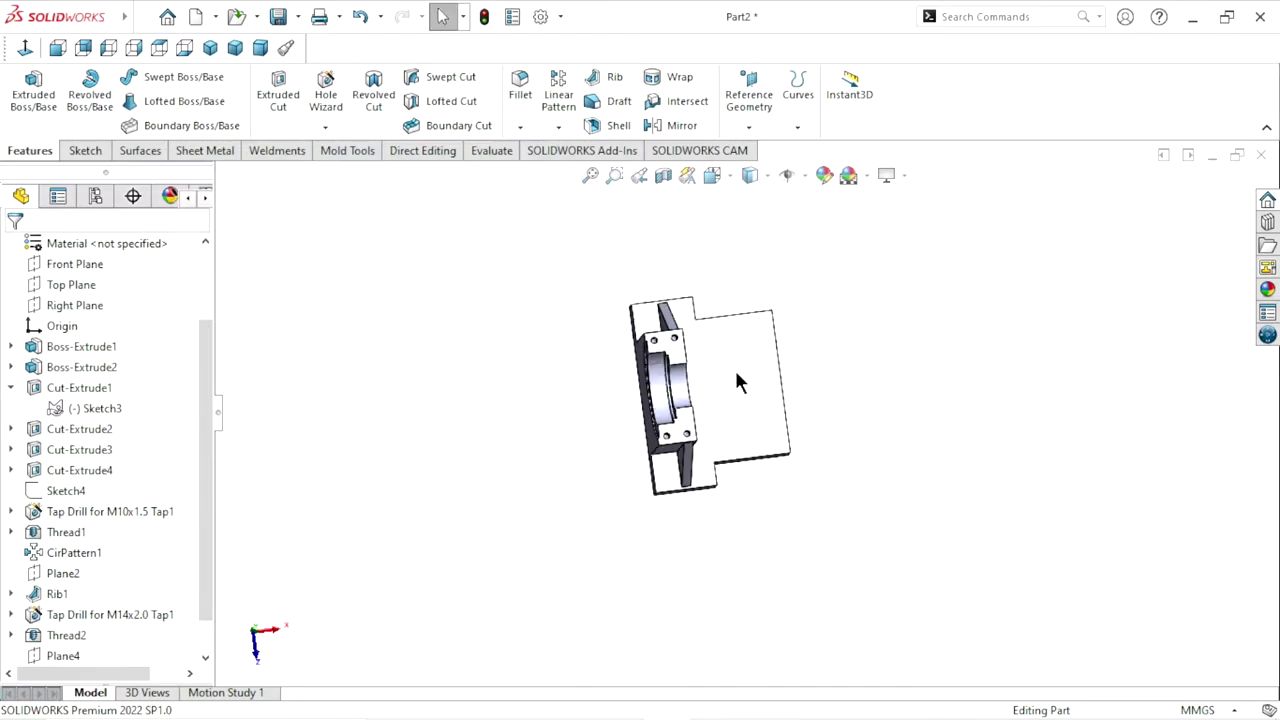
scroll(720, 365, down, 2)
scroll(650, 320, down, 2)
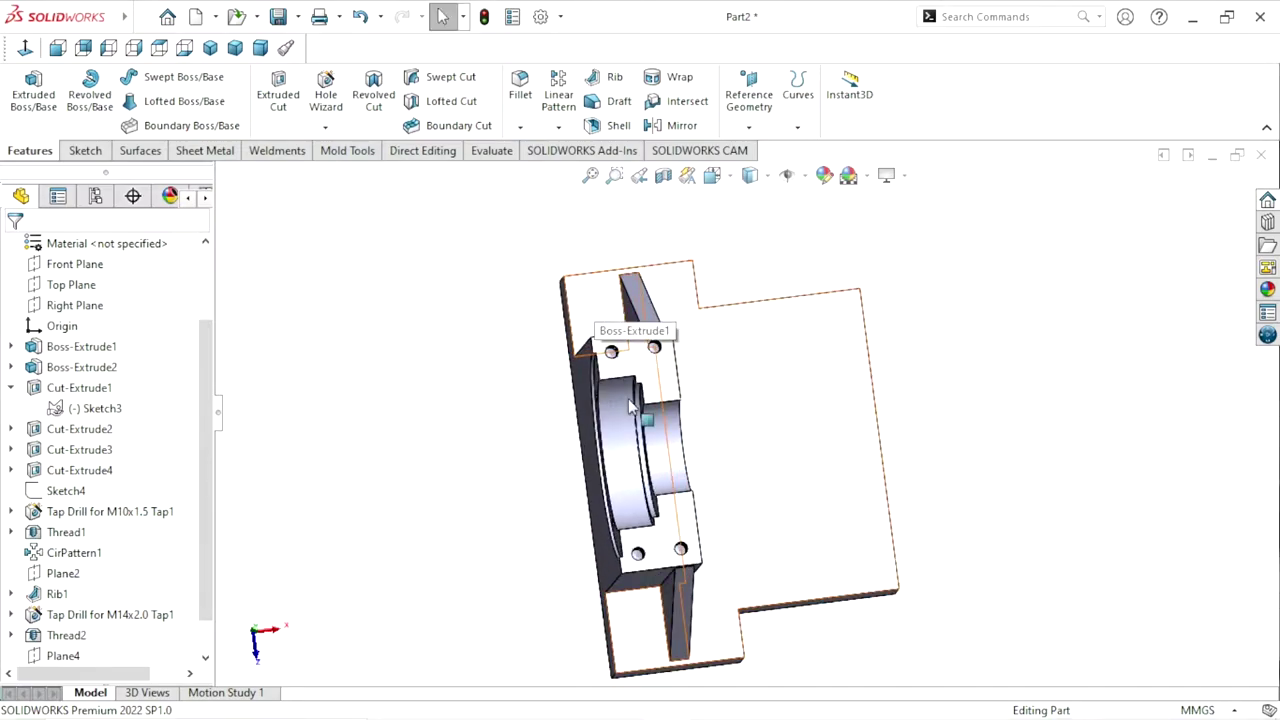
click(643, 648)
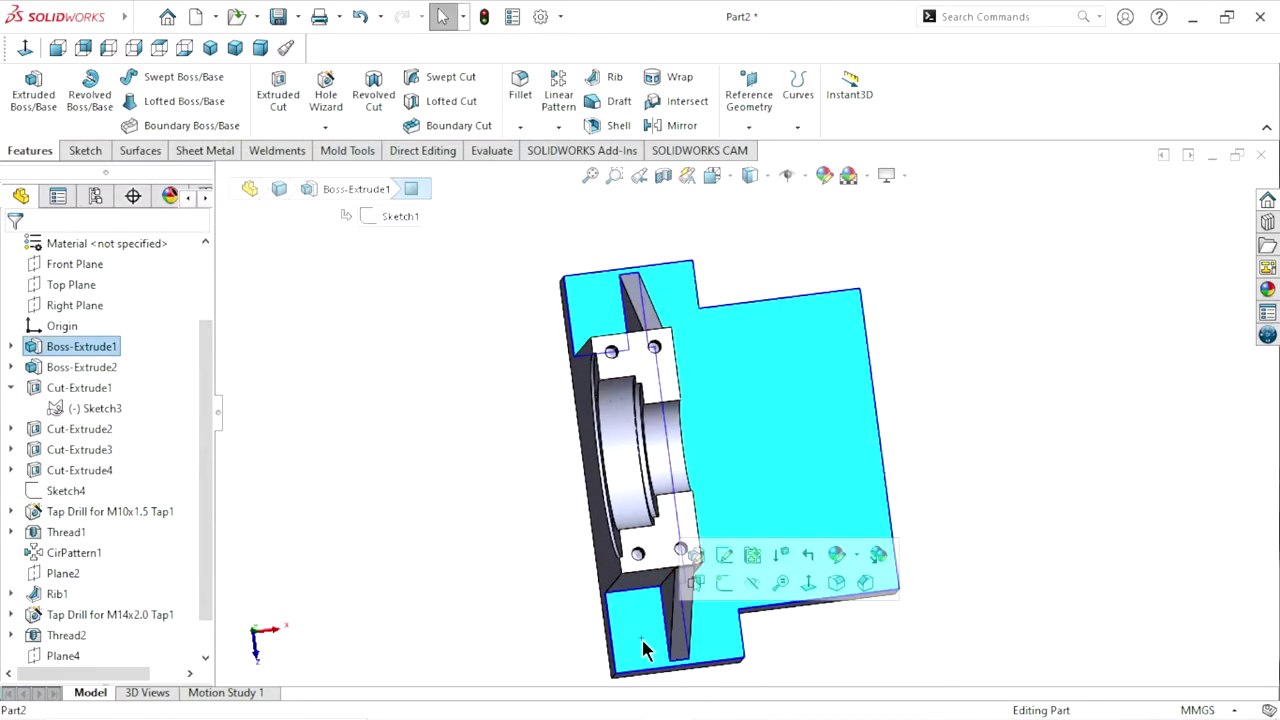
click(724, 583)
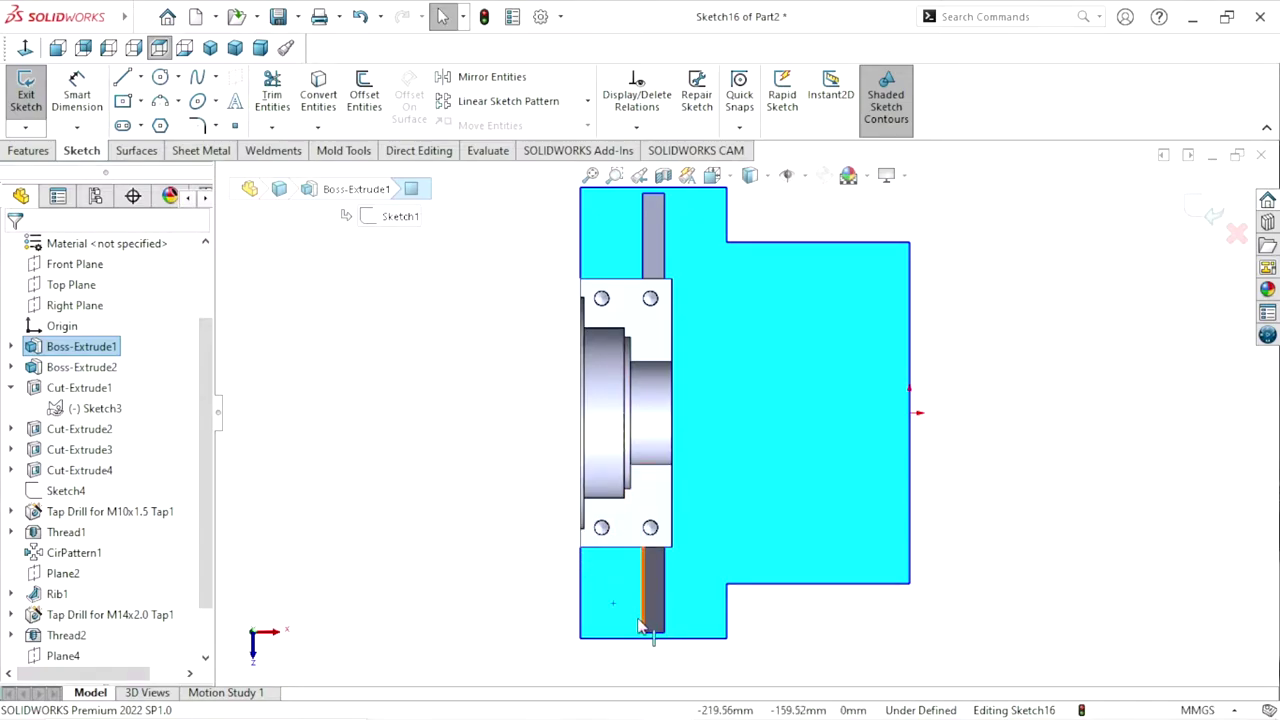
scroll(650, 630, down, 1)
scroll(686, 634, up, 1)
scroll(829, 543, up, 2)
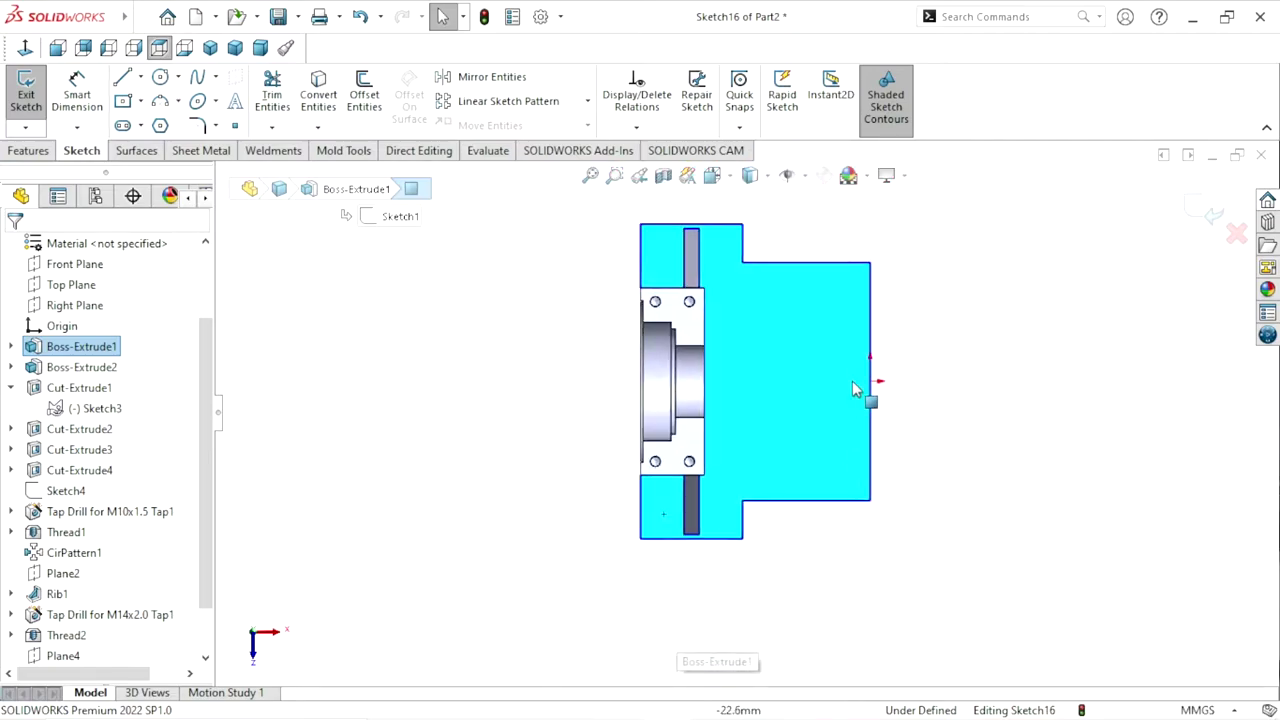
click(1237, 233)
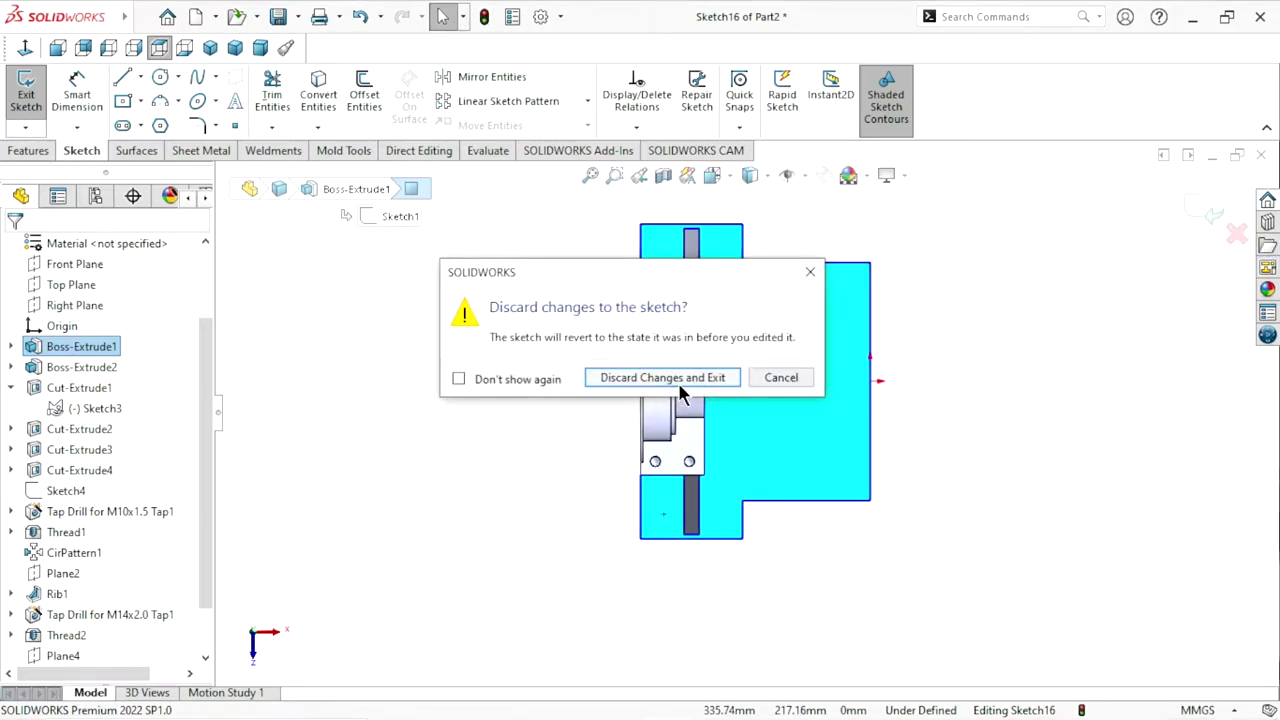
click(686, 371)
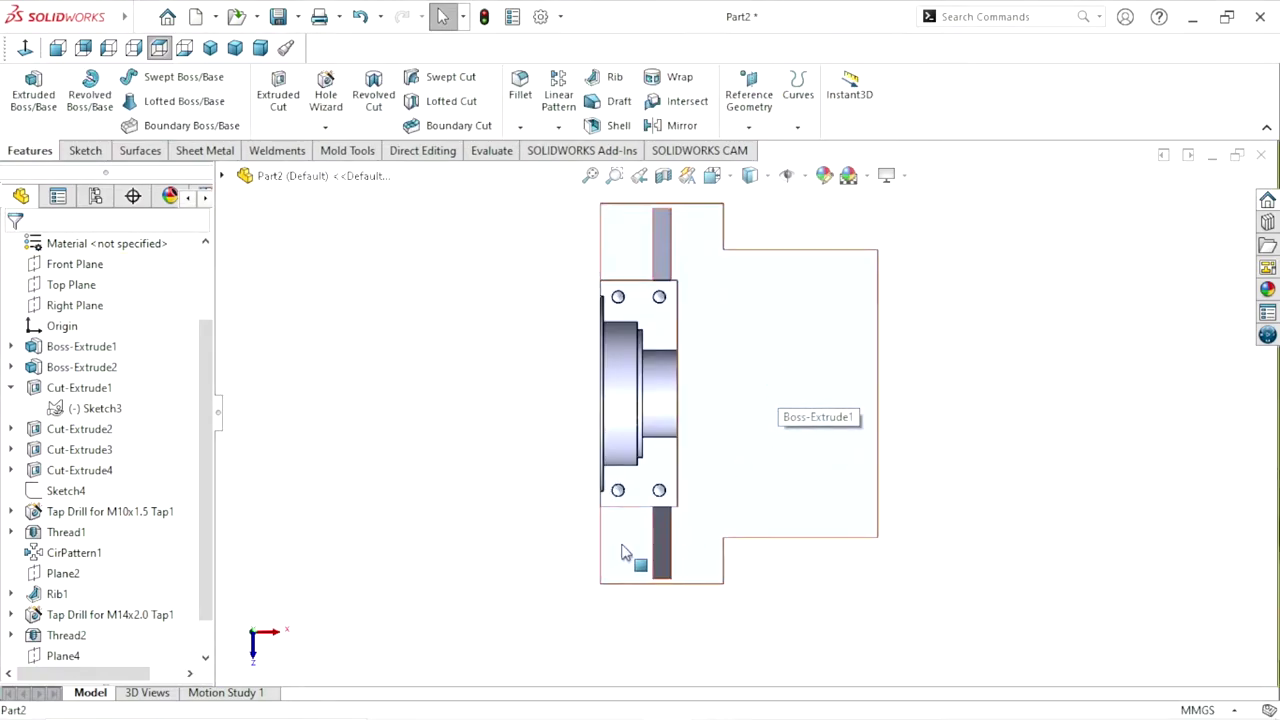
Set up a Hole Wizard Drill sizes hole, Ø20.0, with an Up To Next end condition
click(325, 97)
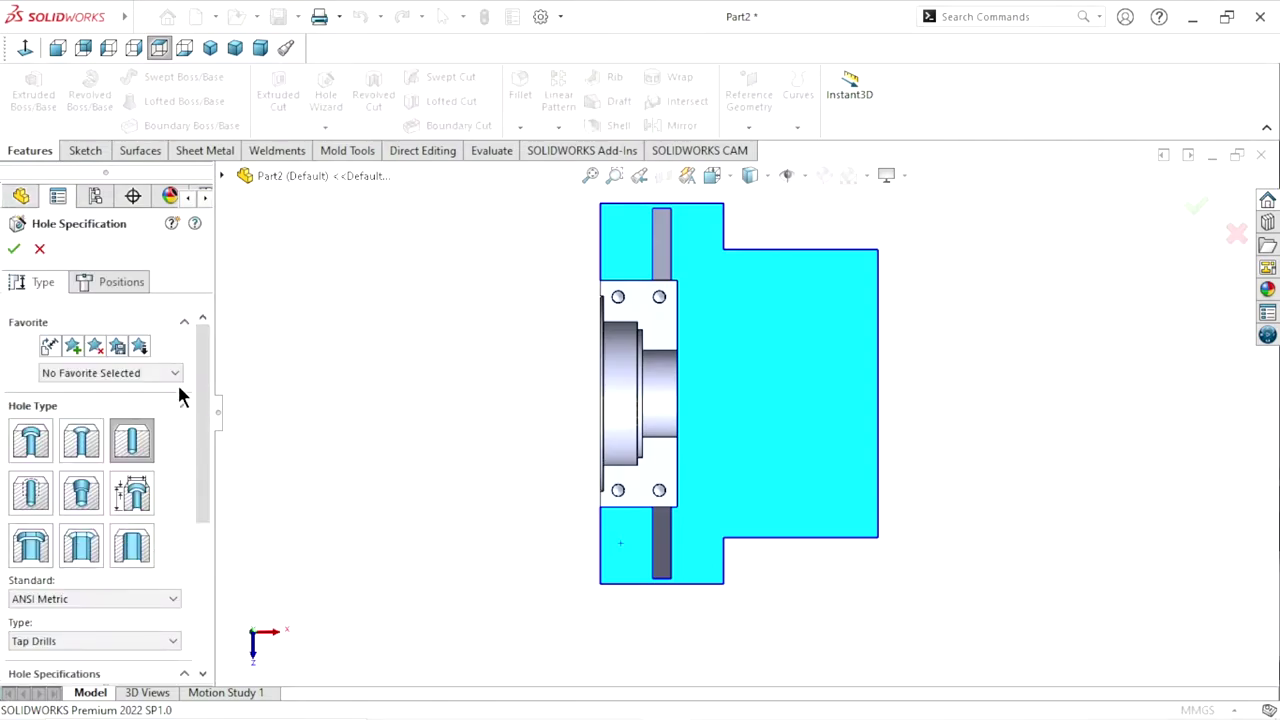
click(133, 445)
drag(205, 415, 136, 481)
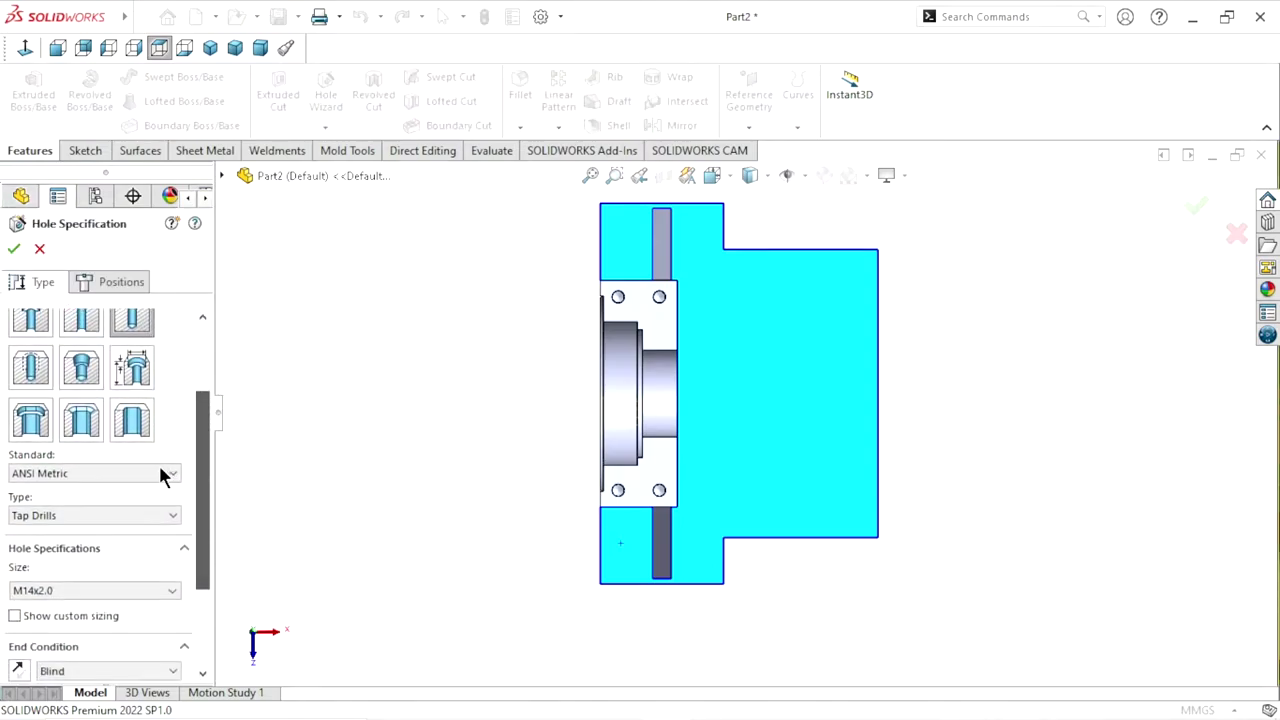
click(127, 513)
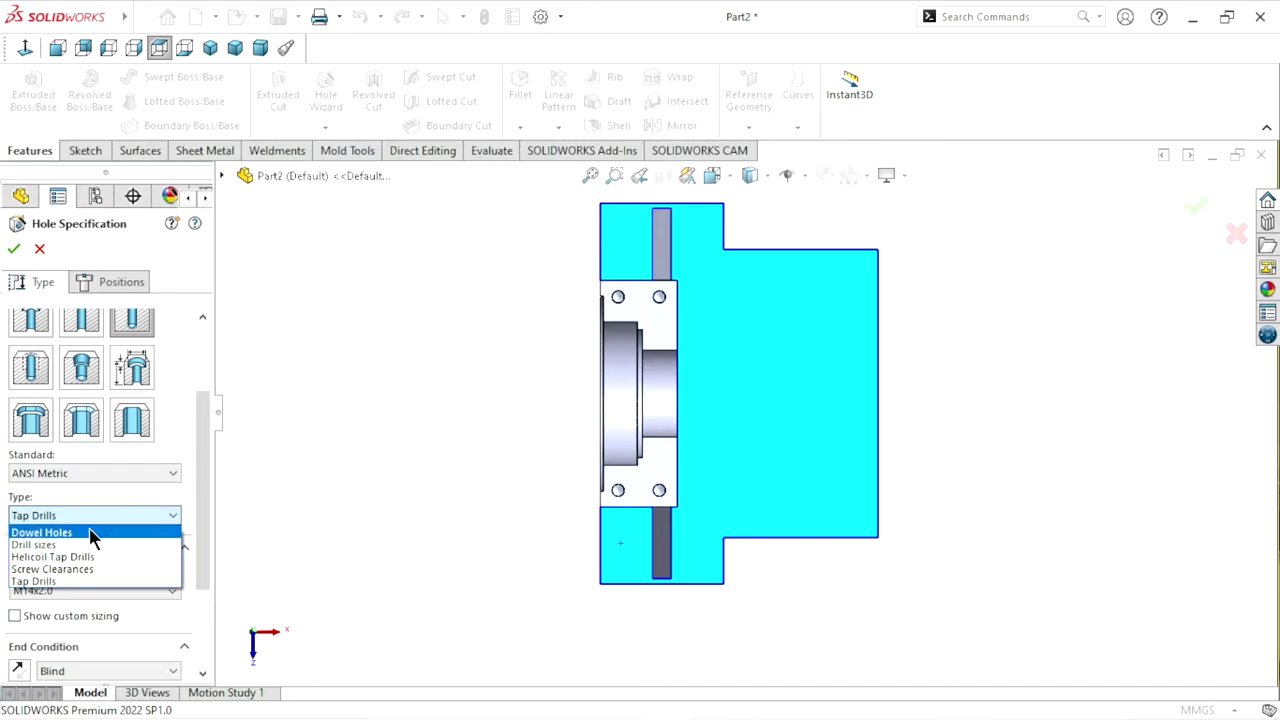
click(80, 541)
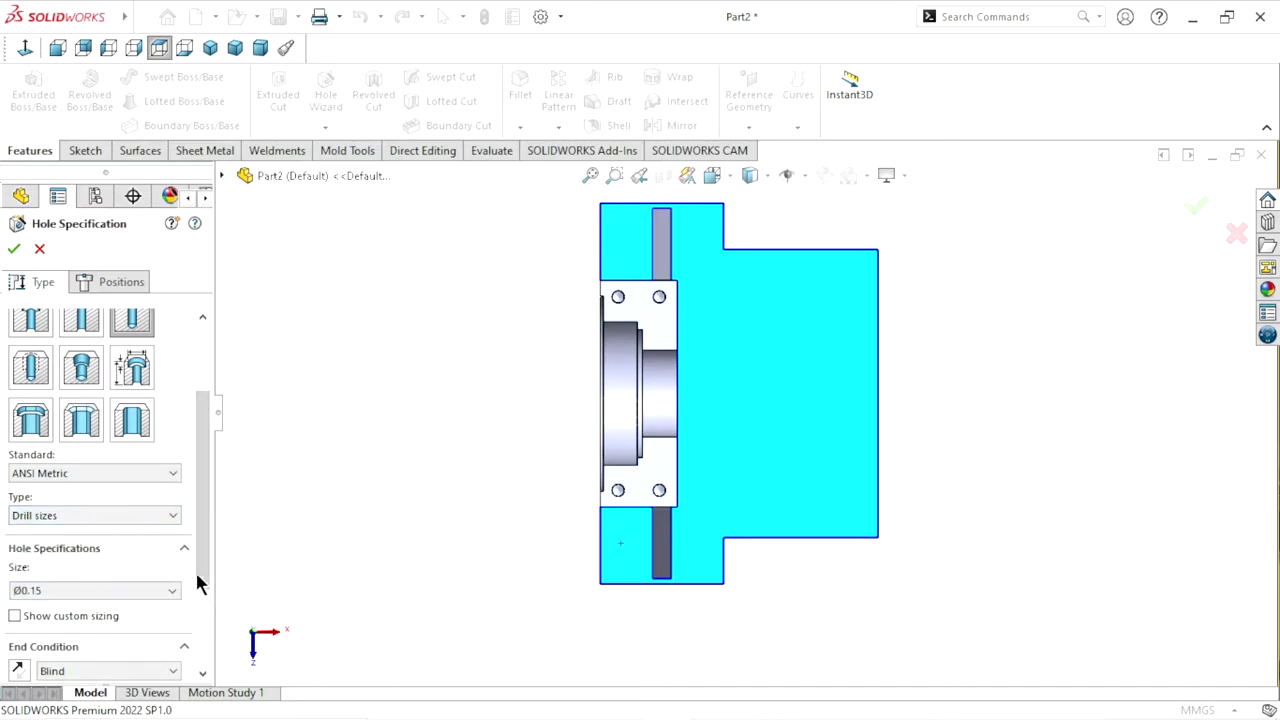
scroll(208, 551, down, 3)
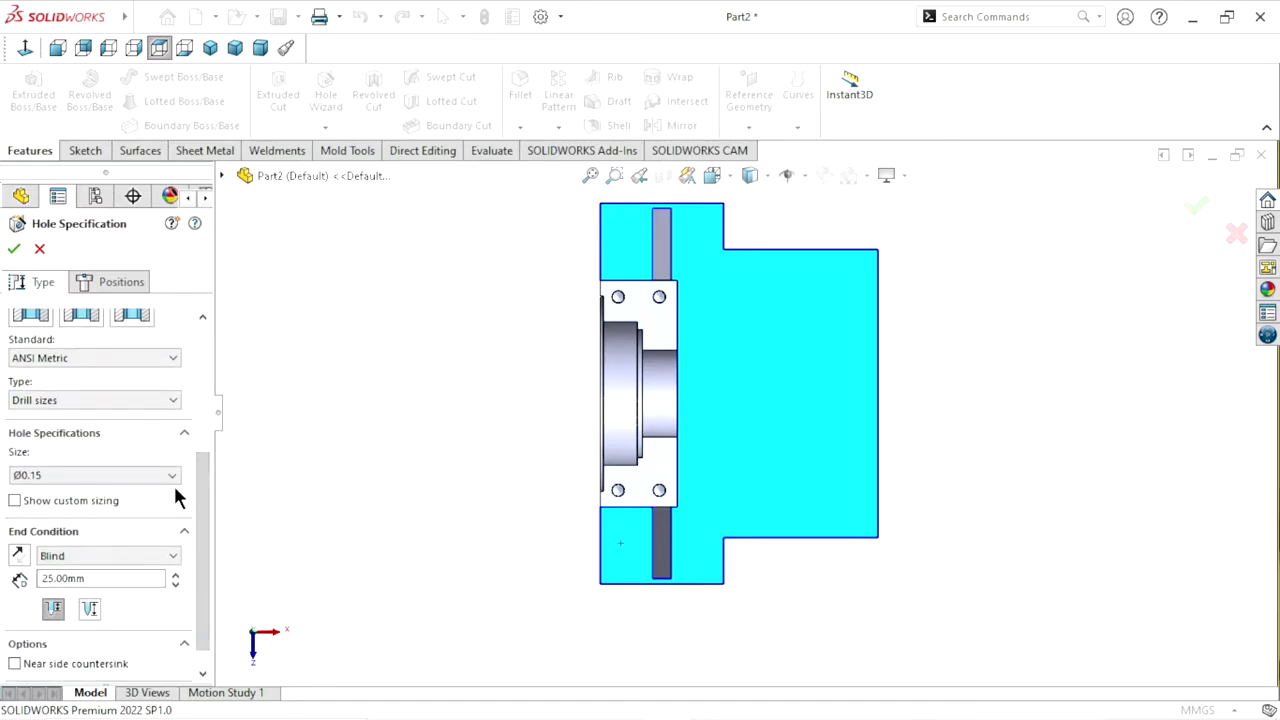
click(174, 480)
scroll(106, 598, down, 7)
scroll(112, 584, down, 7)
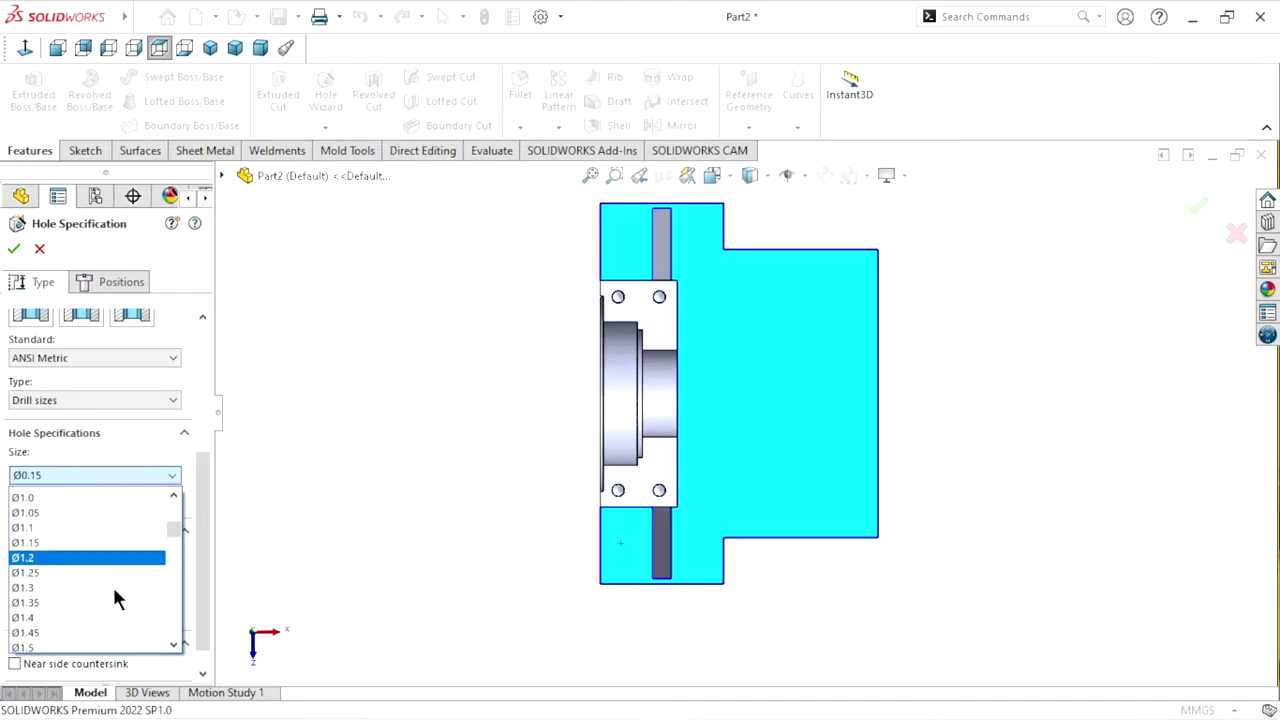
scroll(116, 588, down, 7)
scroll(116, 588, down, 5)
scroll(118, 567, down, 5)
scroll(122, 563, down, 5)
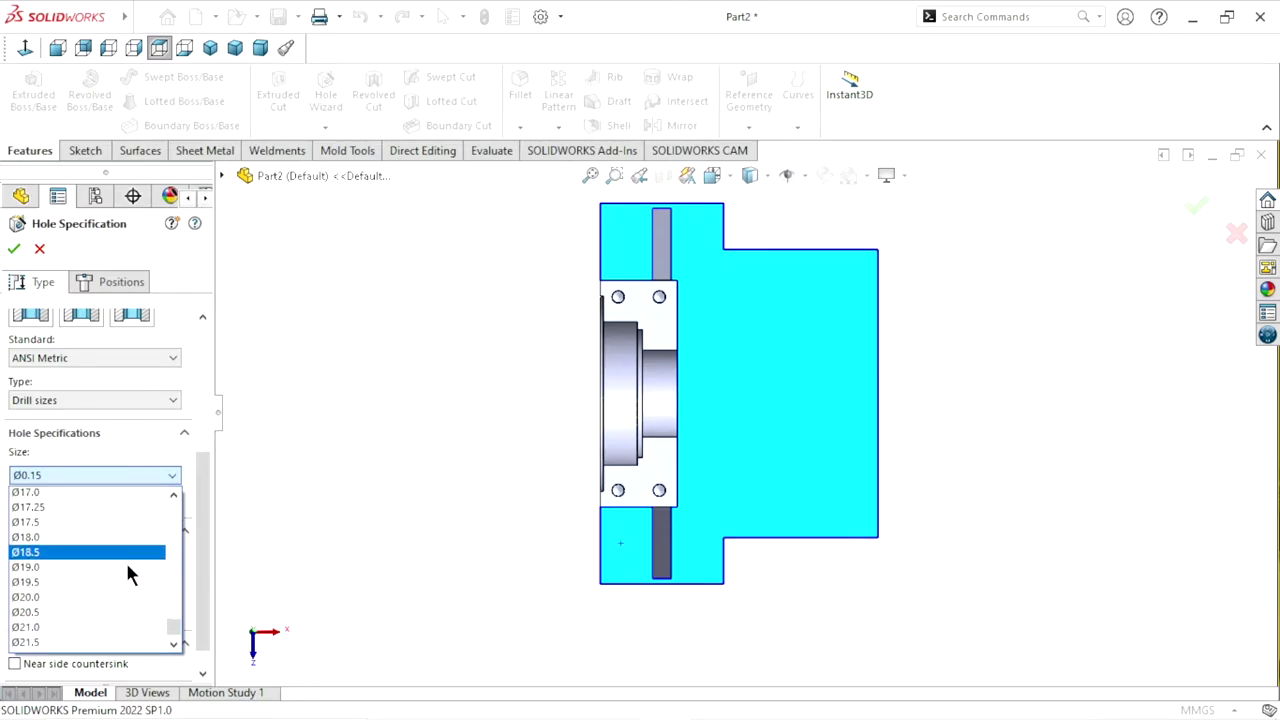
scroll(125, 560, down, 5)
scroll(128, 570, up, 2)
scroll(128, 570, up, 1)
scroll(128, 570, down, 1)
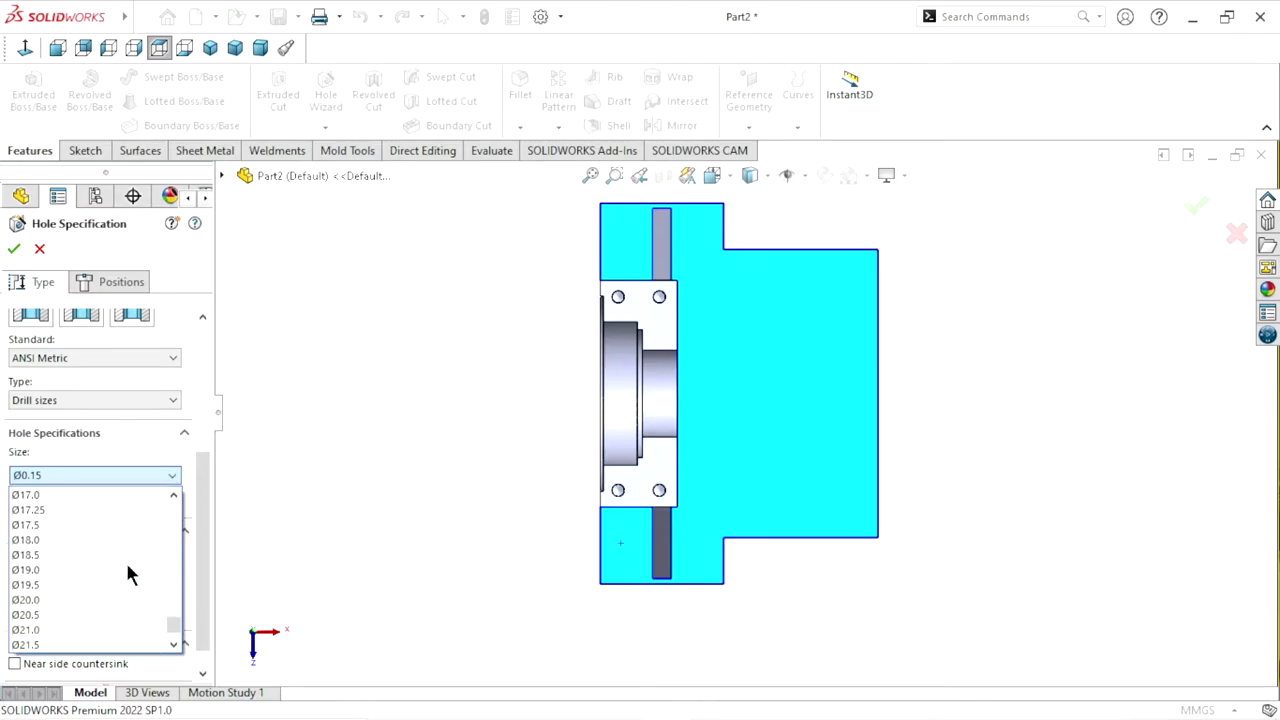
scroll(128, 570, down, 1)
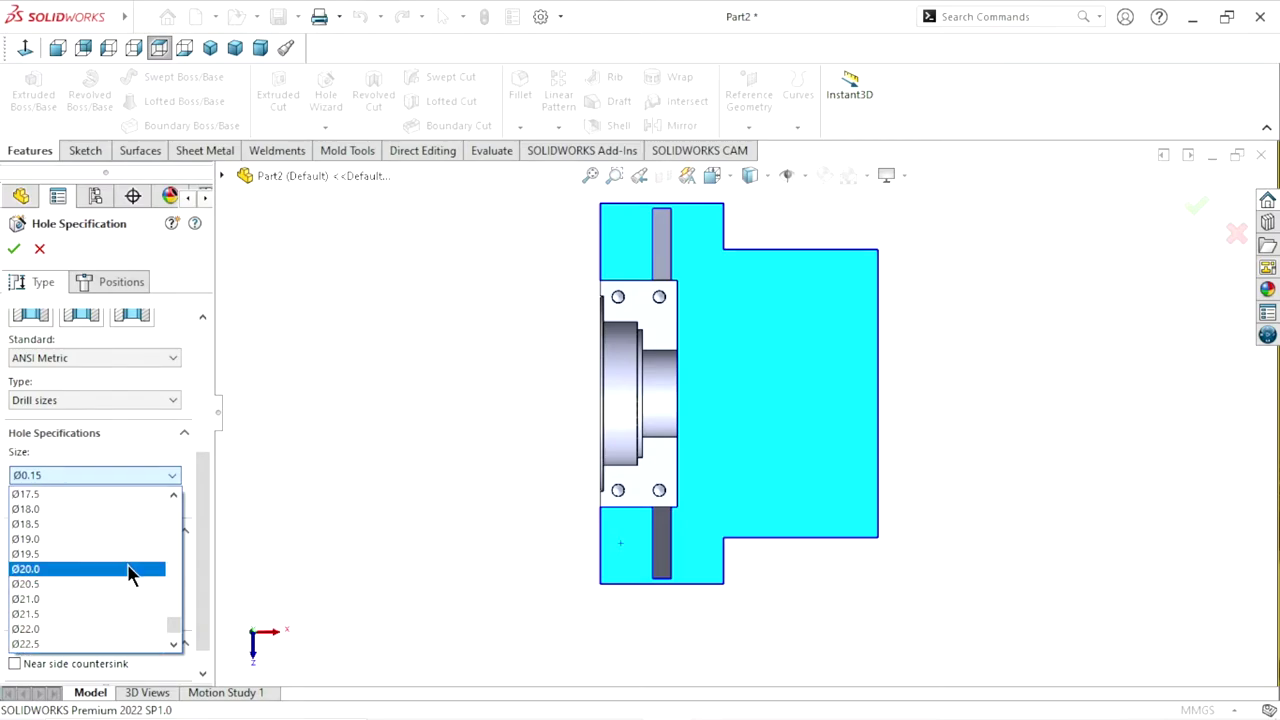
click(51, 569)
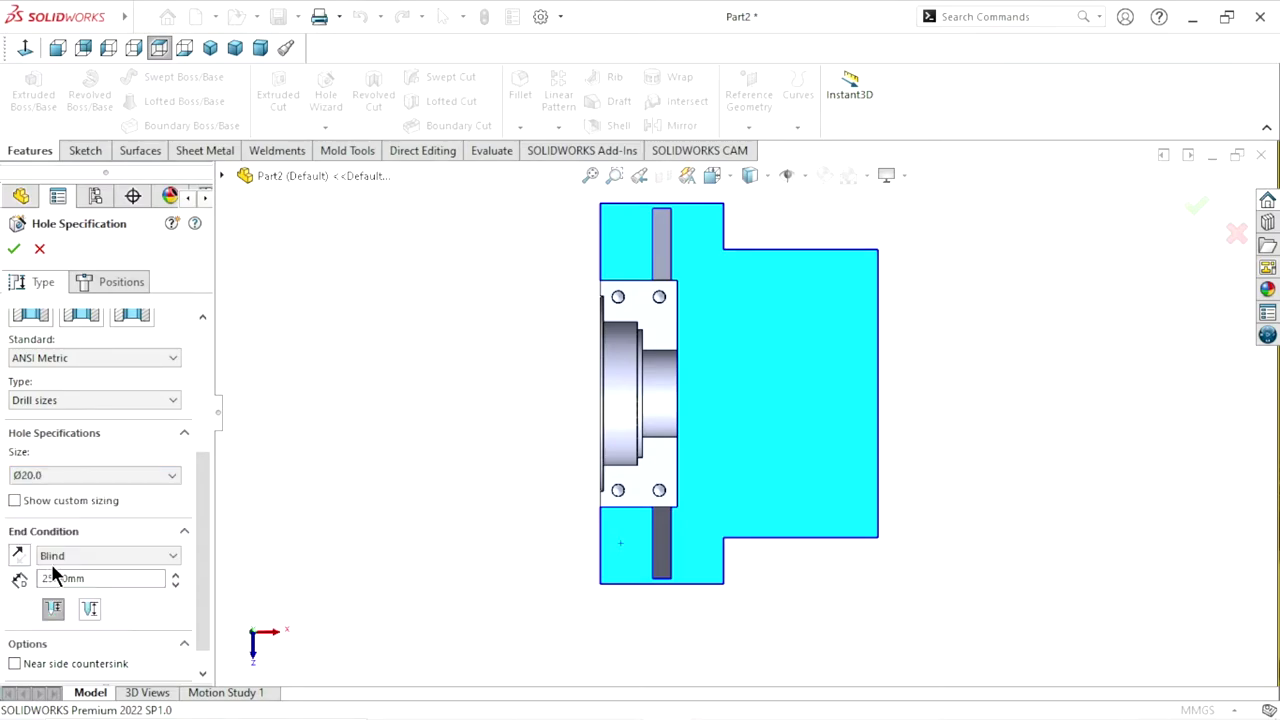
click(152, 556)
click(108, 596)
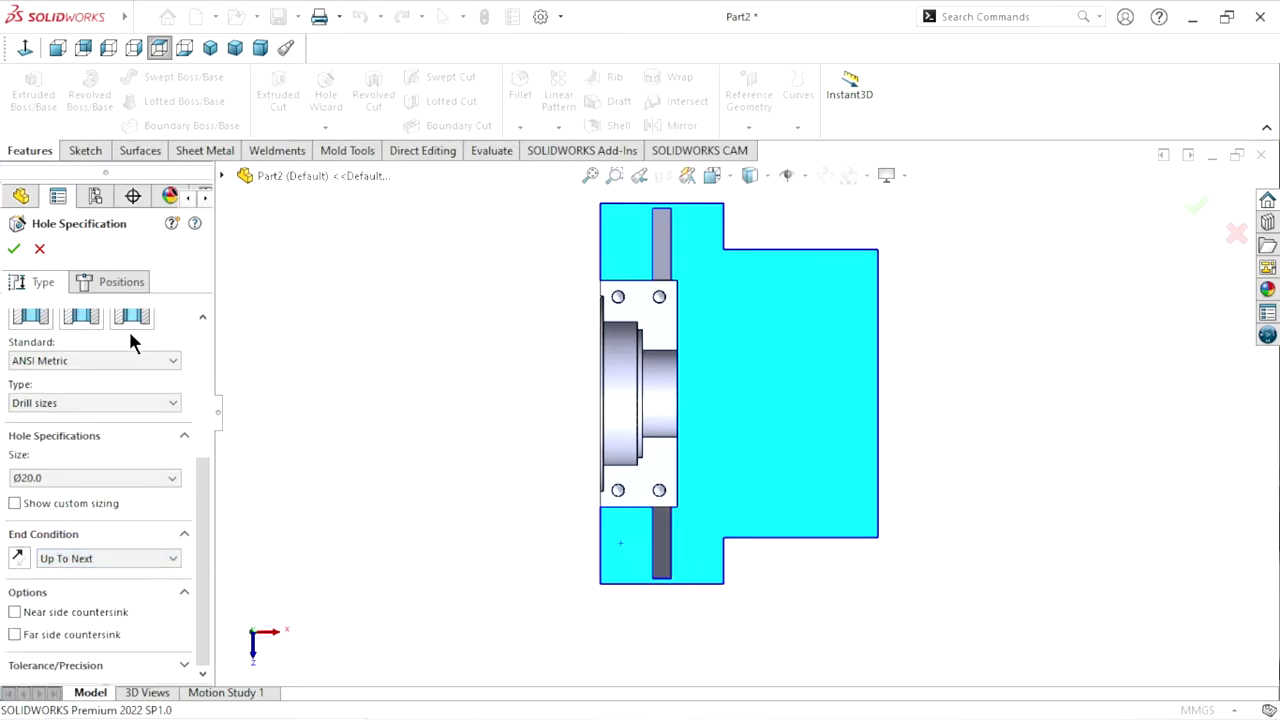
click(144, 287)
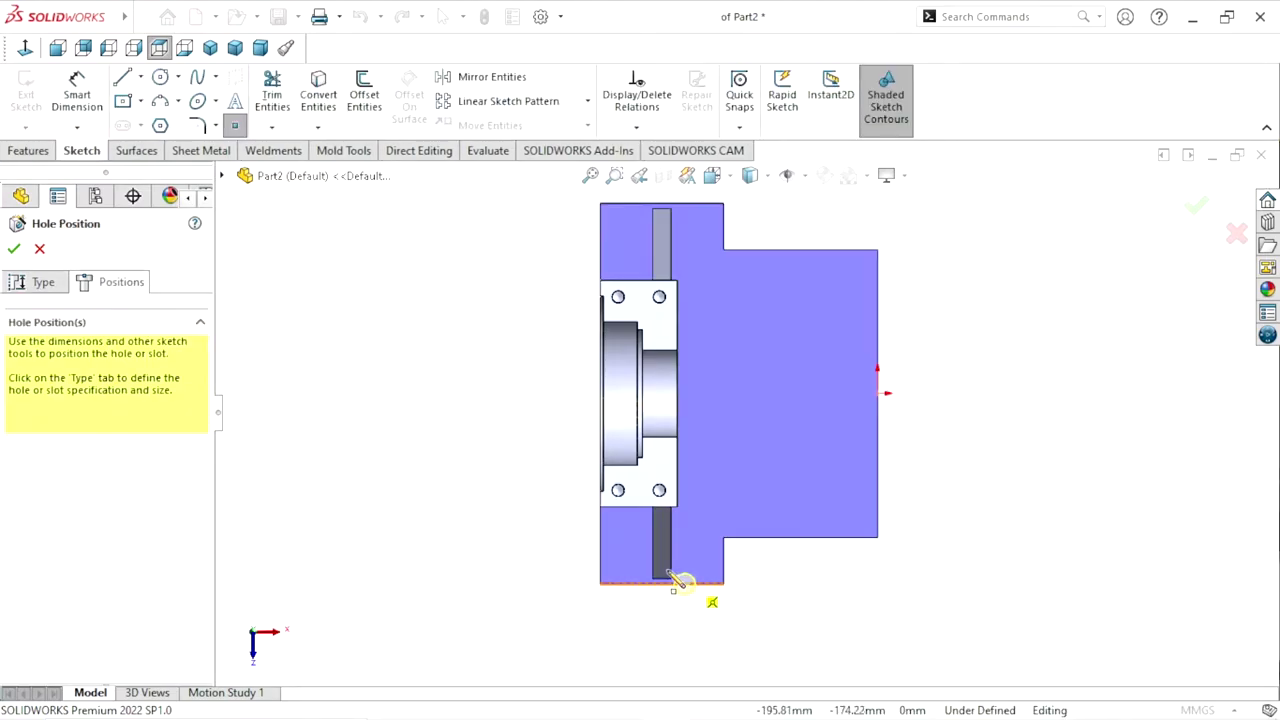
Place the hole centre near the base's lower left, 37.5 mm above the bottom edge
scroll(676, 580, down, 2)
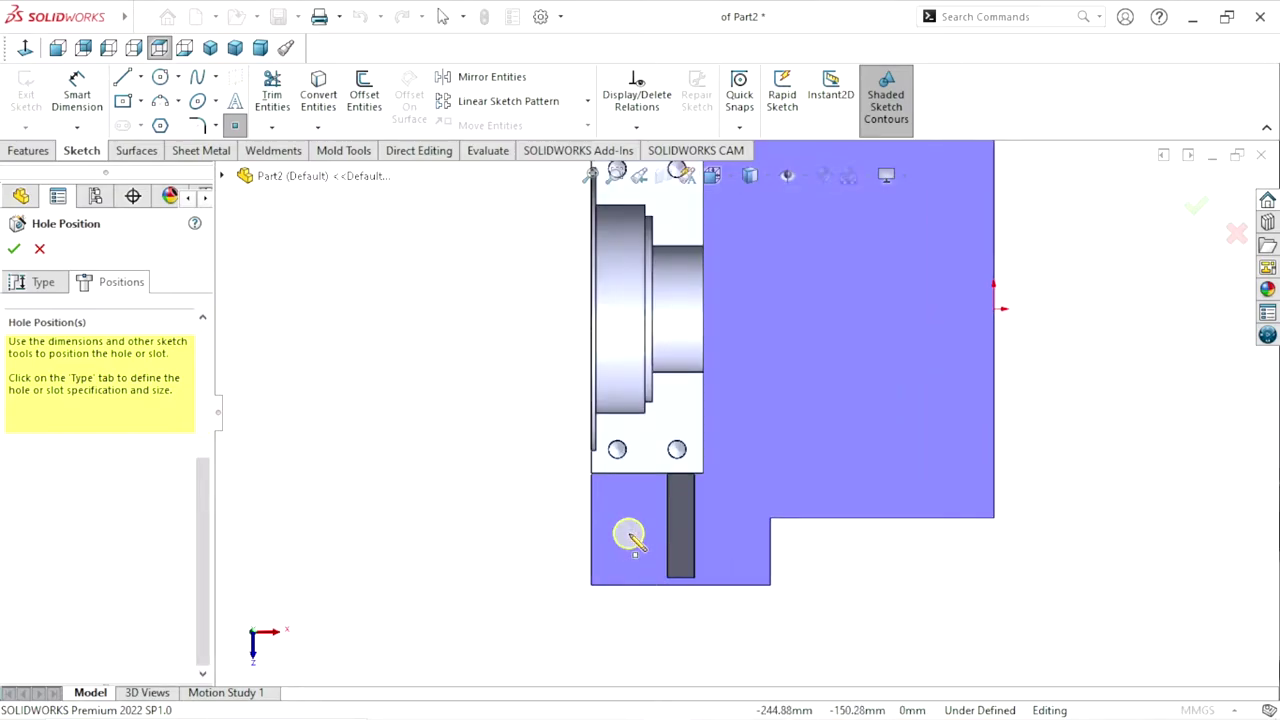
click(629, 533)
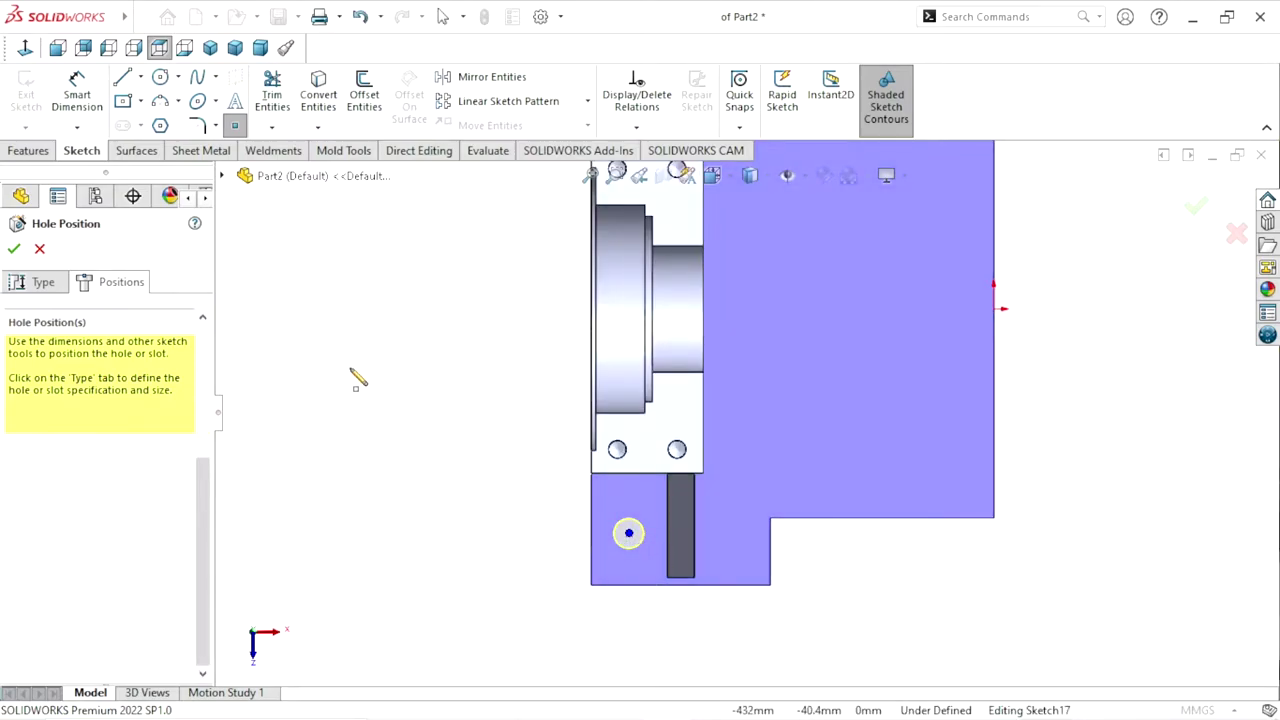
right_click(345, 359)
click(403, 379)
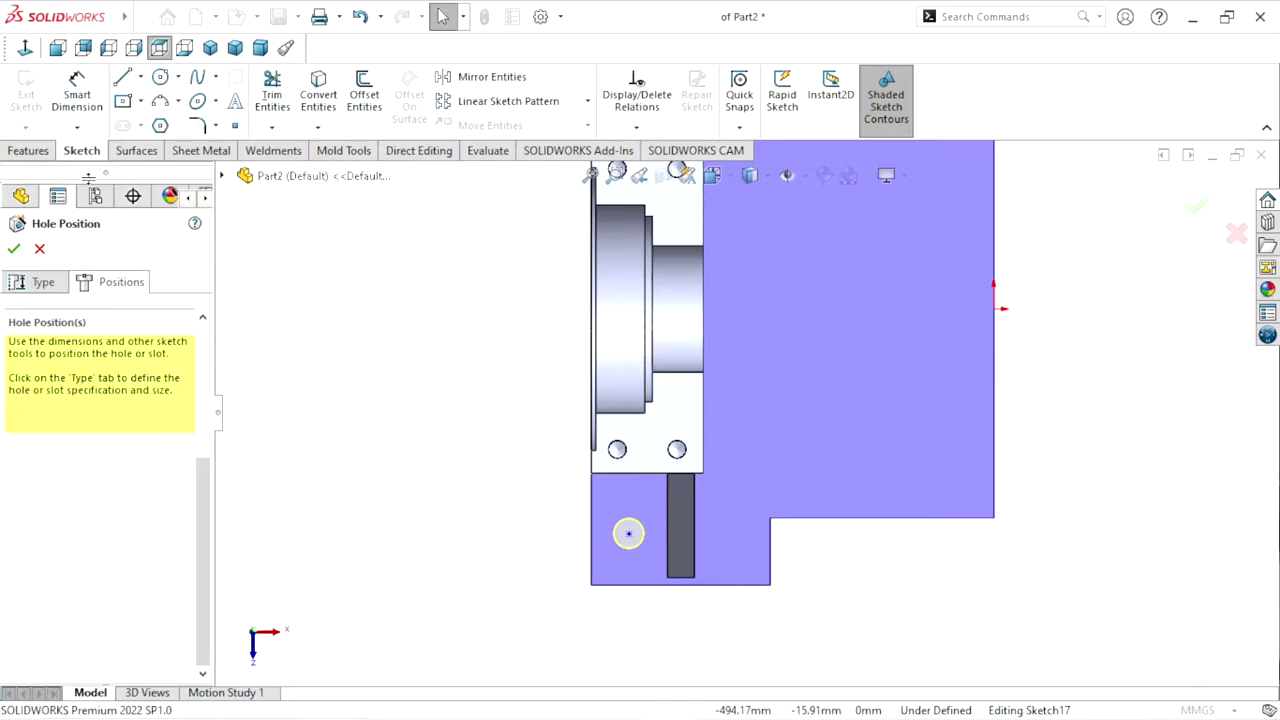
click(97, 118)
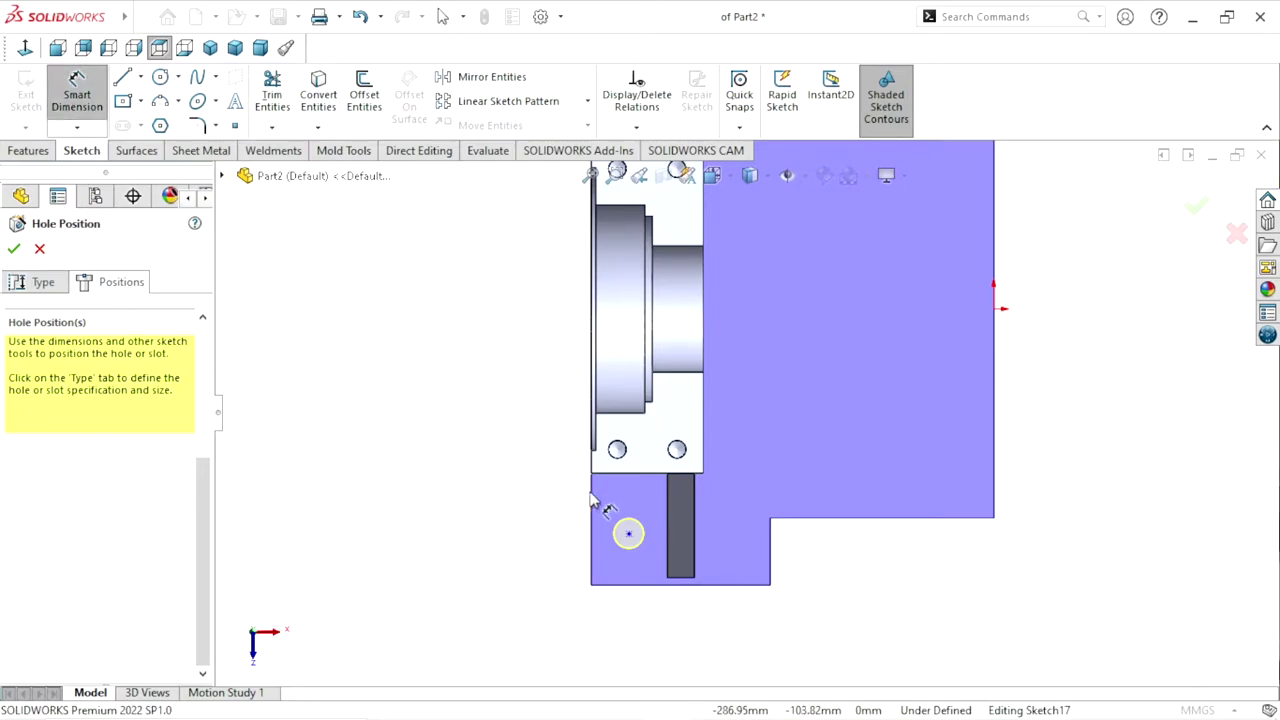
click(622, 590)
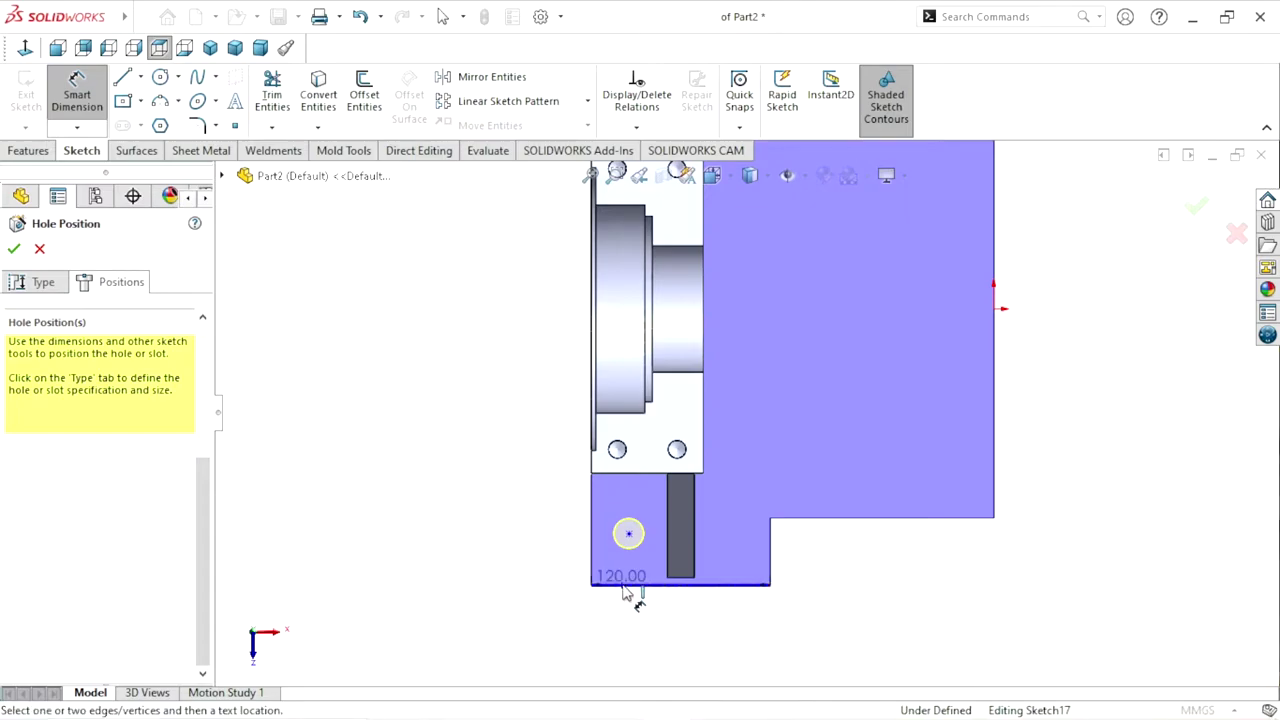
click(629, 533)
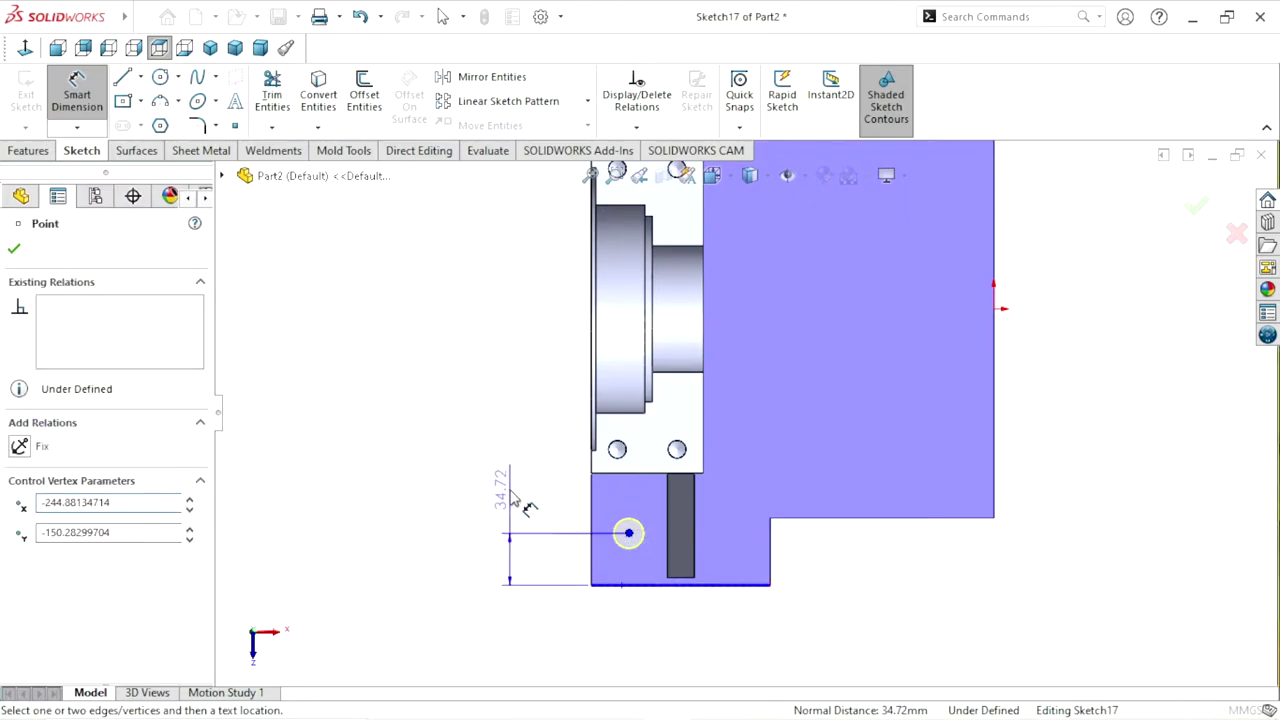
click(514, 498)
text(37.5)
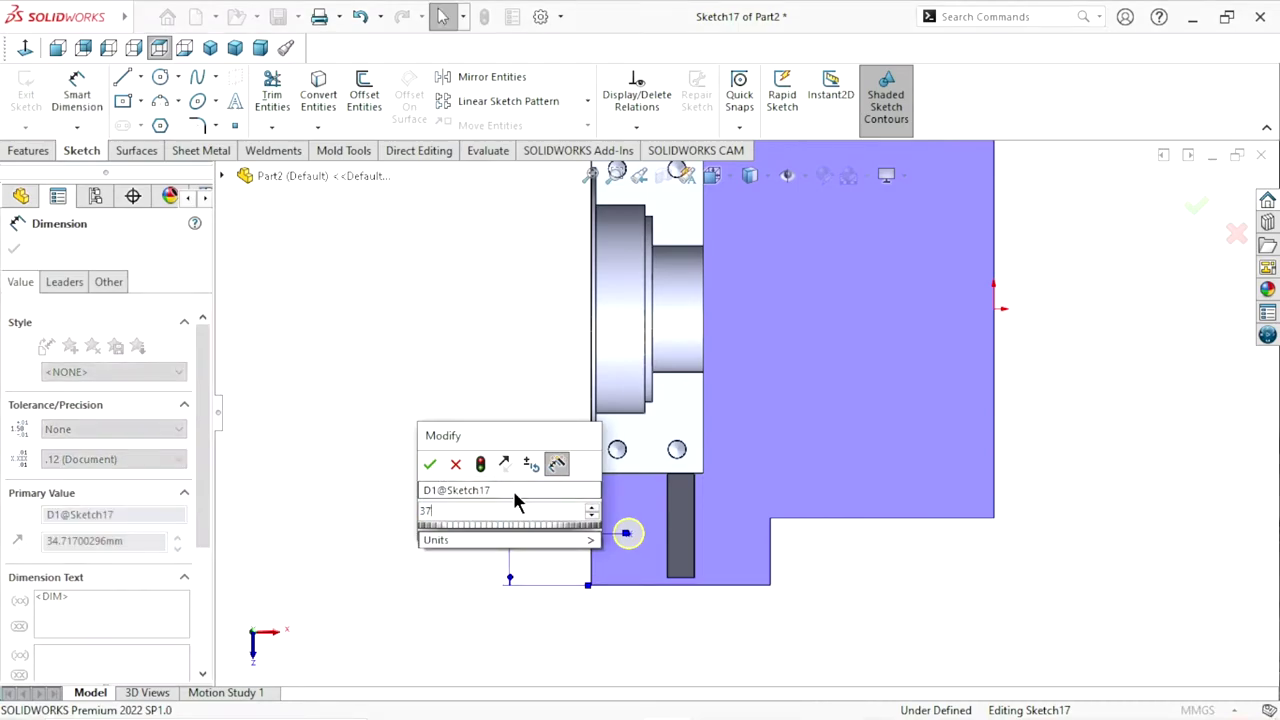
click(429, 463)
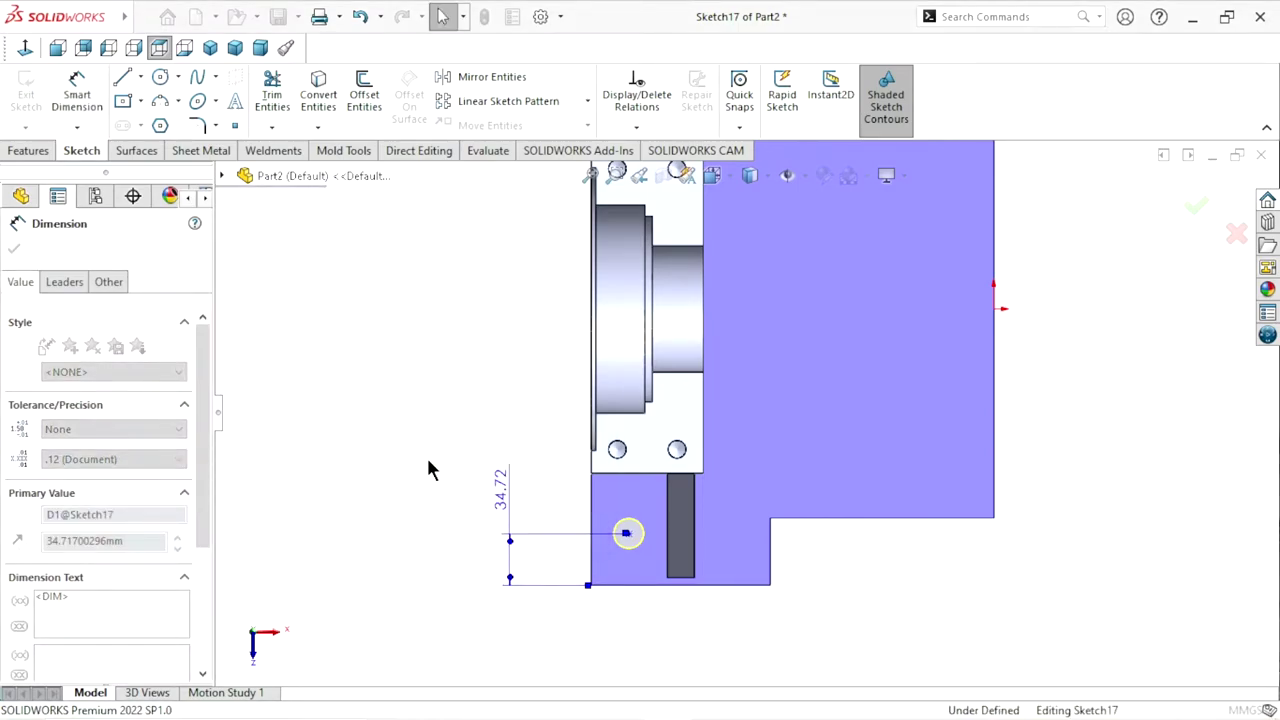
Dimension the hole centre 26 mm from the left edge, fully defining it
click(591, 566)
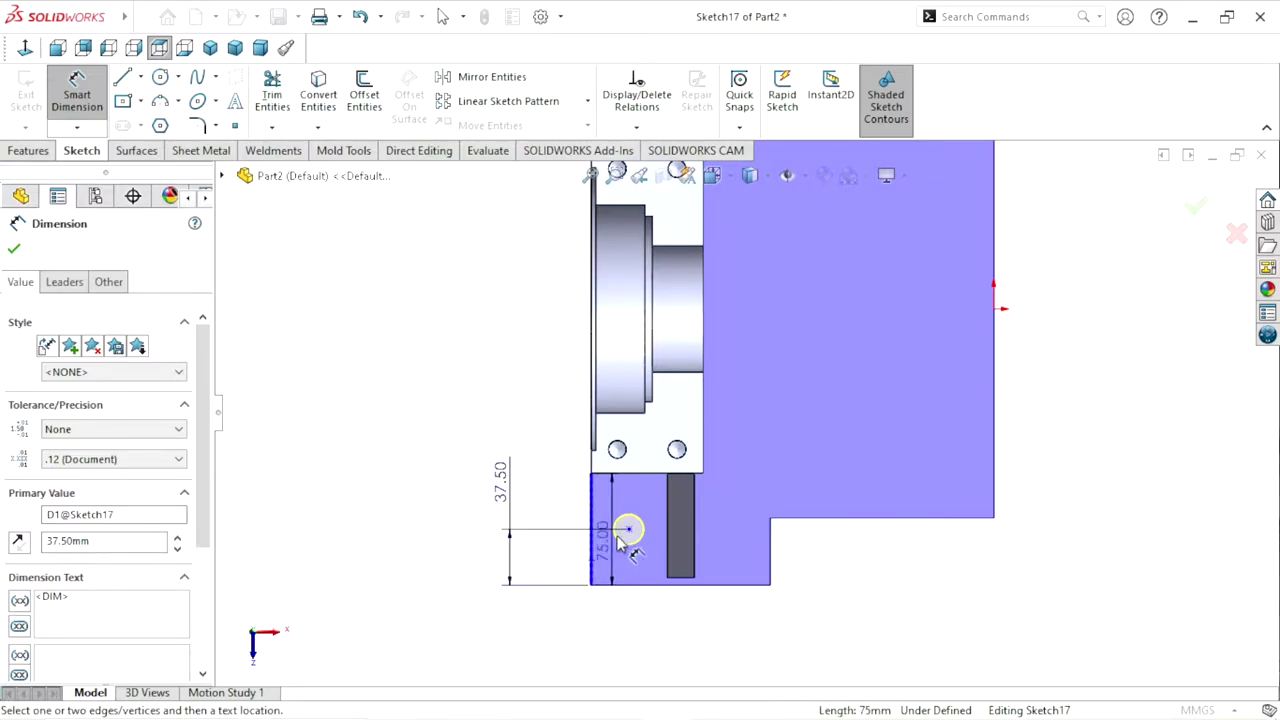
click(627, 530)
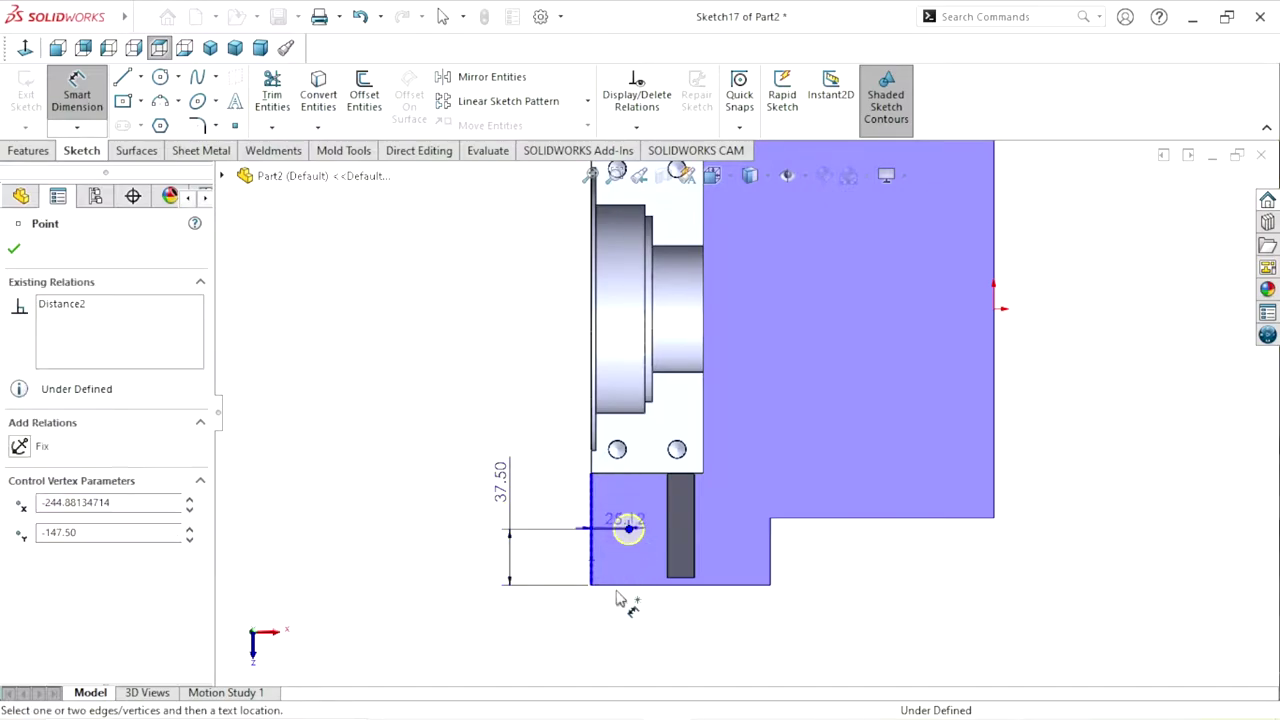
click(555, 624)
text(2)
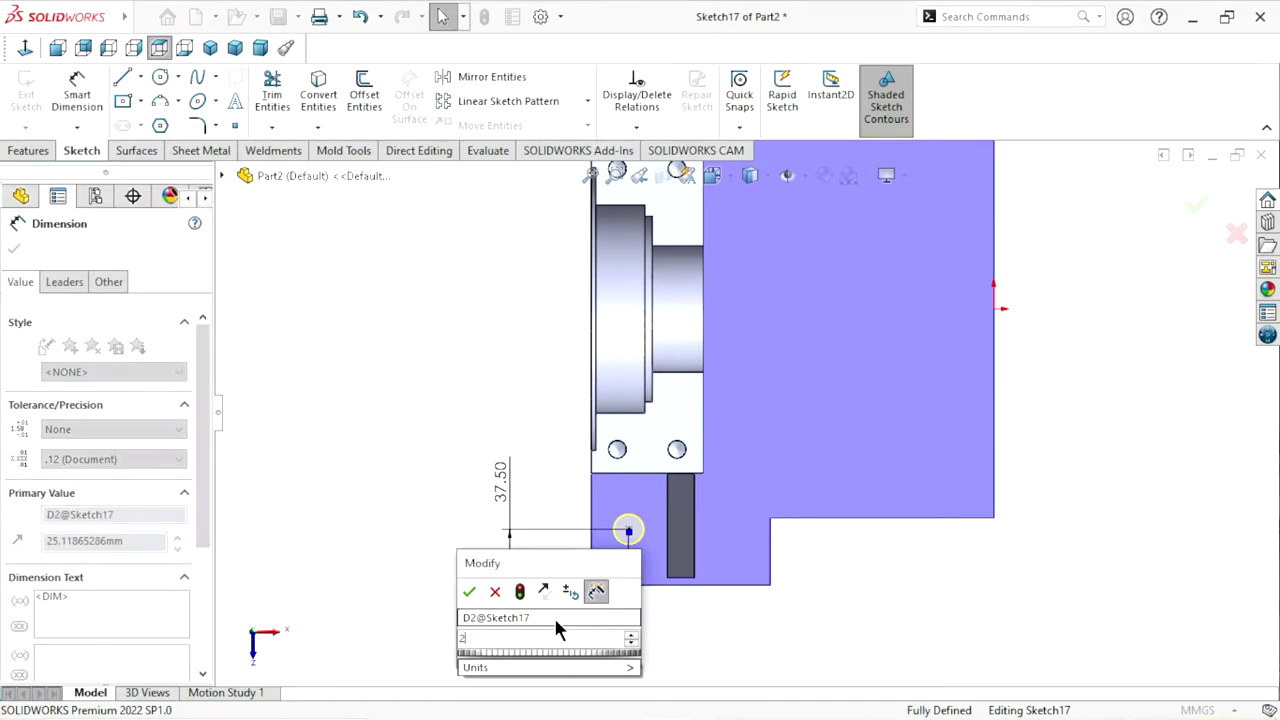
text(6)
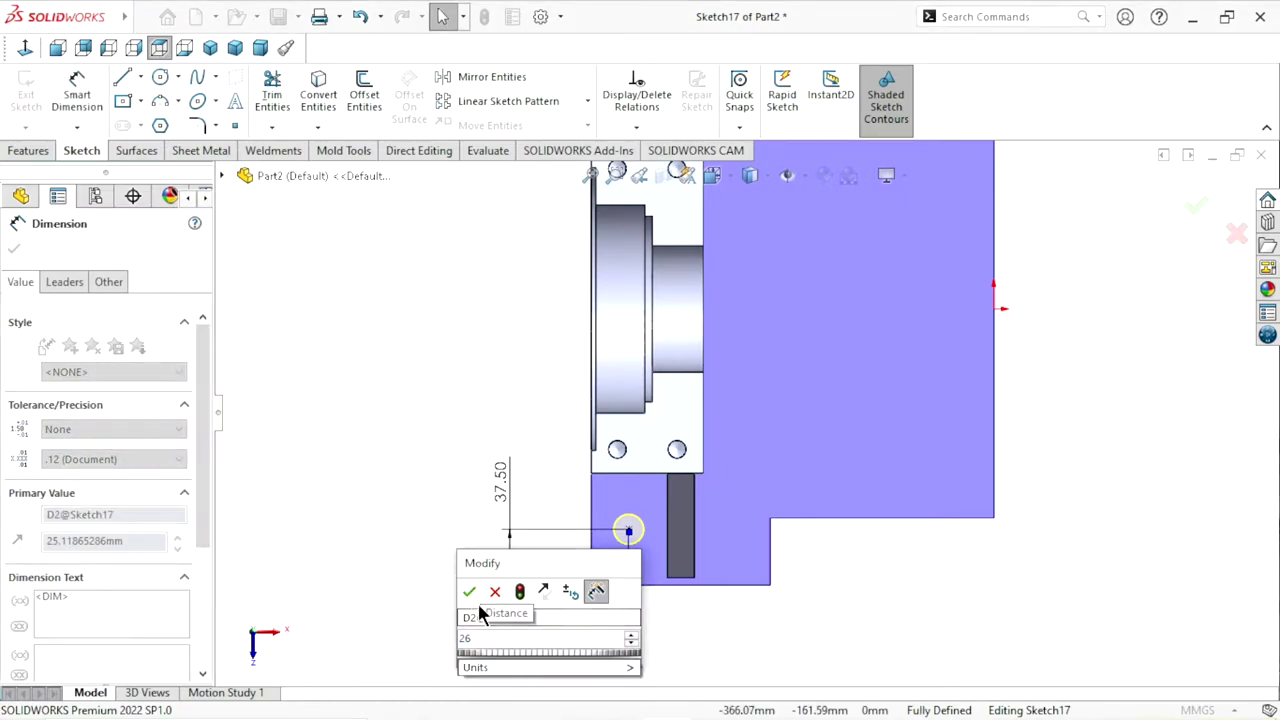
click(469, 591)
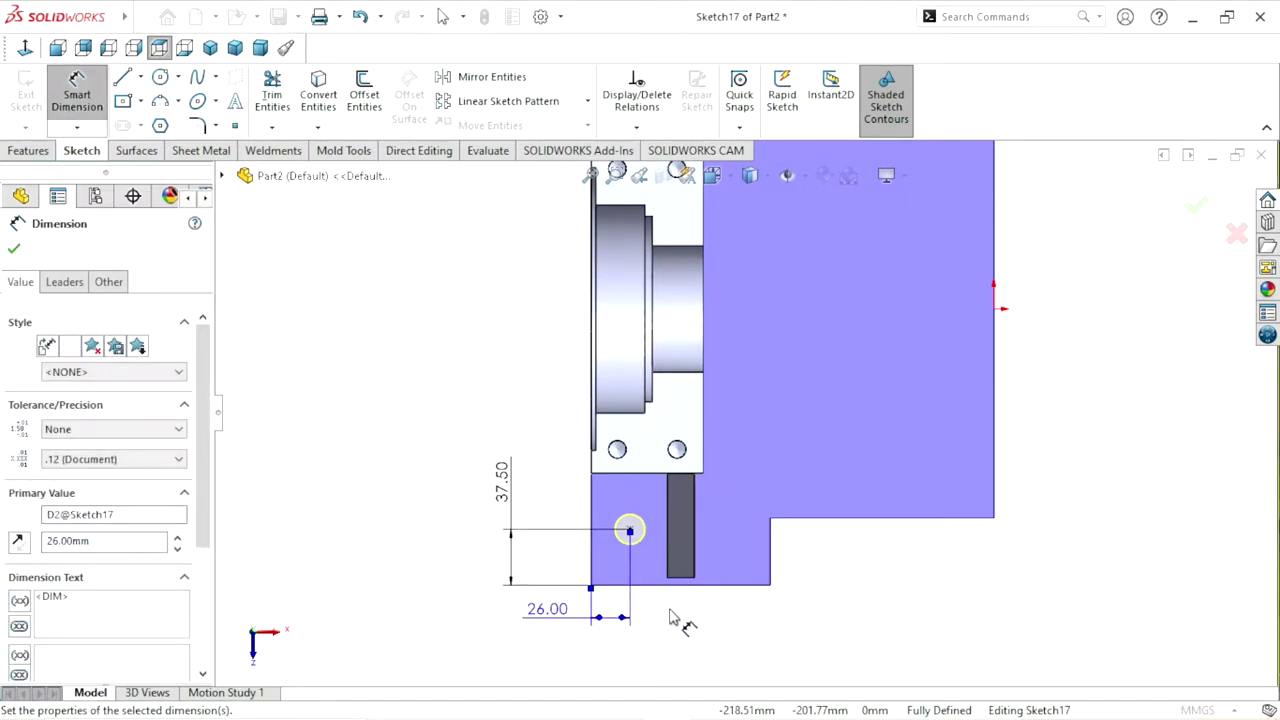
scroll(690, 600, up, 1)
scroll(725, 550, up, 1)
scroll(731, 515, down, 1)
scroll(695, 480, down, 1)
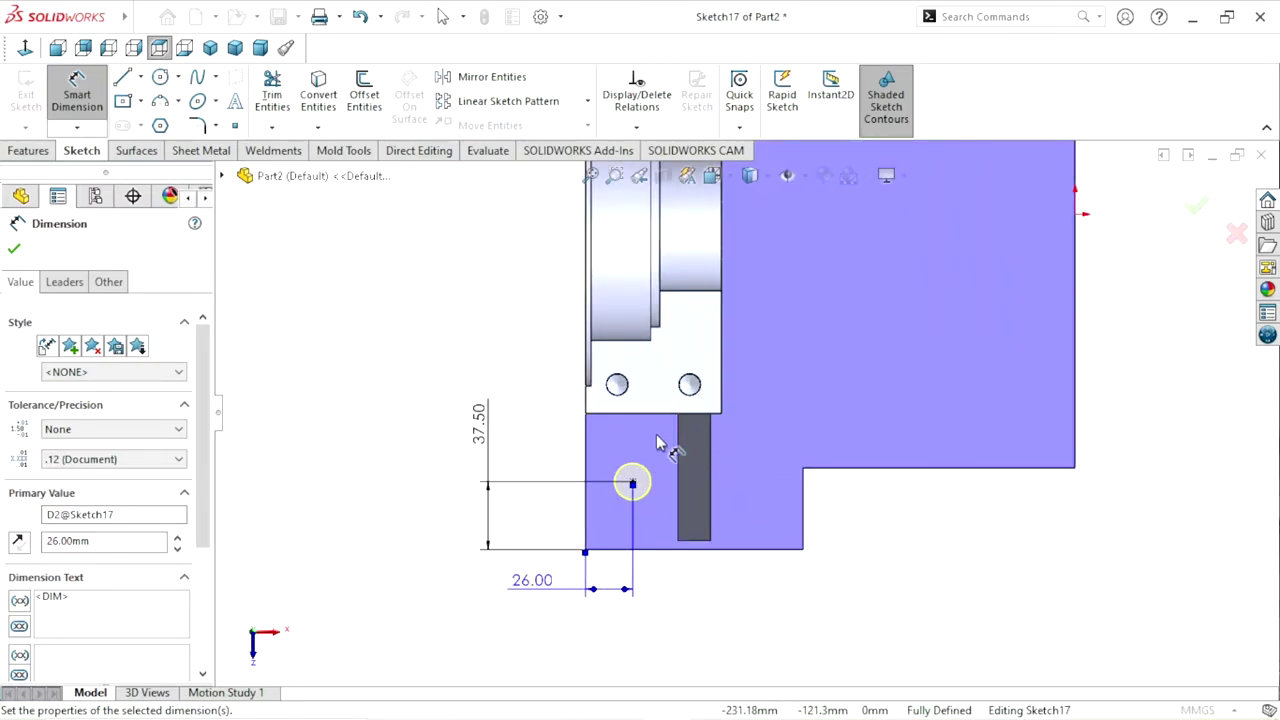
scroll(690, 425, down, 1)
scroll(680, 425, down, 1)
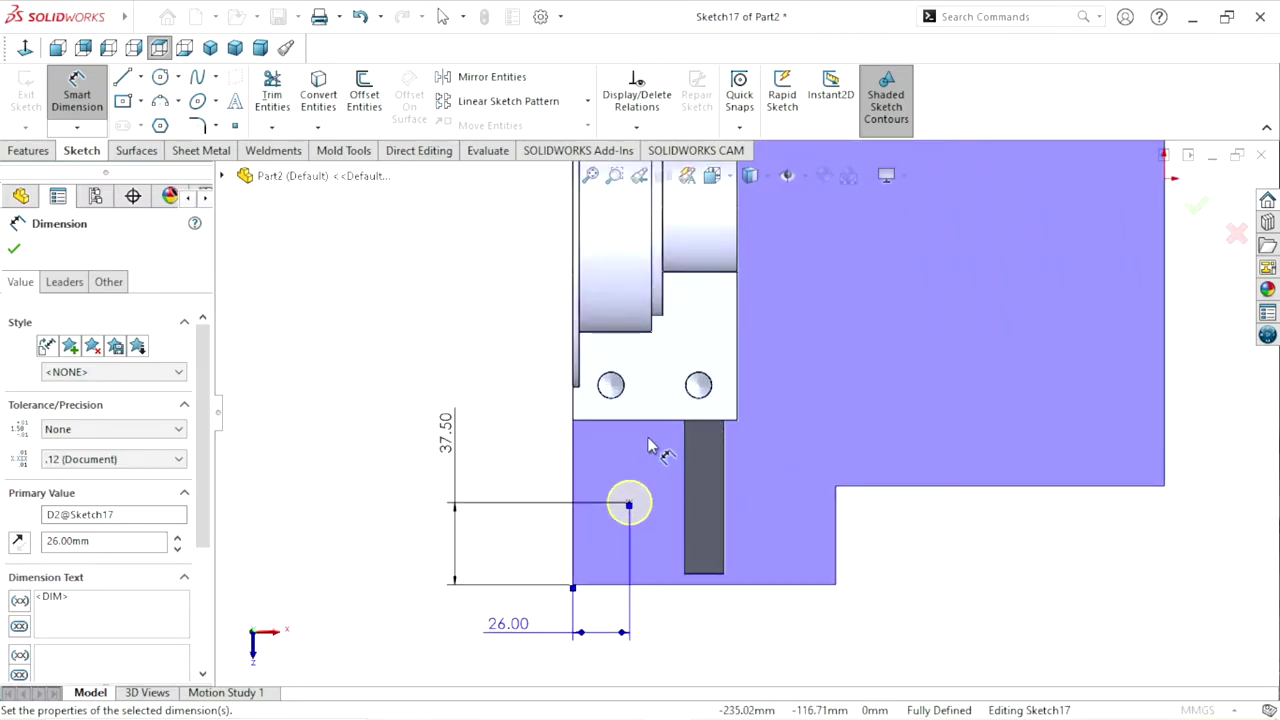
click(20, 250)
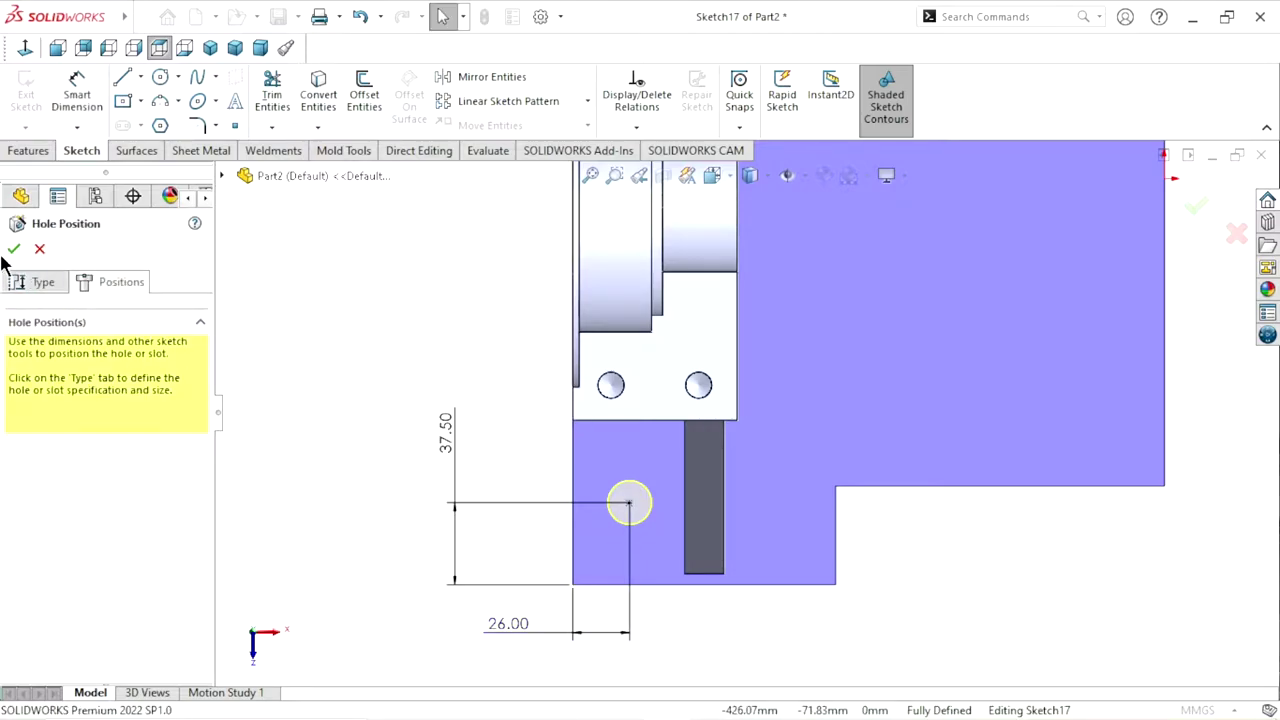
Create the Ø20.0 foot hole and mirror Hole1 across Plane2 to add a second hole
click(13, 251)
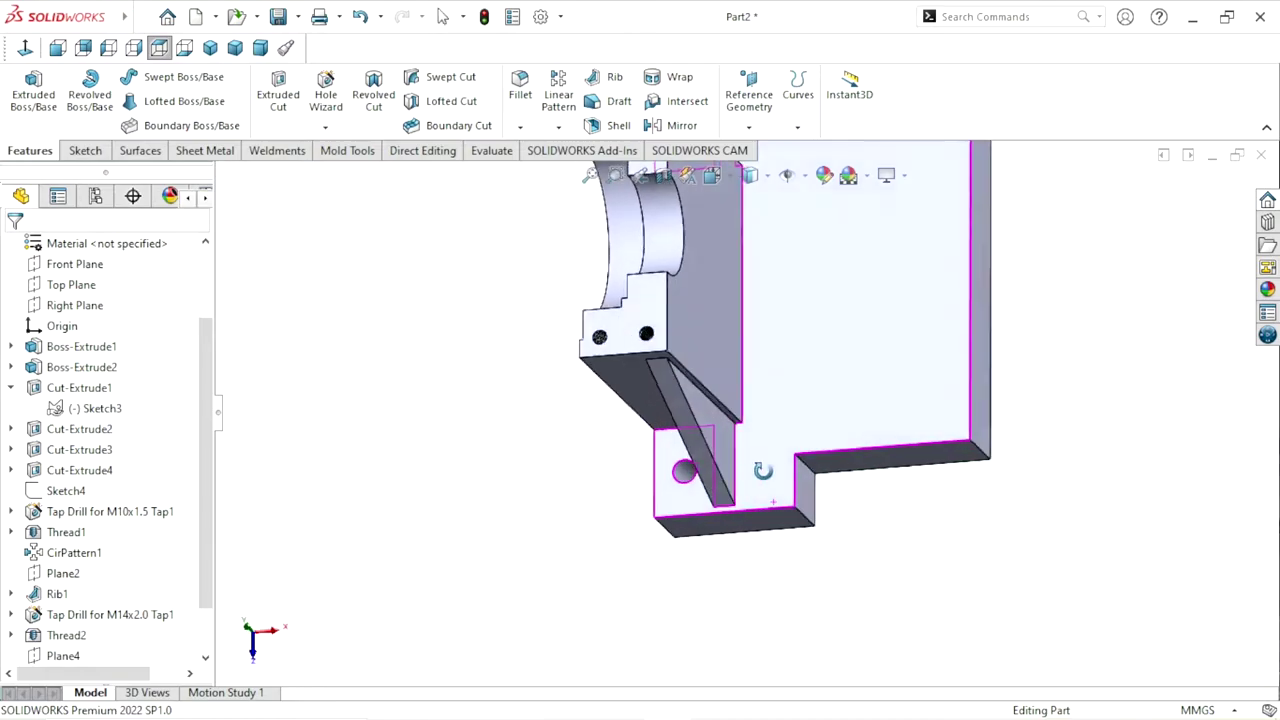
scroll(787, 485, down, 3)
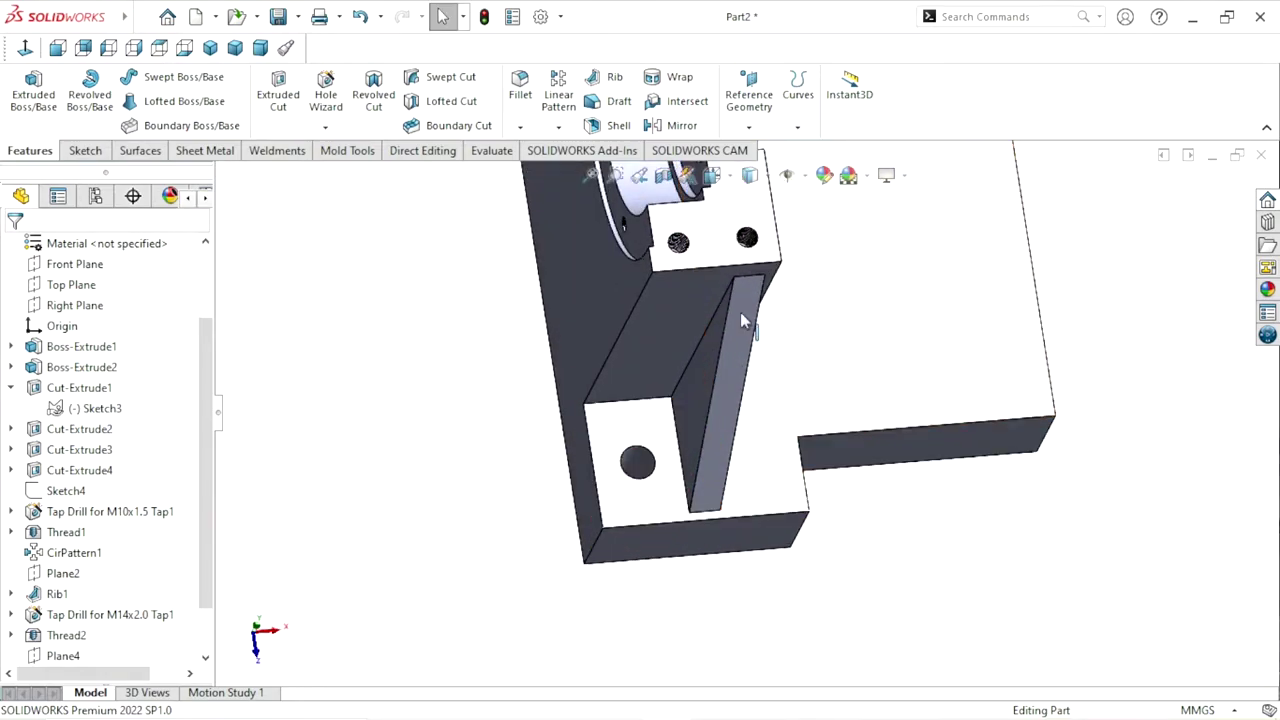
click(675, 125)
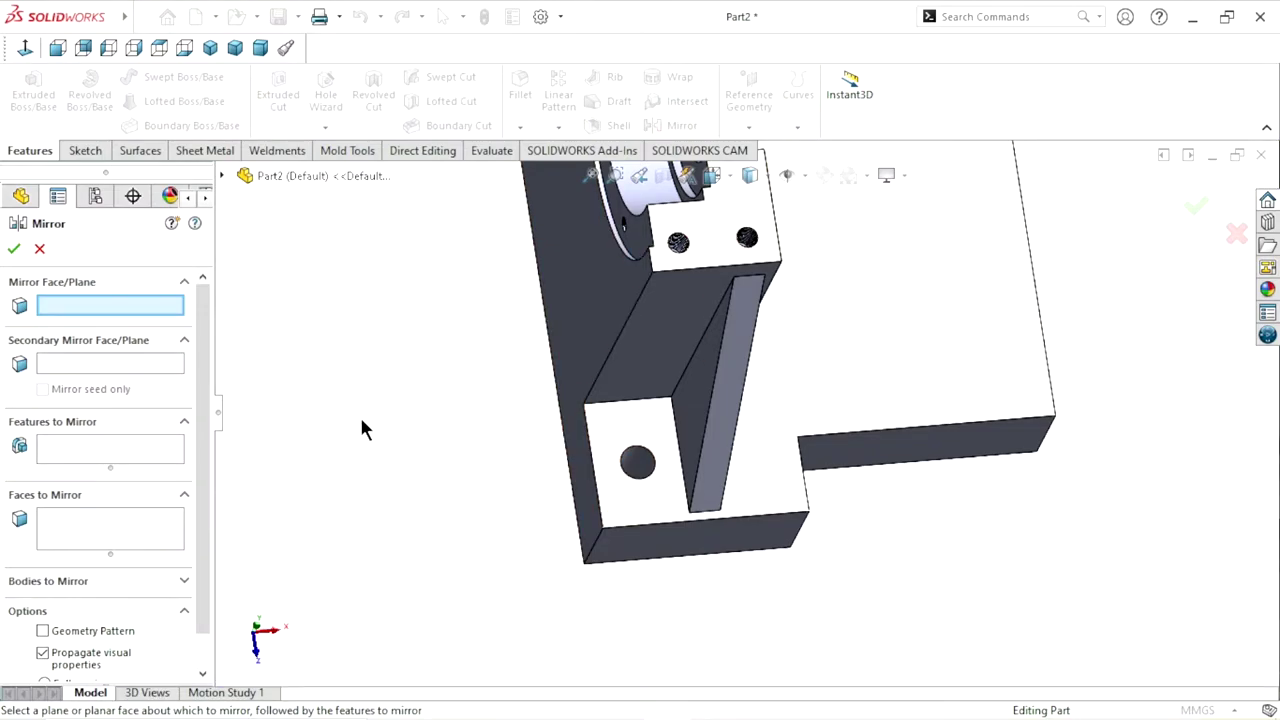
click(300, 177)
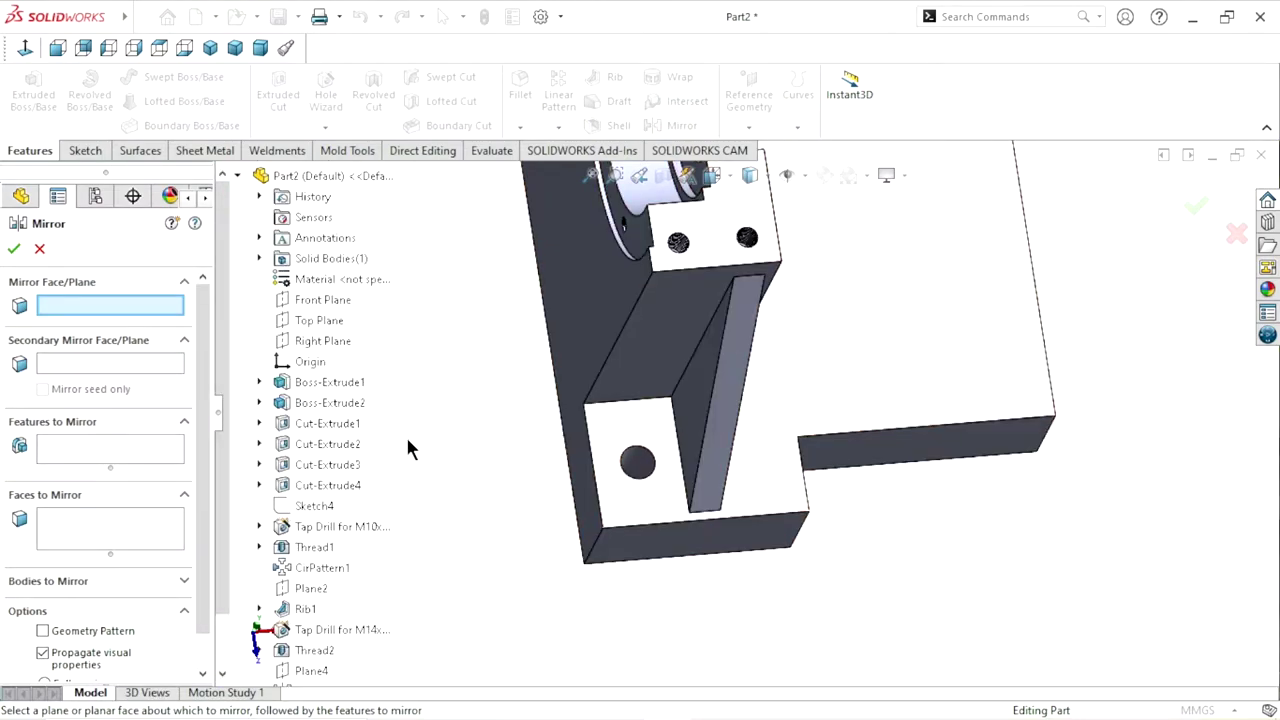
click(327, 590)
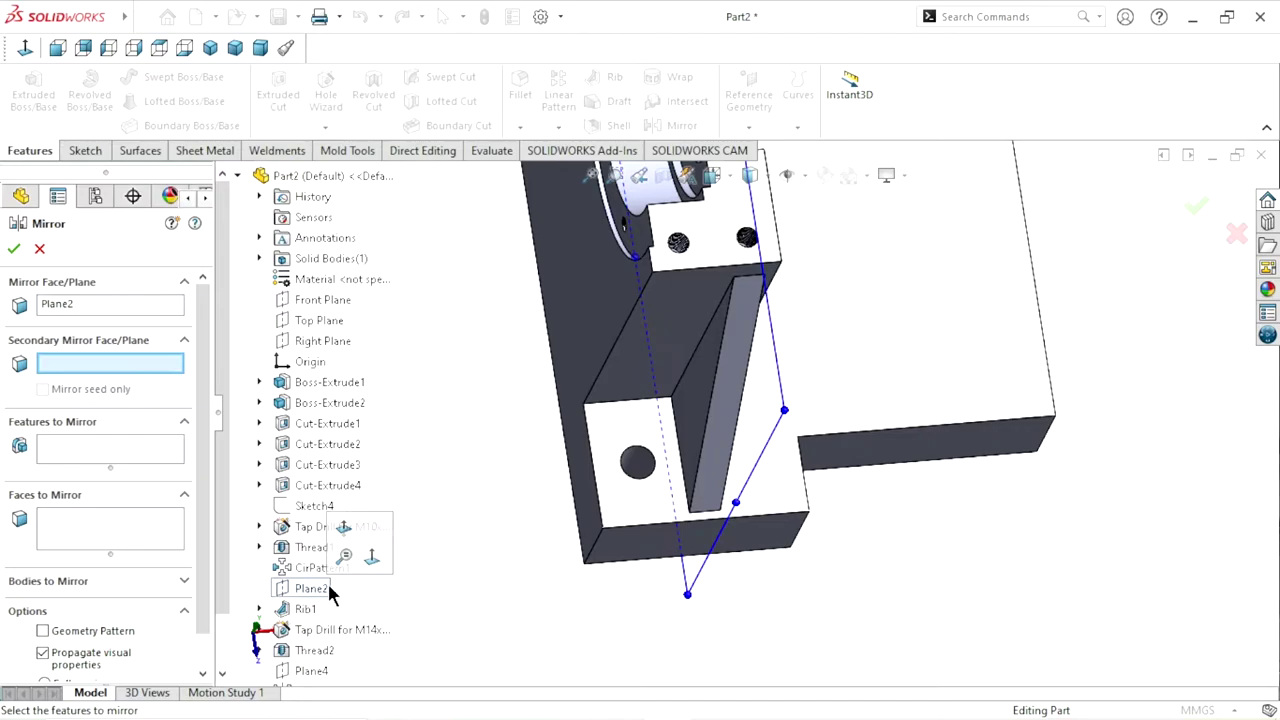
click(84, 449)
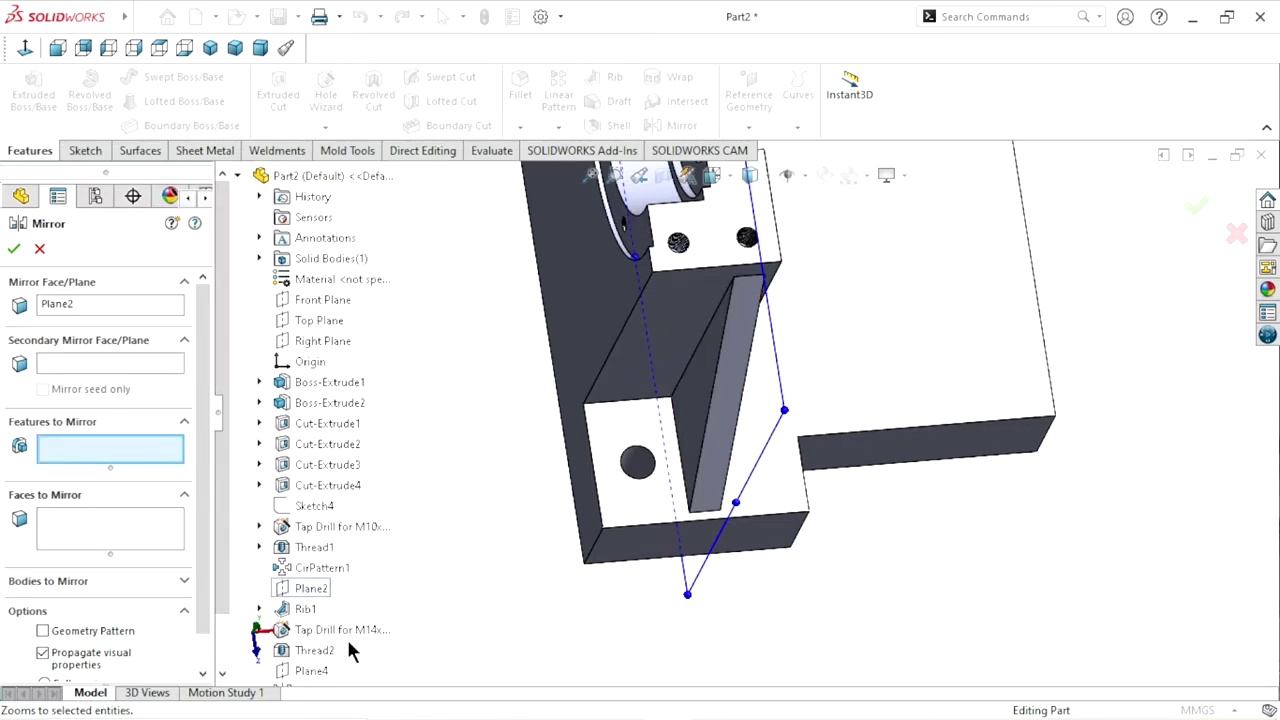
scroll(346, 636, down, 1)
click(340, 671)
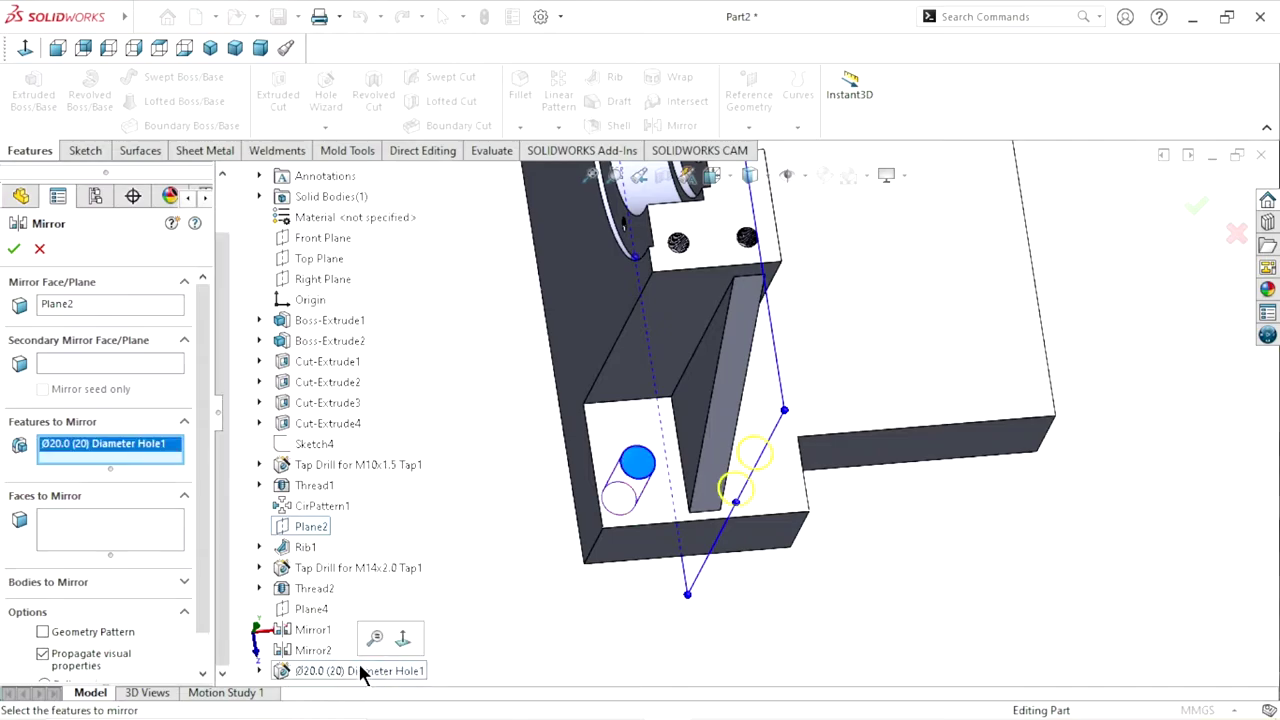
click(15, 250)
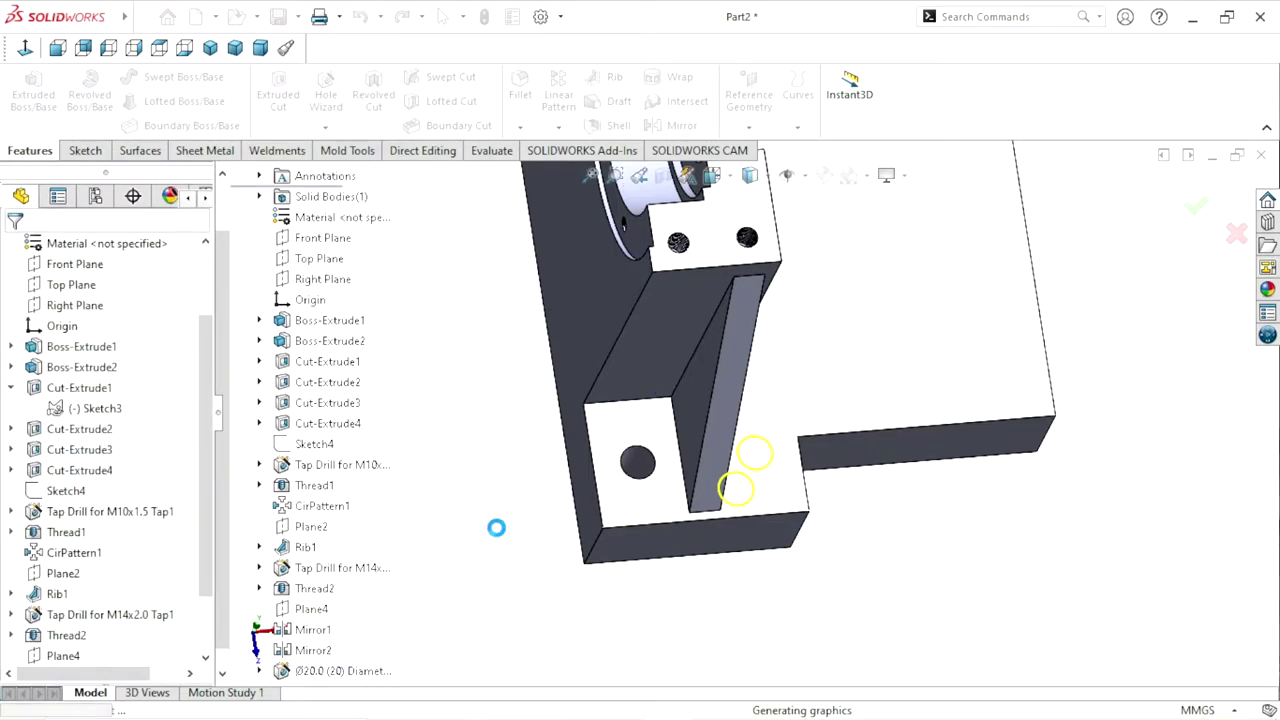
scroll(497, 526, up, 5)
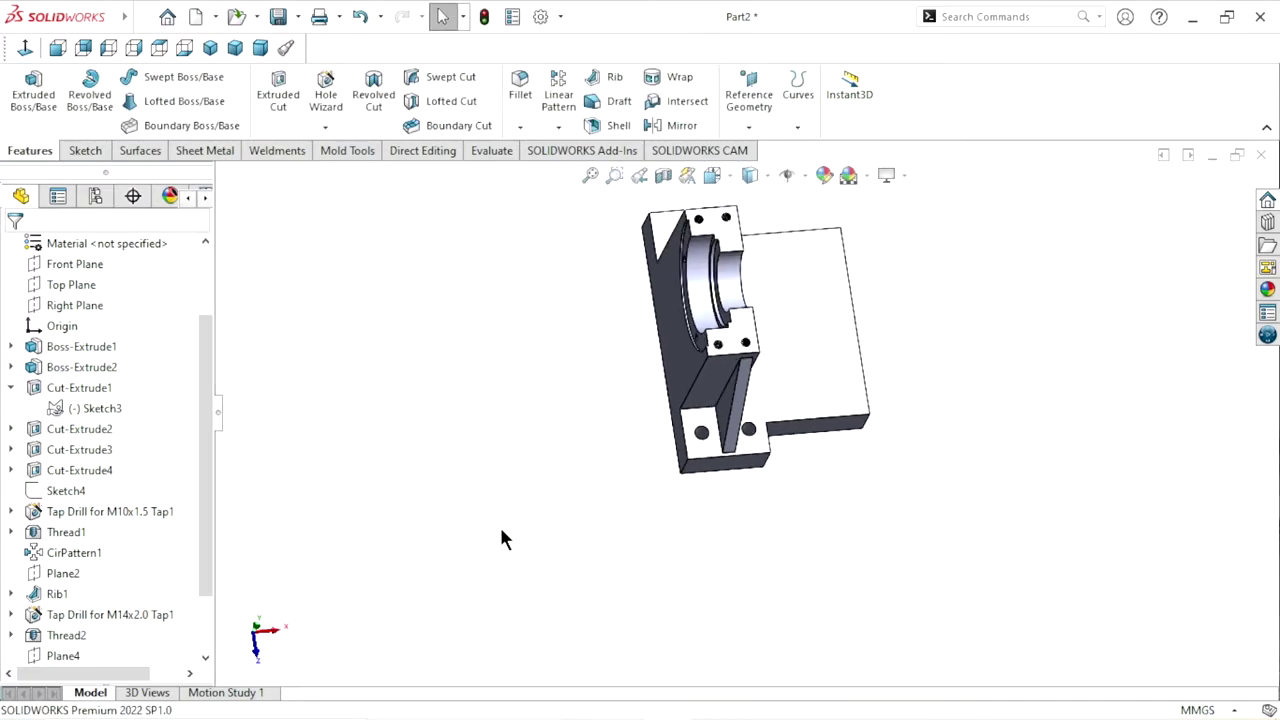
mouse_move(499, 524)
middle_down()
mouse_move(770, 400)
mouse_move(785, 342)
middle_up()
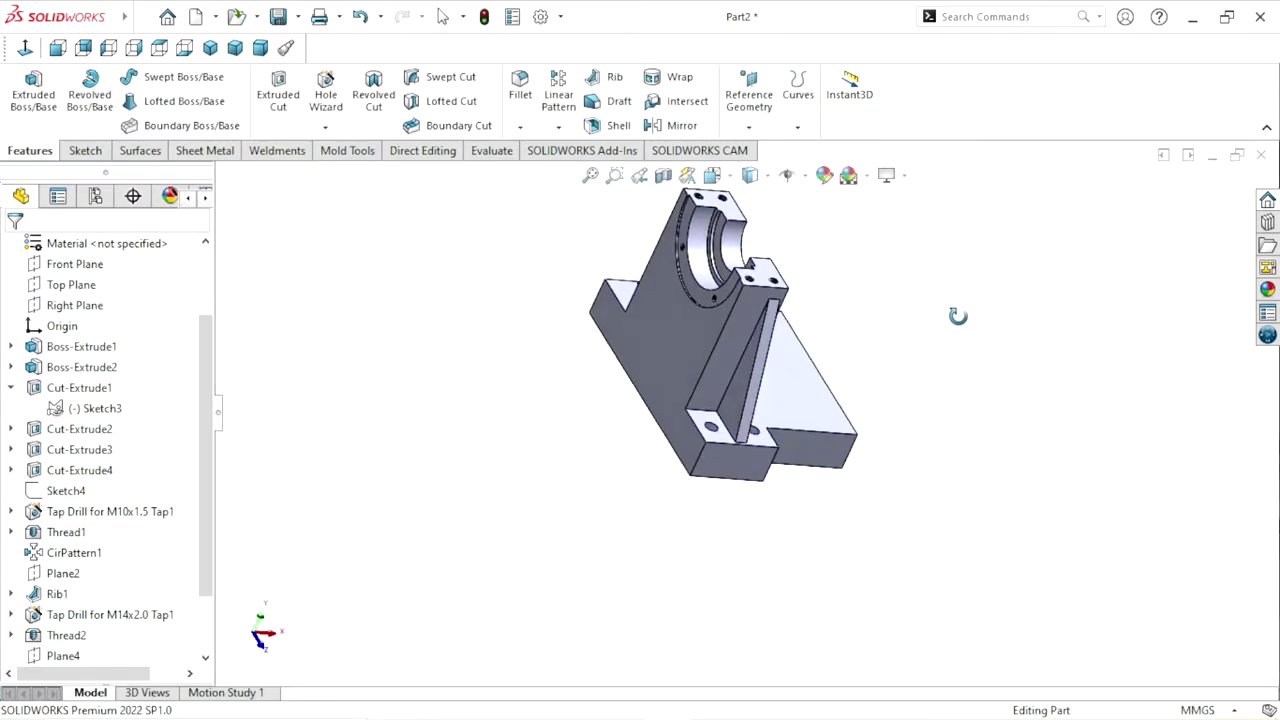
scroll(785, 342, down, 3)
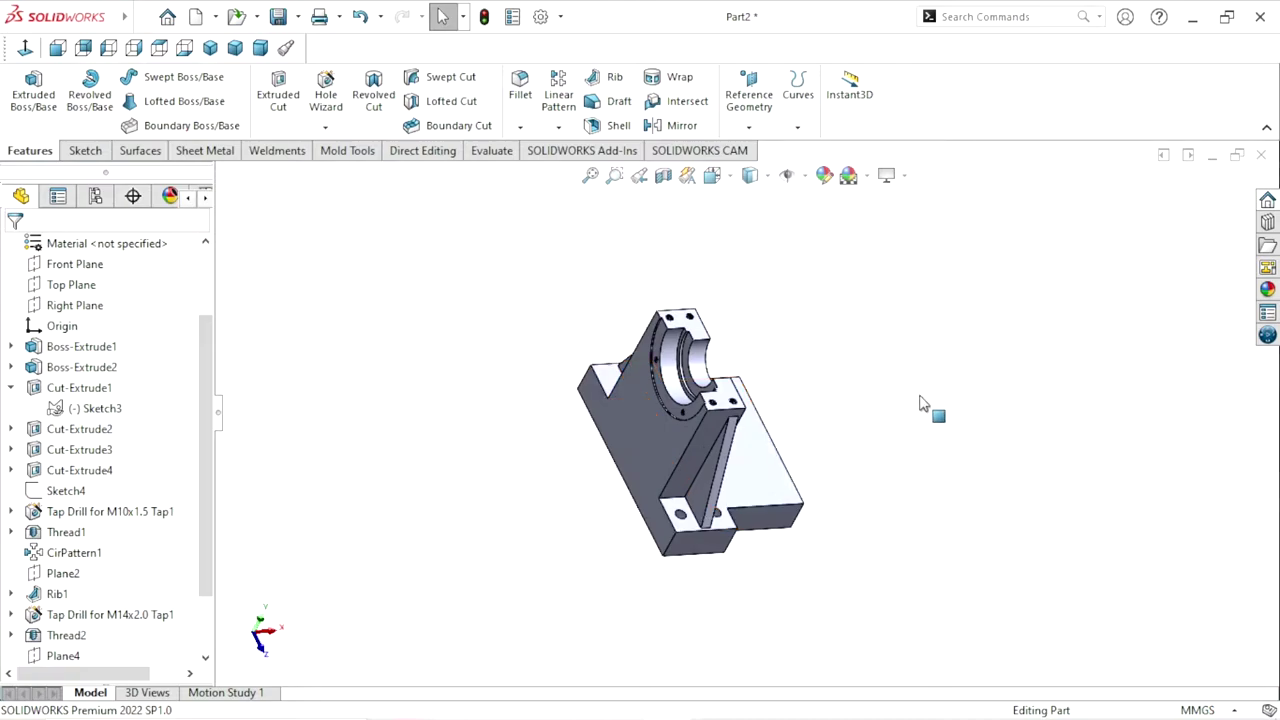
Mirror Ø20.0 Diameter Hole1 and Mirror3 across the Front Plane onto the opposite foot
click(676, 134)
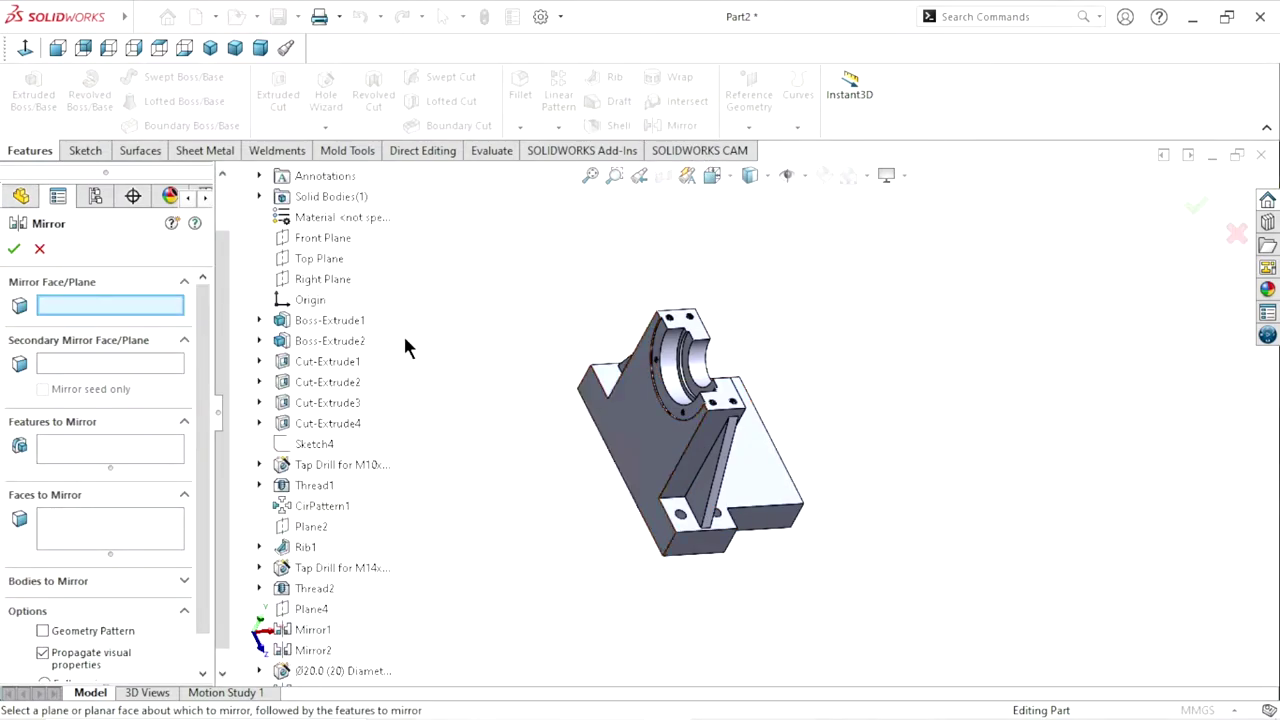
scroll(310, 630, down, 1)
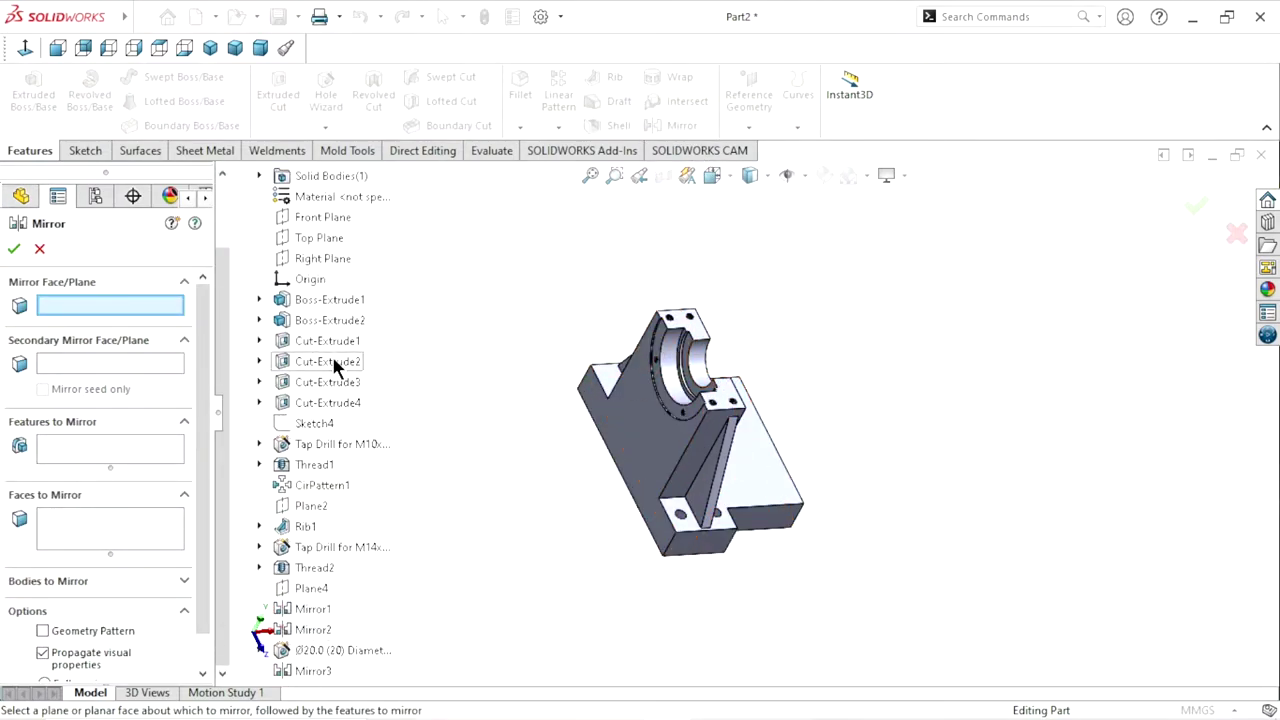
scroll(333, 366, up, 4)
click(337, 302)
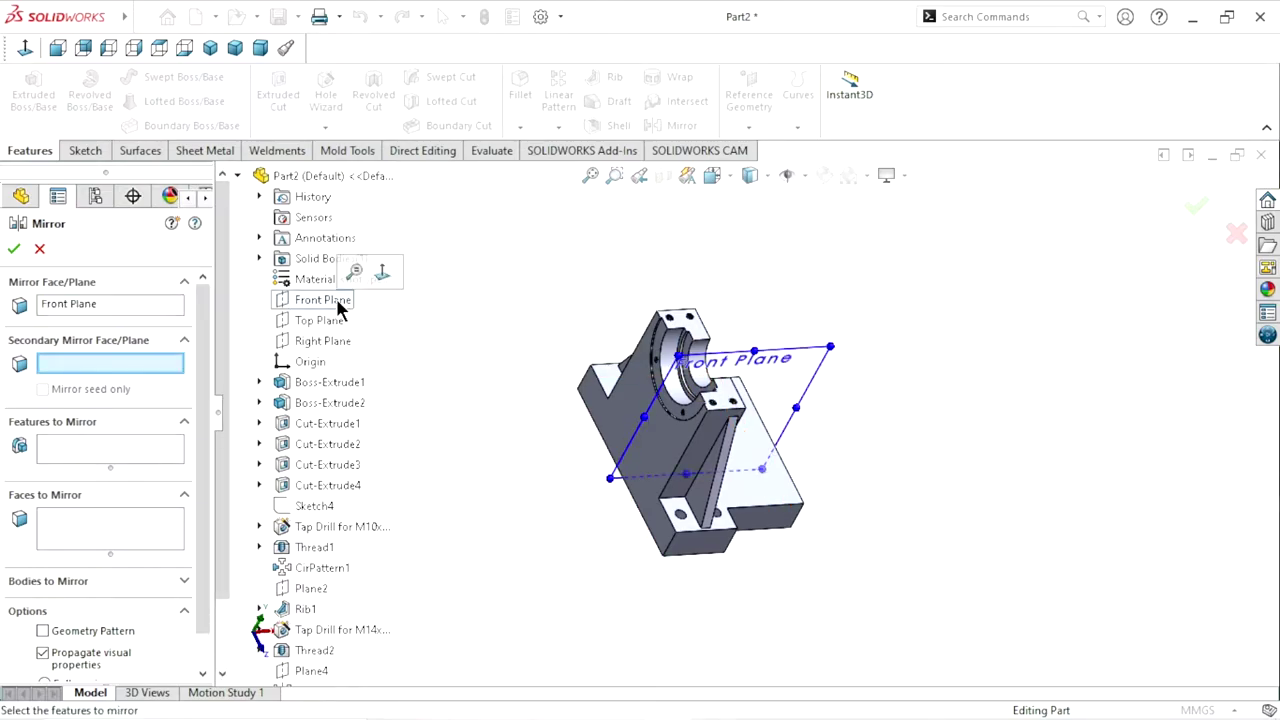
click(118, 462)
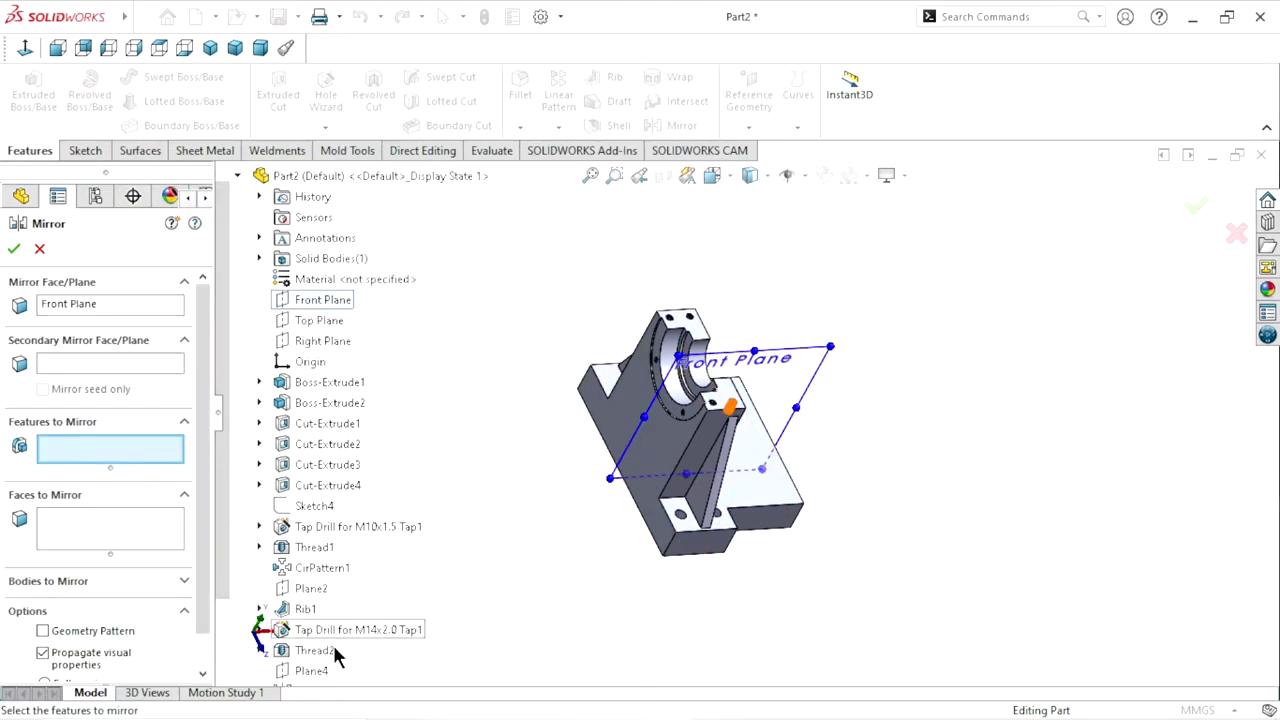
scroll(331, 672, down, 2)
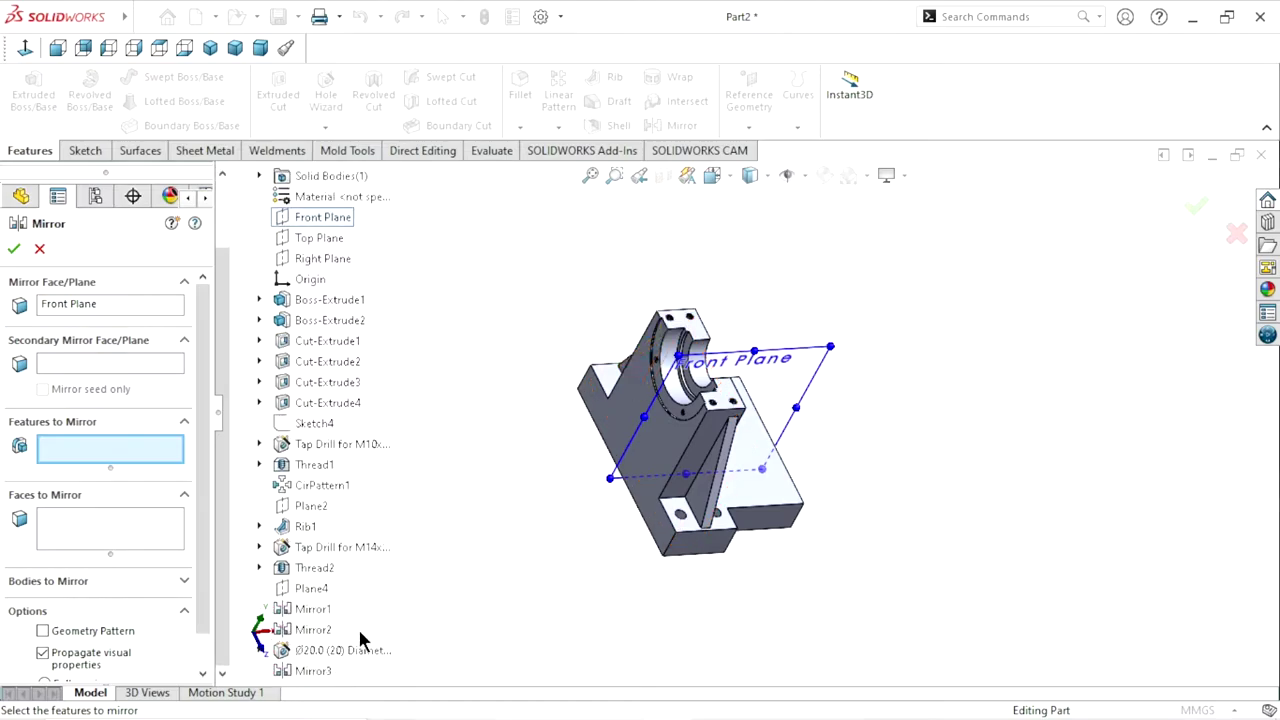
click(371, 652)
click(313, 671)
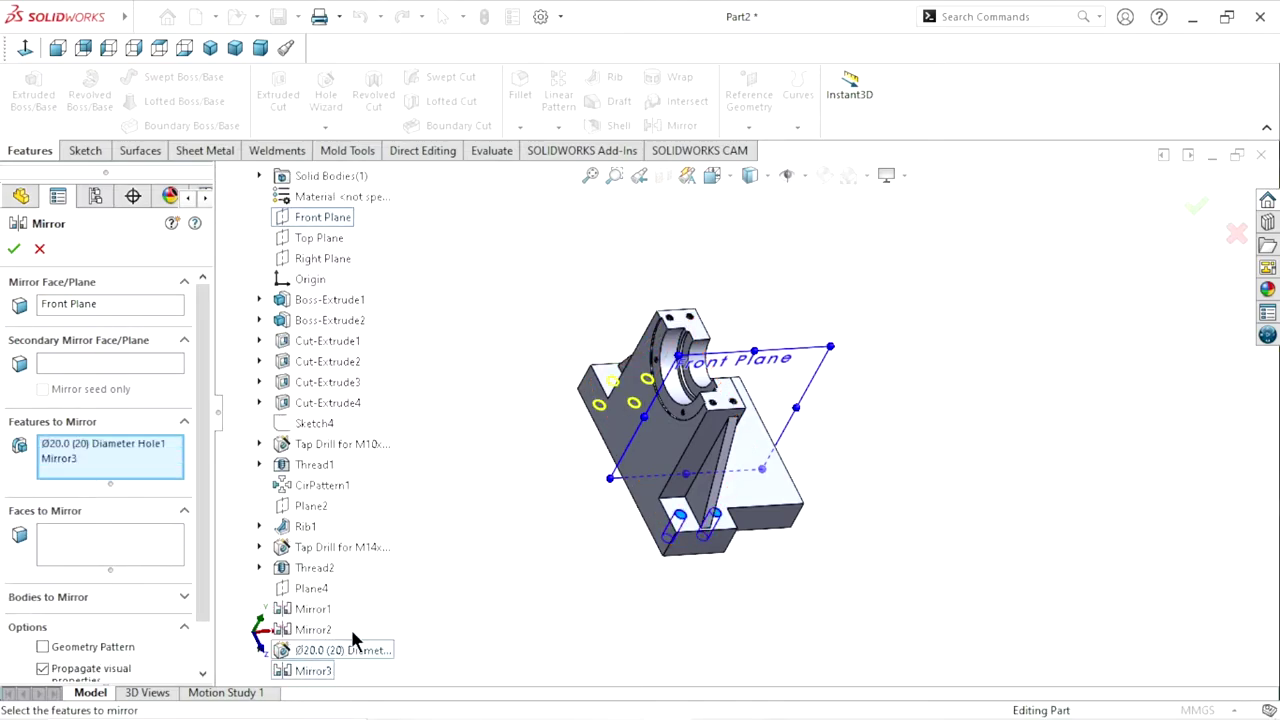
click(14, 248)
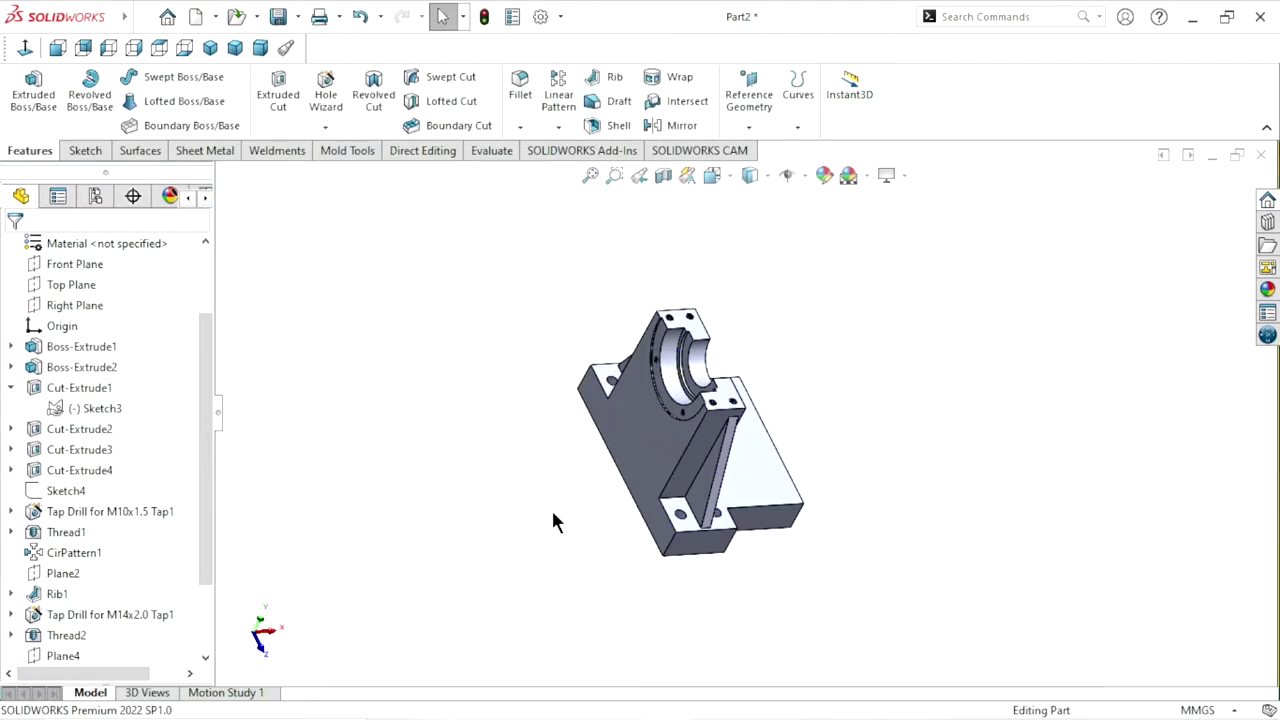
Start a new sketch on the pedestal's front face, viewed normal to it
middle_drag(910, 415, 765, 425)
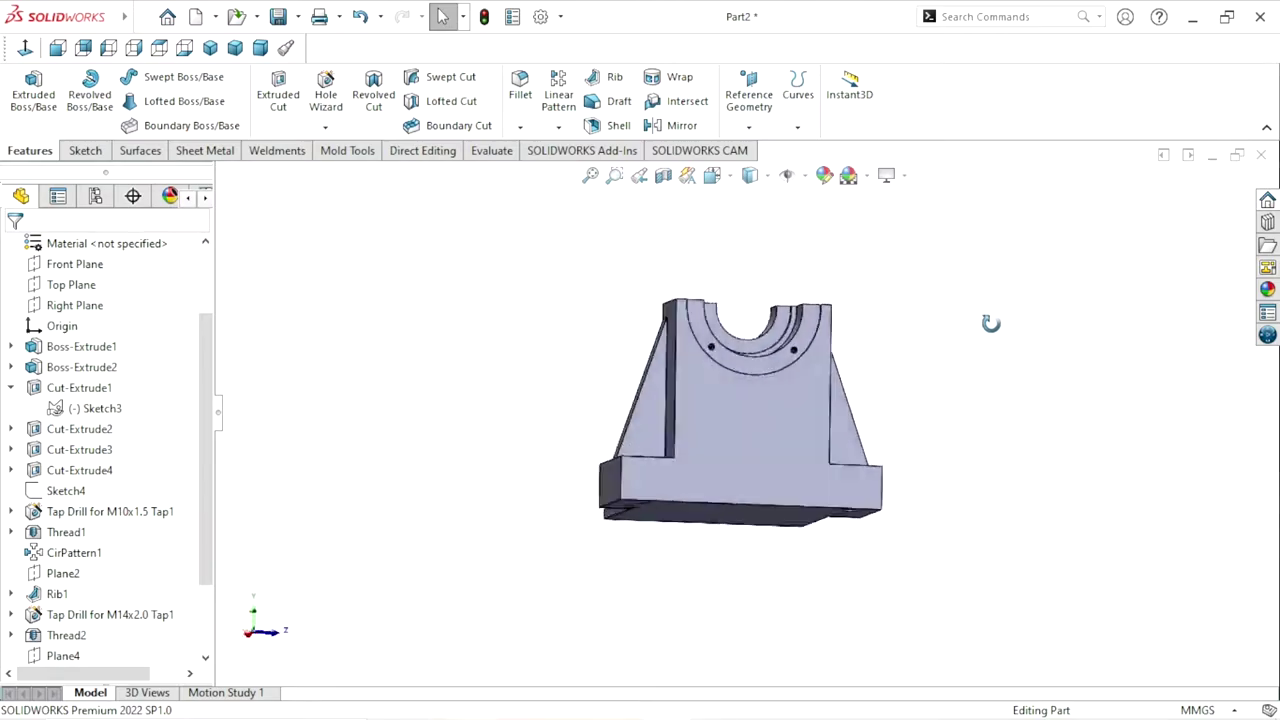
scroll(762, 428, down, 2)
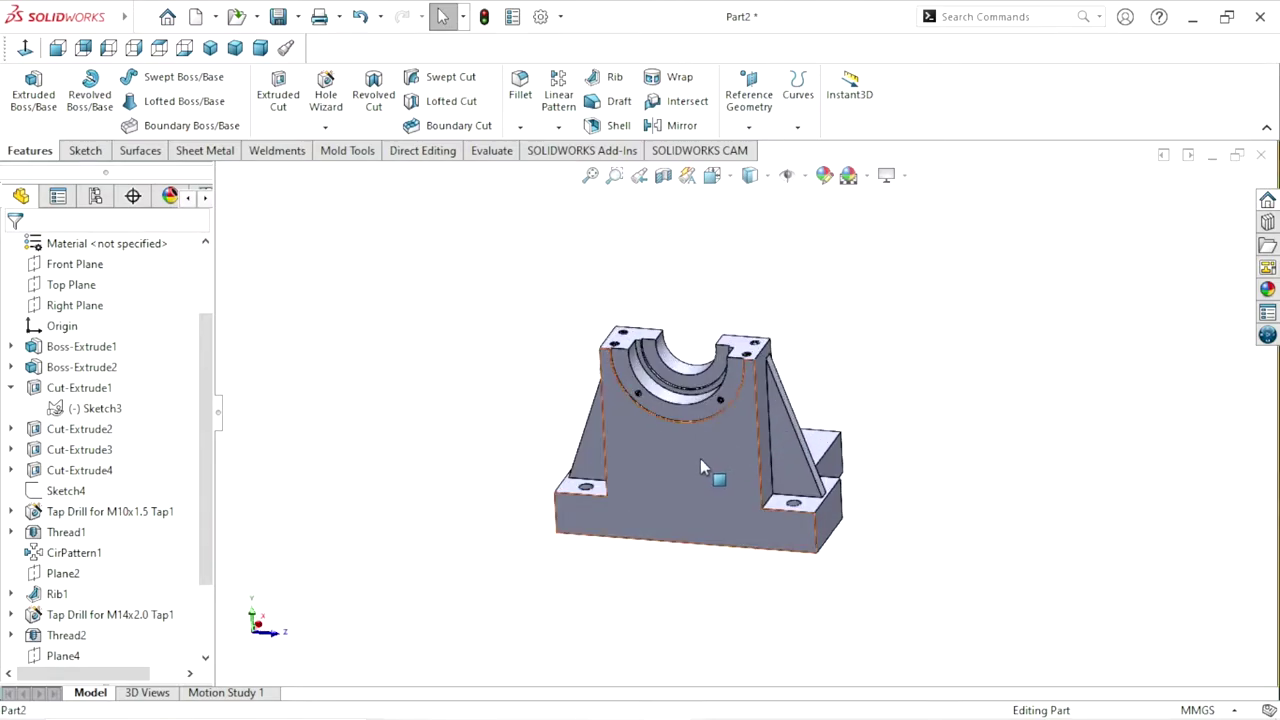
click(700, 458)
click(778, 401)
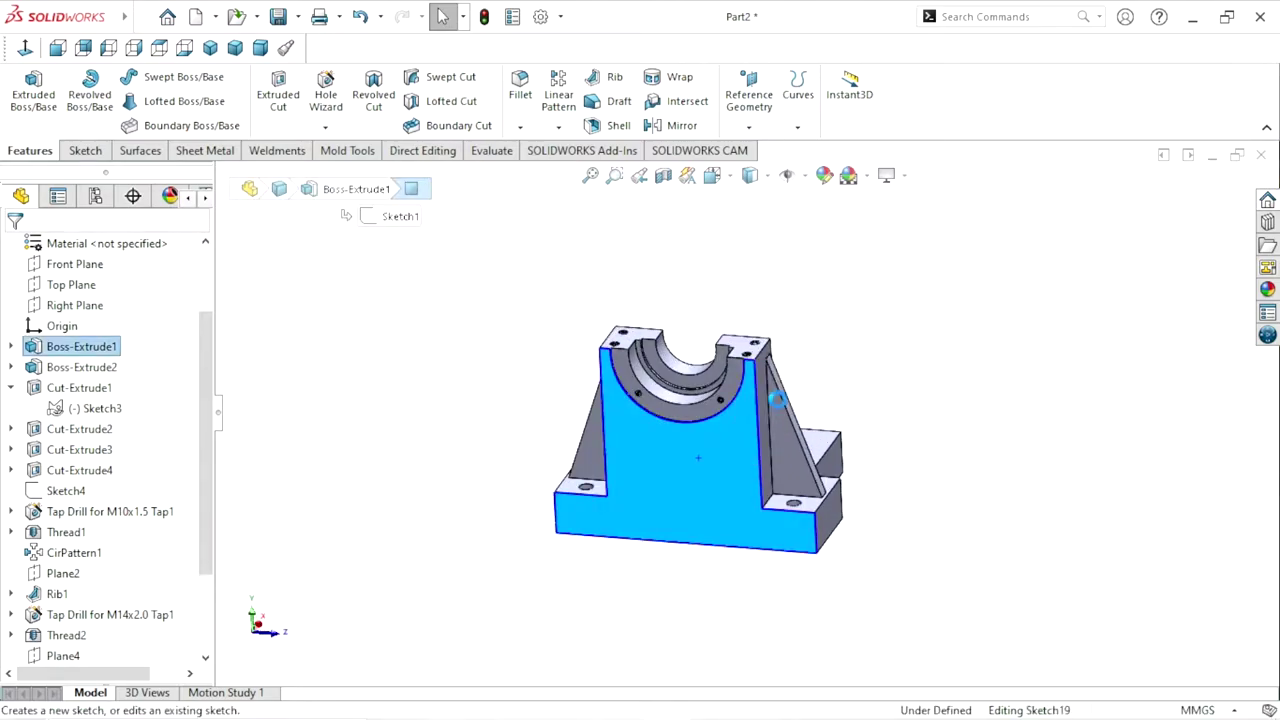
click(25, 47)
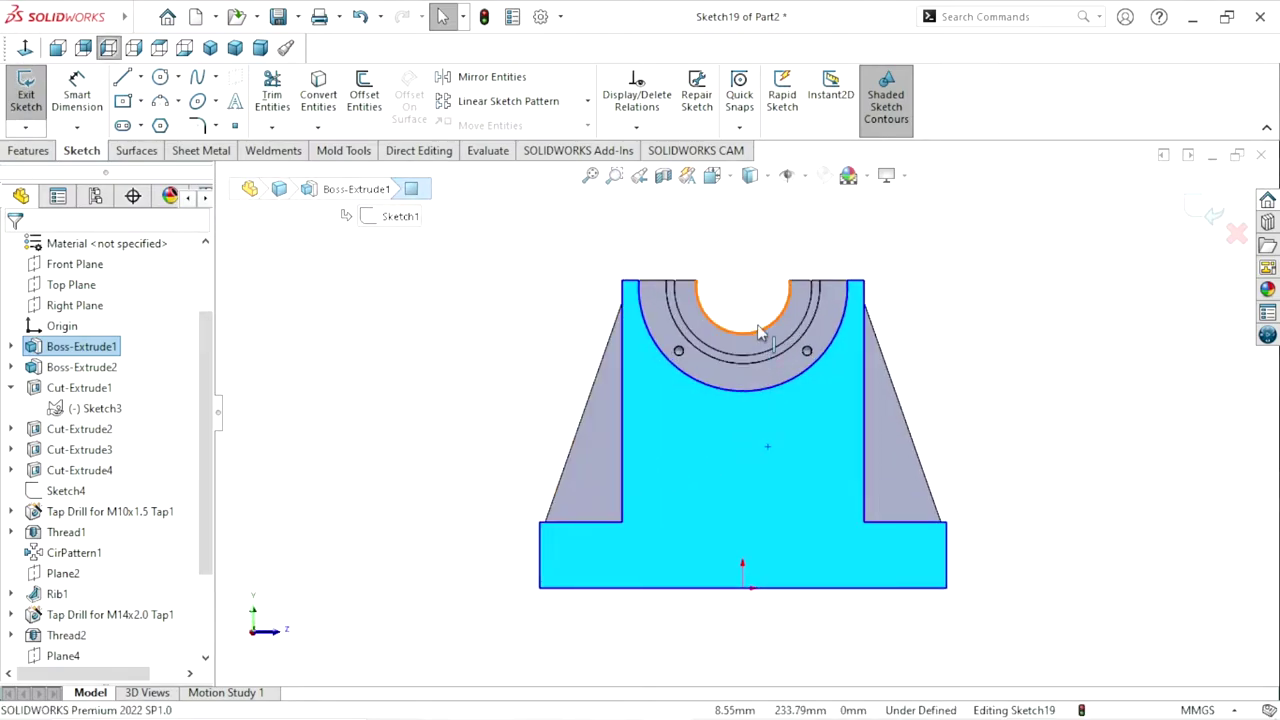
scroll(762, 330, down, 2)
scroll(737, 290, down, 1)
scroll(735, 283, down, 1)
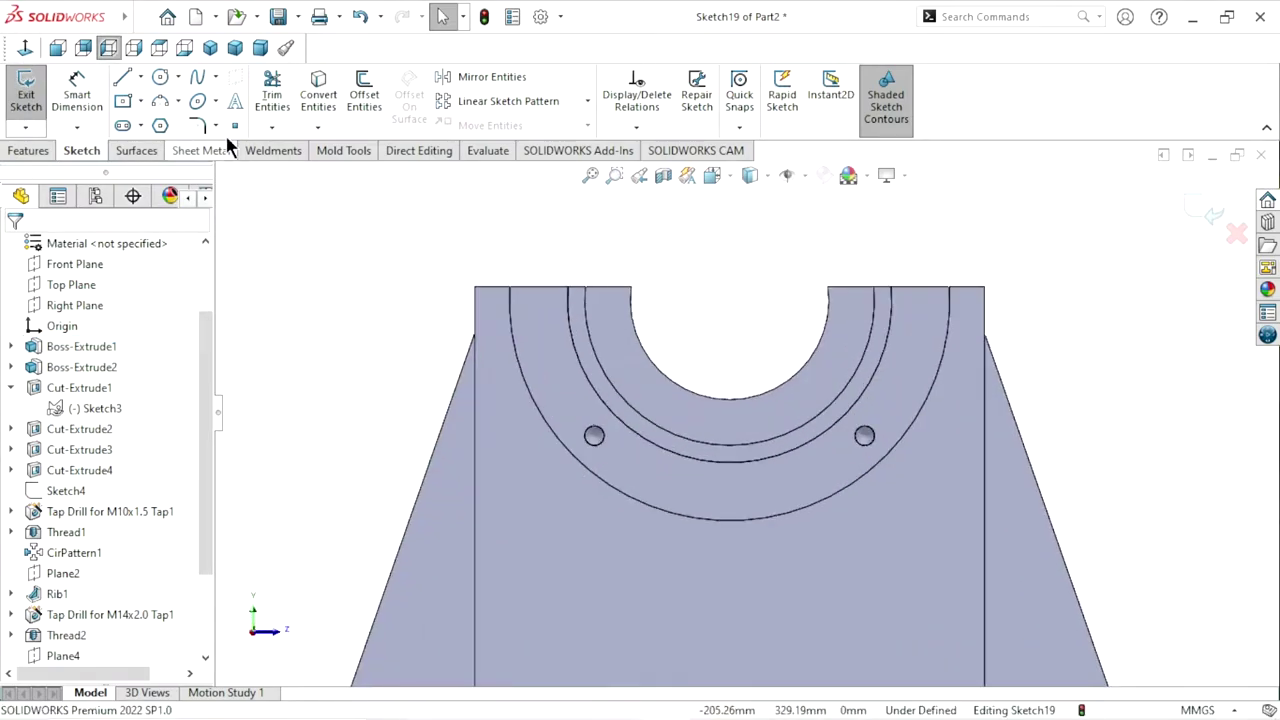
Draw a corner rectangle across the top of the bore
click(140, 101)
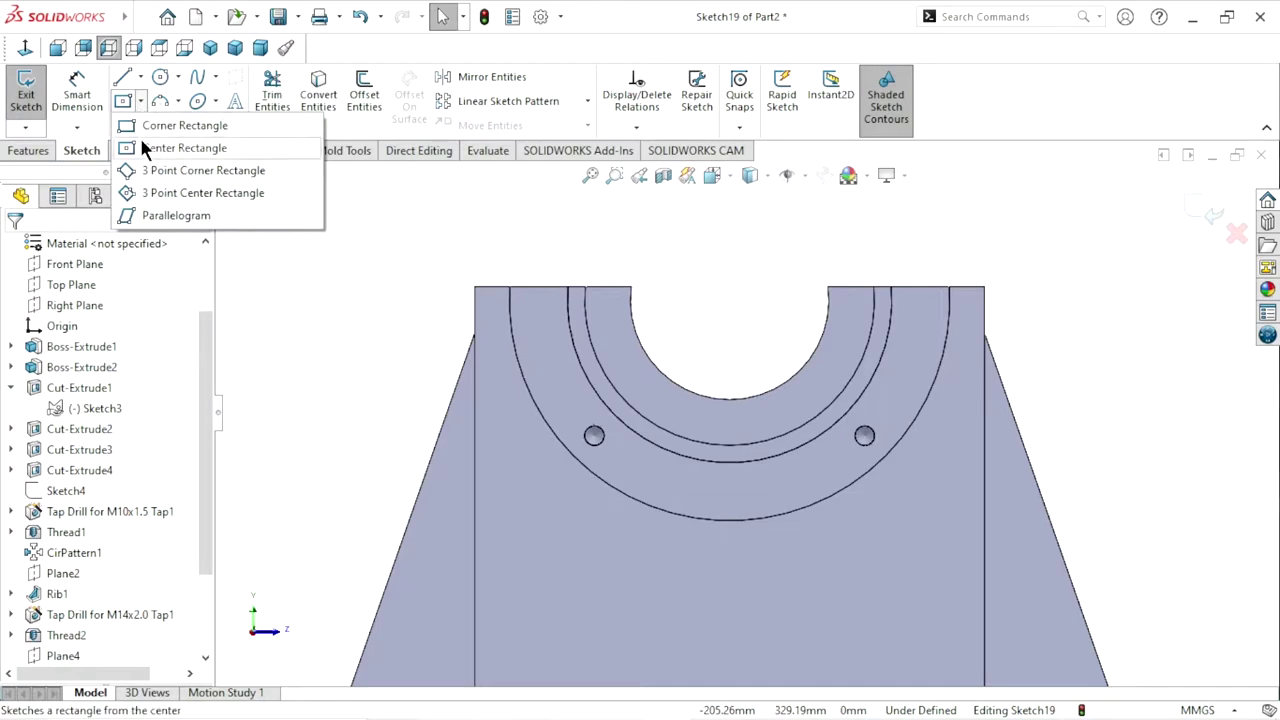
click(148, 125)
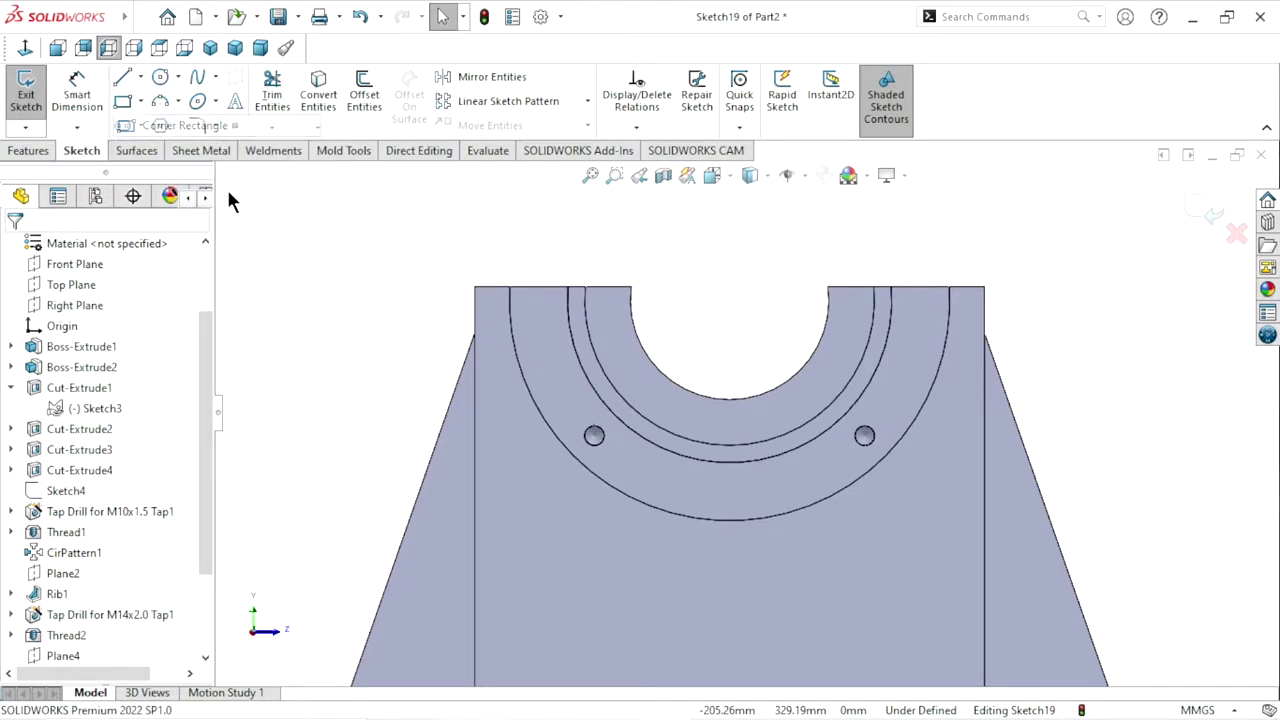
click(557, 276)
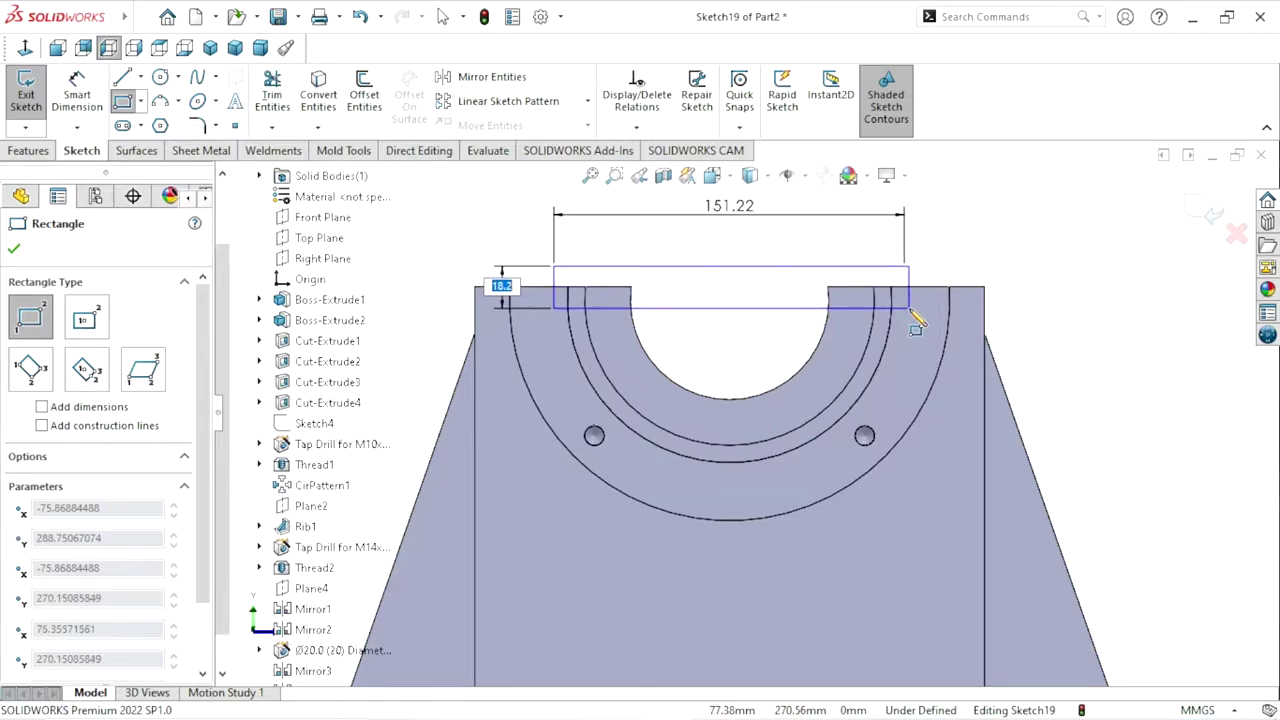
click(905, 309)
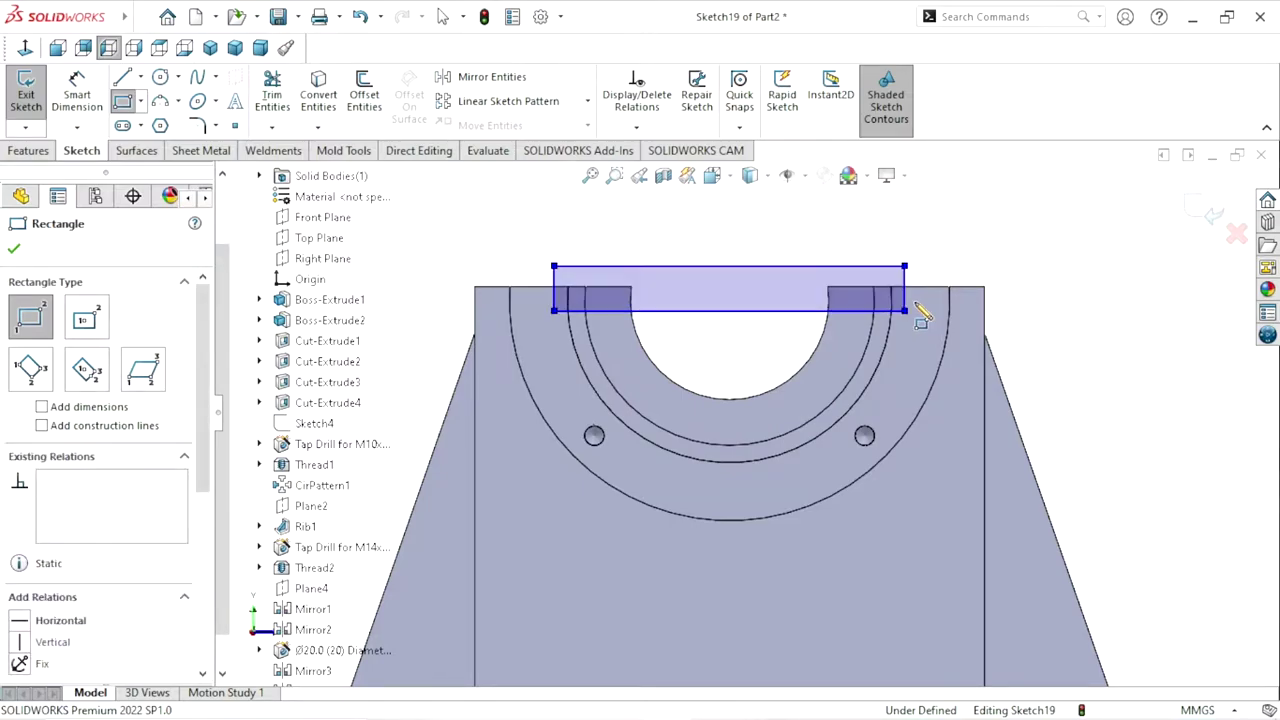
right_click(1045, 235)
click(1045, 240)
Dimension the rectangle's width to 155 mm
click(89, 112)
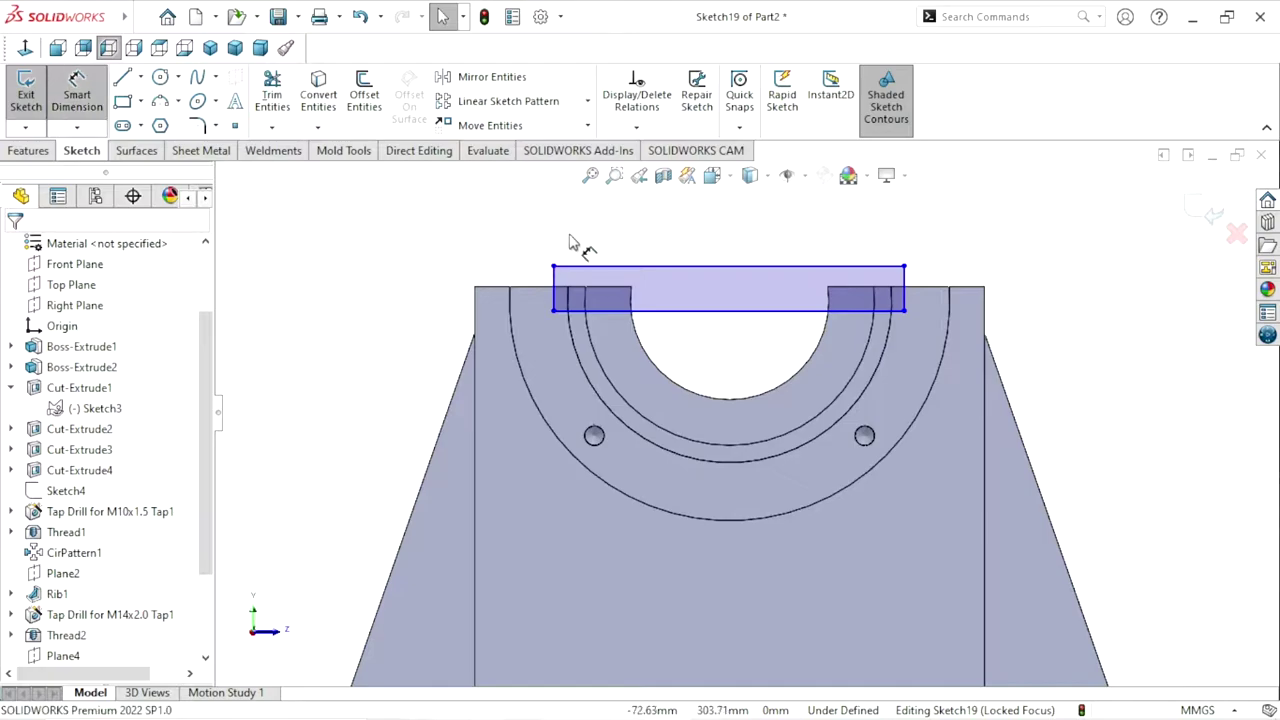
click(677, 267)
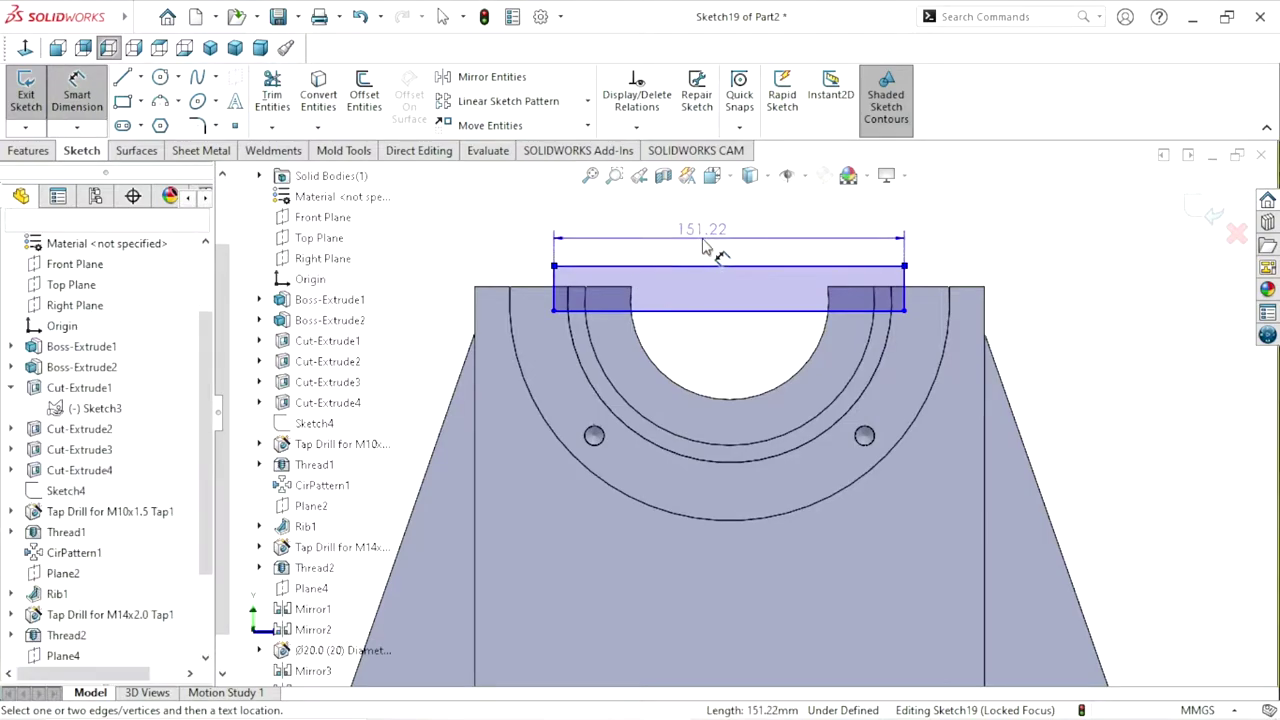
click(705, 248)
text(15)
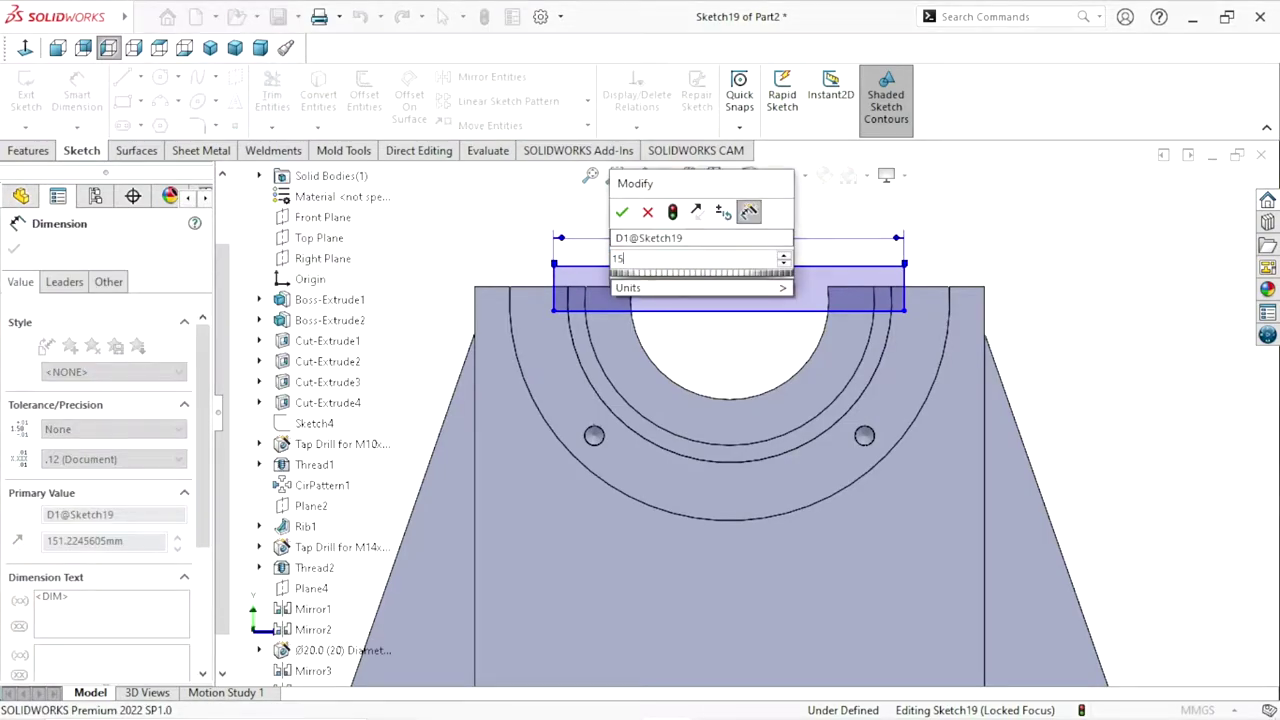
text(5)
click(621, 213)
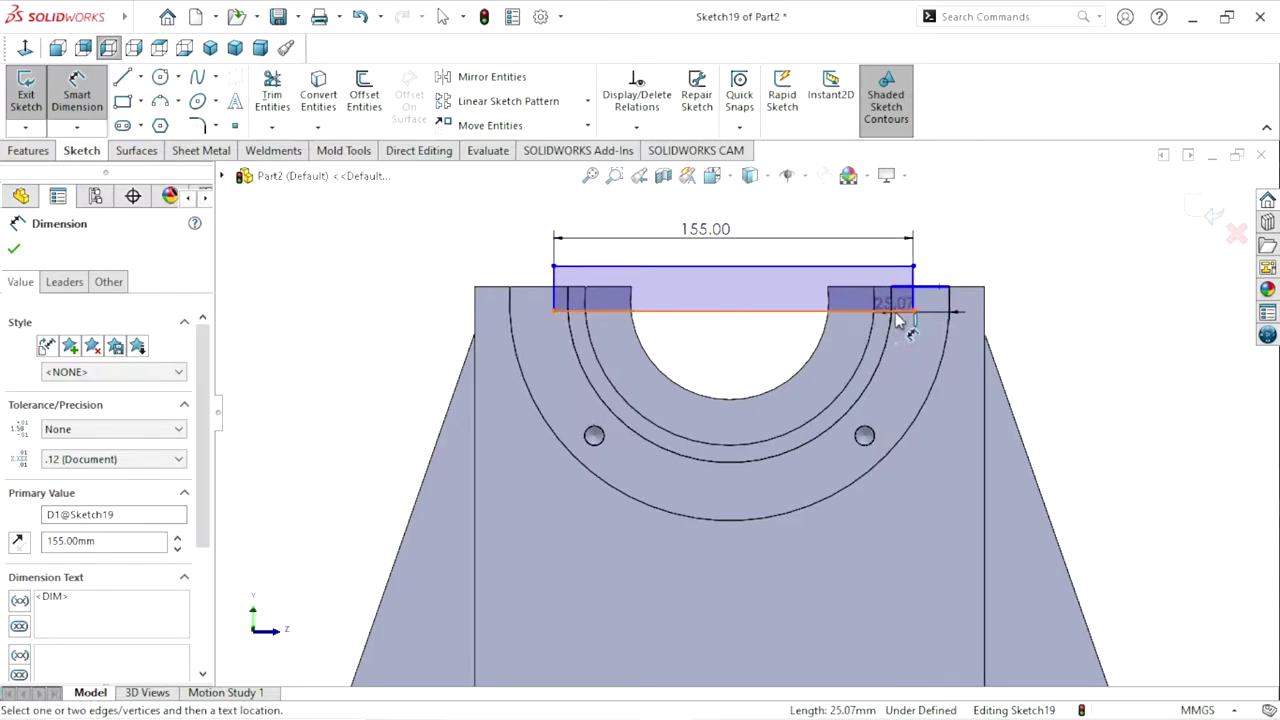
Dimension the rectangle 6 mm below the pedestal top and 10 mm tall
click(930, 288)
click(1040, 343)
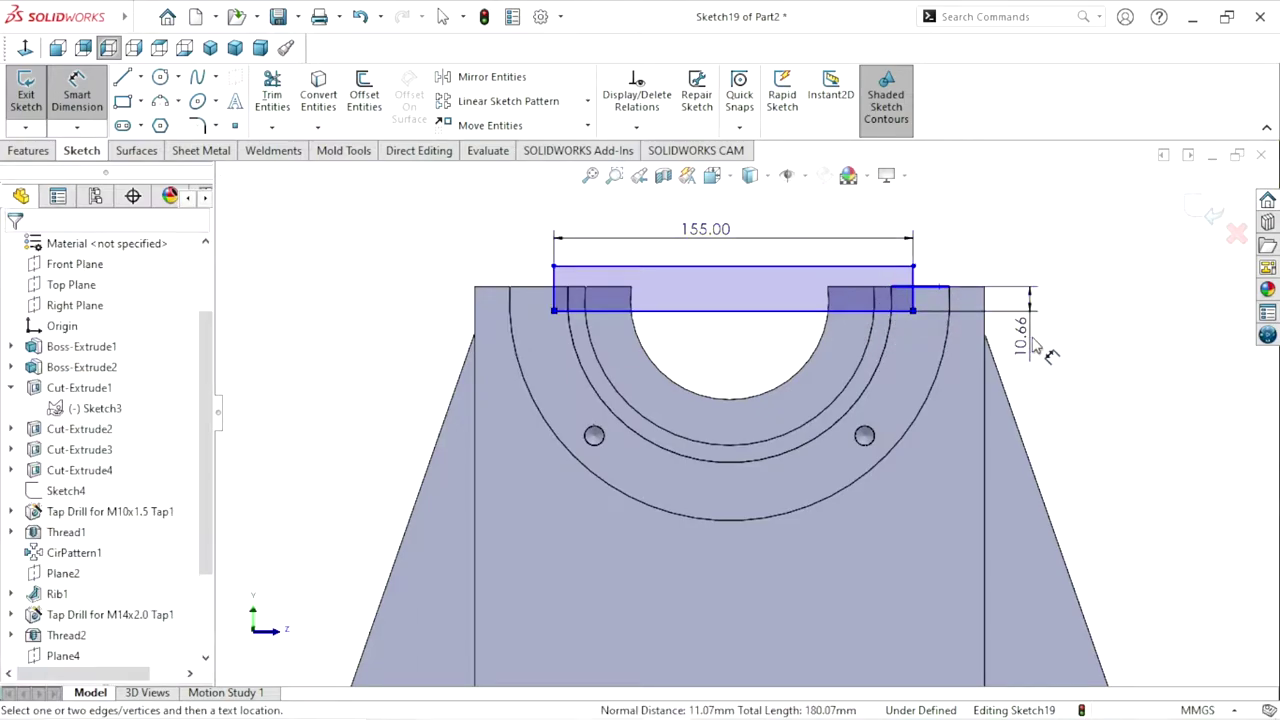
text(6)
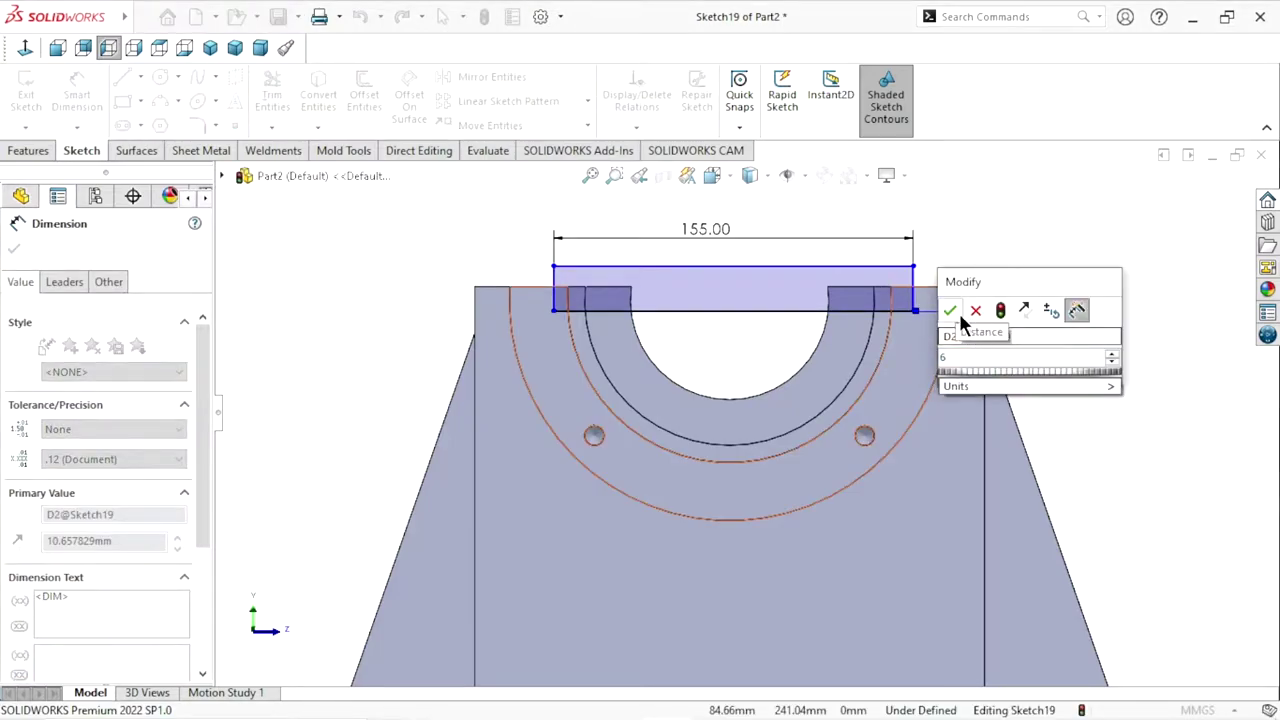
click(955, 312)
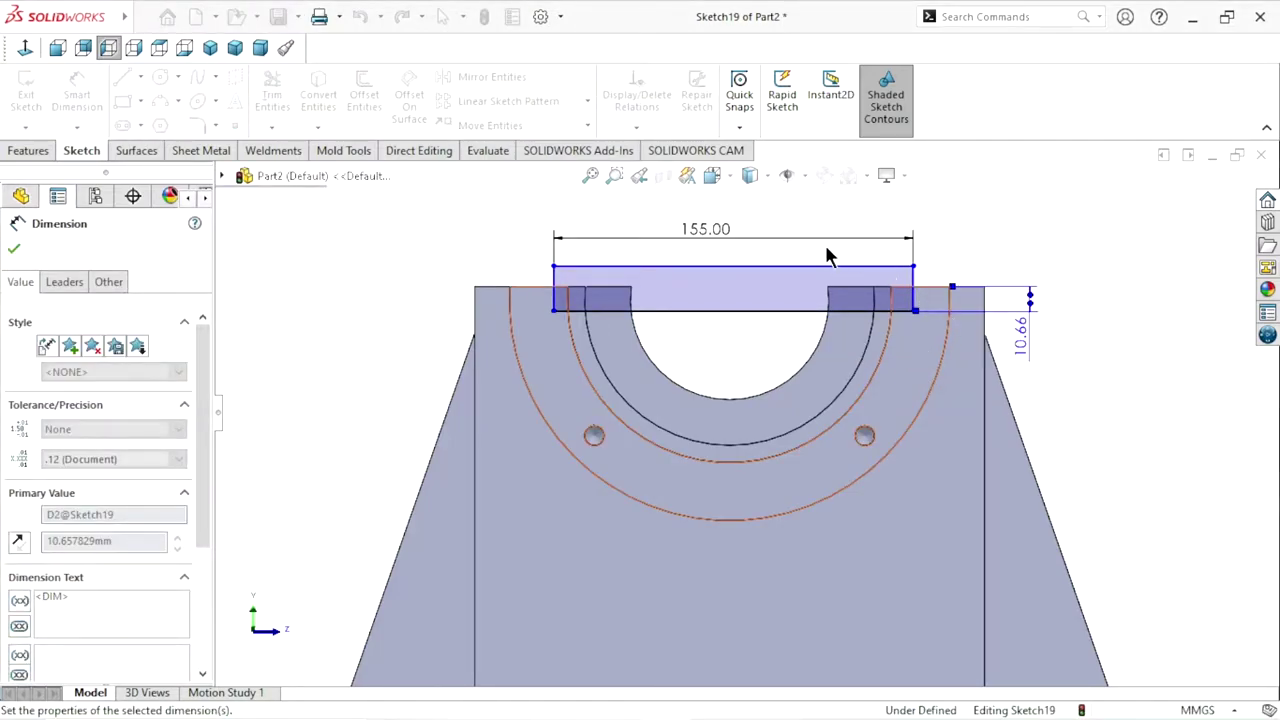
click(790, 257)
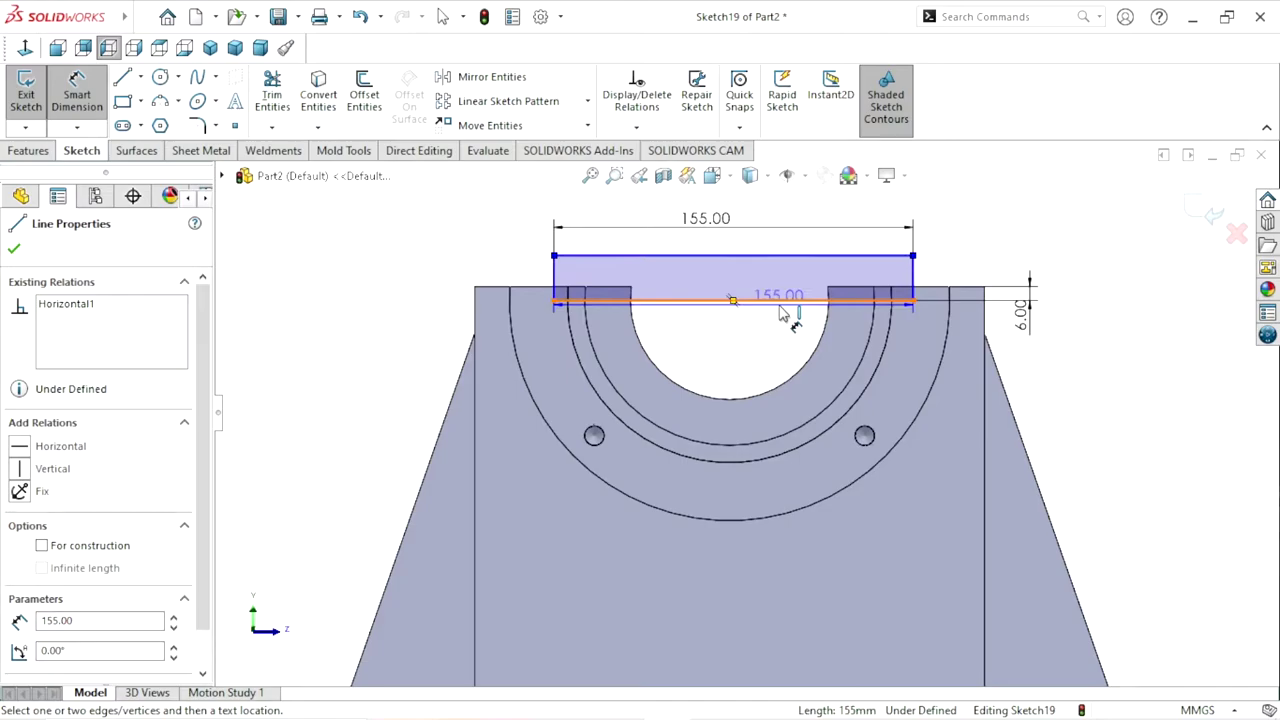
click(772, 298)
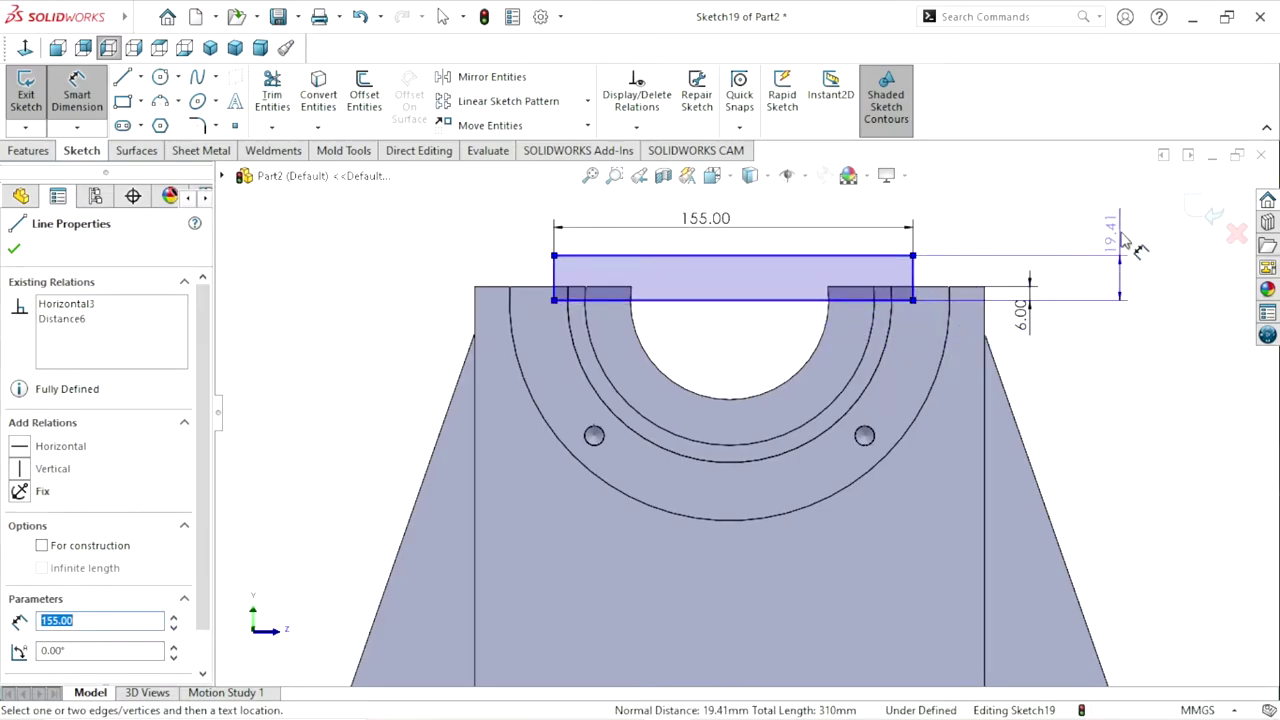
click(1124, 240)
text(1)
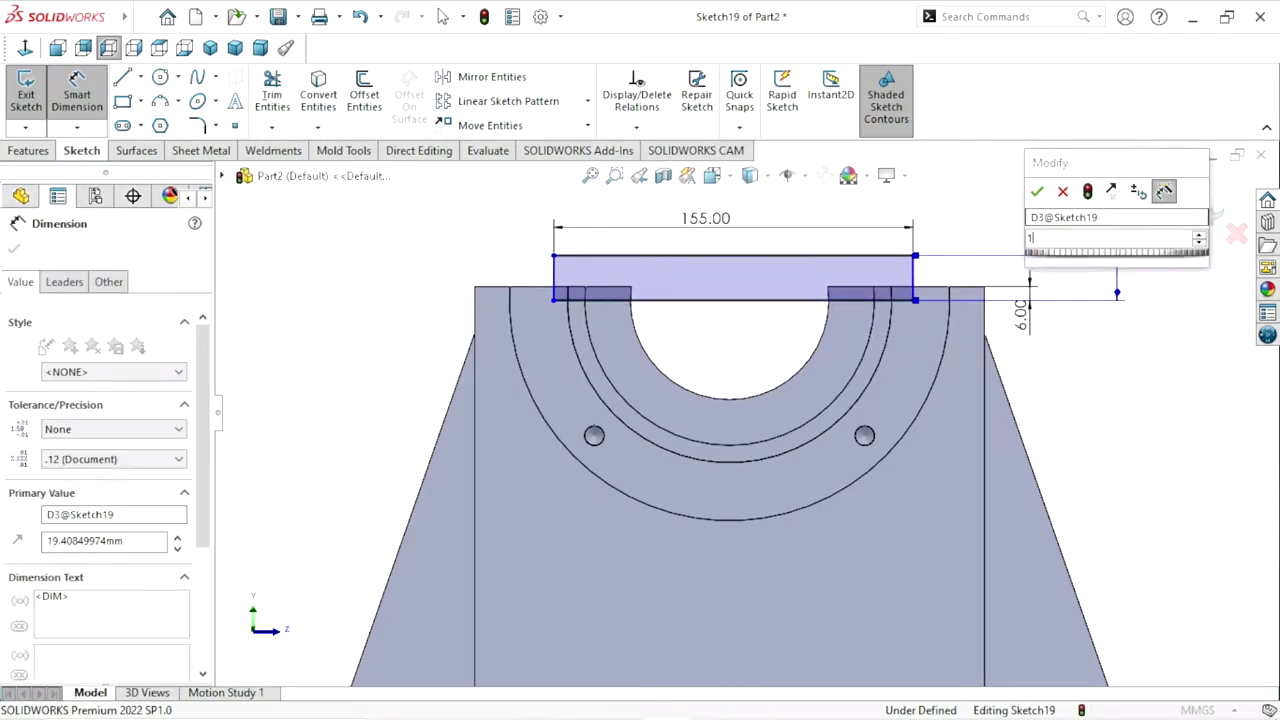
text(0)
click(1037, 192)
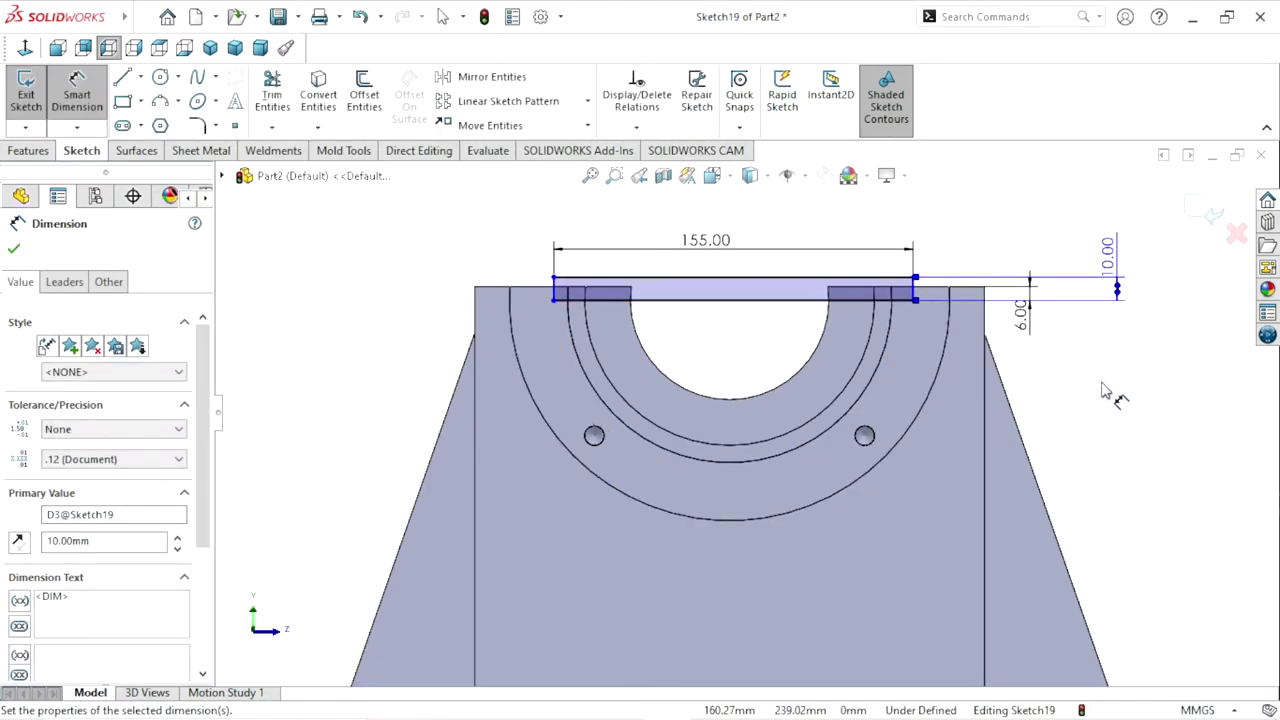
key(Escape)
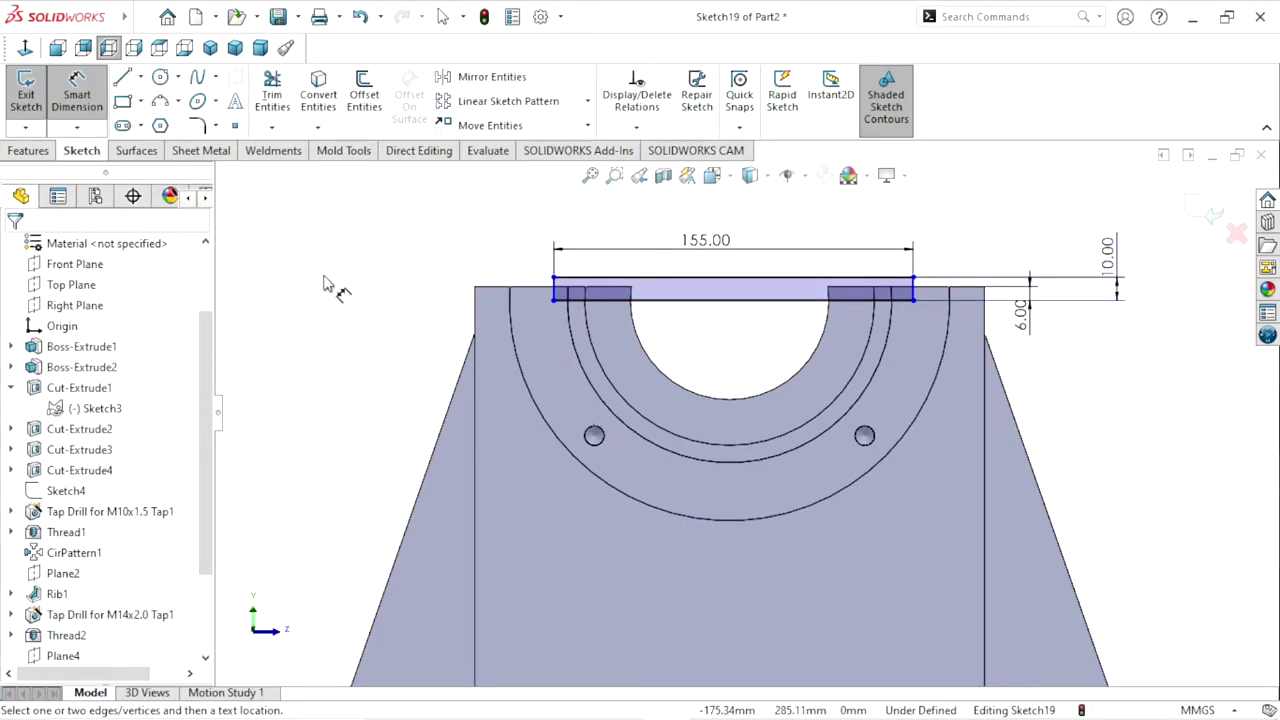
key(Escape)
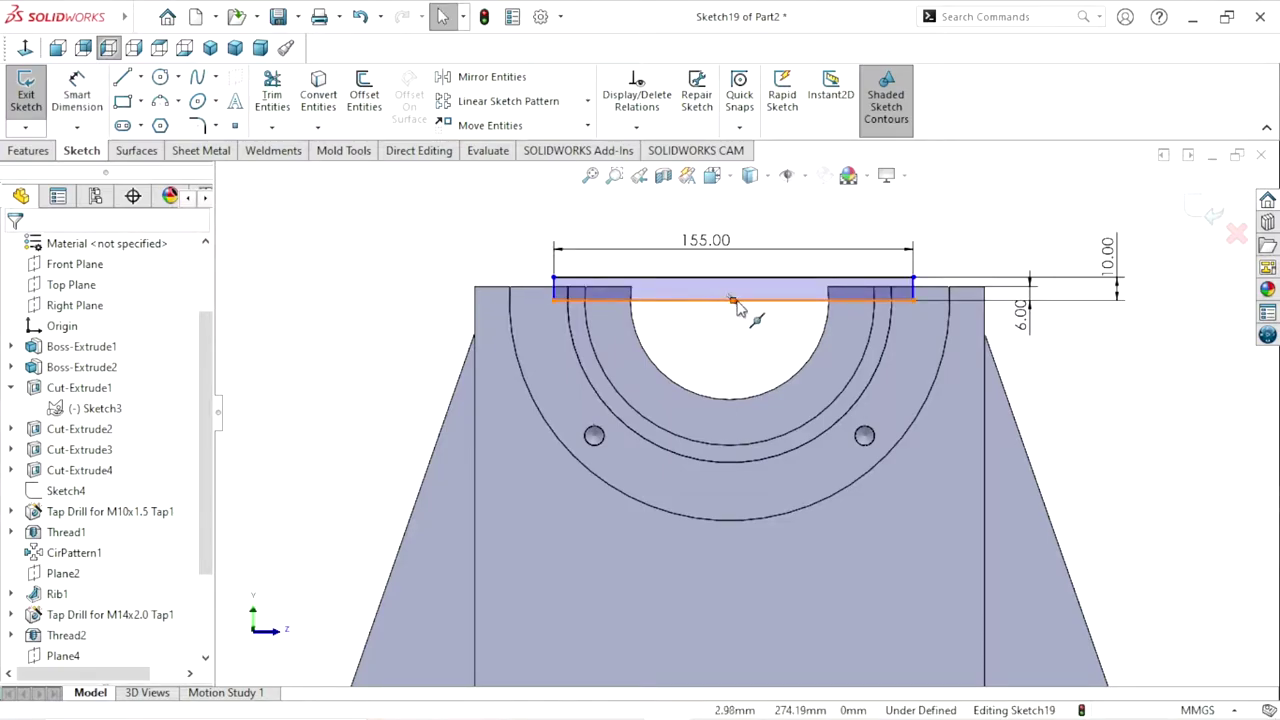
Add a Vertical relation between the rectangle's bottom edge midpoint and the origin
click(735, 300)
scroll(767, 495, down, 3)
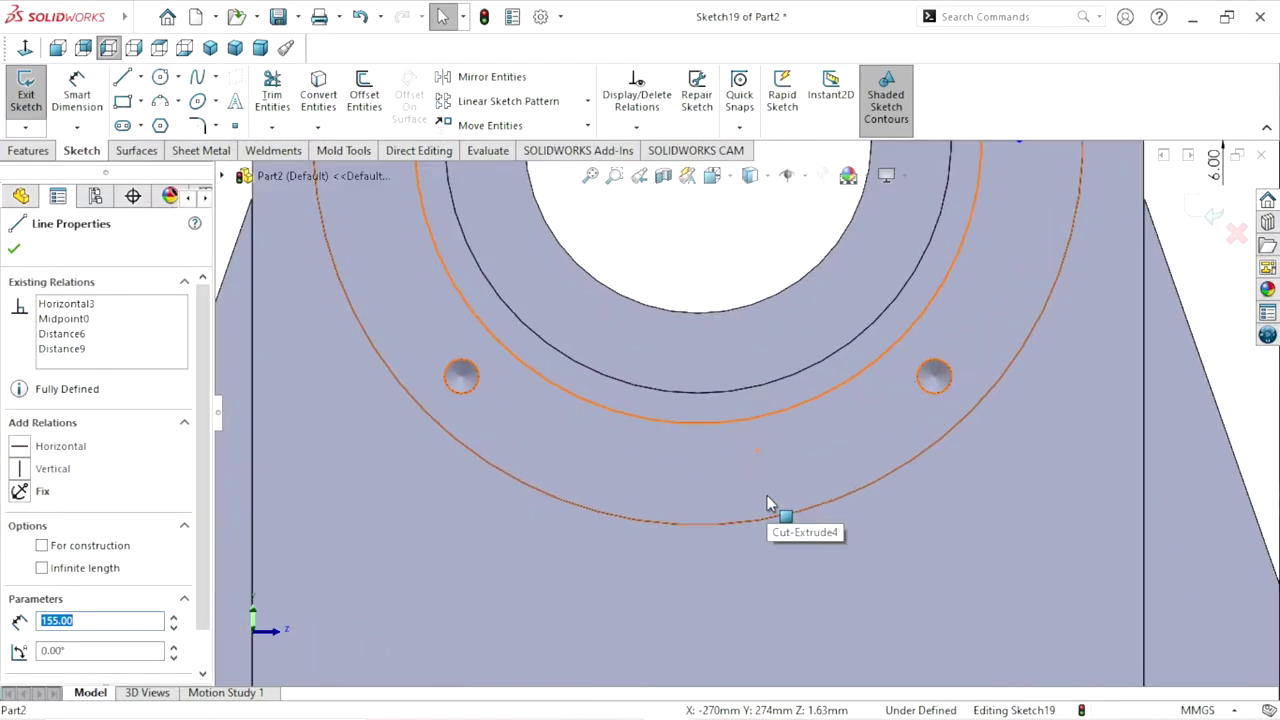
scroll(767, 495, up, 3)
scroll(771, 514, up, 1)
scroll(771, 534, up, 1)
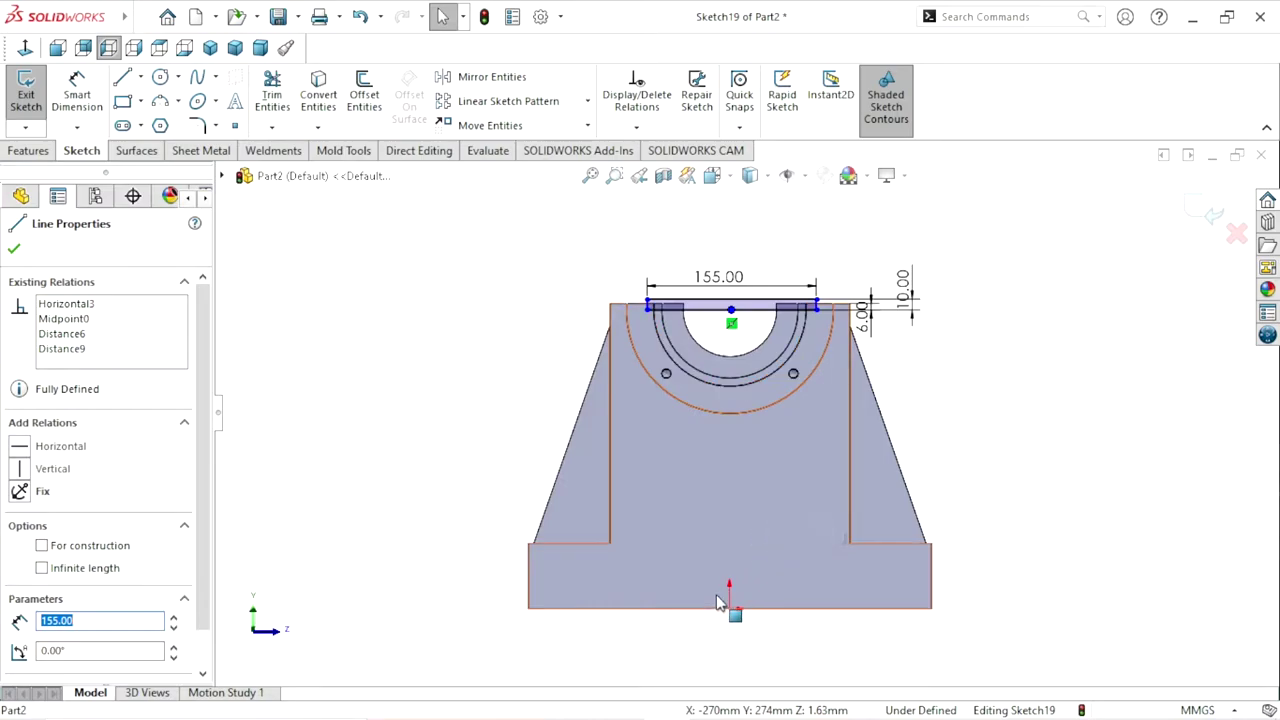
click(729, 607)
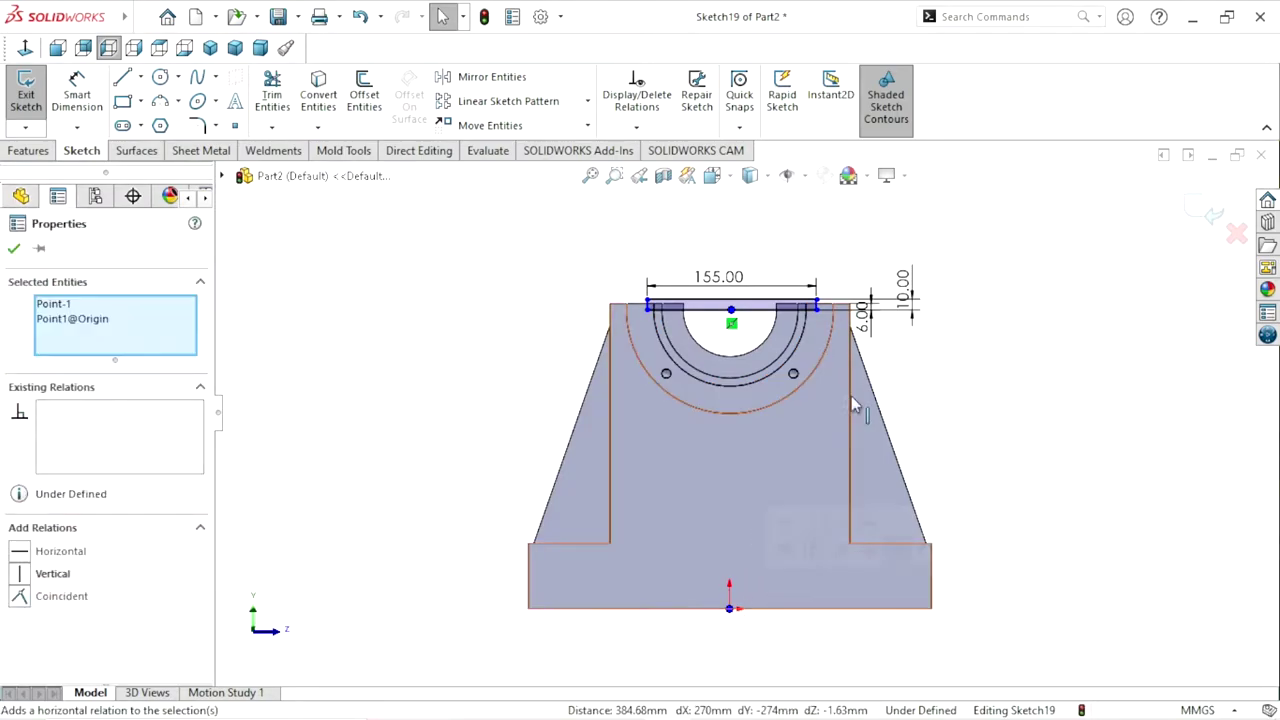
click(25, 578)
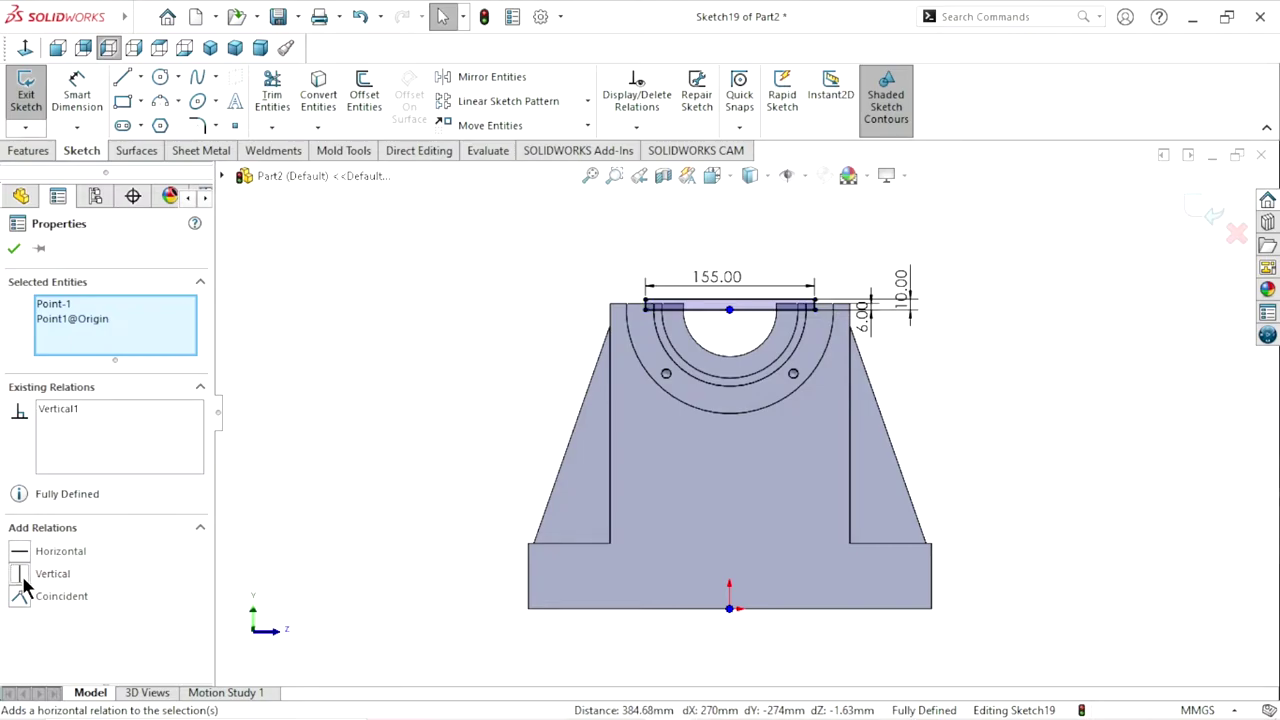
click(14, 250)
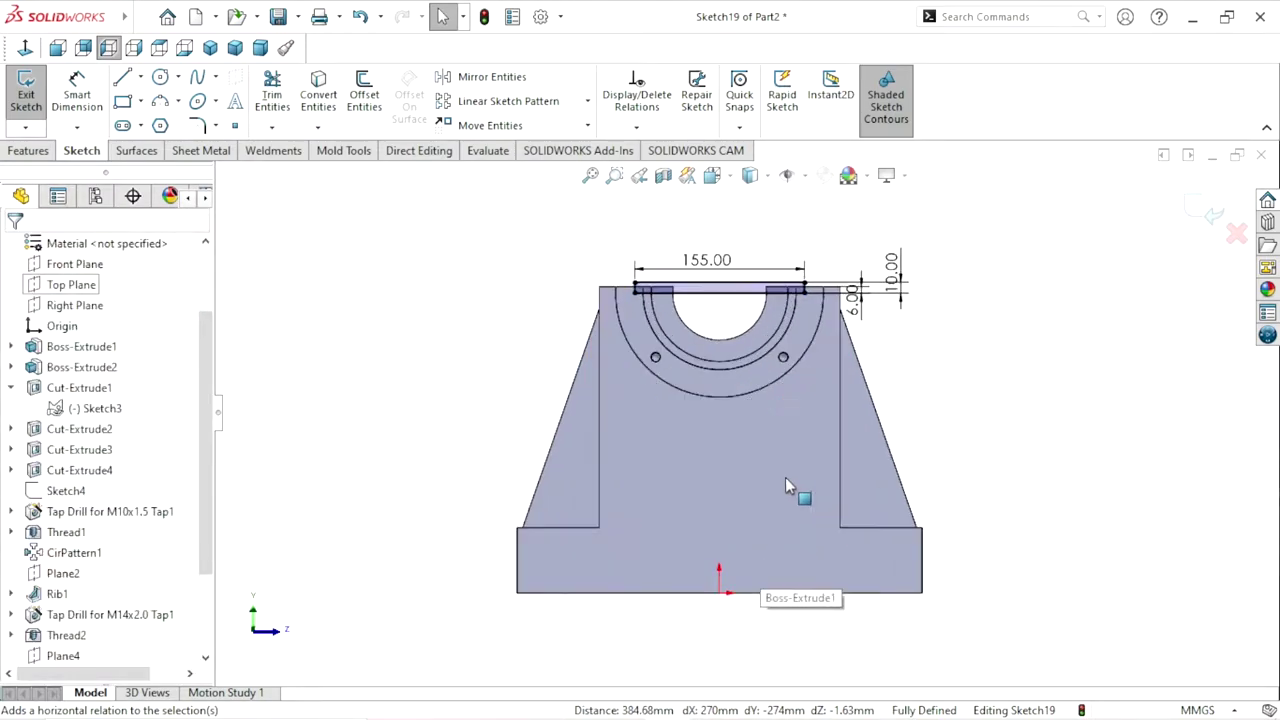
click(30, 151)
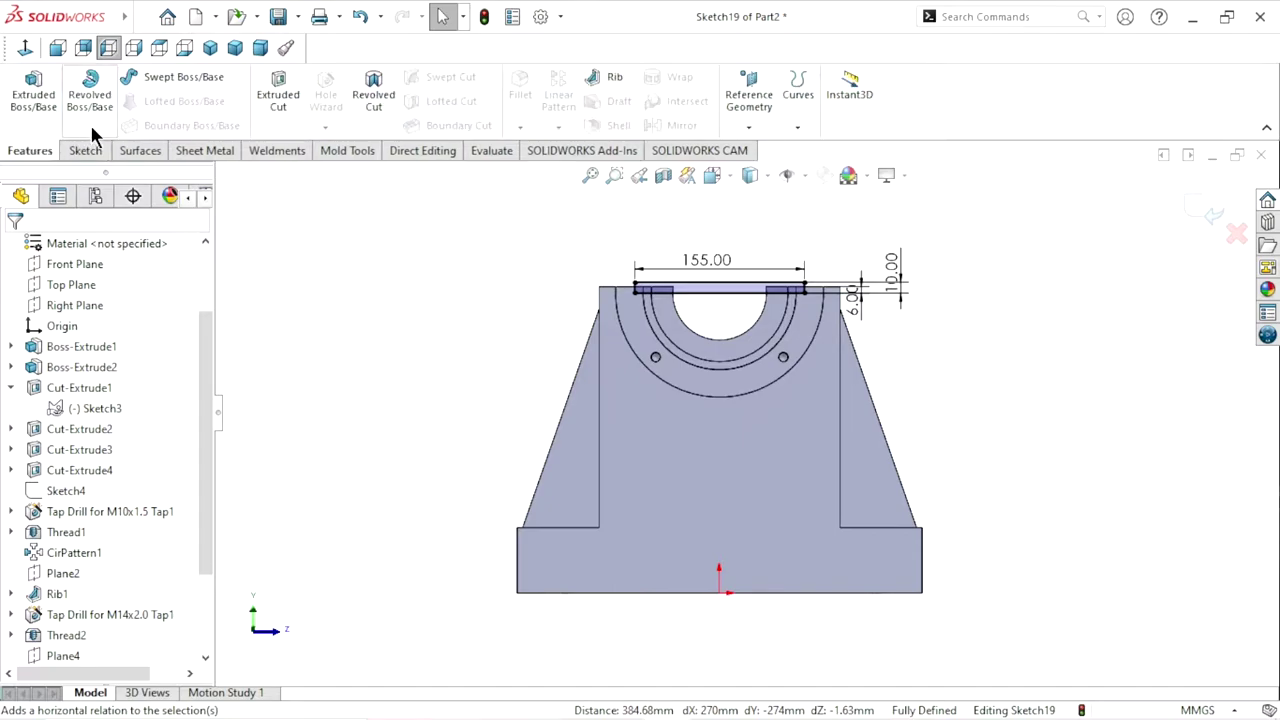
Extrude-cut the 155 mm rectangle Up To Next to recess the pedestal top
click(272, 100)
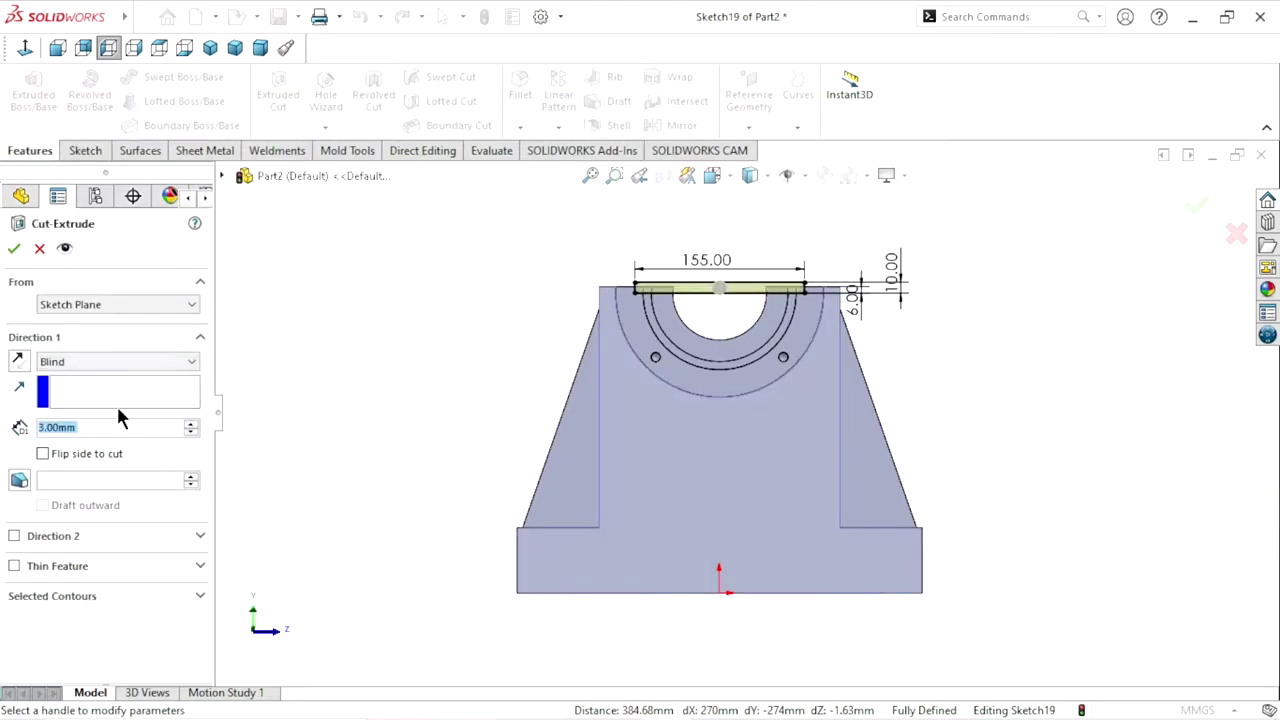
click(122, 364)
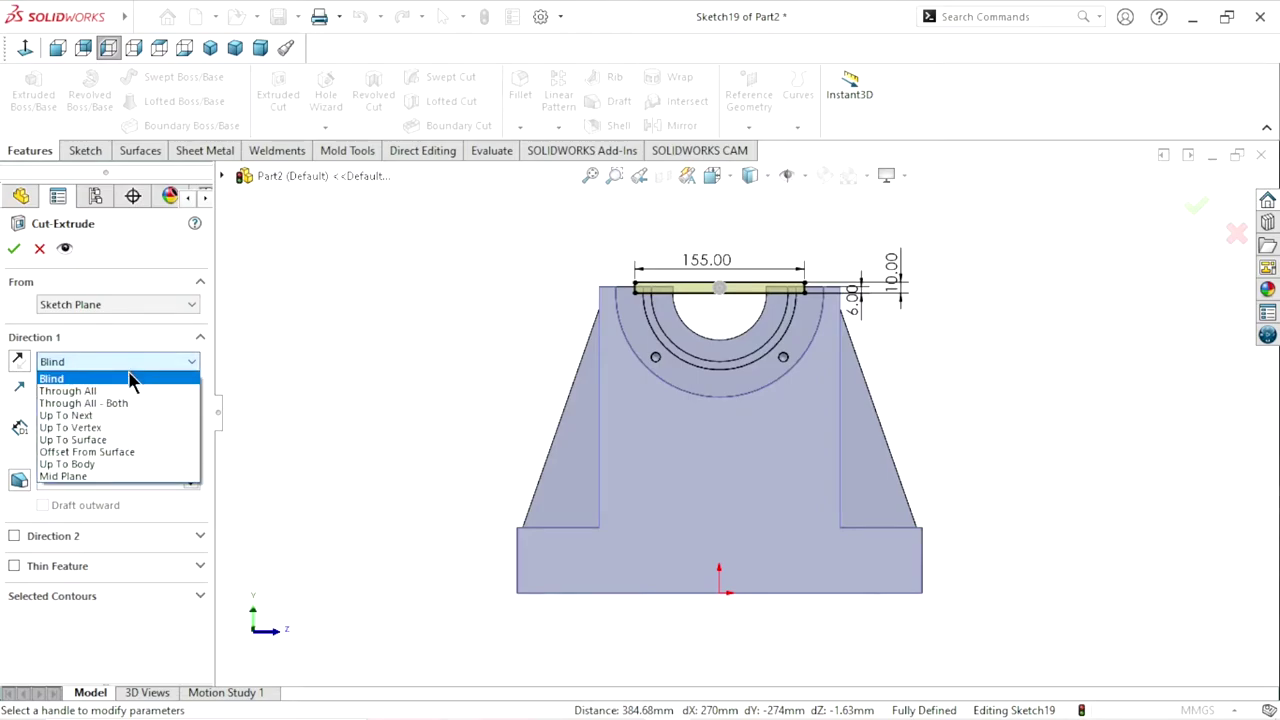
click(128, 415)
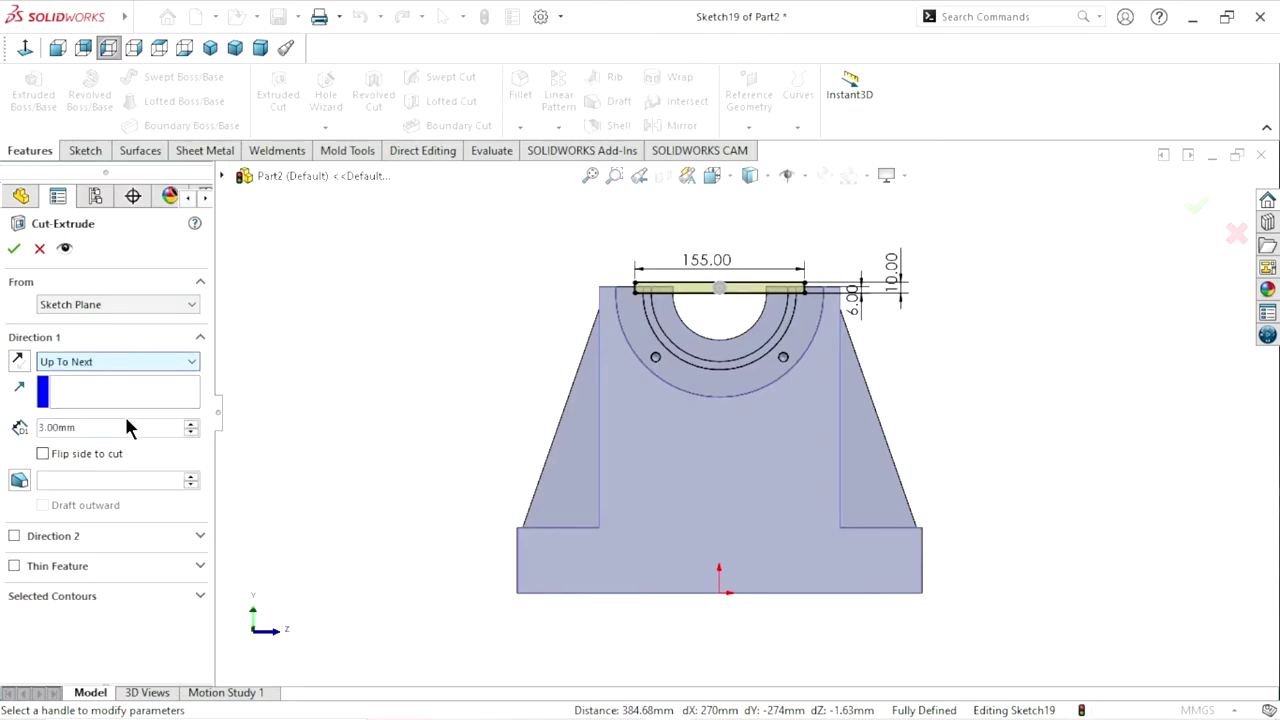
click(13, 248)
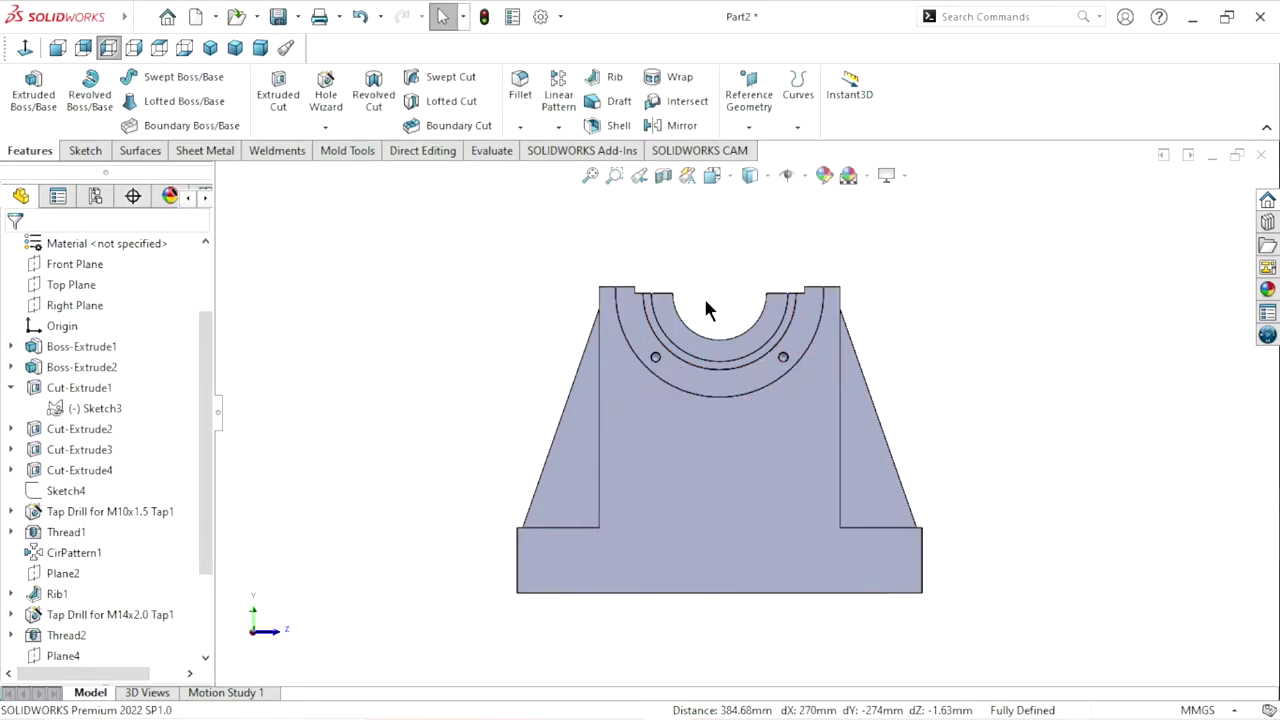
middle_drag(706, 310, 661, 385)
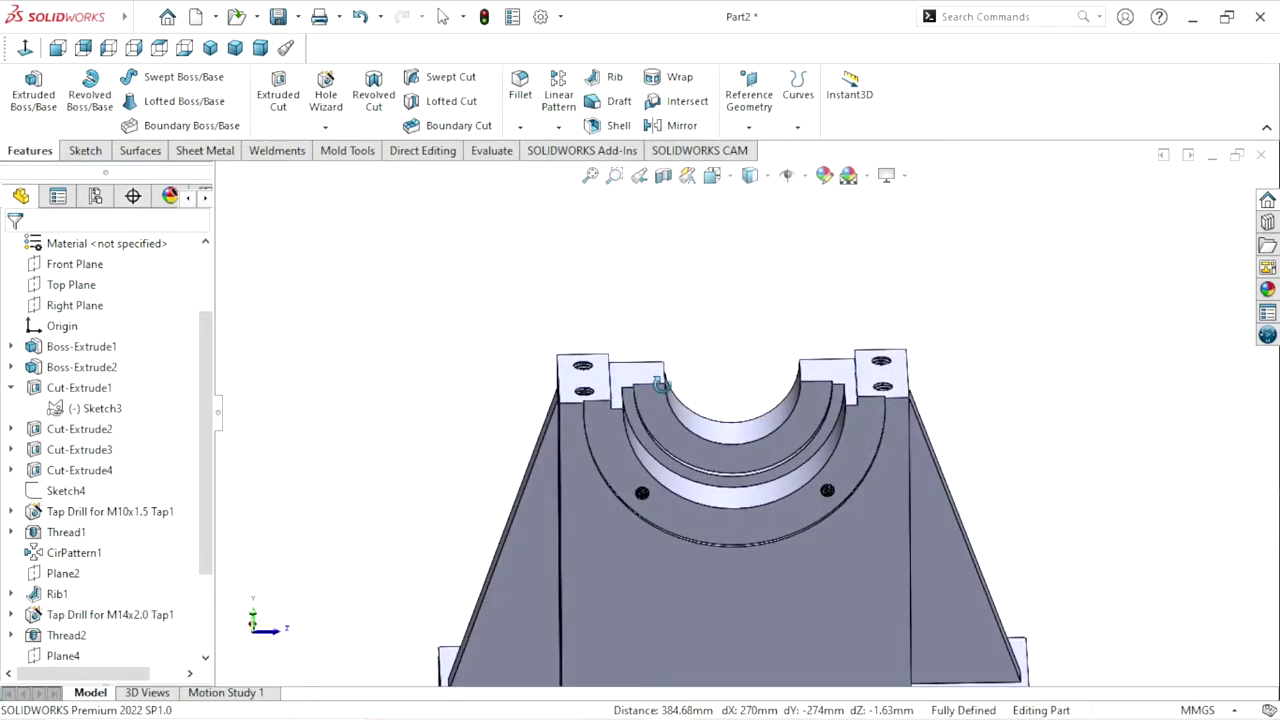
mouse_move(661, 385)
middle_down()
mouse_move(789, 477)
mouse_move(869, 497)
mouse_move(837, 543)
mouse_move(845, 431)
mouse_move(877, 343)
middle_up()
scroll(676, 410, up, 3)
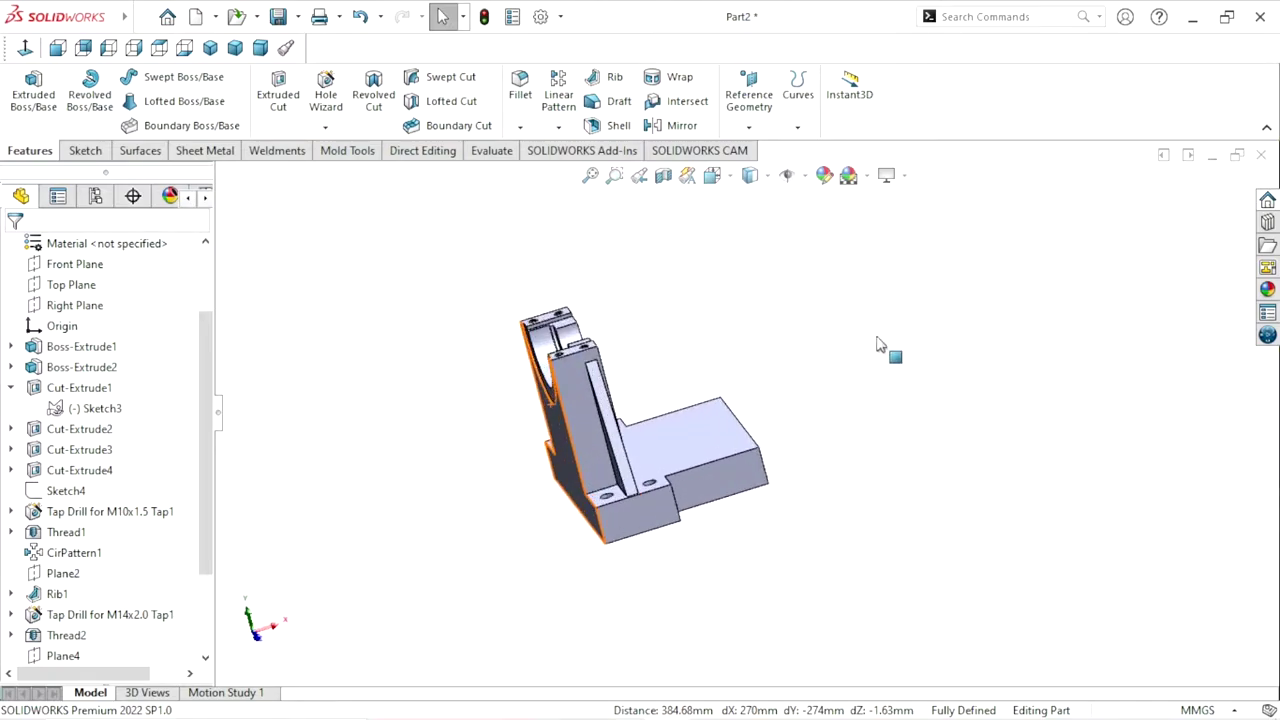
Mirror the whole solid body, not features, across the base's end face
click(680, 127)
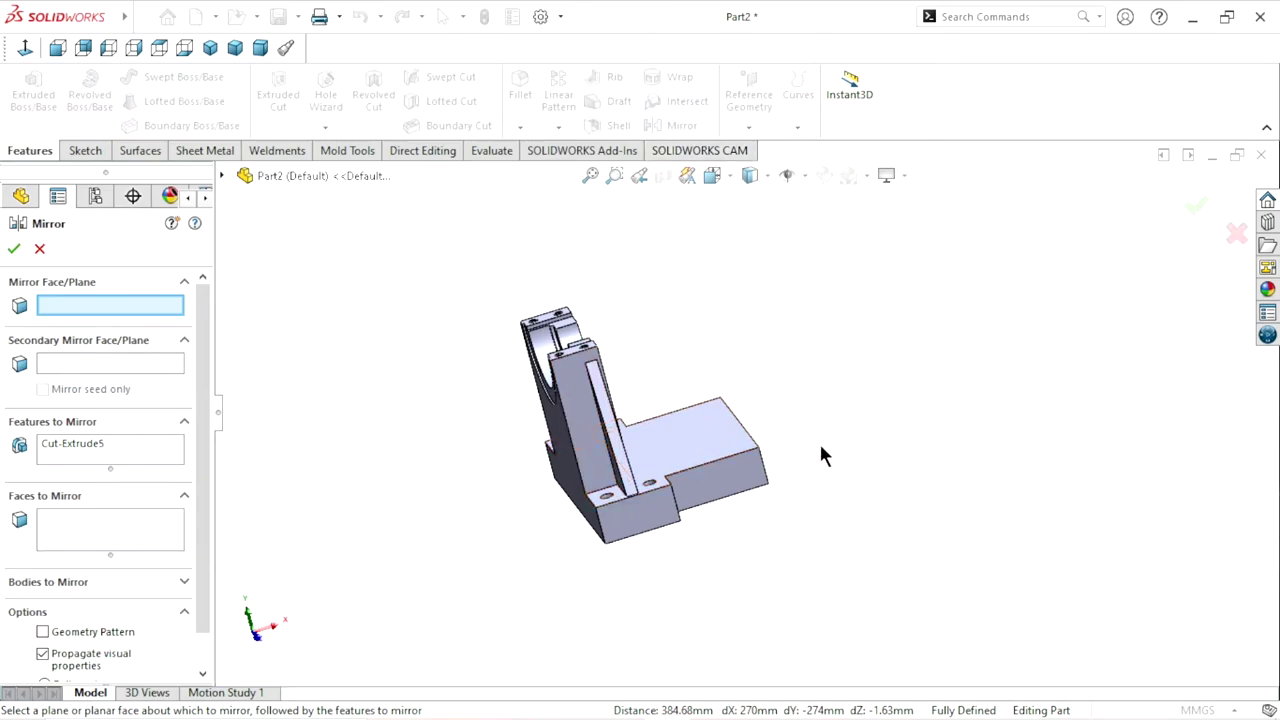
mouse_move(822, 485)
middle_down()
mouse_move(743, 494)
mouse_move(800, 493)
mouse_move(875, 459)
mouse_move(884, 468)
middle_up()
click(757, 471)
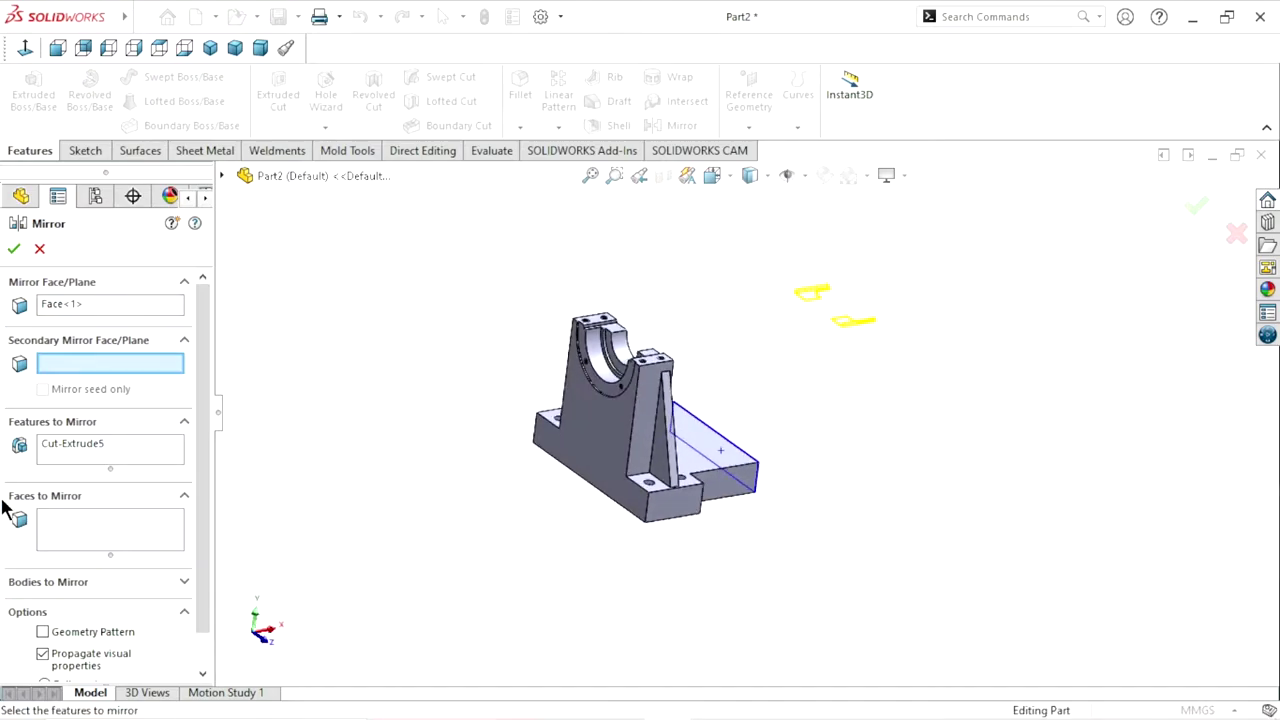
right_click(91, 446)
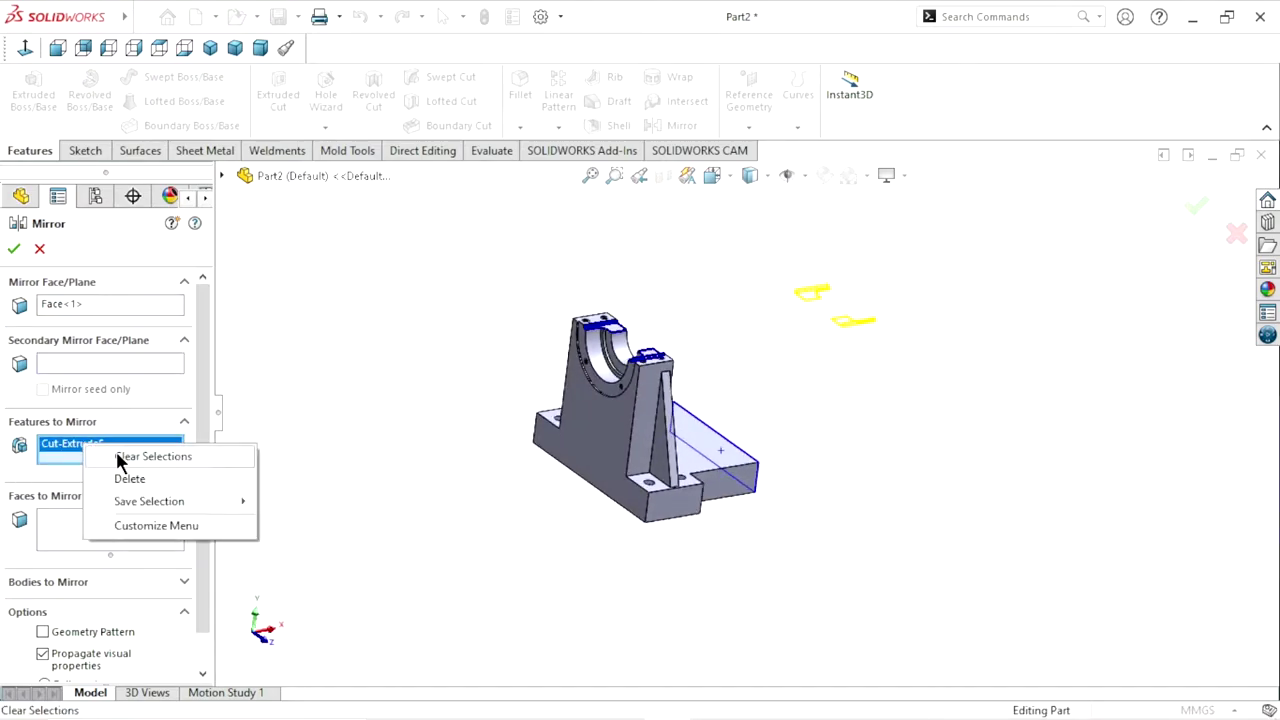
click(119, 459)
click(56, 581)
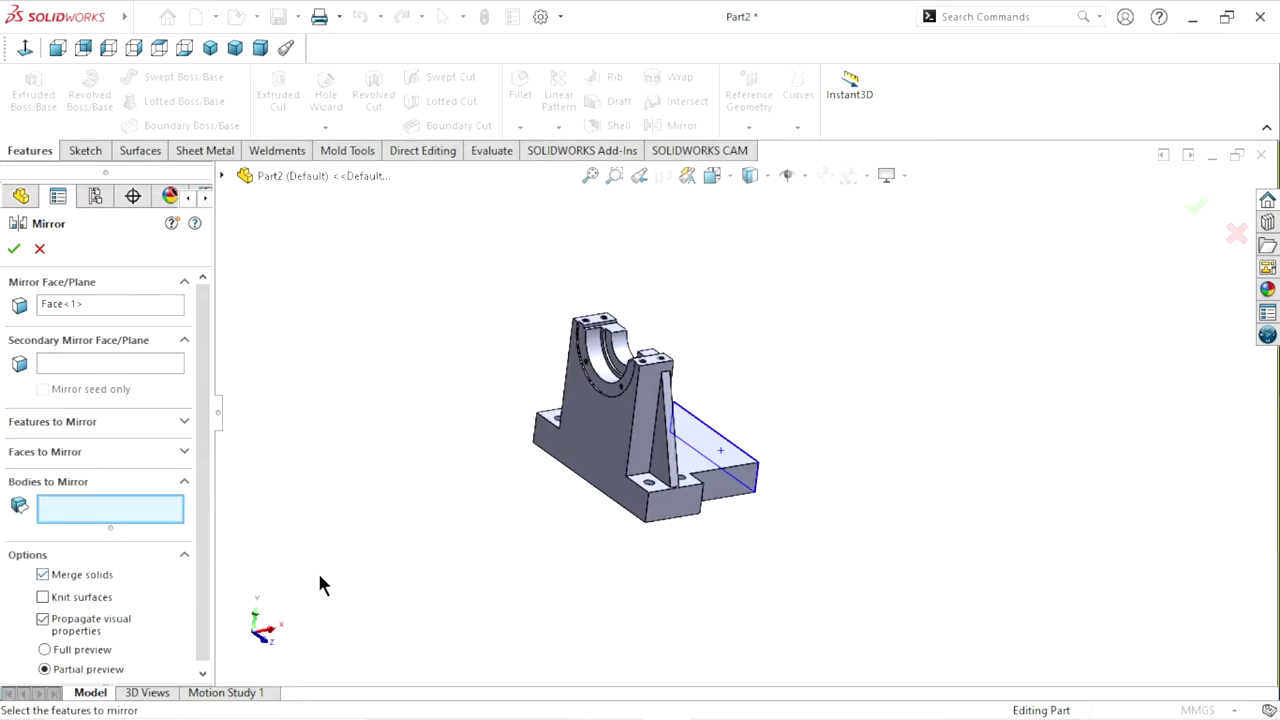
click(614, 440)
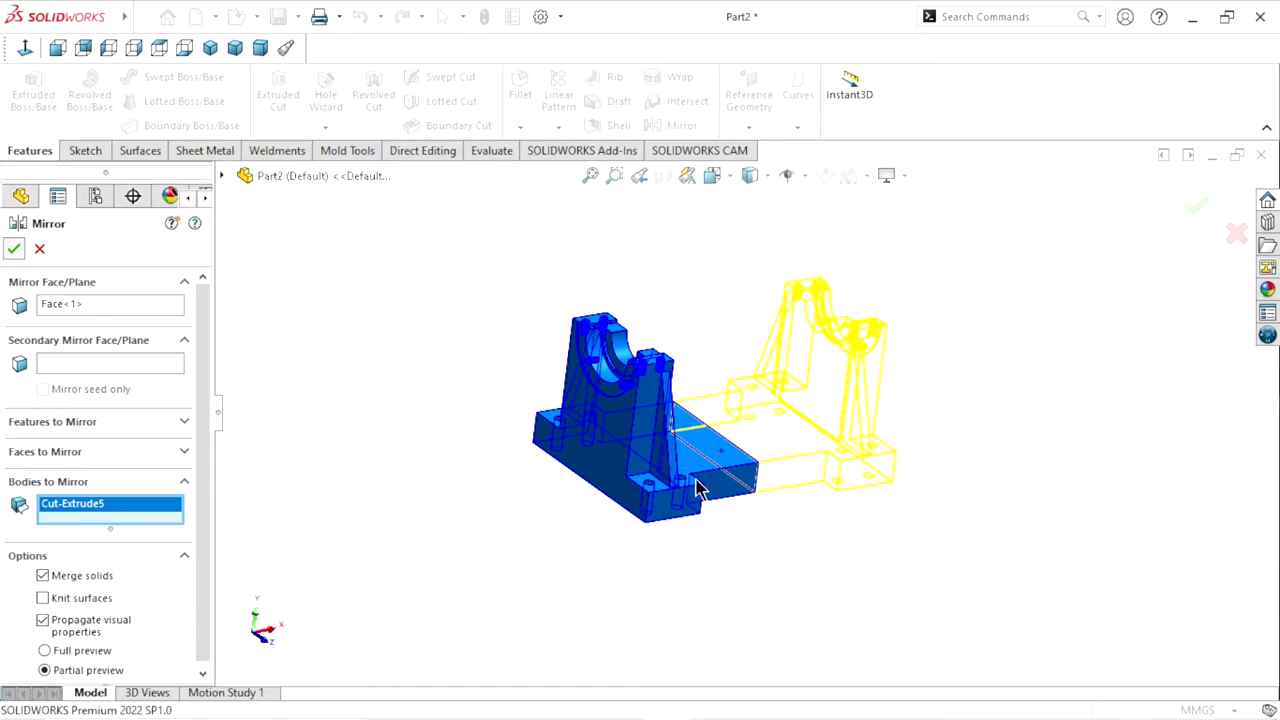
key(Return)
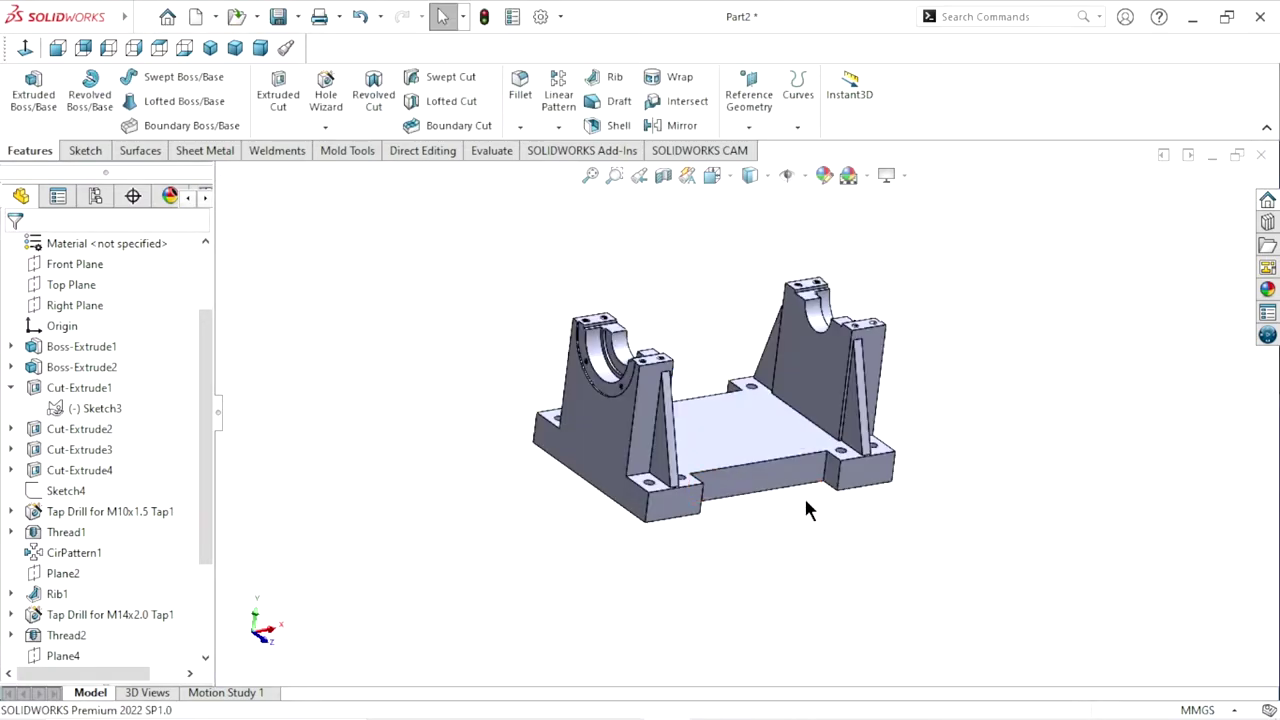
mouse_move(806, 500)
middle_down()
mouse_move(745, 527)
mouse_move(729, 443)
middle_up()
Sketch a centre-point straight slot centred on the origin on the base's top face
click(730, 441)
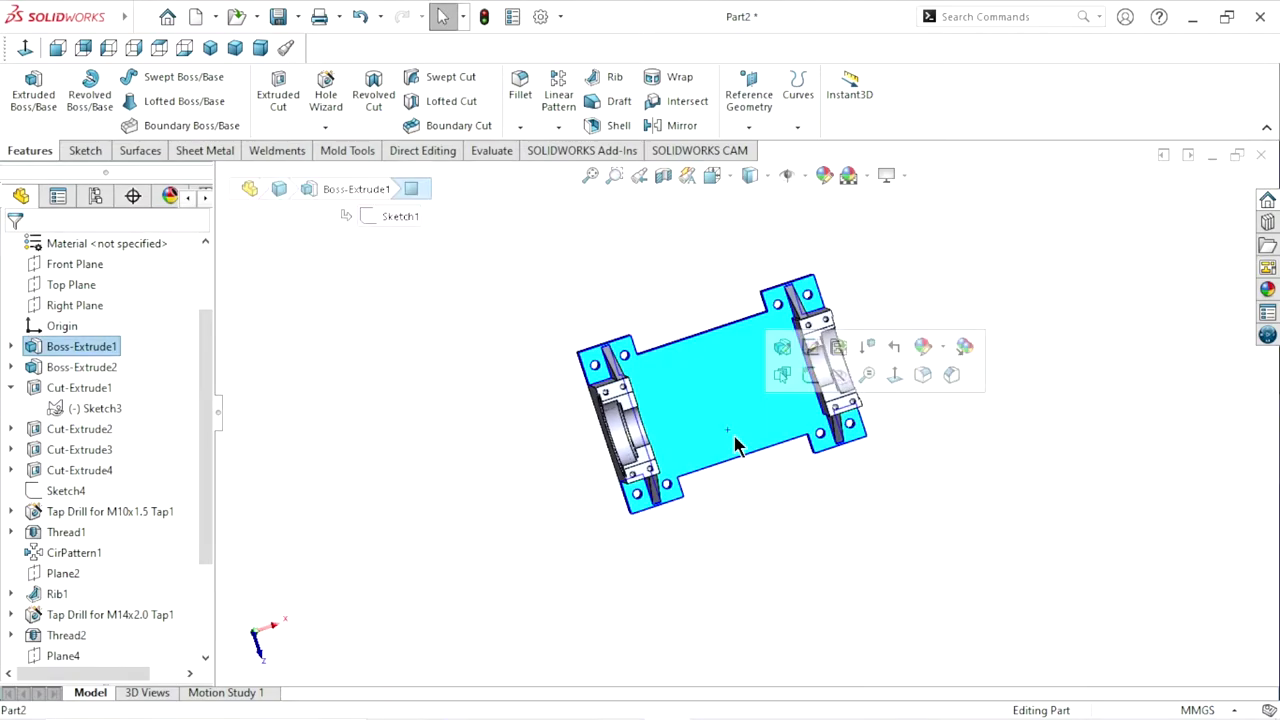
click(810, 376)
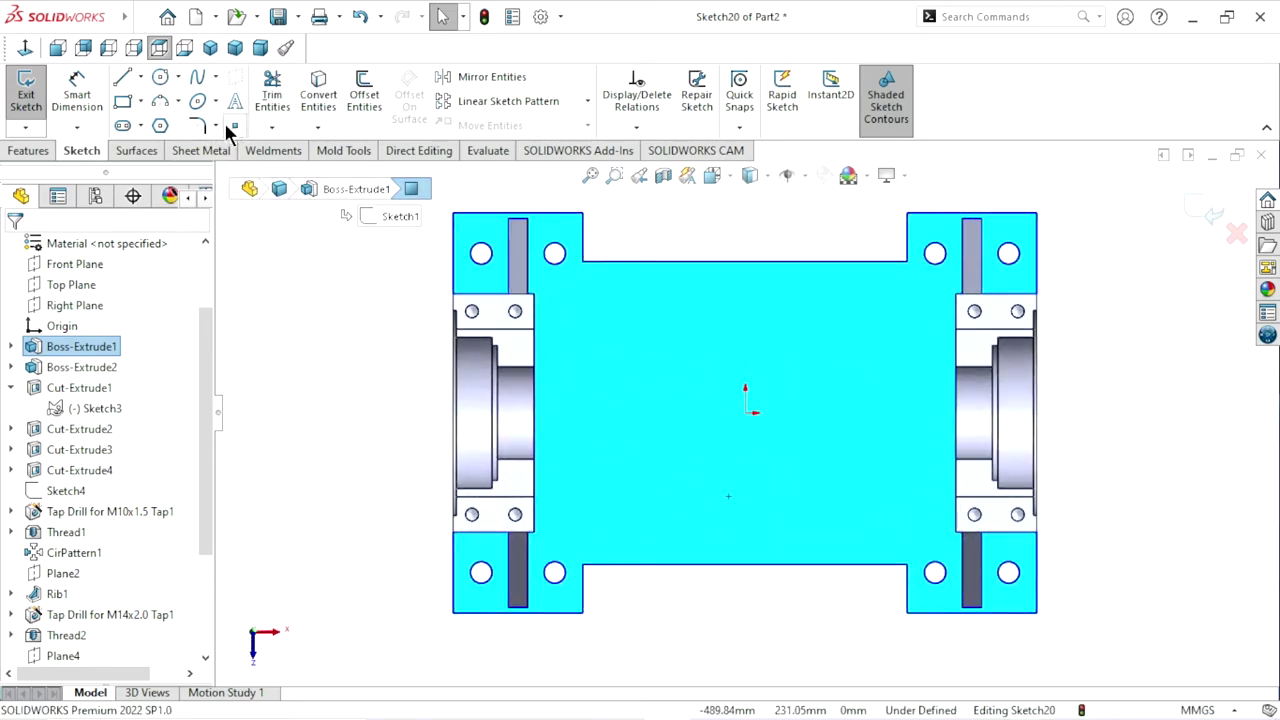
click(137, 125)
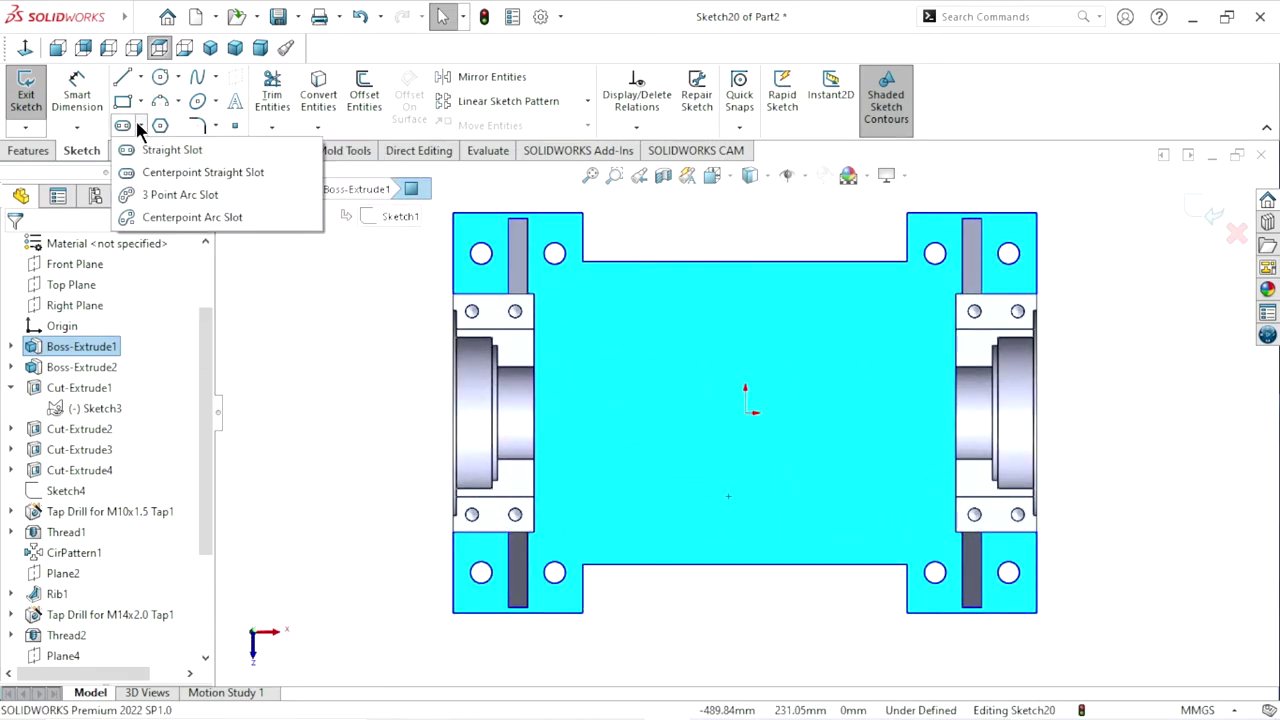
click(180, 172)
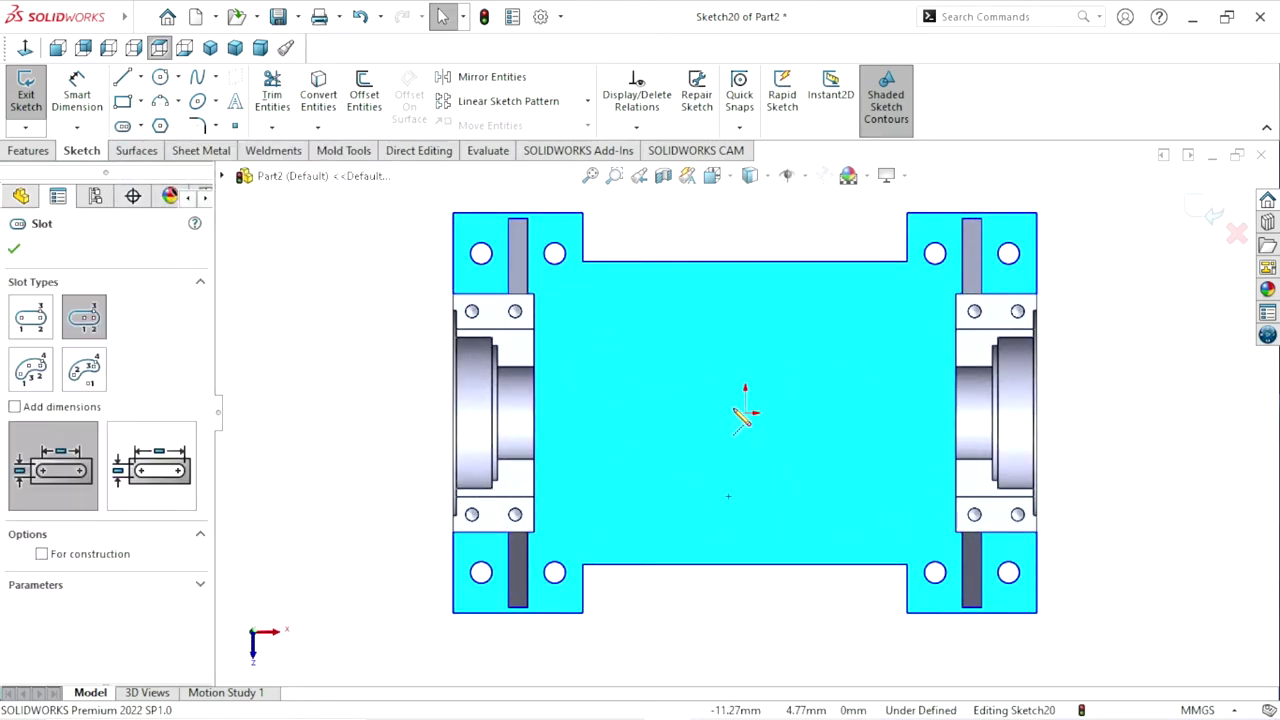
click(745, 411)
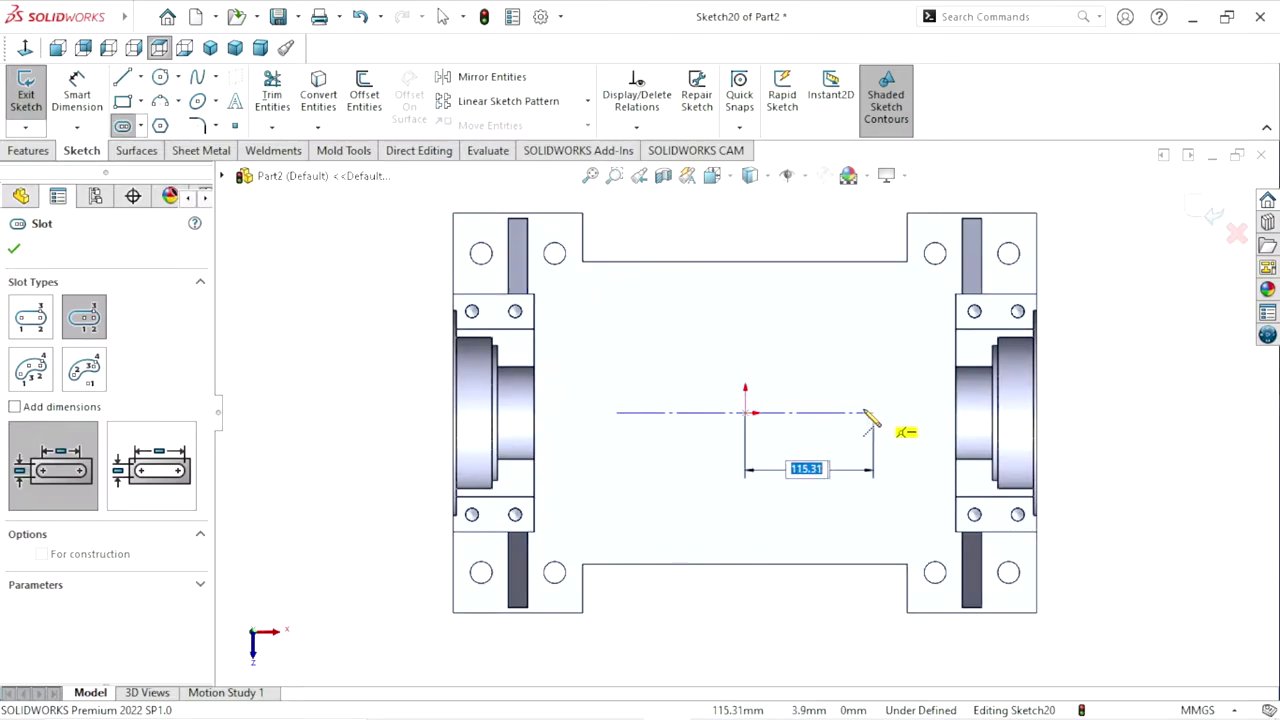
click(846, 413)
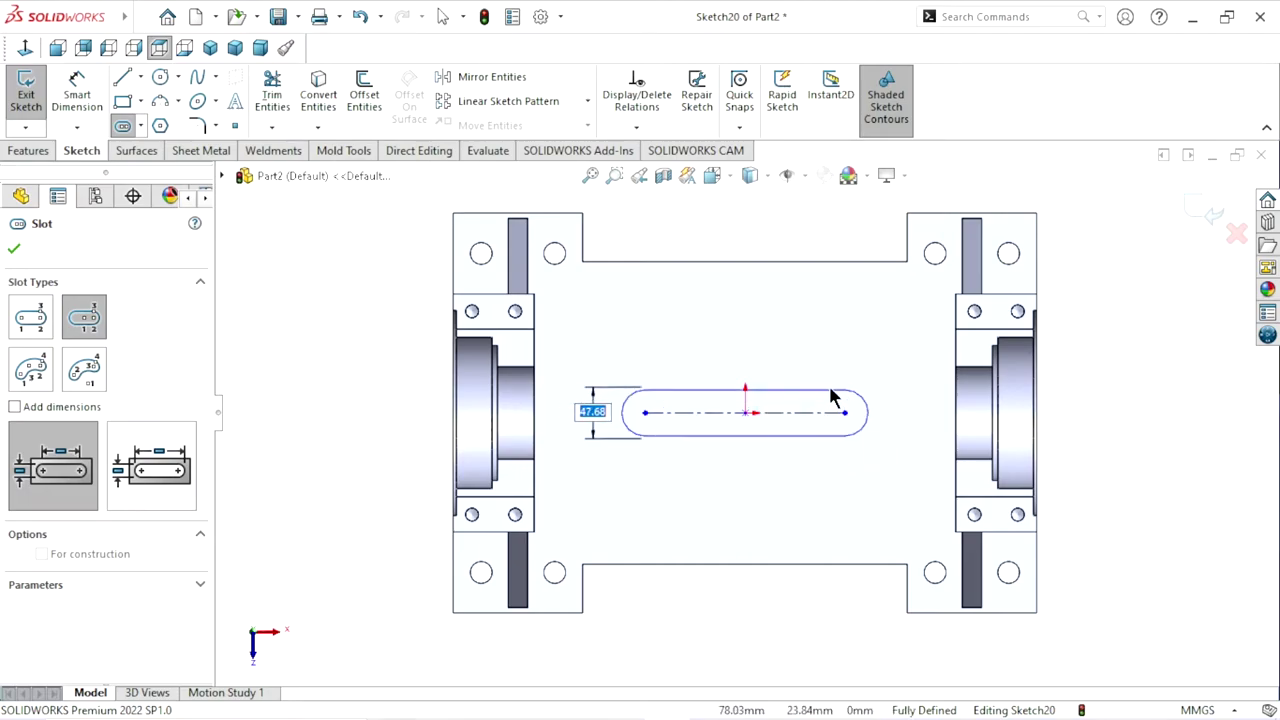
click(831, 373)
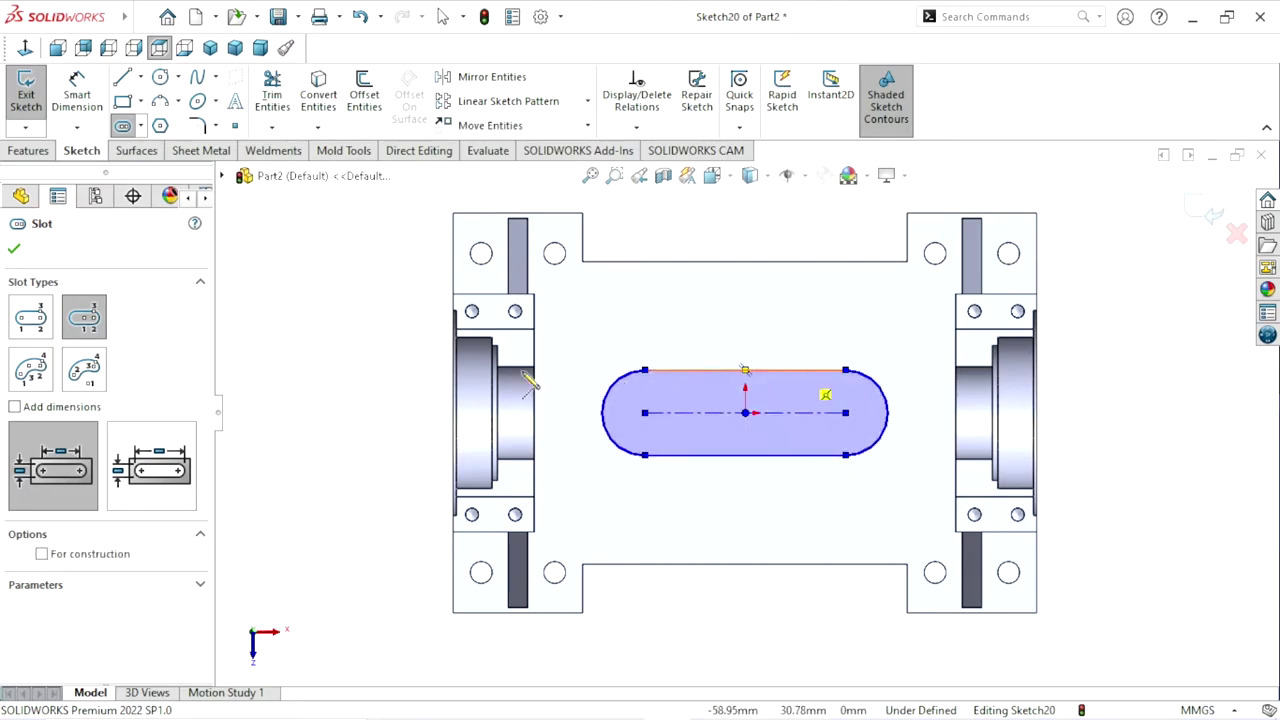
right_click(357, 279)
click(378, 364)
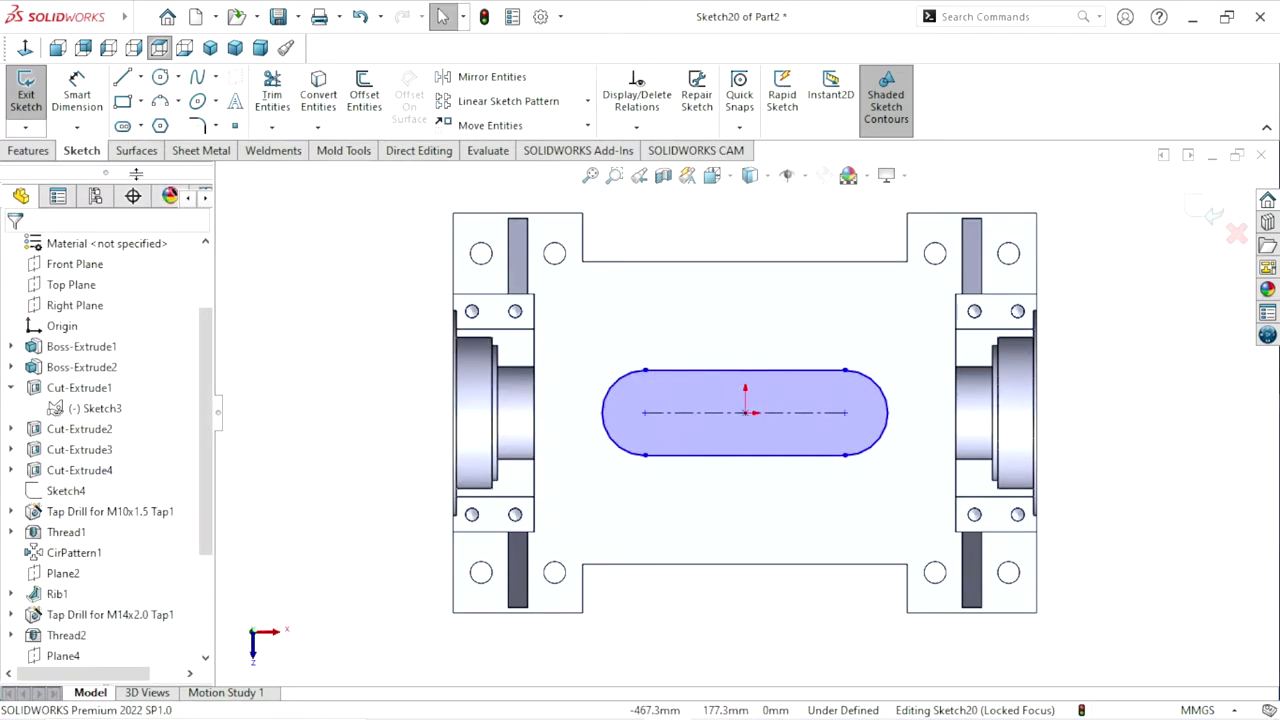
Dimension the slot to 130 mm wide and 250 mm between its rounded ends
click(82, 110)
click(758, 373)
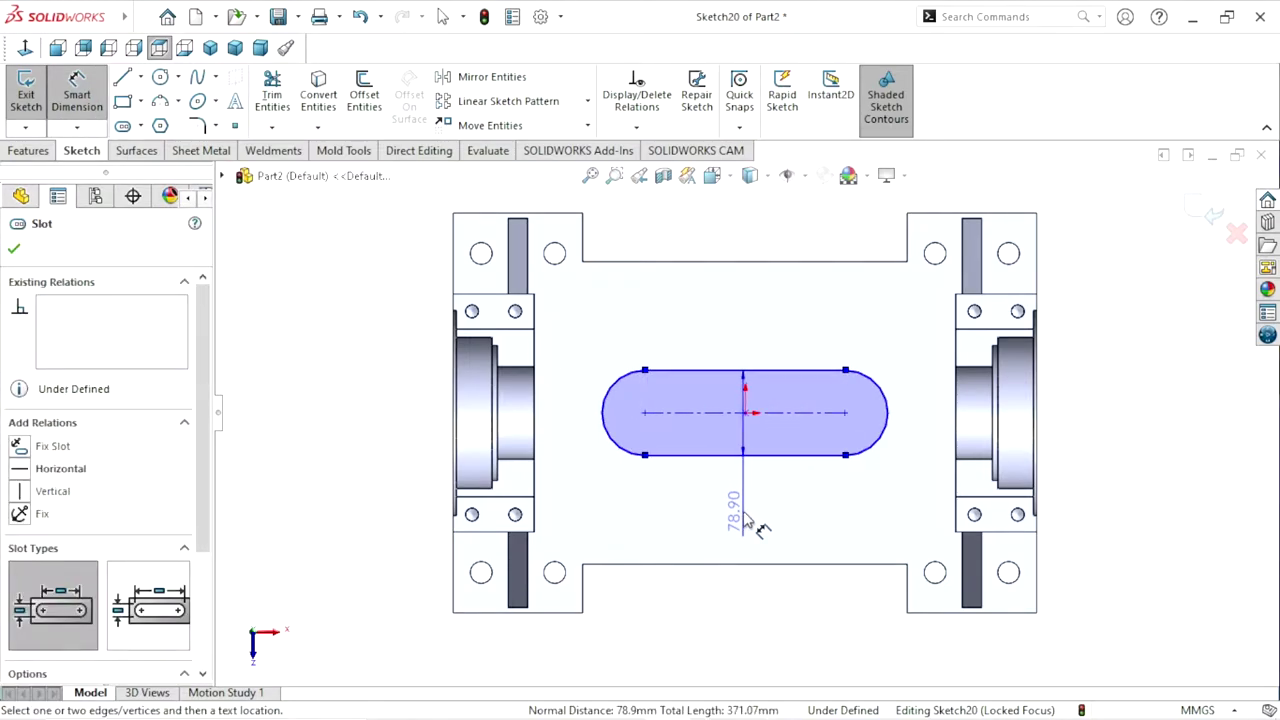
click(717, 511)
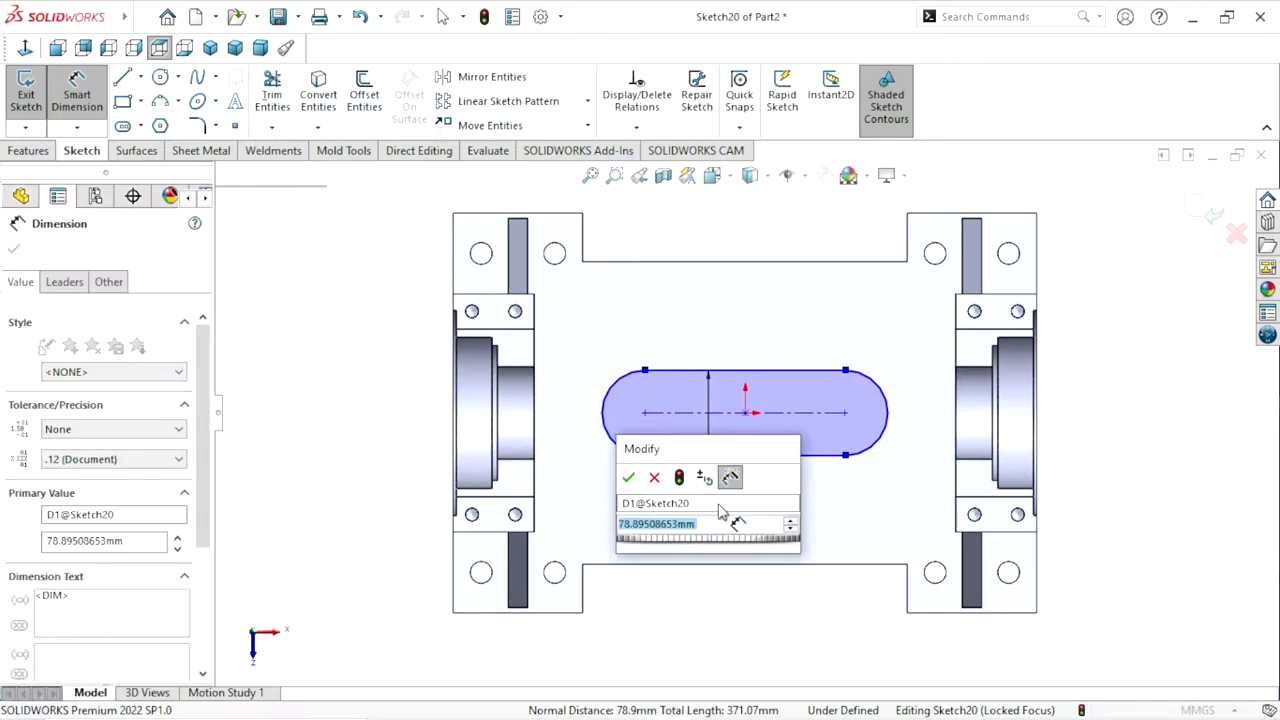
text(130)
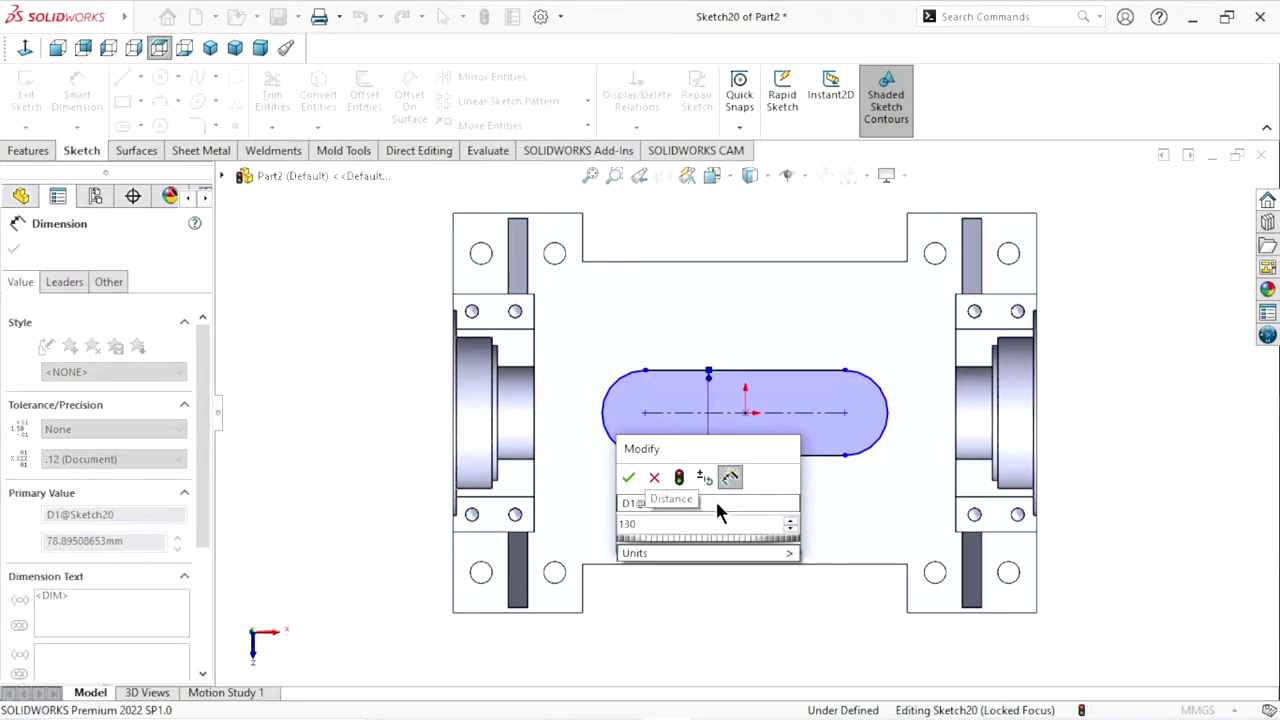
click(628, 477)
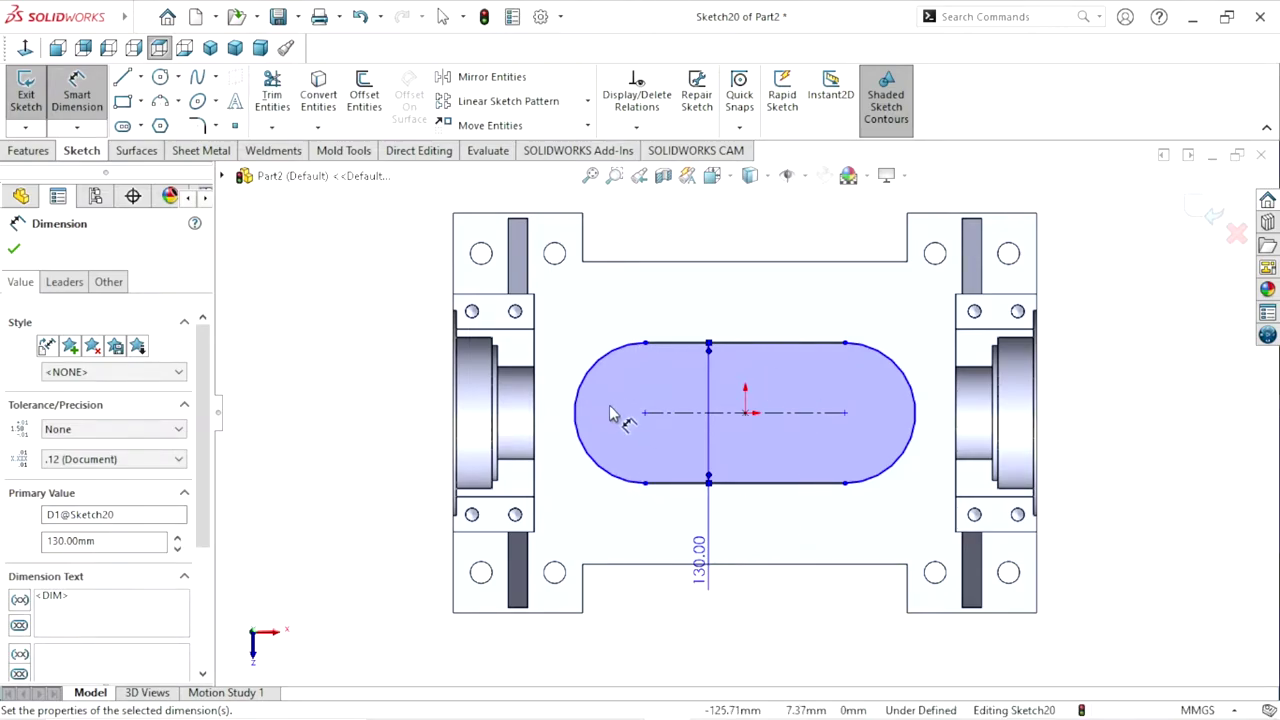
click(585, 414)
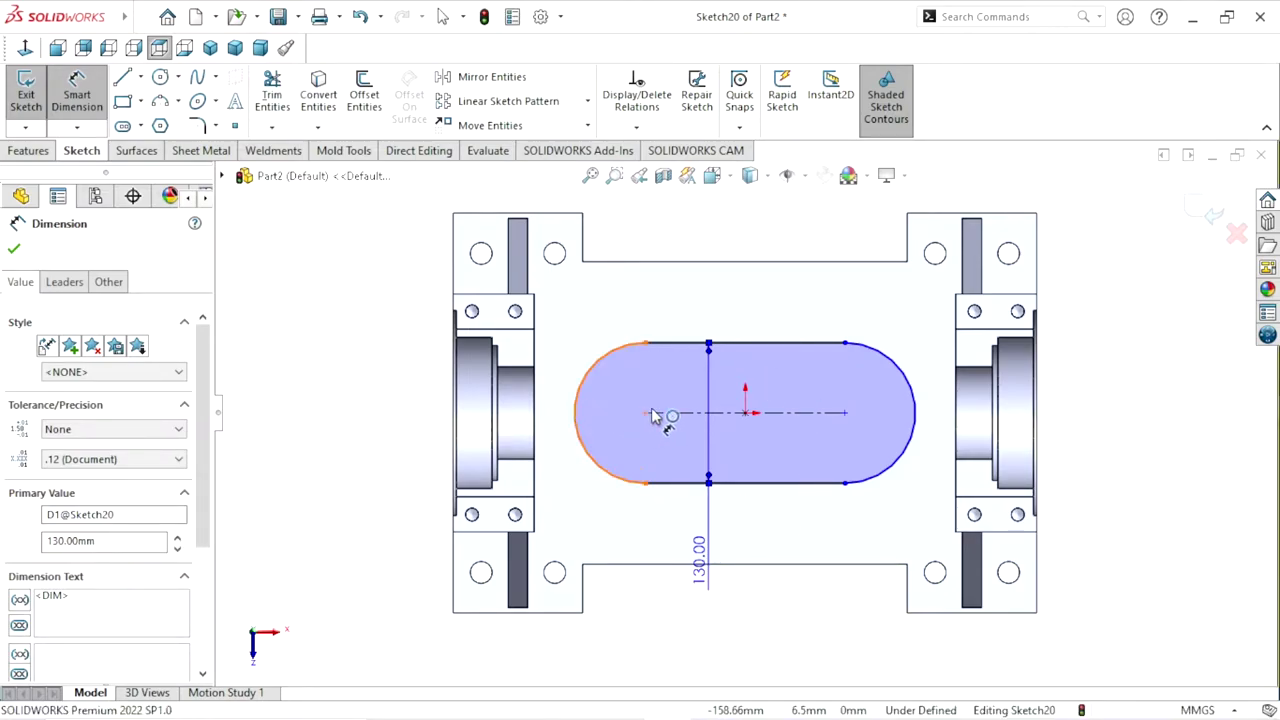
click(920, 418)
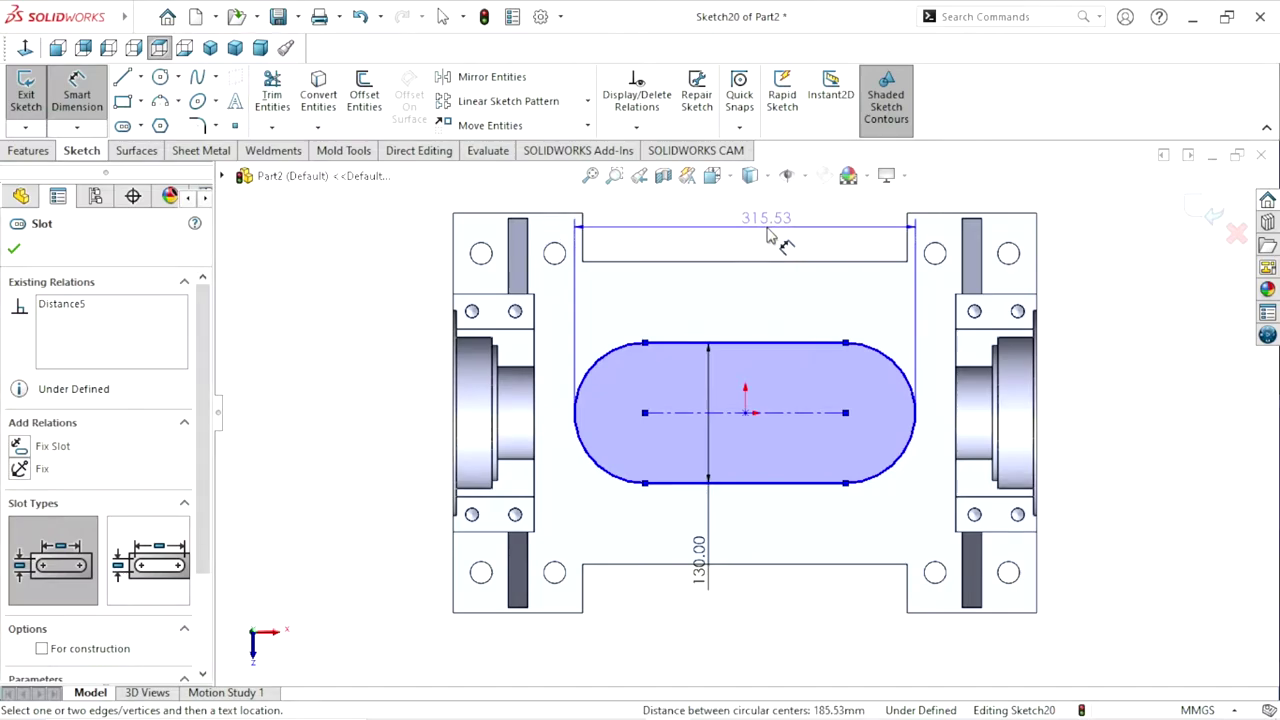
click(769, 236)
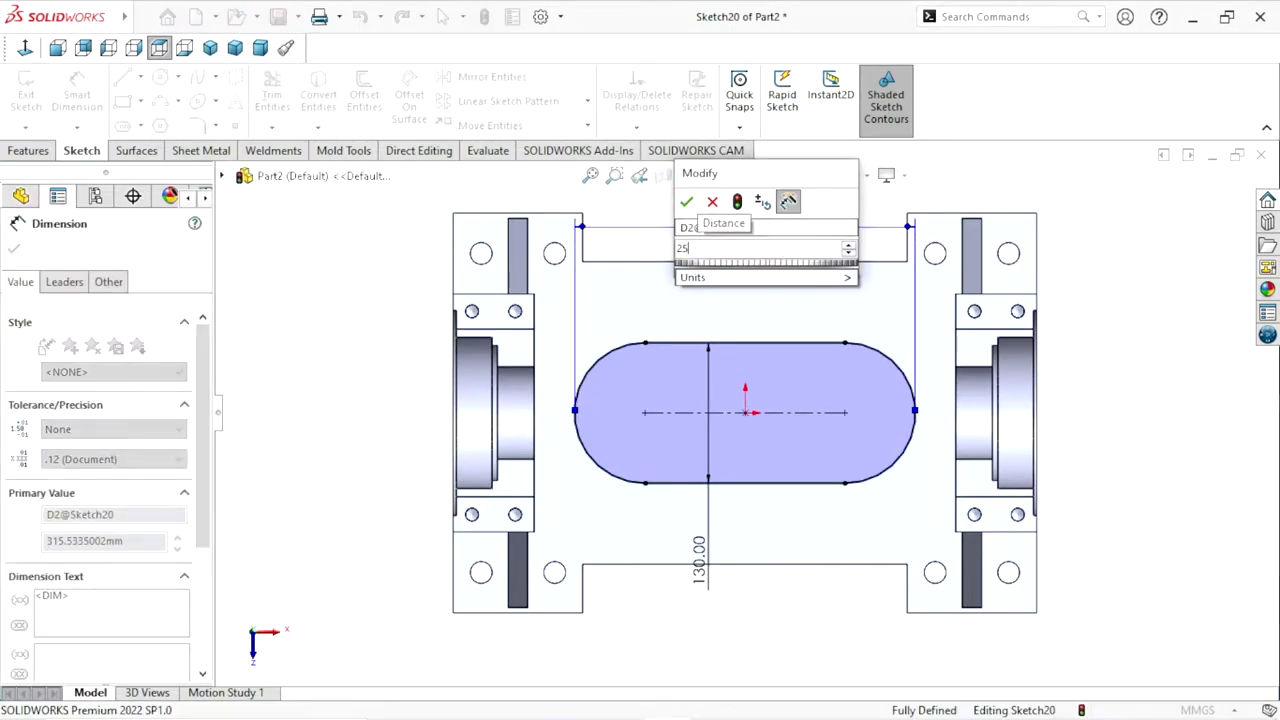
text(250)
click(687, 203)
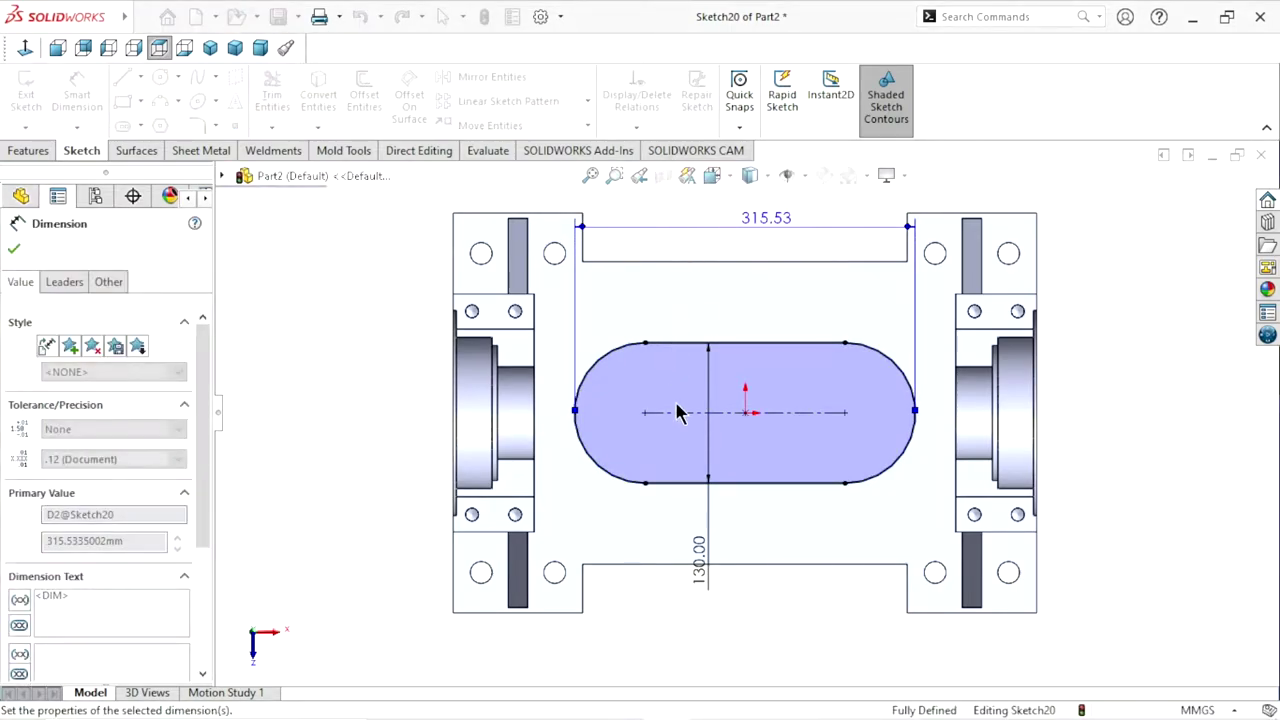
Extrude-cut the 250 × 130 mm slot Up To Next through the base plate
click(14, 248)
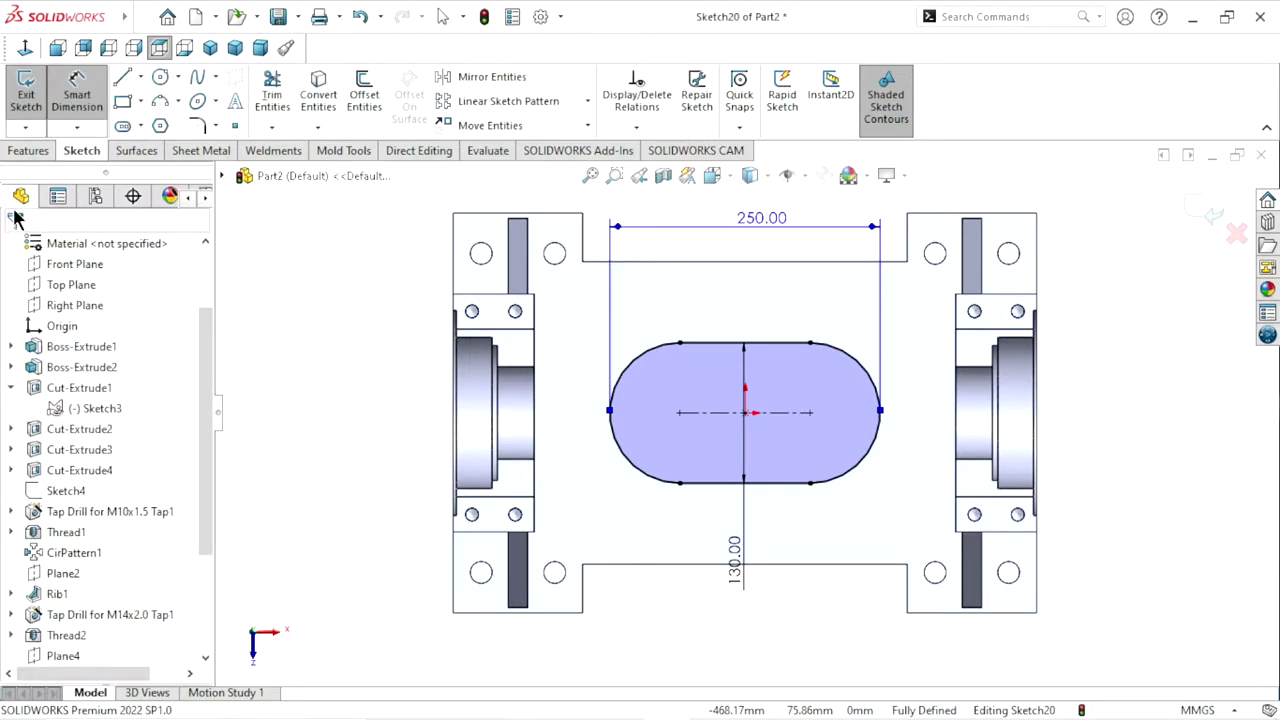
click(27, 152)
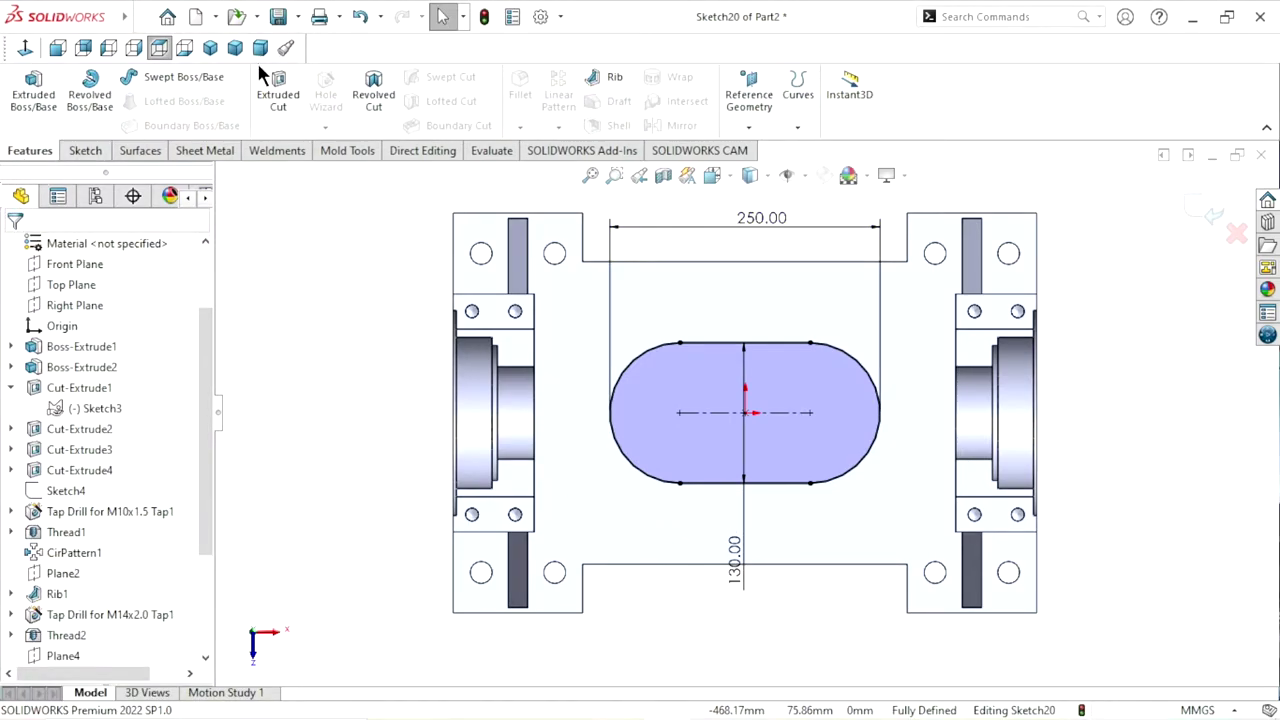
click(263, 138)
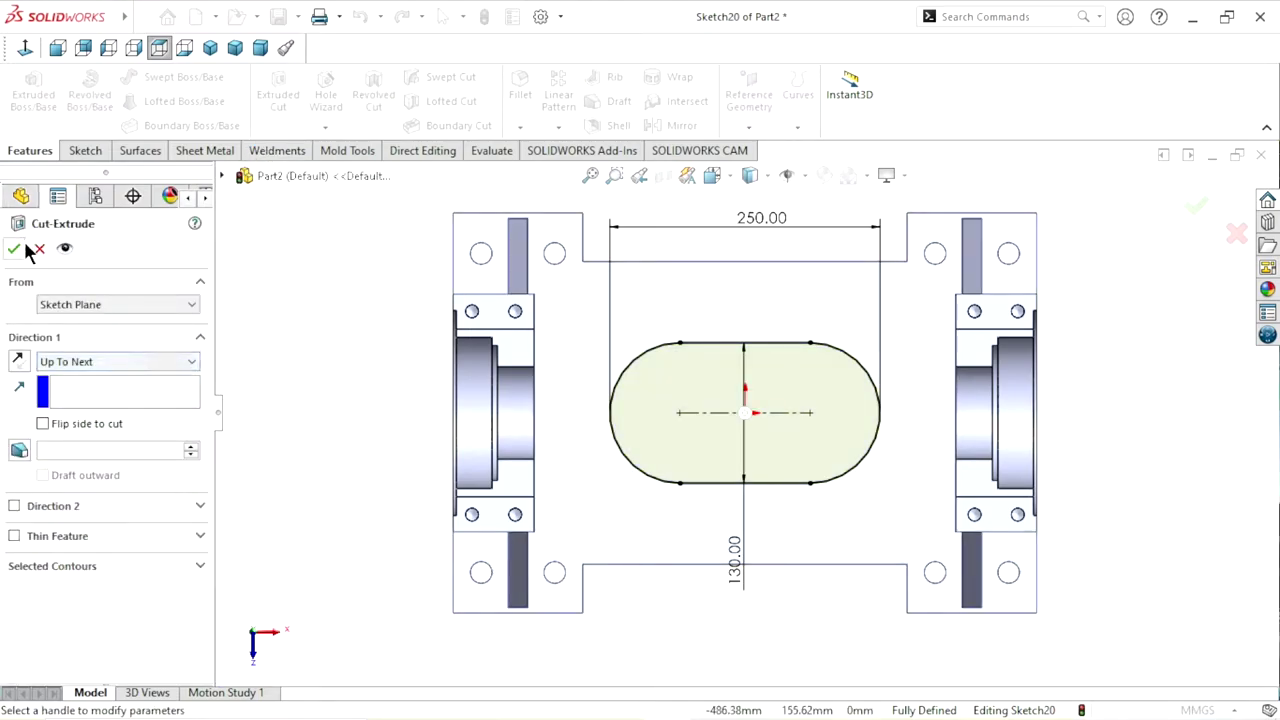
click(115, 365)
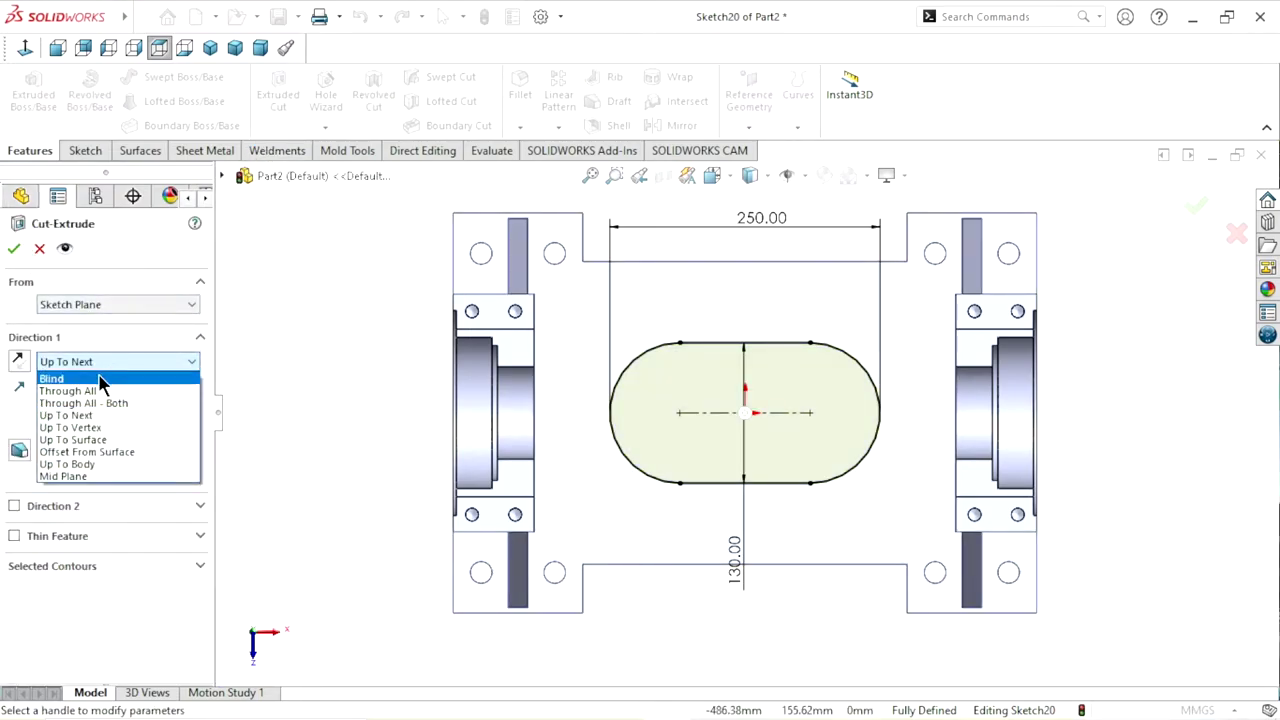
click(115, 378)
click(118, 365)
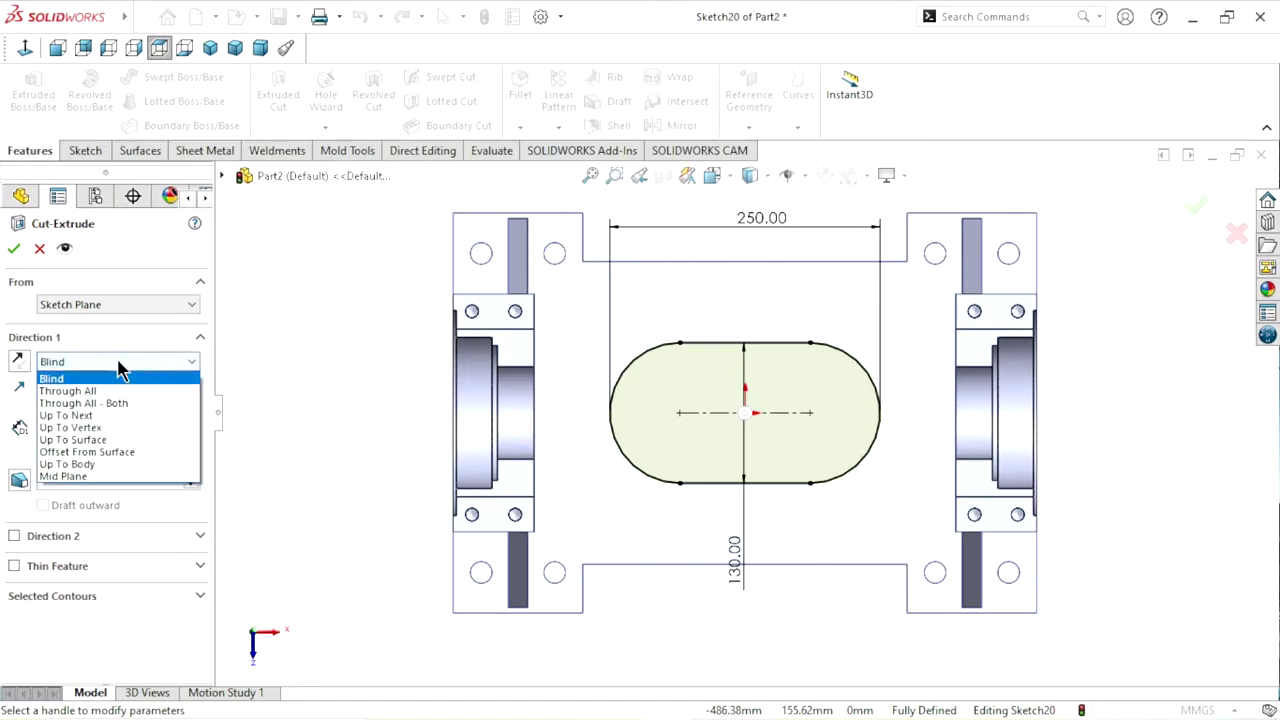
click(88, 417)
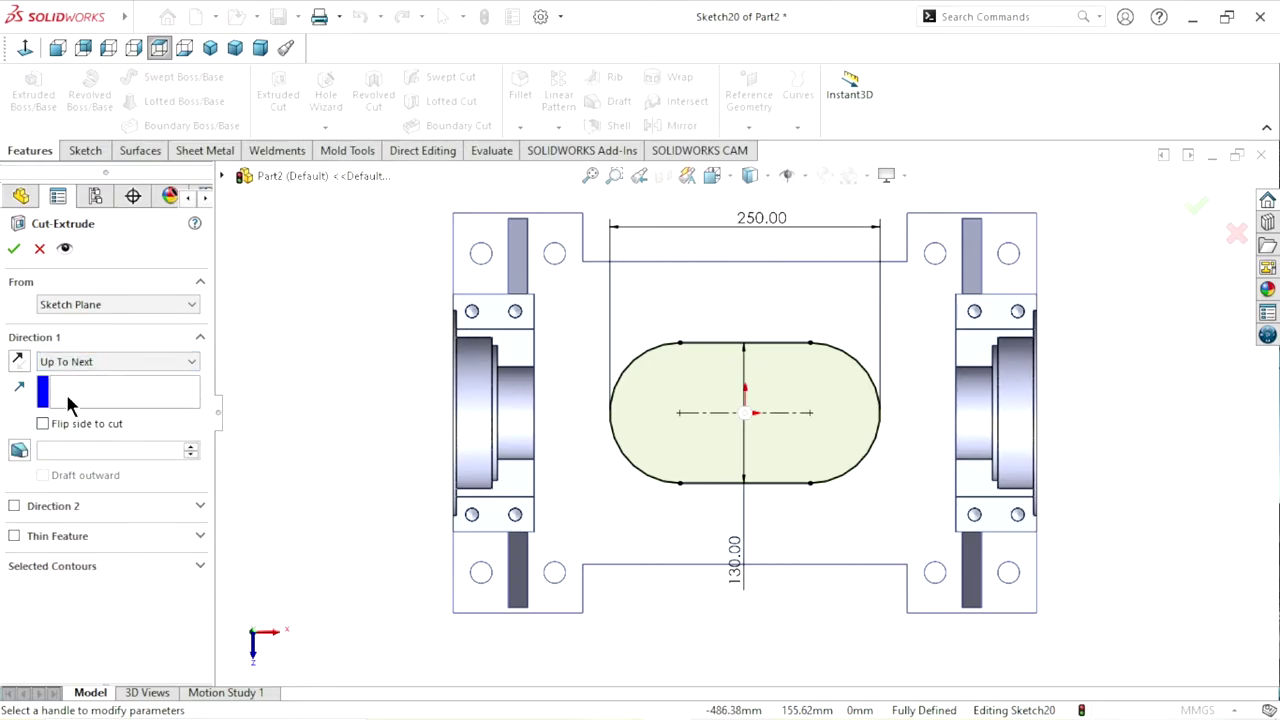
click(13, 250)
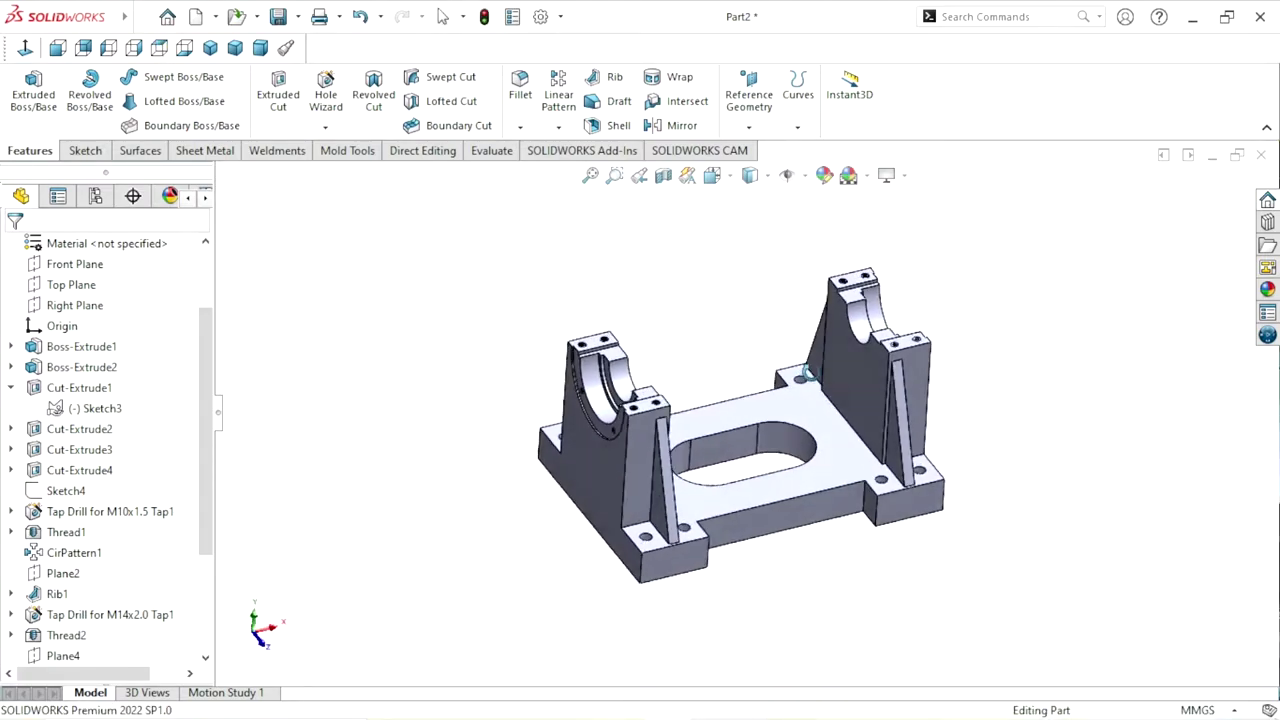
middle_drag(800, 363, 1018, 503)
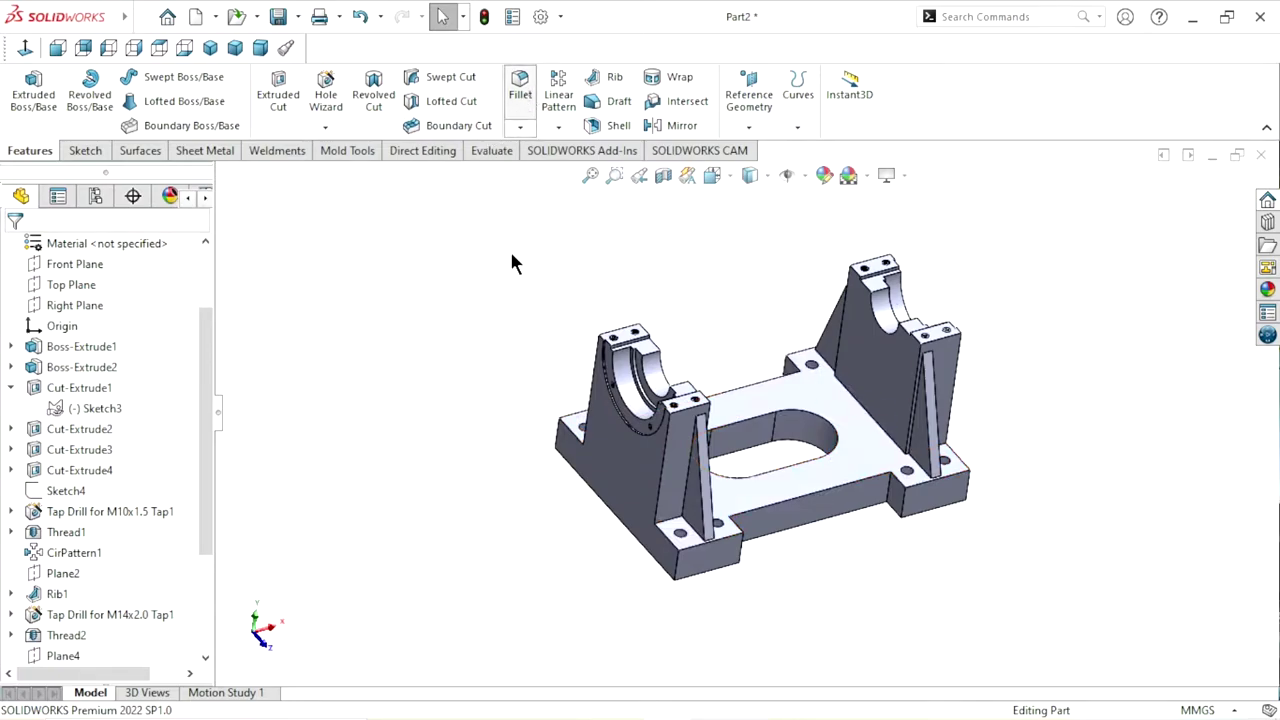
Start a fillet on the slot's inner face and the base's corner and right-notch vertical edges
key(f)
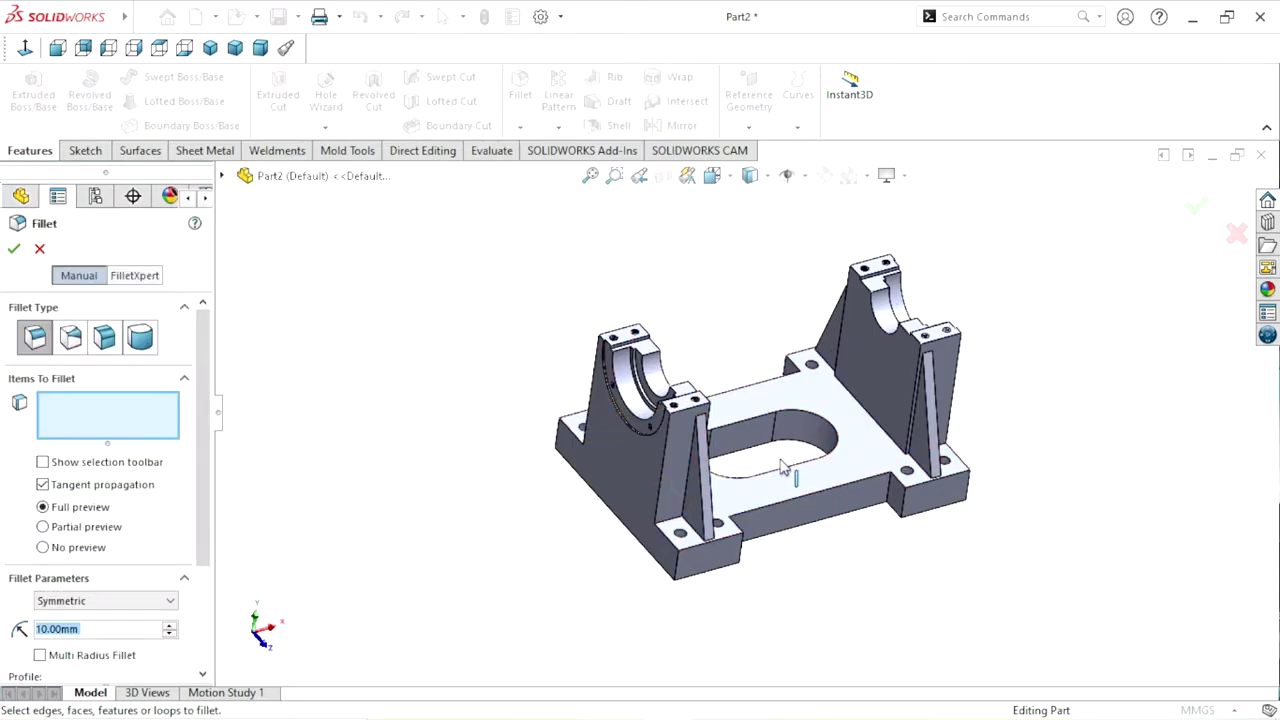
click(771, 447)
scroll(665, 528, down, 2)
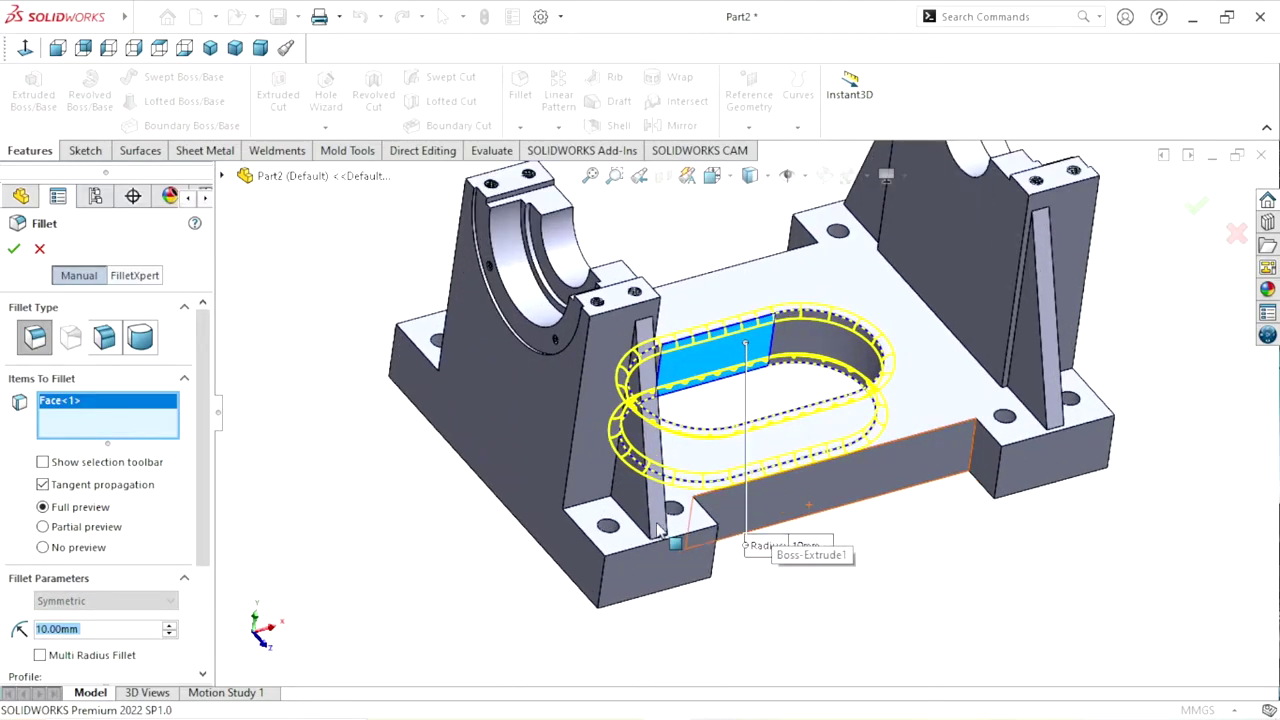
scroll(658, 530, down, 1)
click(610, 588)
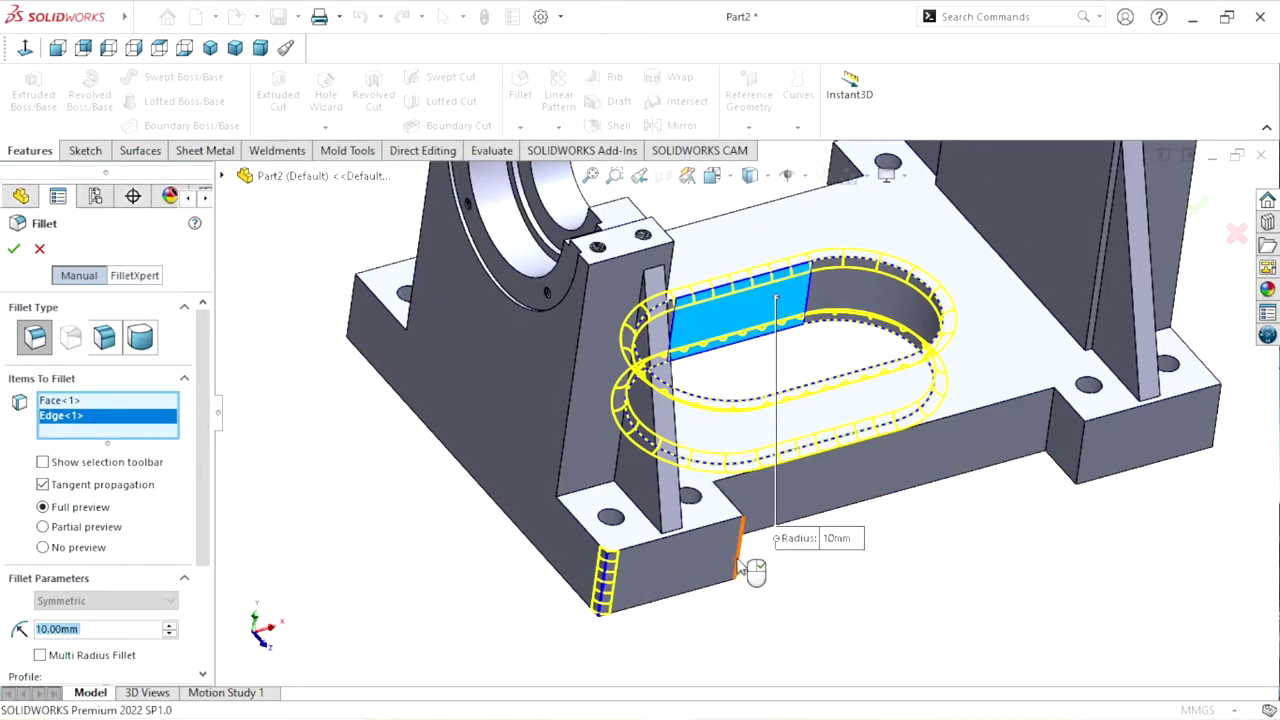
click(741, 563)
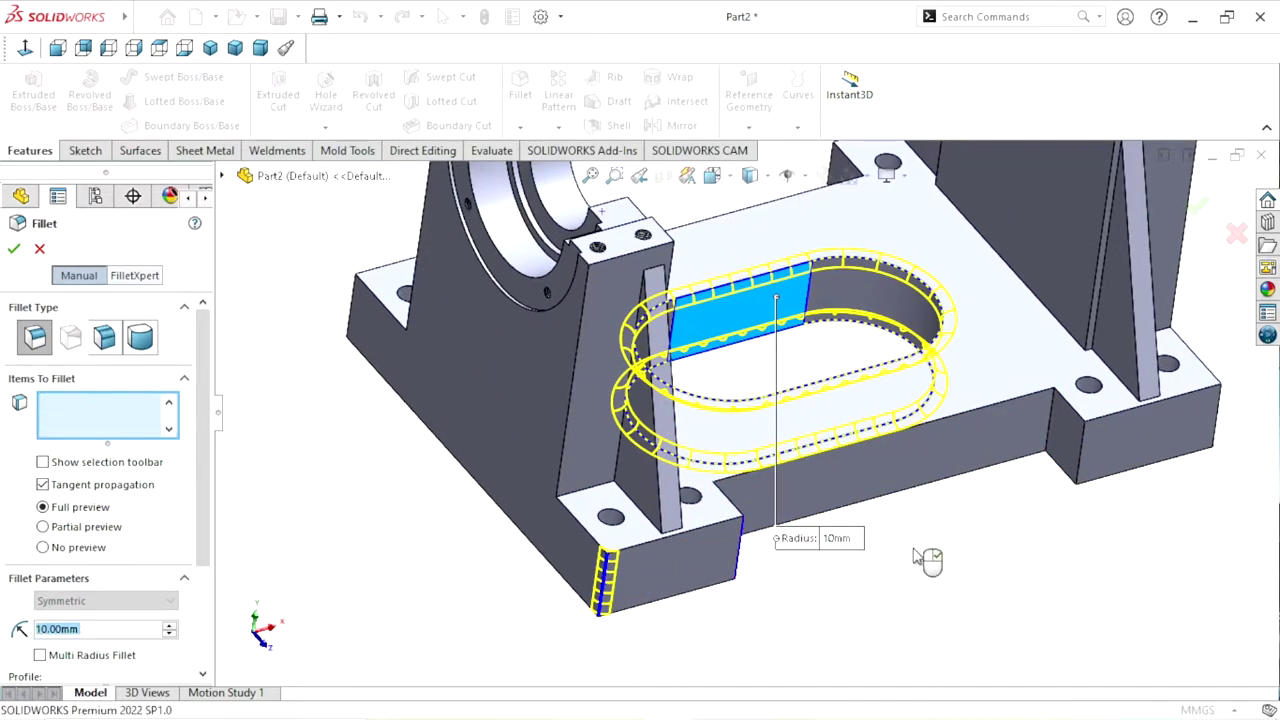
click(1080, 472)
click(1052, 432)
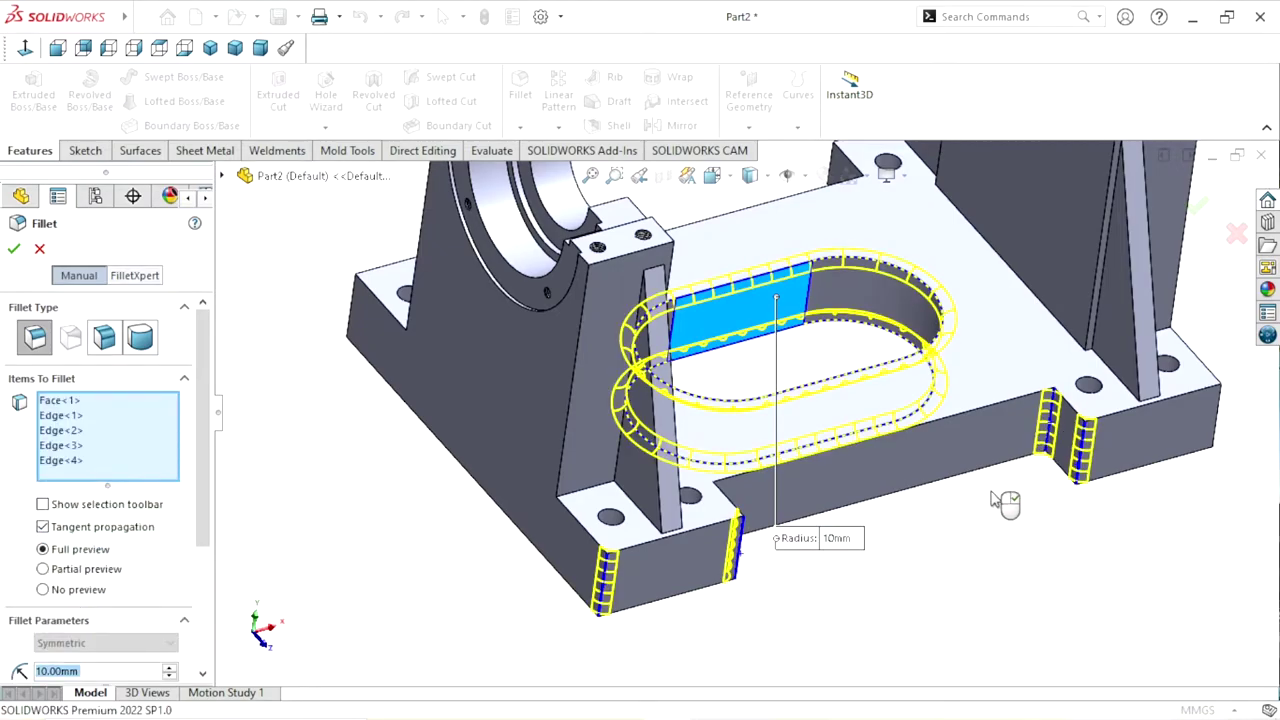
middle_drag(1005, 503, 720, 503)
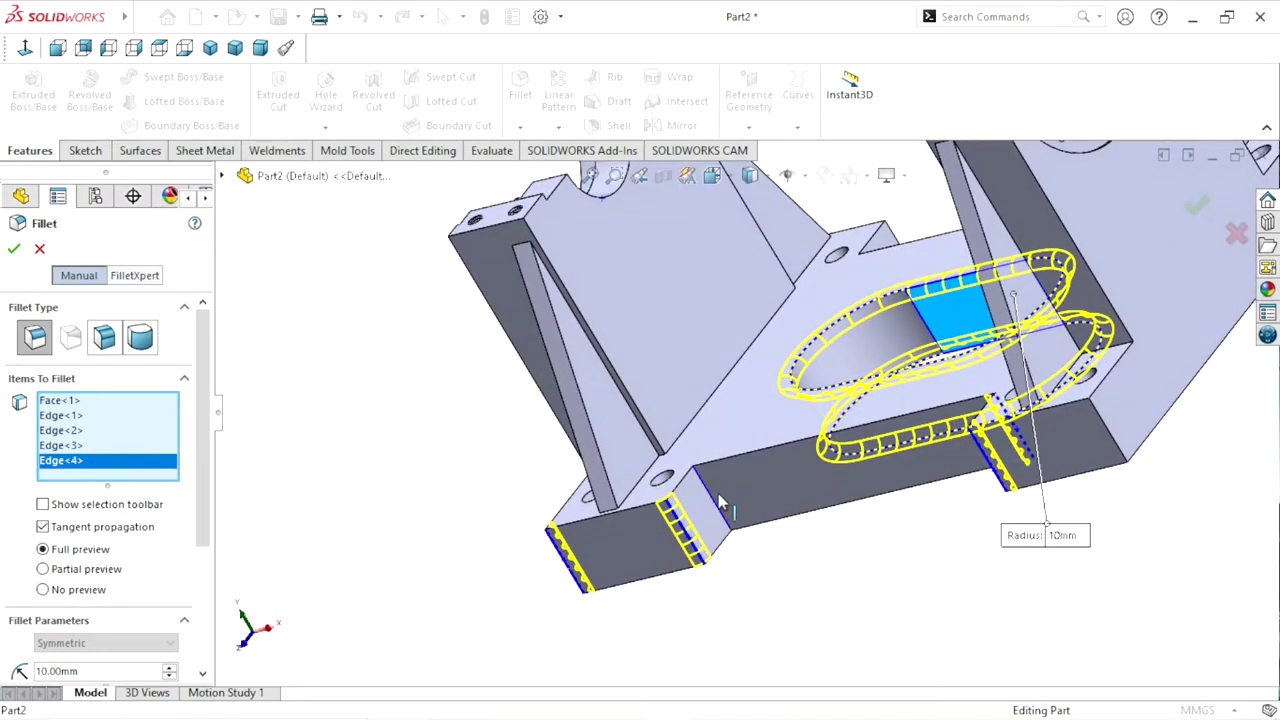
click(720, 503)
click(1113, 440)
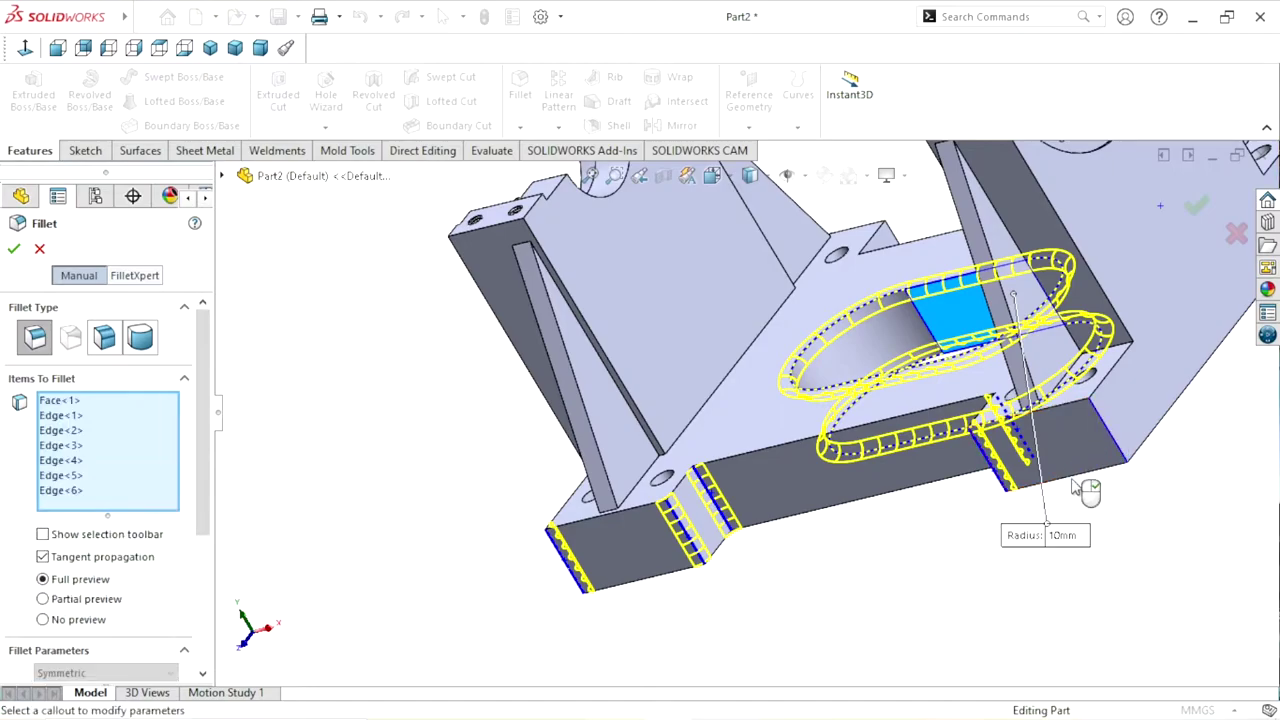
Add further vertical base edges and a front-notch edge to the fillet selection
scroll(1000, 528, up, 3)
mouse_move(1060, 374)
middle_down()
mouse_move(928, 441)
mouse_move(957, 506)
middle_up()
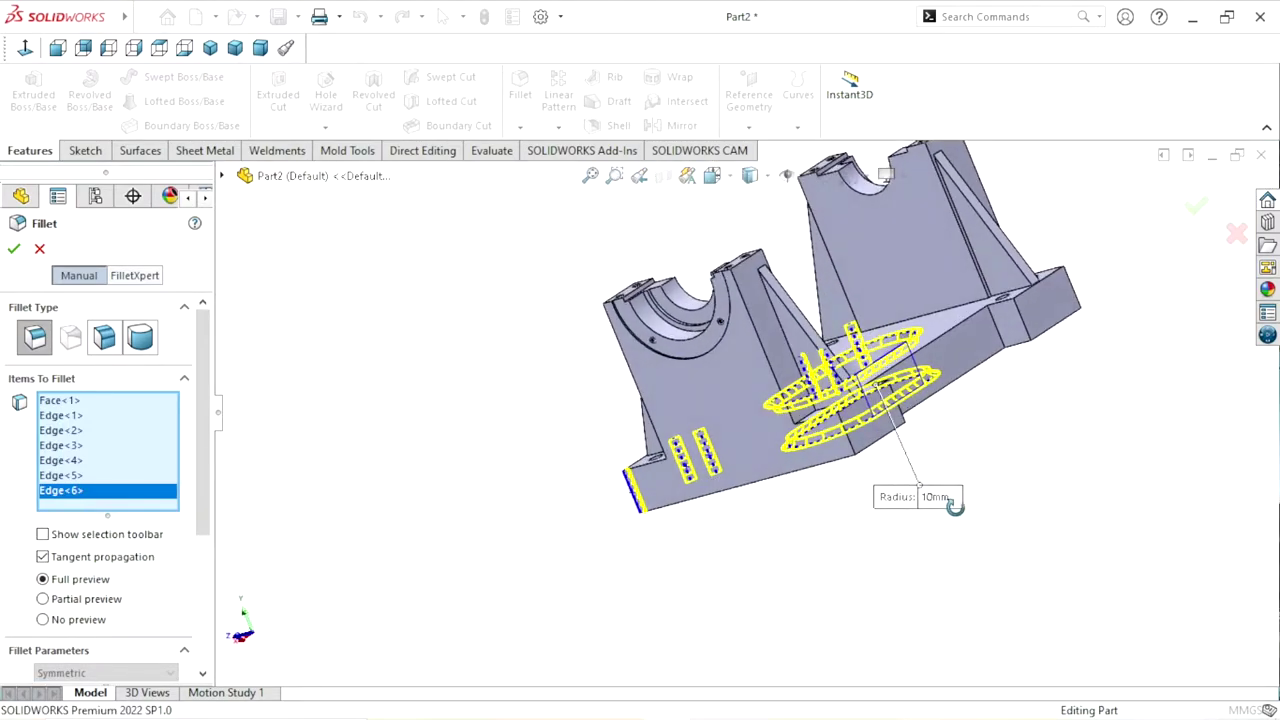
scroll(886, 457, down, 2)
scroll(815, 452, down, 2)
click(784, 453)
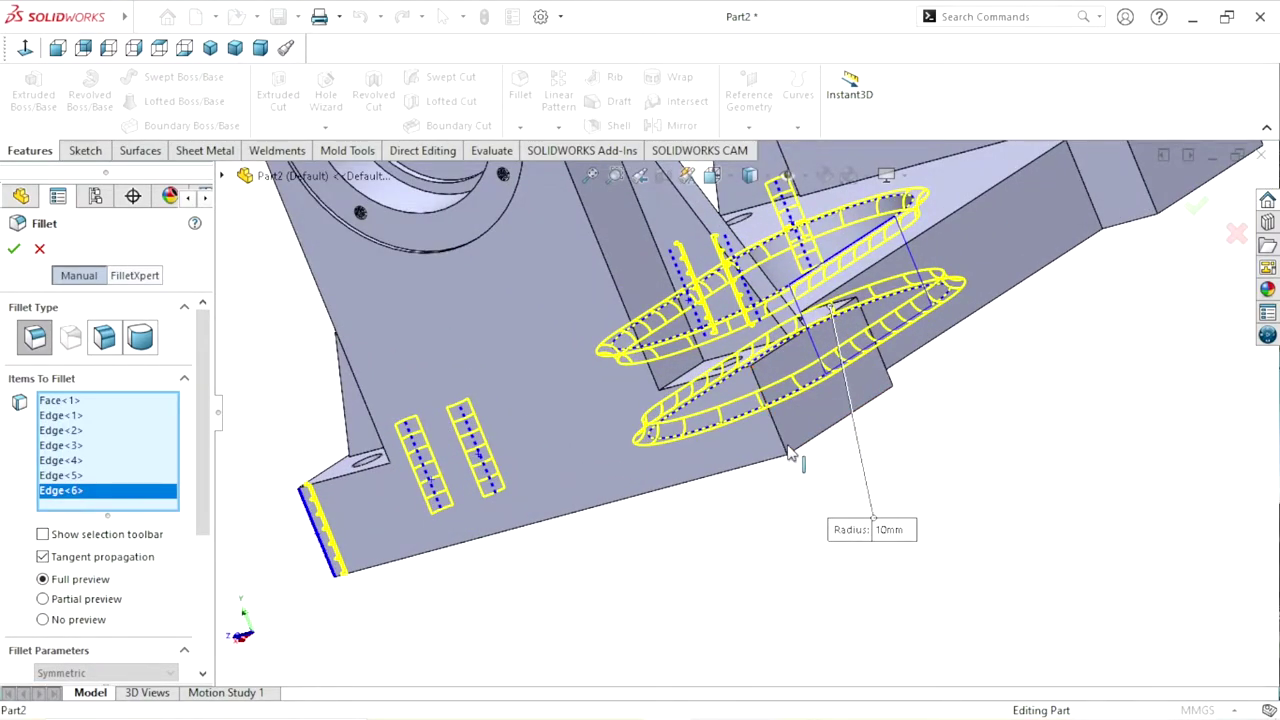
click(893, 388)
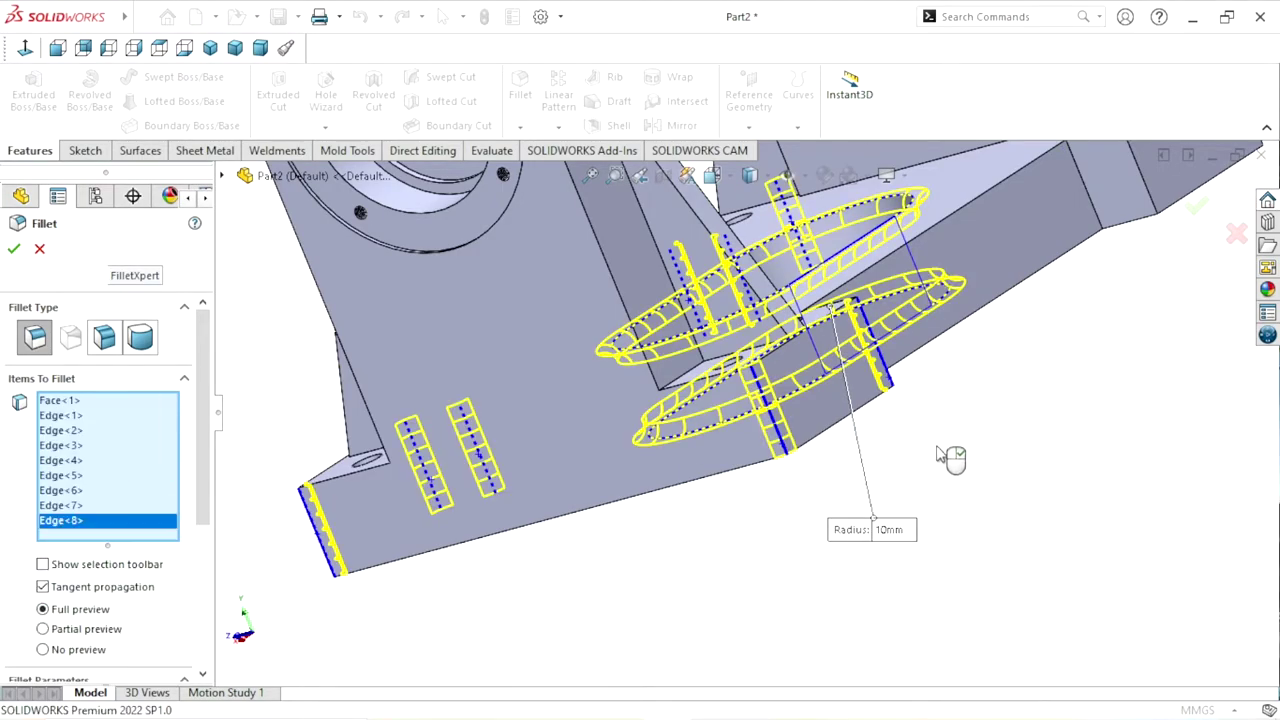
scroll(943, 451, up, 3)
mouse_move(960, 359)
middle_down()
mouse_move(820, 423)
mouse_move(840, 490)
middle_up()
scroll(840, 490, down, 2)
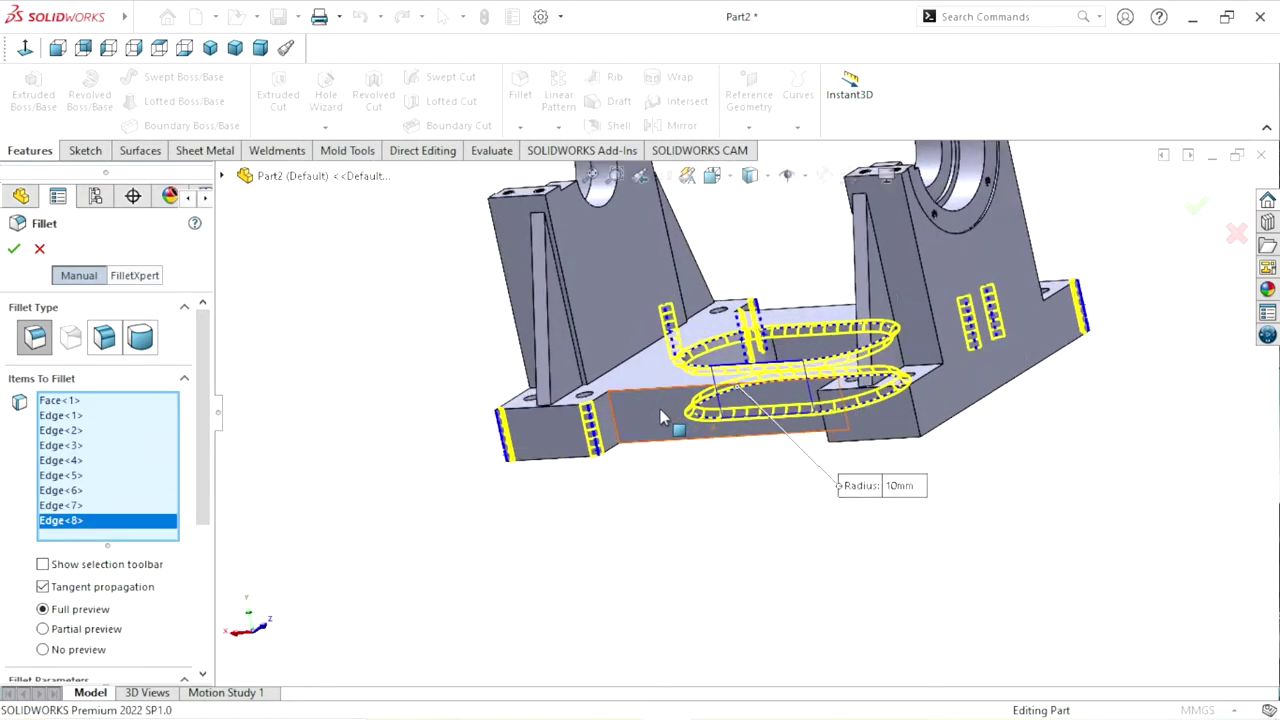
scroll(590, 441, down, 3)
click(544, 425)
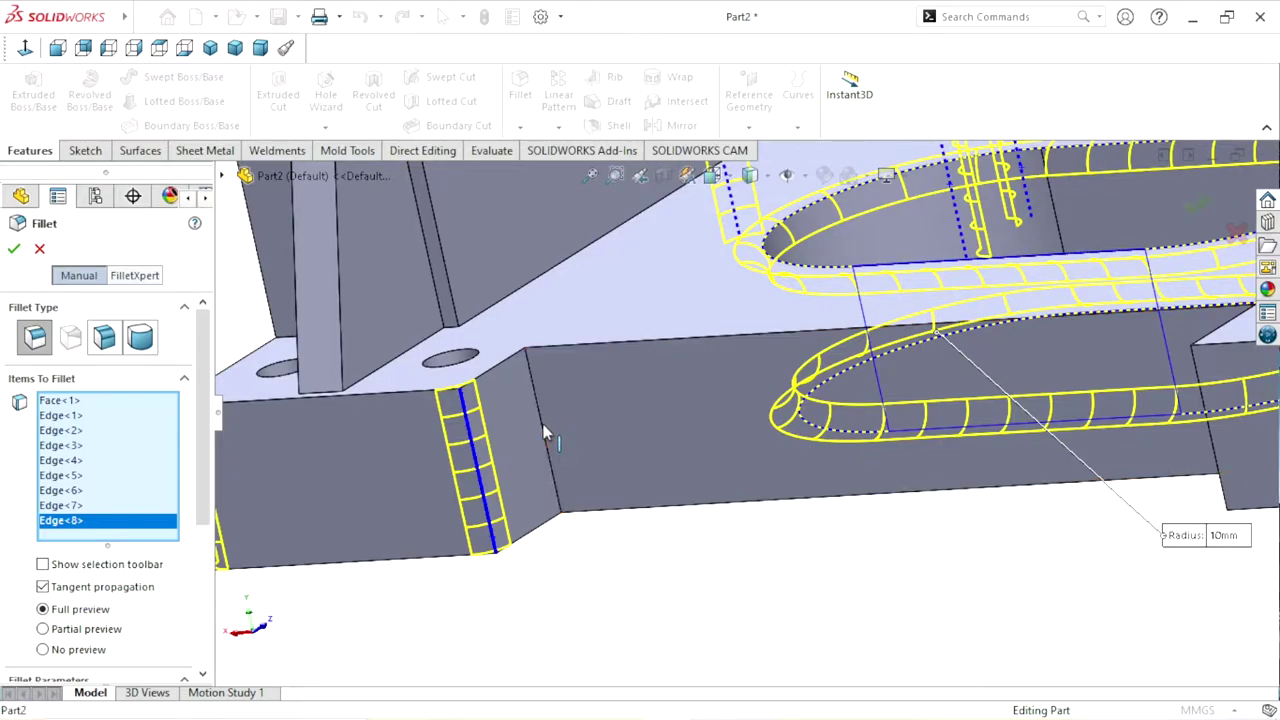
Add the mounting blocks' vertical edges and accept the 10 mm fillet
mouse_move(545, 432)
middle_down()
mouse_move(749, 531)
mouse_move(825, 528)
mouse_move(860, 508)
mouse_move(1003, 543)
middle_up()
scroll(1131, 486, down, 2)
scroll(1131, 487, up, 2)
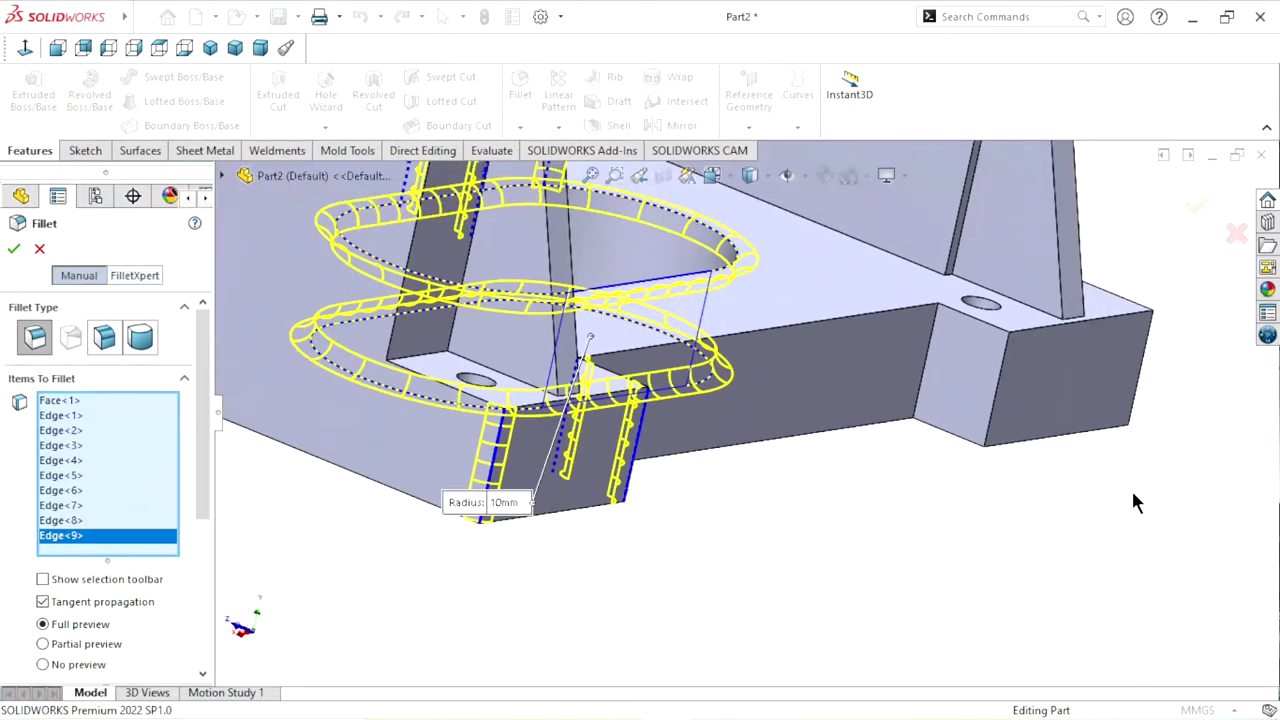
scroll(955, 410, down, 2)
scroll(955, 410, down, 2)
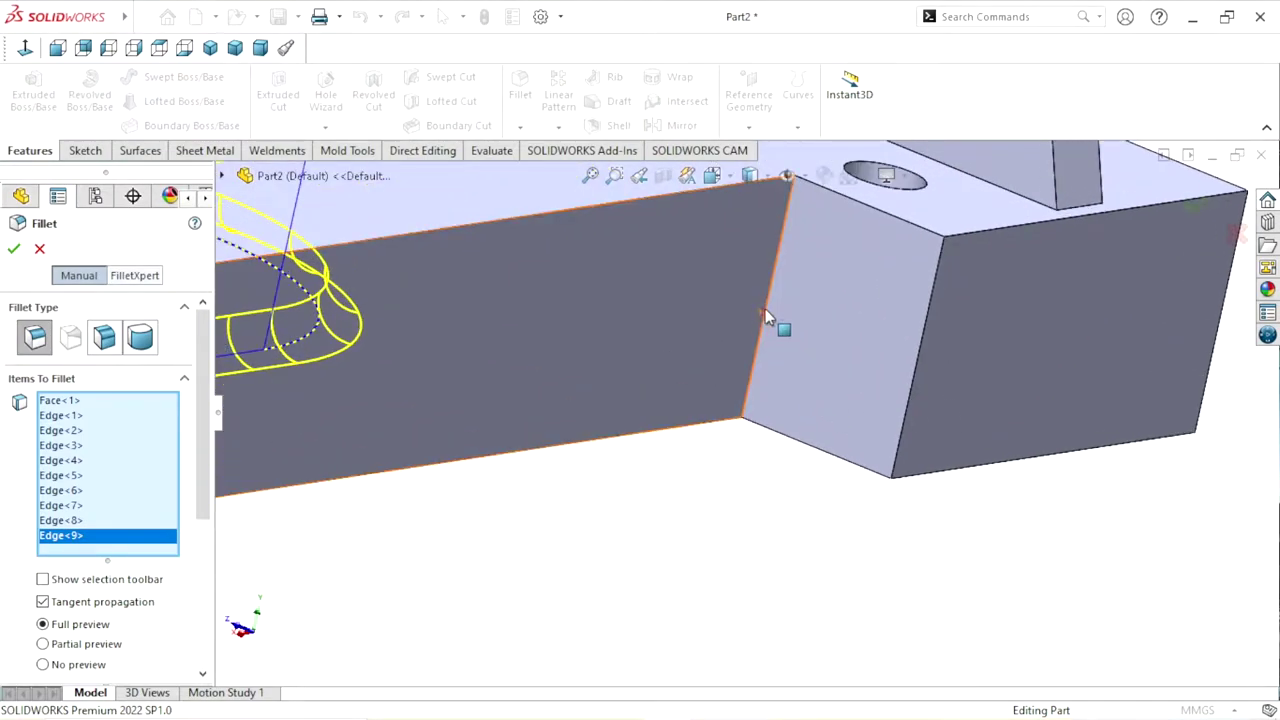
click(770, 320)
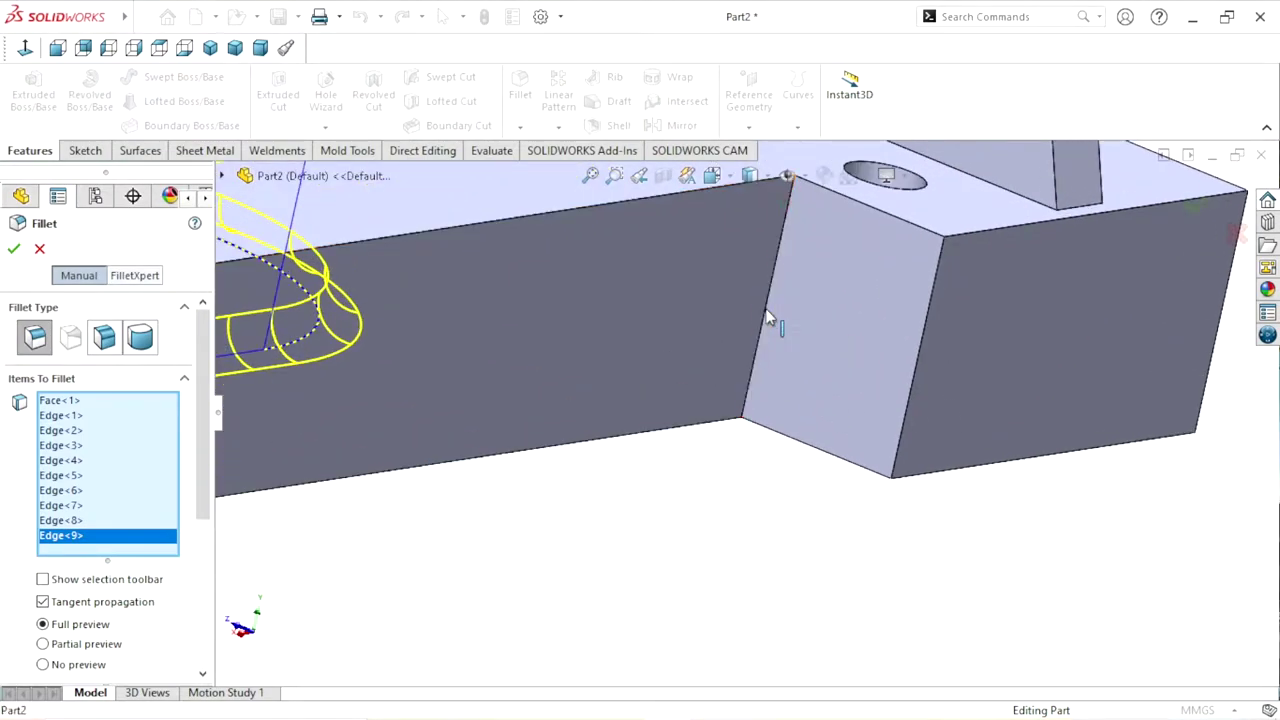
click(923, 344)
scroll(995, 455, up, 2)
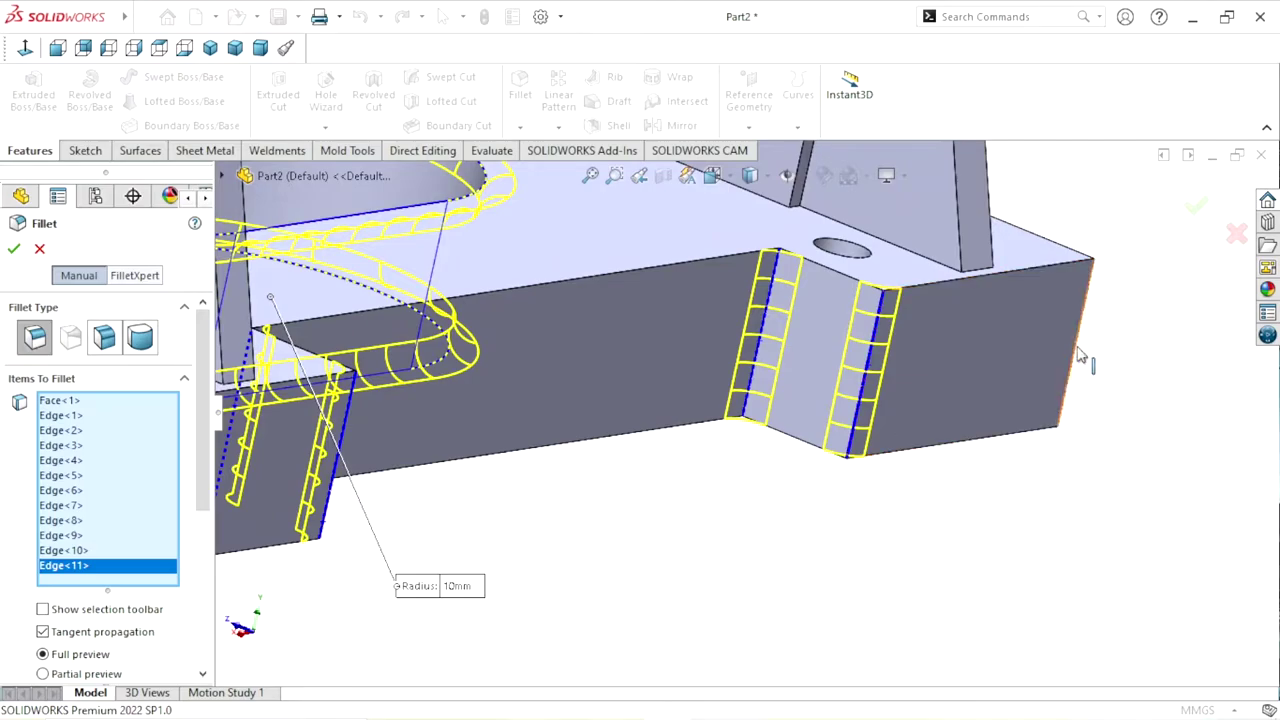
click(1062, 400)
middle_drag(1140, 382, 989, 454)
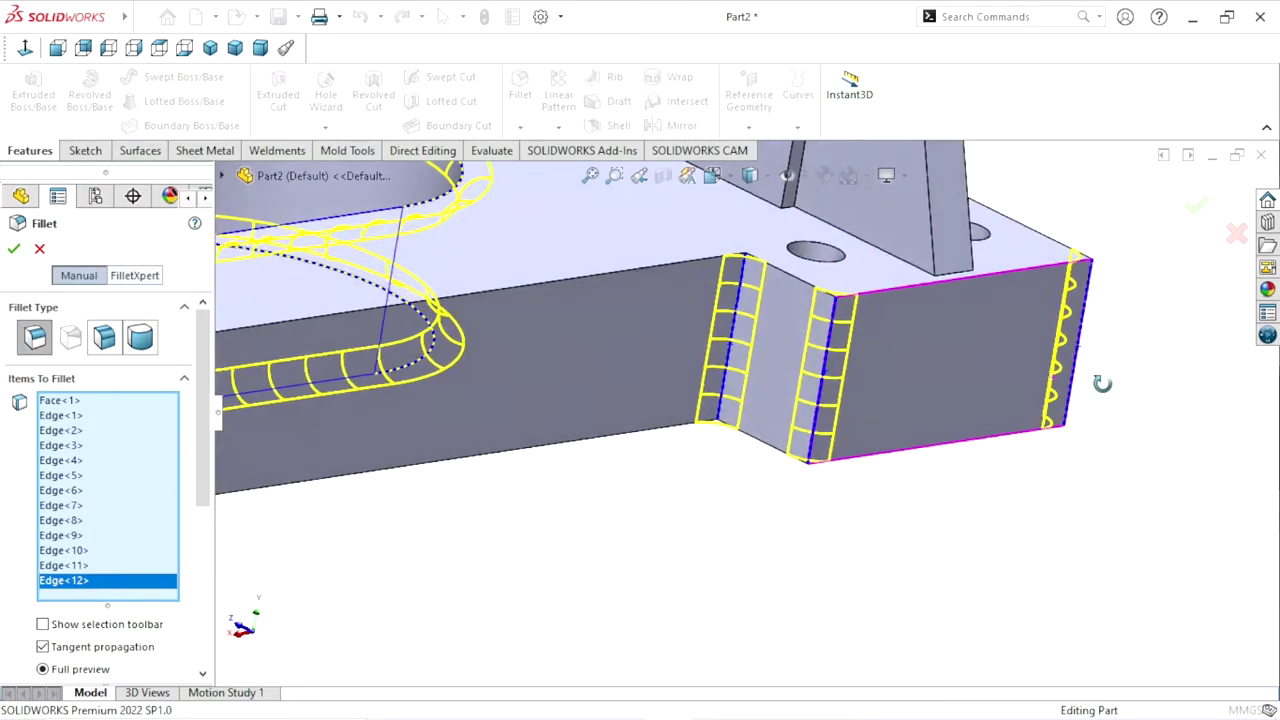
scroll(1005, 470, up, 3)
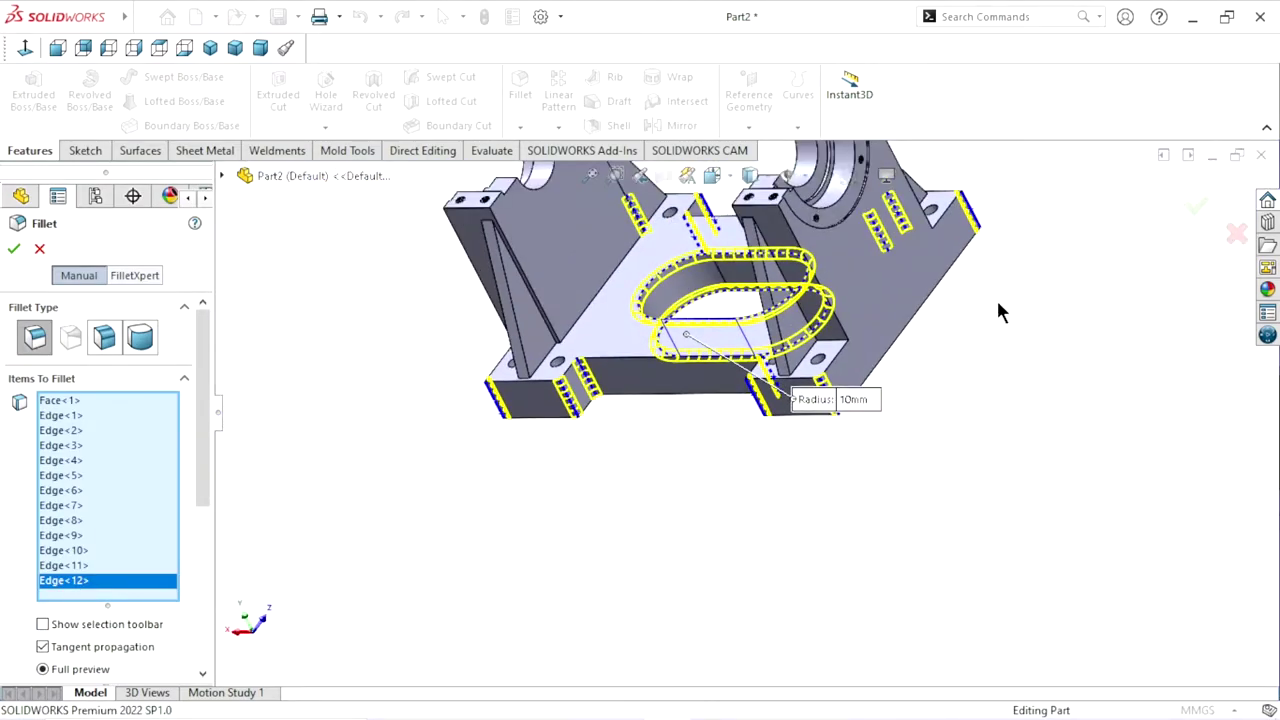
middle_drag(820, 400, 814, 400)
mouse_move(622, 434)
middle_down()
mouse_move(697, 446)
mouse_move(698, 497)
mouse_move(687, 412)
middle_up()
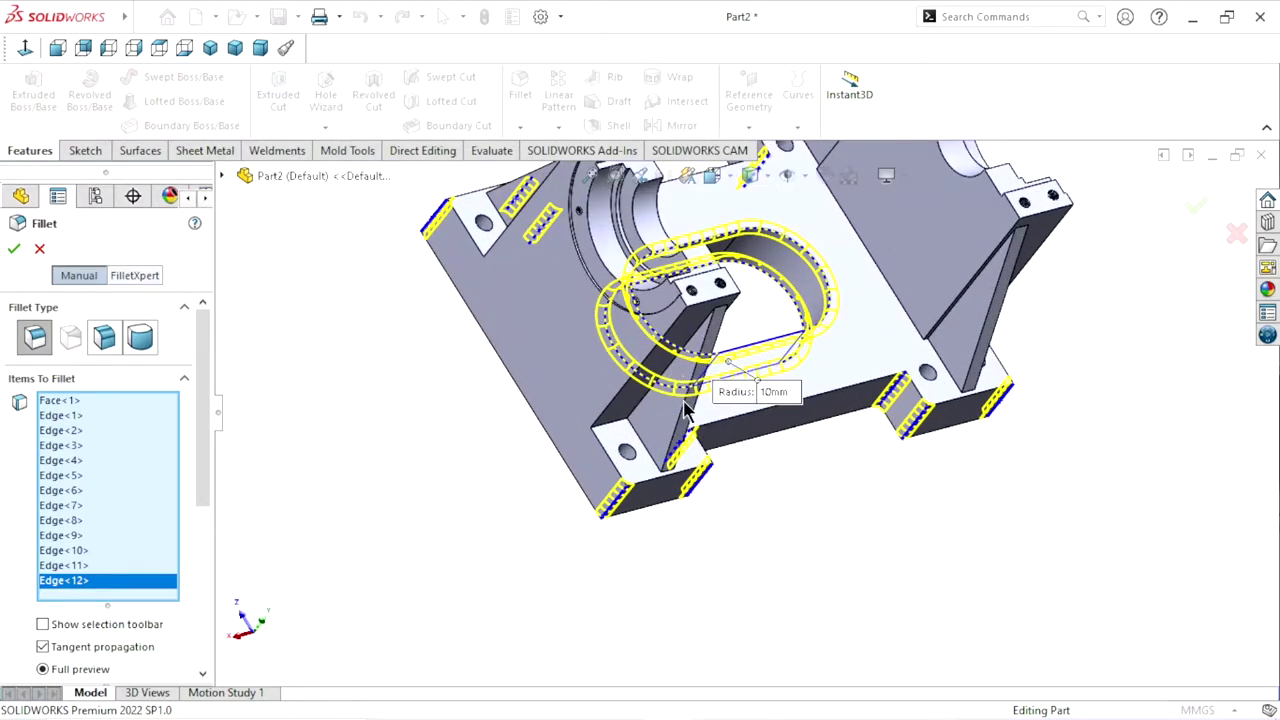
scroll(722, 374, down, 1)
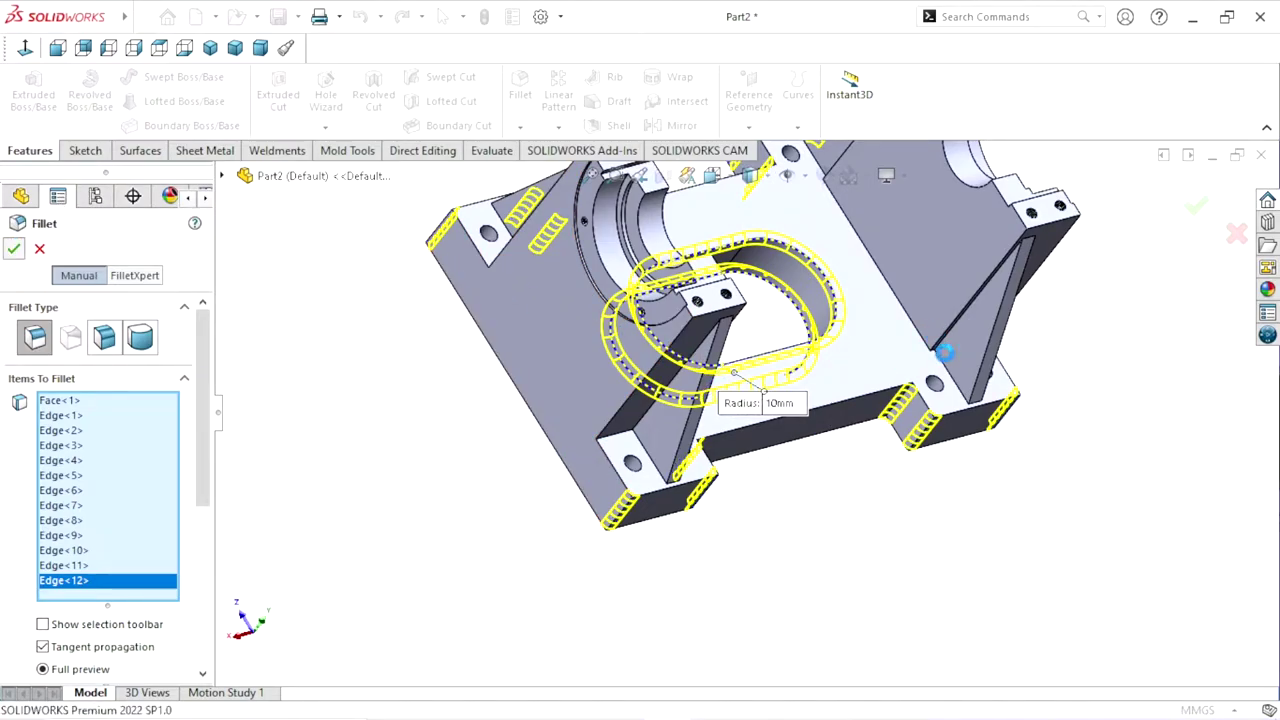
key(Return)
Start a chamfer with a 1 mm distance at 45°
key(f)
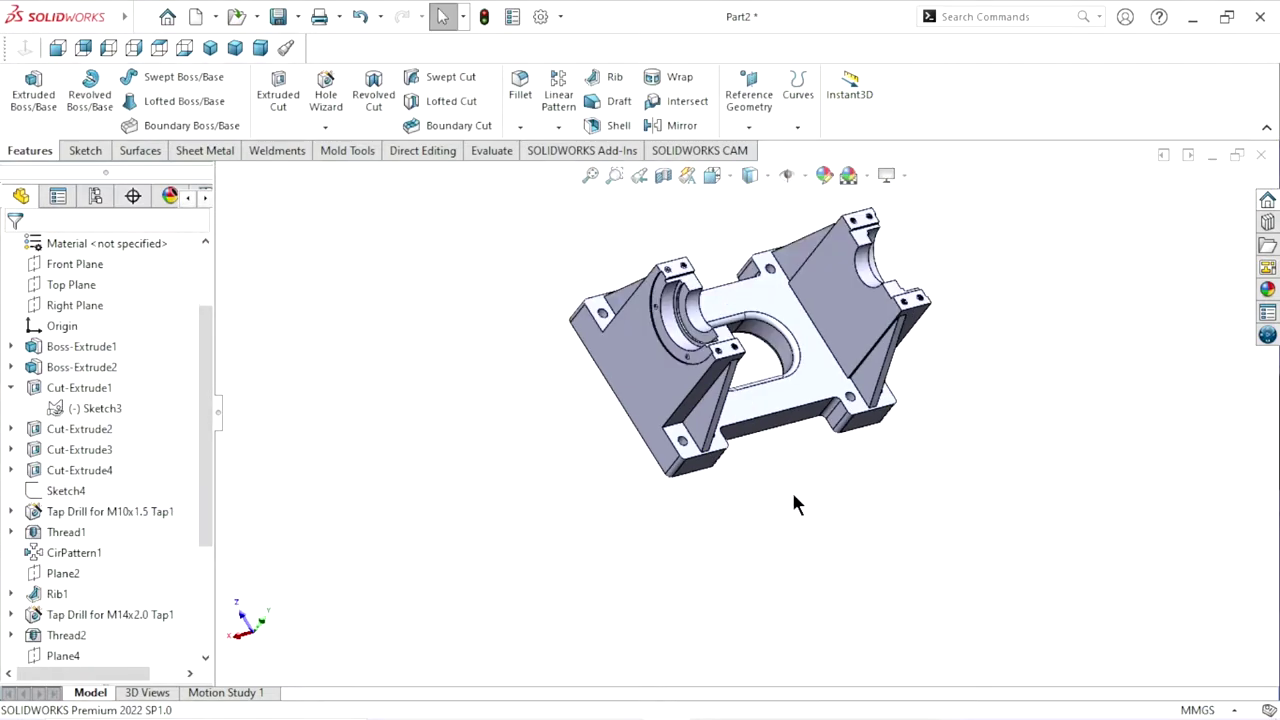
click(520, 127)
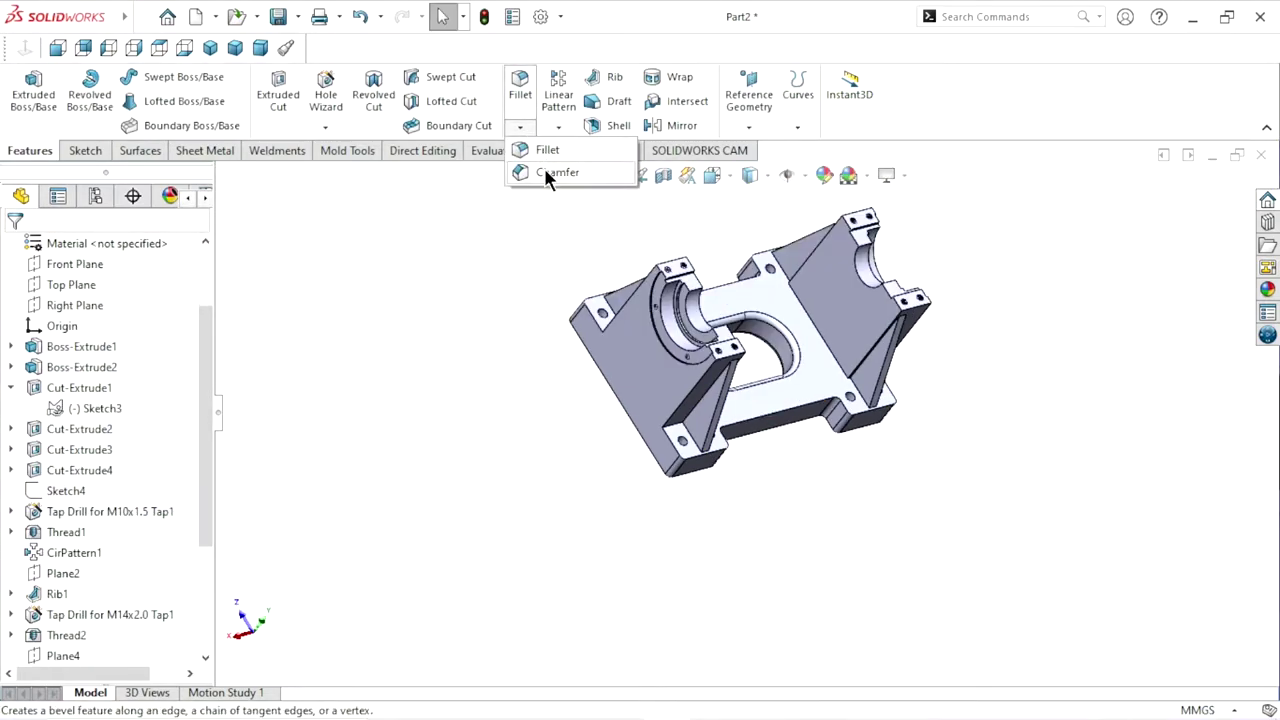
click(546, 174)
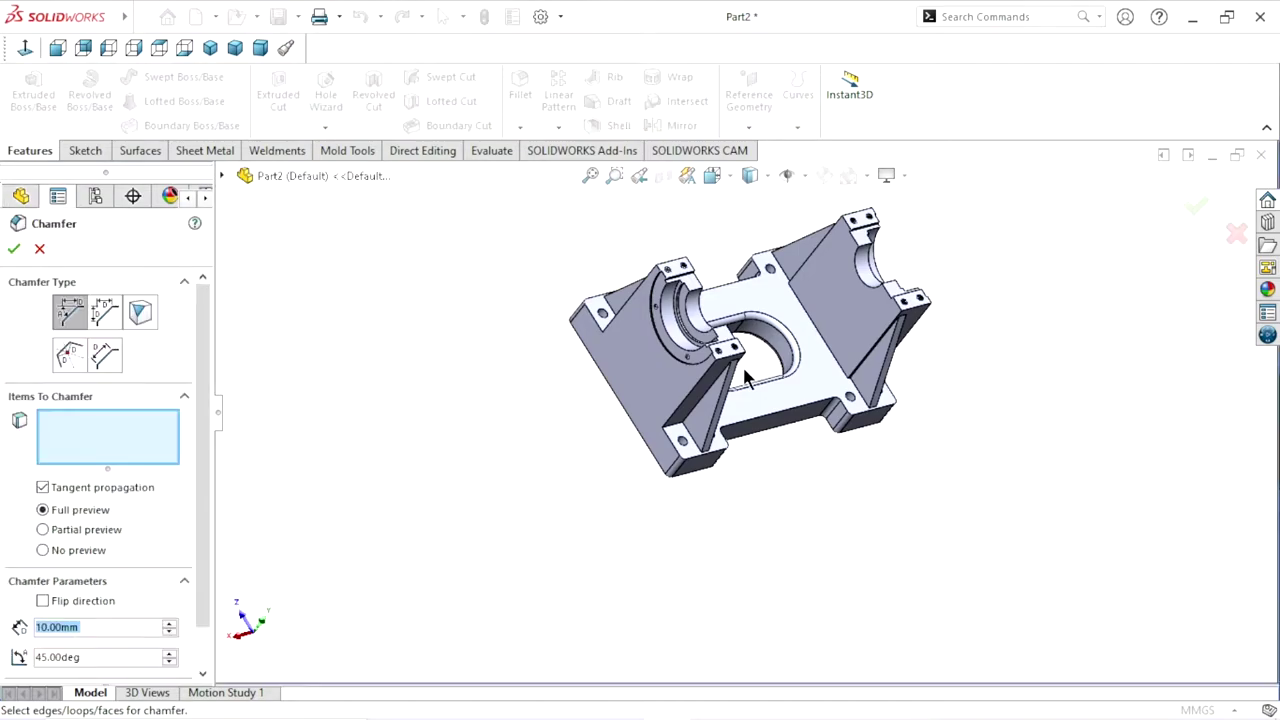
text(1)
key(Return)
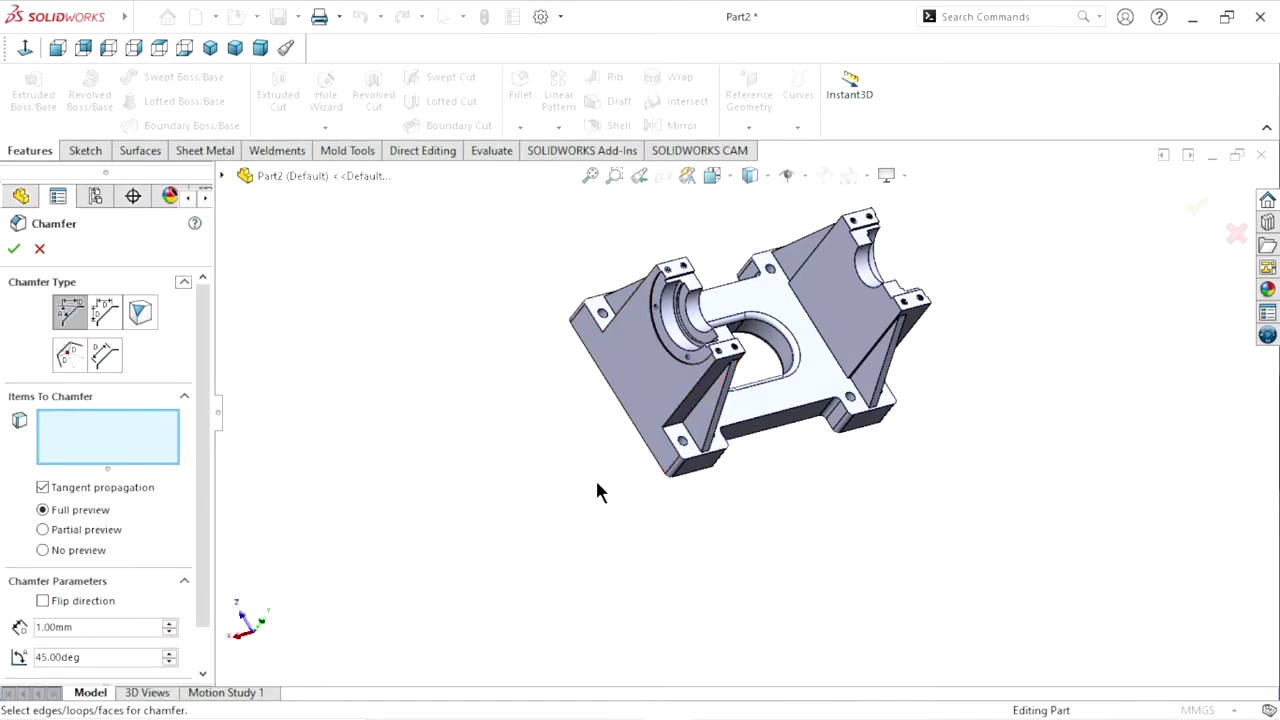
Select three left-bore edges and three right-bore edges for the 1 mm chamfer
scroll(686, 394, down, 5)
scroll(725, 315, down, 3)
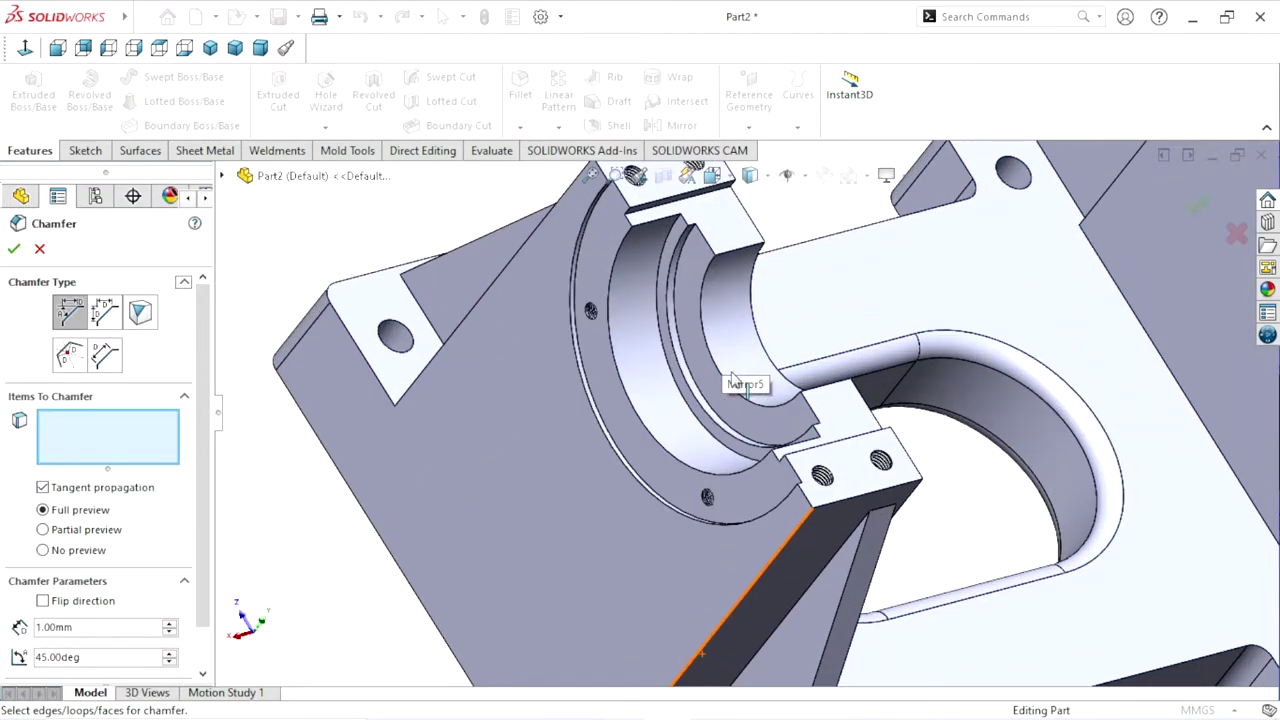
click(652, 440)
click(753, 365)
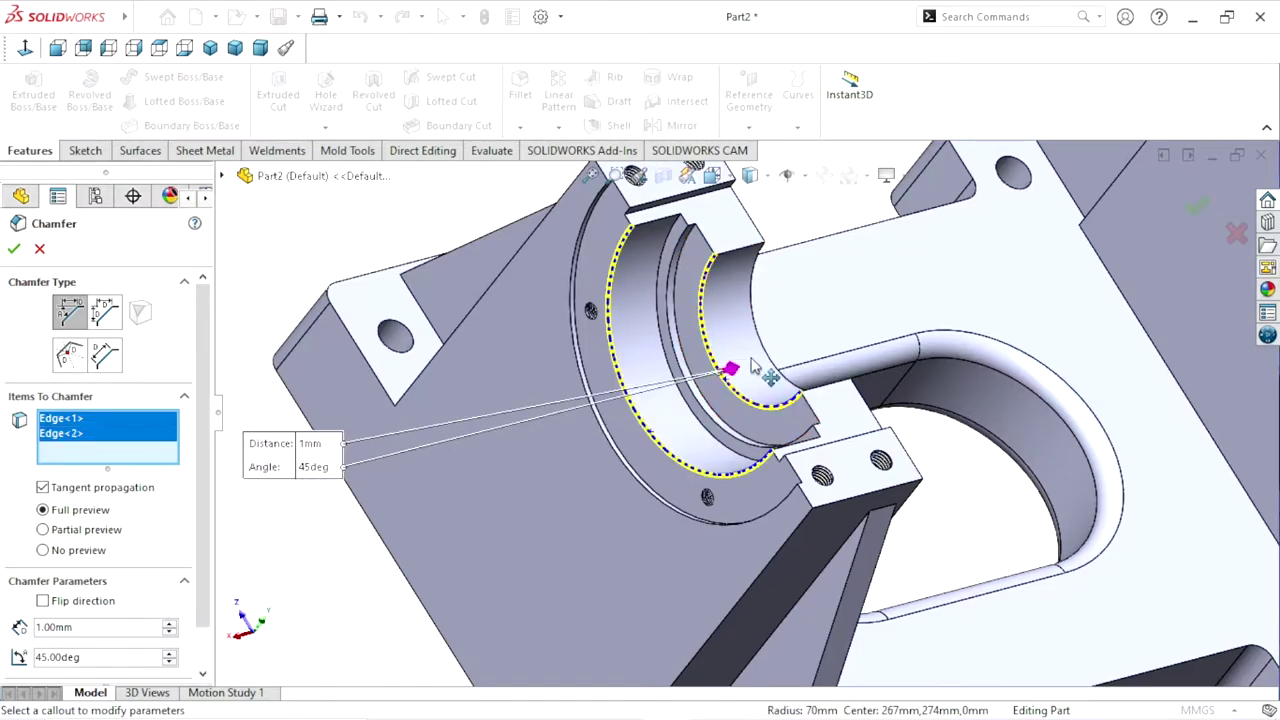
click(760, 364)
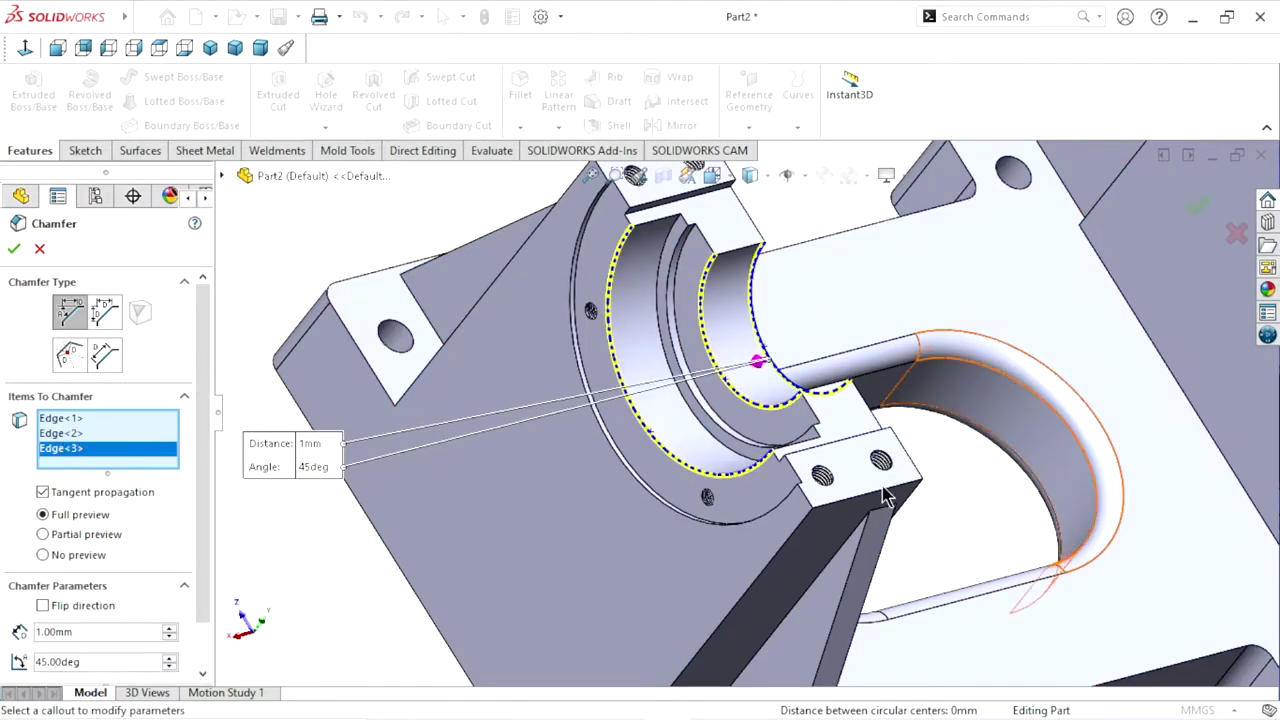
scroll(885, 497, up, 3)
scroll(984, 320, down, 3)
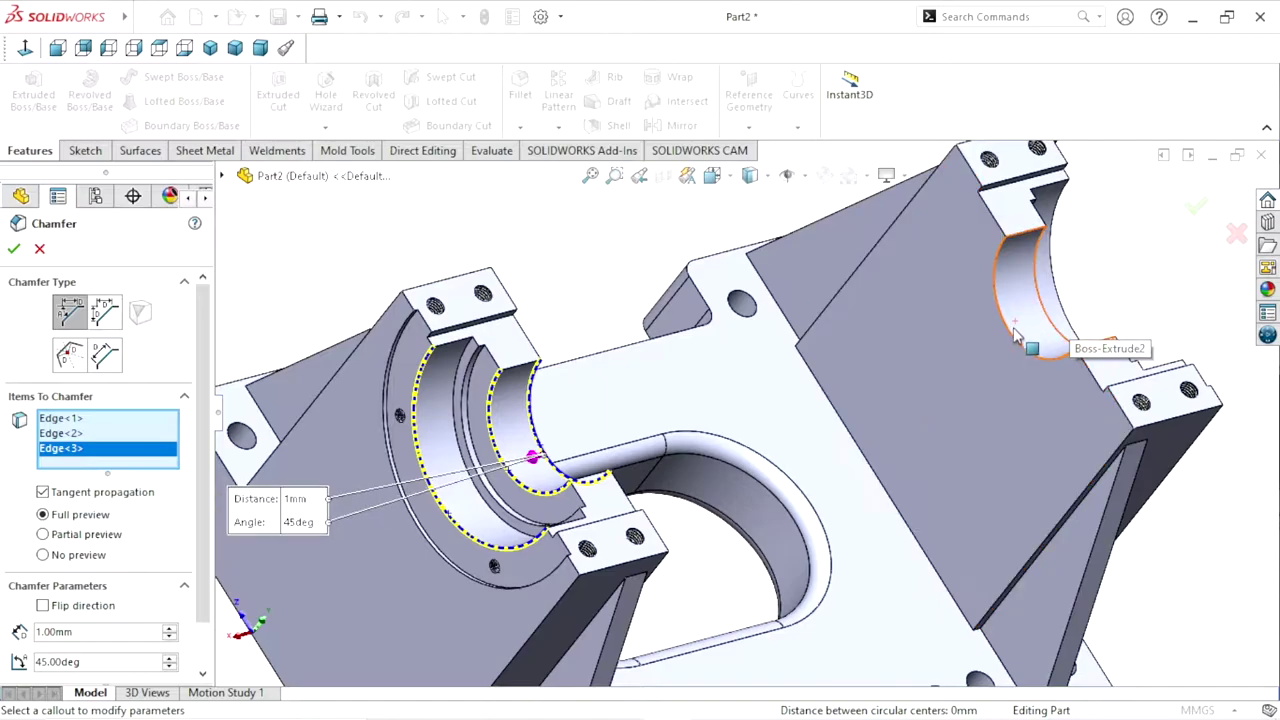
click(1020, 334)
click(1000, 338)
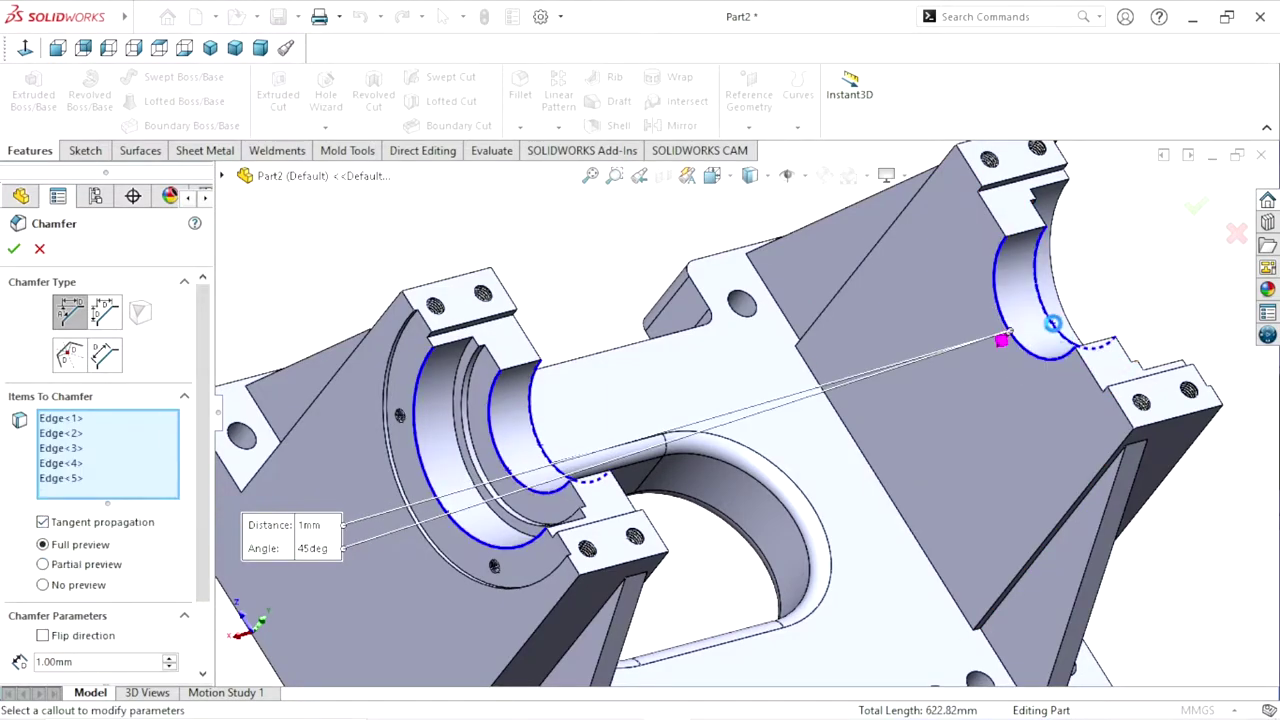
scroll(1052, 323, up, 3)
middle_drag(1100, 409, 1082, 418)
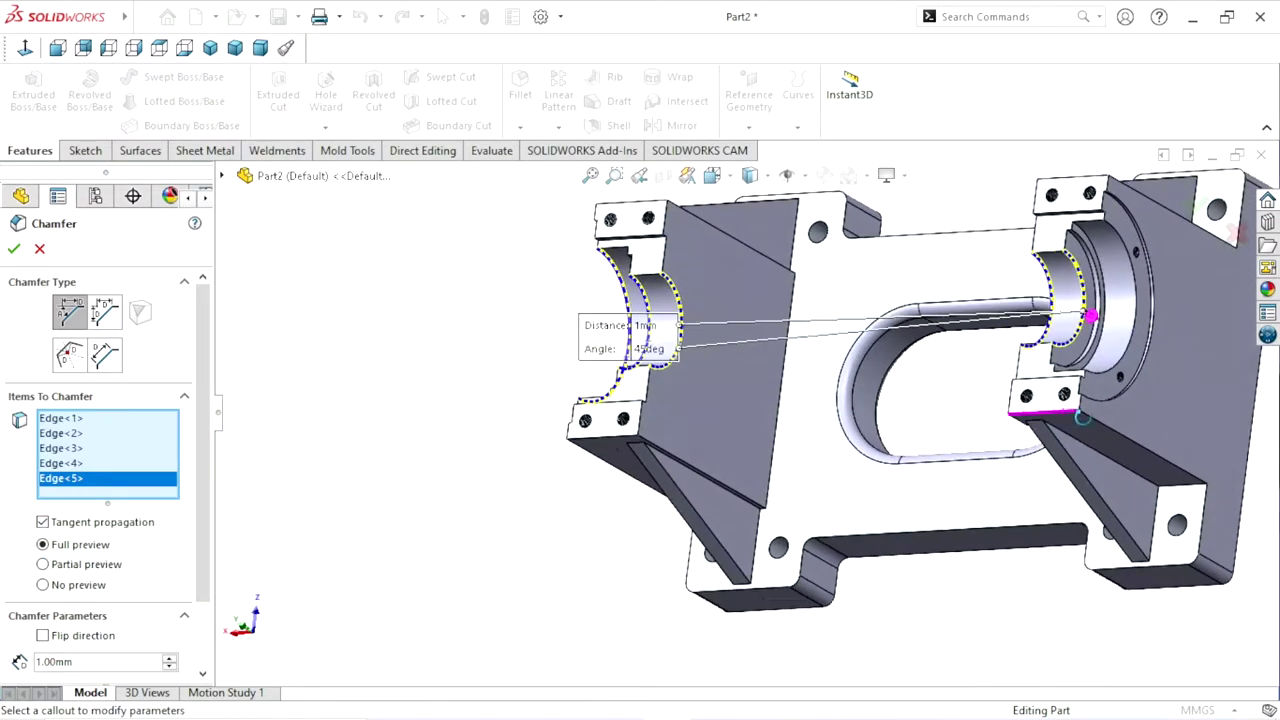
scroll(1082, 418, down, 3)
click(945, 352)
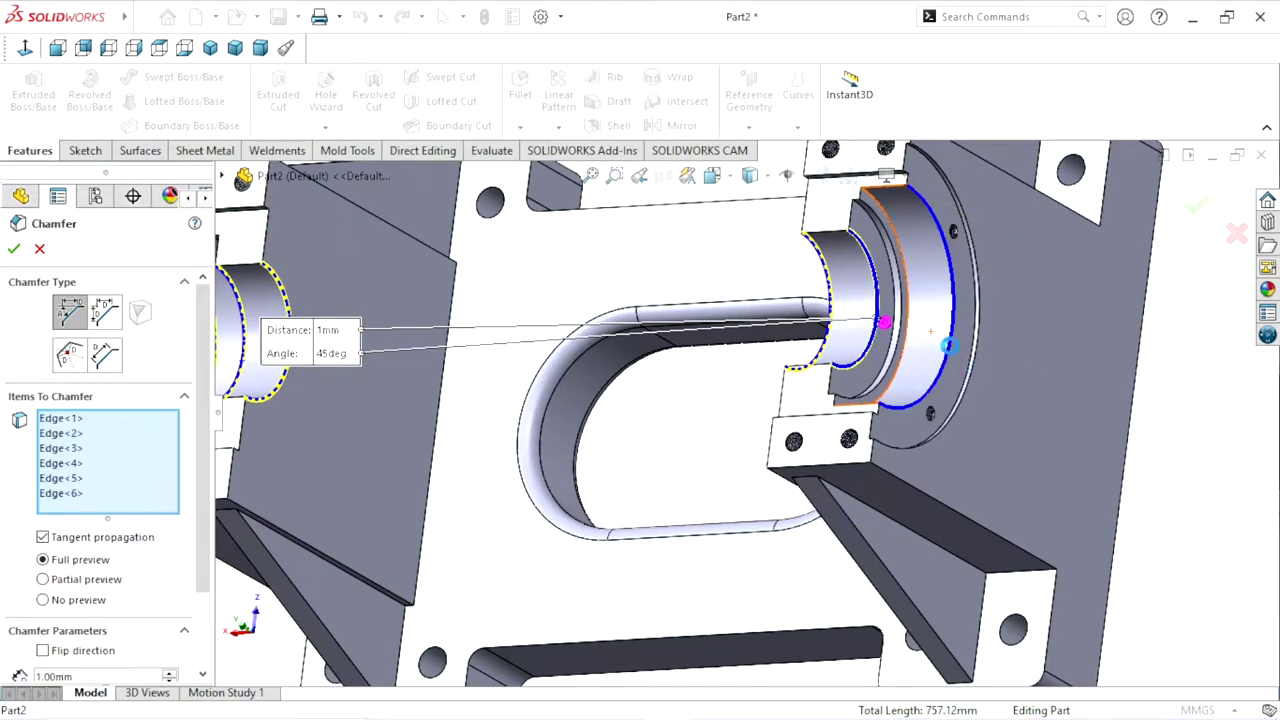
Add the groove edges of the left and right bearing housings to the chamfer
scroll(900, 515, up, 5)
middle_drag(855, 553, 820, 430)
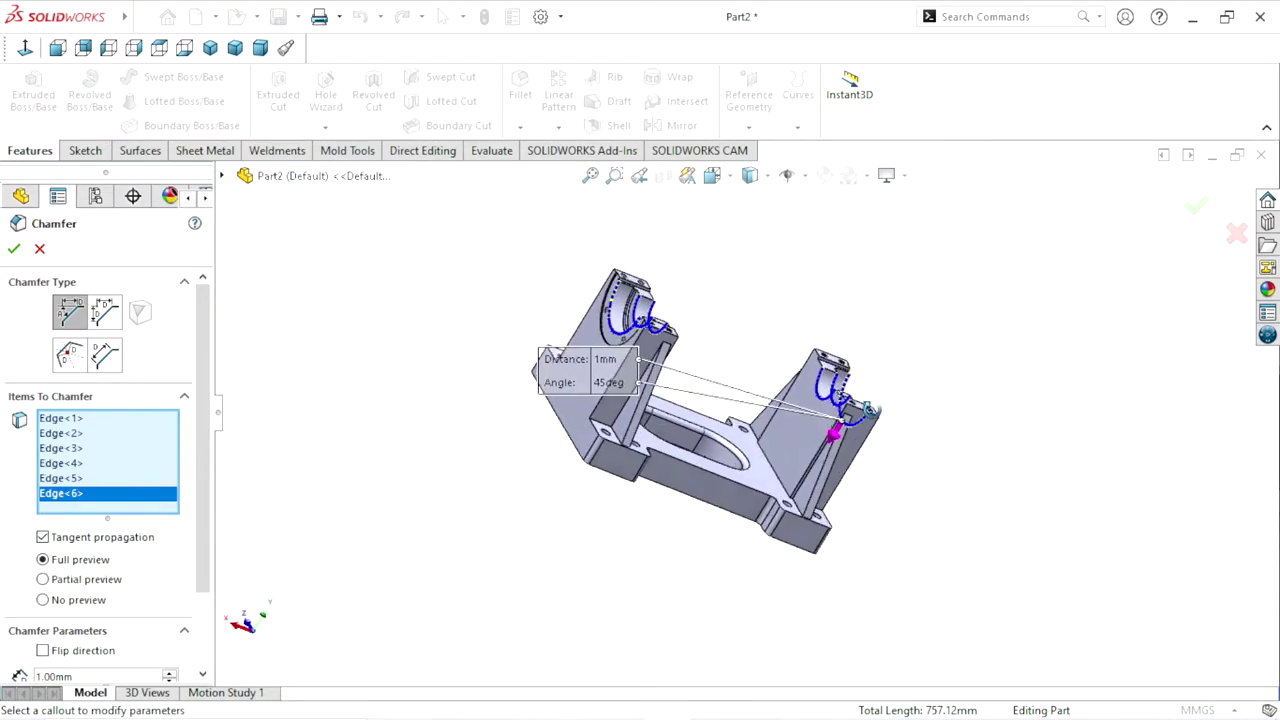
scroll(675, 378, down, 4)
scroll(675, 378, down, 1)
scroll(670, 376, down, 1)
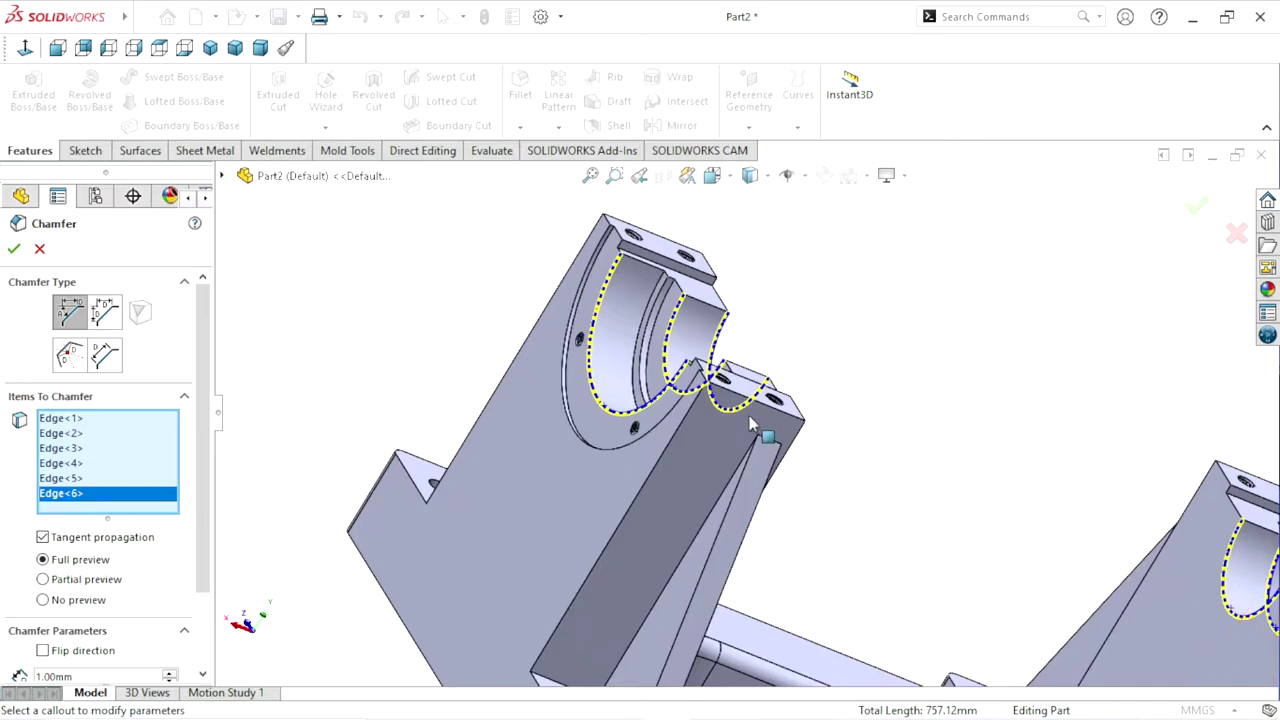
scroll(660, 373, down, 1)
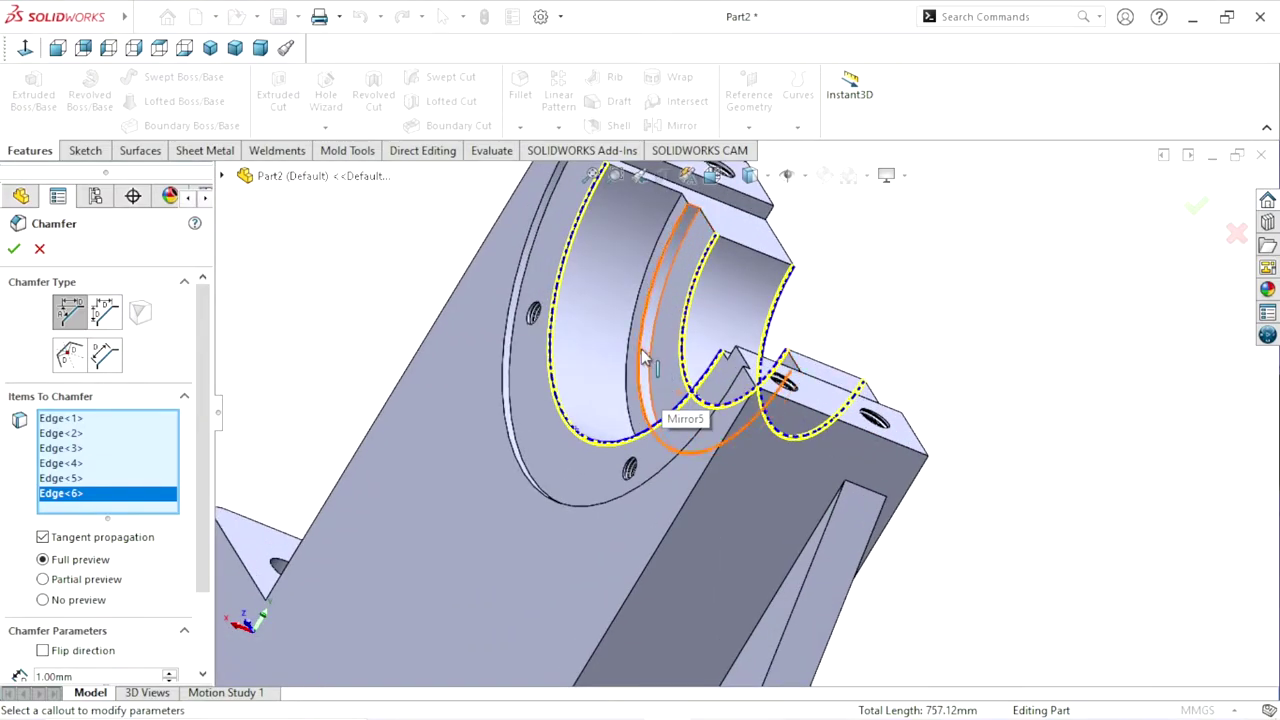
click(645, 358)
scroll(634, 480, up, 3)
scroll(868, 420, up, 2)
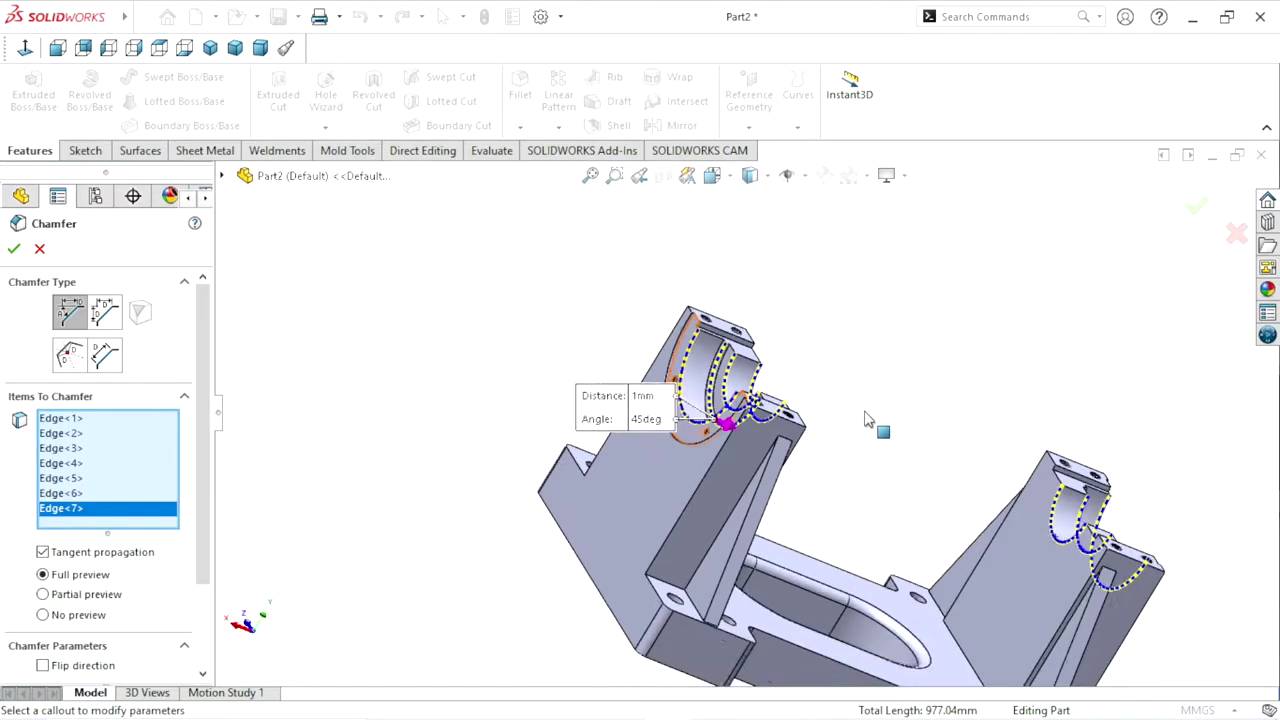
middle_drag(868, 420, 930, 460)
scroll(968, 493, down, 3)
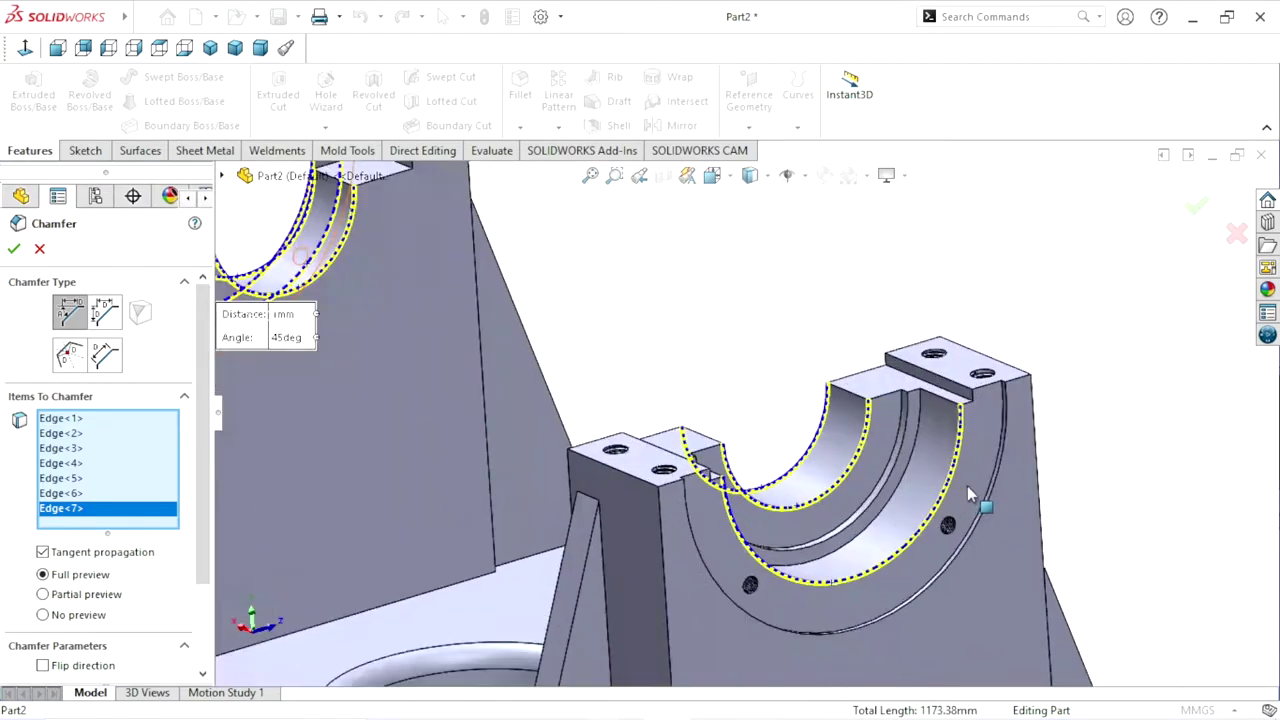
scroll(968, 493, down, 2)
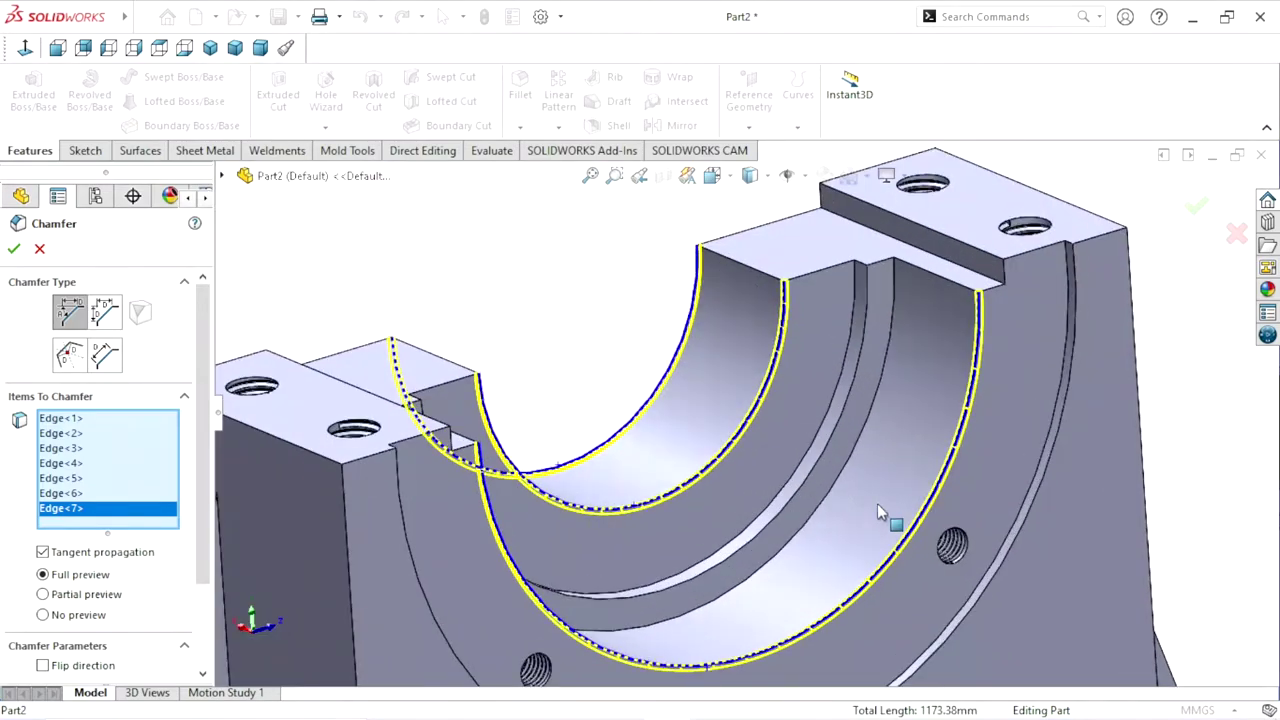
click(811, 473)
scroll(703, 588, up, 3)
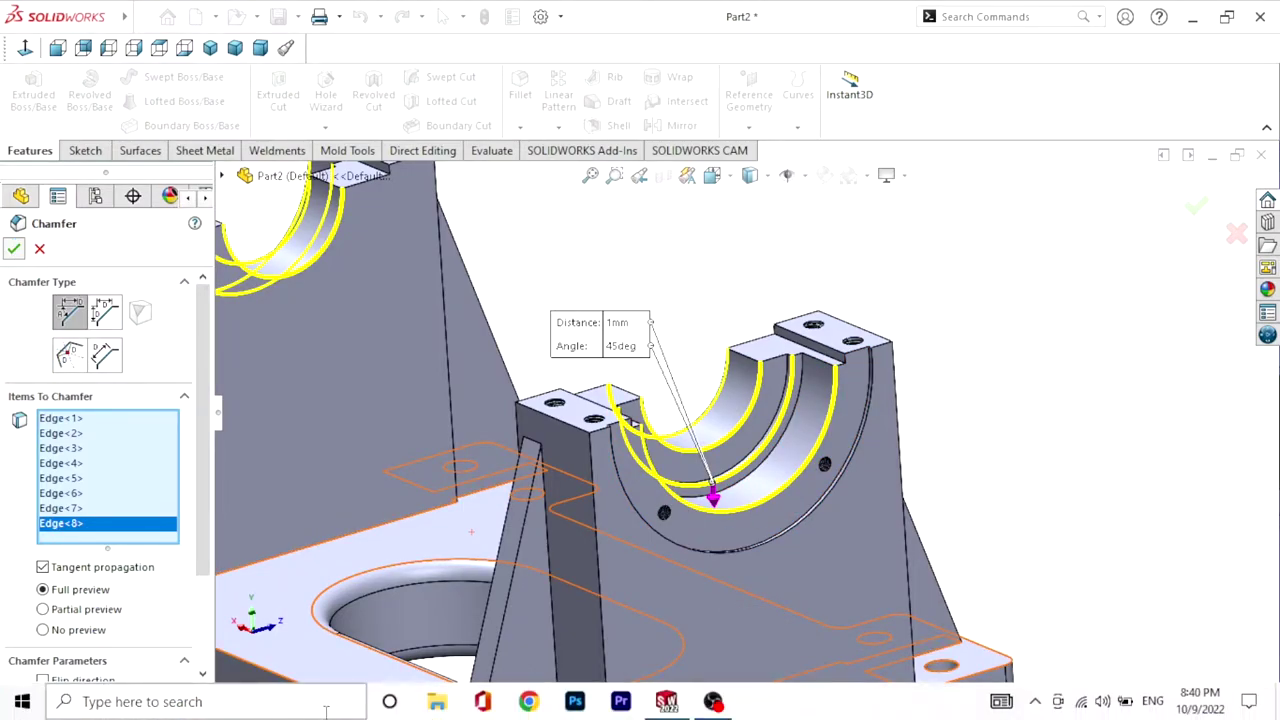
Apply the 1 mm bore chamfer and orbit the part to reveal the rib faces
key(Return)
scroll(663, 508, up, 5)
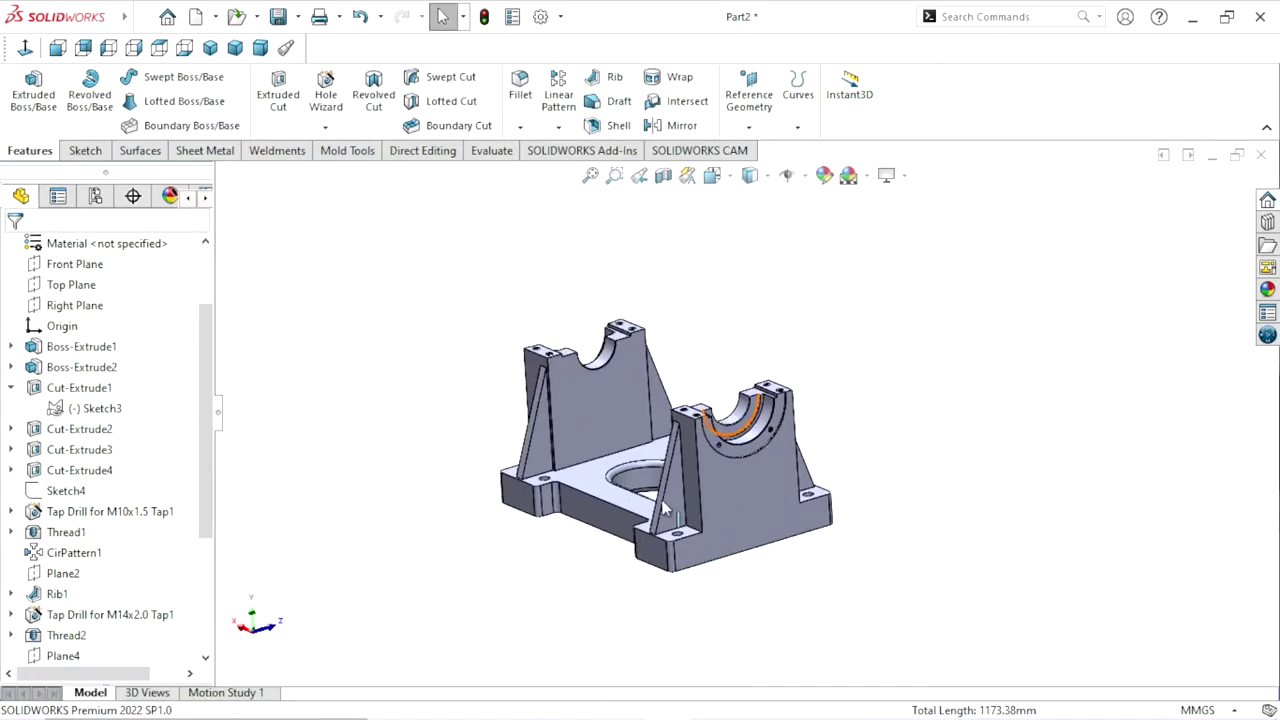
scroll(663, 508, down, 2)
mouse_move(939, 453)
middle_down()
mouse_move(916, 404)
mouse_move(891, 503)
mouse_move(688, 457)
middle_up()
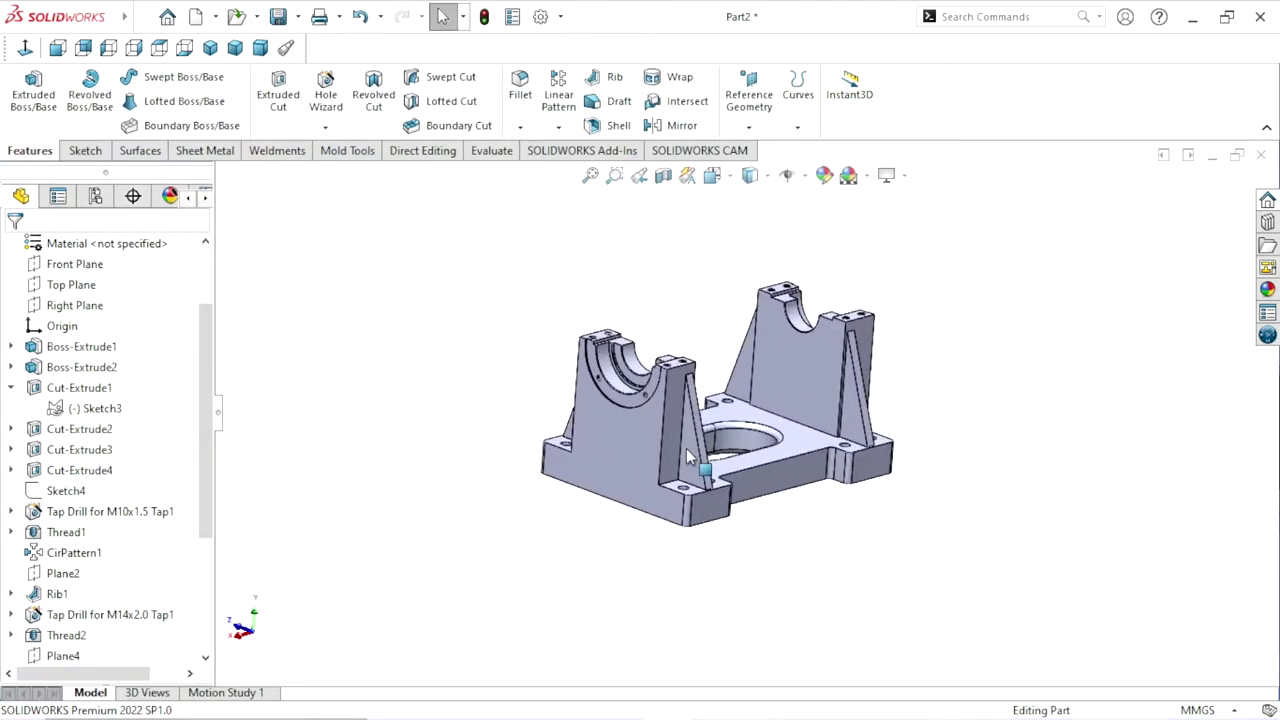
scroll(793, 400, down, 1)
scroll(793, 400, down, 1)
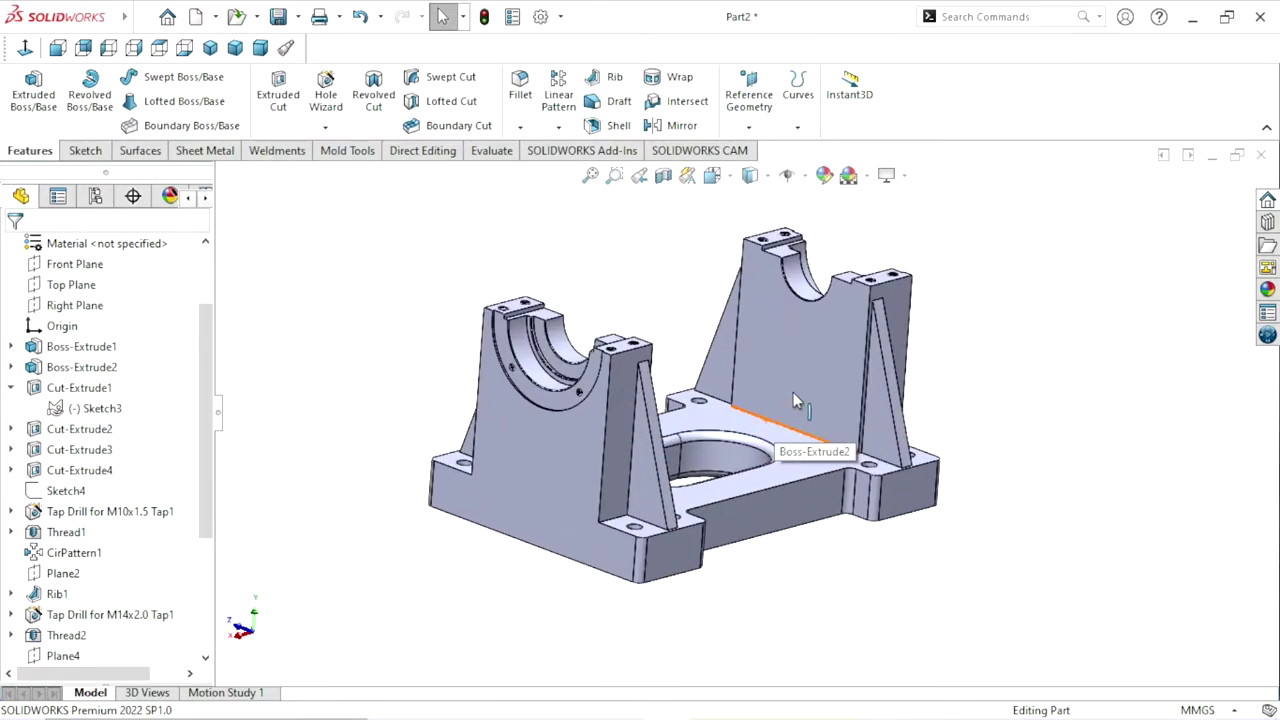
scroll(898, 422, down, 1)
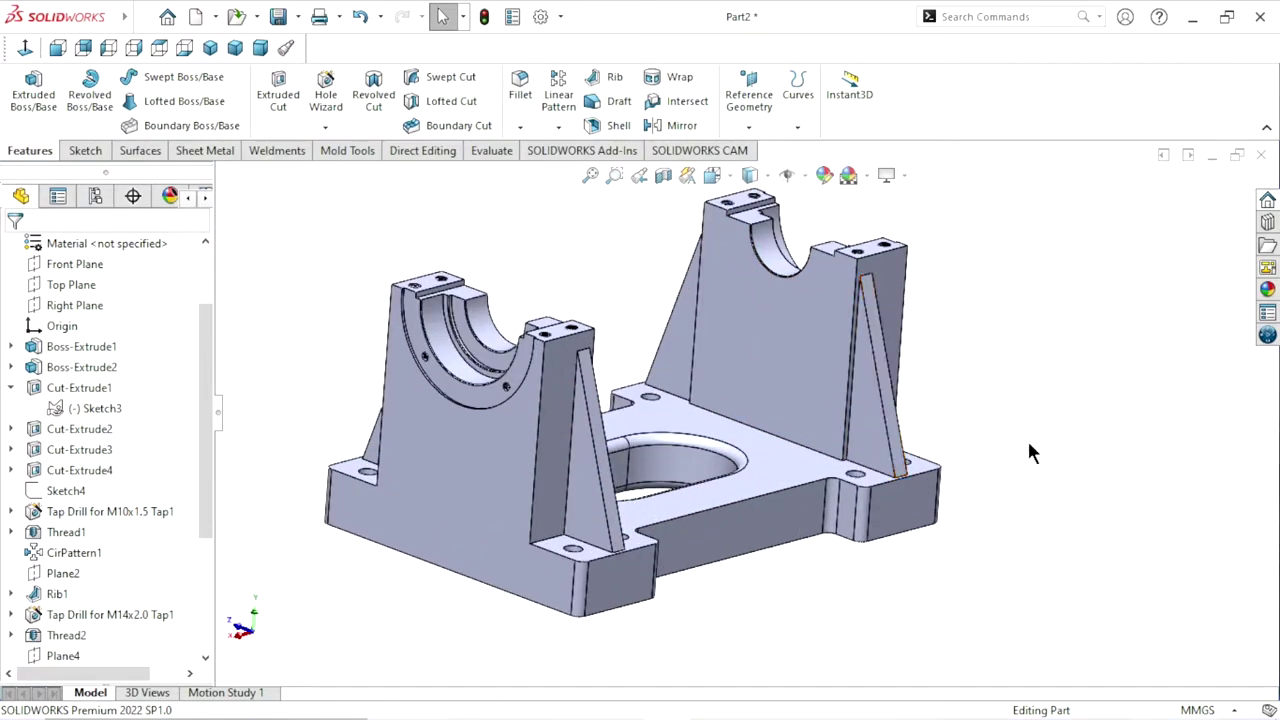
middle_drag(1030, 453, 798, 337)
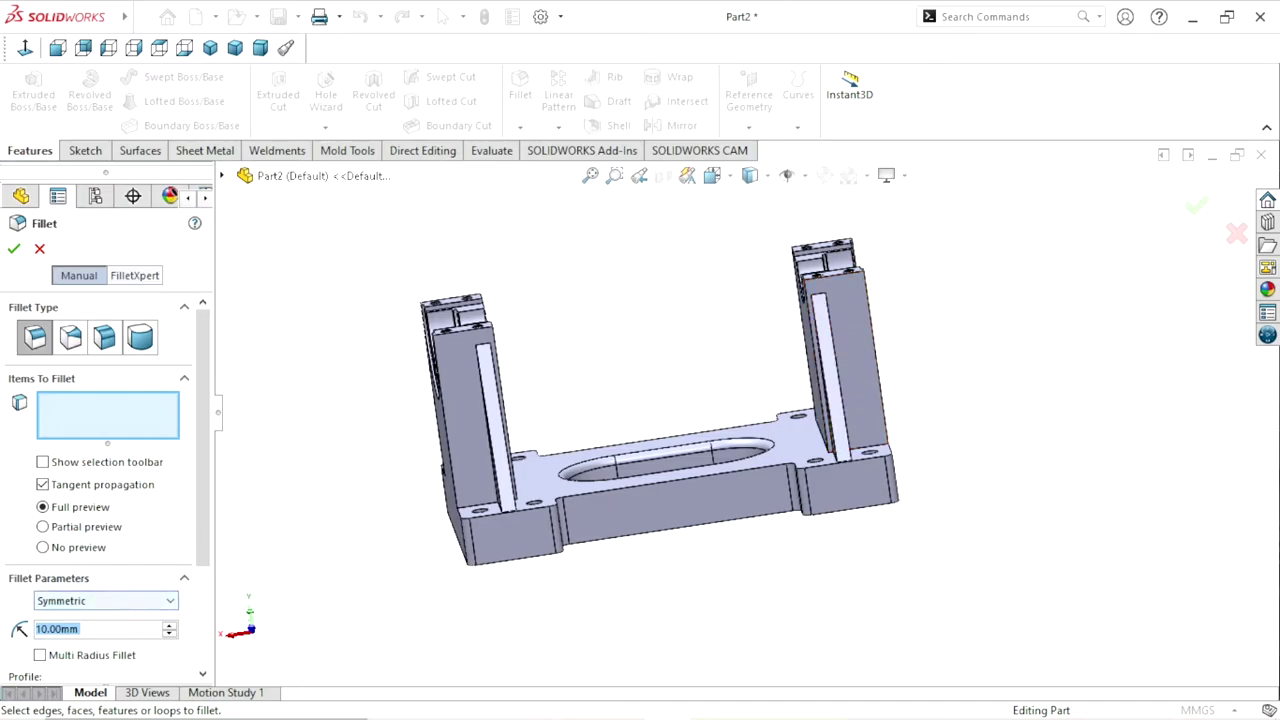
Set the fillet radius to 5 mm and select the first four rib edges
text(5)
middle_drag(522, 503, 575, 455)
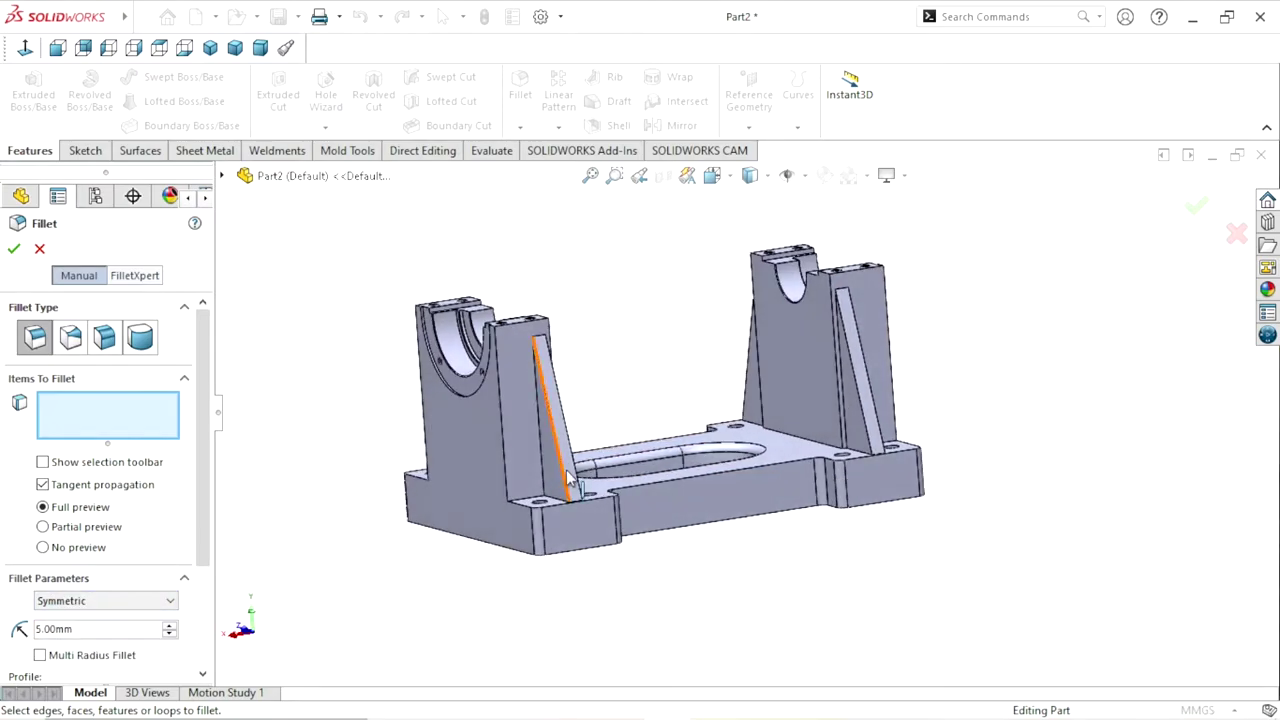
scroll(580, 450, down, 3)
scroll(590, 440, down, 3)
click(590, 422)
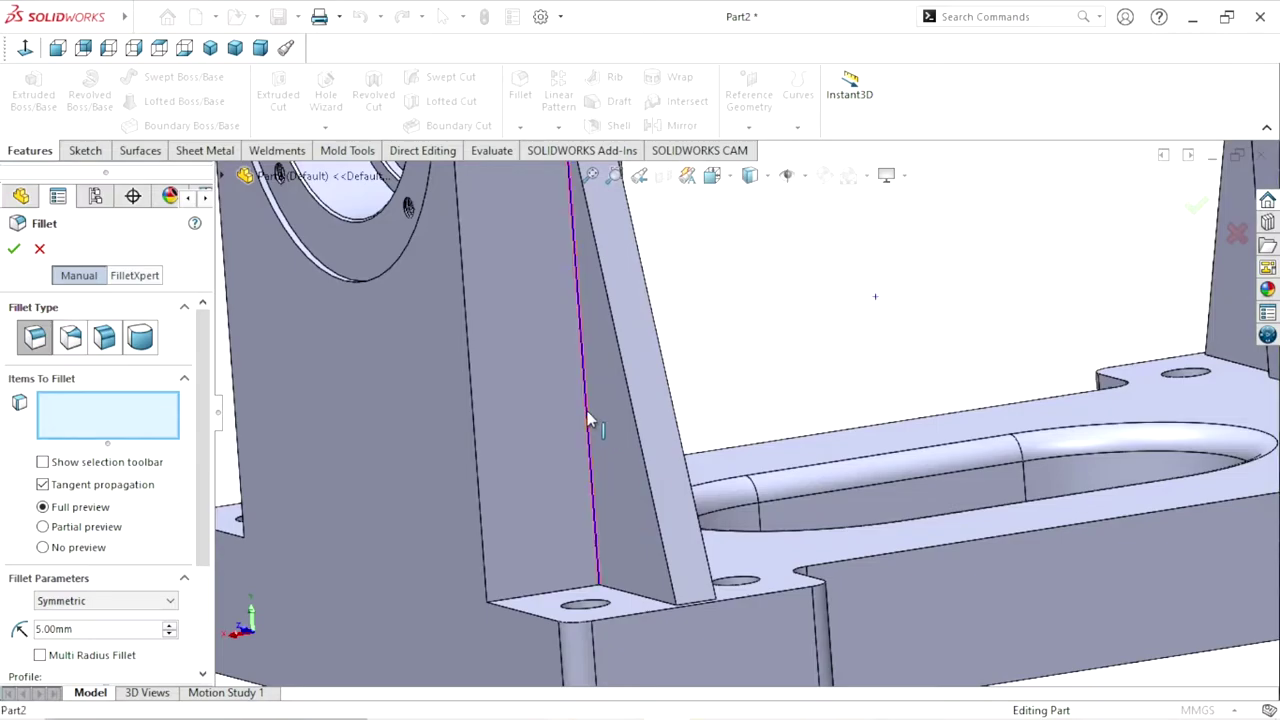
scroll(739, 382, up, 5)
middle_drag(826, 348, 560, 428)
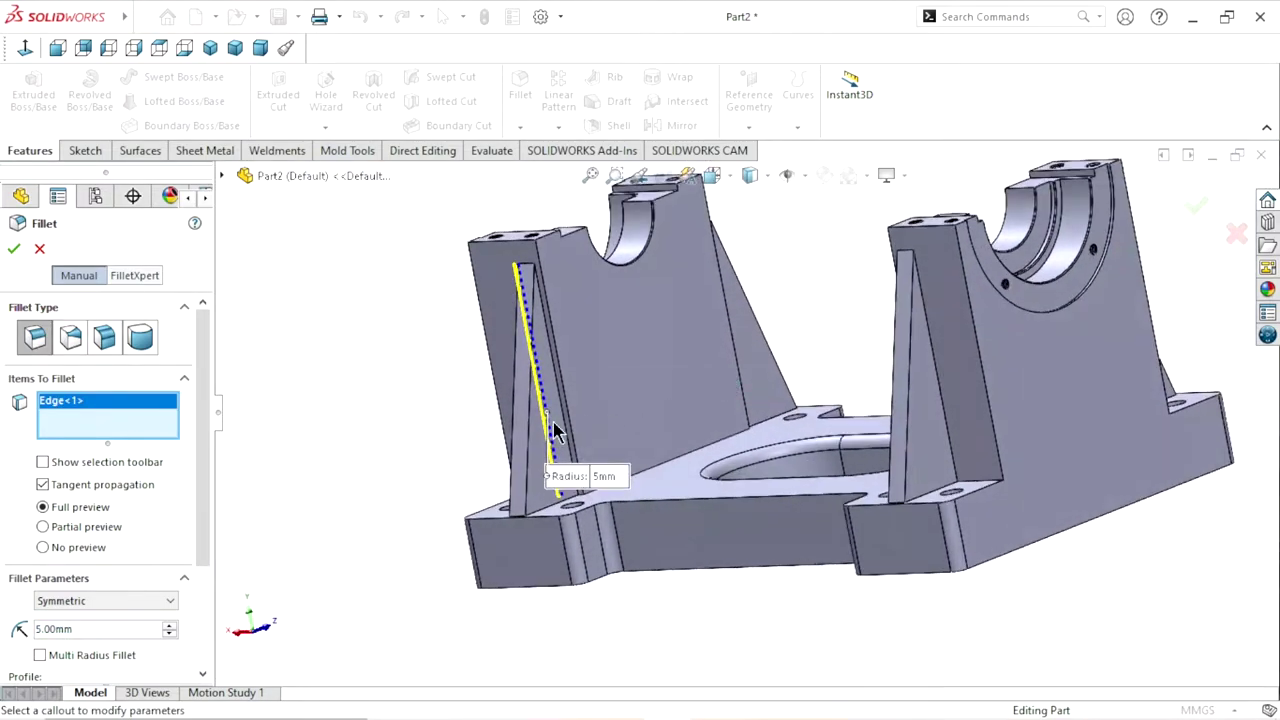
scroll(585, 423, down, 5)
click(638, 392)
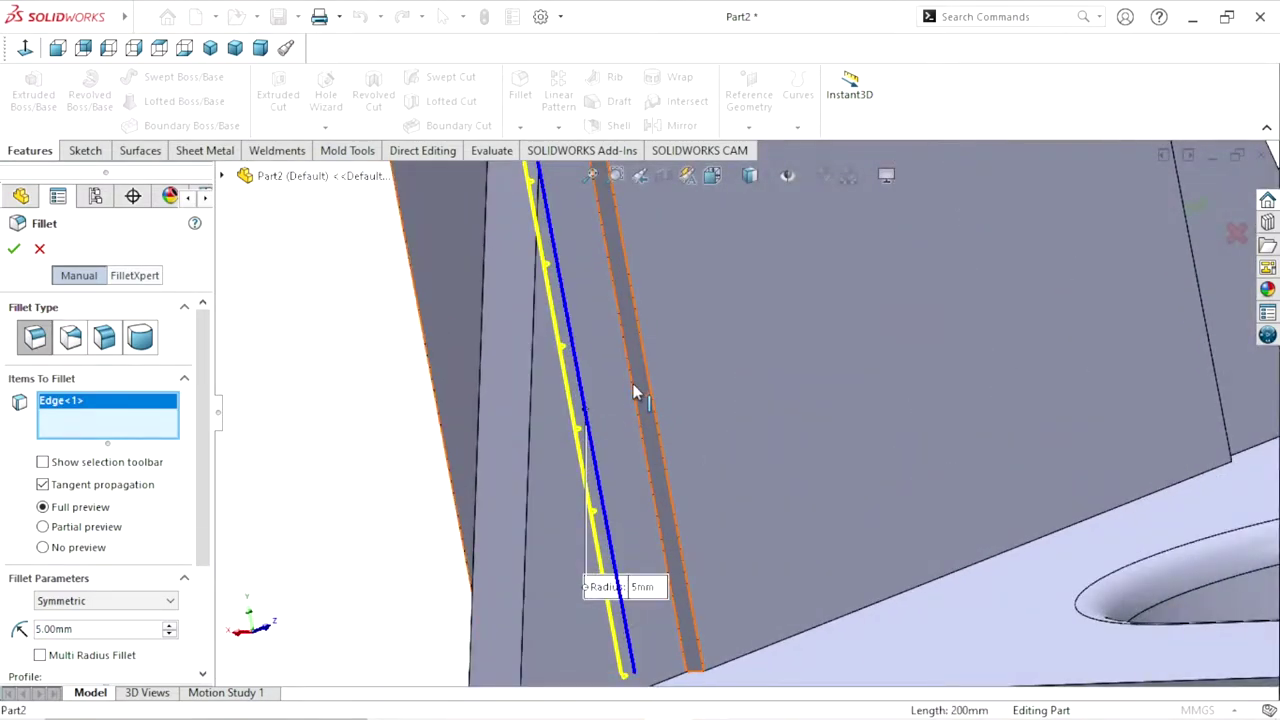
scroll(744, 470, up, 5)
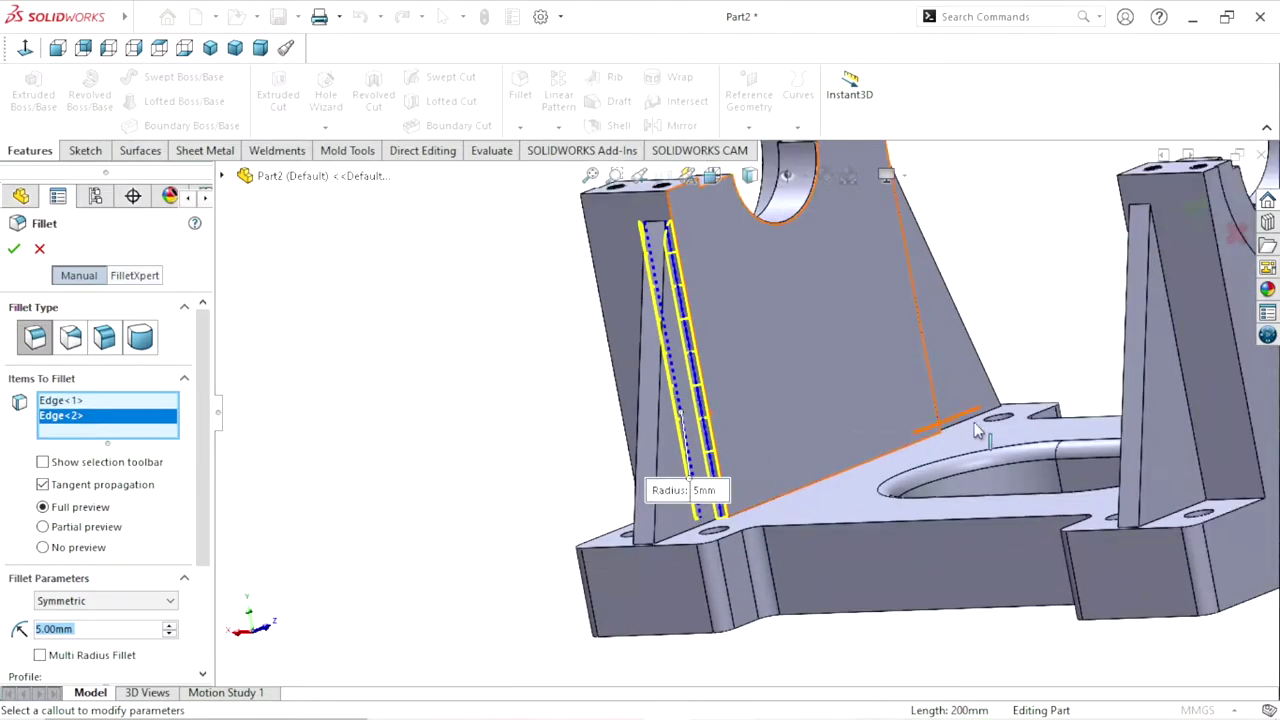
middle_drag(974, 422, 1040, 418)
scroll(1157, 371, up, 4)
scroll(1034, 363, down, 2)
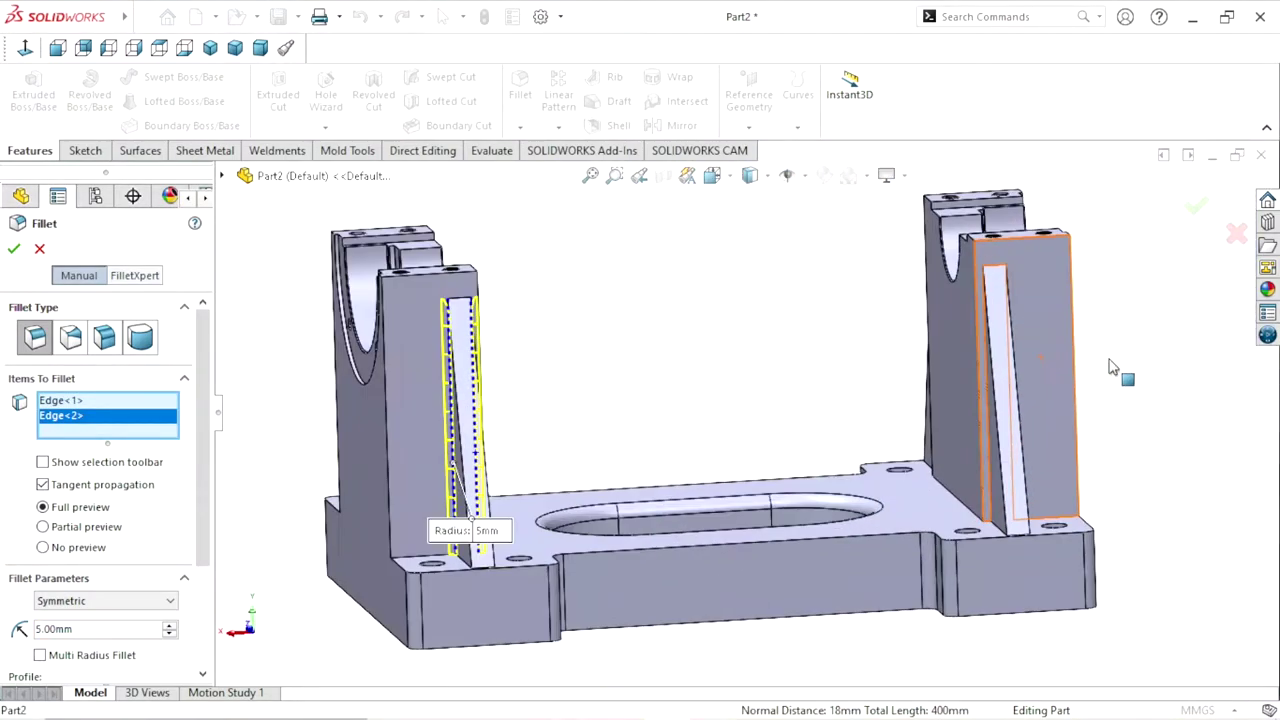
scroll(1008, 417, down, 2)
scroll(960, 428, down, 2)
click(957, 428)
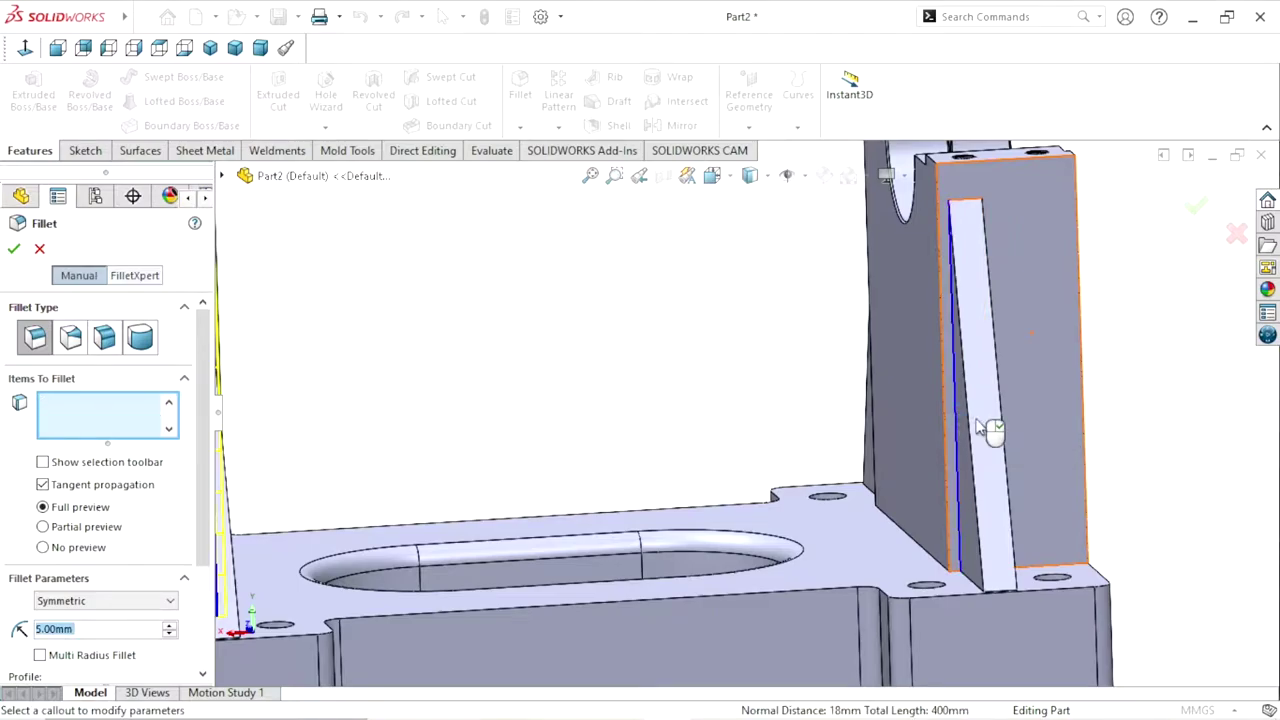
middle_drag(1065, 439, 990, 425)
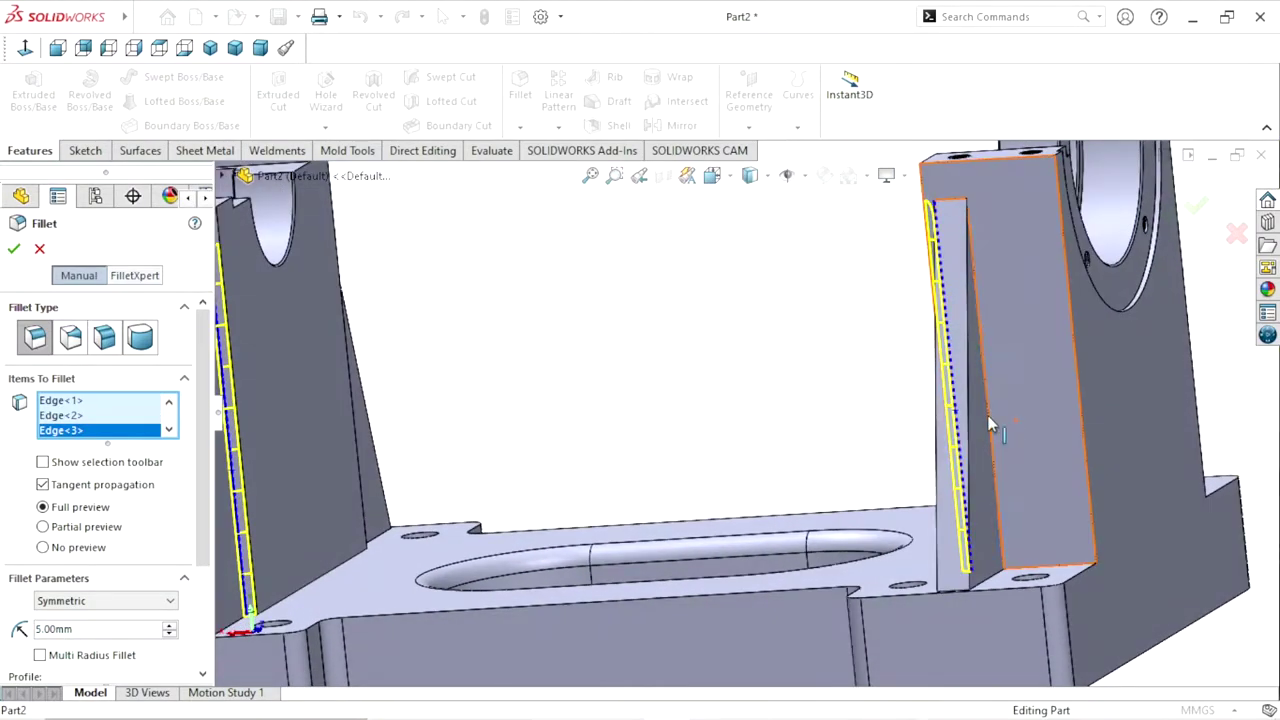
click(990, 428)
Add the remaining four rib edges on both uprights and apply the 5 mm fillet
scroll(991, 431, up, 3)
mouse_move(943, 471)
middle_down()
mouse_move(951, 414)
mouse_move(774, 480)
mouse_move(618, 466)
middle_up()
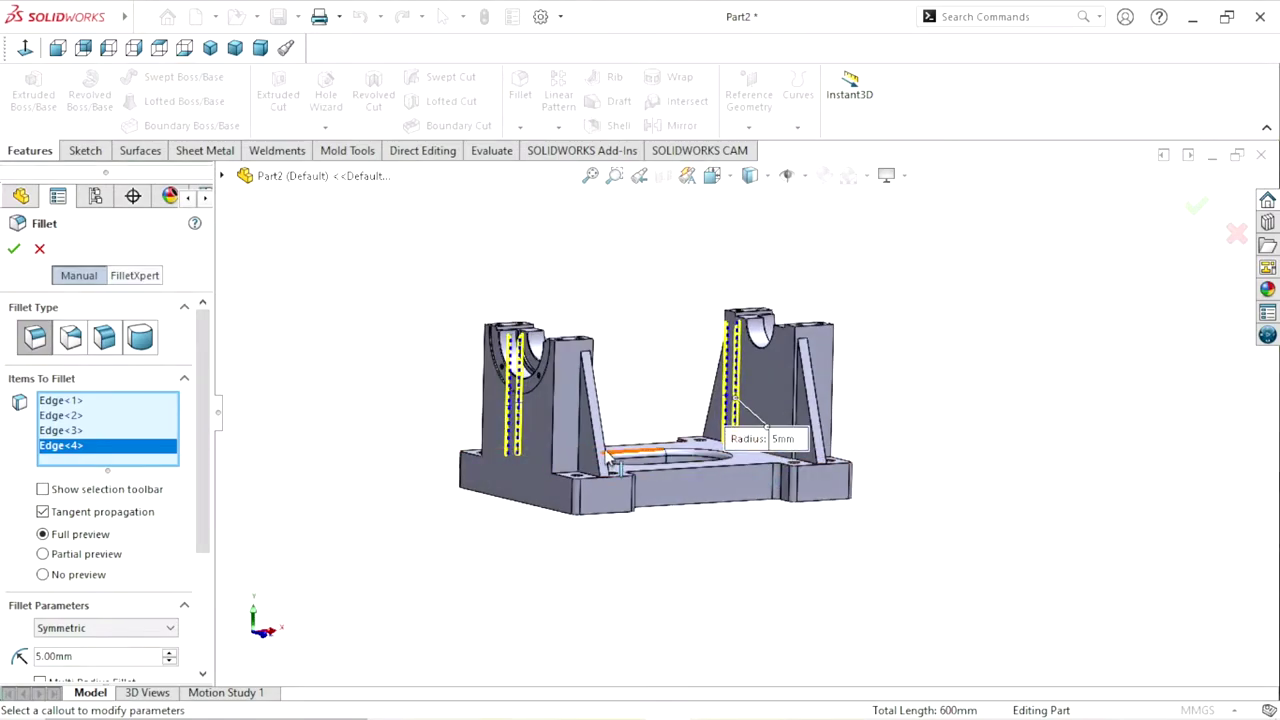
scroll(608, 458, down, 3)
click(596, 380)
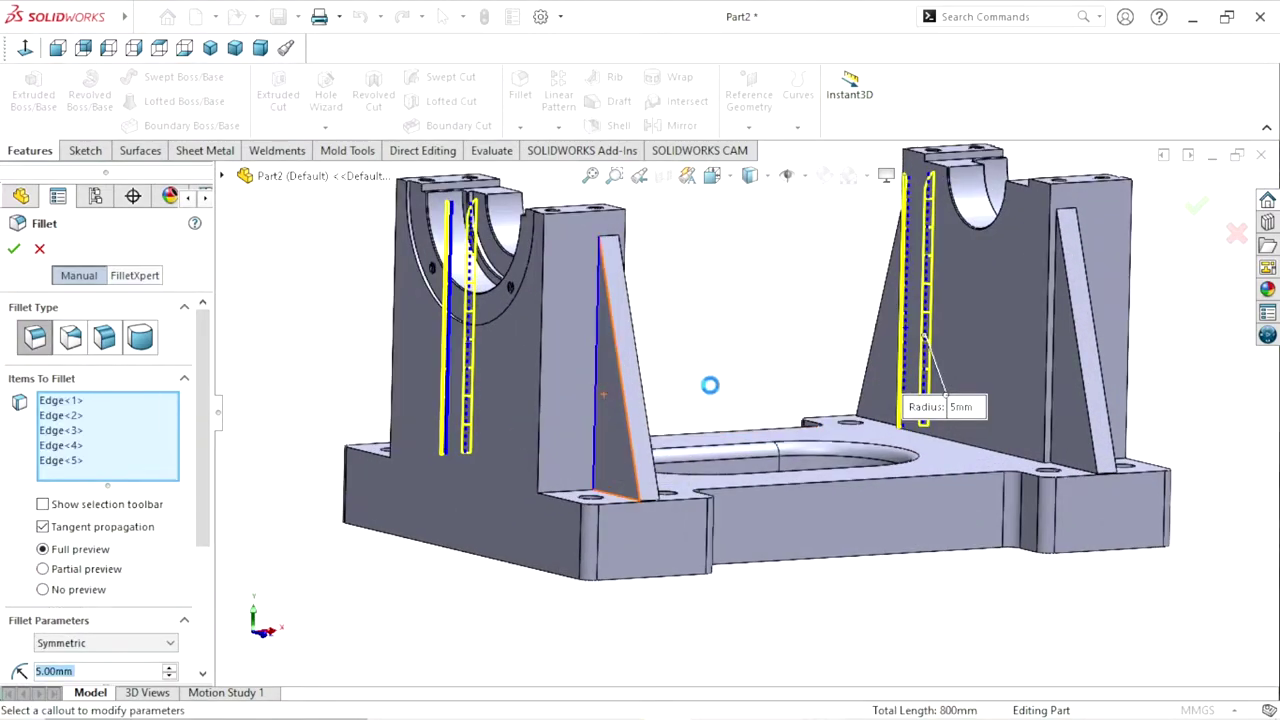
scroll(800, 386, up, 2)
mouse_move(800, 386)
middle_down()
mouse_move(720, 386)
mouse_move(580, 429)
middle_up()
scroll(626, 405, down, 3)
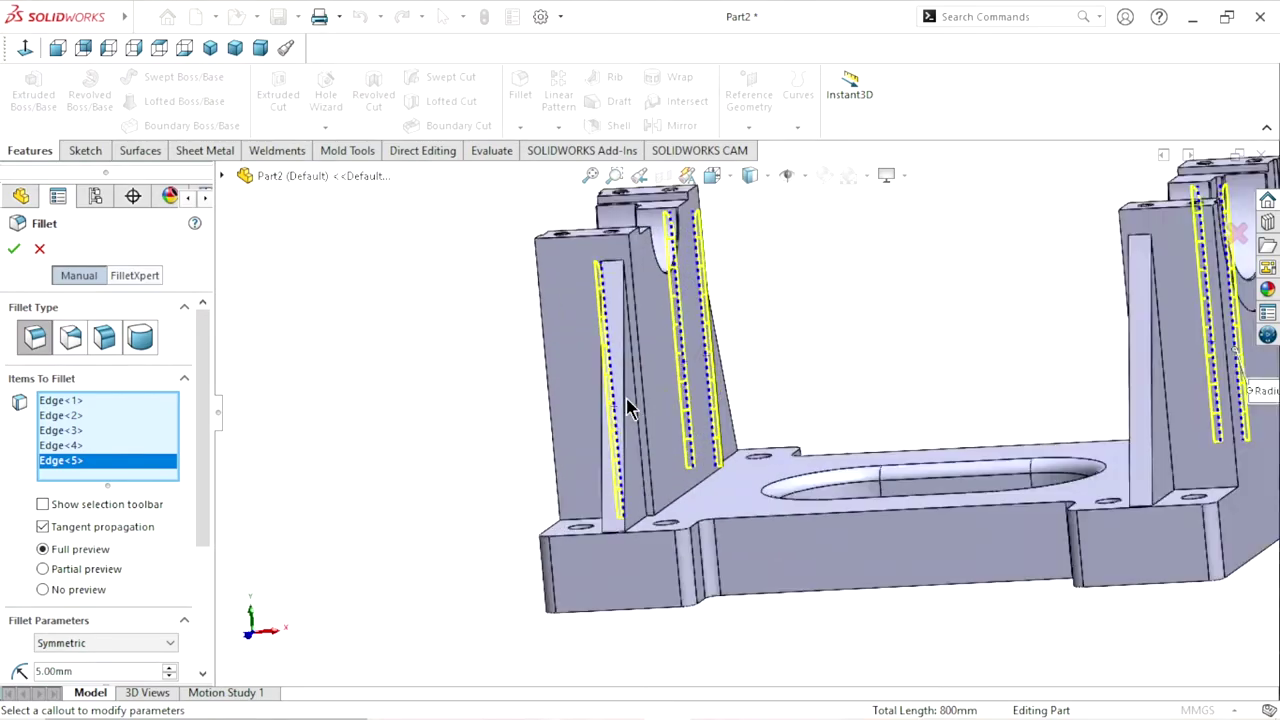
scroll(626, 400, down, 2)
click(664, 395)
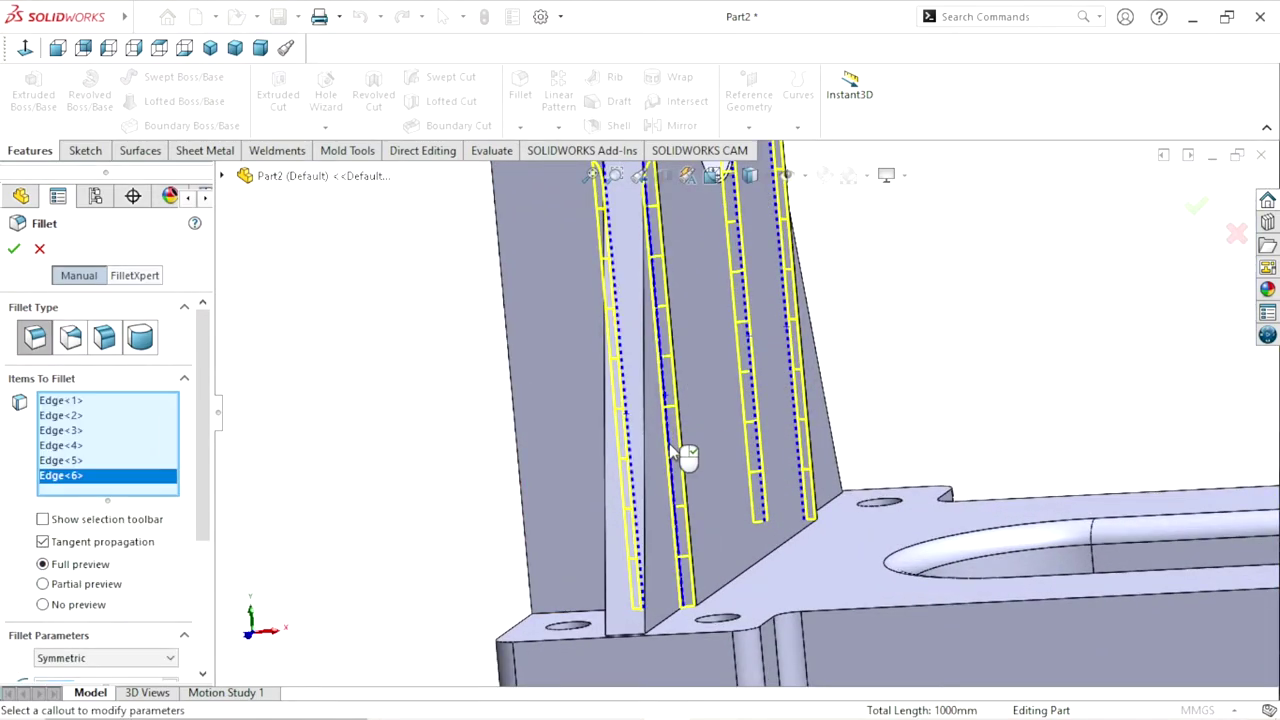
scroll(669, 443, up, 5)
middle_drag(958, 397, 937, 400)
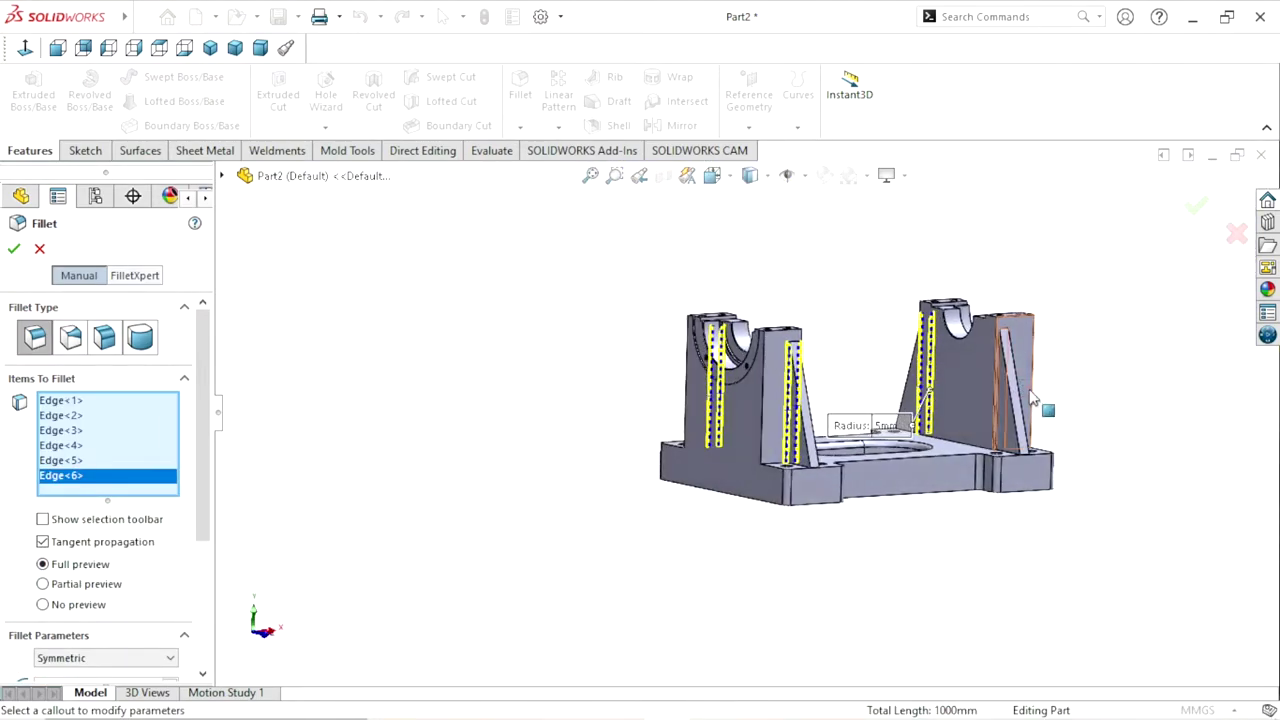
scroll(937, 400, down, 2)
scroll(937, 400, down, 4)
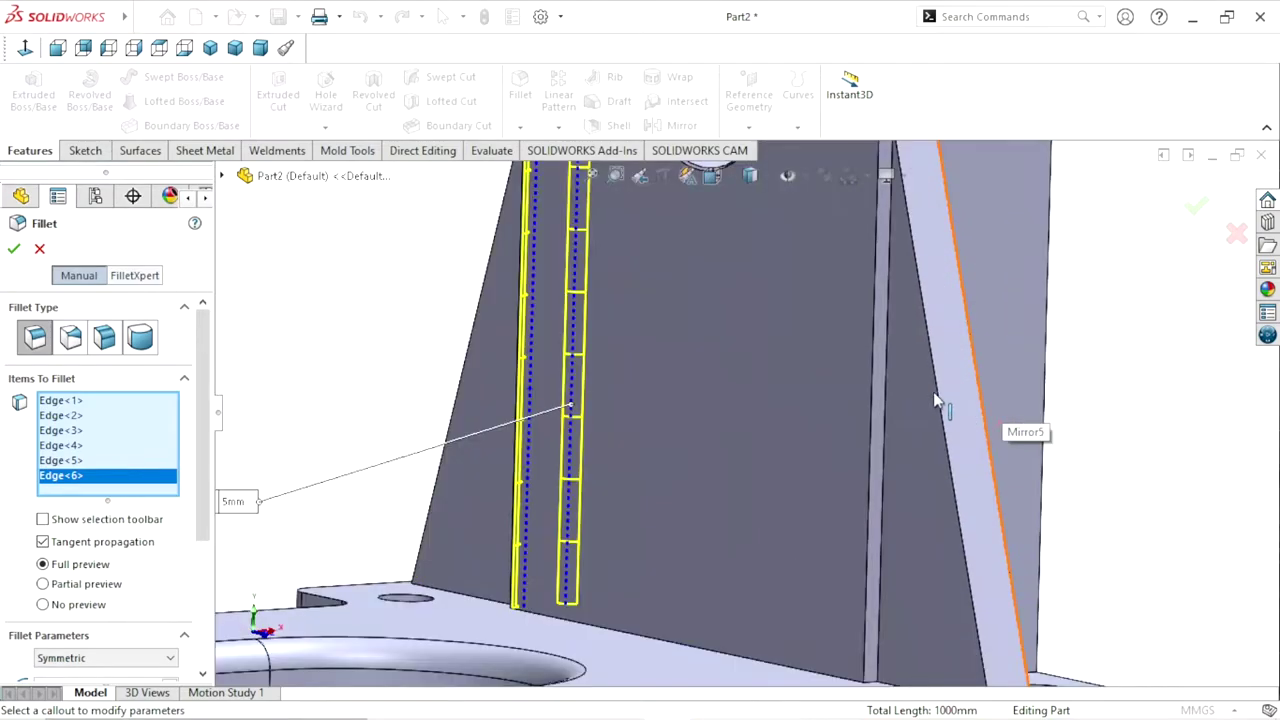
click(889, 362)
scroll(900, 405, up, 4)
middle_drag(931, 403, 925, 405)
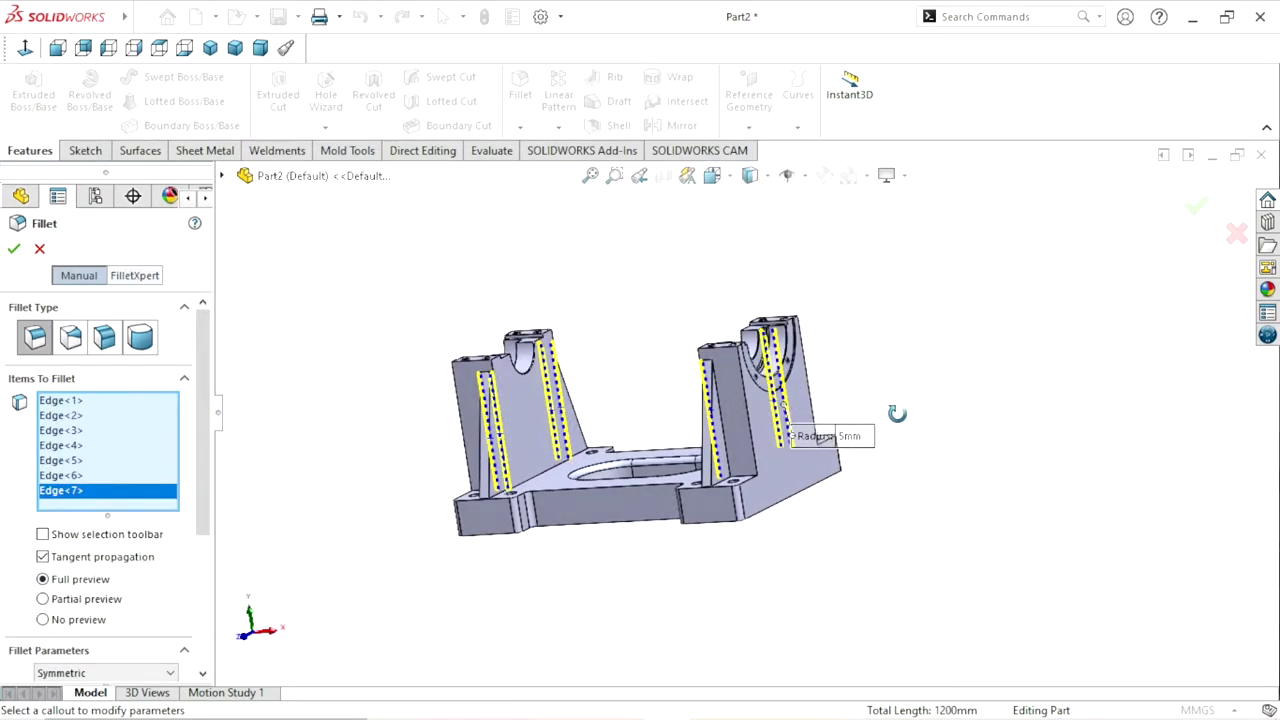
scroll(731, 457, down, 2)
scroll(731, 430, down, 3)
click(724, 420)
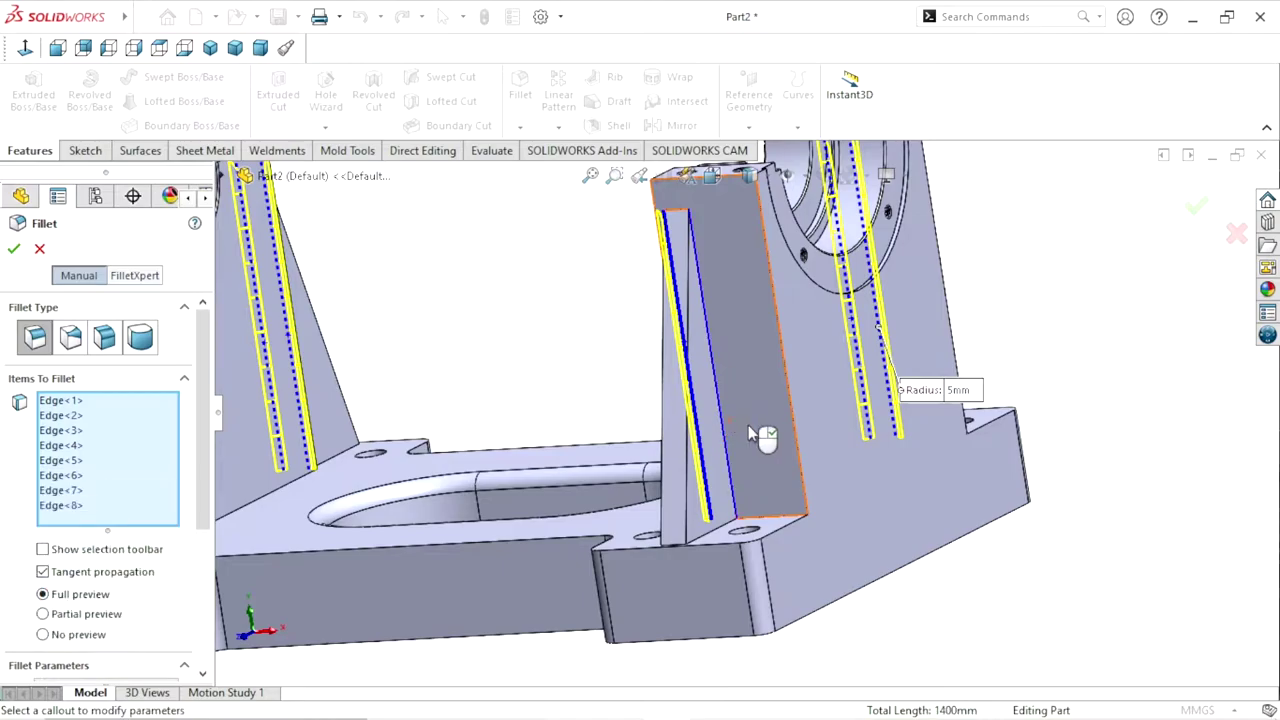
scroll(741, 464, up, 3)
middle_drag(745, 478, 790, 478)
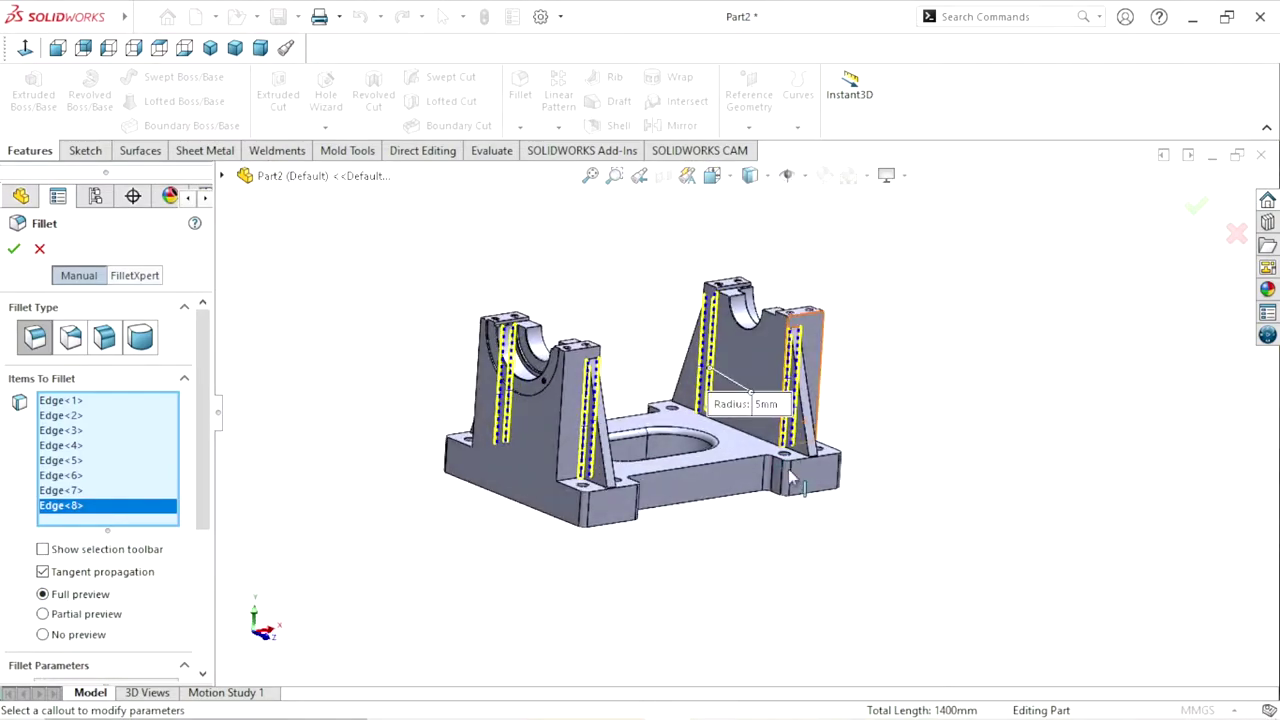
click(12, 250)
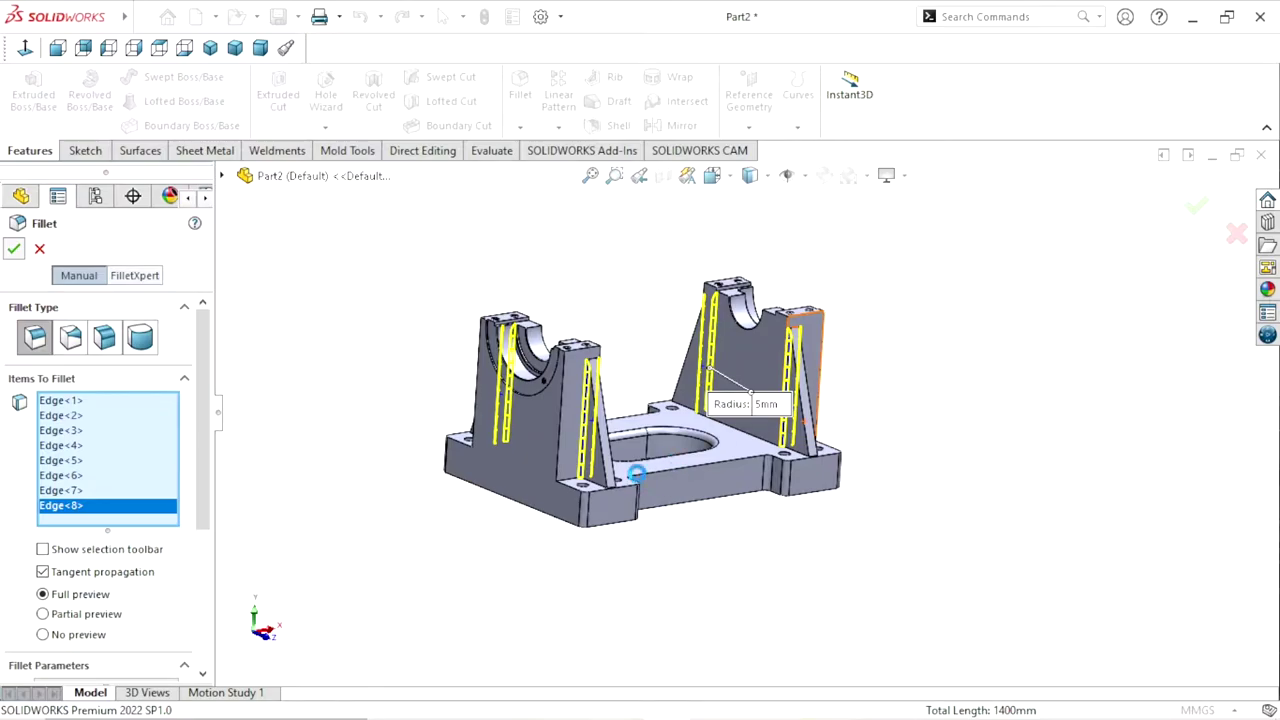
Orbit across both uprights, then snap the part to the isometric view
scroll(636, 448, down, 2)
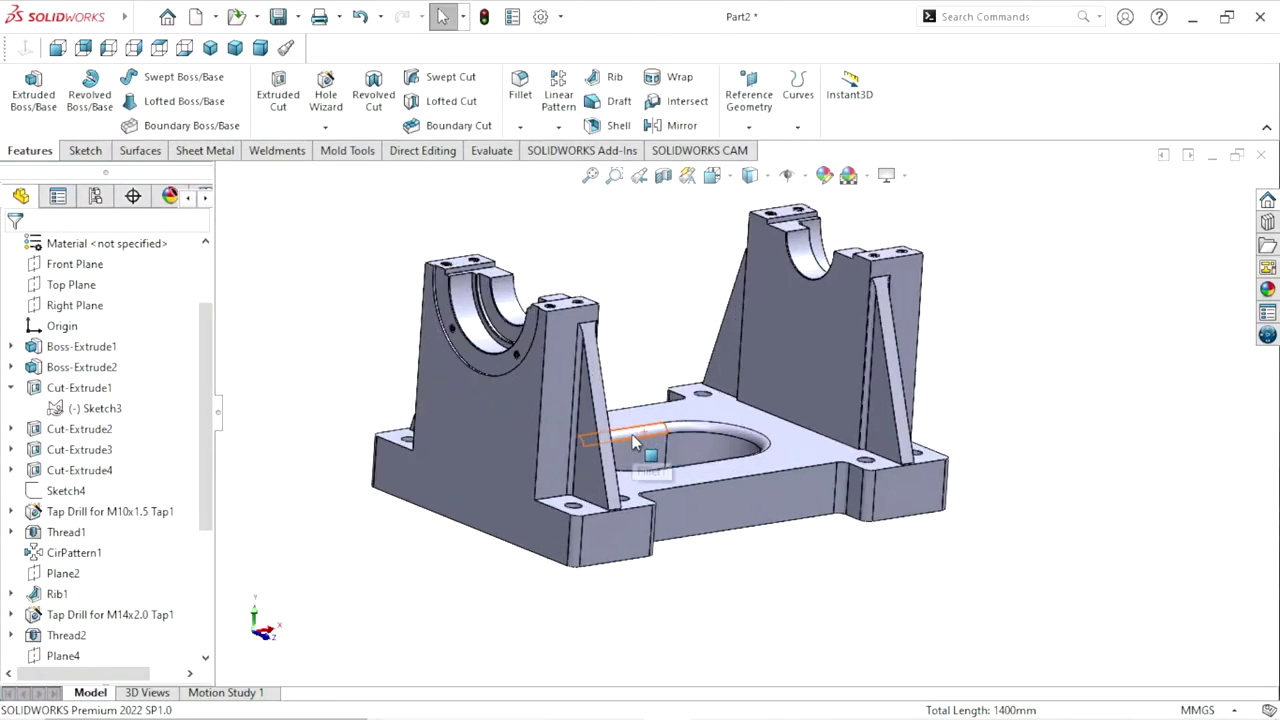
mouse_move(1007, 384)
middle_down()
mouse_move(900, 409)
mouse_move(901, 447)
mouse_move(657, 386)
middle_up()
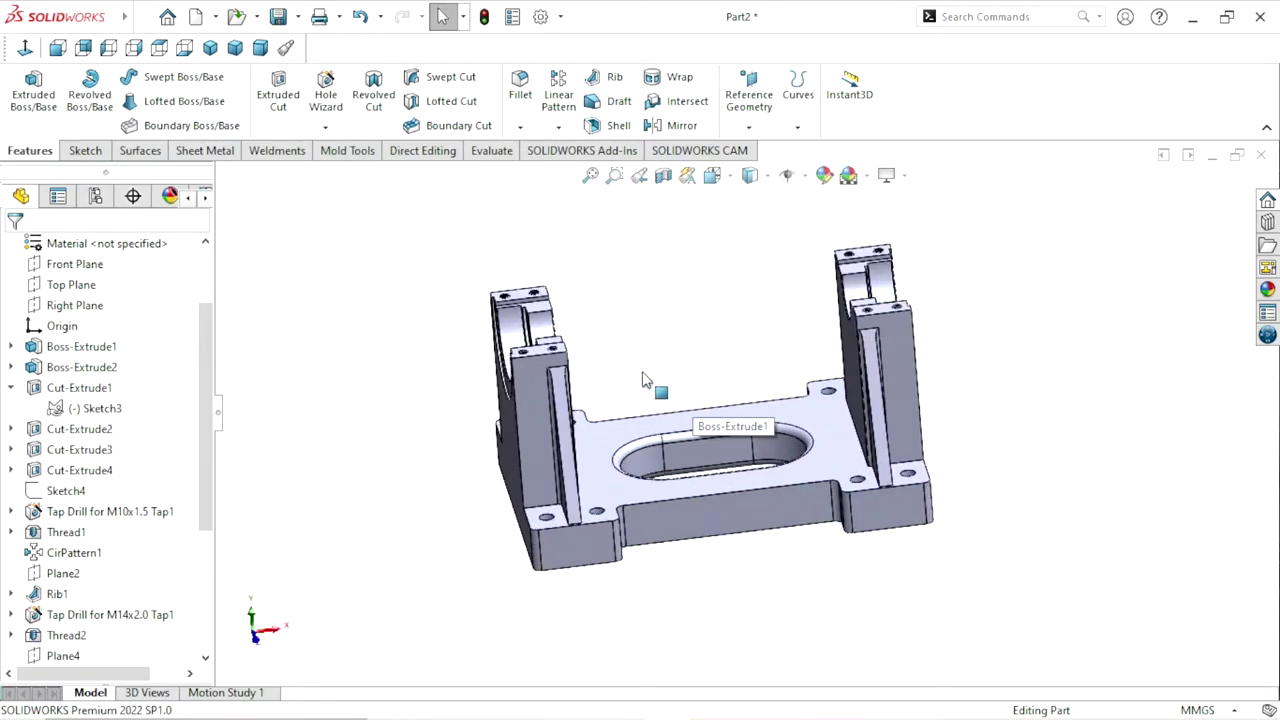
click(210, 47)
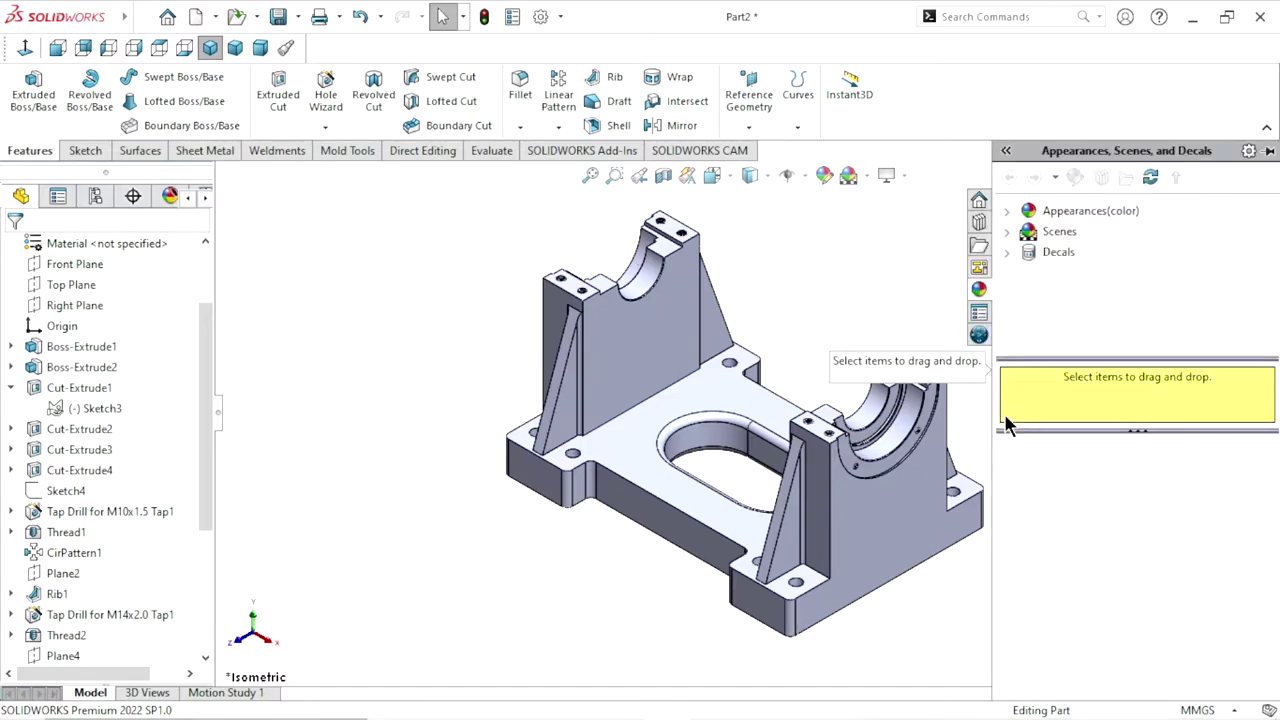
Apply cast carbon steel from Appearances > Metal > Steel to the whole part
click(1010, 211)
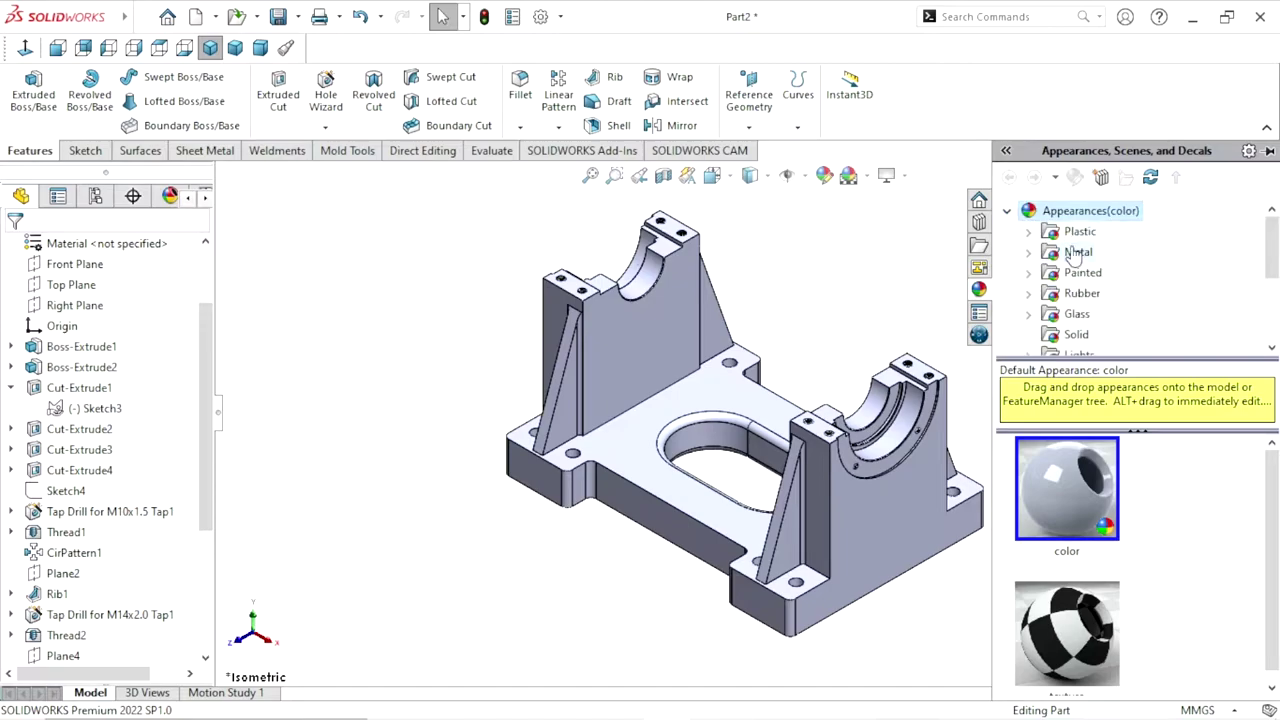
click(1074, 253)
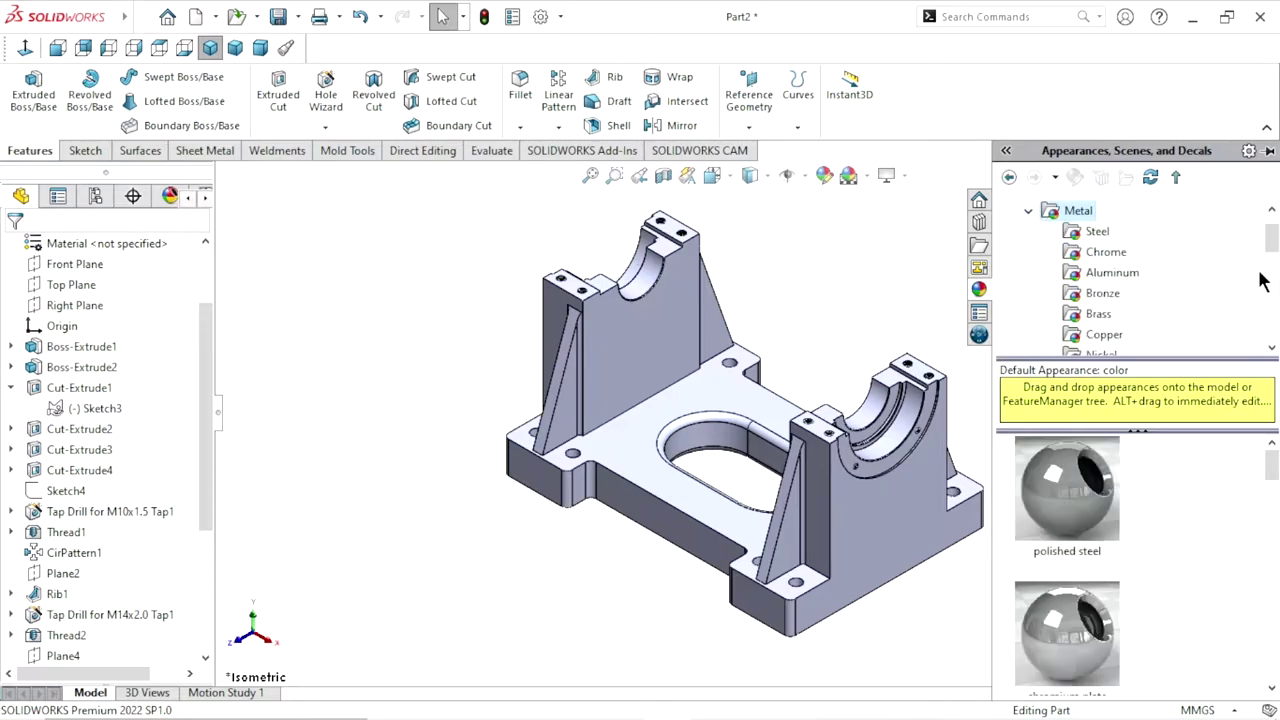
scroll(1273, 248, down, 1)
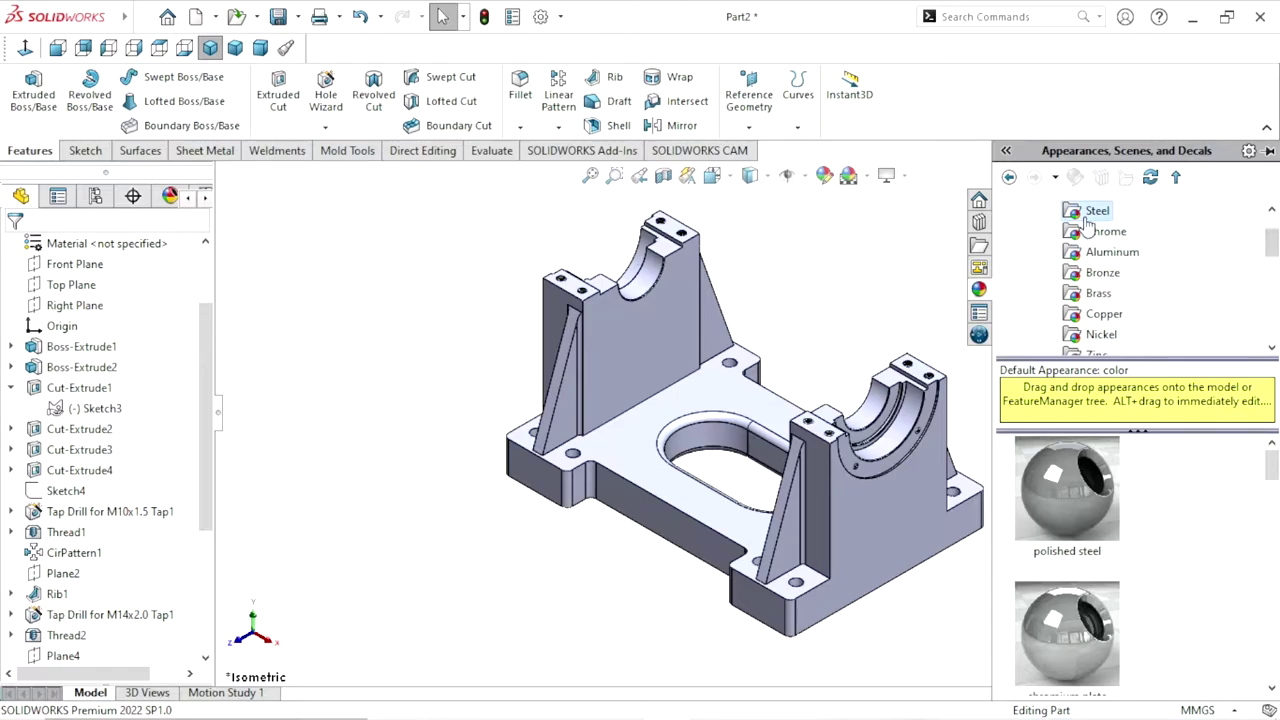
drag(1266, 474, 1270, 600)
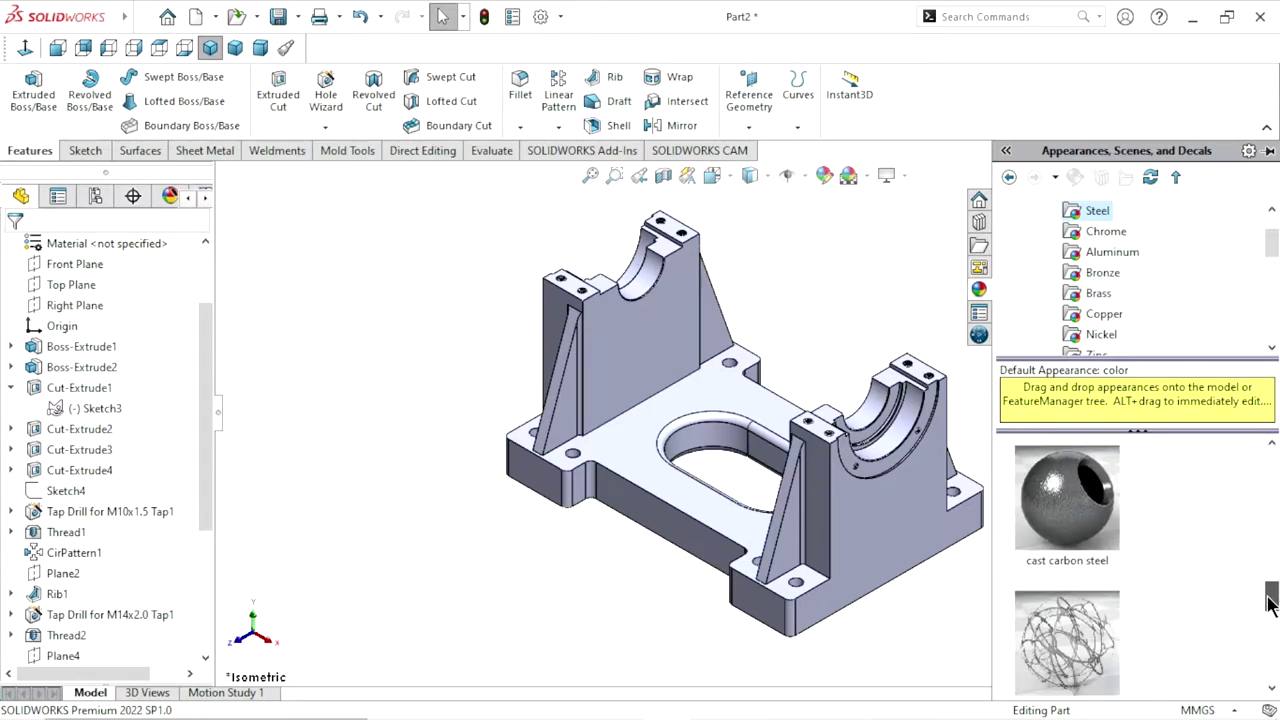
double_click(1086, 540)
mouse_move(1067, 497)
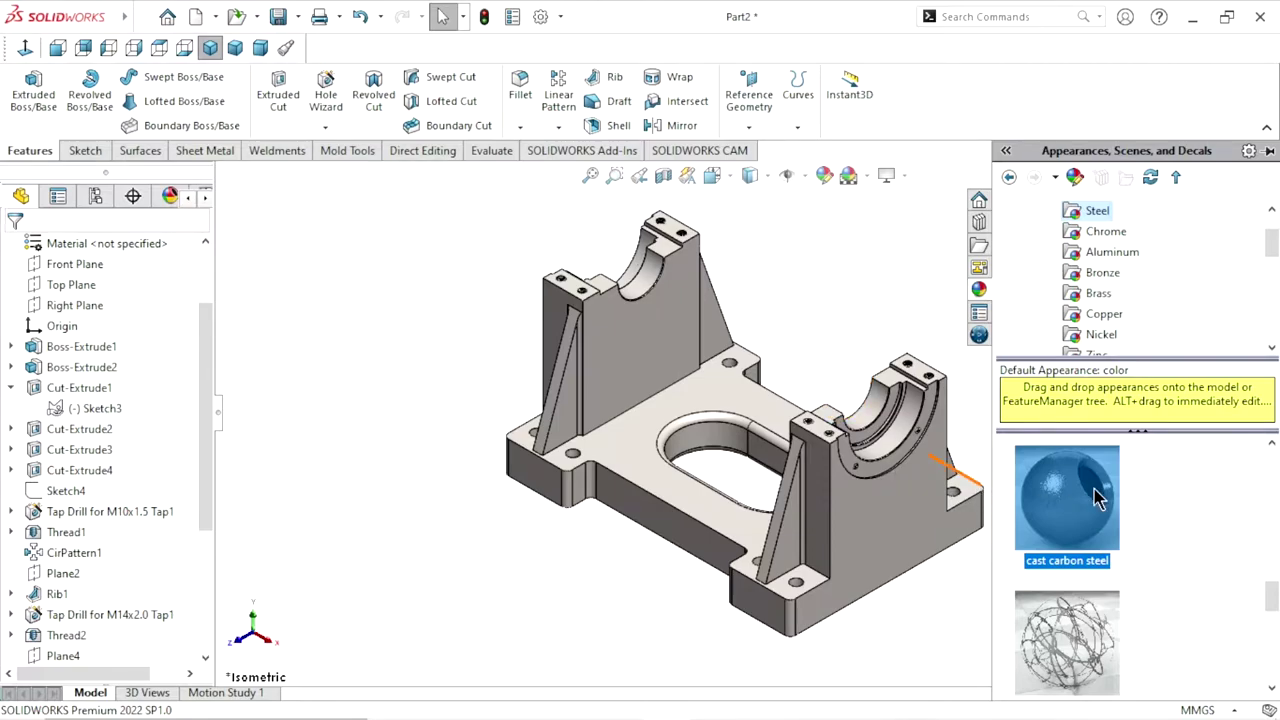
Enable RealView Graphics and zoom in on the bearing block's half-ring face
click(906, 175)
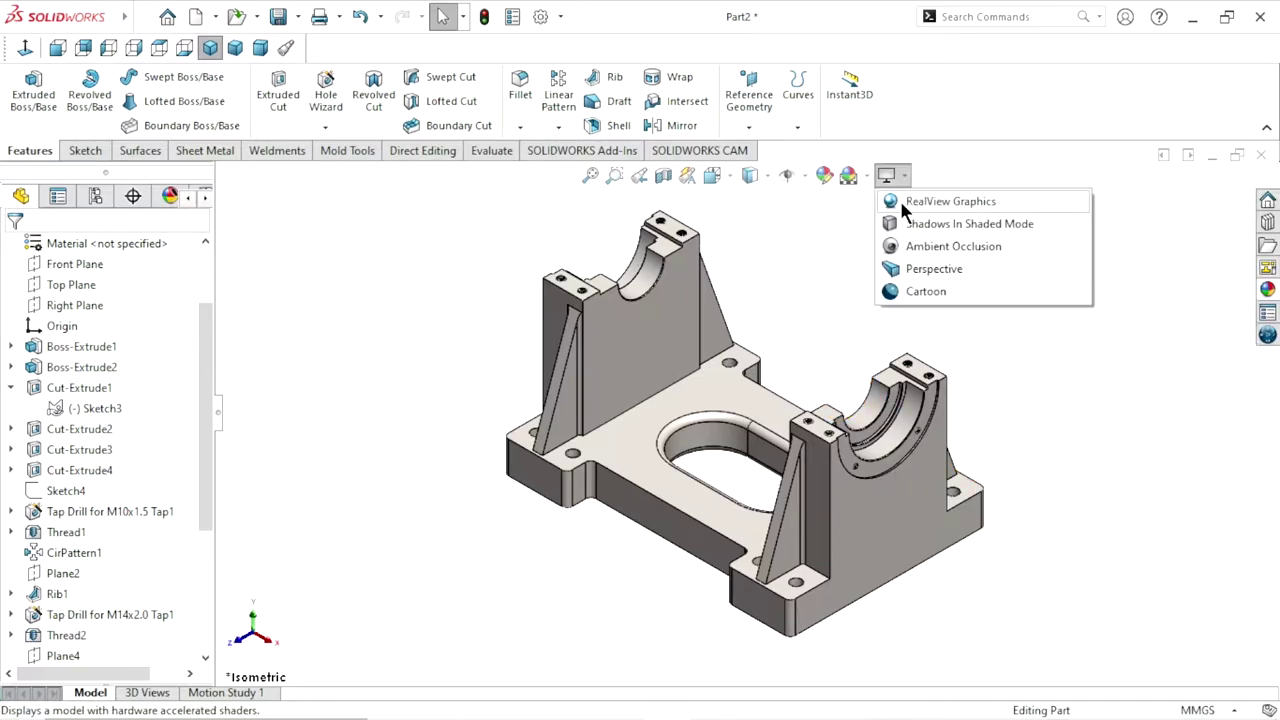
click(902, 200)
scroll(840, 468, down, 2)
scroll(816, 459, up, 2)
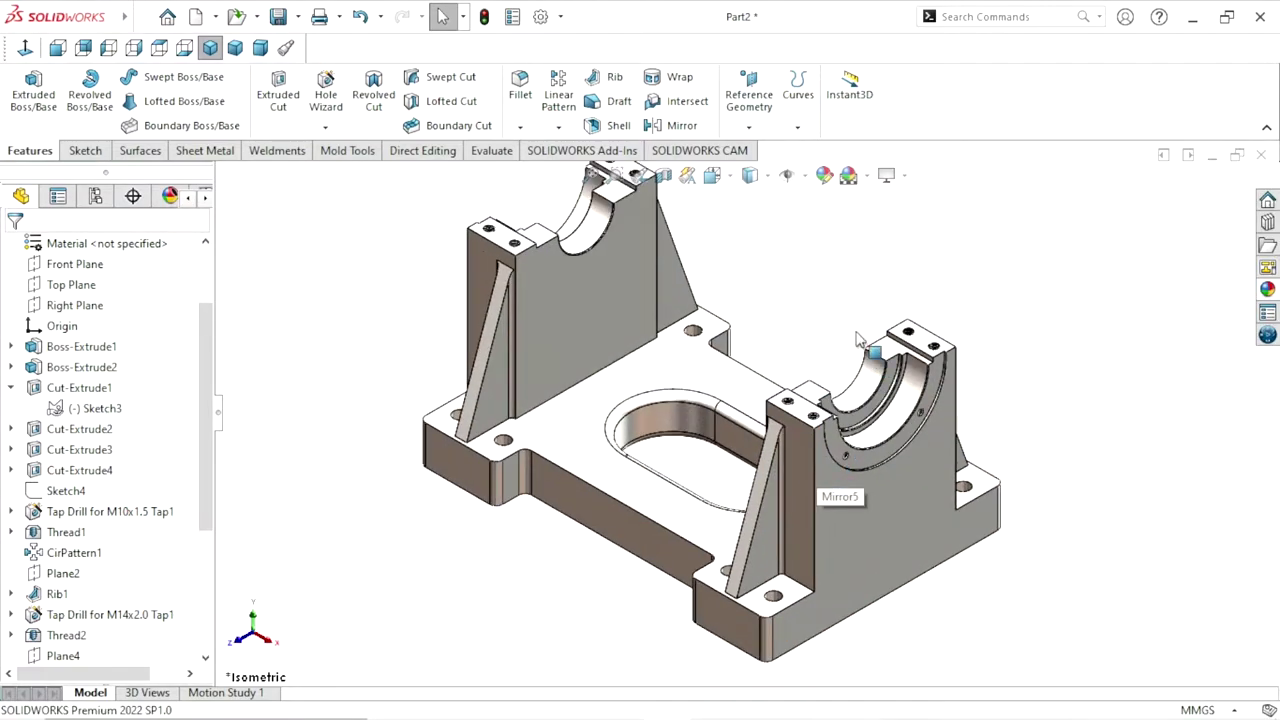
scroll(813, 455, up, 2)
scroll(830, 440, down, 1)
scroll(870, 445, down, 1)
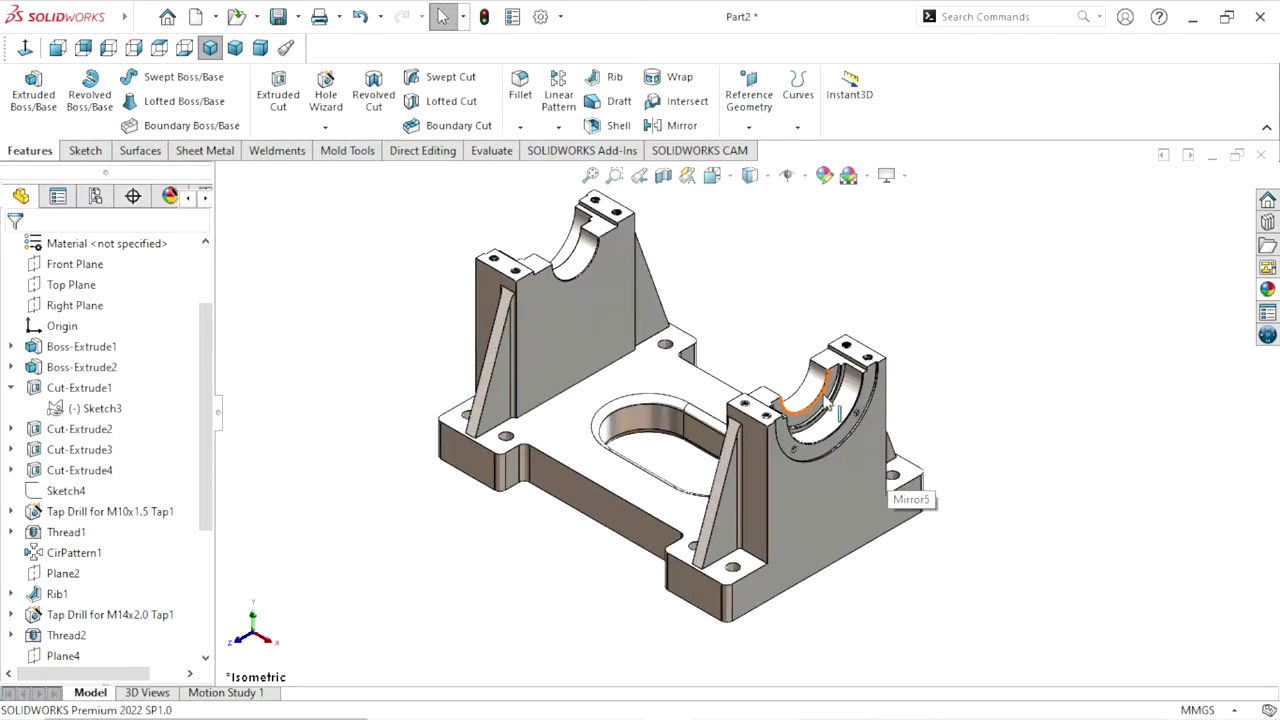
scroll(900, 440, down, 1)
scroll(925, 425, down, 2)
scroll(855, 468, down, 2)
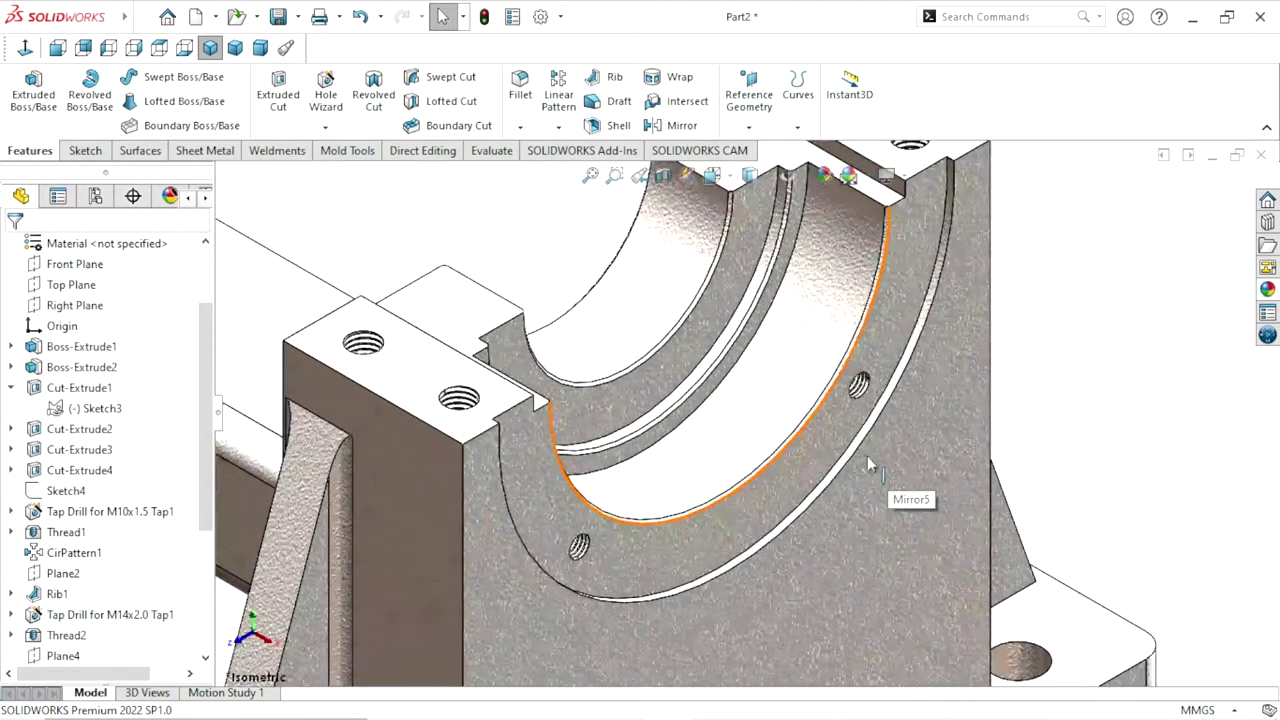
click(826, 487)
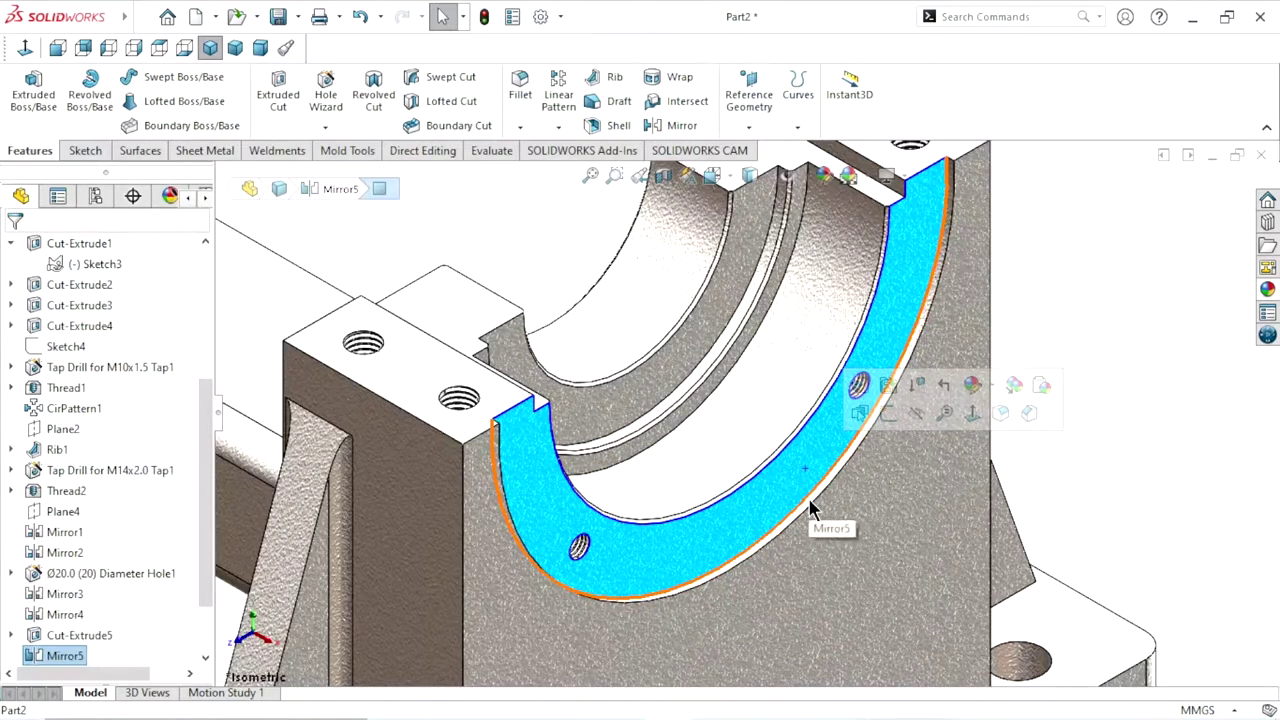
scroll(808, 505, down, 2)
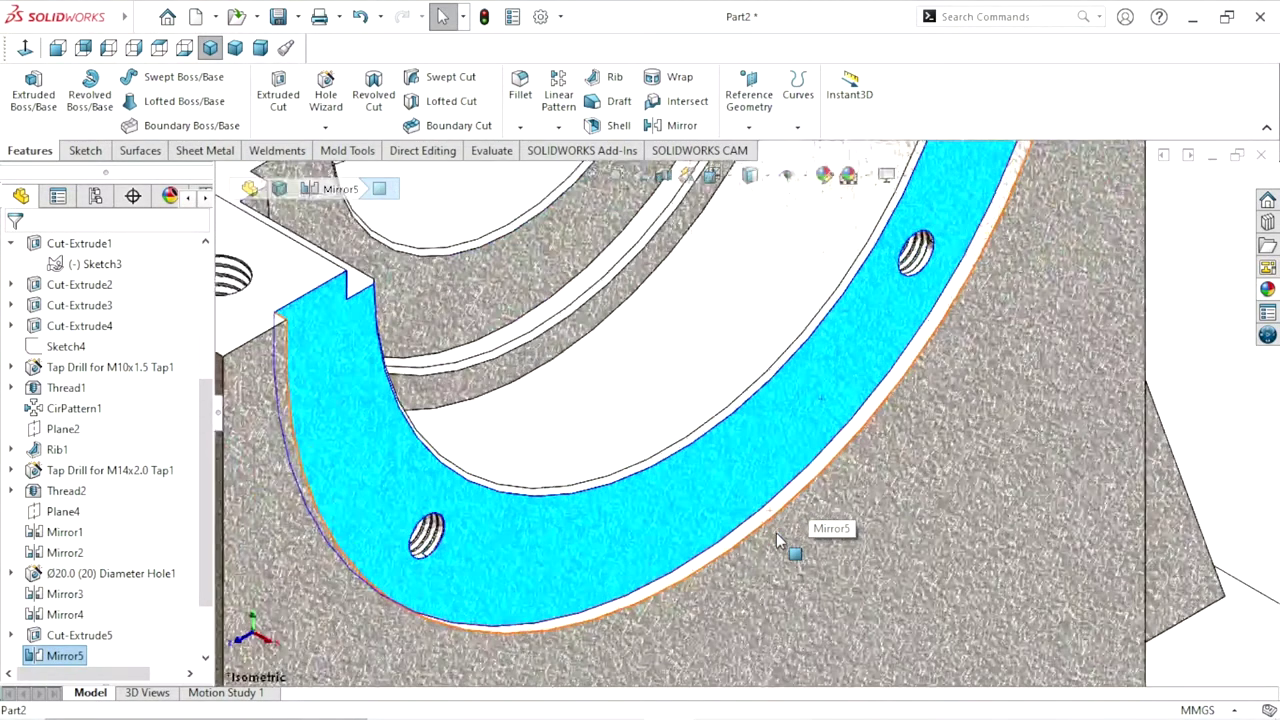
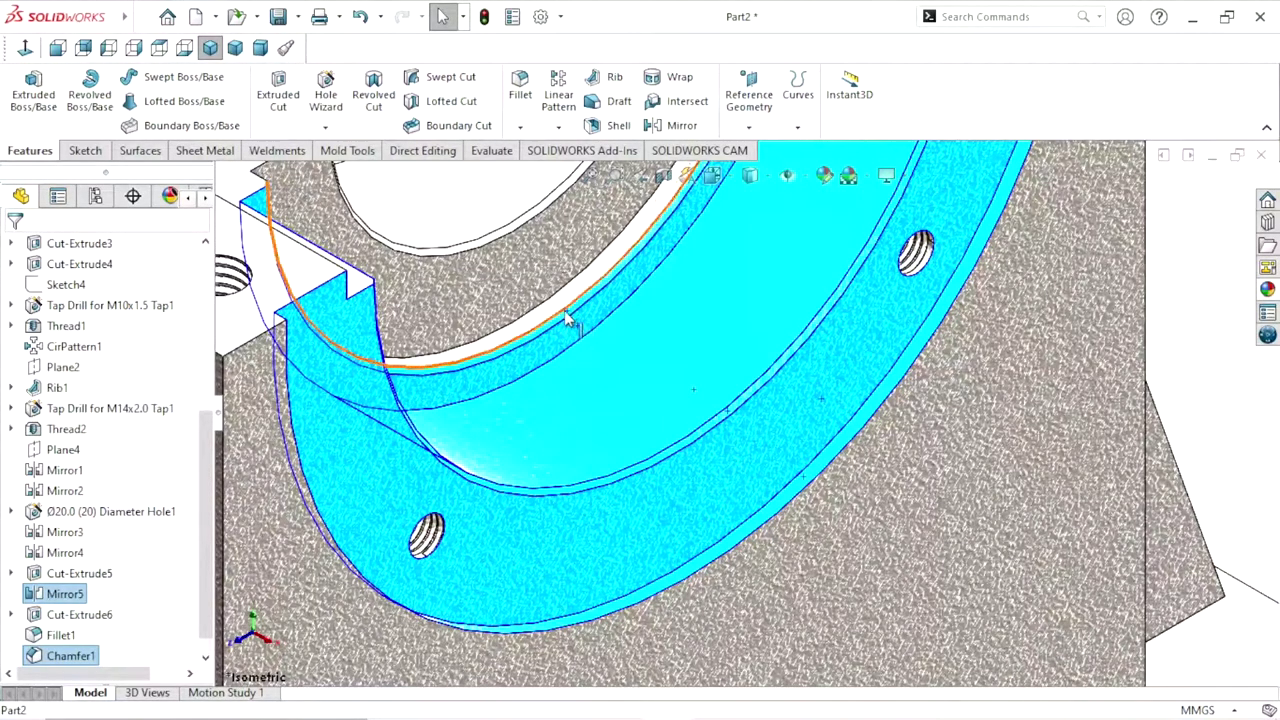
Add the face above the inner bore arc and its adjoining face to the selection
click(517, 253)
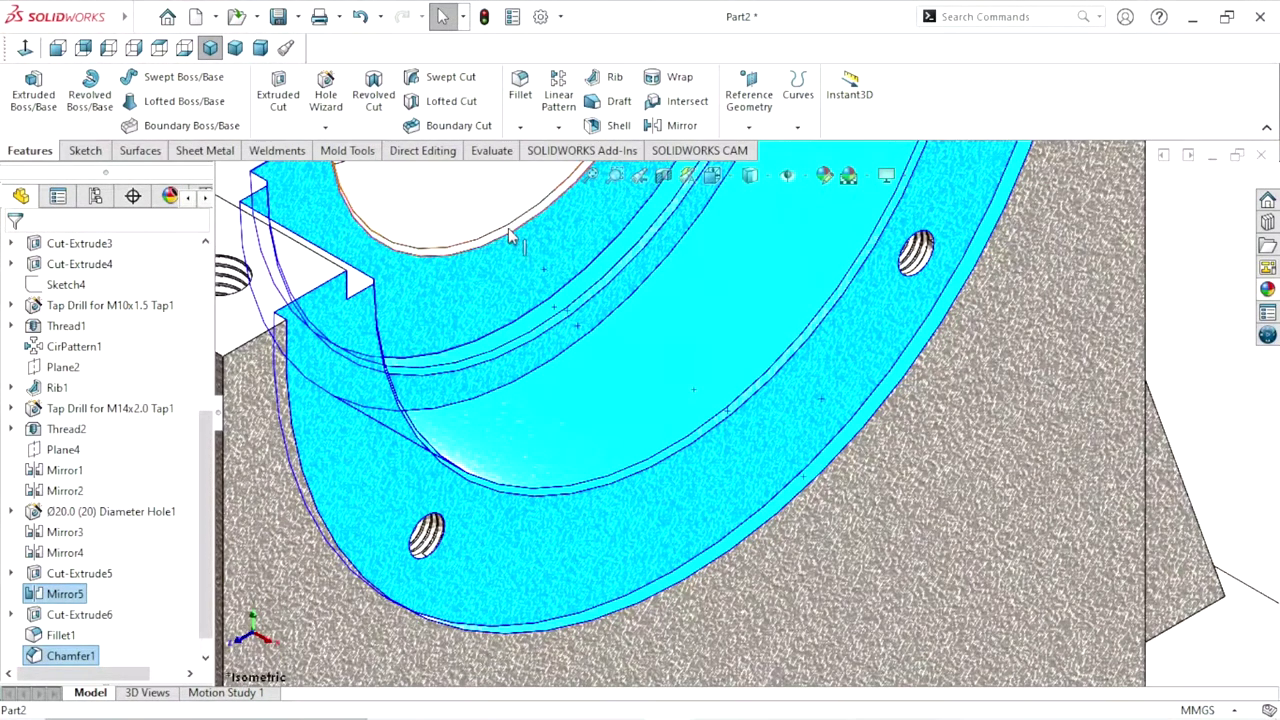
click(491, 232)
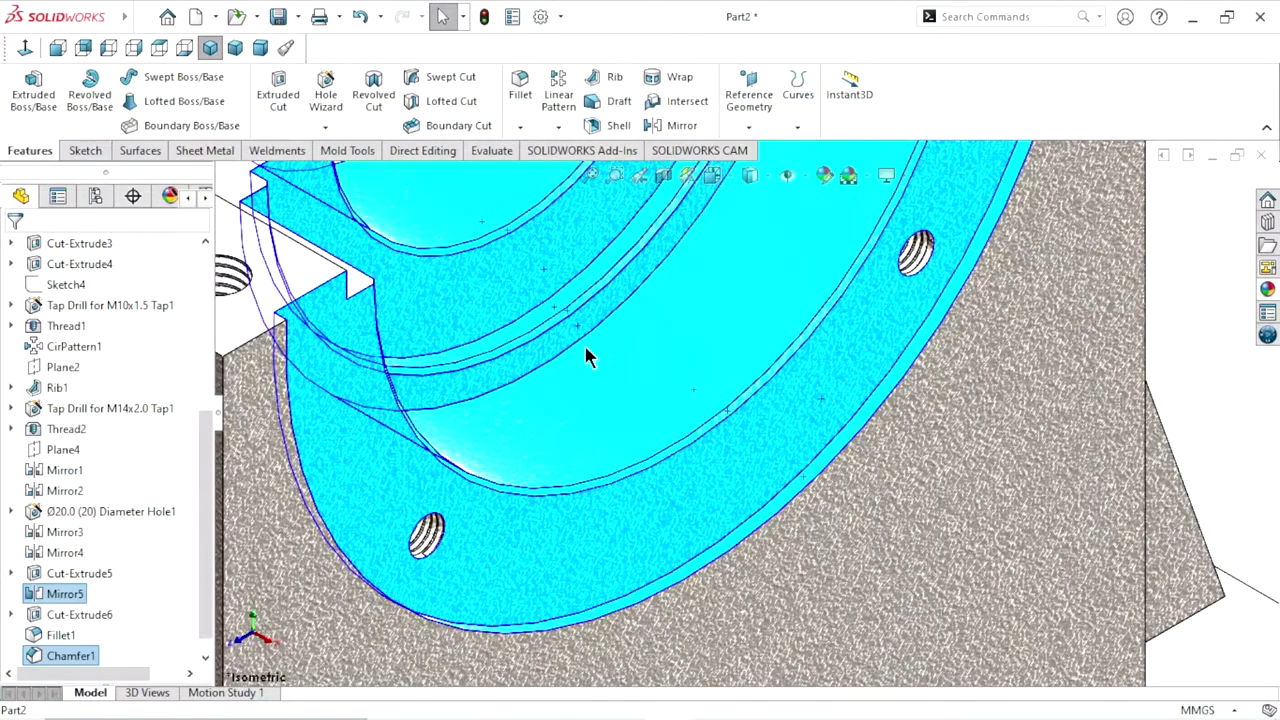
scroll(588, 358, up, 5)
middle_drag(588, 358, 772, 292)
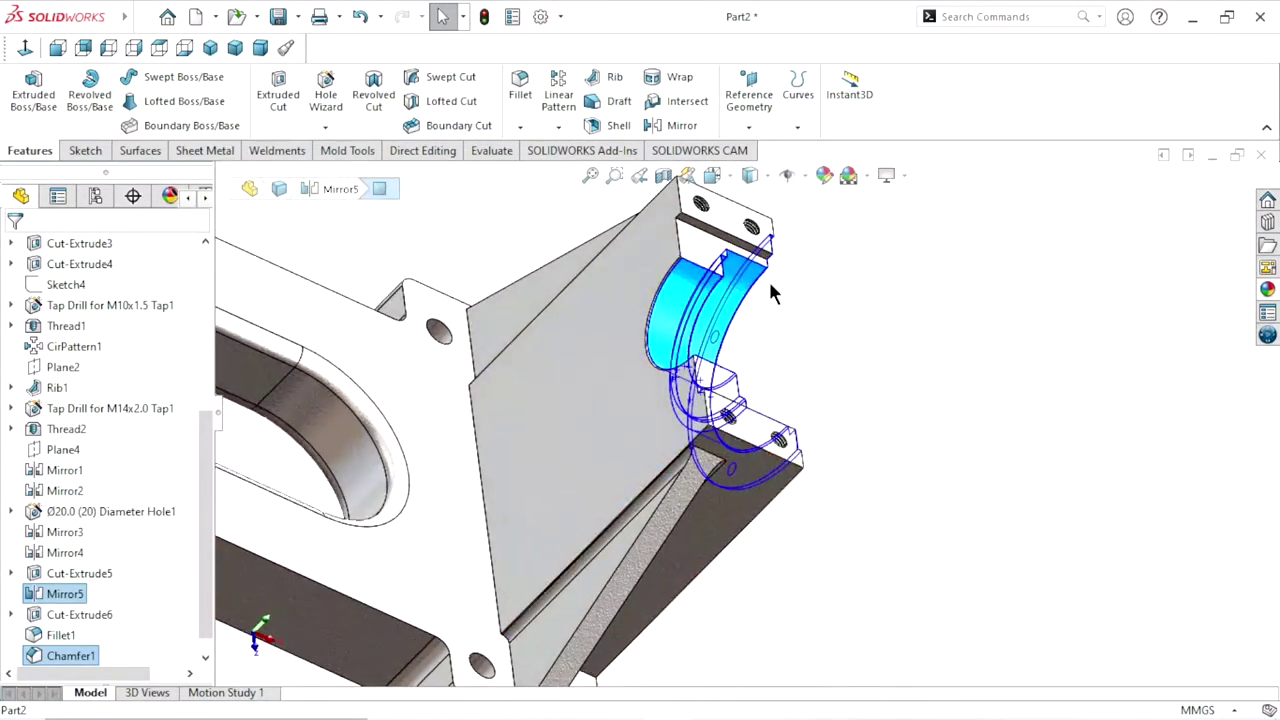
Add the flange block faces and the curved inner bore face to the selection
click(712, 225)
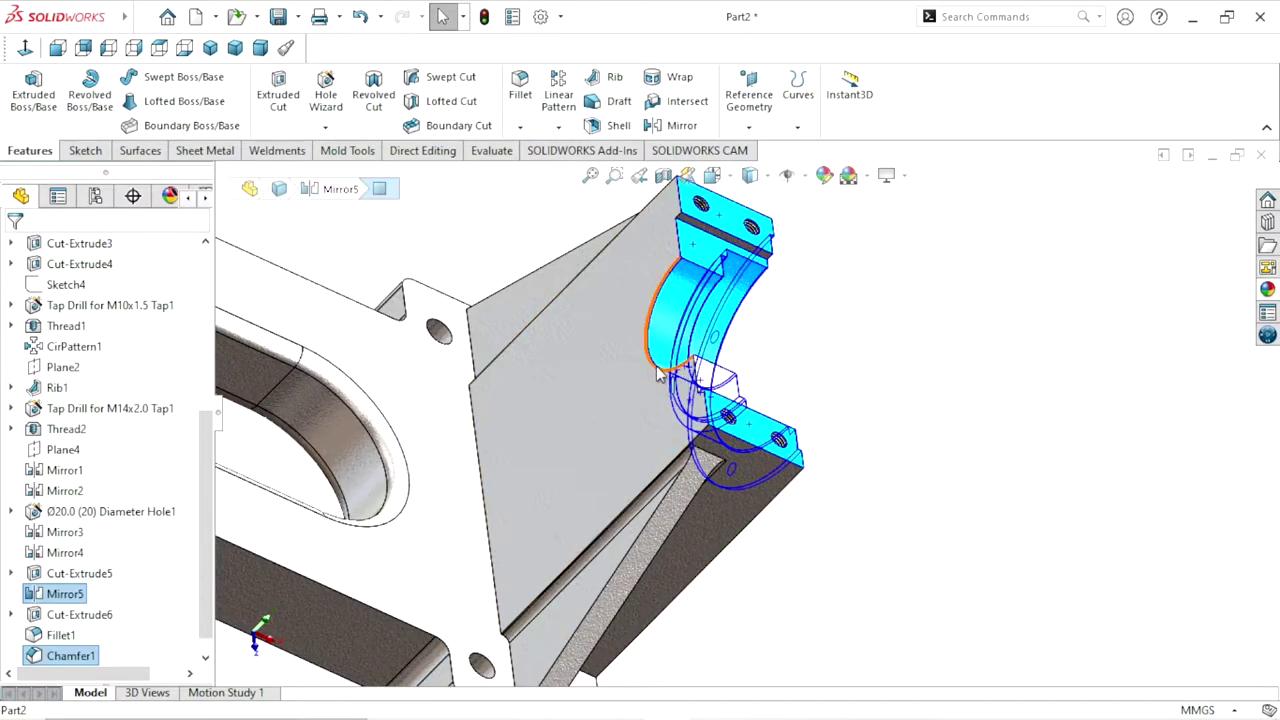
scroll(688, 380, down, 4)
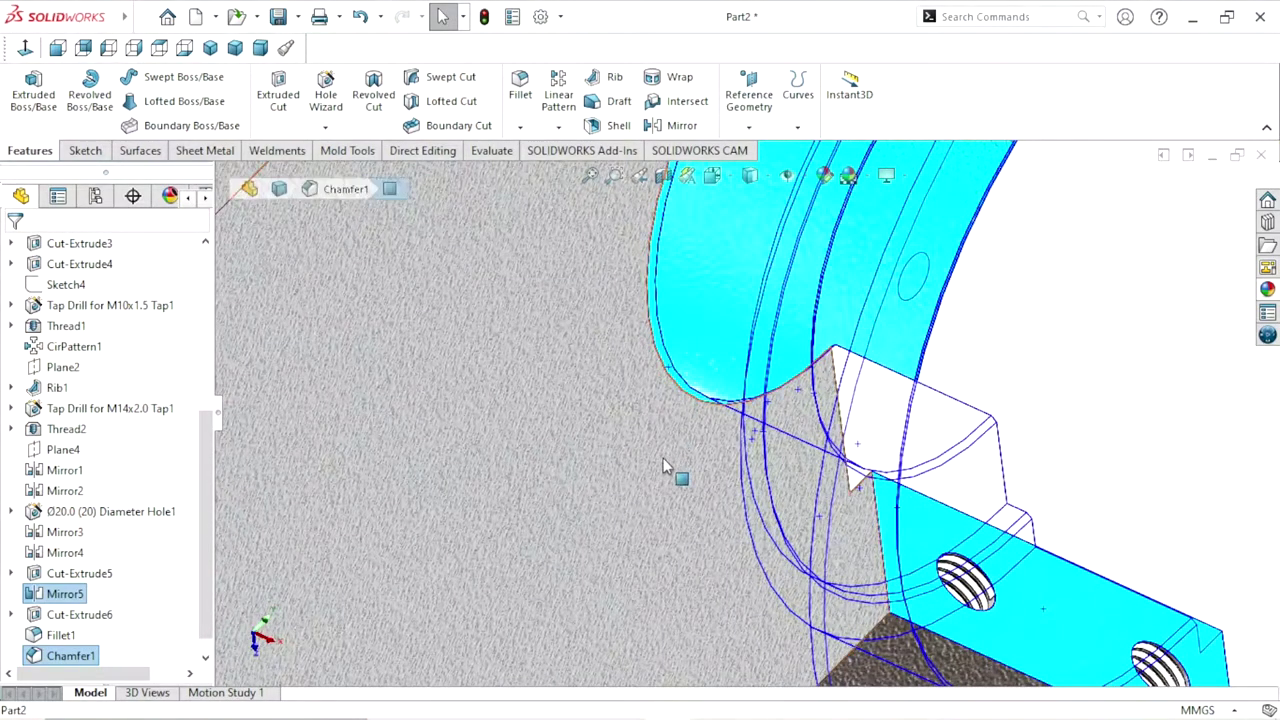
scroll(663, 458, up, 5)
scroll(681, 447, up, 2)
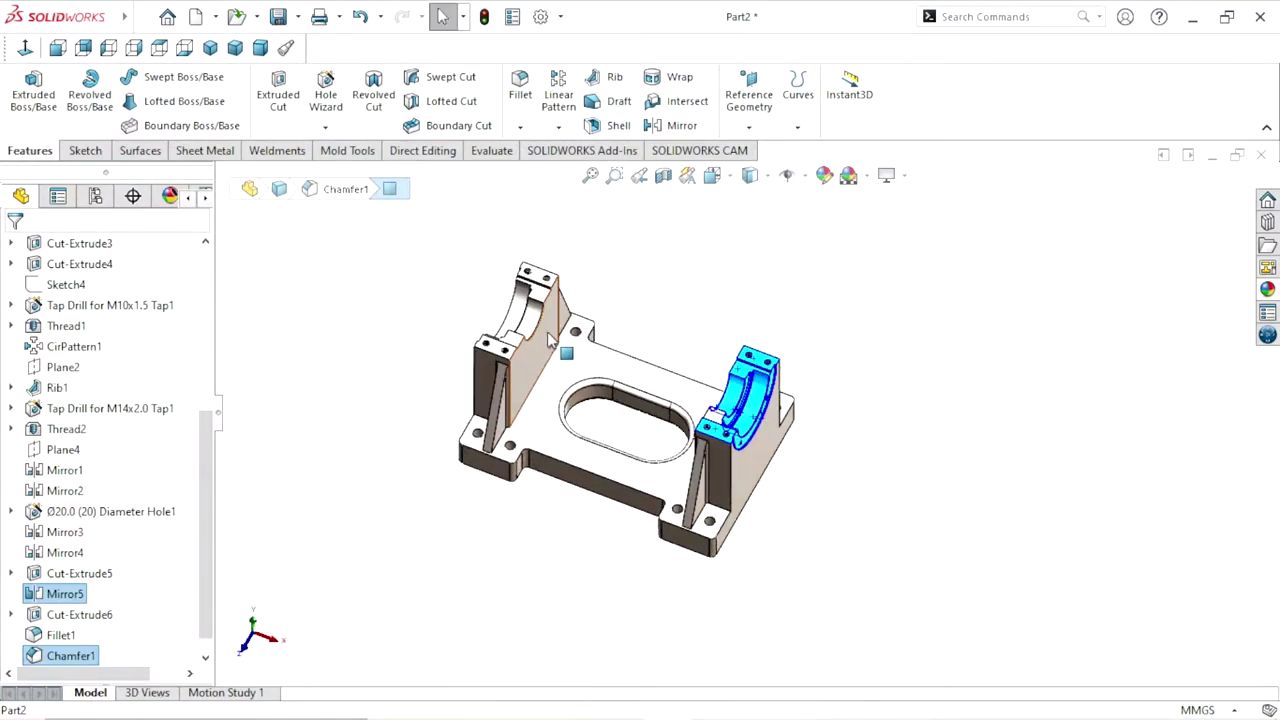
scroll(700, 410, down, 4)
scroll(722, 395, down, 3)
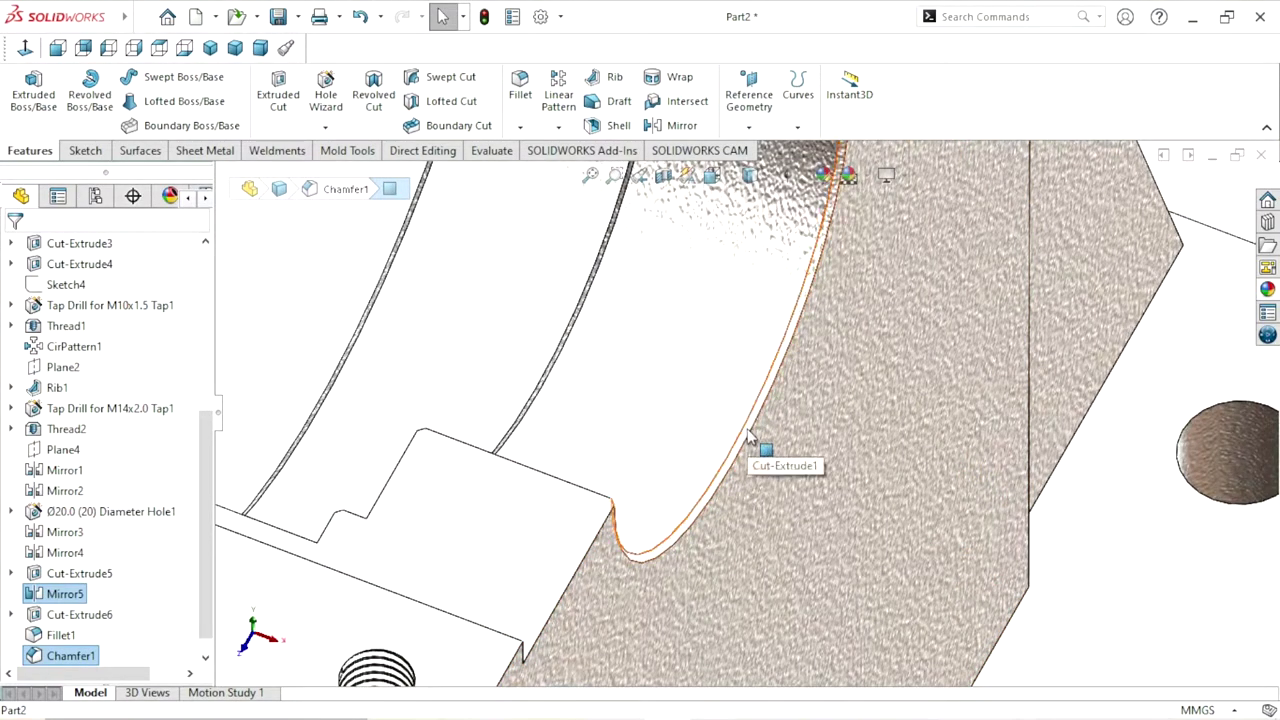
click(668, 408)
middle_drag(617, 422, 613, 450)
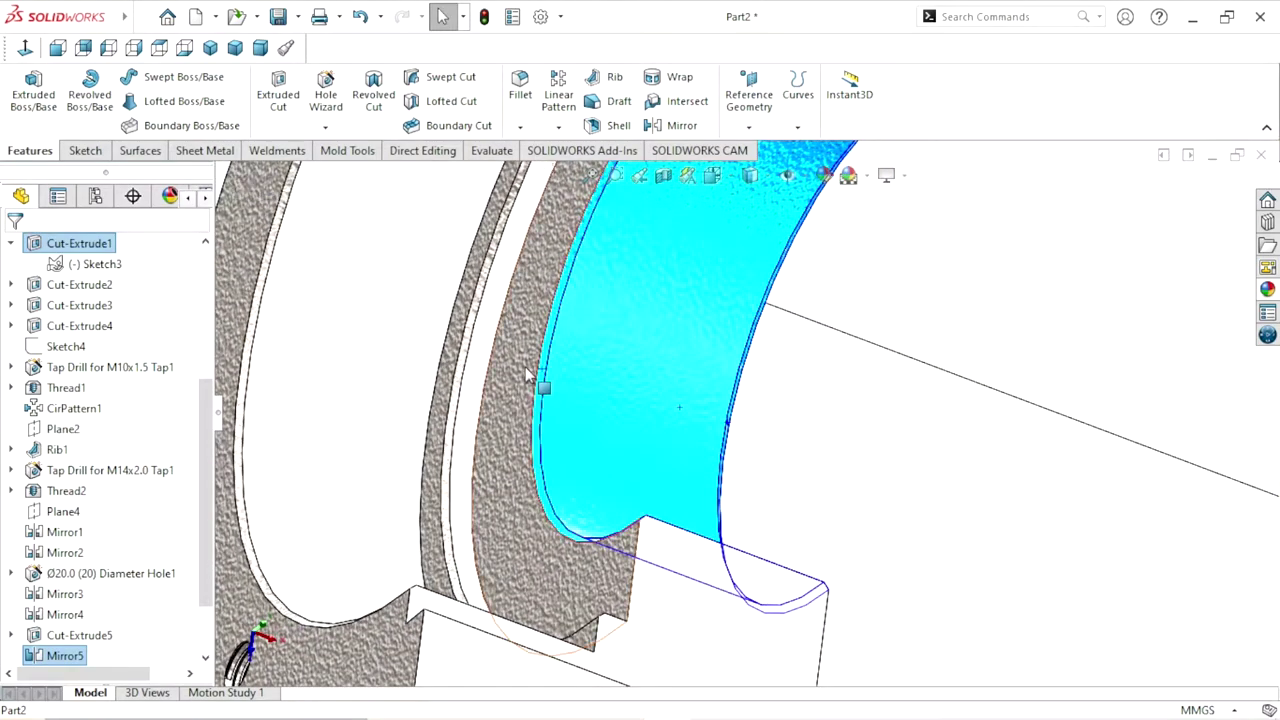
Add the four curved stepped-bore faces and strips to the selection
ctrl+click(520, 374)
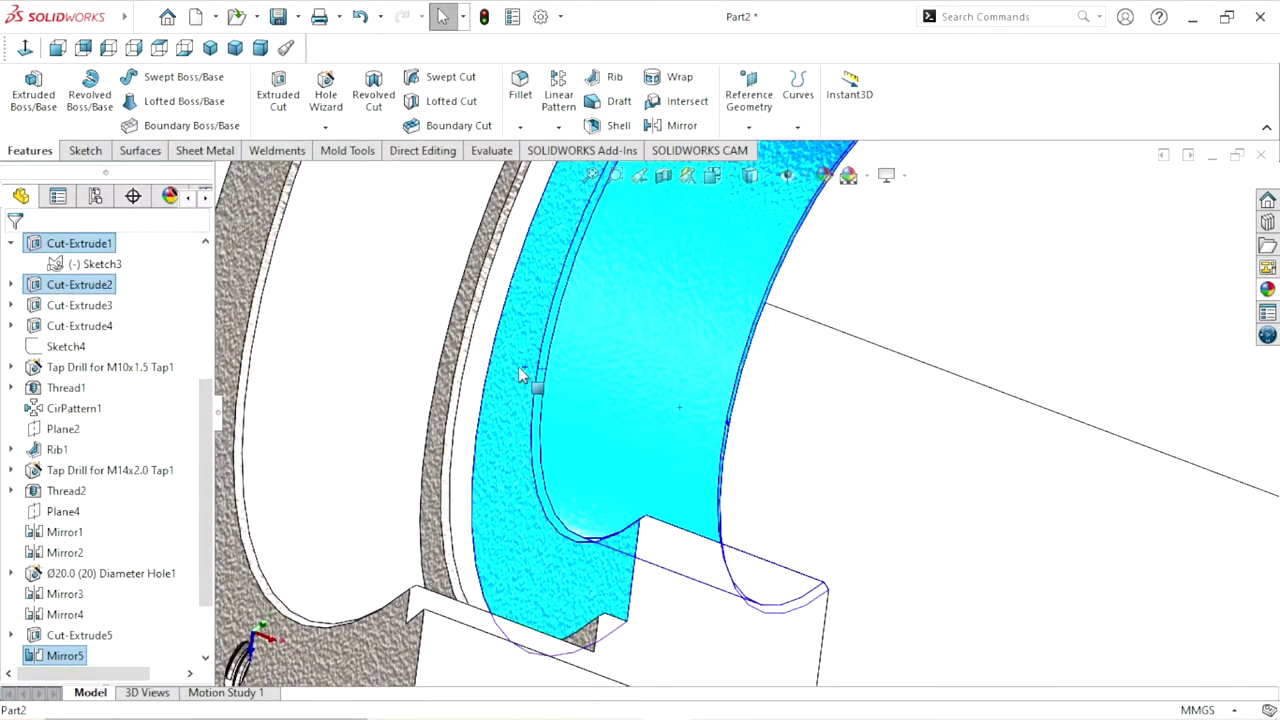
ctrl+click(457, 376)
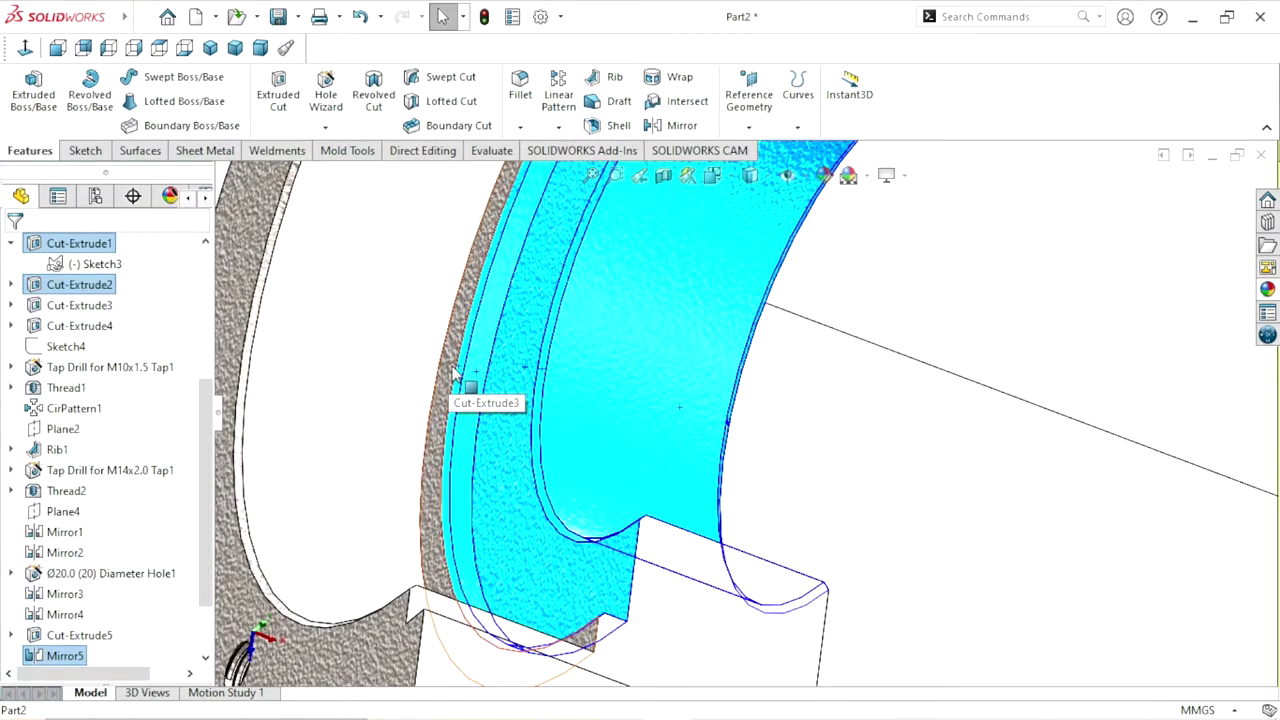
ctrl+click(380, 380)
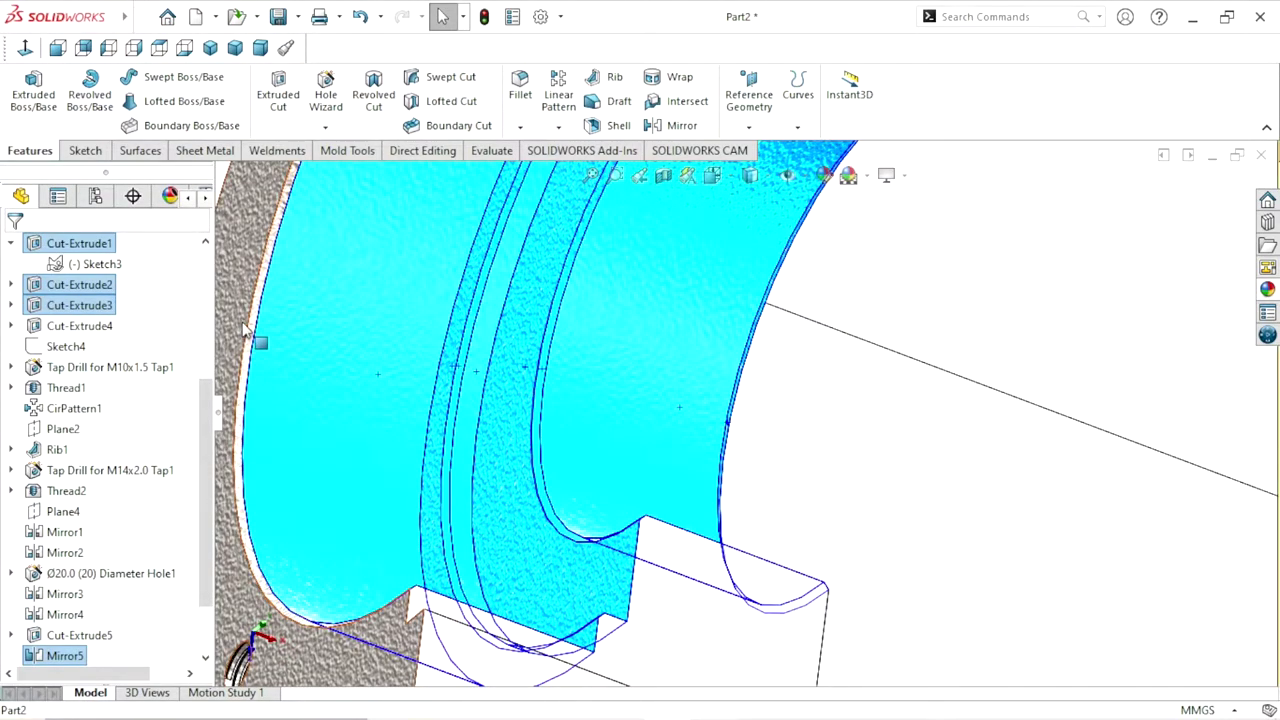
ctrl+click(246, 334)
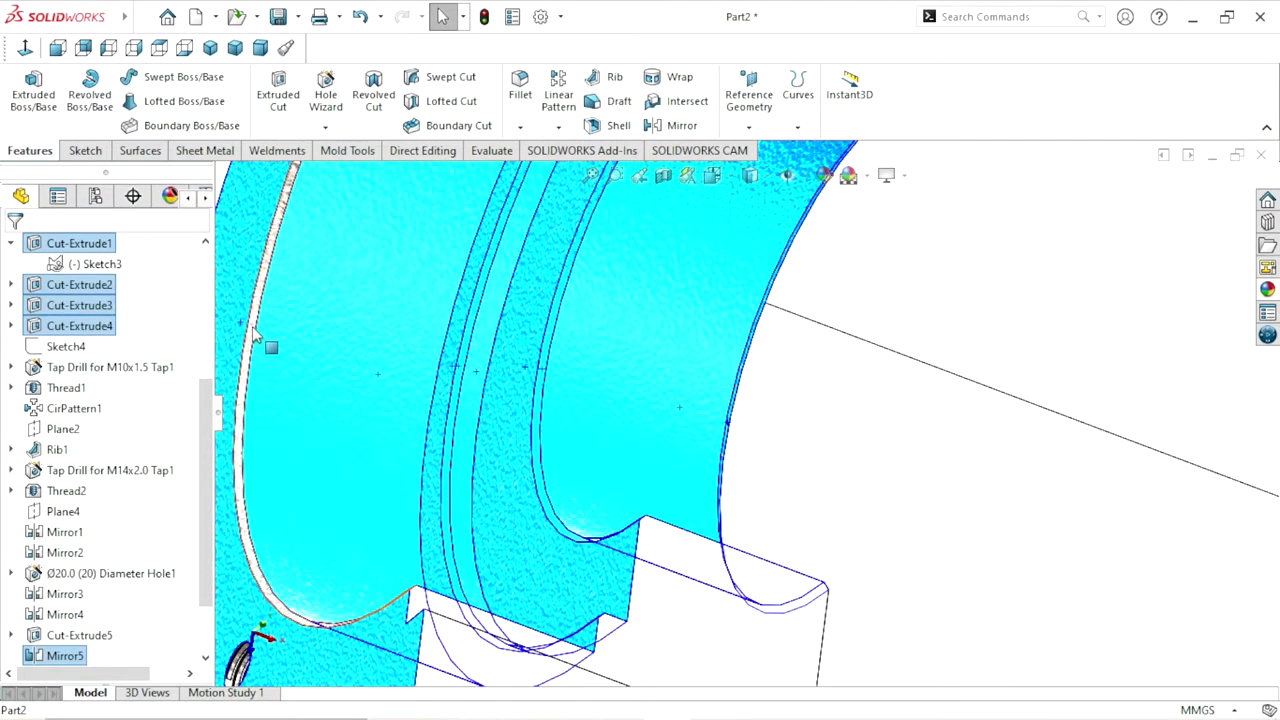
Add the clamp block's front, top and lower faces to the selection
ctrl+click(686, 598)
scroll(663, 594, up, 5)
scroll(763, 396, up, 3)
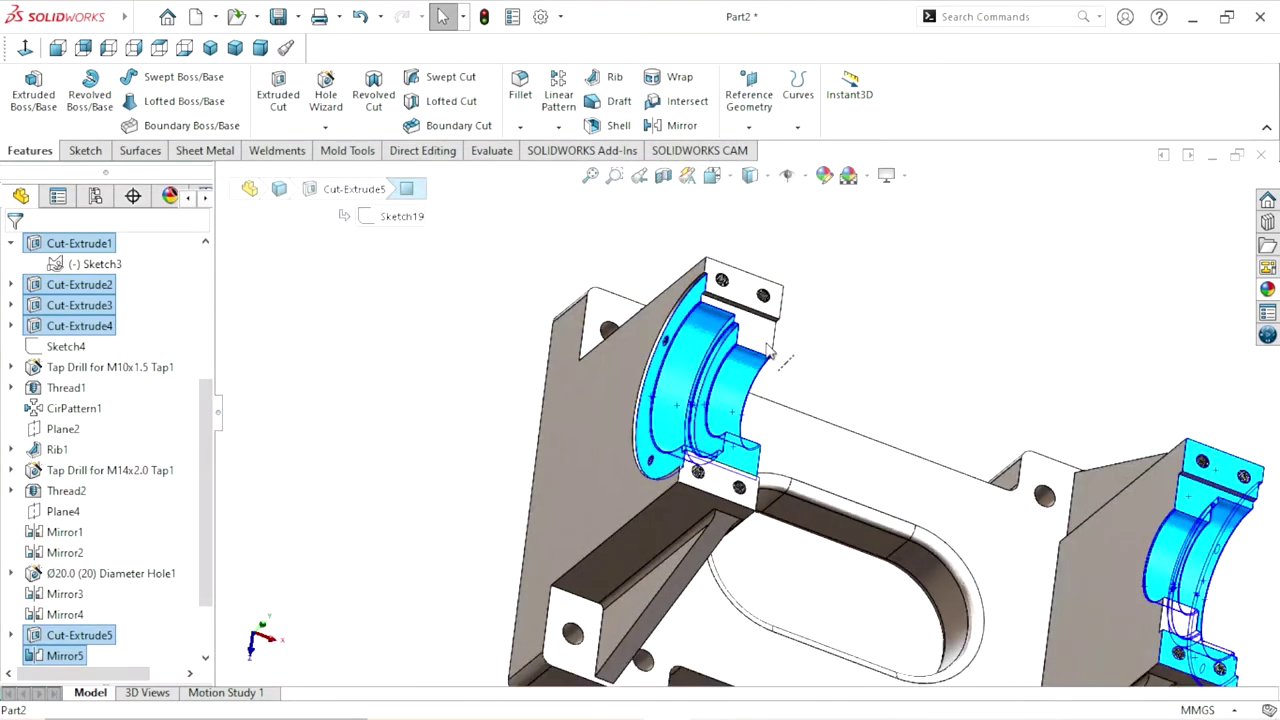
scroll(780, 360, down, 6)
ctrl+click(713, 247)
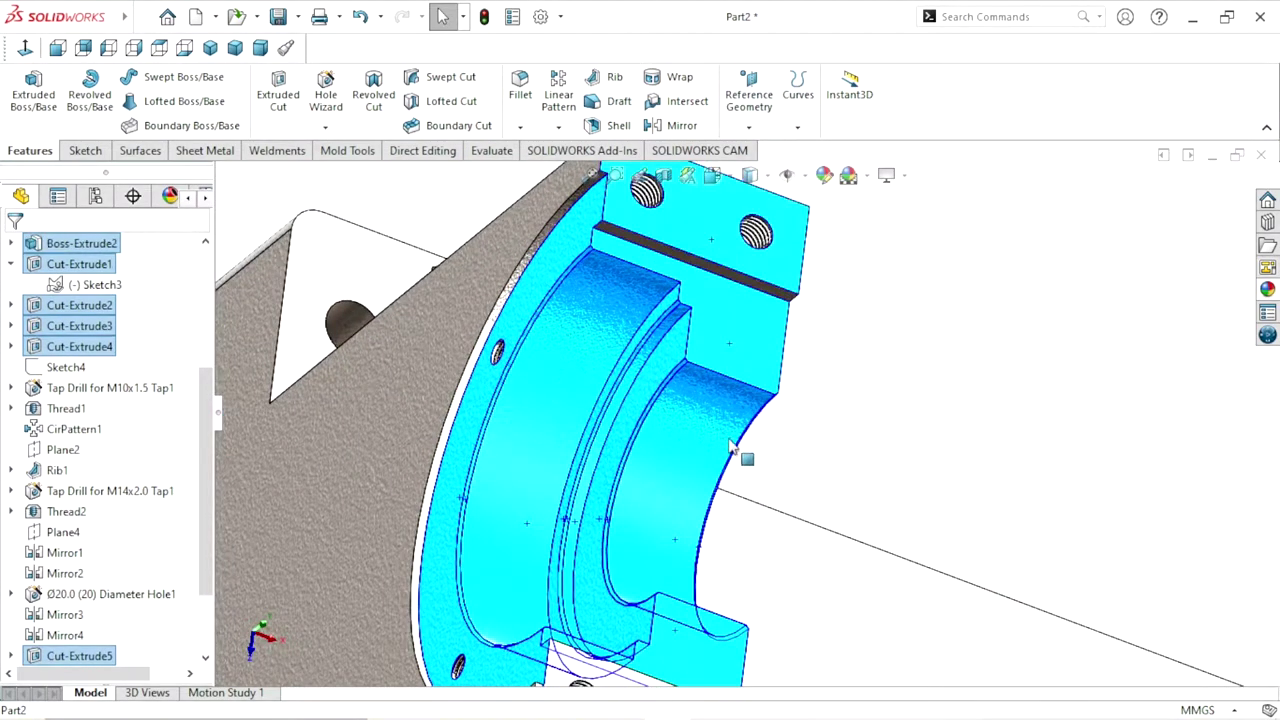
scroll(760, 527, up, 3)
ctrl+click(697, 569)
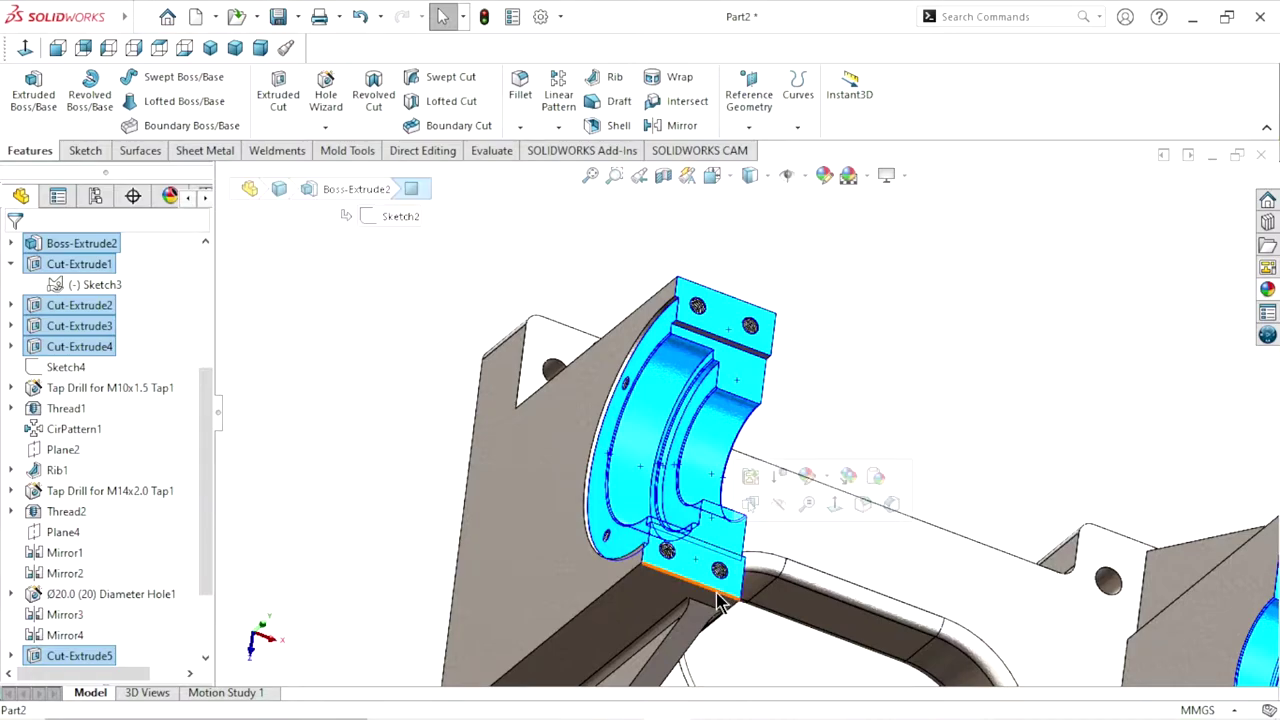
scroll(700, 575, up, 2)
scroll(745, 530, down, 3)
scroll(557, 443, down, 2)
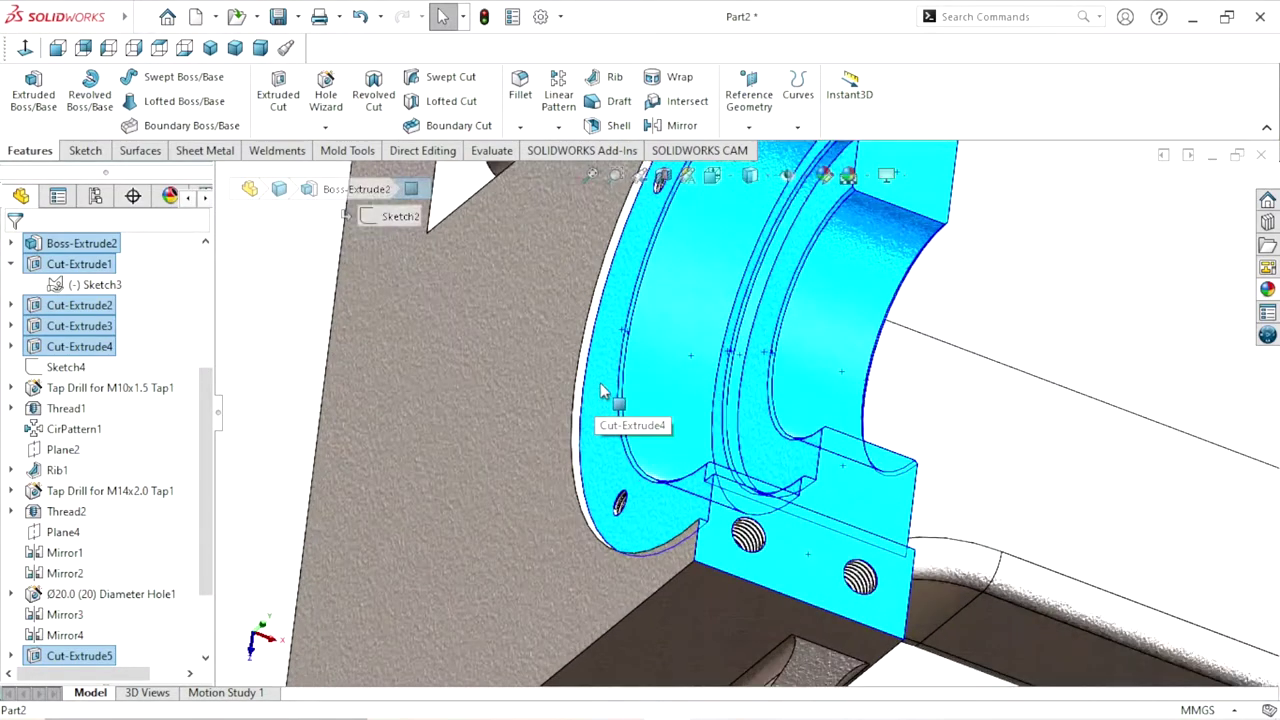
scroll(590, 405, down, 3)
scroll(650, 509, up, 3)
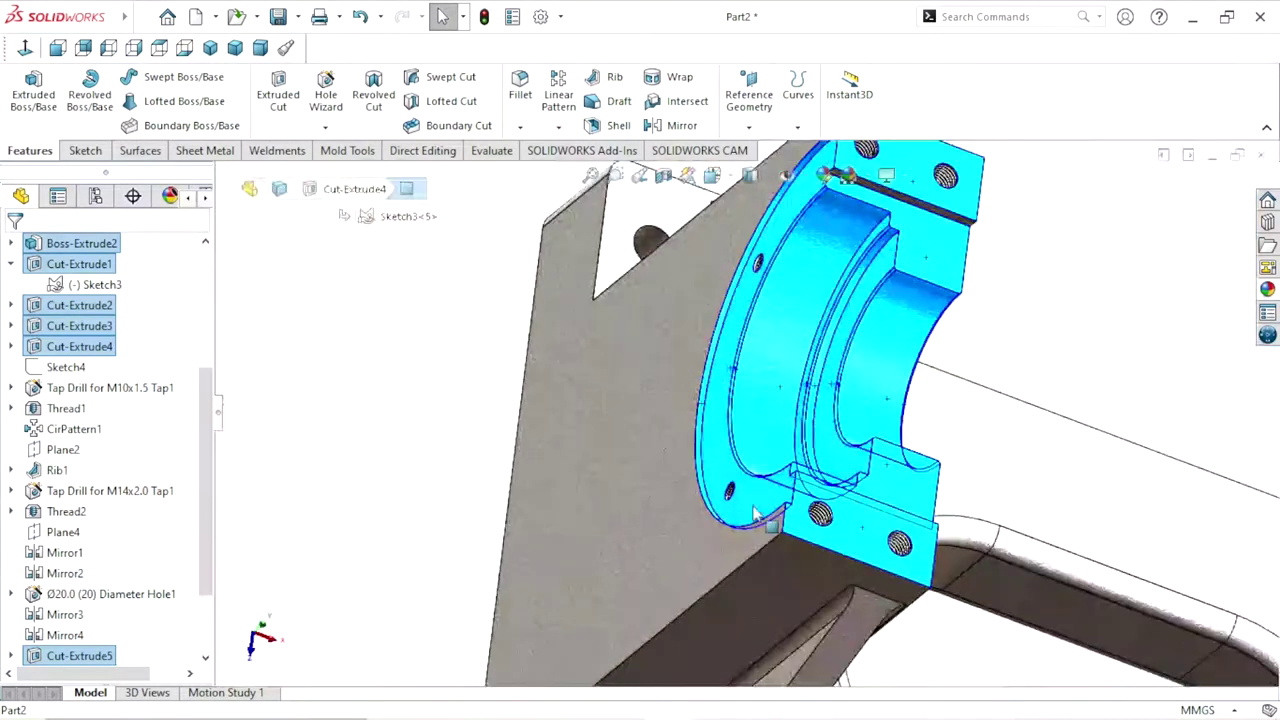
scroll(650, 509, up, 2)
middle_drag(880, 440, 918, 424)
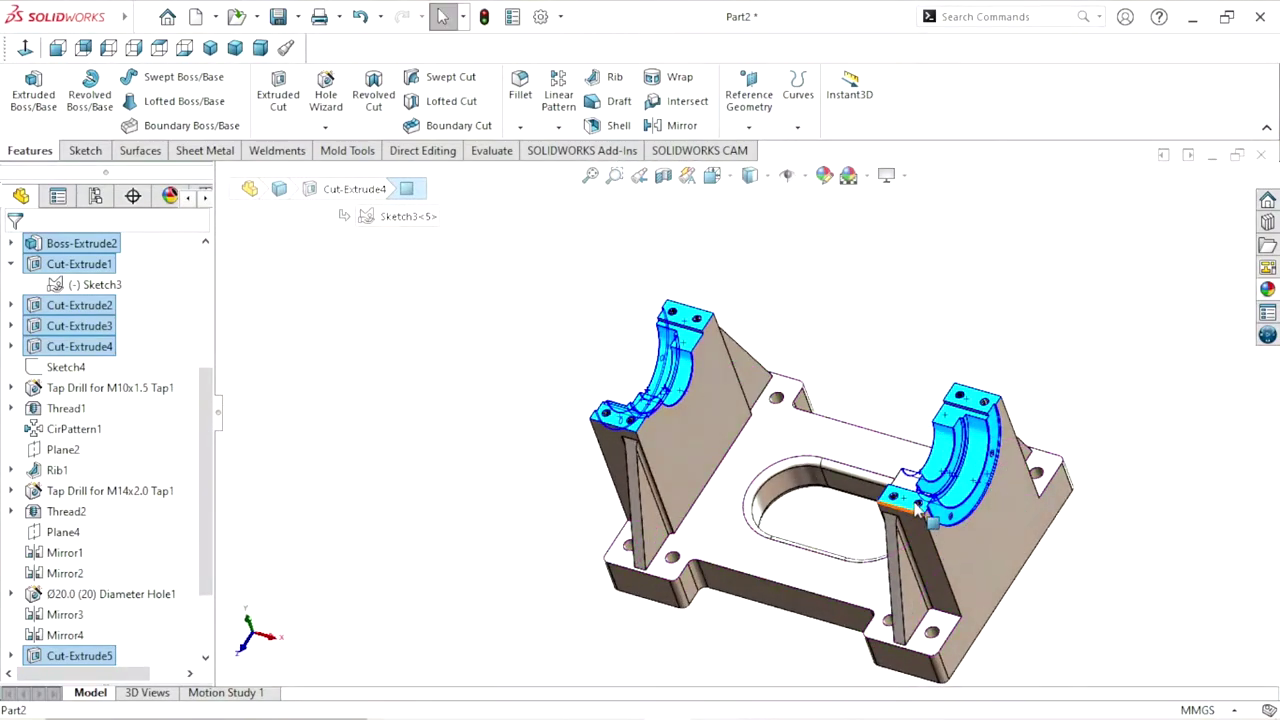
scroll(930, 478, down, 2)
scroll(930, 478, down, 4)
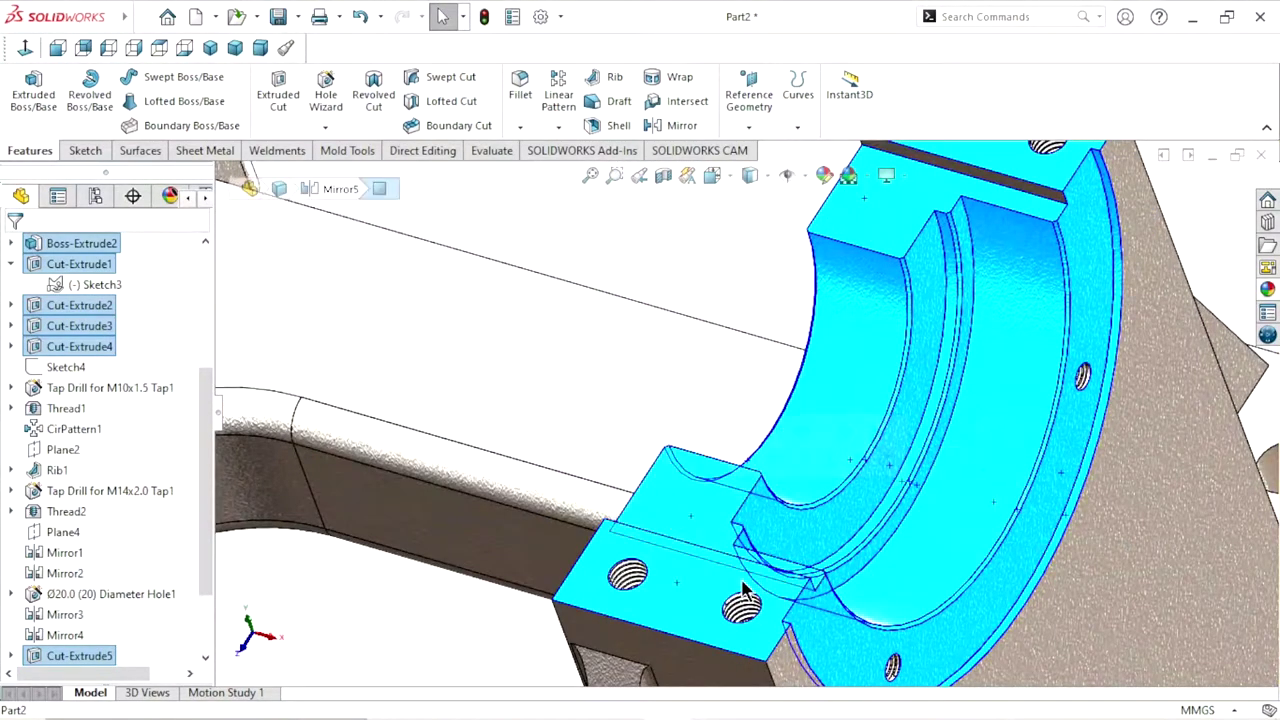
scroll(713, 425, up, 3)
scroll(713, 425, up, 2)
scroll(713, 425, up, 1)
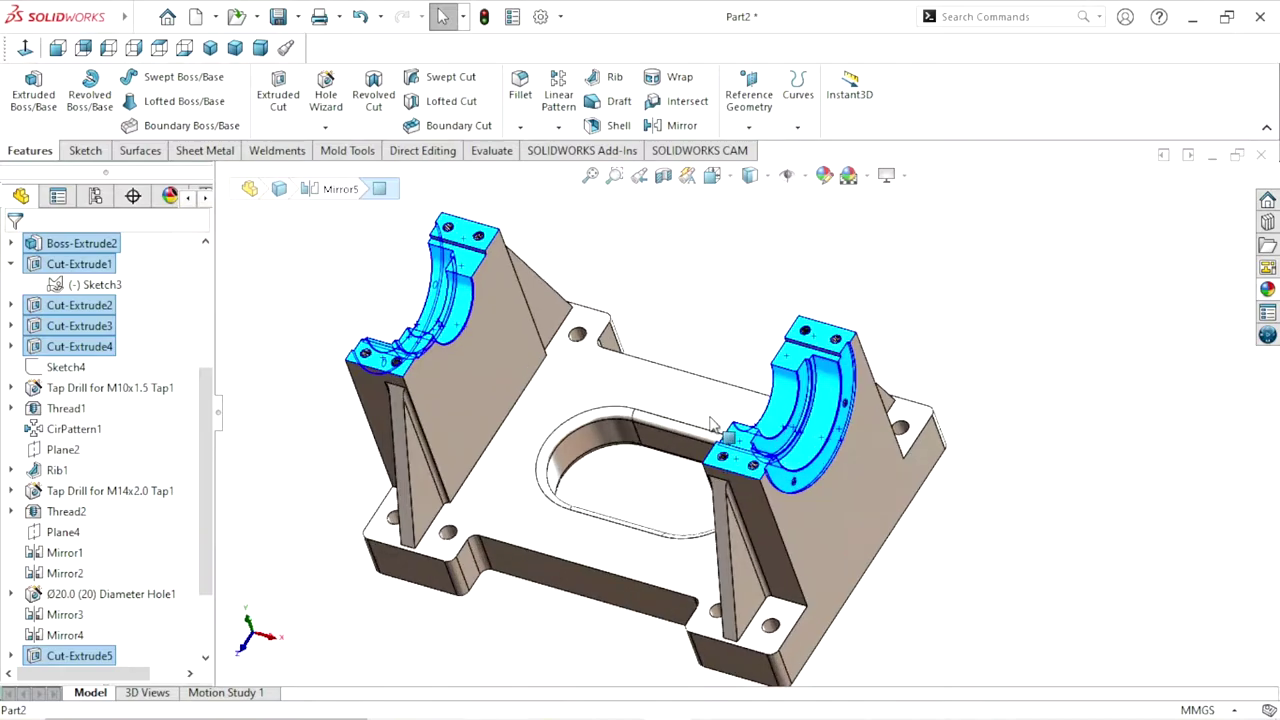
Add Tap Drill for M10x1.5 Tap1, Thread1 and CirPattern1 to the selection
ctrl+click(155, 394)
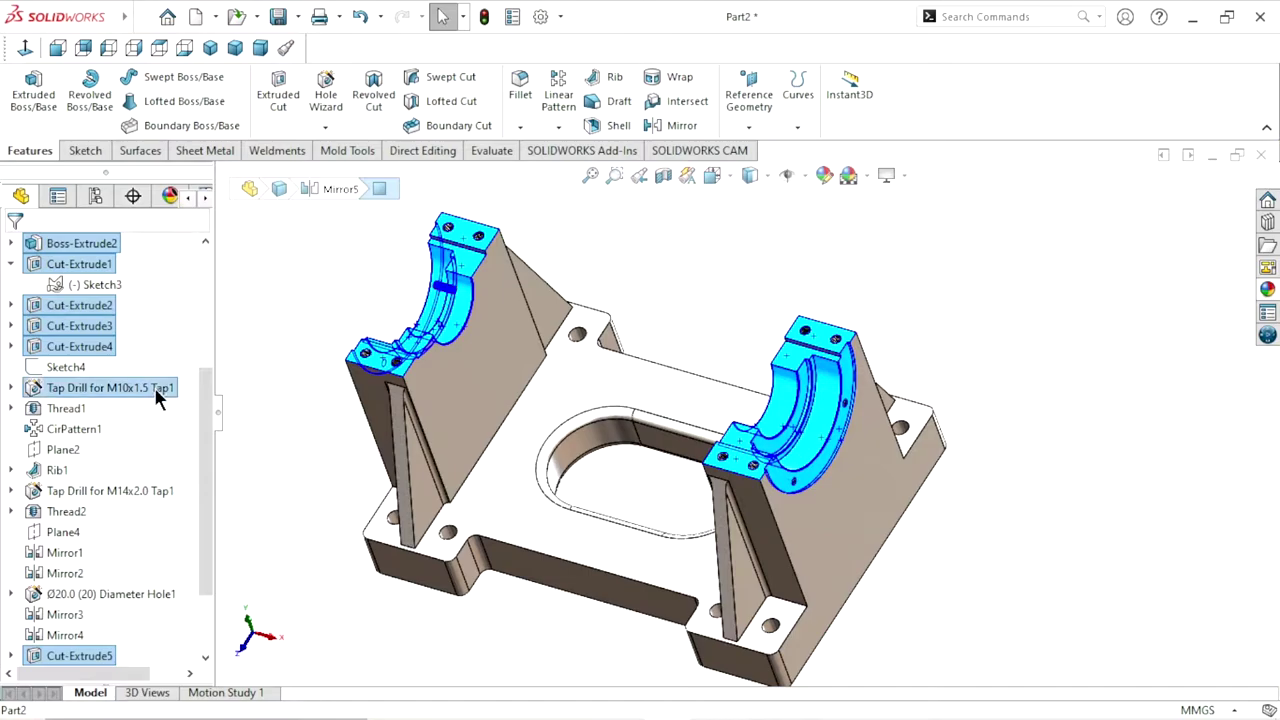
ctrl+click(83, 412)
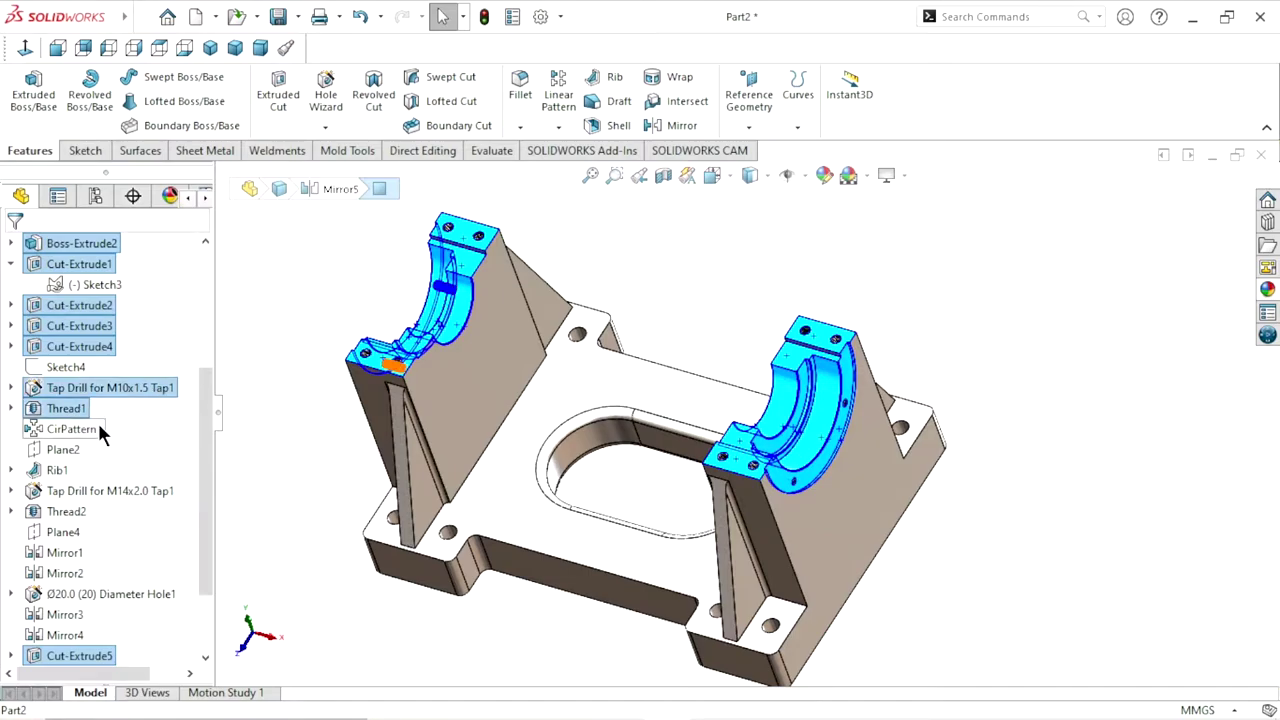
ctrl+click(96, 426)
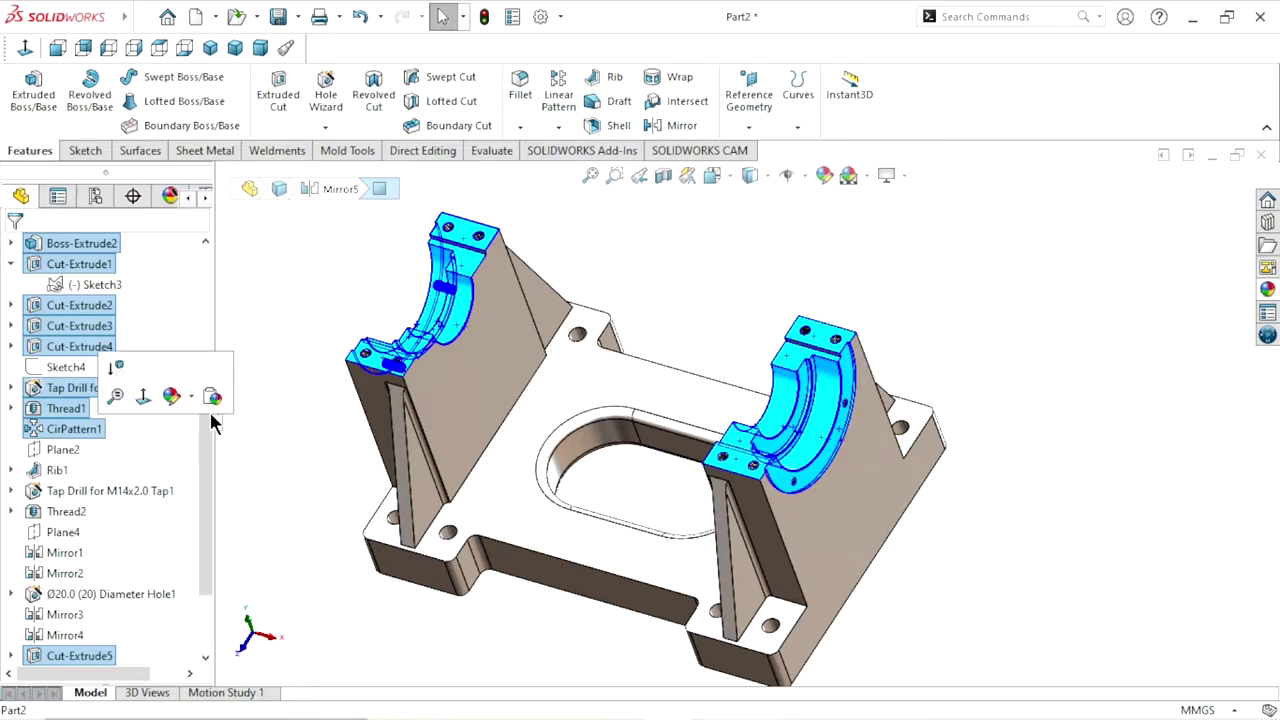
drag(208, 413, 196, 500)
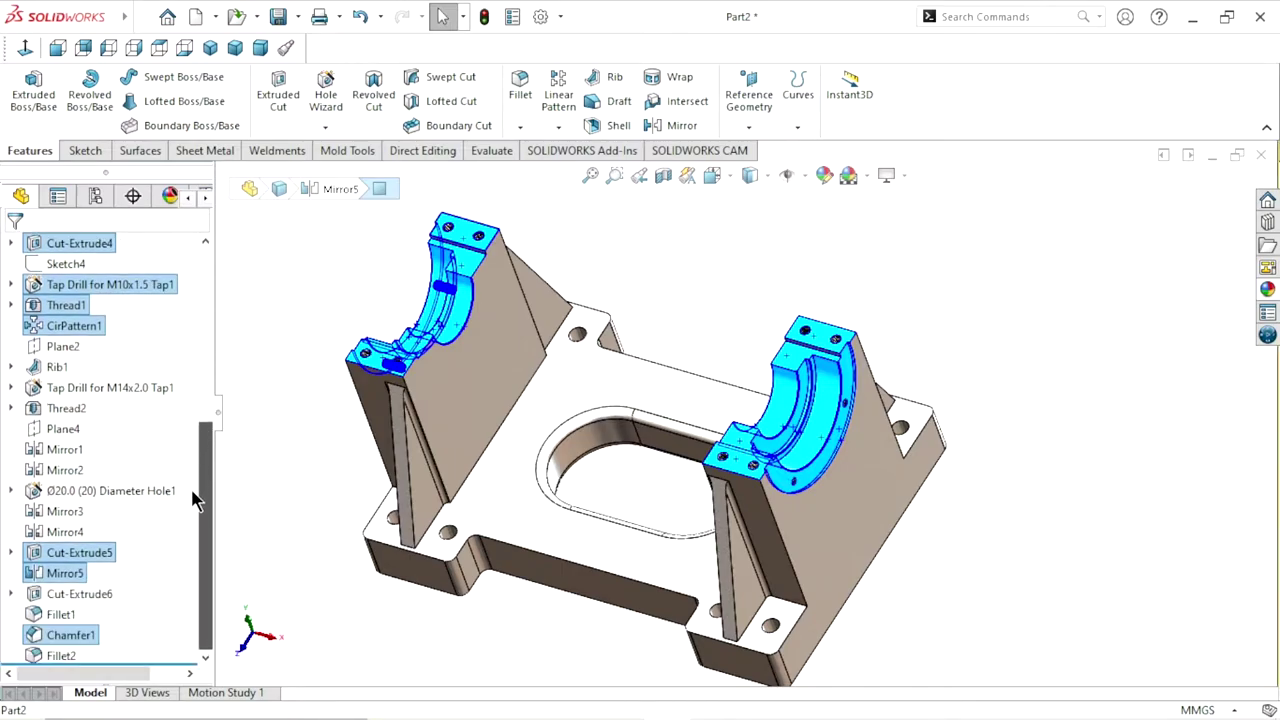
Add Tap Drill for M14x2.0 Tap1, Thread2, Mirror1–4 and the Ø20.0 Diameter Hole1
ctrl+click(145, 387)
ctrl+click(84, 410)
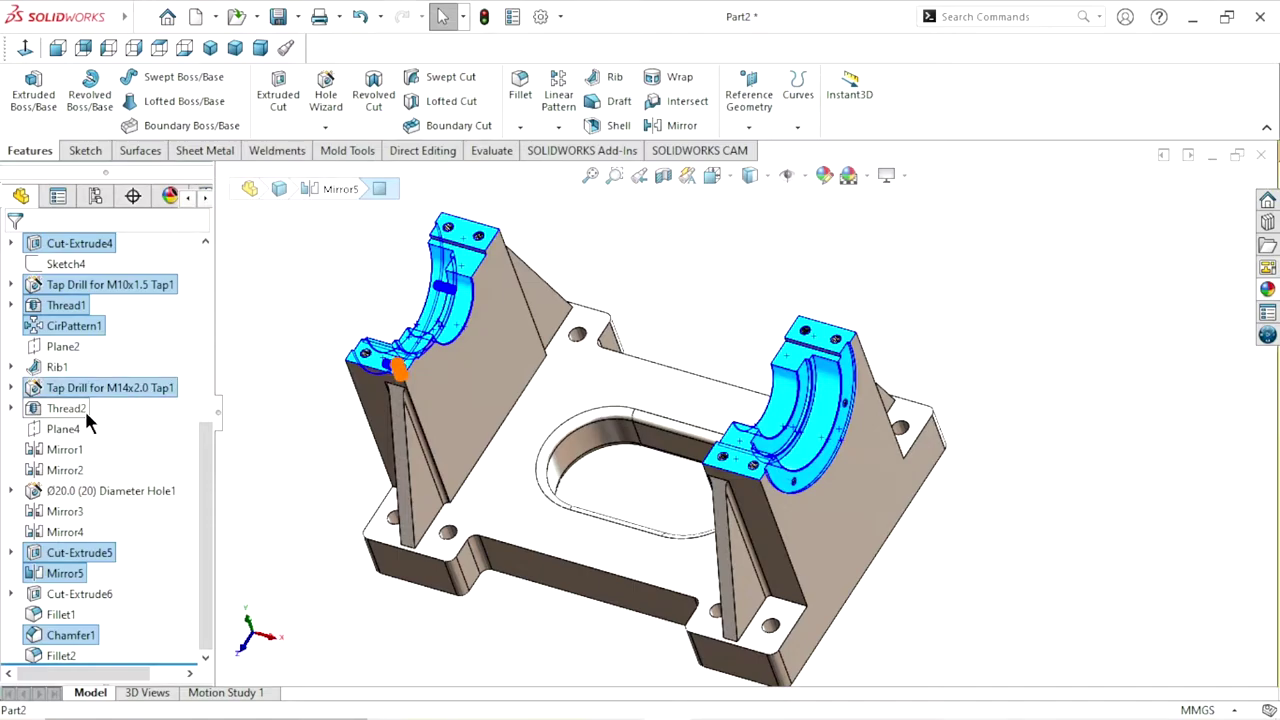
ctrl+click(65, 449)
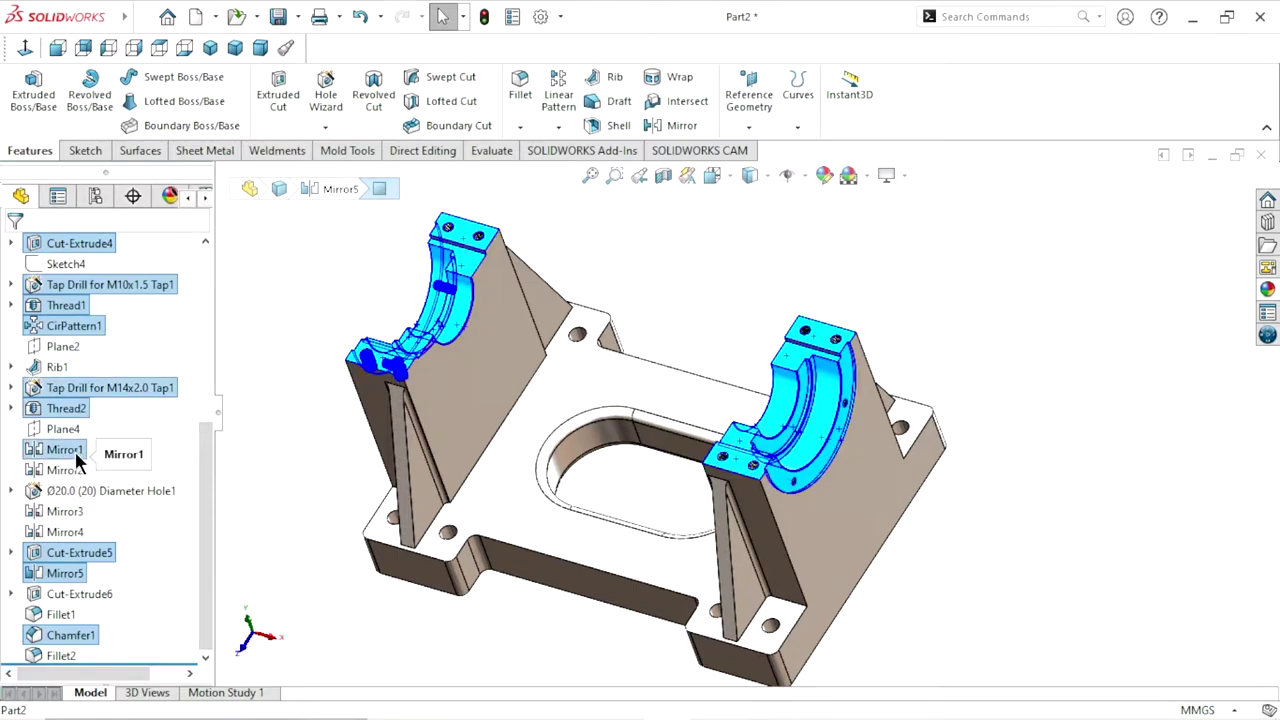
ctrl+click(75, 470)
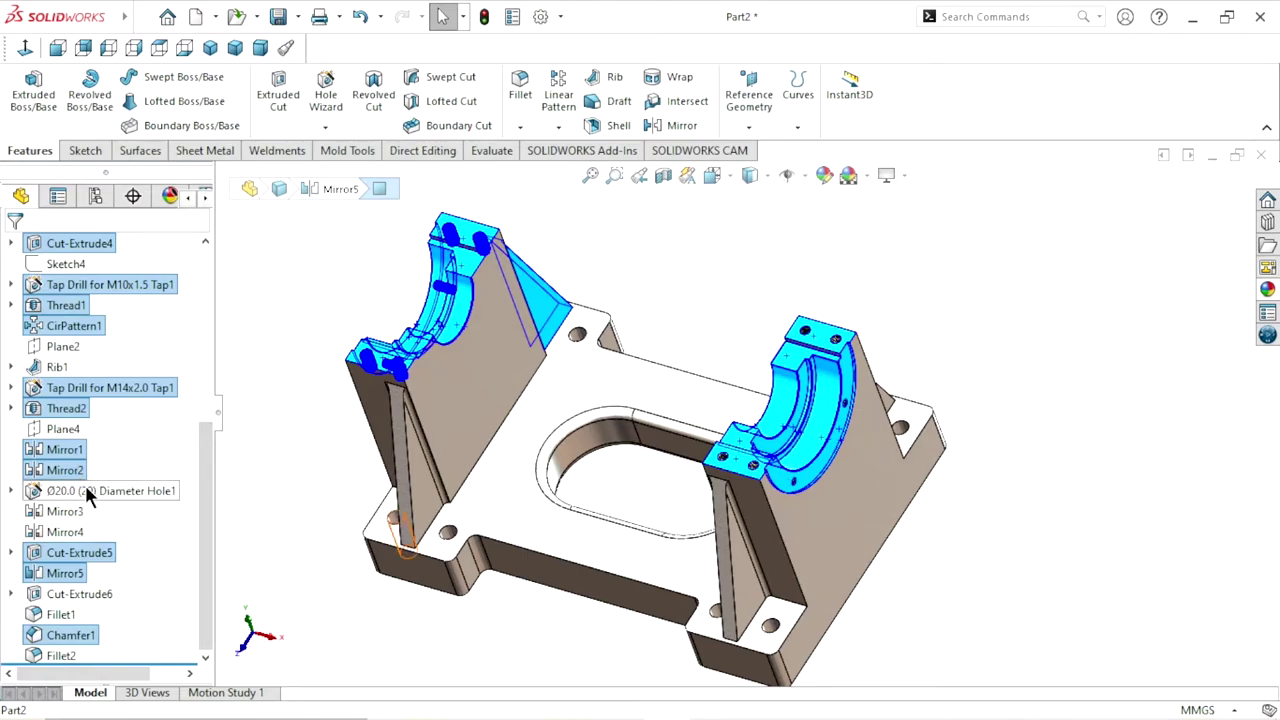
ctrl+click(96, 494)
ctrl+click(80, 512)
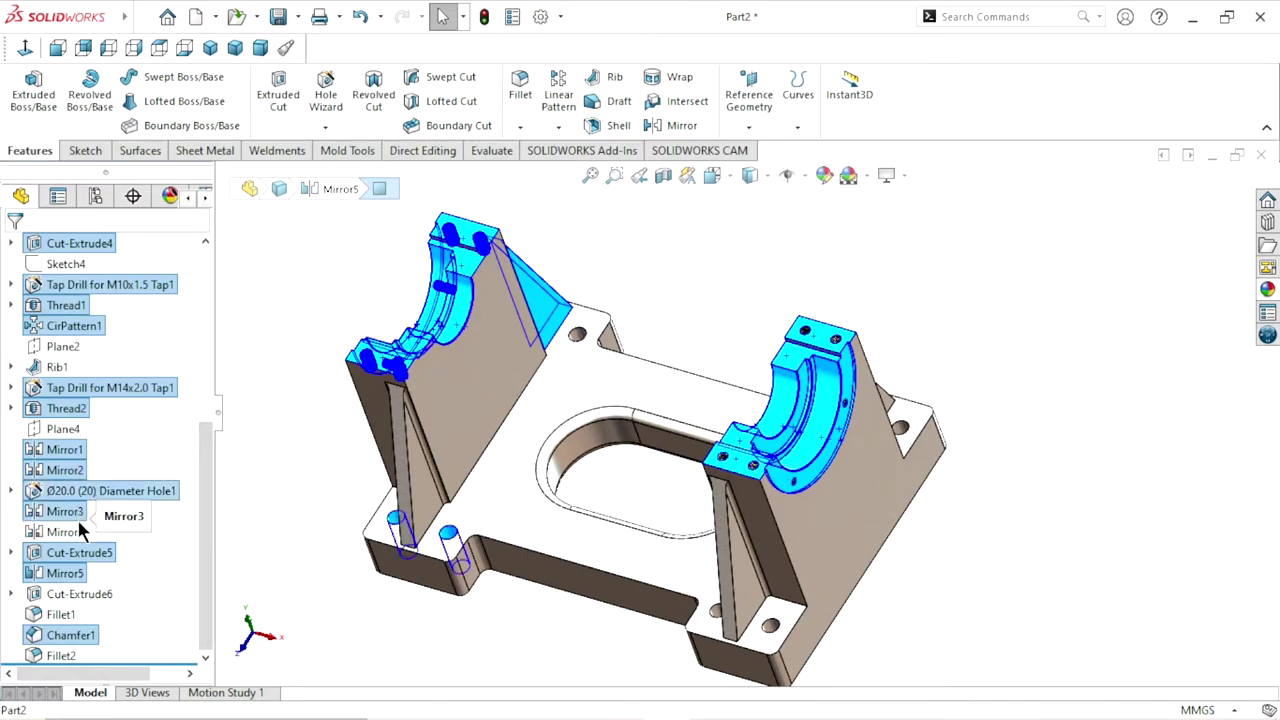
ctrl+click(78, 532)
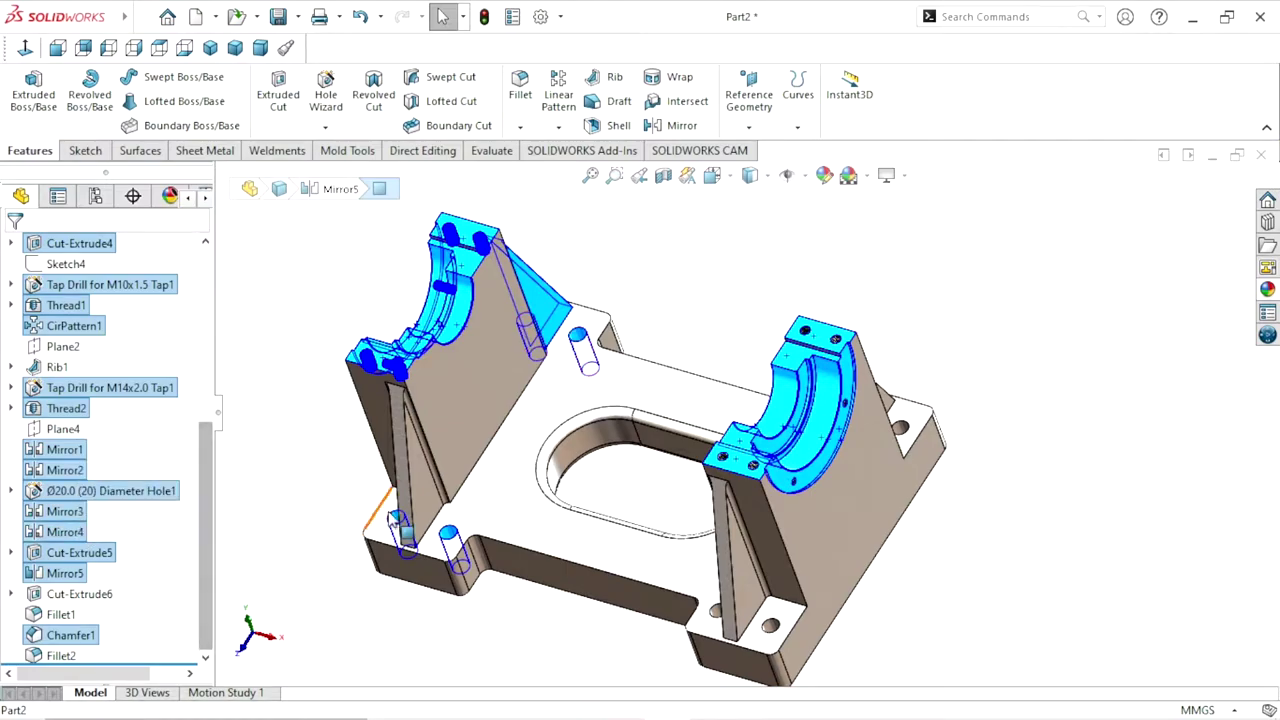
click(1268, 291)
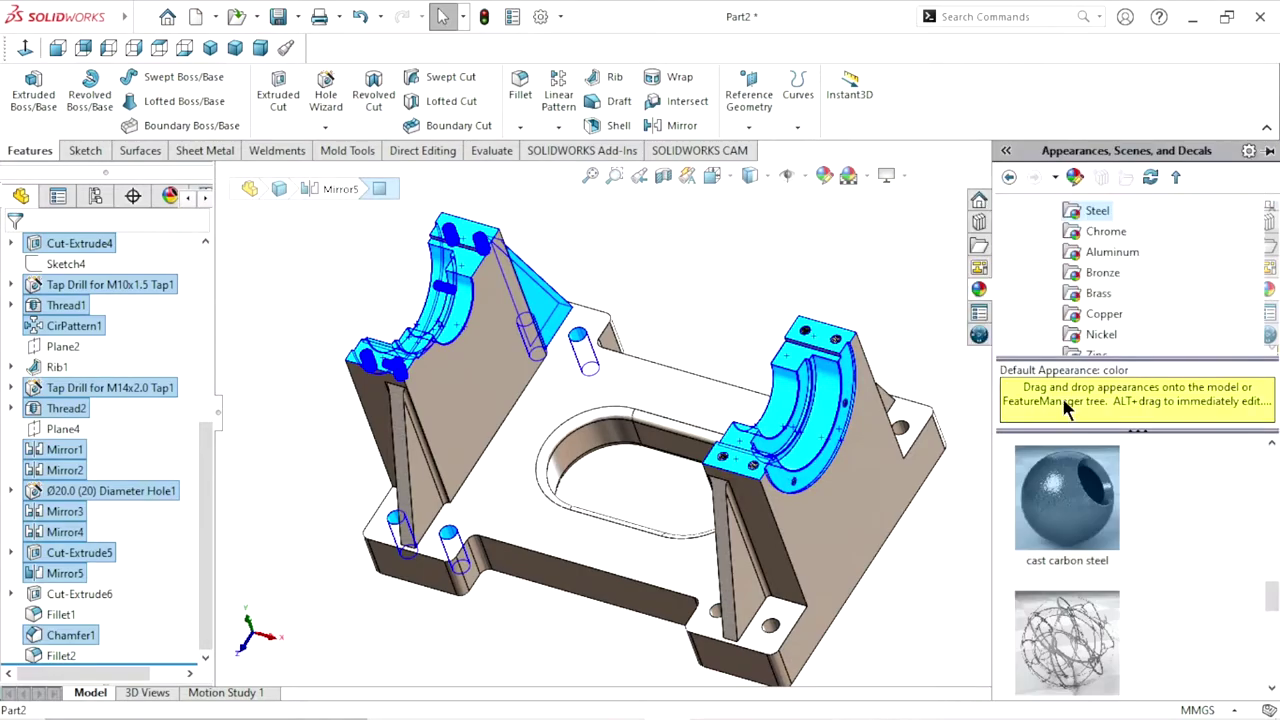
drag(1272, 598, 1272, 578)
click(1100, 547)
click(904, 288)
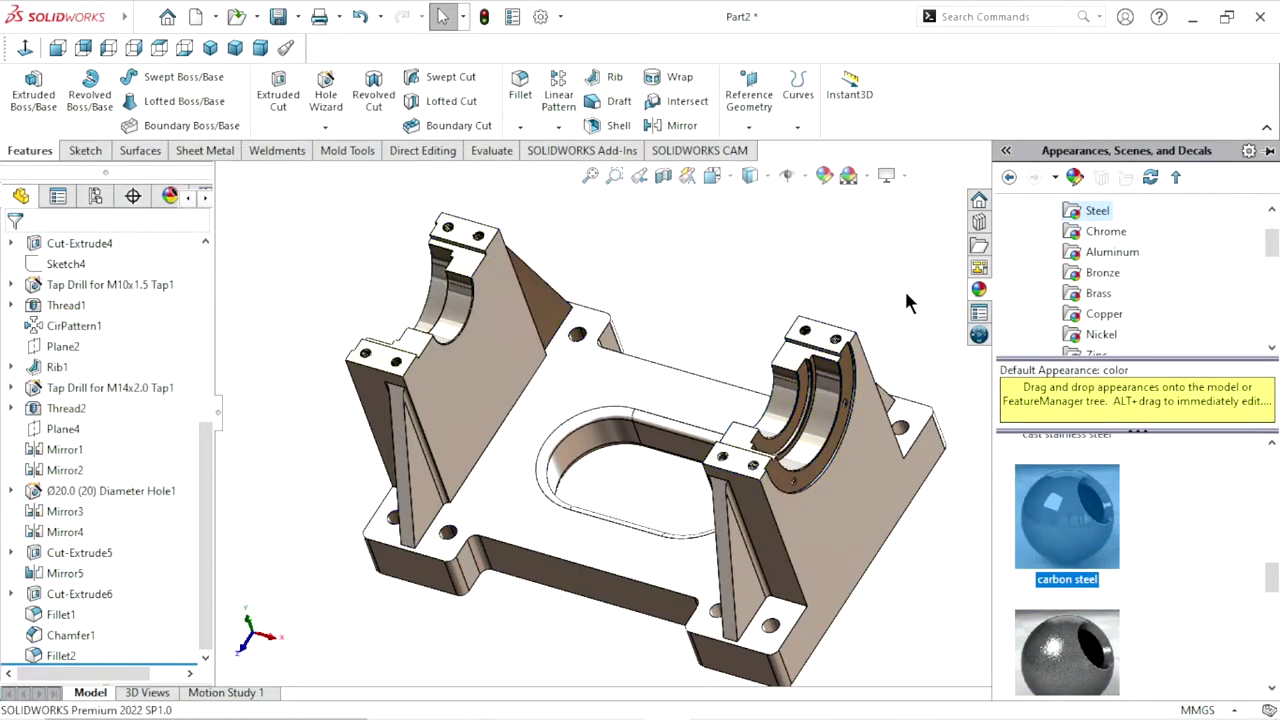
scroll(490, 345, down, 3)
scroll(490, 345, down, 2)
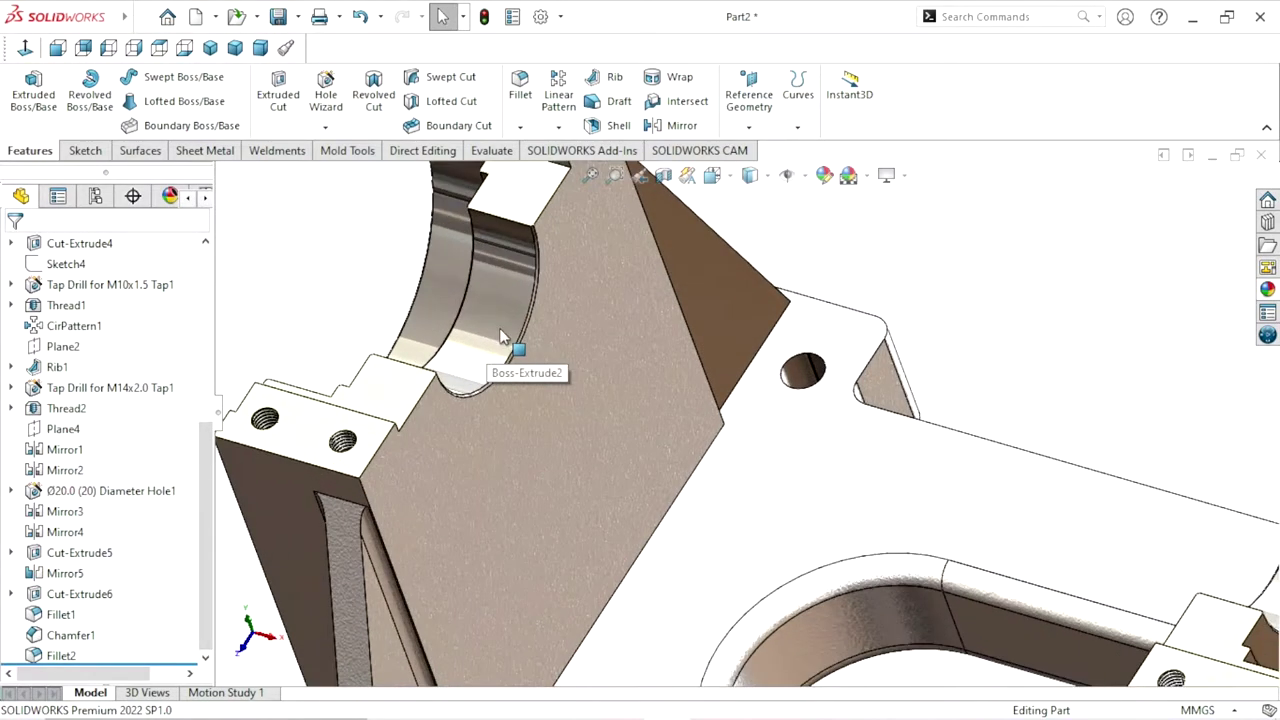
scroll(497, 343, up, 2)
scroll(660, 250, down, 2)
scroll(612, 307, down, 3)
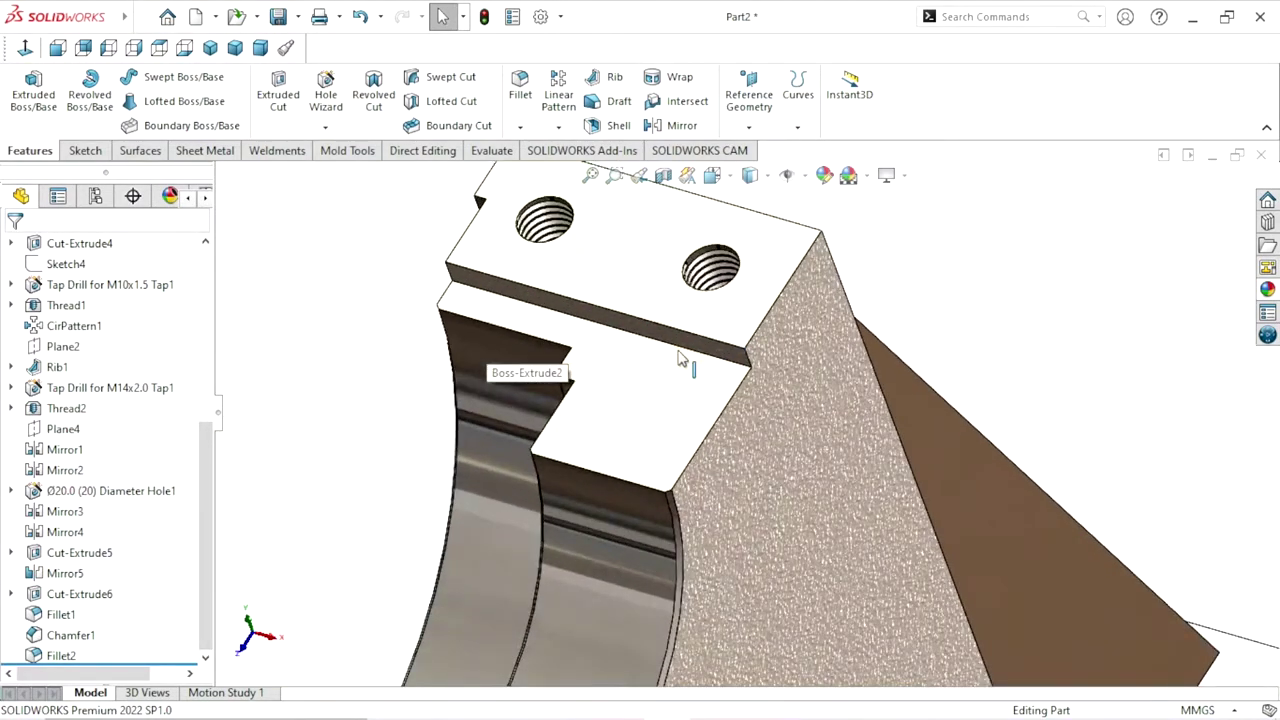
scroll(679, 358, up, 3)
scroll(807, 432, up, 2)
scroll(943, 505, down, 3)
scroll(972, 453, down, 2)
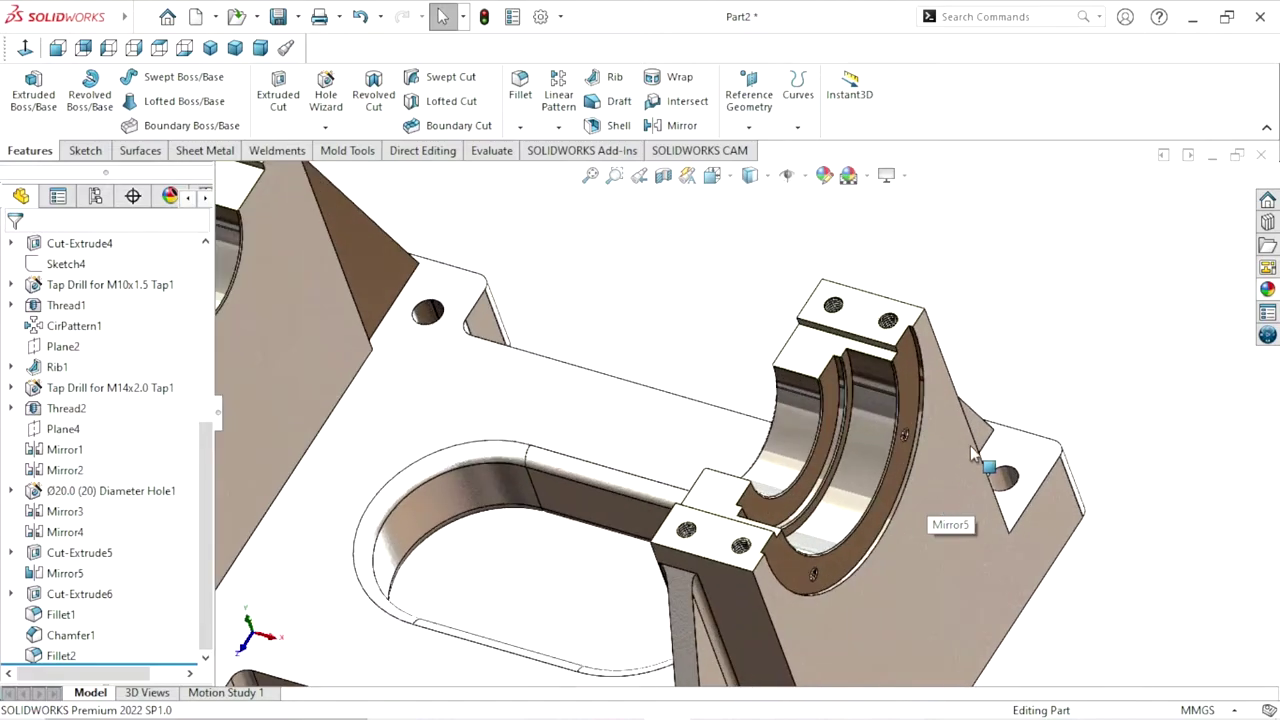
scroll(962, 470, up, 1)
scroll(865, 532, up, 2)
scroll(865, 532, up, 2)
mouse_move(870, 530)
middle_down()
mouse_move(920, 465)
mouse_move(632, 450)
middle_up()
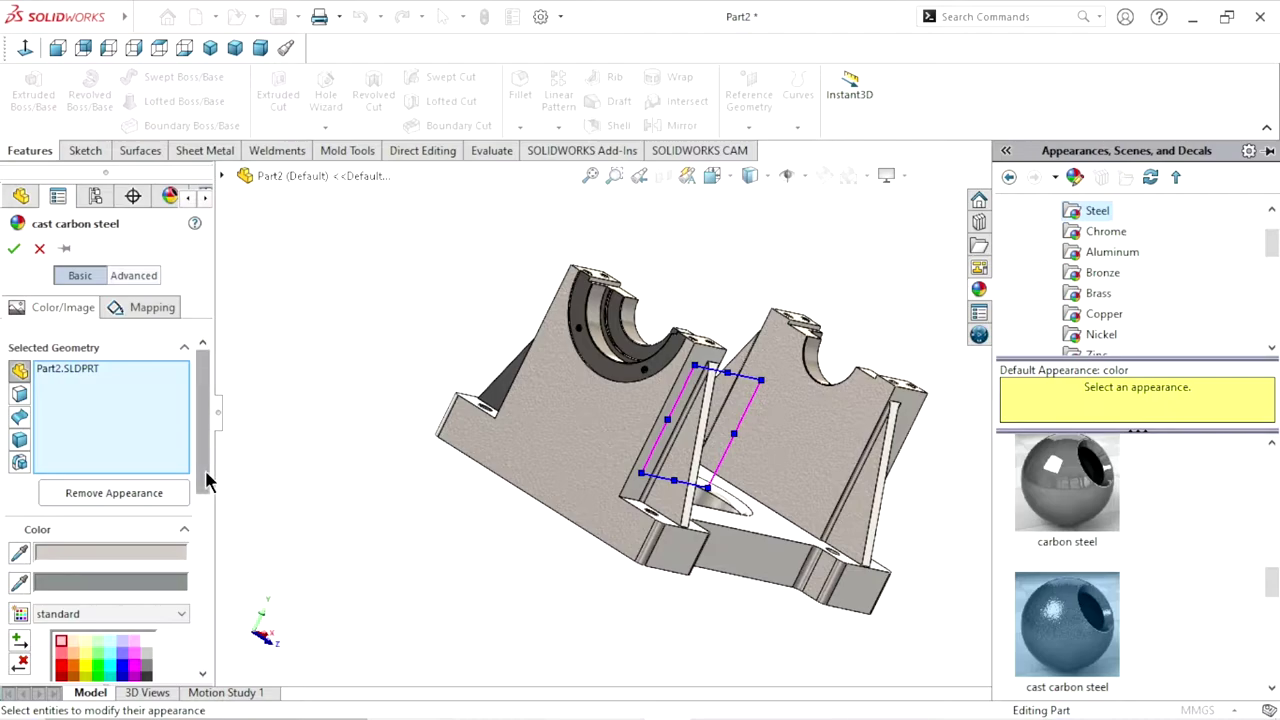
Apply the bright green (0, 255, 0) appearance to the whole part and confirm
scroll(157, 560, down, 3)
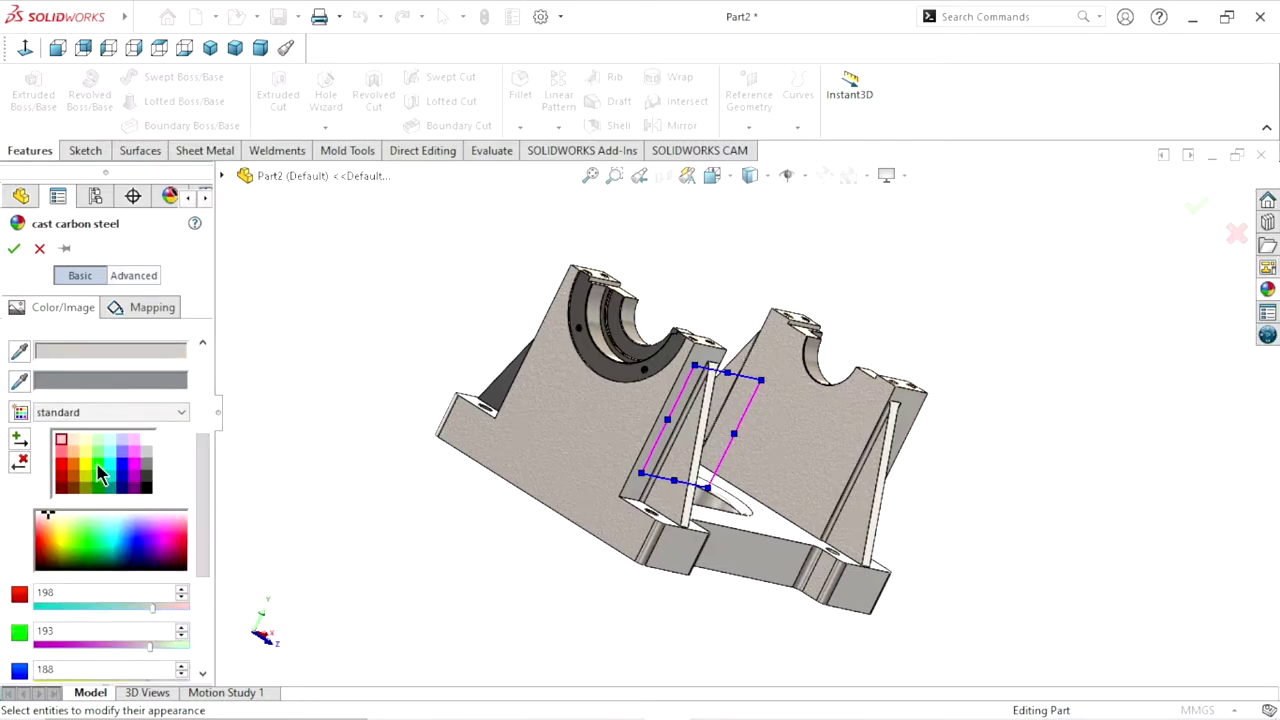
click(107, 478)
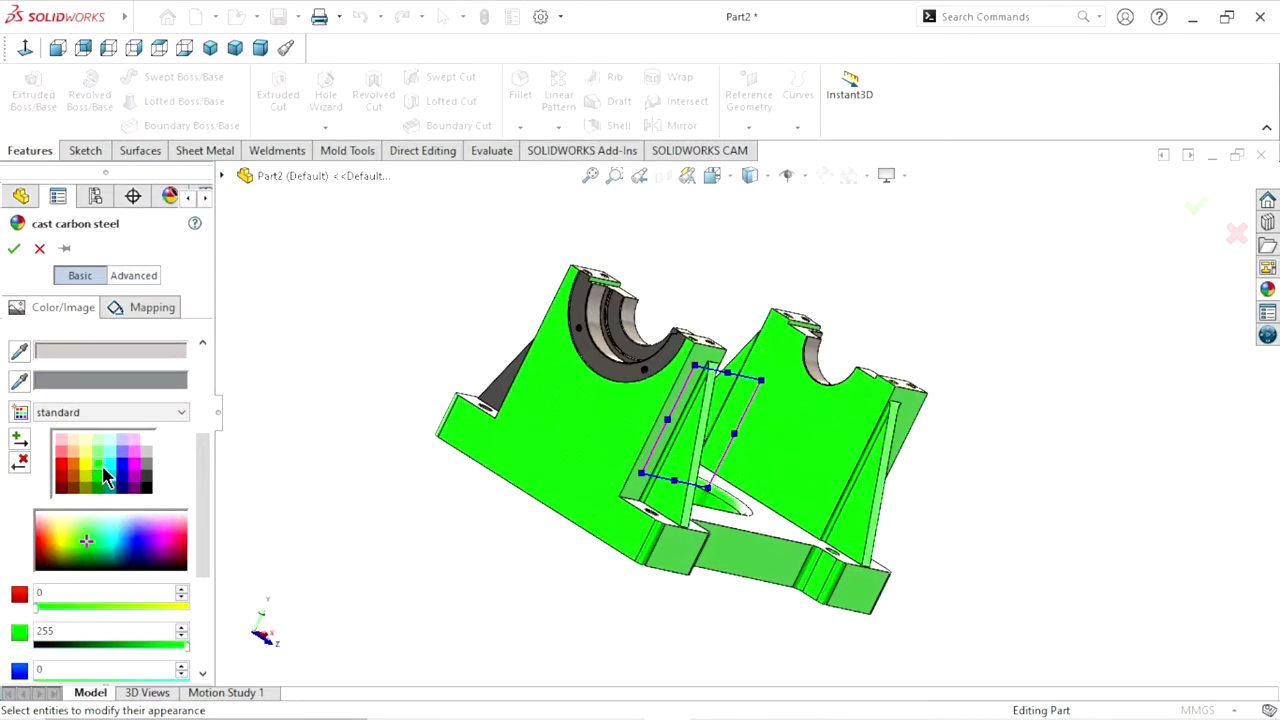
mouse_move(372, 462)
middle_down()
mouse_move(222, 357)
mouse_move(678, 465)
middle_up()
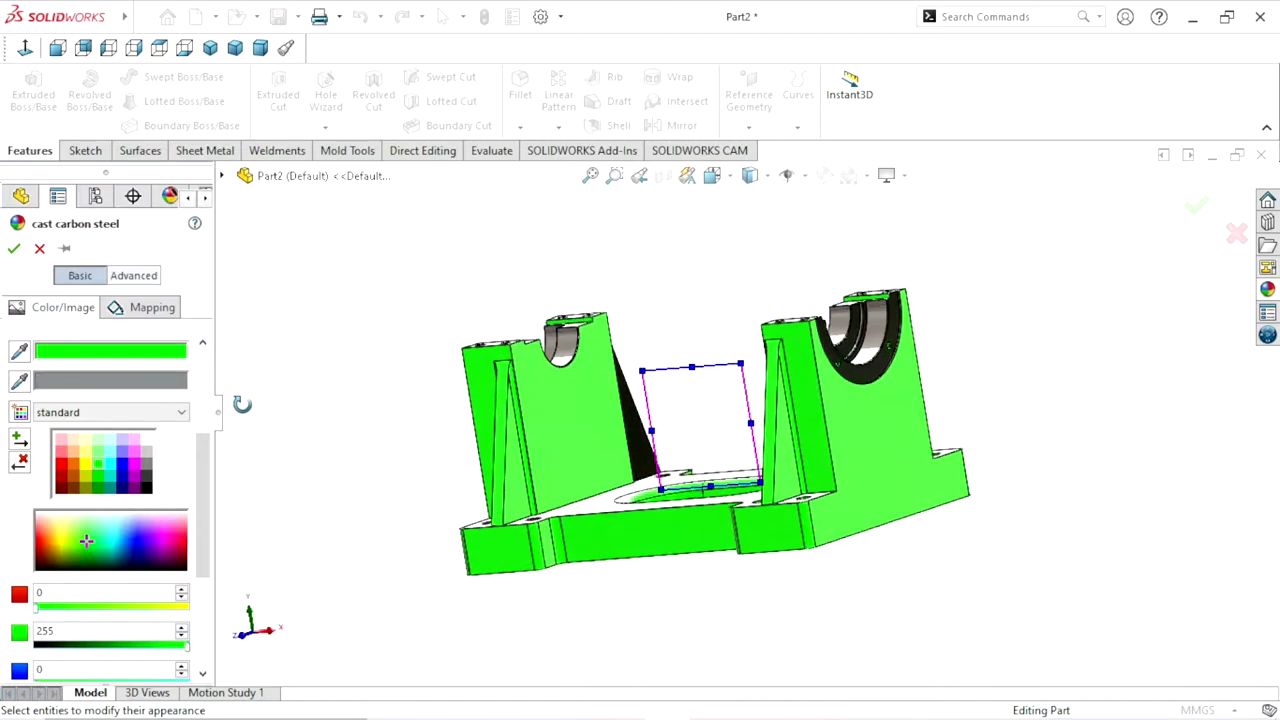
scroll(678, 465, down, 3)
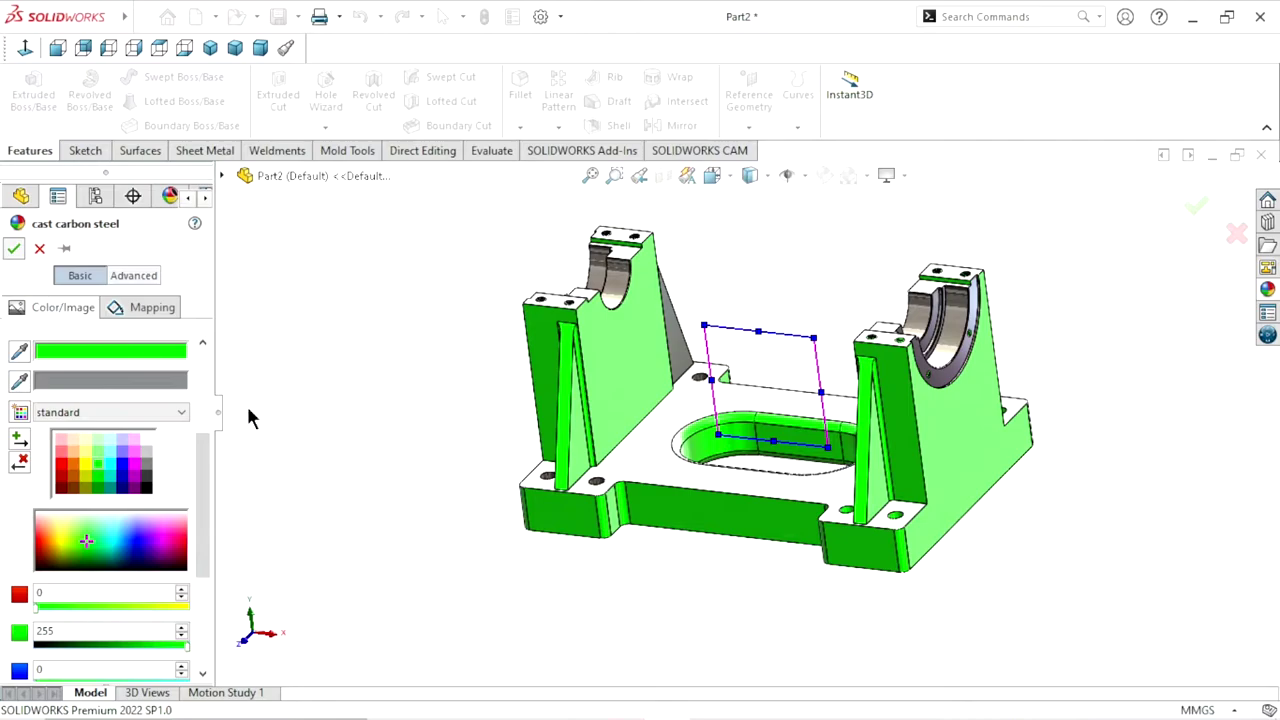
key(Return)
middle_drag(399, 414, 1053, 343)
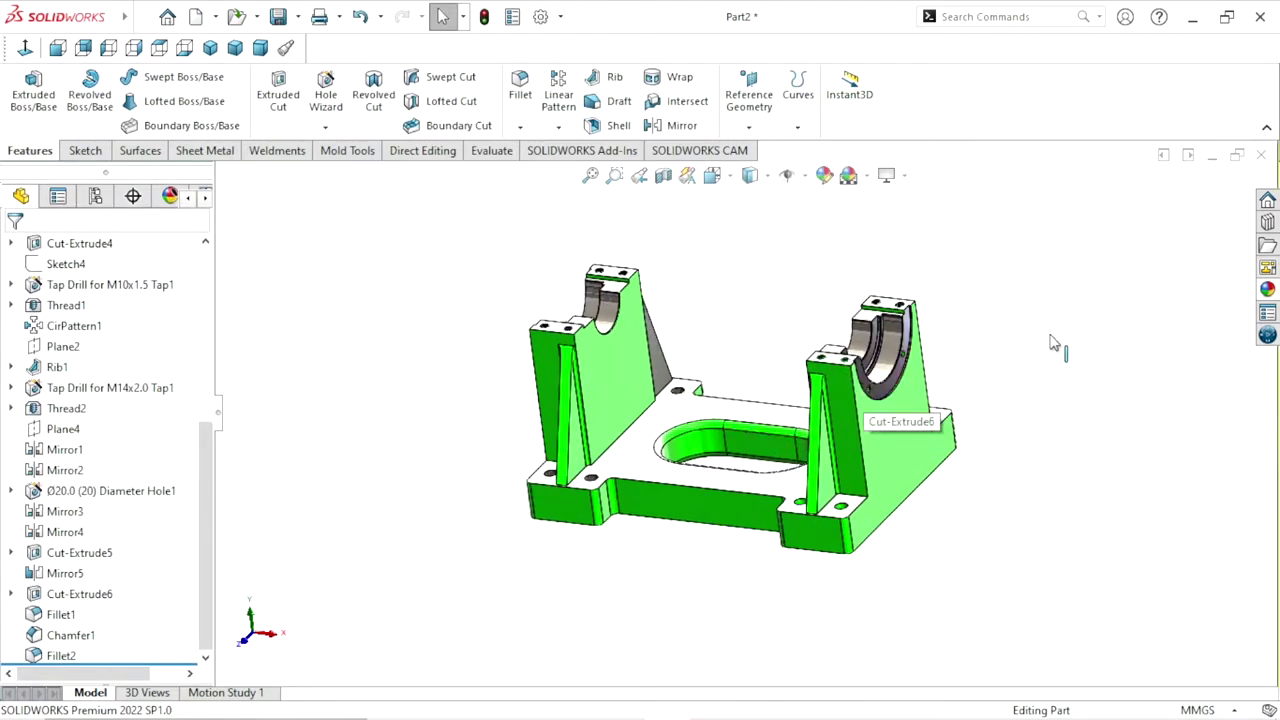
Toggle RealView Graphics so the part renders as plain solid green
click(886, 176)
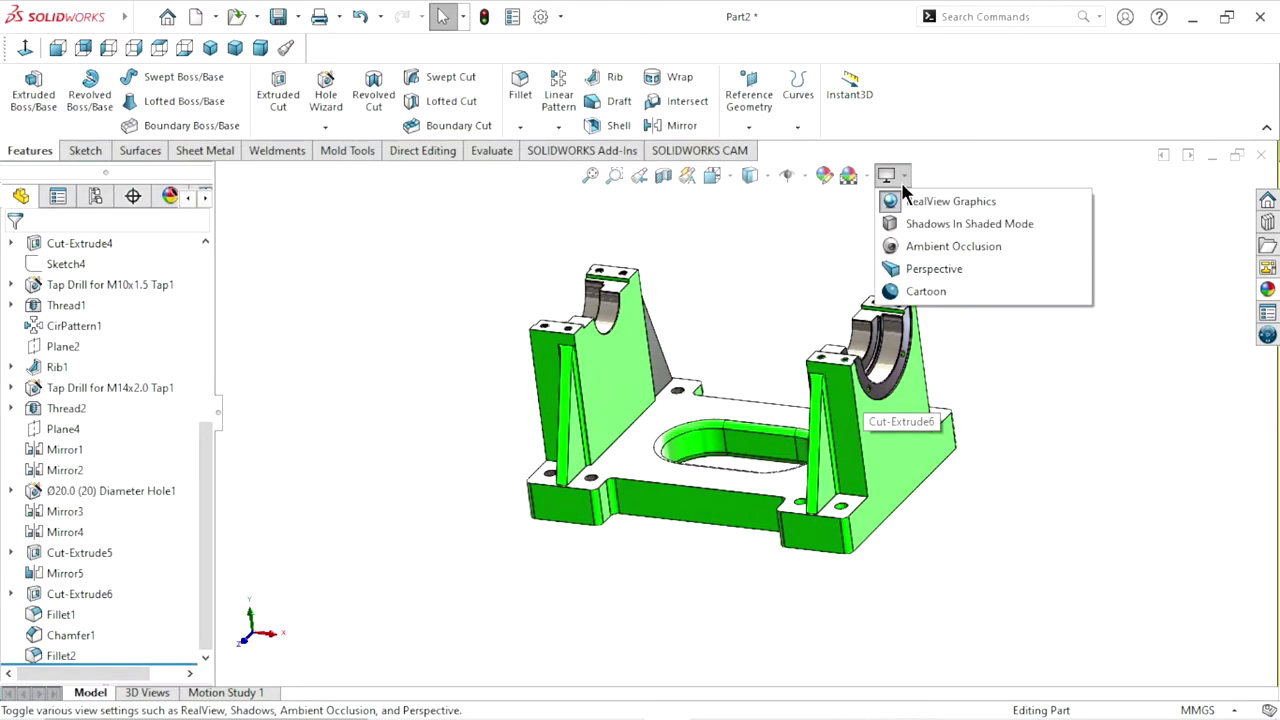
click(900, 196)
mouse_move(1009, 357)
middle_down()
mouse_move(809, 457)
mouse_move(692, 415)
mouse_move(963, 371)
middle_up()
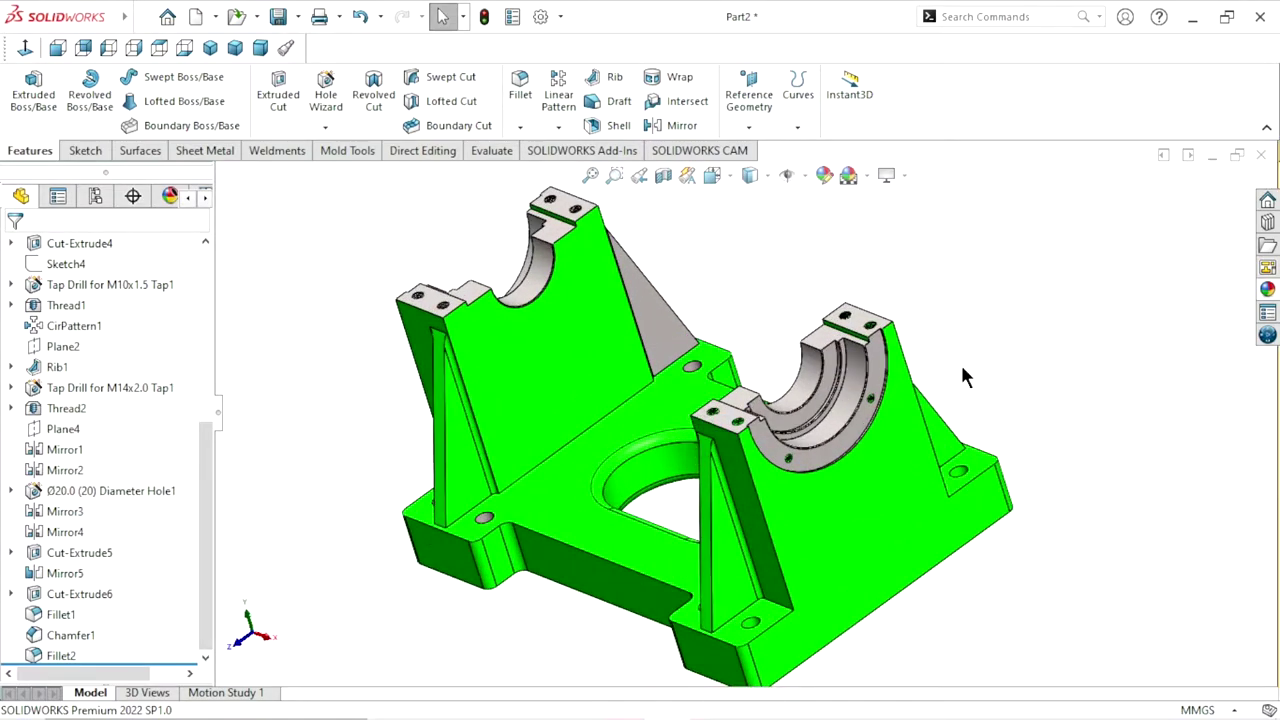
scroll(952, 503, down, 4)
scroll(952, 500, down, 2)
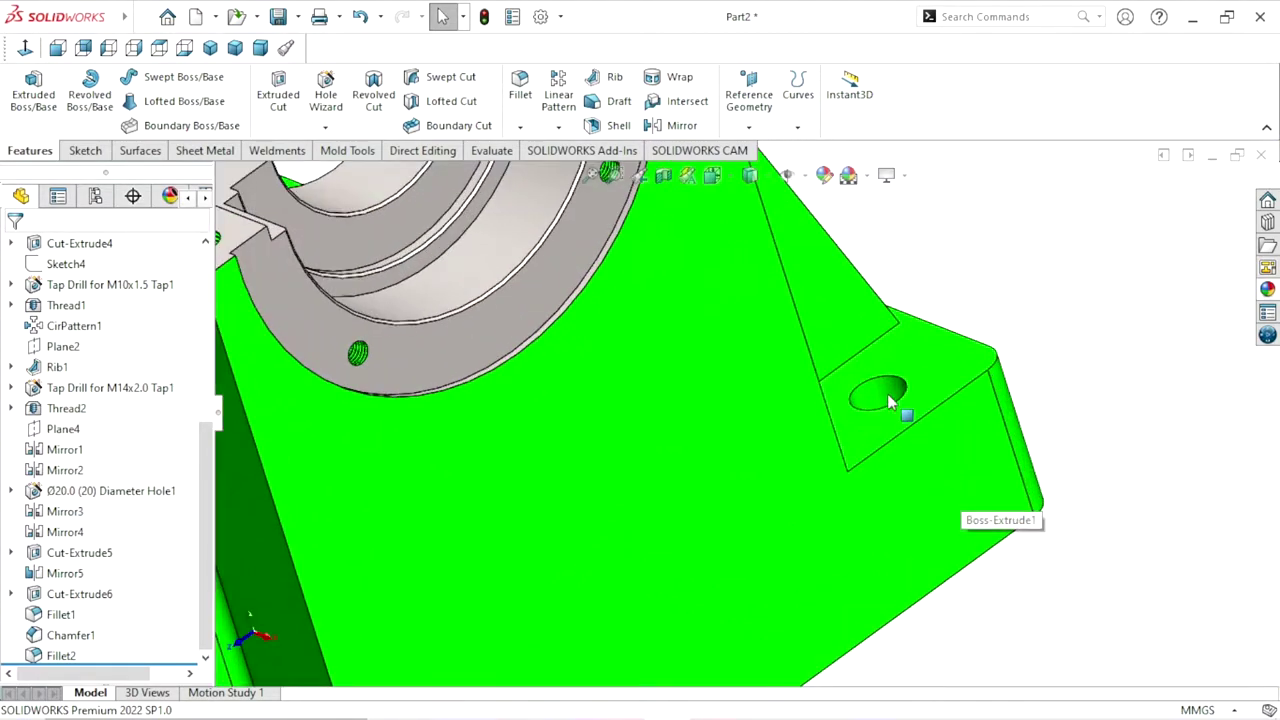
Select the three mirrored mounting-hole faces on the bracket
click(890, 400)
scroll(823, 518, up, 4)
scroll(564, 554, down, 4)
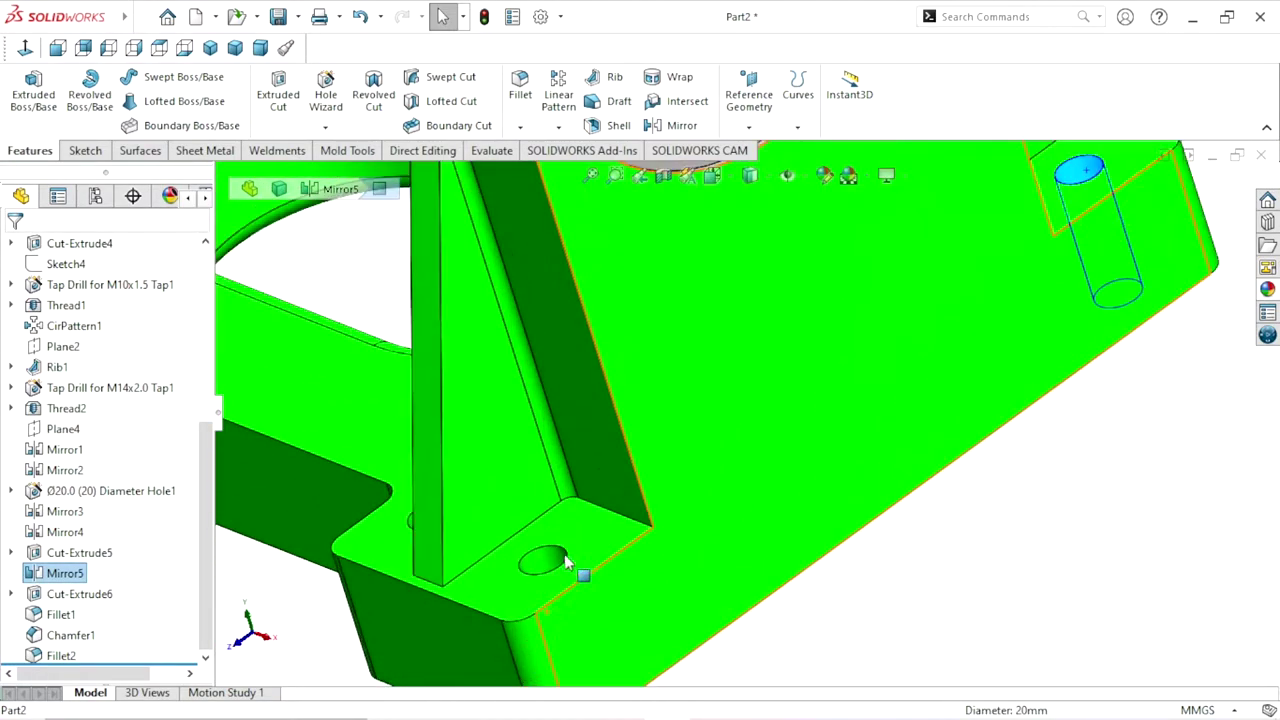
ctrl+click(535, 570)
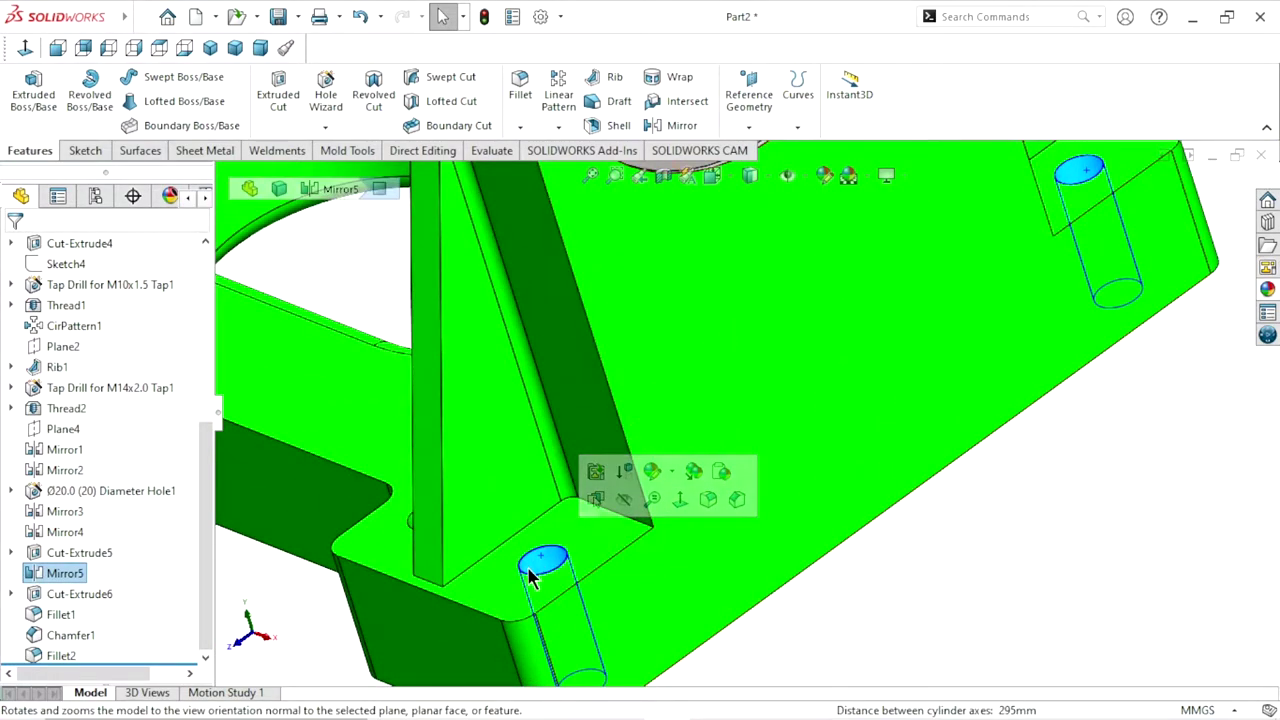
scroll(530, 578, up, 2)
scroll(540, 560, up, 2)
scroll(590, 508, up, 1)
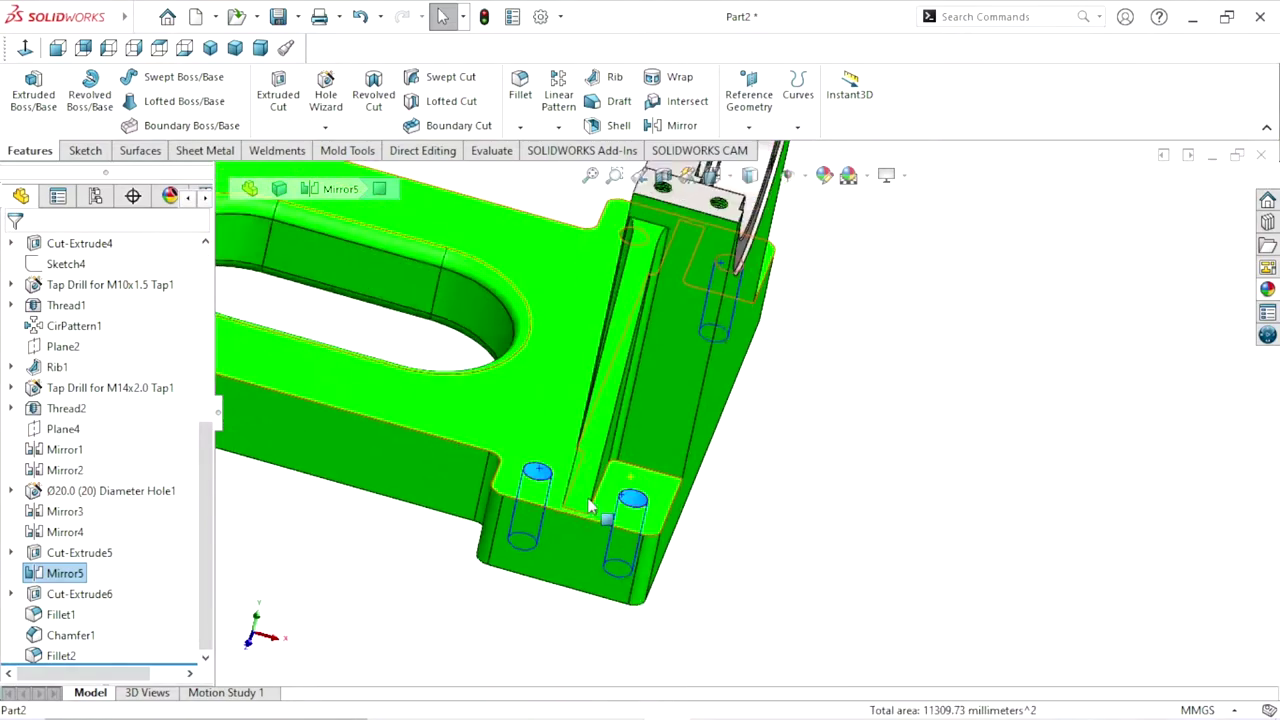
scroll(686, 400, down, 3)
scroll(669, 380, down, 2)
mouse_move(669, 380)
middle_down()
mouse_move(629, 396)
mouse_move(757, 366)
middle_up()
ctrl+click(725, 357)
Add the large and small threaded hole faces to the selection
scroll(935, 383, down, 3)
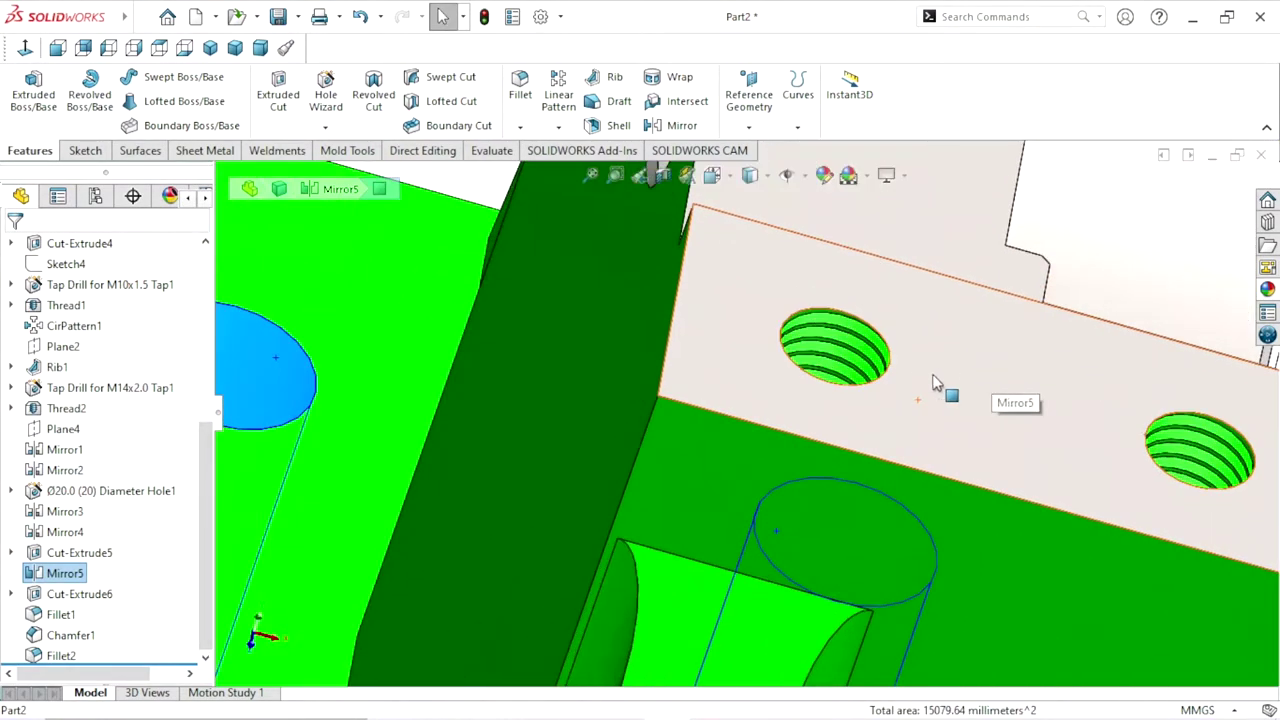
mouse_move(935, 383)
middle_down()
mouse_move(766, 357)
mouse_move(743, 290)
middle_up()
click(743, 290)
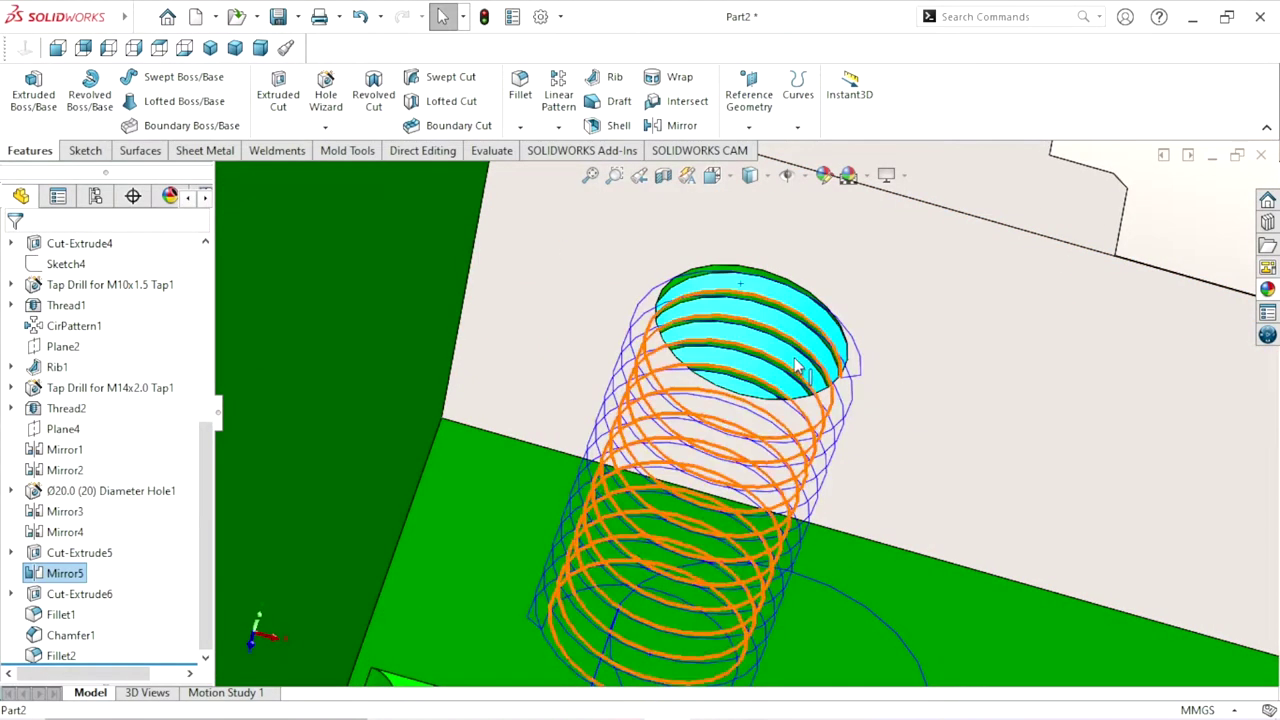
scroll(748, 400, up, 3)
scroll(740, 375, down, 3)
scroll(740, 375, down, 3)
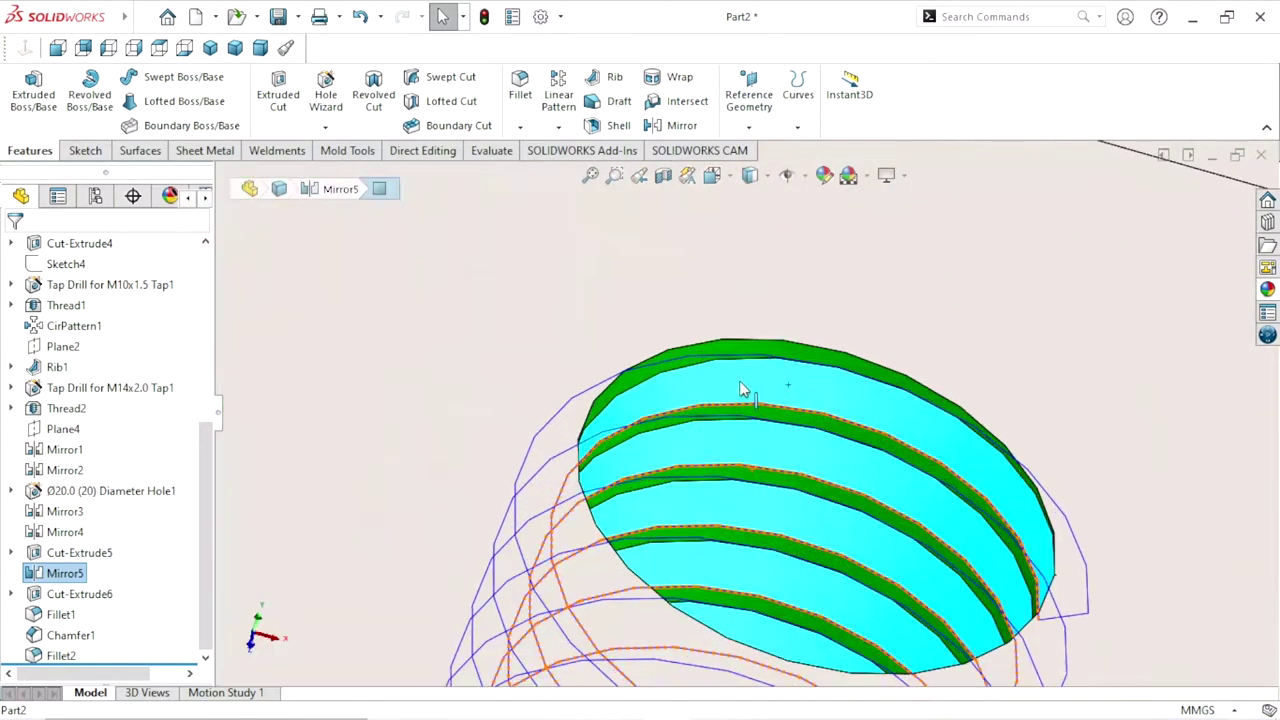
scroll(751, 363, up, 3)
scroll(751, 363, up, 3)
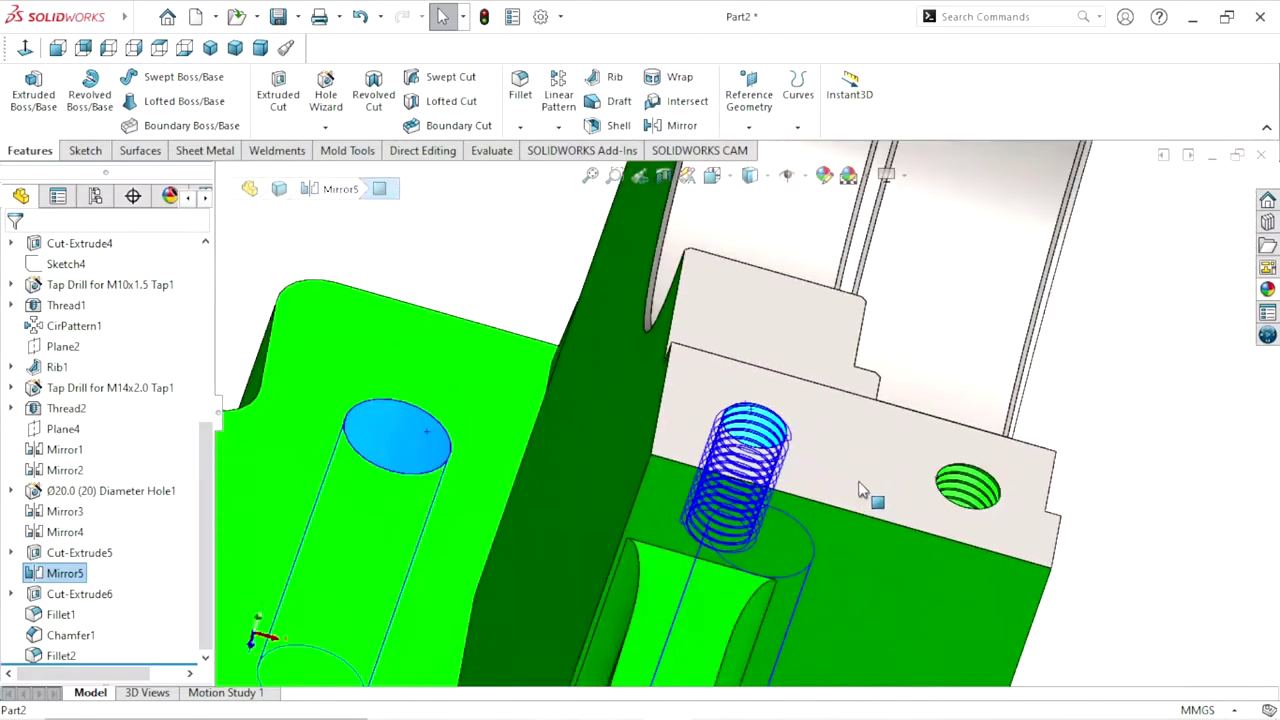
scroll(960, 500, down, 1)
scroll(960, 500, down, 5)
click(868, 335)
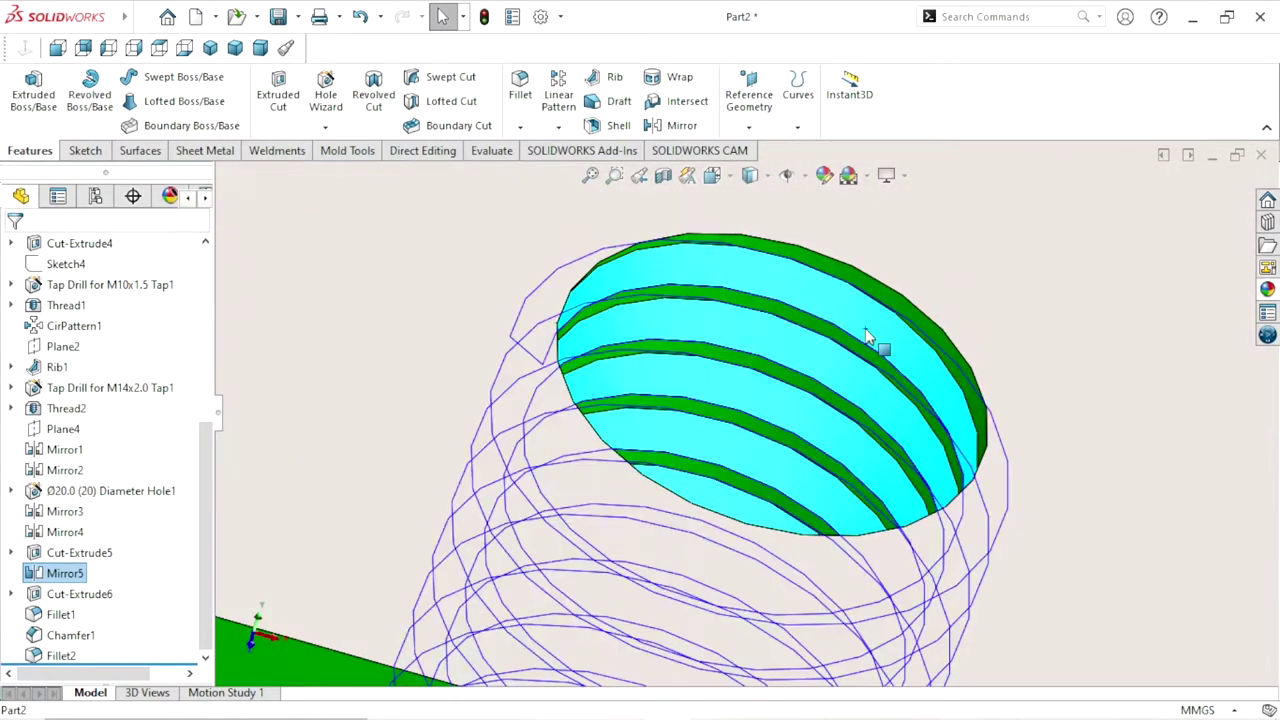
scroll(855, 340, up, 1)
scroll(846, 403, up, 1)
scroll(846, 403, up, 5)
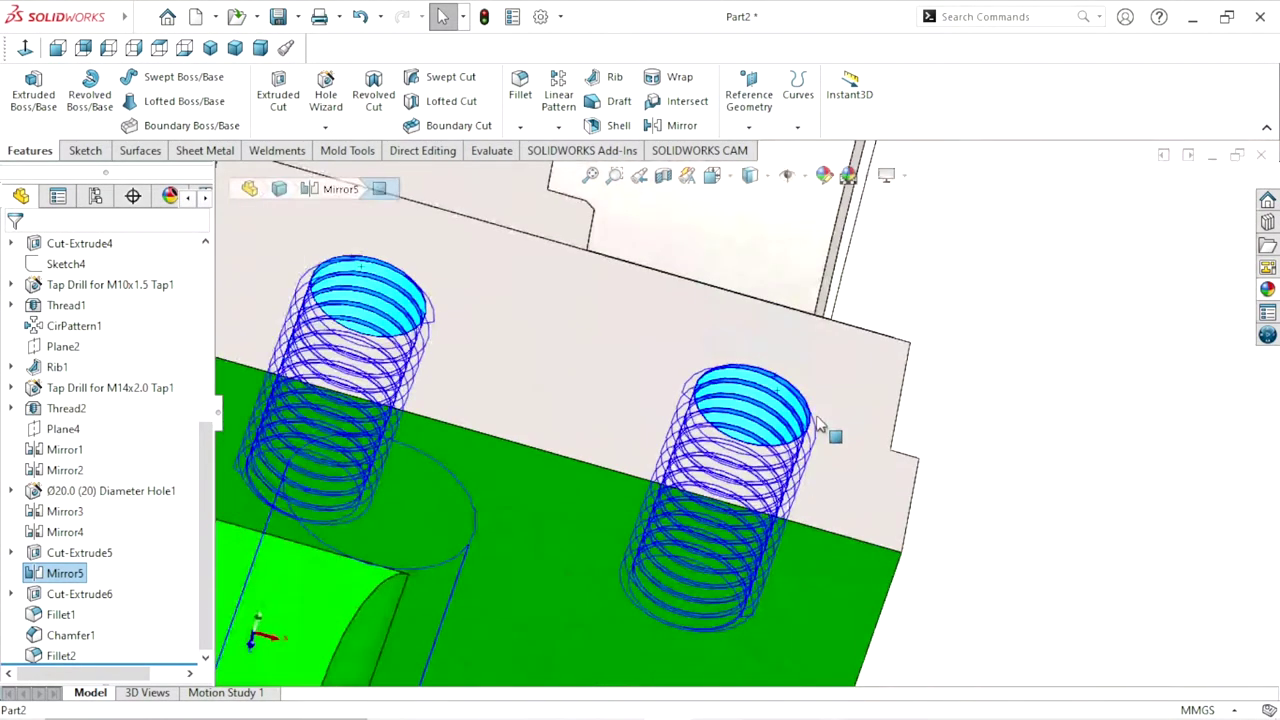
scroll(817, 421, up, 2)
scroll(818, 400, up, 3)
scroll(820, 329, up, 3)
scroll(820, 329, up, 2)
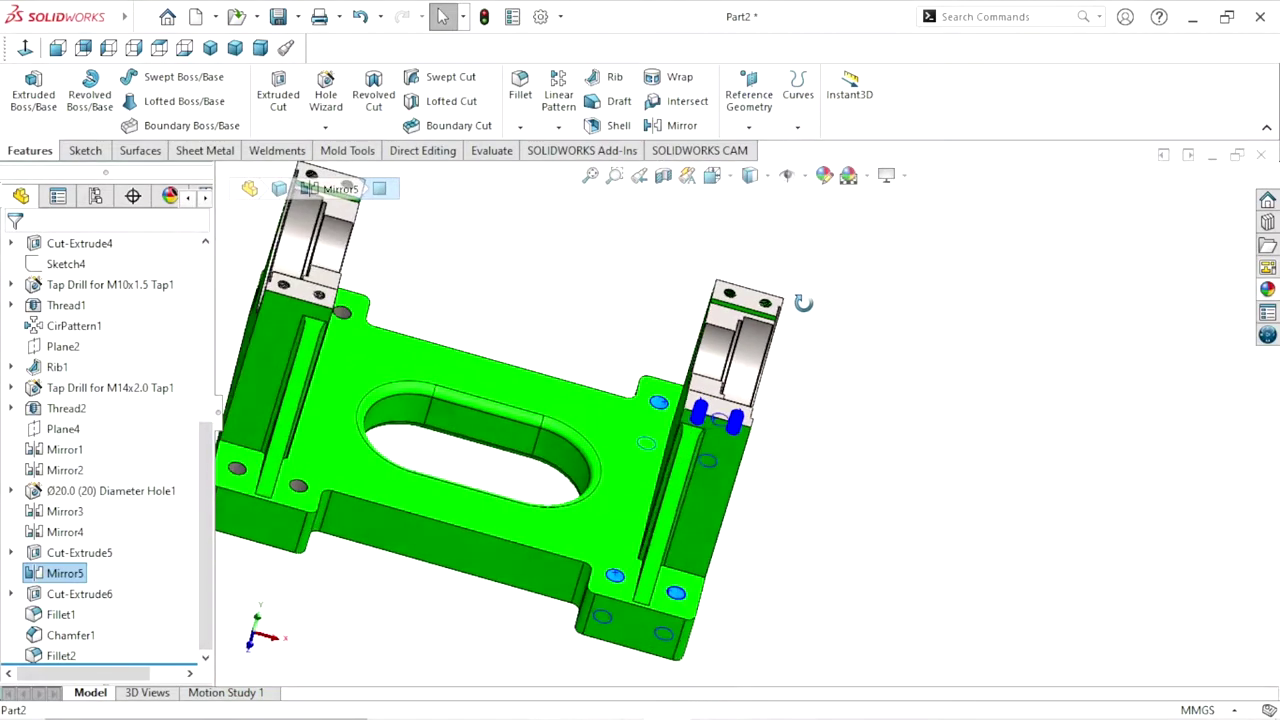
scroll(800, 335, up, 1)
Add the clamp top's narrow band face and both holes' cosmetic threads
middle_drag(793, 339, 740, 380)
scroll(740, 380, down, 3)
scroll(718, 363, down, 3)
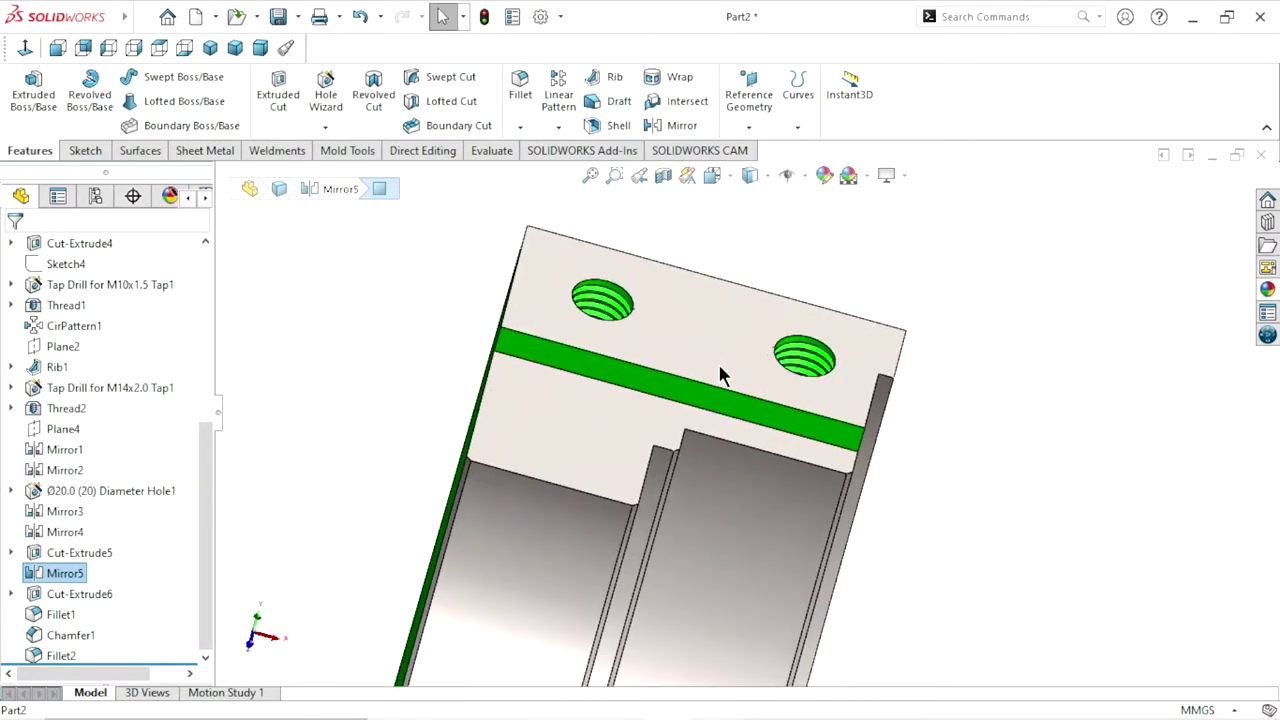
scroll(650, 416, down, 3)
click(650, 416)
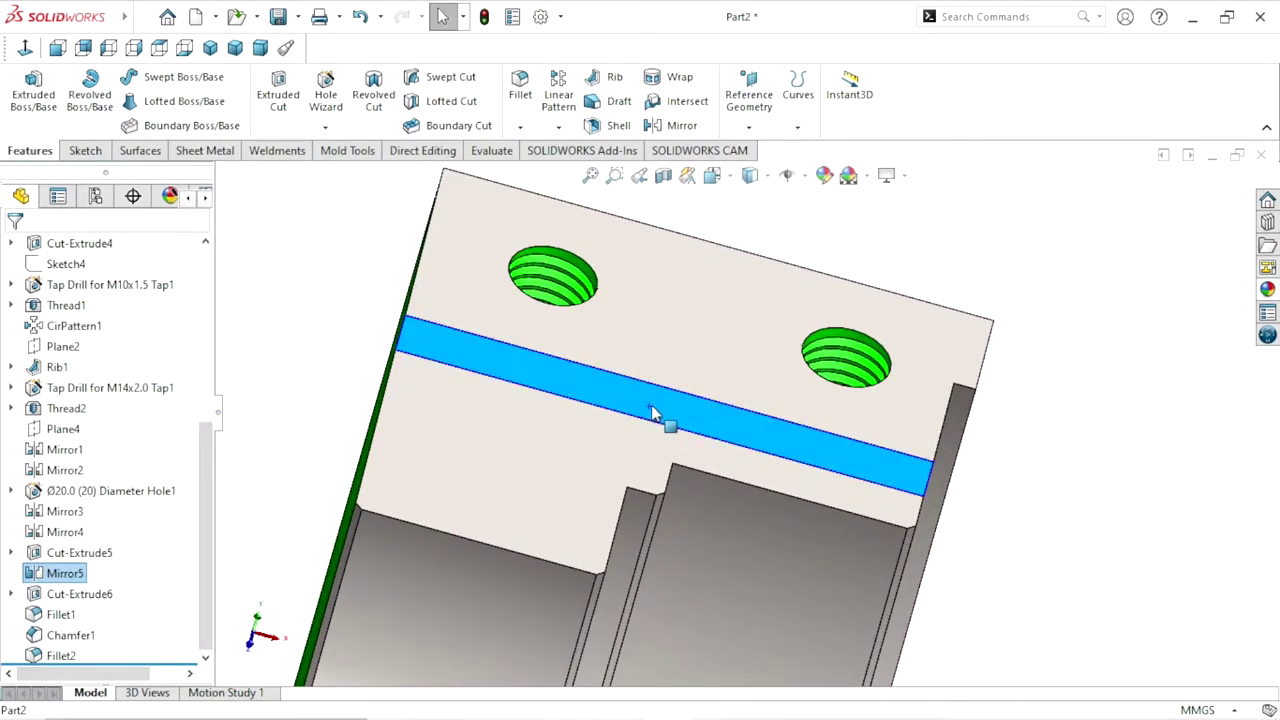
ctrl+click(553, 268)
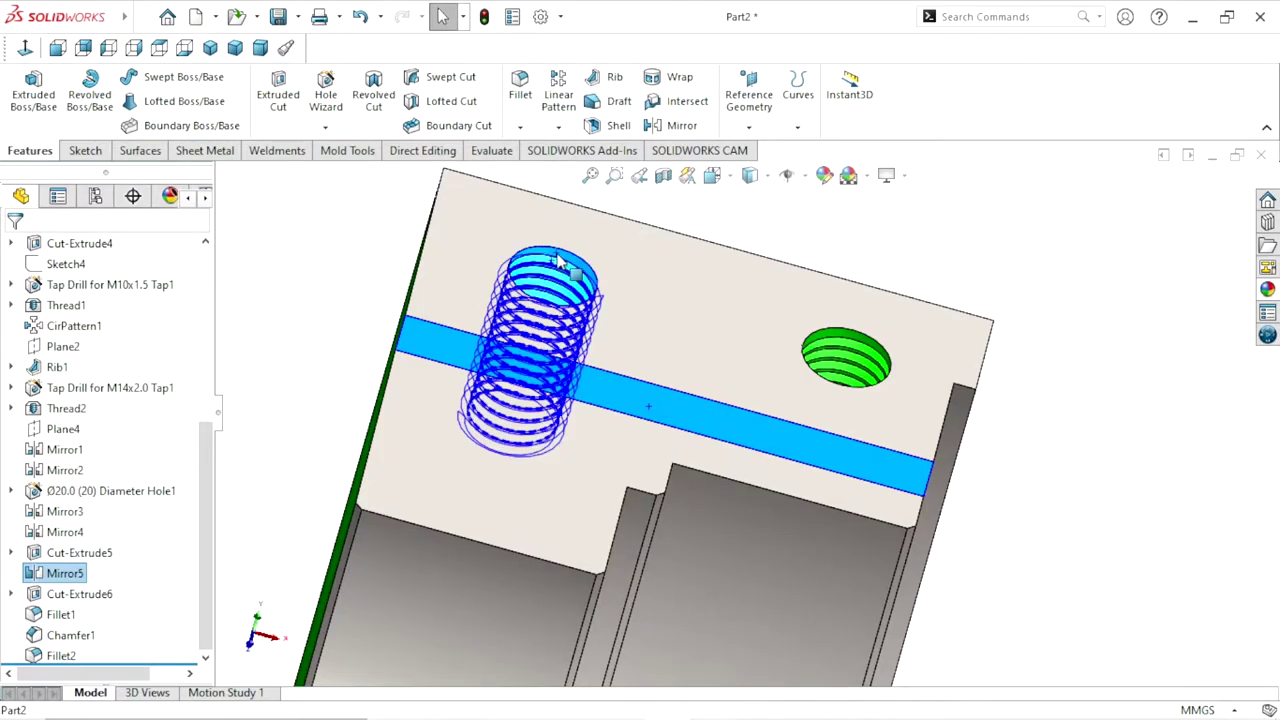
ctrl+click(842, 352)
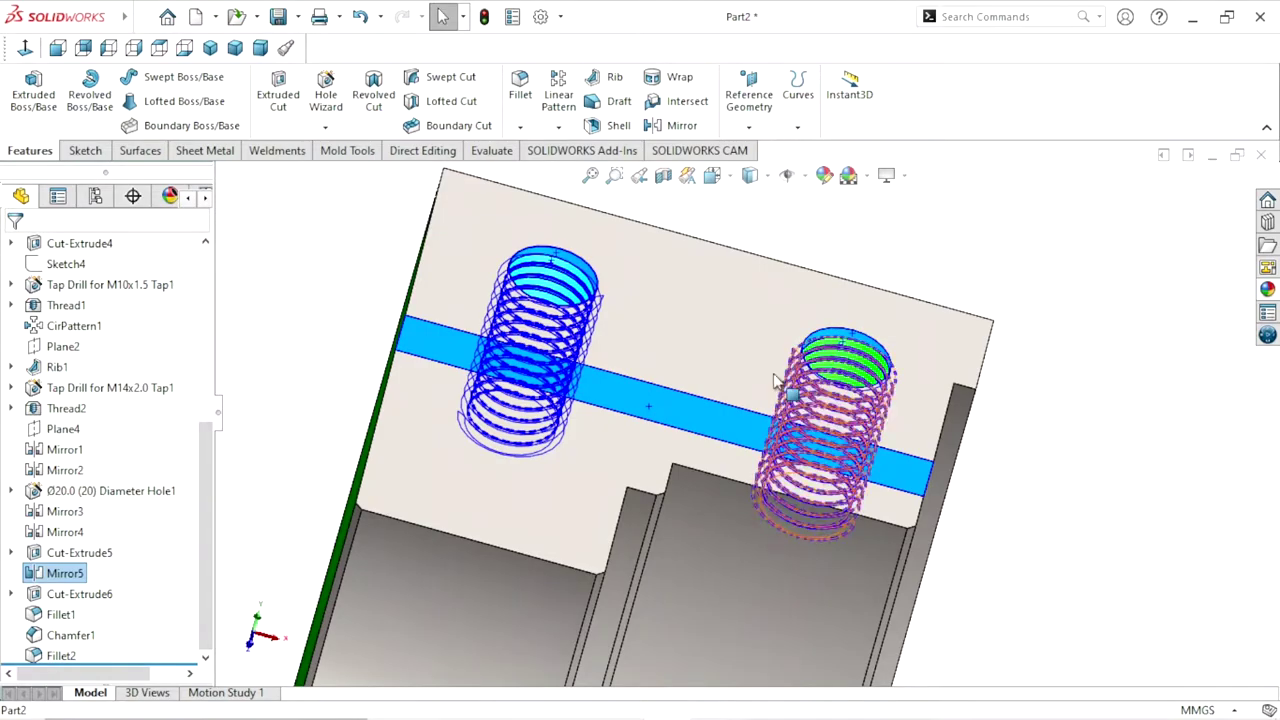
scroll(557, 314, up, 3)
mouse_move(700, 398)
middle_down()
mouse_move(728, 411)
mouse_move(714, 503)
middle_up()
scroll(393, 542, down, 3)
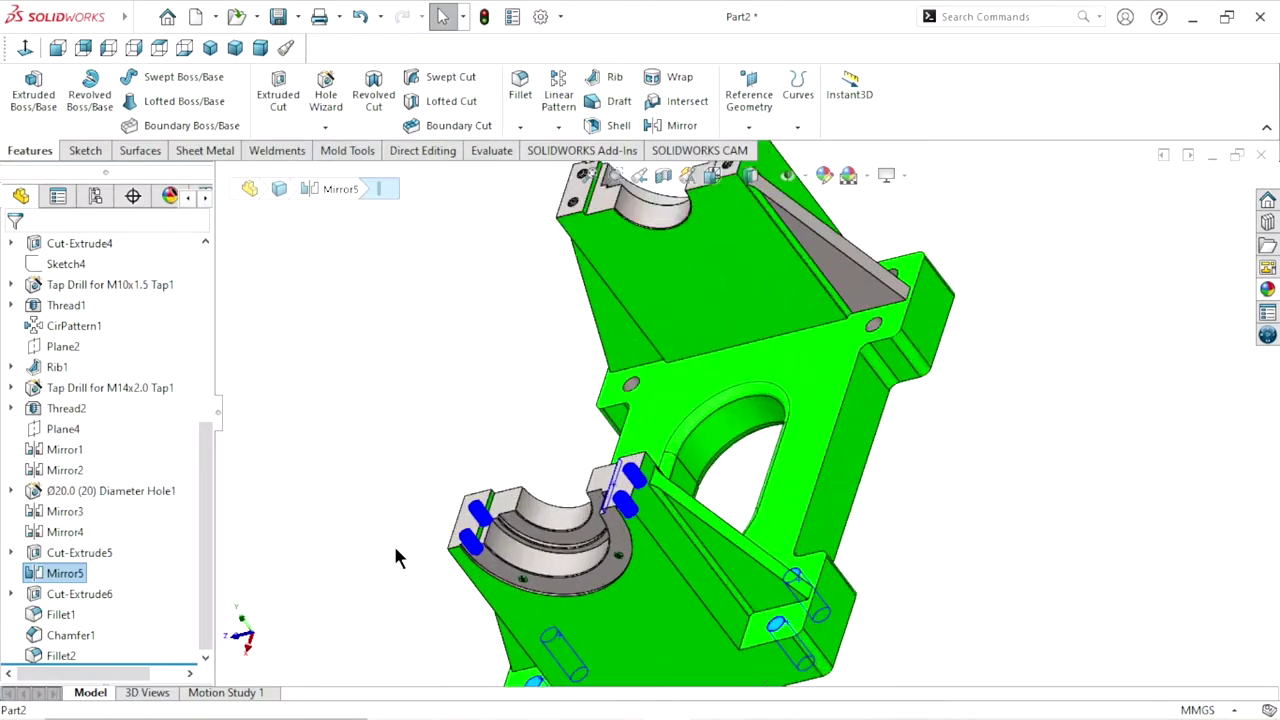
scroll(570, 495, down, 2)
scroll(570, 495, down, 2)
scroll(570, 462, down, 1)
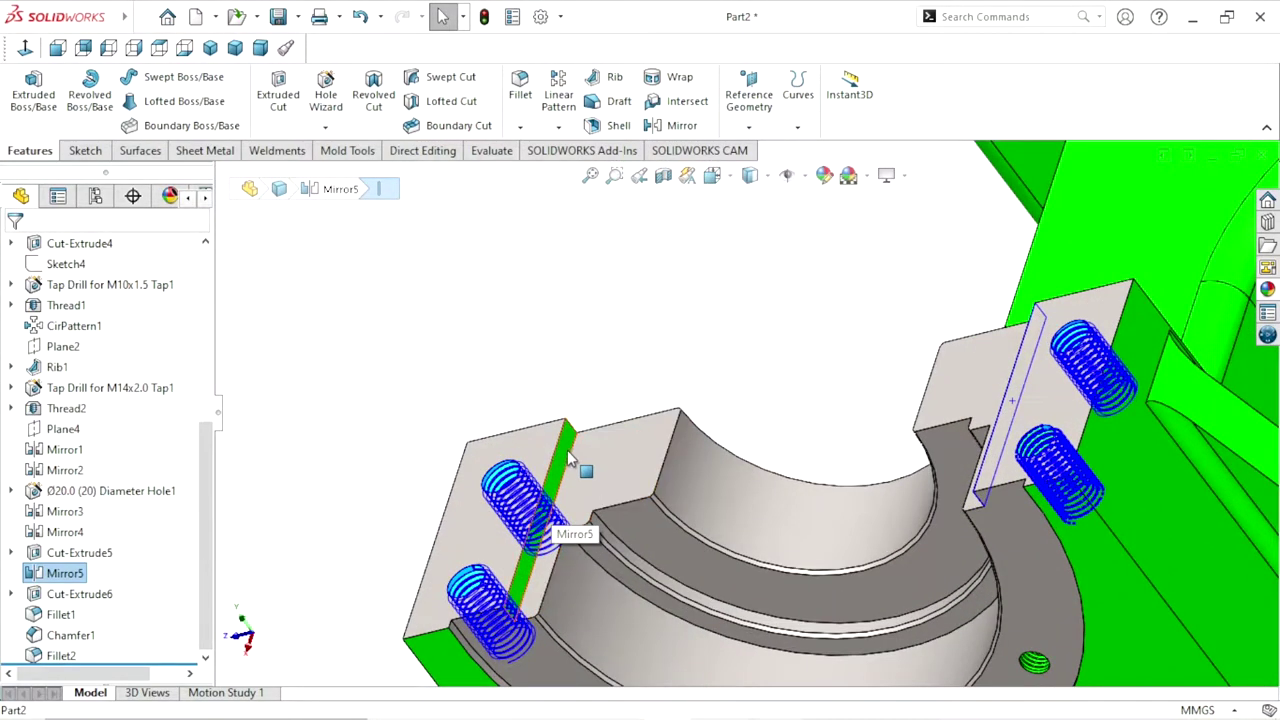
scroll(690, 390, up, 3)
scroll(800, 300, up, 1)
scroll(830, 290, up, 1)
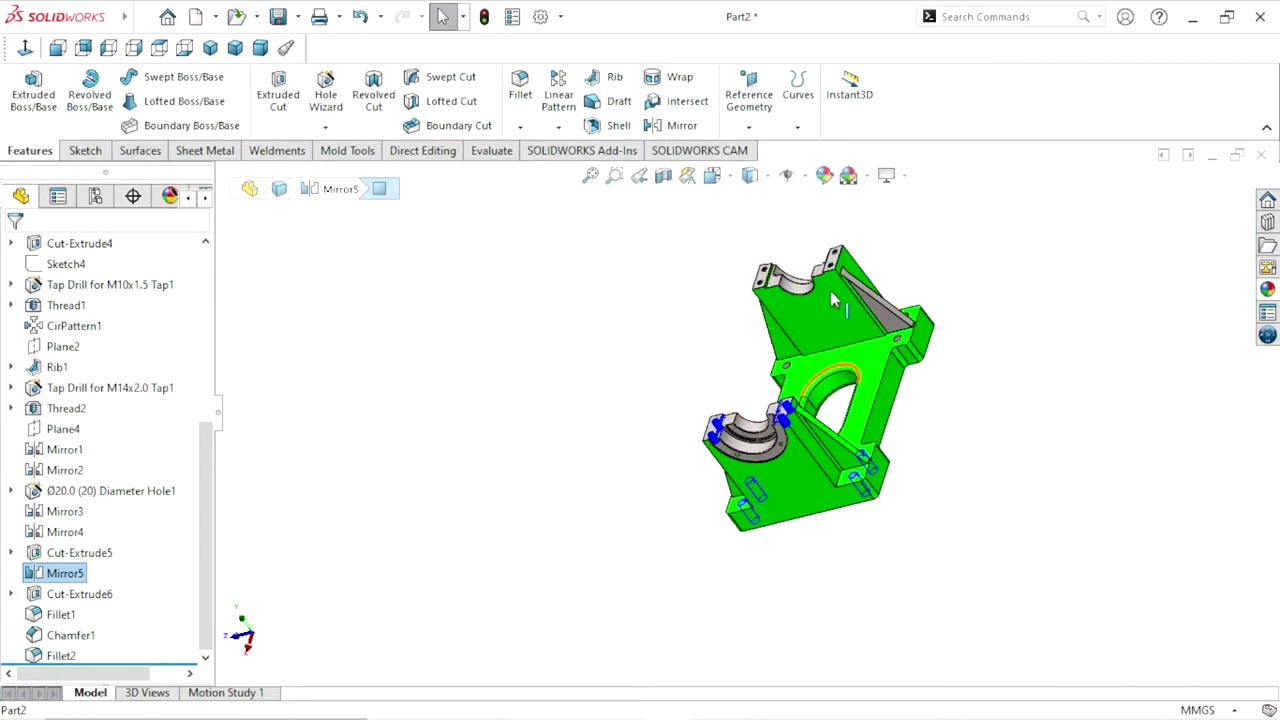
scroll(785, 310, down, 1)
scroll(785, 308, down, 3)
scroll(690, 290, down, 2)
click(706, 323)
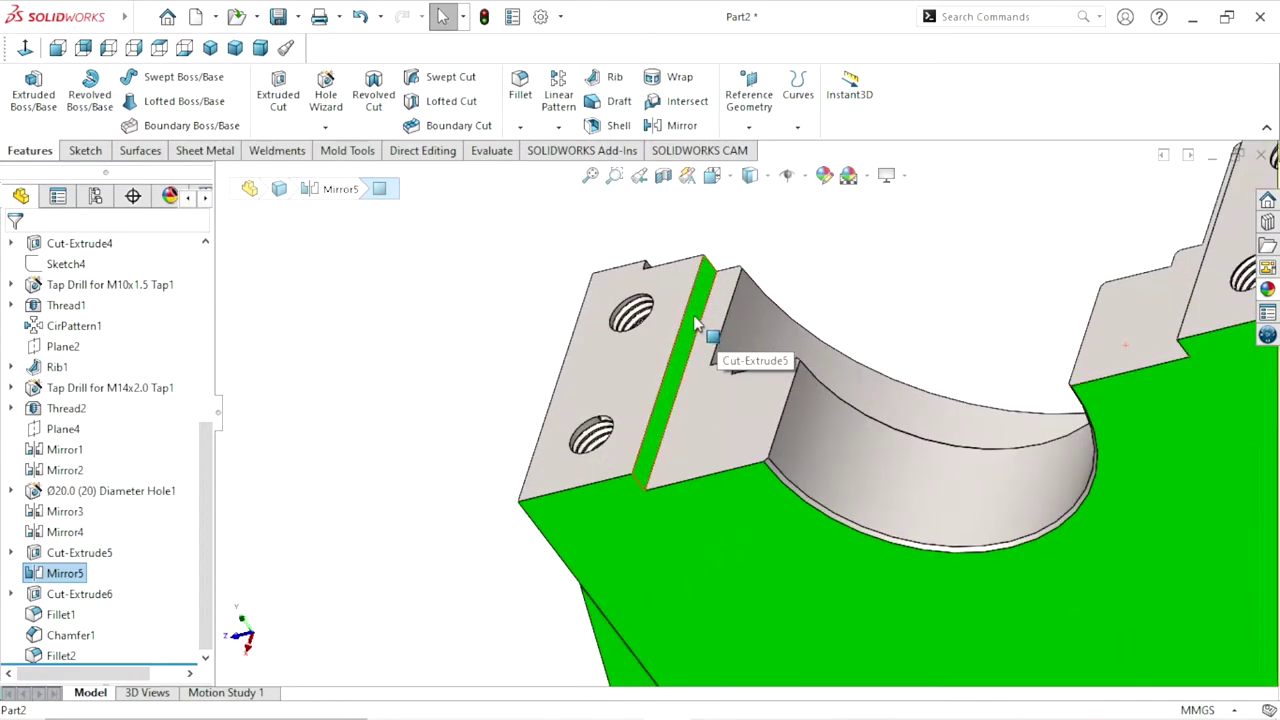
scroll(714, 440, up, 3)
middle_drag(720, 450, 850, 380)
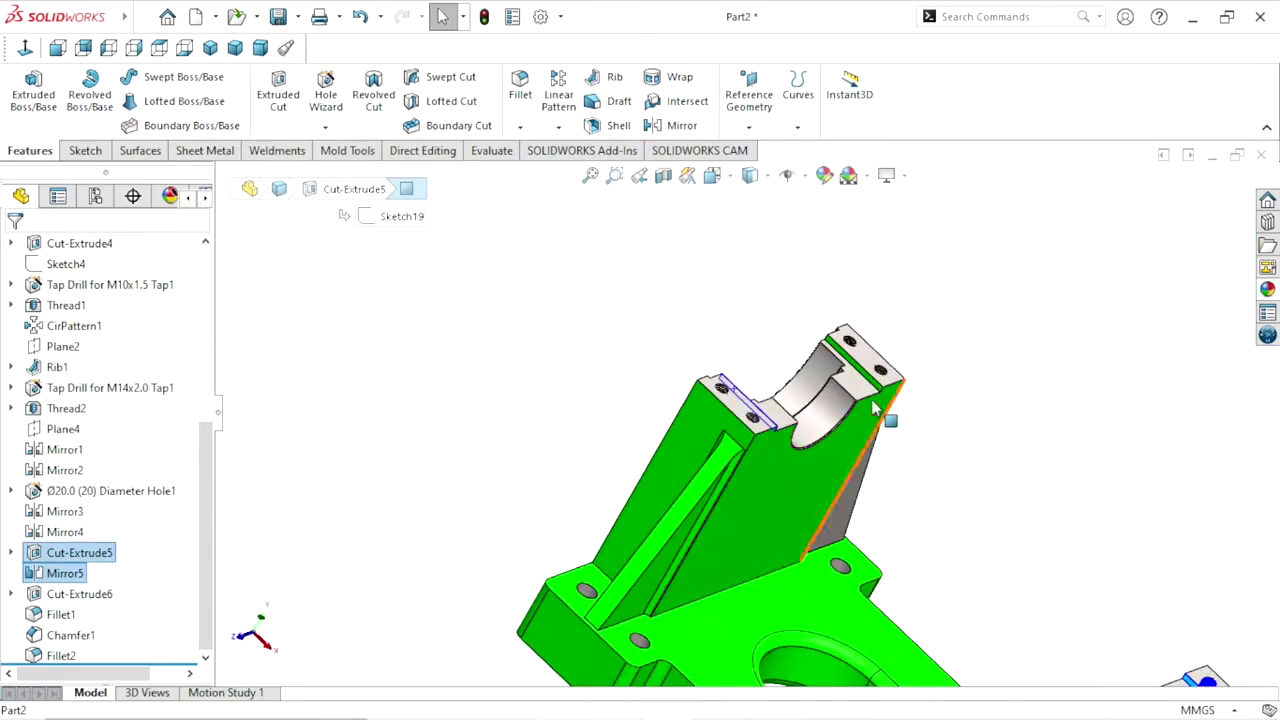
scroll(857, 378, down, 2)
scroll(857, 378, down, 2)
click(814, 406)
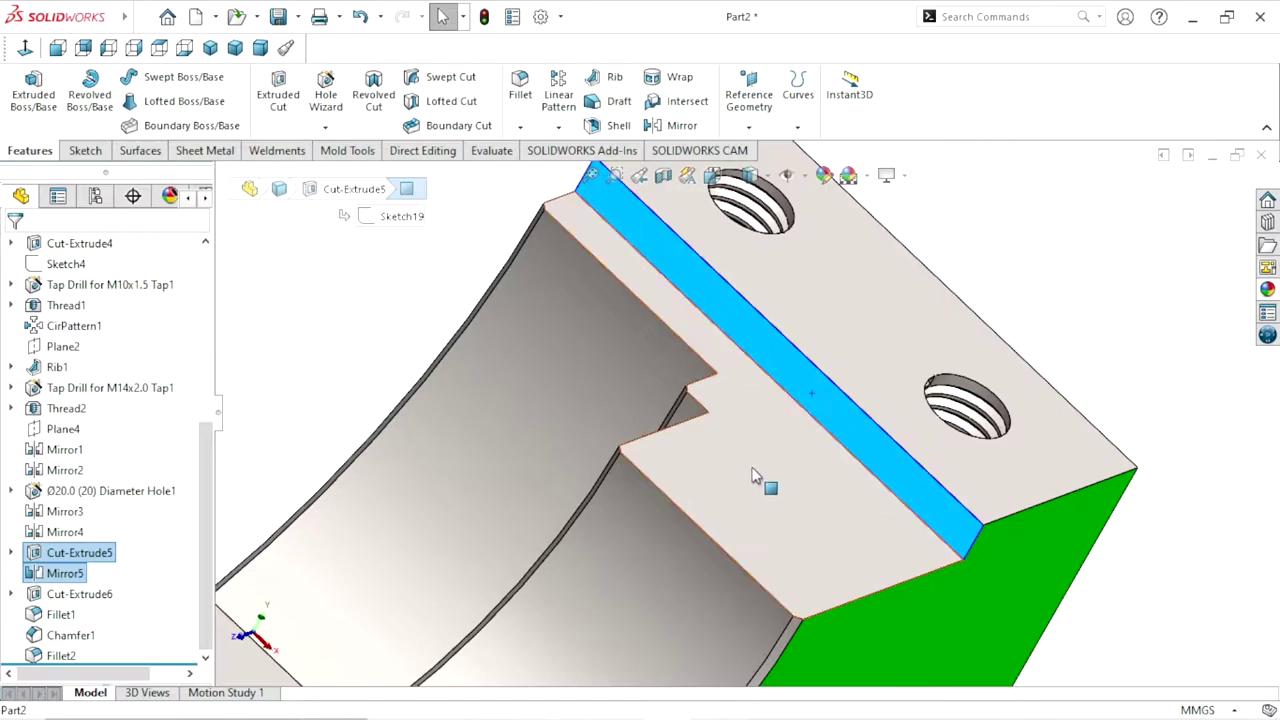
scroll(808, 480, up, 5)
scroll(808, 480, up, 4)
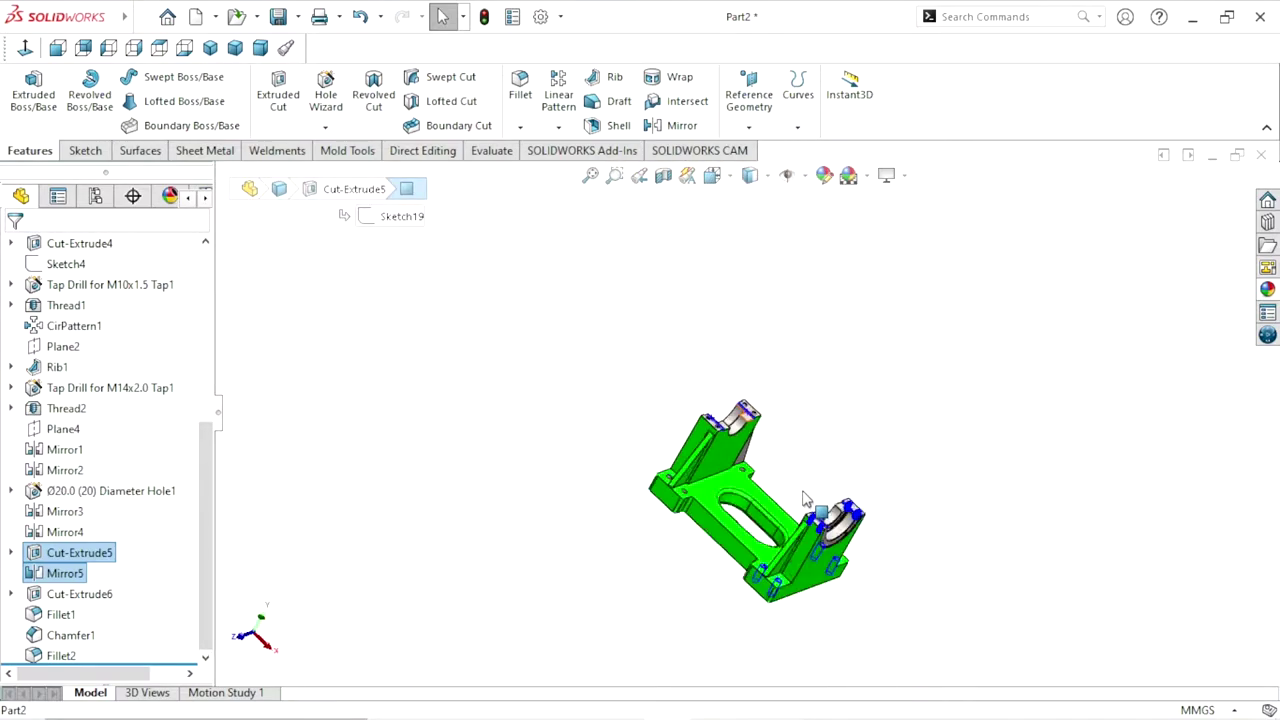
click(1267, 289)
click(1082, 522)
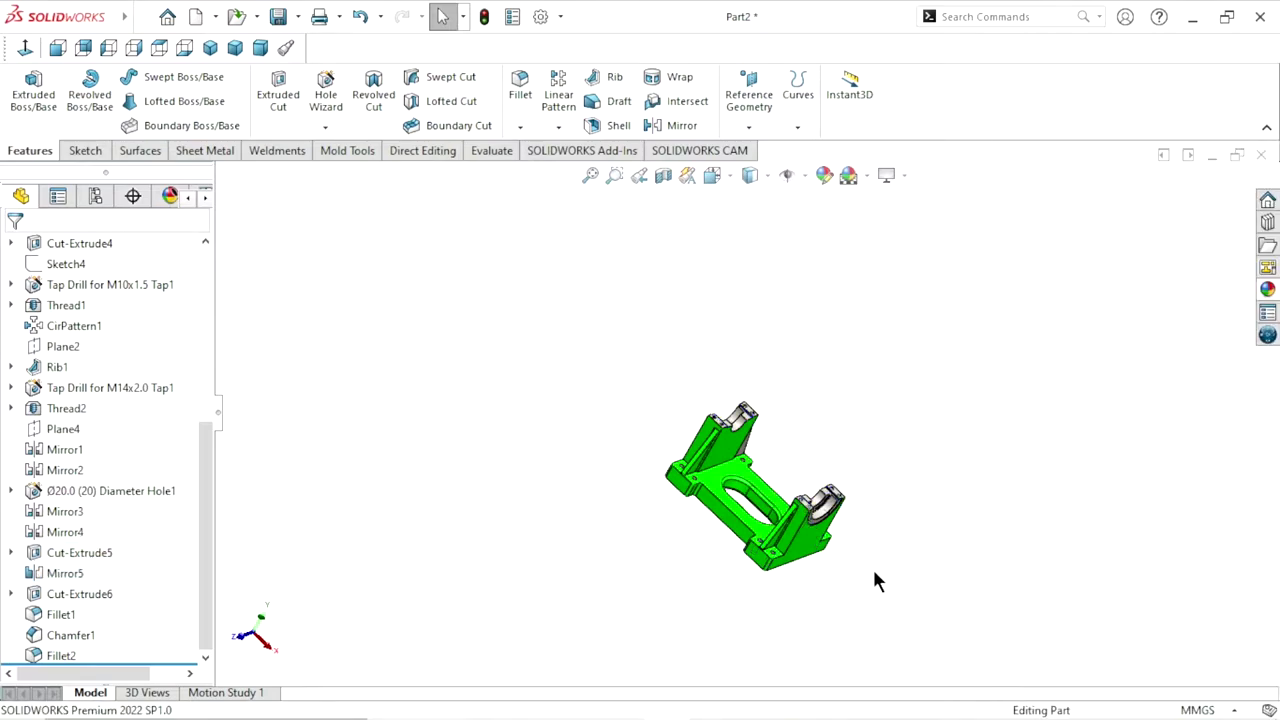
scroll(868, 540, down, 2)
scroll(853, 483, down, 3)
middle_drag(851, 483, 798, 483)
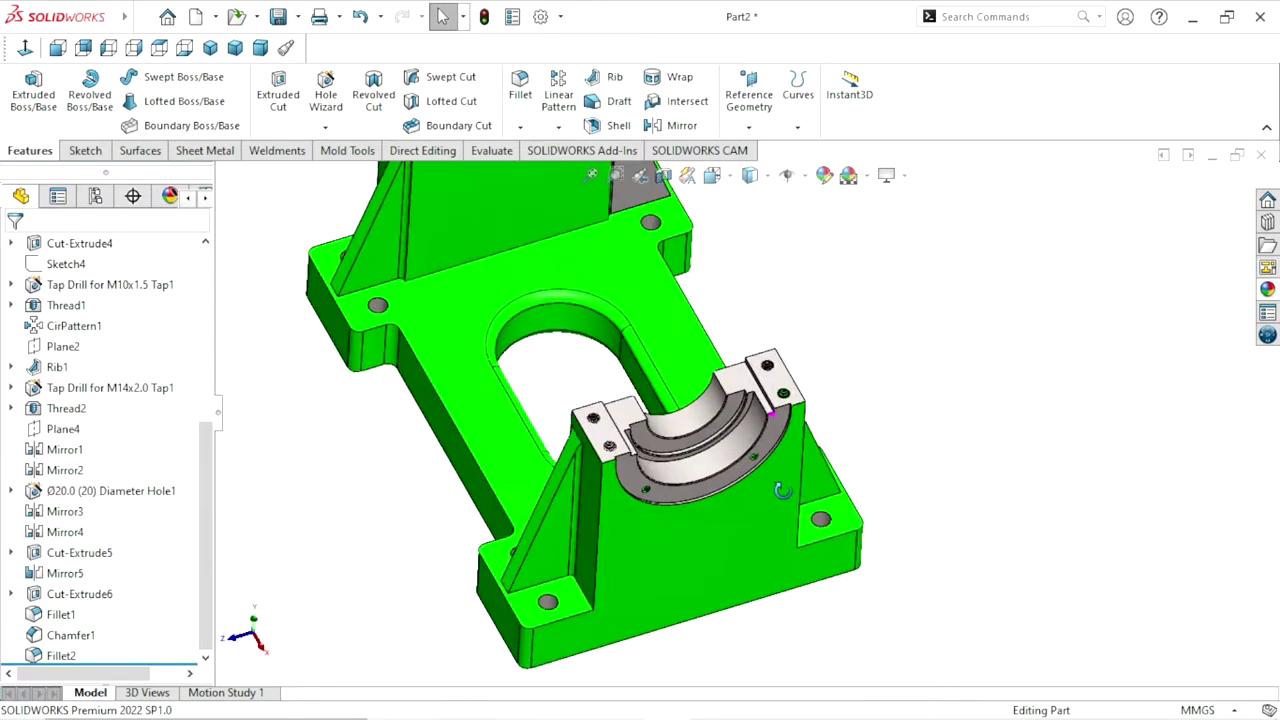
scroll(770, 500, down, 2)
scroll(758, 430, down, 2)
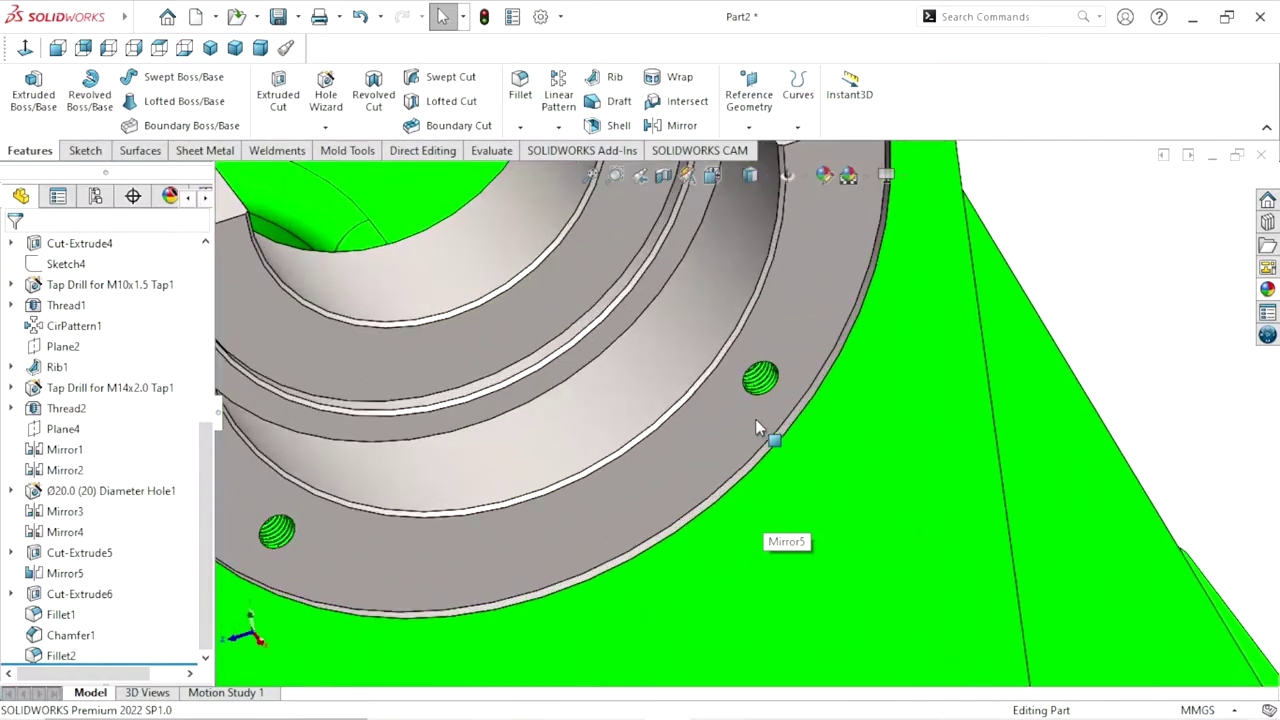
scroll(770, 414, down, 2)
scroll(760, 360, down, 2)
click(736, 283)
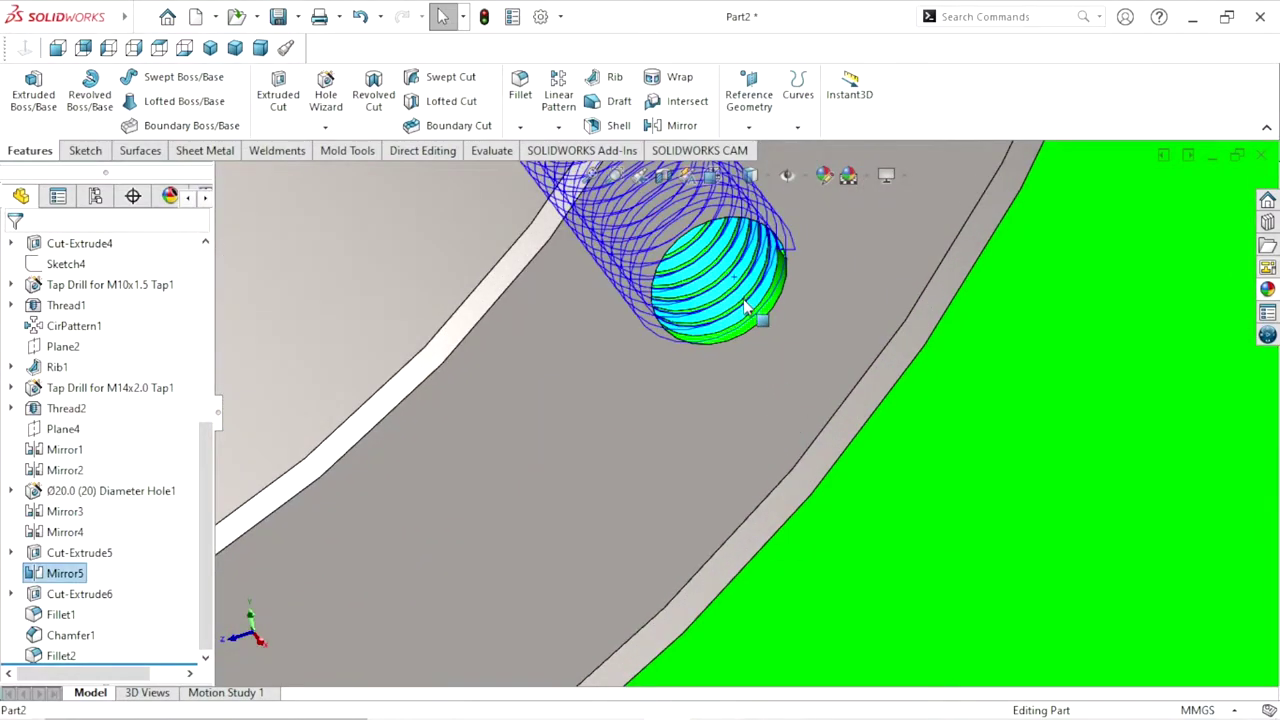
scroll(717, 397, up, 2)
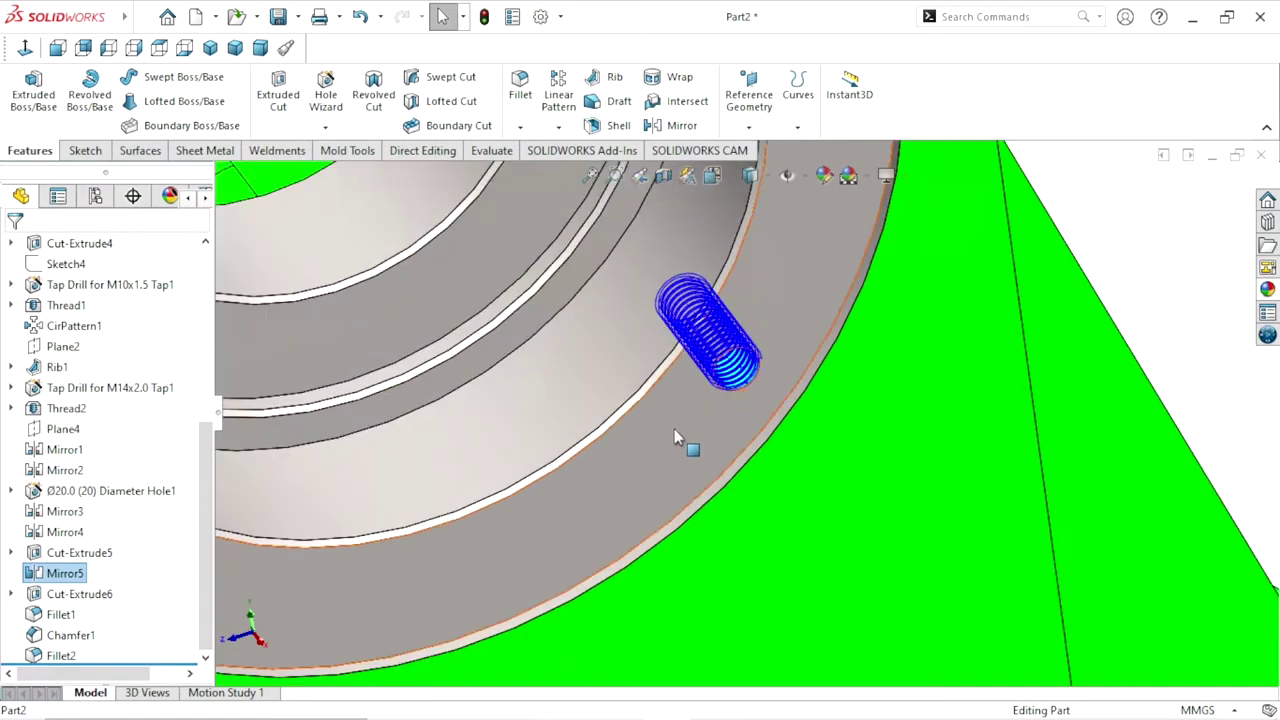
scroll(426, 551, up, 2)
scroll(426, 551, up, 2)
scroll(552, 471, down, 3)
scroll(552, 471, down, 5)
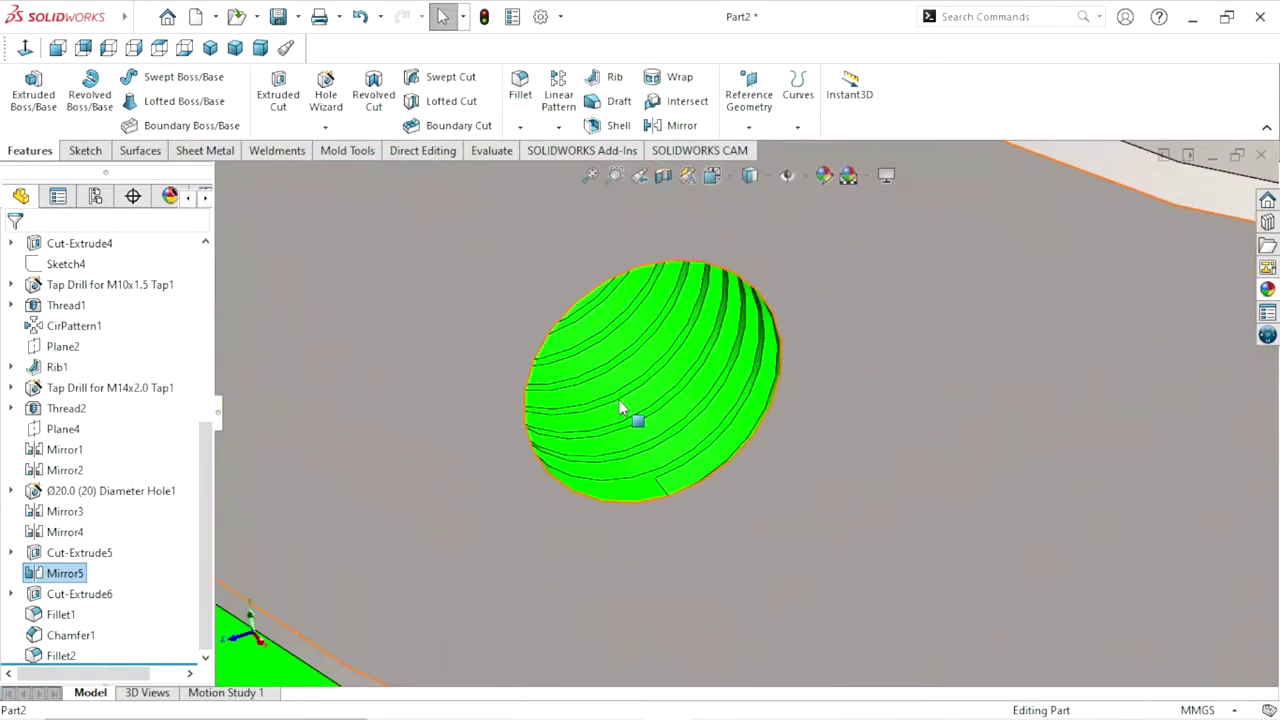
scroll(670, 403, up, 2)
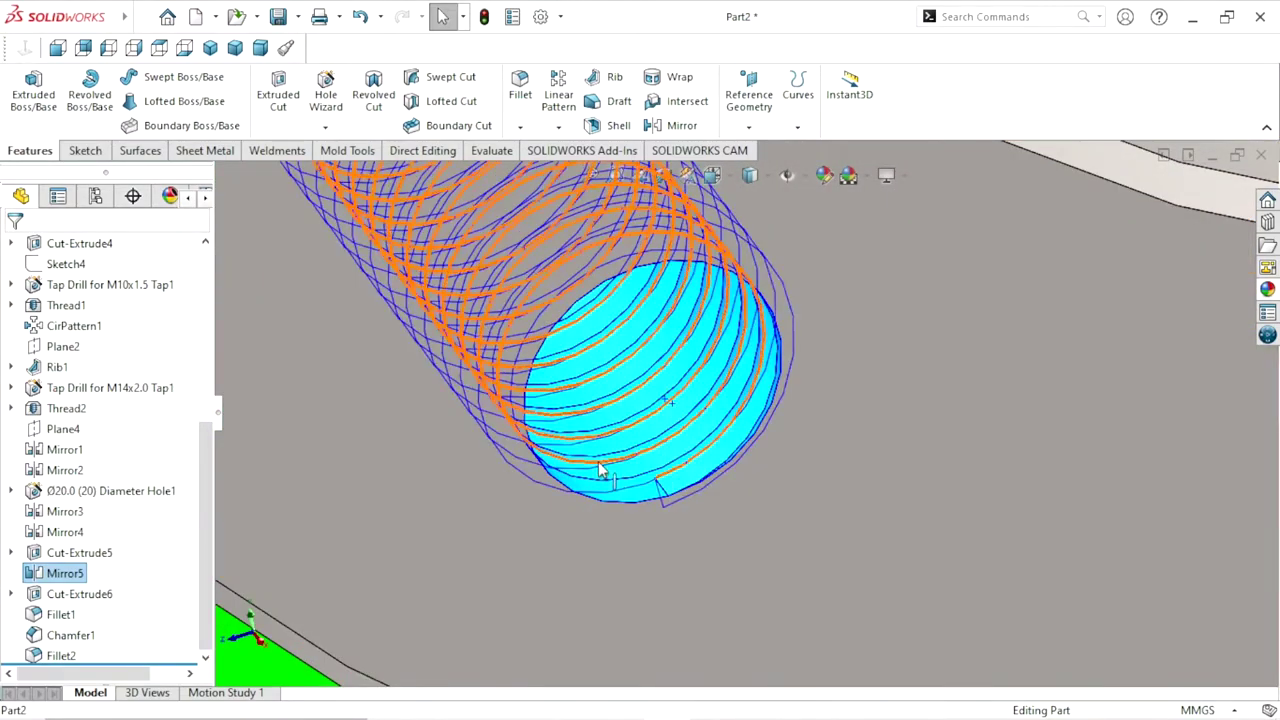
scroll(742, 437, up, 3)
scroll(742, 437, up, 3)
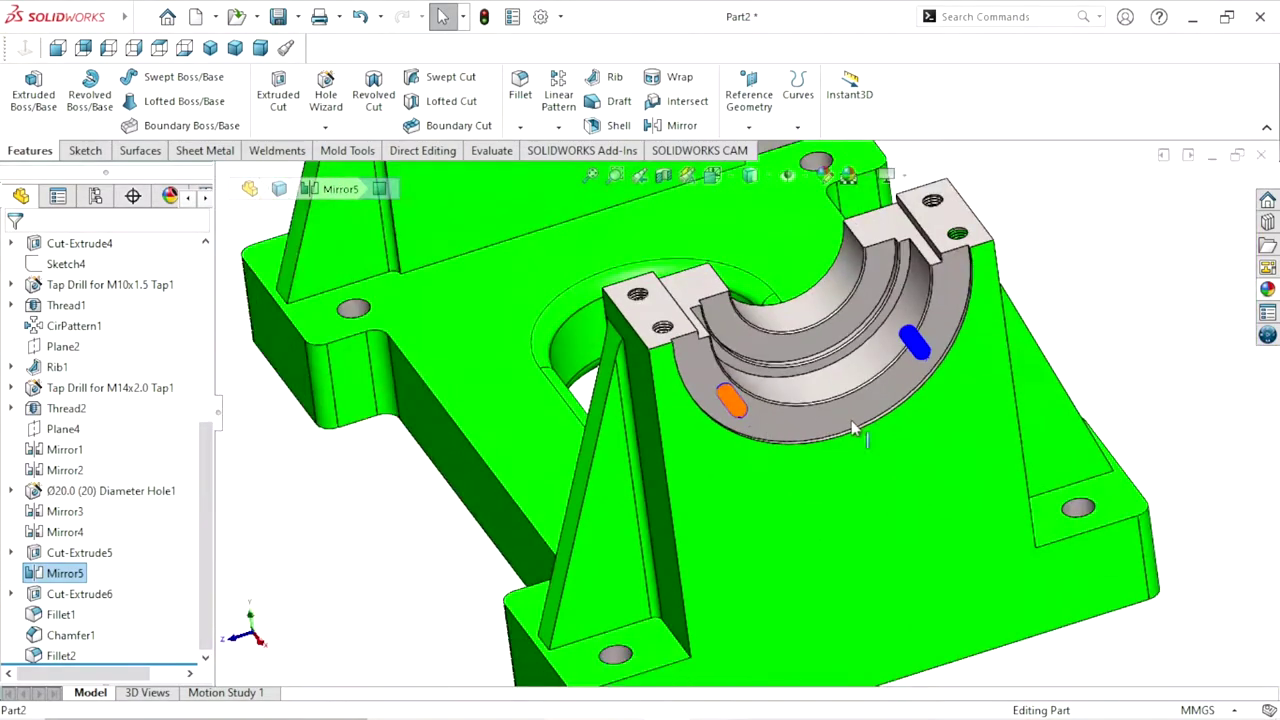
Browse the appearances library's Steel finishes, picking carbon steel
click(1267, 289)
click(1067, 490)
scroll(930, 552, up, 2)
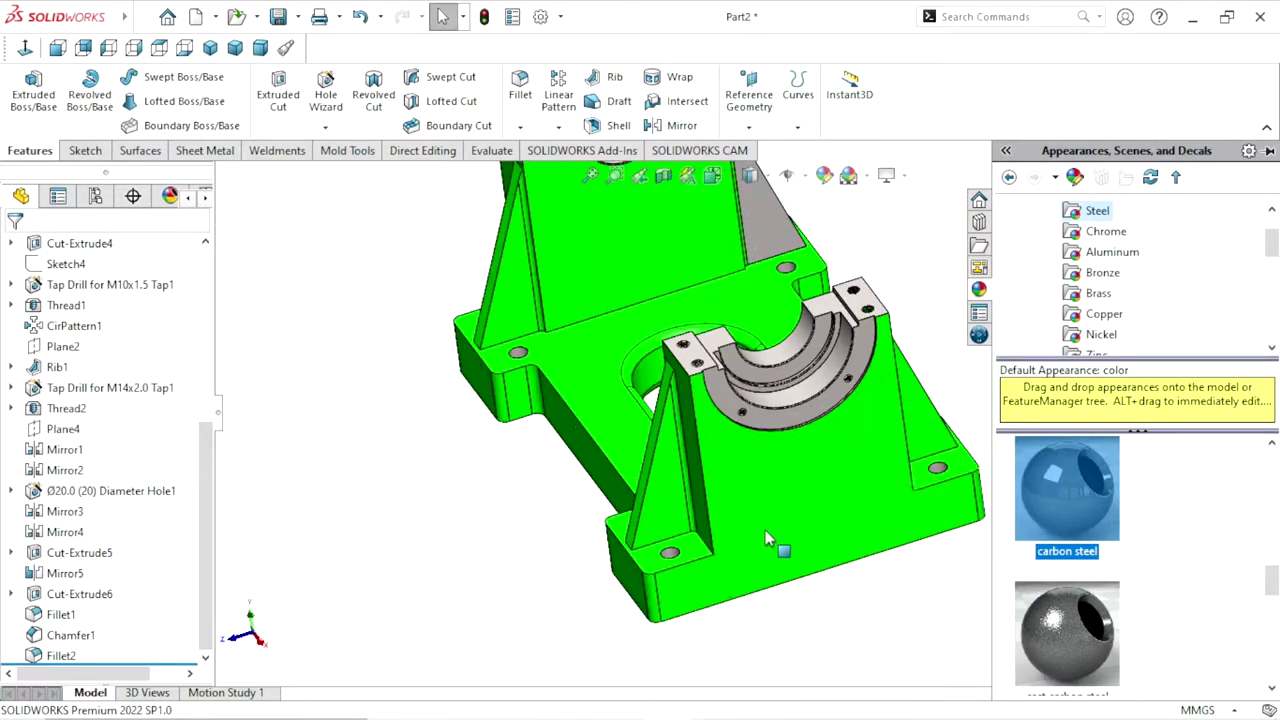
scroll(765, 530, up, 2)
scroll(823, 556, up, 1)
scroll(851, 518, up, 1)
scroll(669, 284, down, 1)
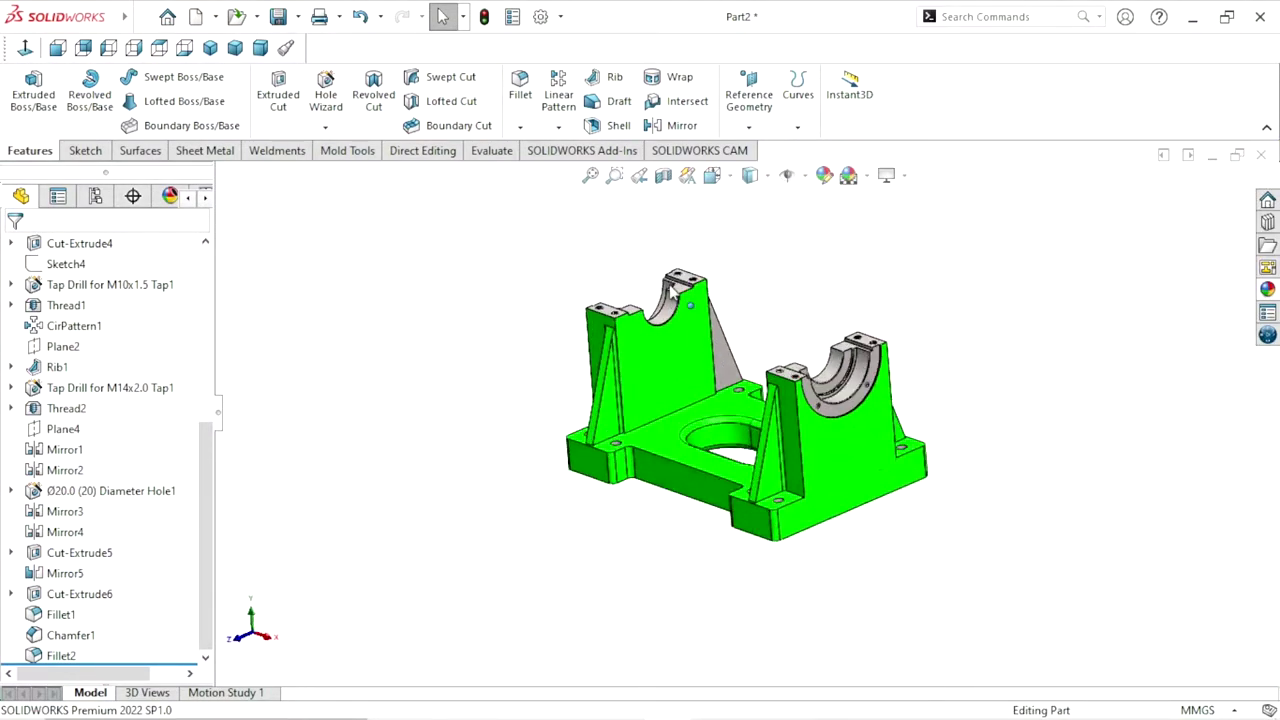
scroll(727, 370, down, 5)
scroll(716, 390, up, 2)
scroll(714, 381, up, 2)
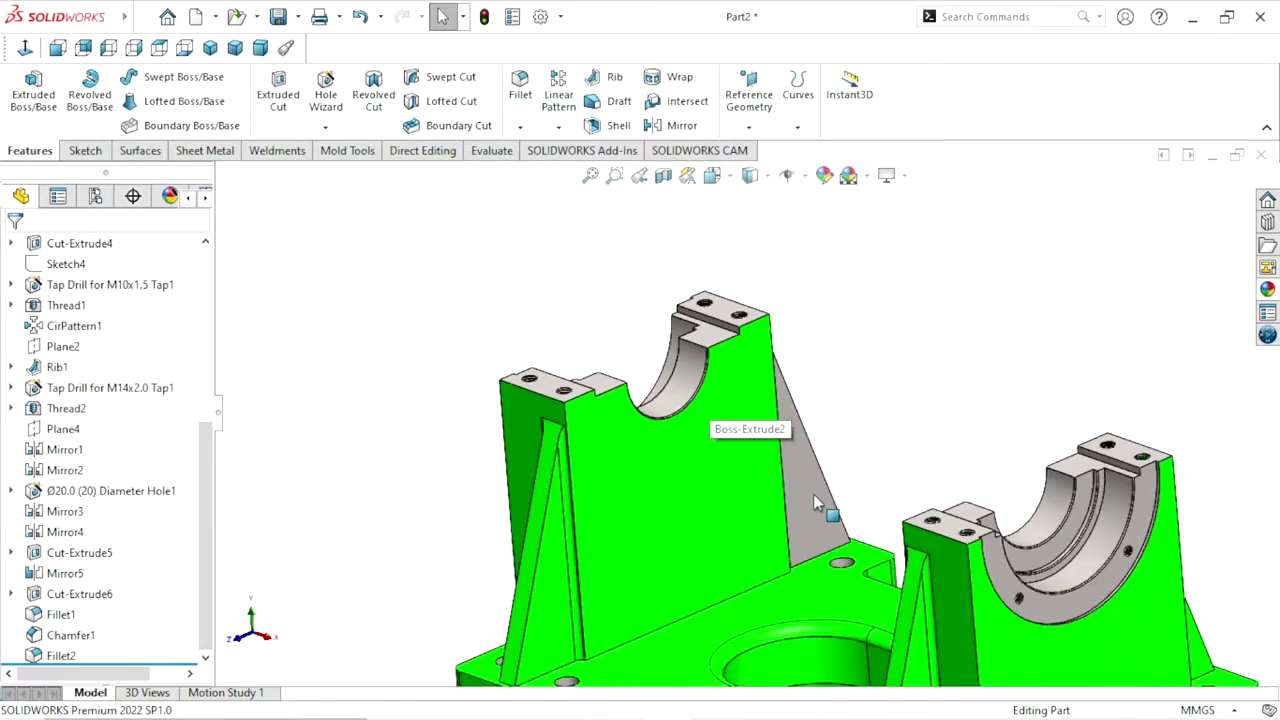
scroll(813, 494, up, 2)
Select the triangular rib face, switch to isometric view, and reopen the appearances library
mouse_move(884, 412)
middle_down()
mouse_move(700, 423)
mouse_move(694, 486)
mouse_move(833, 524)
middle_up()
scroll(970, 498, down, 1)
scroll(924, 507, down, 4)
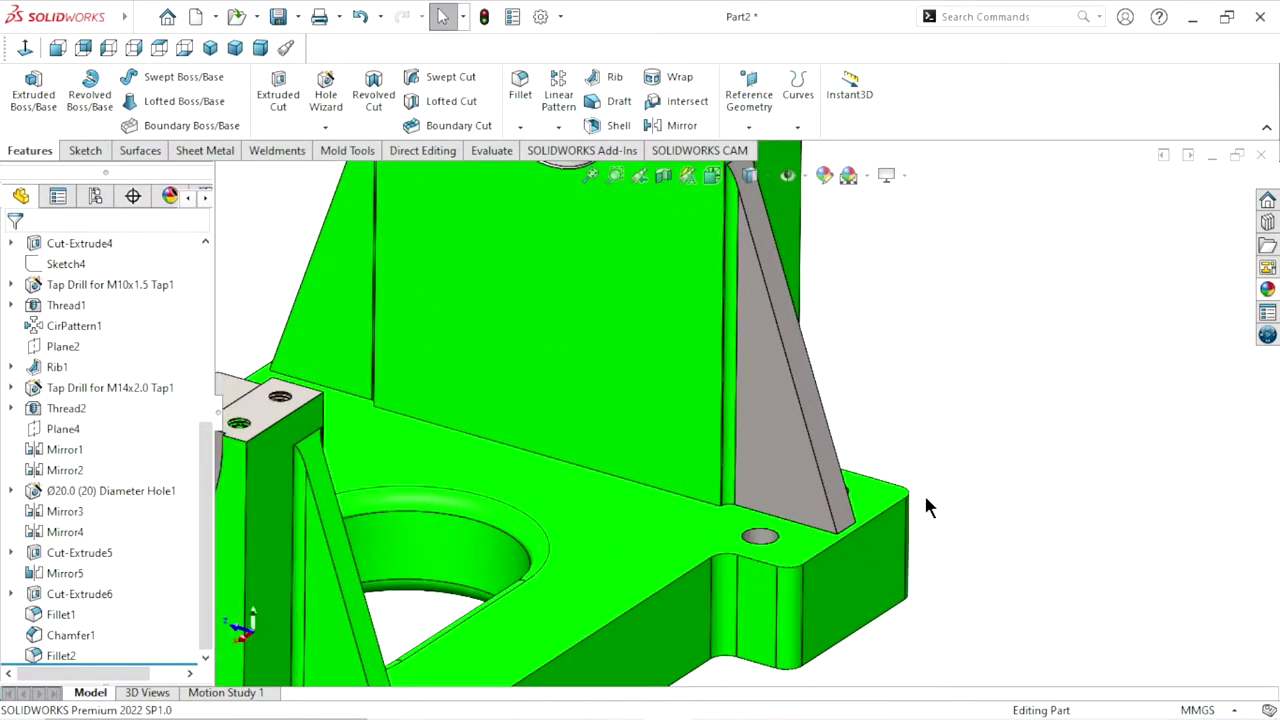
click(782, 455)
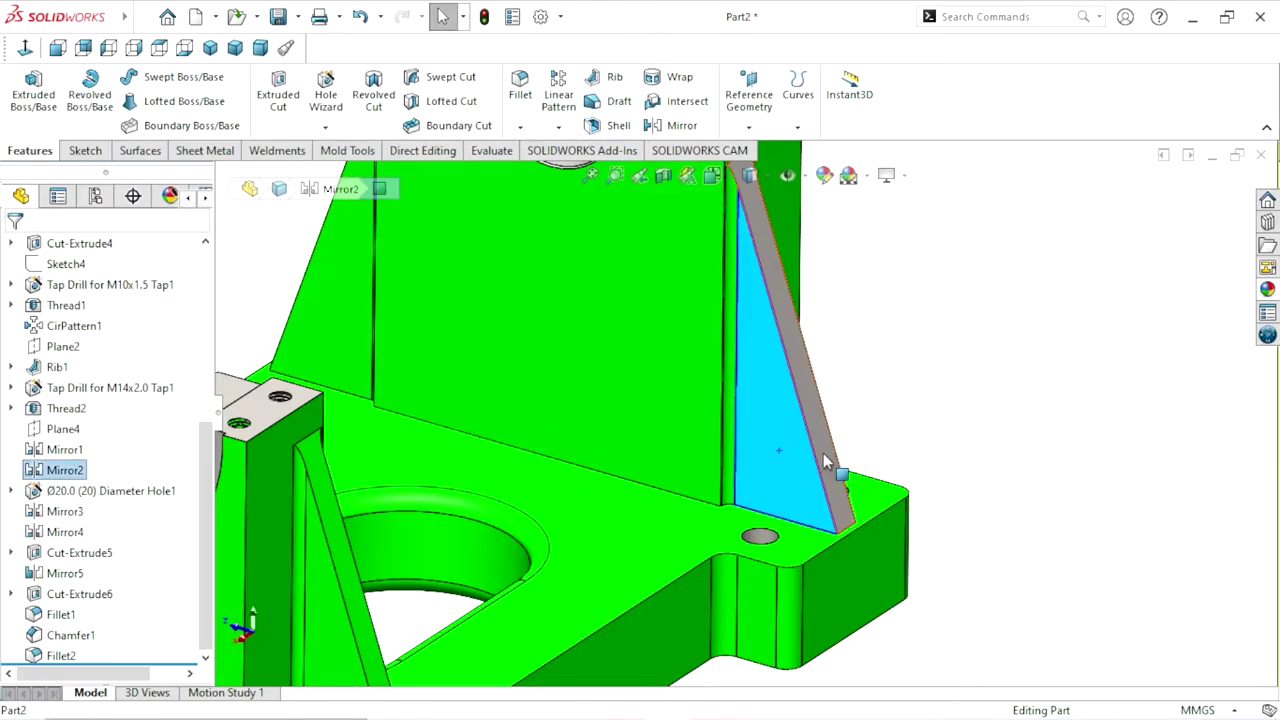
mouse_move(975, 443)
middle_down()
mouse_move(897, 457)
mouse_move(894, 474)
mouse_move(937, 443)
mouse_move(868, 476)
mouse_move(676, 462)
middle_up()
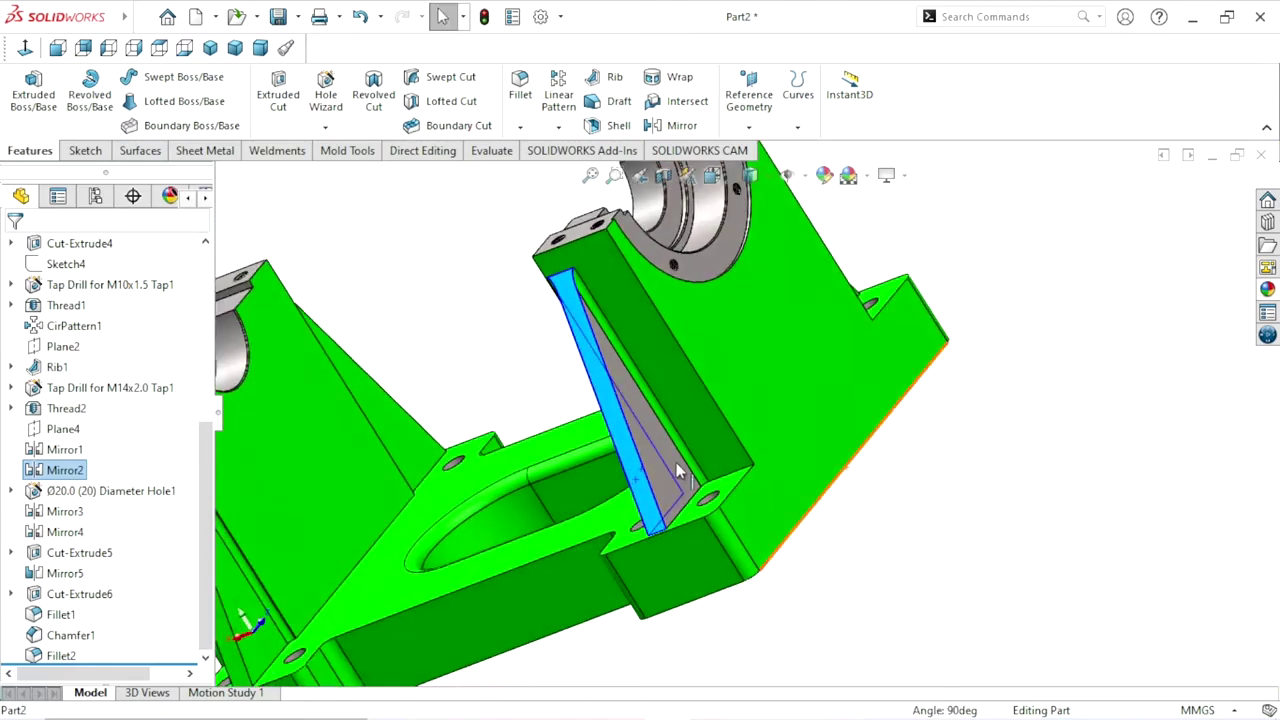
key(ctrl+7)
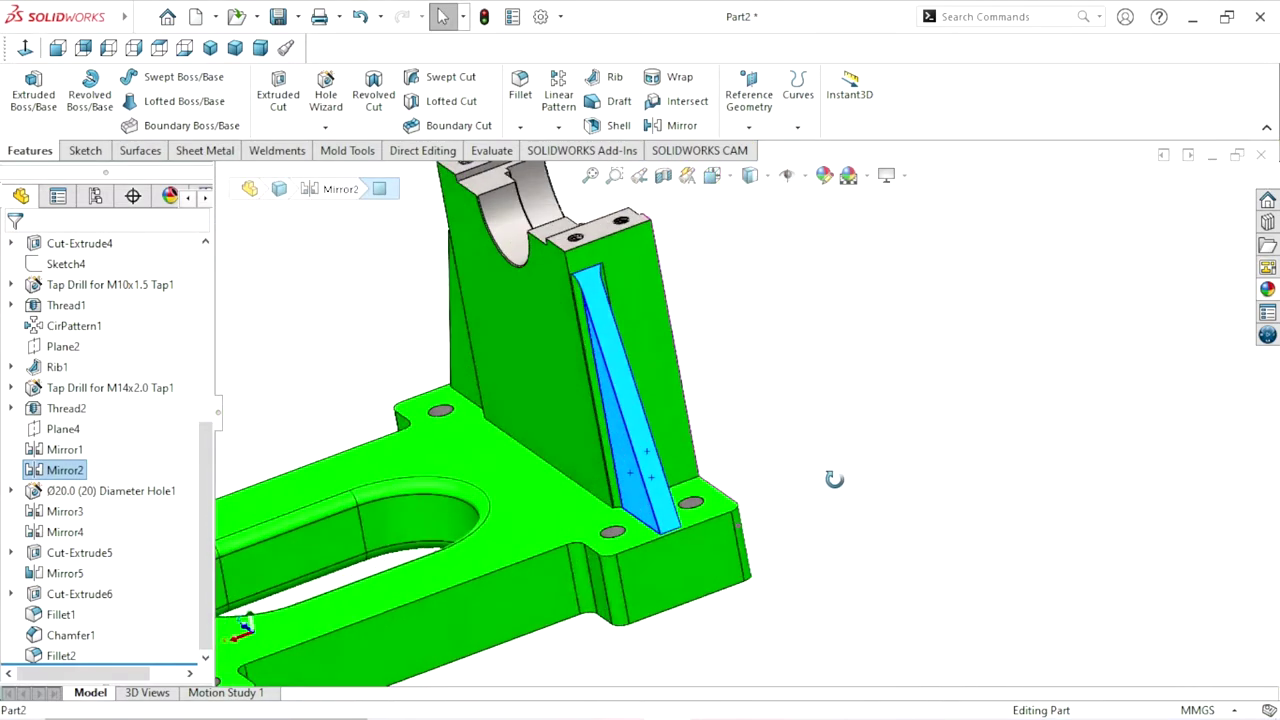
scroll(785, 495, up, 3)
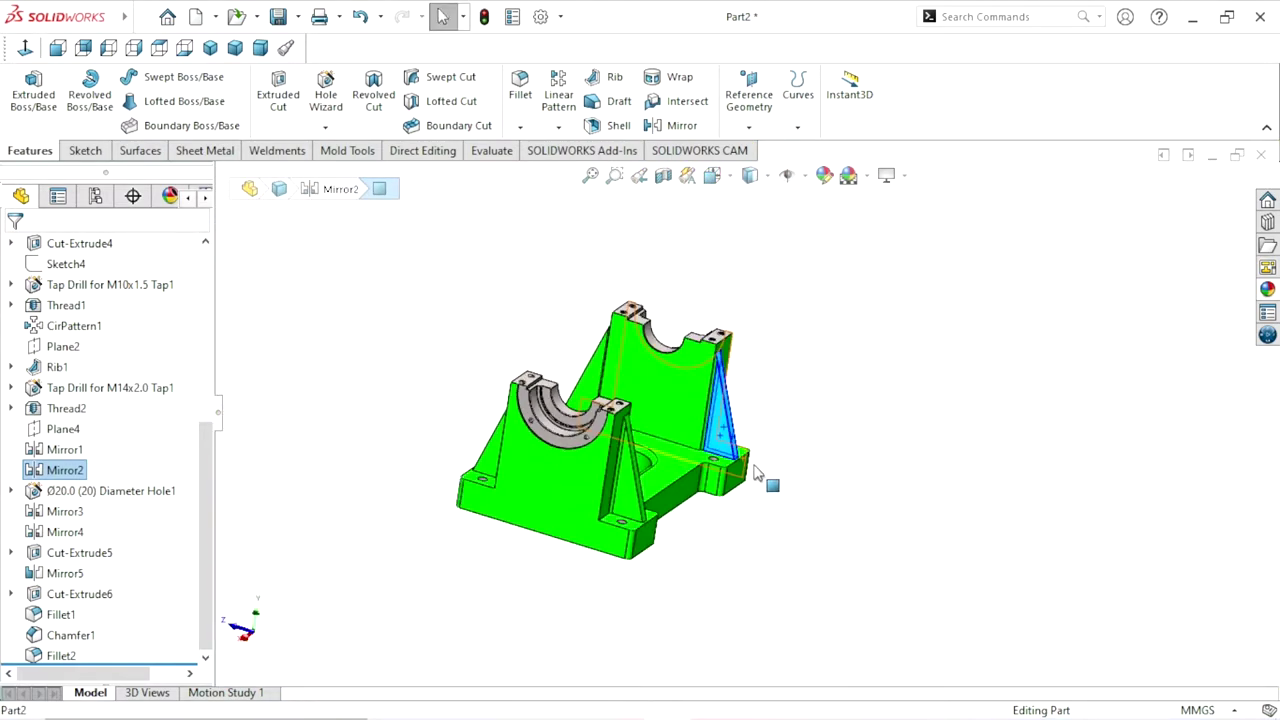
click(1266, 290)
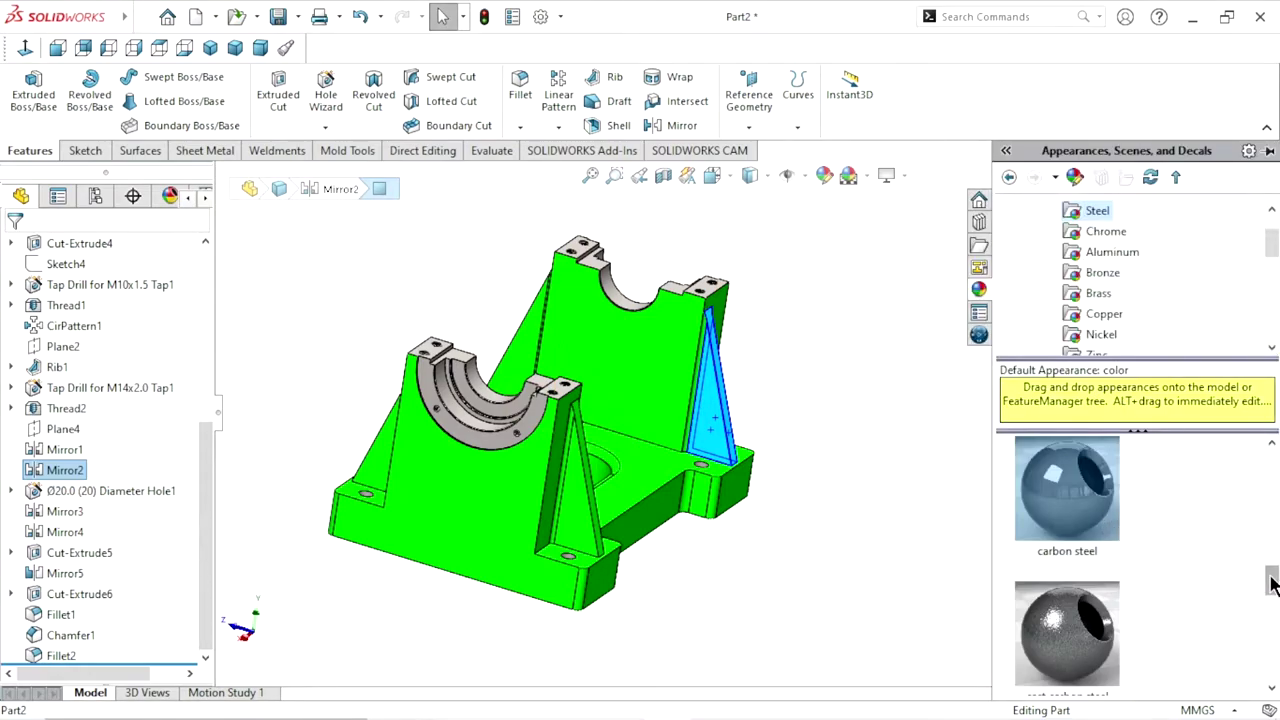
Apply cast carbon steel to the triangular rib and reselect its faces for editing
scroll(1272, 585, down, 1)
click(1100, 571)
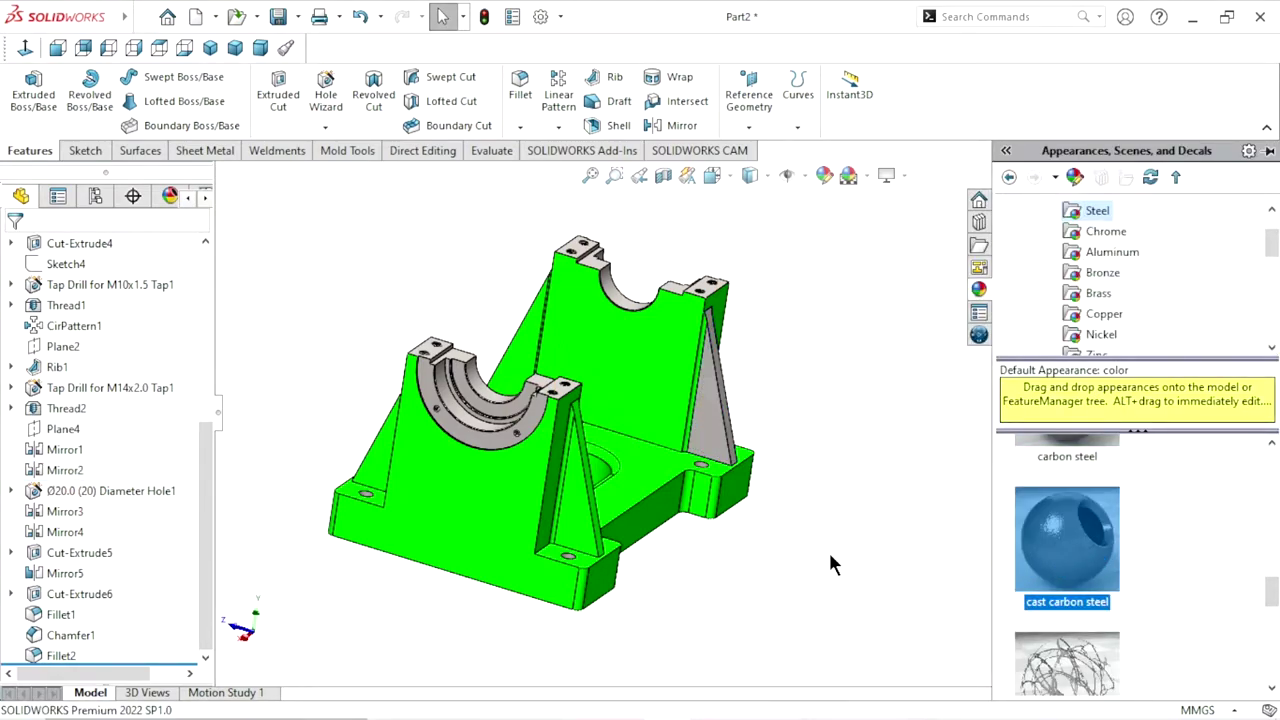
click(716, 452)
mouse_move(786, 463)
middle_down()
mouse_move(760, 428)
mouse_move(957, 385)
mouse_move(892, 432)
middle_up()
scroll(762, 432, down, 3)
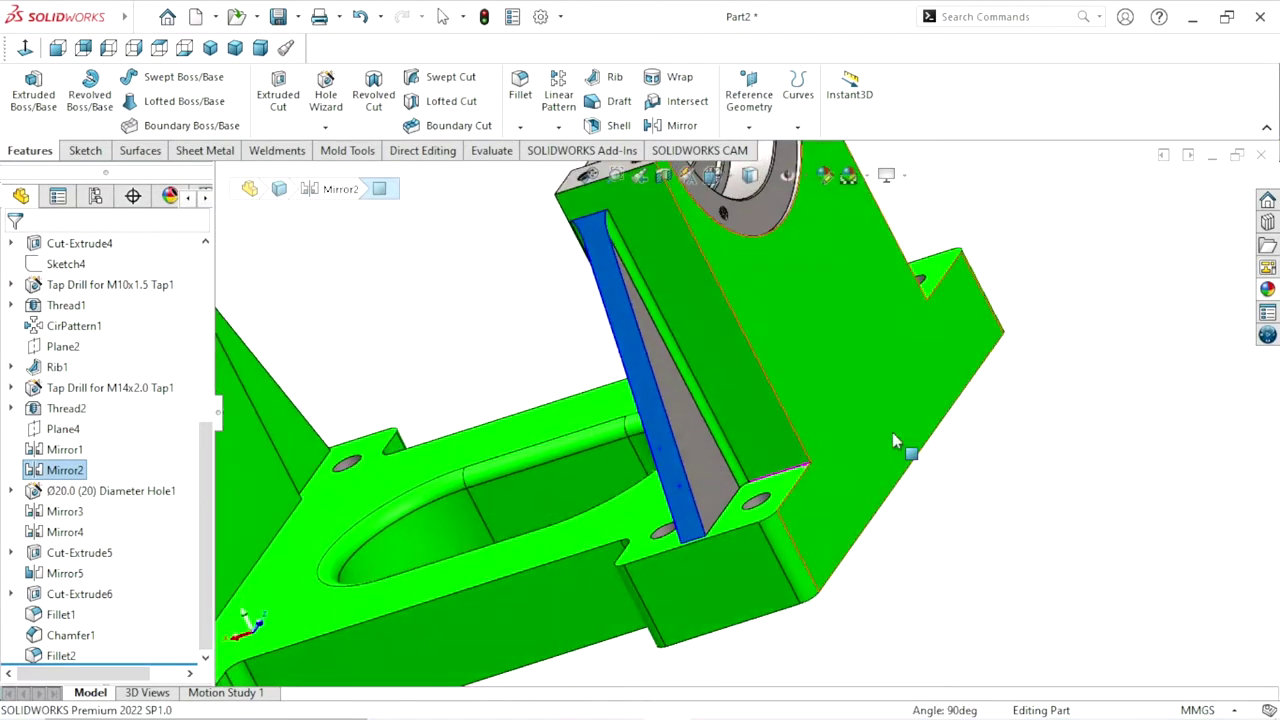
click(696, 458)
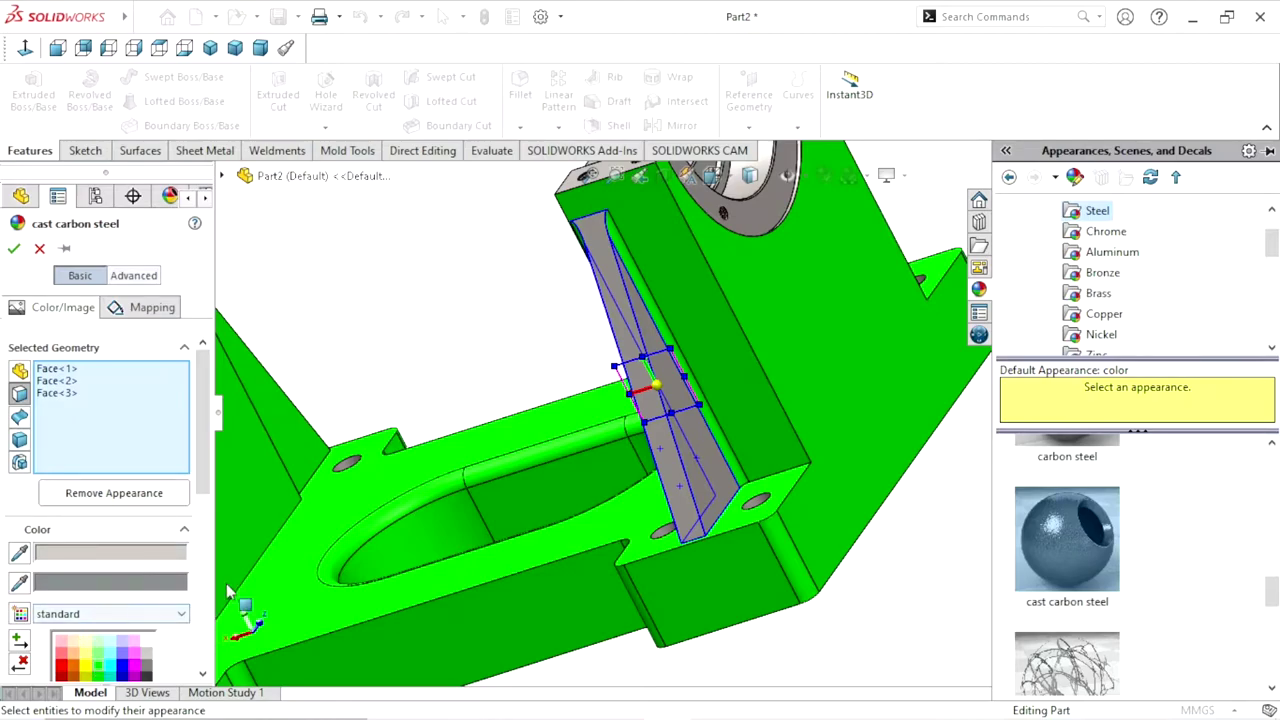
Set the rib faces' colour to pure green (0, 255, 0) and confirm
scroll(175, 550, down, 3)
scroll(180, 550, down, 2)
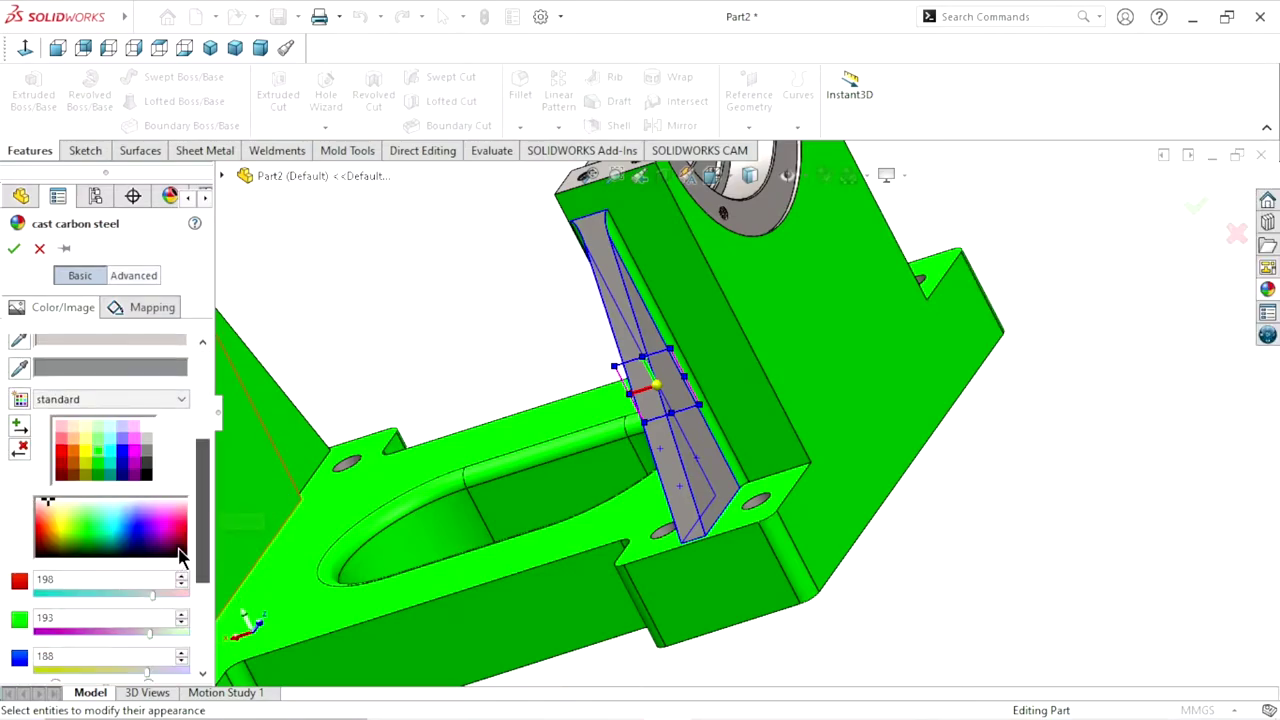
click(100, 457)
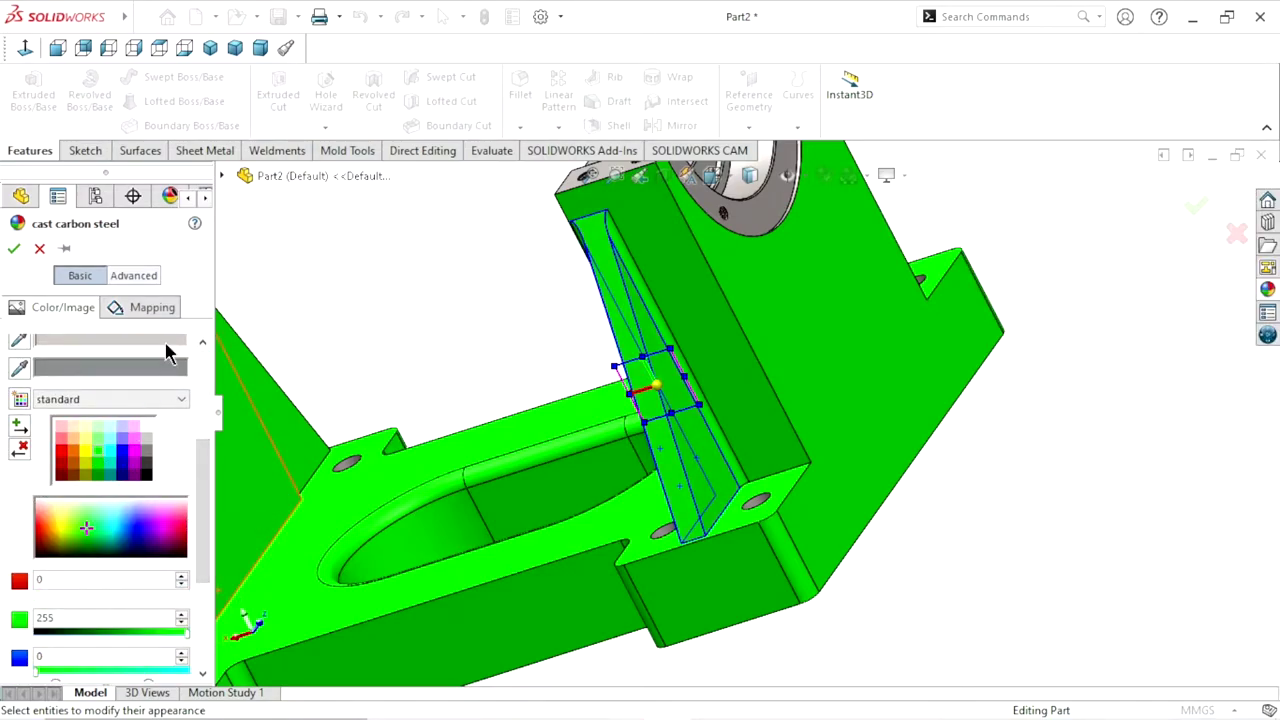
click(13, 249)
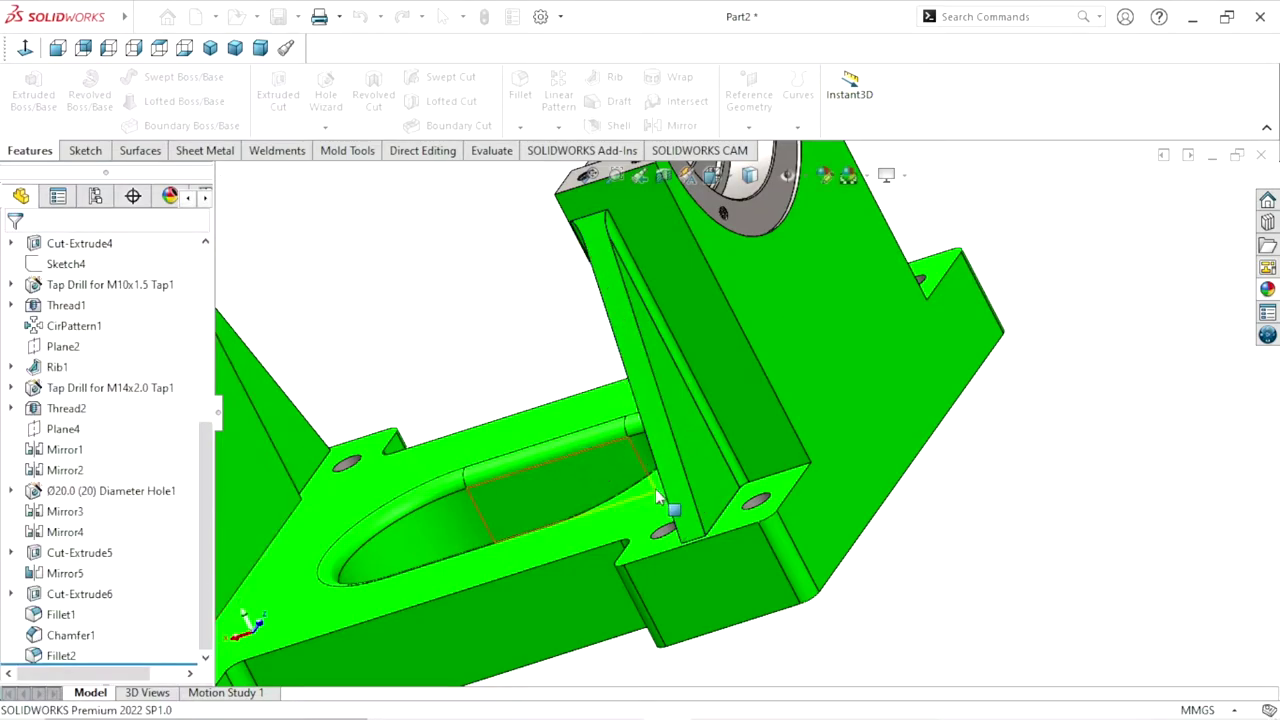
Fit the model in view and switch to the standard isometric view
key(f)
middle_drag(661, 465, 873, 588)
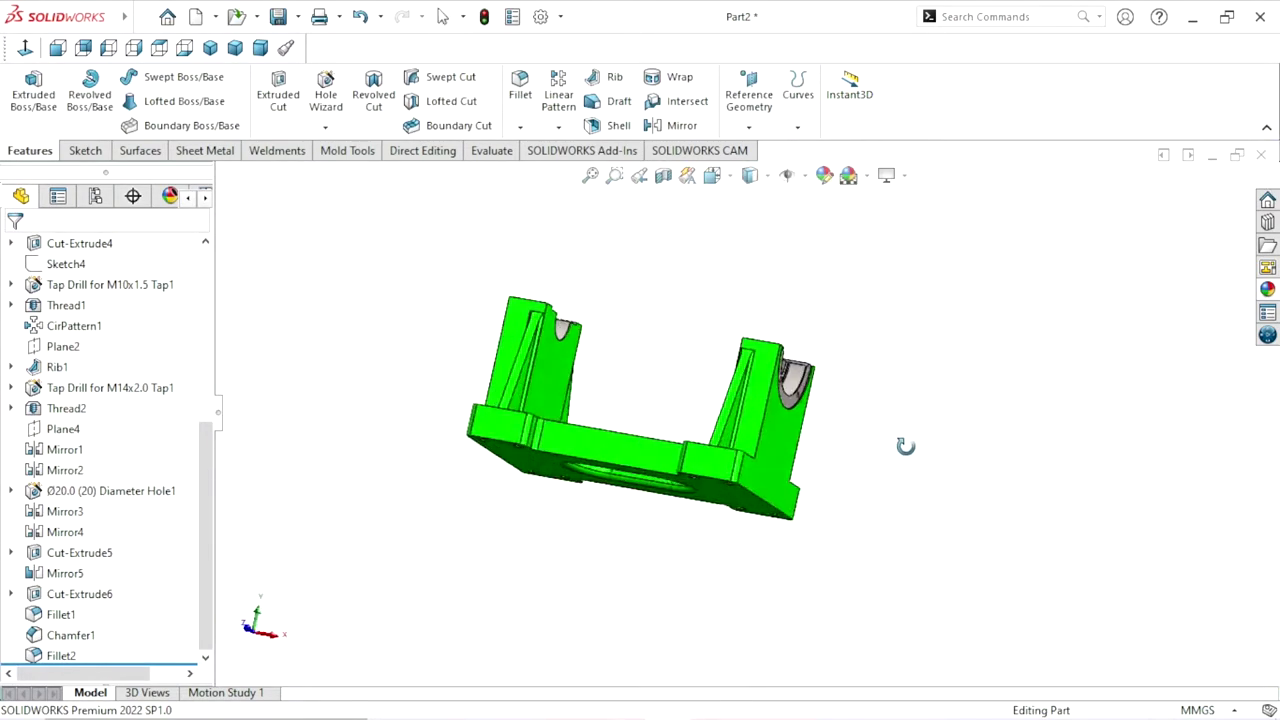
scroll(751, 430, down, 2)
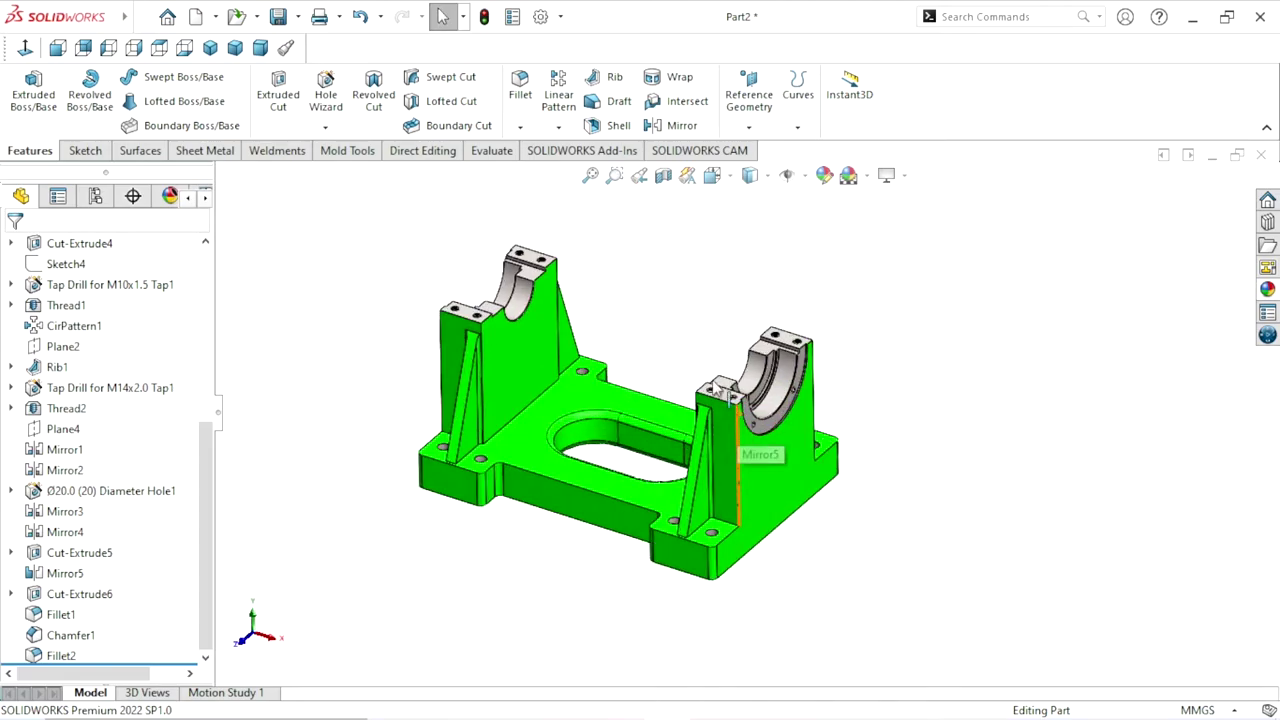
click(216, 46)
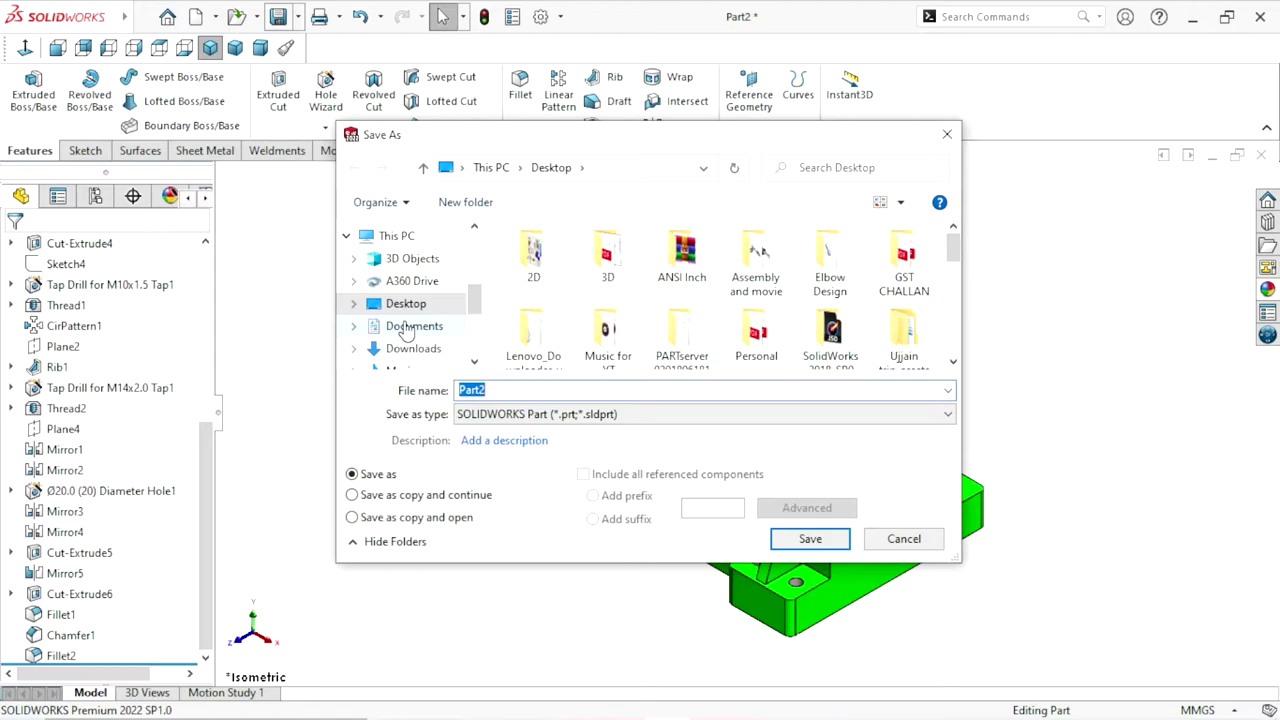
Save the part under the file name 'Base pada'
text(B)
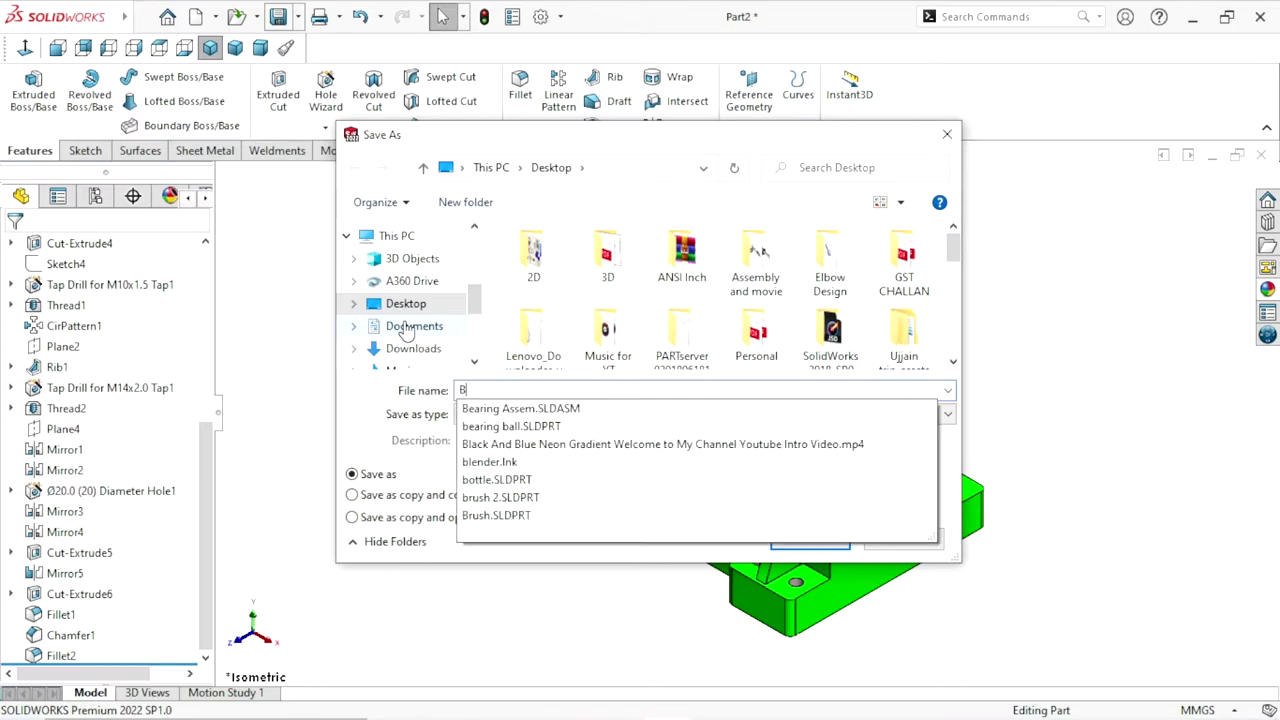
text(ase pada)
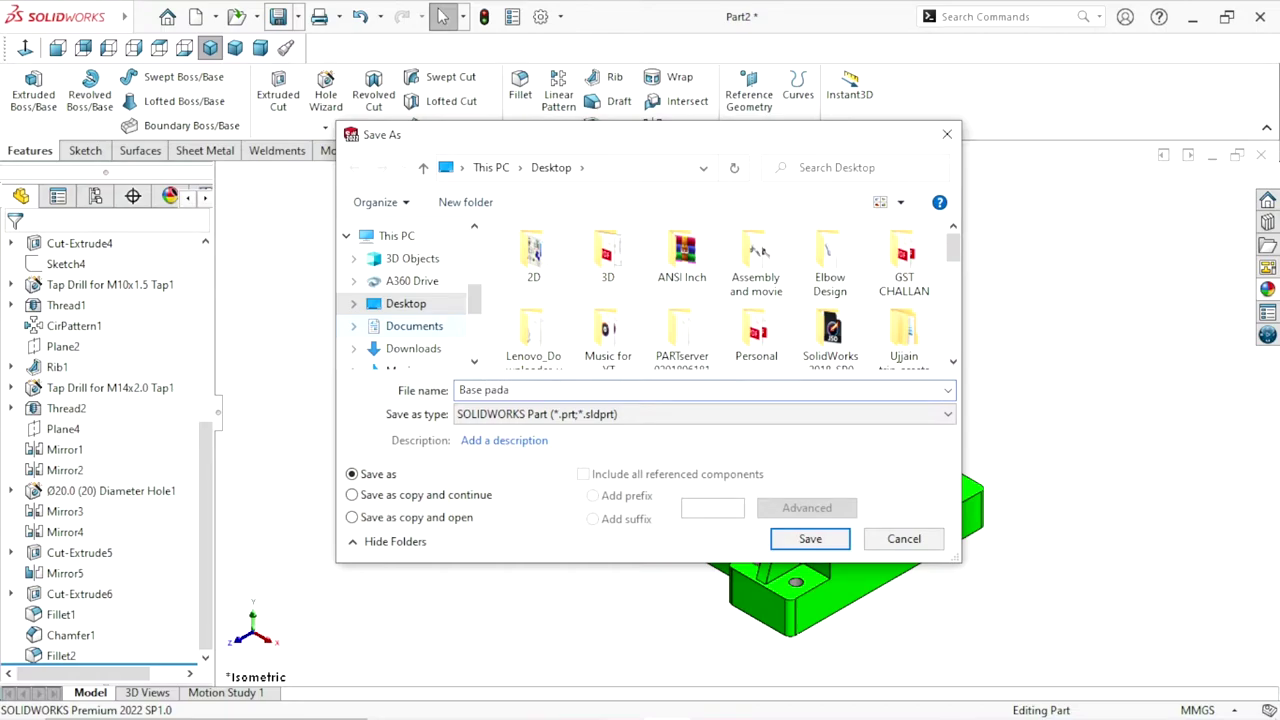
key(Return)
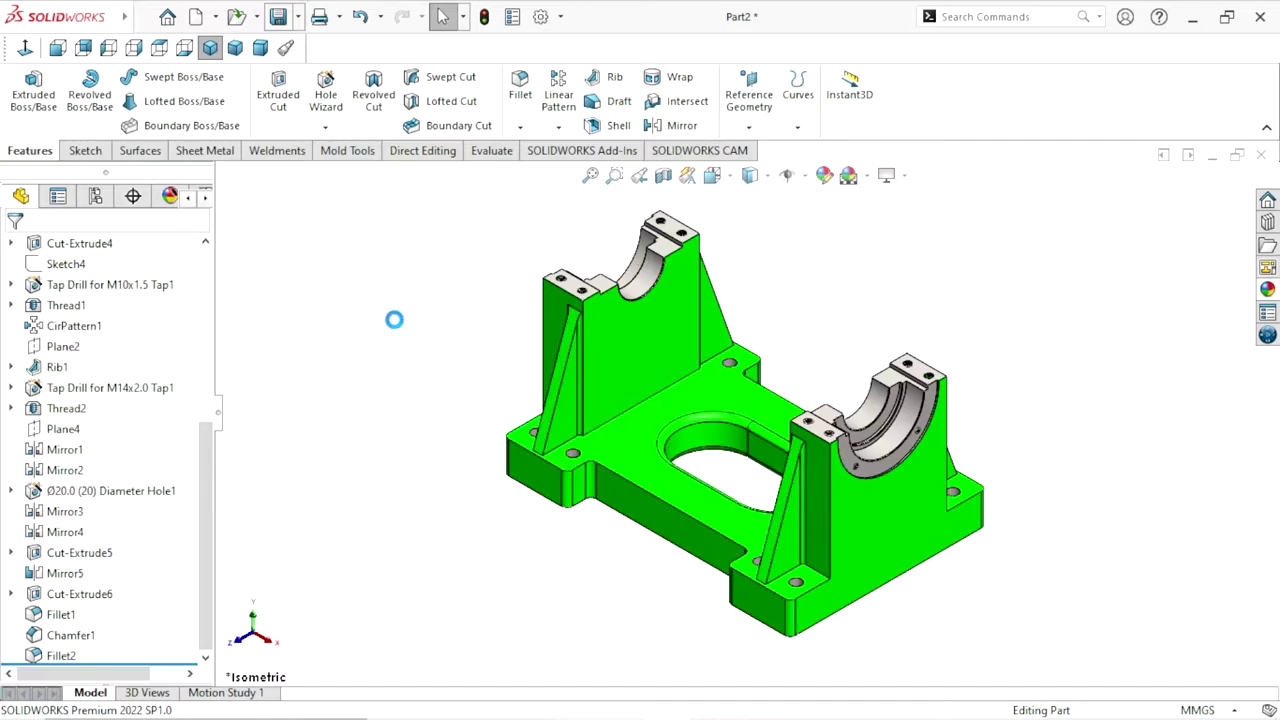
key(s)
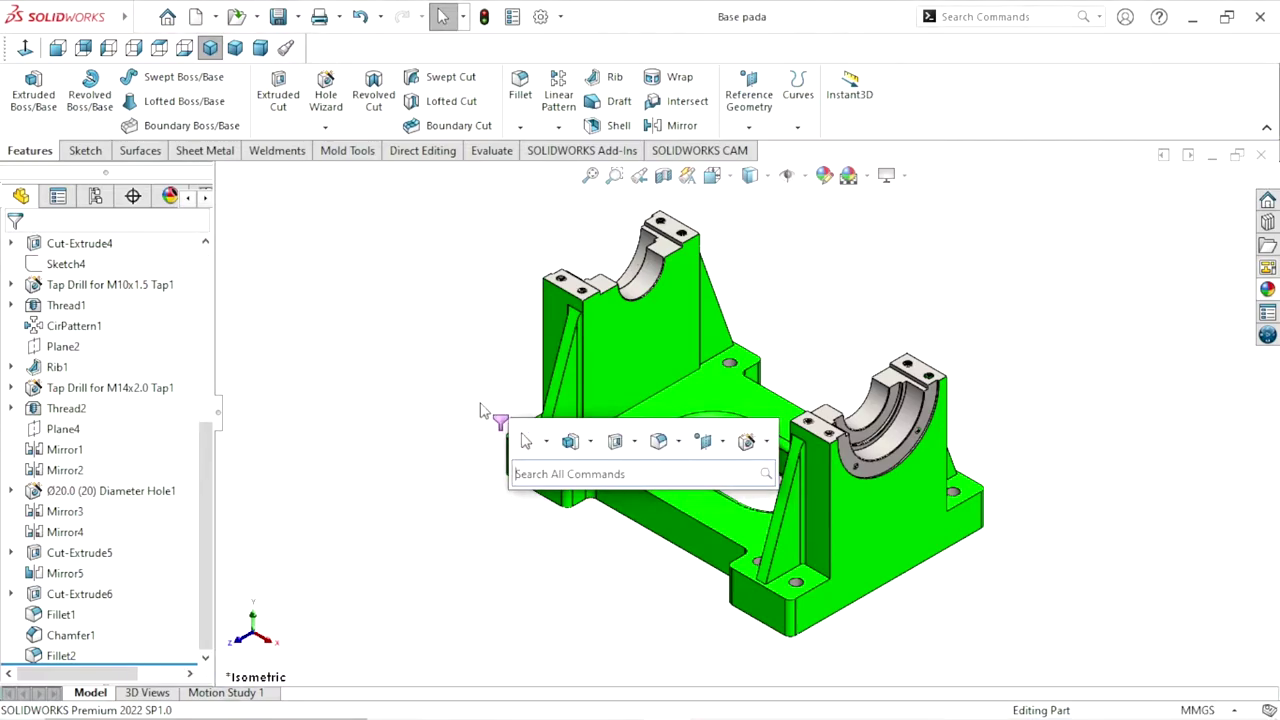
key(Escape)
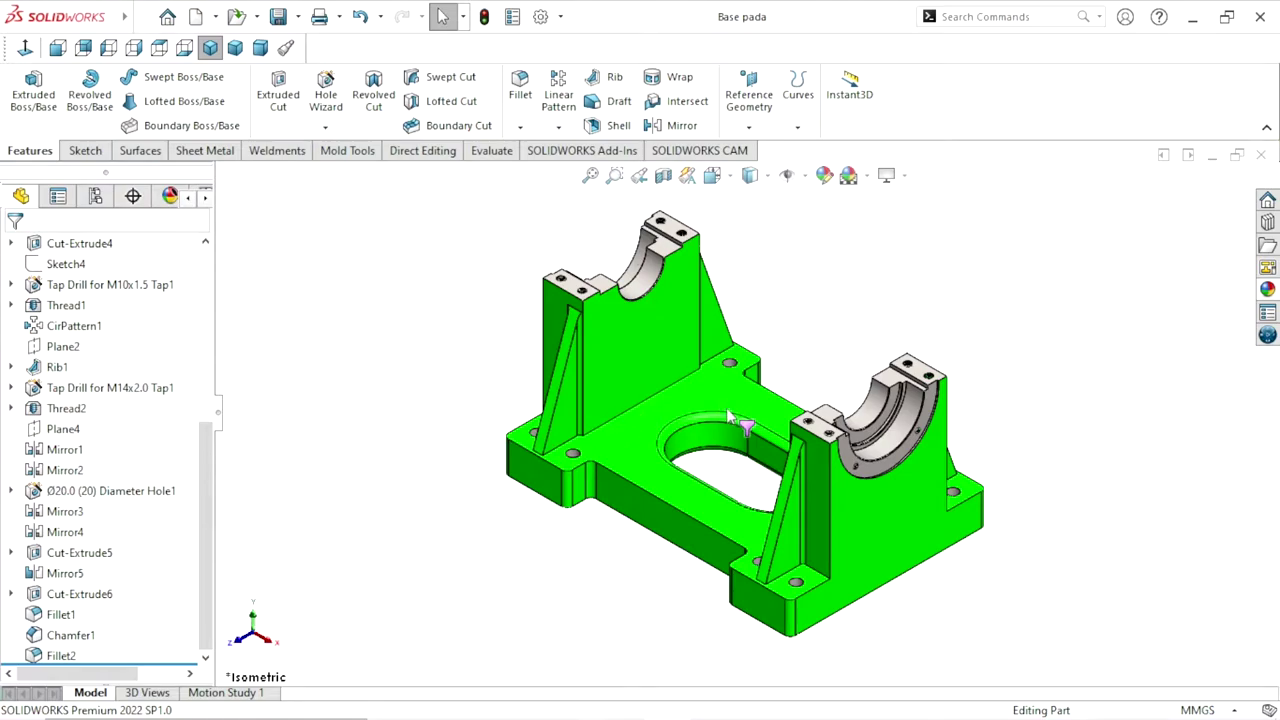
Switch to the trimetric view and select the new part's Front Plane
scroll(831, 347, down, 2)
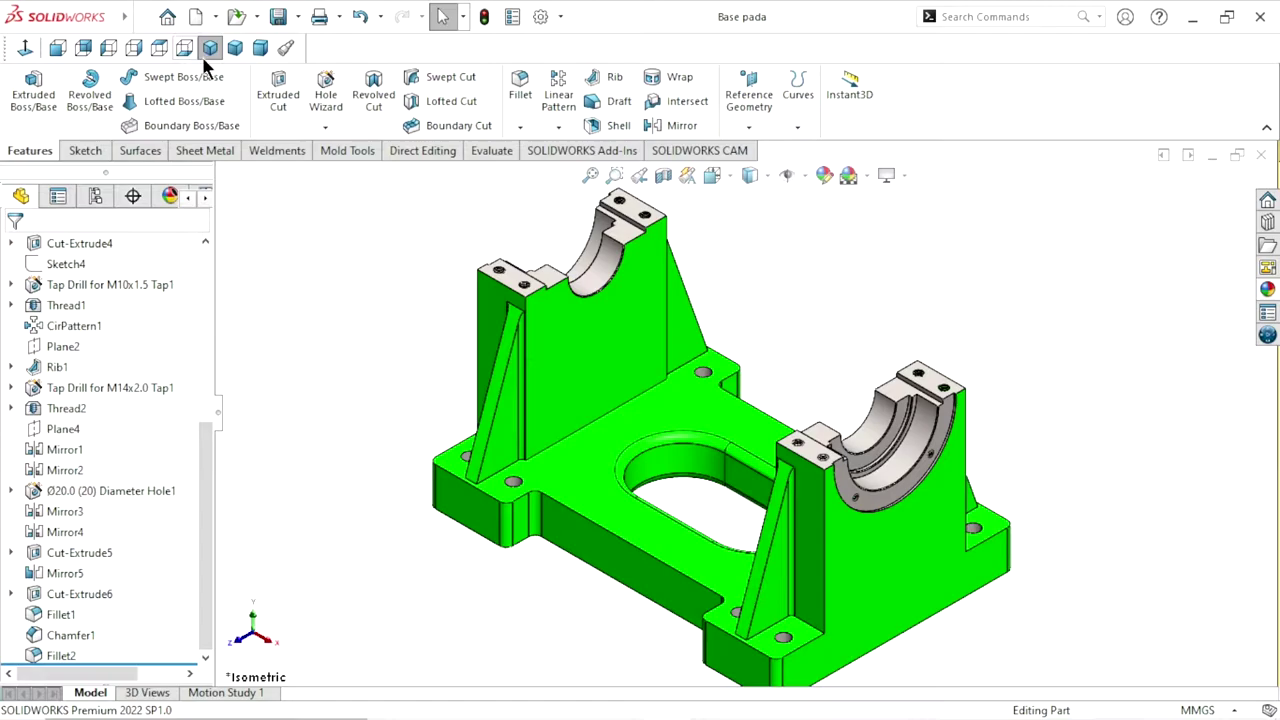
click(235, 48)
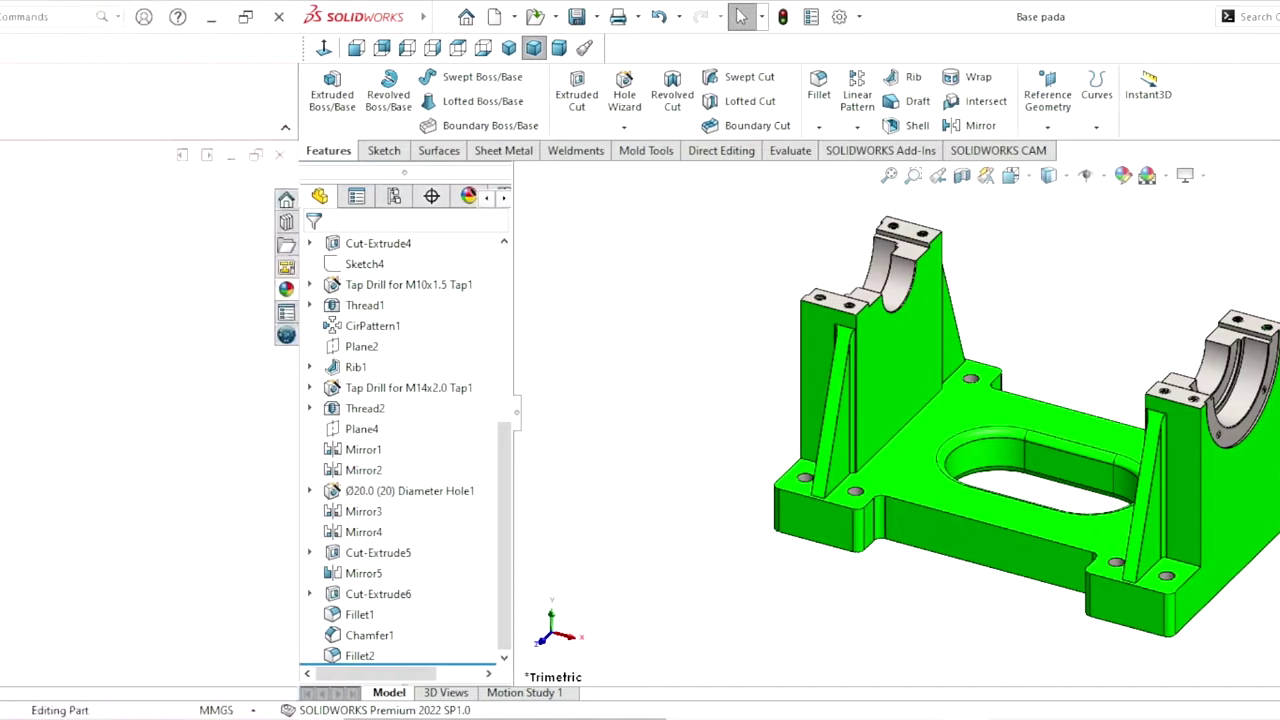
click(88, 347)
Start a sketch on the Front Plane and draw a horizontal centerline across the origin
click(107, 328)
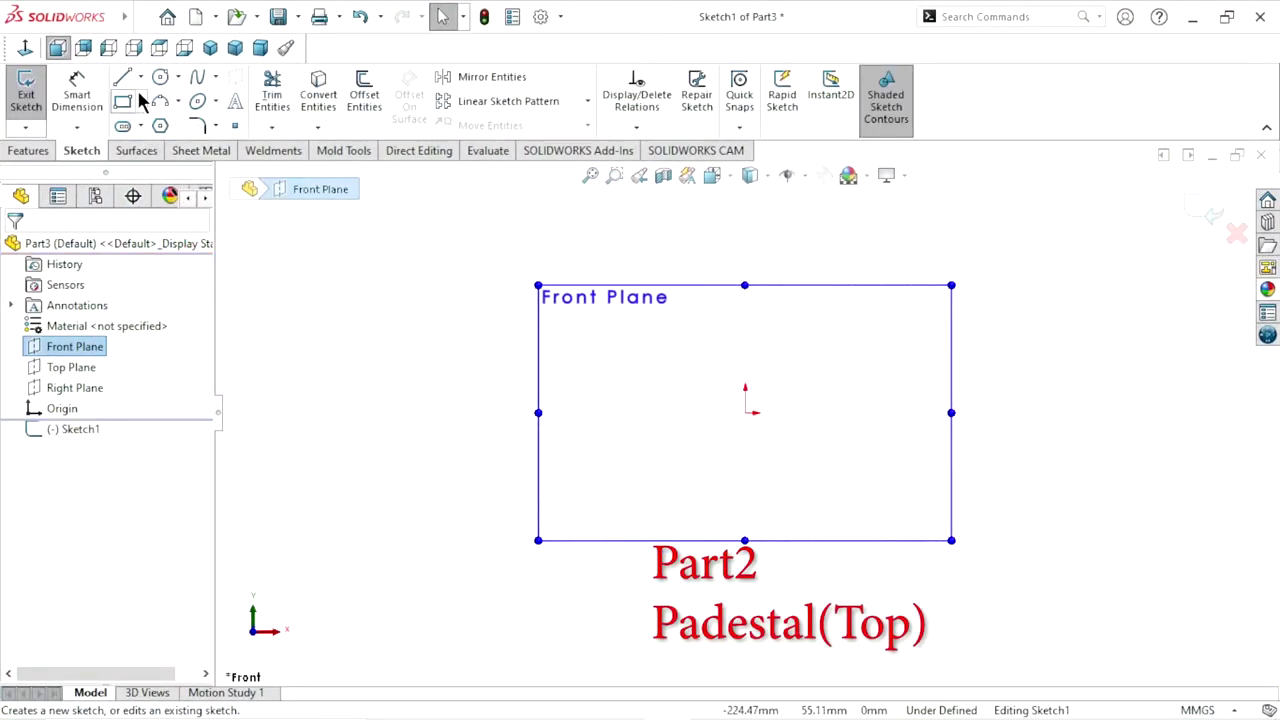
click(141, 80)
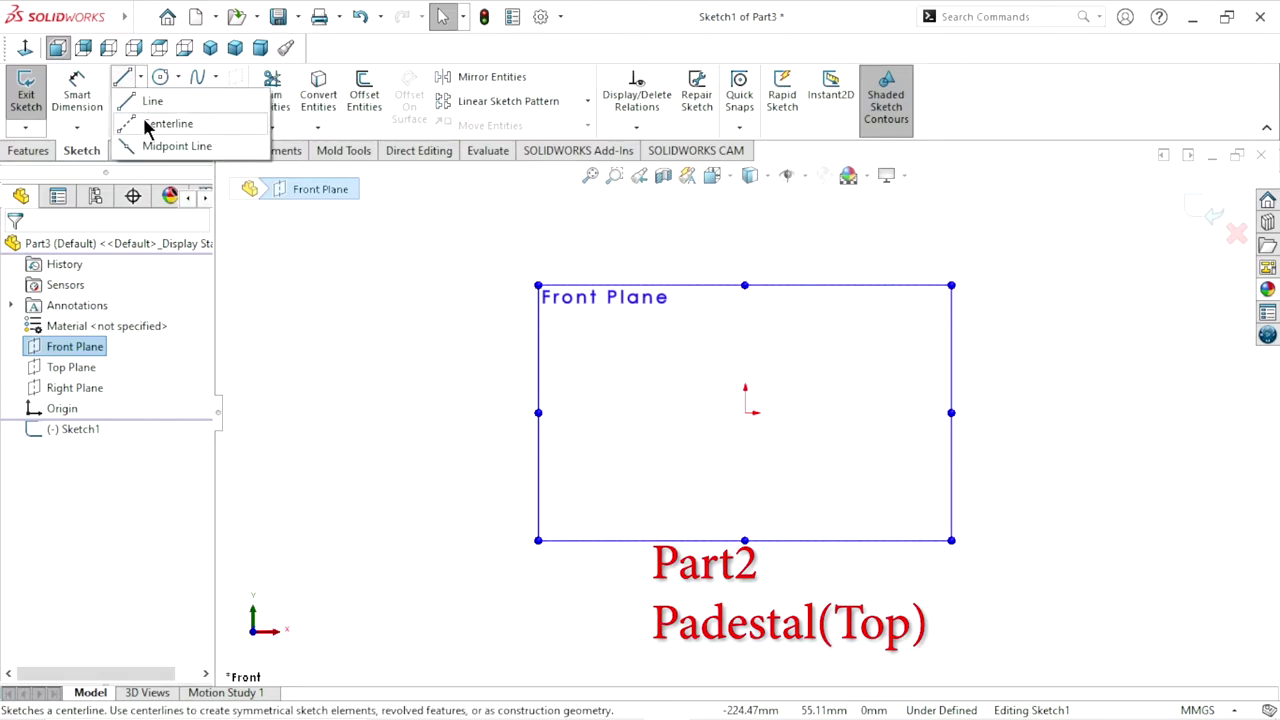
click(150, 123)
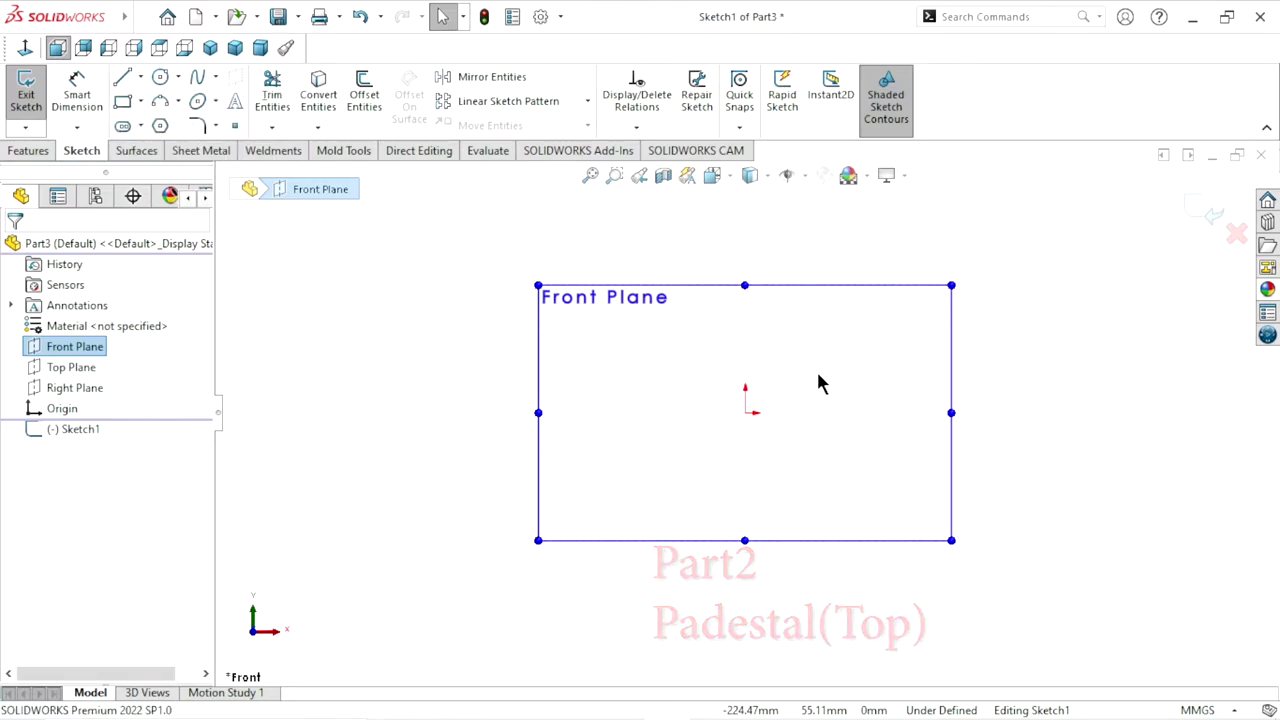
click(603, 412)
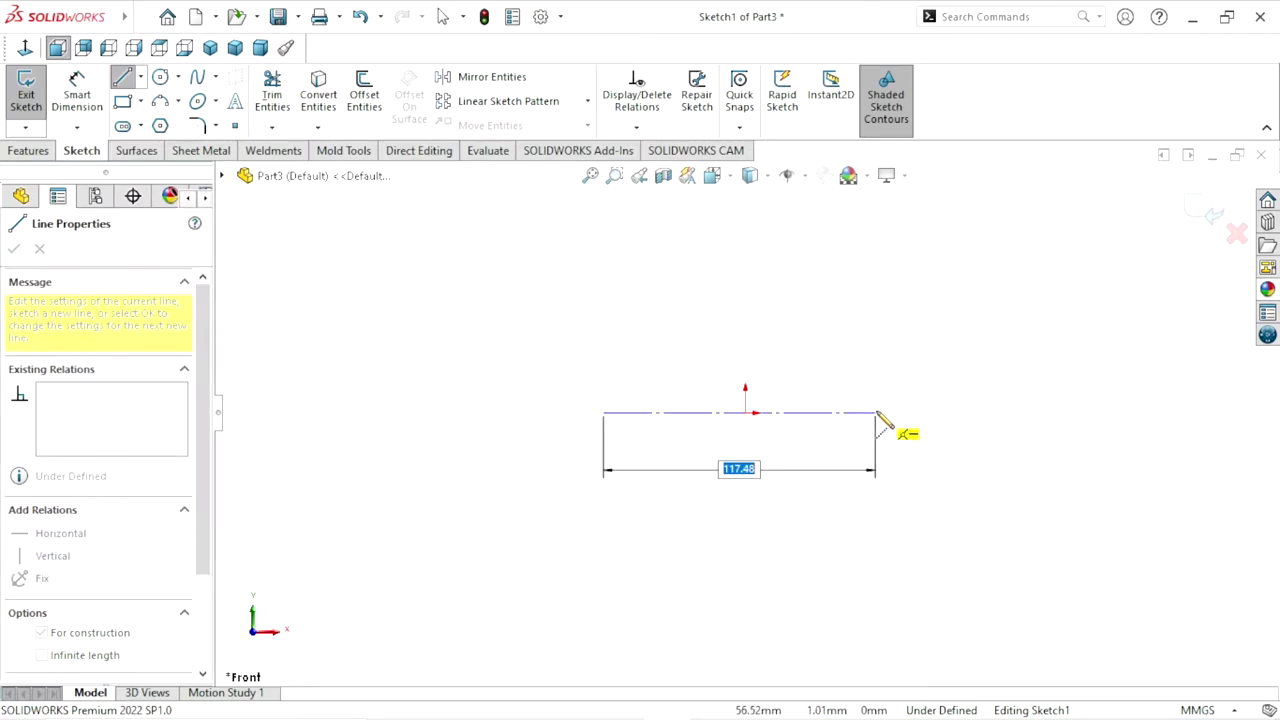
click(876, 412)
right_click(880, 395)
click(890, 396)
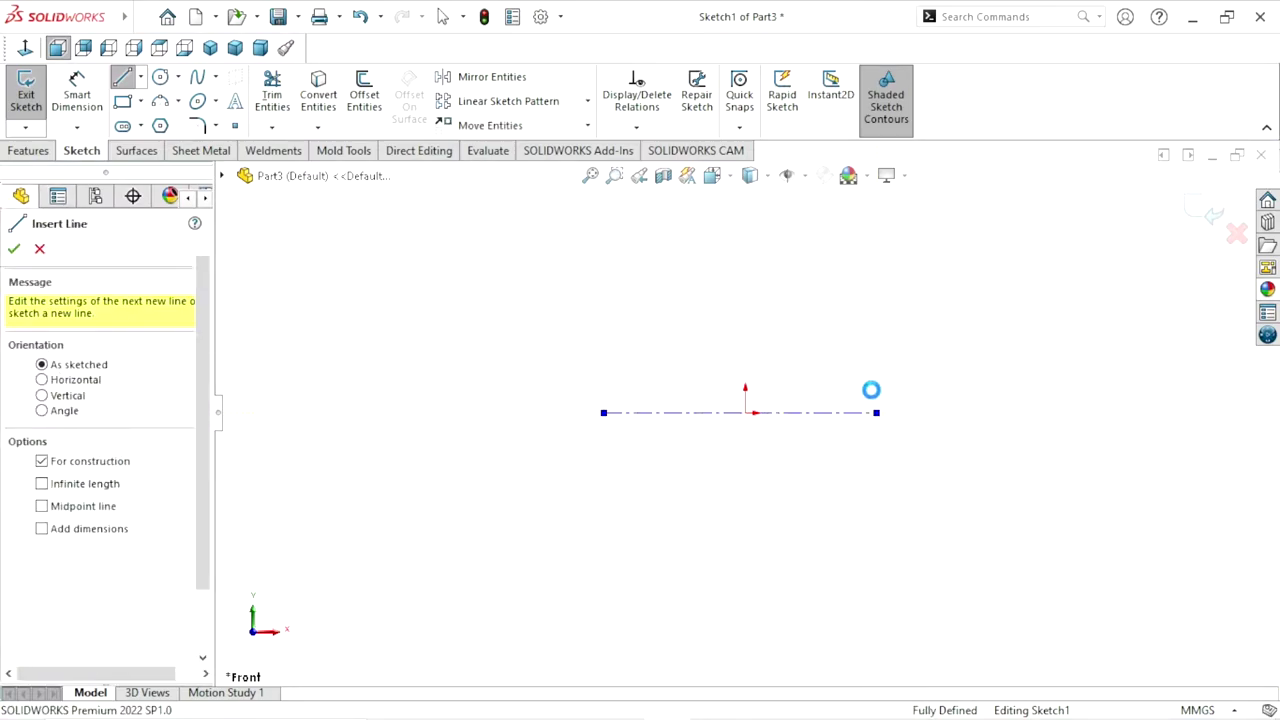
Dimension the centerline length to 155 mm
click(80, 120)
click(728, 414)
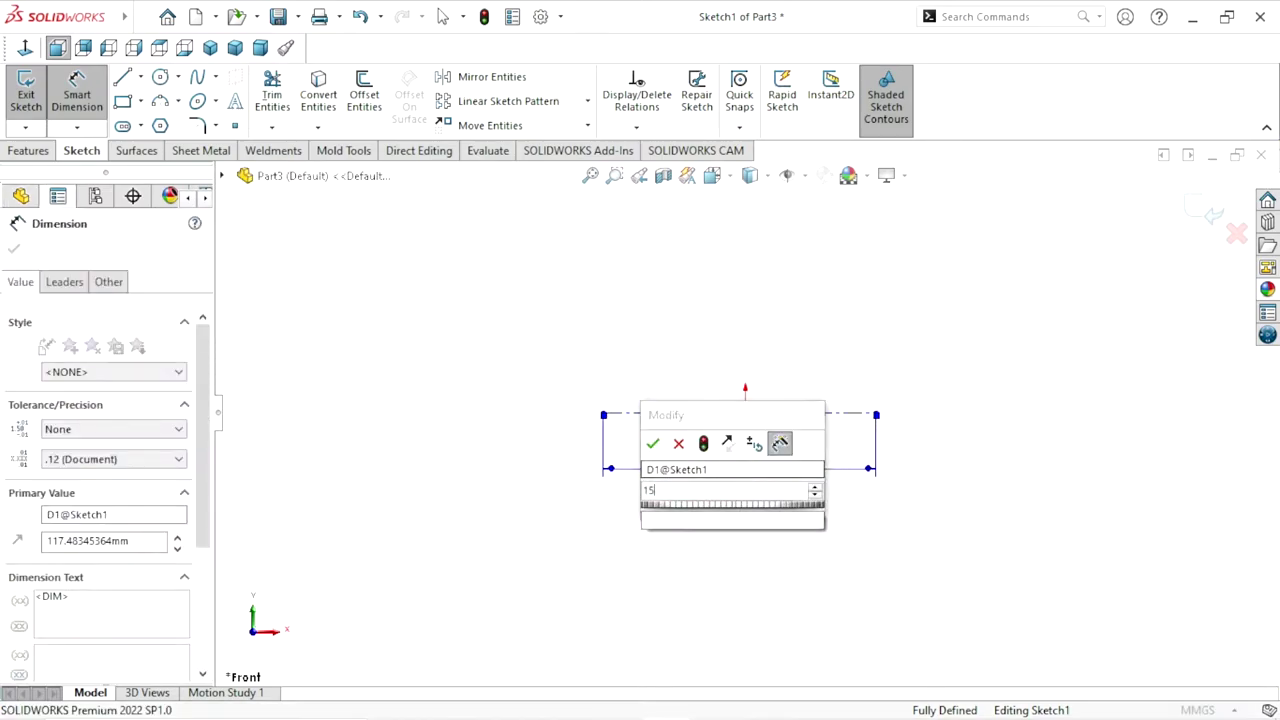
text(155)
click(654, 442)
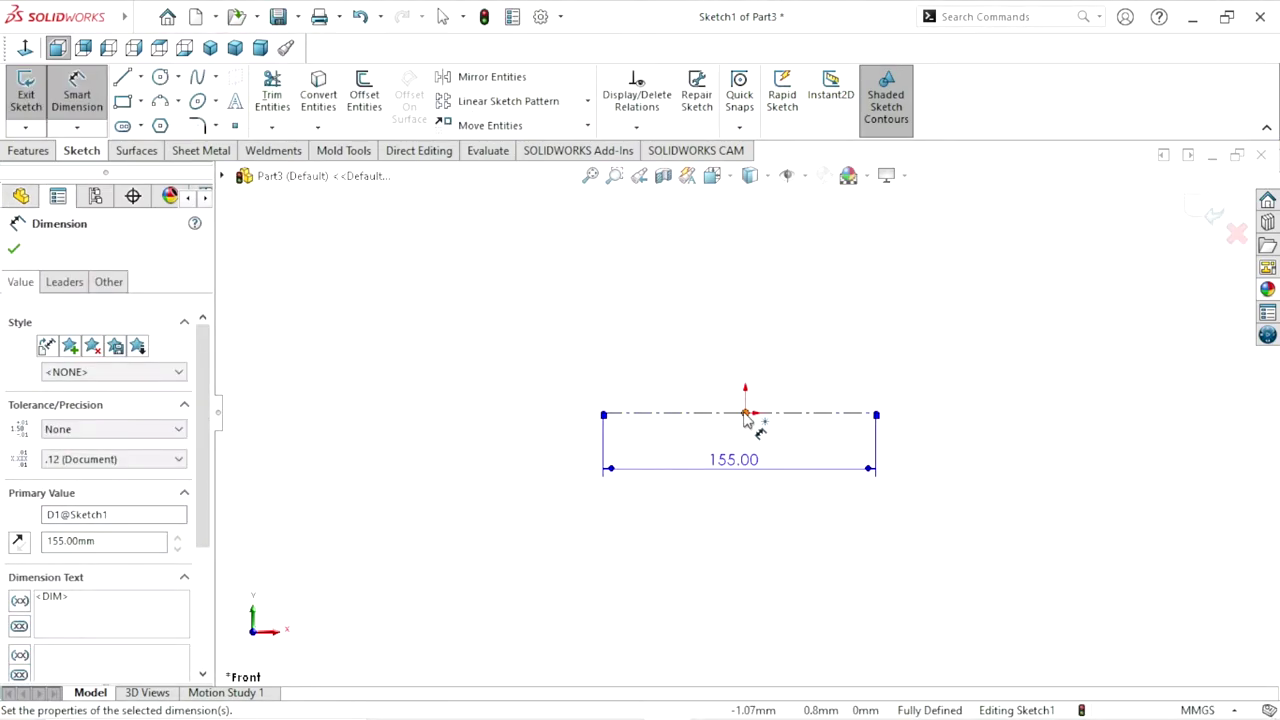
click(14, 248)
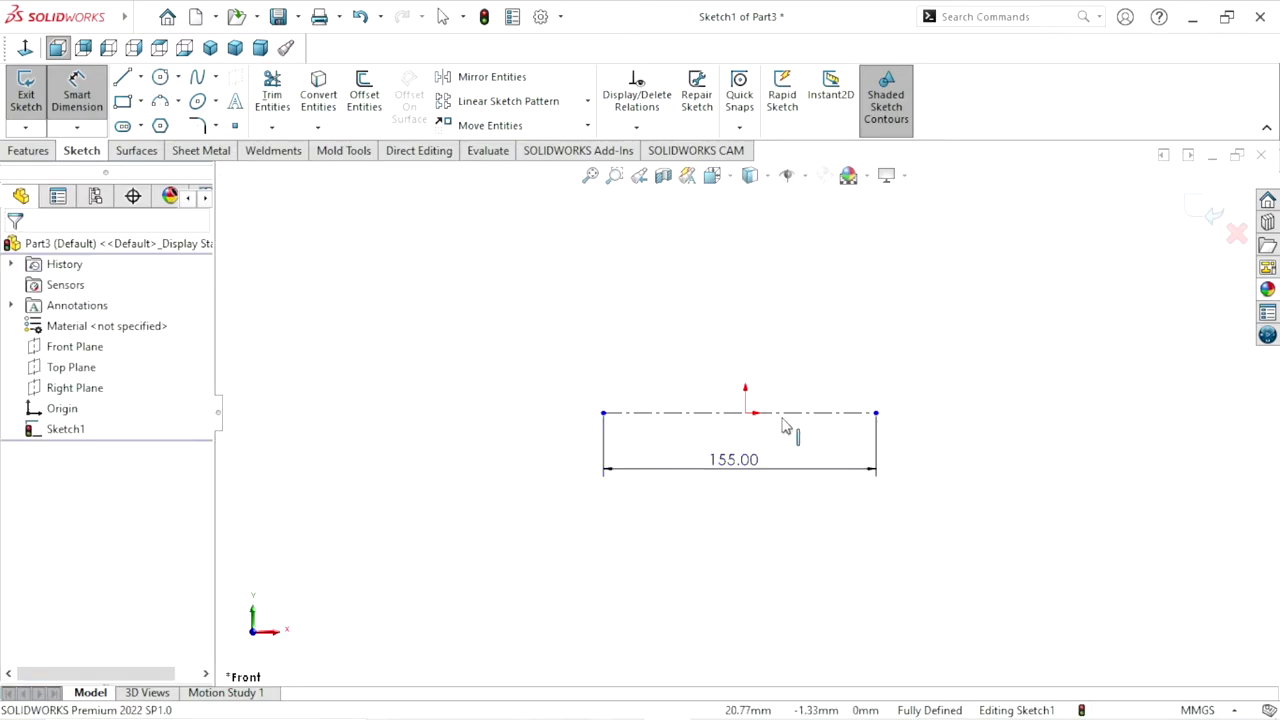
Centre the centerline on the origin with a Midpoint relation
click(806, 412)
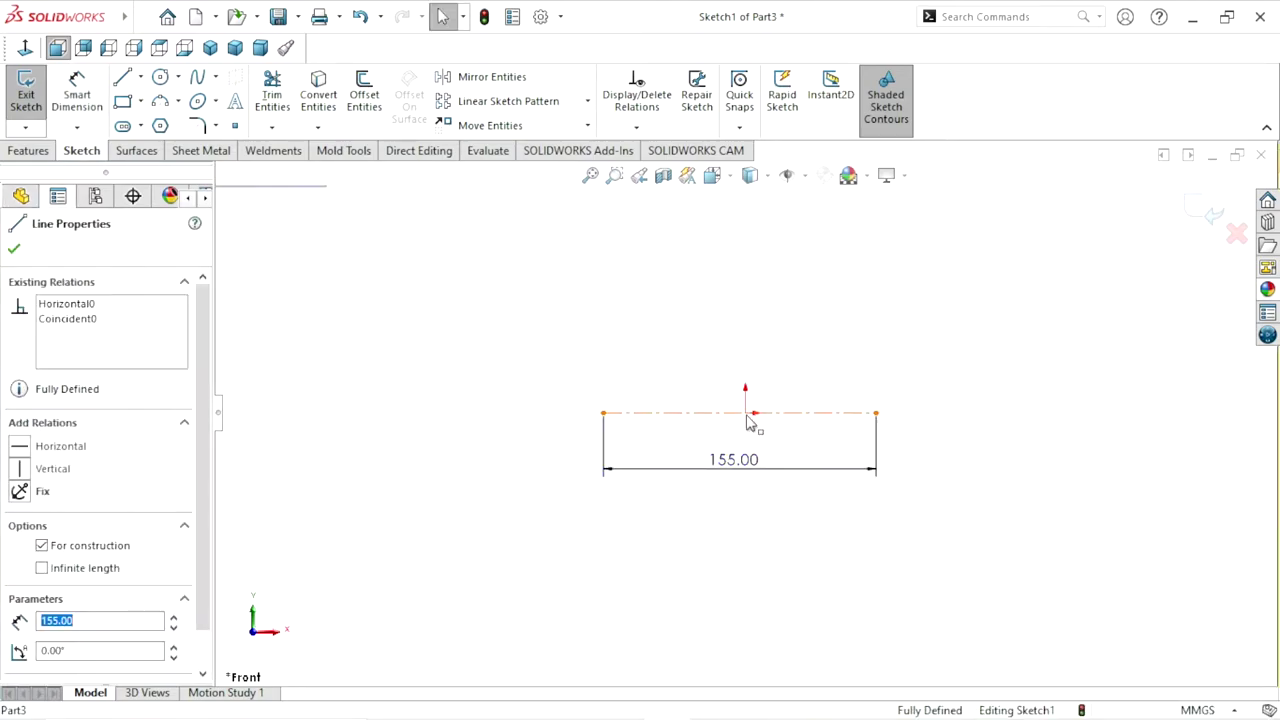
click(783, 383)
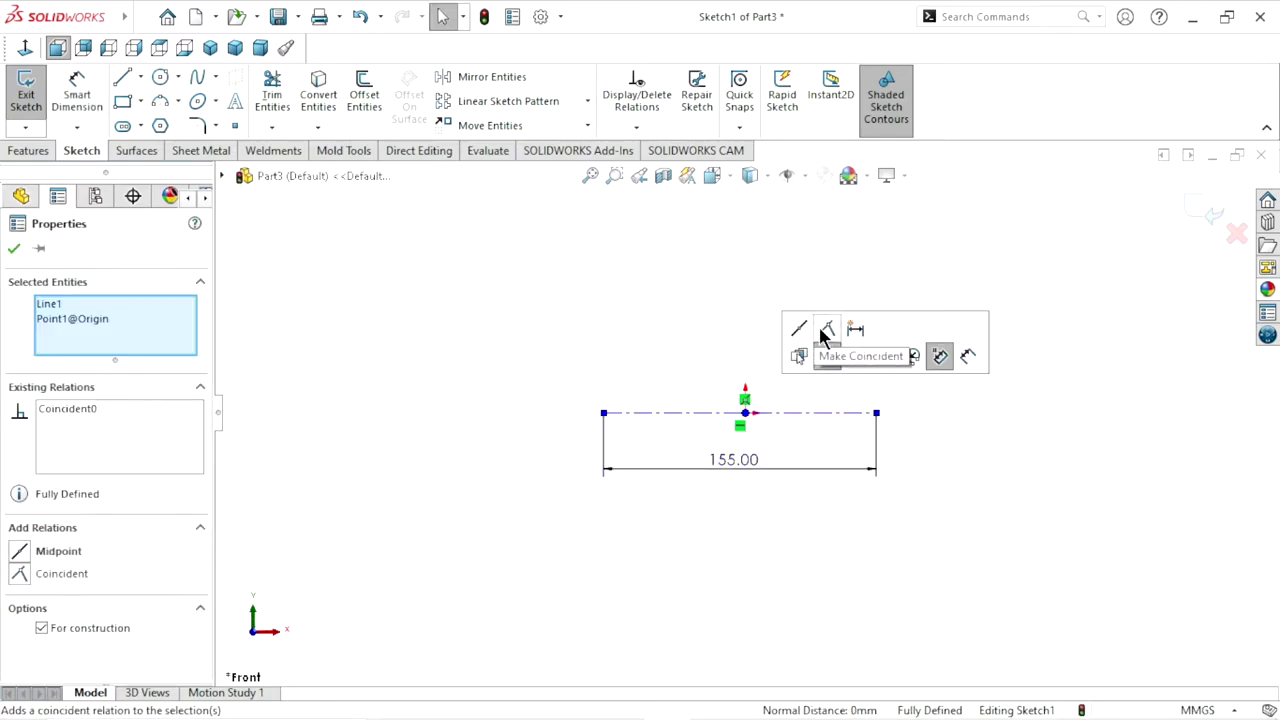
click(805, 331)
scroll(798, 492, up, 3)
scroll(769, 420, down, 2)
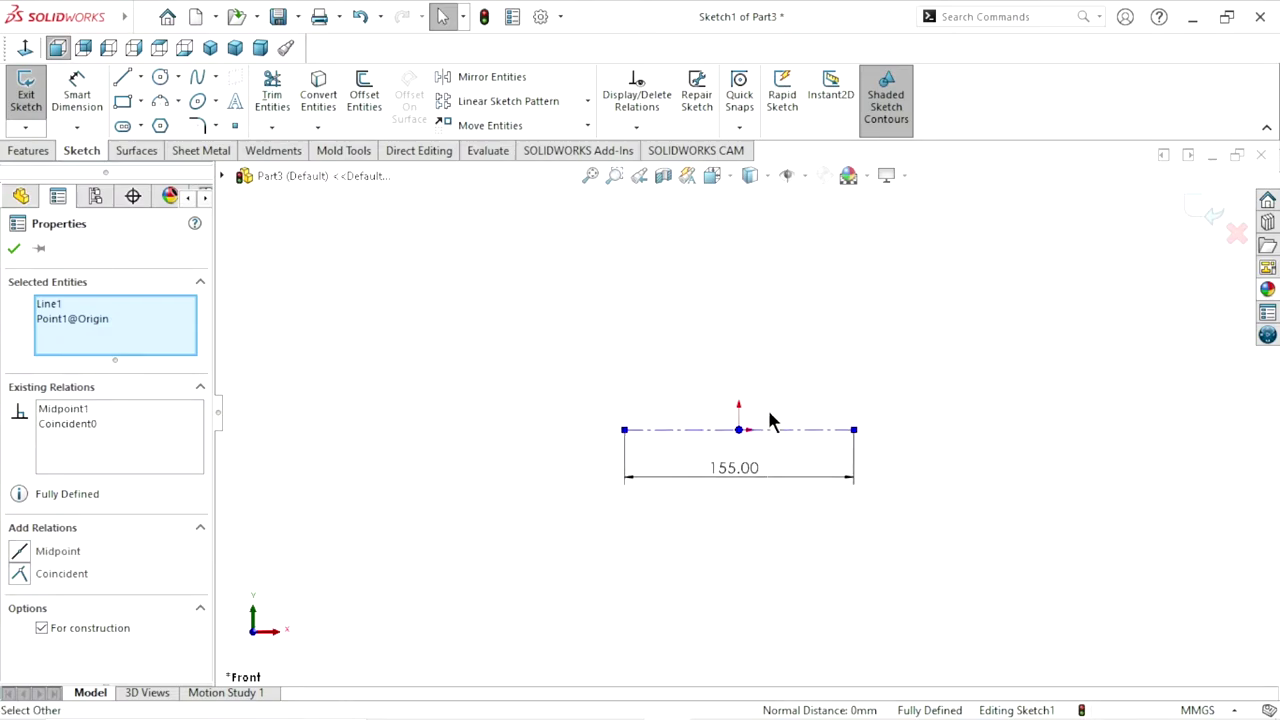
scroll(740, 427, down, 1)
Draw a stepped three-segment line profile rising from the centerline's left end
click(14, 250)
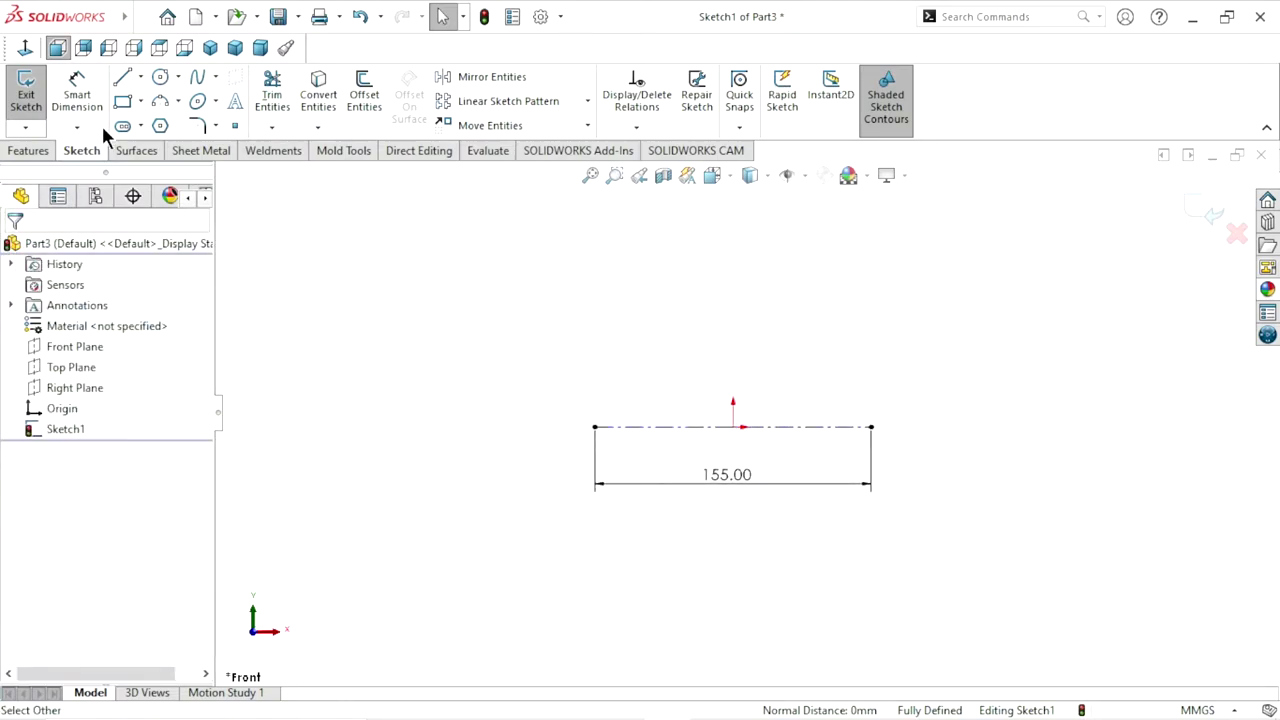
click(124, 80)
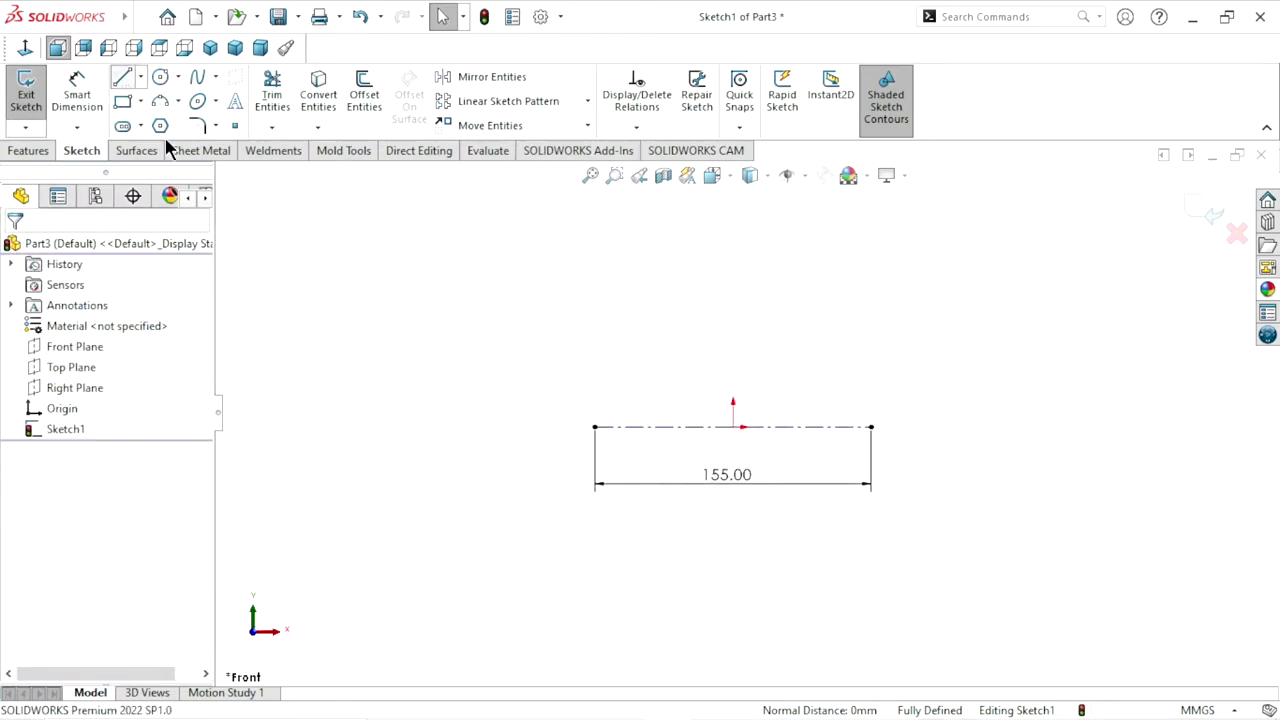
click(594, 427)
click(594, 401)
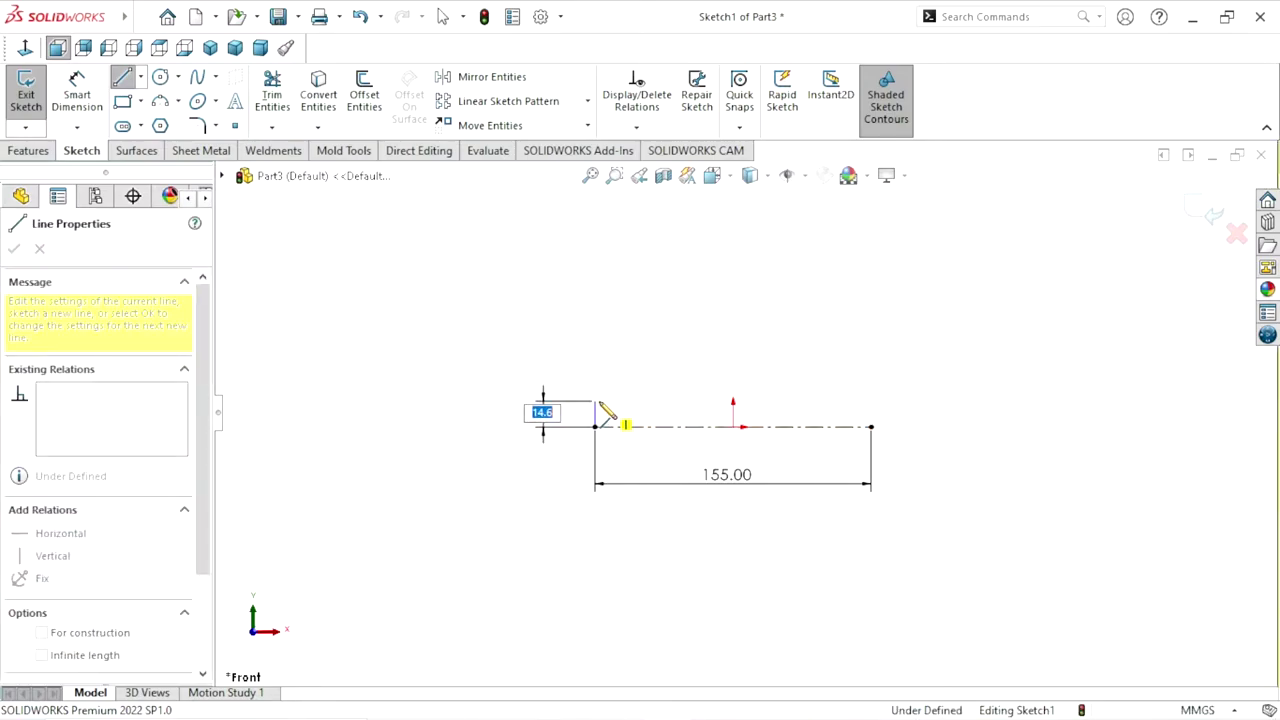
click(508, 401)
click(507, 315)
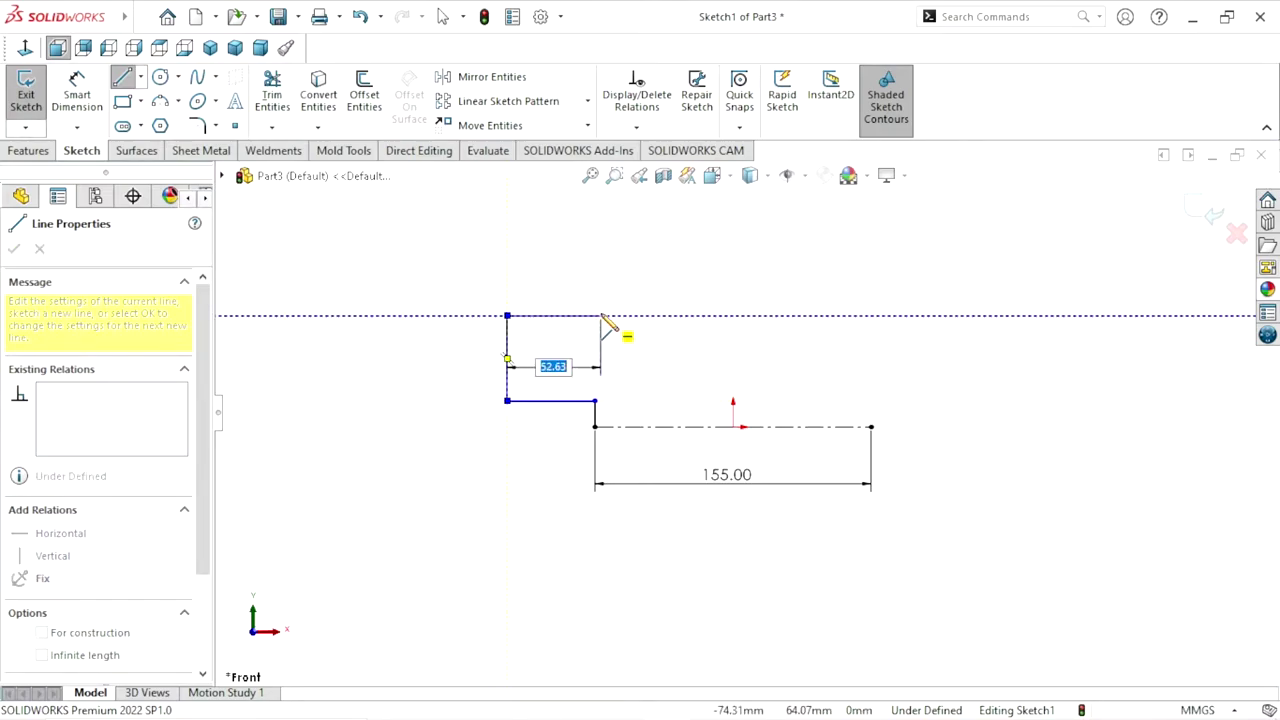
click(607, 316)
right_click(591, 289)
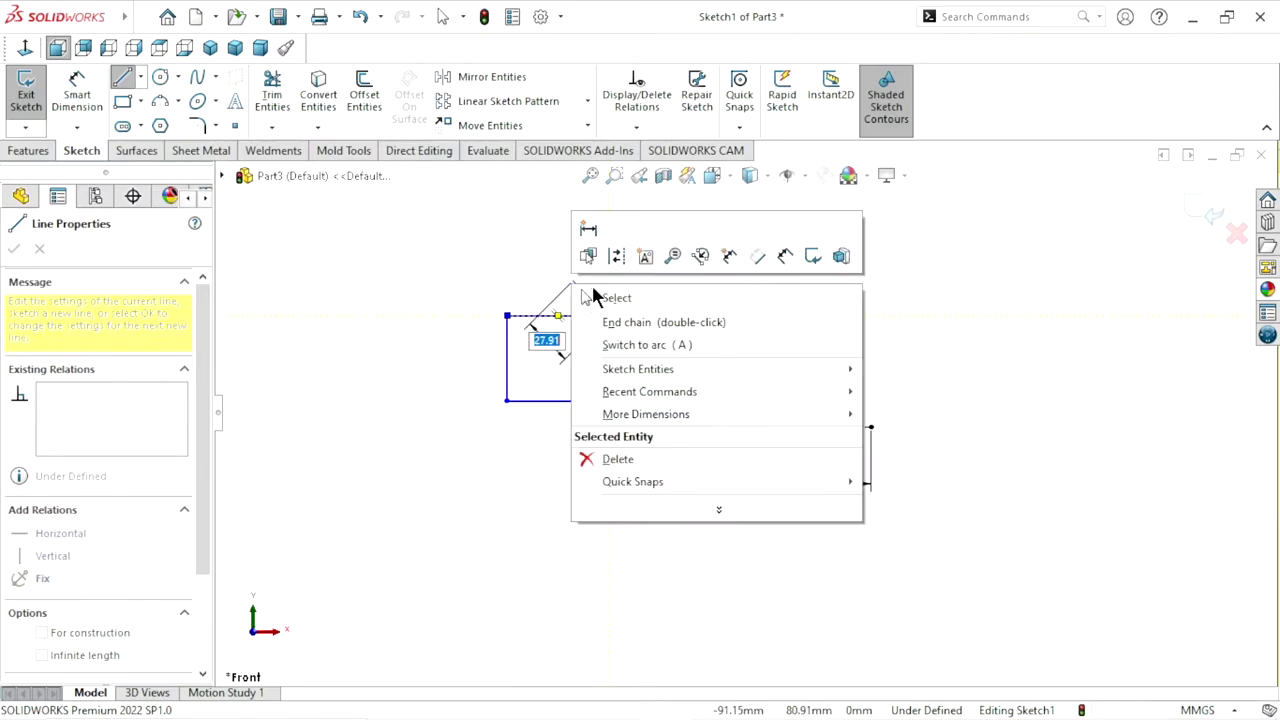
click(597, 297)
key(Escape)
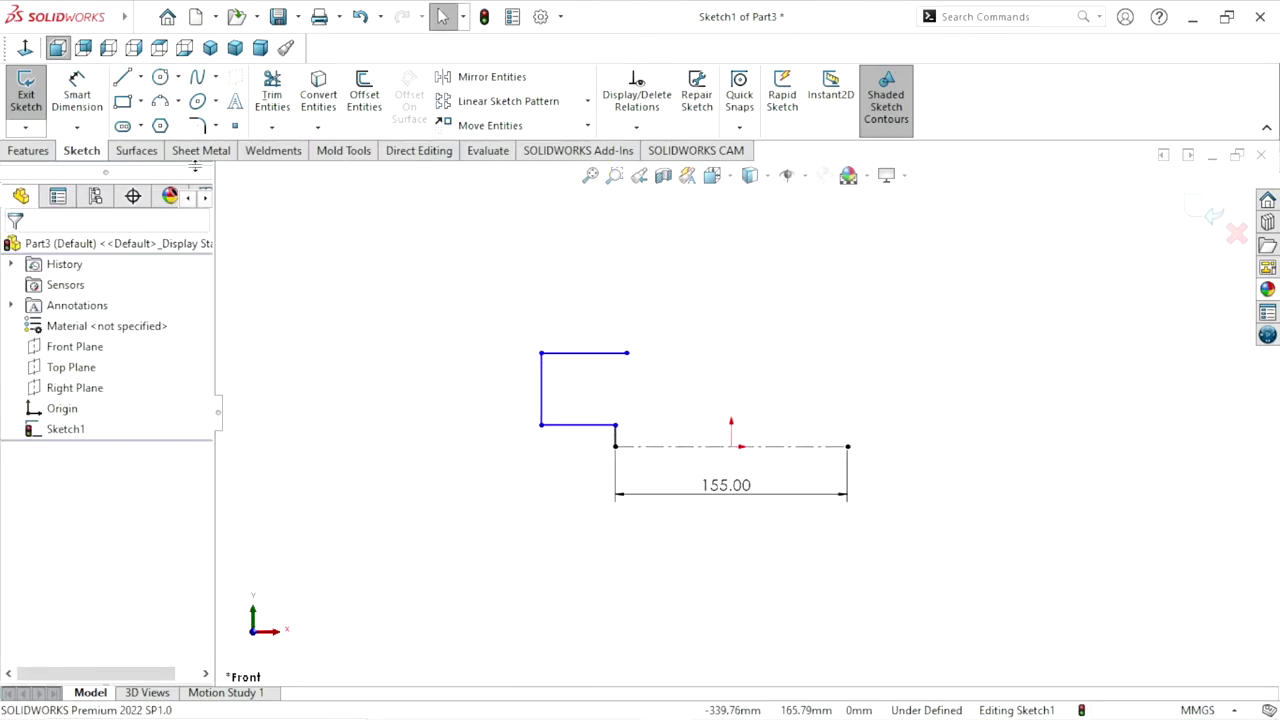
Draw a vertical construction centerline upward from the origin
click(141, 80)
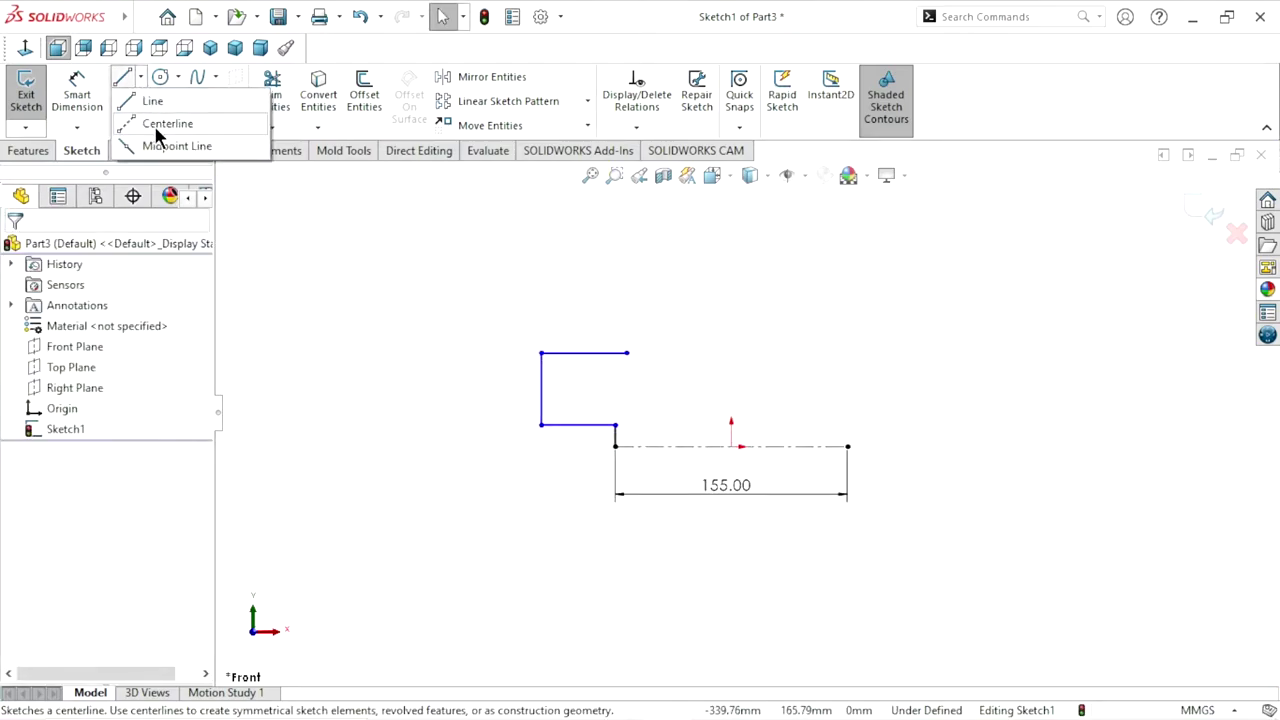
click(154, 125)
click(741, 449)
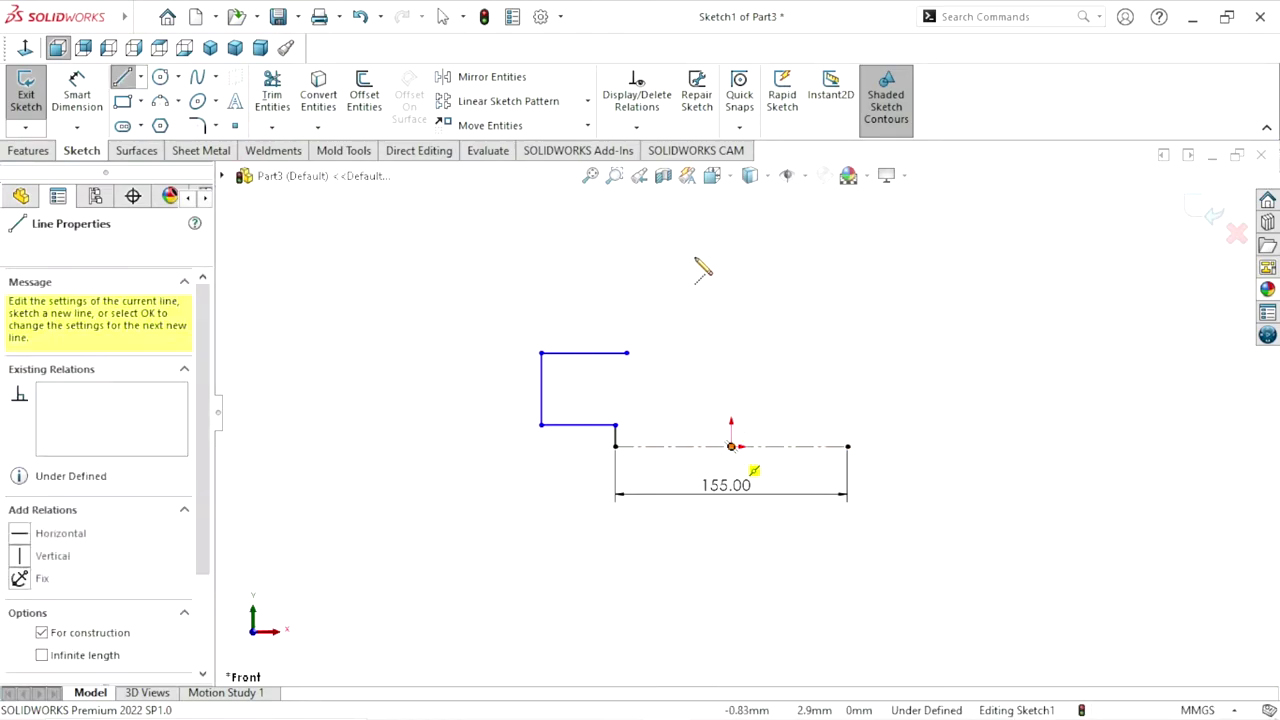
click(731, 240)
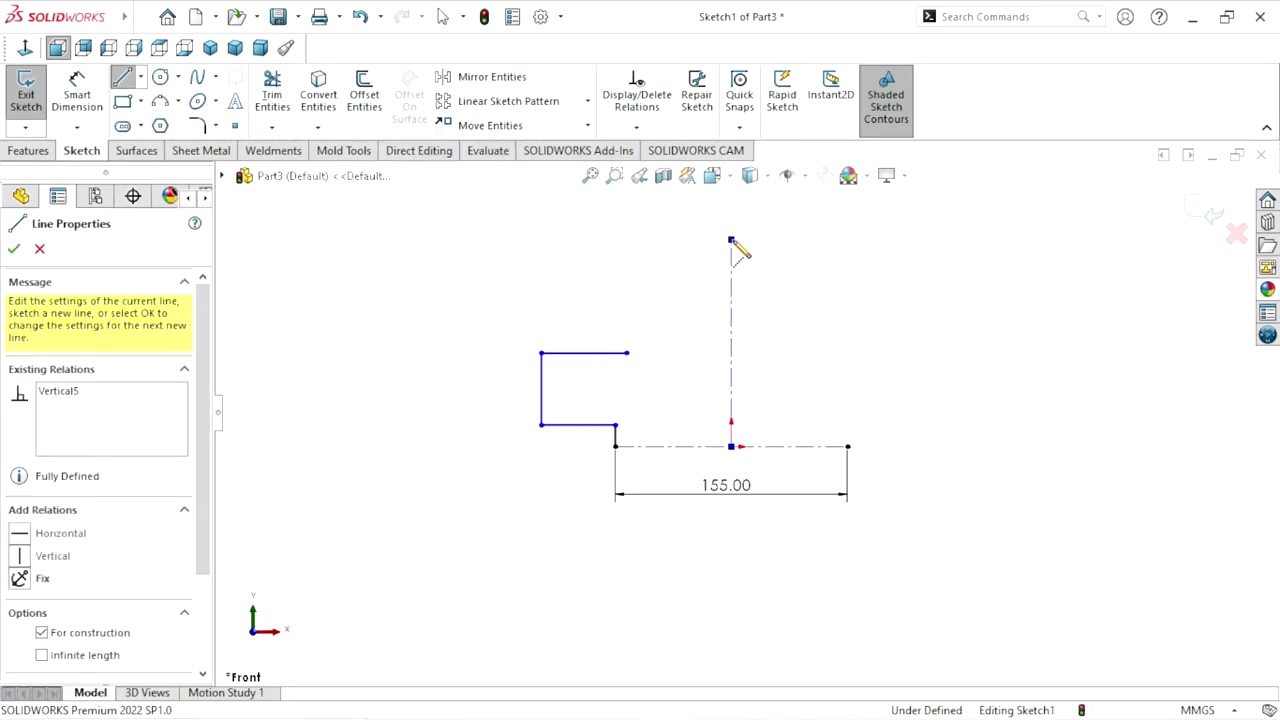
right_click(858, 300)
click(870, 305)
scroll(737, 423, up, 2)
scroll(737, 423, down, 2)
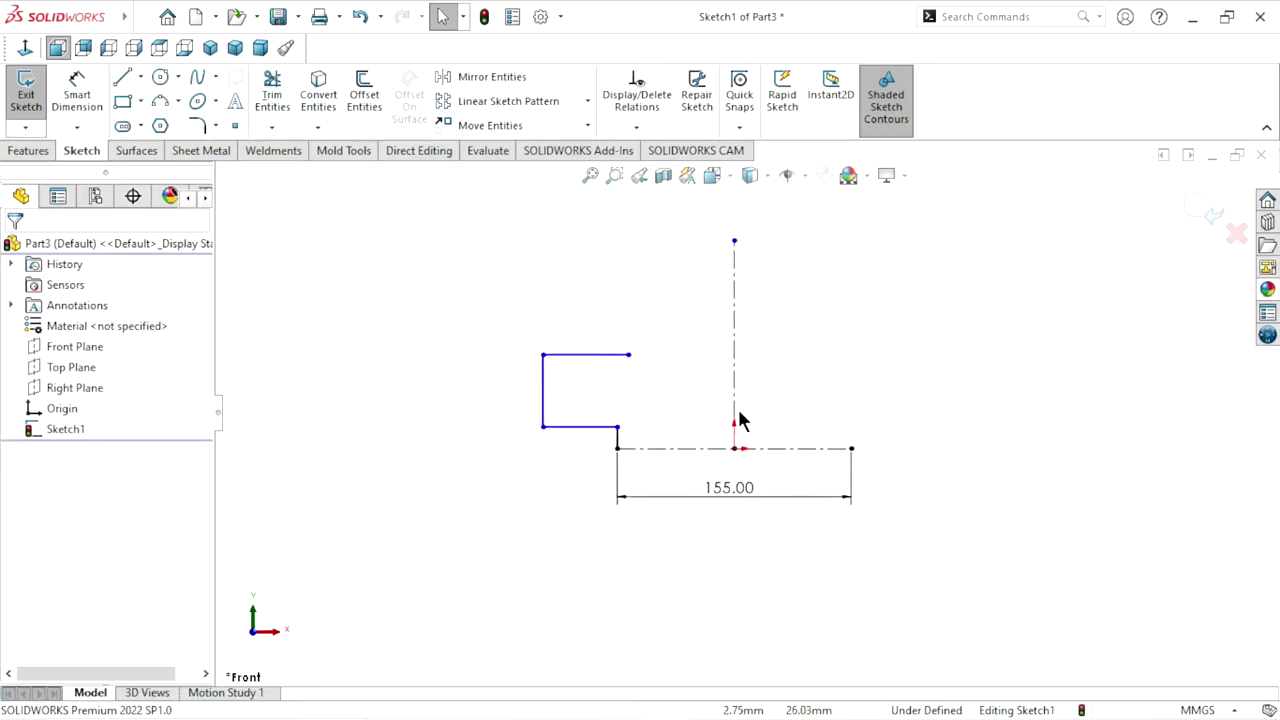
Dimension the profile's top line to 45 mm and its height to 72 mm
click(85, 103)
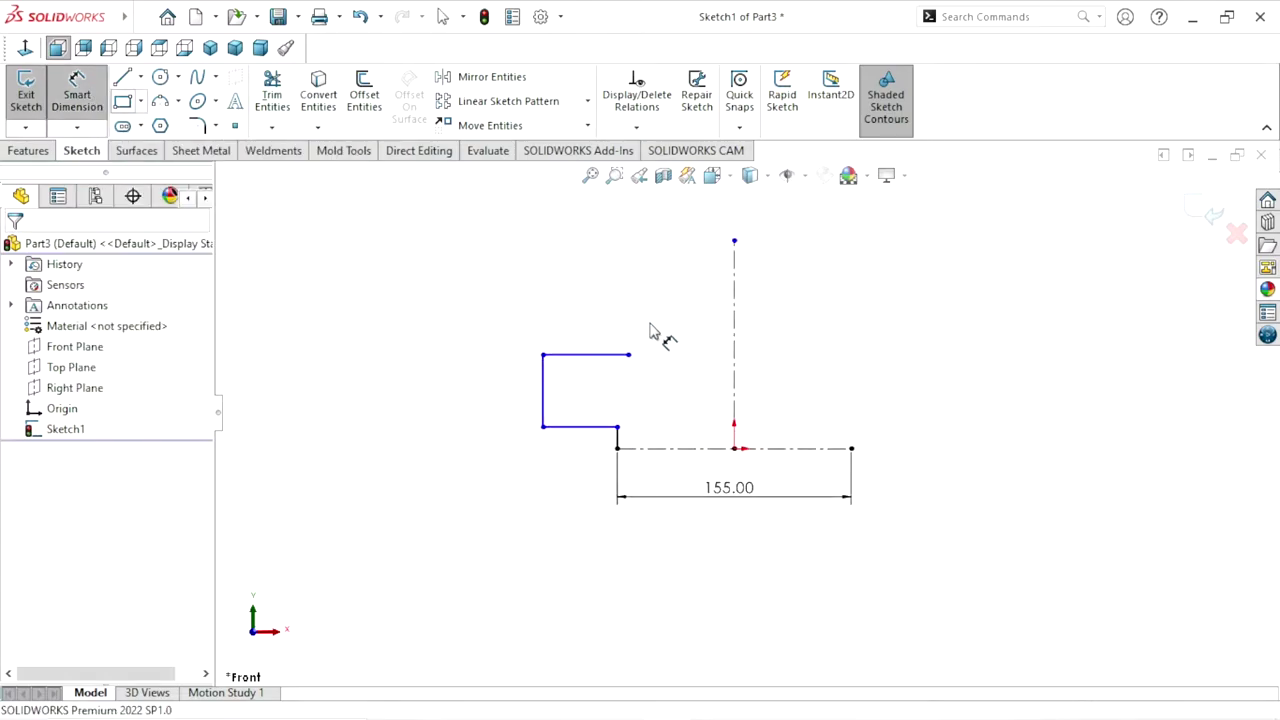
click(589, 358)
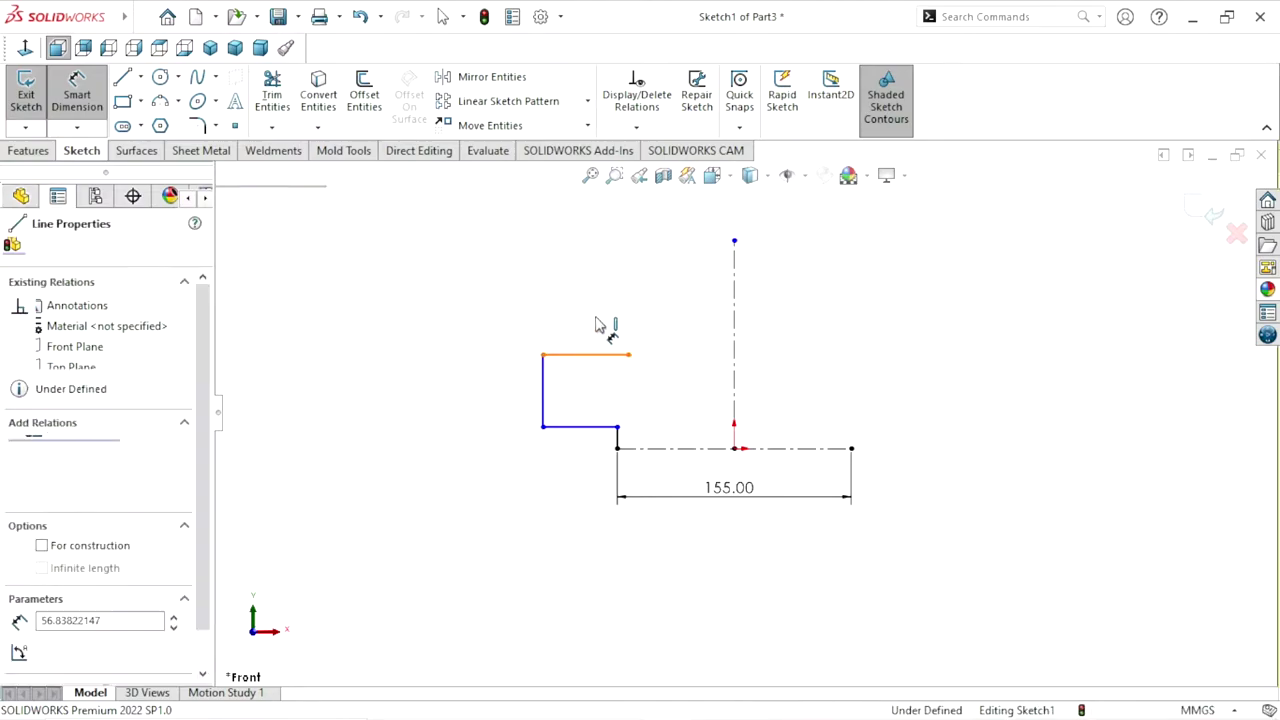
click(591, 318)
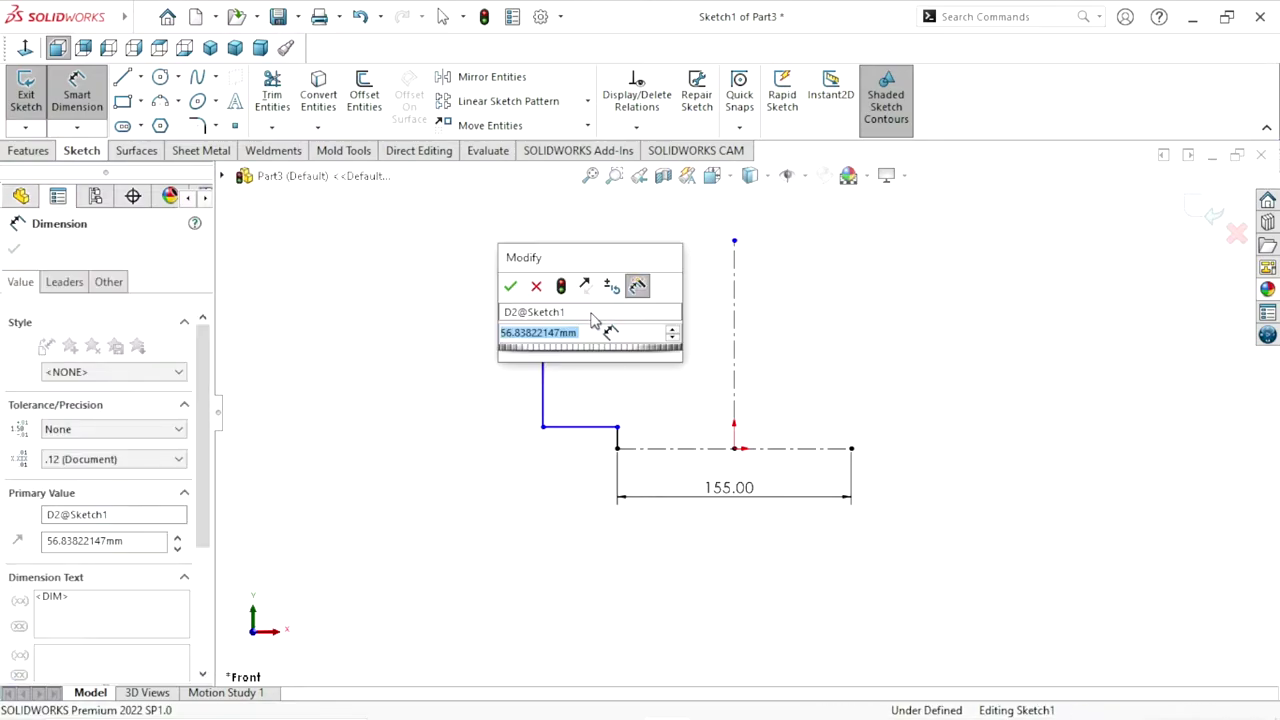
text(45)
click(511, 287)
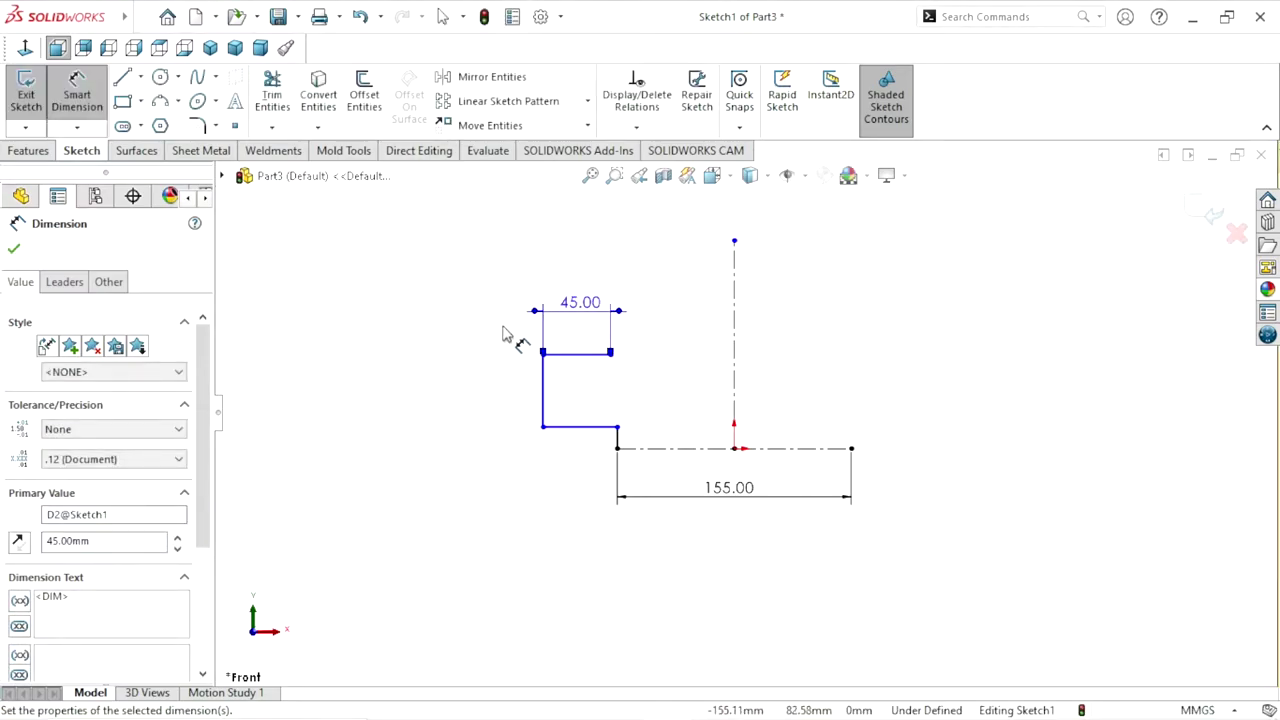
click(558, 426)
click(558, 427)
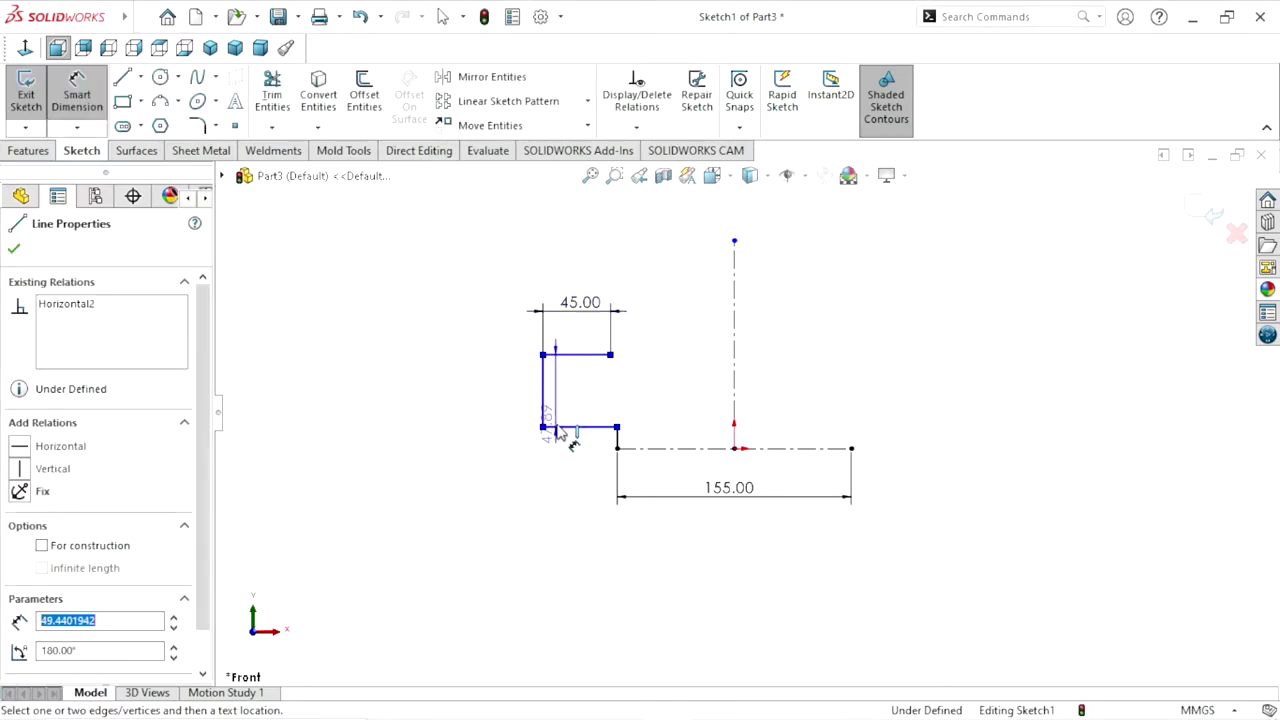
click(484, 405)
text(72)
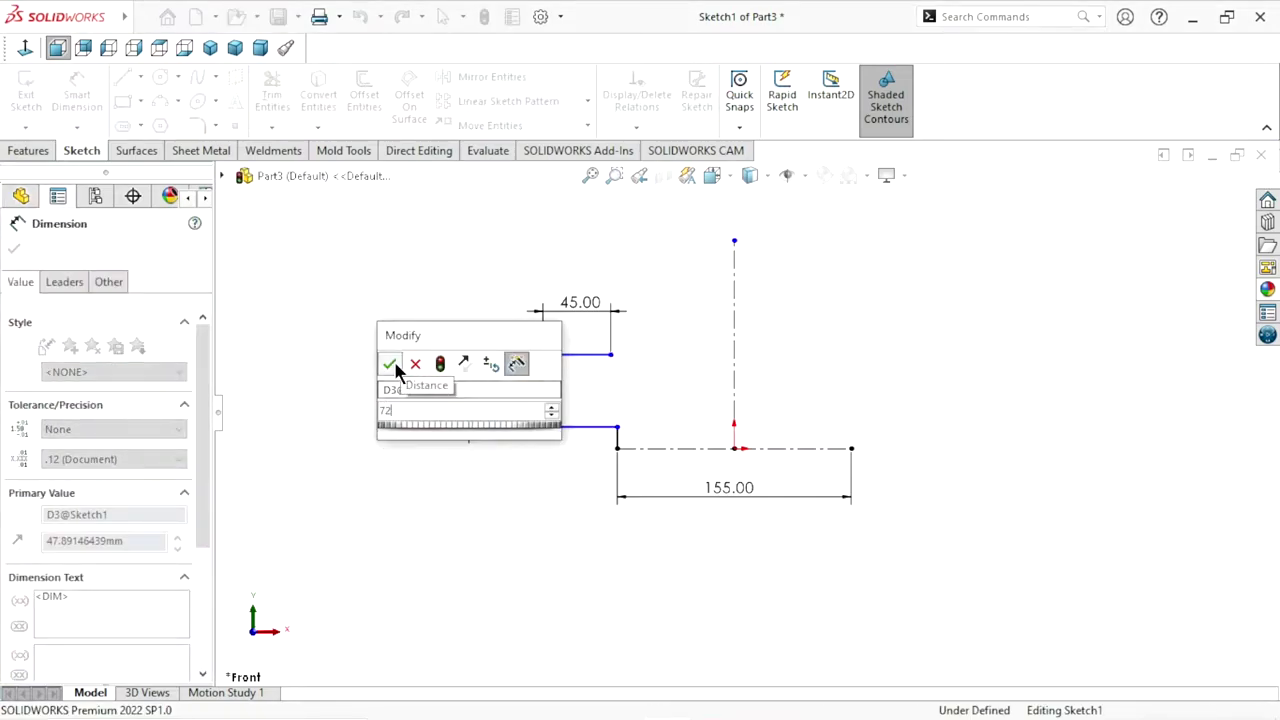
click(394, 362)
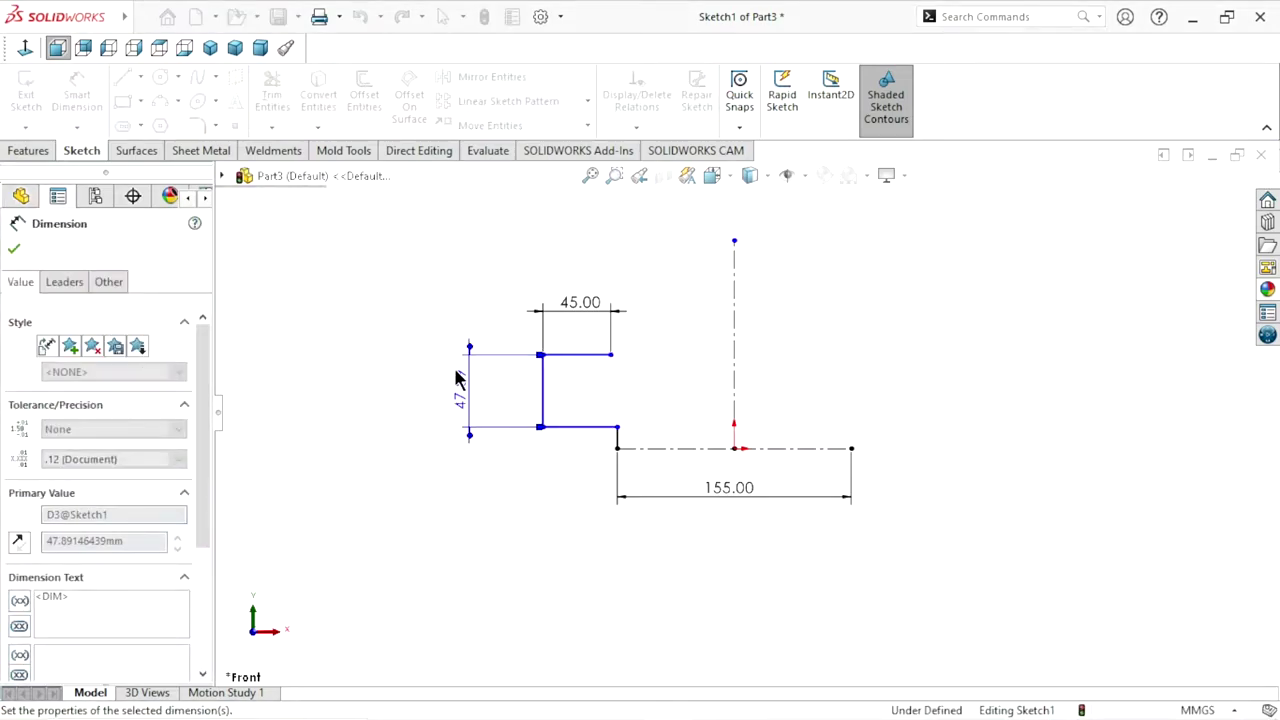
Add a 6 mm offset dimension to the short bottom step
click(628, 449)
click(599, 429)
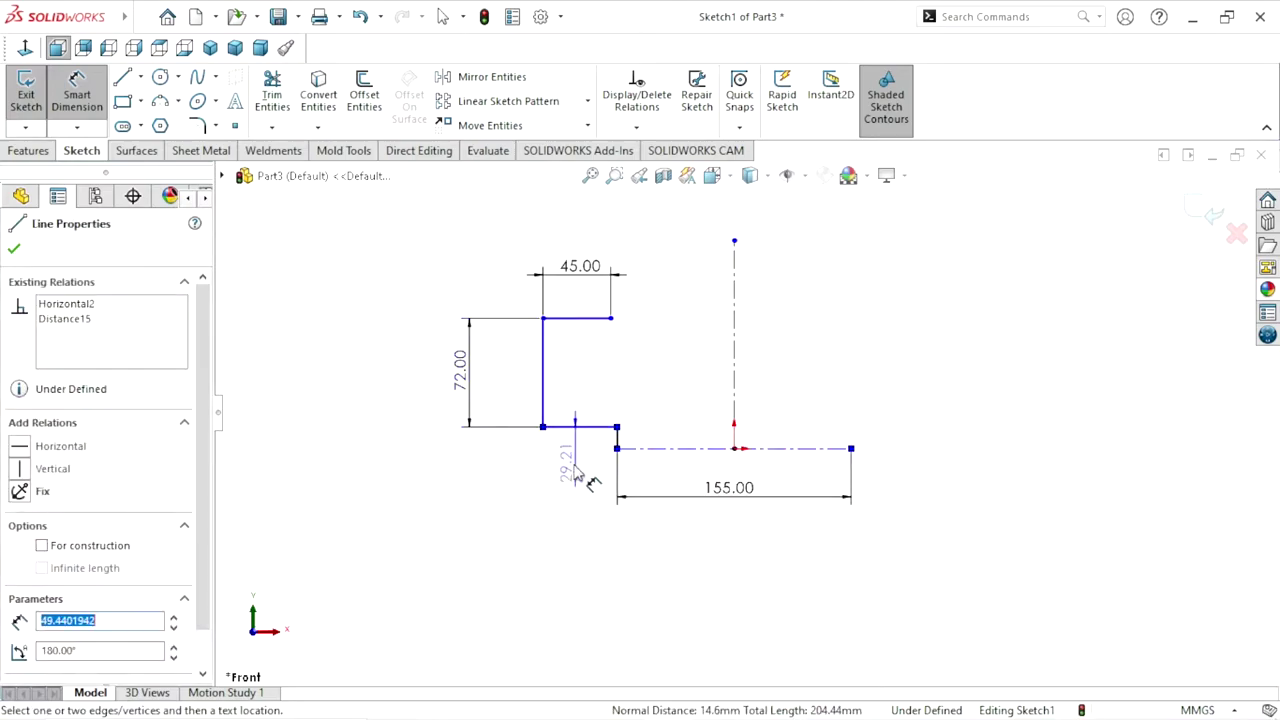
click(589, 543)
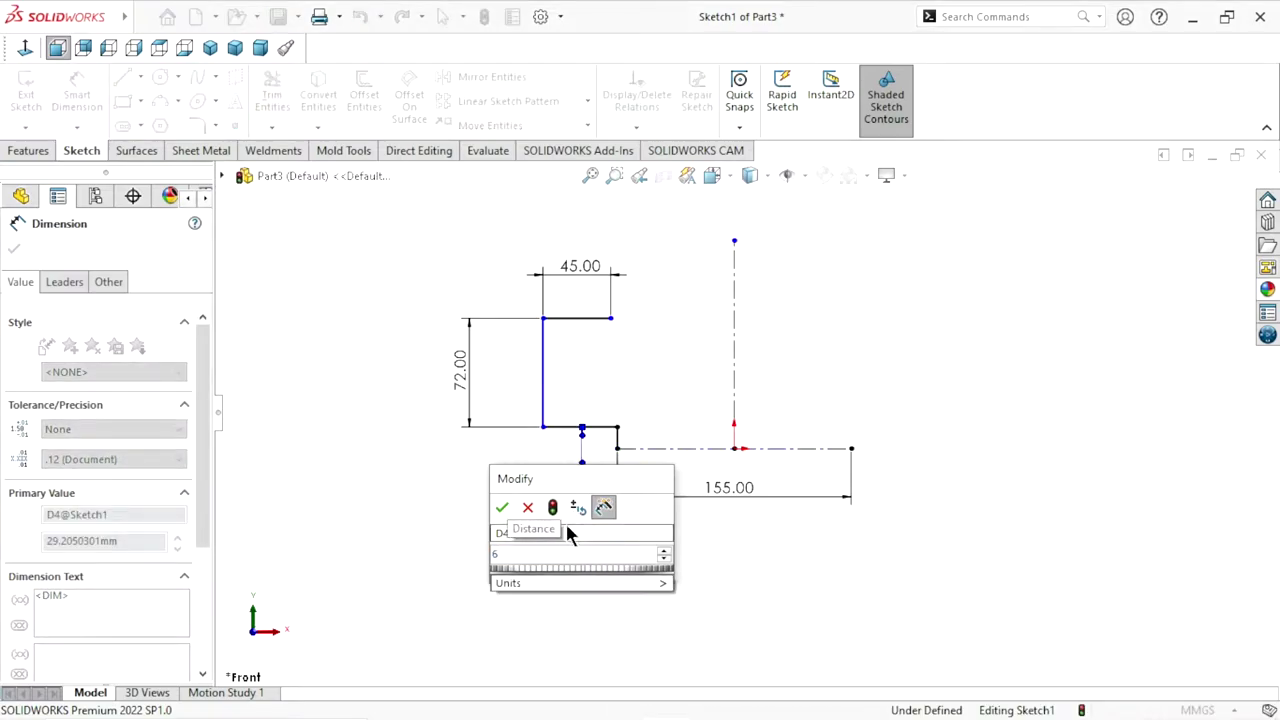
text(6)
click(500, 503)
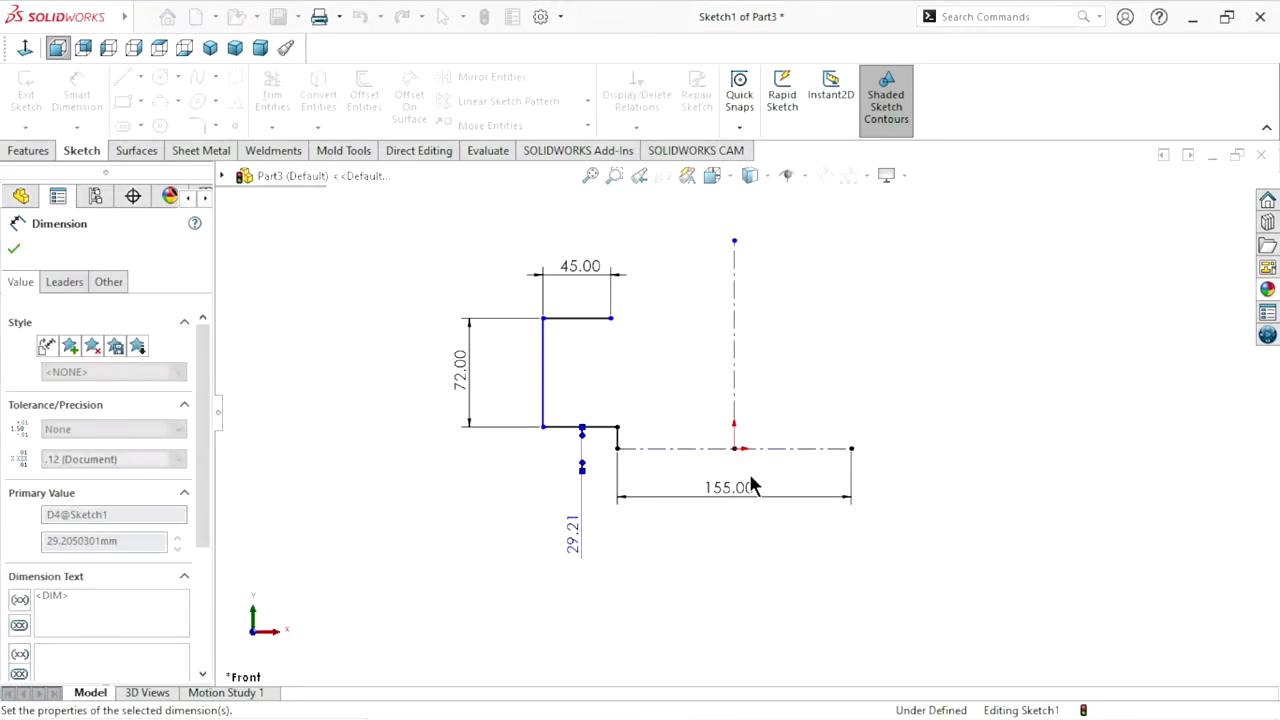
scroll(710, 490, down, 2)
scroll(705, 460, down, 2)
scroll(697, 447, down, 2)
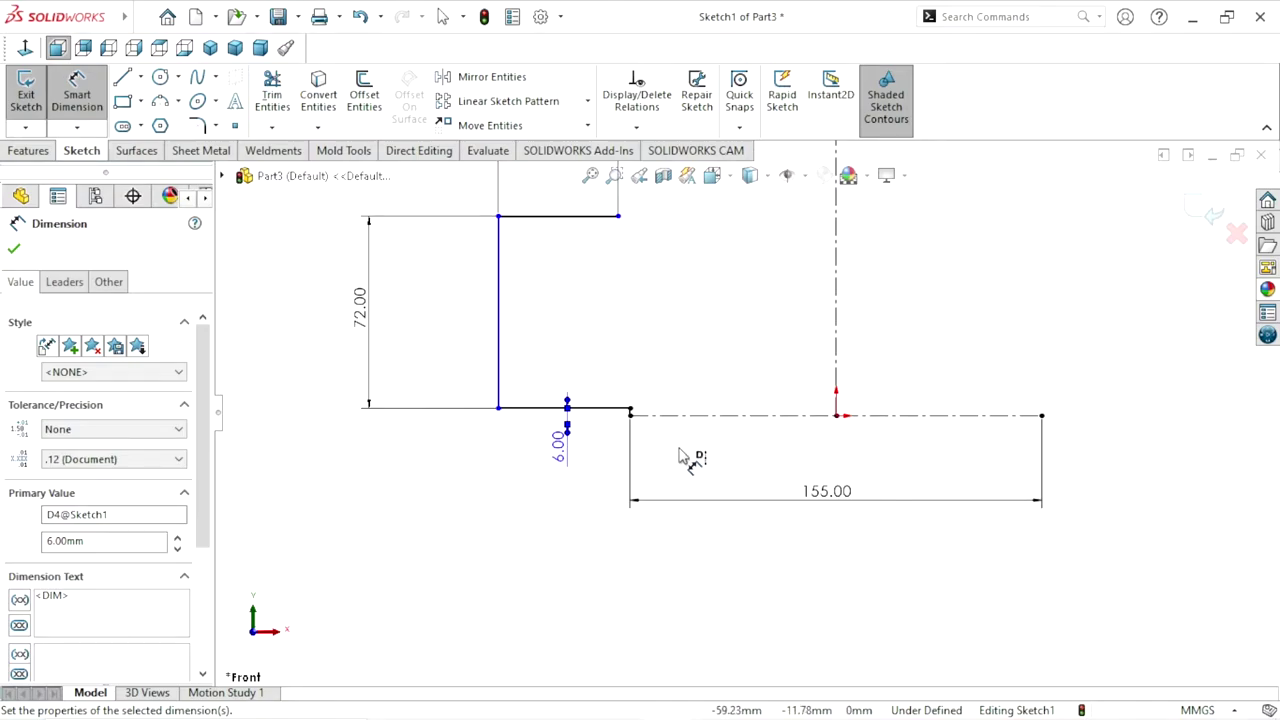
scroll(680, 455, up, 2)
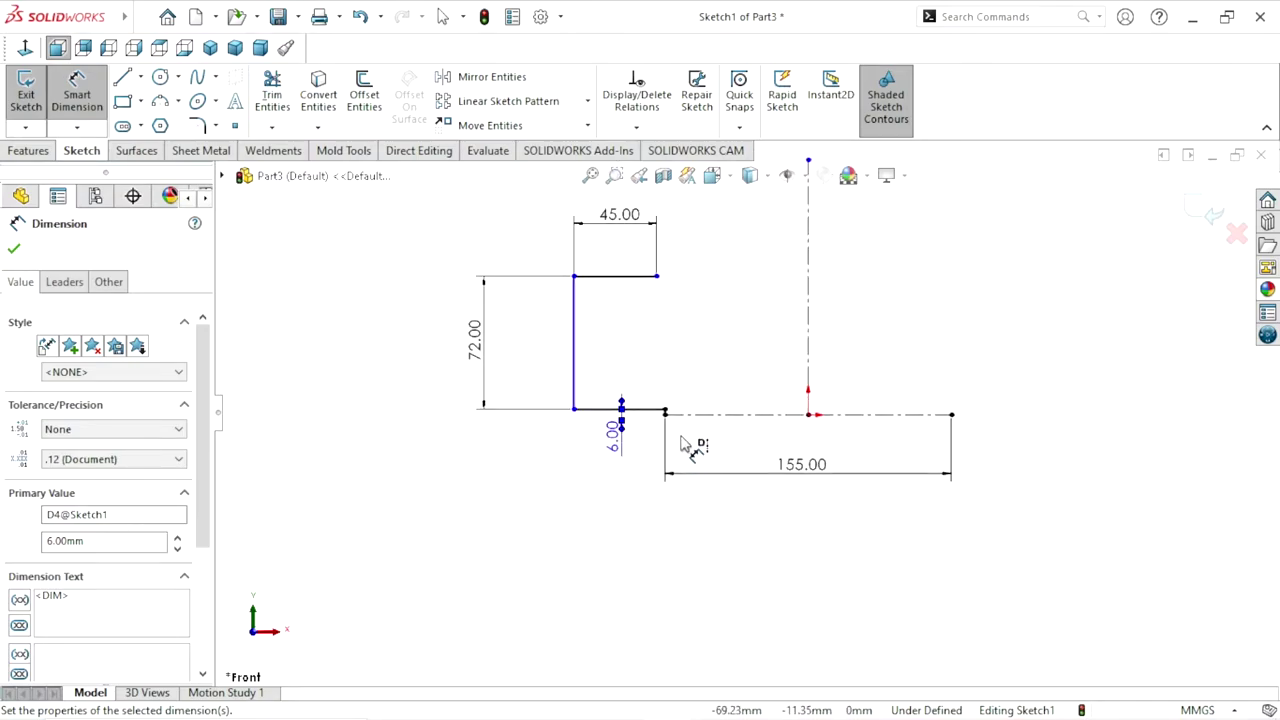
Cancel the over-defining 75.00 height dimension and undo the 6 mm offset step
click(617, 285)
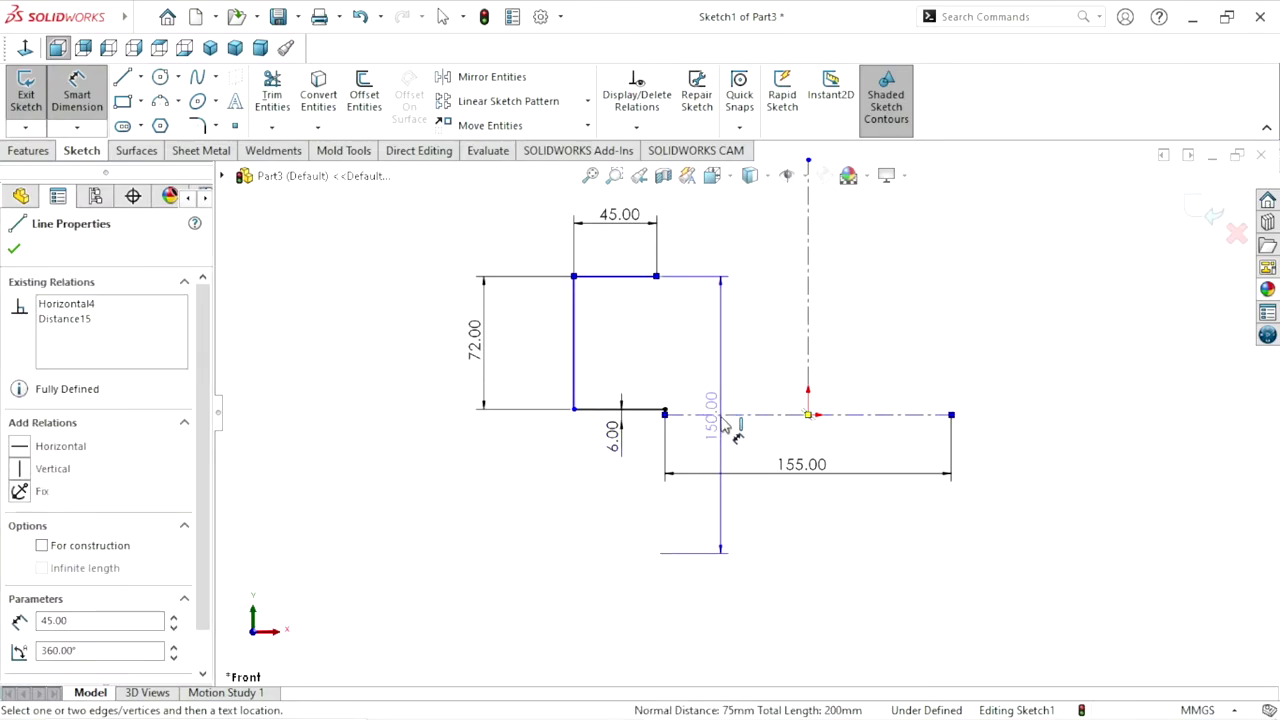
click(724, 416)
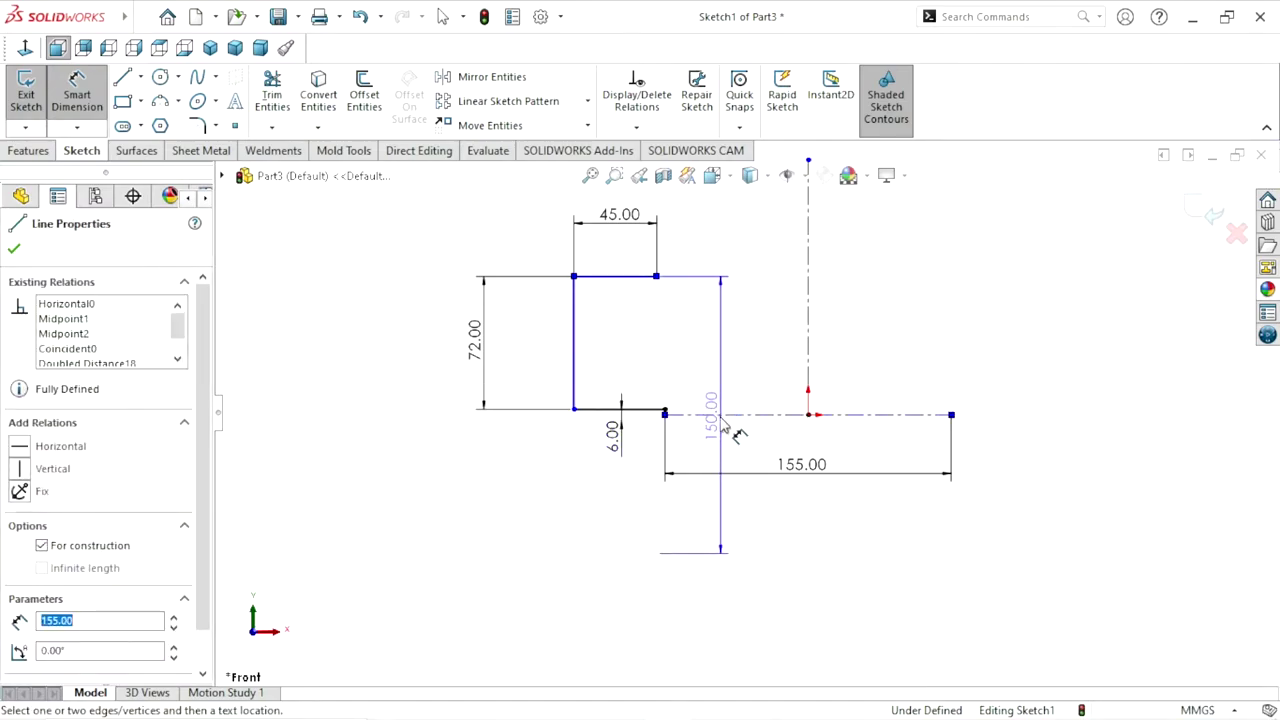
click(421, 365)
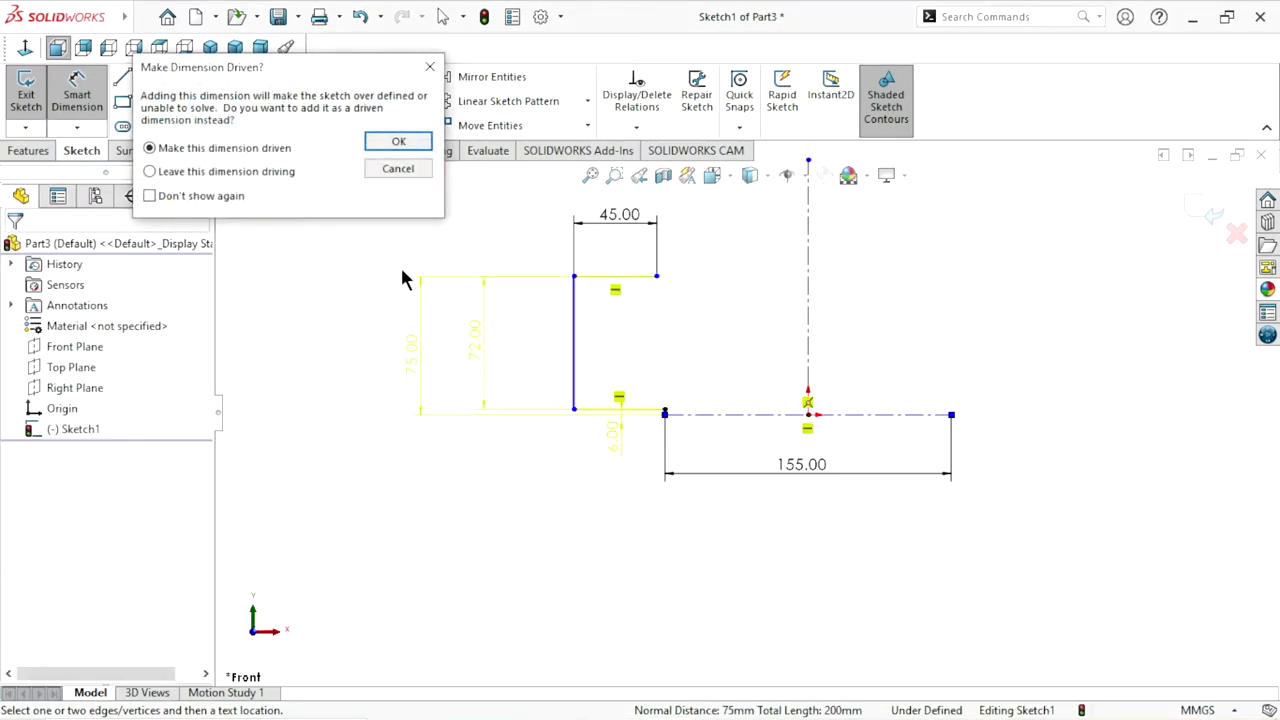
click(392, 168)
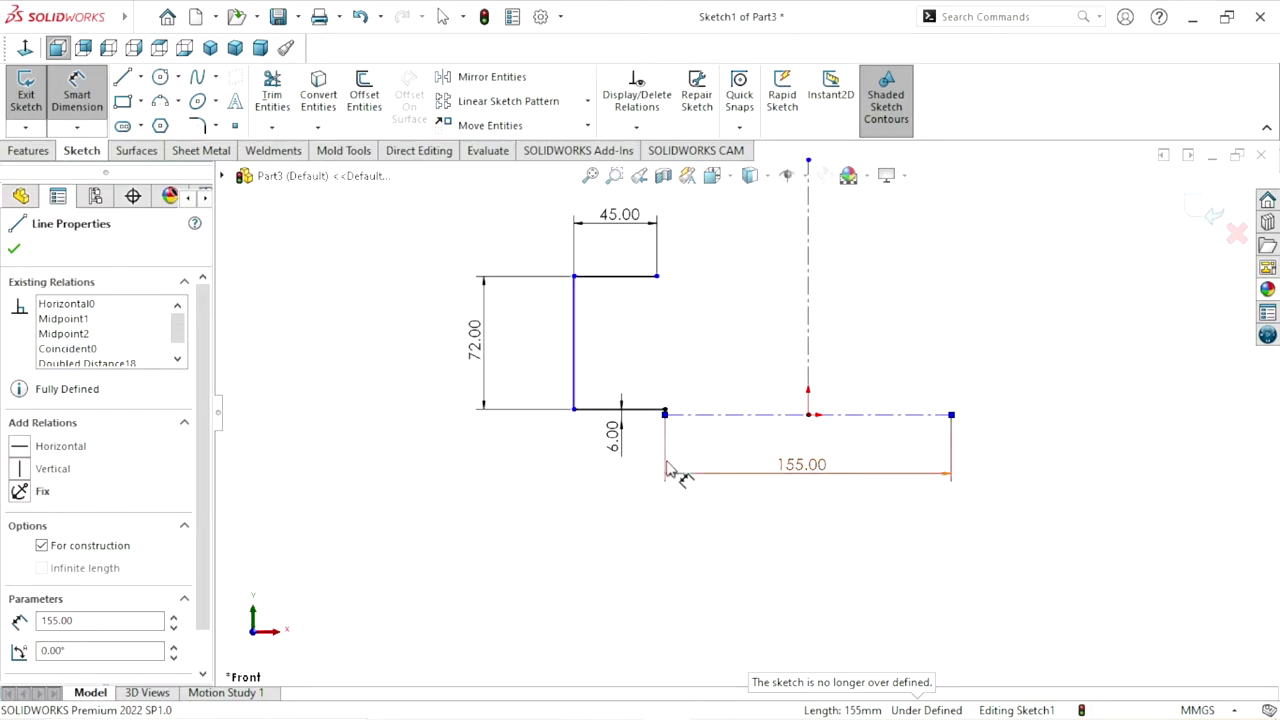
scroll(690, 450, down, 1)
scroll(697, 430, down, 1)
scroll(703, 425, down, 1)
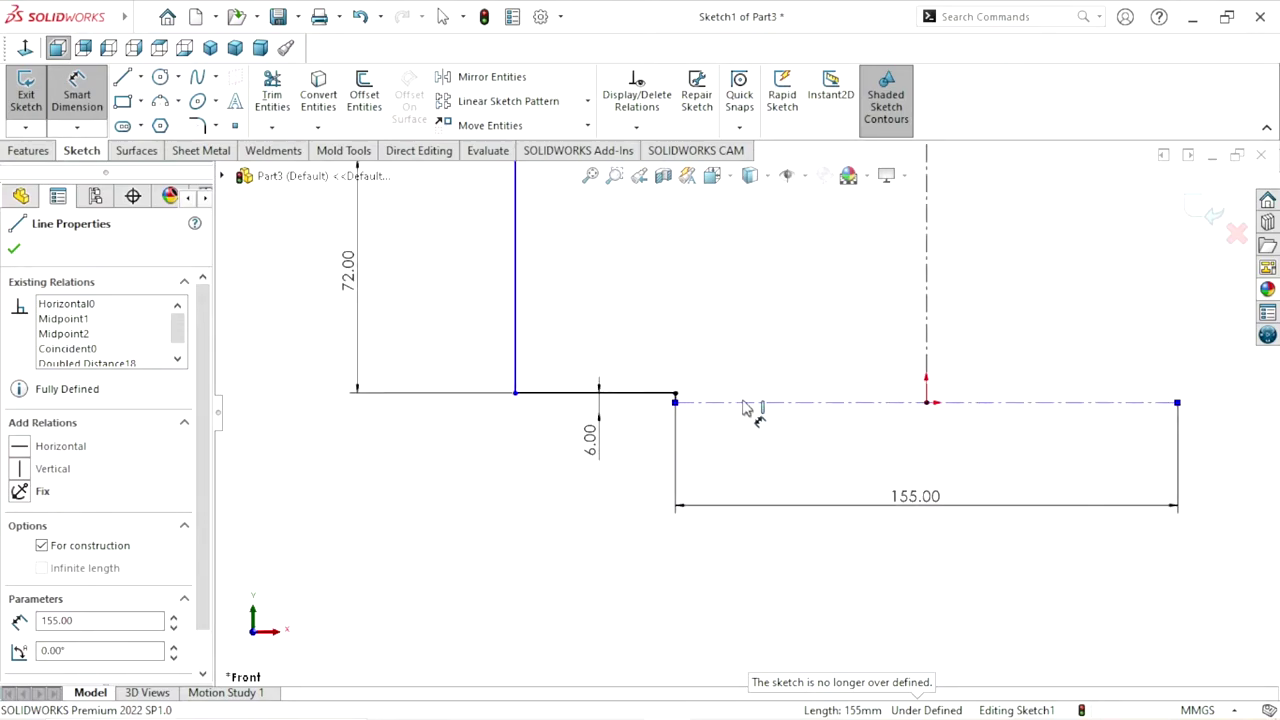
scroll(744, 408, down, 1)
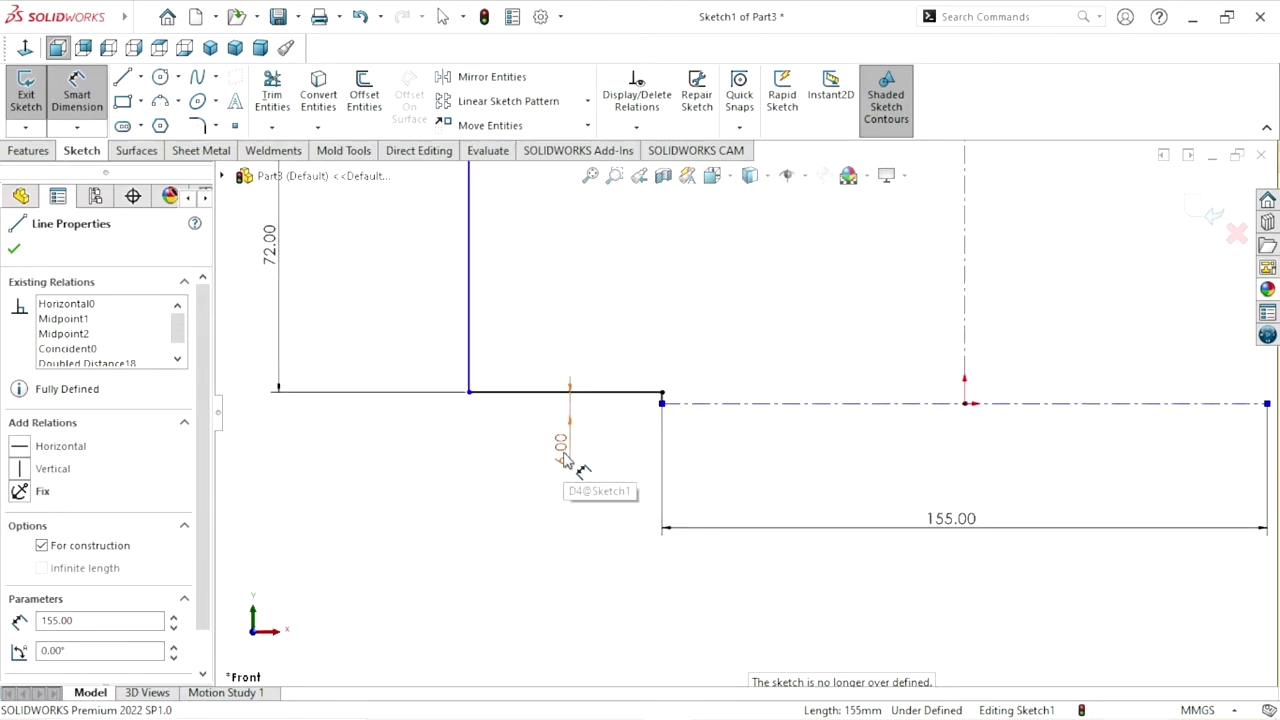
key(Escape)
key(ctrl+z)
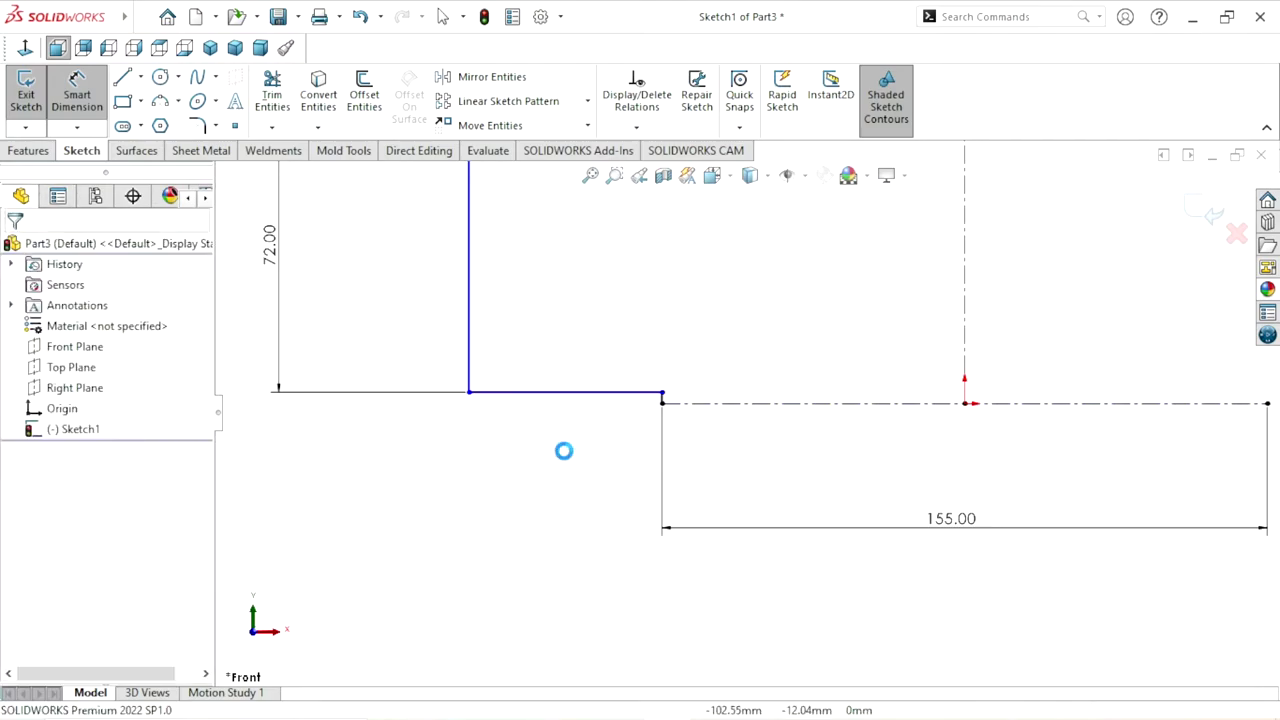
scroll(697, 465, up, 4)
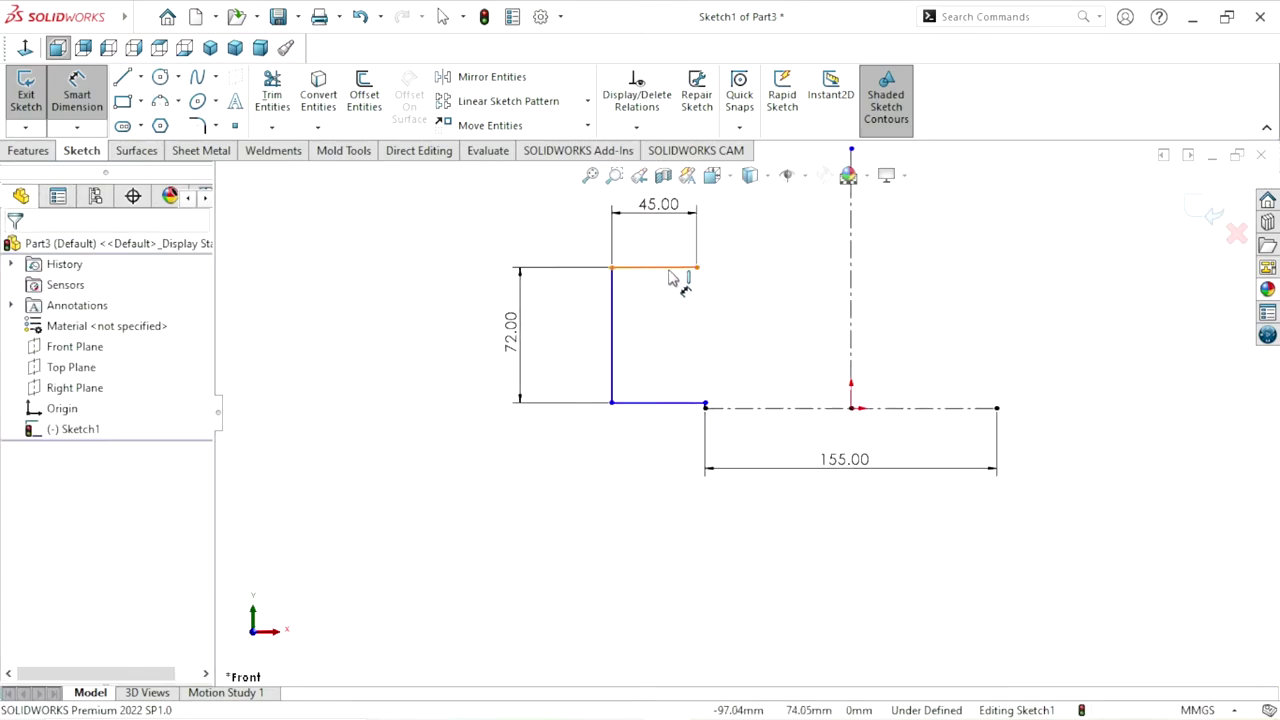
Dimension the overall height from the centreline to 78 mm
click(745, 407)
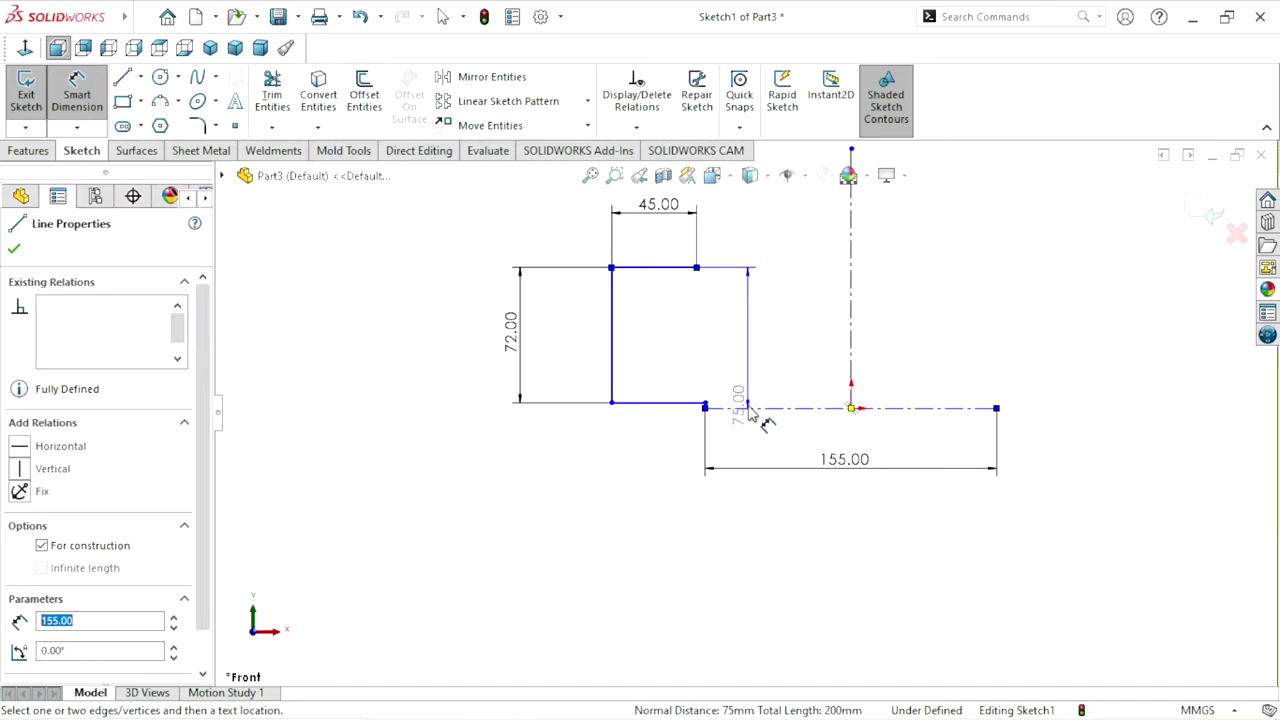
click(476, 362)
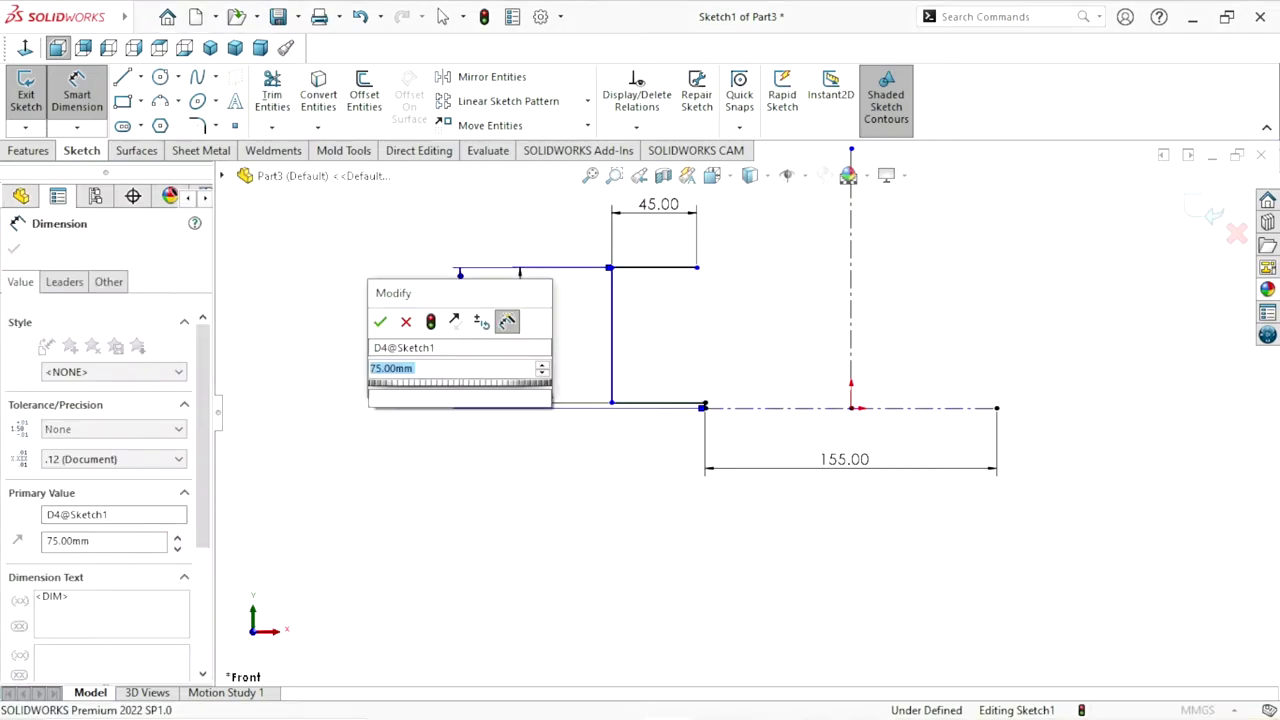
text(78)
click(380, 324)
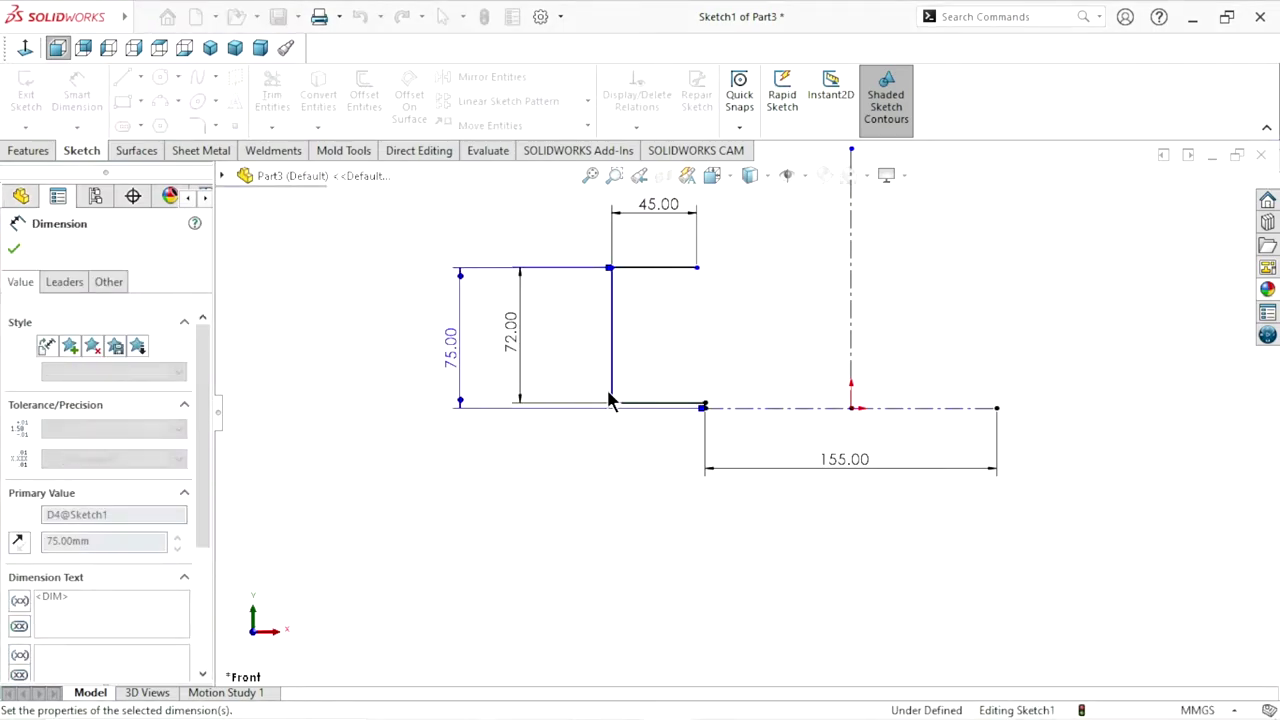
scroll(765, 405, up, 3)
scroll(765, 405, down, 3)
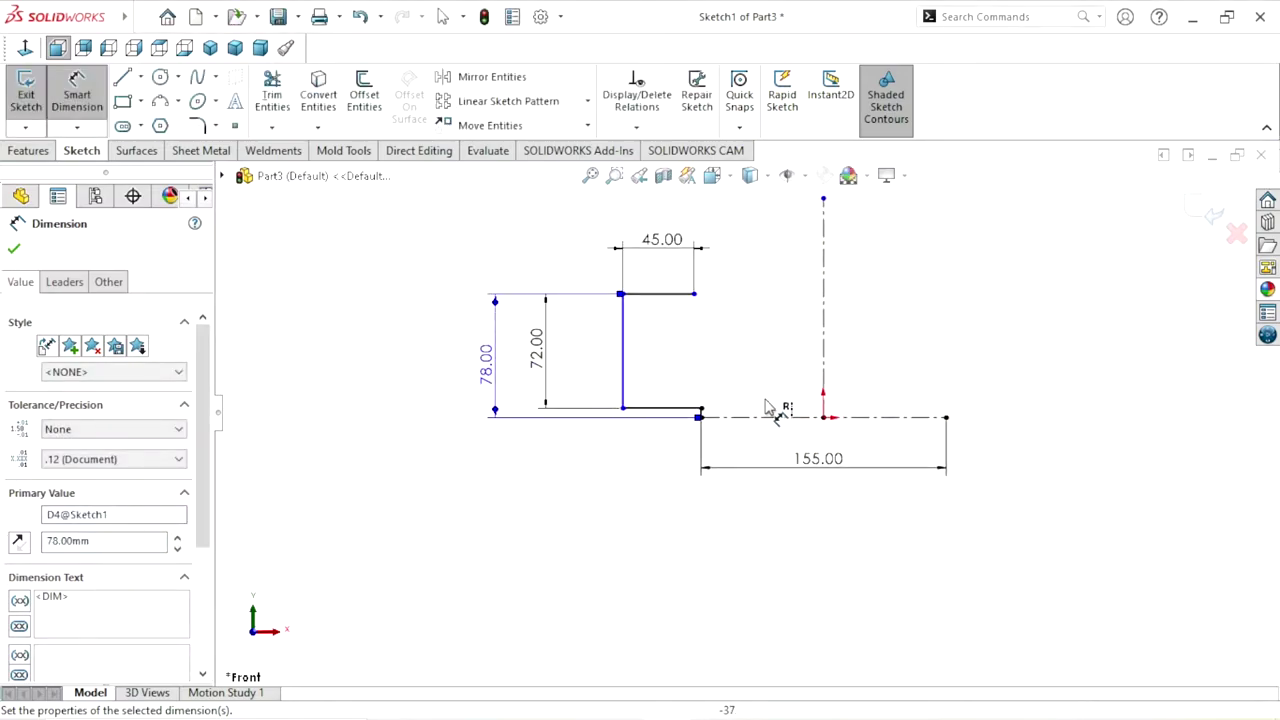
Add the 6.00 step height dimension on the short bottom line
click(688, 420)
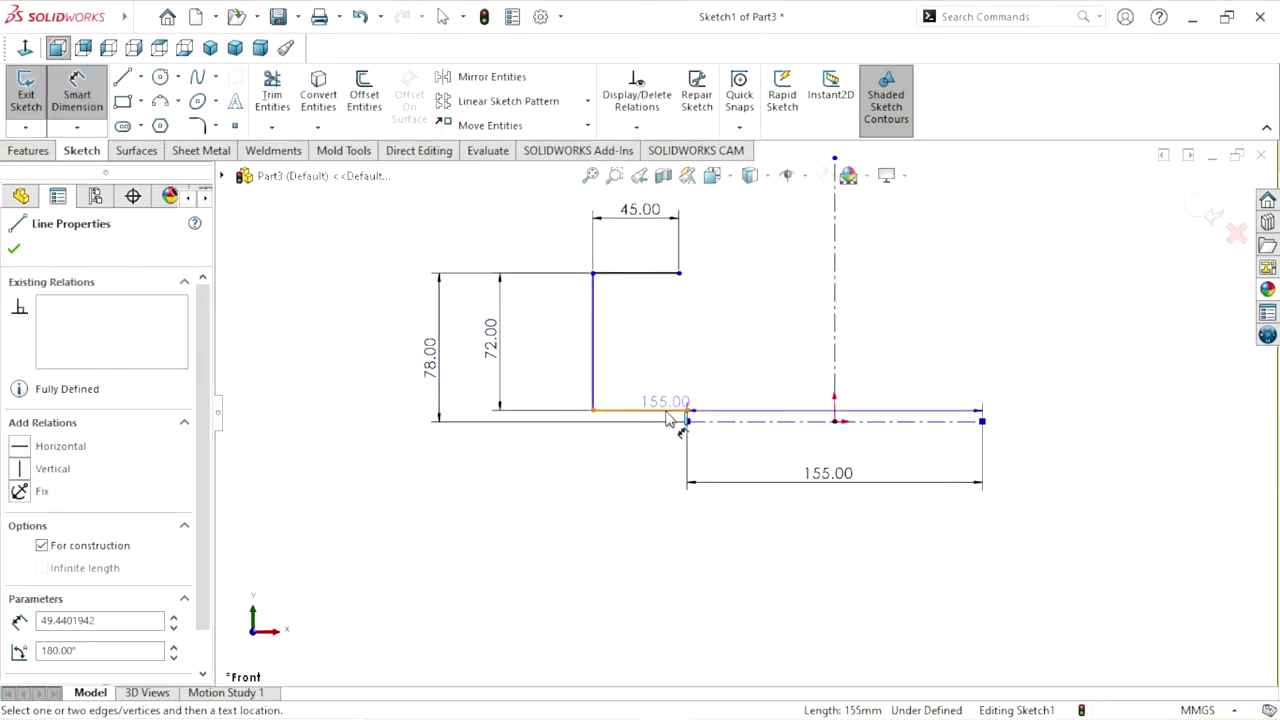
click(672, 410)
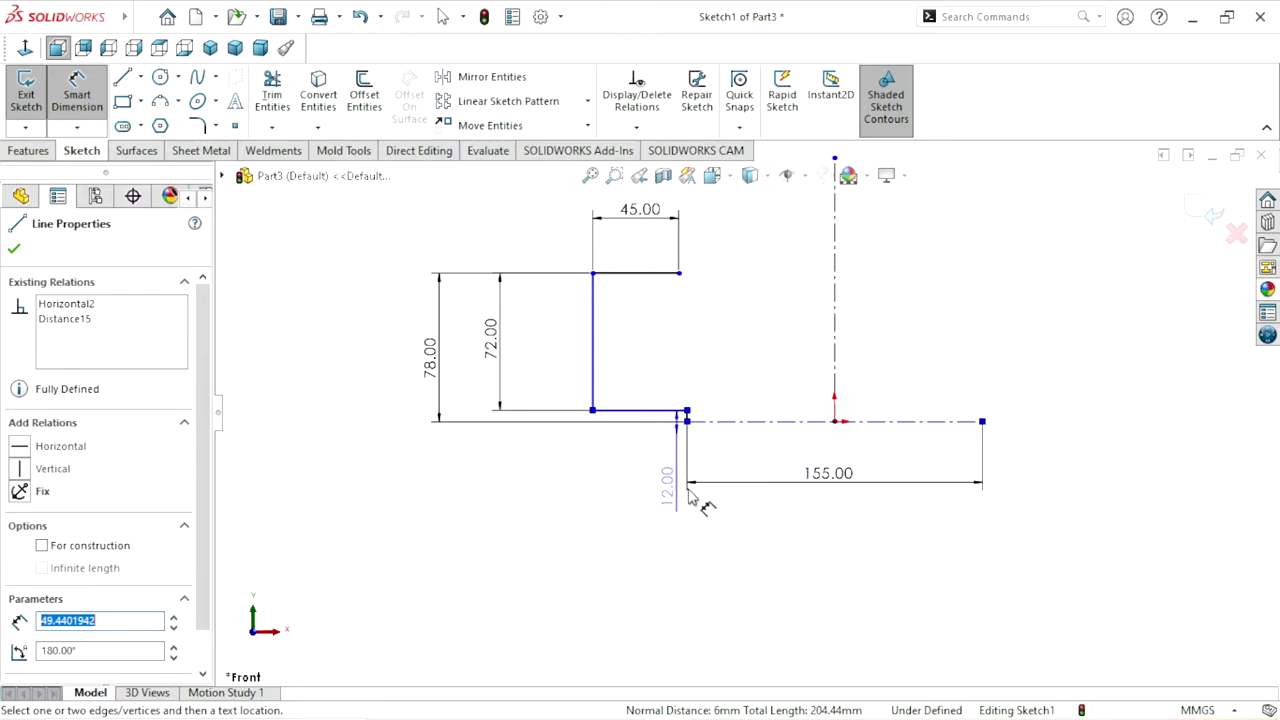
key(Escape)
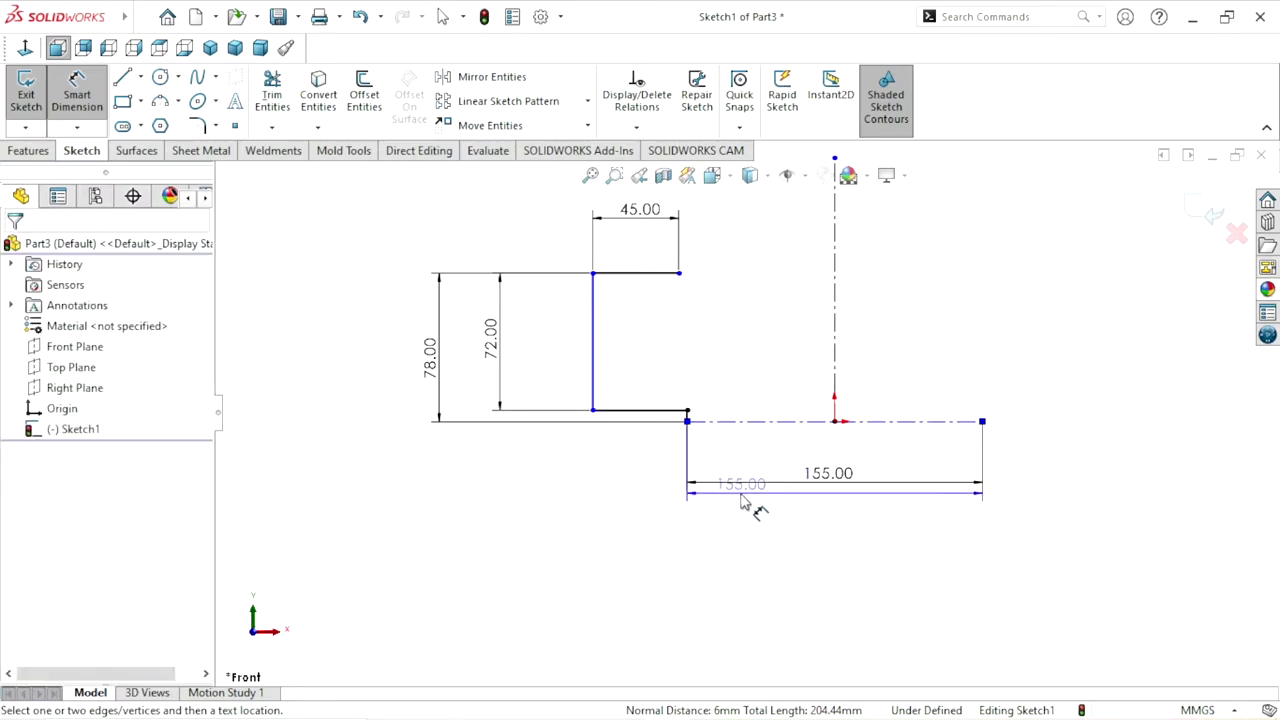
scroll(713, 437, down, 3)
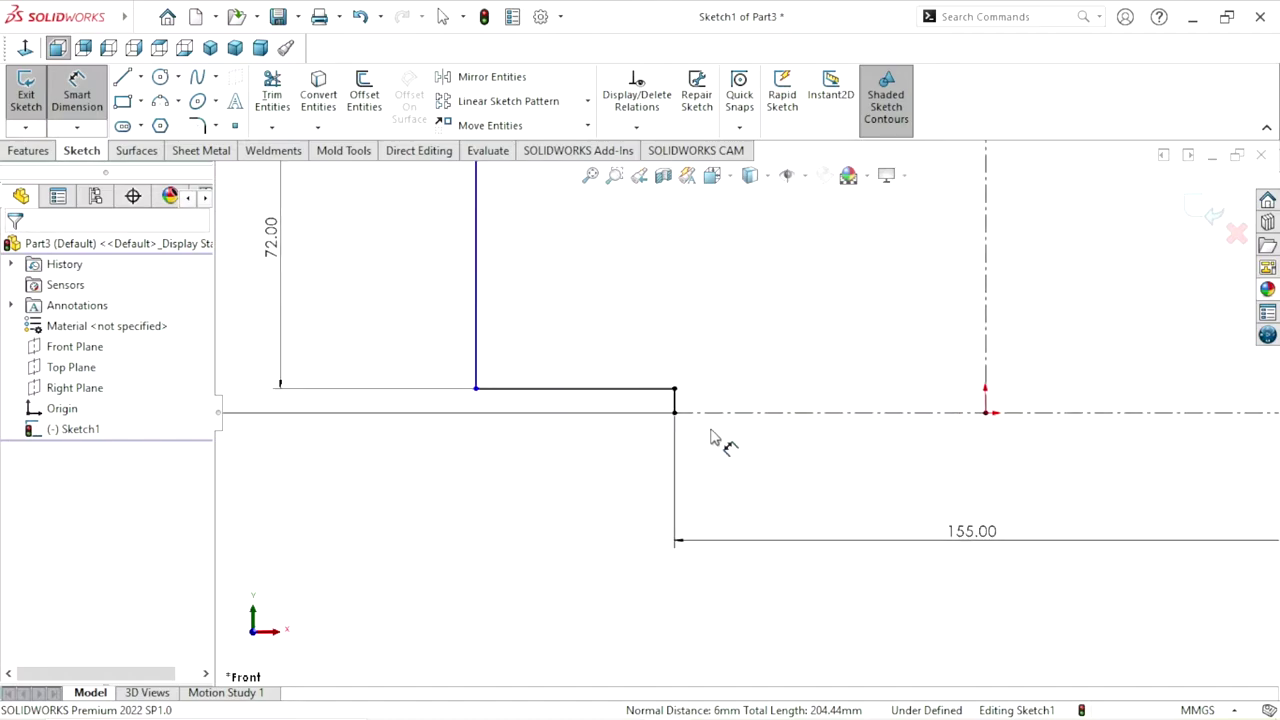
click(672, 398)
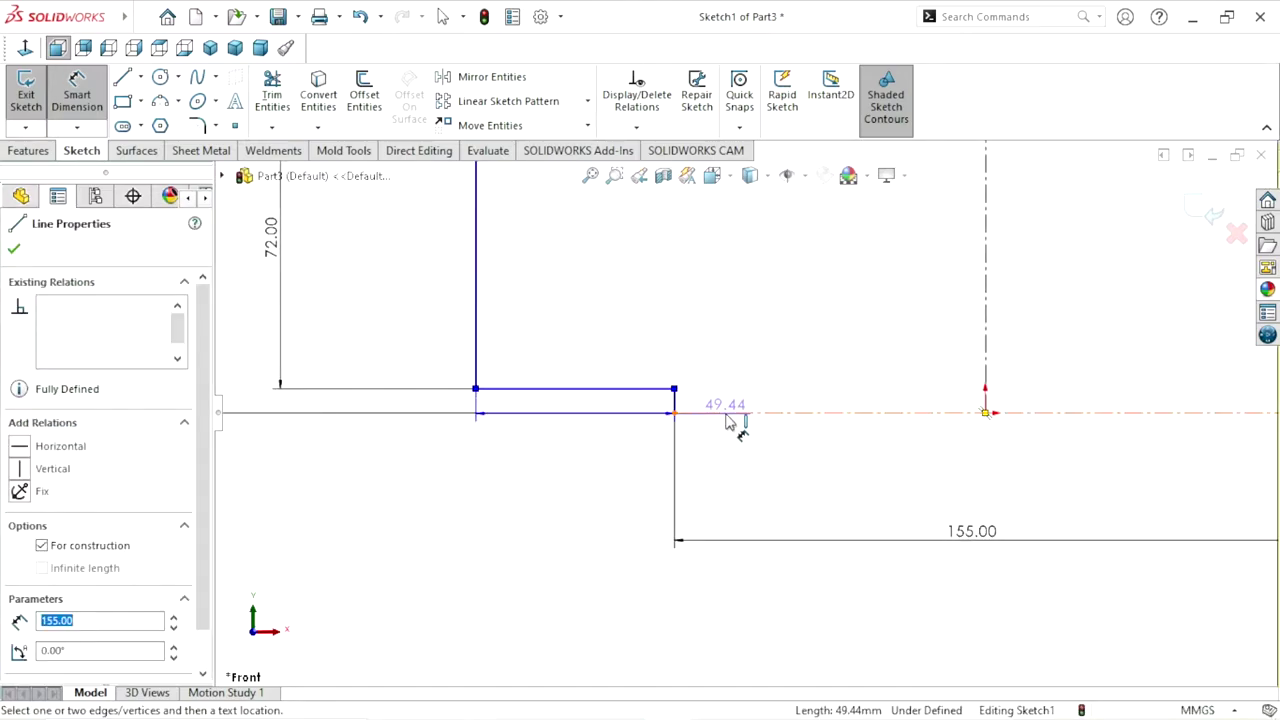
click(781, 345)
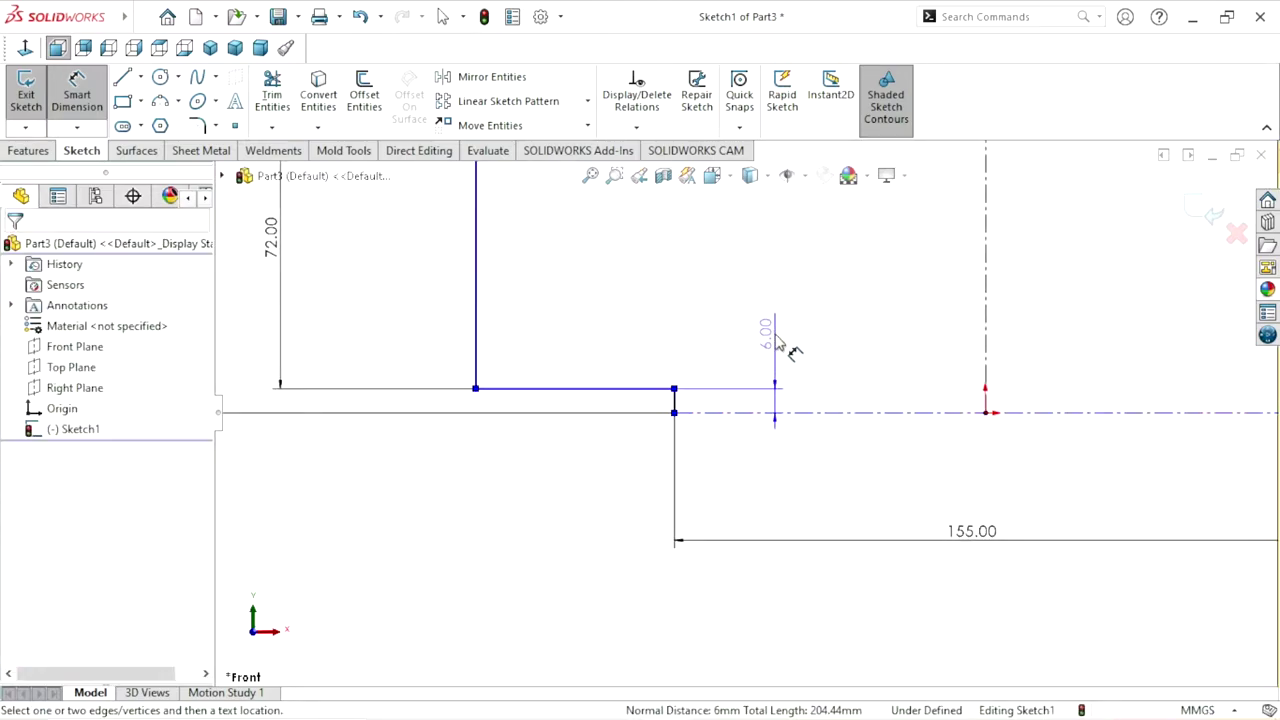
click(383, 158)
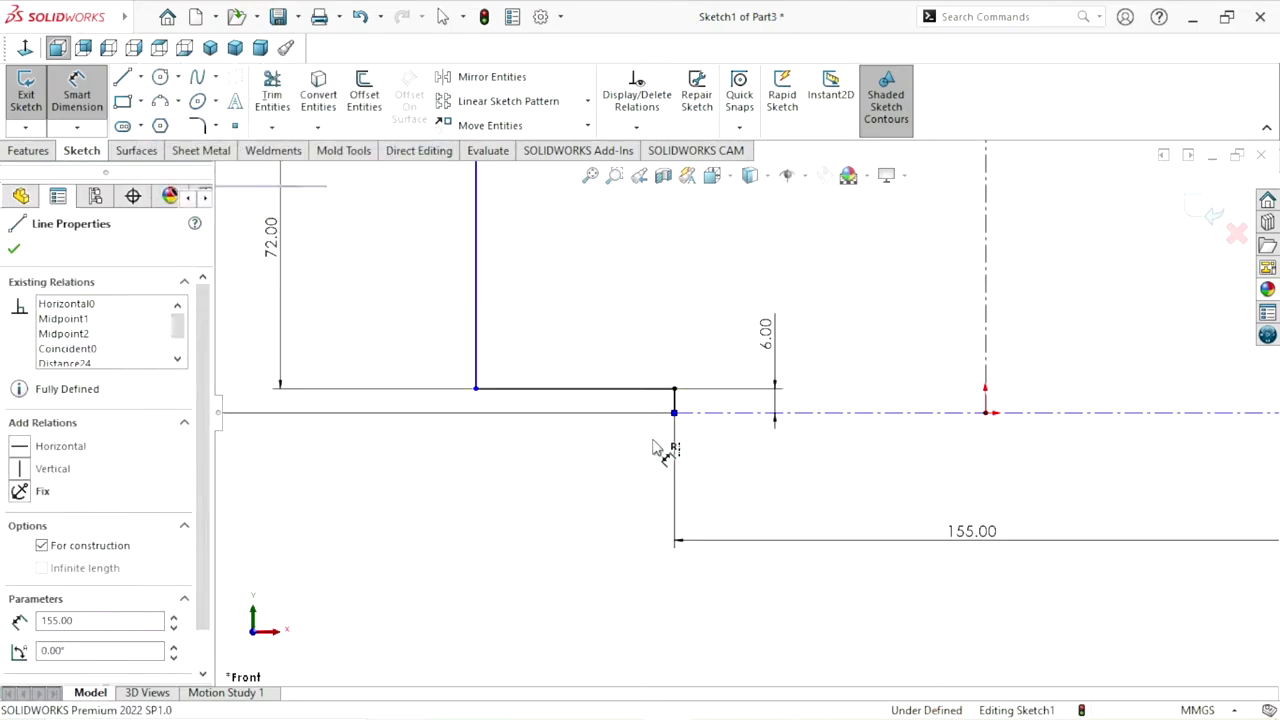
scroll(663, 449, up, 3)
scroll(825, 410, up, 1)
scroll(850, 398, down, 1)
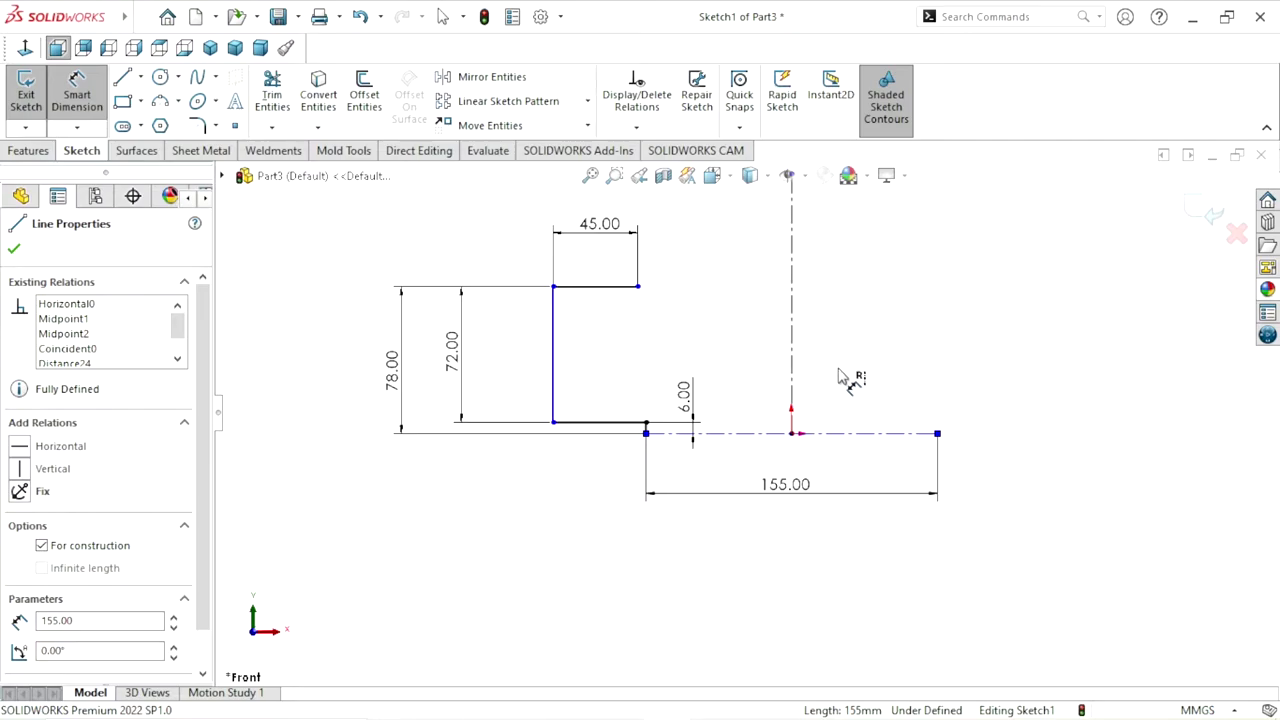
scroll(845, 378, up, 1)
scroll(808, 380, down, 1)
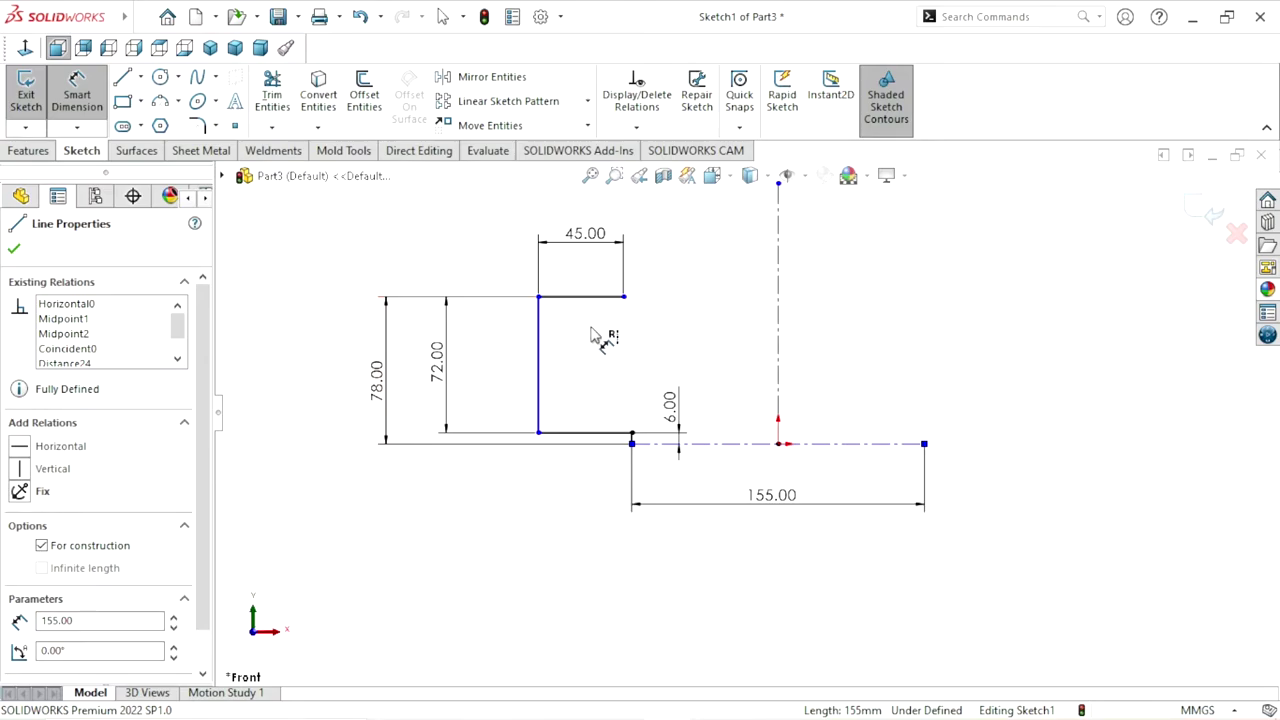
Dimension the overall width to 220 mm, doubled about the vertical centerline
drag(540, 410, 785, 395)
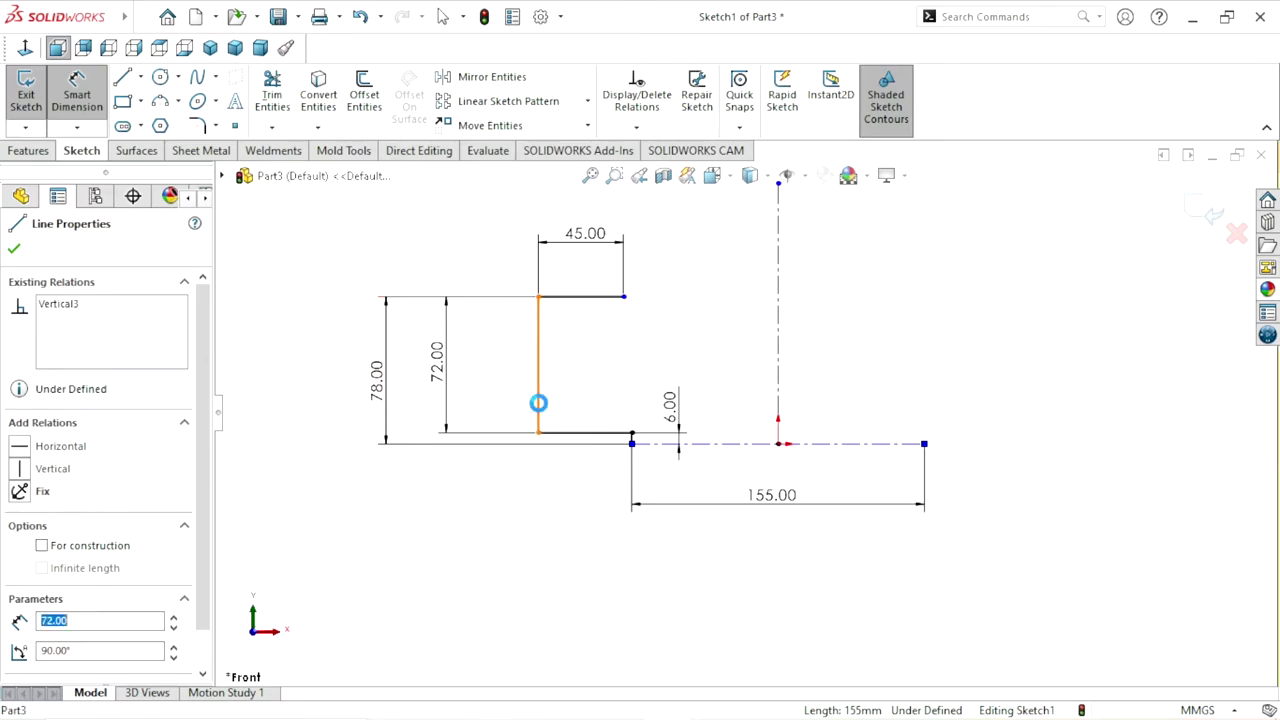
click(781, 392)
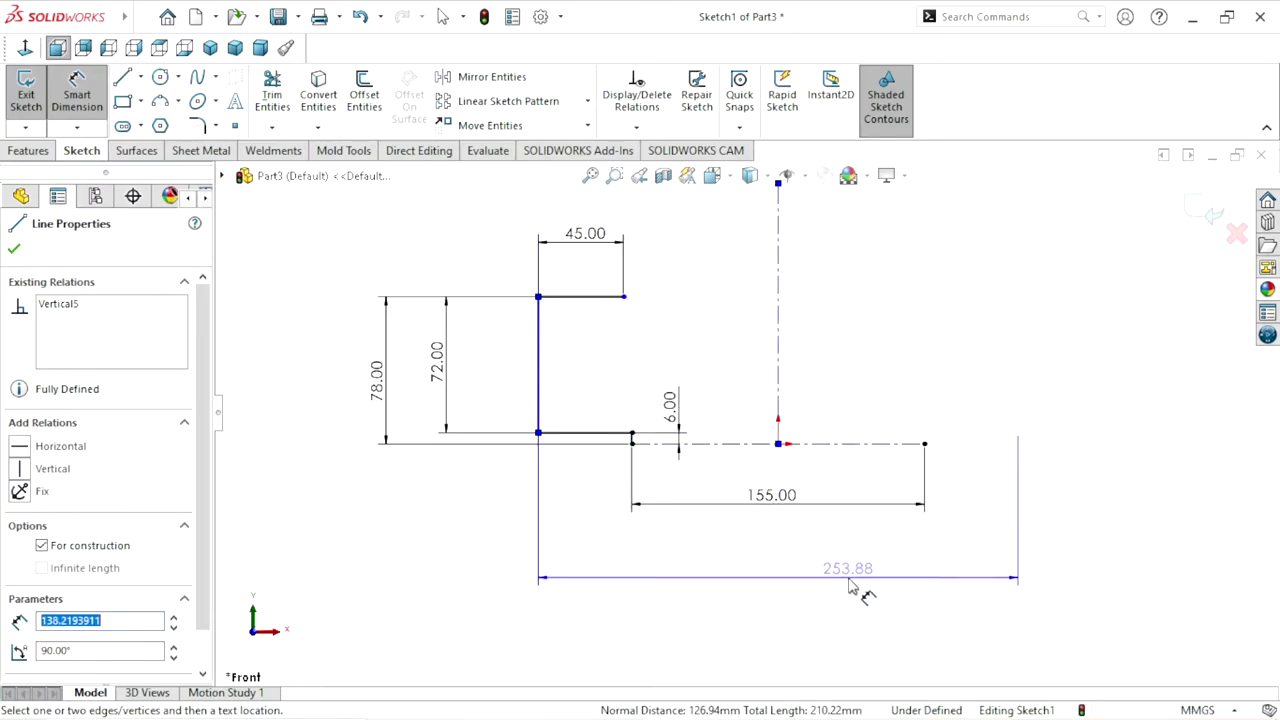
click(786, 592)
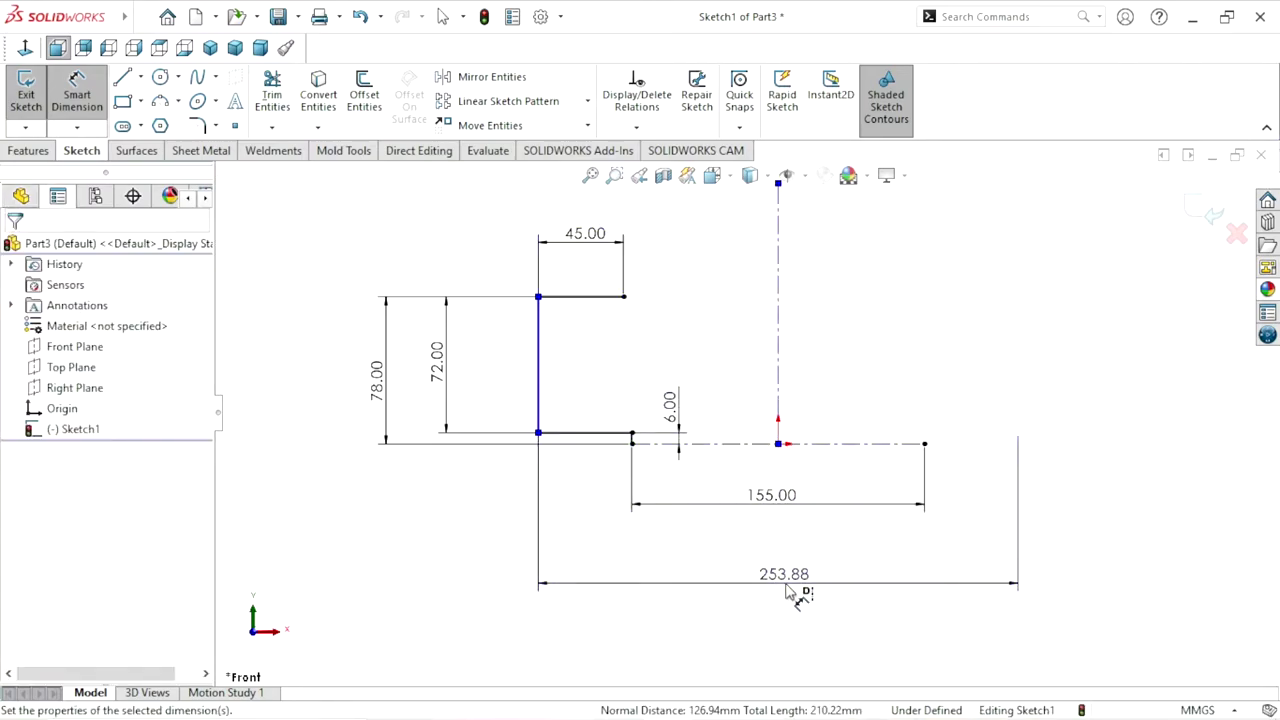
text(220)
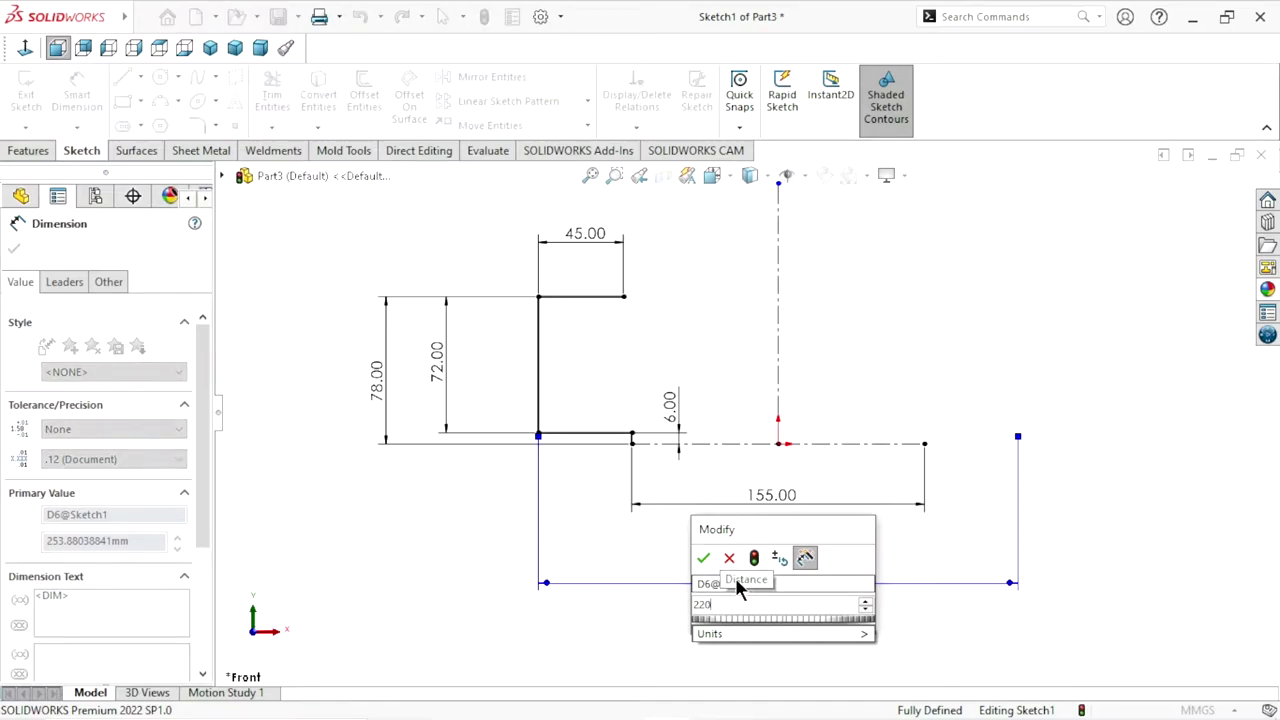
click(704, 559)
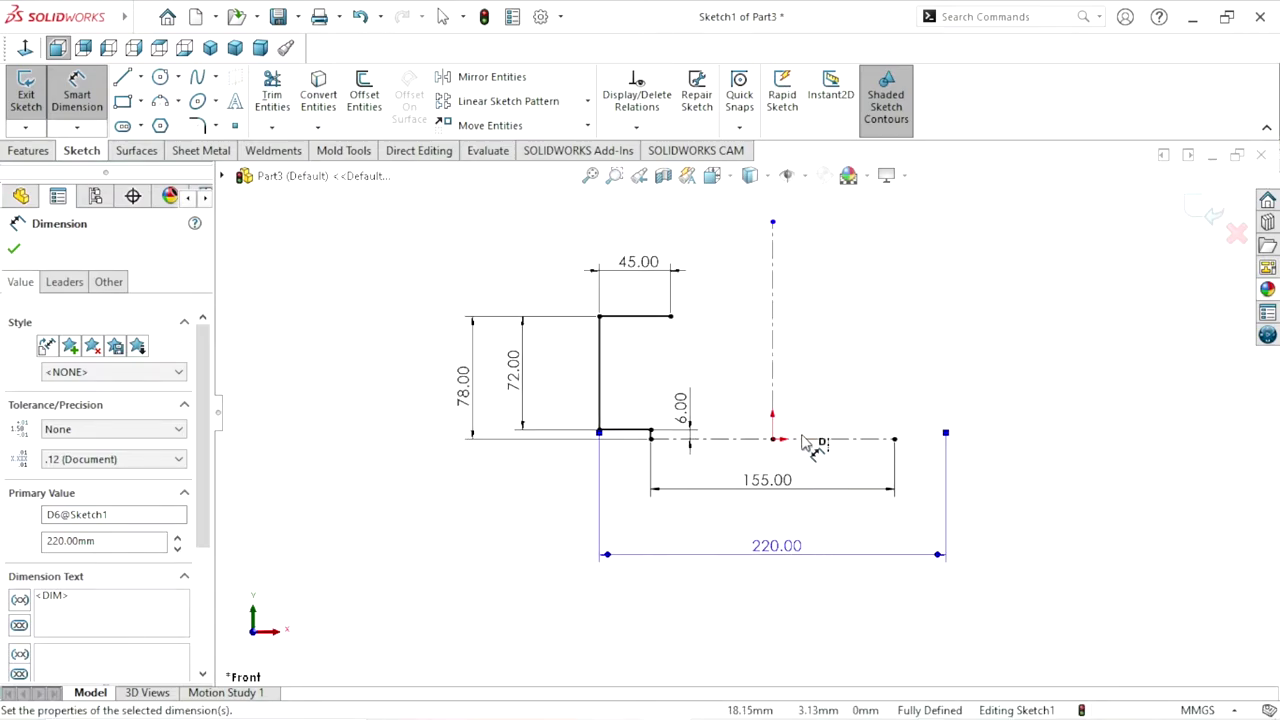
Mirror the four left profile lines about the vertical centerline
click(15, 254)
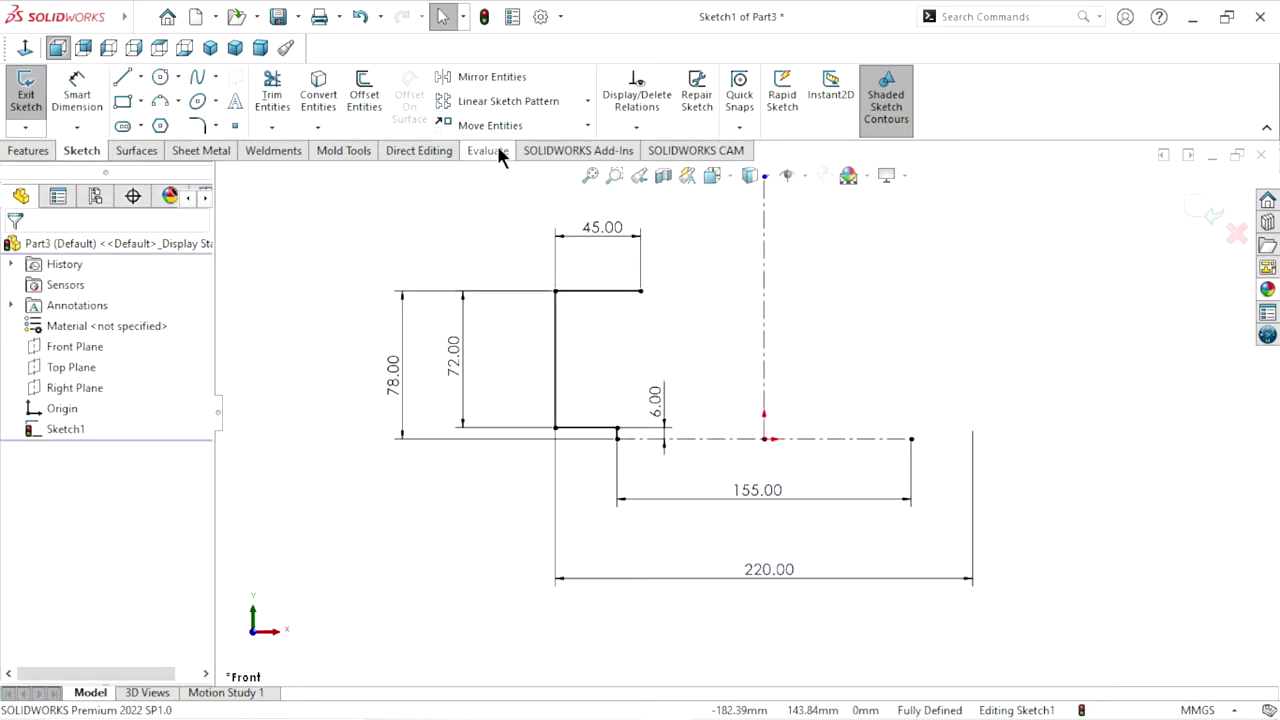
click(495, 78)
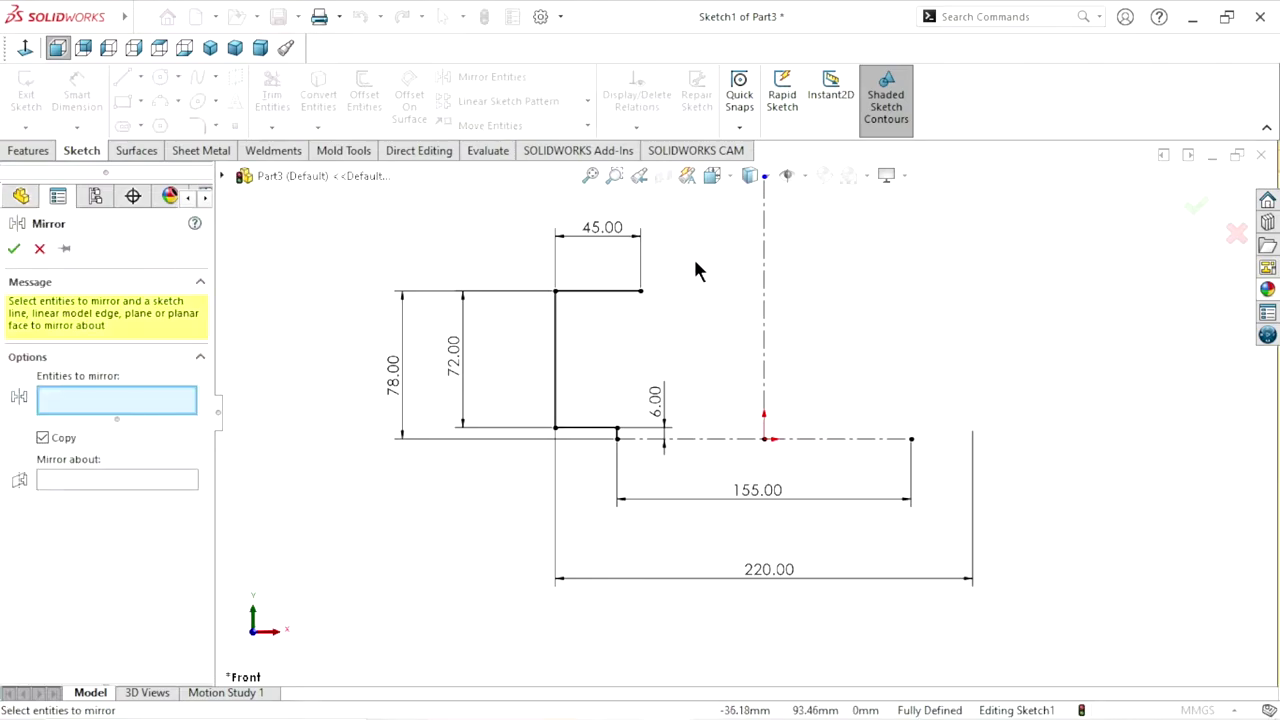
click(607, 292)
click(556, 345)
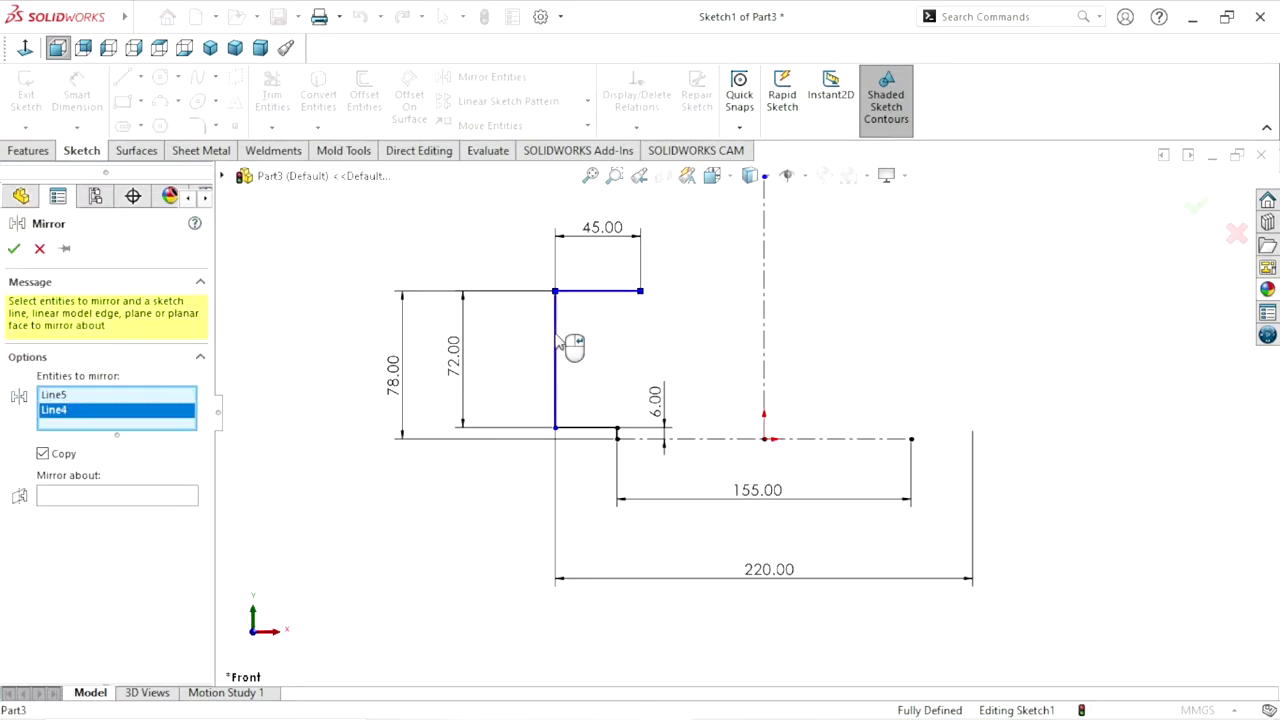
click(603, 429)
scroll(617, 442, up, 3)
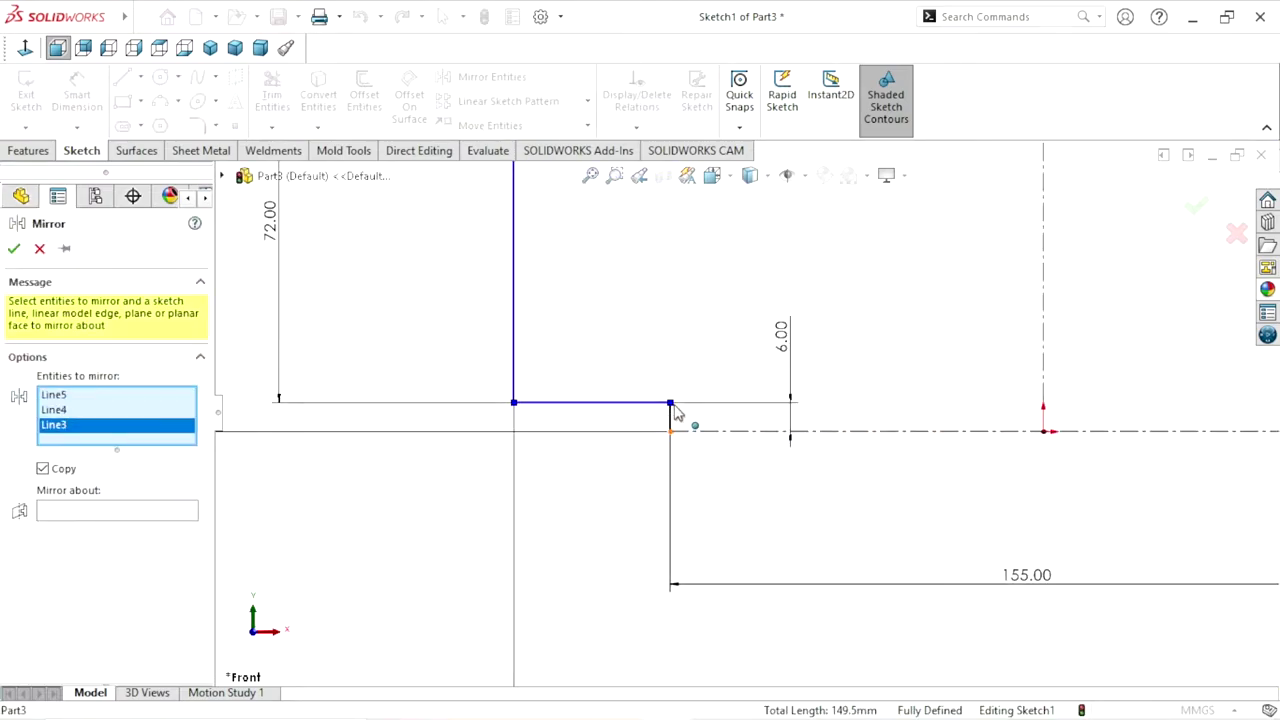
click(670, 425)
scroll(660, 445, down, 3)
scroll(753, 420, down, 1)
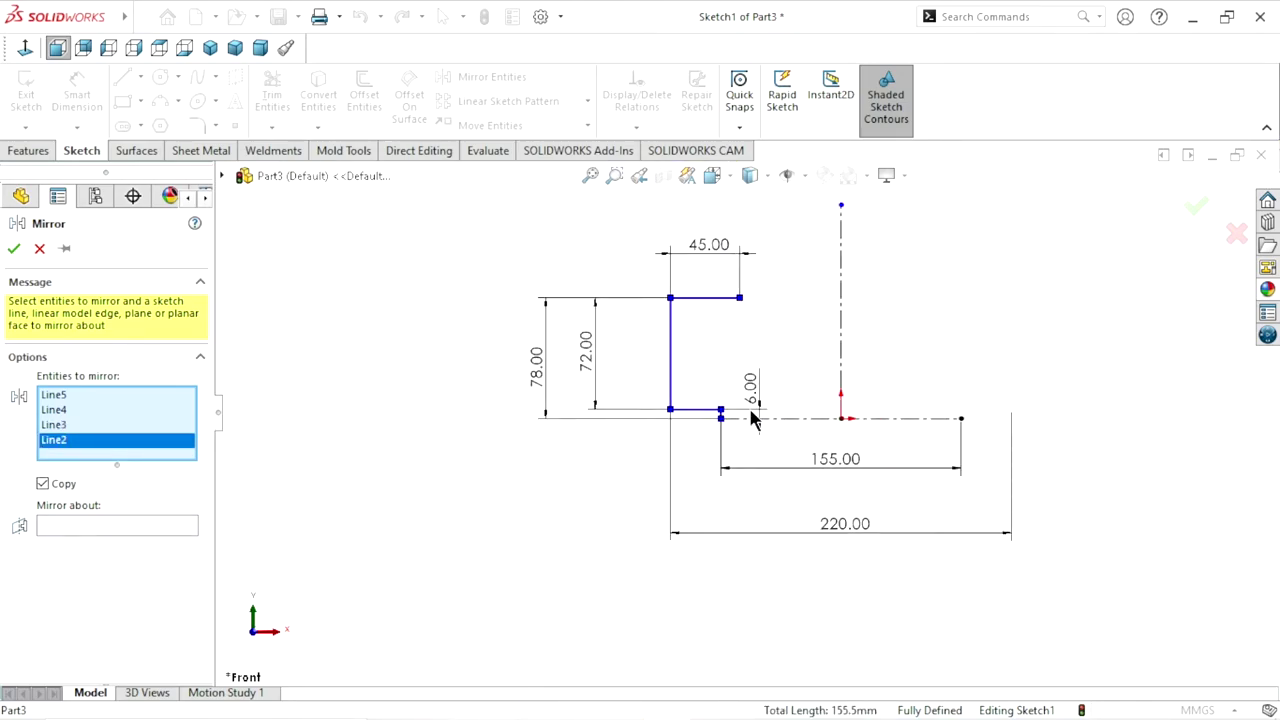
click(90, 524)
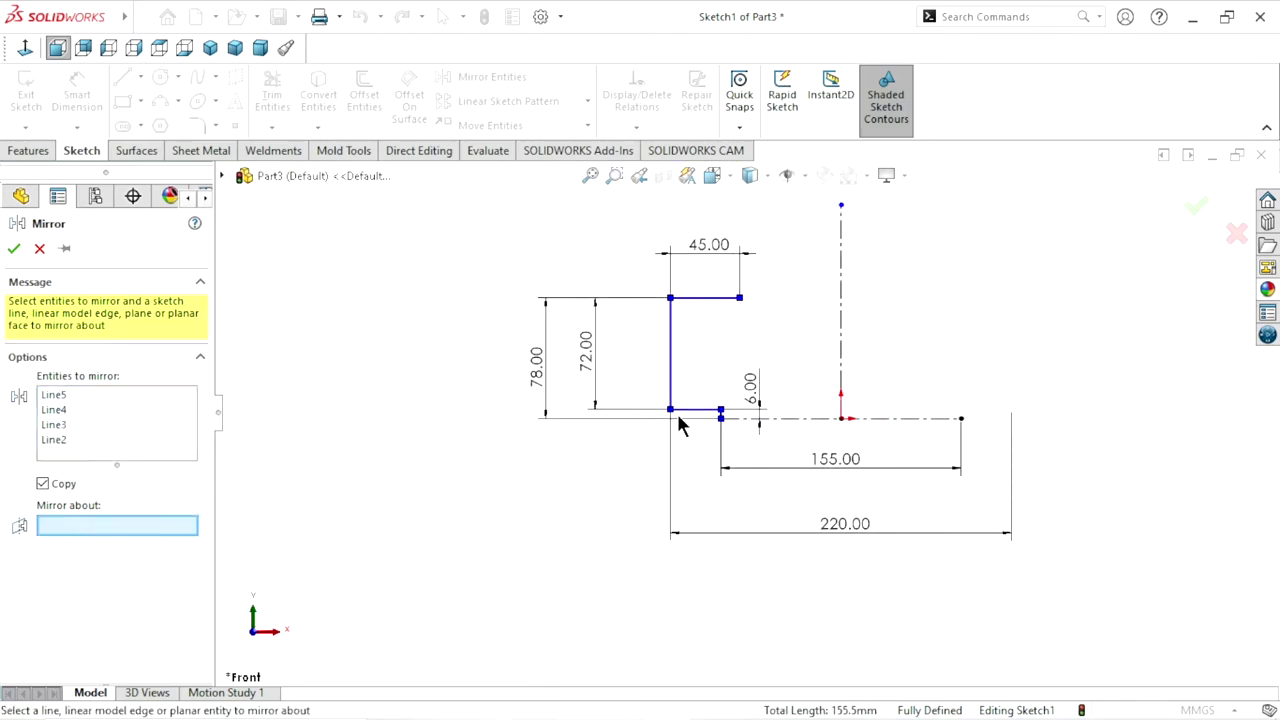
click(841, 334)
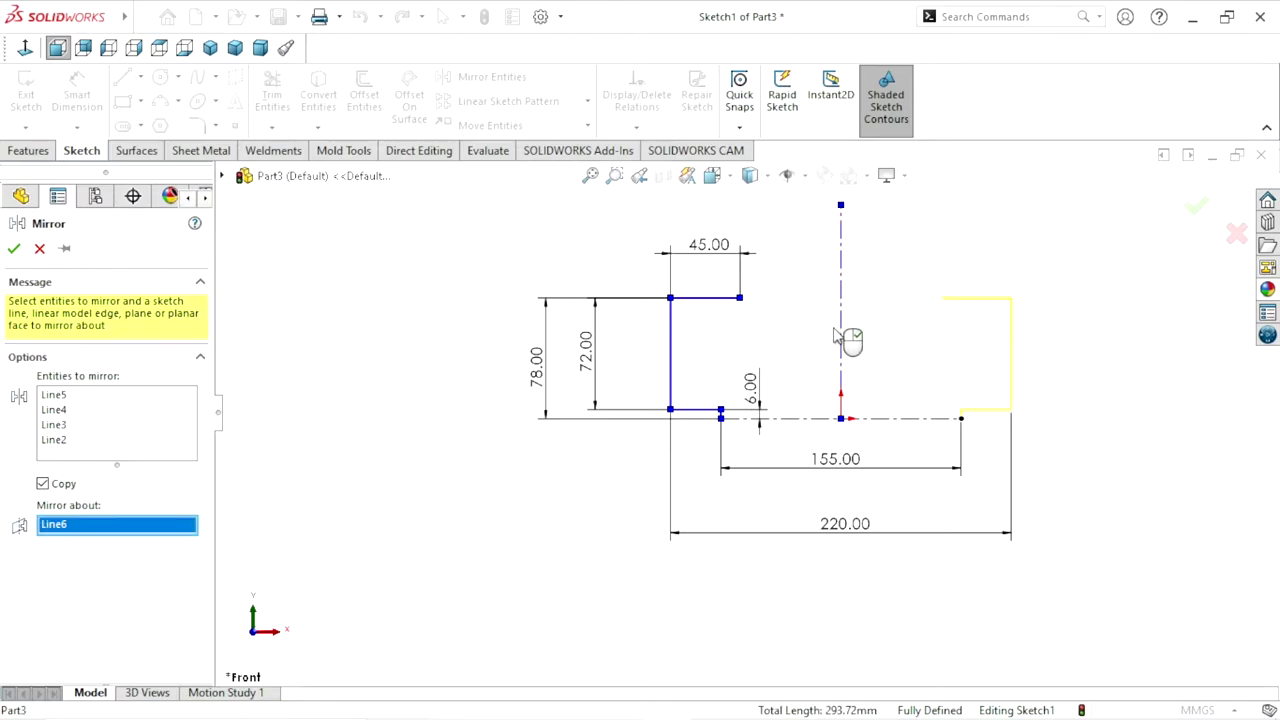
click(15, 250)
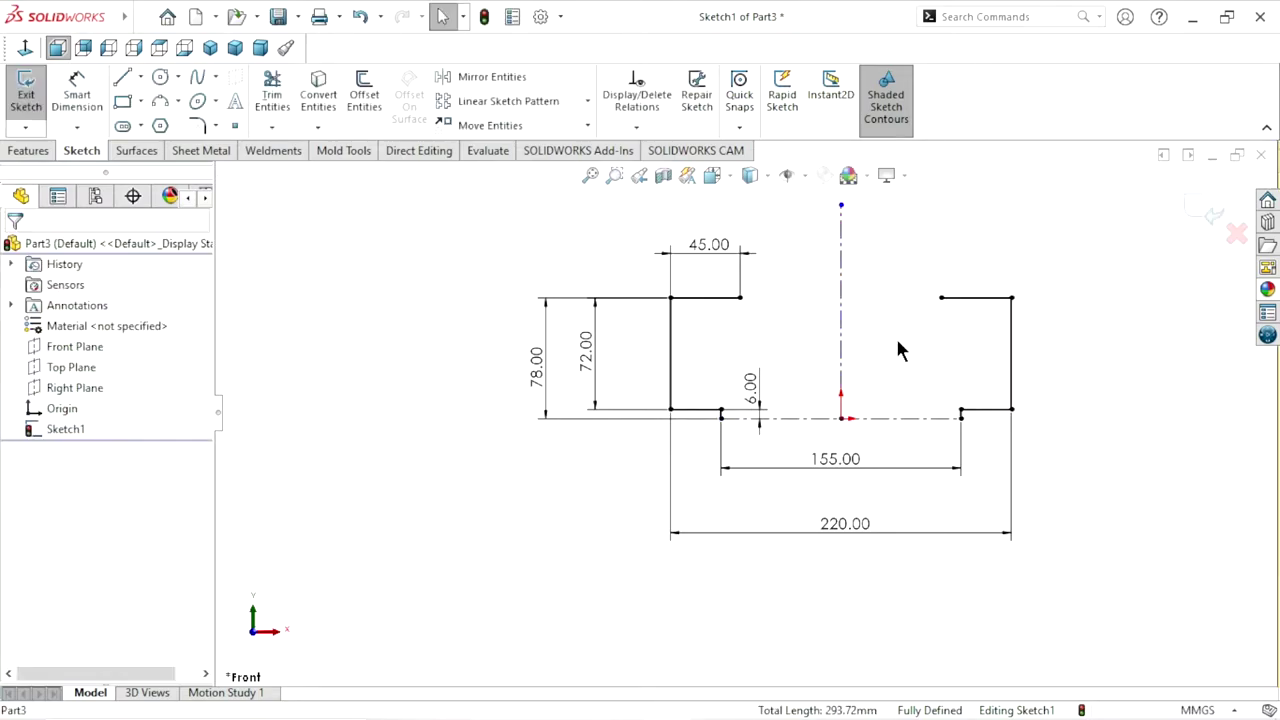
Turn the 155 mm horizontal centerline into regular solid geometry
click(833, 419)
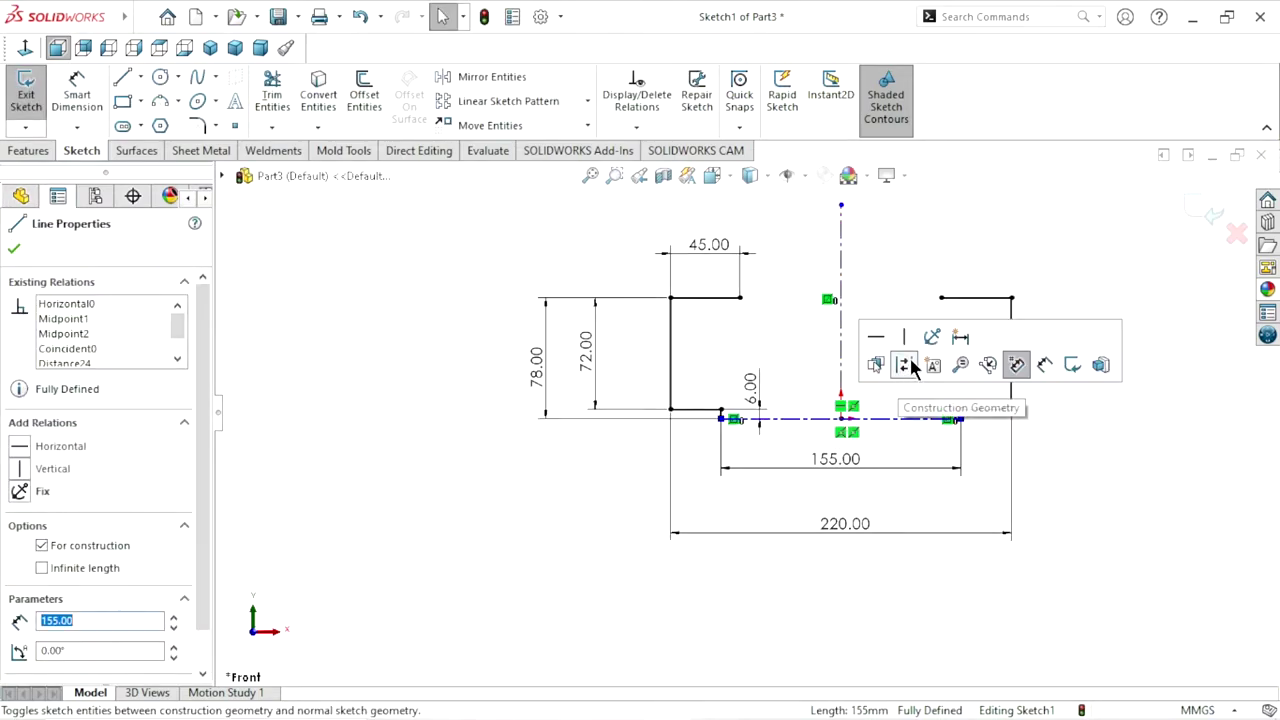
click(1050, 490)
scroll(926, 400, up, 2)
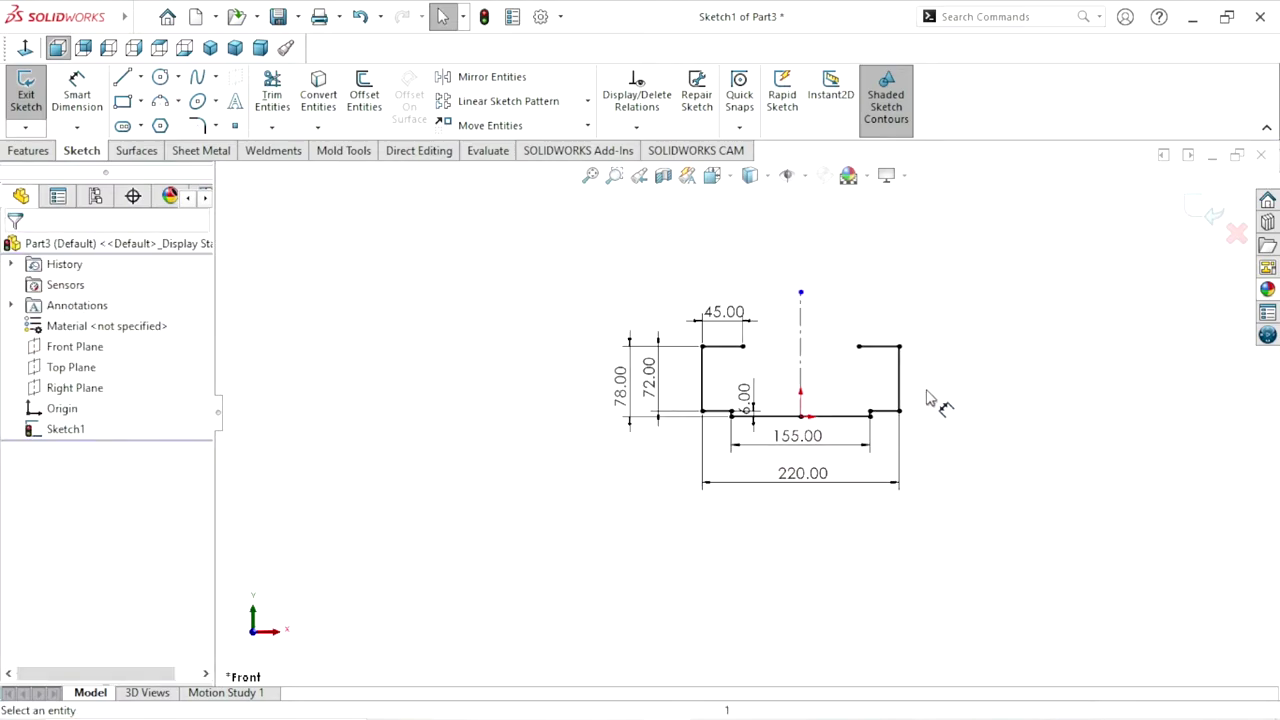
scroll(893, 362, down, 1)
scroll(868, 345, down, 3)
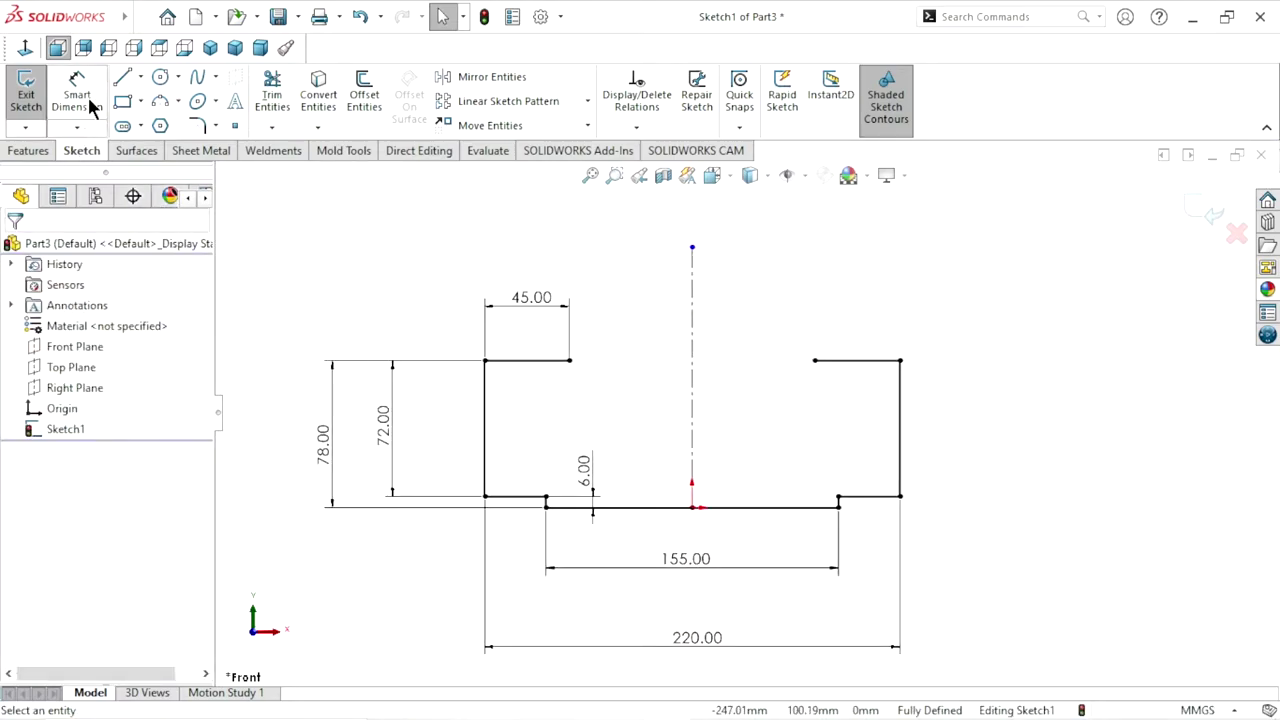
Draw a 3 Point Arc between the two inner top corners as a shallow dome
click(160, 100)
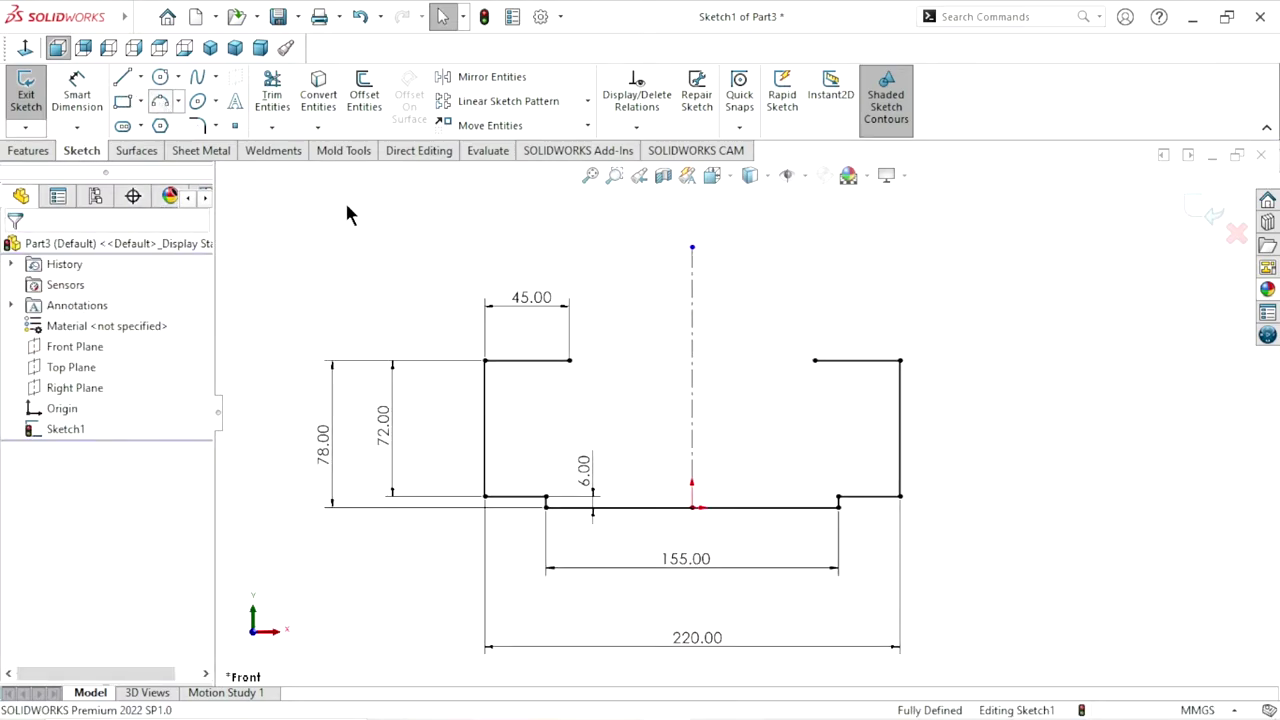
click(570, 360)
click(814, 360)
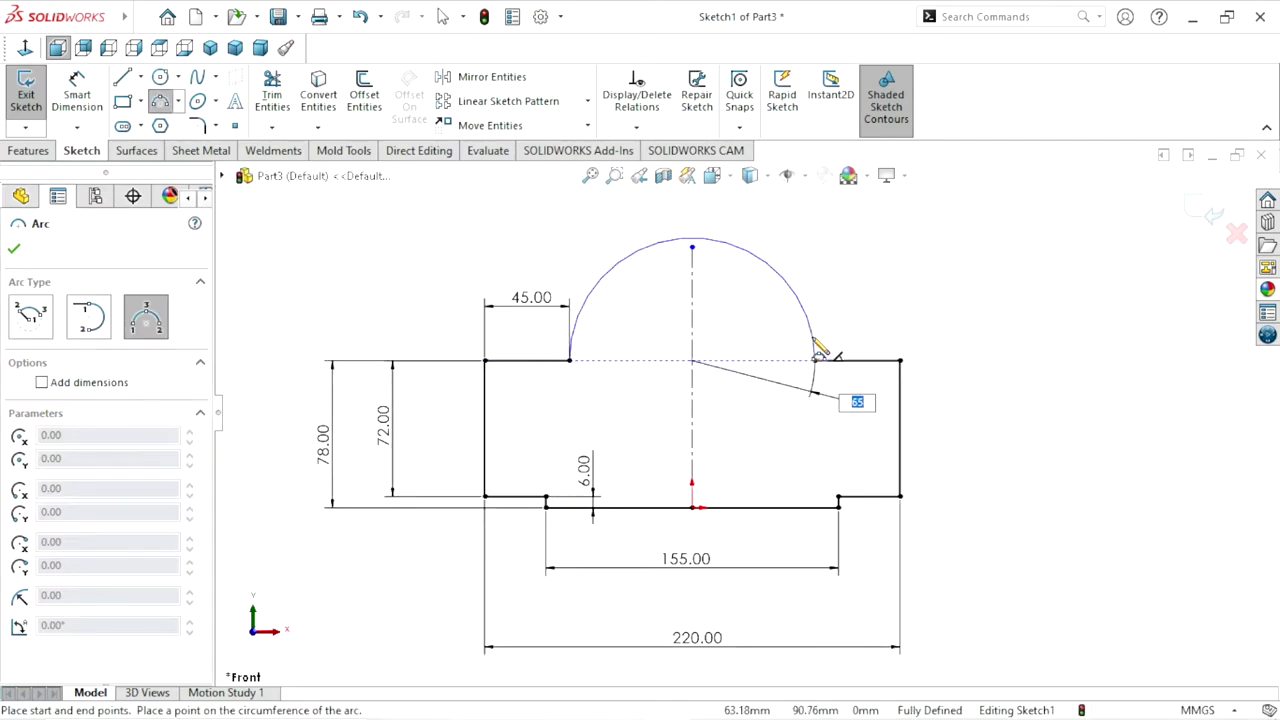
right_click(818, 340)
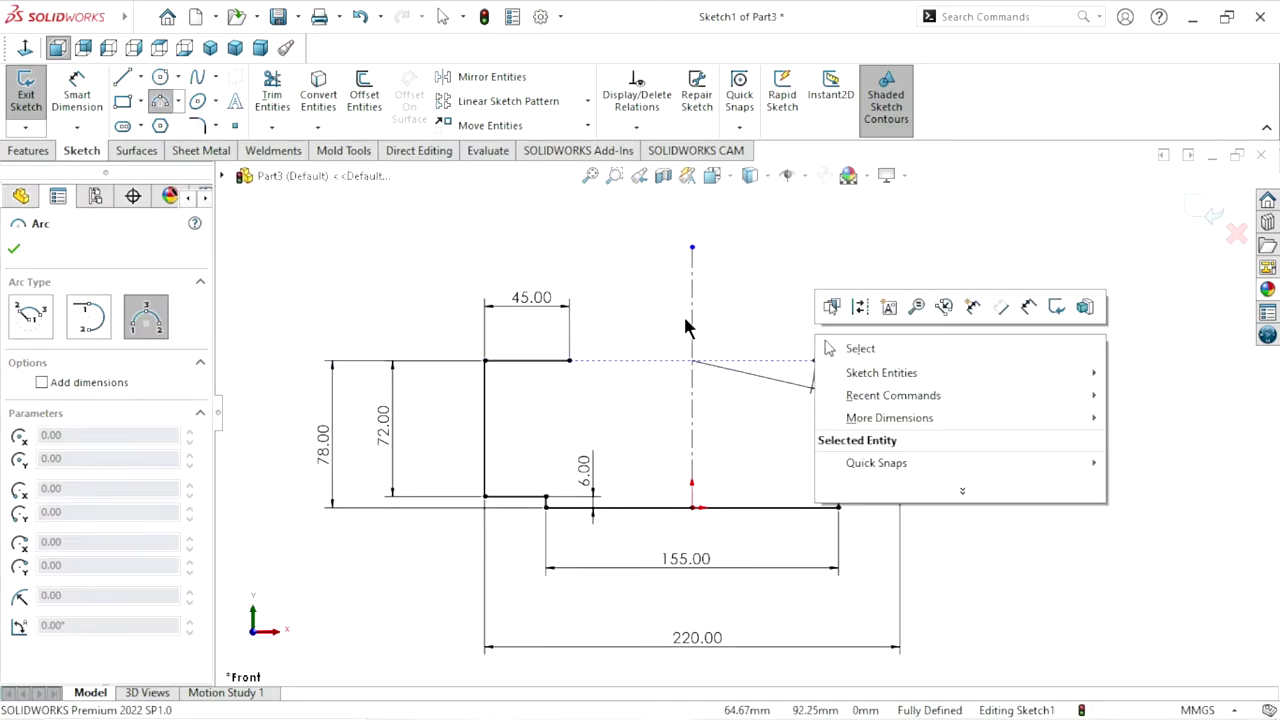
key(Escape)
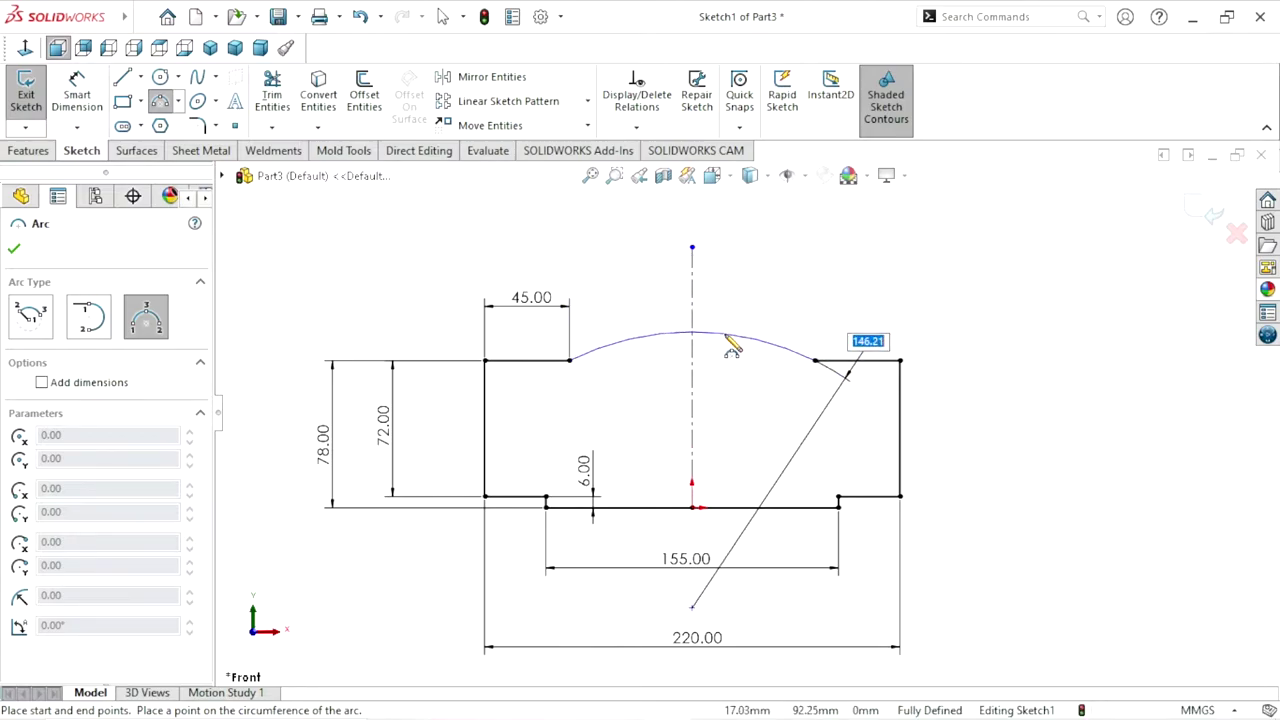
click(740, 338)
right_click(792, 322)
click(846, 343)
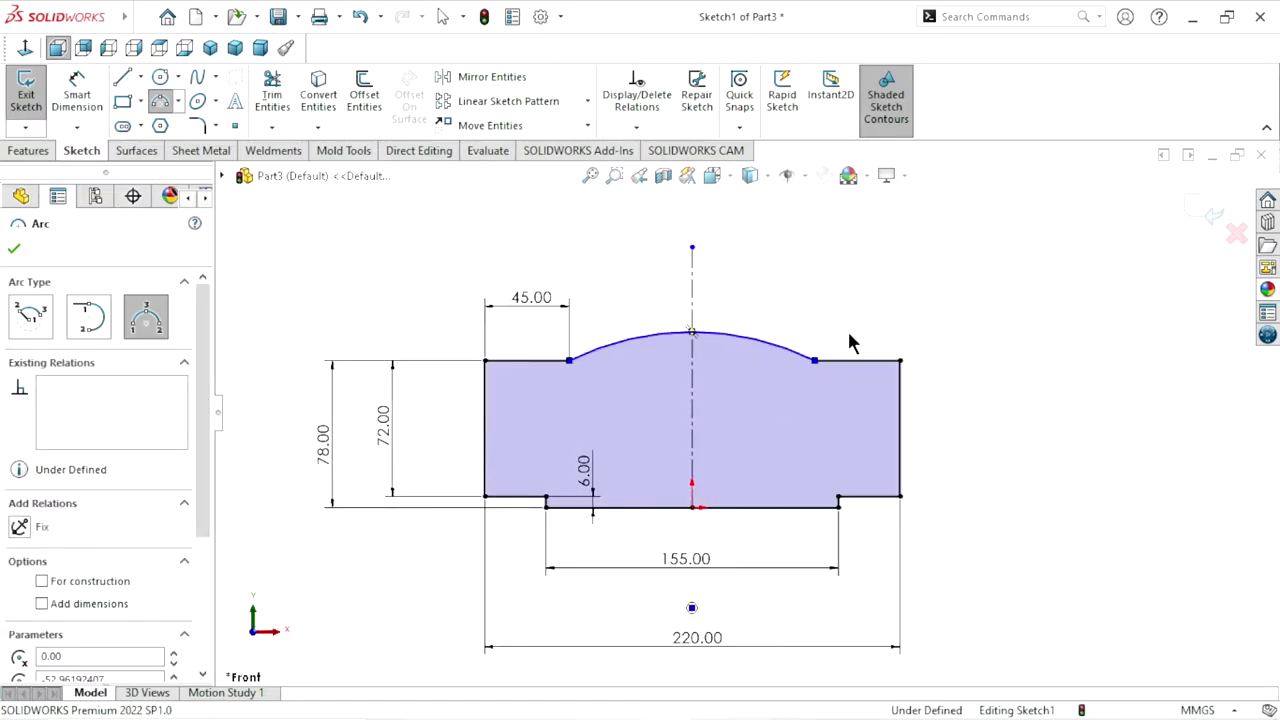
Dimension the arc radius to 98.5 mm and move the 72.00 and 78.00 dimensions closer
click(90, 100)
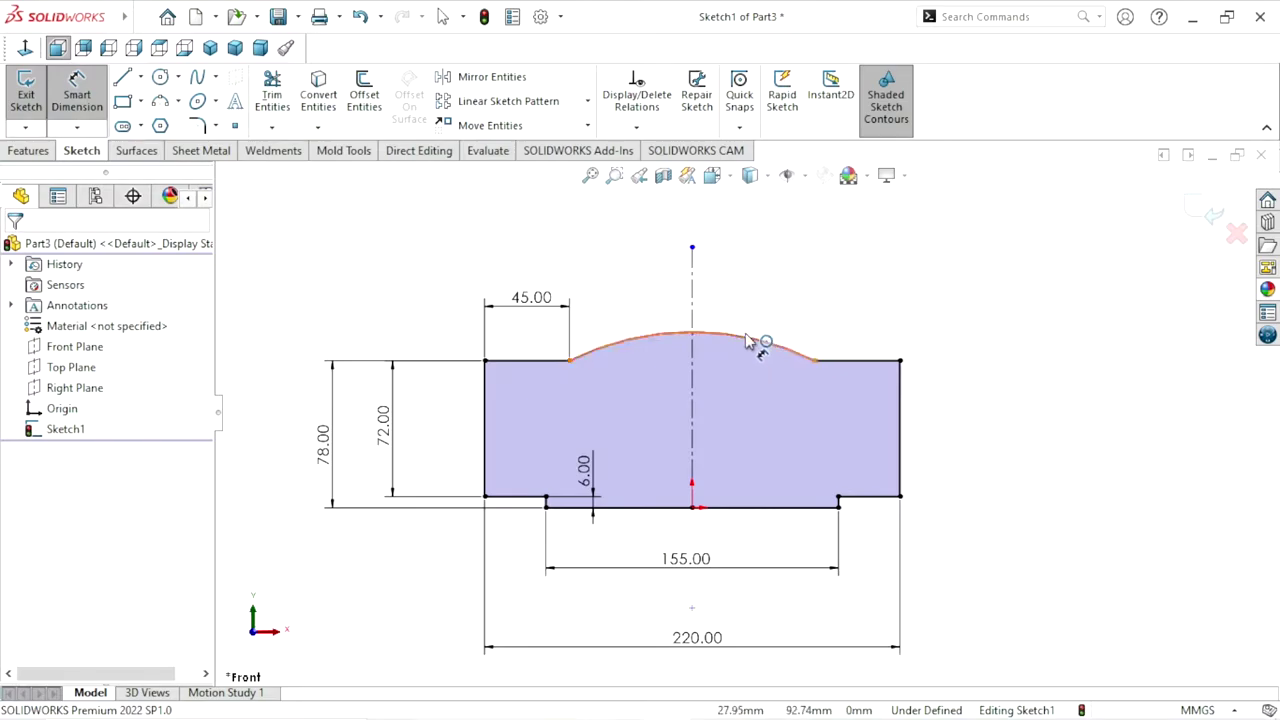
click(757, 345)
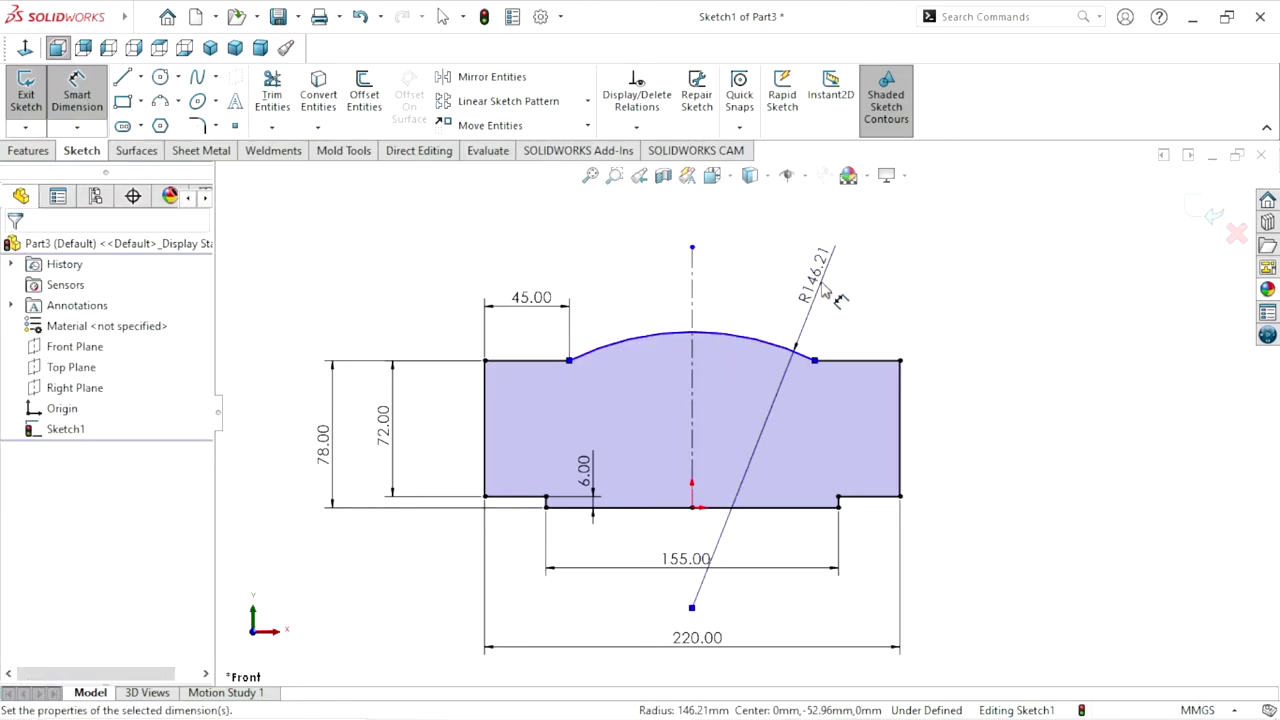
click(822, 290)
text(98.5)
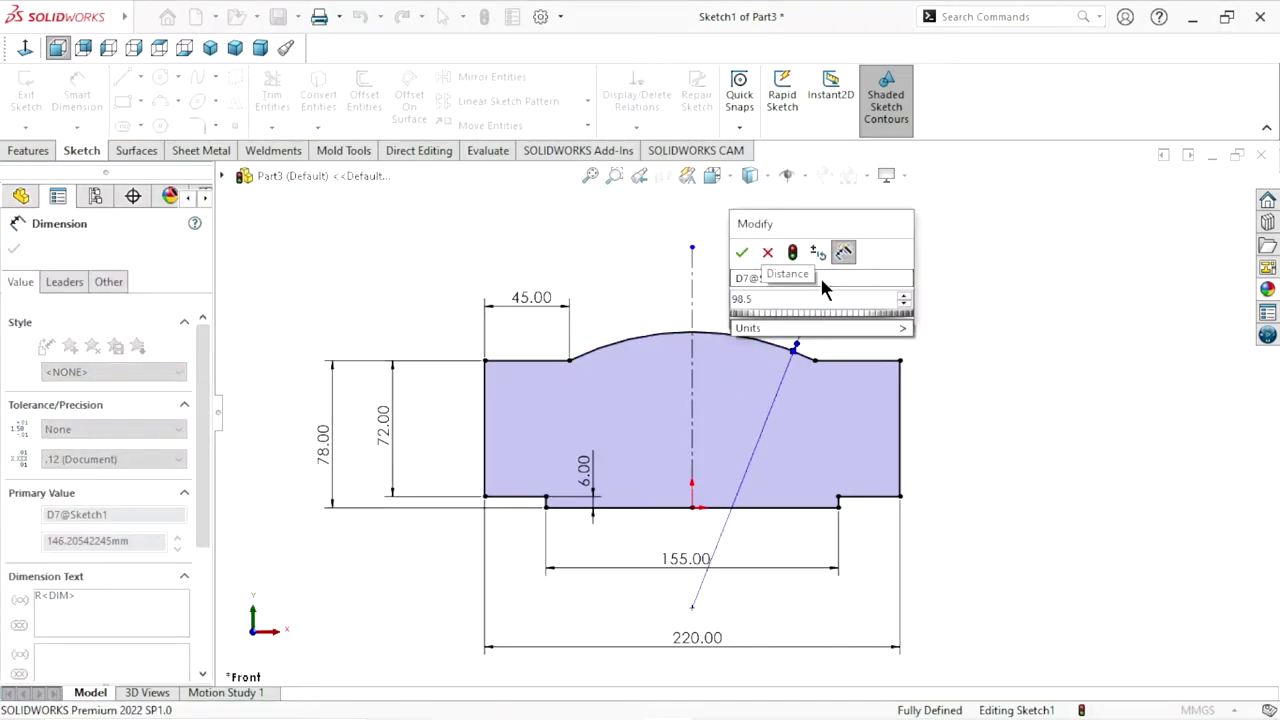
click(743, 252)
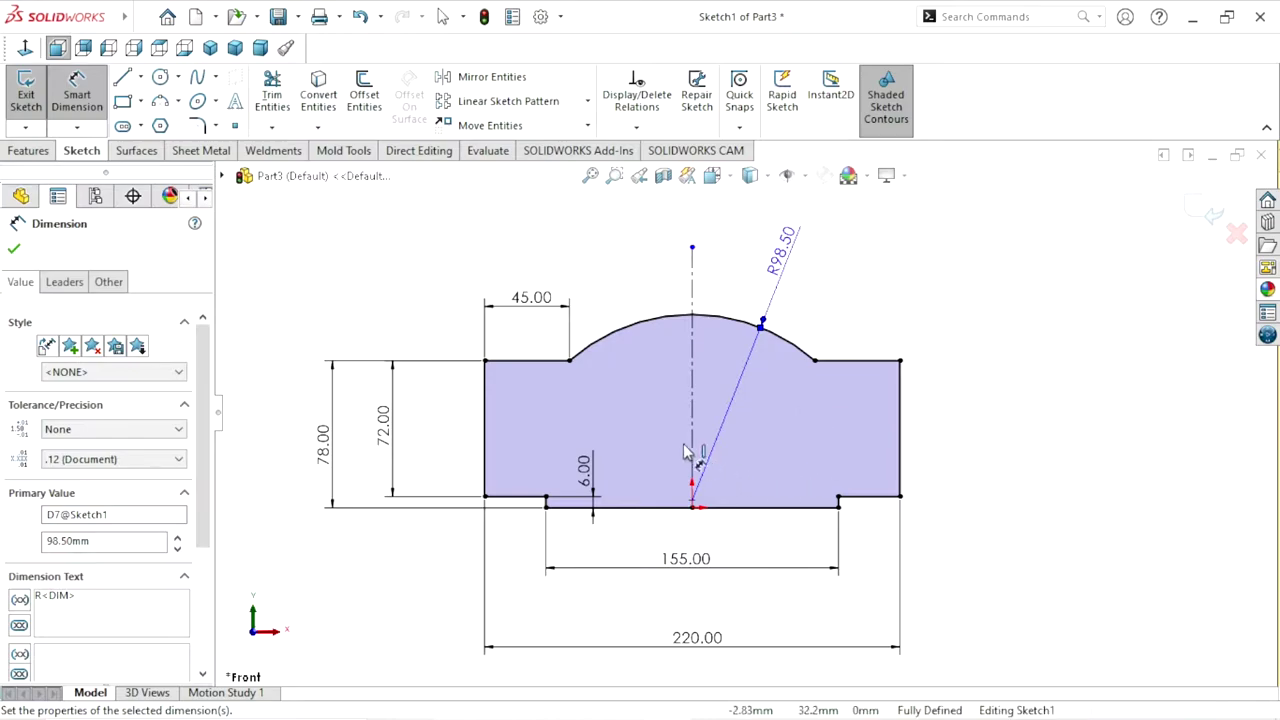
scroll(670, 446, up, 2)
scroll(653, 449, down, 1)
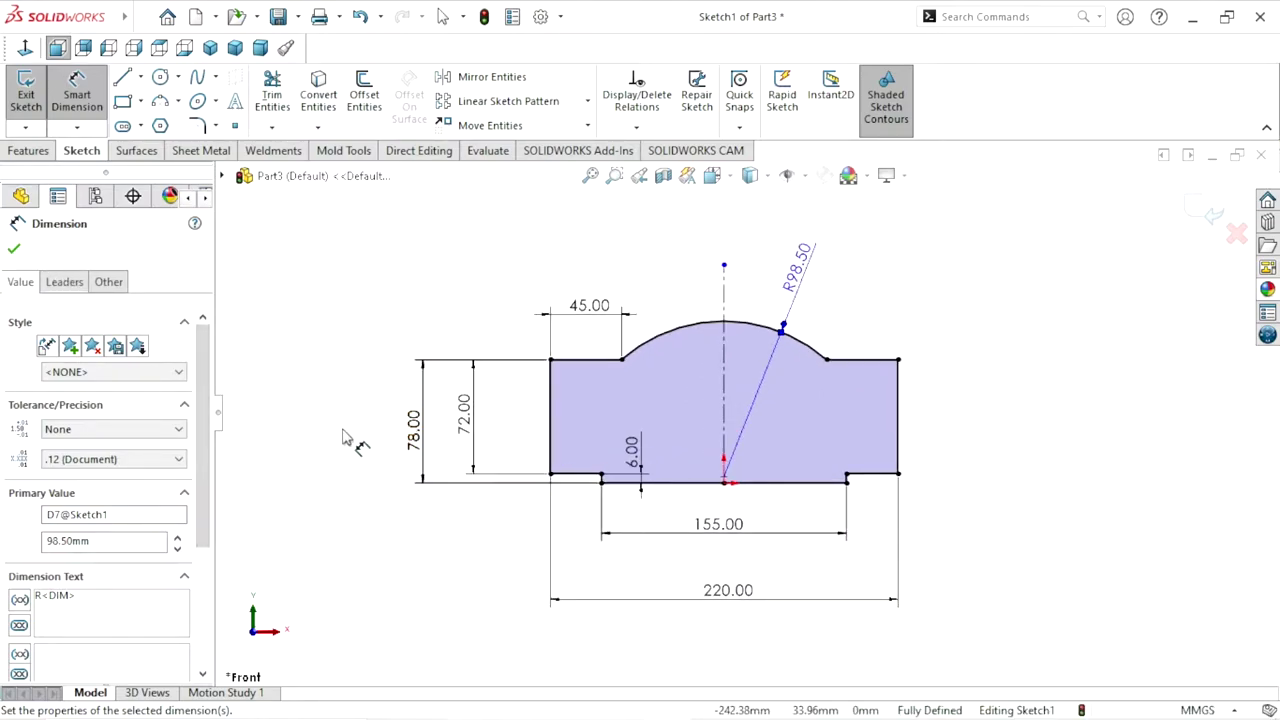
drag(463, 424, 510, 420)
drag(412, 425, 466, 437)
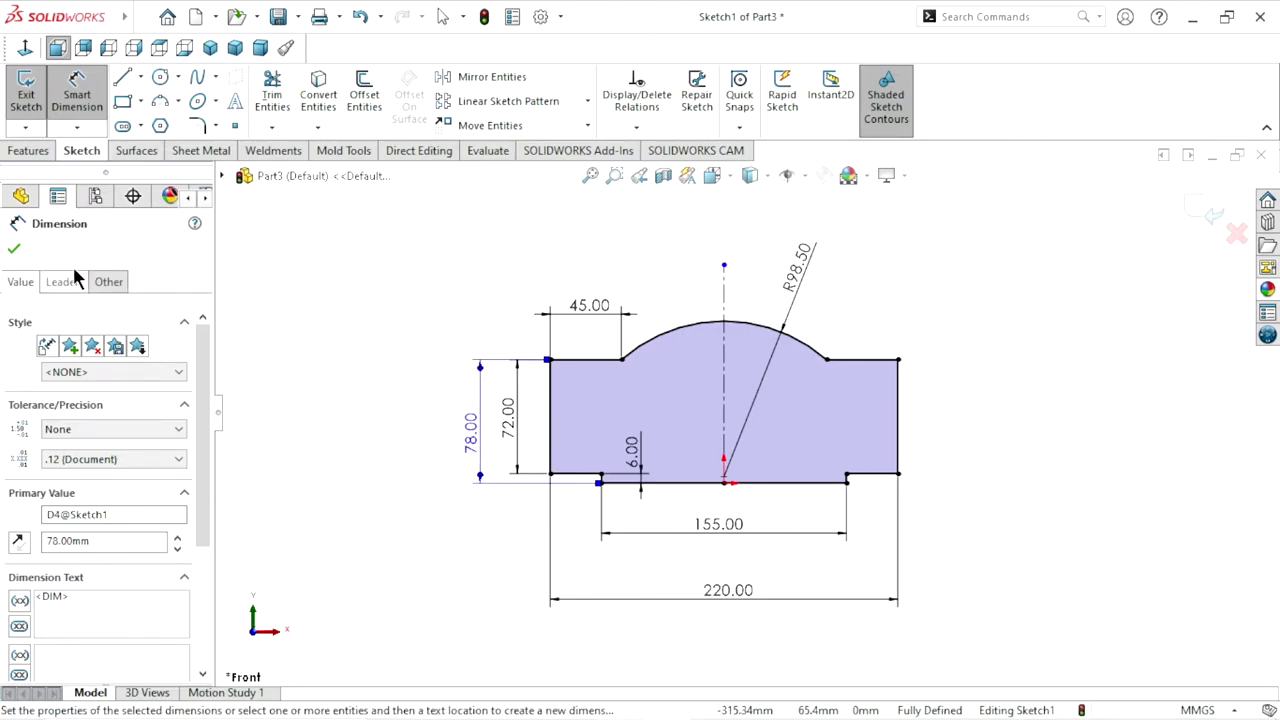
click(14, 249)
click(32, 150)
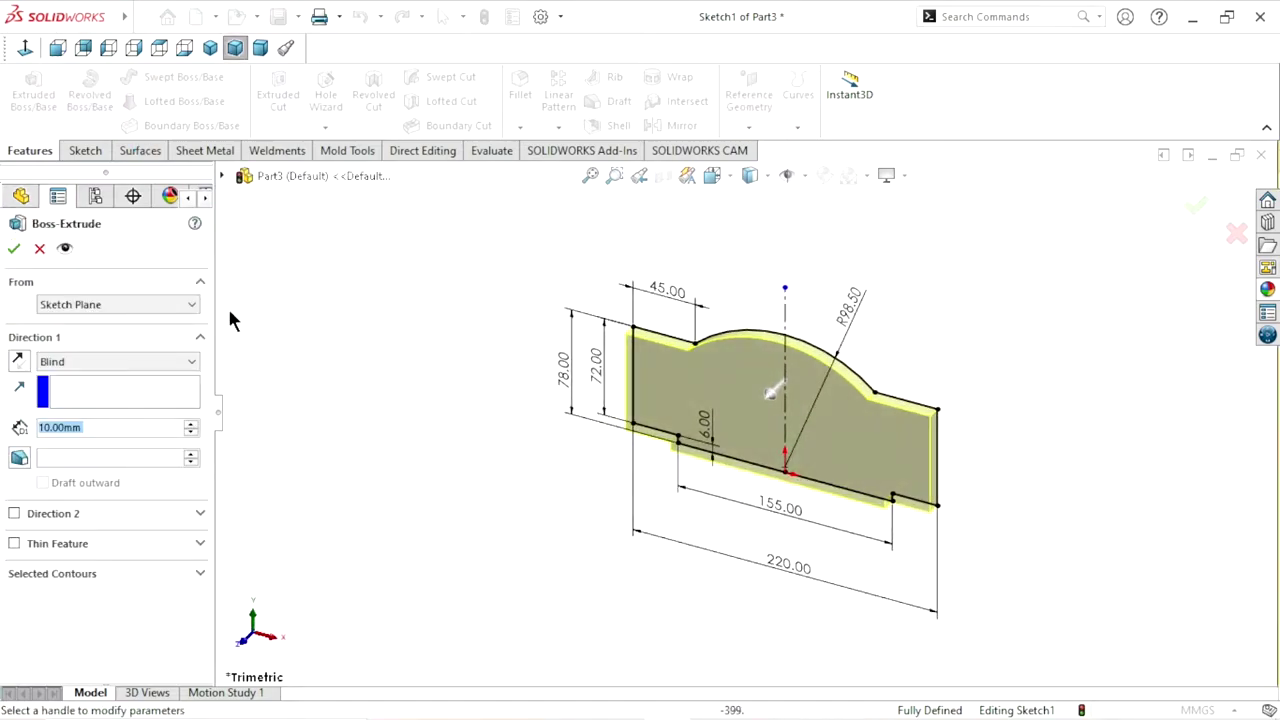
Extrude the domed profile 75 mm Mid Plane into Boss-Extrude1
click(132, 362)
click(103, 441)
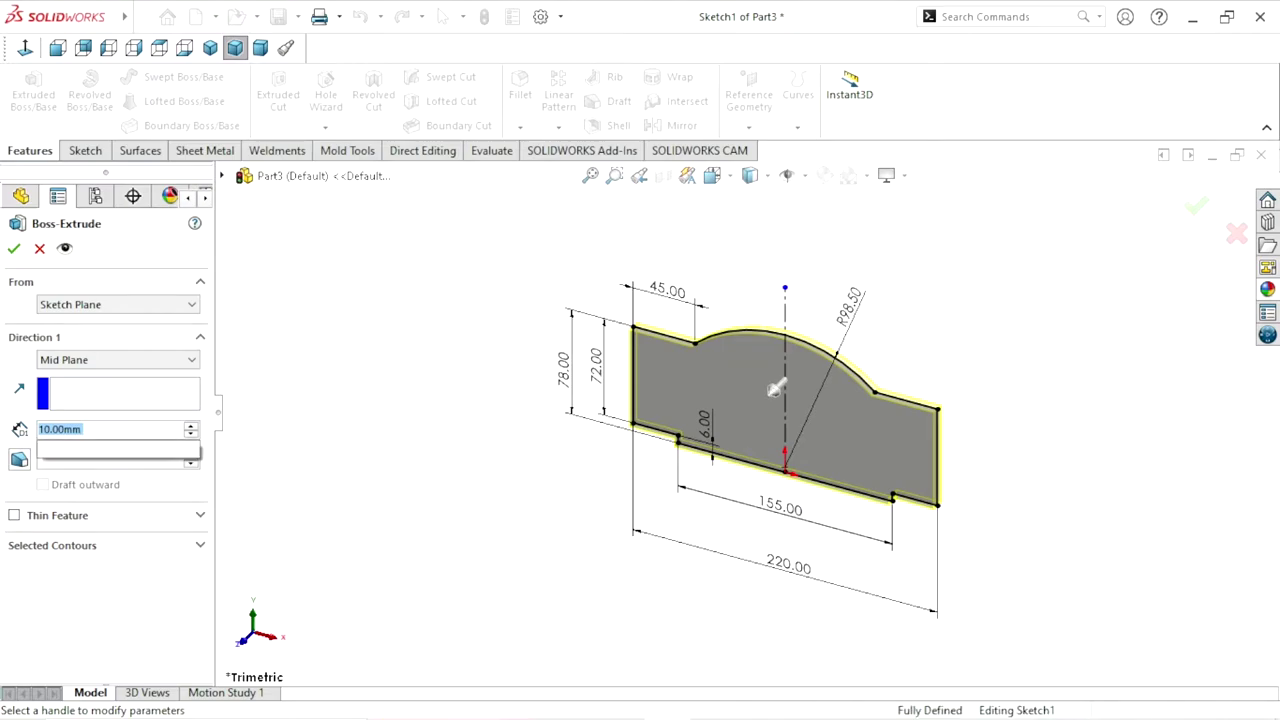
text(75)
key(Return)
click(13, 249)
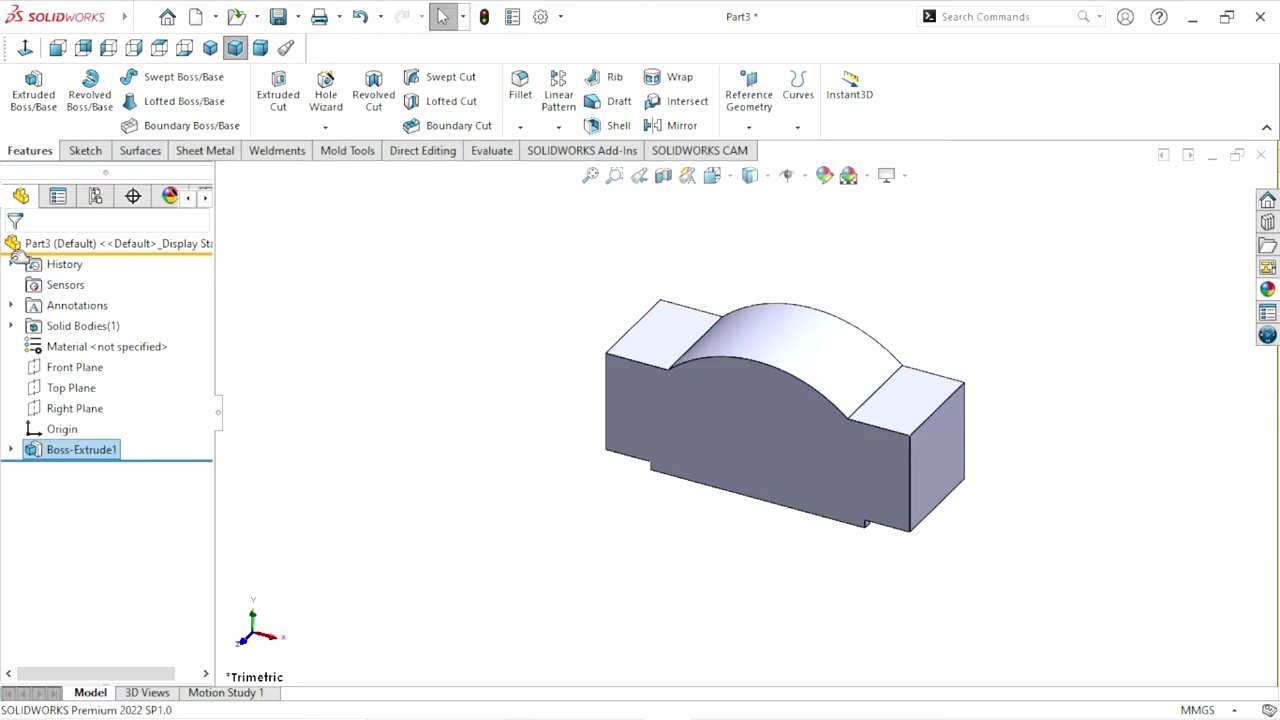
Start a new sketch on the block's front face, viewed normal to it
click(739, 472)
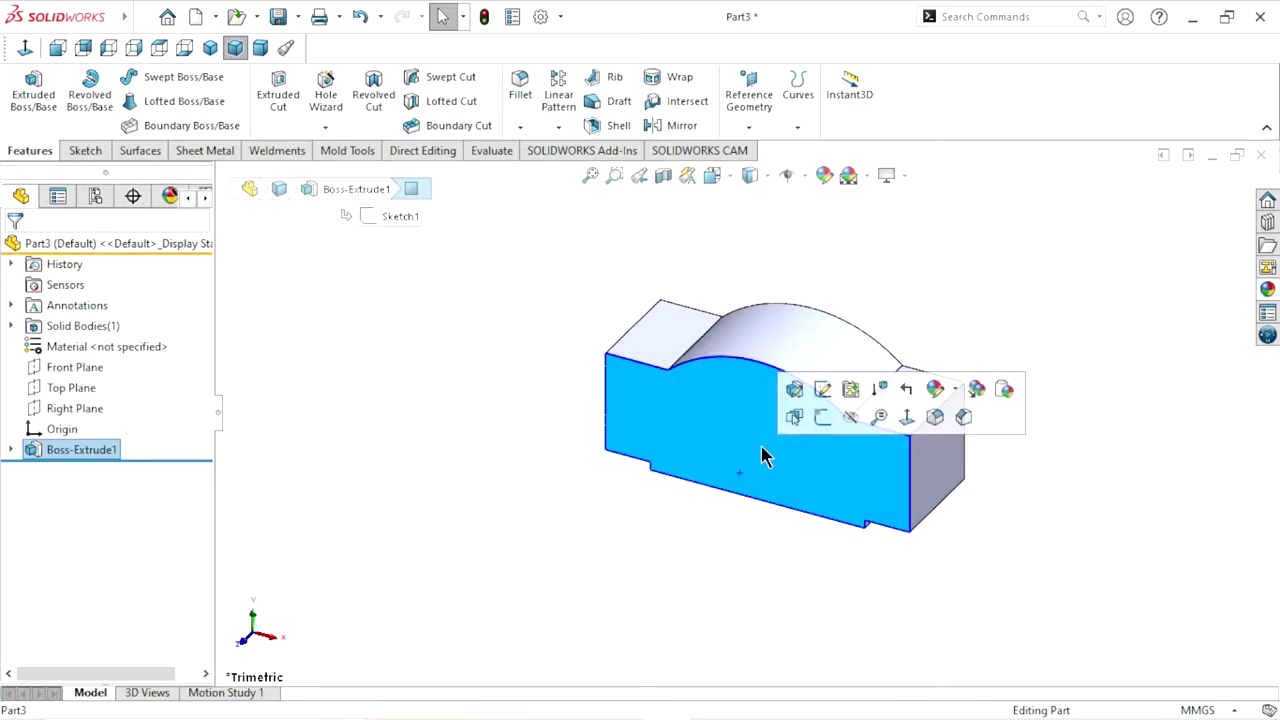
click(821, 420)
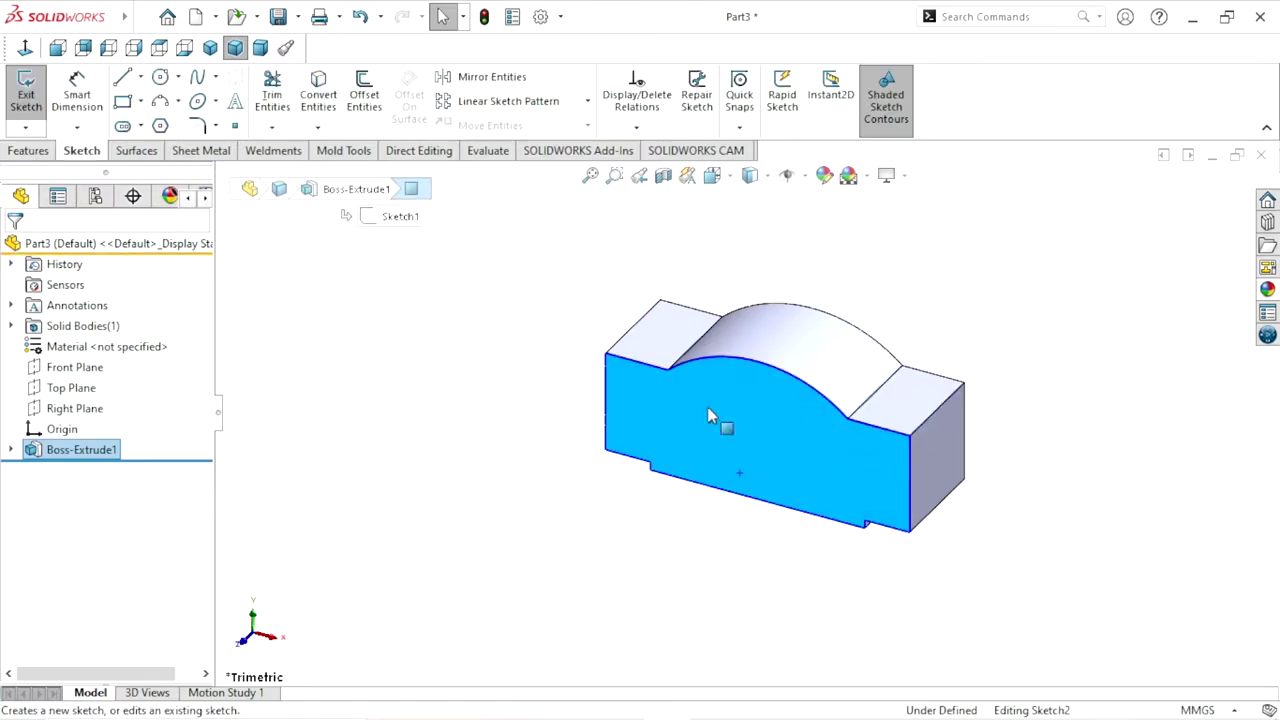
click(25, 47)
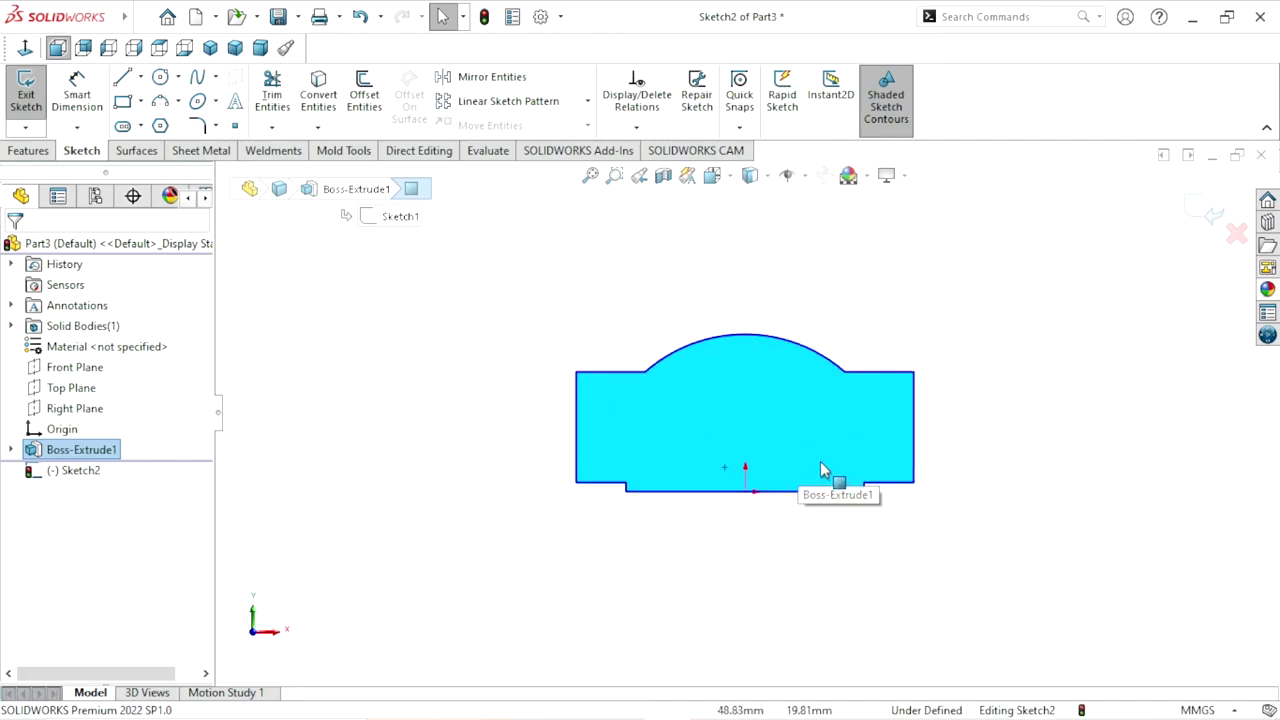
Draw the two largest concentric circles centred on the origin
click(158, 77)
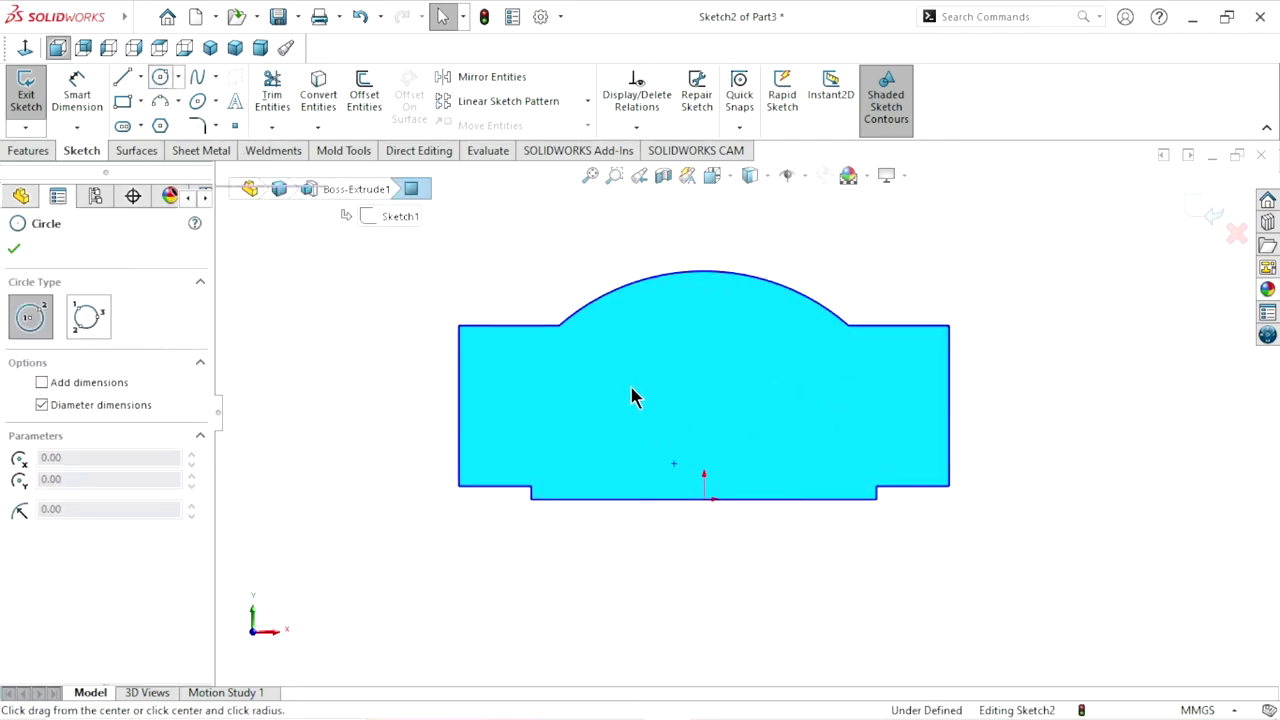
click(704, 499)
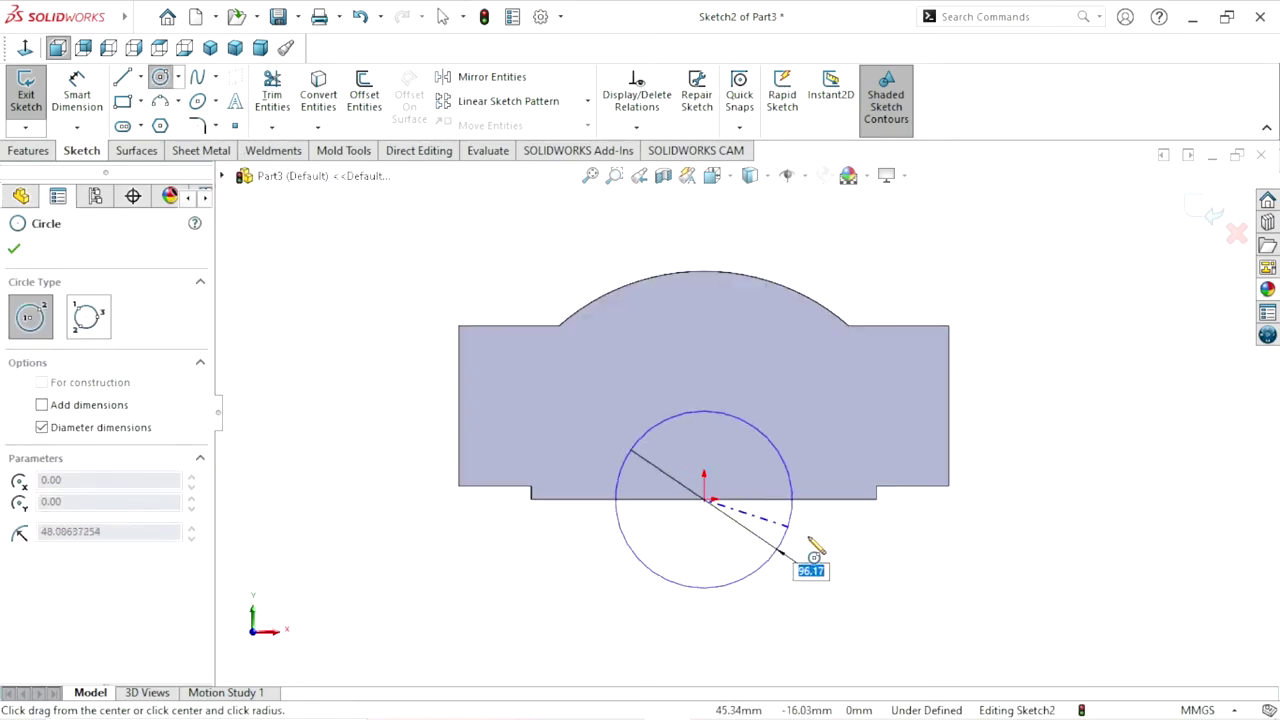
click(855, 576)
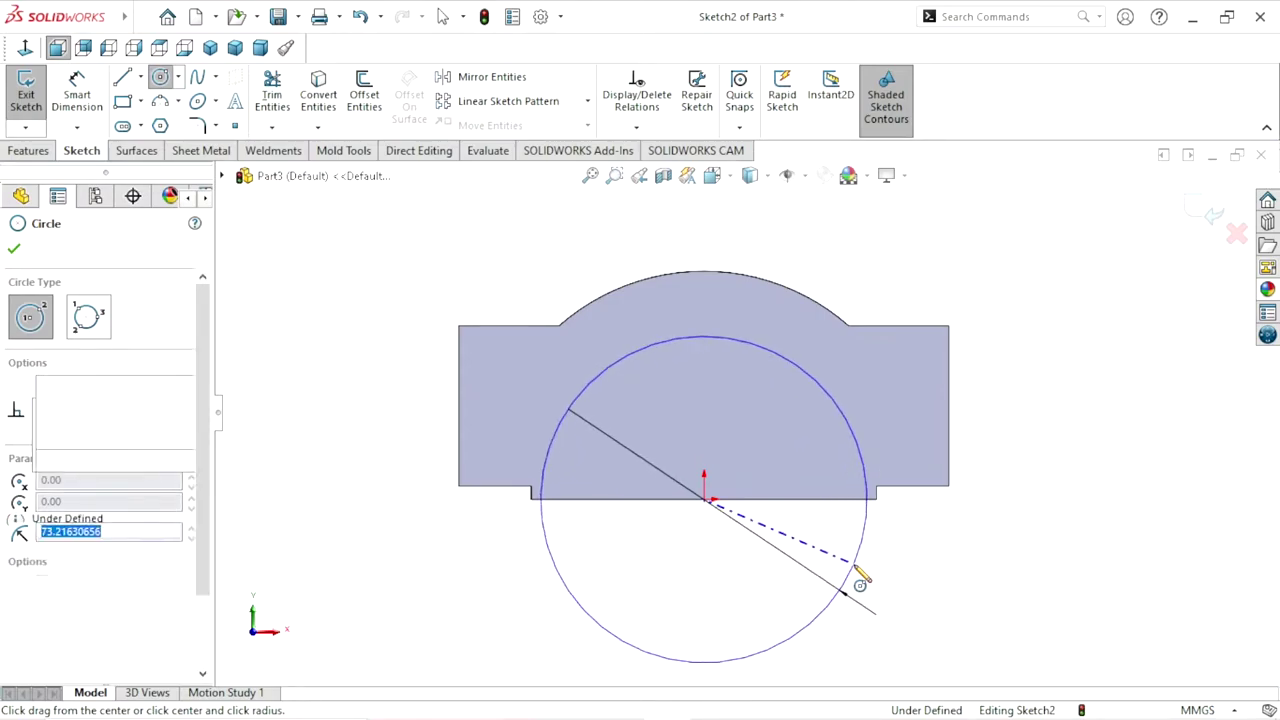
click(705, 500)
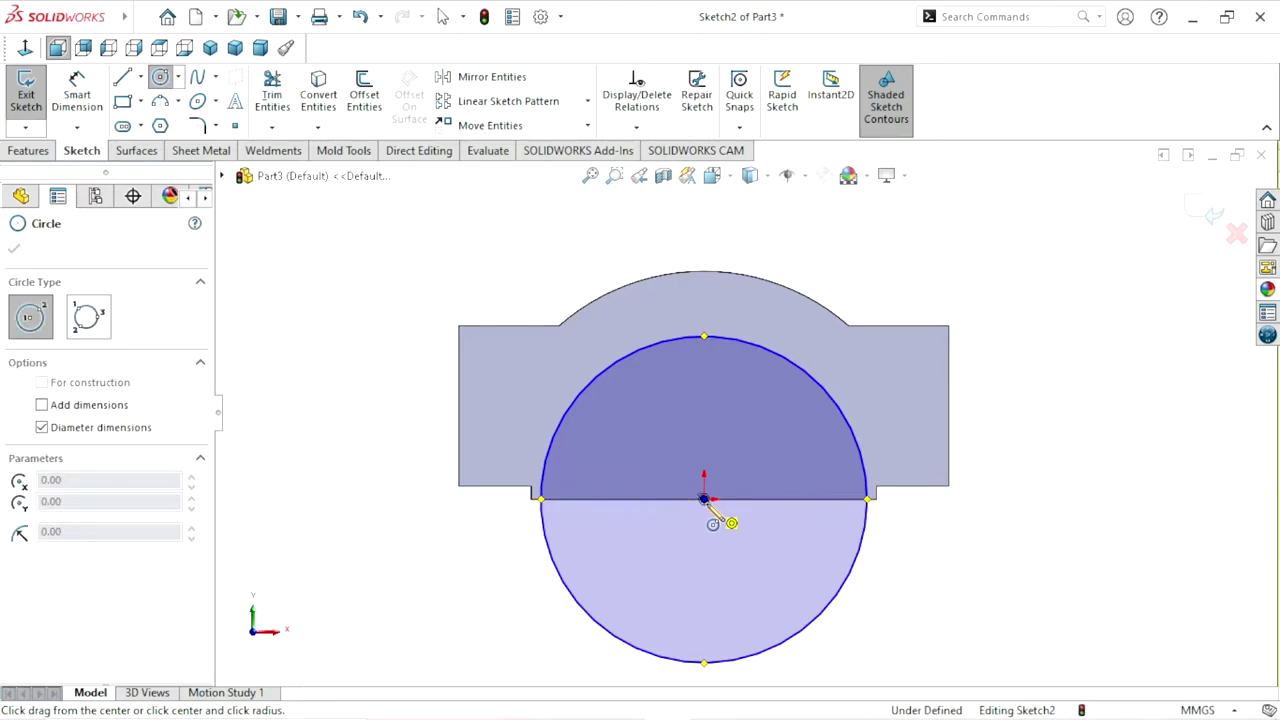
click(803, 588)
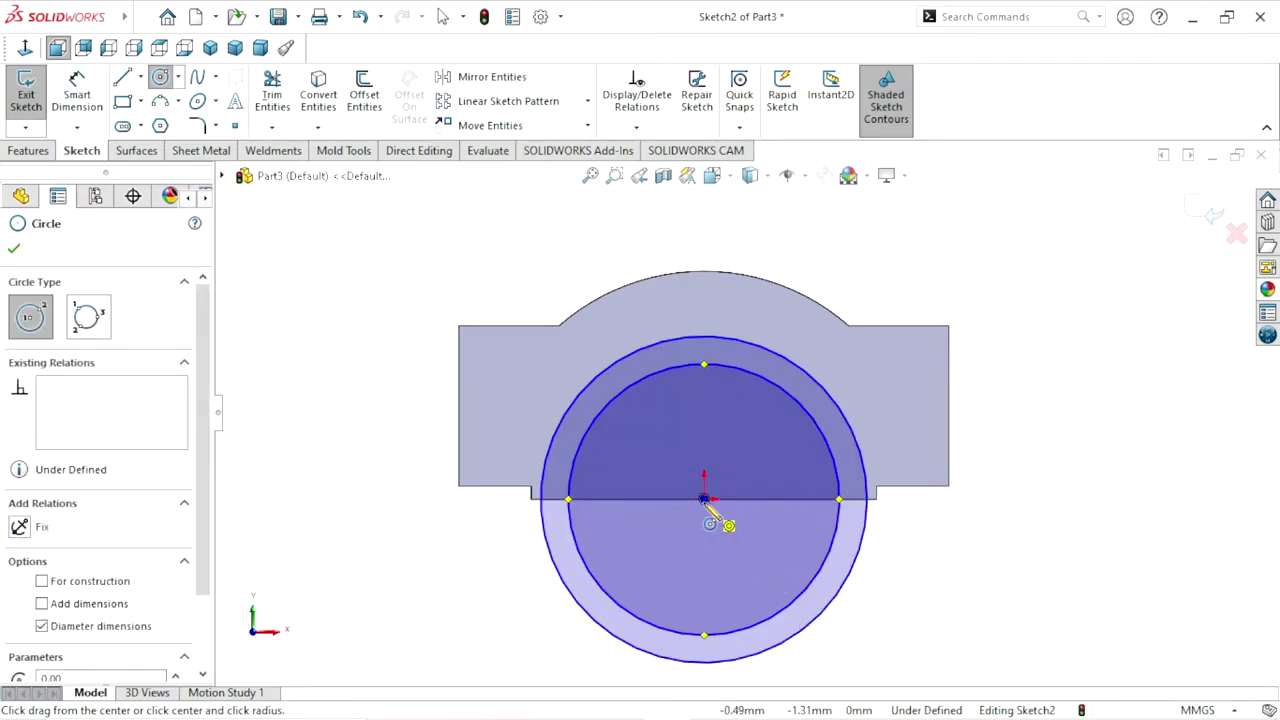
click(705, 503)
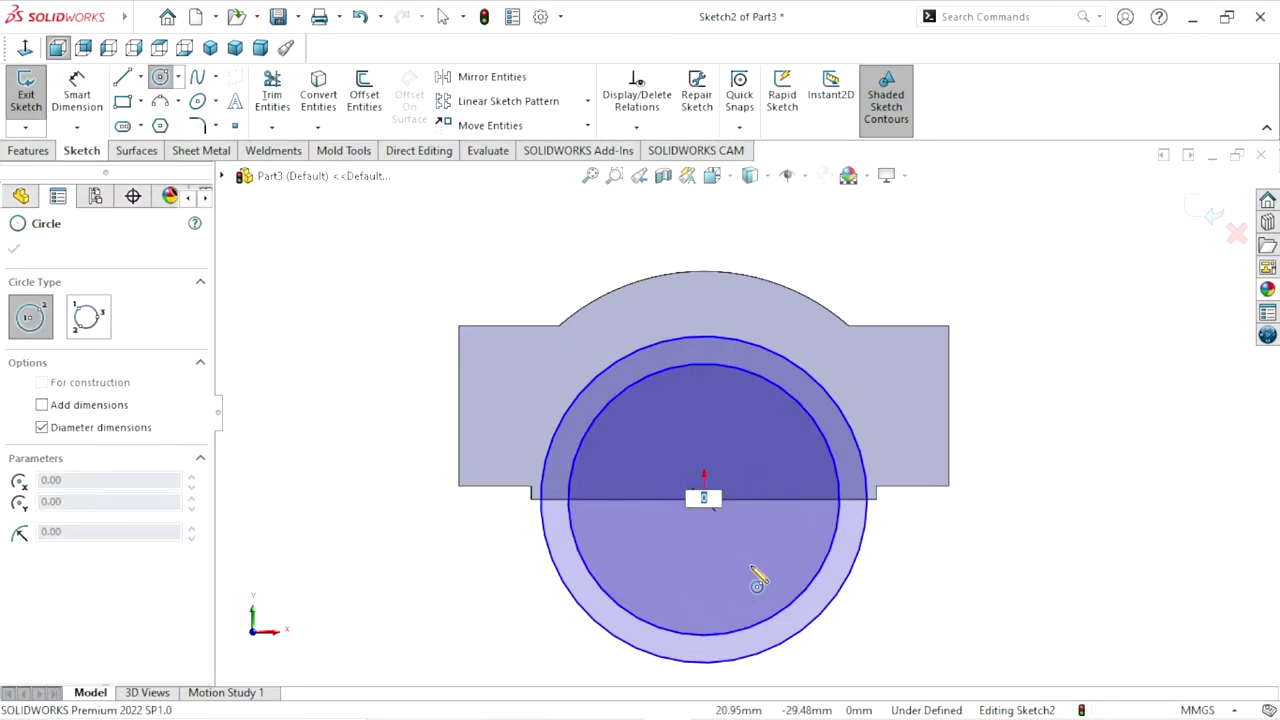
Add a third and a small innermost concentric circle at the origin
key(Escape)
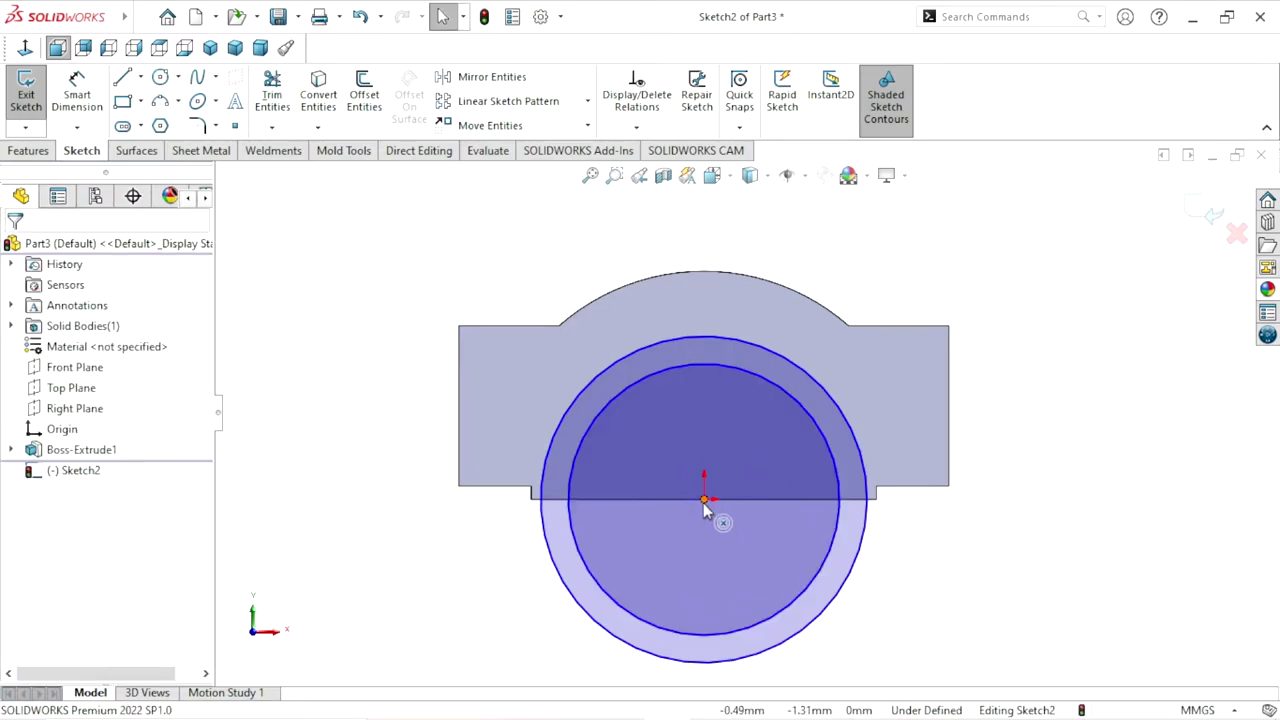
key(Return)
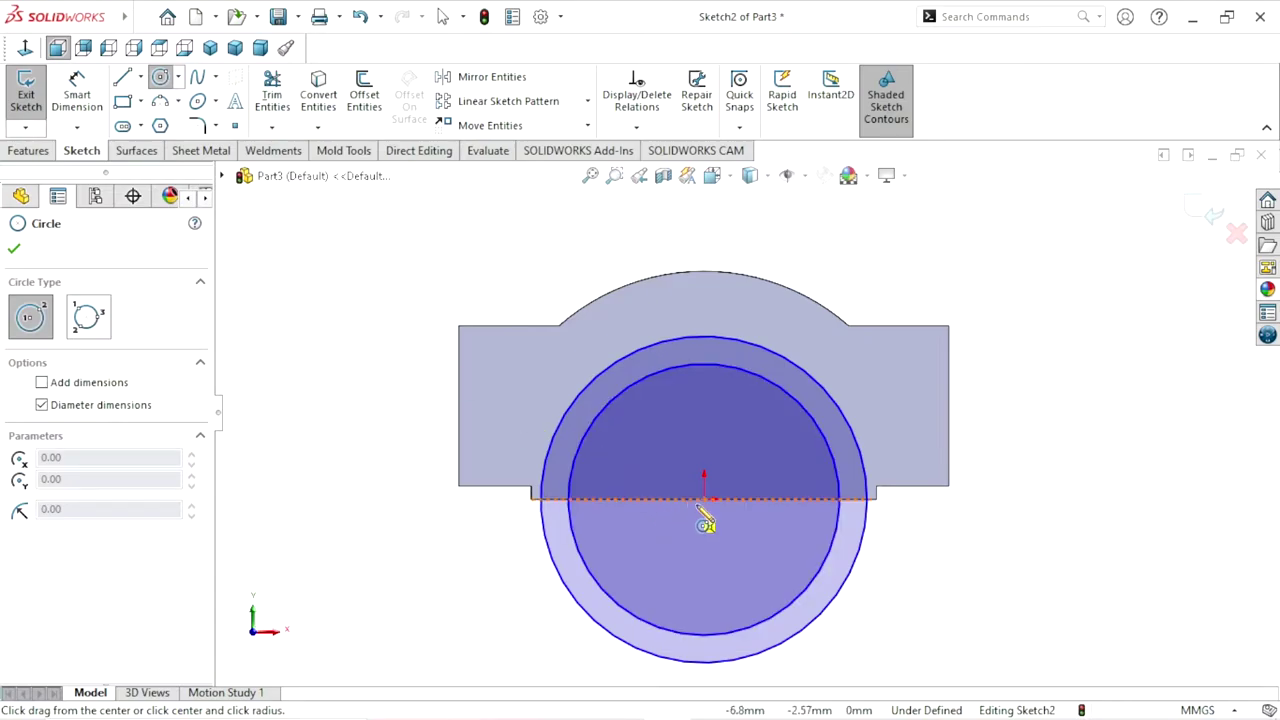
click(705, 499)
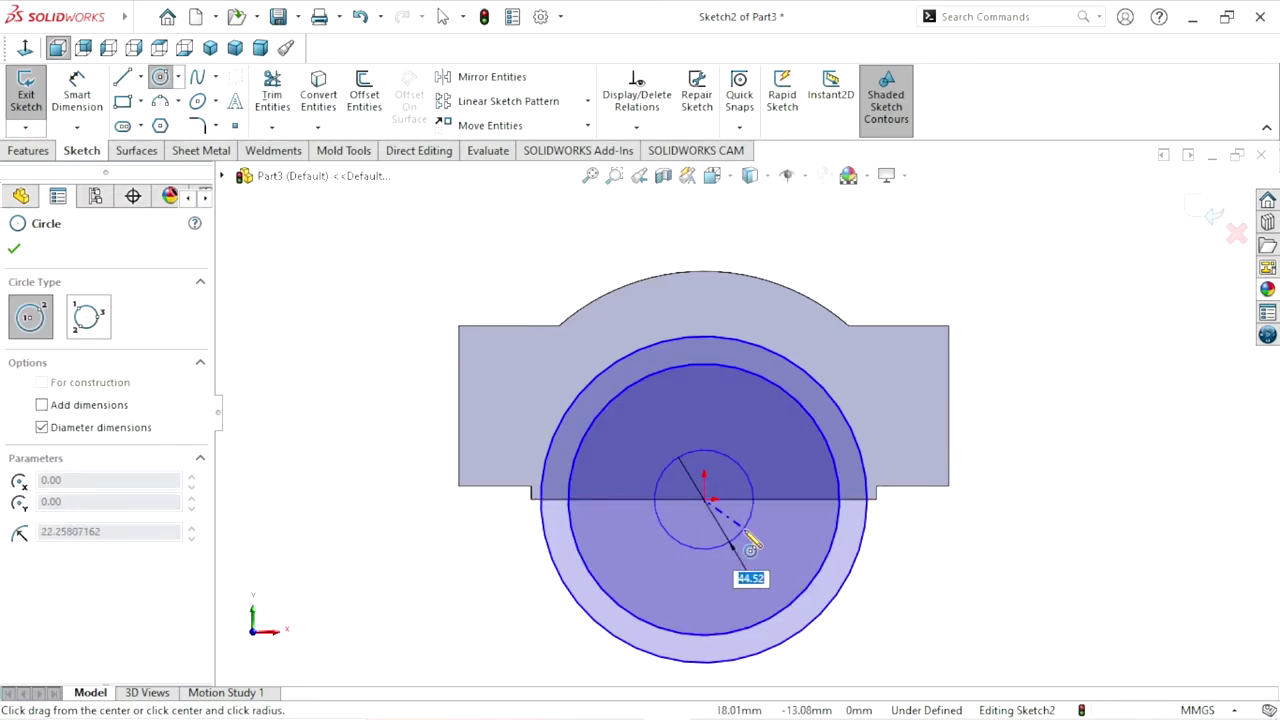
click(788, 566)
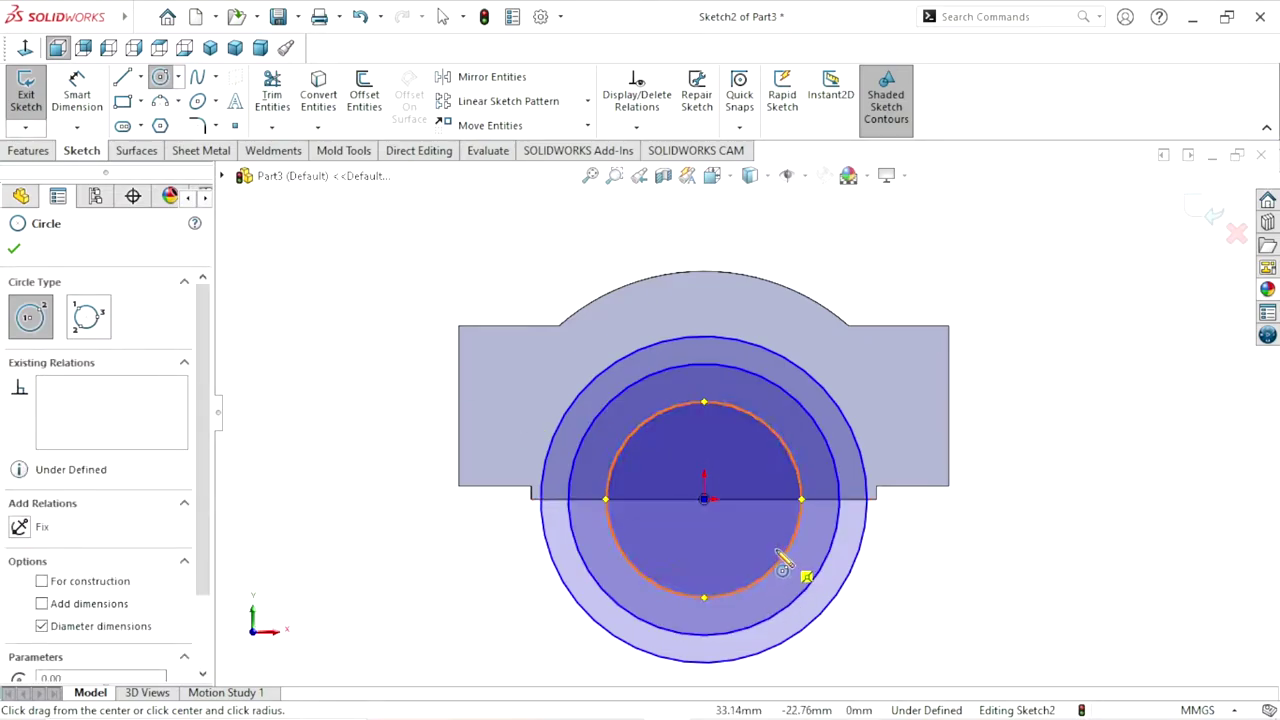
click(705, 499)
click(743, 540)
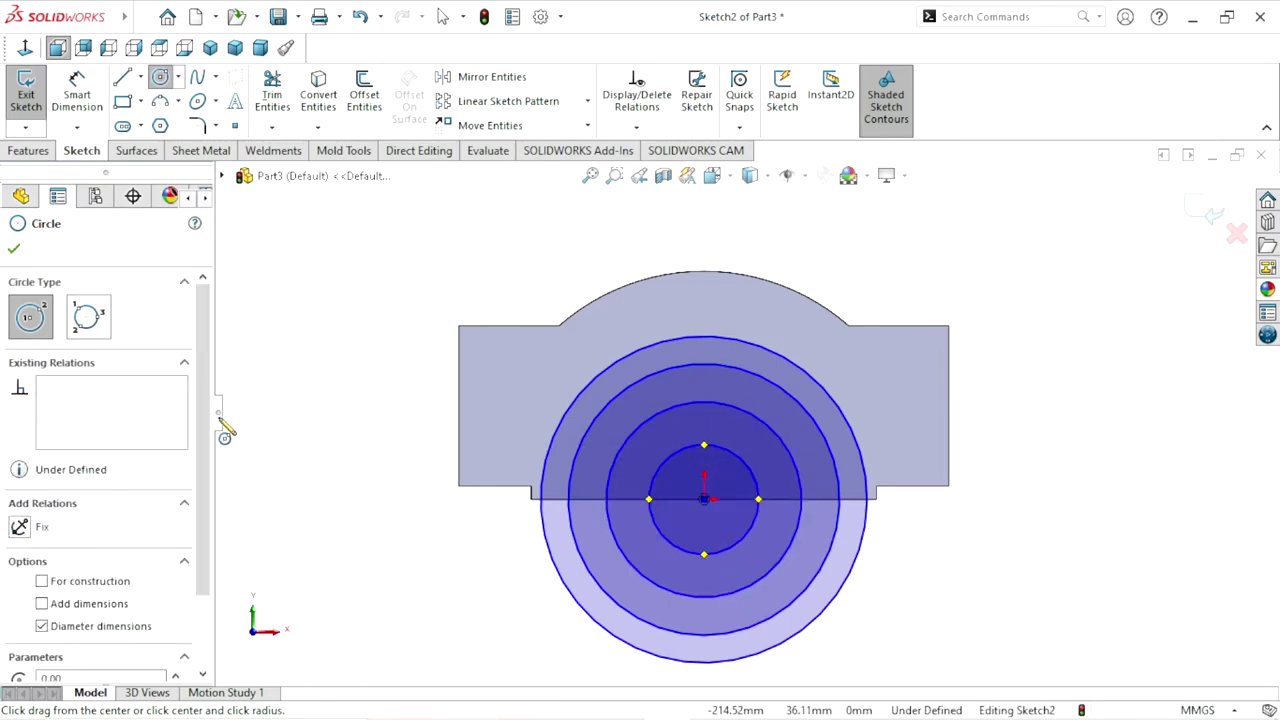
click(14, 248)
Dimension the two outer circles at Ø190 and Ø140
click(93, 104)
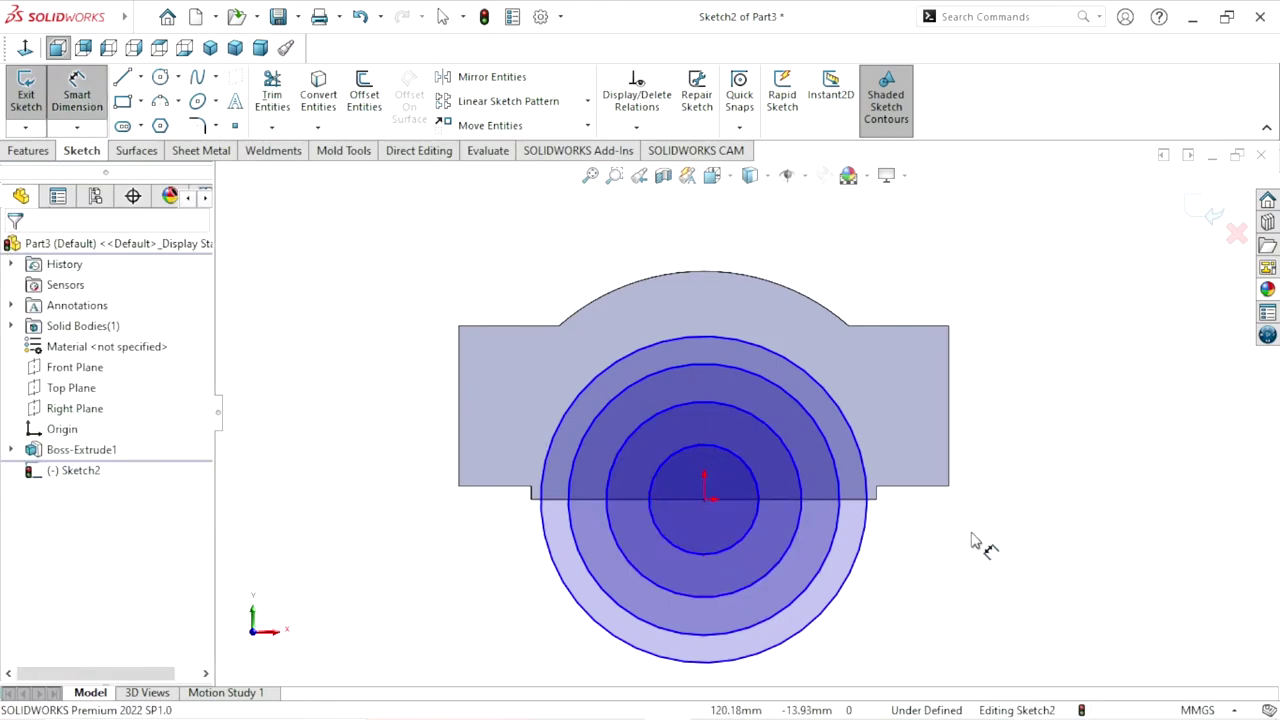
click(884, 535)
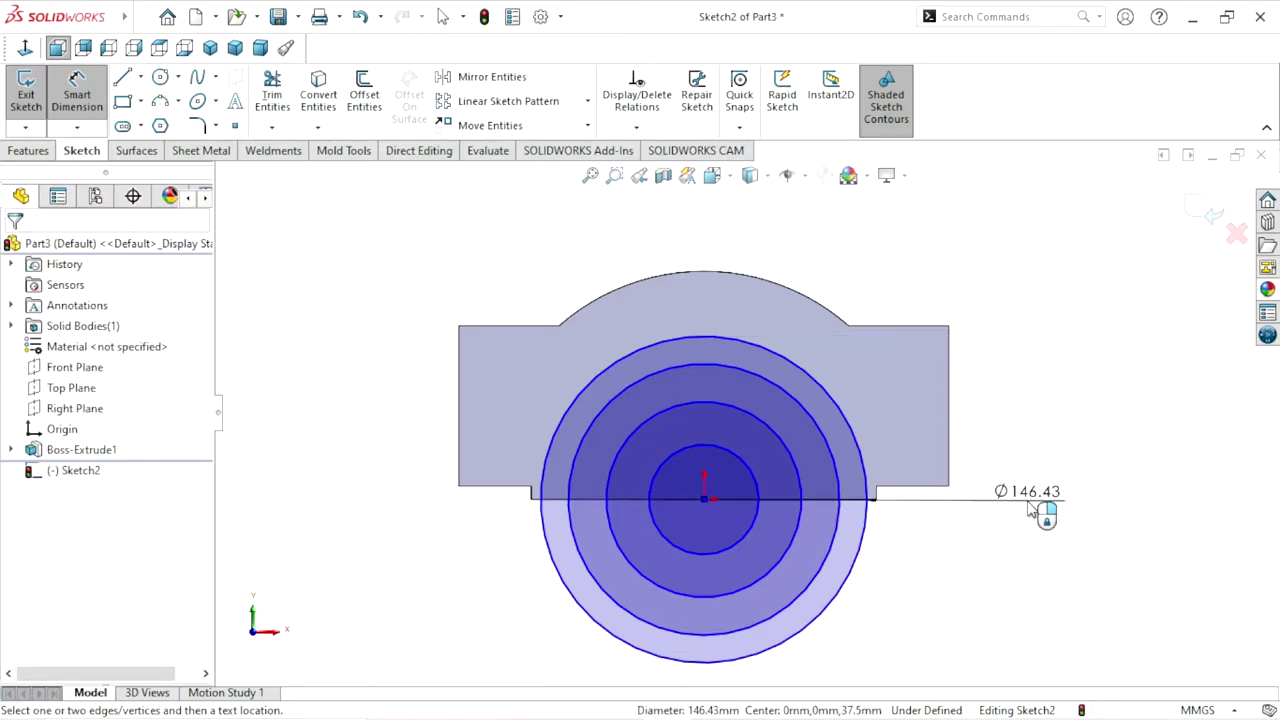
click(1030, 509)
text(190)
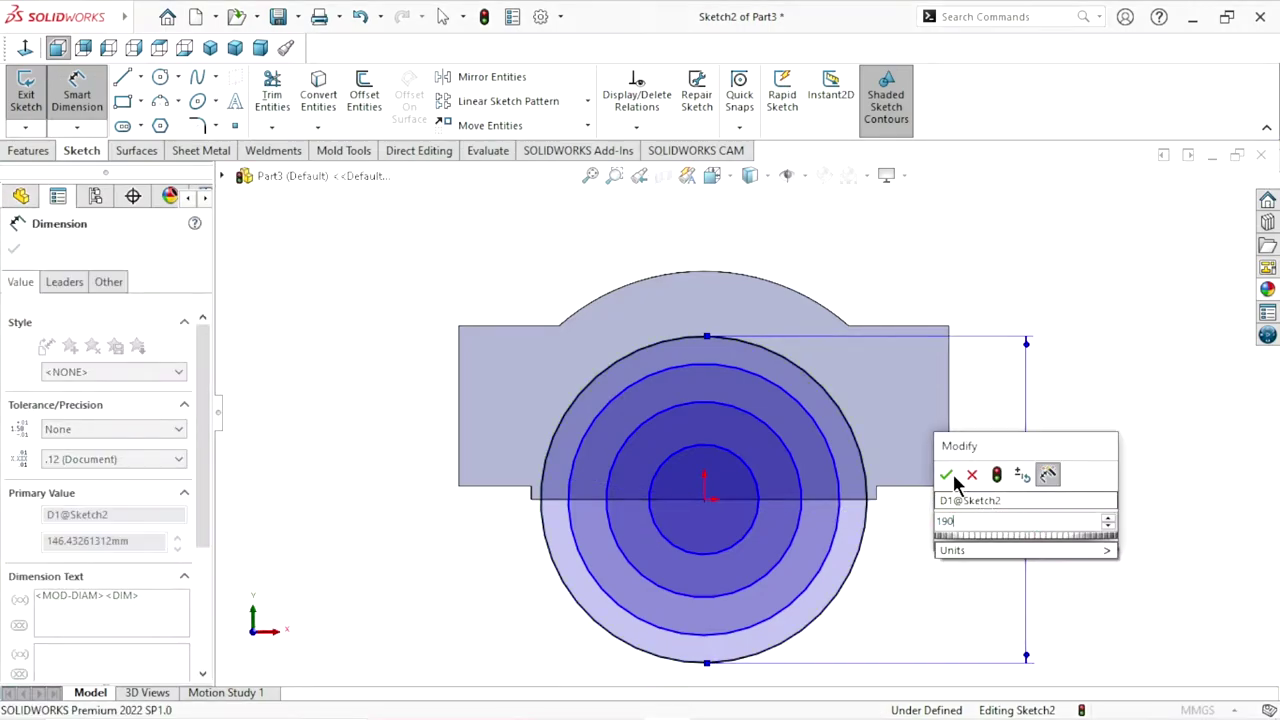
click(947, 475)
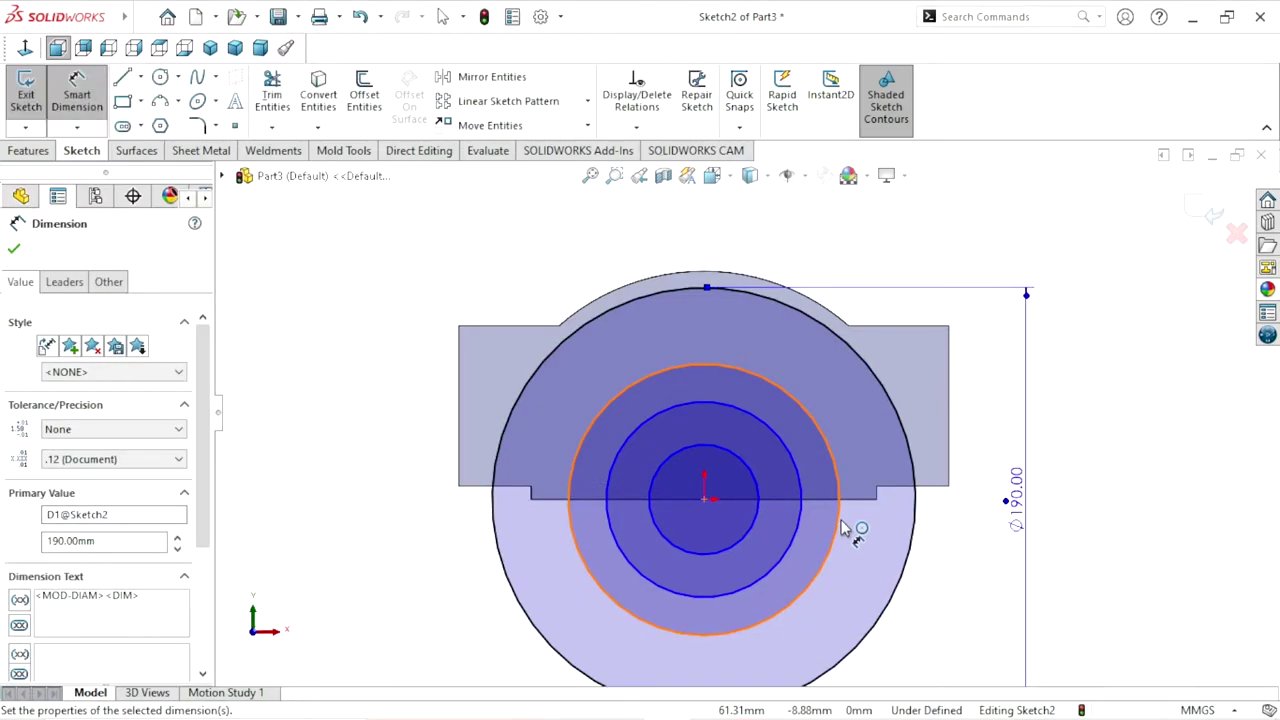
right_drag(849, 531, 958, 510)
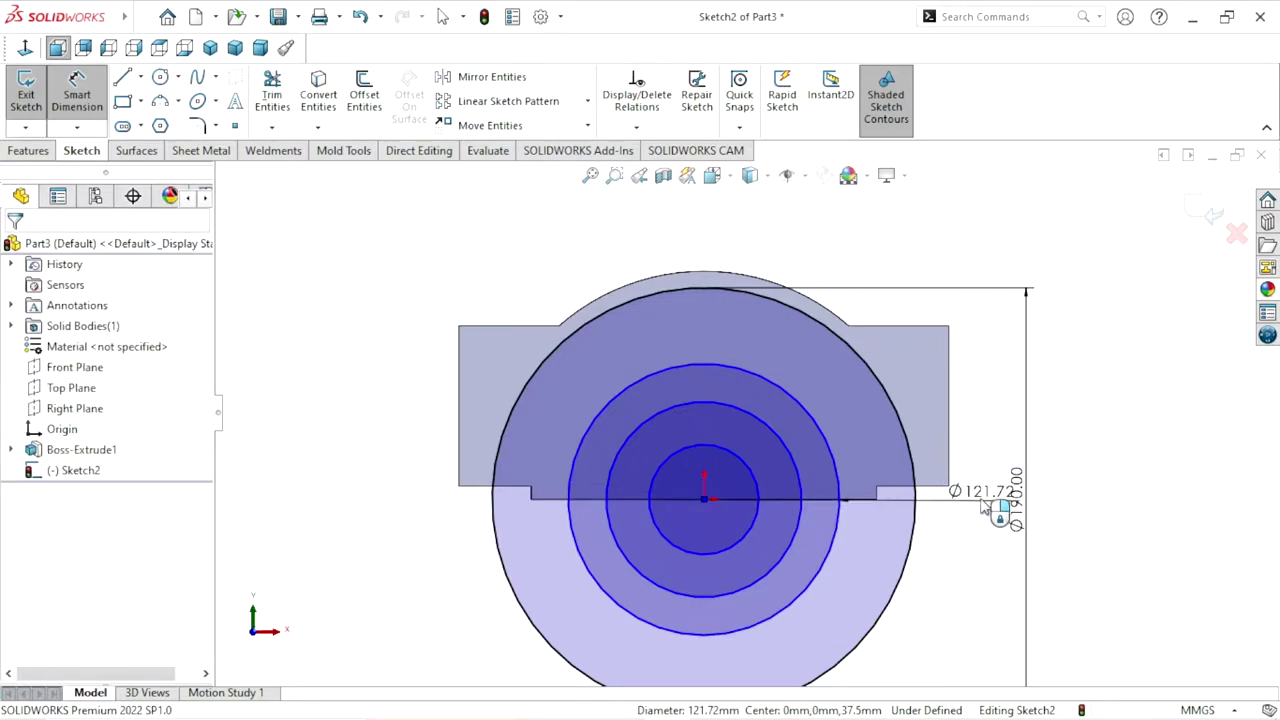
click(978, 510)
click(978, 510)
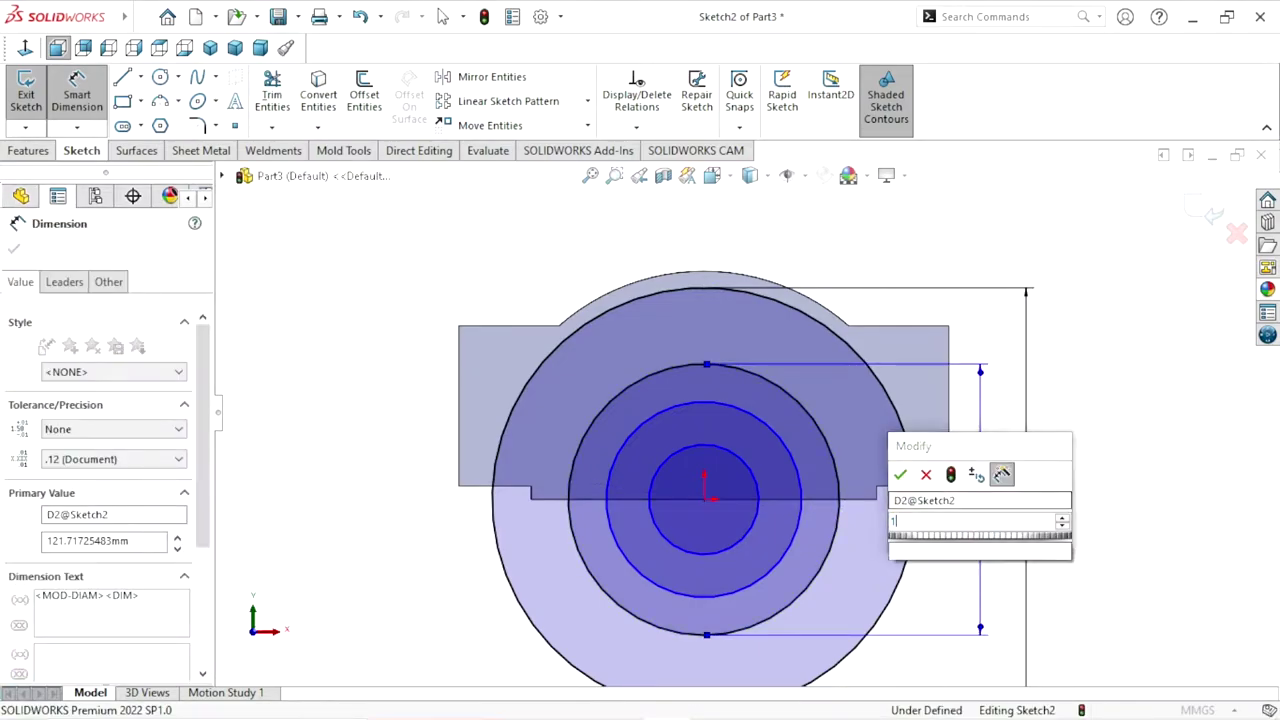
click(900, 474)
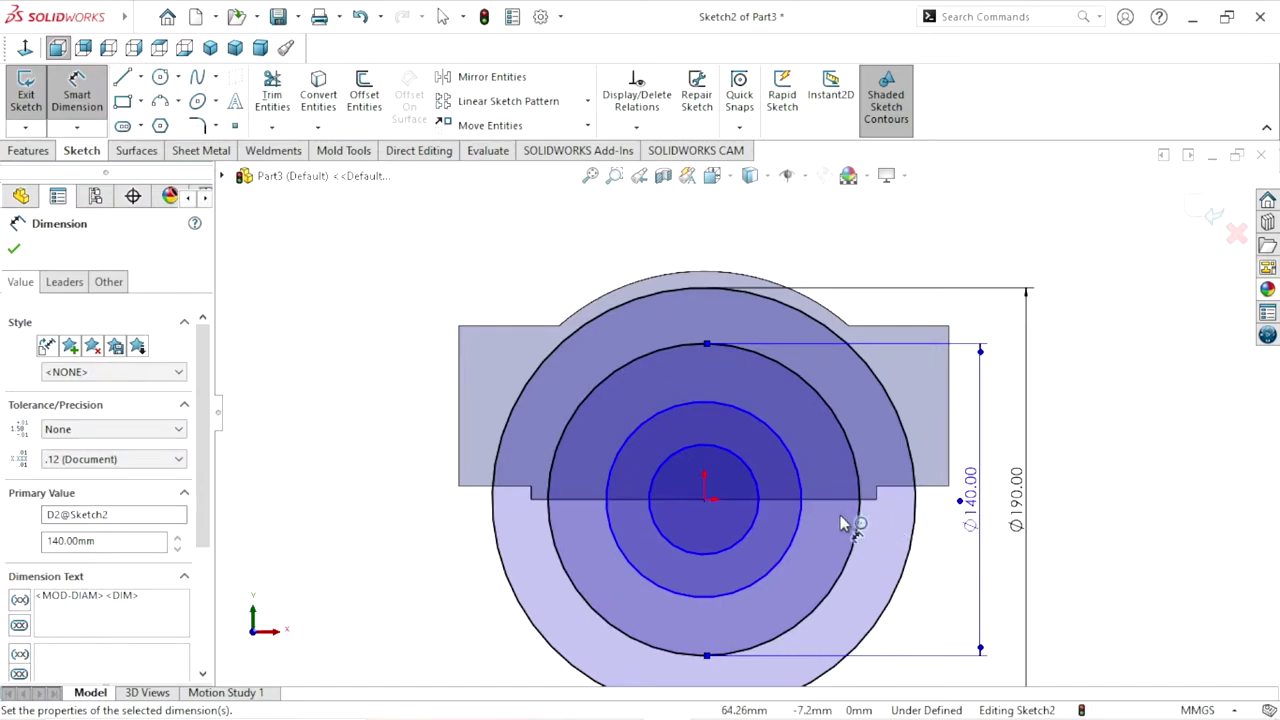
Dimension the third circle Ø125 and the innermost circle Ø85.50
click(806, 521)
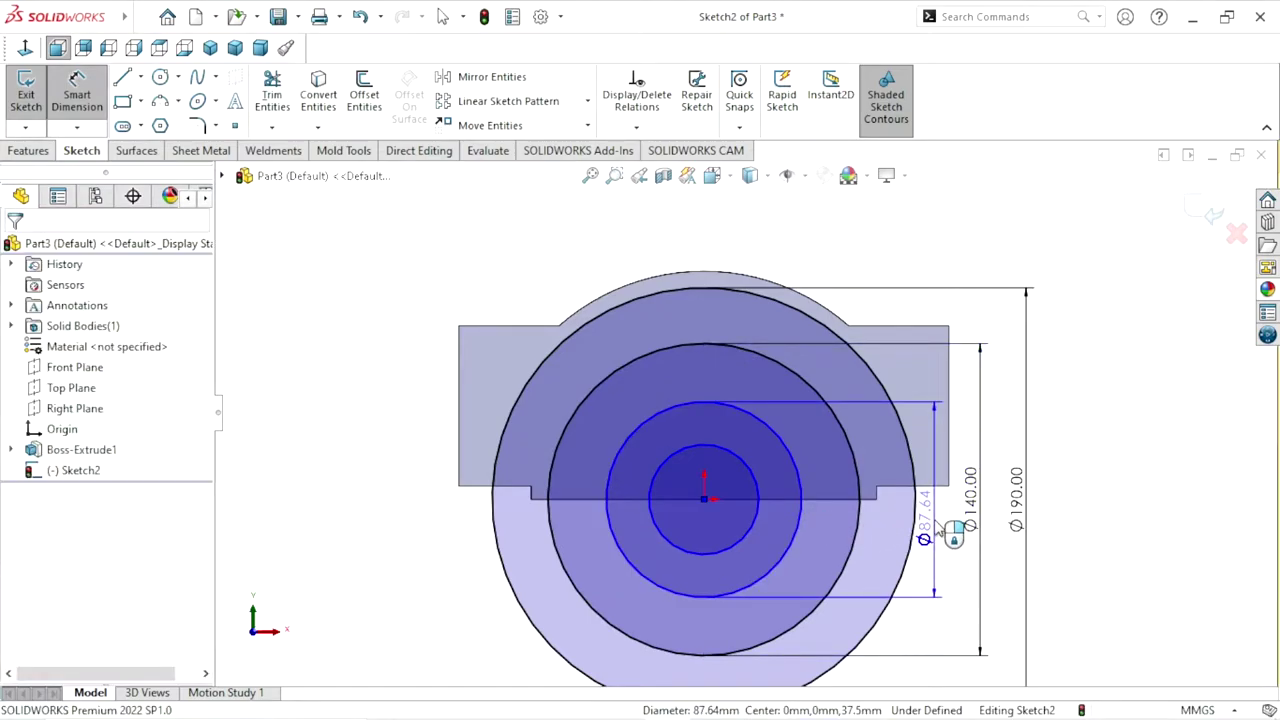
click(928, 522)
text(125)
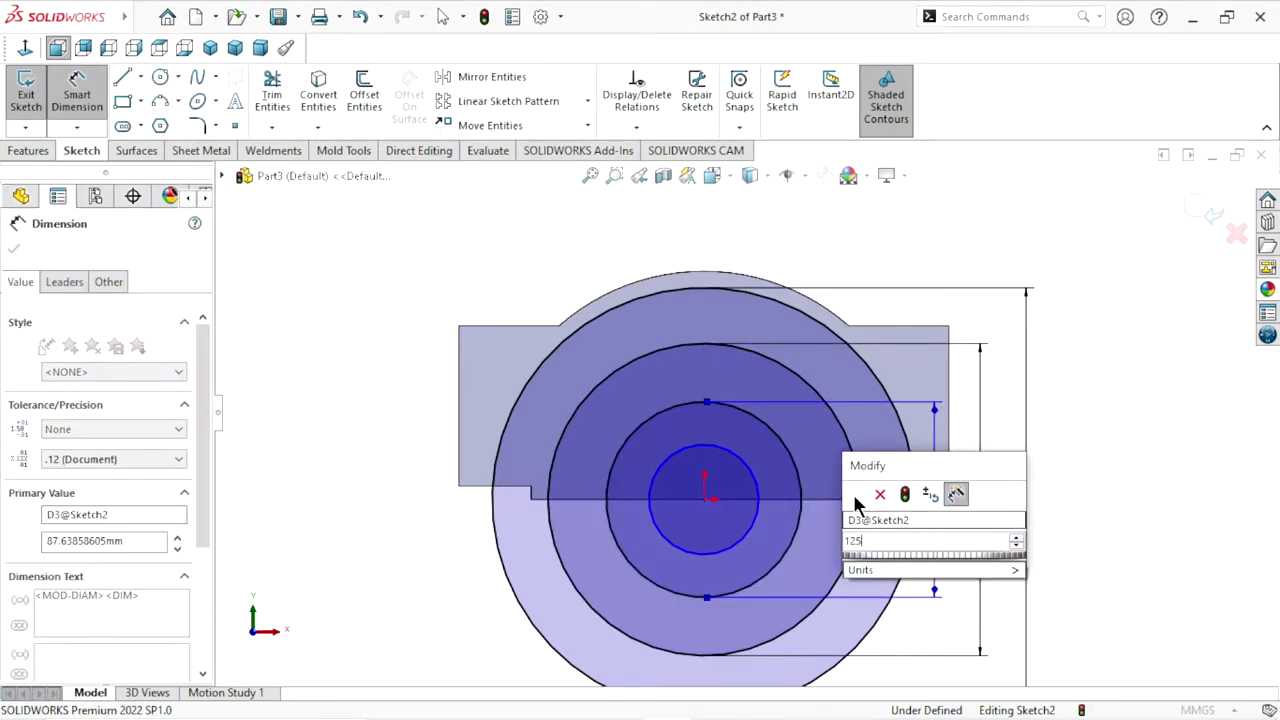
click(855, 493)
key(f)
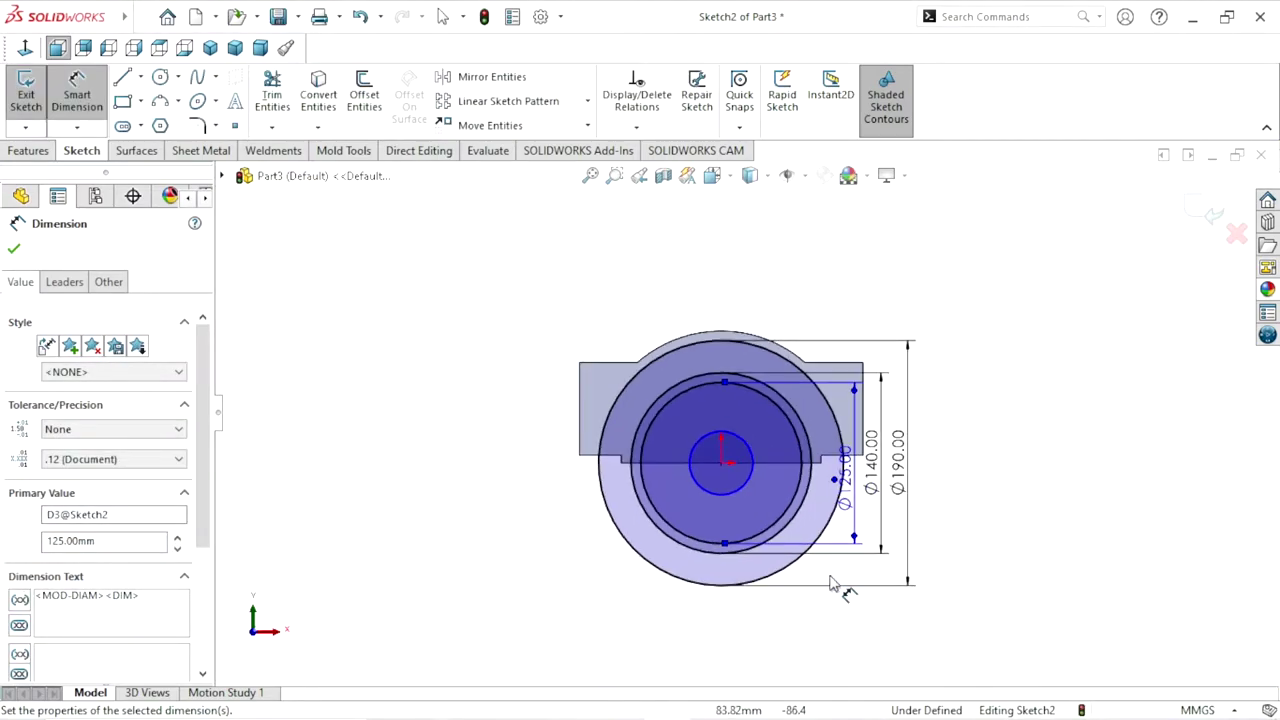
scroll(803, 534, down, 2)
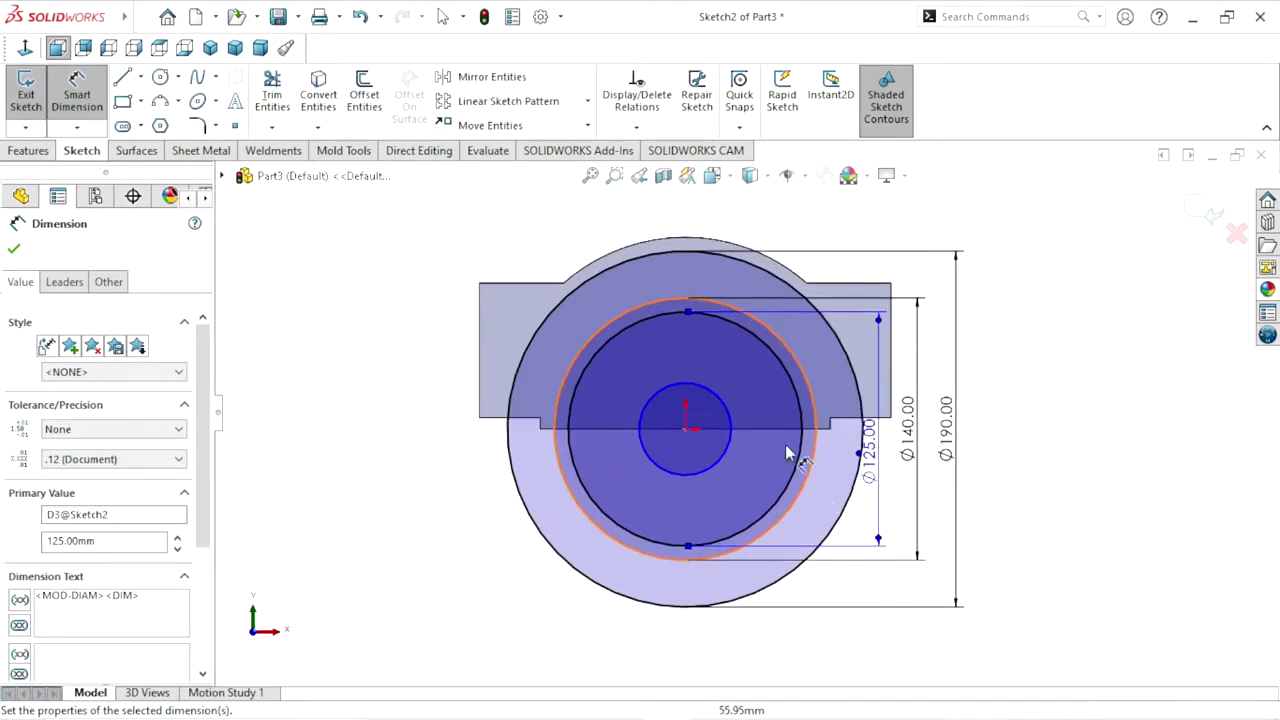
click(731, 454)
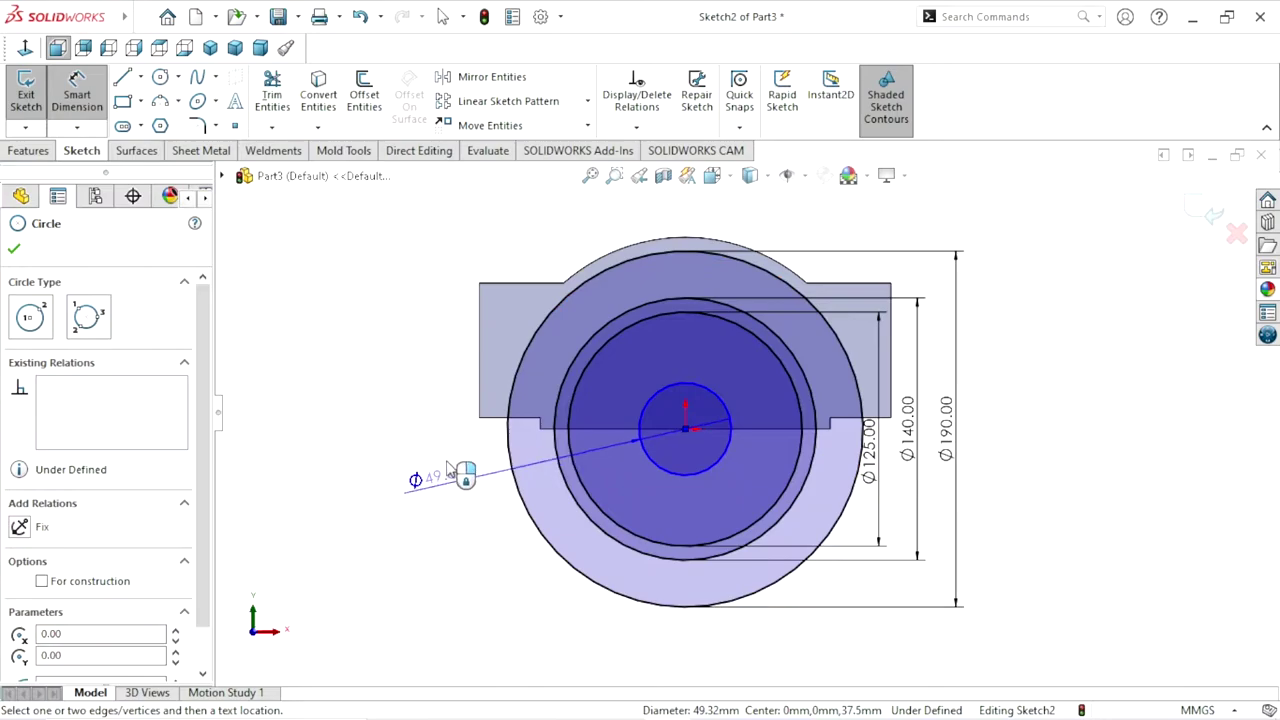
click(444, 455)
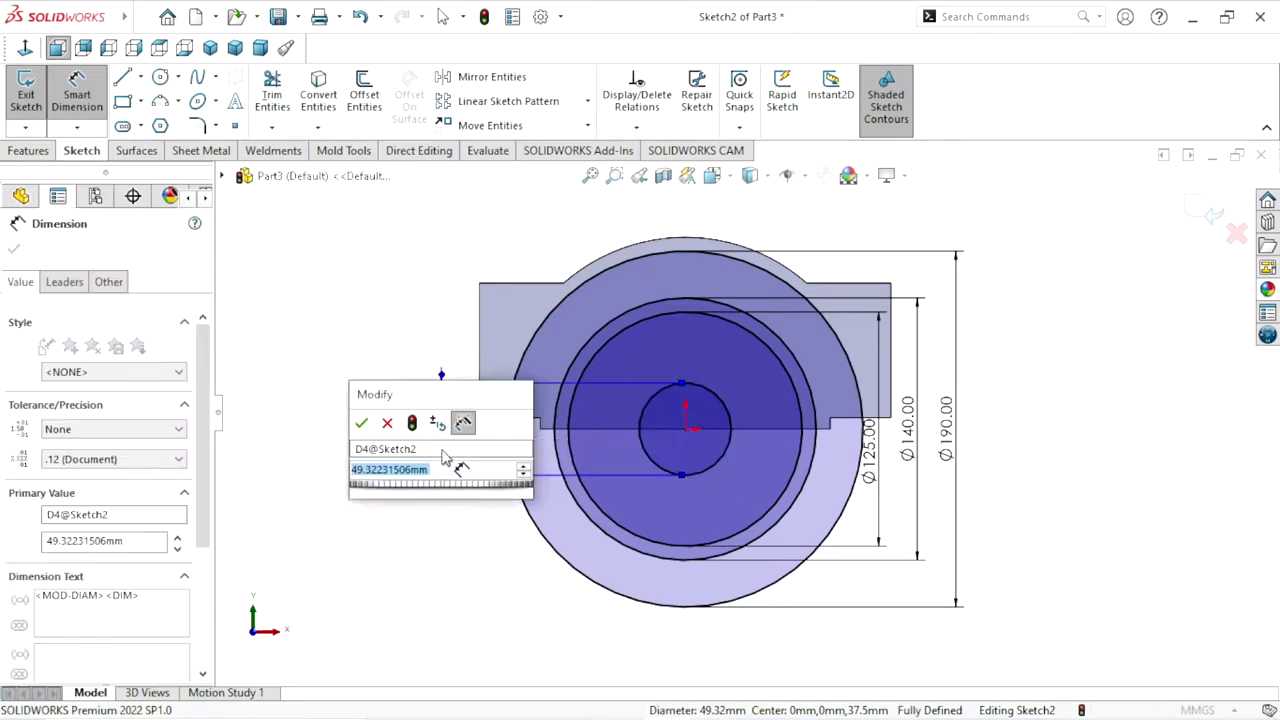
text(85.5)
click(362, 423)
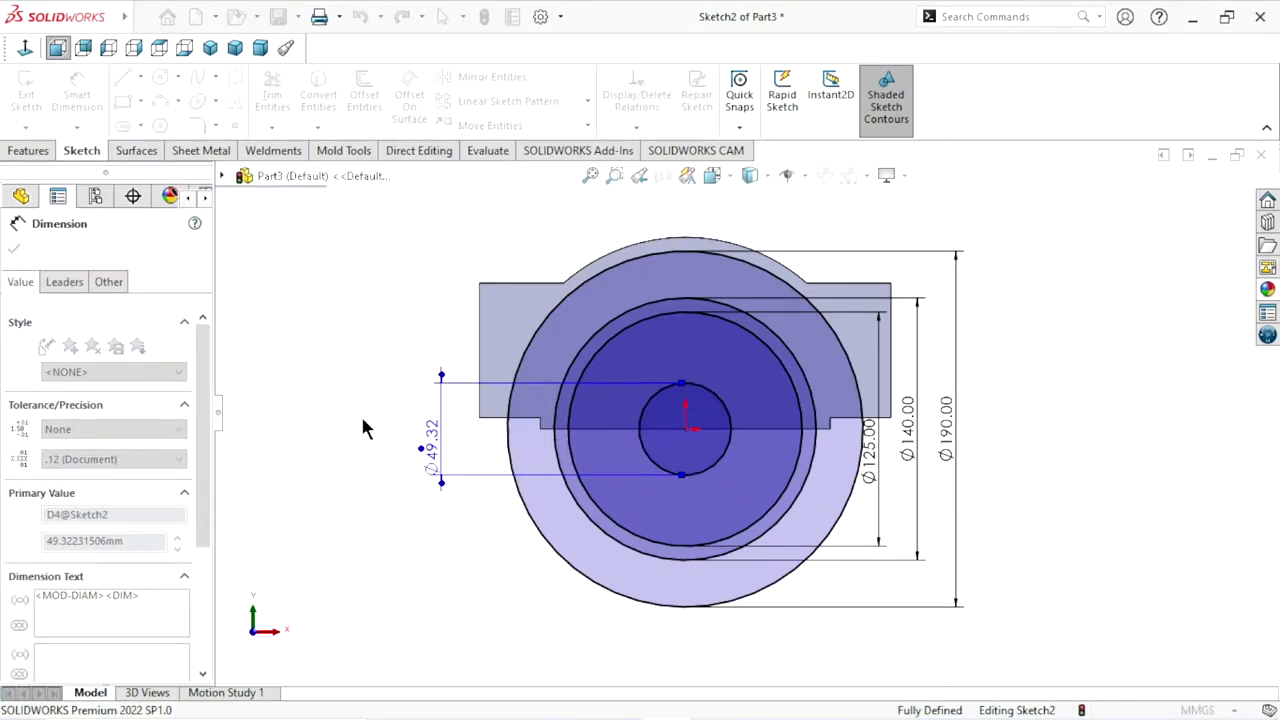
Stack the Ø190, Ø140, Ø125 and Ø85.50 dimensions to the right of the circles
scroll(737, 505, up, 2)
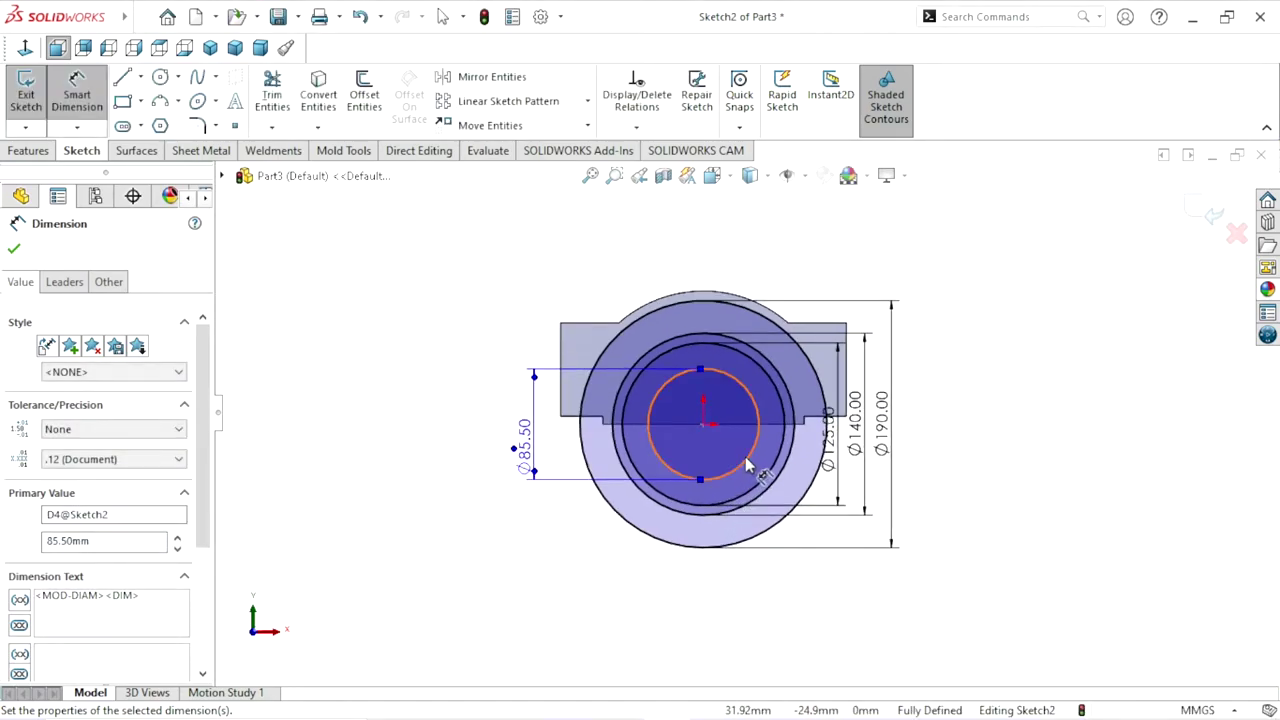
scroll(752, 465, down, 1)
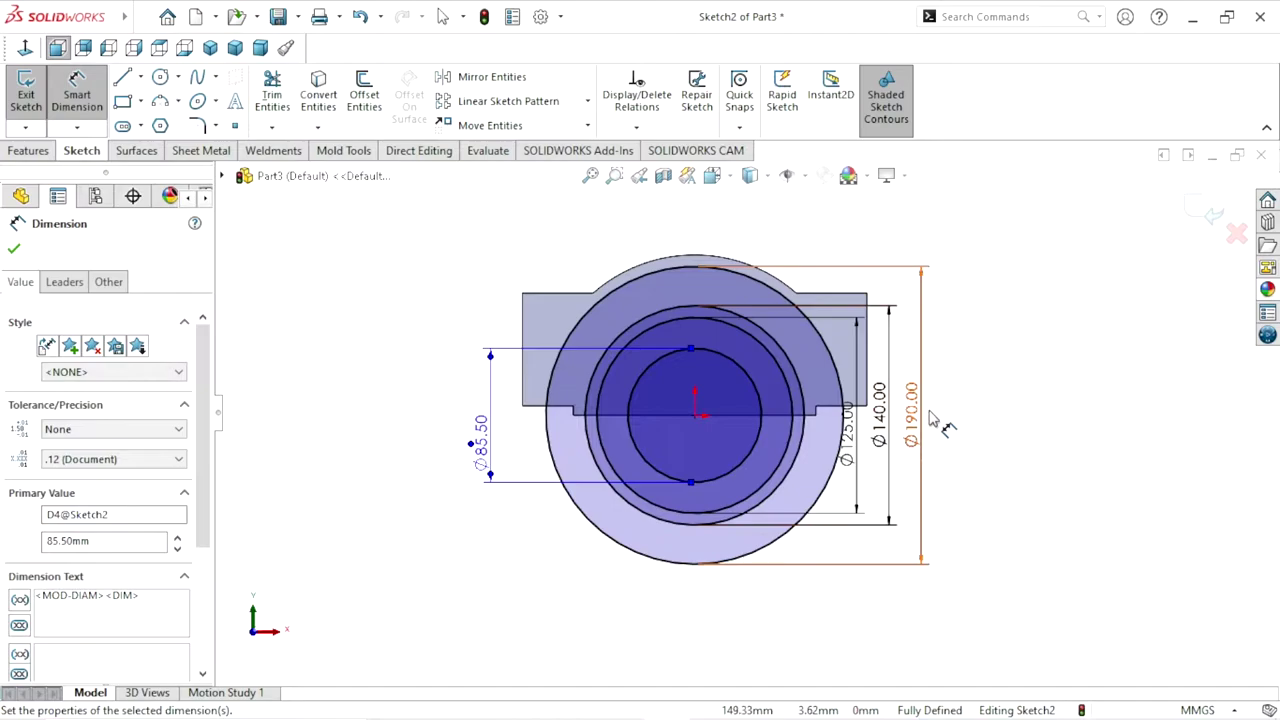
drag(935, 428, 1030, 428)
drag(889, 423, 981, 414)
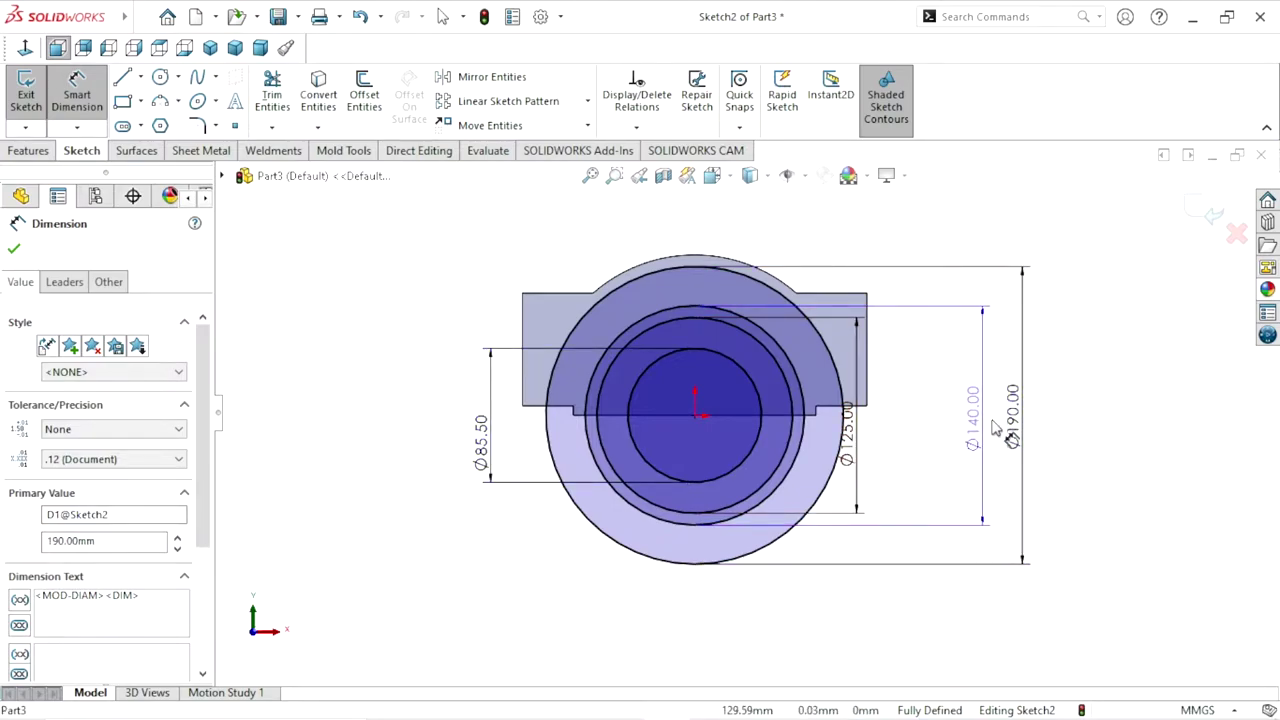
drag(870, 442, 940, 440)
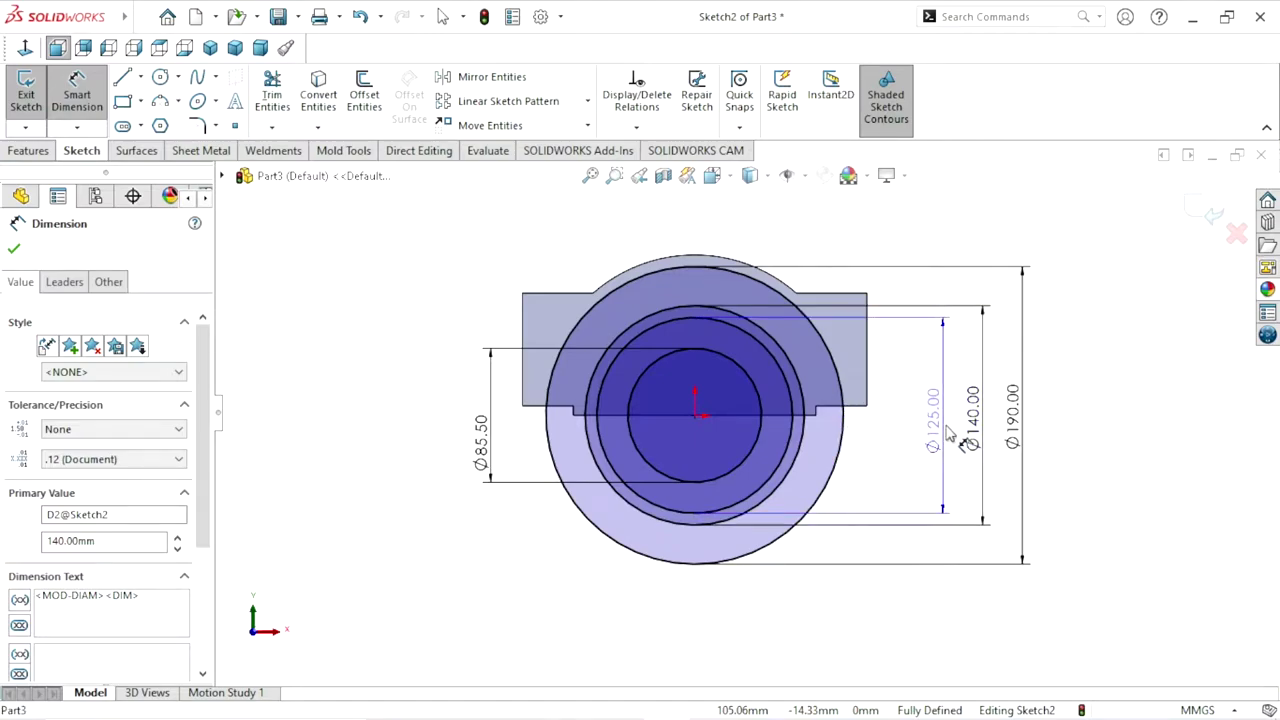
mouse_move(482, 440)
mouse_down()
mouse_move(651, 443)
mouse_move(912, 405)
mouse_up()
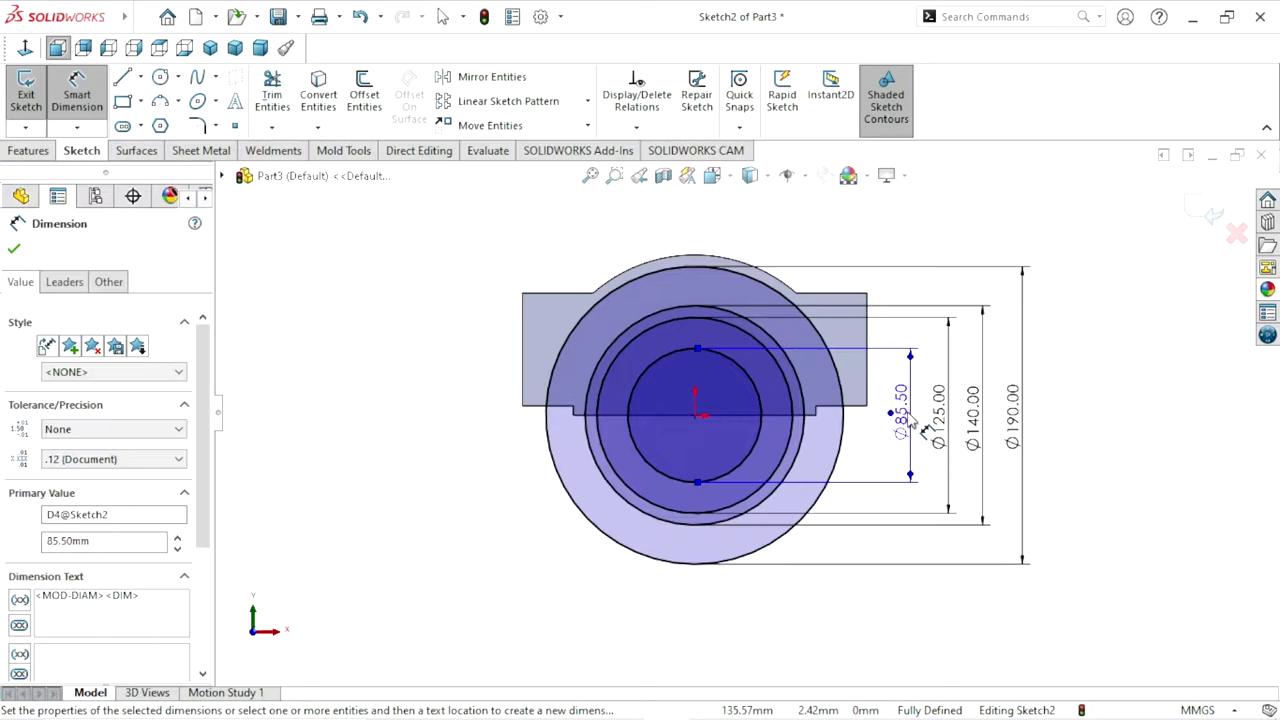
click(14, 249)
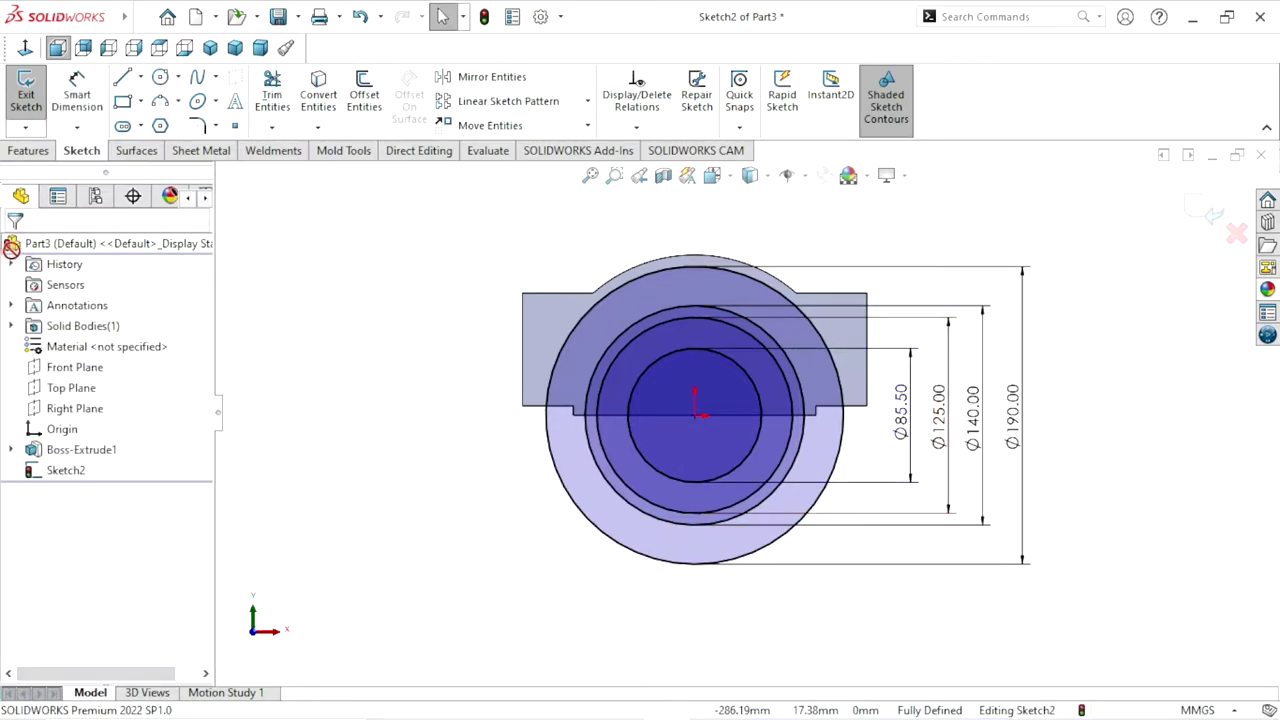
Extrude-cut the upper half of the Ø85.50 circle Up To Next
click(18, 151)
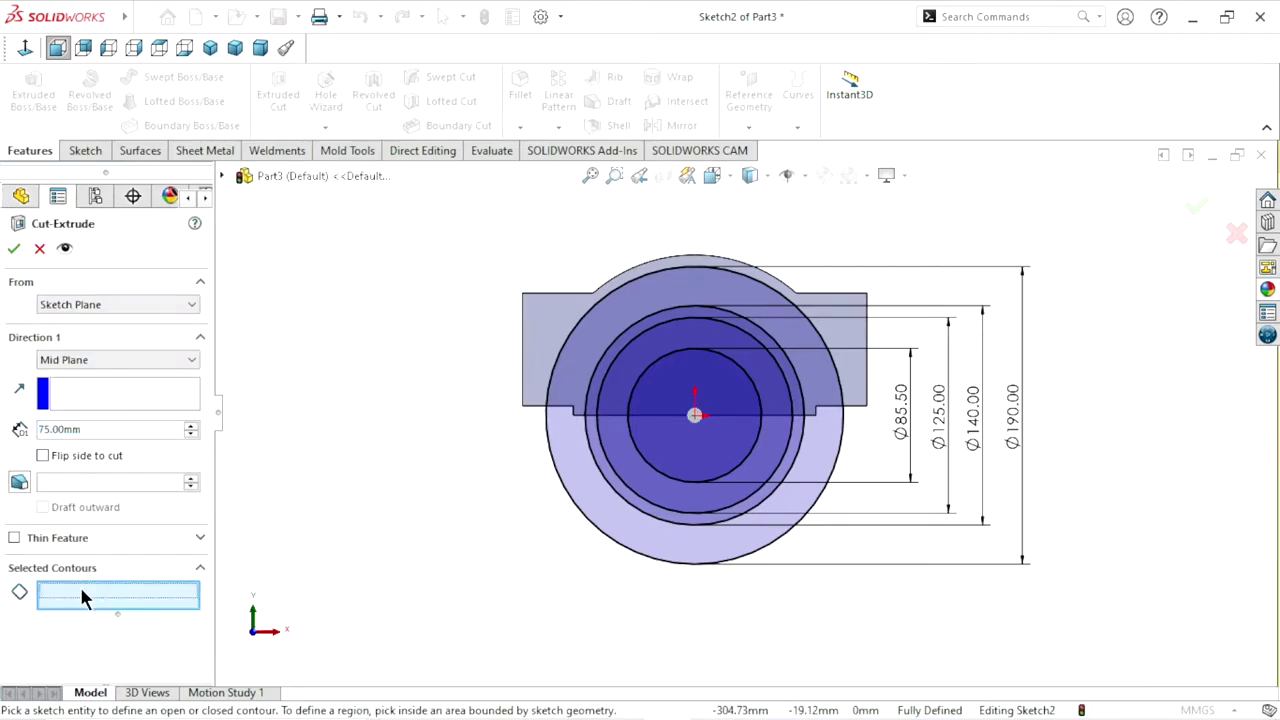
click(688, 393)
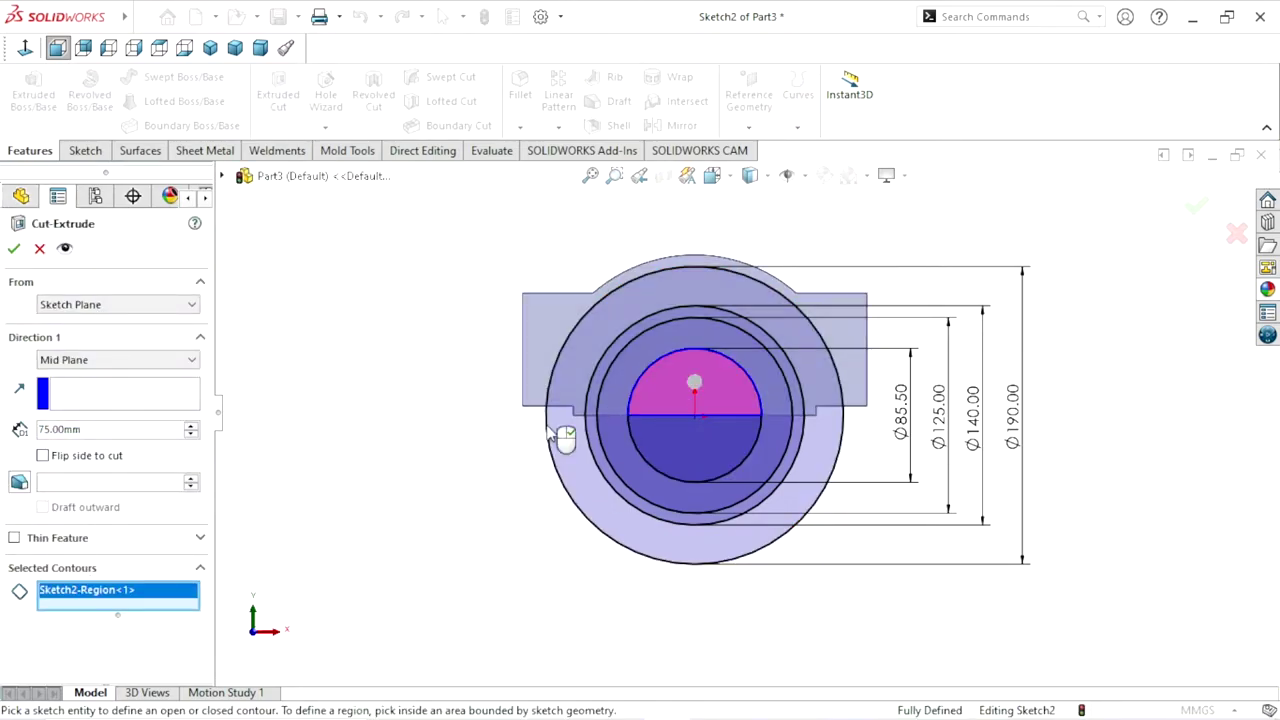
click(137, 362)
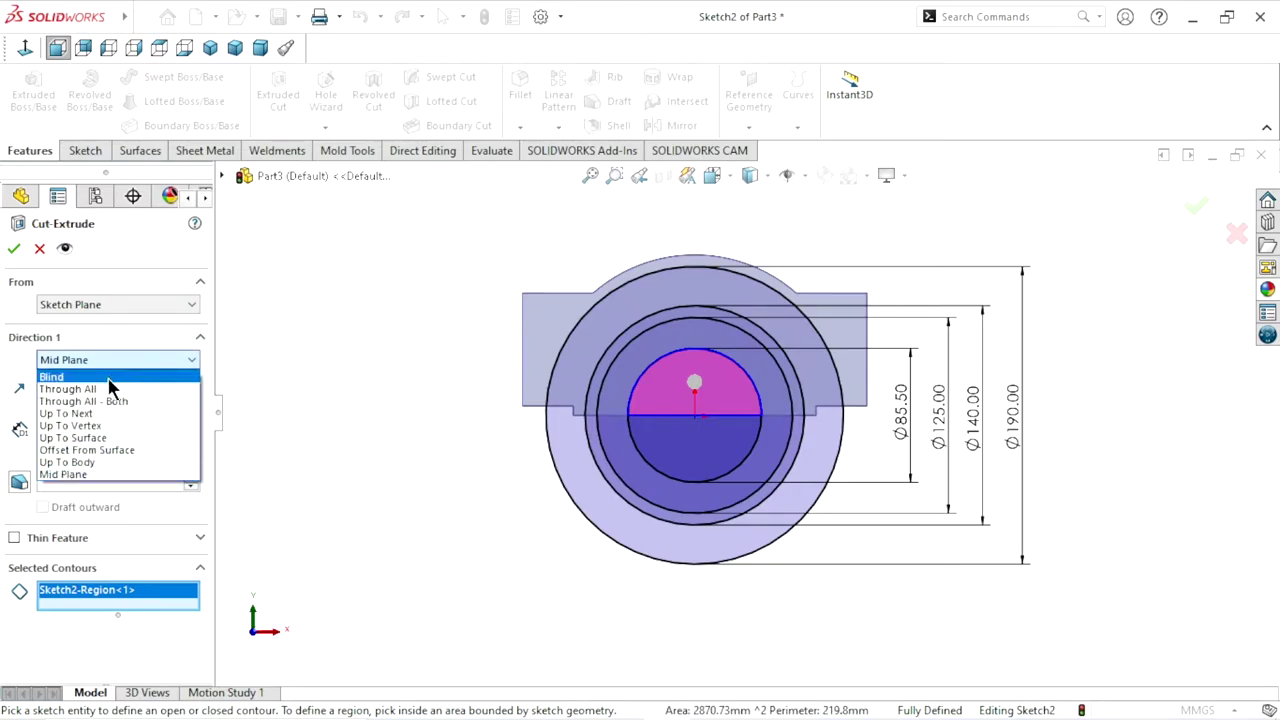
click(100, 414)
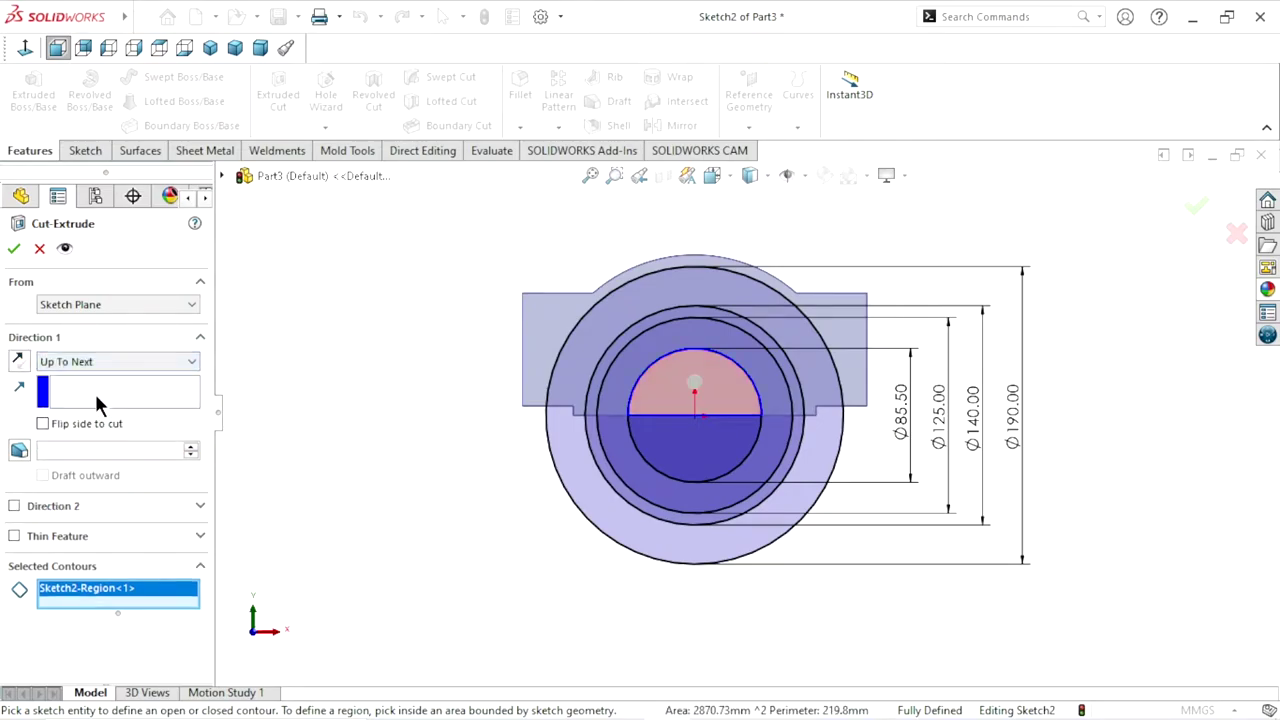
click(14, 252)
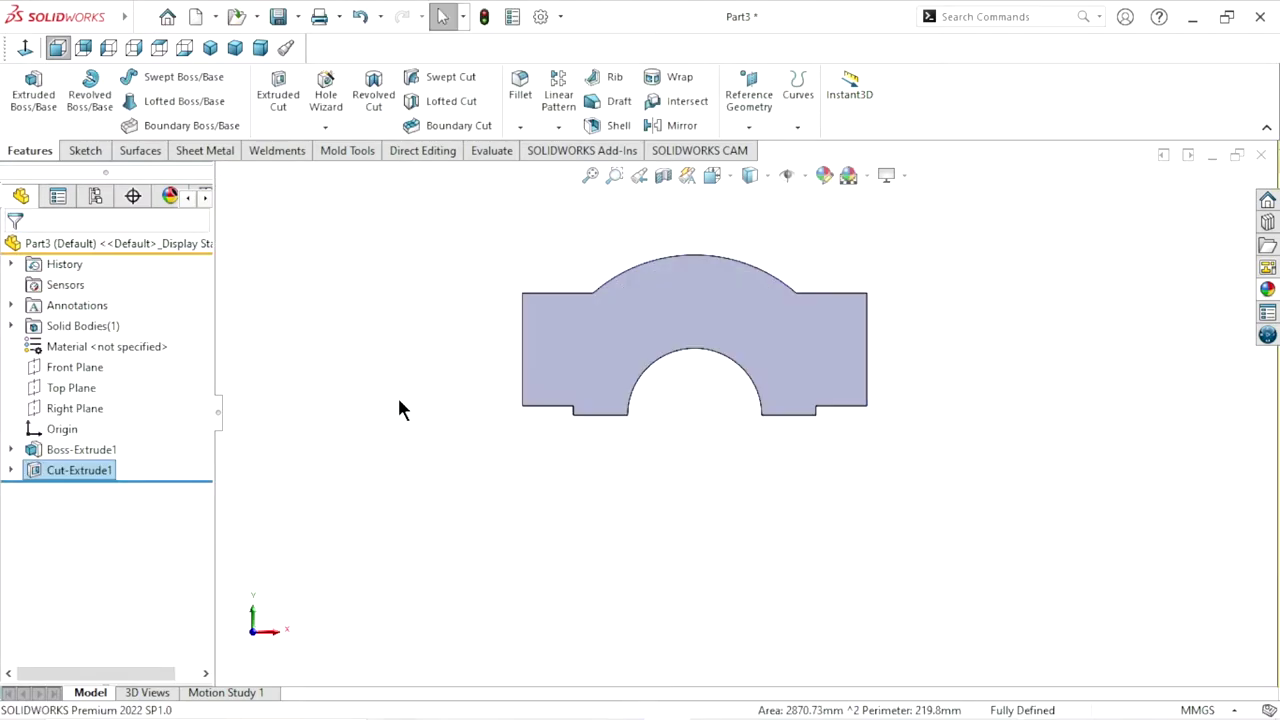
Start an extruded cut from Sketch2 using only the half-ring region around the bore
click(10, 470)
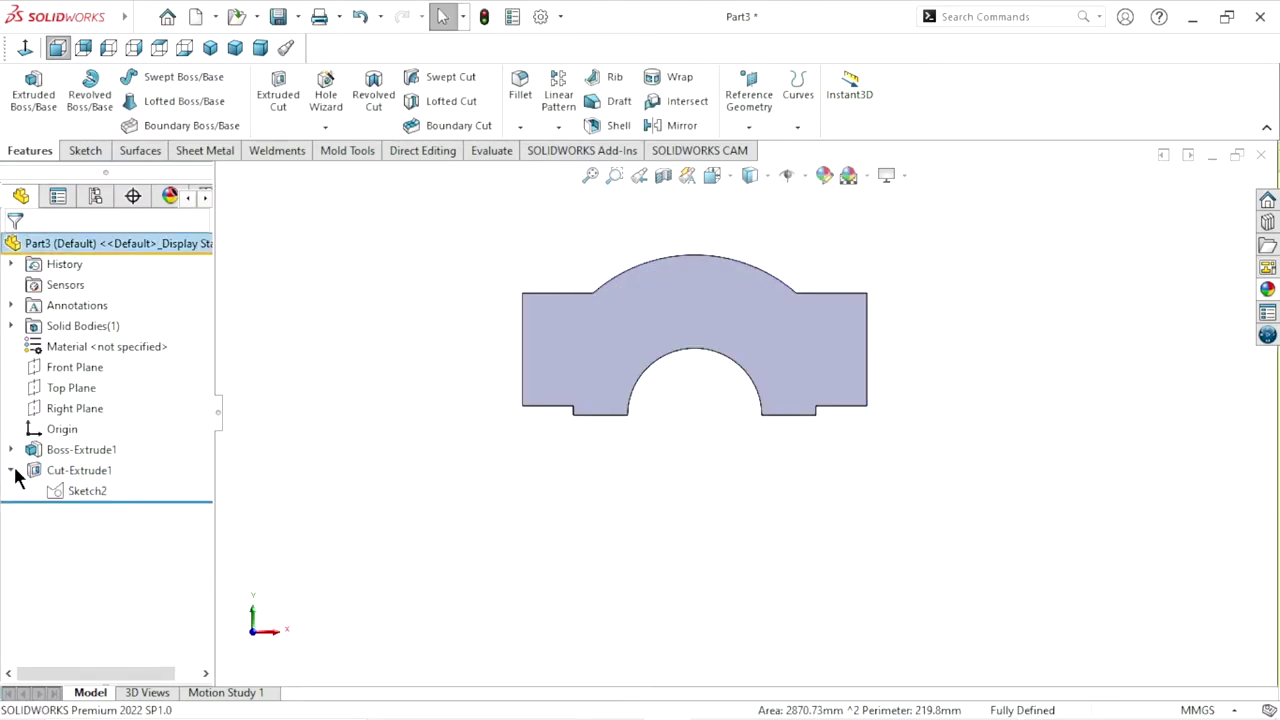
click(70, 491)
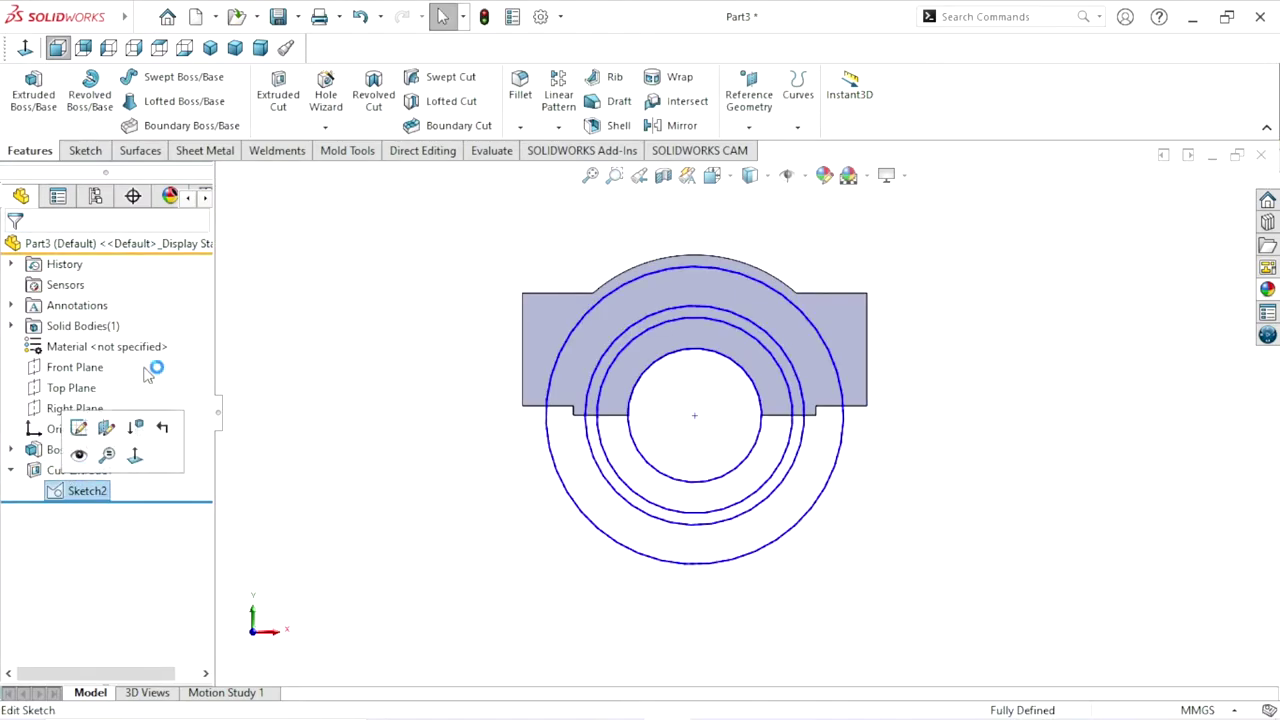
click(285, 90)
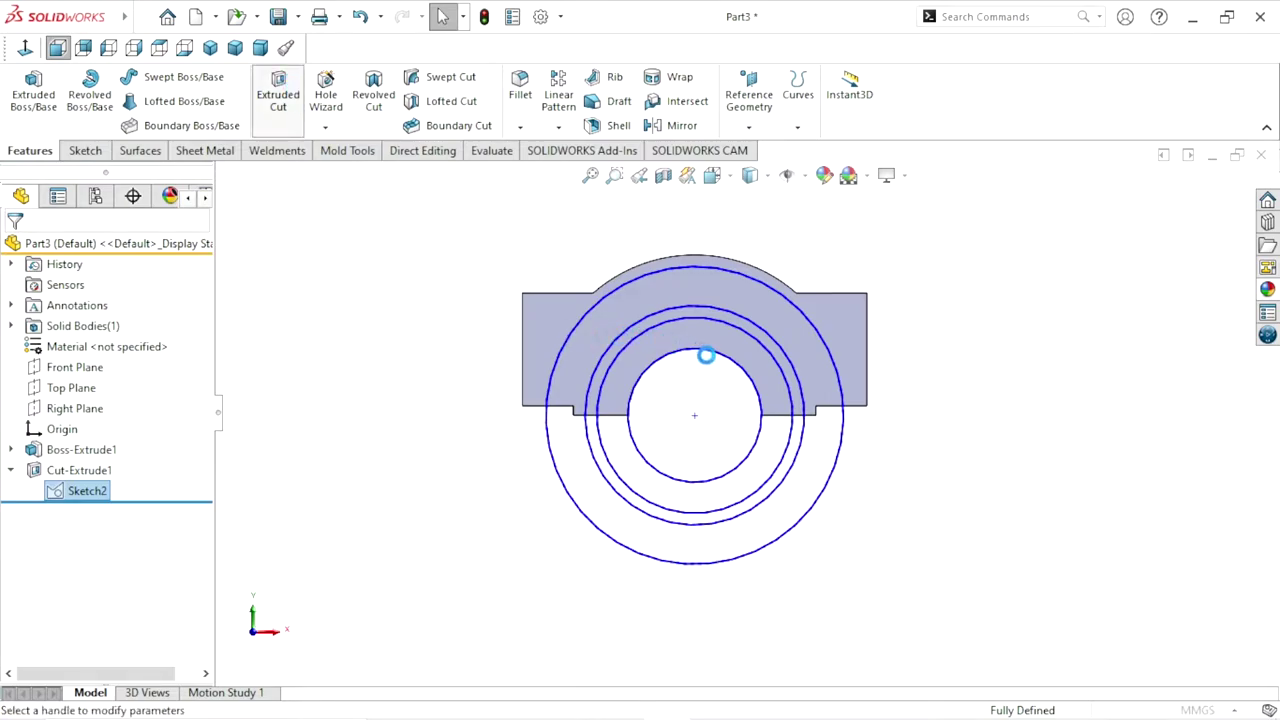
click(724, 349)
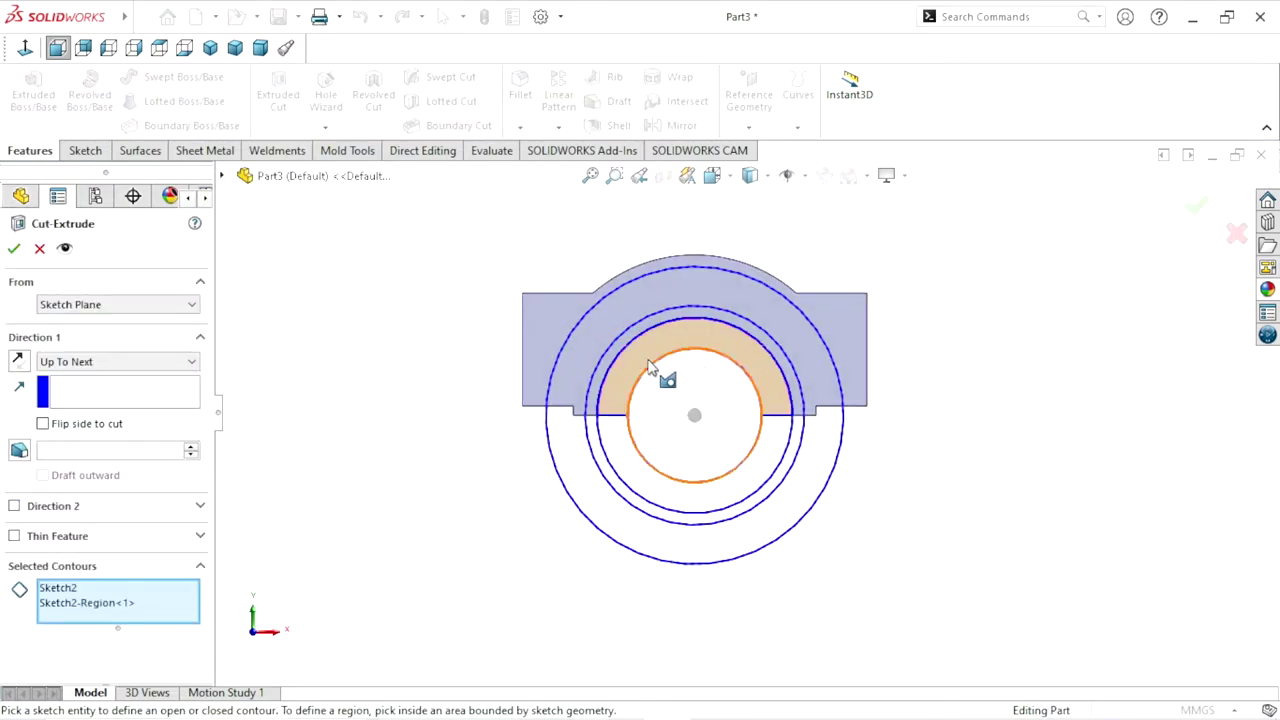
right_click(90, 588)
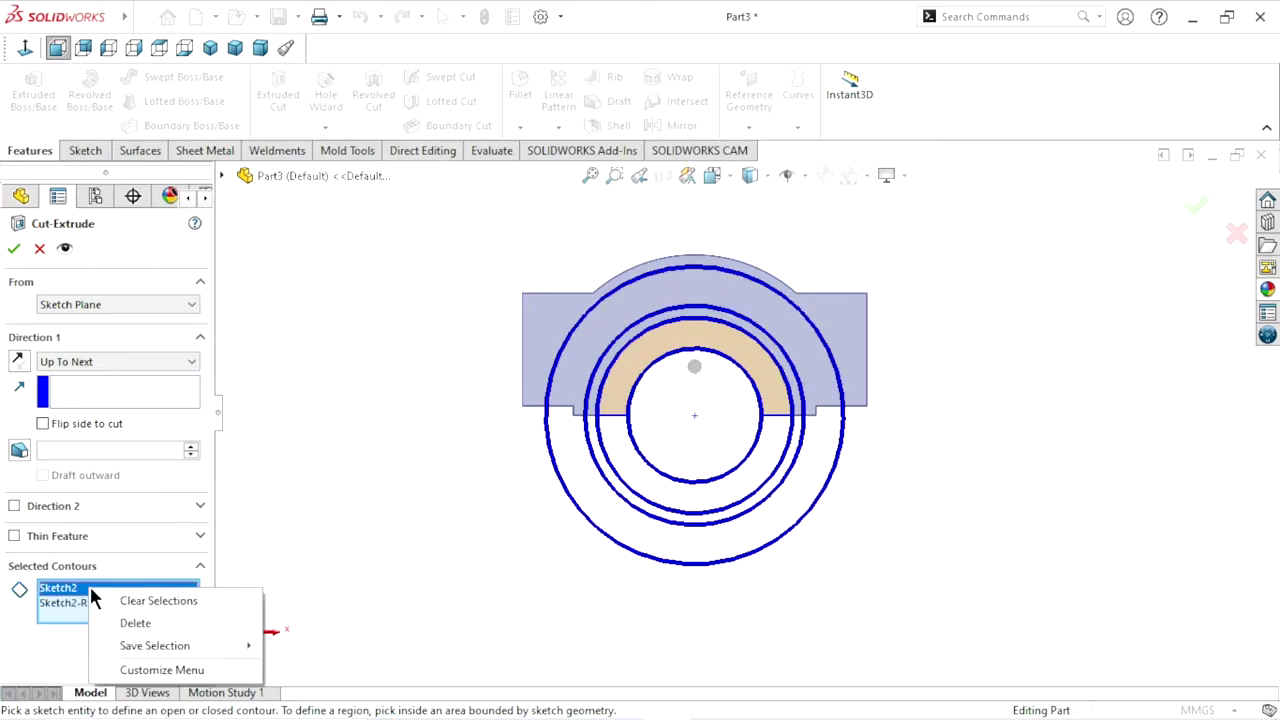
click(130, 624)
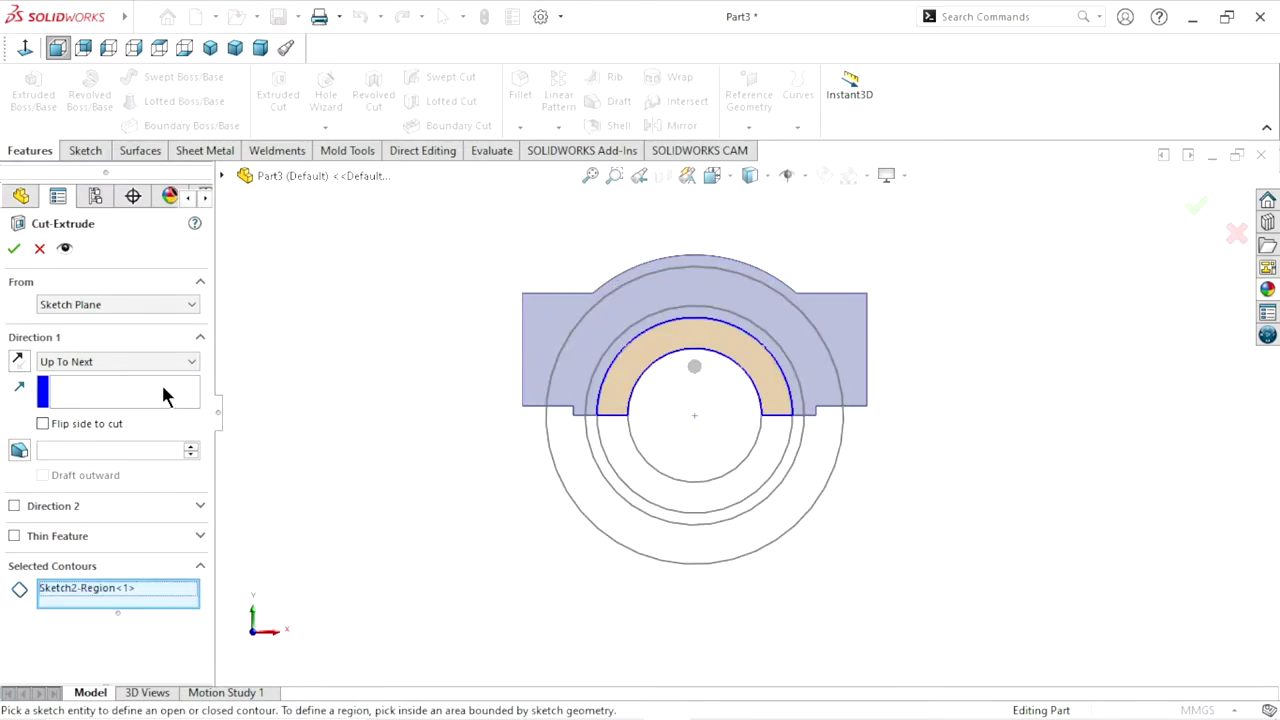
Cut the Ø85.50–Ø125 half-ring 41 mm blind and view the stepped bore in 3-D
click(93, 373)
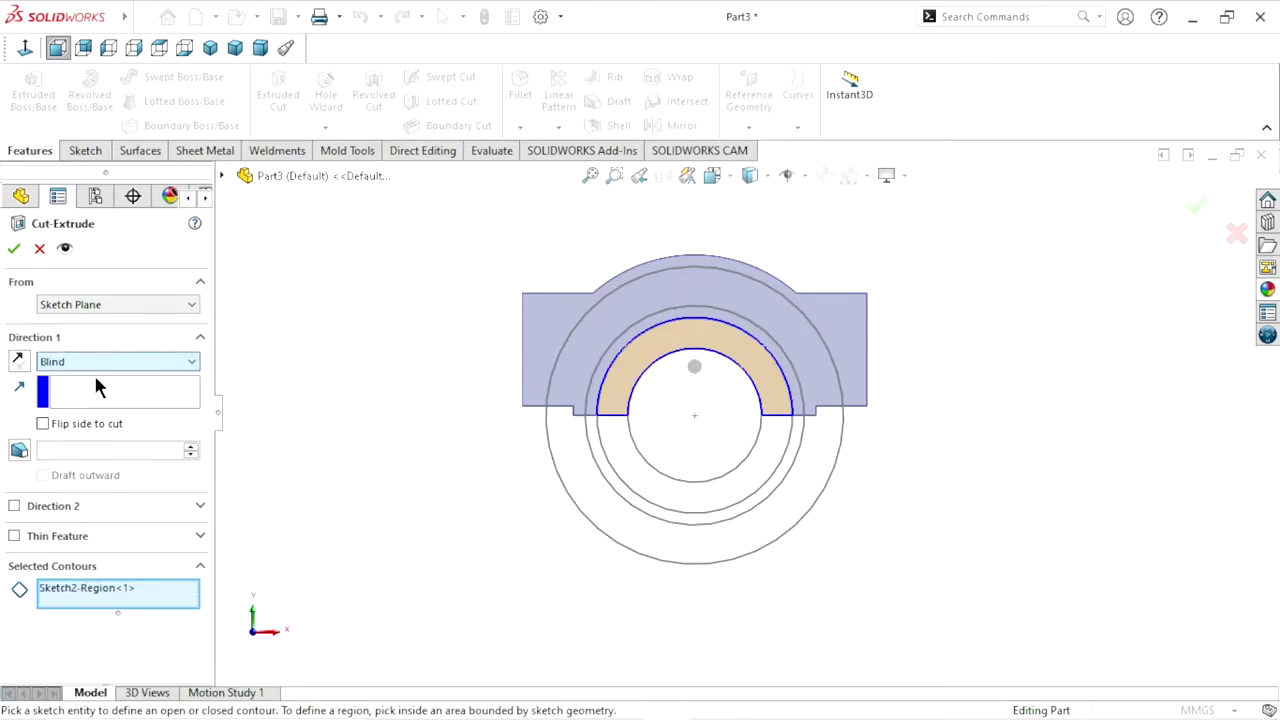
text(41)
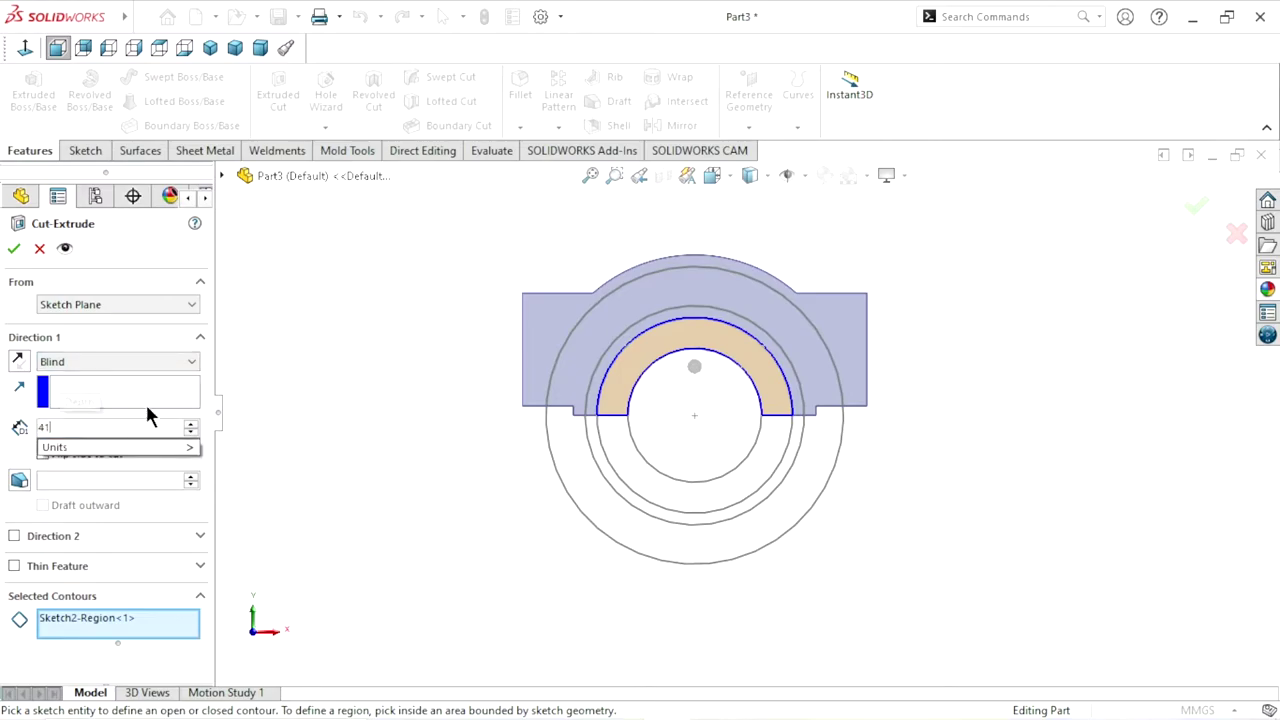
key(Return)
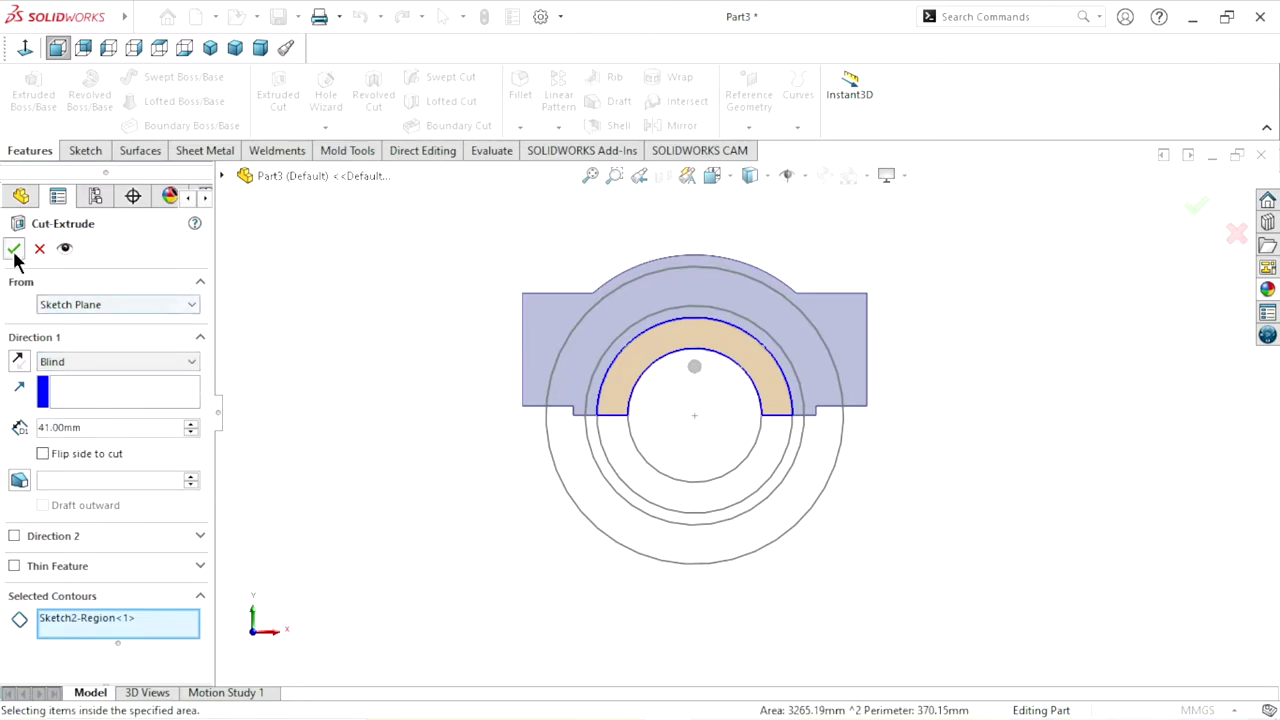
click(13, 249)
mouse_move(828, 417)
middle_down()
mouse_move(799, 408)
mouse_move(742, 433)
middle_up()
scroll(745, 420, up, 2)
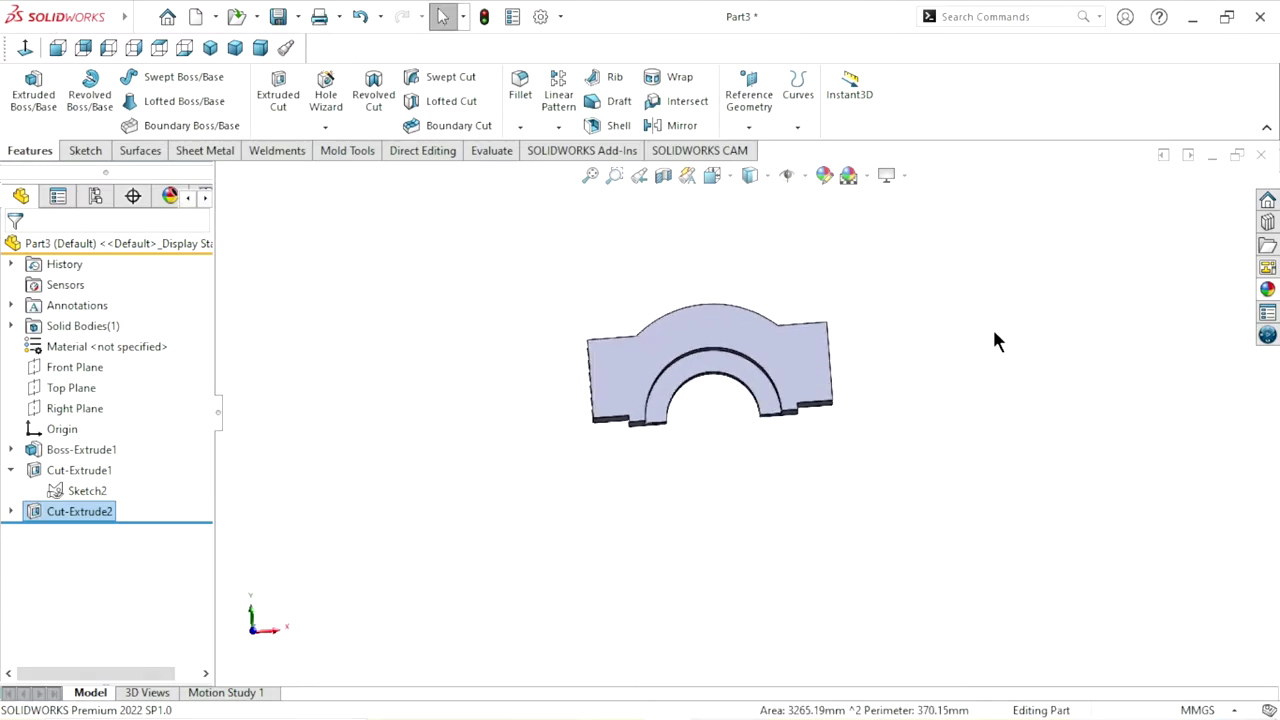
middle_drag(994, 340, 913, 402)
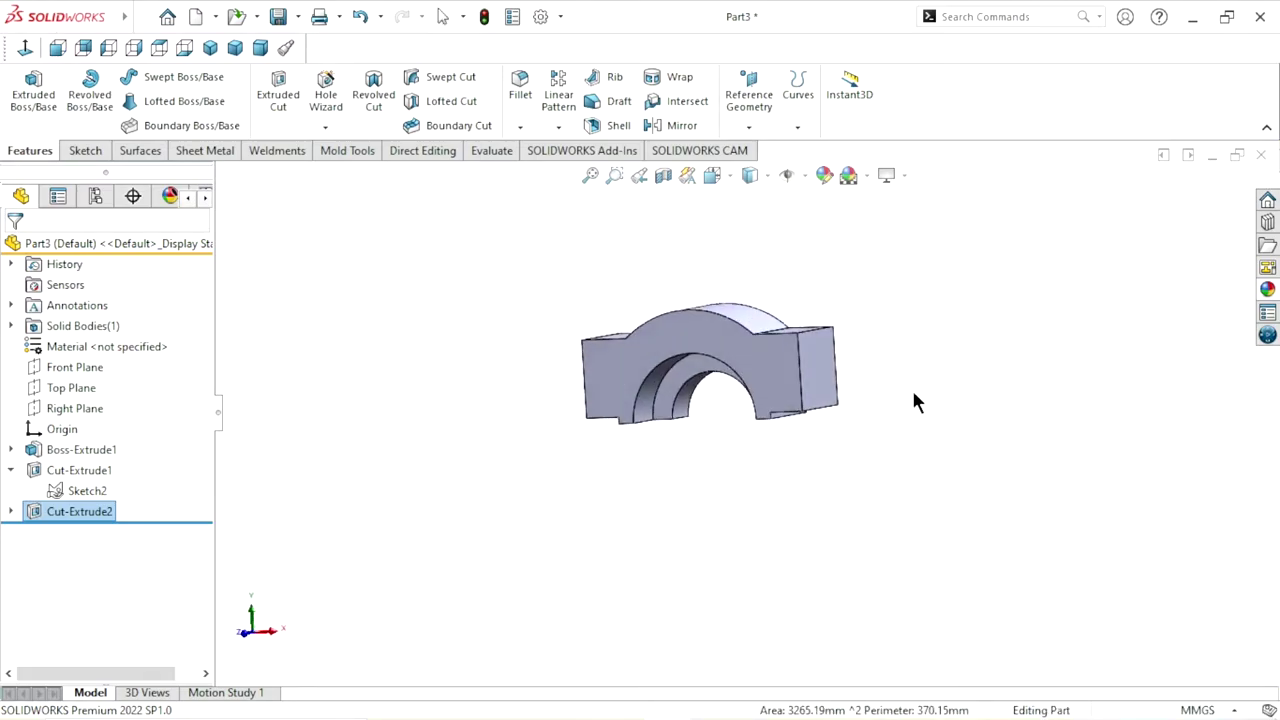
Cut the half-ring between Ø125 and Ø140 from Sketch2 to a 36 mm blind depth
click(66, 490)
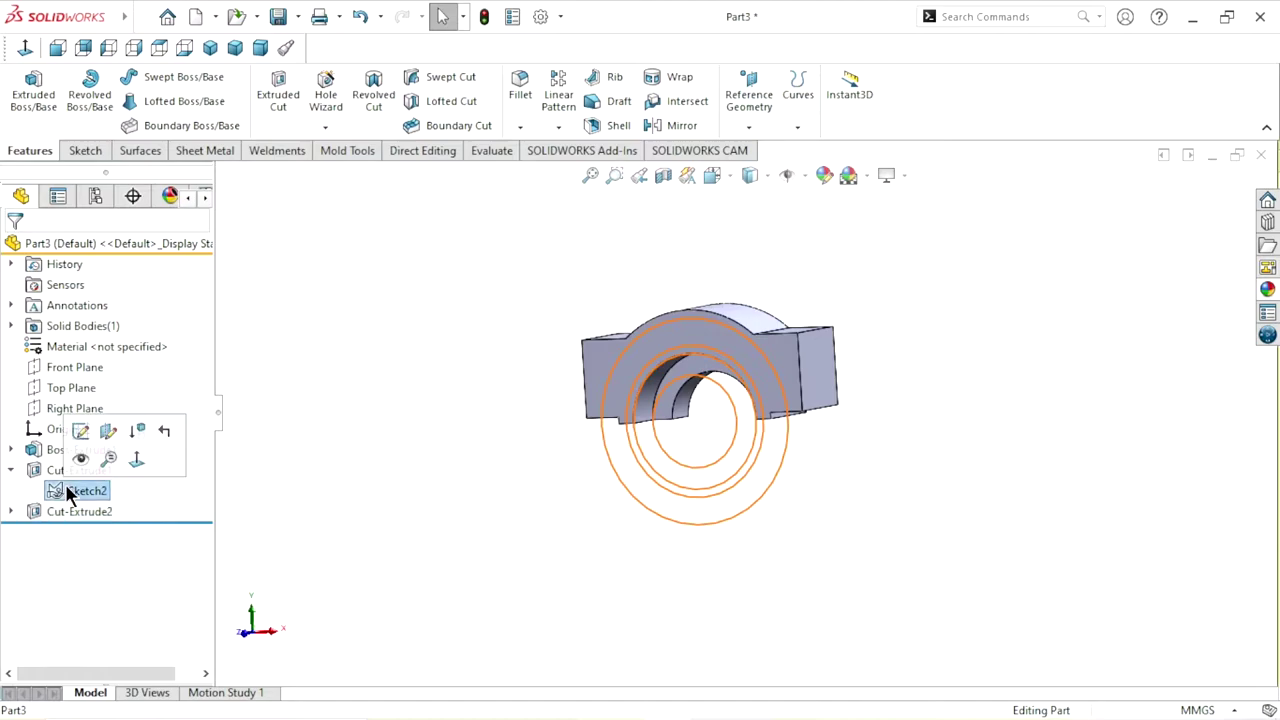
click(281, 92)
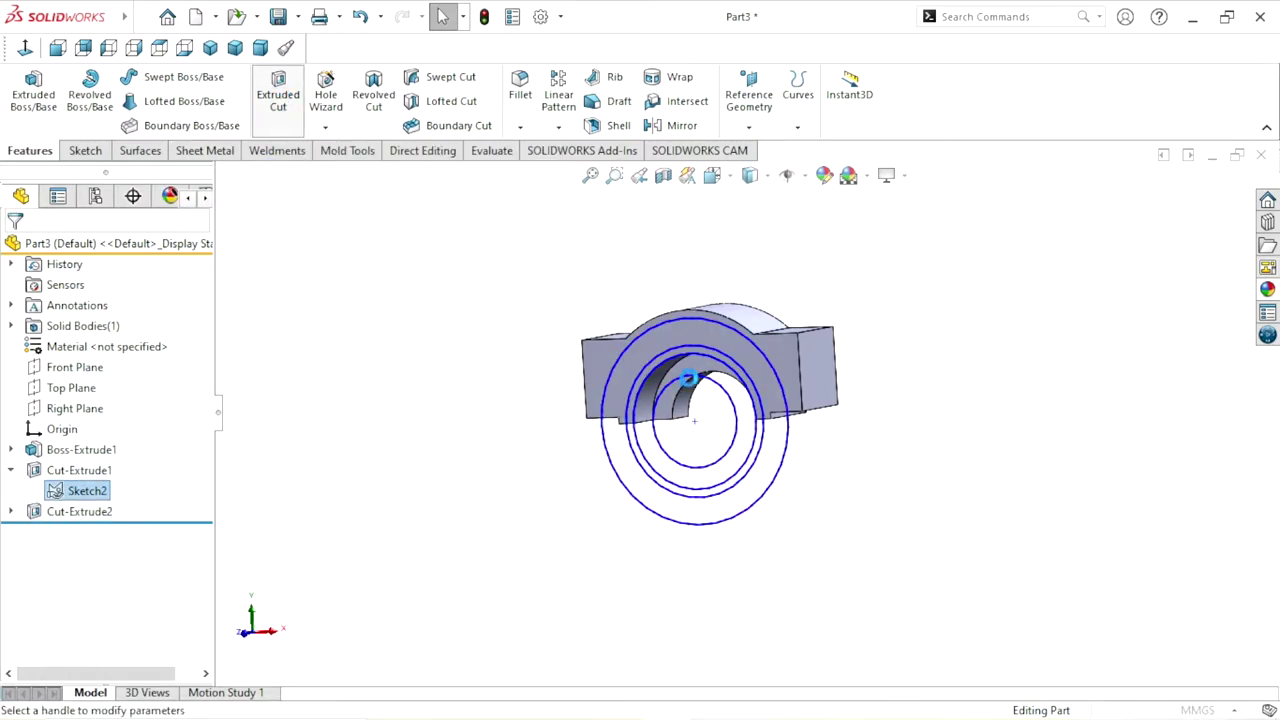
scroll(686, 340, down, 5)
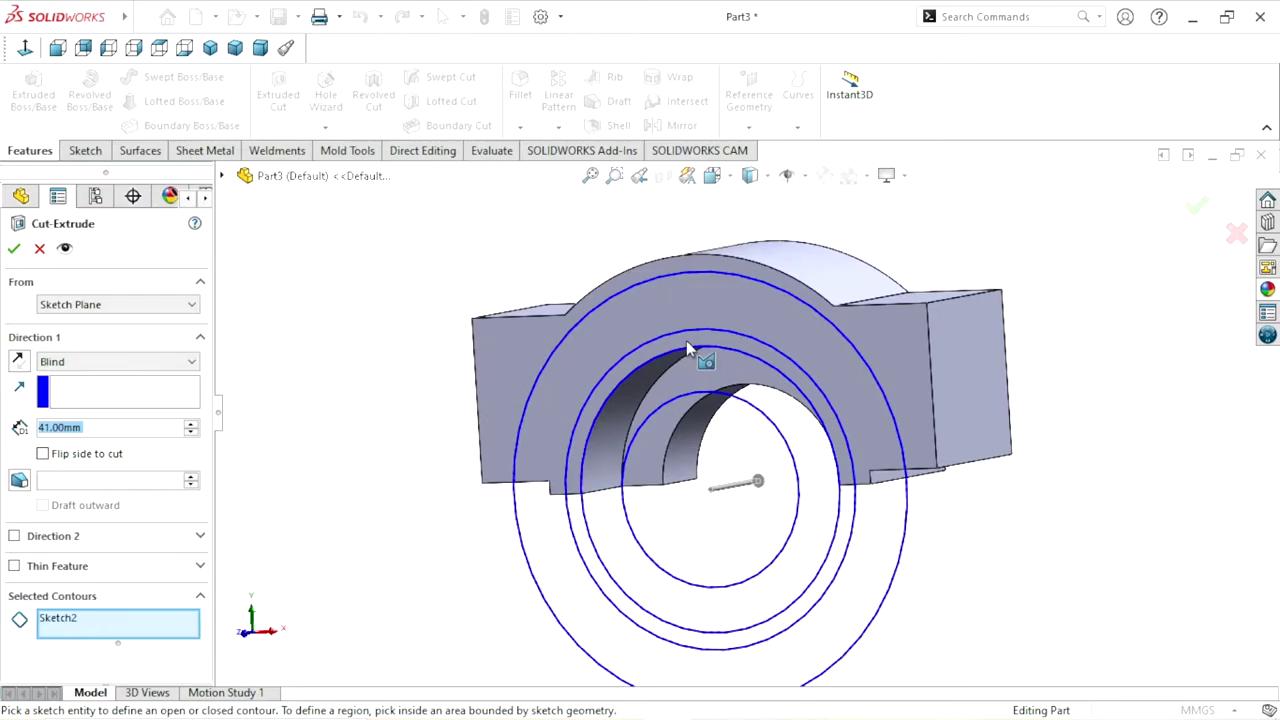
right_click(88, 625)
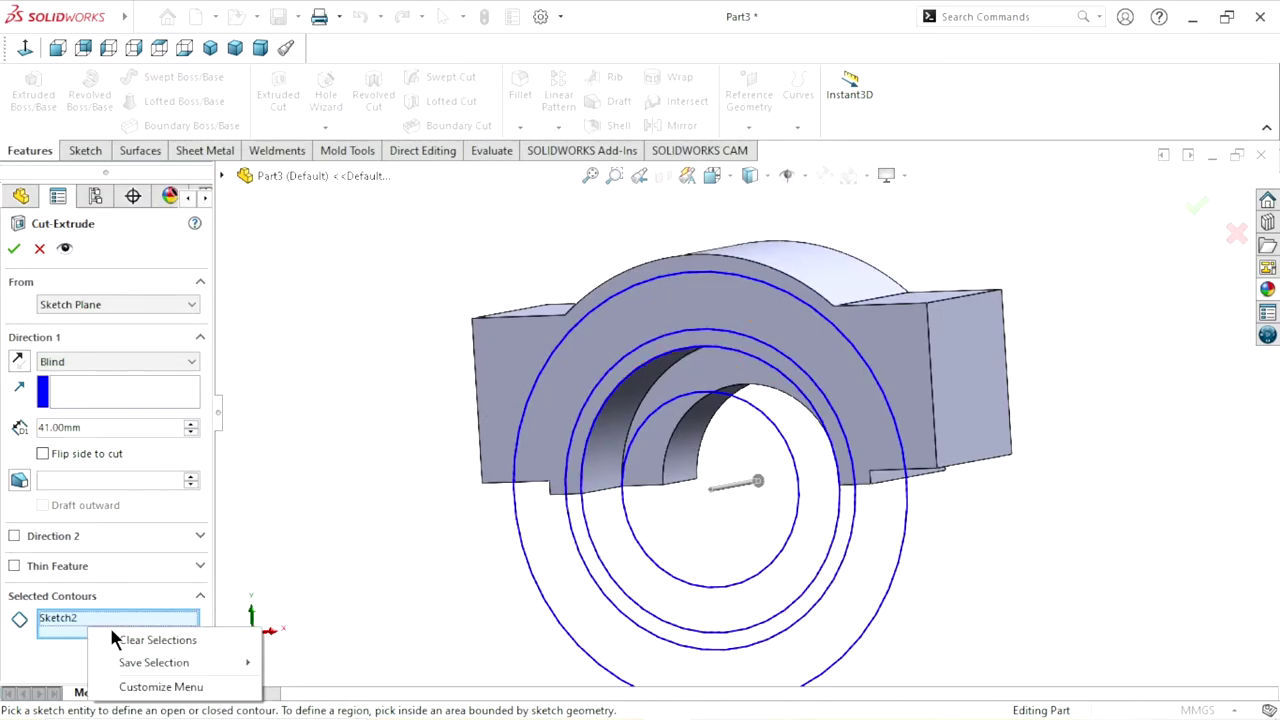
click(114, 638)
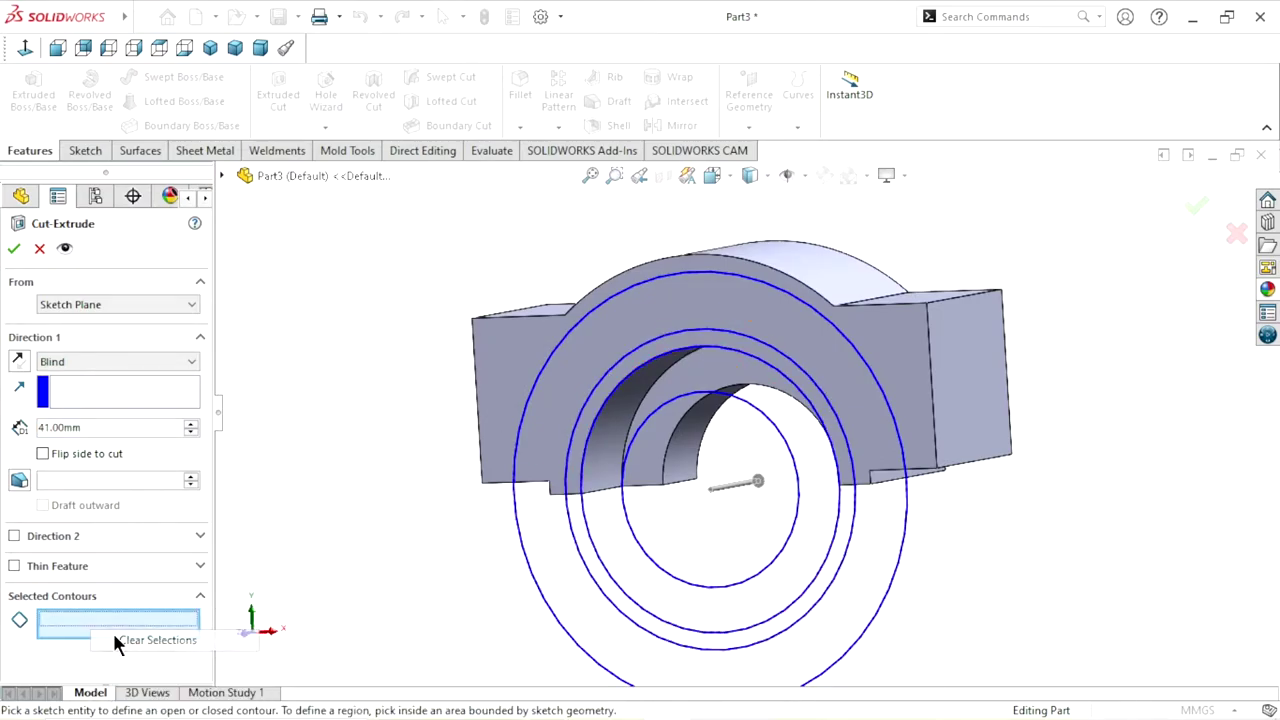
click(663, 353)
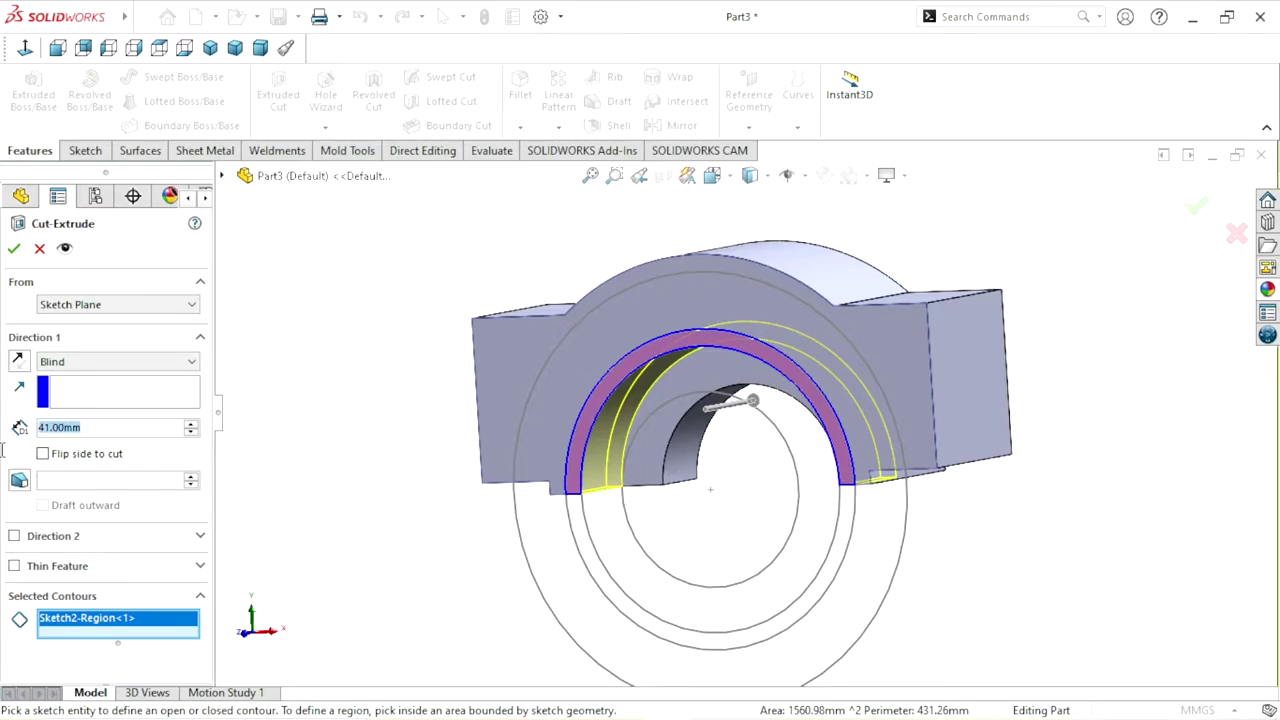
text(36)
key(Return)
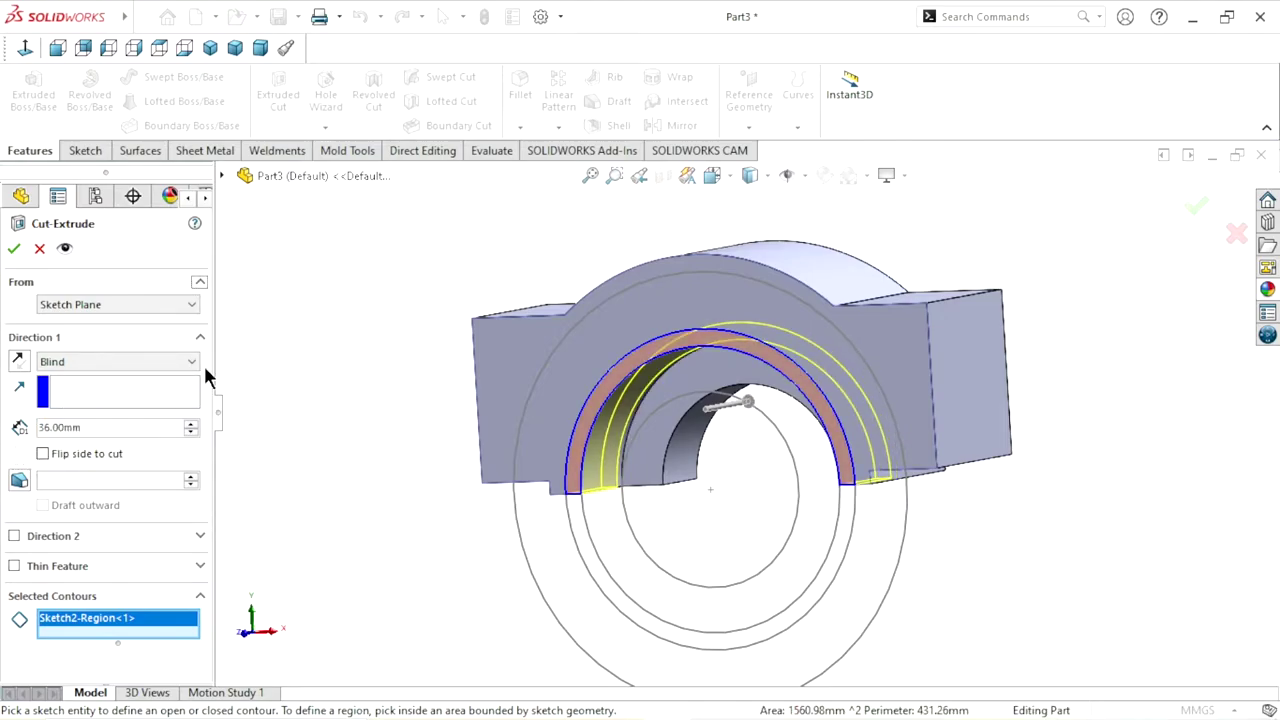
click(14, 249)
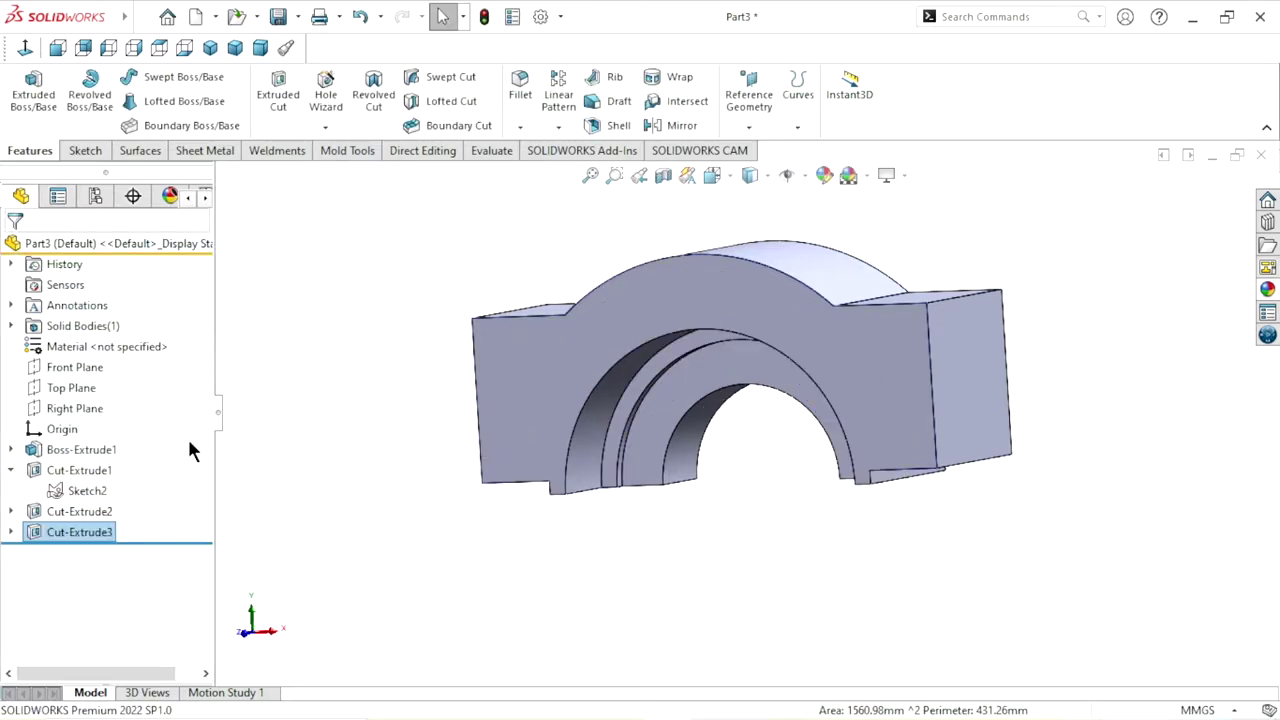
Cut the outer Ø140–Ø190 half-ring from Sketch2 to a 3 mm blind depth
click(87, 490)
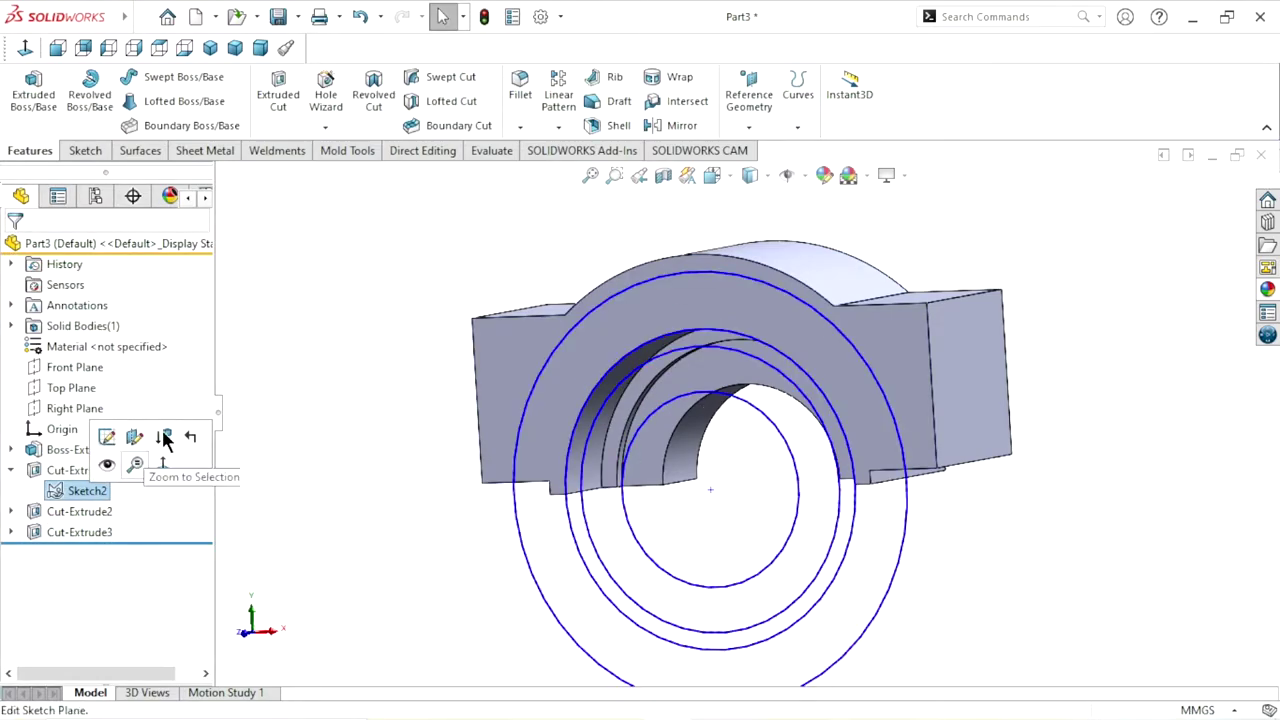
click(285, 105)
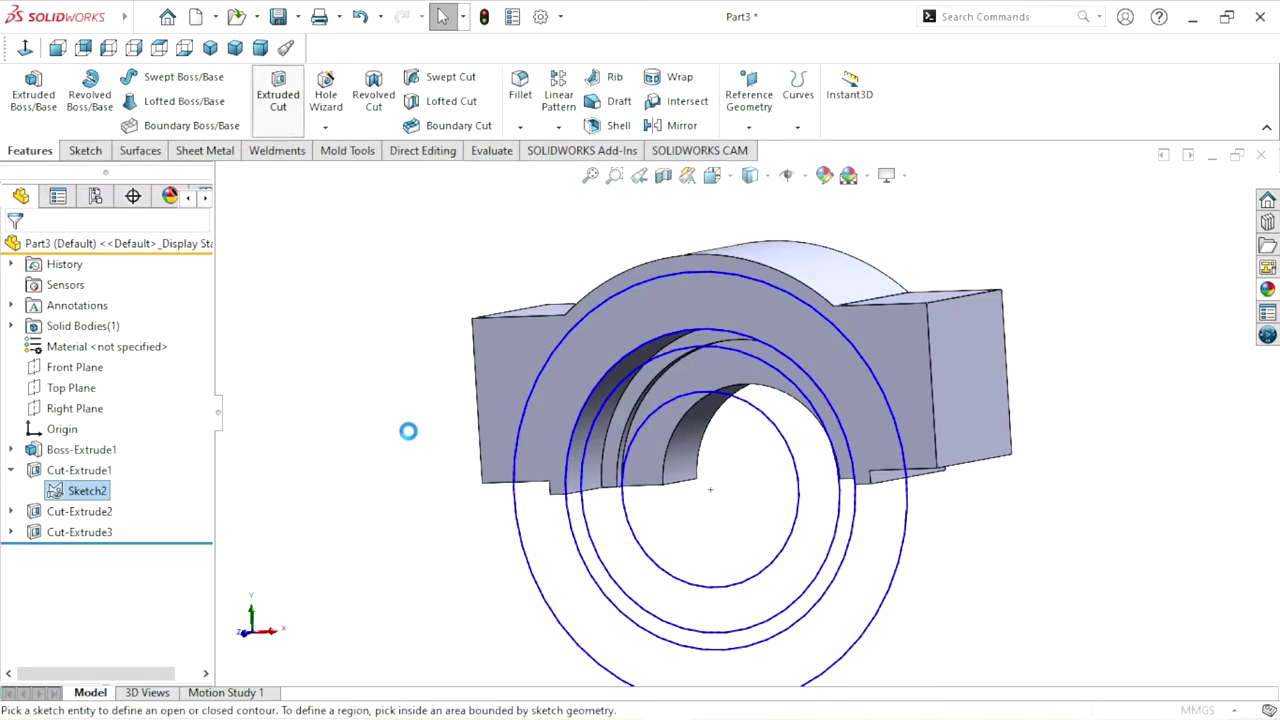
right_click(86, 622)
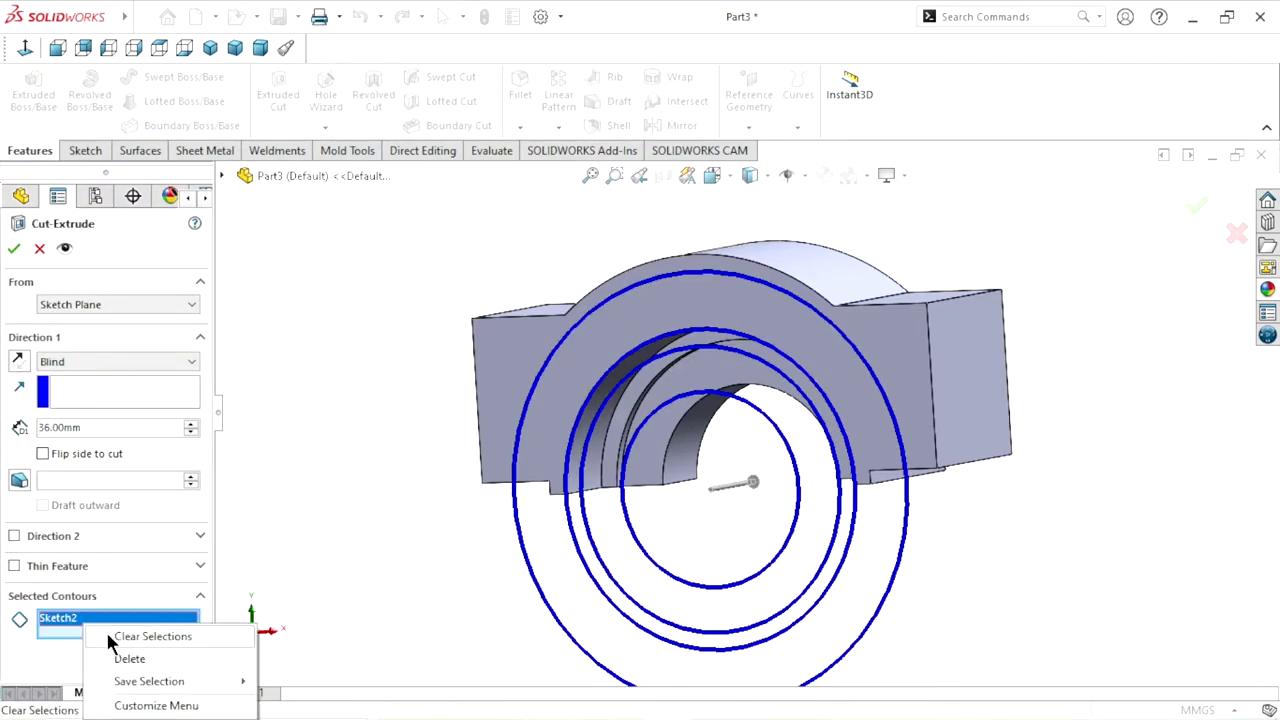
click(150, 636)
click(610, 330)
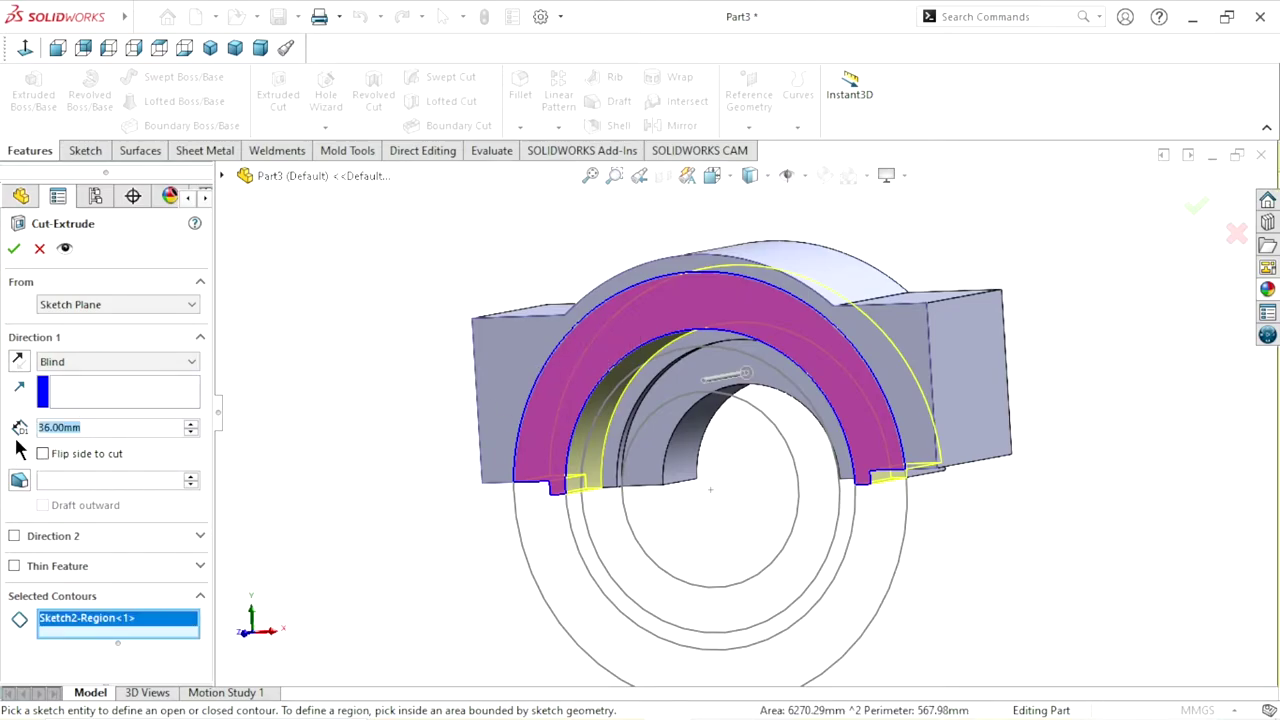
text(3)
key(Return)
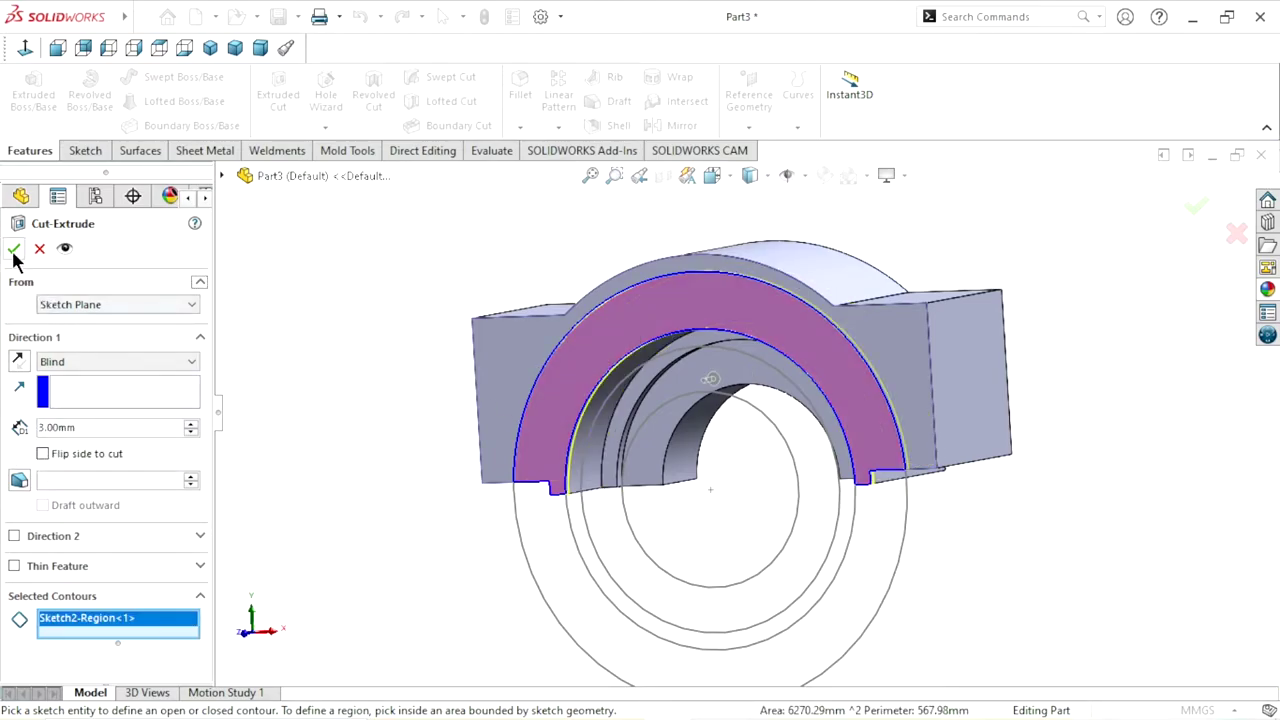
click(13, 249)
Orbit the part to a more frontal view and clear the selection
scroll(745, 413, up, 2)
scroll(755, 398, up, 2)
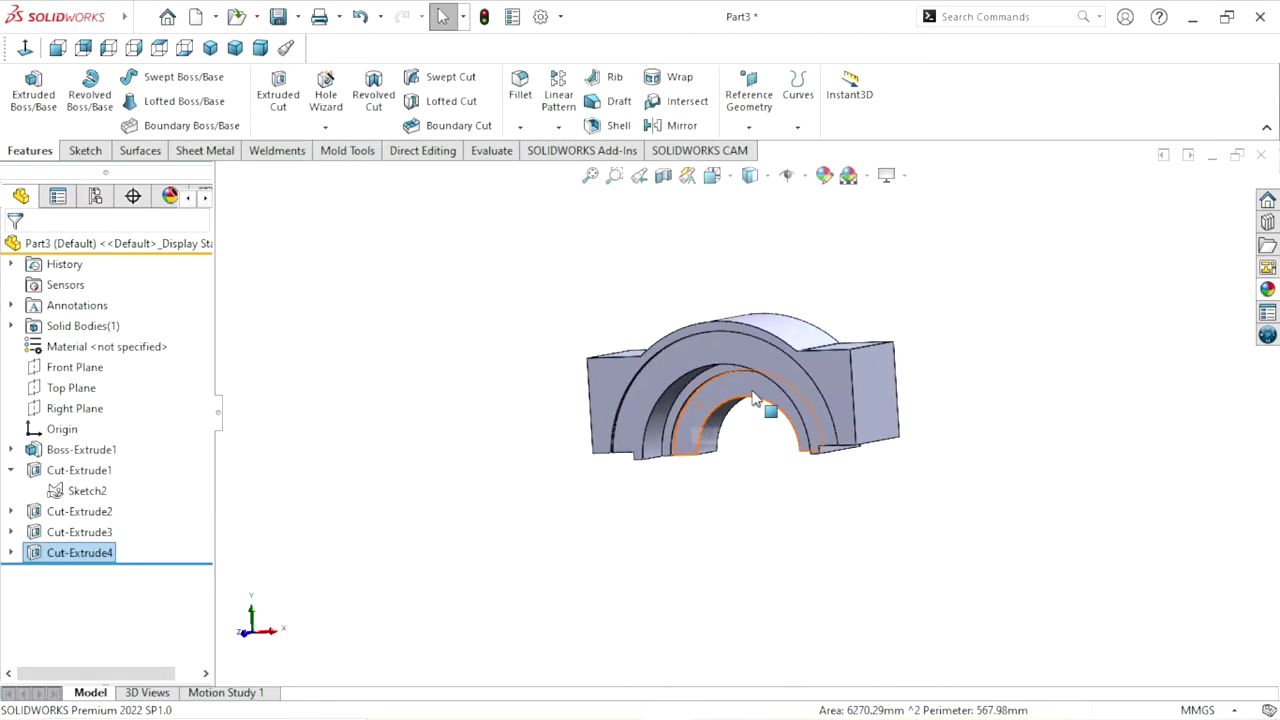
mouse_move(755, 398)
middle_down()
mouse_move(800, 400)
mouse_move(724, 497)
middle_up()
click(1046, 360)
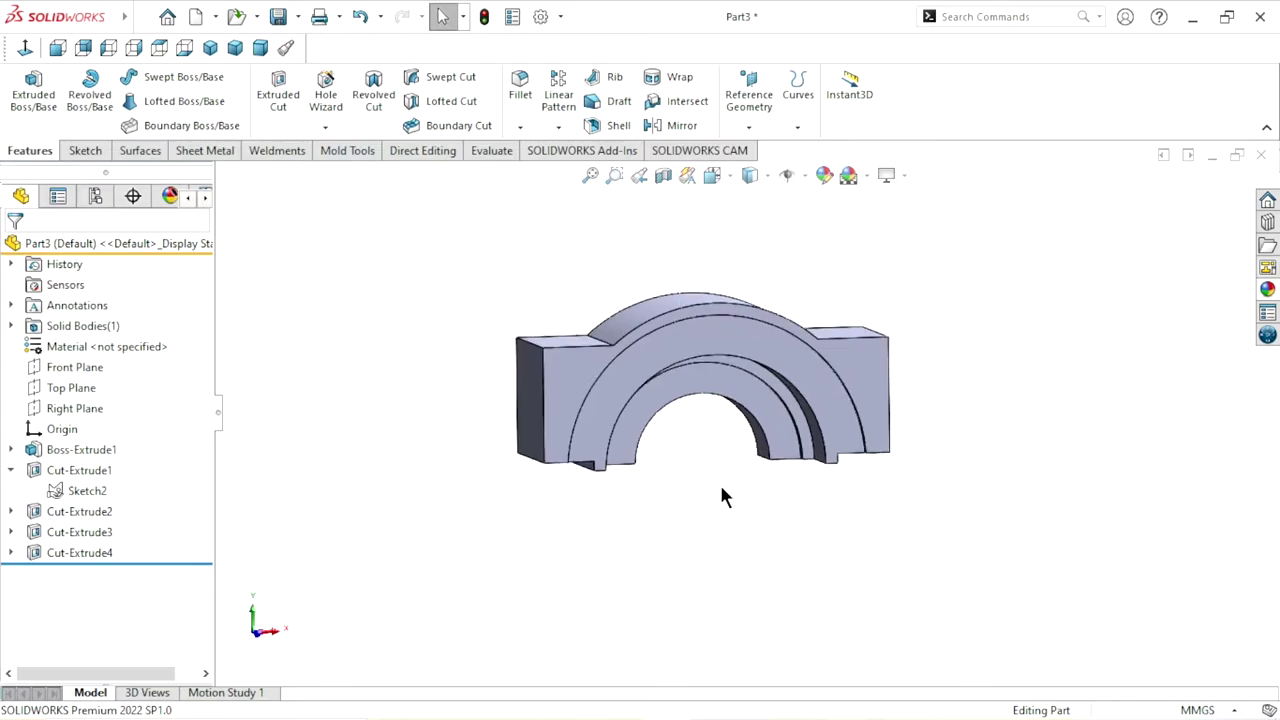
scroll(740, 425, down, 2)
Start a sketch on the front arch face and draw a circle centred on the origin
click(765, 310)
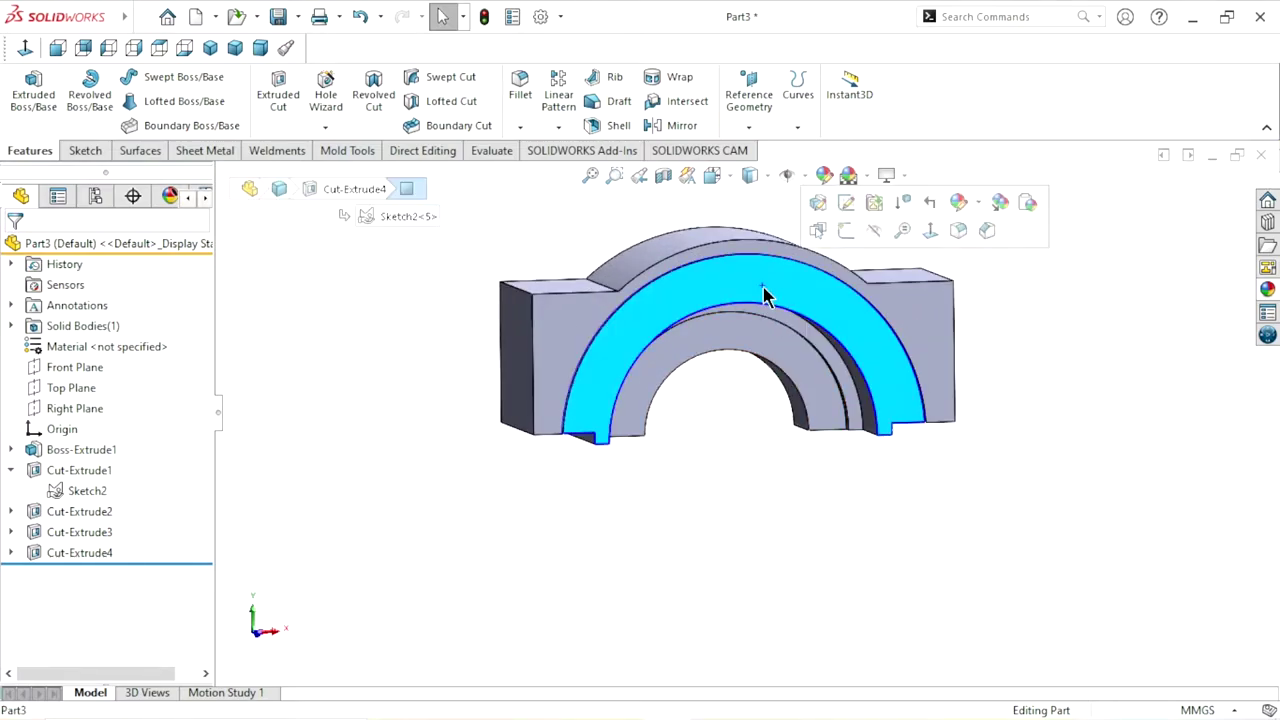
click(849, 237)
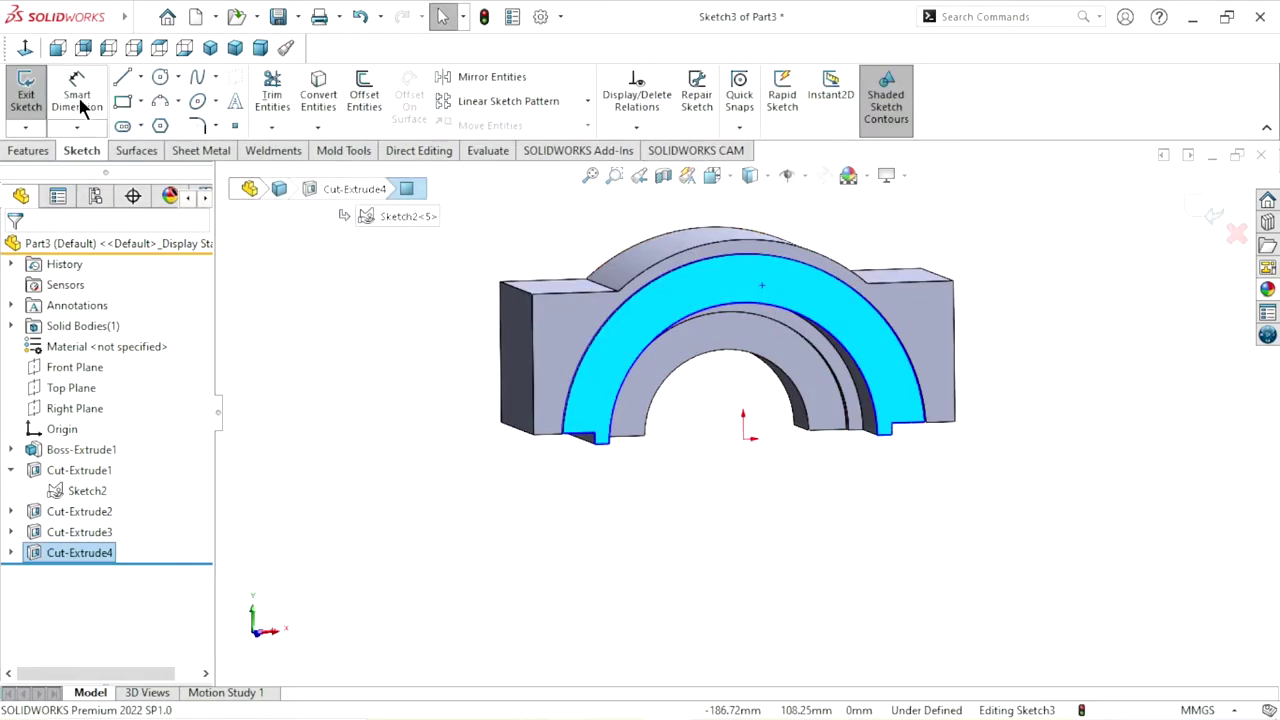
click(27, 50)
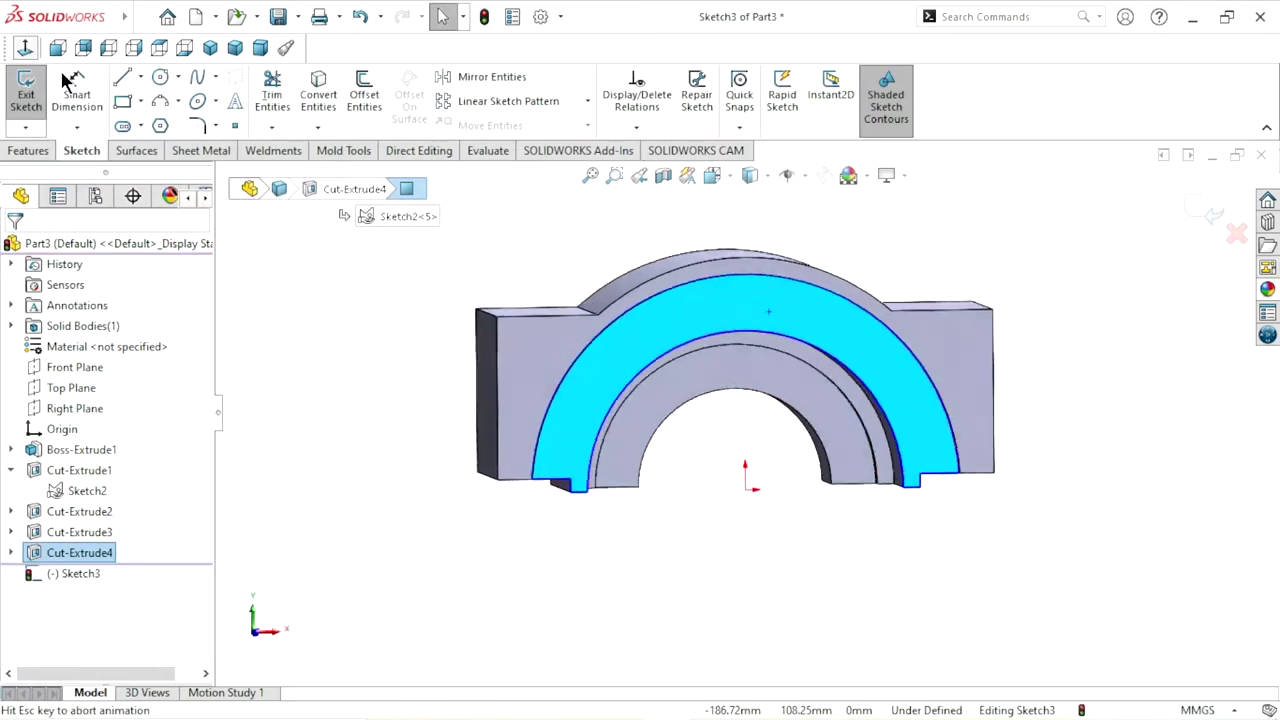
click(162, 78)
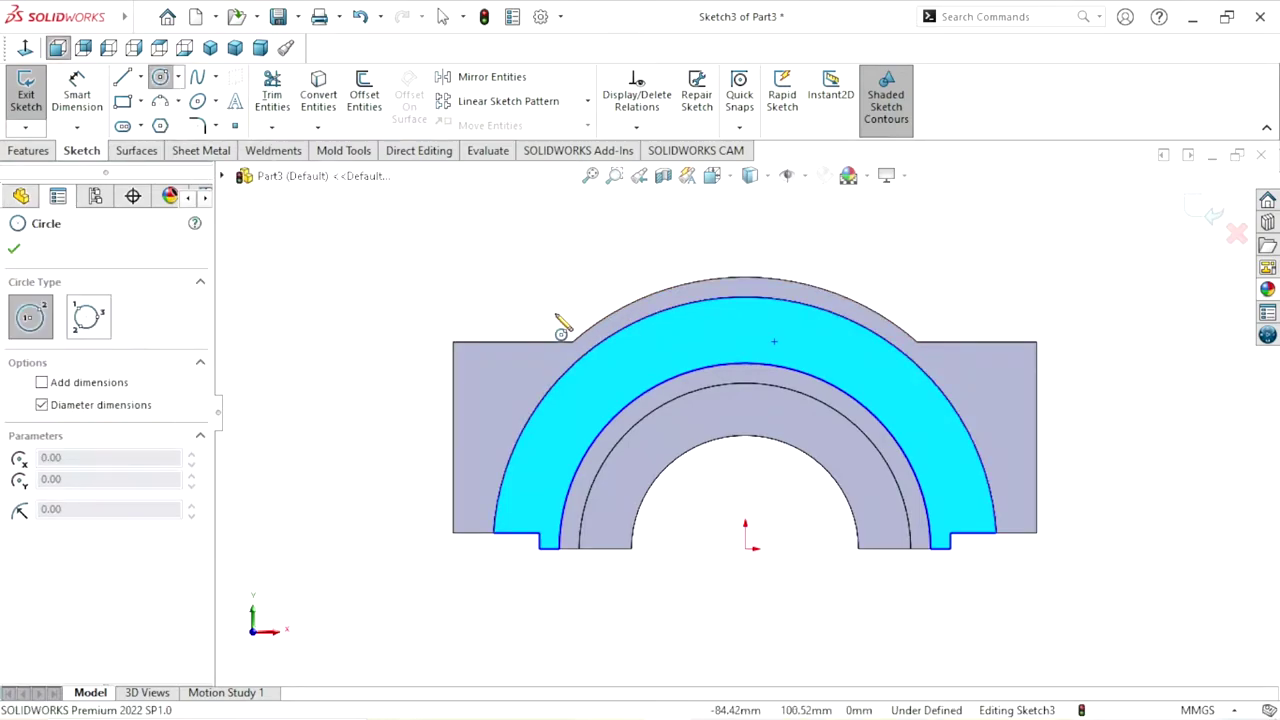
click(747, 548)
text(165)
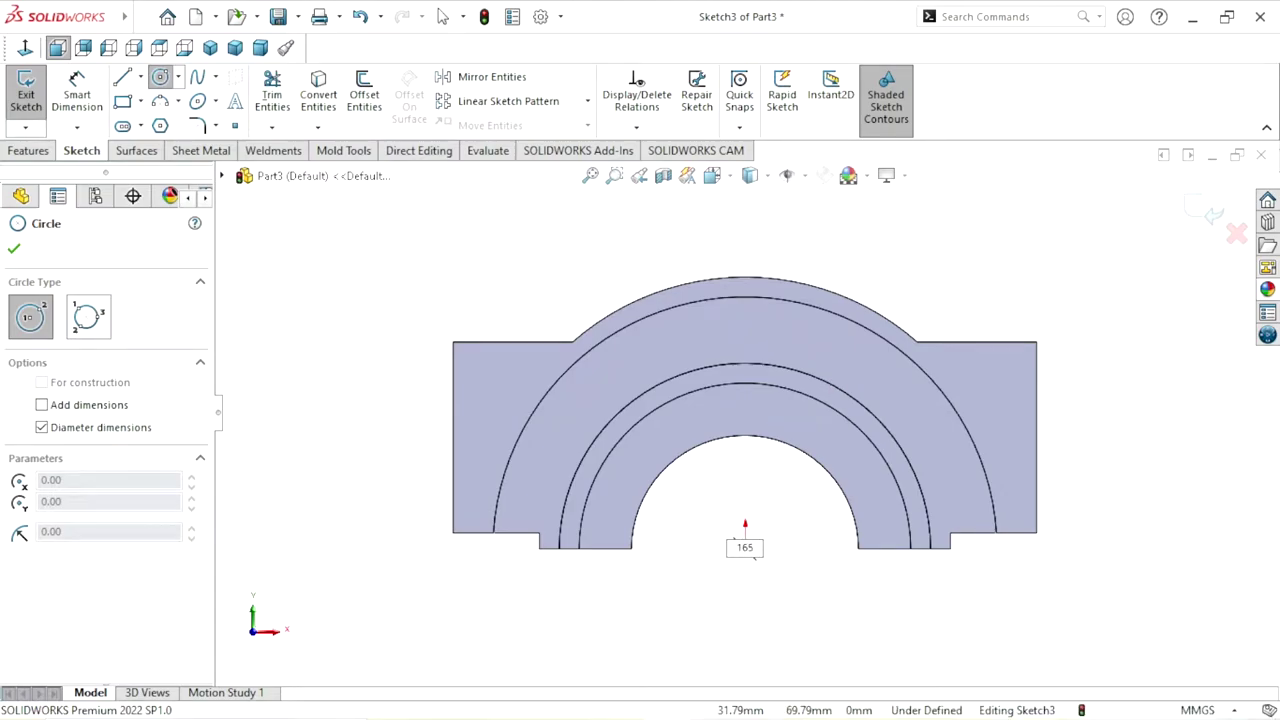
click(845, 355)
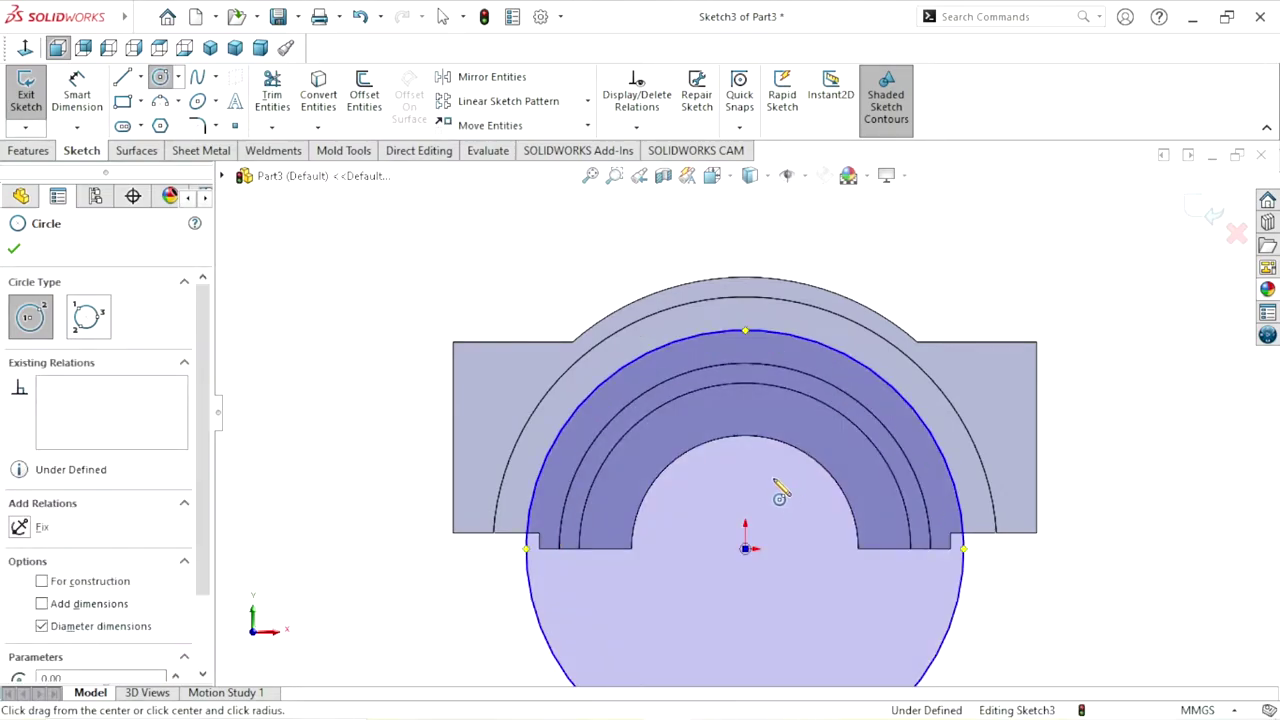
click(14, 249)
Convert the origin circle to construction geometry
scroll(648, 385, up, 2)
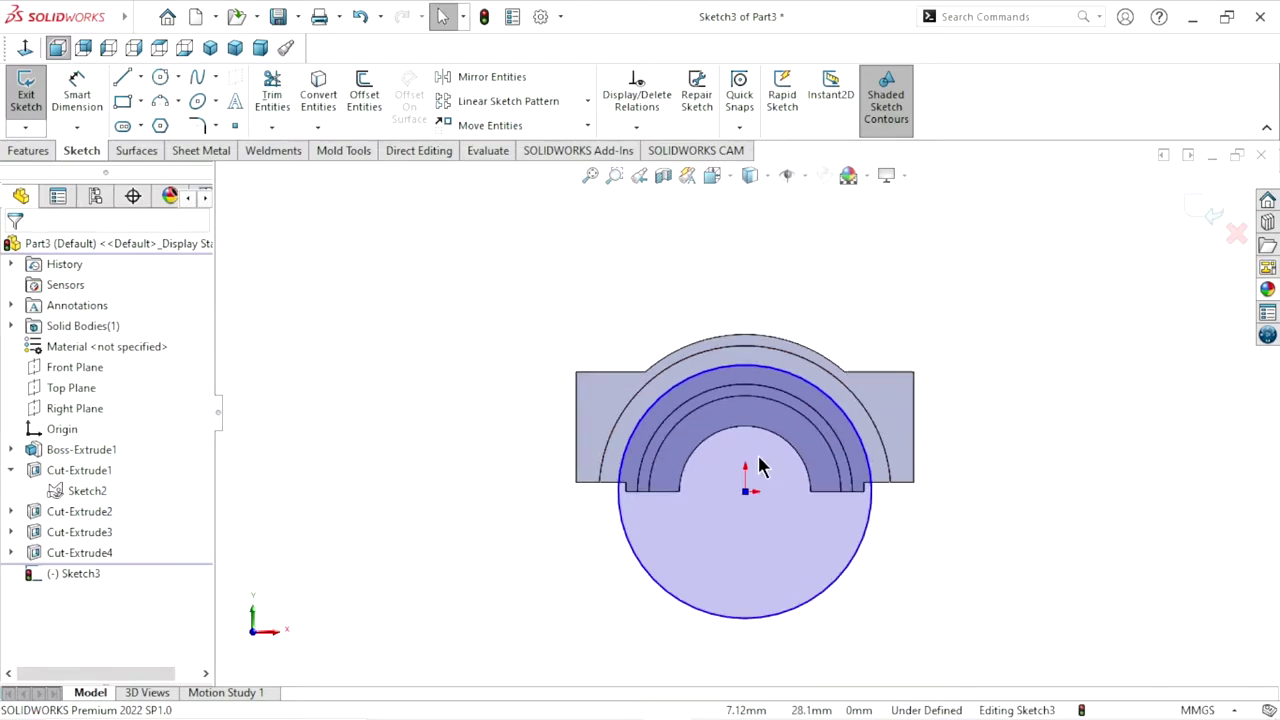
click(861, 545)
click(941, 477)
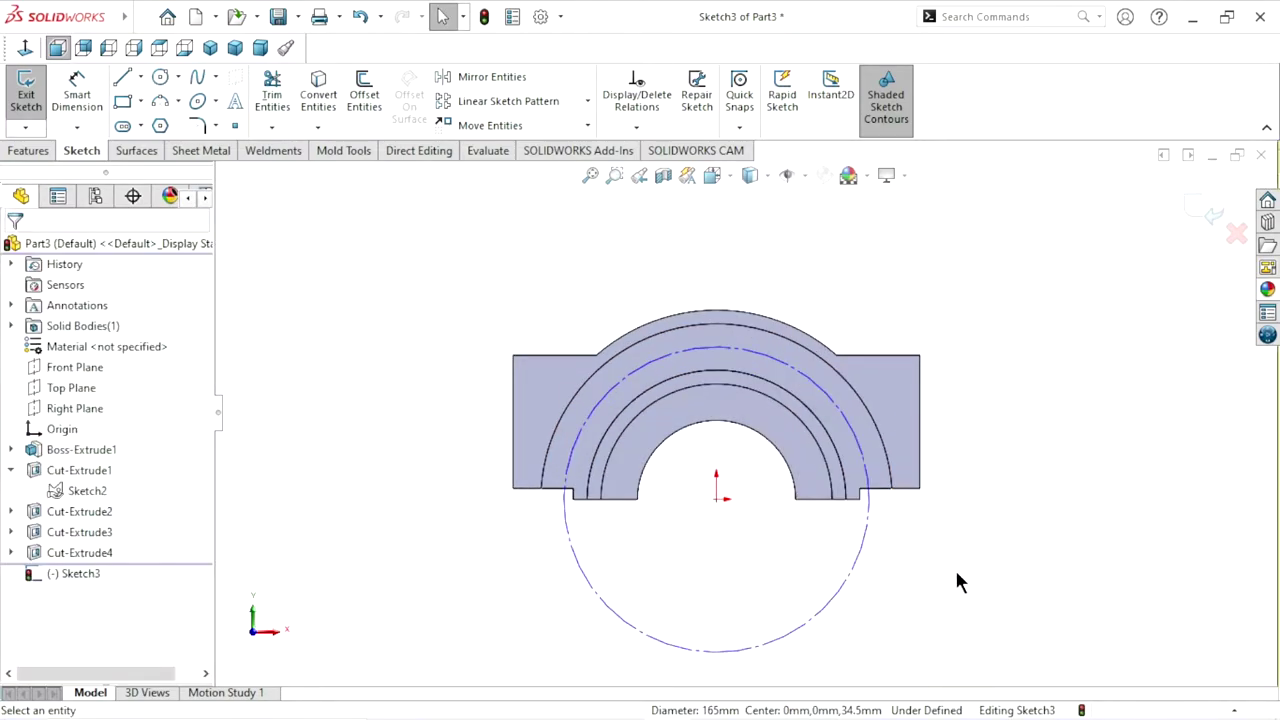
scroll(829, 563, up, 1)
scroll(787, 509, down, 1)
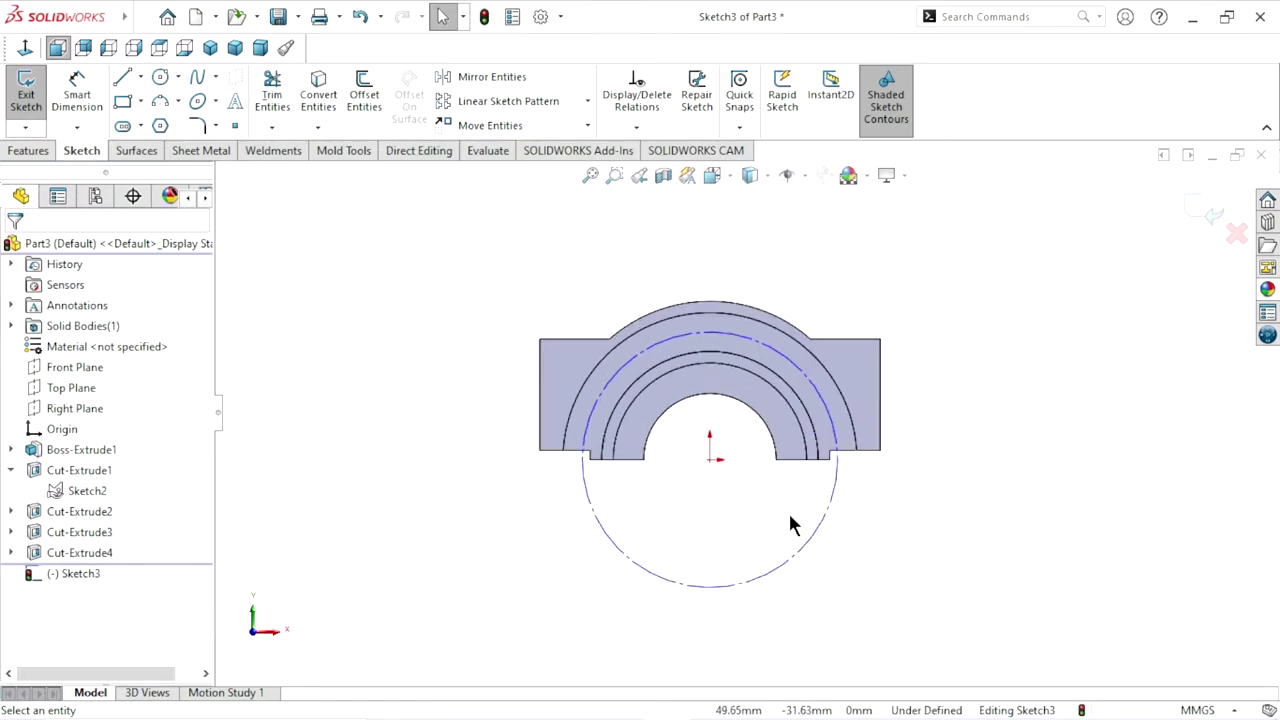
Draw a centre rectangle at the origin and make its lines construction geometry
click(137, 99)
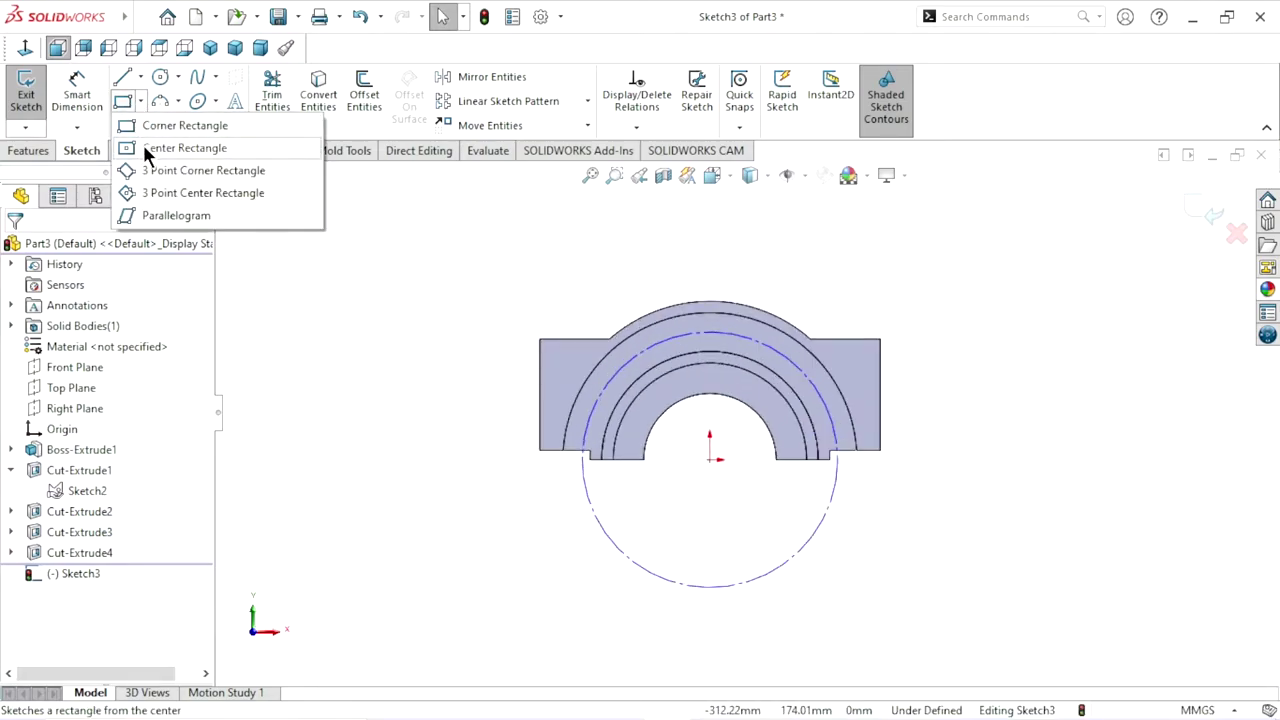
click(143, 145)
click(709, 459)
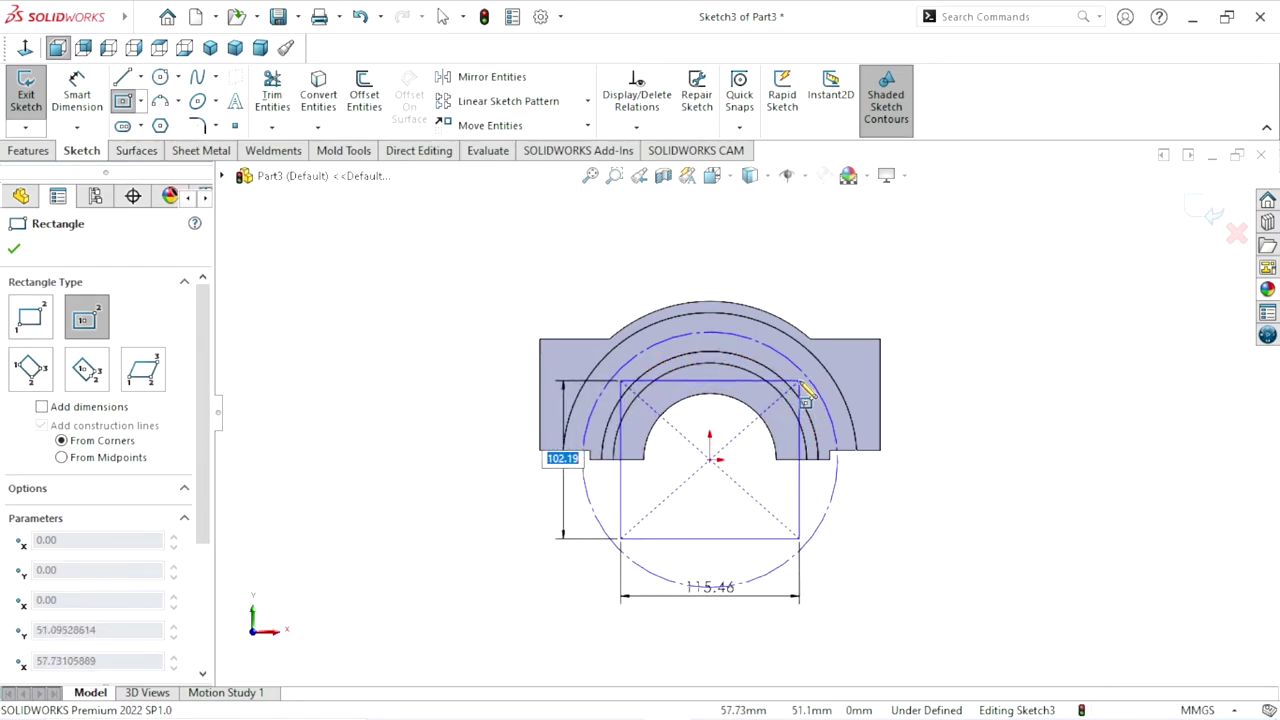
click(800, 381)
right_click(965, 432)
click(986, 435)
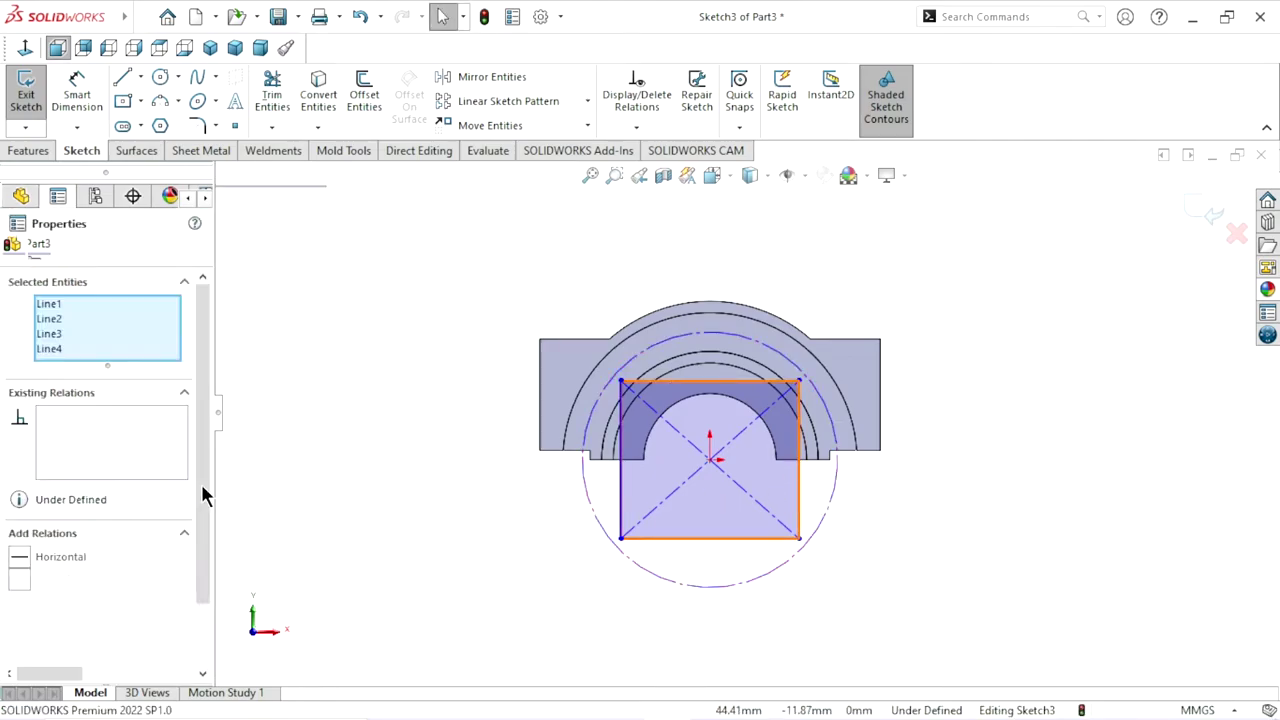
scroll(198, 522, down, 2)
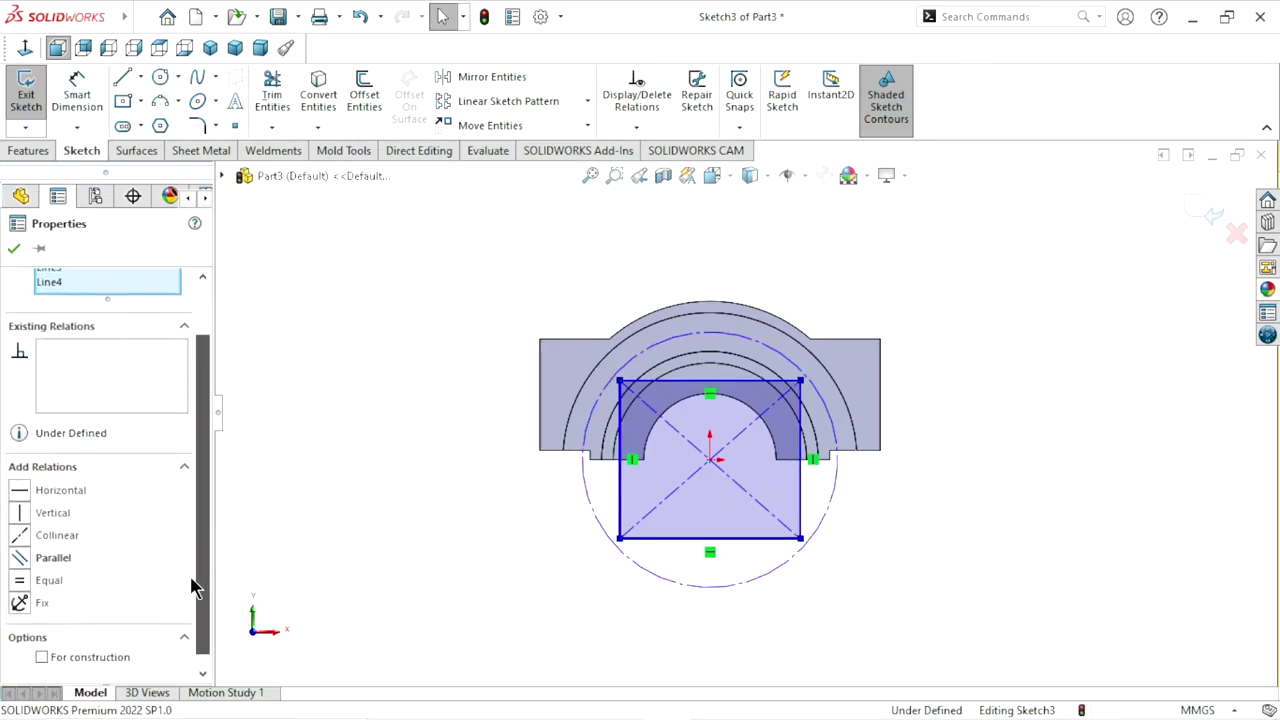
click(40, 646)
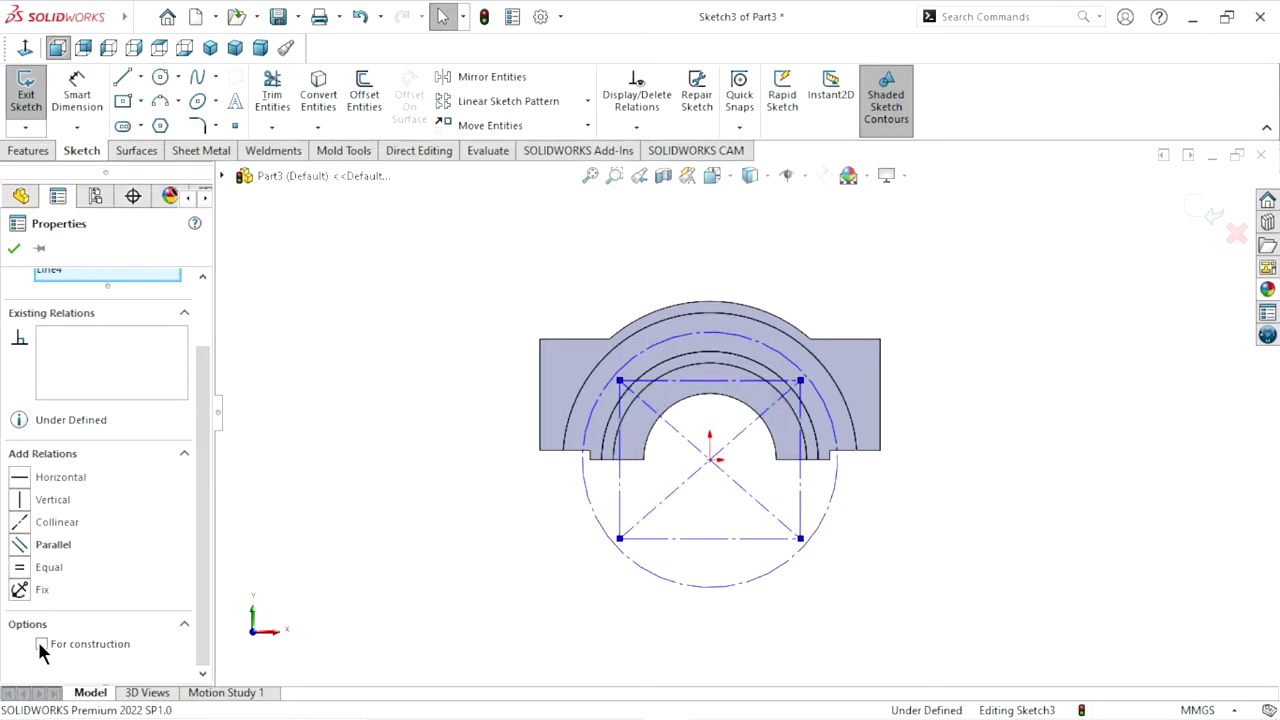
click(14, 248)
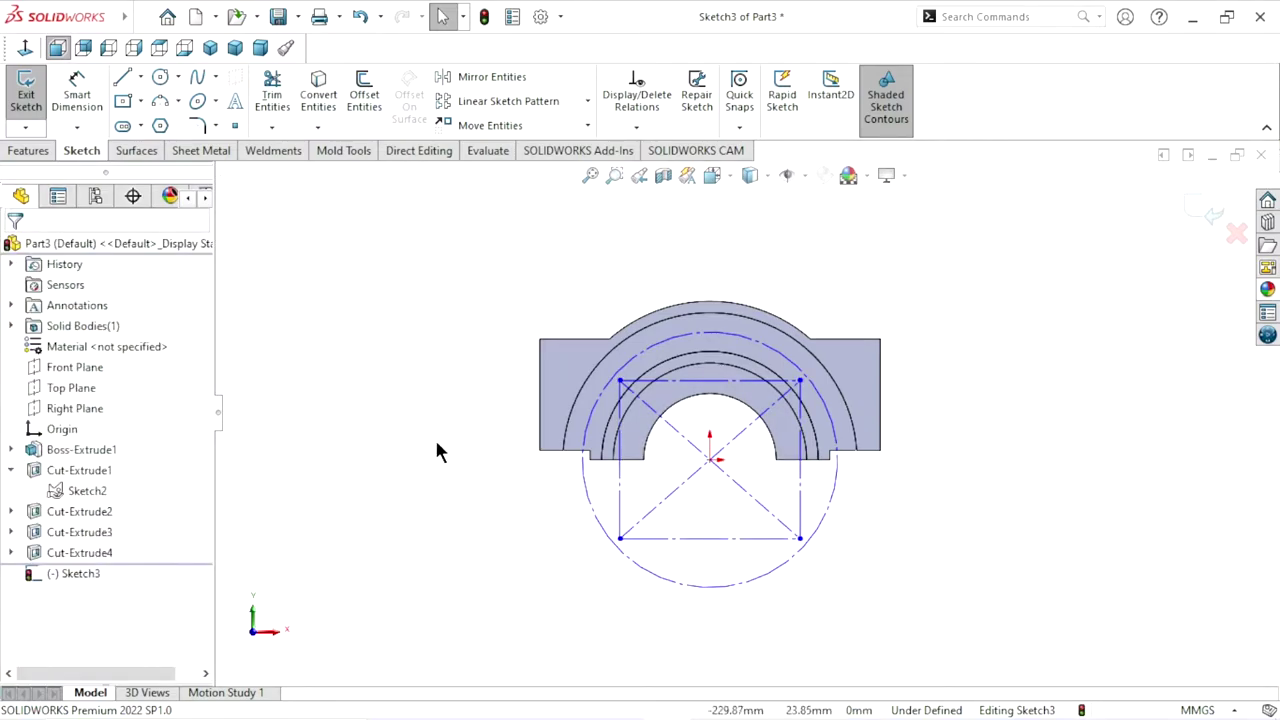
Make a rectangle corner coincident with the construction circle
scroll(719, 401, down, 3)
scroll(768, 368, down, 1)
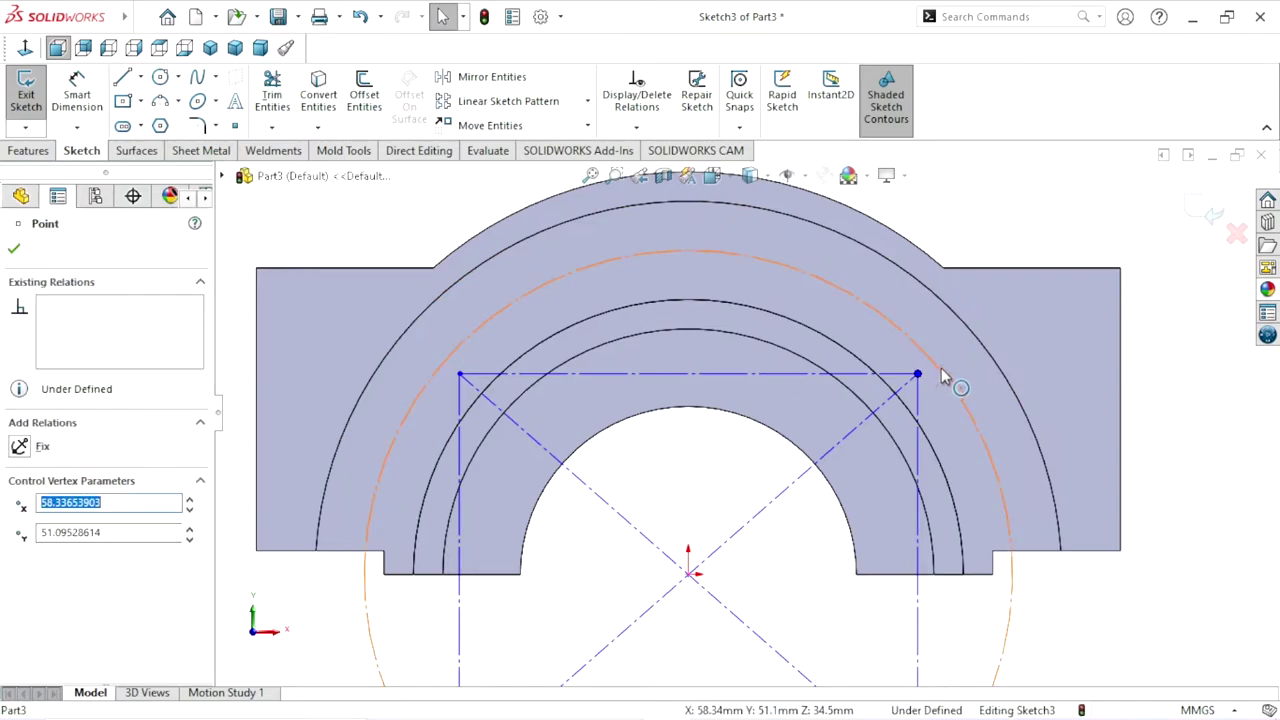
ctrl+click(994, 337)
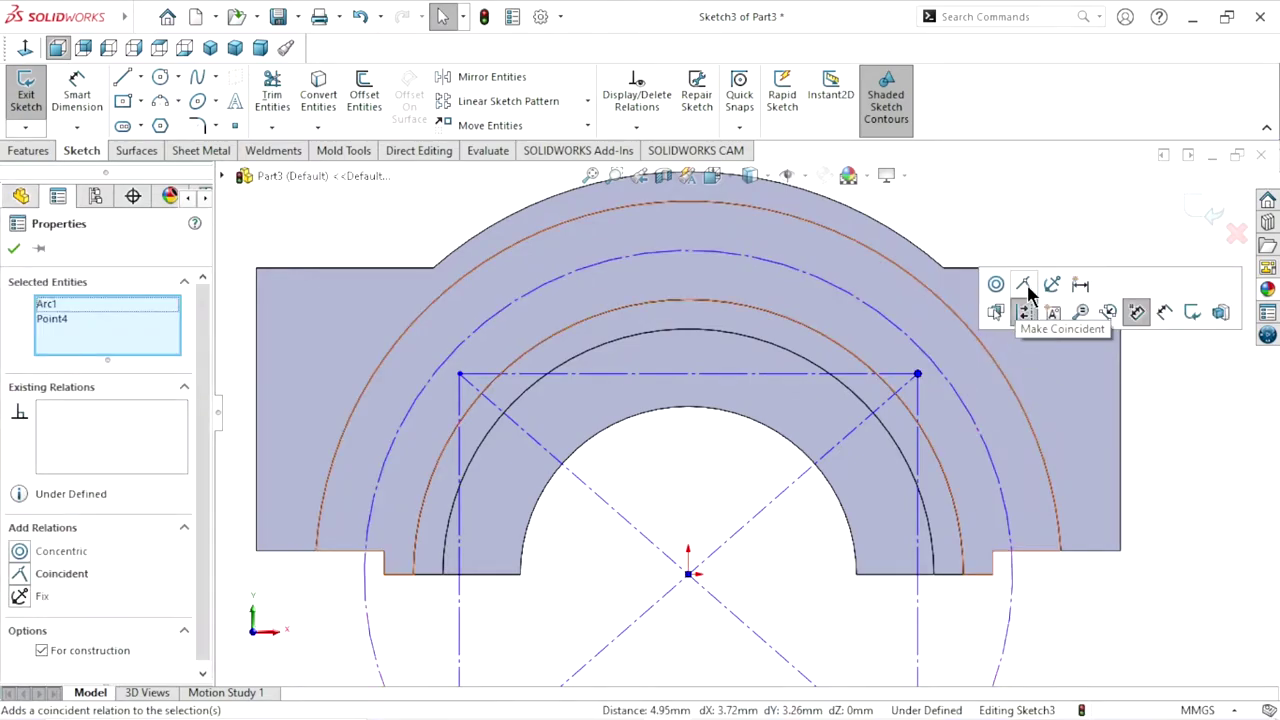
click(1024, 288)
scroll(754, 505, up, 5)
scroll(745, 527, down, 2)
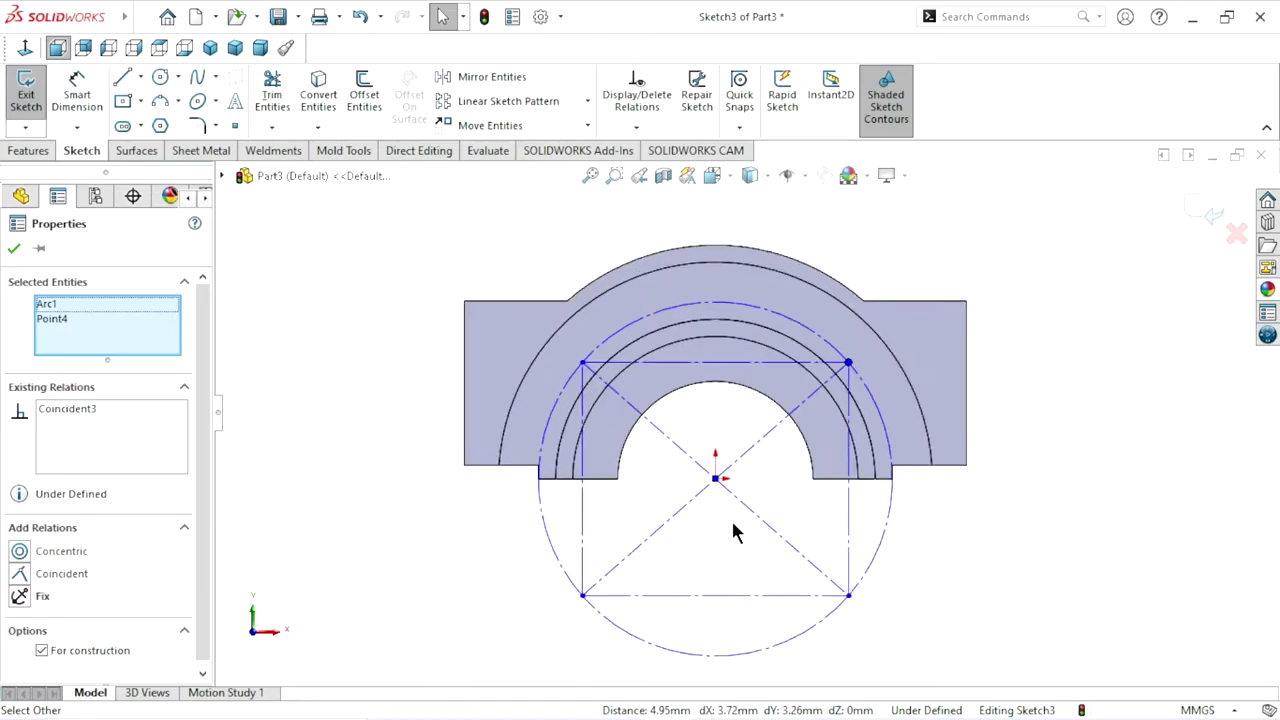
scroll(733, 531, down, 1)
scroll(733, 533, up, 1)
scroll(750, 531, up, 2)
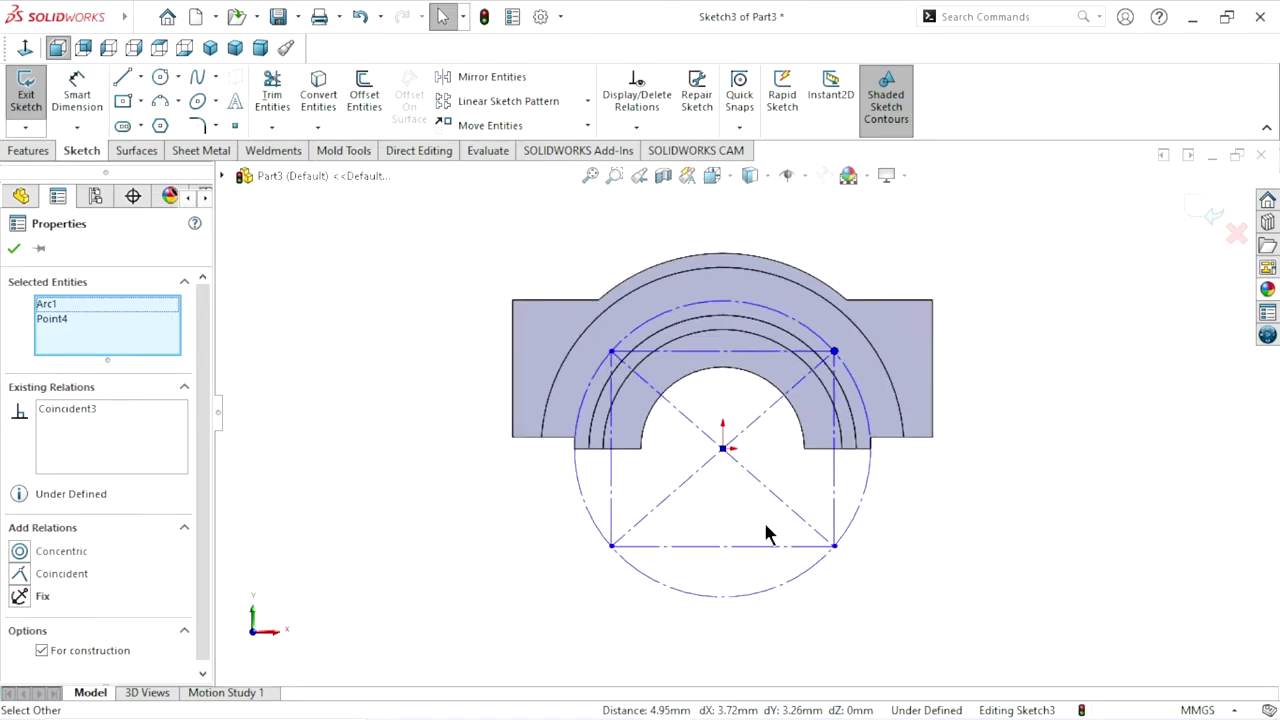
Dimension the construction circle at Ø165
click(14, 248)
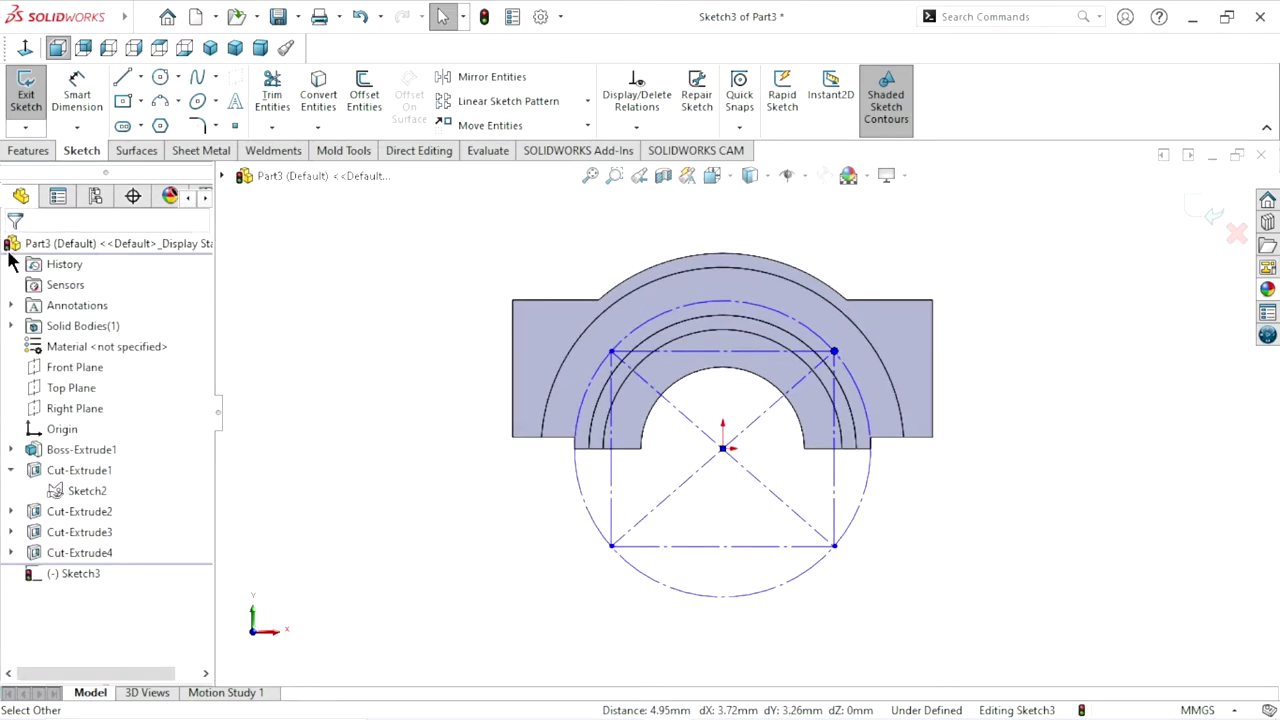
click(870, 462)
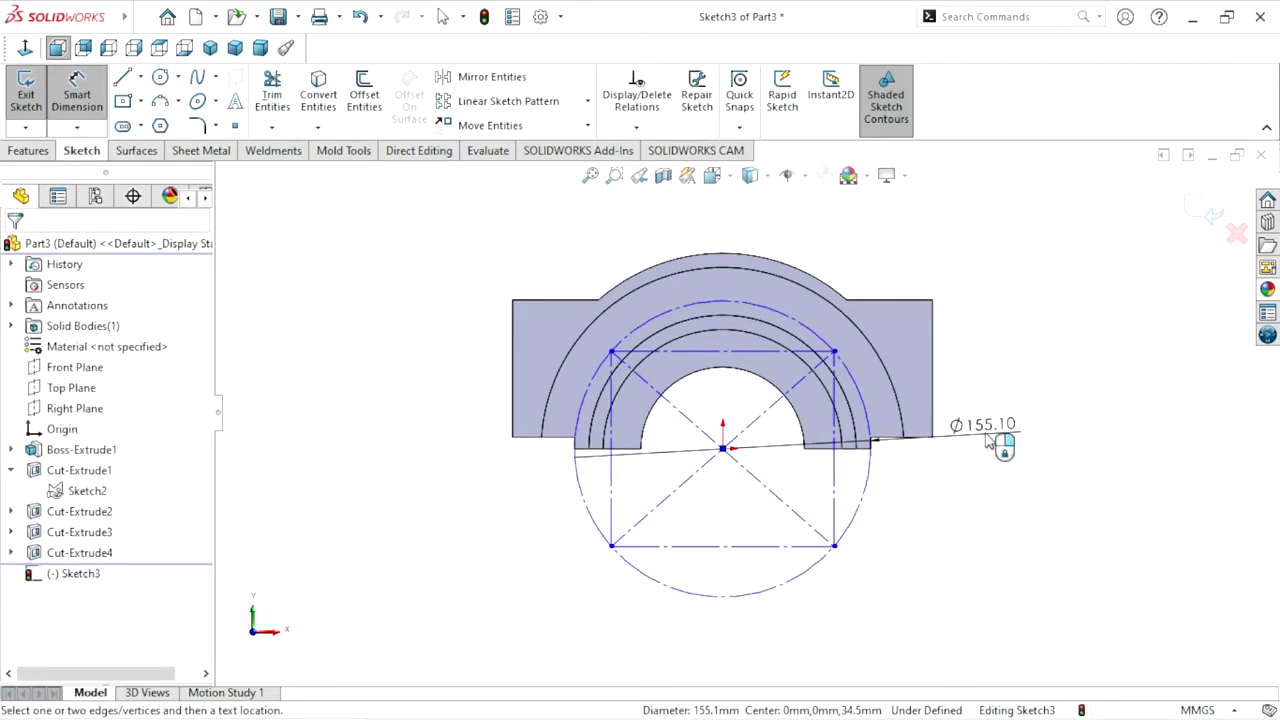
click(990, 443)
text(165)
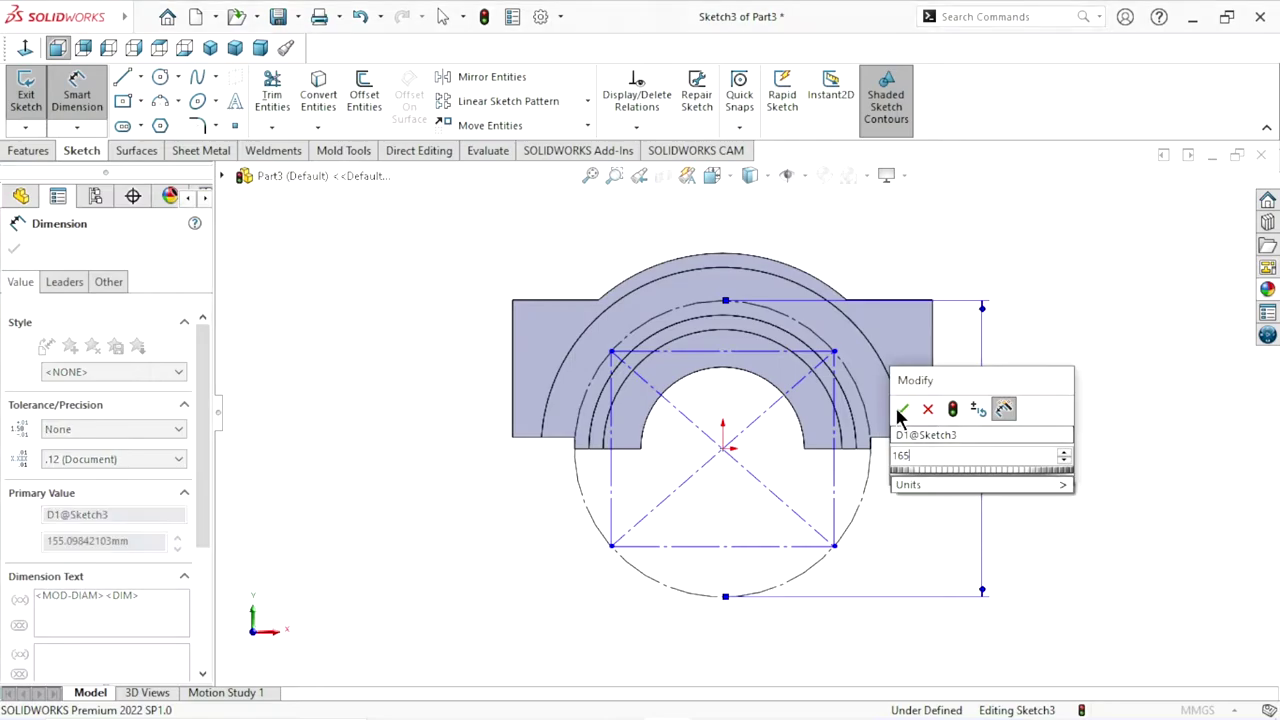
click(902, 410)
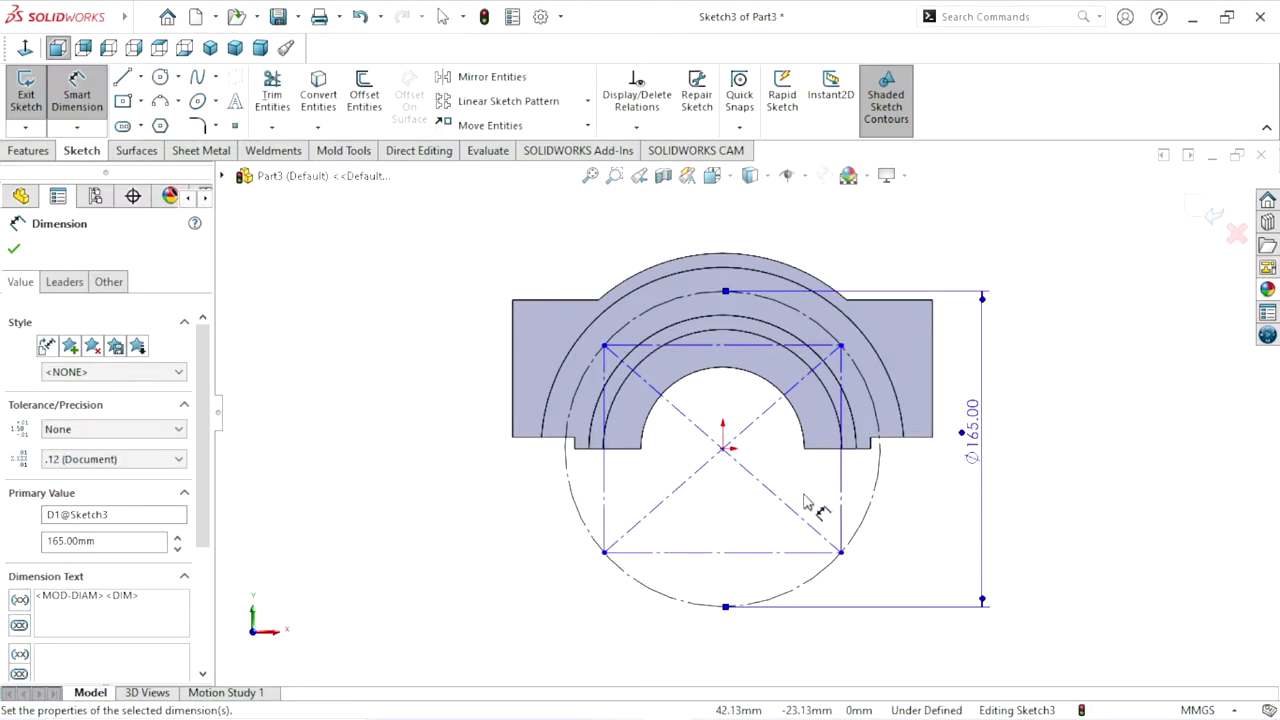
scroll(828, 470, down, 1)
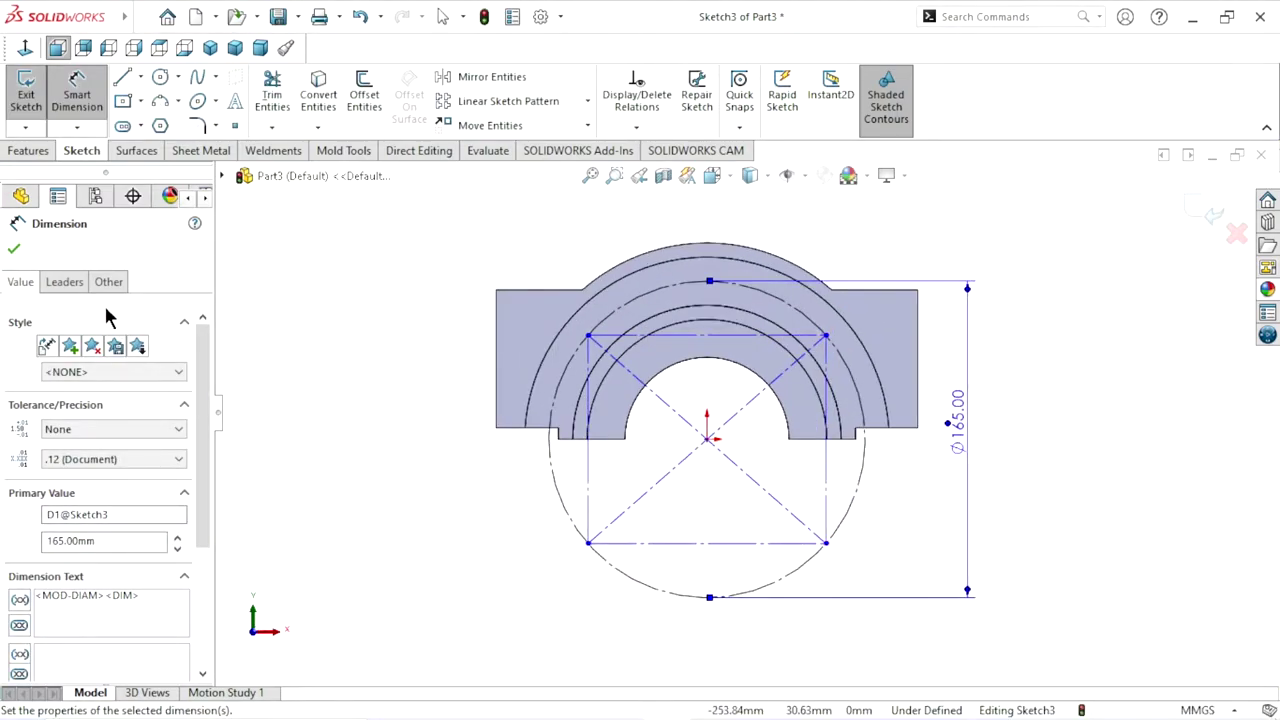
click(14, 250)
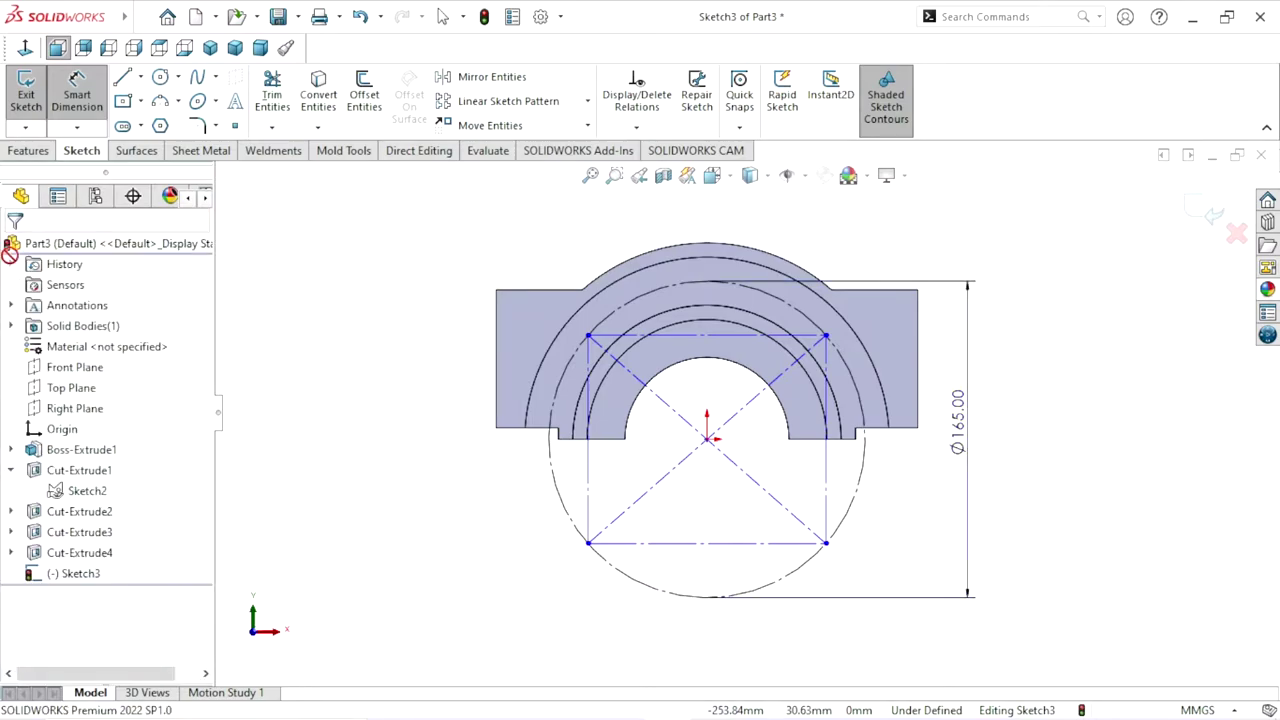
Make the top and left rectangle lines equal to form a square, then exit the sketch
click(687, 337)
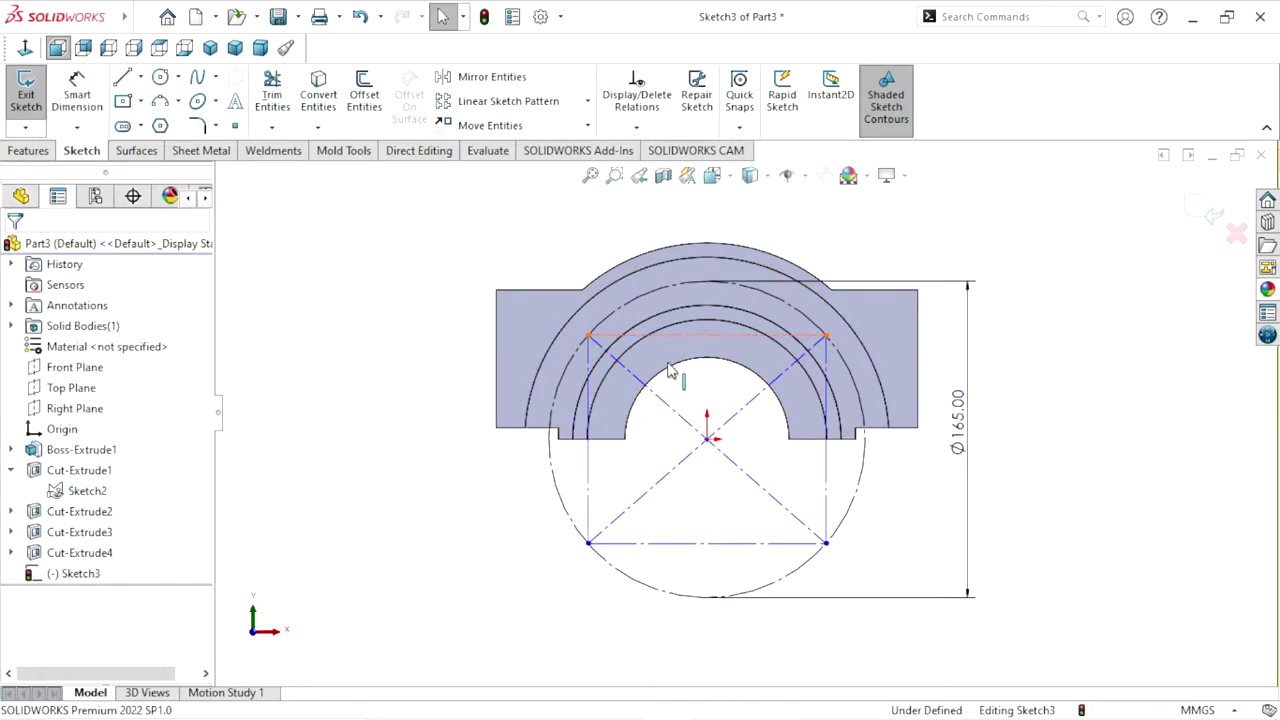
ctrl+click(588, 443)
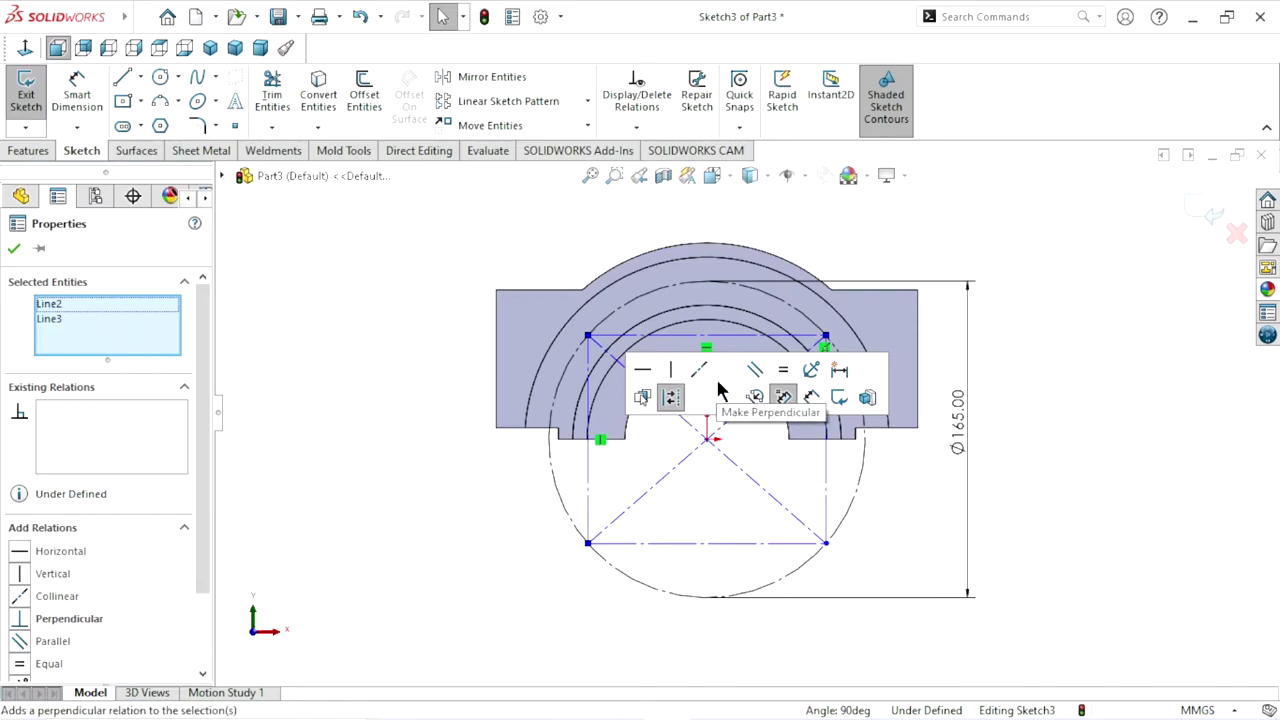
click(784, 371)
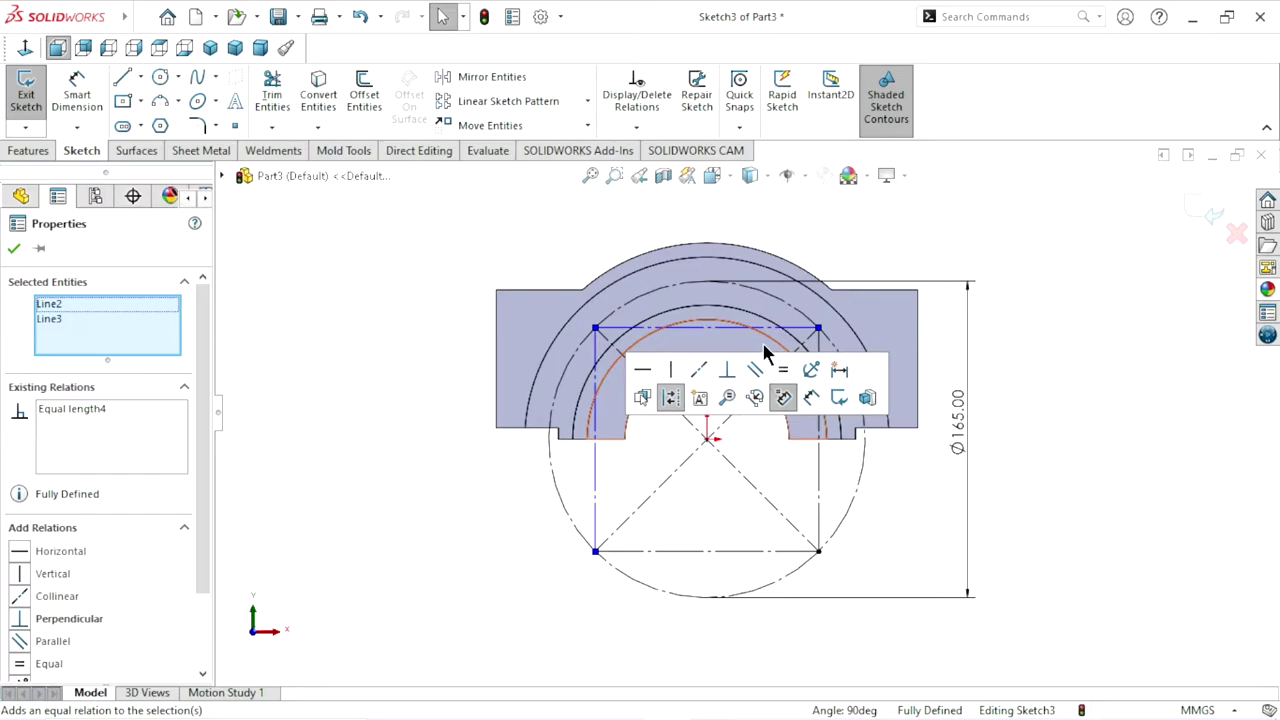
click(14, 248)
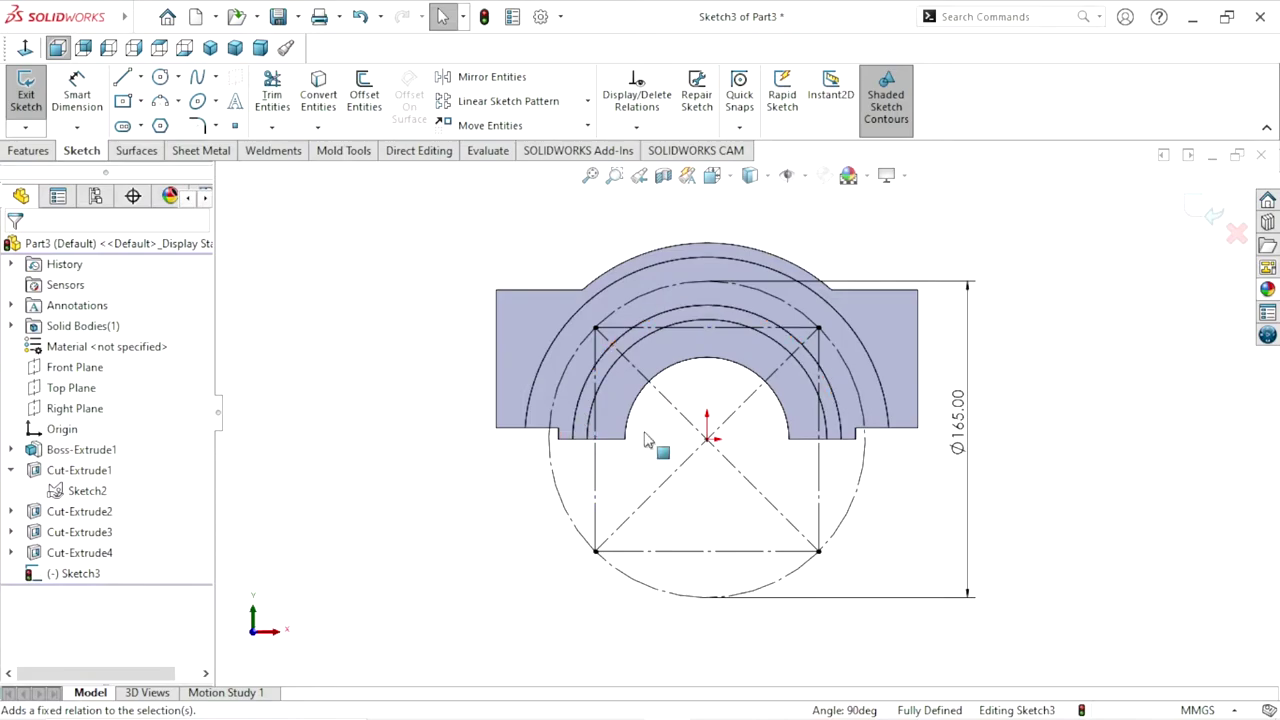
click(1199, 207)
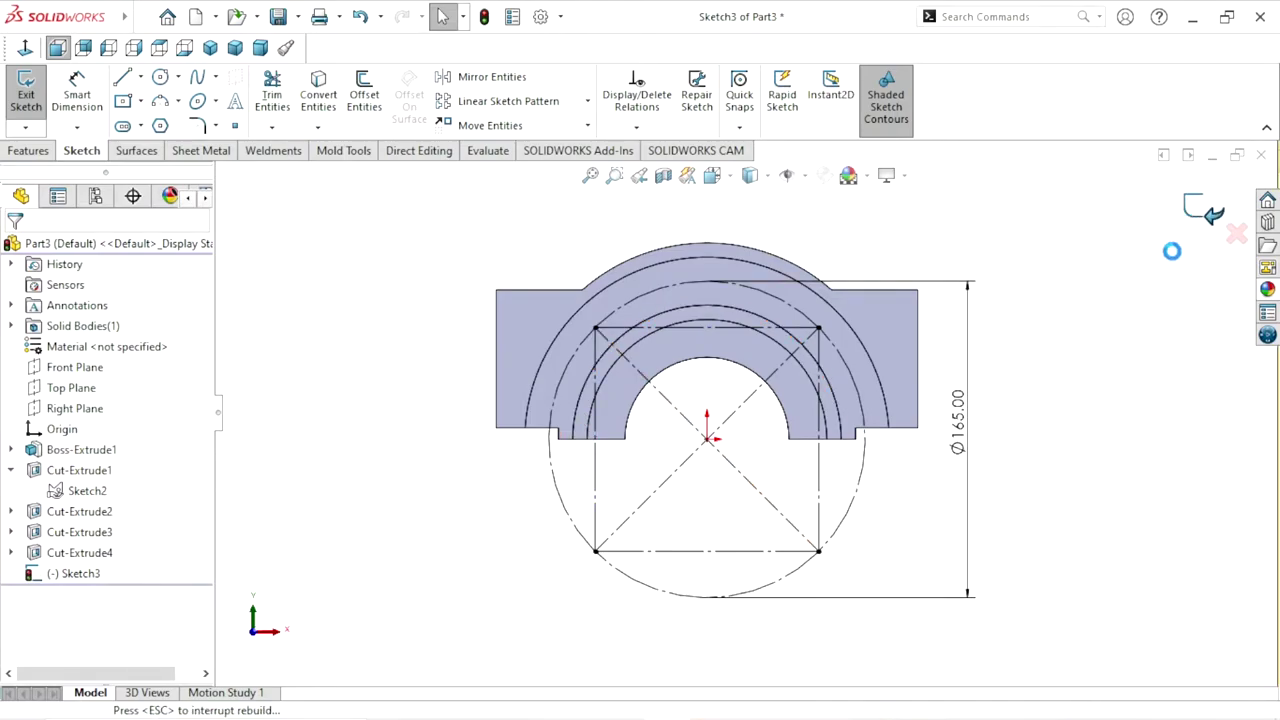
Select the front arc face for the hole and set the hole type to Tap Drills
click(838, 326)
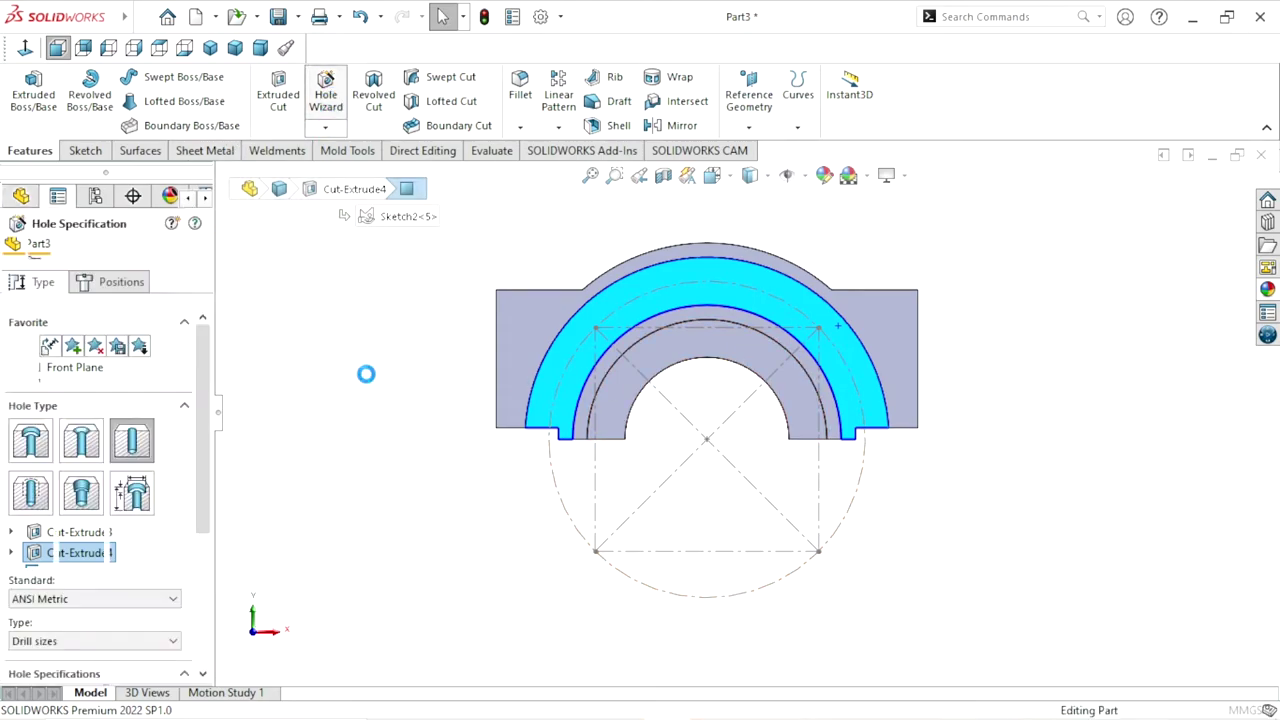
click(140, 432)
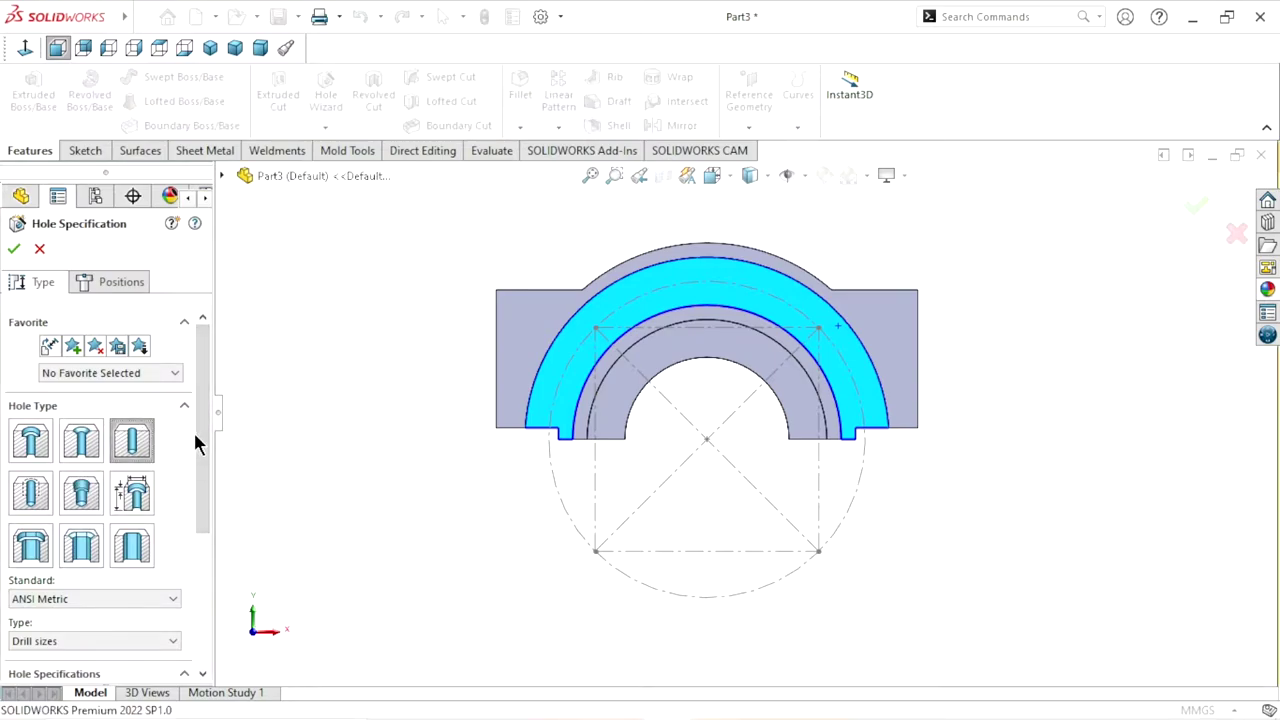
drag(203, 440, 180, 557)
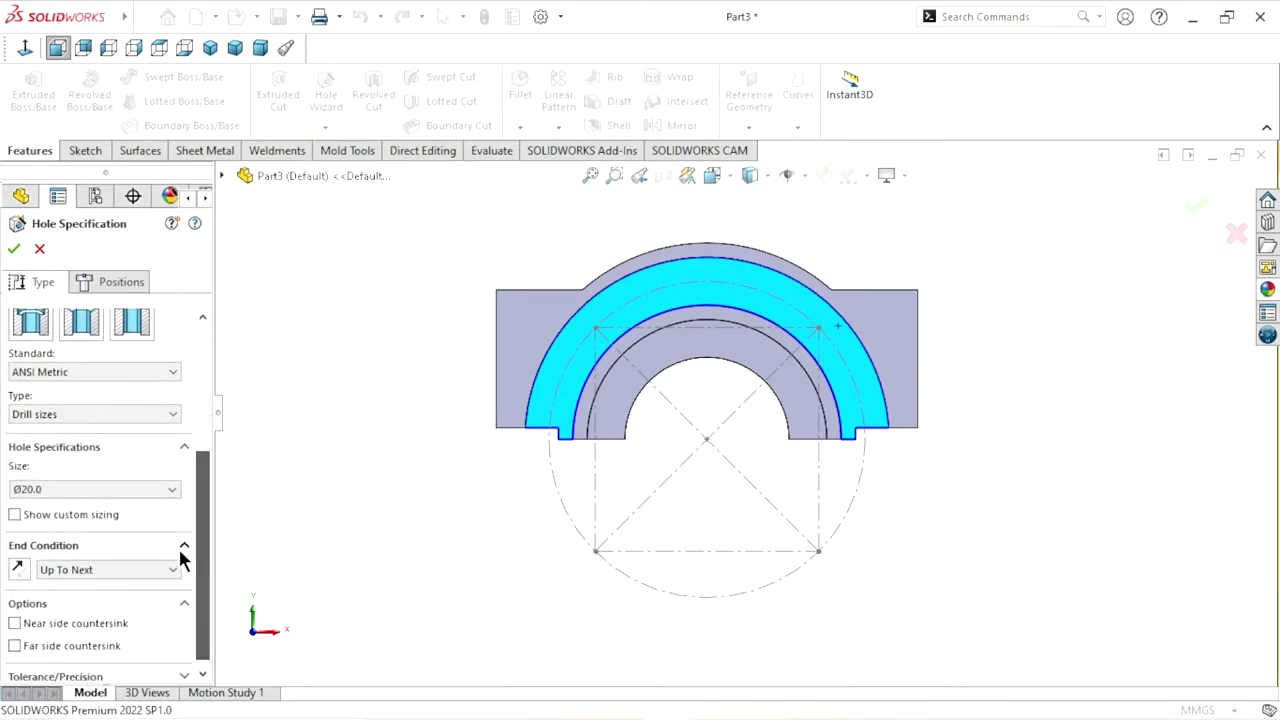
click(110, 417)
click(105, 479)
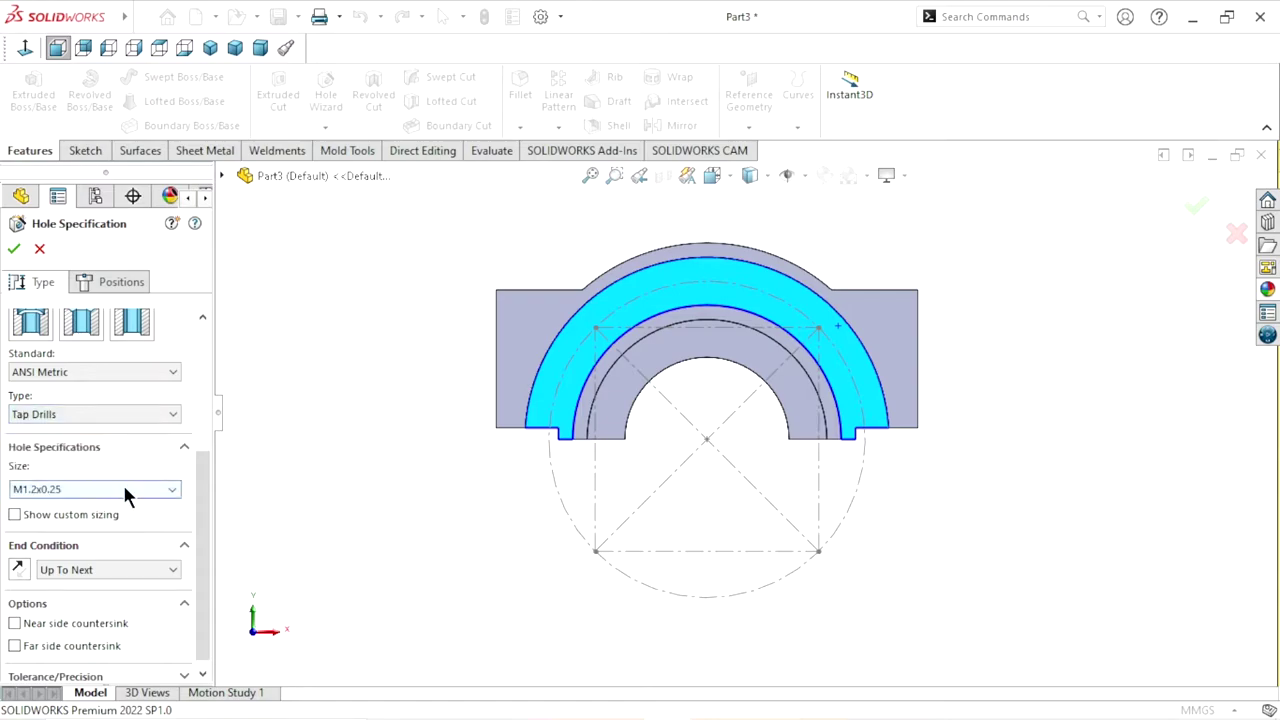
Pick M10x1.5 from the hole size list
click(124, 488)
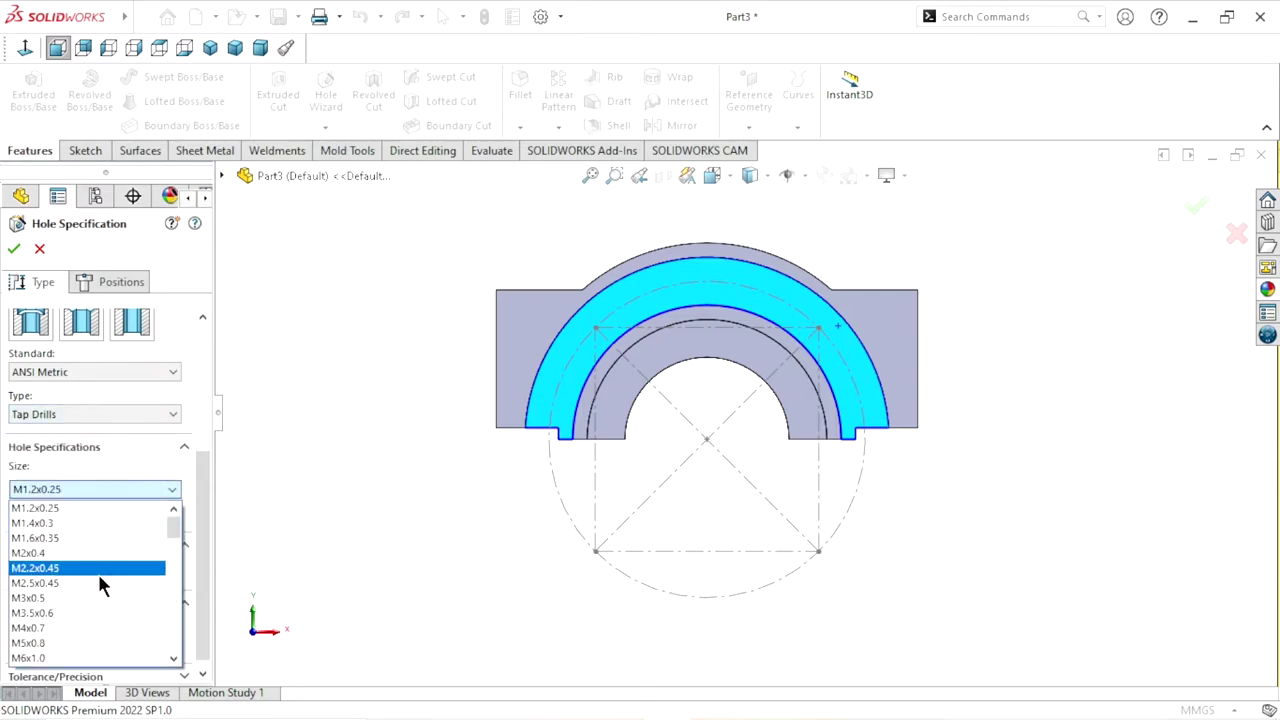
scroll(94, 569, down, 5)
scroll(94, 572, down, 7)
scroll(100, 585, down, 7)
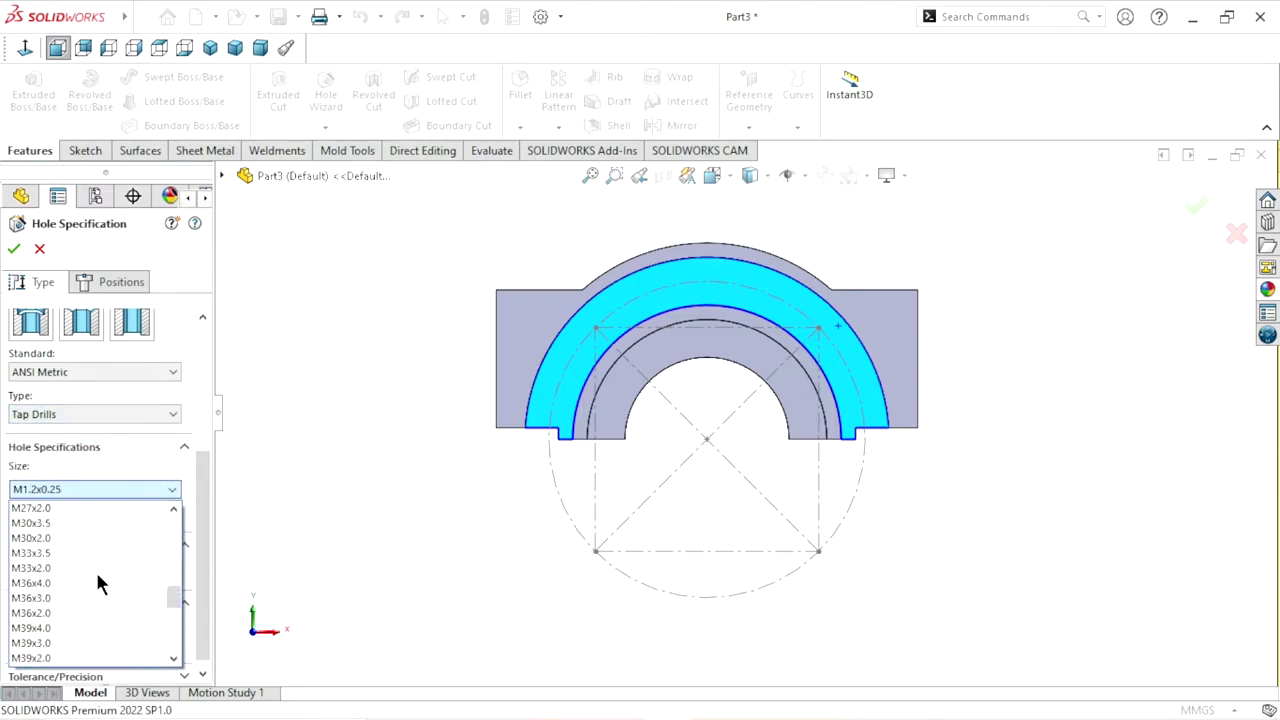
scroll(98, 577, up, 3)
scroll(98, 577, up, 3)
scroll(98, 577, up, 2)
scroll(98, 584, up, 2)
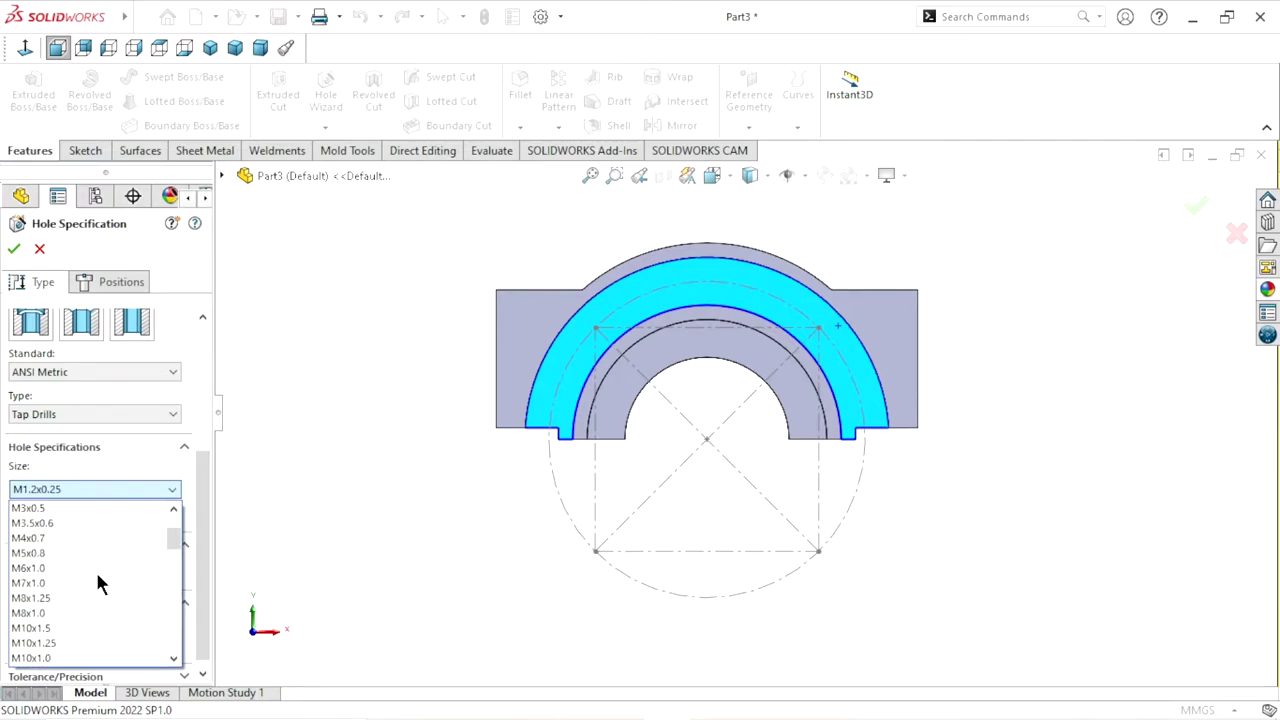
scroll(98, 584, up, 1)
click(86, 534)
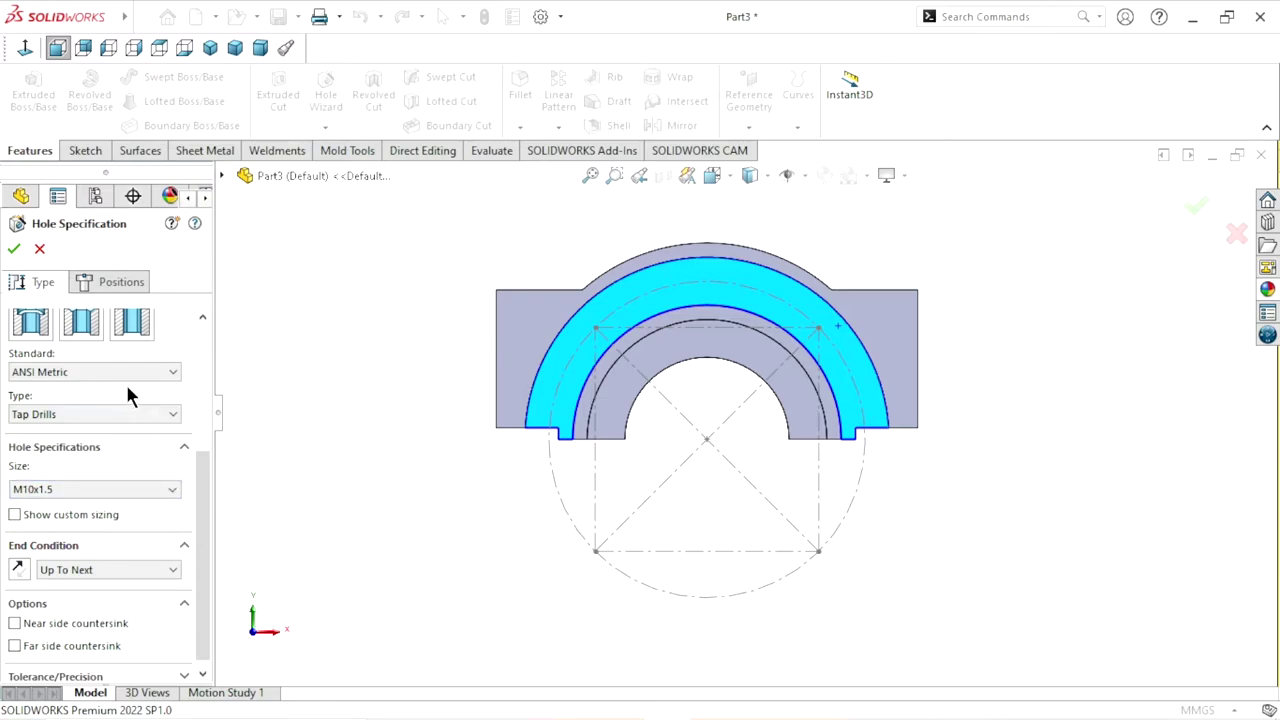
Switch the type to Drill sizes and back to Tap Drills, reselecting the M10x1.5 tap size
click(146, 414)
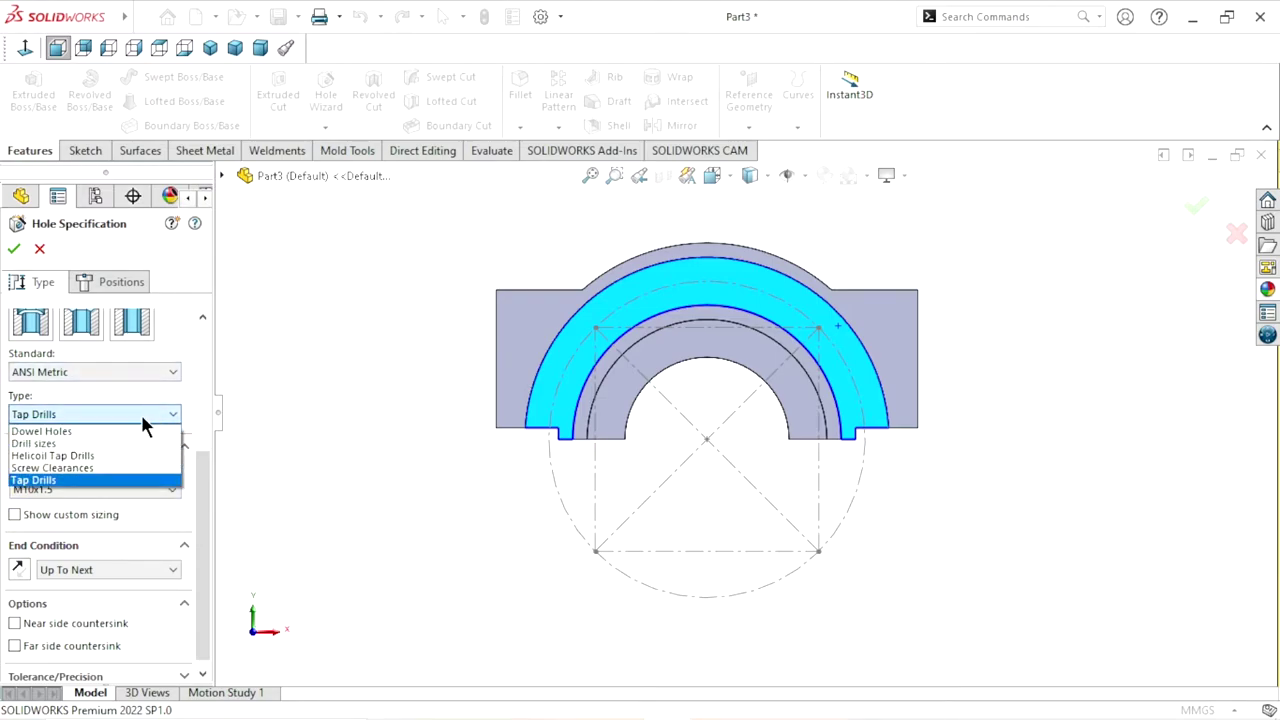
click(100, 444)
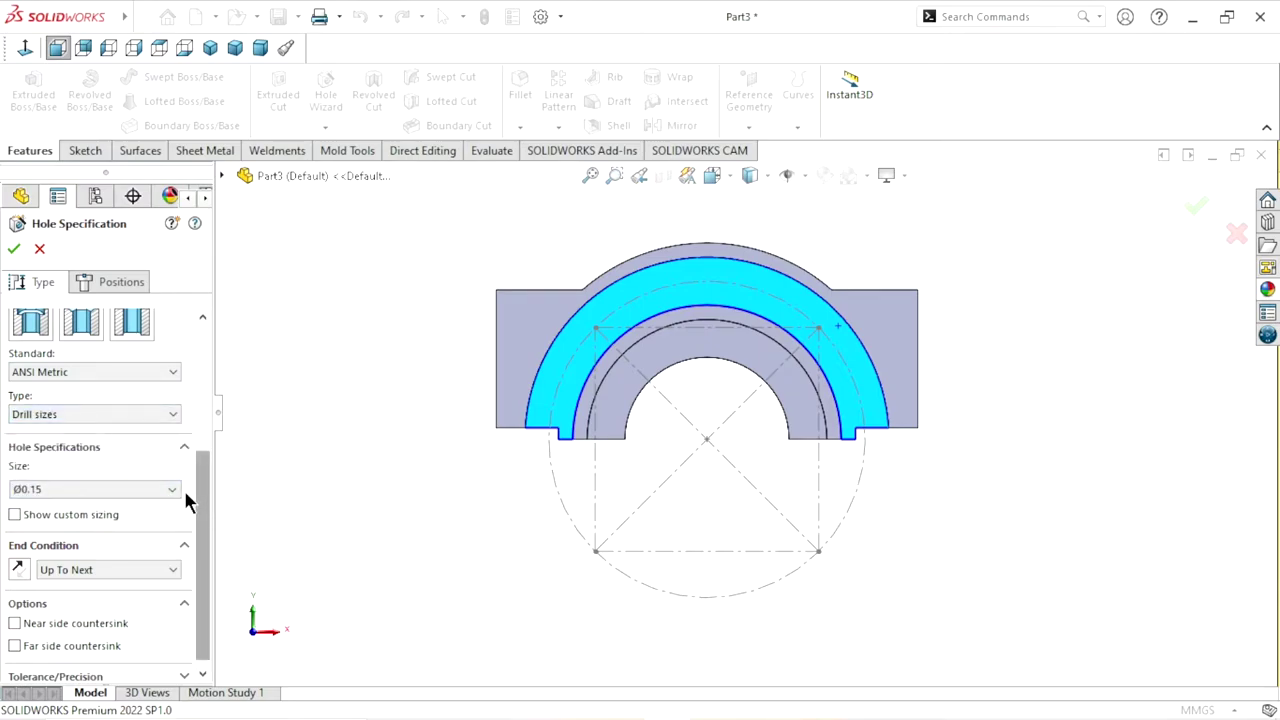
click(122, 414)
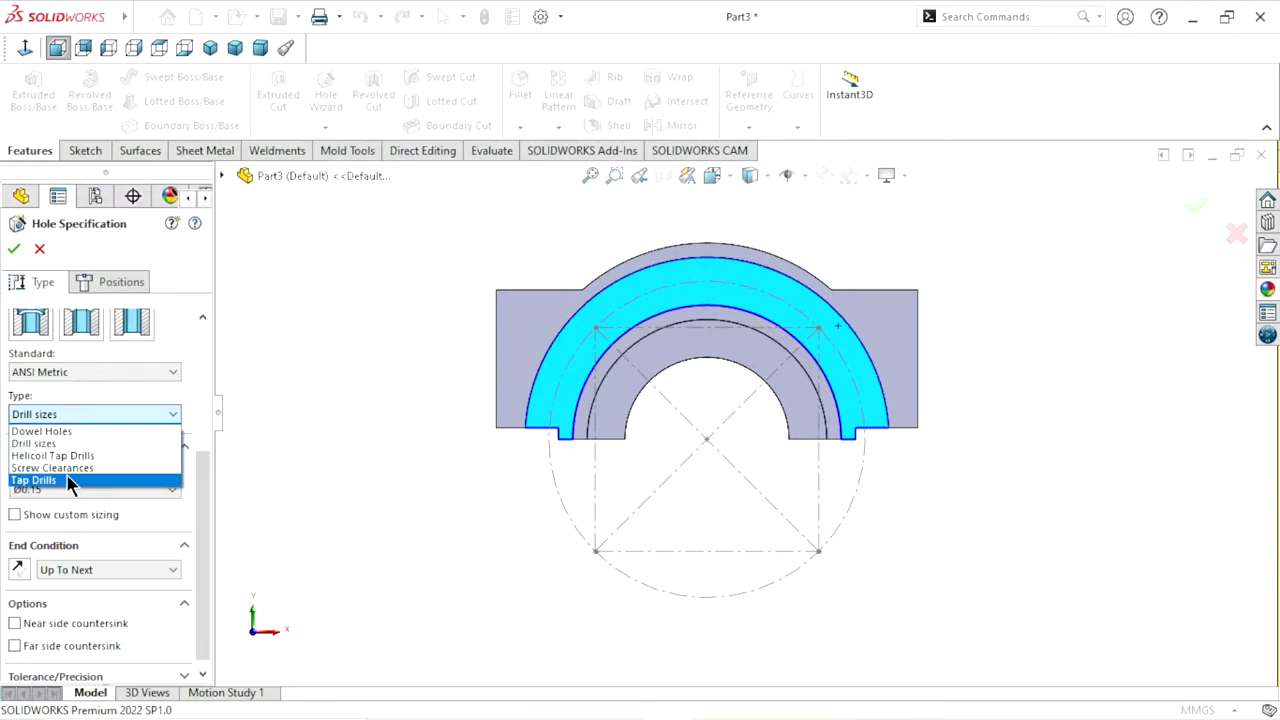
click(68, 482)
click(155, 490)
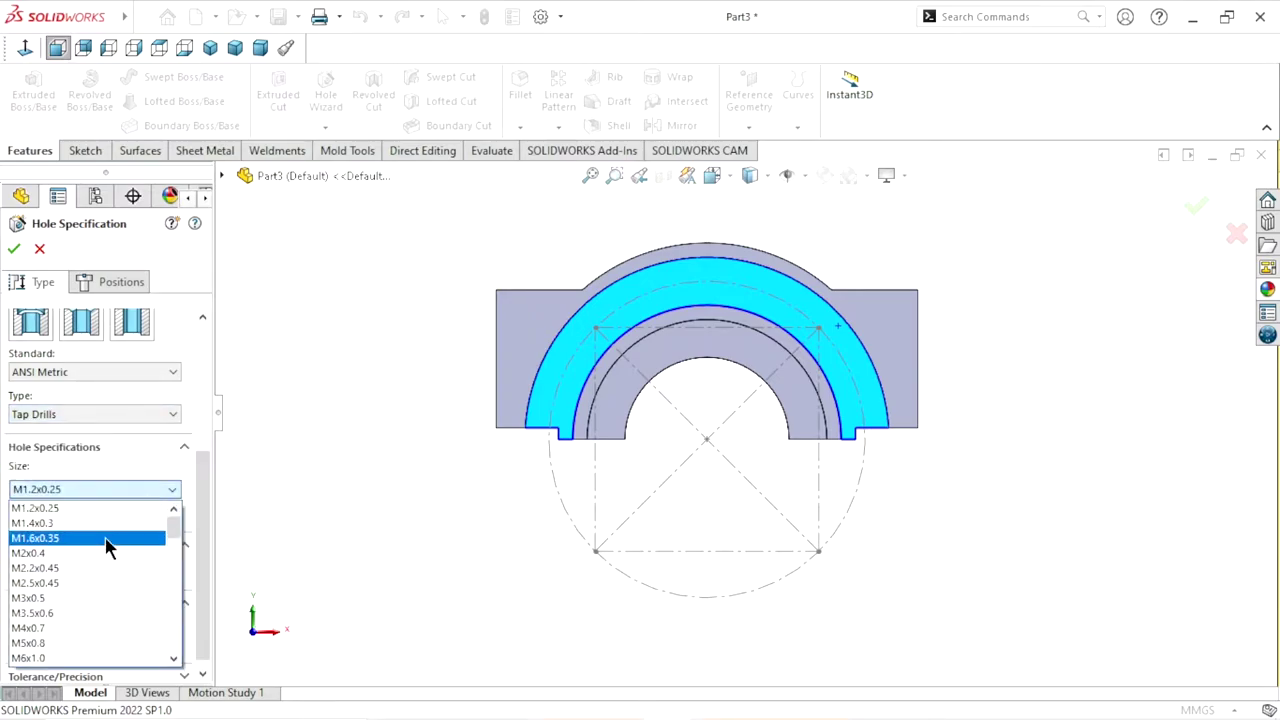
drag(170, 525, 172, 538)
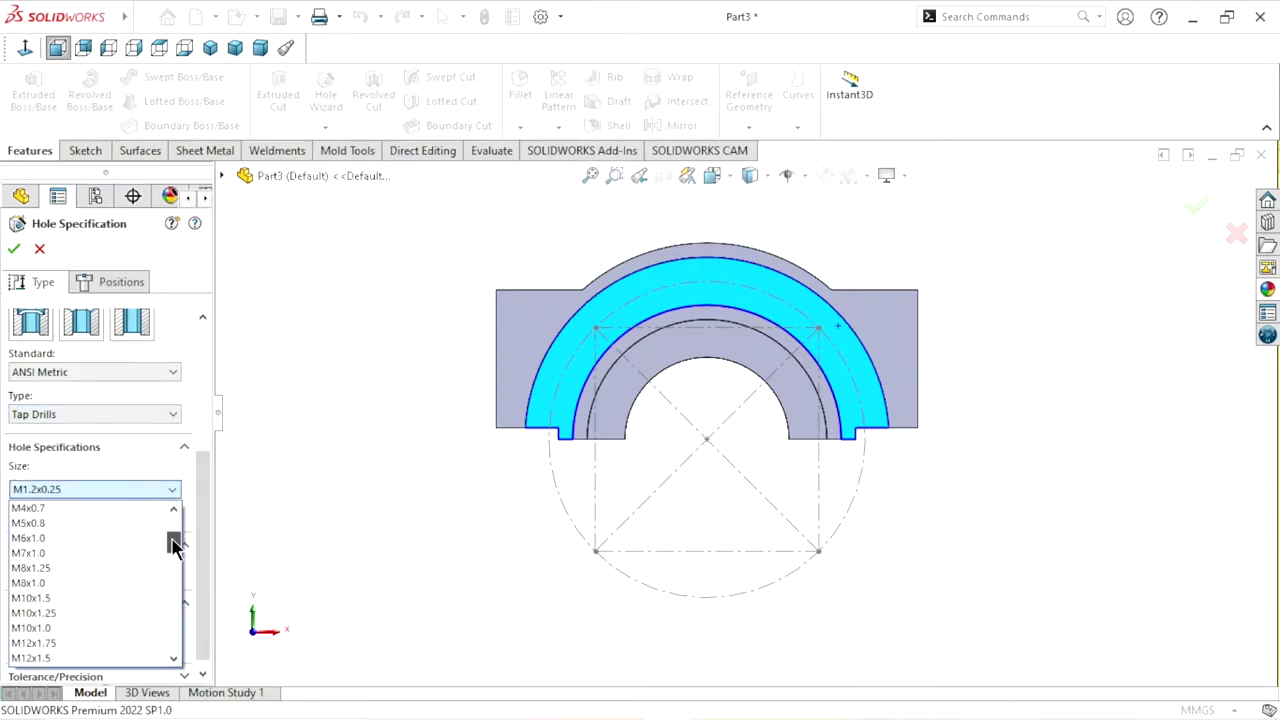
click(61, 598)
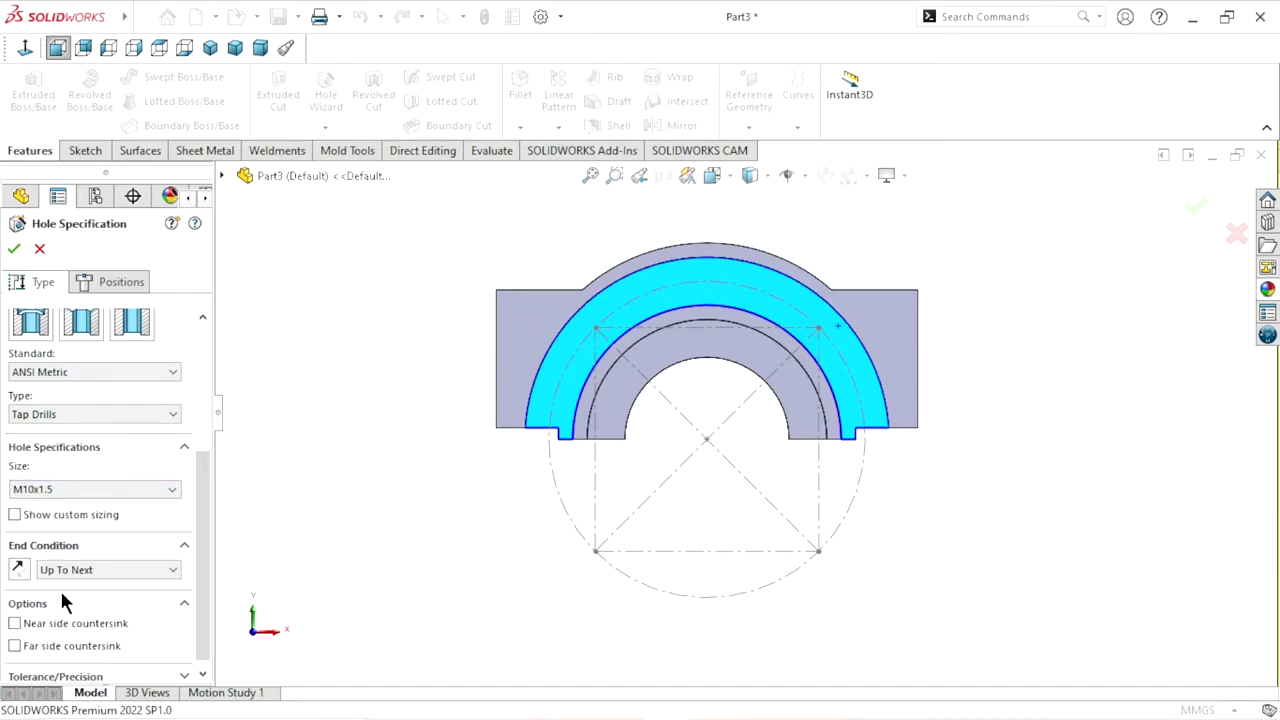
Set the end condition to Blind with a 25.00mm depth
click(143, 570)
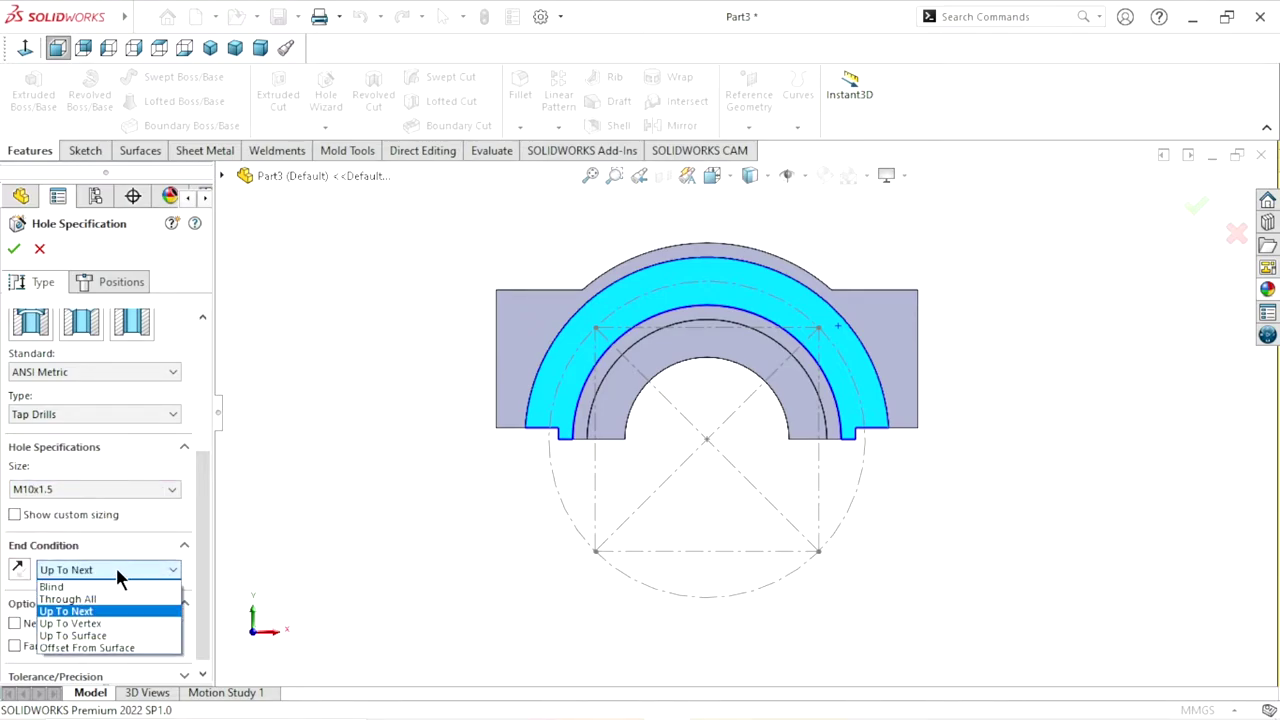
click(60, 583)
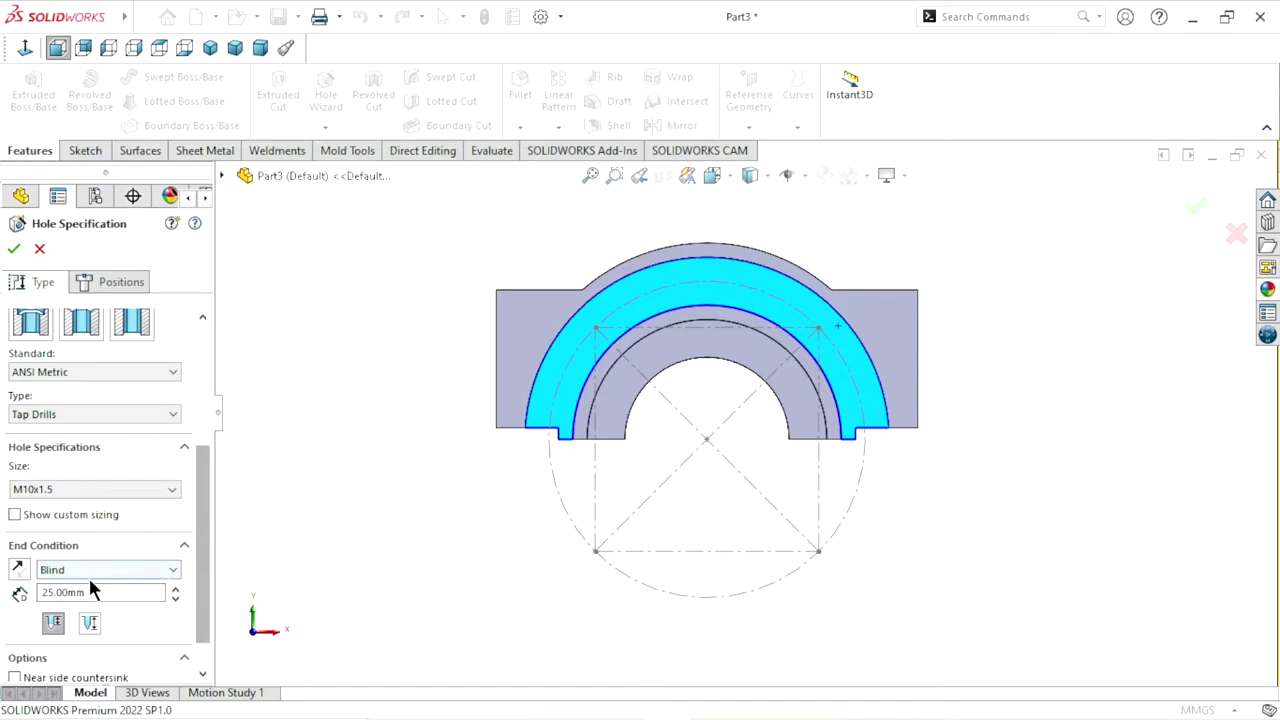
click(103, 593)
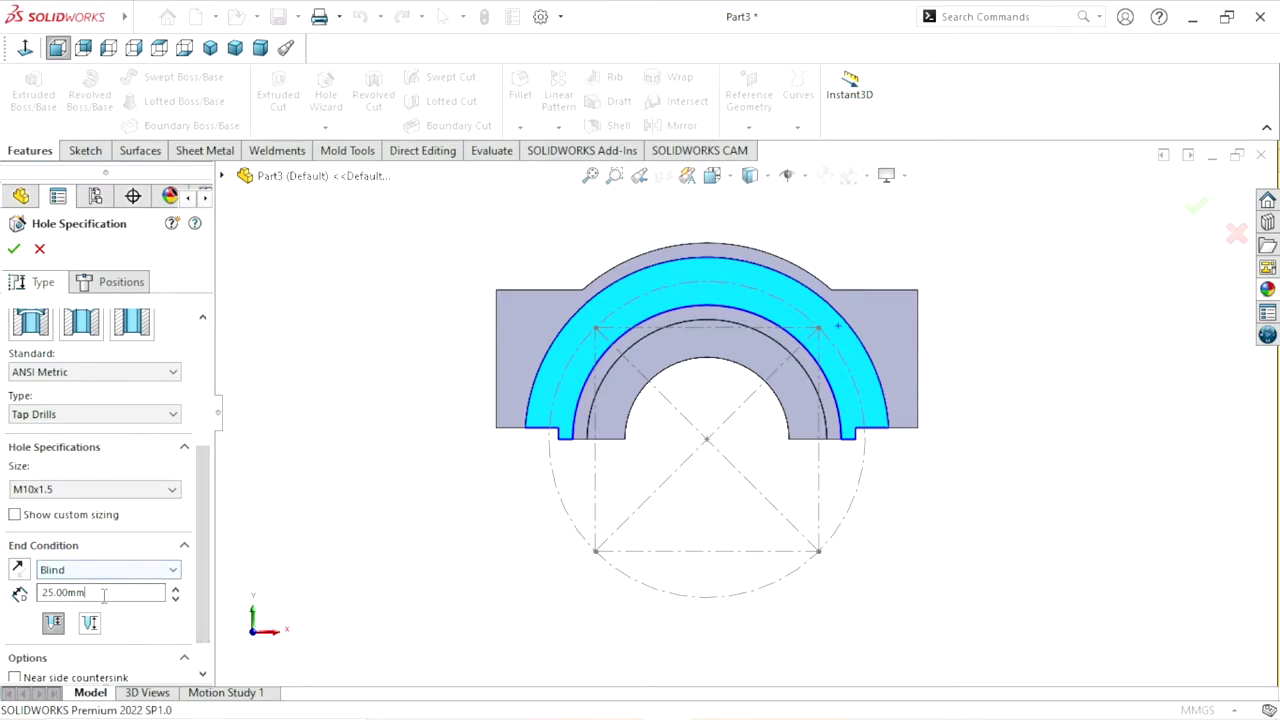
click(137, 283)
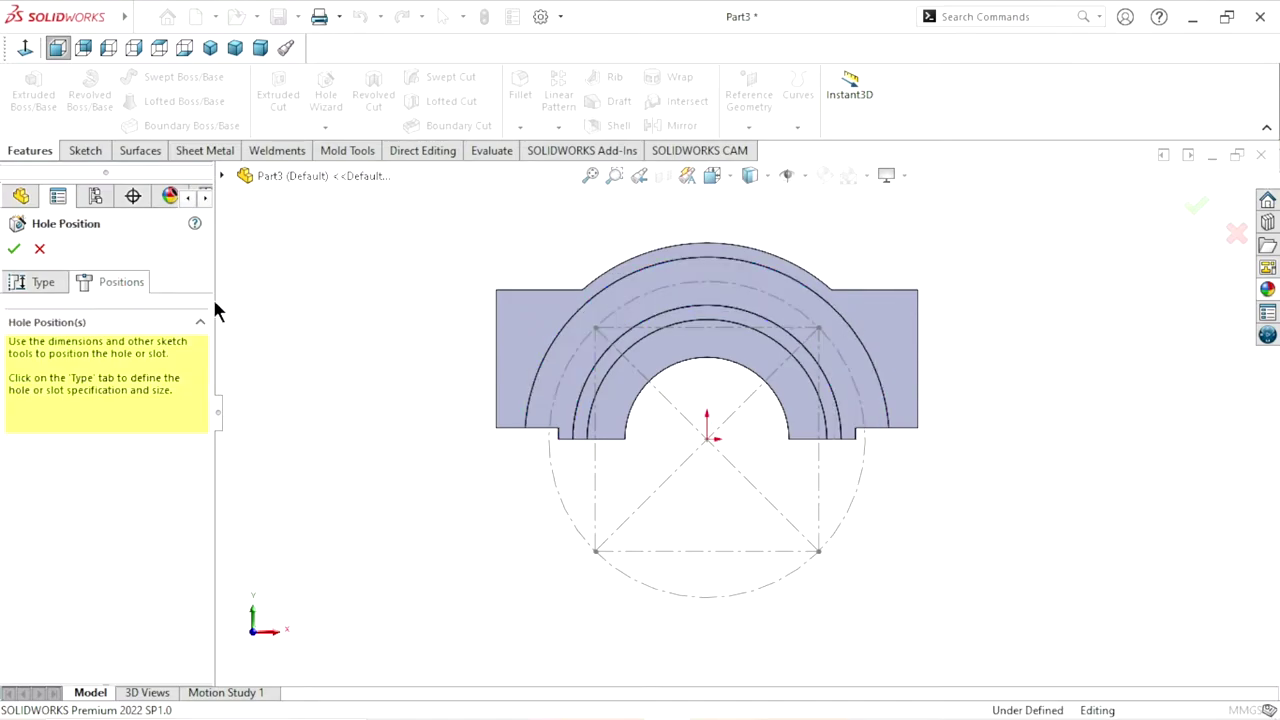
Place the M10 tap hole at the arc/line intersection, hide Sketch3, and start a Thread feature
click(595, 328)
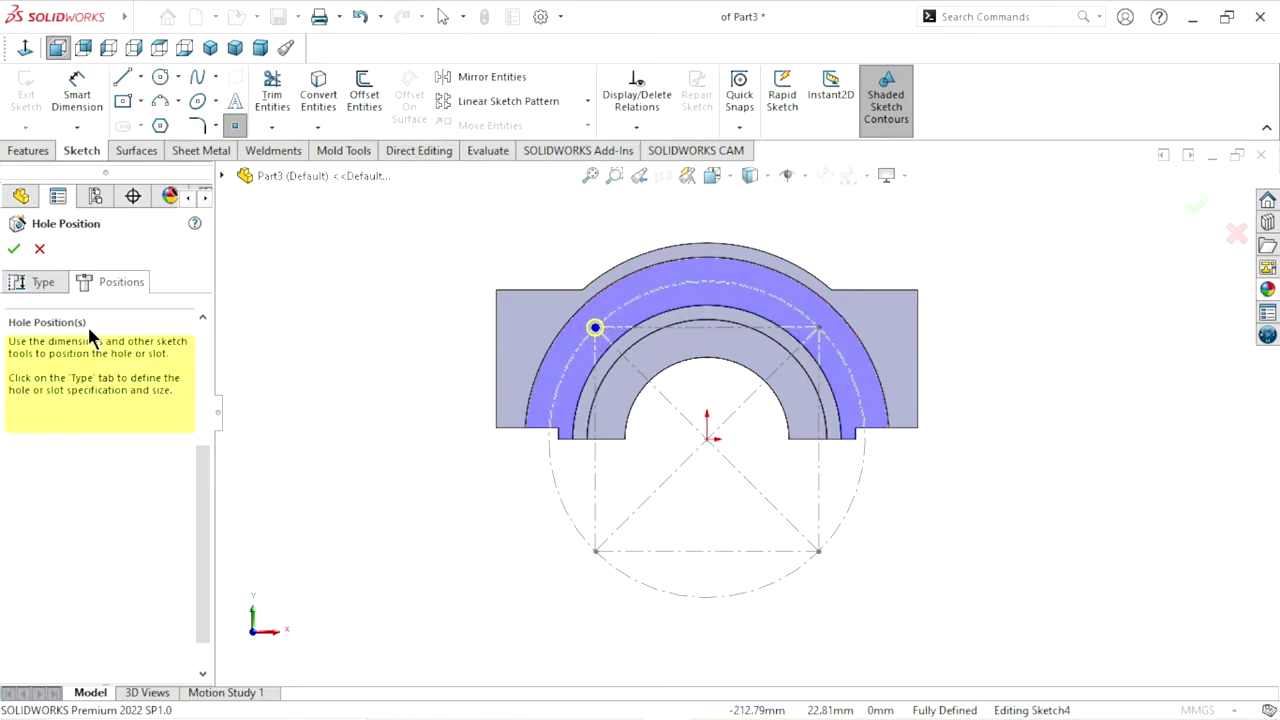
click(14, 250)
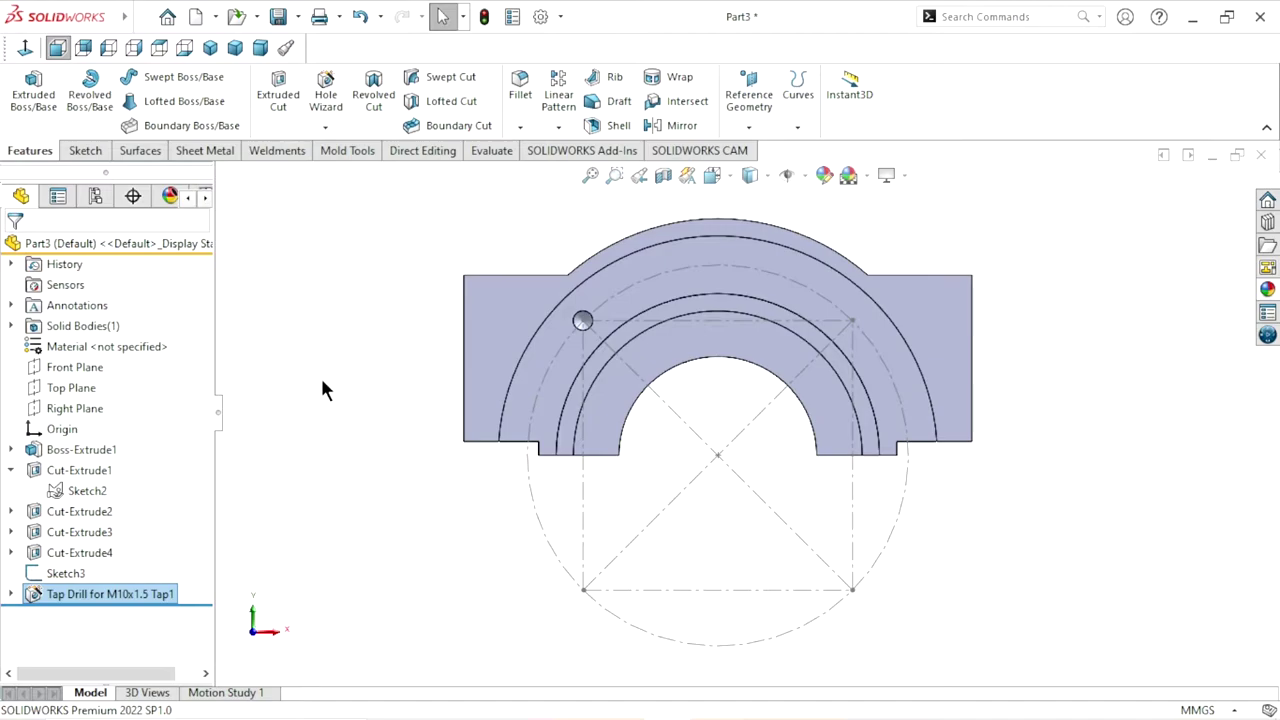
click(889, 518)
click(776, 508)
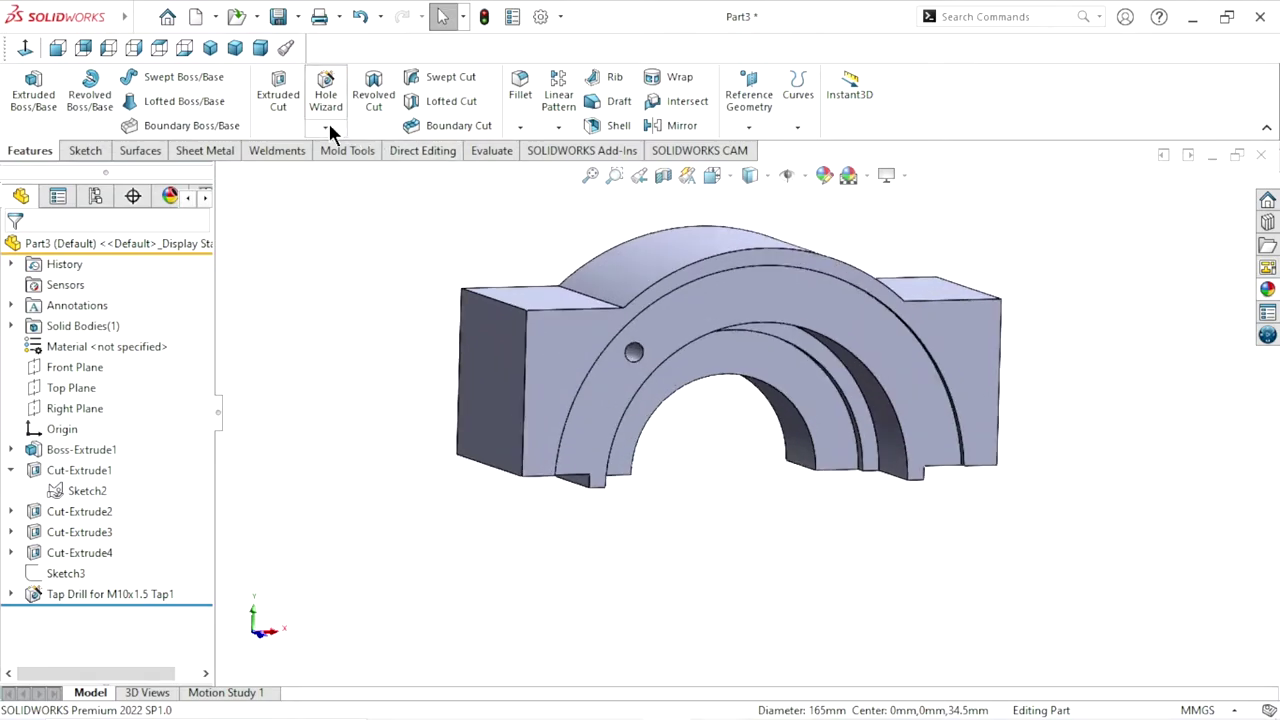
click(326, 127)
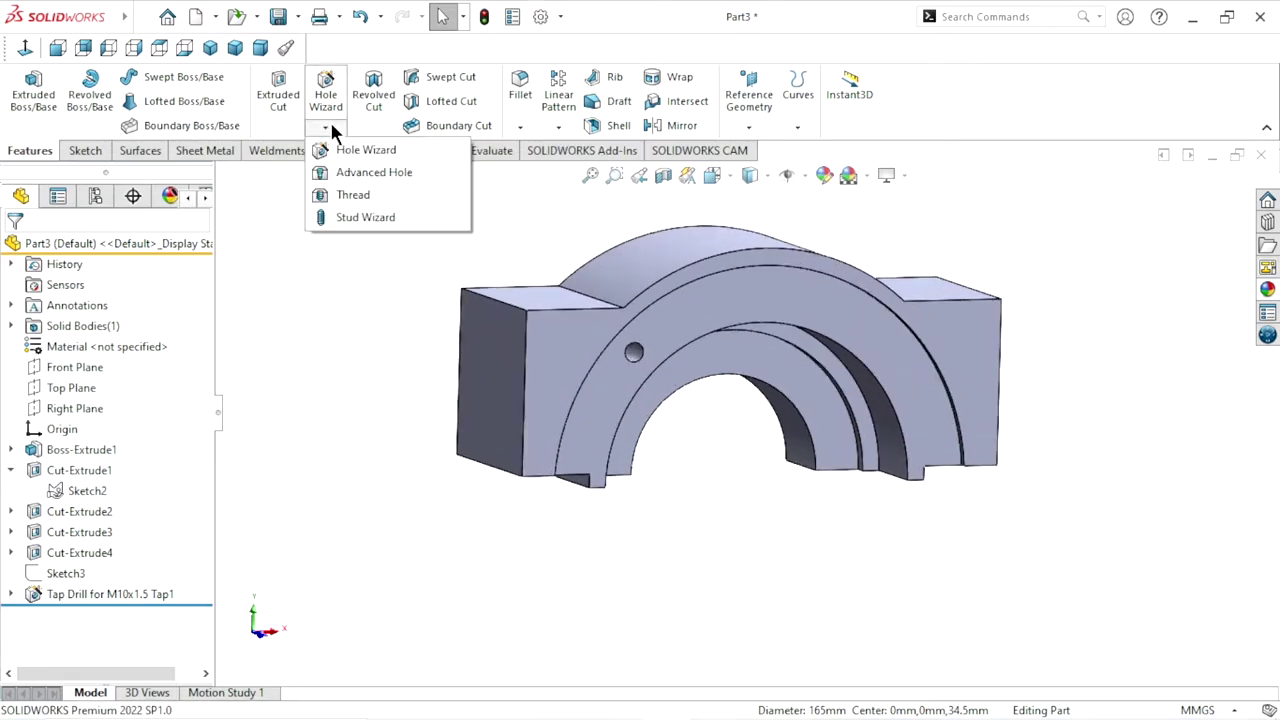
click(368, 195)
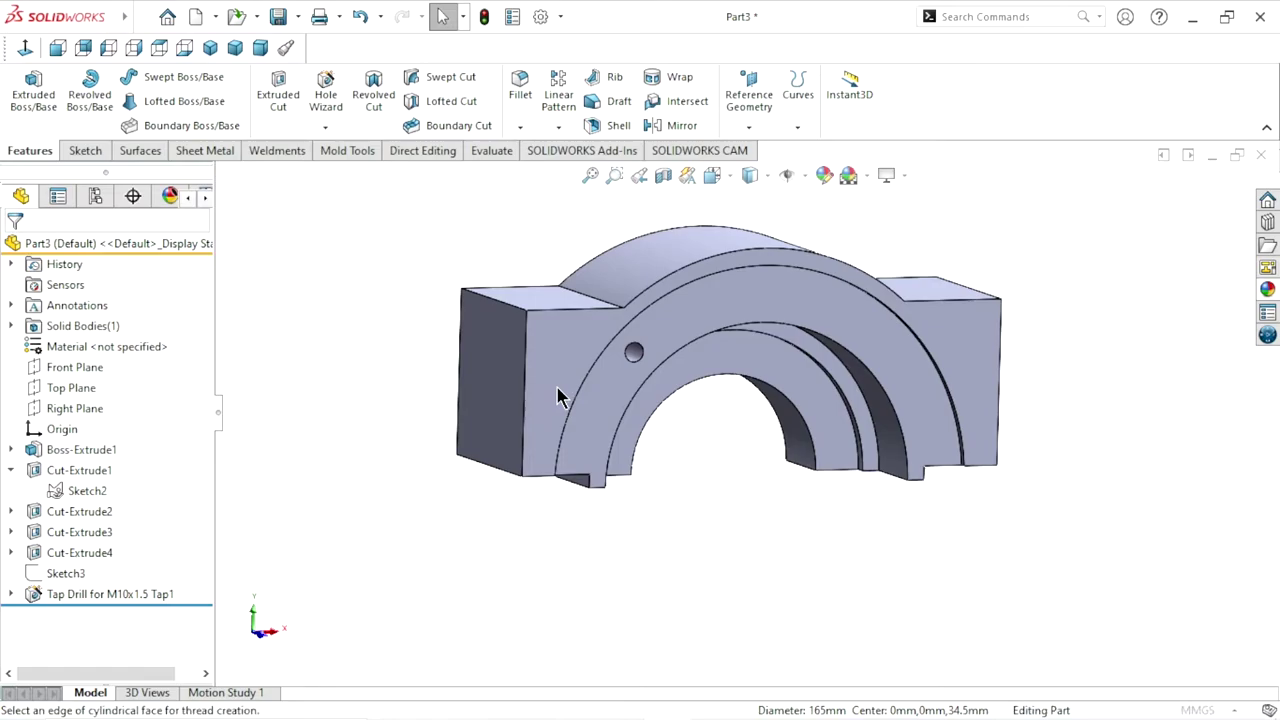
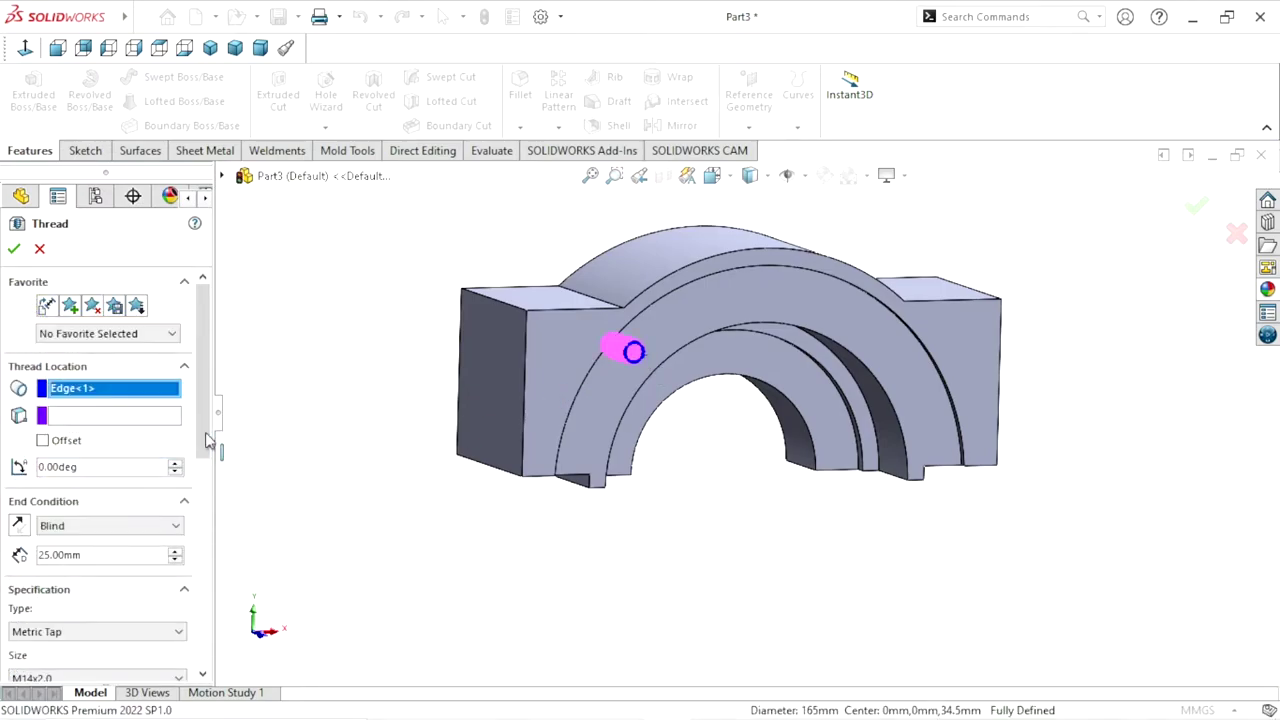
Try the Metric Die thread type, then set the thread type back to Metric Tap
scroll(201, 450, down, 3)
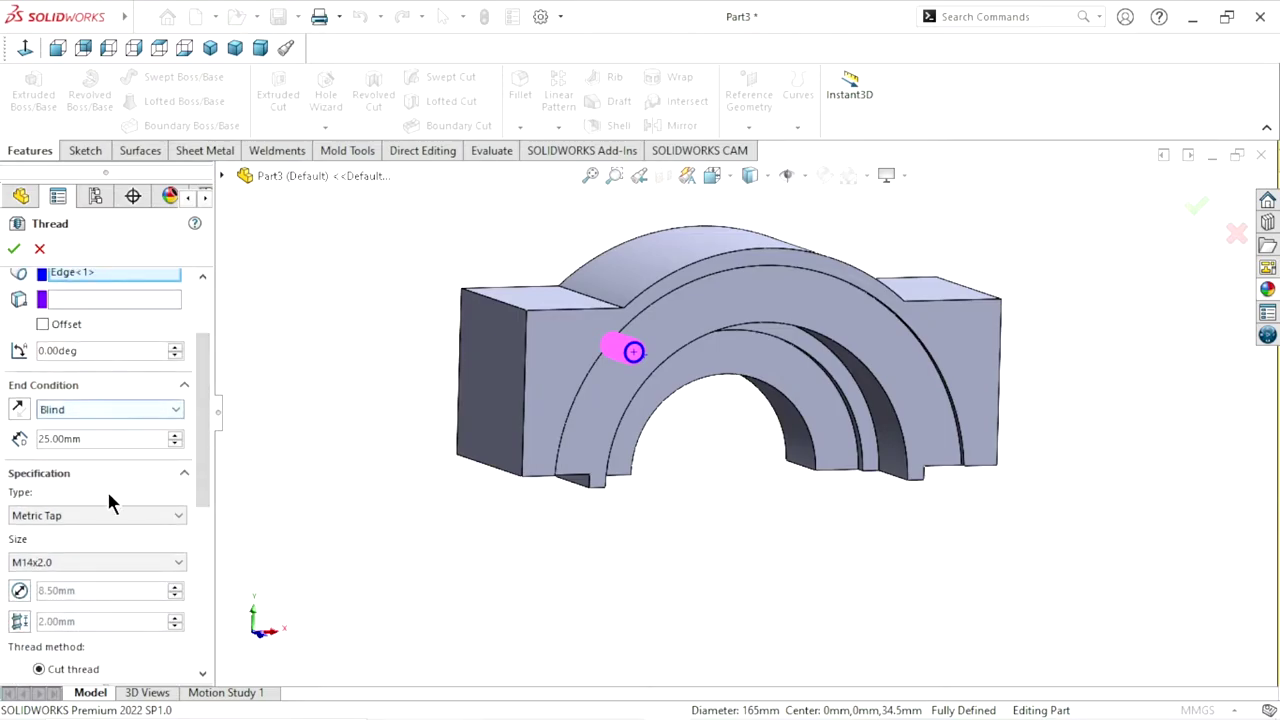
click(150, 562)
click(163, 434)
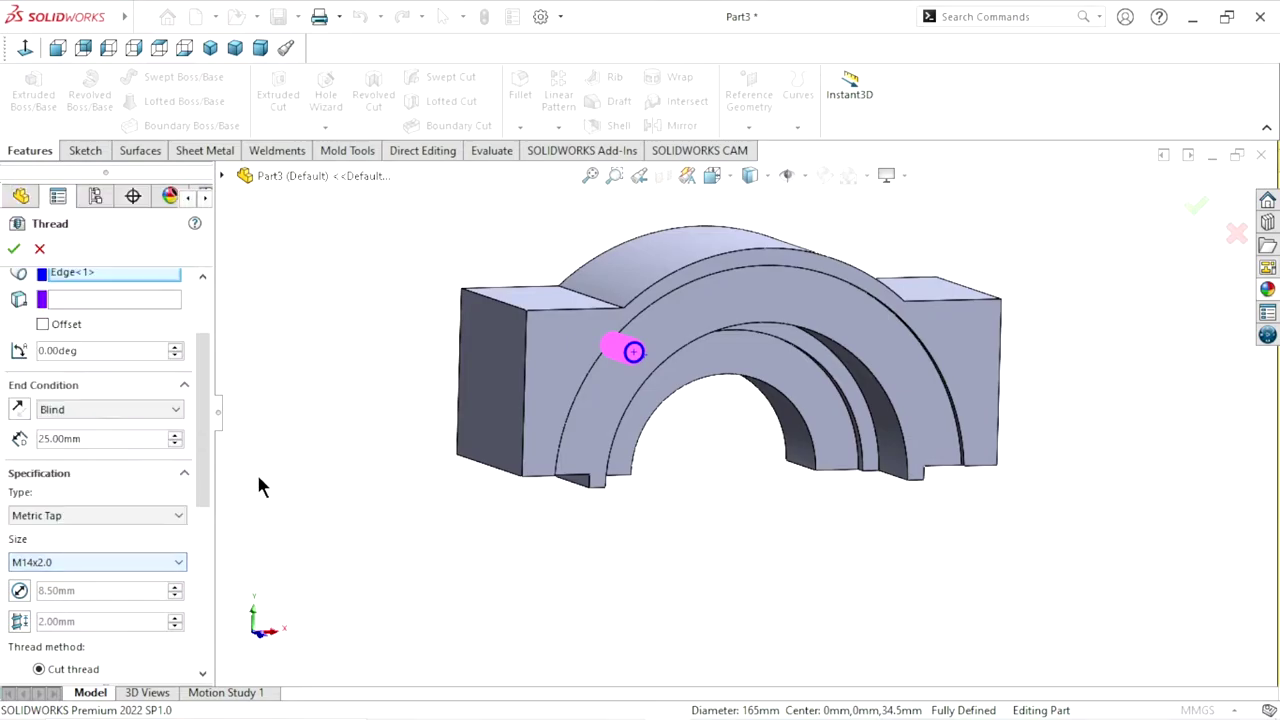
click(160, 513)
click(97, 556)
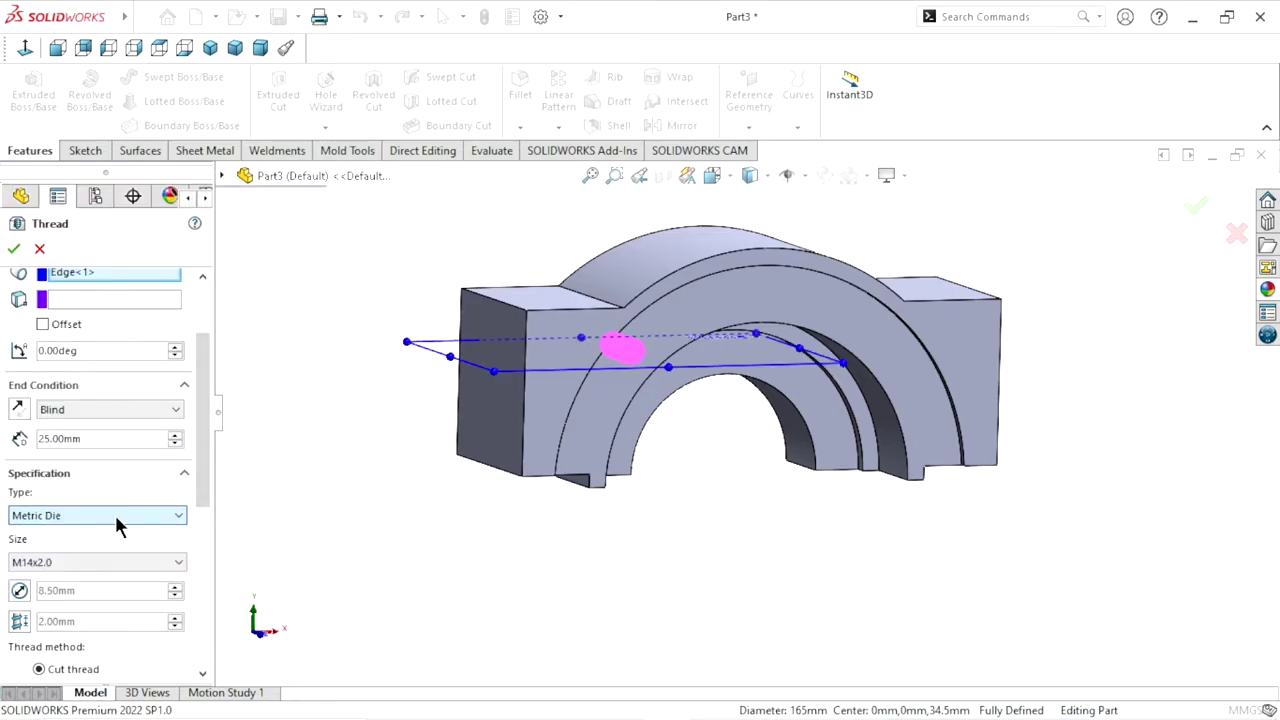
click(170, 517)
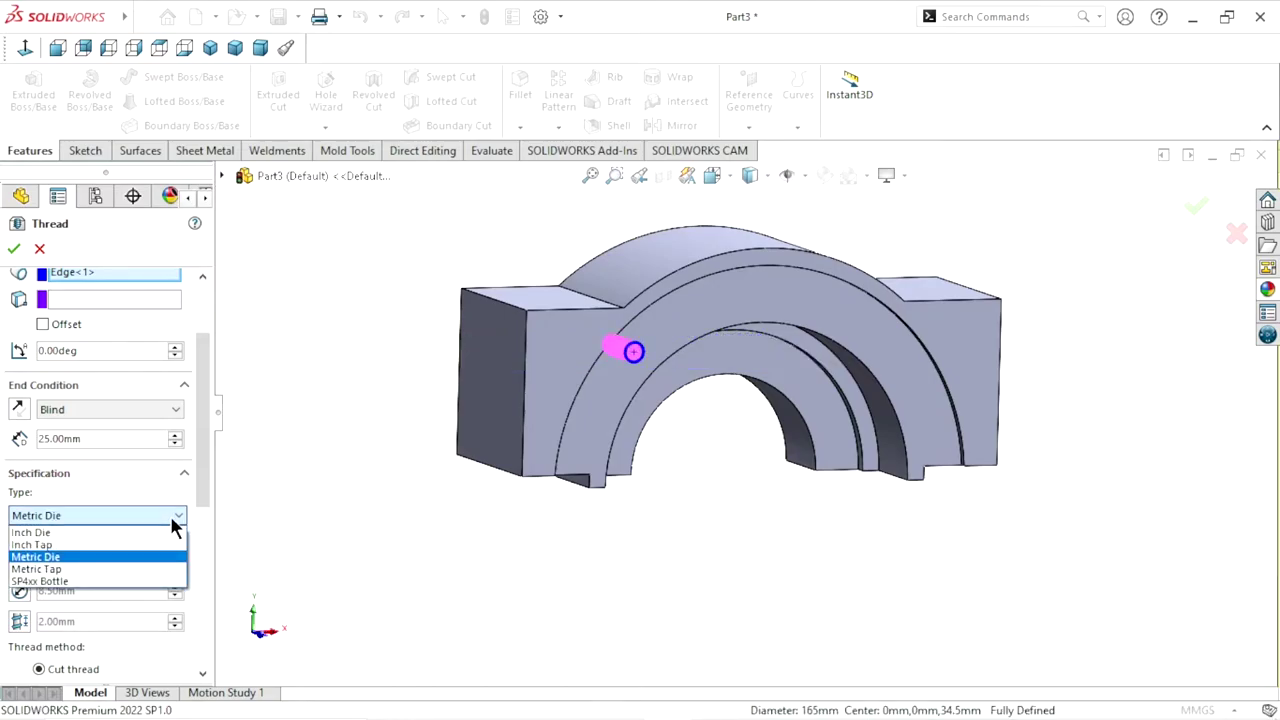
click(86, 568)
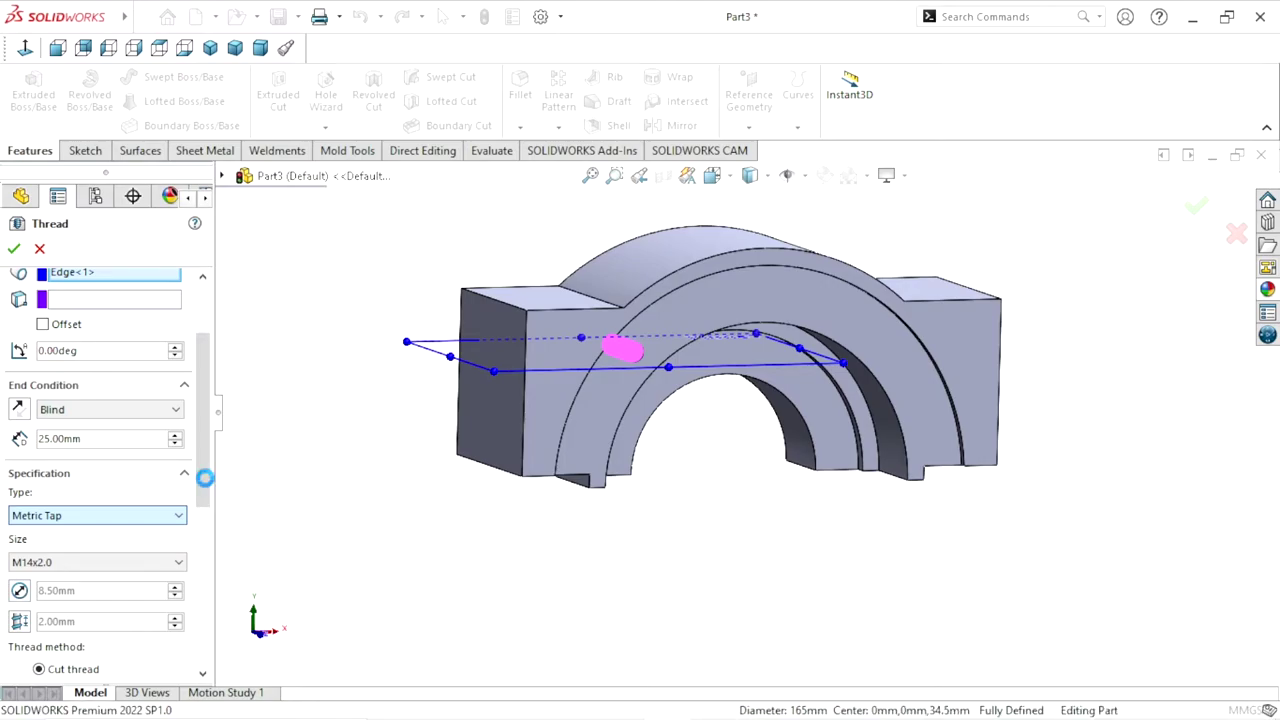
Choose thread size M10x1.5 and accept the thread, then orbit to an angled view
drag(205, 477, 200, 543)
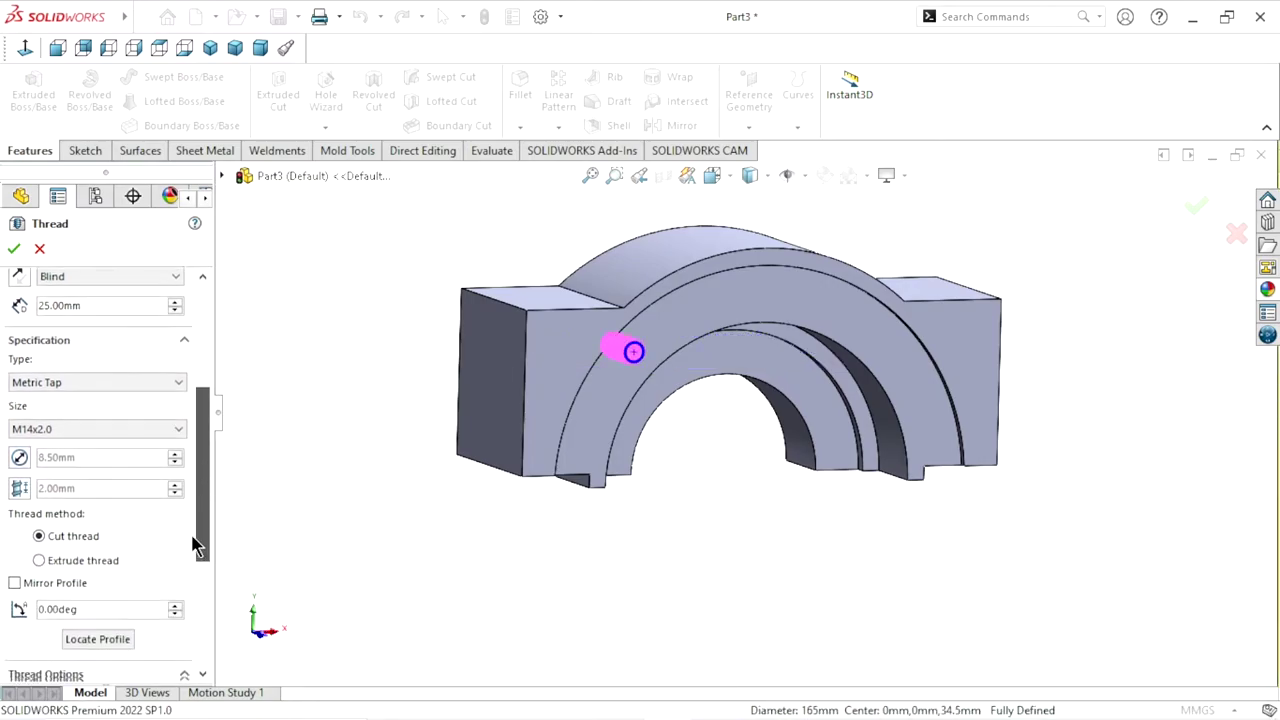
click(172, 396)
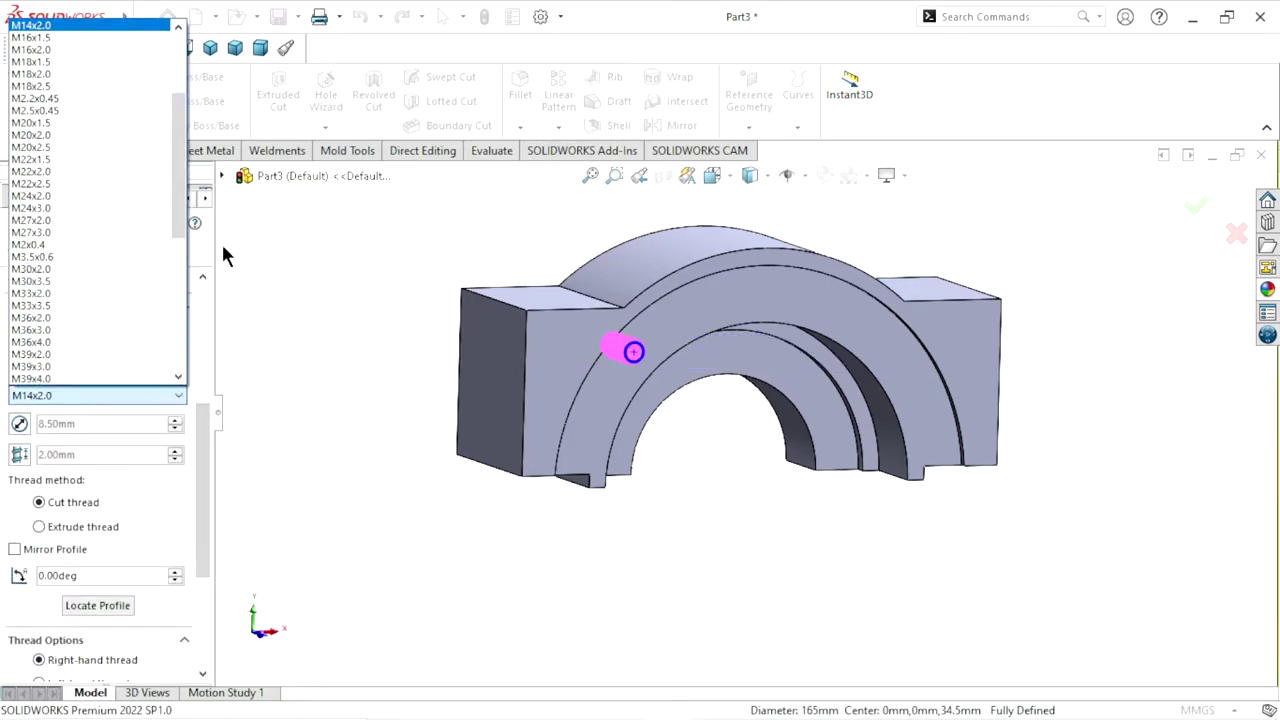
drag(183, 190, 178, 158)
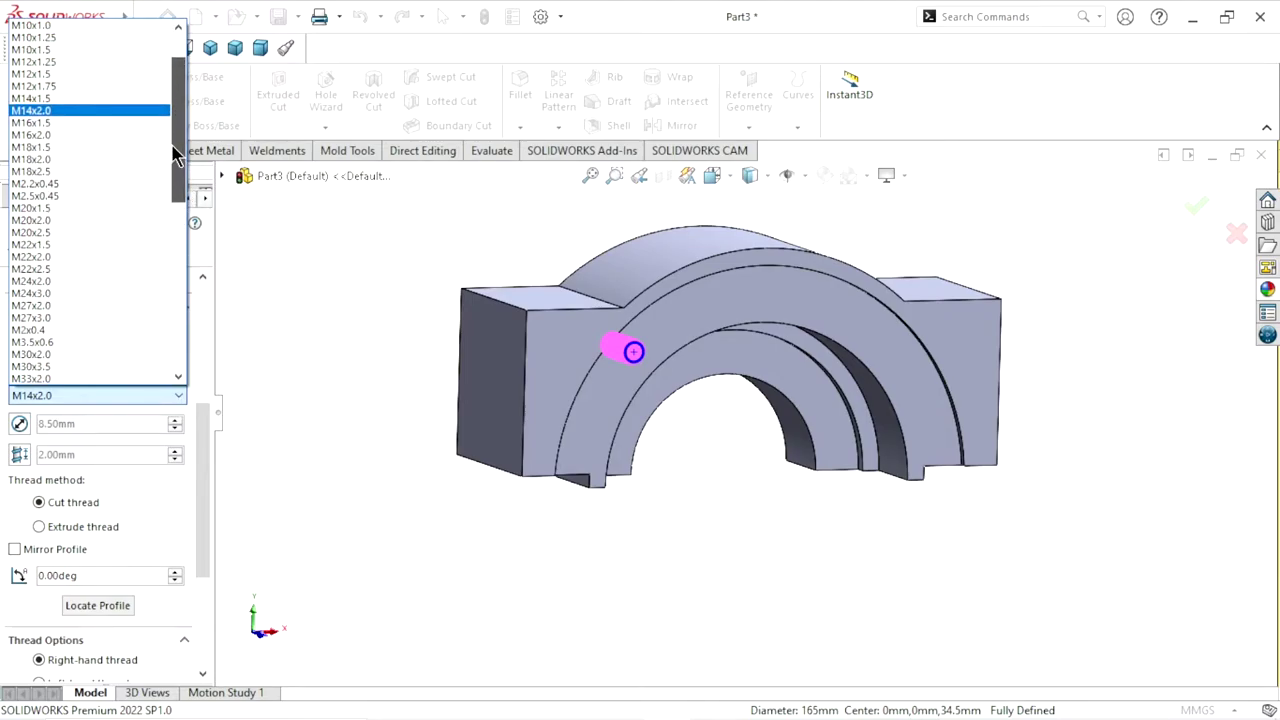
click(60, 51)
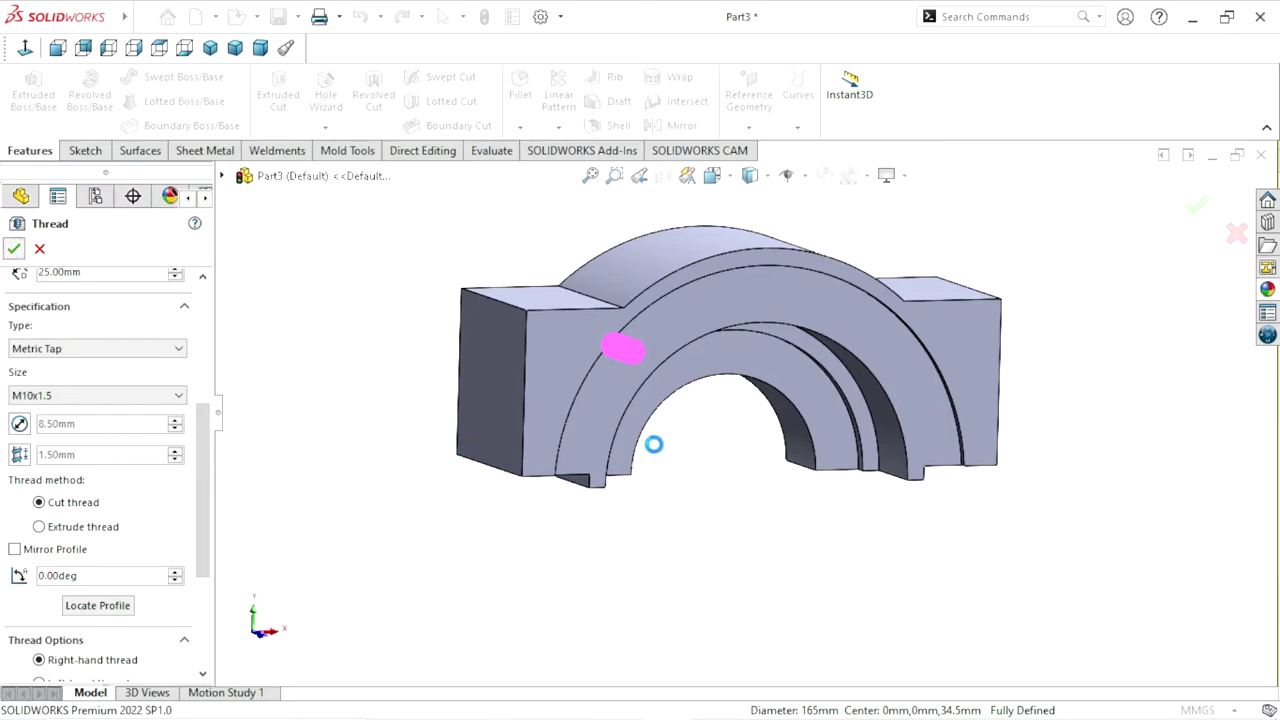
key(Return)
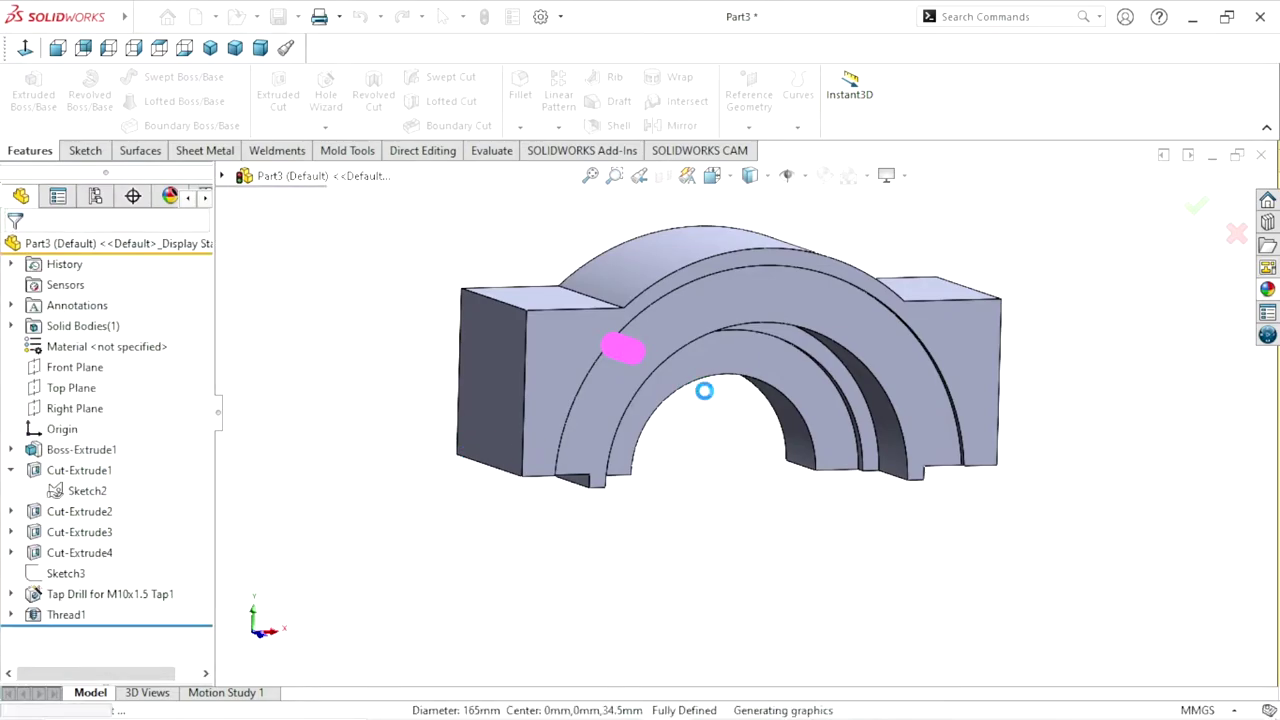
scroll(660, 376, down, 3)
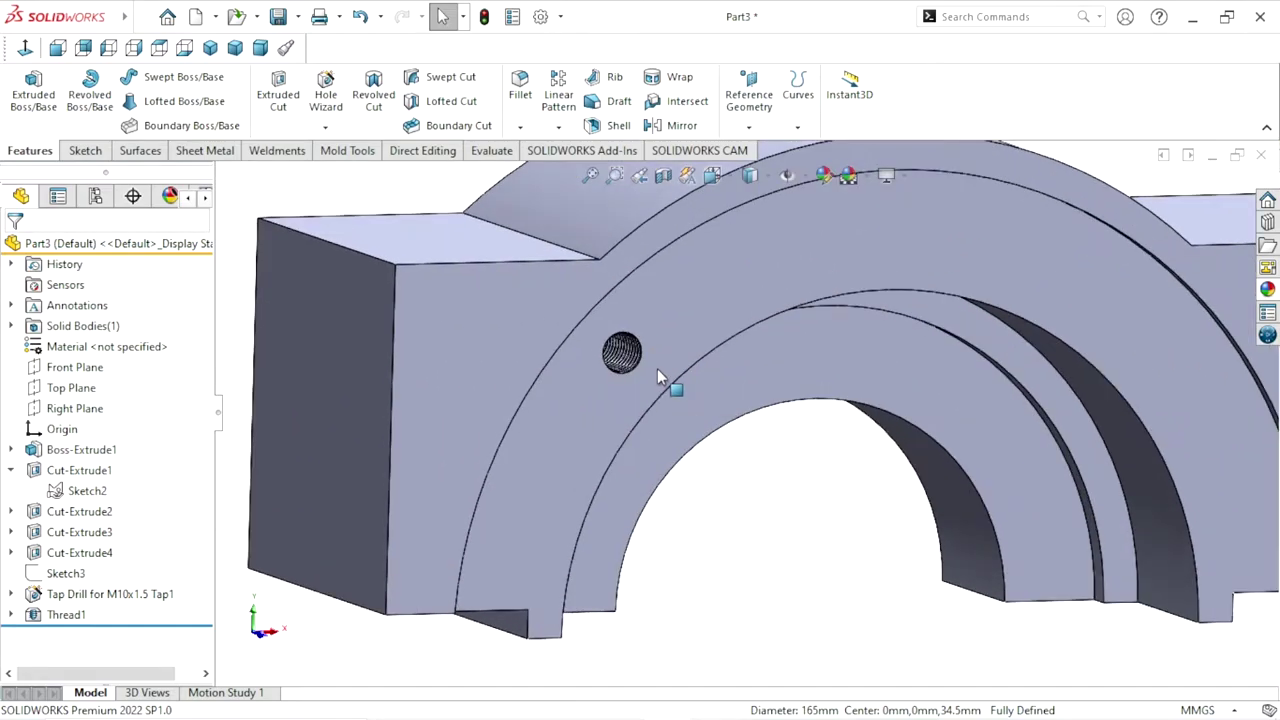
scroll(655, 369, down, 2)
scroll(636, 390, up, 8)
middle_drag(763, 508, 851, 443)
scroll(772, 505, up, 2)
middle_drag(1006, 471, 1022, 430)
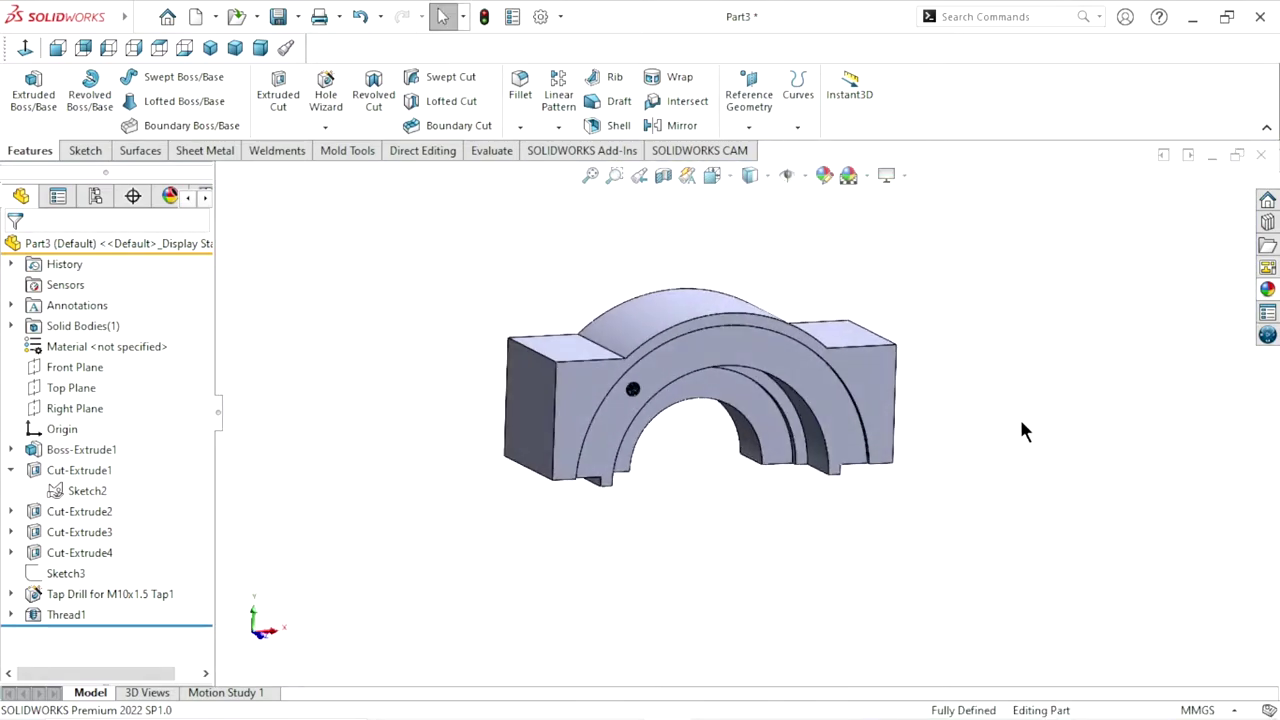
Circular-pattern the Tap Drill hole and Thread1 about the arc edge
click(559, 127)
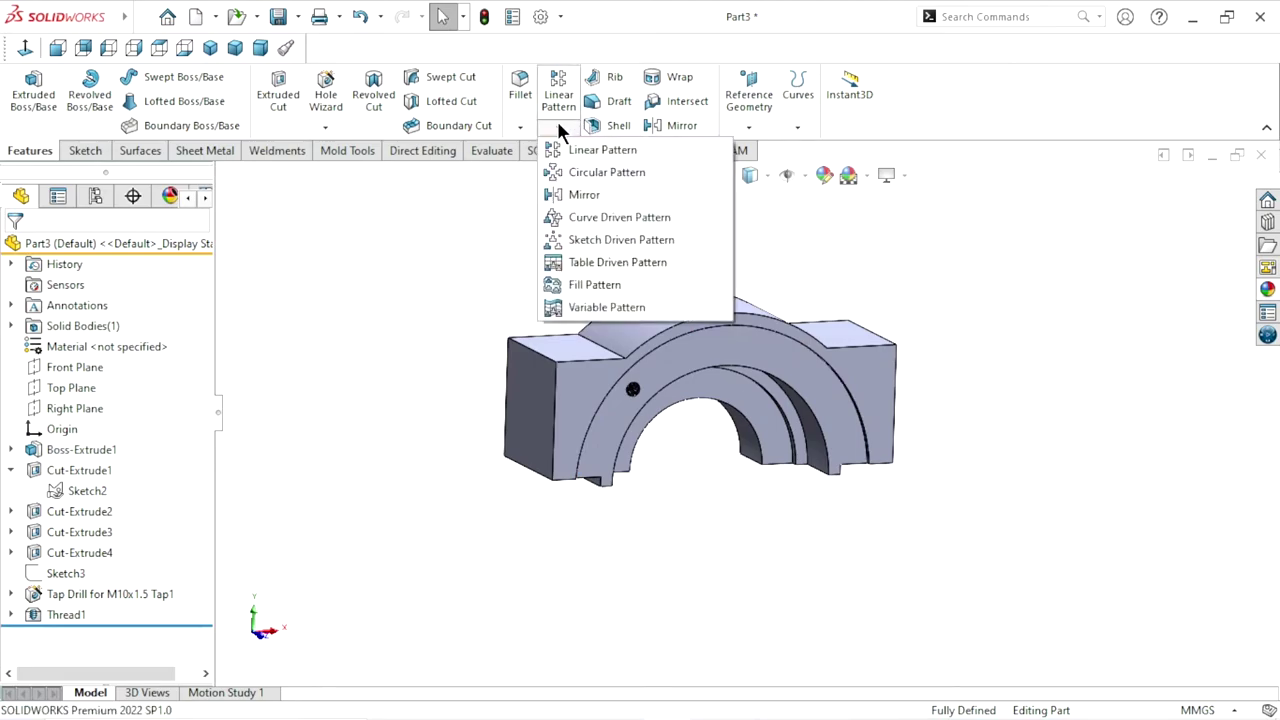
click(604, 172)
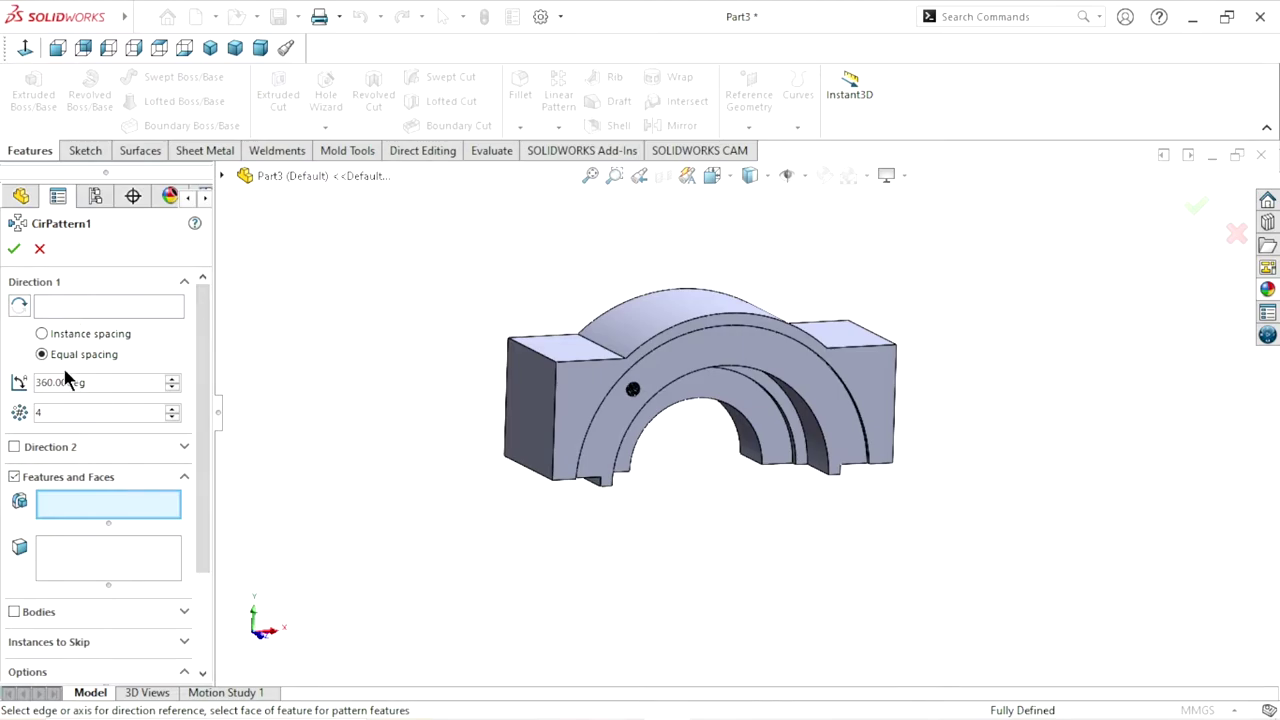
click(222, 176)
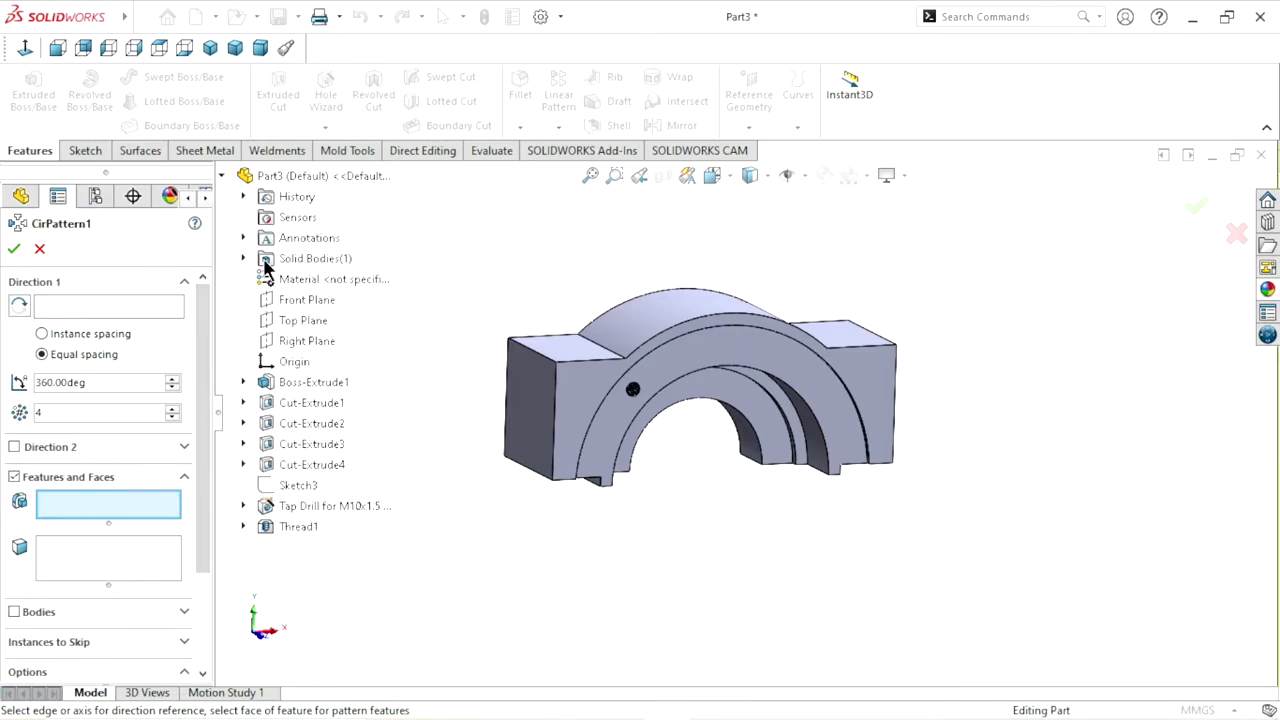
click(347, 507)
click(314, 527)
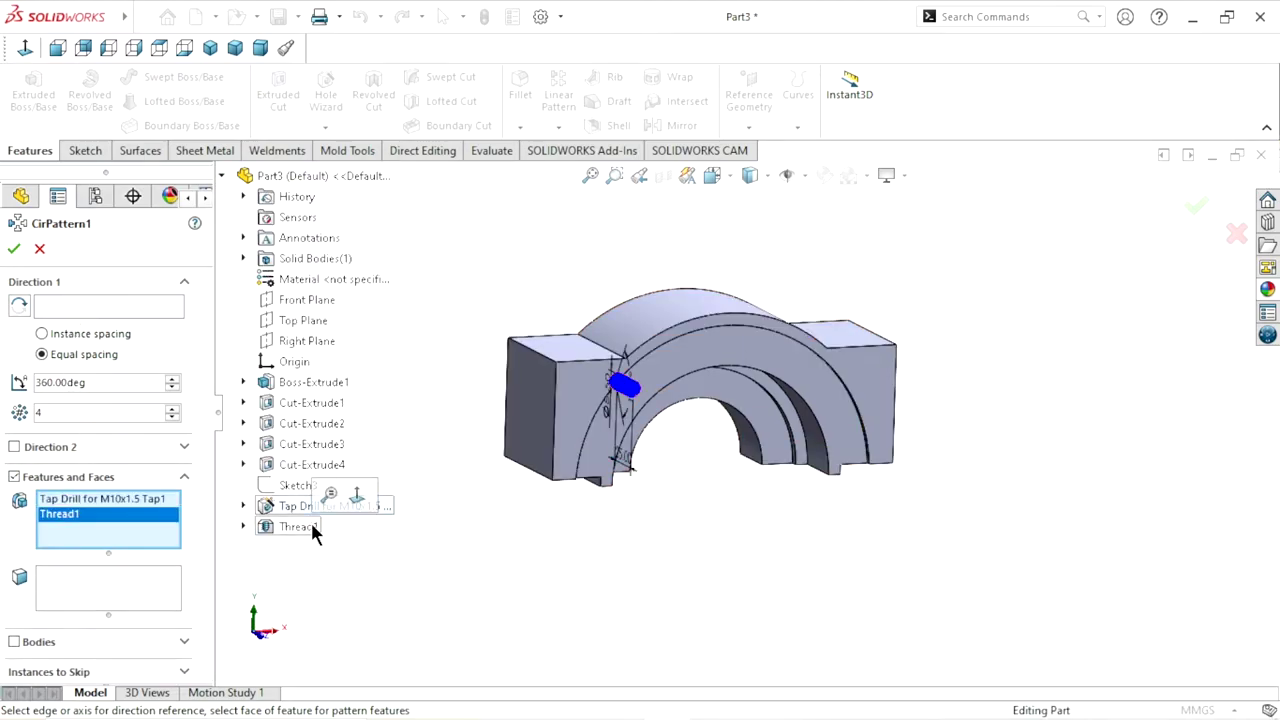
click(96, 305)
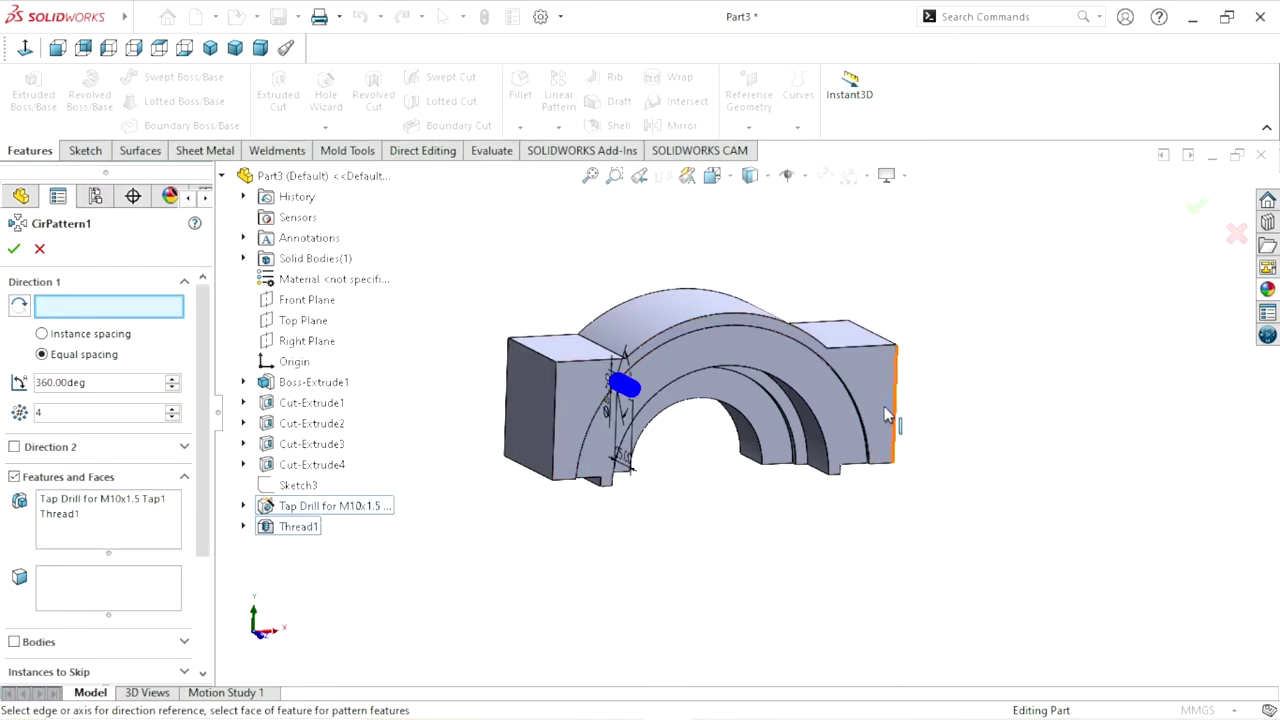
click(808, 407)
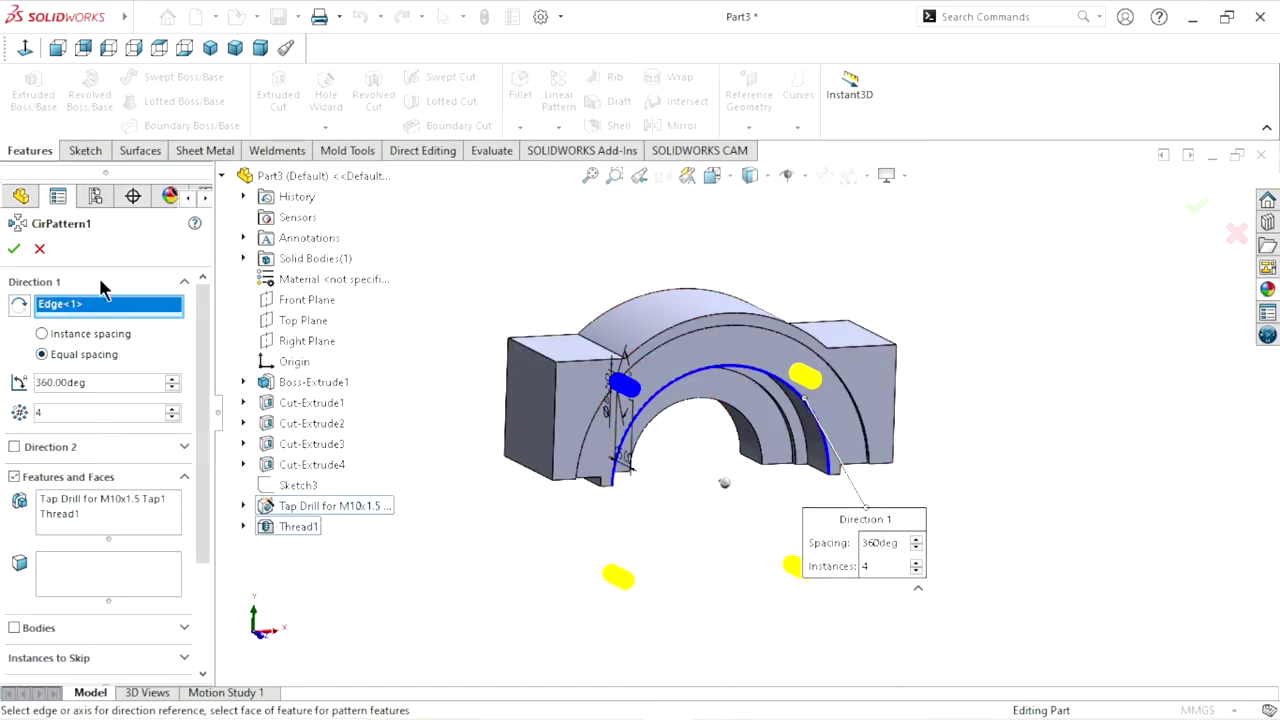
click(13, 250)
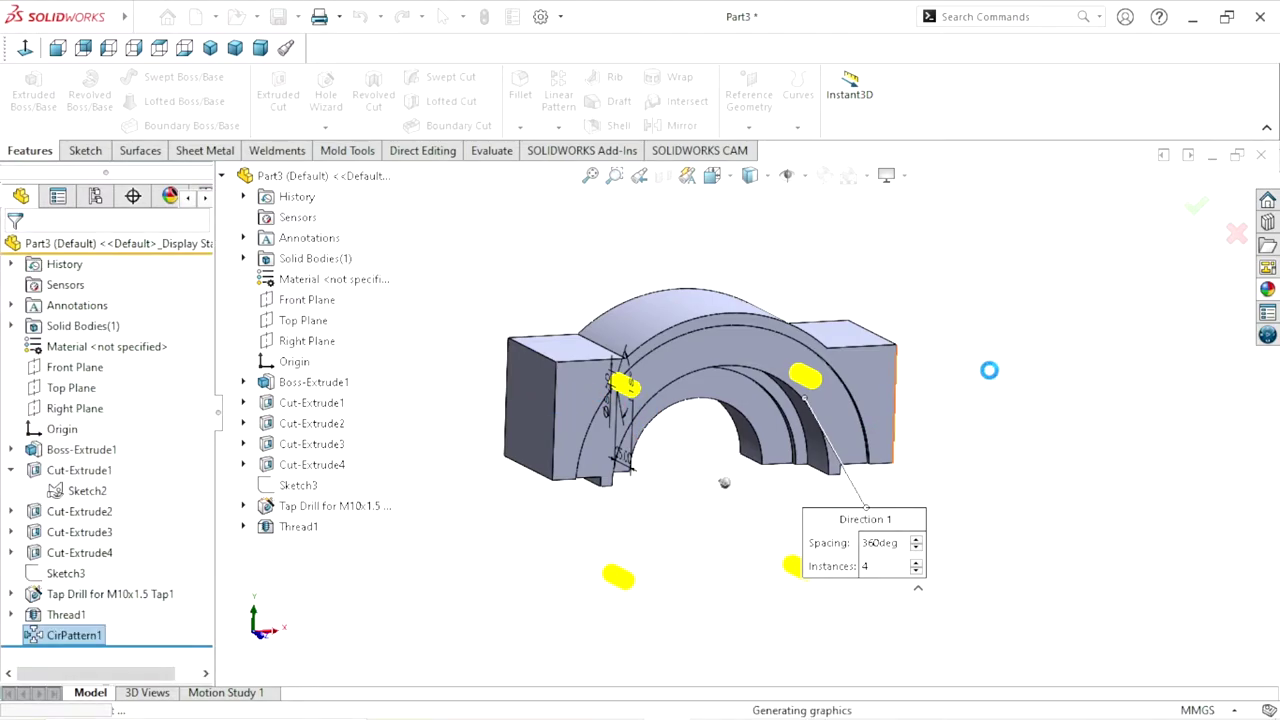
scroll(813, 400, down, 3)
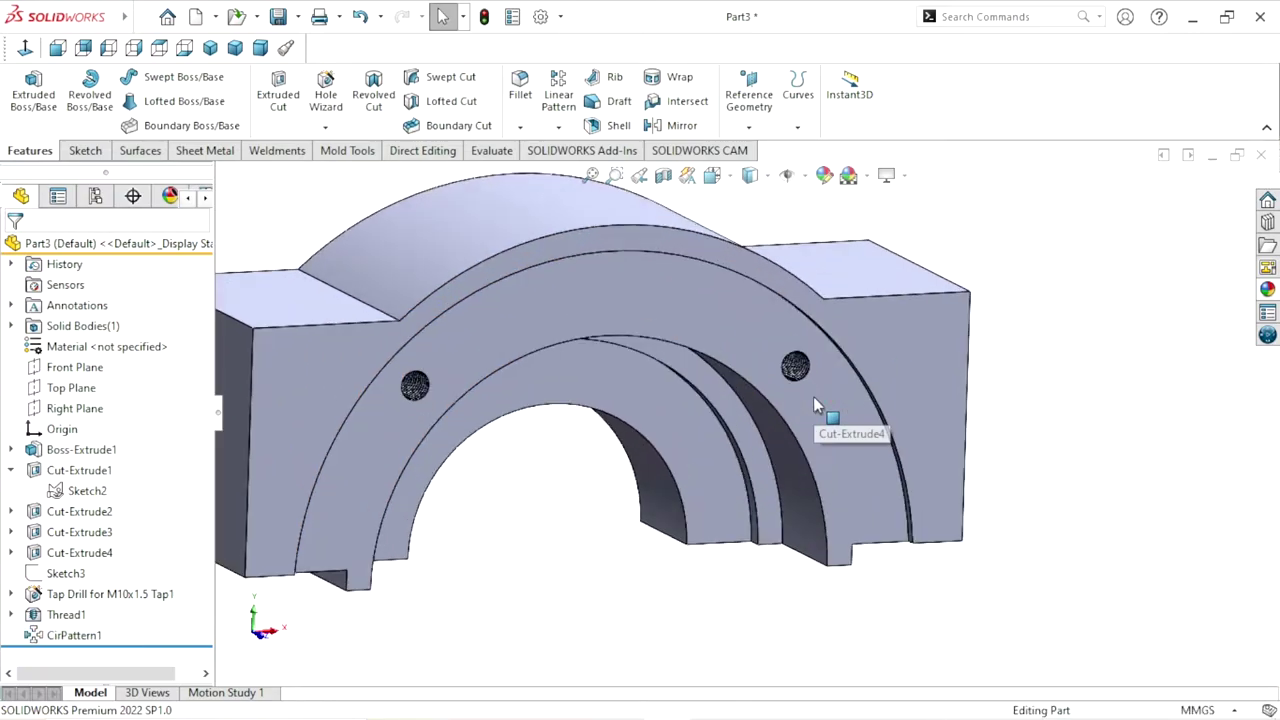
scroll(813, 405, up, 3)
mouse_move(963, 374)
middle_down()
mouse_move(894, 363)
mouse_move(863, 478)
mouse_move(871, 514)
mouse_move(877, 391)
mouse_move(832, 332)
mouse_move(860, 460)
mouse_move(870, 457)
middle_up()
scroll(871, 514, up, 2)
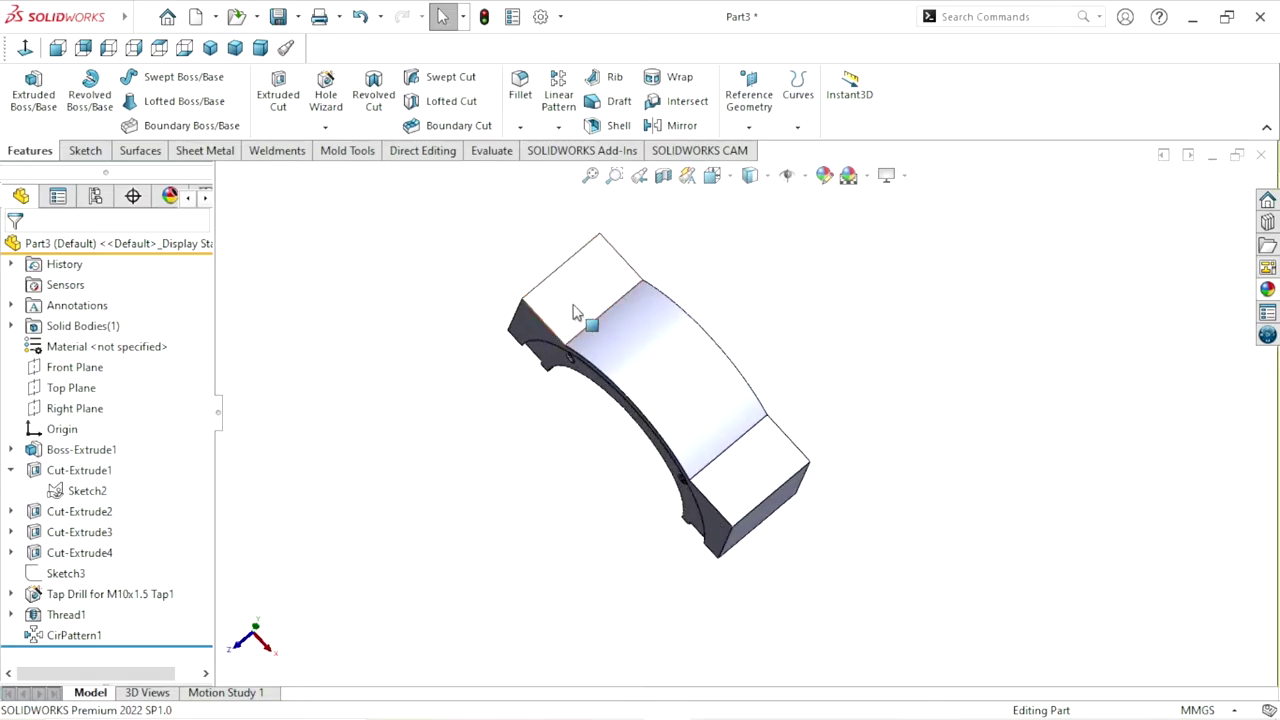
click(572, 303)
click(645, 247)
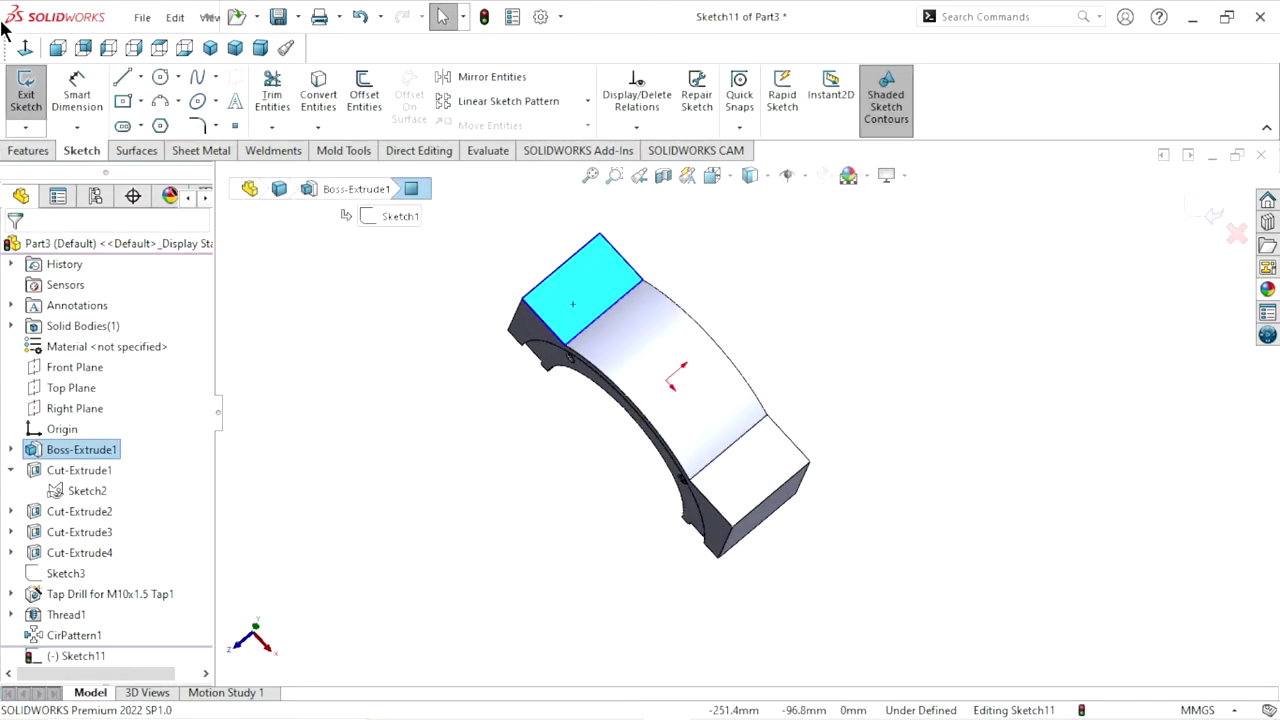
scroll(590, 420, up, 2)
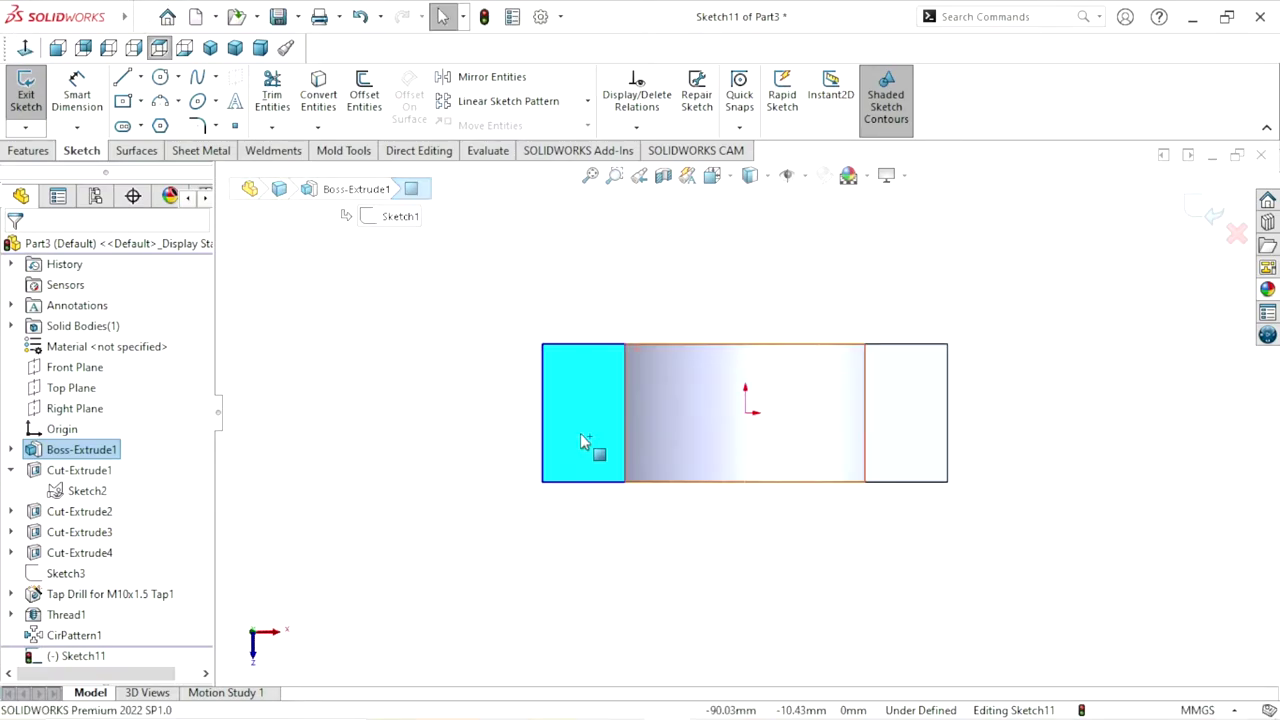
scroll(655, 425, down, 1)
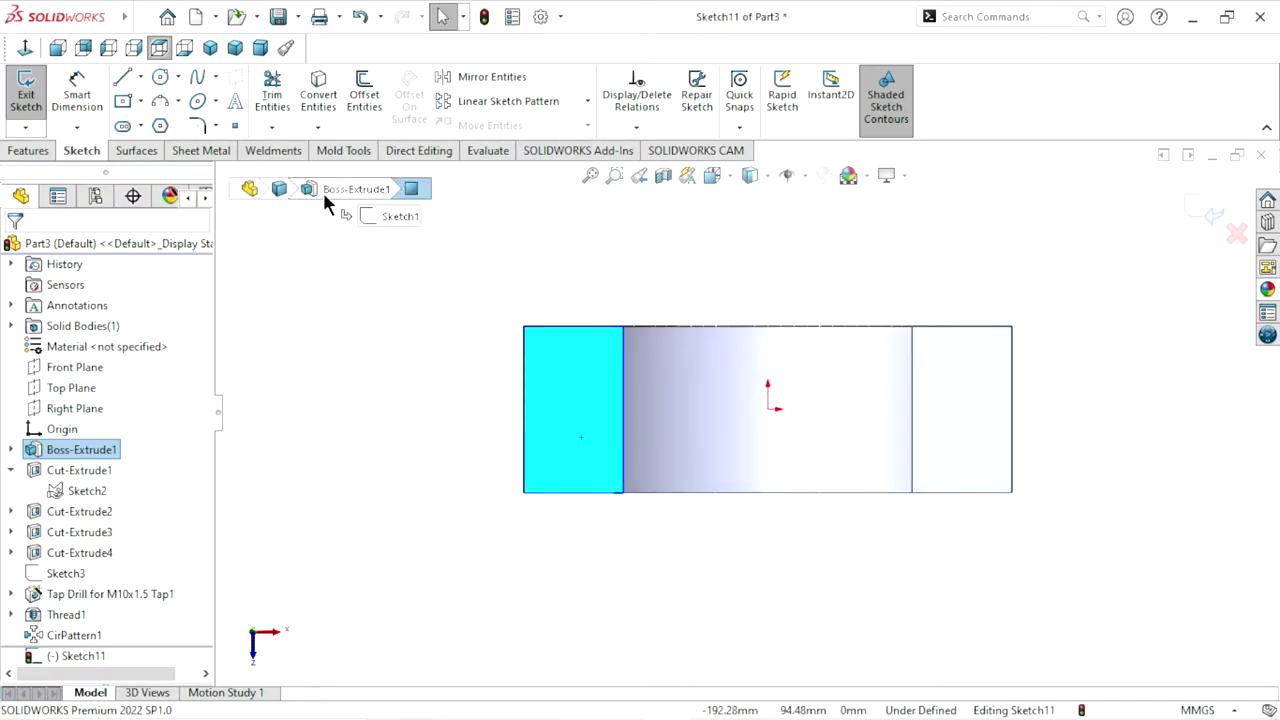
click(1237, 236)
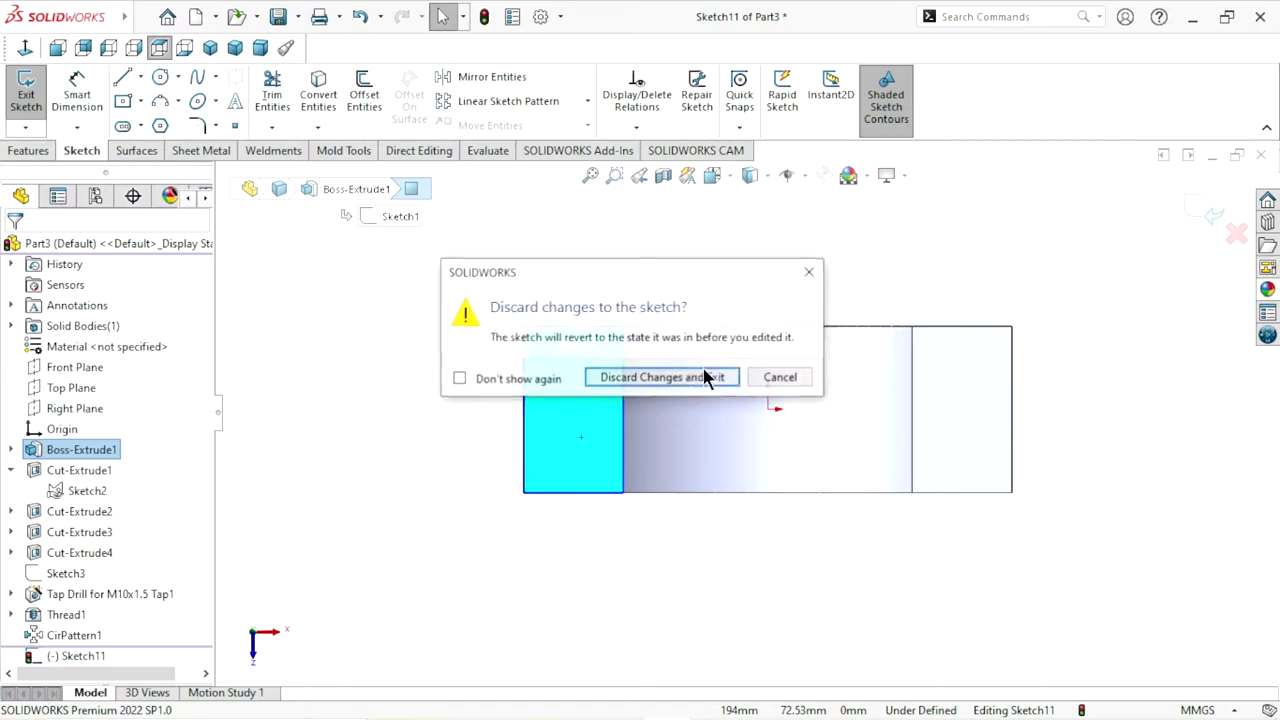
click(662, 377)
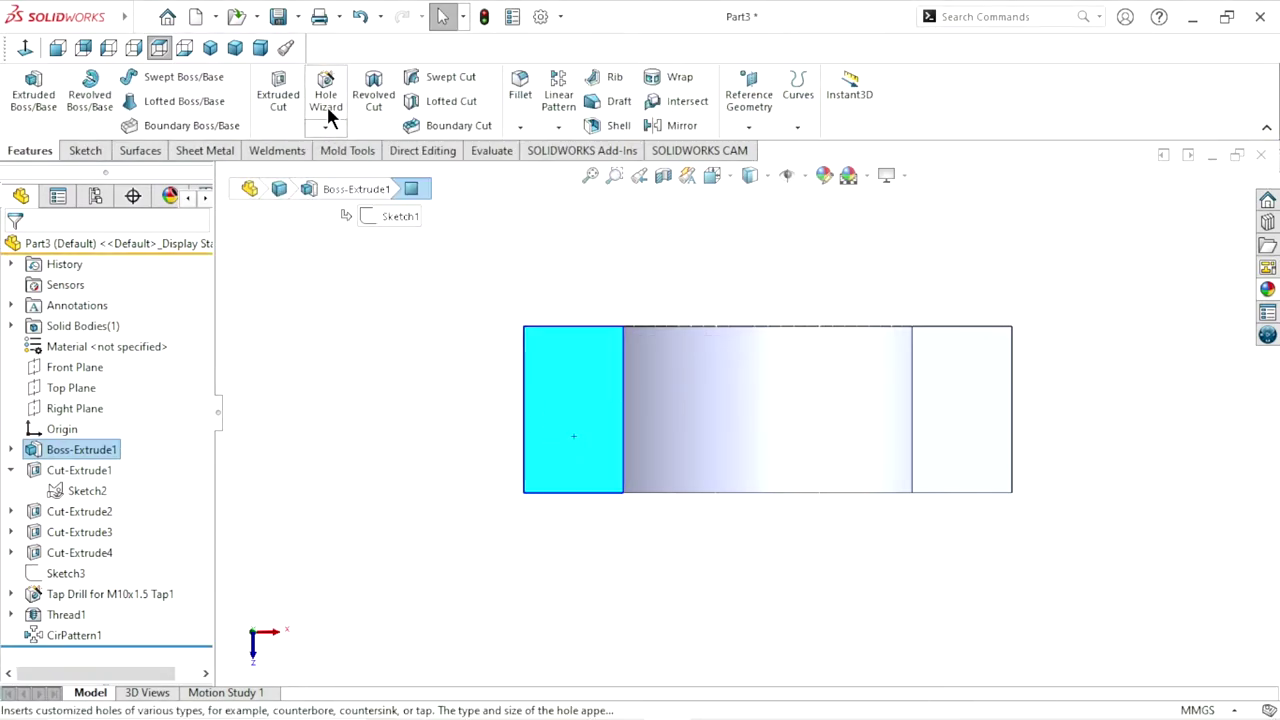
Create a Drill sizes hole, Ø14.5, with end condition Up To Next
click(327, 106)
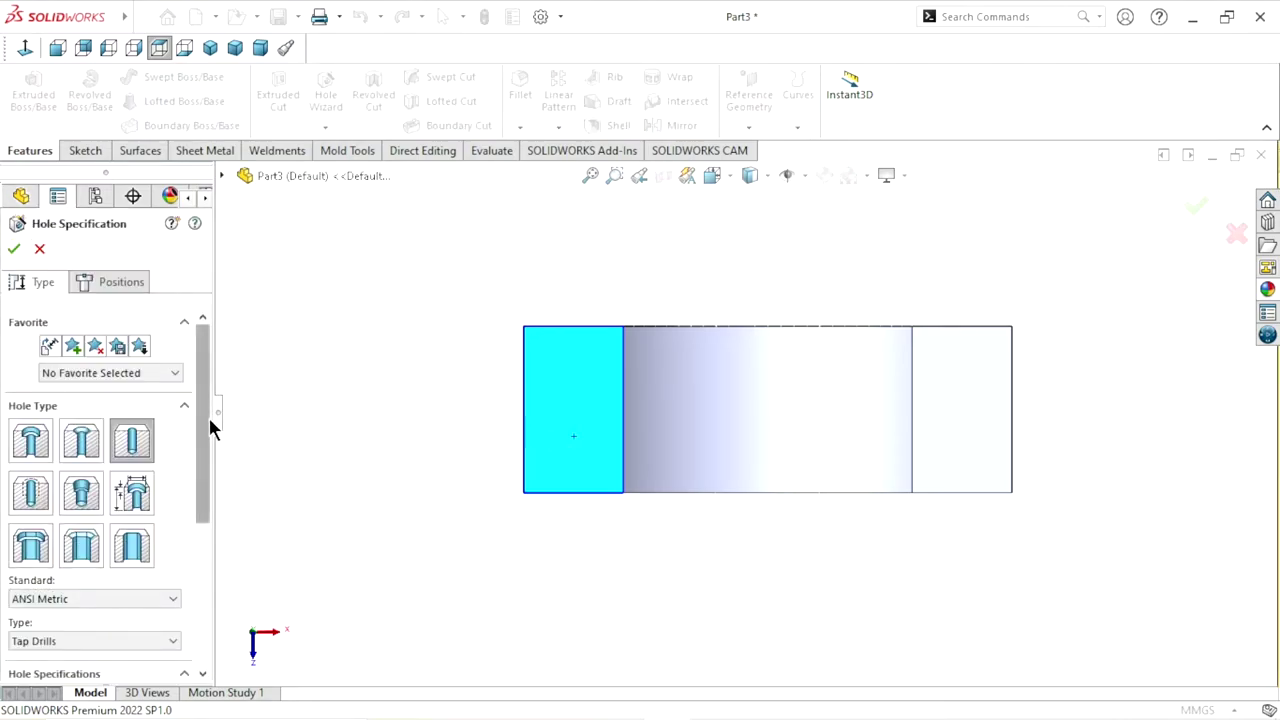
scroll(209, 420, down, 2)
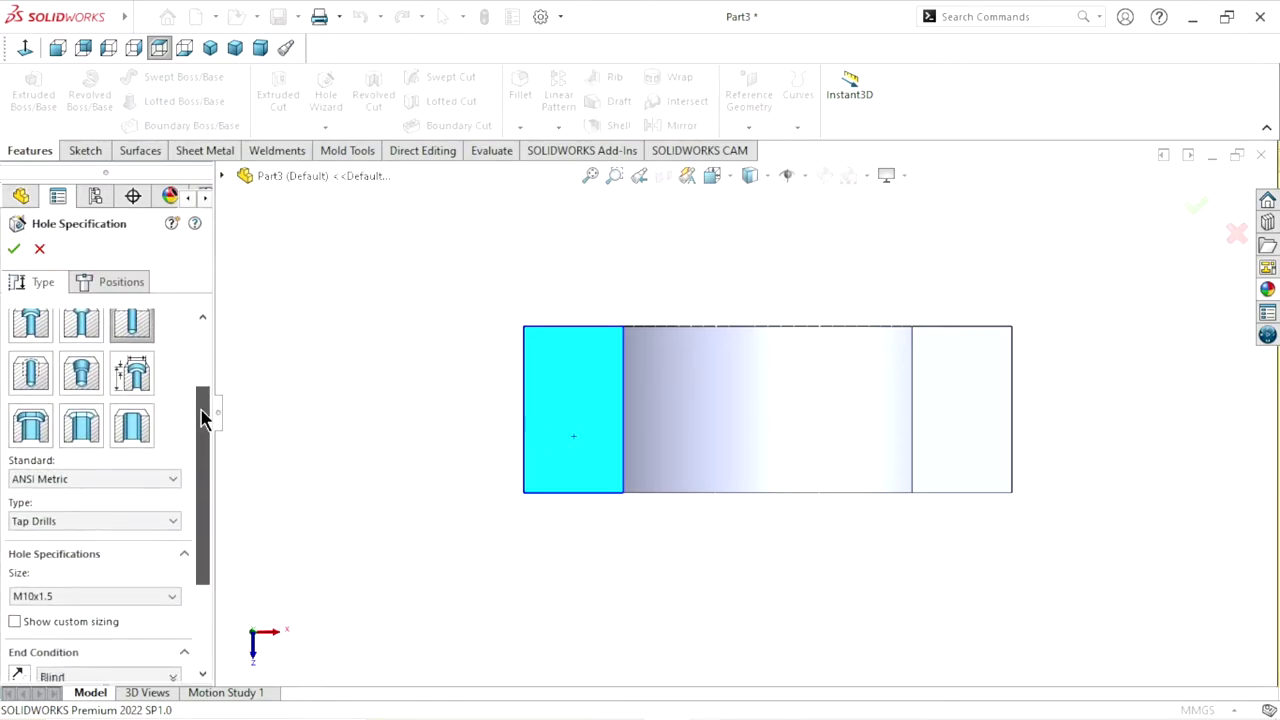
scroll(184, 420, down, 3)
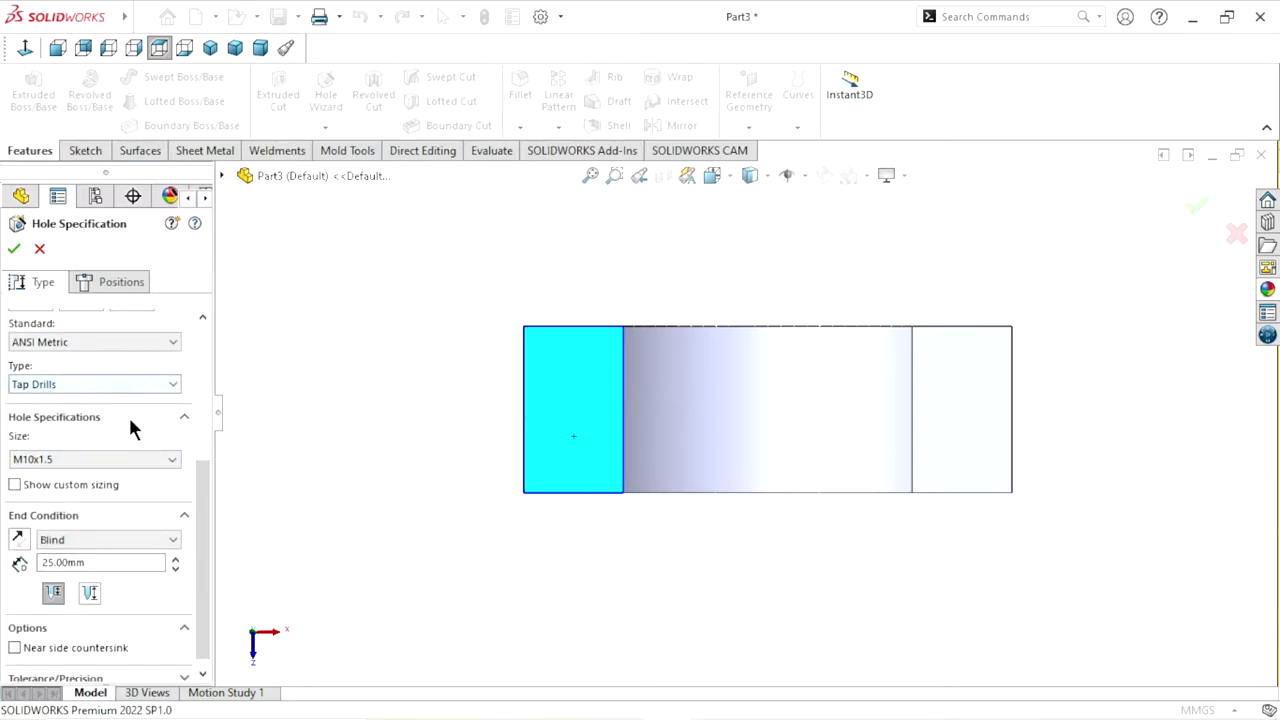
click(140, 459)
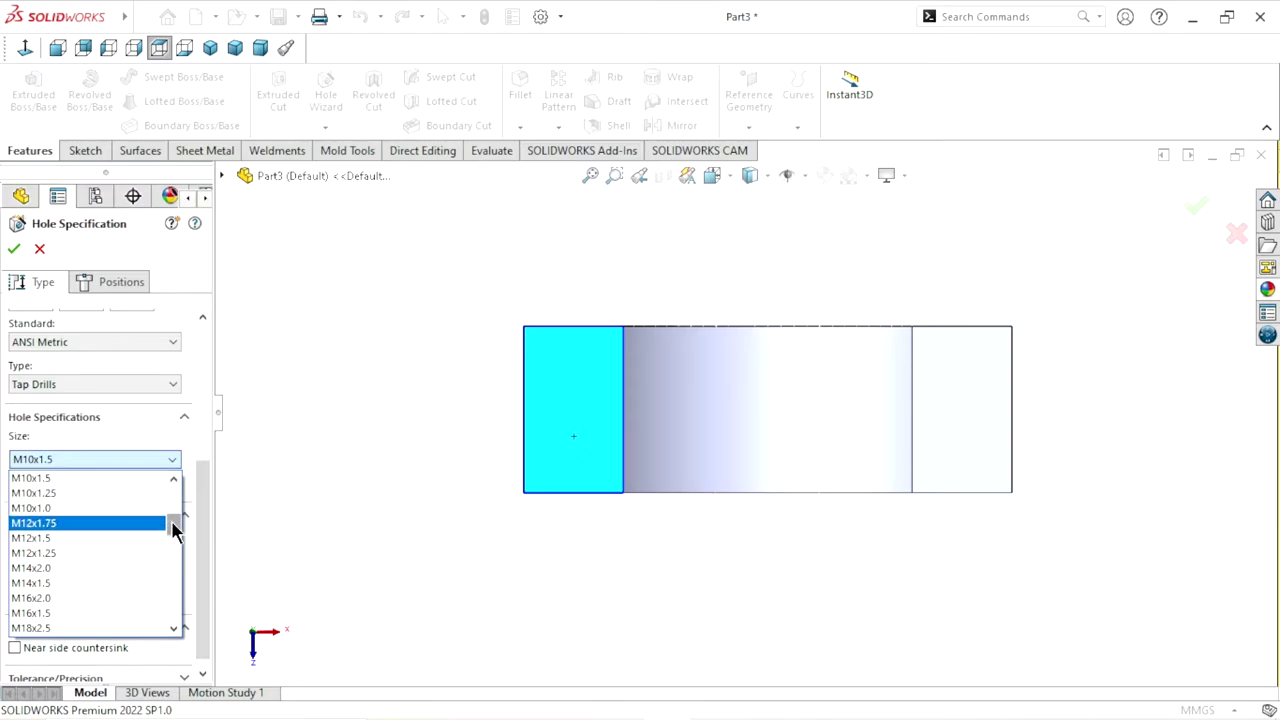
drag(172, 524, 172, 532)
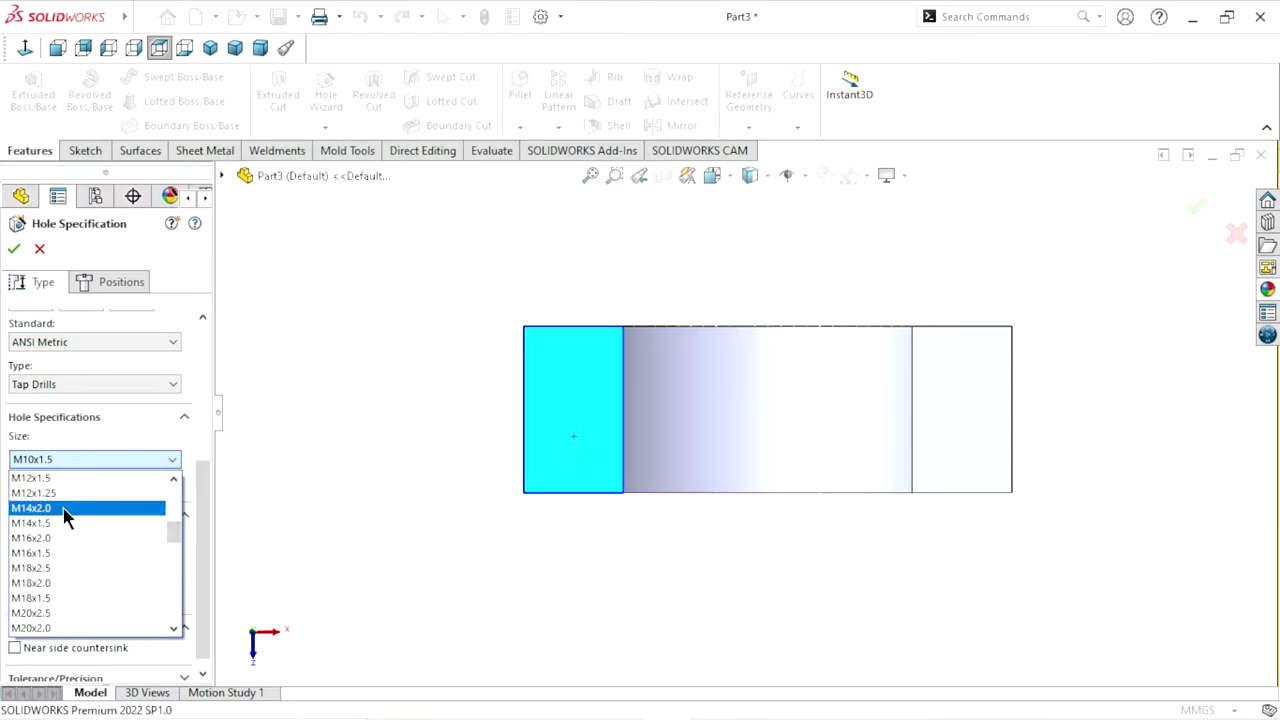
click(355, 484)
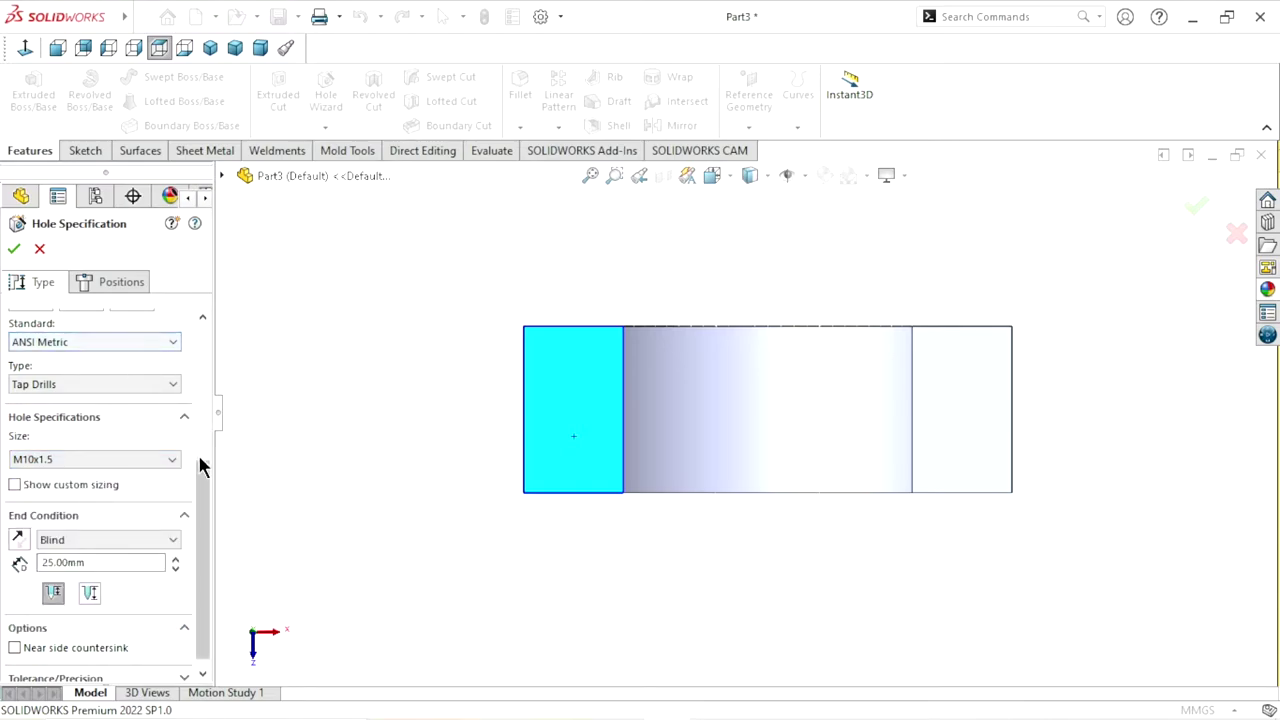
drag(200, 472, 200, 436)
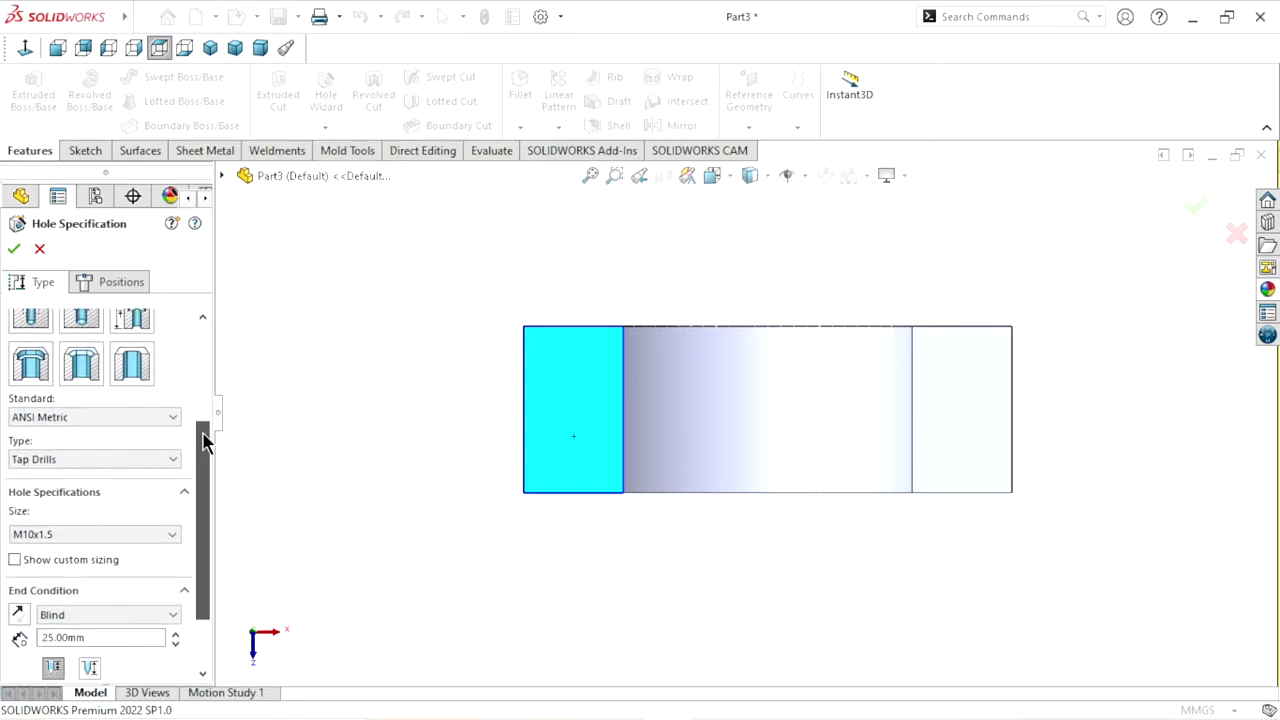
click(170, 459)
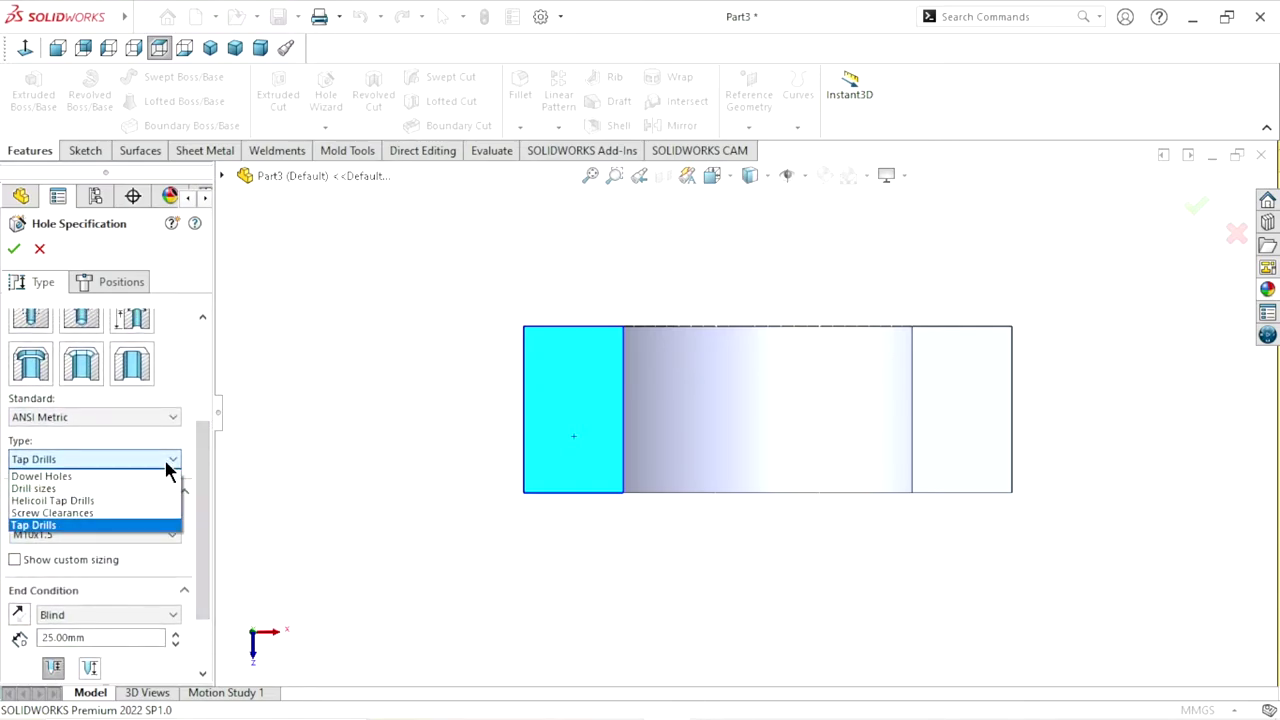
click(104, 488)
click(141, 536)
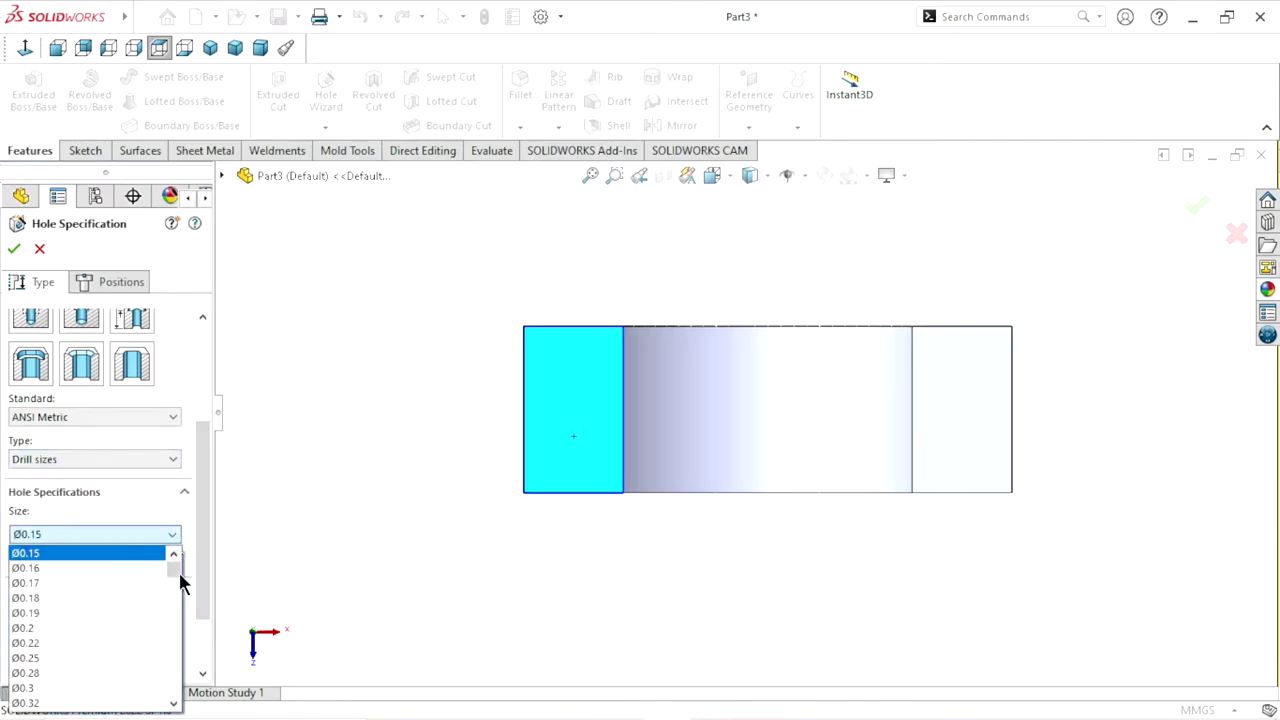
mouse_move(180, 580)
mouse_down()
mouse_move(197, 680)
mouse_move(172, 681)
mouse_up()
click(68, 590)
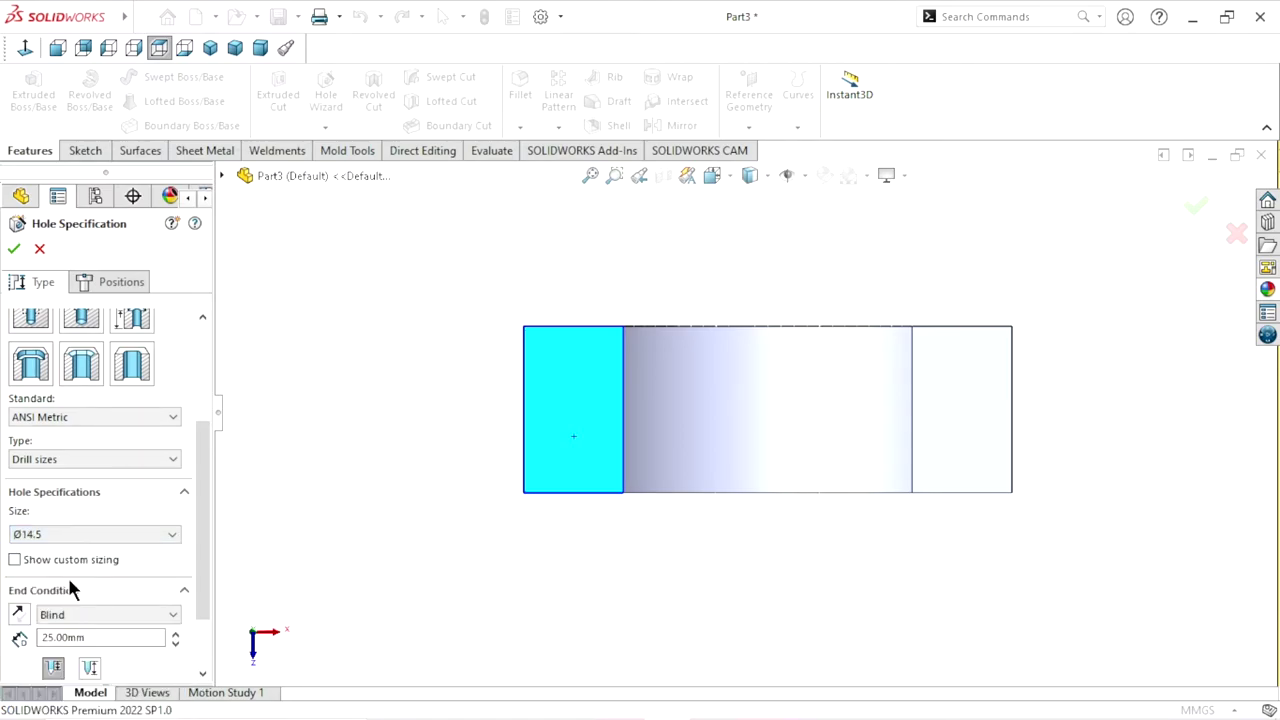
click(132, 618)
click(66, 656)
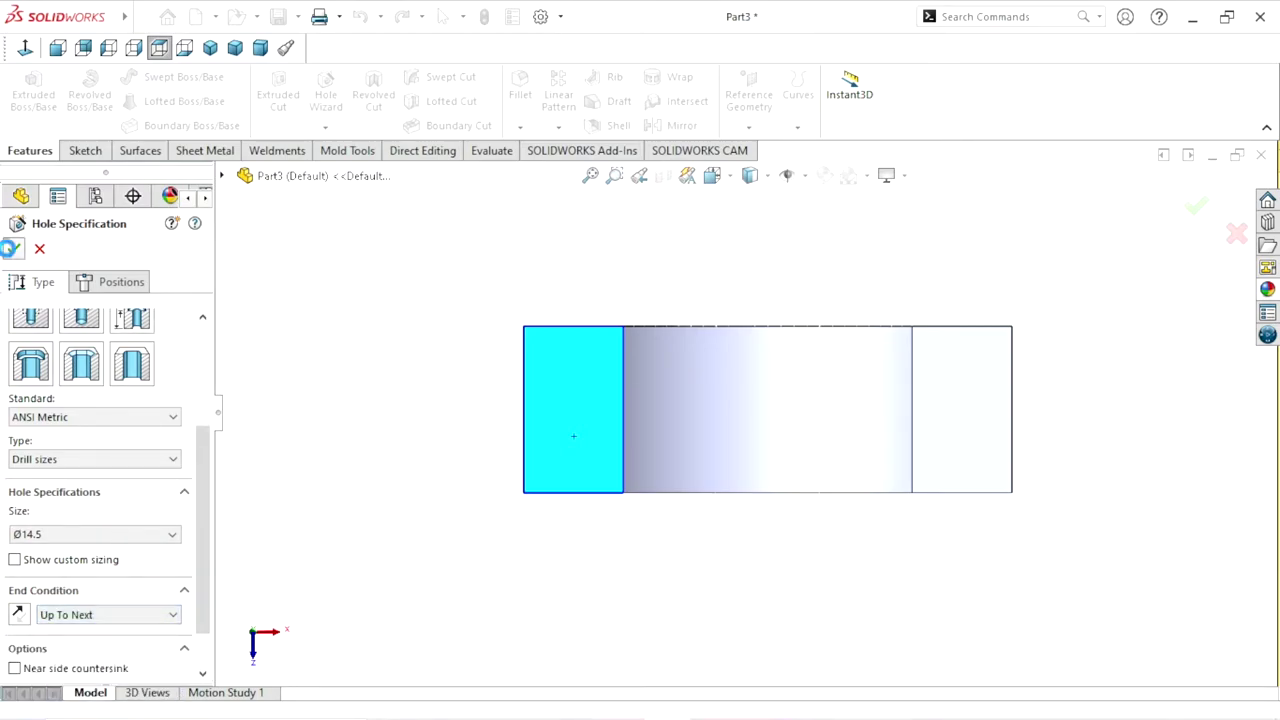
click(13, 249)
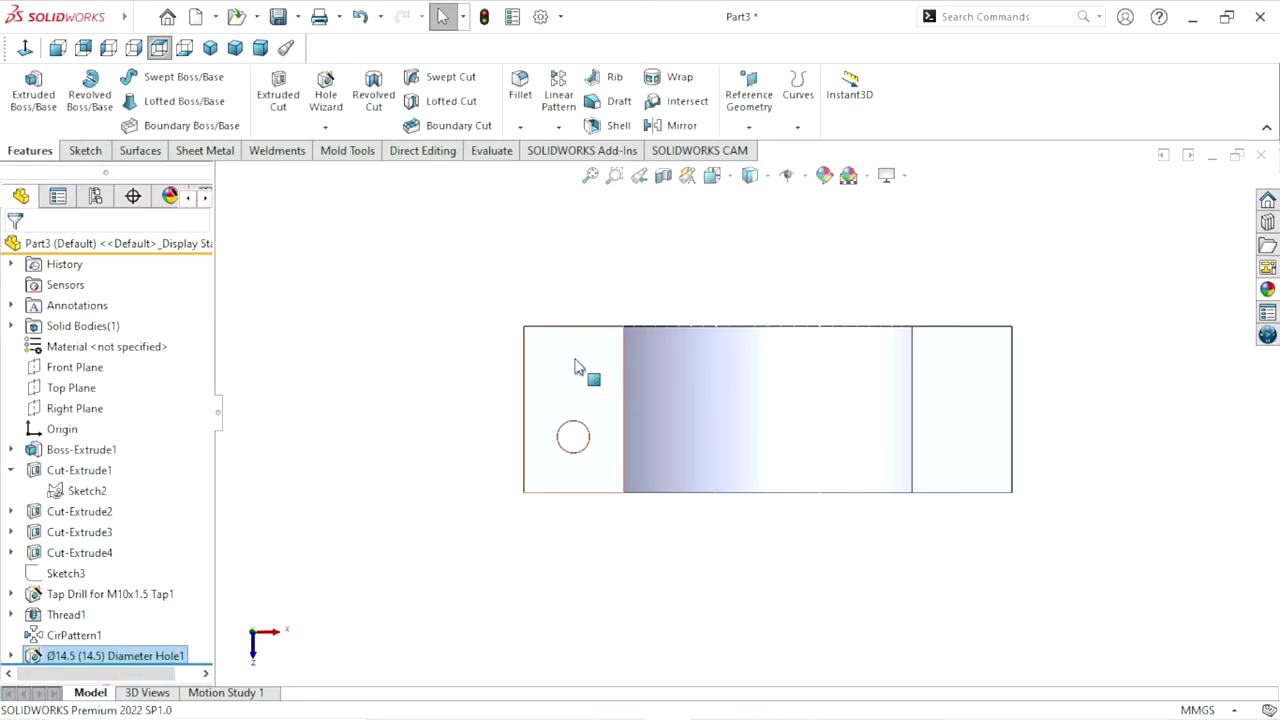
Open the hole's position sketch, Sketch13, for editing
scroll(600, 474, up, 2)
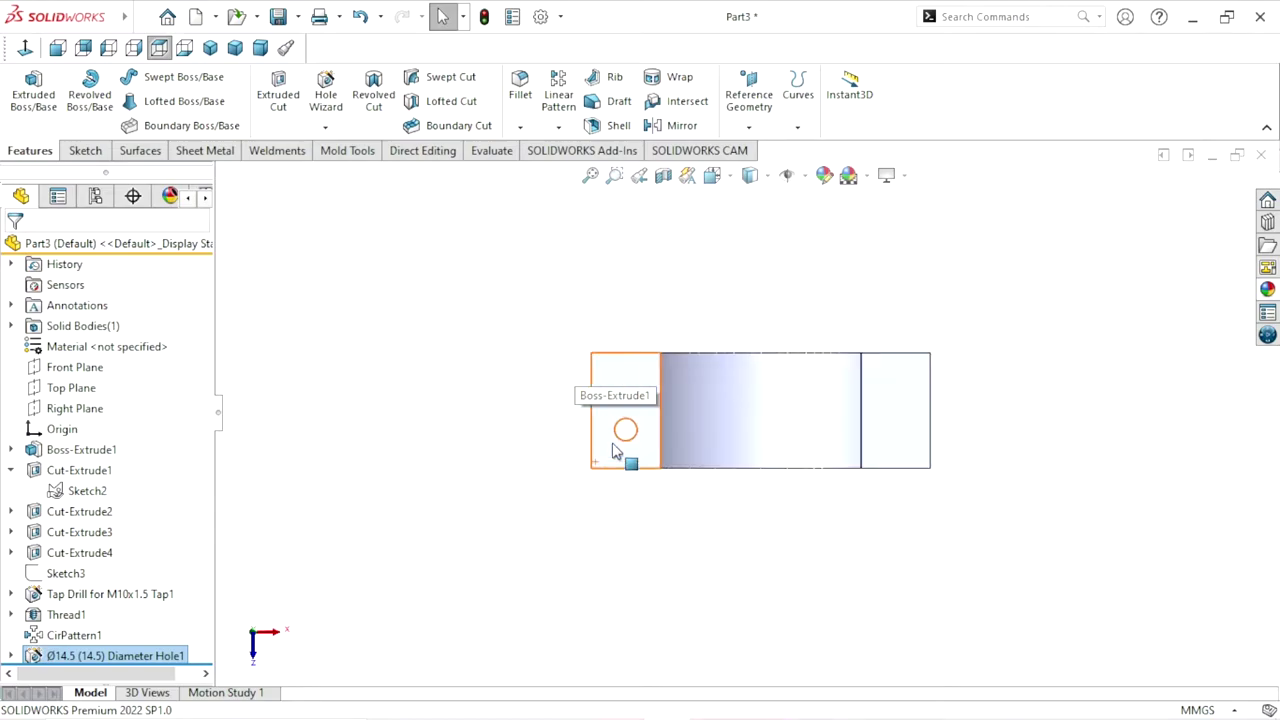
scroll(623, 457, down, 2)
scroll(680, 449, down, 1)
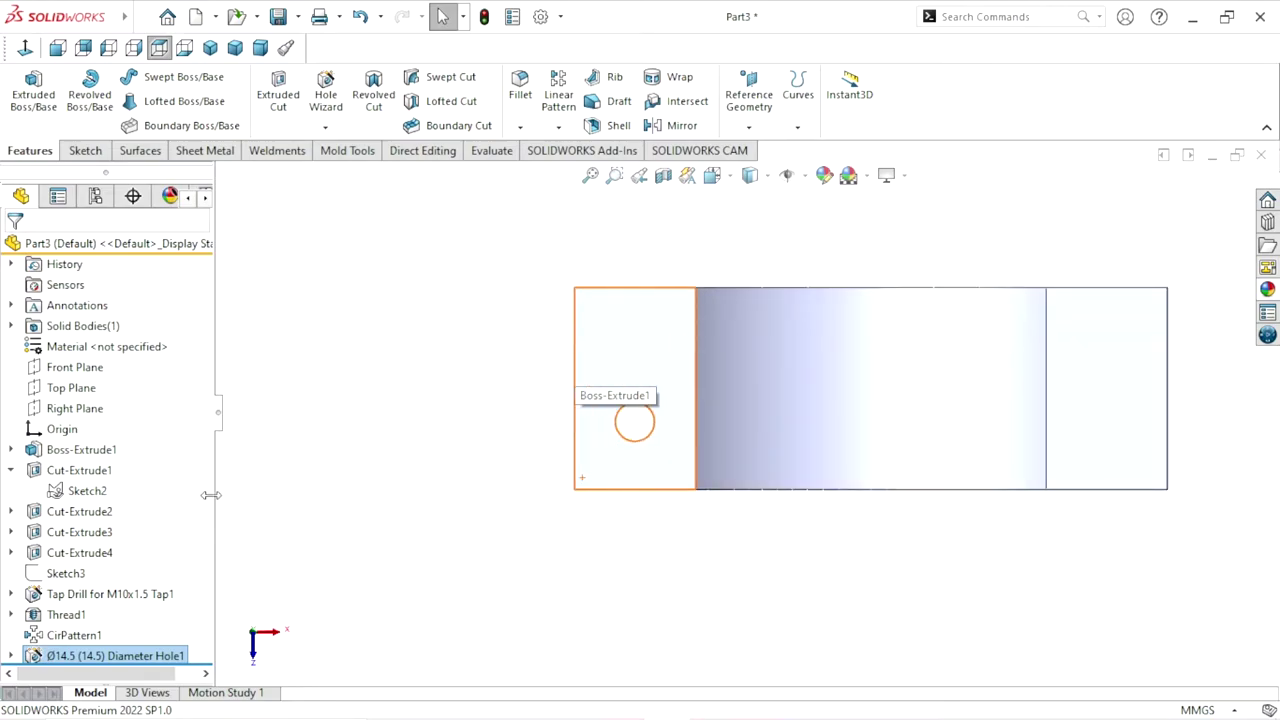
click(11, 656)
click(95, 635)
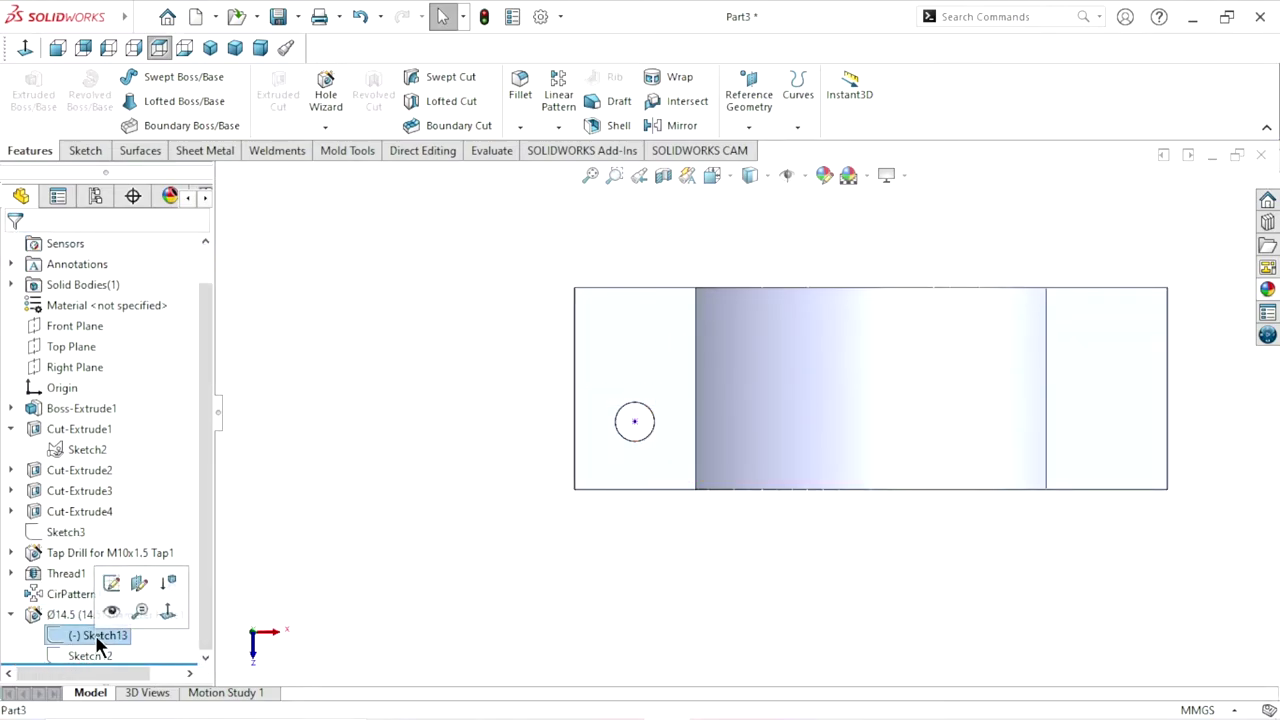
click(112, 590)
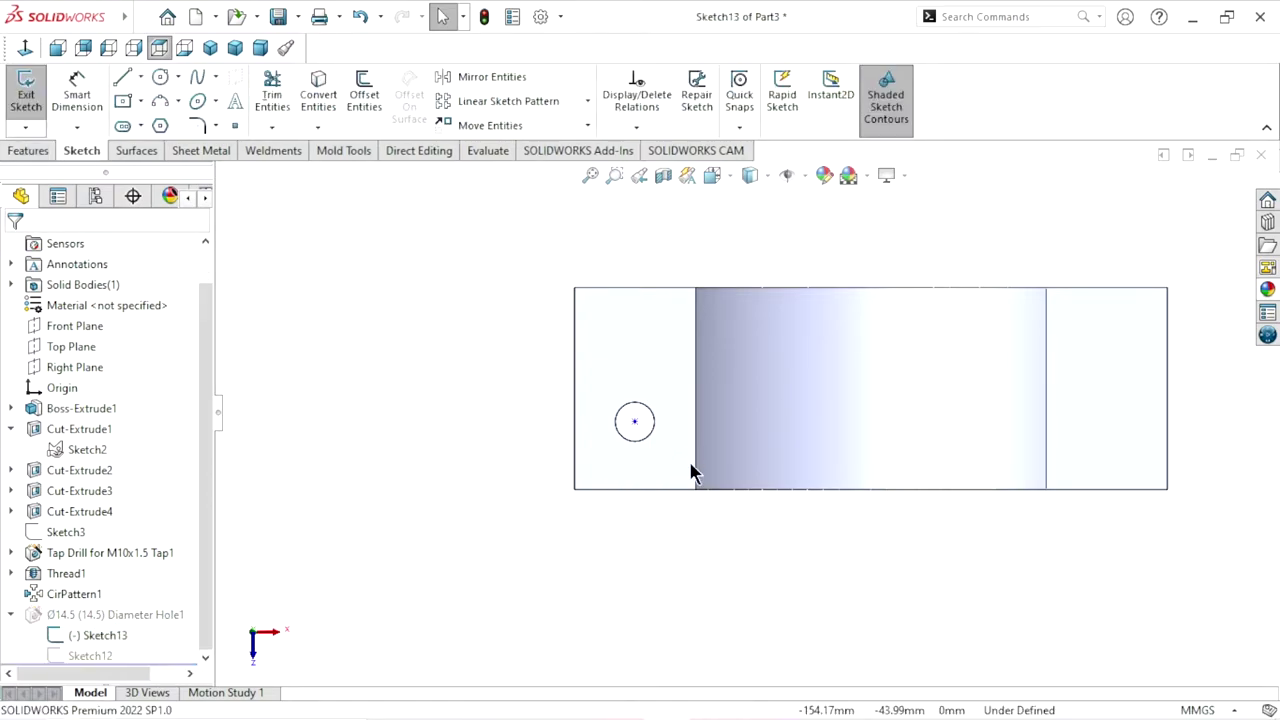
Dimension the hole centre 16 mm horizontally from the left edge
scroll(672, 450, down, 2)
scroll(672, 450, up, 2)
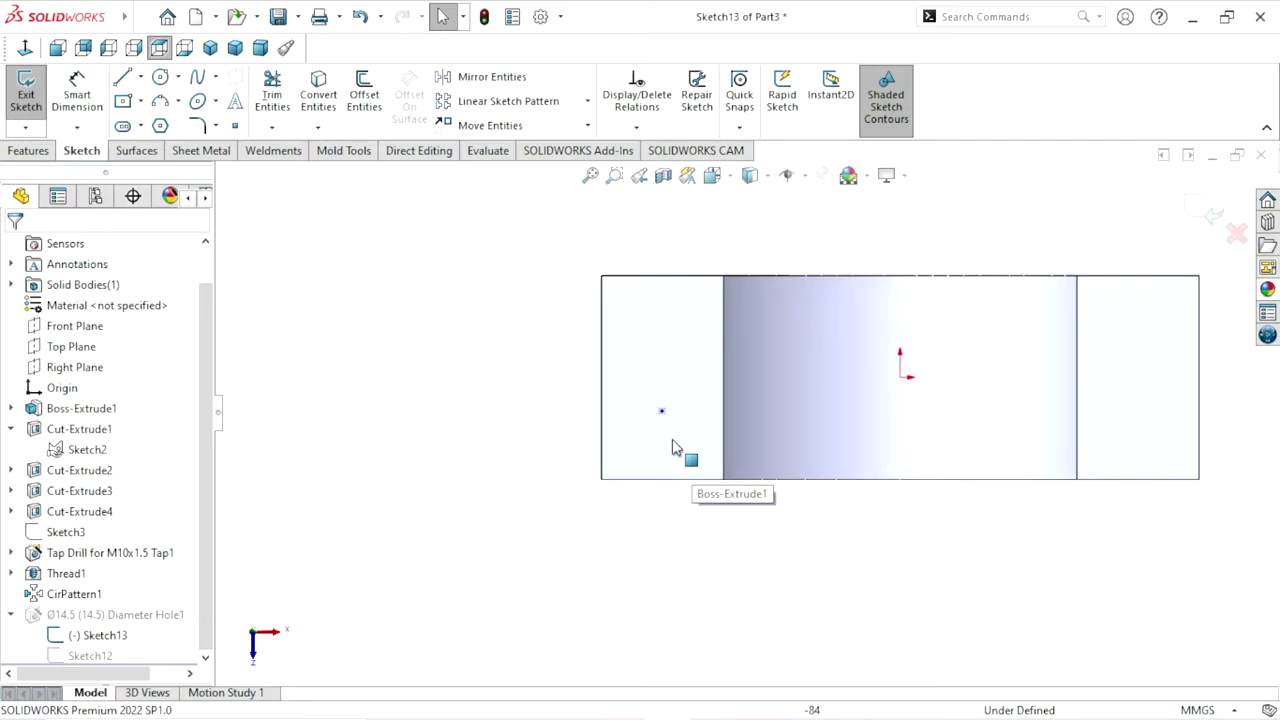
scroll(700, 430, down, 1)
scroll(709, 417, down, 1)
scroll(700, 418, up, 2)
scroll(704, 422, down, 1)
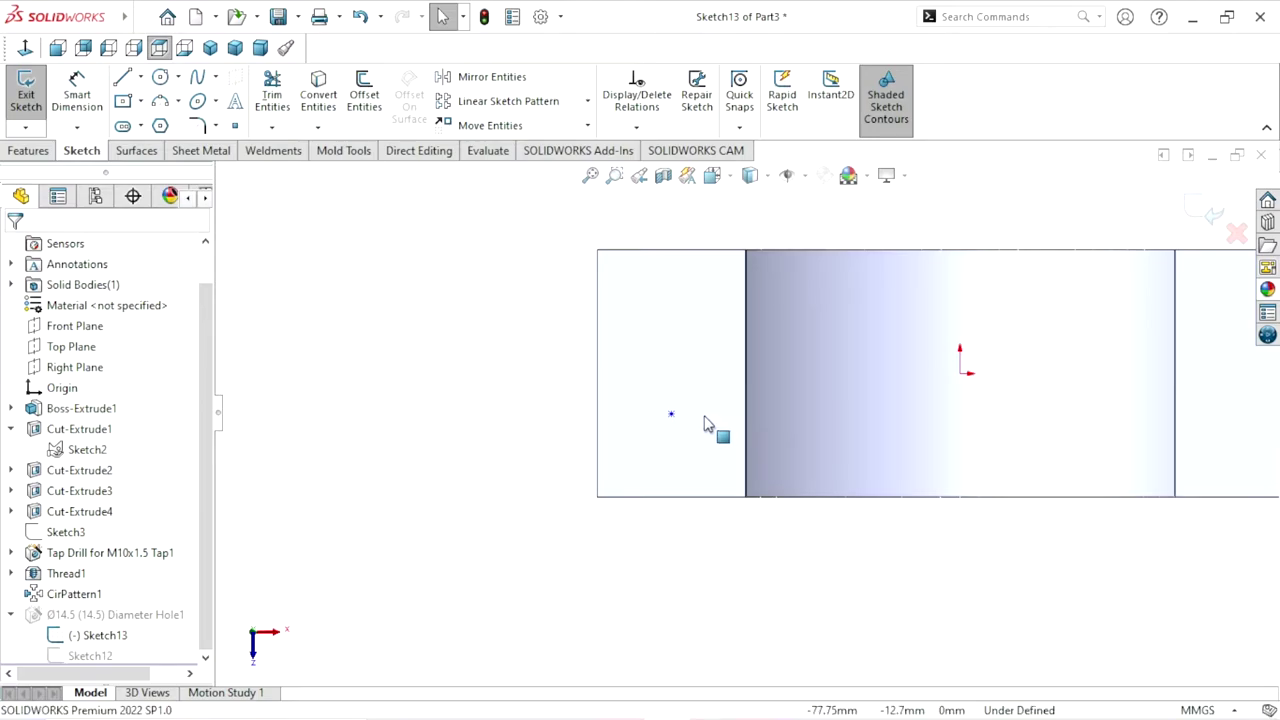
click(72, 97)
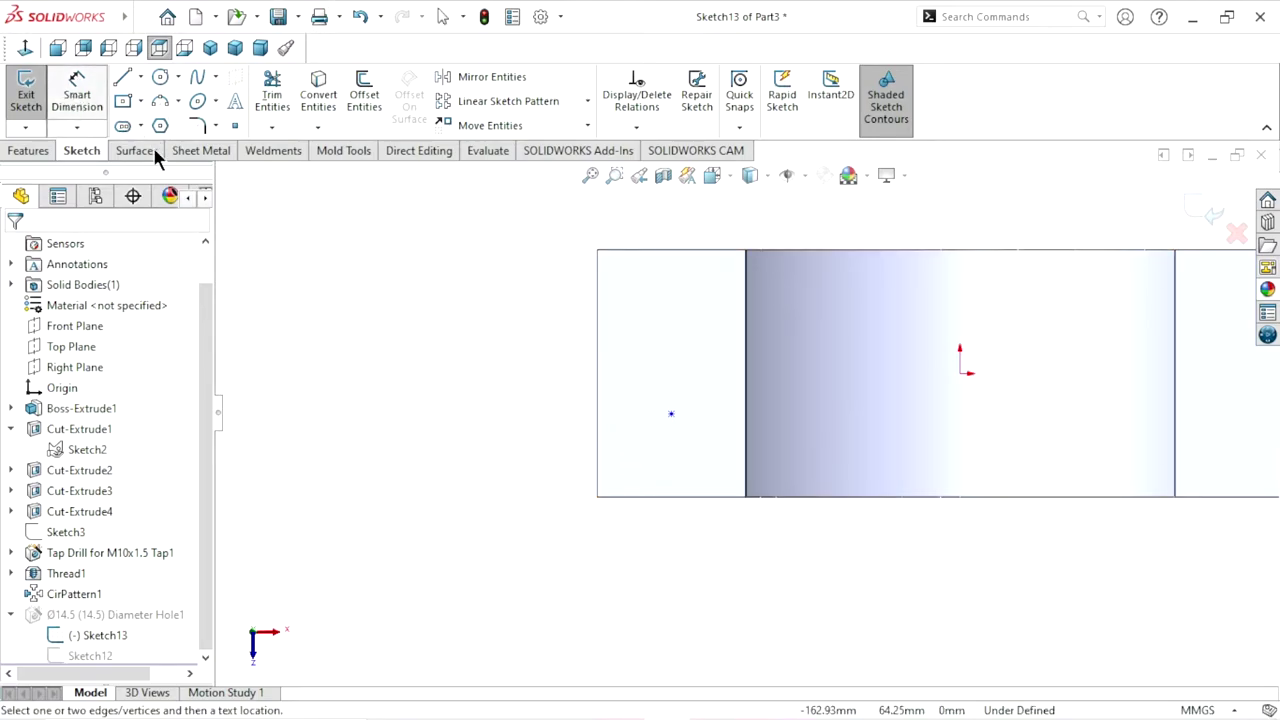
click(598, 451)
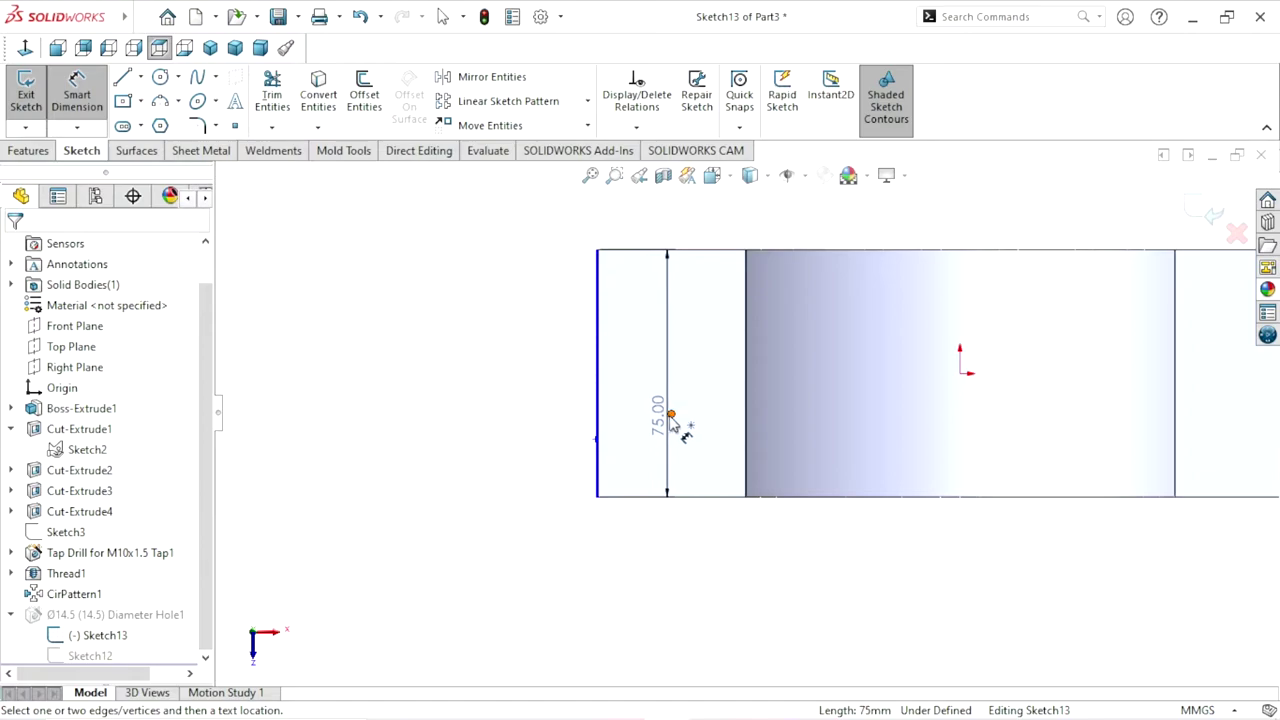
click(671, 414)
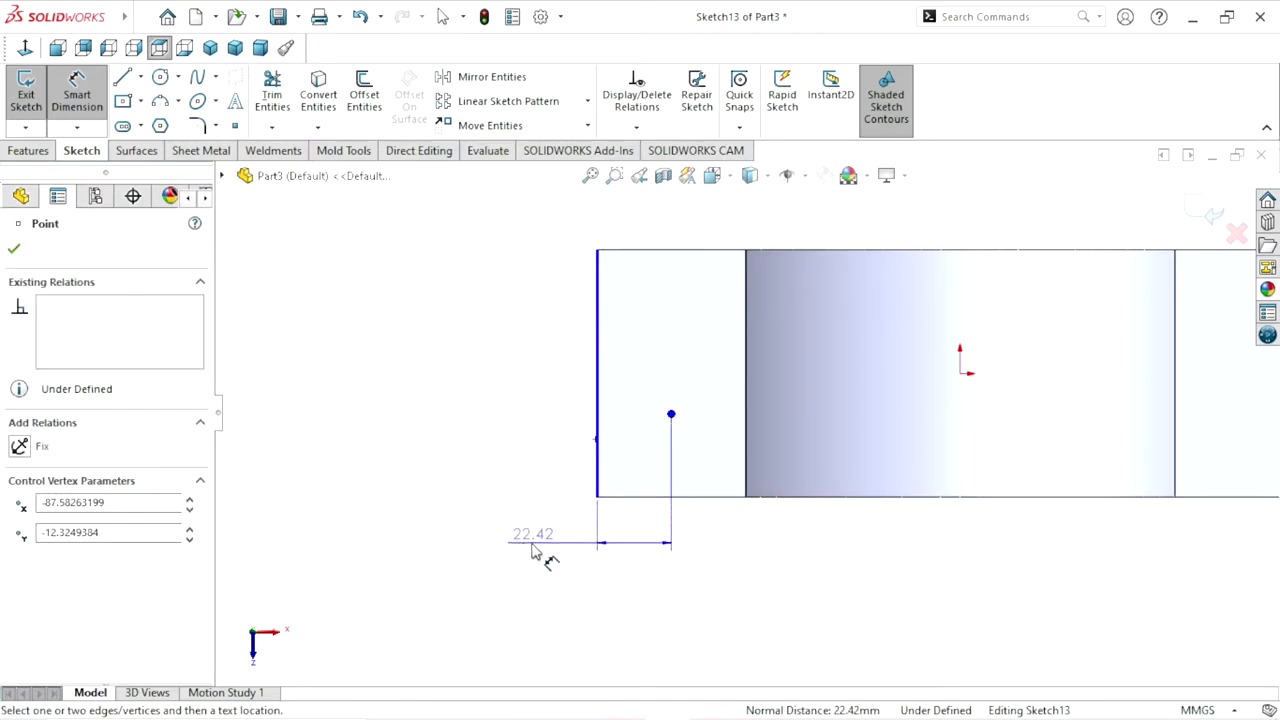
click(537, 539)
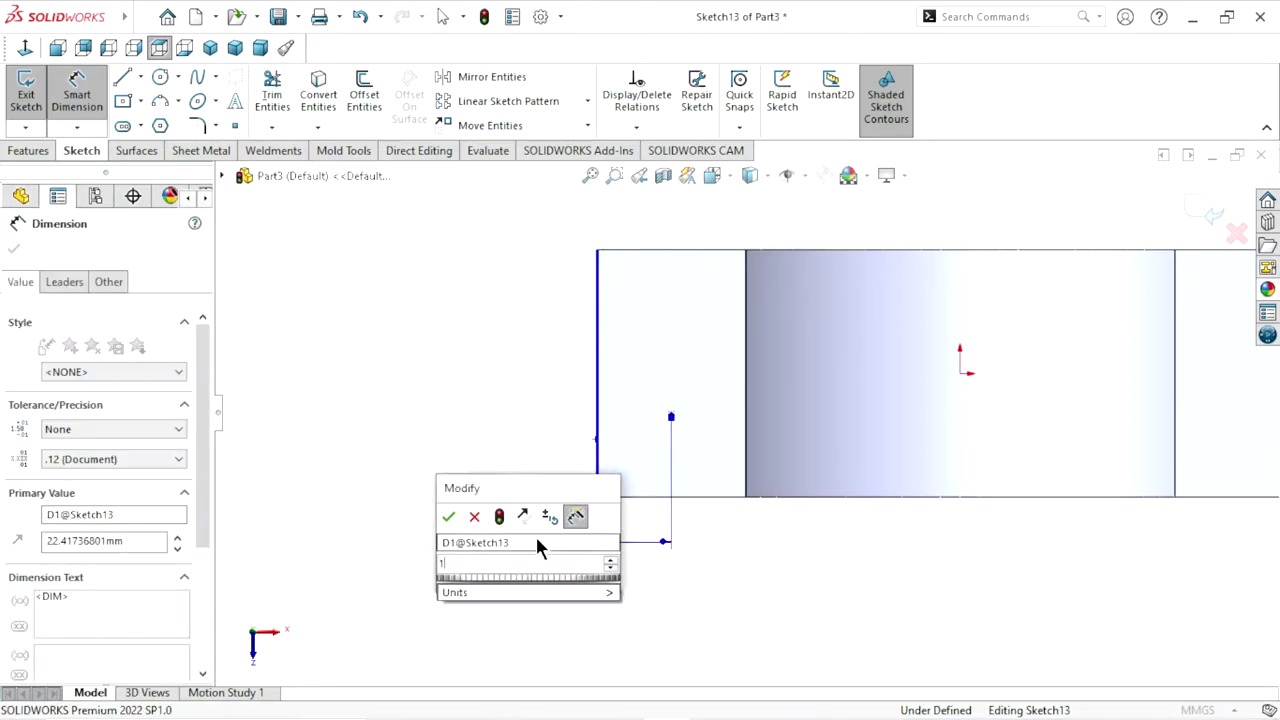
text(10)
click(446, 517)
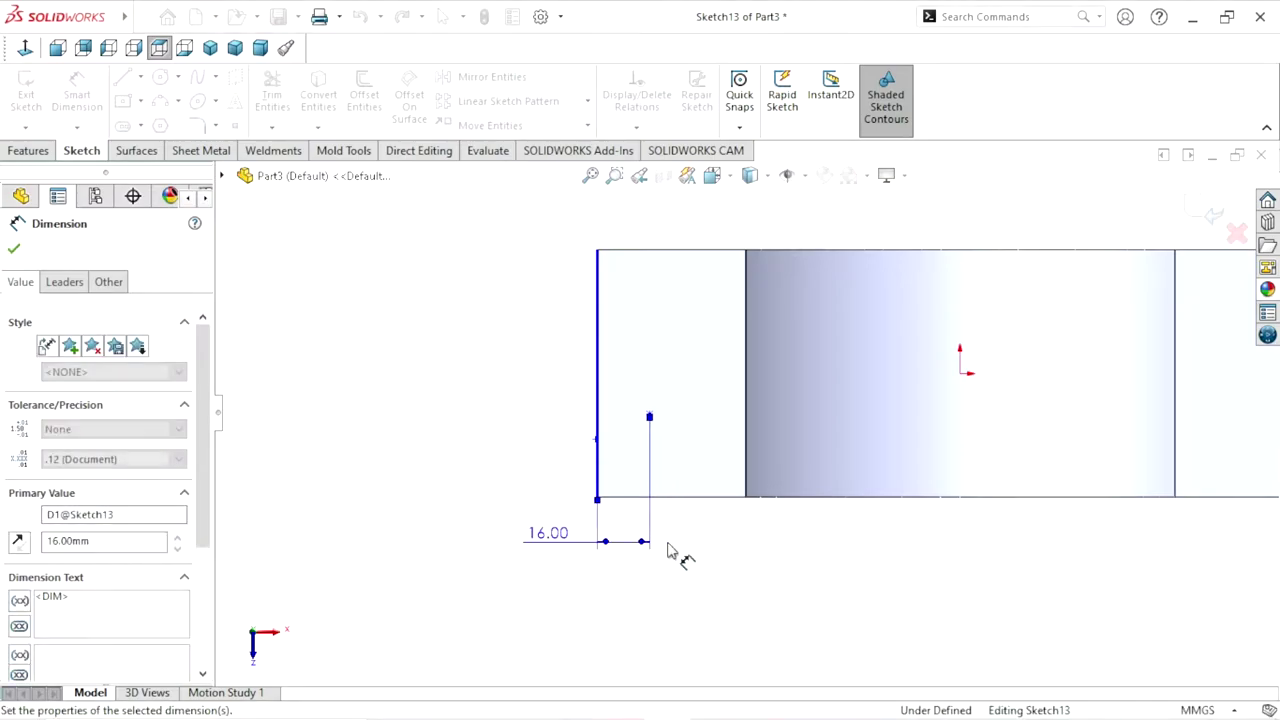
Dimension the hole centre 17.5 mm vertically from the bottom edge and finish dimensioning
scroll(671, 543, up, 1)
scroll(728, 465, down, 1)
middle_drag(728, 465, 743, 514)
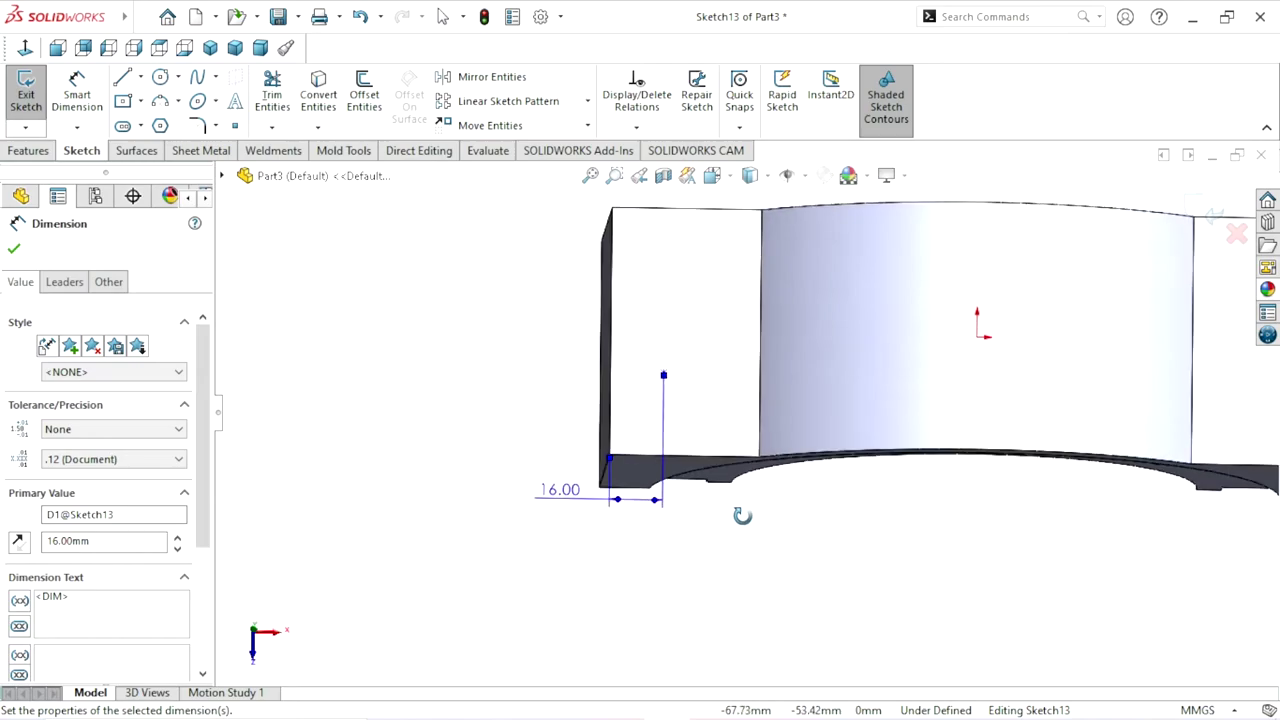
scroll(714, 443, up, 1)
scroll(728, 443, down, 1)
scroll(735, 420, down, 1)
scroll(735, 420, up, 1)
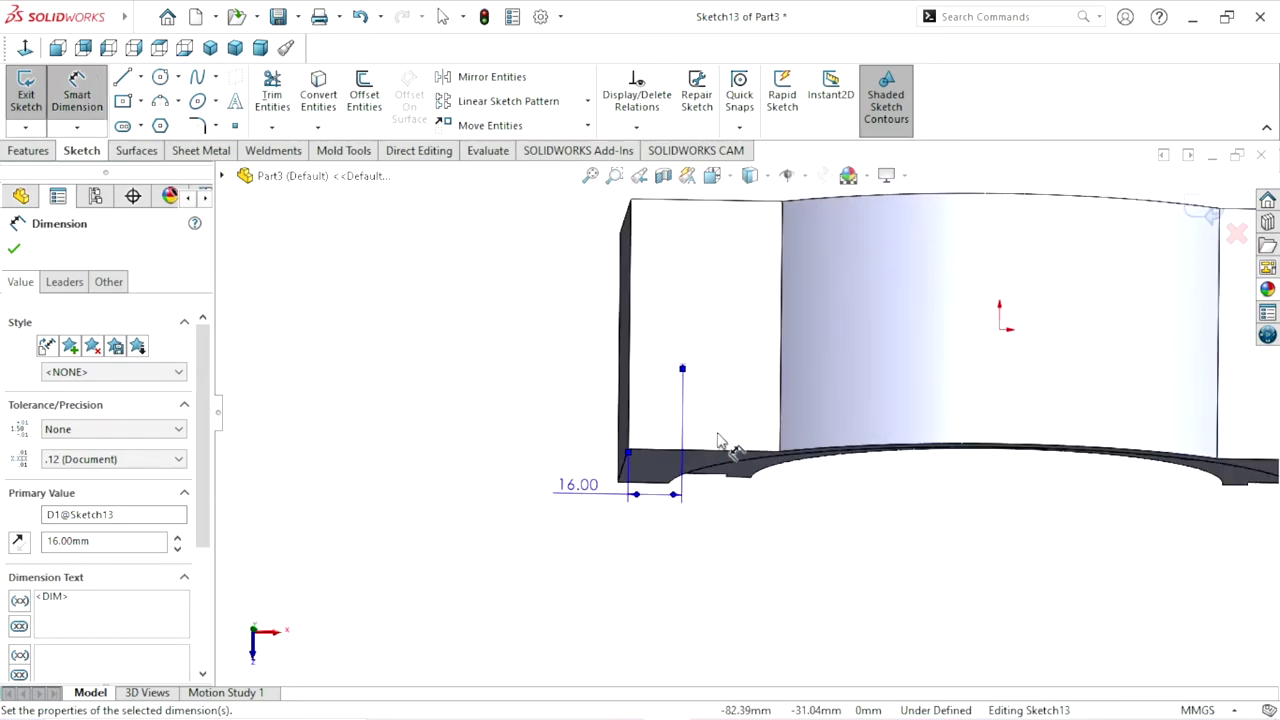
scroll(725, 432, down, 1)
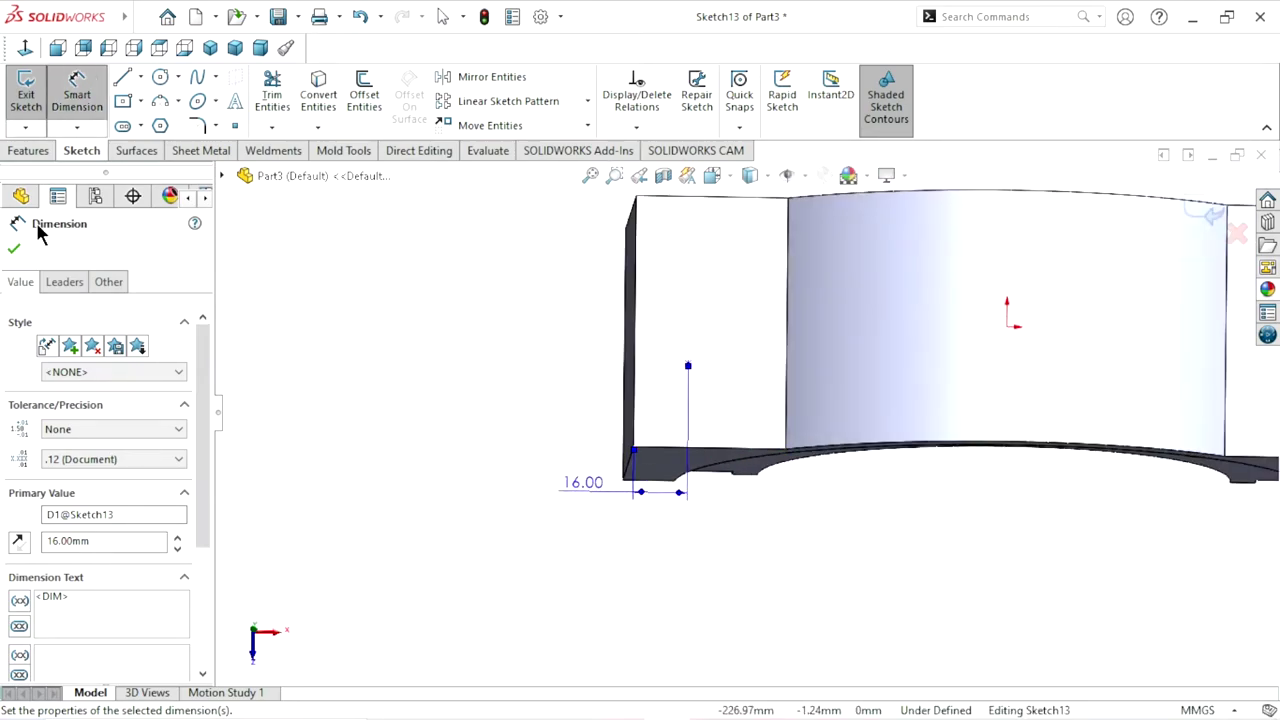
click(24, 47)
scroll(591, 491, down, 2)
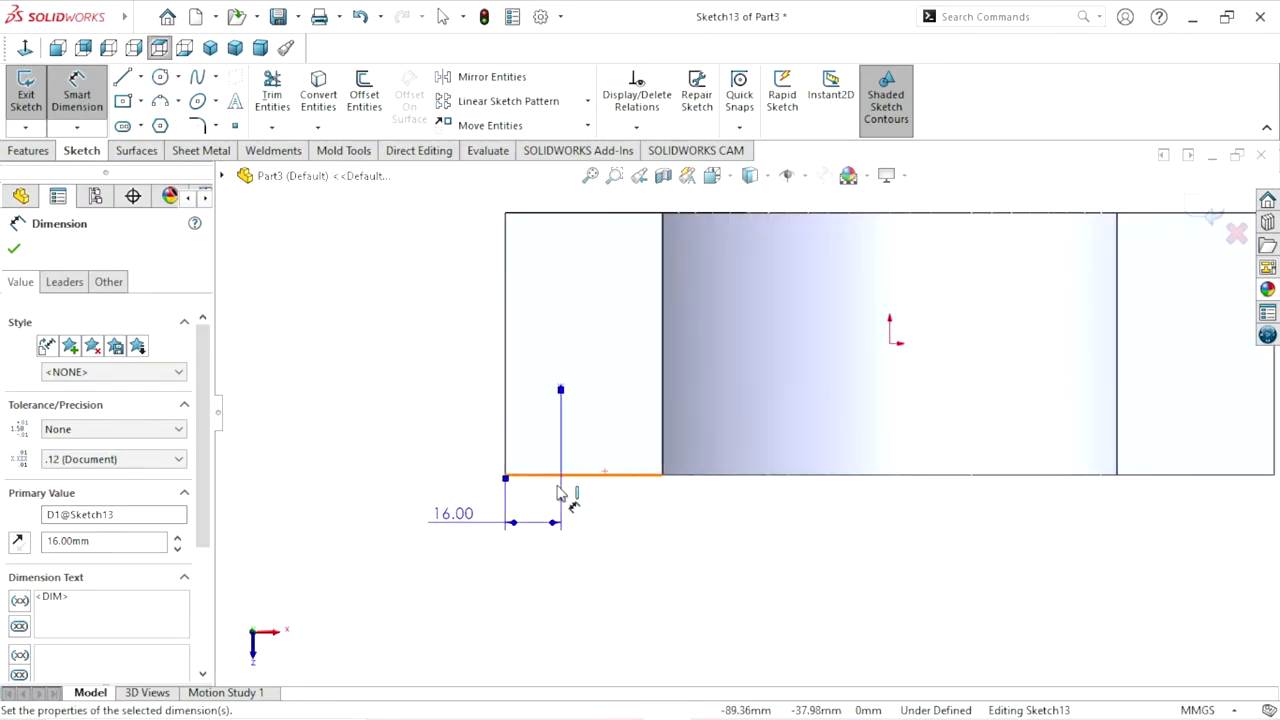
click(588, 476)
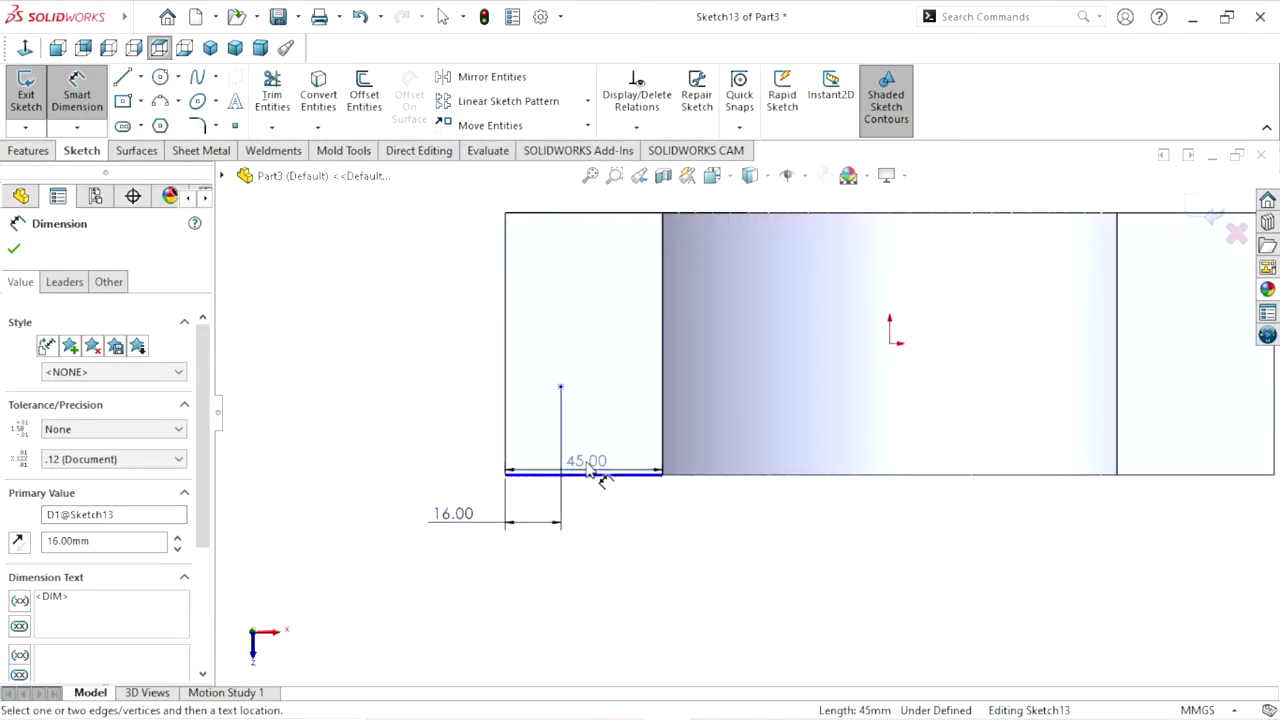
click(560, 388)
click(441, 426)
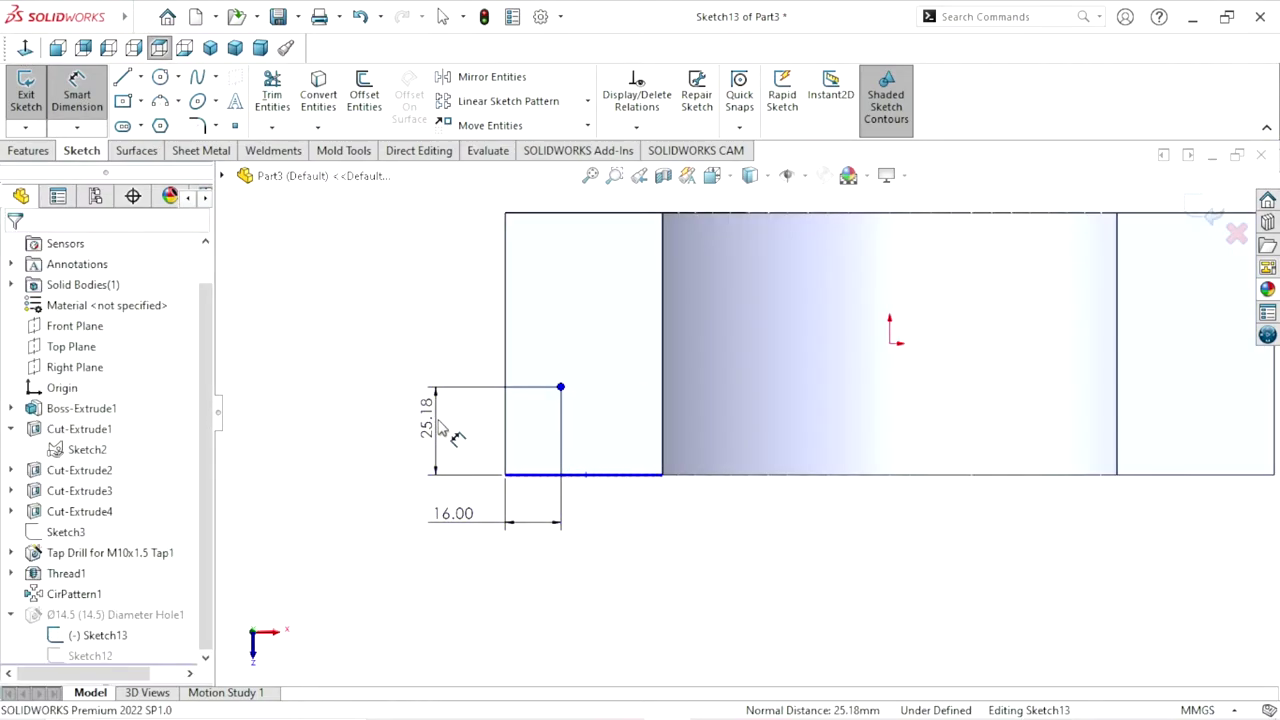
text(17.5)
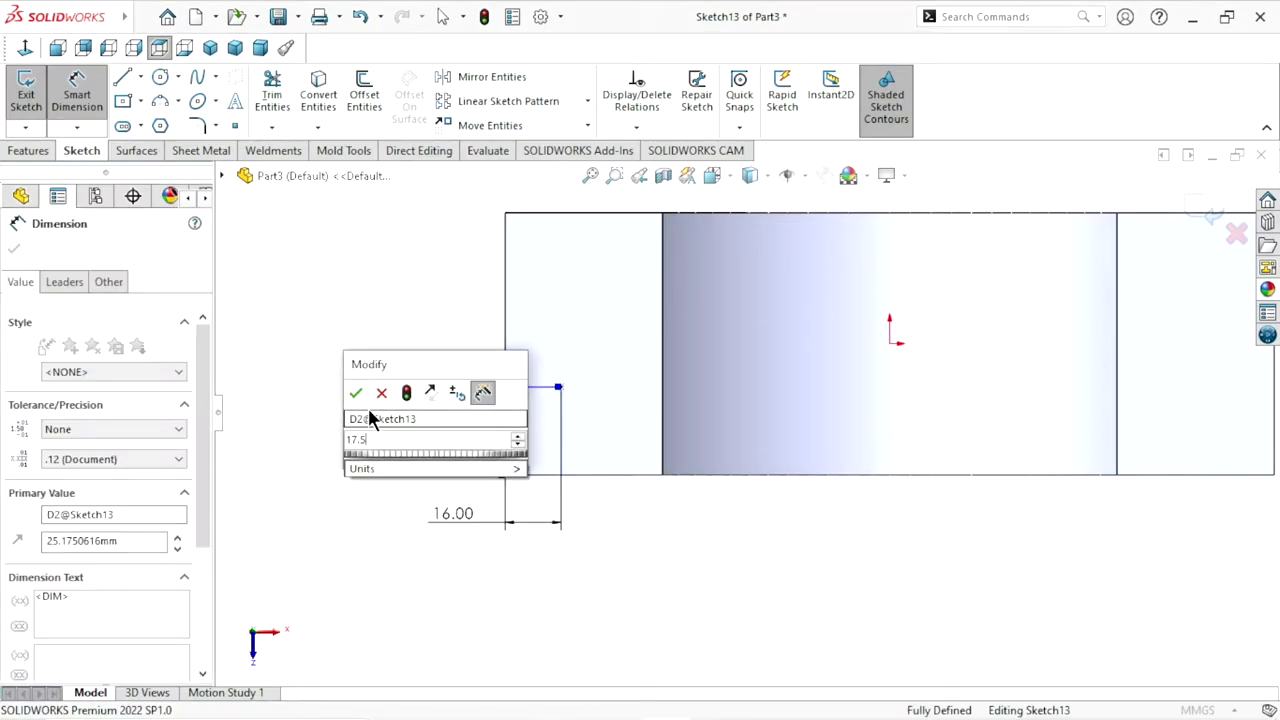
click(356, 393)
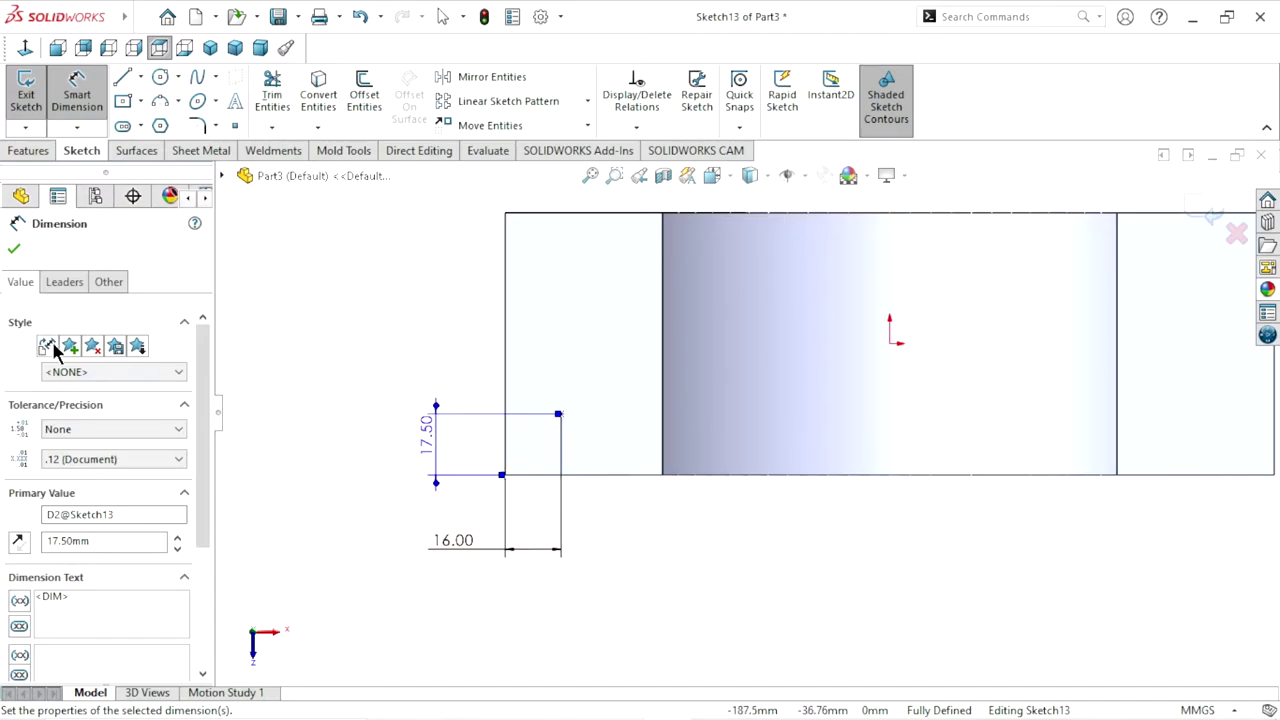
click(14, 250)
key(Escape)
scroll(543, 557, up, 2)
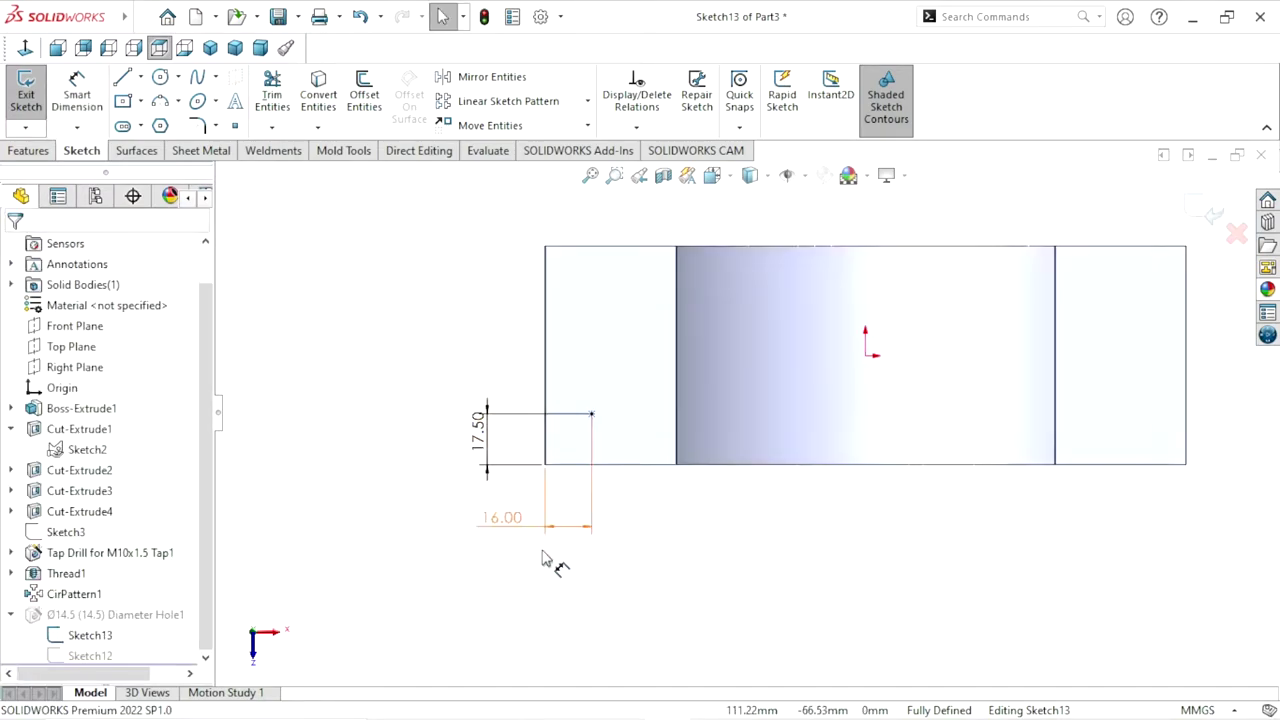
scroll(697, 452, up, 2)
scroll(697, 452, down, 1)
Exit Sketch13 and mirror the Ø14.5 Diameter Hole1 about the Front Plane
click(1209, 210)
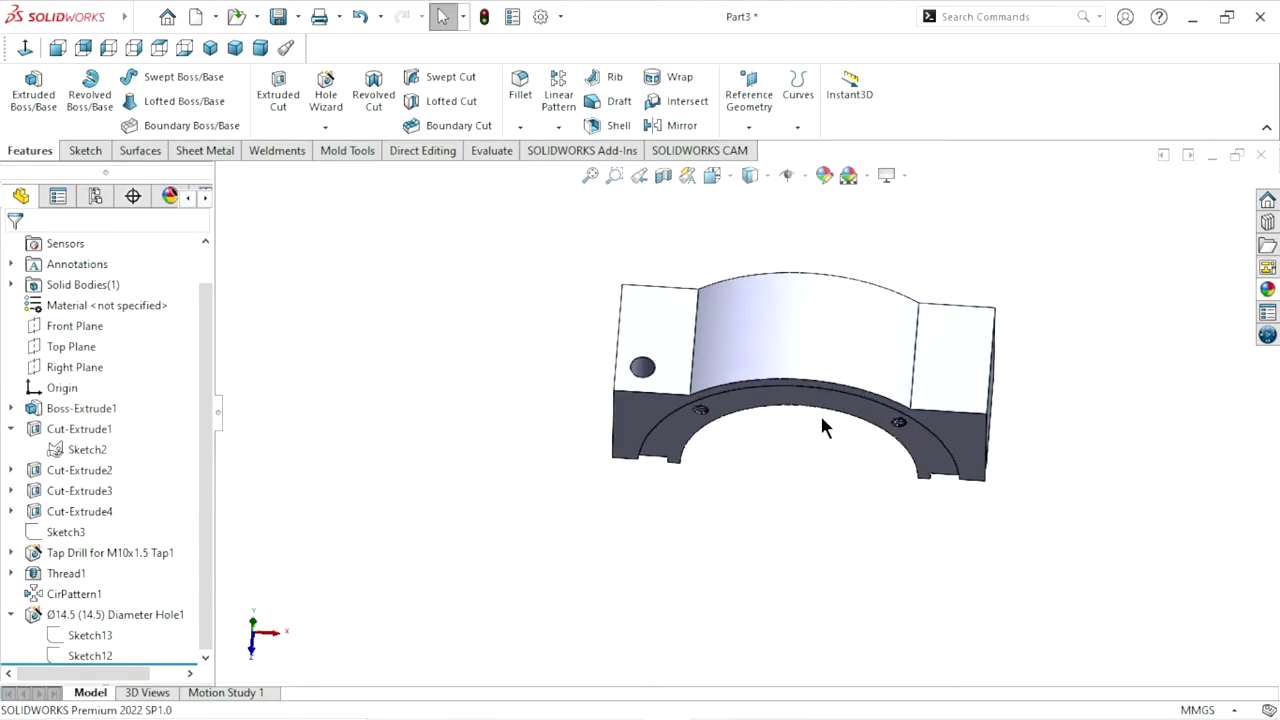
click(690, 125)
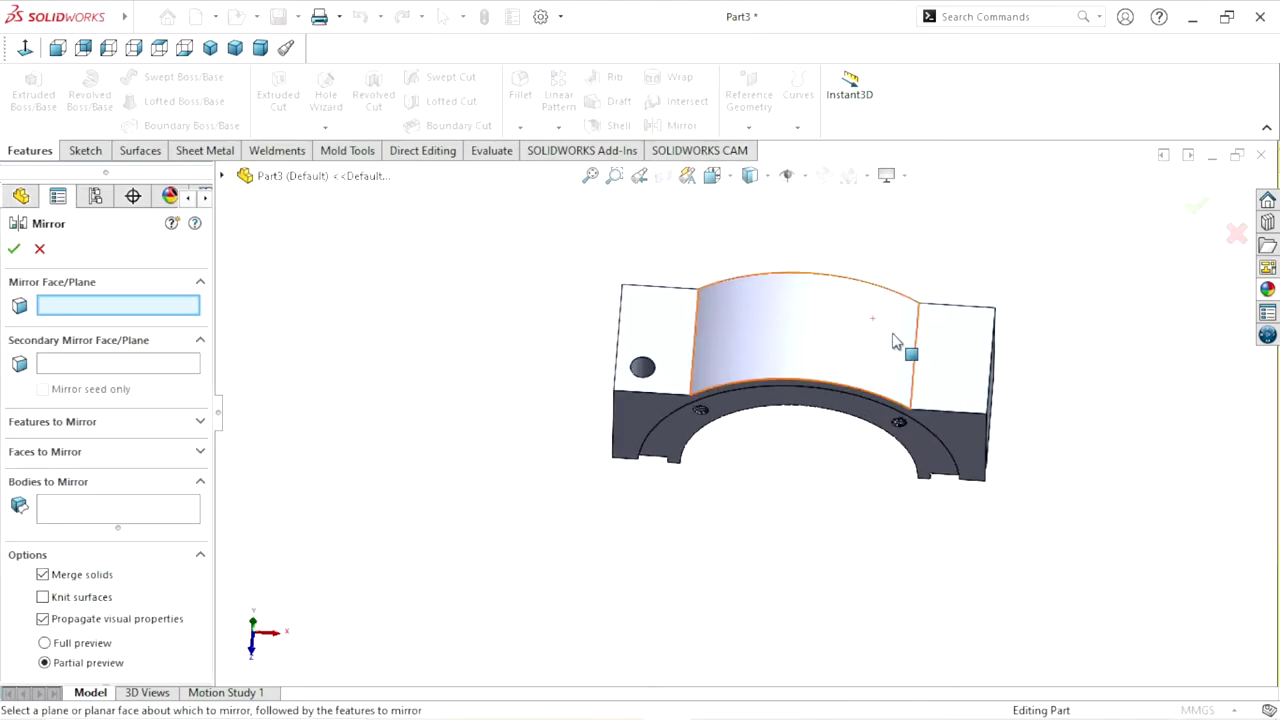
click(222, 175)
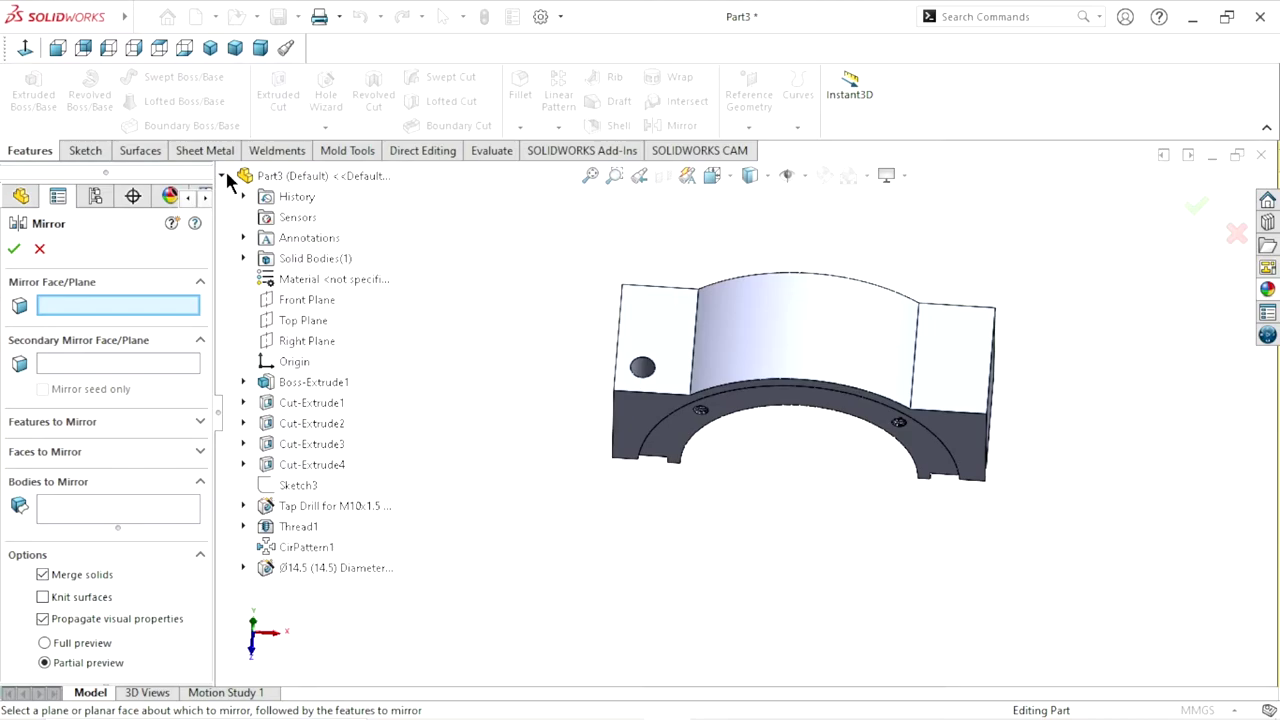
click(333, 302)
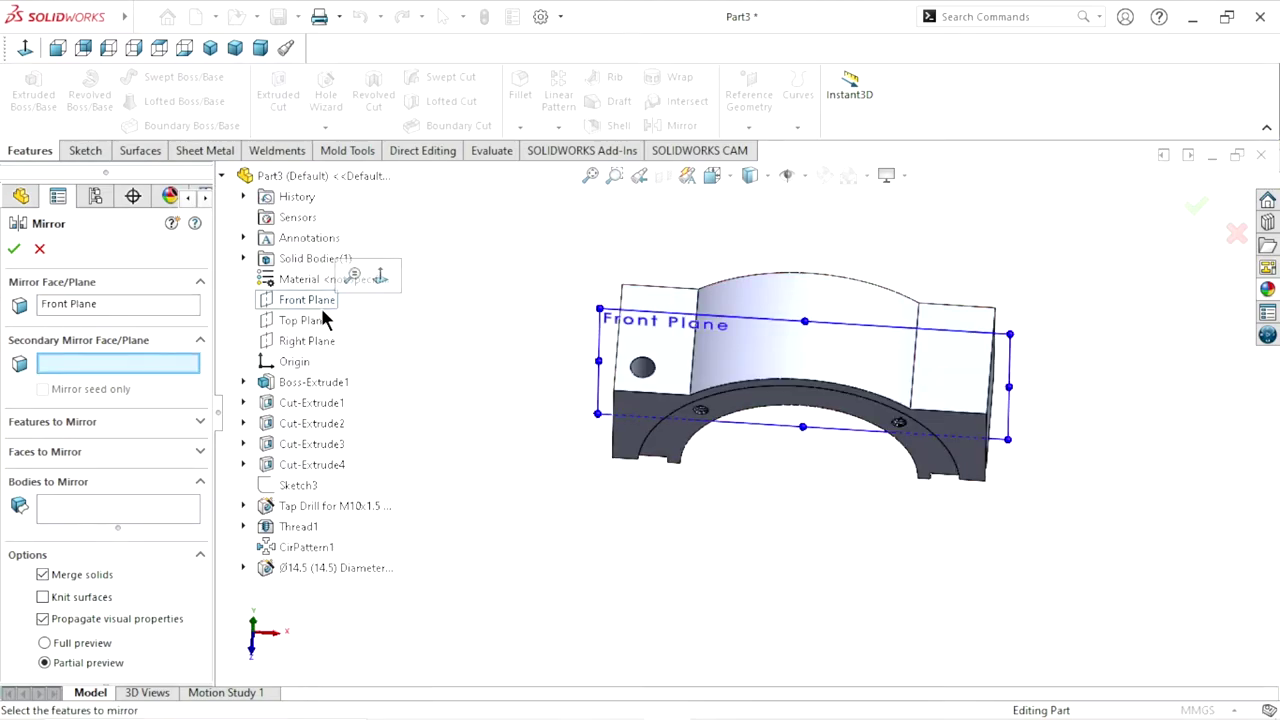
click(89, 424)
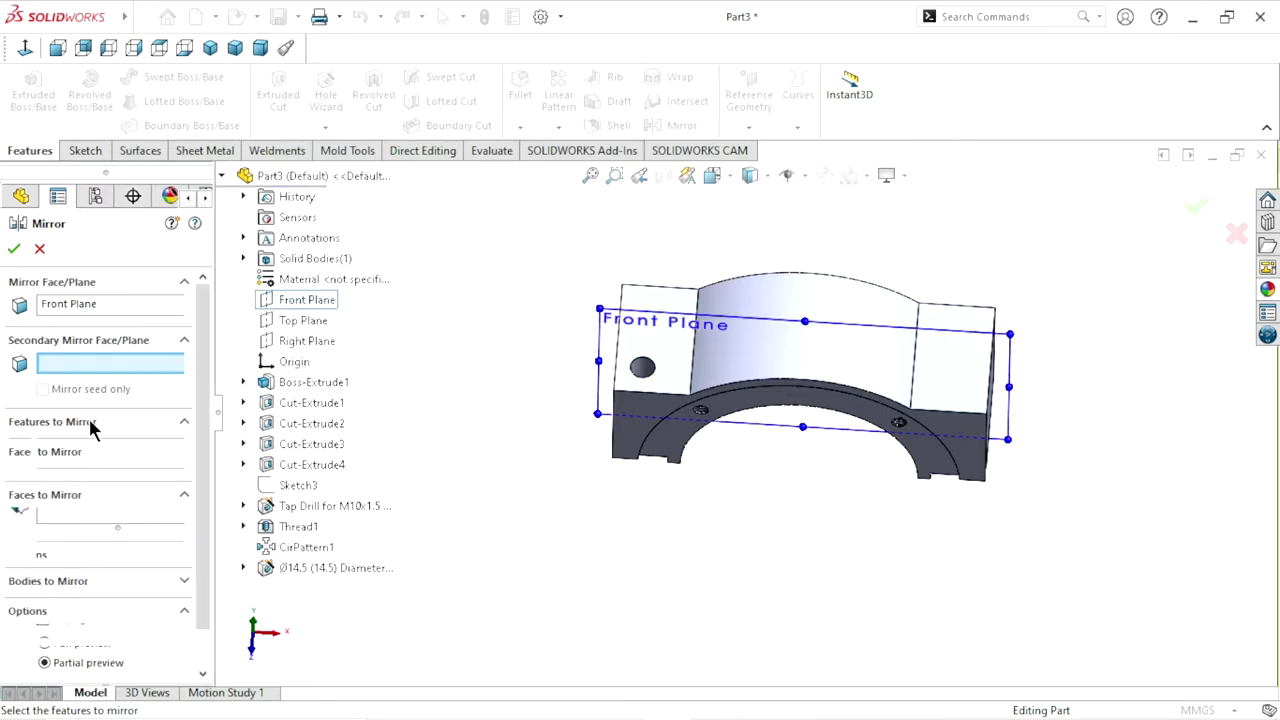
click(332, 568)
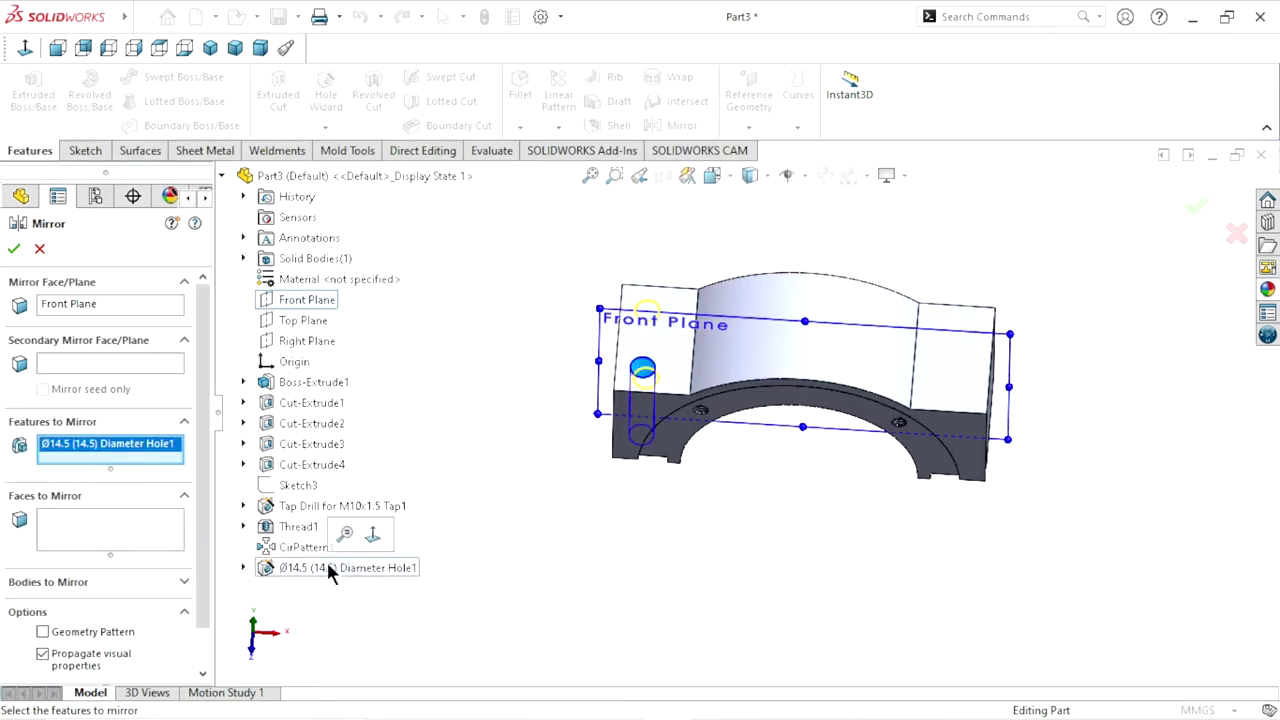
click(14, 250)
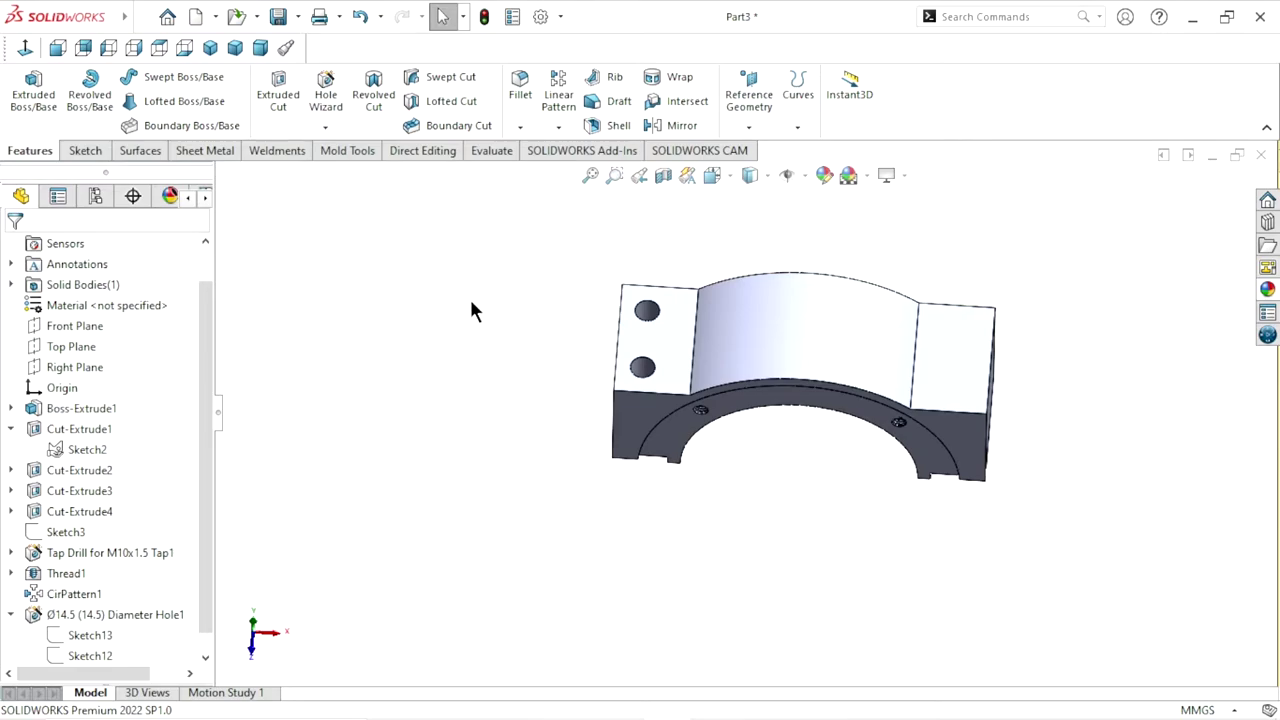
Mirror Mirror1 and the Ø14.5 hole about the Right Plane
click(689, 124)
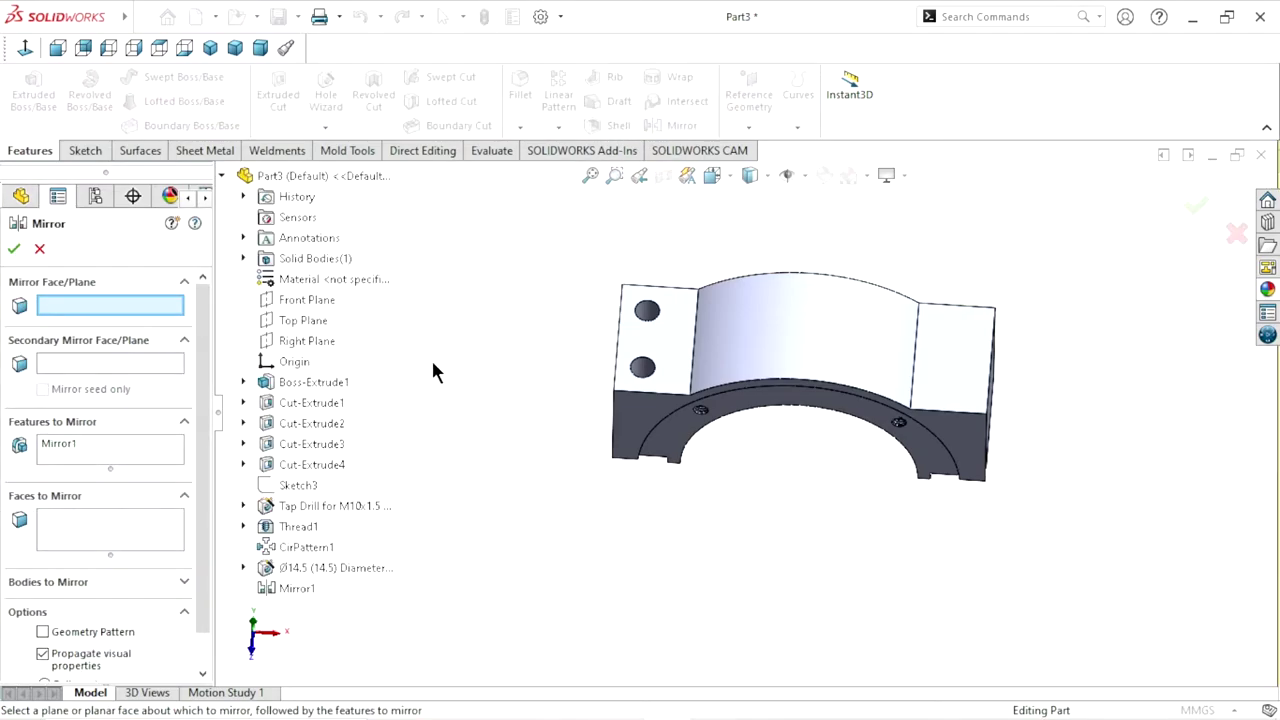
click(328, 340)
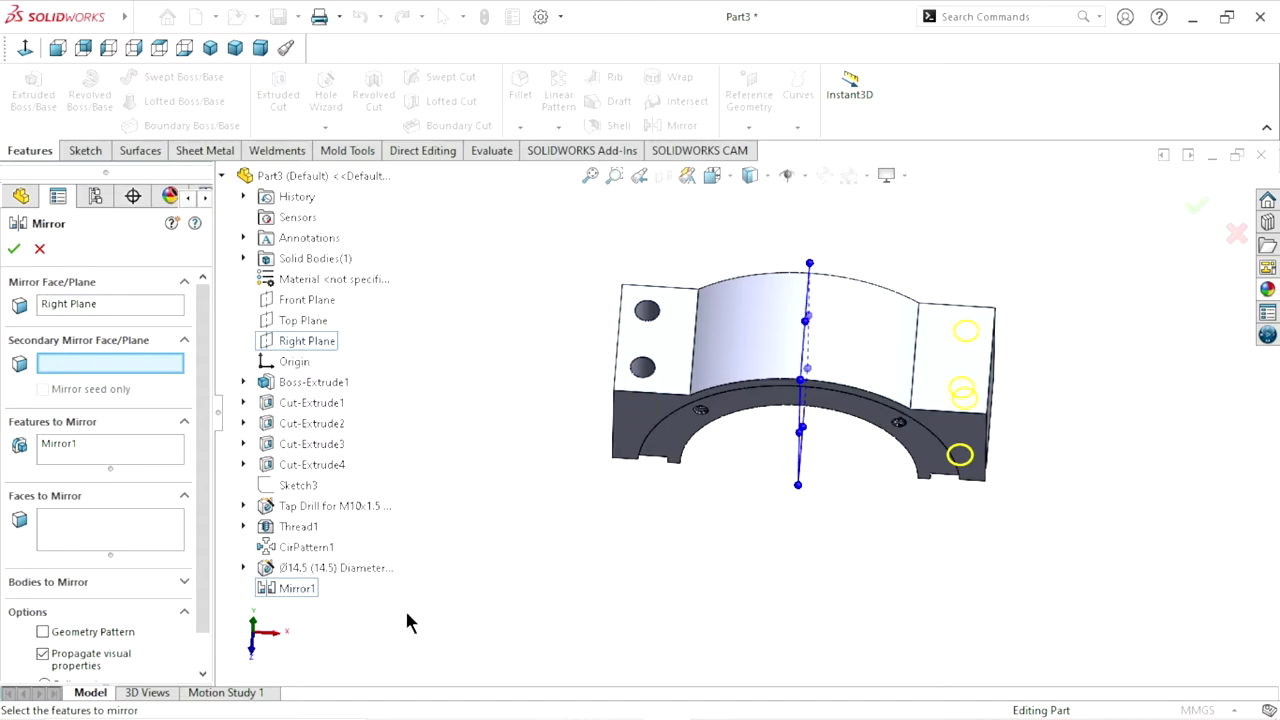
click(112, 456)
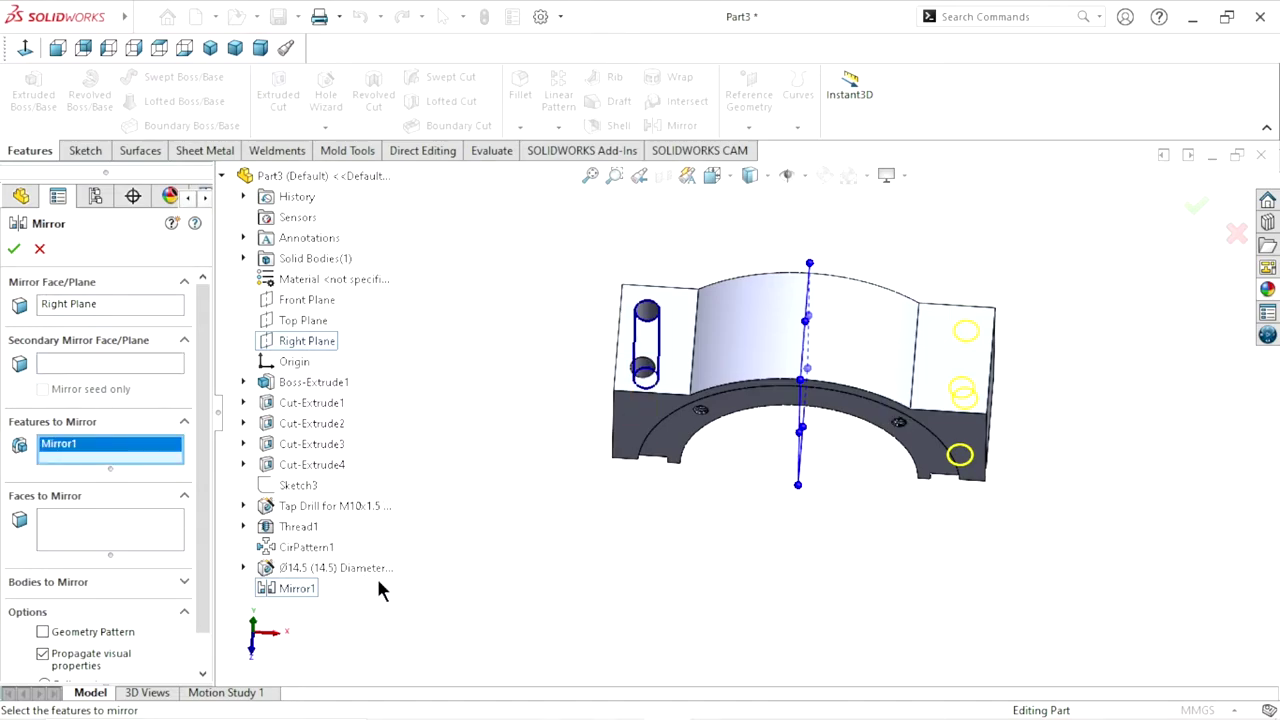
click(375, 565)
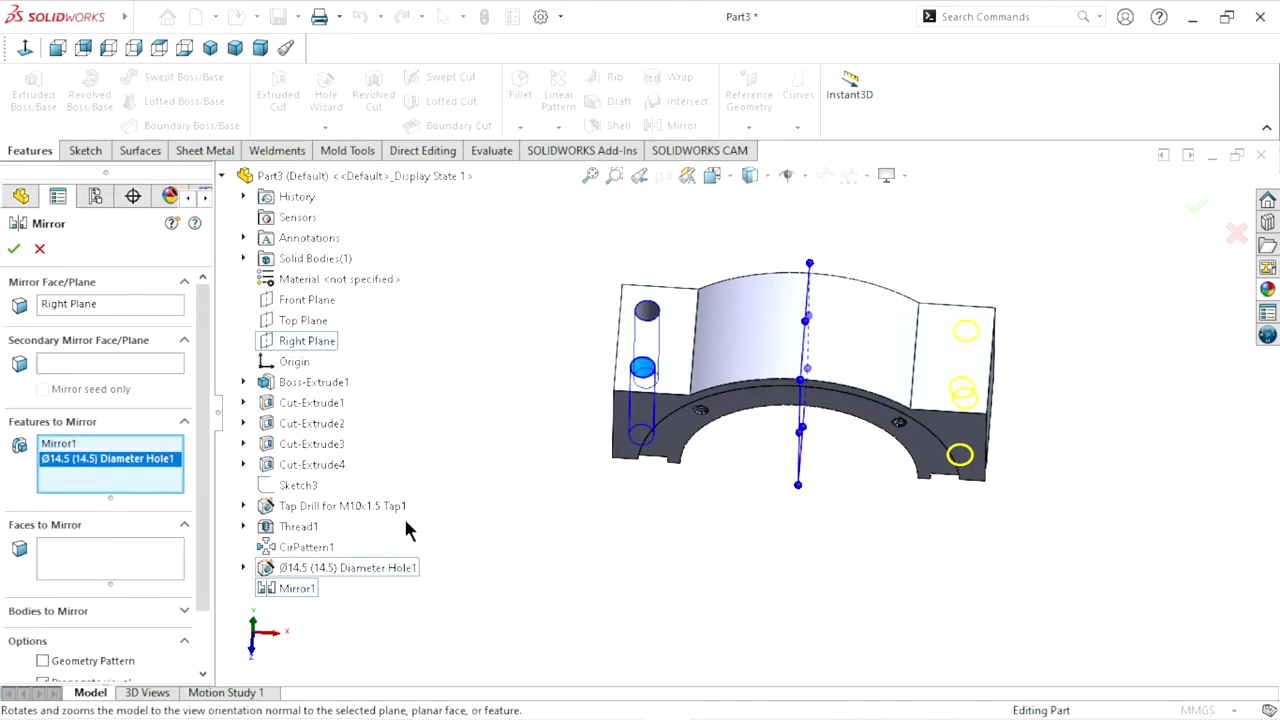
click(14, 251)
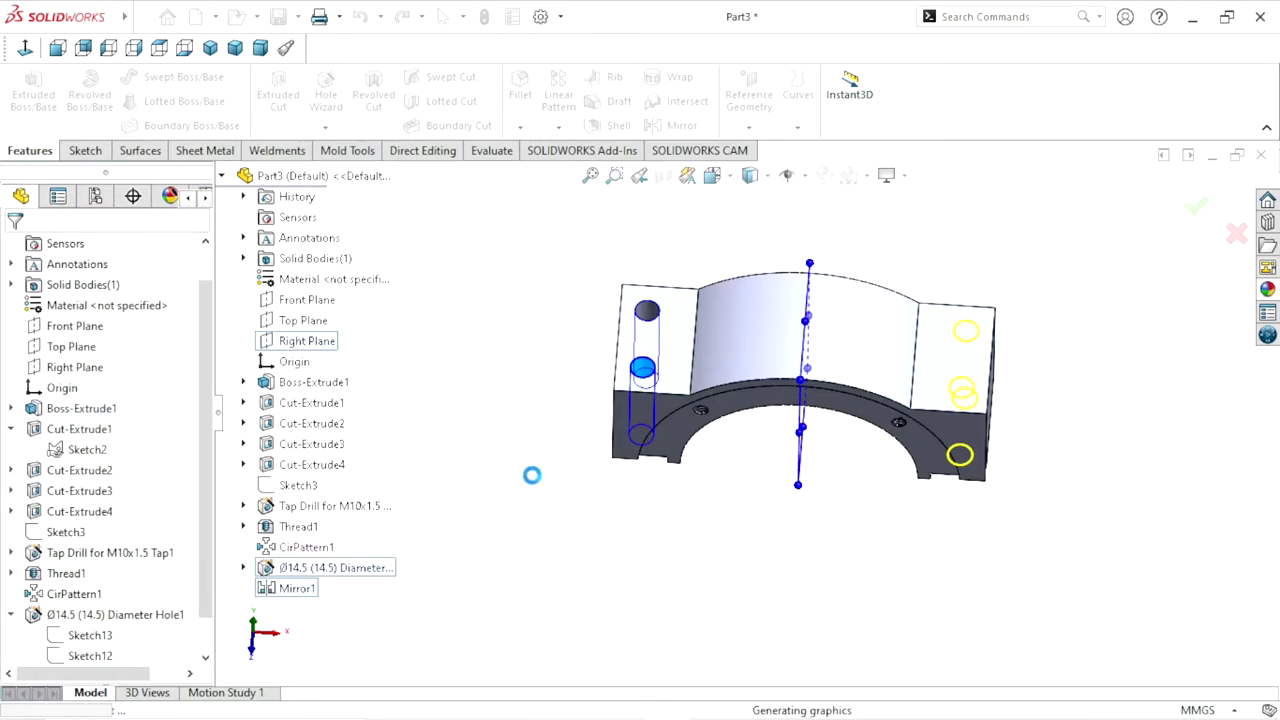
mouse_move(838, 491)
middle_down()
mouse_move(924, 254)
mouse_move(1014, 331)
mouse_move(994, 217)
mouse_move(991, 483)
mouse_move(880, 523)
mouse_move(800, 463)
mouse_move(1002, 508)
mouse_move(956, 495)
mouse_move(840, 410)
middle_up()
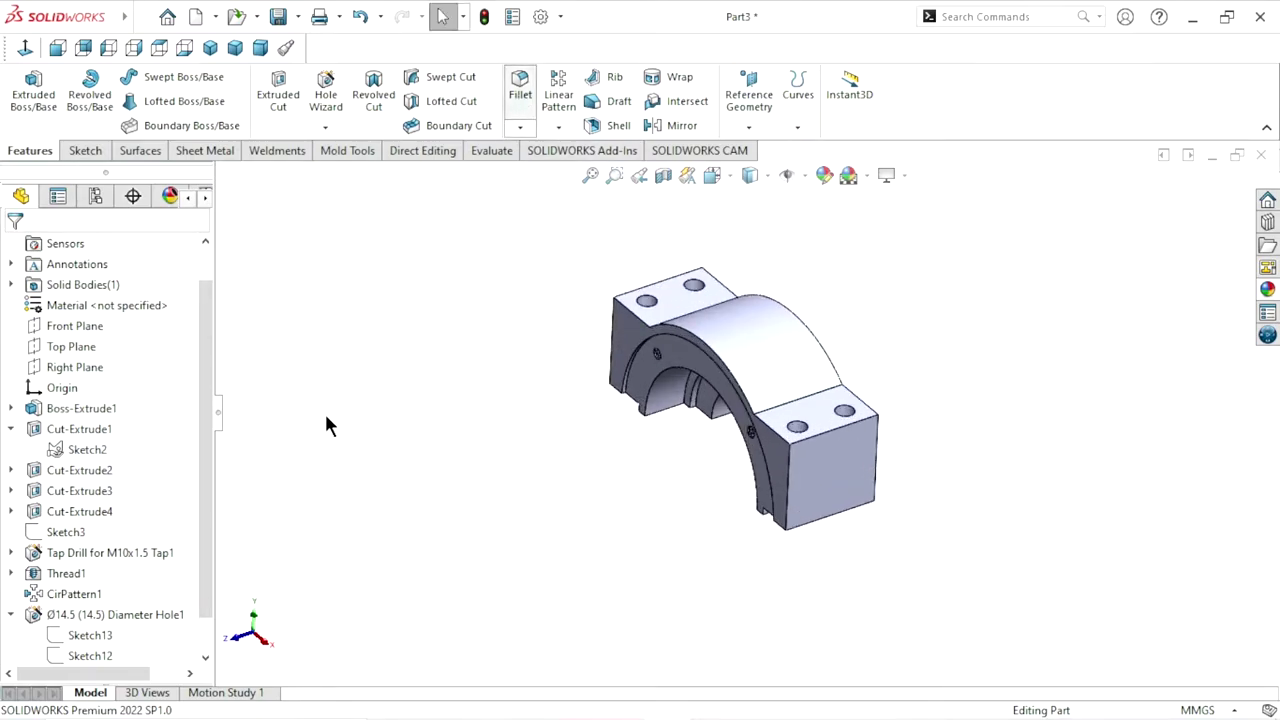
Start a 1 mm fillet, then cancel it
key(f)
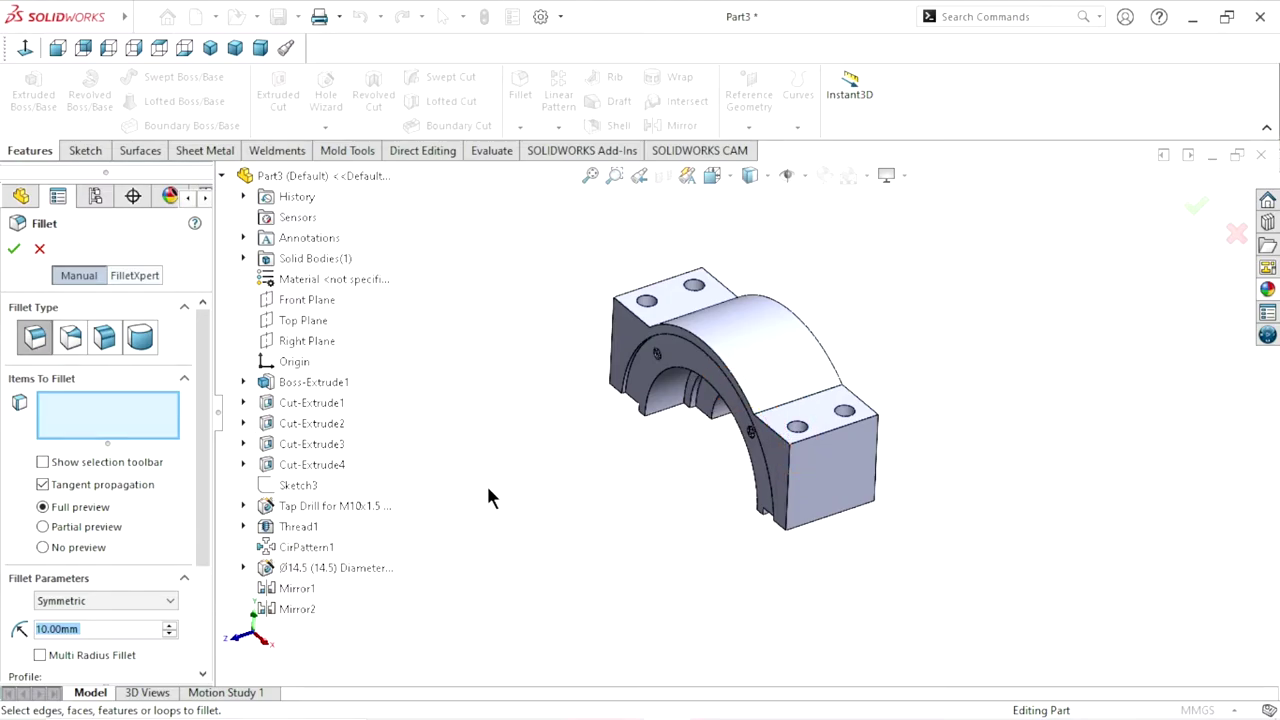
text(1)
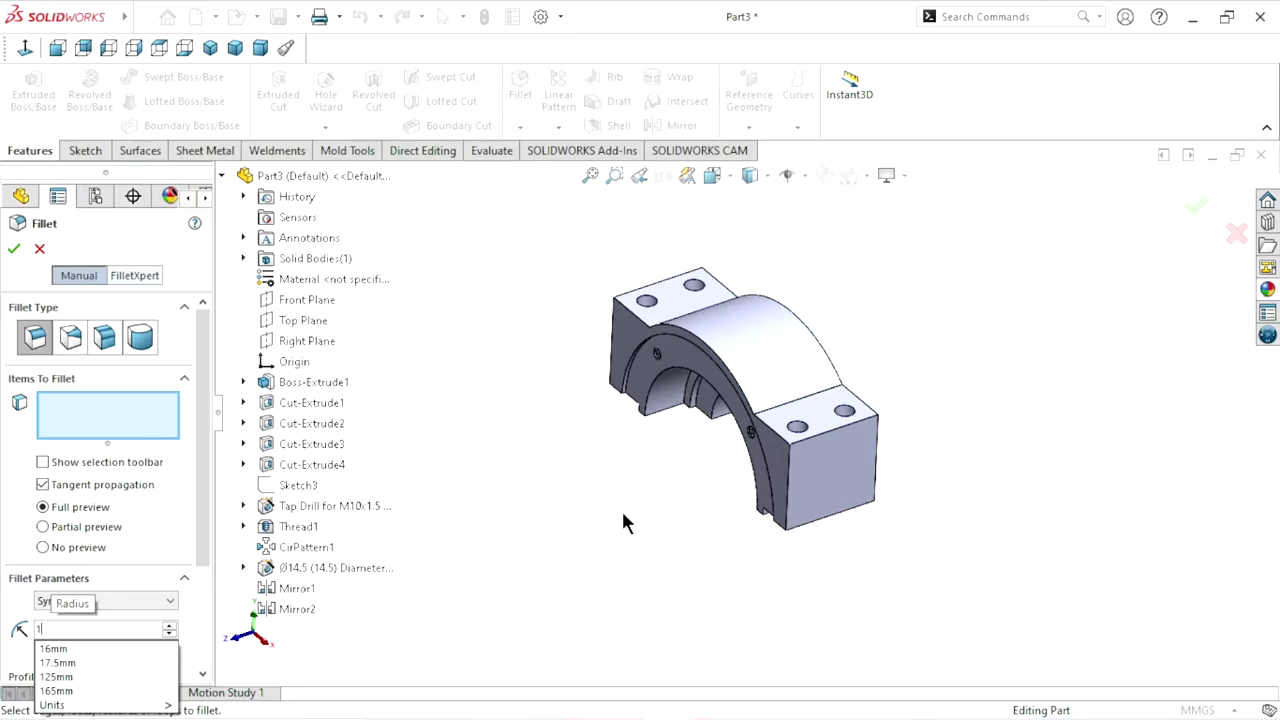
key(Return)
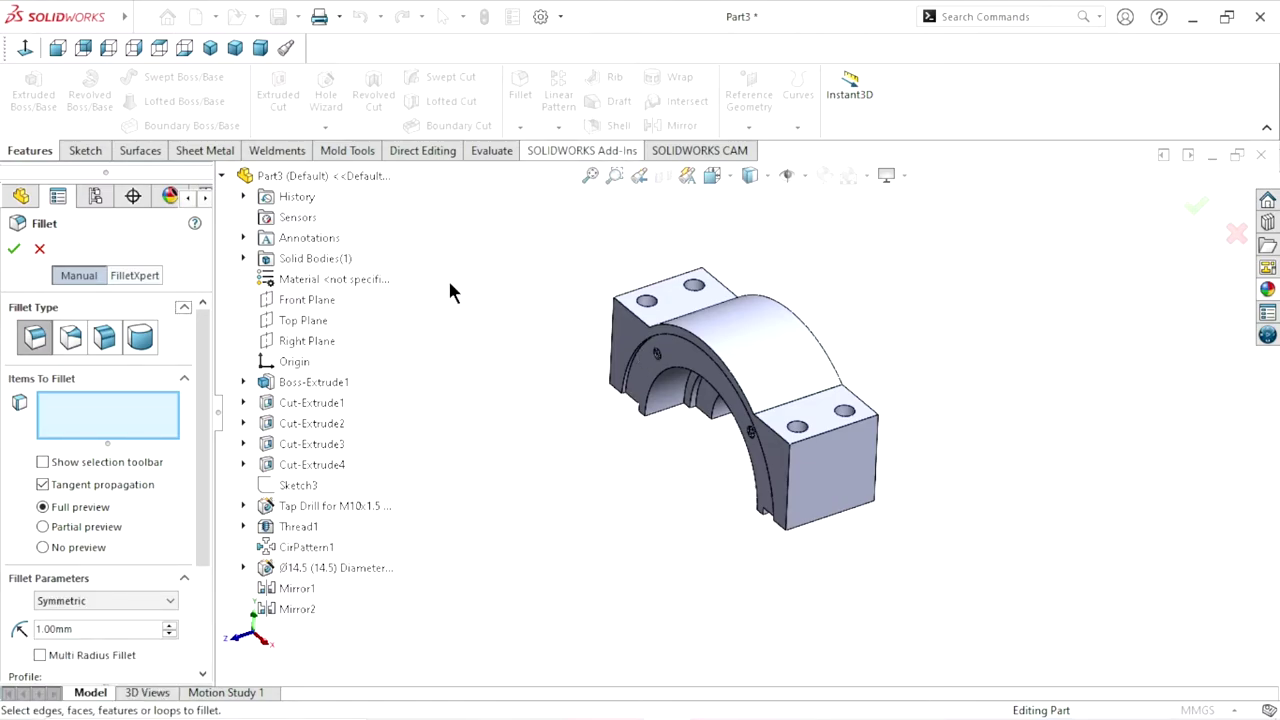
click(40, 250)
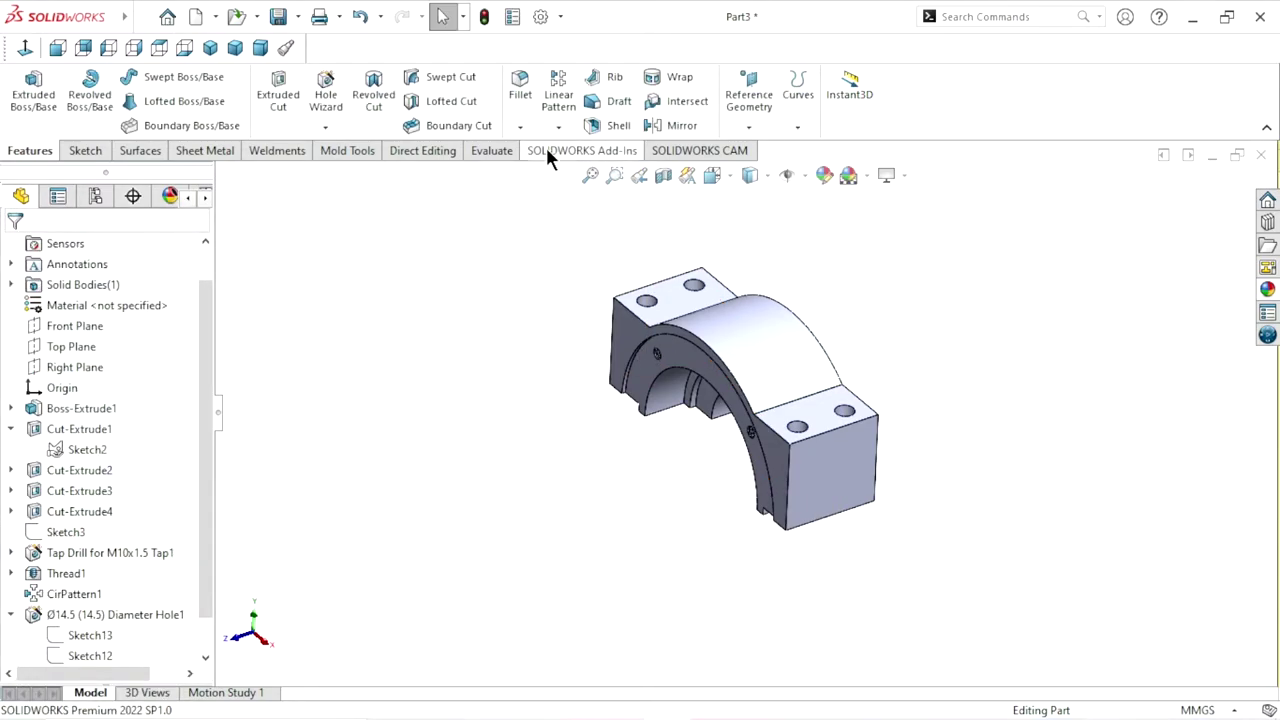
Start a chamfer and select the first three arc edges, including the bore edge
click(522, 128)
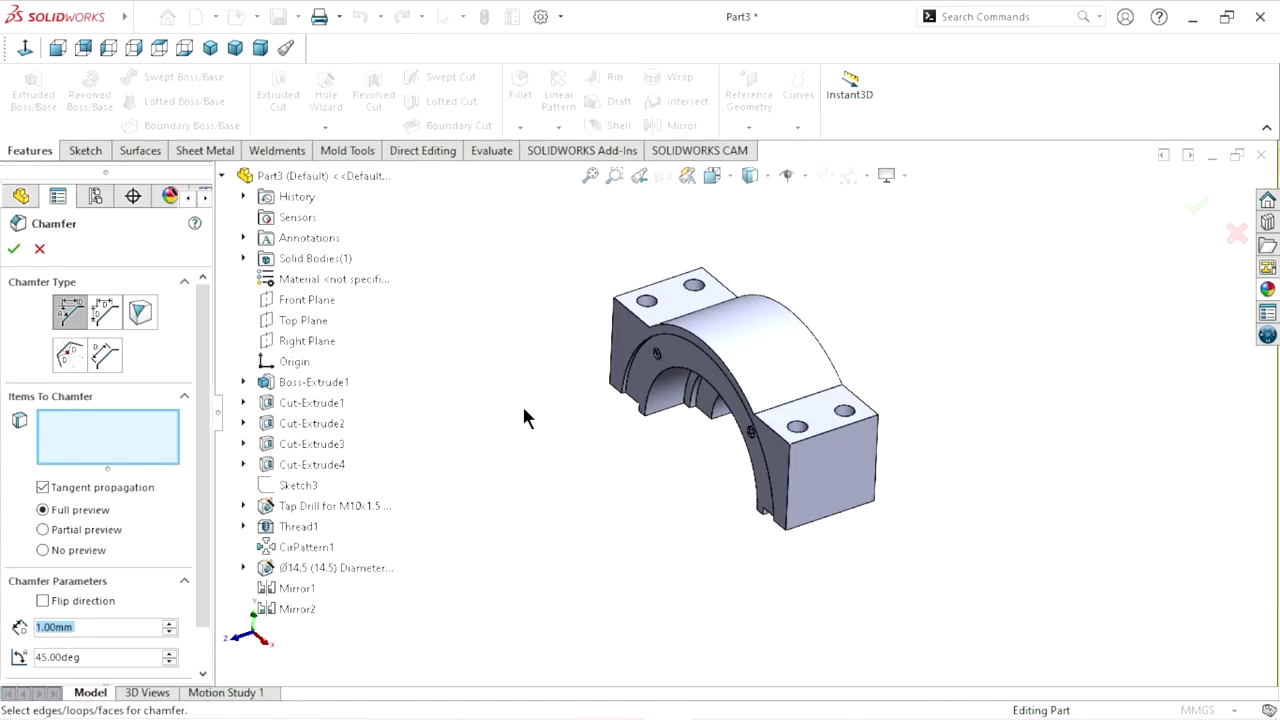
click(716, 360)
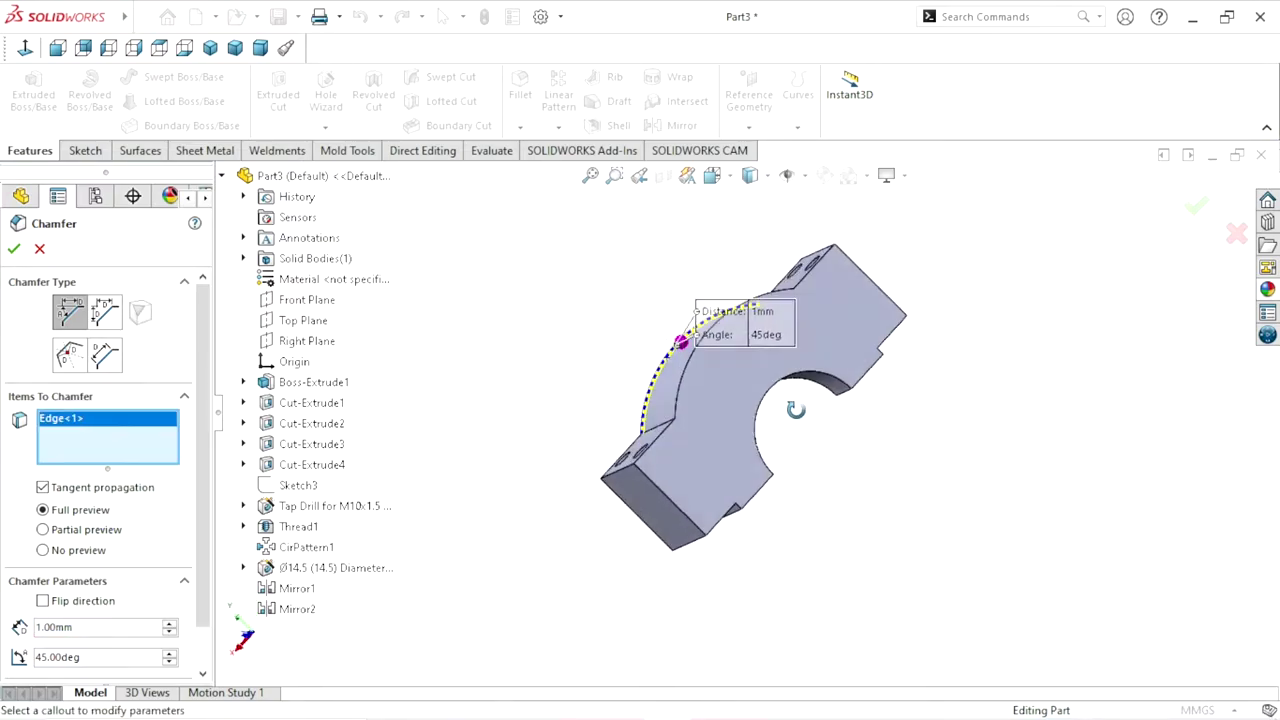
middle_drag(937, 357, 823, 429)
scroll(771, 363, down, 2)
scroll(722, 320, down, 3)
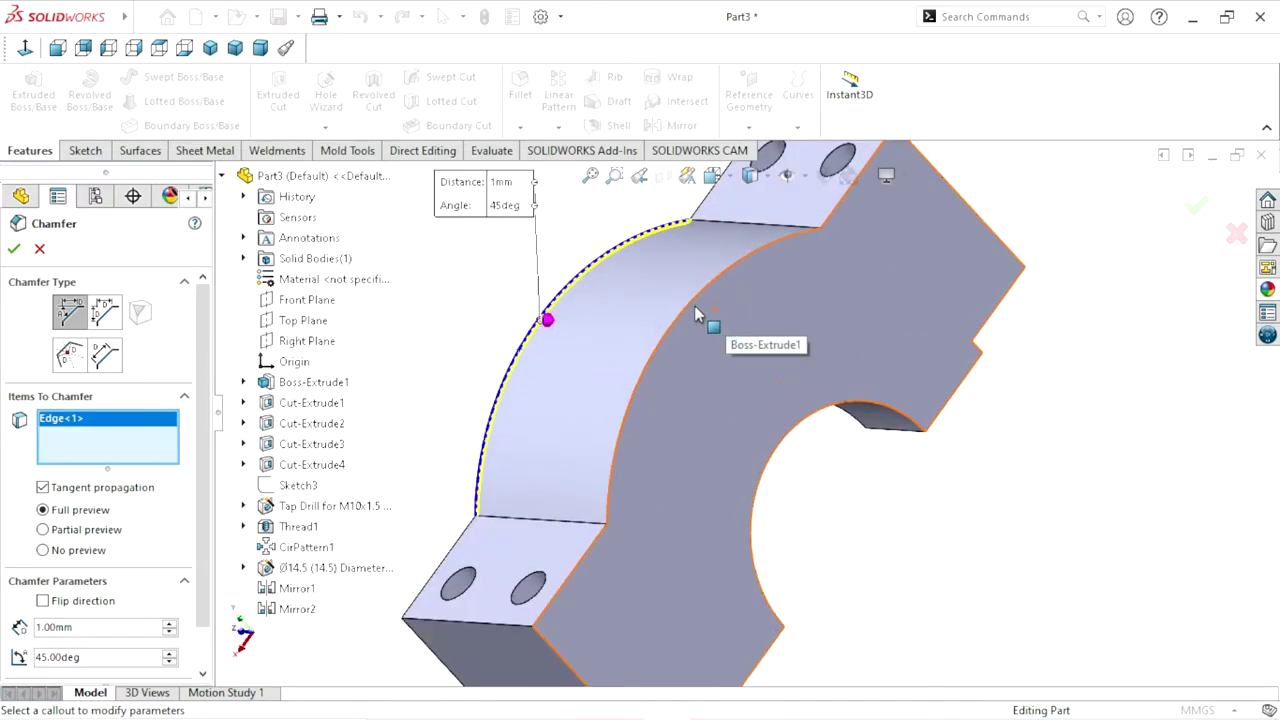
click(686, 307)
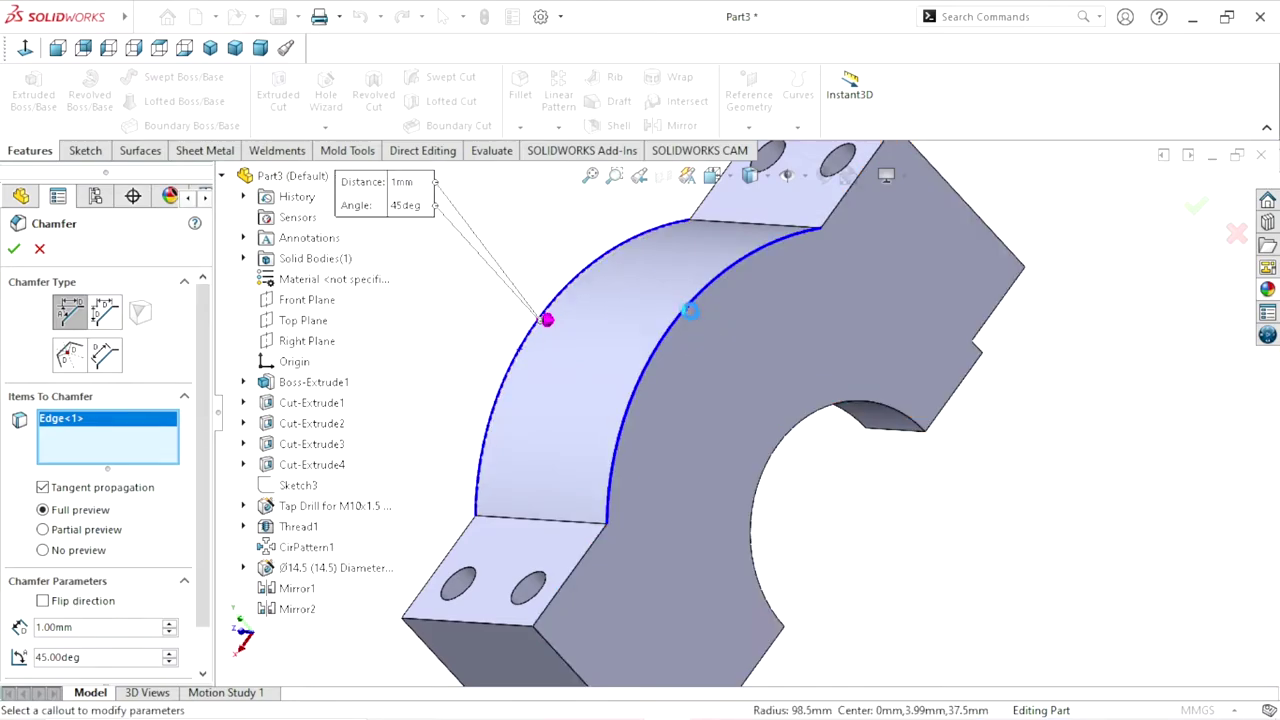
click(781, 455)
scroll(771, 550, up, 3)
mouse_move(771, 557)
middle_down()
mouse_move(935, 407)
mouse_move(737, 494)
middle_up()
scroll(694, 443, down, 2)
scroll(651, 434, down, 3)
scroll(645, 390, down, 2)
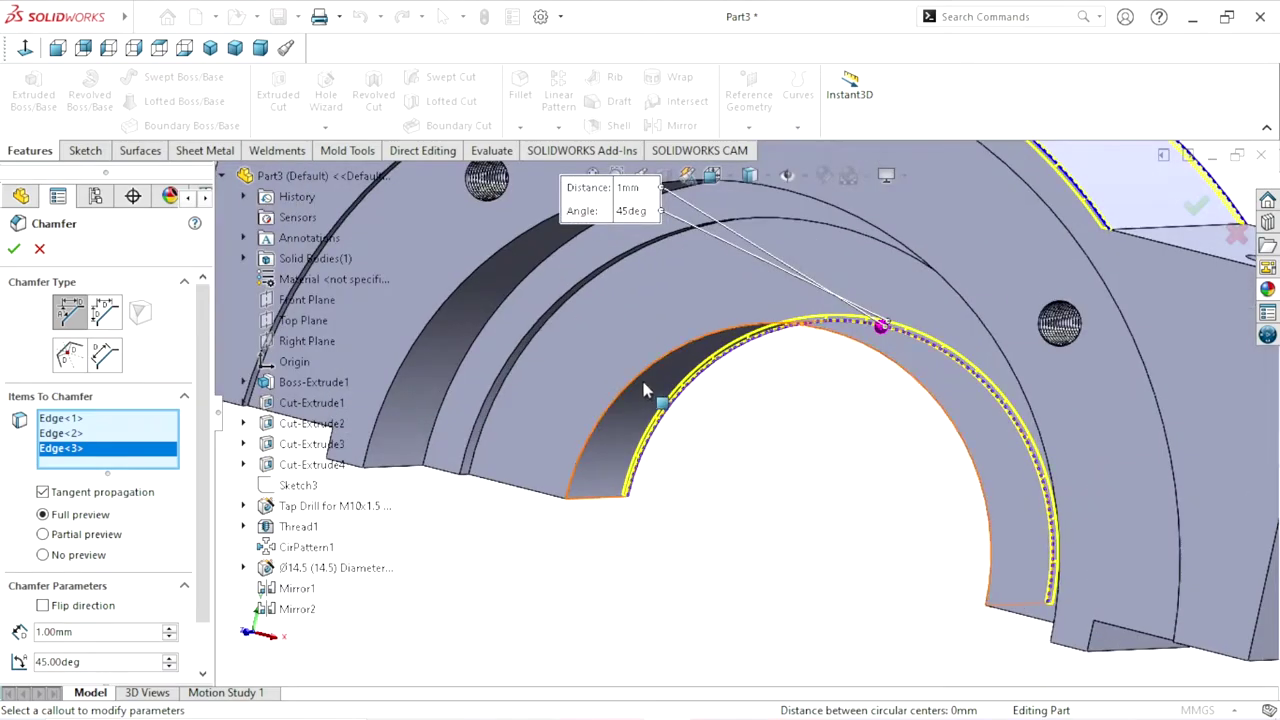
Add three more arc edges and apply the 1 mm × 45° chamfer
click(645, 388)
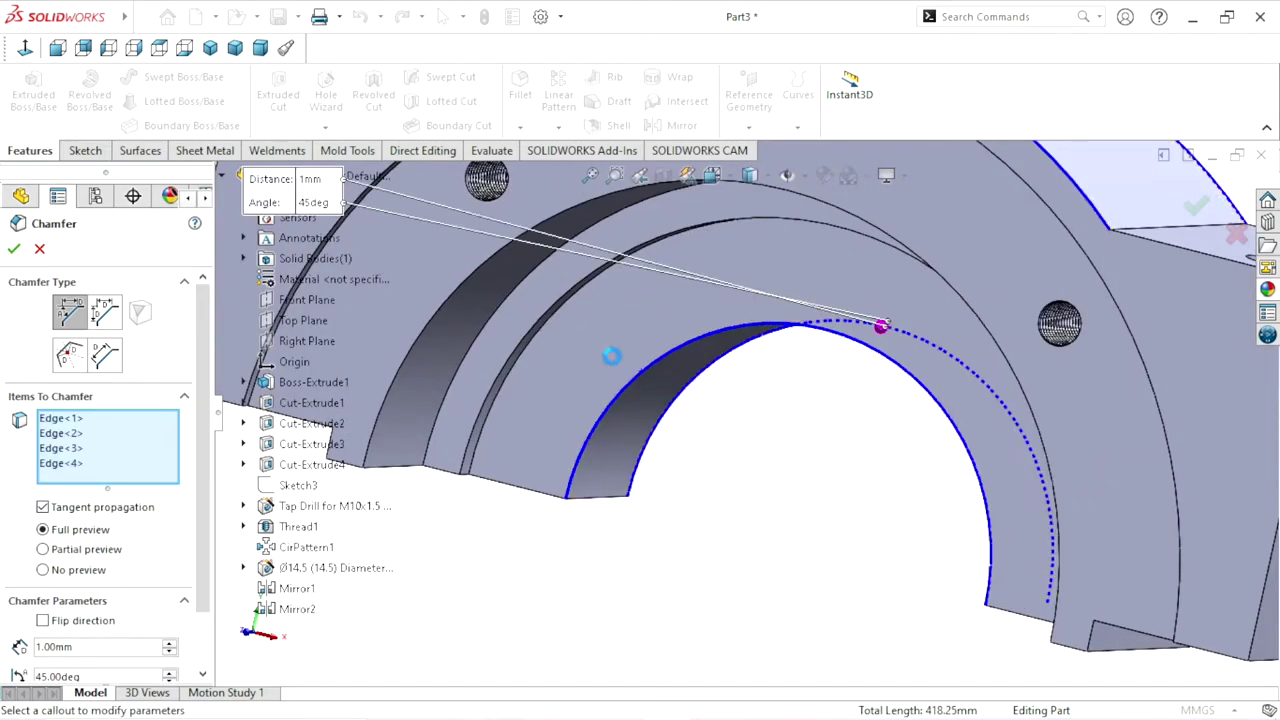
click(546, 314)
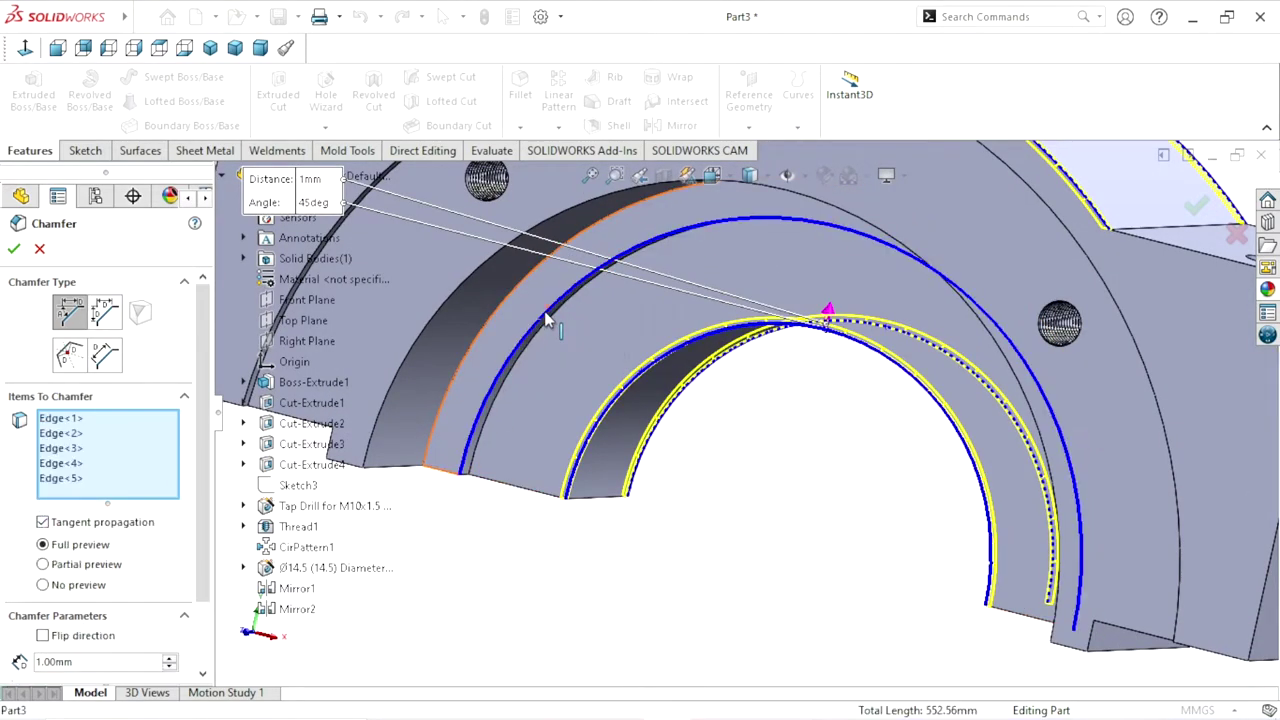
click(458, 291)
scroll(445, 285, up, 5)
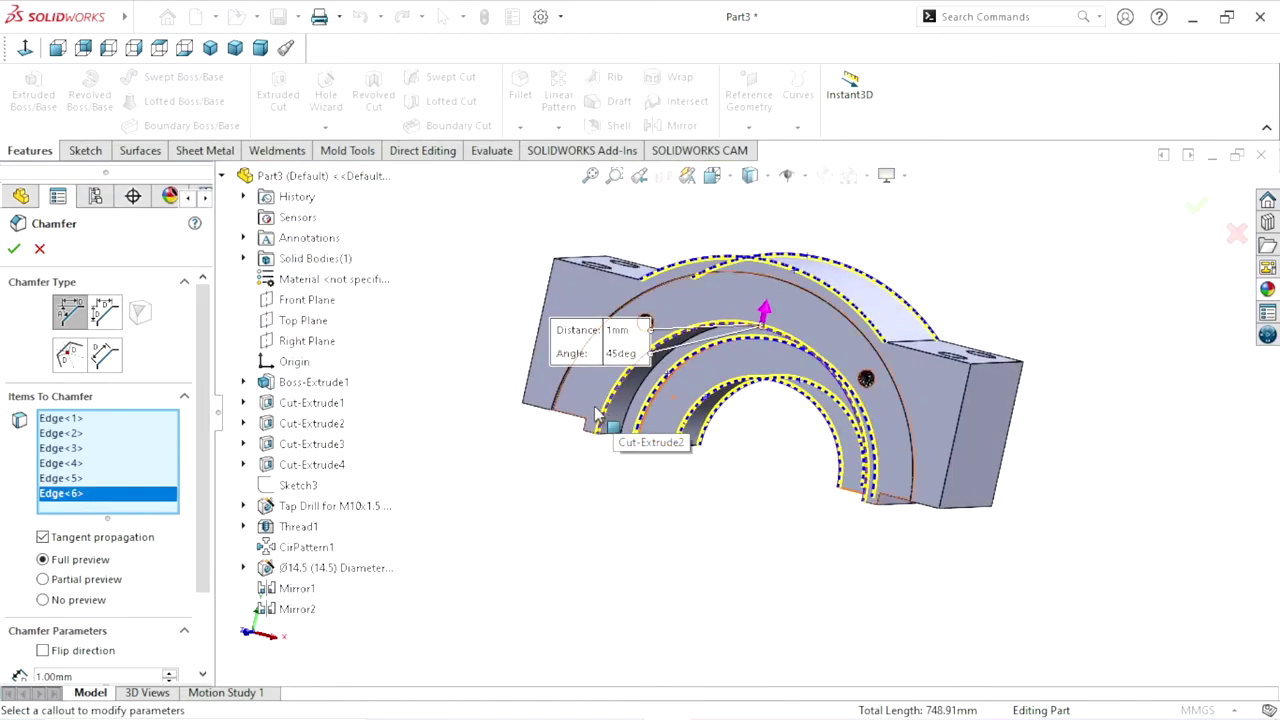
middle_drag(437, 278, 731, 433)
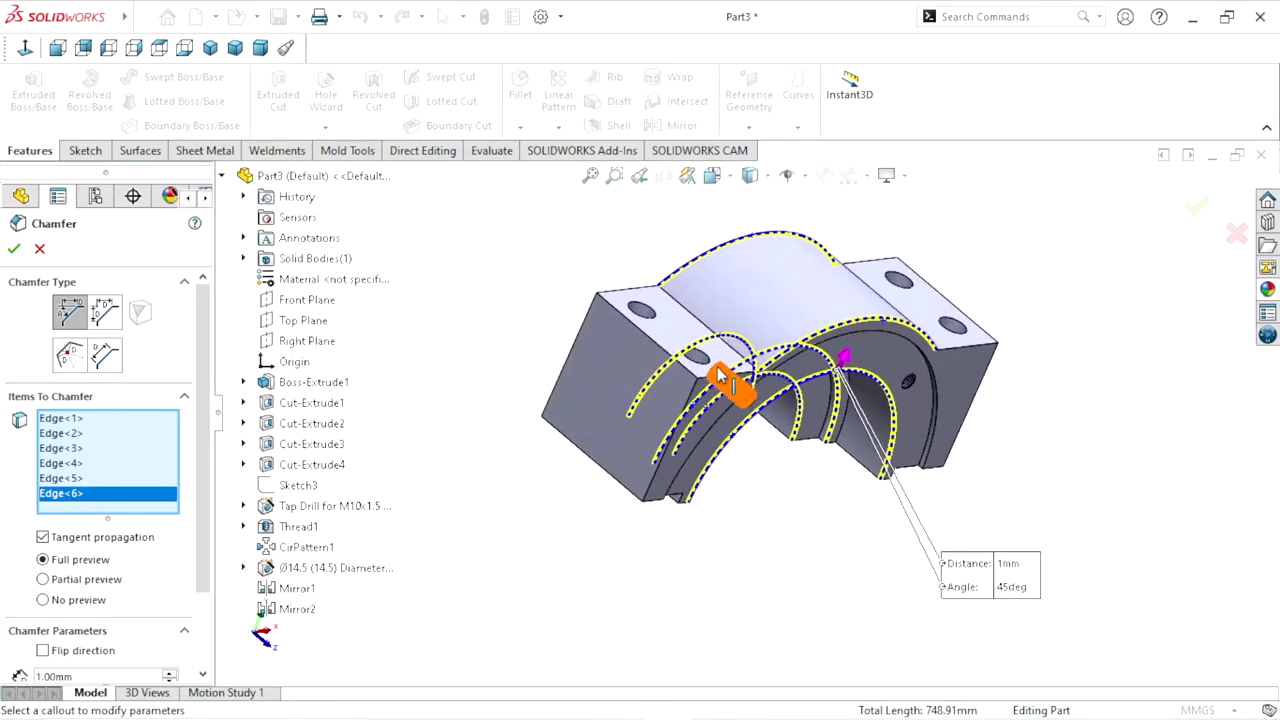
scroll(731, 433, down, 3)
scroll(731, 433, up, 5)
mouse_move(1054, 434)
middle_down()
mouse_move(871, 430)
mouse_move(1000, 422)
middle_up()
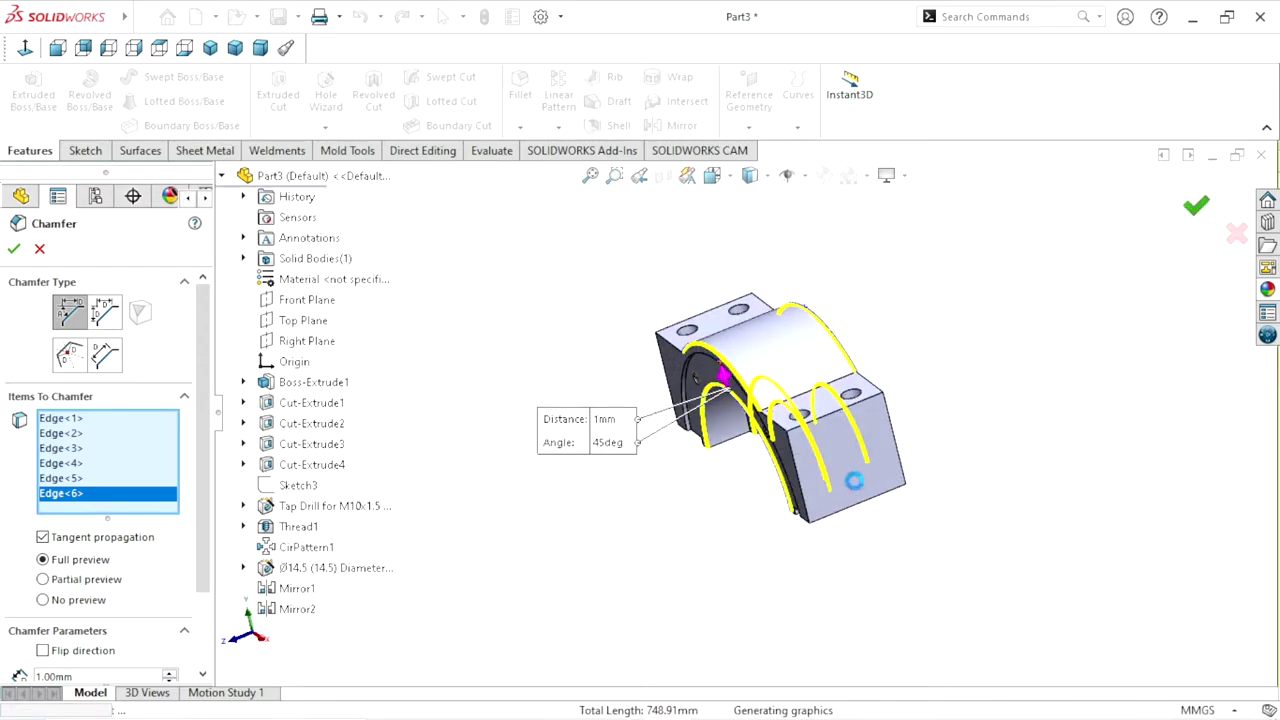
key(Return)
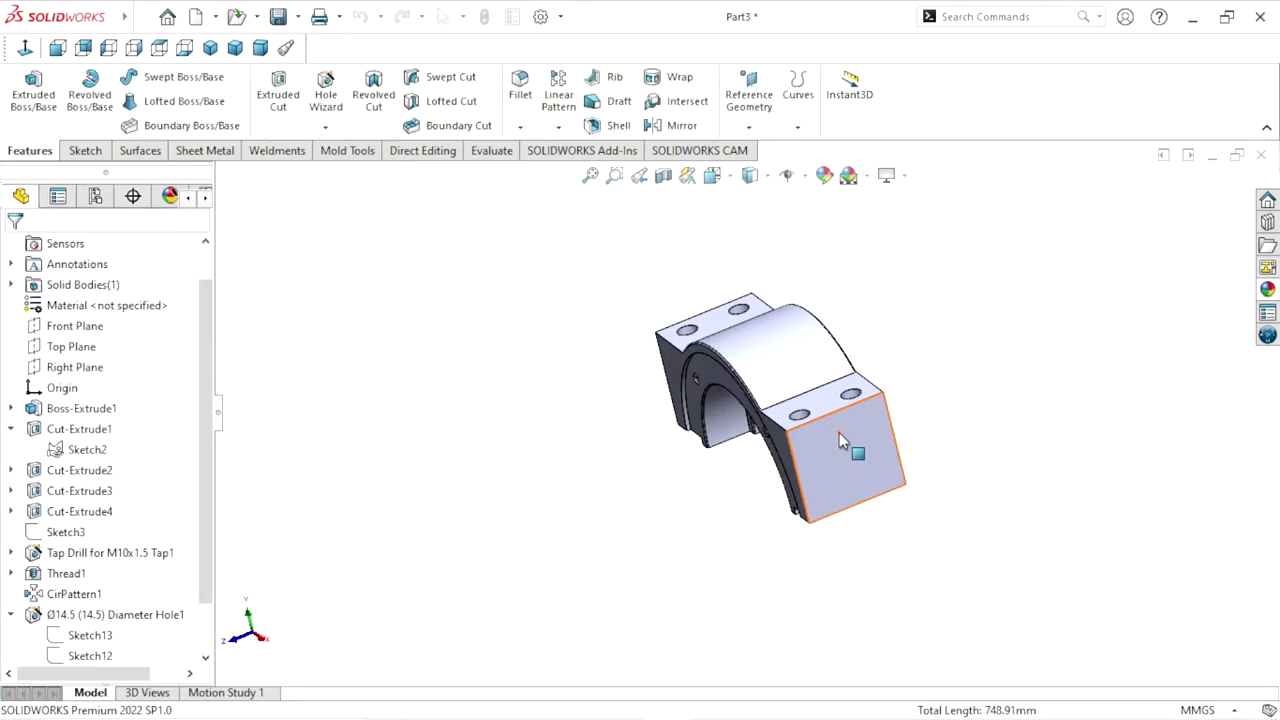
mouse_move(839, 432)
middle_down()
mouse_move(837, 410)
mouse_move(949, 359)
mouse_move(980, 280)
mouse_move(946, 293)
mouse_move(1000, 286)
mouse_move(1025, 258)
mouse_move(990, 268)
mouse_move(979, 305)
mouse_move(986, 271)
mouse_move(693, 431)
mouse_move(737, 354)
mouse_move(723, 423)
mouse_move(713, 415)
middle_up()
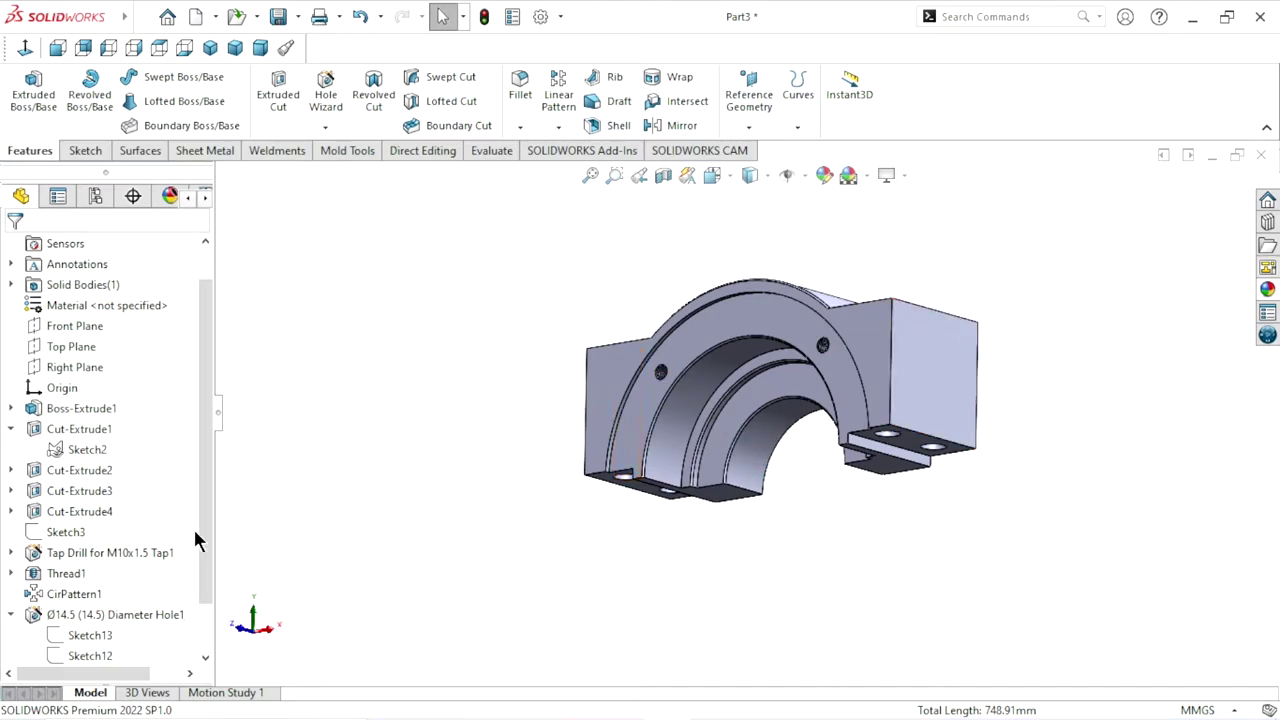
scroll(180, 580, down, 3)
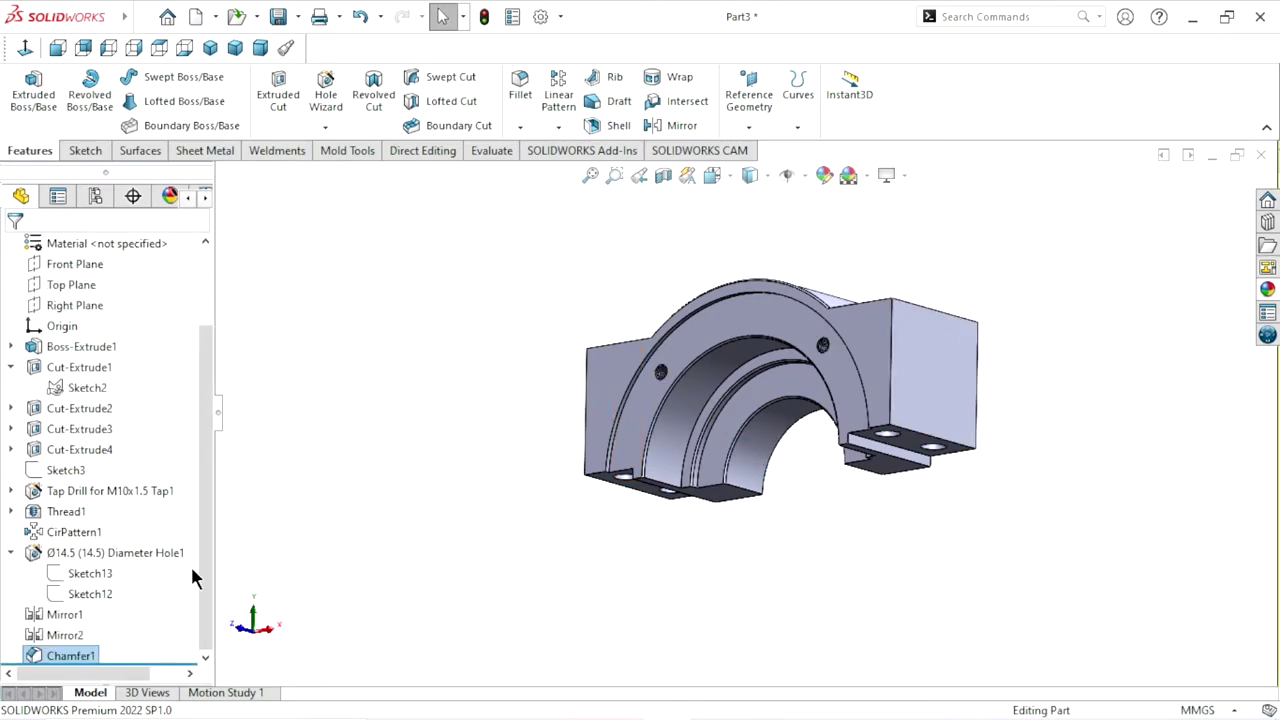
click(70, 655)
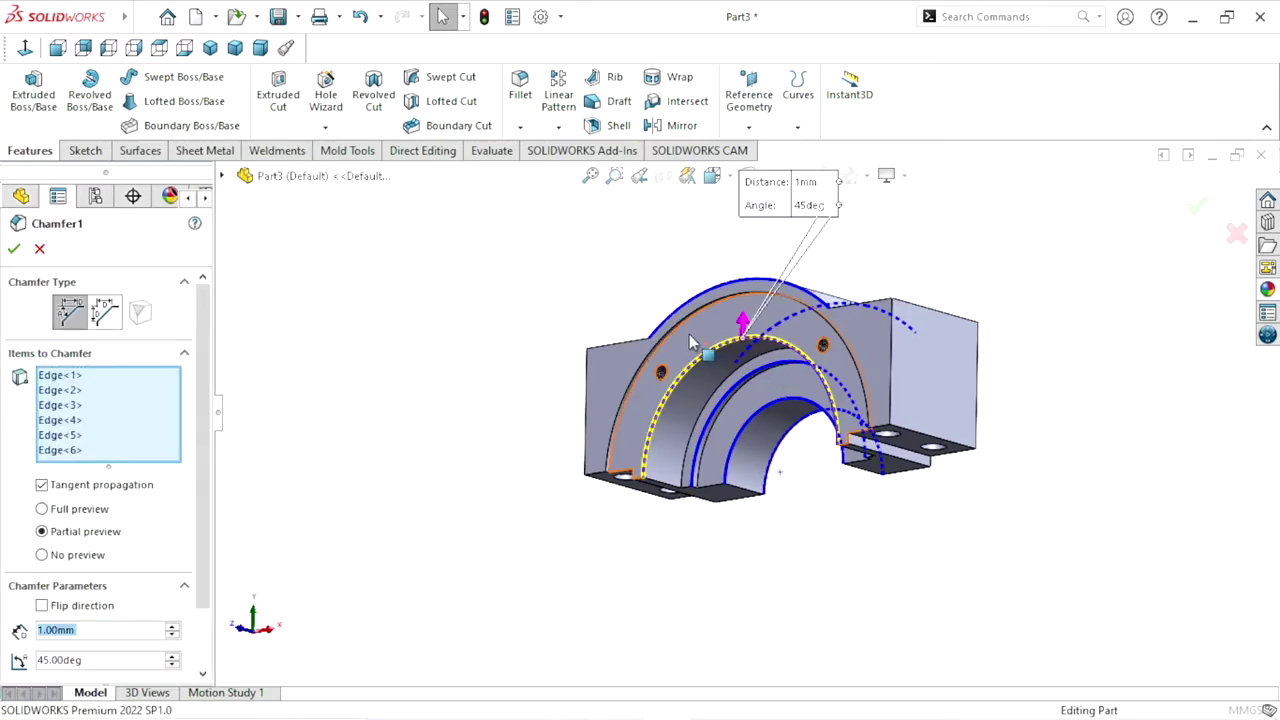
scroll(690, 335, down, 5)
click(677, 376)
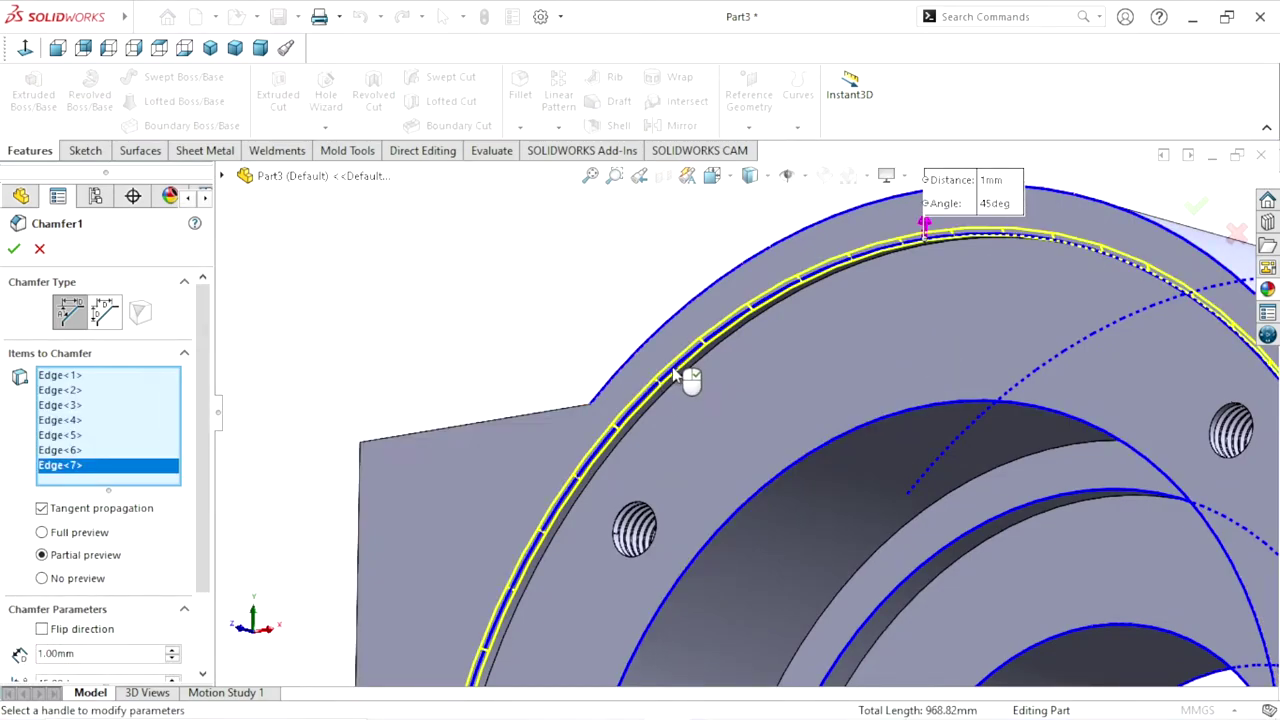
click(14, 252)
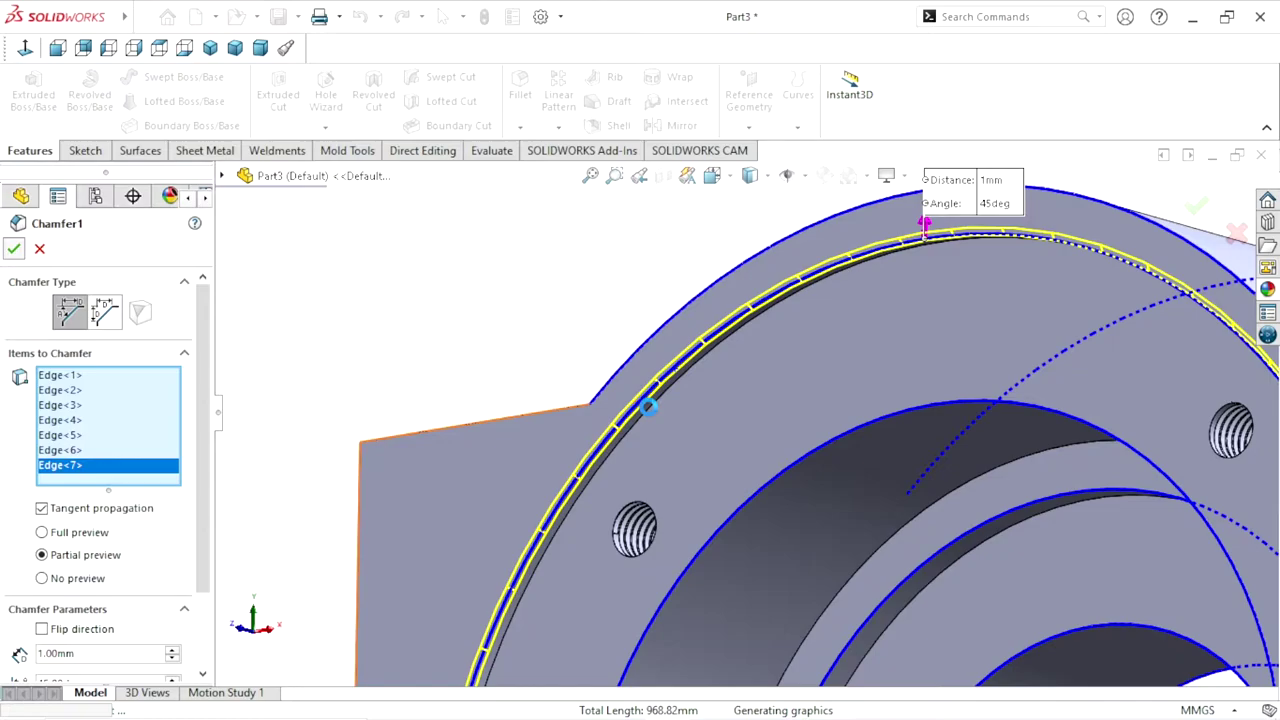
scroll(610, 410, up, 5)
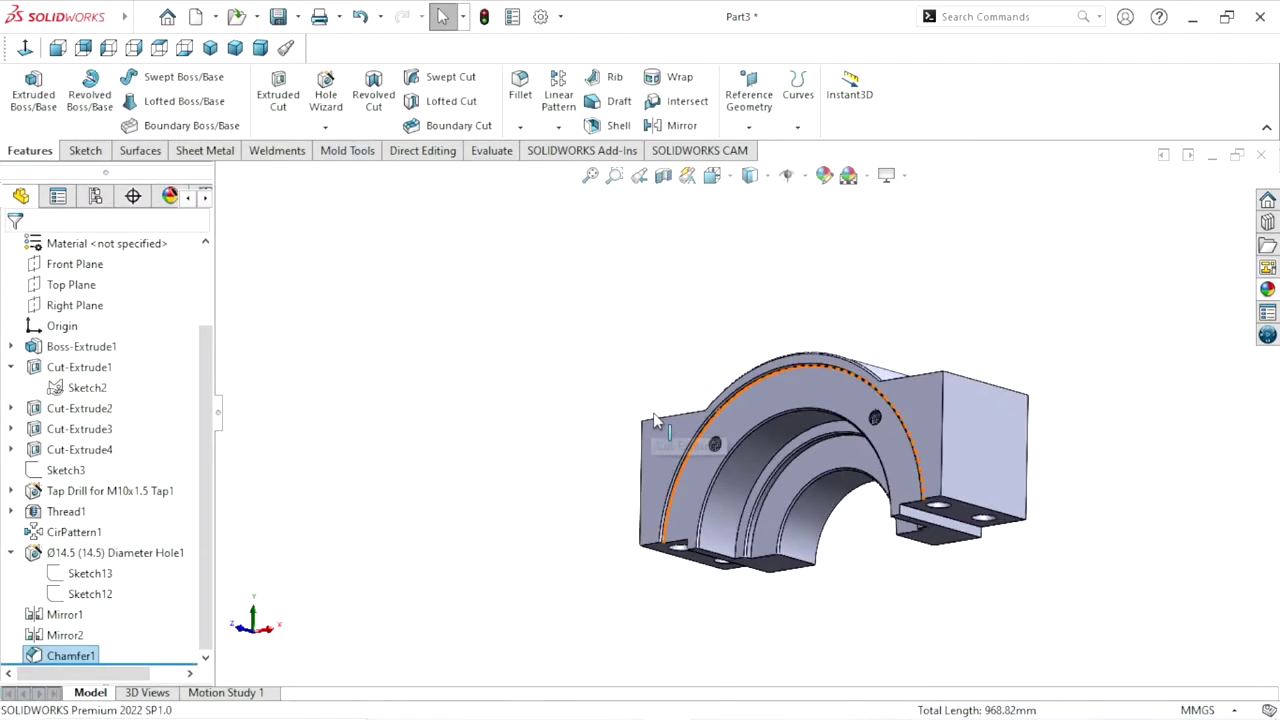
middle_drag(606, 408, 697, 467)
scroll(813, 410, down, 3)
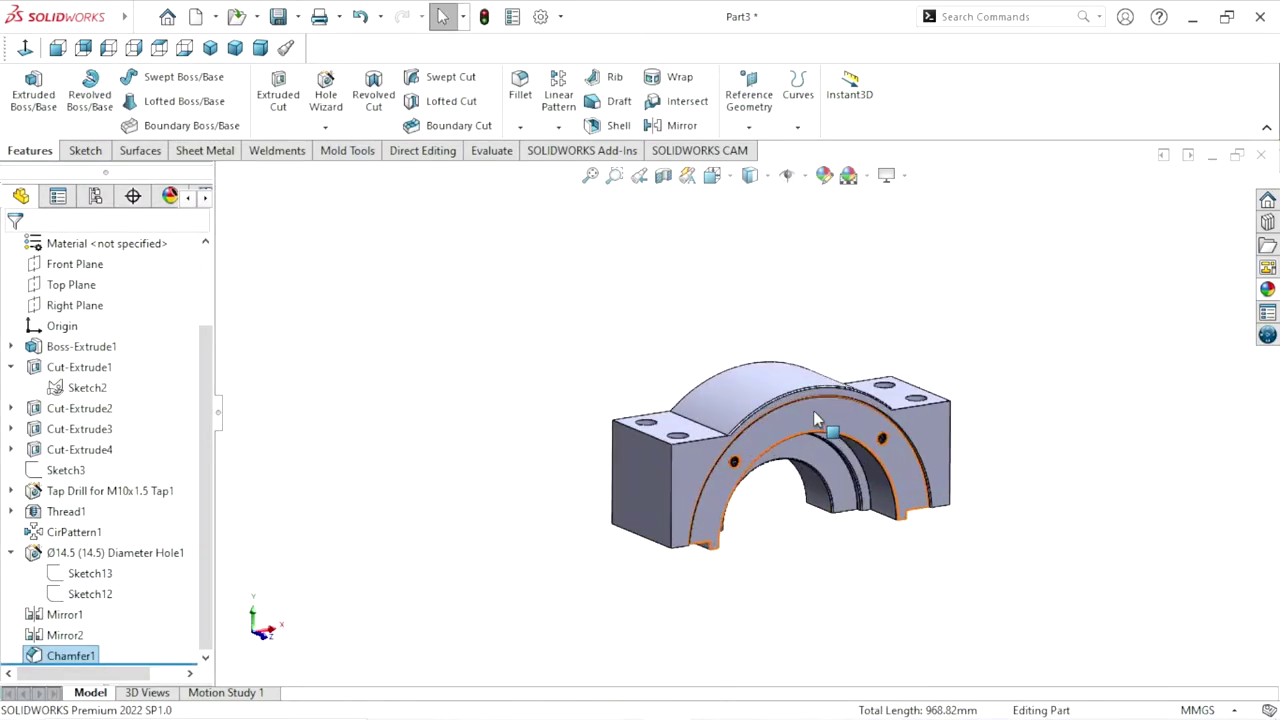
scroll(811, 408, down, 3)
scroll(914, 528, up, 2)
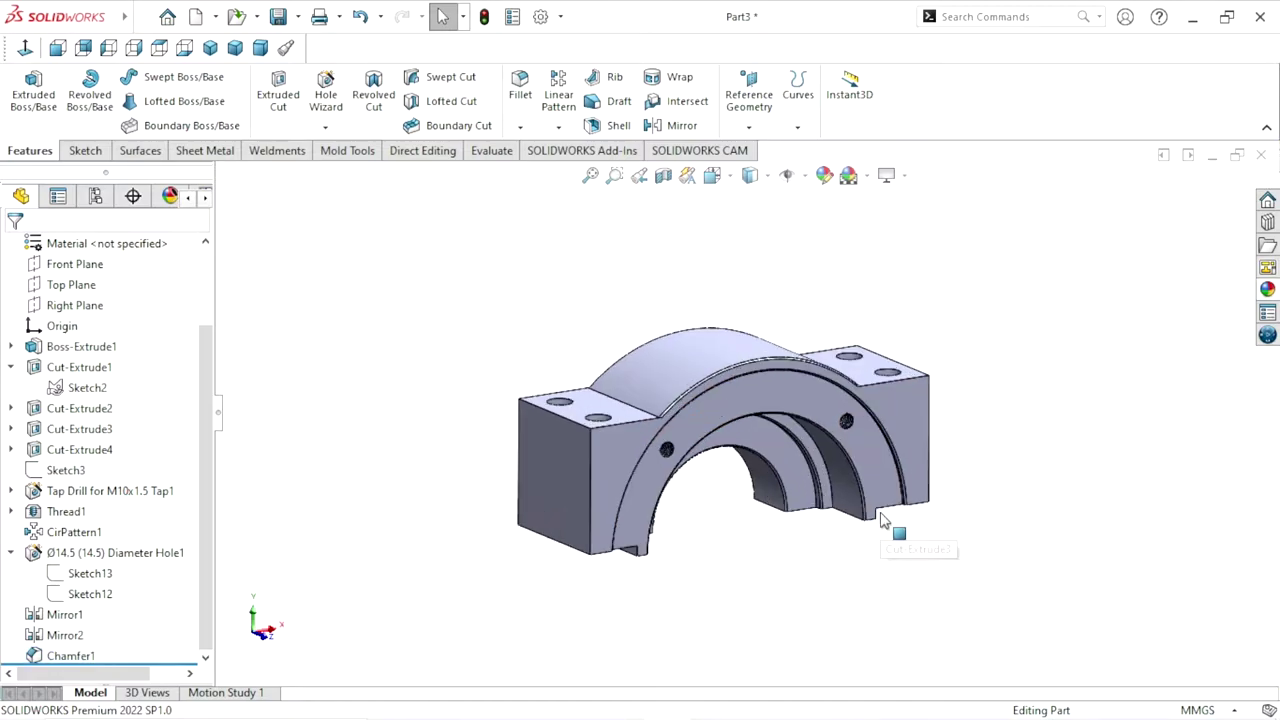
Apply the cast carbon steel appearance from Metal > Steel and turn on RealView
click(1266, 290)
scroll(1277, 600, down, 1)
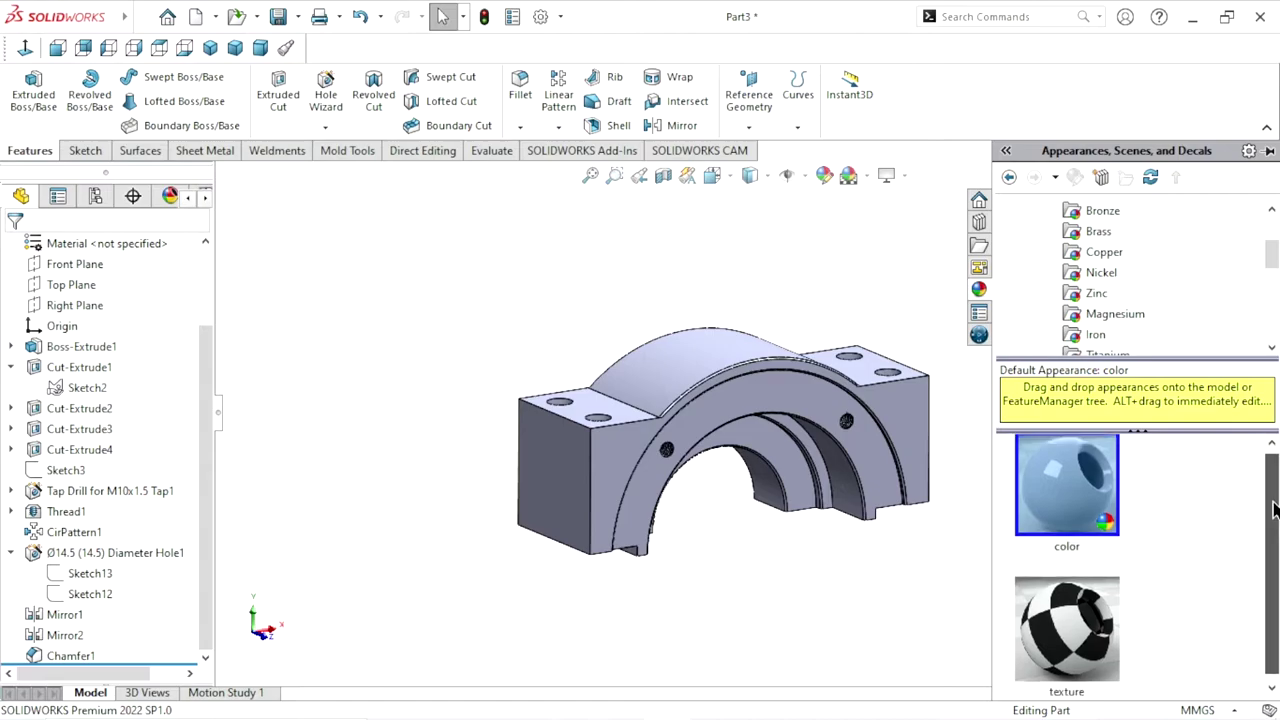
scroll(1130, 350, up, 3)
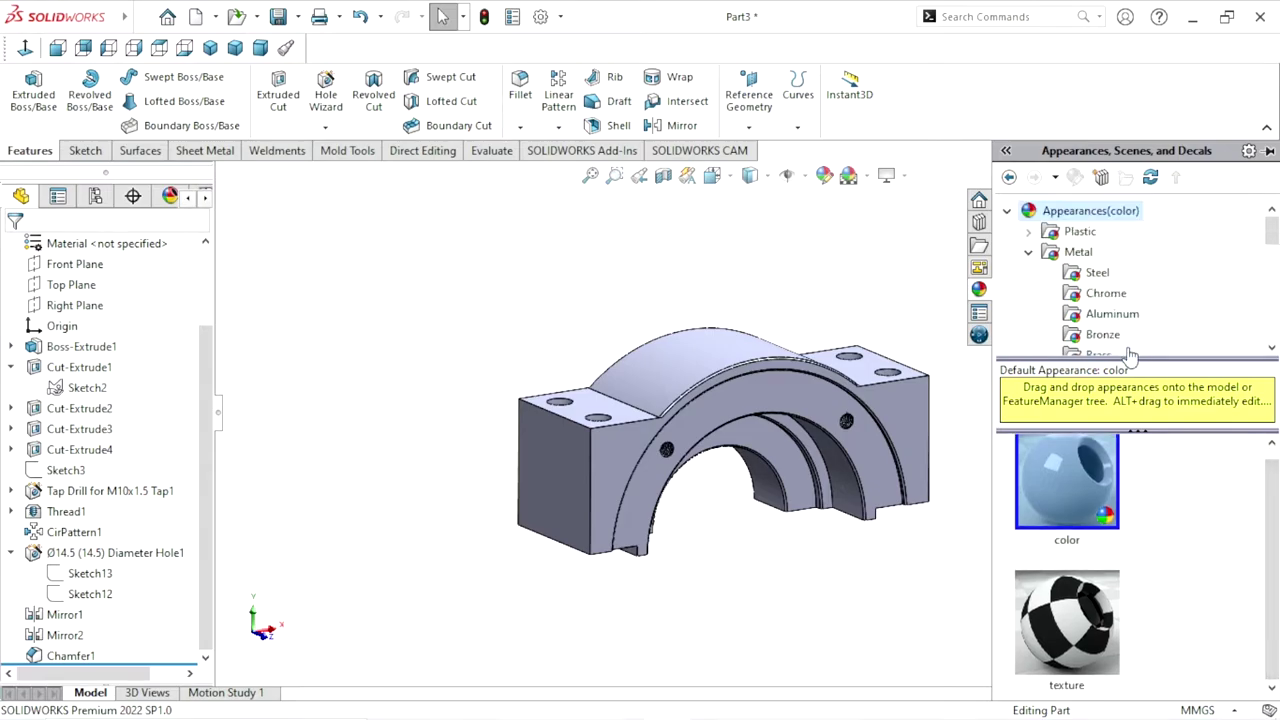
click(1073, 280)
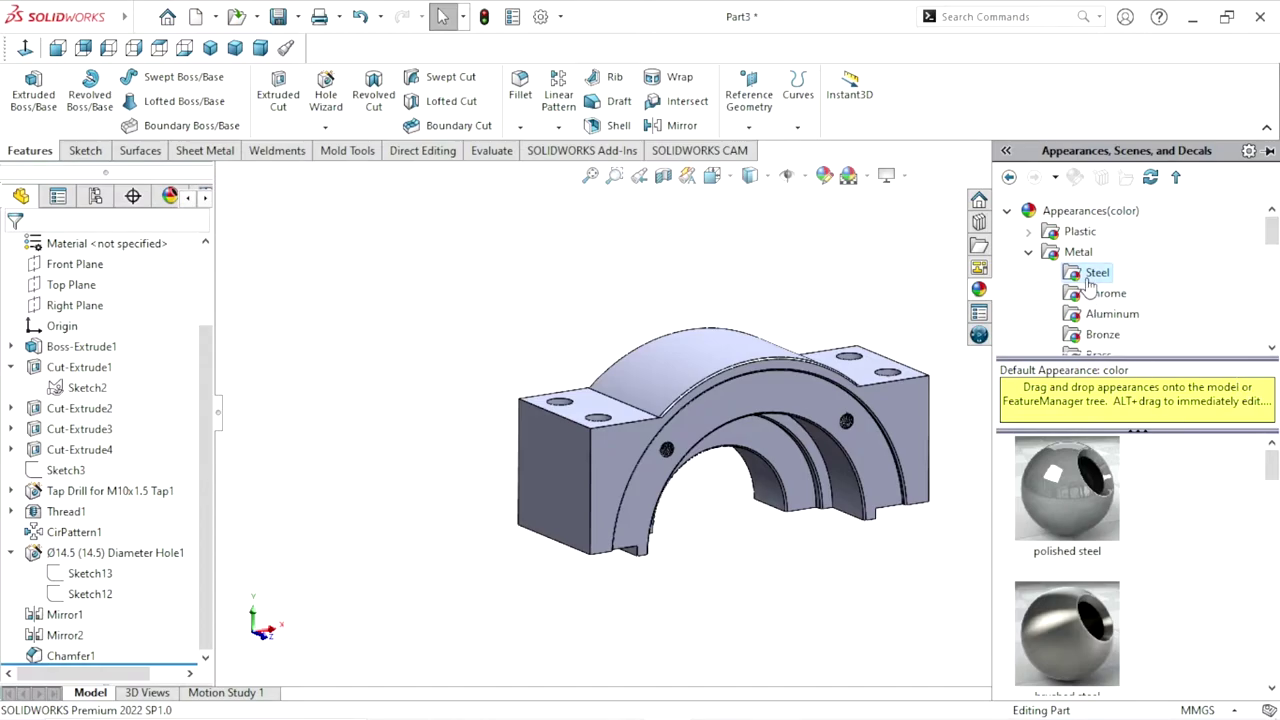
drag(1271, 466, 1271, 600)
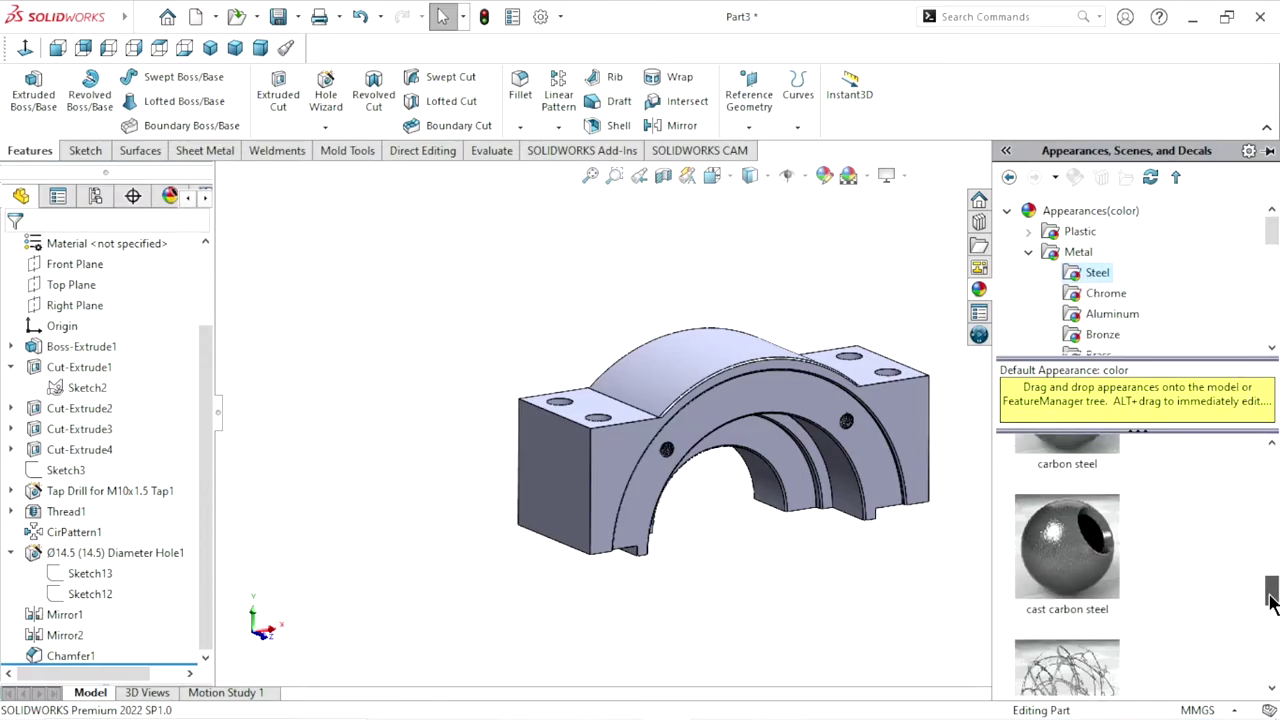
double_click(1100, 560)
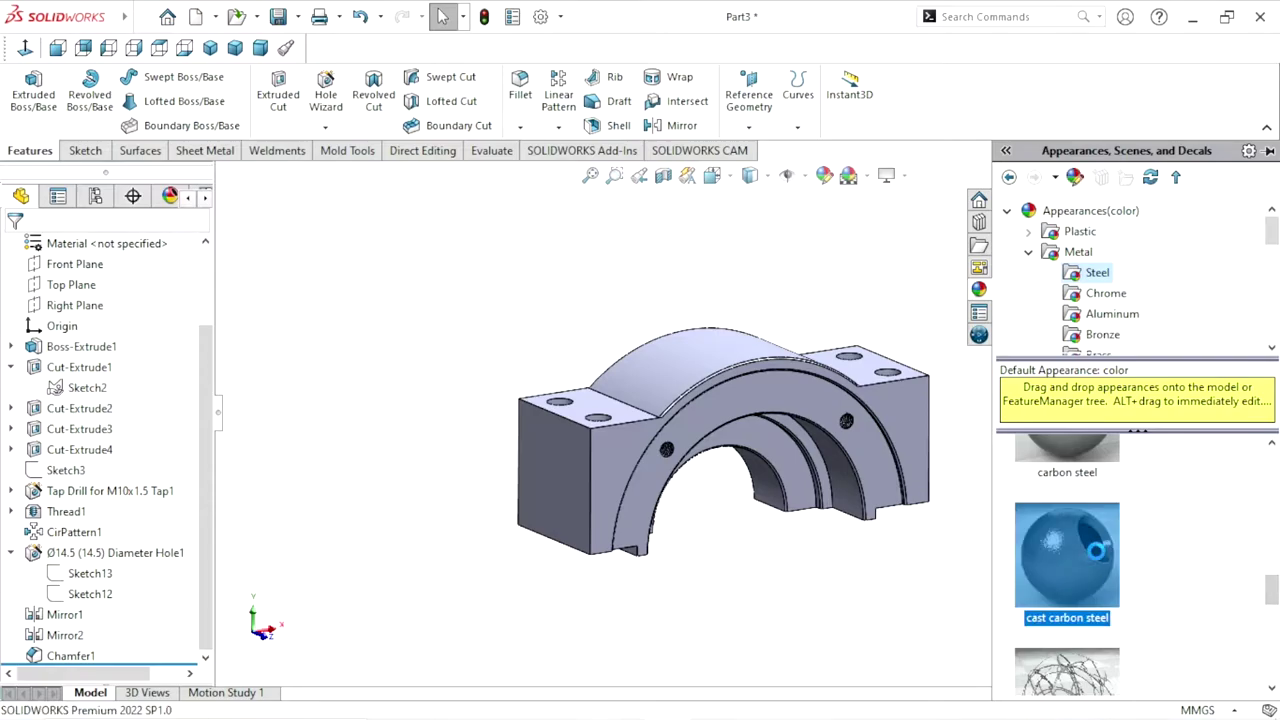
click(904, 176)
click(910, 202)
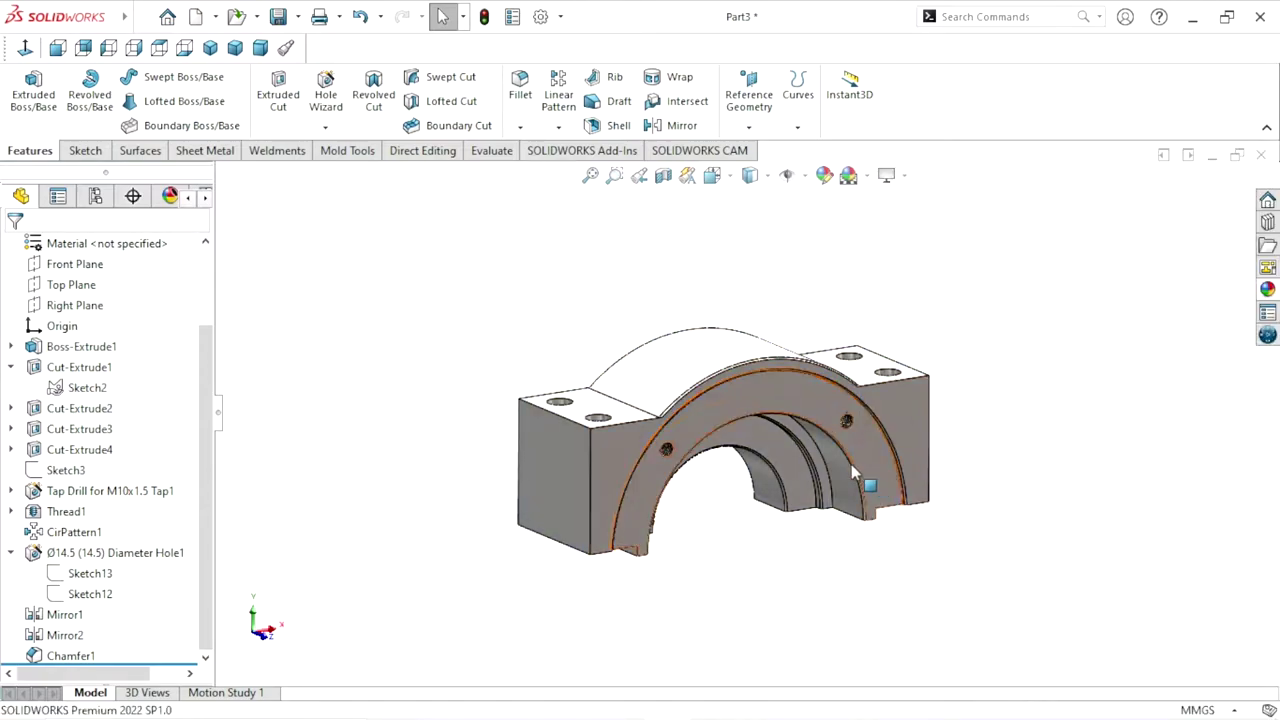
Select Chamfer1, Mirror1–2, Hole1, CirPattern1, Thread1, Tap1 and Cut-Extrude1–4 in the tree
scroll(828, 436, down, 3)
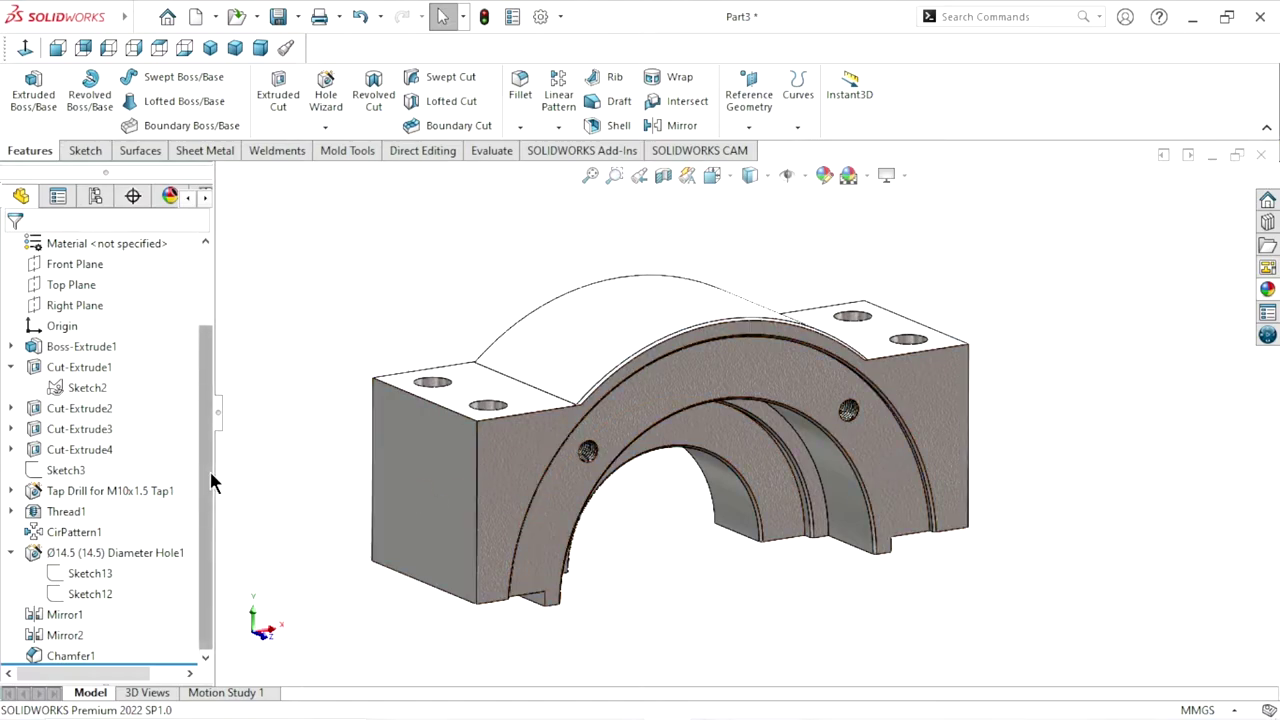
click(55, 665)
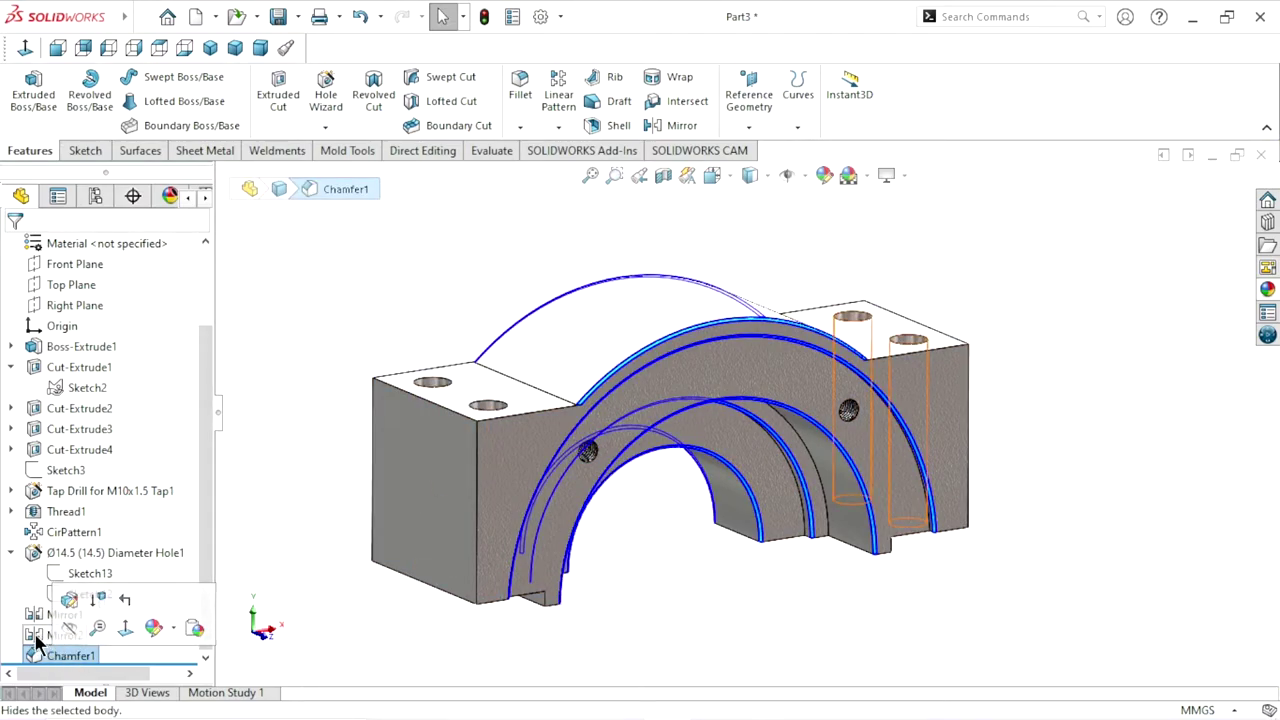
ctrl+click(32, 637)
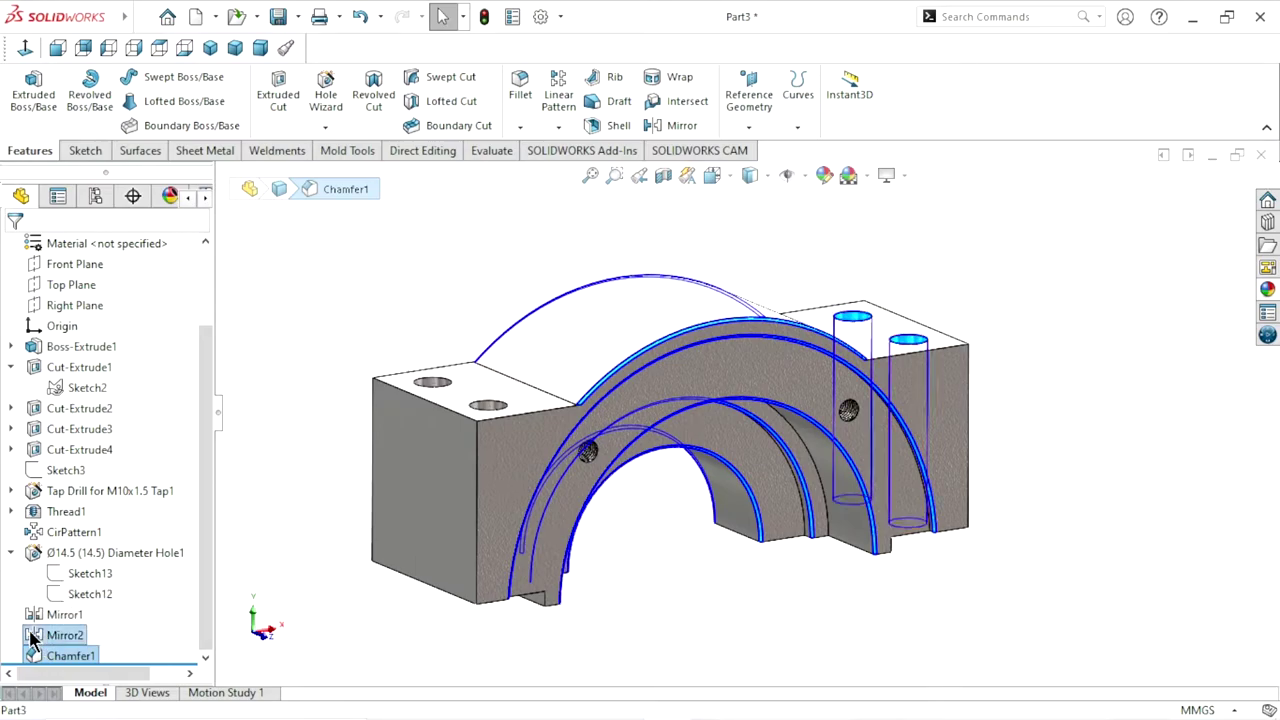
ctrl+click(35, 615)
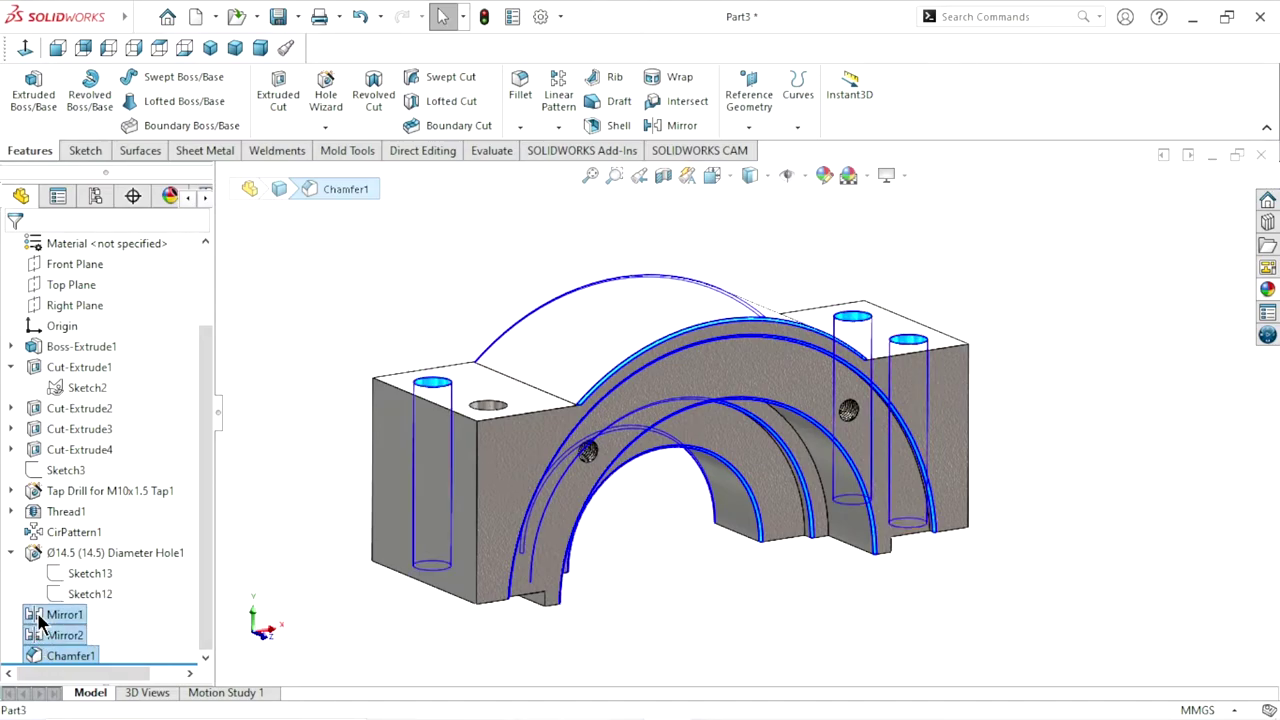
ctrl+click(58, 555)
ctrl+click(65, 538)
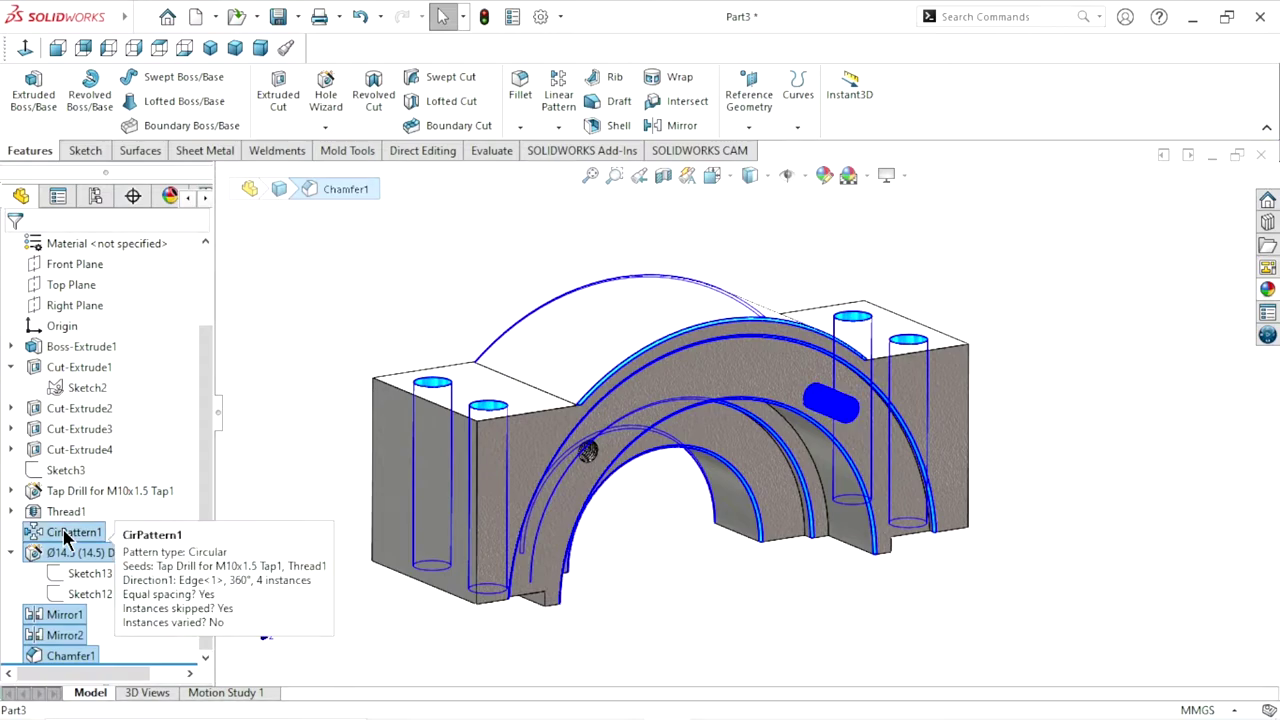
ctrl+click(65, 516)
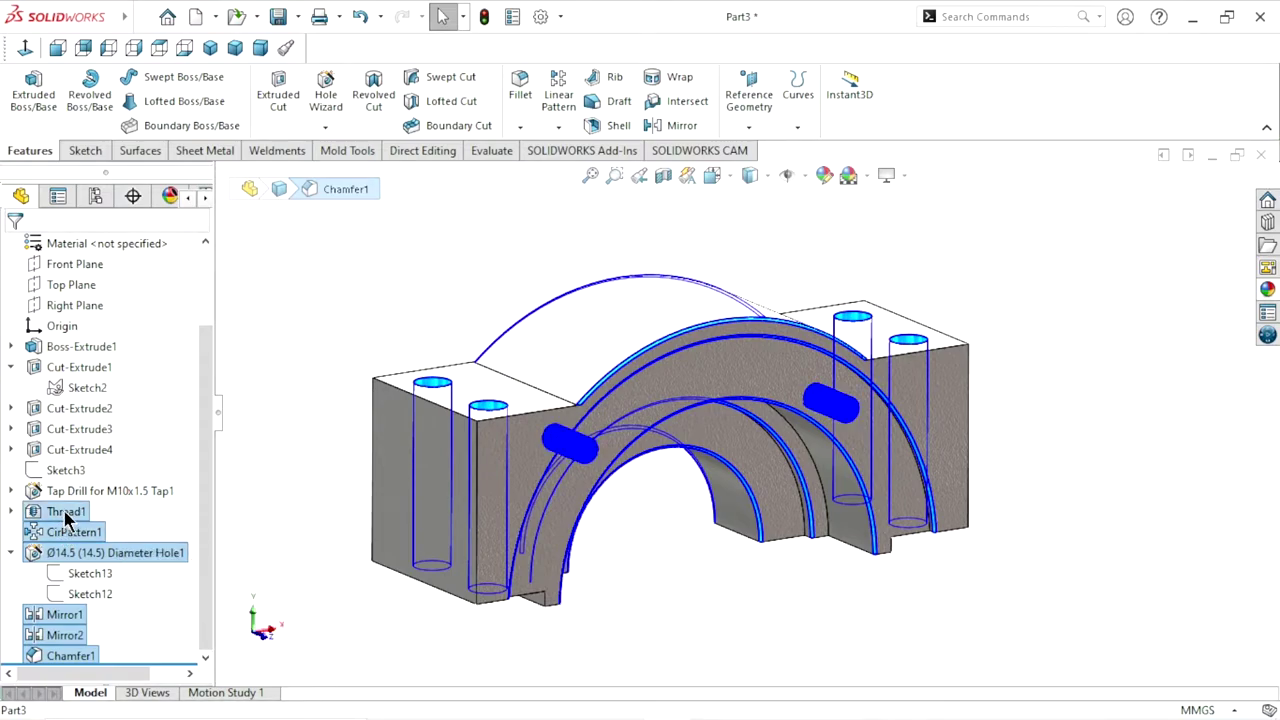
ctrl+click(70, 491)
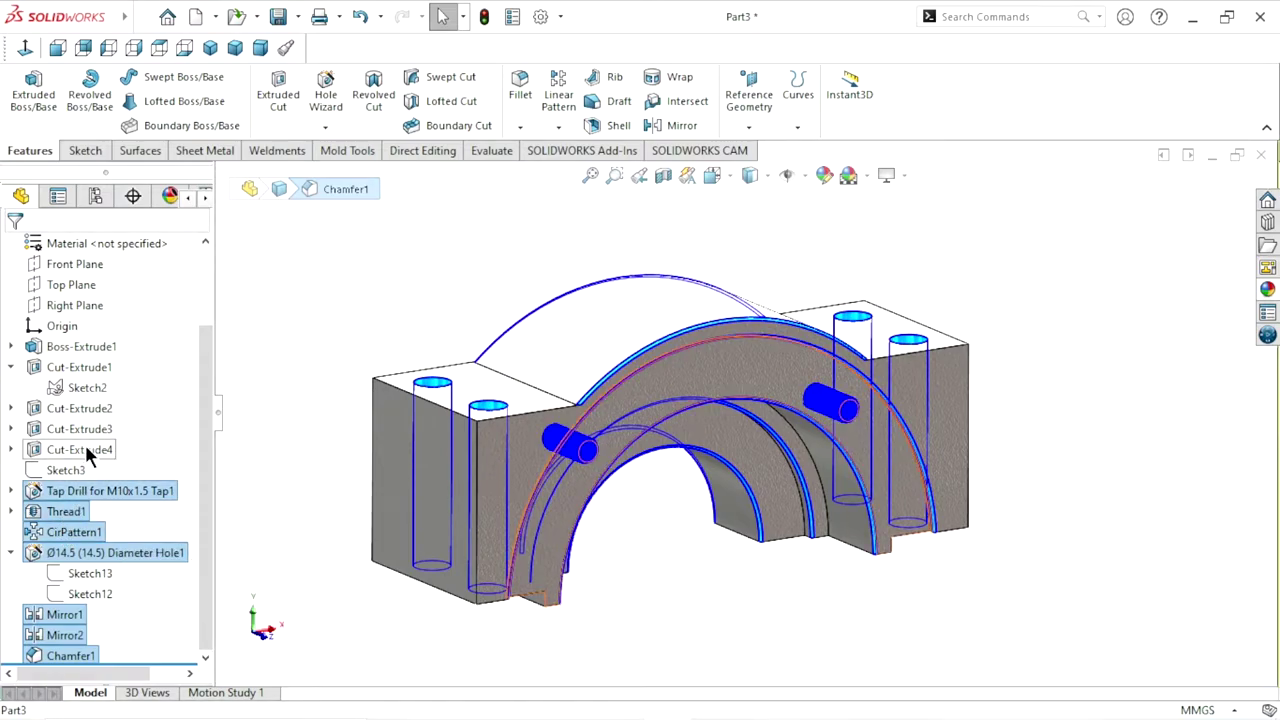
ctrl+click(88, 452)
ctrl+click(90, 430)
ctrl+click(100, 409)
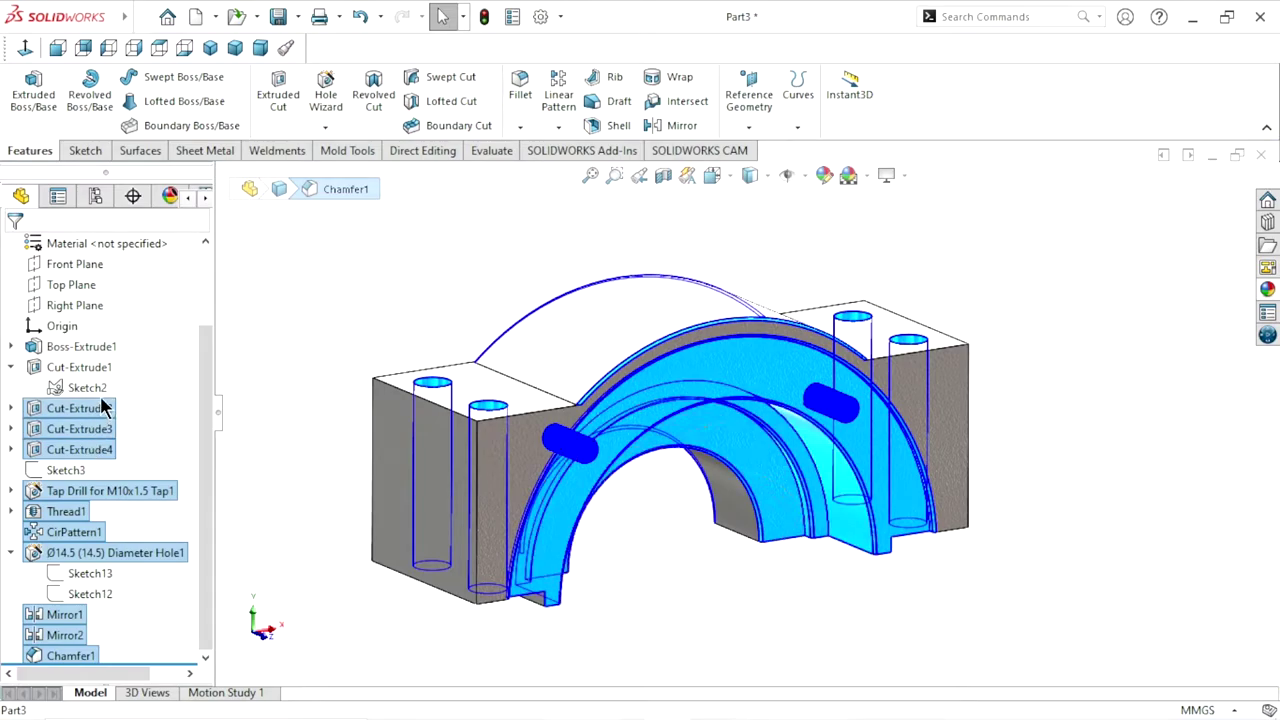
ctrl+click(100, 367)
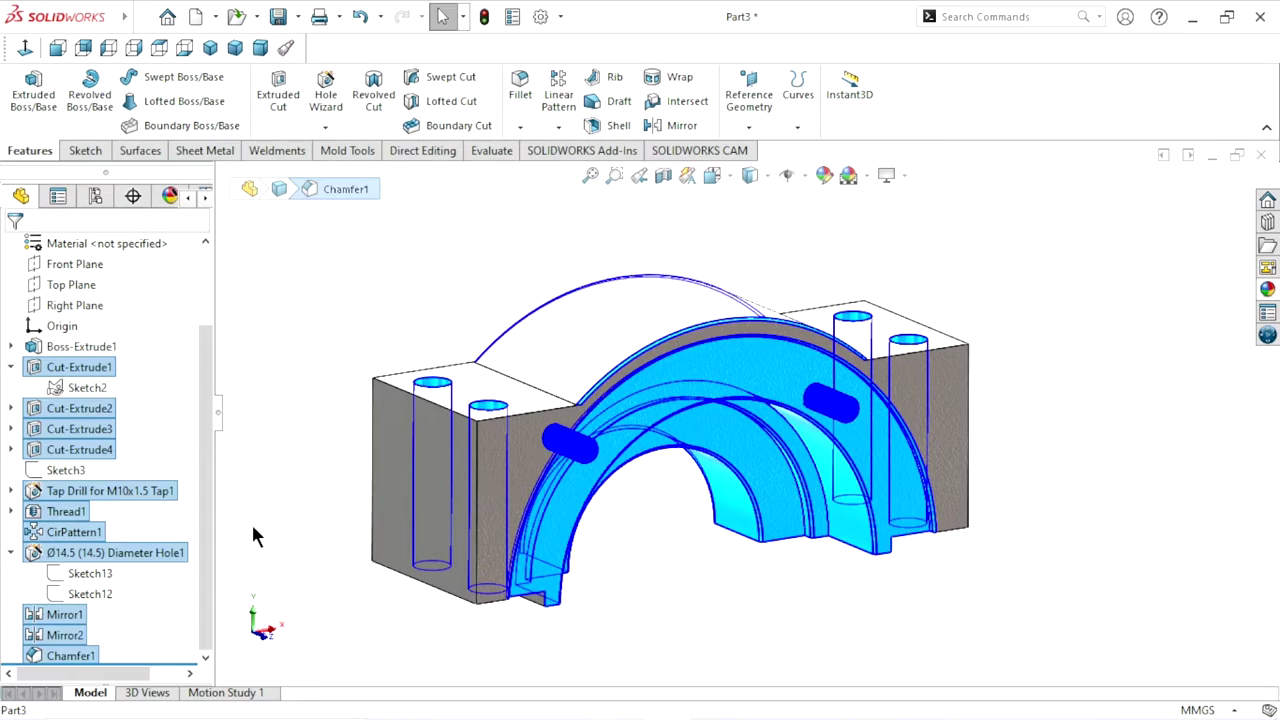
Apply the carbon steel appearance to the selected cut and hole features
drag(205, 567, 215, 487)
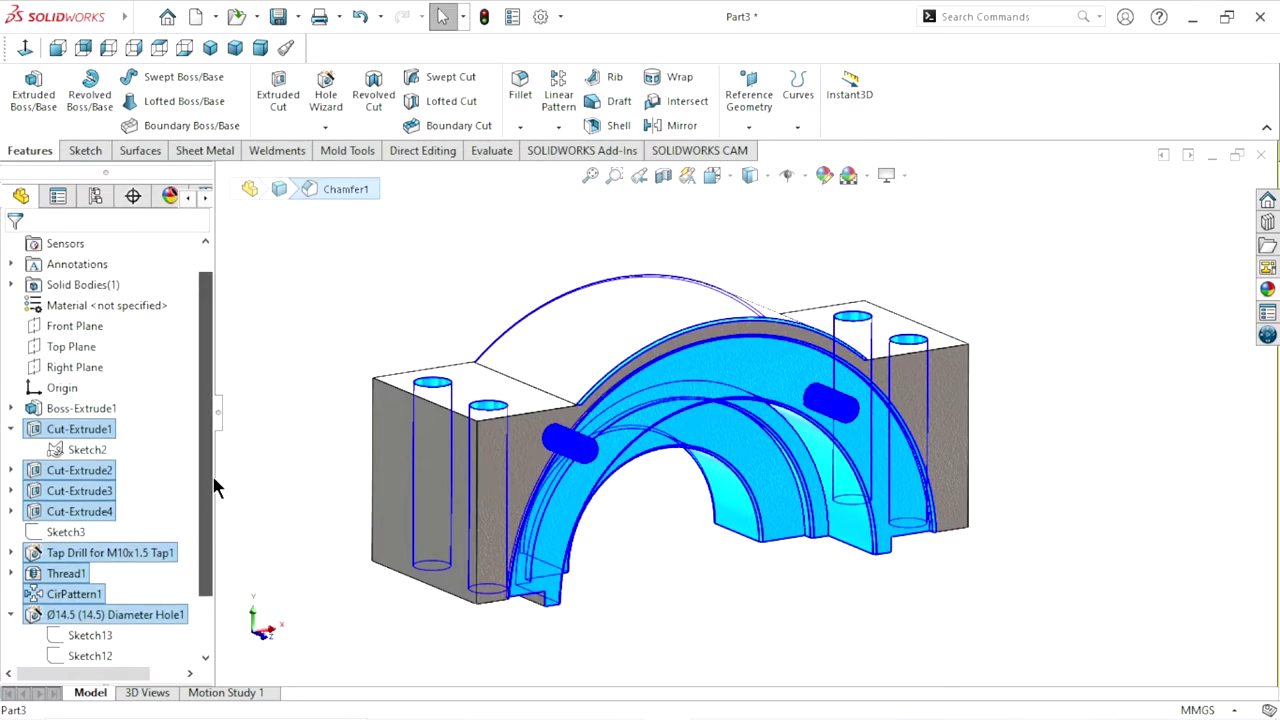
mouse_move(743, 550)
middle_down()
mouse_move(532, 378)
mouse_move(653, 468)
mouse_move(650, 500)
middle_up()
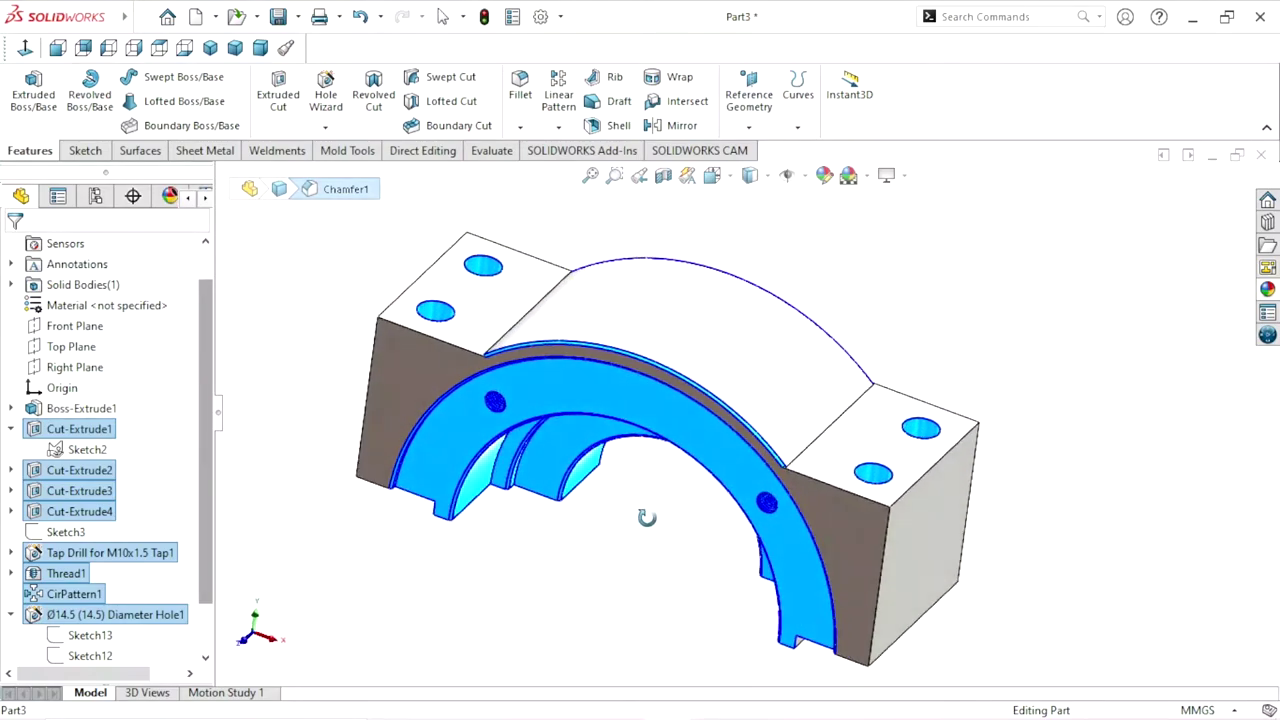
click(1268, 290)
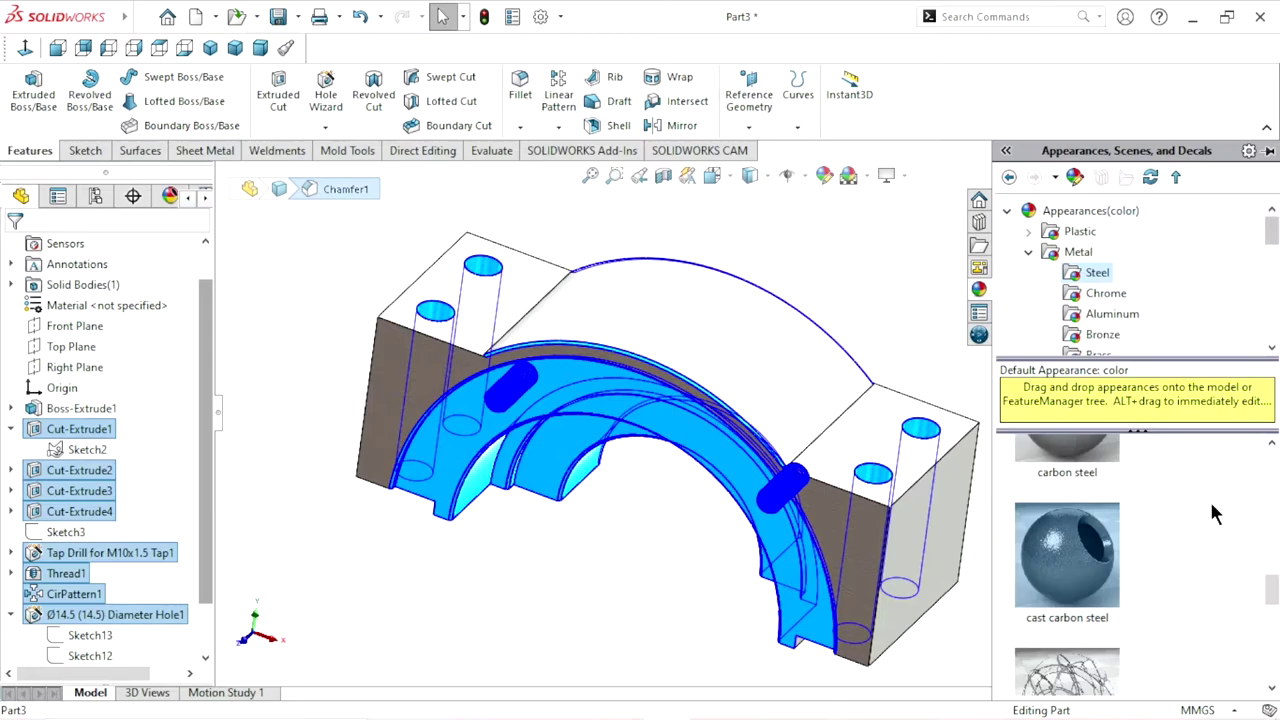
double_click(1065, 484)
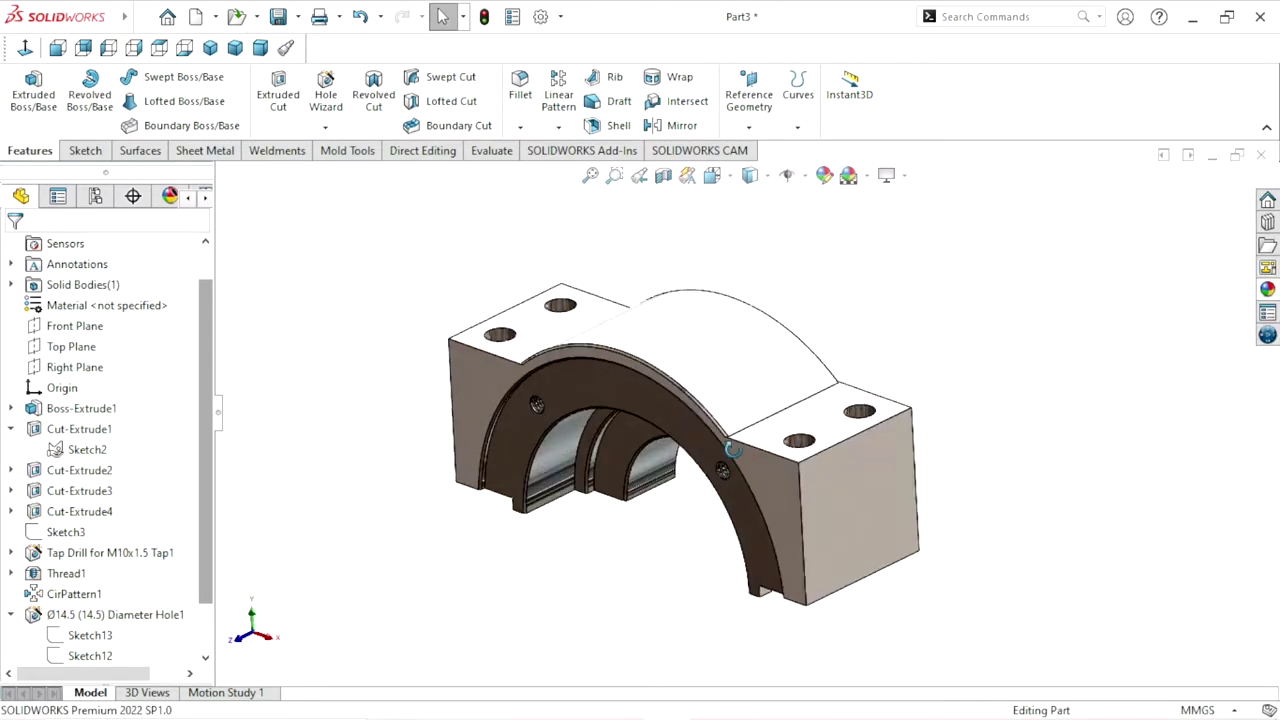
Colour the pedestal body green and show it in isometric view
mouse_move(733, 450)
middle_down()
mouse_move(694, 371)
mouse_move(617, 429)
mouse_move(560, 543)
mouse_move(660, 437)
mouse_move(763, 403)
mouse_move(880, 493)
mouse_move(905, 470)
middle_up()
scroll(967, 407, up, 2)
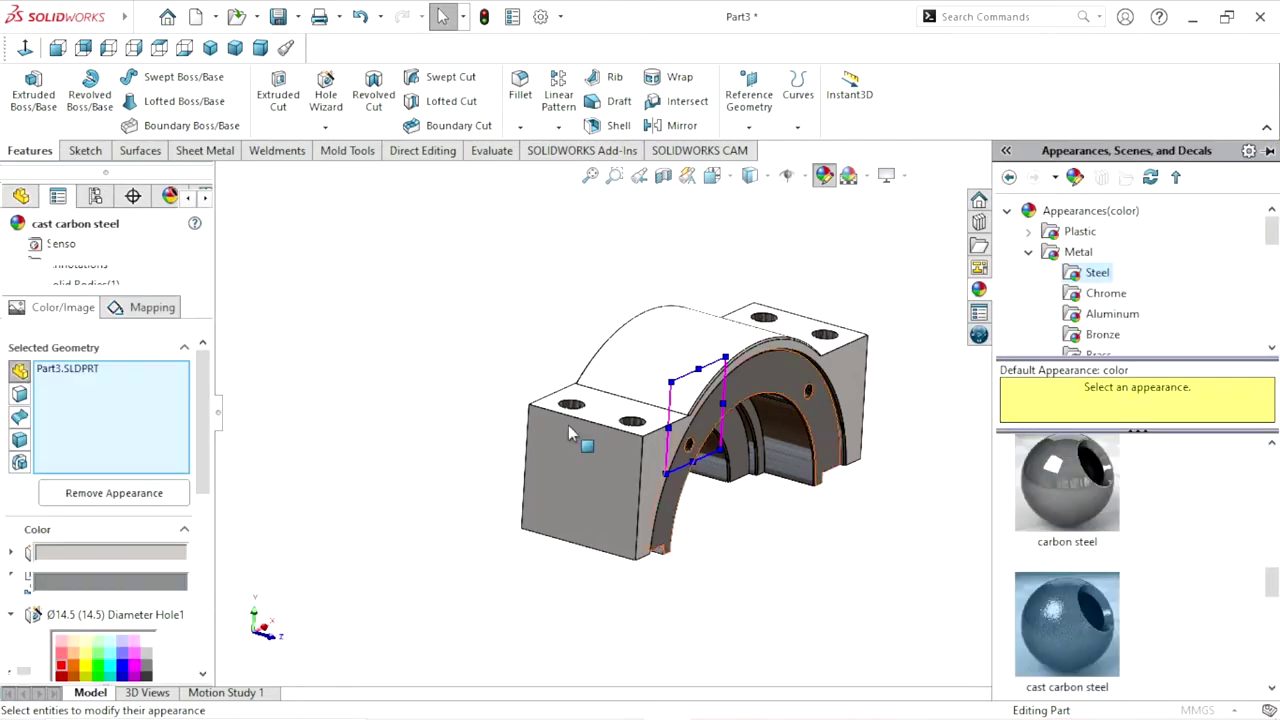
drag(200, 462, 197, 545)
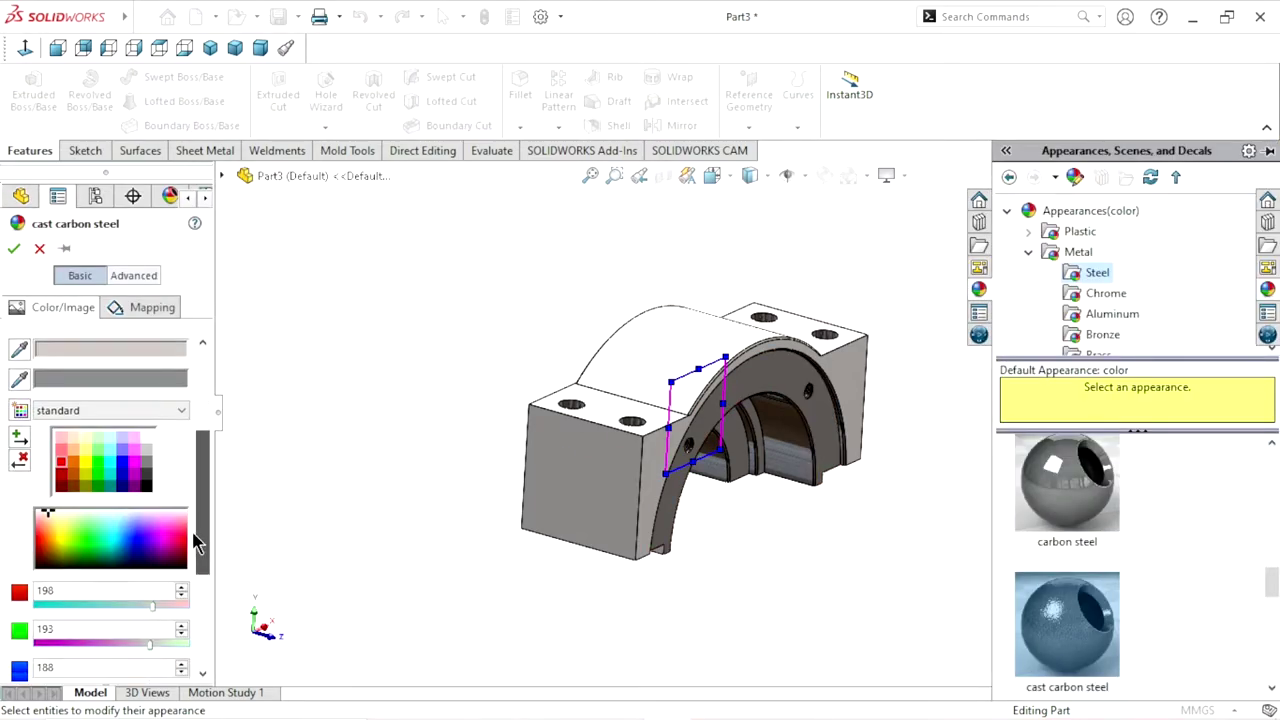
click(98, 481)
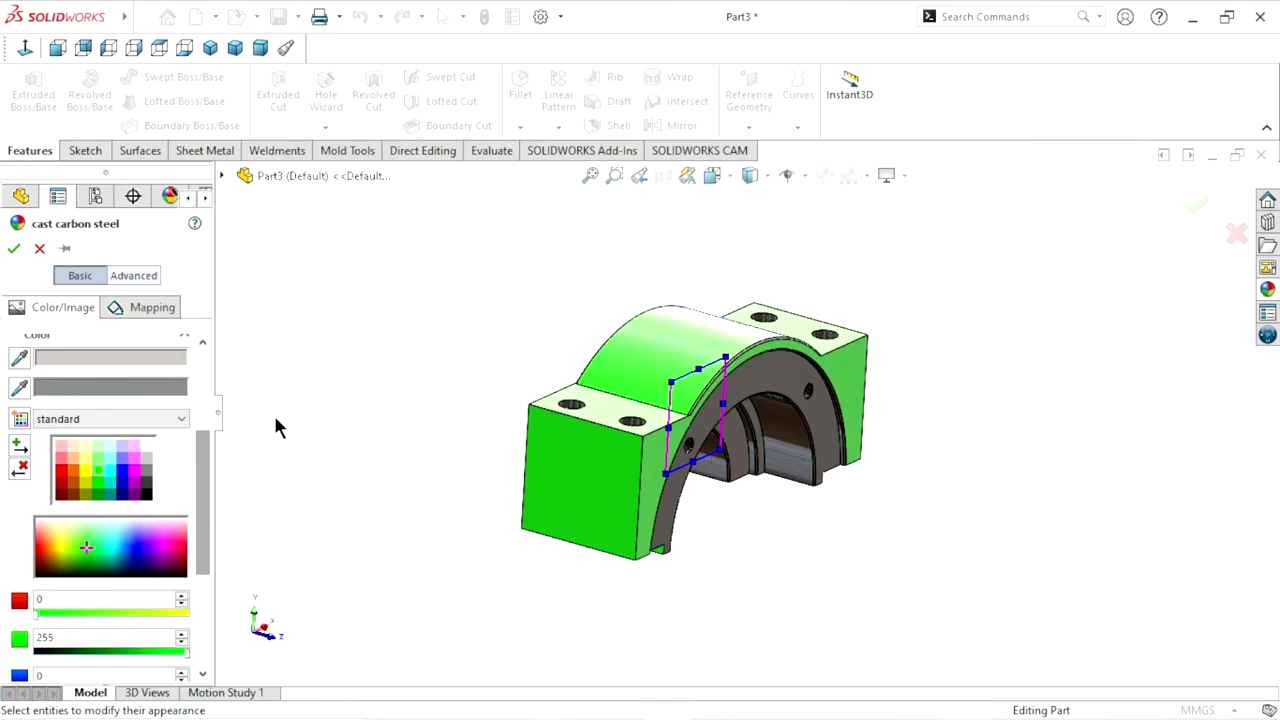
click(13, 248)
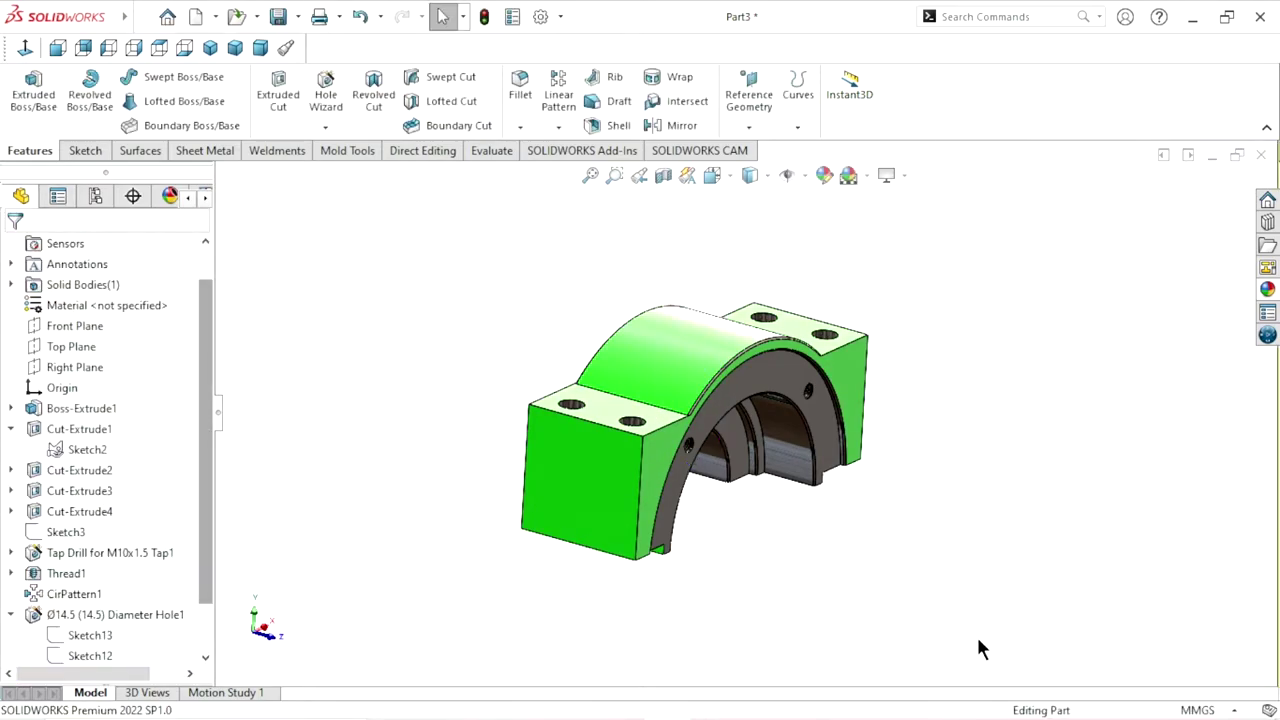
mouse_move(882, 510)
middle_down()
mouse_move(907, 450)
mouse_move(802, 451)
mouse_move(722, 471)
mouse_move(847, 395)
middle_up()
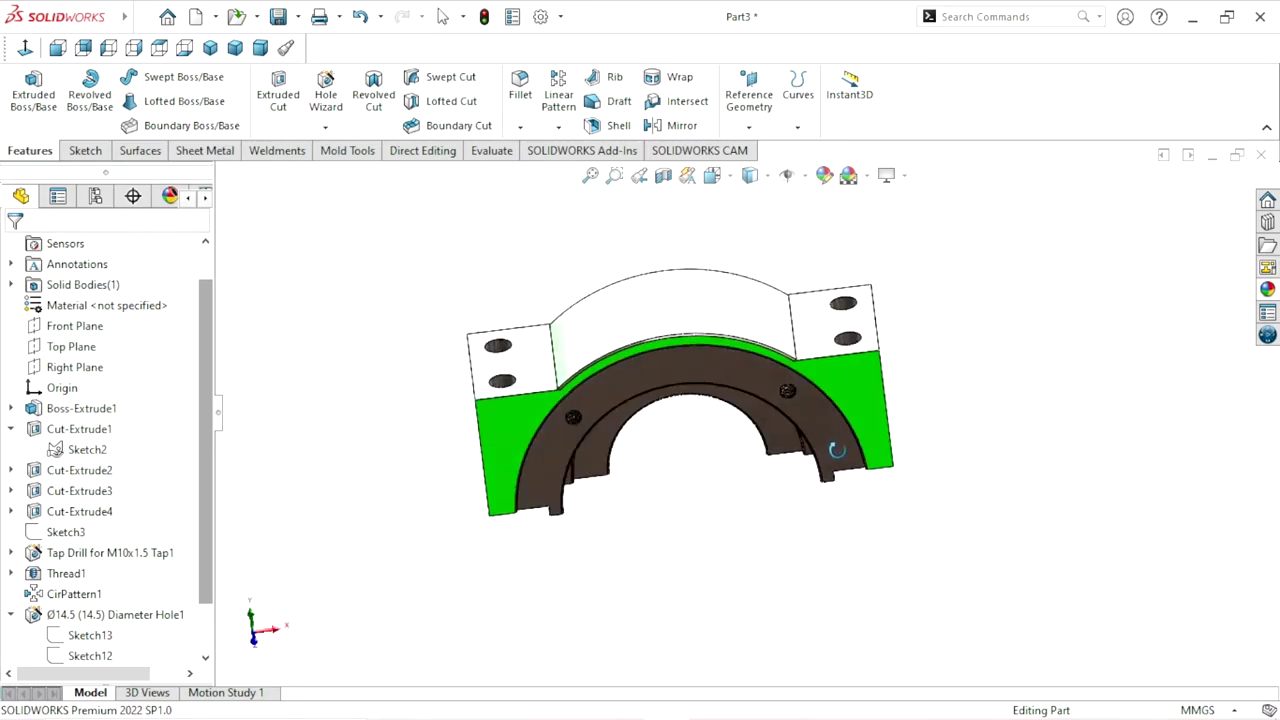
click(210, 48)
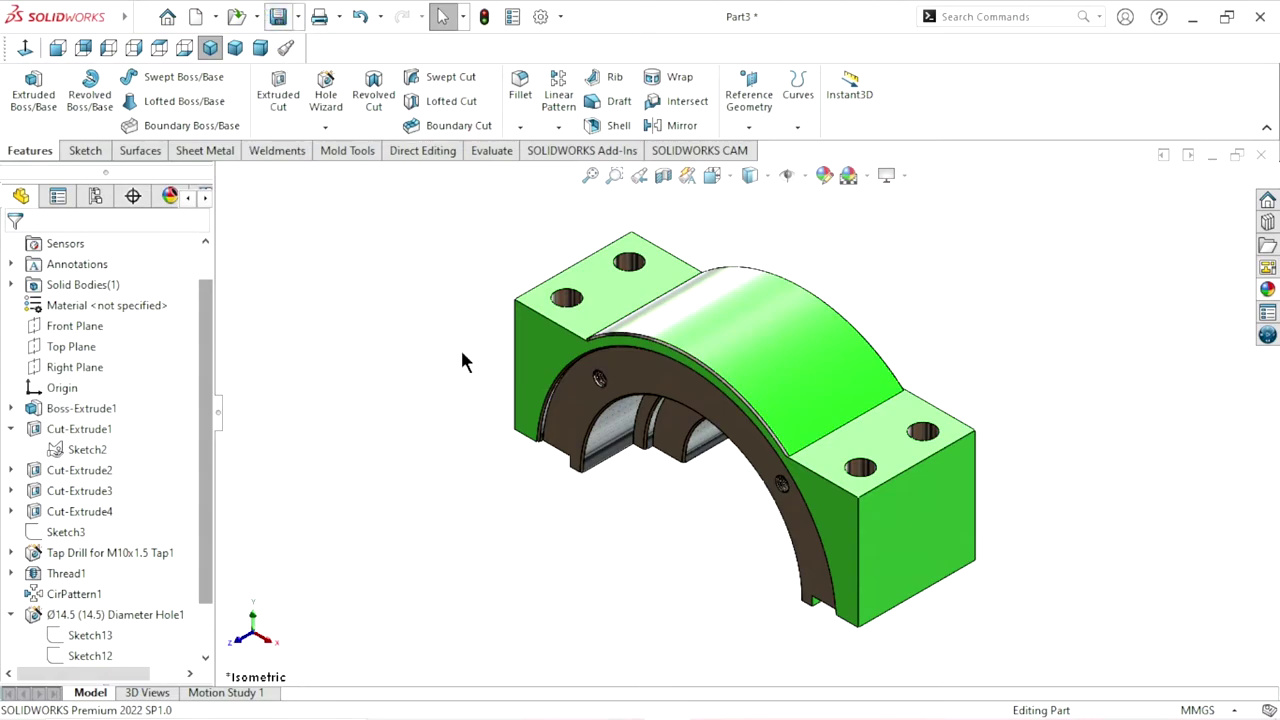
Save the pedestal part under the name 'Padesta'
key(ctrl+s)
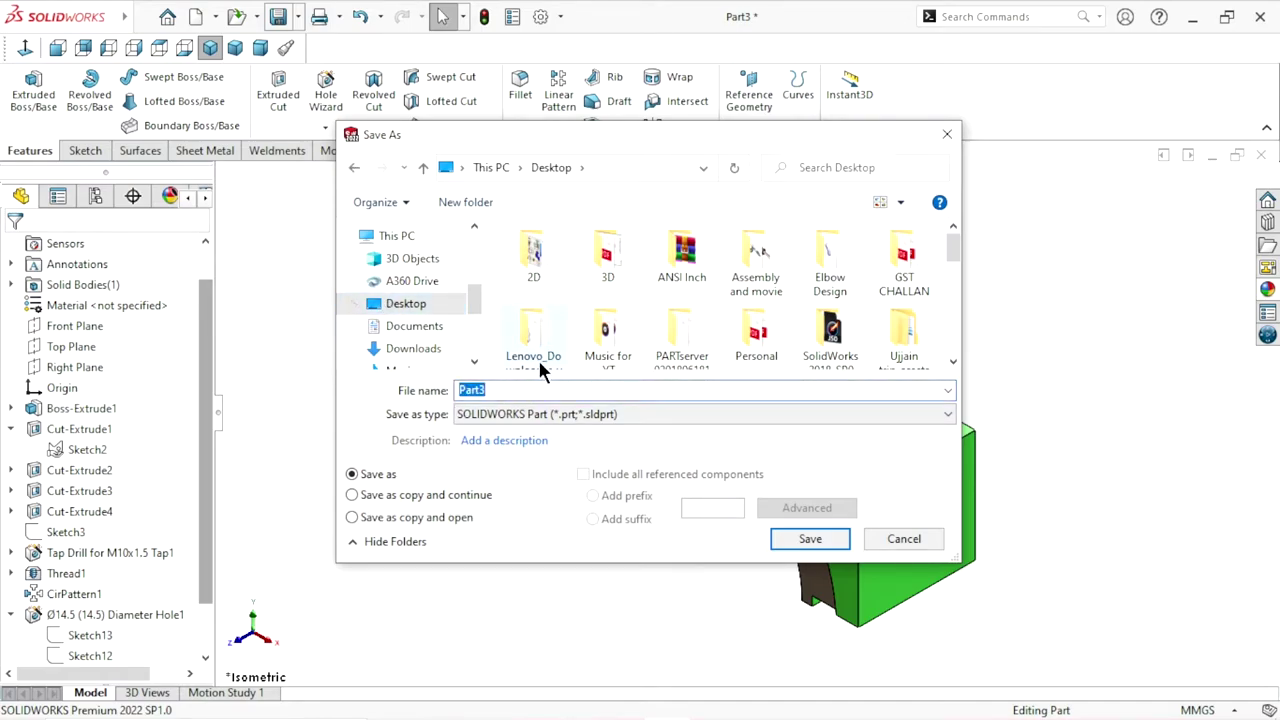
mouse_move(533, 340)
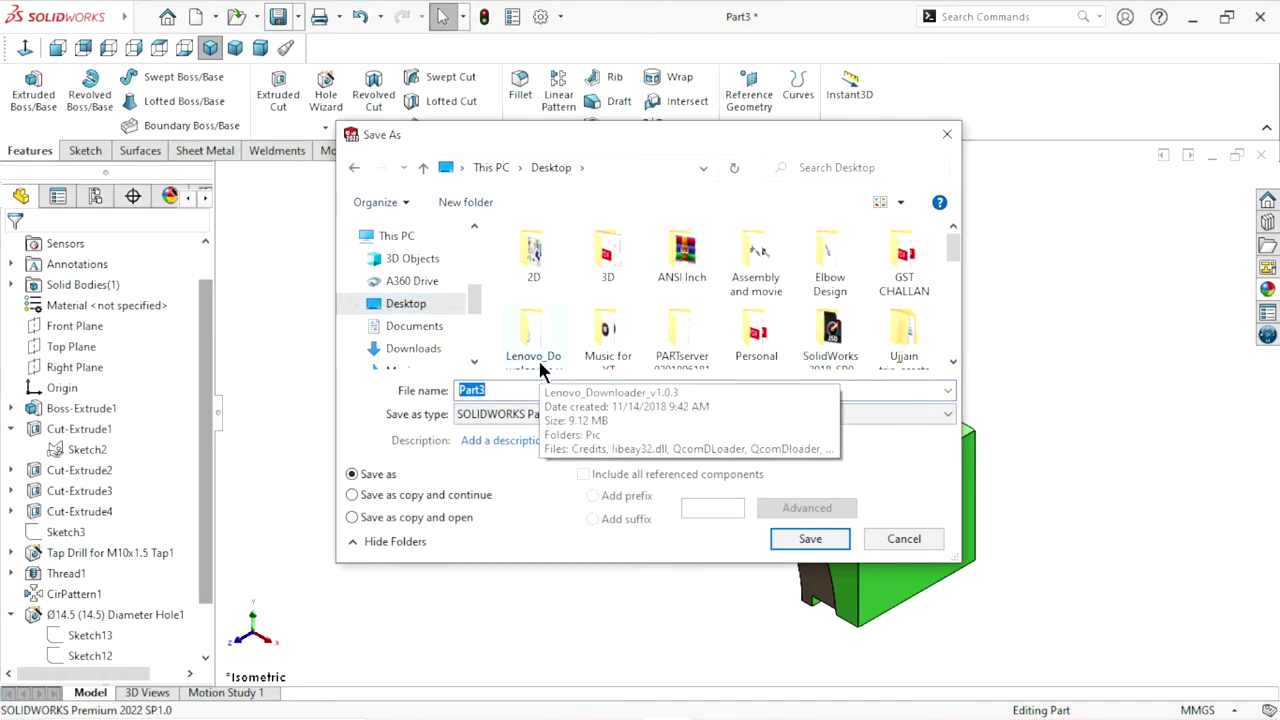
text(Padest)
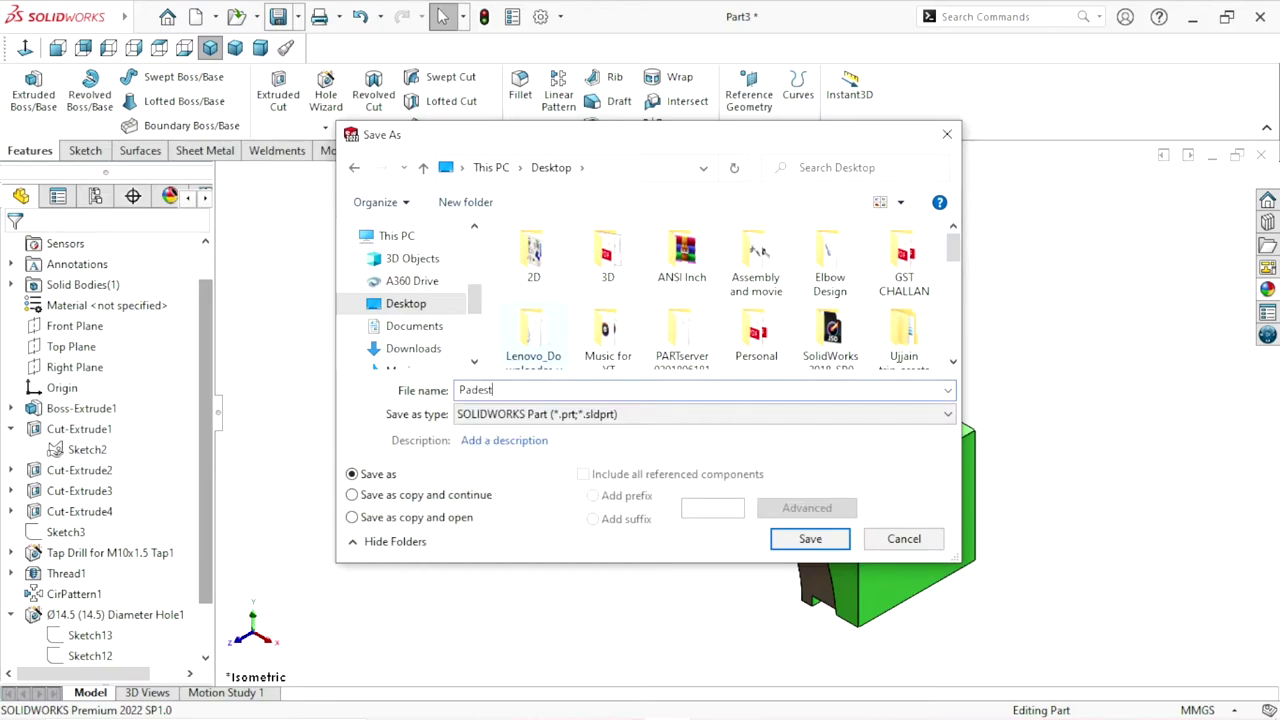
text(al Top)
click(812, 539)
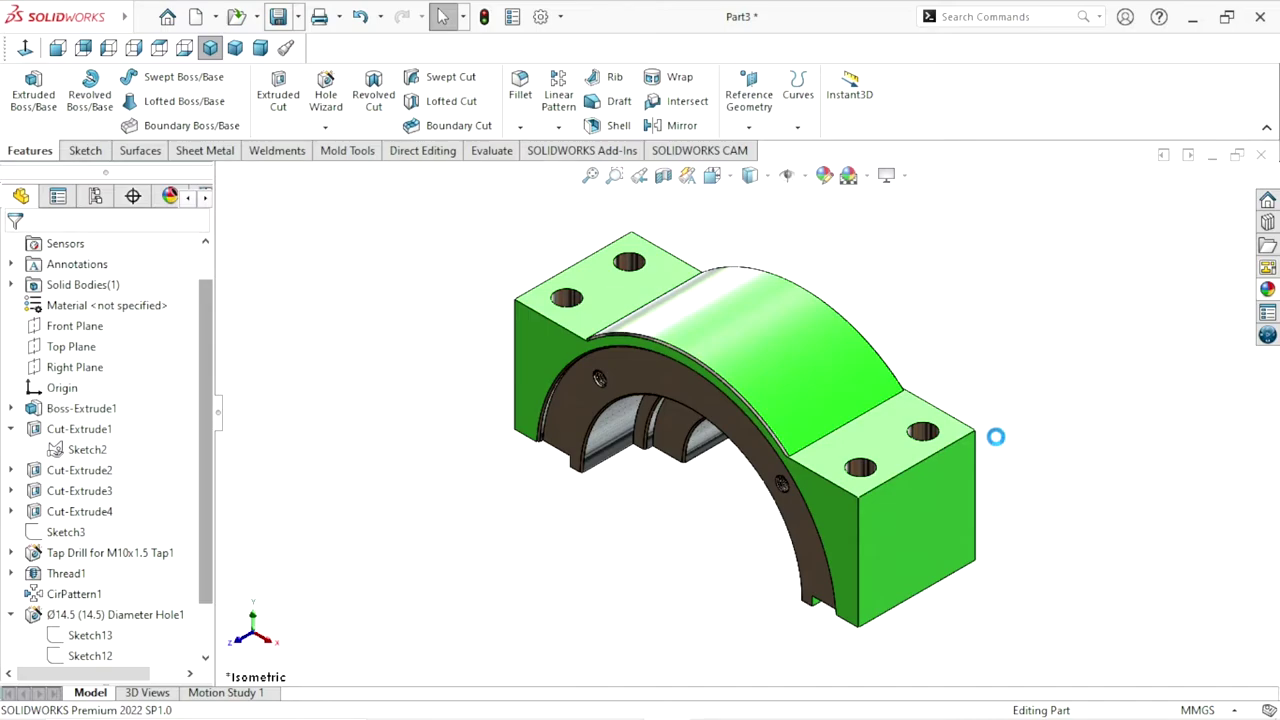
Create a new blank part document and select its Front Plane
mouse_move(960, 490)
middle_down()
mouse_move(931, 341)
mouse_move(951, 294)
middle_up()
mouse_move(1046, 491)
middle_down()
mouse_move(947, 373)
mouse_move(1100, 391)
middle_up()
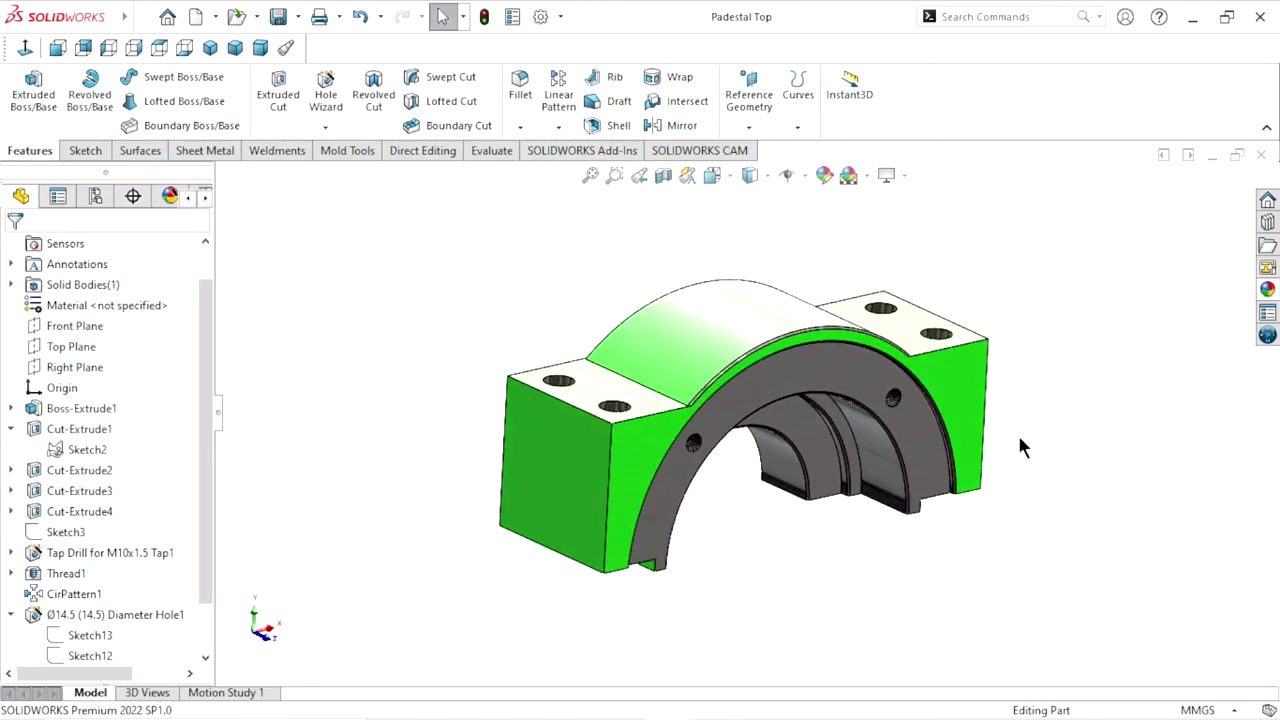
ctrl+middle_drag(1020, 447, 978, 433)
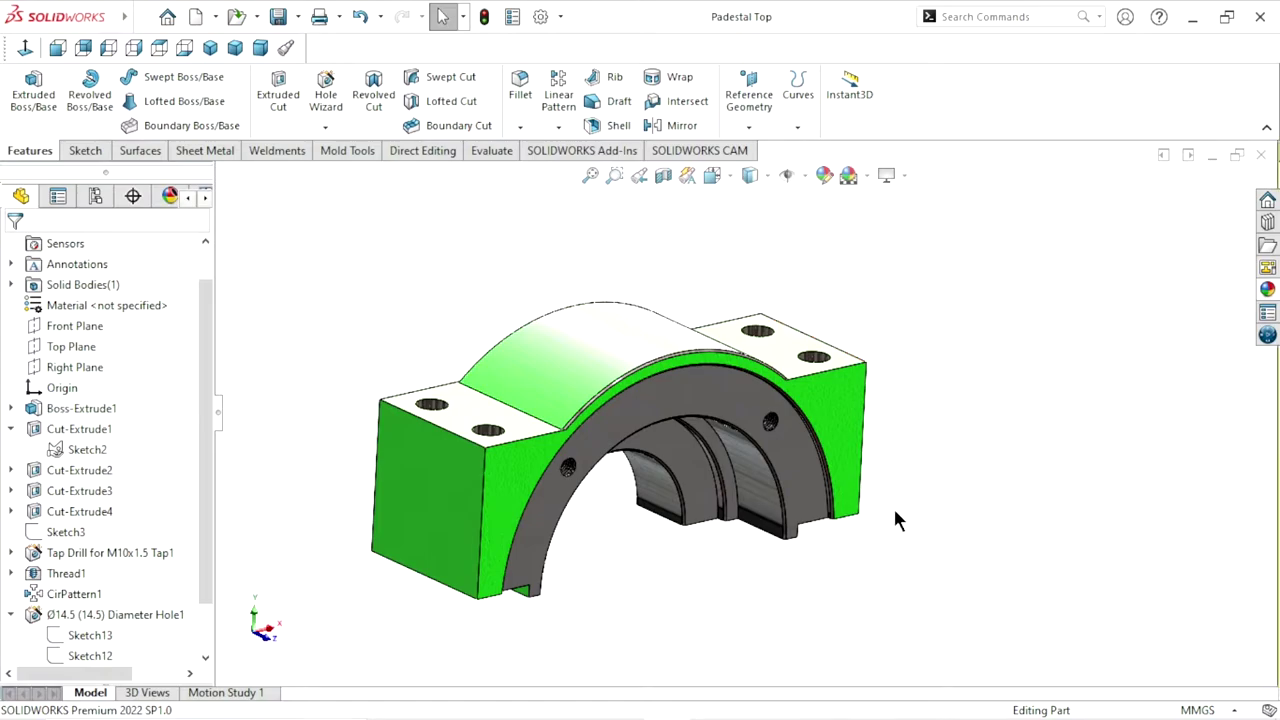
mouse_move(896, 514)
middle_down()
mouse_move(783, 487)
mouse_move(903, 462)
middle_up()
key(ctrl+n)
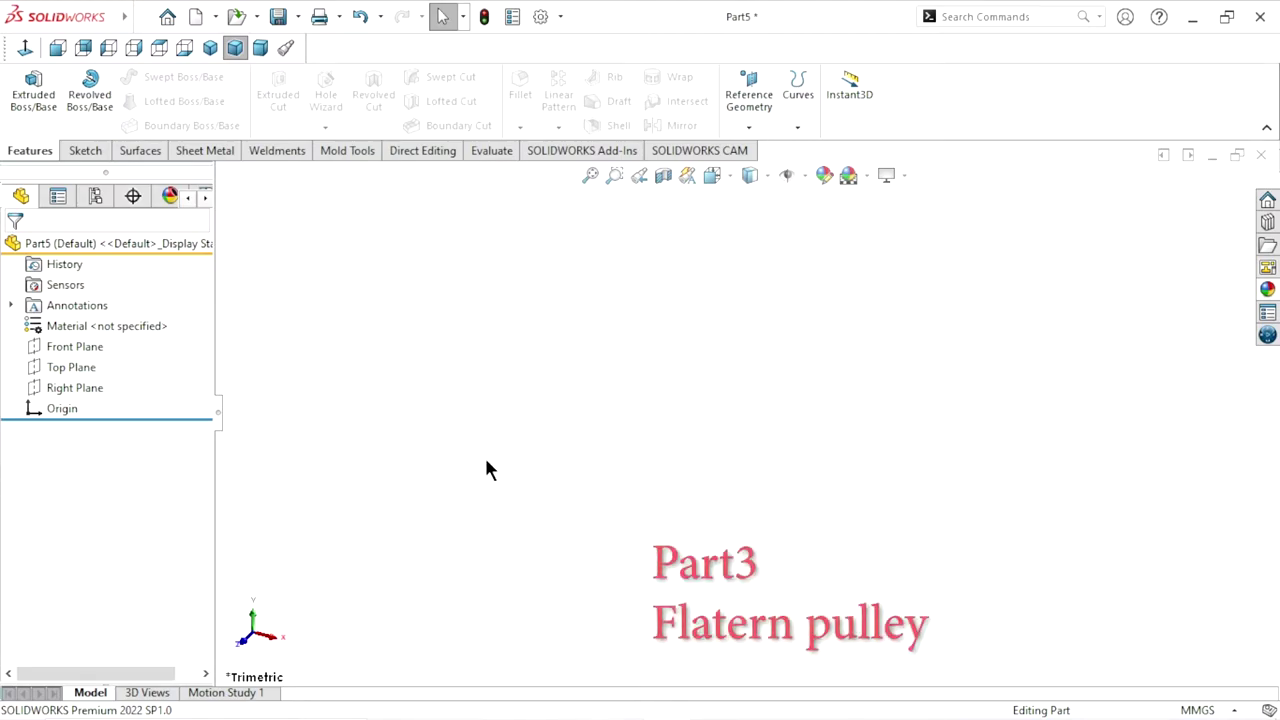
click(96, 349)
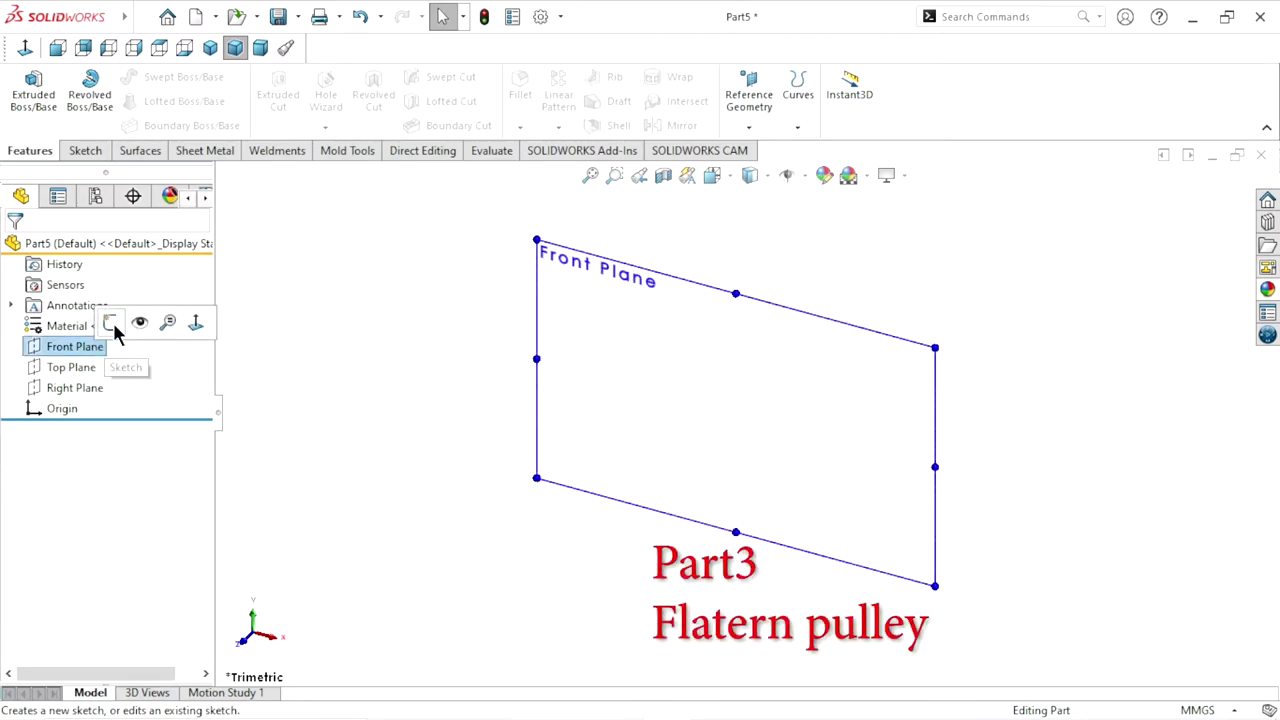
Sketch on the Front Plane and draw a horizontal centerline across the origin
click(113, 323)
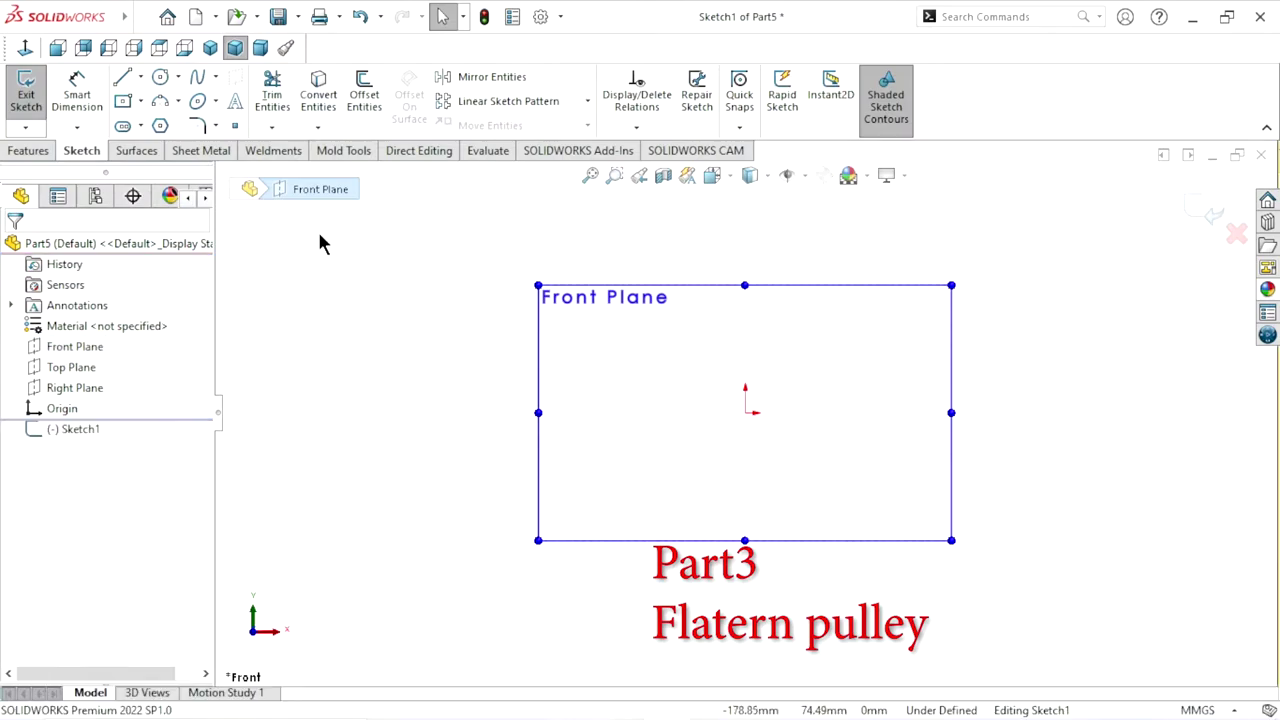
click(141, 78)
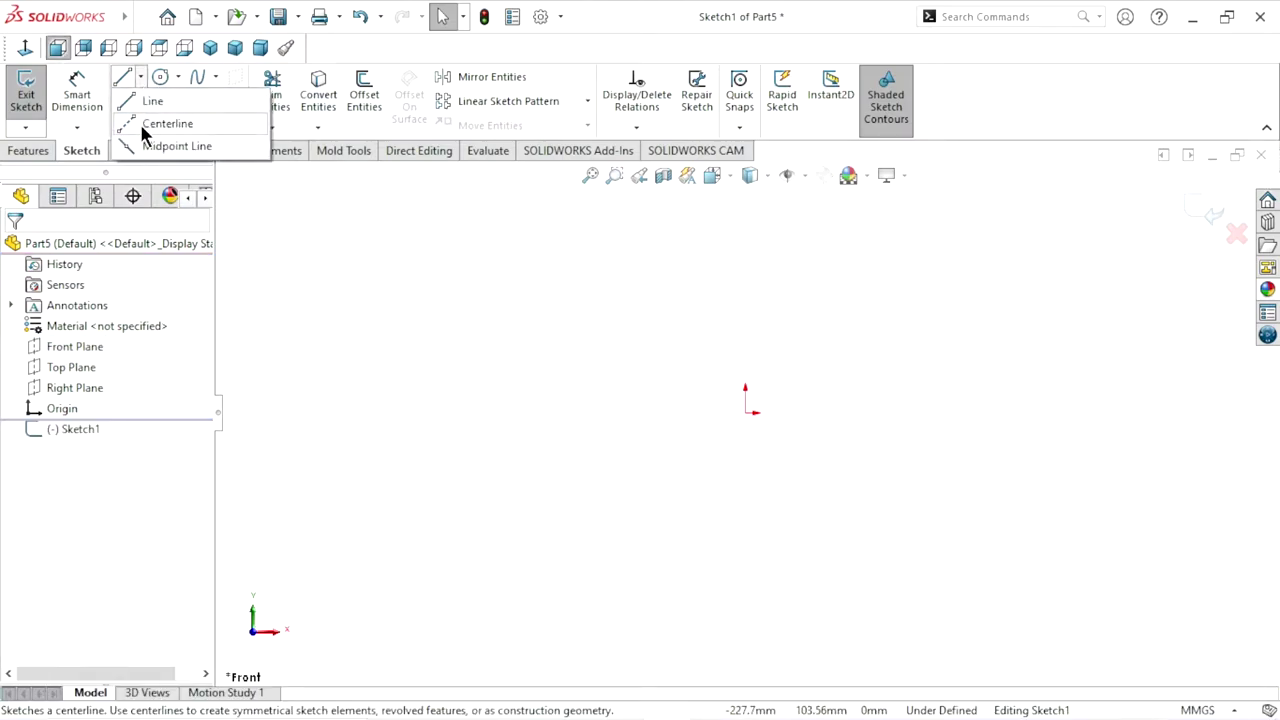
click(140, 123)
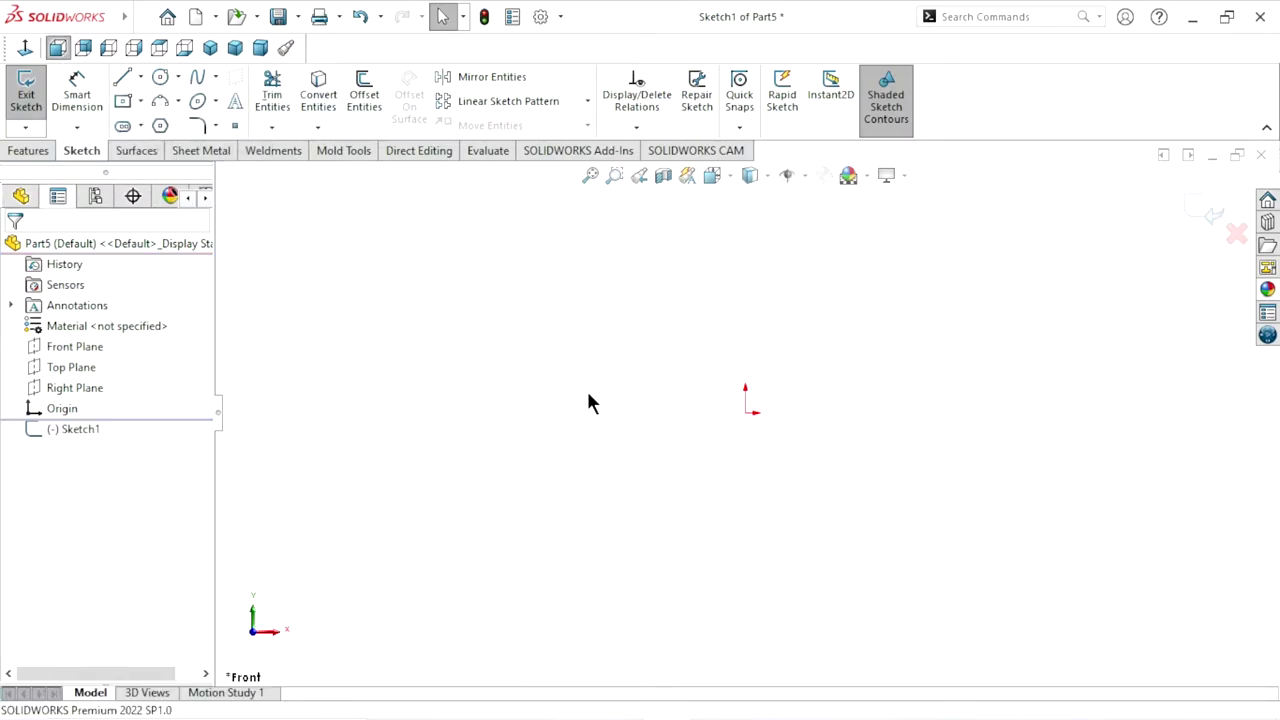
click(498, 412)
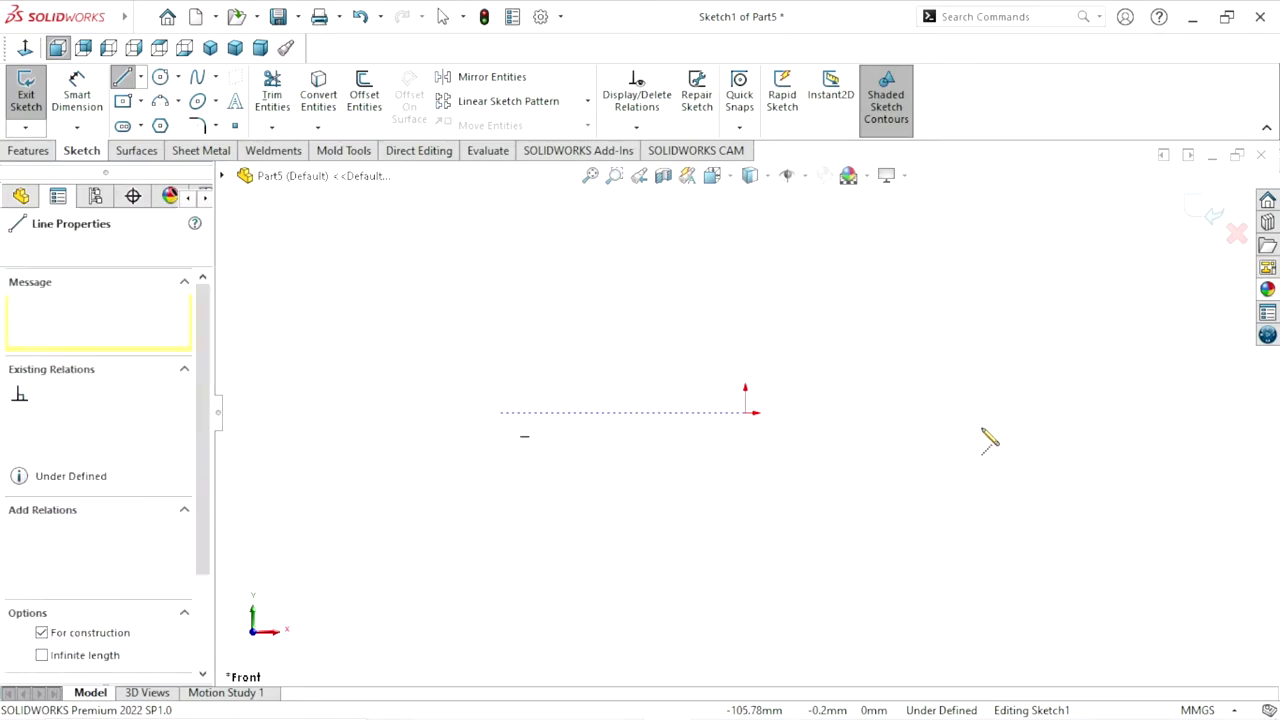
click(1047, 413)
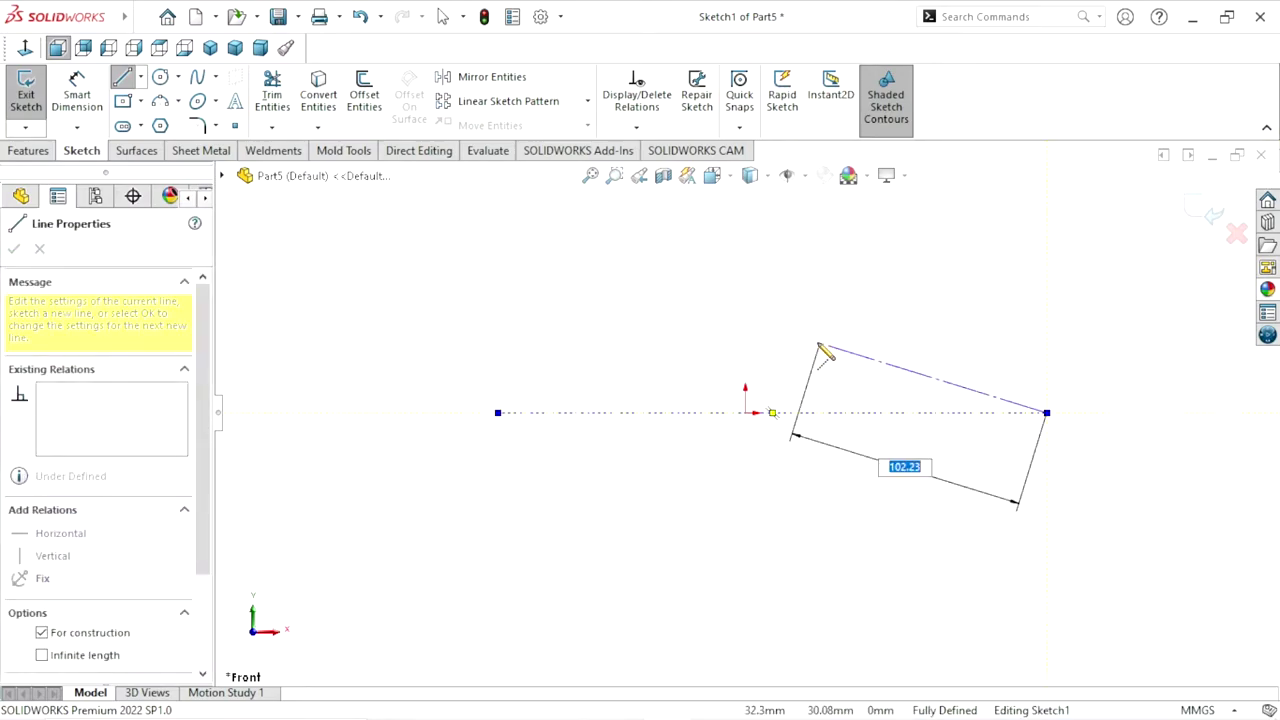
right_click(850, 362)
click(850, 358)
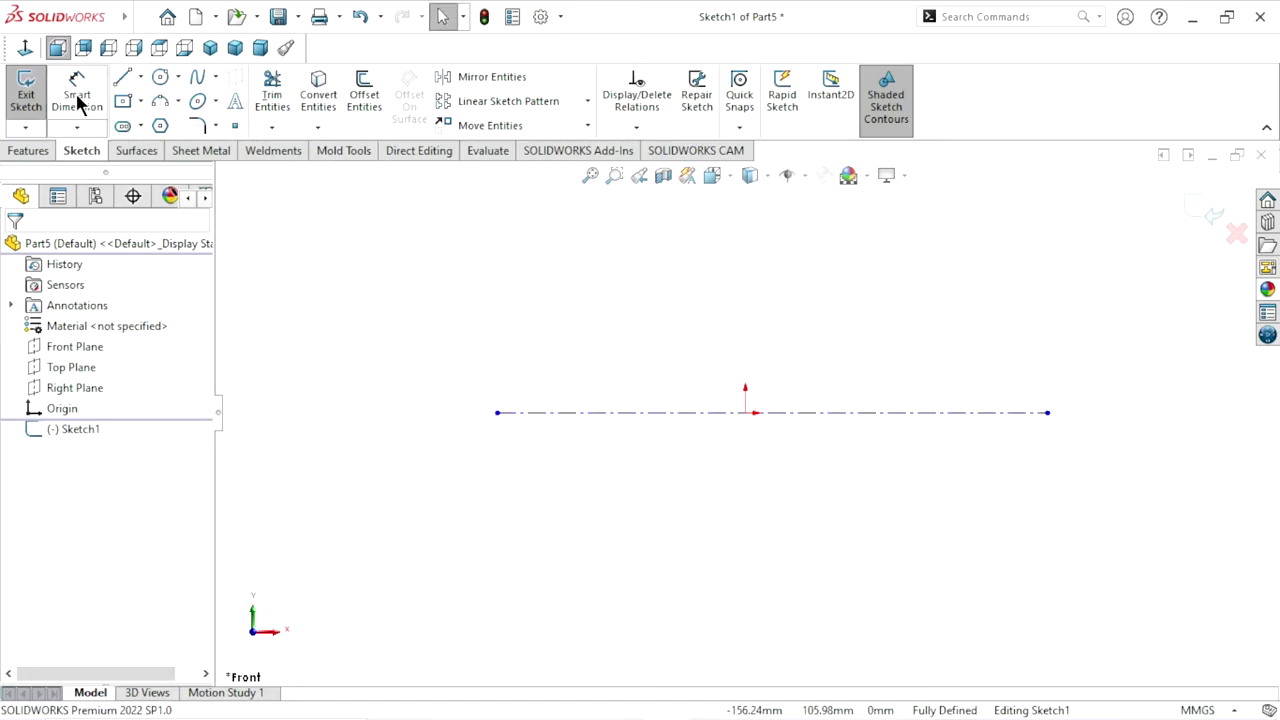
Dimension the centerline's length to 355
click(78, 97)
click(729, 413)
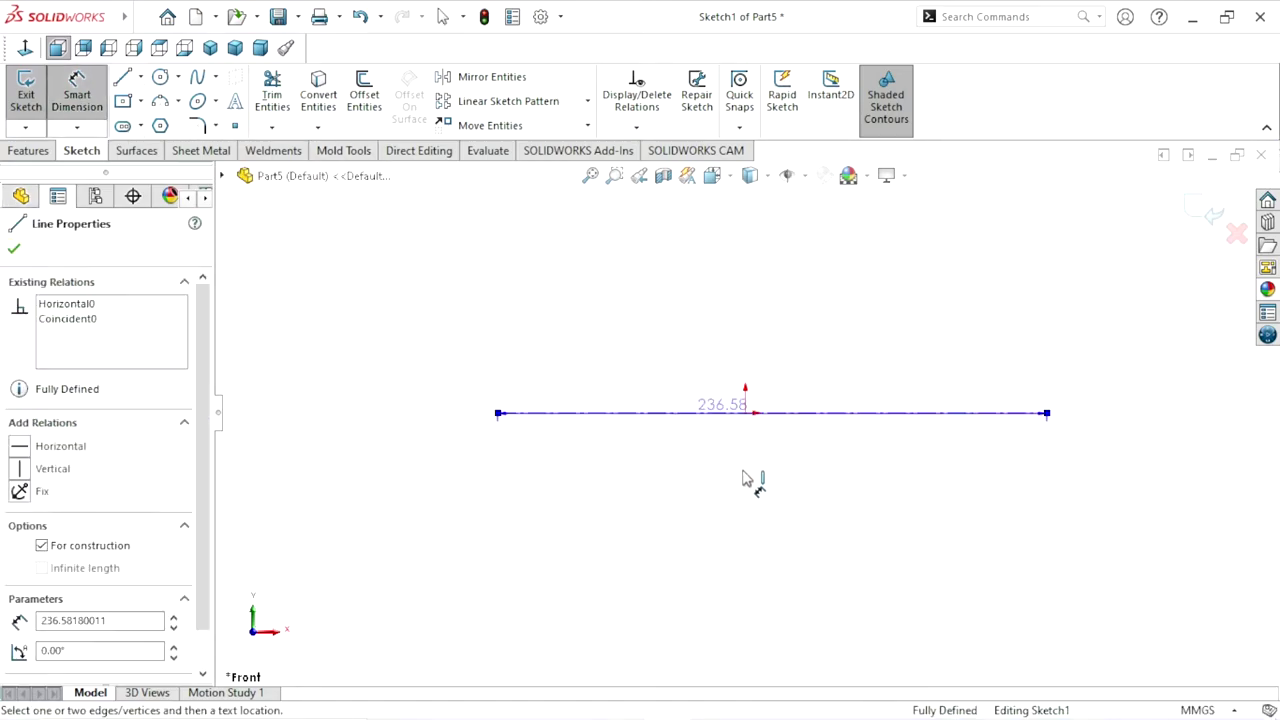
click(741, 483)
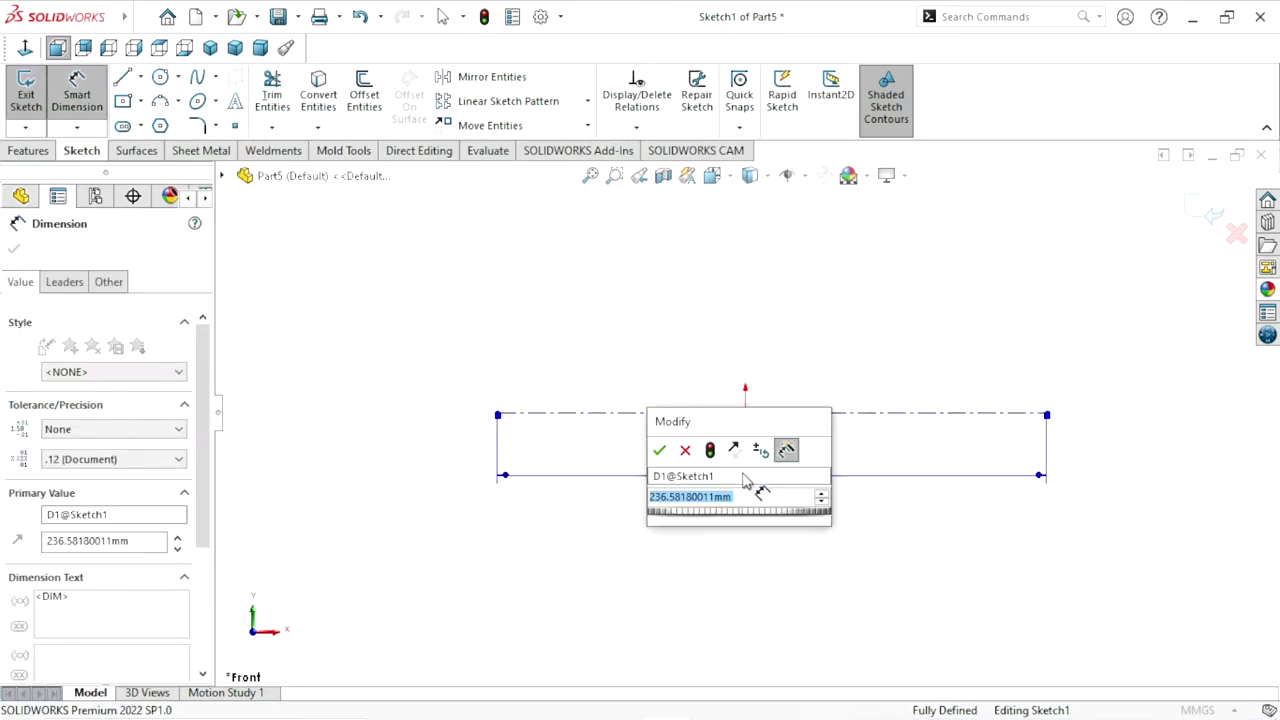
text(355)
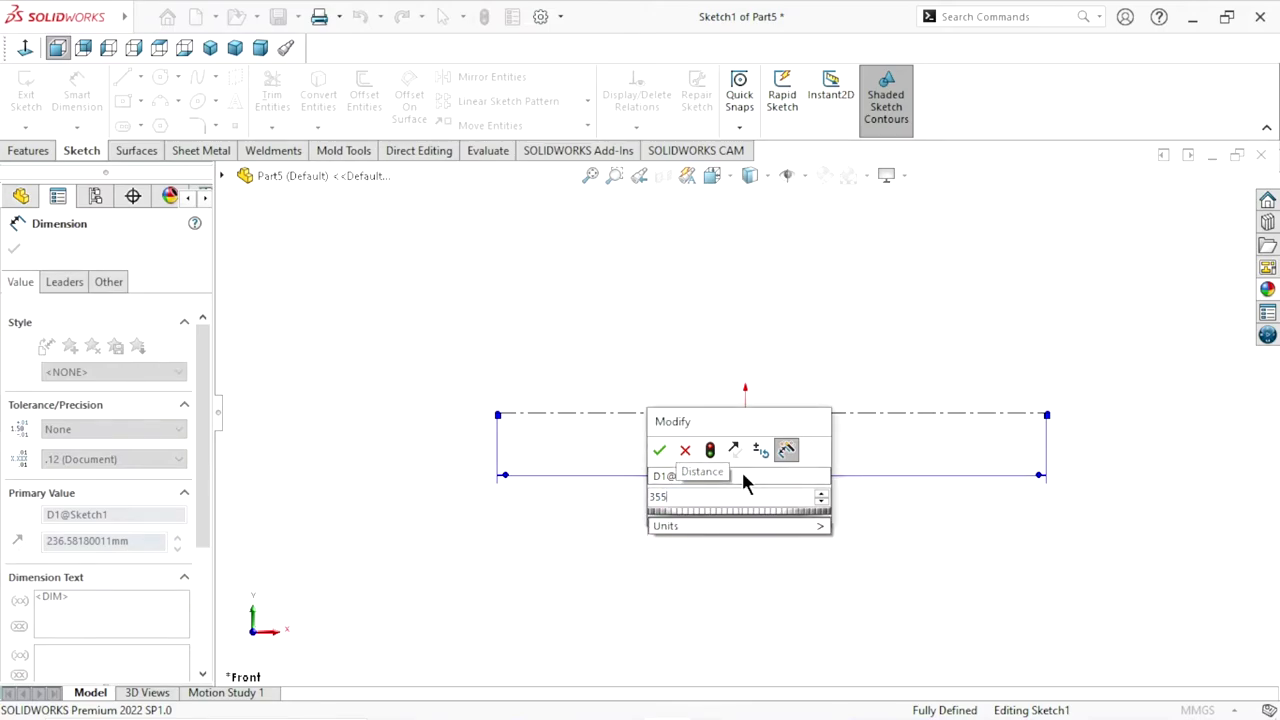
click(658, 451)
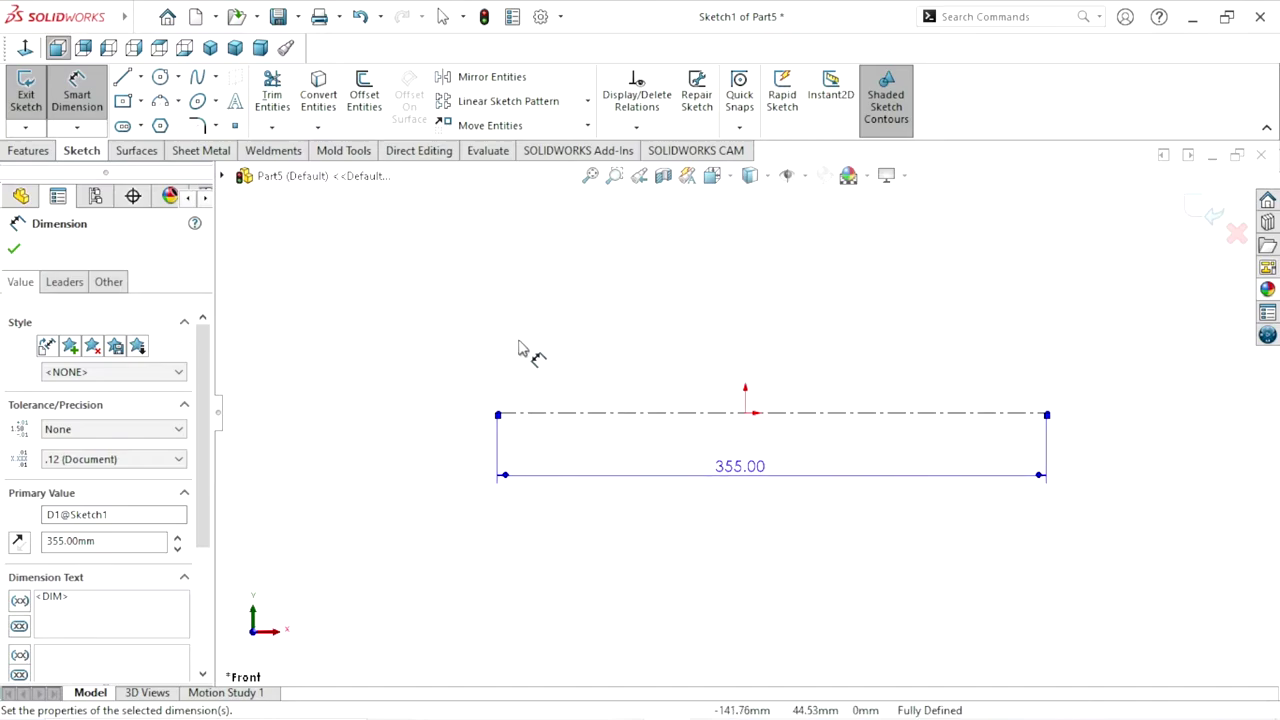
click(14, 250)
key(Escape)
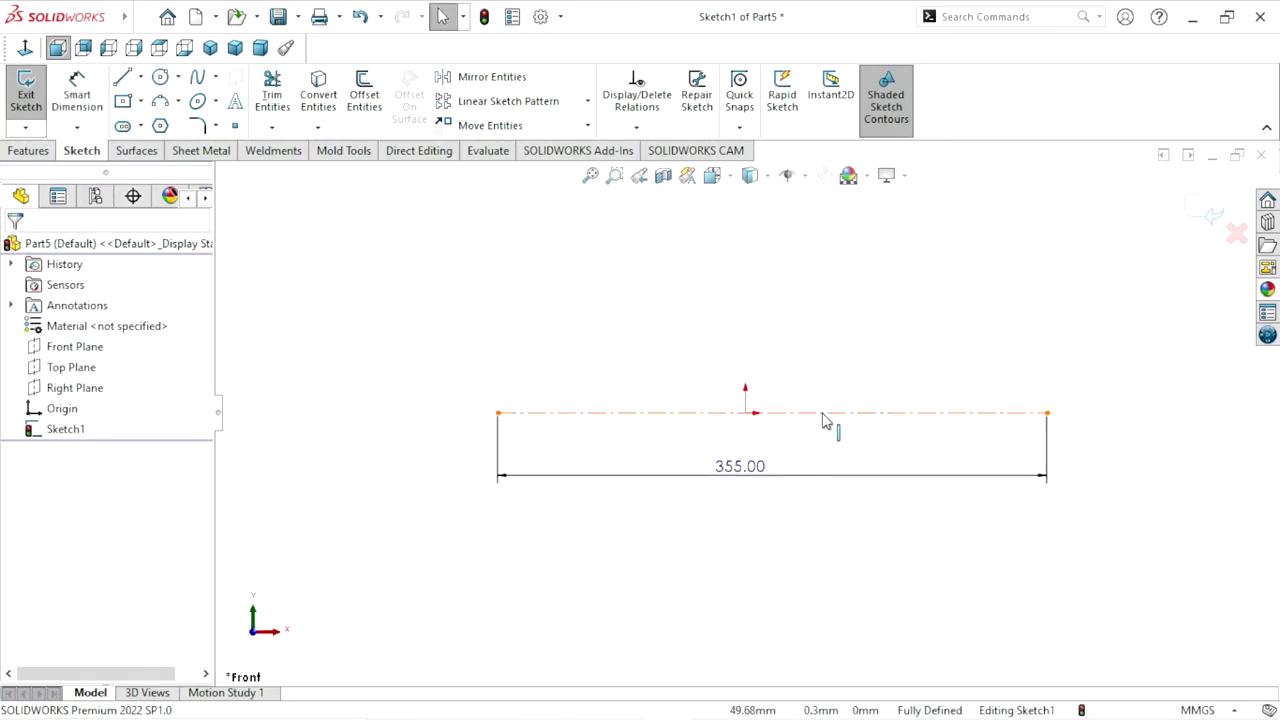
Make the origin the centerline's midpoint
click(755, 416)
ctrl+click(746, 413)
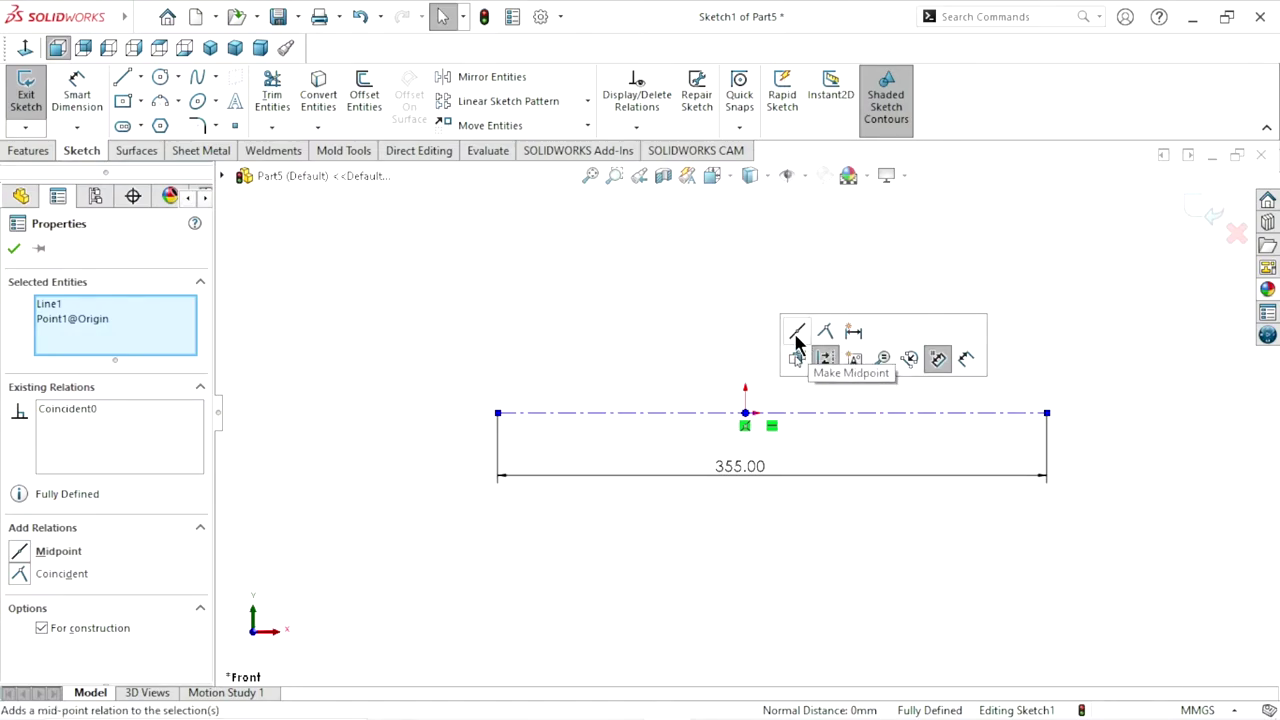
click(797, 332)
click(613, 323)
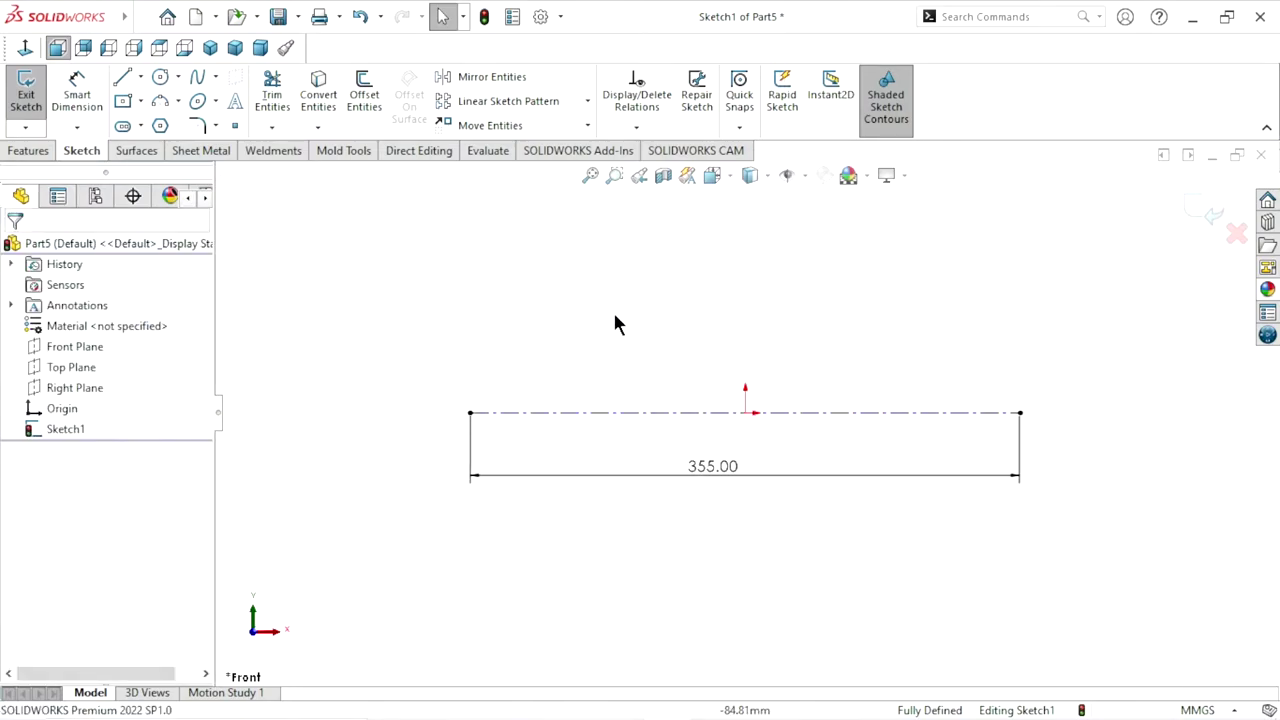
Draw a horizontal line above the centerline, spanning both sides of the origin
click(133, 86)
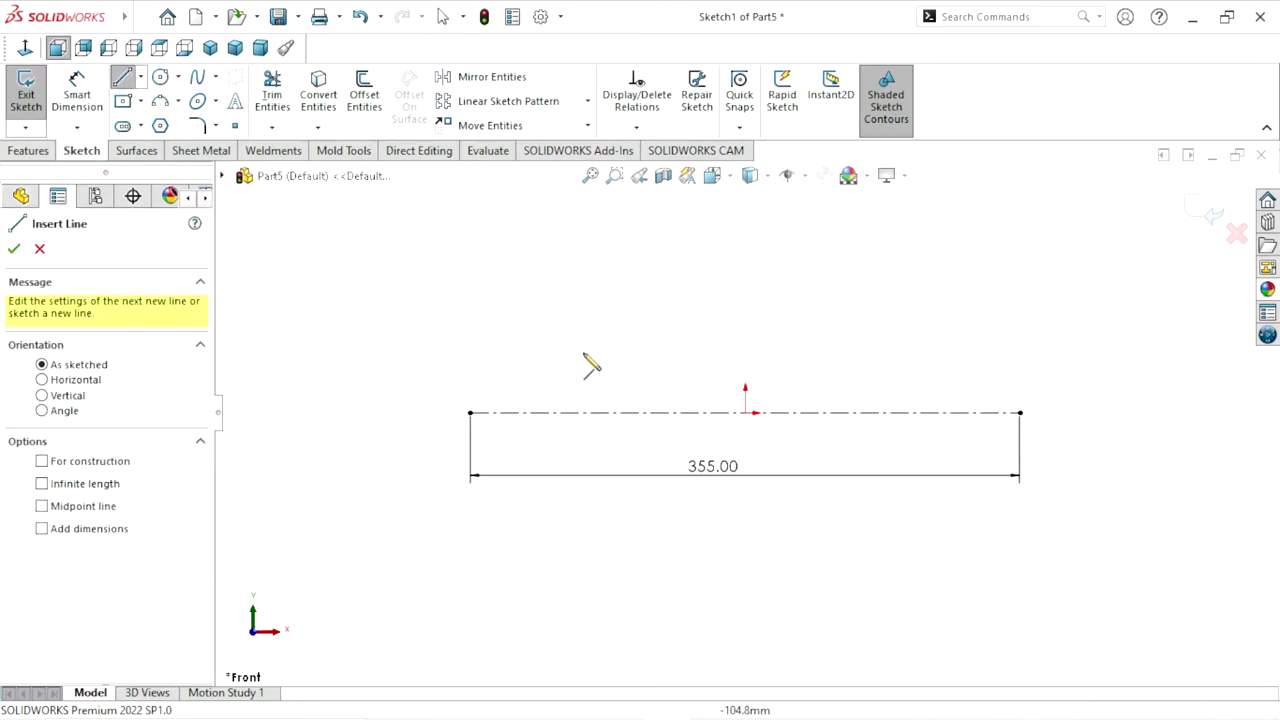
click(583, 351)
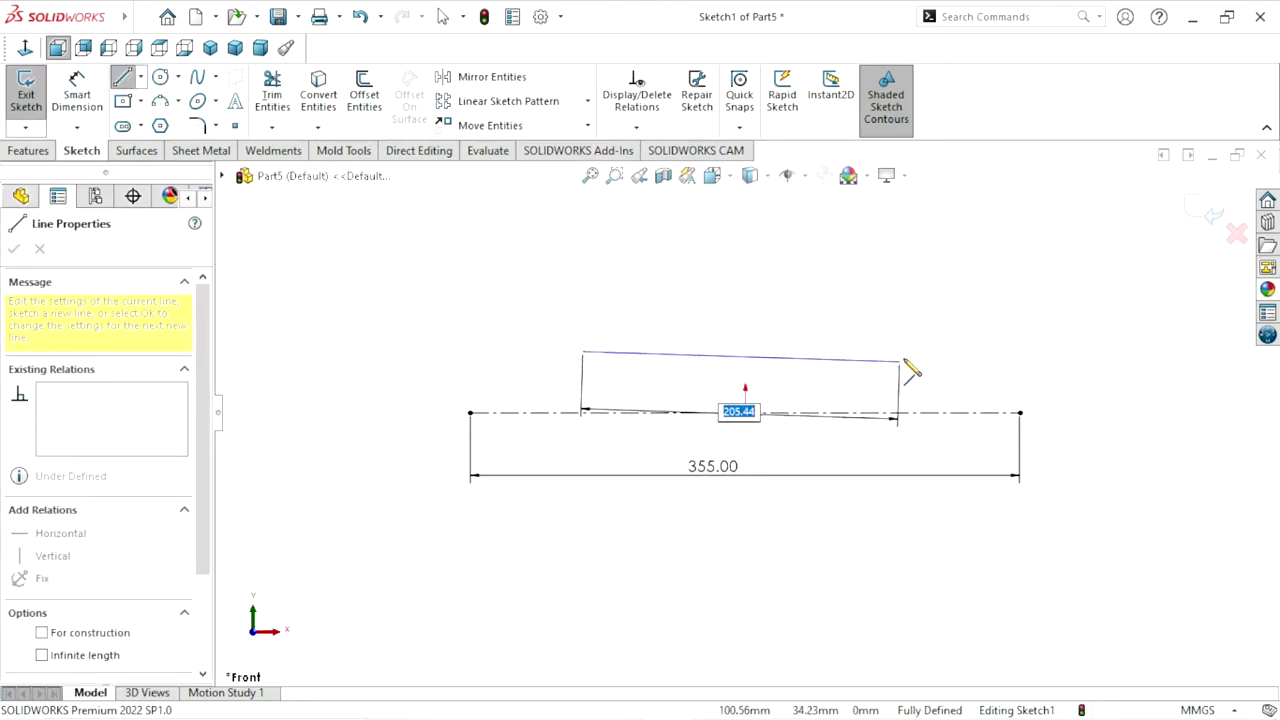
click(907, 351)
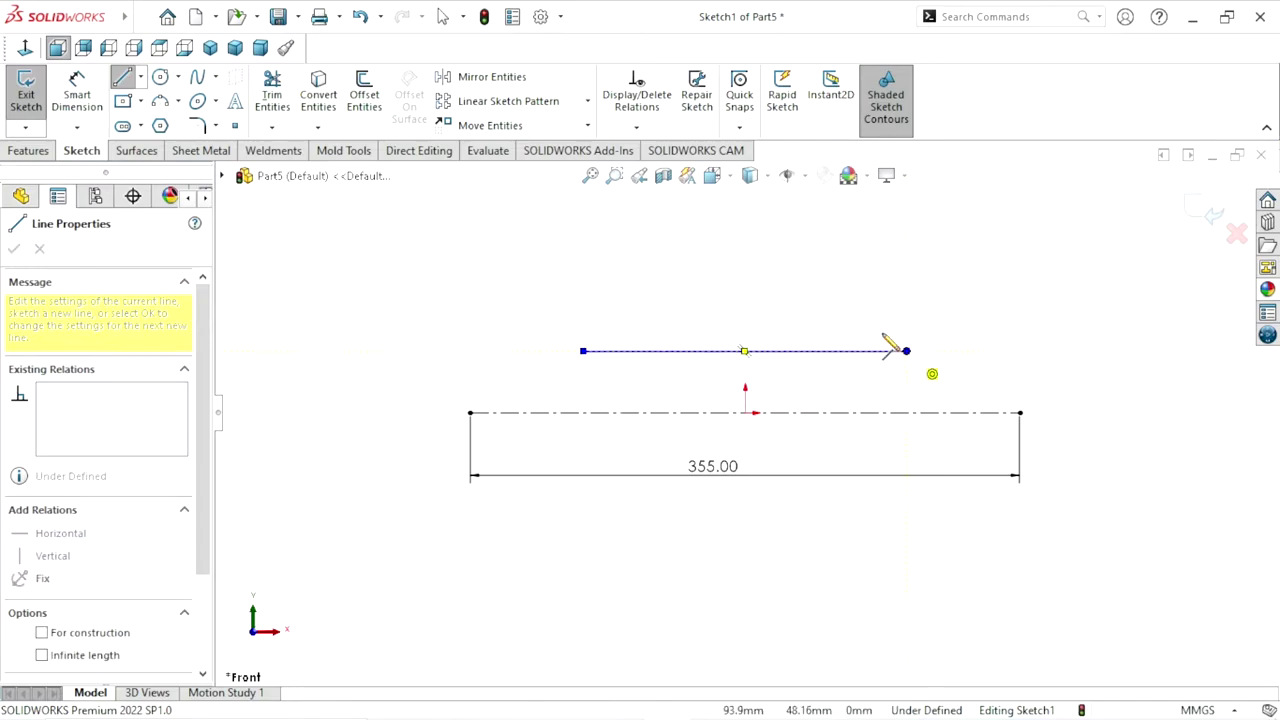
right_click(868, 320)
click(887, 325)
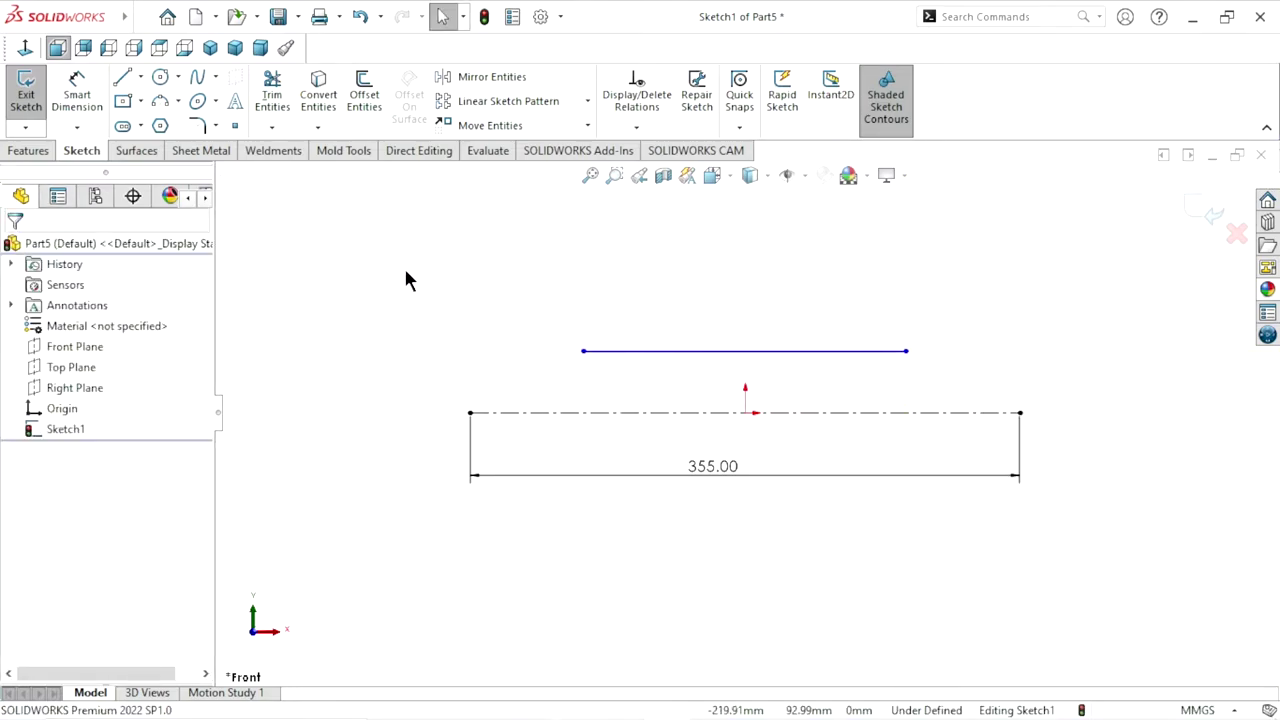
Align the new line's midpoint vertically with the origin
click(744, 352)
ctrl+click(745, 413)
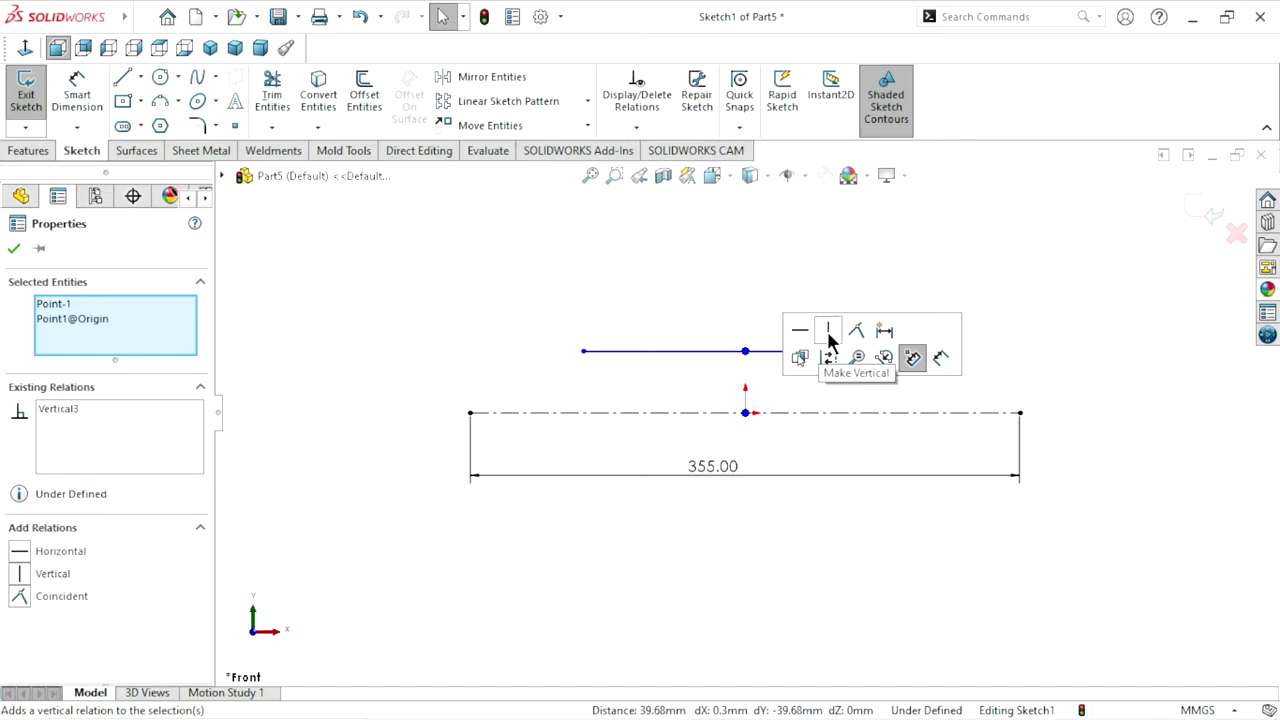
click(16, 250)
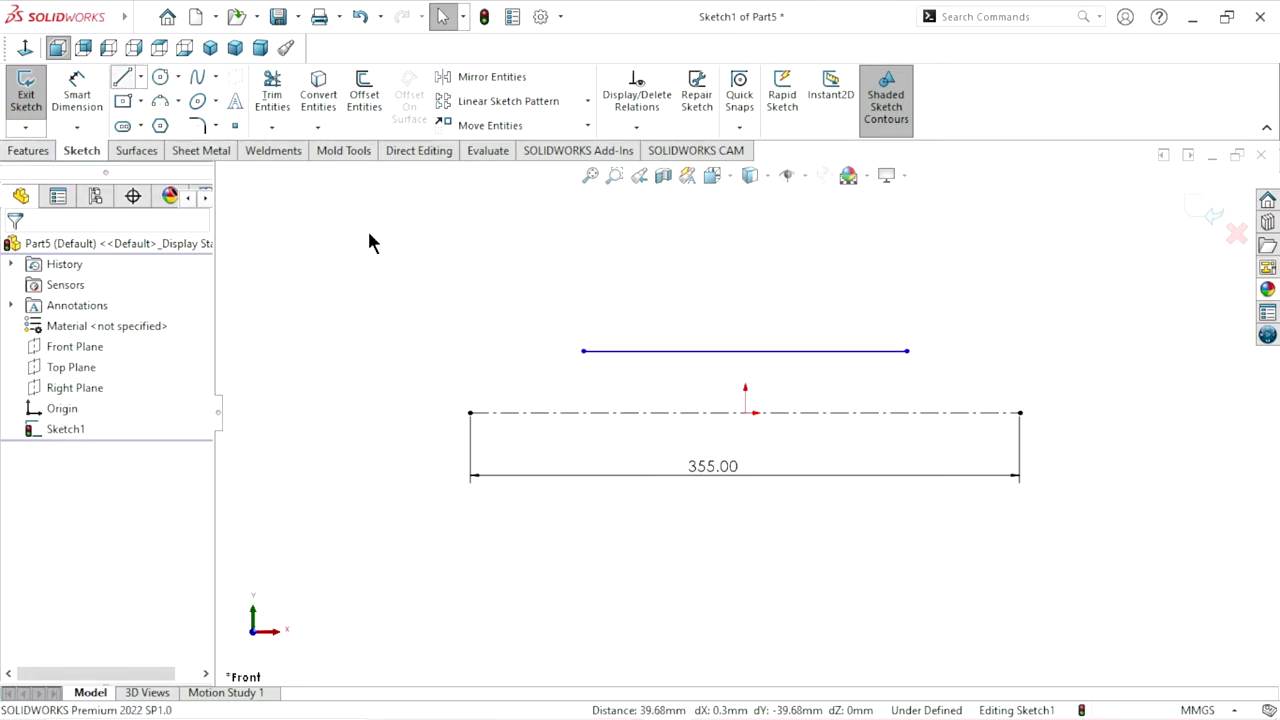
Draw five connected stepped lines rising from the horizontal line's left end
key(l)
click(583, 350)
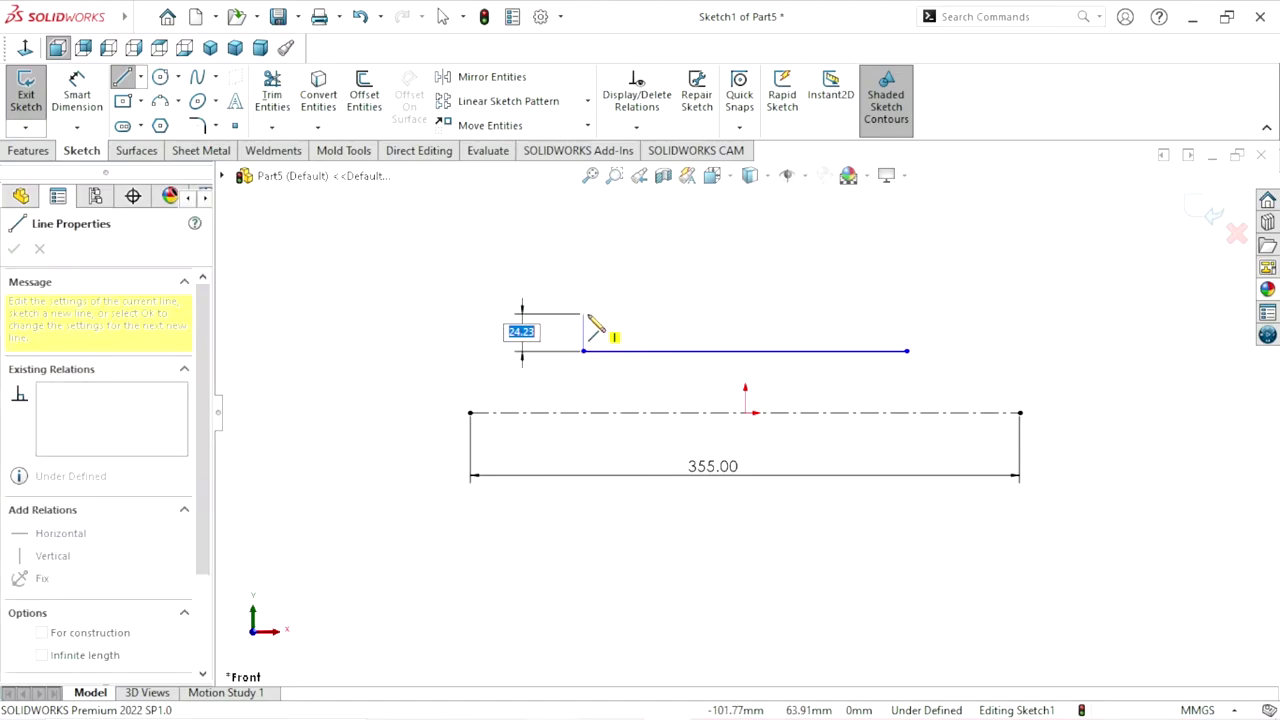
click(583, 303)
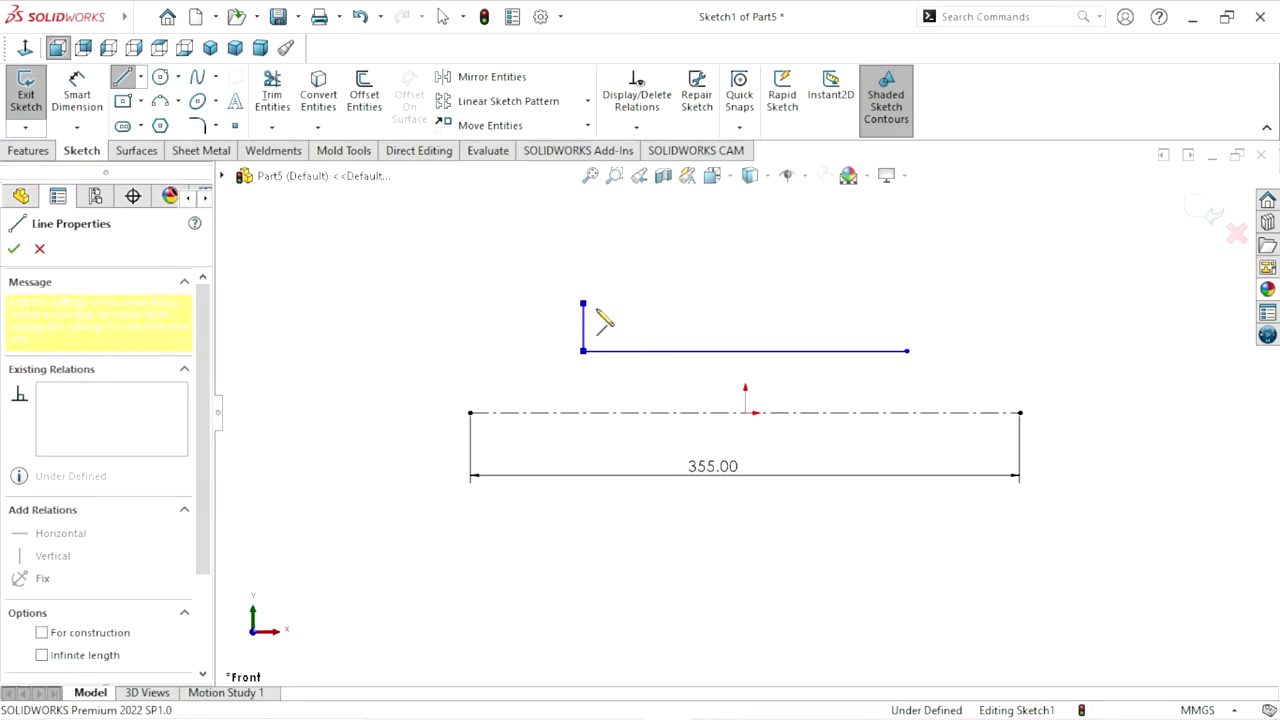
click(660, 303)
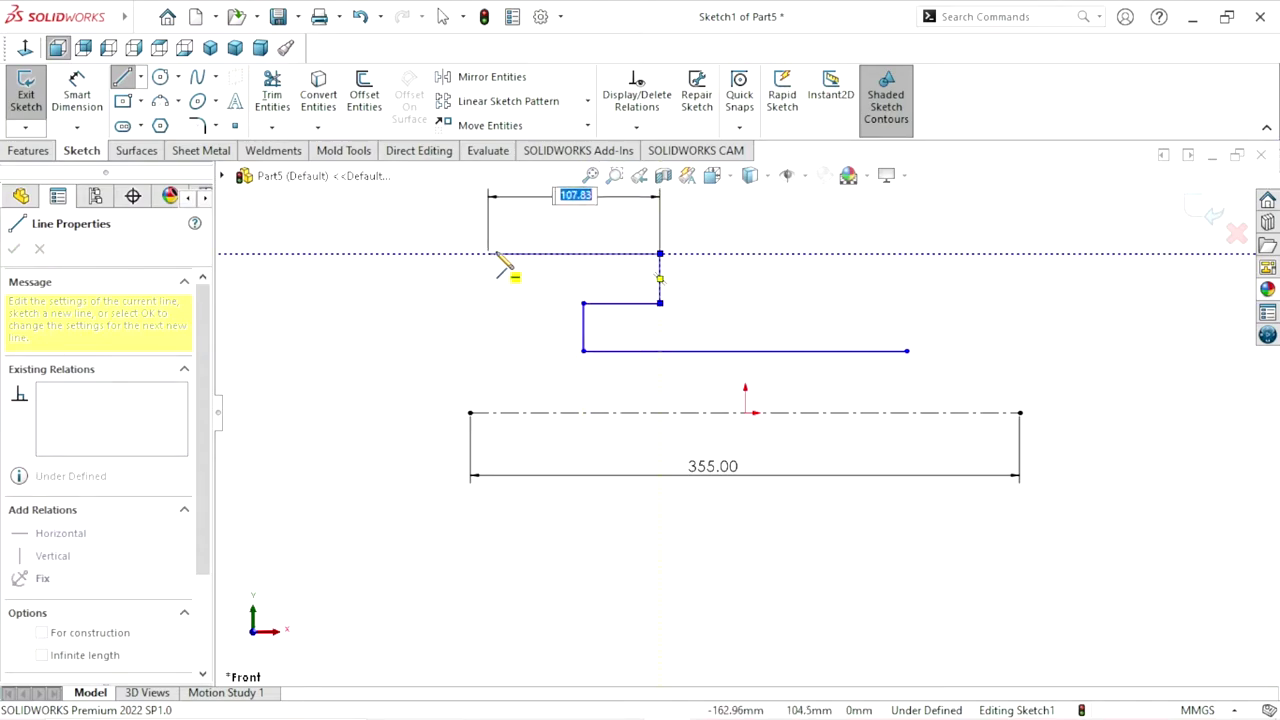
click(471, 254)
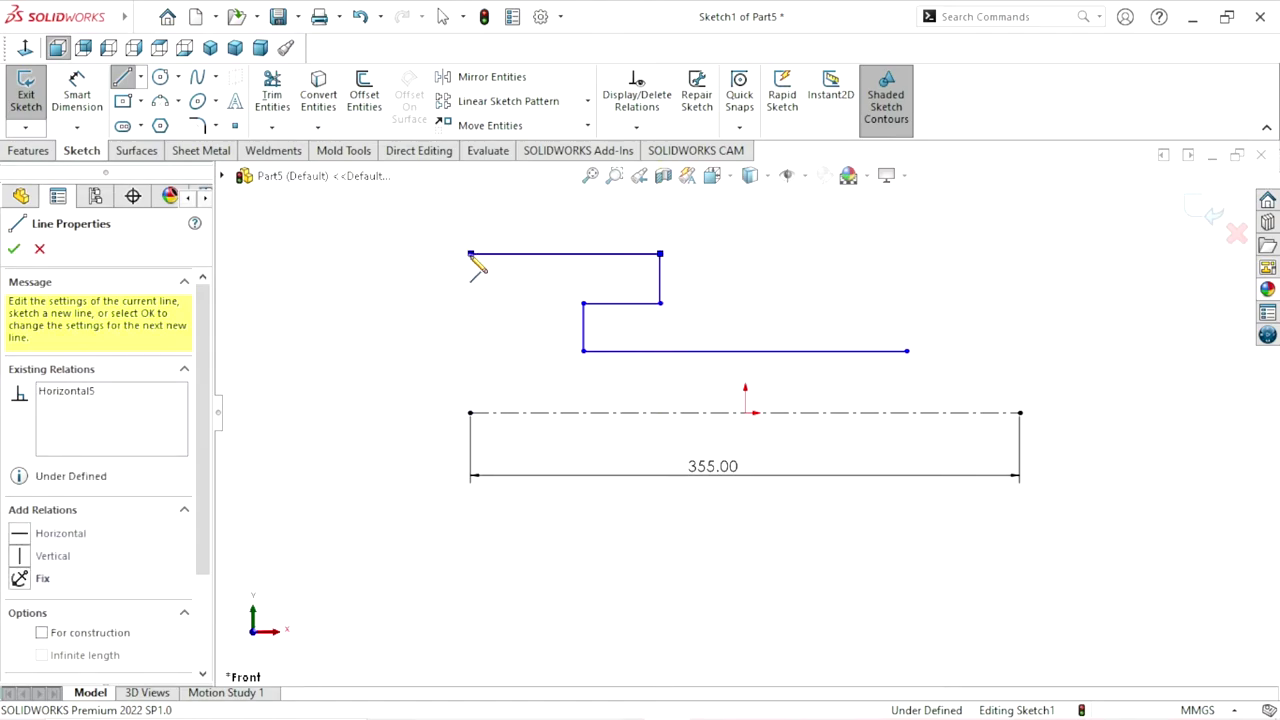
click(471, 234)
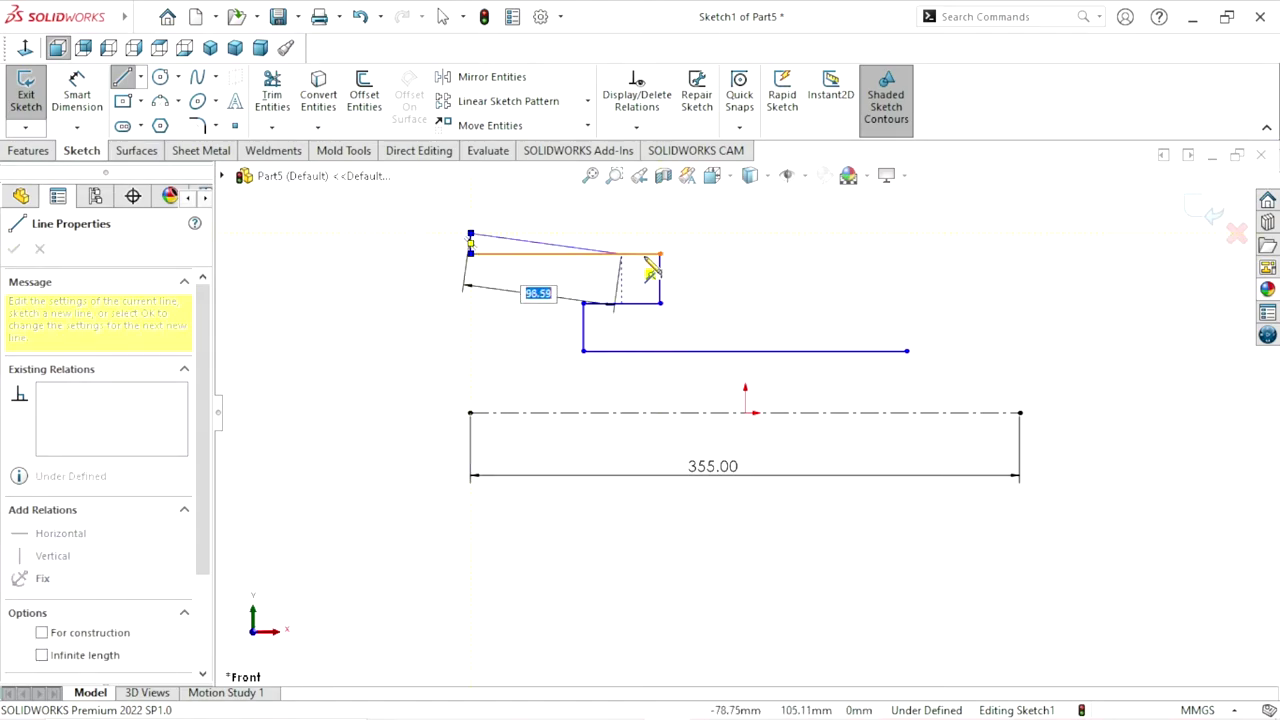
right_click(730, 262)
click(768, 274)
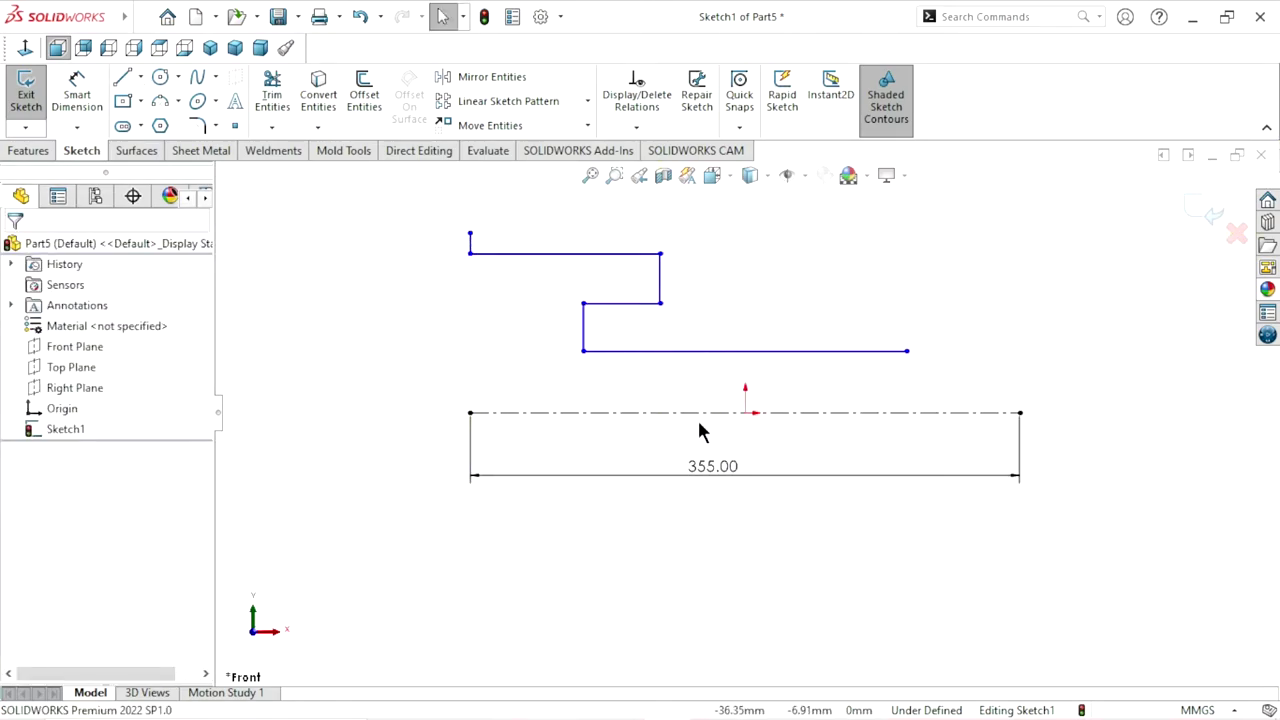
scroll(745, 405, up, 3)
scroll(740, 390, down, 2)
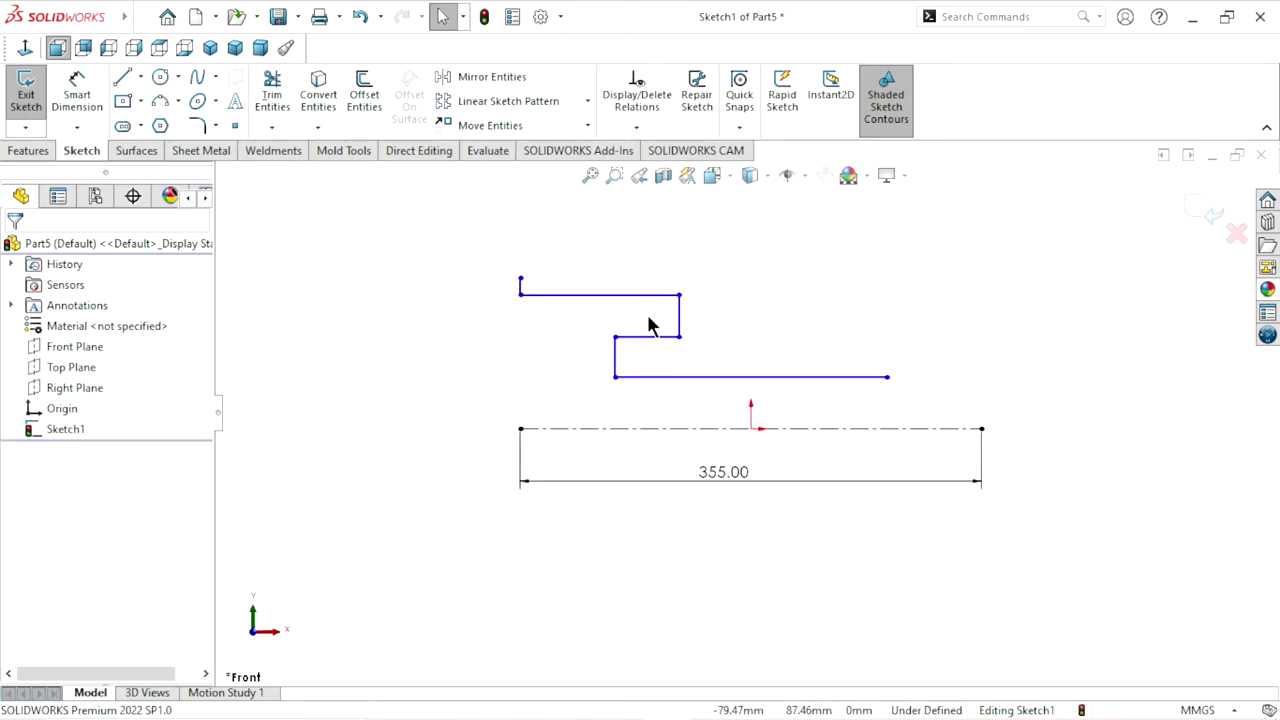
Dimension the lower horizontal line 85 from the centerline
click(90, 101)
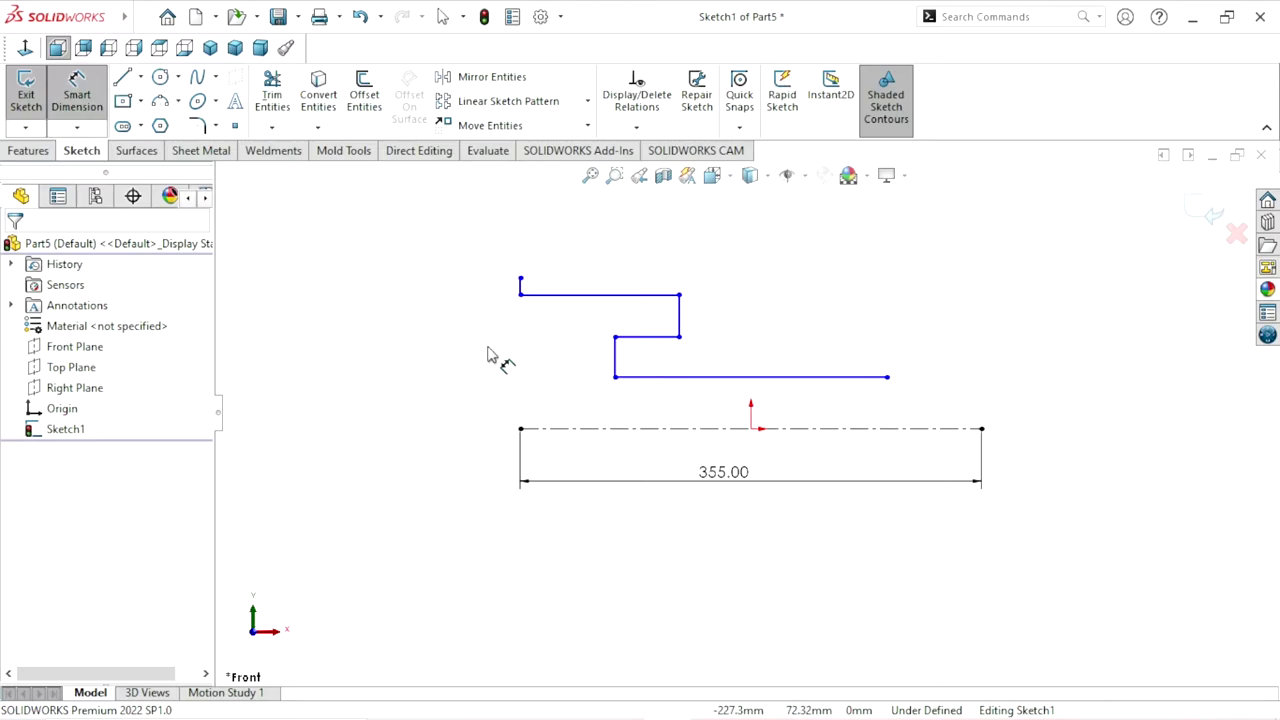
click(717, 385)
click(716, 430)
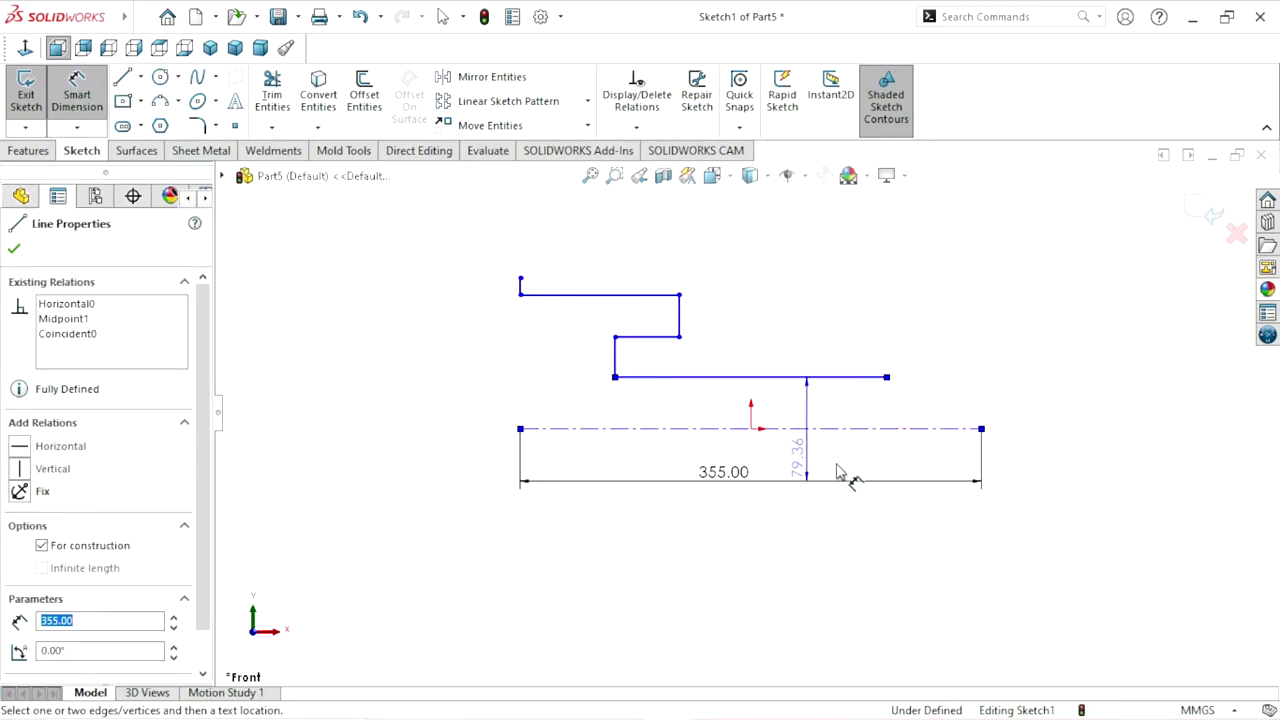
click(843, 568)
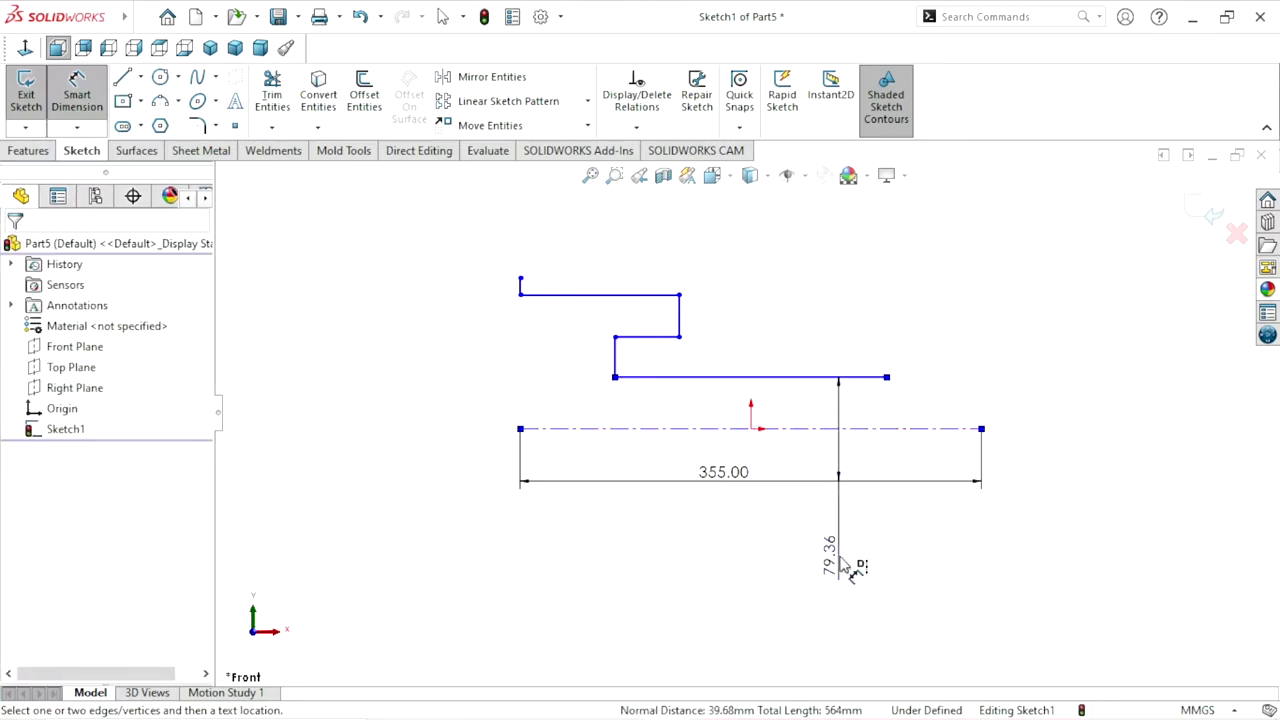
text(85)
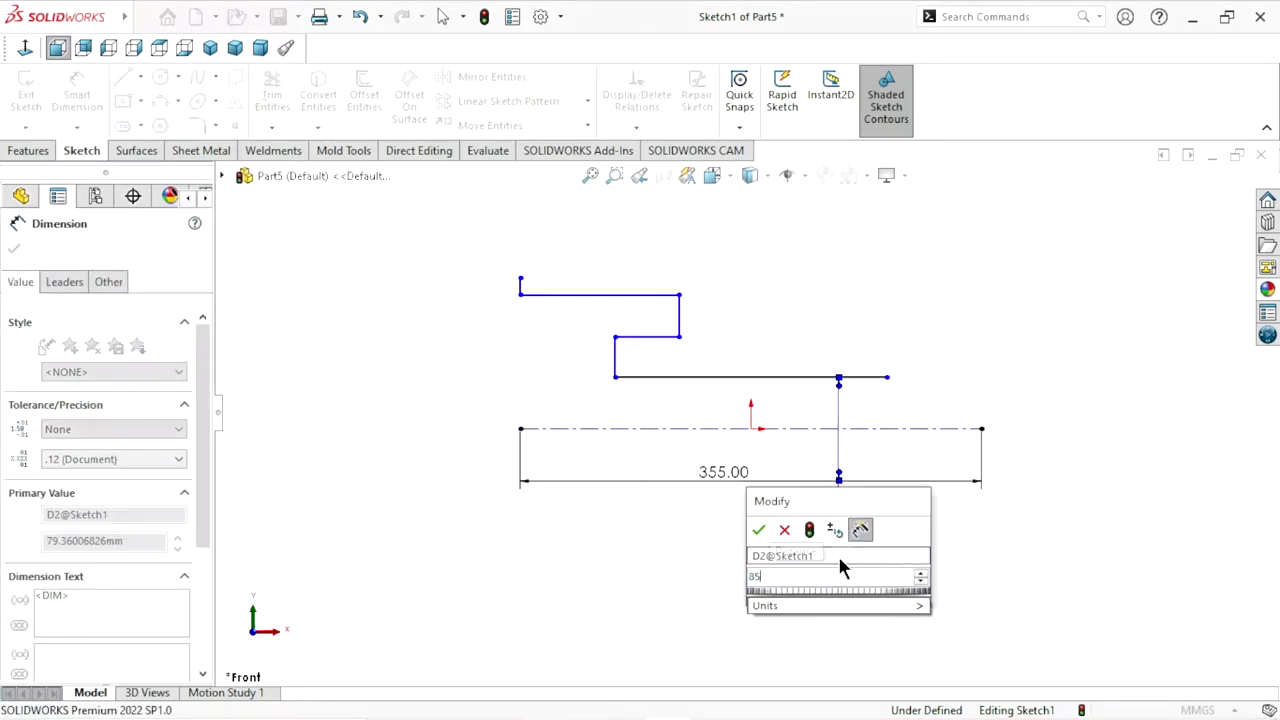
click(758, 530)
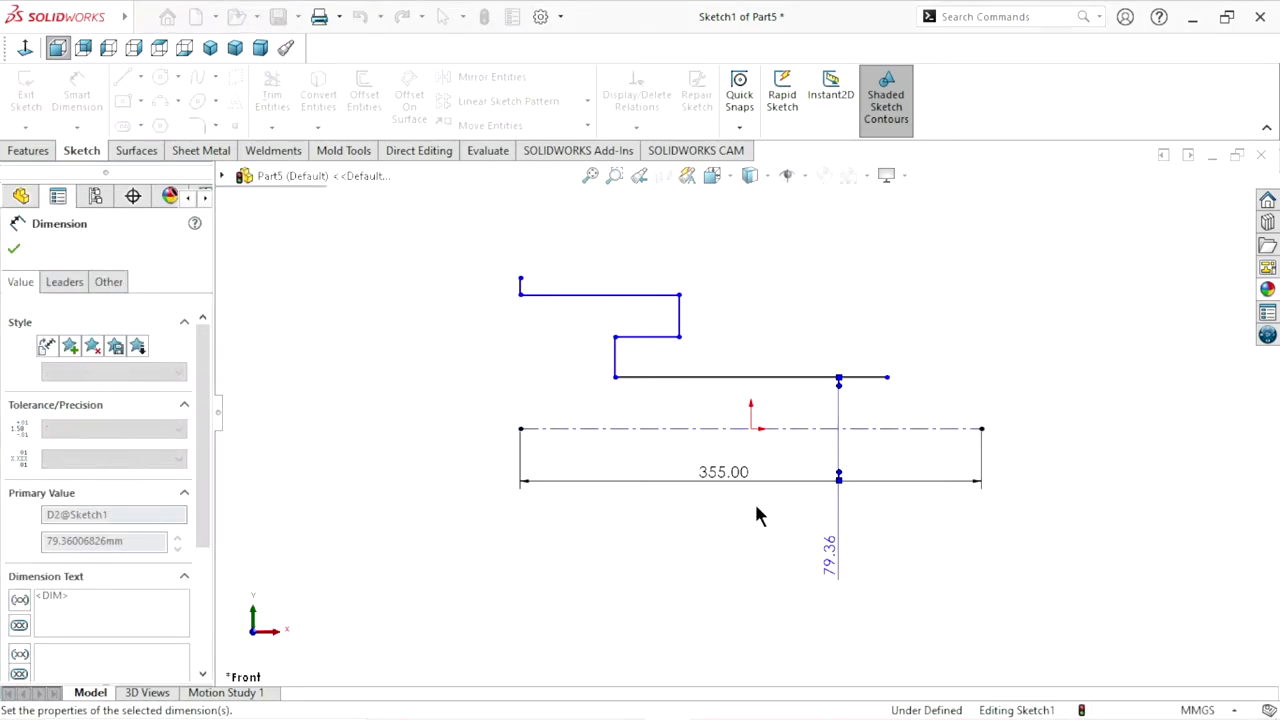
scroll(750, 460, up, 1)
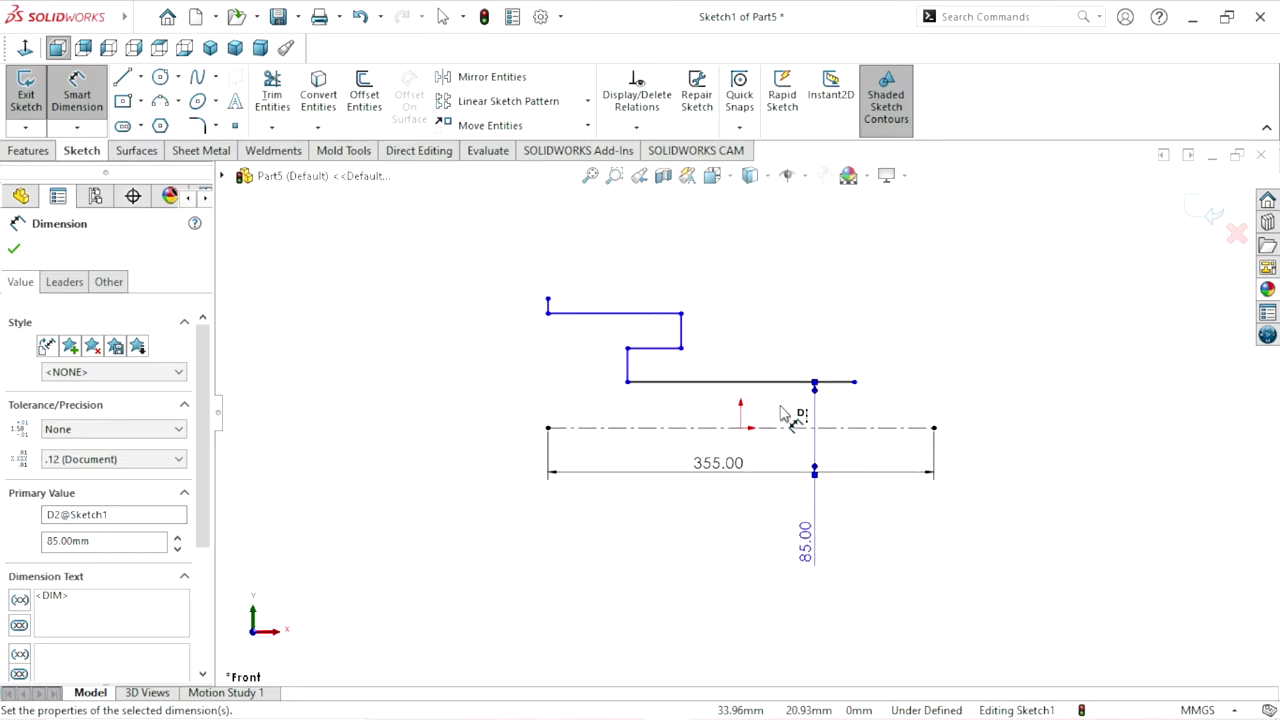
Add the 273 and 241 diameter dimensions to the top profile corners
click(548, 301)
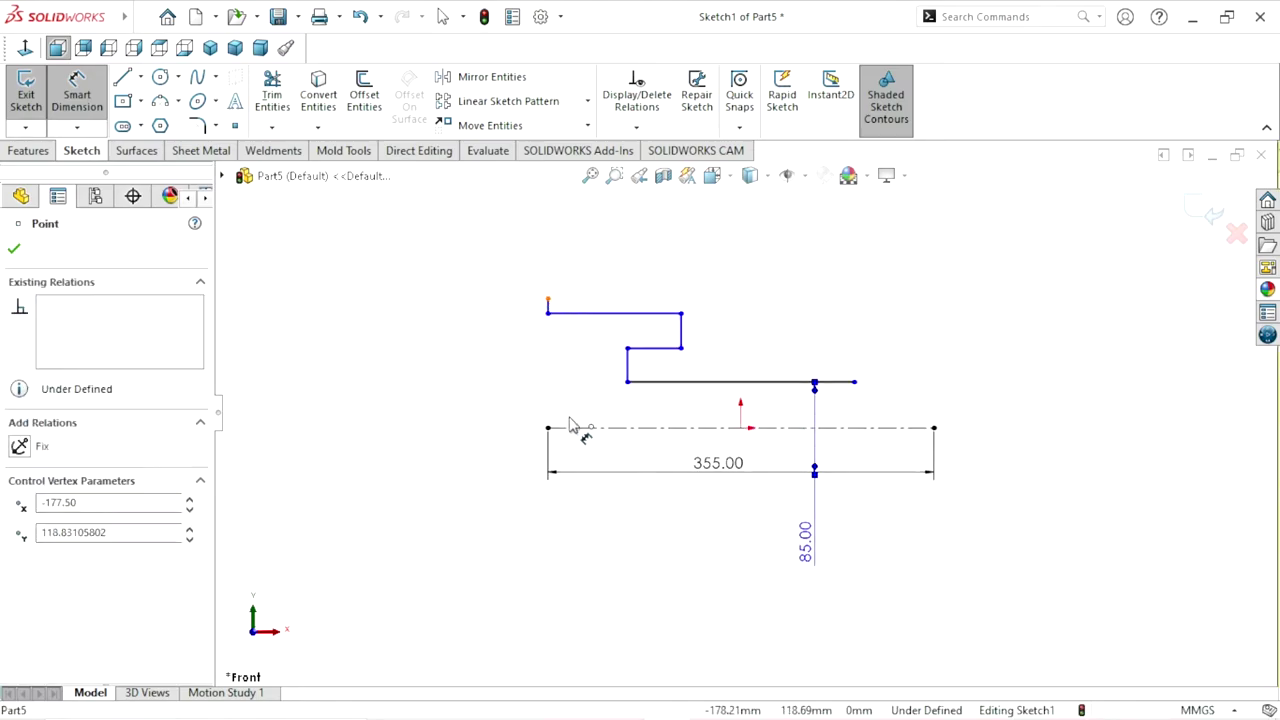
click(576, 428)
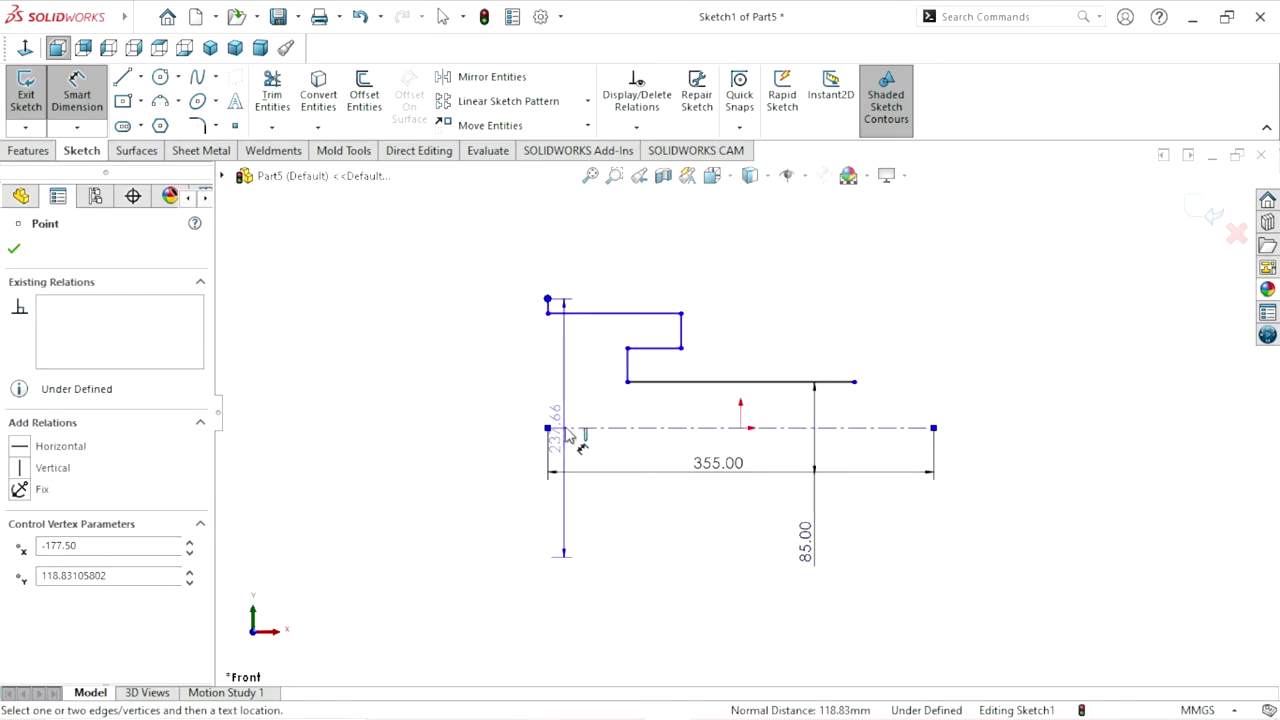
click(492, 450)
text(2)
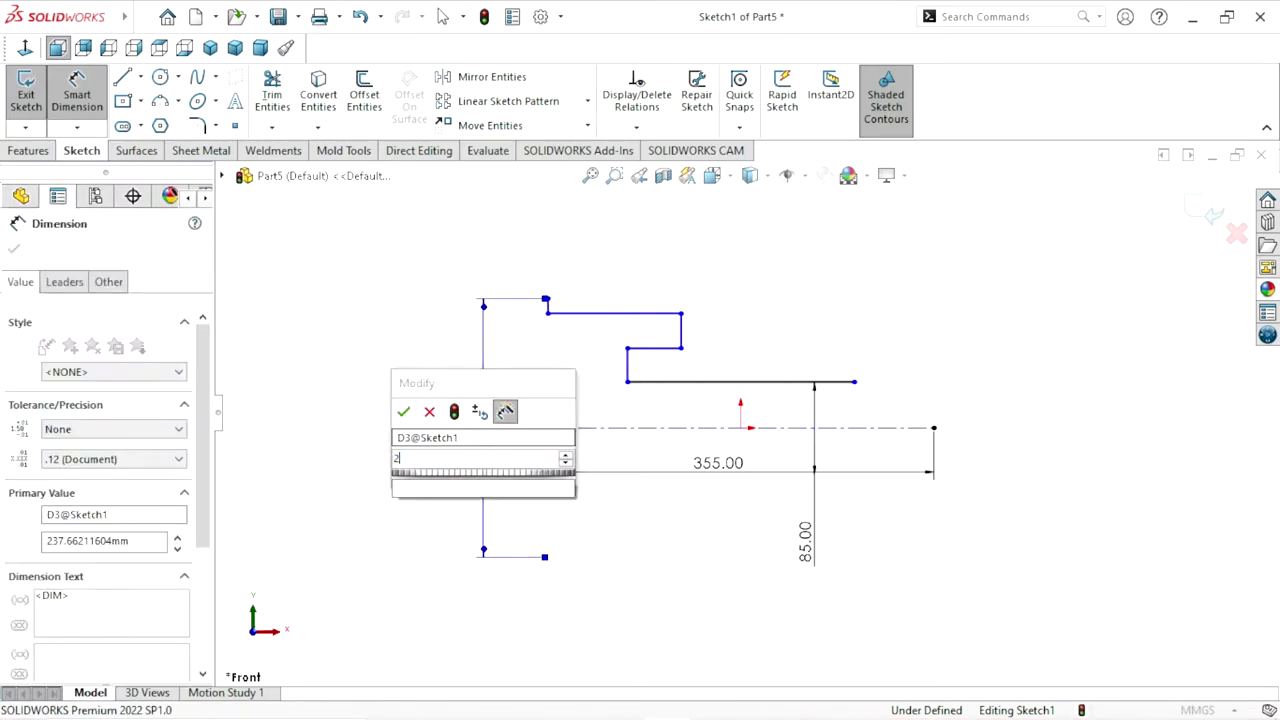
text(73)
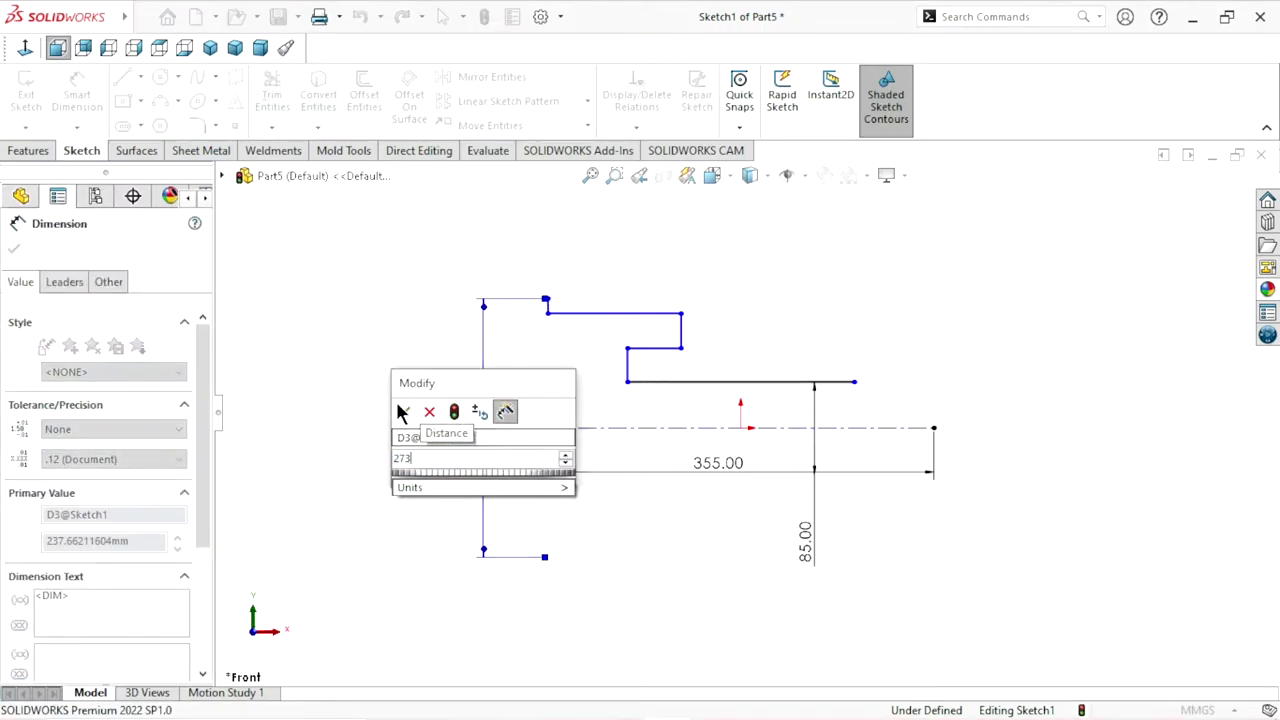
click(397, 406)
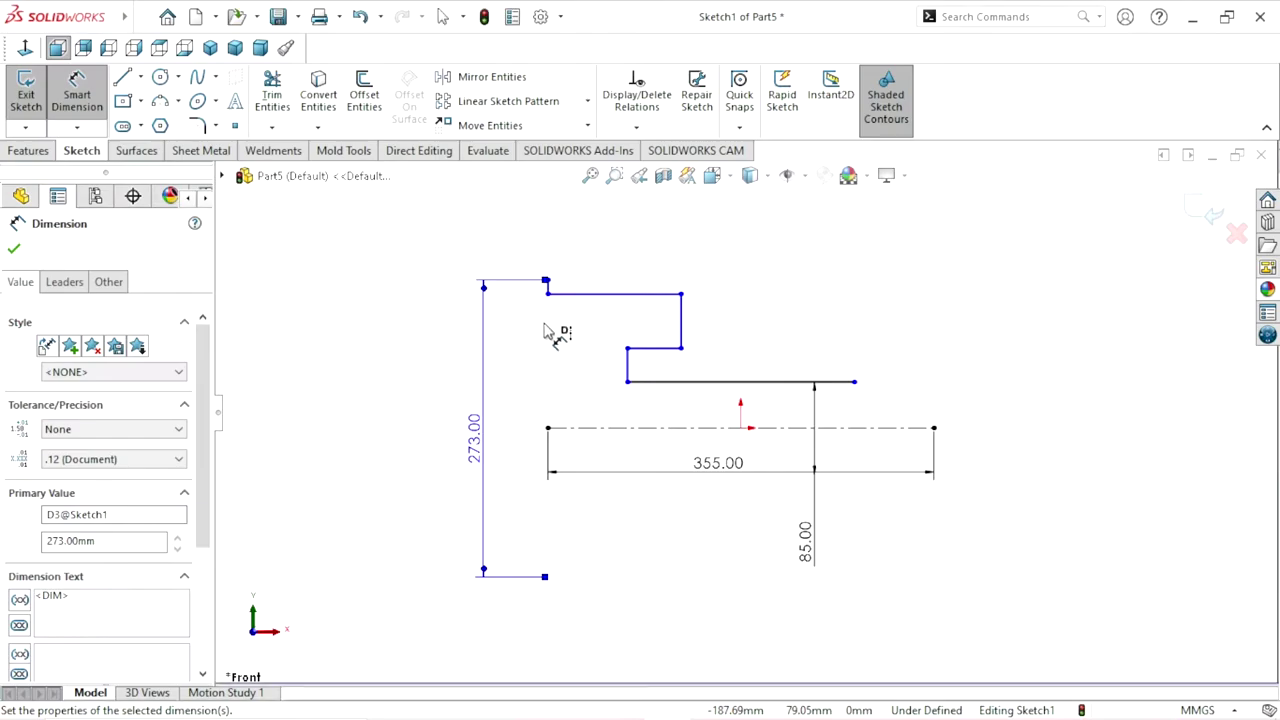
click(547, 293)
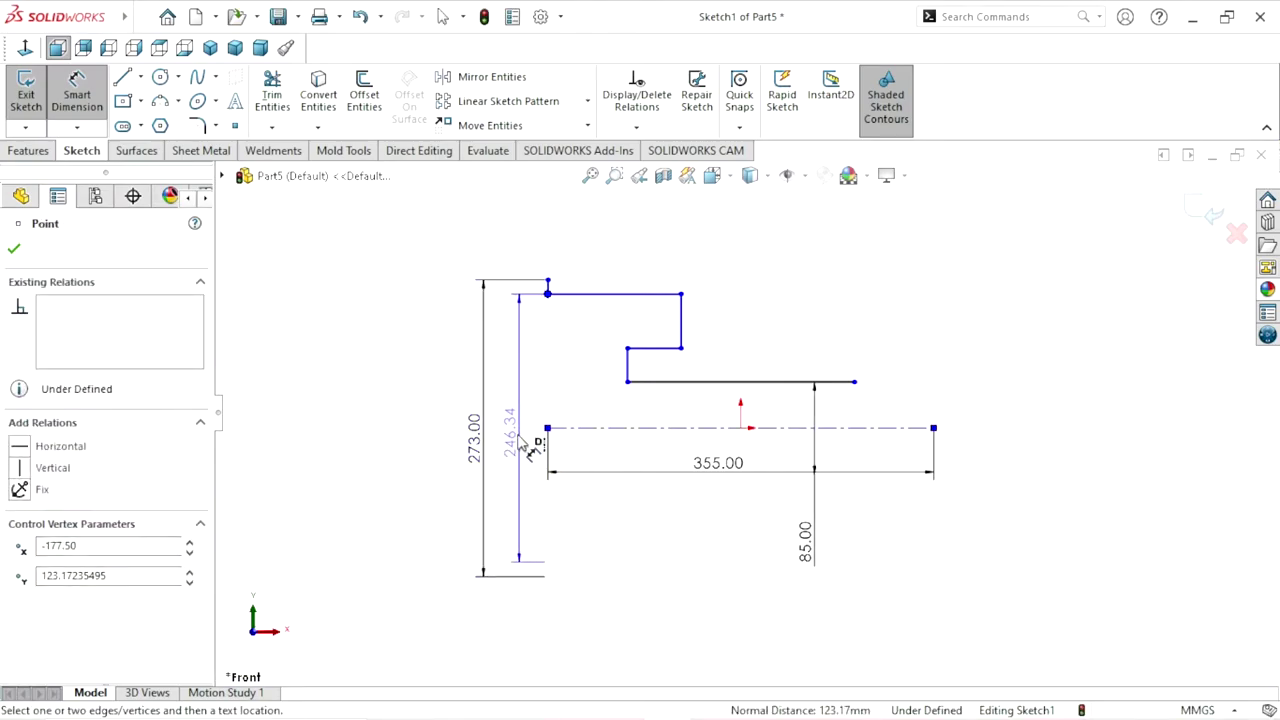
click(527, 445)
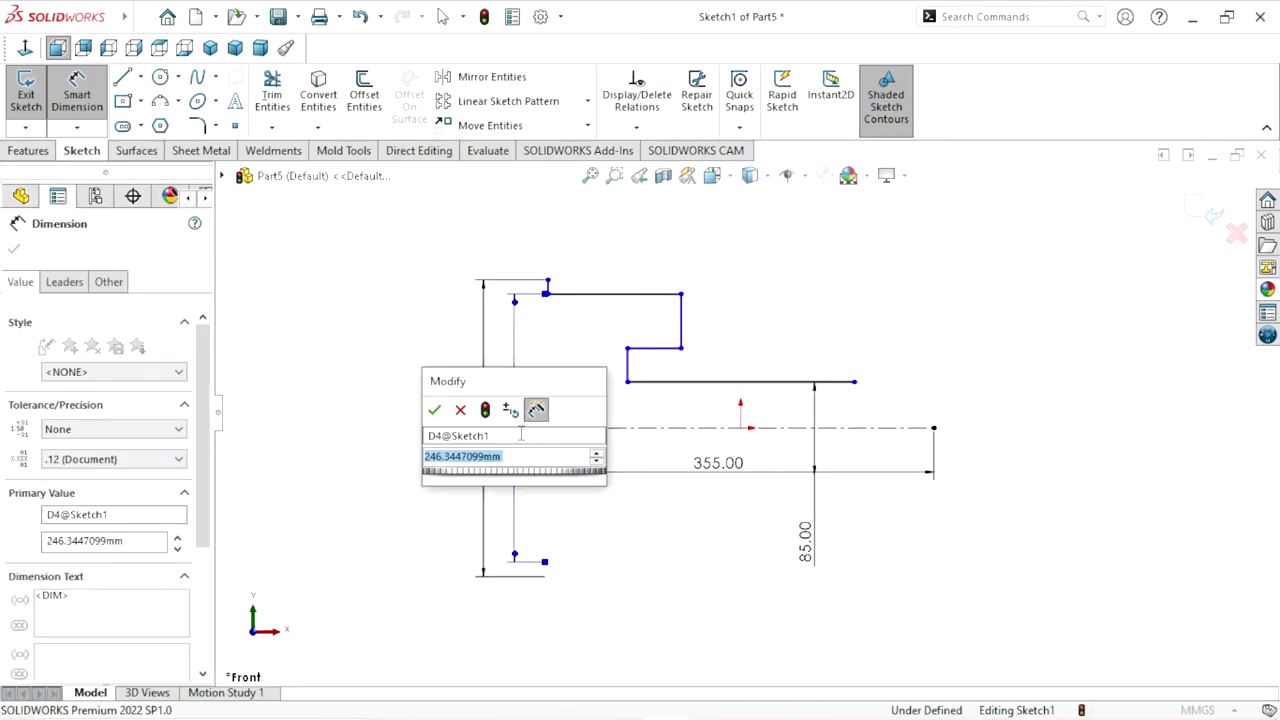
text(241)
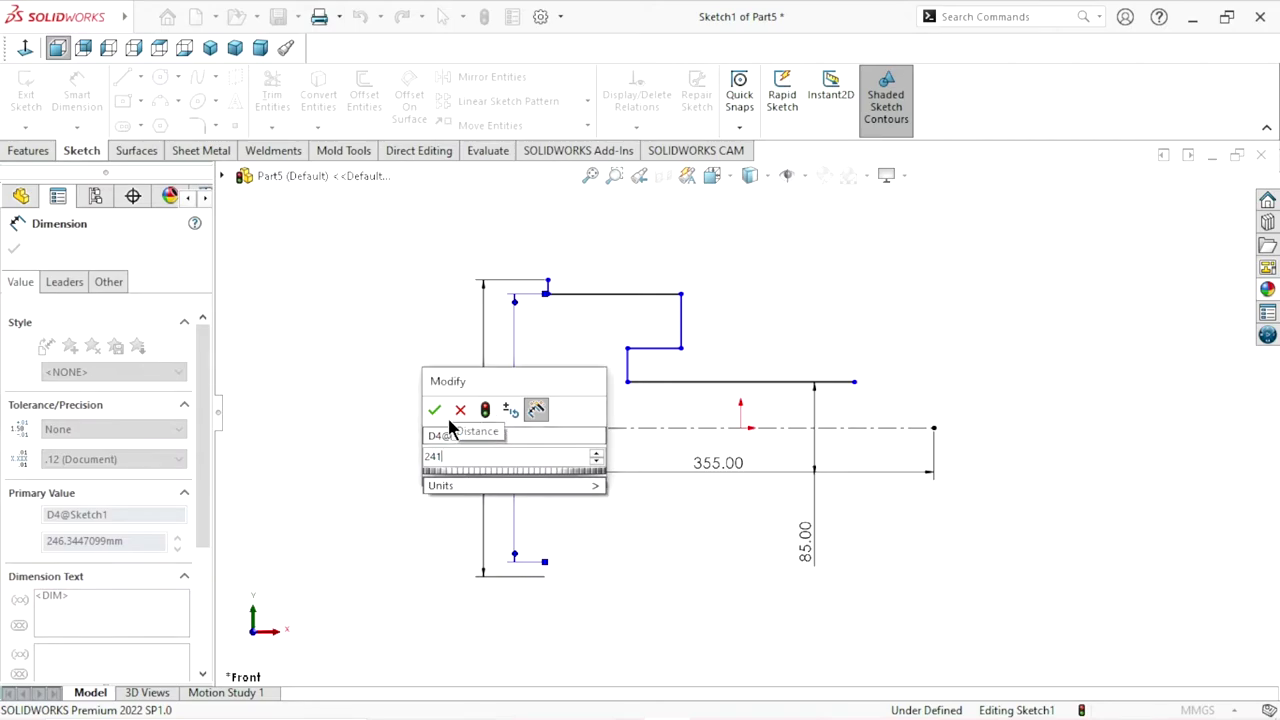
click(435, 408)
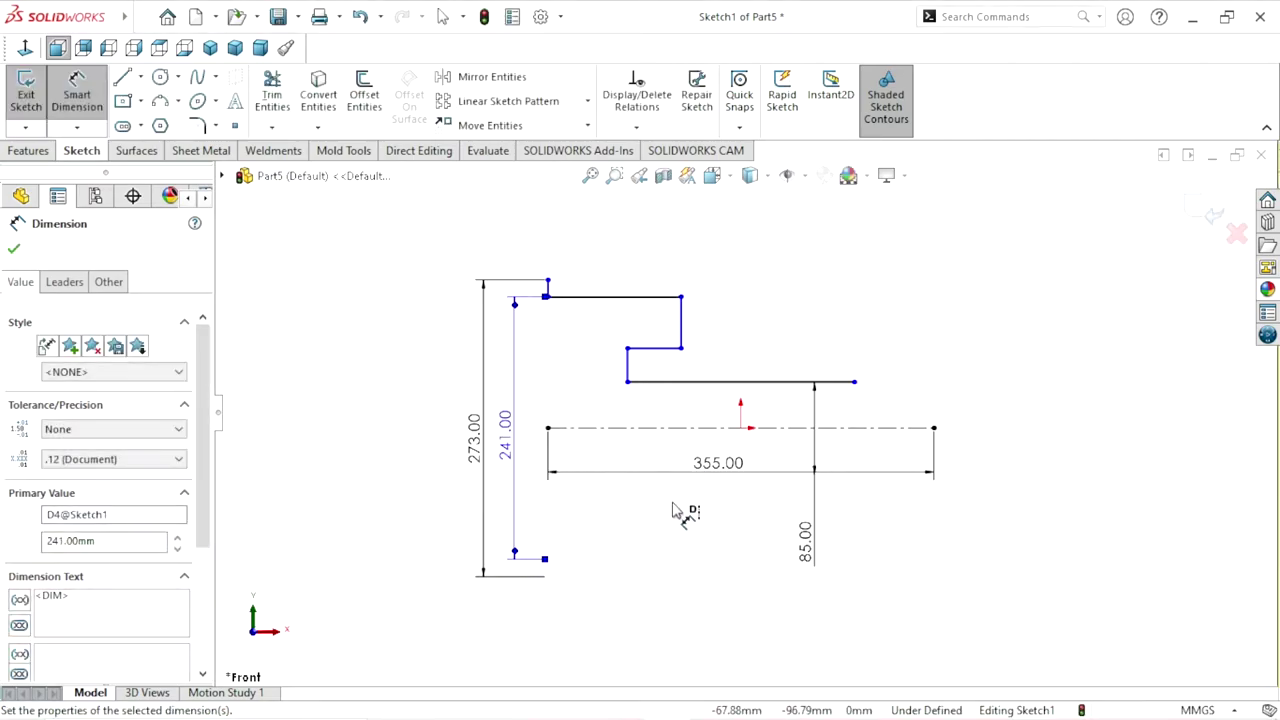
Dimension the lower step line to 145
scroll(834, 457, up, 1)
scroll(843, 452, down, 1)
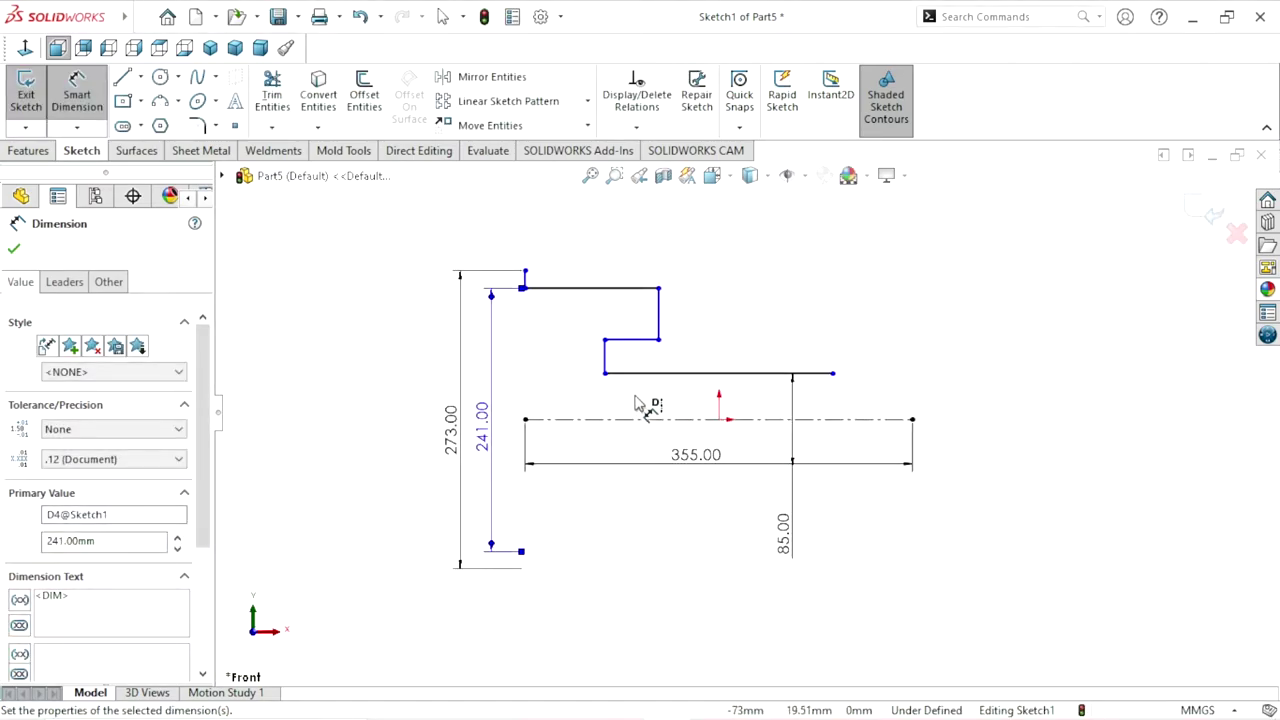
click(628, 342)
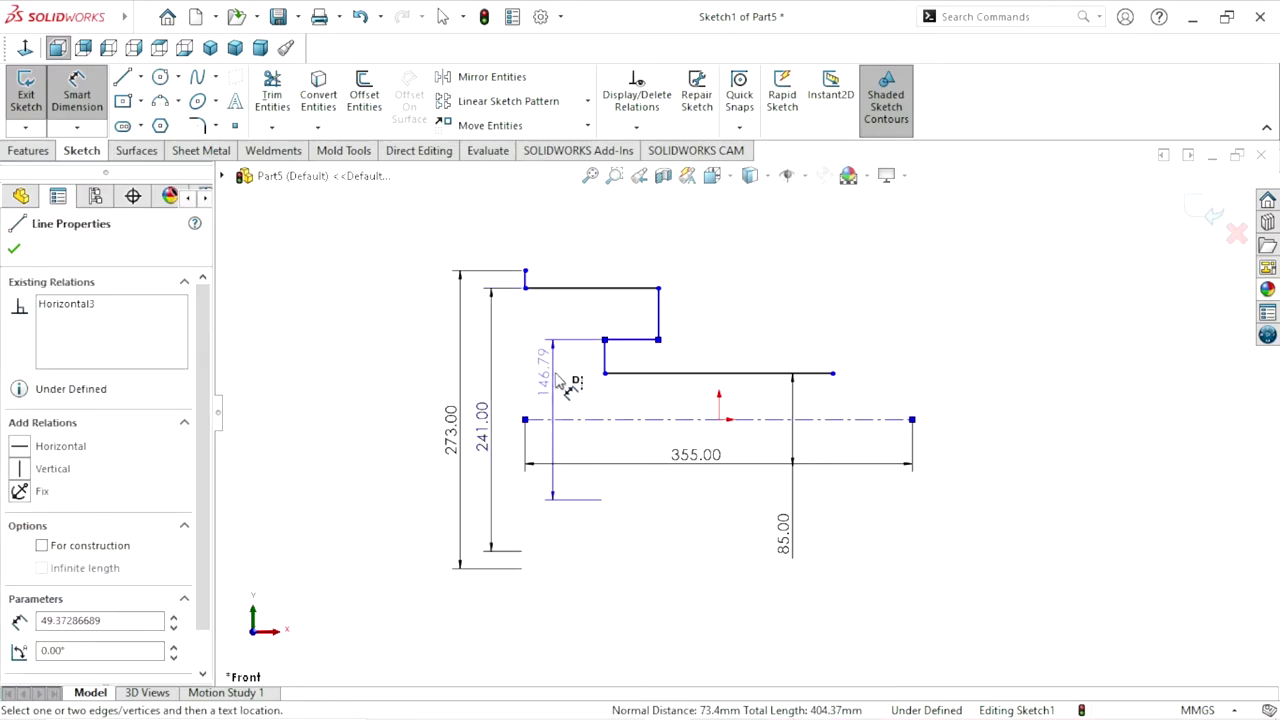
click(566, 383)
double_click(558, 382)
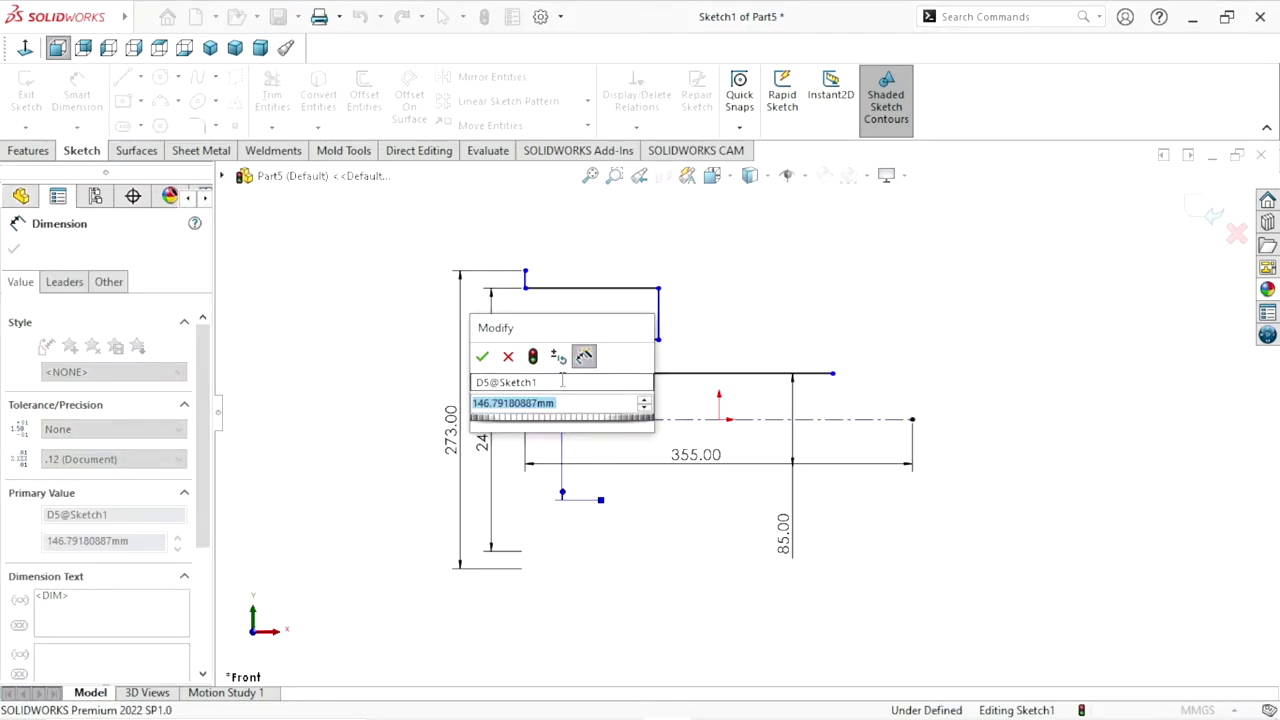
text(145)
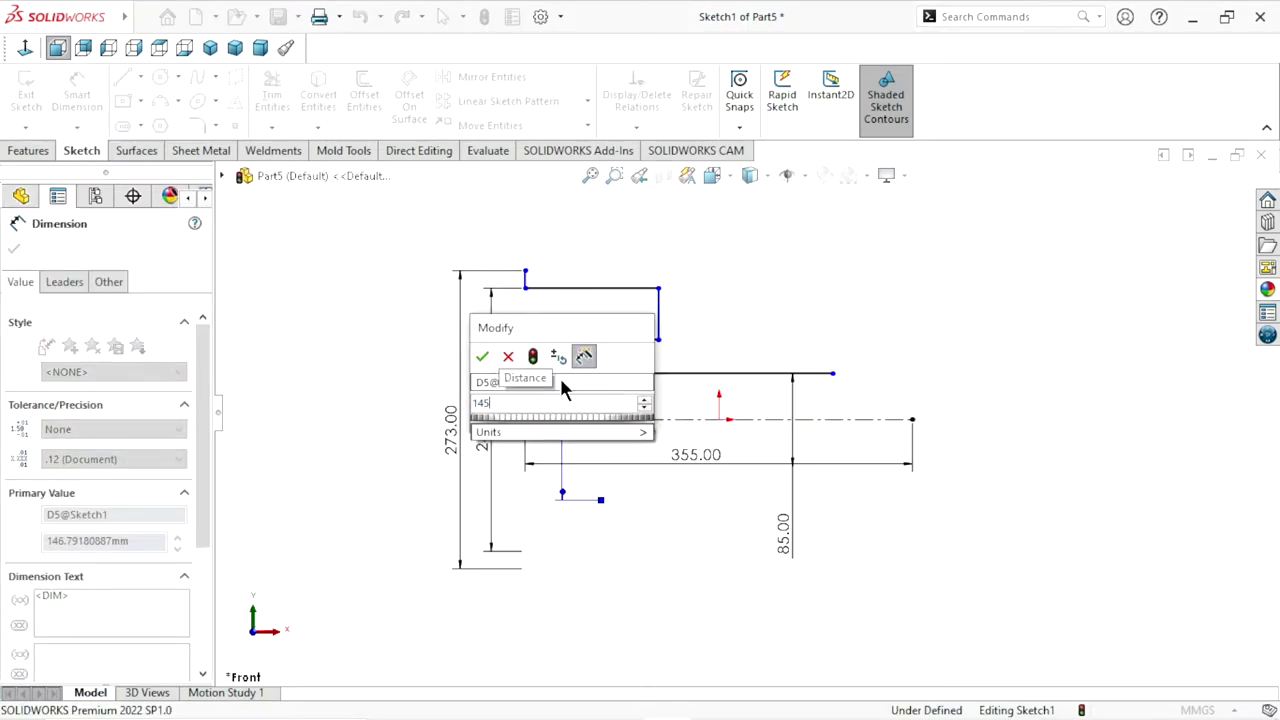
click(481, 357)
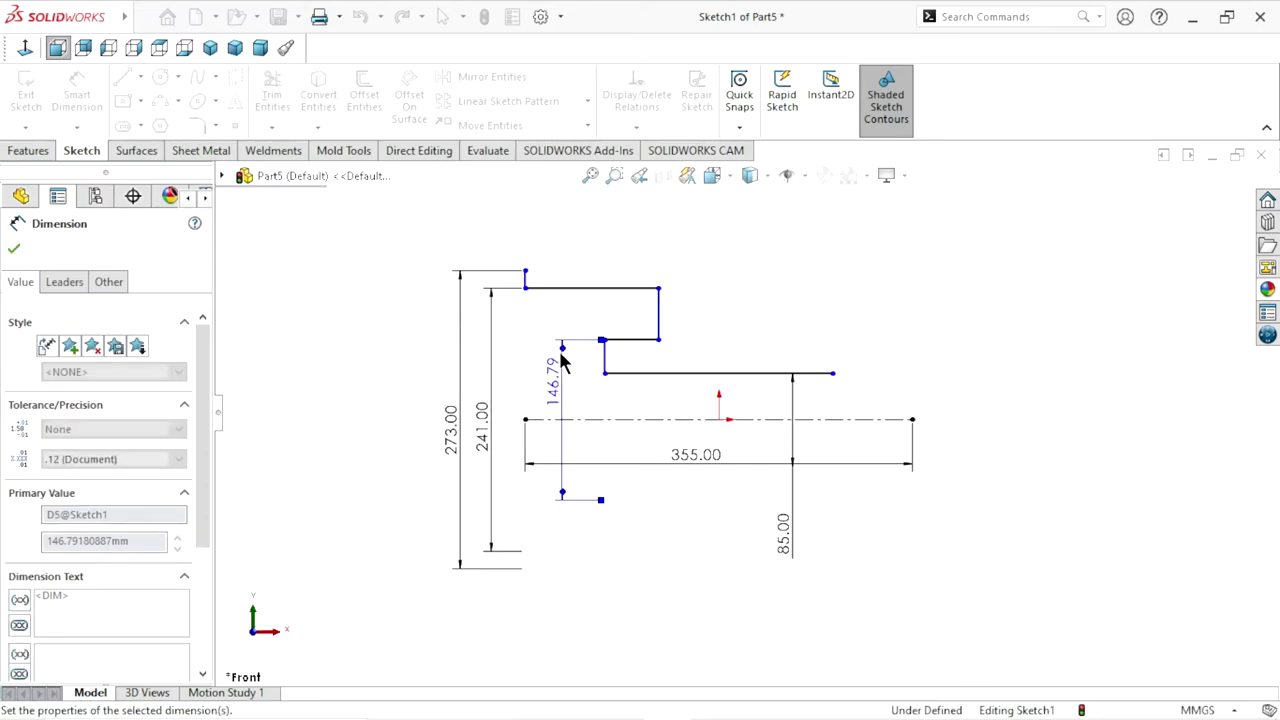
scroll(650, 418, up, 1)
scroll(680, 400, down, 1)
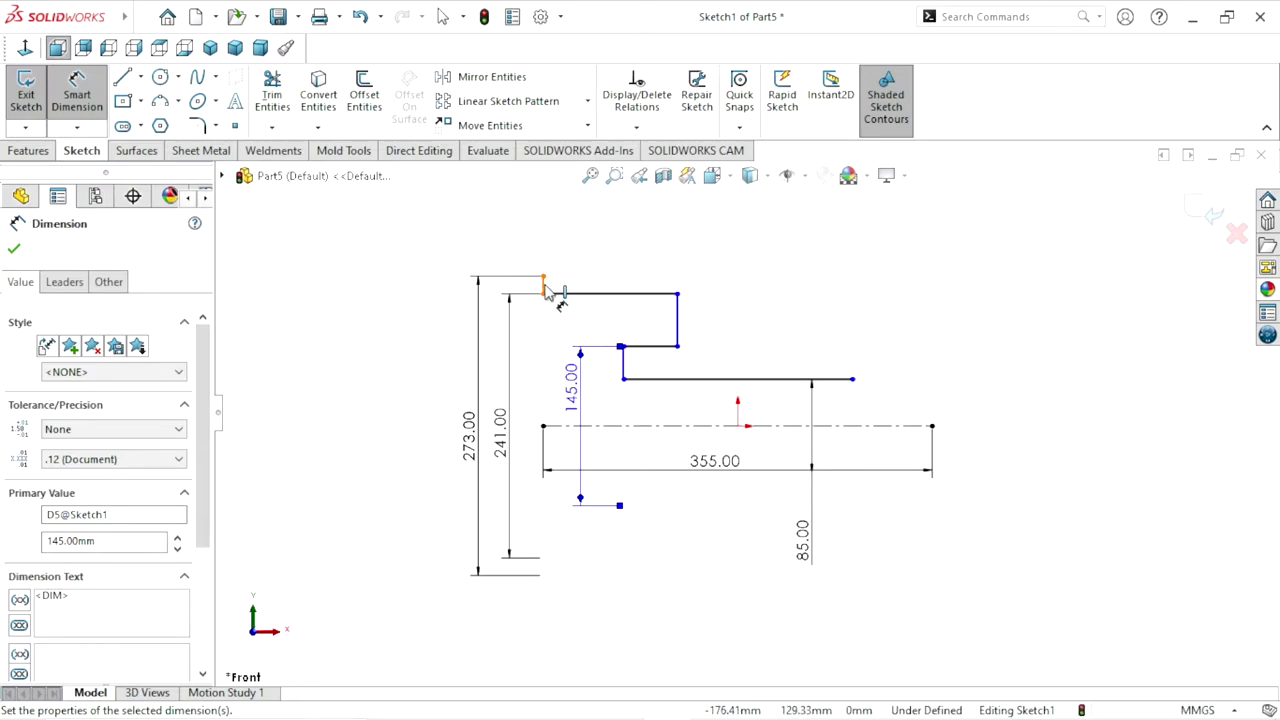
Add the 73 and 119 width dimensions between the vertical profile lines
click(545, 287)
click(625, 372)
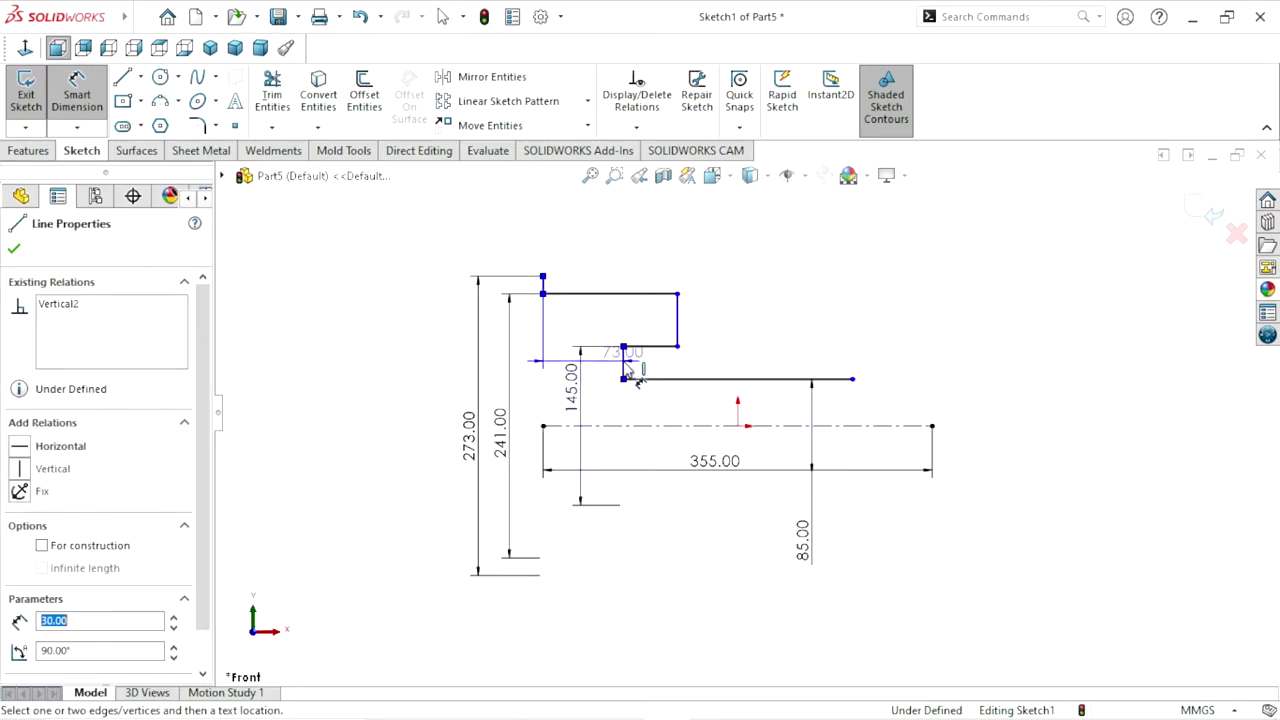
click(585, 340)
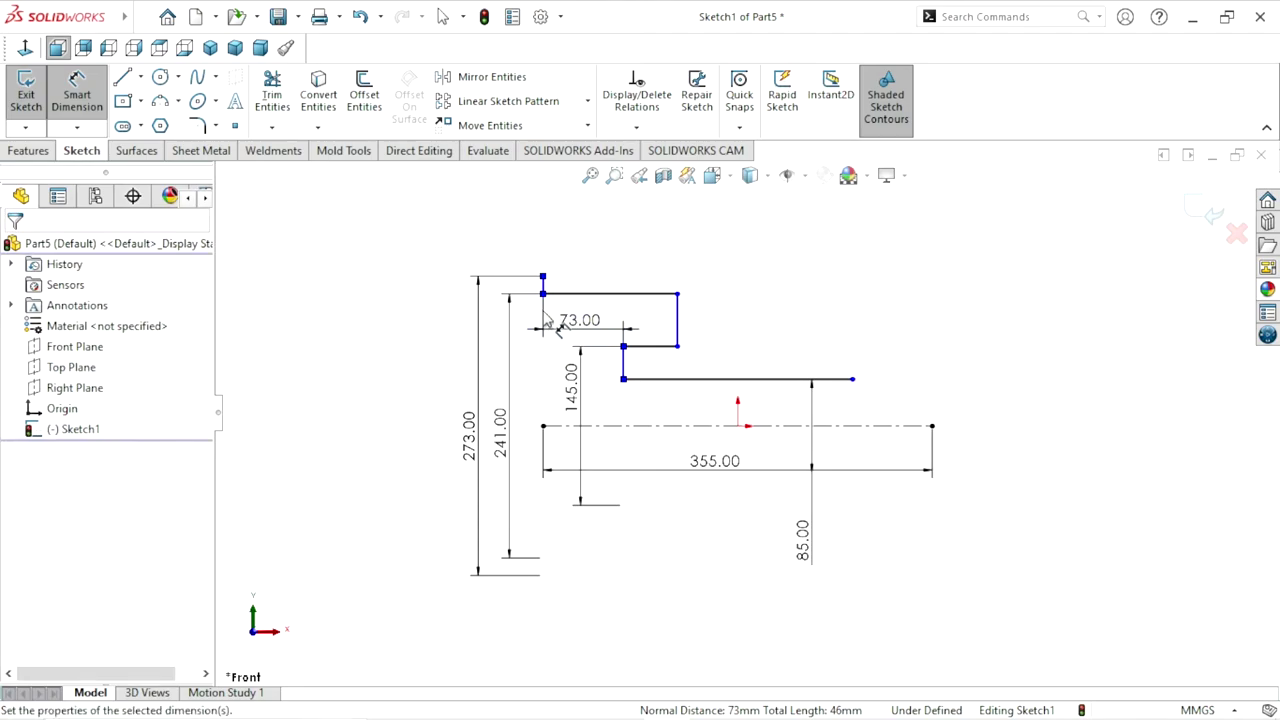
double_click(580, 320)
click(500, 303)
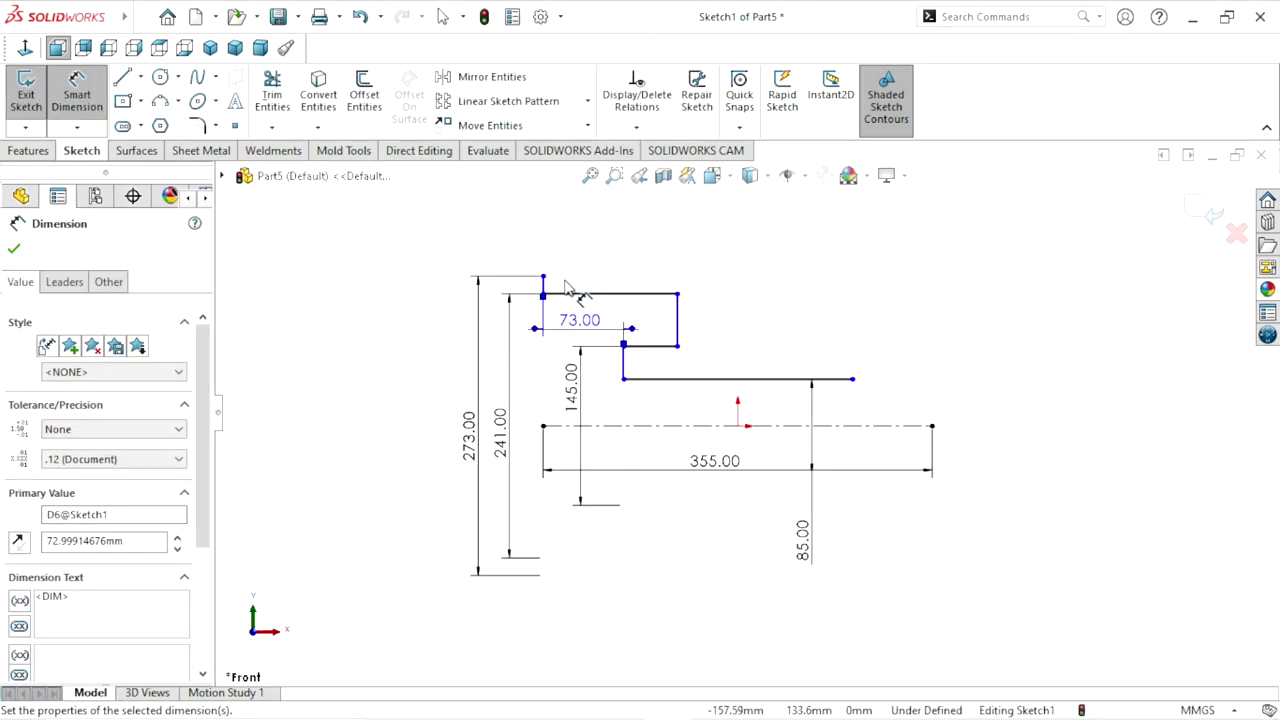
click(678, 326)
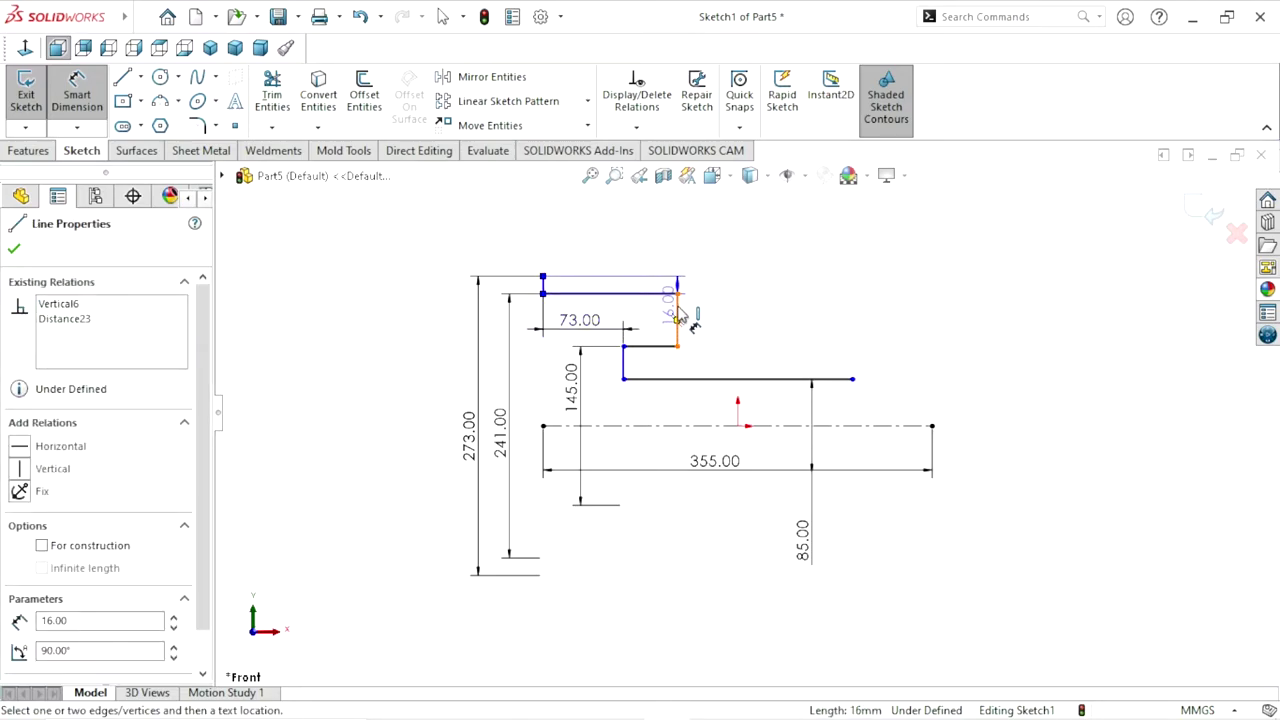
click(542, 285)
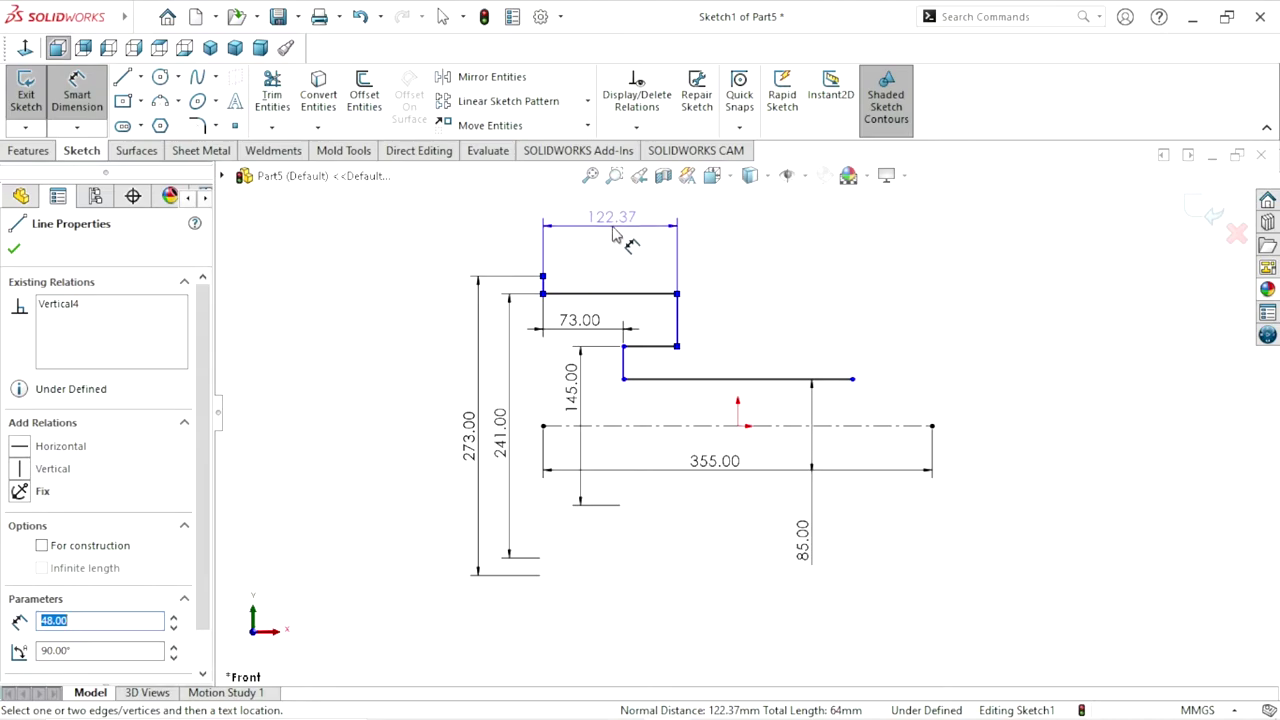
click(615, 233)
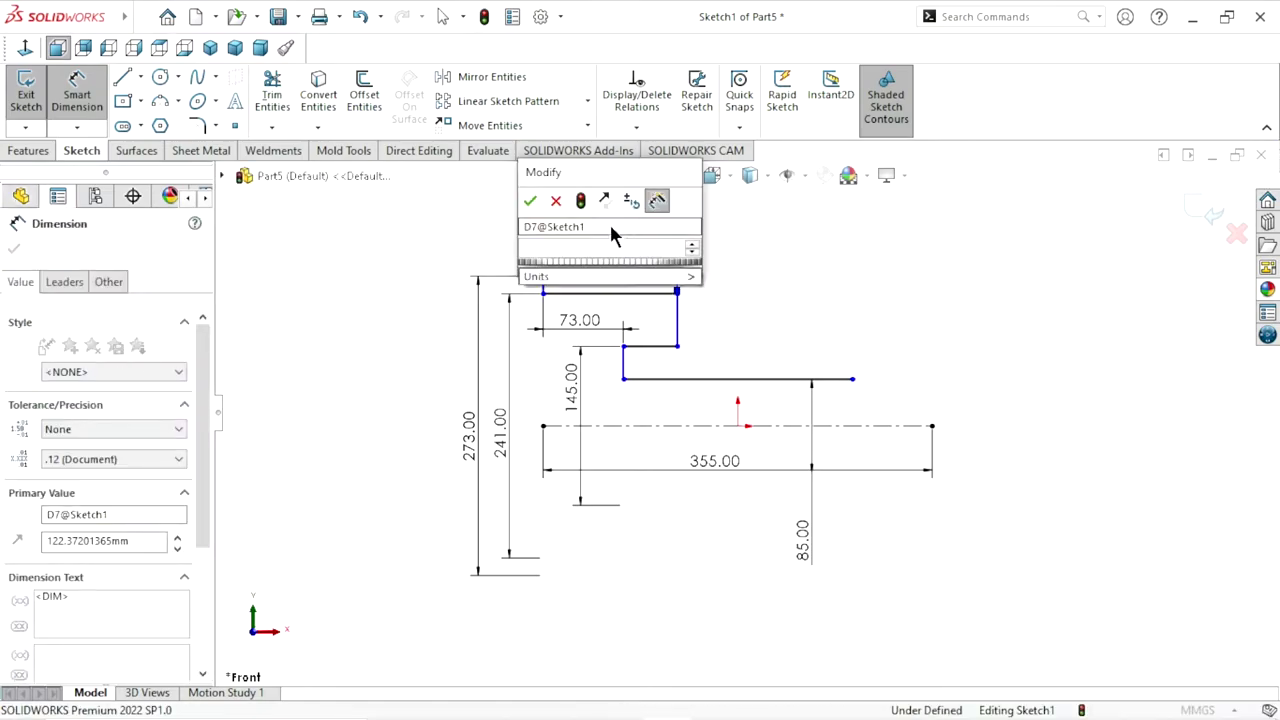
text(119)
click(530, 202)
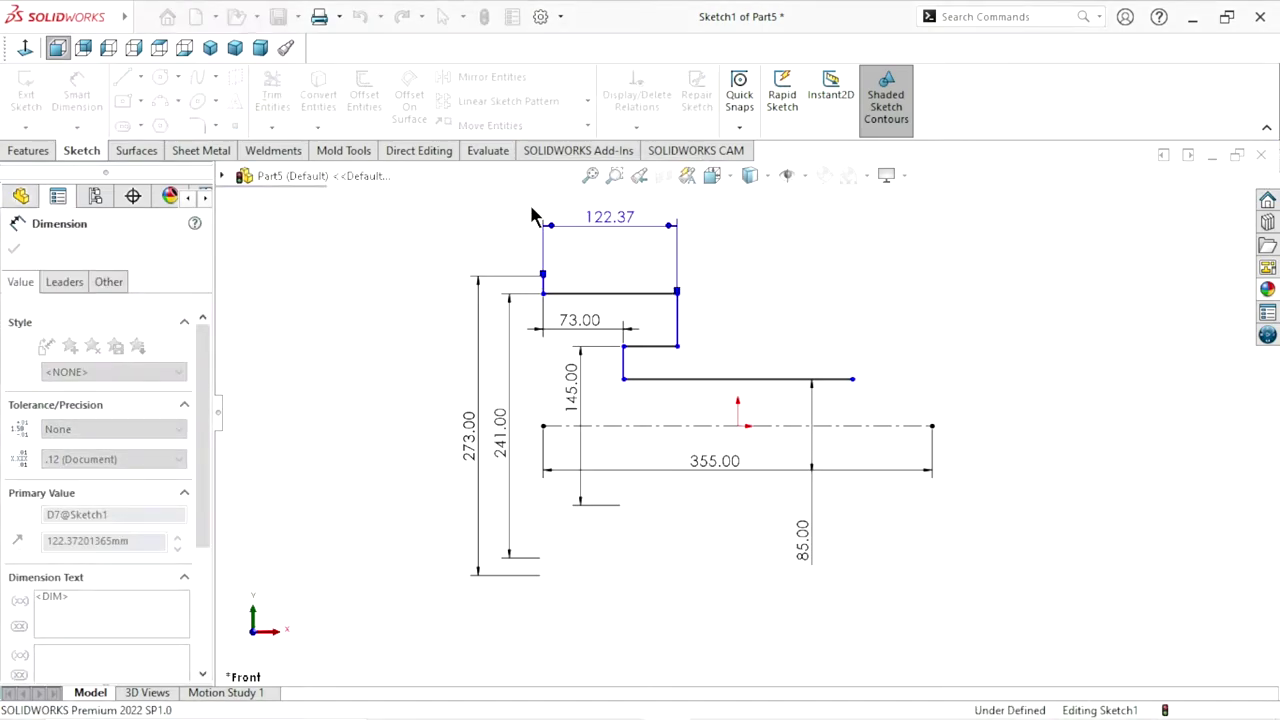
scroll(750, 470, up, 1)
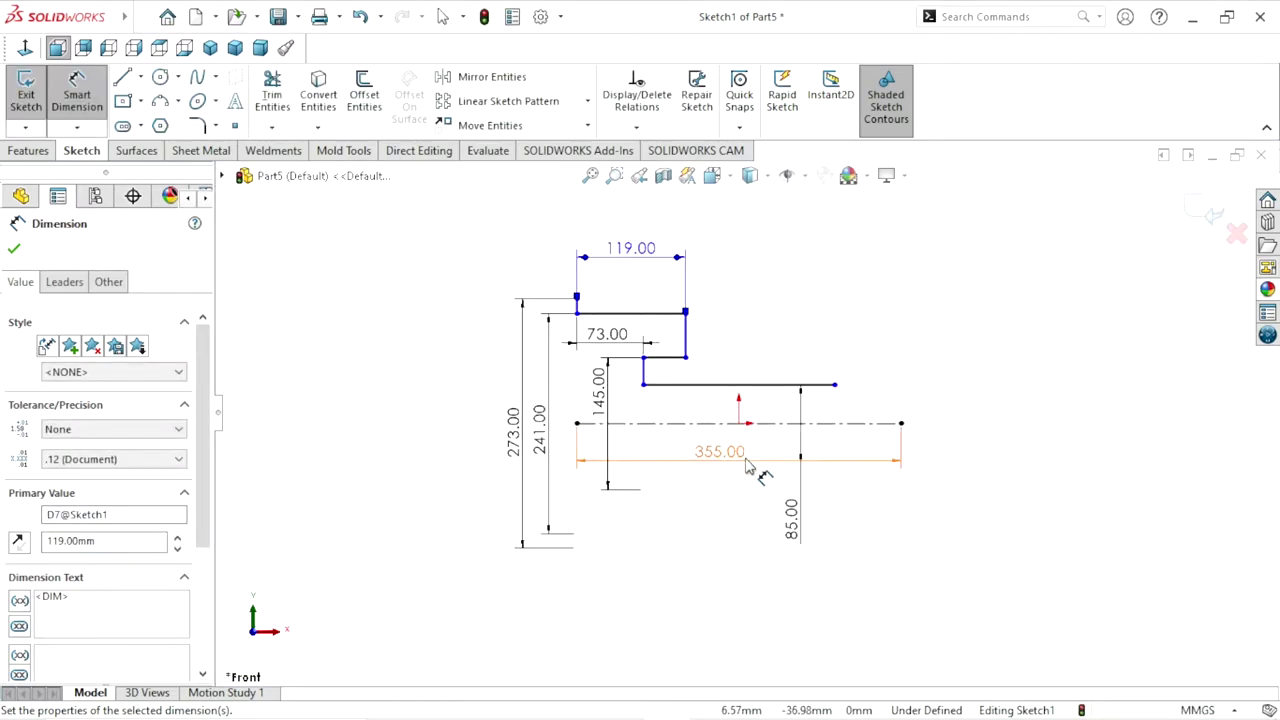
scroll(750, 470, up, 1)
scroll(730, 403, down, 1)
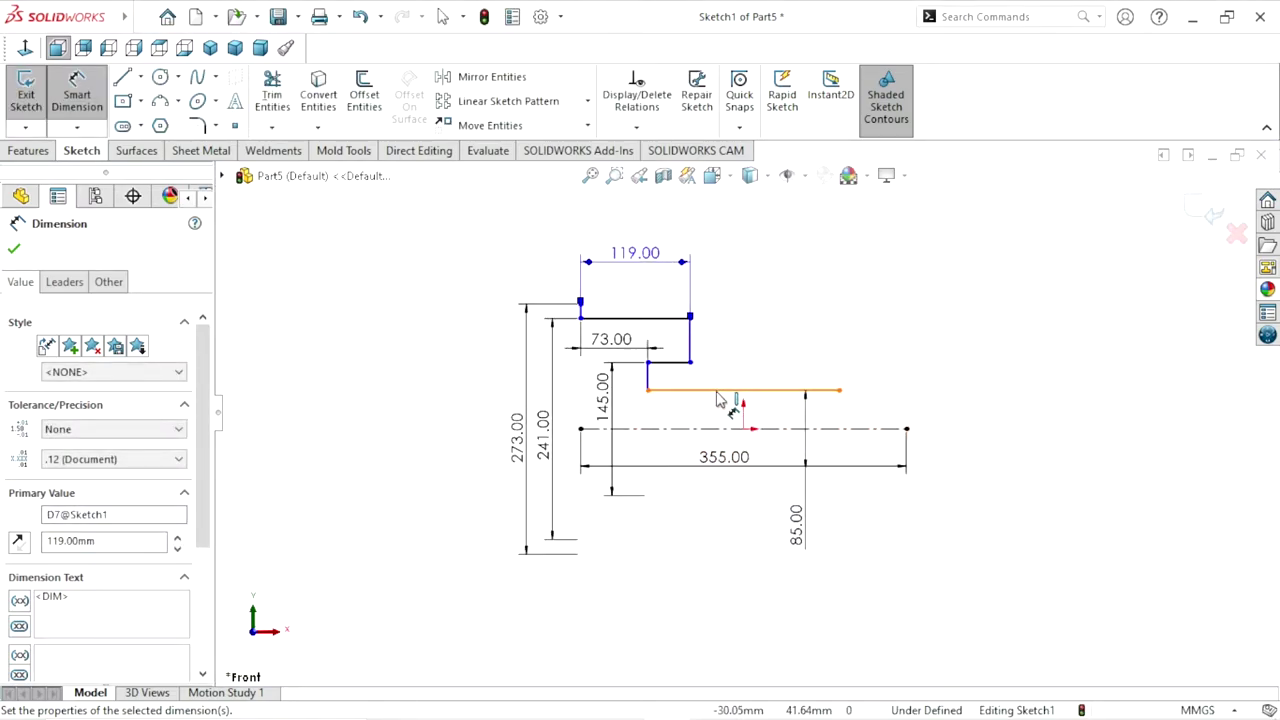
scroll(723, 400, down, 1)
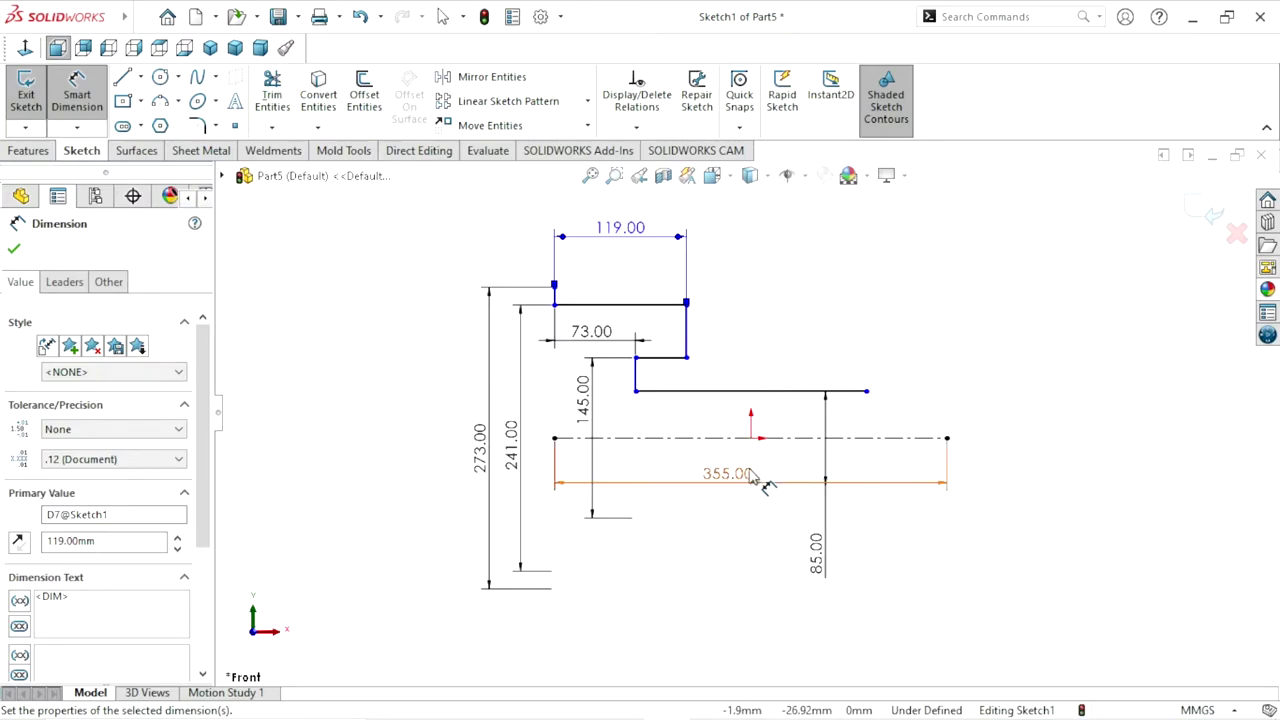
scroll(765, 460, up, 1)
scroll(789, 465, down, 1)
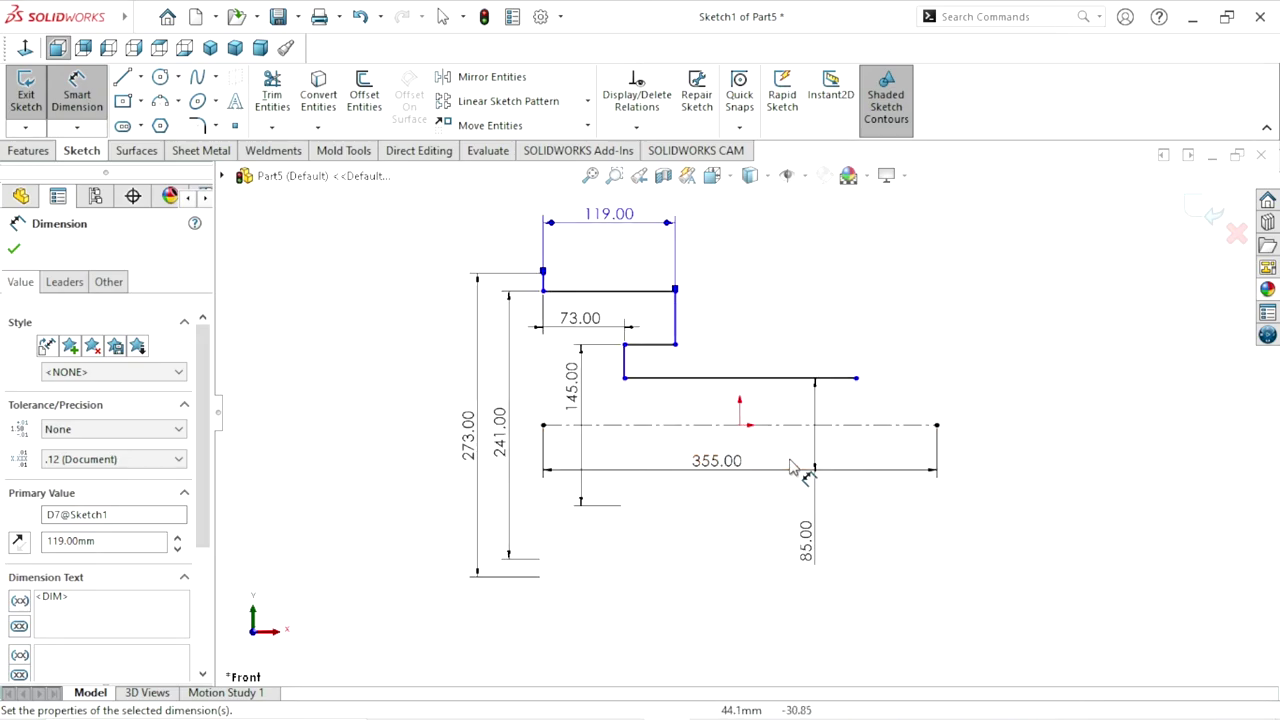
Draw a vertical centerline rising from the horizontal centerline through the stepped profile
click(14, 249)
click(140, 78)
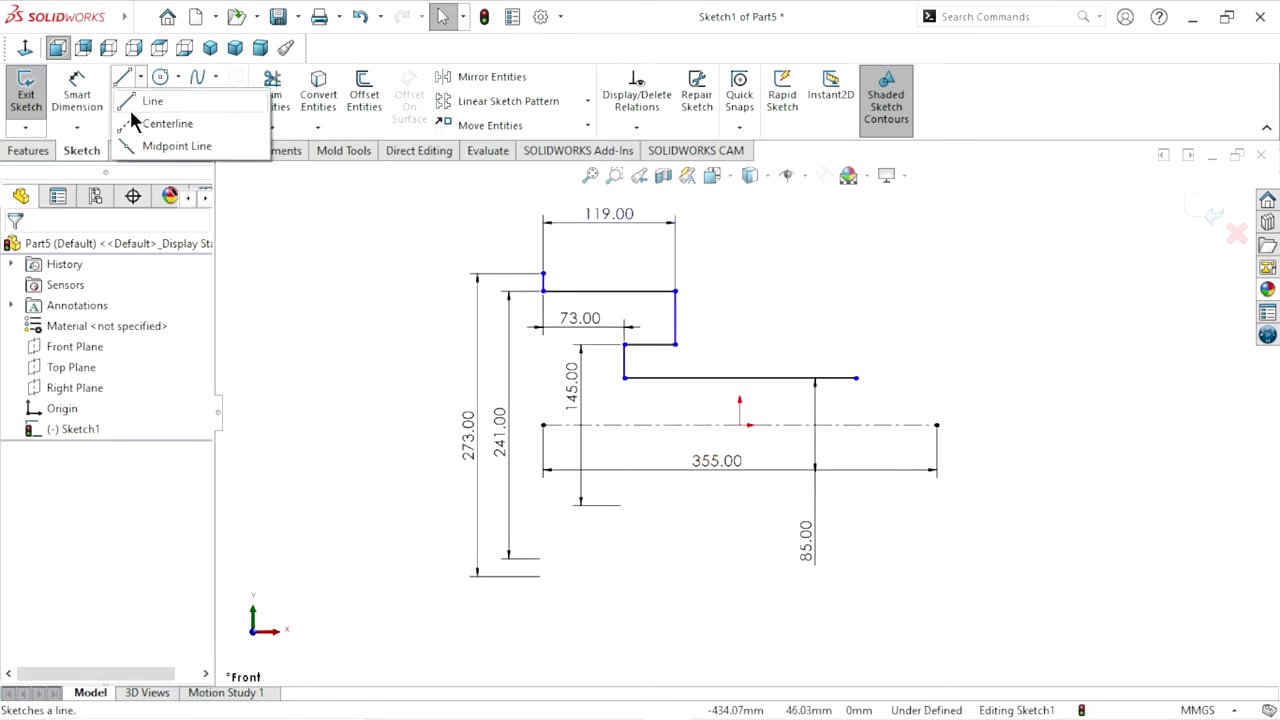
click(132, 122)
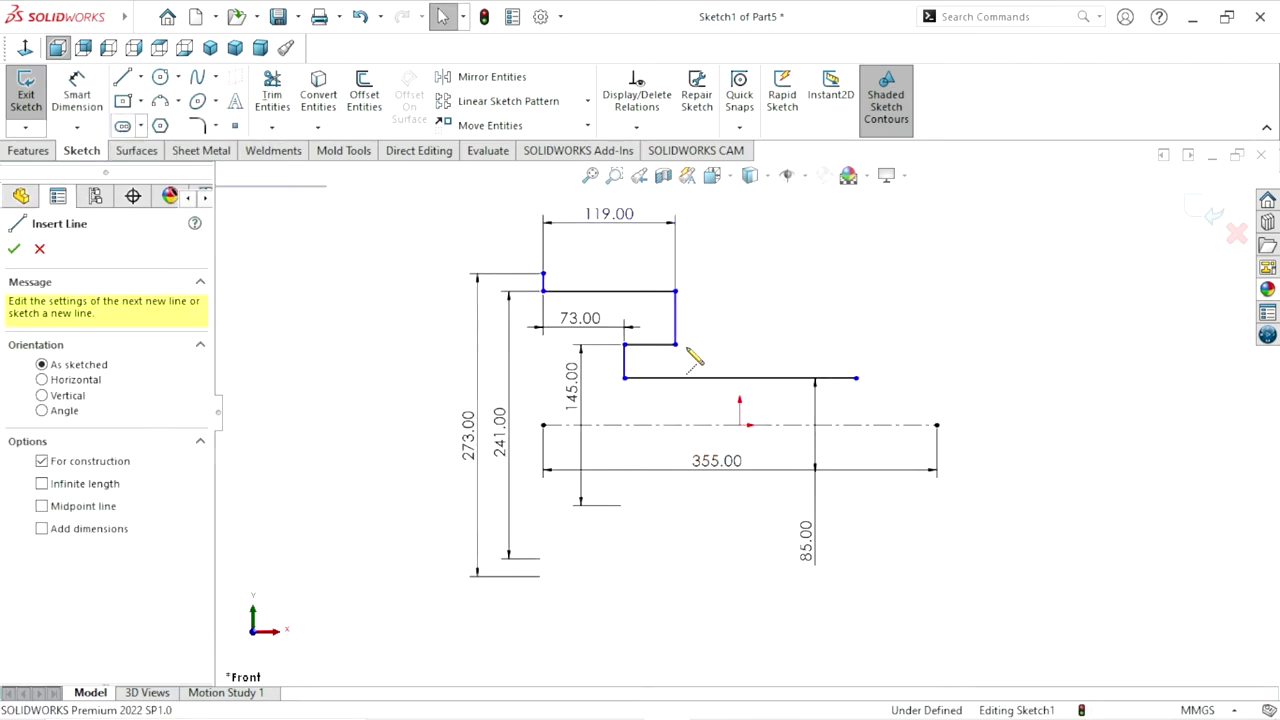
click(740, 425)
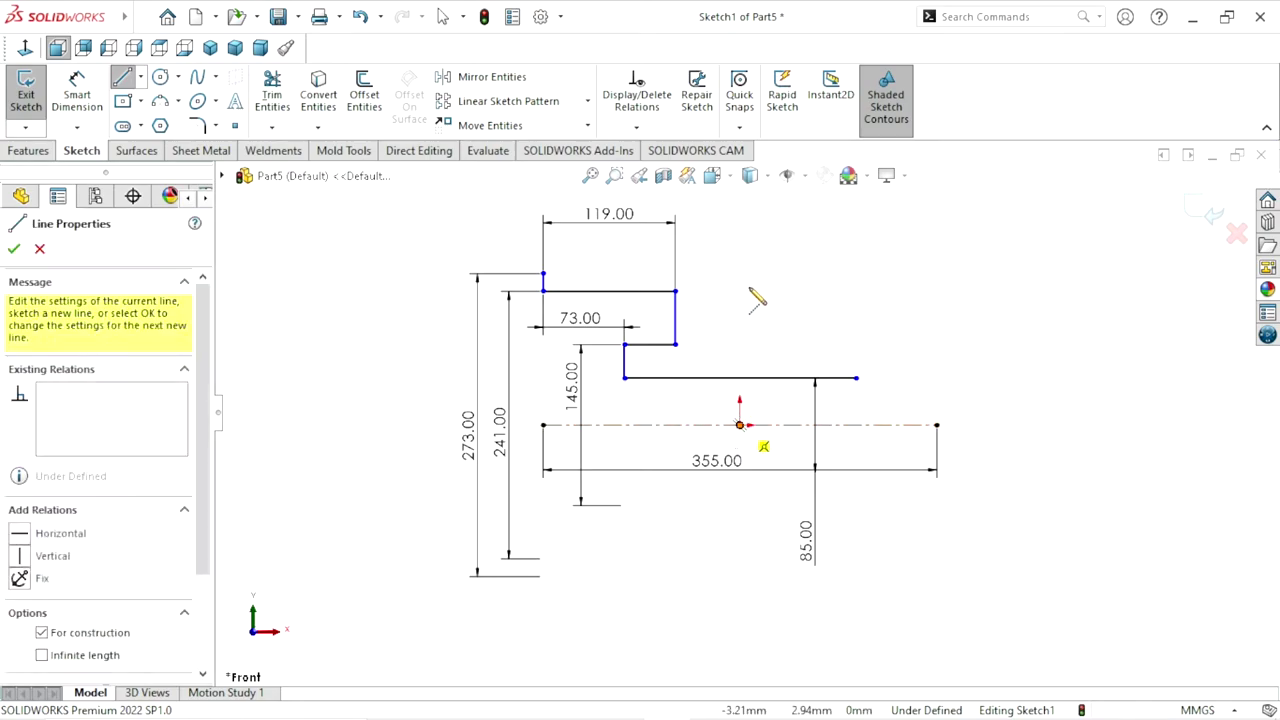
click(741, 209)
right_click(857, 294)
click(885, 326)
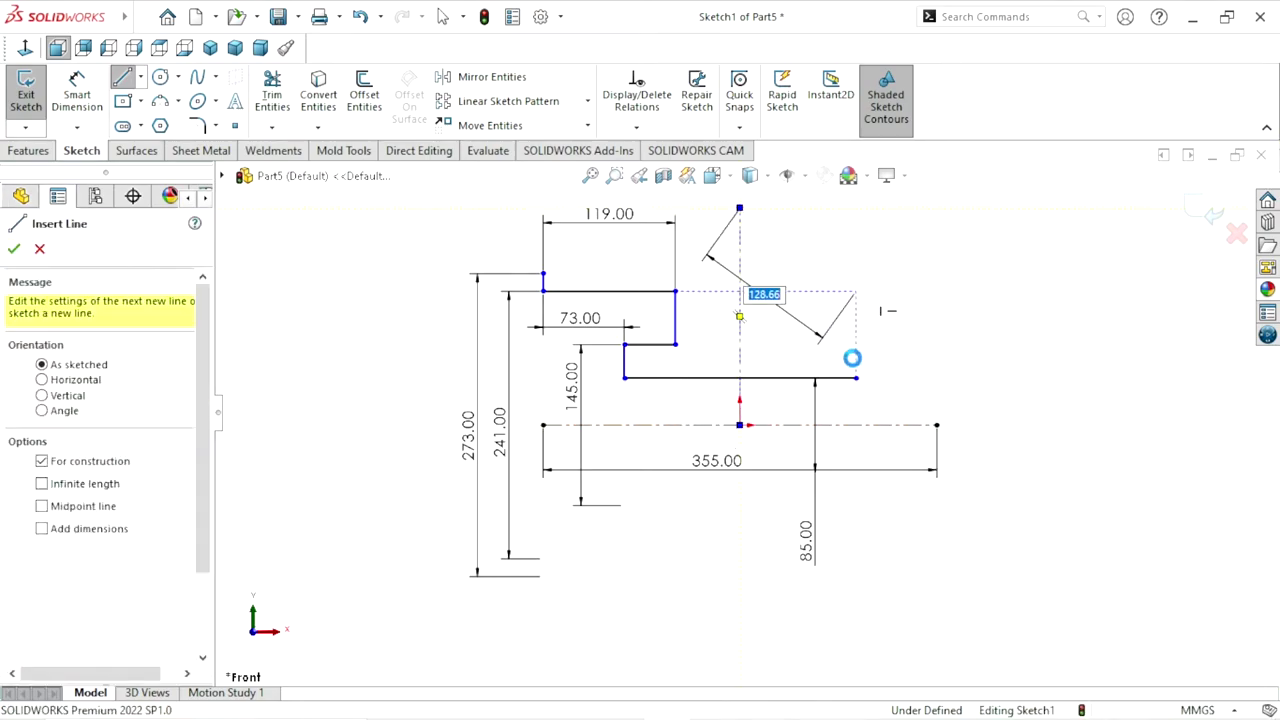
ctrl+middle_drag(808, 414, 716, 386)
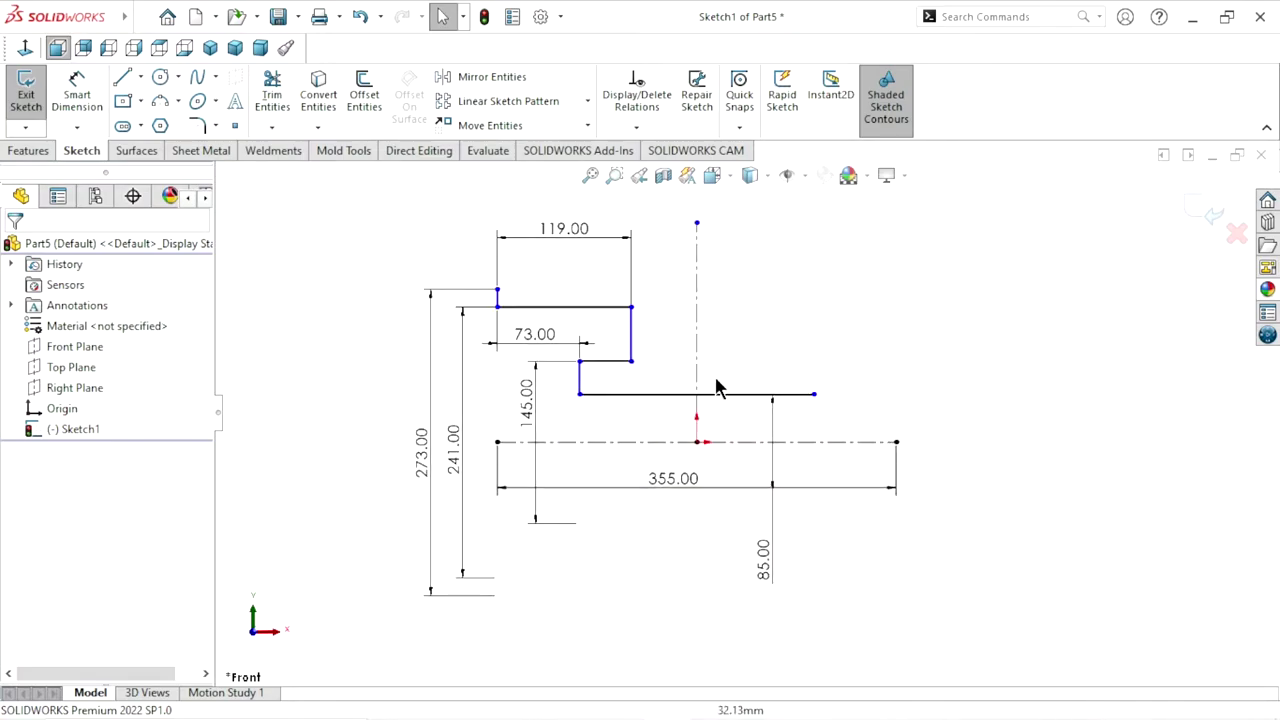
Mirror the five stepped lines about the vertical centerline
click(515, 80)
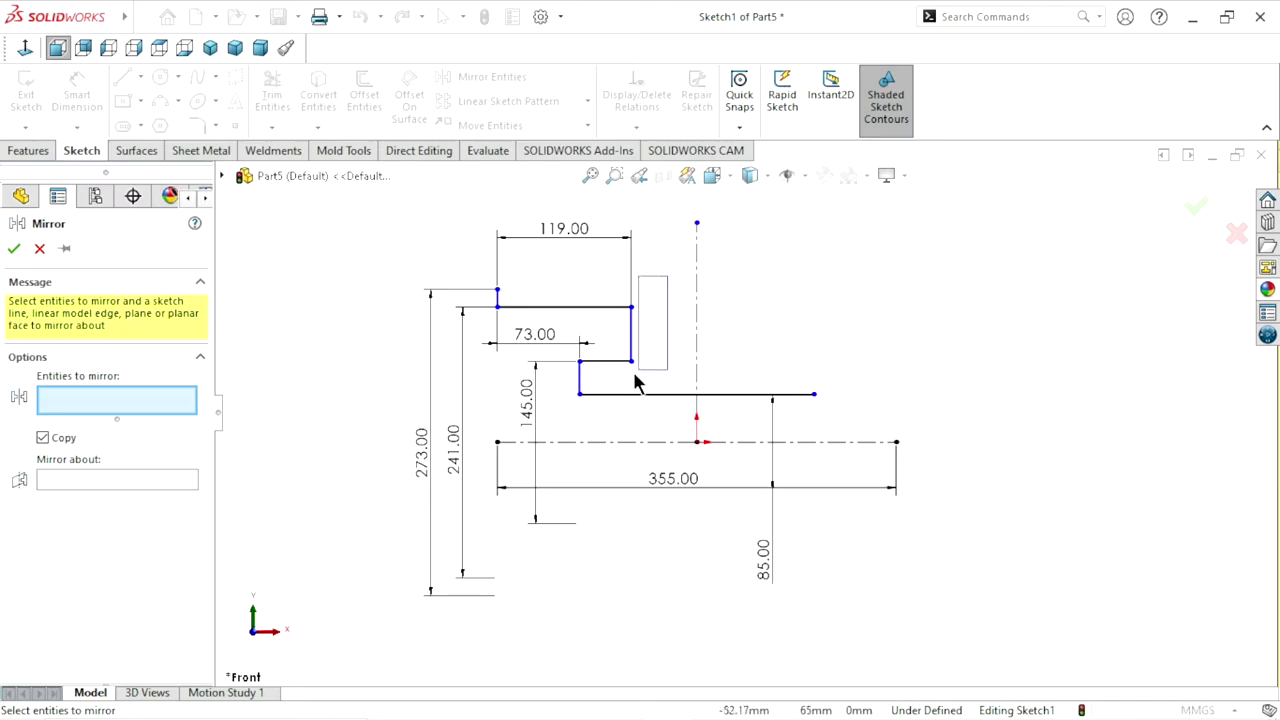
drag(637, 375, 478, 369)
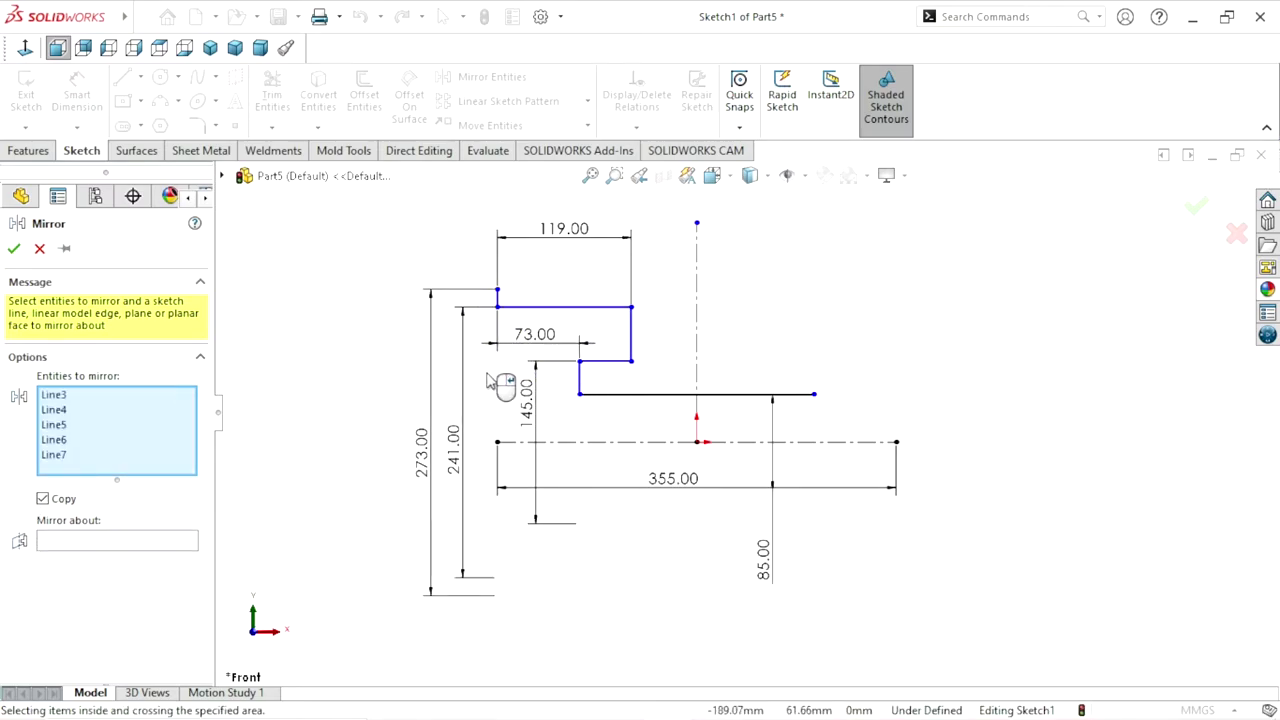
click(83, 540)
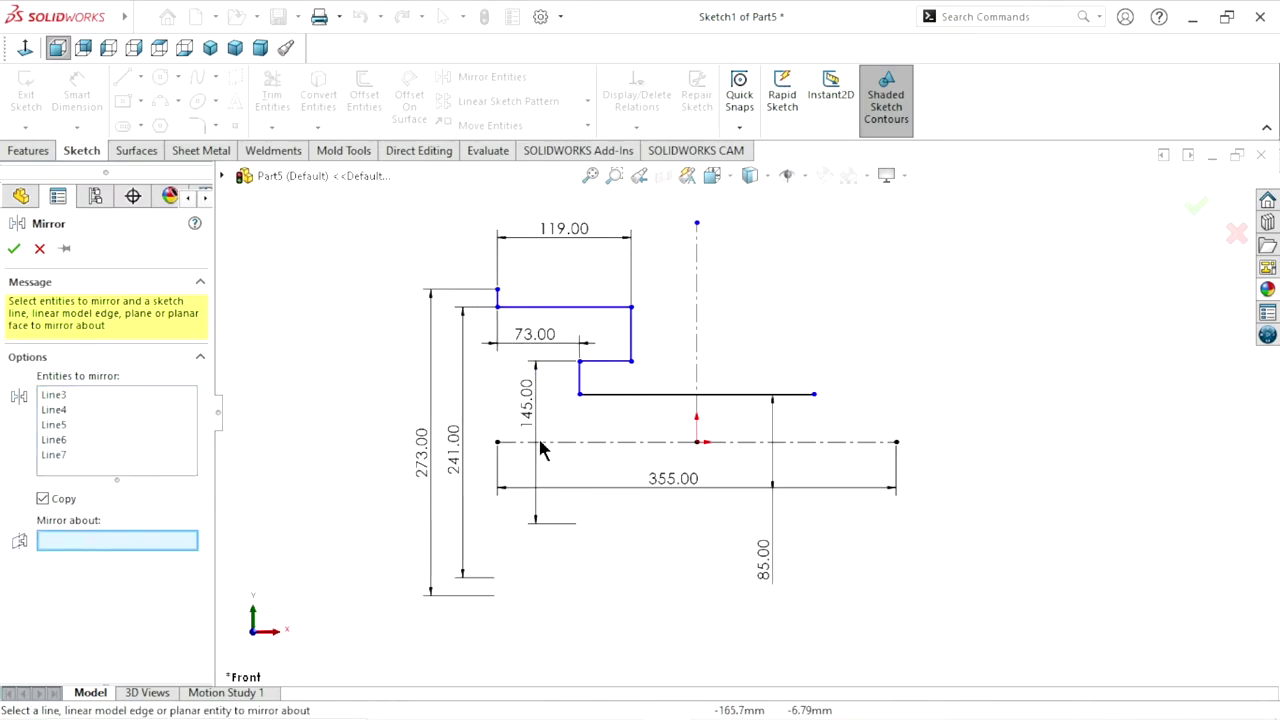
click(698, 349)
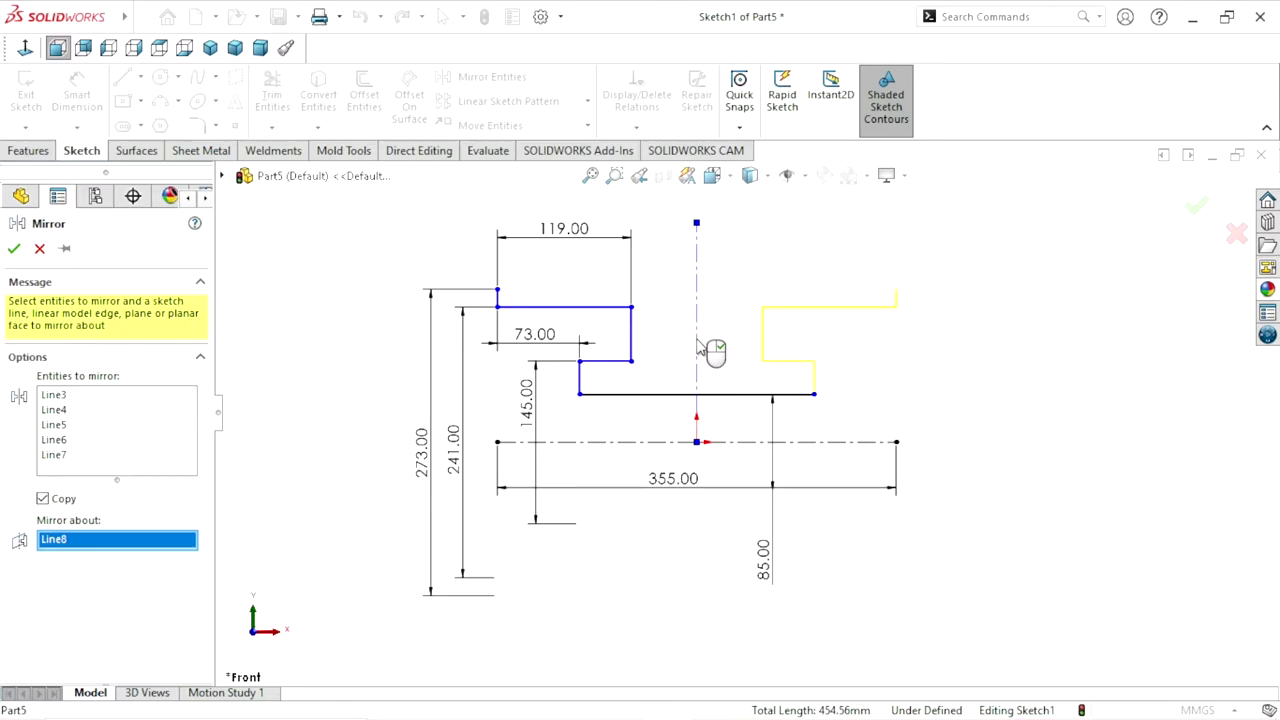
click(14, 249)
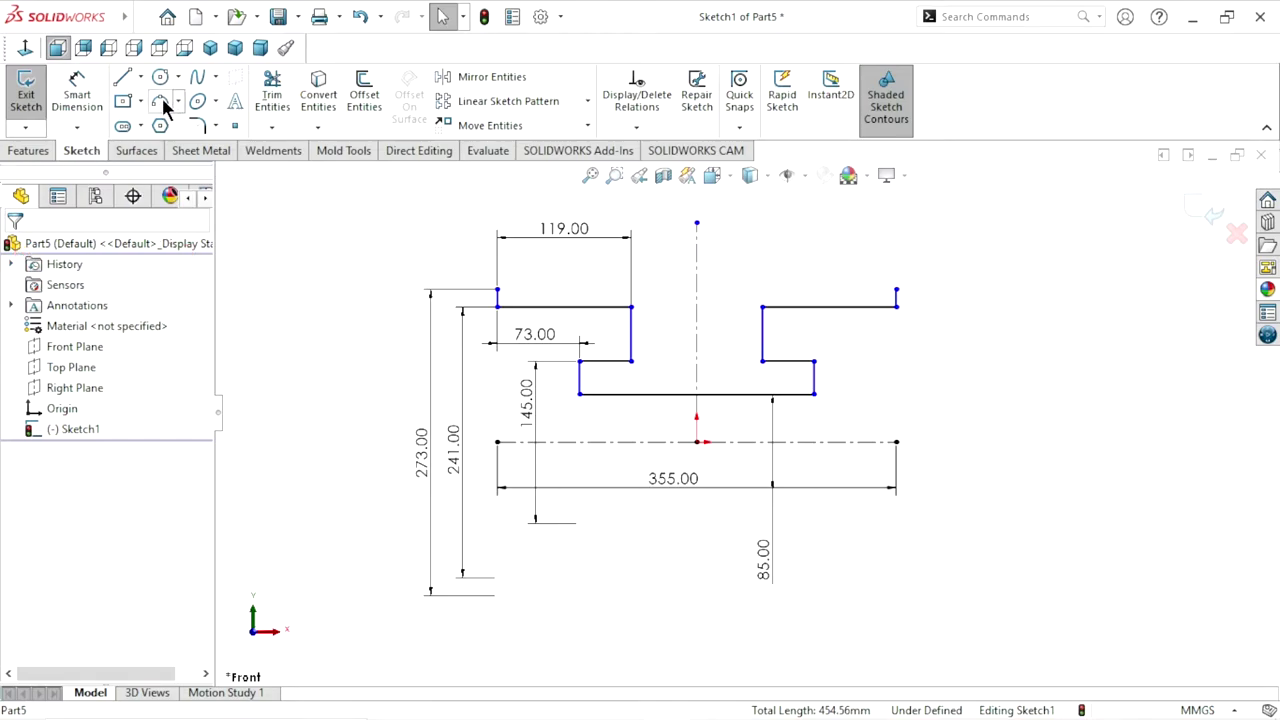
Join the two top outer corners with a three-point arc
click(160, 101)
click(497, 291)
click(896, 291)
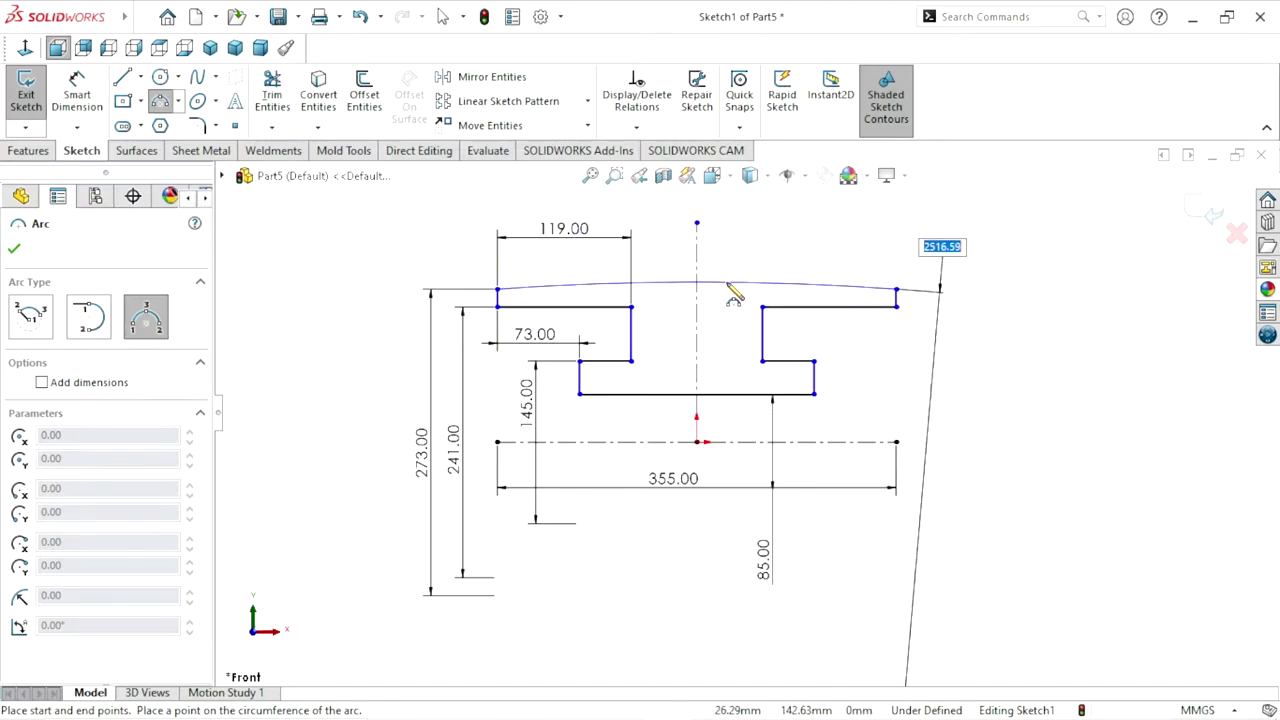
click(733, 295)
right_click(982, 320)
click(995, 325)
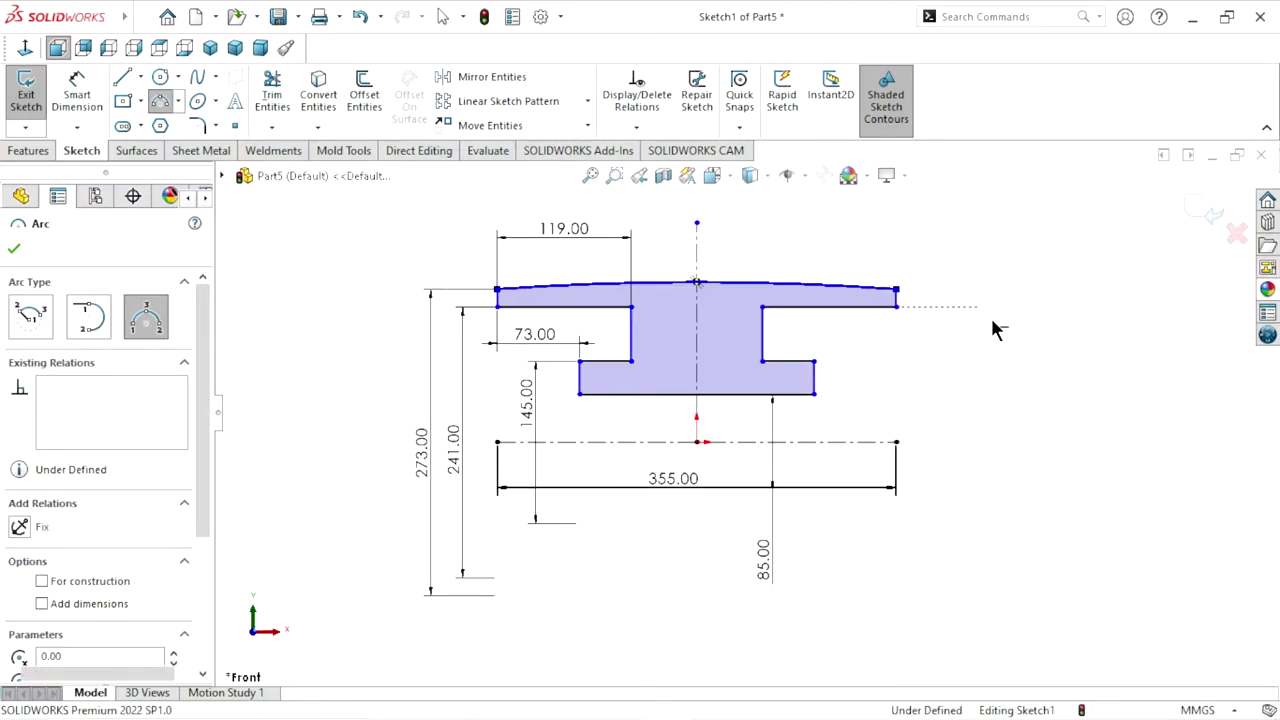
mouse_move(700, 434)
ctrl+middle_down()
mouse_move(727, 480)
mouse_move(728, 452)
ctrl+middle_up()
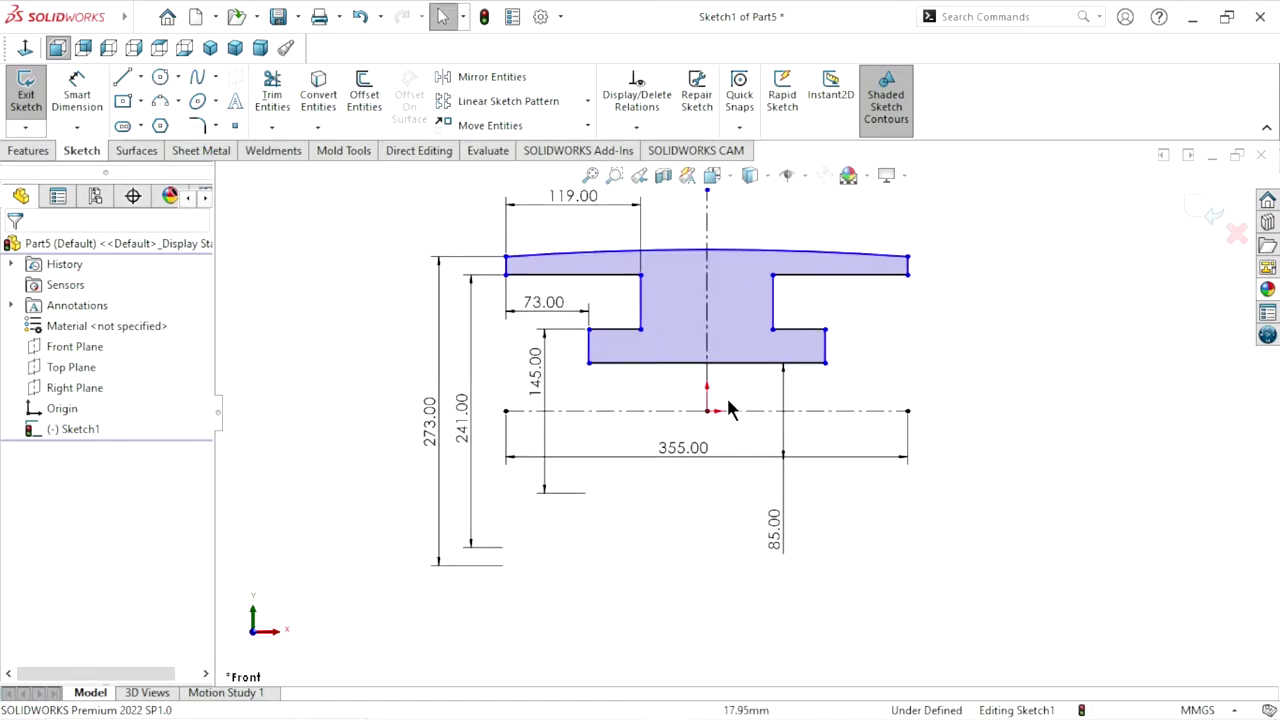
scroll(738, 395, down, 1)
click(77, 95)
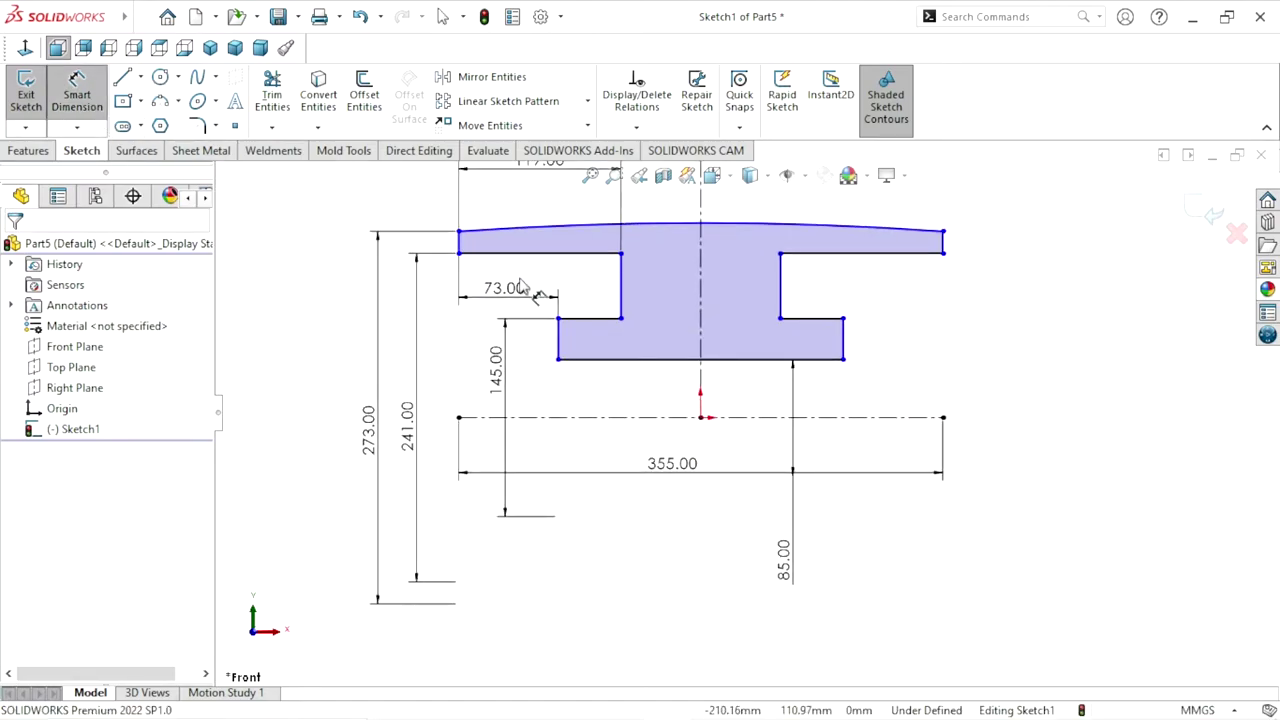
click(701, 224)
click(701, 418)
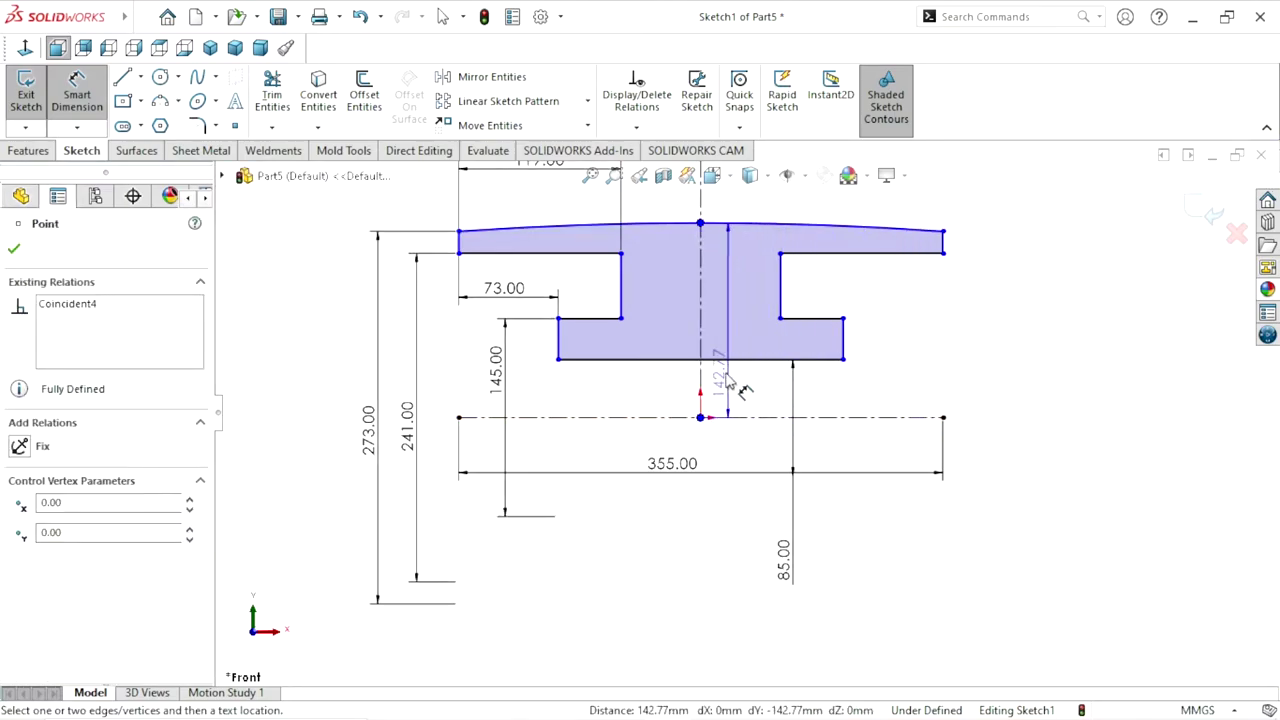
click(735, 330)
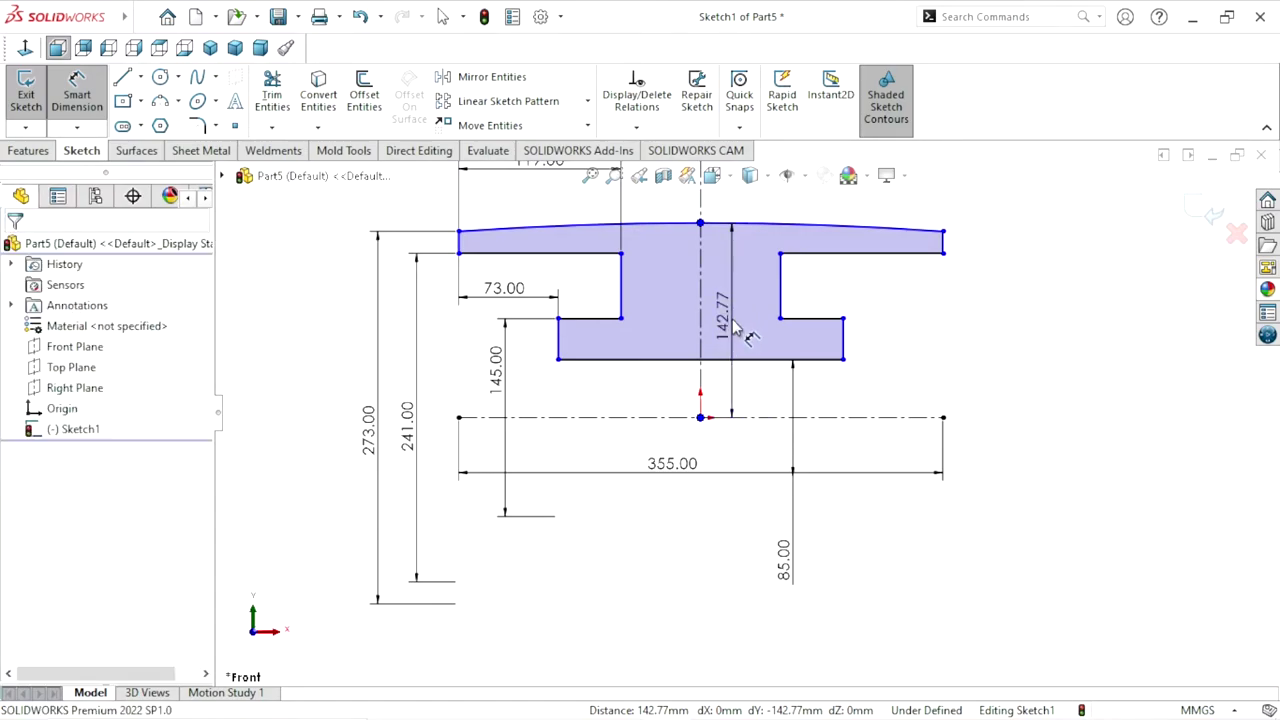
text(138)
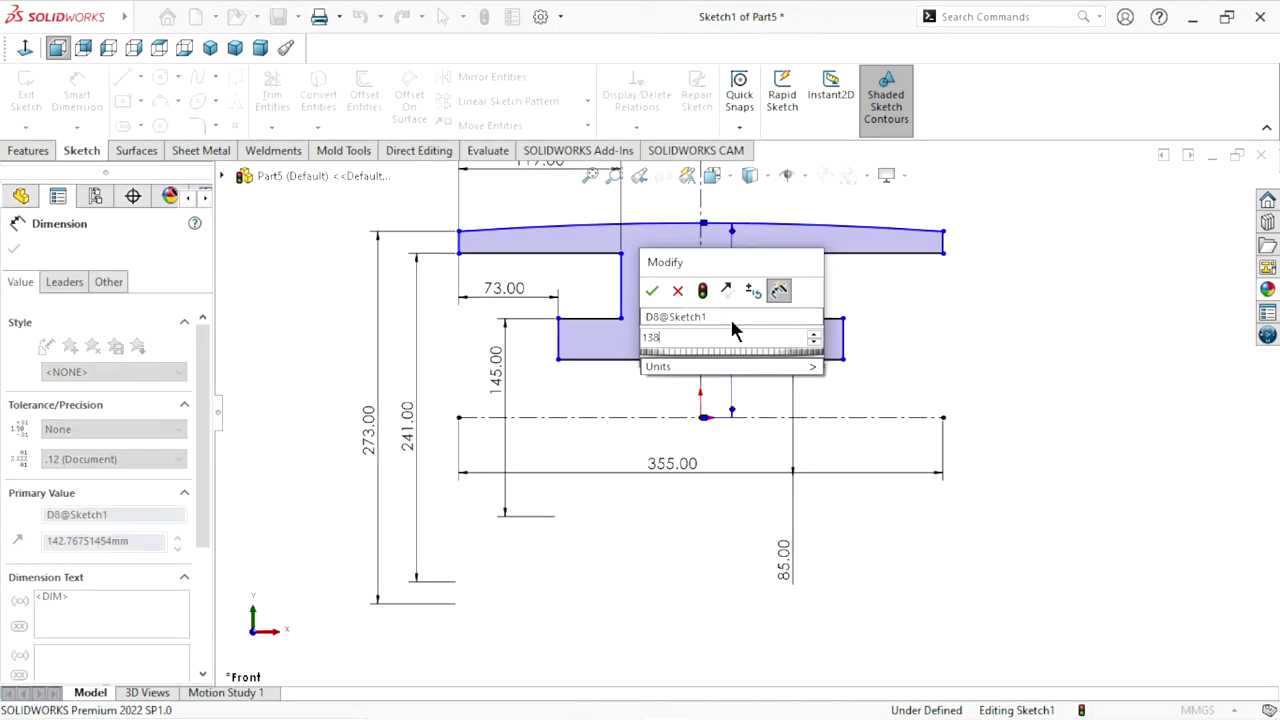
text(.5)
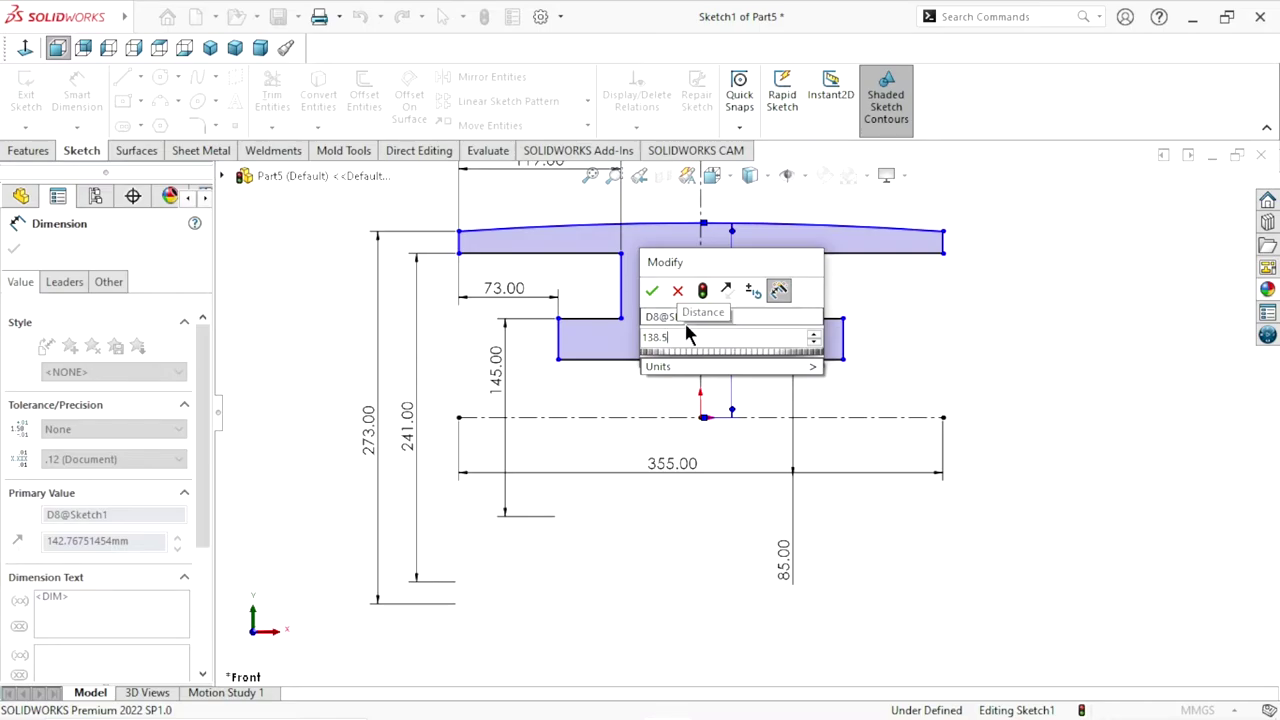
click(651, 293)
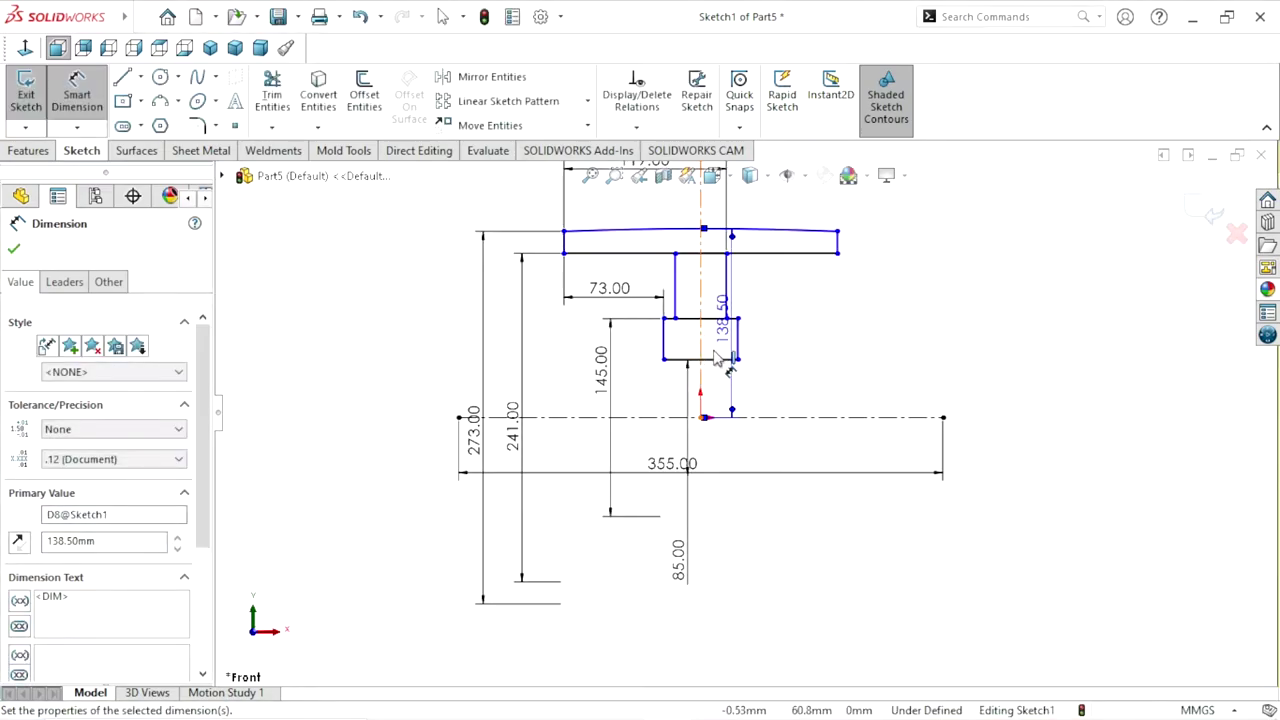
scroll(757, 315, down, 1)
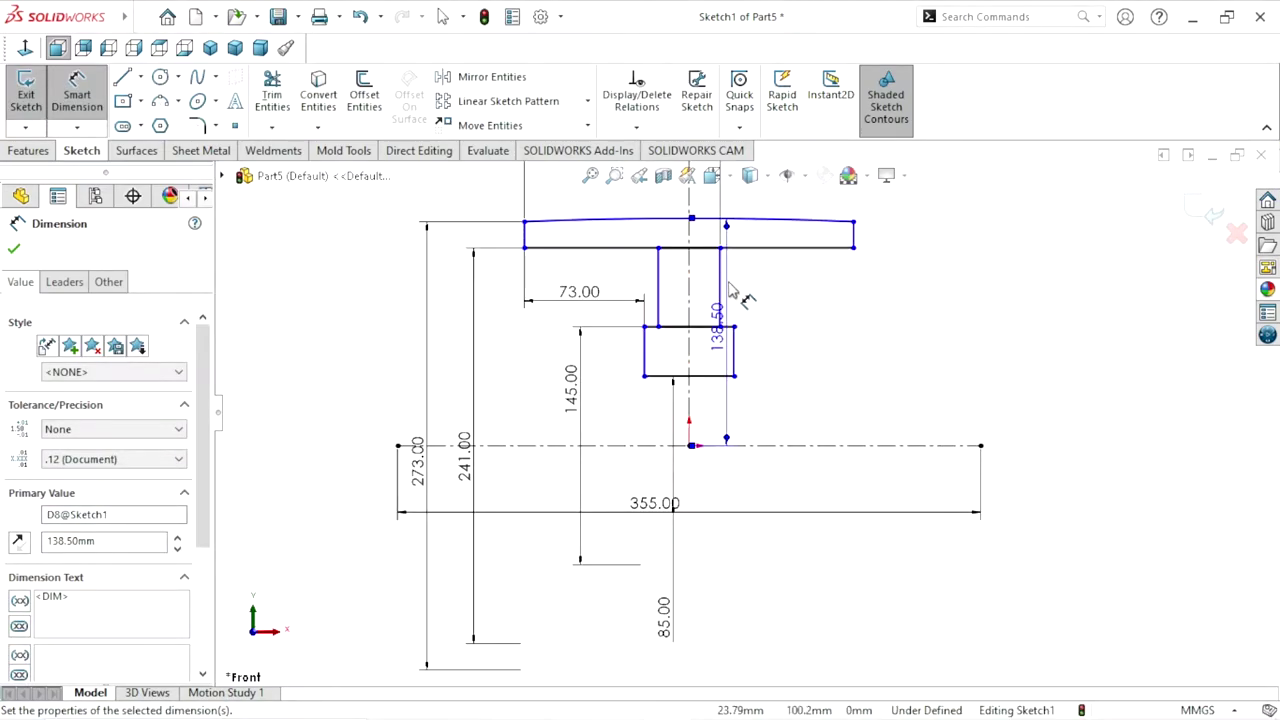
scroll(749, 295, down, 1)
scroll(740, 291, up, 1)
scroll(725, 305, up, 1)
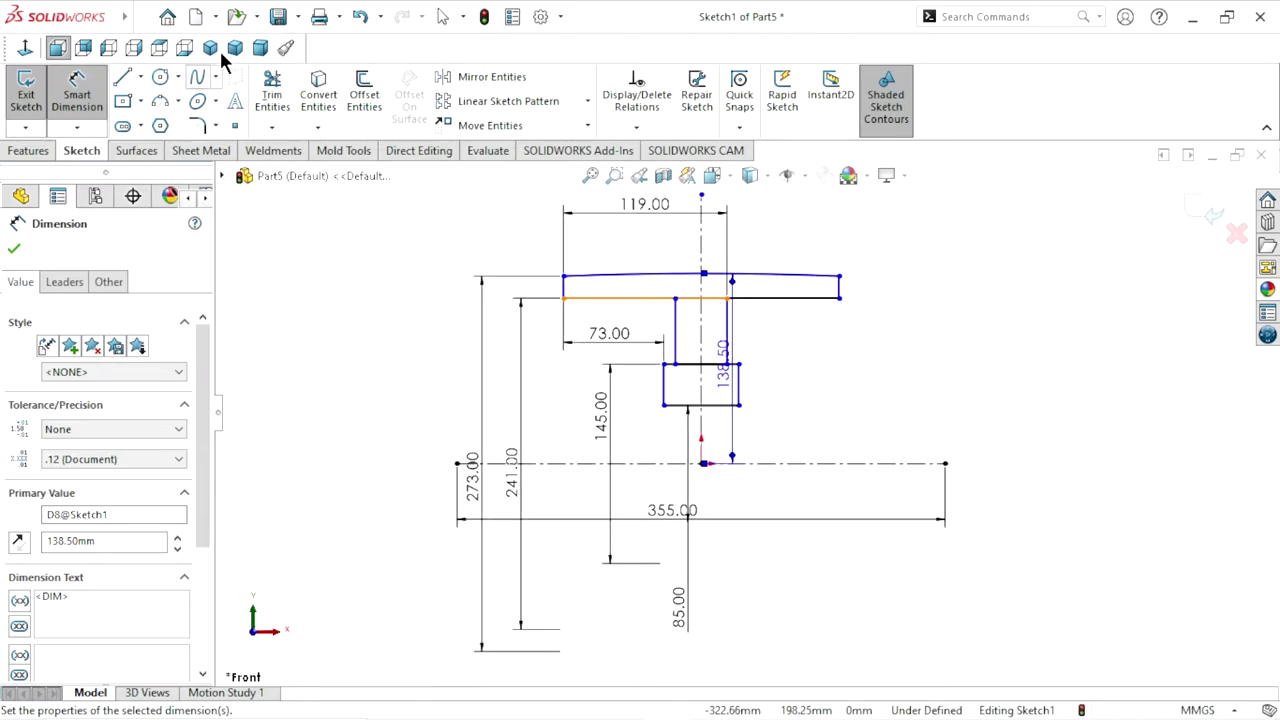
click(360, 16)
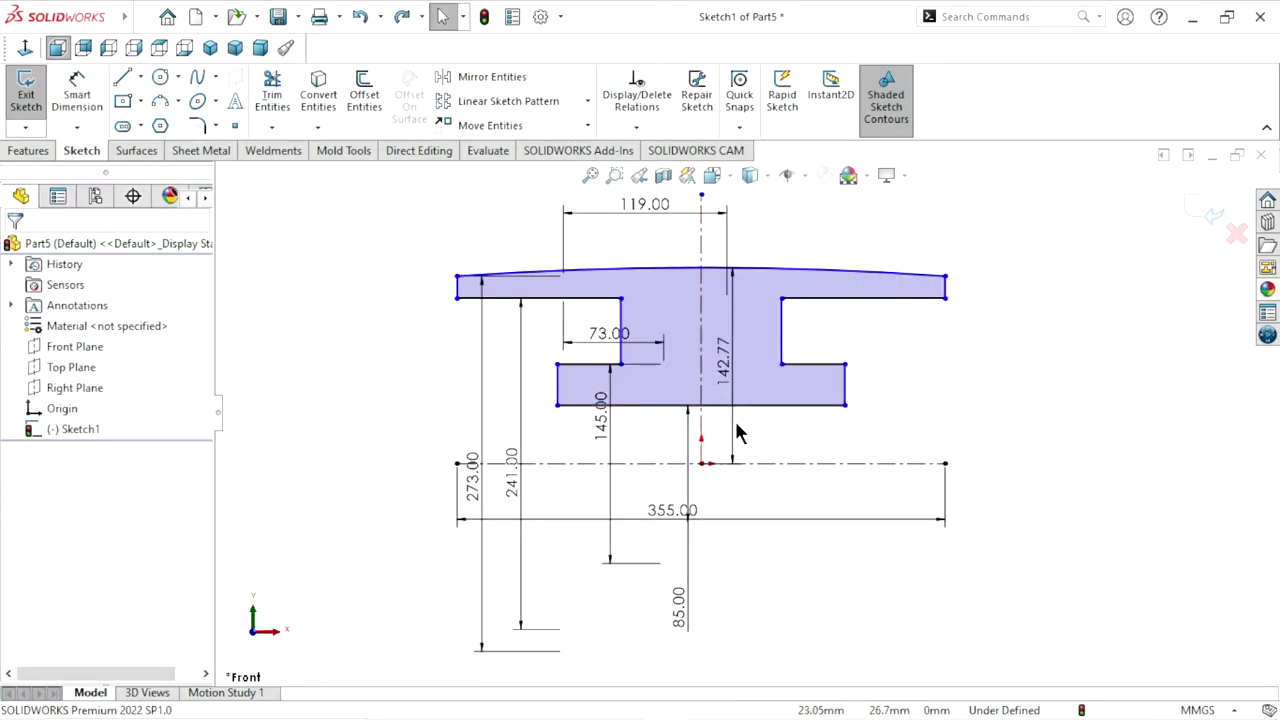
scroll(724, 404, down, 1)
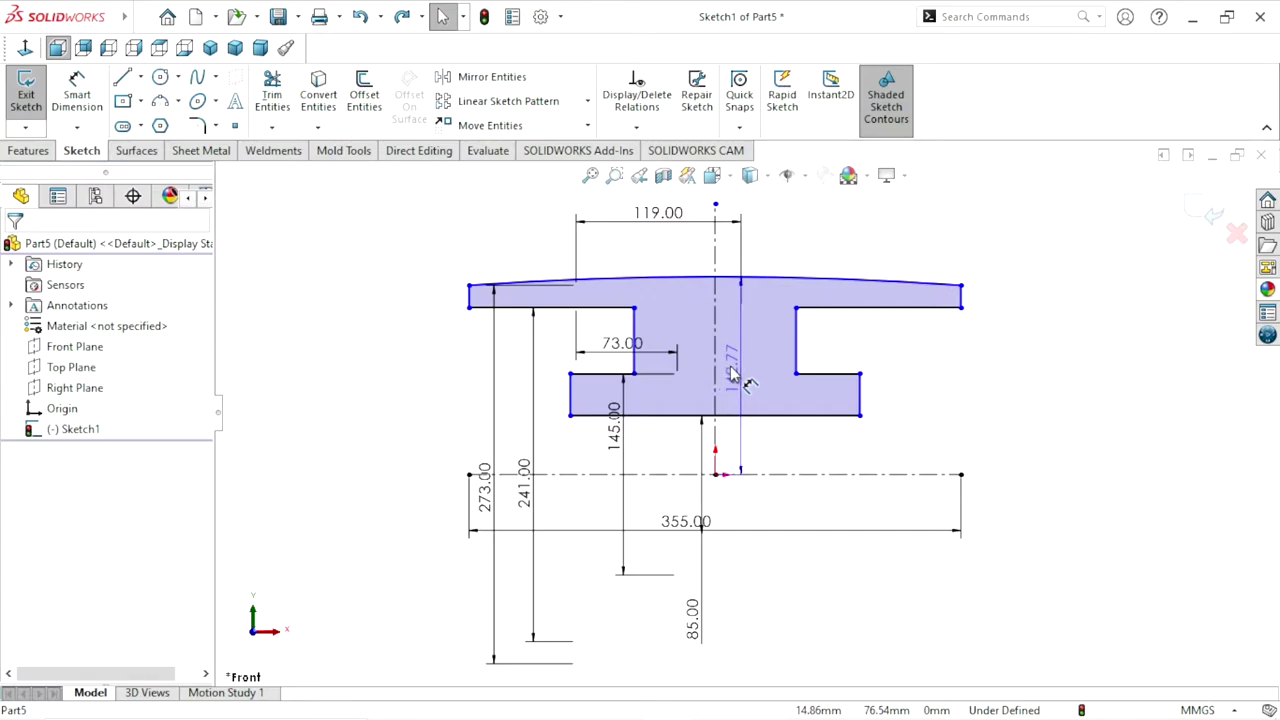
click(735, 376)
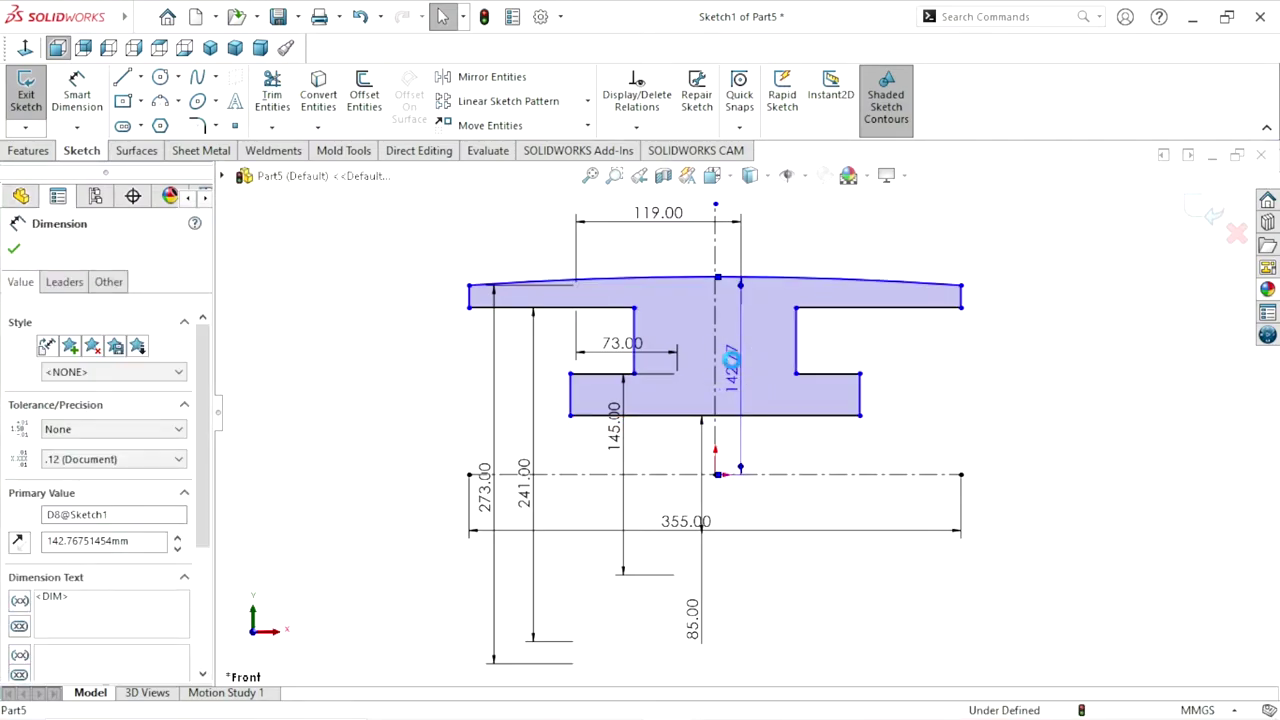
text(2)
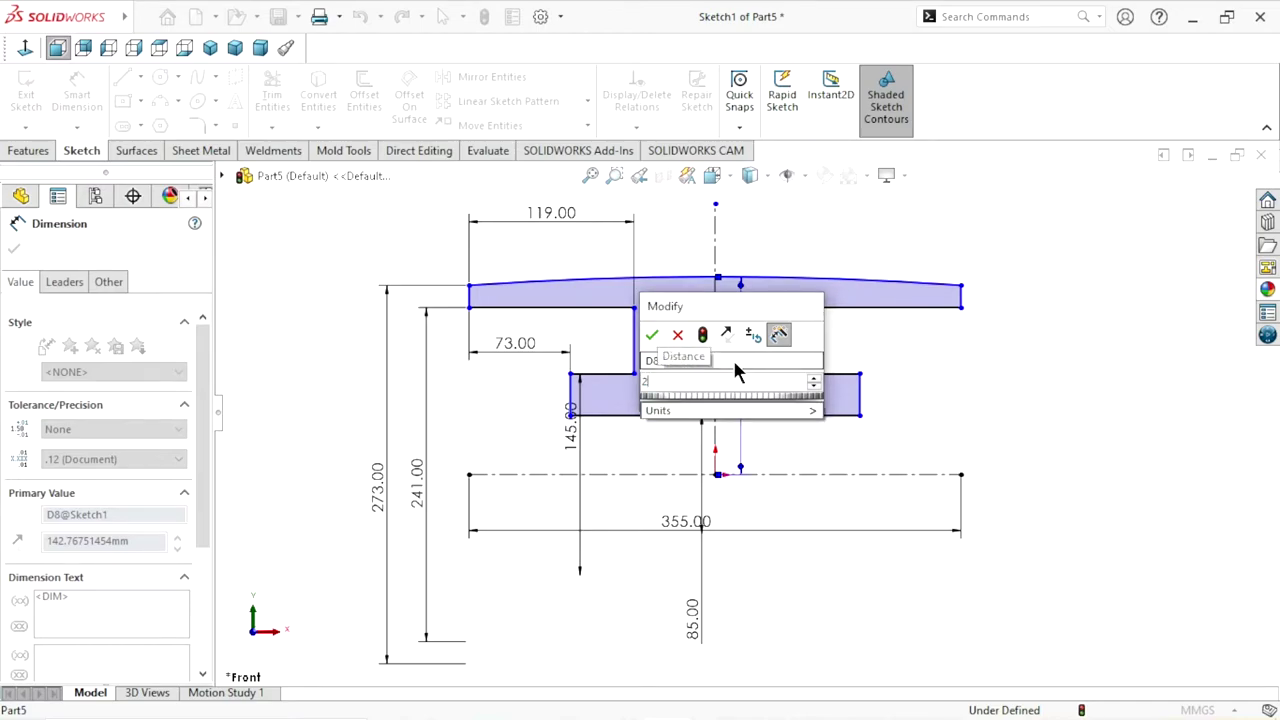
text(77/)
text(2)
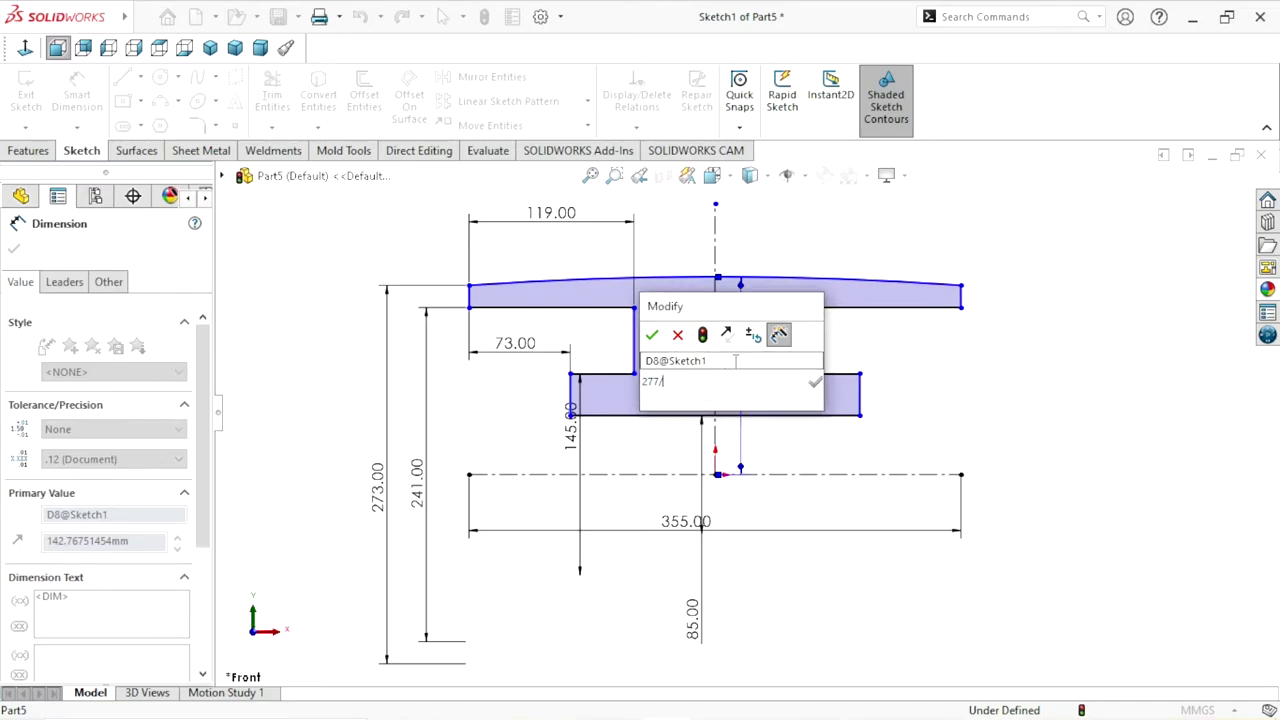
key(Return)
scroll(740, 405, up, 2)
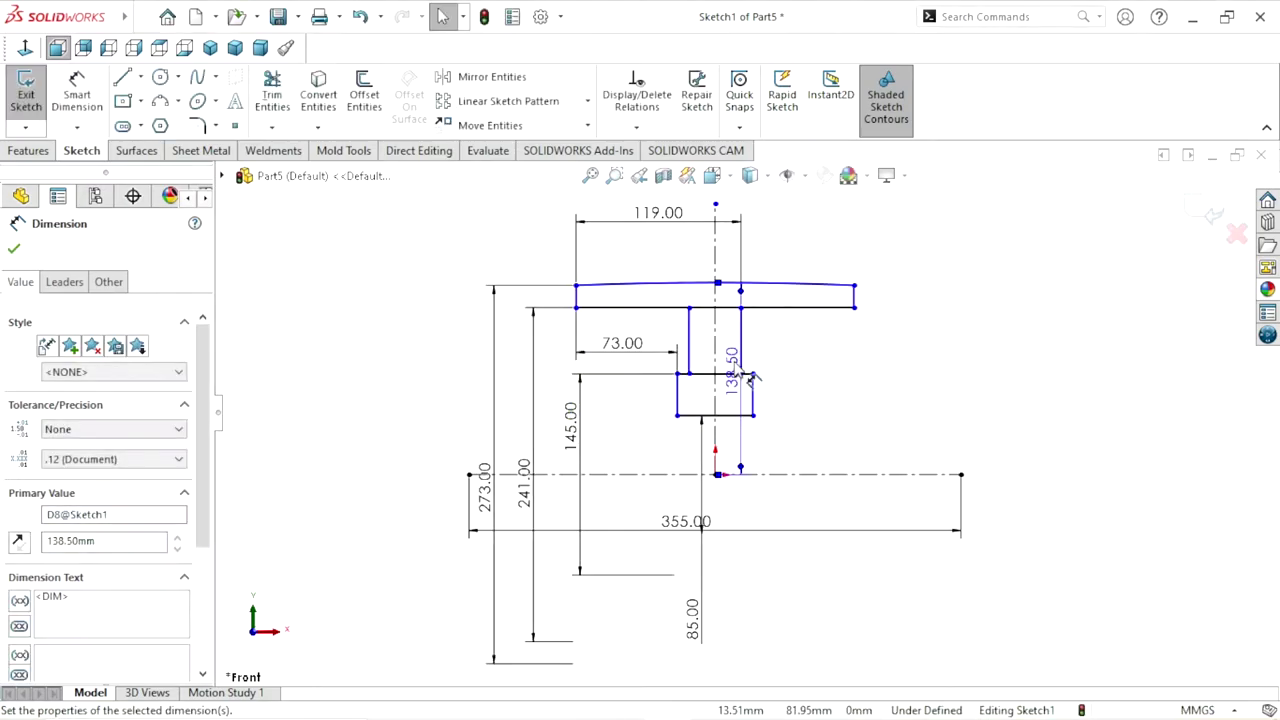
scroll(752, 420, down, 2)
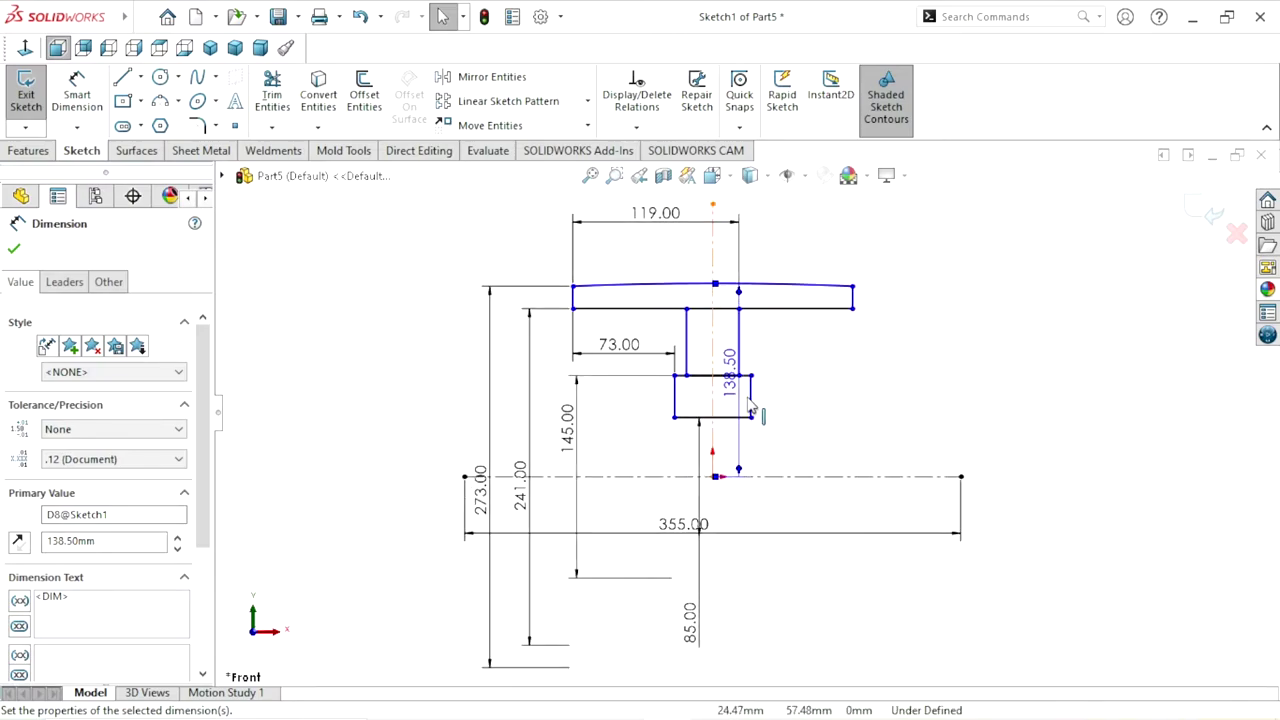
click(357, 15)
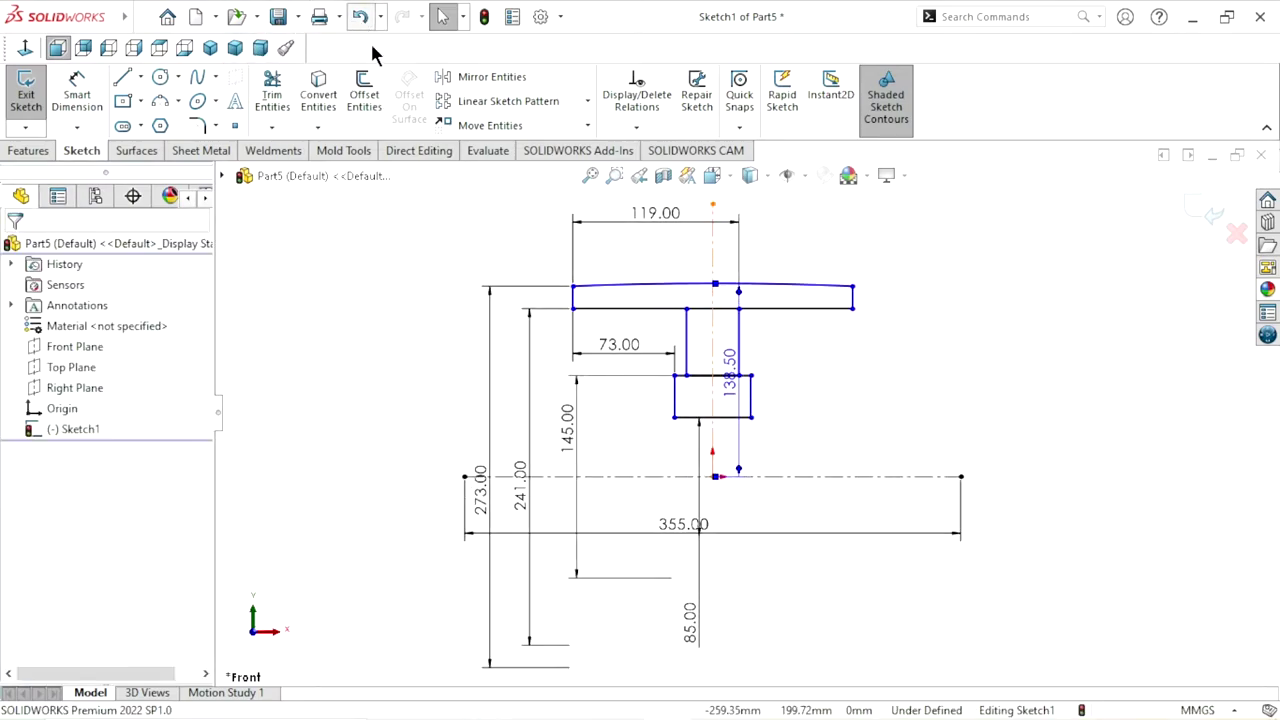
scroll(729, 434, up, 2)
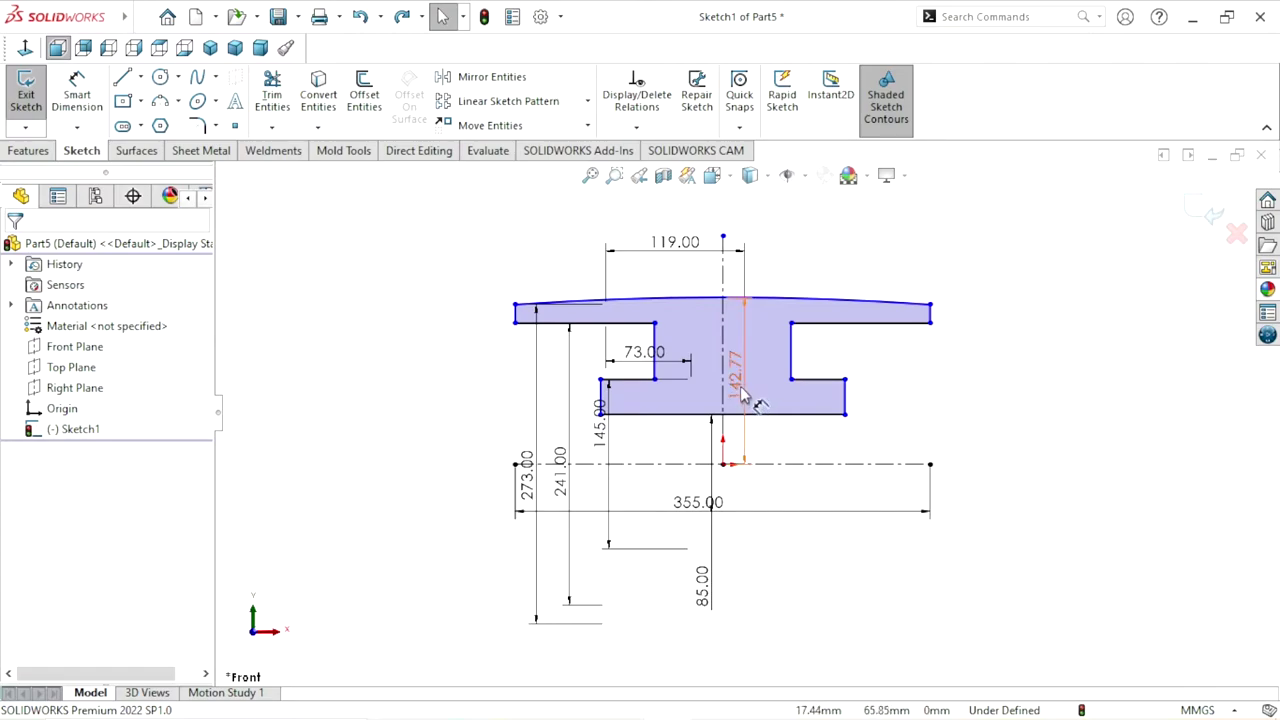
click(741, 393)
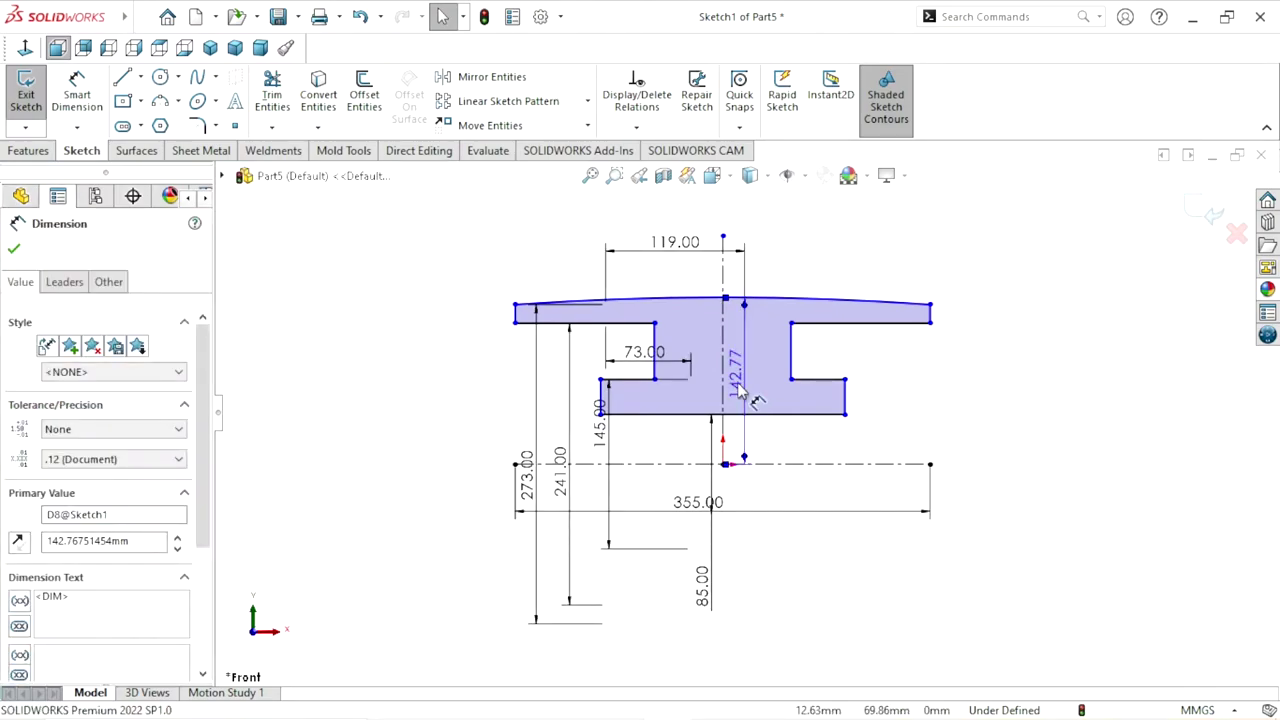
key(Delete)
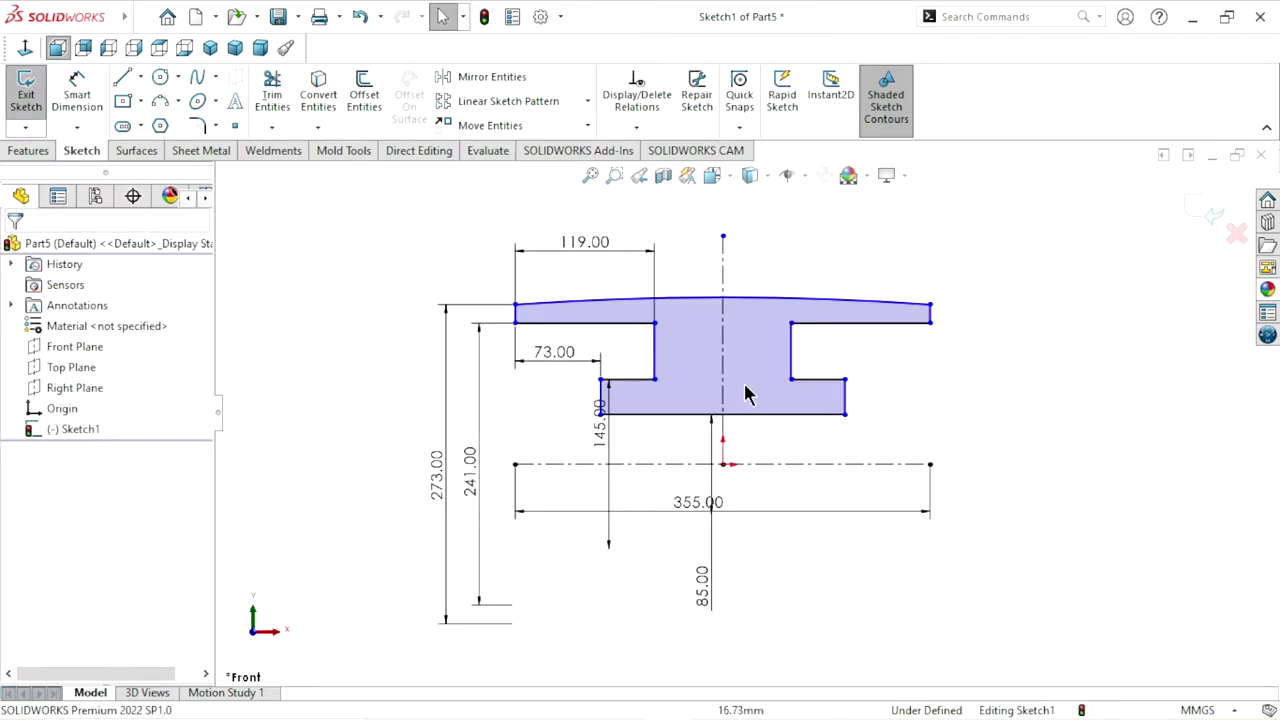
Drag the 145.00 dimension further left and the 85.00 dimension to the profile's right side
scroll(745, 390, up, 2)
scroll(760, 420, down, 2)
scroll(730, 451, up, 2)
scroll(737, 466, down, 1)
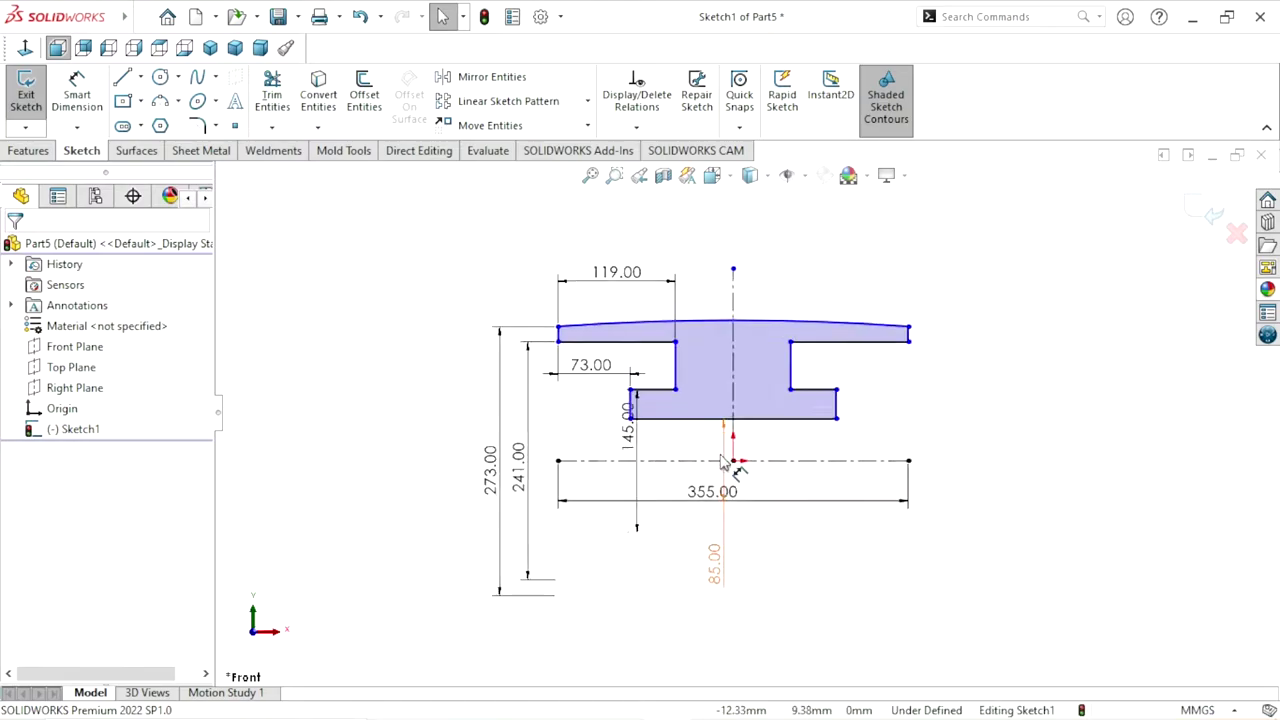
scroll(760, 475, down, 2)
drag(612, 420, 583, 443)
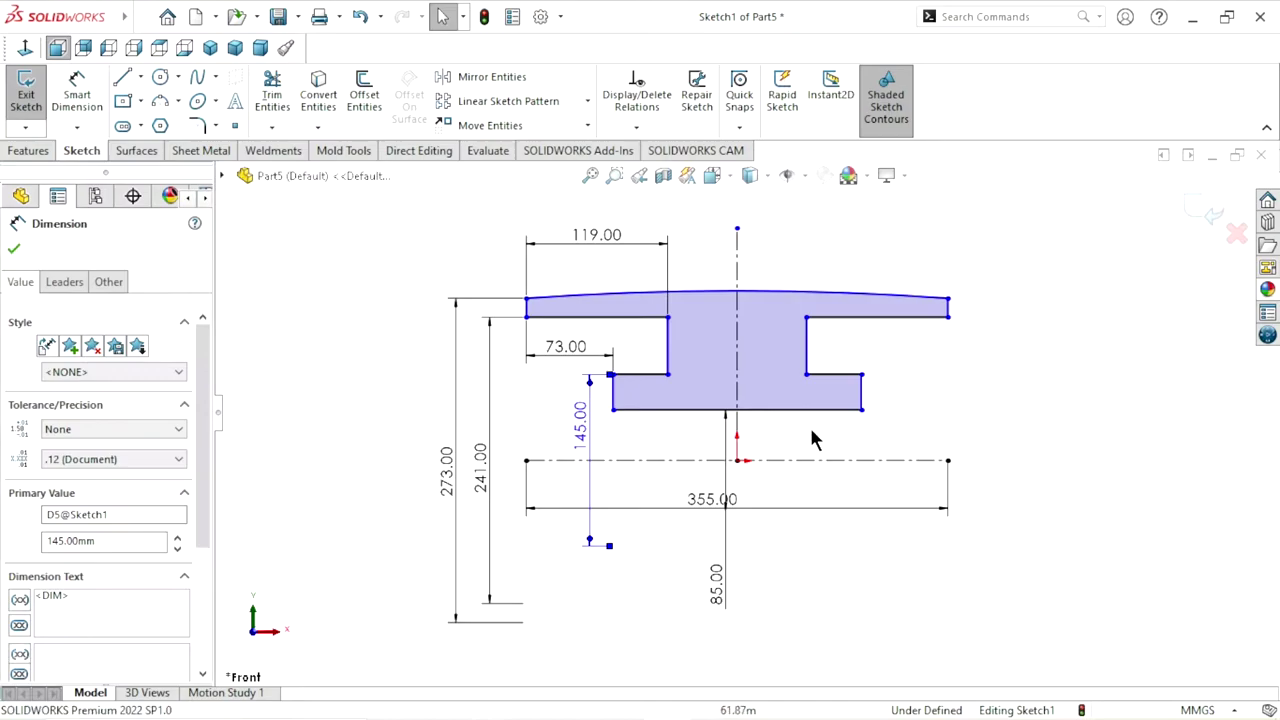
mouse_move(734, 591)
mouse_down()
mouse_move(895, 490)
mouse_move(1008, 470)
mouse_up()
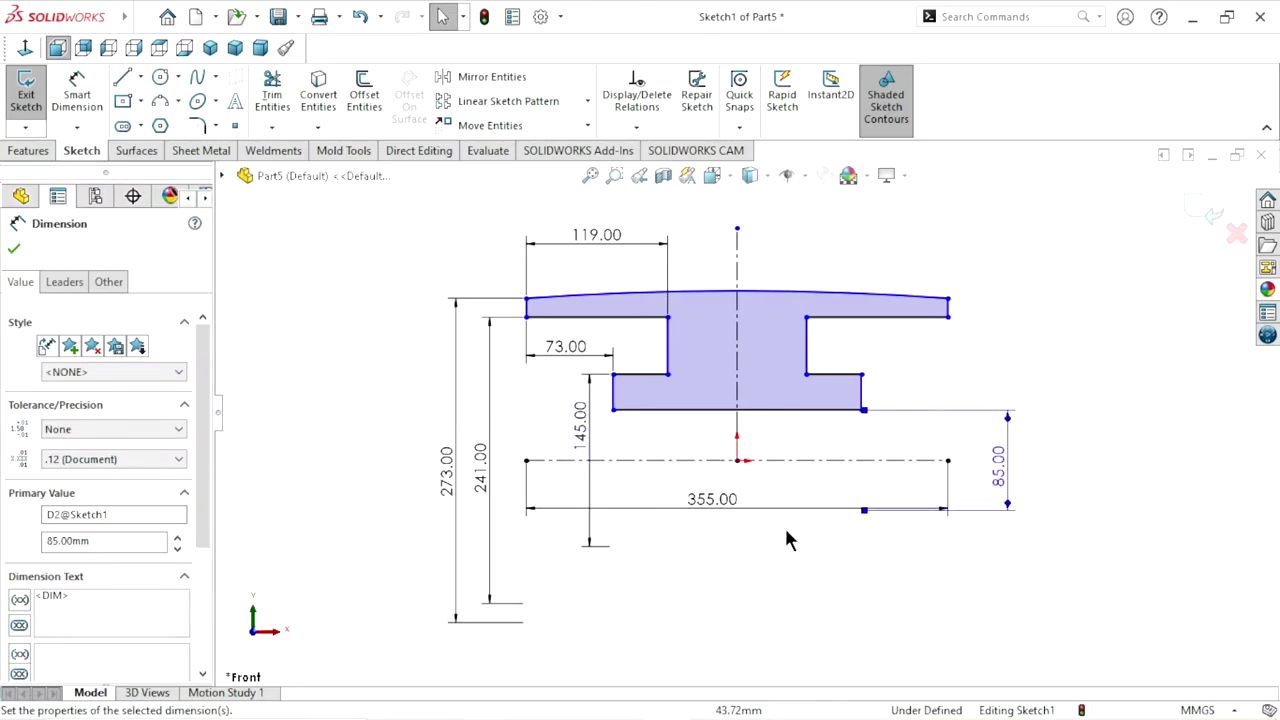
scroll(745, 485, up, 2)
scroll(716, 445, down, 1)
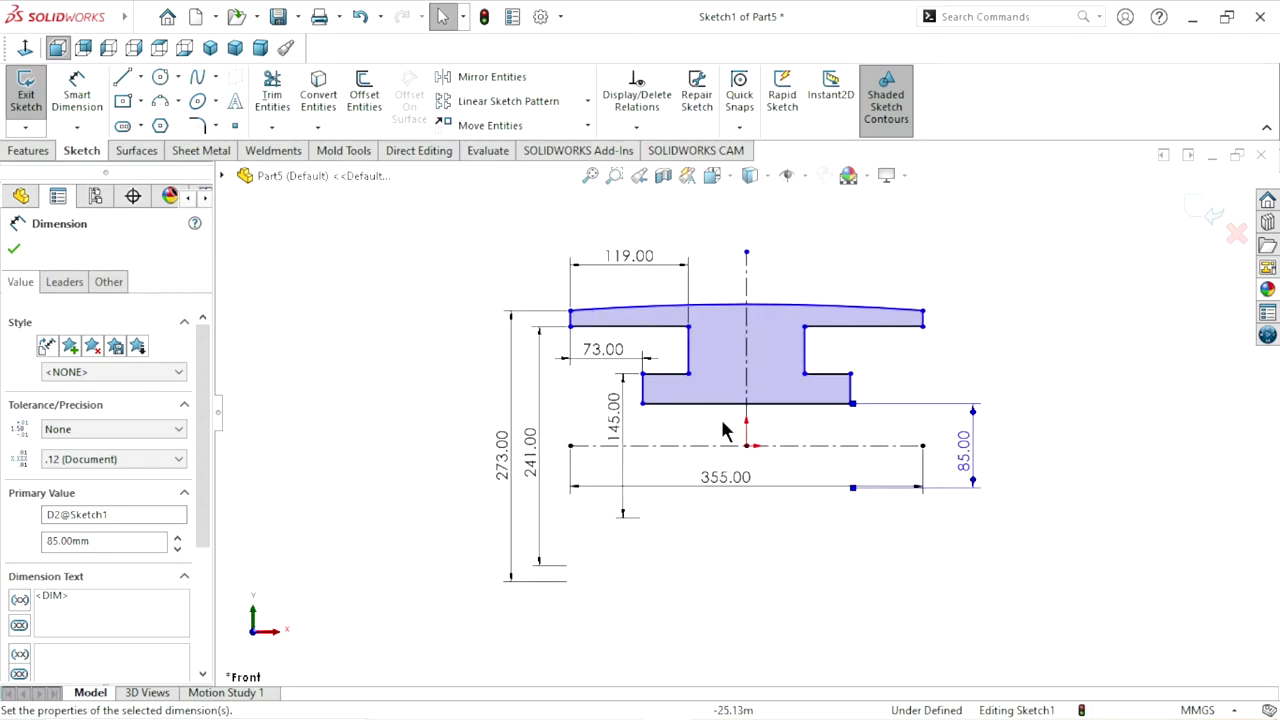
scroll(740, 395, down, 1)
scroll(740, 395, down, 1)
scroll(740, 395, down, 1)
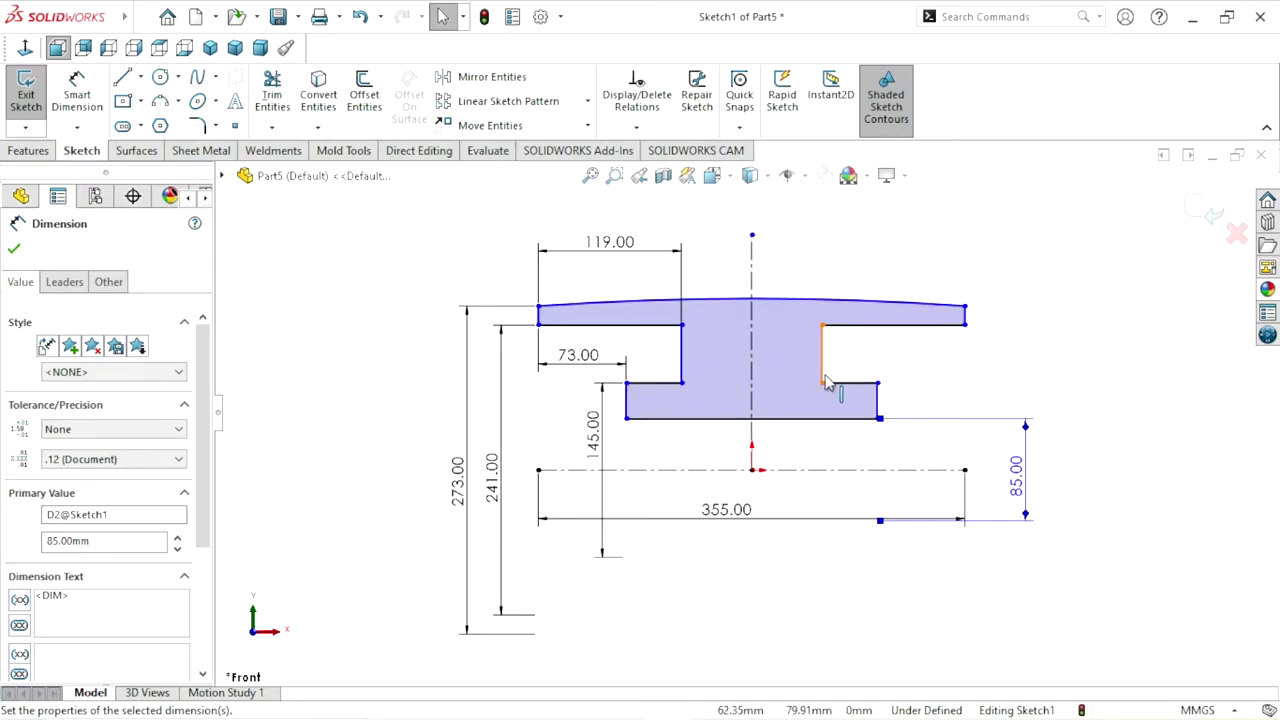
scroll(827, 383, up, 1)
scroll(729, 420, down, 1)
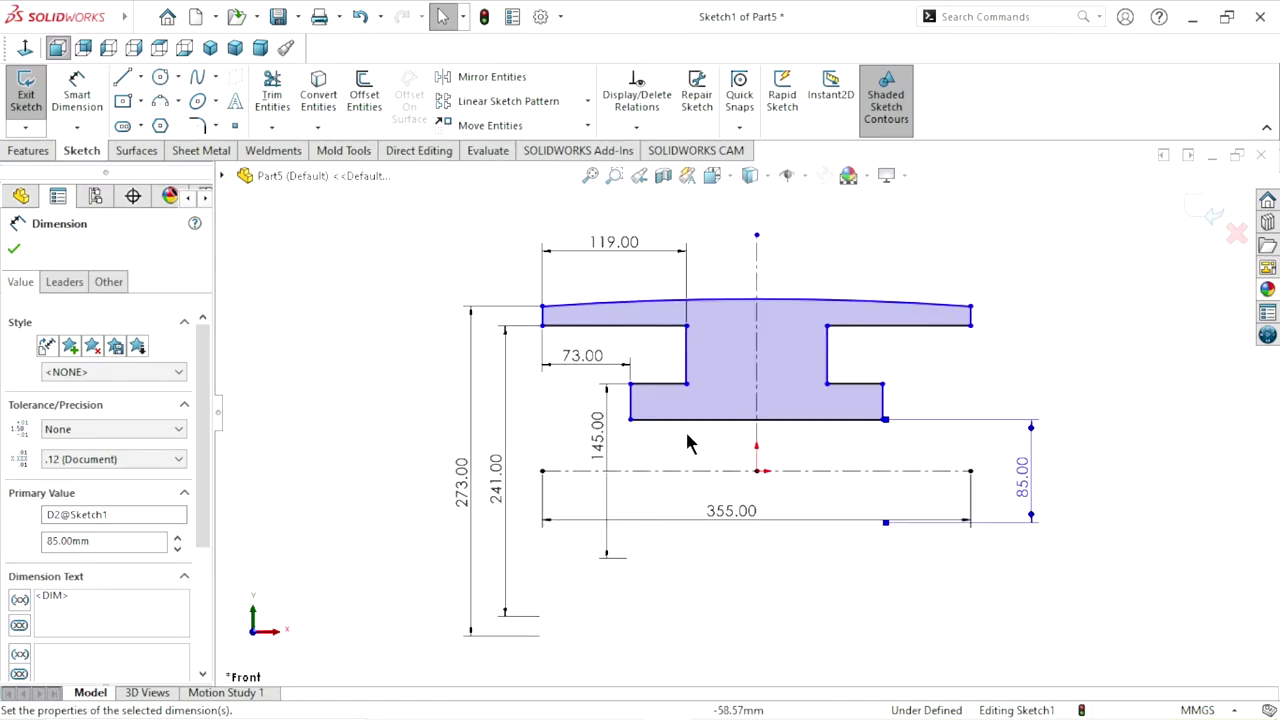
scroll(686, 440, down, 1)
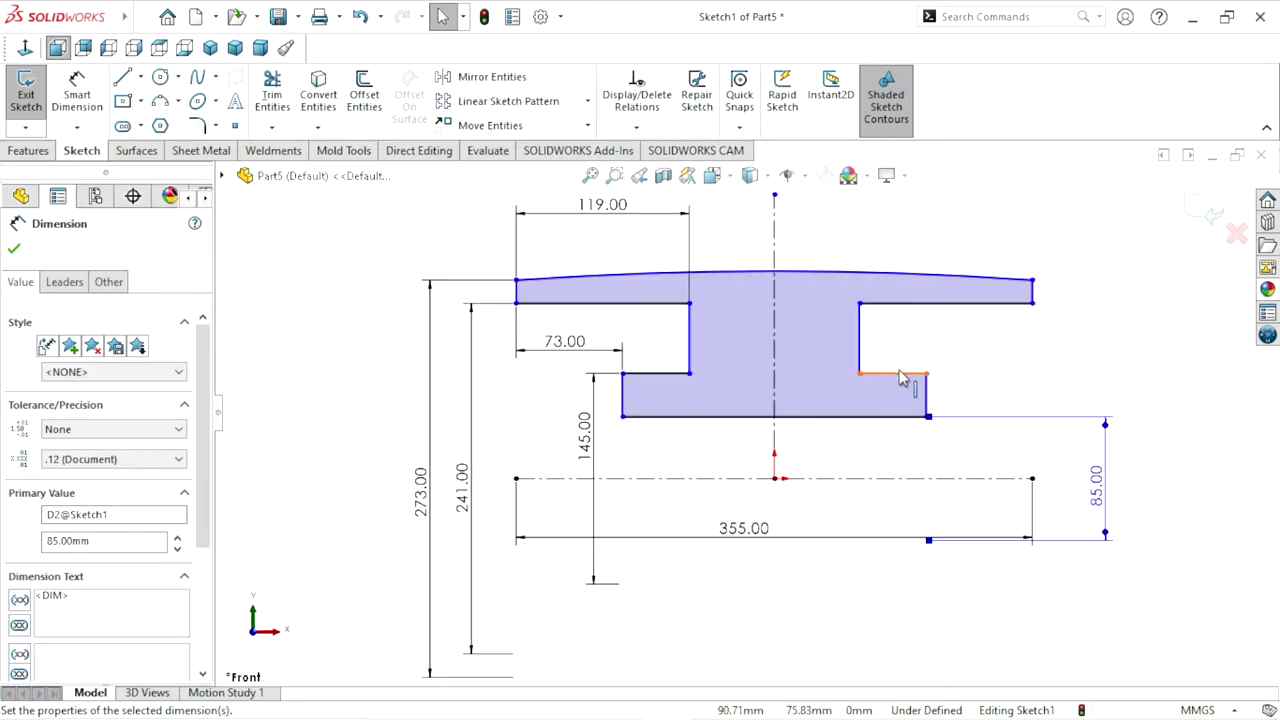
scroll(828, 425, up, 1)
scroll(814, 414, up, 1)
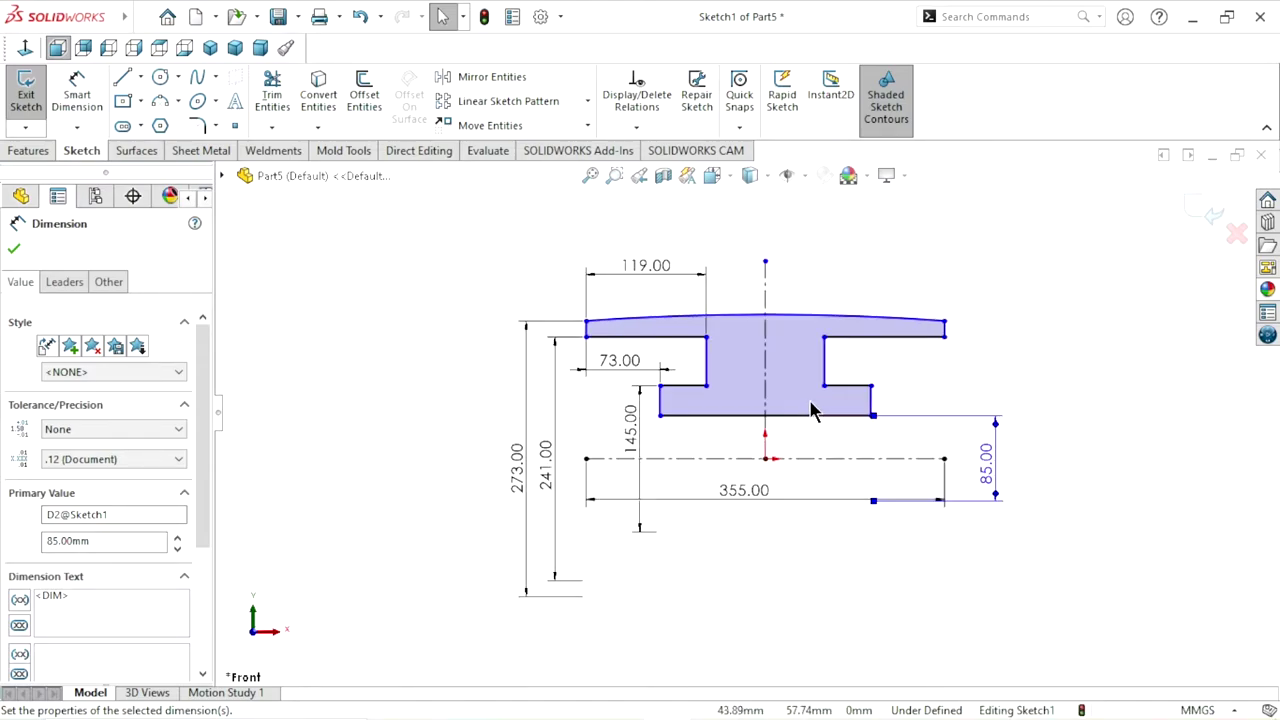
scroll(814, 409, down, 1)
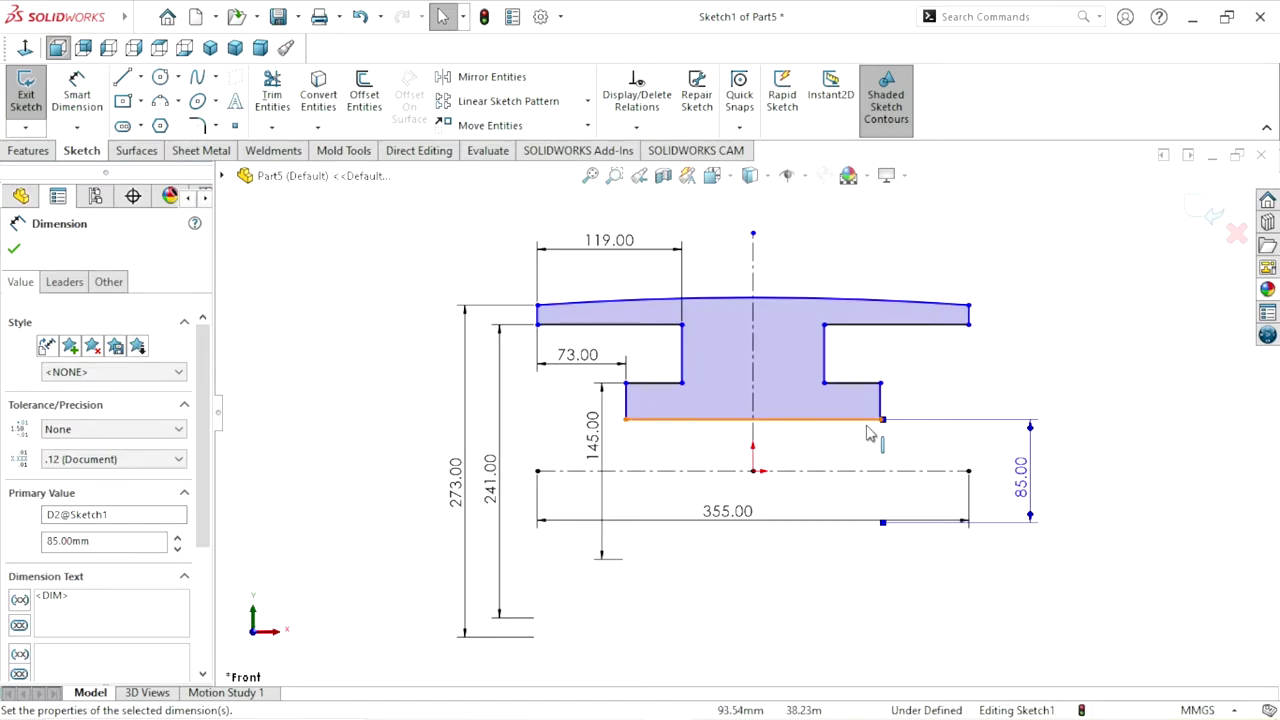
Run Fully Define Sketch, which adds an R2516.59 radius dimension to the arched top
click(637, 130)
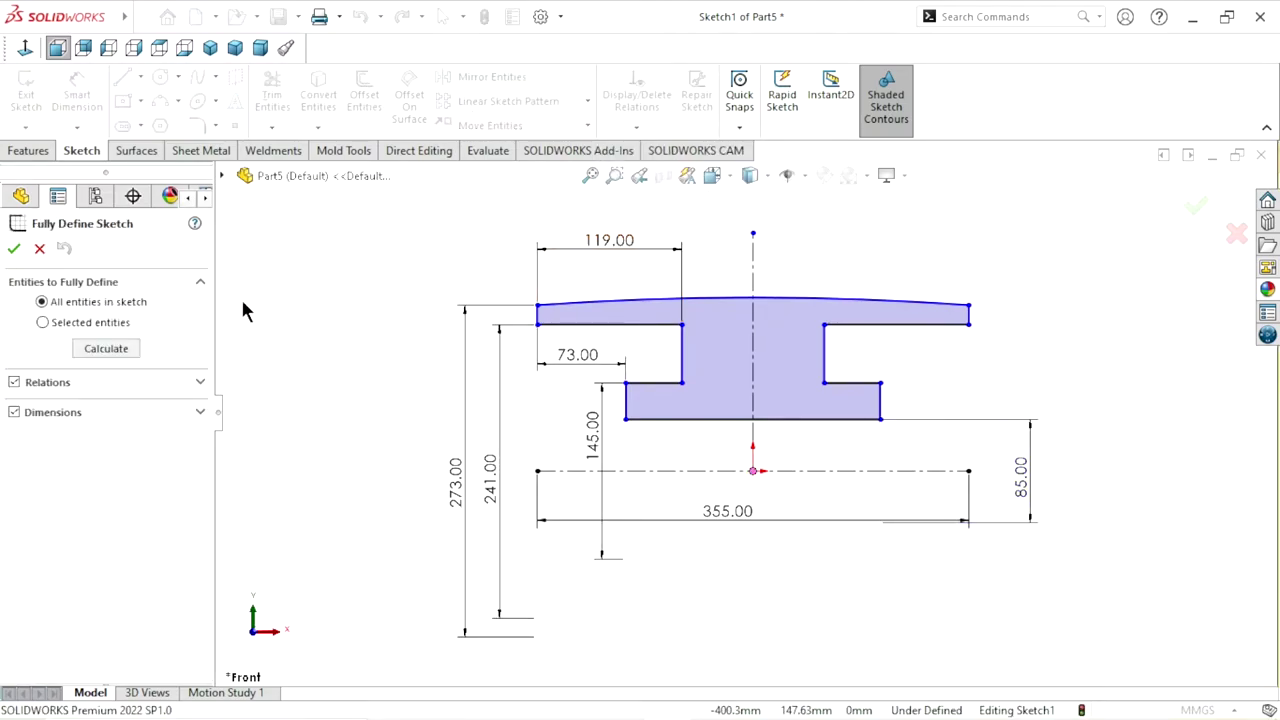
click(92, 350)
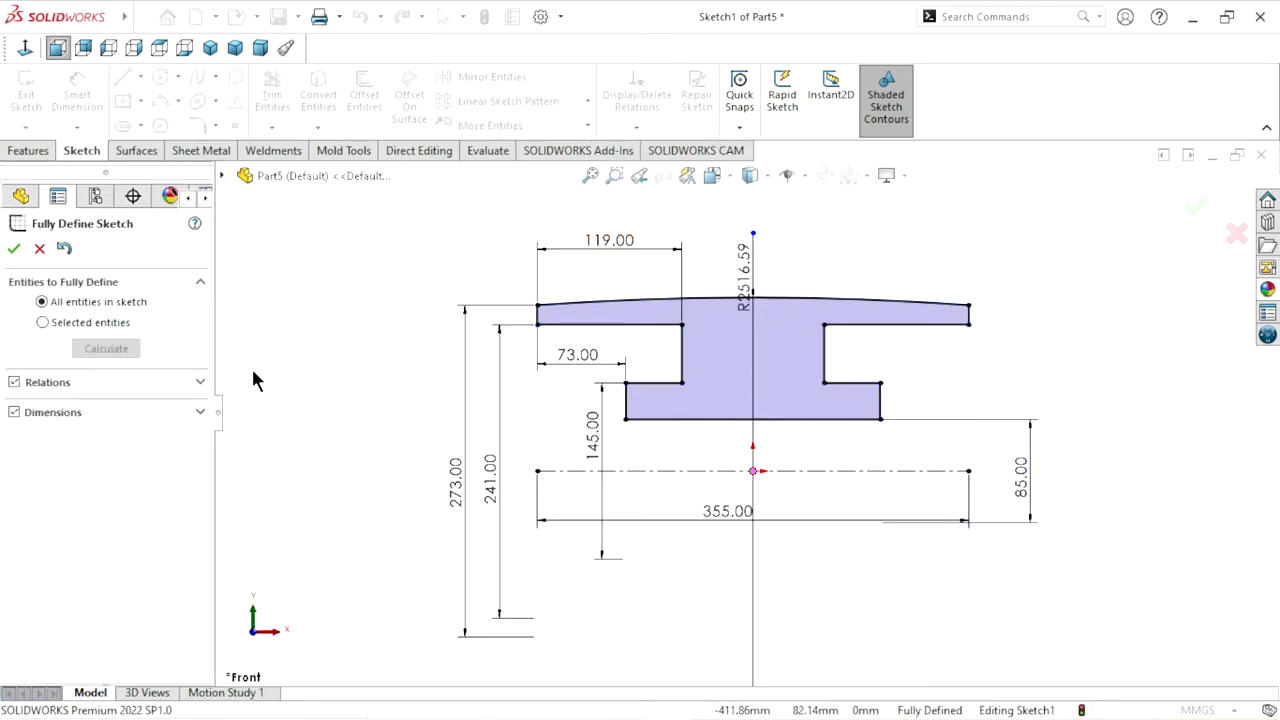
click(14, 249)
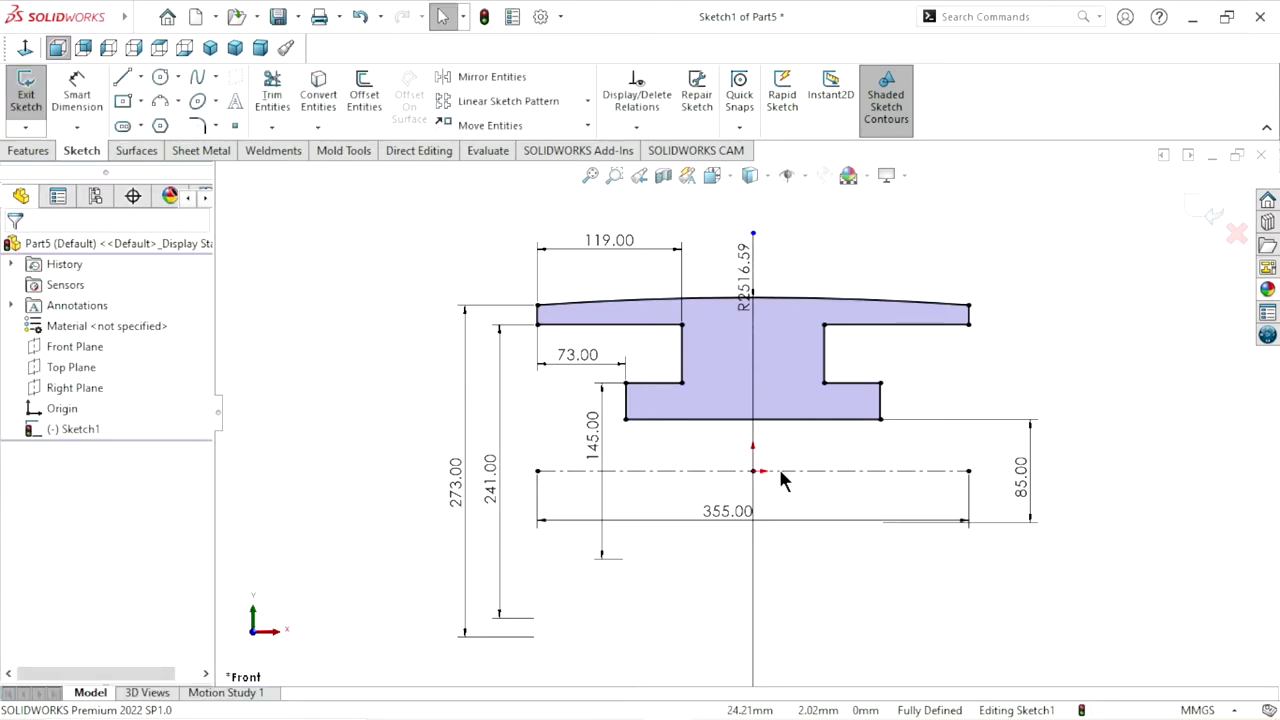
Select the newly added R2516.59 radius dimension on the curved top edge
scroll(772, 466, up, 1)
scroll(772, 450, down, 1)
scroll(772, 410, down, 1)
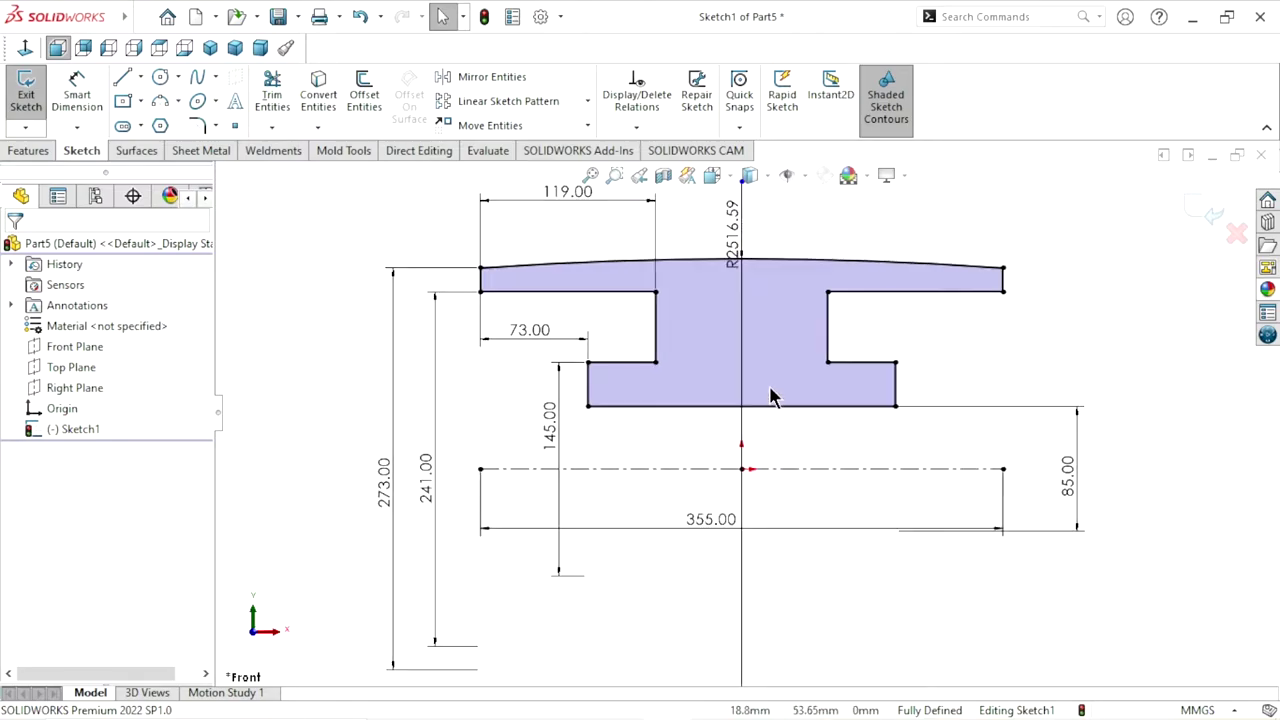
scroll(747, 371, up, 2)
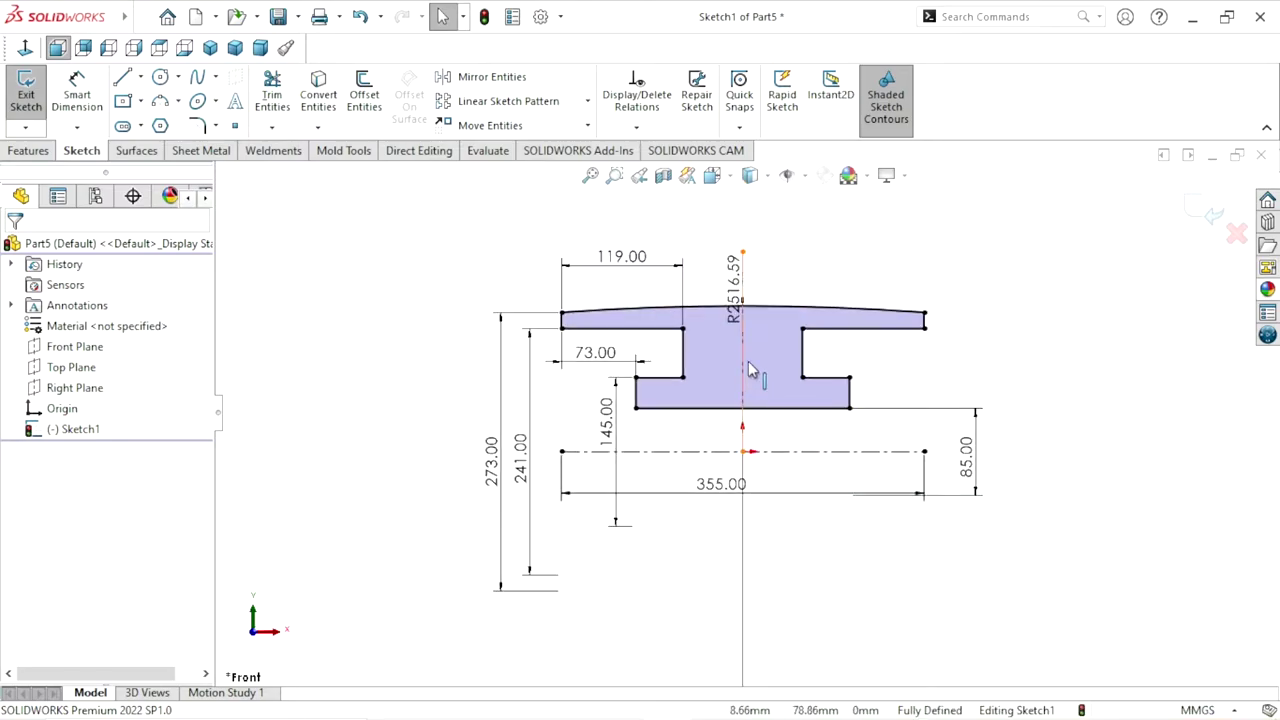
click(740, 290)
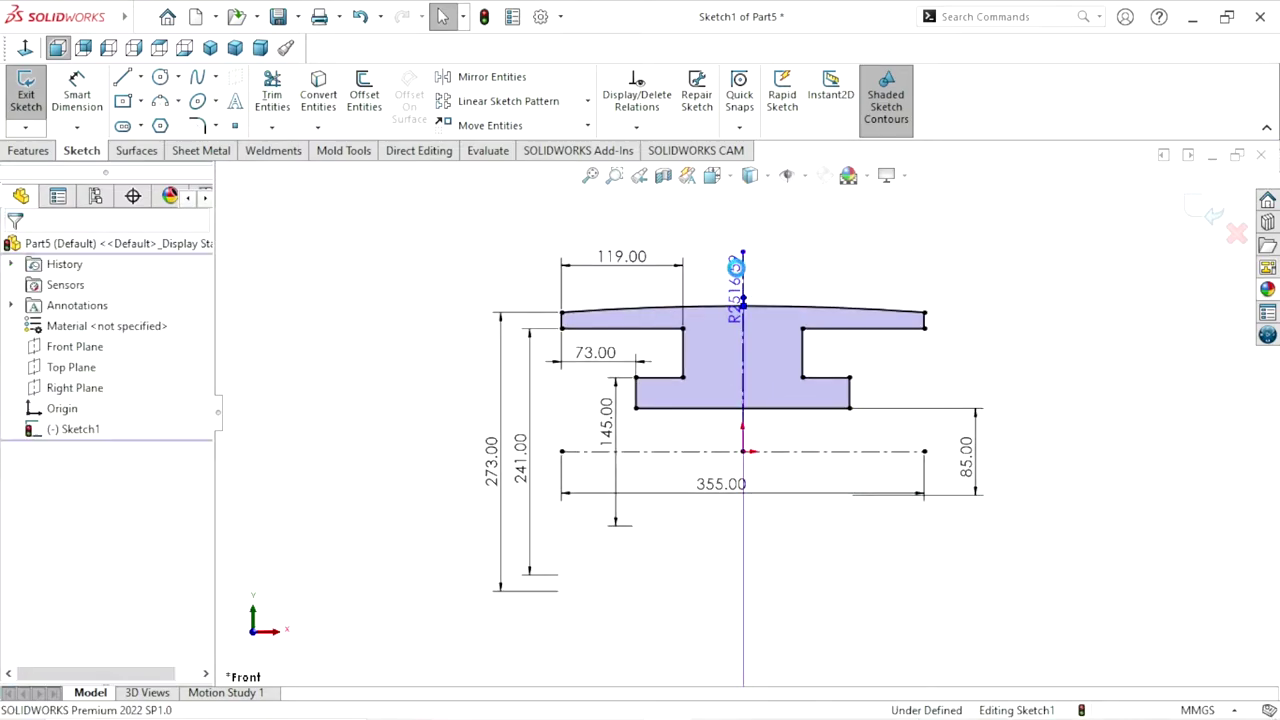
Delete the R2516.59 radius and dimension the top arc to the horizontal centreline instead
key(Delete)
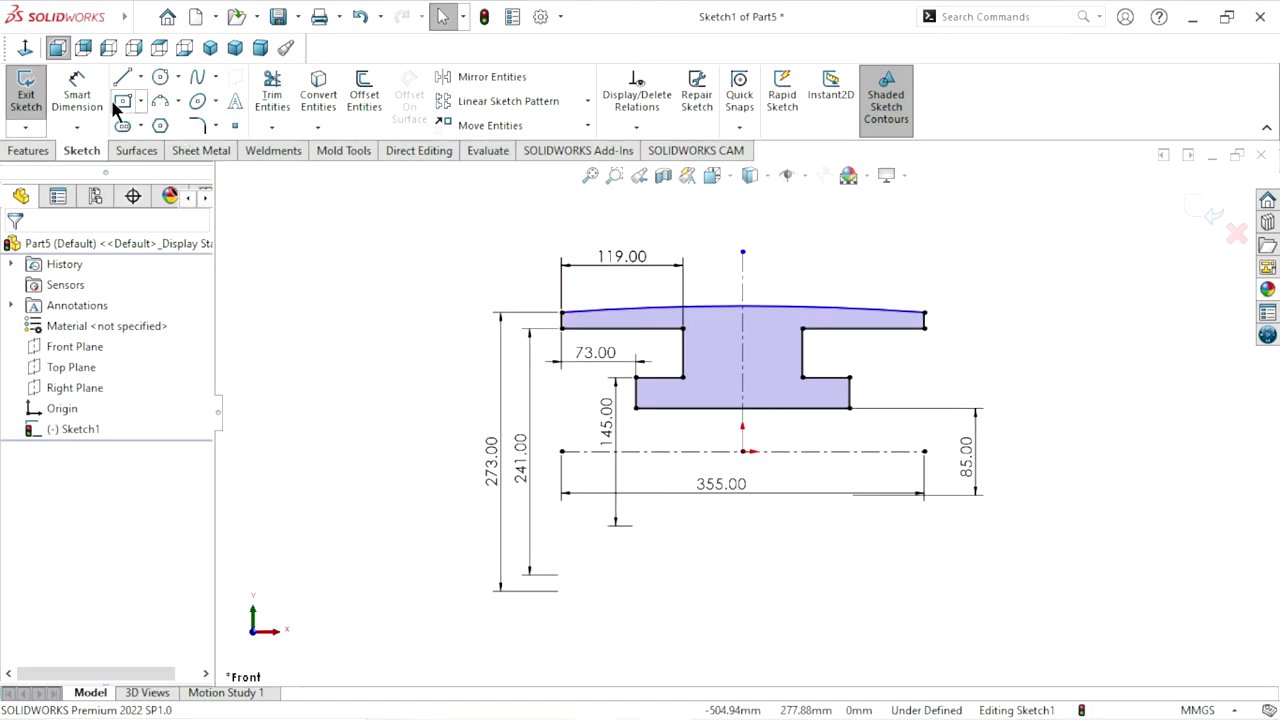
click(80, 100)
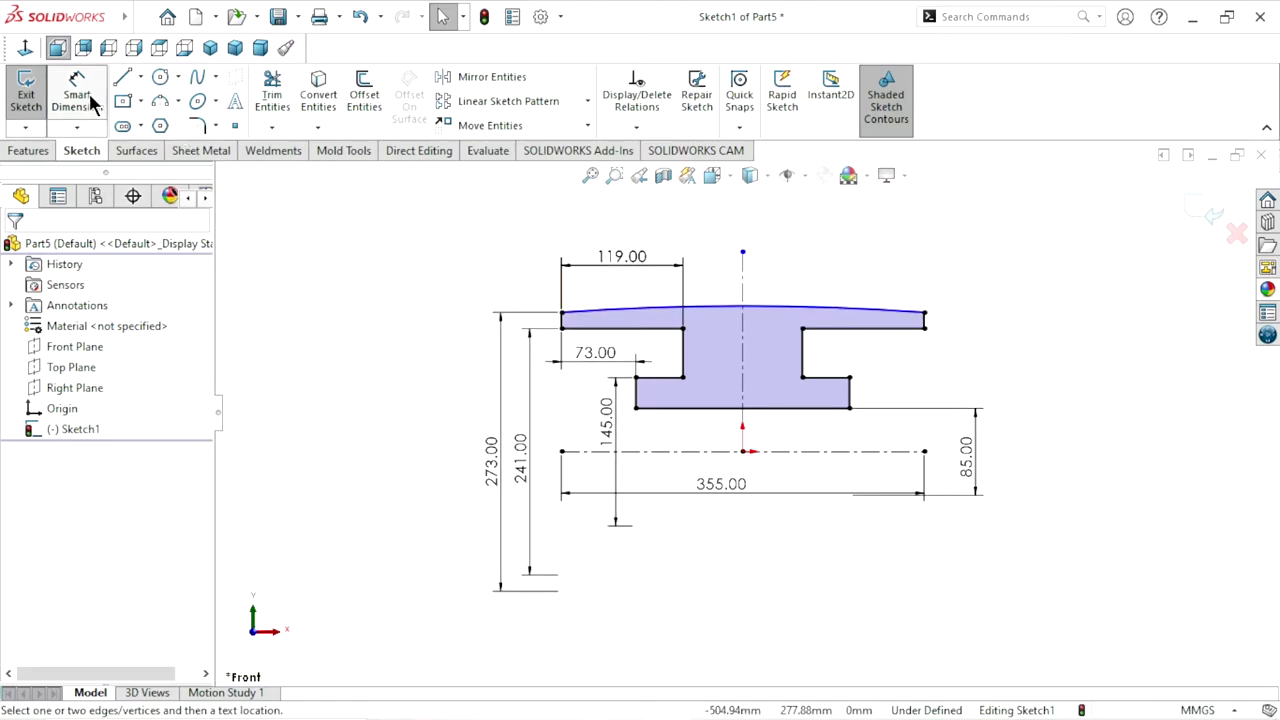
click(751, 307)
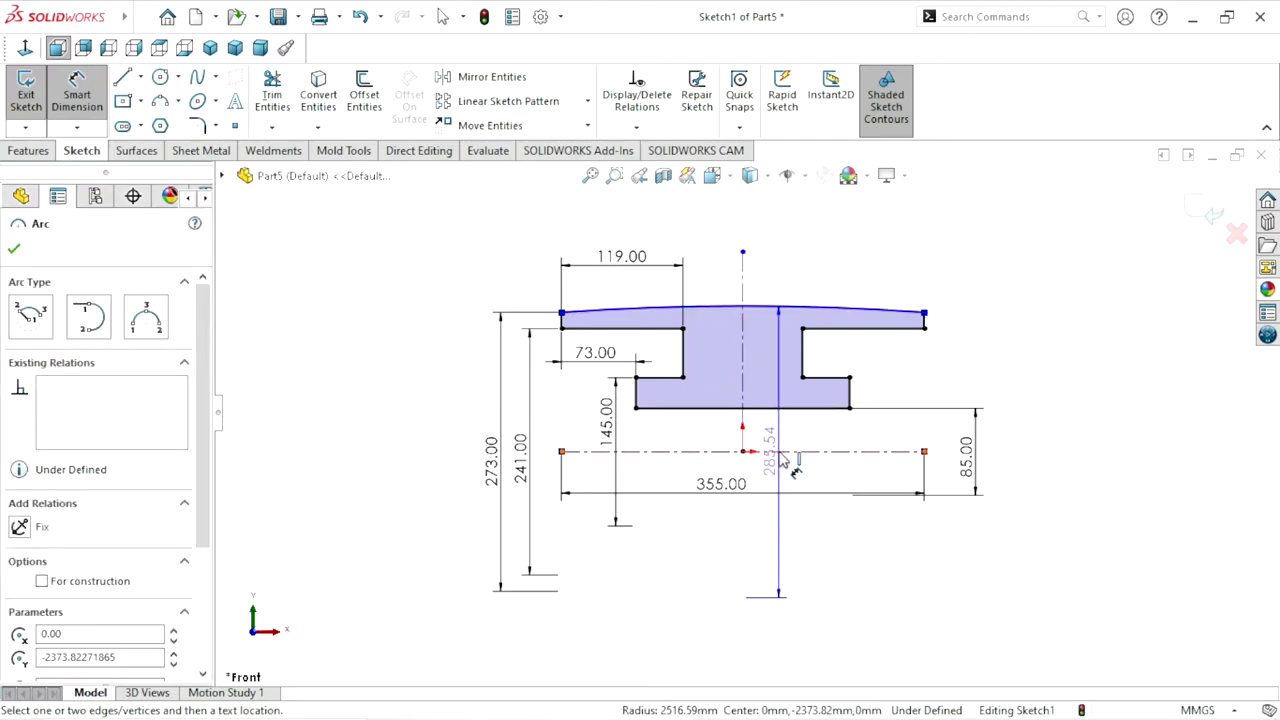
click(779, 458)
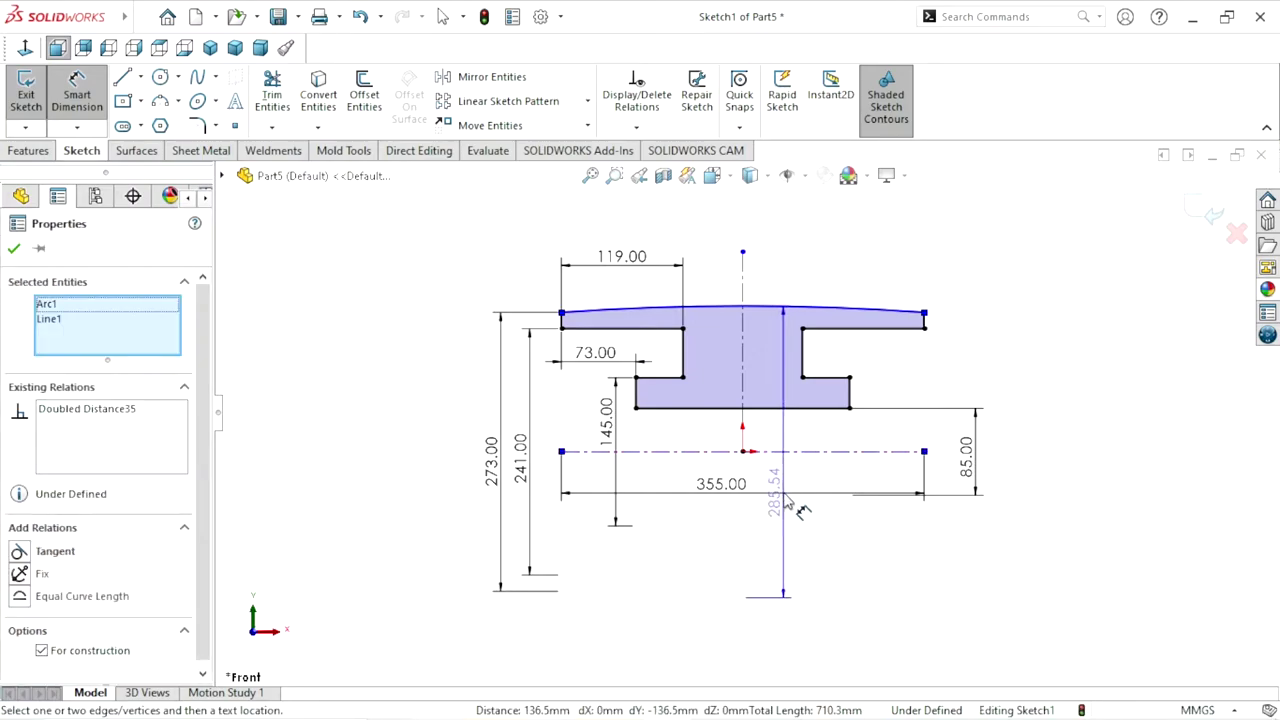
click(785, 546)
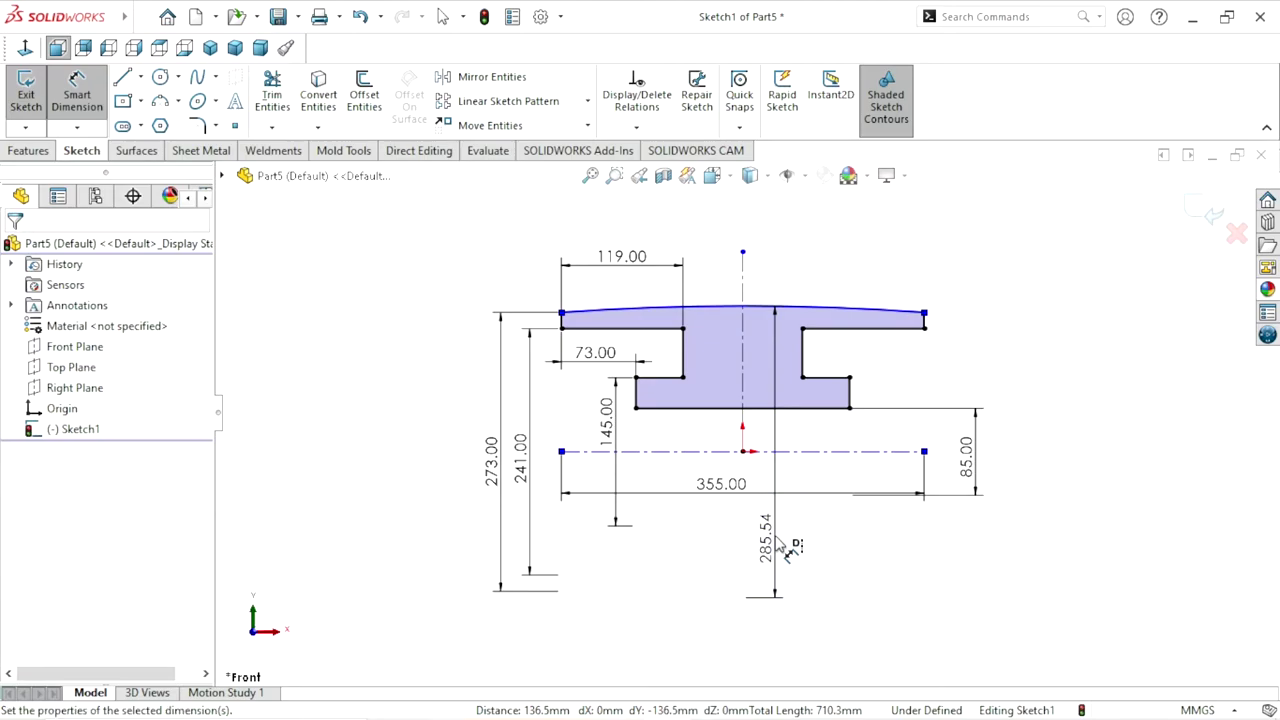
Set the arc-to-centreline dimension to 277.00, fully defining the sketch
text(277)
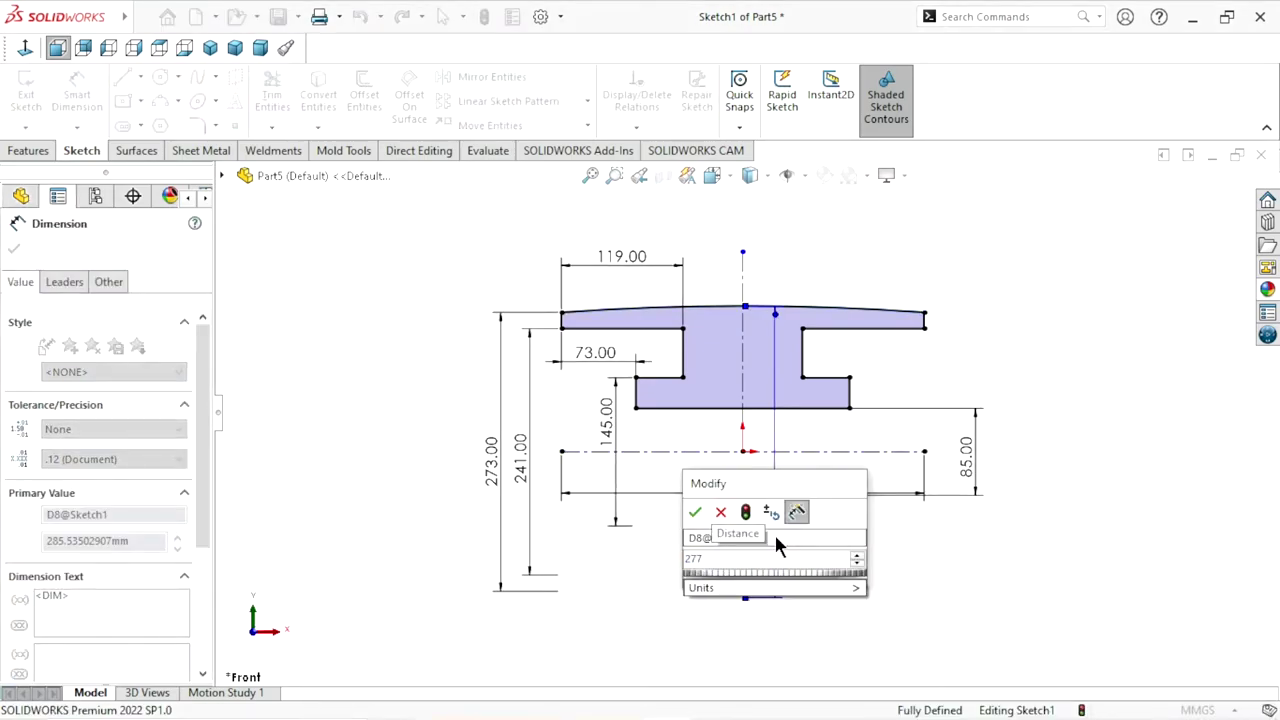
click(695, 509)
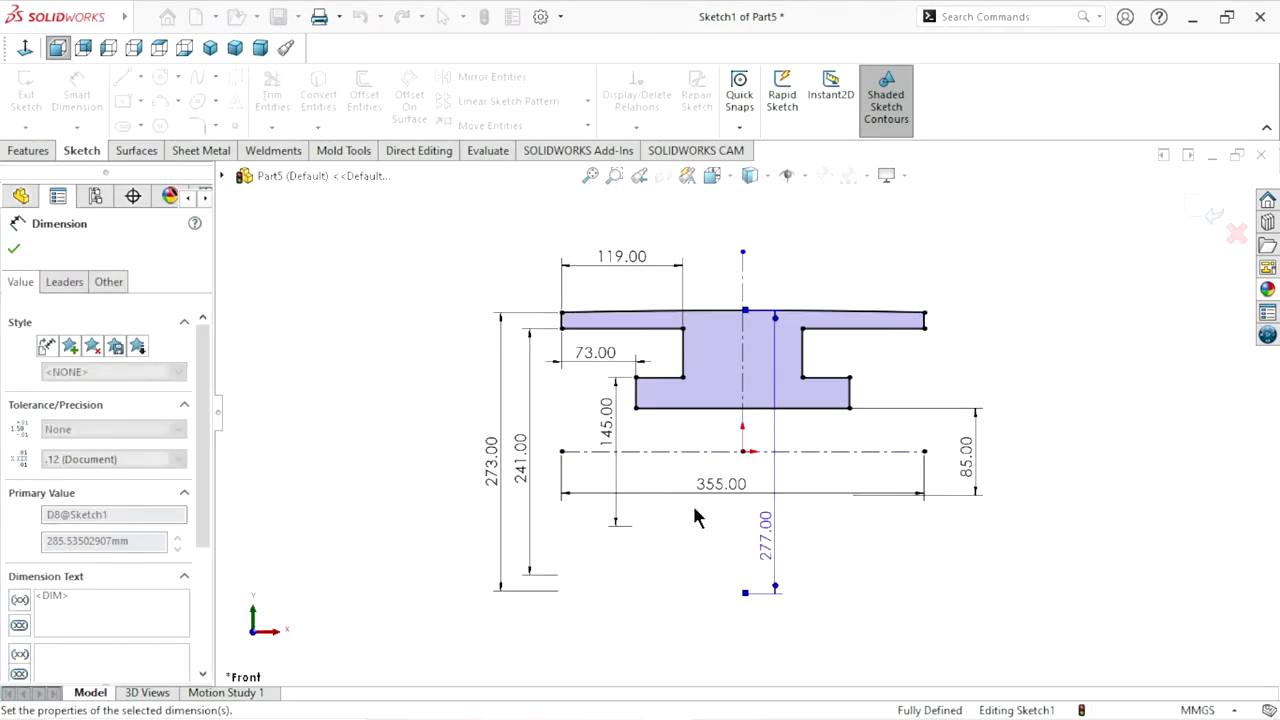
scroll(860, 522, up, 1)
scroll(805, 488, up, 1)
scroll(760, 450, up, 1)
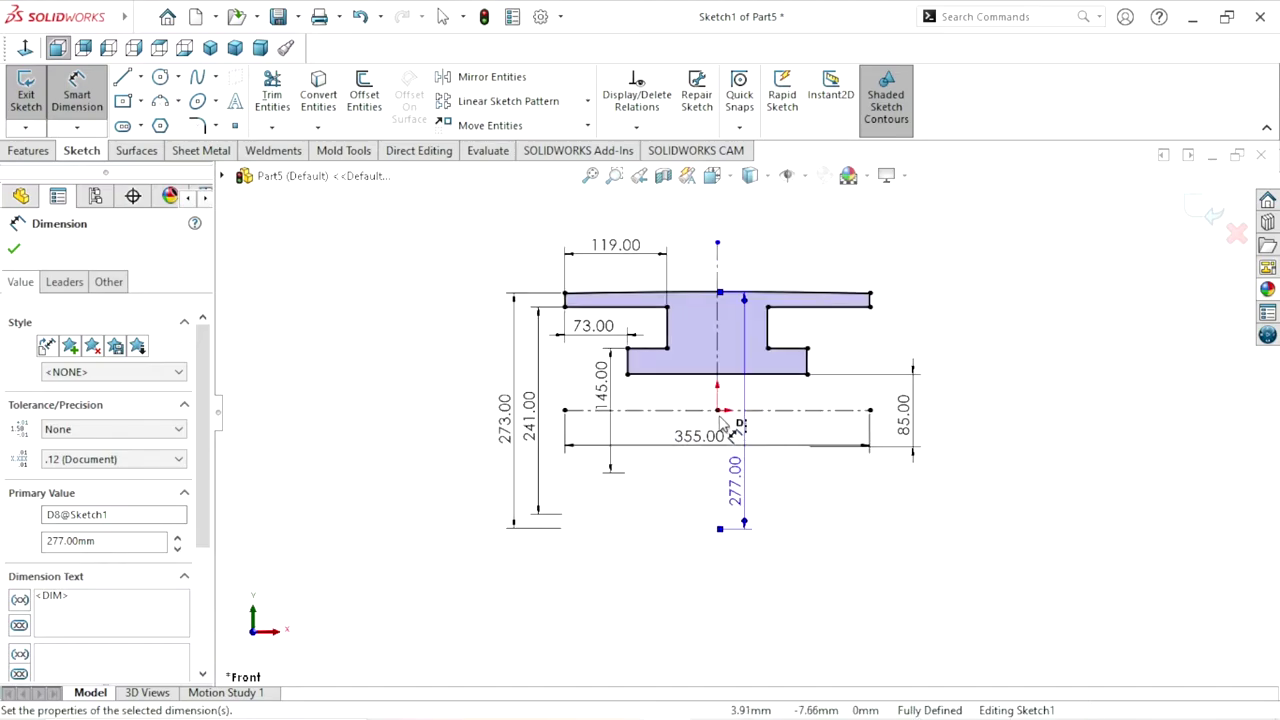
scroll(727, 428, down, 1)
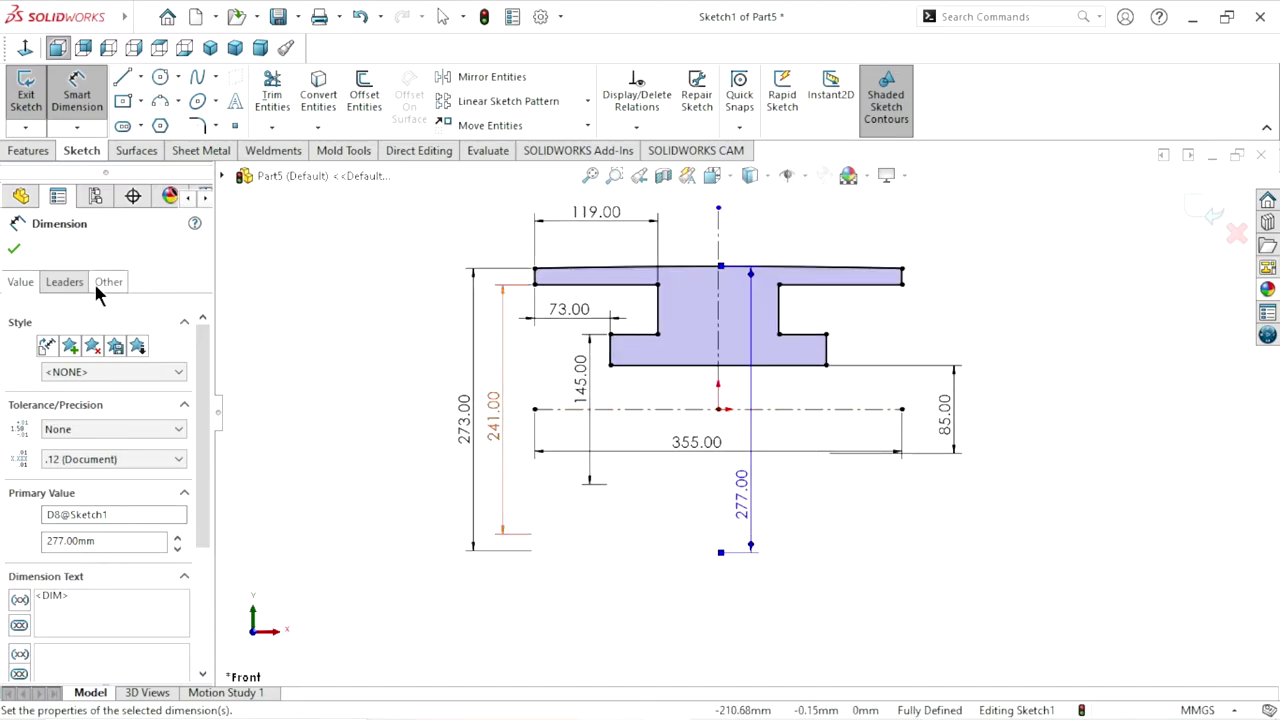
click(14, 251)
click(29, 151)
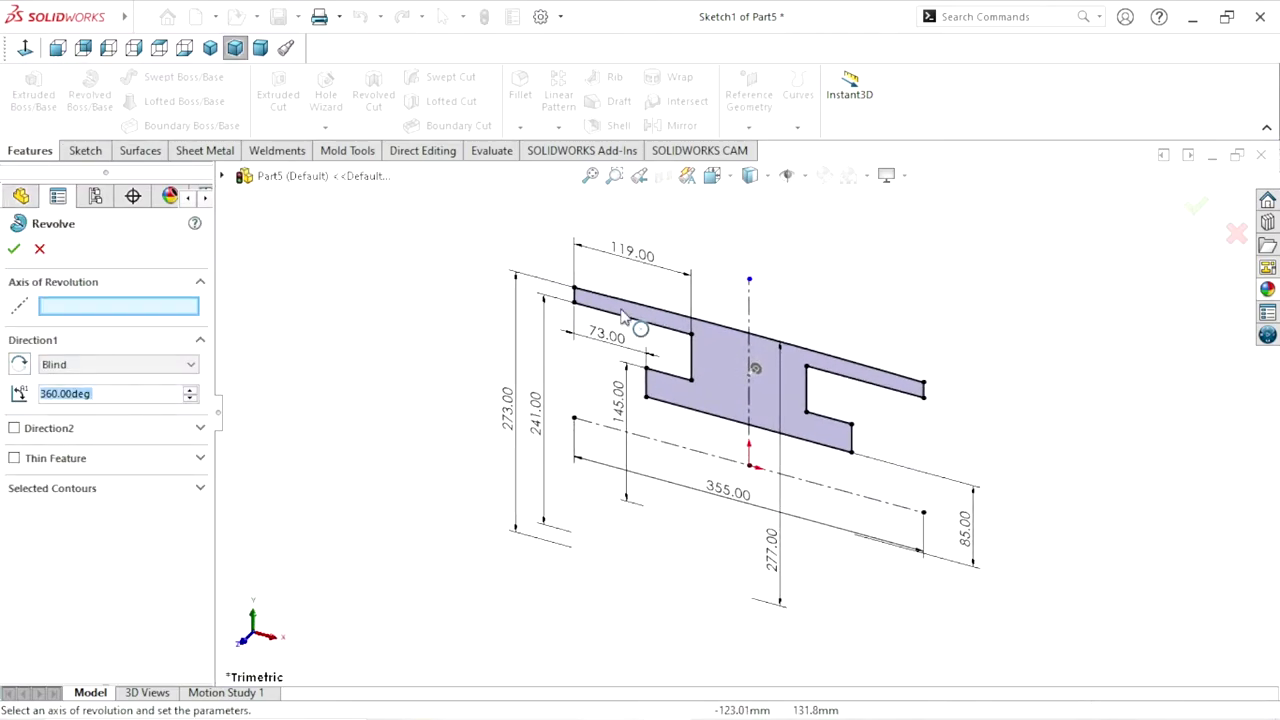
Revolve the profile 360° about the horizontal centreline to create Revolve1
click(675, 447)
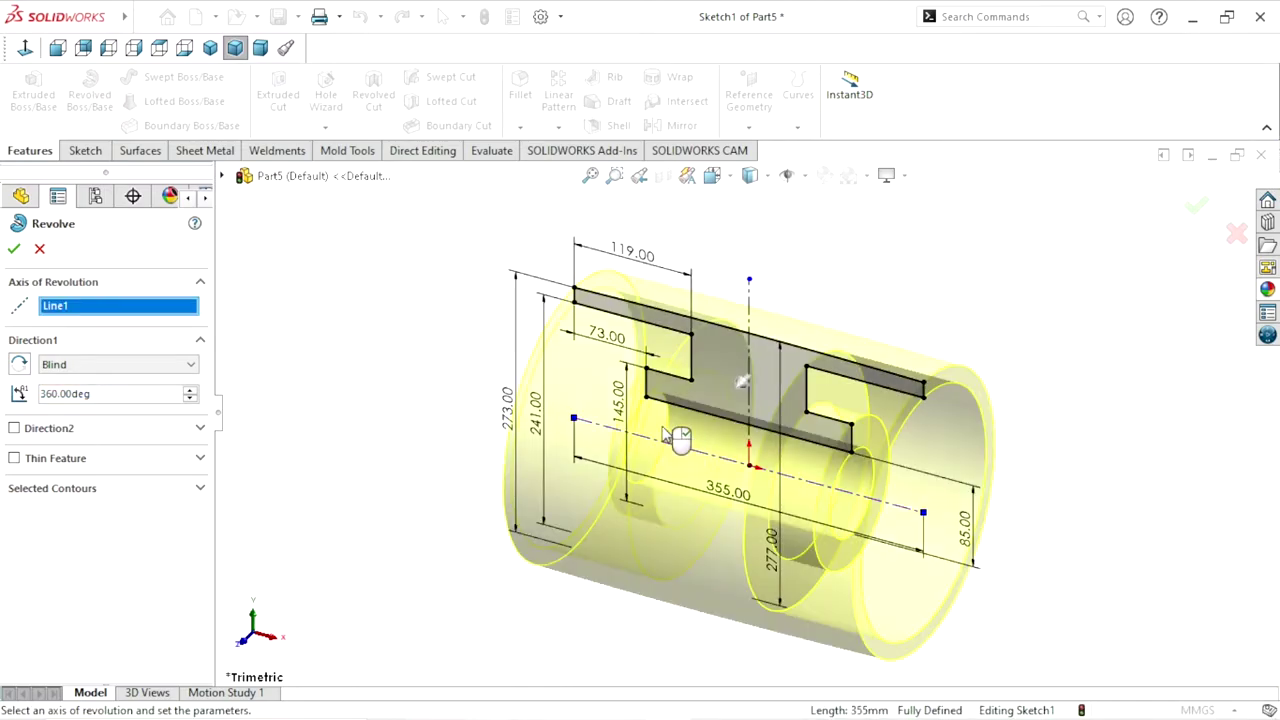
click(14, 250)
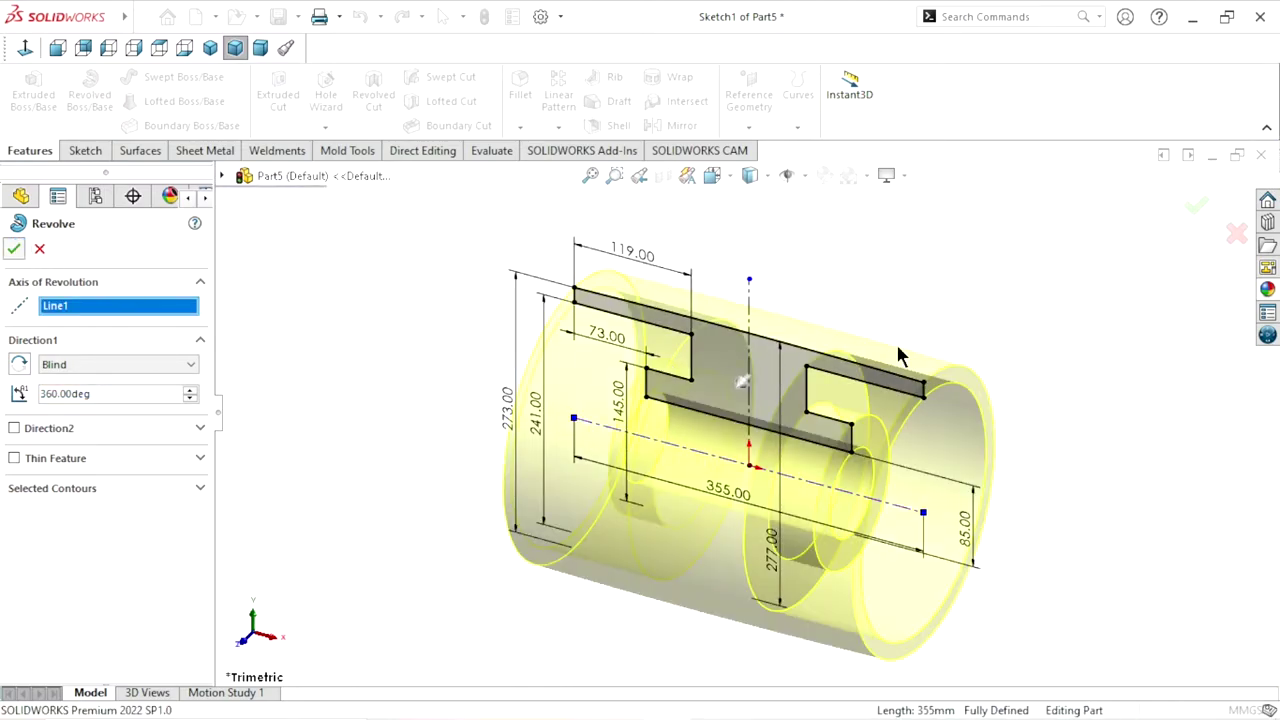
scroll(1000, 486, up, 3)
middle_drag(1000, 486, 952, 482)
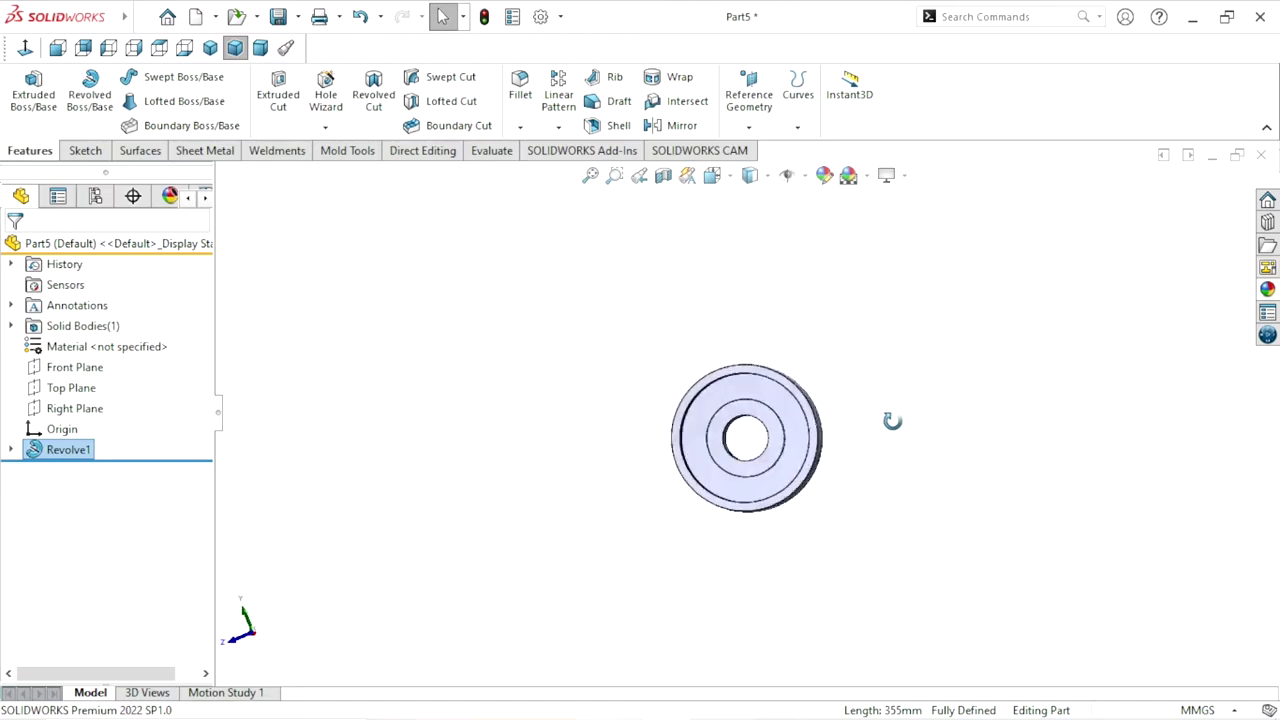
Inspect the solid pulley and bring up the Chamfer settings
scroll(801, 490, up, 3)
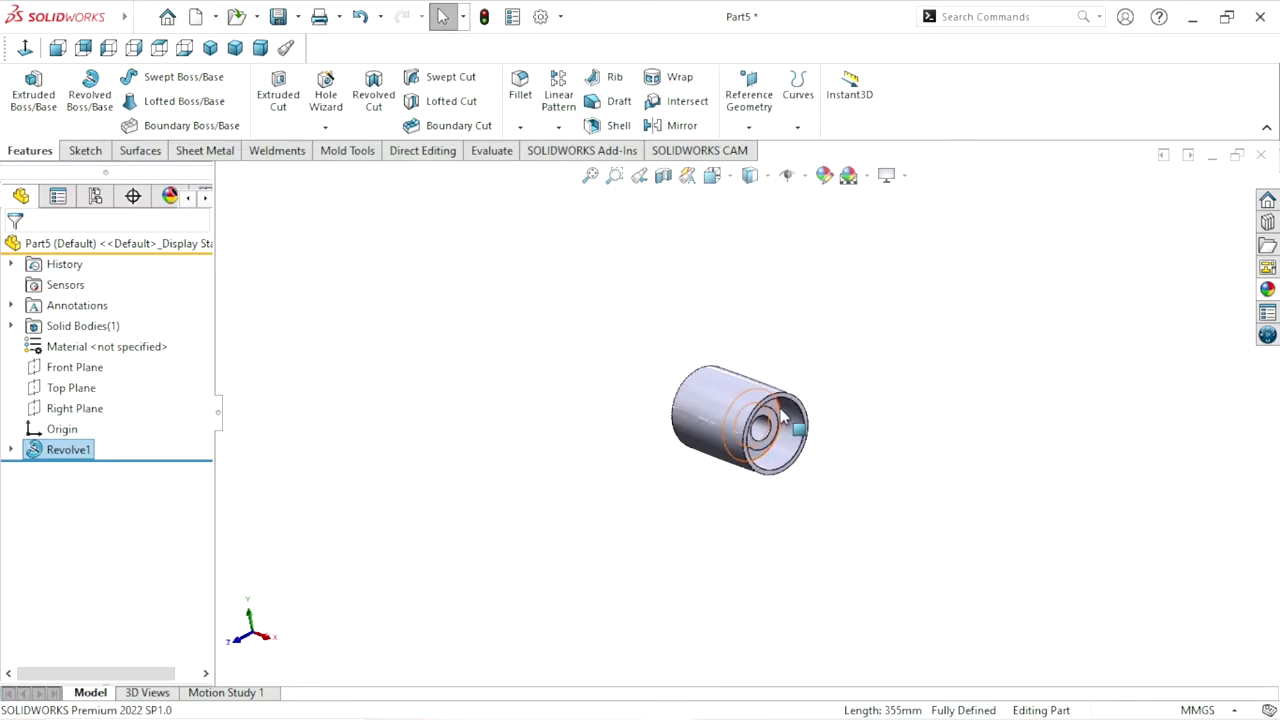
scroll(766, 477, down, 2)
scroll(766, 477, down, 2)
scroll(913, 350, down, 2)
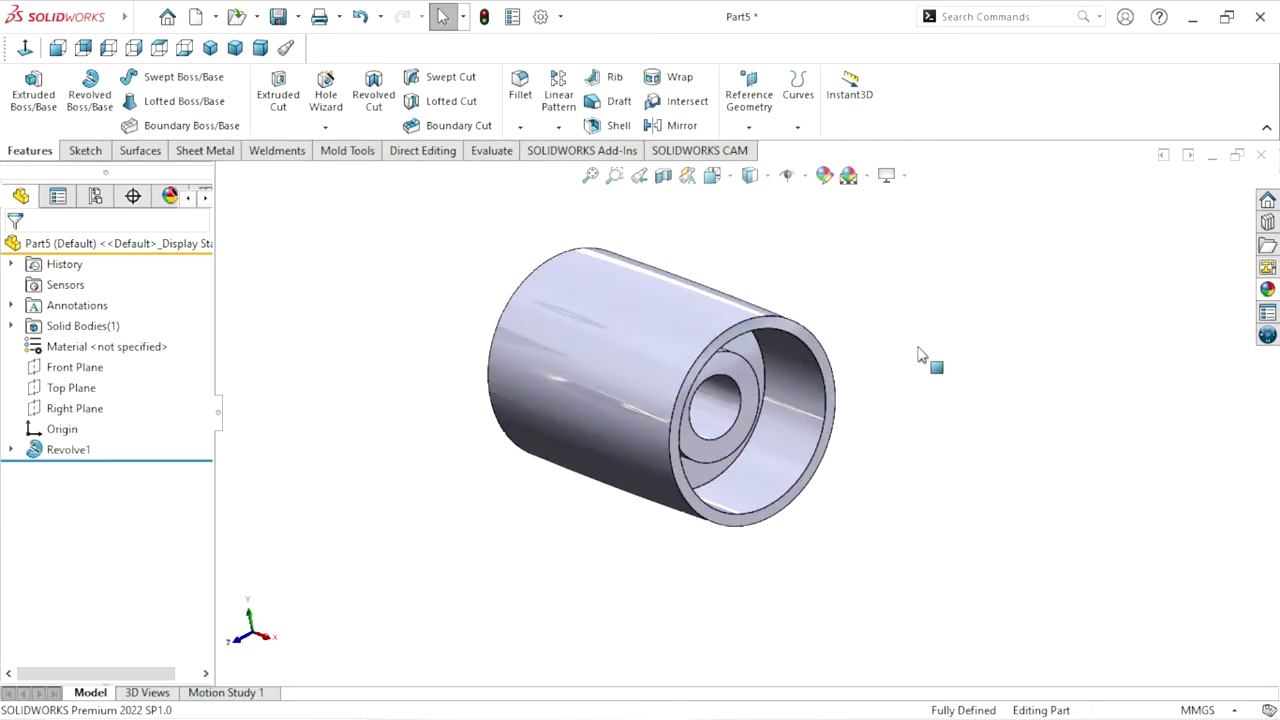
click(519, 133)
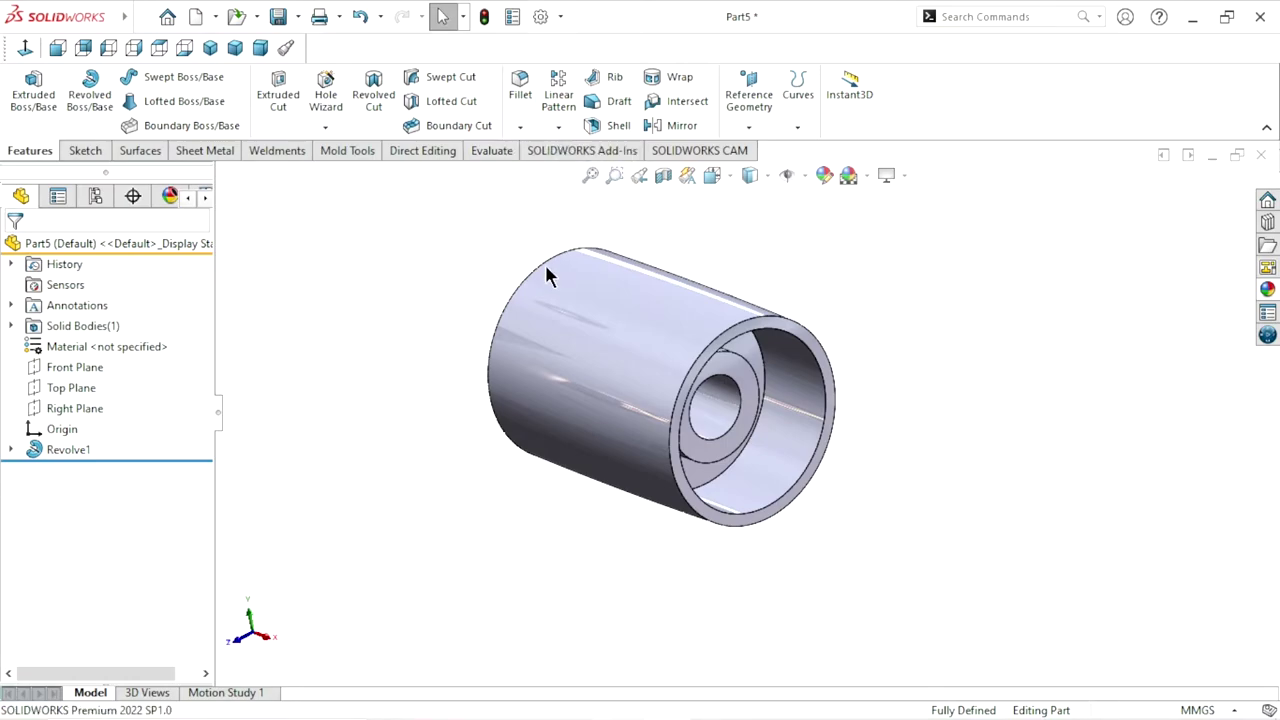
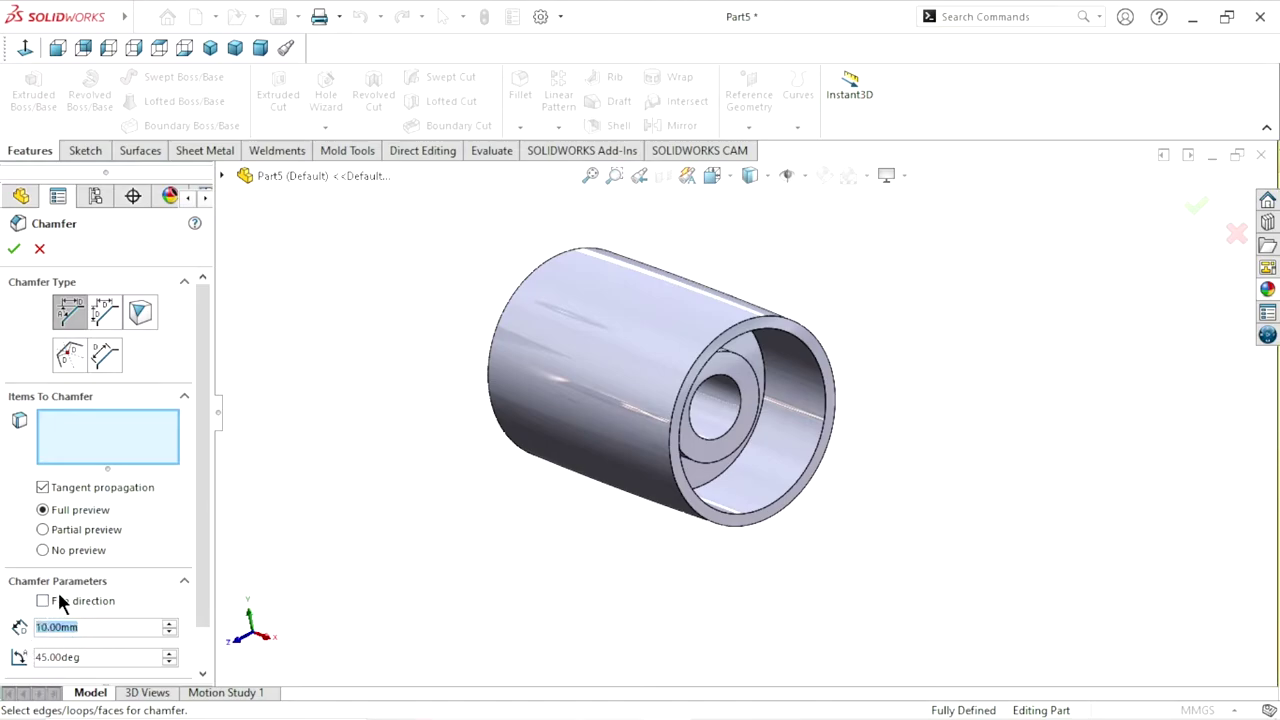
Set the chamfer distance to 2 mm and pick the front ring face and two inner step faces
text(2)
key(Return)
scroll(742, 410, down, 3)
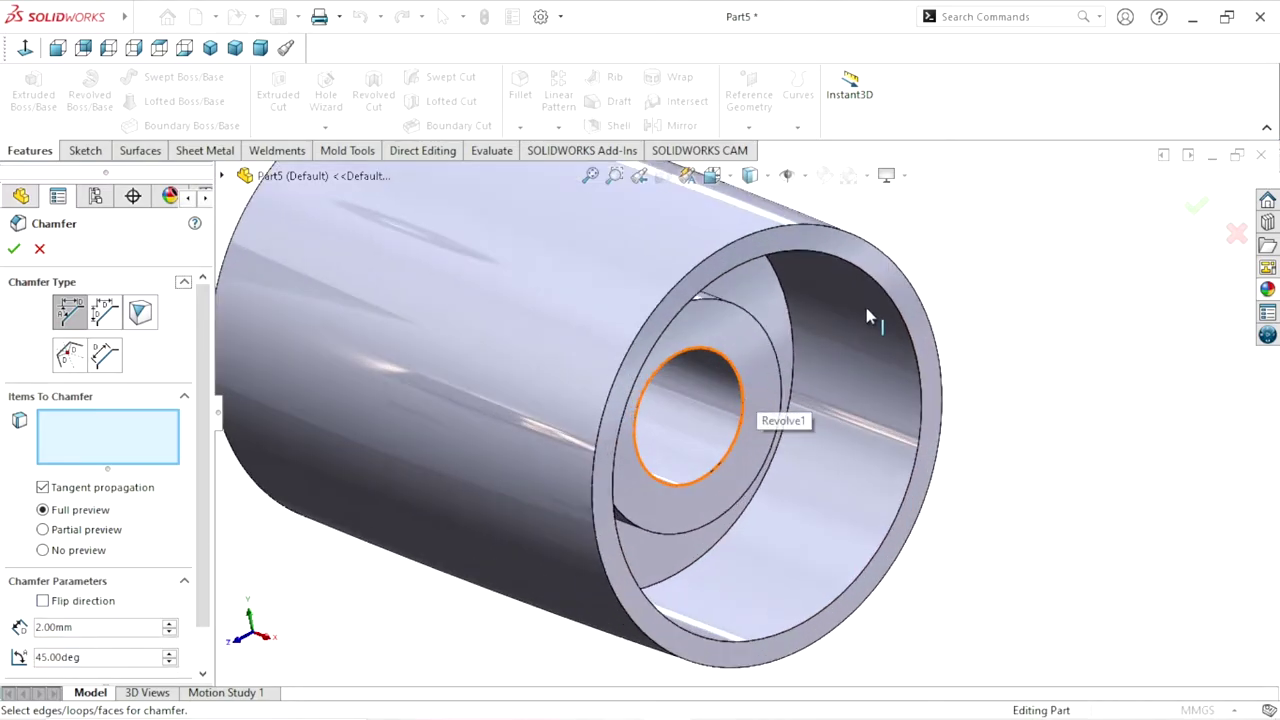
click(851, 263)
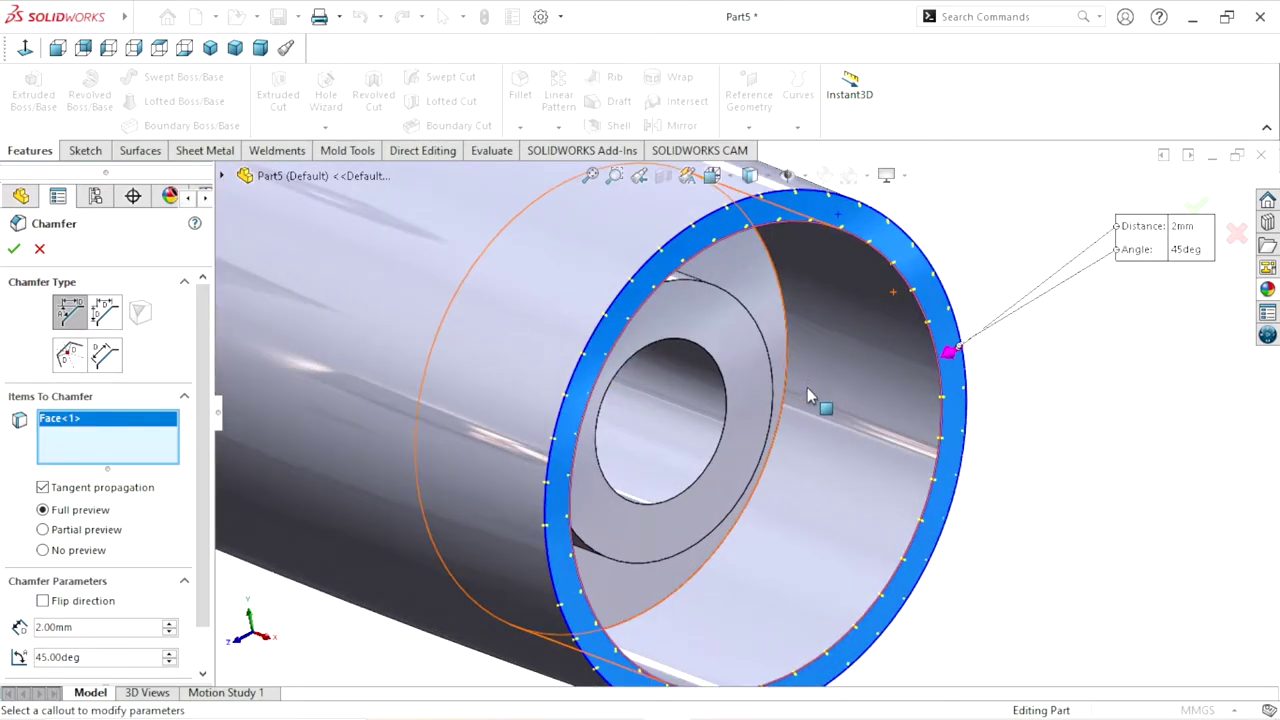
click(747, 268)
middle_drag(797, 380, 740, 381)
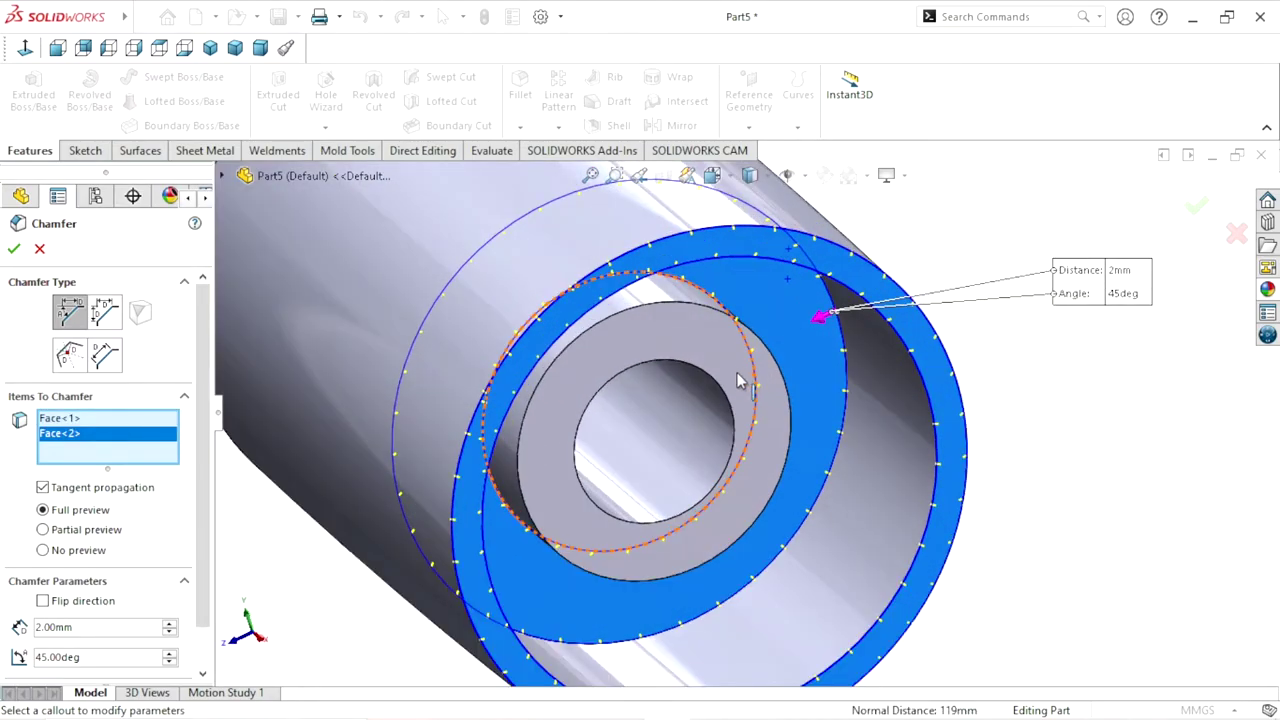
click(737, 381)
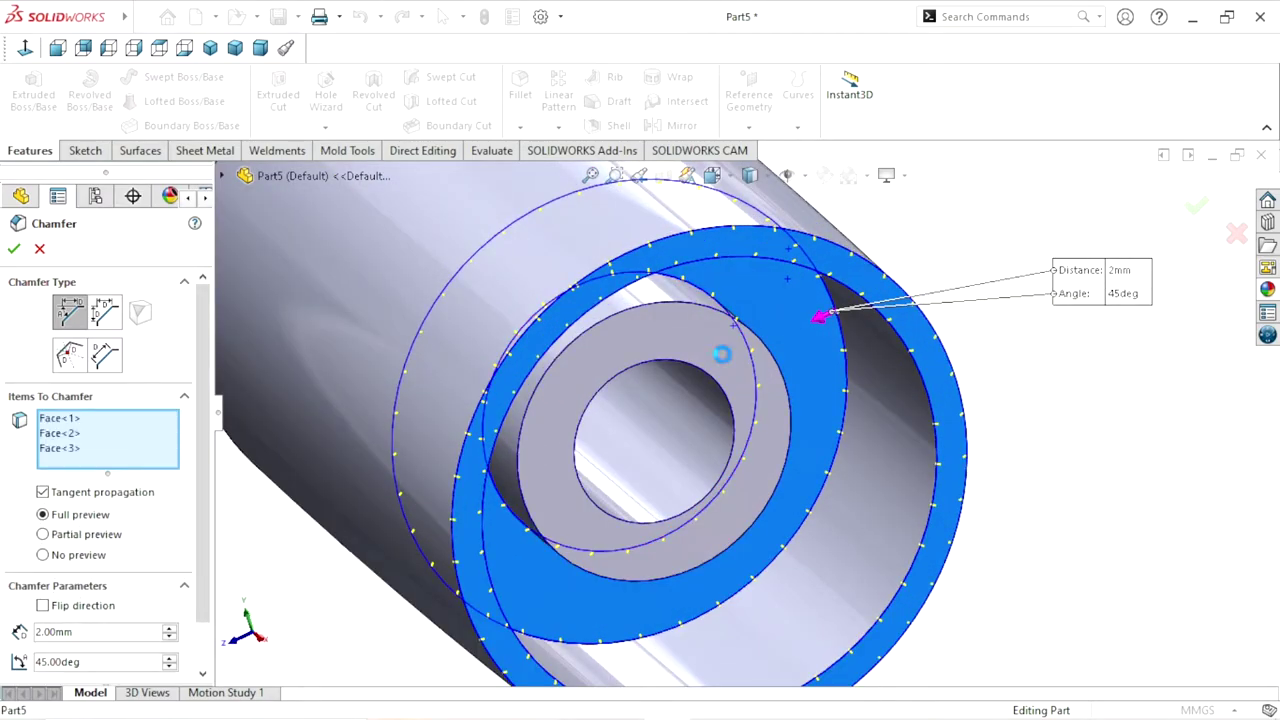
Add the outer end face, another step face and a bore face, then accept Chamfer1
scroll(697, 443, up, 3)
scroll(697, 443, up, 3)
mouse_move(697, 443)
middle_down()
mouse_move(745, 410)
mouse_move(806, 448)
middle_up()
scroll(806, 448, down, 3)
click(812, 402)
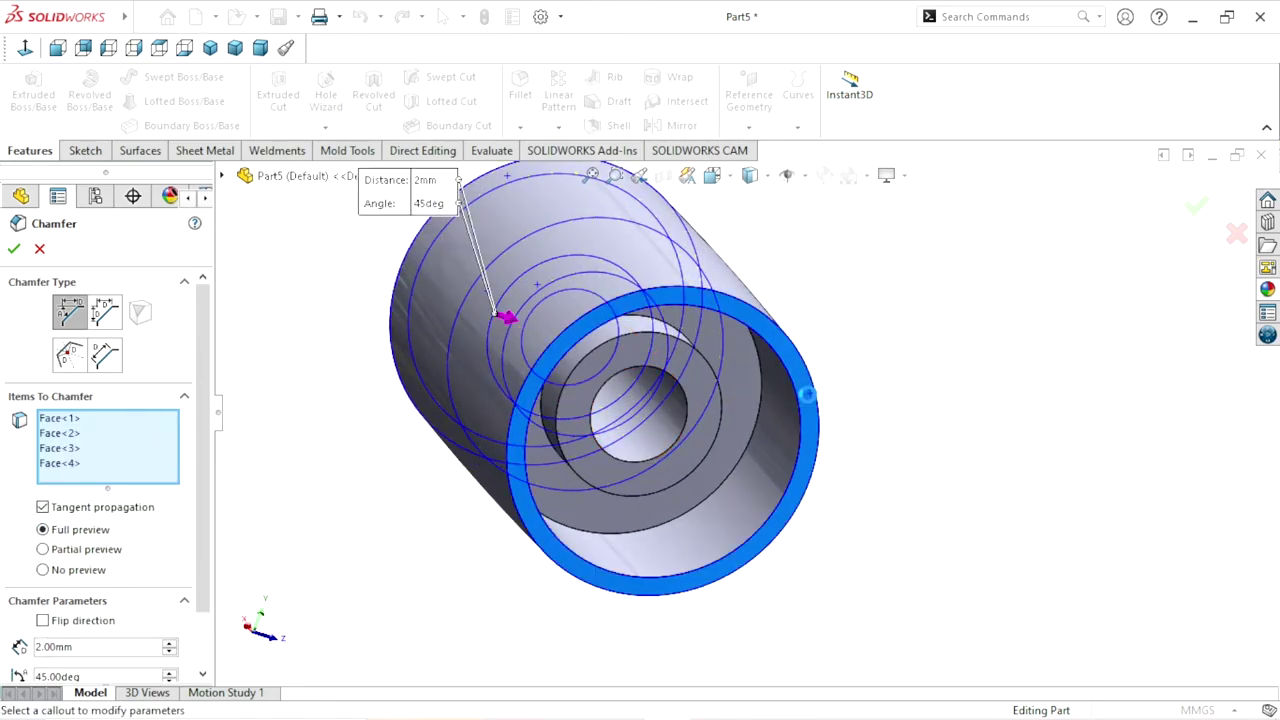
click(730, 421)
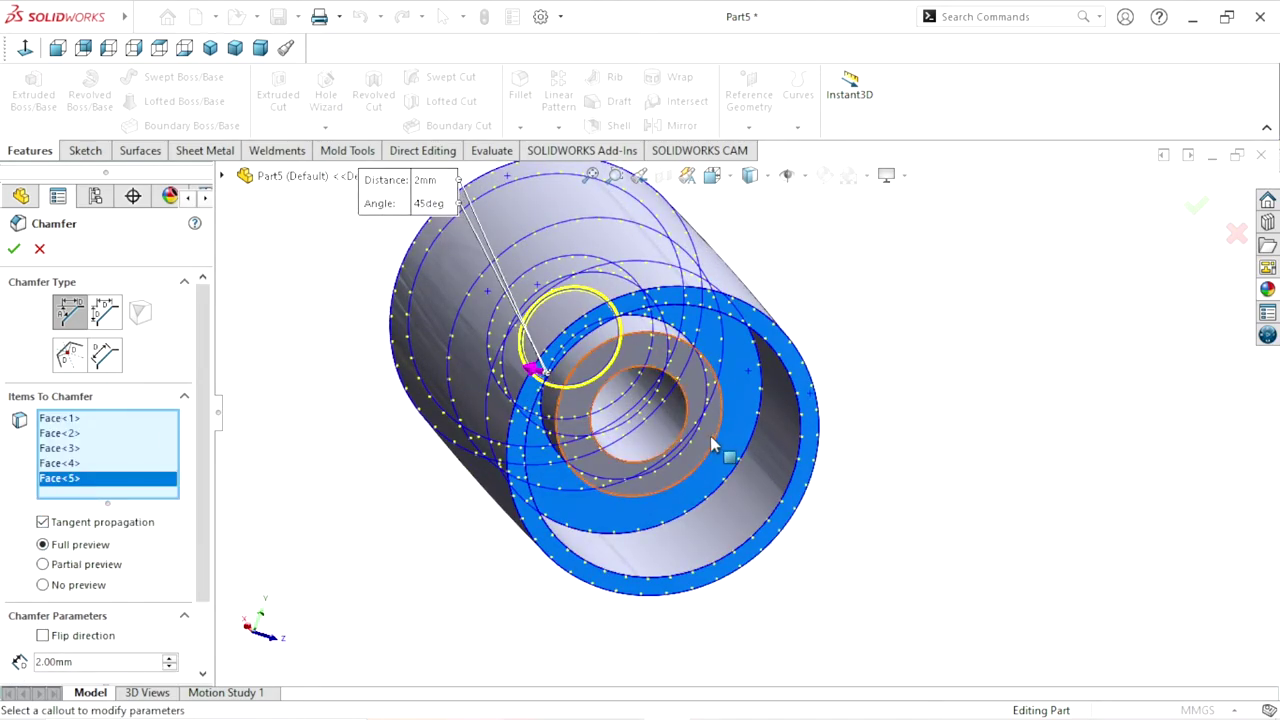
click(726, 370)
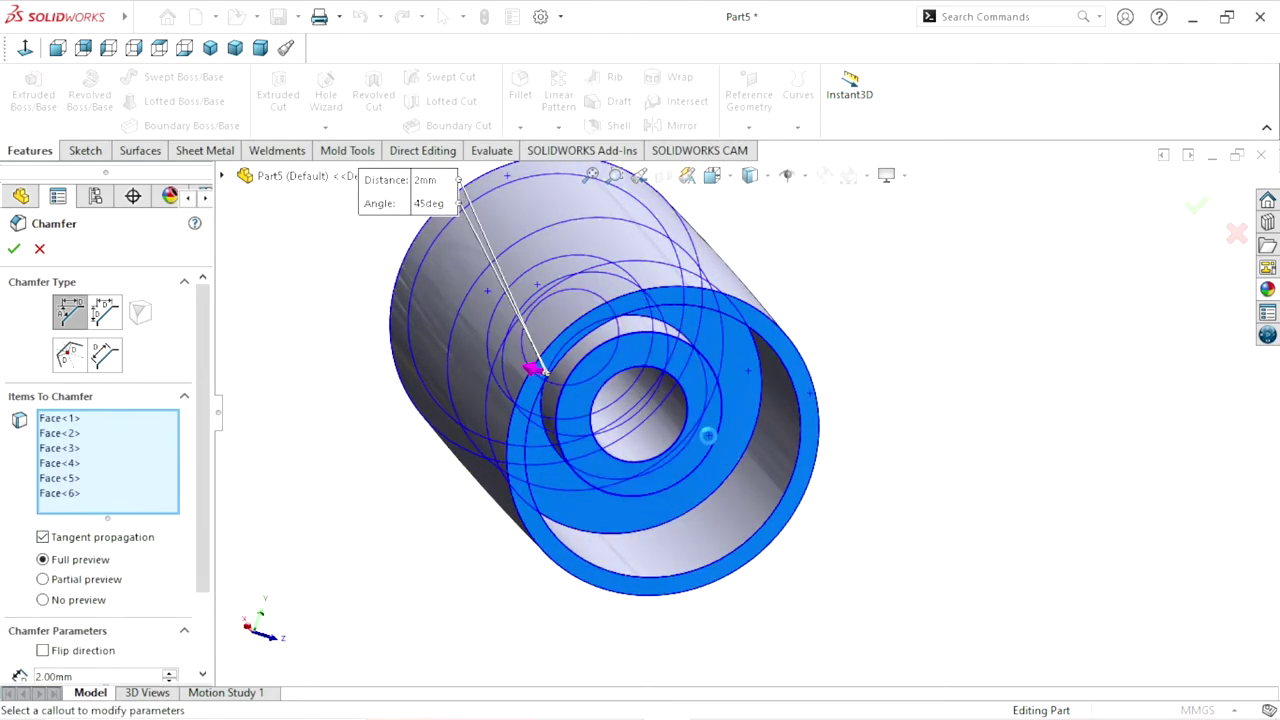
click(14, 249)
scroll(716, 423, up, 3)
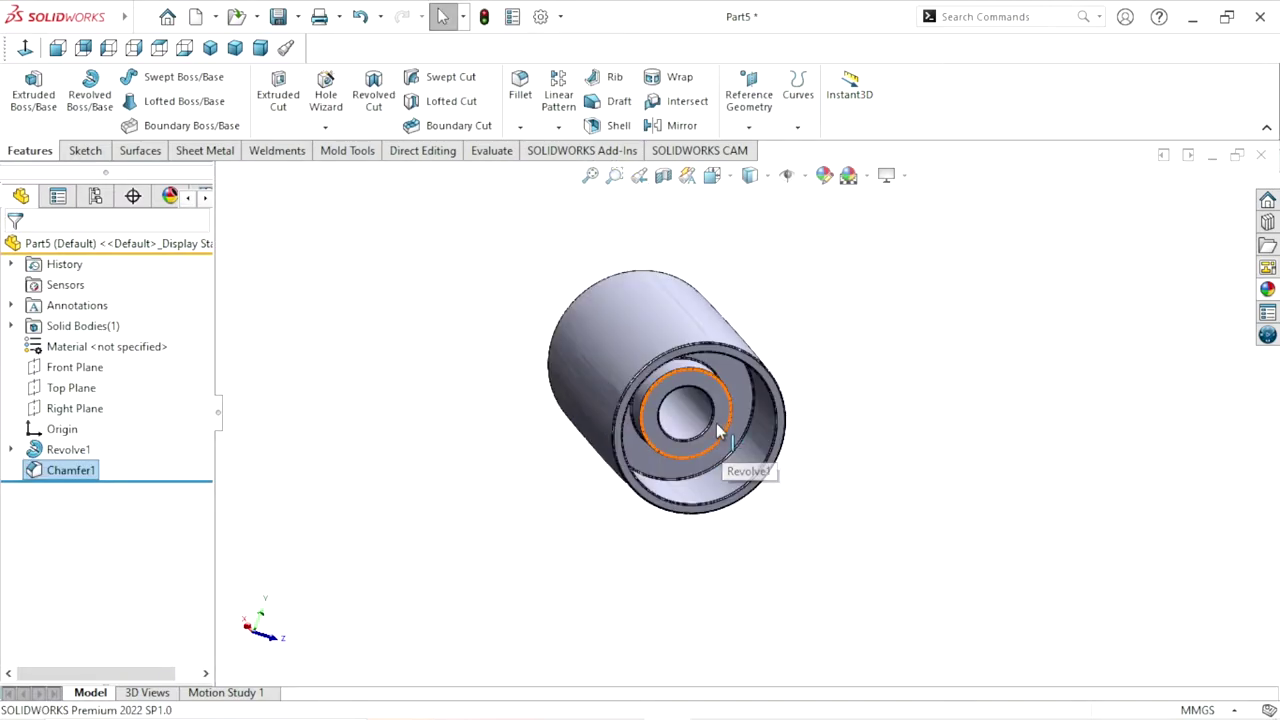
Start a sketch on the part's inner ring face, viewed normal to it
middle_drag(838, 425, 612, 432)
click(212, 50)
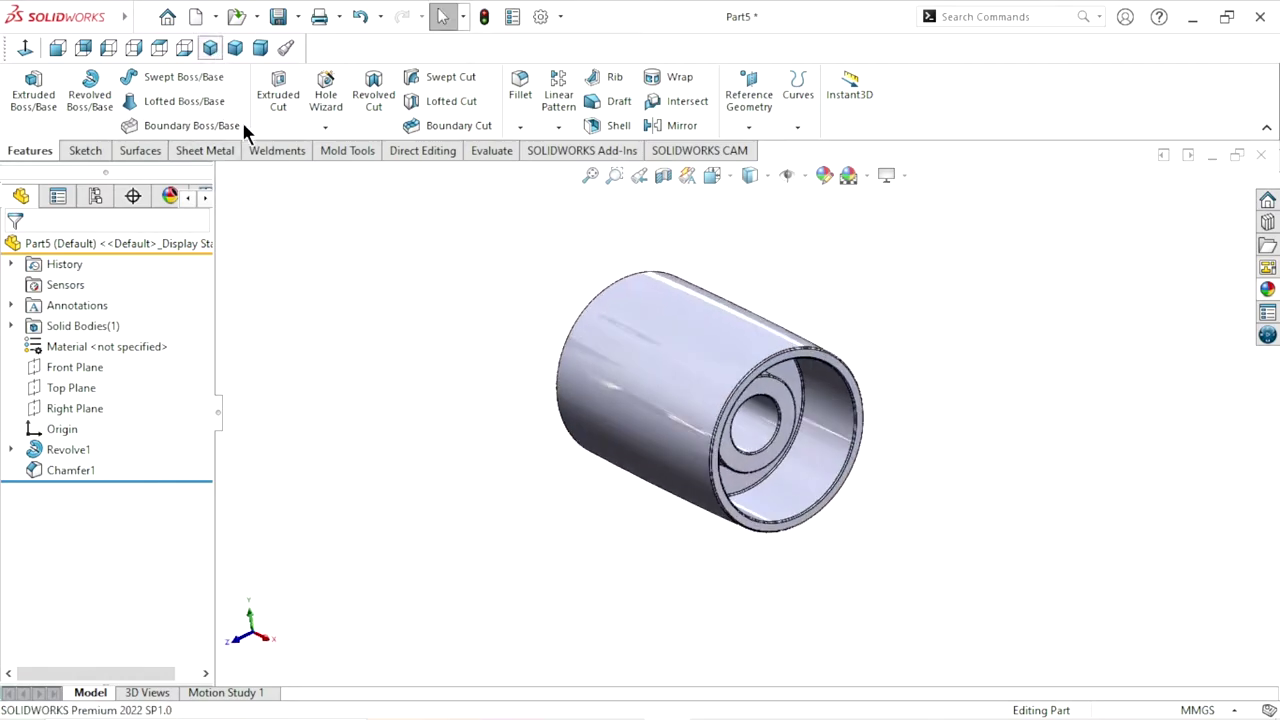
middle_drag(1062, 420, 966, 391)
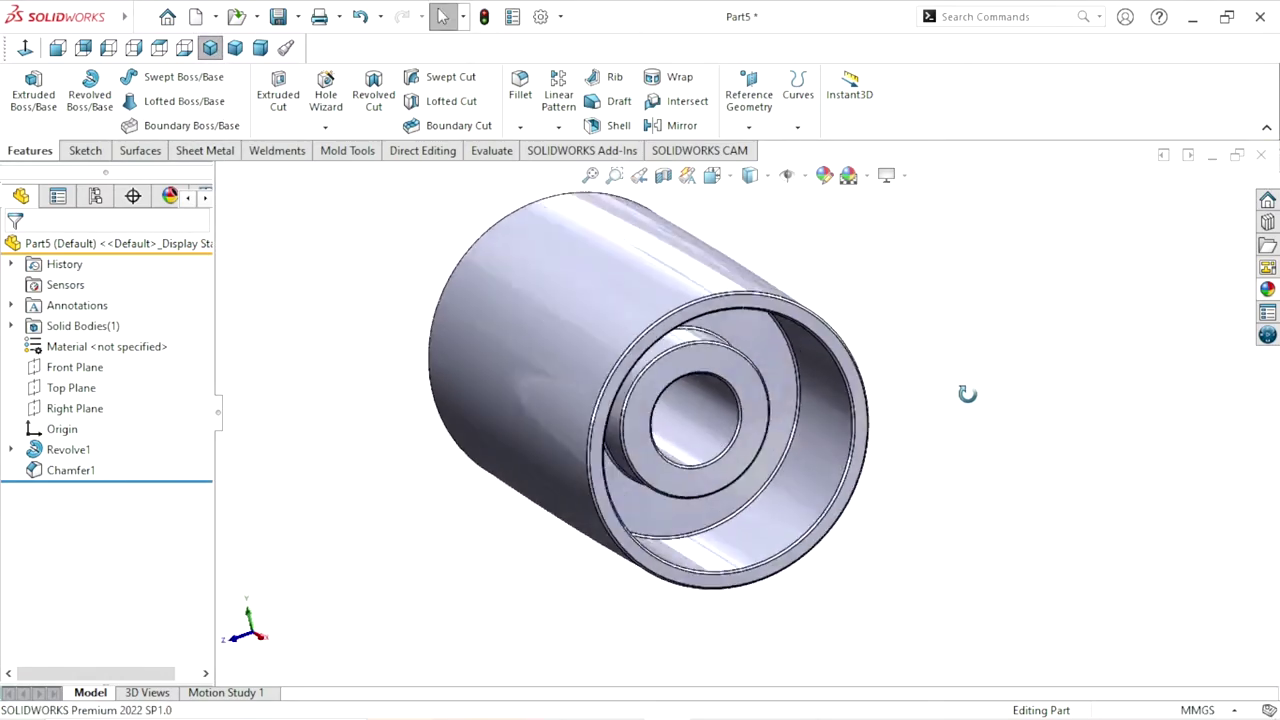
click(740, 378)
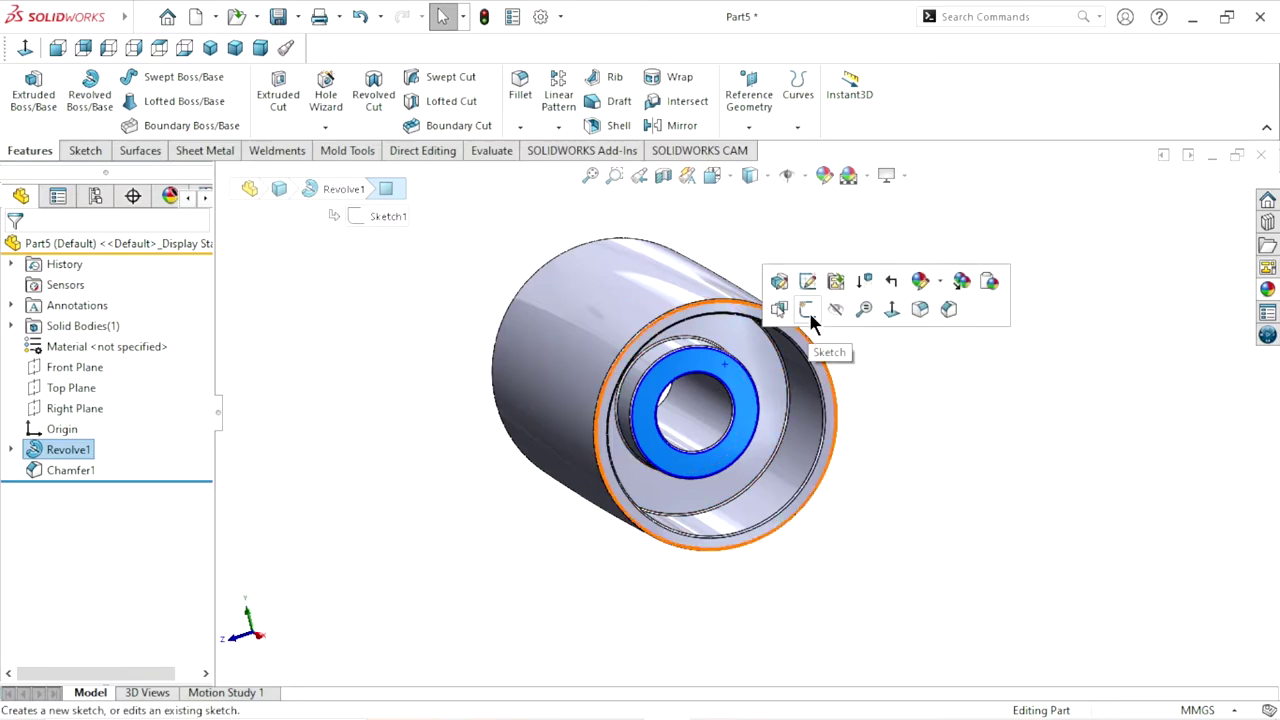
click(808, 309)
click(28, 54)
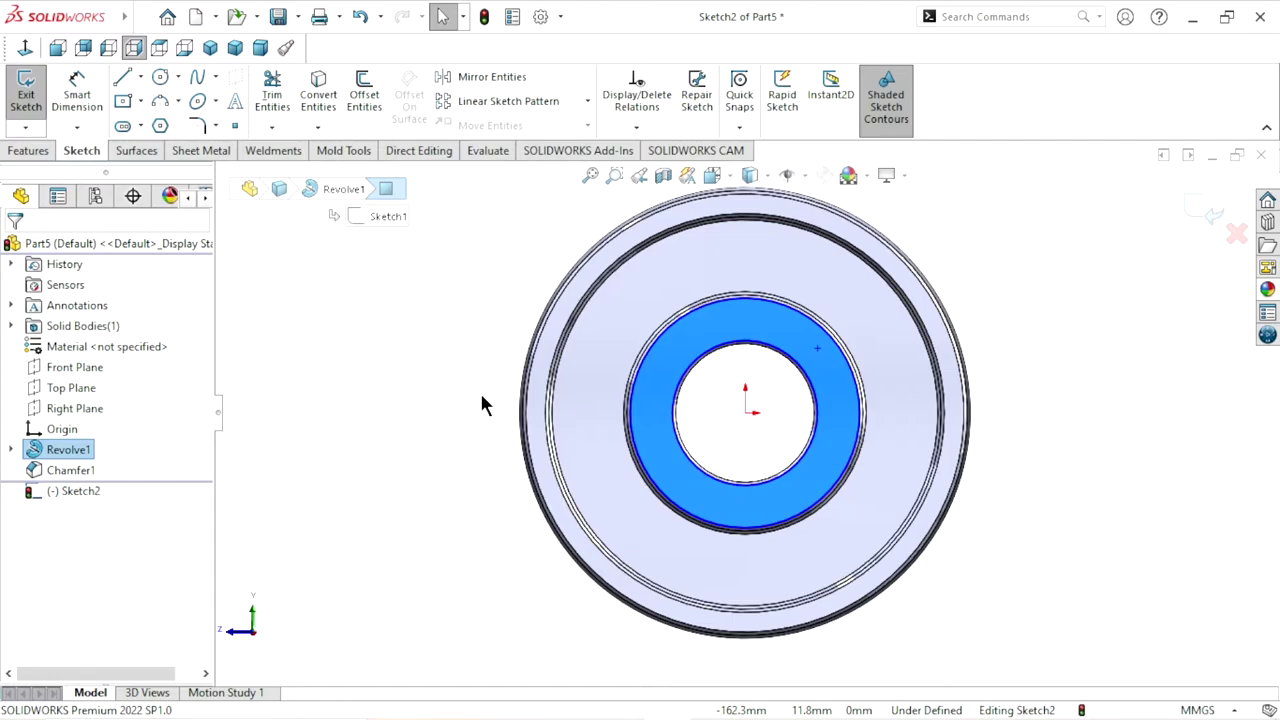
Draw a corner rectangle from above the bore down to the bore edge
click(138, 100)
click(132, 124)
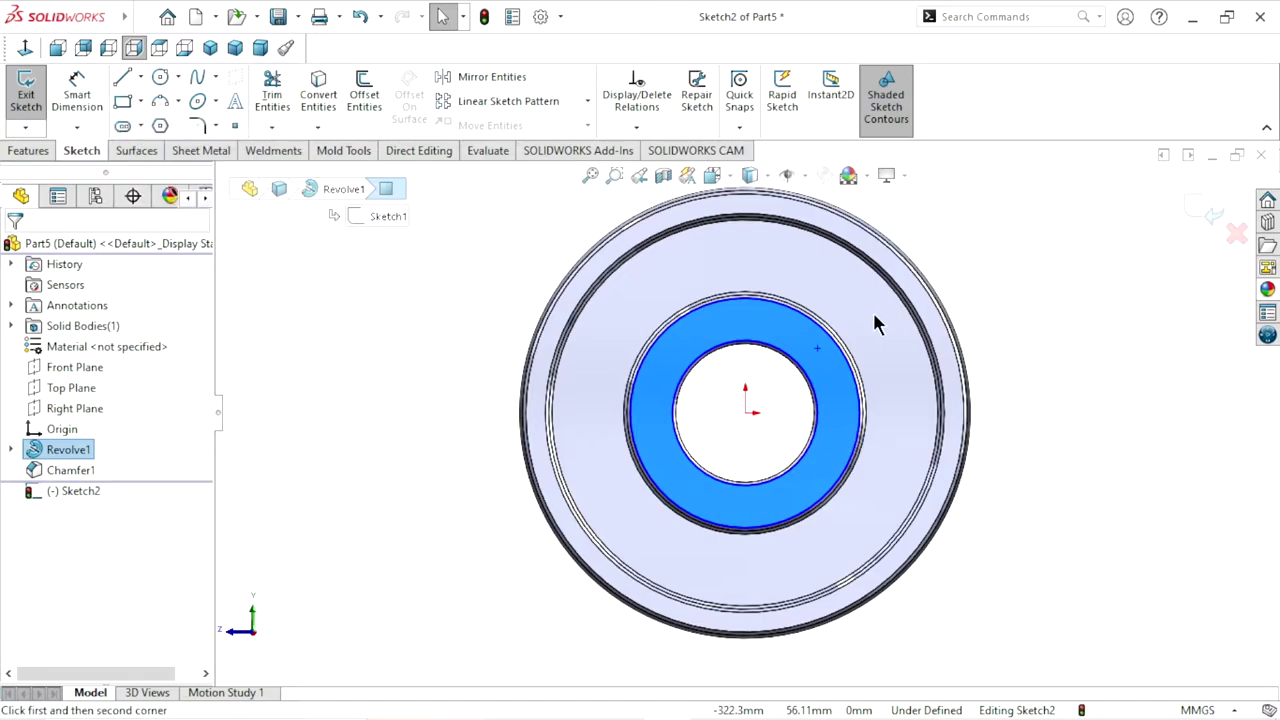
click(727, 320)
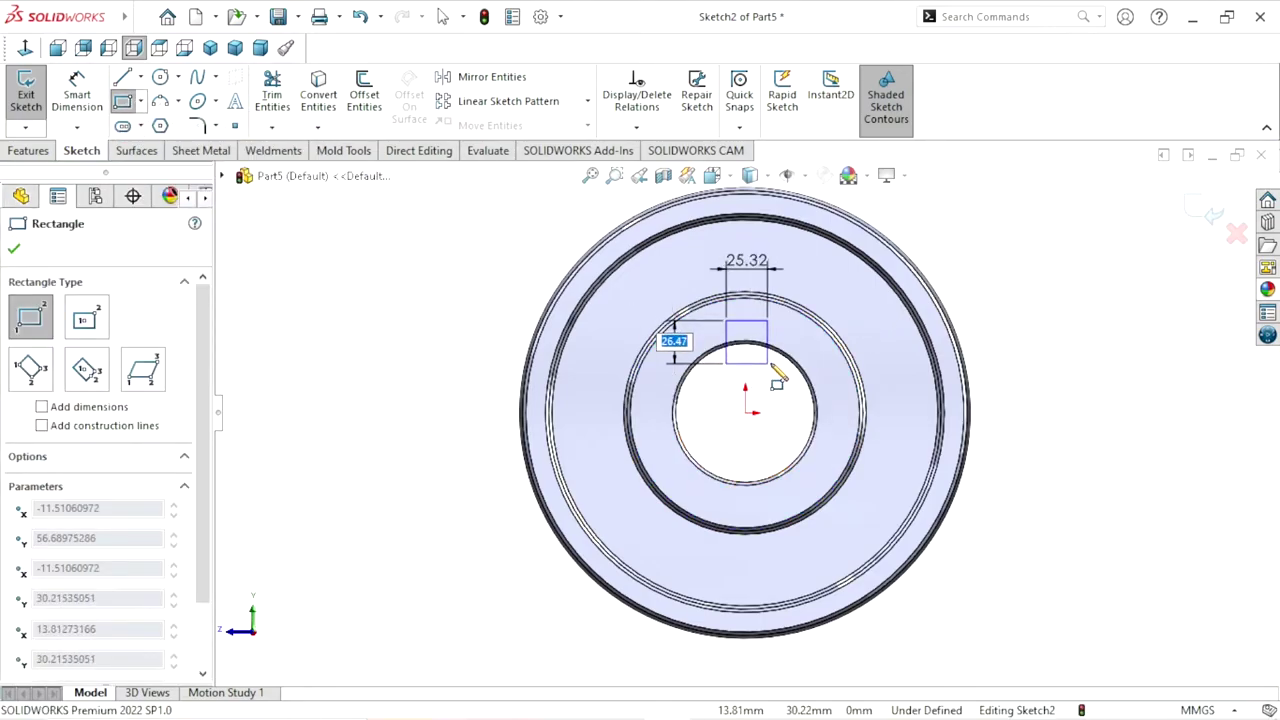
click(768, 362)
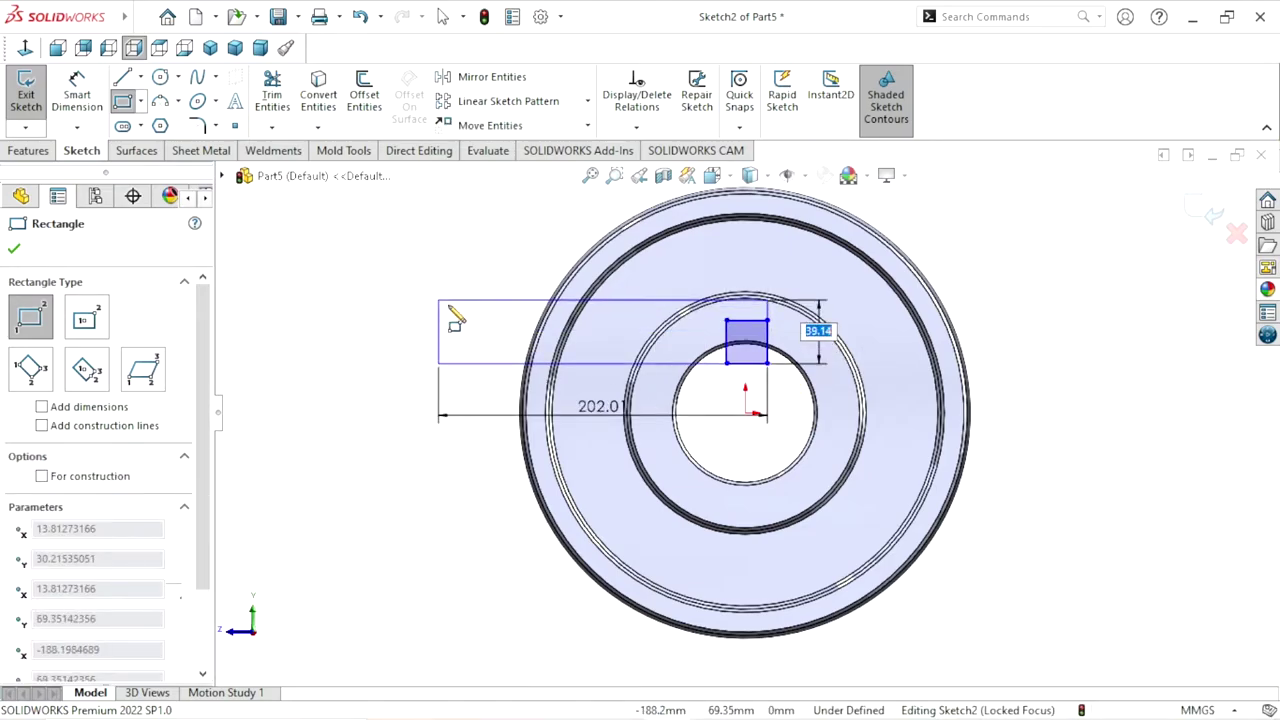
right_click(440, 300)
click(472, 309)
Dimension the rectangle 18 mm wide with its top edge 50 mm from the origin
click(77, 94)
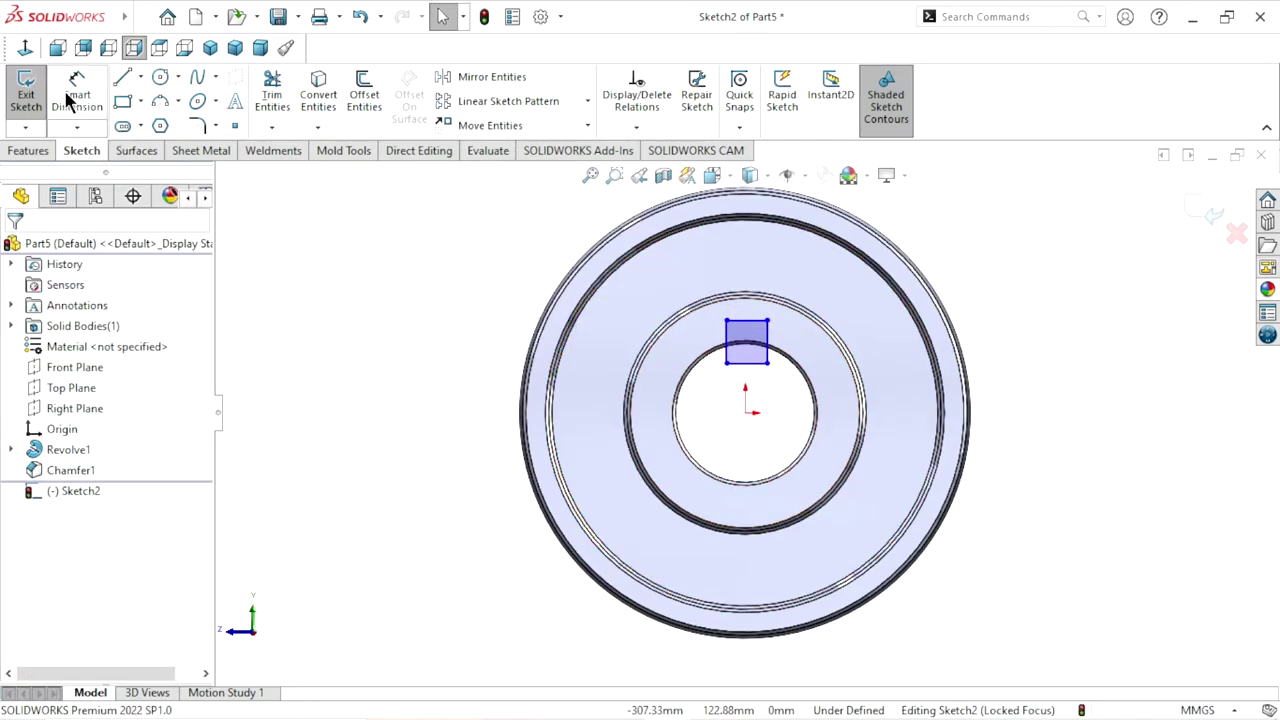
click(741, 324)
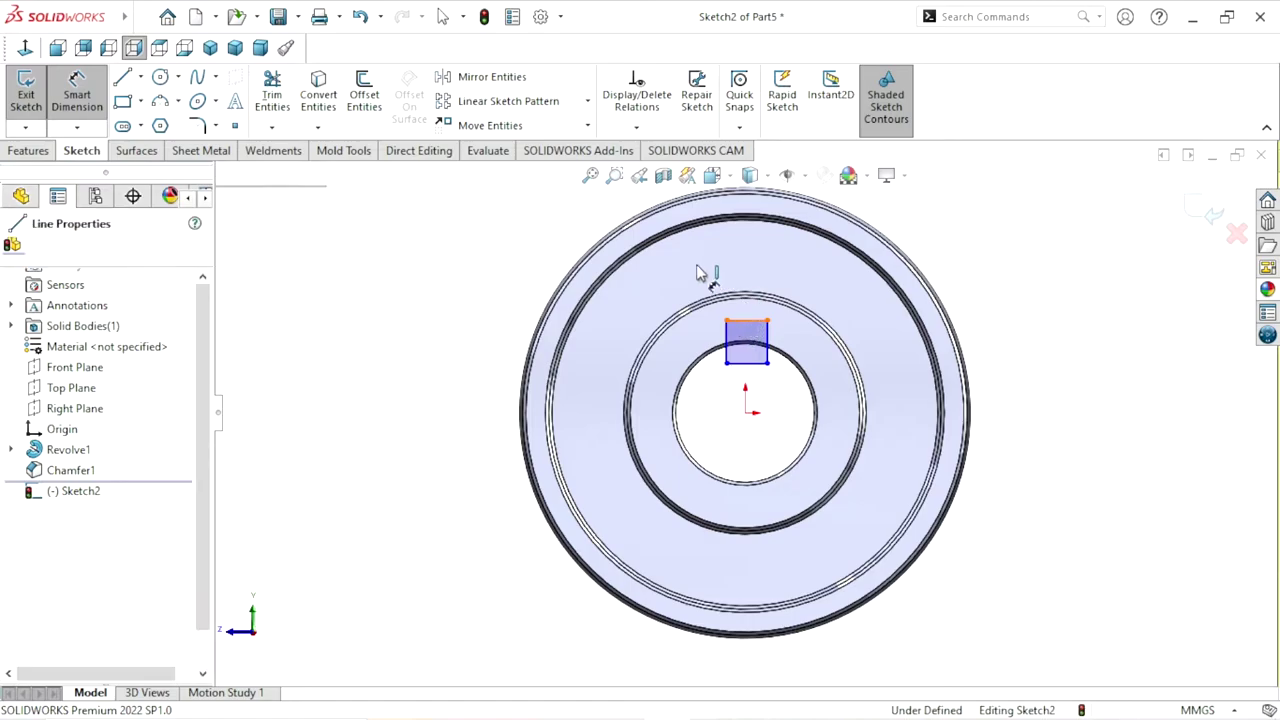
click(684, 278)
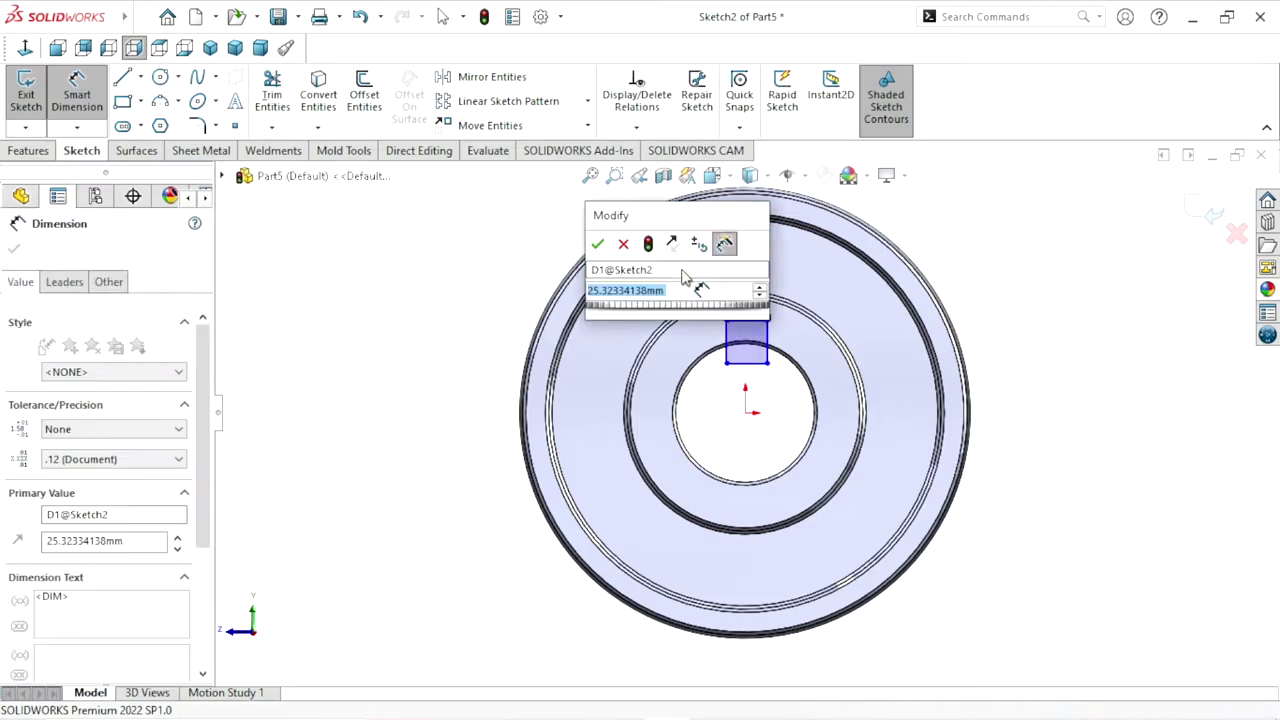
text(18)
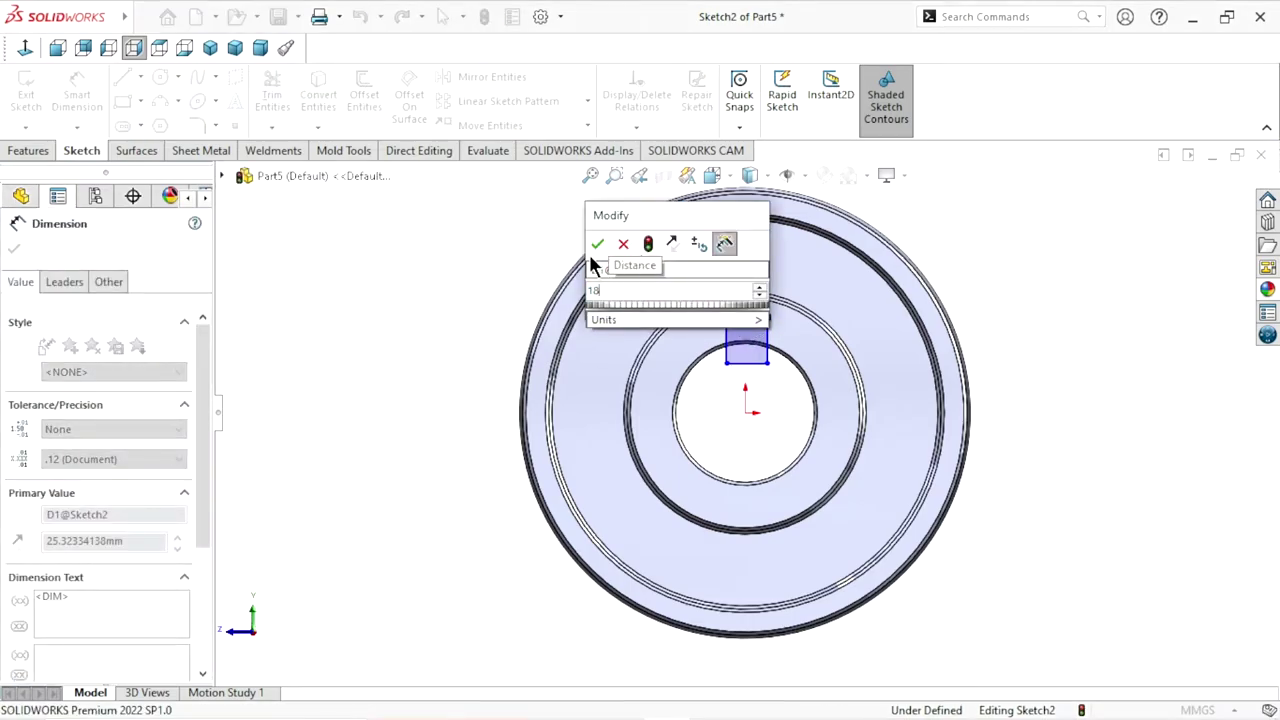
click(594, 244)
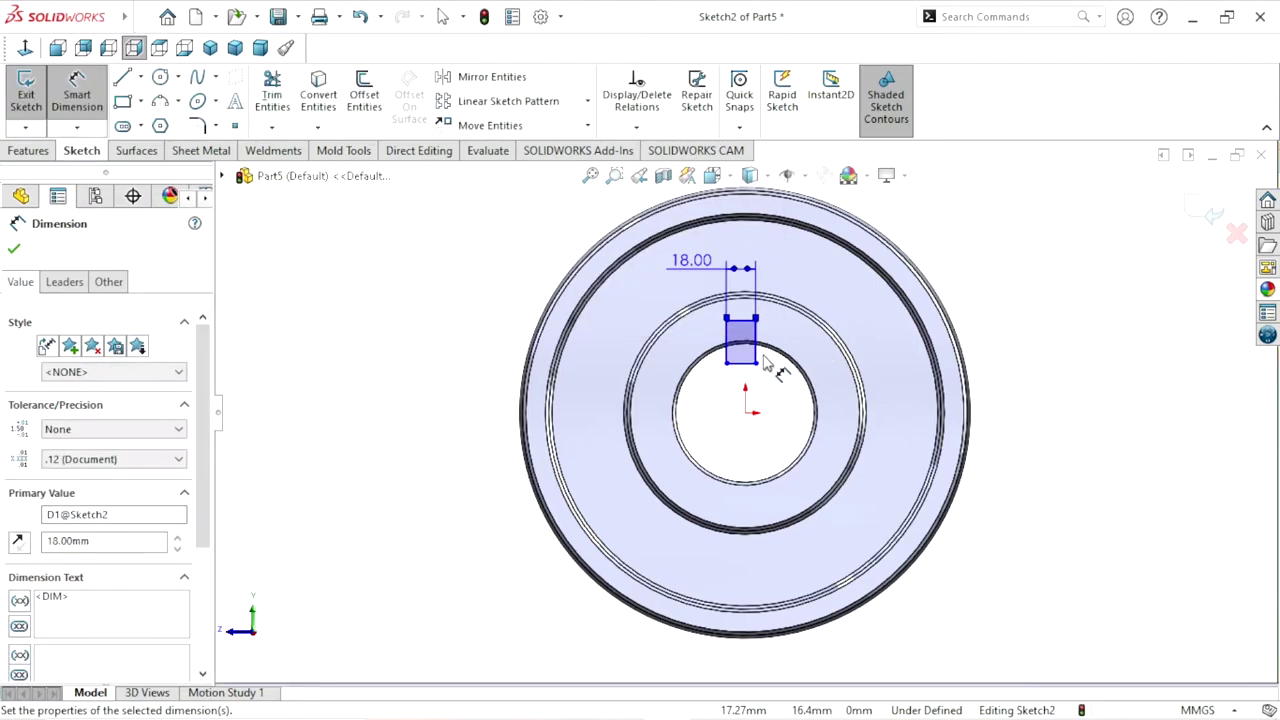
scroll(765, 370, down, 2)
click(736, 447)
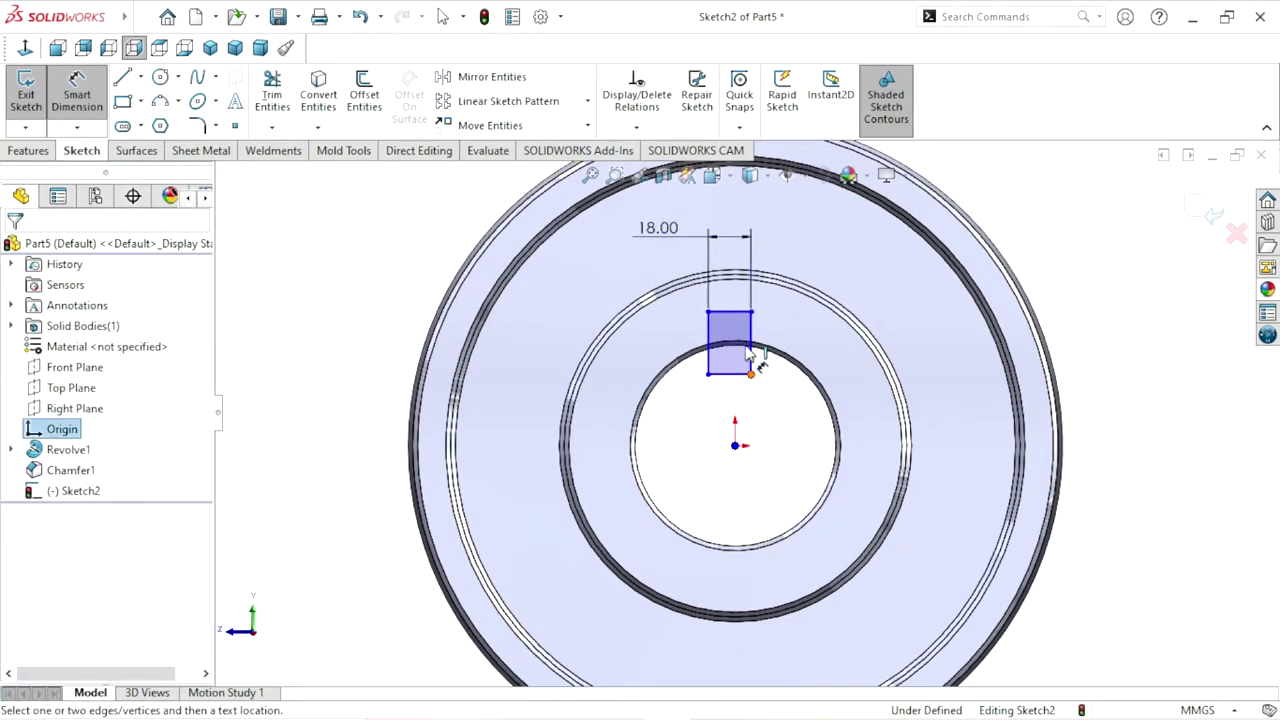
click(729, 313)
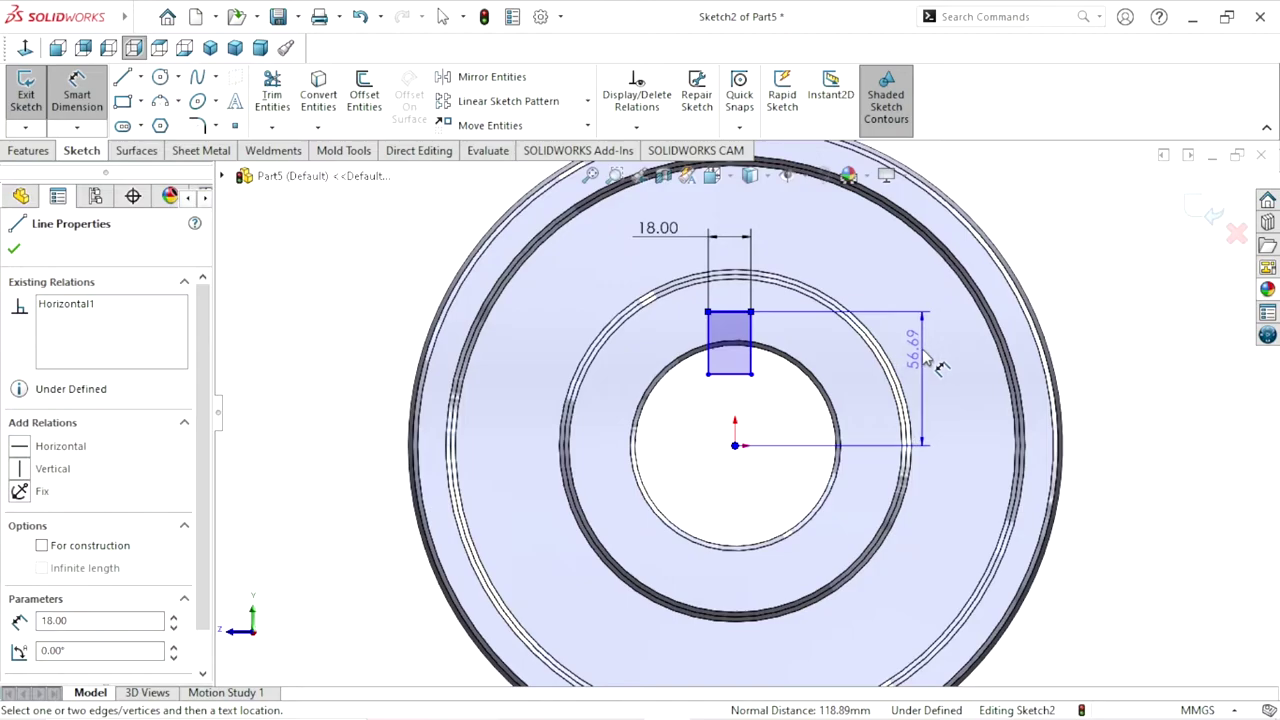
click(925, 360)
text(50)
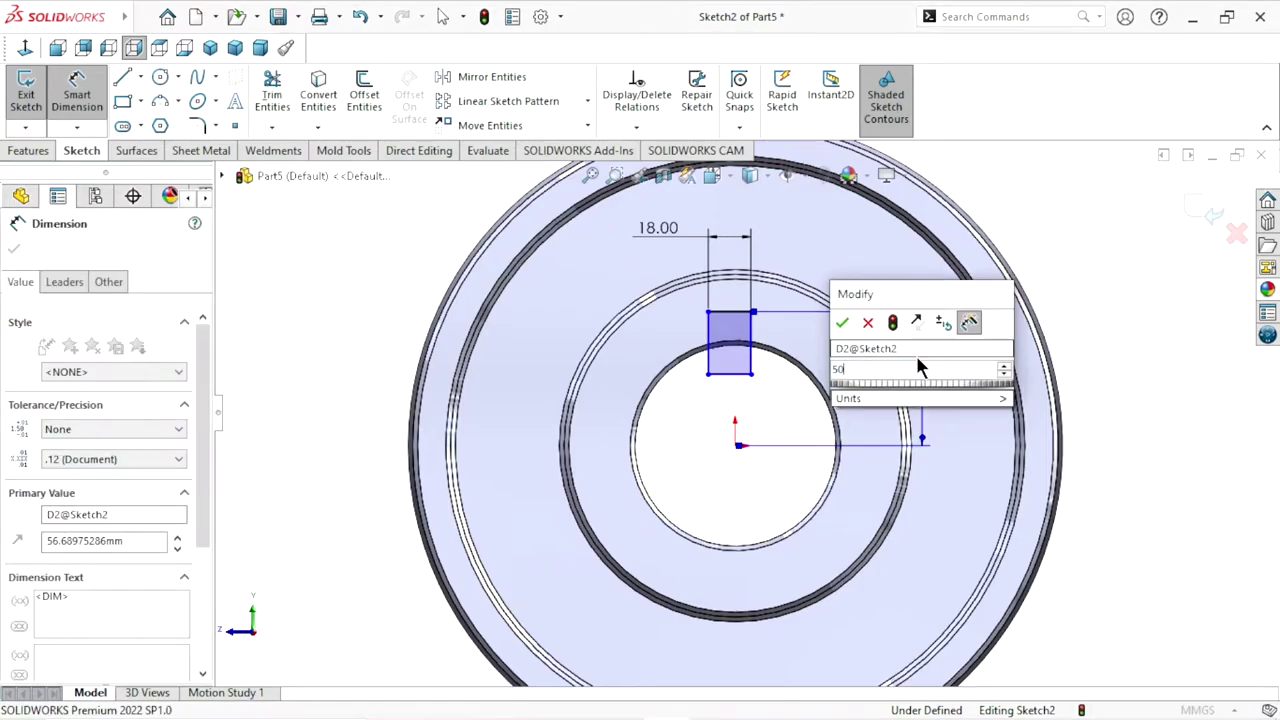
click(841, 324)
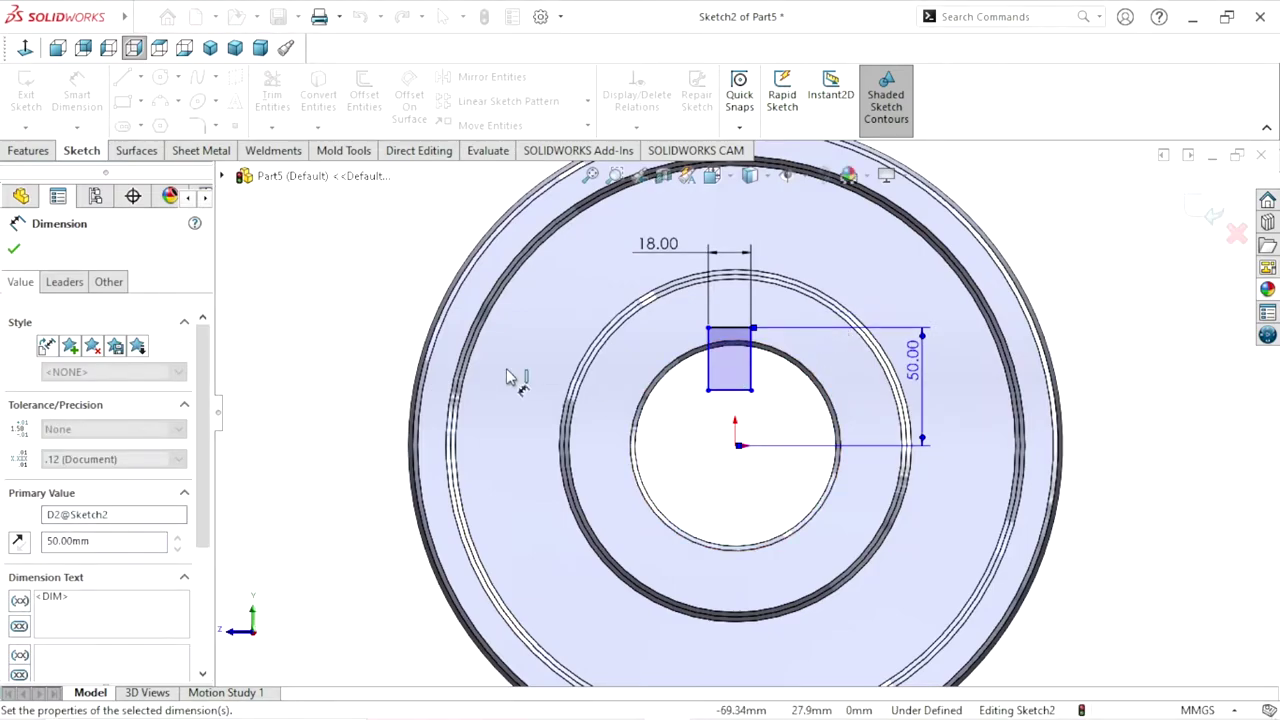
key(Escape)
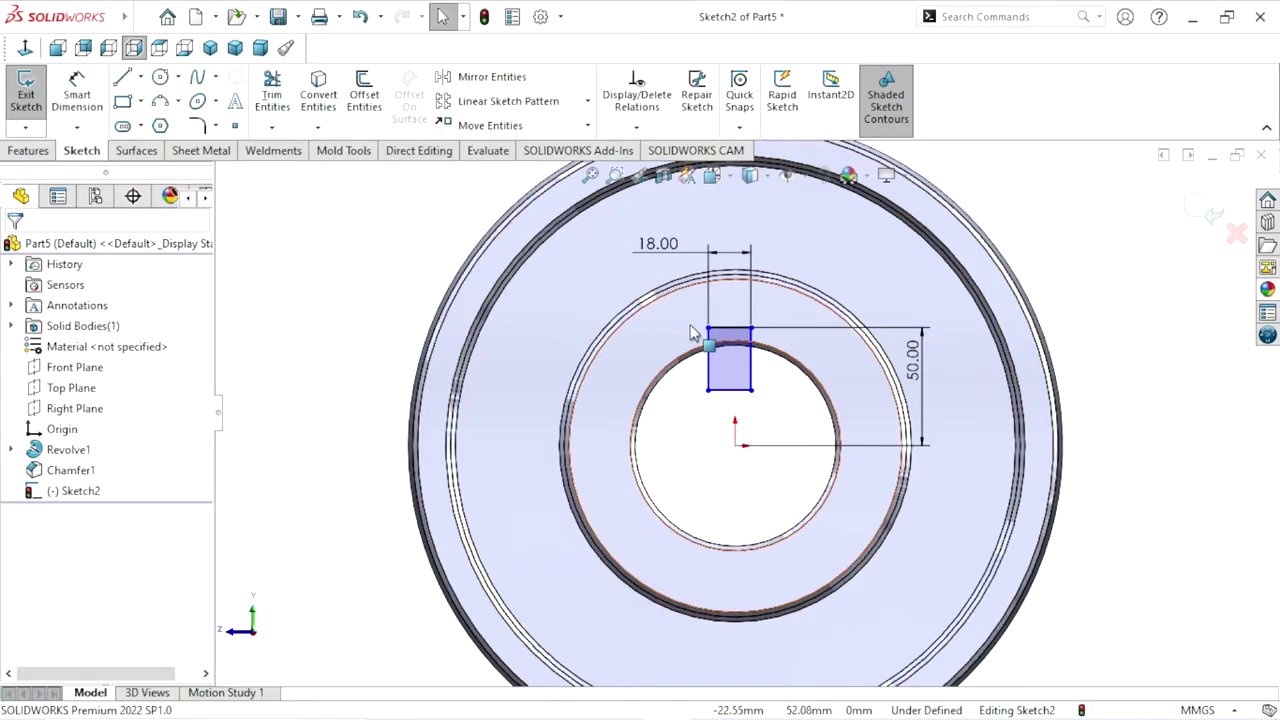
Add a Vertical relation between the top edge's midpoint and the origin to centre the rectangle
click(730, 335)
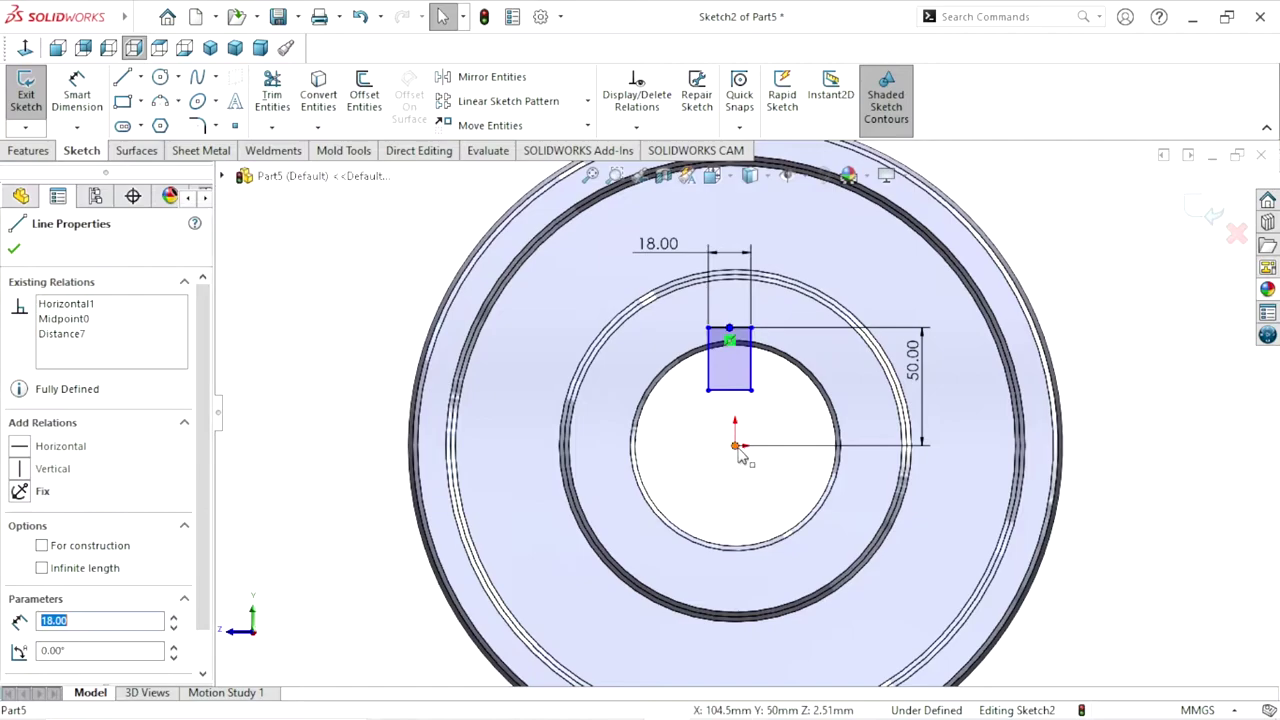
click(729, 328)
ctrl+click(735, 445)
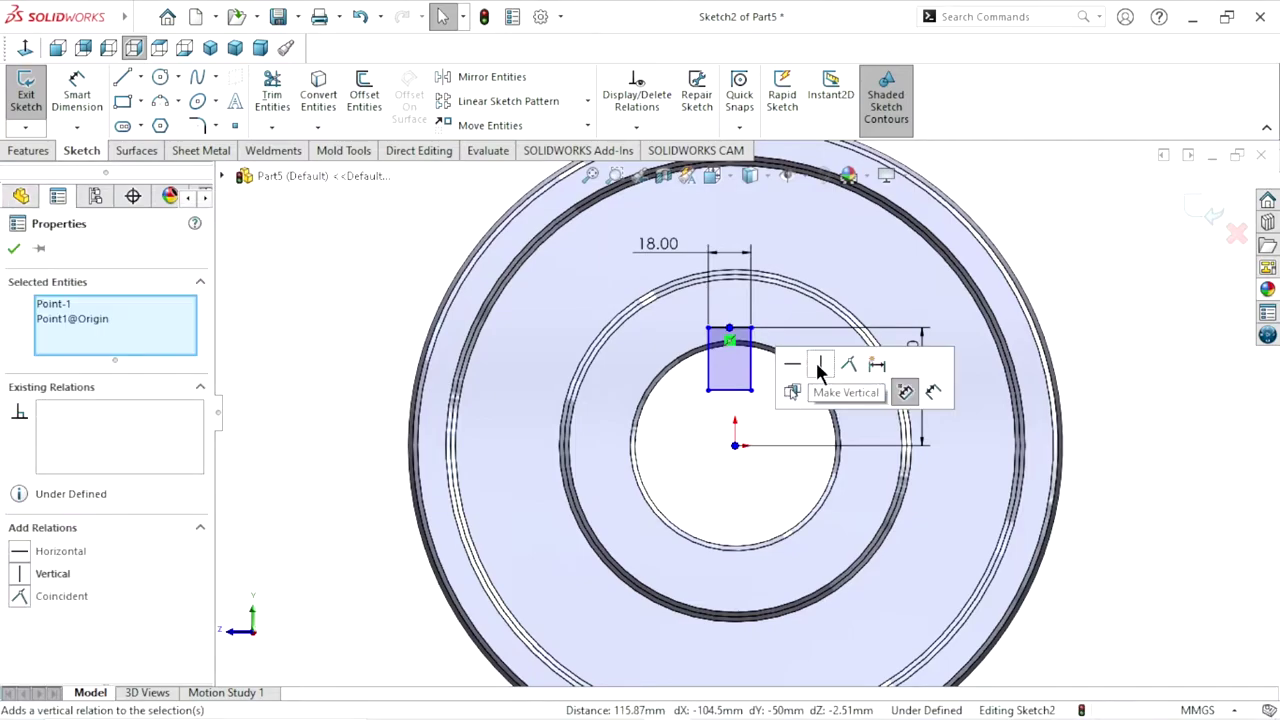
click(818, 367)
click(14, 248)
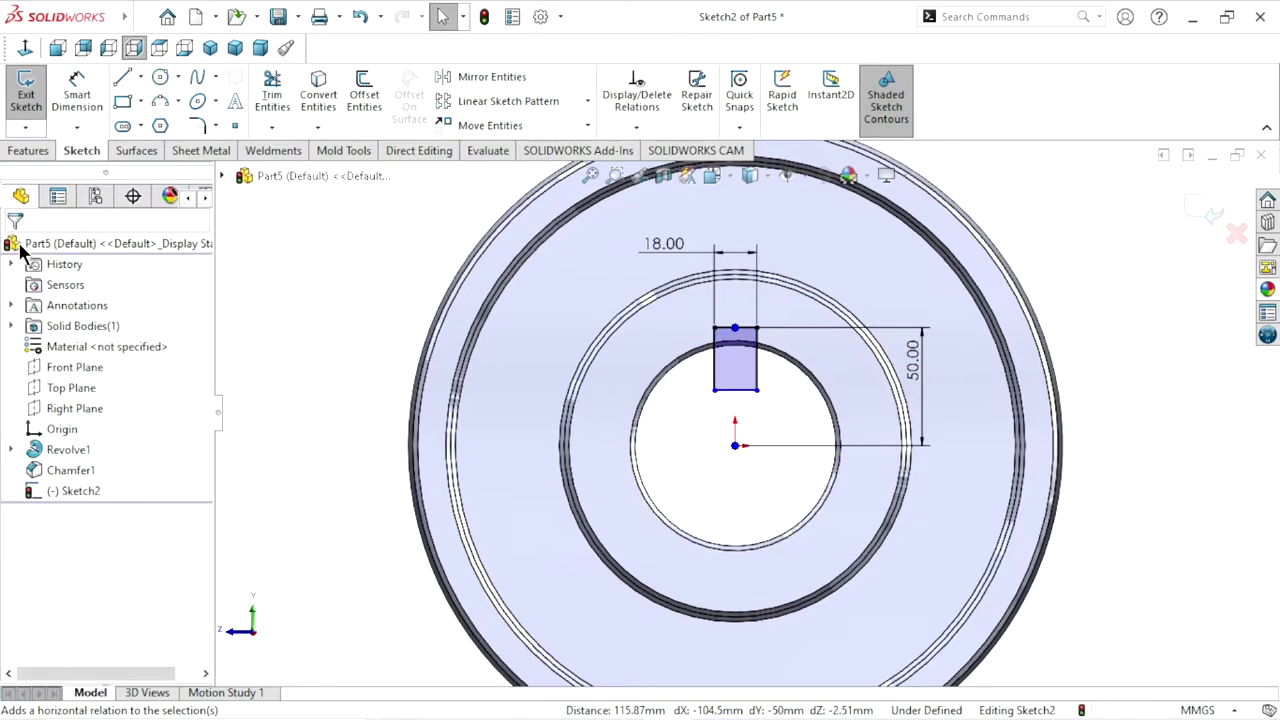
Extruded-cut the keyway rectangle Through All to create Cut-Extrude1
click(30, 152)
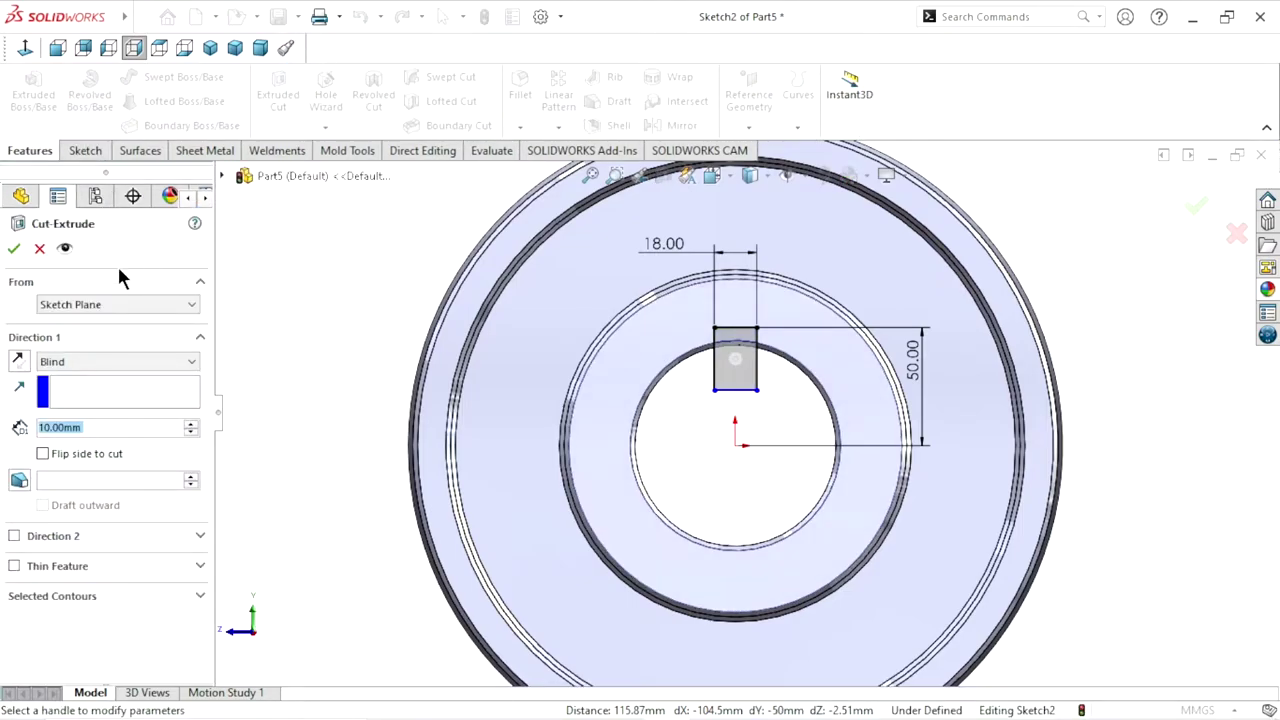
click(57, 366)
click(68, 390)
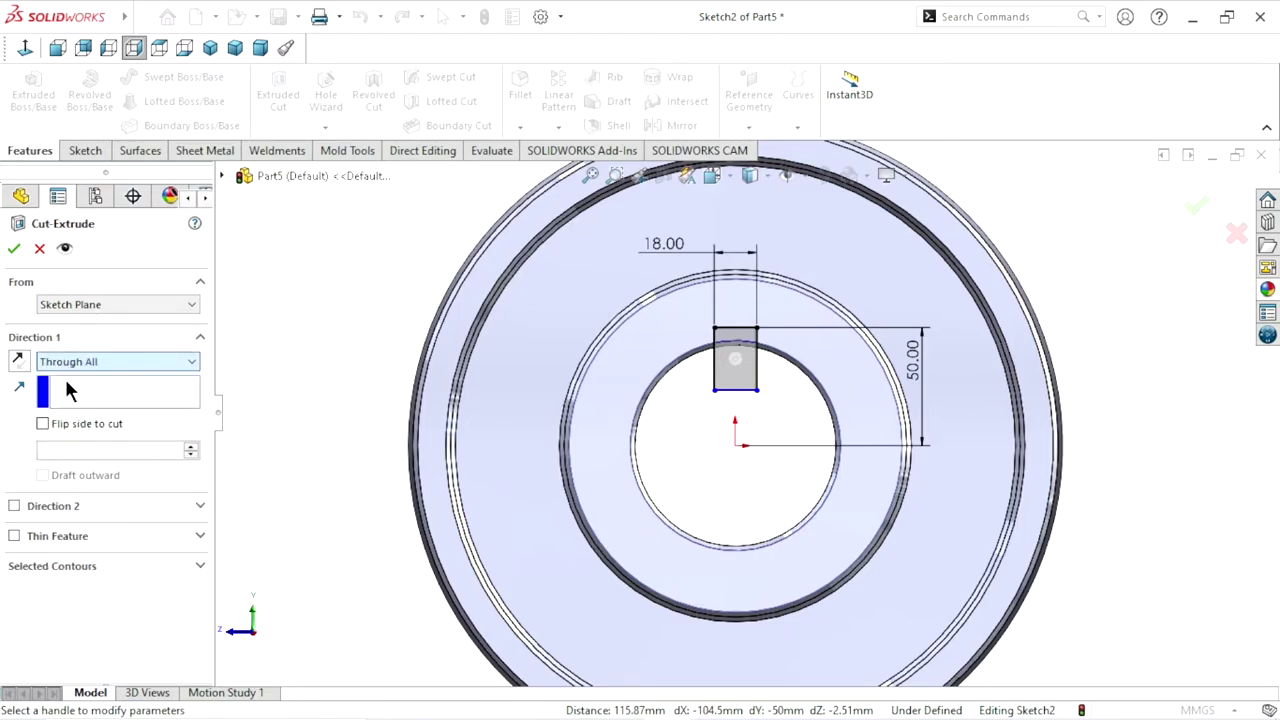
click(14, 249)
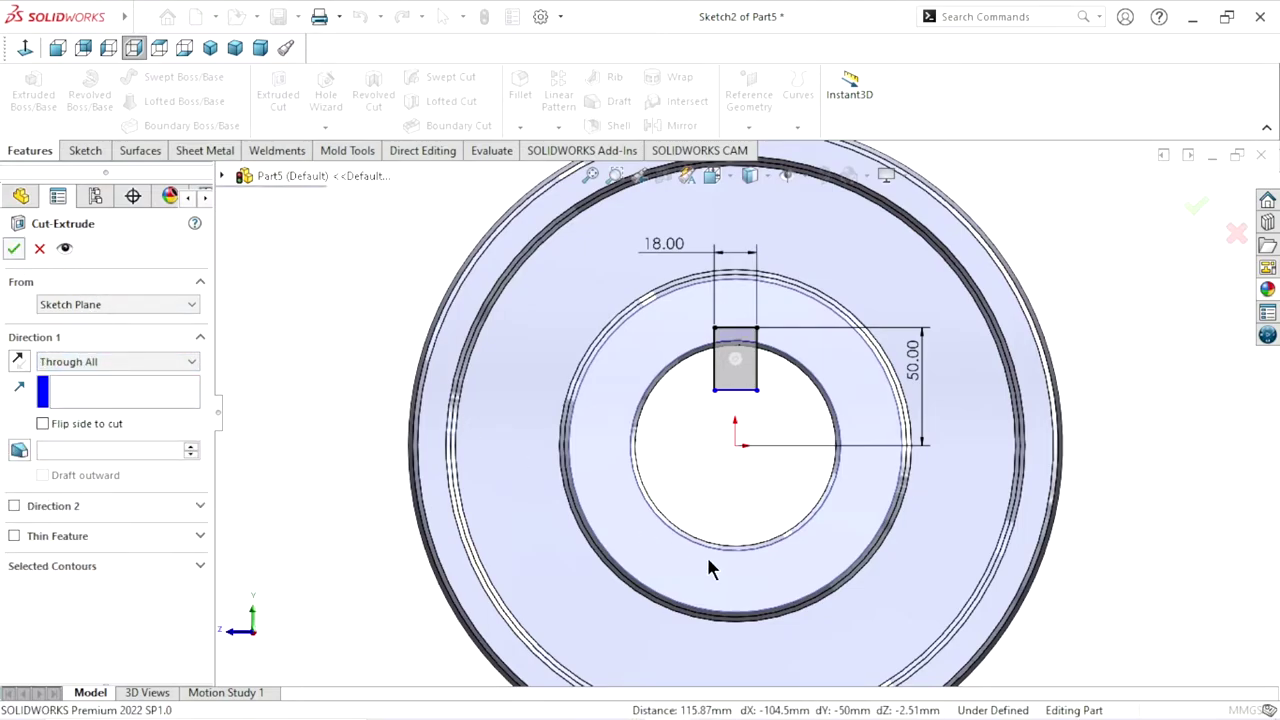
Orbit and zoom around the part to inspect the keyway cut in the bore
scroll(740, 518, up, 3)
middle_drag(614, 486, 686, 514)
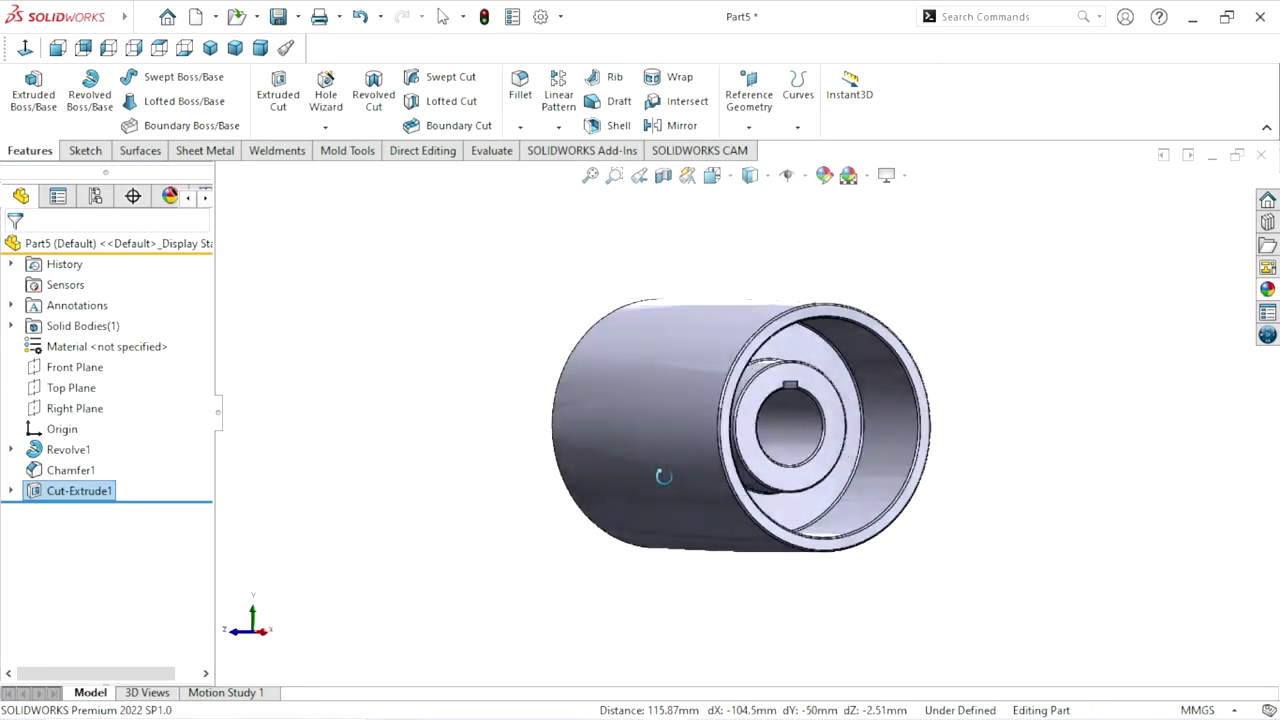
scroll(762, 475, up, 2)
scroll(800, 455, down, 2)
click(967, 410)
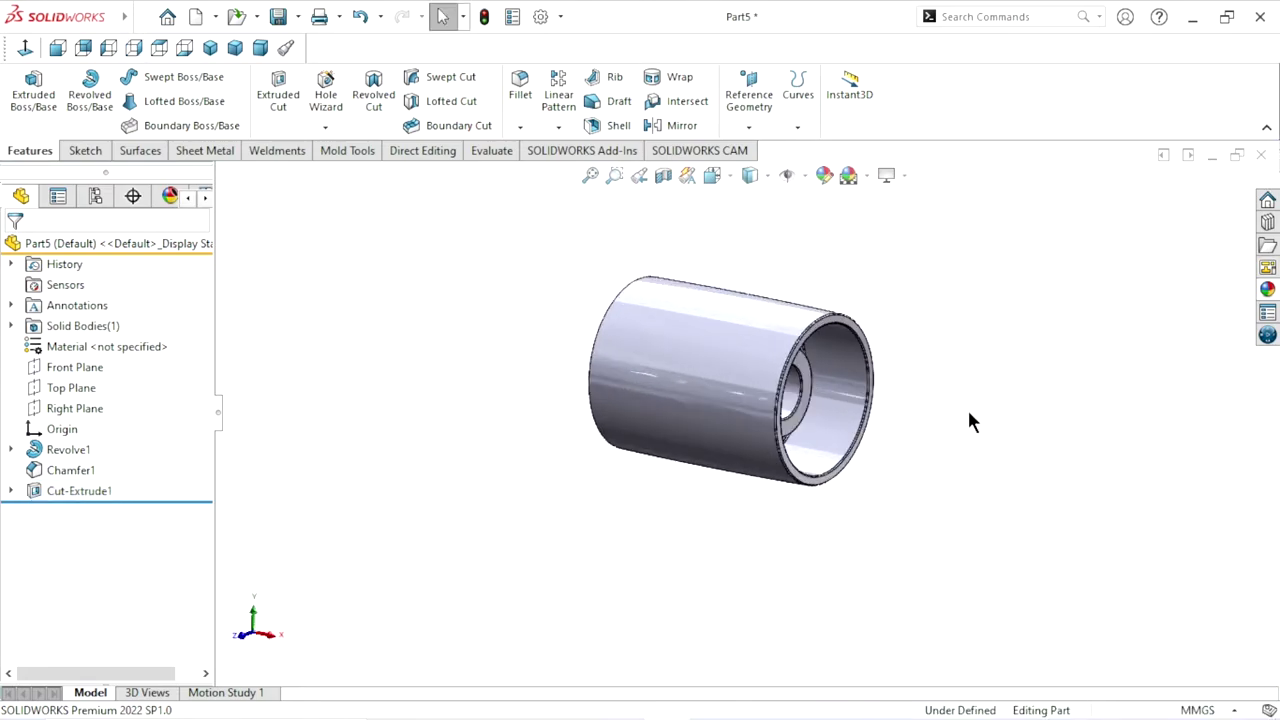
mouse_move(967, 410)
middle_down()
mouse_move(897, 346)
mouse_move(951, 458)
middle_up()
scroll(951, 458, up, 1)
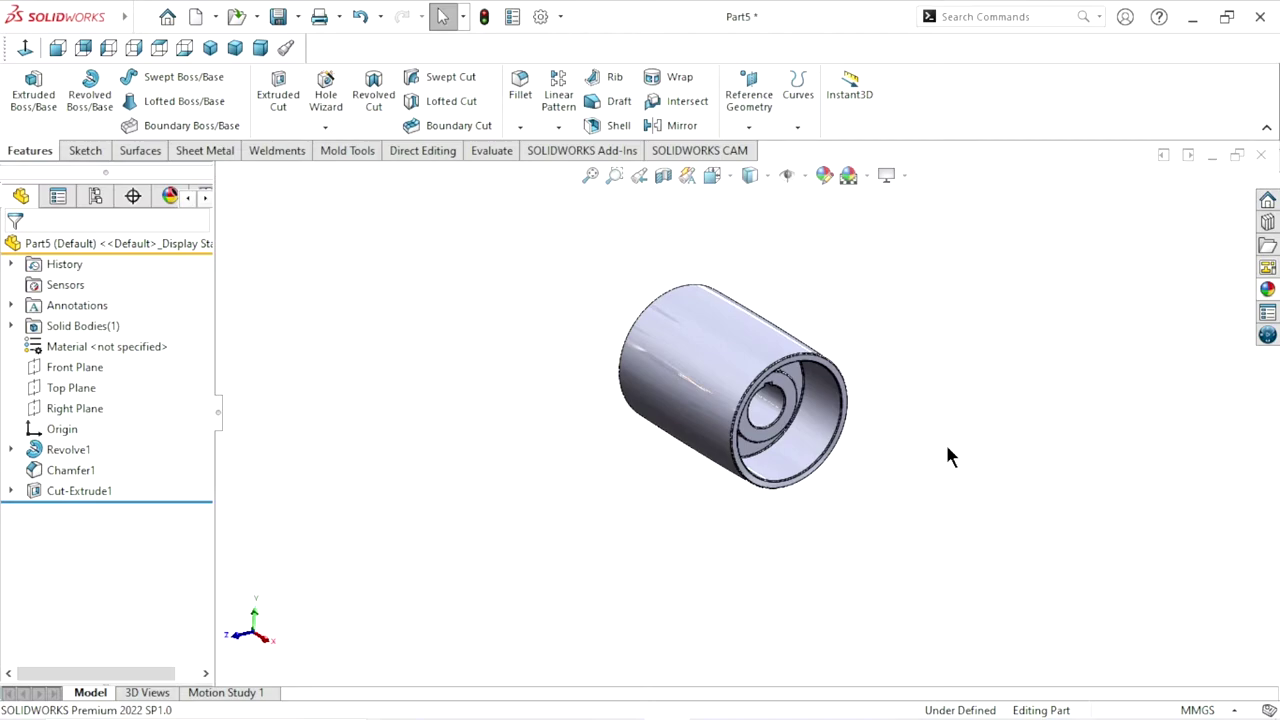
scroll(783, 486, up, 1)
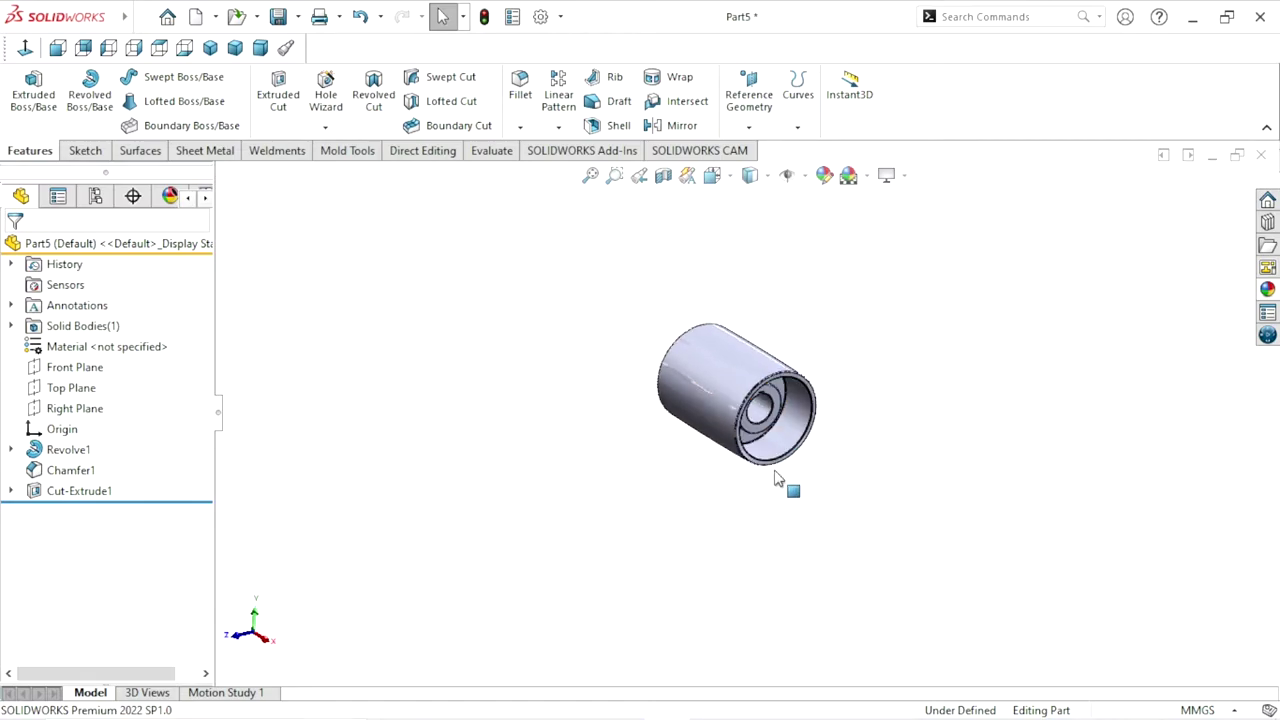
scroll(782, 455, down, 2)
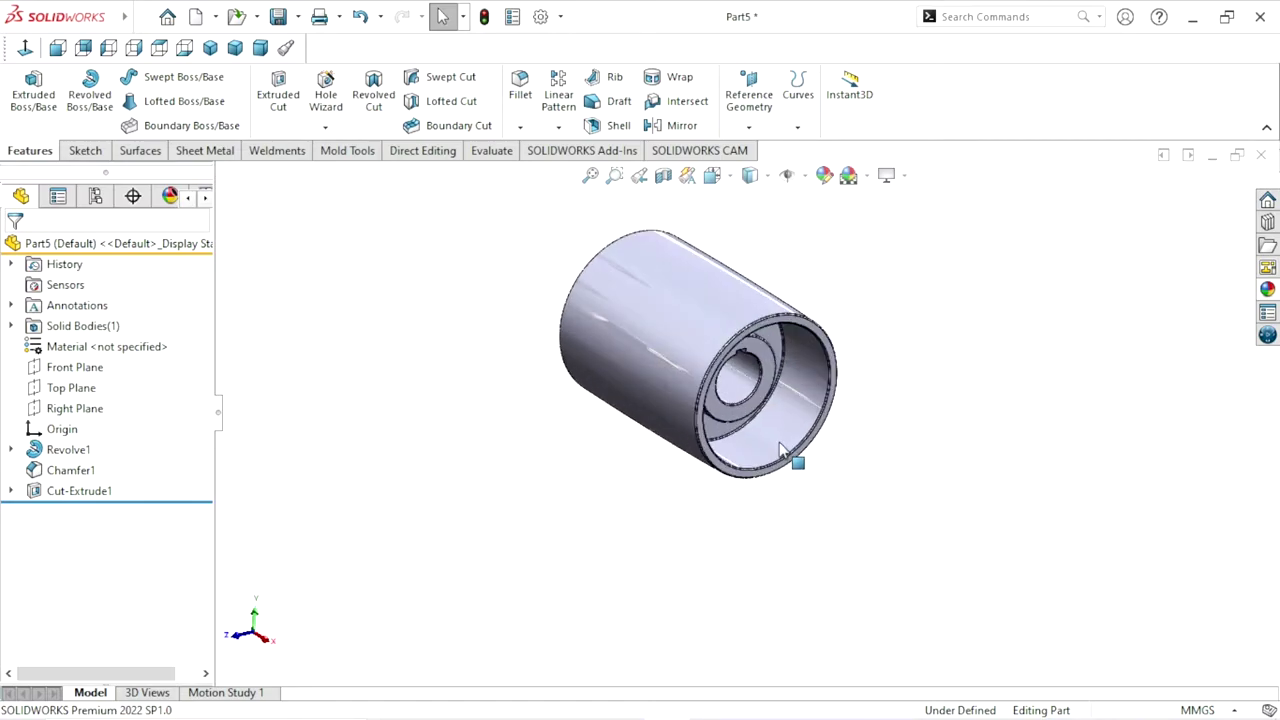
Start a new sketch on the Front Plane, viewed normal to it
click(60, 367)
click(70, 340)
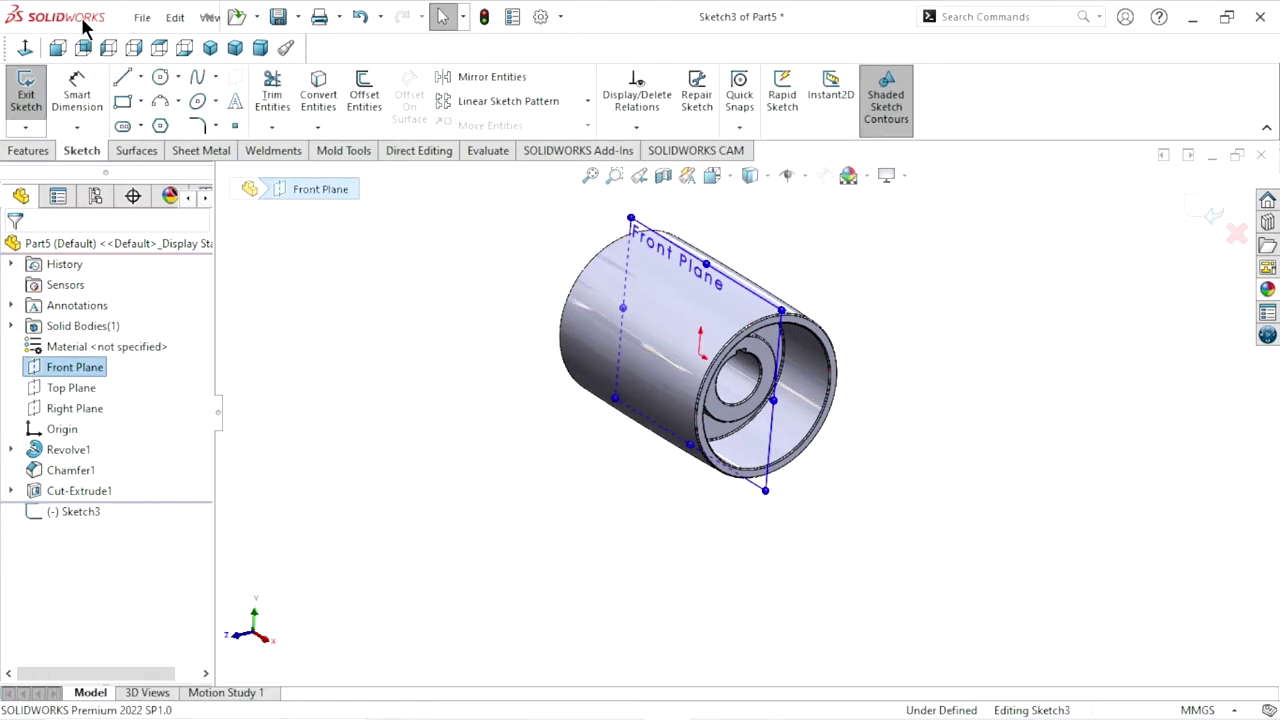
click(24, 48)
scroll(765, 390, up, 2)
scroll(843, 385, down, 1)
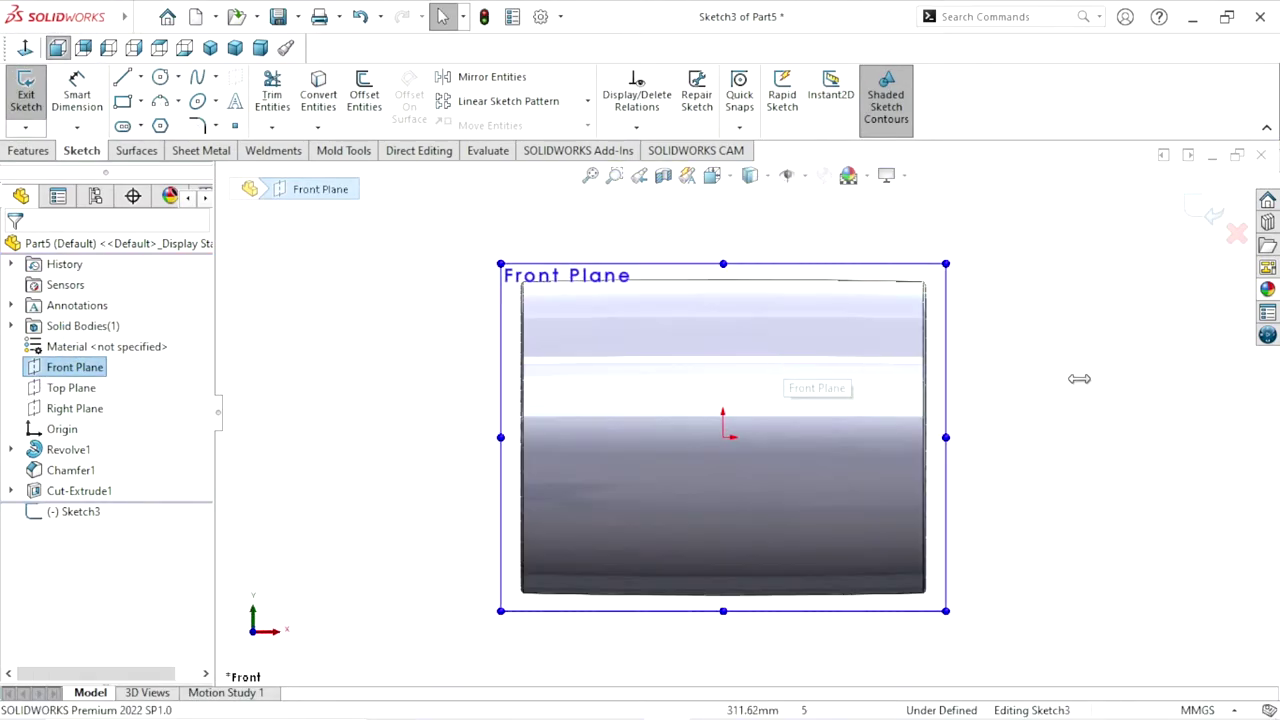
scroll(760, 385, up, 2)
Draw a small tall rectangle near the part's top edge
key(Escape)
scroll(757, 367, down, 3)
scroll(745, 341, down, 1)
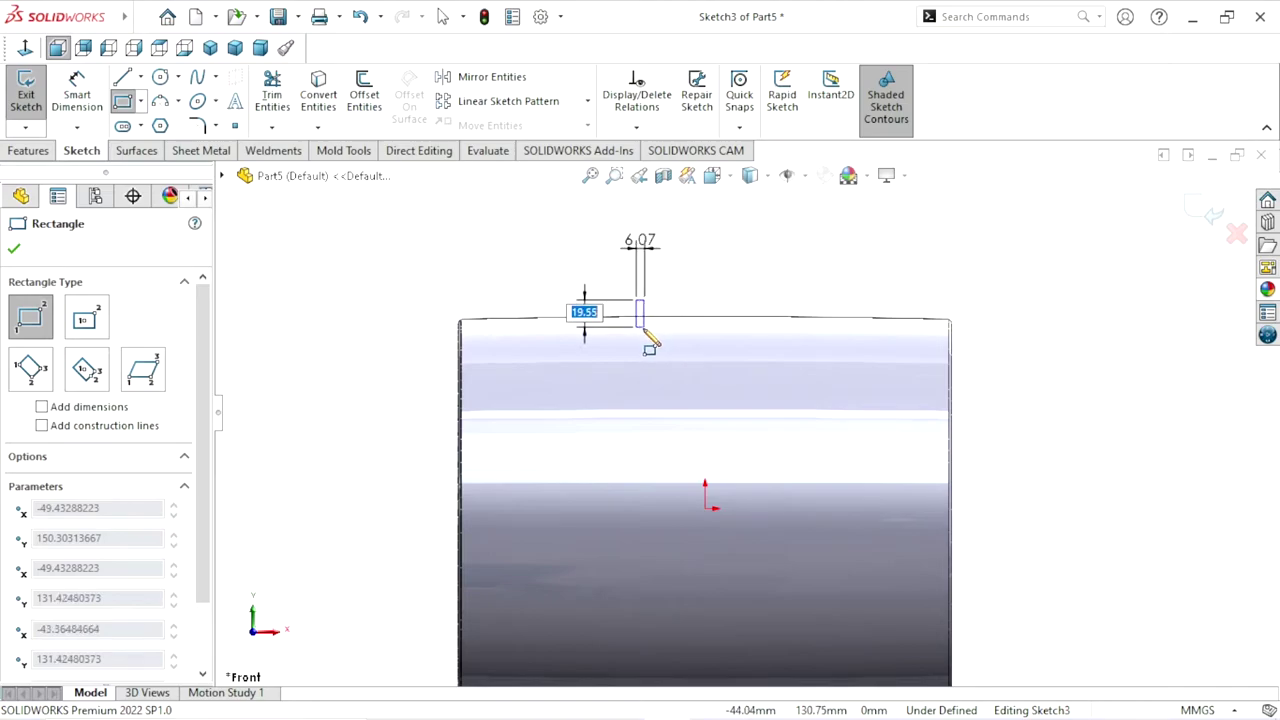
click(645, 328)
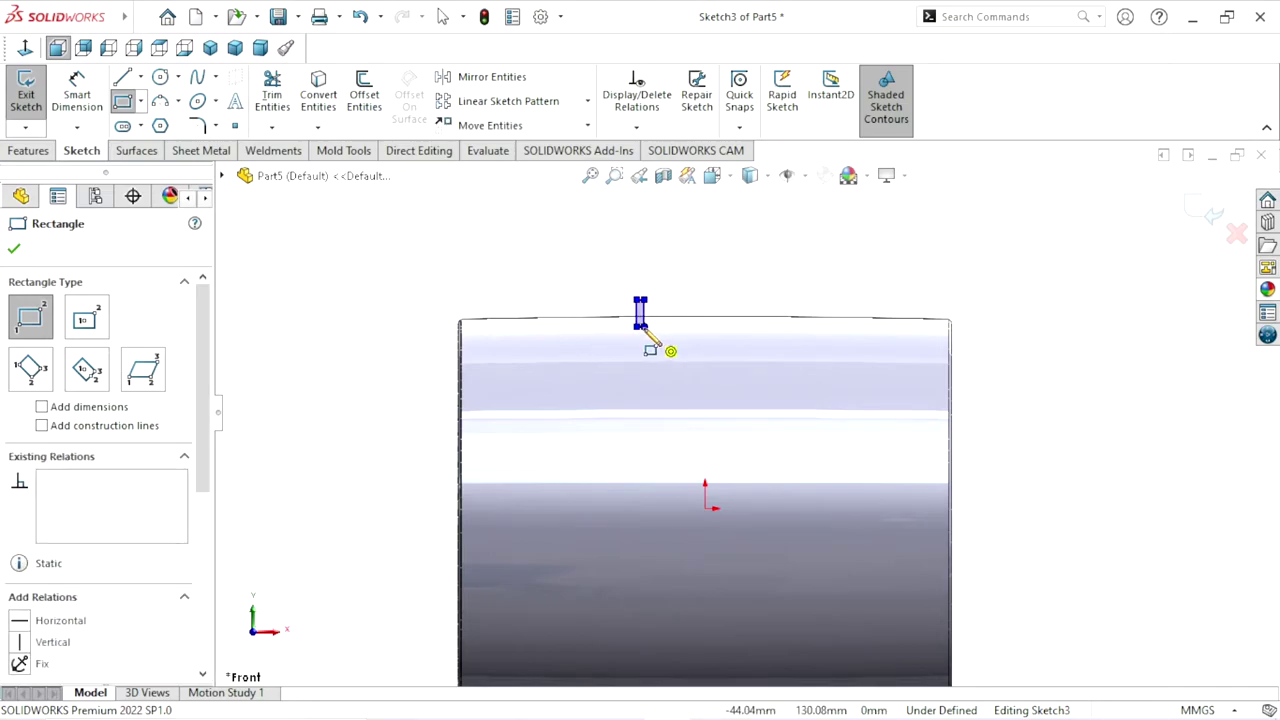
Draw a vertical centerline from the origin up past the top of the part
click(141, 78)
click(160, 123)
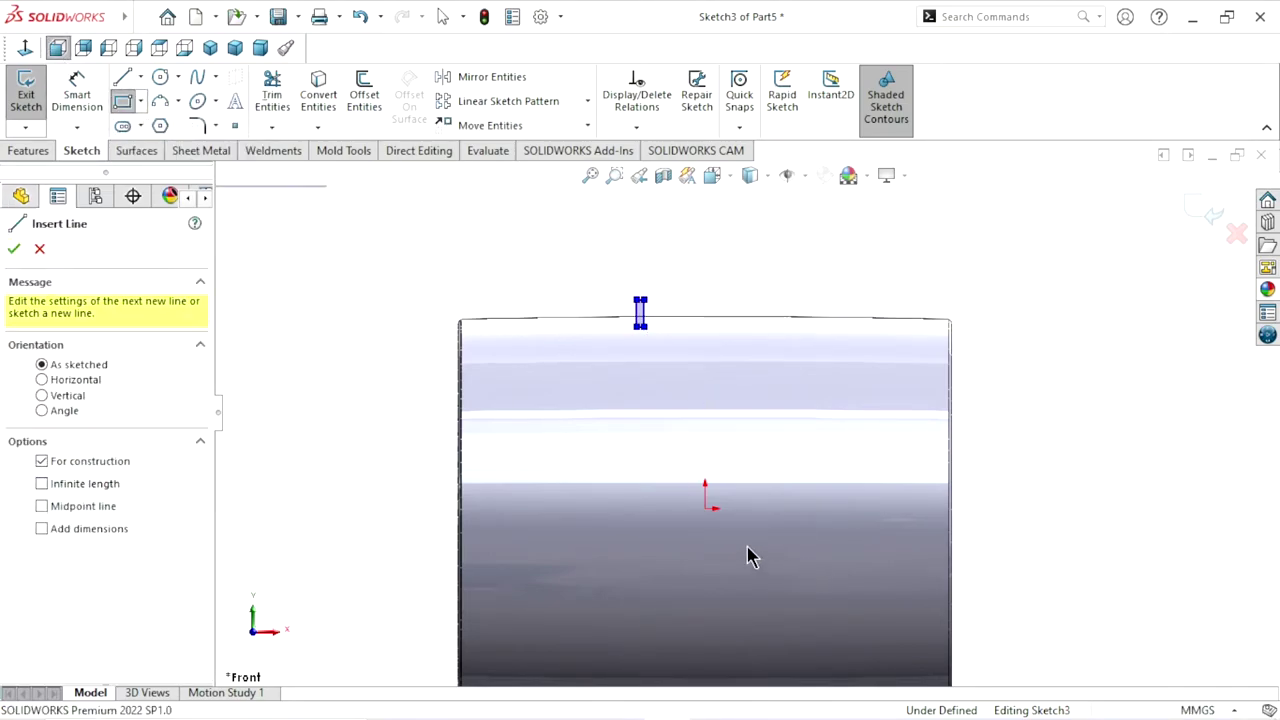
click(705, 508)
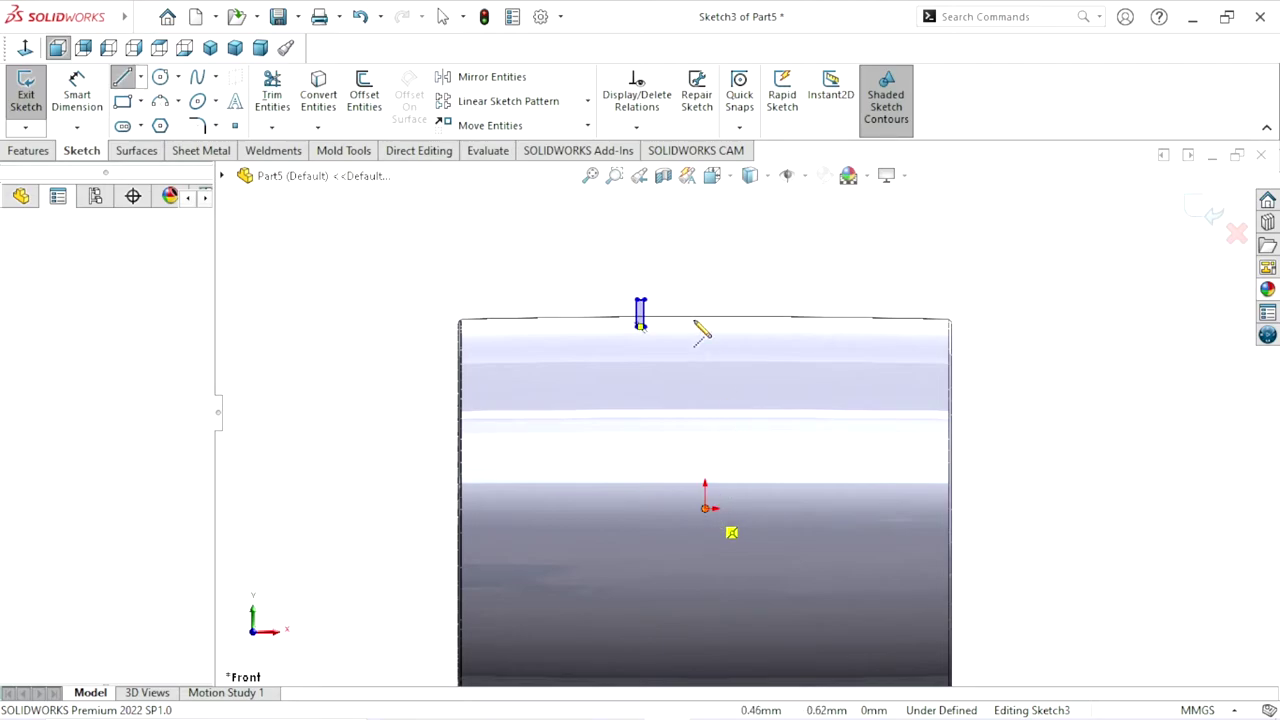
click(705, 240)
right_click(925, 270)
click(966, 276)
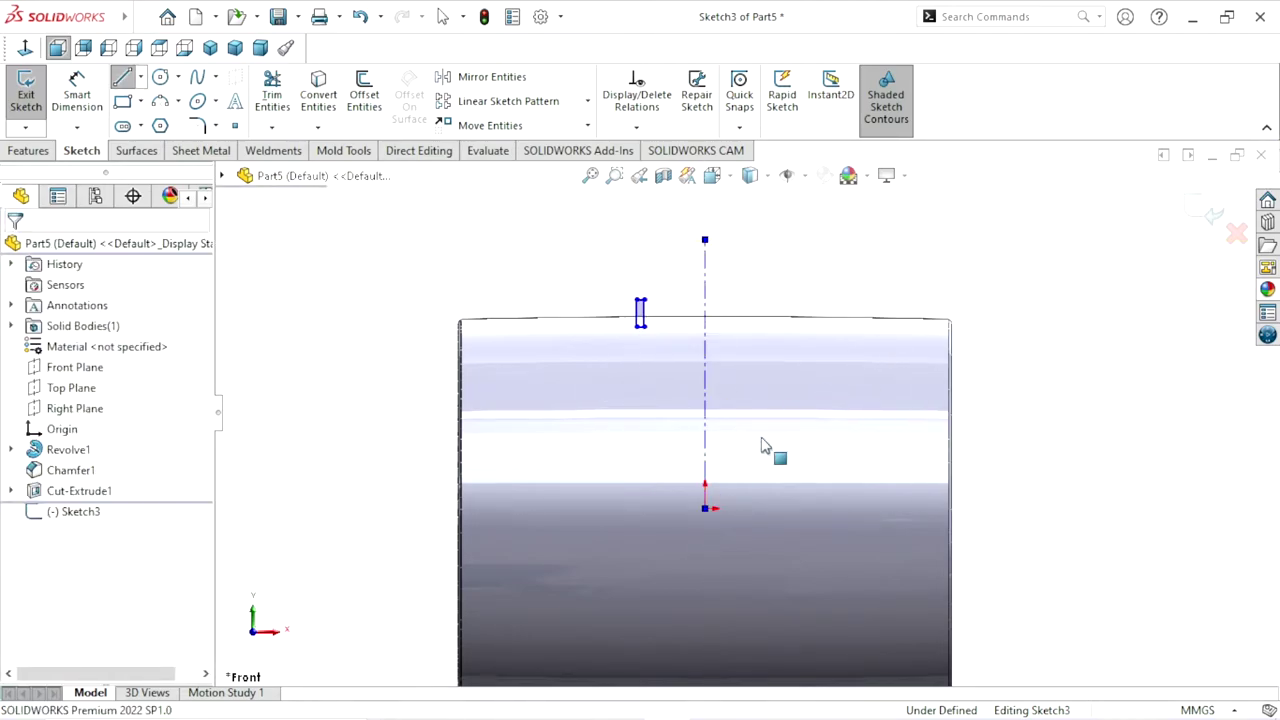
scroll(743, 404, up, 3)
scroll(730, 392, down, 3)
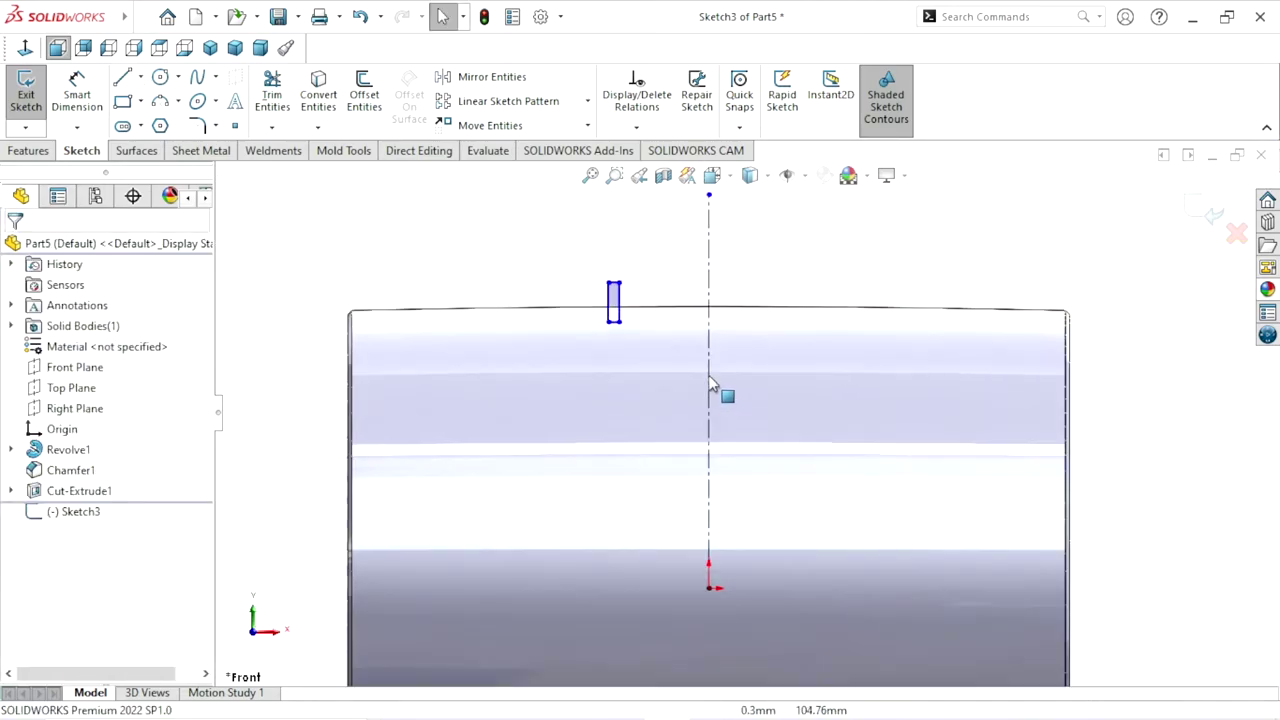
click(78, 88)
scroll(645, 335, down, 3)
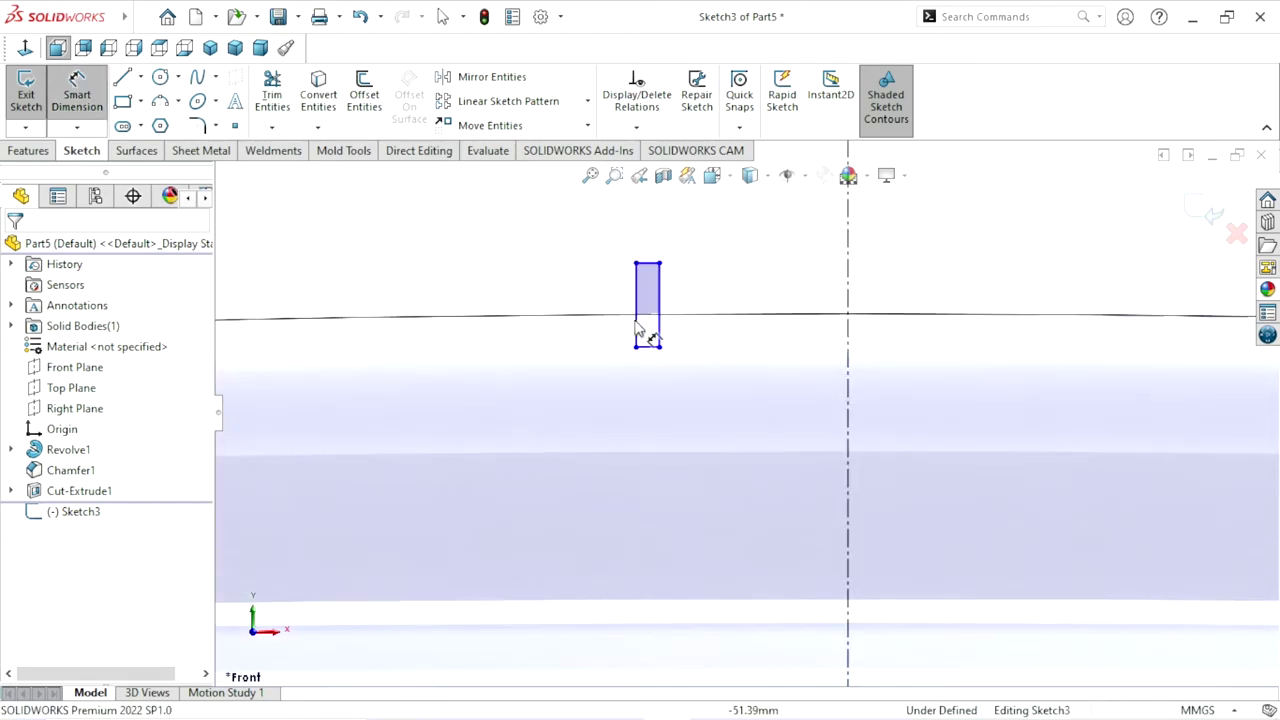
Dimension the slot rectangle's width to 4 mm
click(640, 252)
click(589, 239)
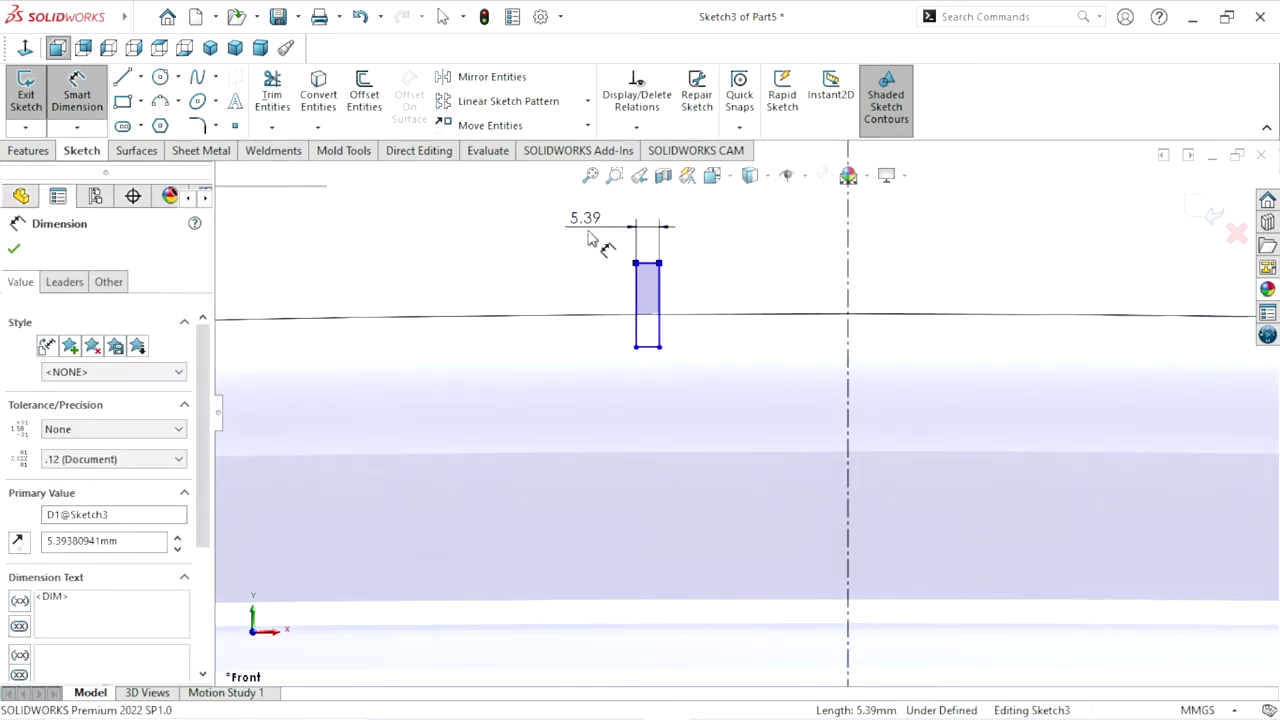
text(4)
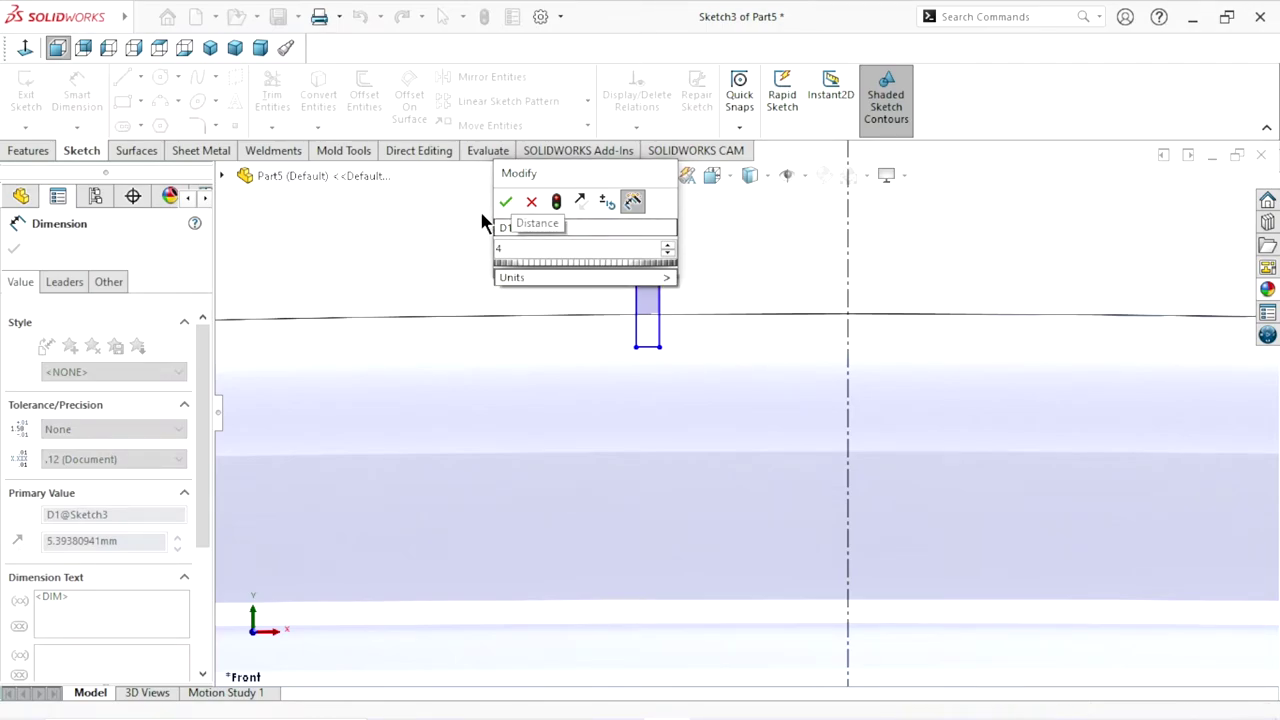
click(504, 201)
key(Return)
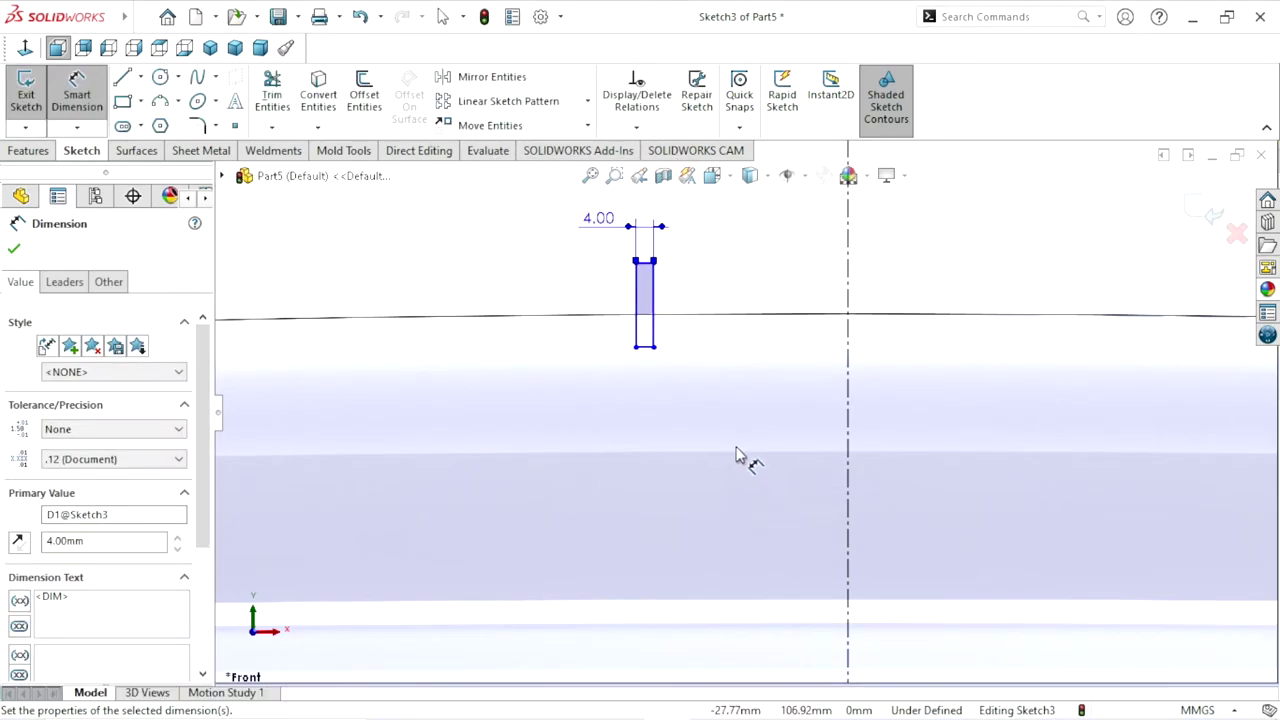
scroll(745, 510, up, 2)
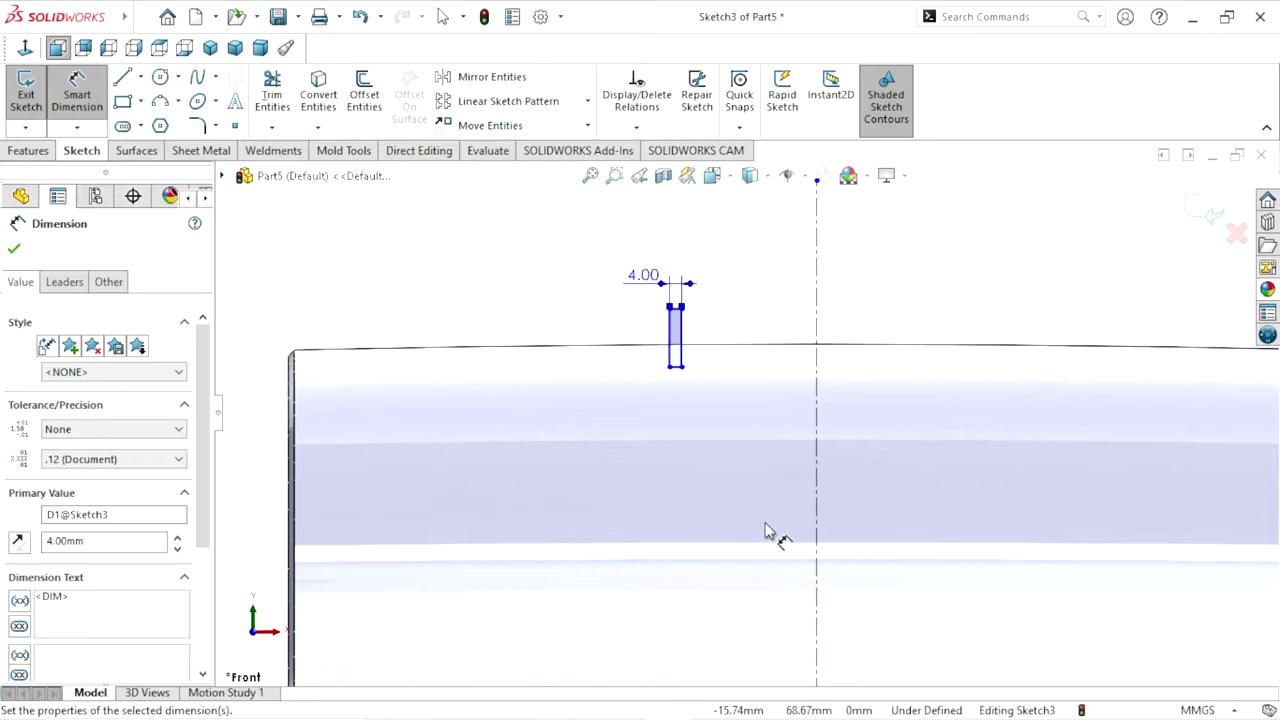
scroll(768, 532, up, 1)
scroll(757, 543, up, 1)
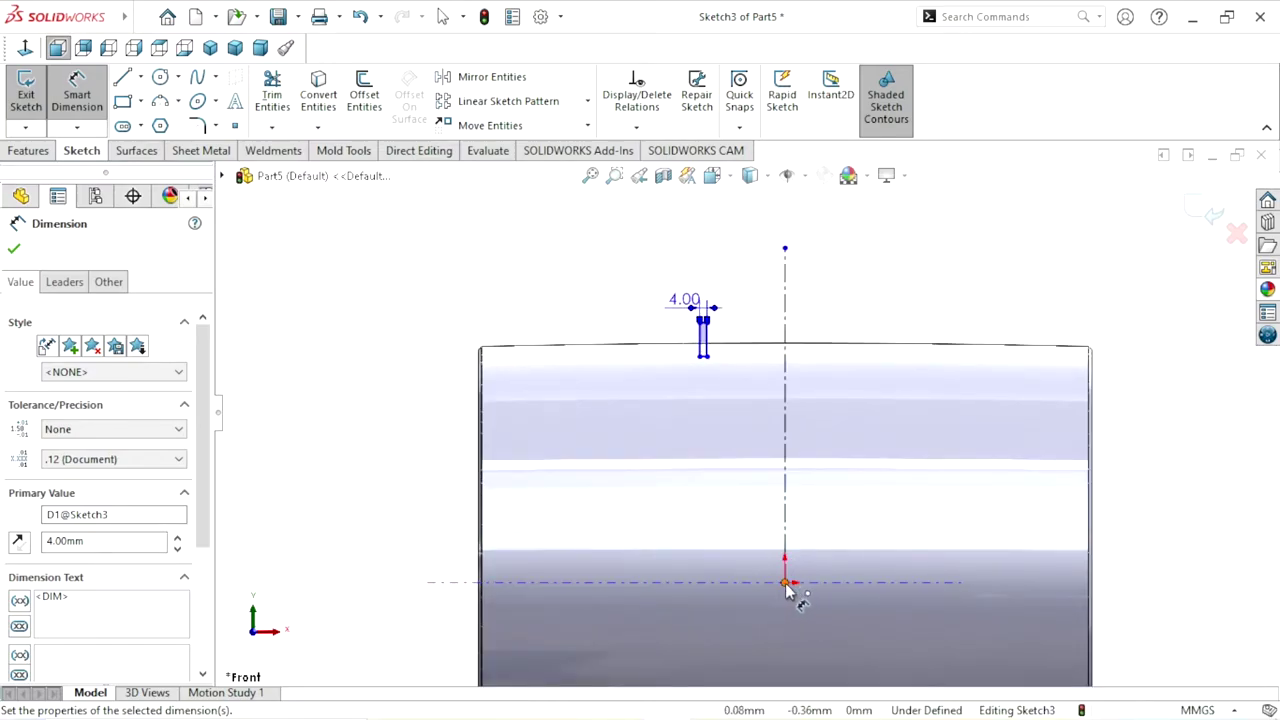
Place the slot rectangle 136 mm above the origin and finish dimensioning
click(786, 583)
scroll(729, 371, down, 2)
scroll(697, 350, down, 1)
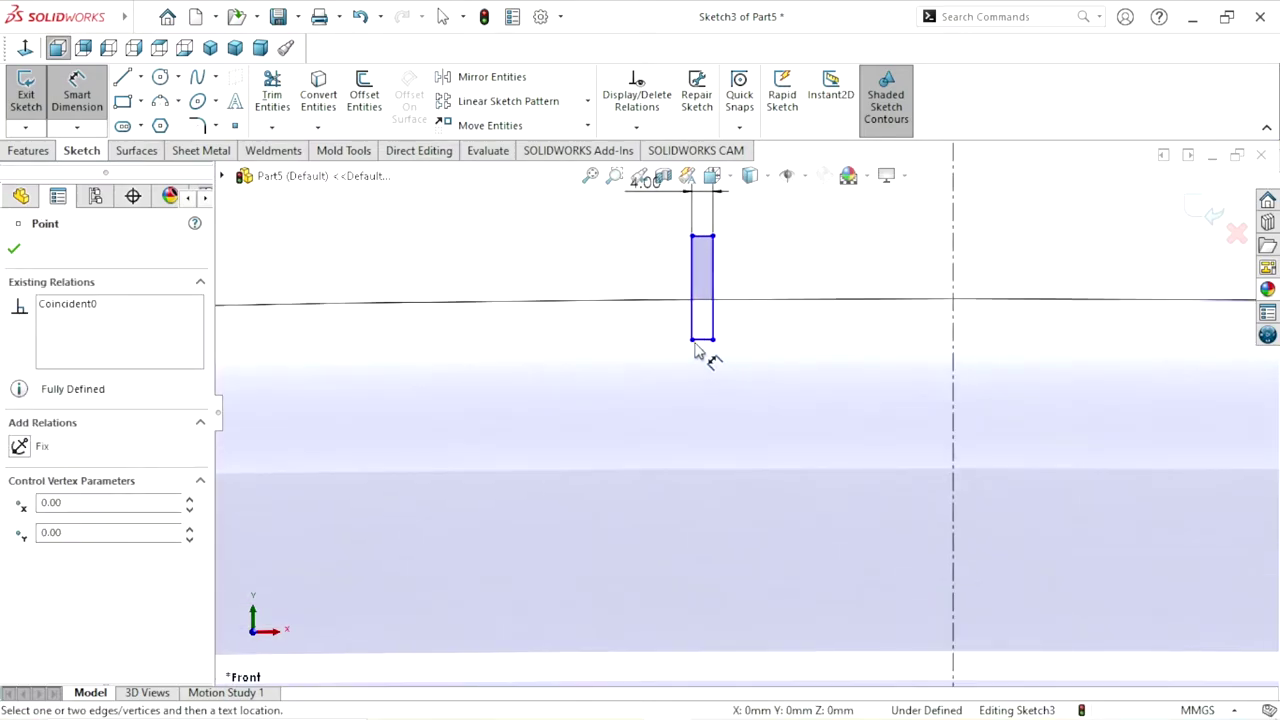
click(621, 365)
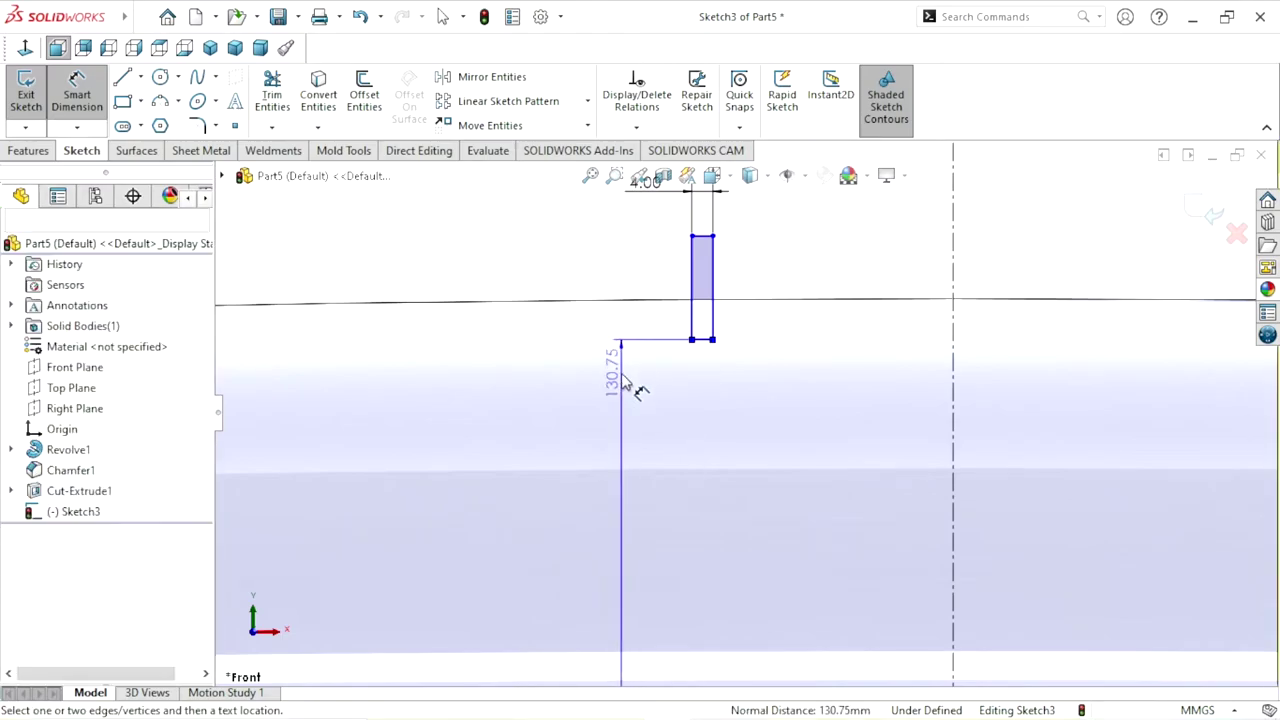
click(622, 372)
text(13)
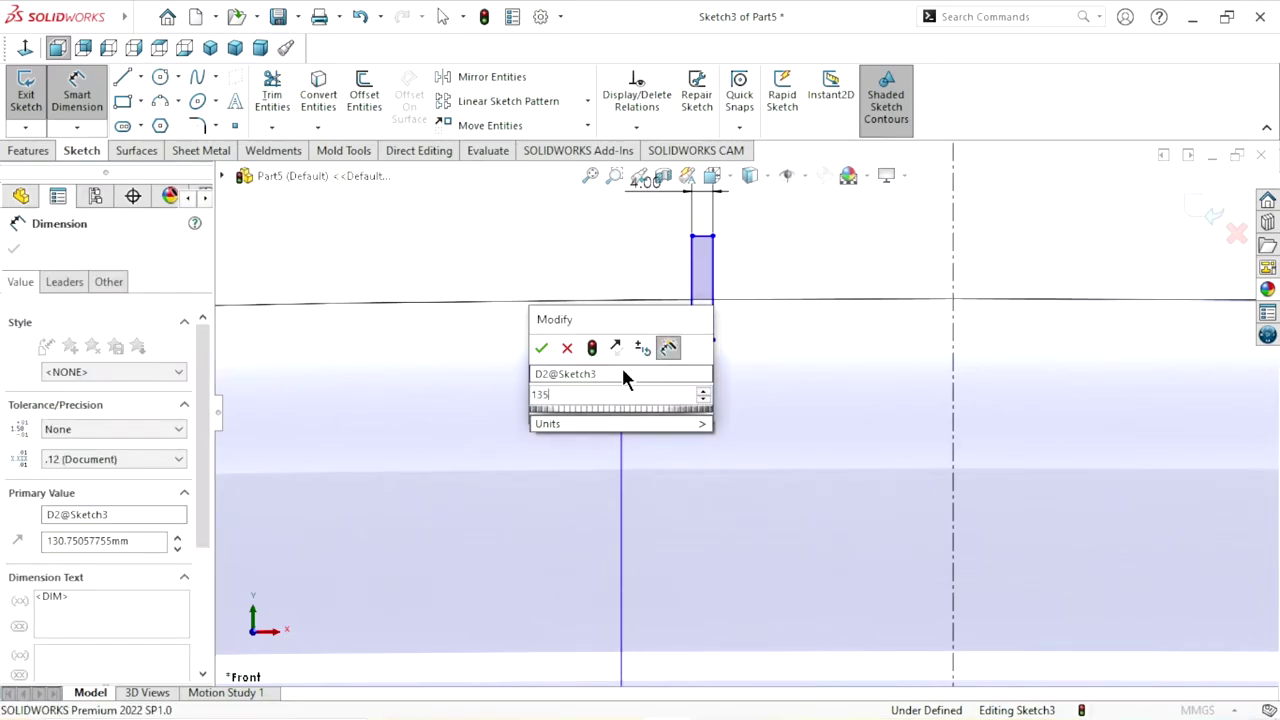
text(6)
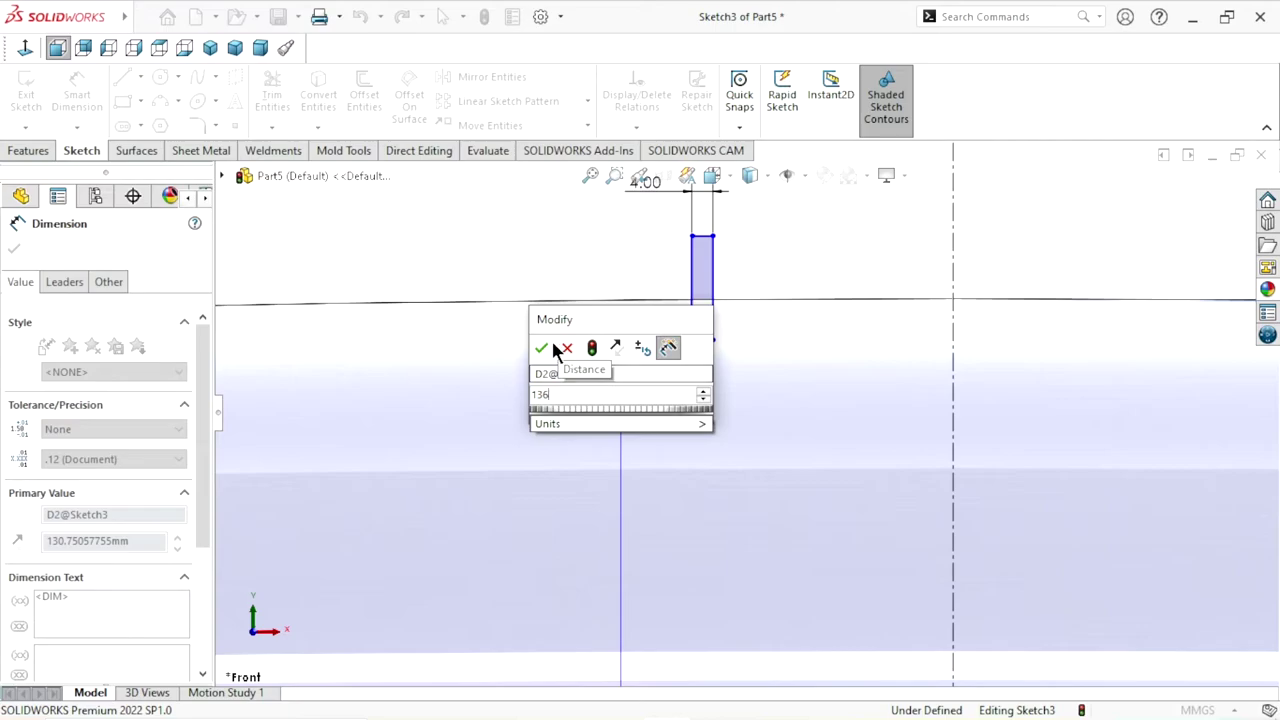
click(540, 348)
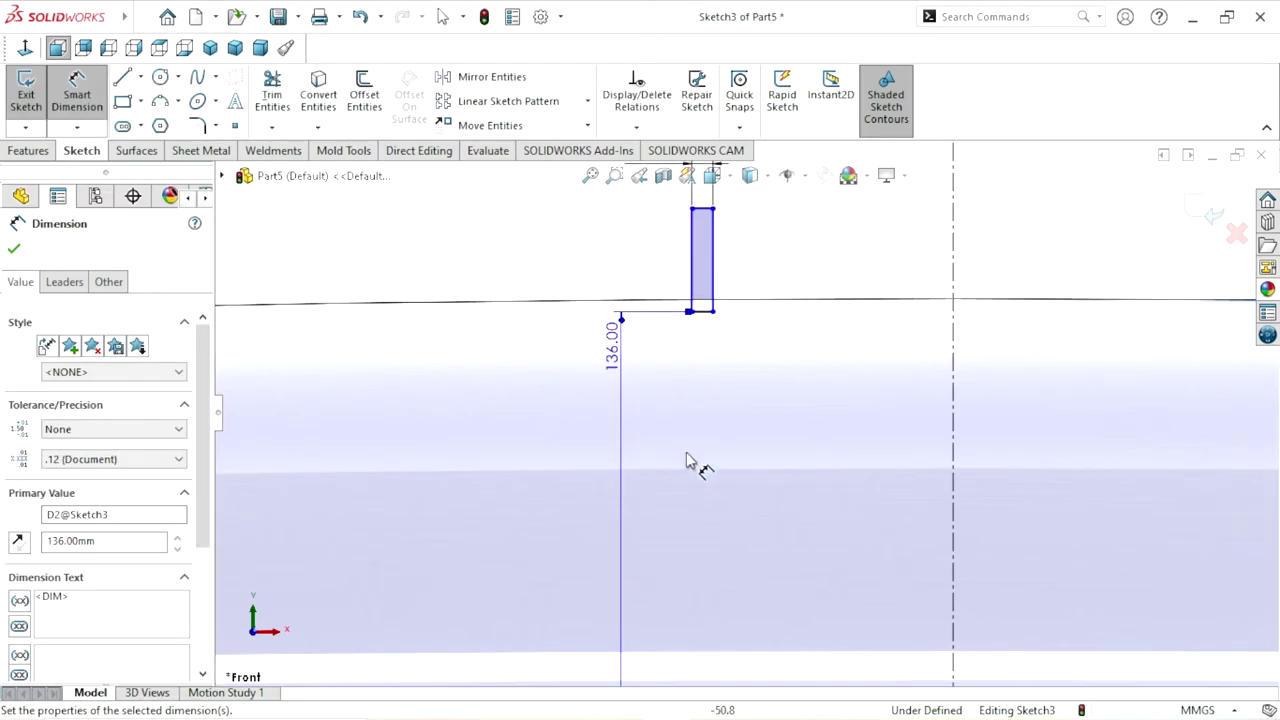
scroll(752, 440, up, 1)
scroll(768, 447, up, 1)
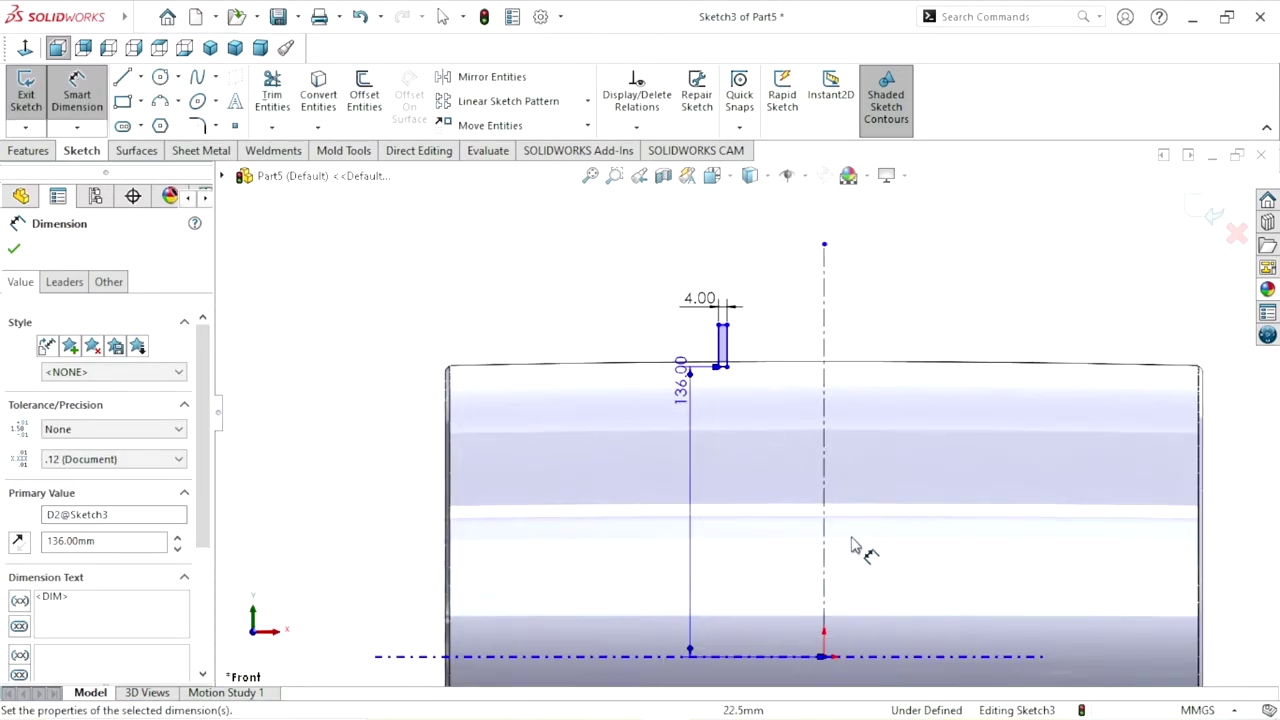
scroll(862, 548, up, 1)
scroll(862, 551, down, 1)
scroll(808, 515, down, 1)
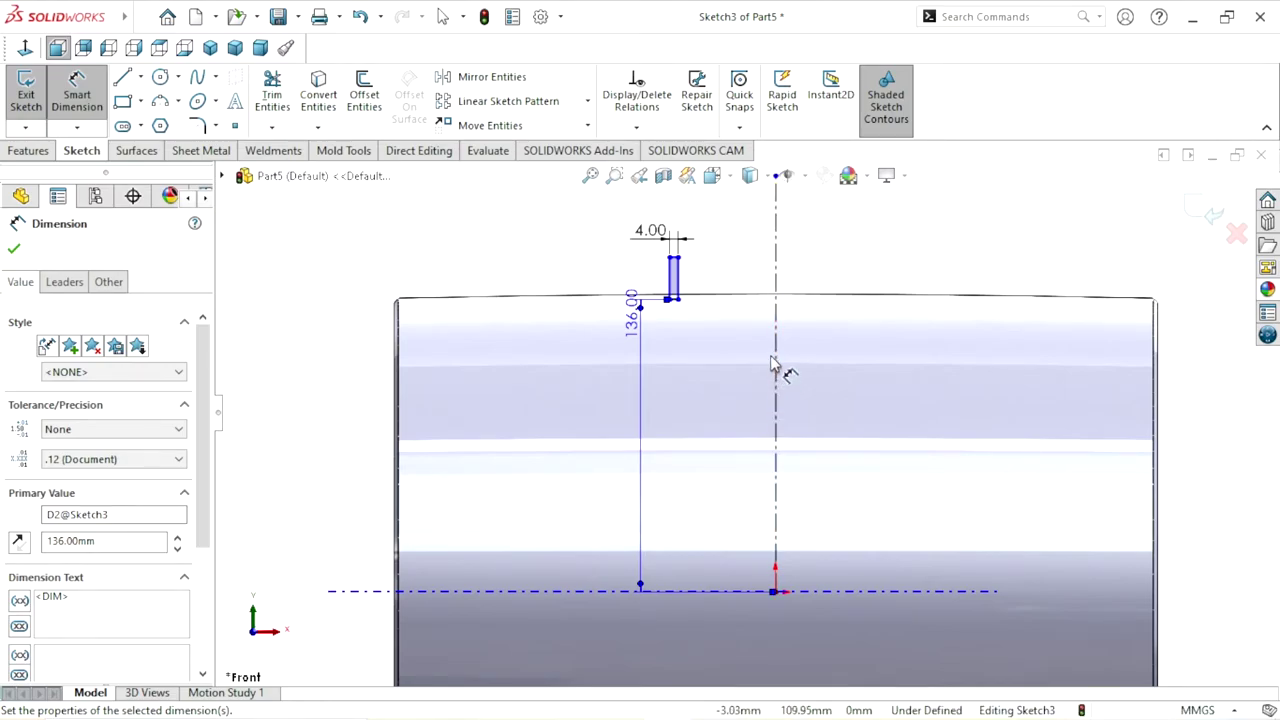
scroll(771, 366, down, 1)
scroll(770, 362, up, 1)
scroll(792, 360, down, 1)
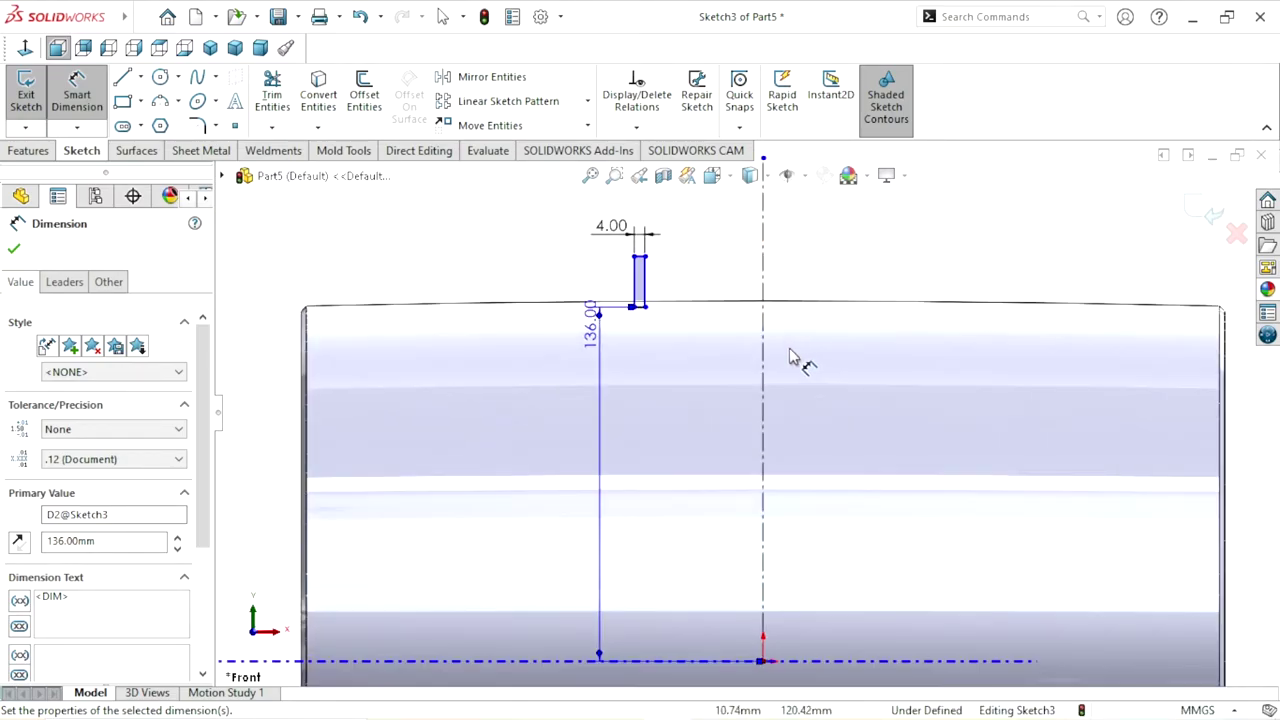
click(14, 249)
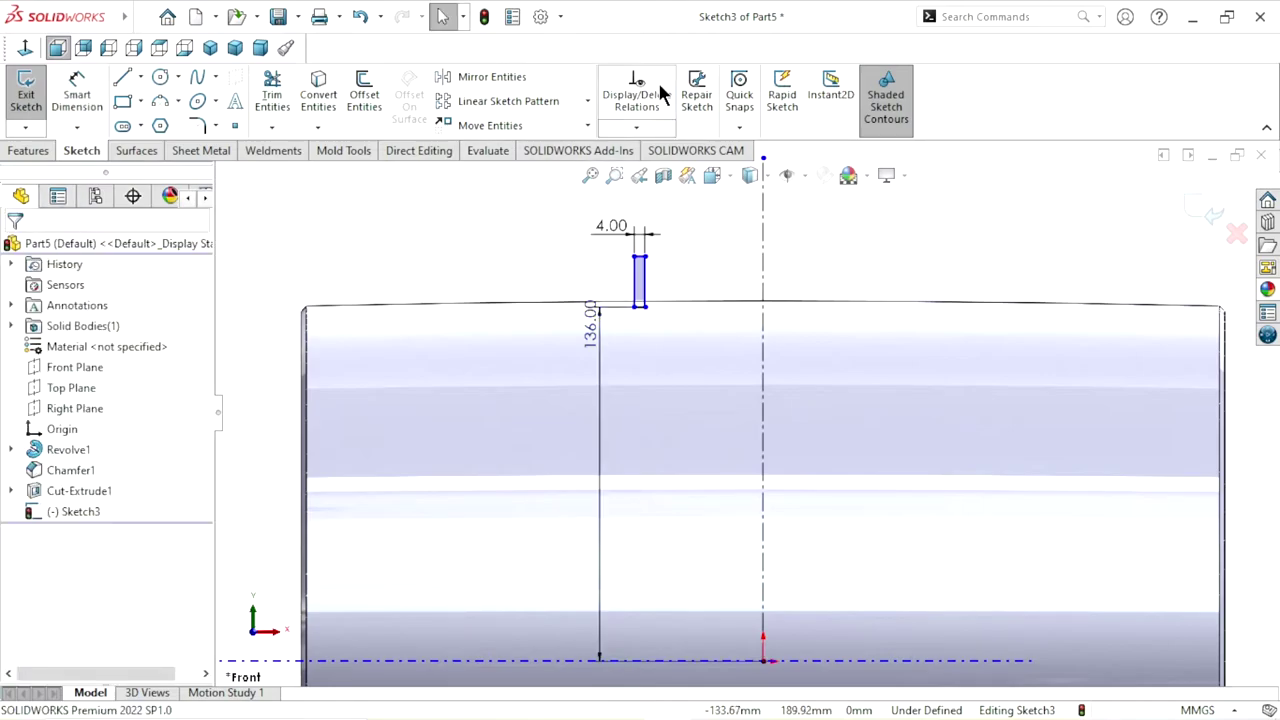
Mirror the slot rectangle's four edges about the vertical centreline
click(475, 80)
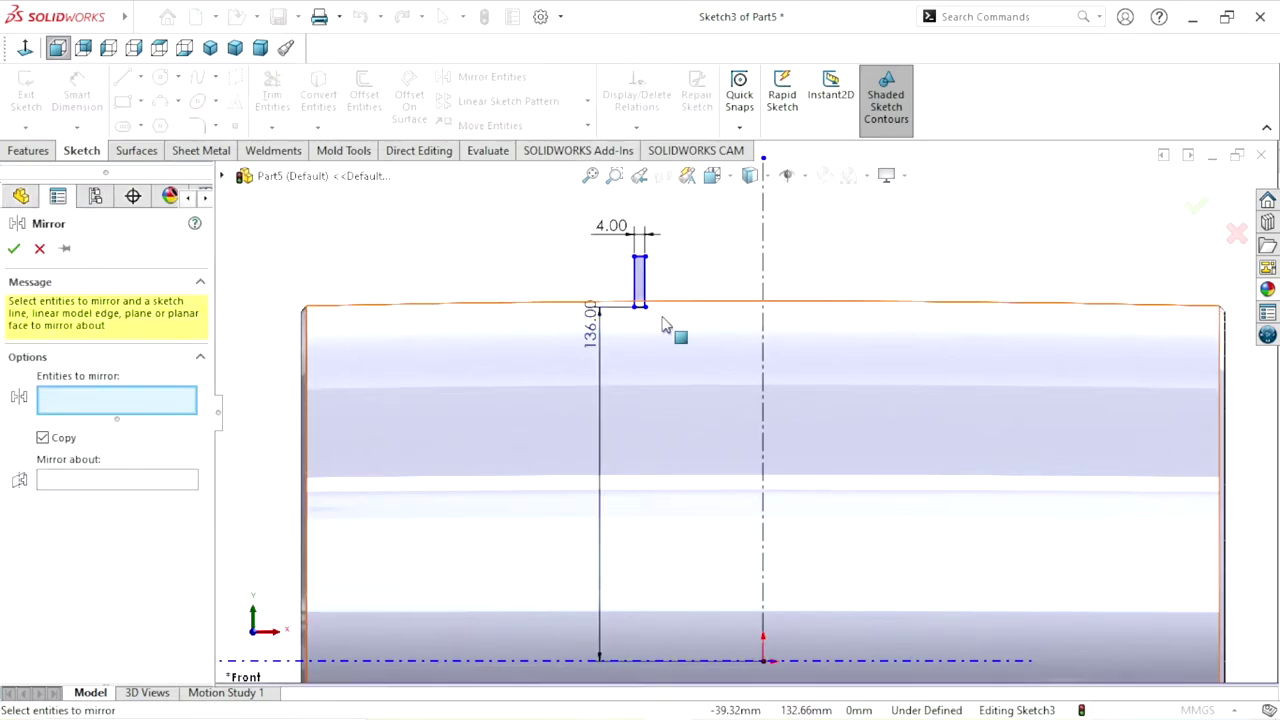
scroll(670, 328, down, 2)
click(622, 256)
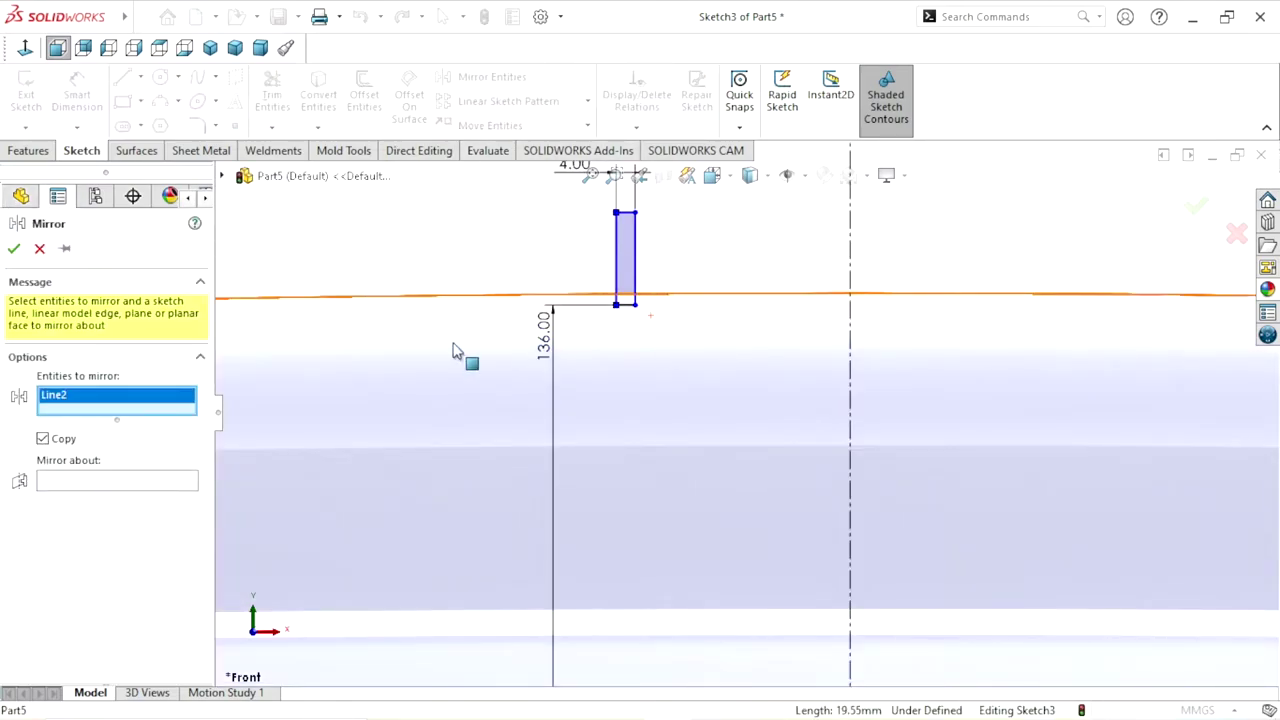
right_click(80, 405)
click(160, 409)
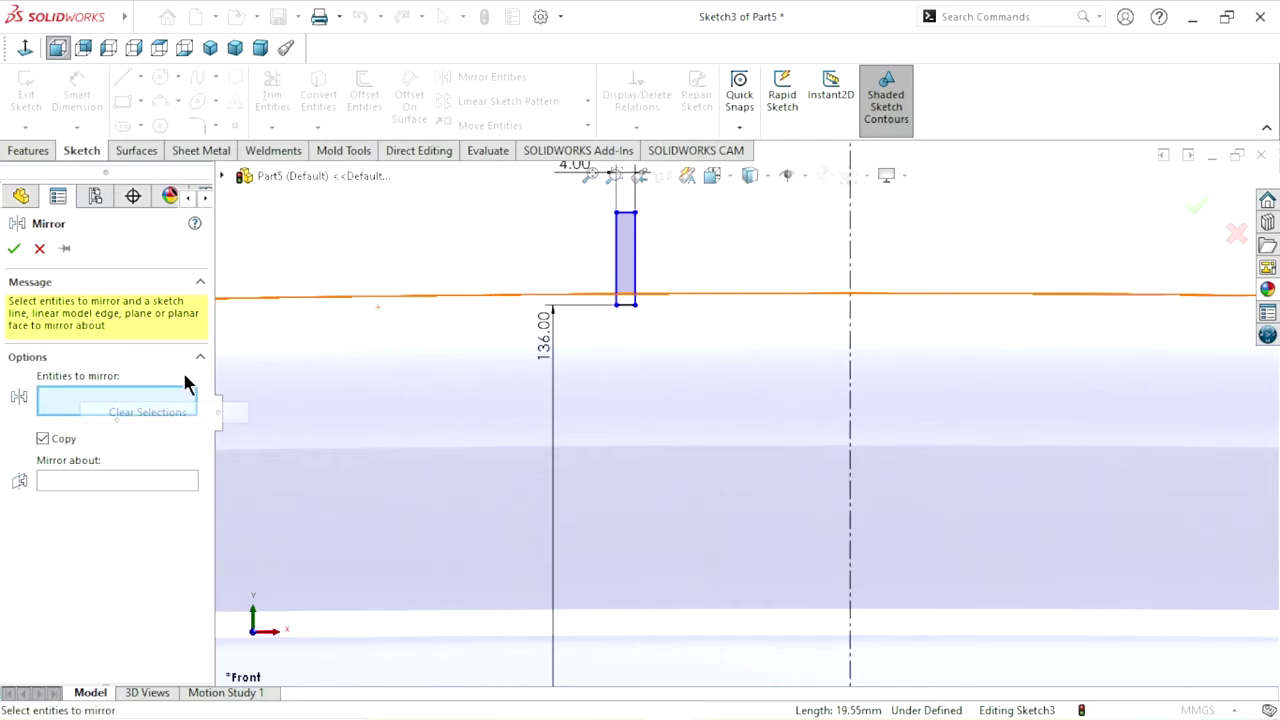
click(628, 265)
click(57, 525)
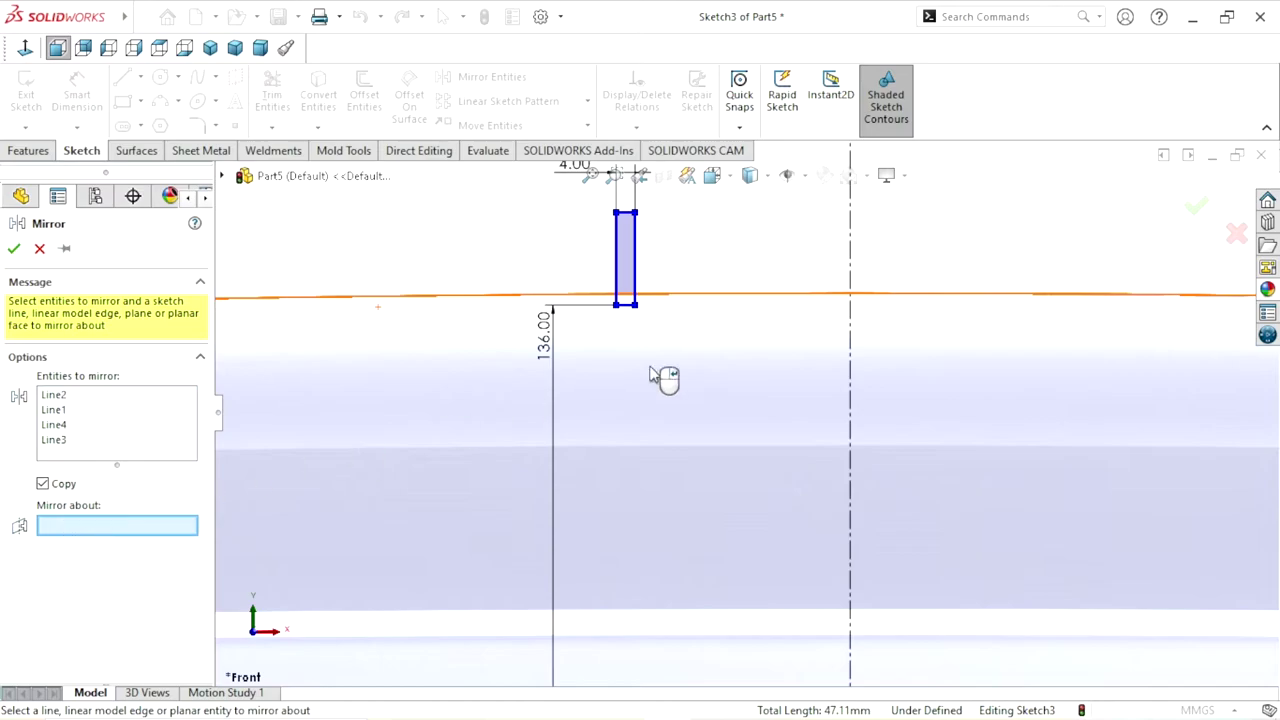
click(850, 262)
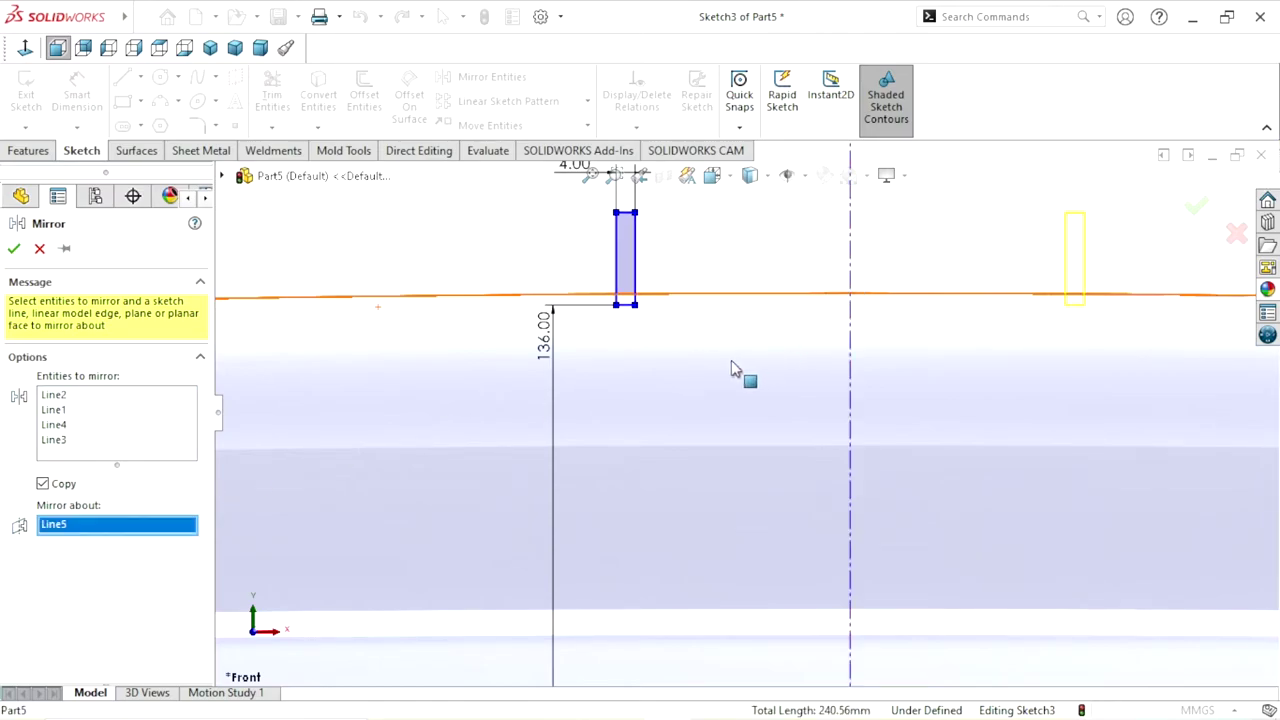
scroll(731, 368, up, 2)
scroll(829, 381, up, 1)
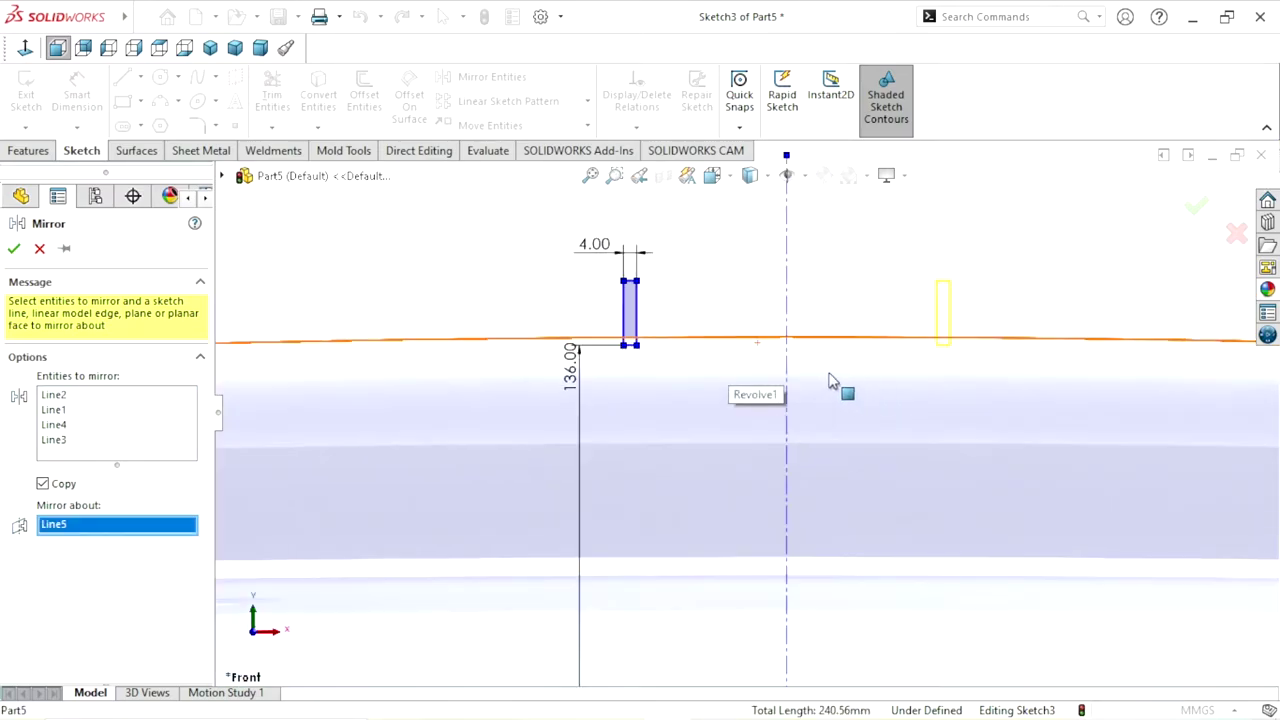
click(14, 249)
Dimension the gap between the two slot rectangles to 25 mm
click(93, 116)
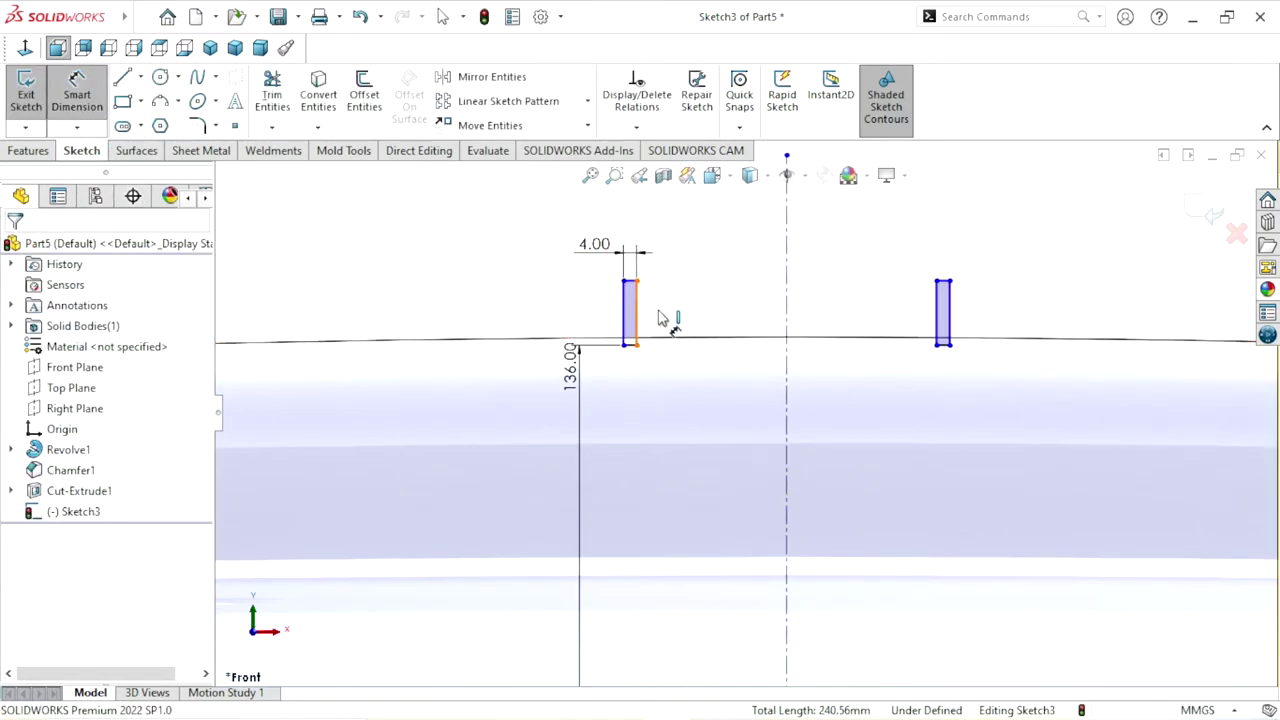
click(938, 315)
click(636, 315)
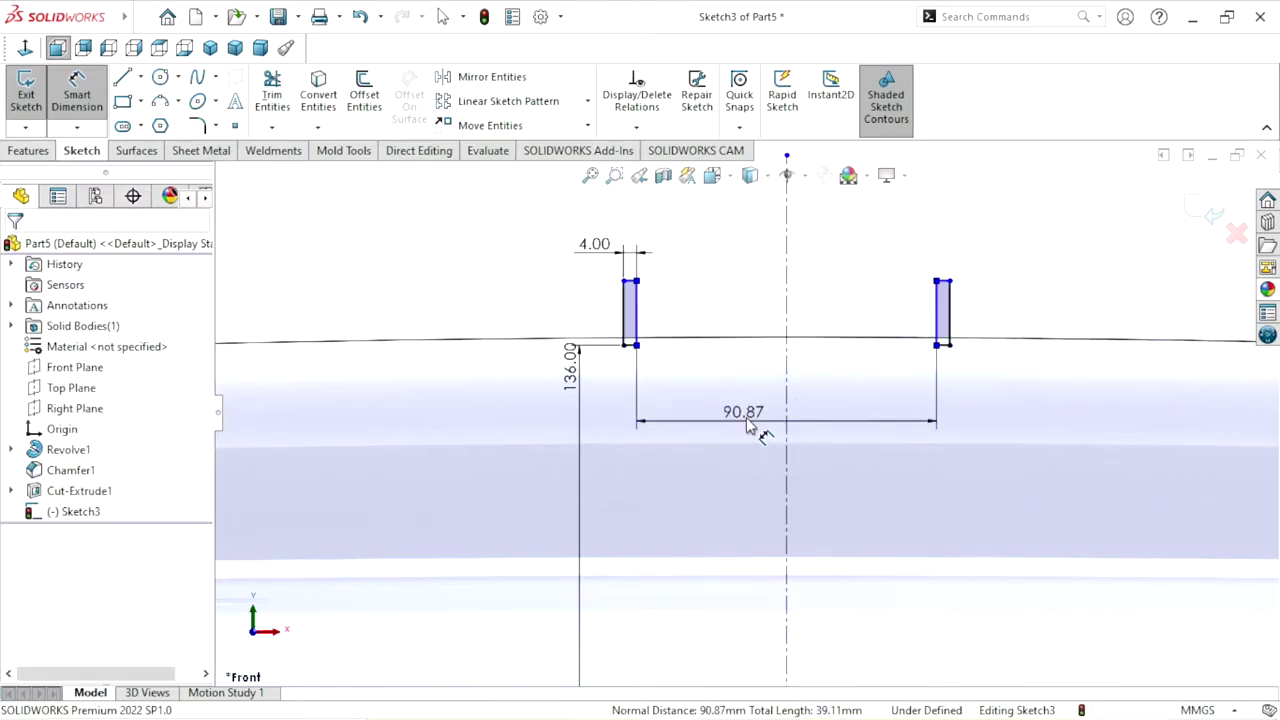
click(747, 425)
text(25)
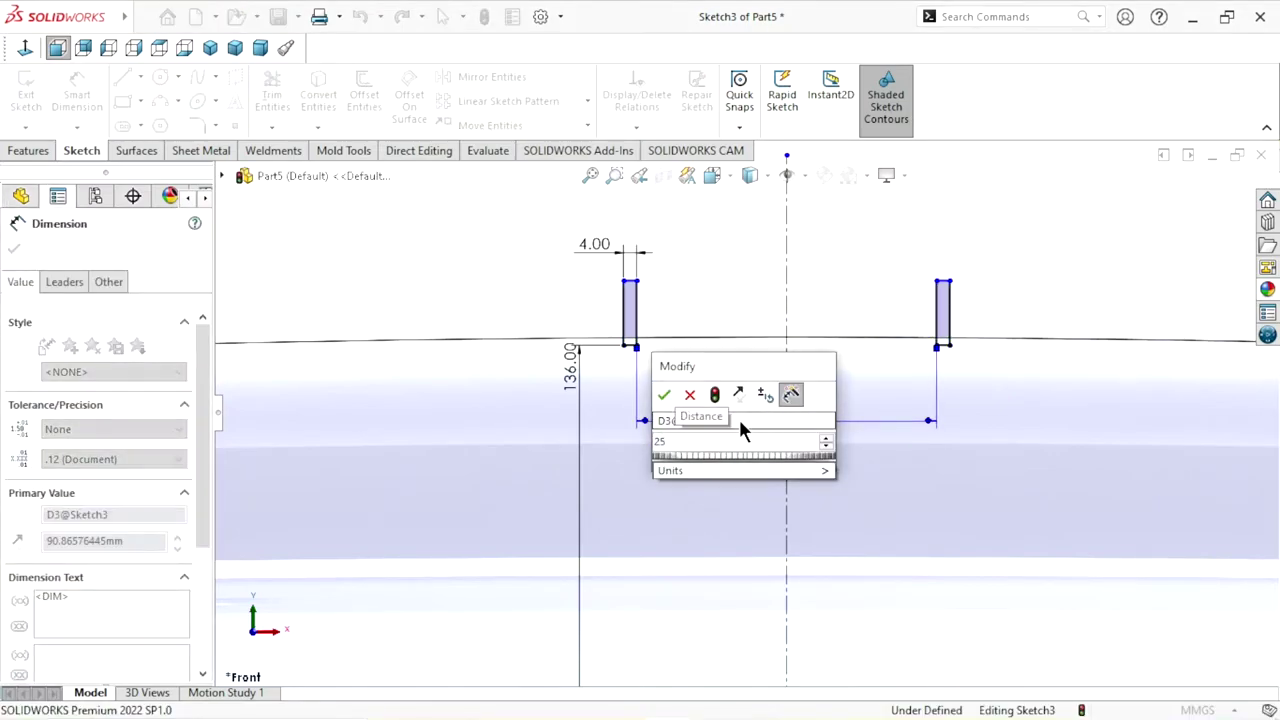
click(664, 395)
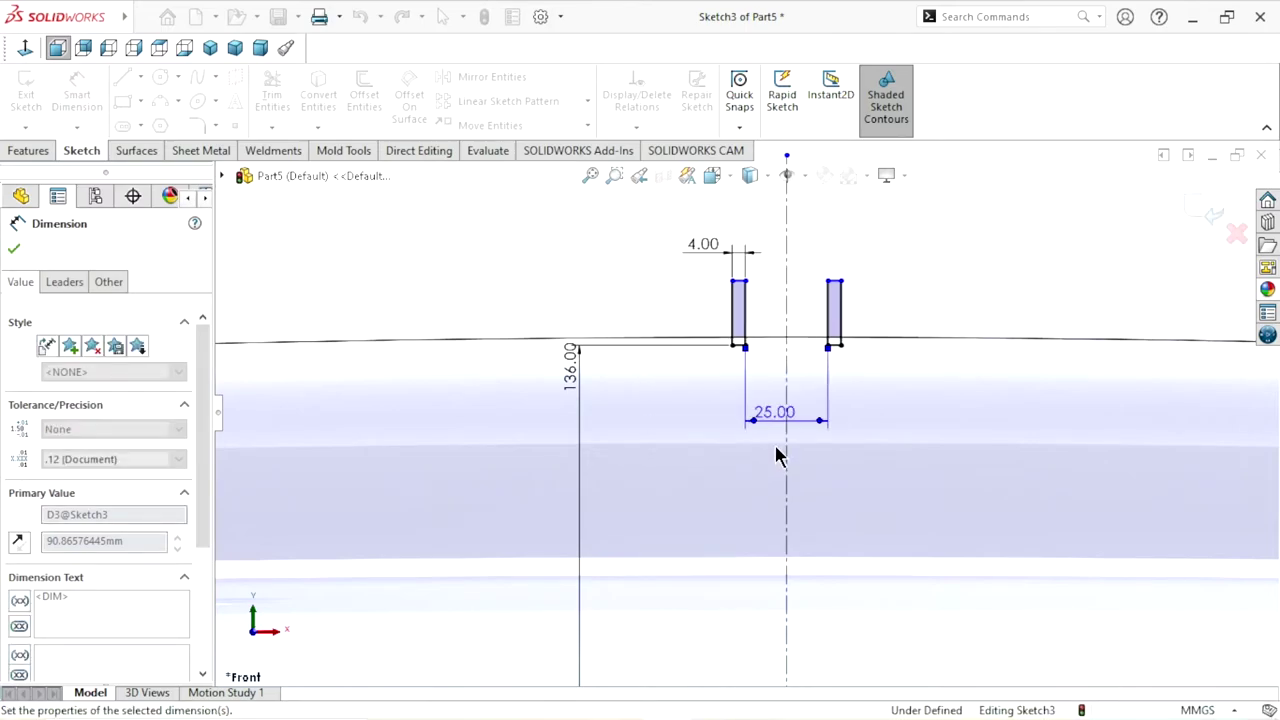
Move the 25.00 and 136.00 dimensions clear of the slots
scroll(790, 440, up, 3)
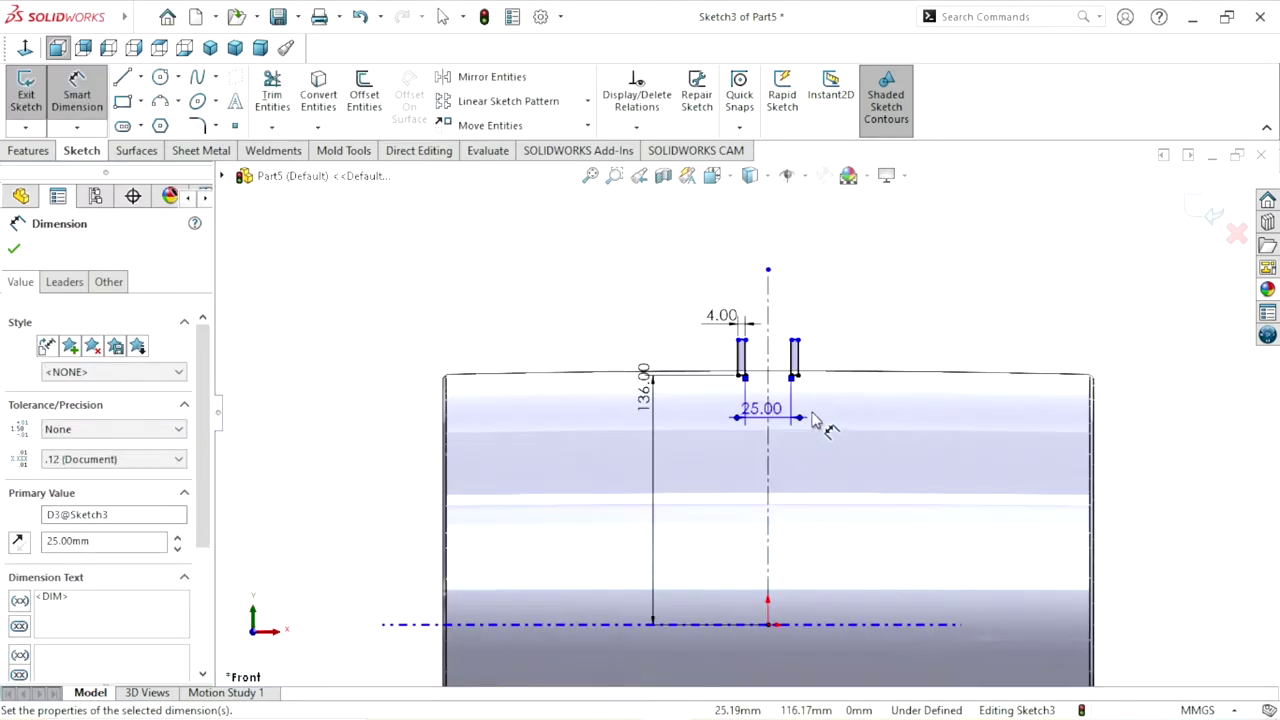
scroll(815, 420, up, 1)
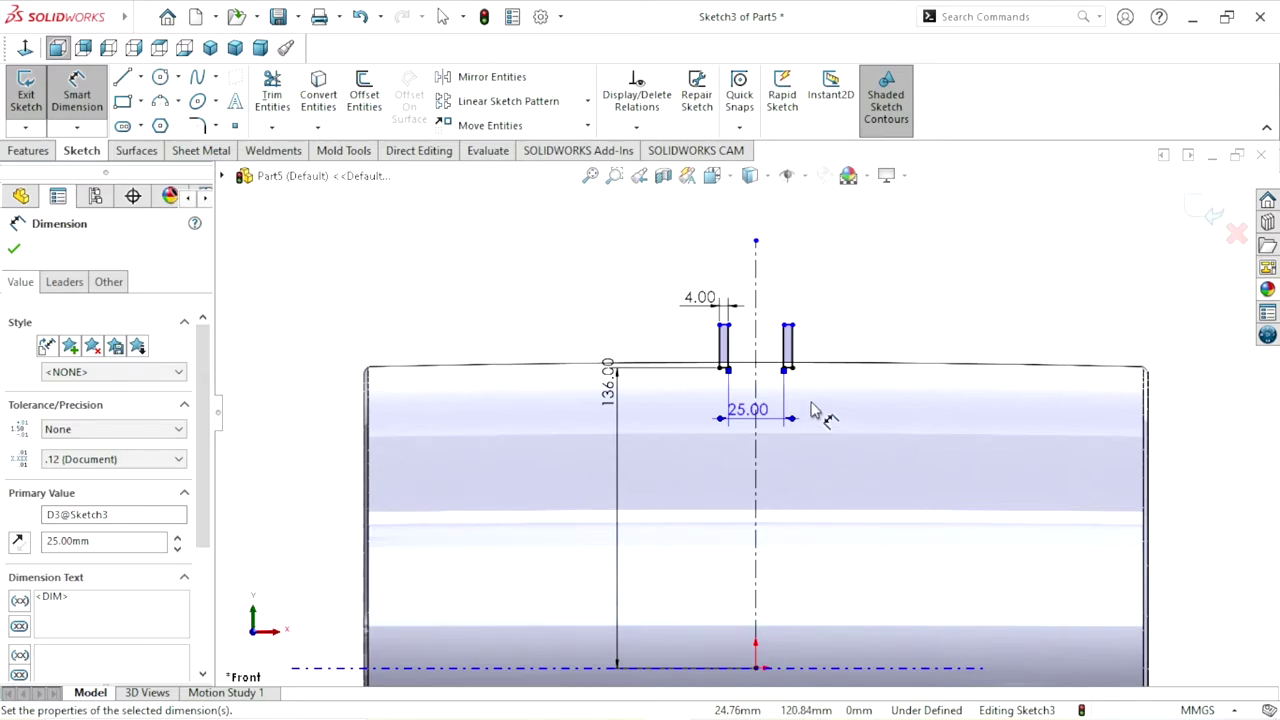
scroll(812, 410, up, 1)
scroll(814, 405, up, 1)
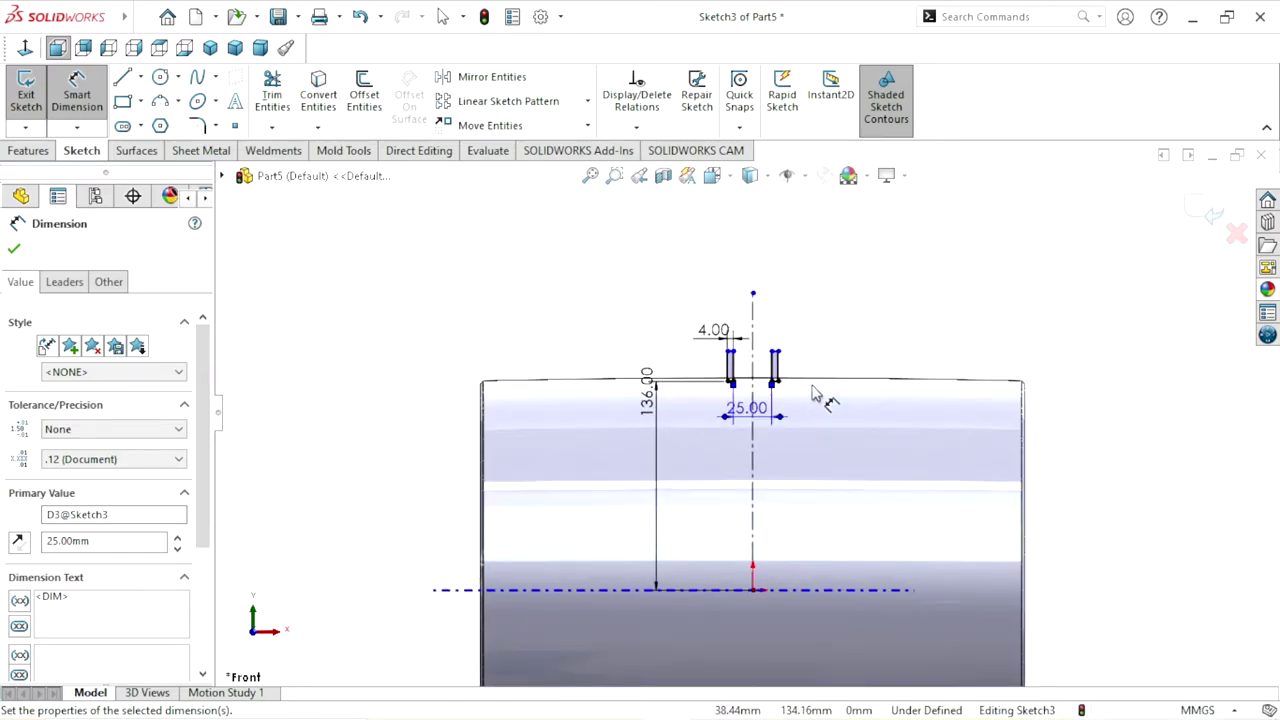
scroll(795, 445, up, 1)
scroll(785, 440, down, 1)
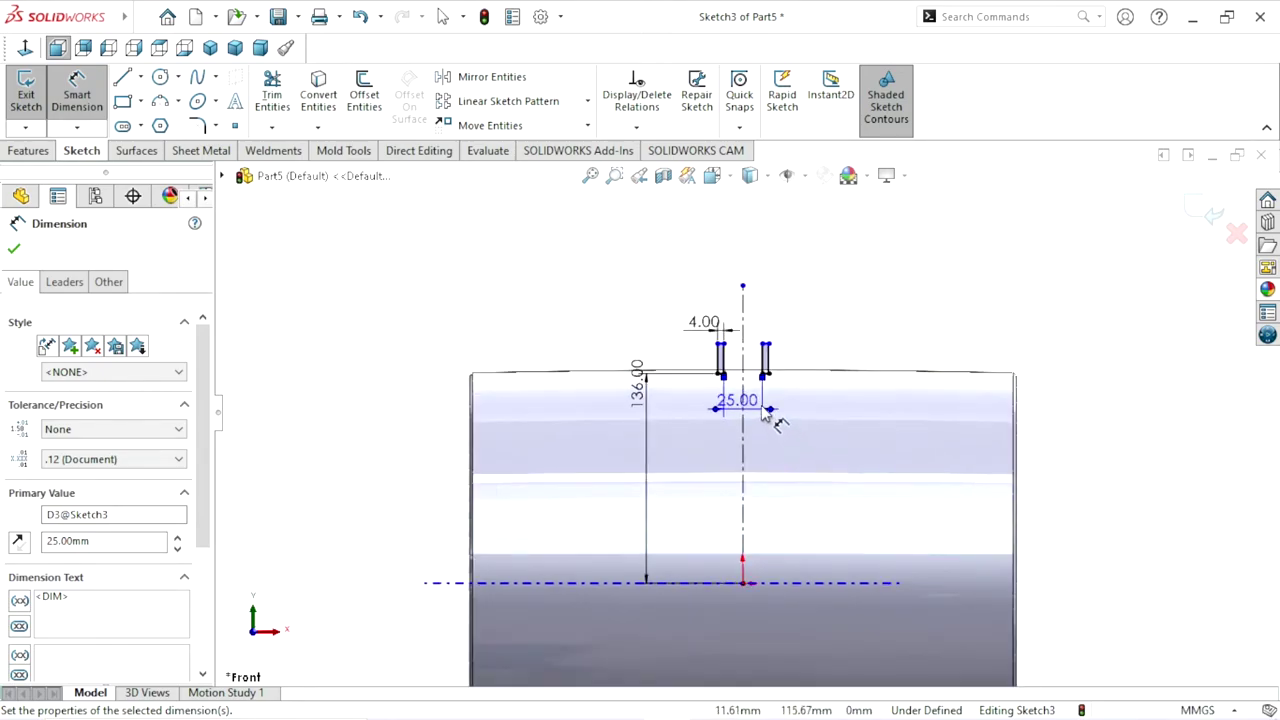
drag(763, 412, 816, 400)
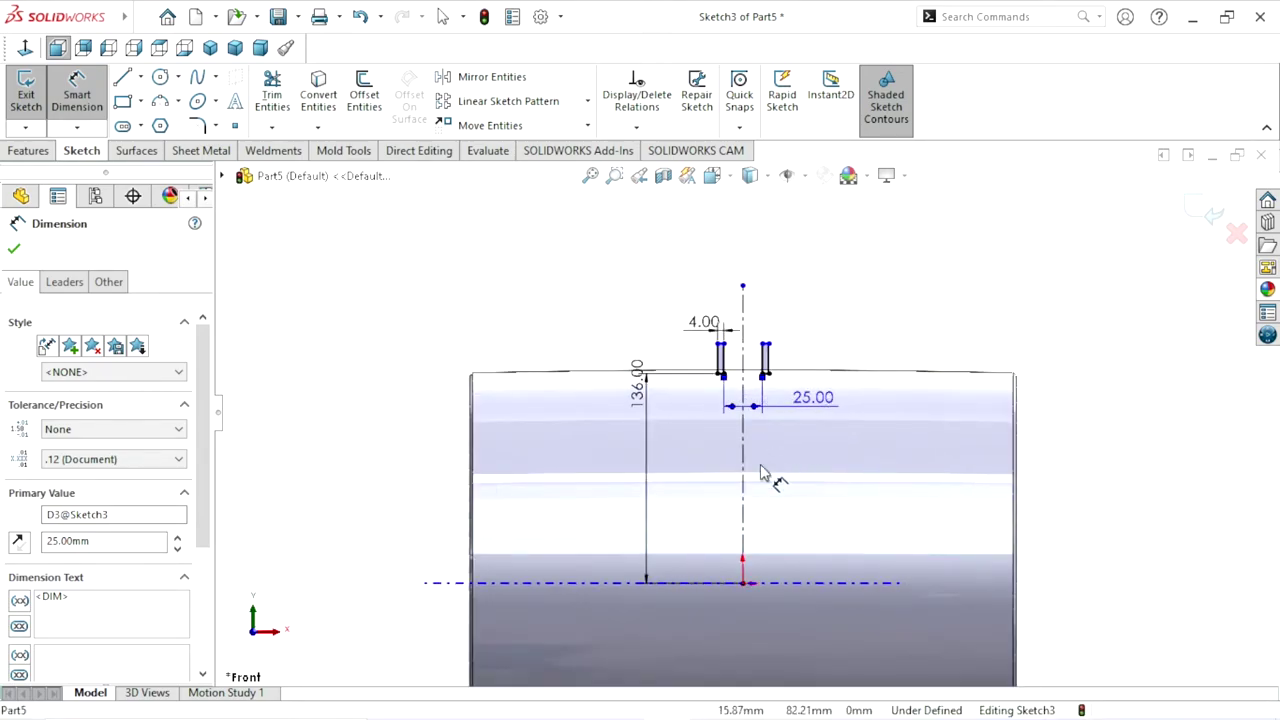
scroll(760, 465, up, 2)
scroll(760, 458, down, 1)
scroll(770, 440, down, 1)
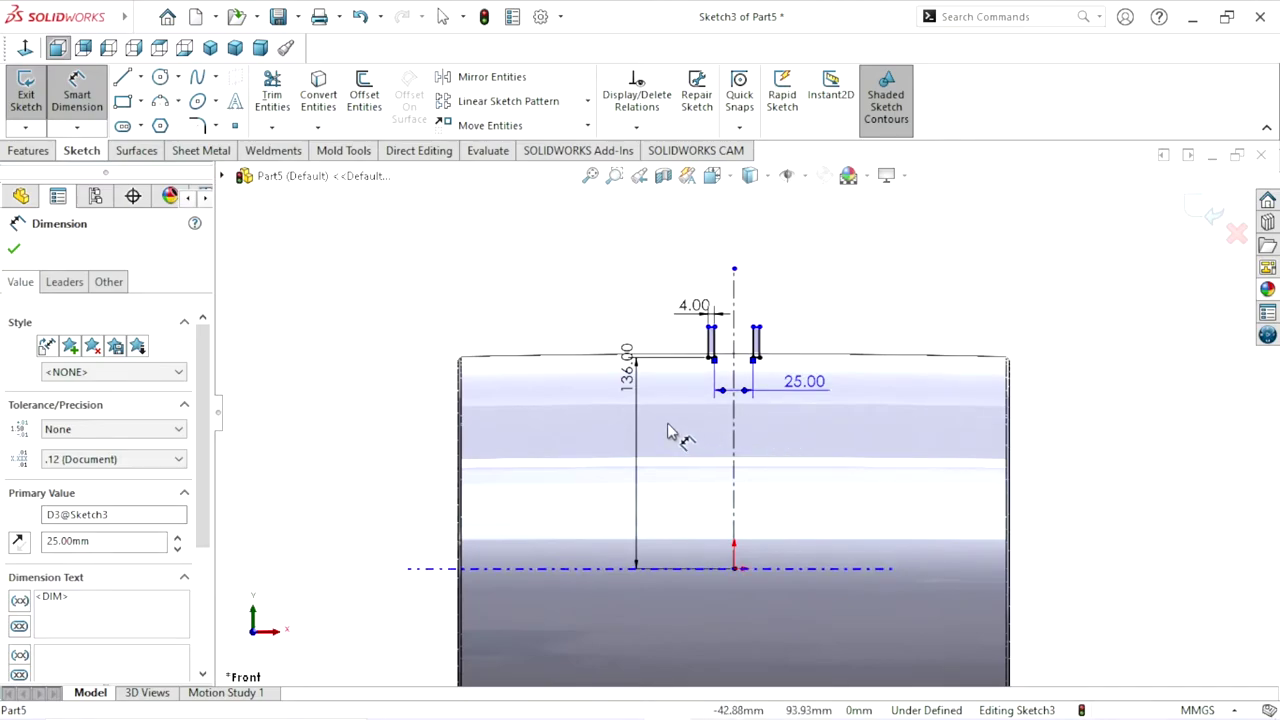
drag(632, 385, 663, 452)
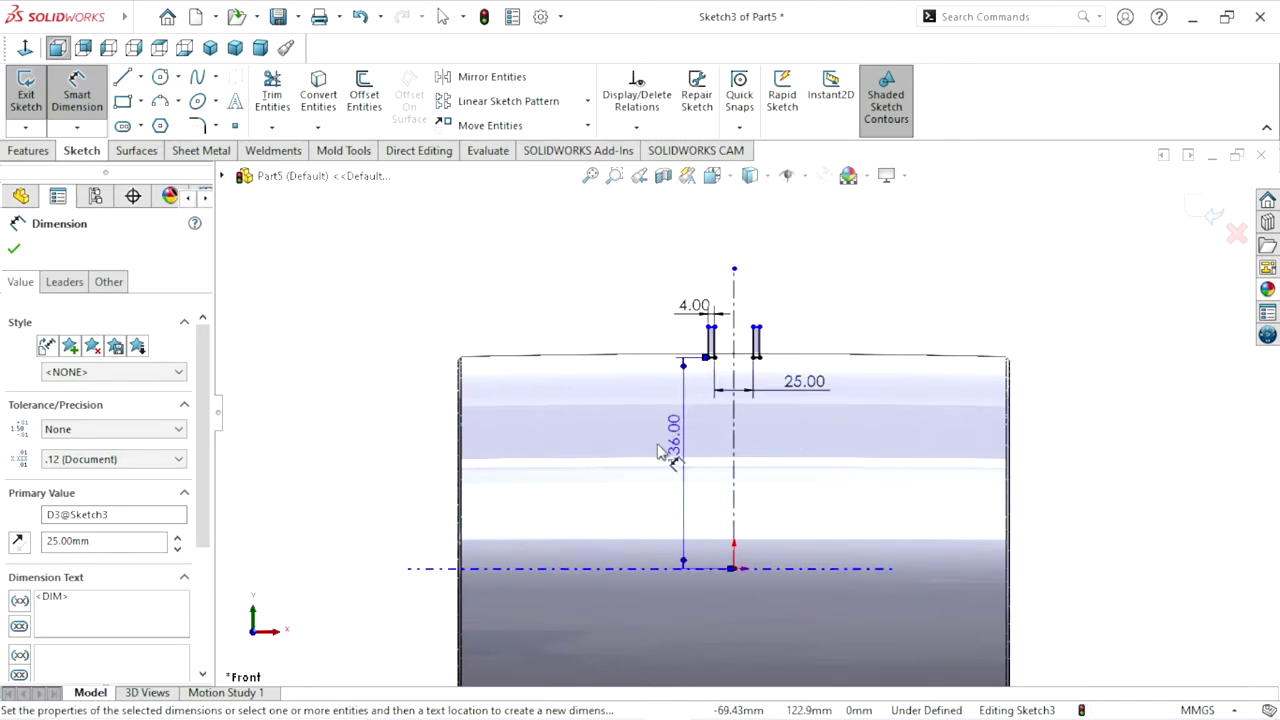
click(15, 250)
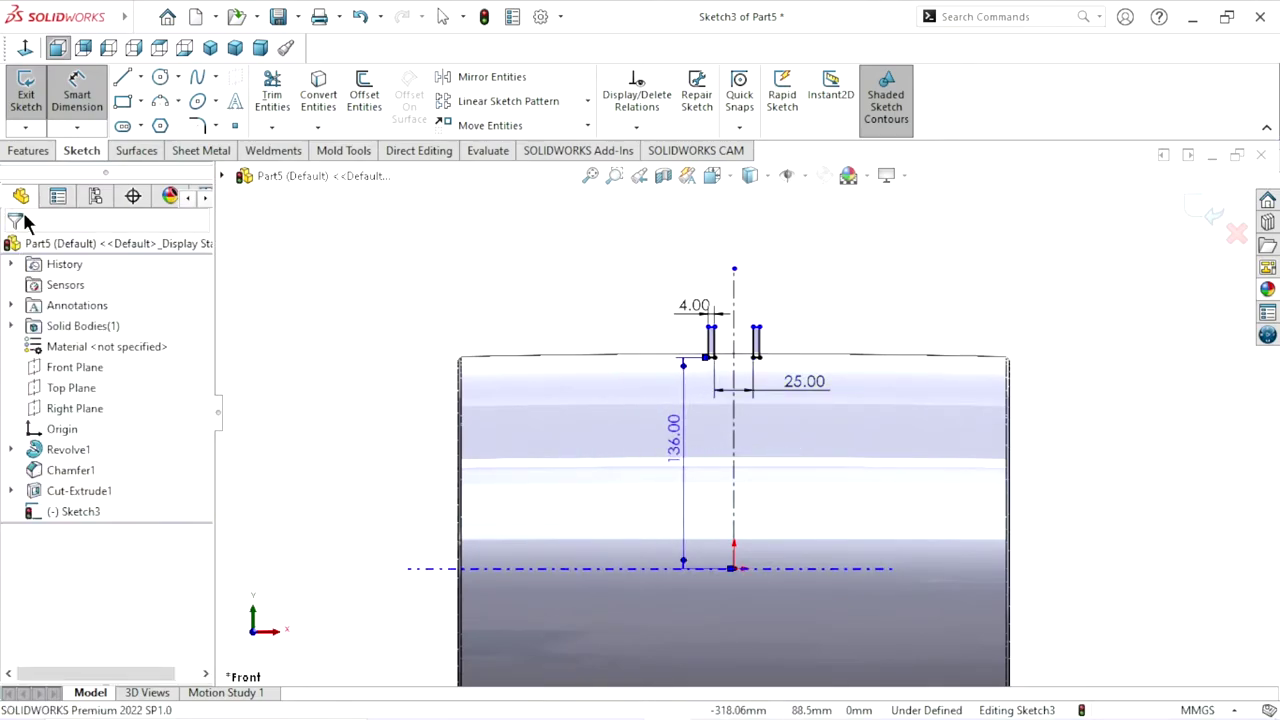
Revolve-cut both slot profiles 360° around the horizontal centreline, then orbit to inspect the grooves
click(34, 151)
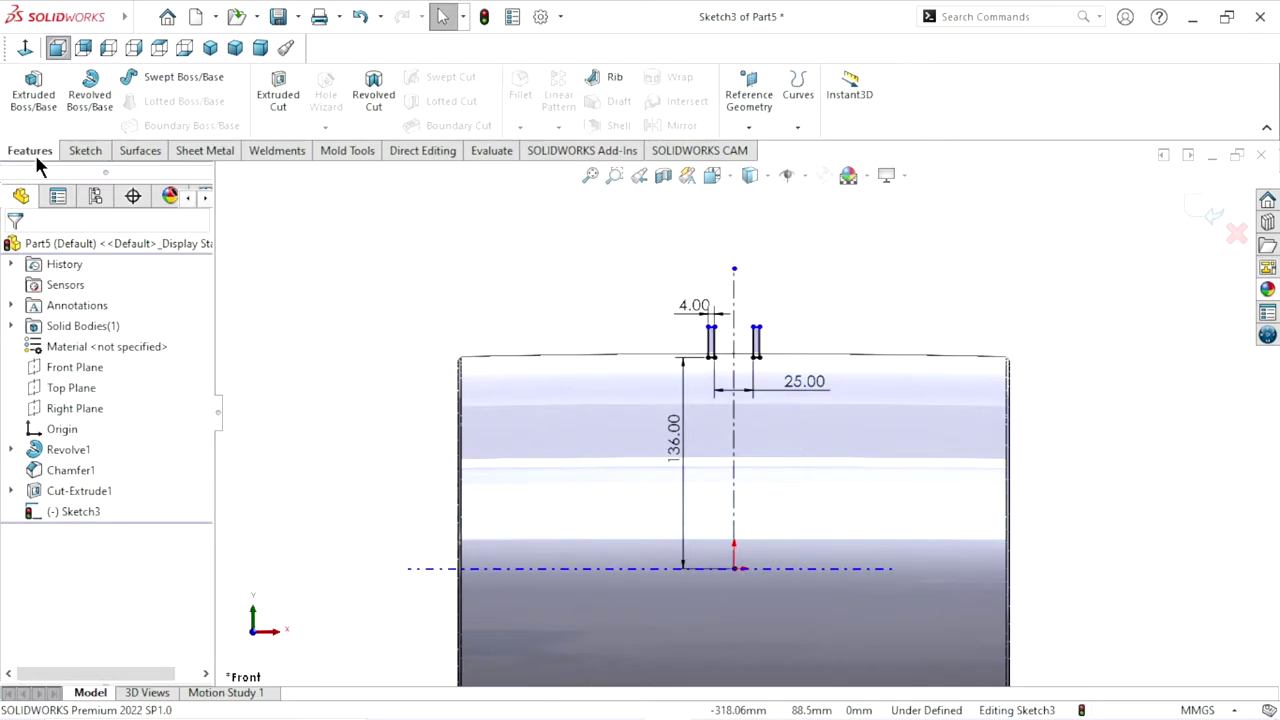
click(375, 119)
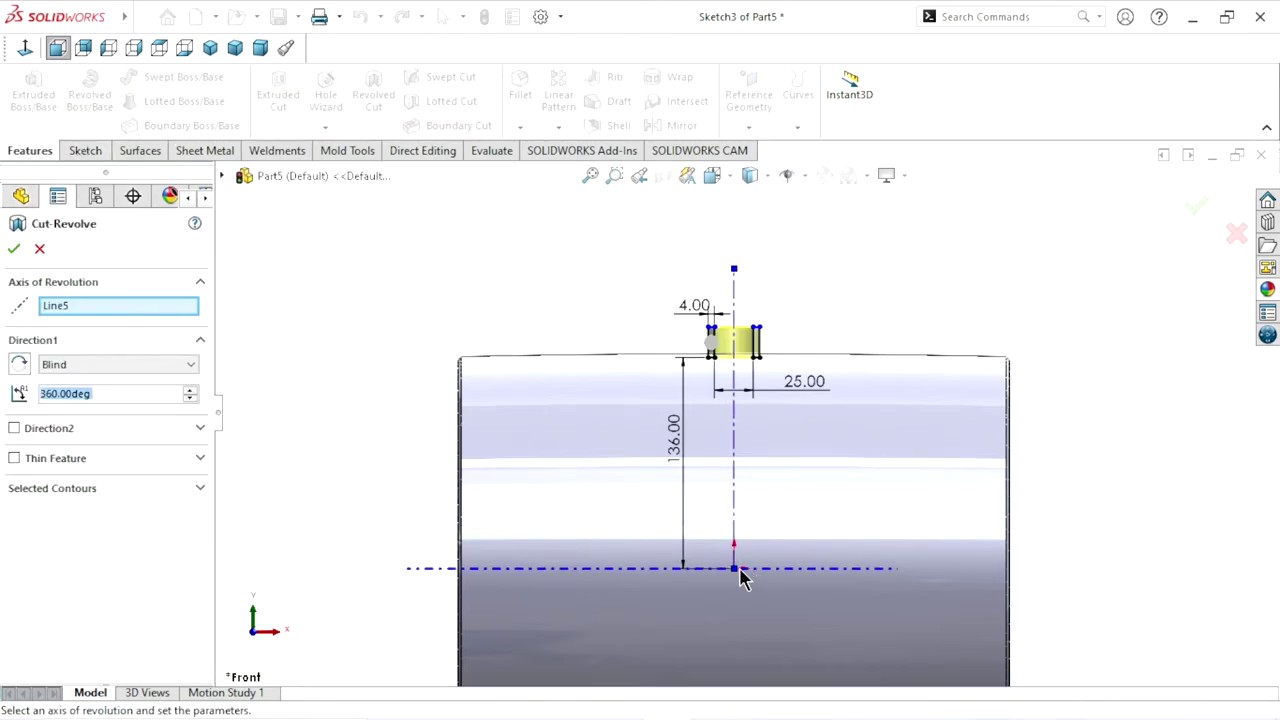
right_click(72, 306)
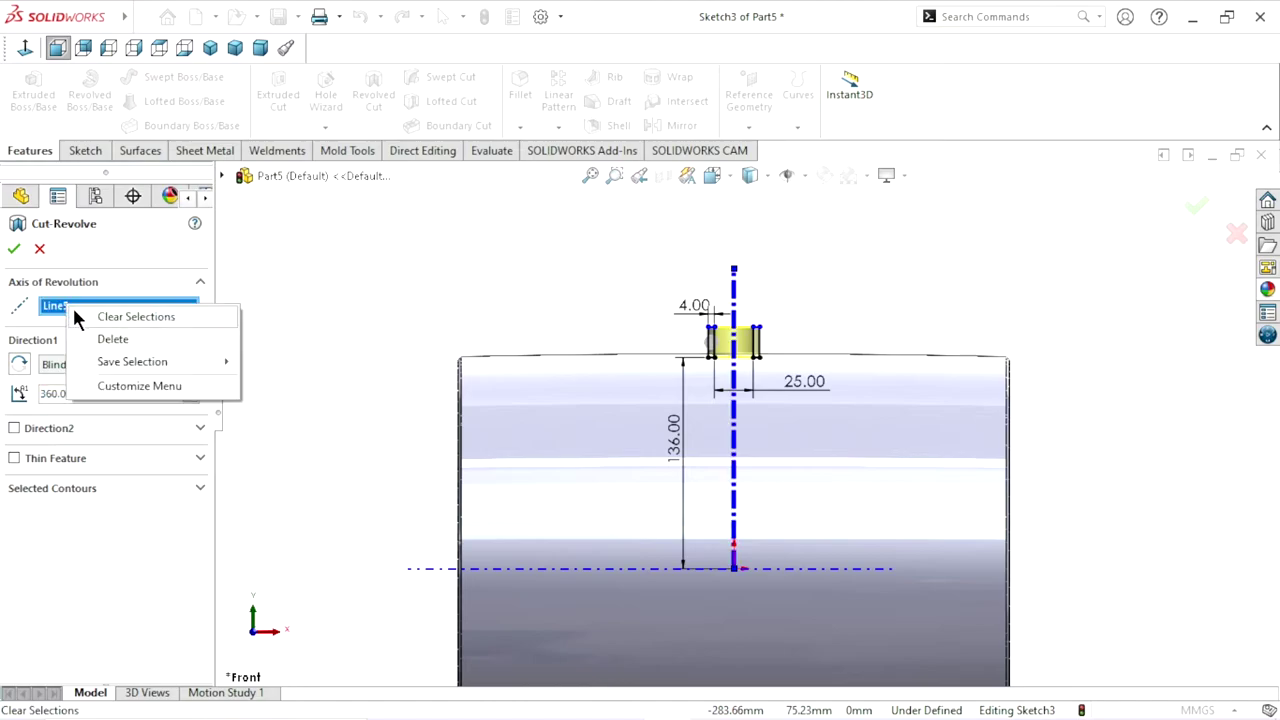
click(74, 312)
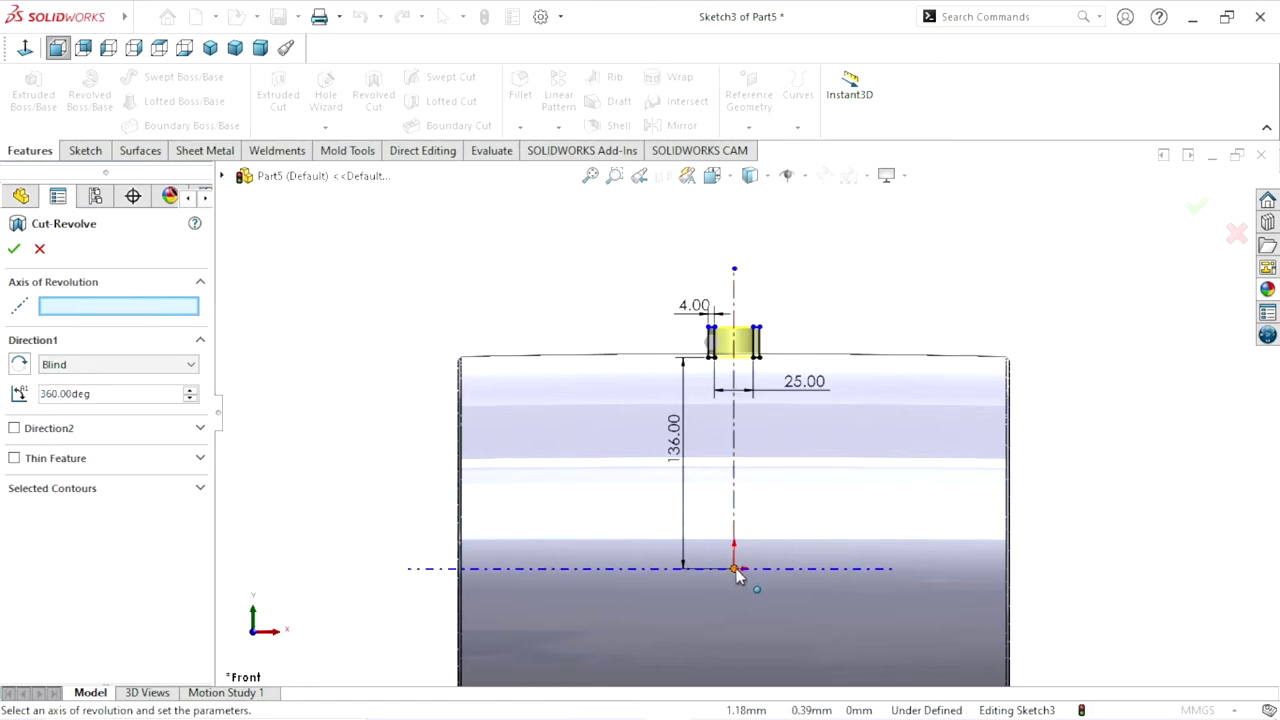
click(704, 569)
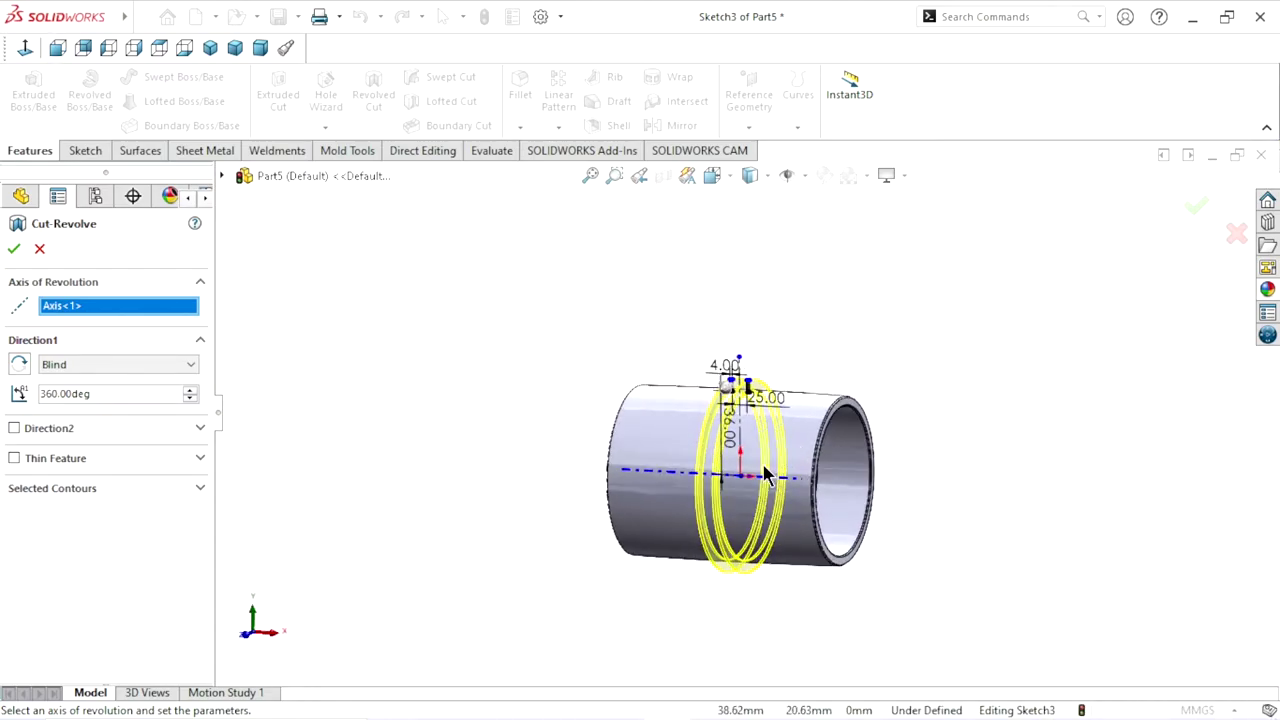
click(14, 250)
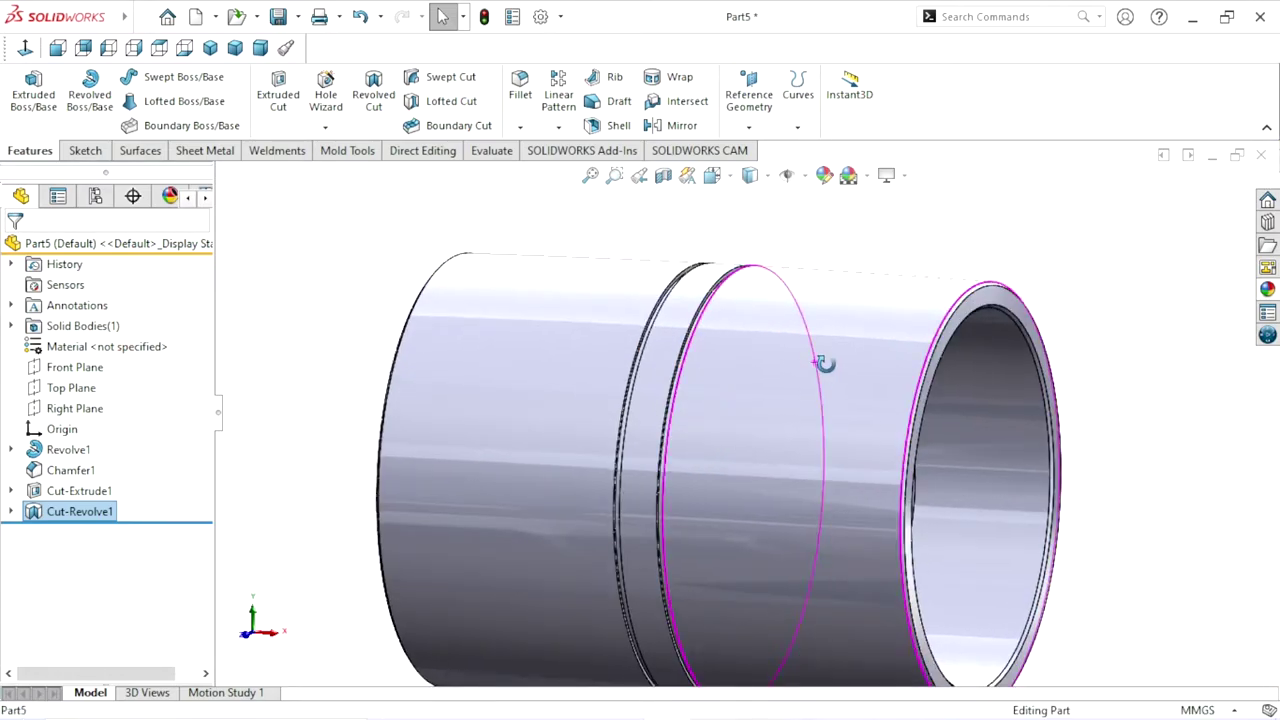
middle_drag(720, 400, 943, 386)
mouse_move(735, 472)
middle_down()
mouse_move(714, 472)
mouse_move(1000, 400)
mouse_move(960, 343)
mouse_move(851, 423)
mouse_move(760, 440)
middle_up()
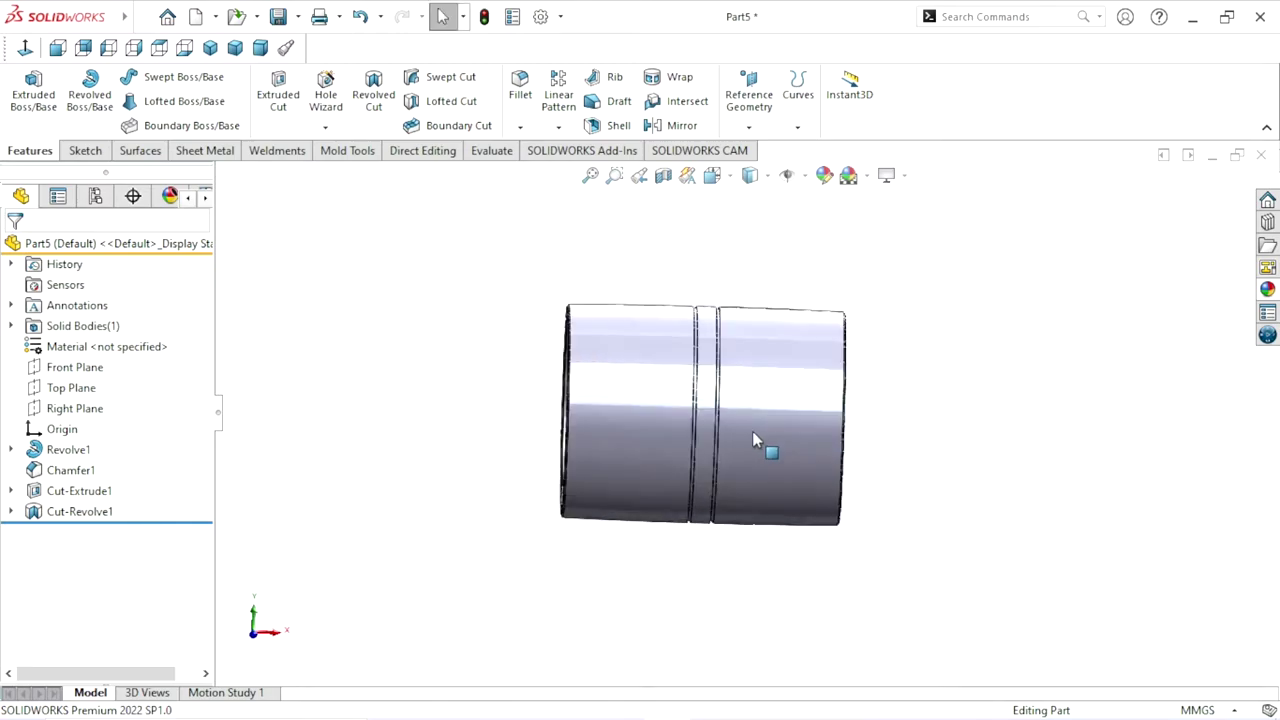
Linear-pattern Cut-Revolve1 along Axis<1> at 130 mm spacing with 2 instances
click(556, 127)
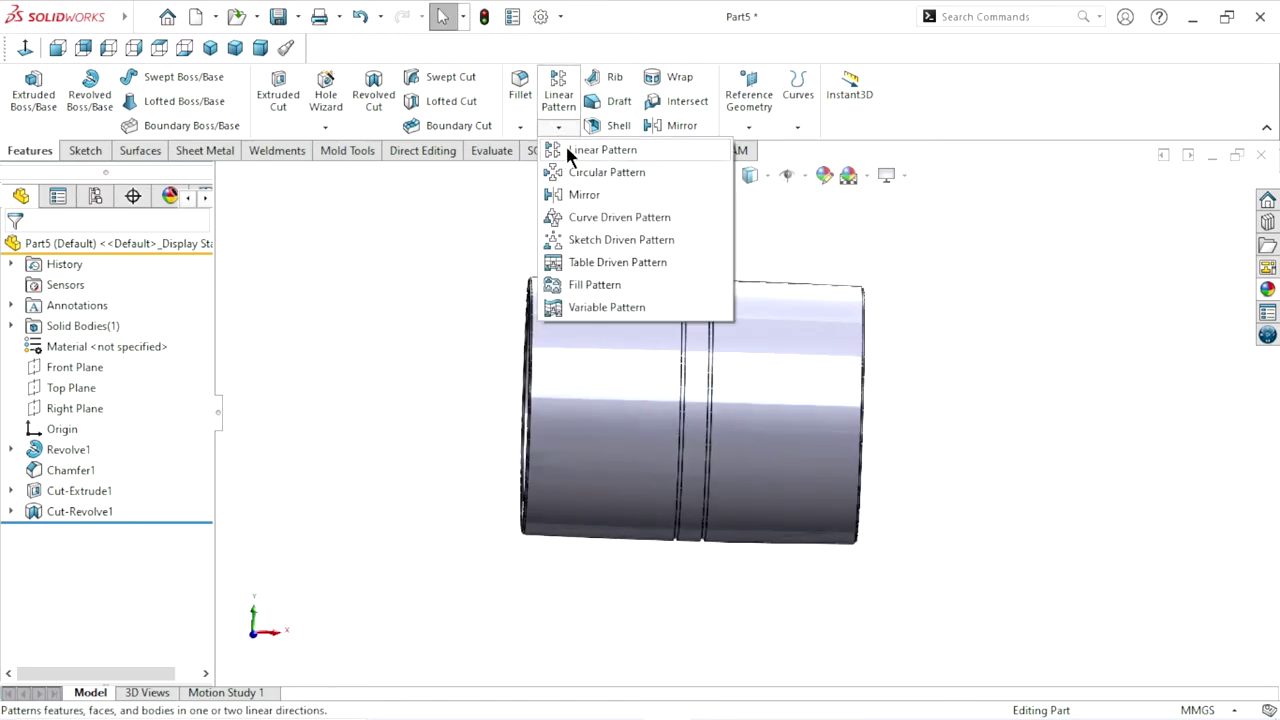
click(567, 150)
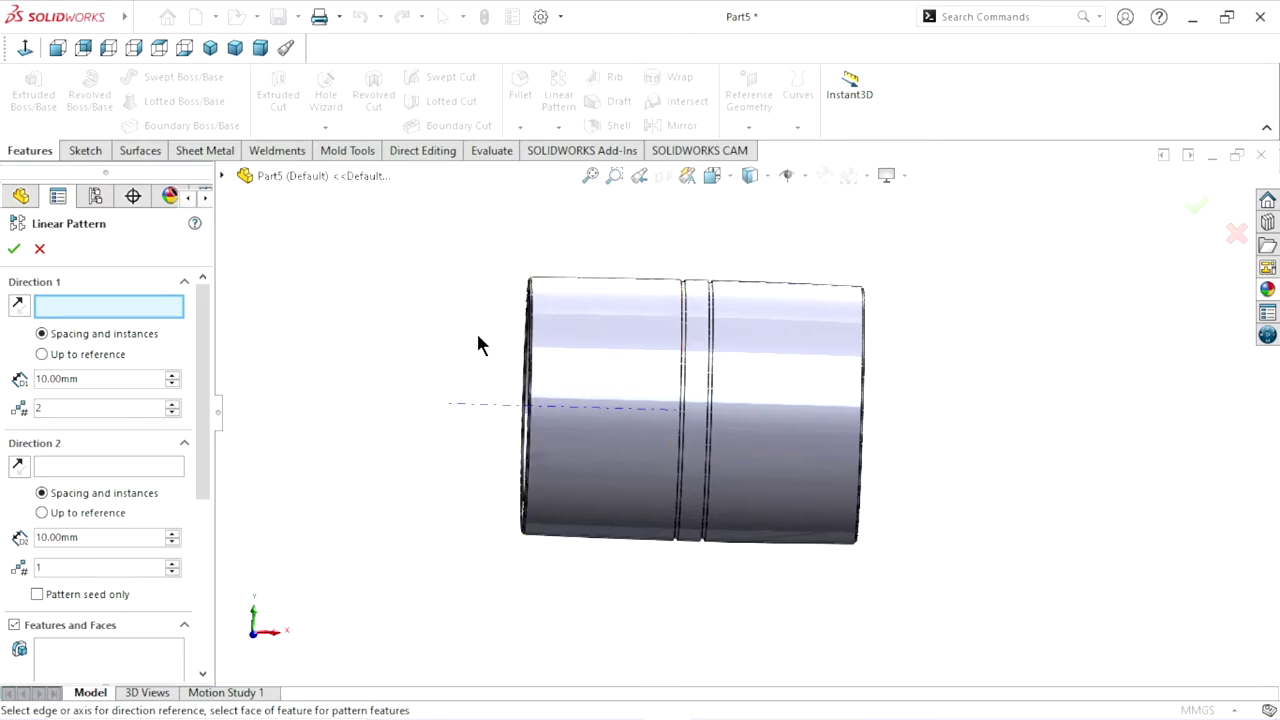
click(22, 48)
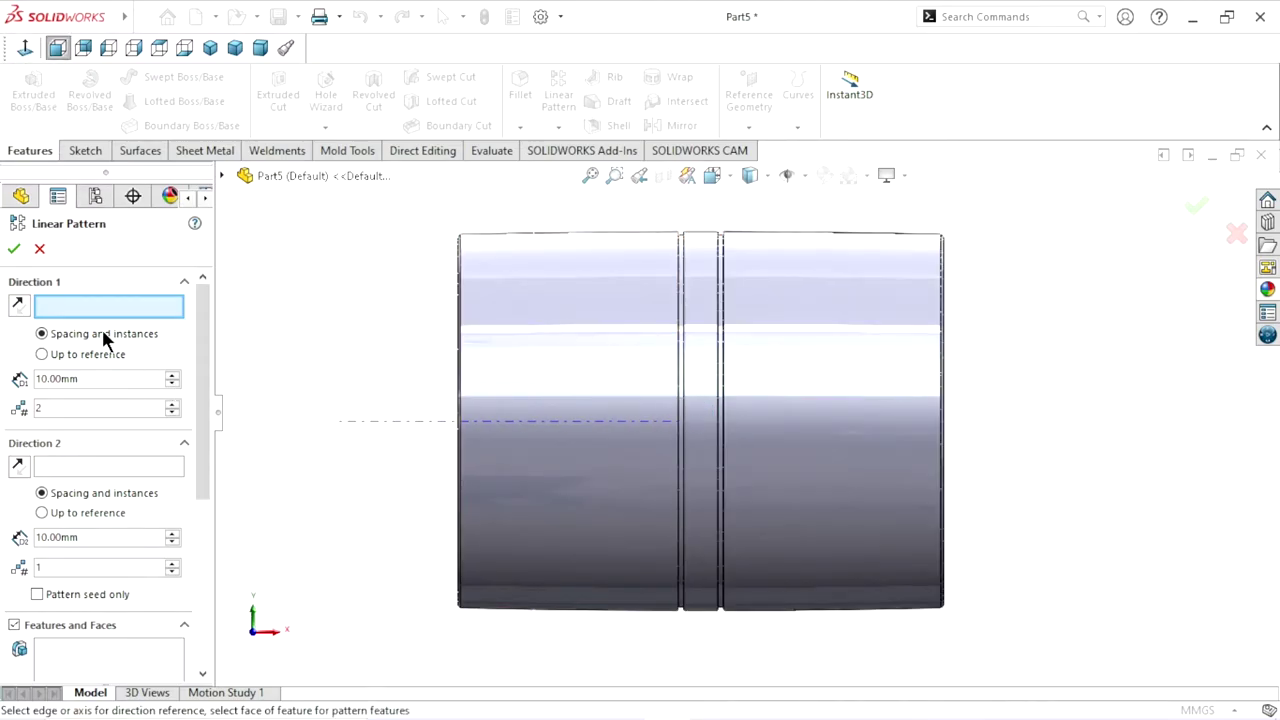
click(538, 428)
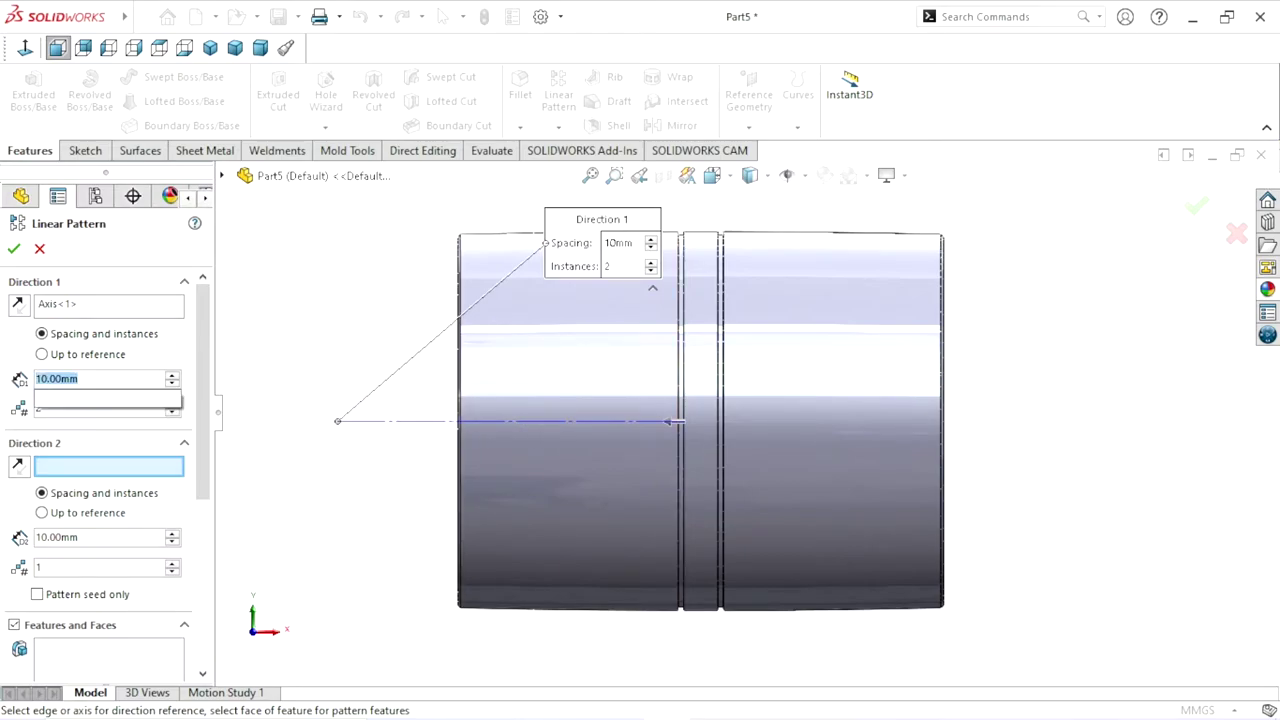
text(130)
click(293, 303)
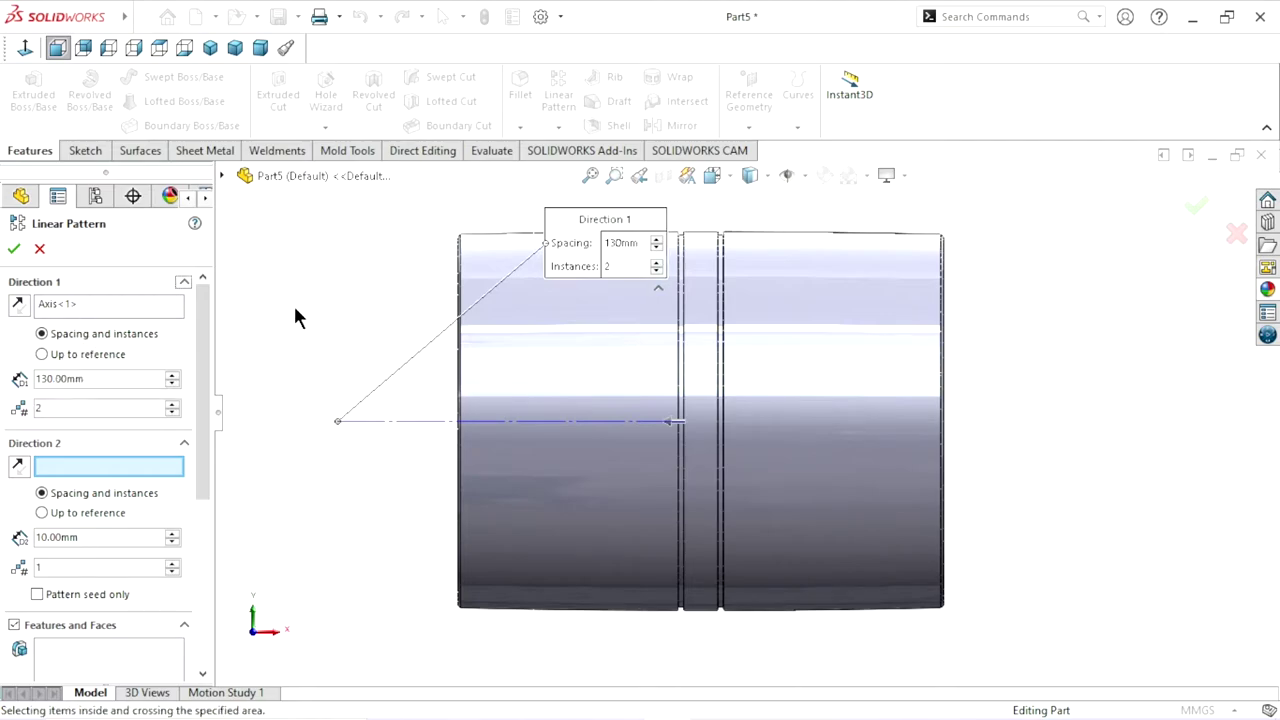
click(65, 637)
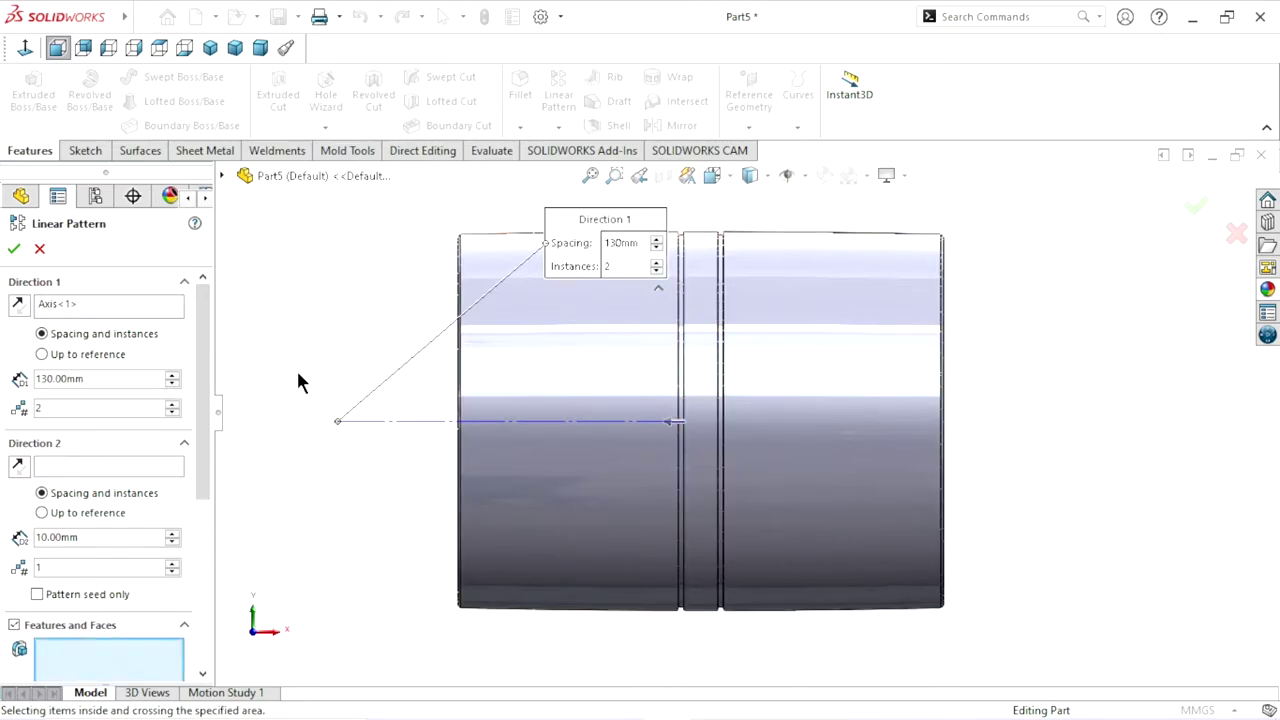
click(226, 174)
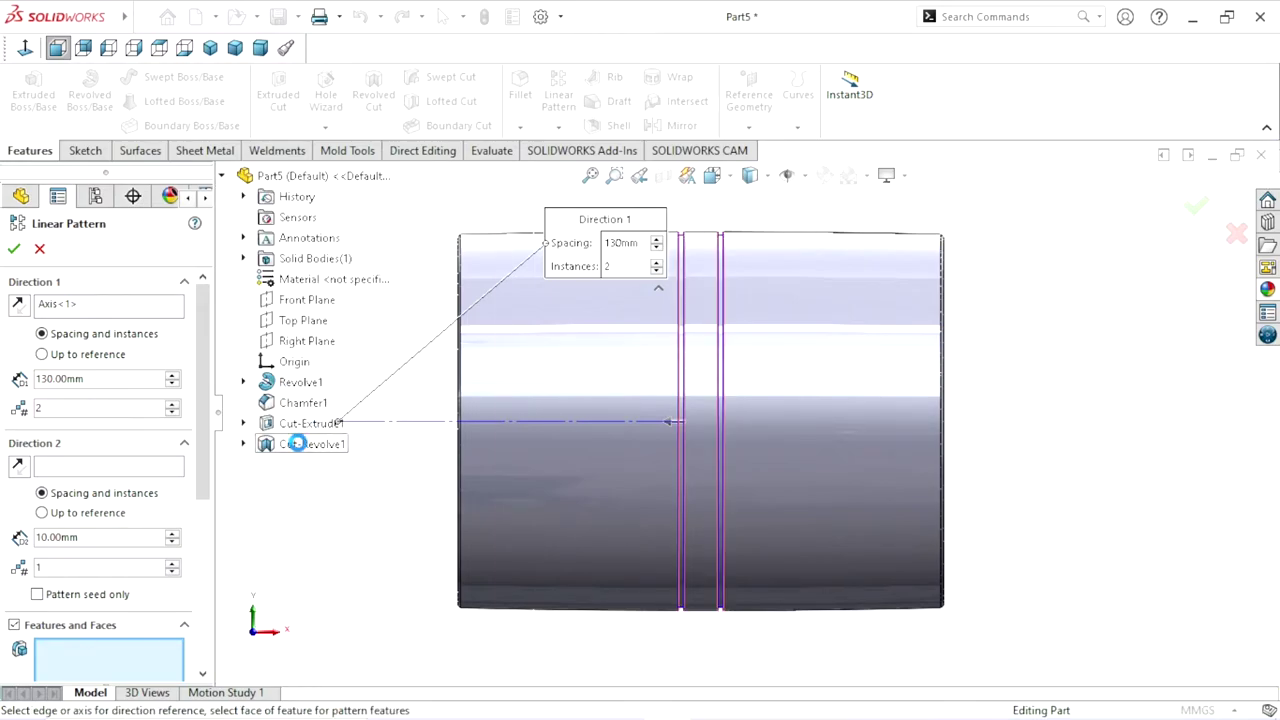
click(296, 443)
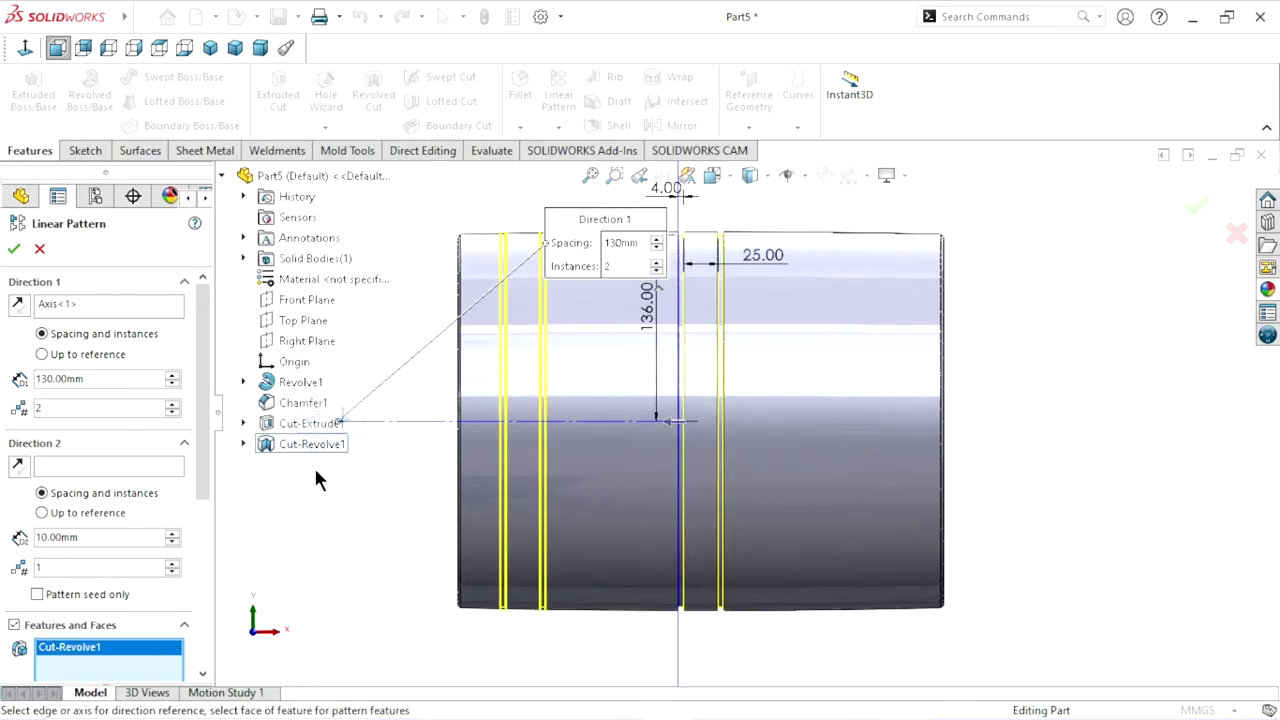
click(14, 251)
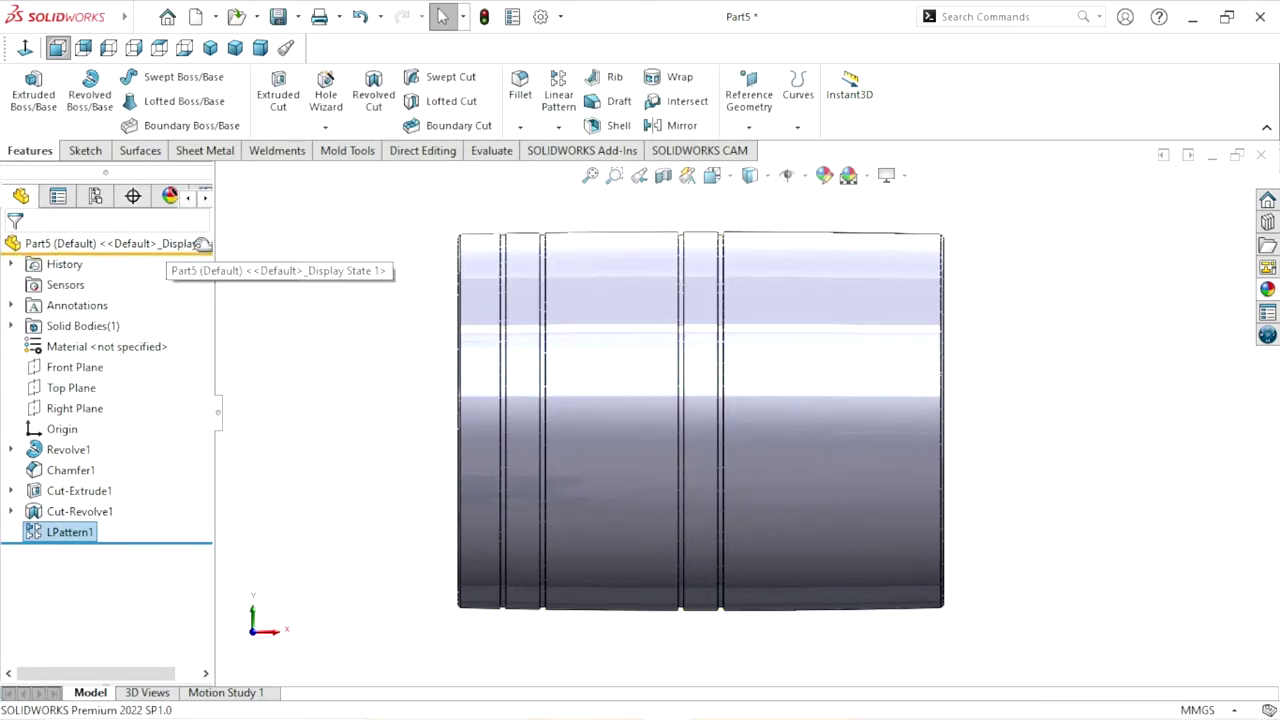
click(557, 110)
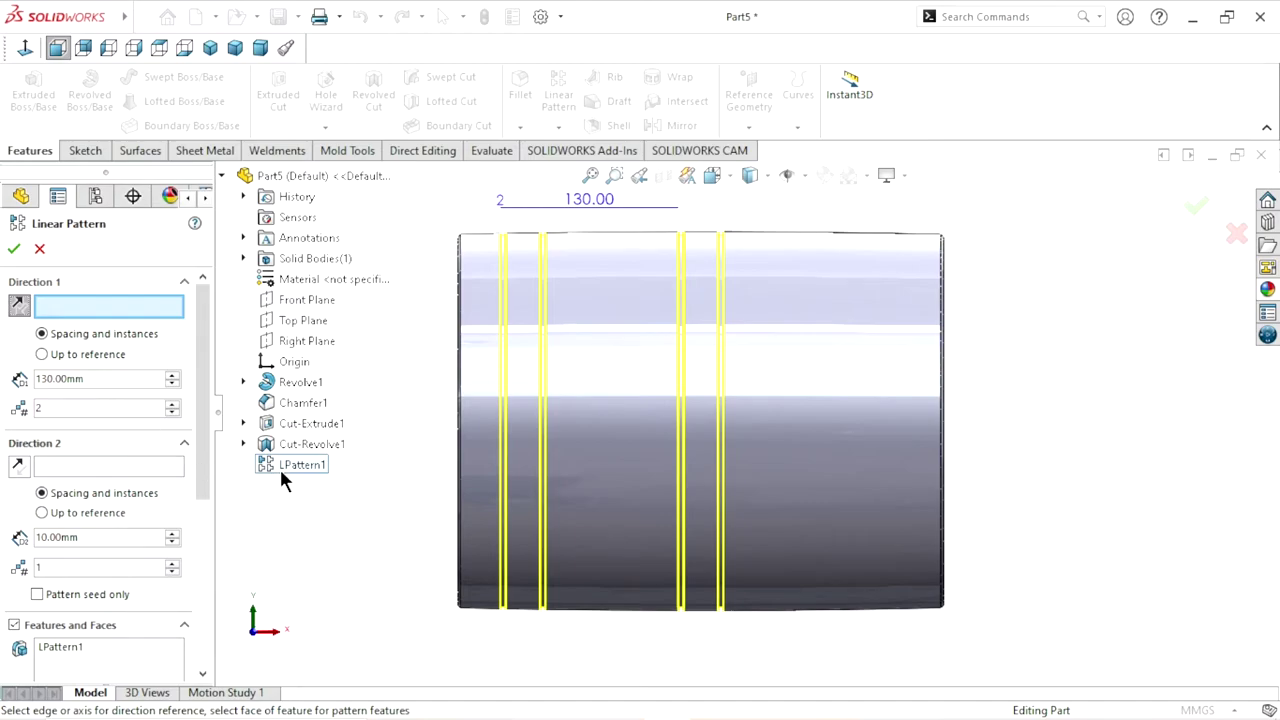
click(70, 650)
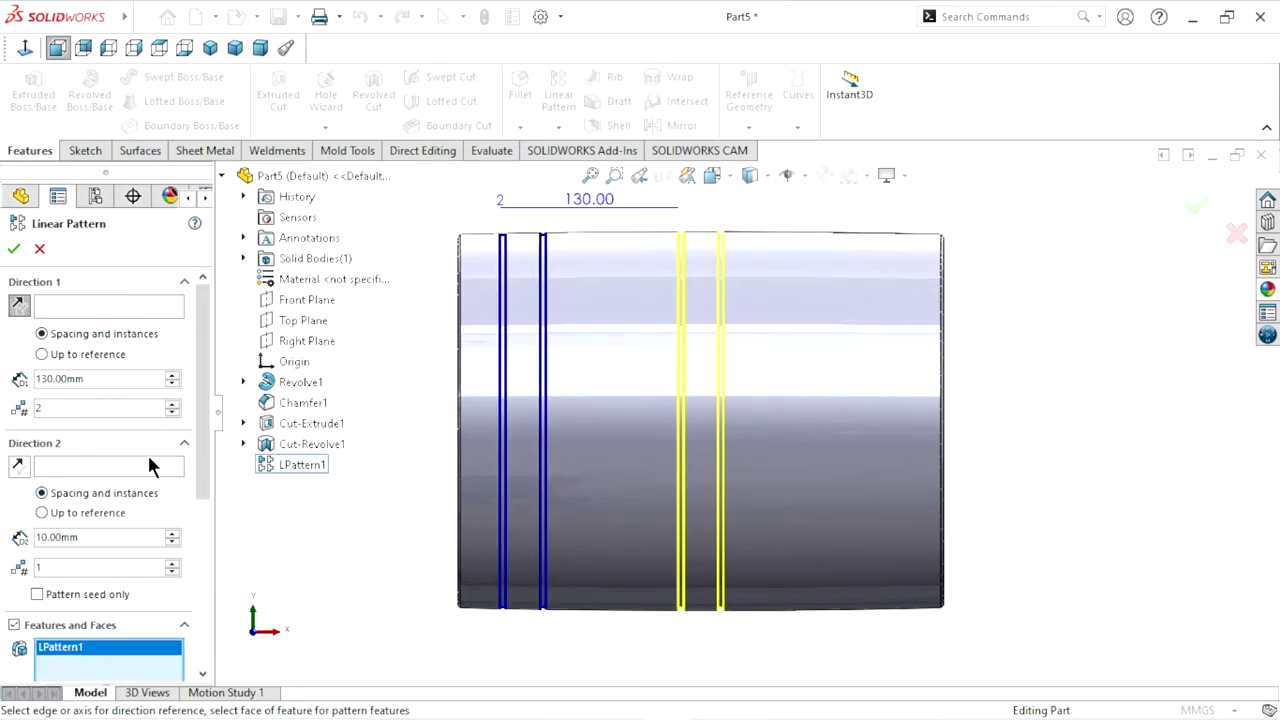
click(63, 308)
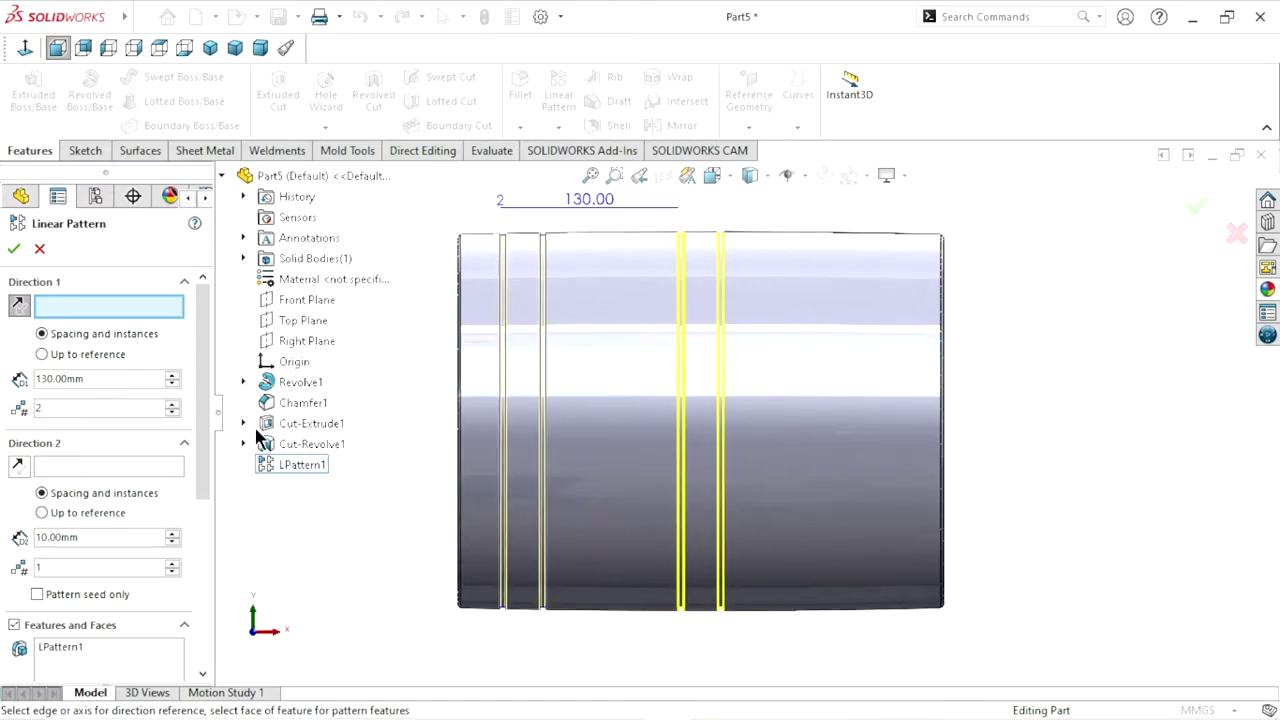
mouse_move(500, 480)
middle_down()
mouse_move(737, 451)
mouse_move(698, 433)
middle_up()
scroll(698, 433, up, 3)
click(40, 250)
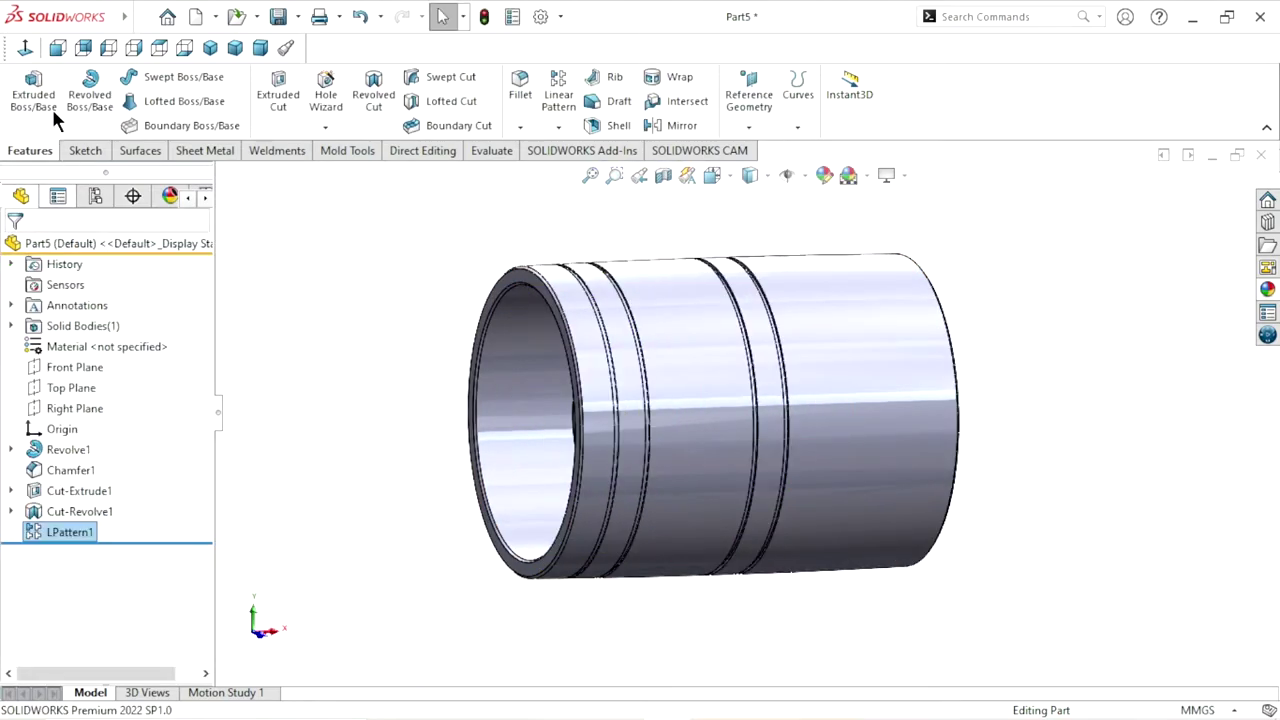
click(24, 48)
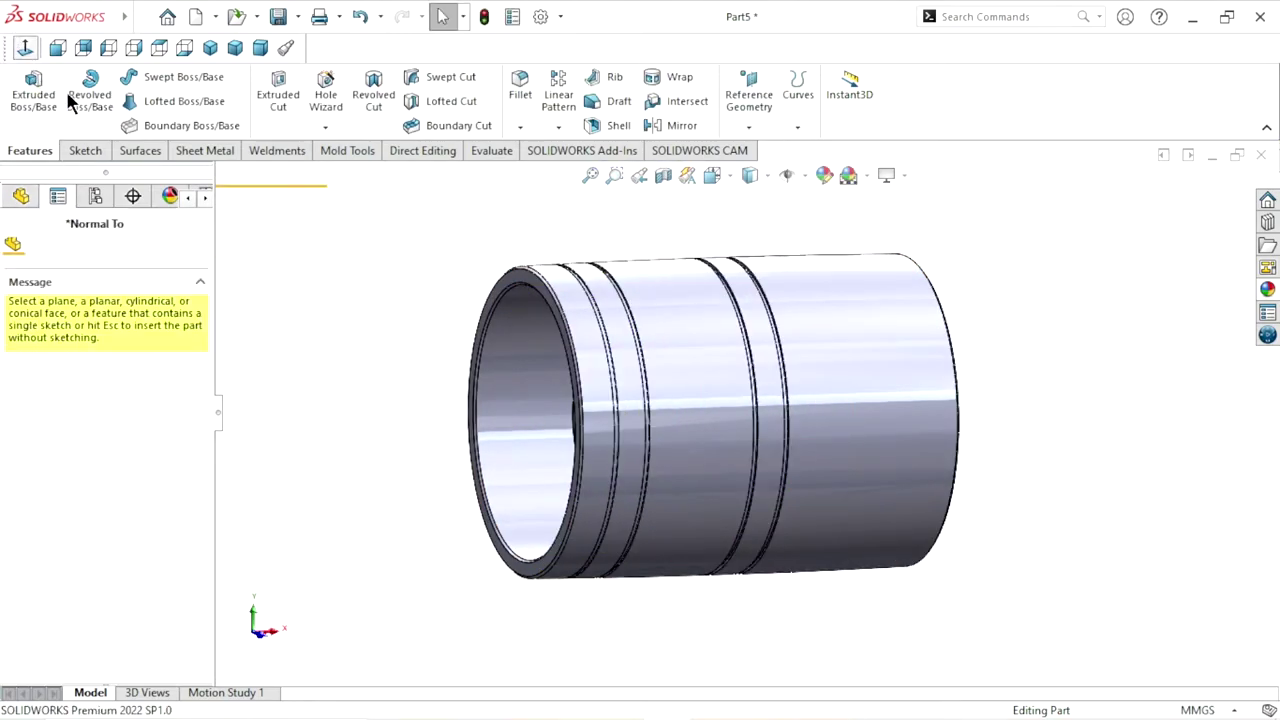
click(28, 52)
click(24, 48)
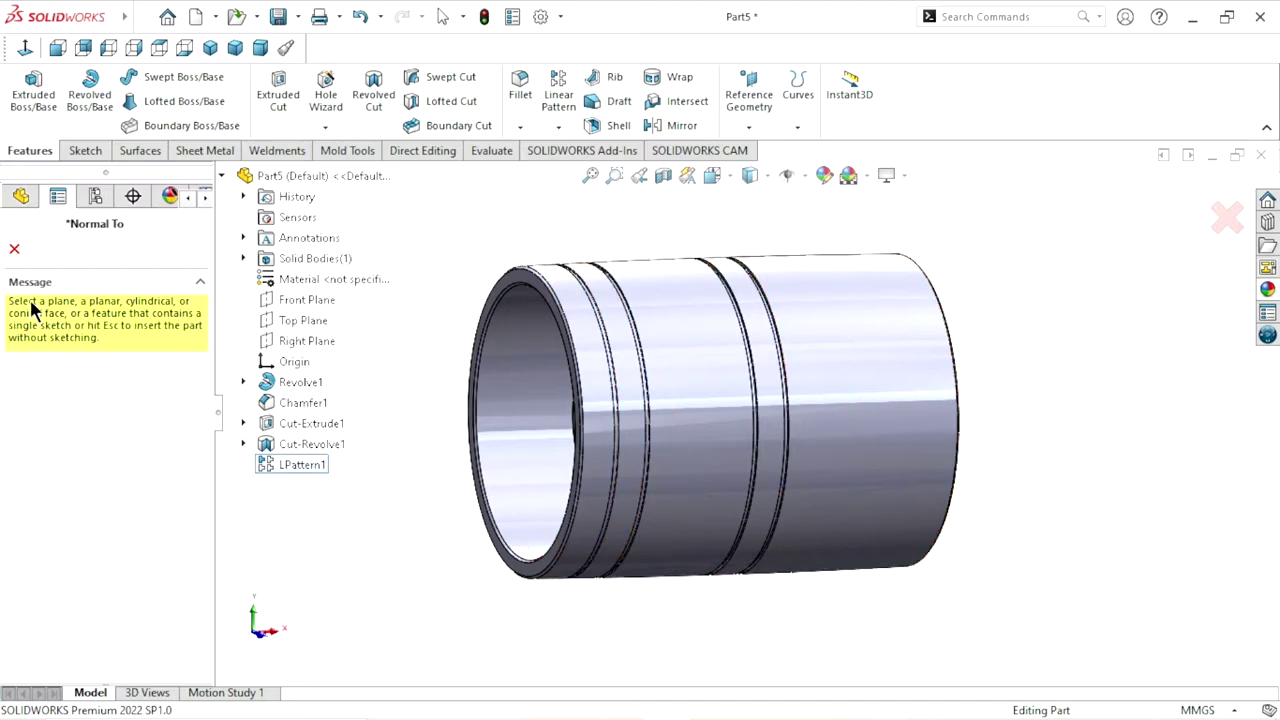
click(14, 250)
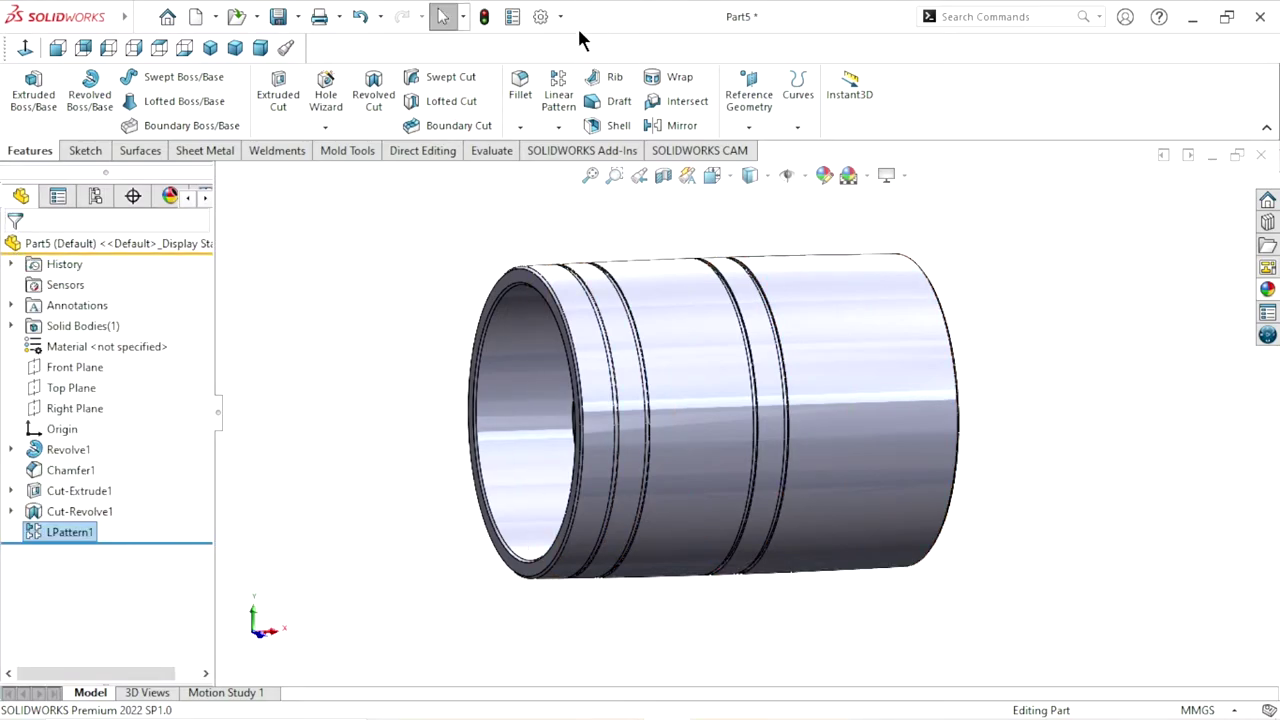
click(553, 104)
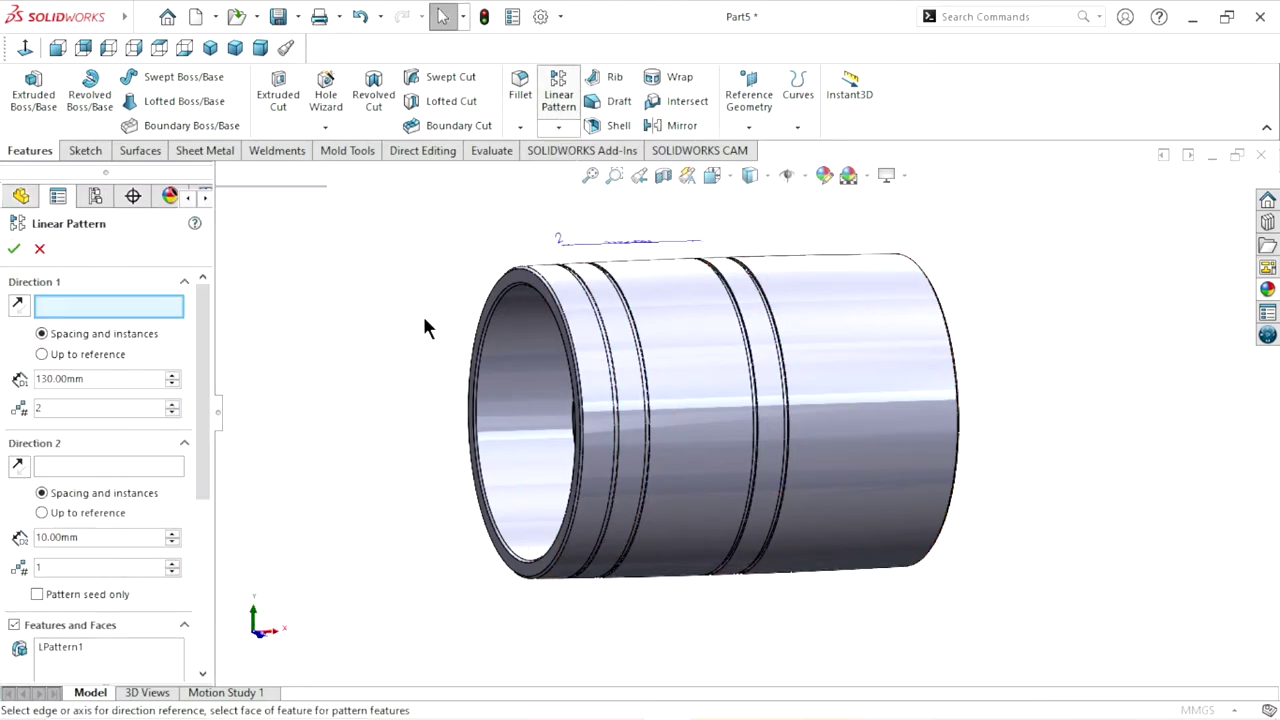
click(25, 48)
click(782, 282)
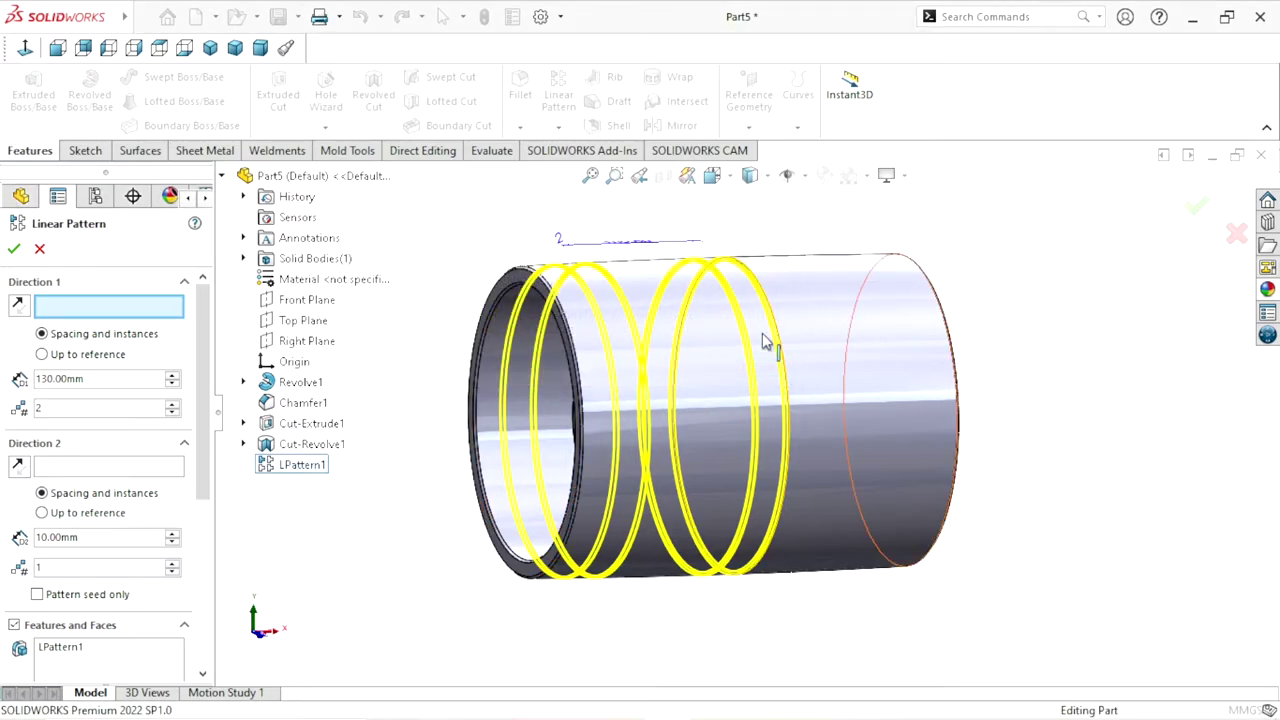
click(40, 249)
click(25, 48)
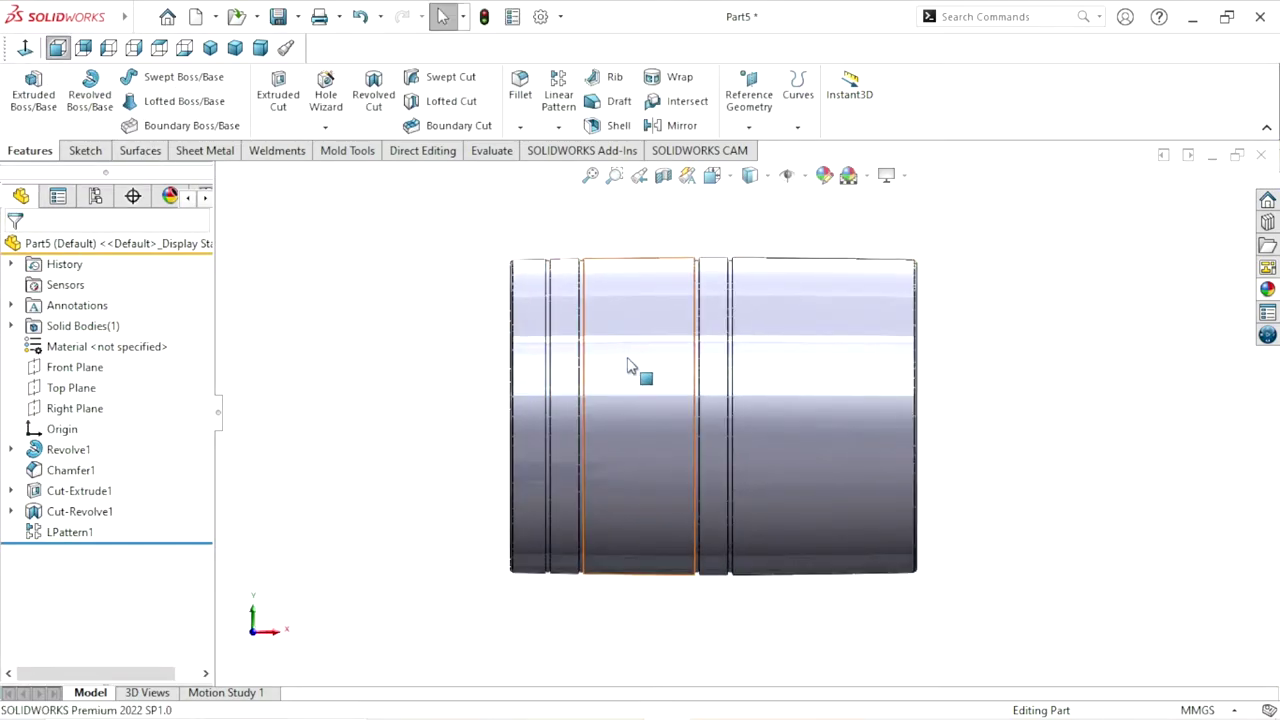
Start a centerline sketch from the Sketch tab, then cancel it
click(84, 150)
click(140, 77)
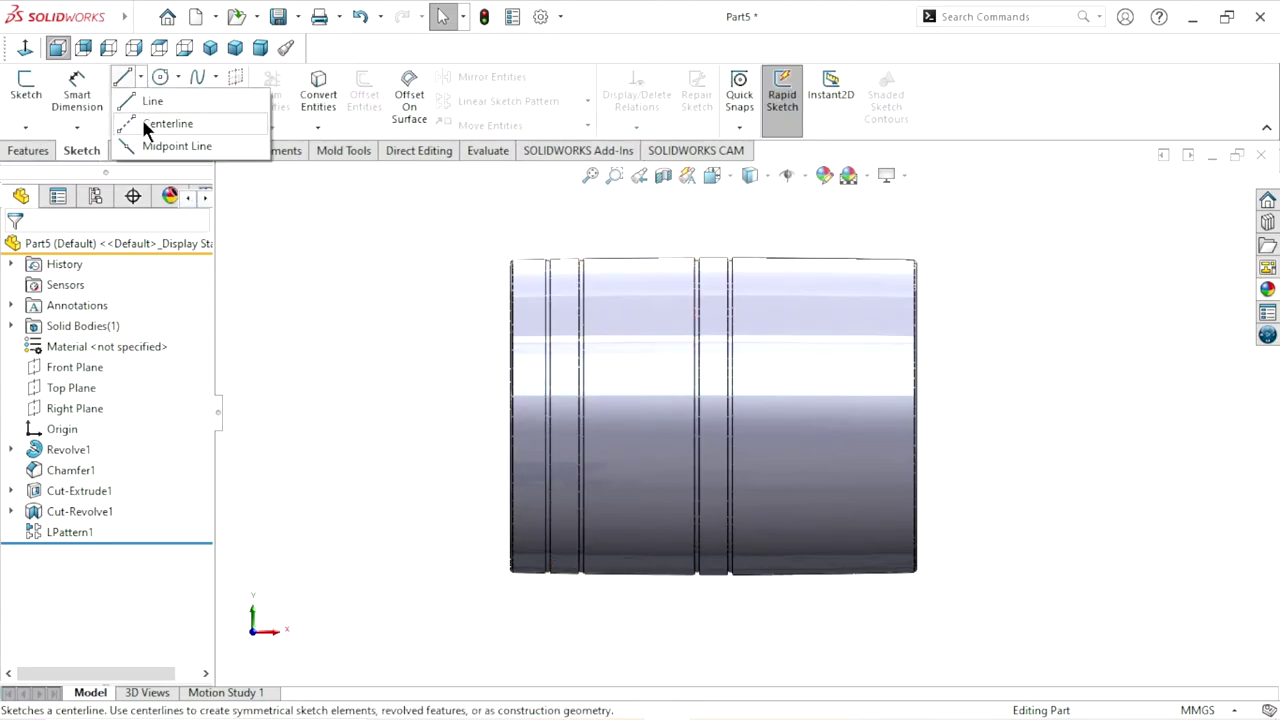
click(150, 124)
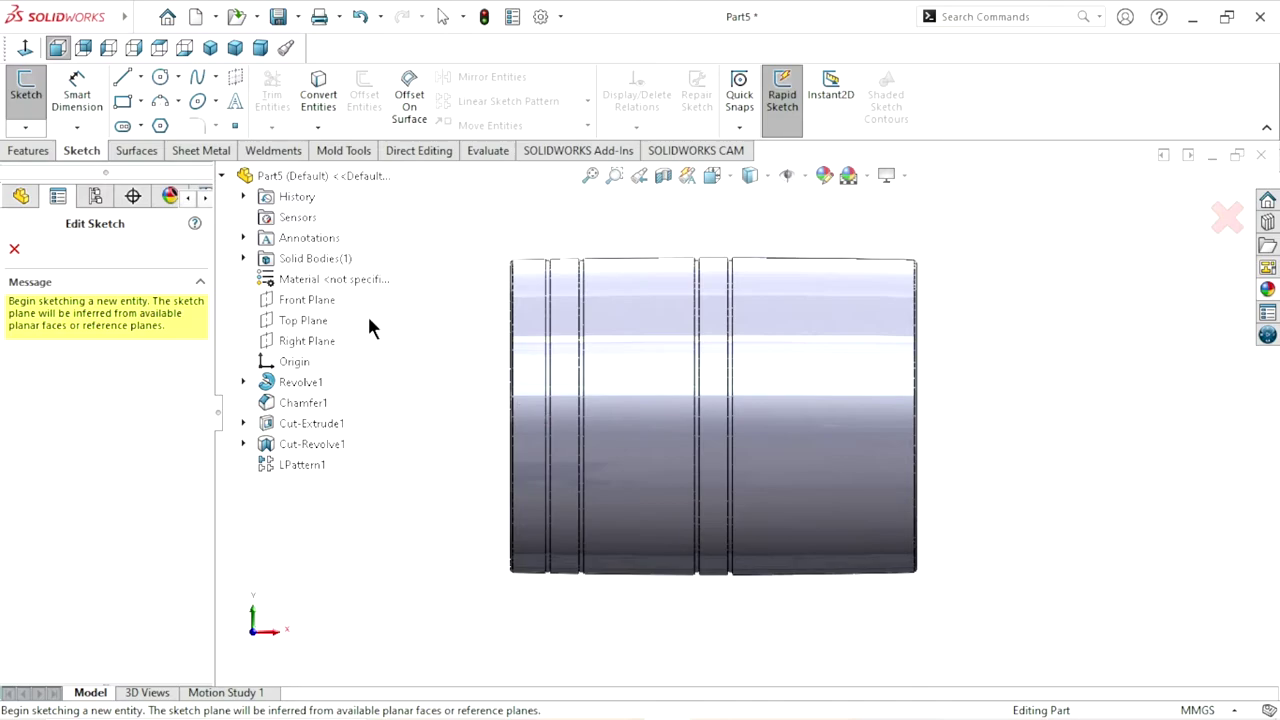
click(15, 249)
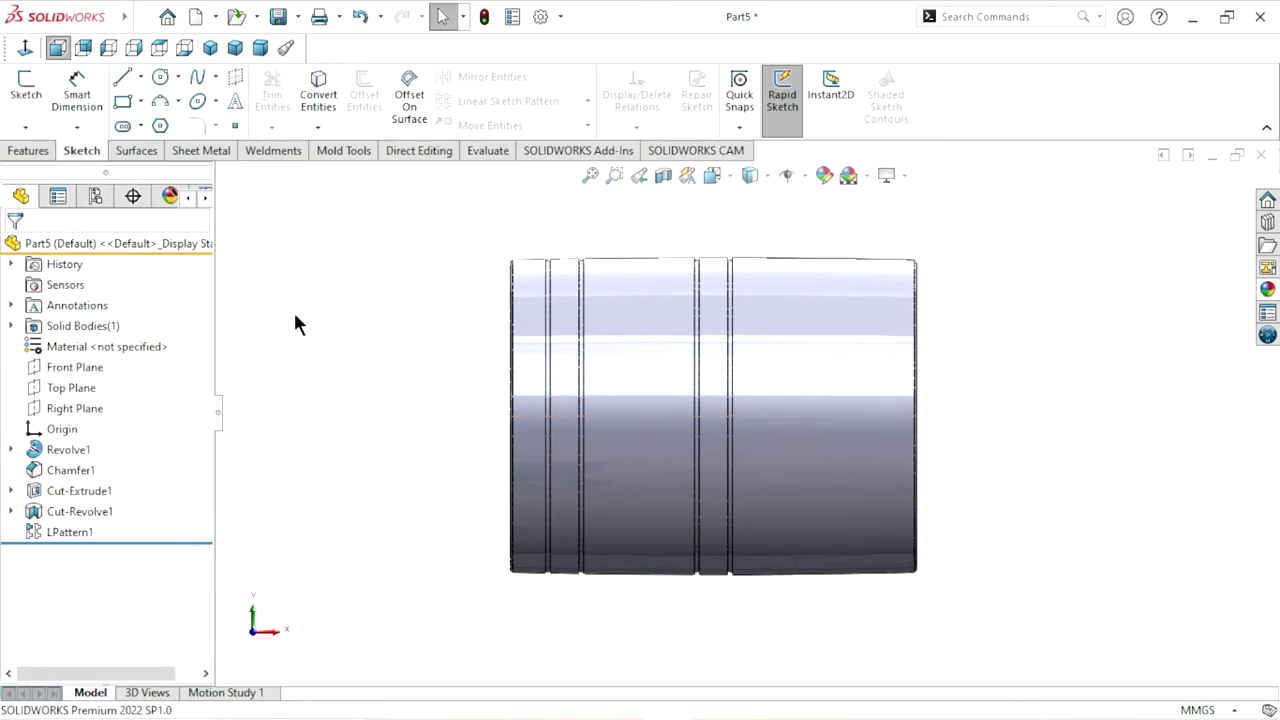
Show the cylinder's temporary axis and return to the Front view on the Features tab
middle_drag(594, 366, 674, 431)
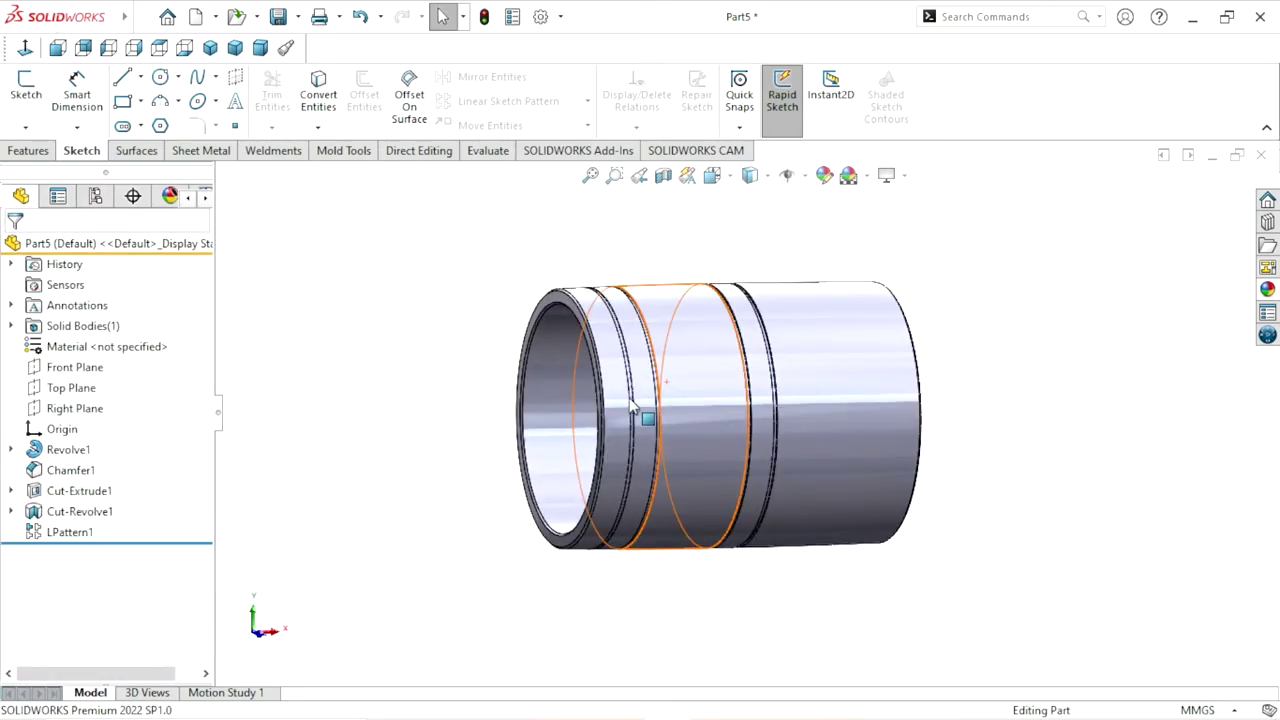
scroll(690, 433, down, 3)
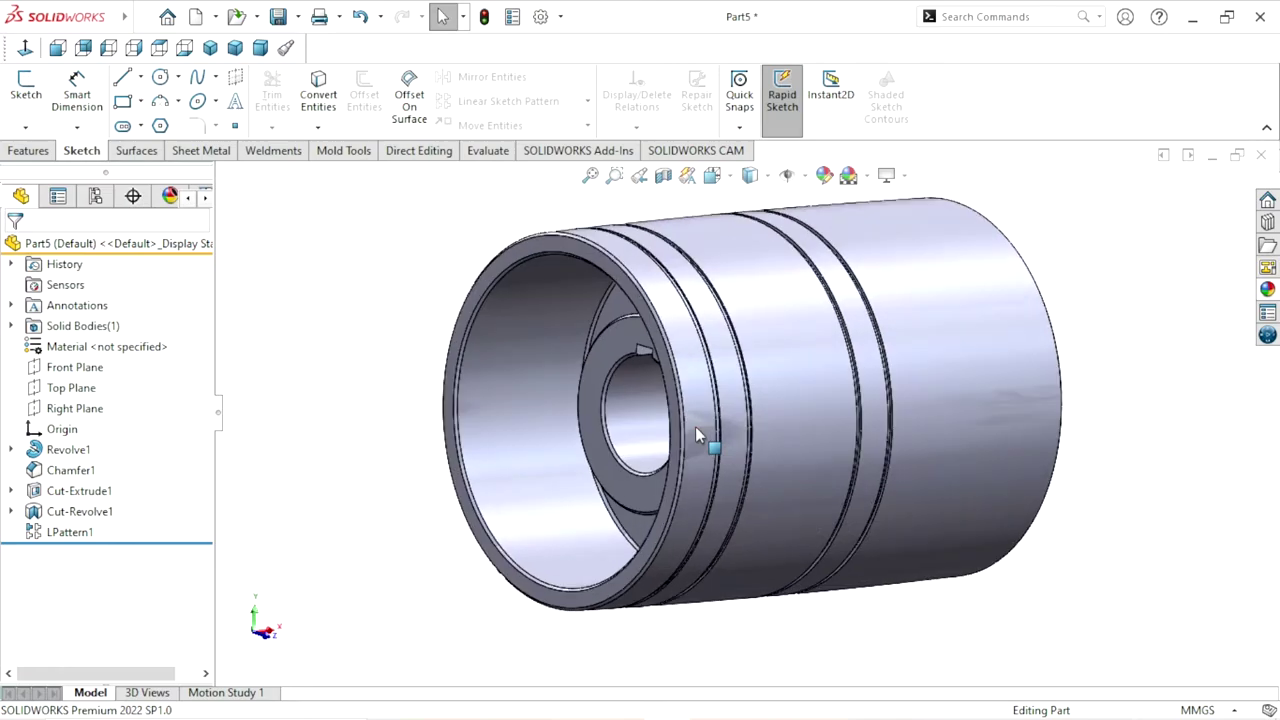
click(805, 175)
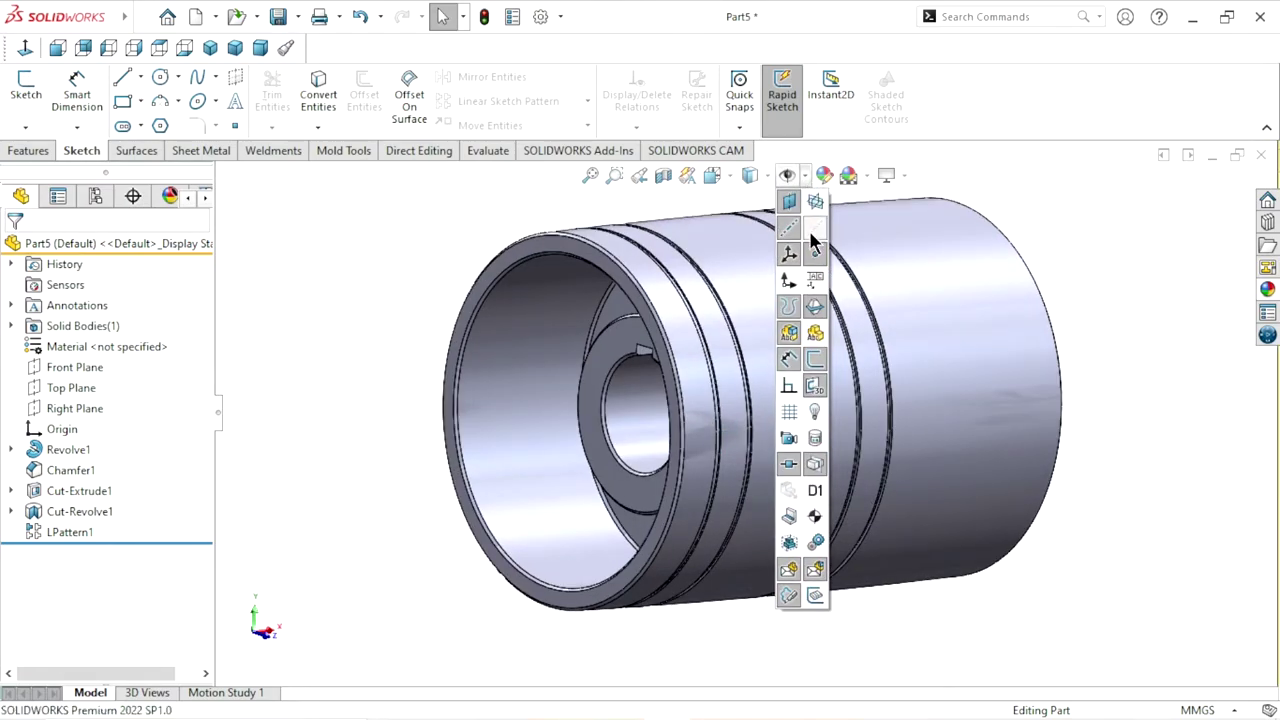
click(812, 230)
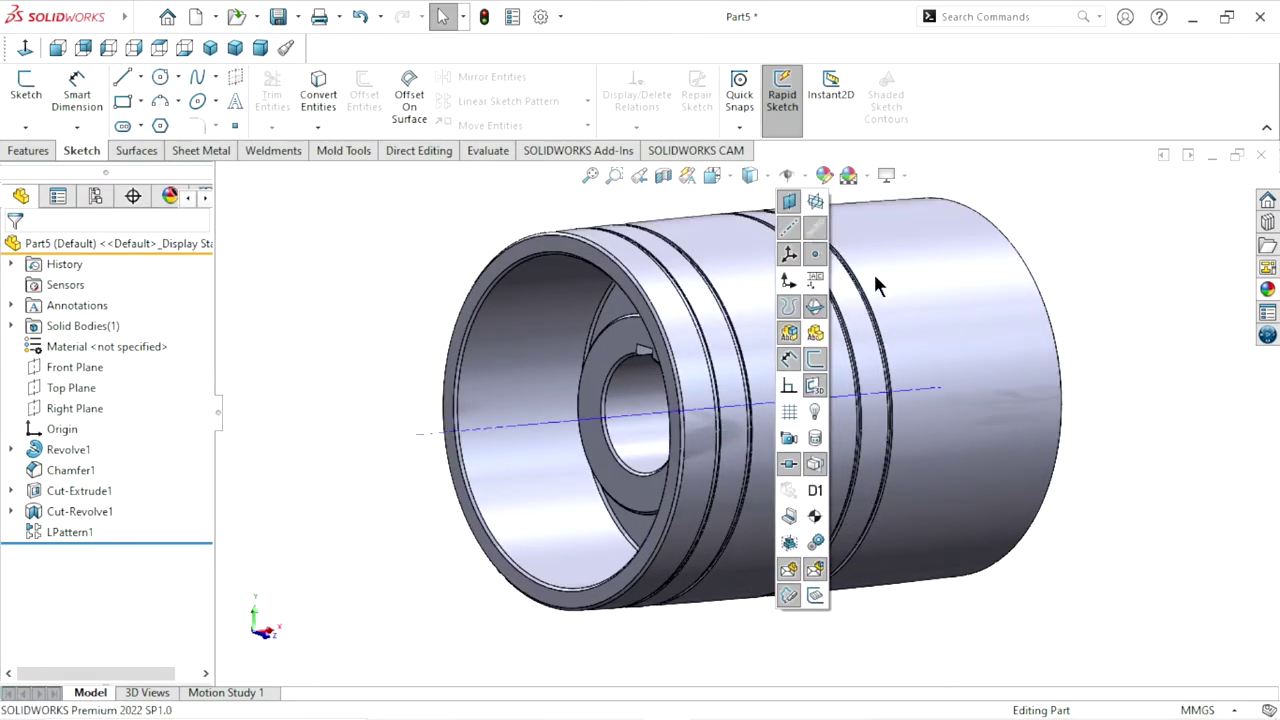
click(26, 55)
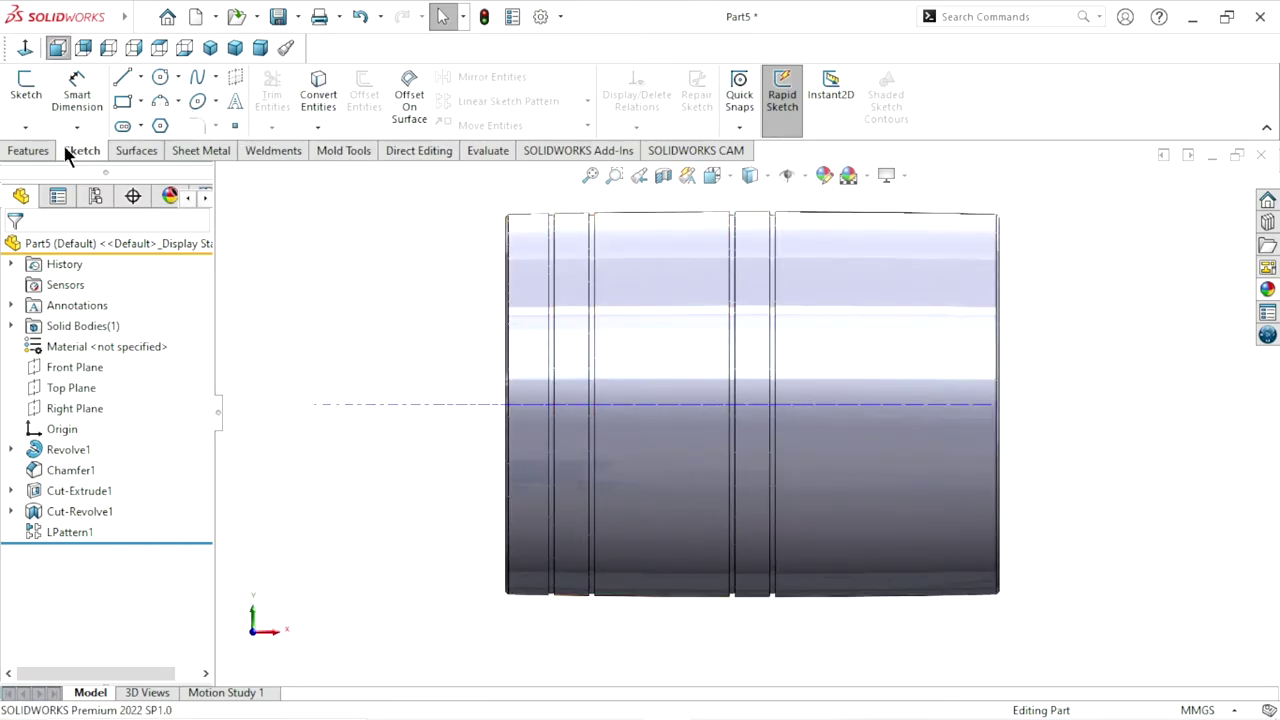
click(35, 150)
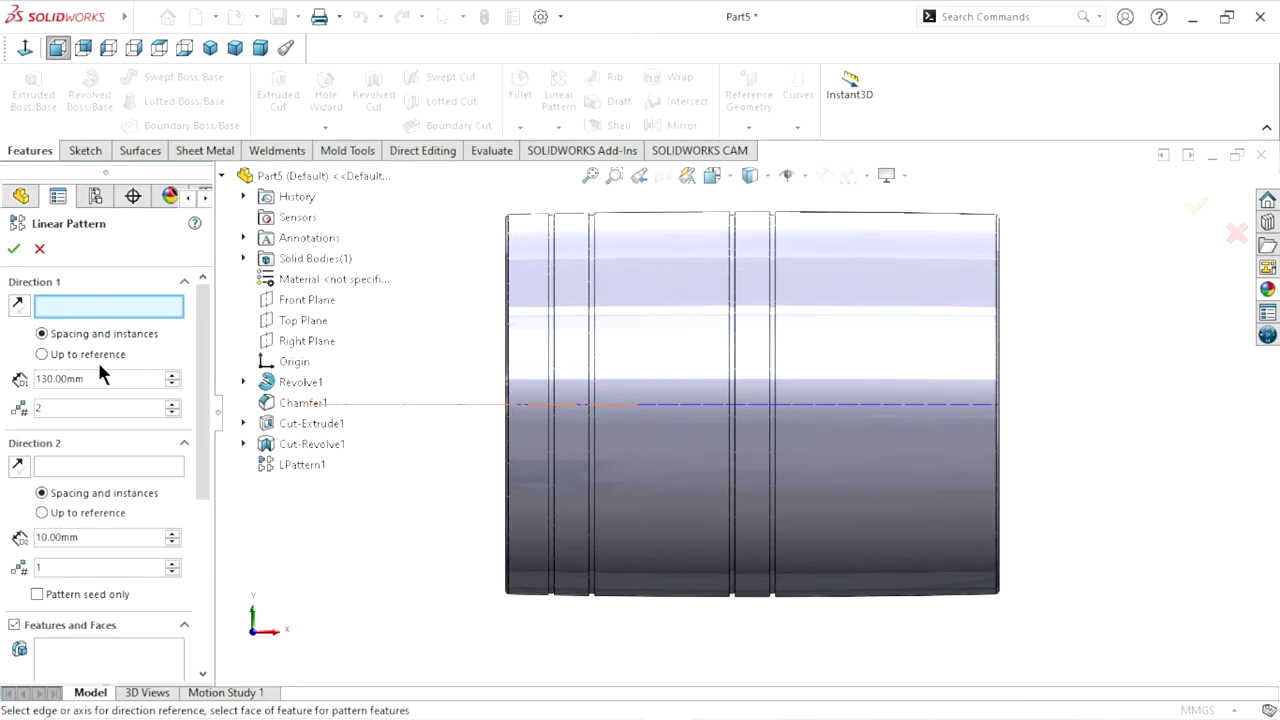
Pattern Cut-Revolve1 along the temporary axis in the reversed direction, creating LPattern2
click(751, 405)
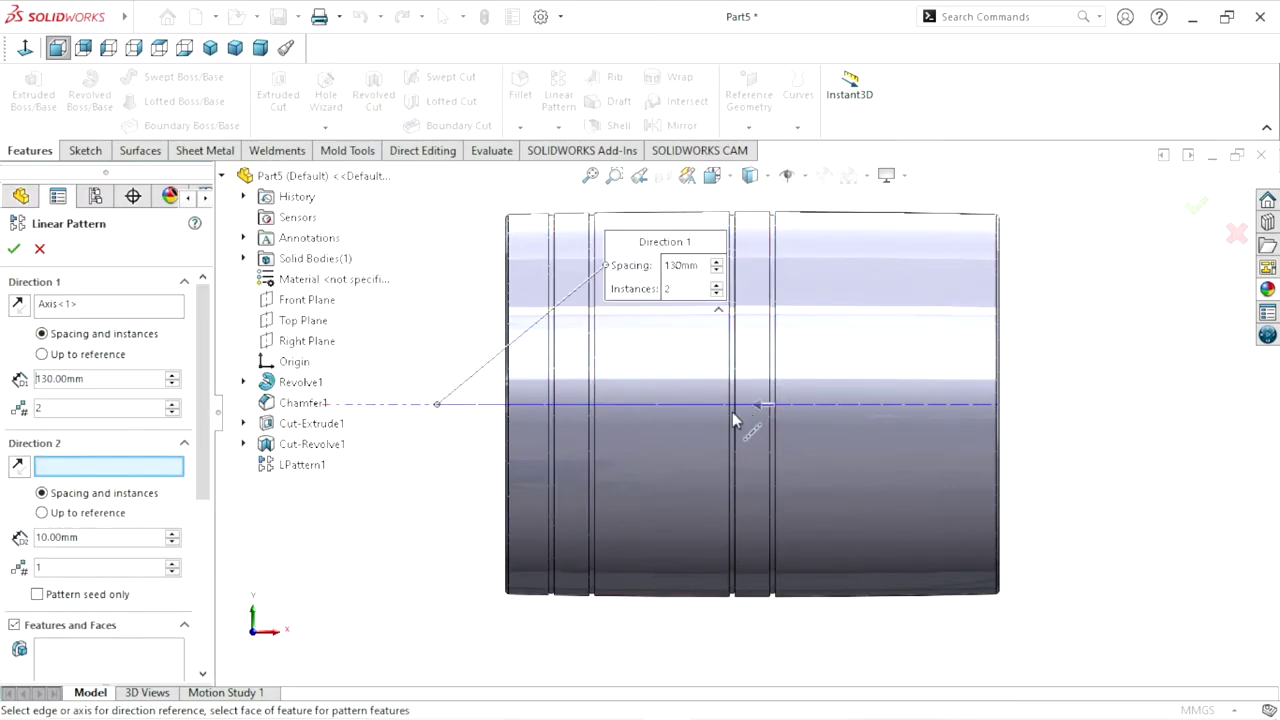
click(61, 642)
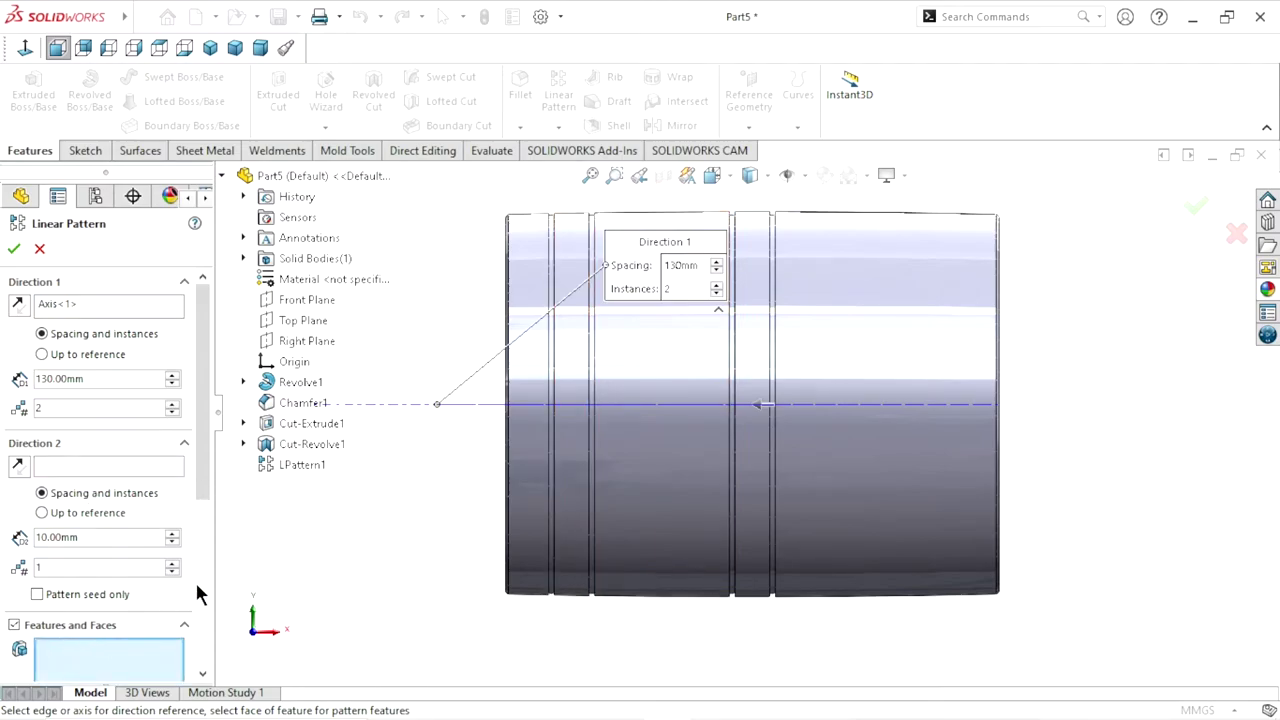
click(312, 444)
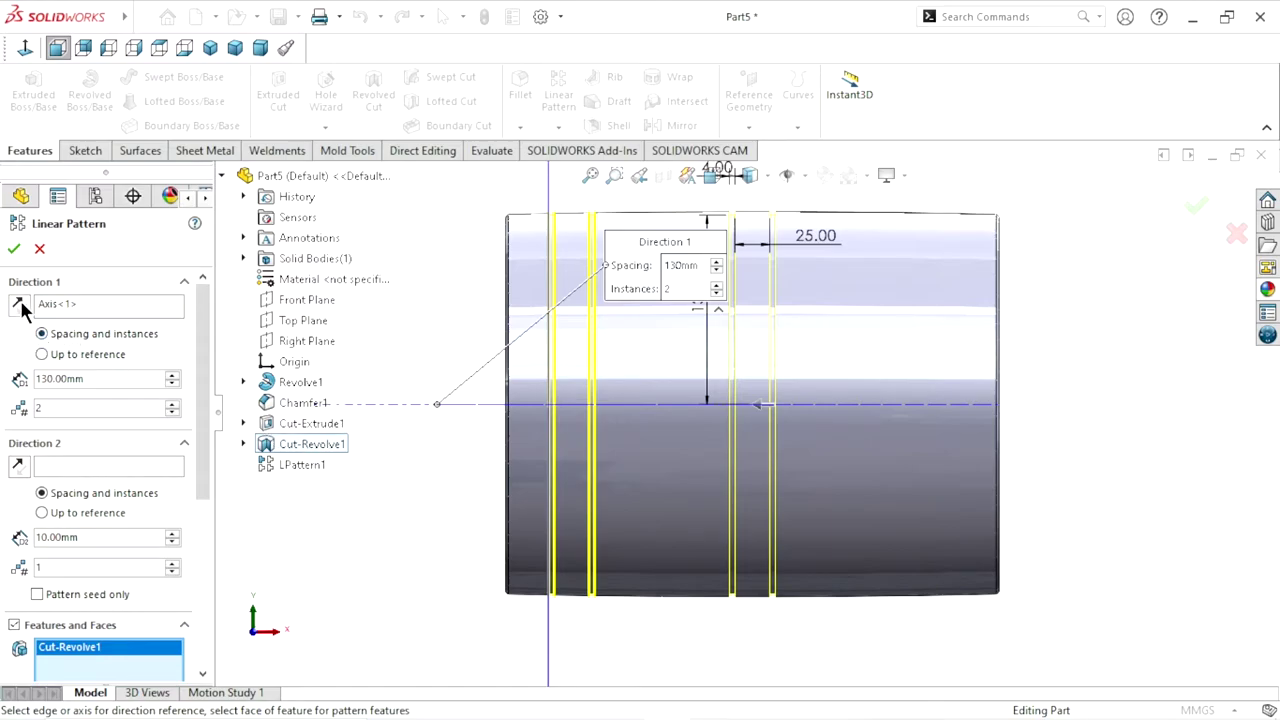
click(20, 306)
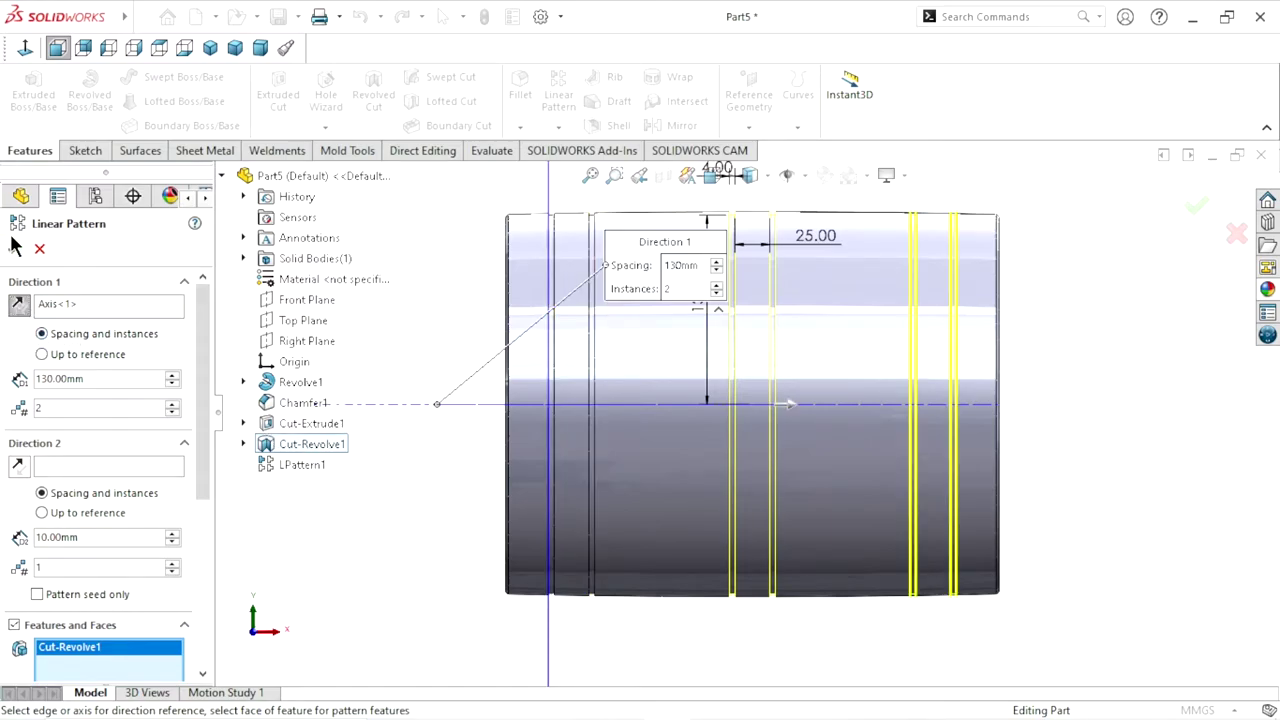
click(14, 250)
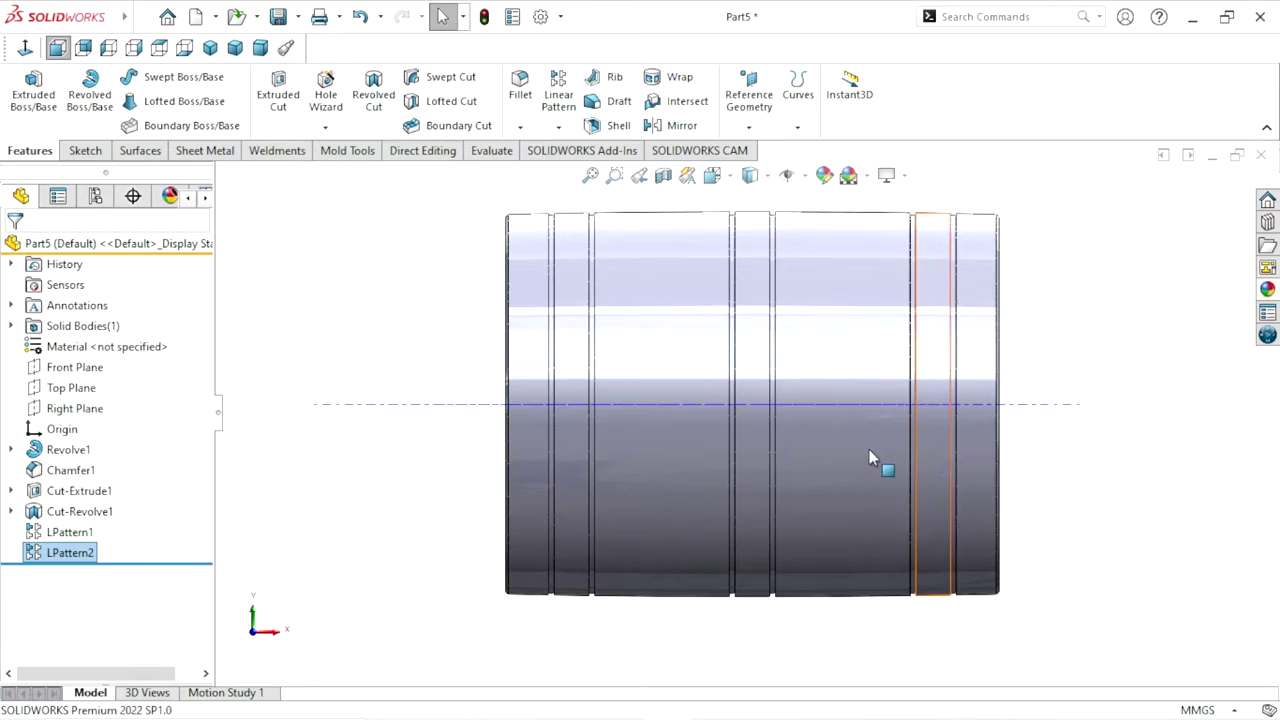
Return to the front view, check the Hide/Show Items options, and dismiss the save reminder
click(1047, 478)
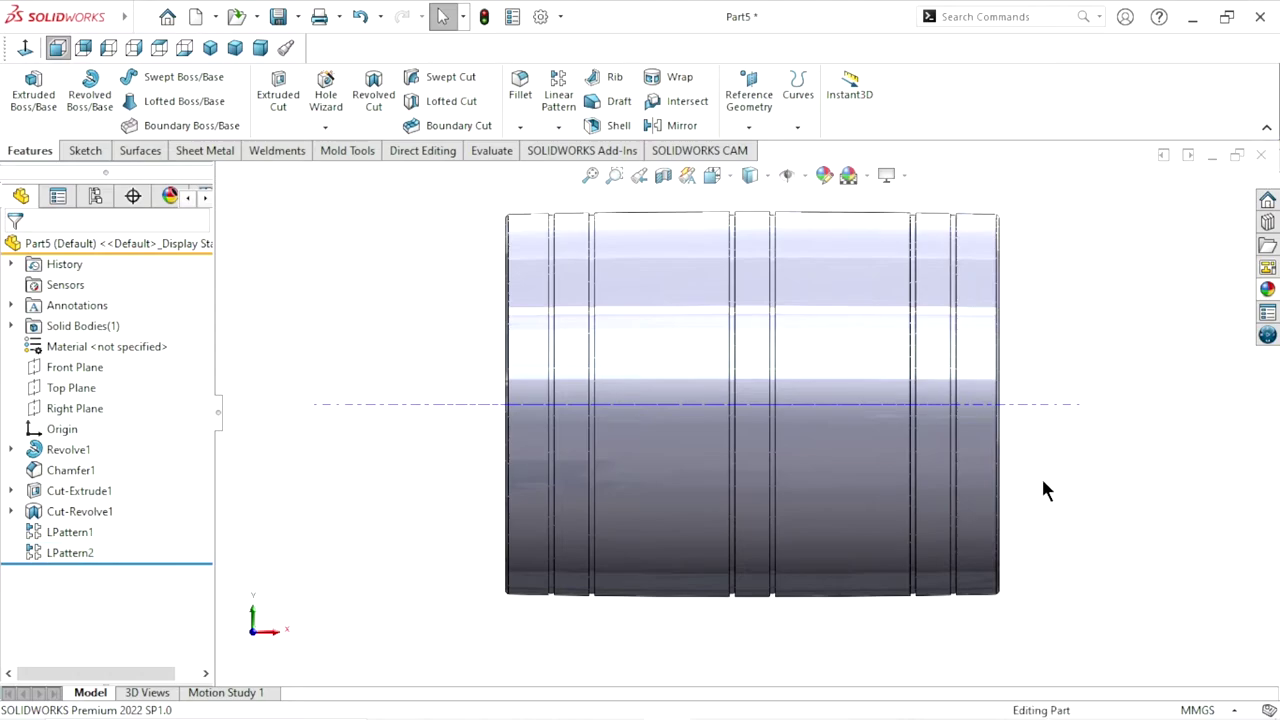
mouse_move(1041, 476)
middle_down()
mouse_move(925, 530)
mouse_move(817, 466)
middle_up()
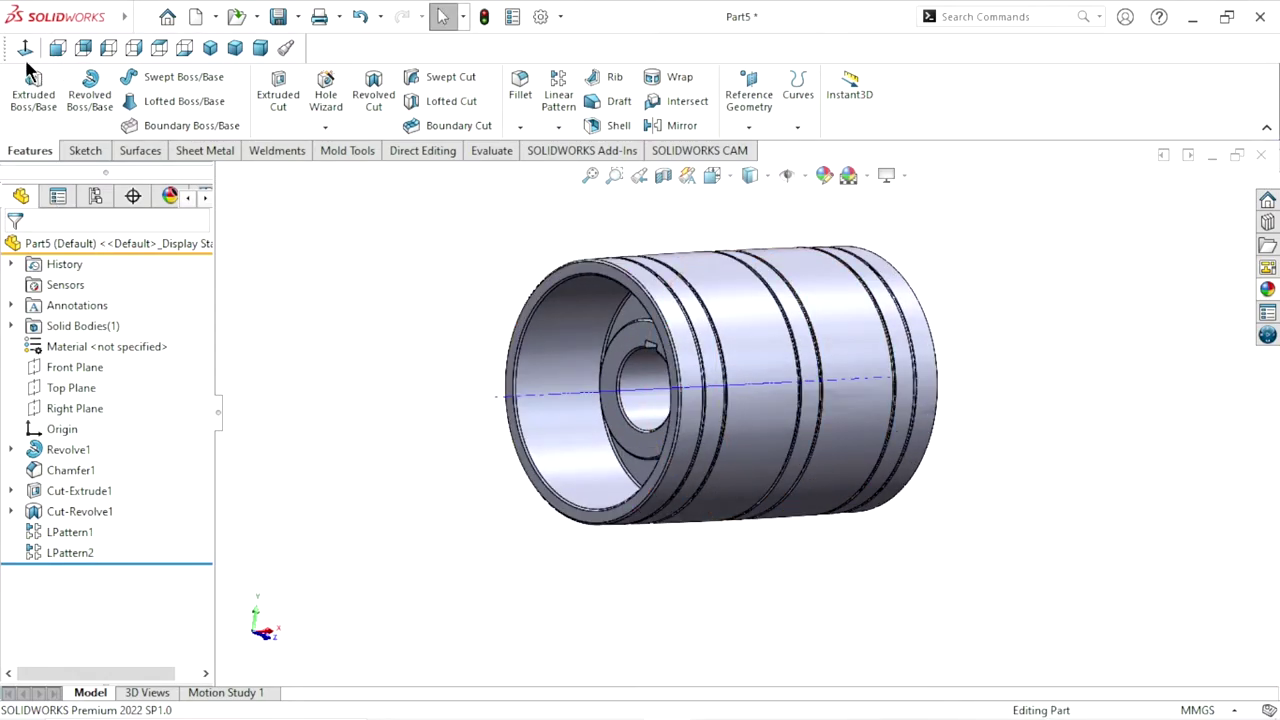
click(25, 49)
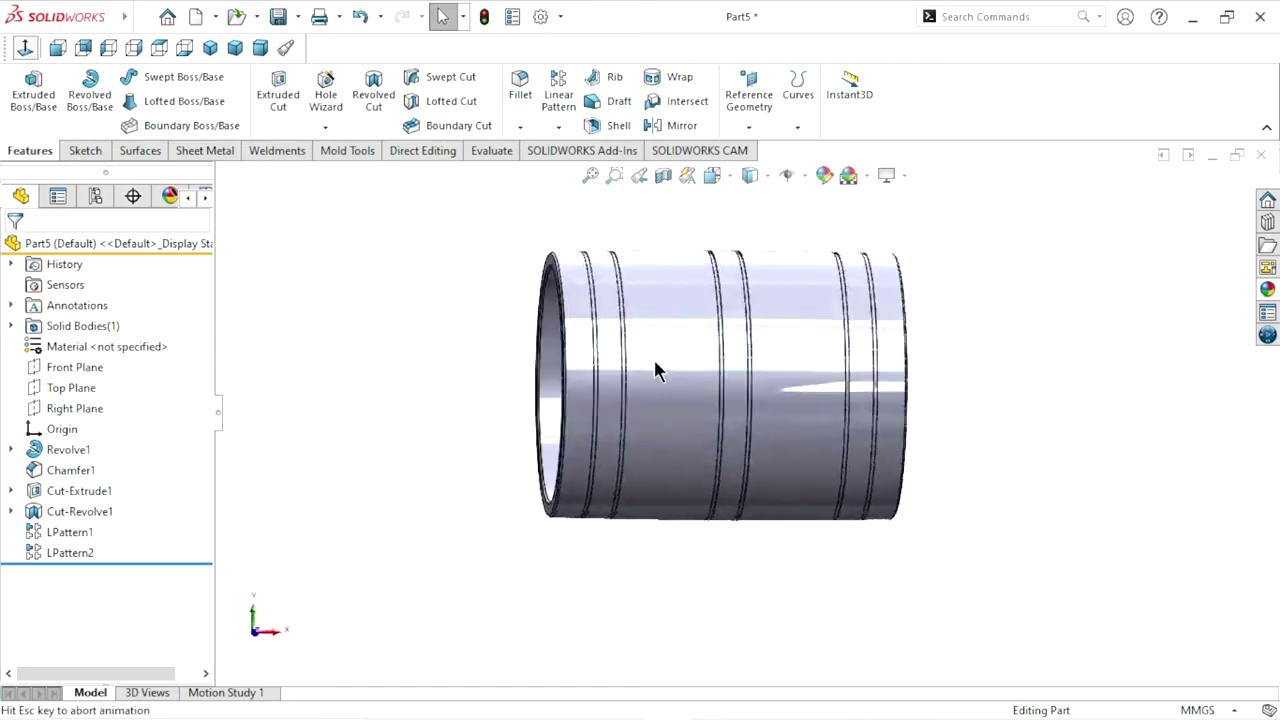
click(806, 175)
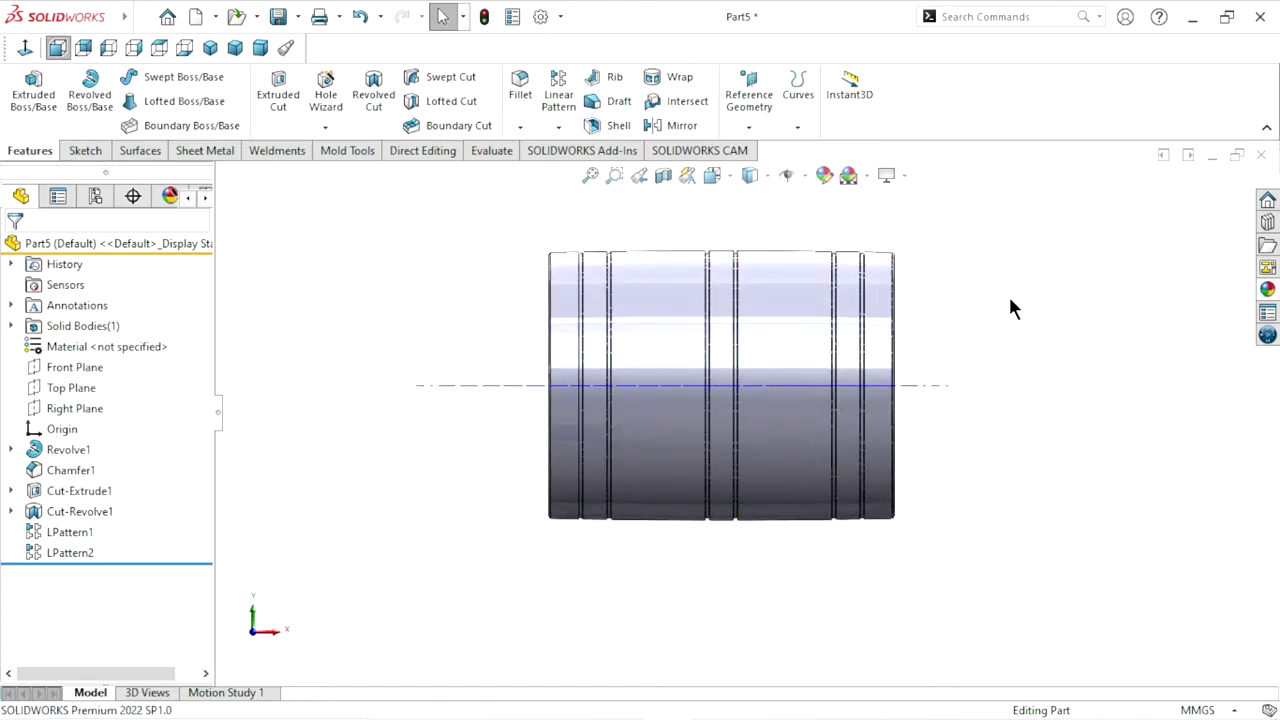
click(806, 175)
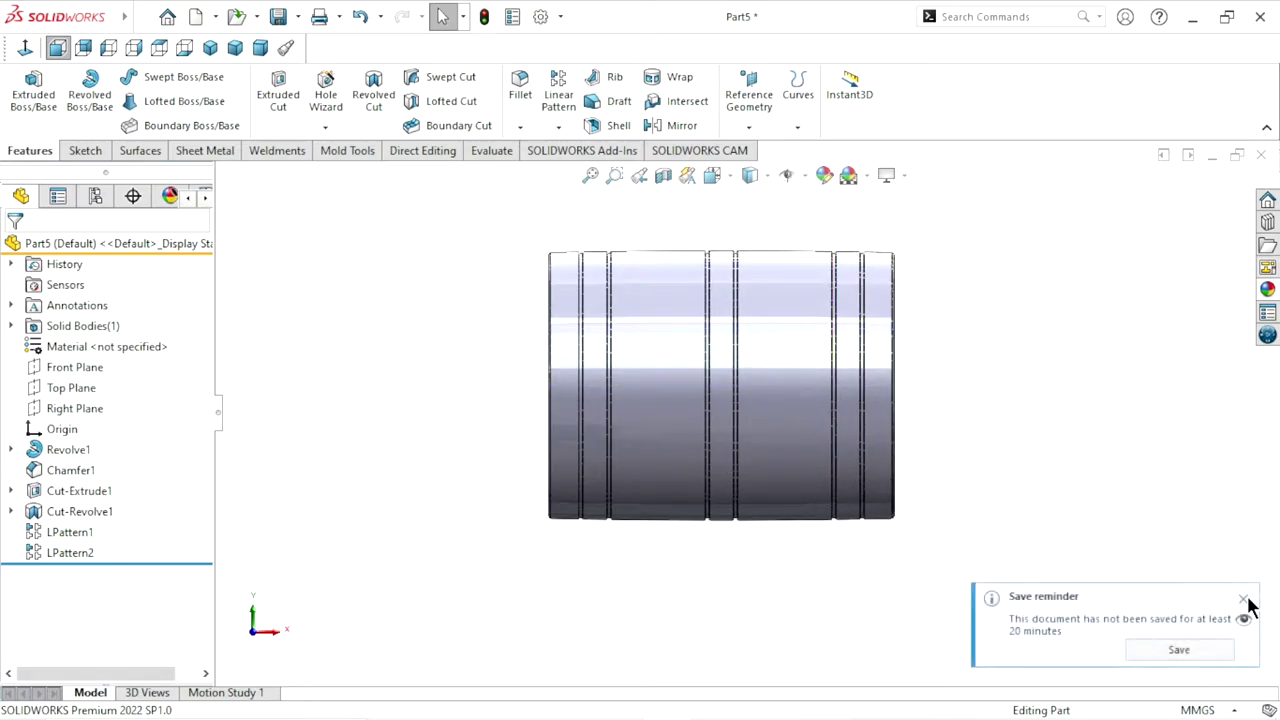
click(1245, 600)
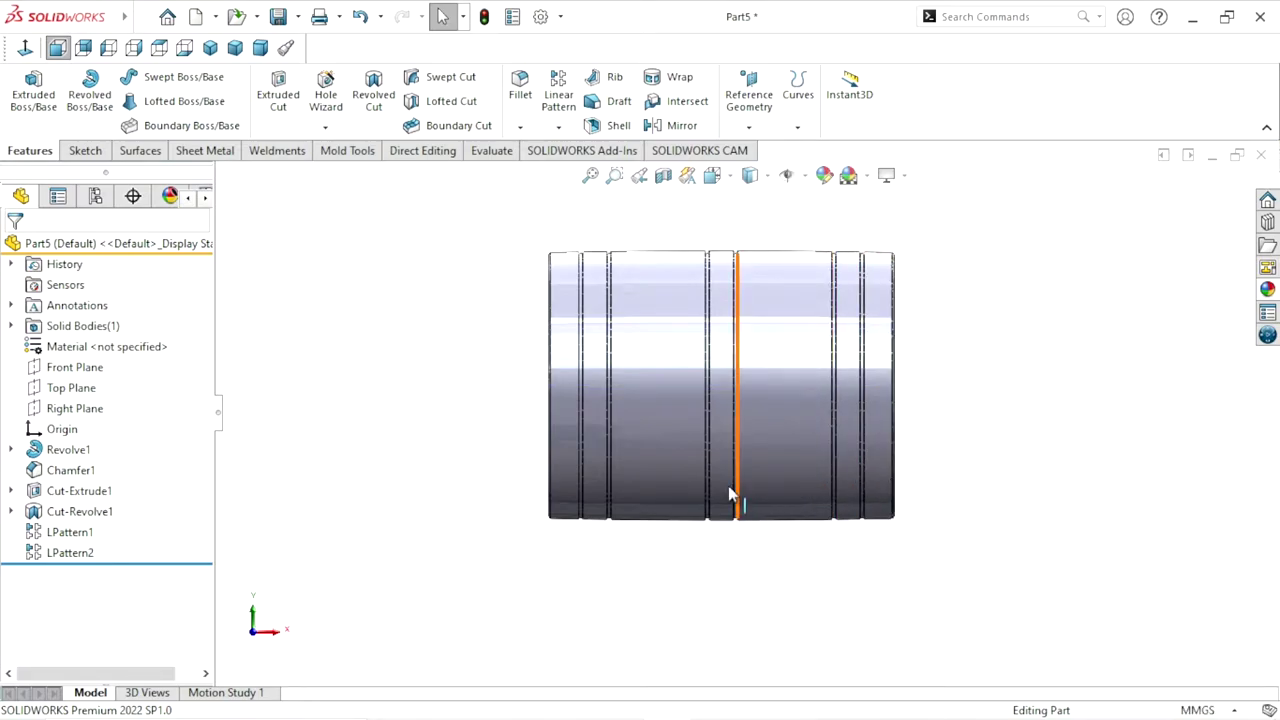
On the Front Plane, sketch a three-point arc from the part's top-left to top-right corner
click(95, 365)
click(112, 338)
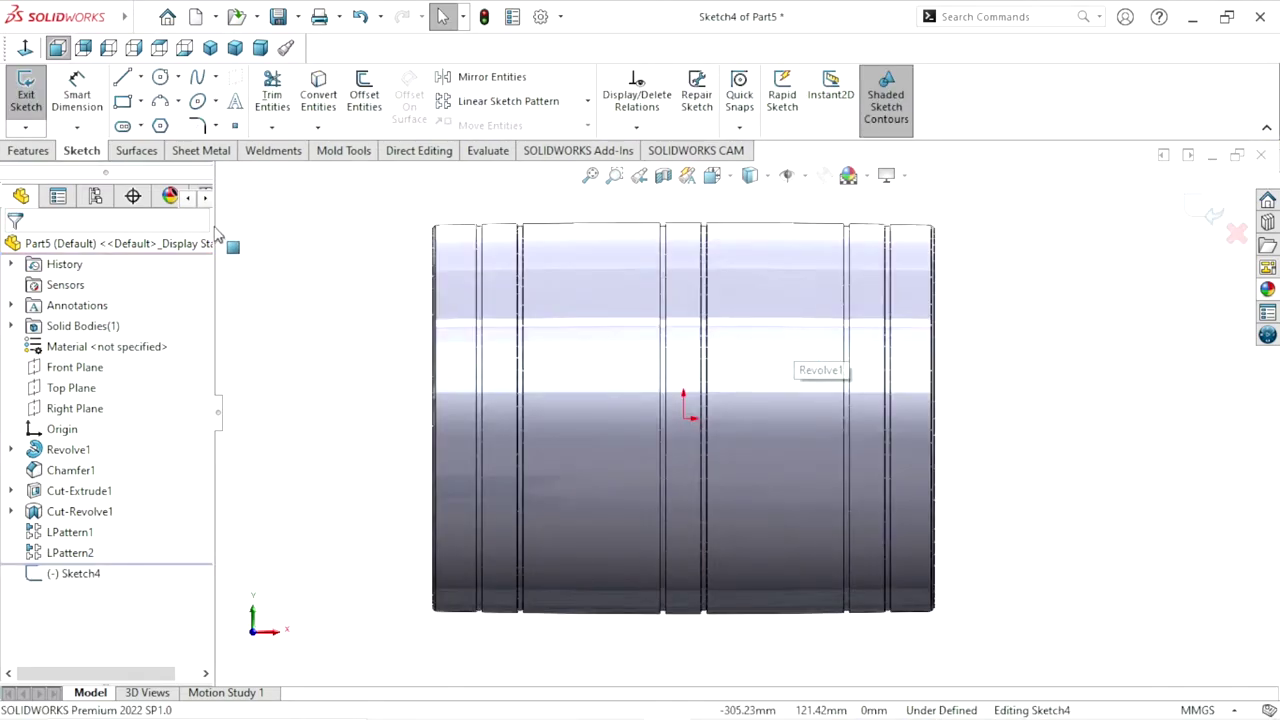
click(158, 100)
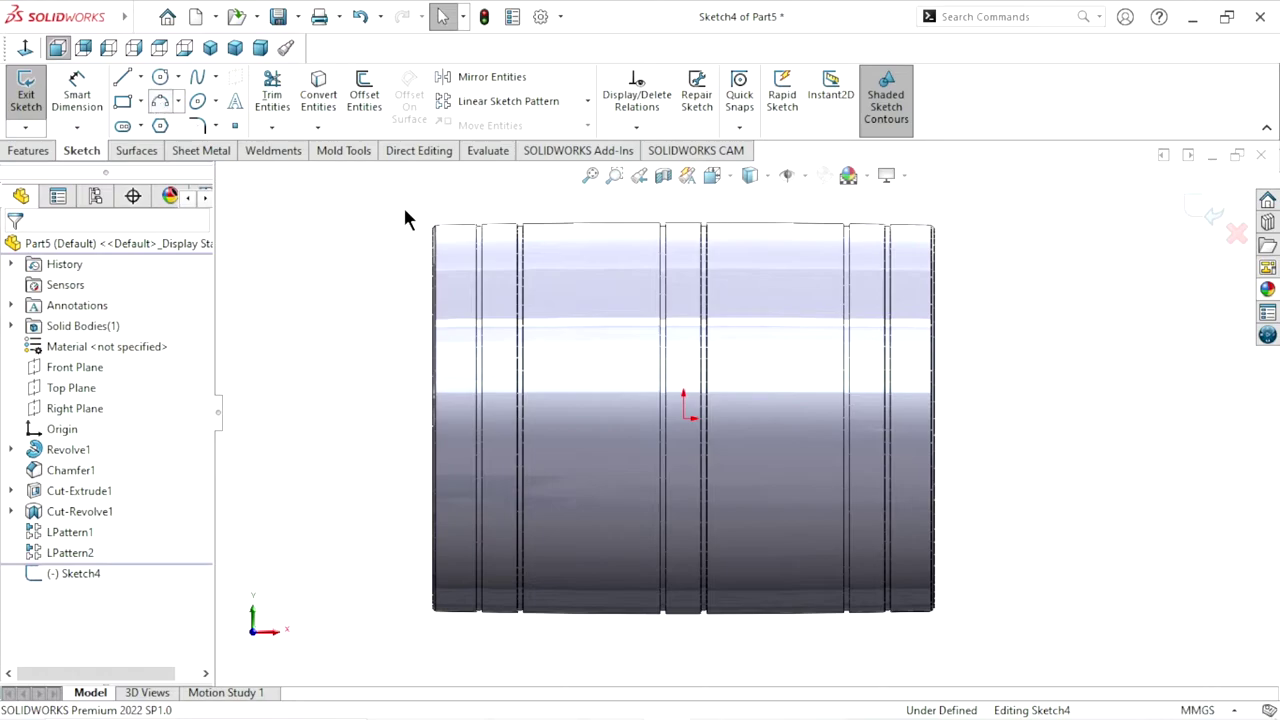
click(434, 226)
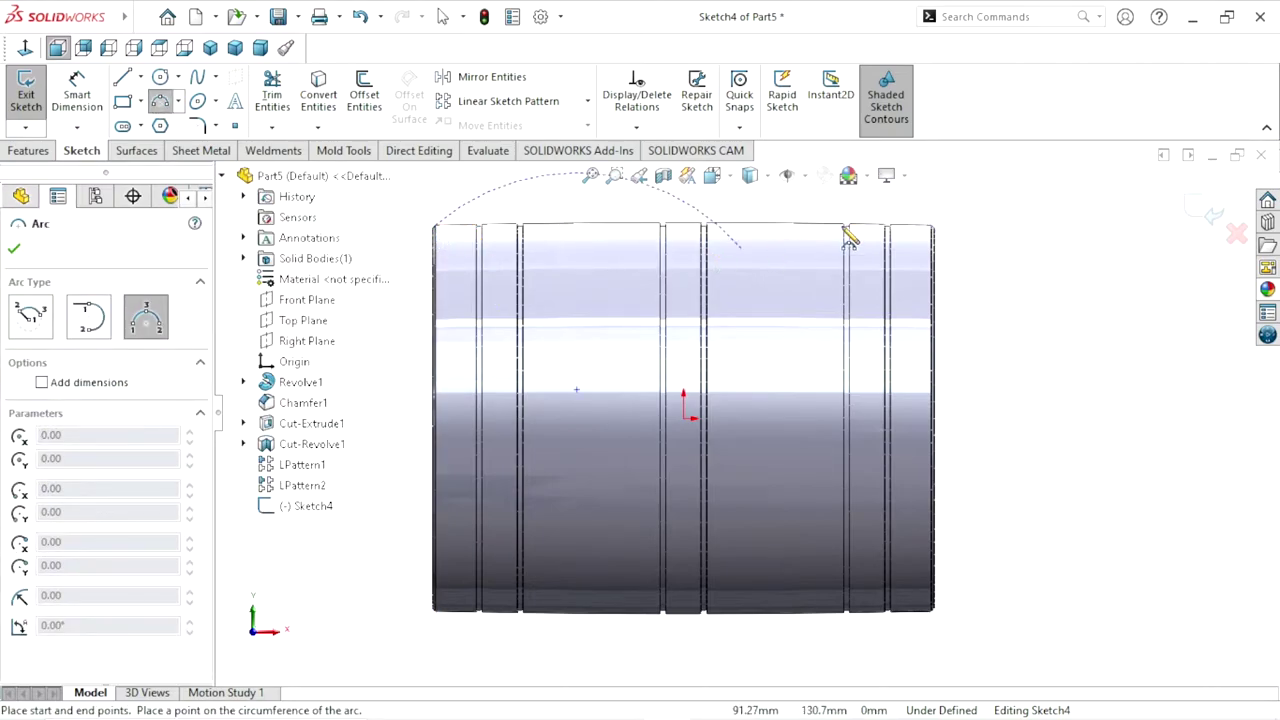
click(934, 229)
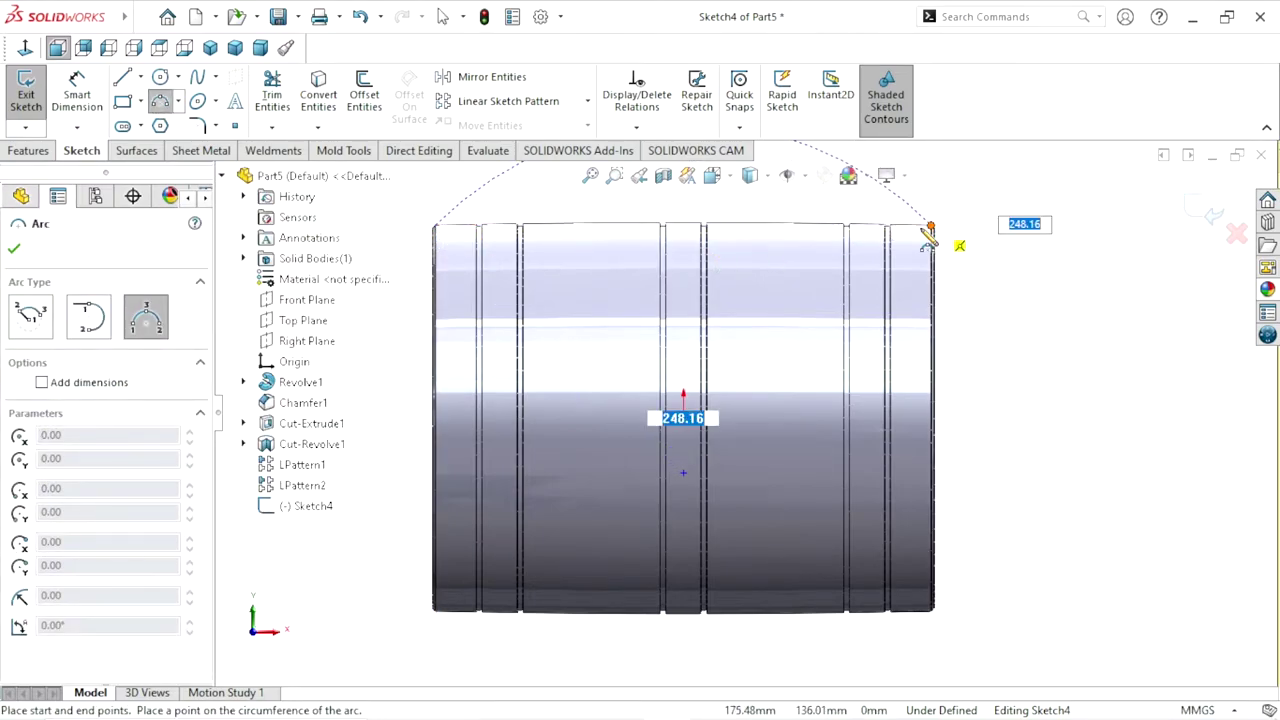
click(737, 229)
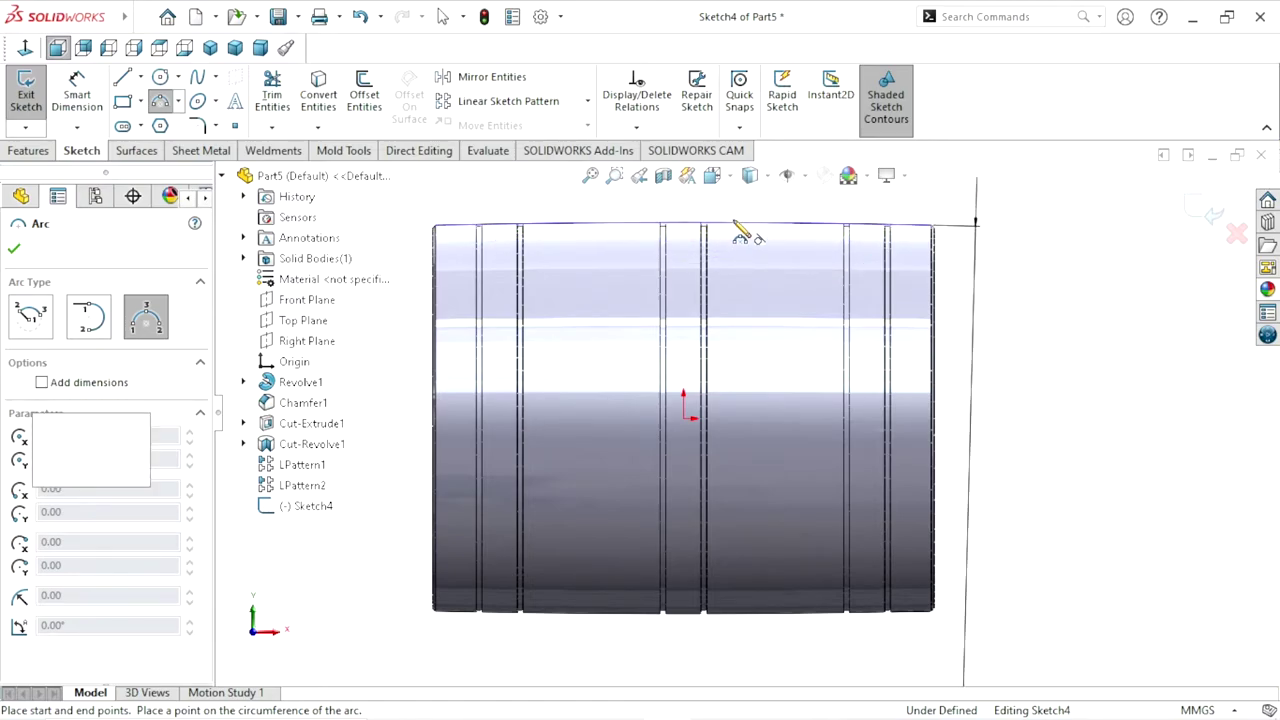
right_click(978, 218)
click(1005, 219)
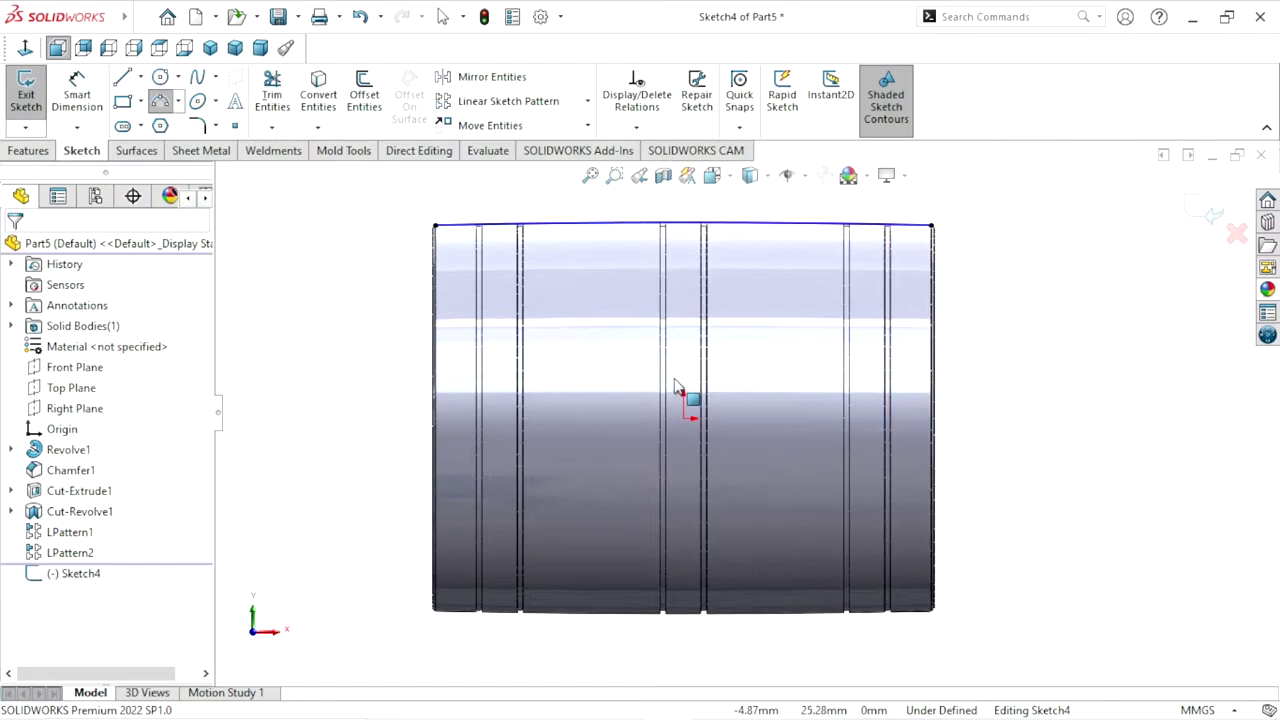
Exit Sketch4 and switch to the isometric view
scroll(677, 385, up, 3)
scroll(666, 371, down, 2)
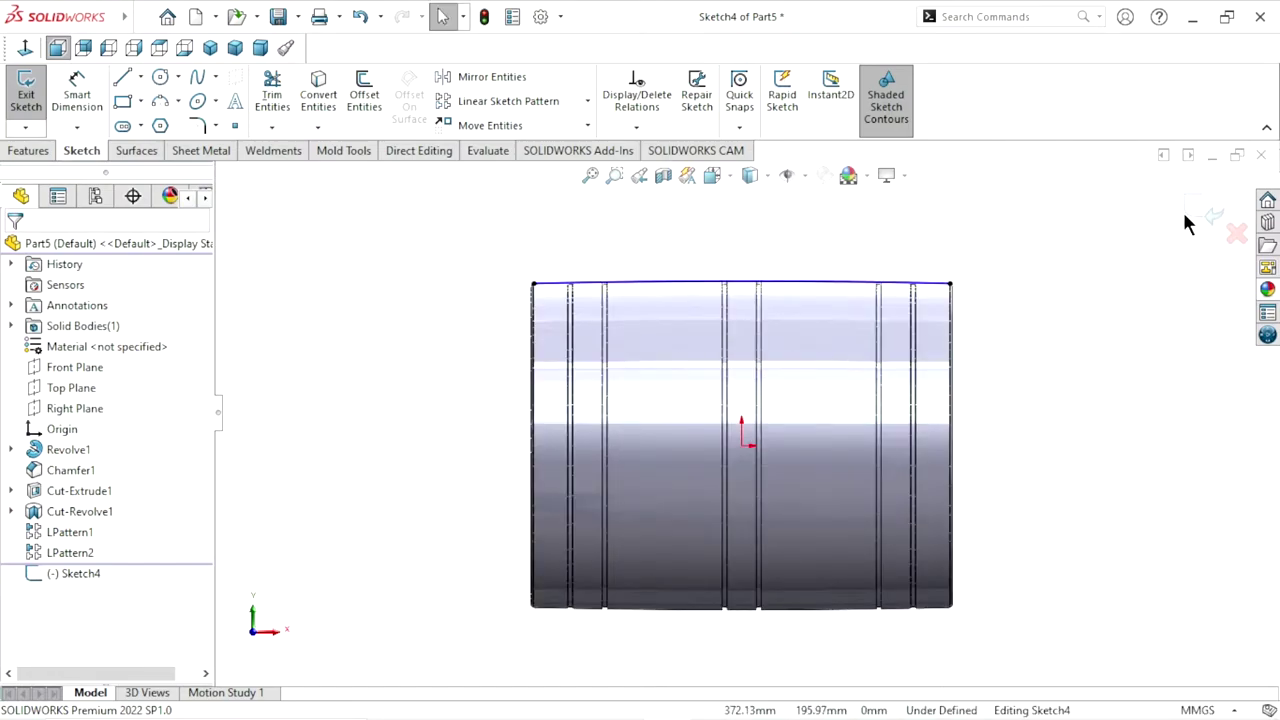
click(1212, 216)
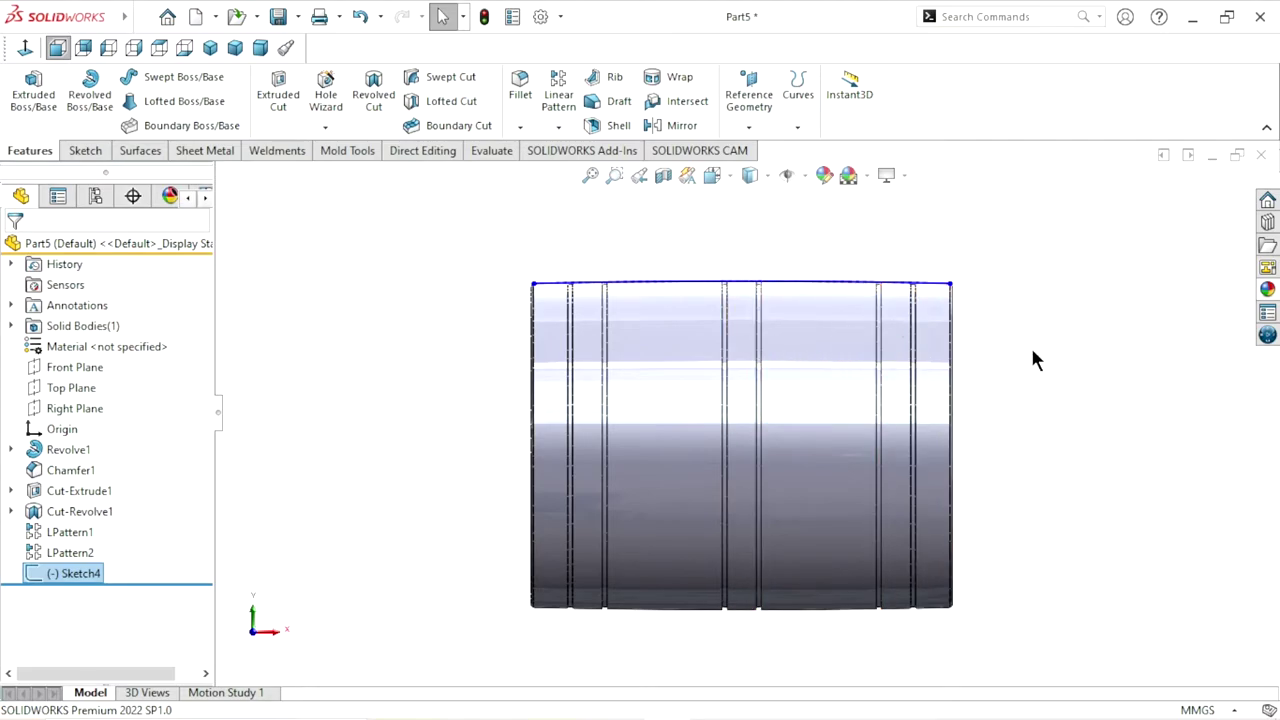
key(ctrl+7)
click(1005, 402)
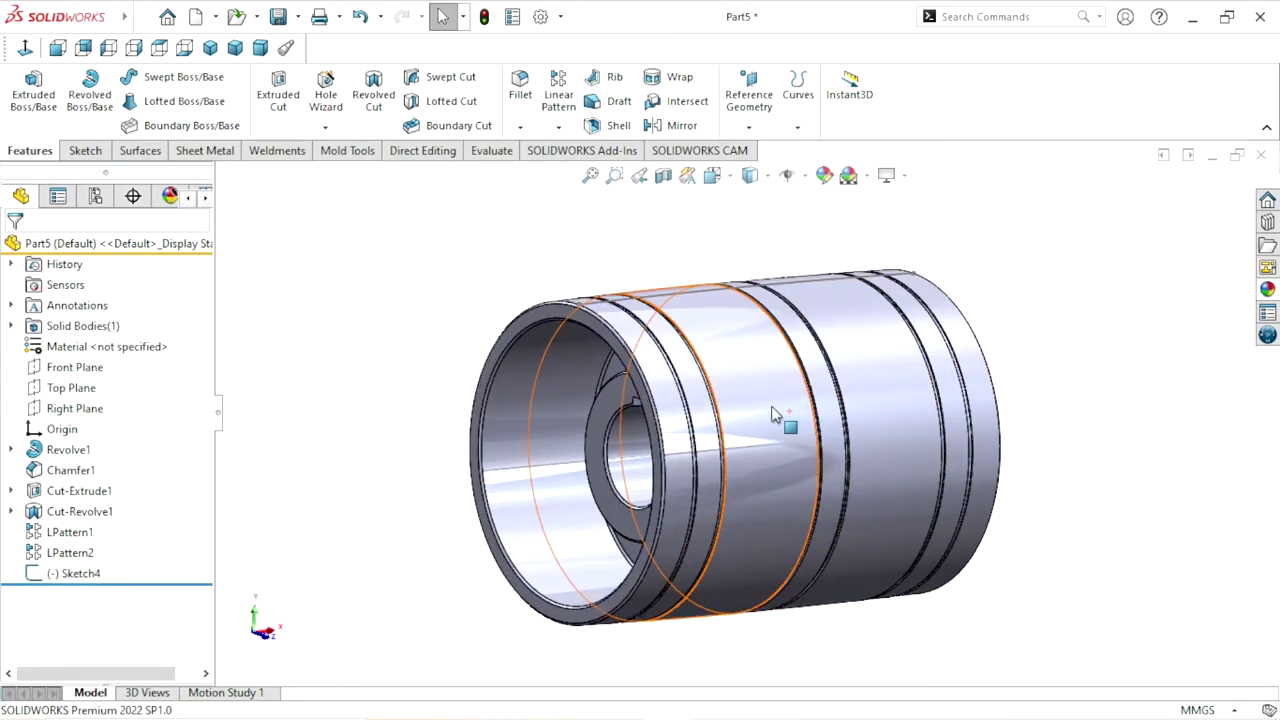
Create Plane1 from Arc1@Sketch4 and Point1@Sketch4, then view it normal-to and zoom on the rim
click(746, 128)
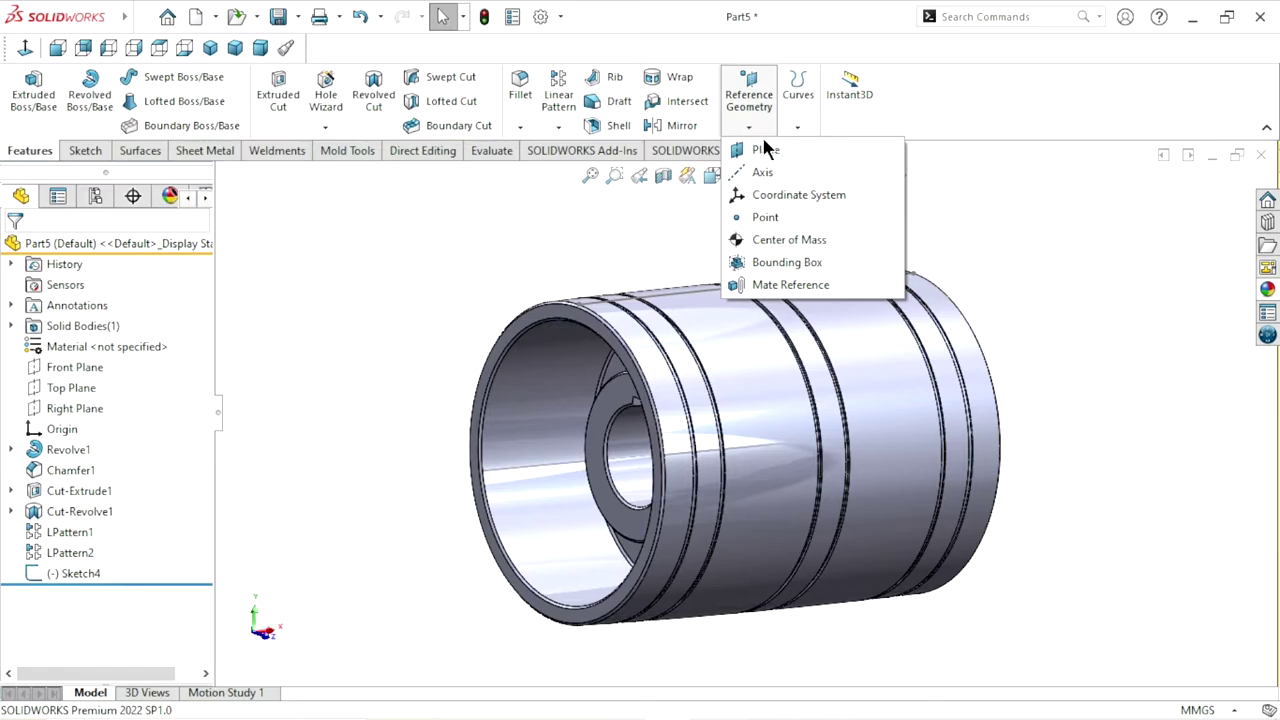
click(678, 299)
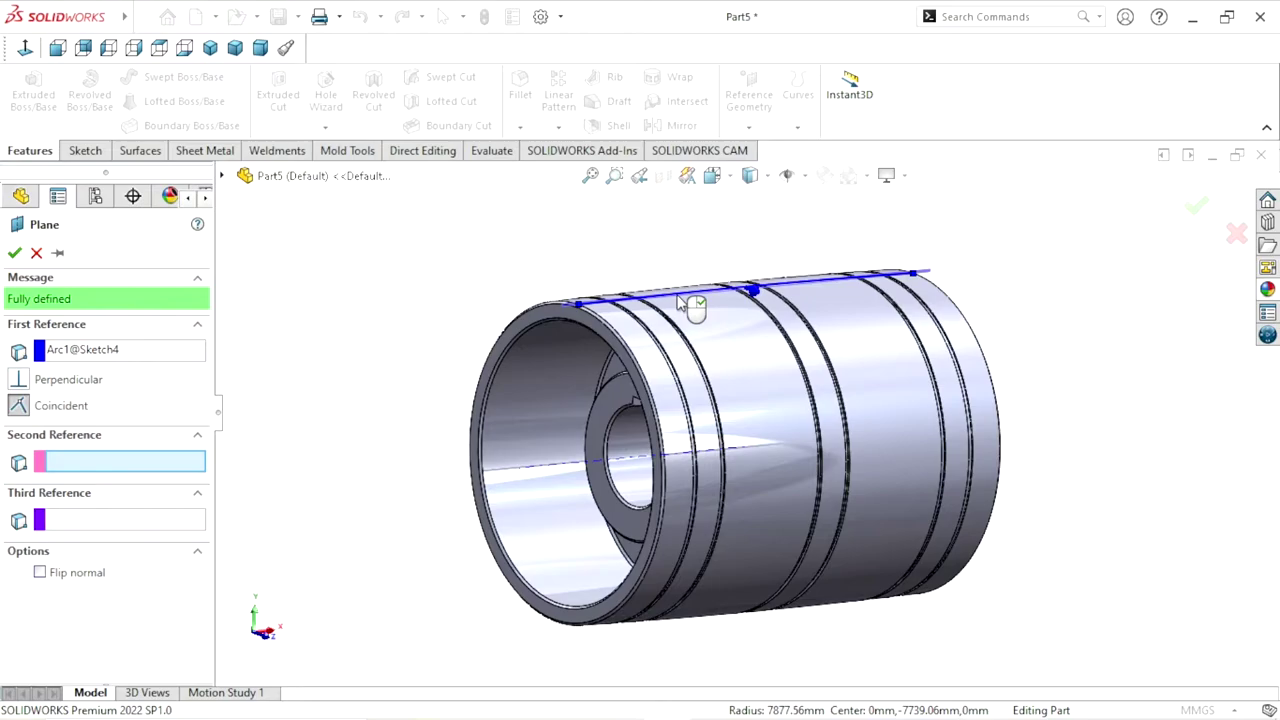
click(579, 303)
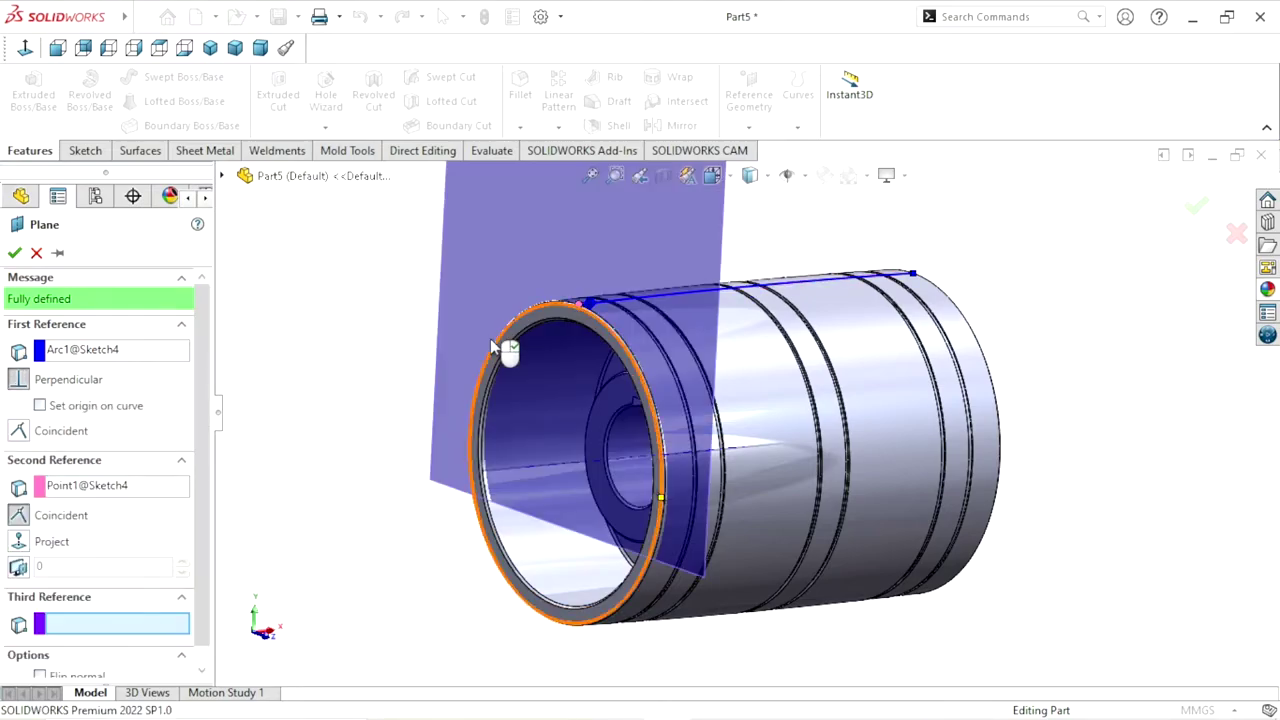
click(14, 253)
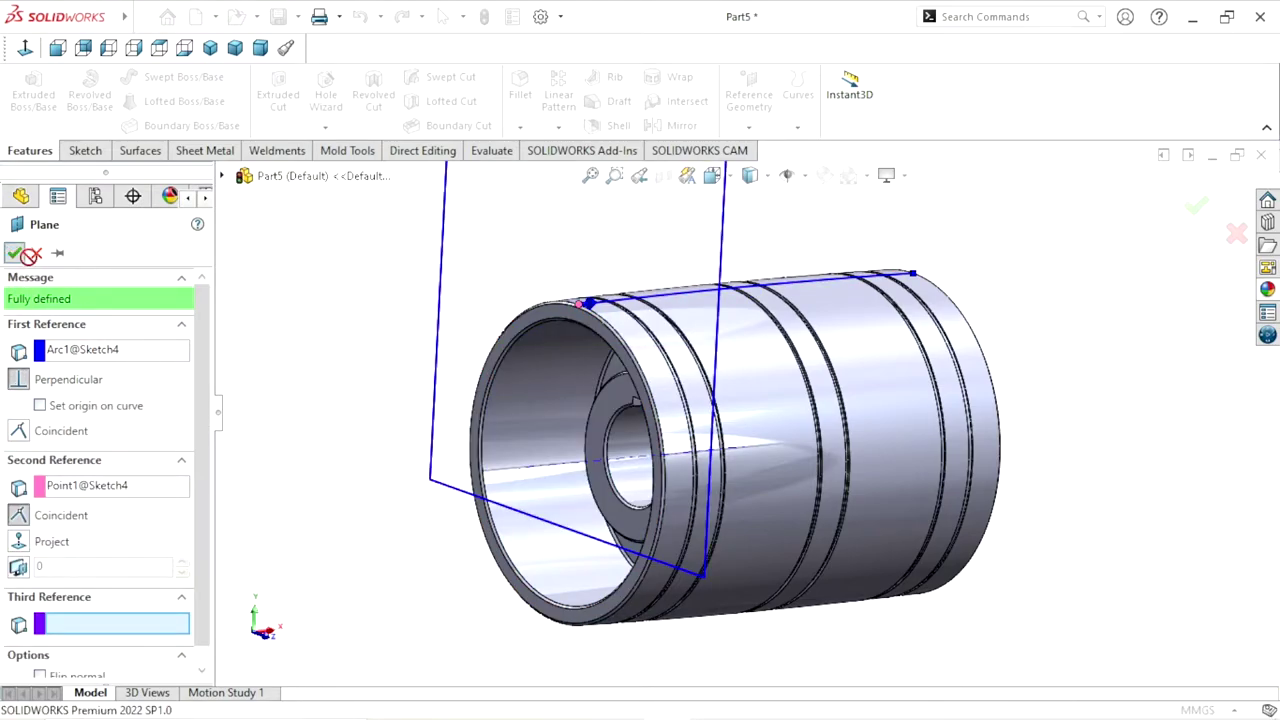
click(25, 47)
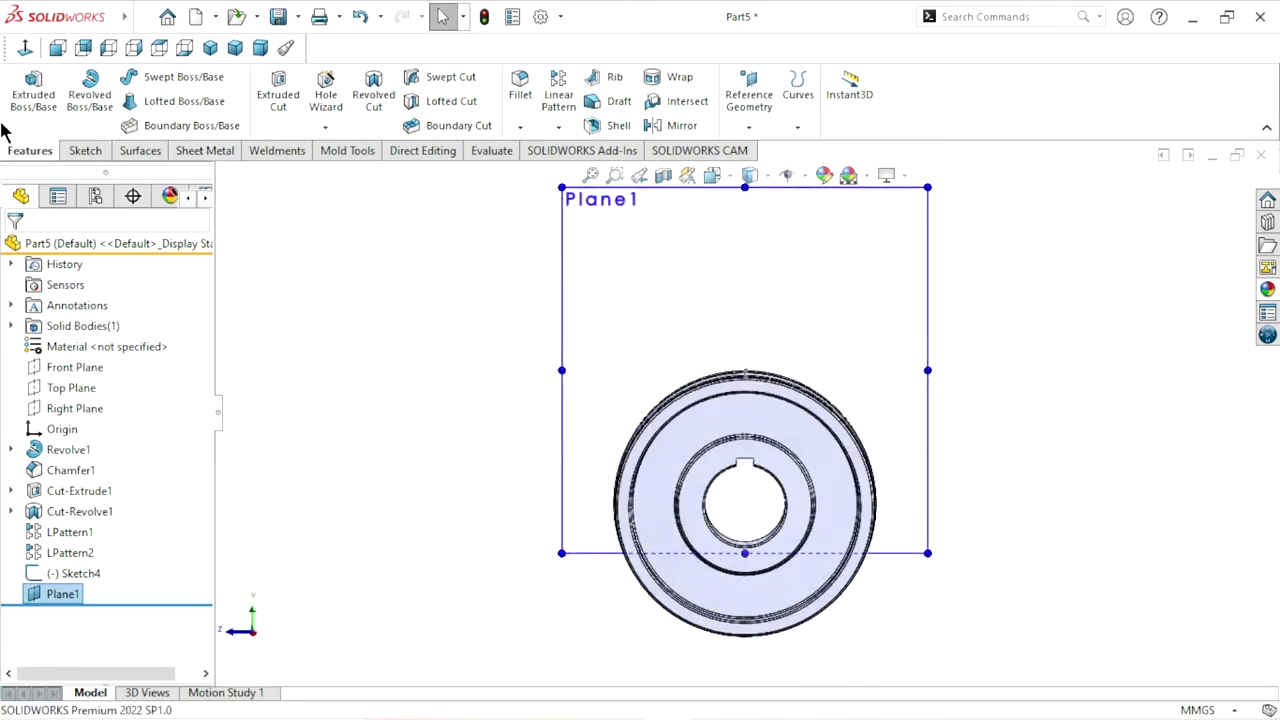
click(25, 50)
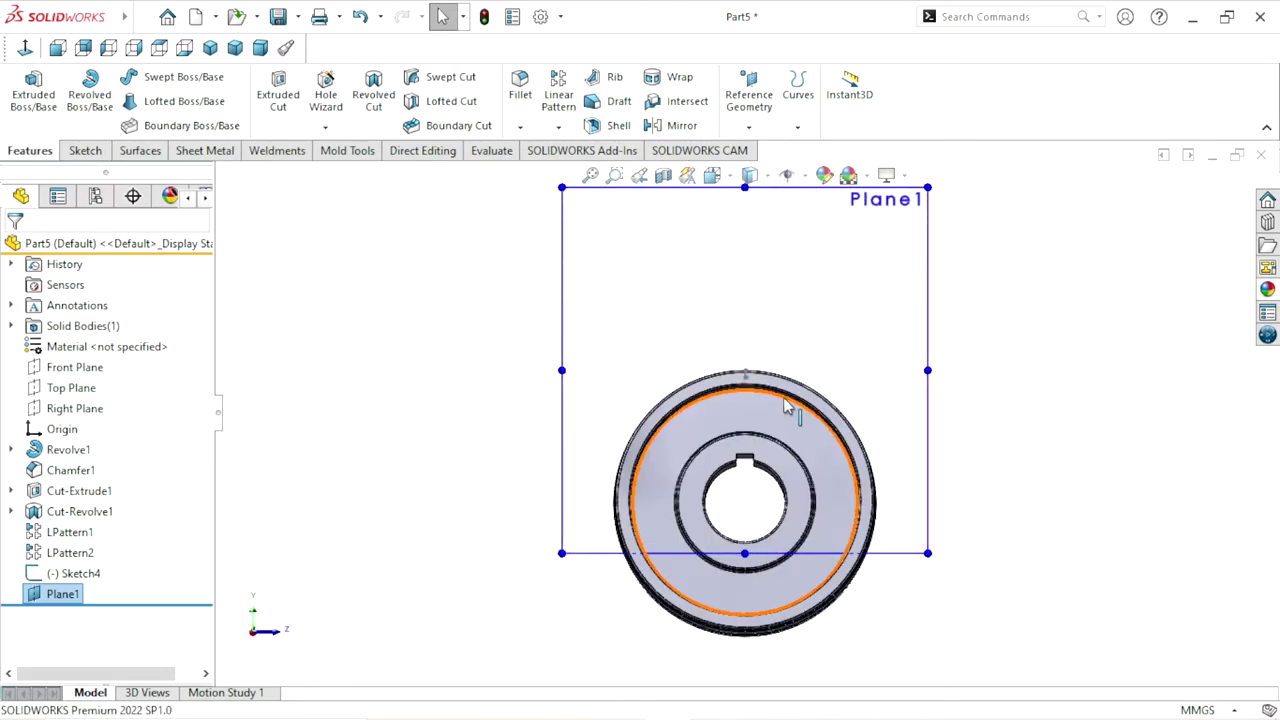
scroll(728, 381, down, 5)
scroll(728, 381, down, 3)
middle_drag(786, 320, 758, 334)
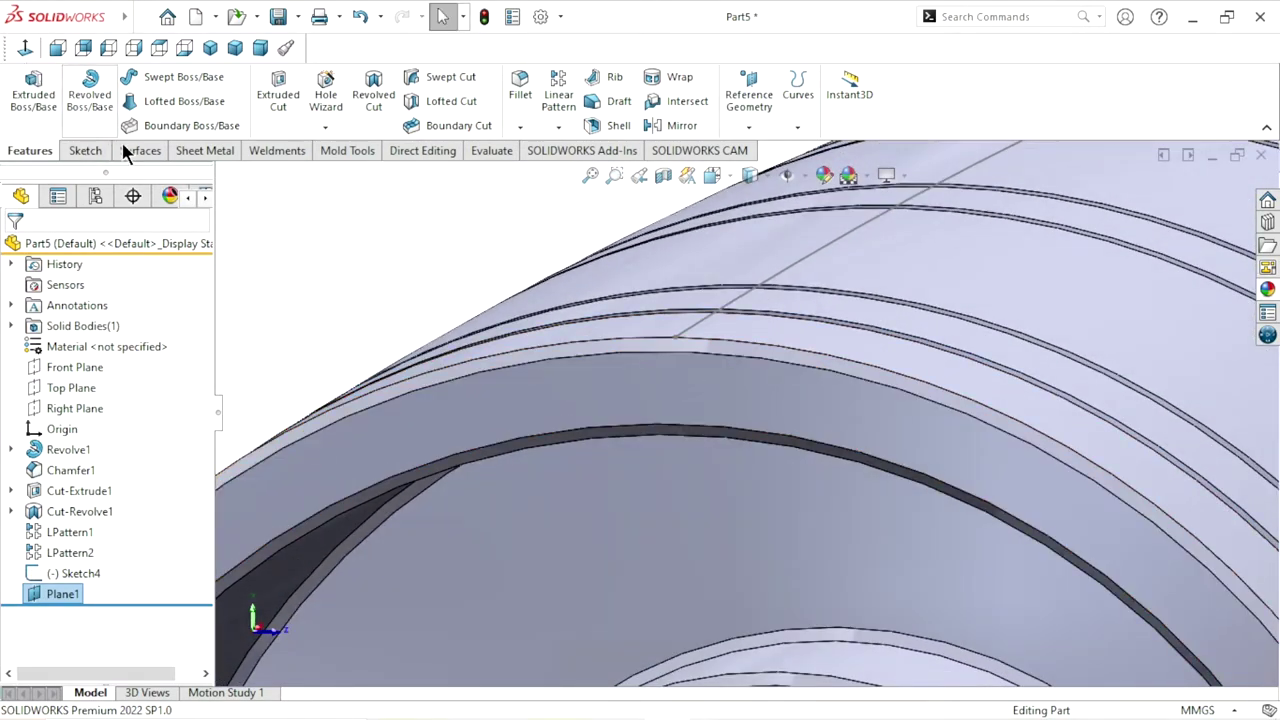
Draw a center rectangle on Plane1 centered at the origin
click(88, 150)
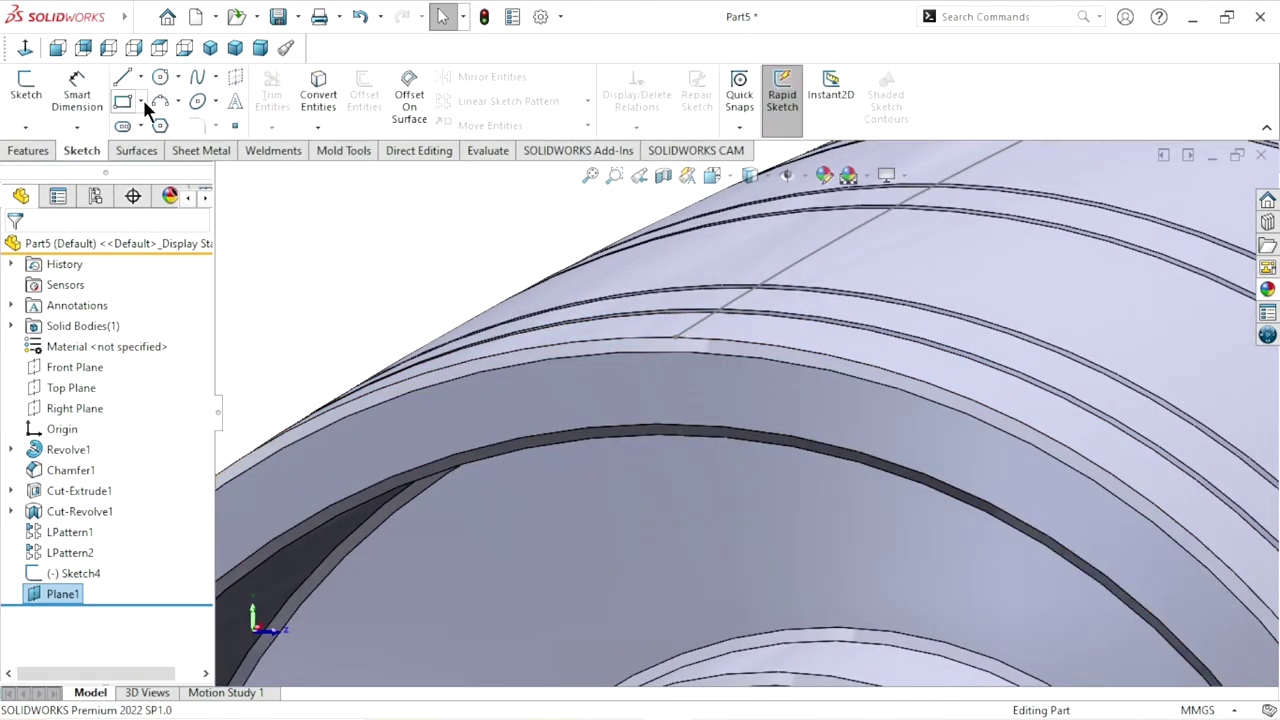
click(142, 99)
click(138, 146)
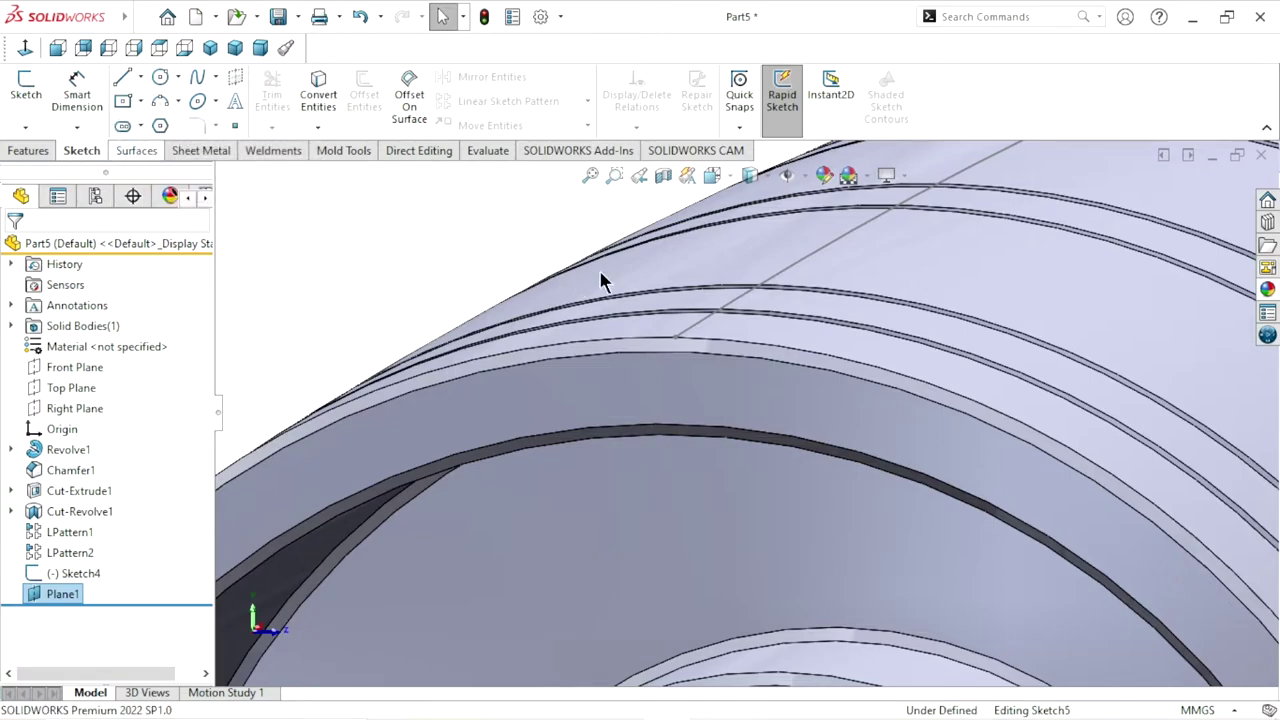
click(675, 337)
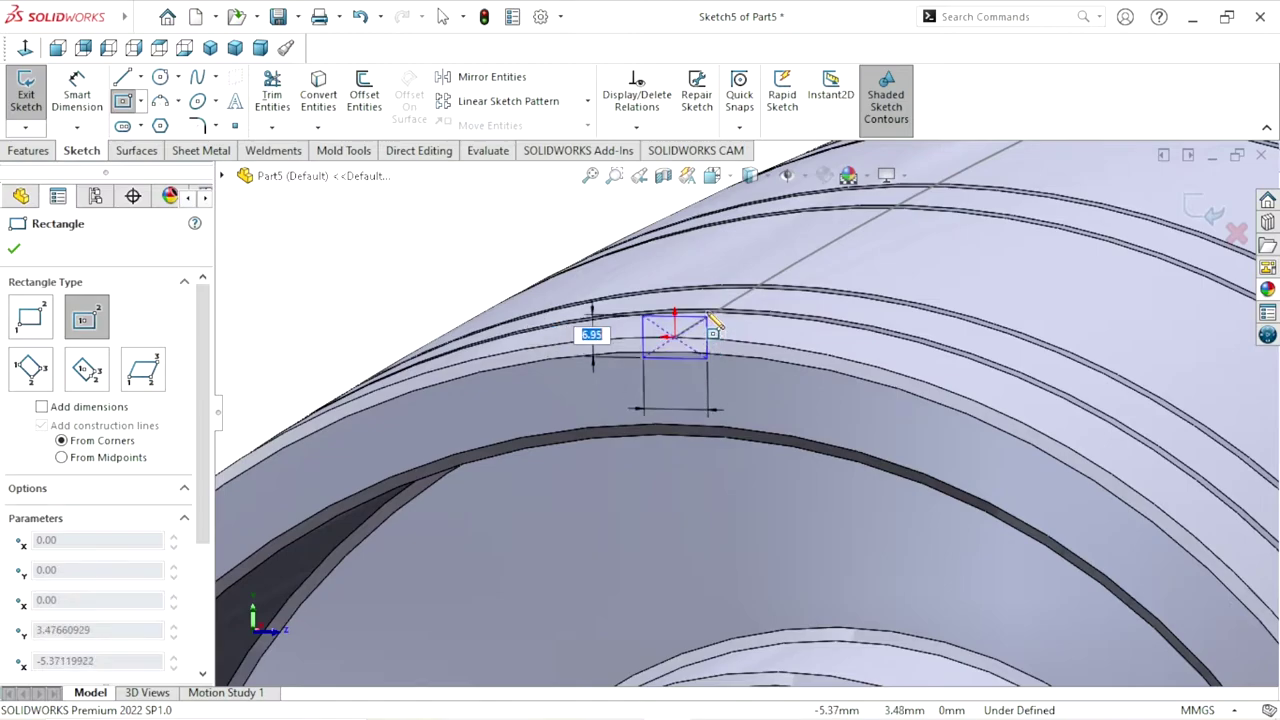
click(706, 309)
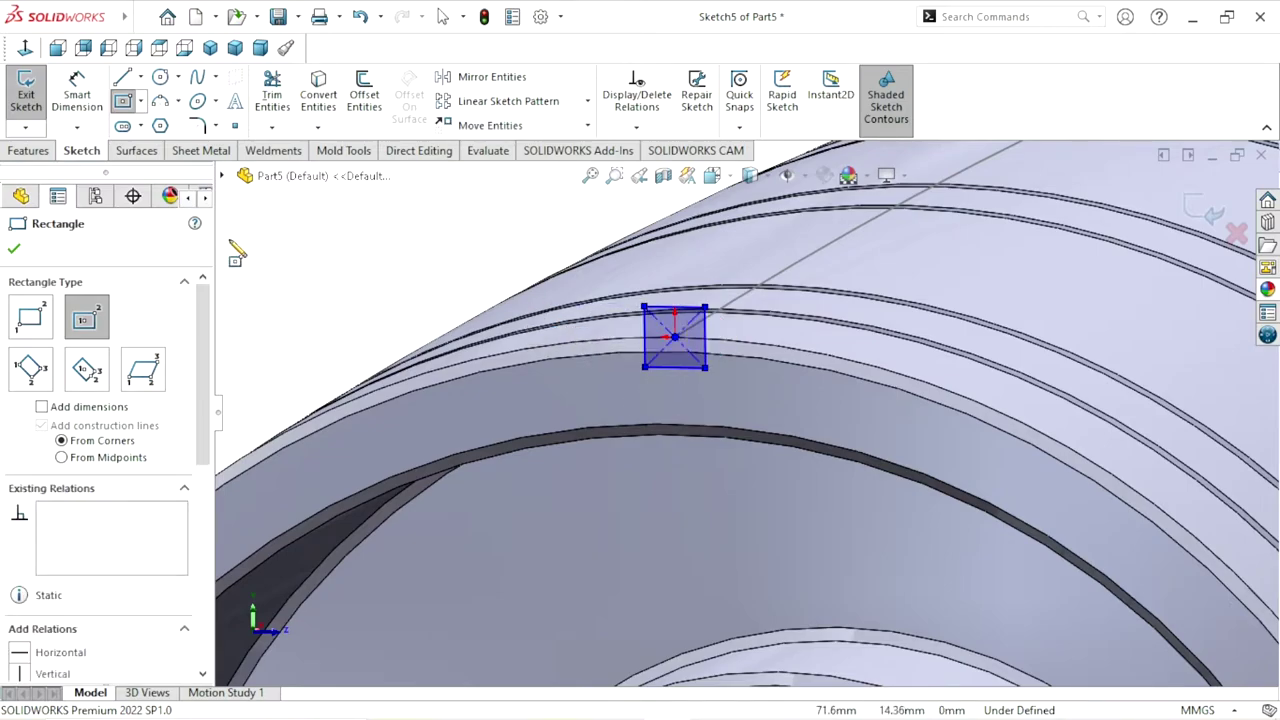
Dimension the rectangle's width and height to 4 mm each
click(62, 104)
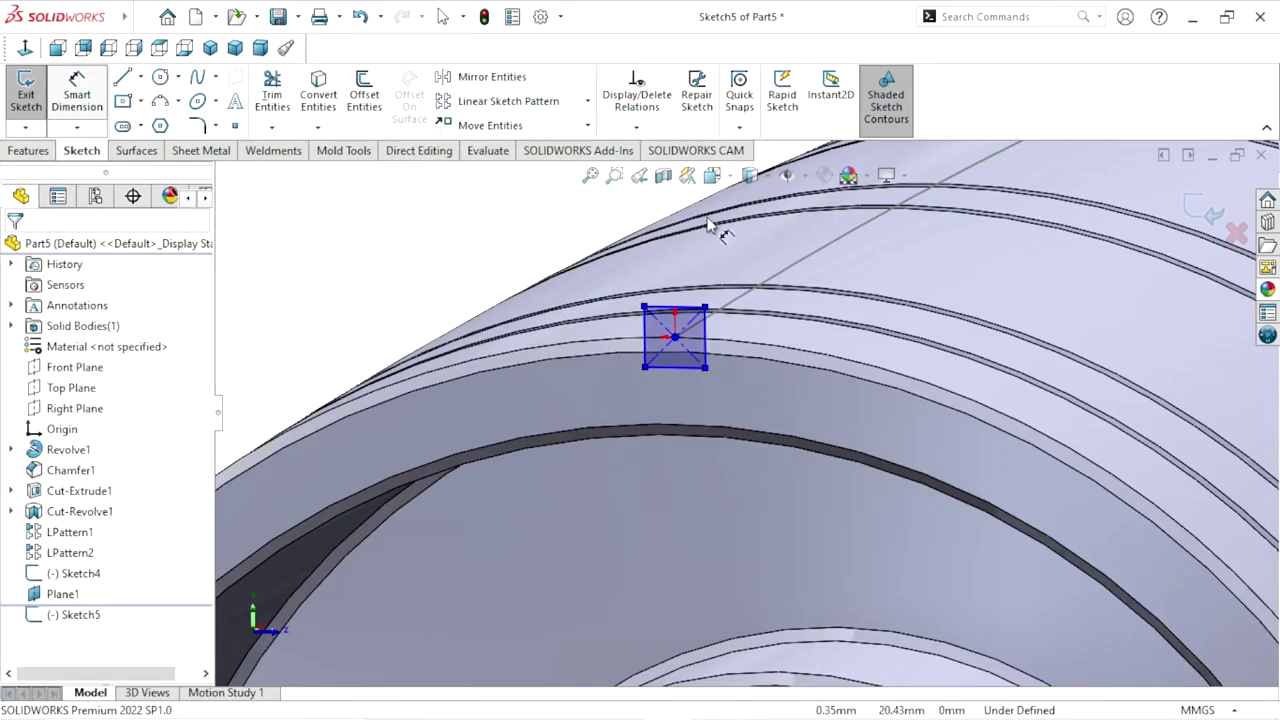
click(668, 308)
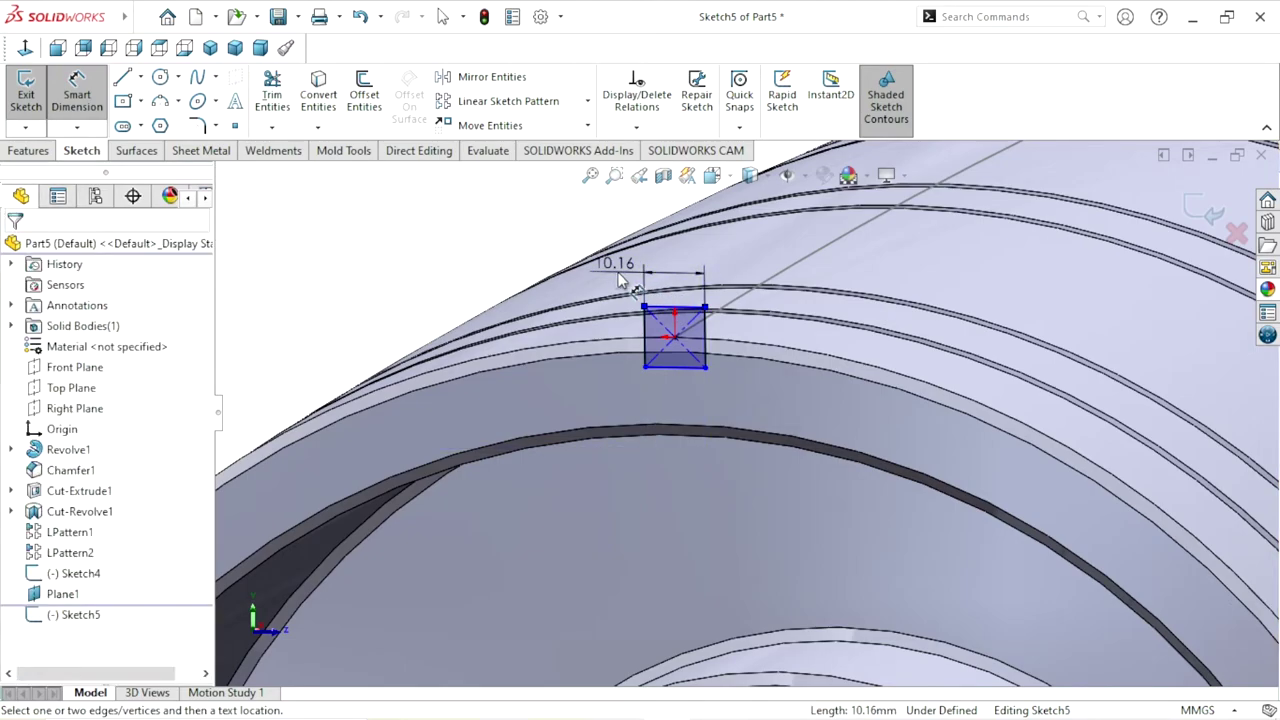
click(619, 280)
text(4)
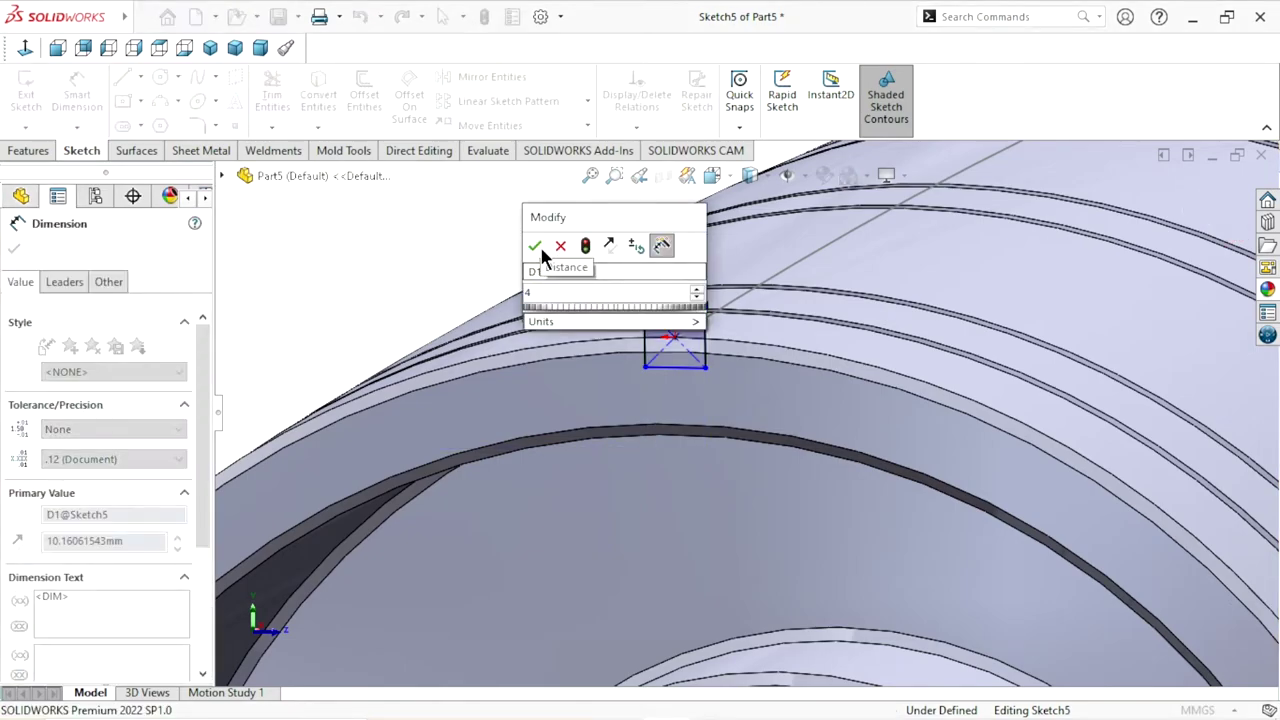
click(535, 246)
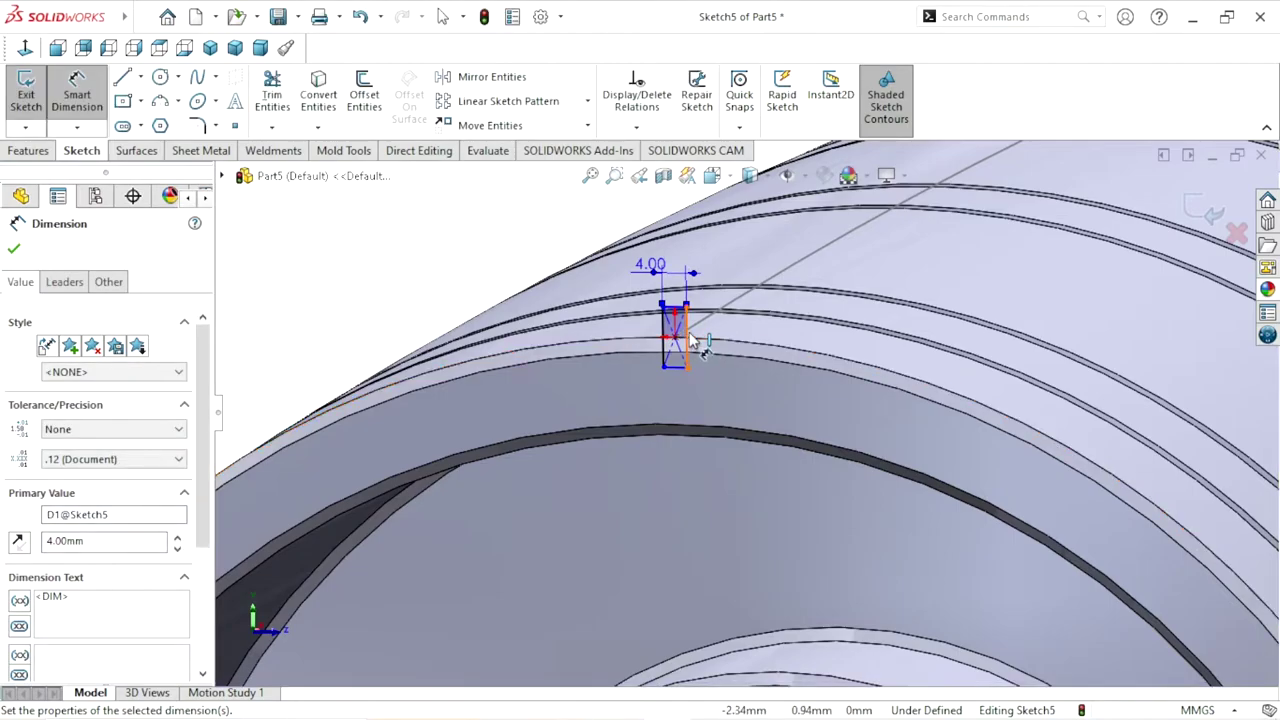
click(686, 340)
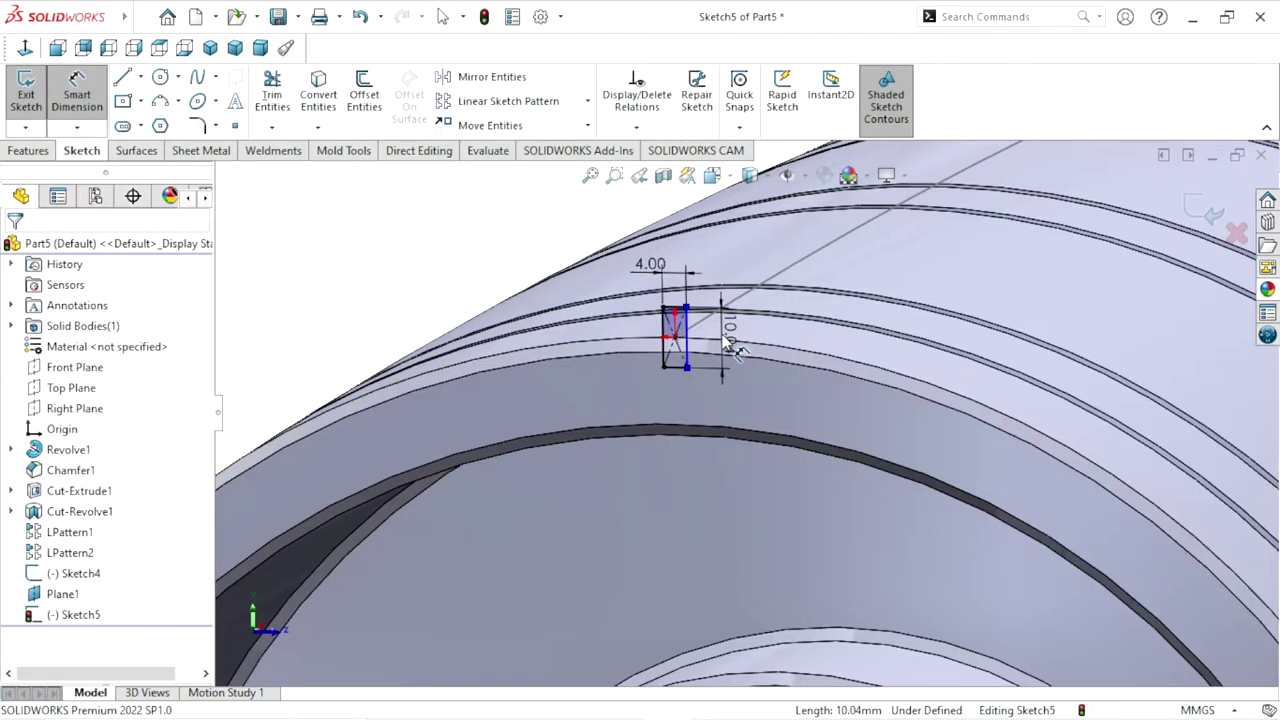
click(726, 336)
text(4)
click(645, 307)
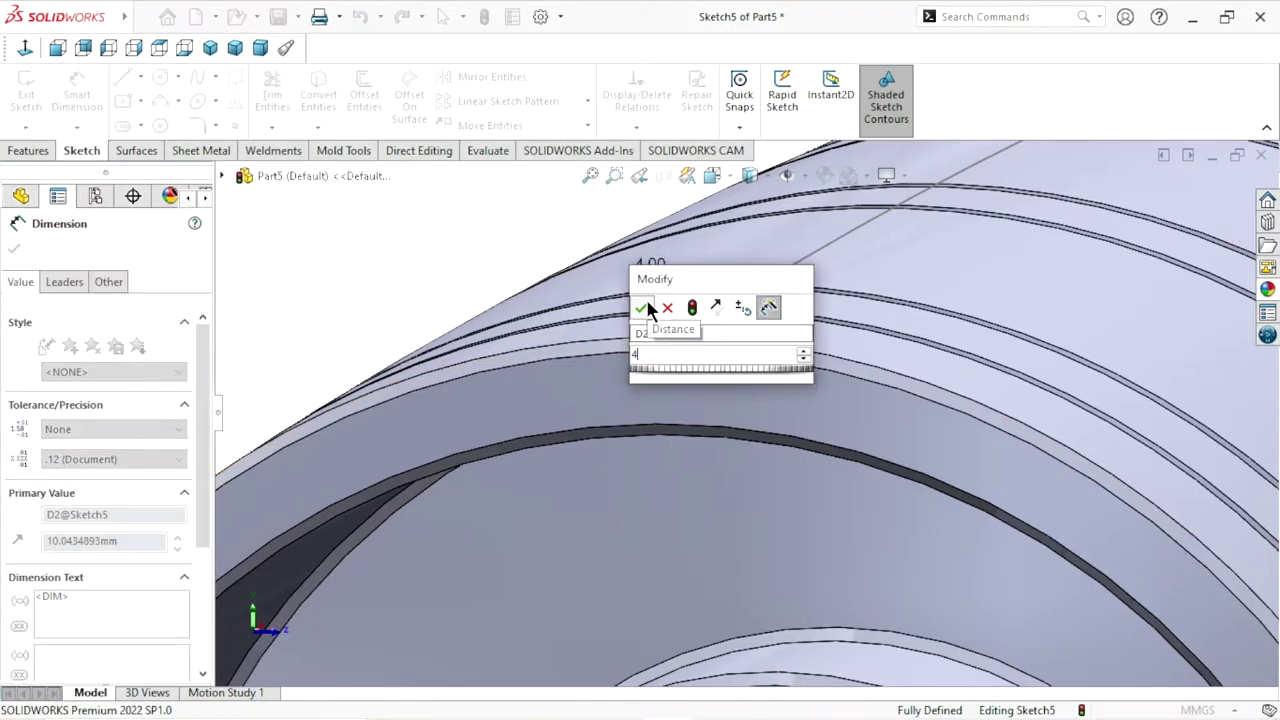
scroll(718, 392, up, 1)
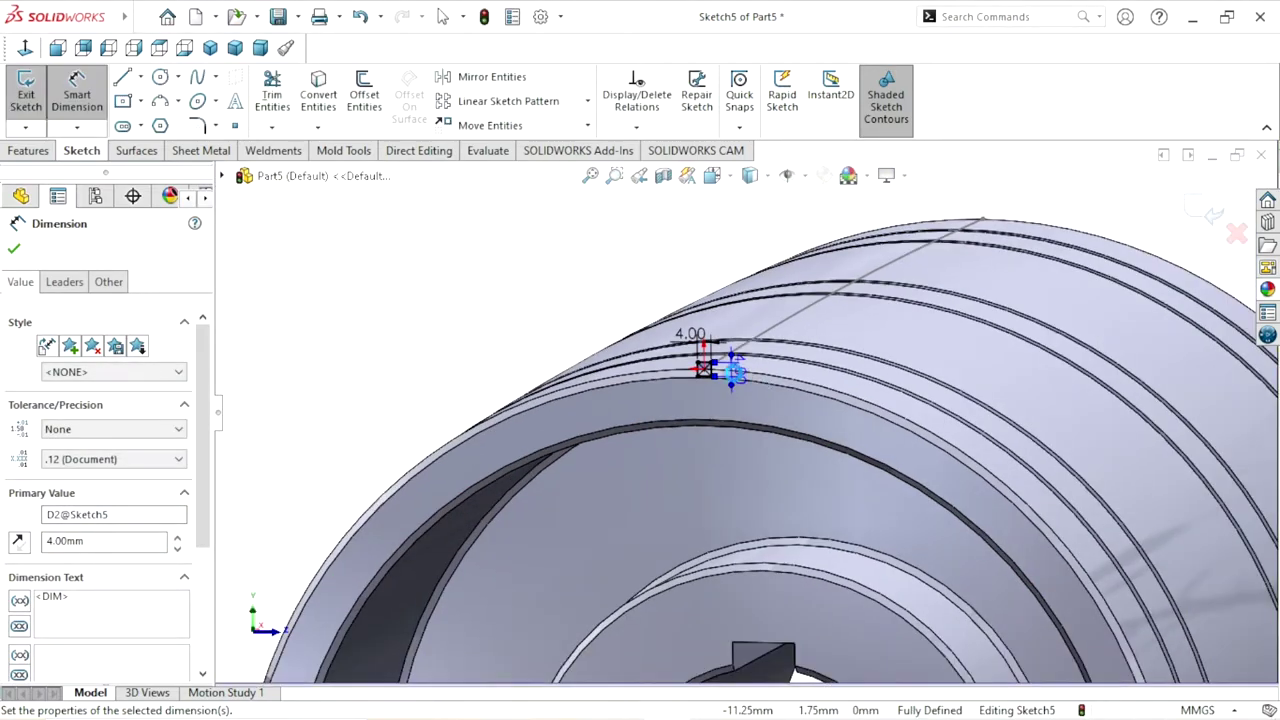
scroll(718, 392, down, 1)
click(14, 249)
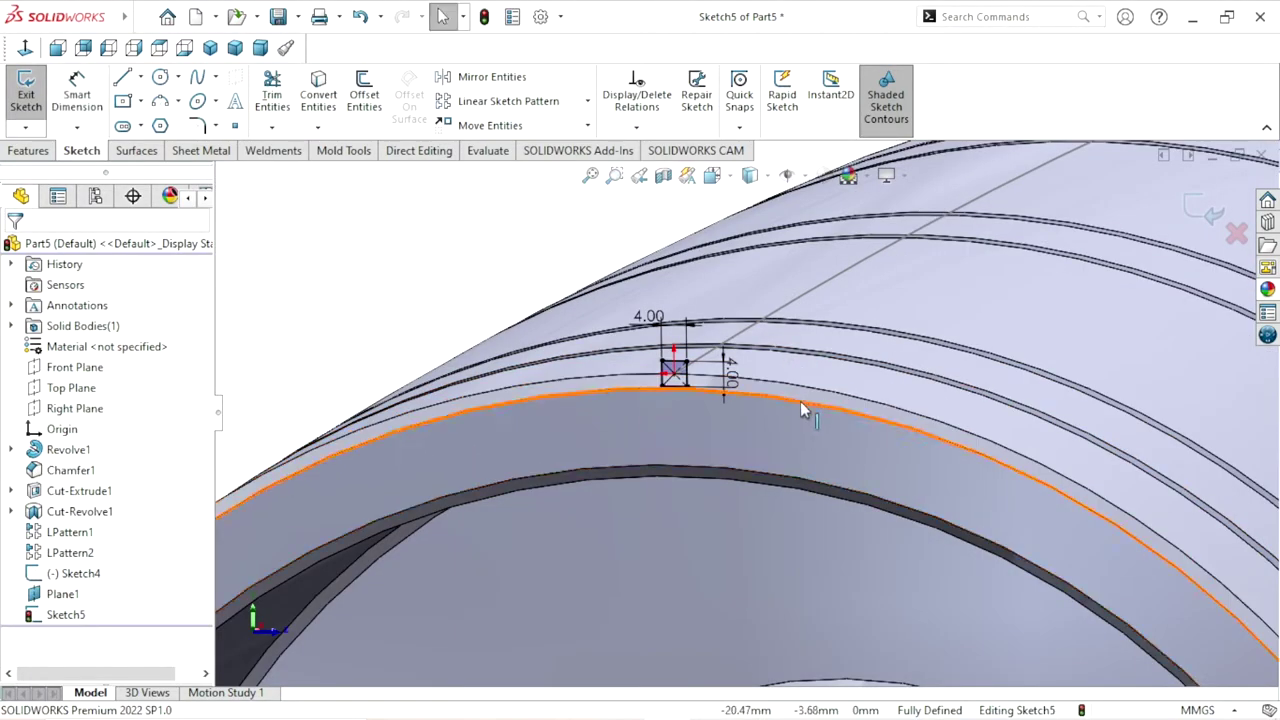
Orbit to a side view and exit the profile sketch
scroll(681, 424, up, 1)
scroll(681, 424, up, 1)
middle_drag(866, 417, 1170, 207)
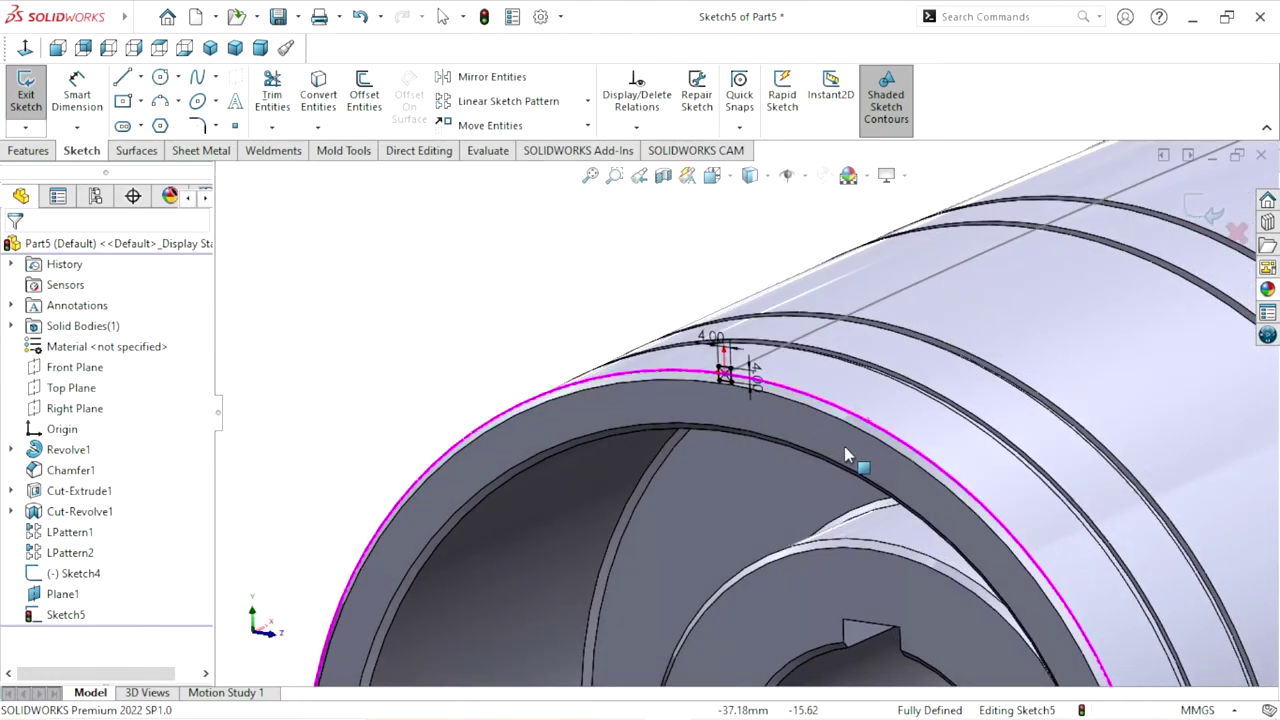
click(1186, 219)
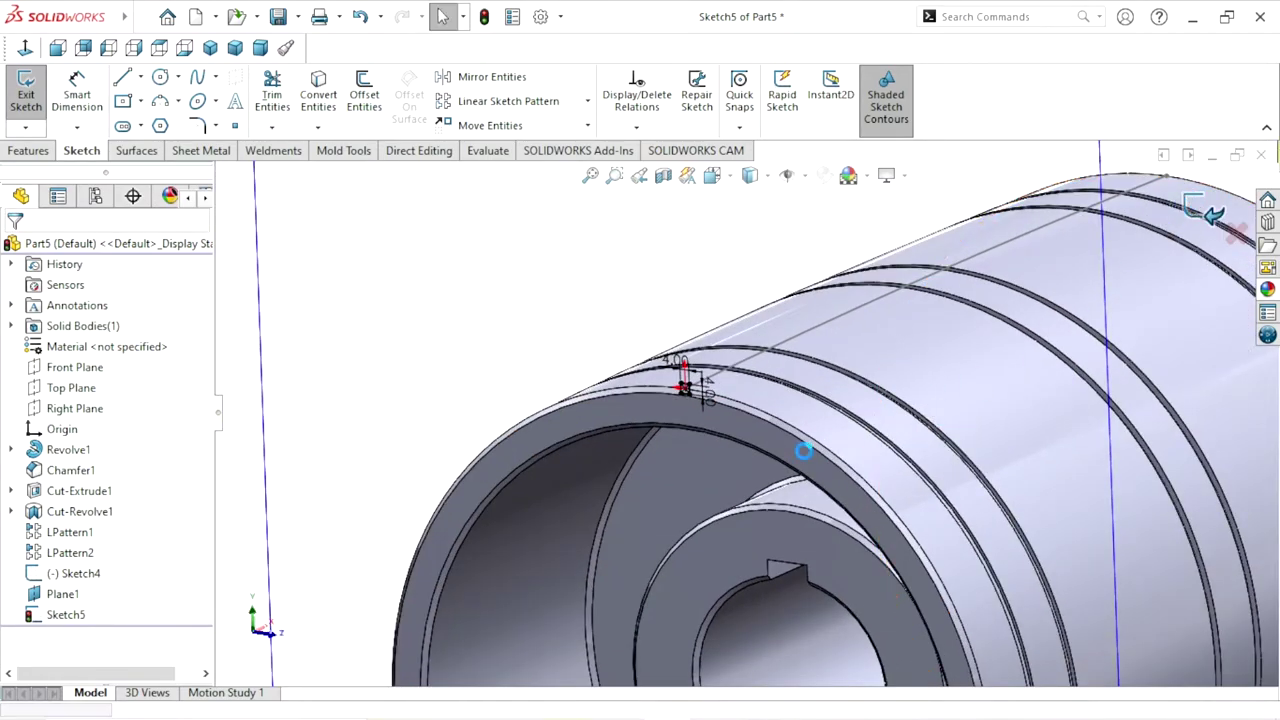
click(41, 144)
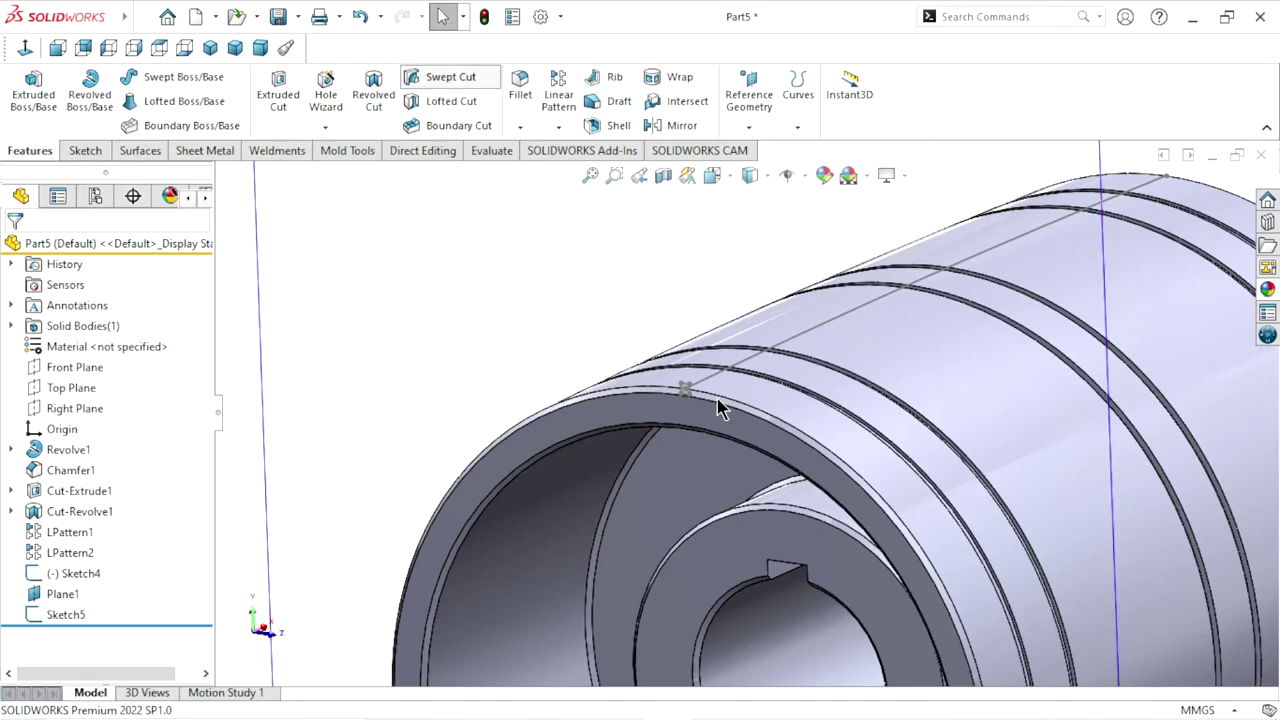
Create a swept cut with Sketch5 as profile and Sketch4 as path
scroll(714, 403, down, 5)
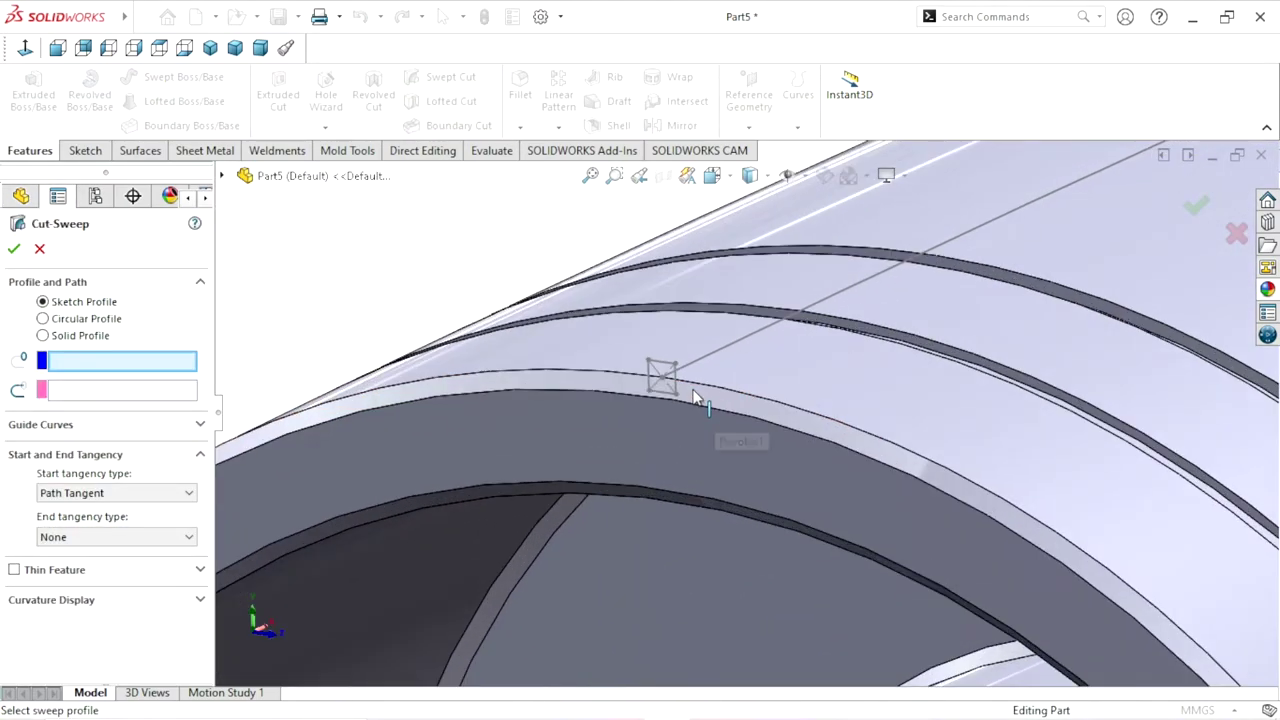
click(670, 370)
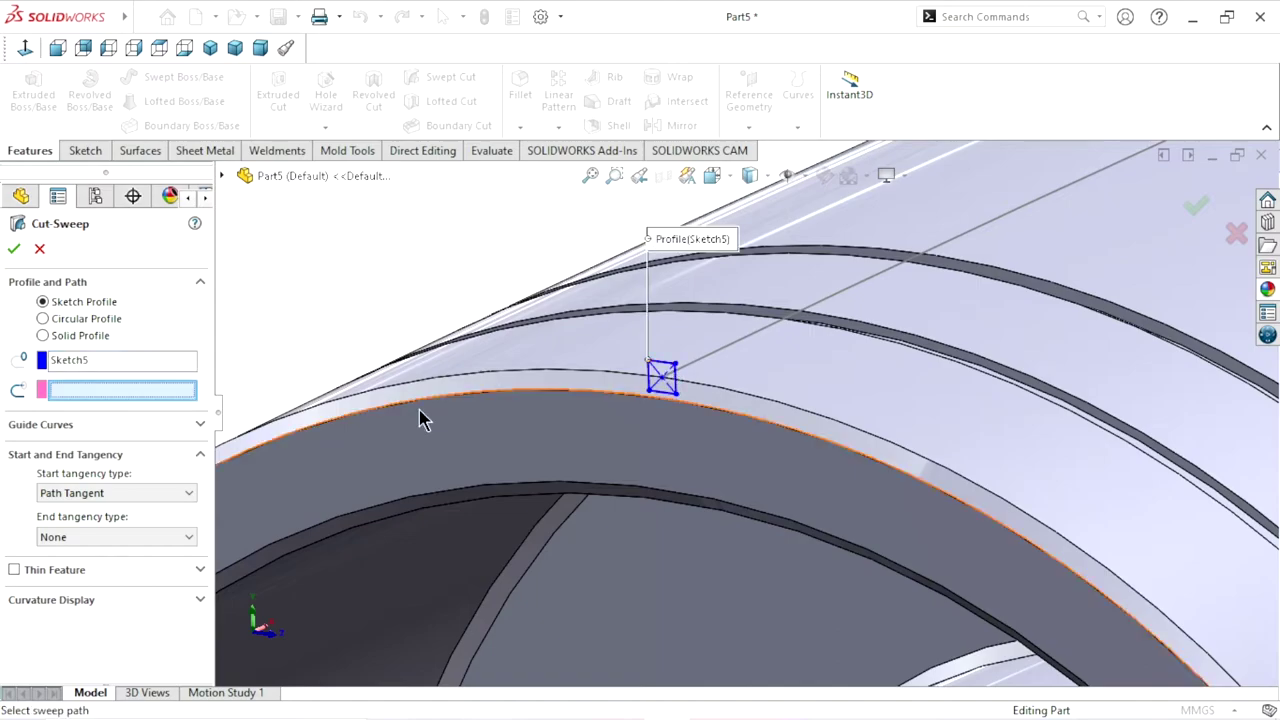
click(676, 362)
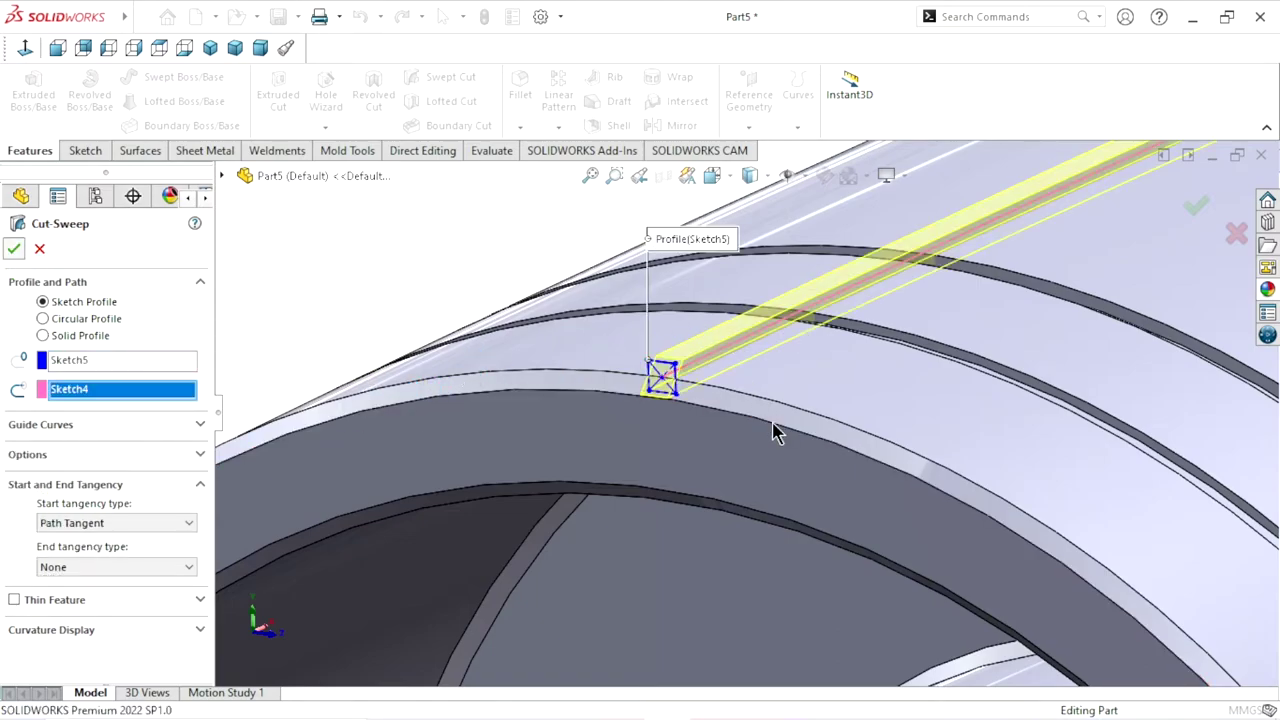
key(Return)
Hide Plane1
scroll(641, 411, up, 3)
scroll(823, 402, up, 3)
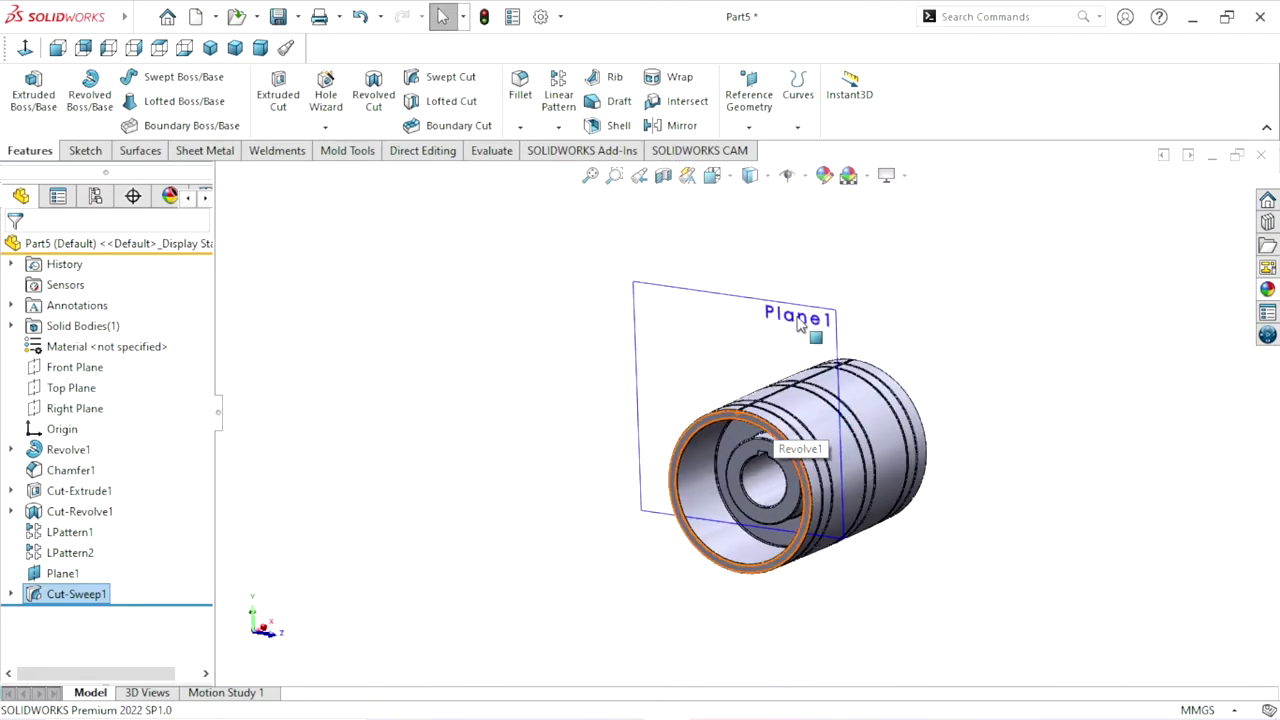
scroll(835, 360, up, 1)
click(837, 318)
click(902, 250)
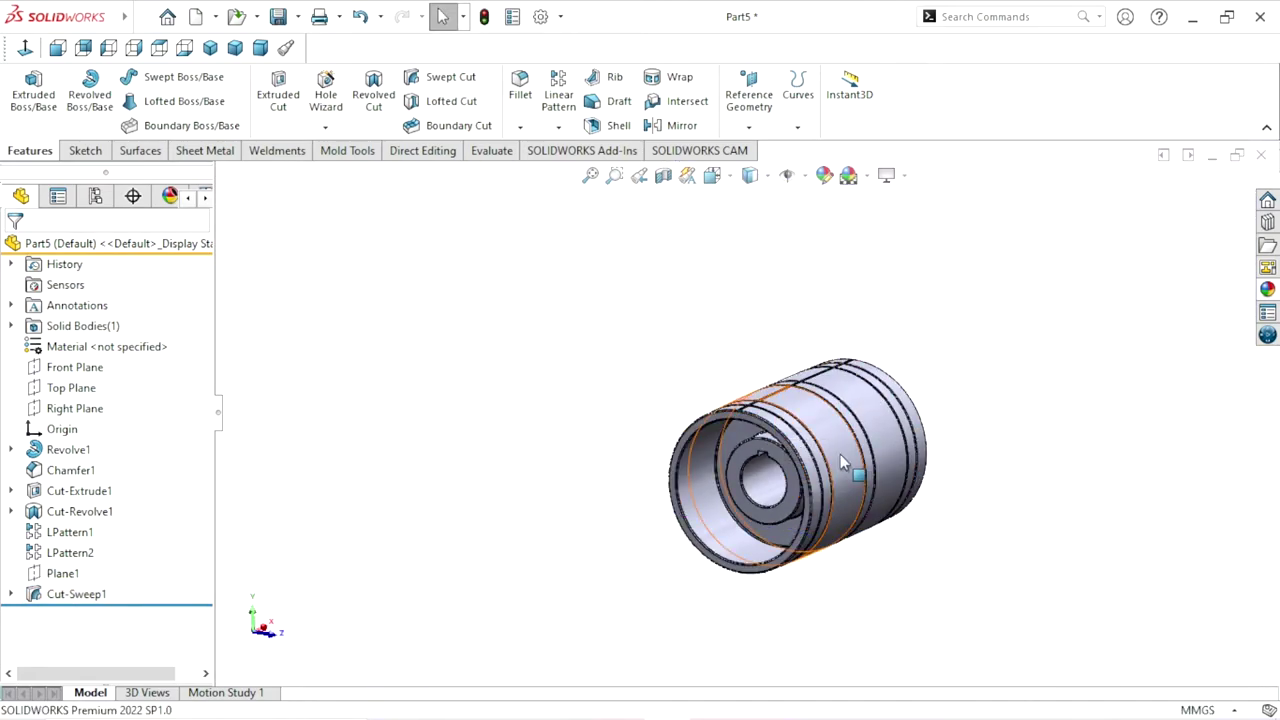
scroll(850, 462, down, 3)
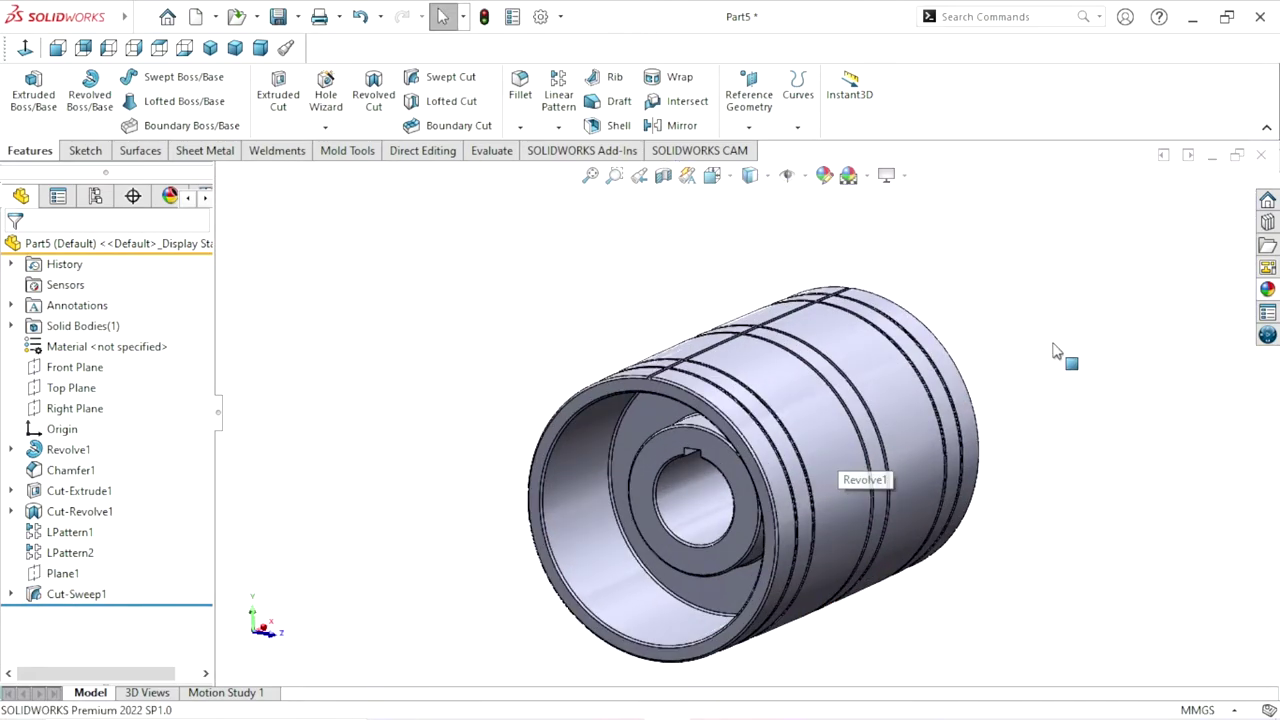
Circular-pattern Cut-Sweep1 about the inner cylindrical face, 4 instances over 360°
click(558, 126)
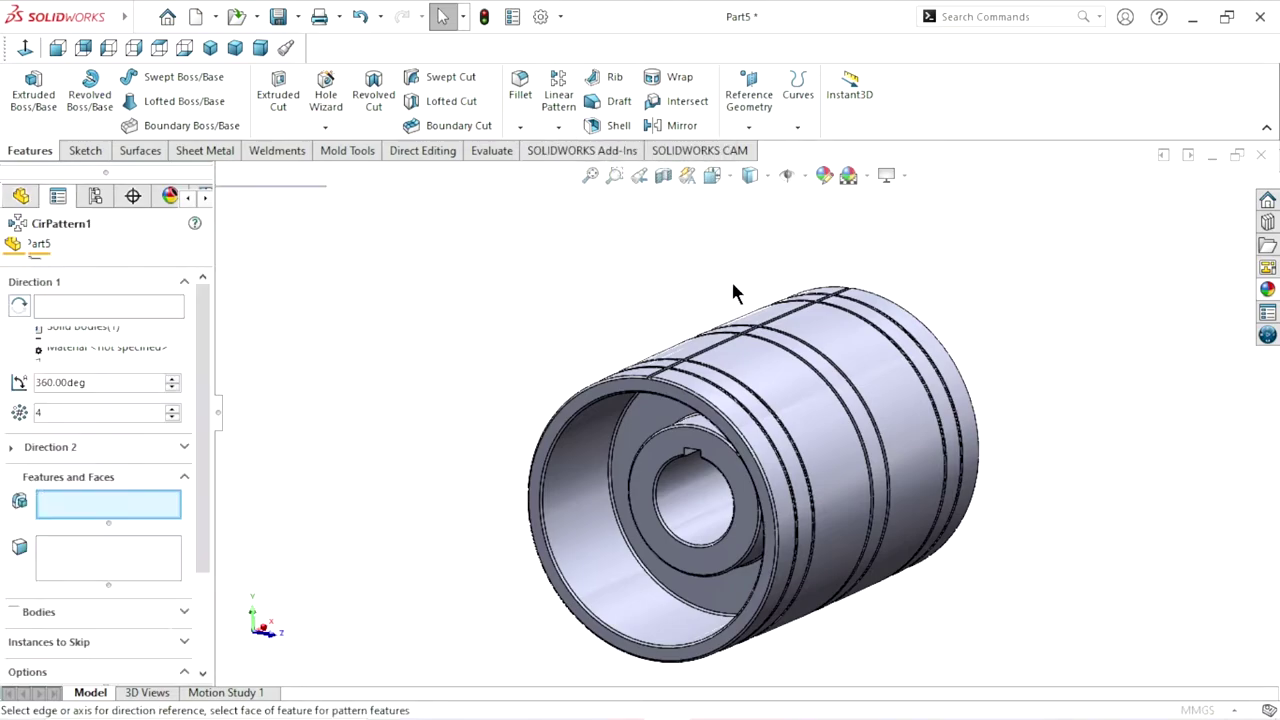
click(165, 313)
click(576, 501)
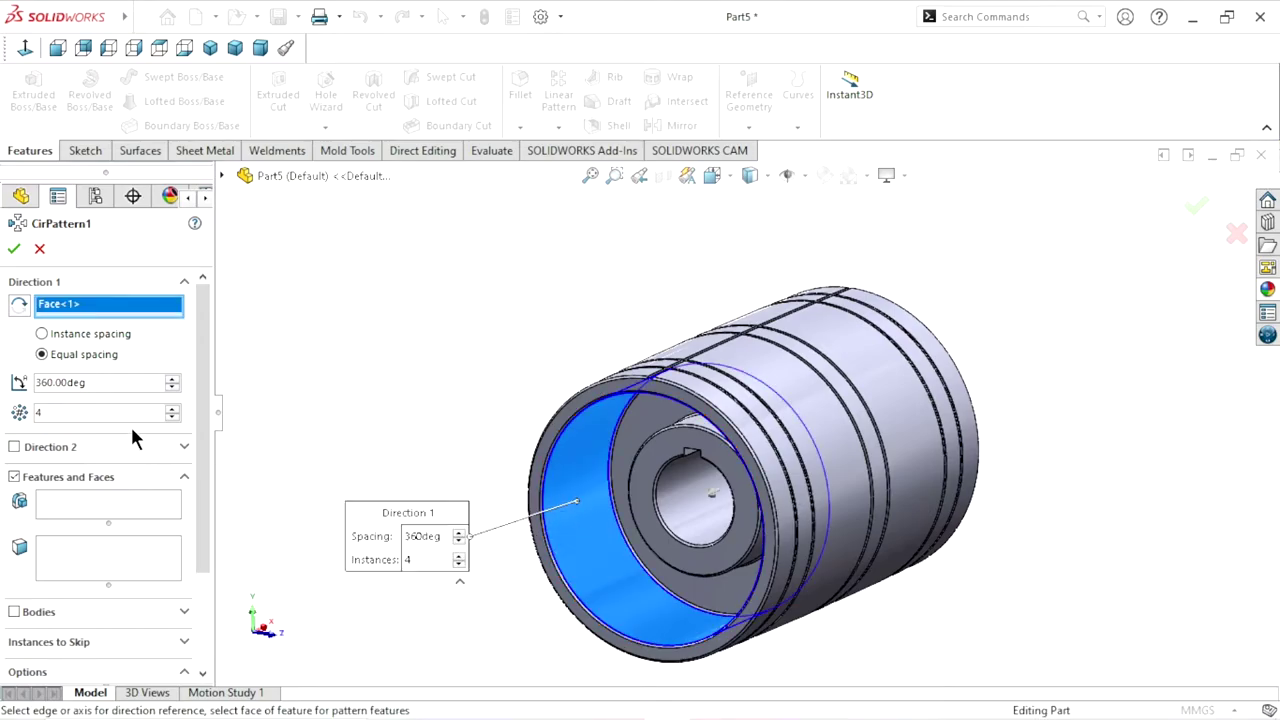
click(80, 522)
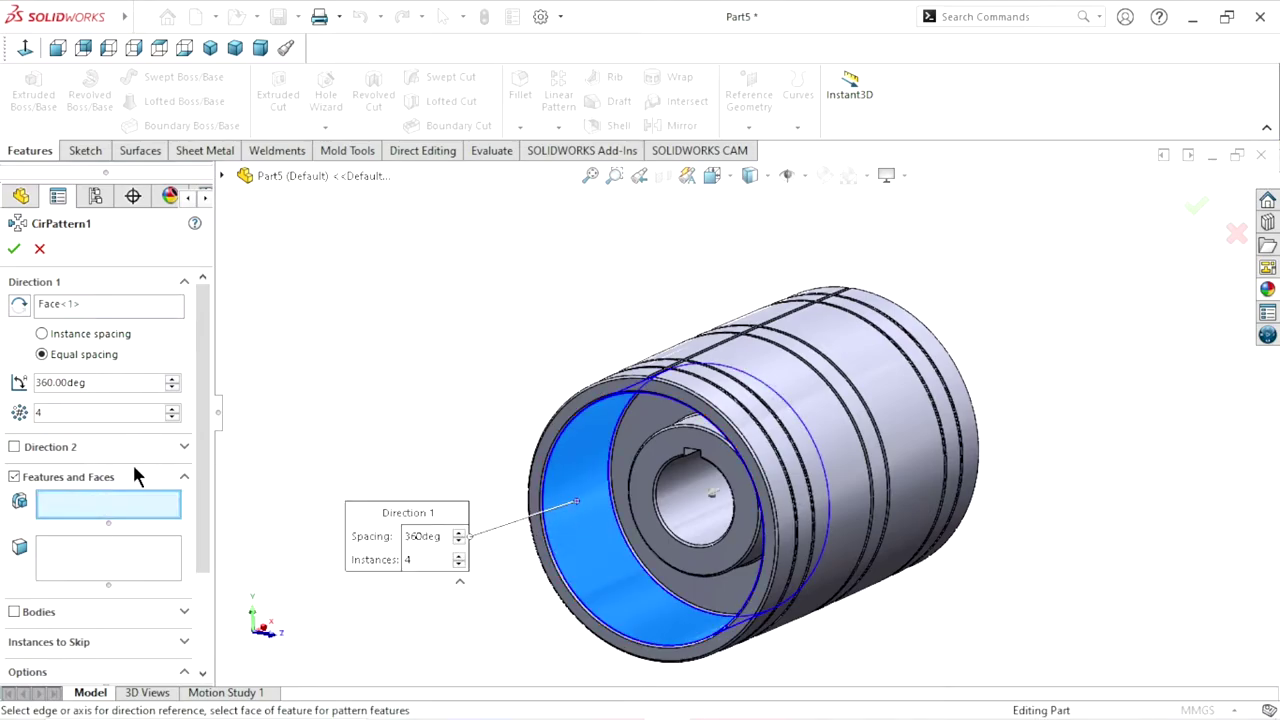
click(222, 176)
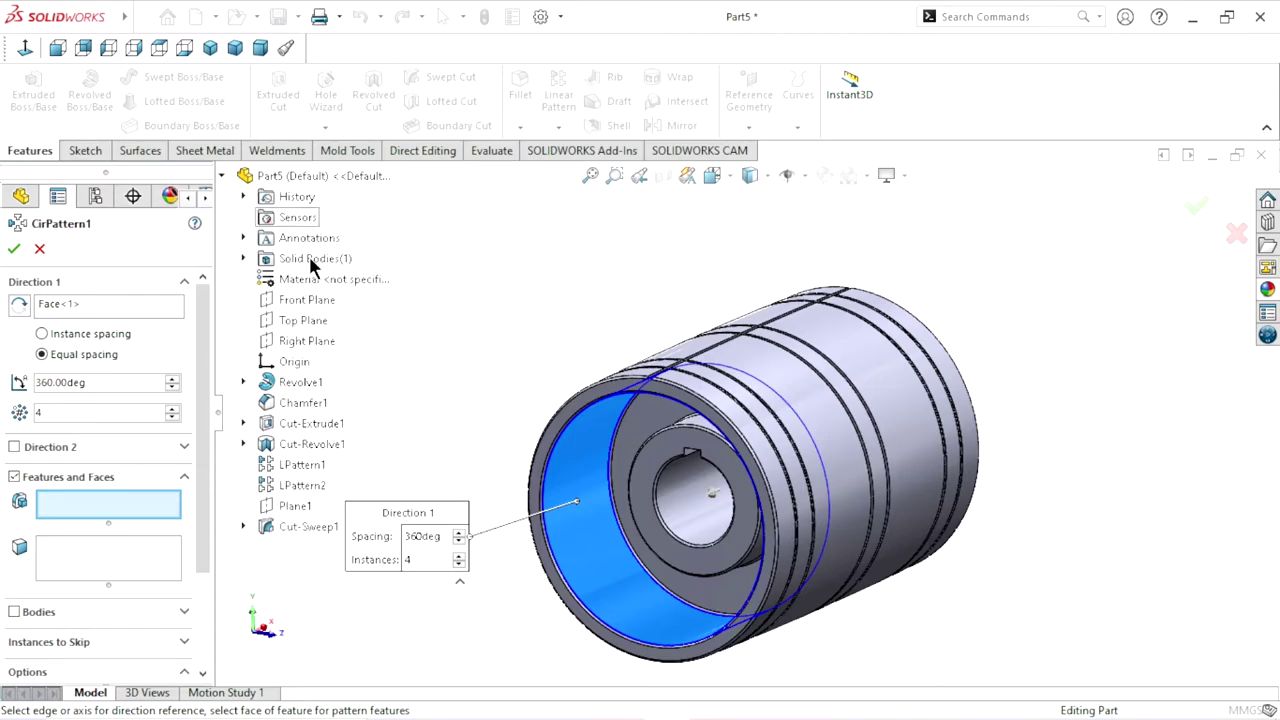
click(324, 529)
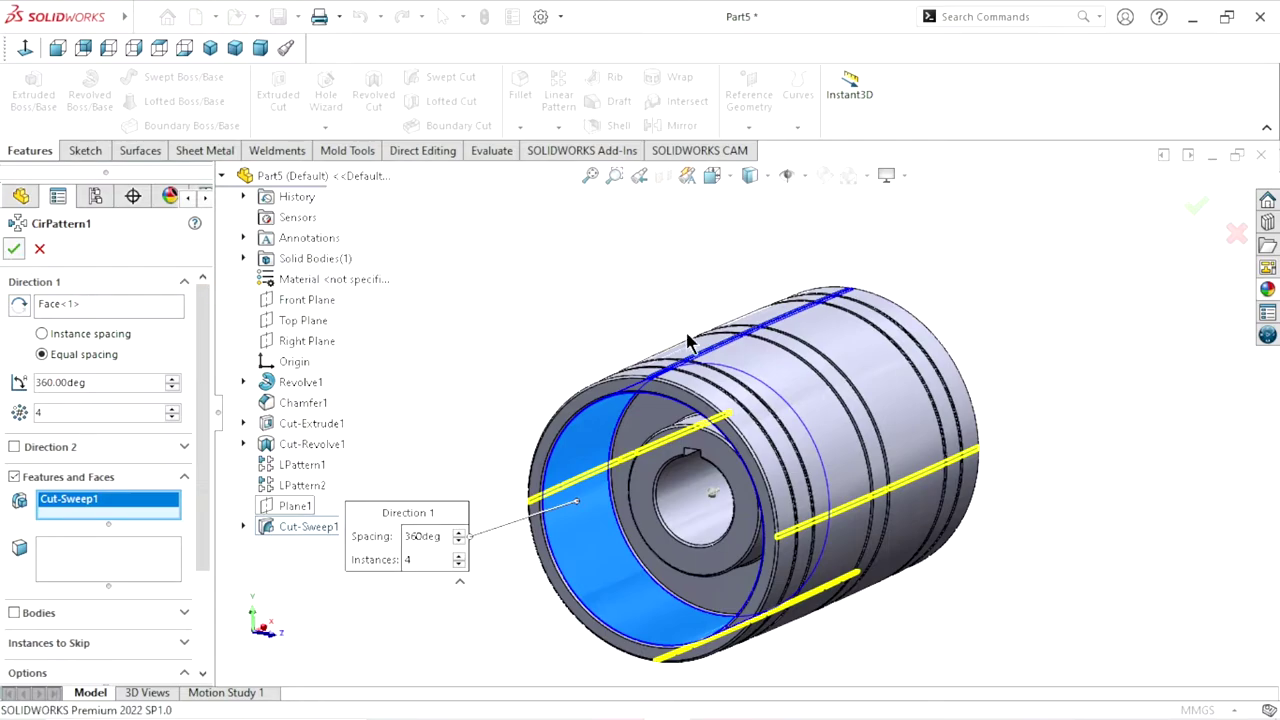
key(Return)
middle_drag(1024, 368, 866, 480)
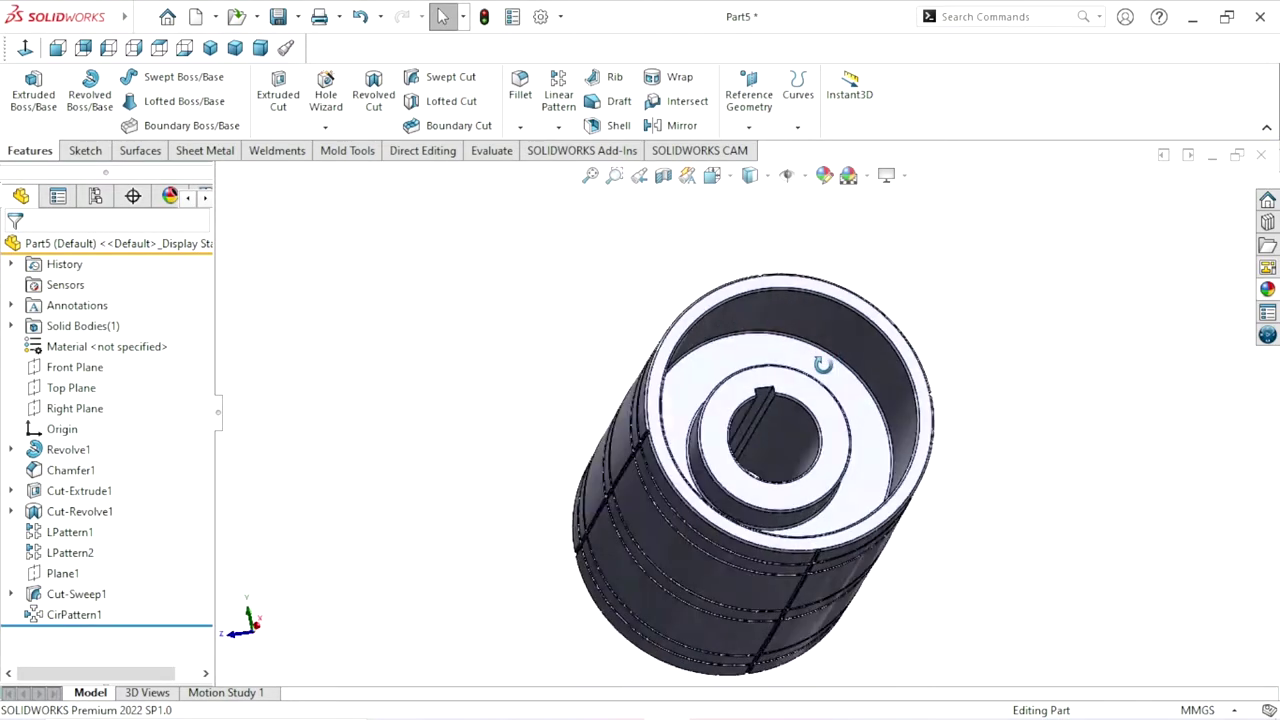
scroll(866, 480, up, 3)
scroll(866, 488, down, 2)
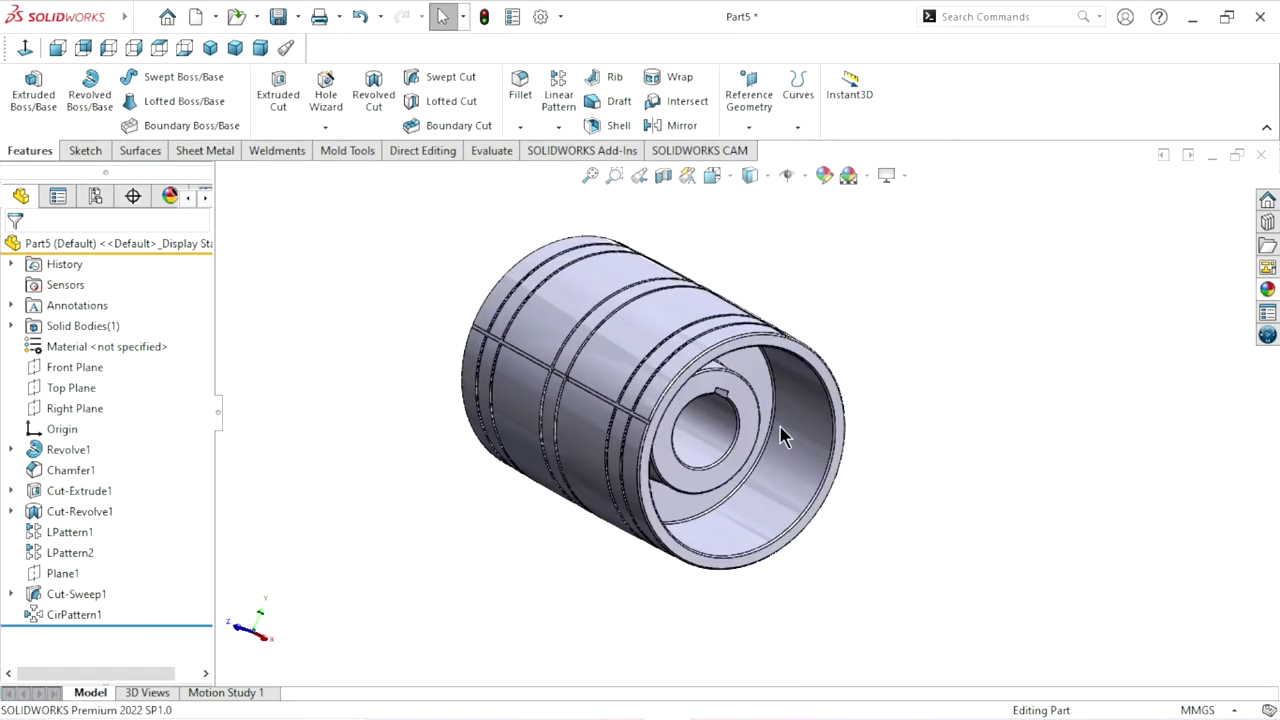
scroll(780, 434, down, 2)
Apply the cast iron appearance from the Appearances library to the pulley part
scroll(920, 440, up, 2)
mouse_move(908, 440)
middle_down()
mouse_move(958, 481)
mouse_move(846, 406)
mouse_move(925, 465)
middle_up()
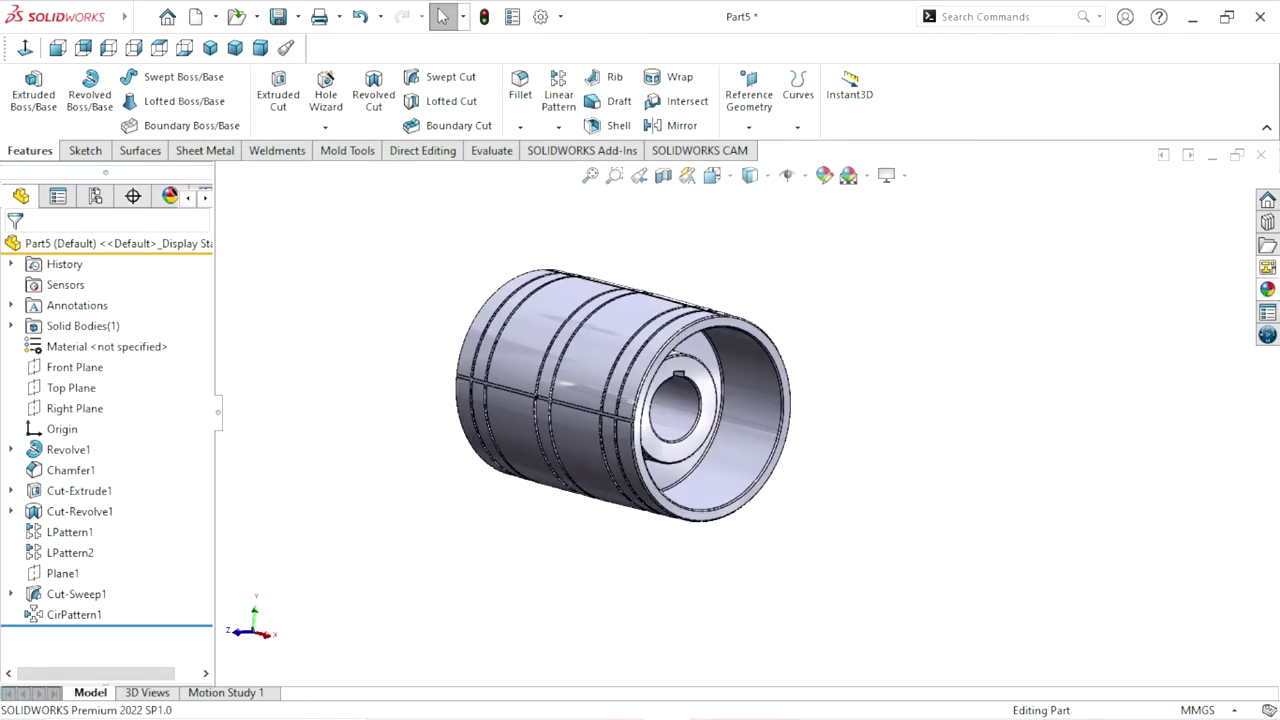
click(1267, 289)
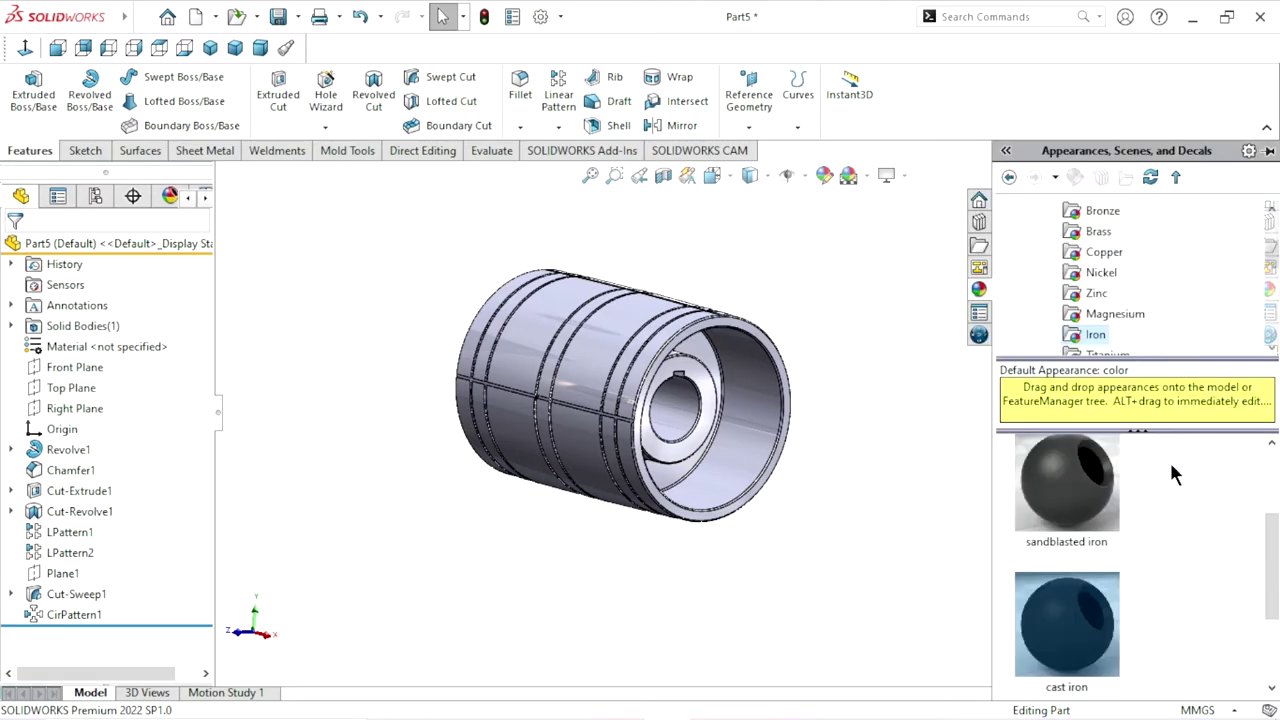
drag(1277, 553, 1274, 561)
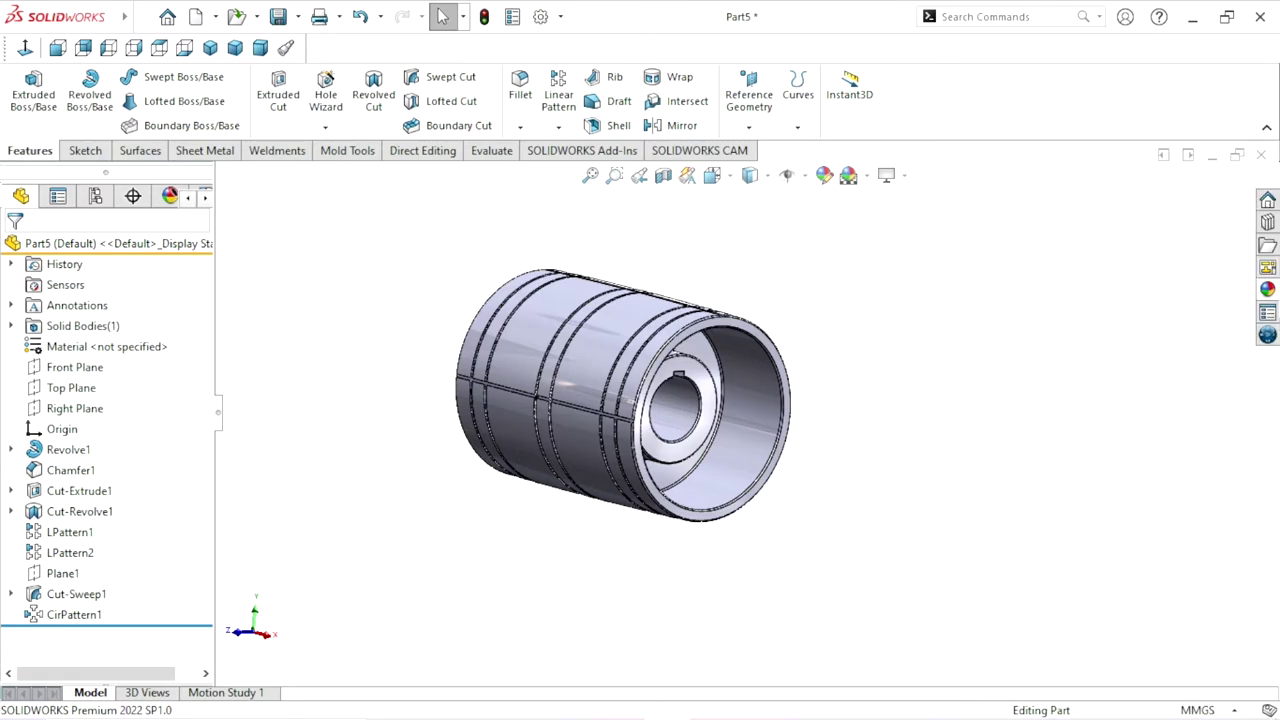
click(1267, 291)
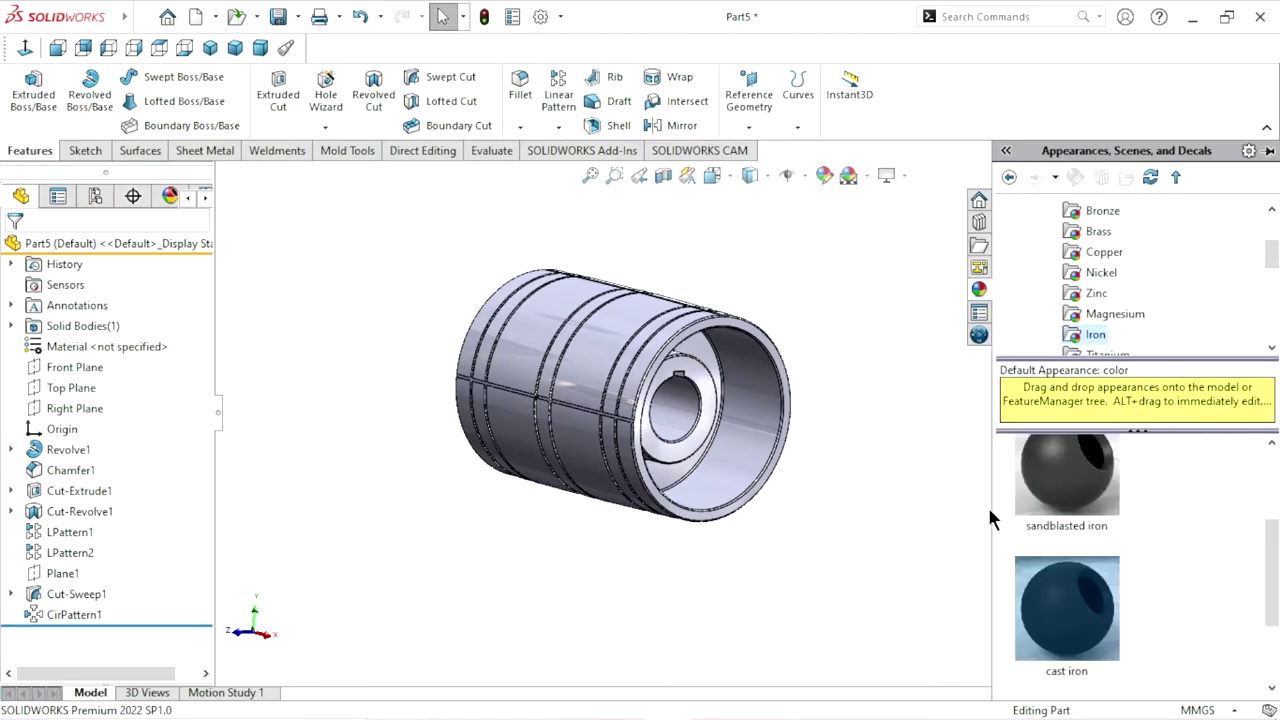
double_click(1061, 610)
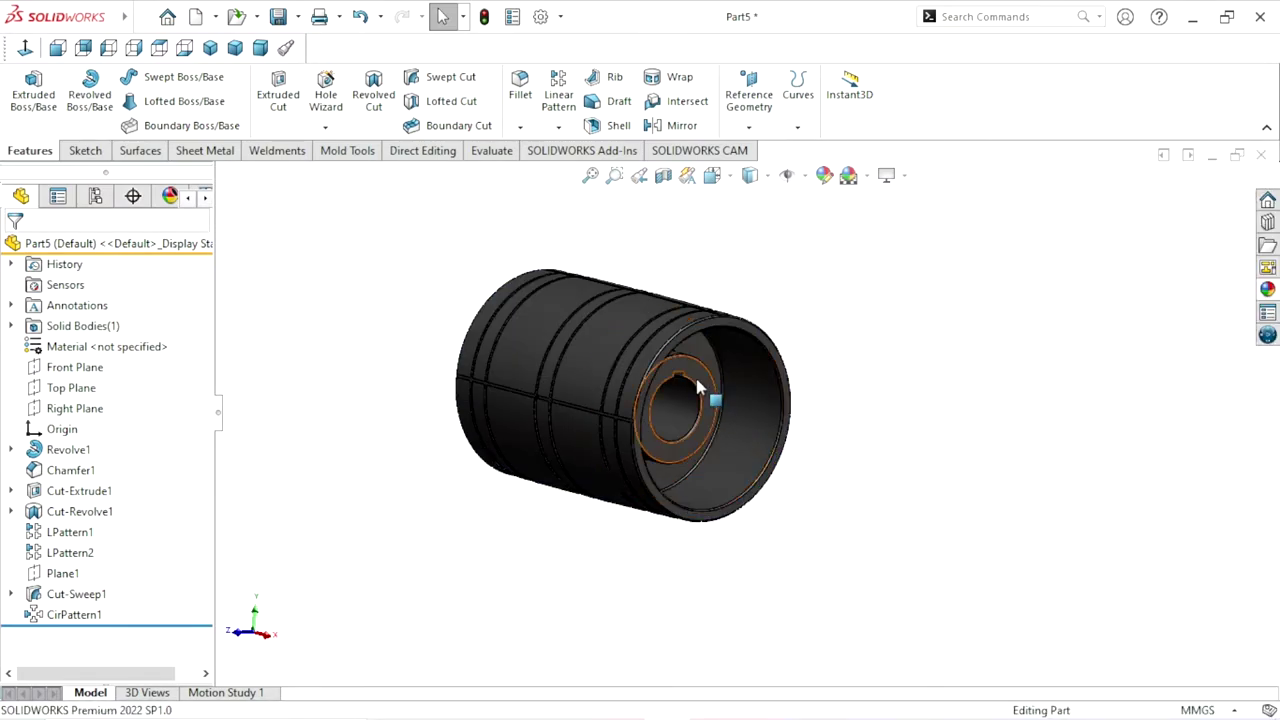
scroll(698, 386, down, 2)
scroll(678, 426, up, 3)
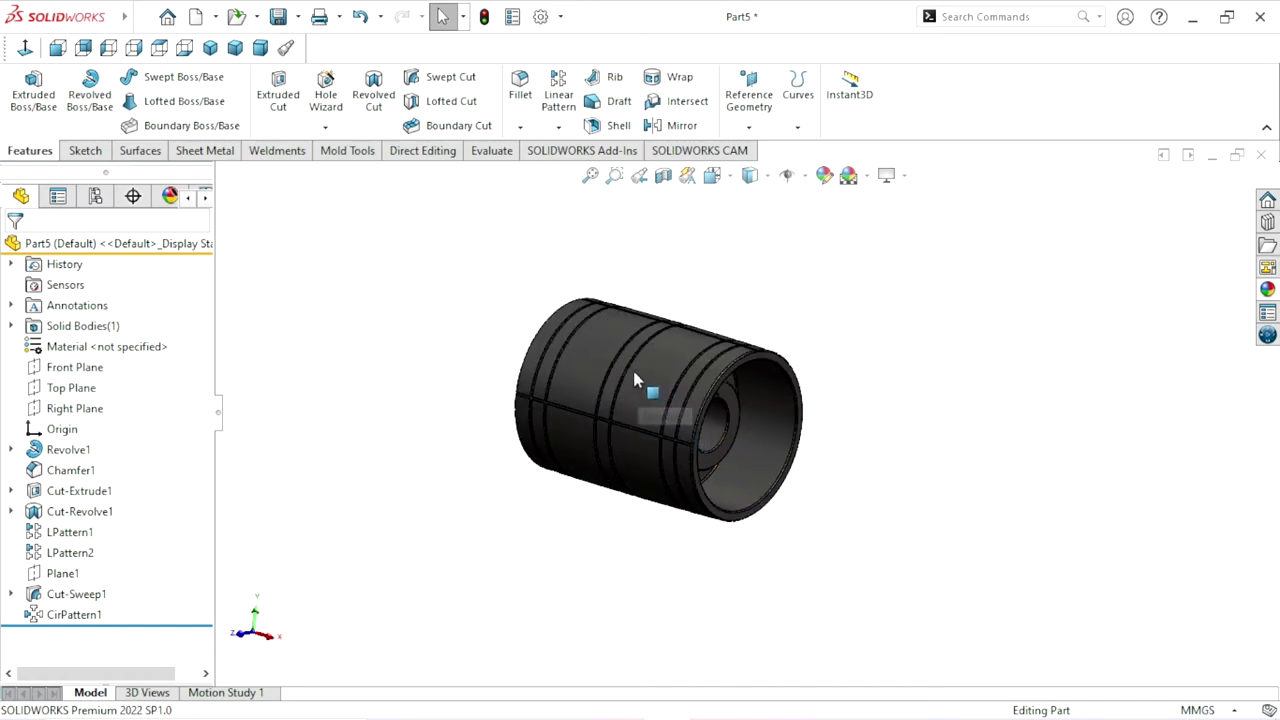
scroll(634, 400, down, 3)
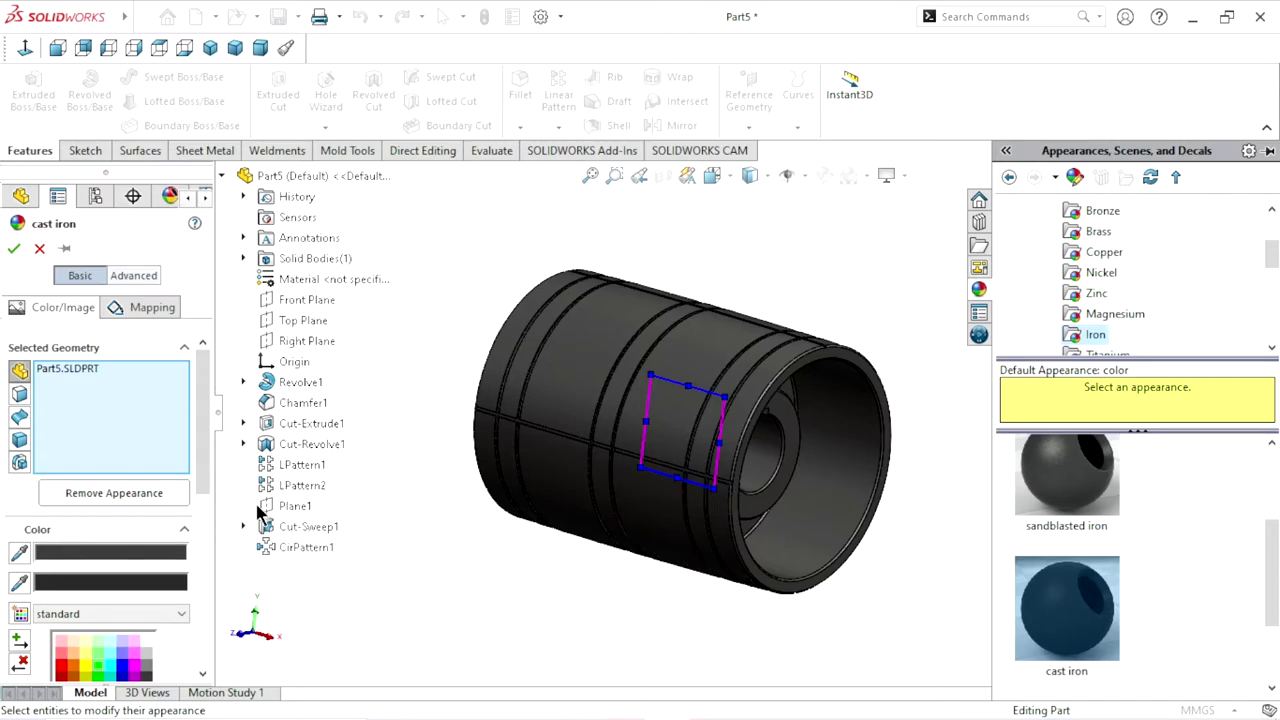
Recolour the cast iron appearance to RGB 64, 124, 255 and accept it
drag(203, 478, 168, 550)
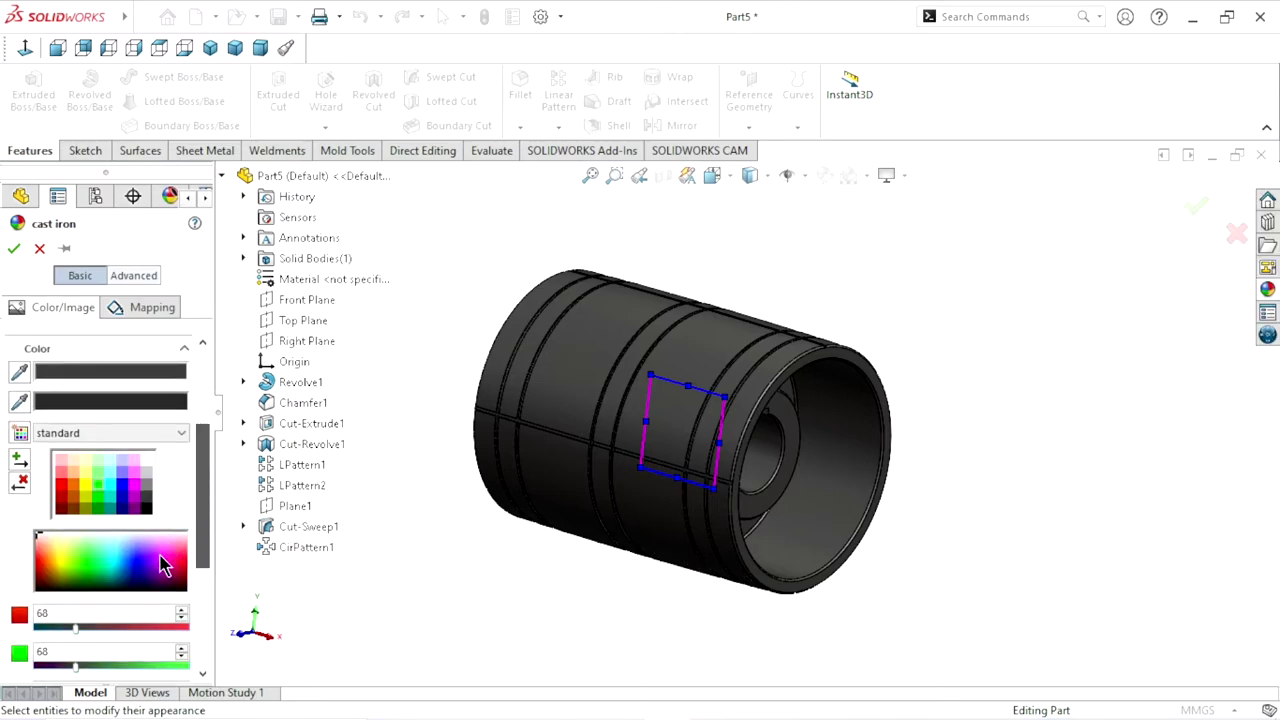
scroll(160, 558, down, 2)
scroll(151, 565, down, 2)
scroll(134, 608, down, 2)
scroll(121, 614, up, 1)
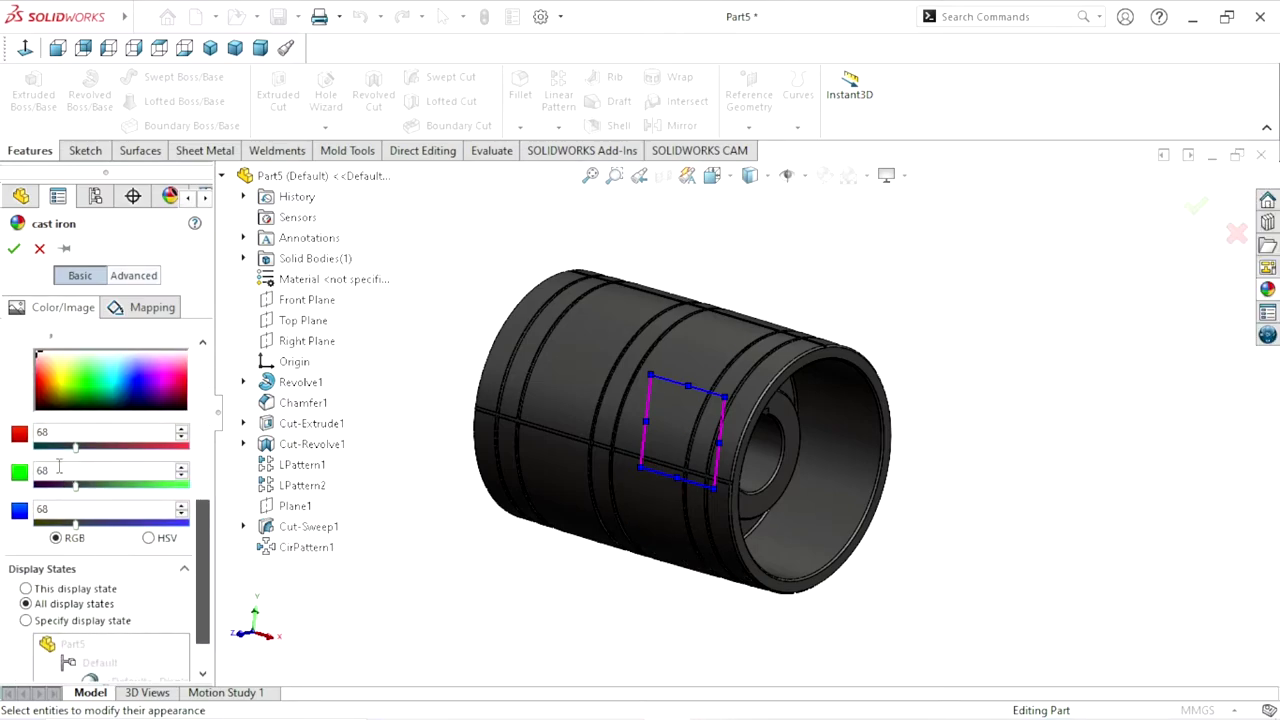
double_click(42, 432)
text(64)
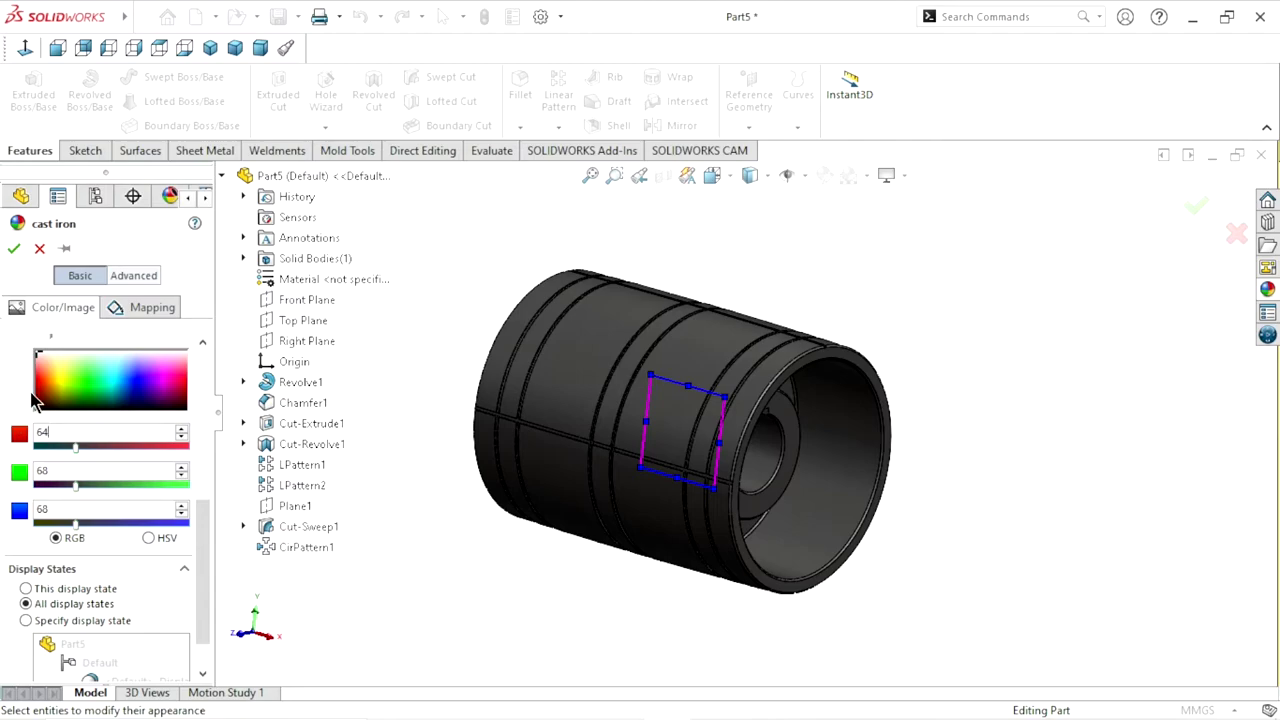
click(65, 470)
key(Return)
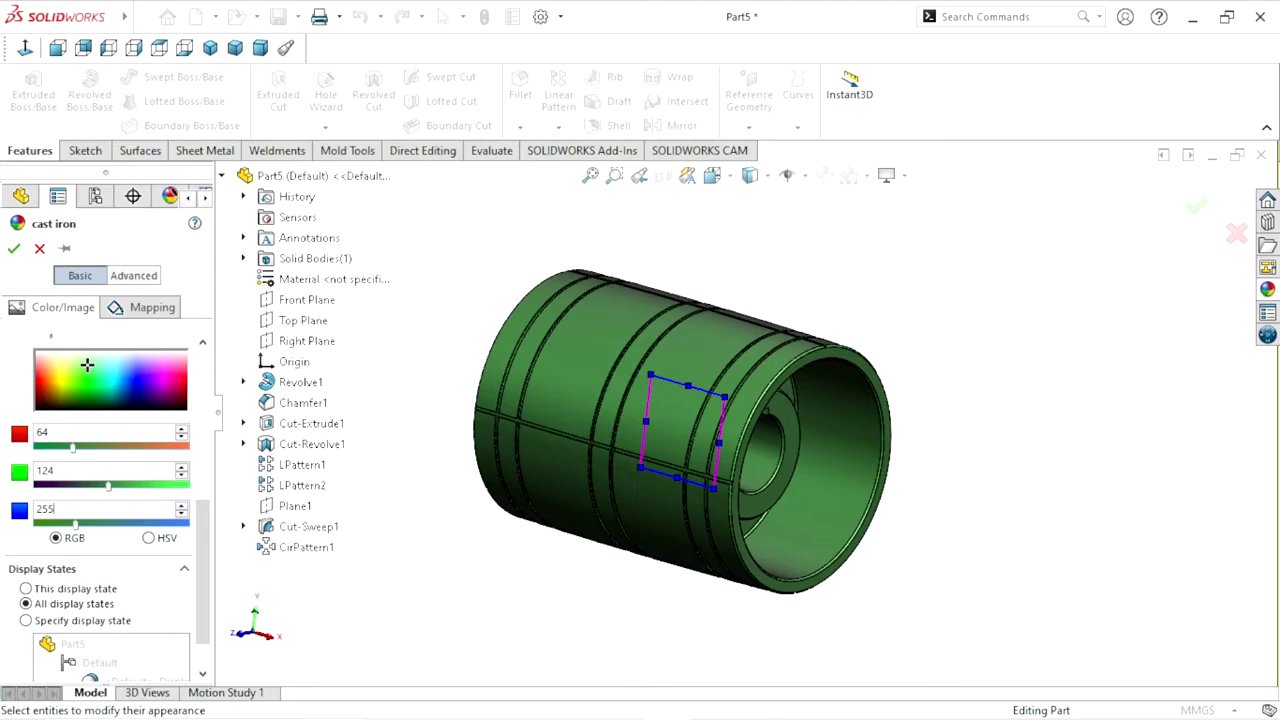
key(Return)
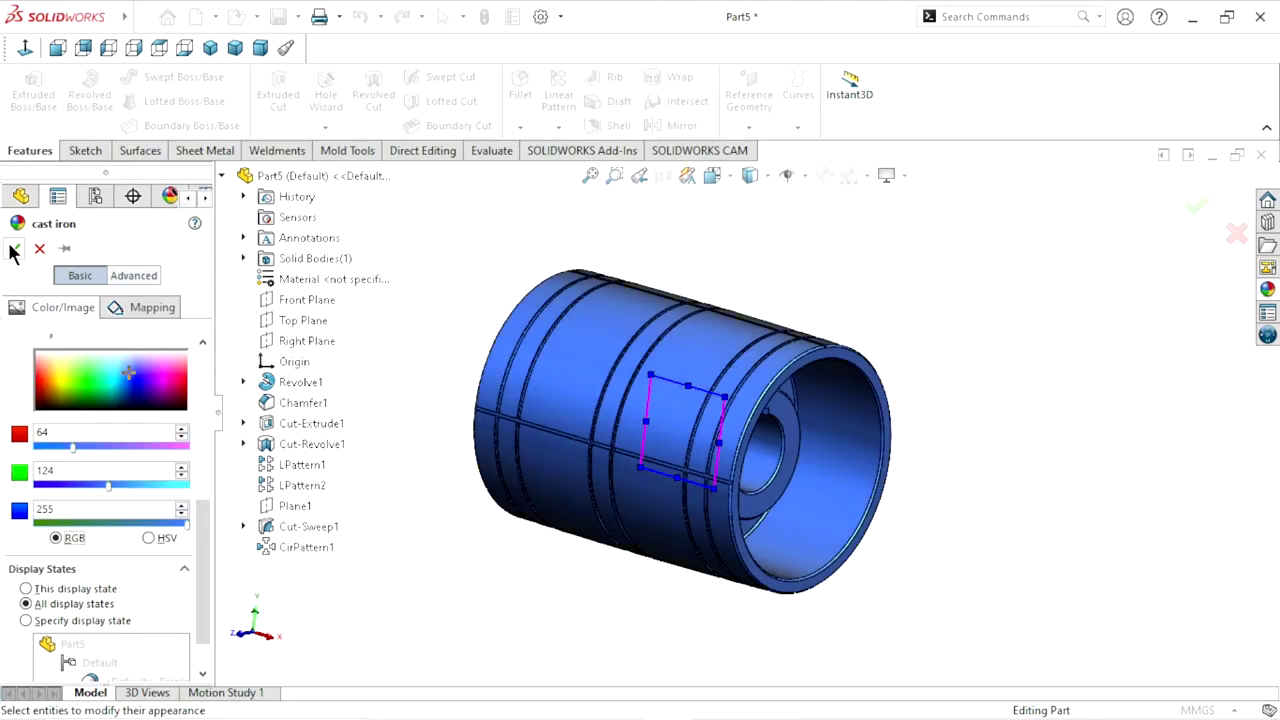
click(14, 249)
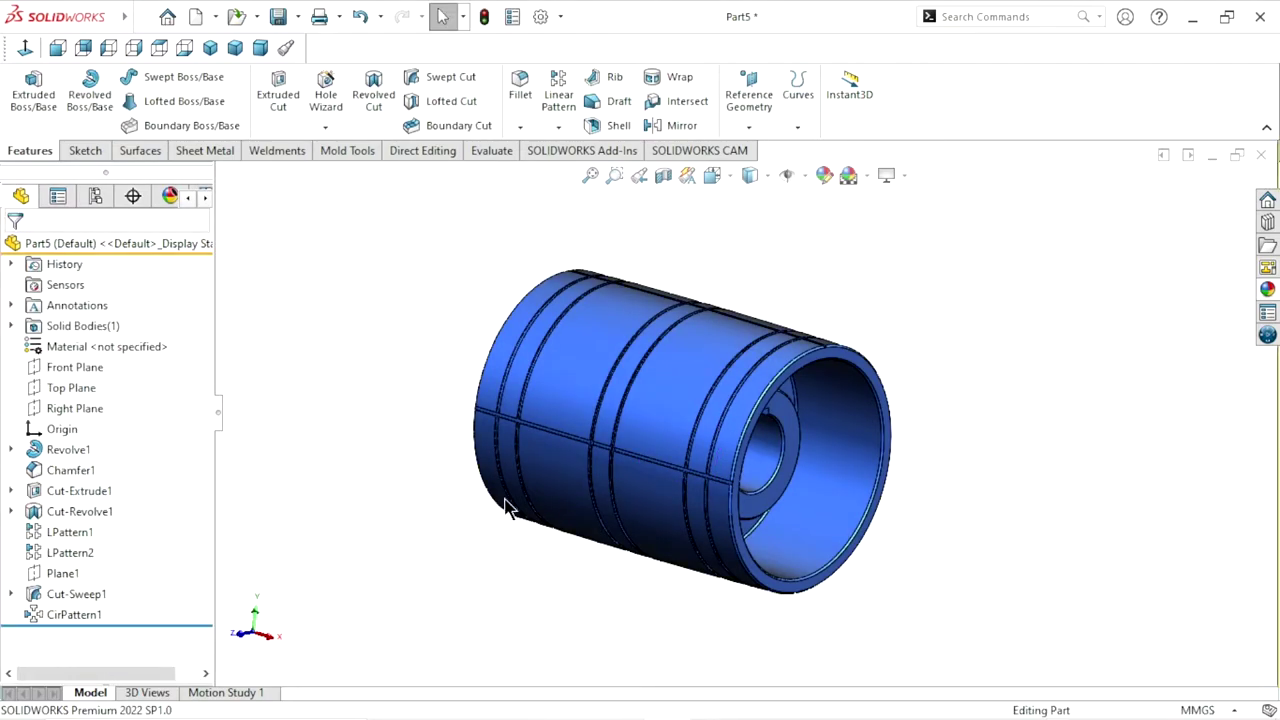
Select the pulley's bore face, chamfer face and keyed inner bore face
scroll(723, 448, down, 2)
middle_drag(1032, 419, 983, 408)
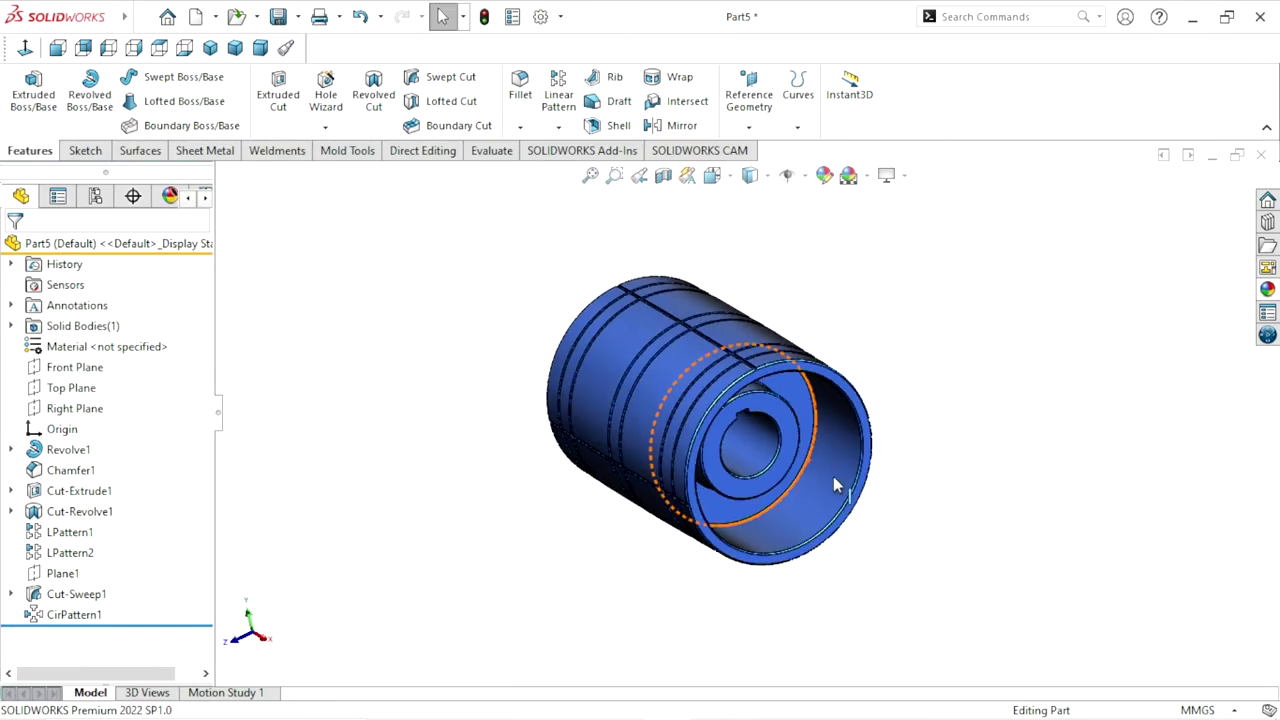
scroll(820, 478, down, 3)
click(681, 457)
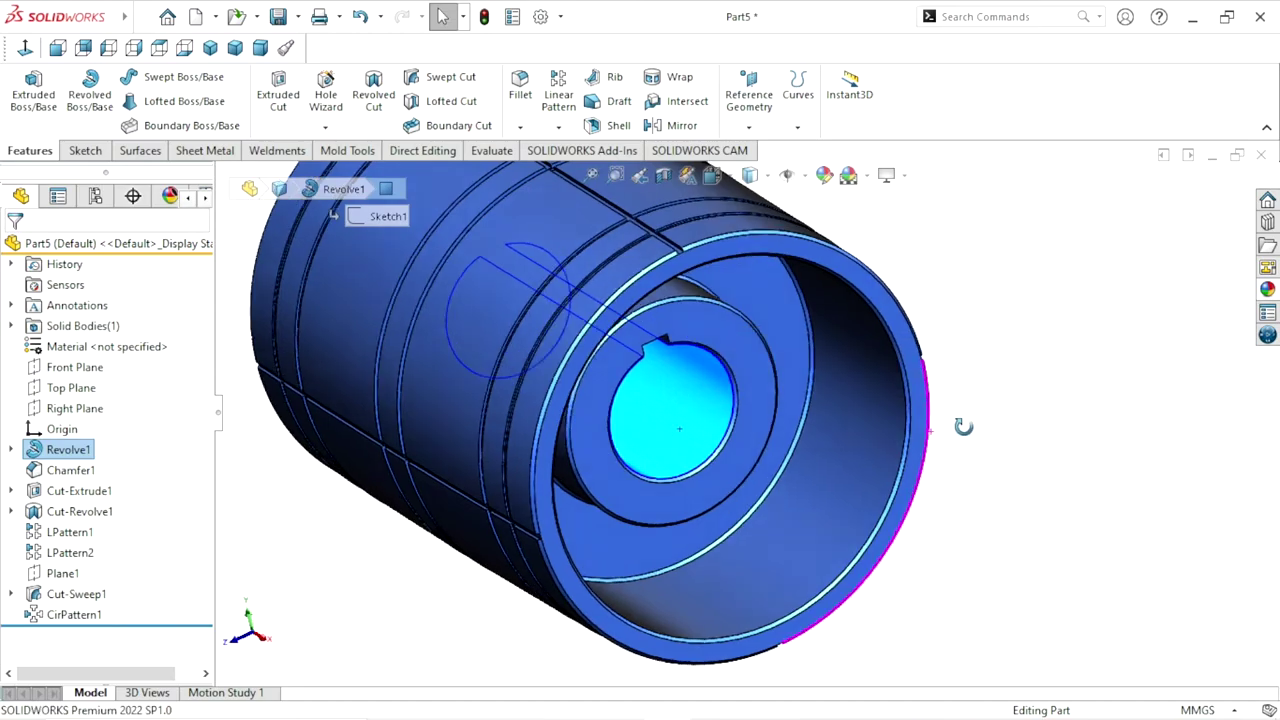
mouse_move(963, 423)
middle_down()
mouse_move(980, 380)
mouse_move(768, 480)
middle_up()
scroll(768, 480, down, 2)
scroll(723, 437, down, 4)
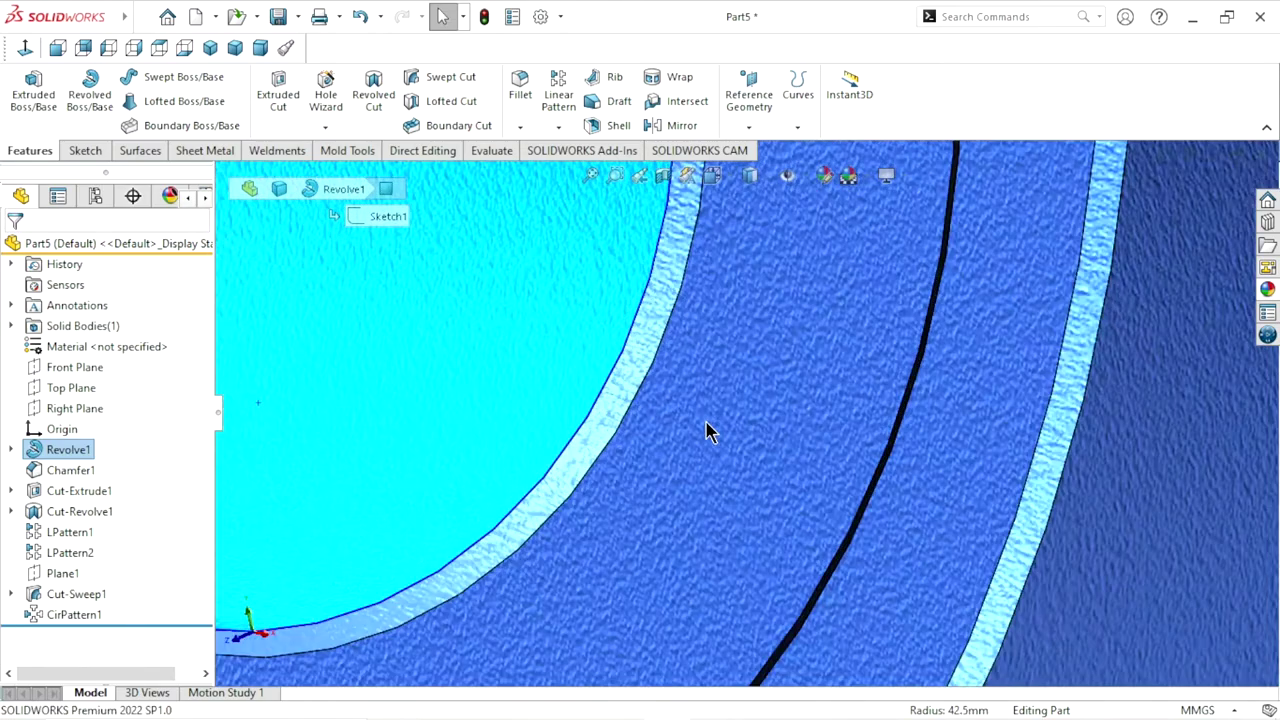
ctrl+click(628, 398)
scroll(640, 405, up, 2)
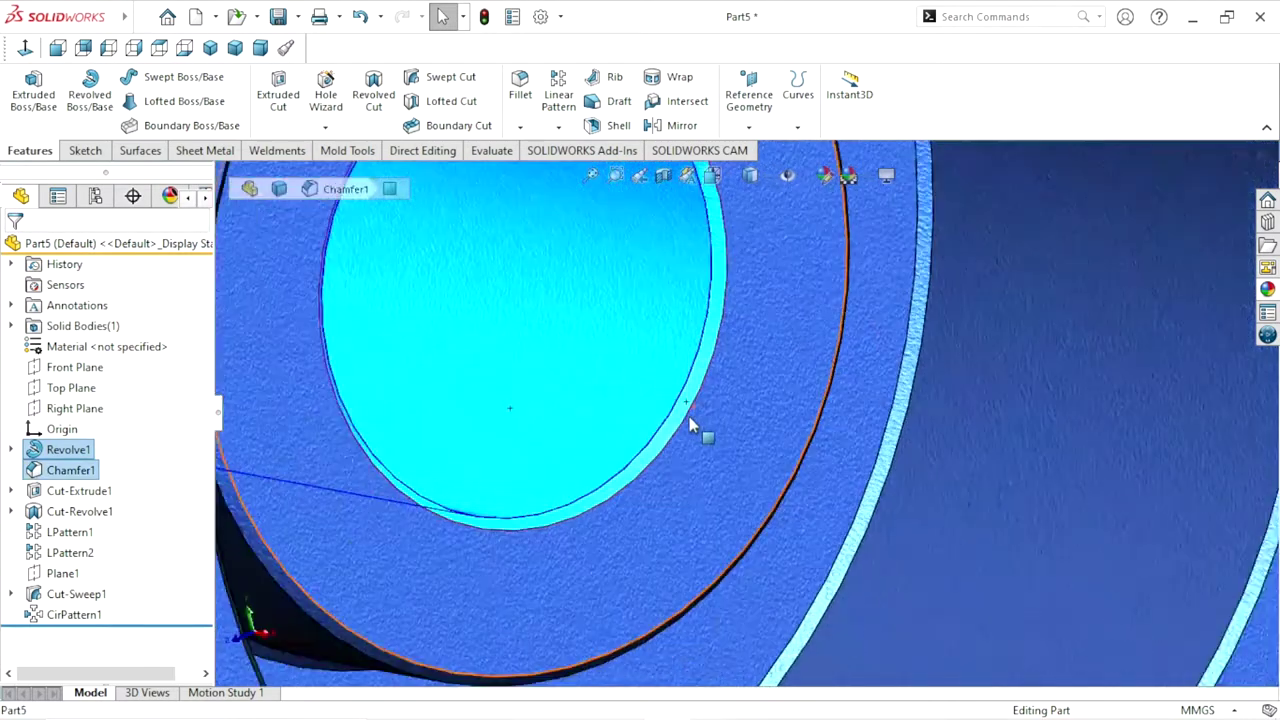
scroll(670, 410, up, 3)
scroll(686, 416, up, 2)
middle_drag(737, 418, 670, 352)
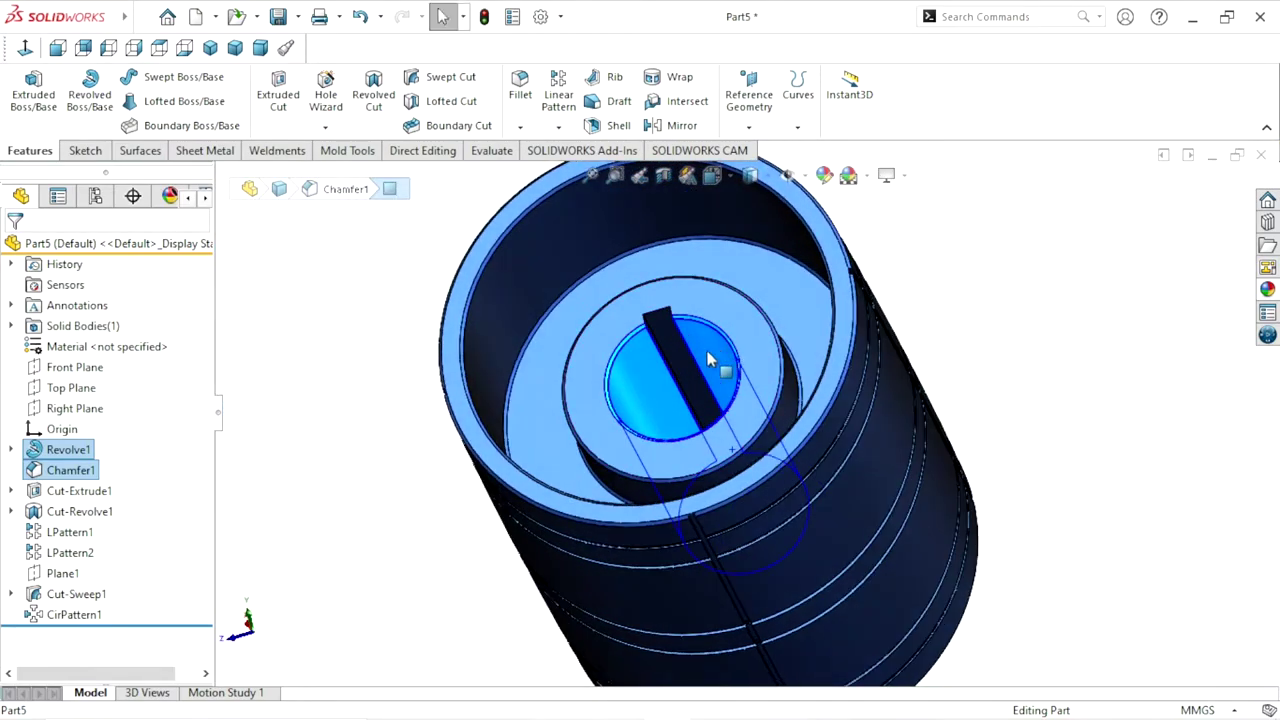
scroll(670, 352, down, 5)
click(712, 362)
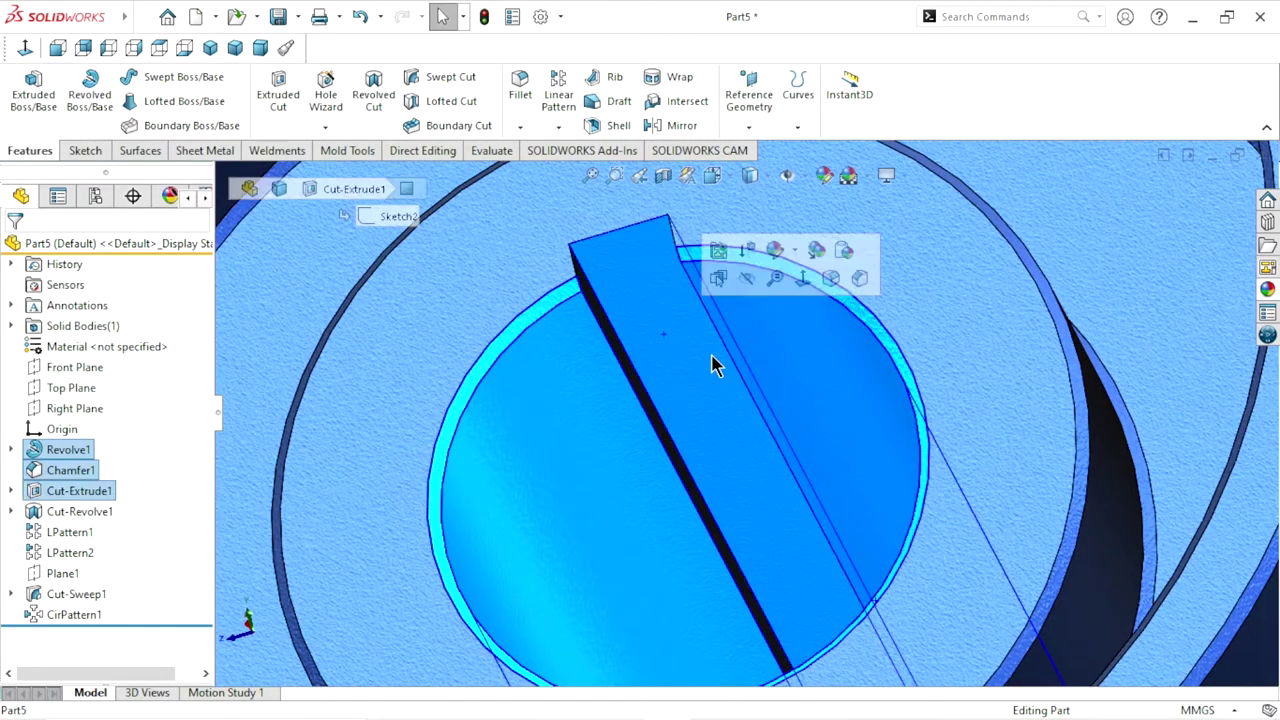
mouse_move(714, 363)
middle_down()
mouse_move(605, 388)
mouse_move(740, 355)
middle_up()
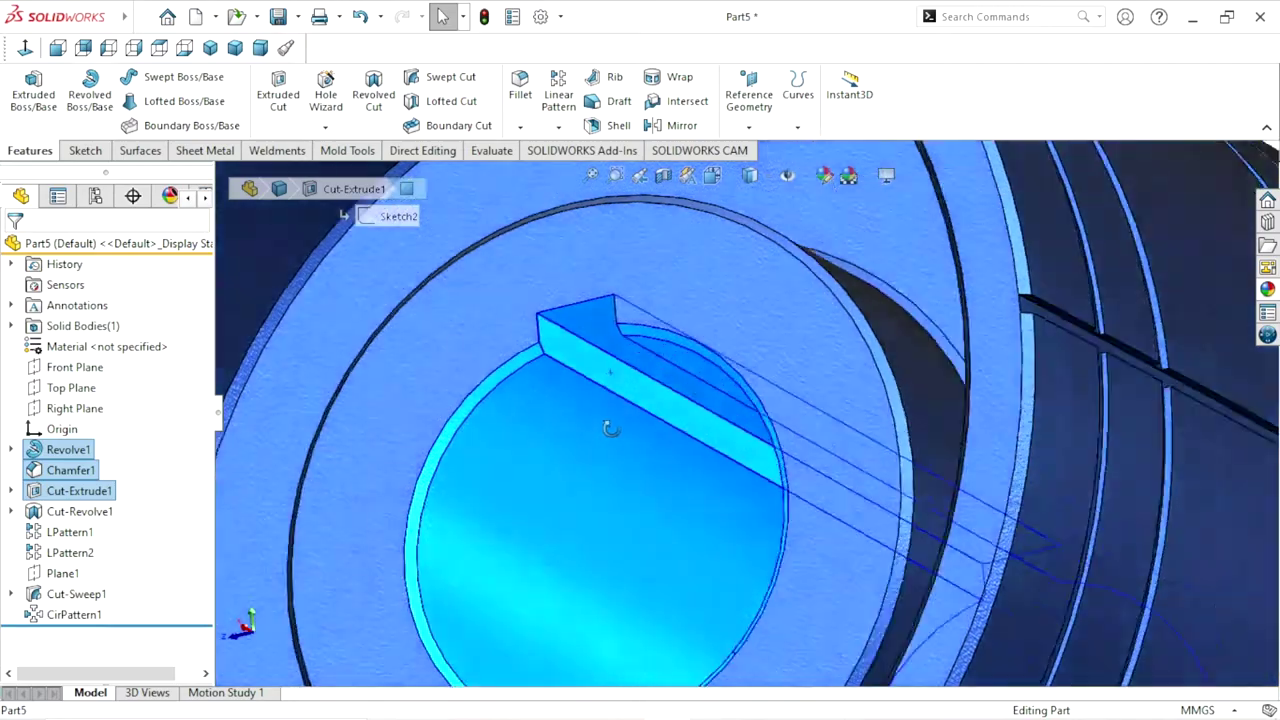
scroll(742, 341, up, 5)
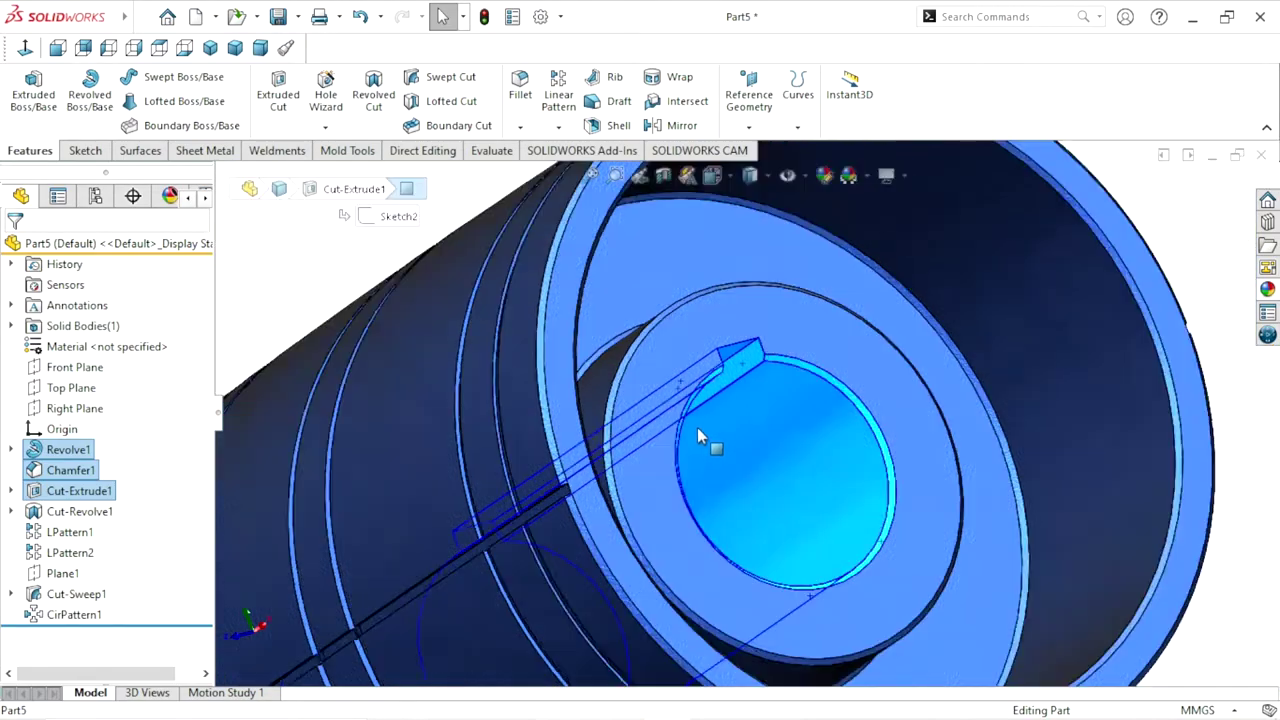
scroll(697, 427, up, 5)
middle_drag(627, 482, 772, 401)
scroll(700, 460, down, 5)
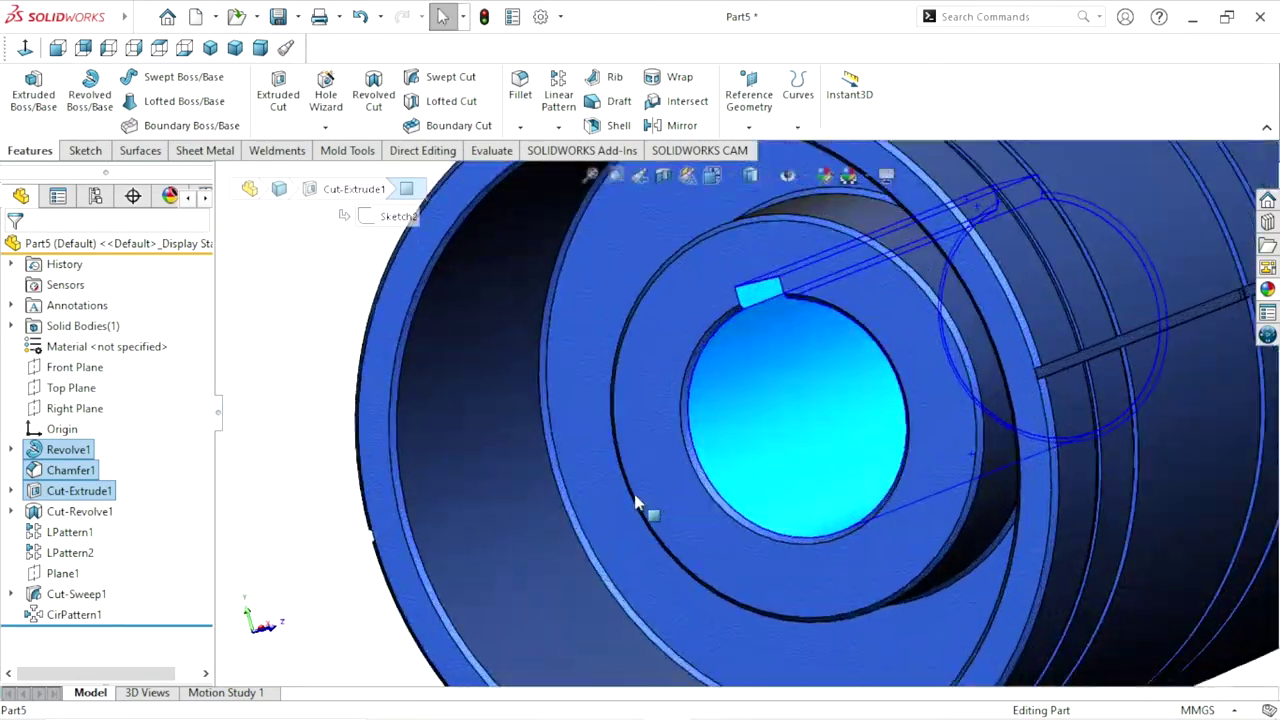
scroll(721, 451, down, 3)
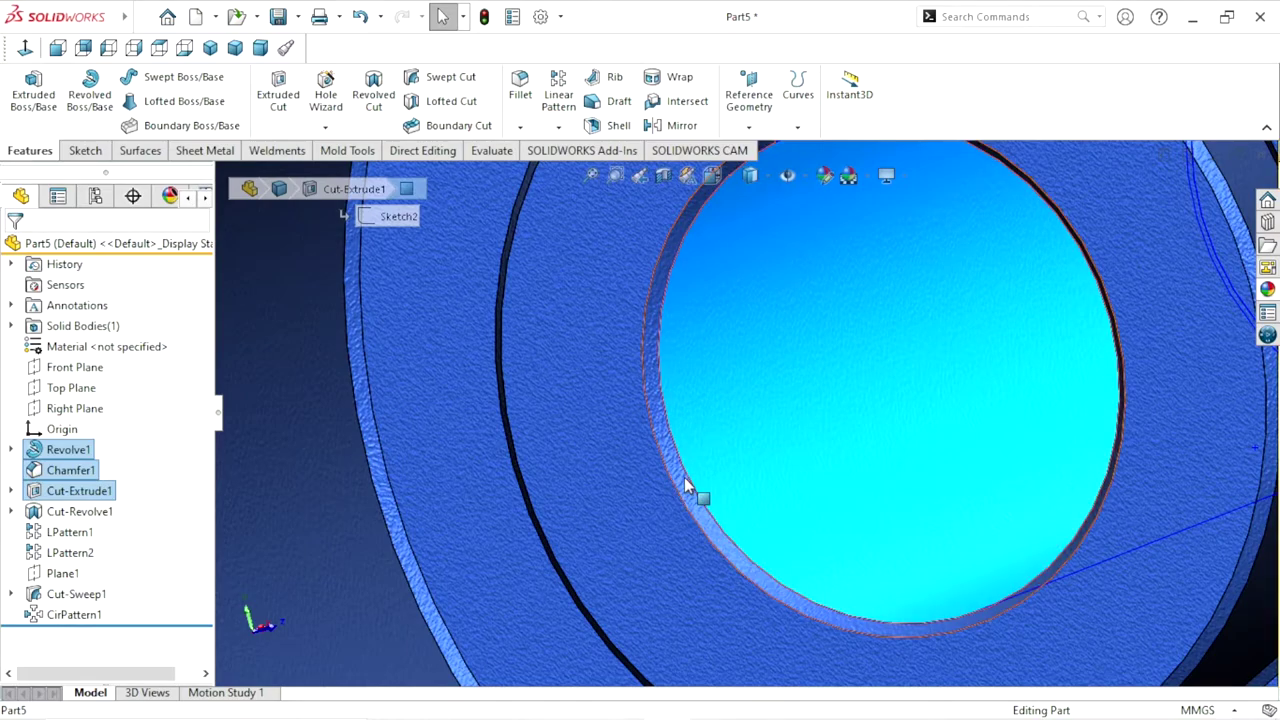
scroll(686, 484, up, 3)
scroll(686, 484, up, 3)
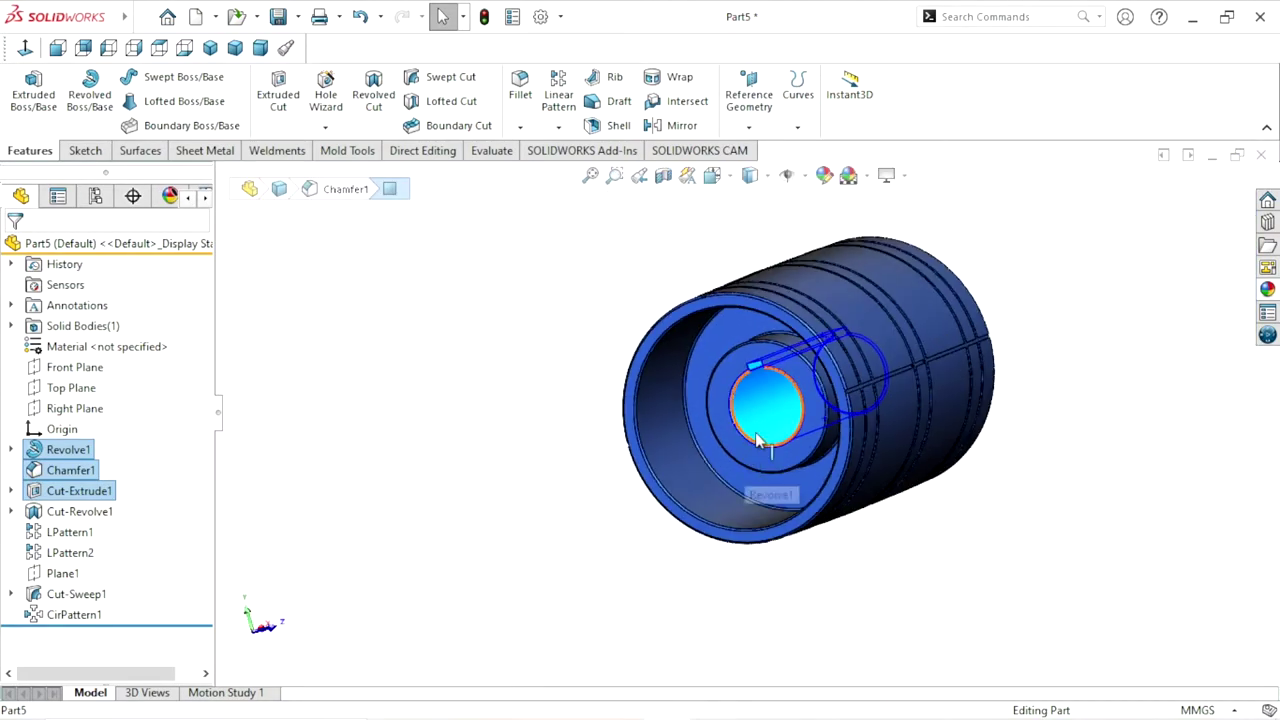
Apply the sandblasted iron appearance to the selected bore faces
click(1267, 289)
mouse_move(1267, 559)
mouse_down()
mouse_move(1270, 494)
mouse_move(1275, 527)
mouse_up()
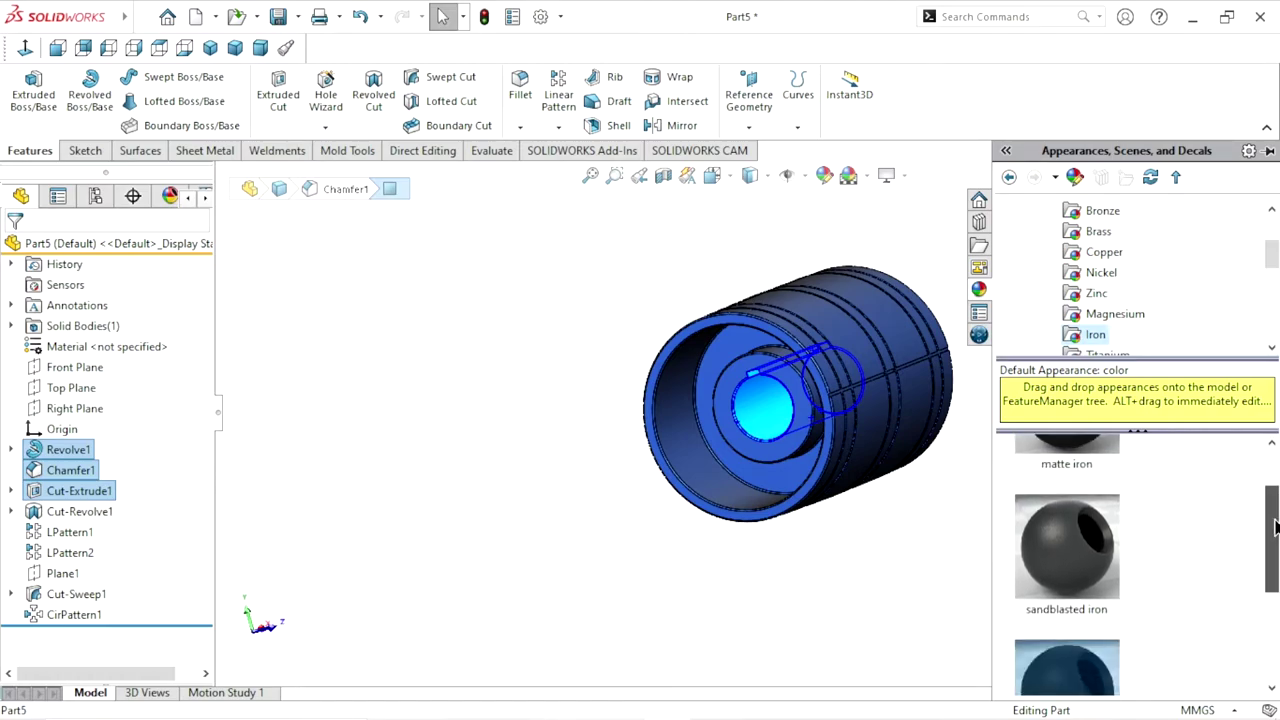
click(1090, 588)
scroll(847, 447, down, 5)
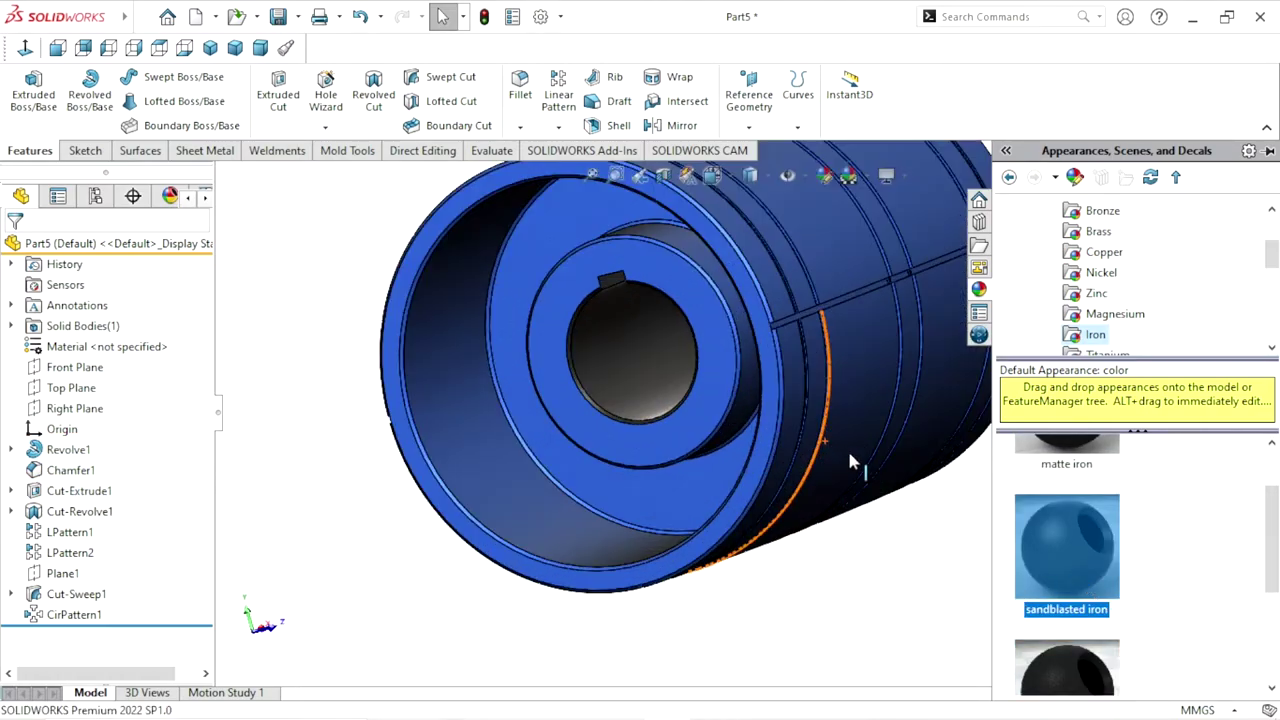
scroll(658, 438, up, 3)
scroll(658, 438, up, 6)
mouse_move(650, 470)
middle_down()
mouse_move(608, 514)
mouse_move(707, 565)
middle_up()
scroll(707, 565, up, 1)
scroll(896, 459, down, 1)
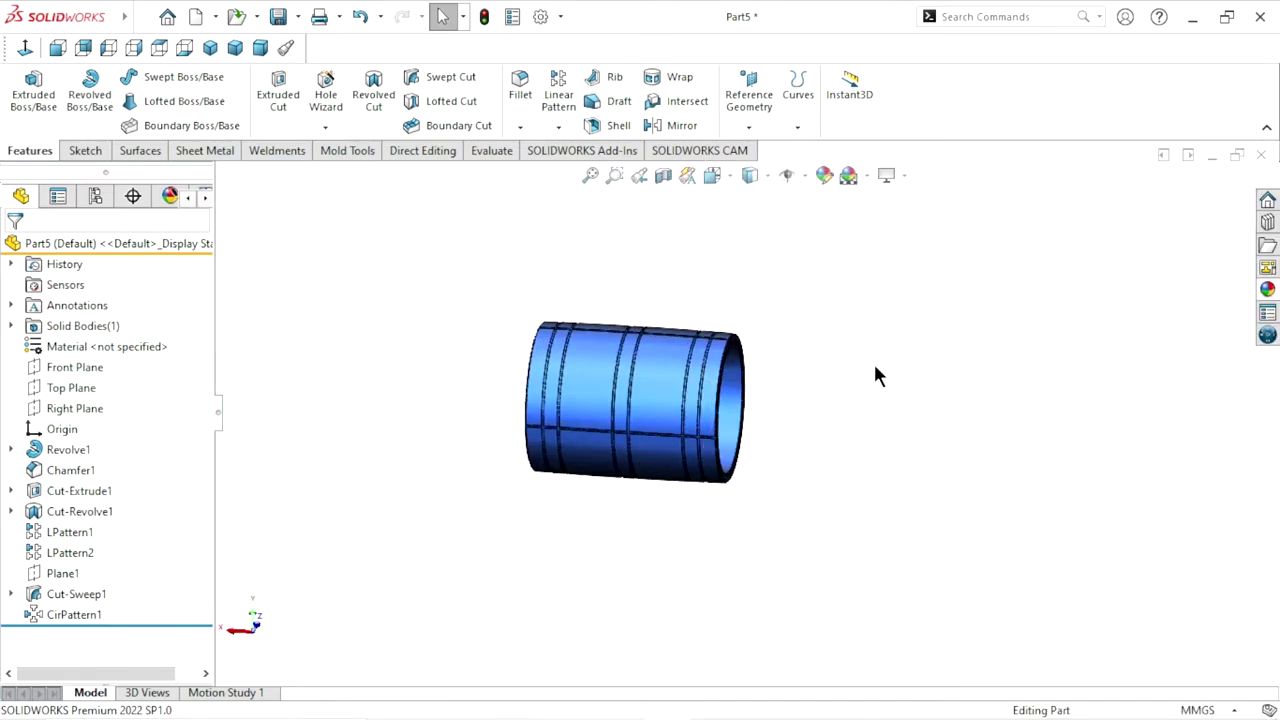
scroll(877, 374, down, 3)
scroll(712, 460, up, 3)
middle_drag(546, 480, 494, 523)
scroll(610, 425, down, 3)
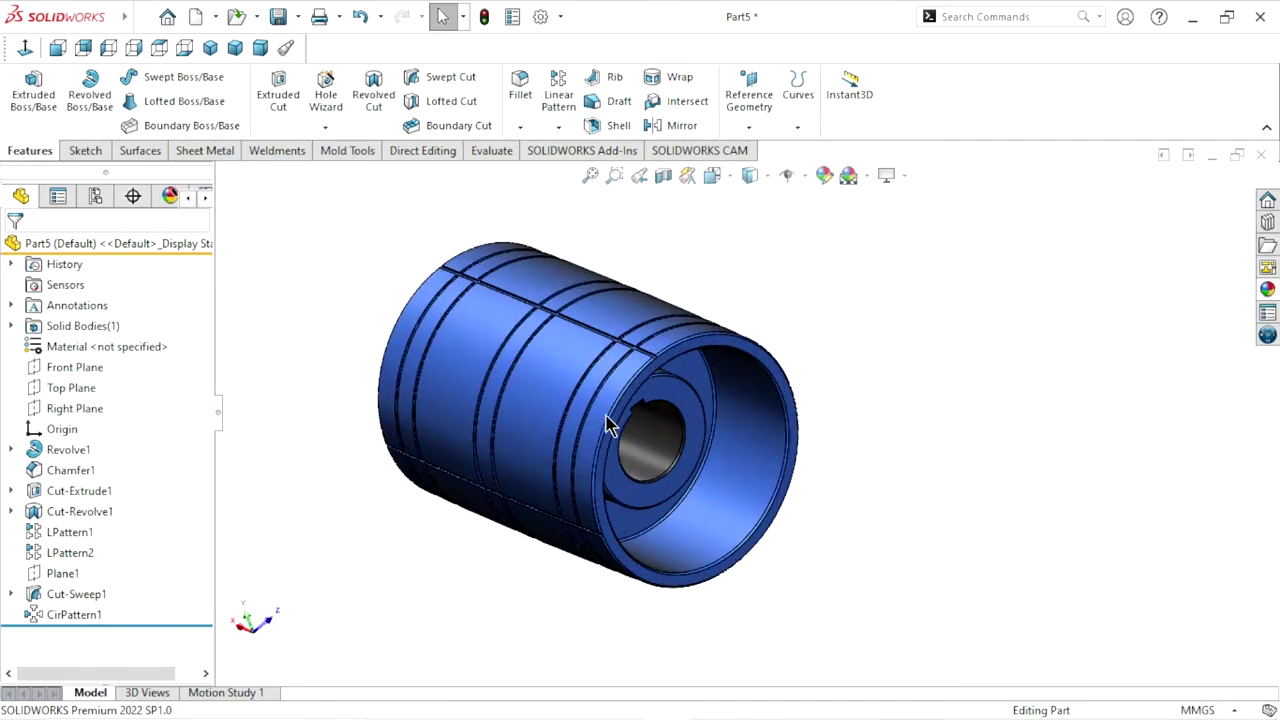
Turn on RealView rendering and return the pulley to the isometric view
click(887, 175)
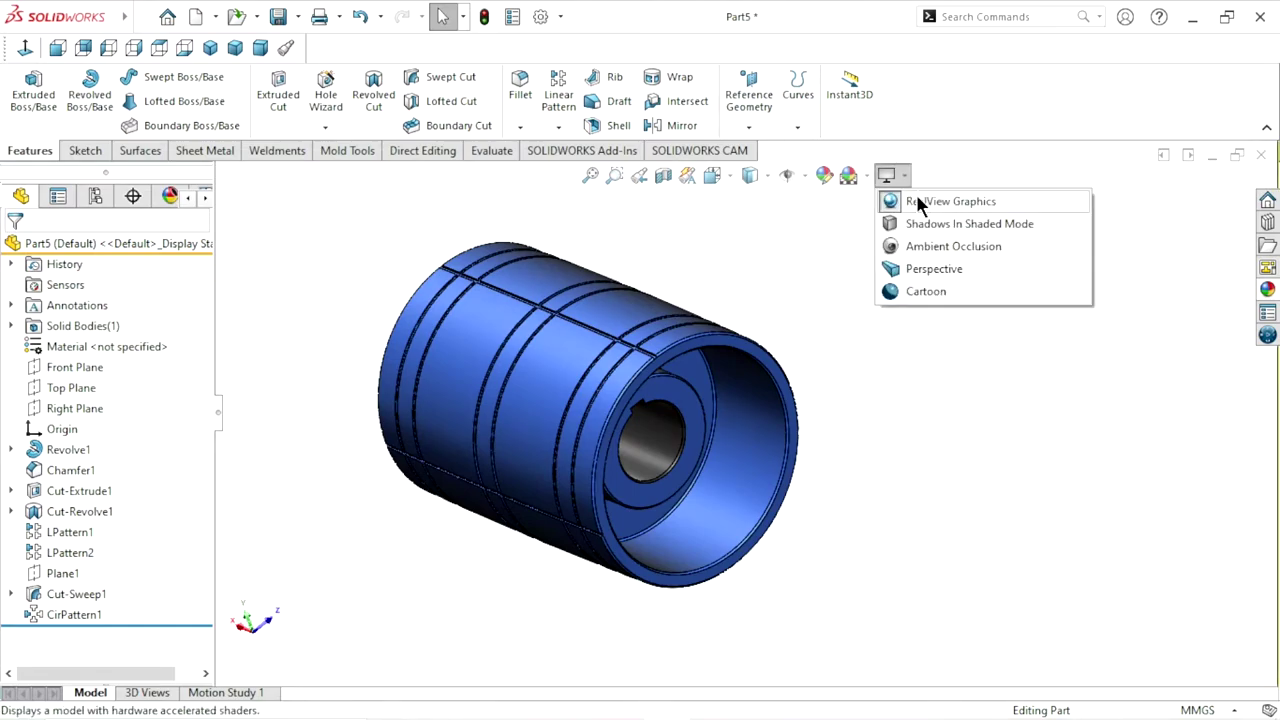
click(920, 203)
click(906, 174)
click(918, 203)
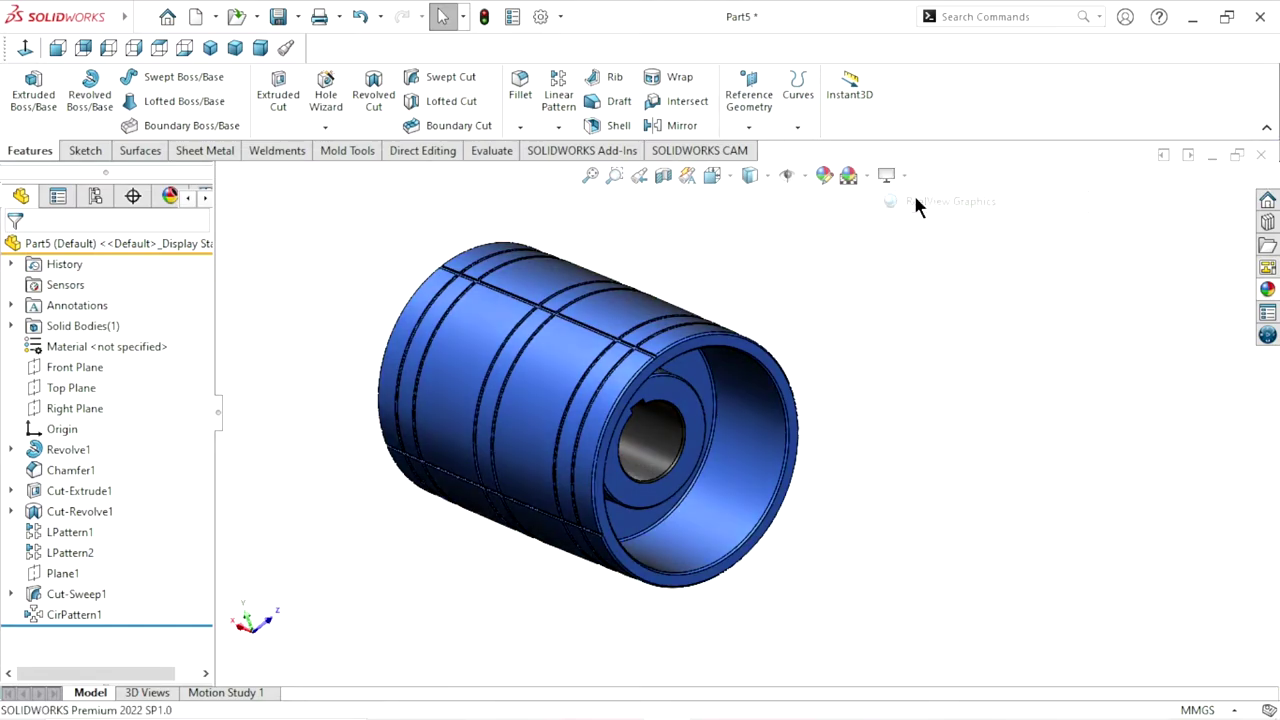
click(906, 175)
click(920, 205)
scroll(714, 417, down, 2)
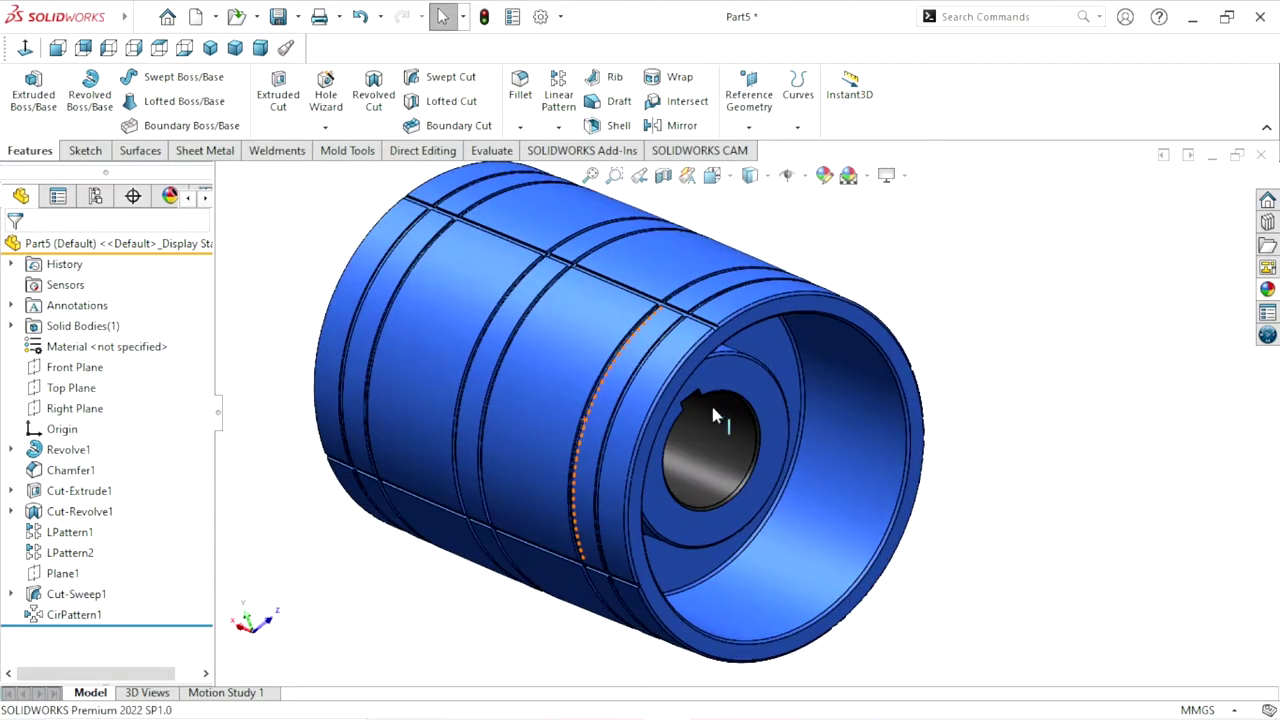
middle_drag(714, 417, 1029, 357)
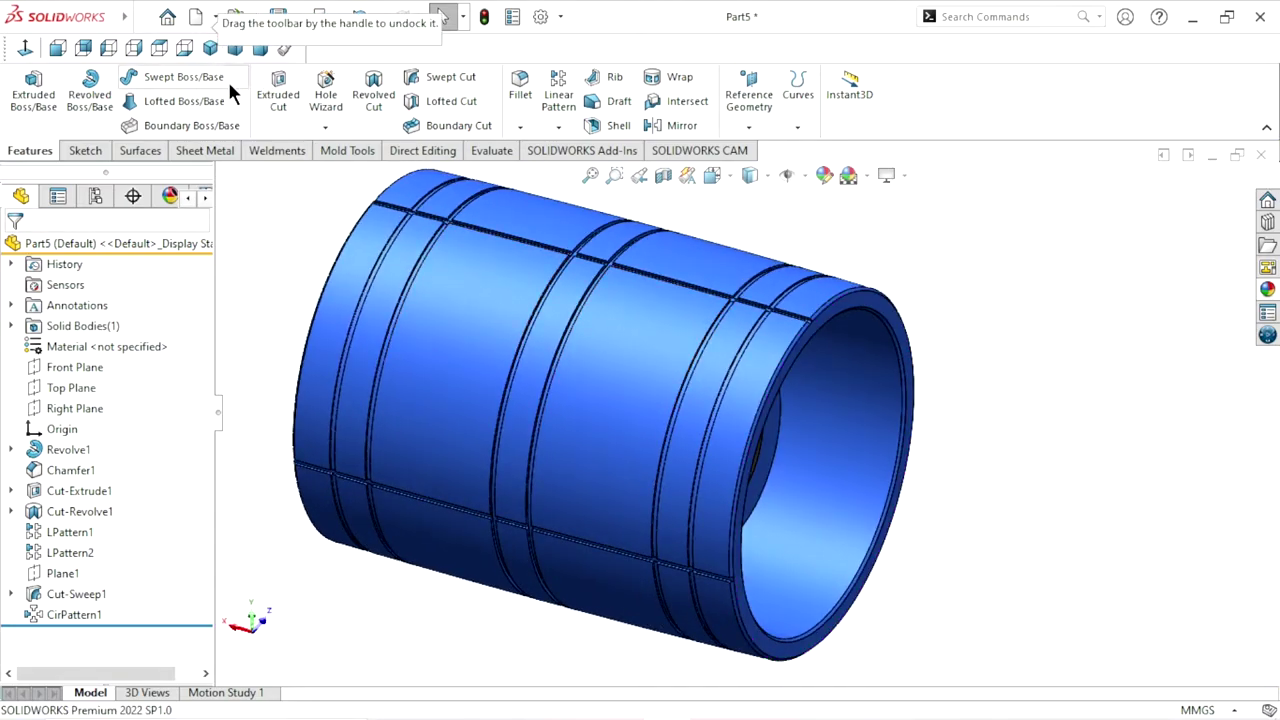
click(210, 48)
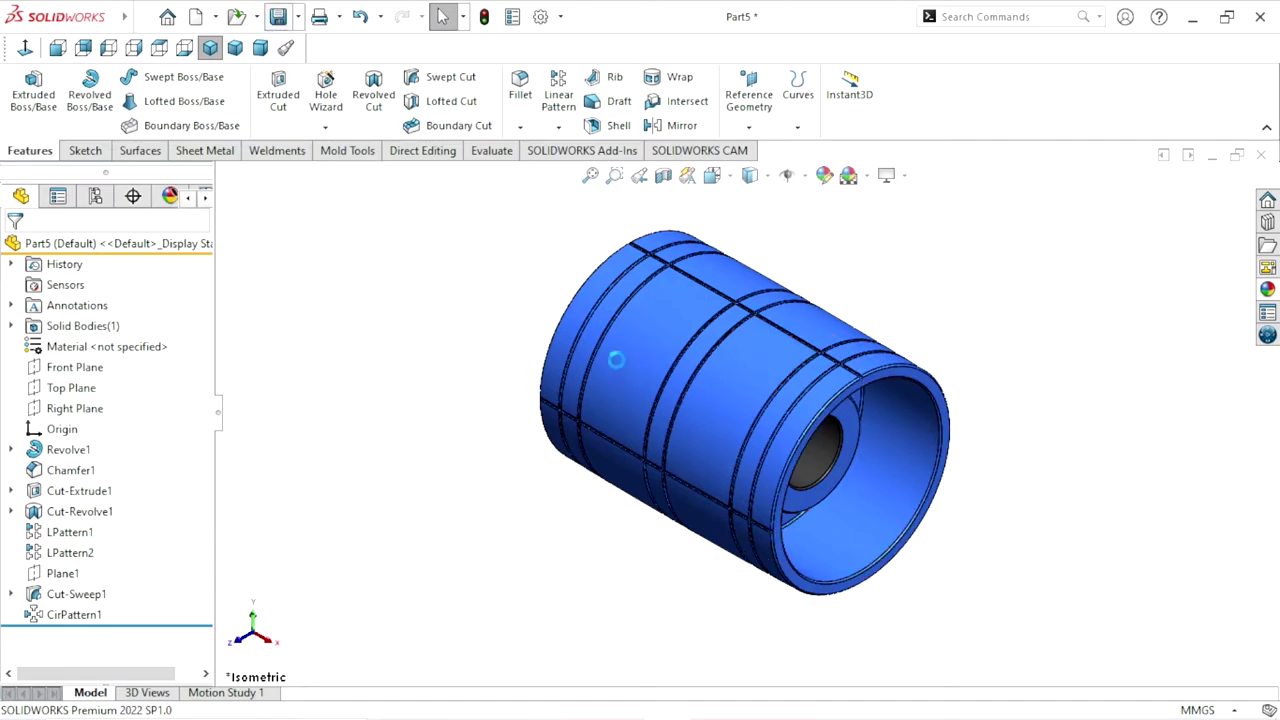
Save the pulley as 'Flate pulley' and create a new blank part
key(ctrl+s)
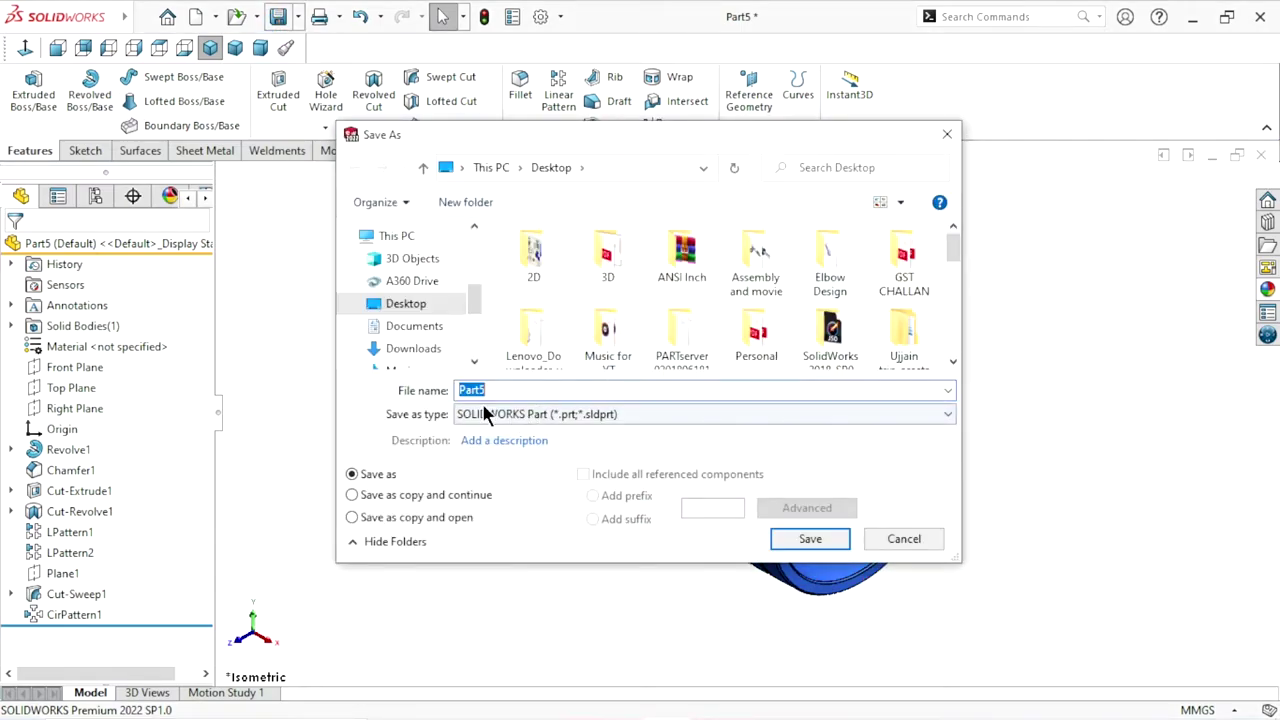
drag(522, 390, 430, 390)
text(F)
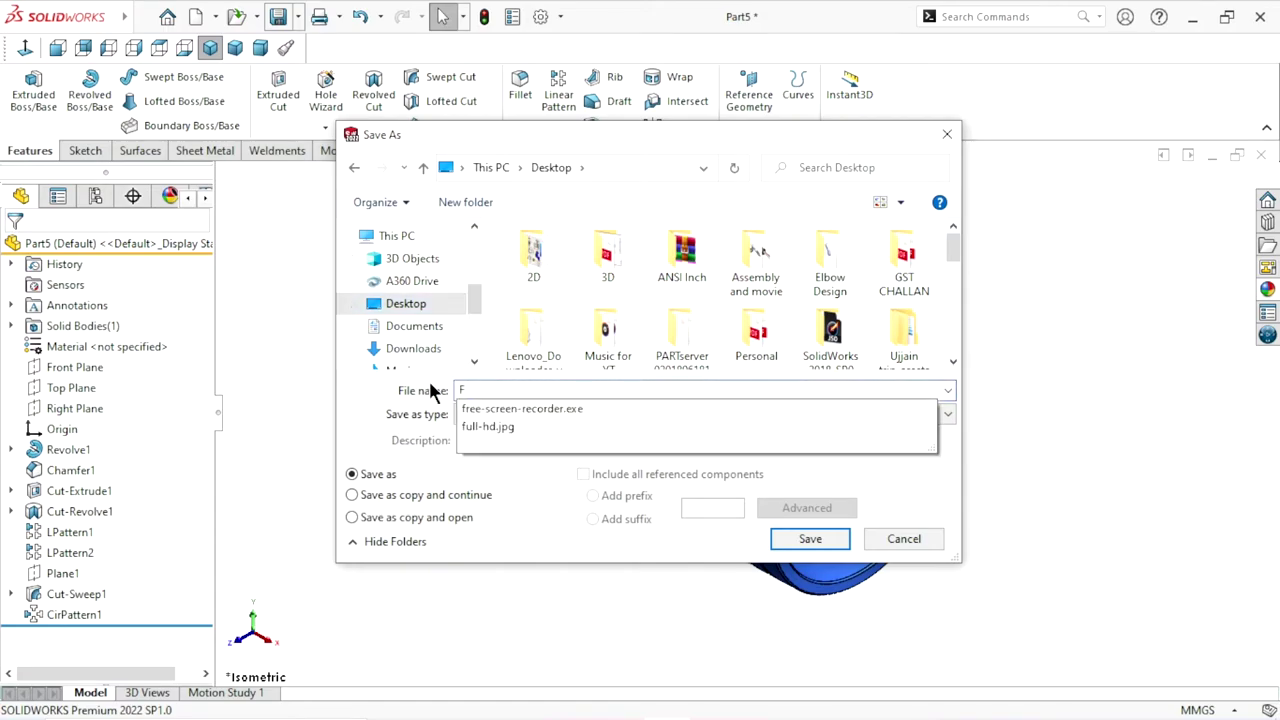
text(late pulley)
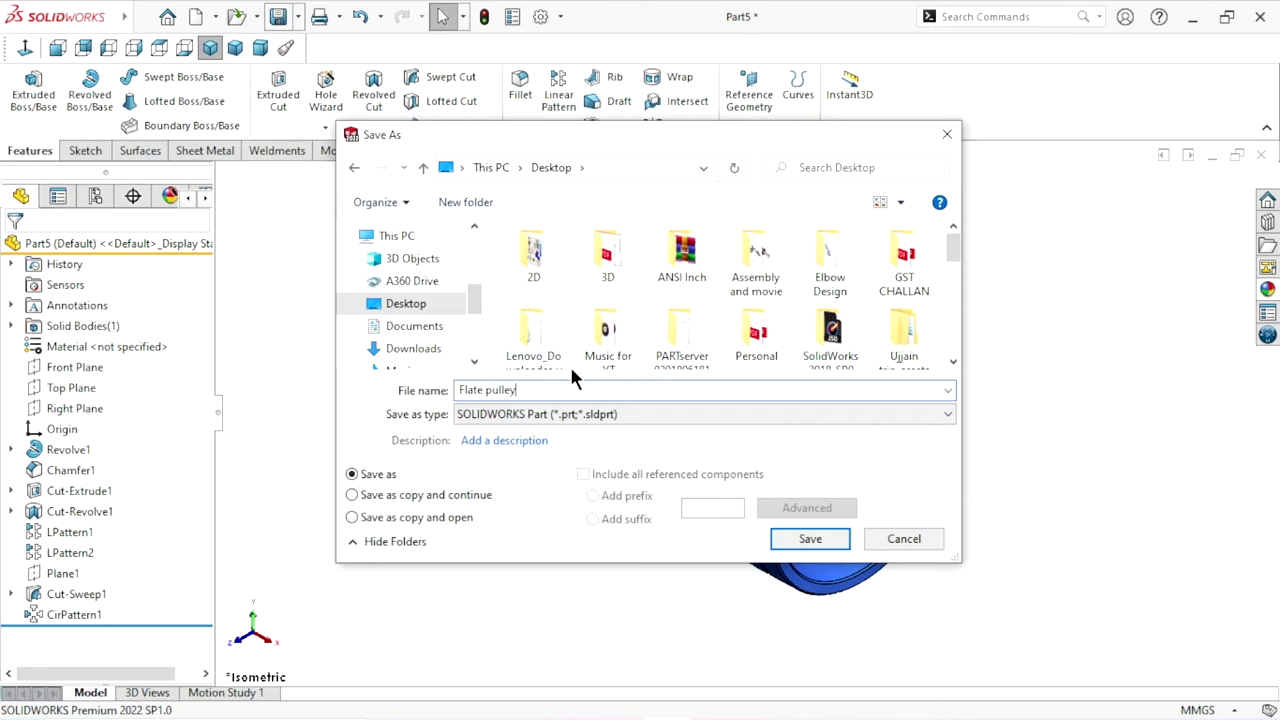
click(785, 541)
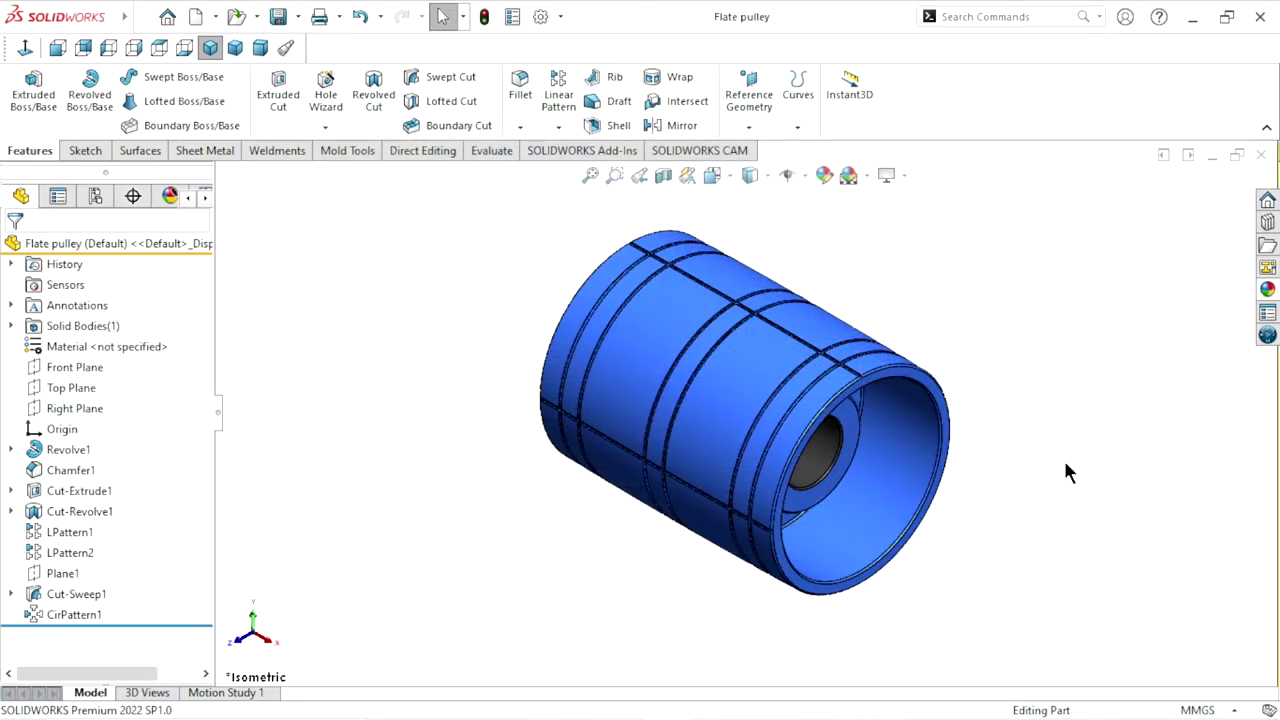
key(ctrl+n)
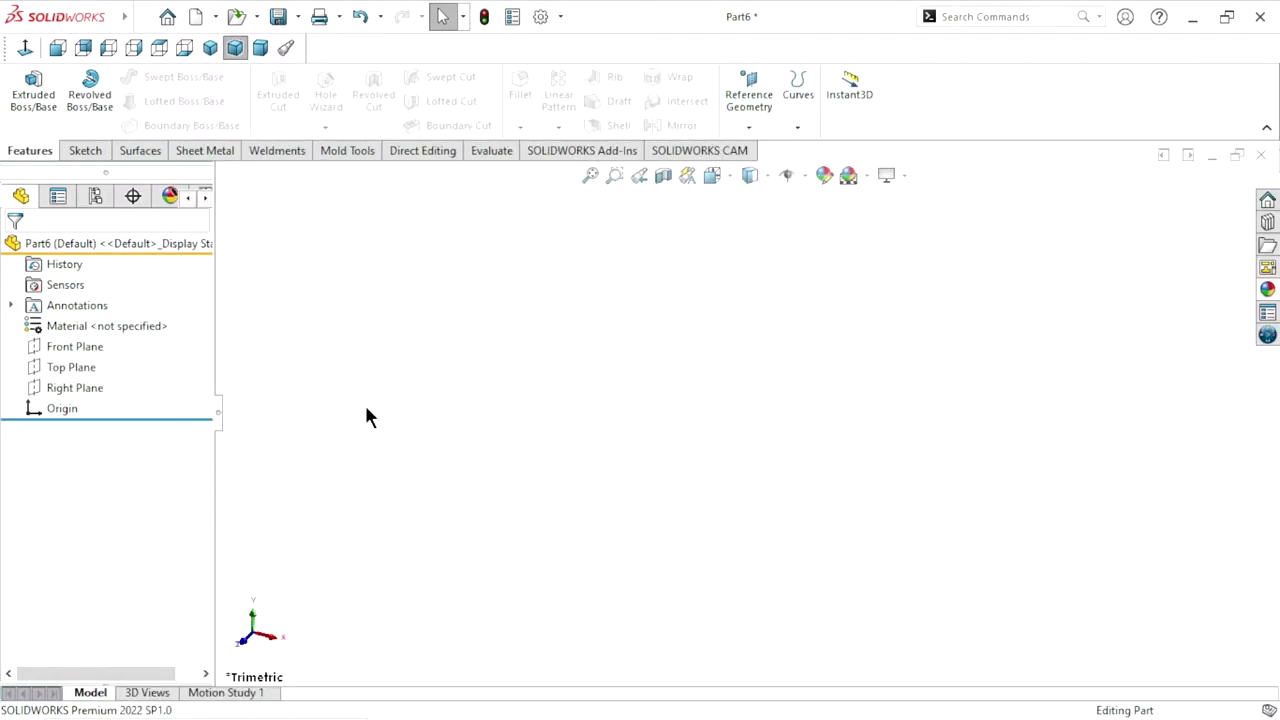
Start a Front Plane sketch and draw a horizontal centerline across the origin
click(92, 348)
click(112, 325)
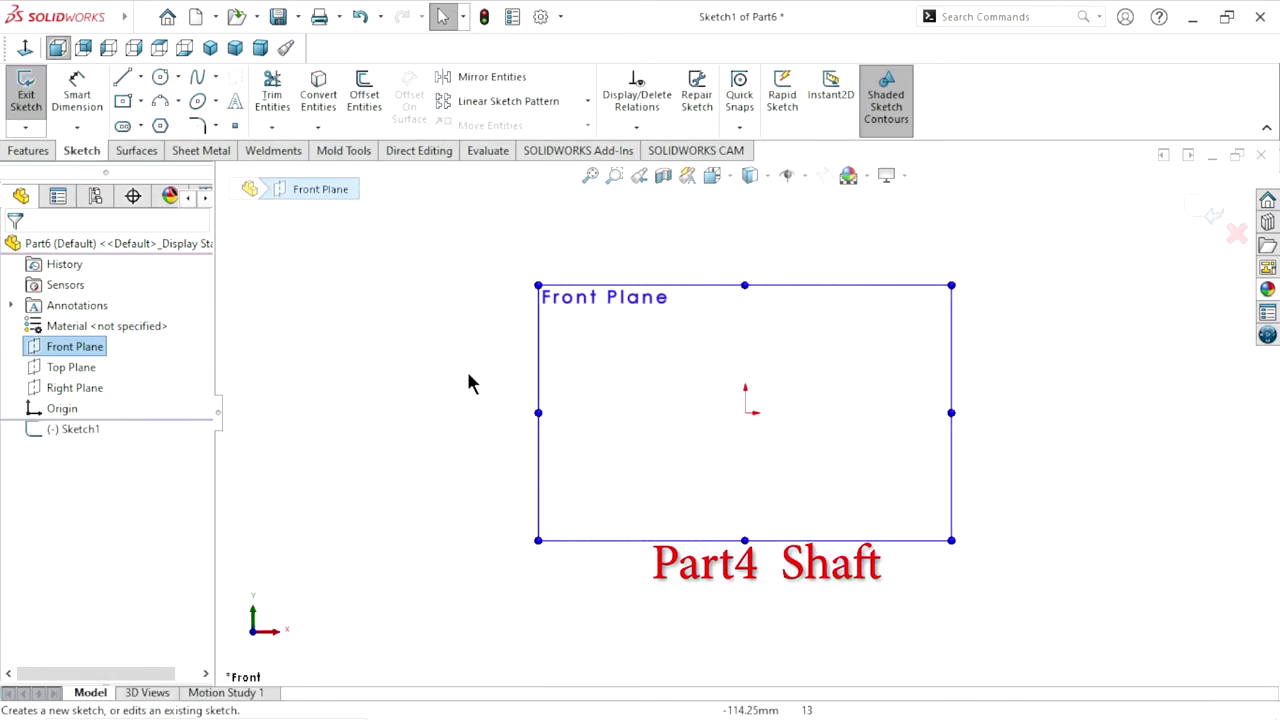
click(142, 79)
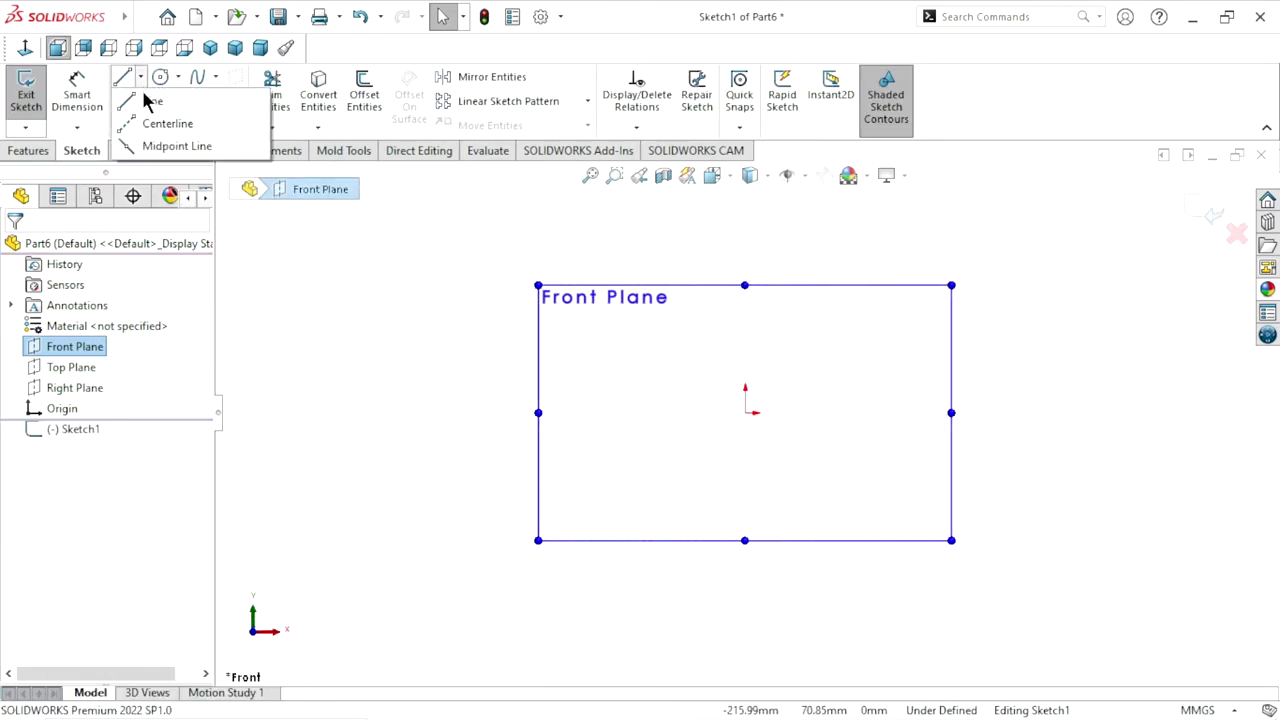
click(136, 123)
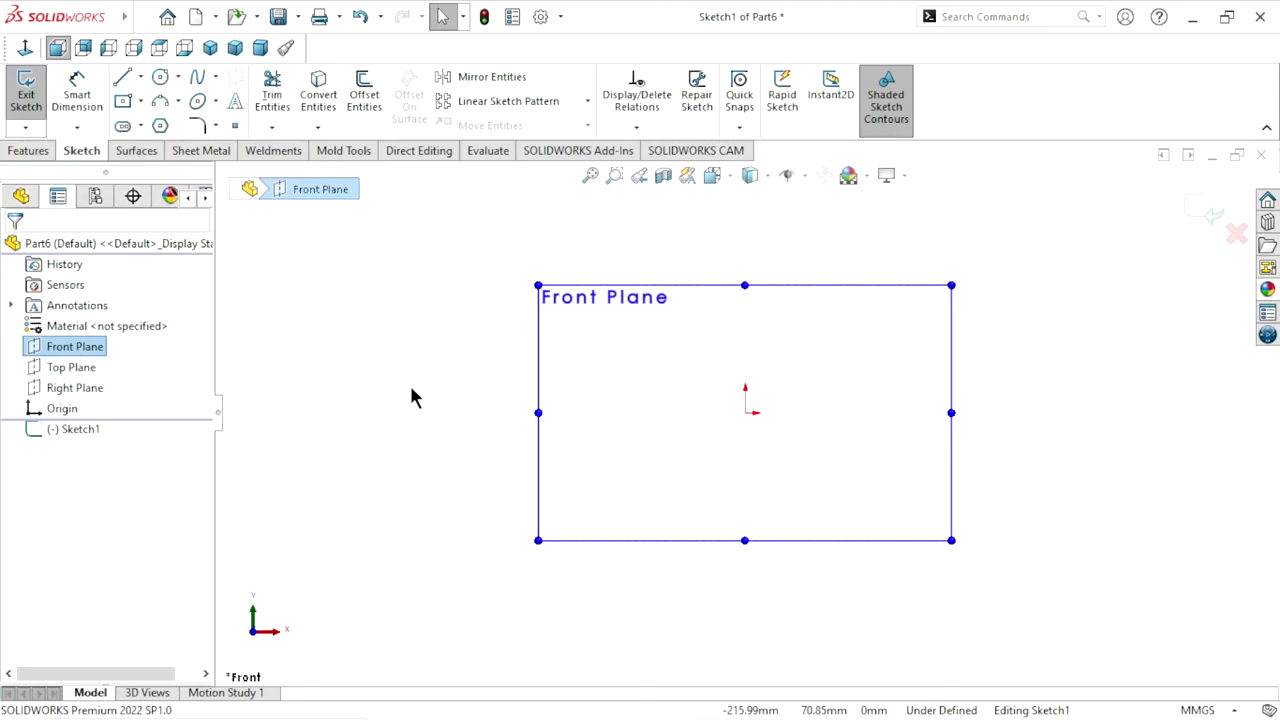
click(363, 412)
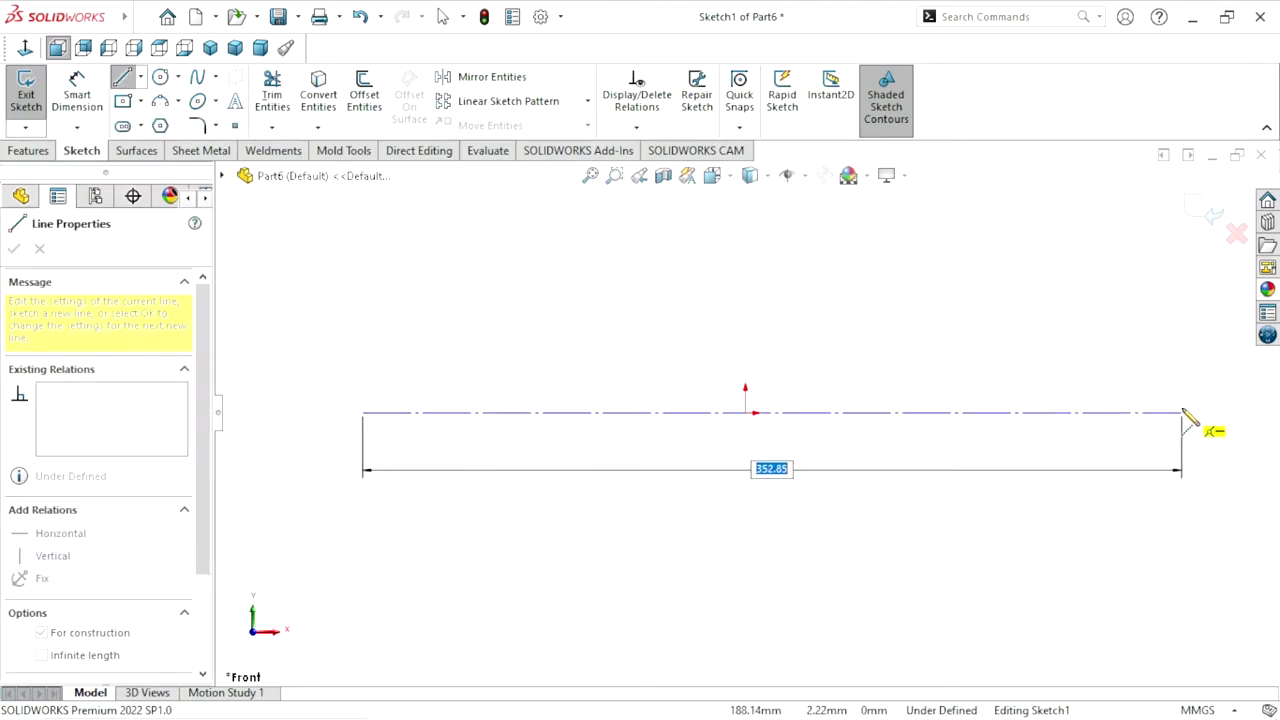
click(1179, 415)
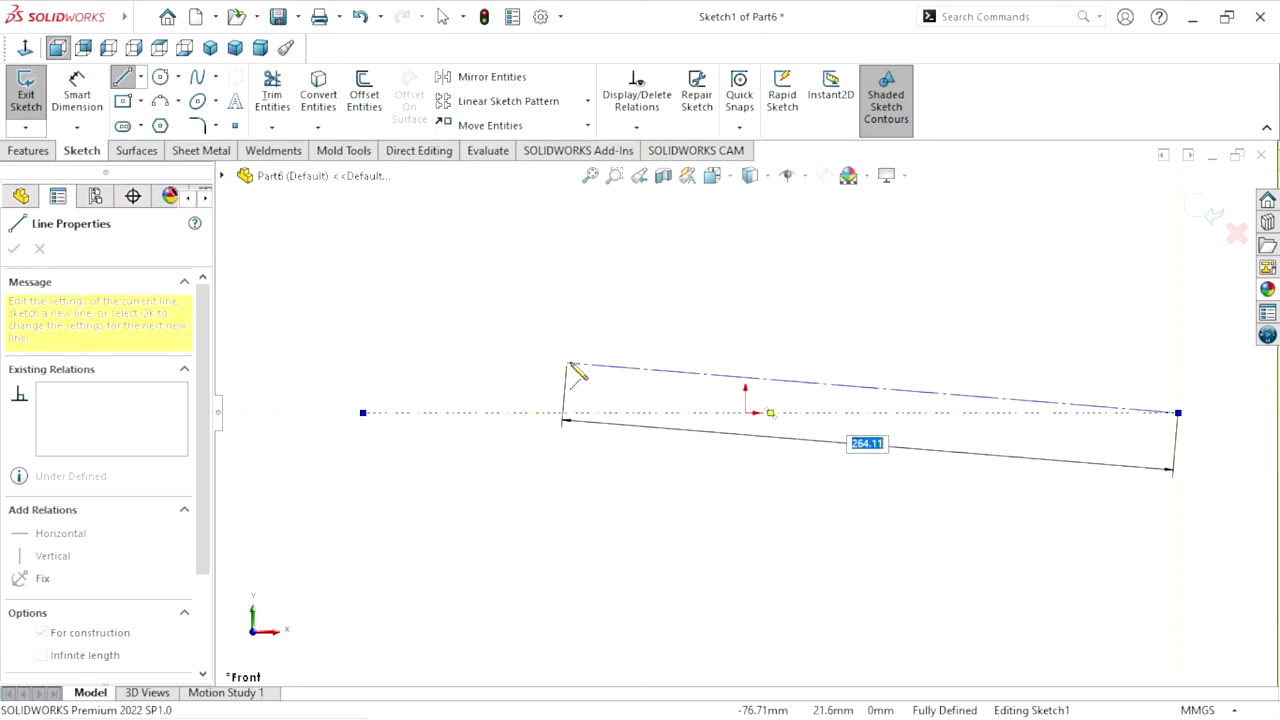
right_click(570, 370)
click(592, 374)
key(Escape)
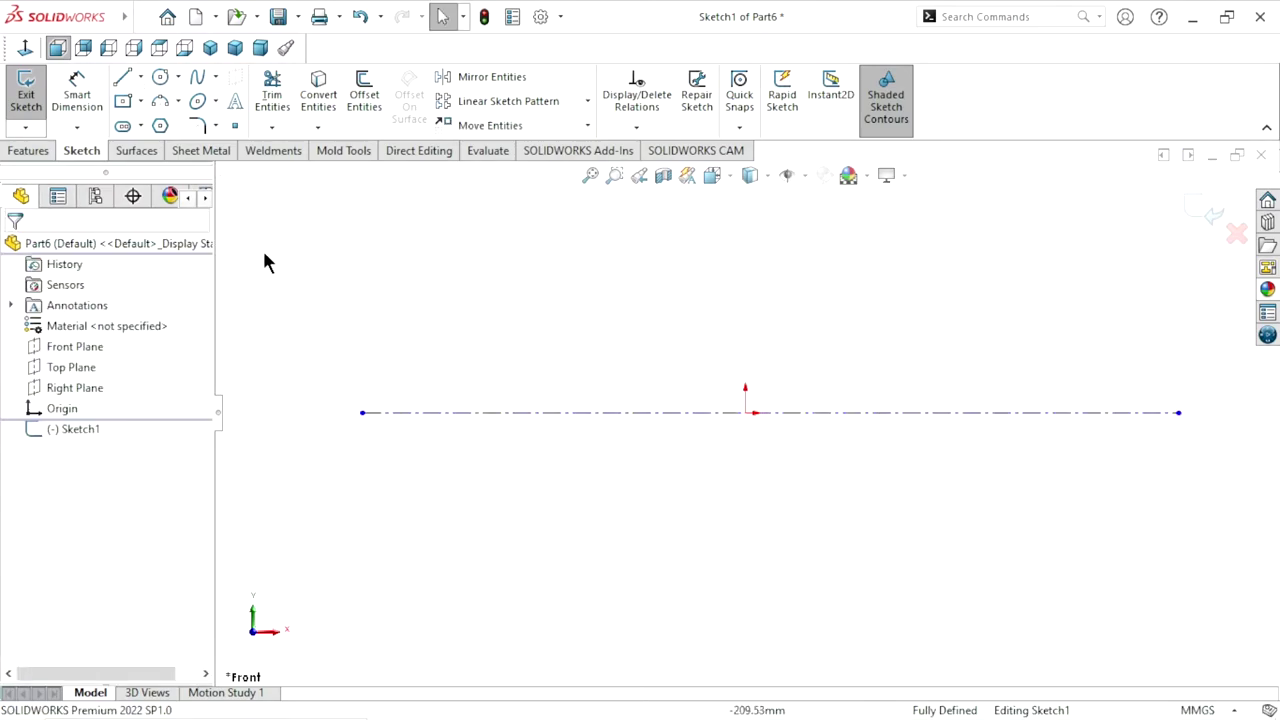
Add a Midpoint relation centring the centerline on the origin
click(735, 414)
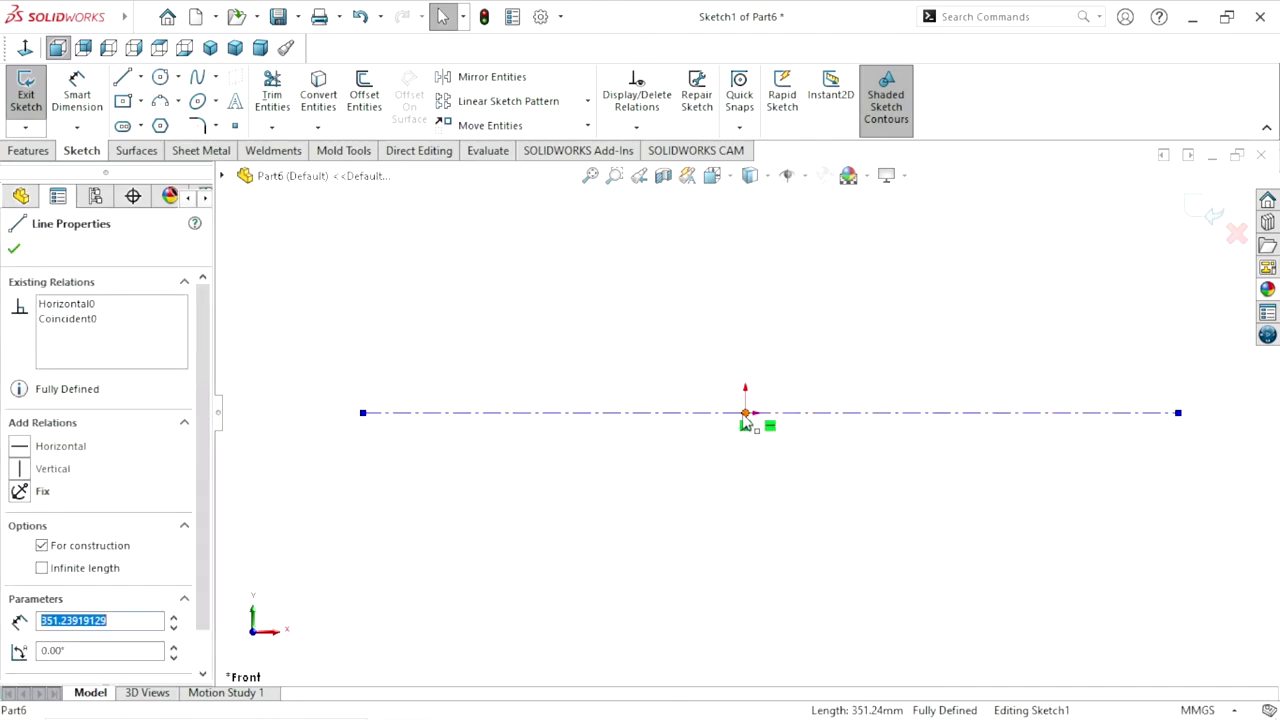
click(745, 414)
ctrl+click(757, 412)
click(804, 330)
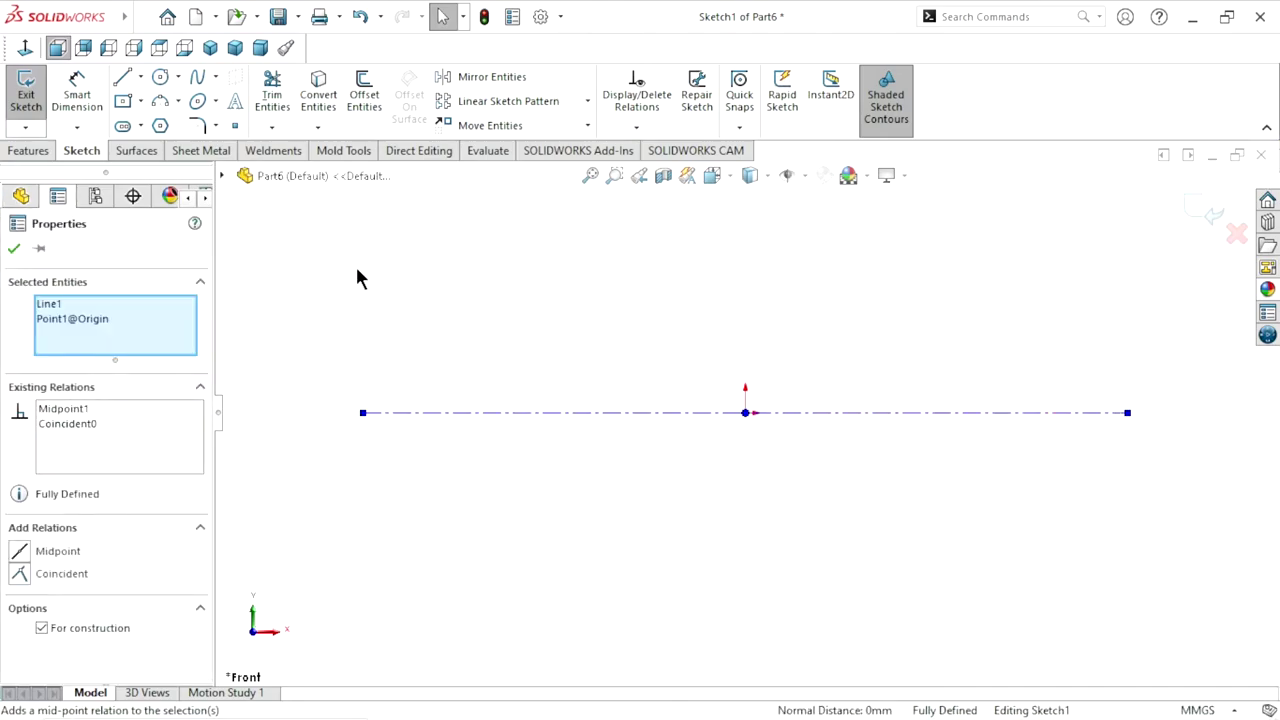
Dimension the centerline's length to 679
click(66, 82)
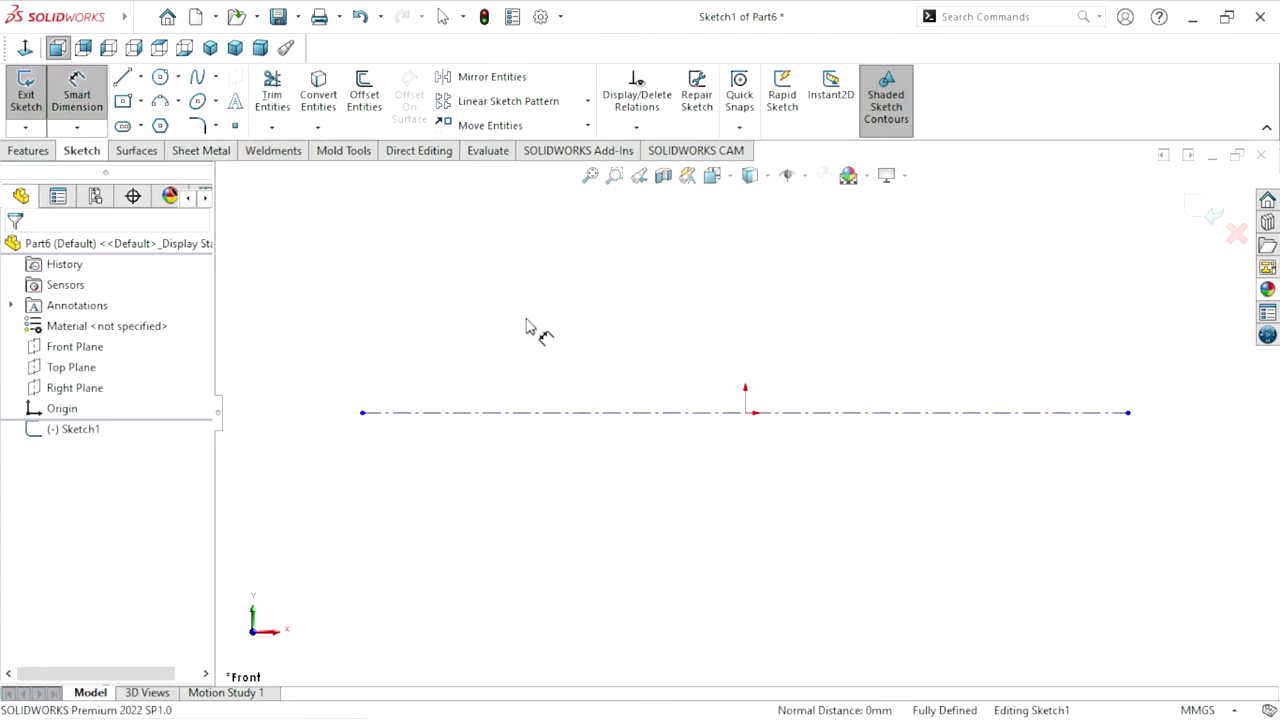
click(675, 421)
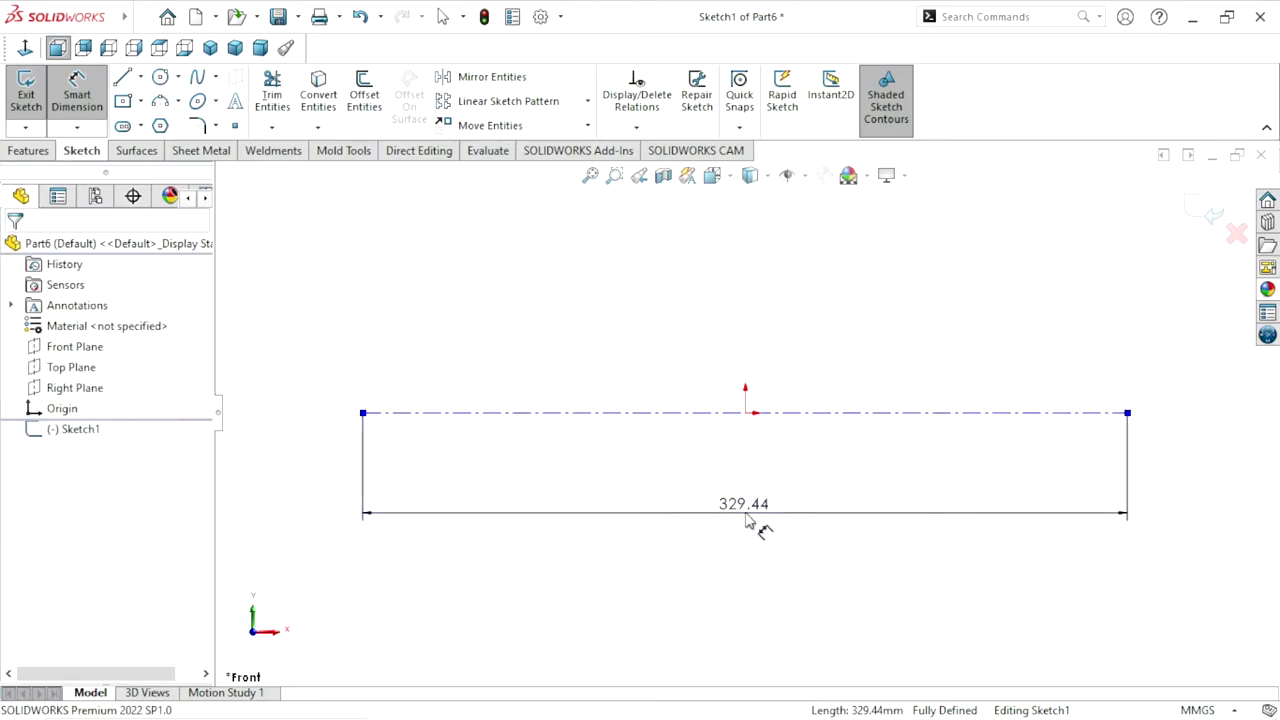
click(745, 519)
text(679)
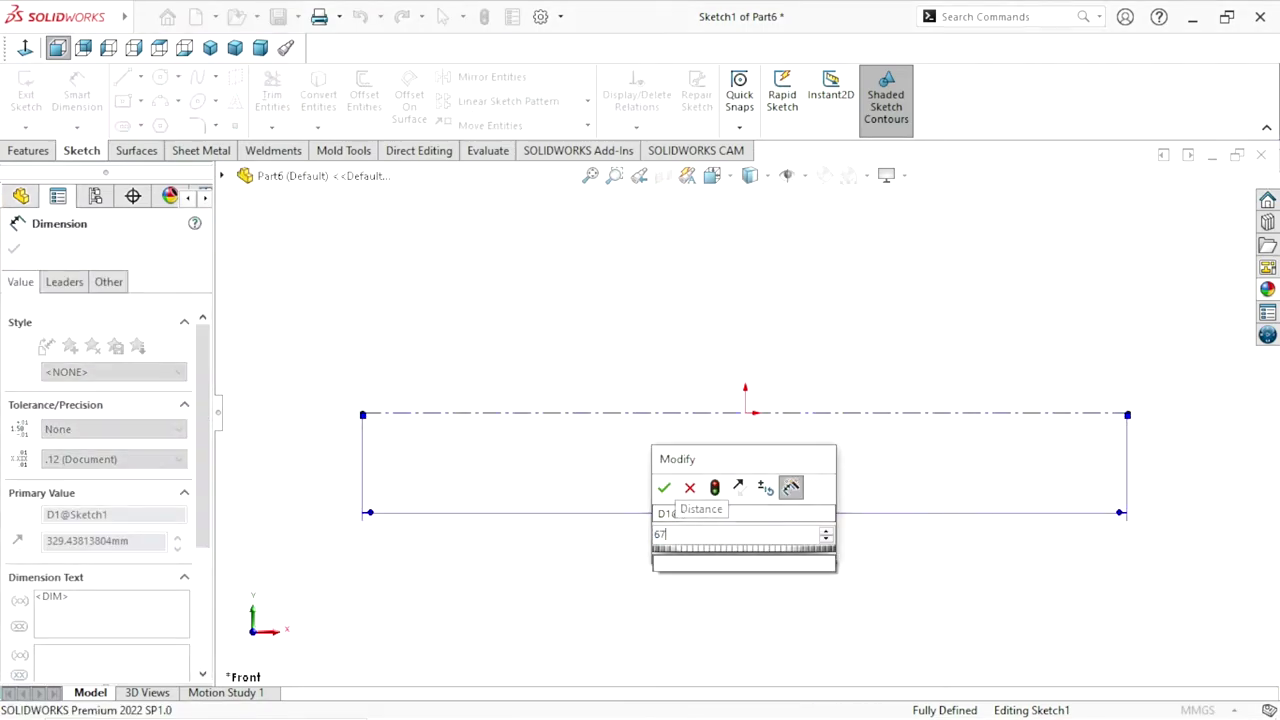
click(664, 488)
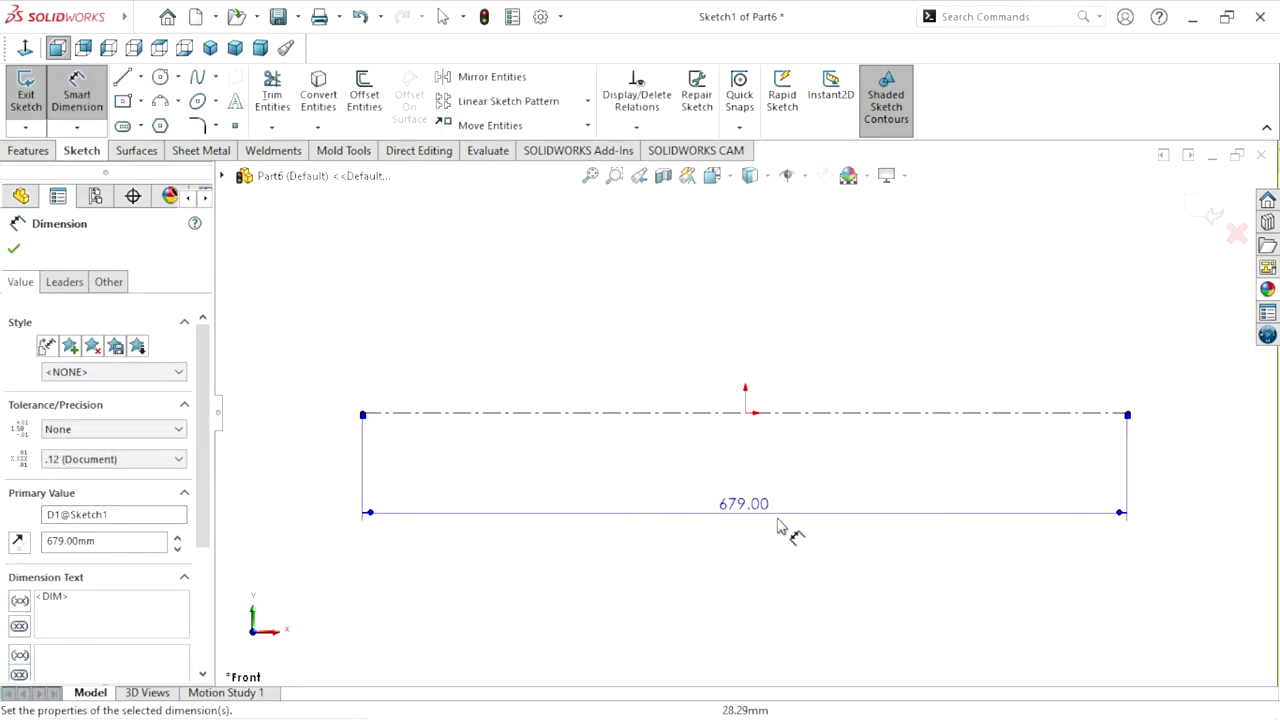
scroll(740, 442, down, 1)
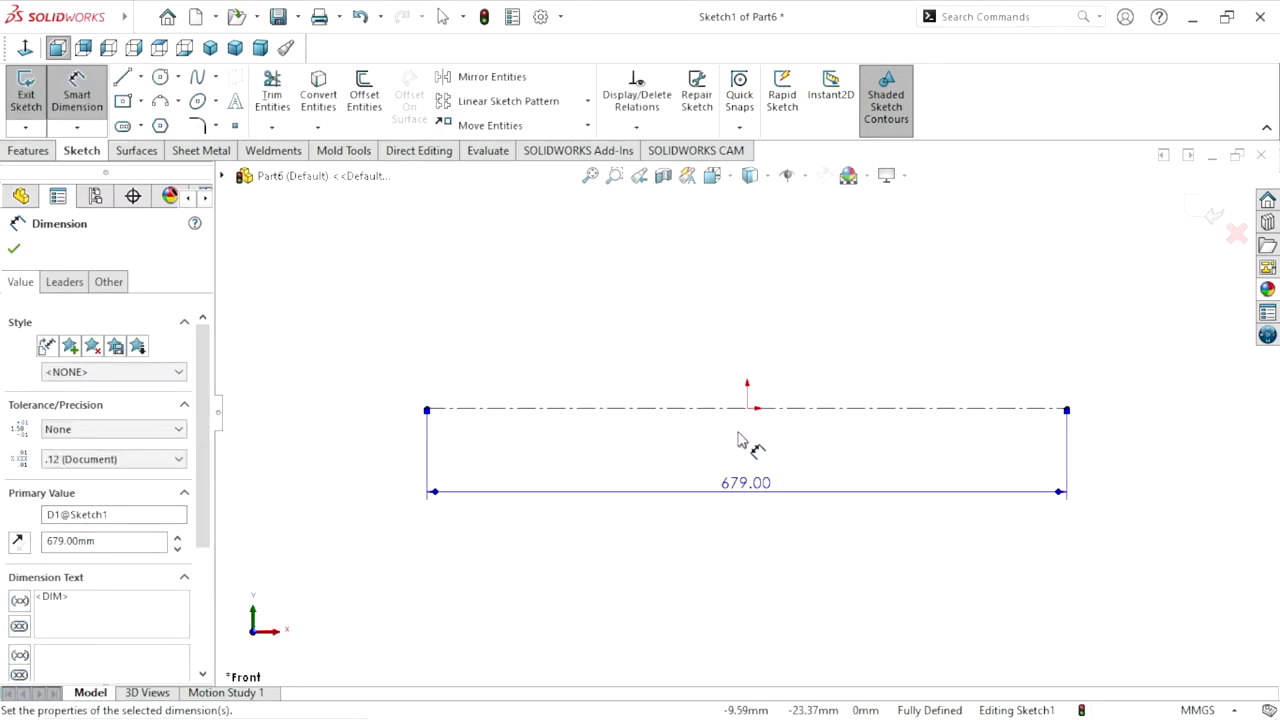
click(13, 249)
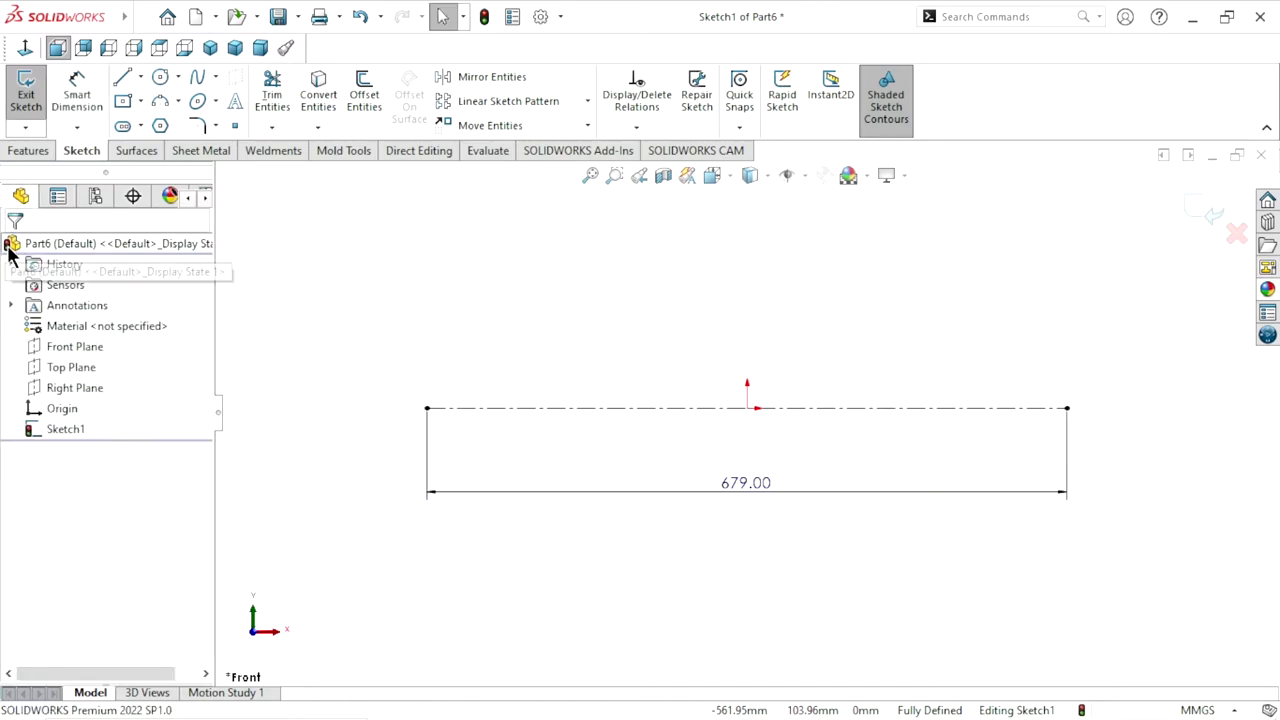
Draw lines from the centerline's left end: a vertical rise, small step, long top edge, short drop
click(123, 77)
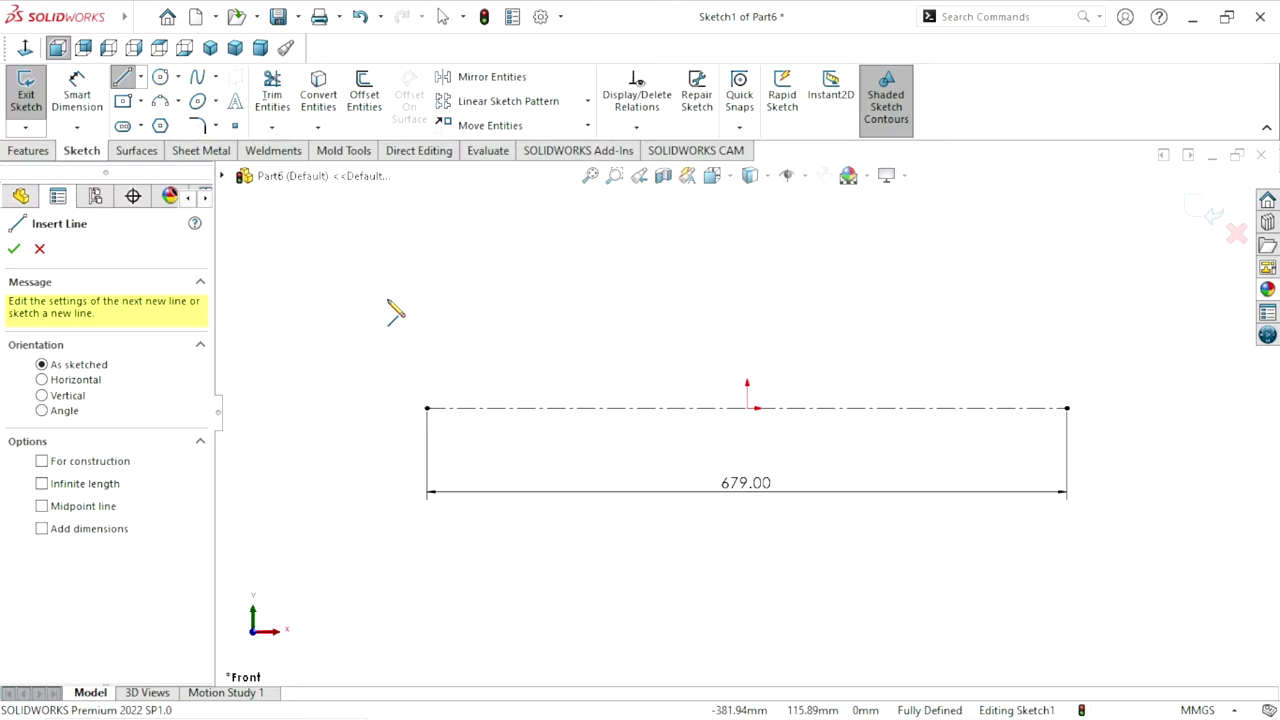
click(427, 407)
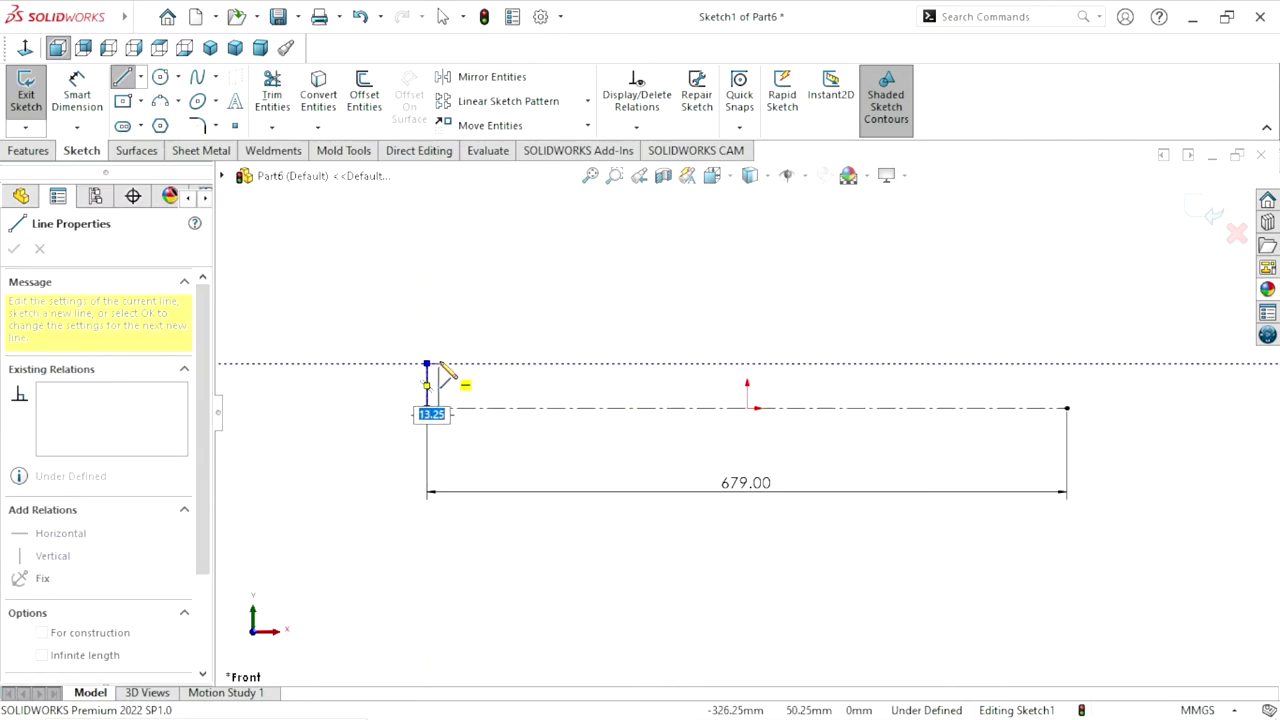
click(428, 362)
click(440, 342)
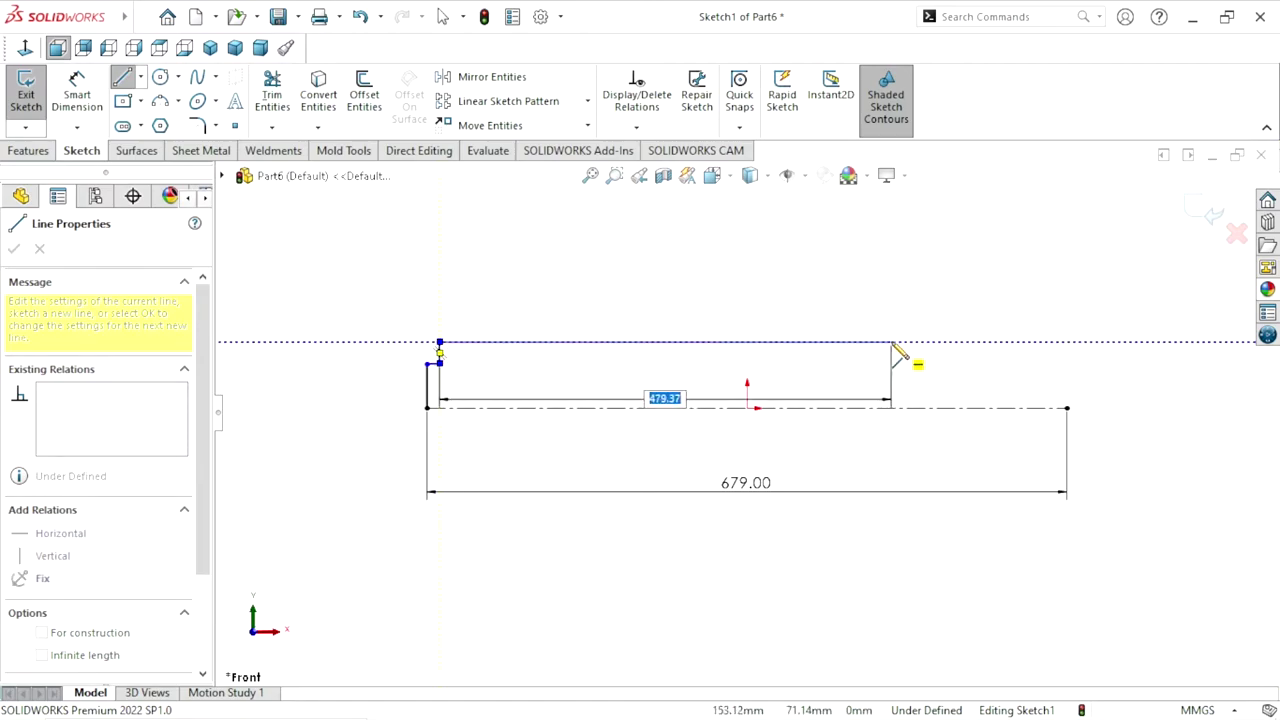
click(891, 343)
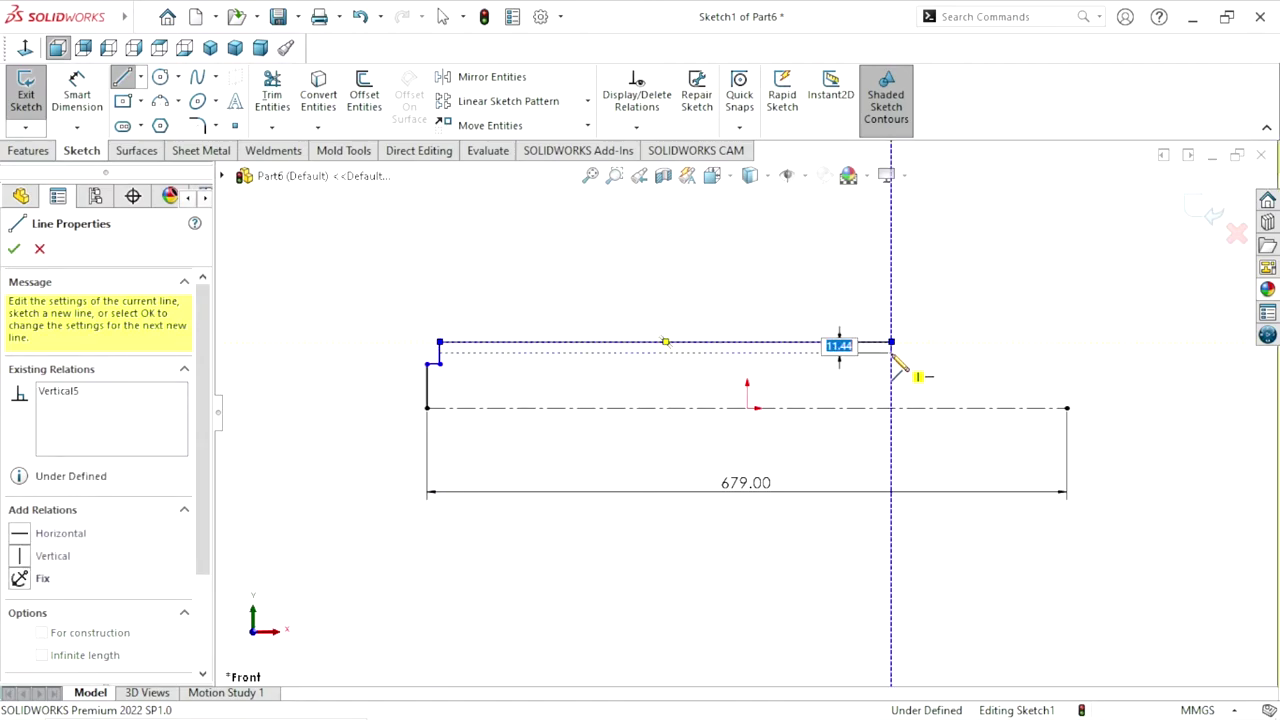
click(891, 353)
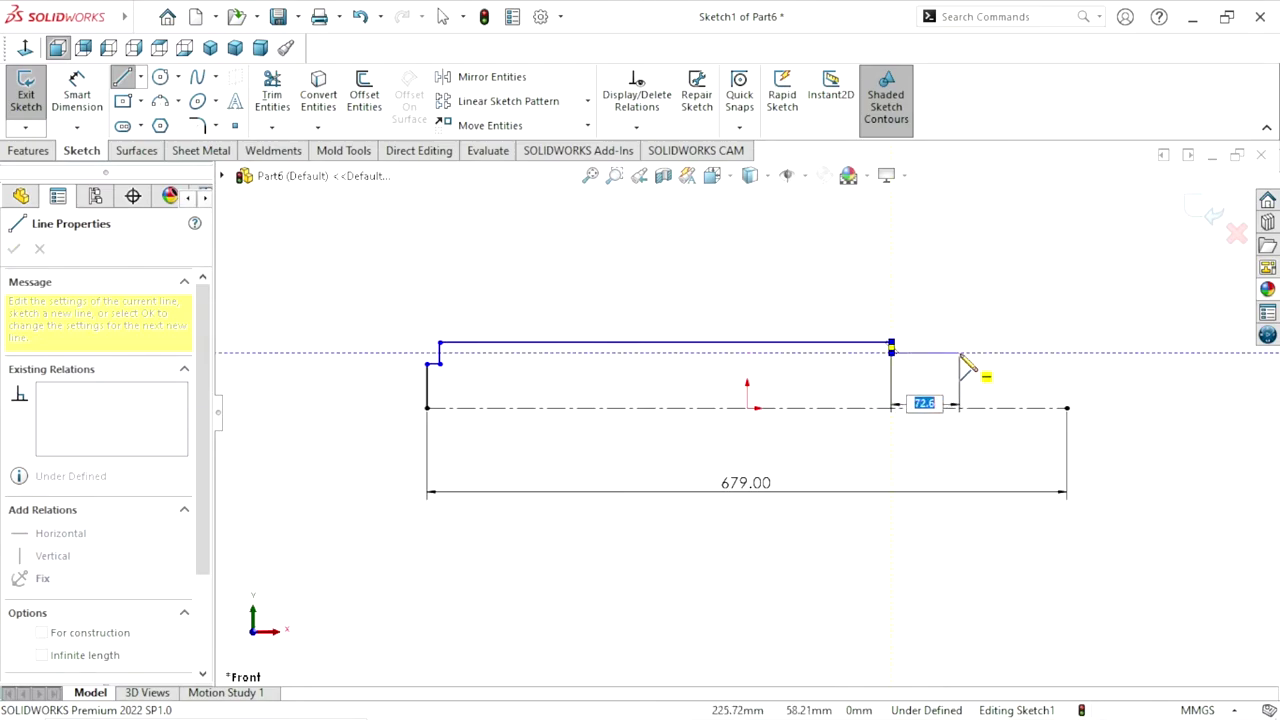
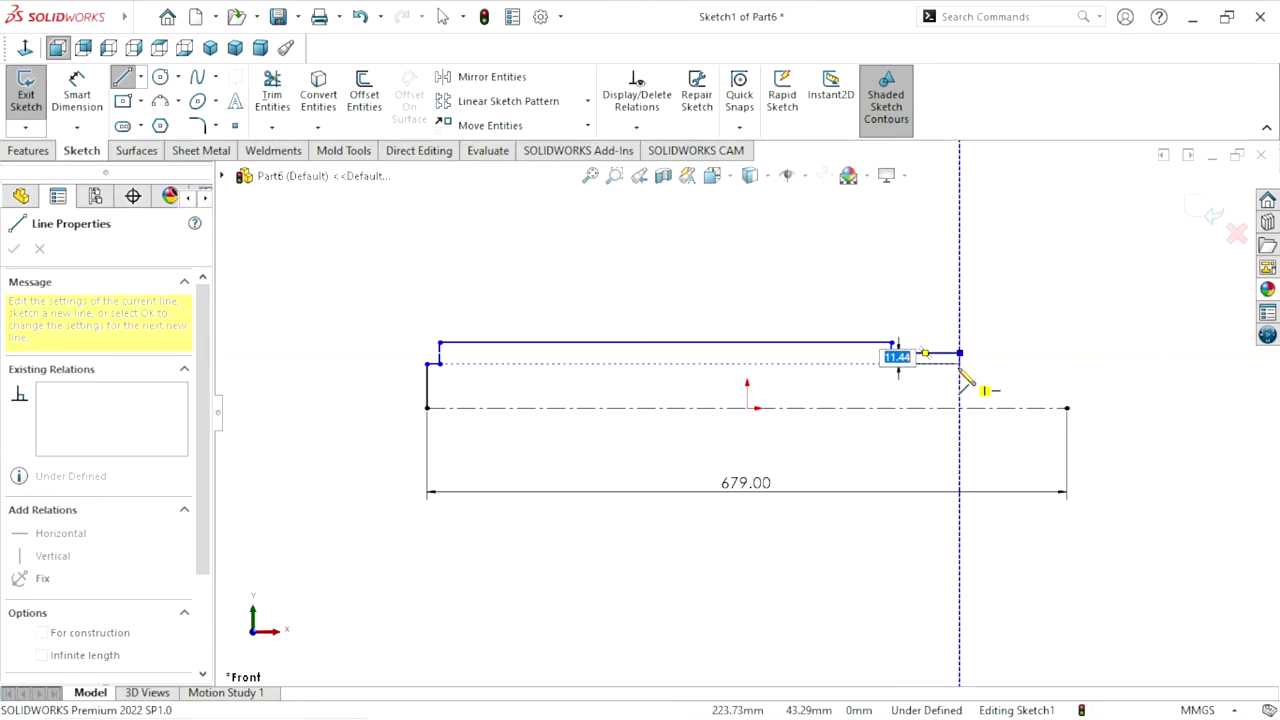
Draw the last horizontal step and the right end line down to the centerline, then end the Line tool
click(960, 353)
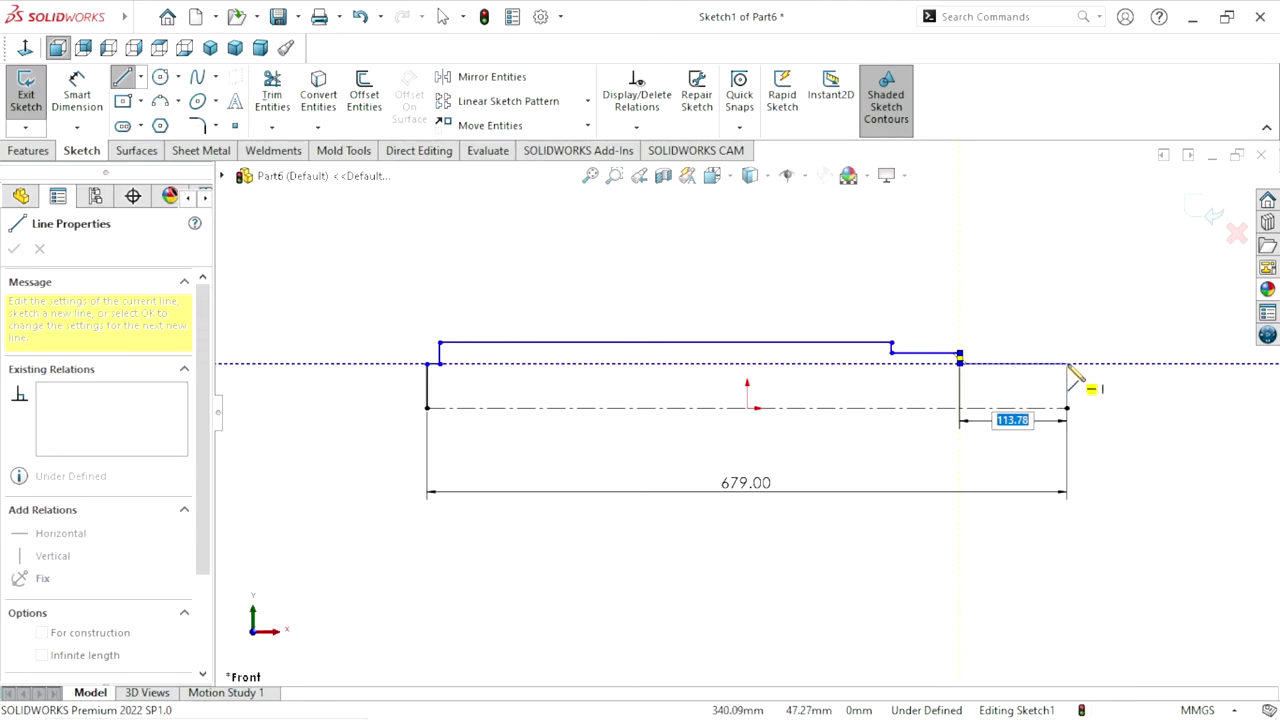
click(1068, 364)
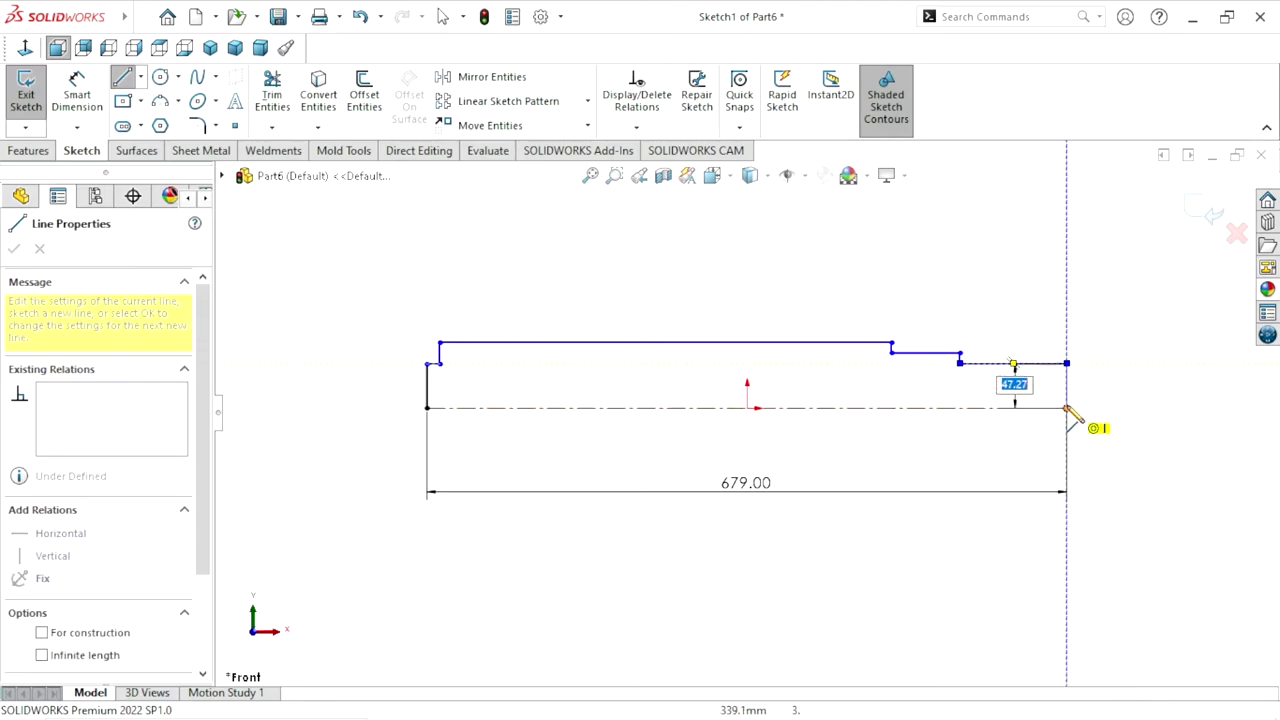
click(1066, 408)
right_click(986, 243)
click(1034, 323)
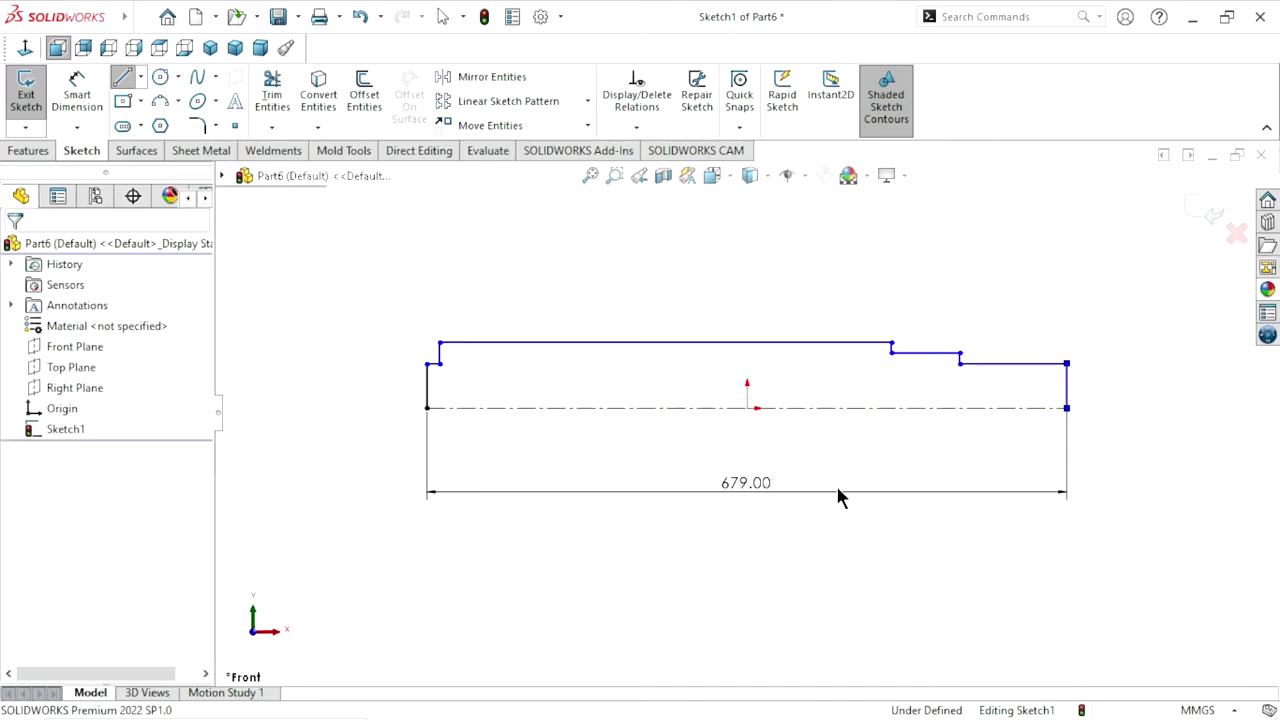
Fit the whole sketch in view and select the left end line for dimensioning
key(f)
scroll(705, 422, down, 1)
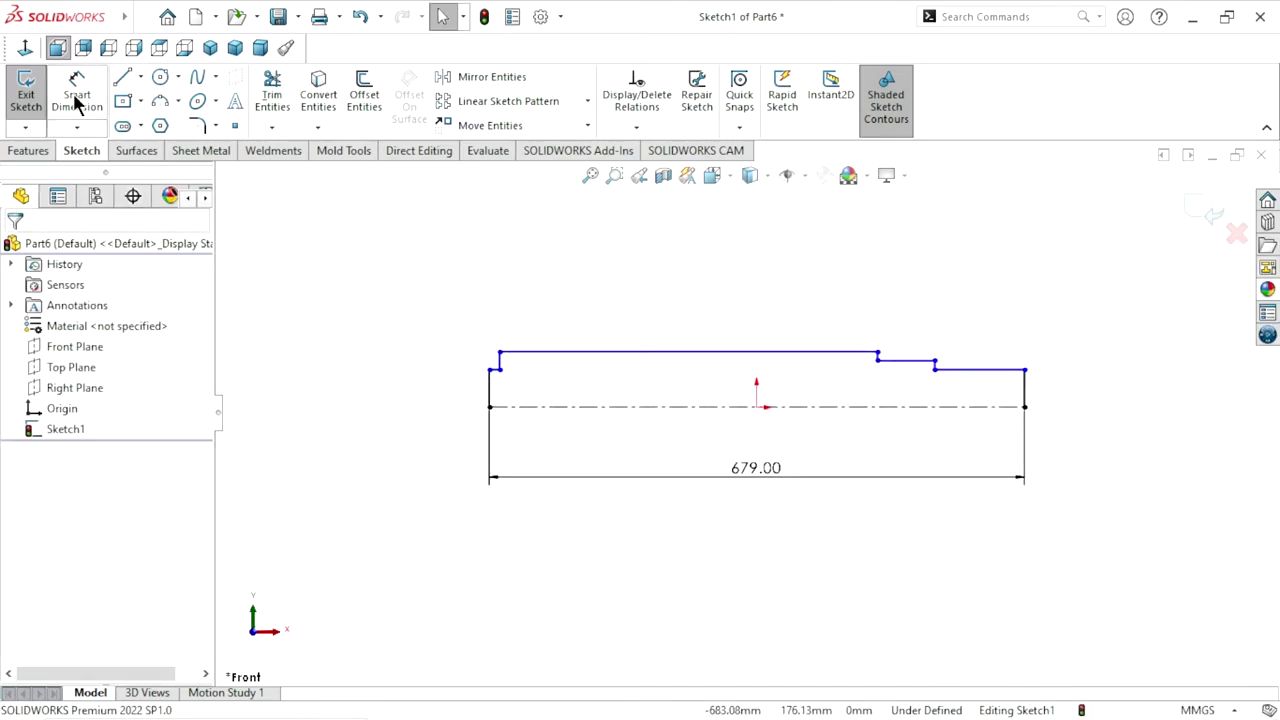
scroll(540, 375, down, 2)
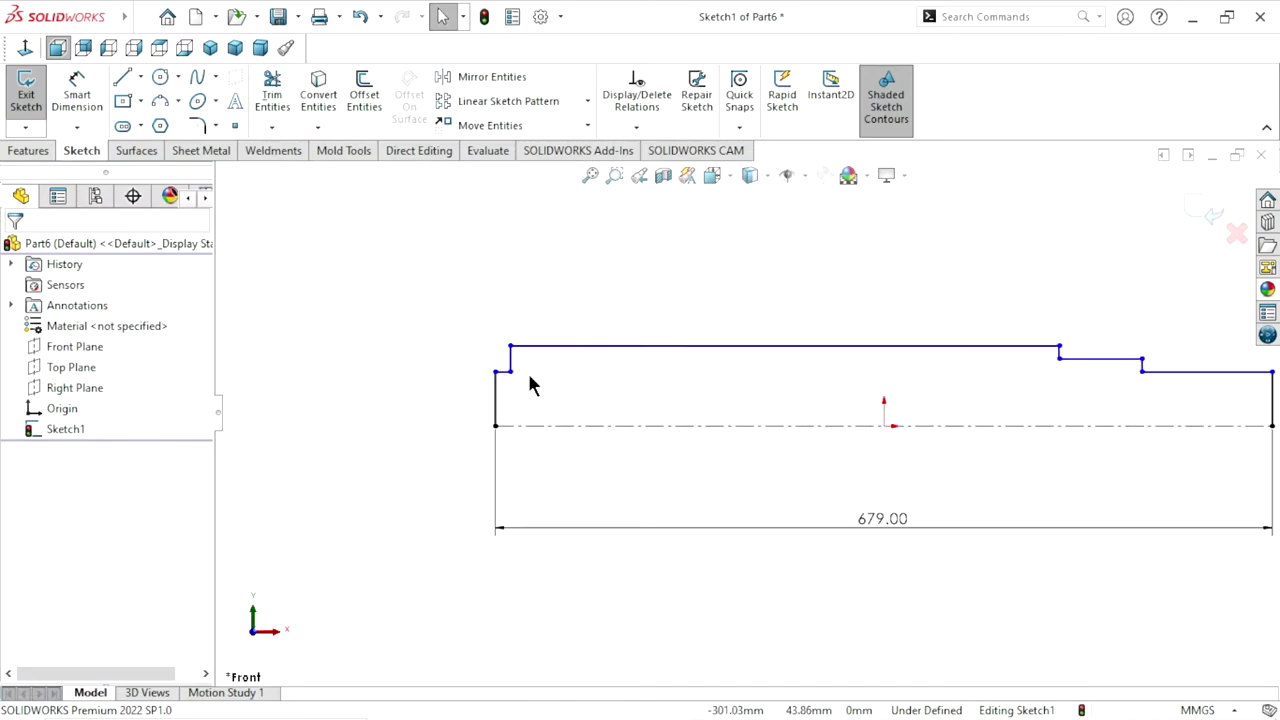
click(496, 408)
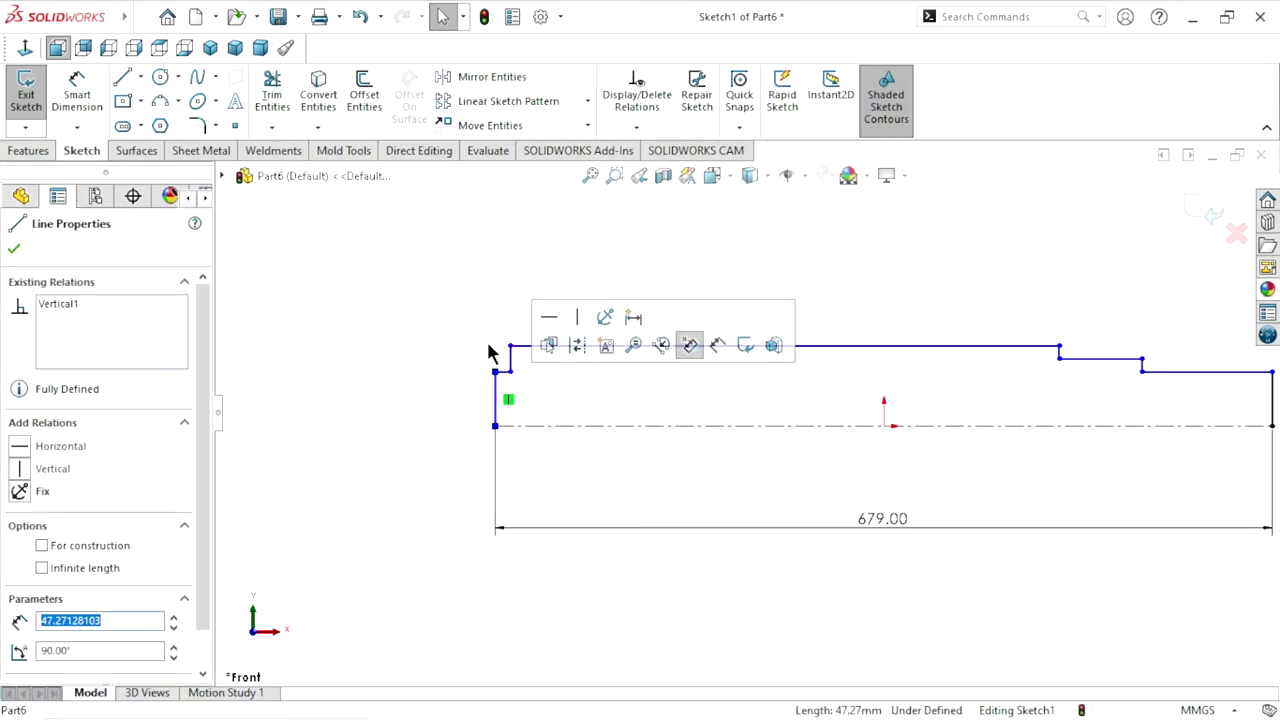
click(77, 103)
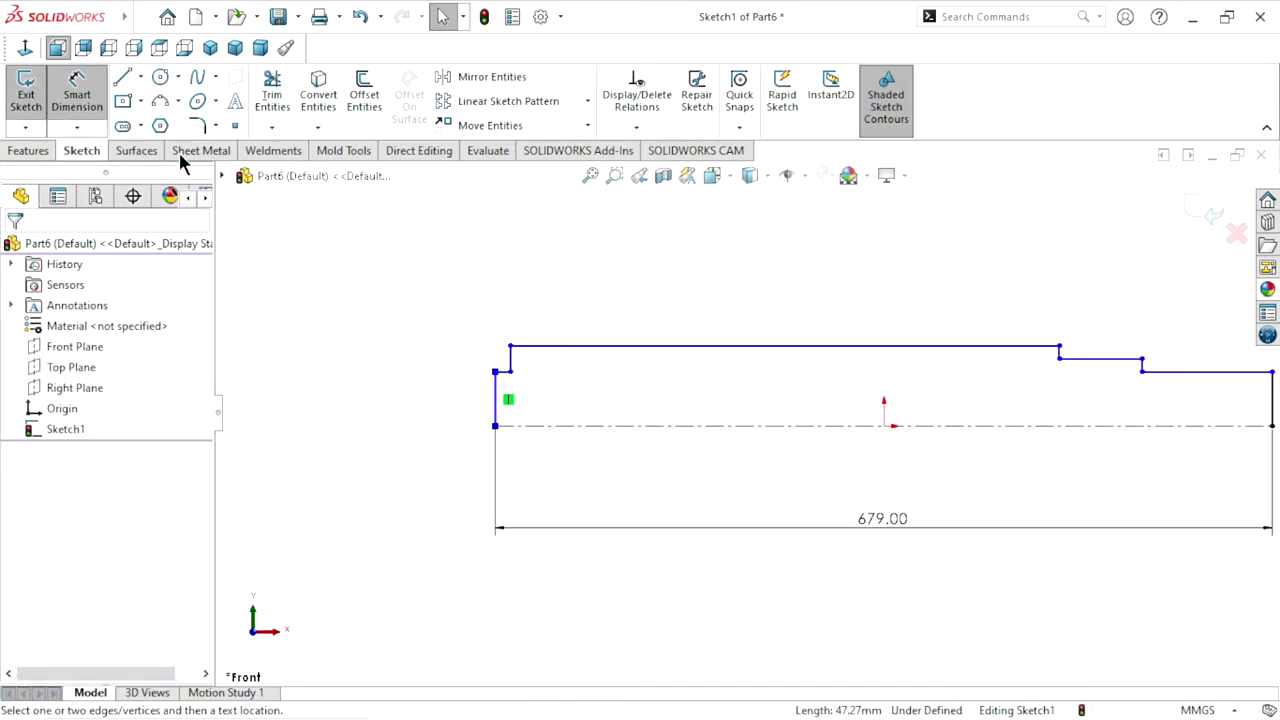
Dimension the left step width to 26 and the right end step length to 95
click(500, 398)
click(511, 366)
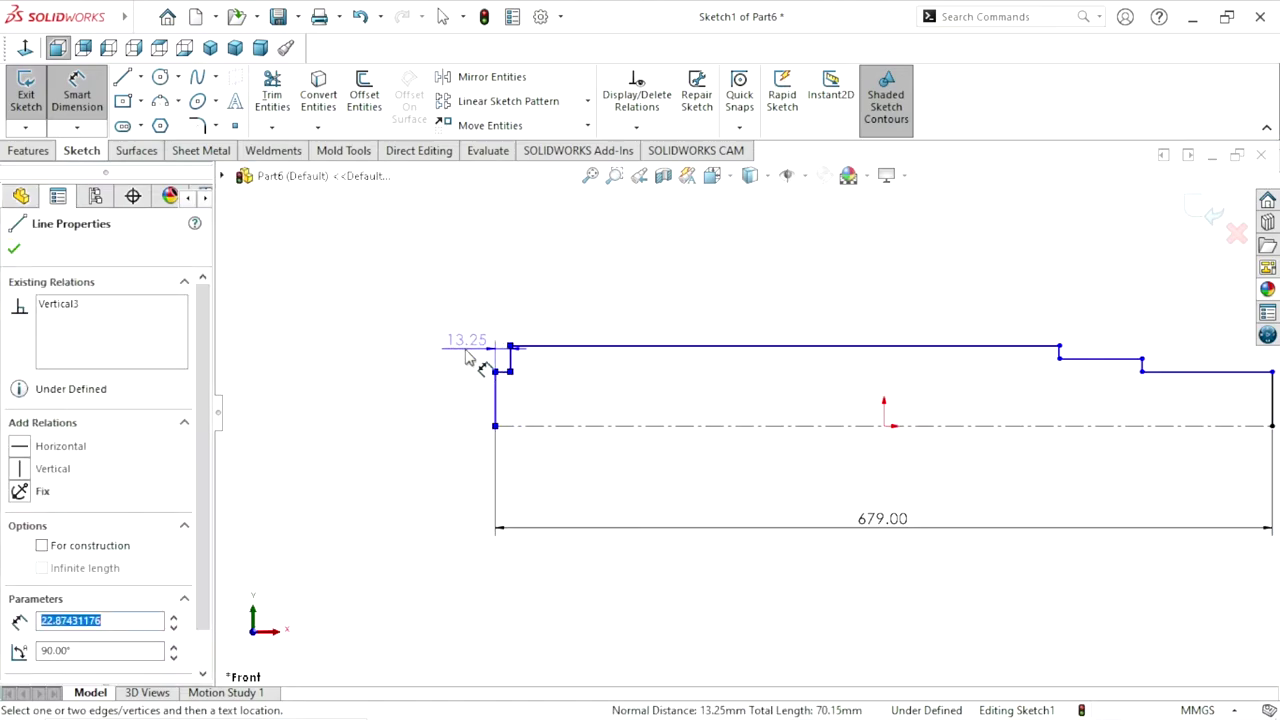
click(389, 314)
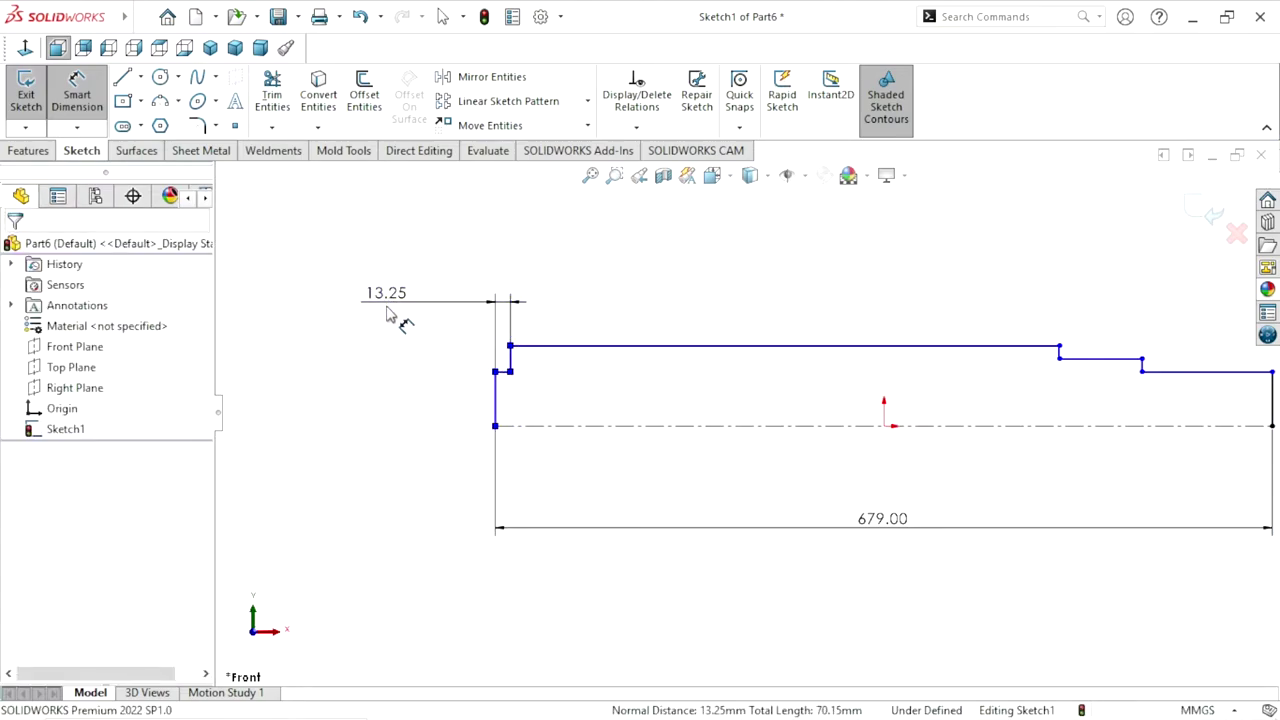
text(26)
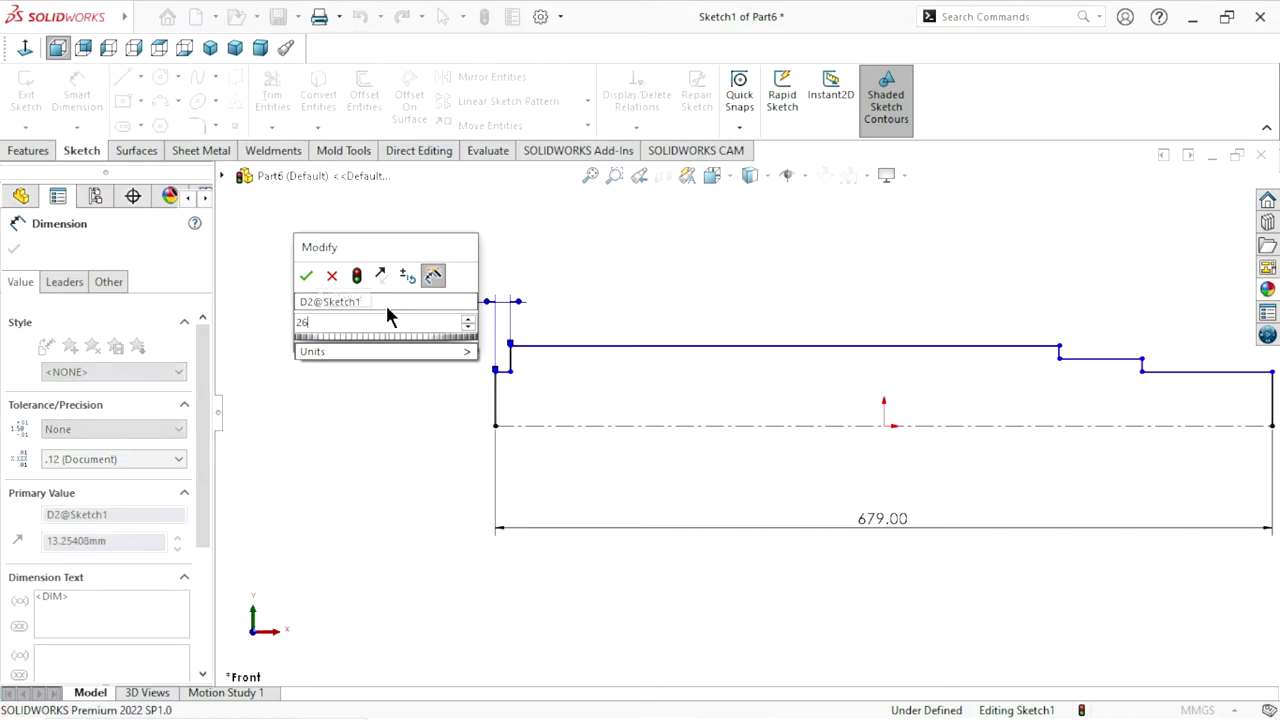
click(307, 277)
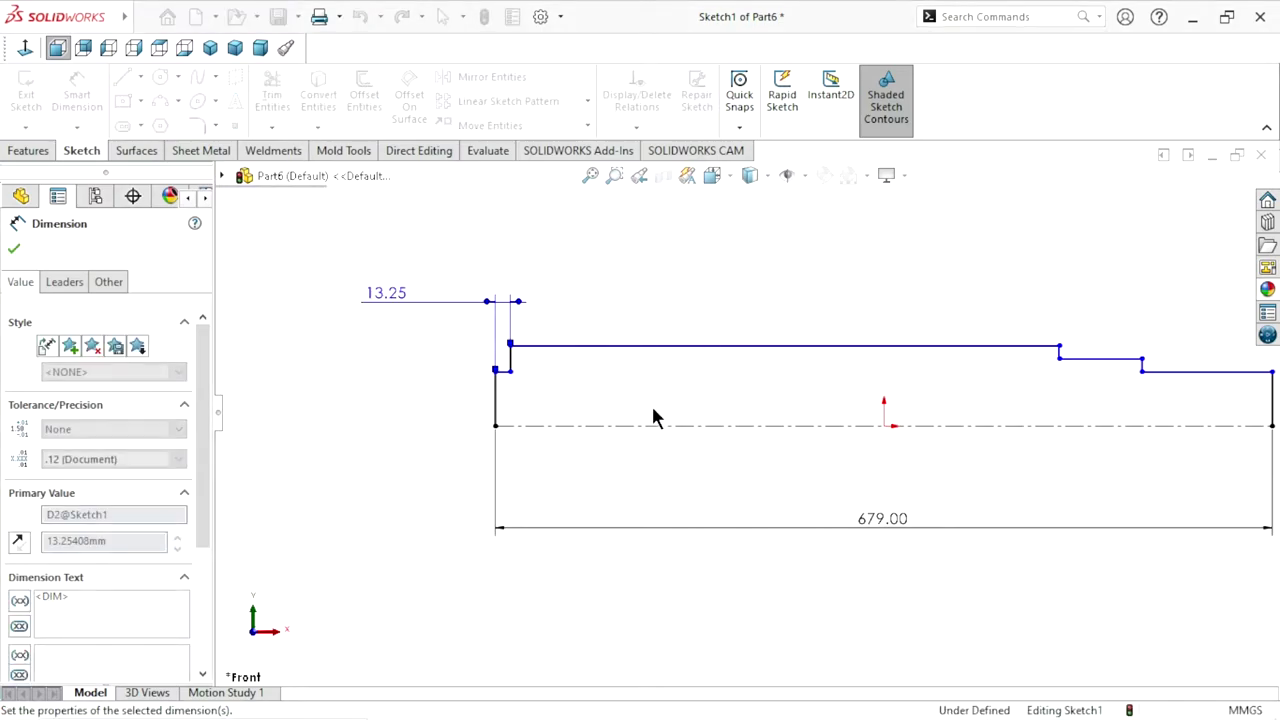
scroll(745, 440, up, 3)
scroll(948, 425, down, 2)
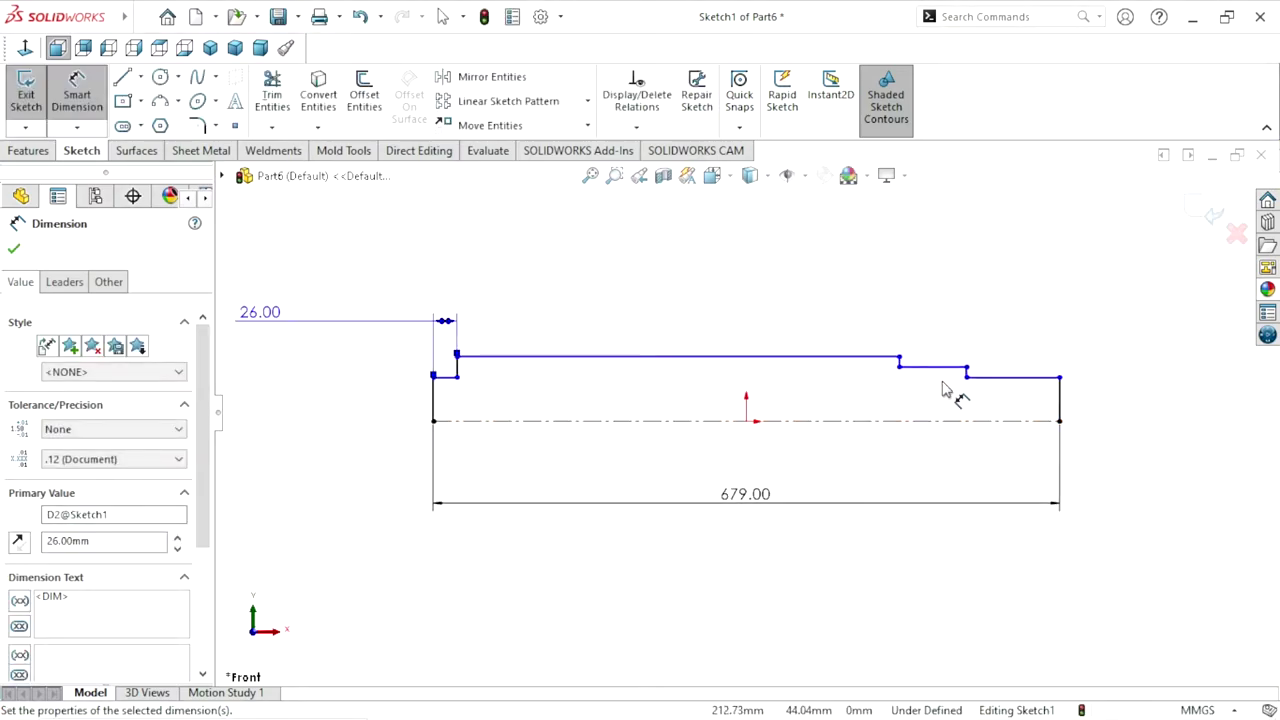
click(1050, 377)
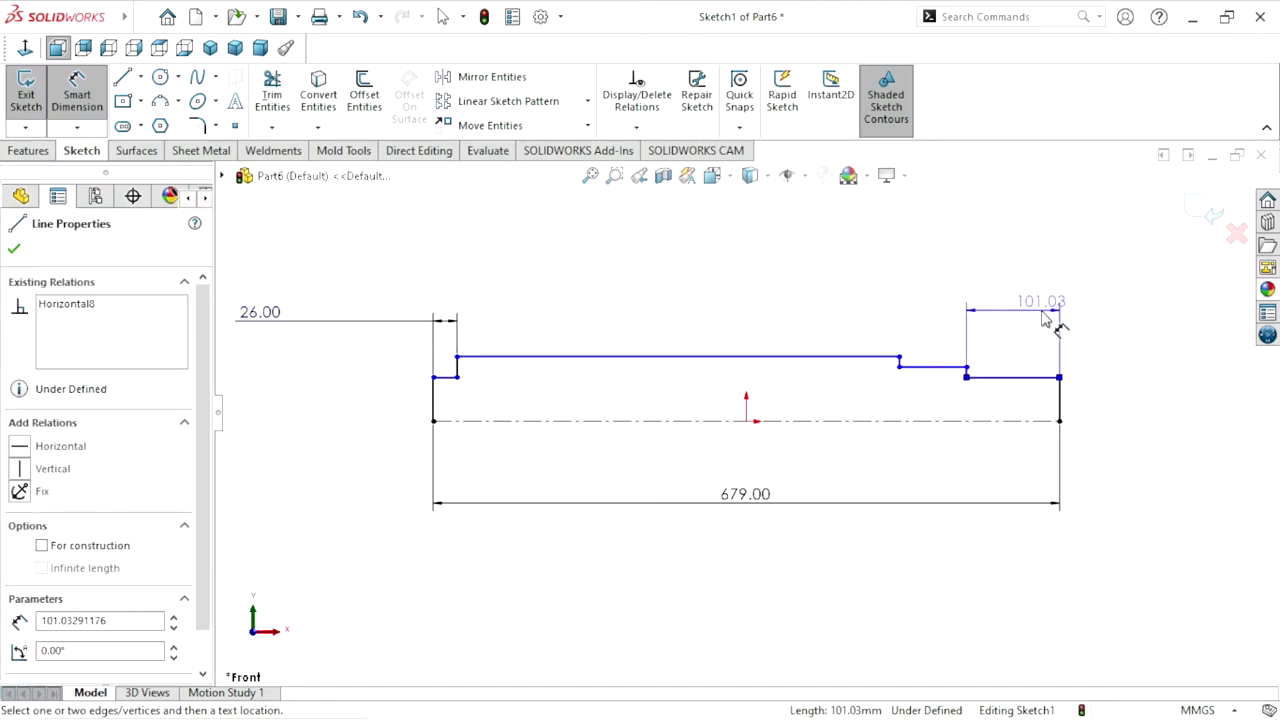
click(1118, 320)
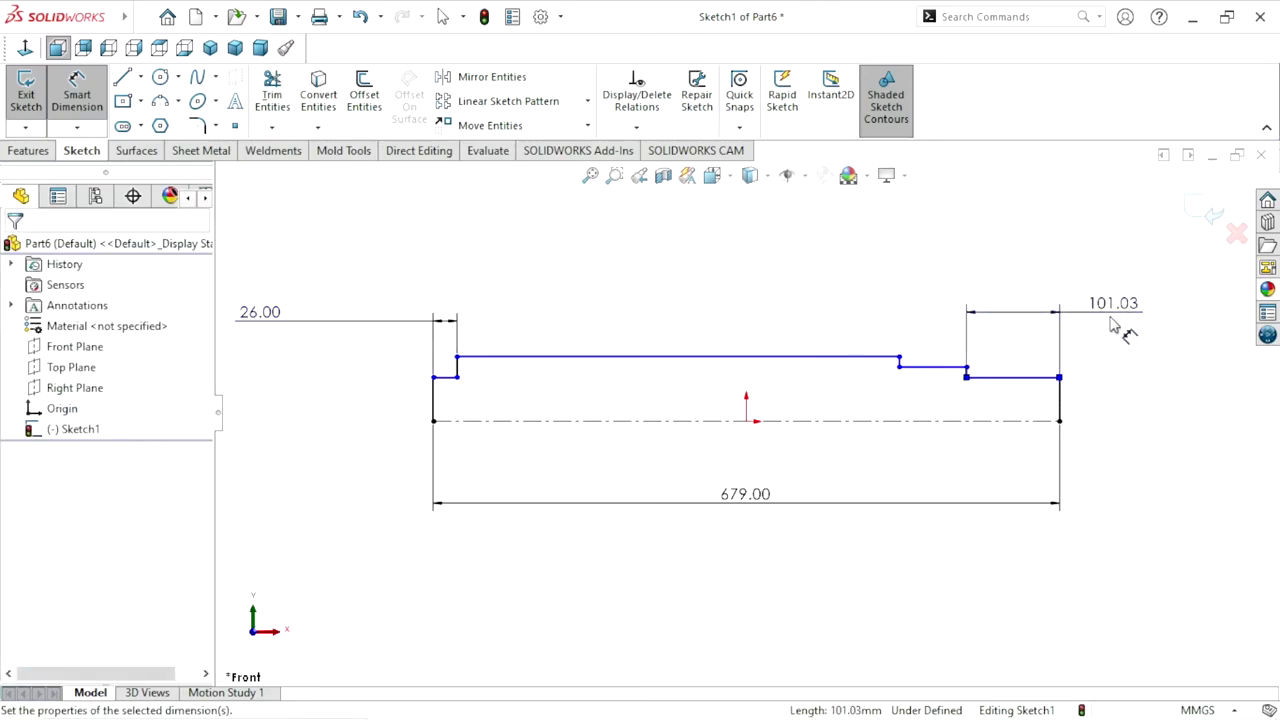
text(95)
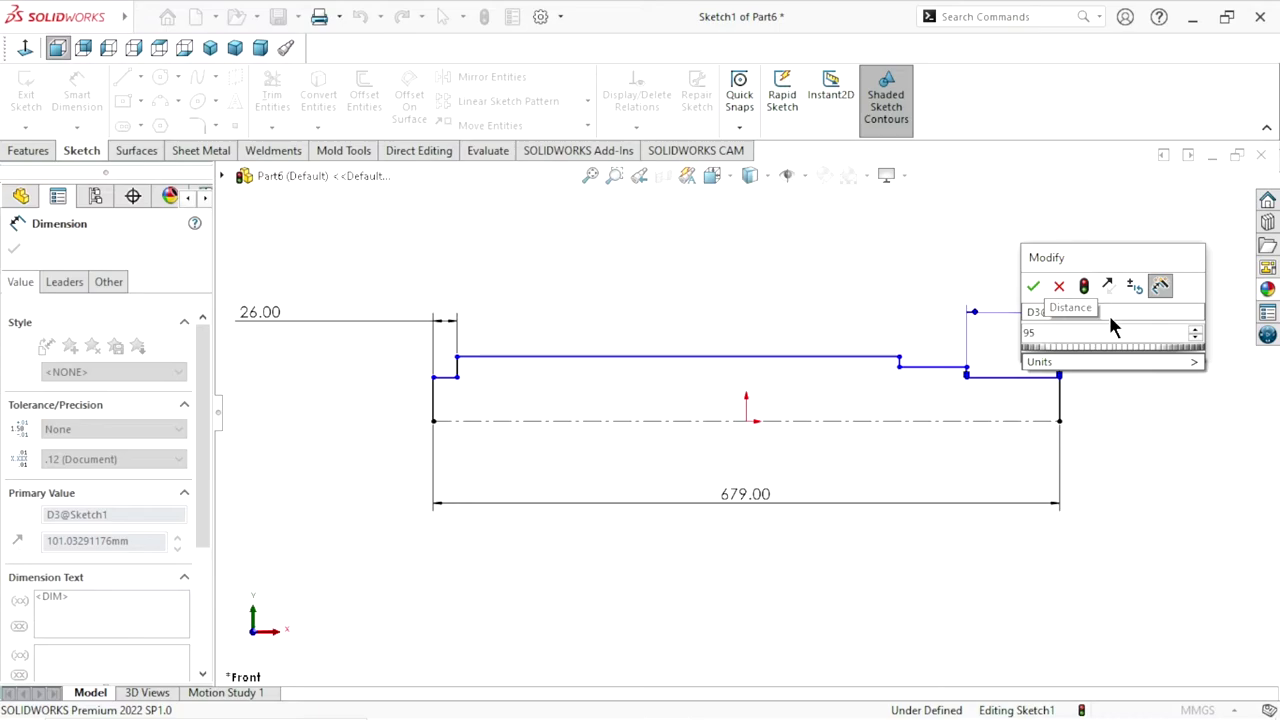
click(1033, 287)
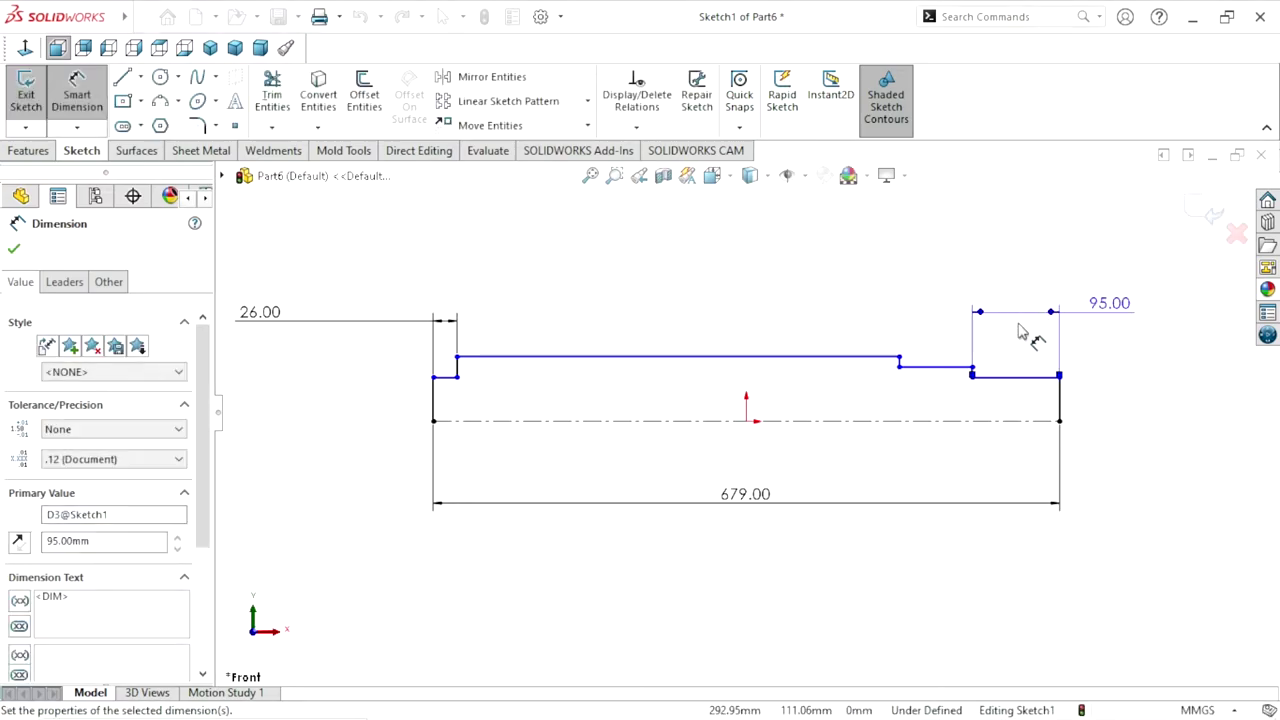
Dimension the middle step to 90 and keep the 468.00 top-line length as driven
click(940, 368)
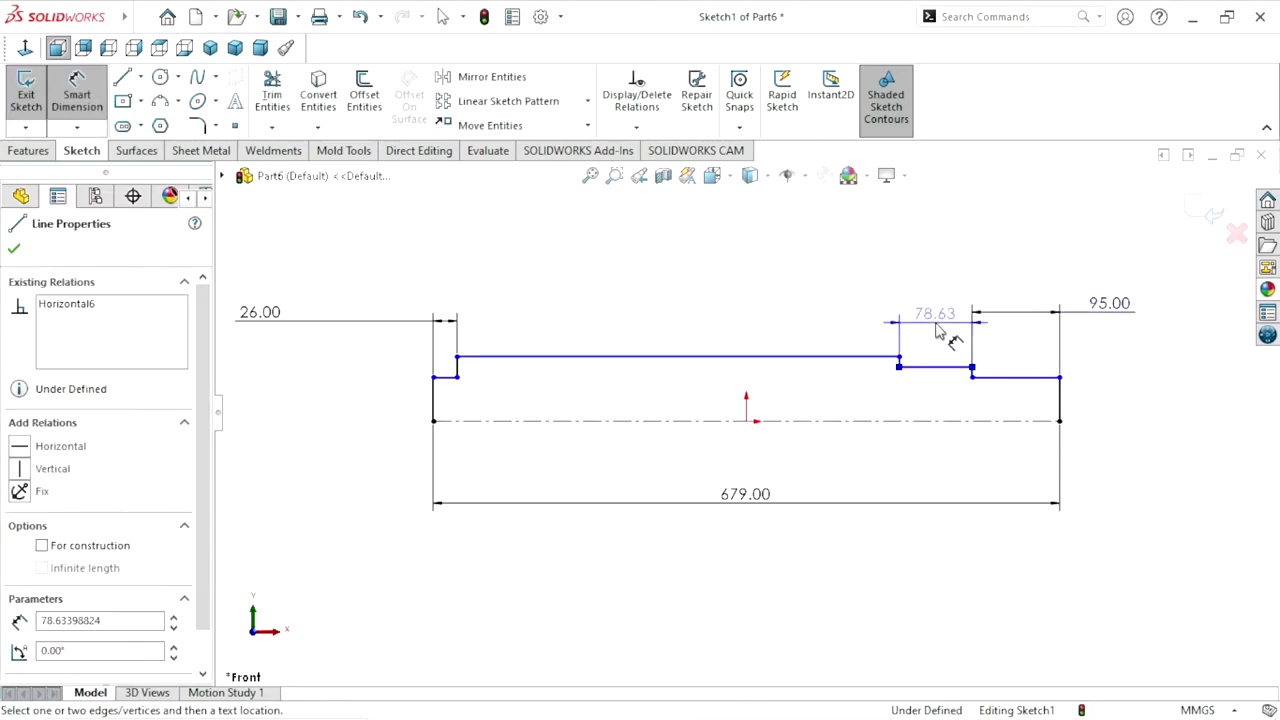
click(937, 332)
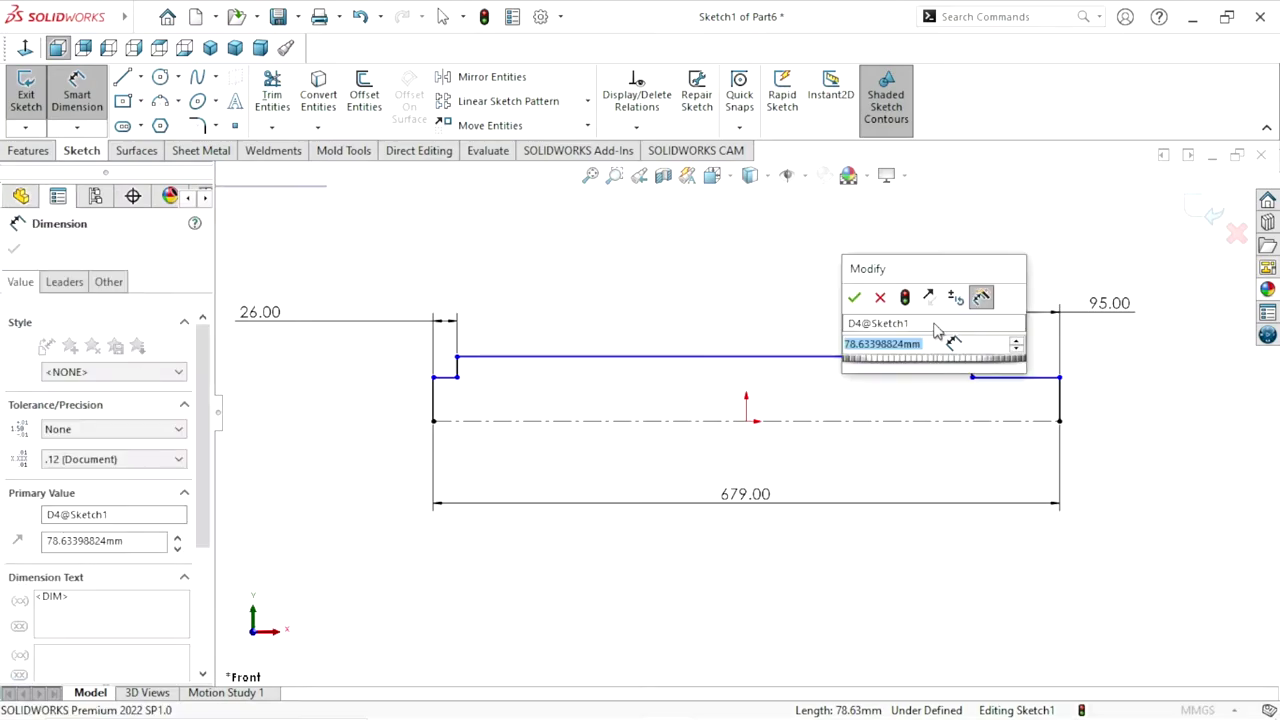
text(50)
click(856, 299)
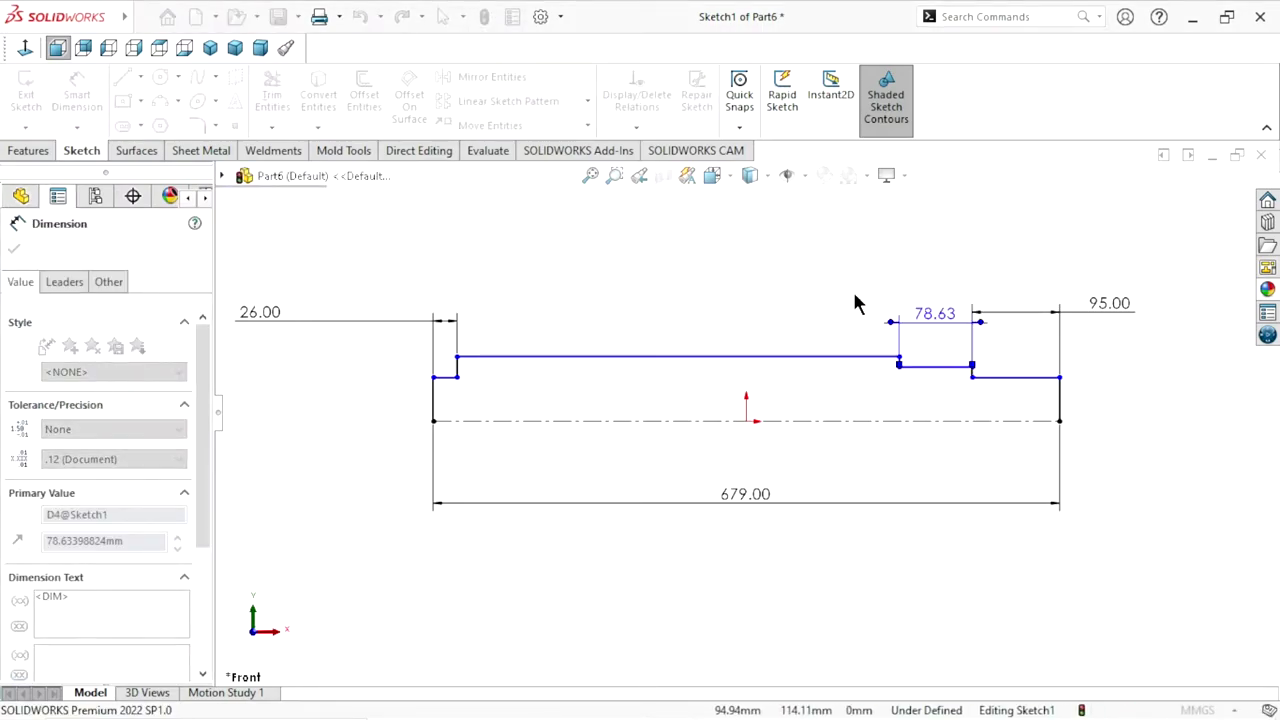
click(668, 356)
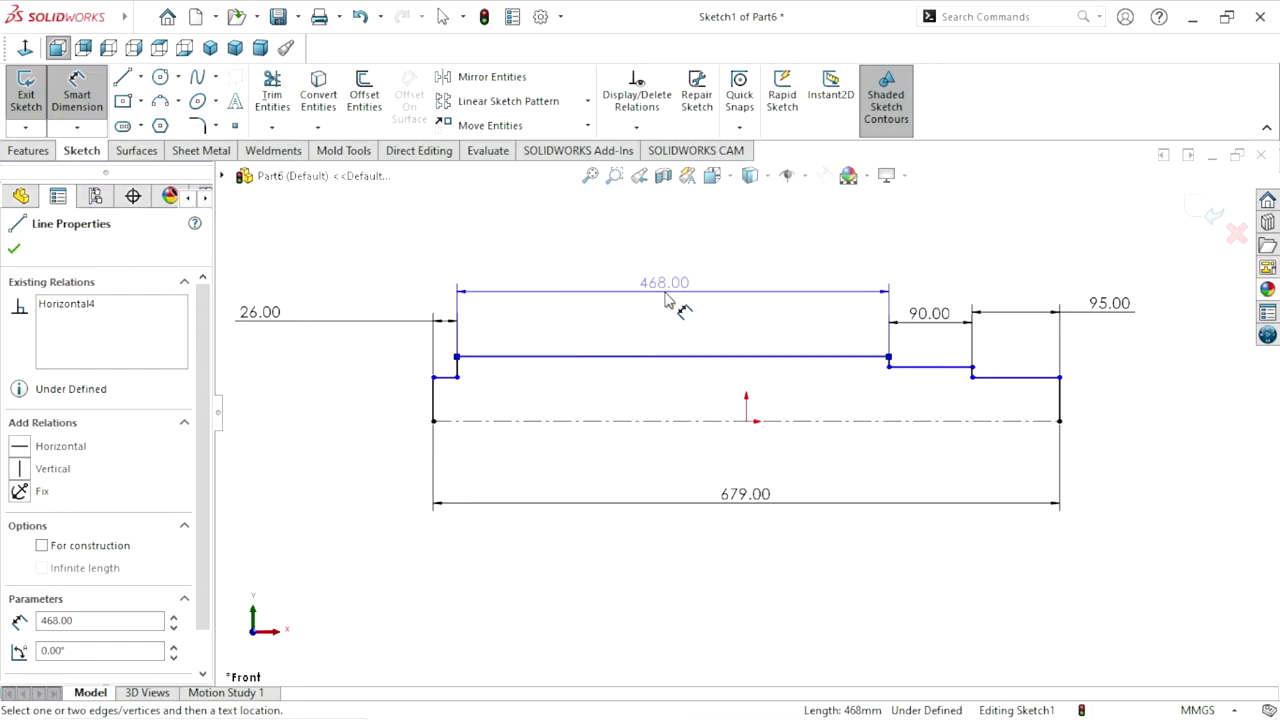
click(668, 300)
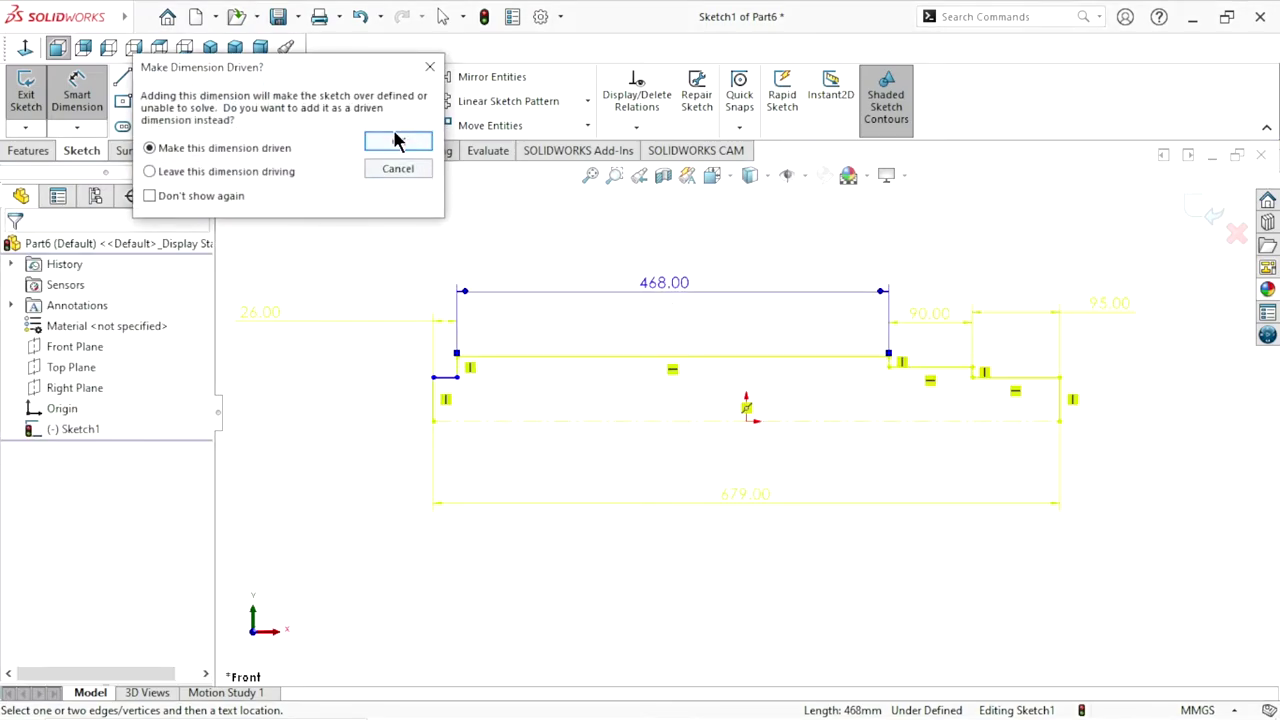
click(396, 141)
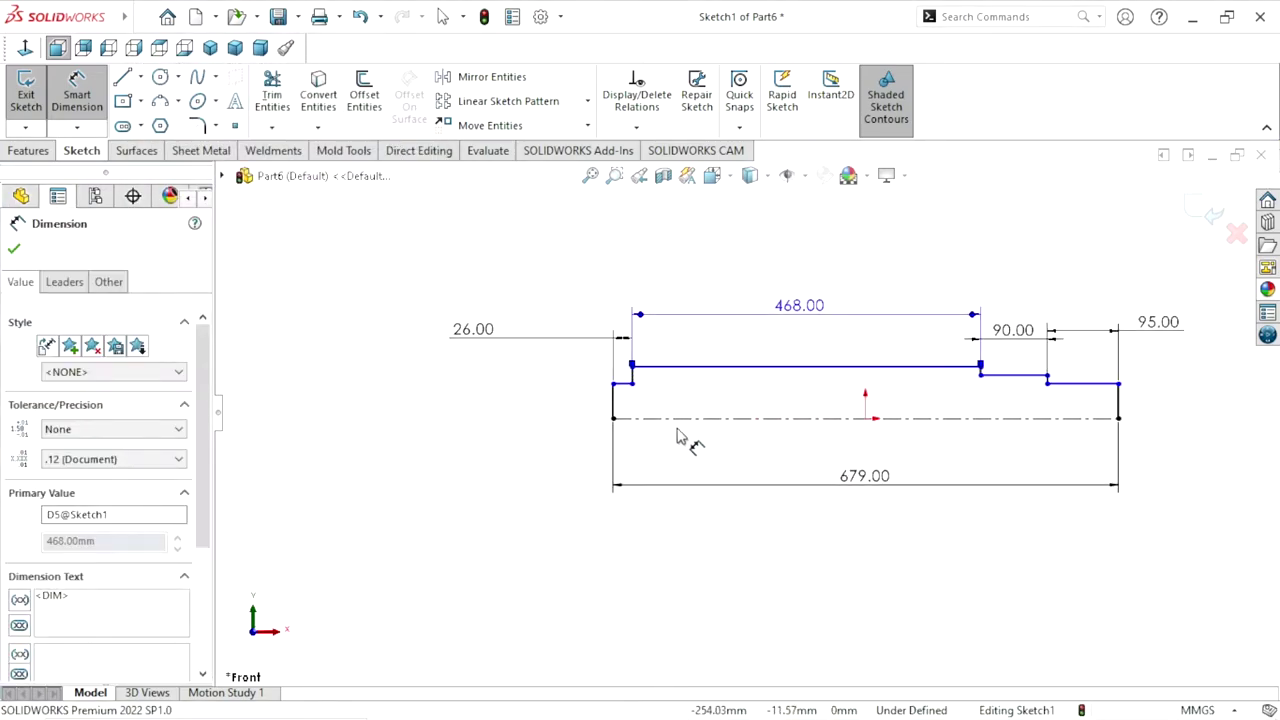
Add a 47.27 vertical dimension on the left step, then delete it
click(623, 388)
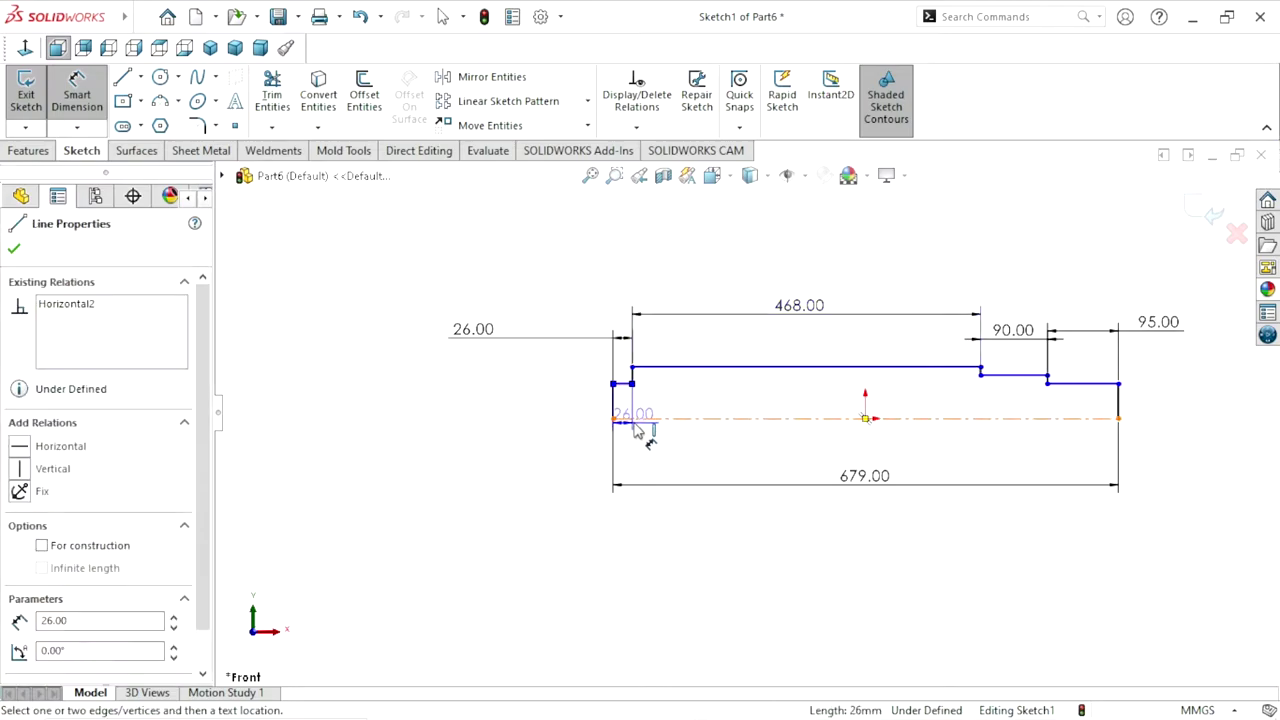
click(637, 419)
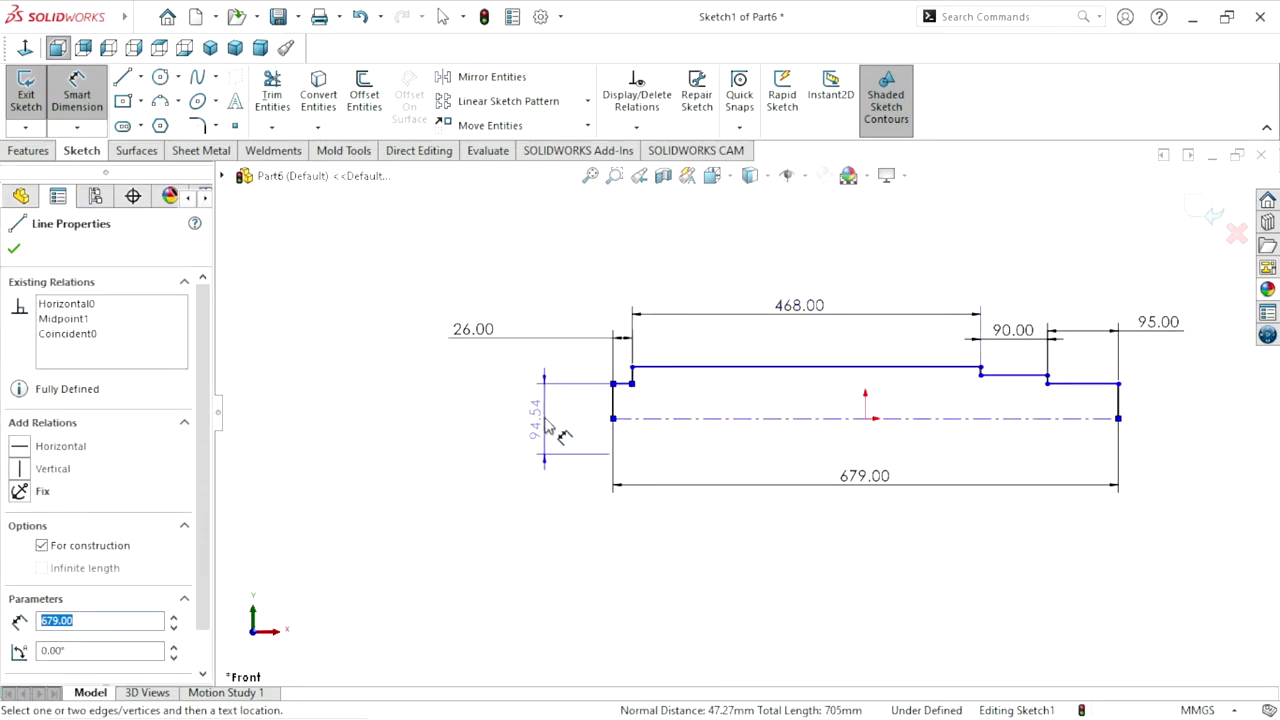
click(548, 427)
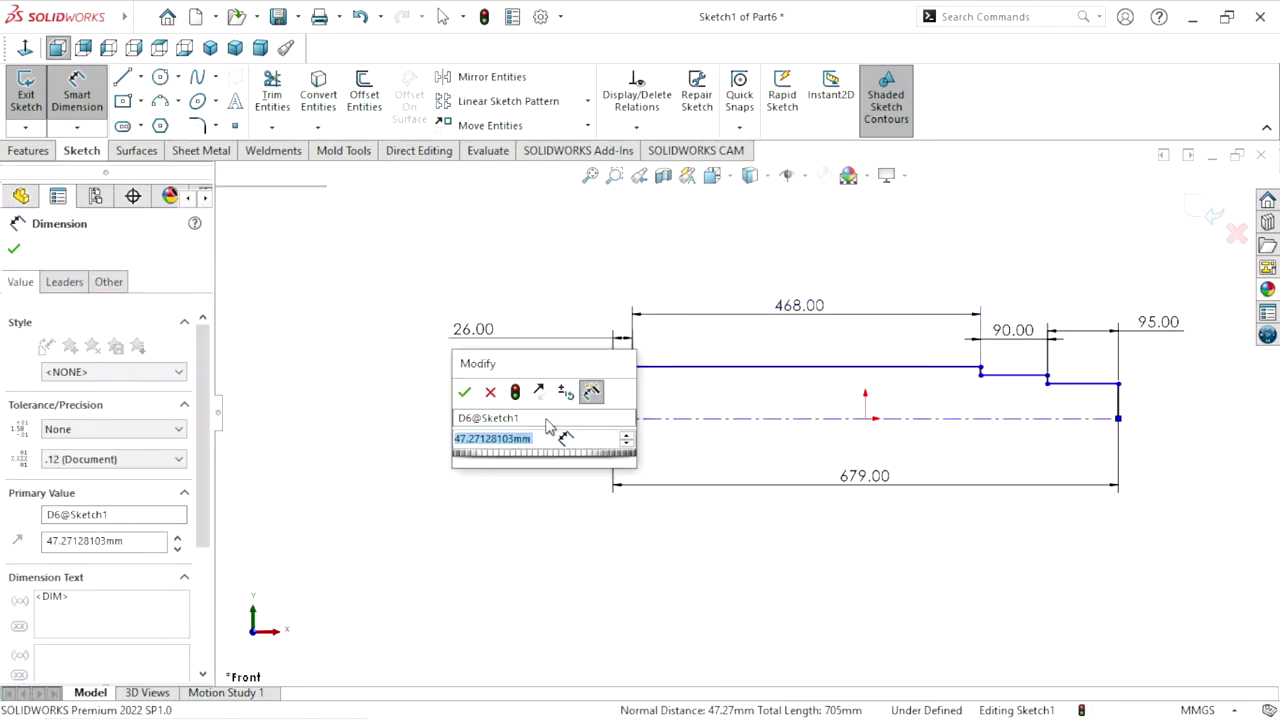
key(Return)
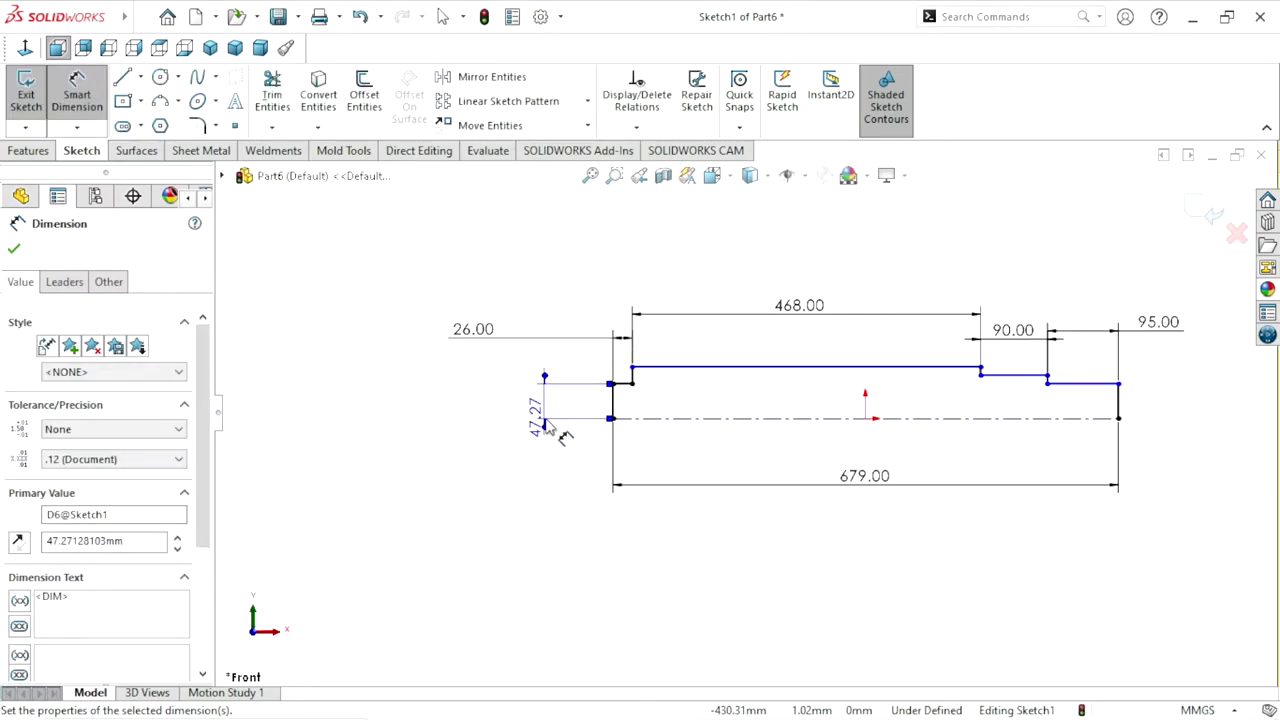
key(Delete)
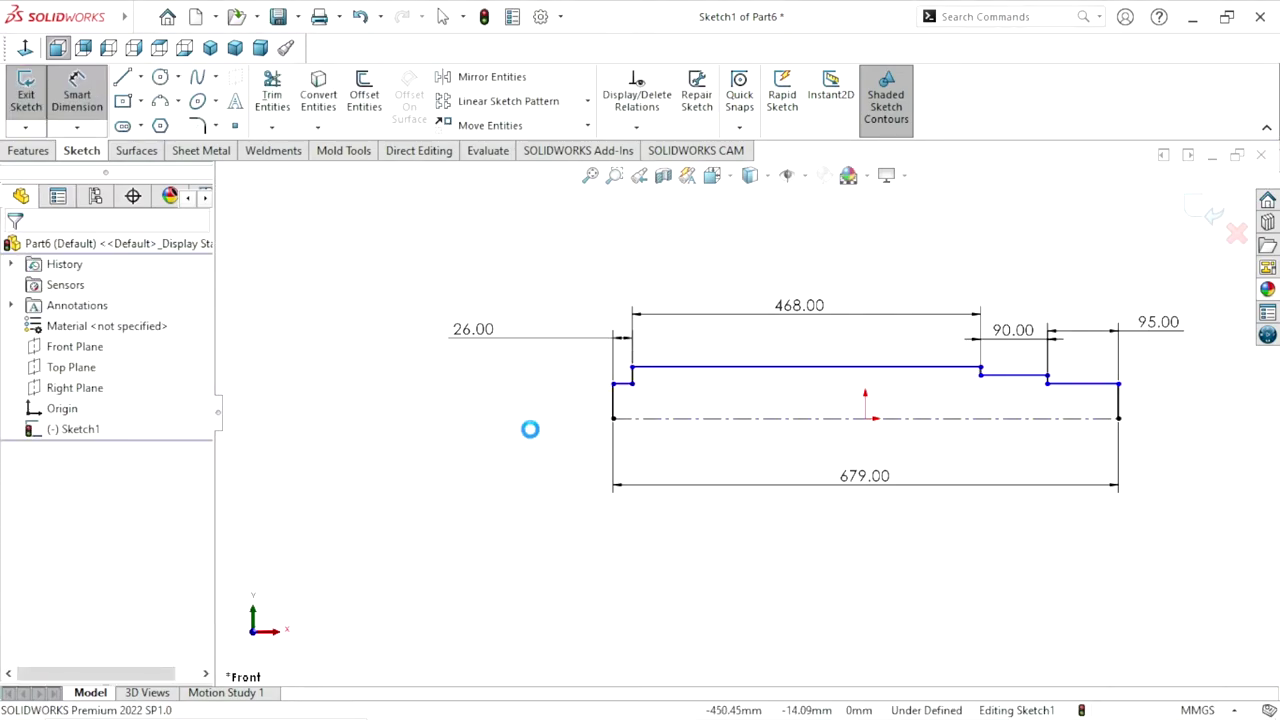
scroll(670, 410, down, 2)
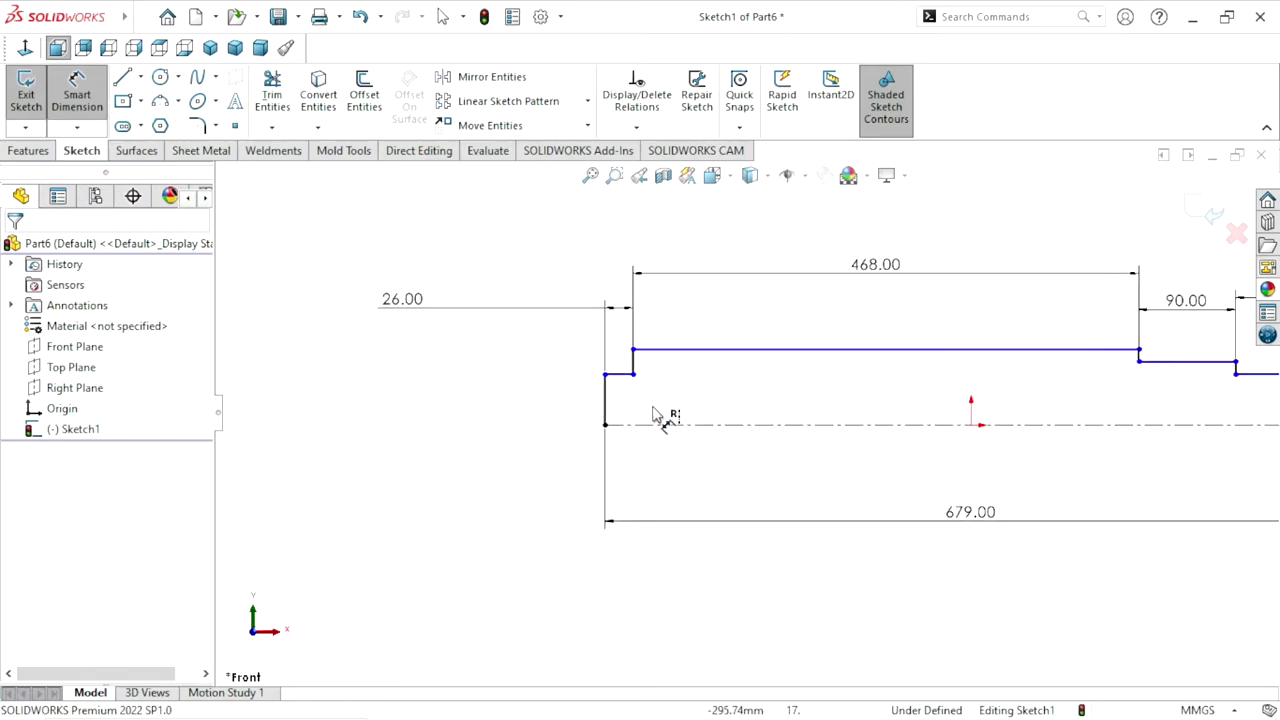
Dimension the left step across the centerline as an 80 mm diameter
click(624, 374)
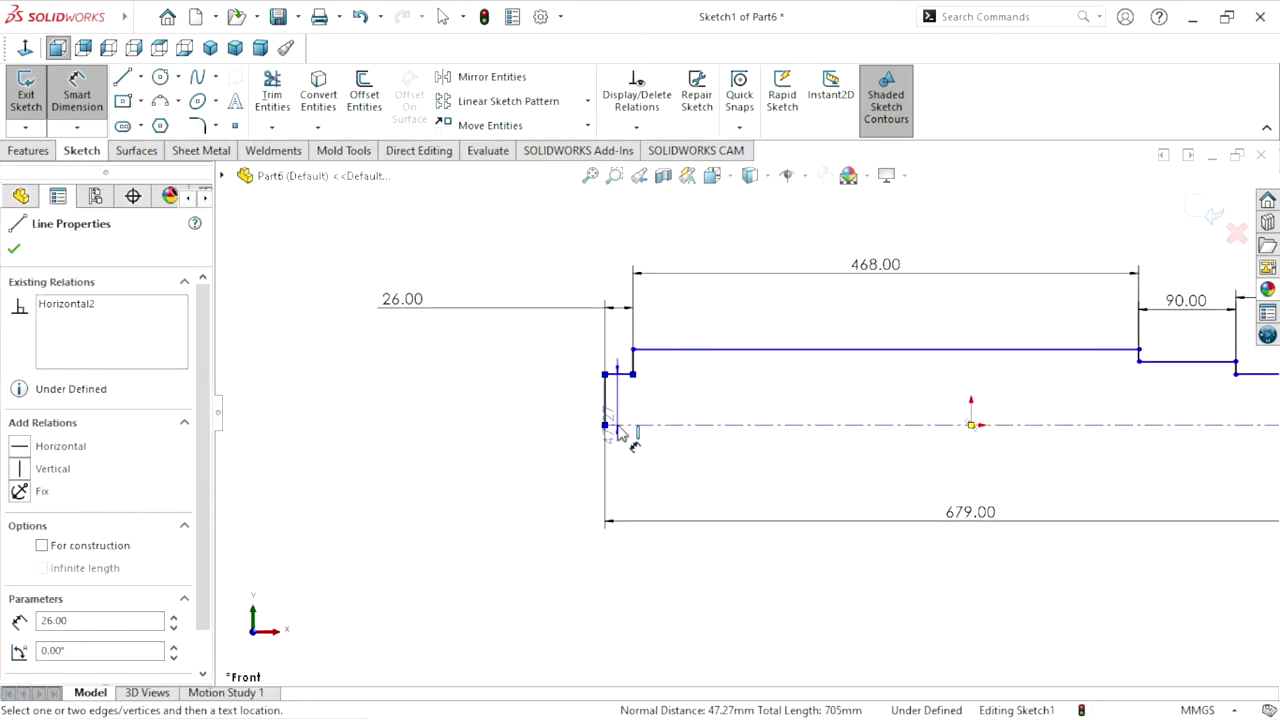
click(610, 425)
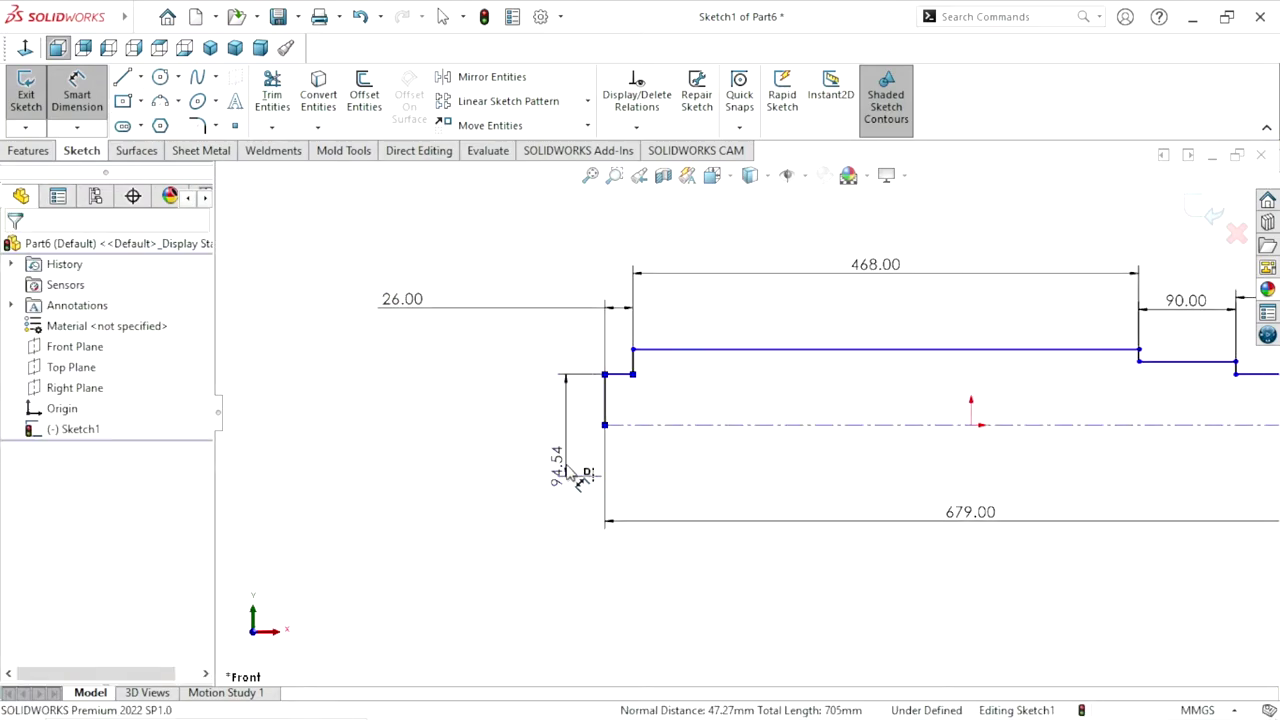
click(572, 470)
text(80)
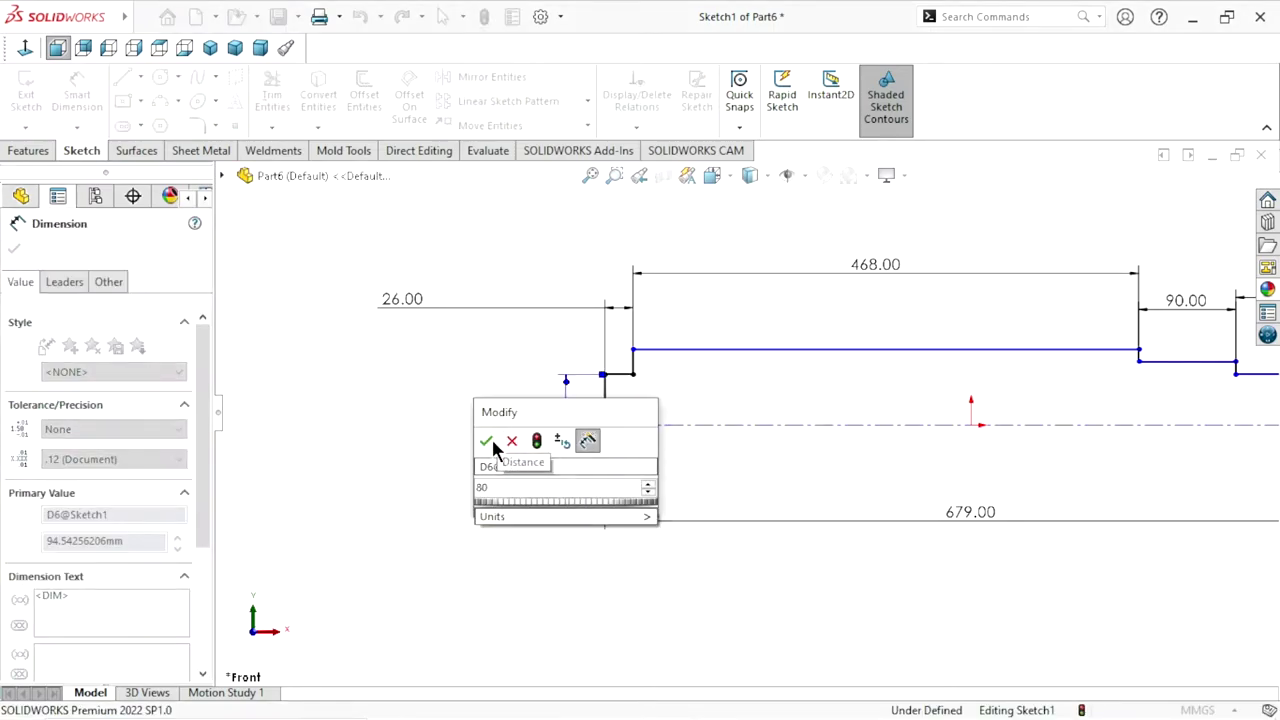
click(487, 442)
scroll(743, 470, up, 3)
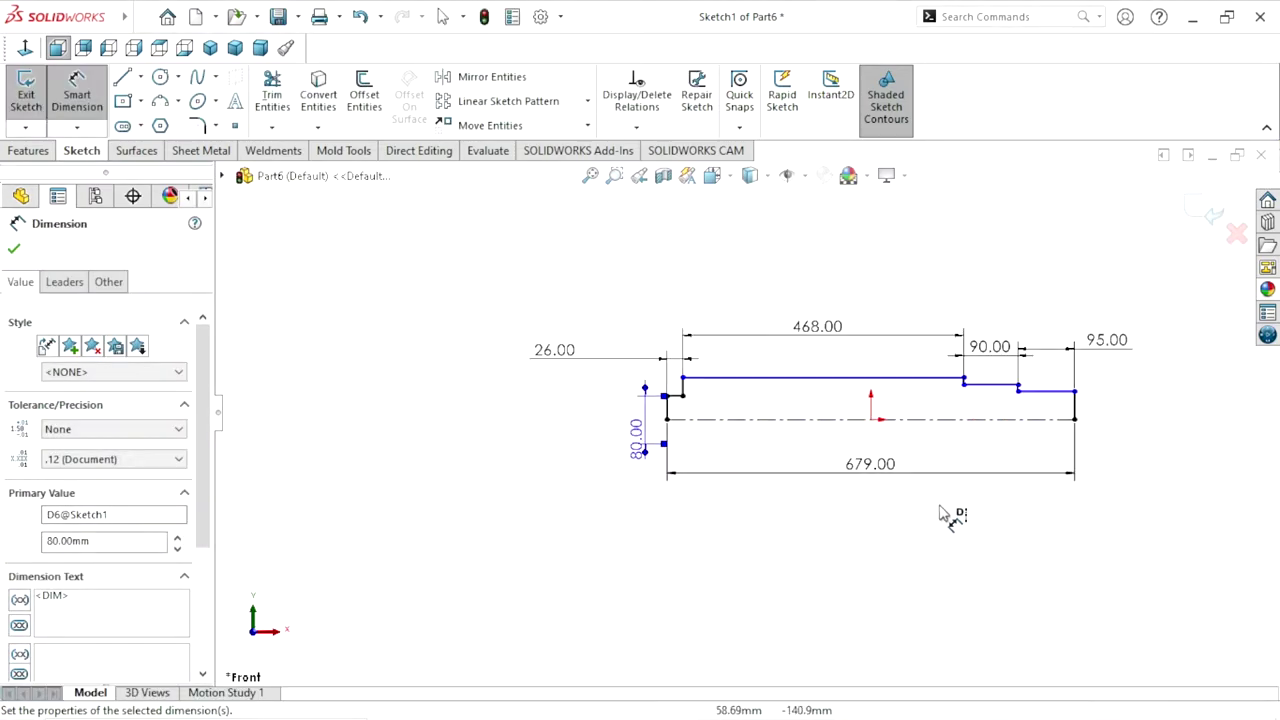
scroll(985, 452, down, 2)
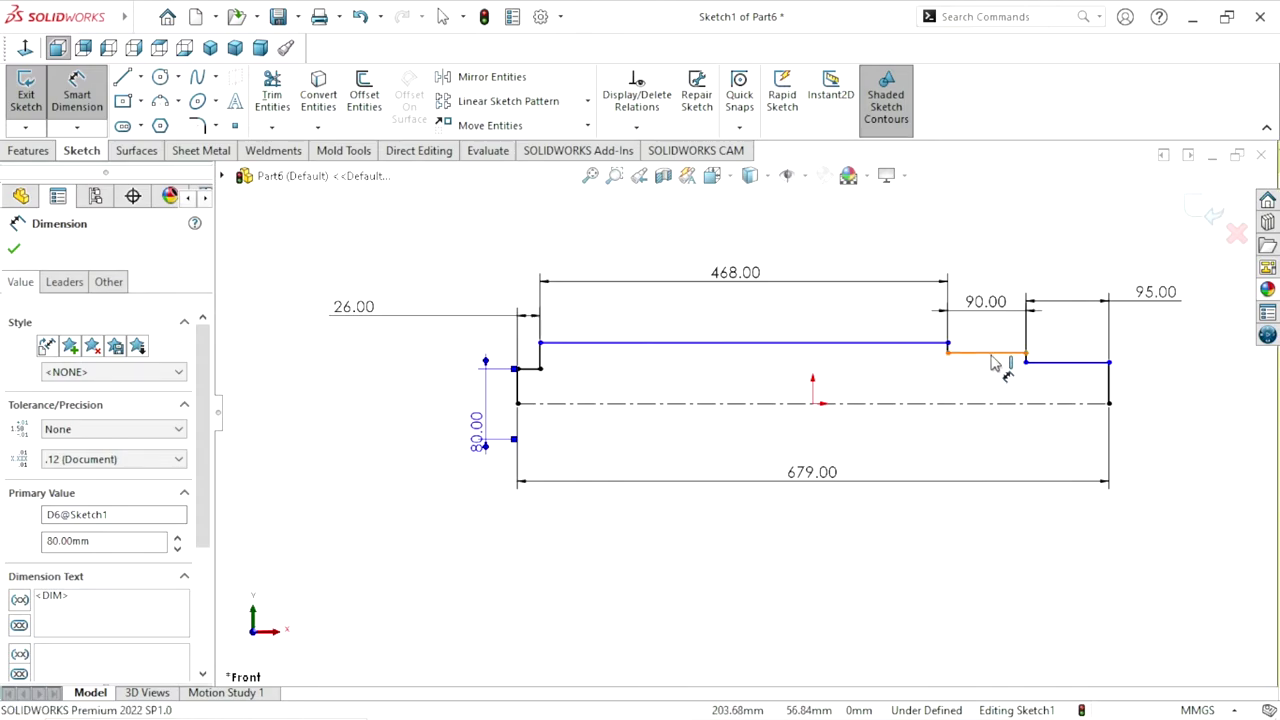
Dimension the next step height to 80 and the right end height to 75
click(992, 356)
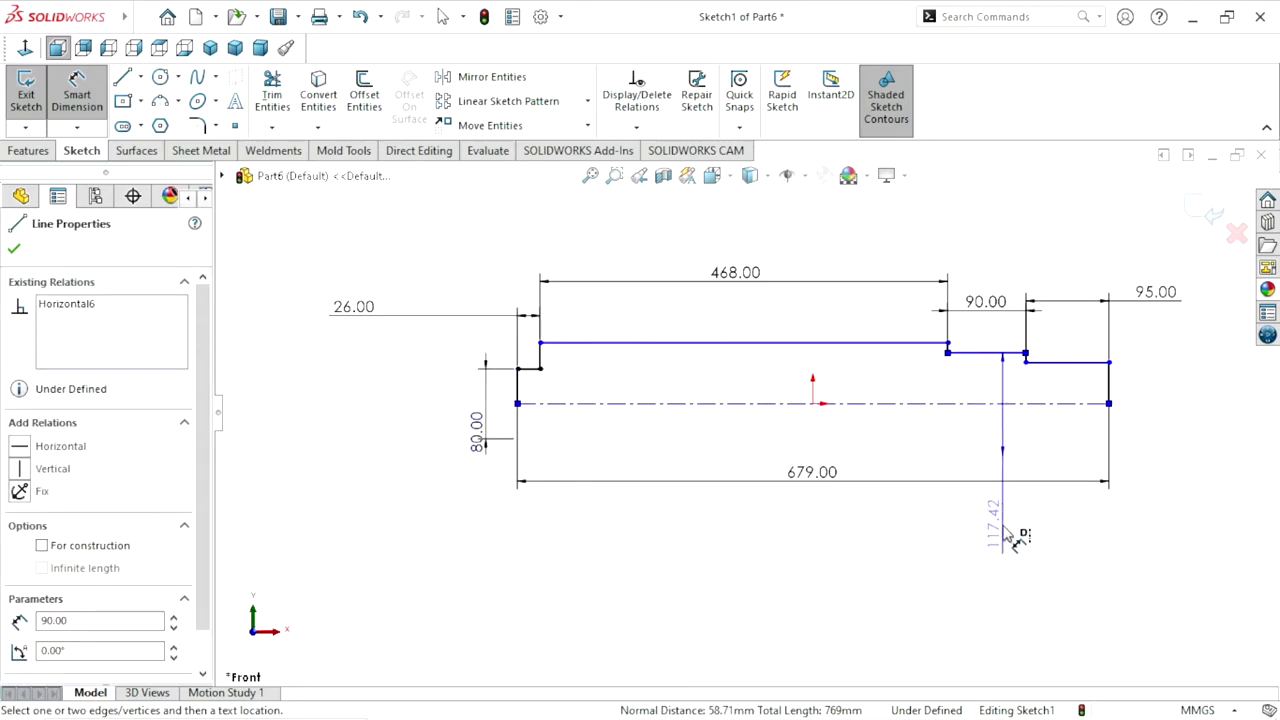
click(995, 455)
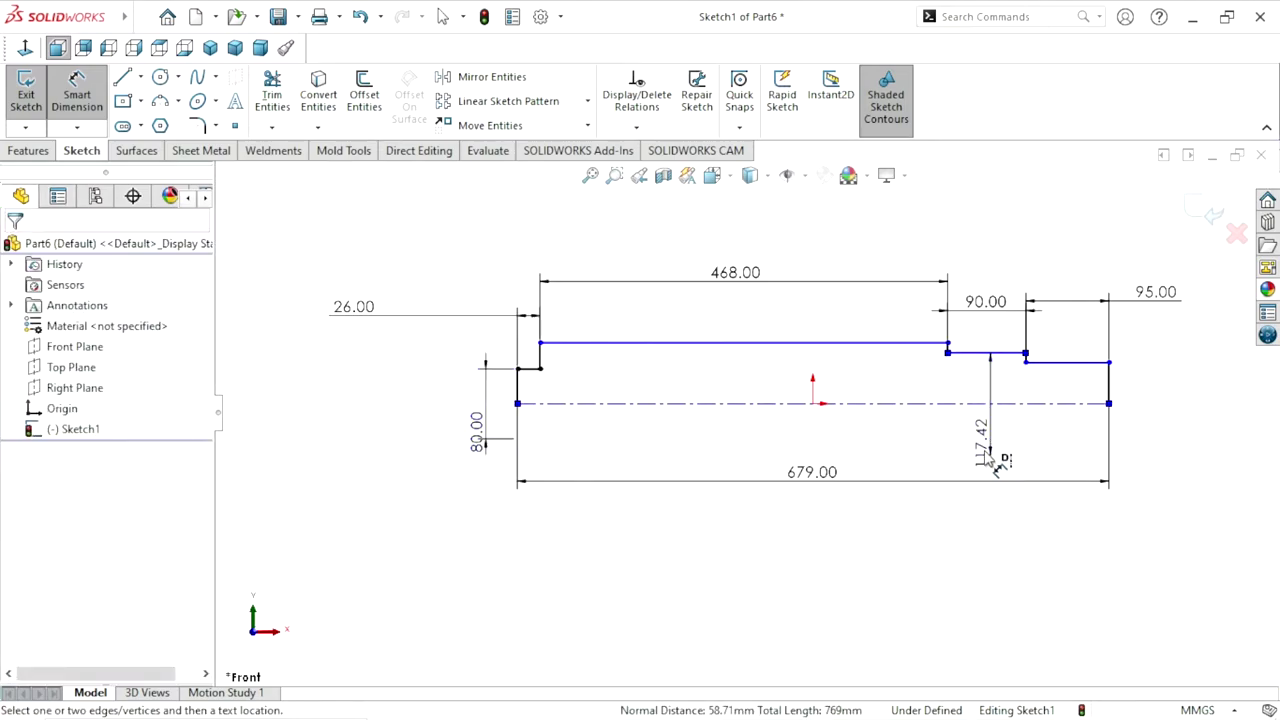
text(80)
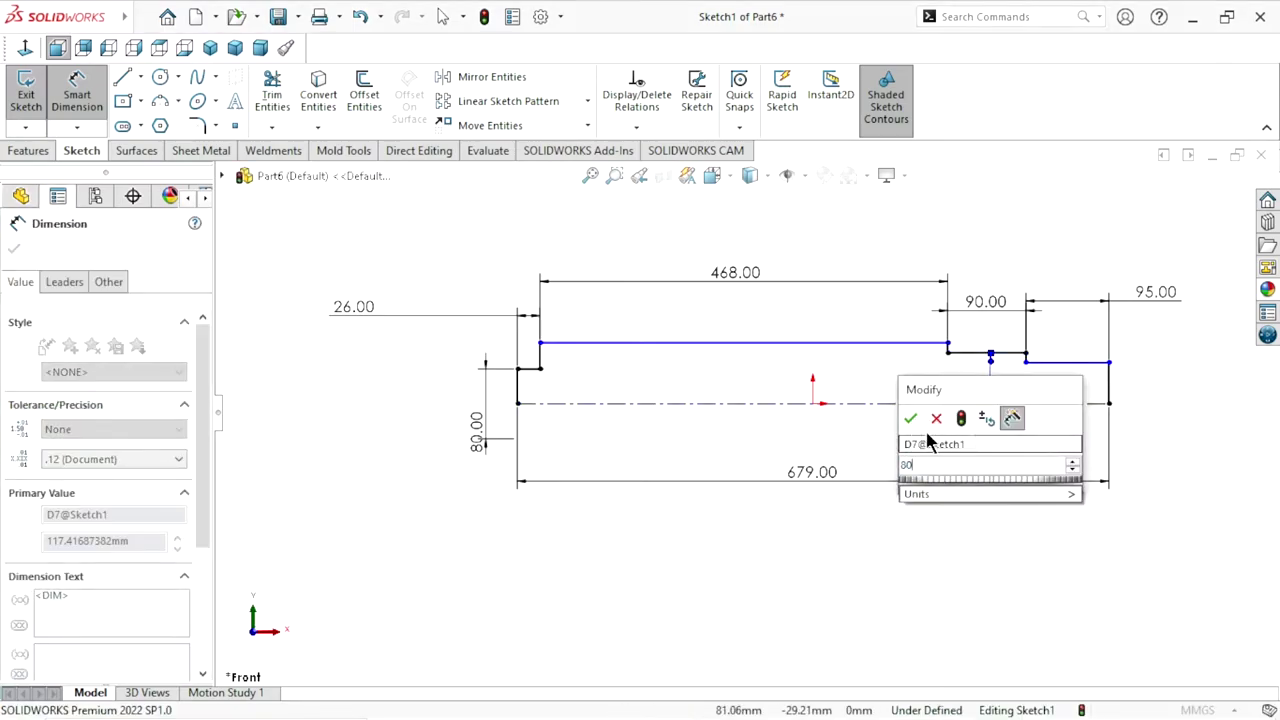
click(910, 418)
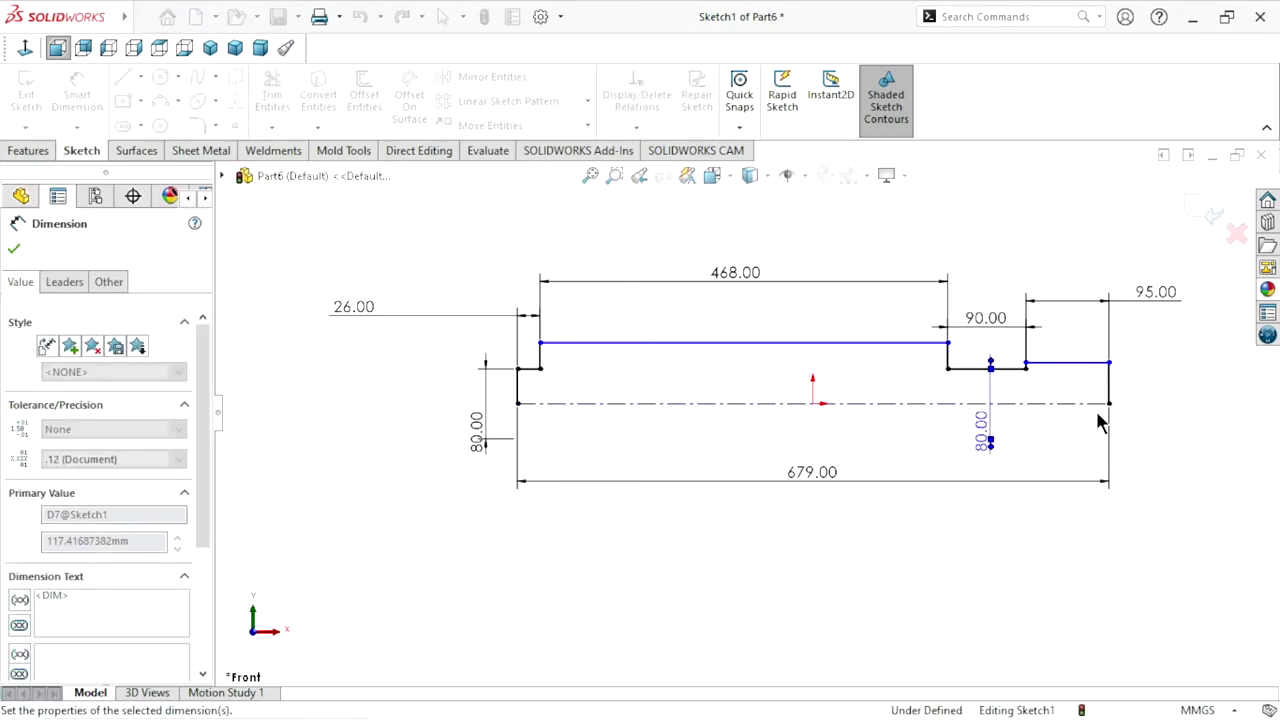
click(1100, 363)
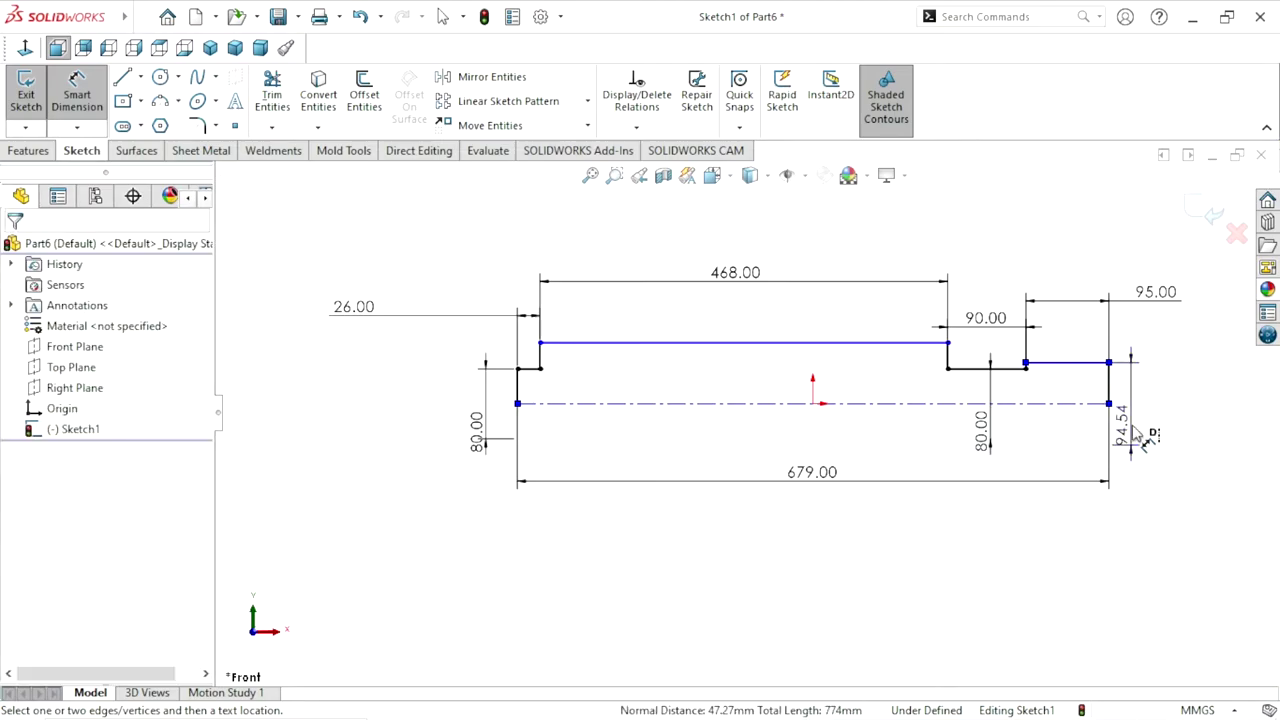
click(1134, 432)
text(75)
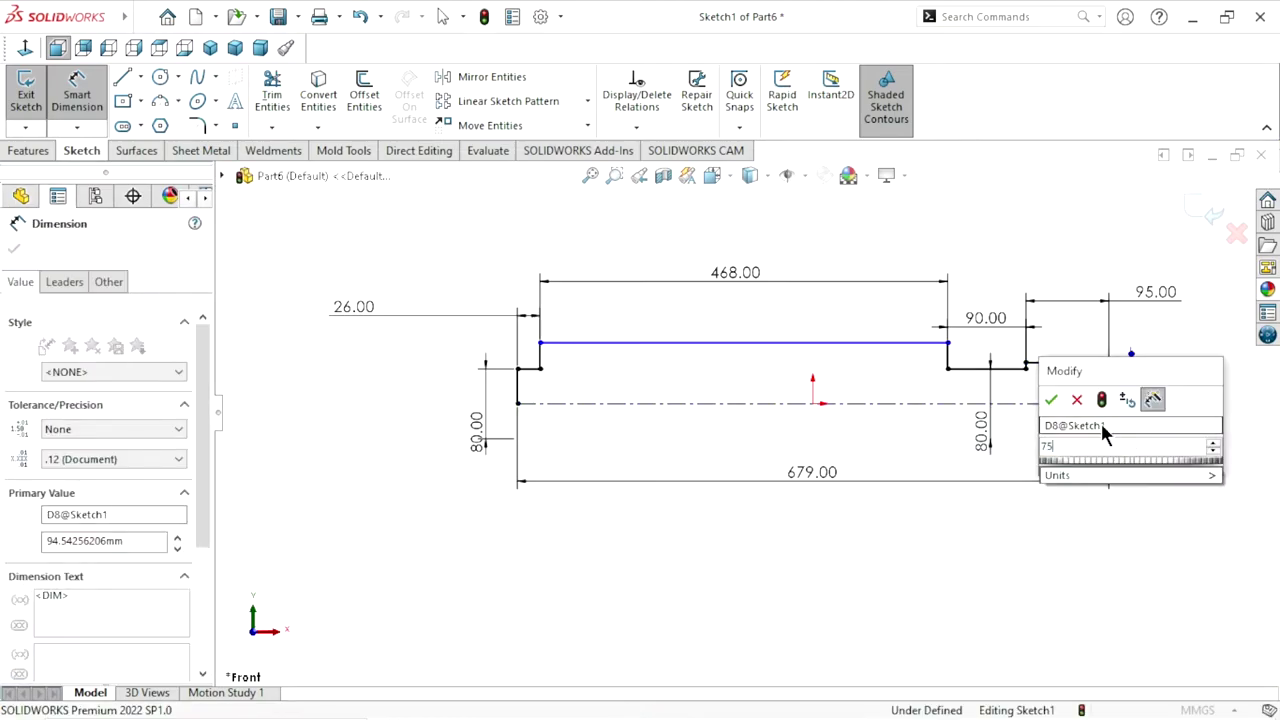
click(1052, 400)
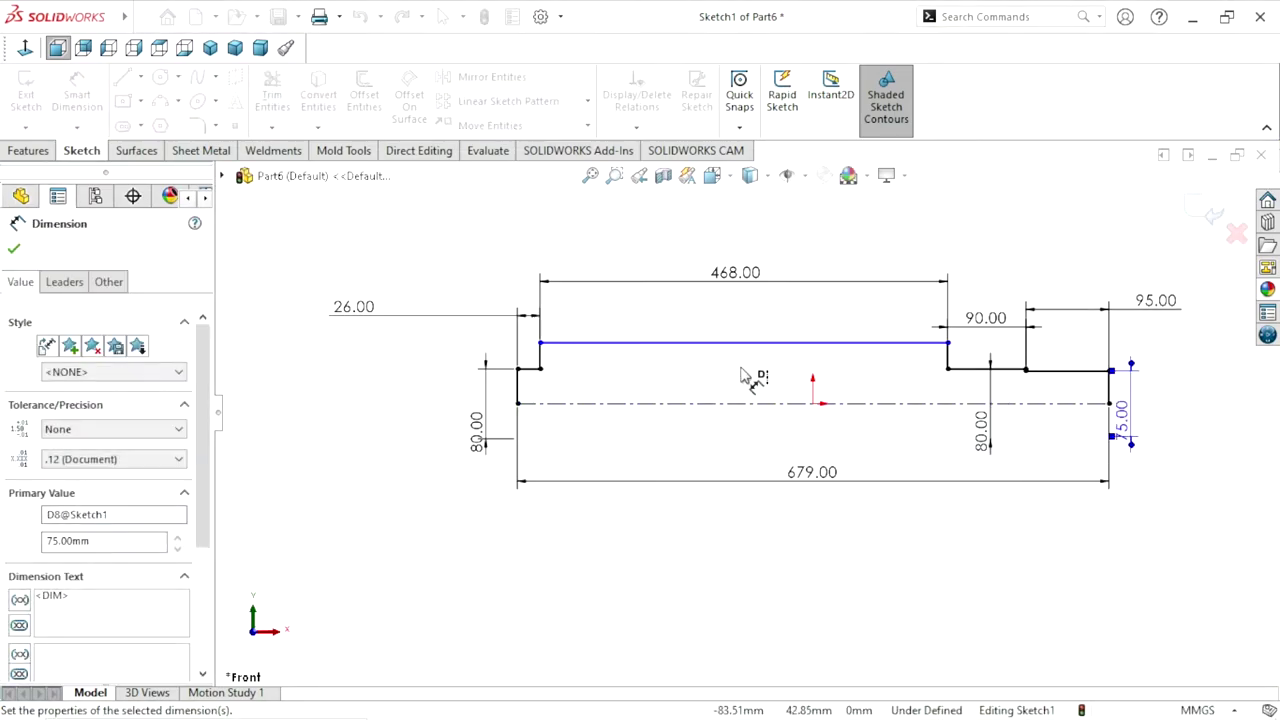
Dimension the long main body line from the centerline to 85
click(705, 358)
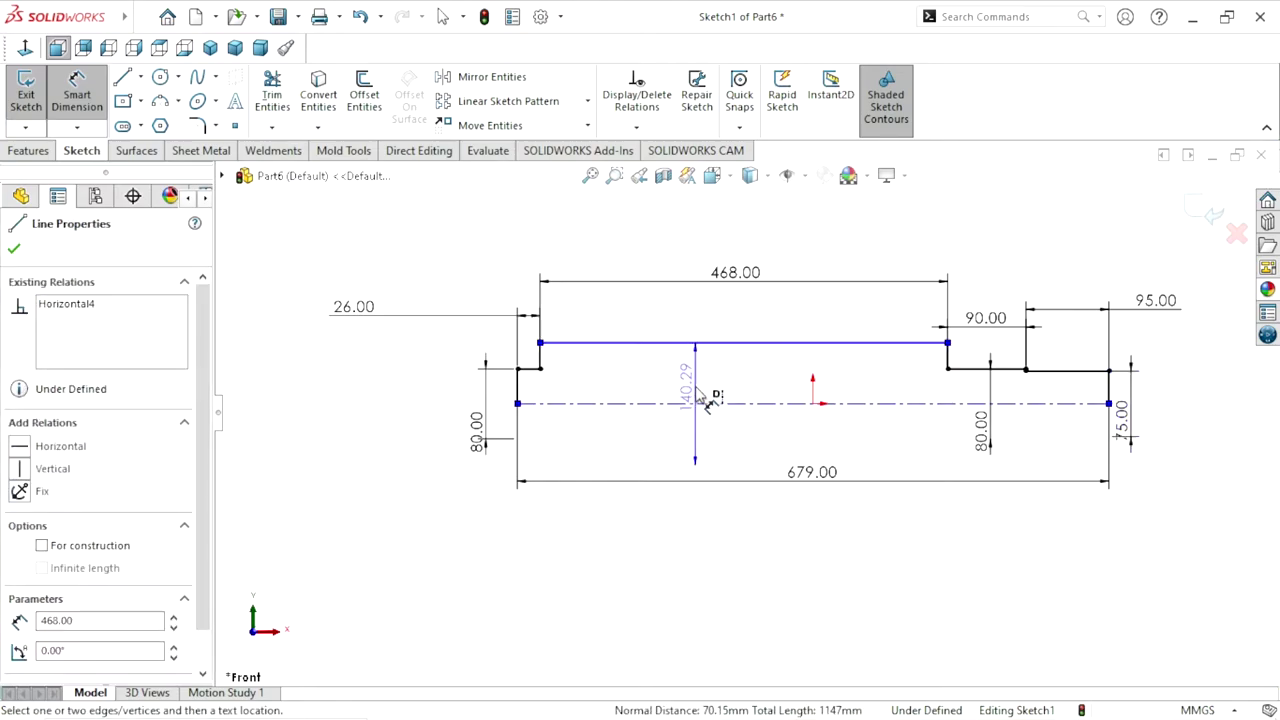
click(704, 400)
click(705, 395)
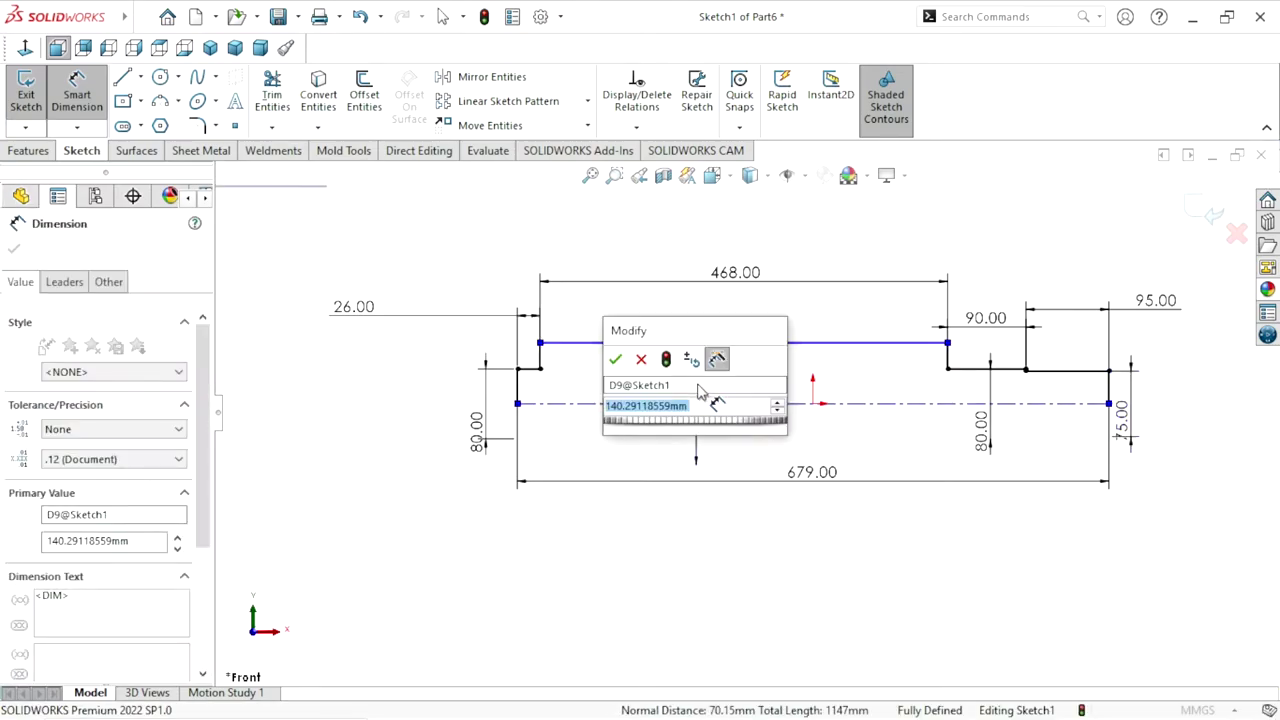
text(85)
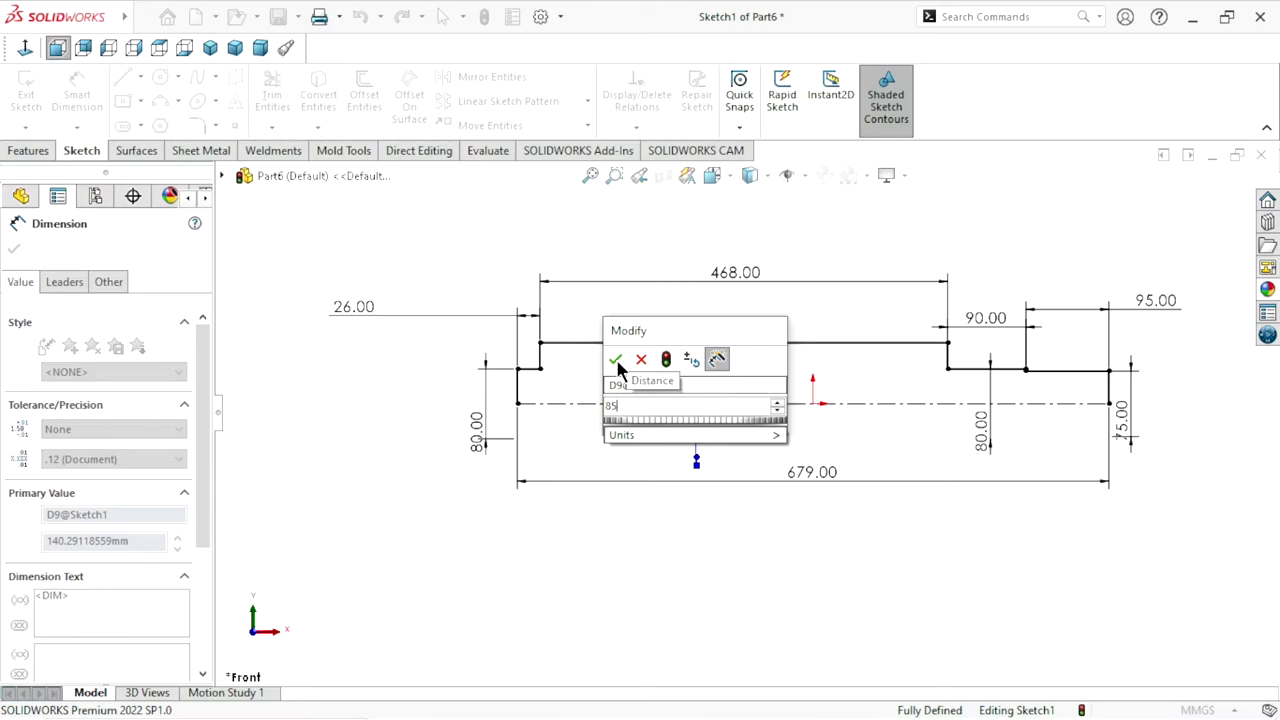
click(615, 358)
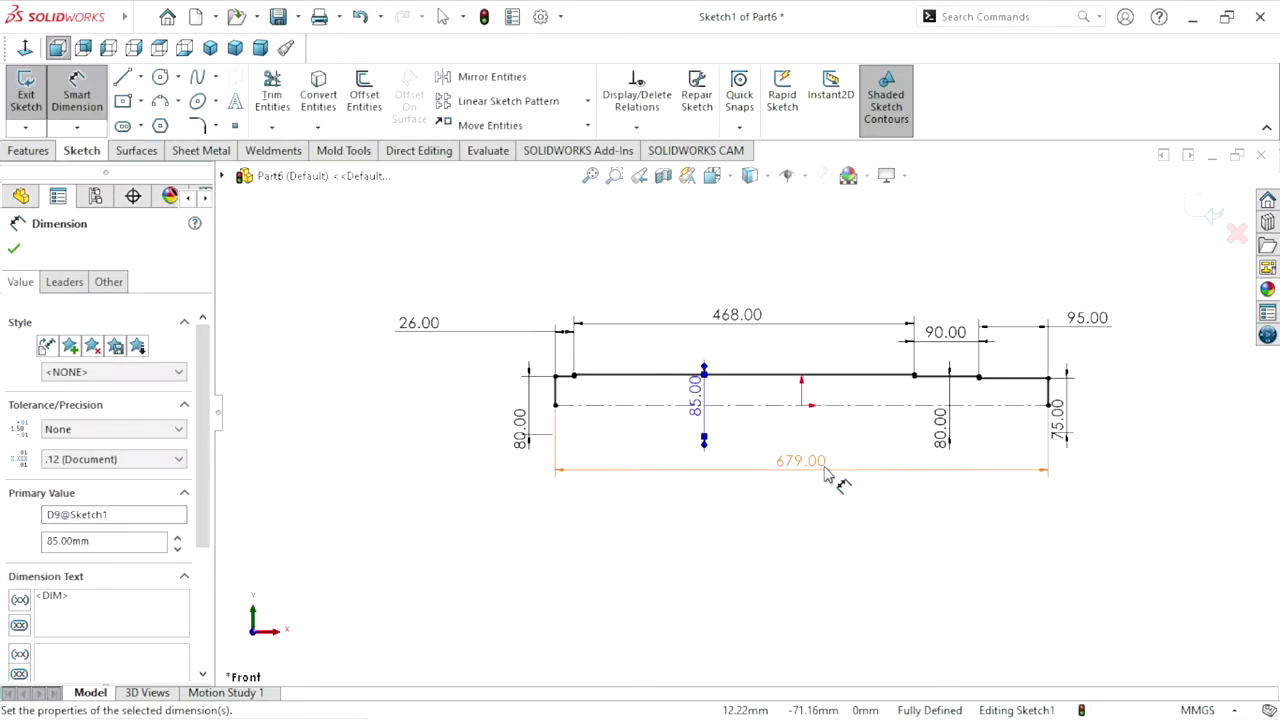
scroll(860, 455, down, 1)
scroll(866, 400, down, 1)
scroll(858, 398, down, 1)
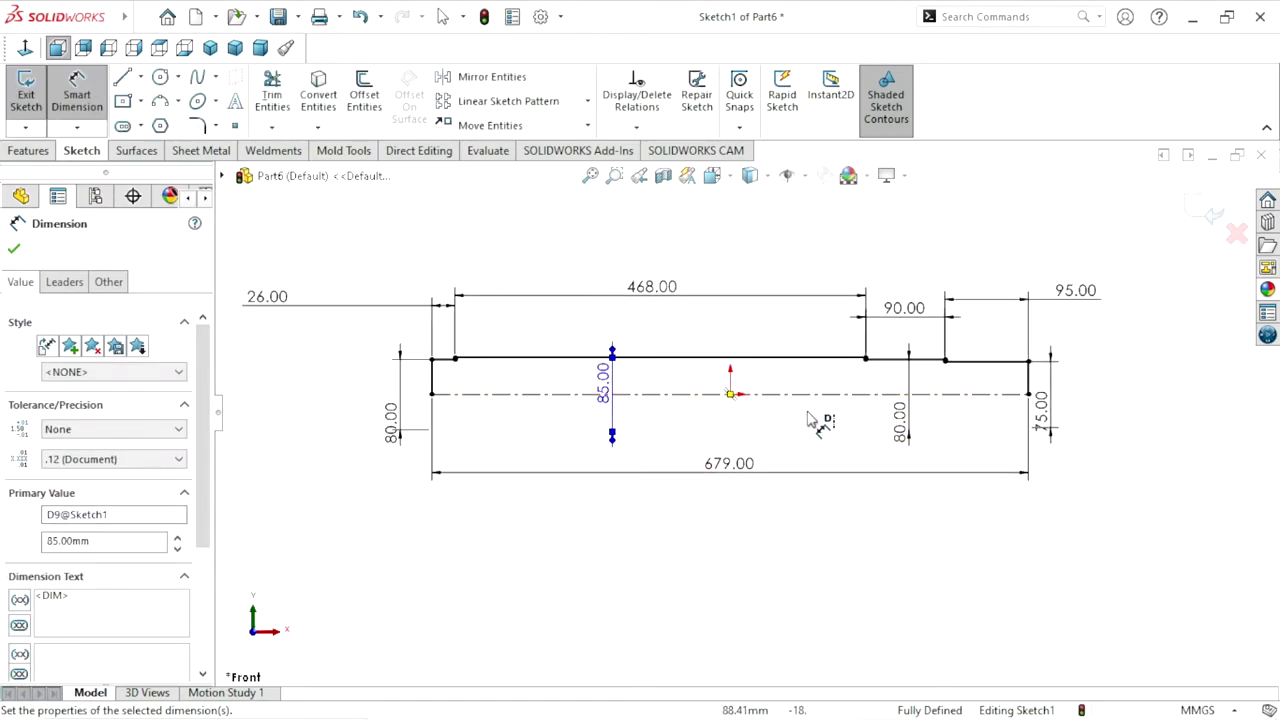
scroll(749, 410, up, 1)
scroll(719, 400, down, 1)
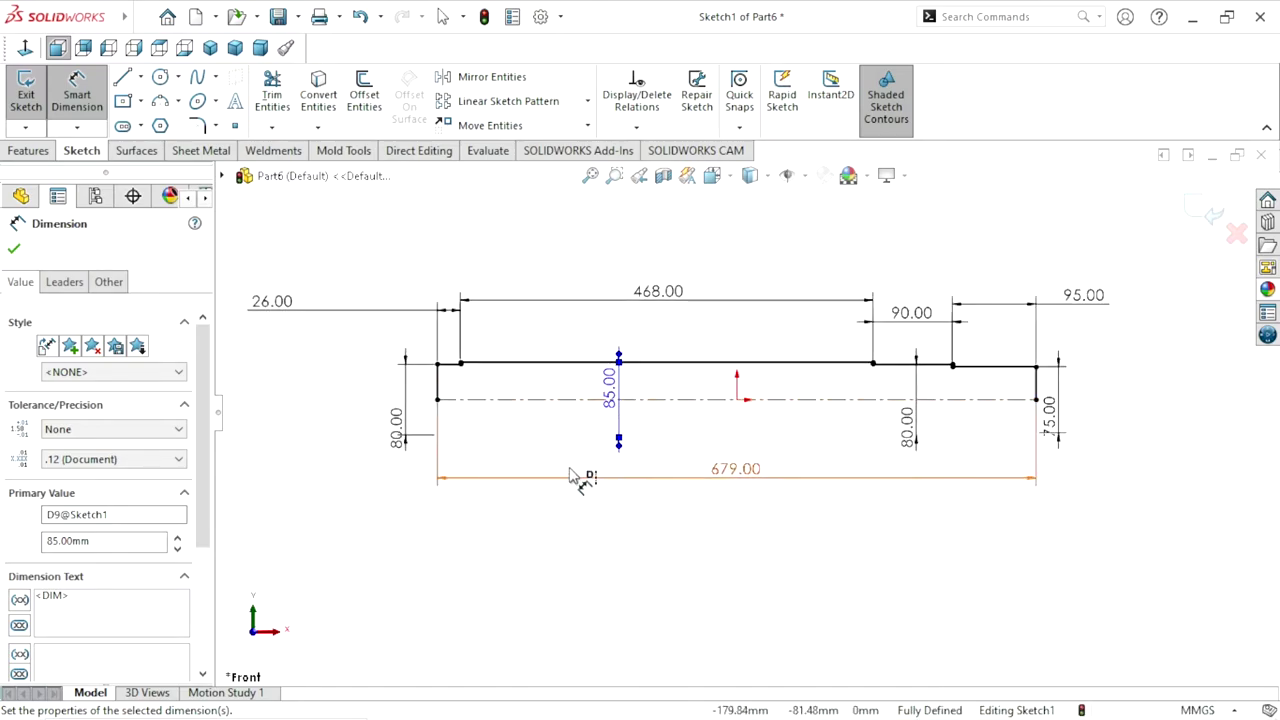
Move the 75.00 dimension further right and close the Dimension PropertyManager
click(401, 388)
click(398, 398)
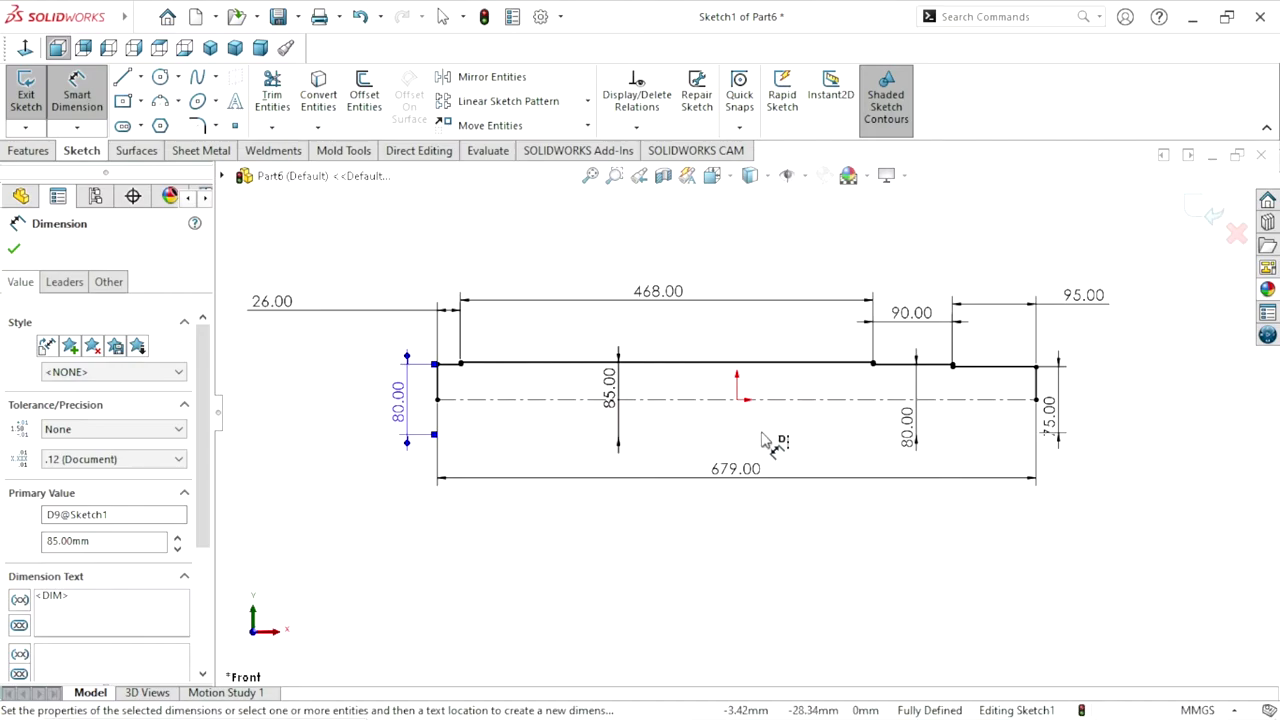
drag(1050, 410, 1106, 400)
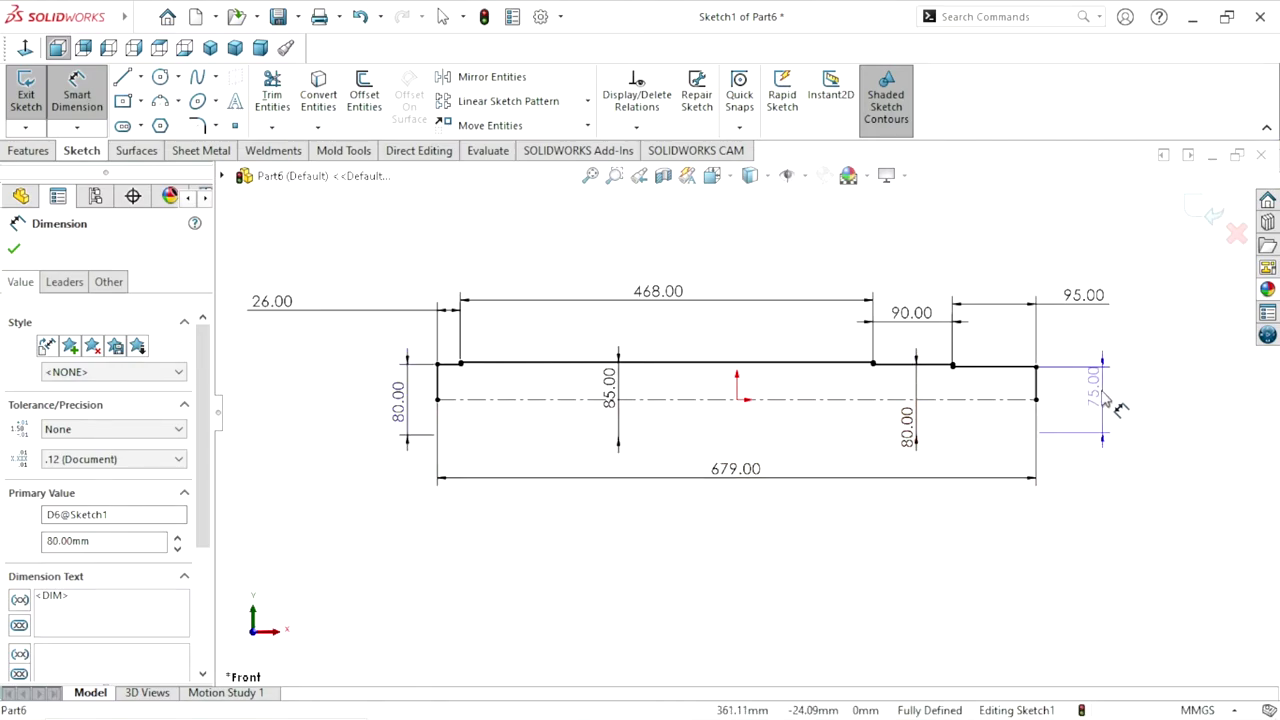
click(1100, 400)
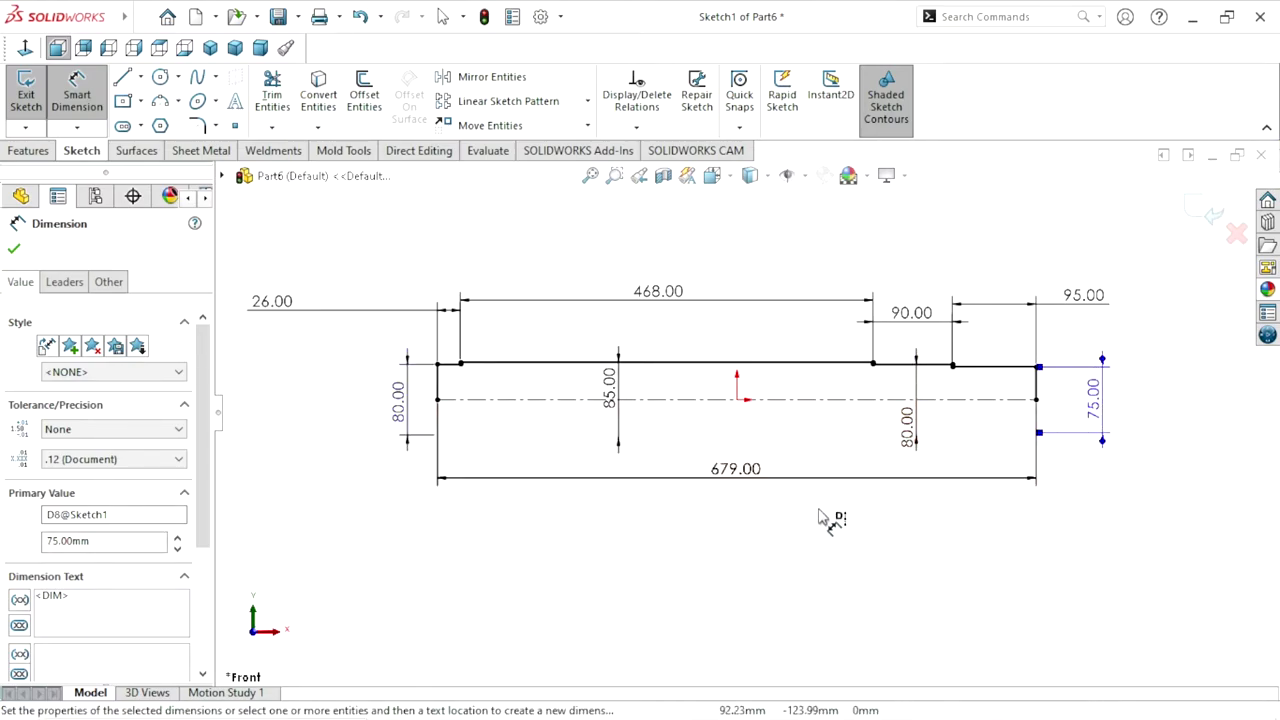
click(15, 250)
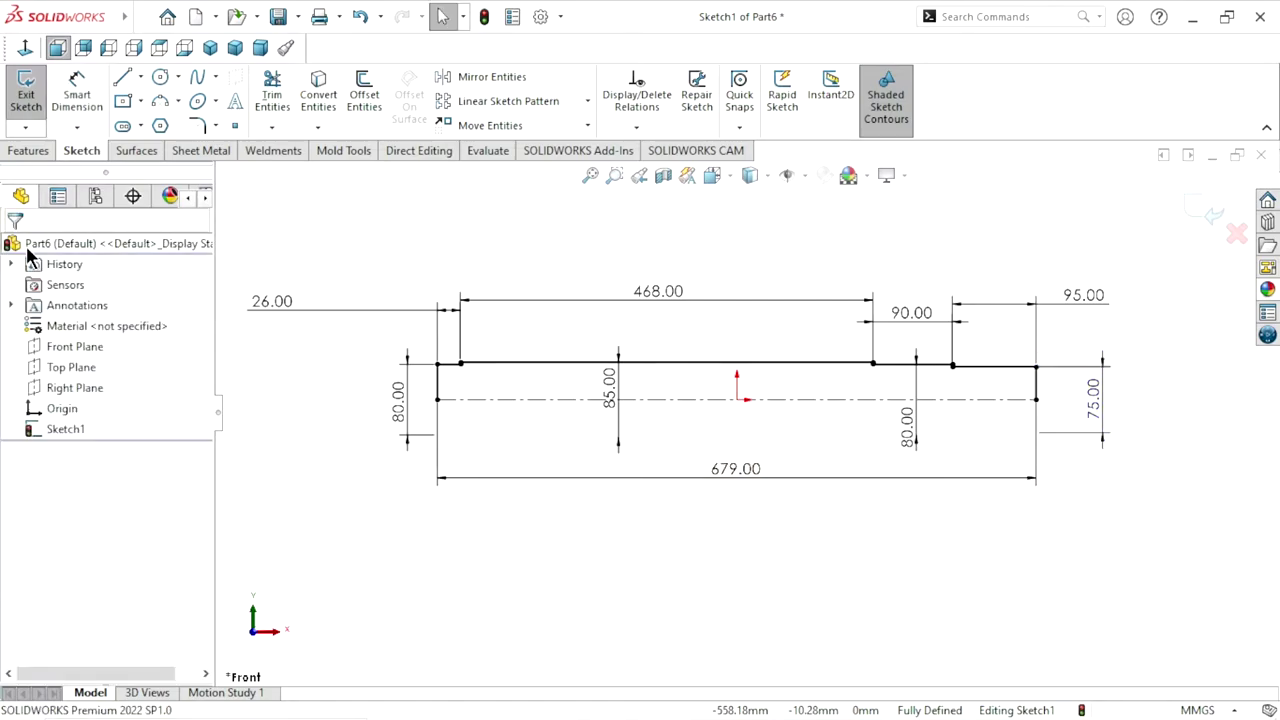
Revolve the profile a full 360° into a solid stepped shaft, then orbit to inspect it
click(30, 150)
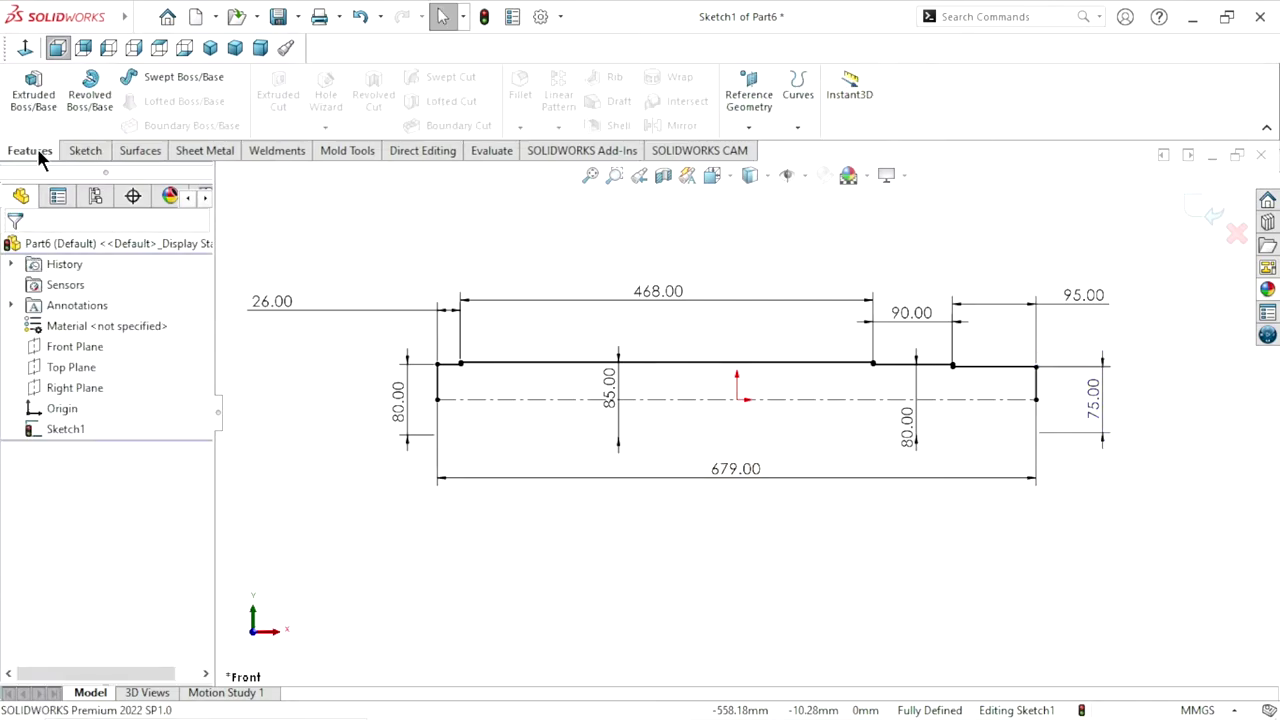
click(88, 100)
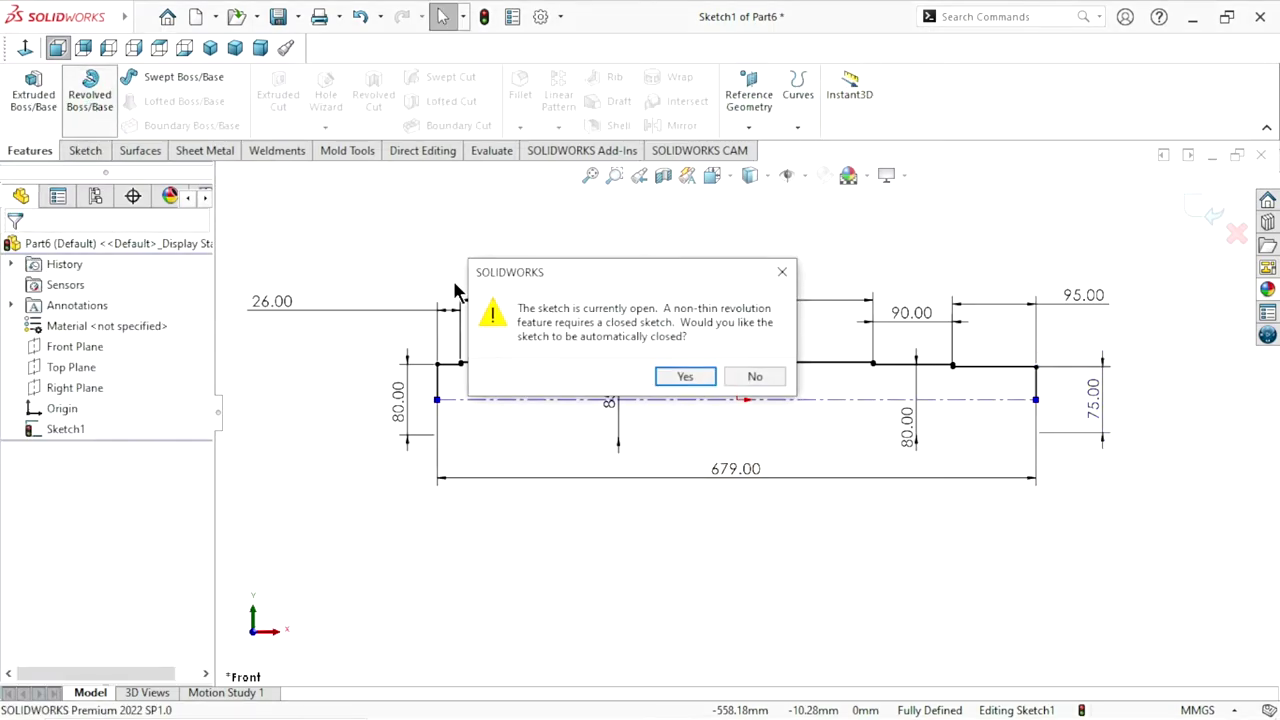
click(686, 376)
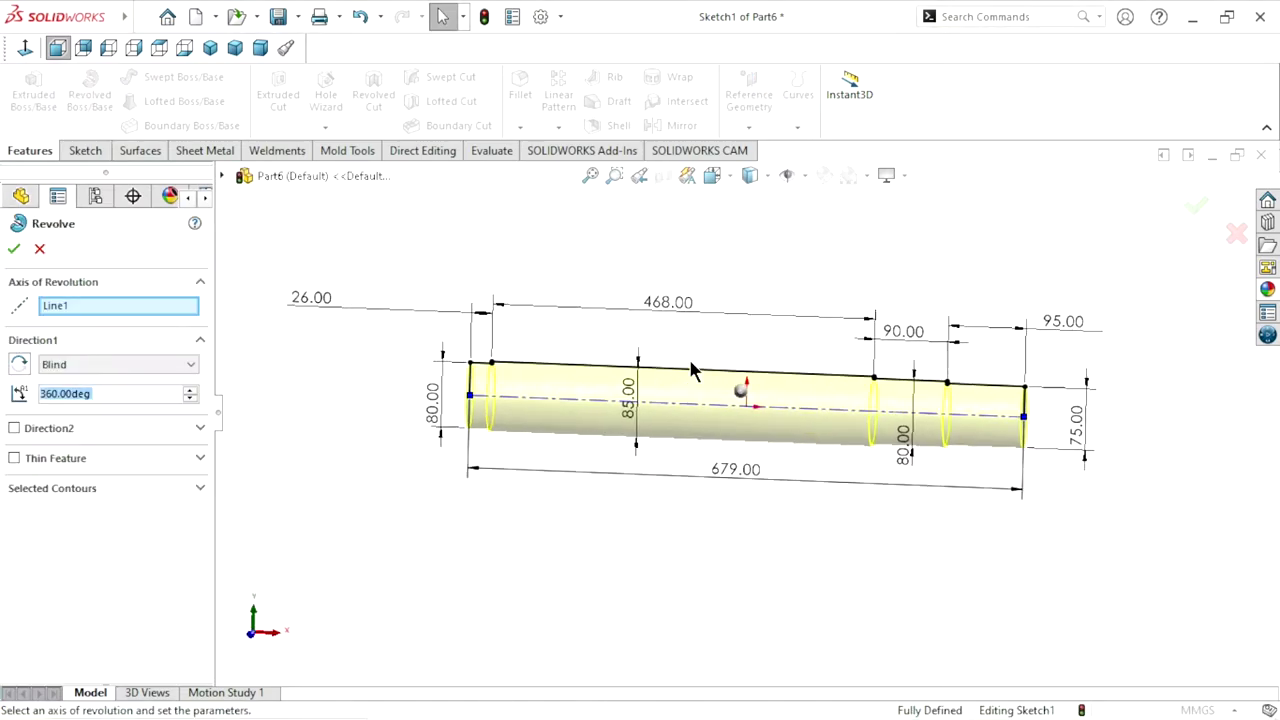
click(15, 250)
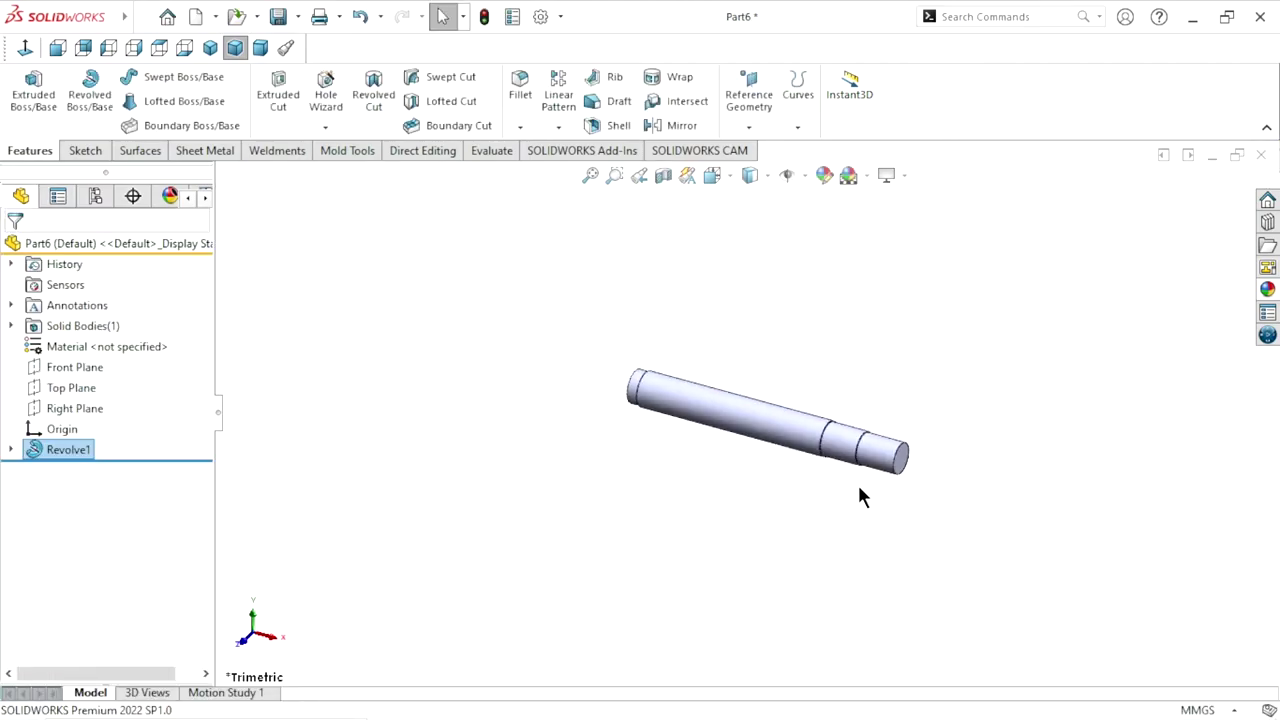
scroll(858, 490, down, 2)
scroll(843, 457, down, 2)
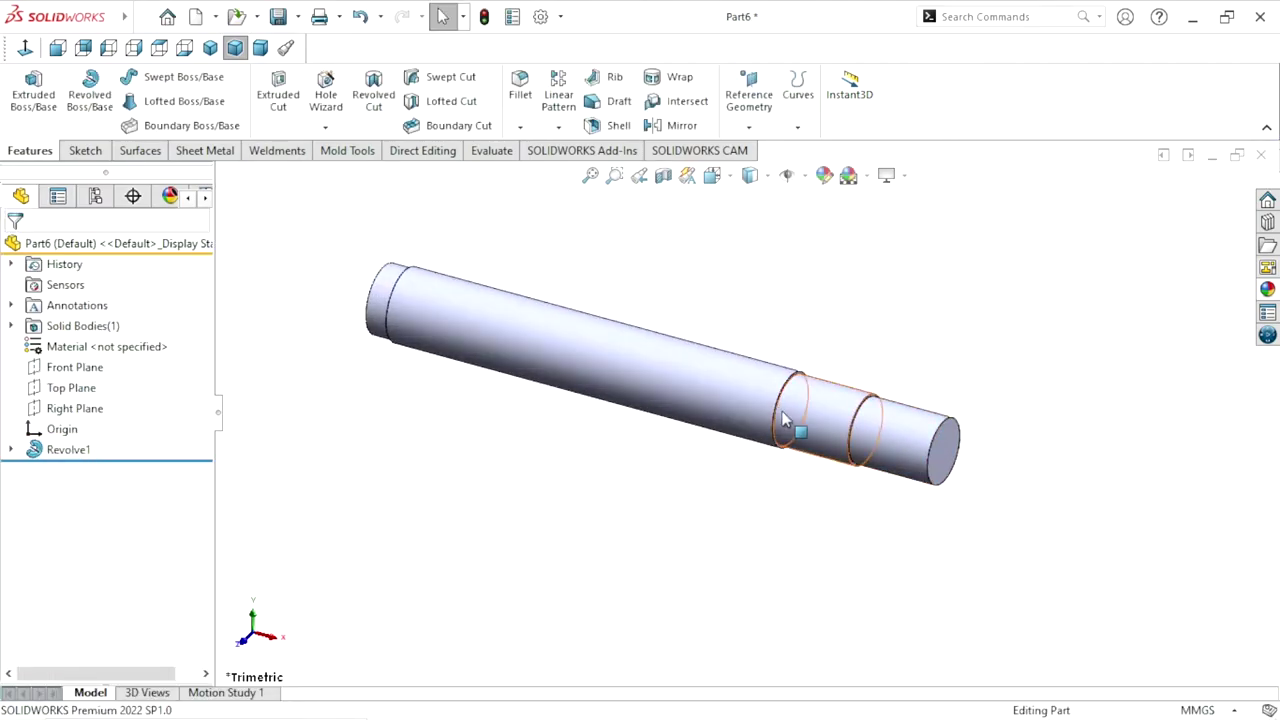
middle_drag(785, 420, 700, 420)
scroll(700, 420, up, 2)
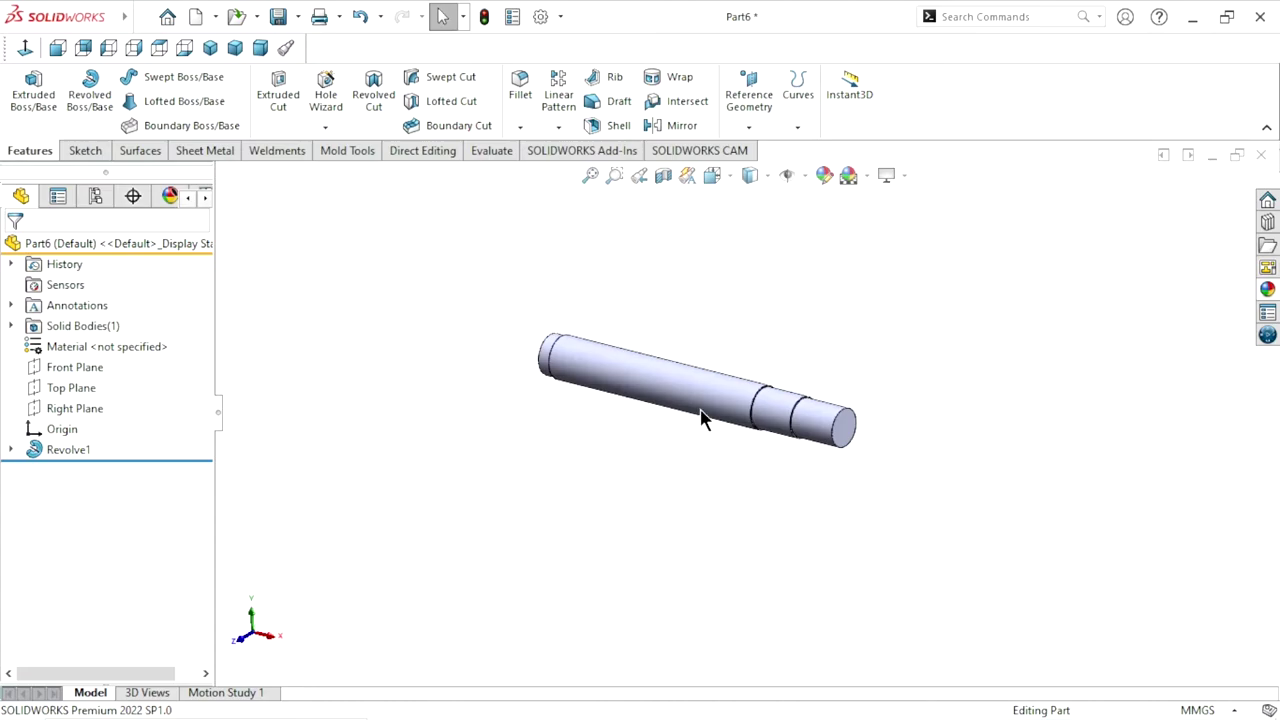
scroll(750, 395, down, 2)
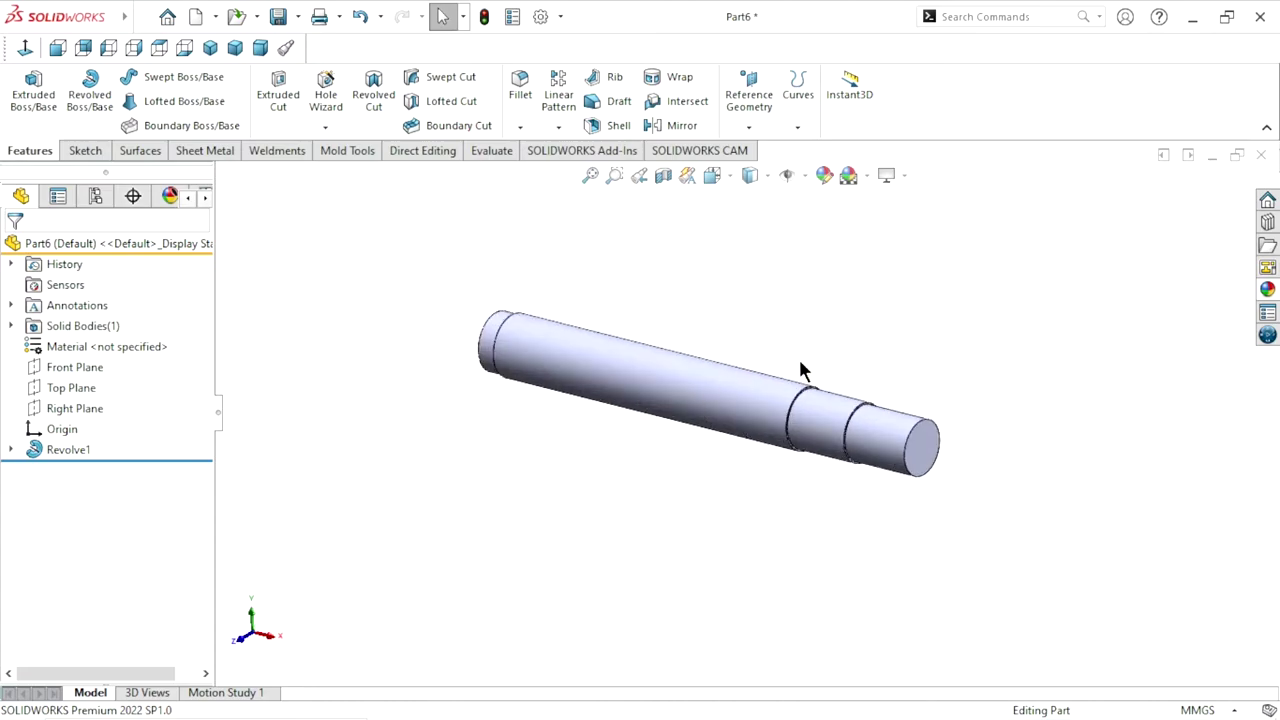
Create Plane1 tangent to the main cylindrical face and perpendicular to the Front Plane, viewed Normal To
click(750, 128)
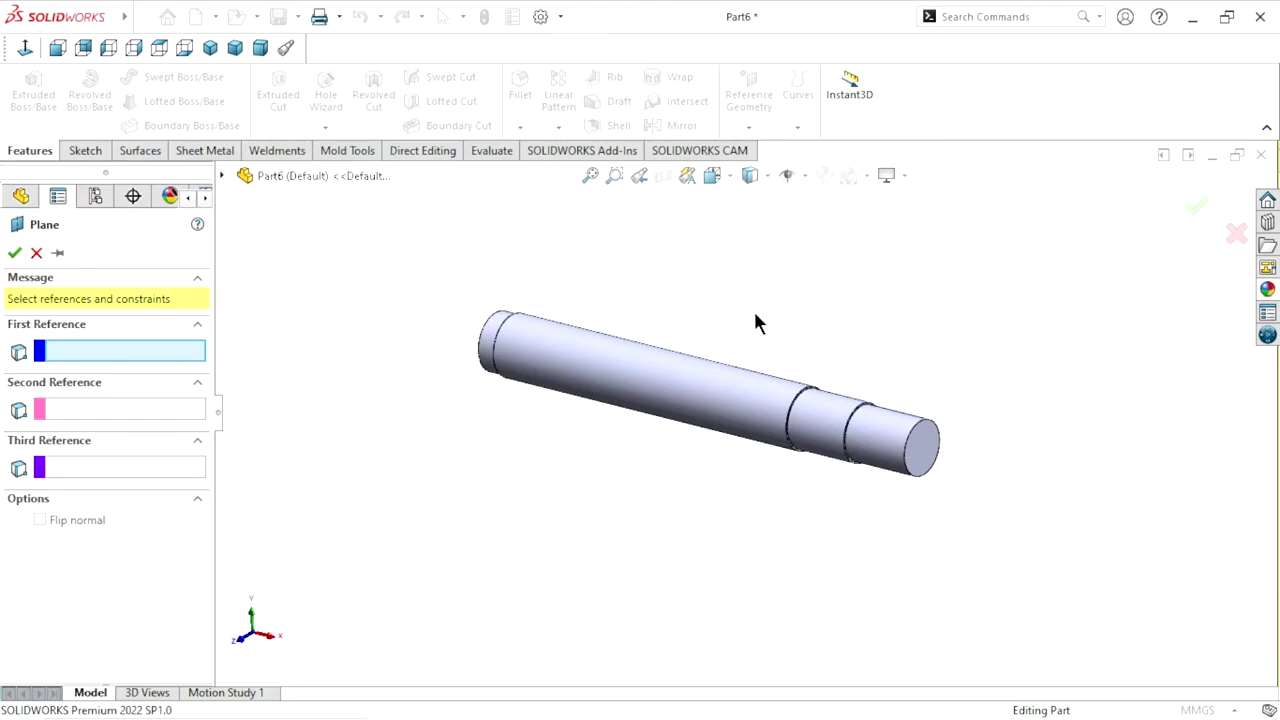
mouse_move(757, 323)
middle_down()
mouse_move(757, 283)
mouse_move(777, 311)
middle_up()
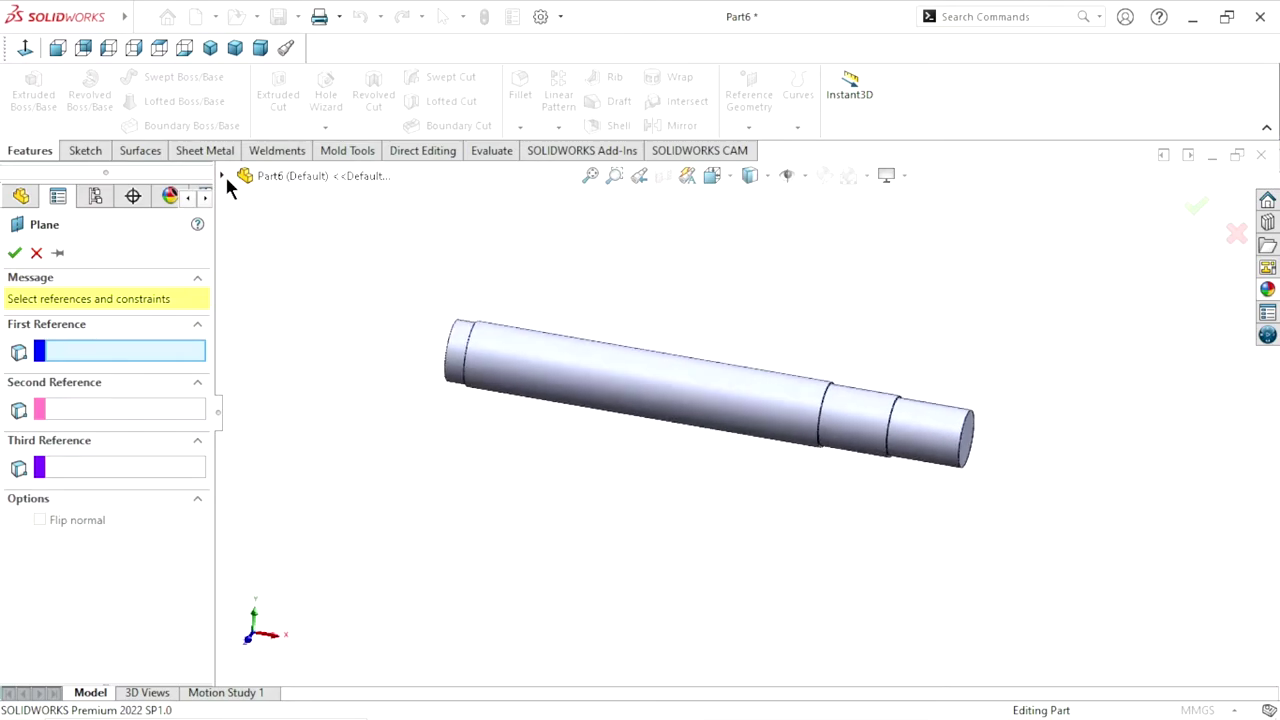
click(668, 380)
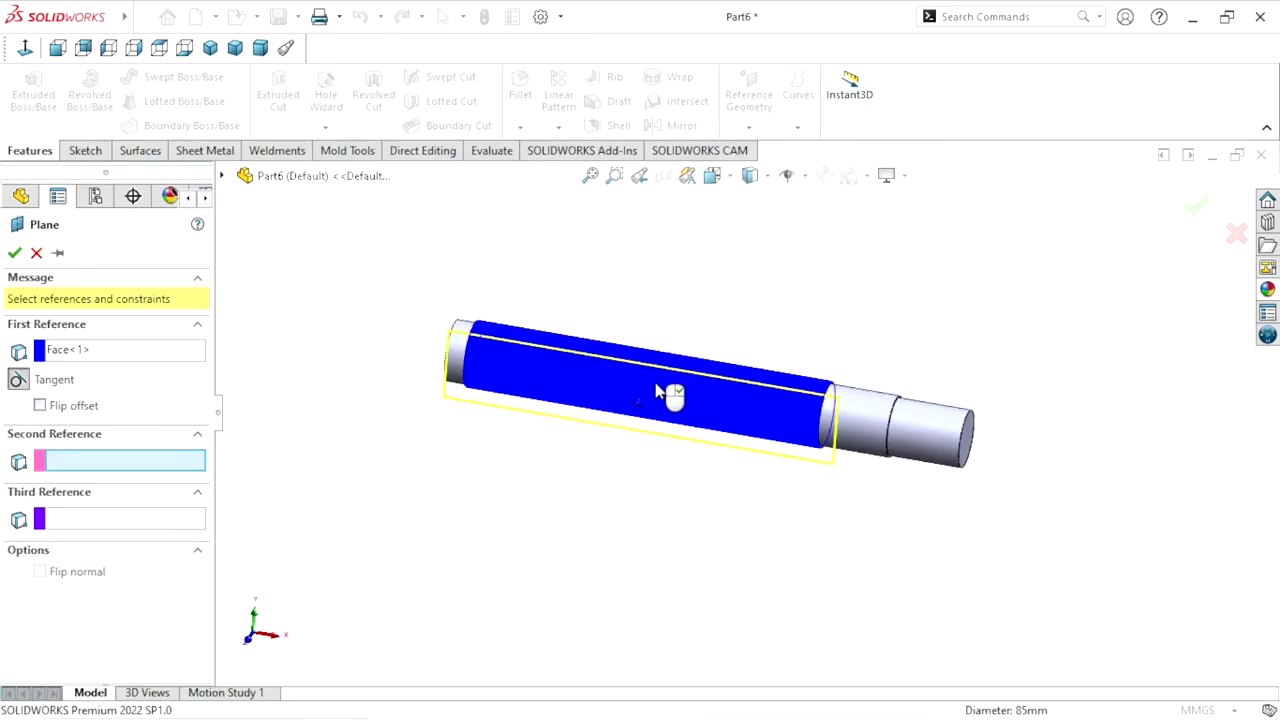
mouse_move(586, 437)
middle_down()
mouse_move(545, 462)
mouse_move(606, 429)
mouse_move(700, 526)
mouse_move(669, 531)
mouse_move(517, 466)
mouse_move(523, 493)
mouse_move(480, 430)
middle_up()
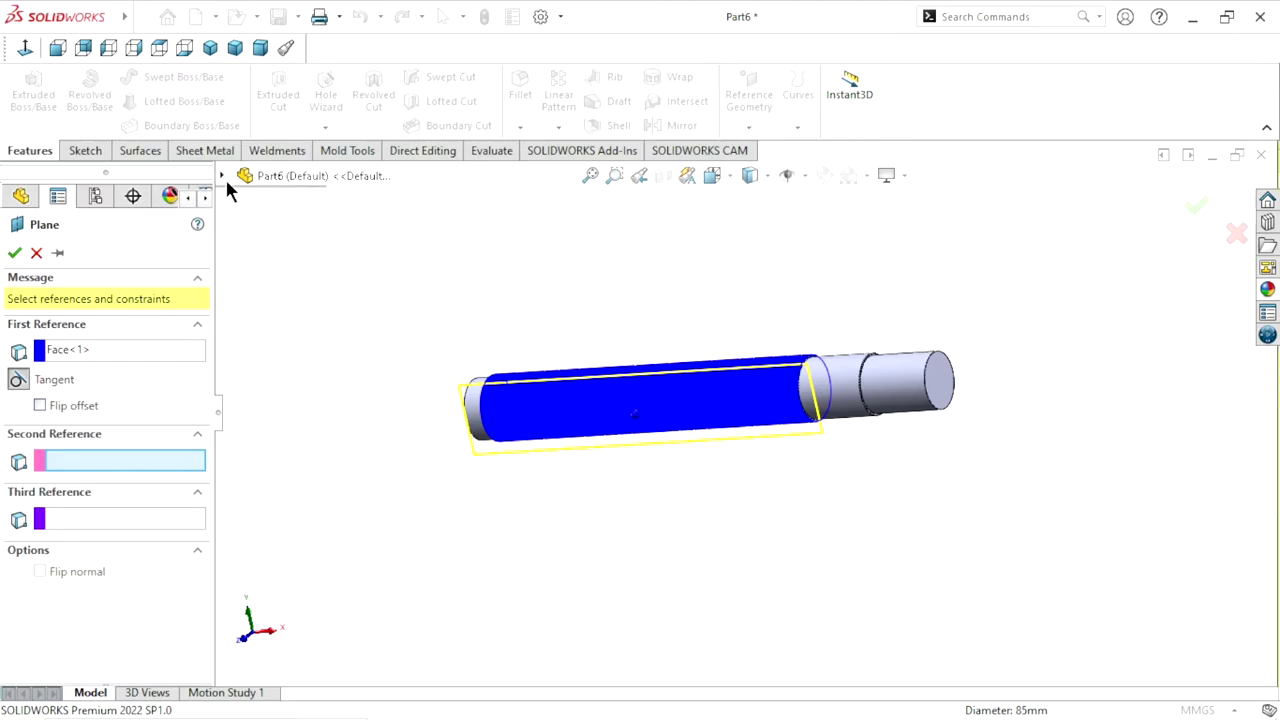
click(222, 176)
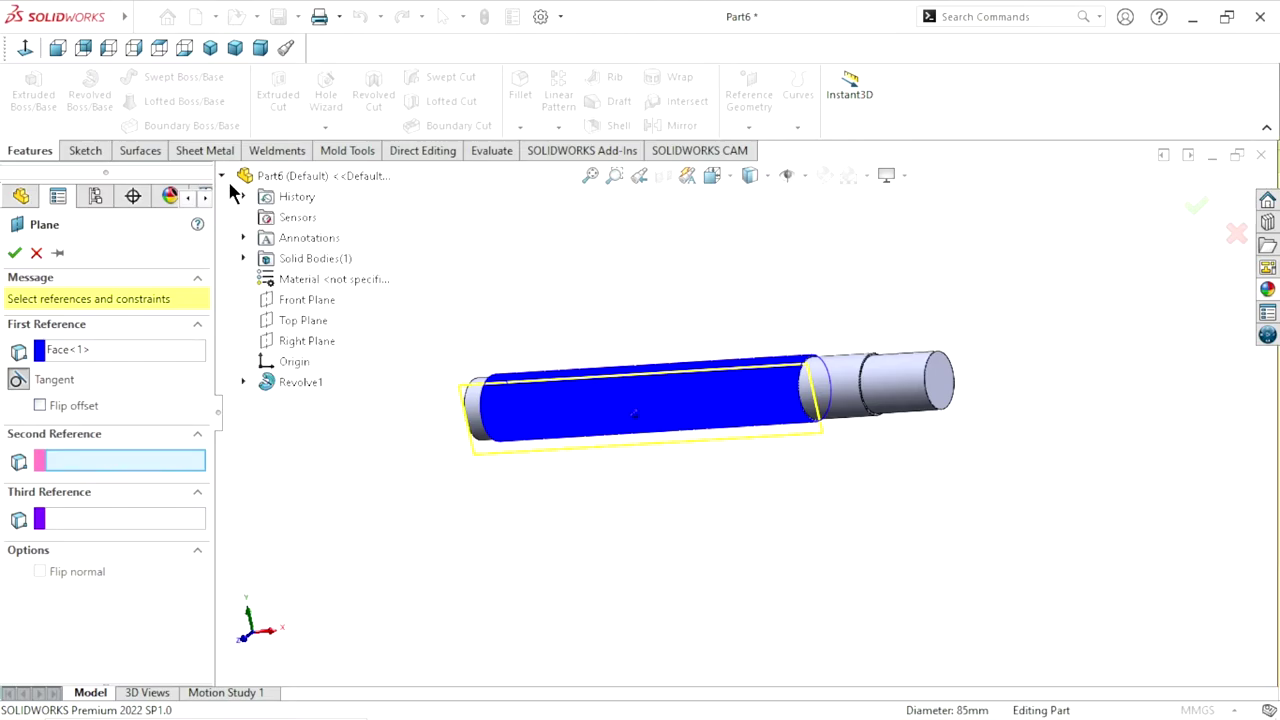
click(288, 300)
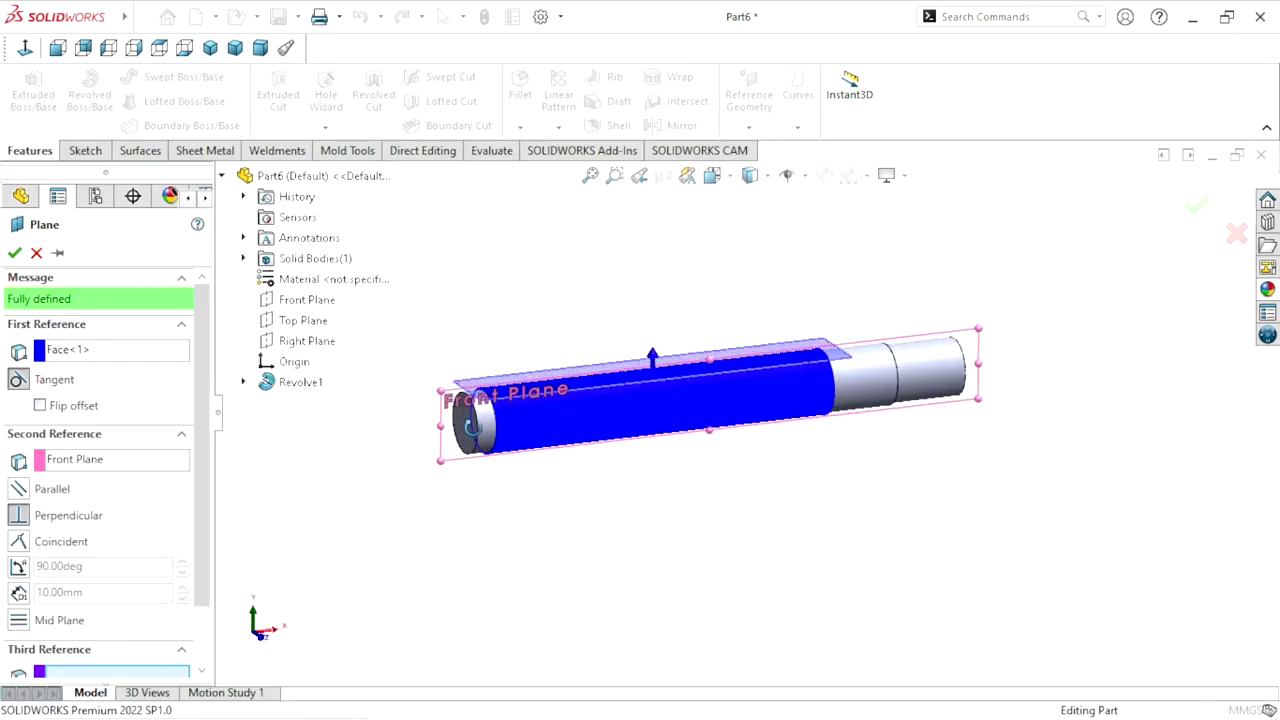
middle_drag(472, 425, 514, 494)
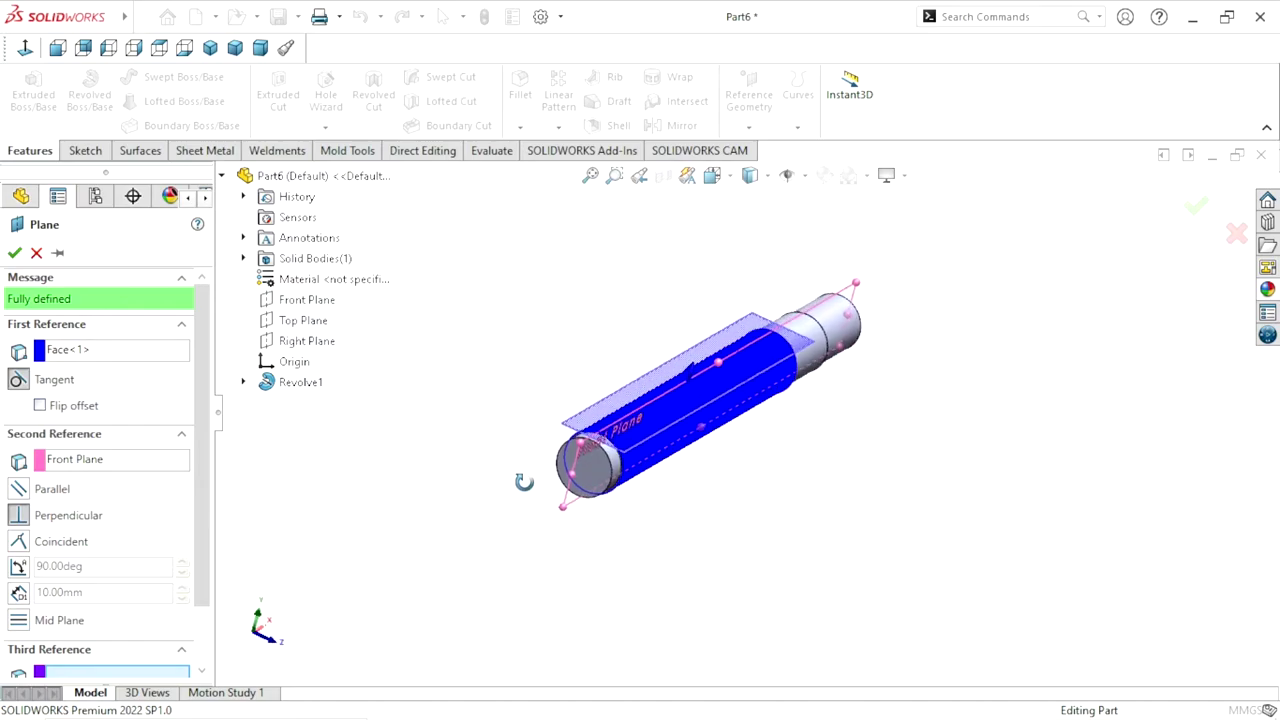
click(14, 252)
click(36, 116)
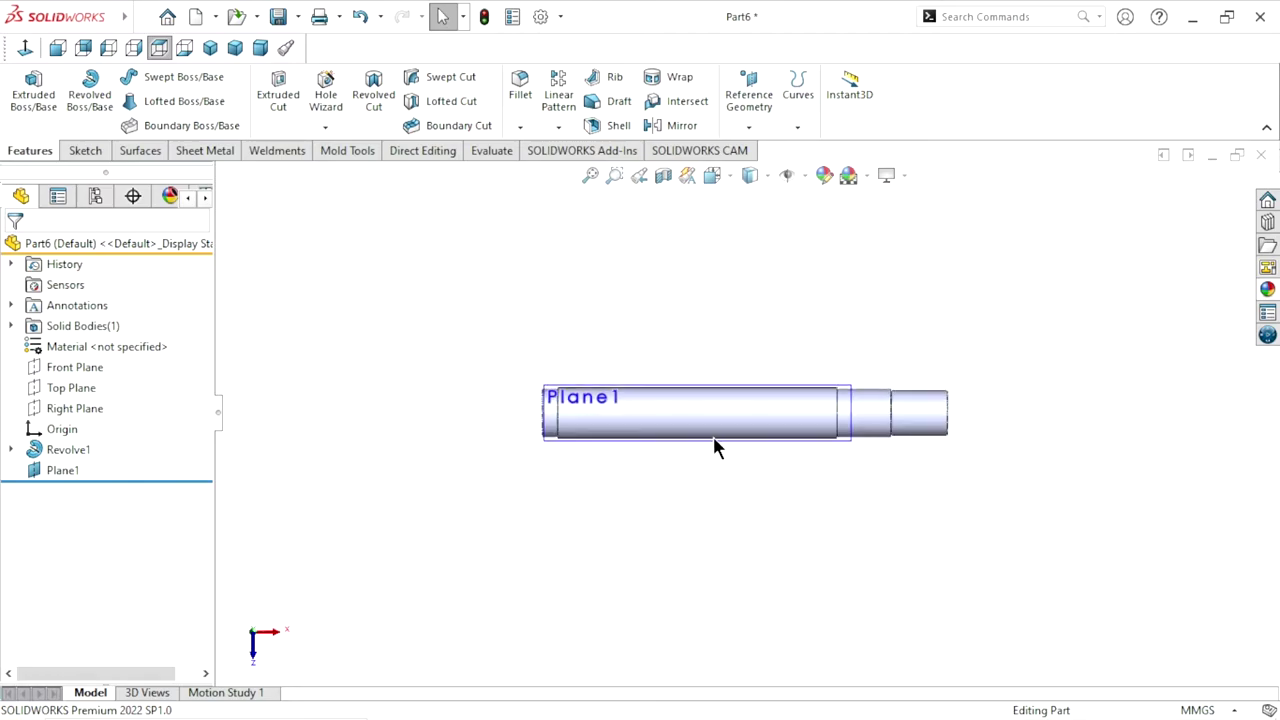
scroll(713, 436, down, 3)
Start a new sketch on Plane1 and hide the plane outline
click(80, 472)
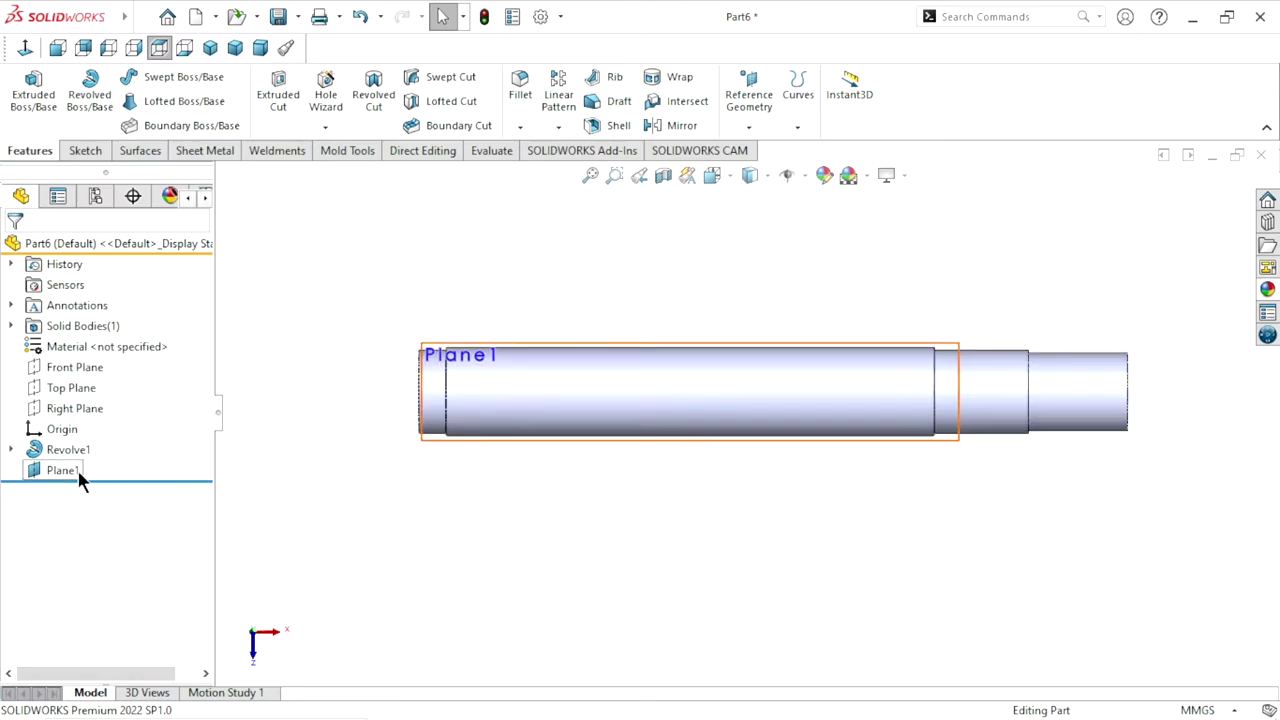
click(94, 449)
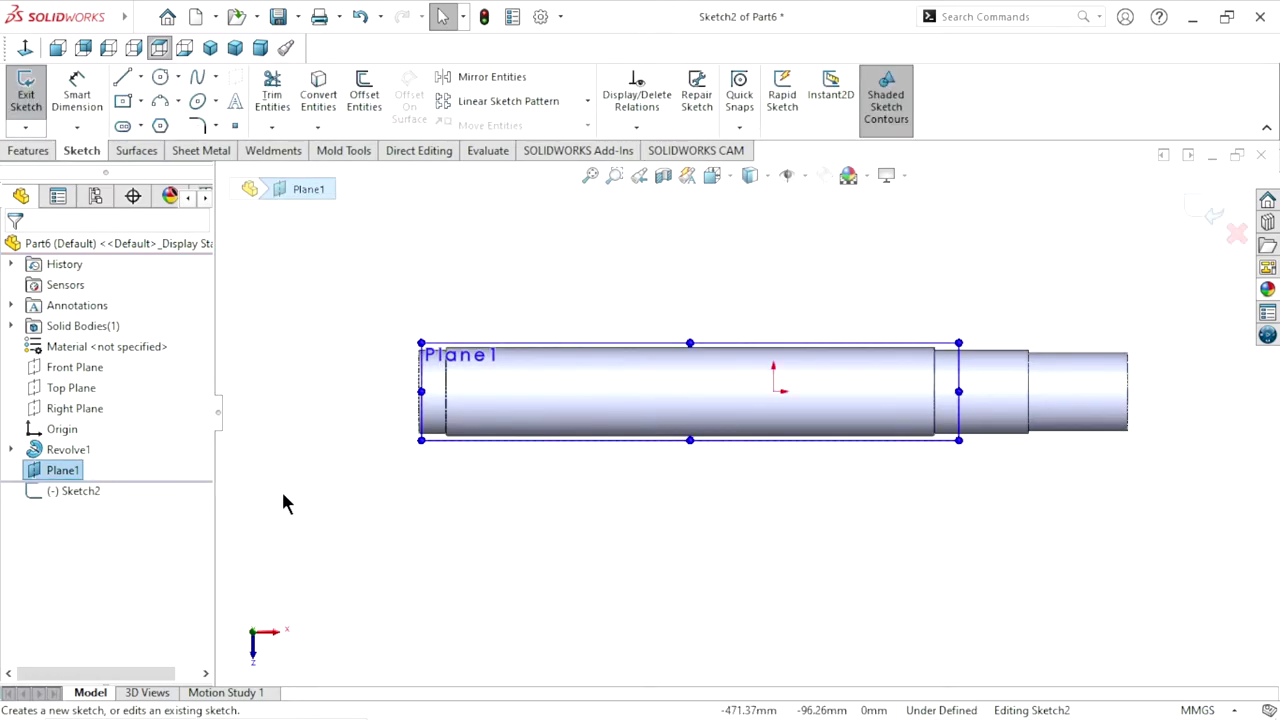
click(70, 470)
click(104, 449)
scroll(611, 451, up, 2)
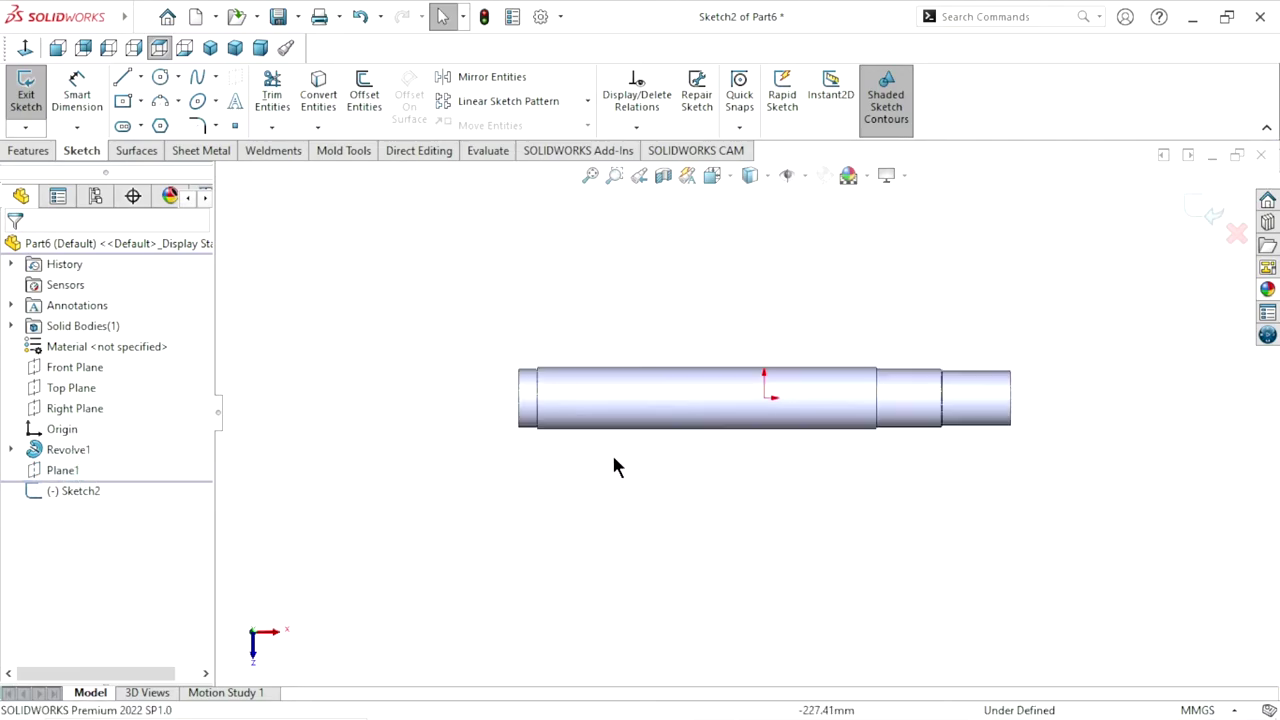
scroll(743, 420, down, 2)
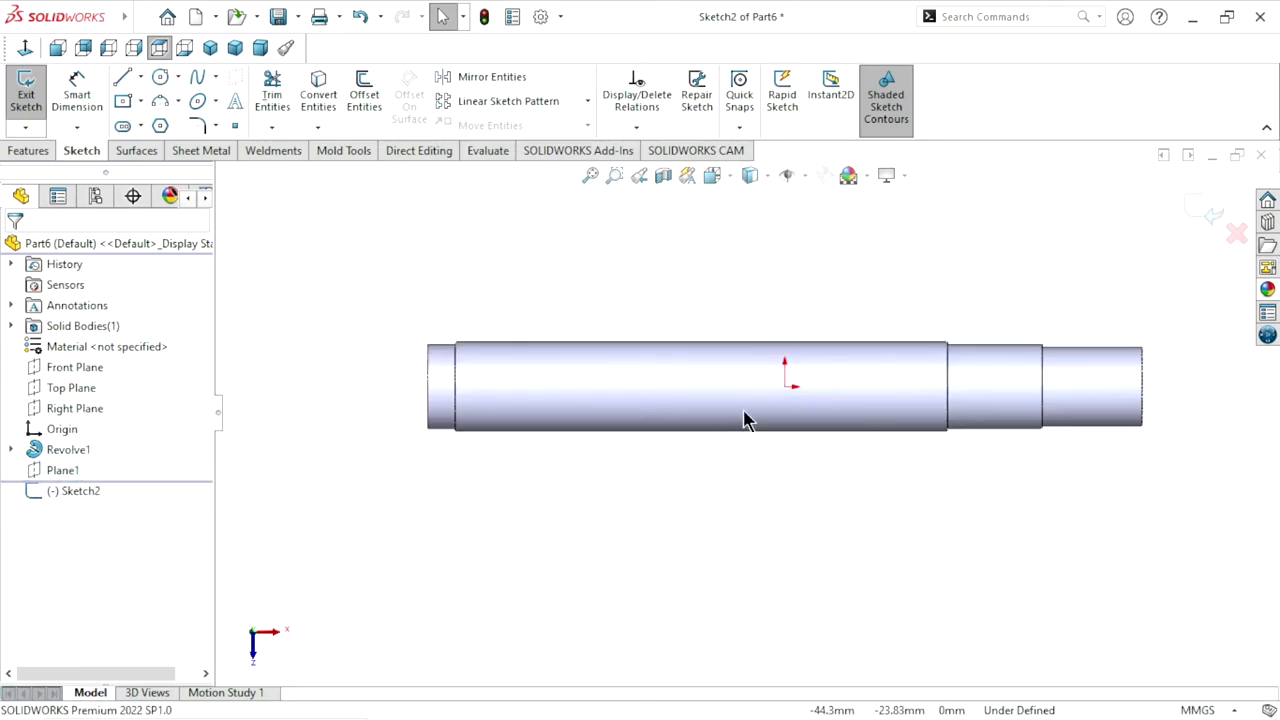
Draw a centre-point straight slot centred on the shaft axis, lying along it
click(140, 127)
click(136, 166)
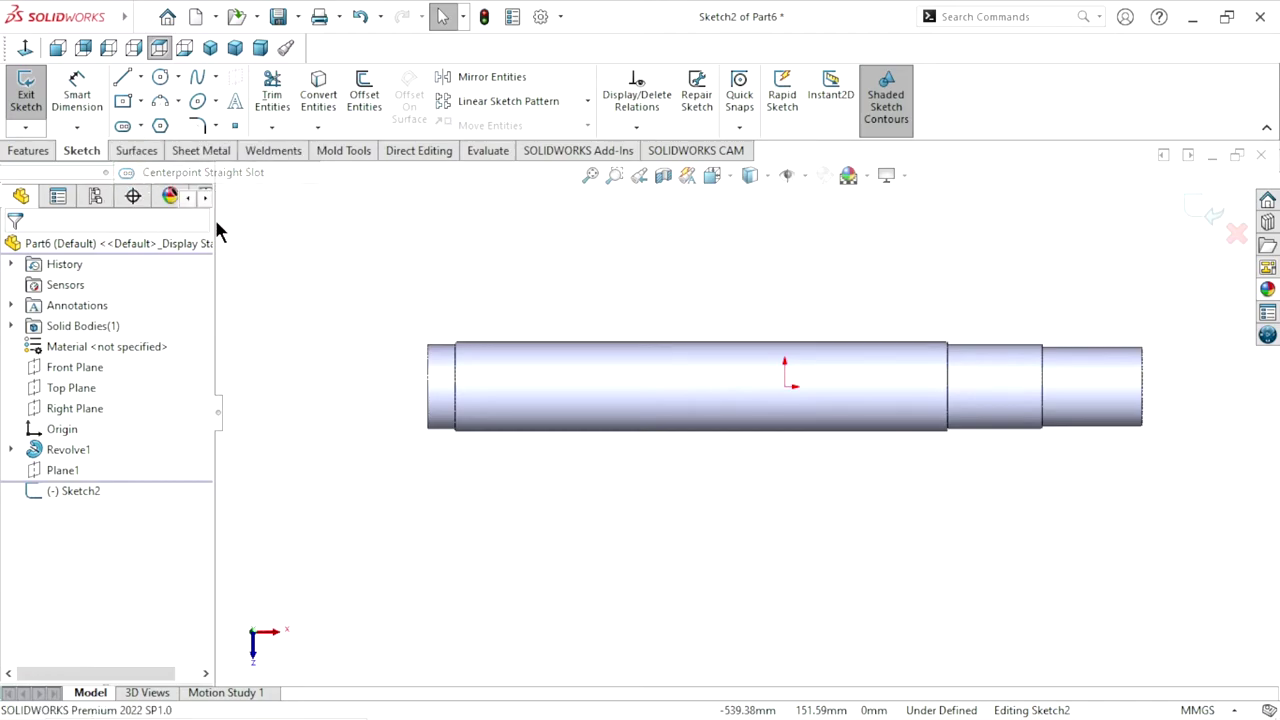
click(611, 387)
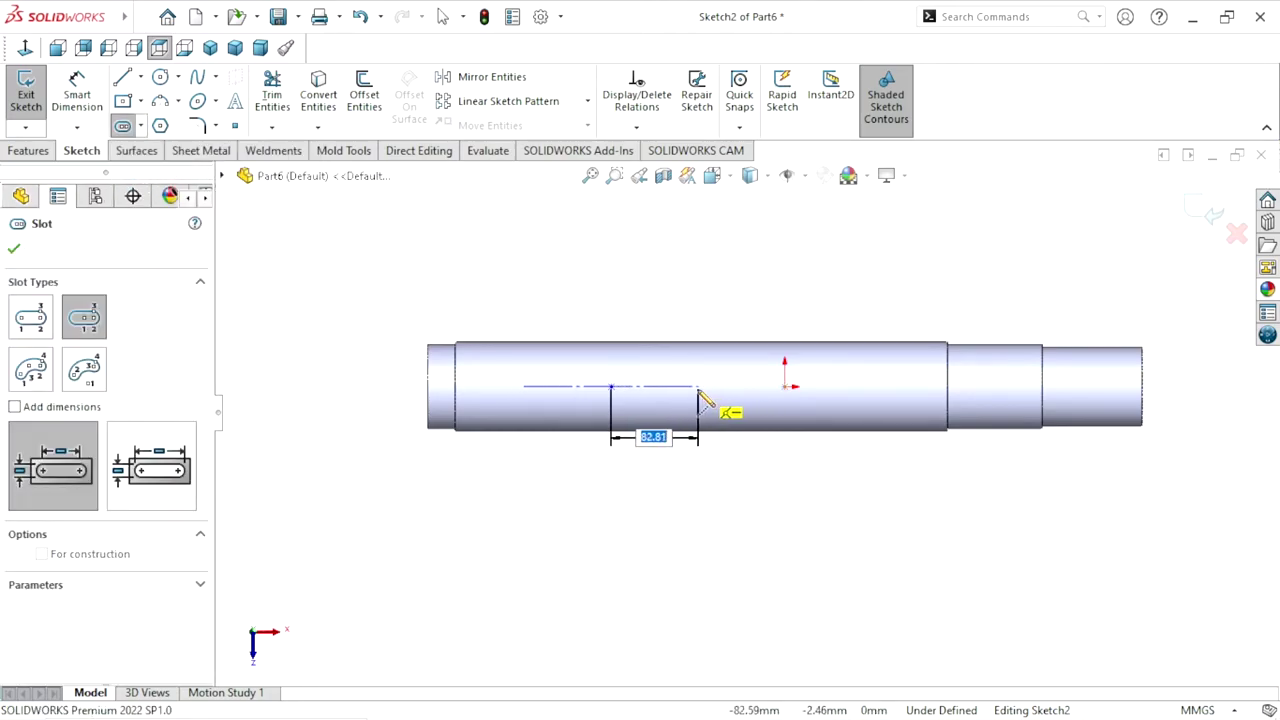
click(684, 387)
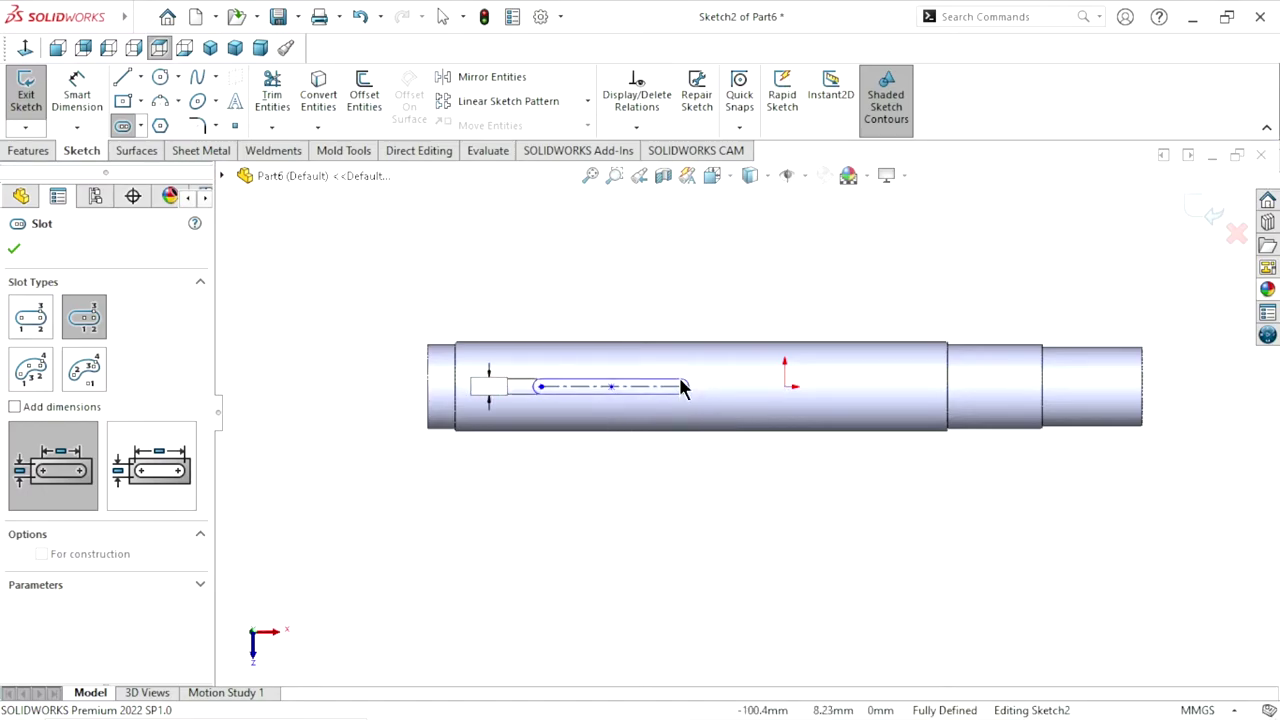
click(680, 378)
right_click(651, 323)
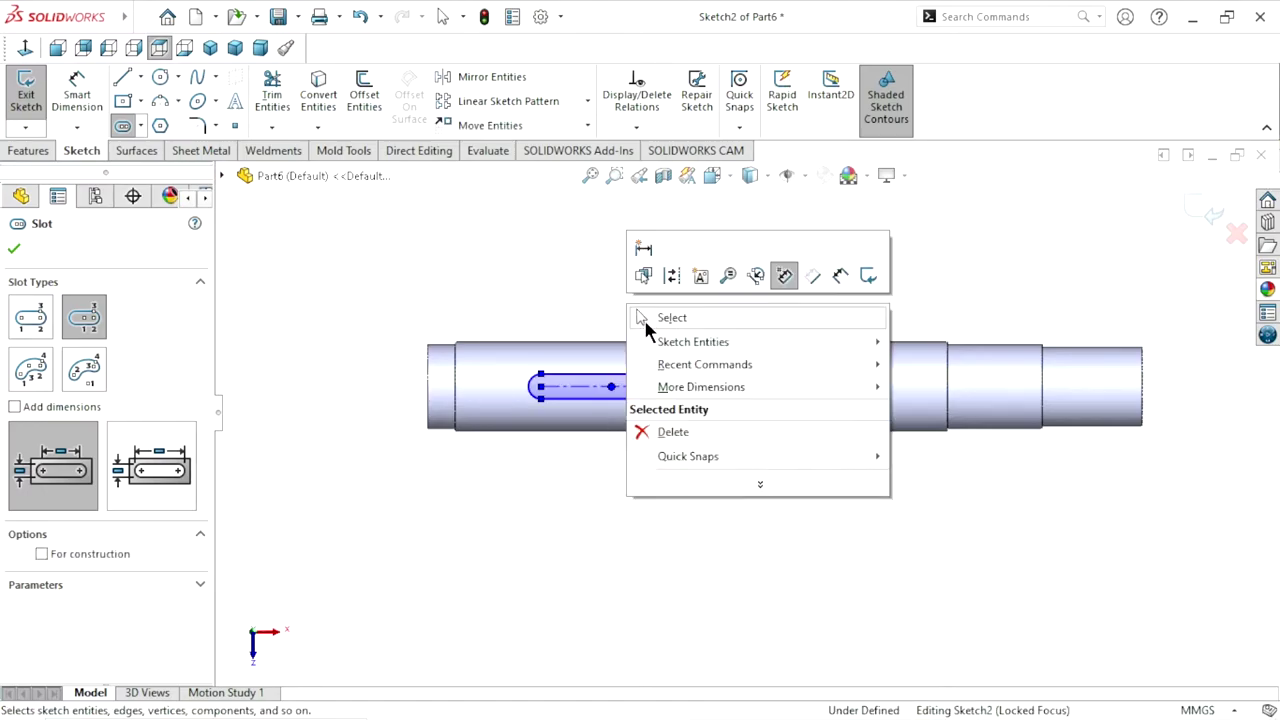
click(655, 317)
key(Escape)
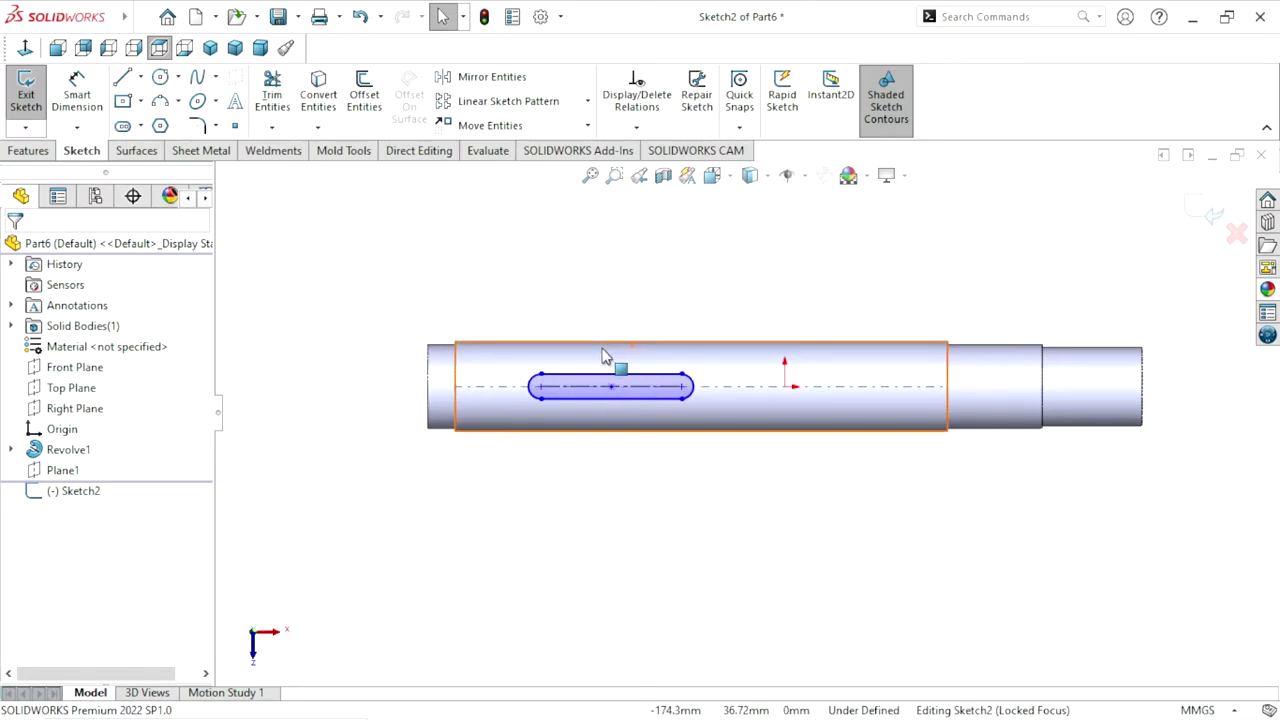
Dimension the slot 18 mm wide and 160 mm long
click(80, 97)
click(571, 378)
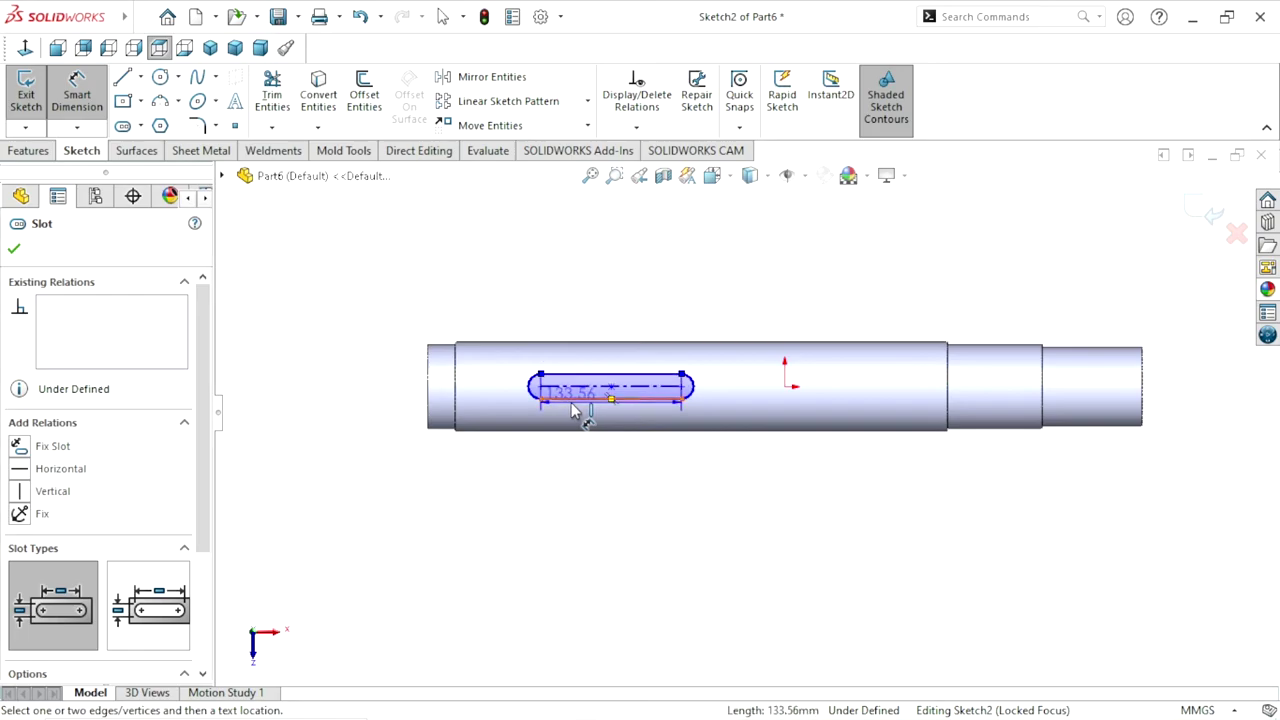
click(716, 478)
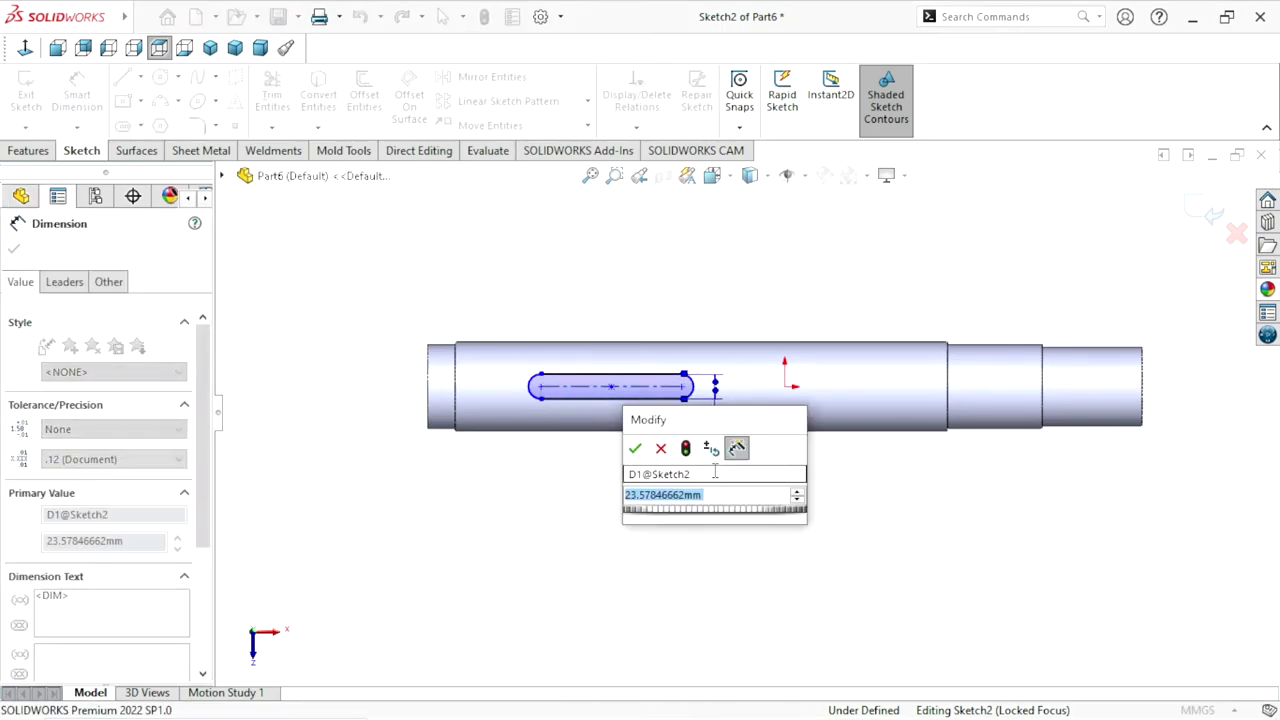
text(18)
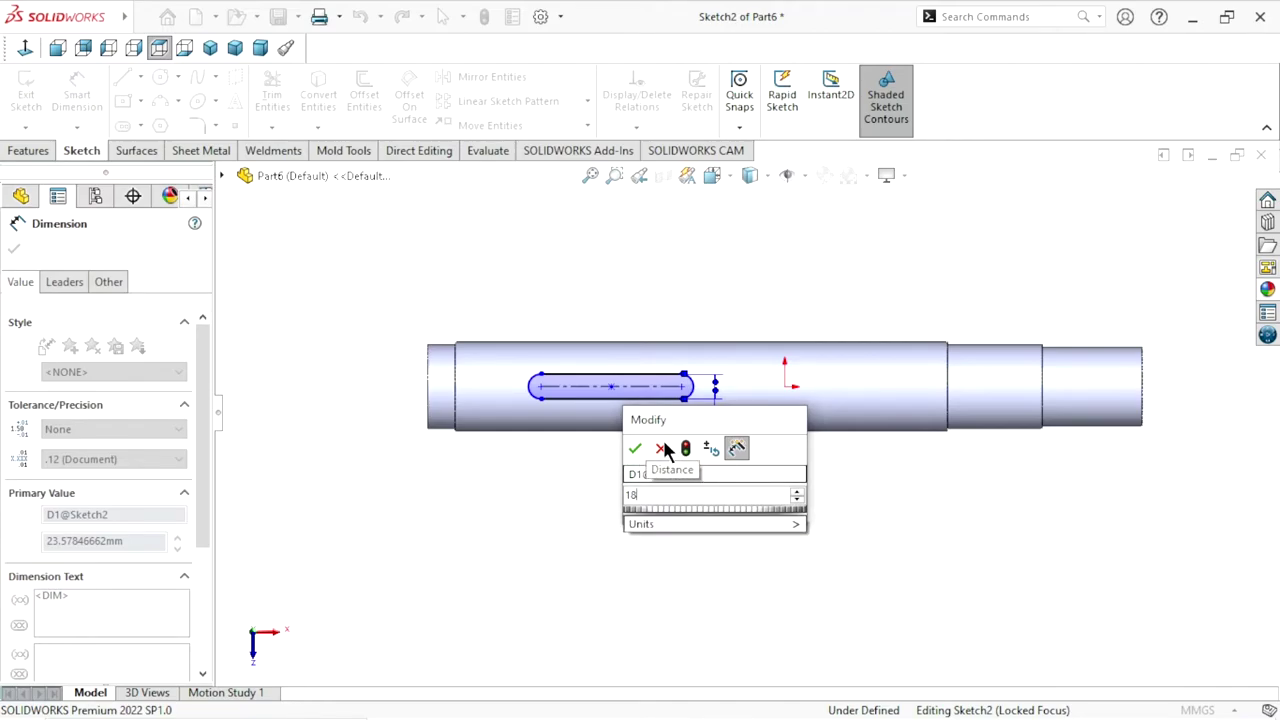
click(638, 450)
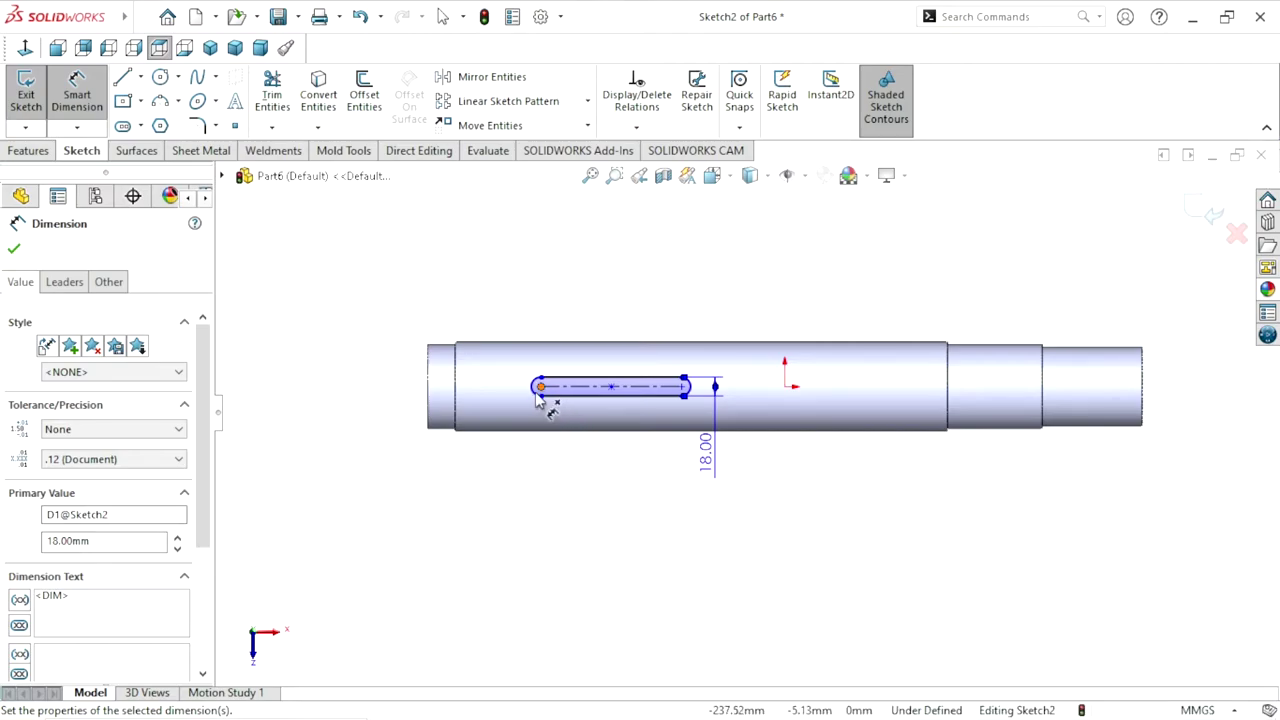
click(634, 396)
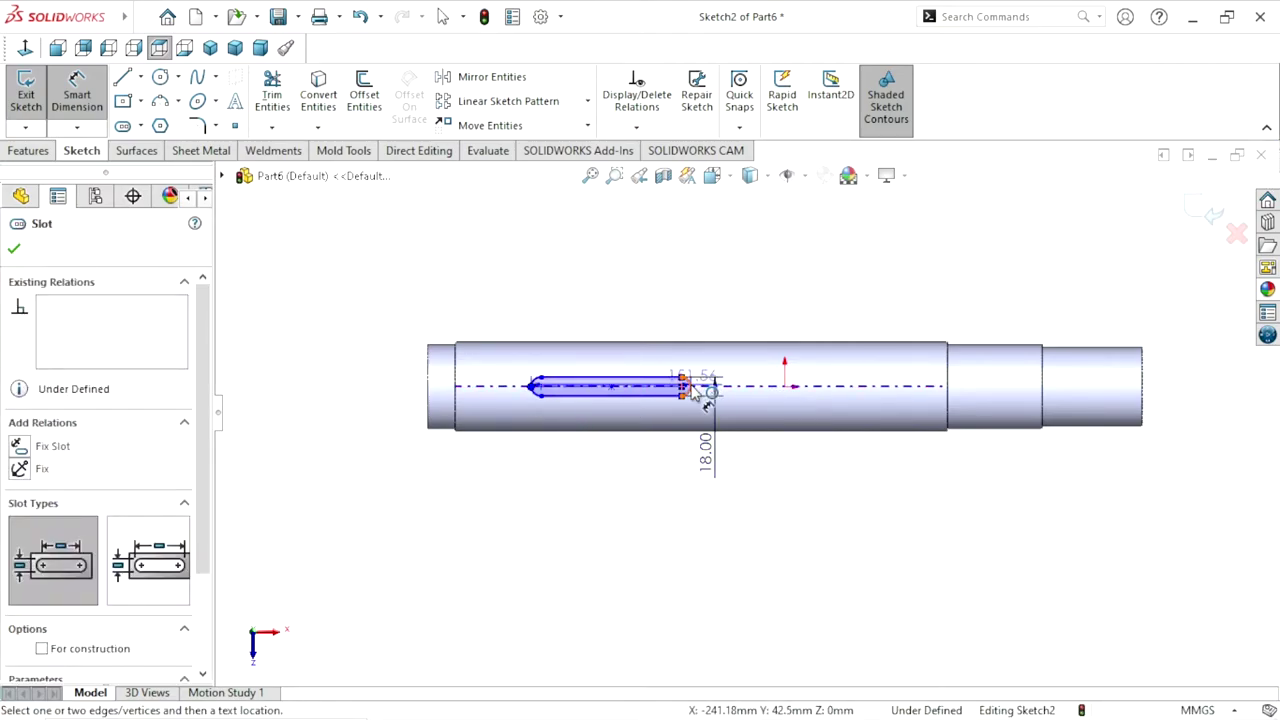
click(621, 300)
click(621, 300)
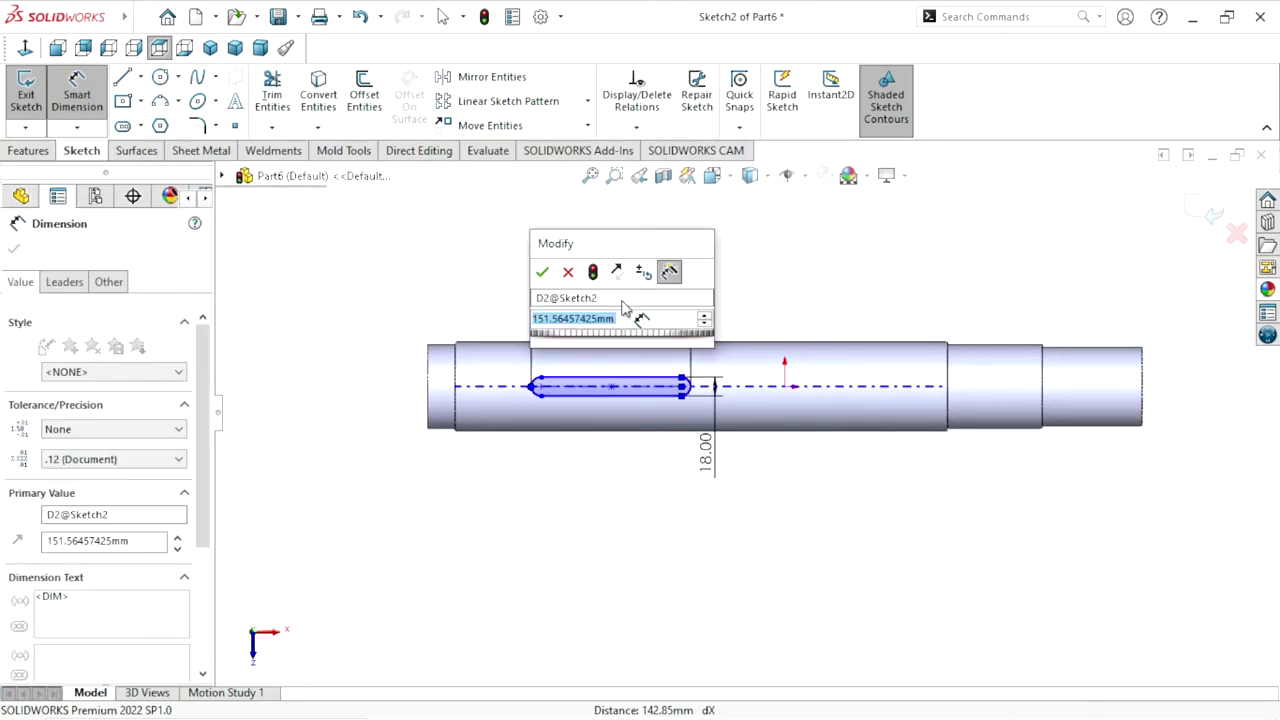
text(160)
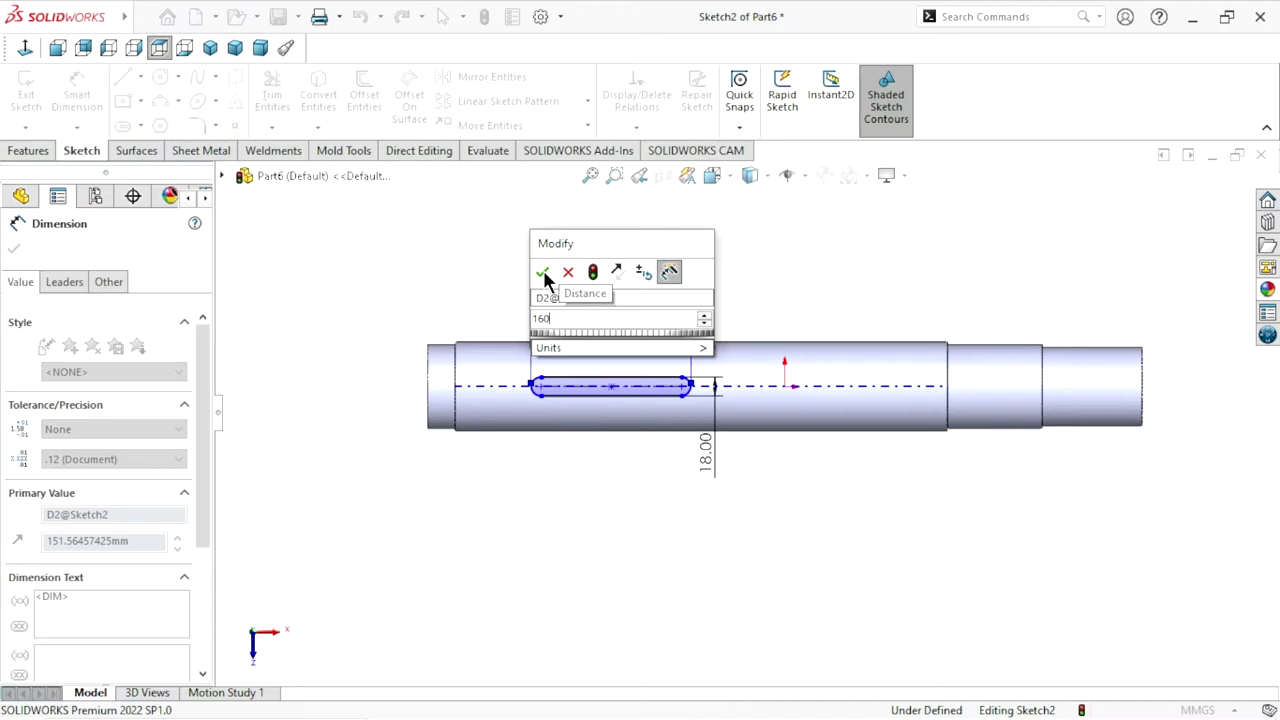
click(542, 272)
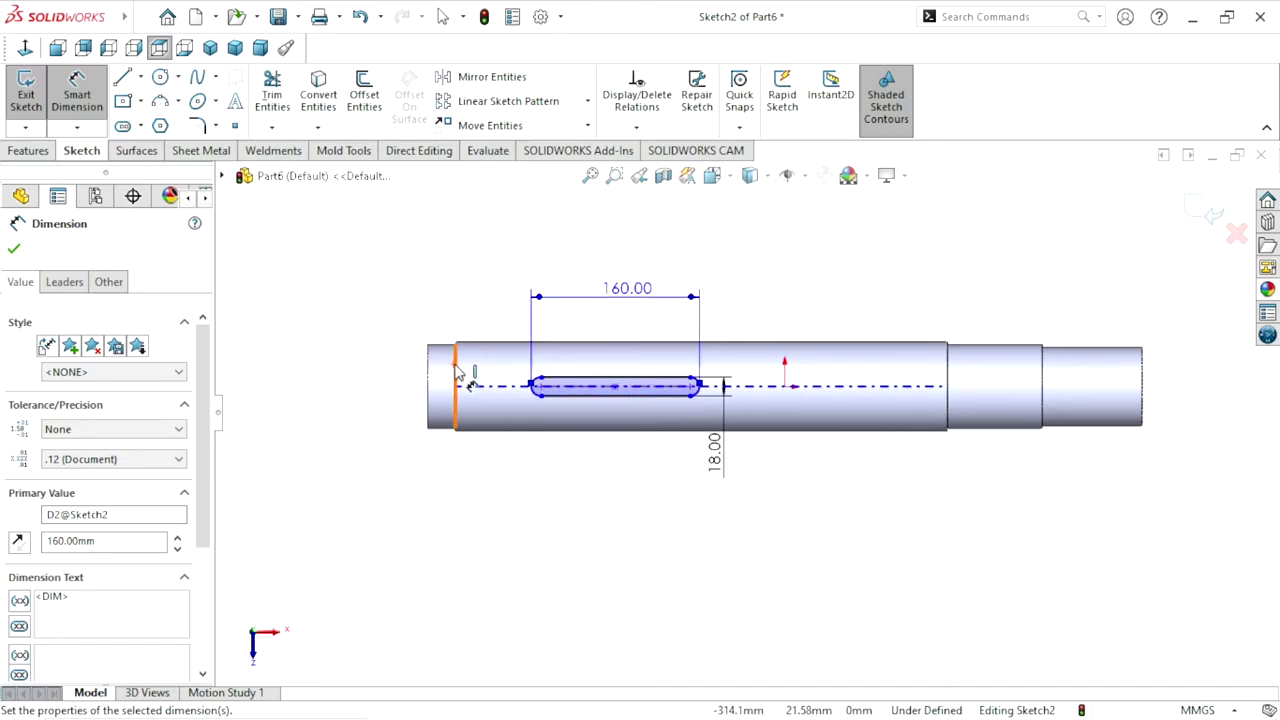
Position the slot centre 234 mm from the shaft's left edge and close Smart Dimension
click(457, 380)
click(614, 386)
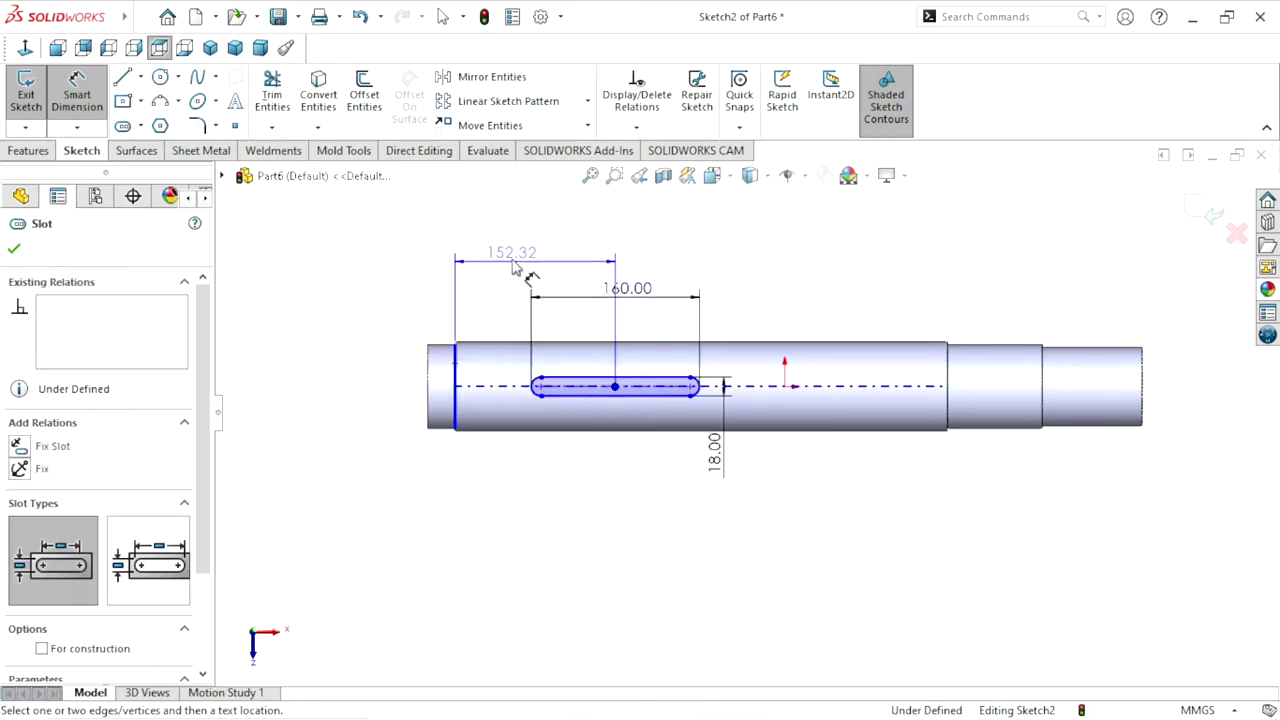
click(522, 252)
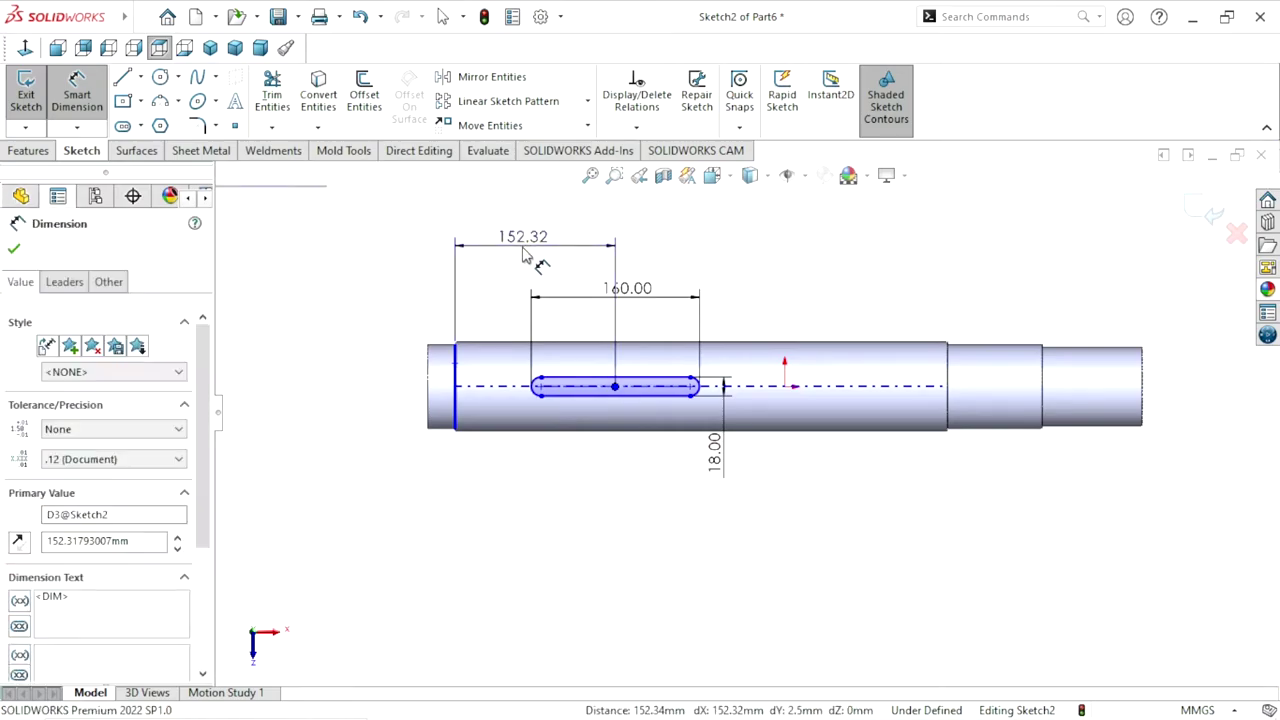
text(234)
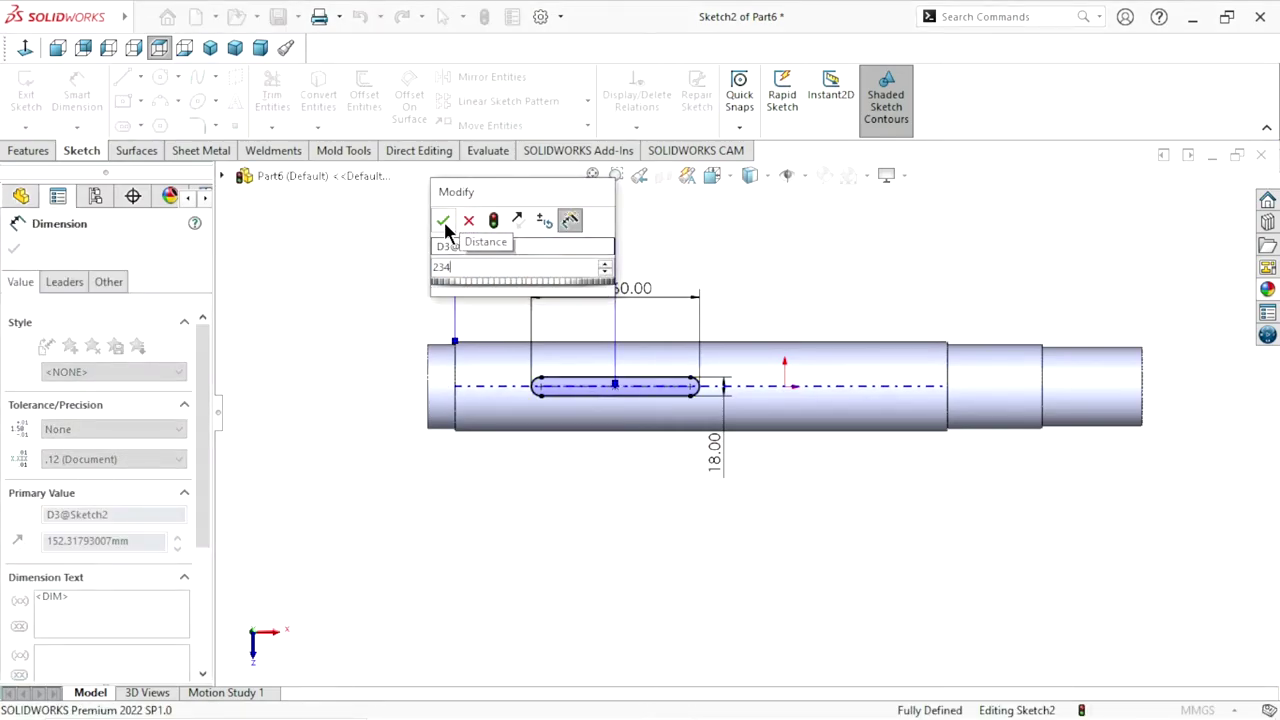
click(443, 220)
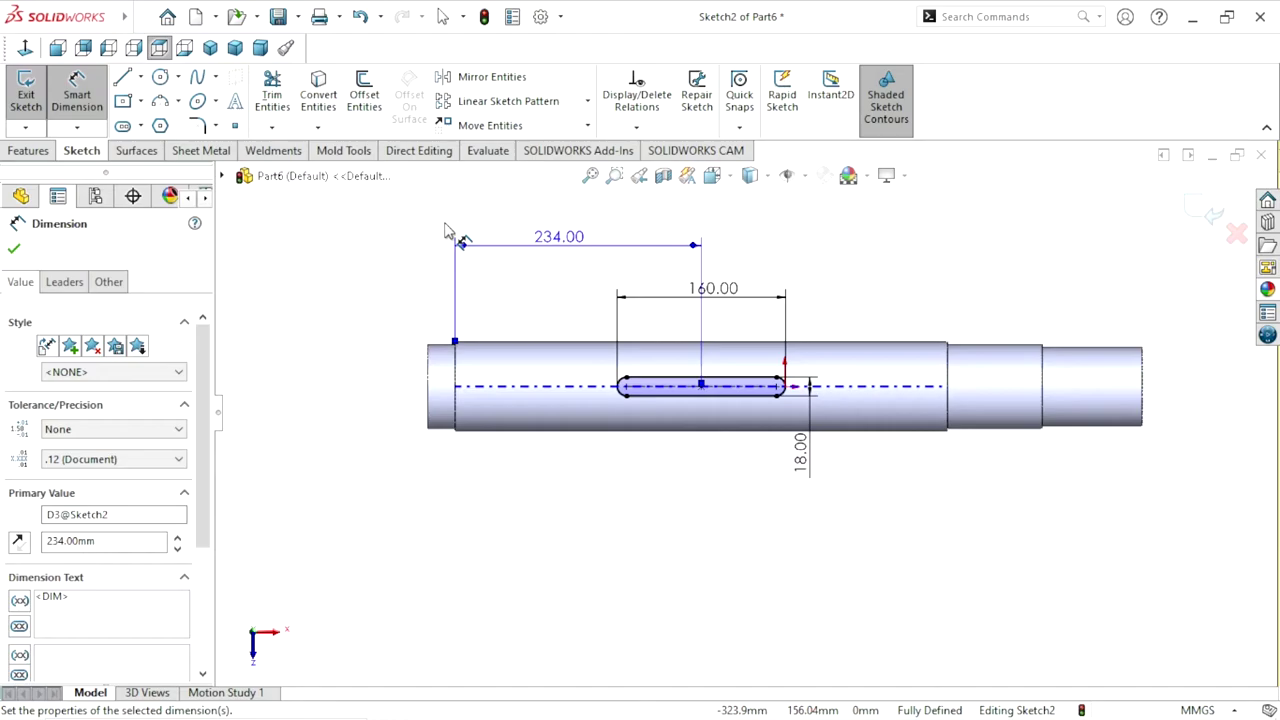
click(14, 248)
click(27, 150)
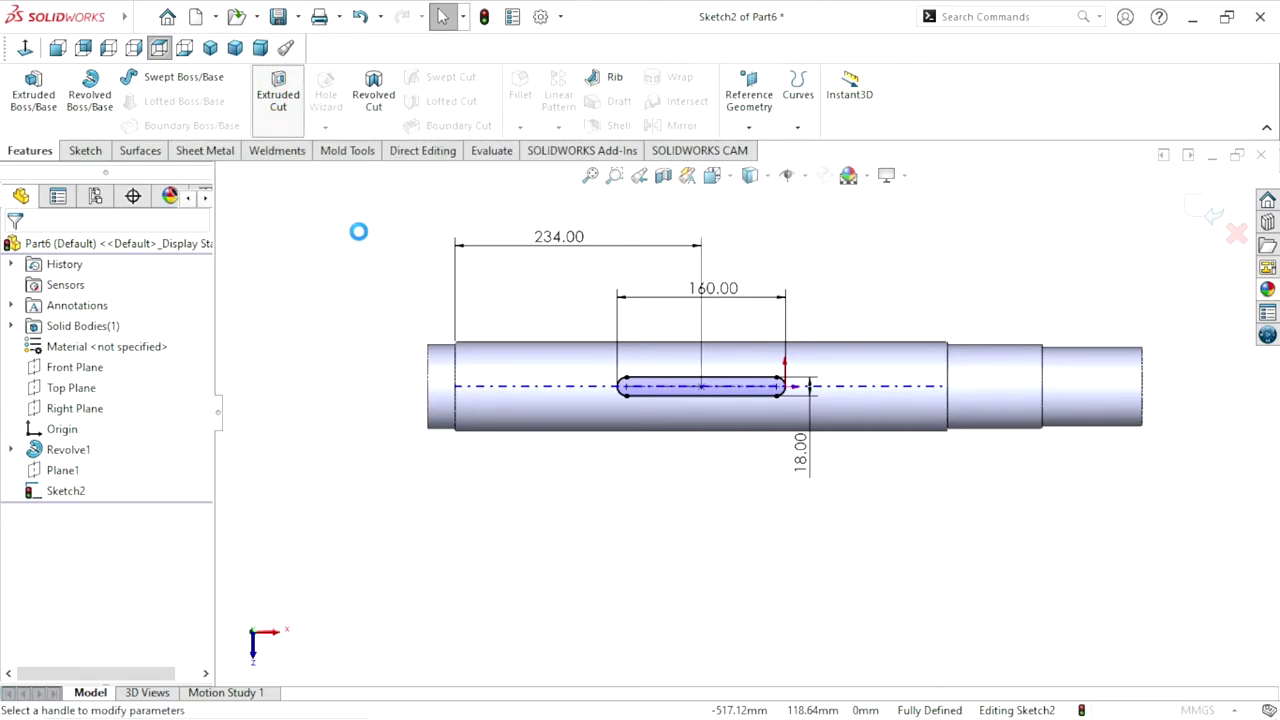
Cut the slot 6 mm deep as a blind extruded cut, then orbit to view the keyway
click(139, 361)
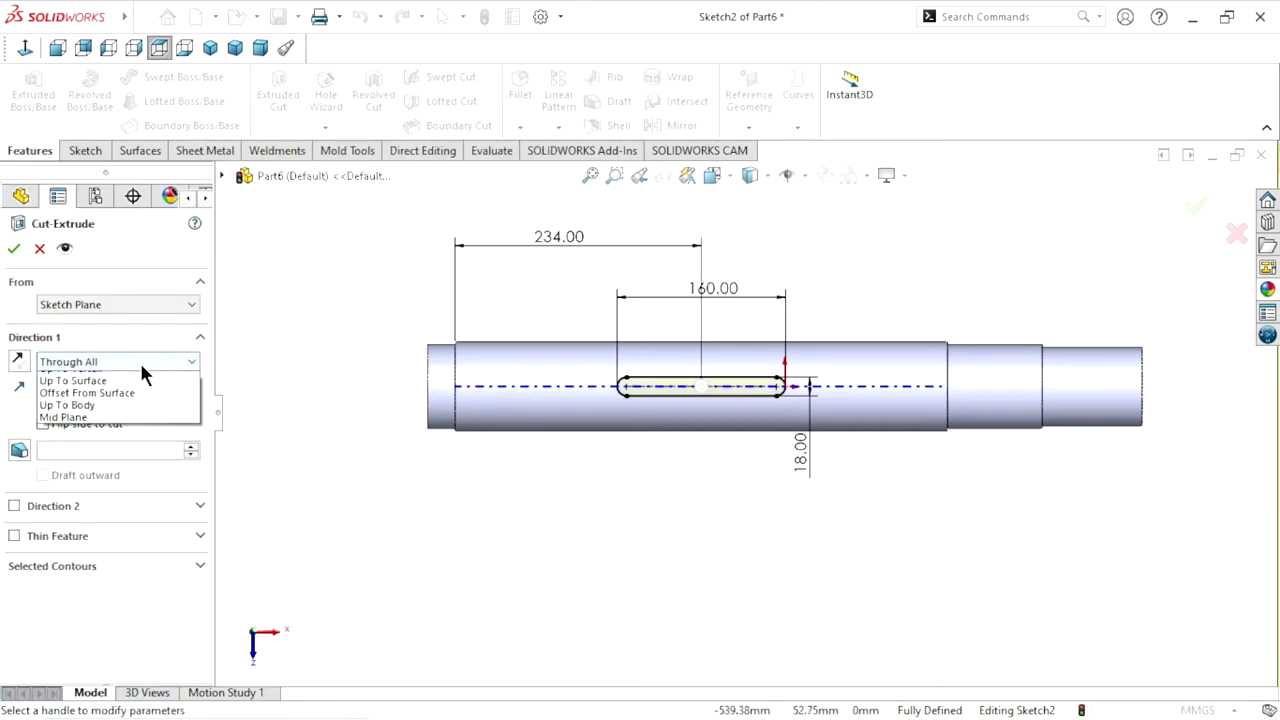
click(114, 373)
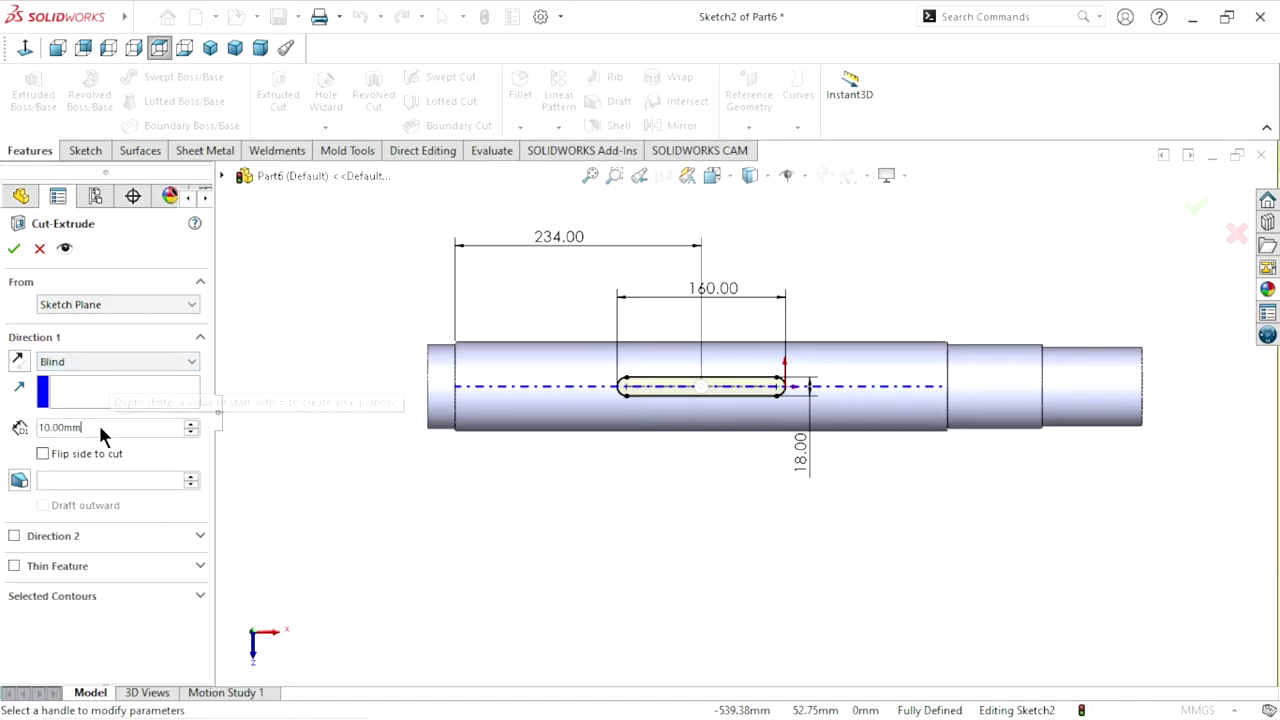
text(6)
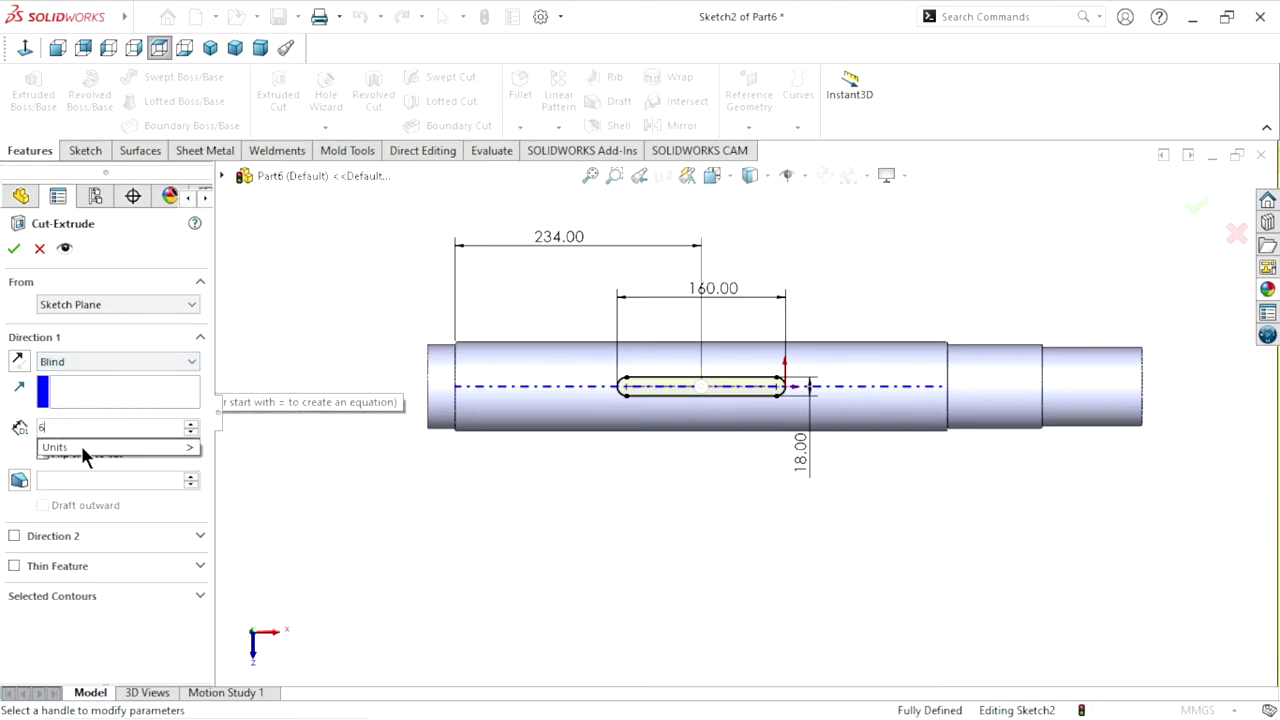
key(Return)
middle_drag(547, 517, 540, 343)
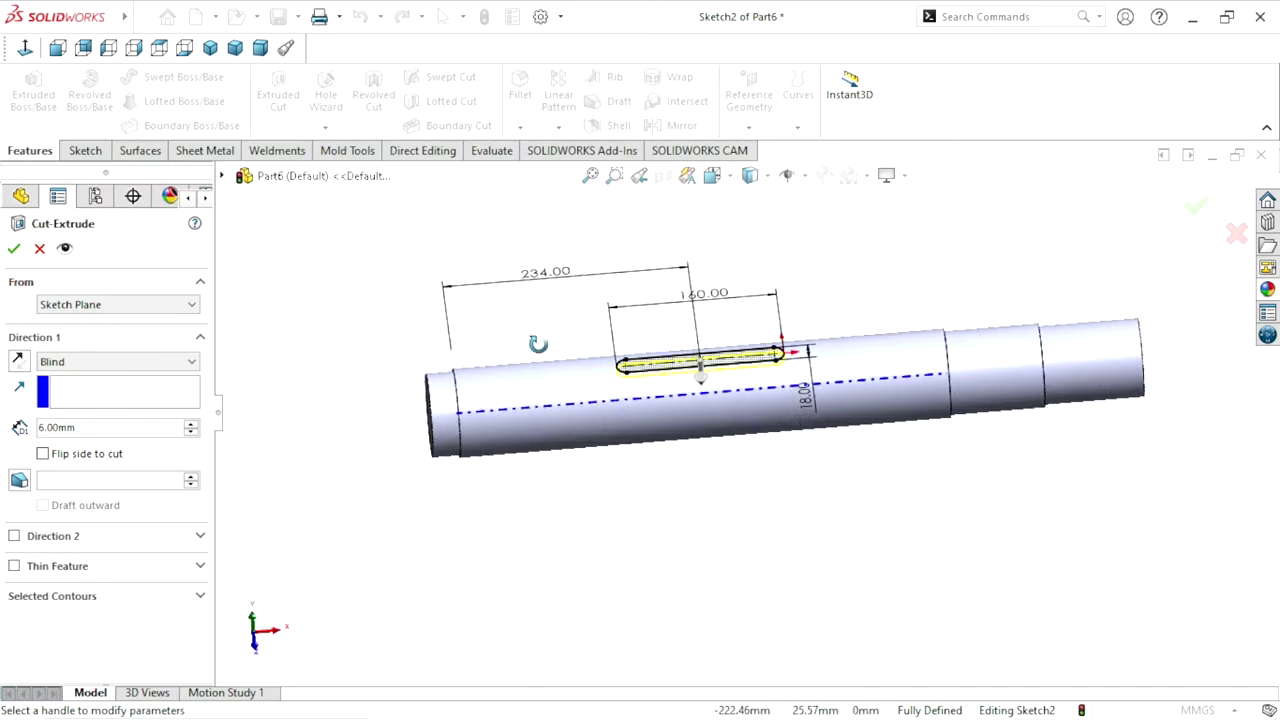
click(14, 250)
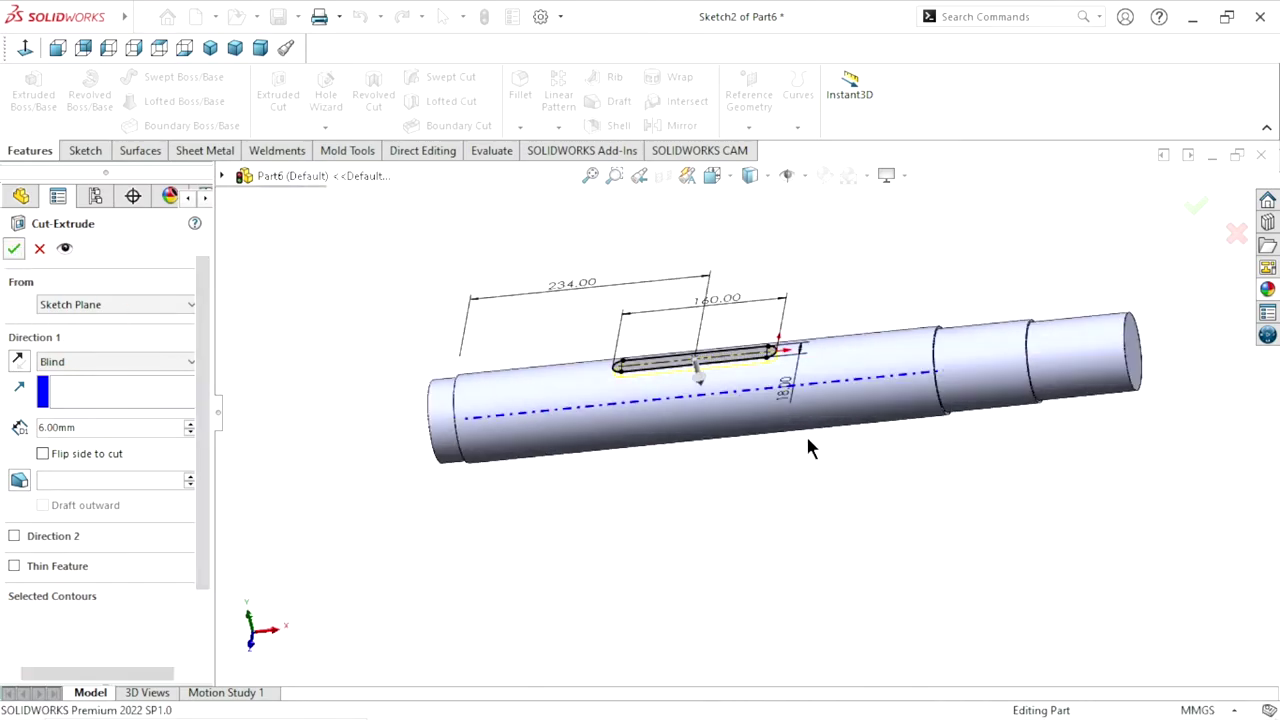
scroll(805, 396, down, 3)
click(640, 288)
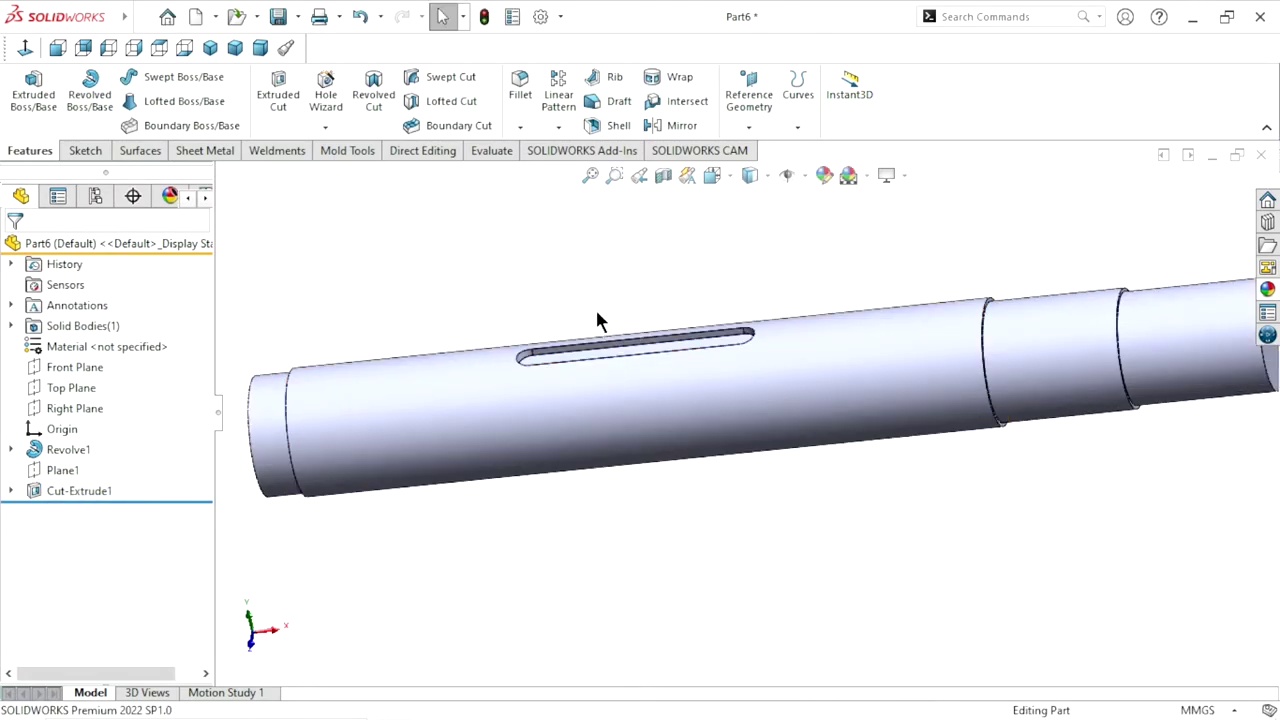
scroll(600, 320, up, 2)
middle_drag(600, 320, 843, 459)
Start a 1 mm × 45° chamfer and select both shaft end faces
key(f)
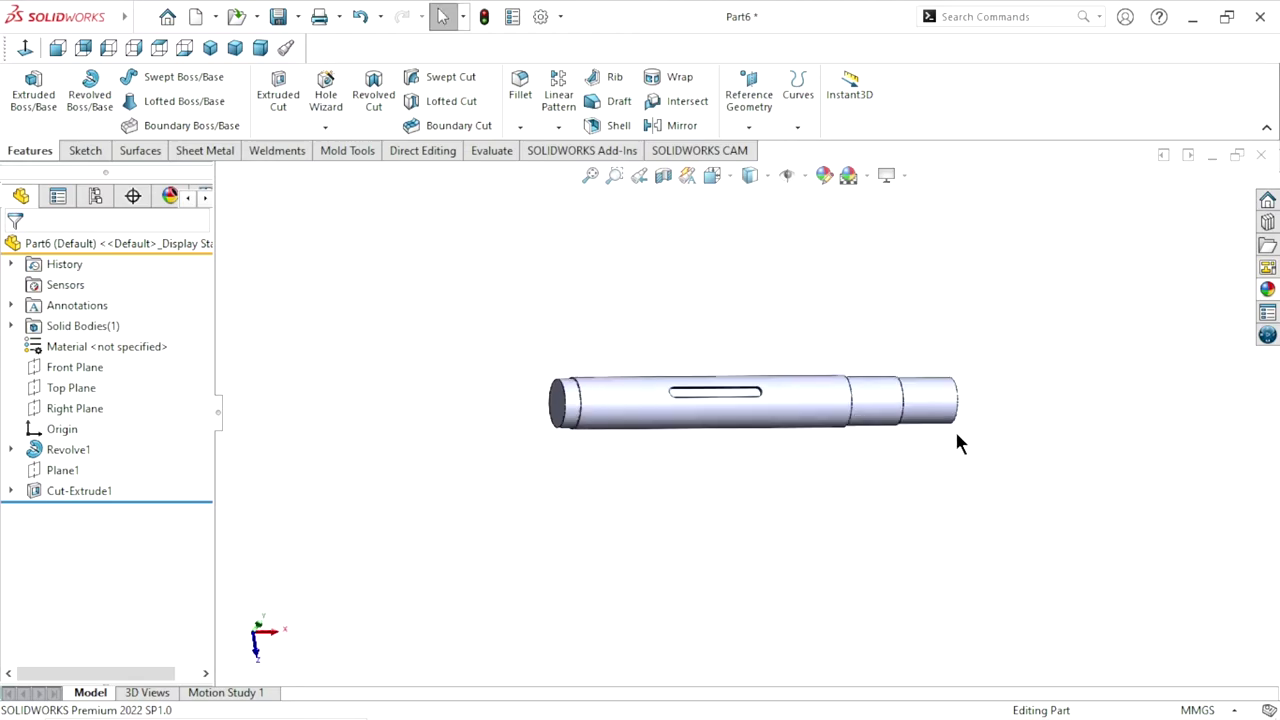
scroll(1010, 410, down, 2)
middle_drag(1037, 390, 960, 474)
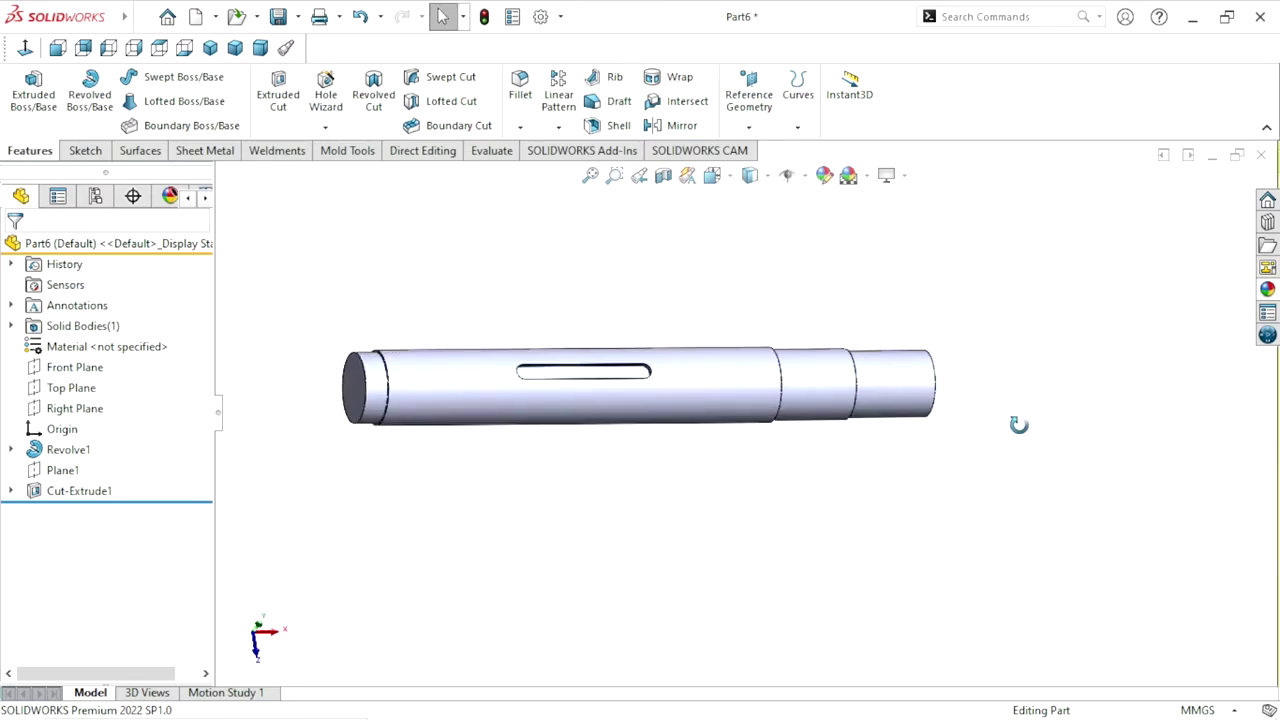
click(519, 129)
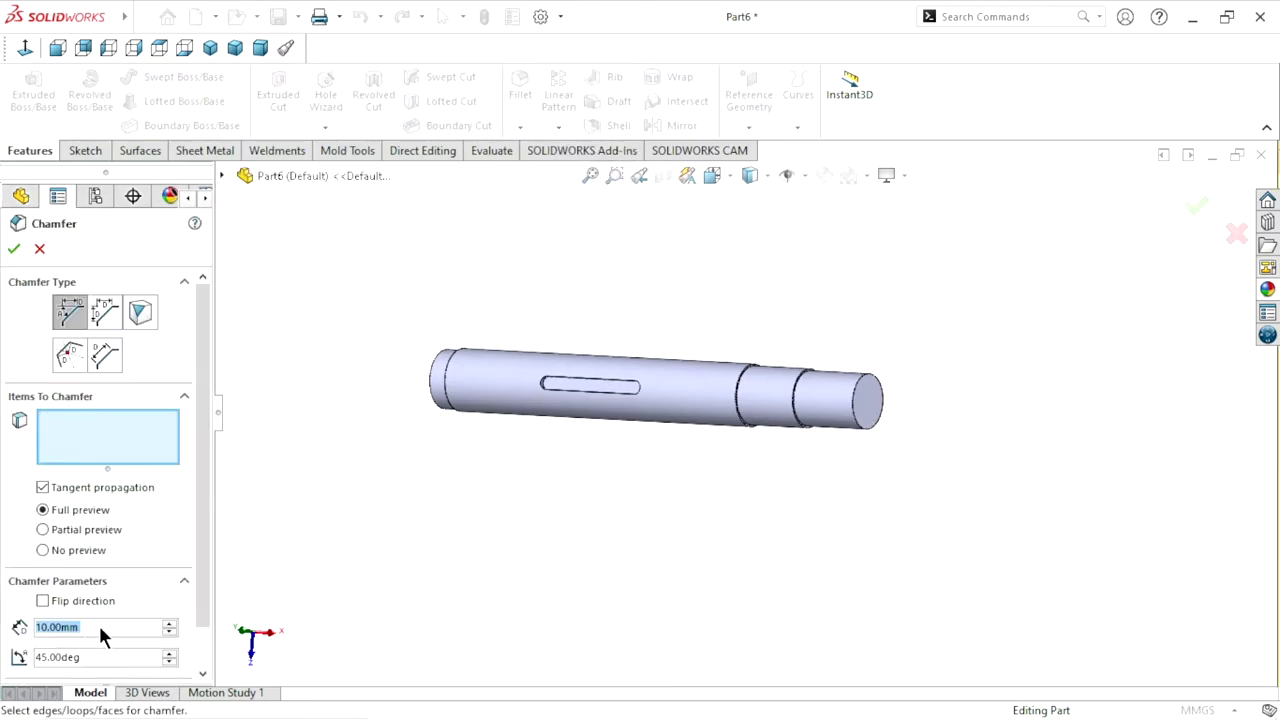
text(1)
key(Return)
scroll(866, 472, down, 2)
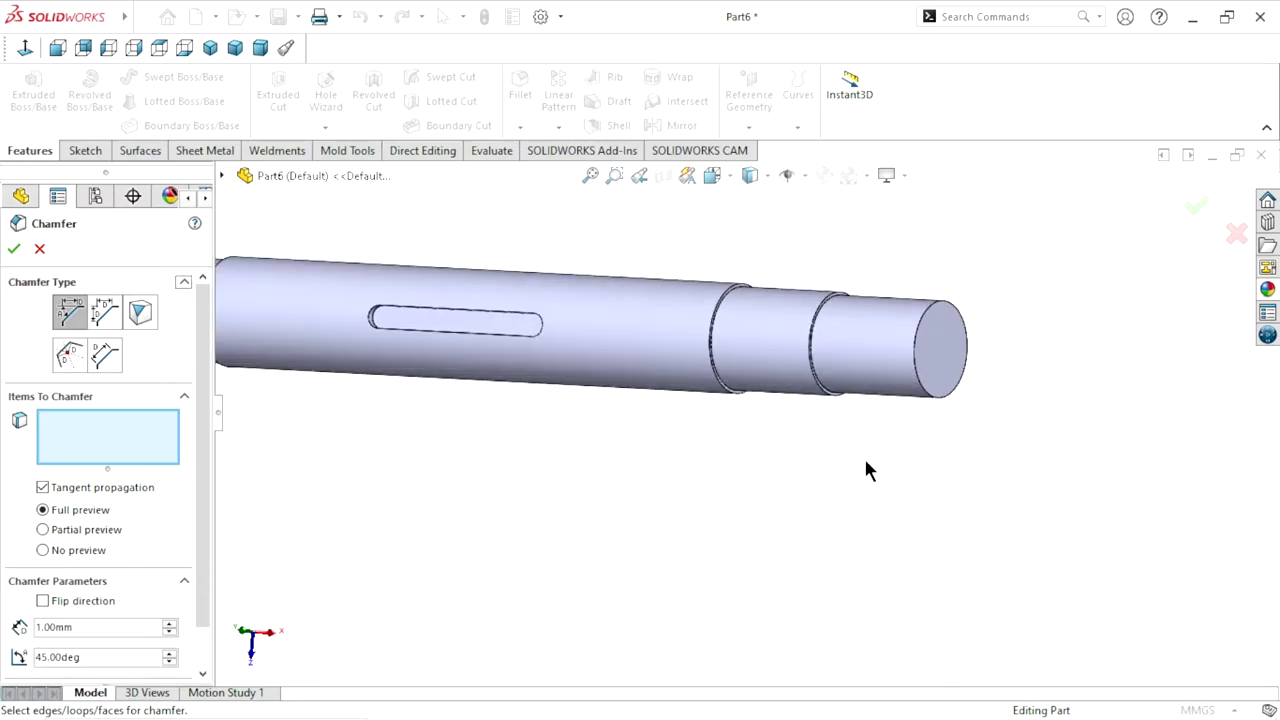
click(930, 358)
scroll(628, 485, up, 3)
middle_drag(514, 451, 631, 500)
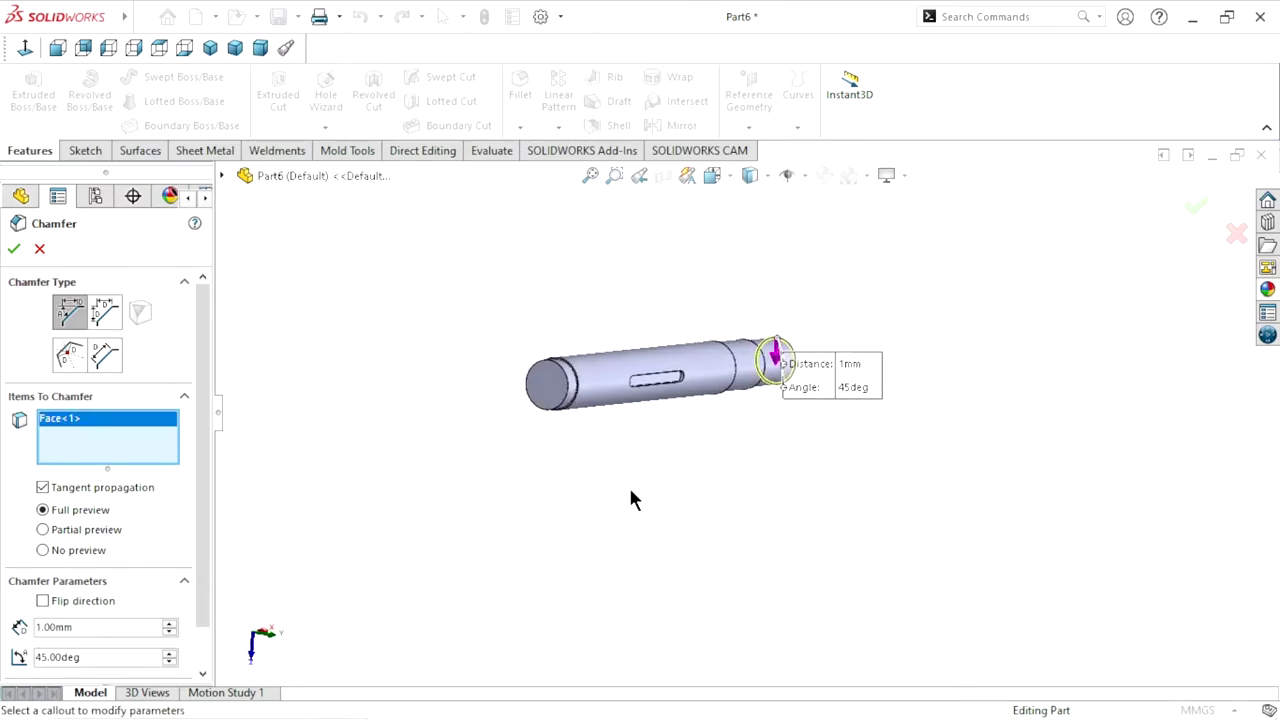
scroll(570, 405, down, 2)
scroll(570, 405, down, 2)
click(574, 374)
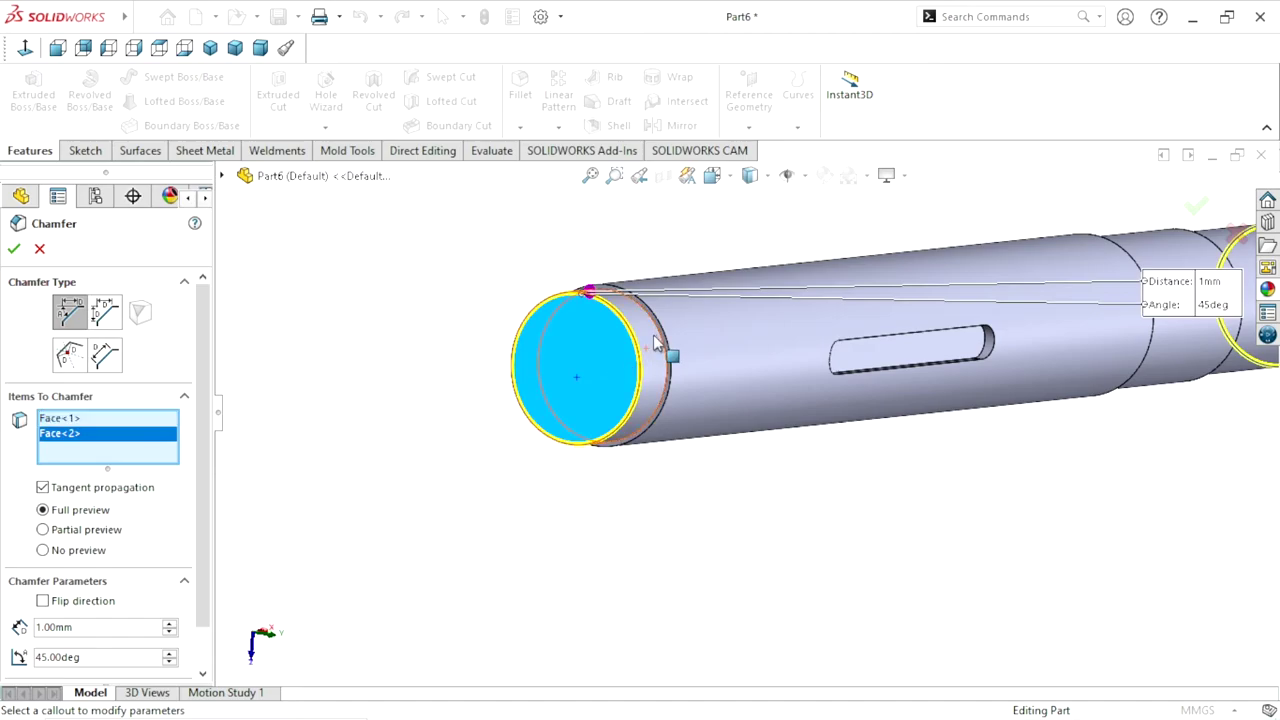
Add the three step edges to the chamfer and apply it as Chamfer1
scroll(695, 325, down, 1)
click(694, 331)
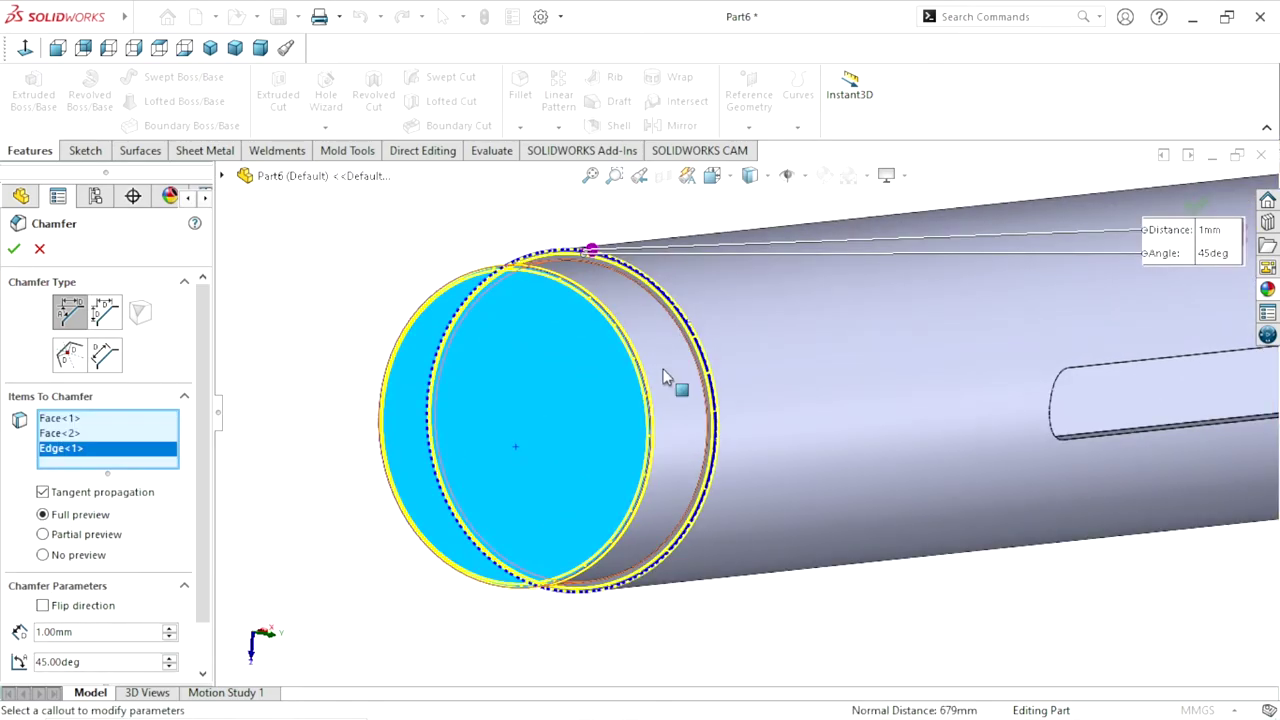
scroll(614, 380, up, 3)
scroll(958, 398, up, 1)
middle_drag(958, 398, 951, 480)
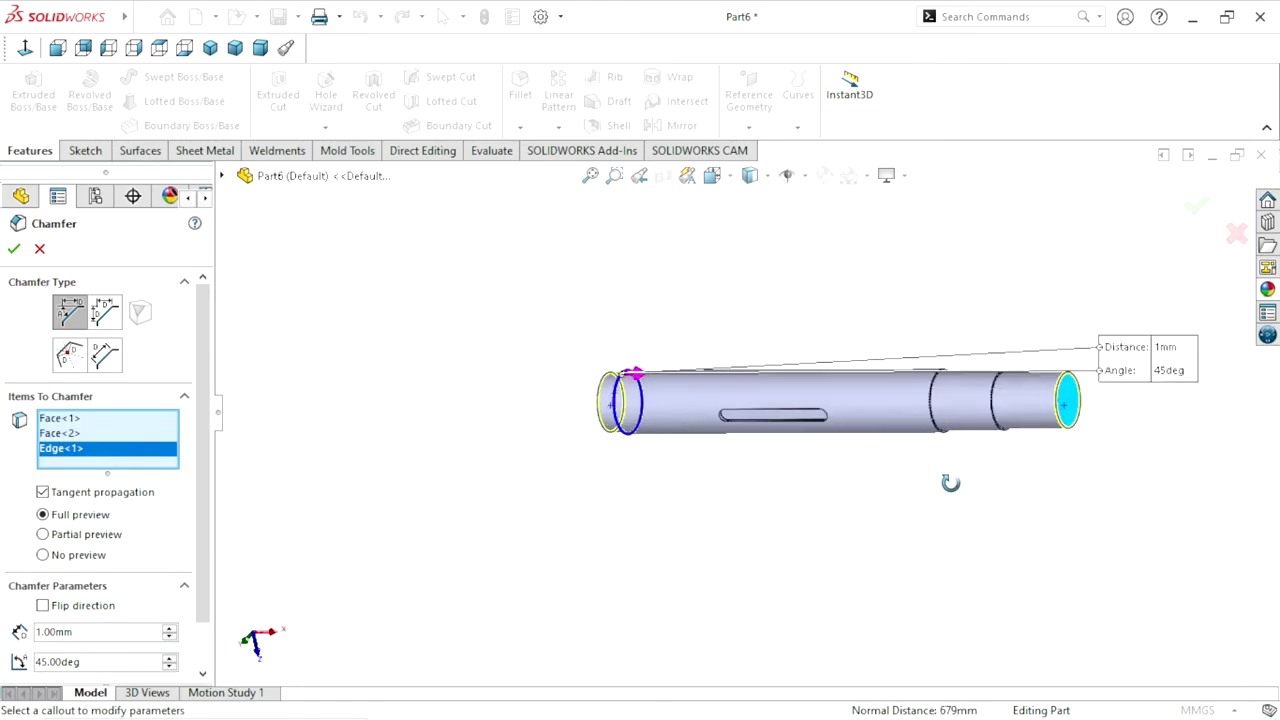
scroll(906, 410, down, 3)
scroll(811, 374, down, 2)
scroll(686, 337, down, 2)
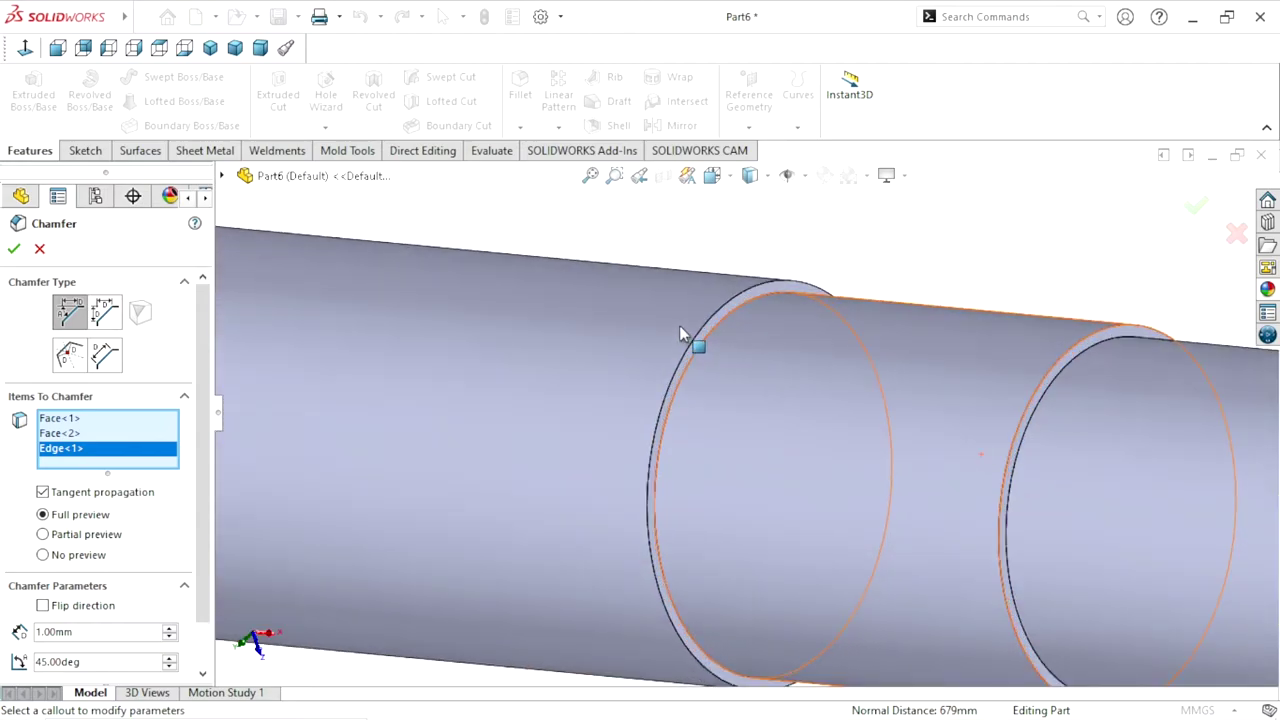
click(694, 348)
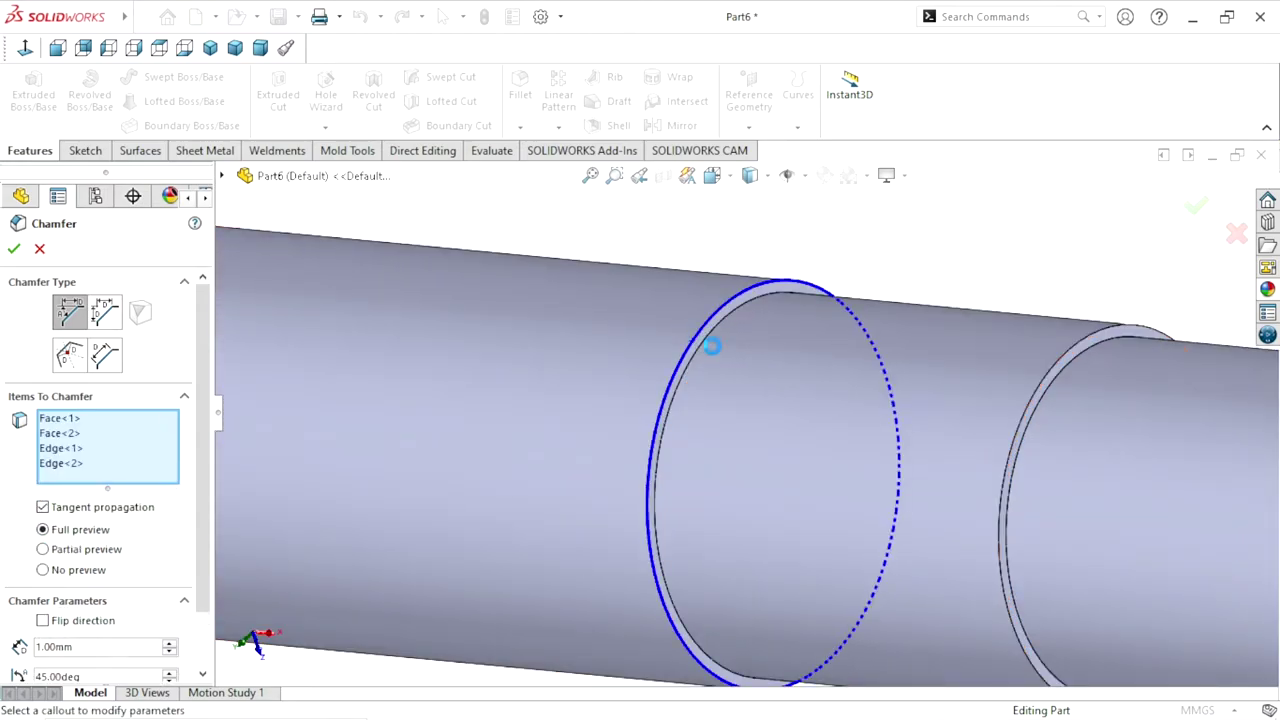
click(1050, 385)
scroll(929, 430, up, 3)
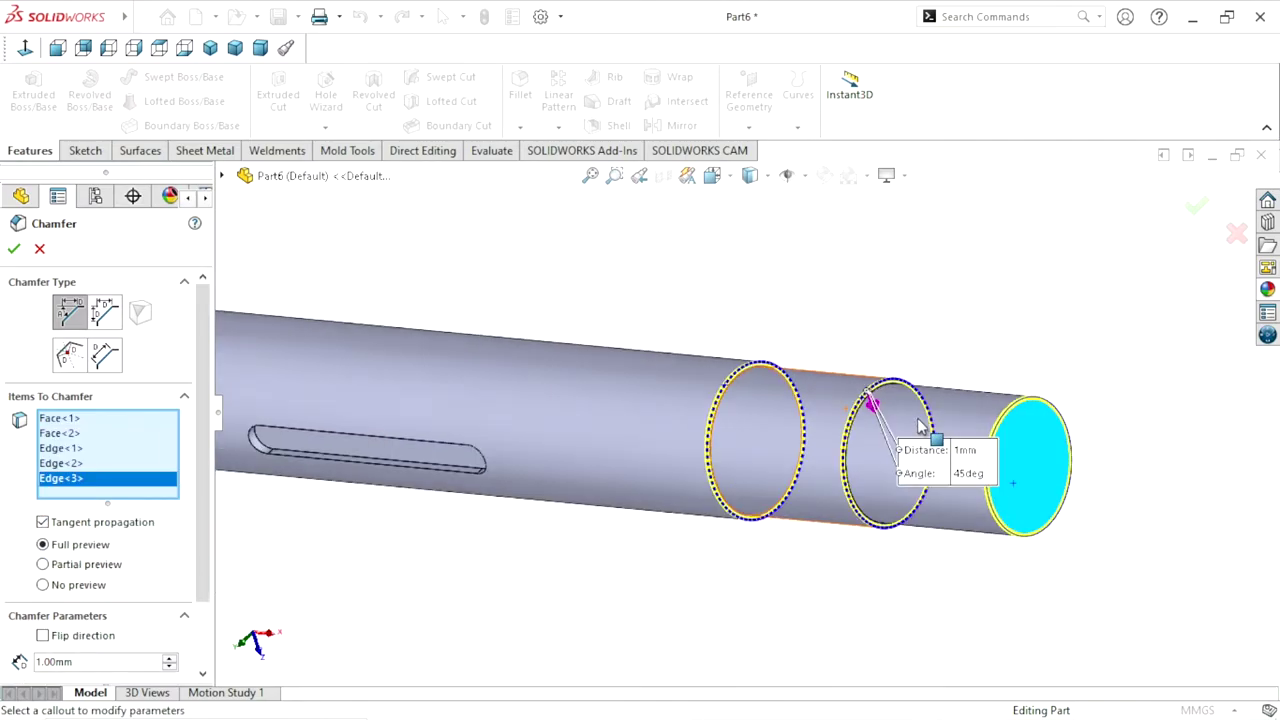
click(14, 248)
scroll(611, 425, up, 4)
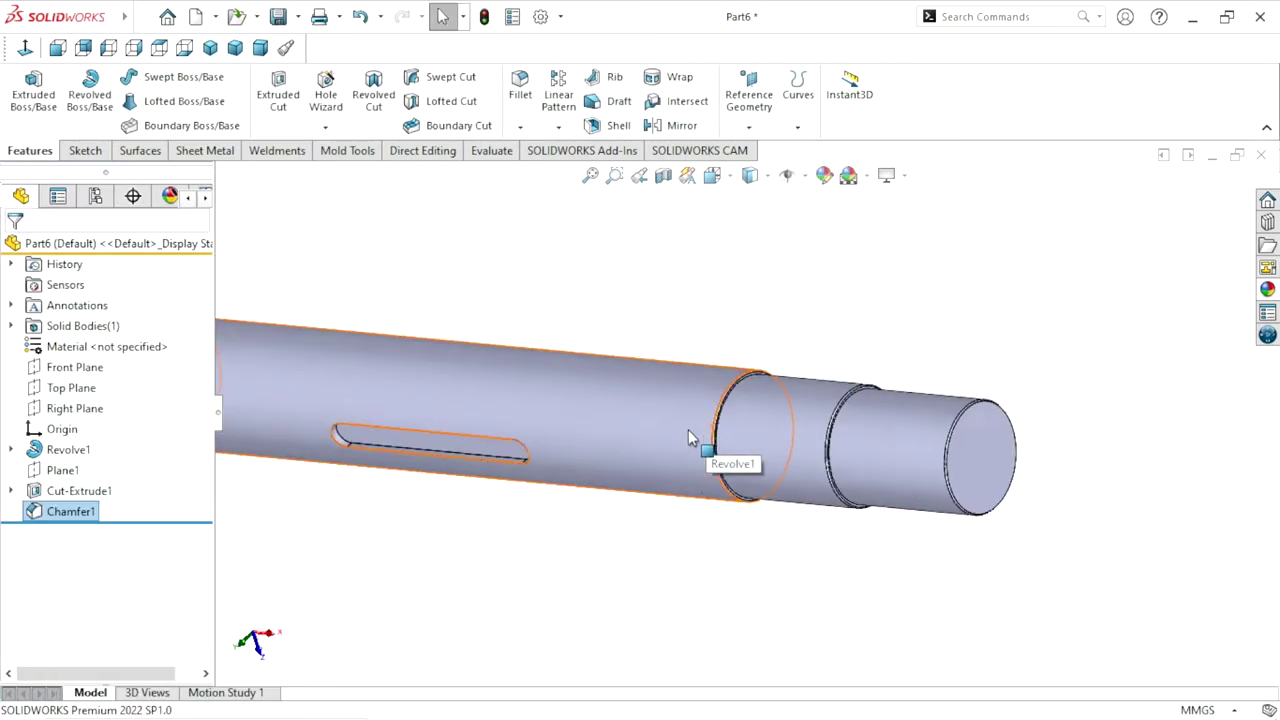
Create Plane2 from the Front Plane, tangent to the shaft's right-end cylindrical face
middle_drag(714, 331, 528, 376)
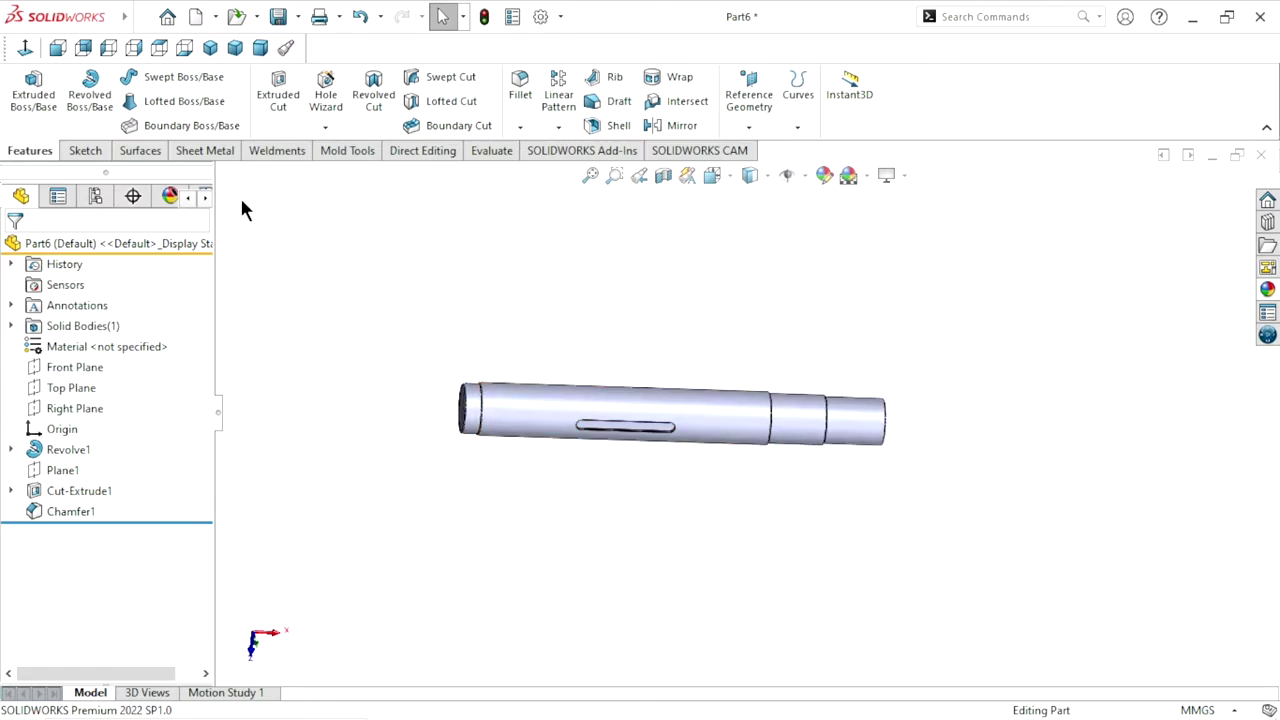
click(67, 365)
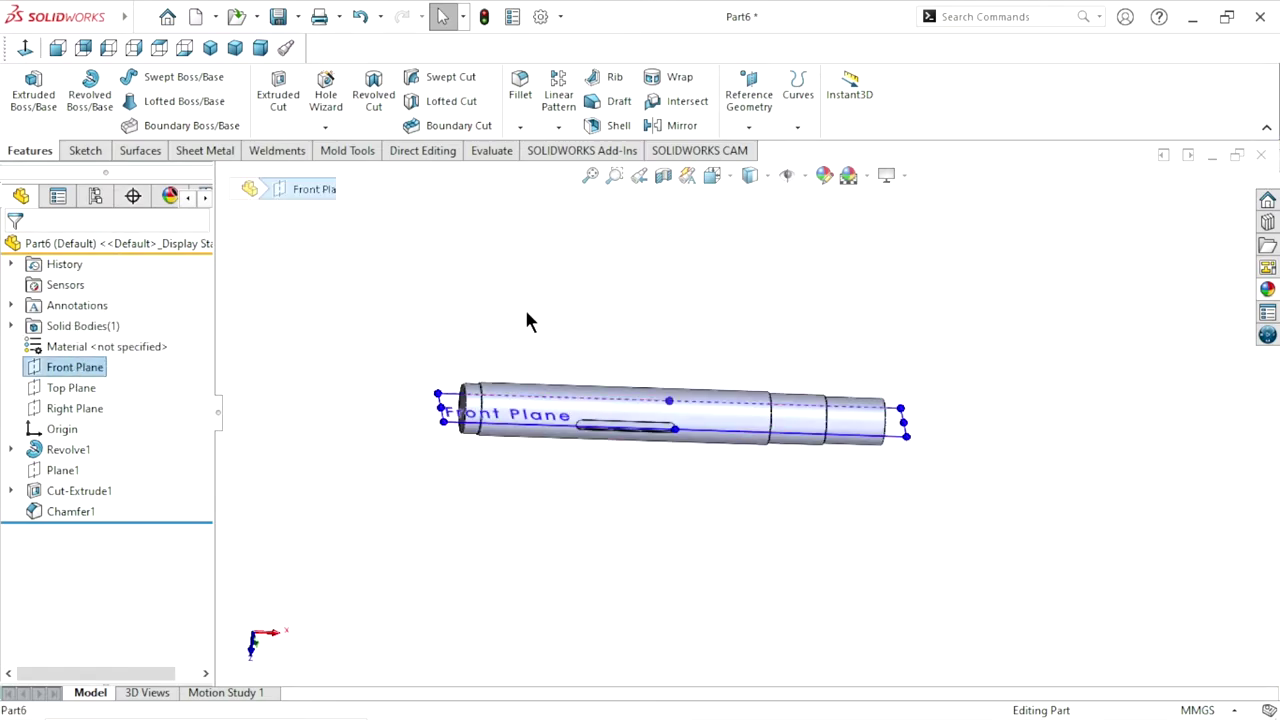
click(750, 129)
click(758, 151)
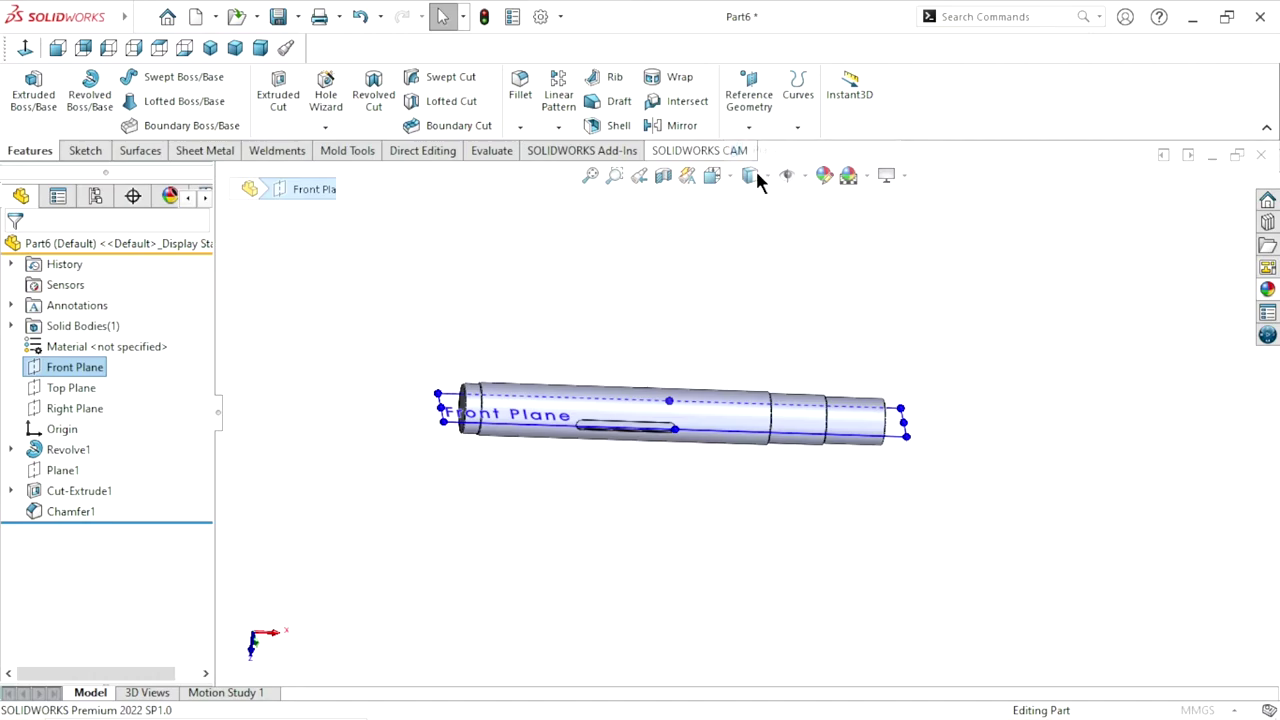
middle_drag(874, 449, 843, 425)
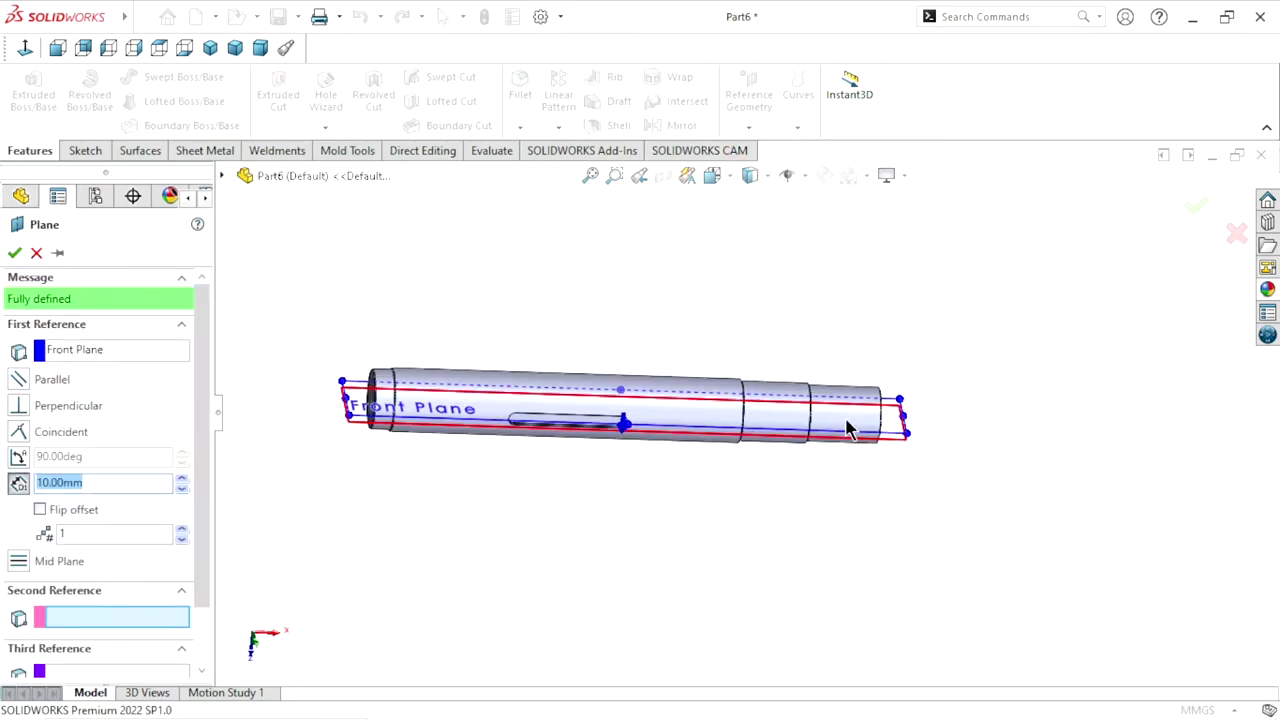
click(845, 432)
click(13, 253)
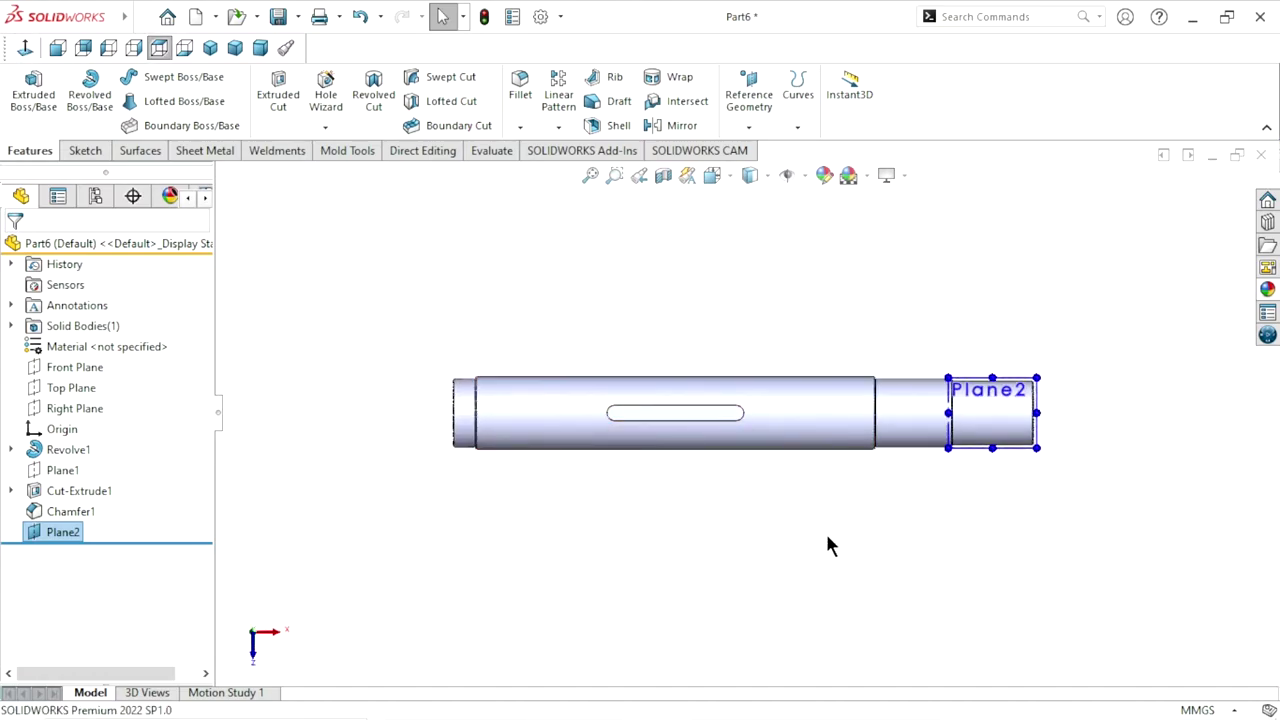
Open Sketch3 on Plane2, hide the plane, and view the sketch Normal To
click(1040, 470)
scroll(1040, 466, up, 3)
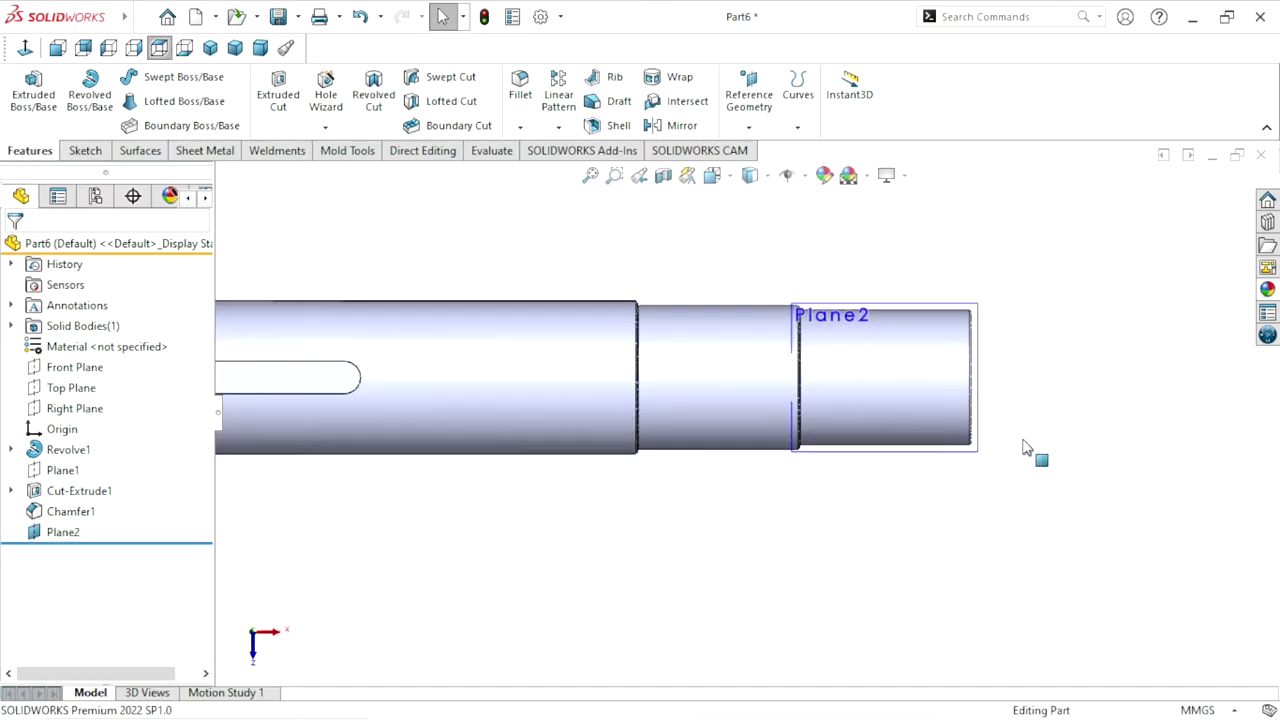
click(85, 531)
click(95, 502)
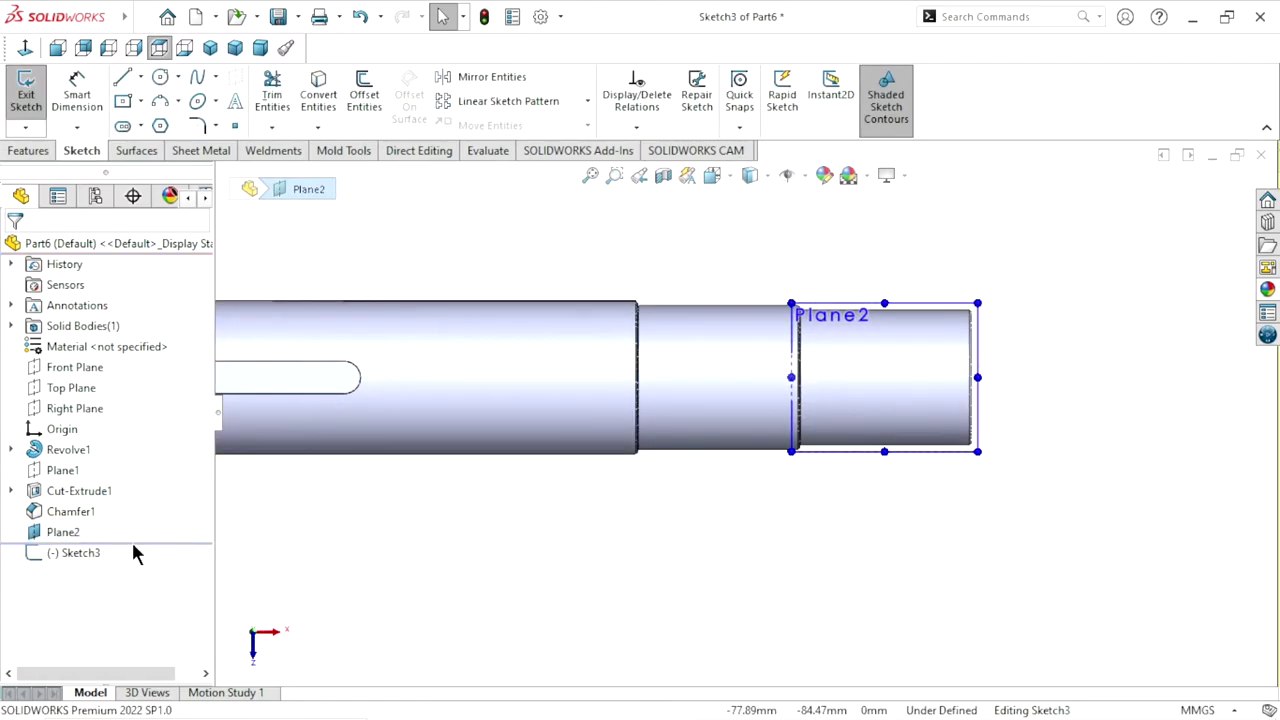
click(74, 535)
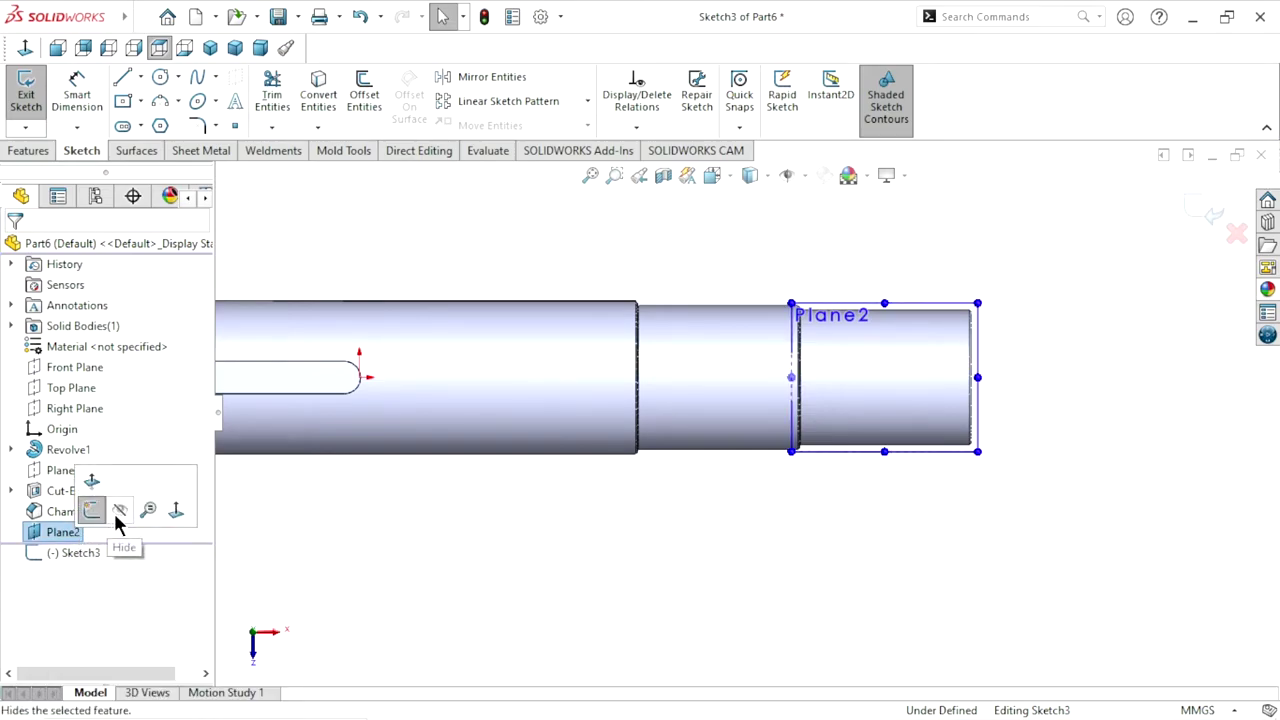
click(913, 450)
scroll(1046, 462, up, 3)
key(ctrl+8)
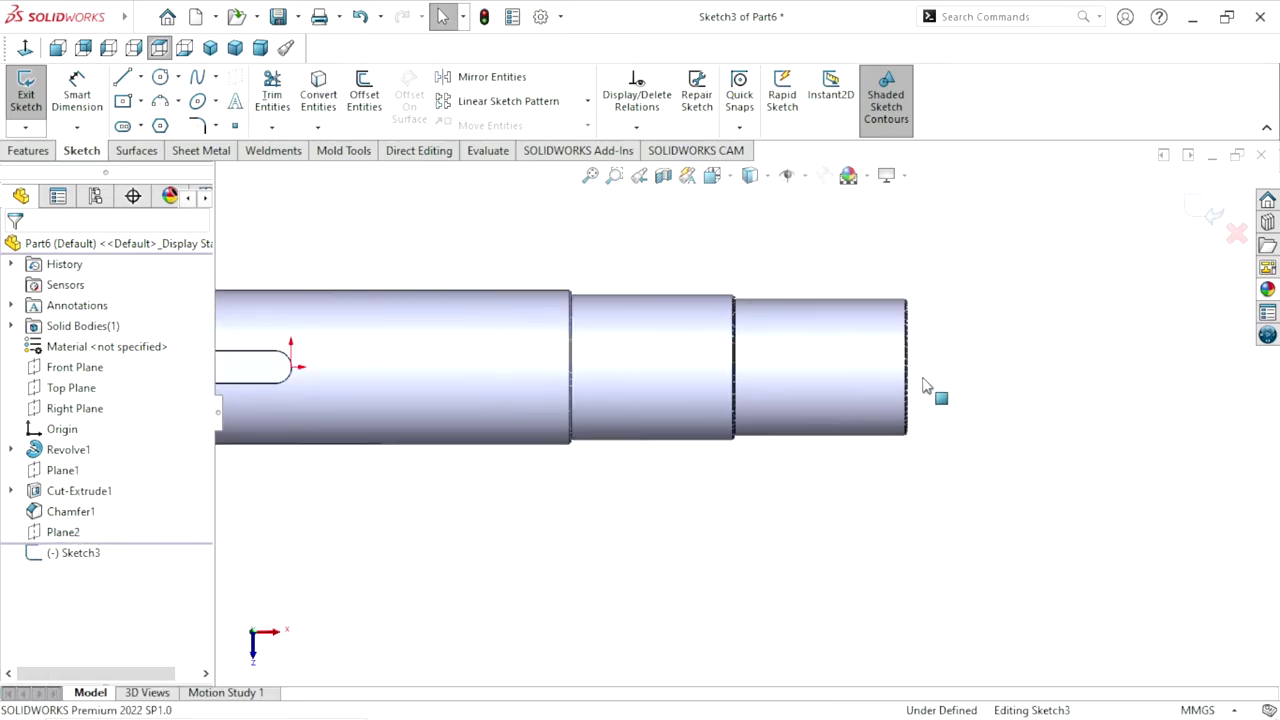
Draw a straight slot on the shaft centreline, from the right-end step past the shaft end
click(139, 125)
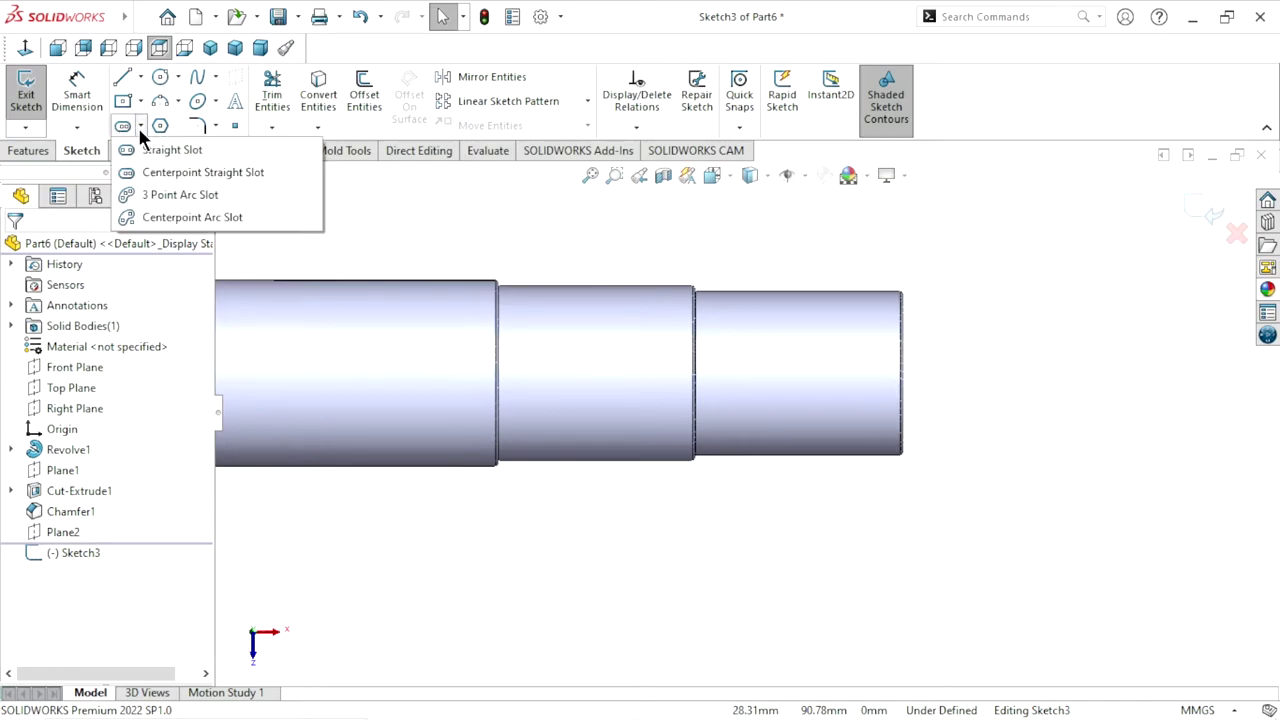
click(740, 374)
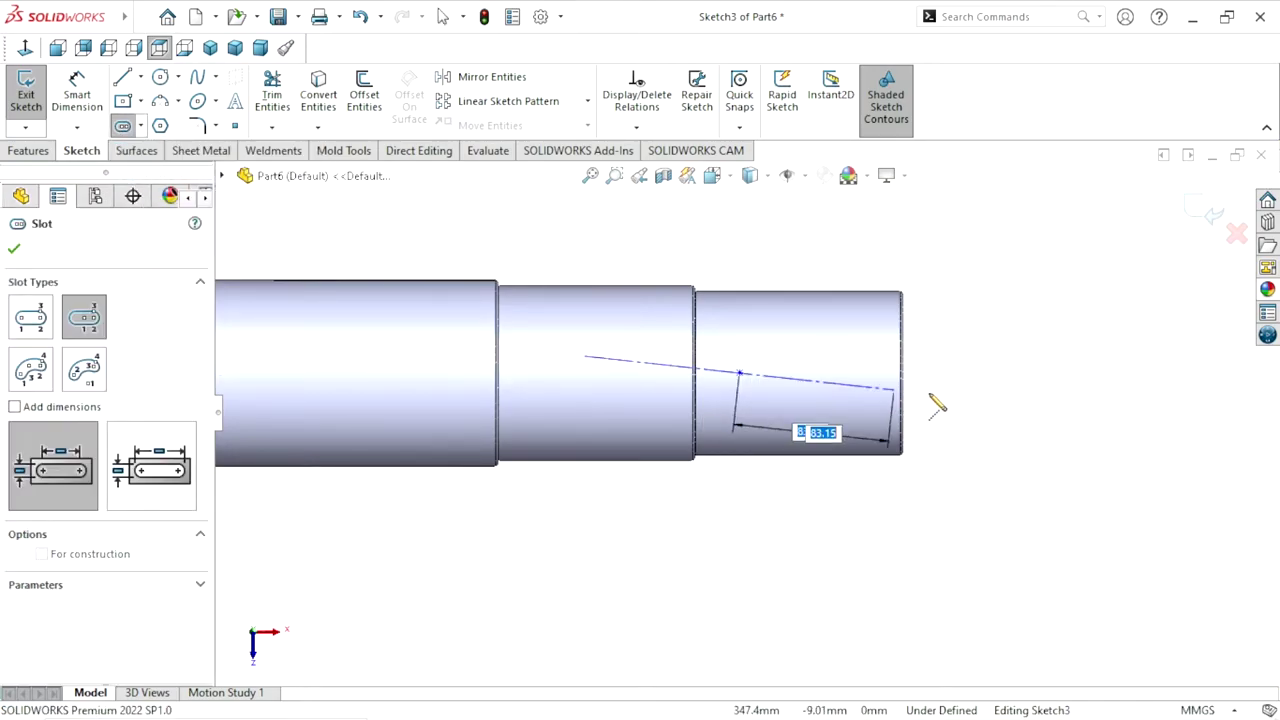
key(Escape)
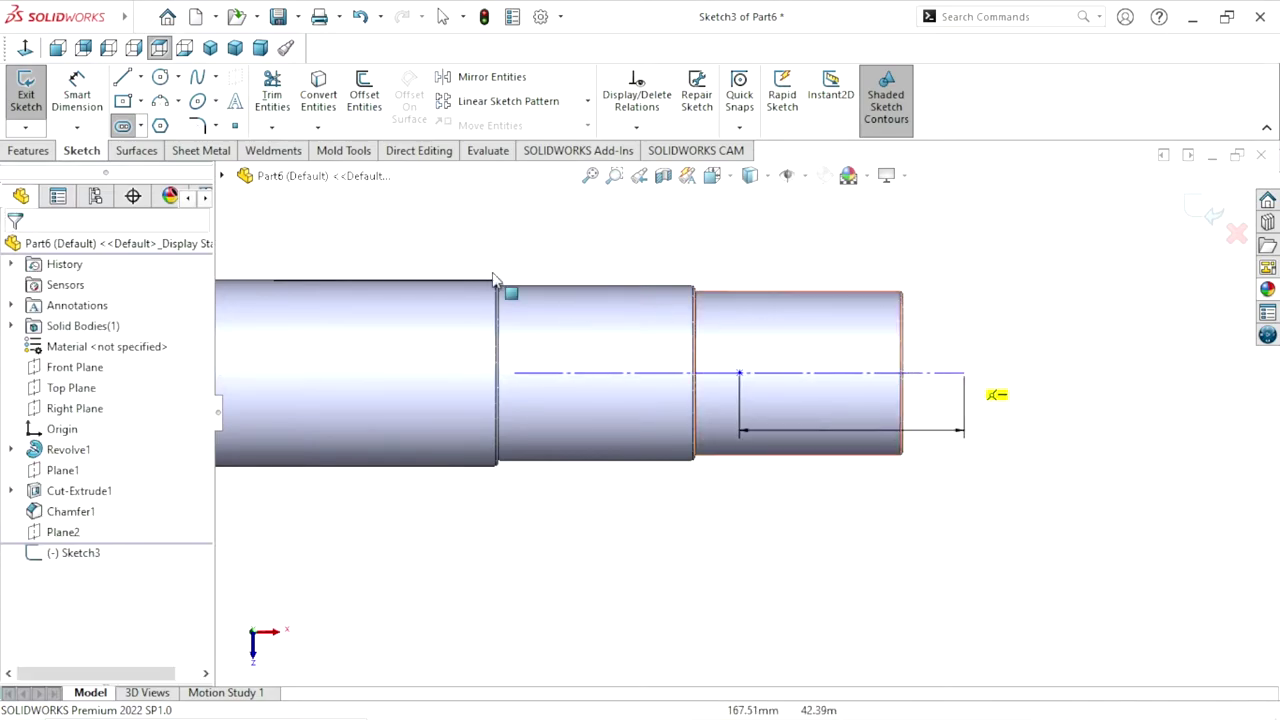
click(141, 126)
click(140, 150)
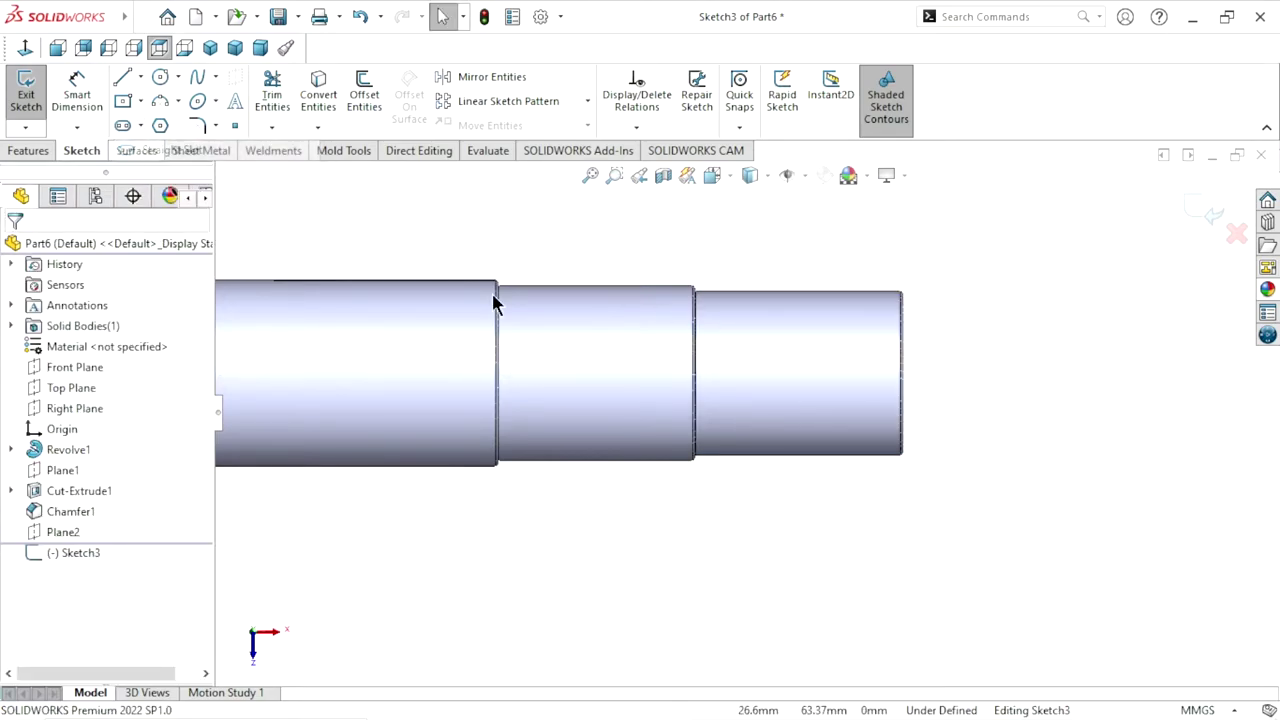
click(726, 374)
click(938, 374)
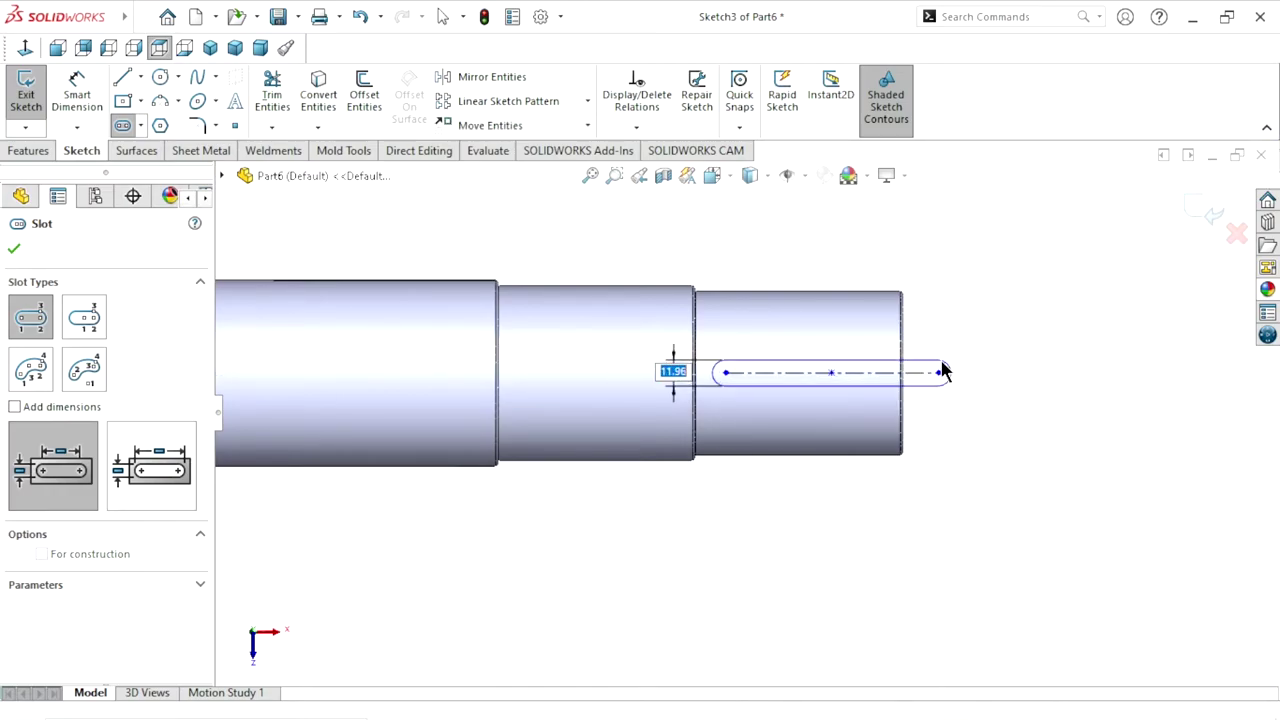
click(943, 360)
right_click(968, 336)
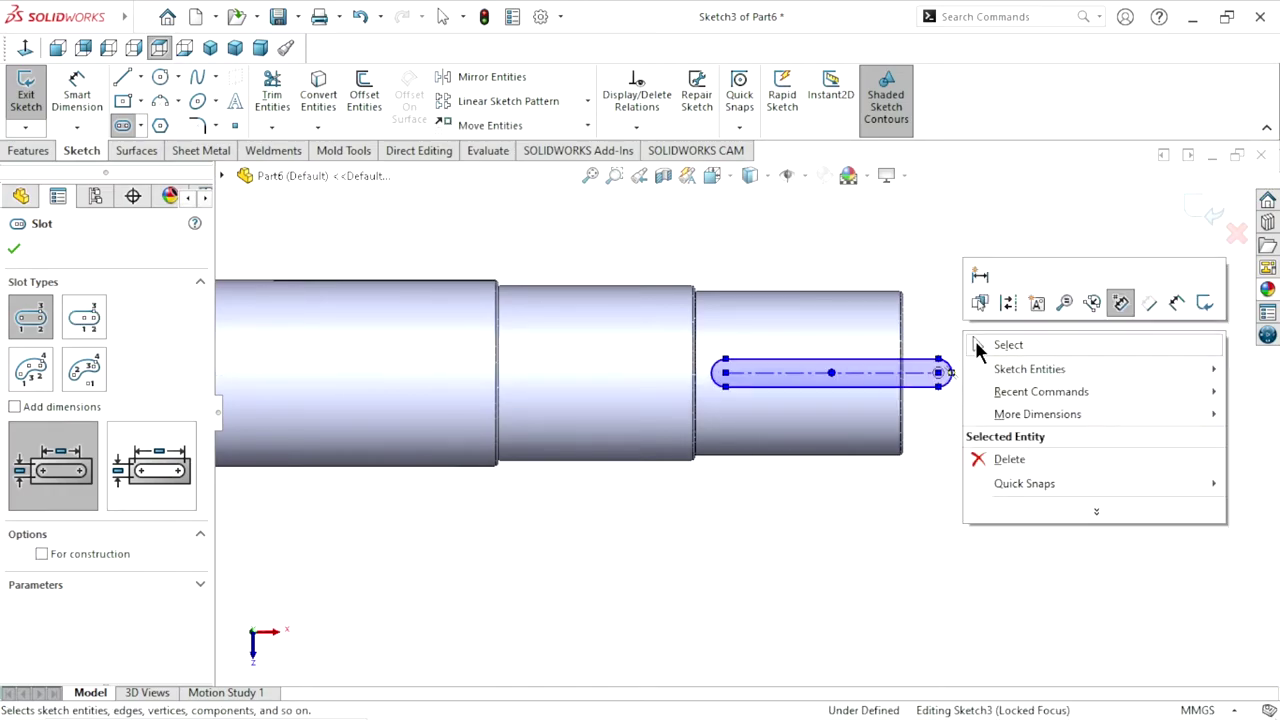
click(978, 344)
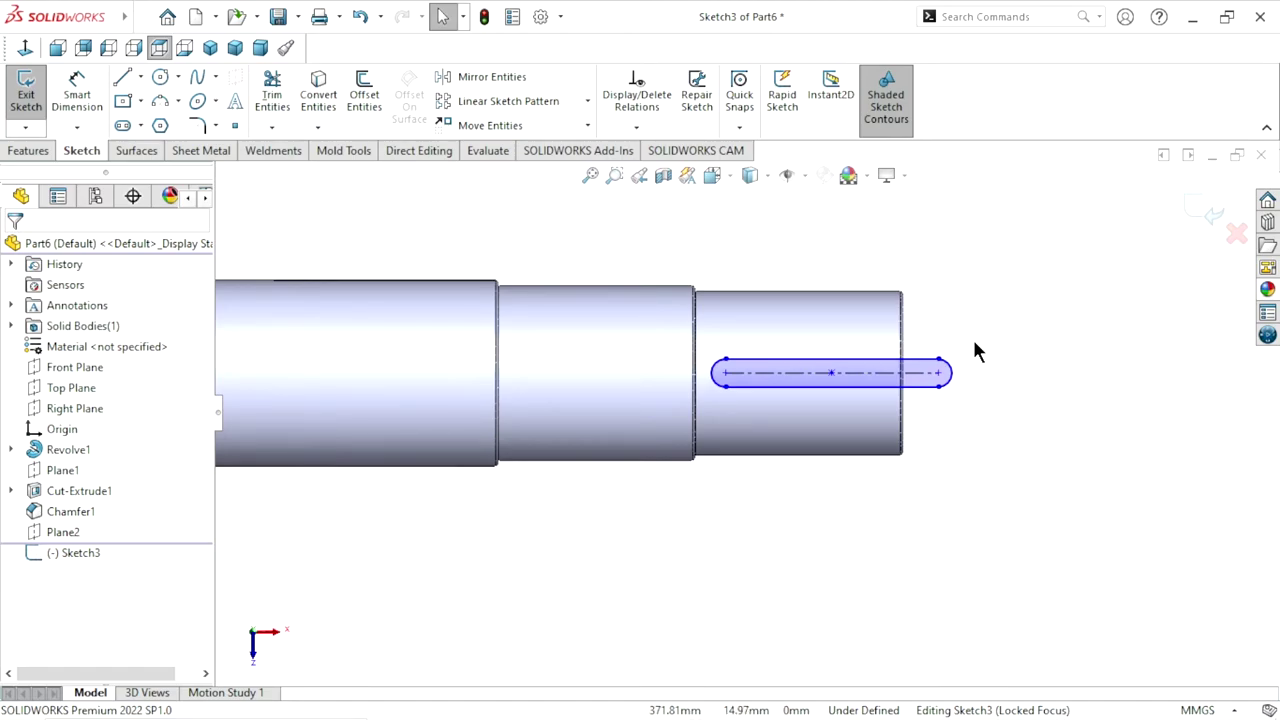
Dimension the slot width to 16 mm
click(81, 109)
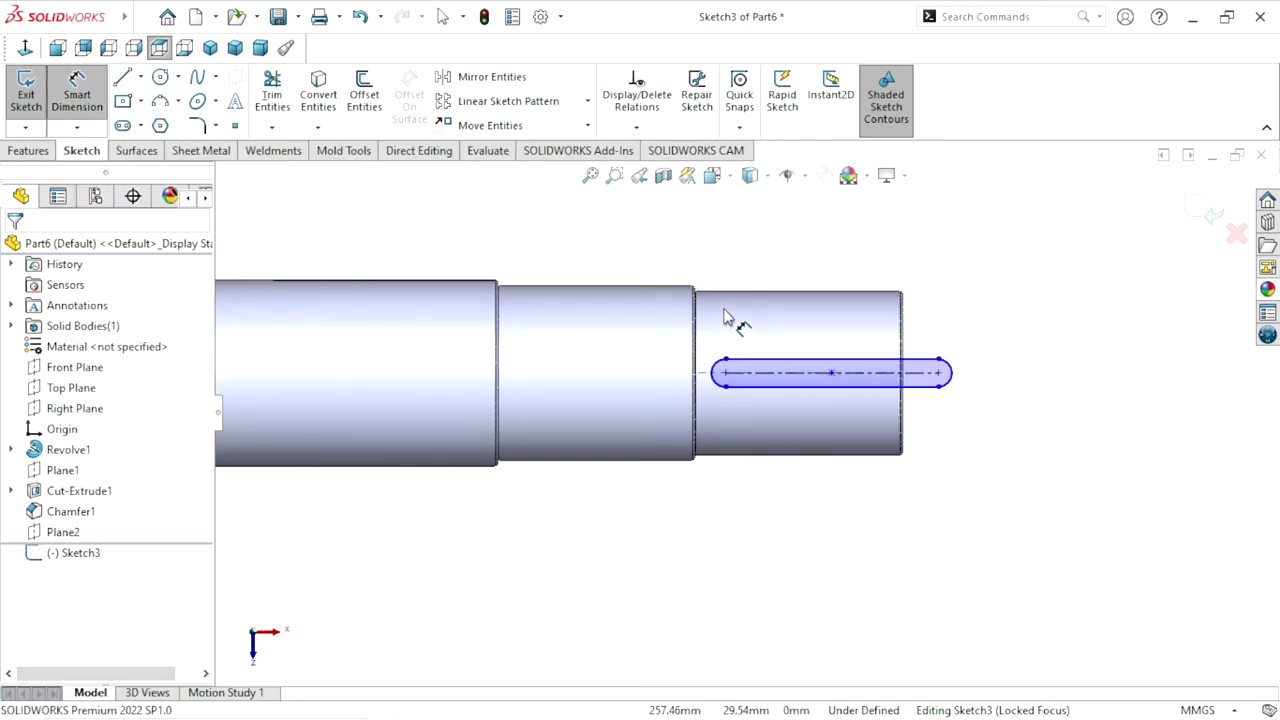
click(793, 370)
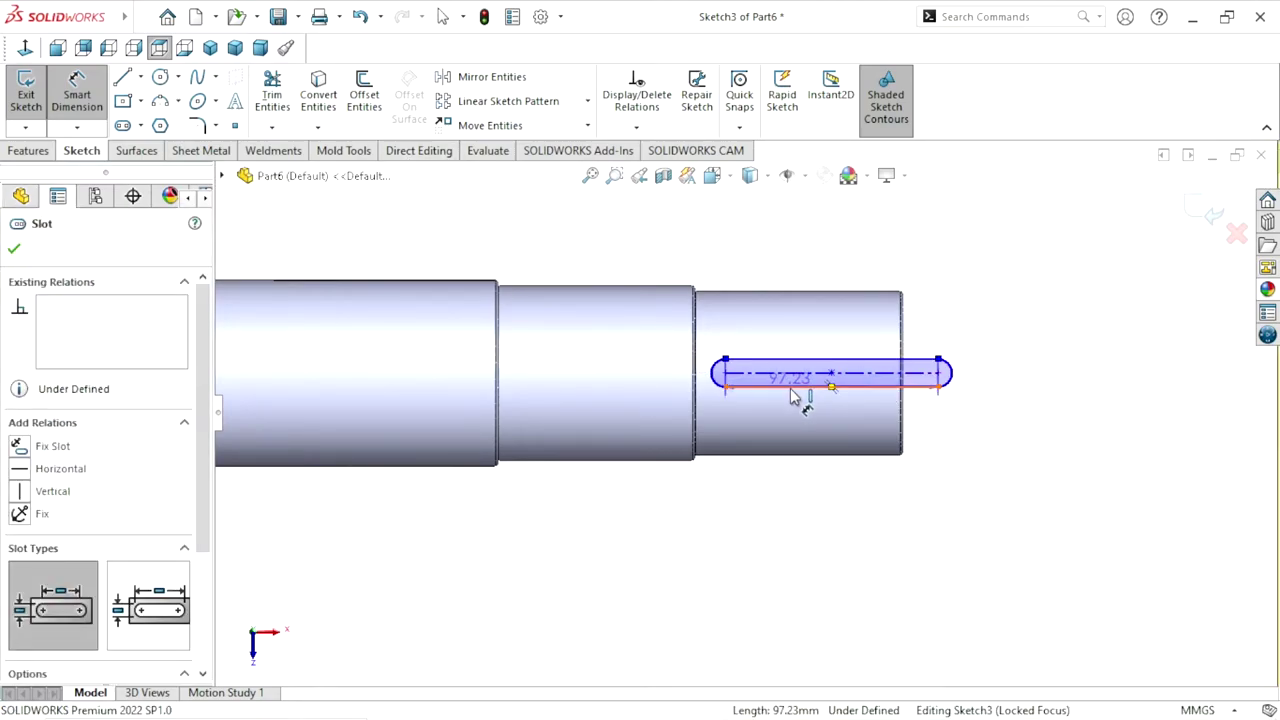
click(1052, 460)
text(16)
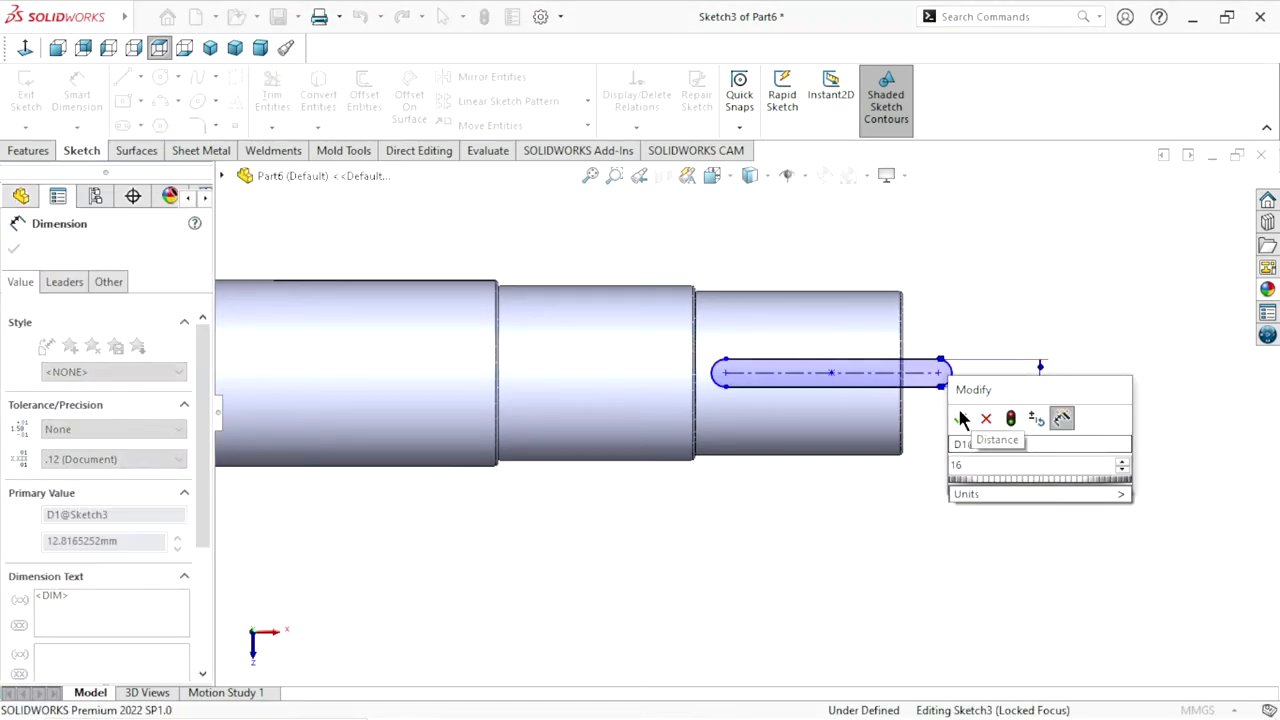
click(959, 420)
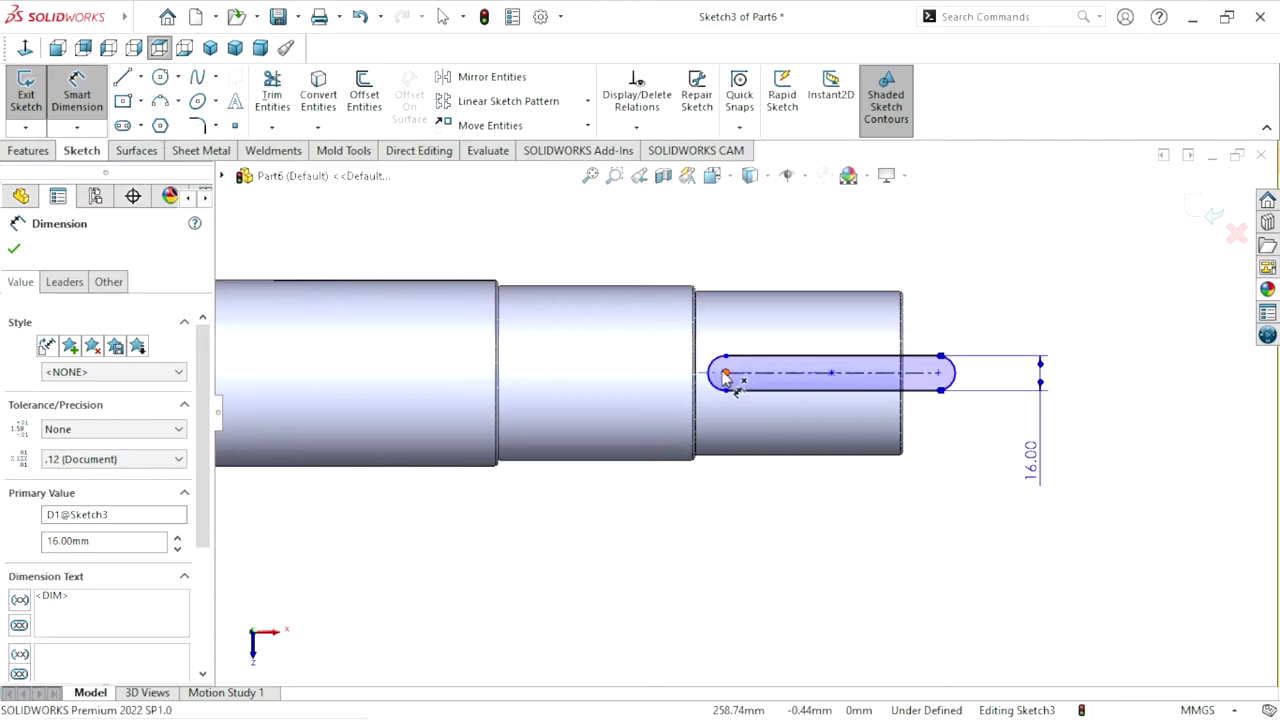
Set the slot's left end 13 mm from the shoulder edge and tidy the 16.00 dimension
click(728, 378)
scroll(710, 340, down, 3)
scroll(703, 343, down, 2)
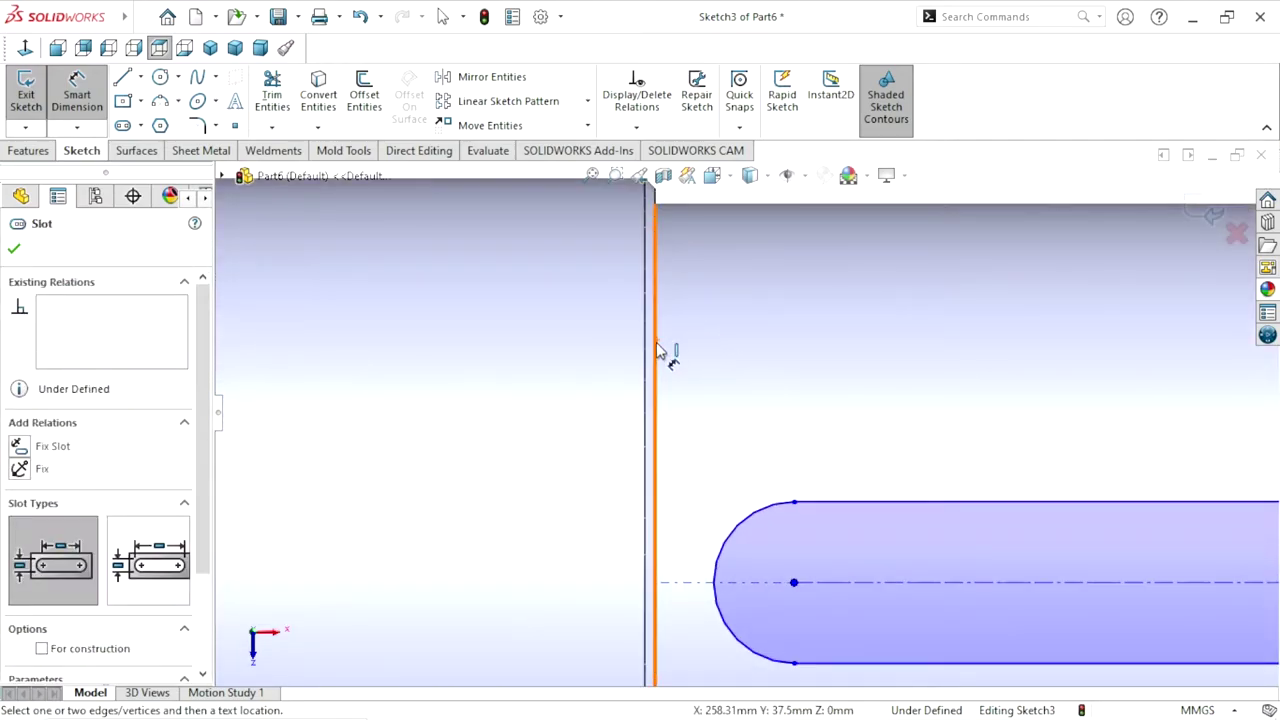
click(655, 350)
scroll(770, 362, up, 3)
scroll(750, 335, up, 2)
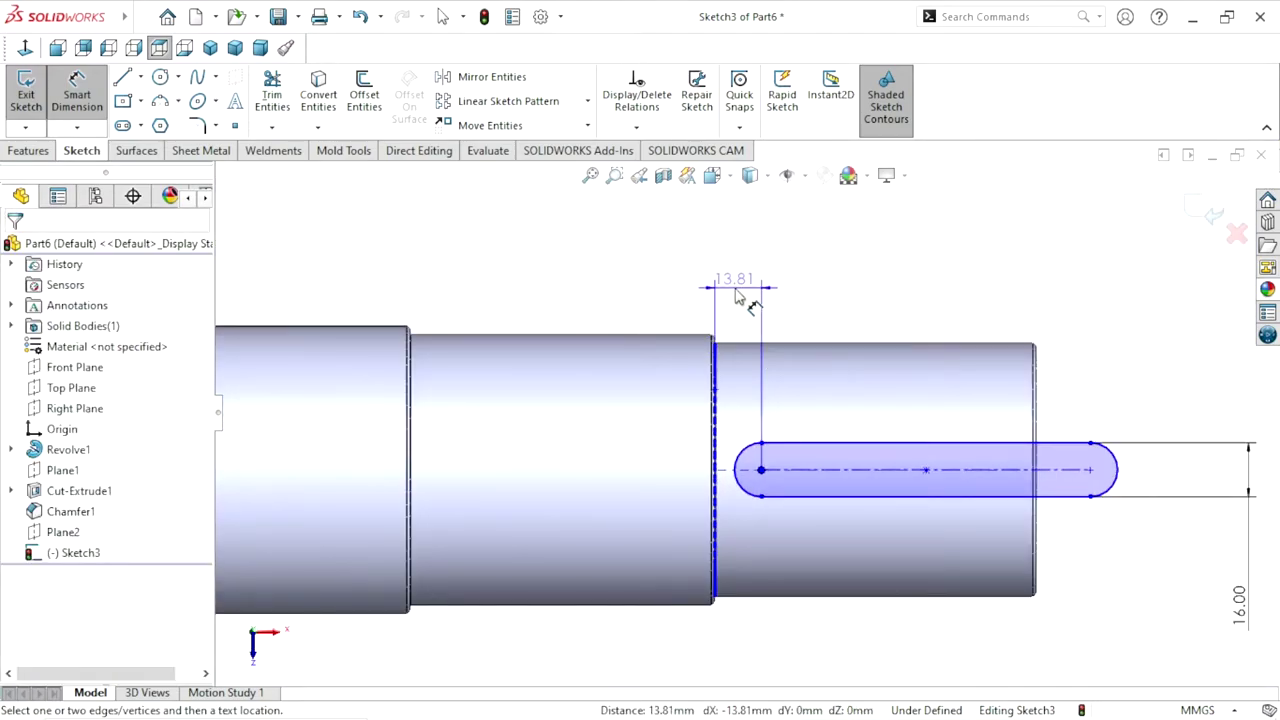
click(665, 281)
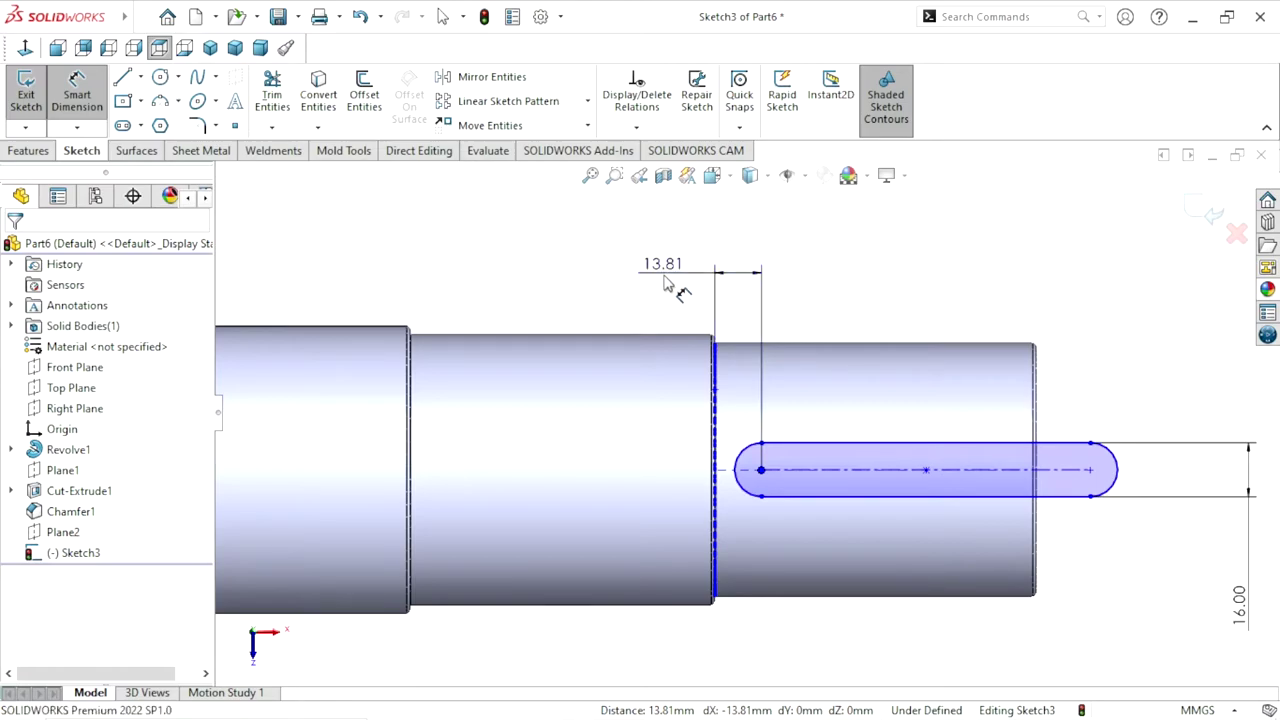
text(13)
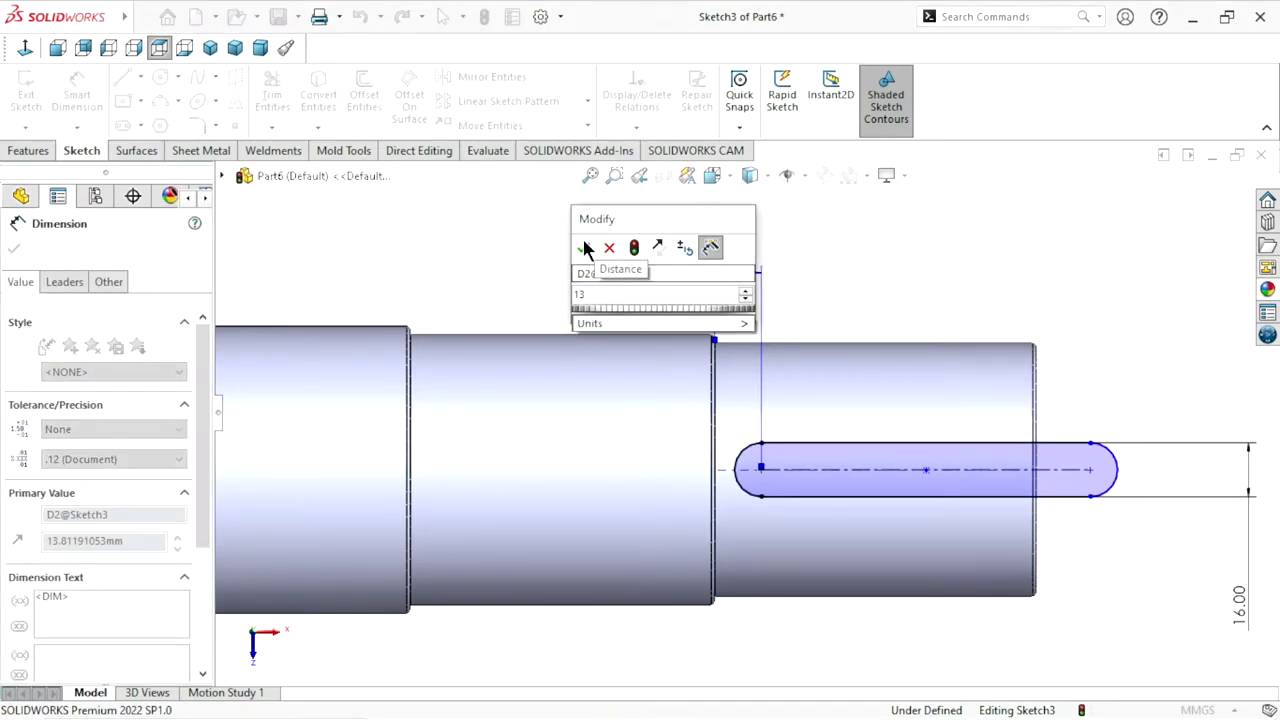
click(584, 248)
key(z)
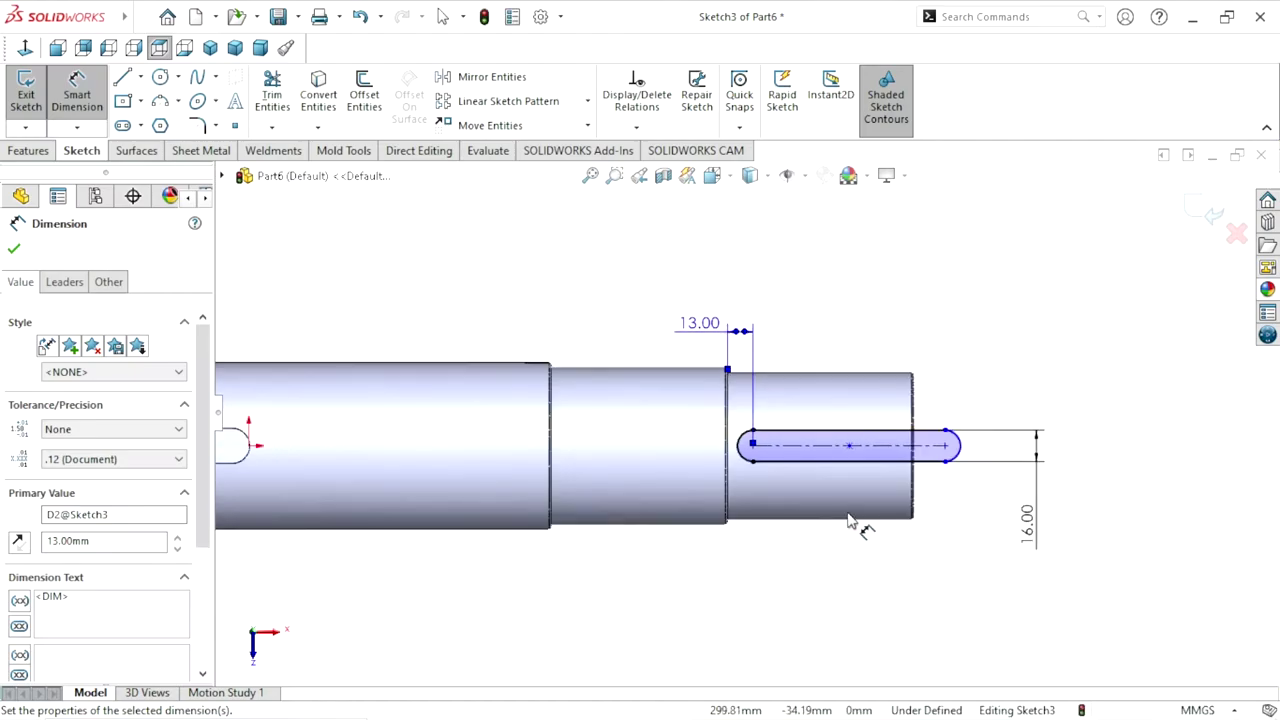
scroll(848, 520, down, 2)
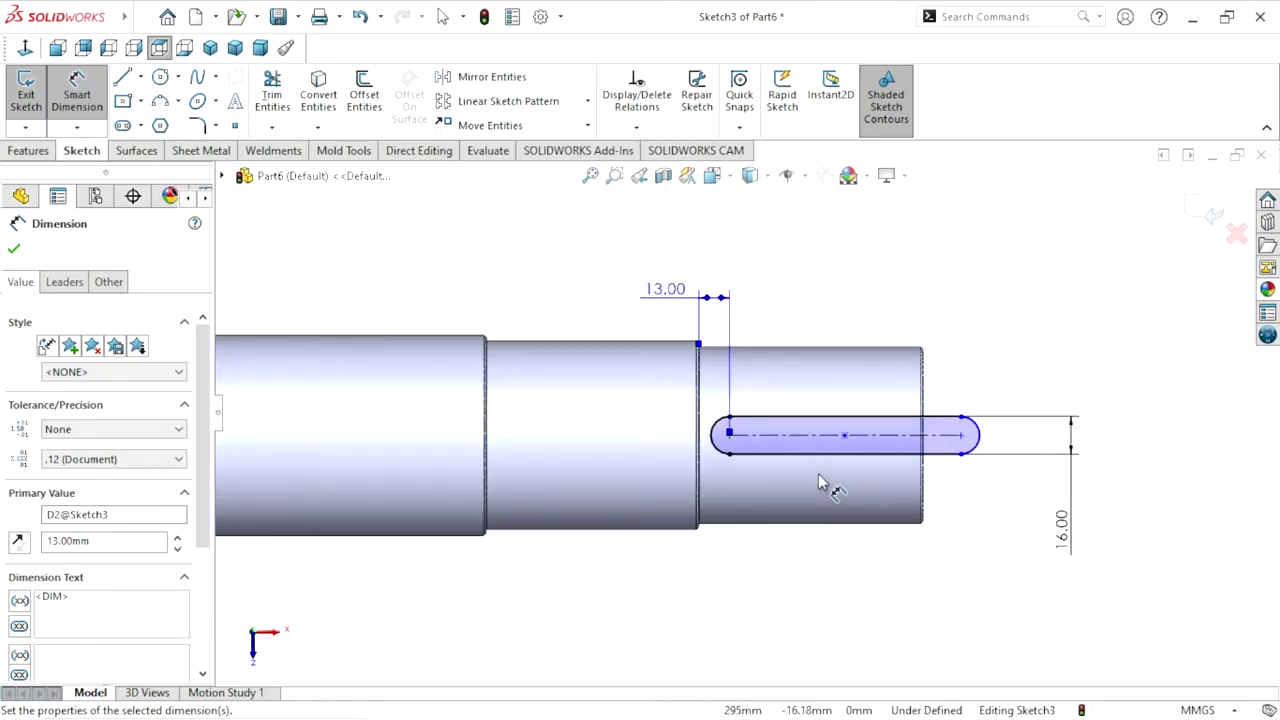
drag(1061, 525, 997, 496)
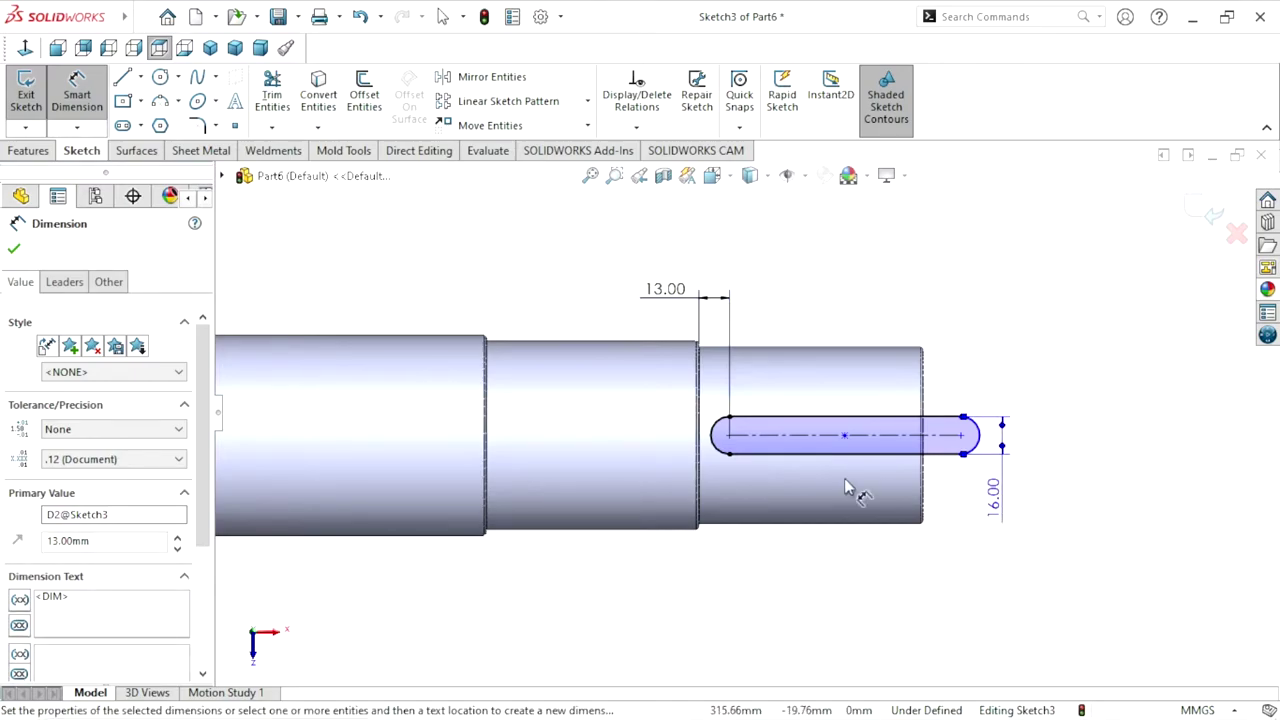
Exit the slot sketch and cut it with a 6.00 mm blind Extruded Cut, Cut-Extrude2
click(15, 250)
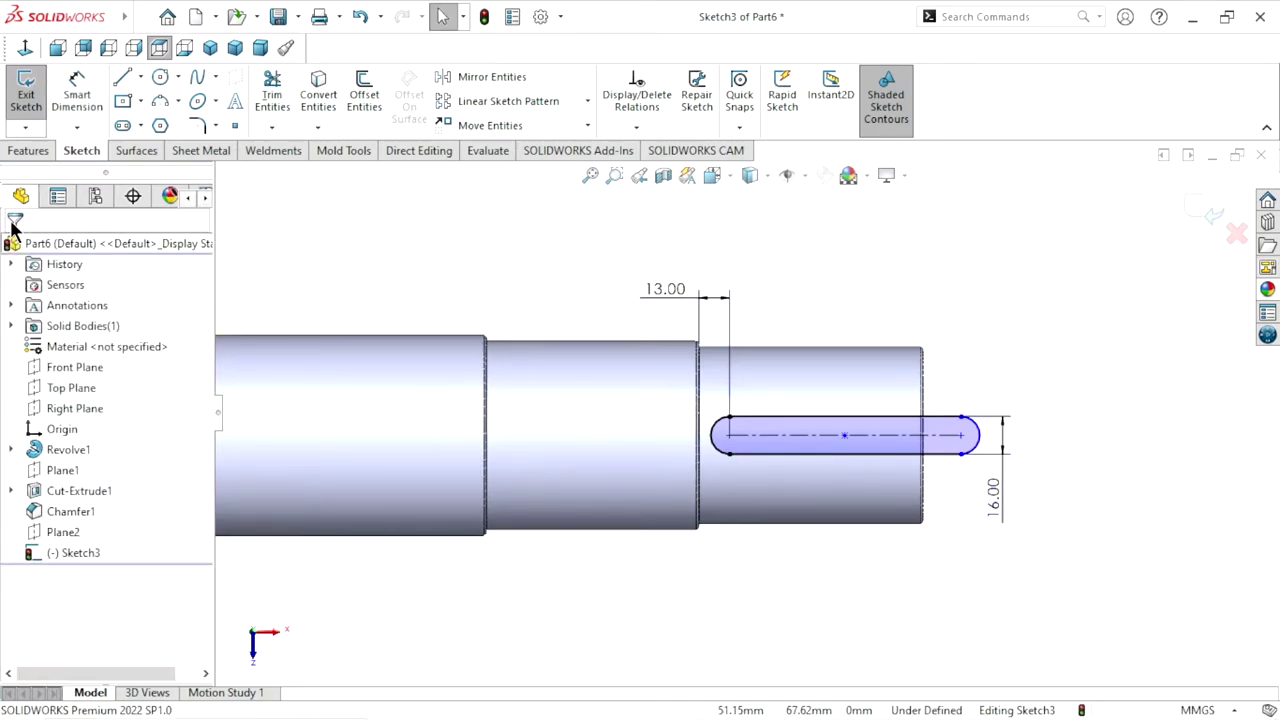
click(18, 154)
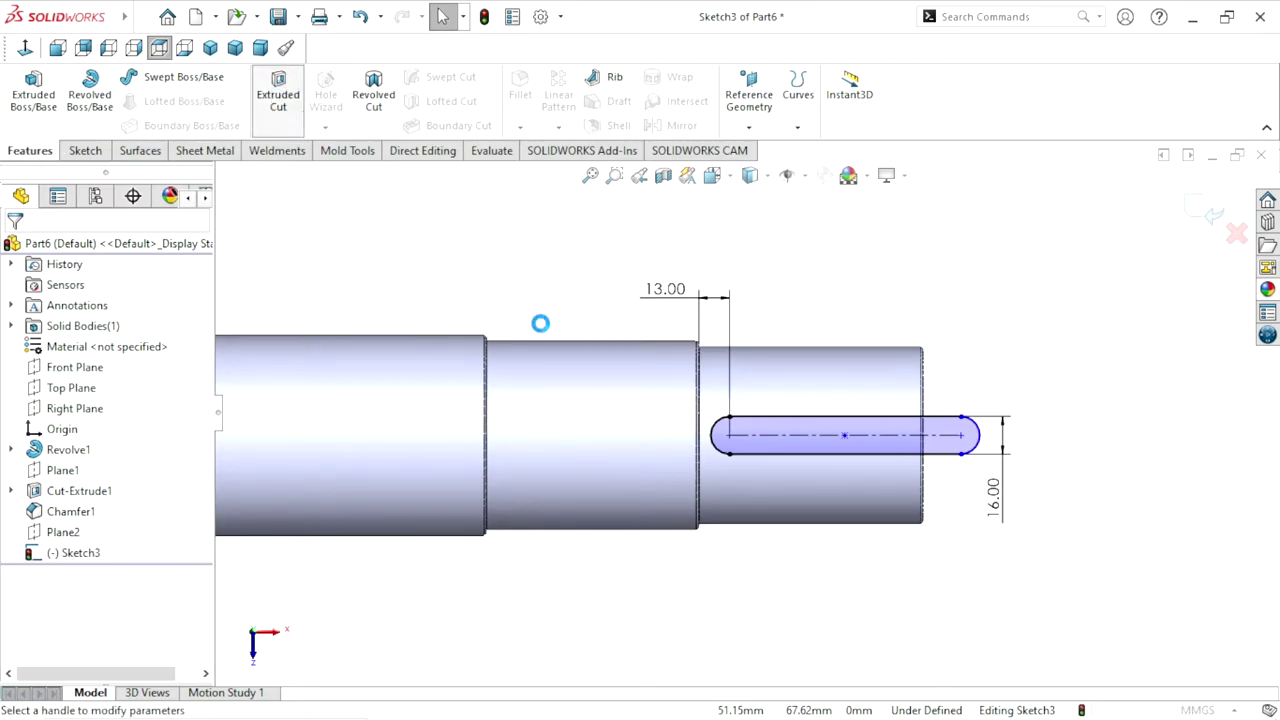
drag(74, 427, 52, 427)
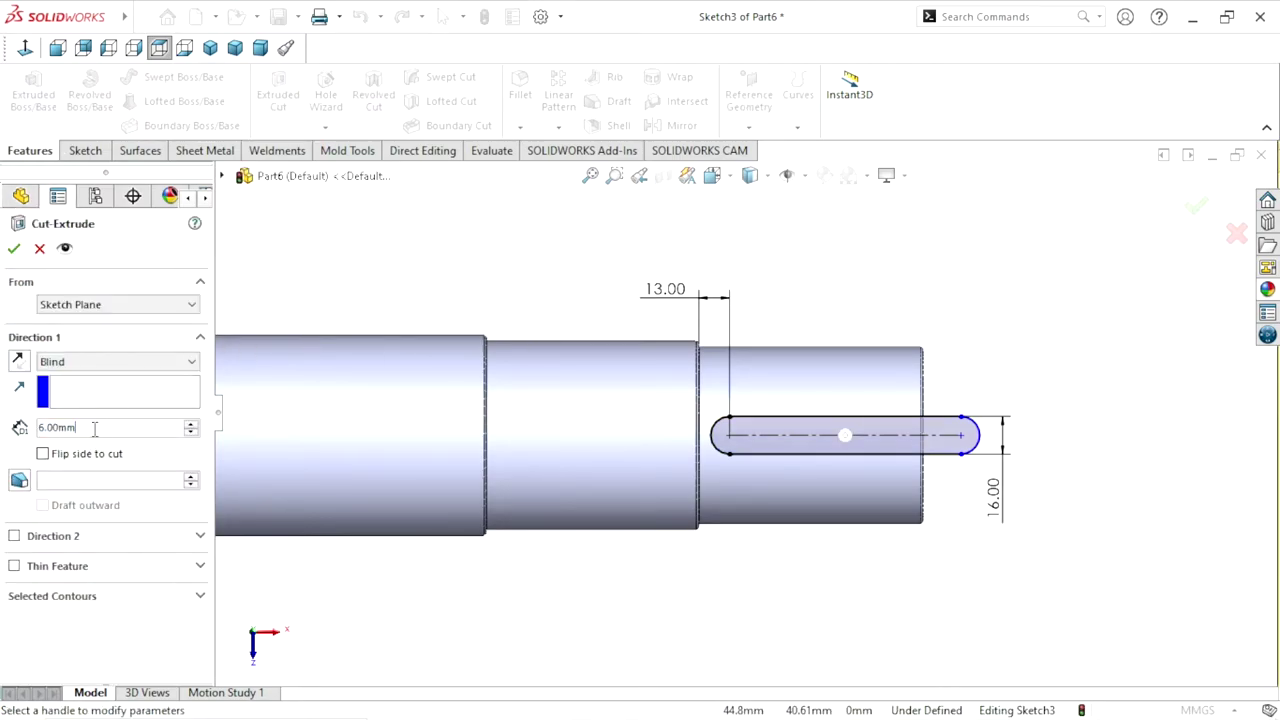
click(8, 248)
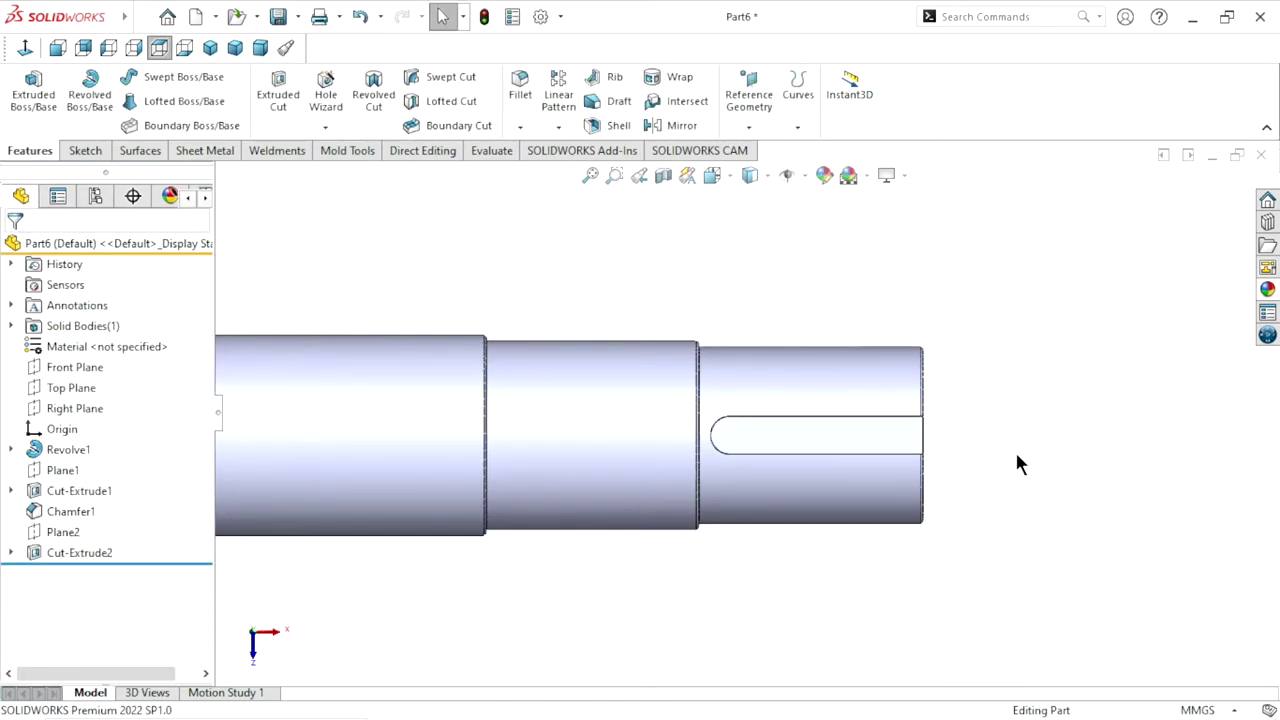
middle_drag(1017, 463, 772, 452)
scroll(714, 366, down, 2)
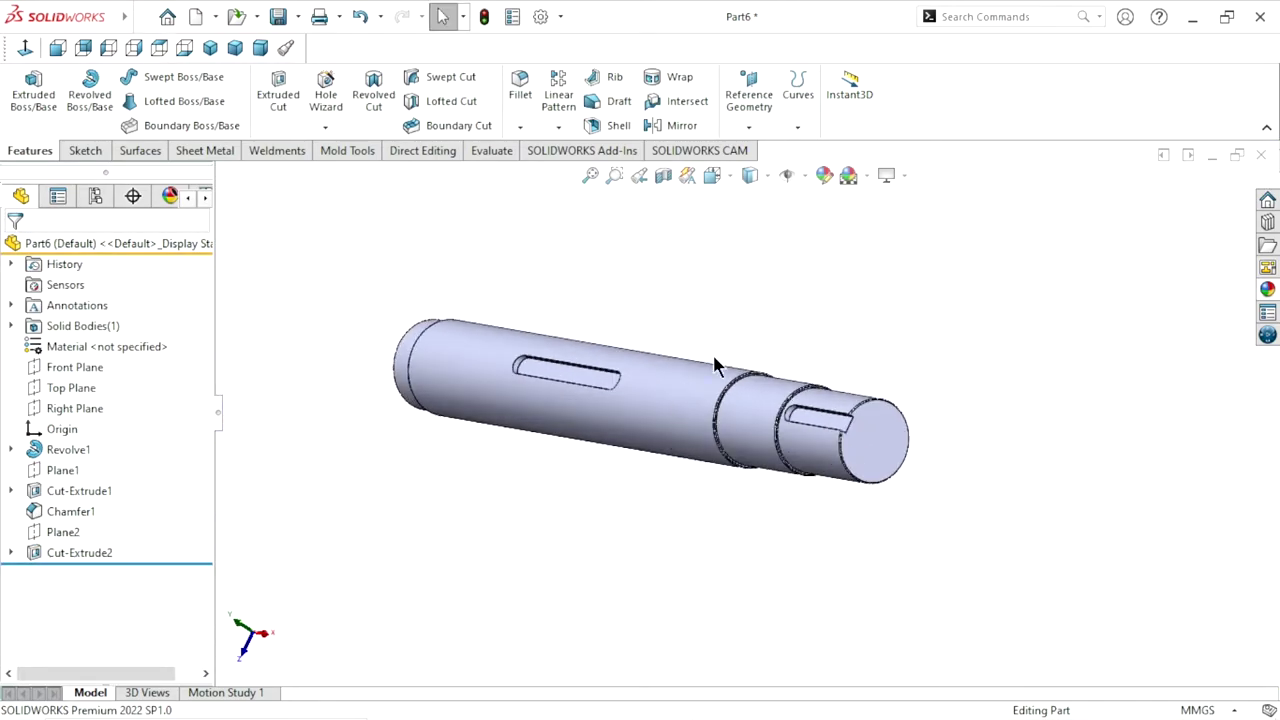
Apply the Metal > Steel > carbon steel appearance to the shaft
click(1267, 289)
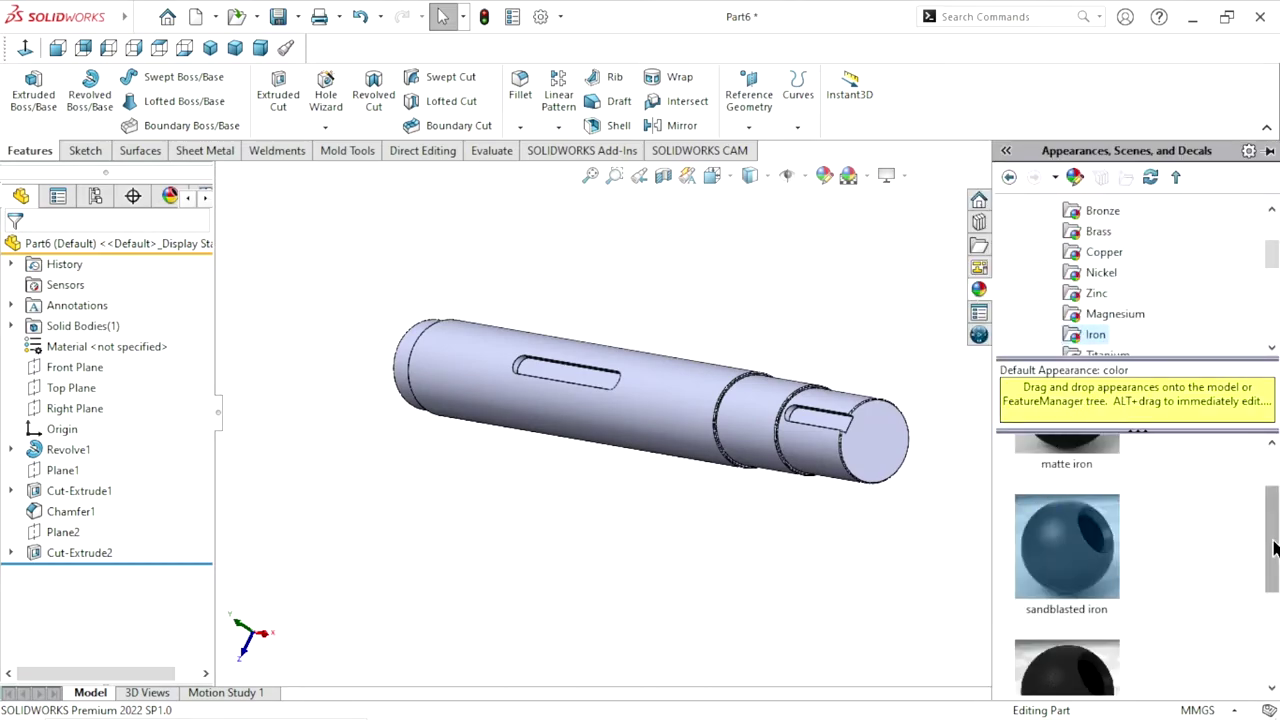
mouse_move(1270, 550)
mouse_down()
mouse_move(1270, 635)
mouse_move(1270, 540)
mouse_up()
scroll(1146, 327, up, 2)
scroll(1107, 273, up, 1)
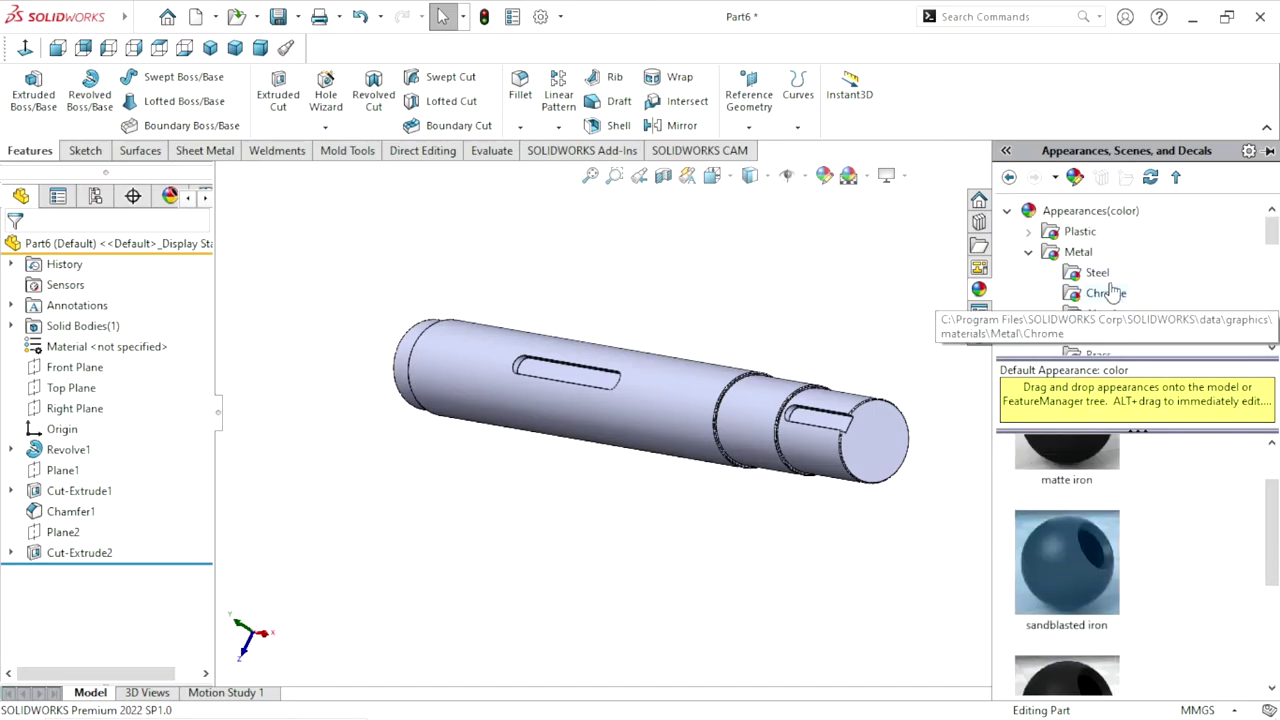
click(1099, 274)
mouse_move(1273, 475)
mouse_down()
mouse_move(1264, 585)
mouse_move(1250, 597)
mouse_move(1268, 590)
mouse_up()
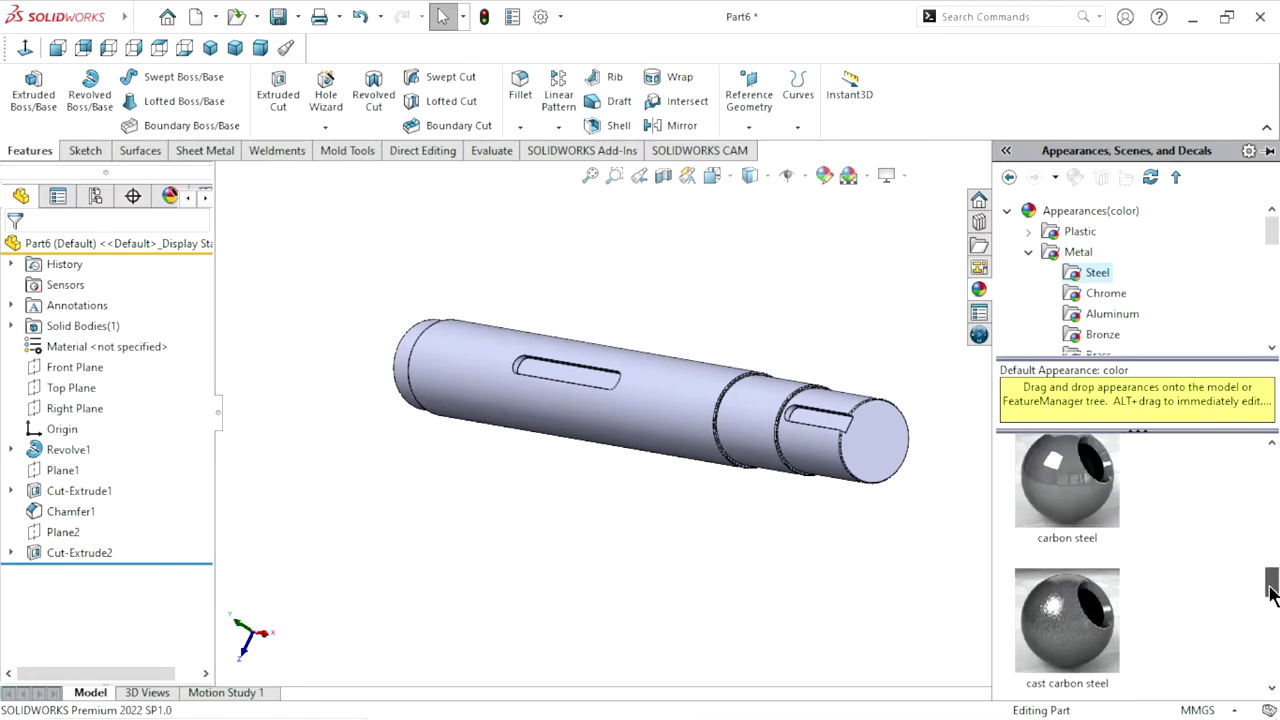
double_click(1035, 568)
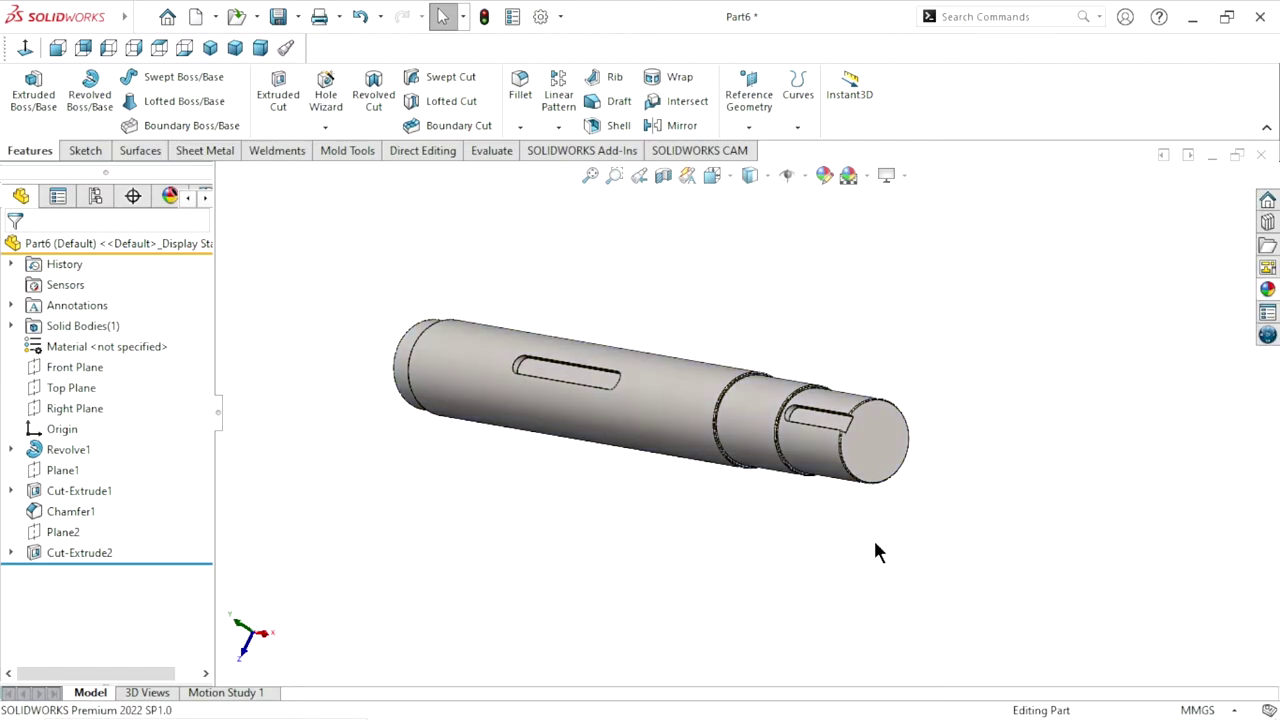
Turn on RealView Graphics and view the shaft from the side
click(907, 180)
click(905, 199)
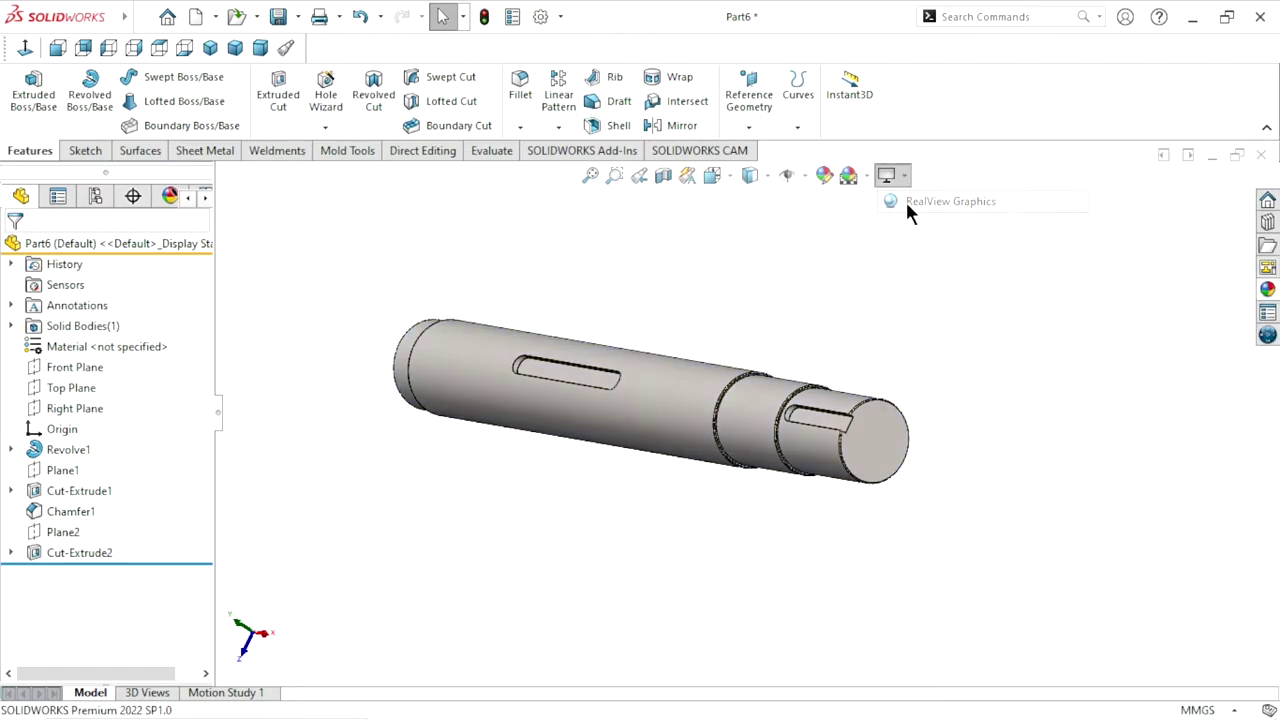
mouse_move(855, 362)
middle_down()
mouse_move(791, 406)
mouse_move(666, 314)
mouse_move(615, 316)
mouse_move(634, 451)
mouse_move(713, 477)
mouse_move(657, 431)
mouse_move(689, 440)
mouse_move(860, 609)
mouse_move(809, 540)
middle_up()
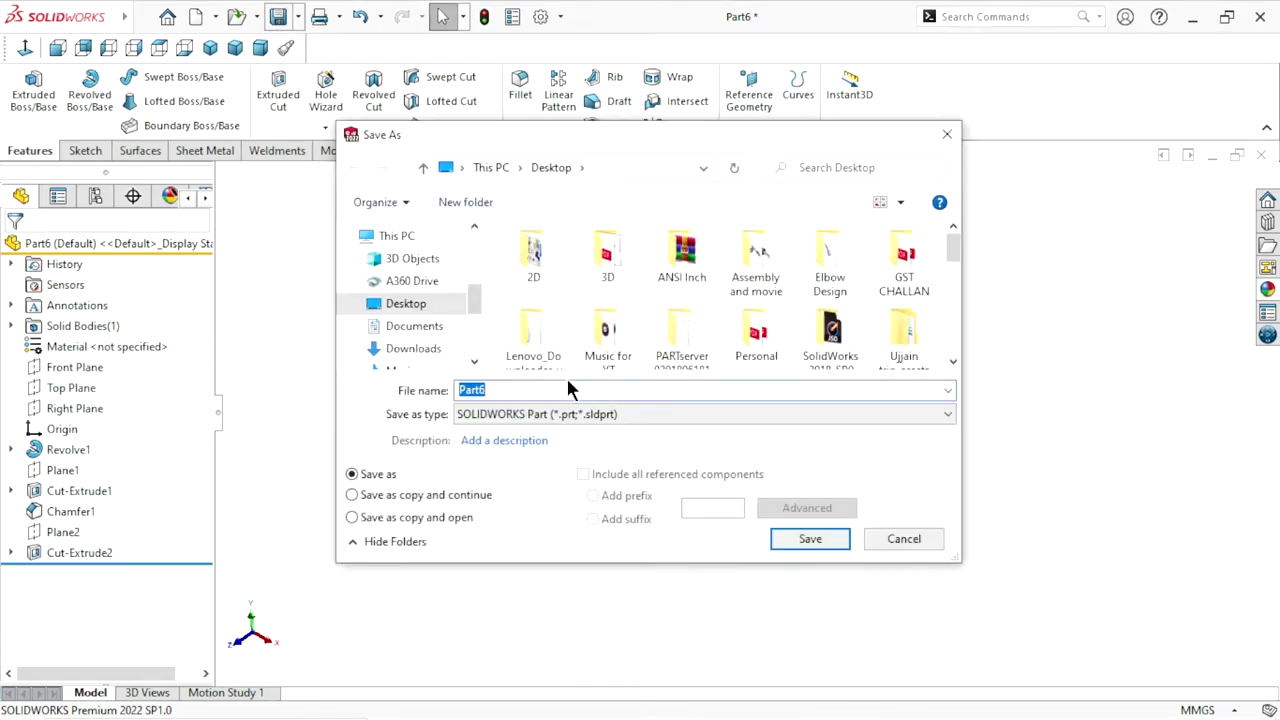
Save the part to the Desktop as 'Pulley shaft' without replacing Shaft.SLDPRT
click(536, 391)
text(Sha)
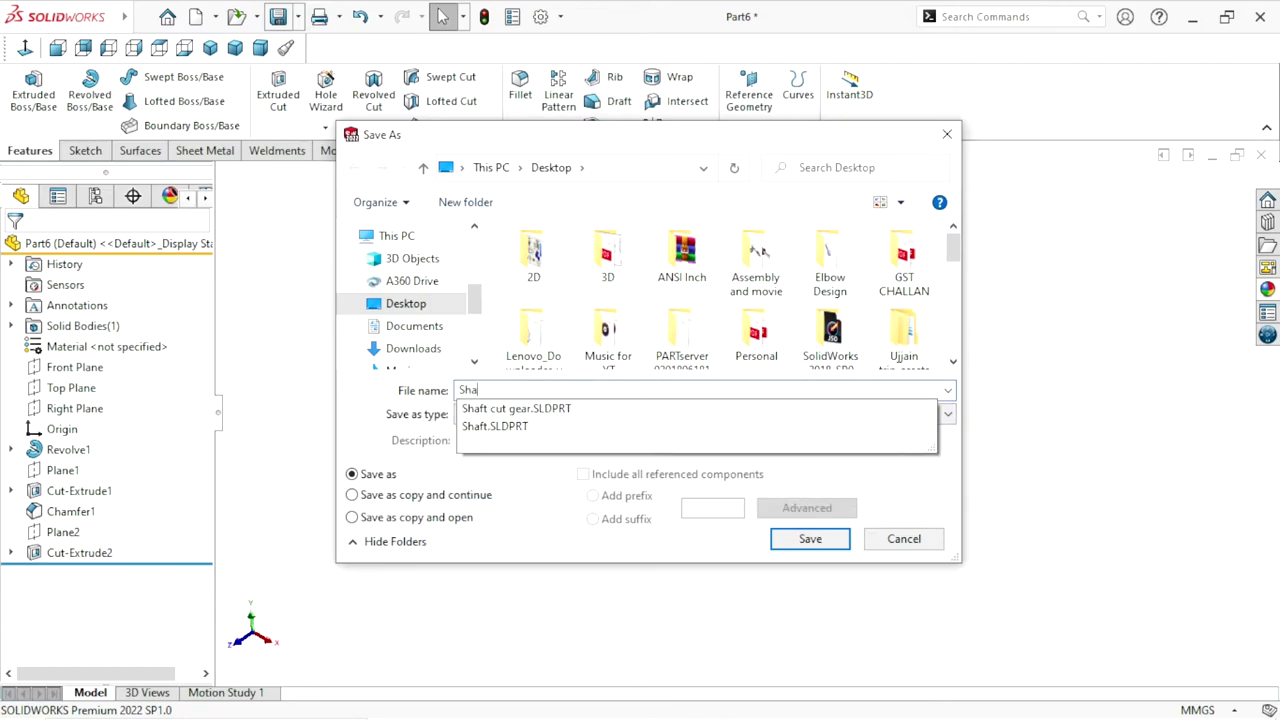
text(ft)
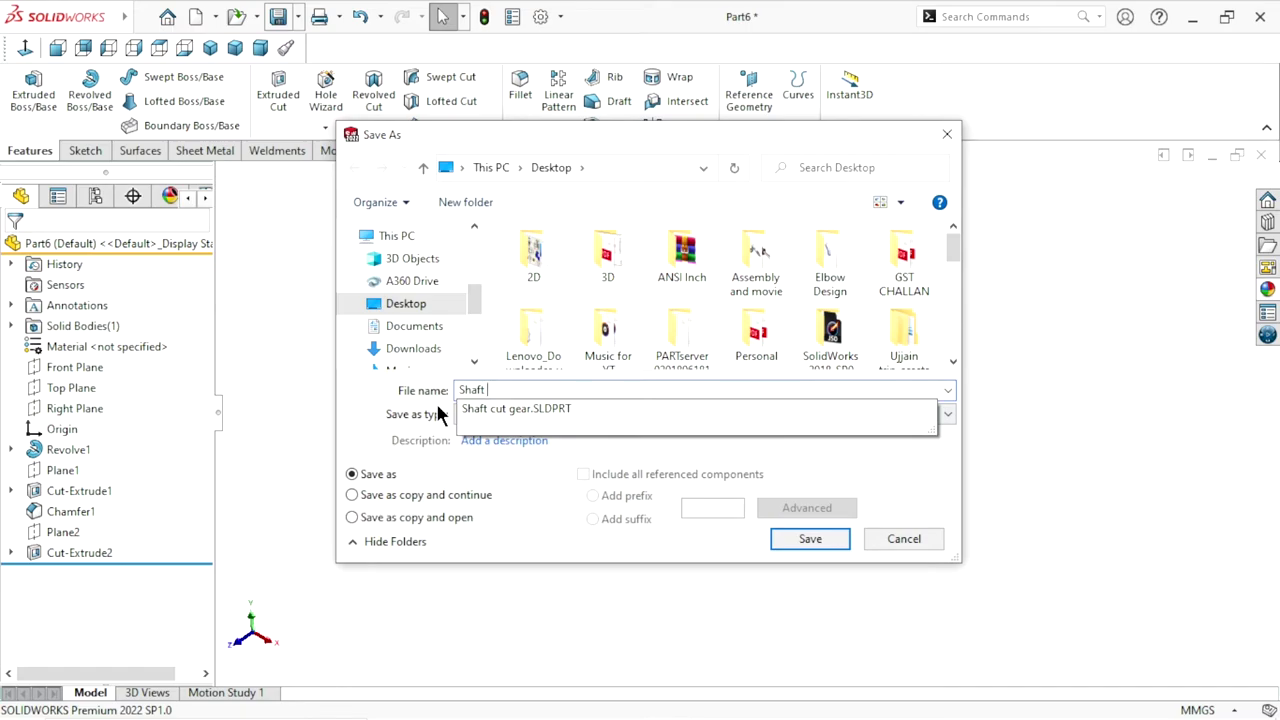
click(810, 541)
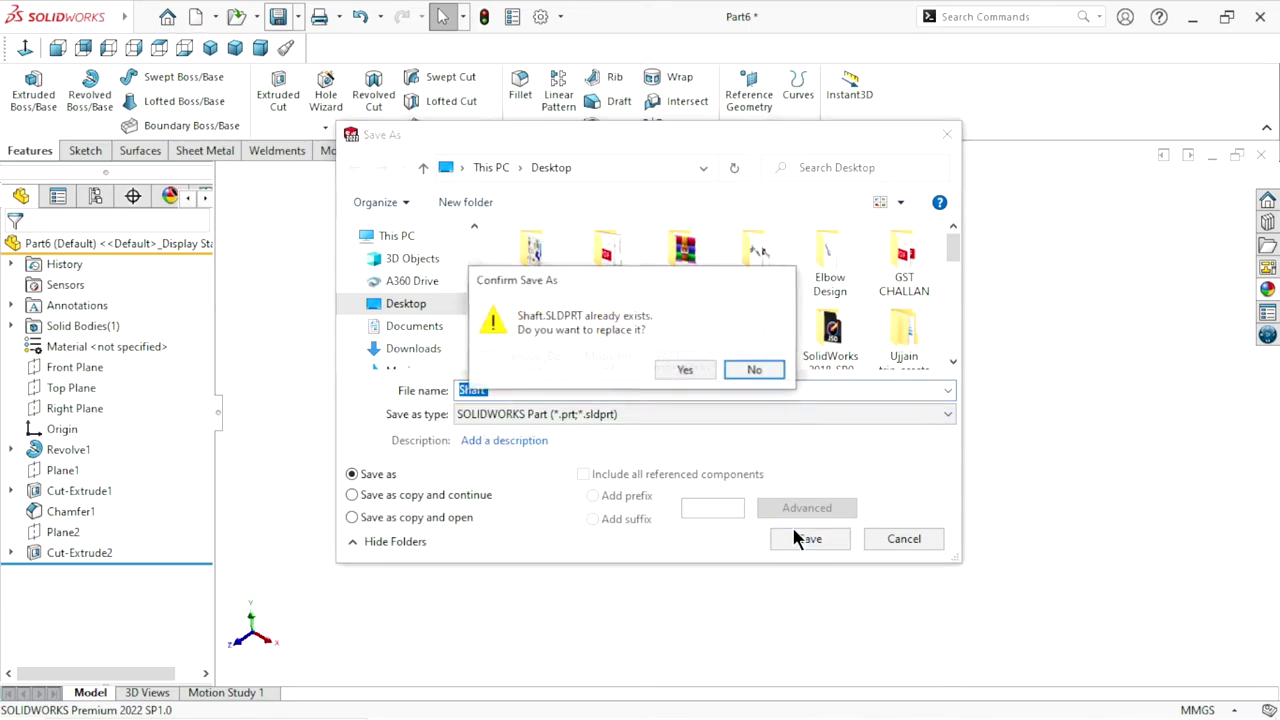
click(733, 368)
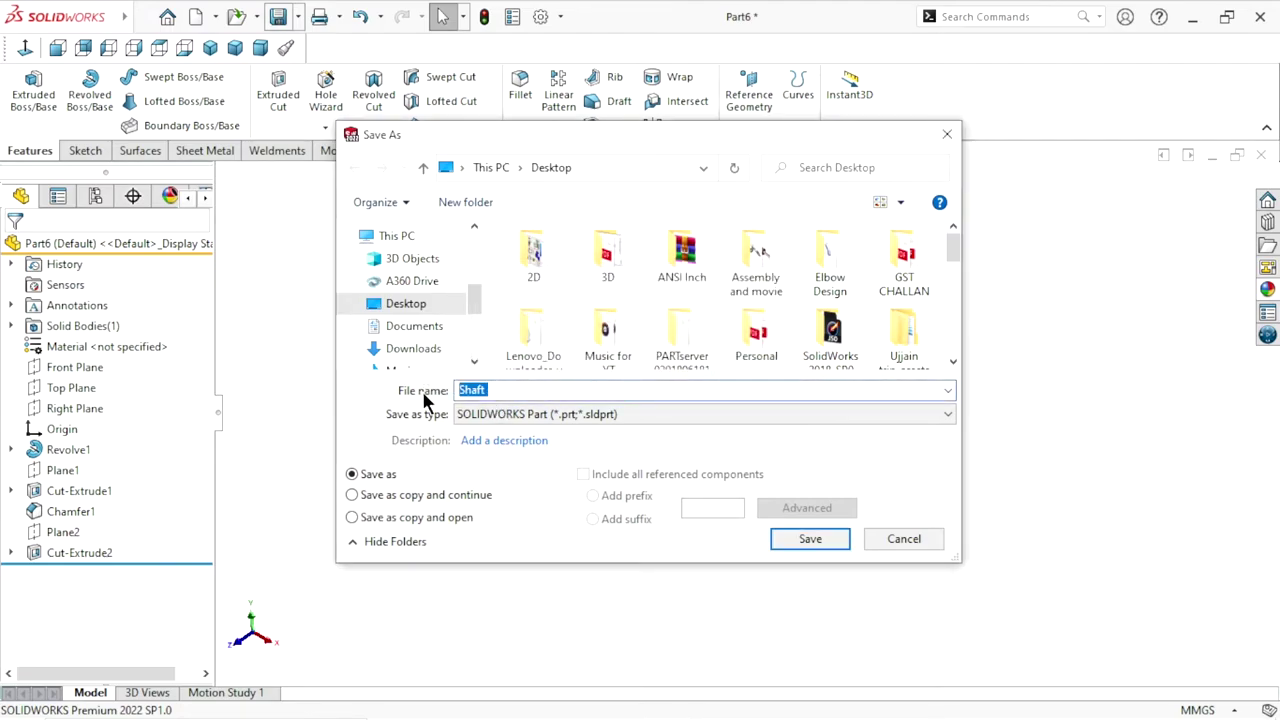
text(Pulley s)
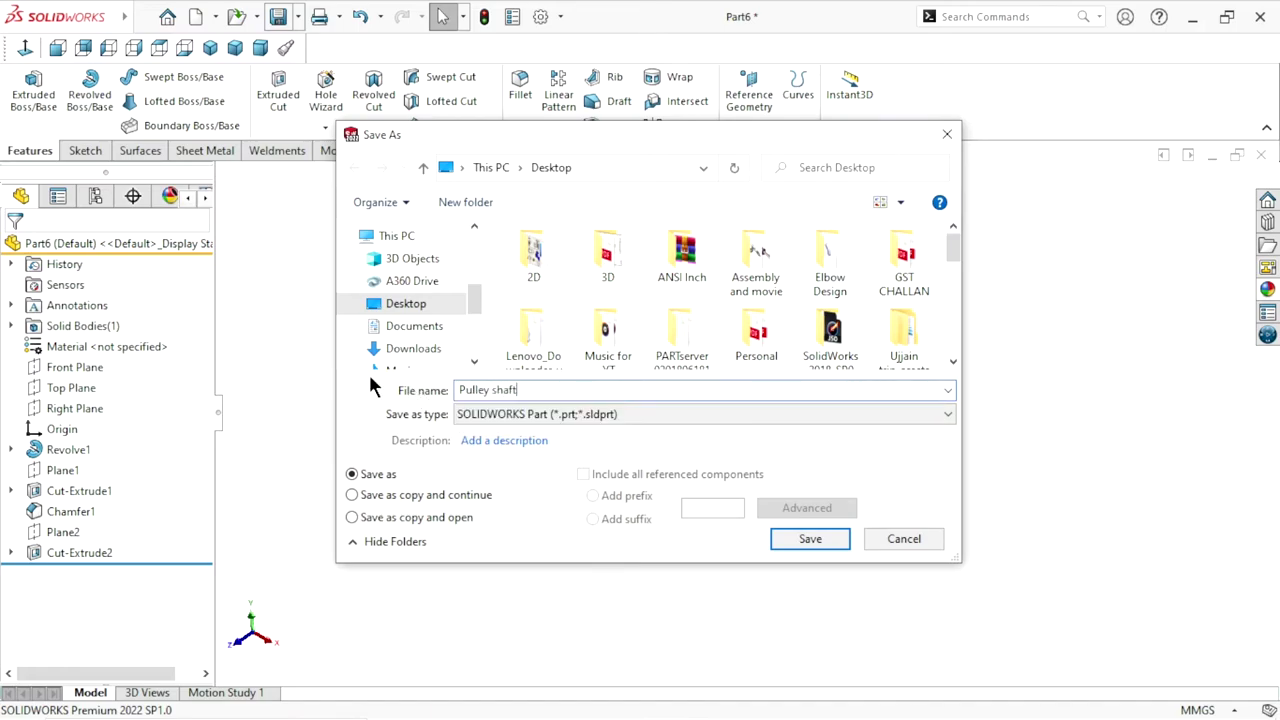
click(836, 542)
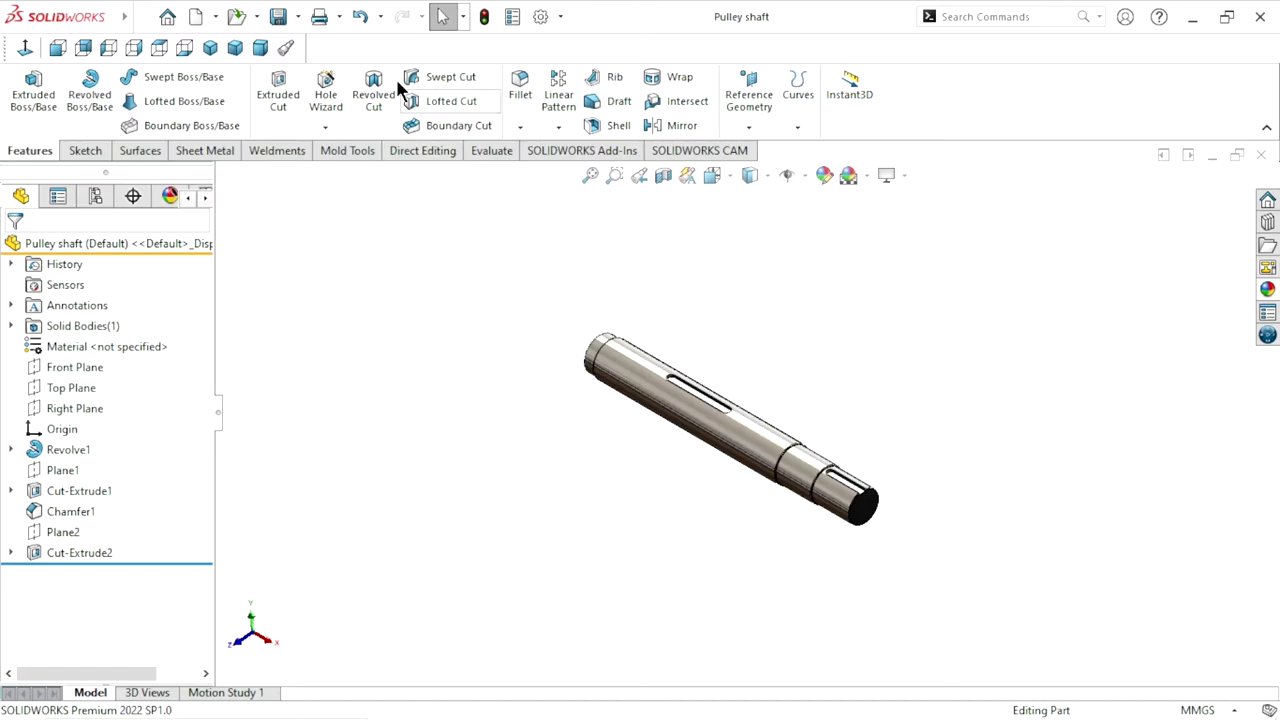
Start a sketch on the Front Plane and draw a horizontal line across the origin
click(212, 48)
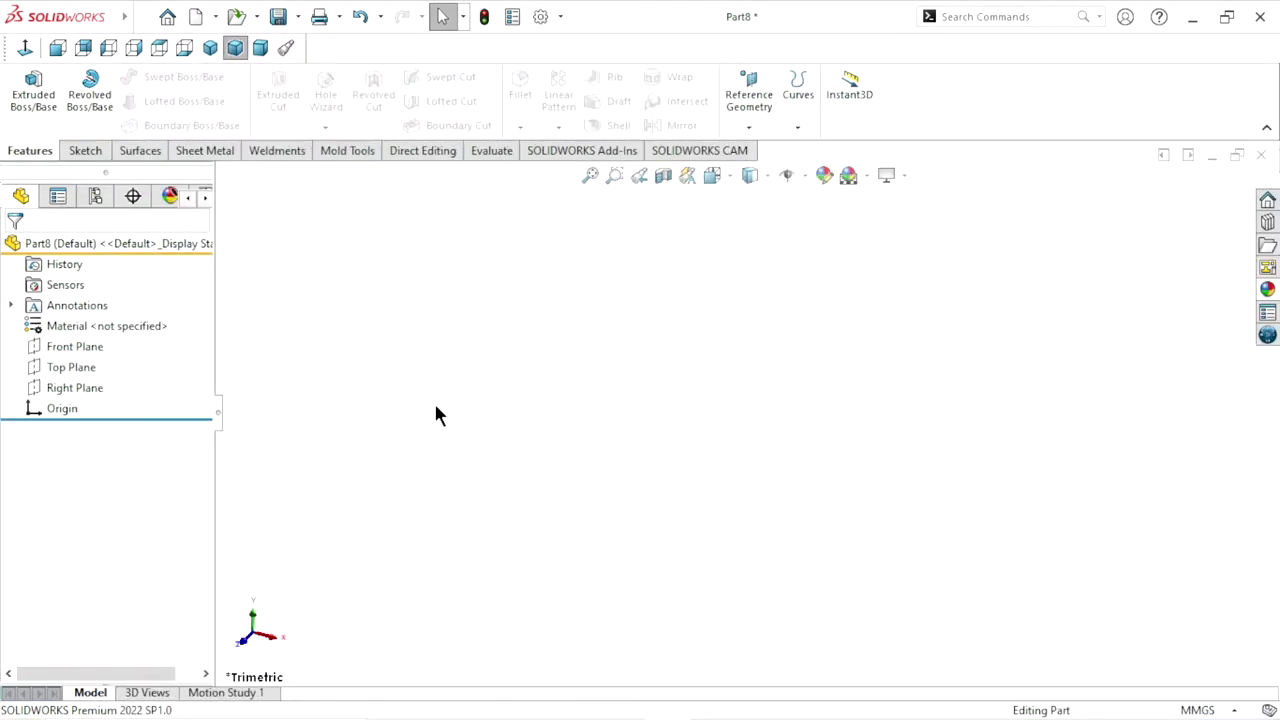
click(74, 345)
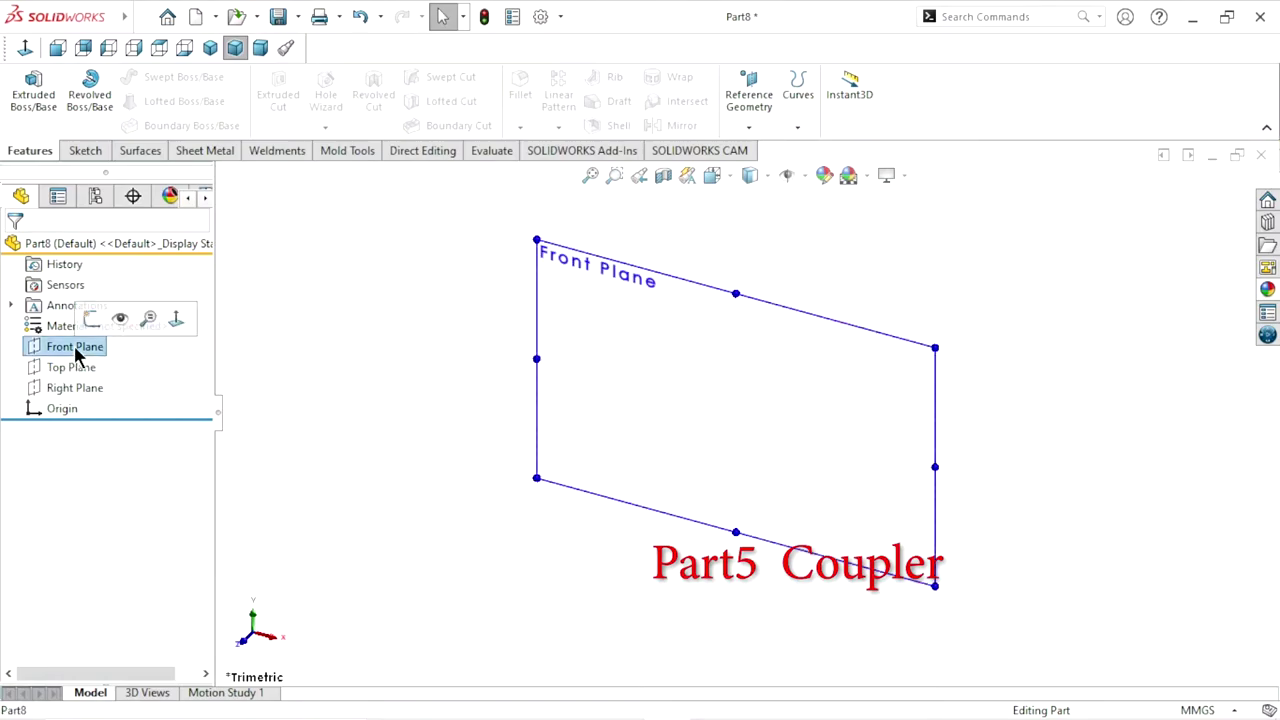
click(92, 320)
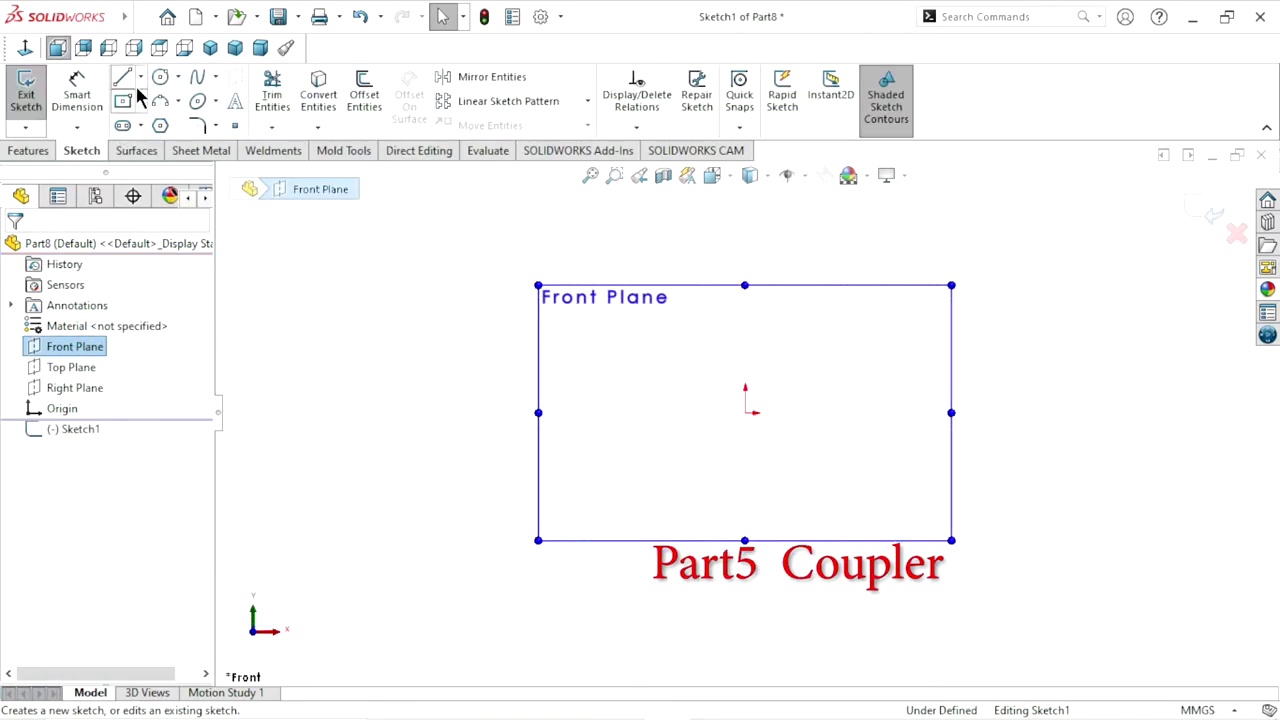
click(126, 84)
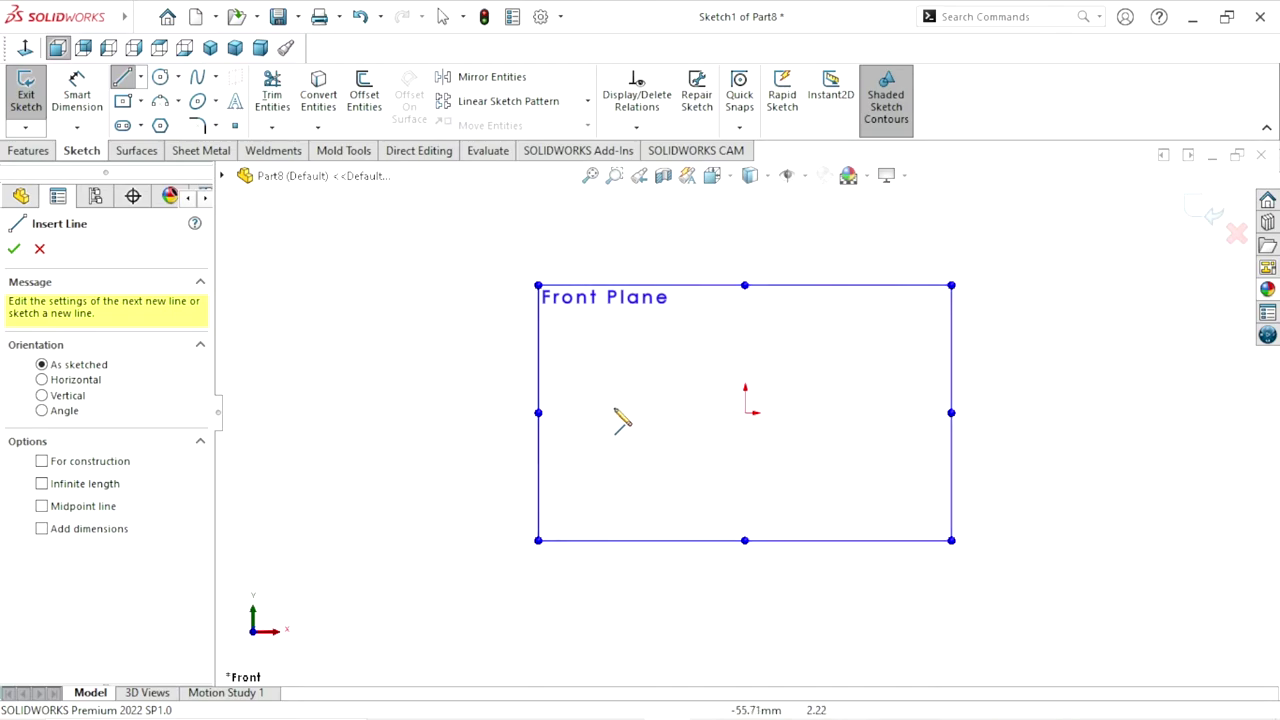
click(601, 412)
click(883, 412)
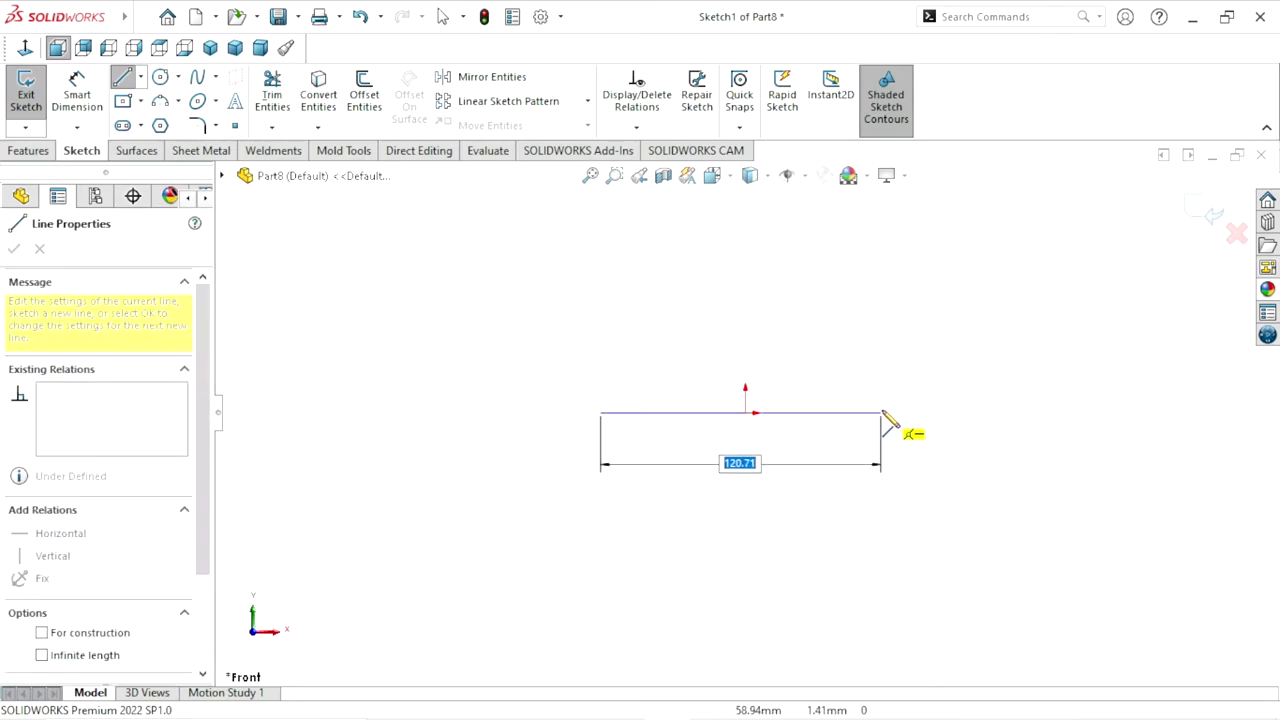
key(Escape)
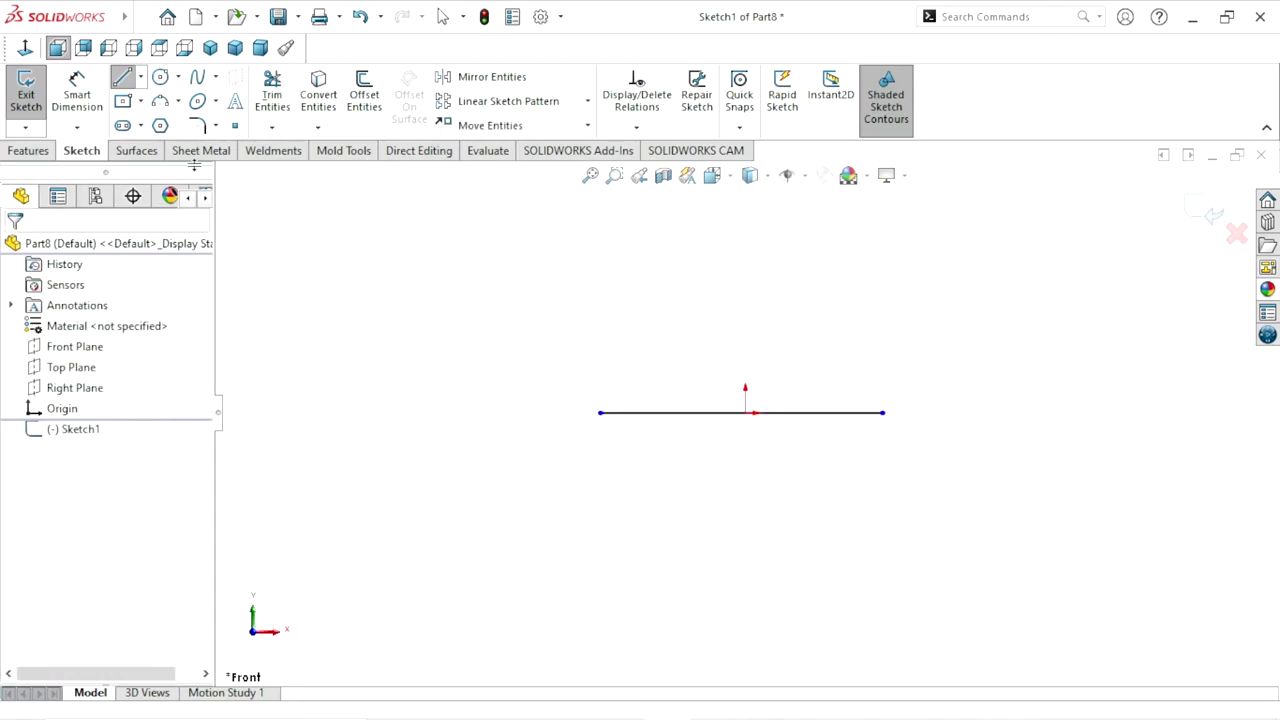
Dimension the horizontal line to 143 mm long
click(77, 95)
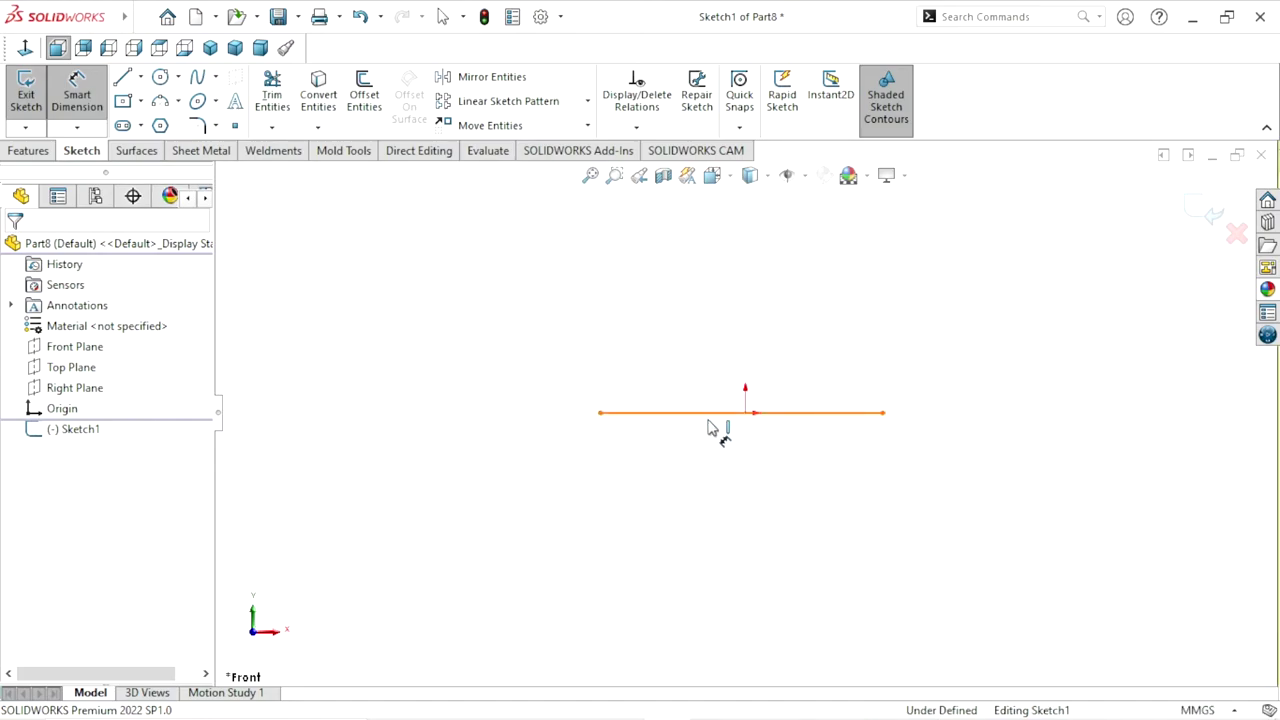
click(714, 428)
click(757, 500)
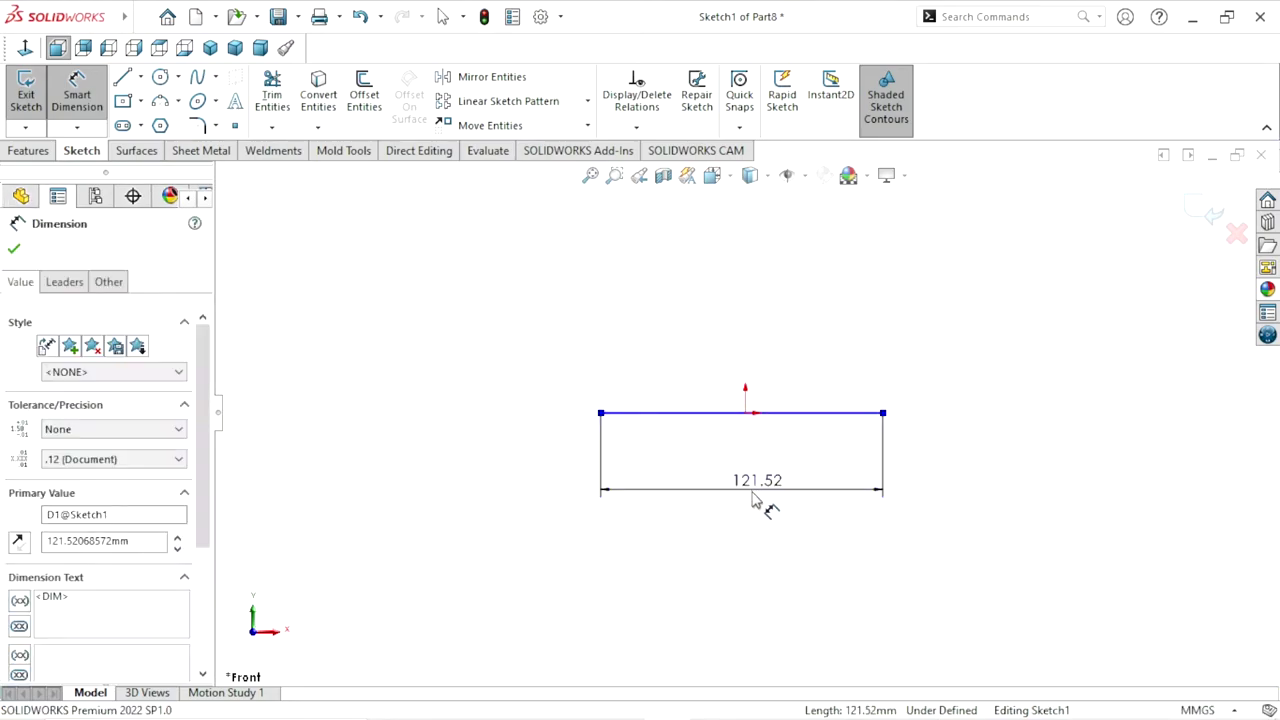
text(143)
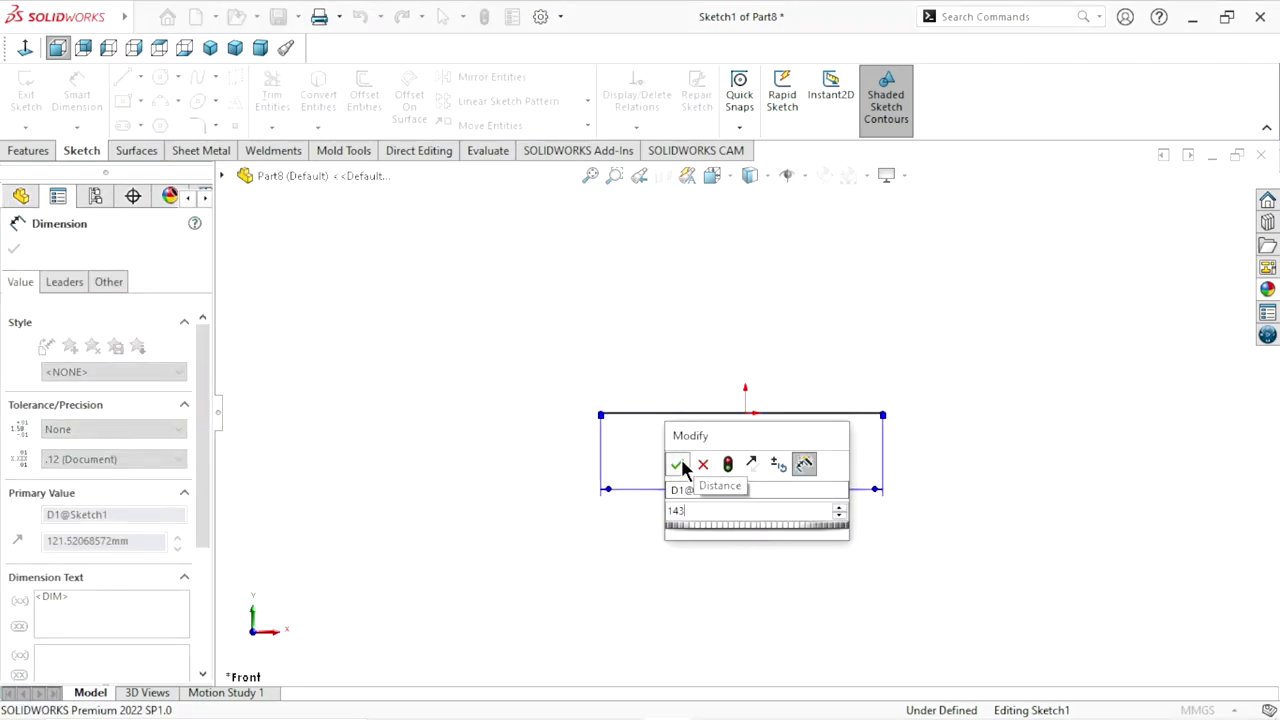
click(678, 463)
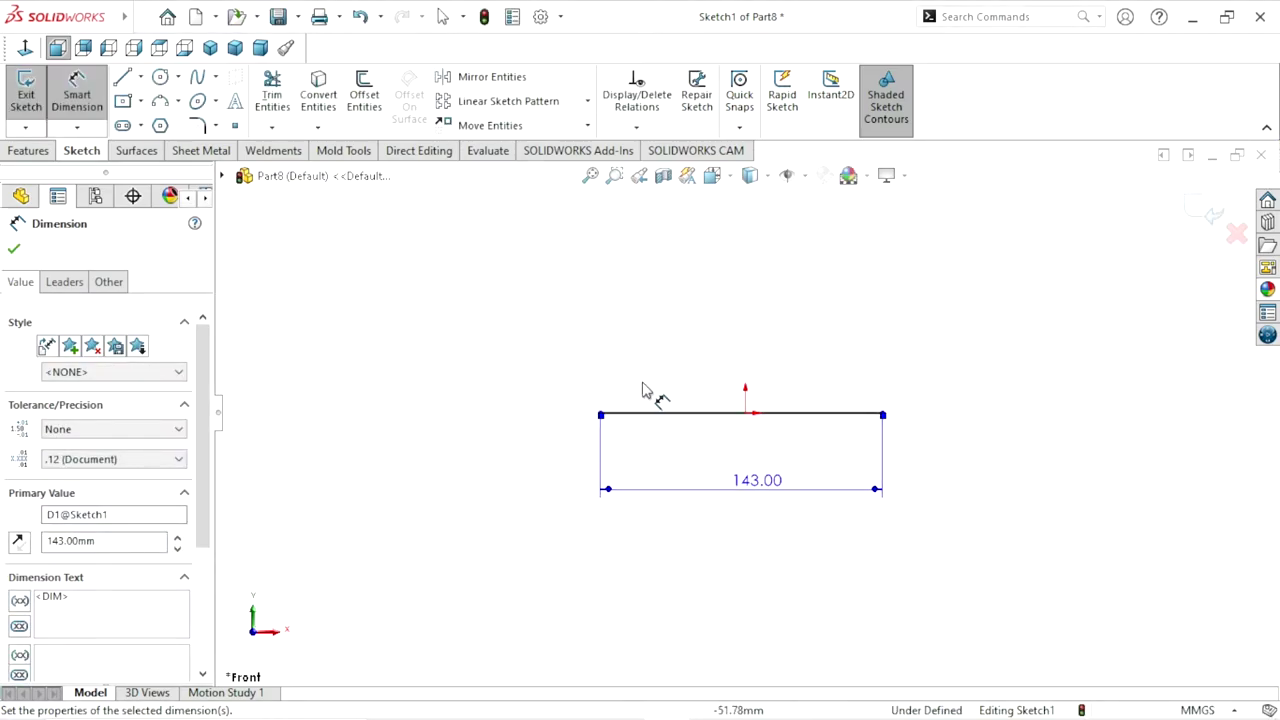
click(14, 249)
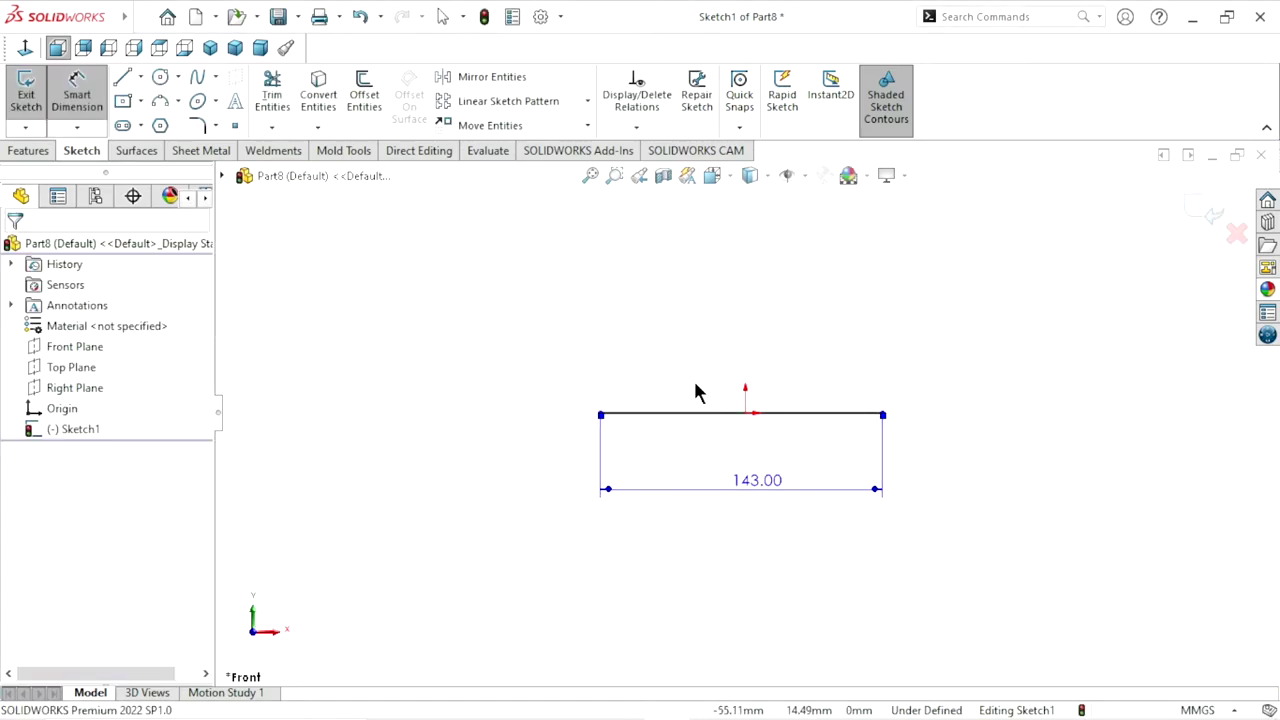
Add a Midpoint relation between the line and origin, and make it a construction line
click(744, 415)
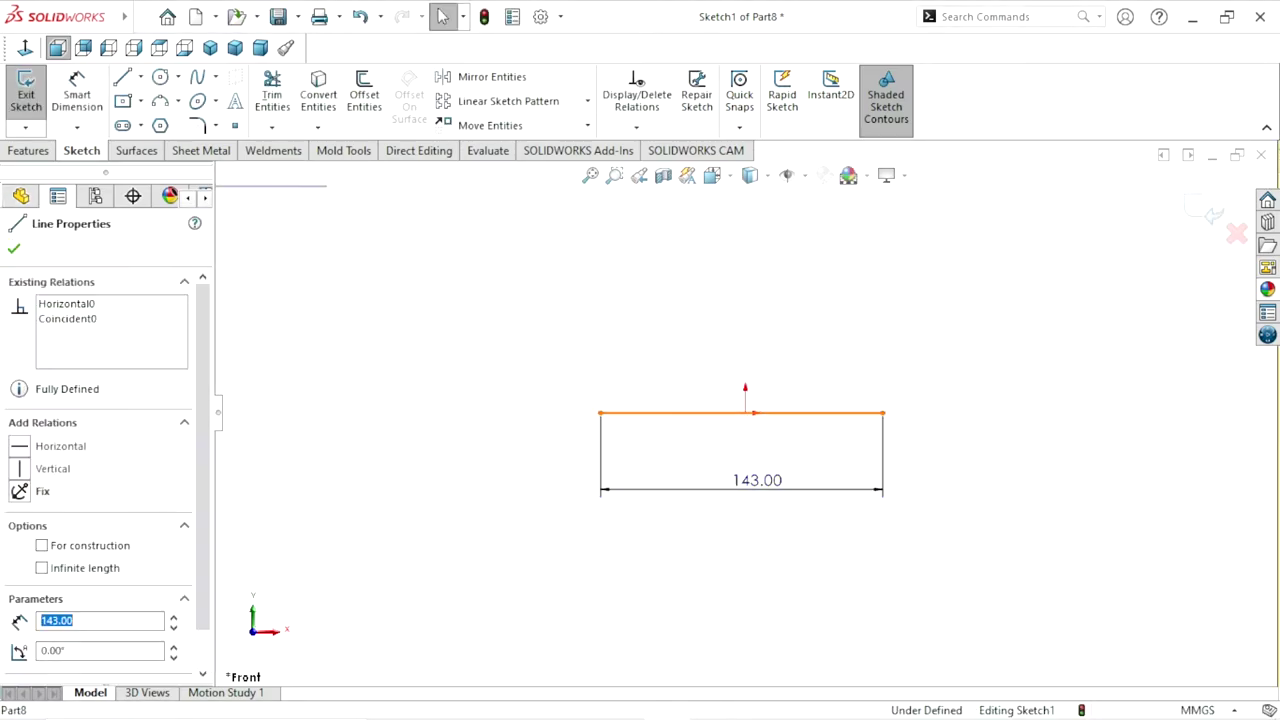
ctrl+click(744, 425)
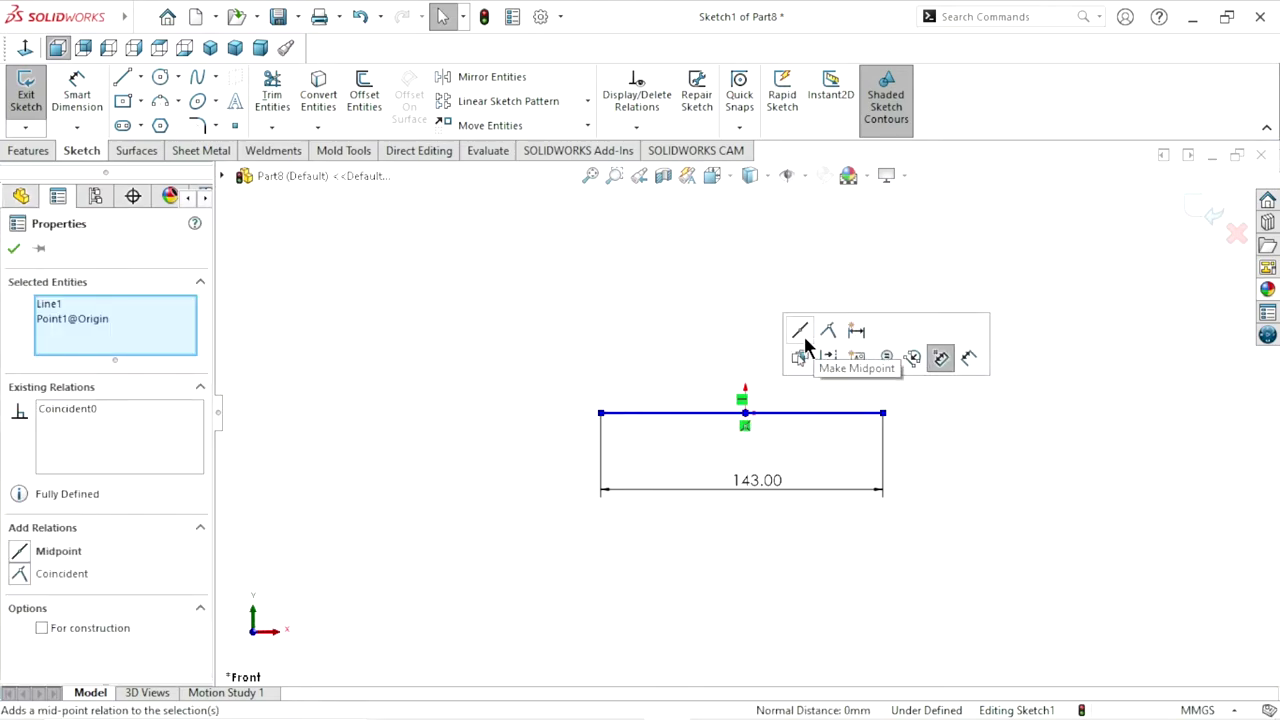
click(801, 333)
click(41, 628)
click(266, 340)
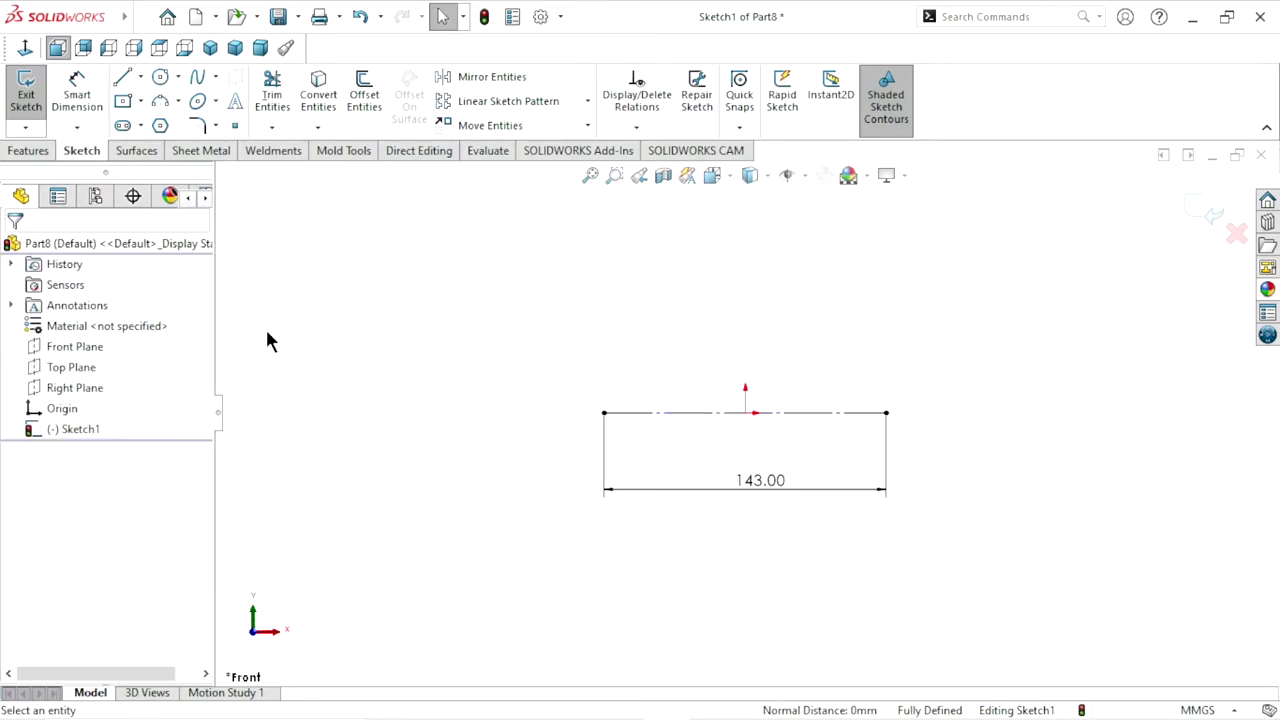
click(130, 79)
Draw a stepped closed profile above the centerline with connected lines
click(604, 413)
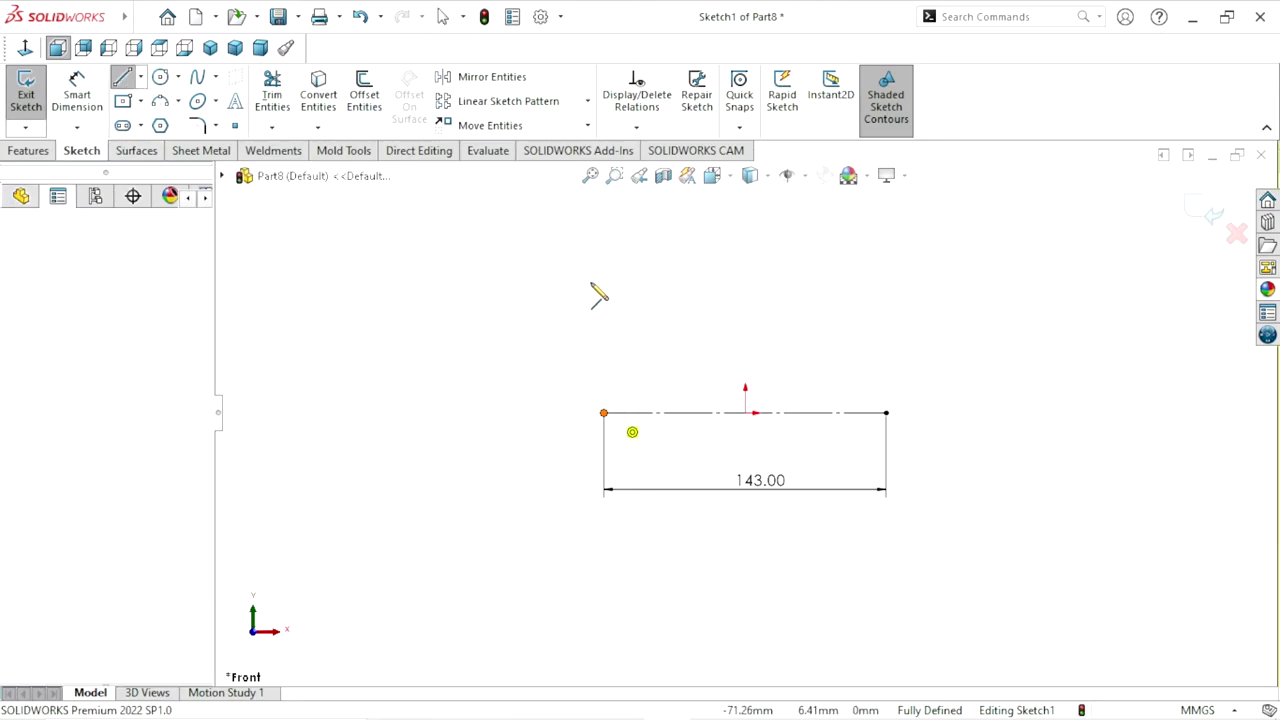
click(604, 283)
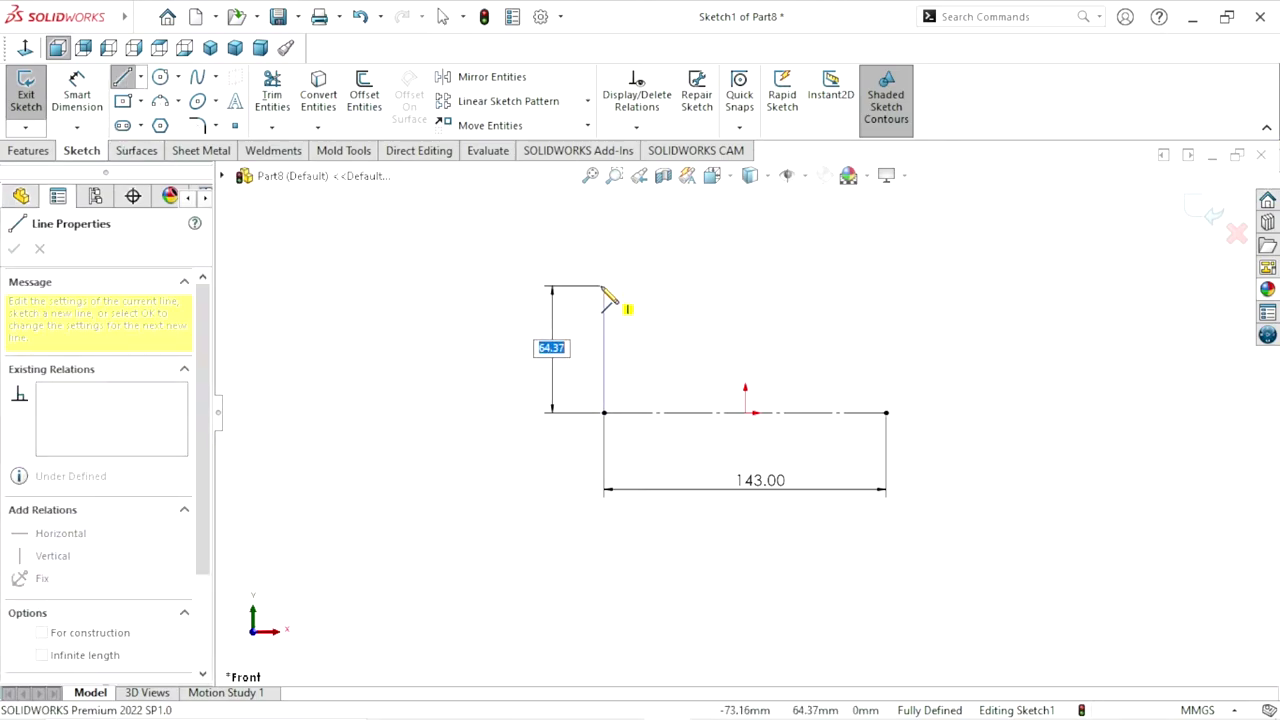
click(789, 284)
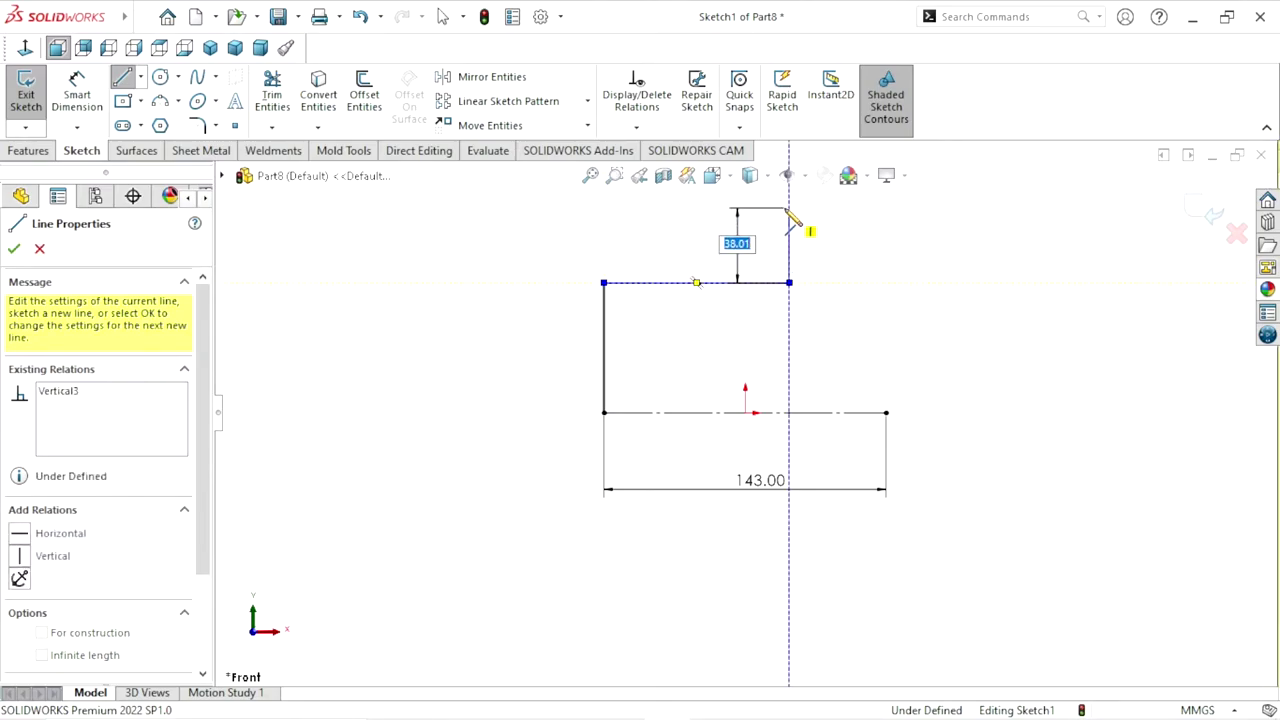
click(789, 208)
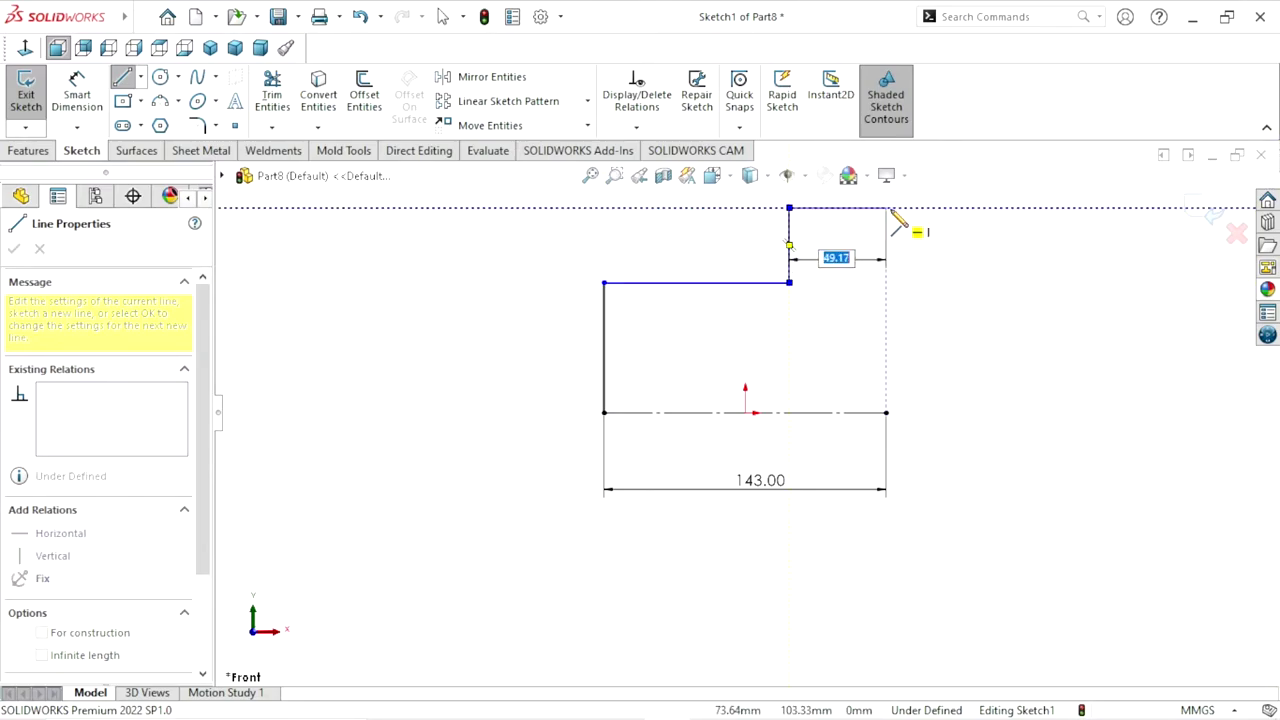
click(886, 208)
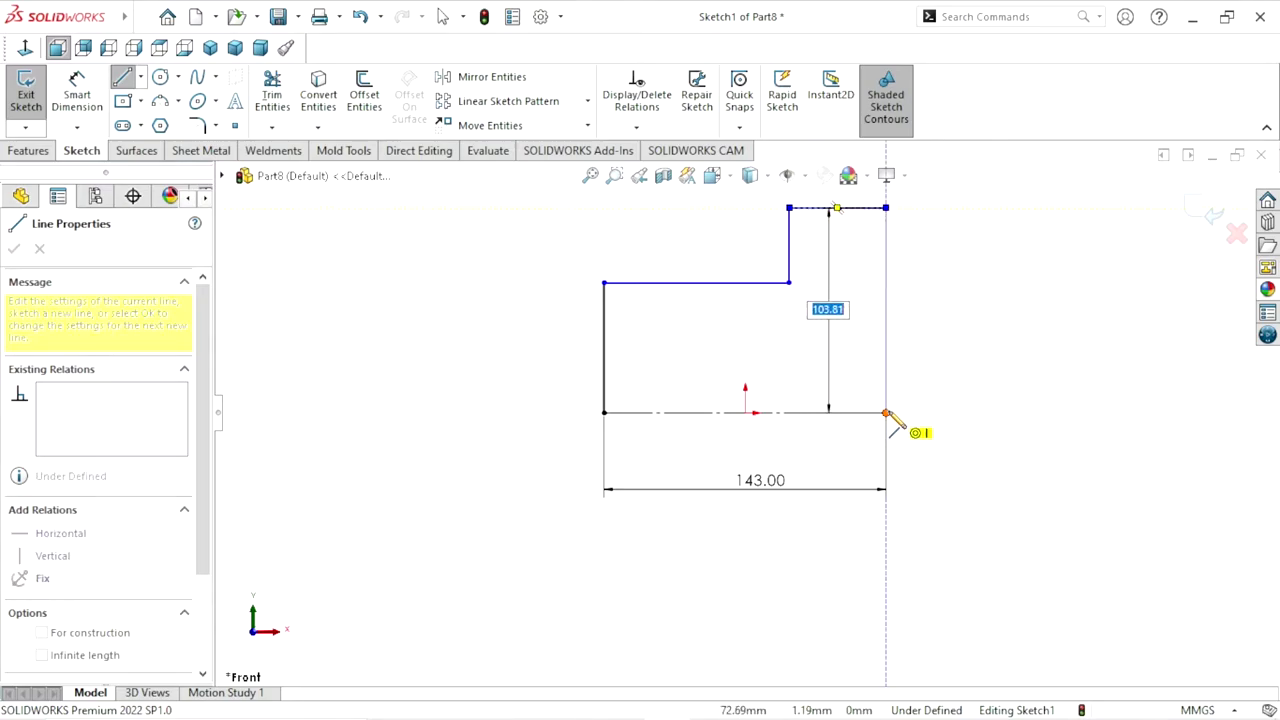
click(886, 412)
right_click(940, 362)
click(985, 394)
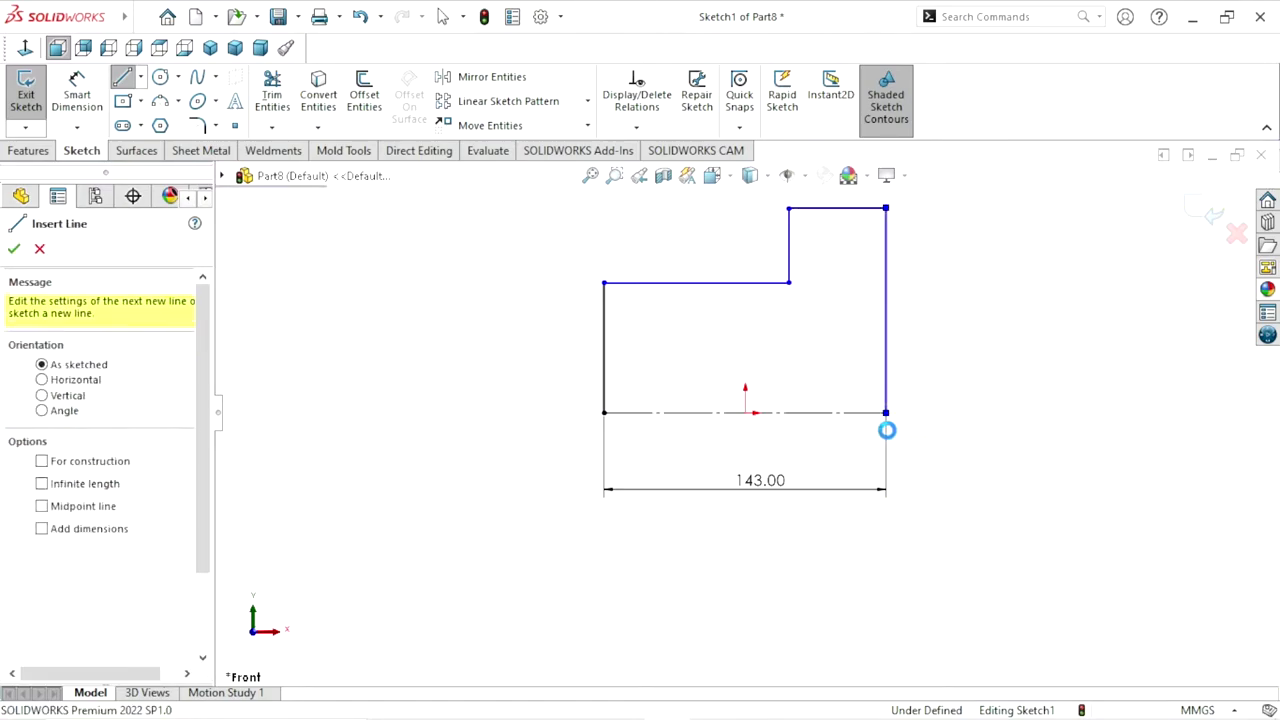
key(Escape)
scroll(797, 415, up, 2)
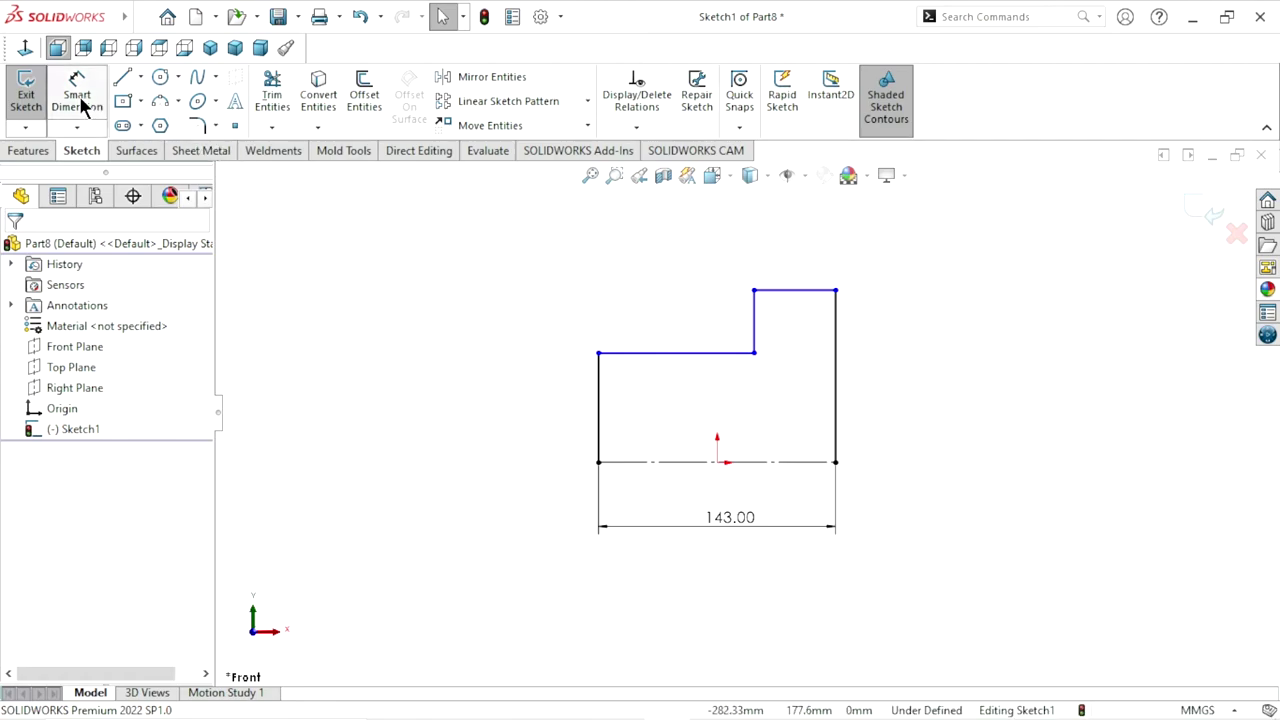
Dimension the profile's diameters about the centerline to 165 and 237
click(84, 108)
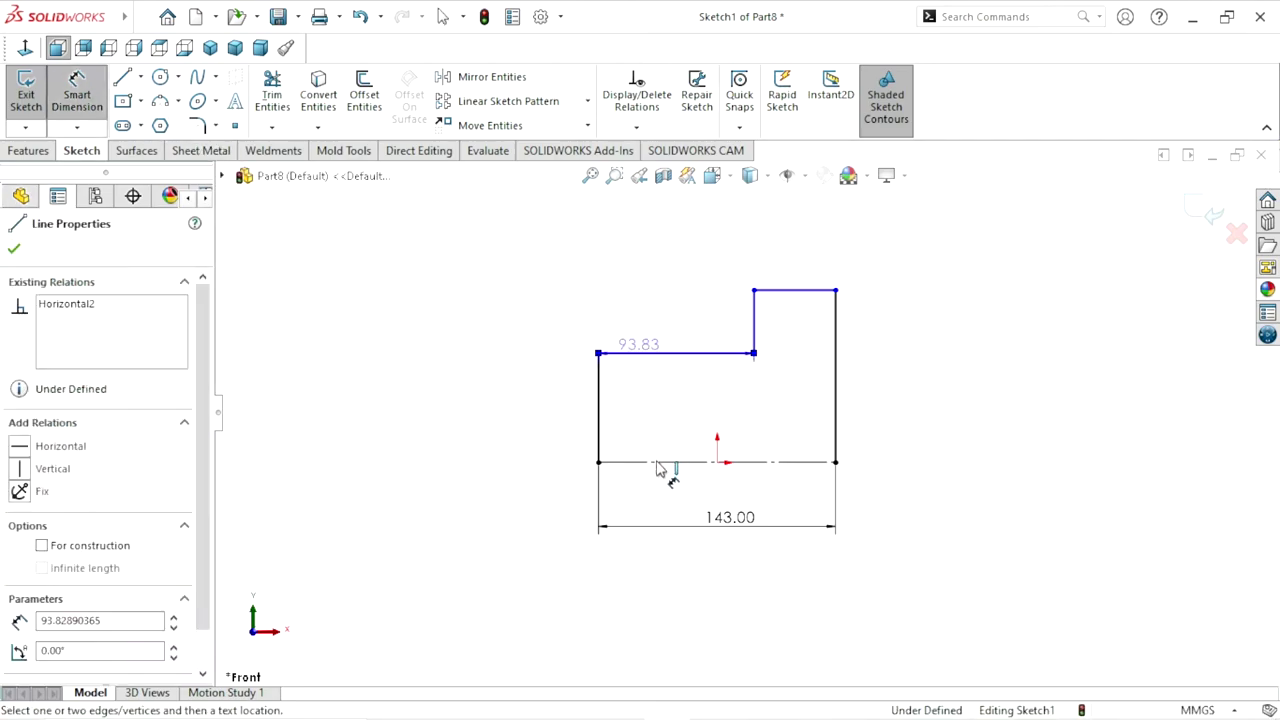
click(650, 353)
click(665, 462)
click(538, 497)
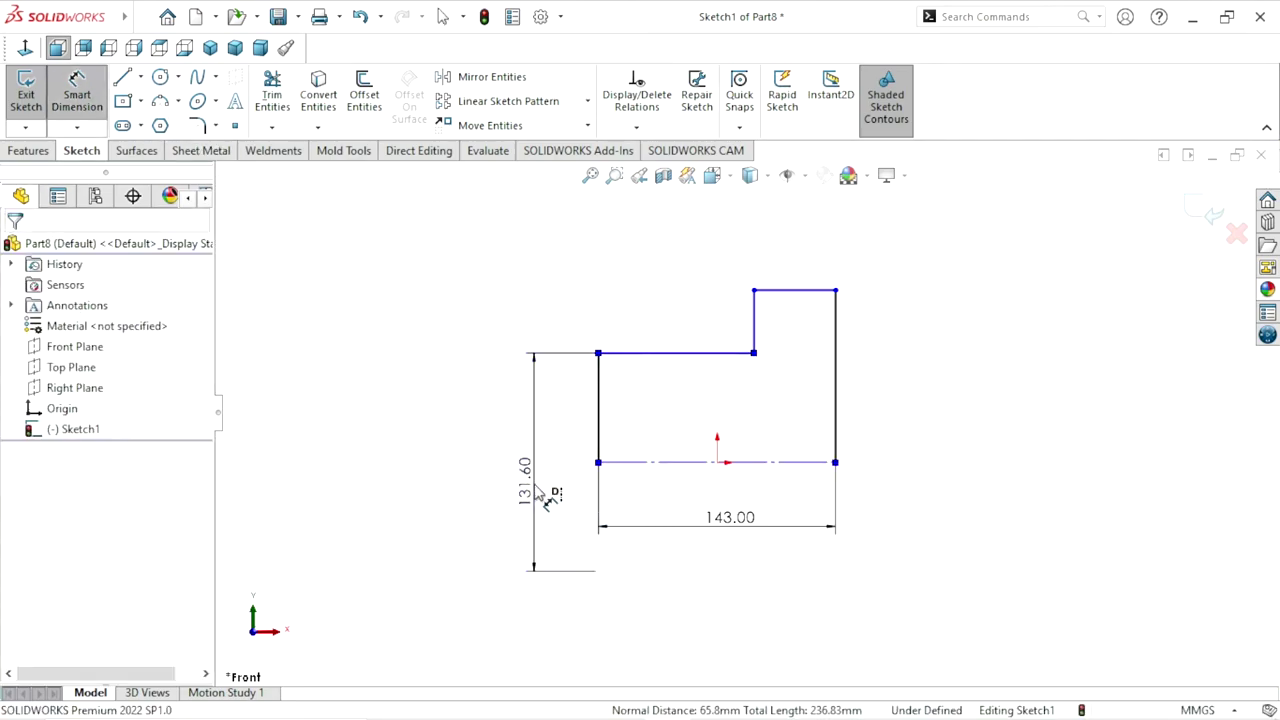
text(131)
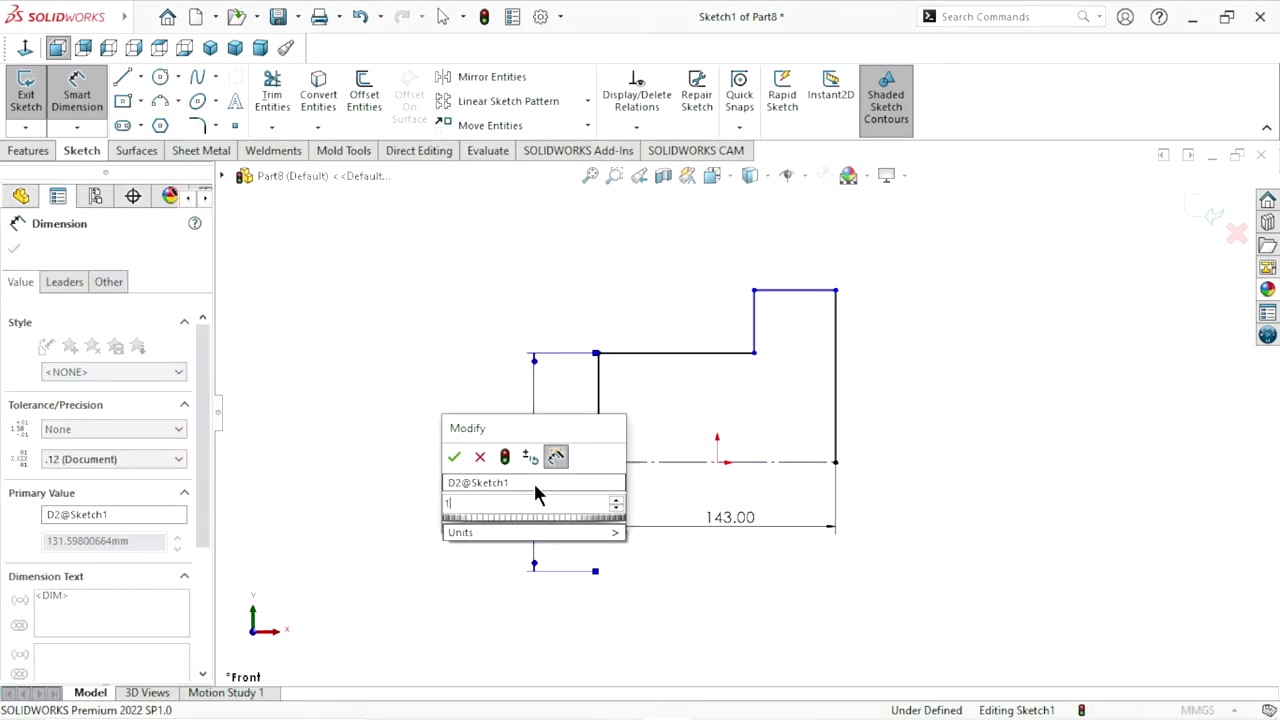
text(65)
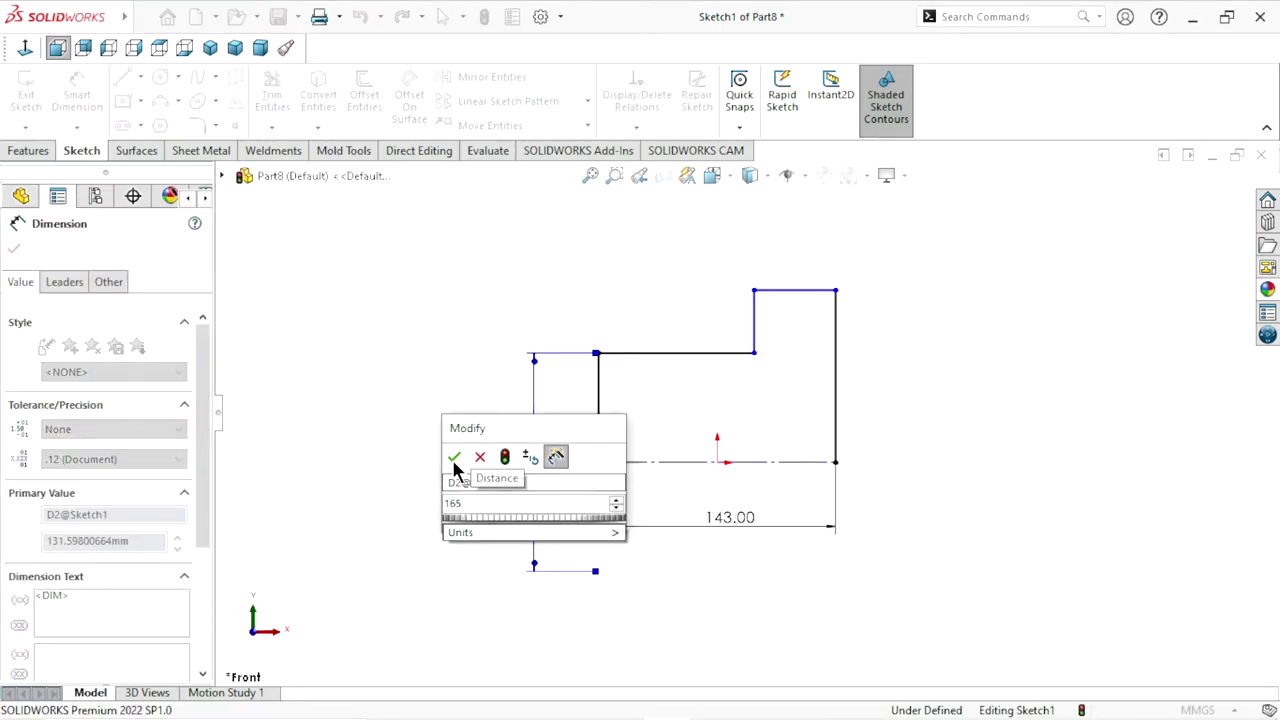
click(454, 457)
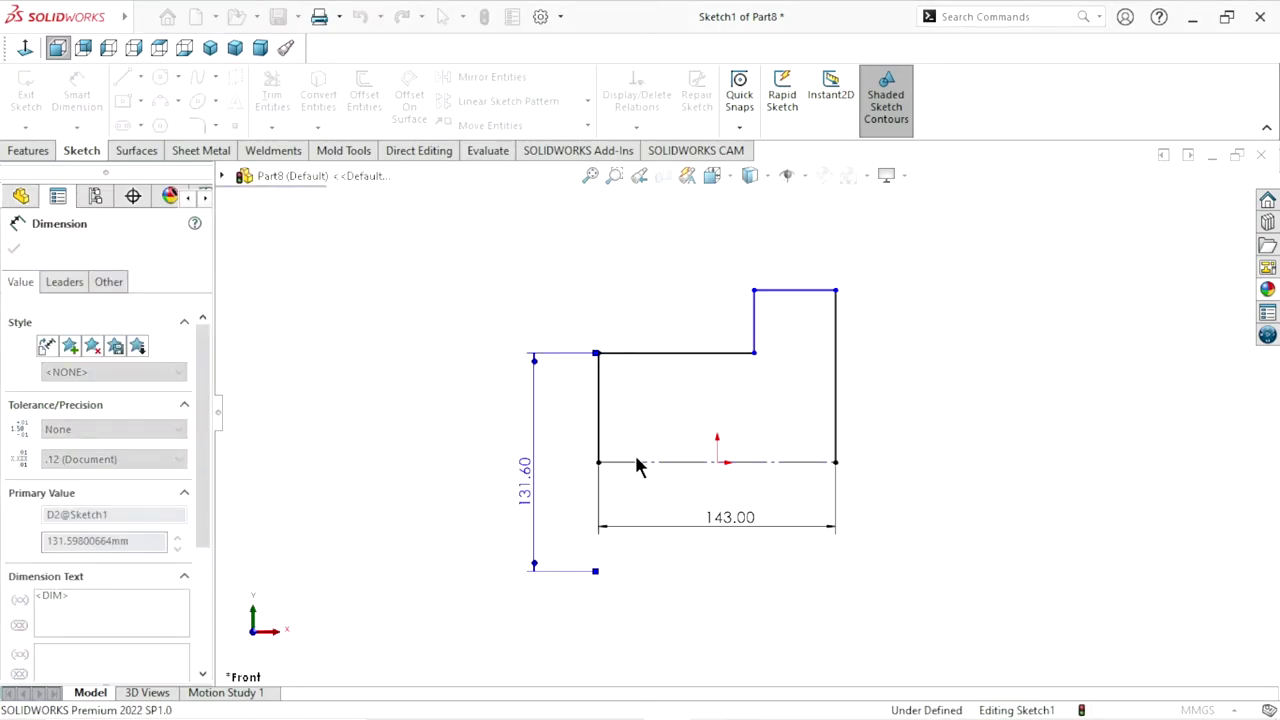
click(800, 263)
click(915, 460)
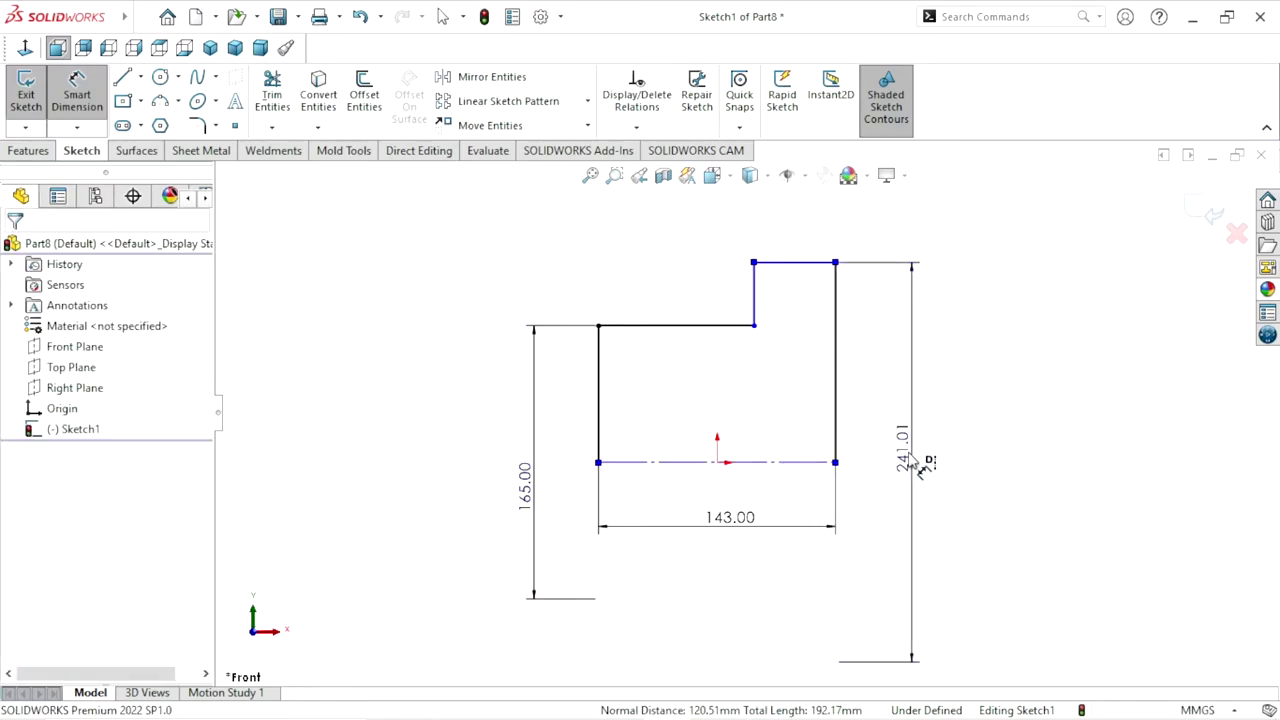
text(237)
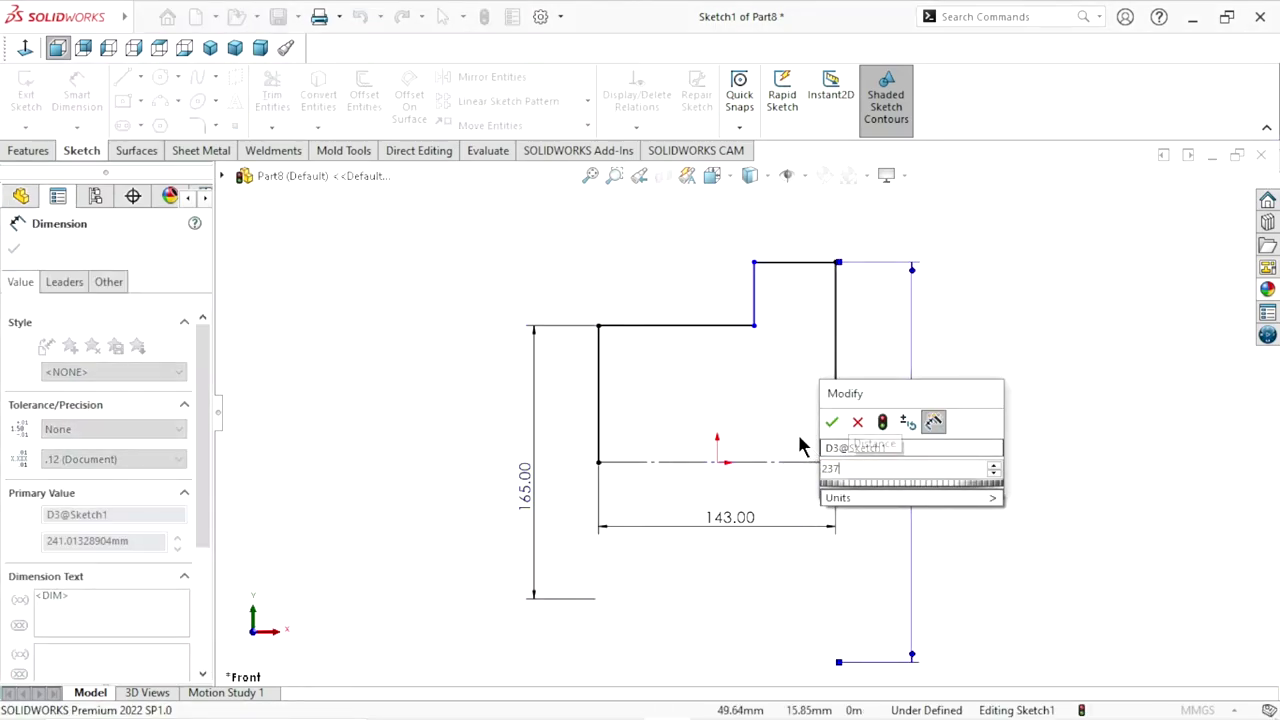
click(833, 421)
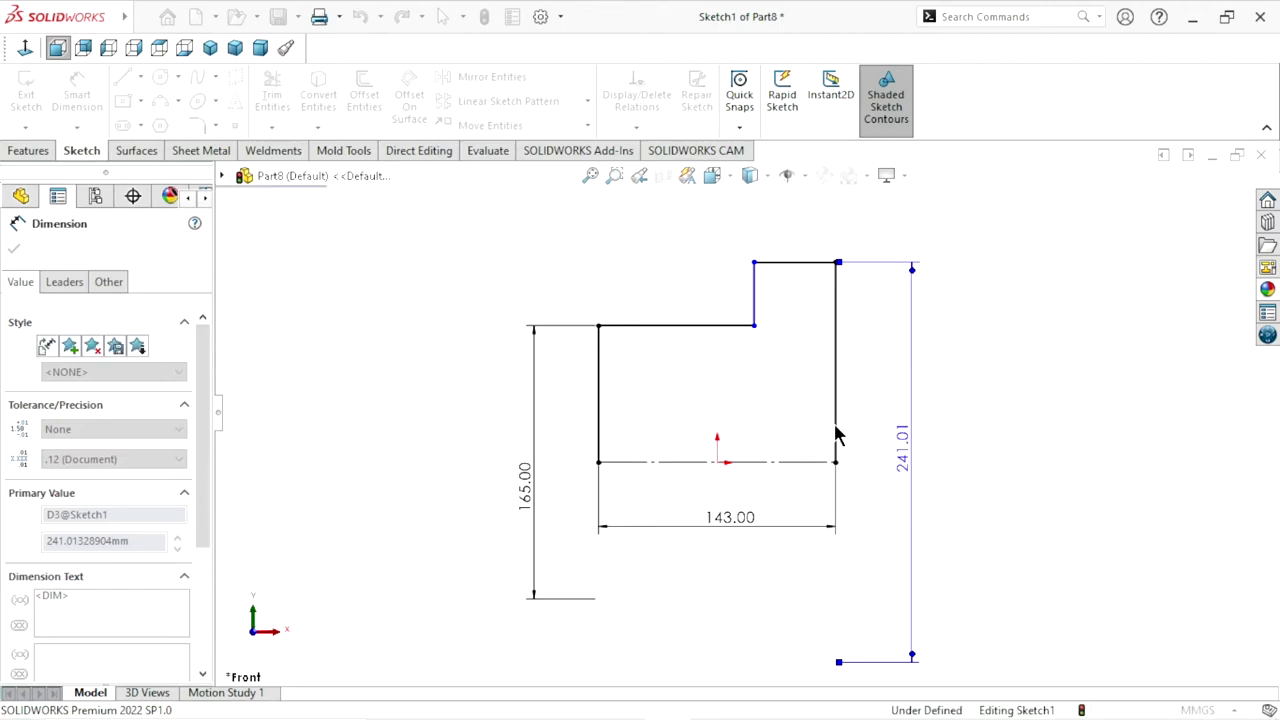
Set the top width to 67 and add a driven 76 width on the lower step
click(805, 267)
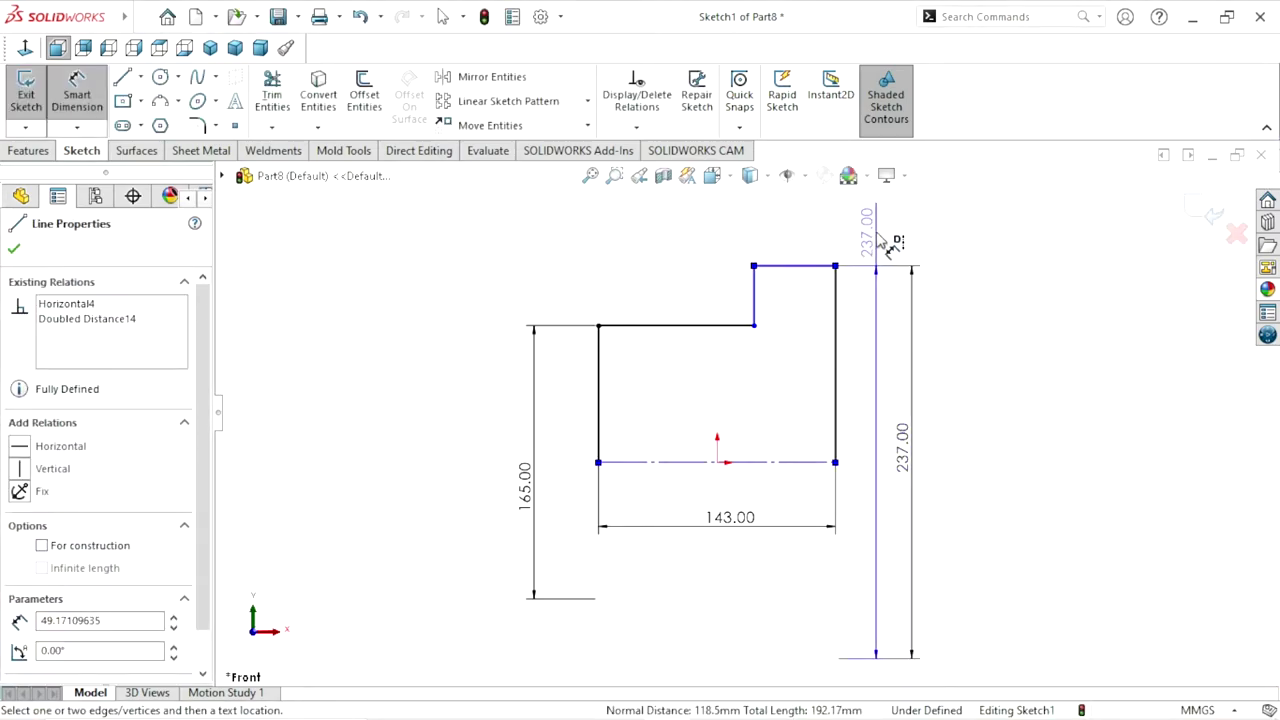
click(869, 236)
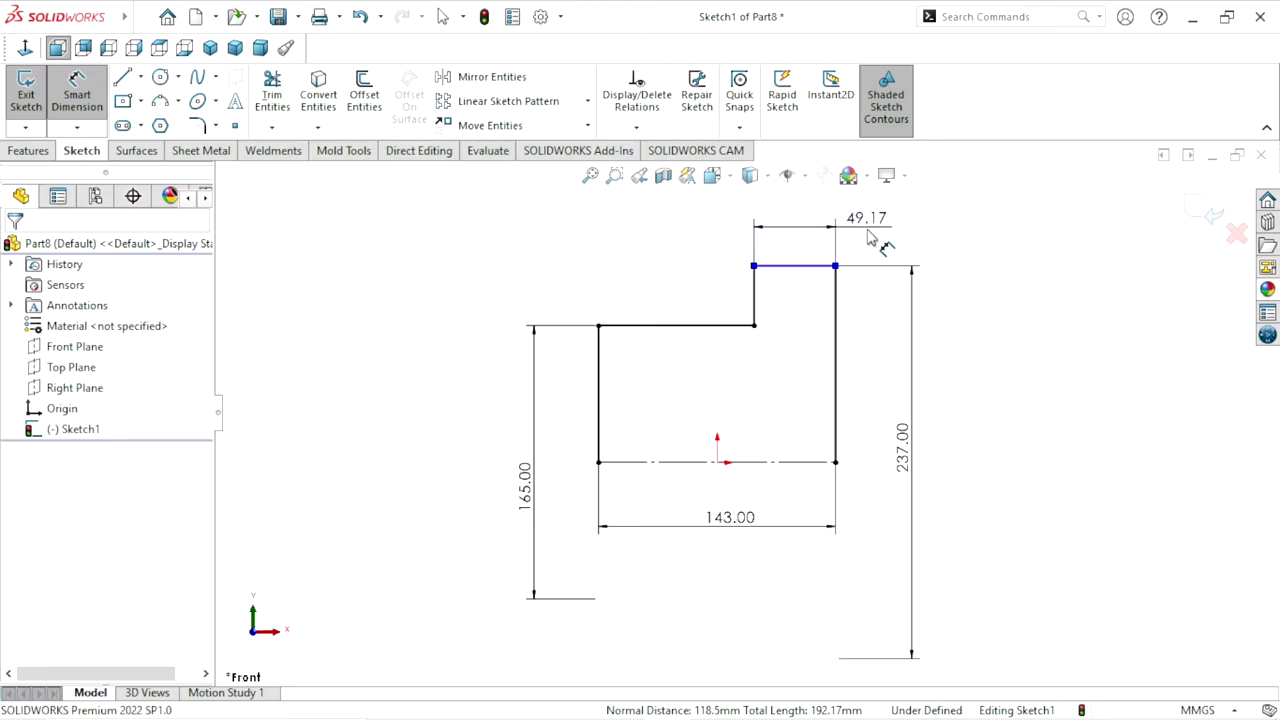
text(67)
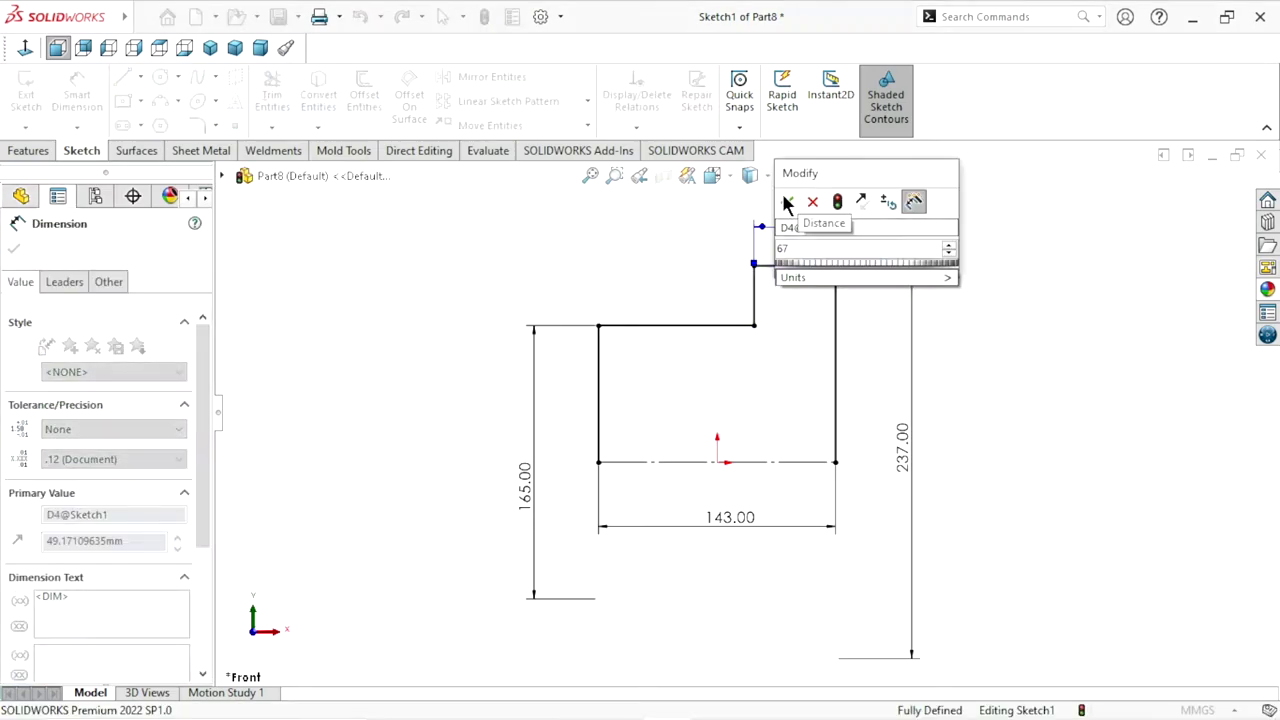
click(788, 203)
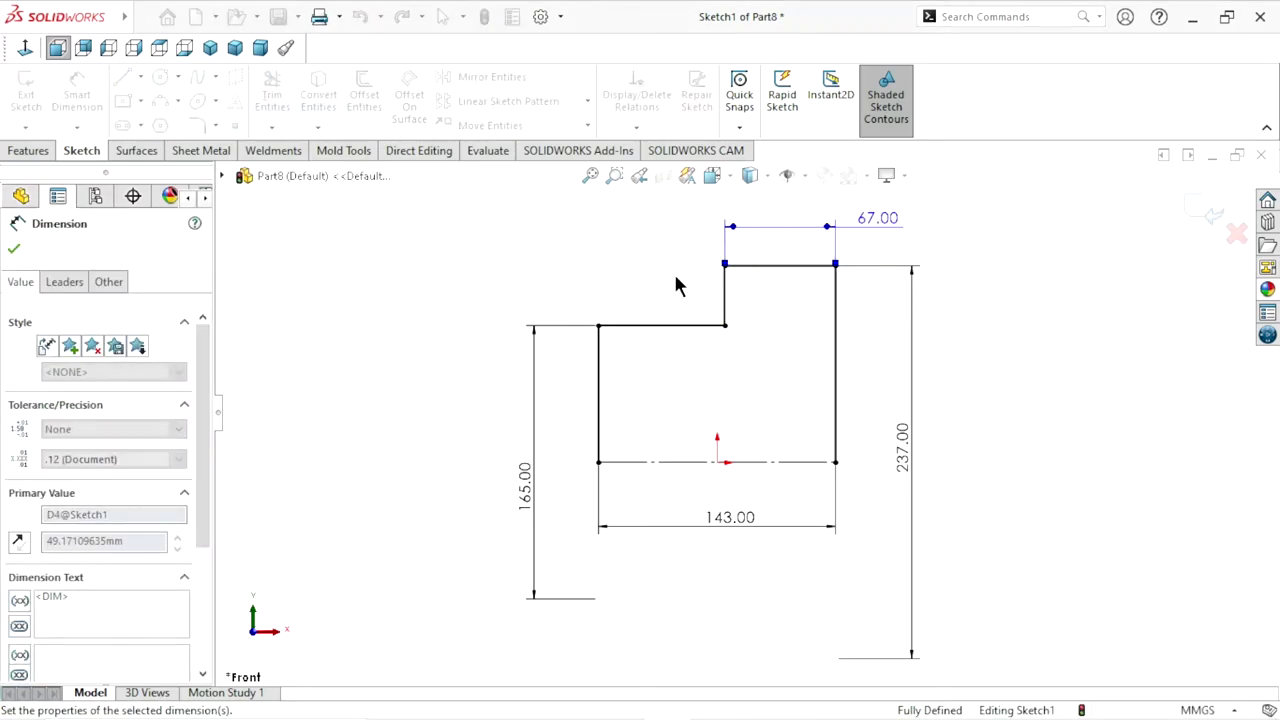
click(664, 326)
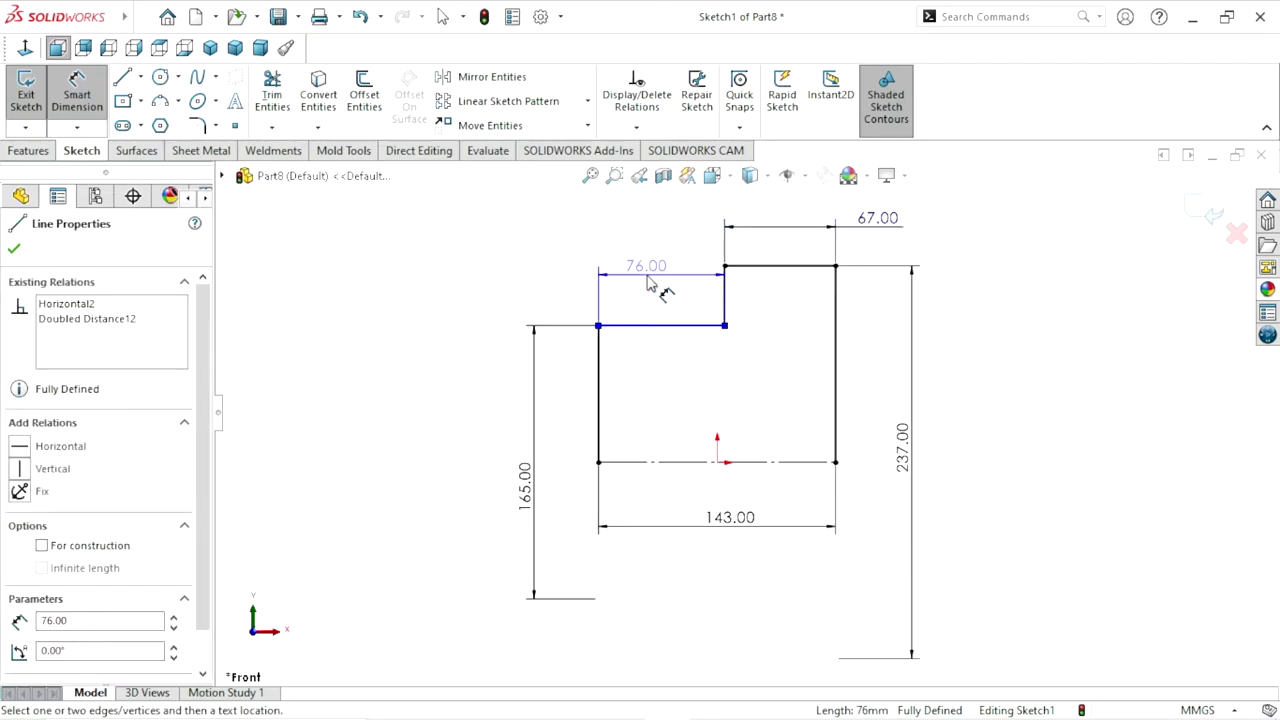
click(648, 268)
click(399, 143)
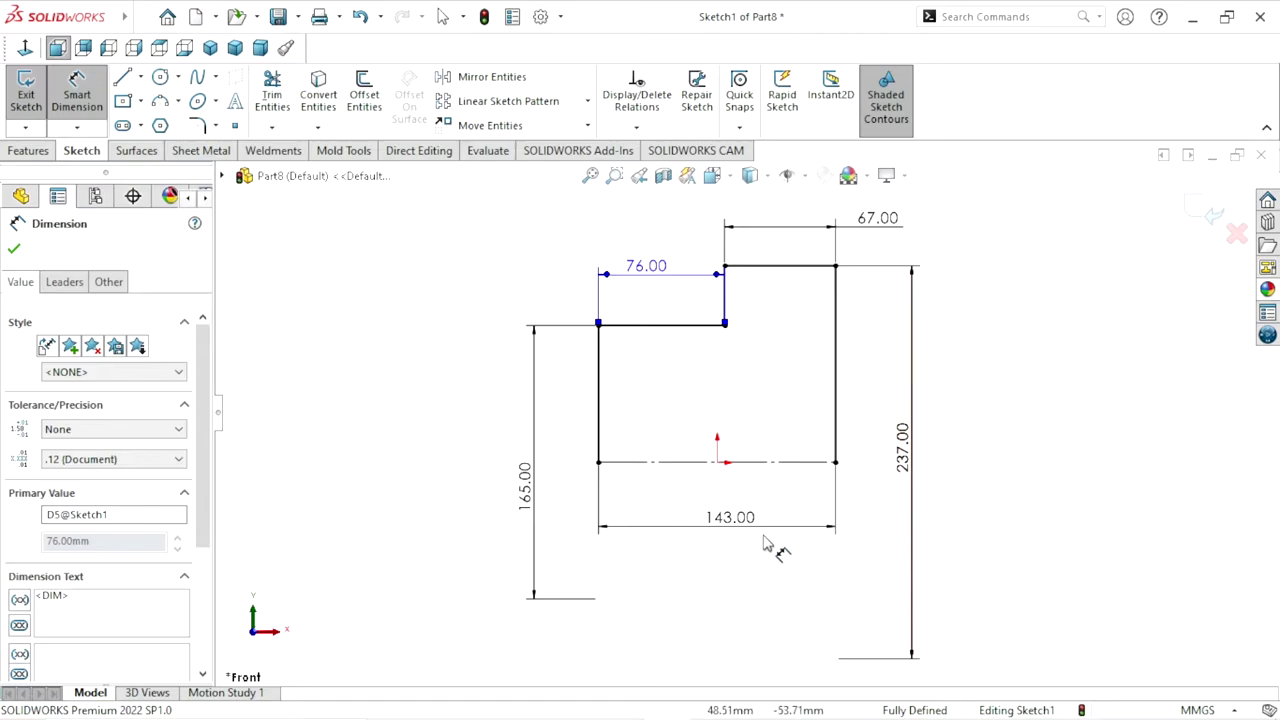
click(15, 251)
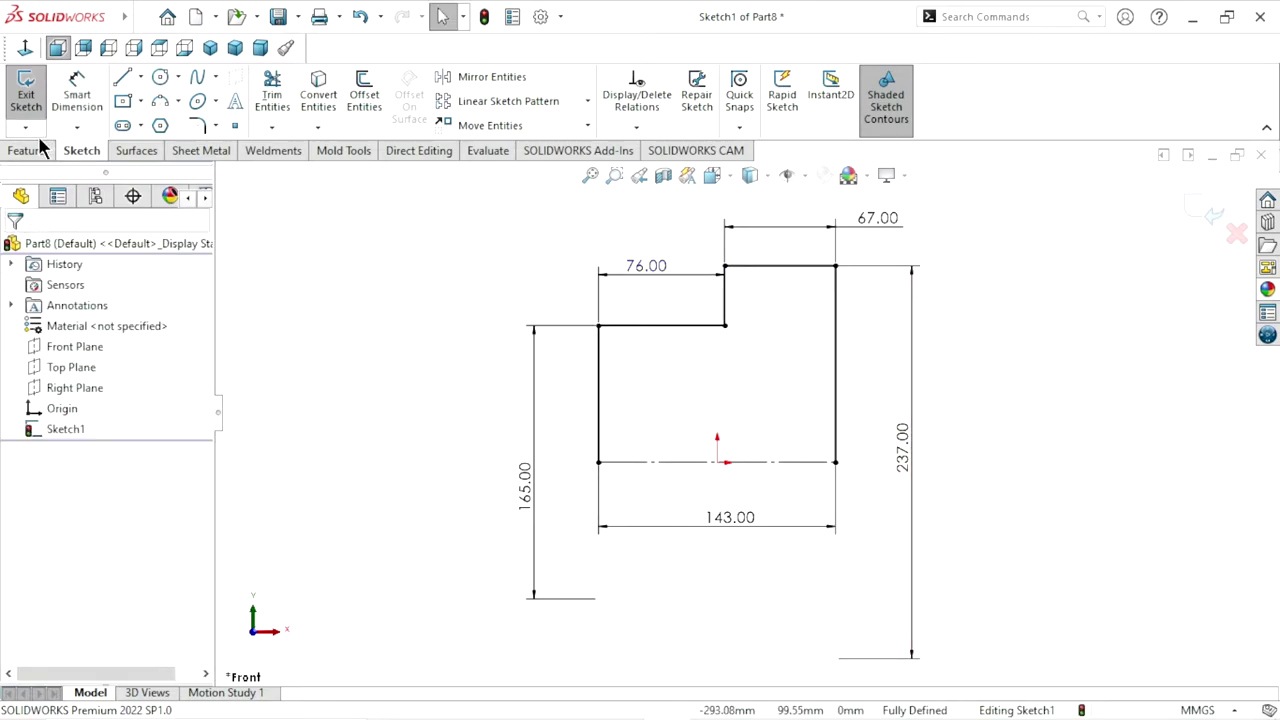
click(30, 148)
Revolve Sketch1 a full 360° about centerline Line1 to create Revolve1
click(90, 108)
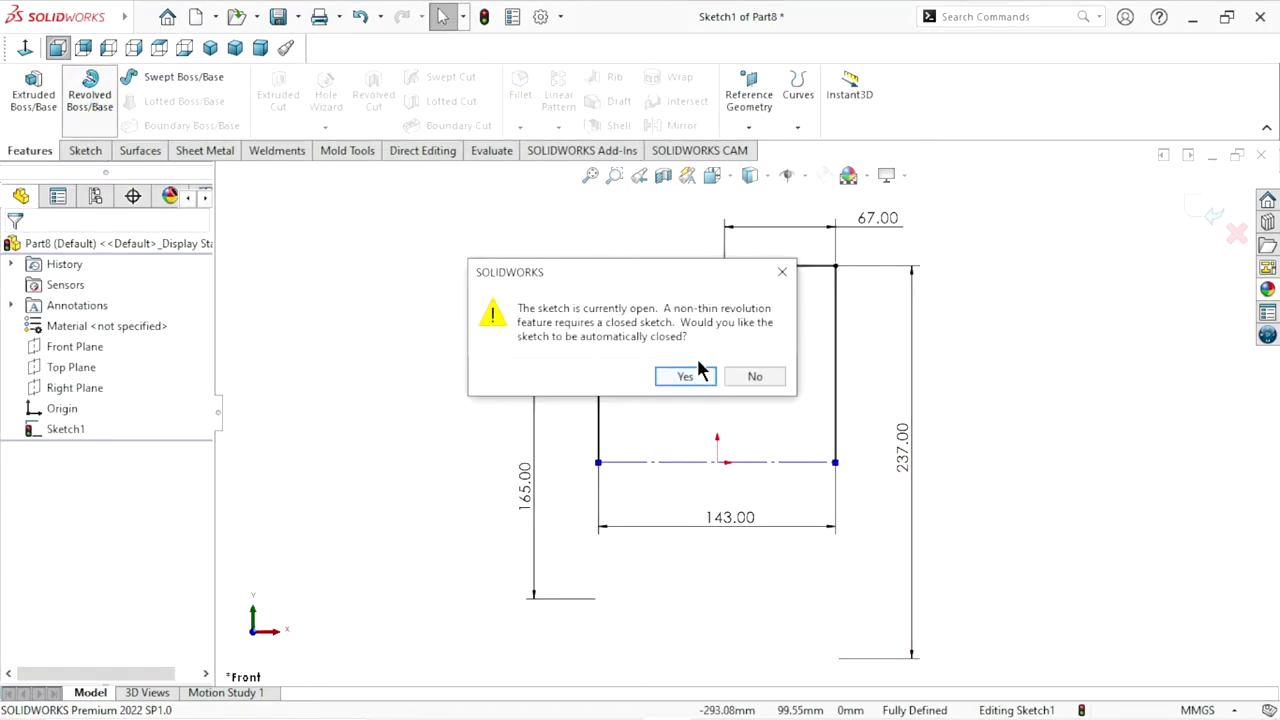
click(685, 378)
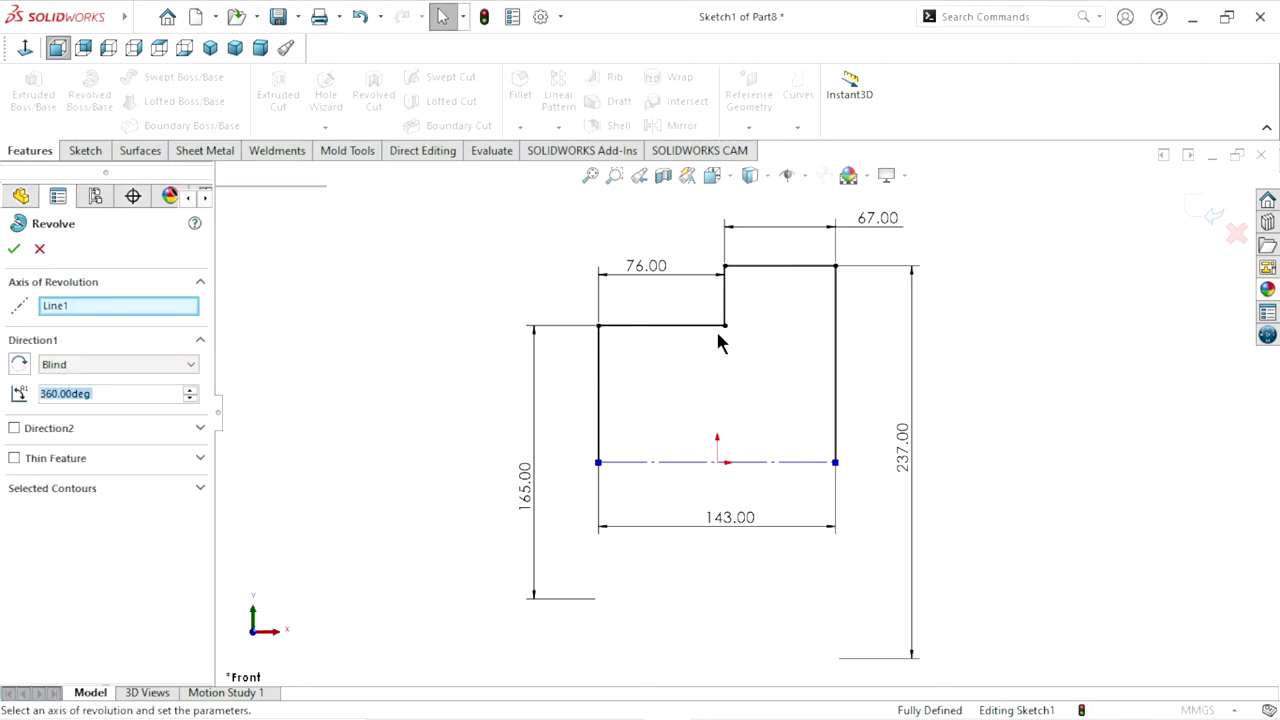
scroll(737, 423, up, 2)
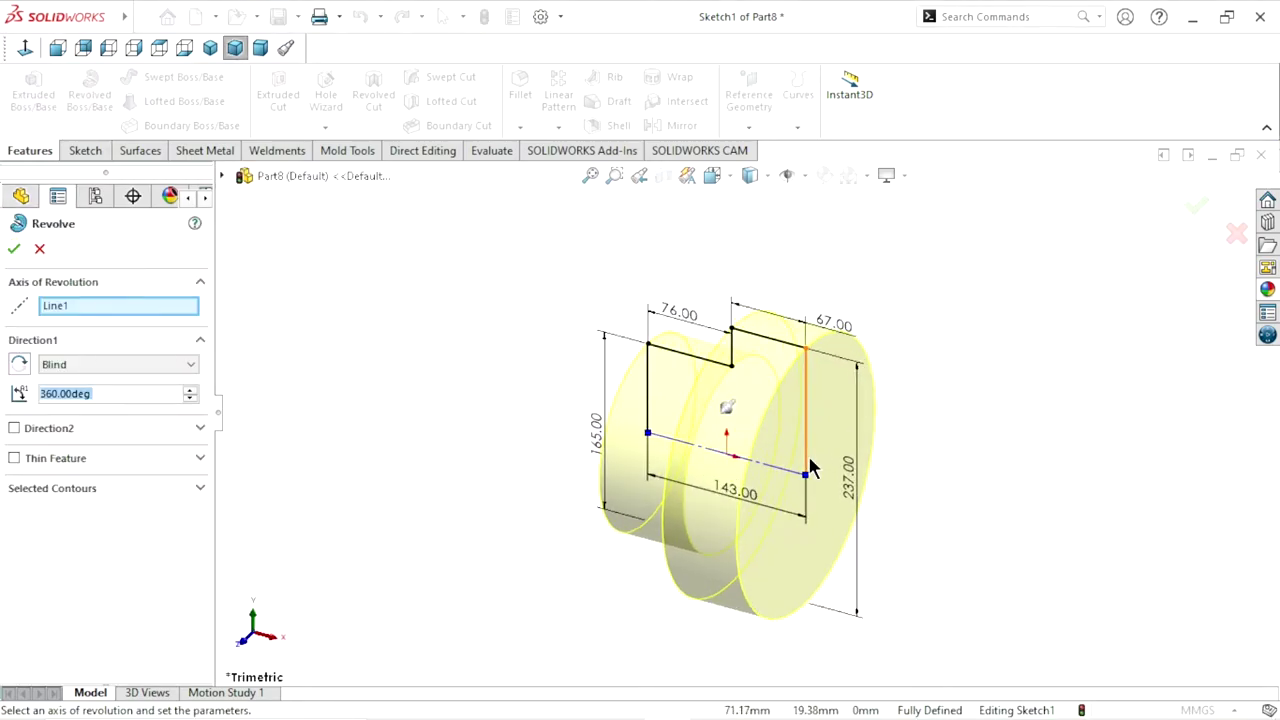
scroll(809, 466, down, 1)
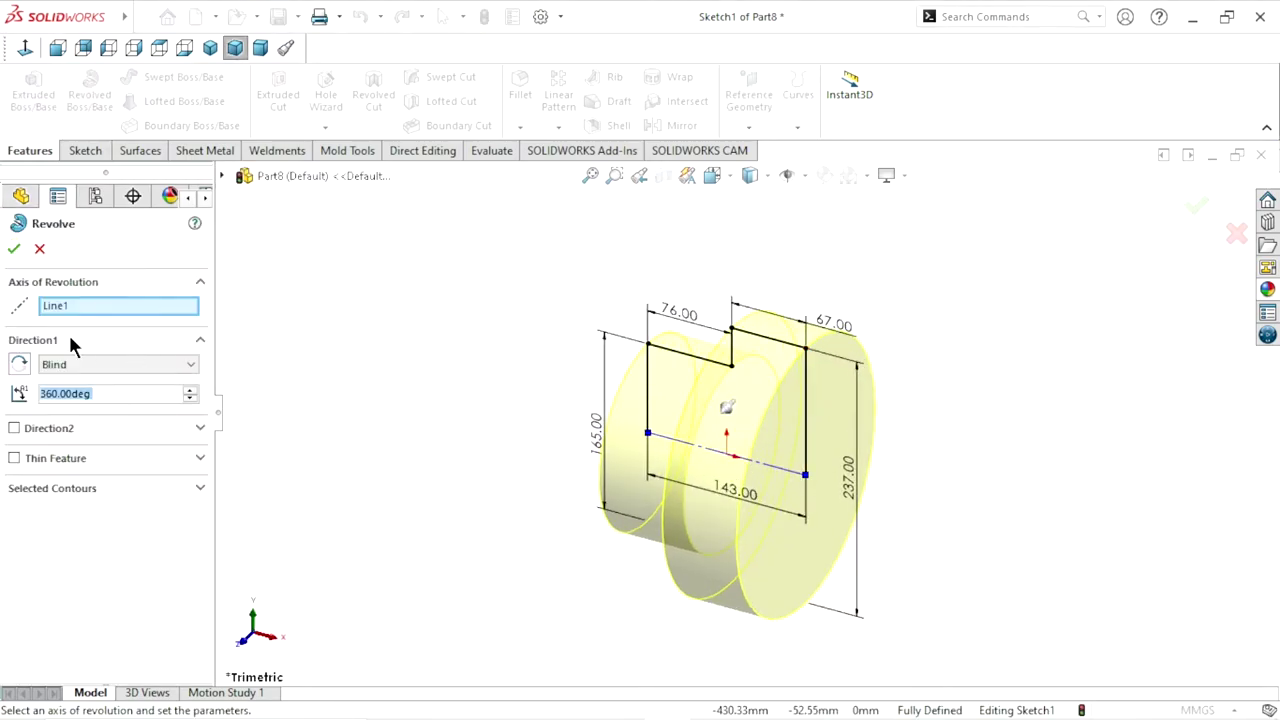
click(14, 251)
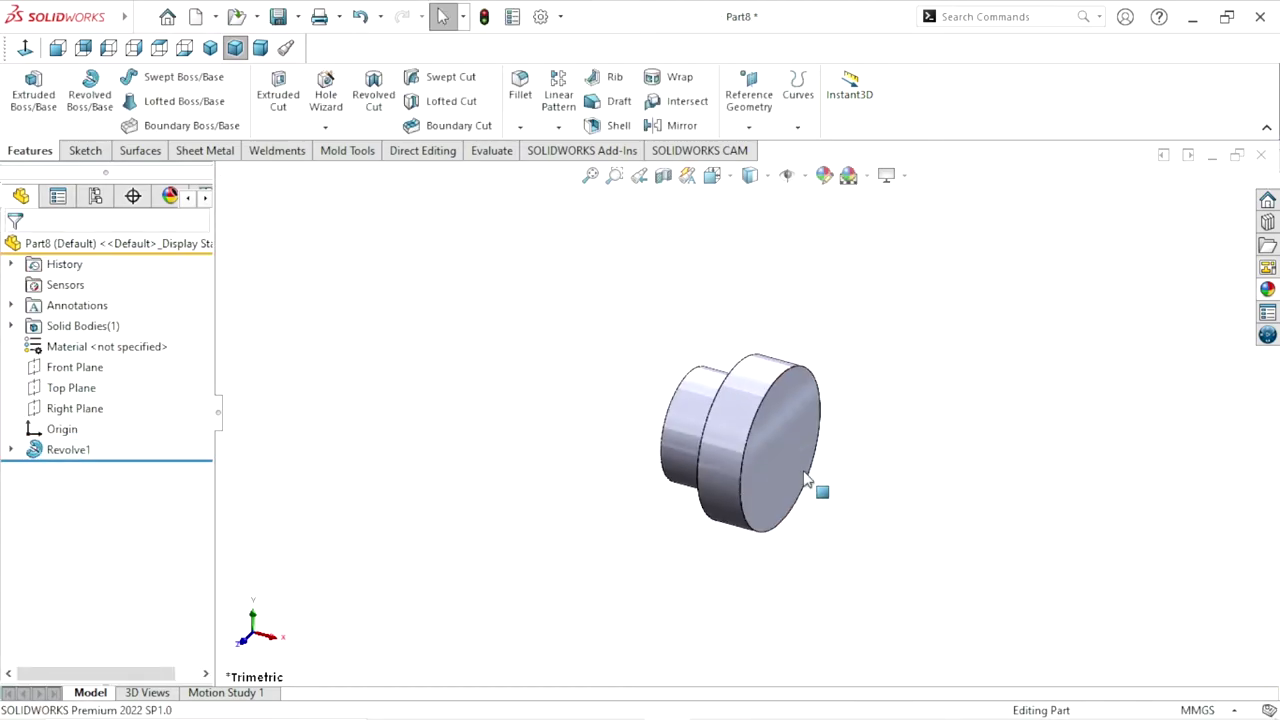
Start a sketch on the Ø237 end face with a vertical centerline up from the origin
click(790, 455)
click(862, 392)
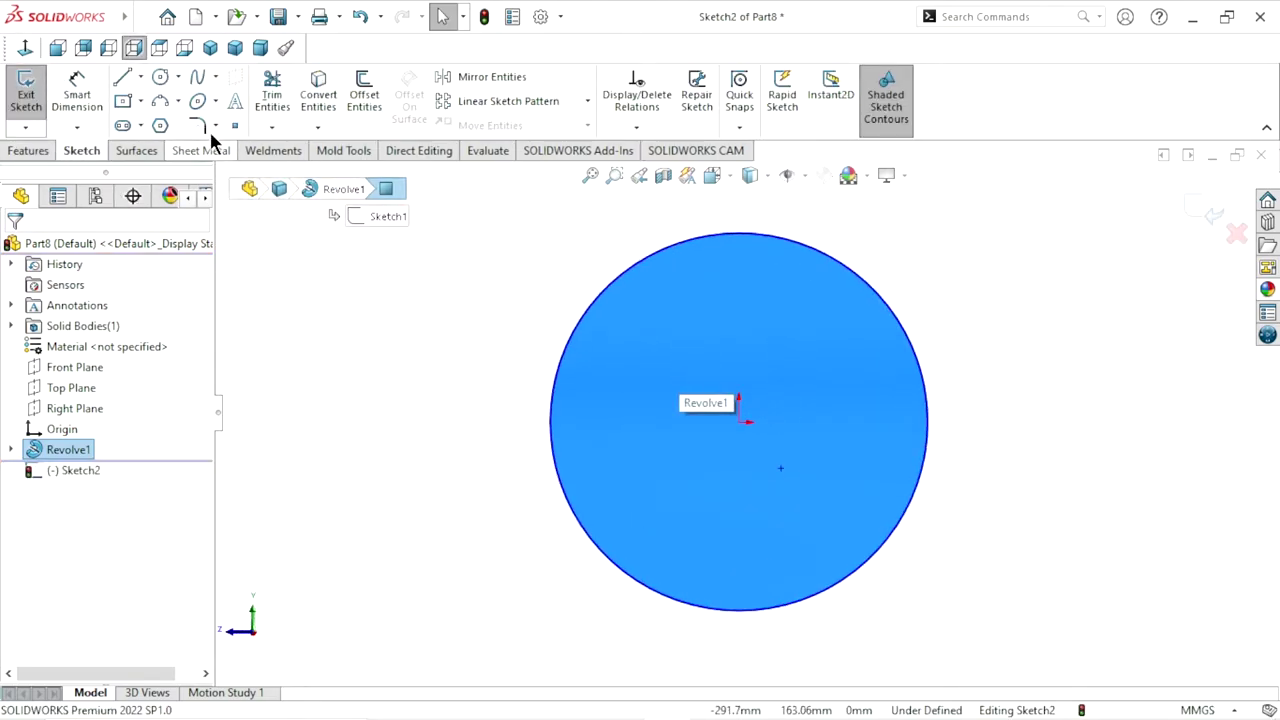
click(141, 77)
click(150, 123)
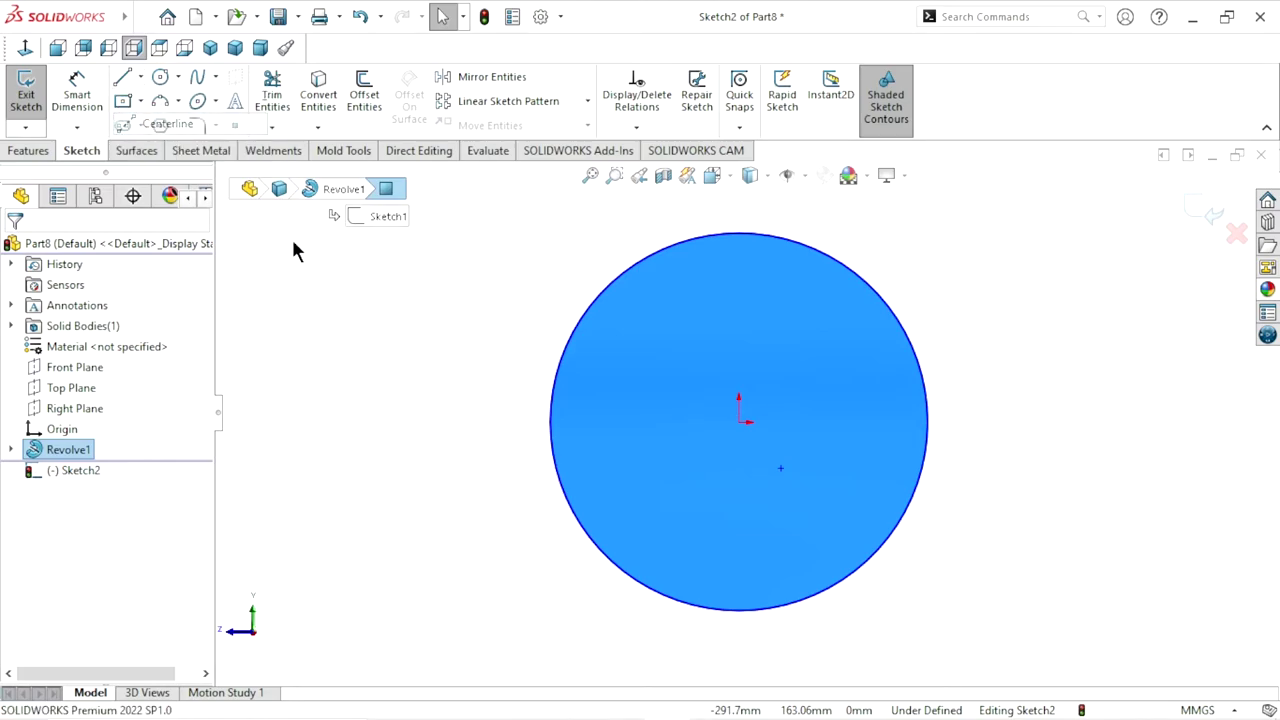
click(738, 421)
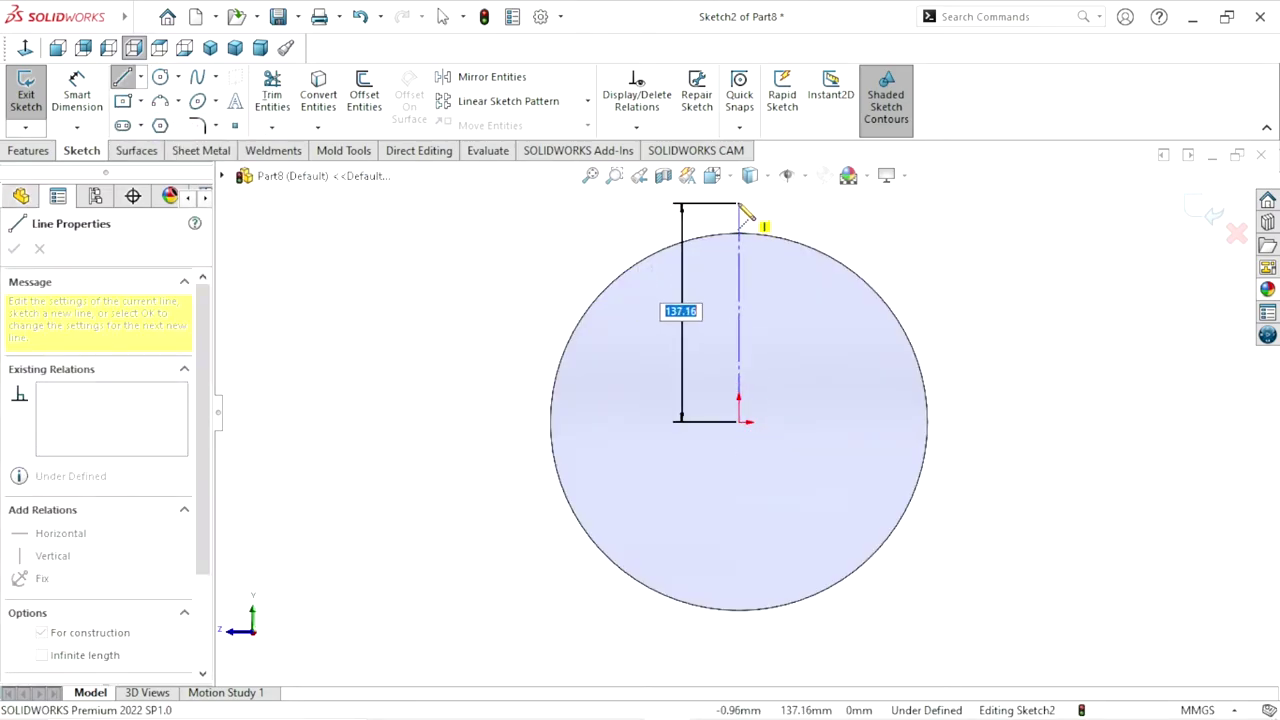
click(740, 204)
right_click(957, 257)
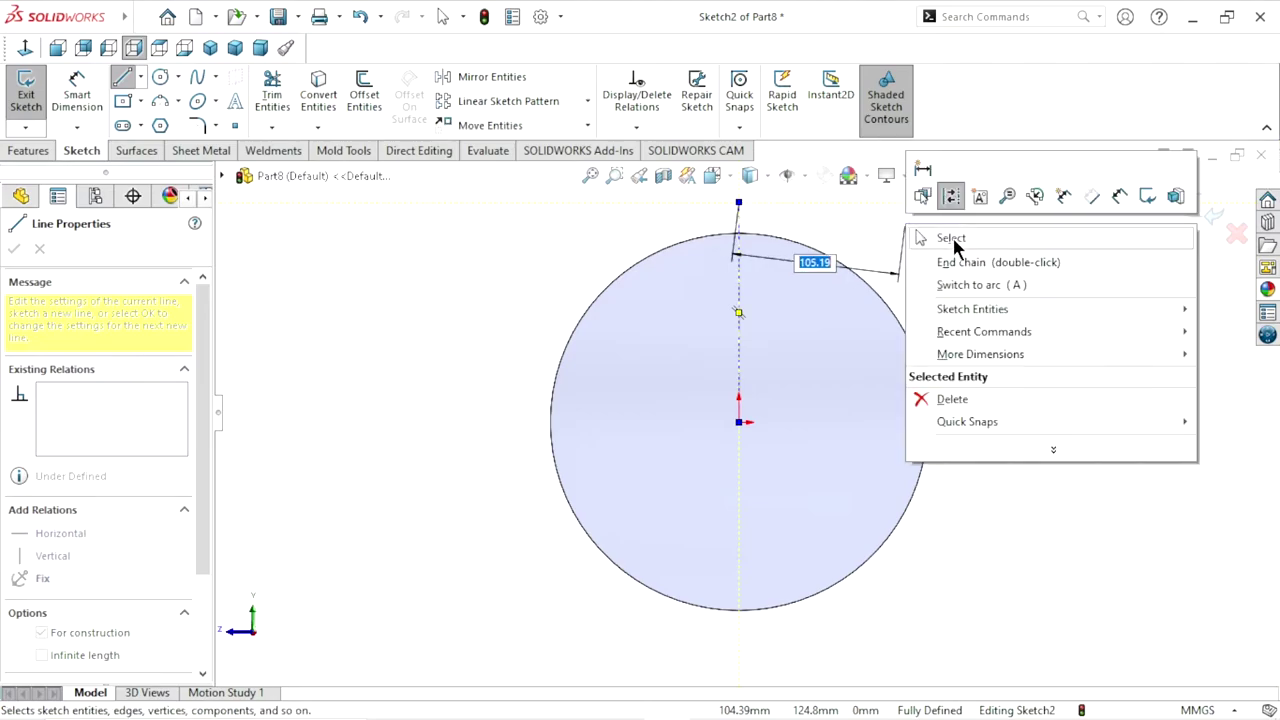
click(951, 243)
scroll(737, 423, up, 2)
scroll(785, 390, down, 1)
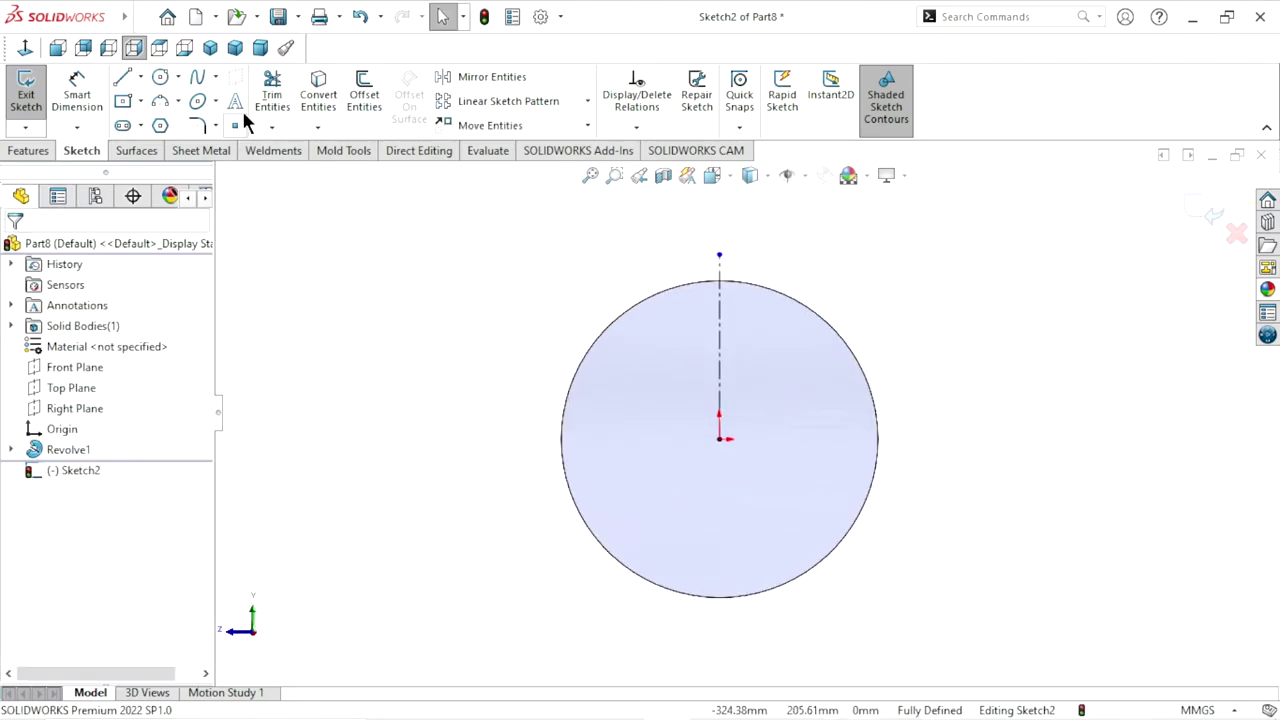
Draw a circle centred on the origin inside the outer rim
click(829, 329)
click(771, 429)
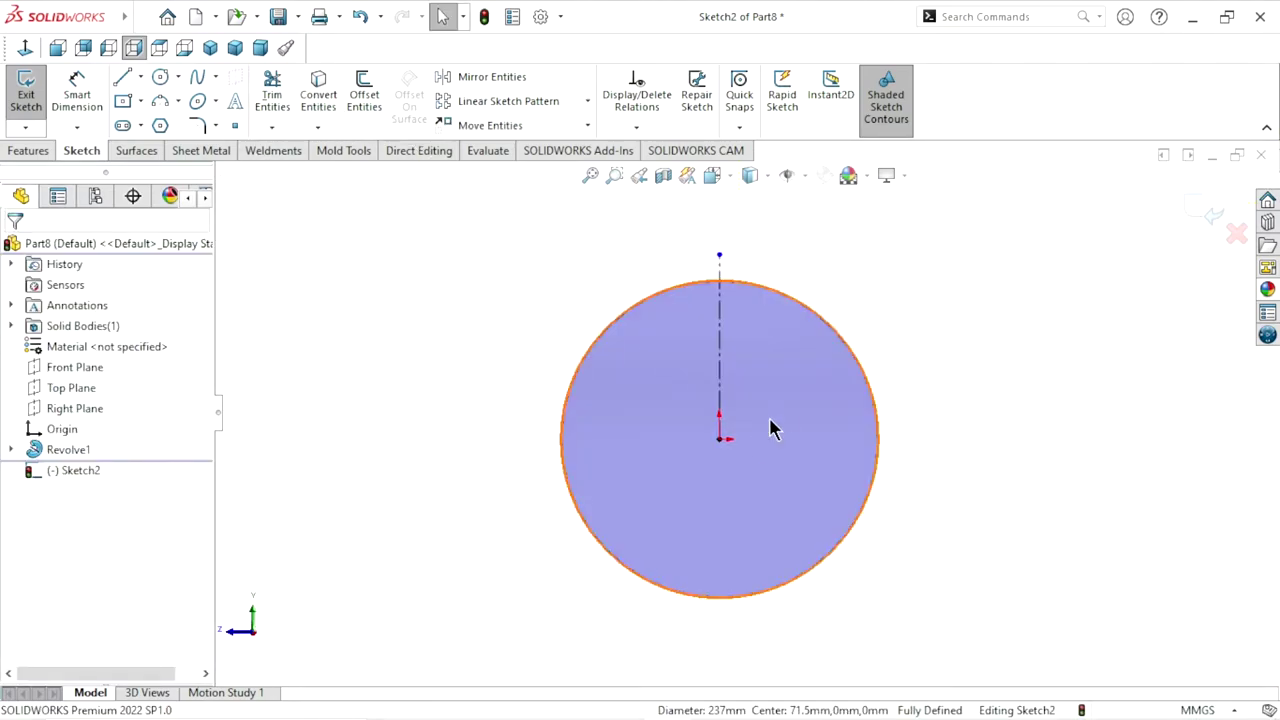
scroll(764, 438, up, 2)
scroll(757, 446, down, 1)
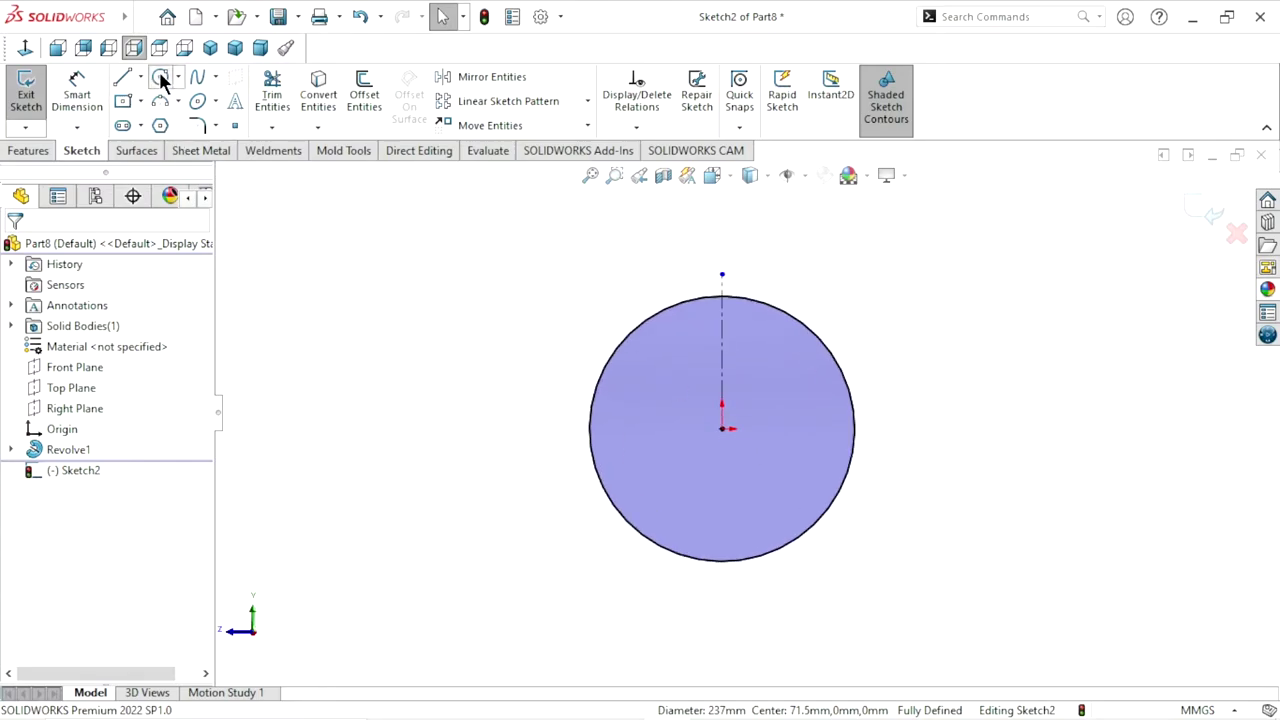
click(159, 76)
click(722, 429)
text(104)
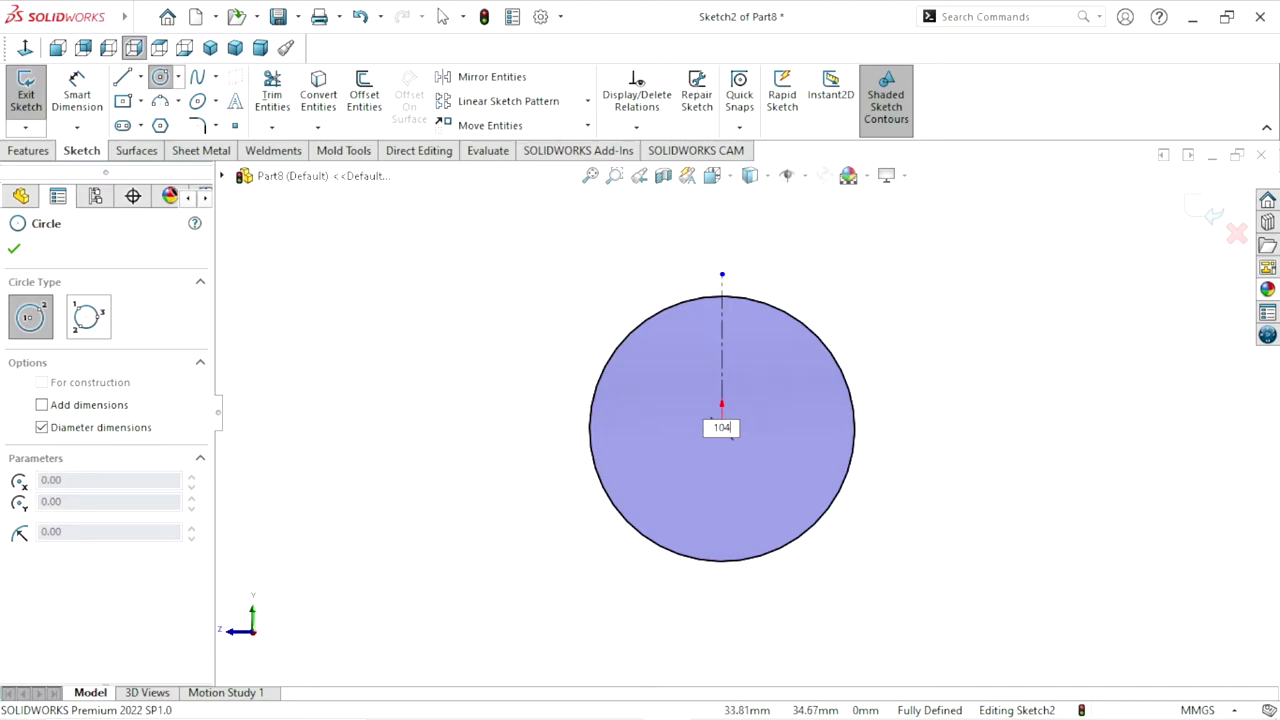
key(Return)
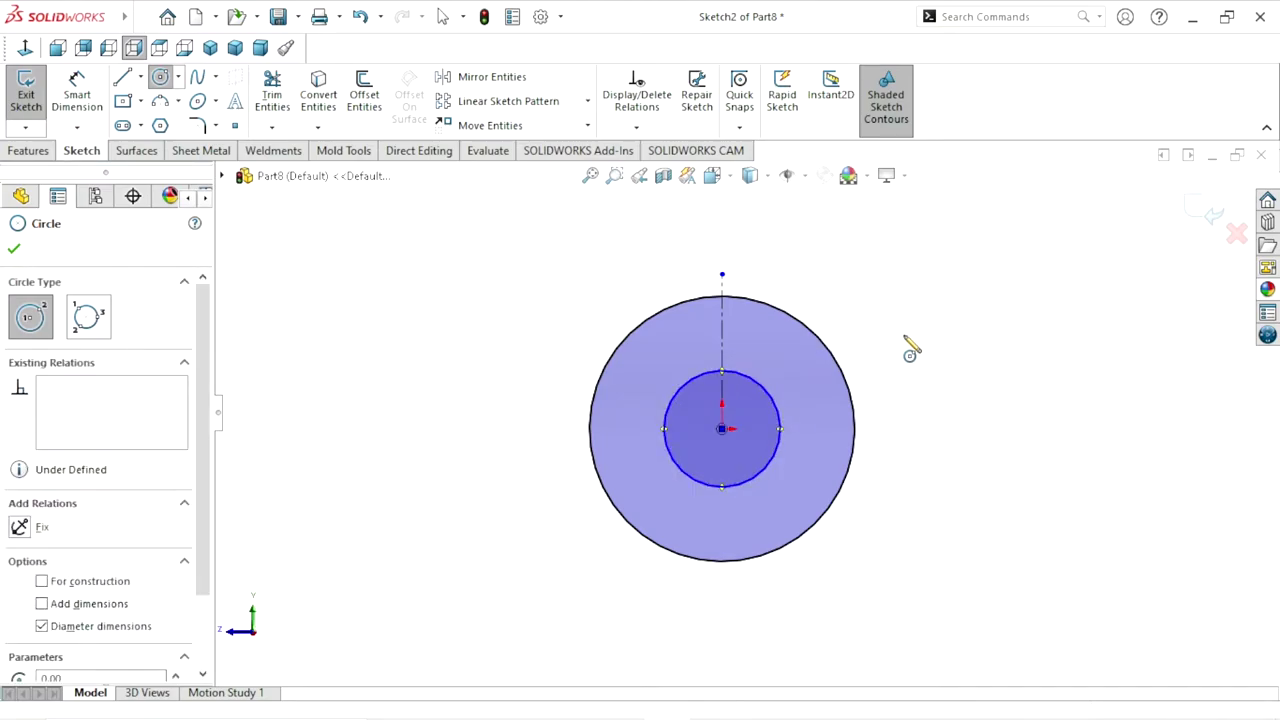
click(14, 251)
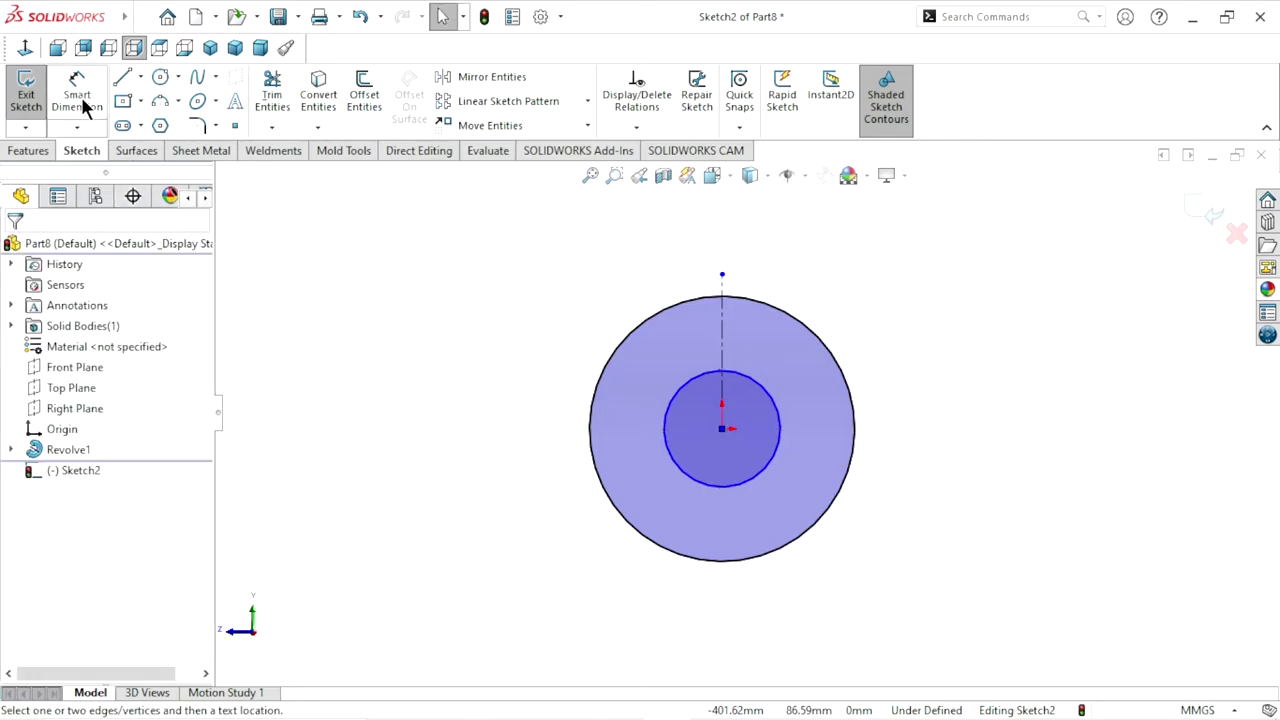
Dimension the inner circle's diameter to 104 mm
click(77, 95)
click(782, 438)
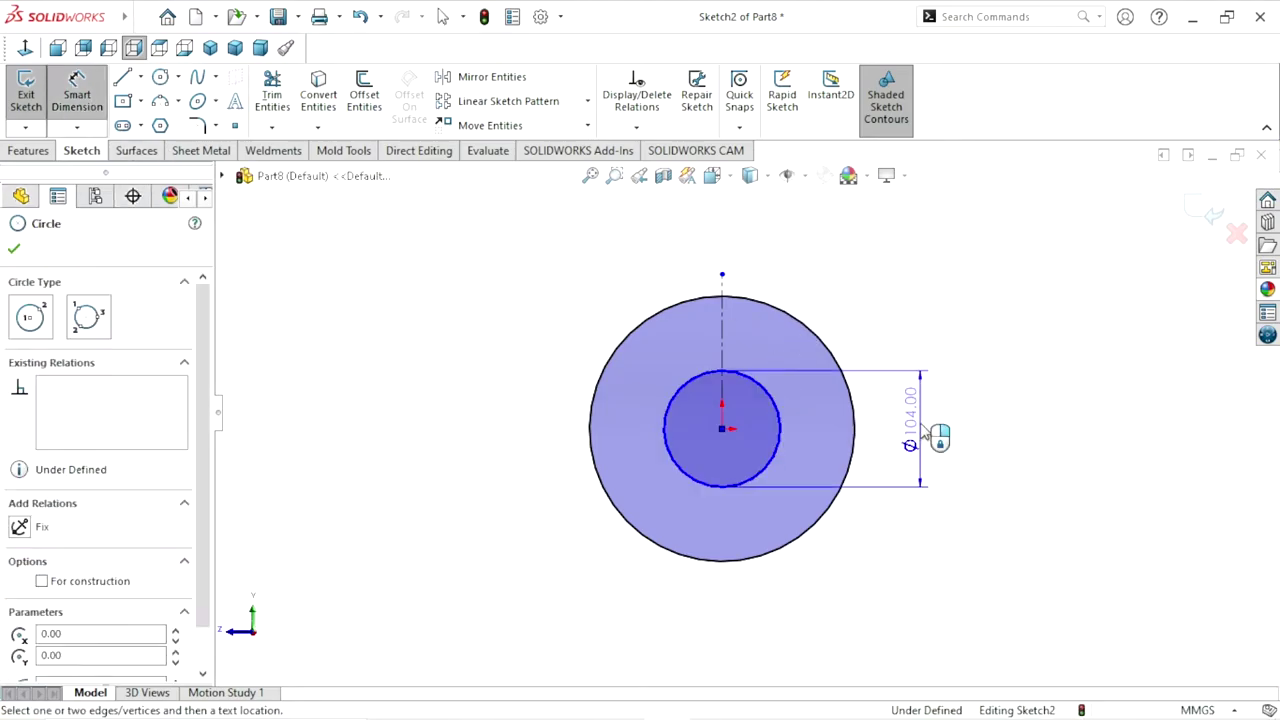
click(895, 430)
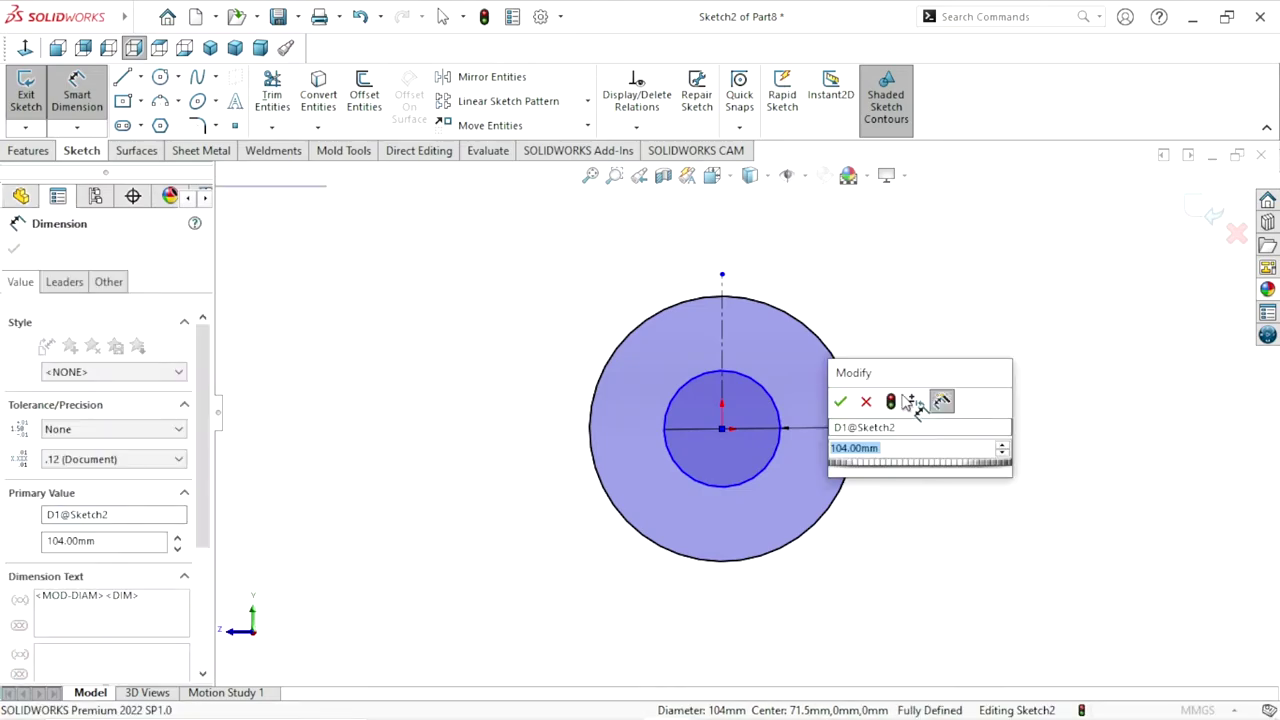
click(838, 401)
scroll(786, 480, up, 2)
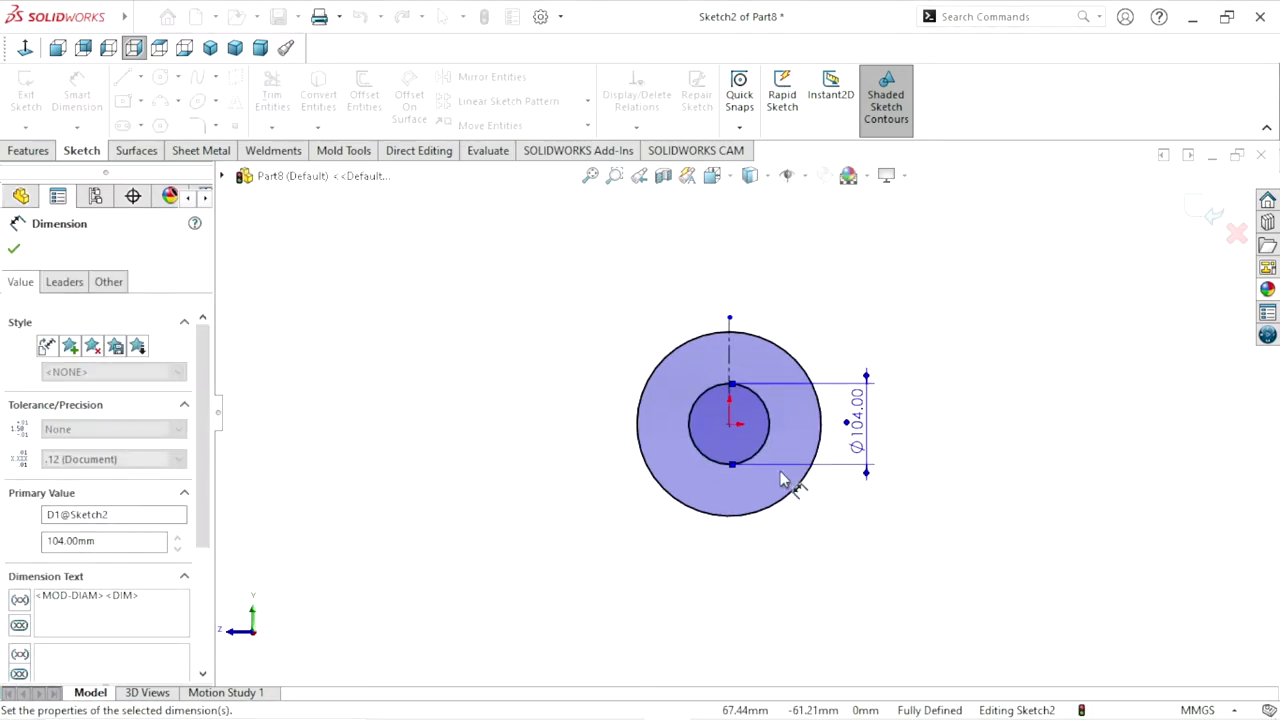
scroll(760, 405, down, 3)
click(123, 78)
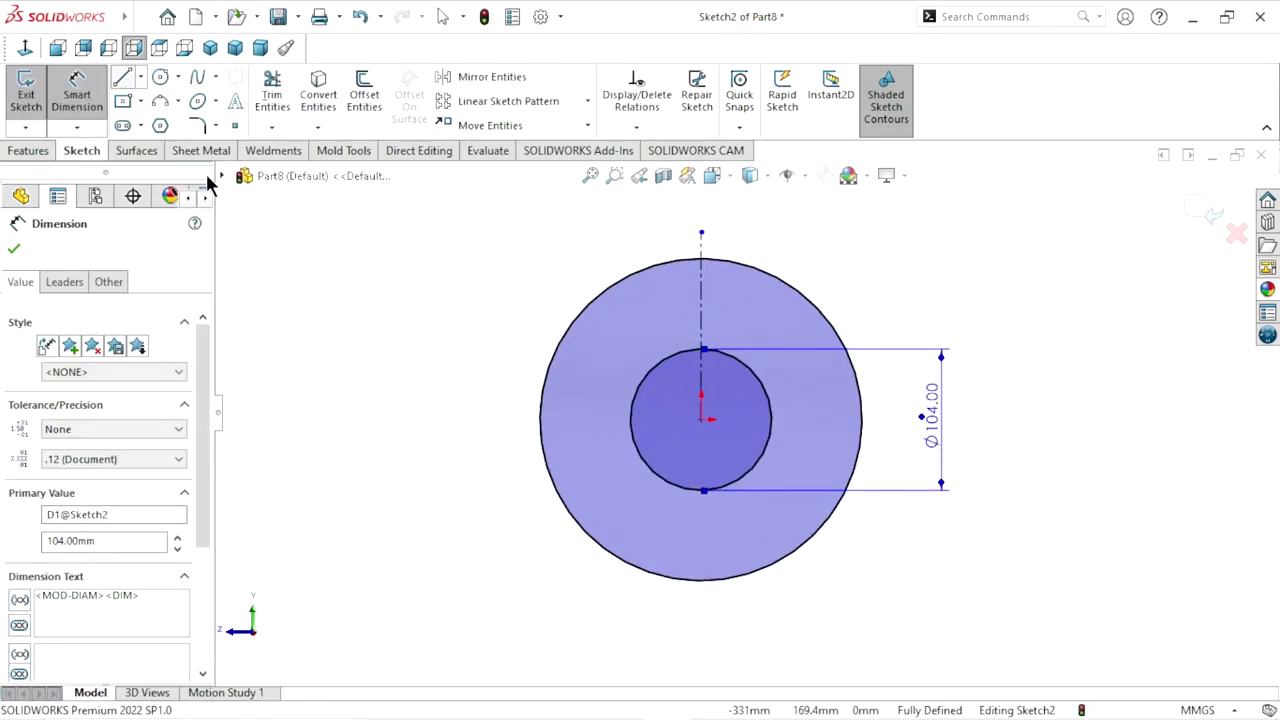
Draw a slanted line from the outer circle's upper left down to the Ø104 circle
click(622, 287)
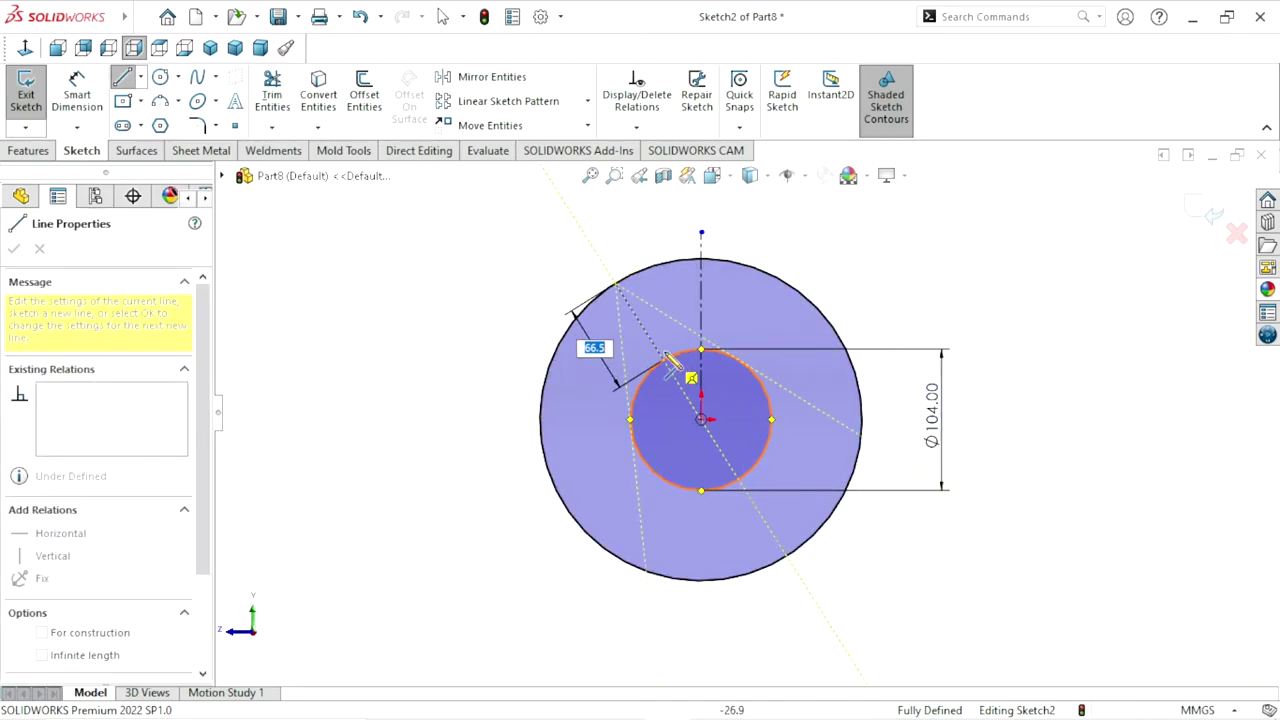
key(Escape)
key(Escape)
scroll(731, 349, up, 2)
scroll(726, 358, down, 5)
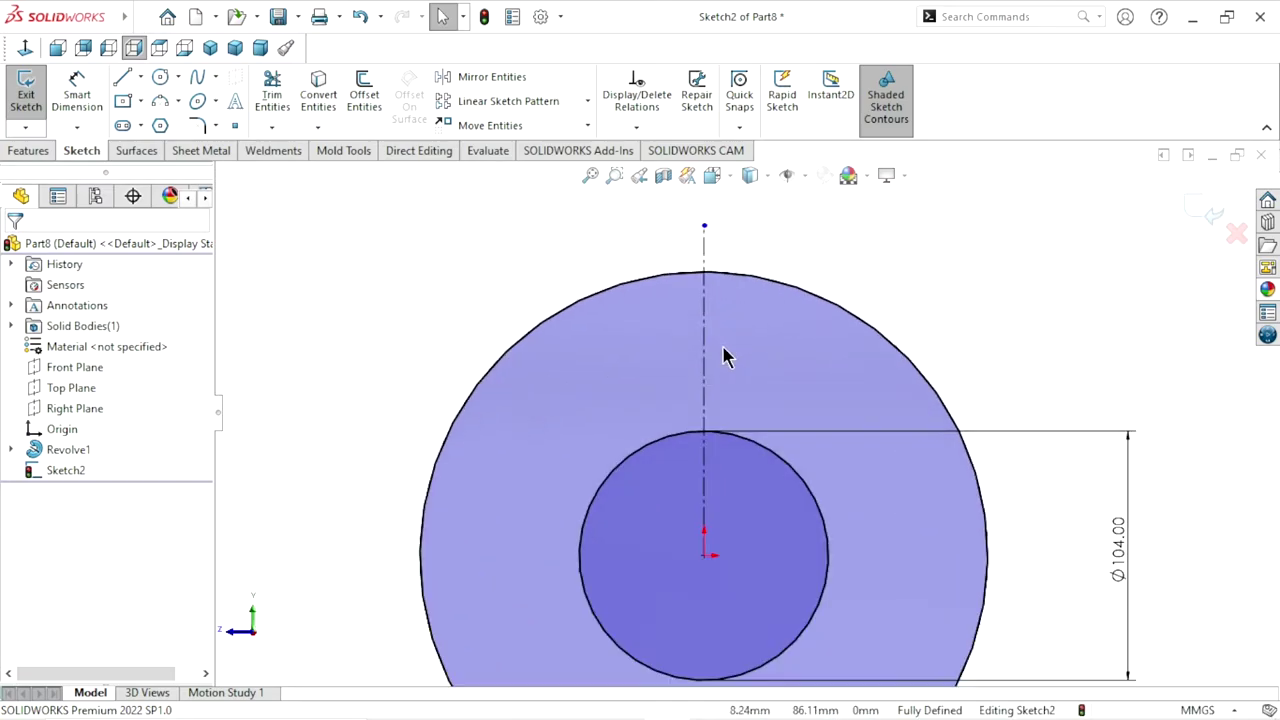
key(l)
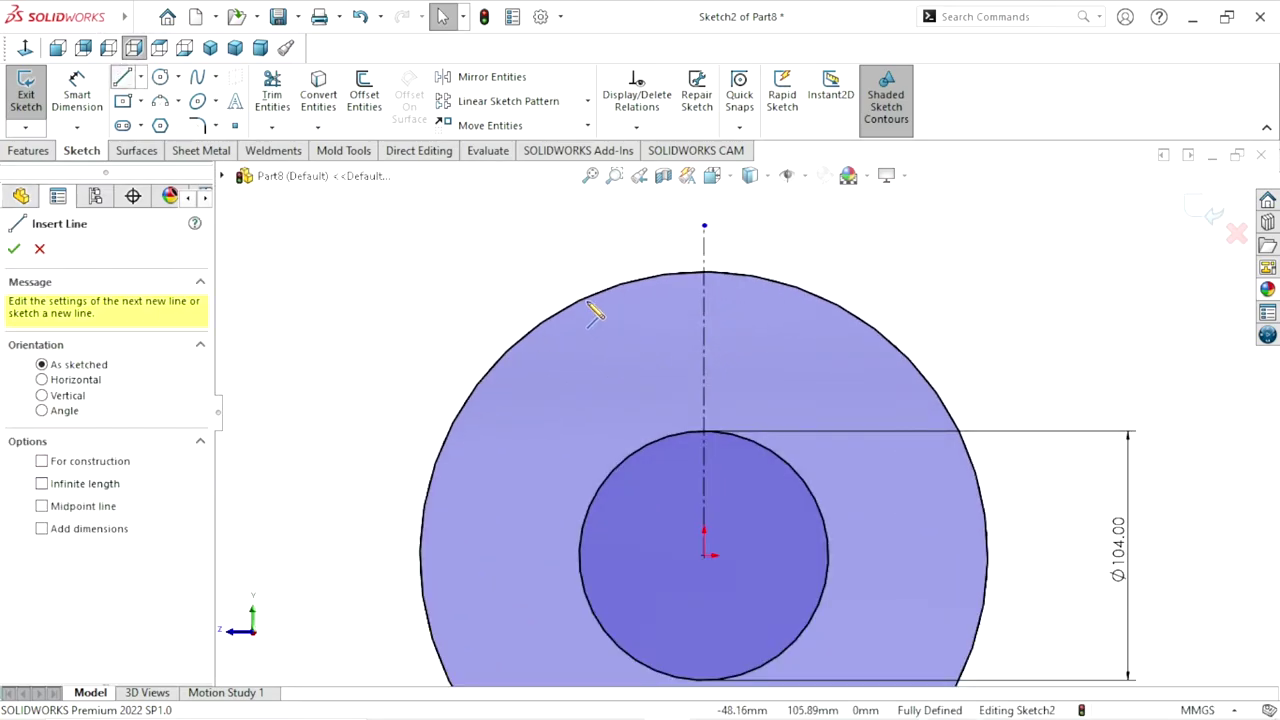
click(583, 299)
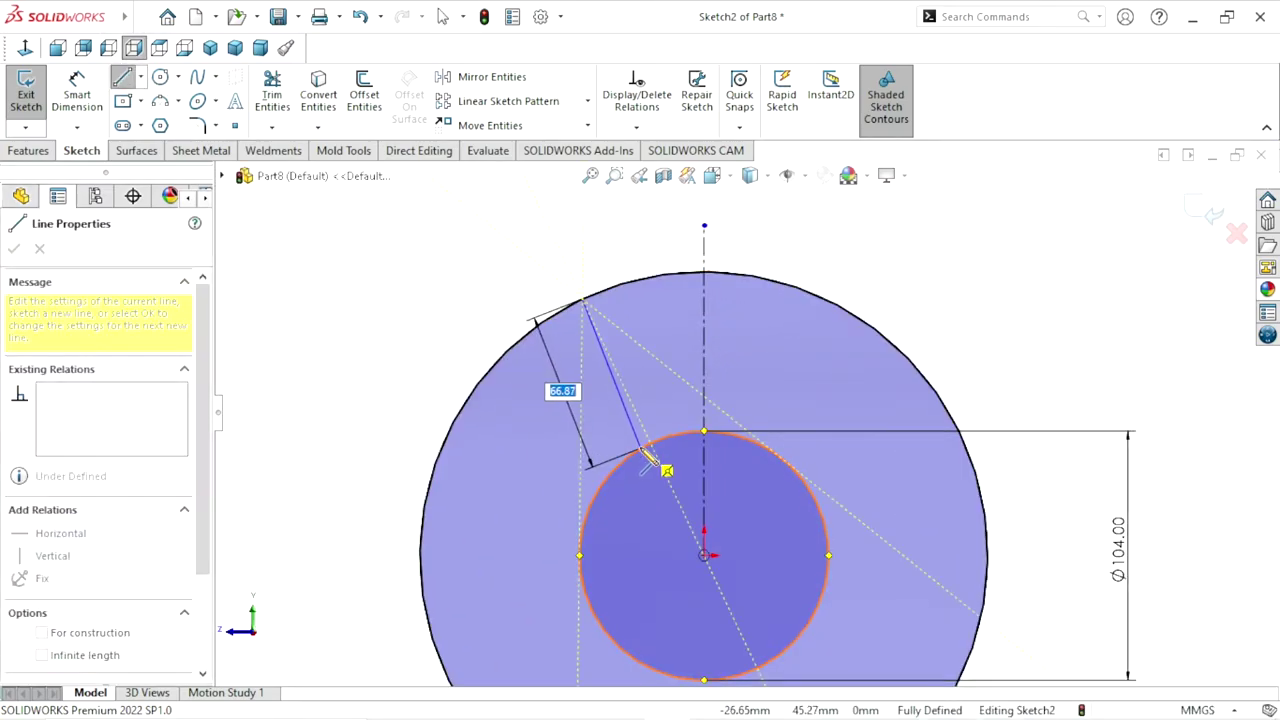
click(647, 455)
right_click(445, 272)
click(466, 275)
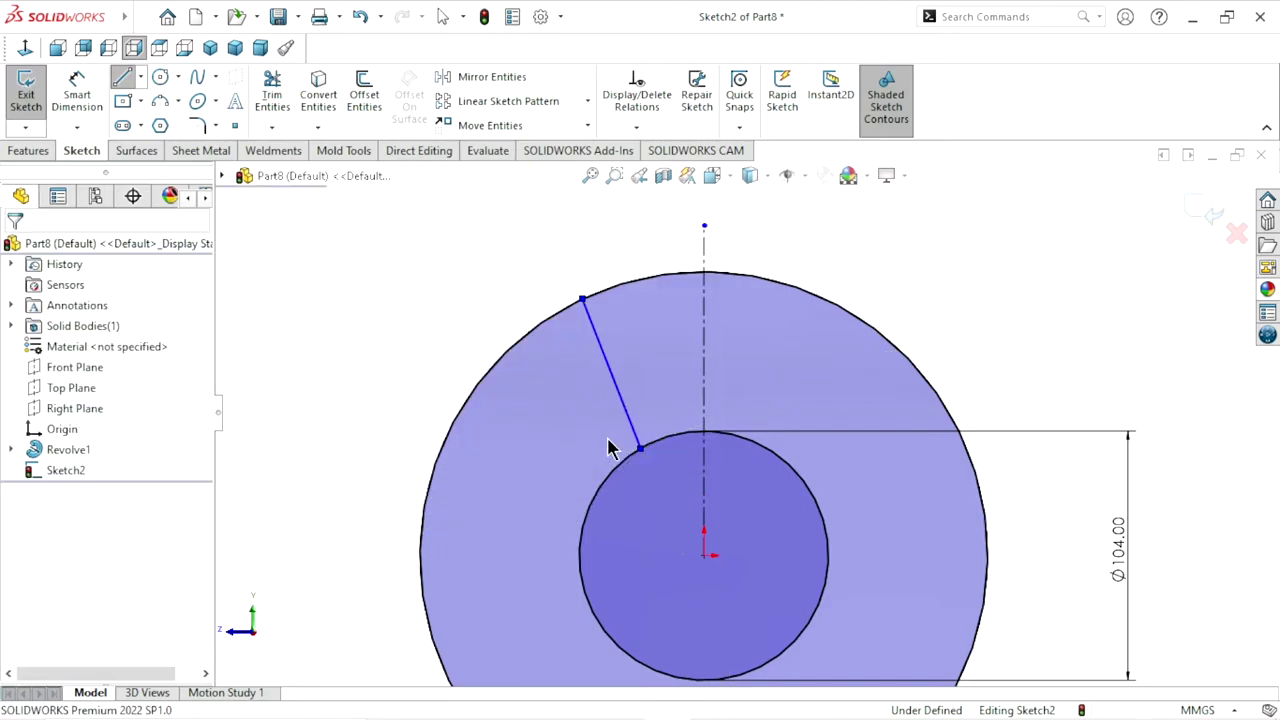
key(f)
scroll(740, 420, down, 3)
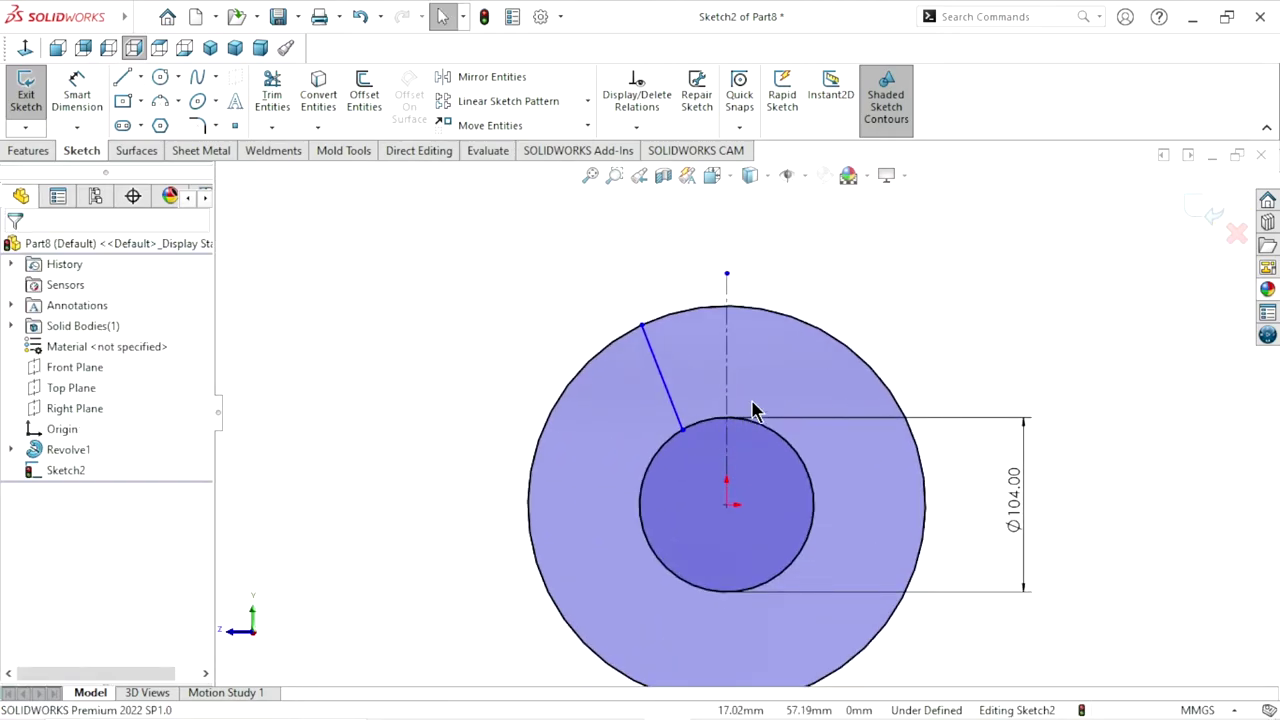
Mirror the slanted line about the vertical centerline
click(491, 77)
click(664, 382)
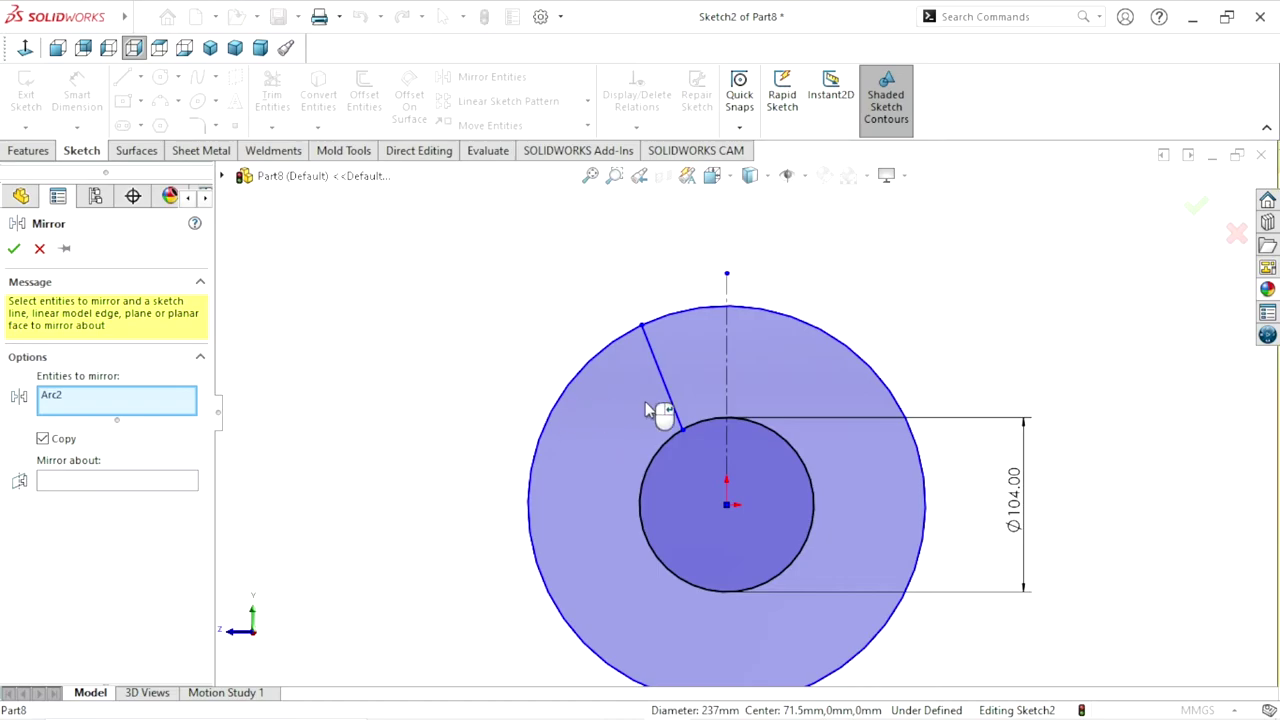
click(659, 394)
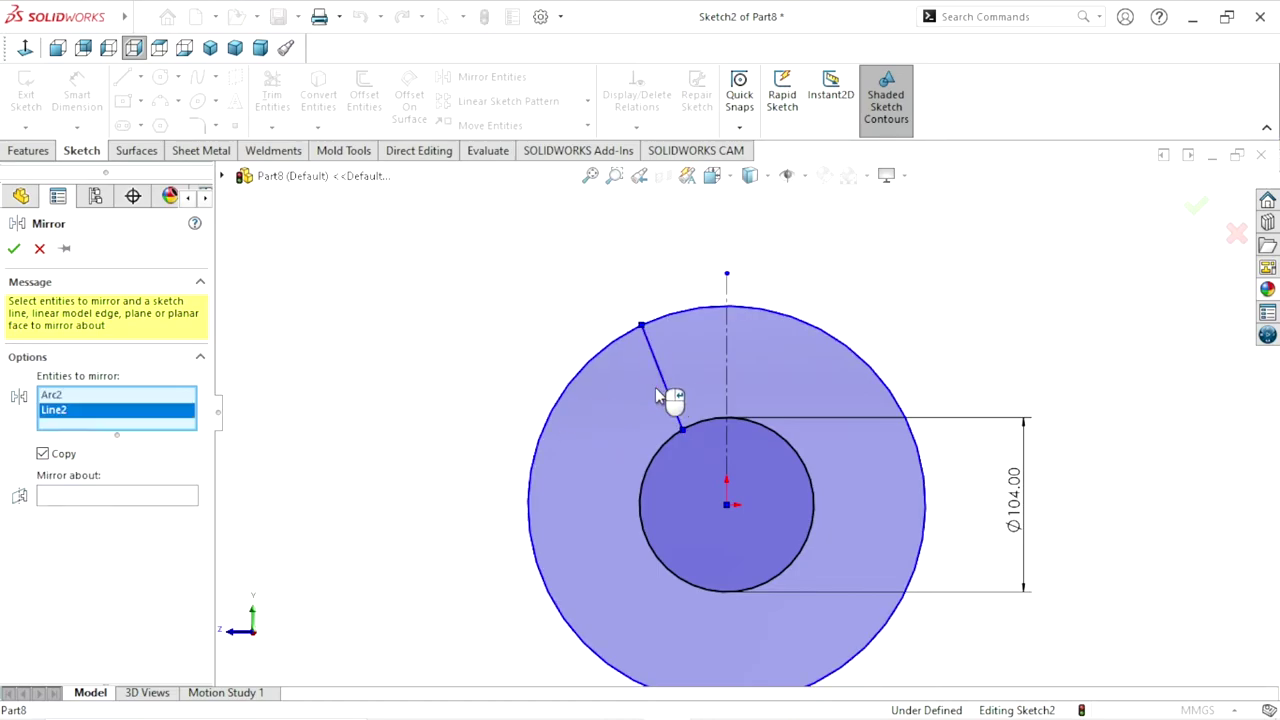
right_click(85, 410)
click(120, 429)
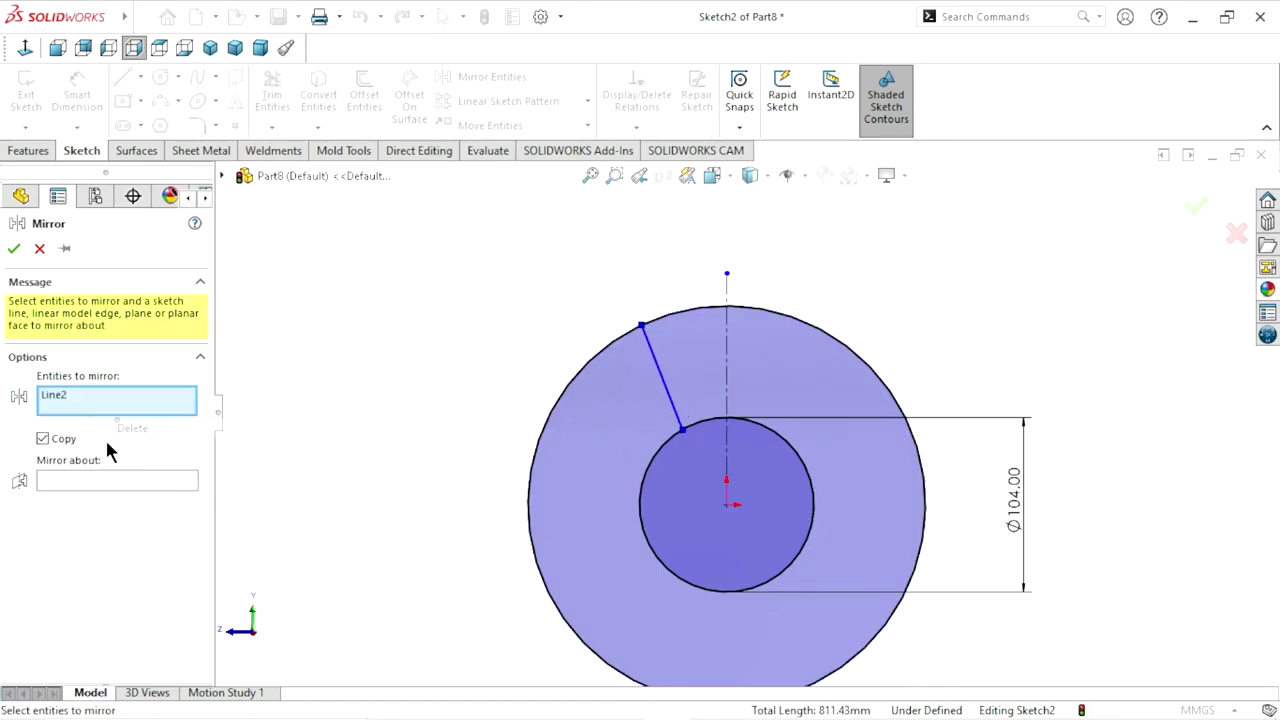
click(60, 480)
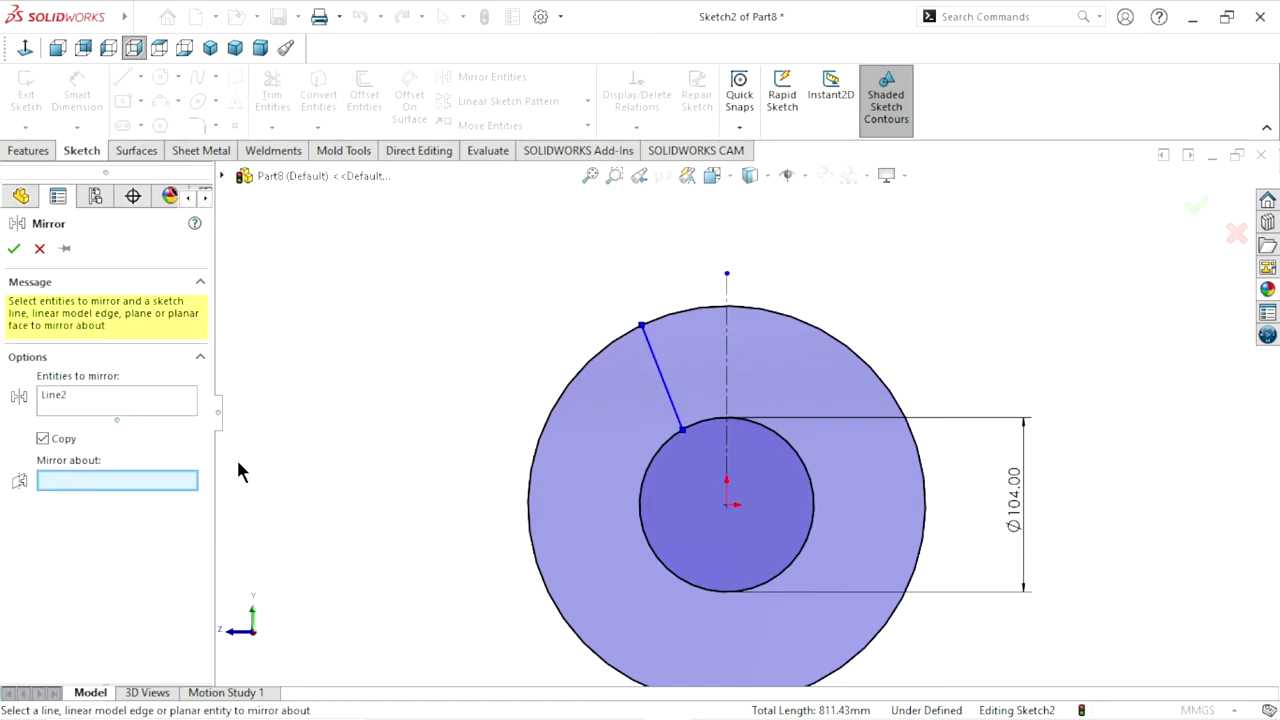
click(725, 348)
click(14, 250)
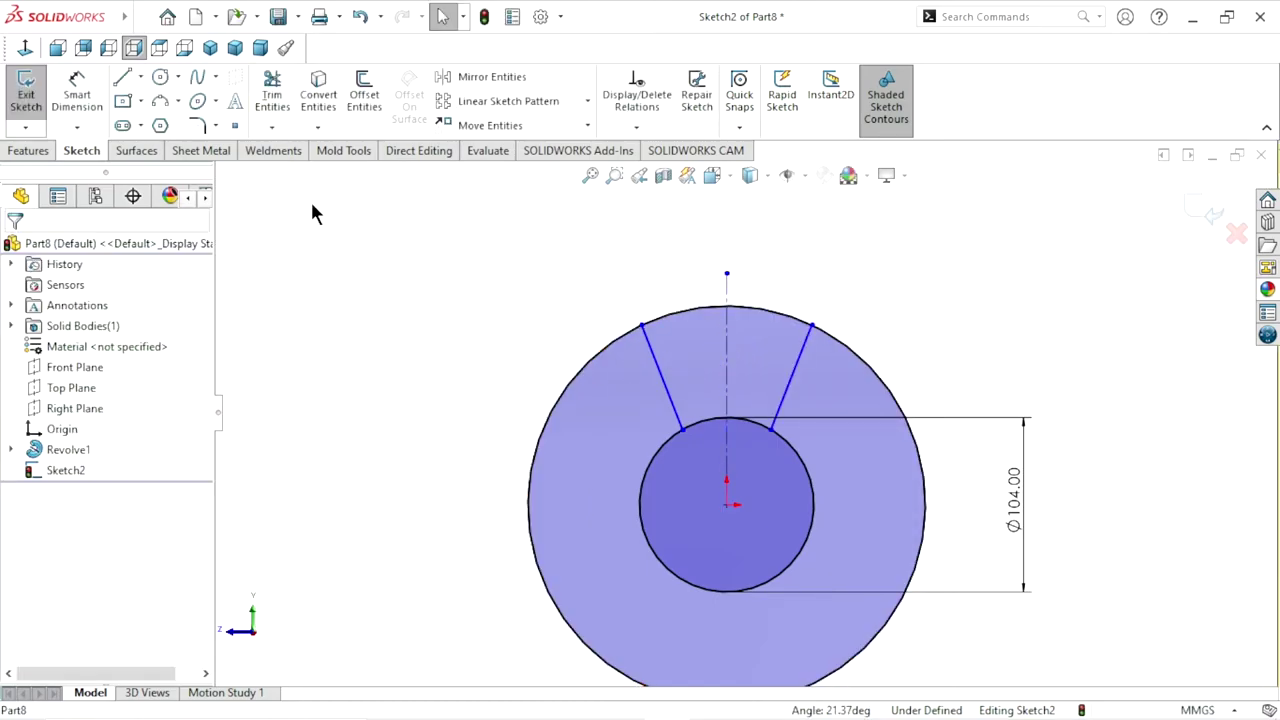
click(57, 90)
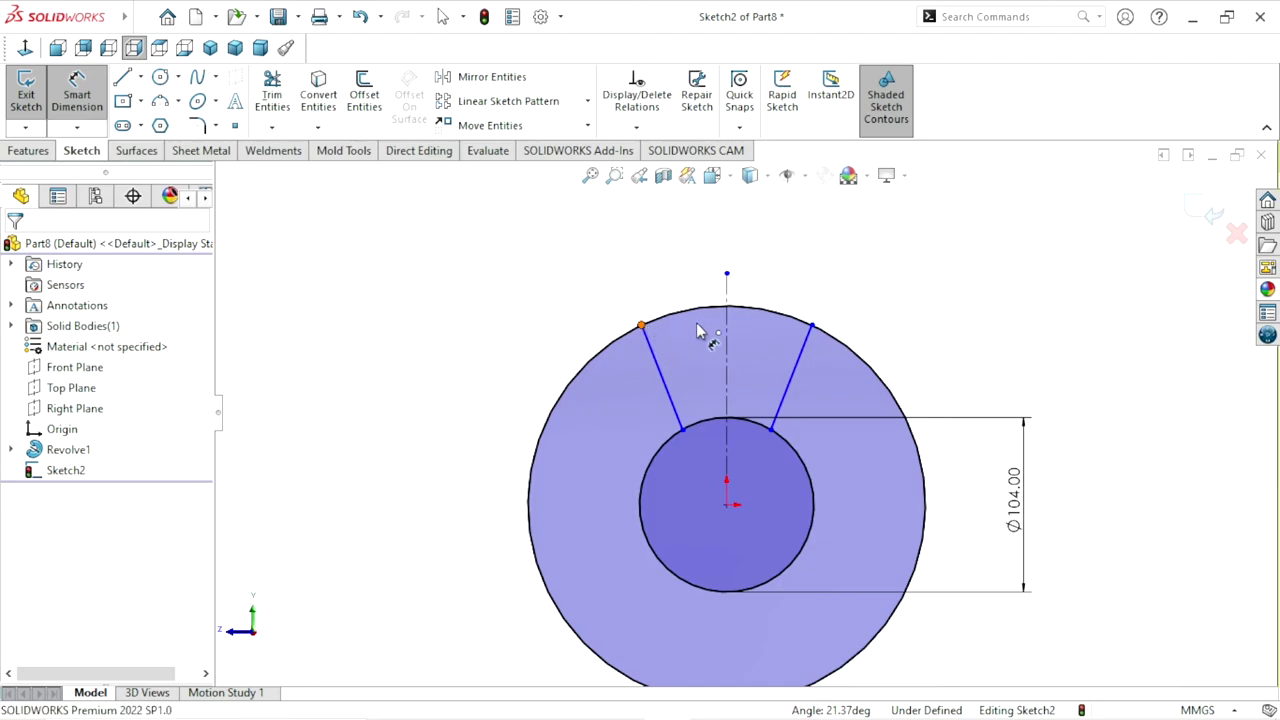
Dimension the two lines' outer ends 100 mm apart
click(641, 325)
click(813, 327)
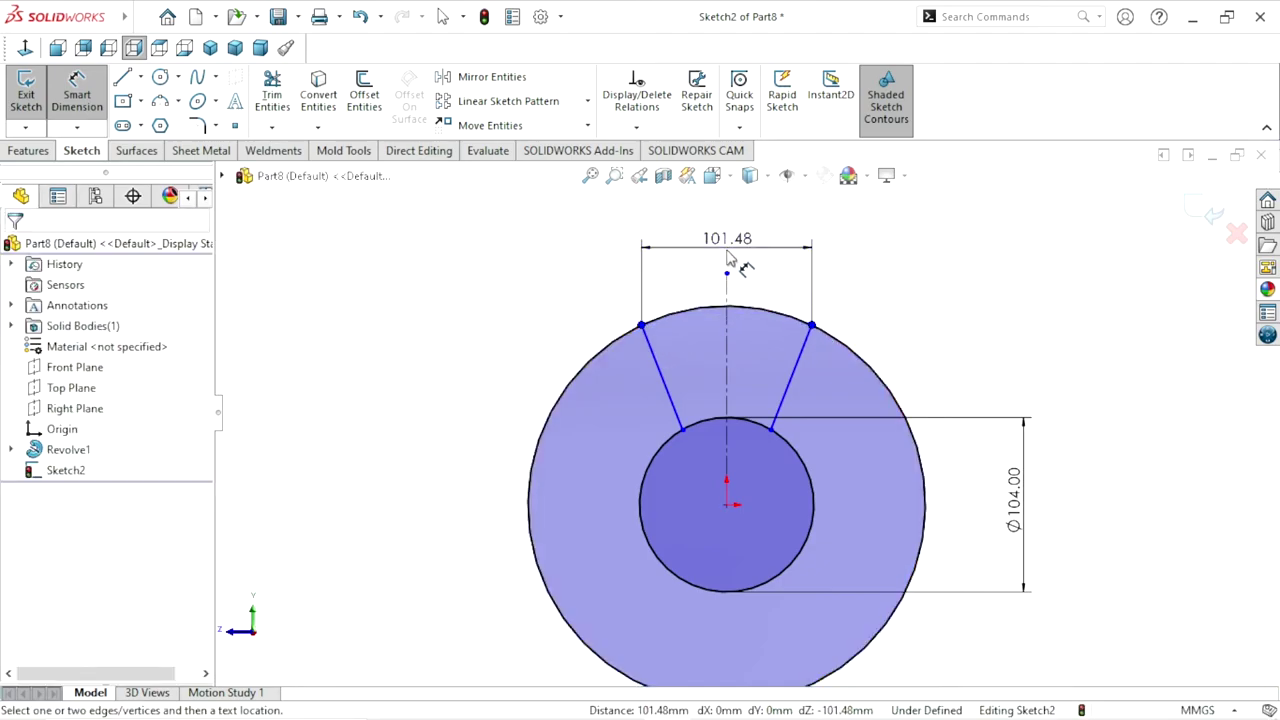
click(730, 260)
text(100)
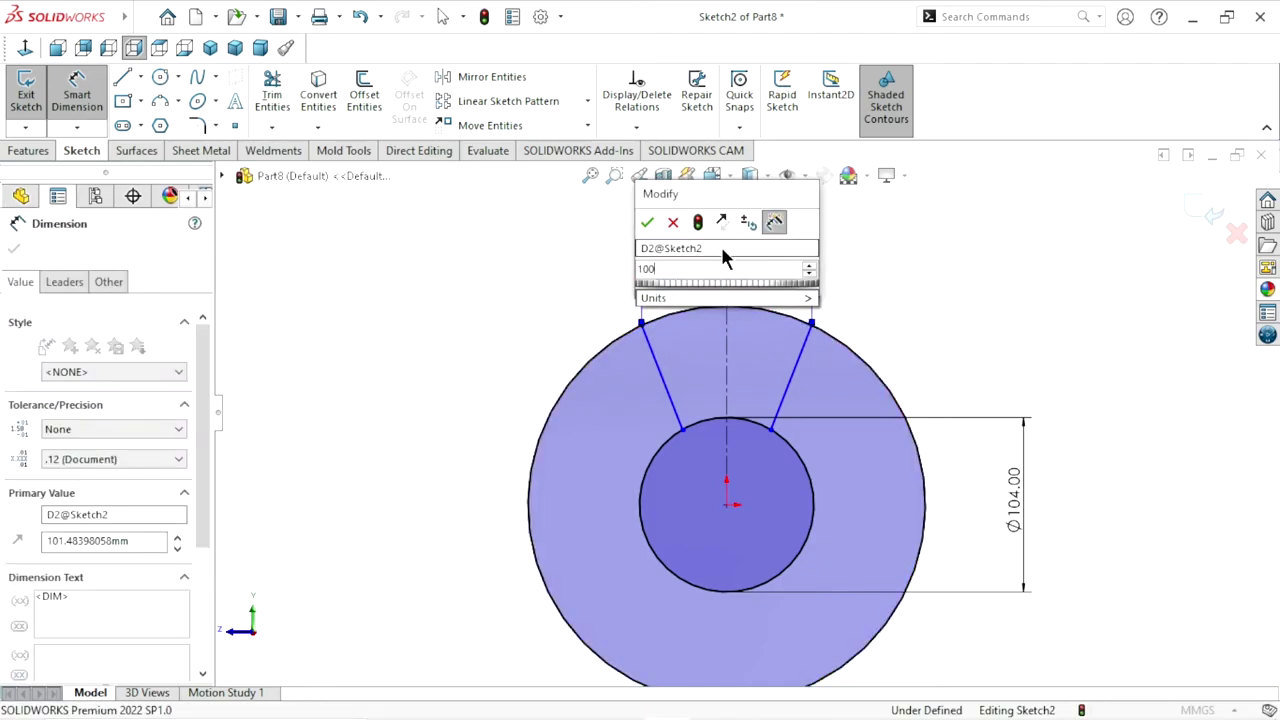
click(647, 223)
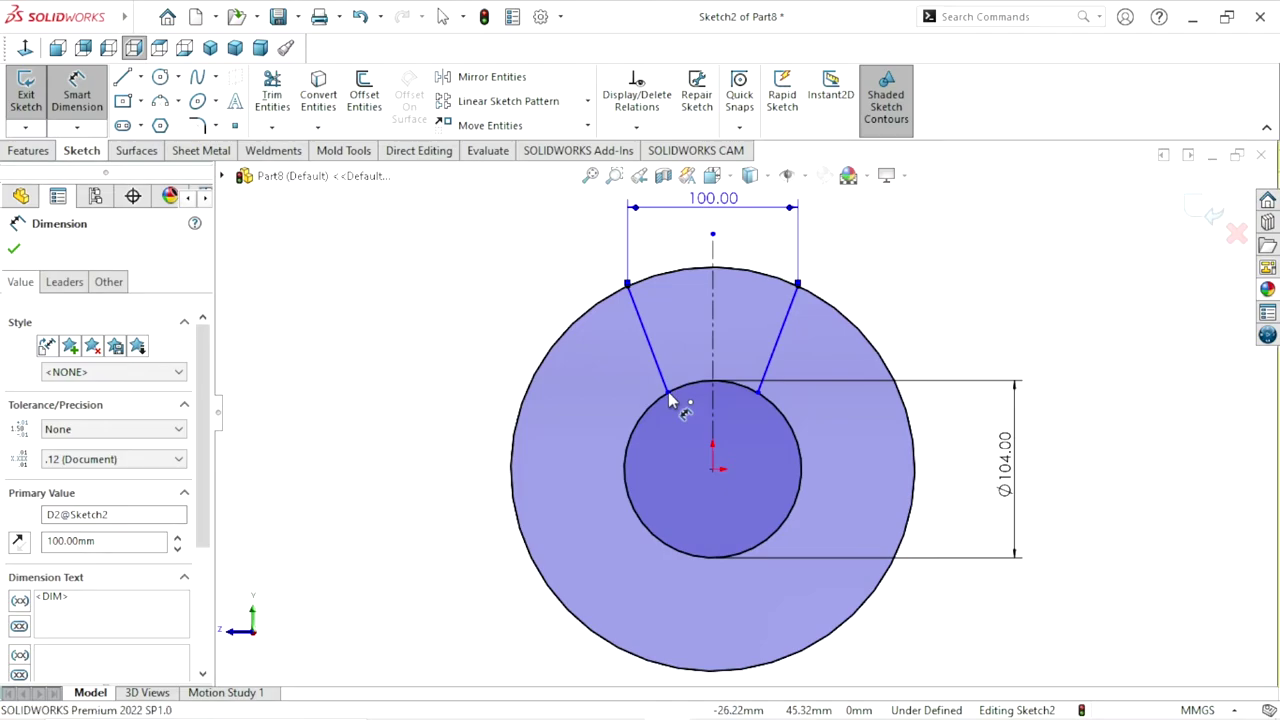
Dimension the inner line ends 42 mm apart and move that dimension down-left
click(668, 392)
click(758, 391)
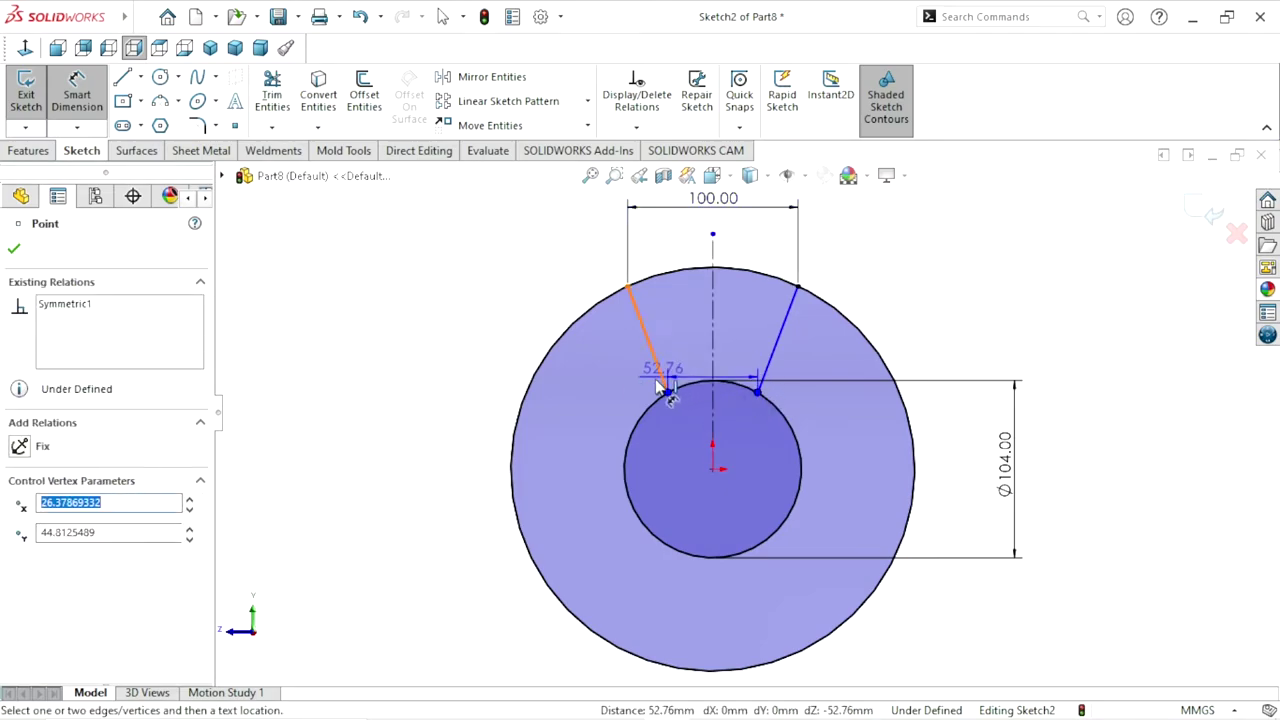
click(616, 378)
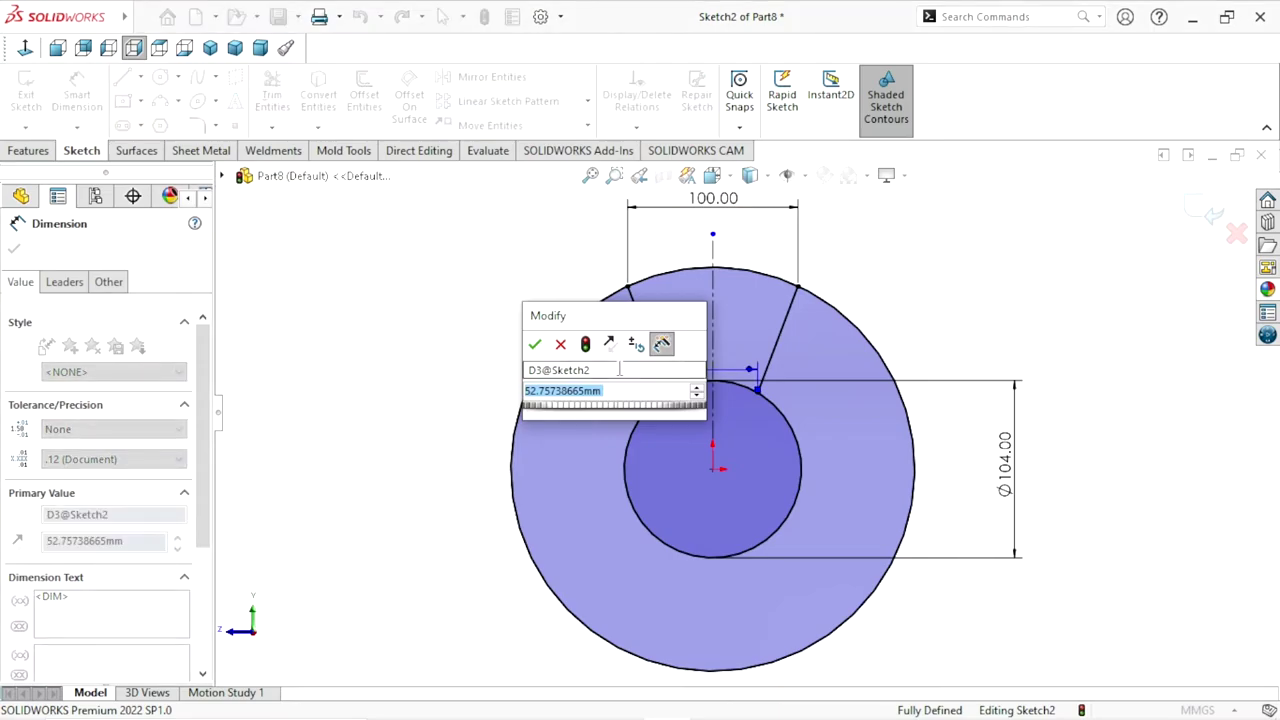
text(4)
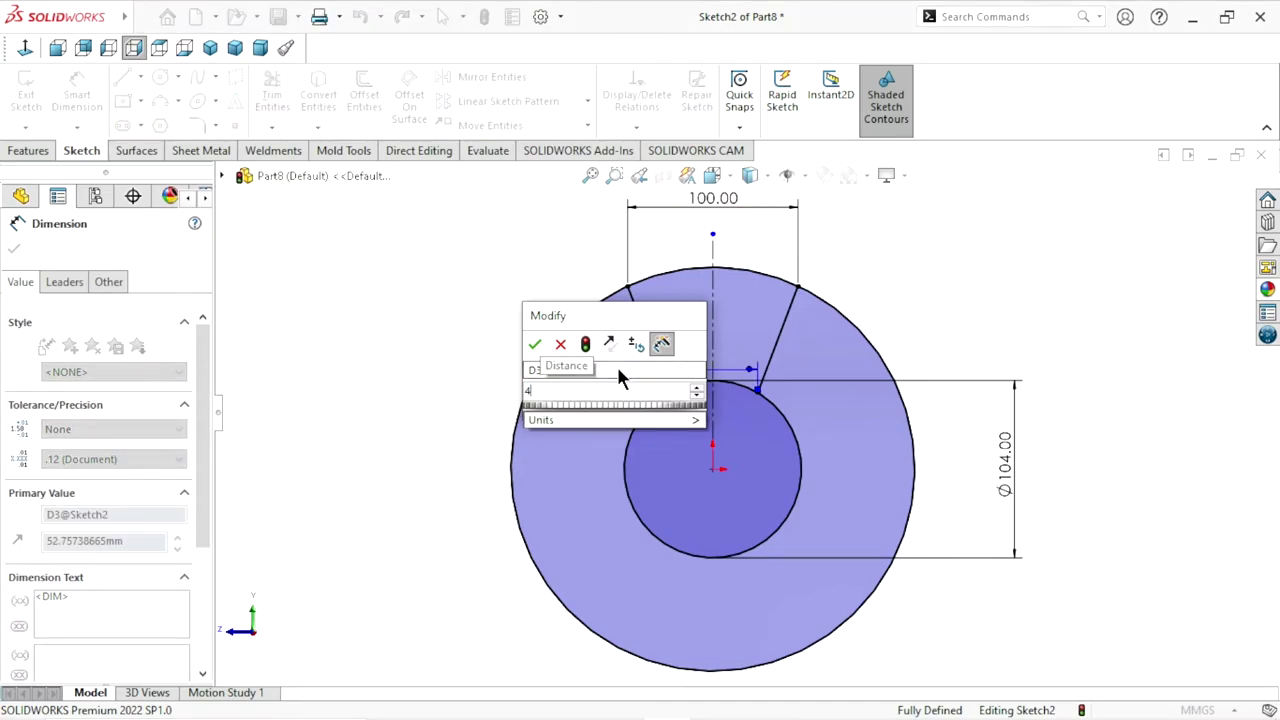
text(2)
click(534, 344)
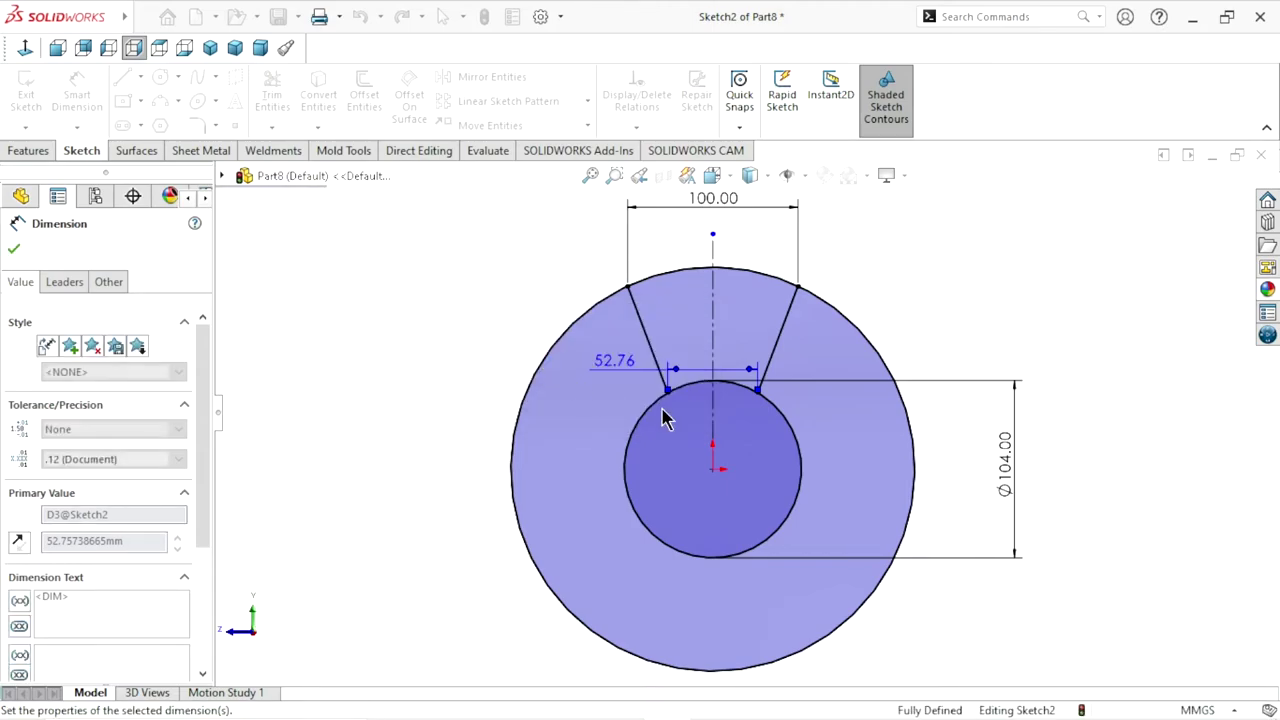
scroll(730, 430, up, 2)
scroll(737, 437, down, 2)
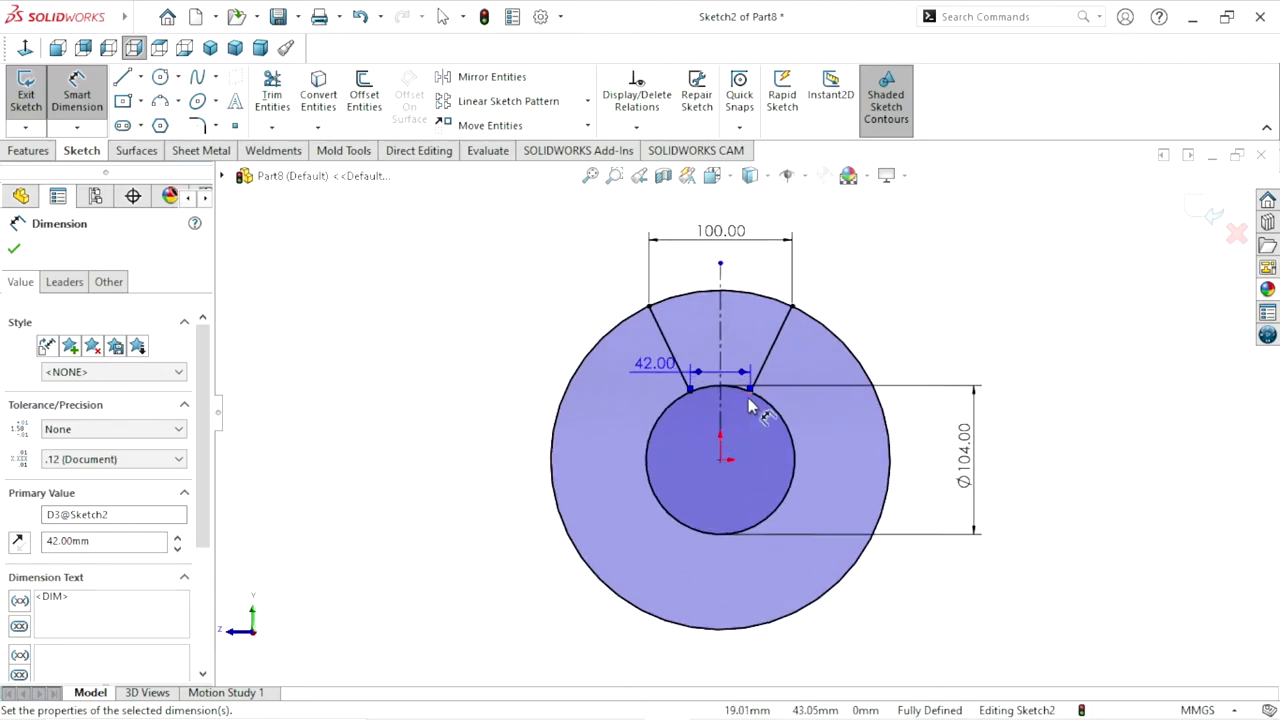
scroll(752, 407, down, 1)
scroll(757, 409, up, 1)
scroll(757, 405, down, 1)
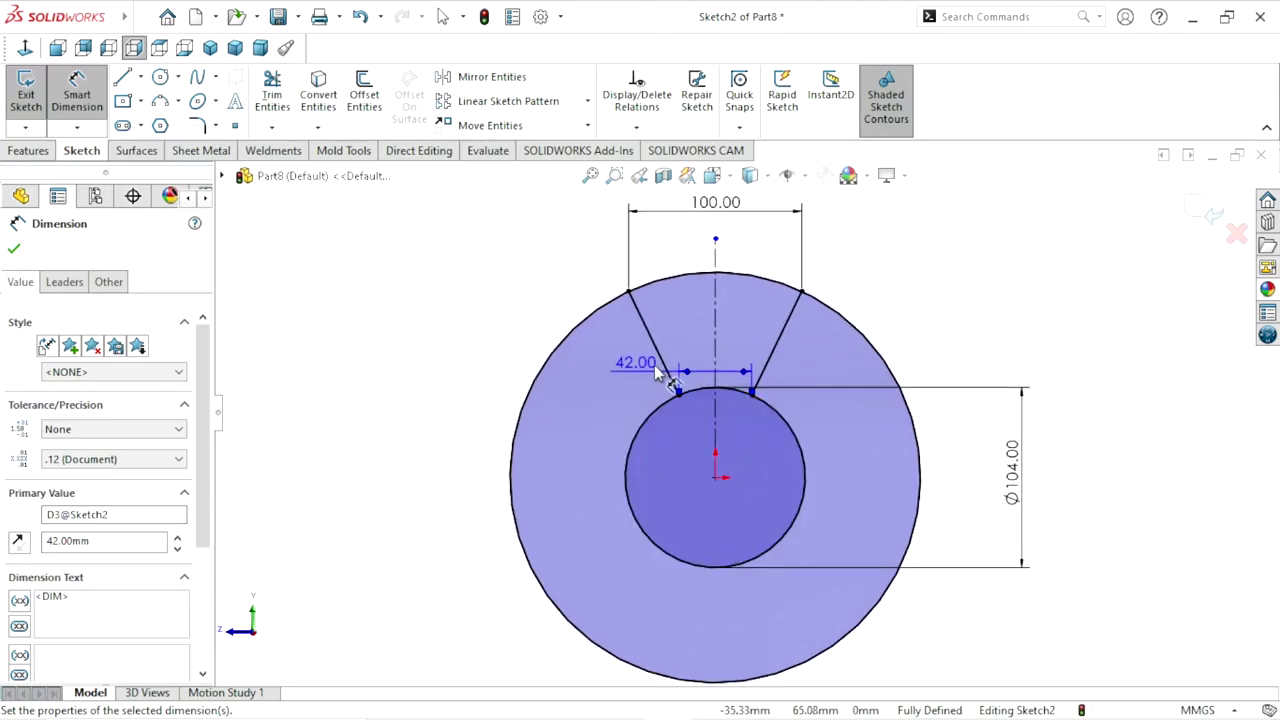
mouse_move(655, 369)
mouse_down()
mouse_move(624, 387)
mouse_move(622, 408)
mouse_up()
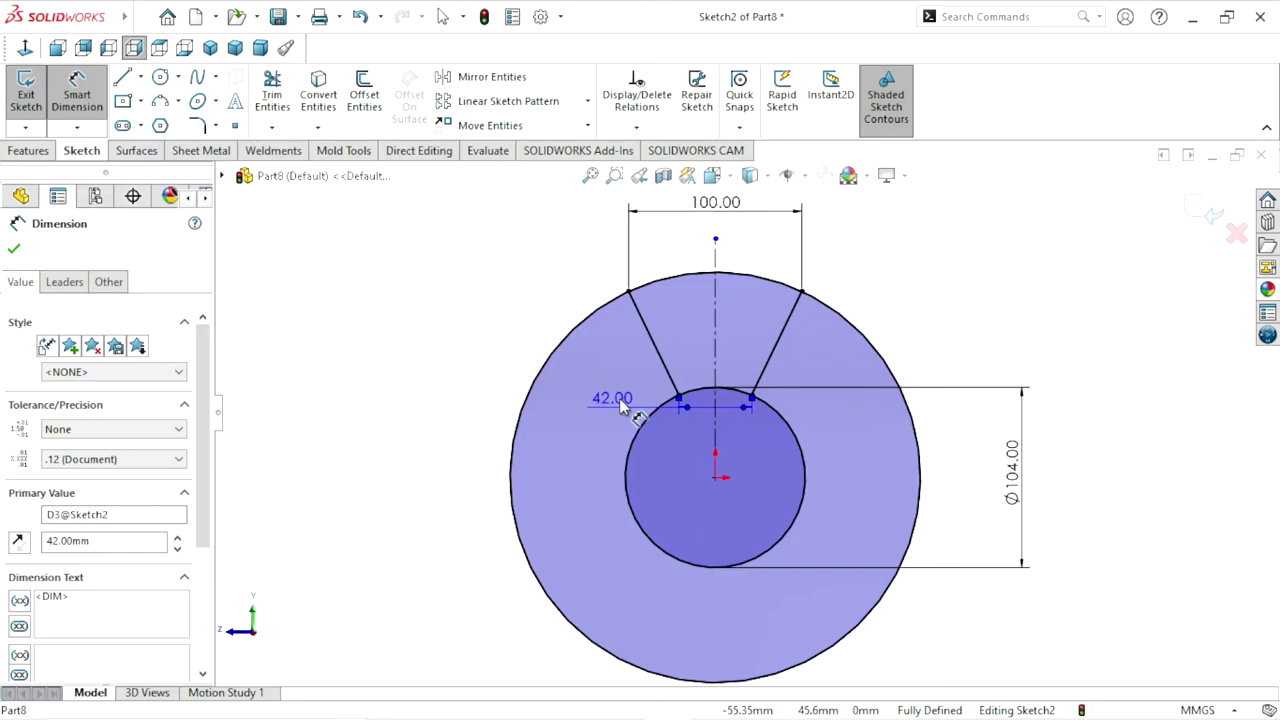
scroll(718, 512, up, 1)
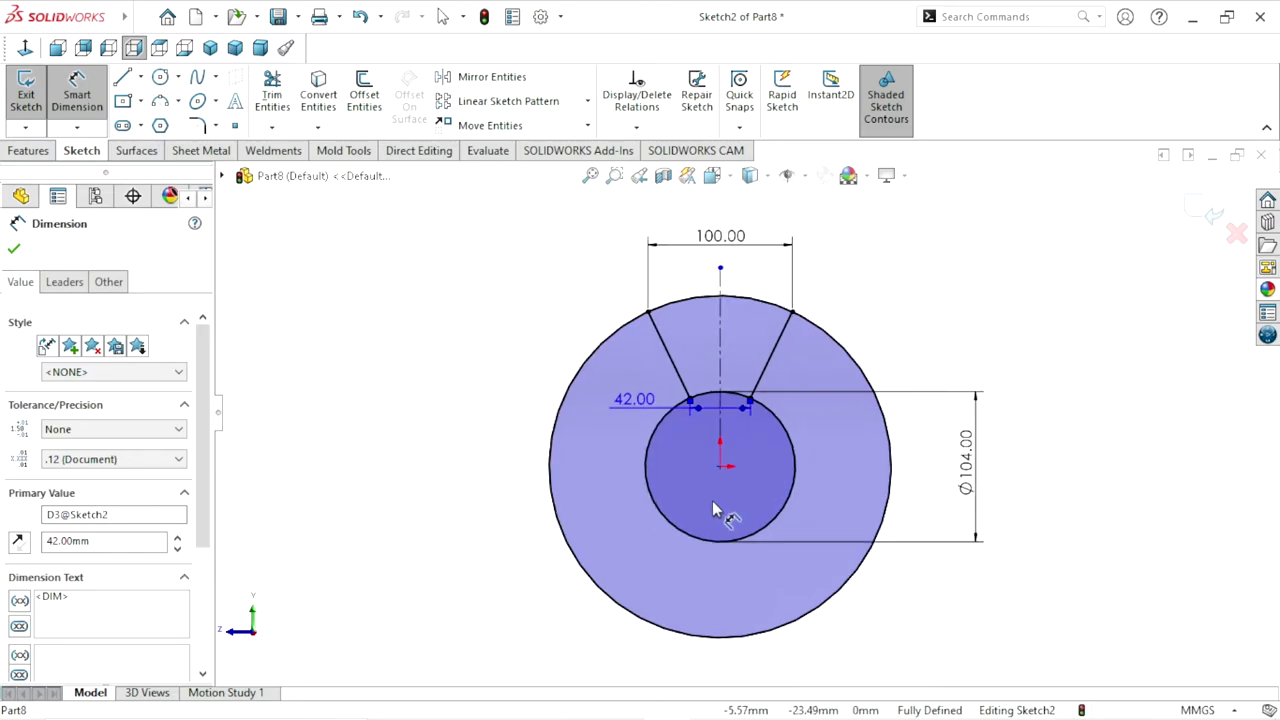
scroll(754, 486, down, 1)
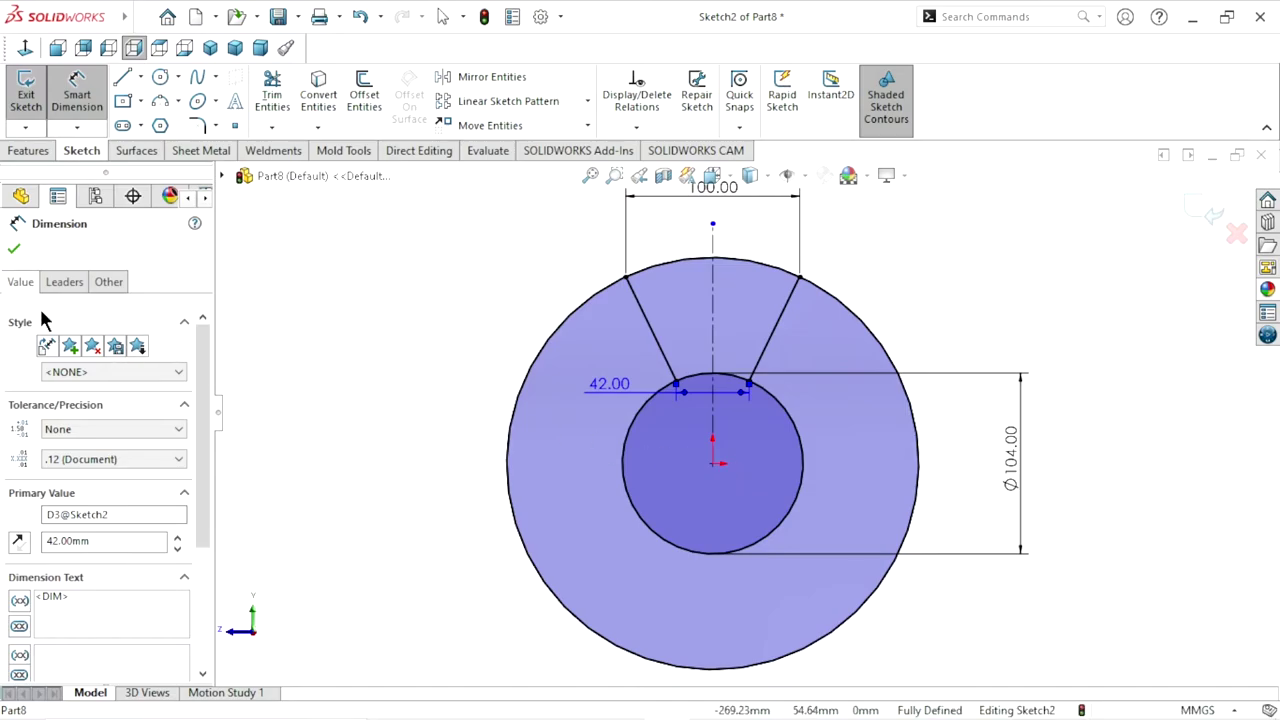
click(15, 251)
key(Escape)
scroll(723, 557, up, 1)
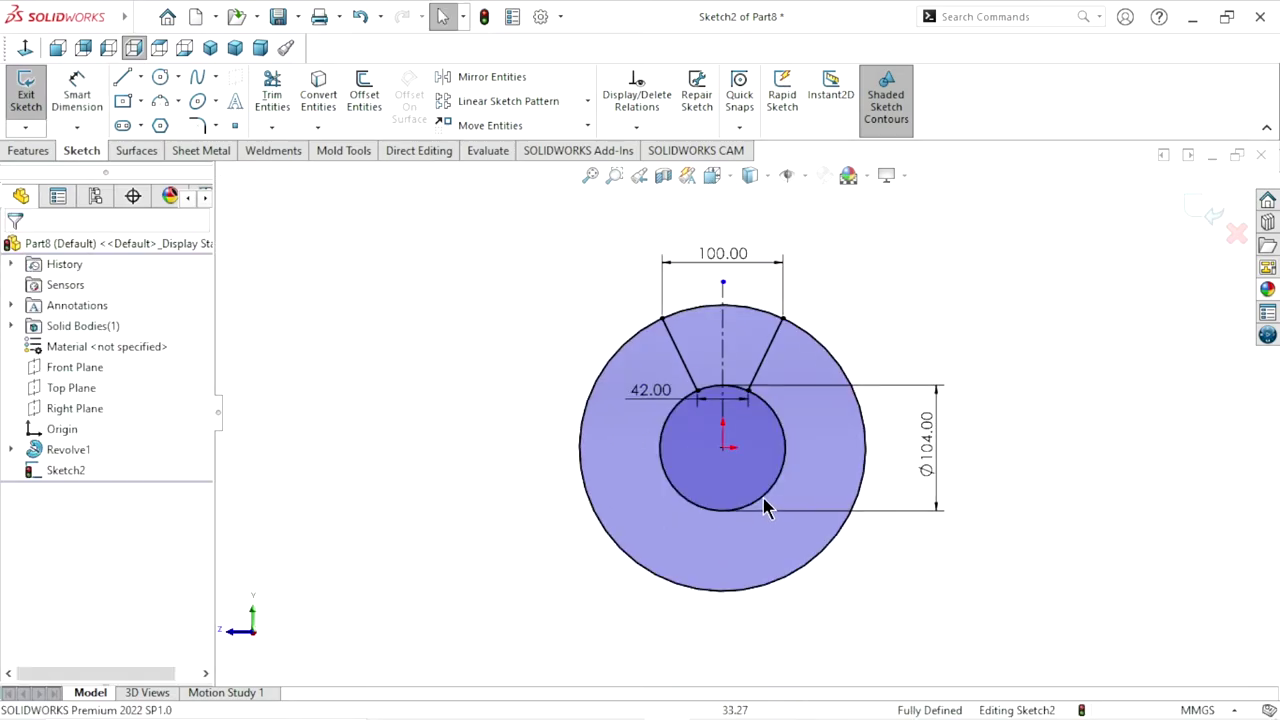
scroll(740, 437, down, 1)
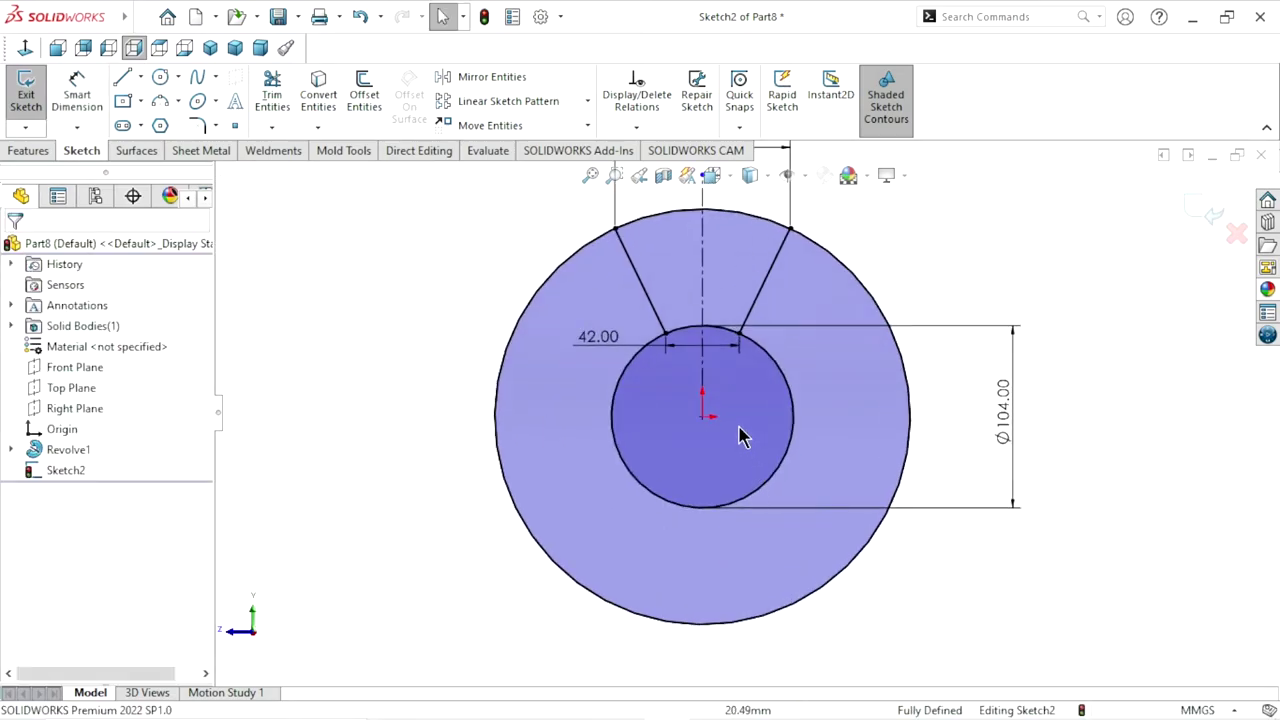
Circular-pattern both slanted lines into 3 equally spaced instances over 360°
click(589, 96)
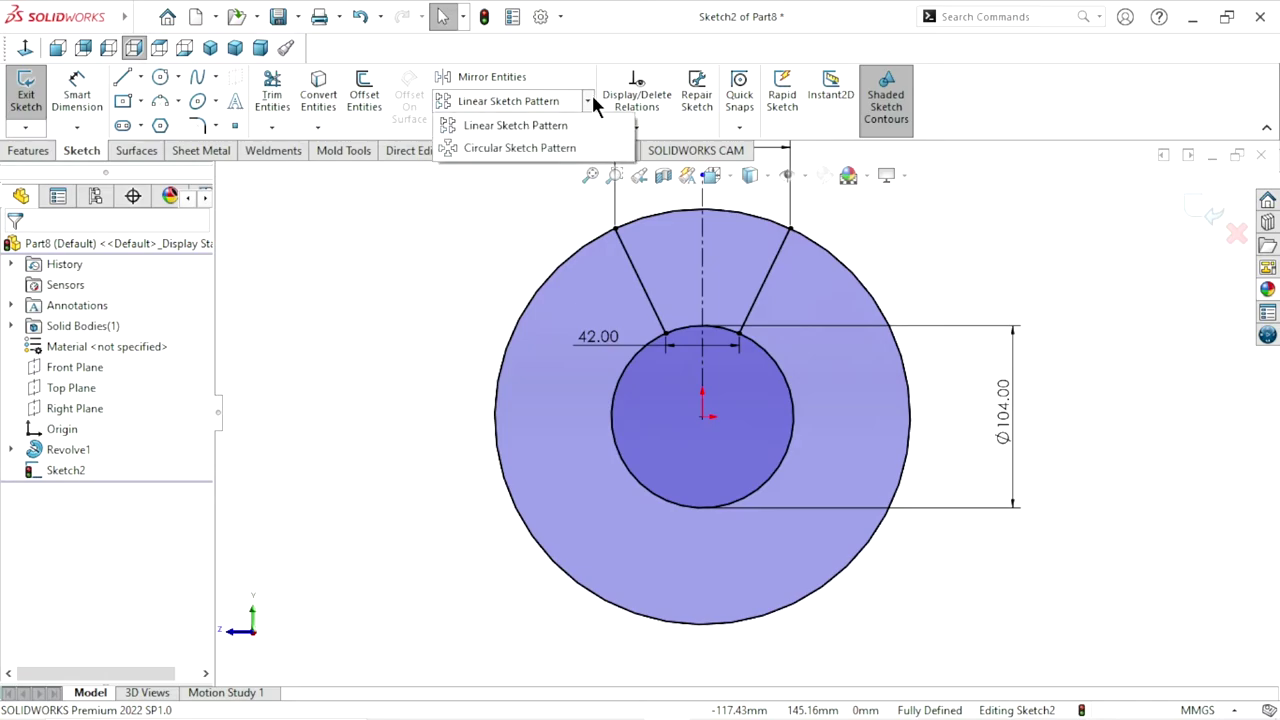
click(542, 150)
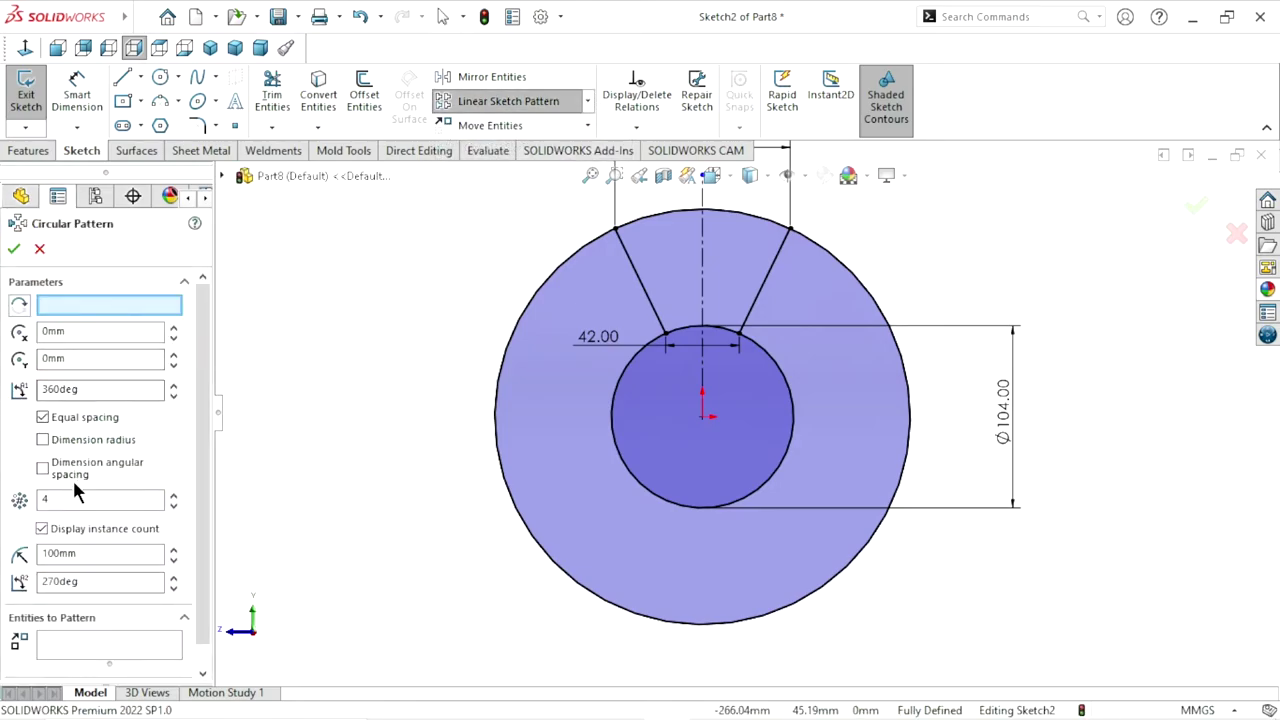
click(73, 497)
text(3)
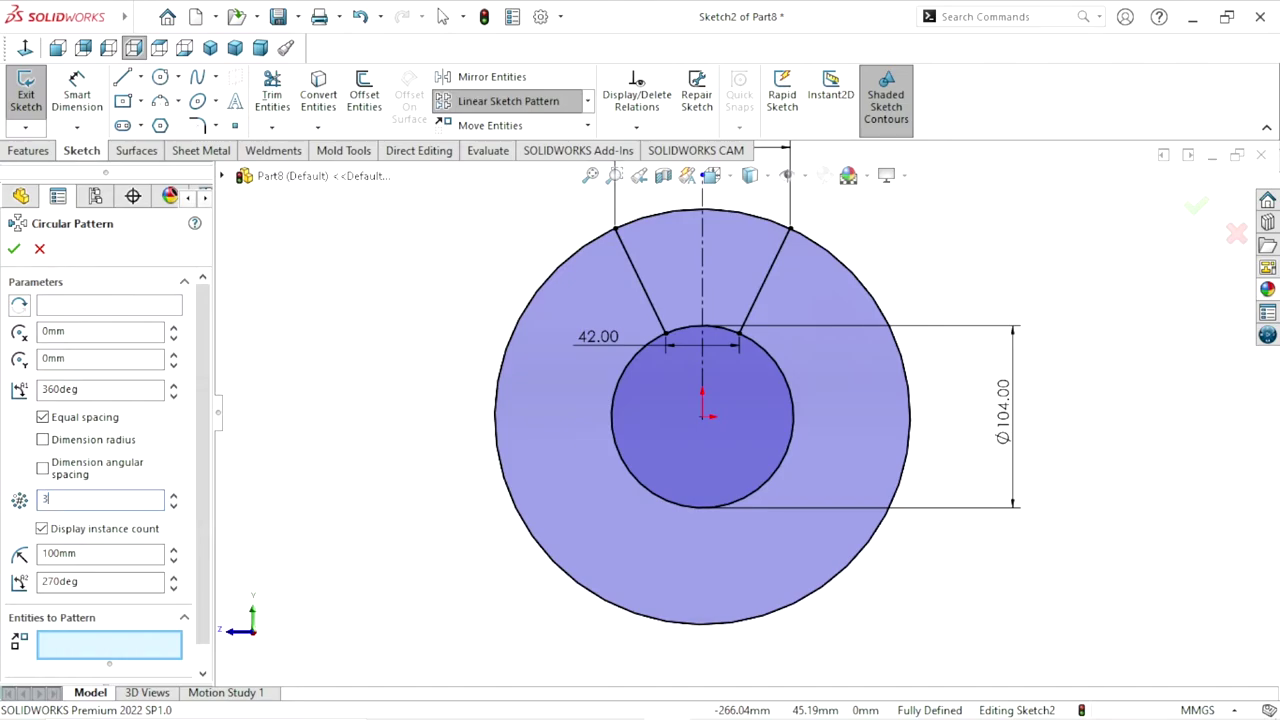
click(59, 643)
click(643, 290)
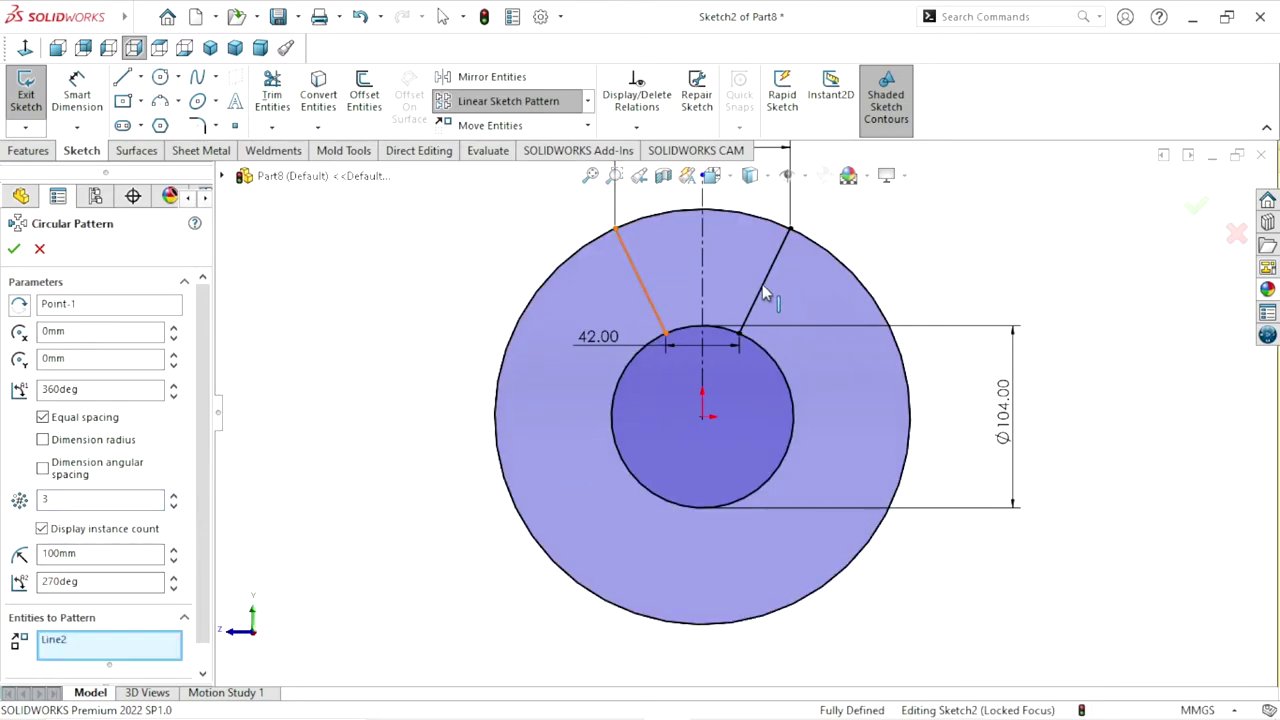
click(763, 288)
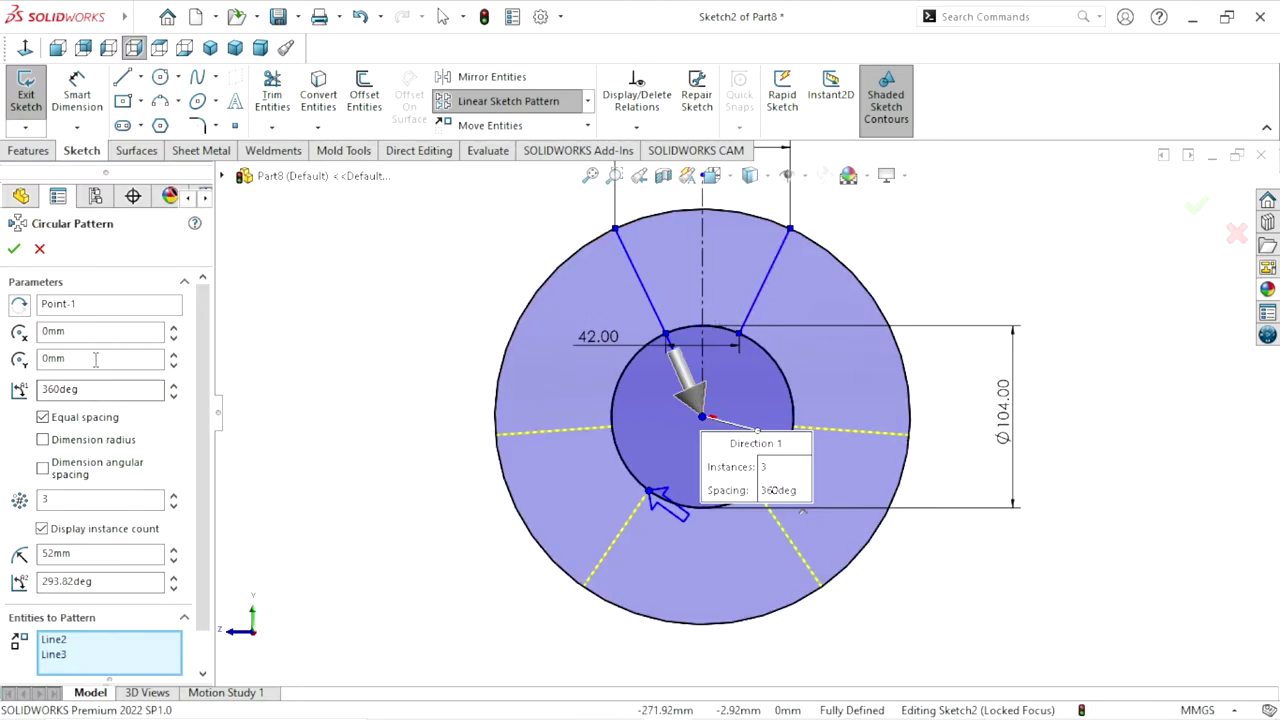
click(13, 248)
scroll(794, 531, up, 2)
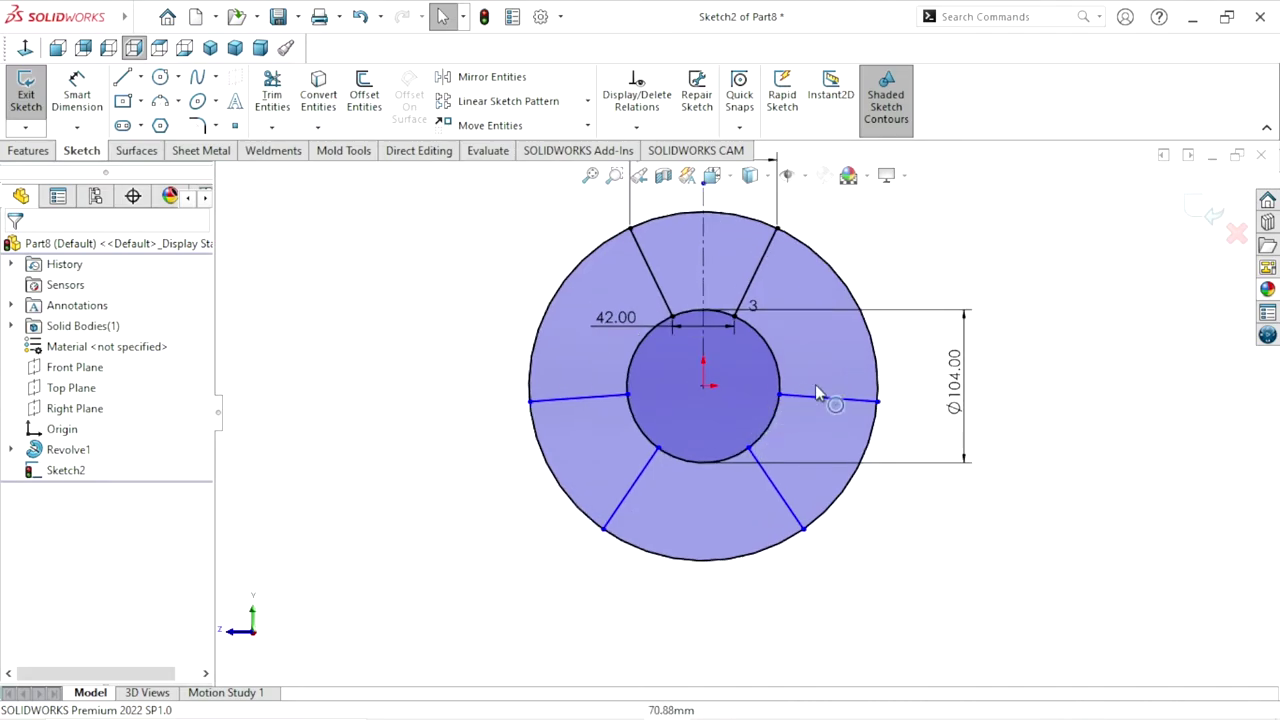
scroll(760, 385, up, 2)
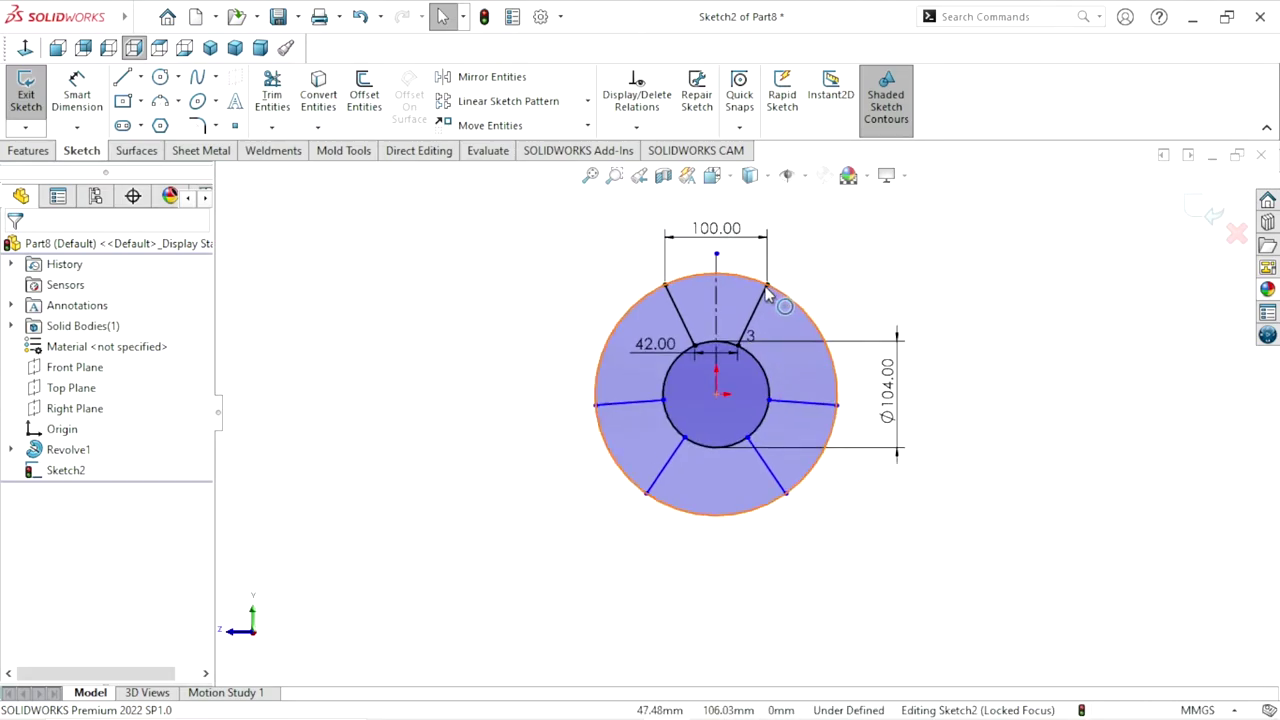
scroll(767, 292, down, 1)
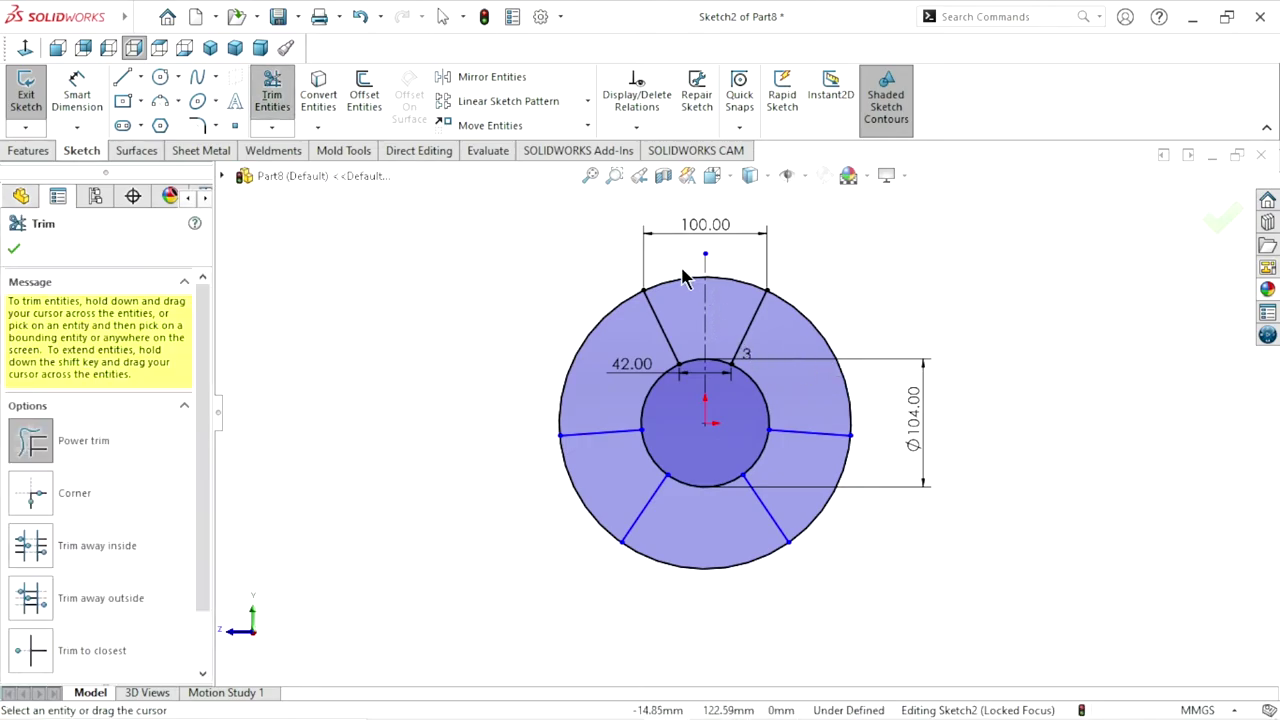
Power-trim across the top of the sketch, removing the vertical centerline
drag(673, 270, 682, 296)
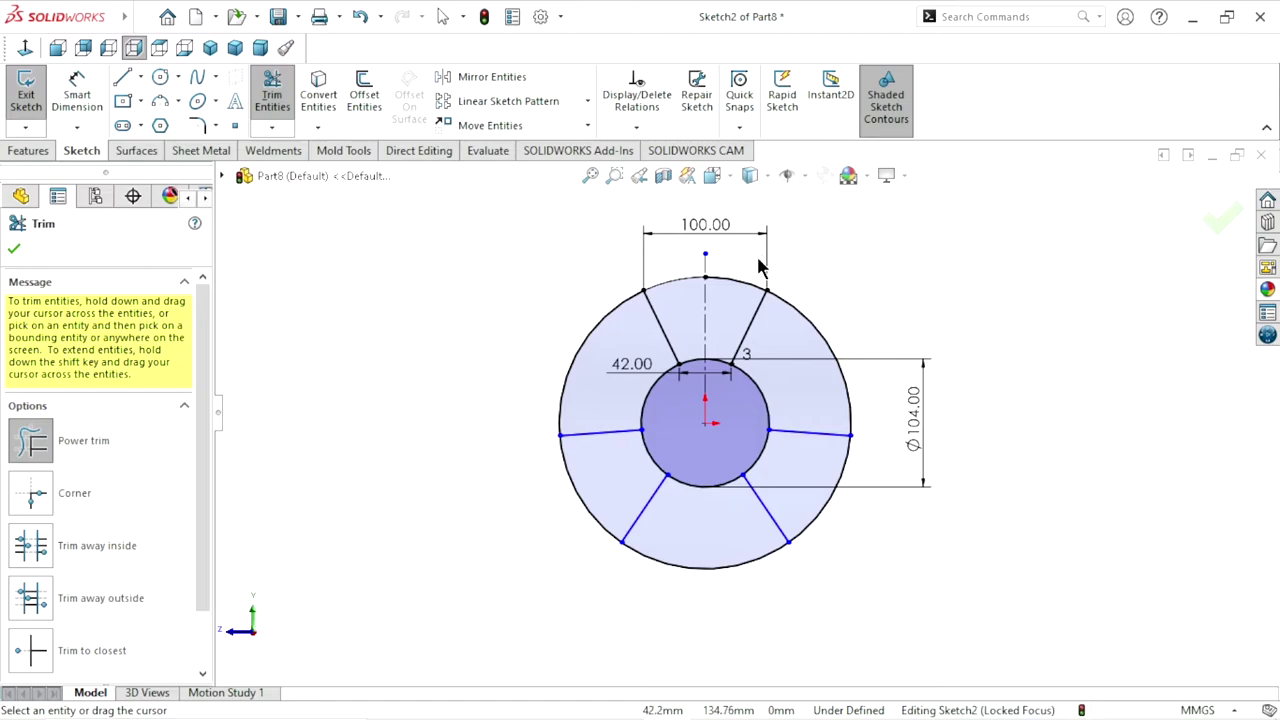
drag(735, 302, 700, 320)
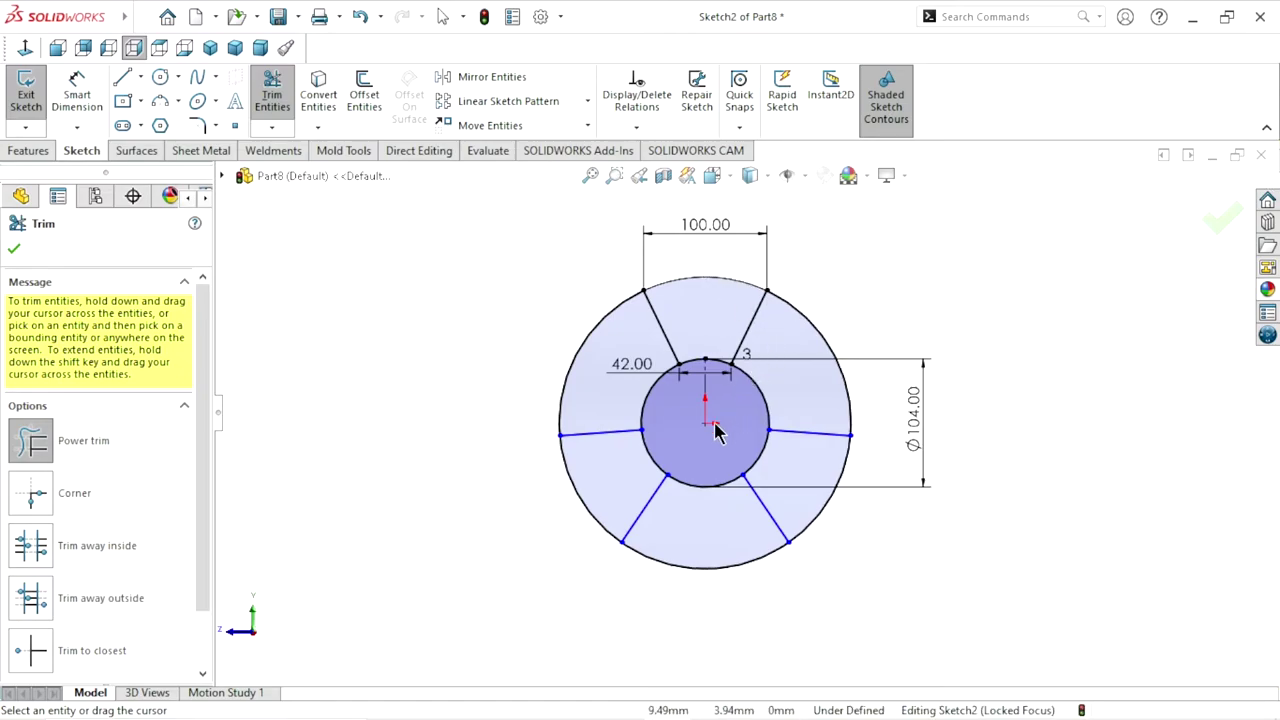
scroll(714, 404, down, 3)
scroll(737, 466, up, 3)
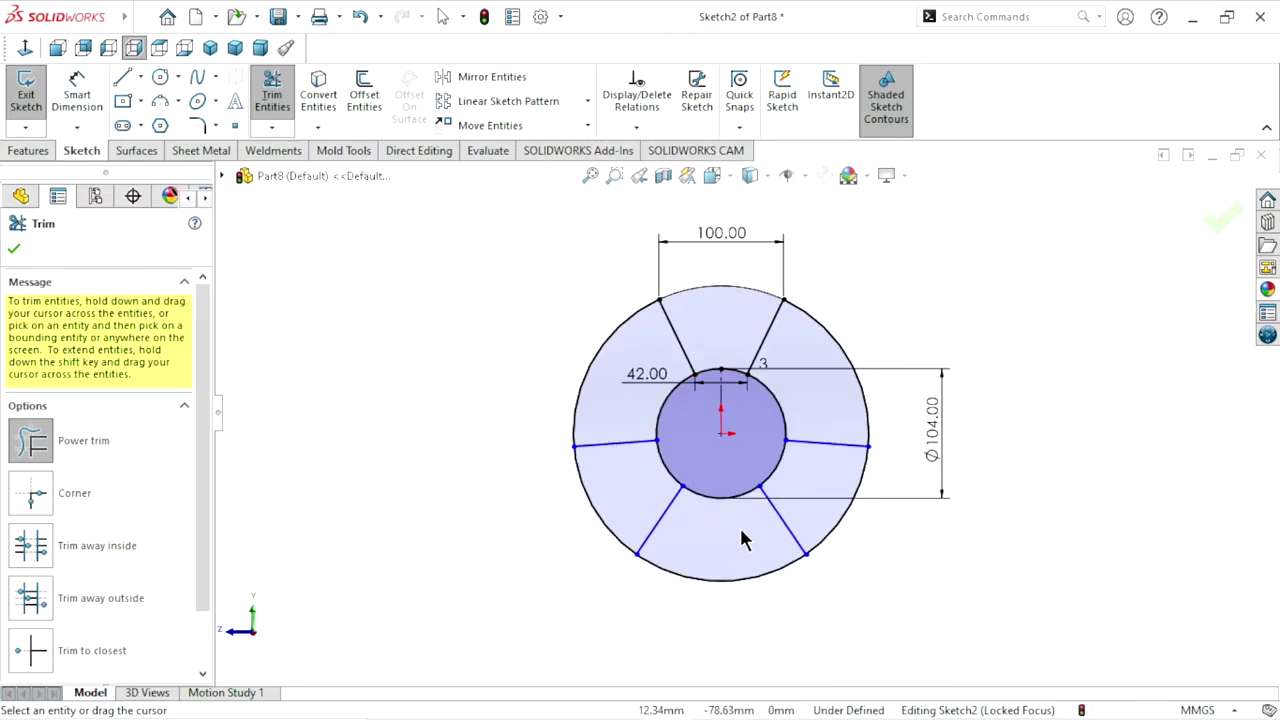
scroll(746, 537, down, 1)
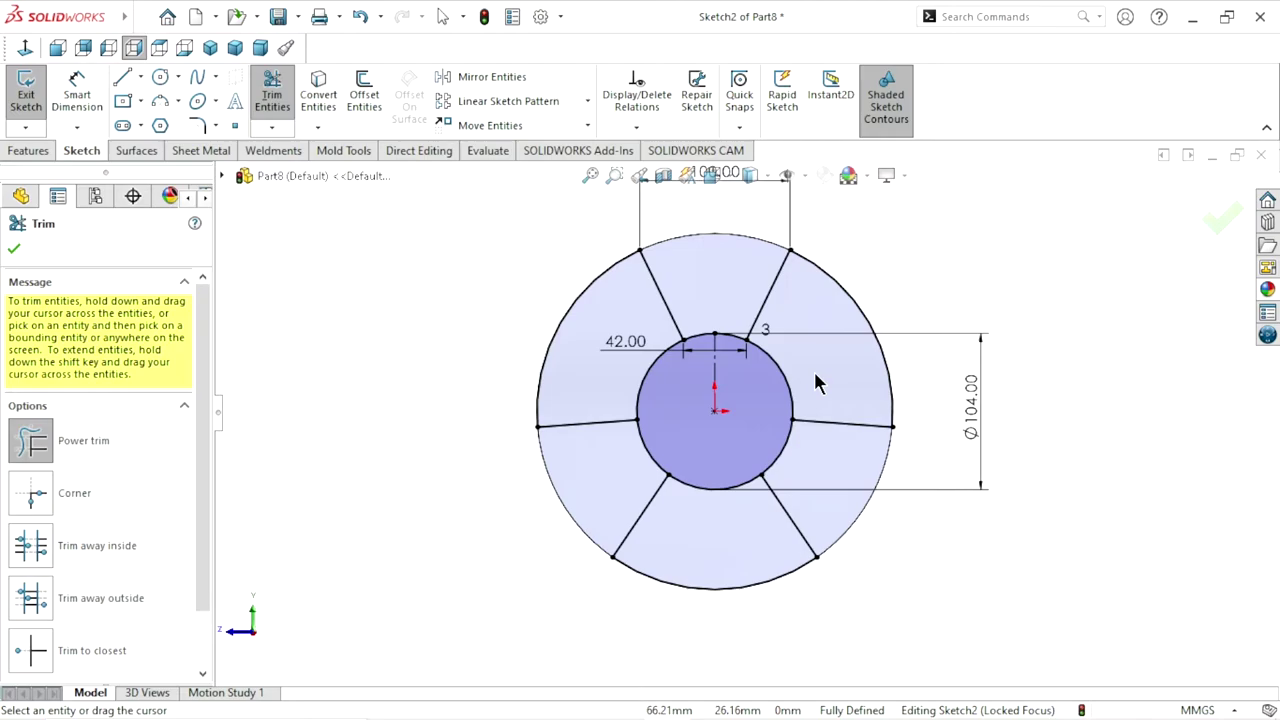
scroll(792, 415, up, 2)
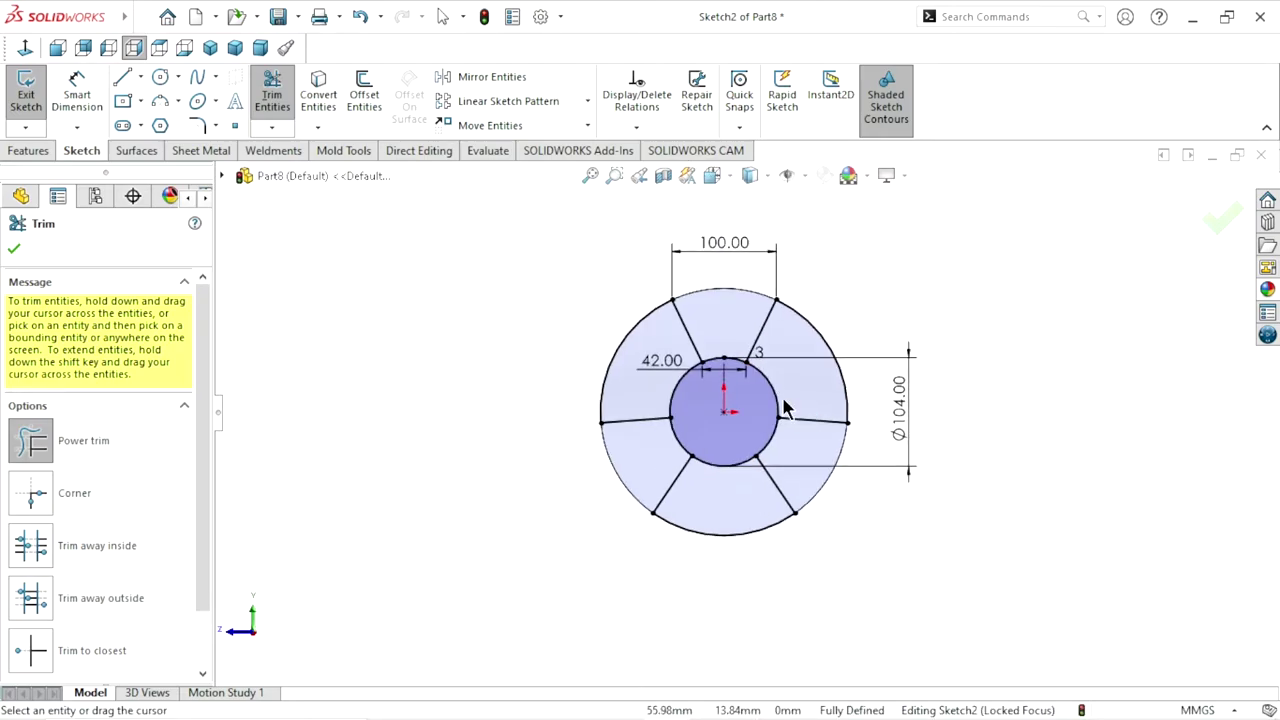
middle_drag(790, 415, 800, 410)
scroll(800, 410, down, 2)
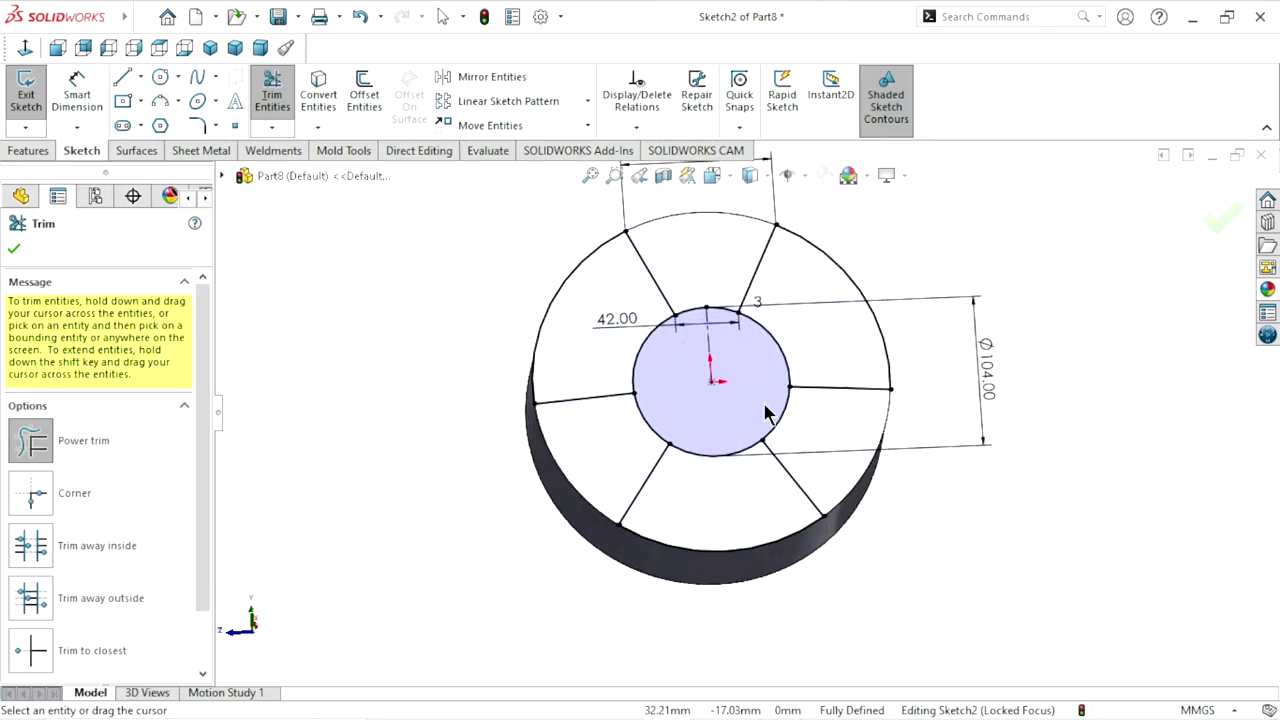
scroll(808, 405, down, 1)
scroll(803, 395, down, 1)
scroll(787, 403, up, 1)
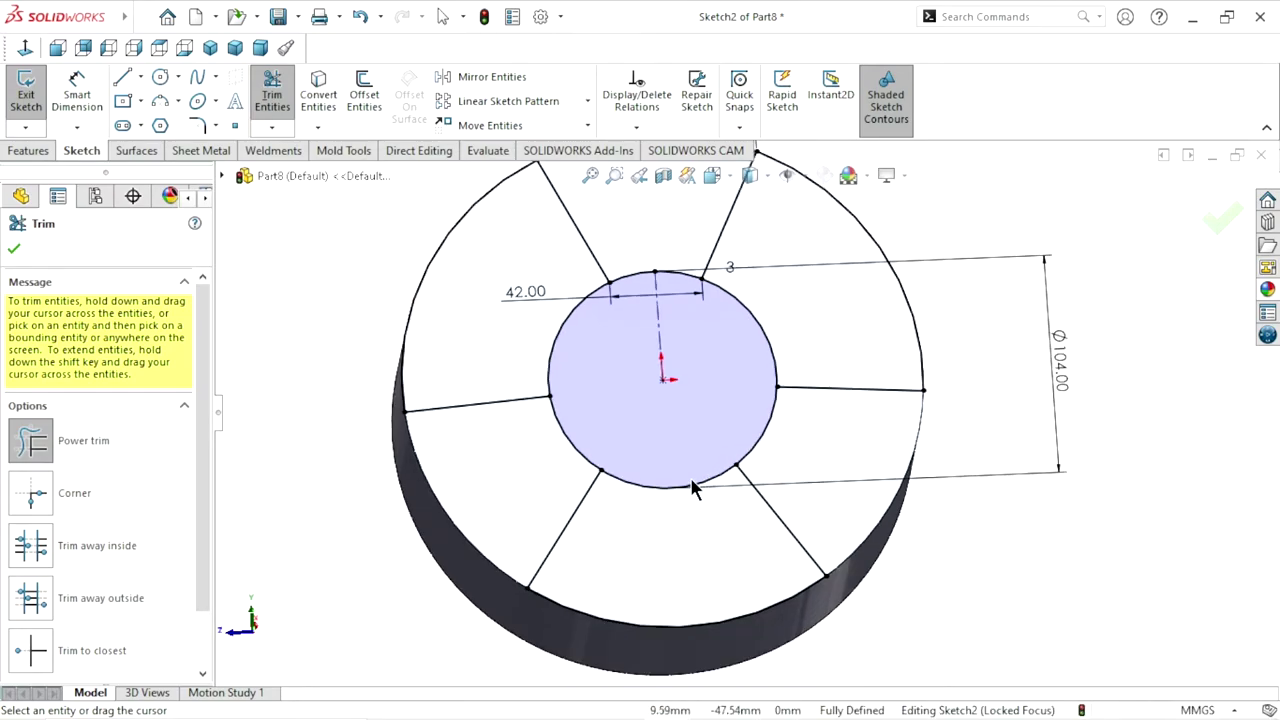
scroll(690, 475, up, 1)
scroll(690, 460, down, 1)
scroll(674, 440, up, 1)
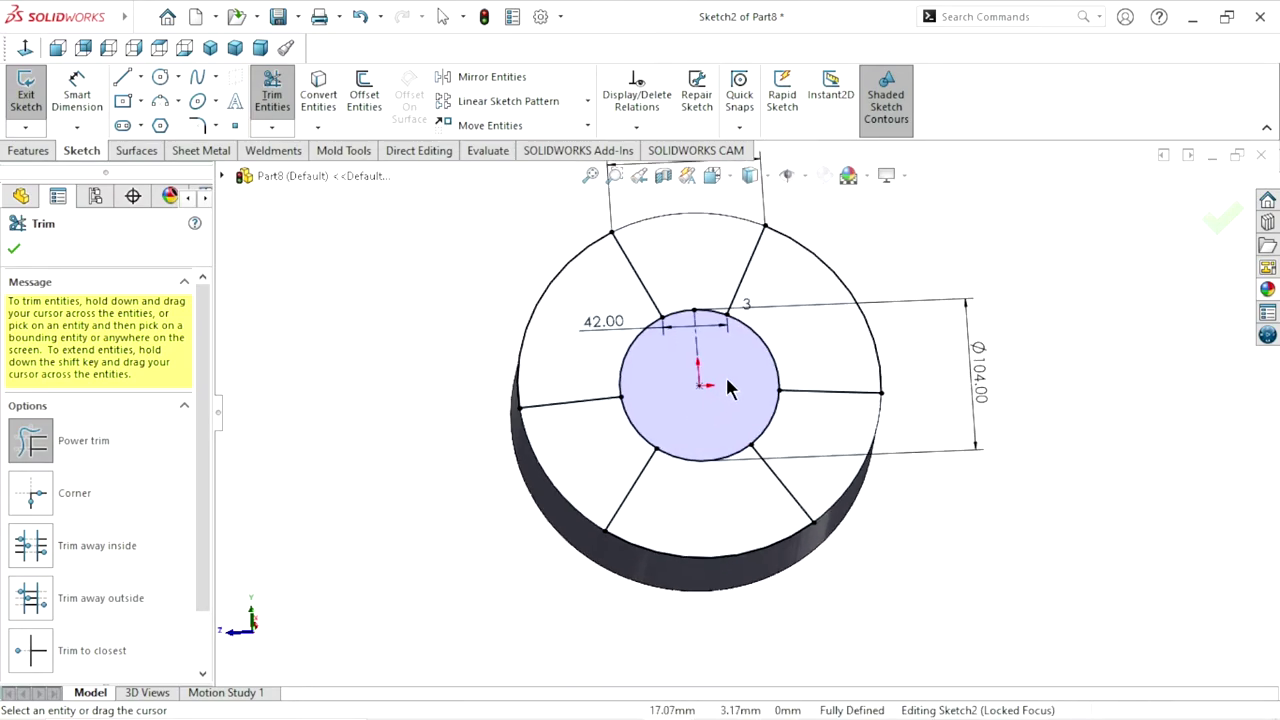
scroll(728, 368, down, 1)
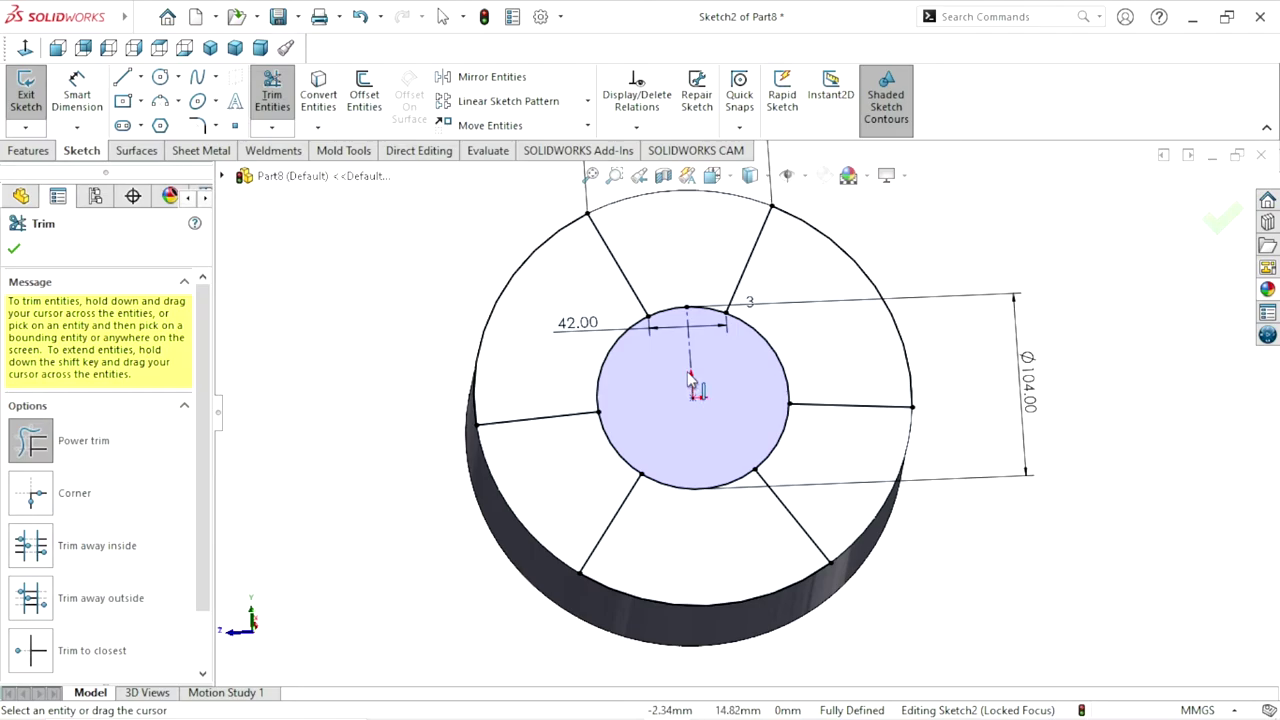
scroll(720, 352, up, 1)
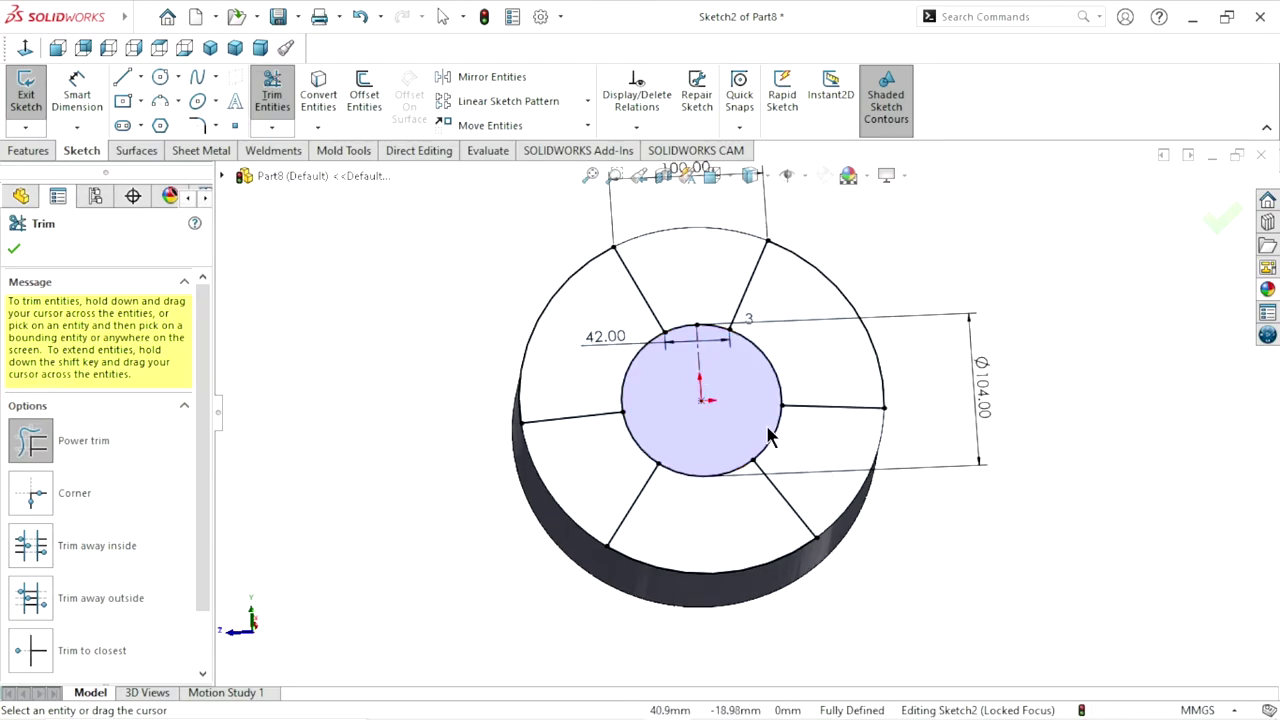
Undo a mistaken arc trim, then trim the Ø104 circle's arcs inside the slots
drag(767, 437, 777, 457)
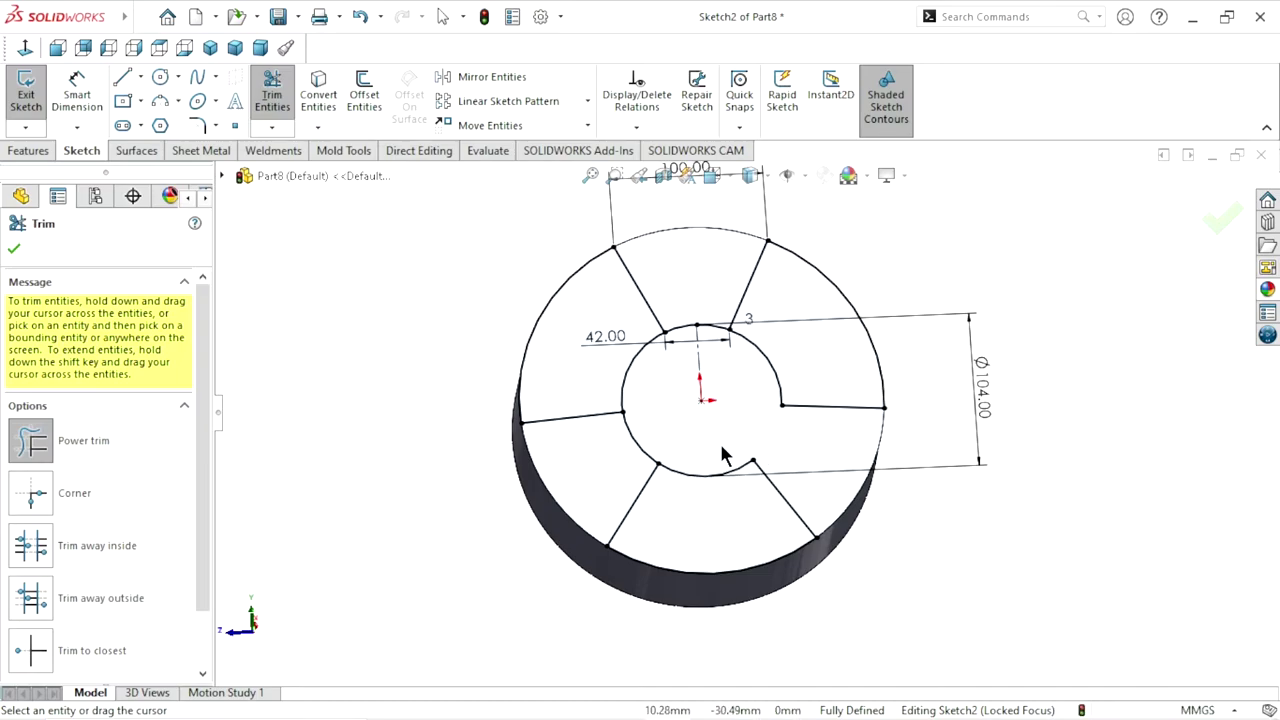
click(363, 22)
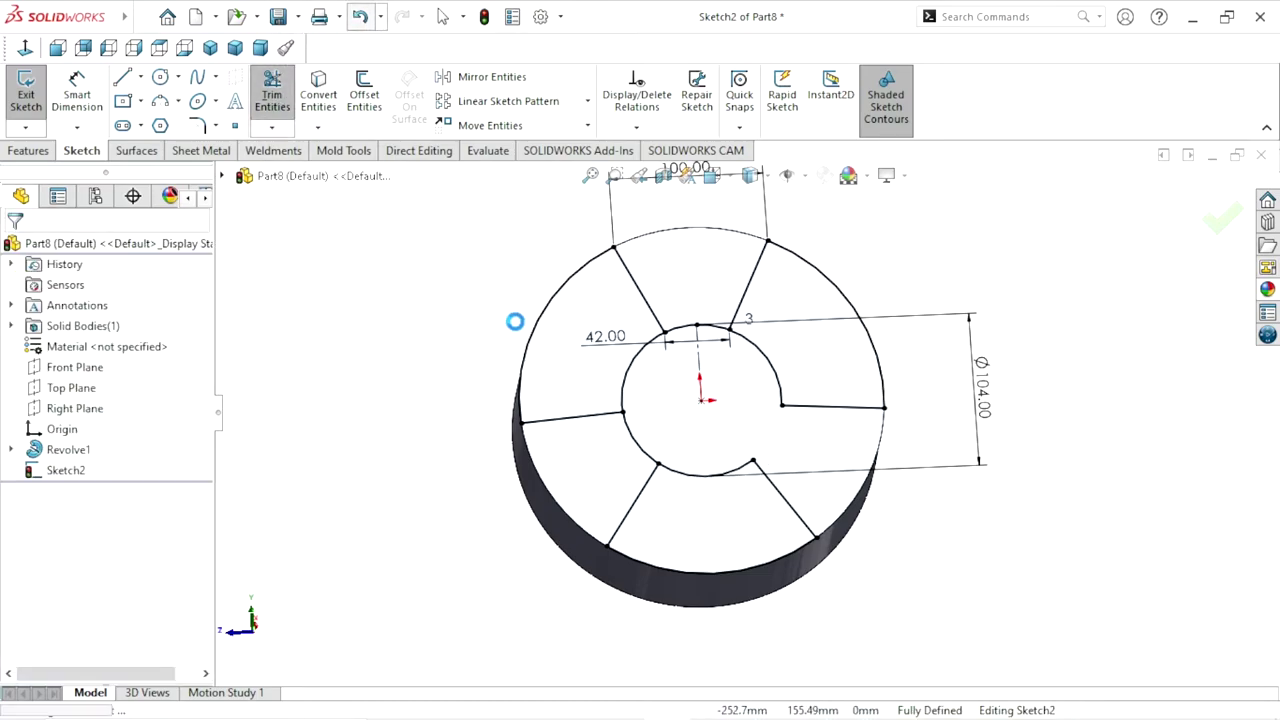
scroll(770, 462, down, 2)
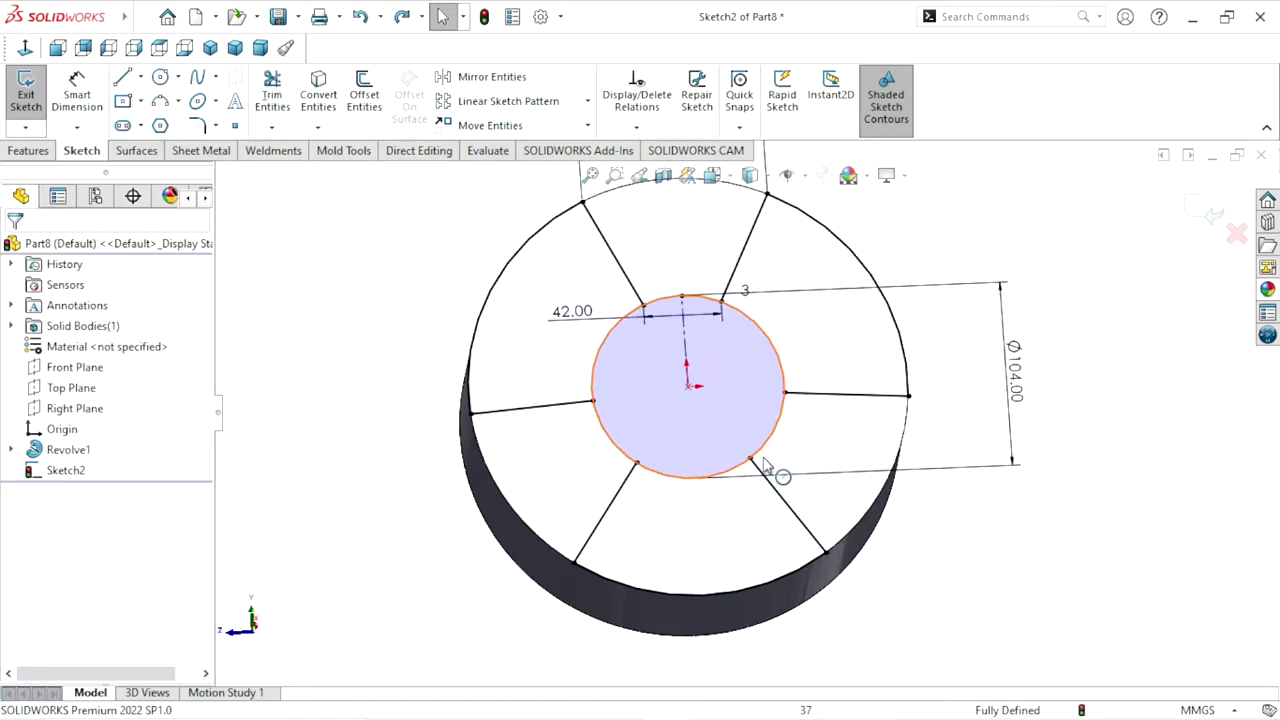
click(692, 470)
click(258, 104)
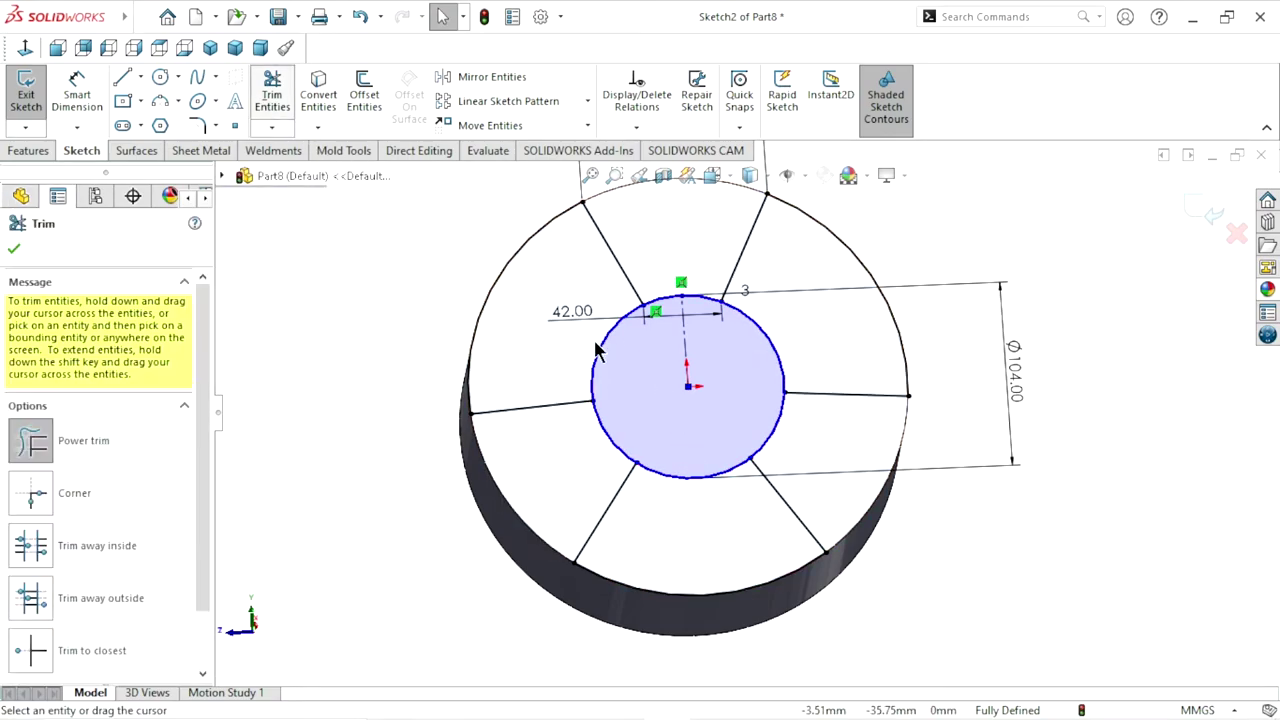
drag(694, 457, 684, 484)
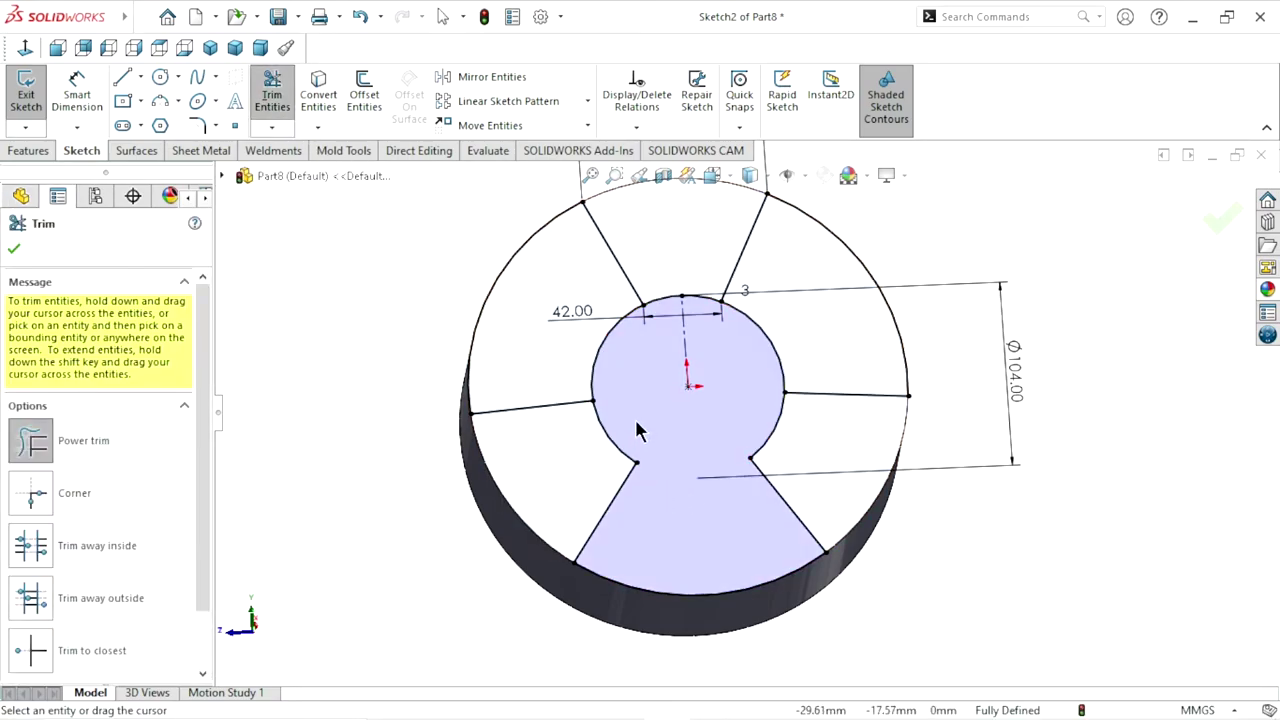
drag(611, 377, 791, 329)
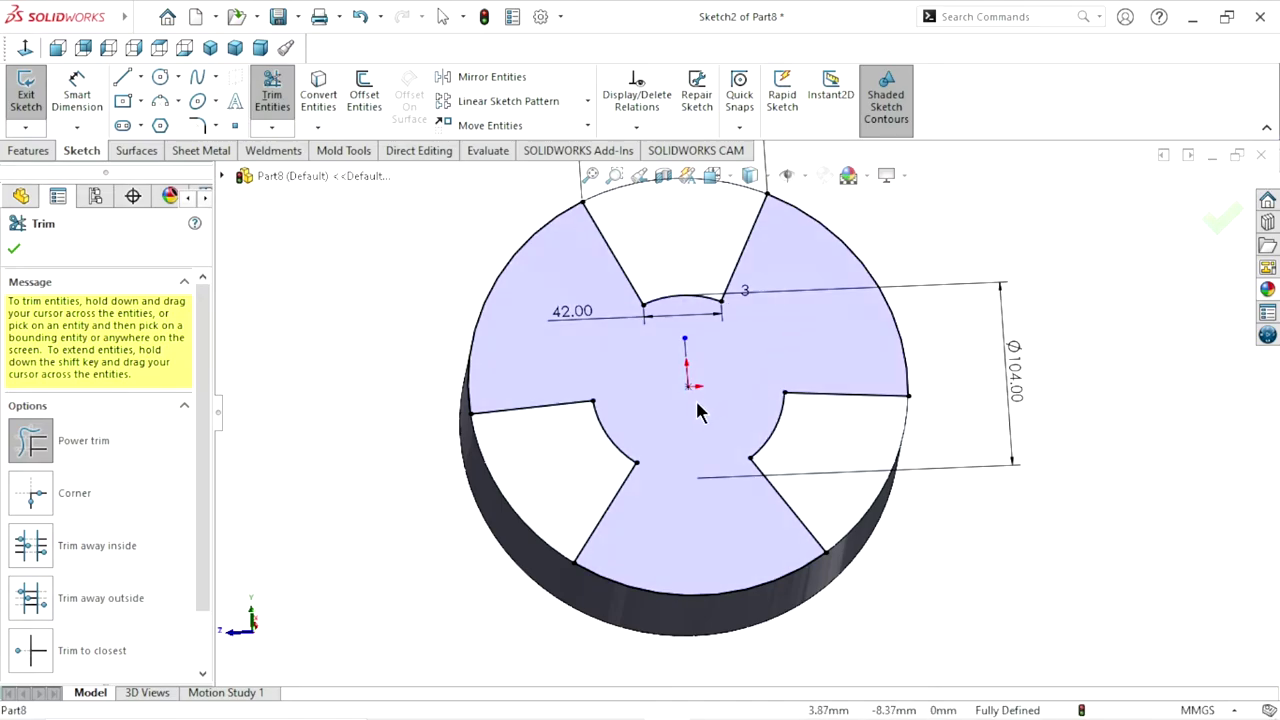
scroll(677, 451, up, 3)
scroll(686, 440, down, 1)
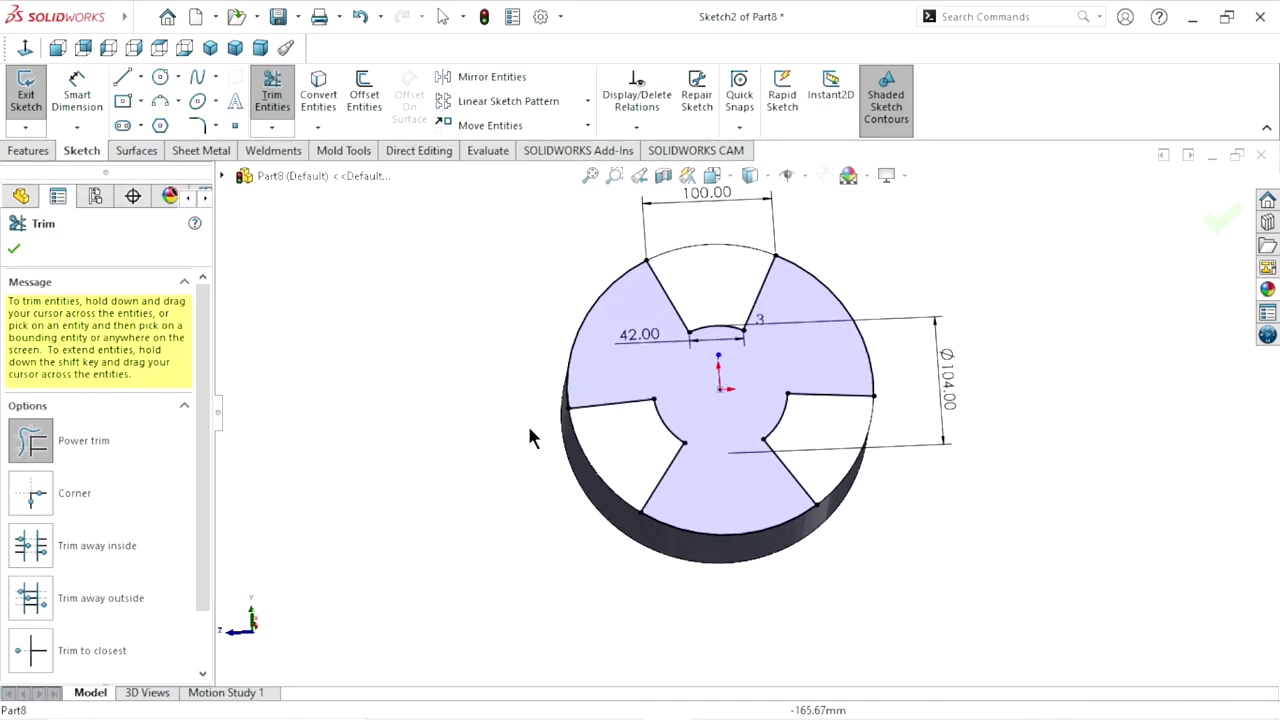
scroll(722, 440, down, 1)
click(12, 250)
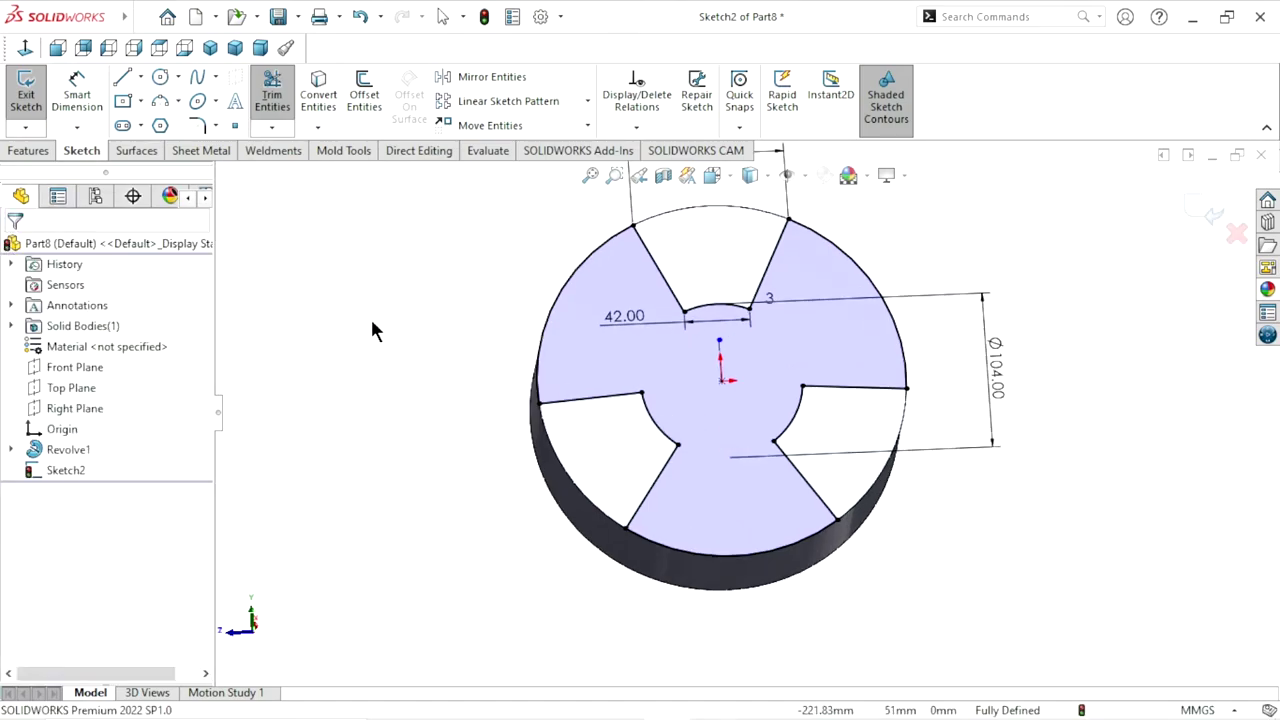
click(33, 150)
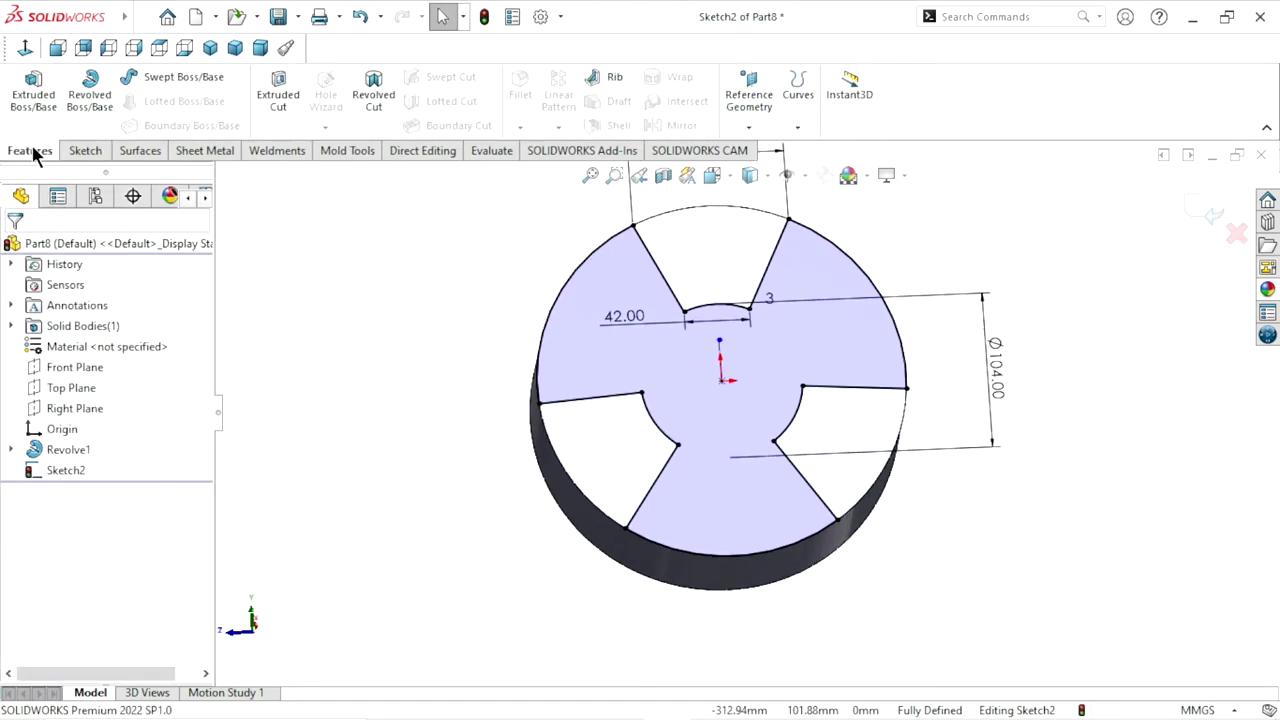
Extruded-cut the central Sketch2 region Blind 46 mm deep as Cut-Extrude1
click(275, 113)
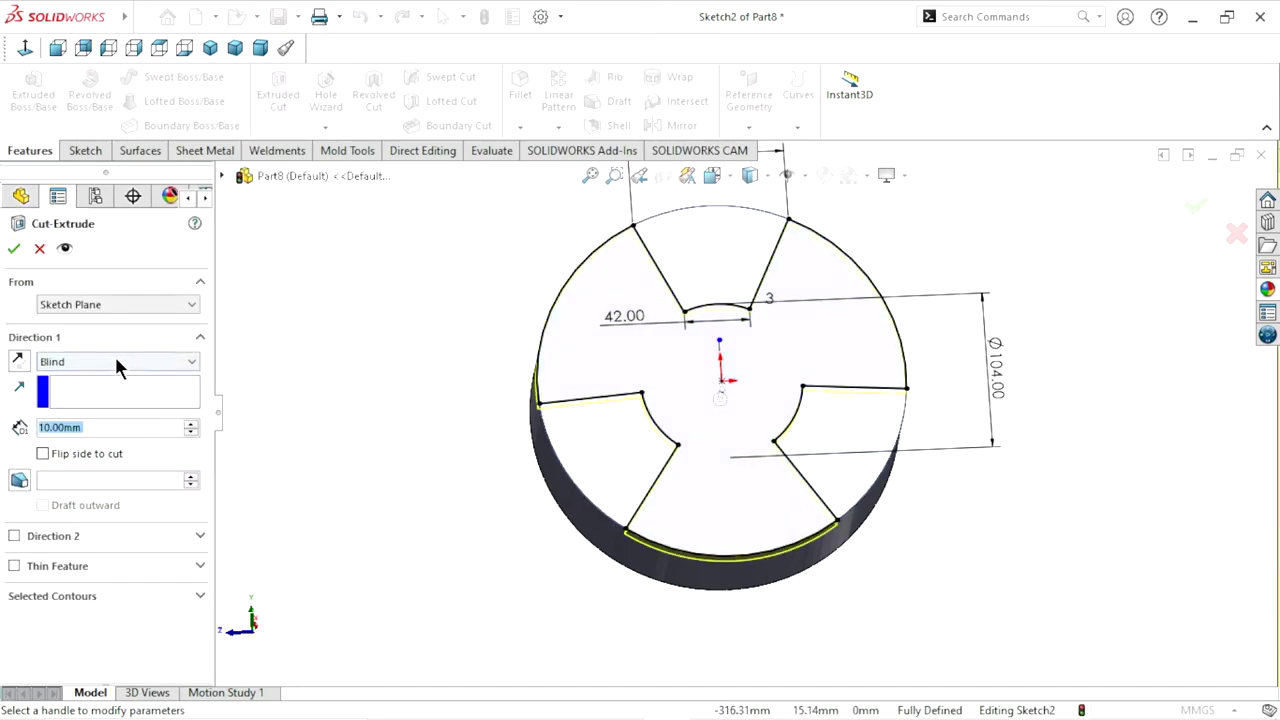
drag(96, 428, 3, 436)
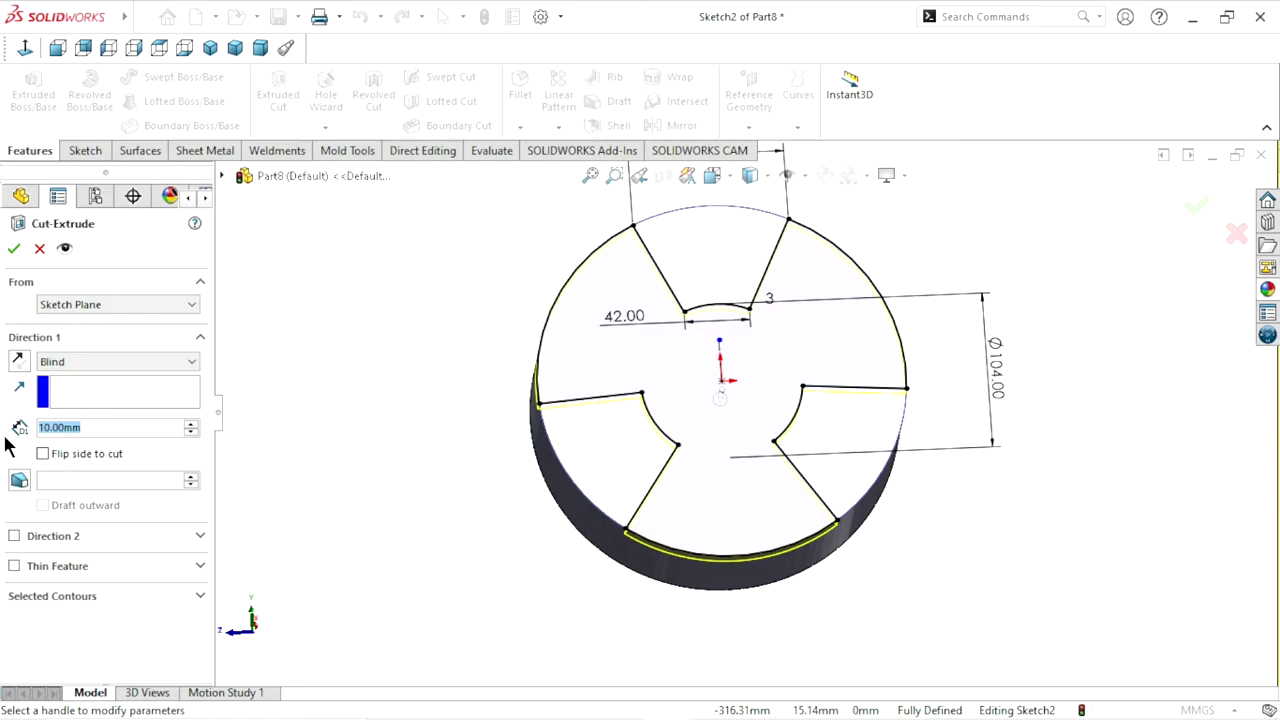
text(46)
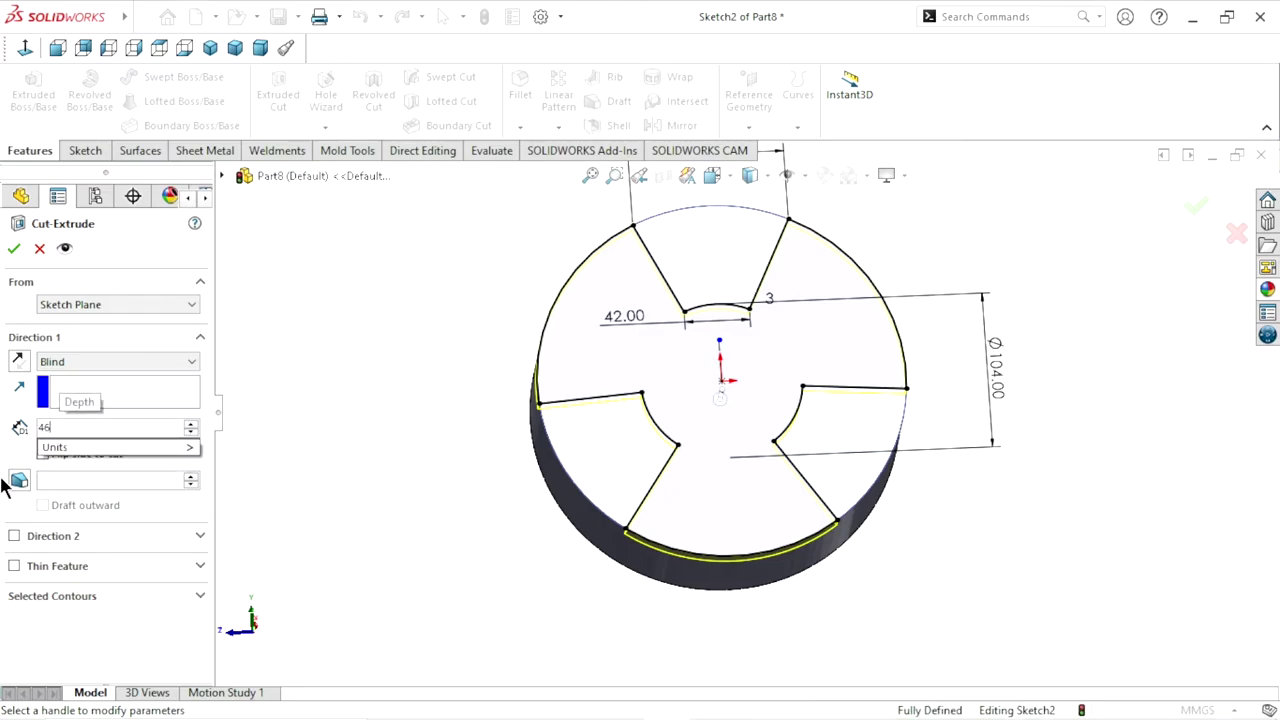
key(Return)
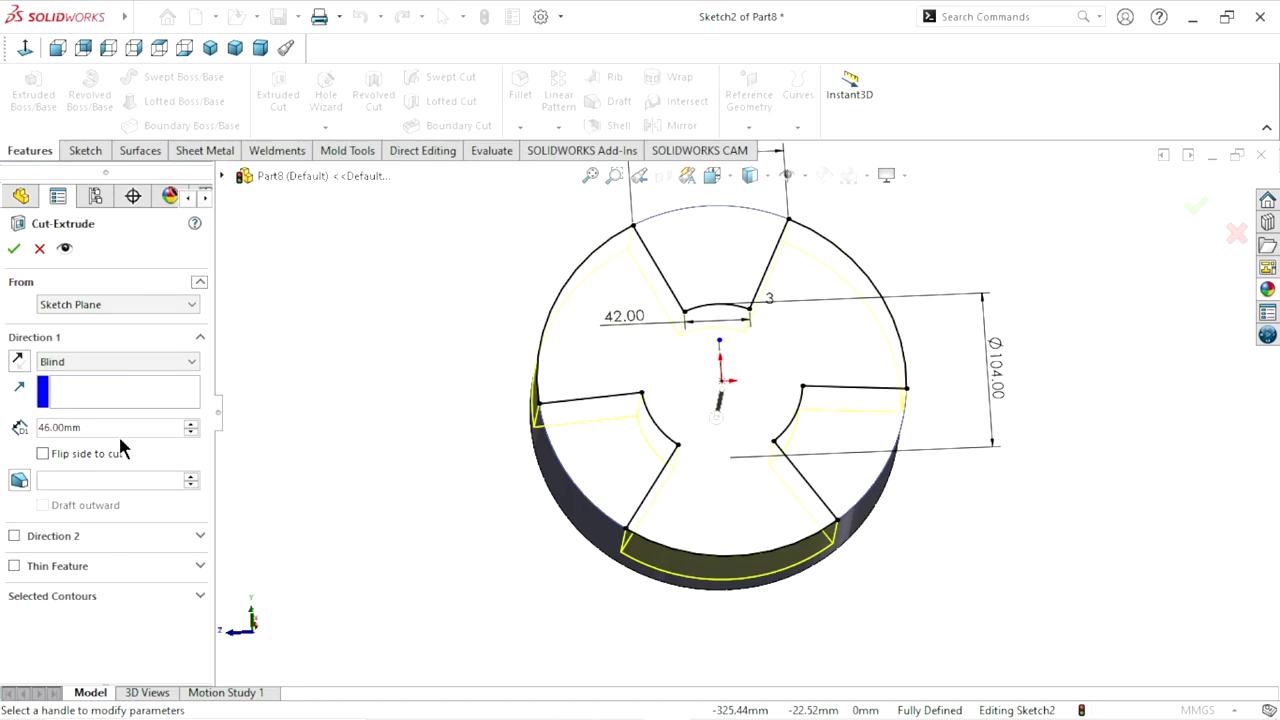
click(98, 597)
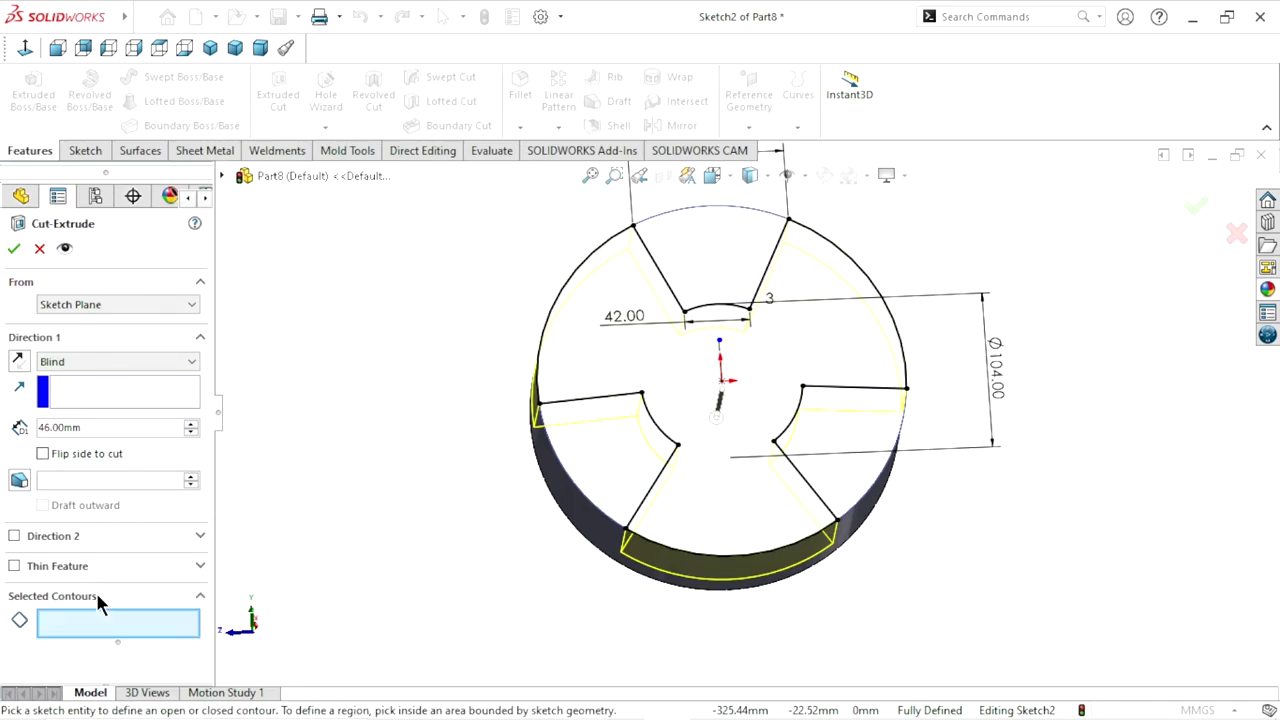
click(667, 380)
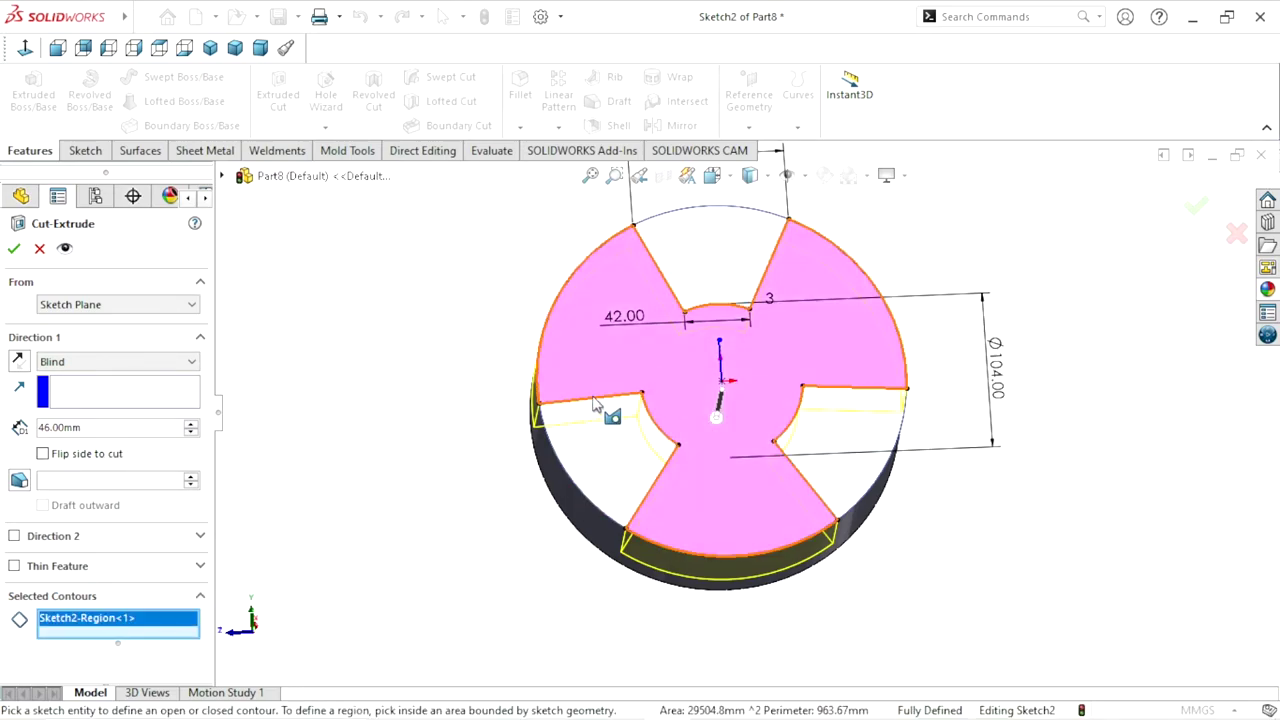
key(ctrl+7)
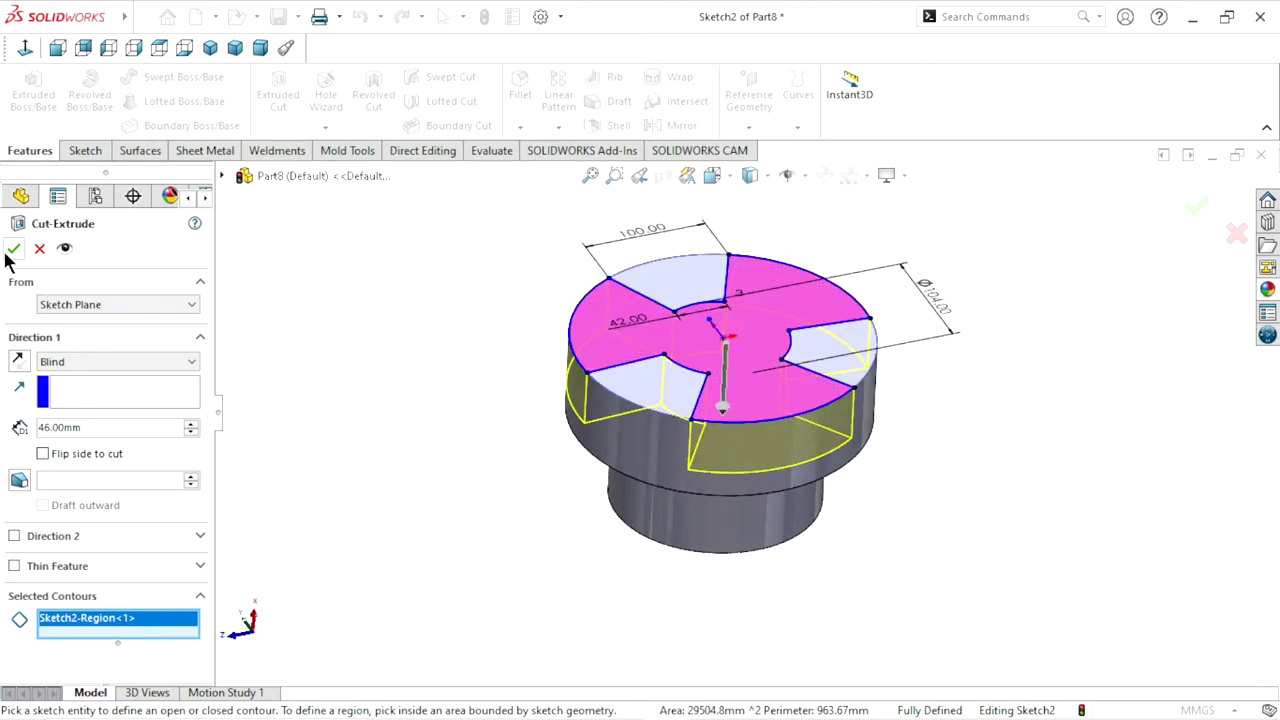
click(12, 248)
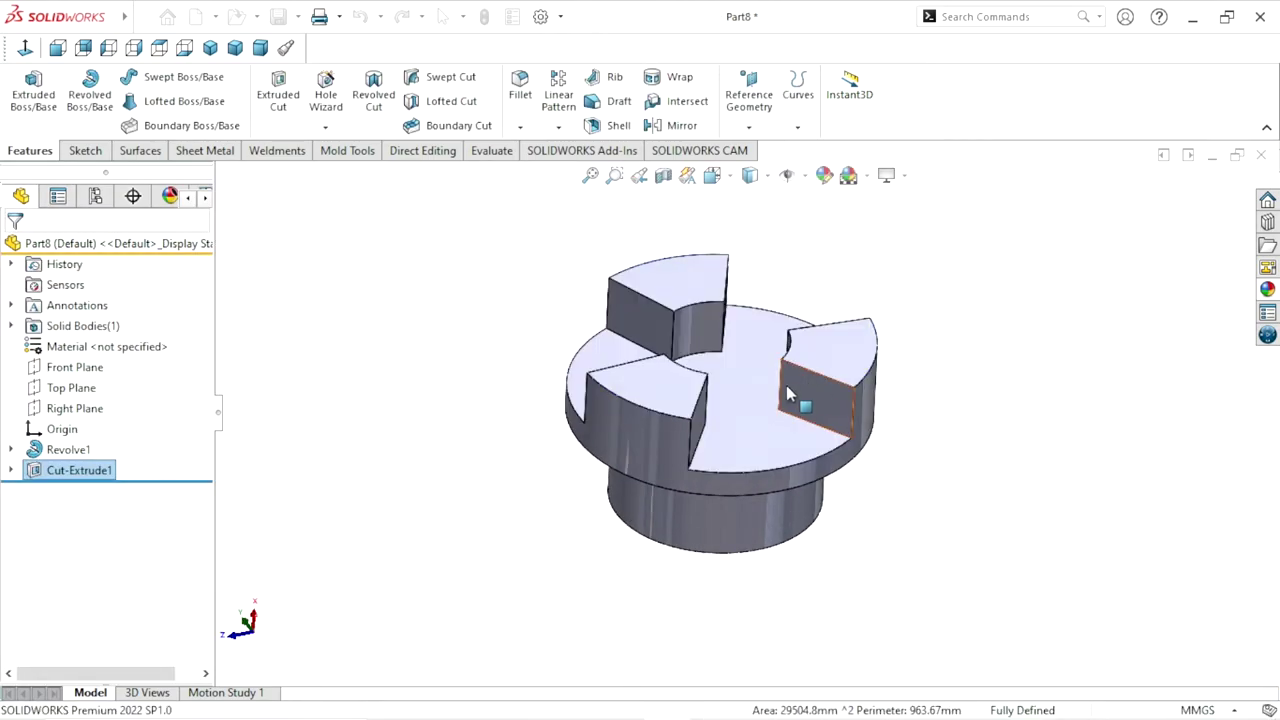
scroll(783, 387, down, 2)
Rotate the part and select the boss's small end face
middle_drag(968, 292, 953, 503)
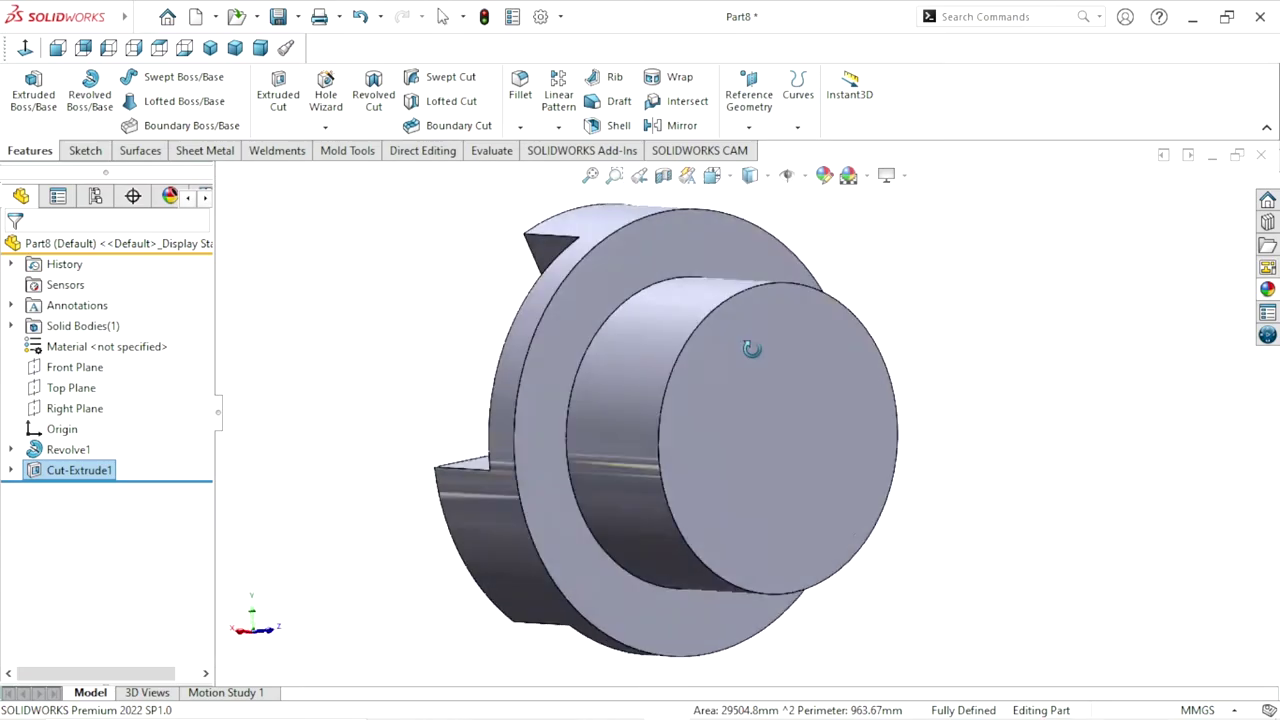
middle_drag(953, 503, 824, 430)
click(812, 440)
Start Sketch3 on the end face, view it normal, and draw a circle at the origin
click(889, 378)
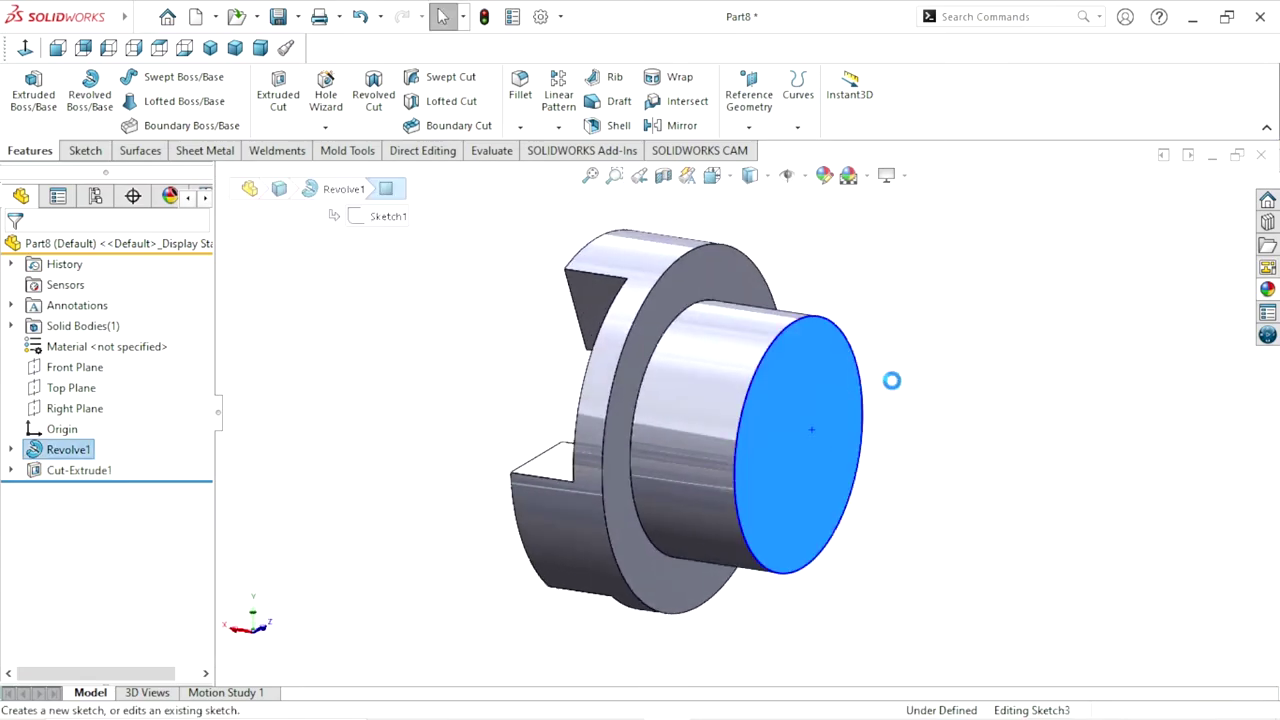
click(24, 50)
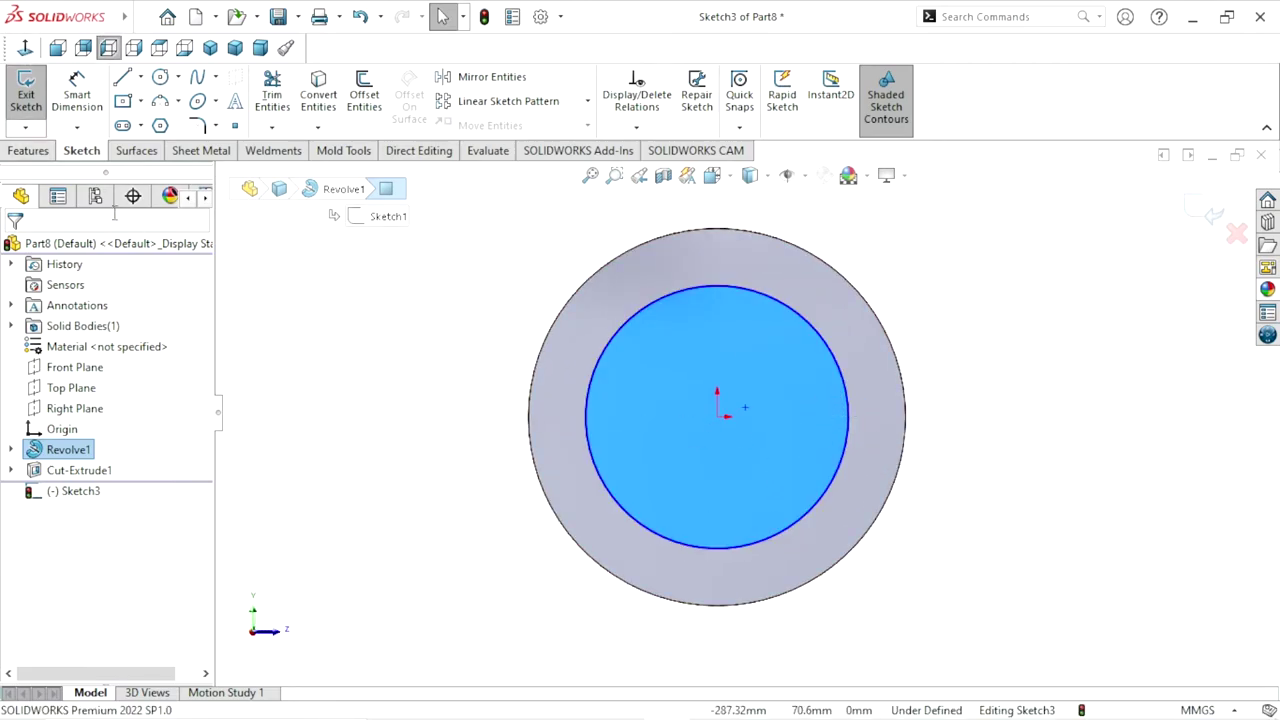
click(160, 78)
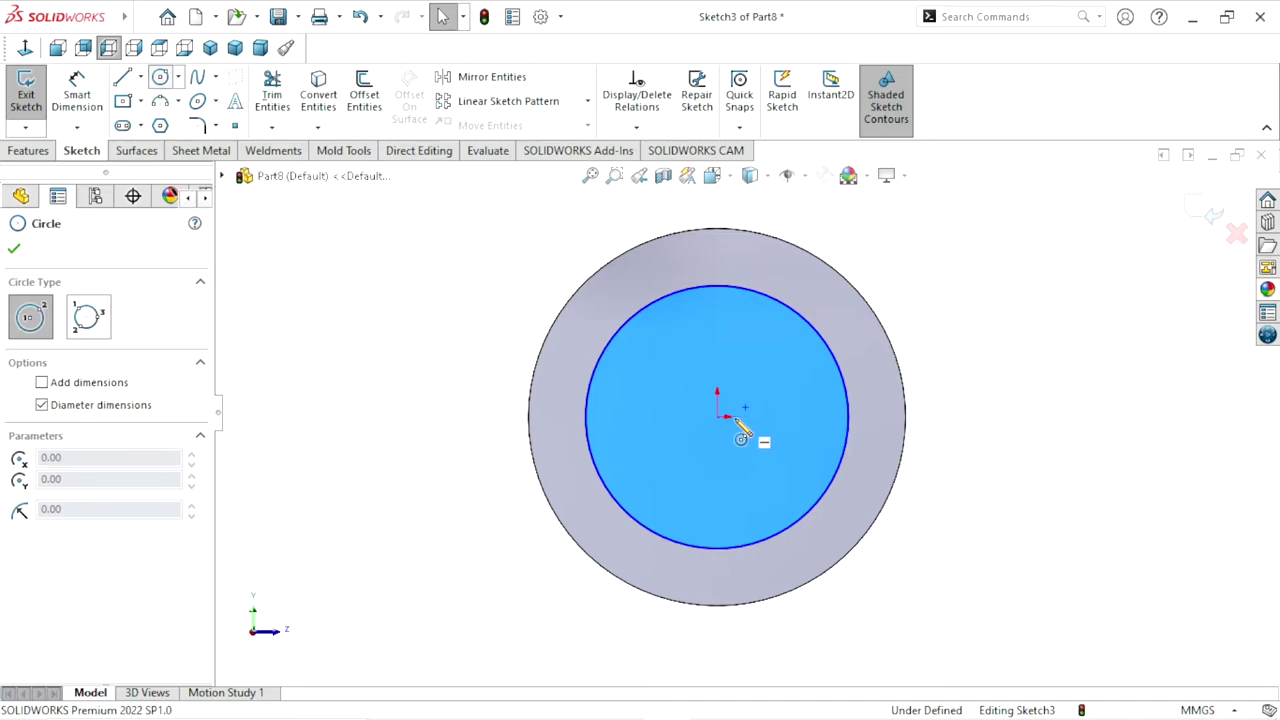
drag(716, 417, 777, 390)
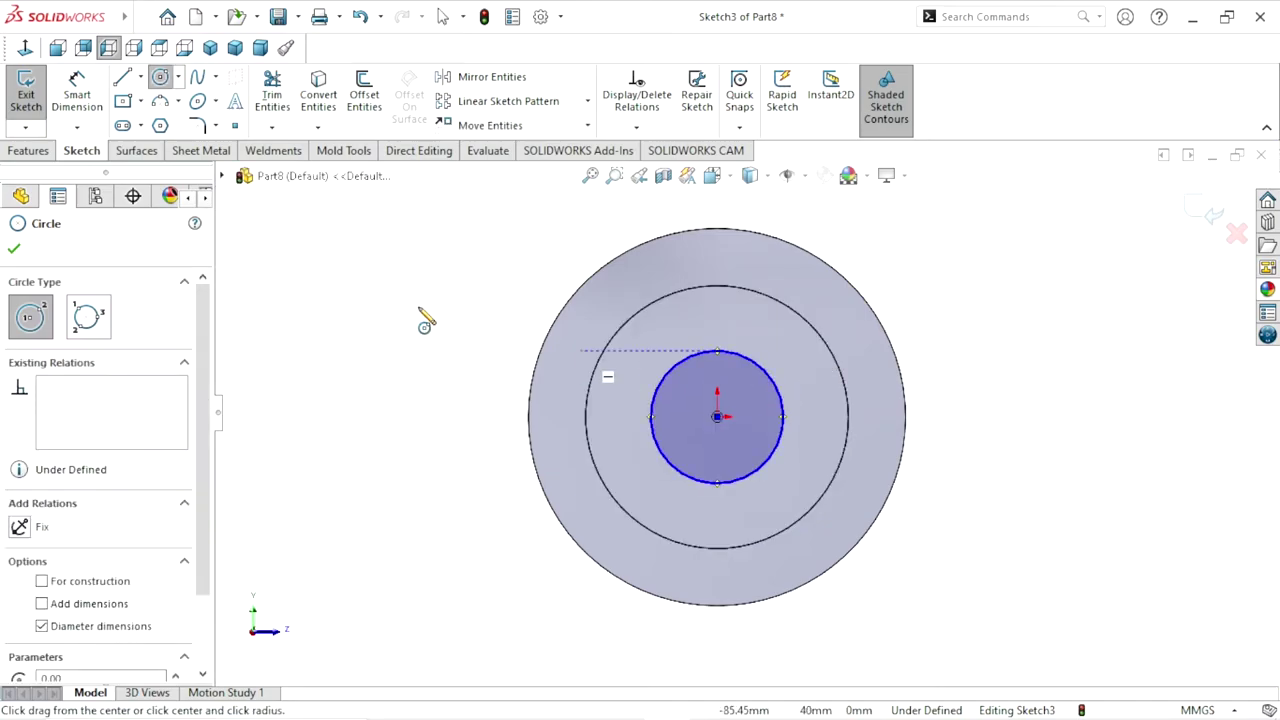
Dimension the circle's diameter to 75 mm
click(65, 107)
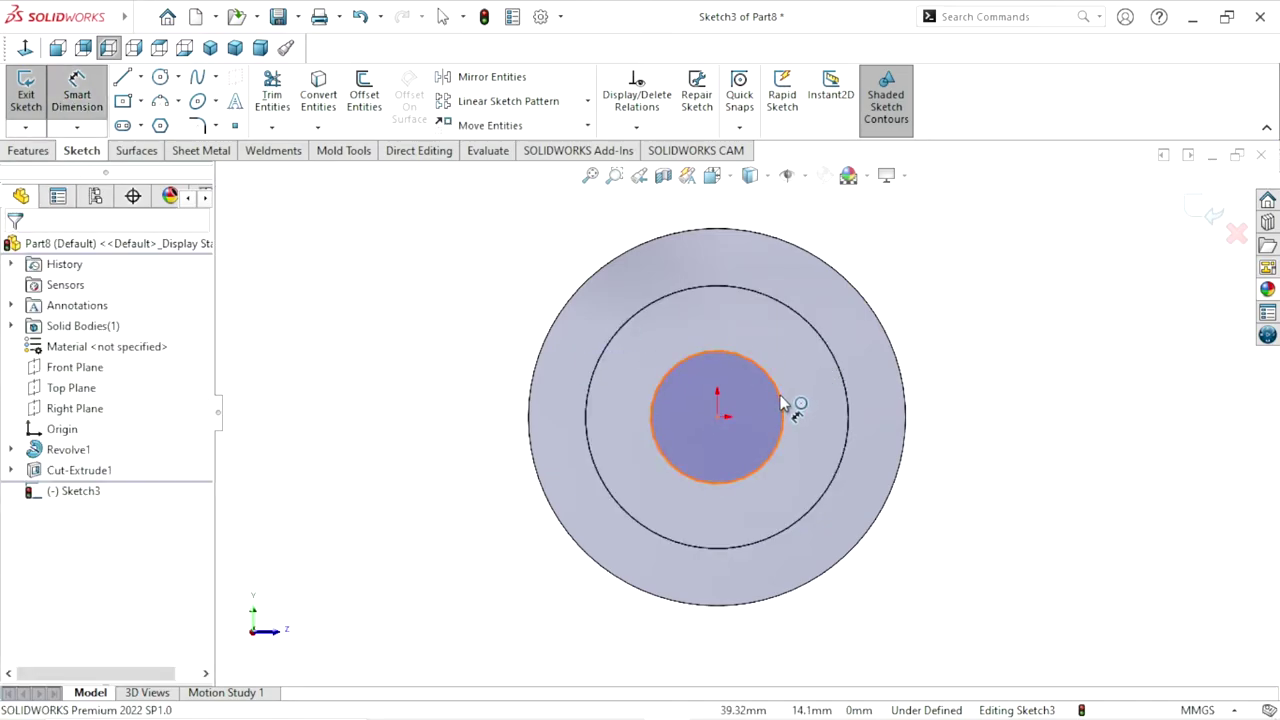
click(783, 410)
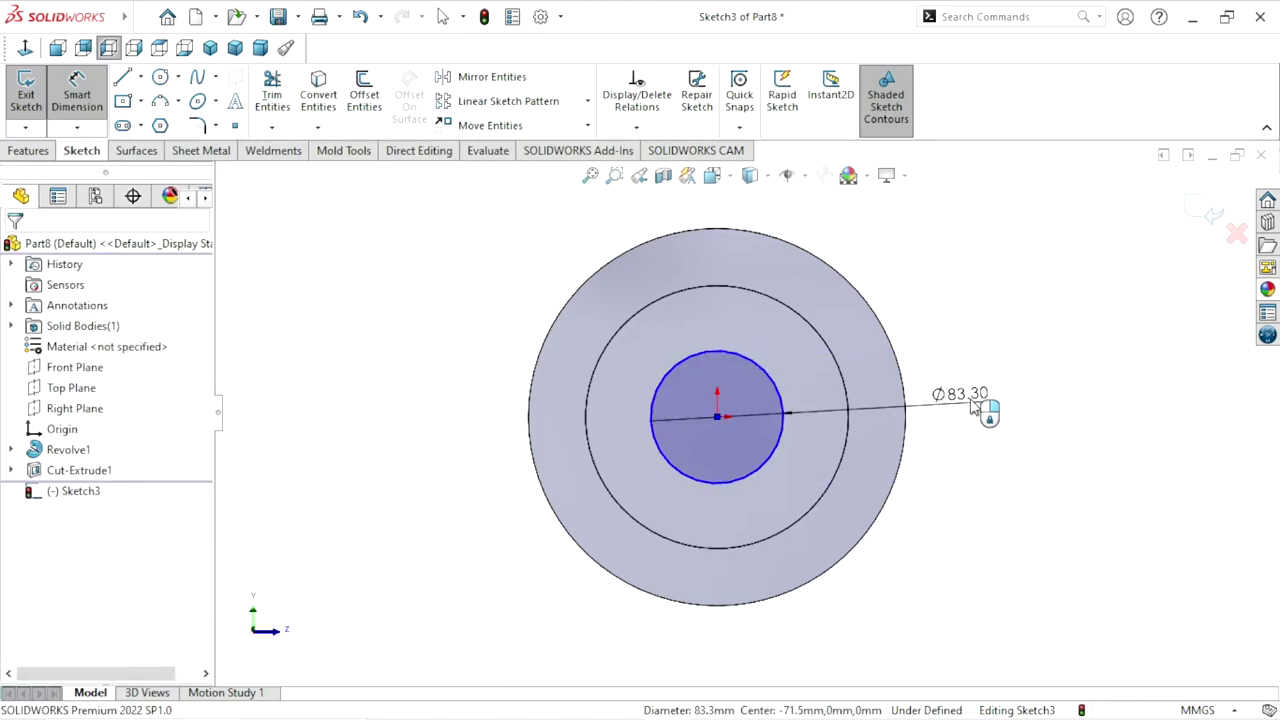
click(970, 405)
text(75)
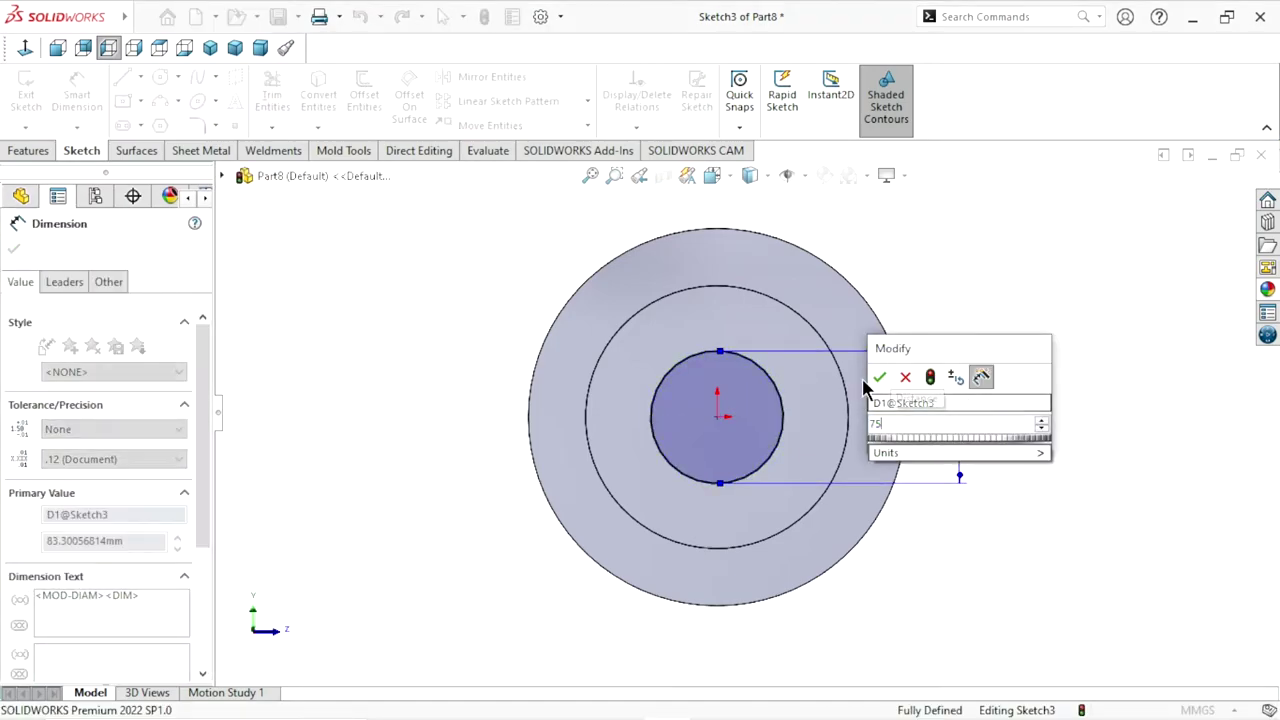
click(879, 378)
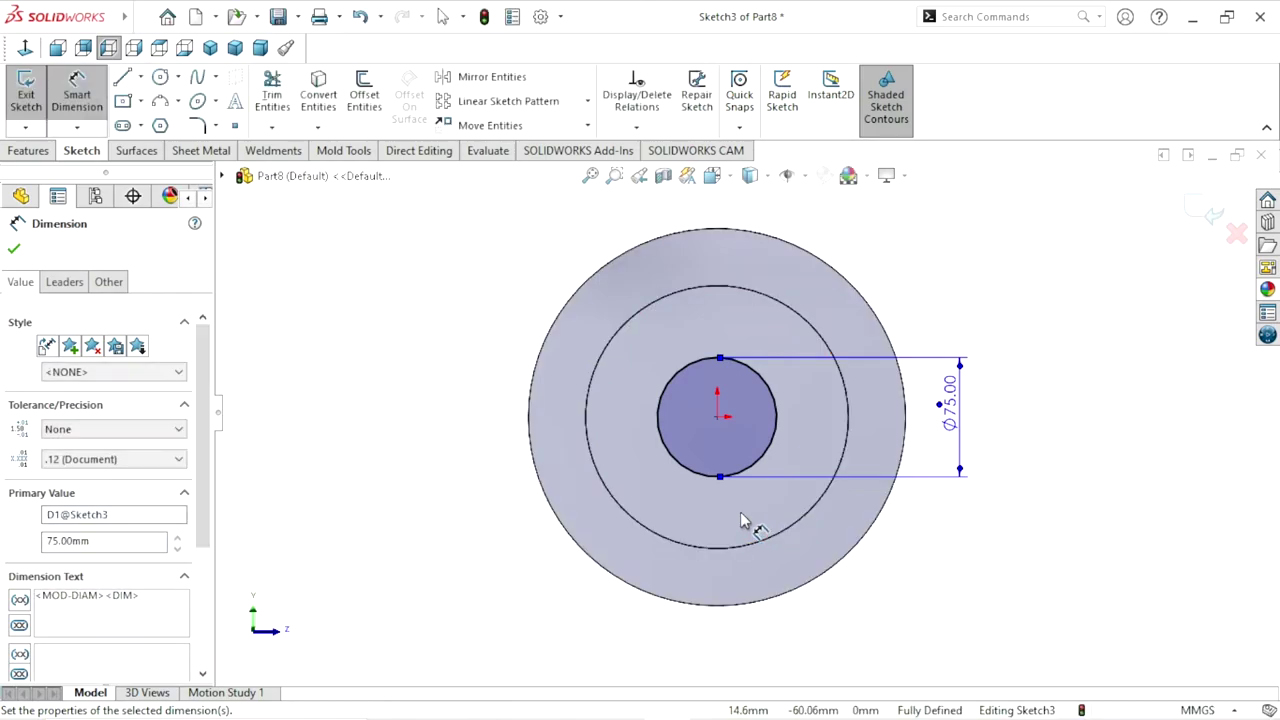
scroll(829, 423, down, 1)
scroll(829, 423, down, 1)
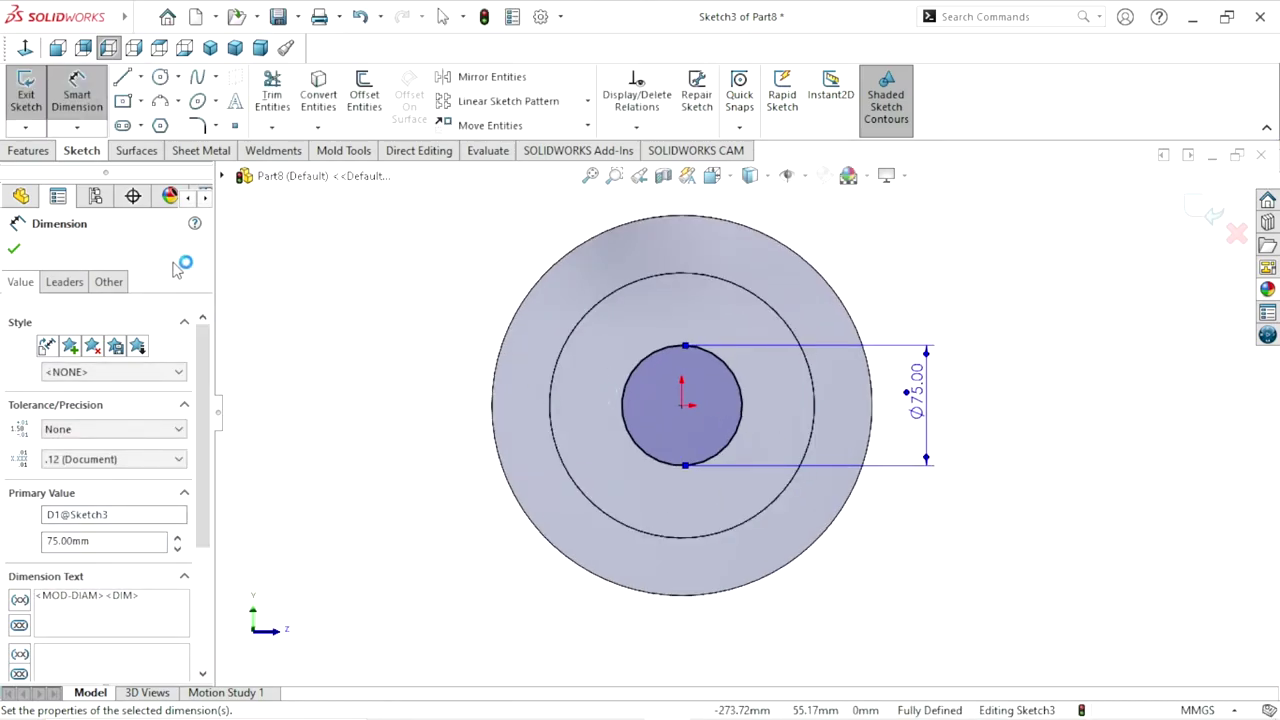
click(21, 251)
click(47, 150)
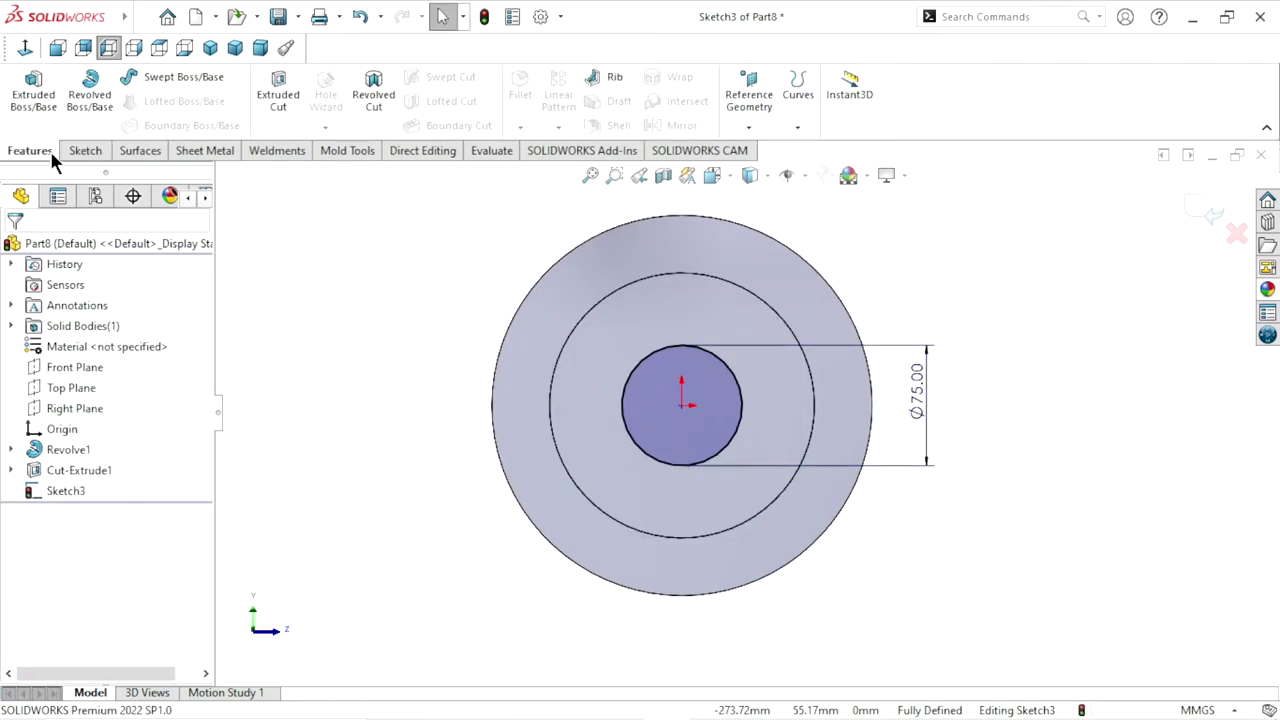
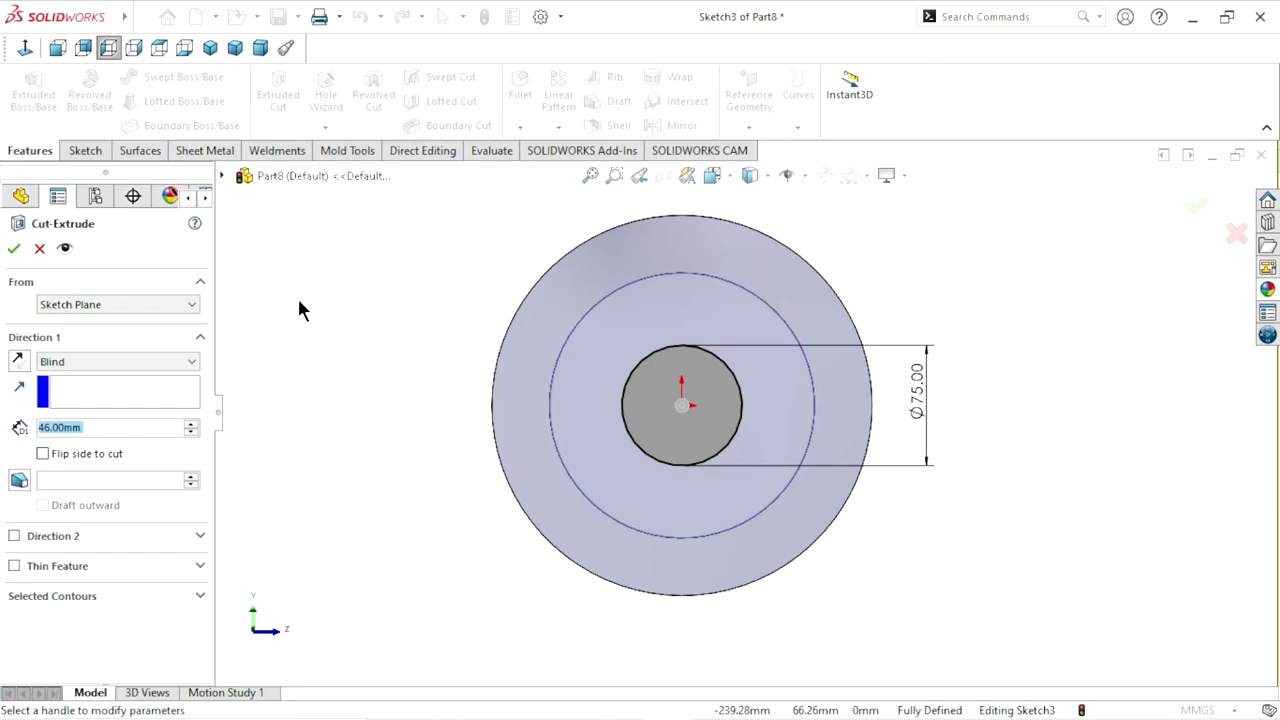
Cut the Ø75 mm circle Through All to bore the central hole as Cut-Extrude2
click(183, 362)
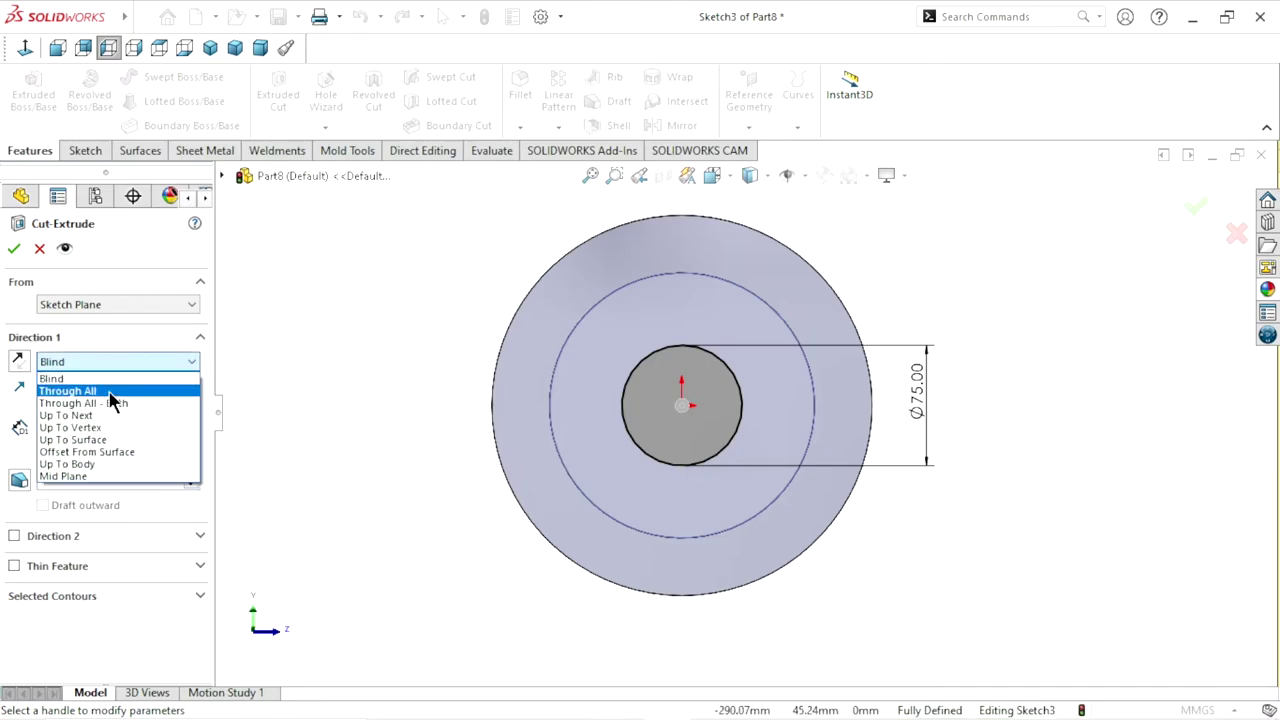
click(120, 389)
click(14, 249)
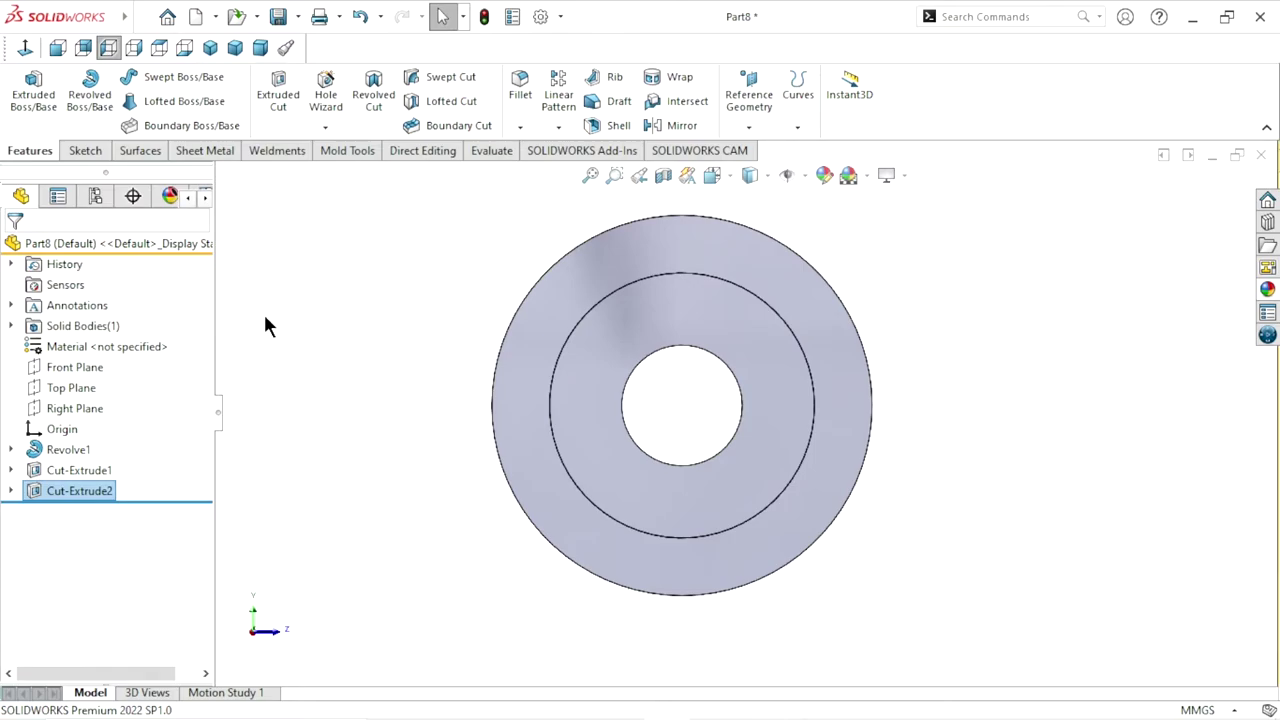
Orbit the part into a tilted 3-D view showing the hub and jaws, with the fillet/chamfer choices open
mouse_move(562, 357)
middle_down()
mouse_move(877, 423)
mouse_move(826, 337)
mouse_move(789, 426)
mouse_move(790, 372)
mouse_move(737, 423)
middle_up()
mouse_move(974, 394)
middle_down()
mouse_move(886, 407)
mouse_move(771, 557)
mouse_move(771, 423)
mouse_move(922, 400)
middle_up()
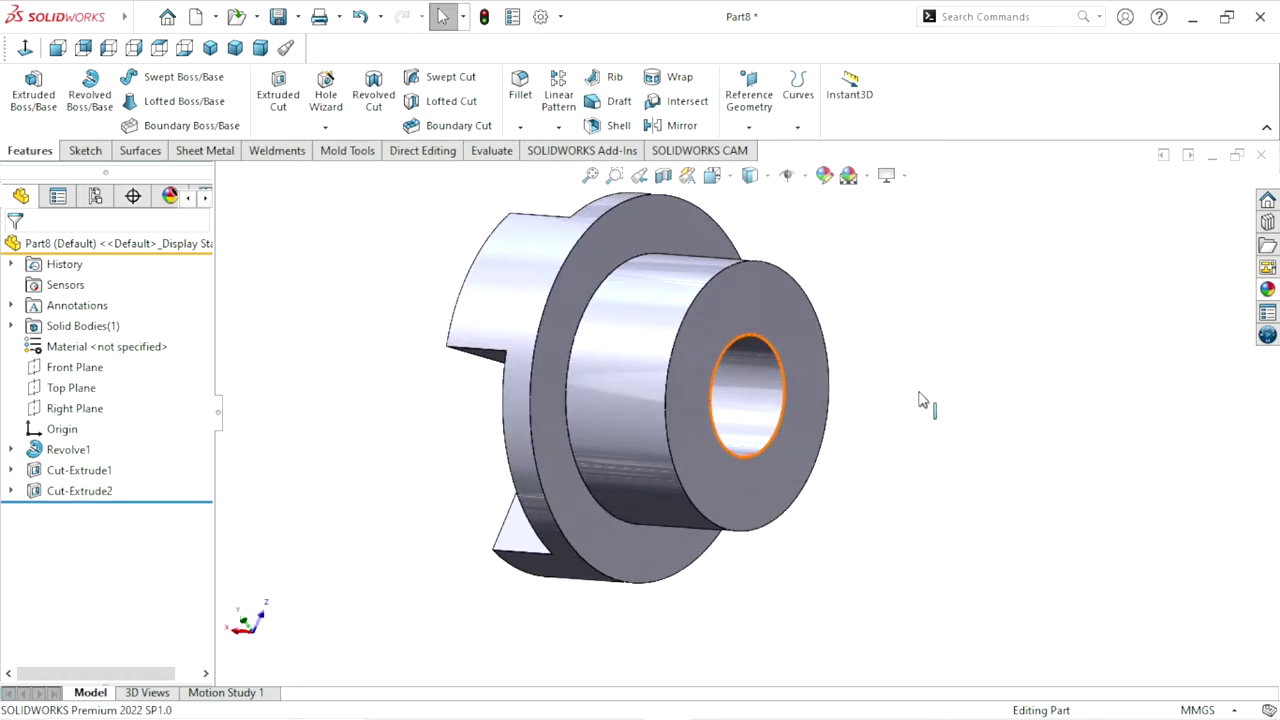
click(520, 127)
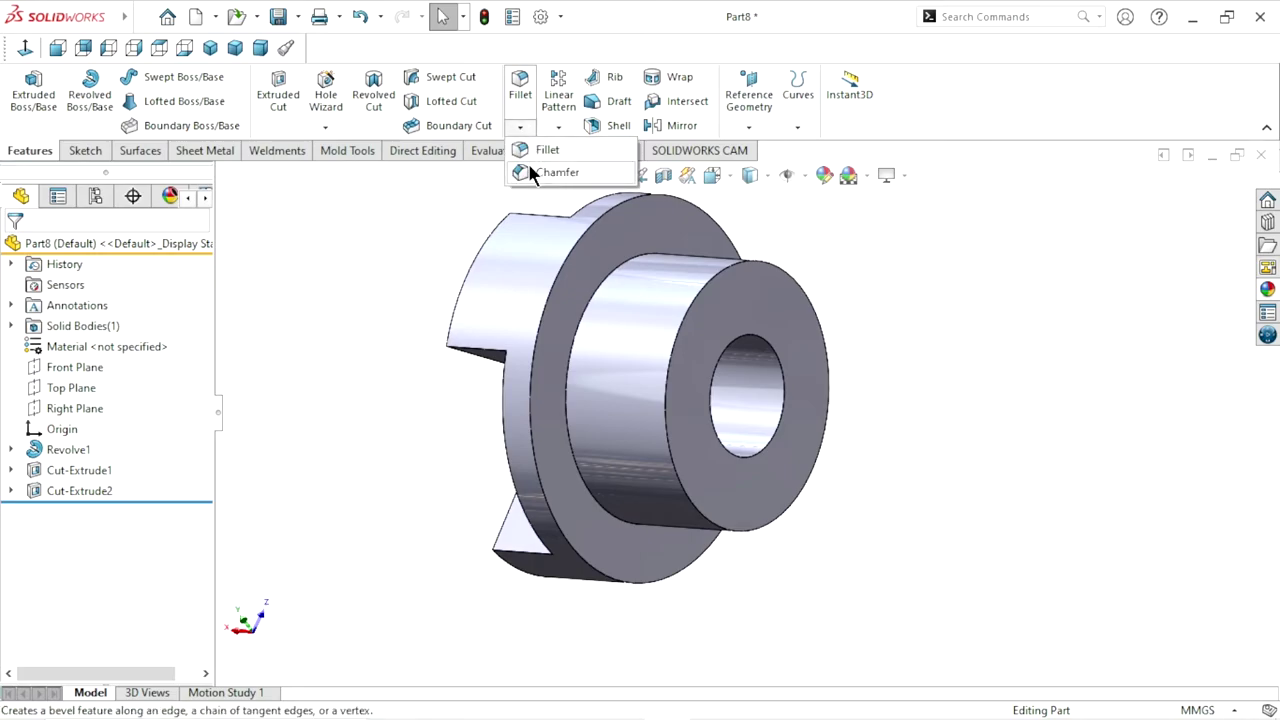
Chamfer the hub face, hub base edge, flange outer edge and far bore edge at 1.5 mm × 45°
click(530, 170)
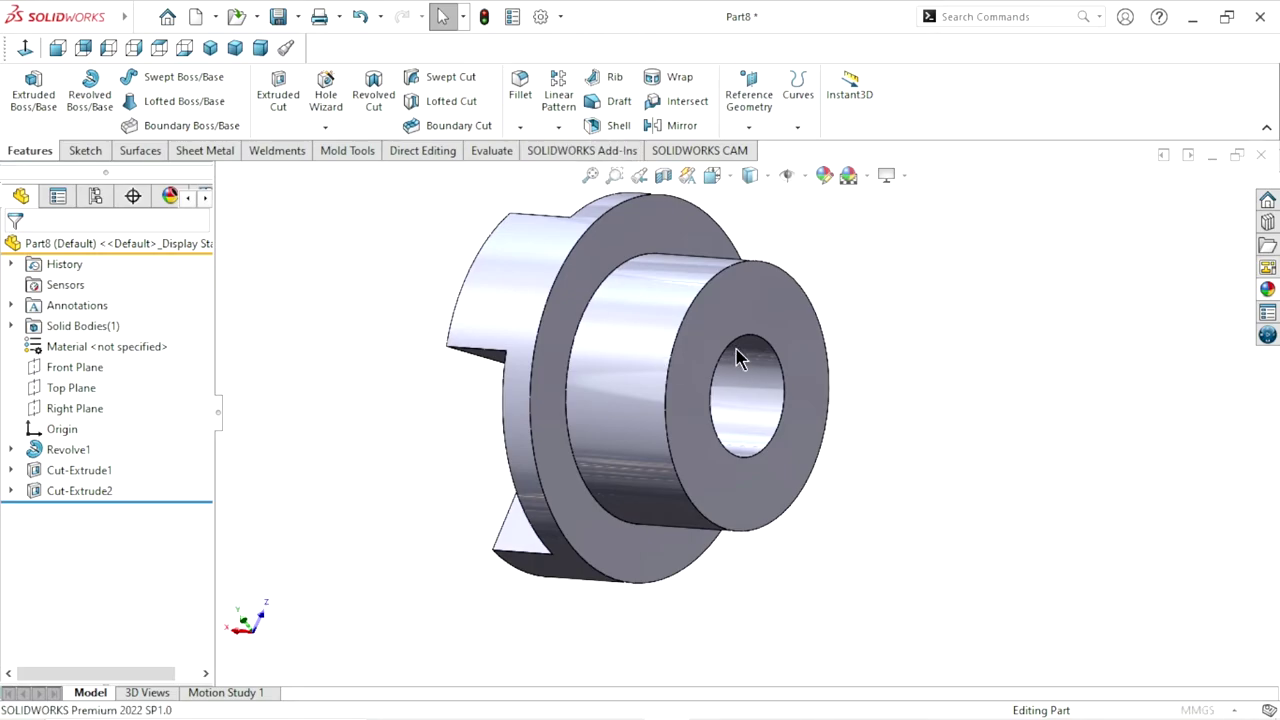
text(1.)
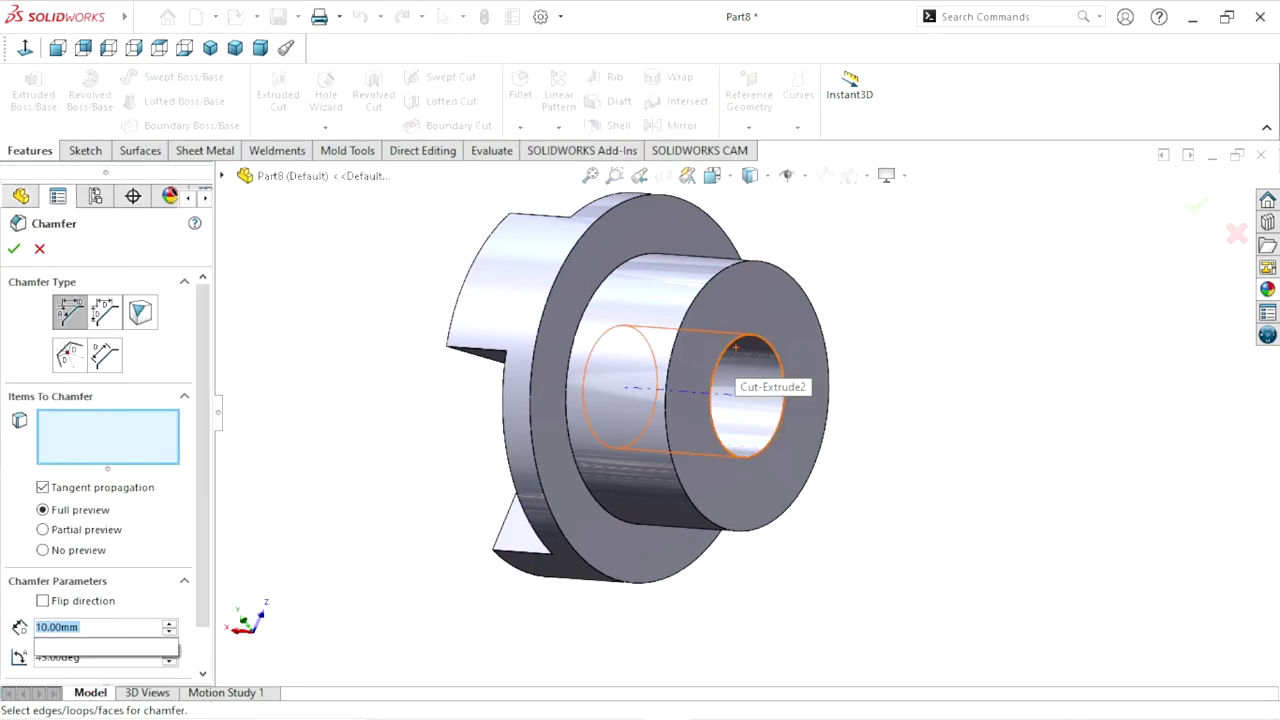
text(5)
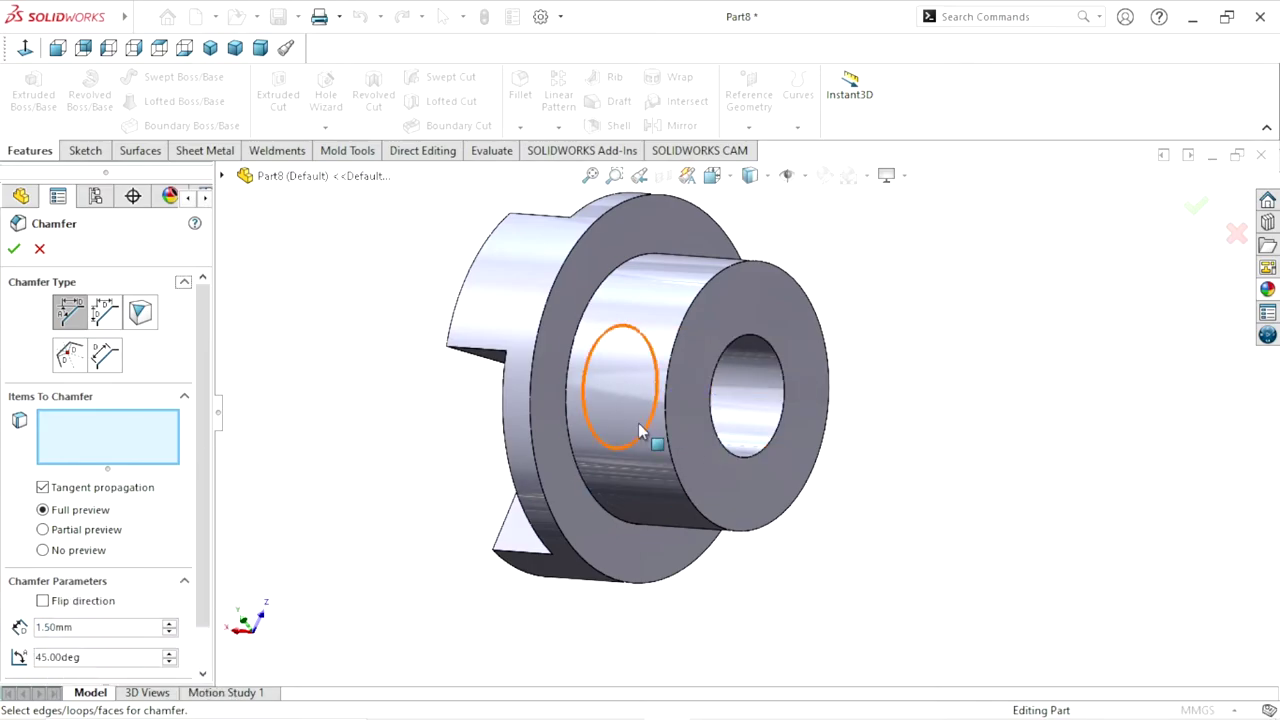
click(705, 353)
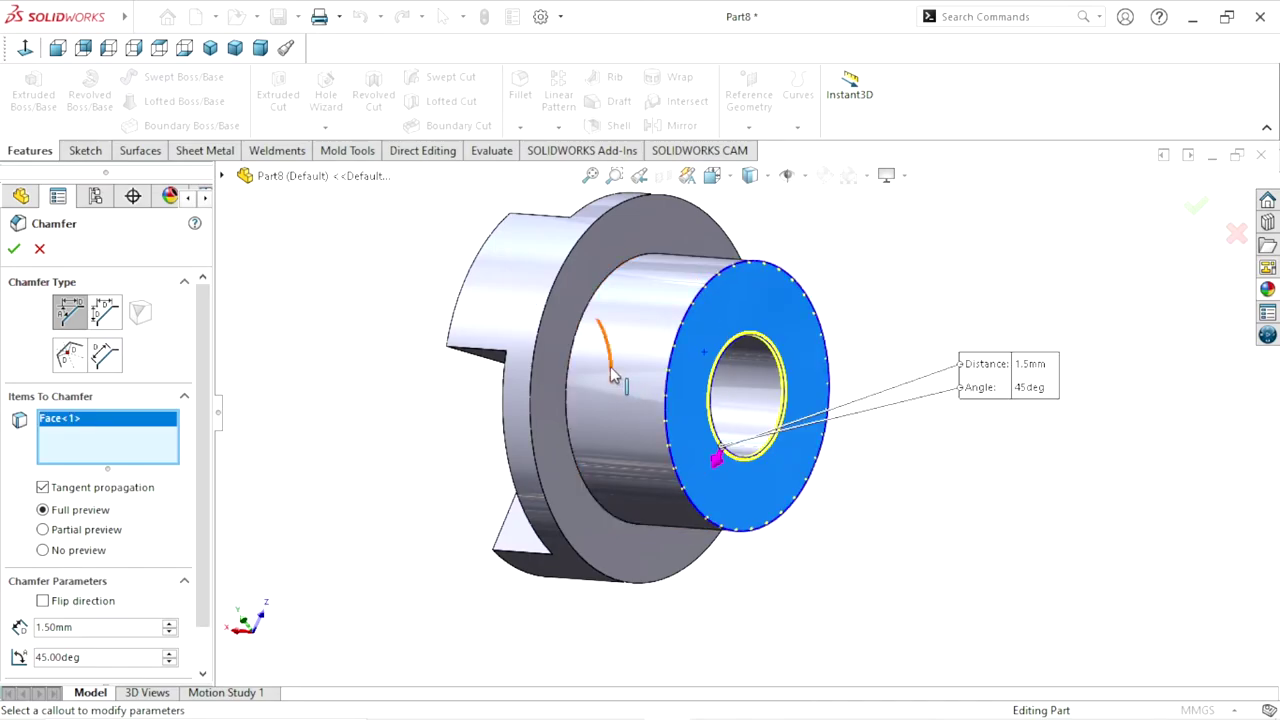
scroll(613, 375, down, 3)
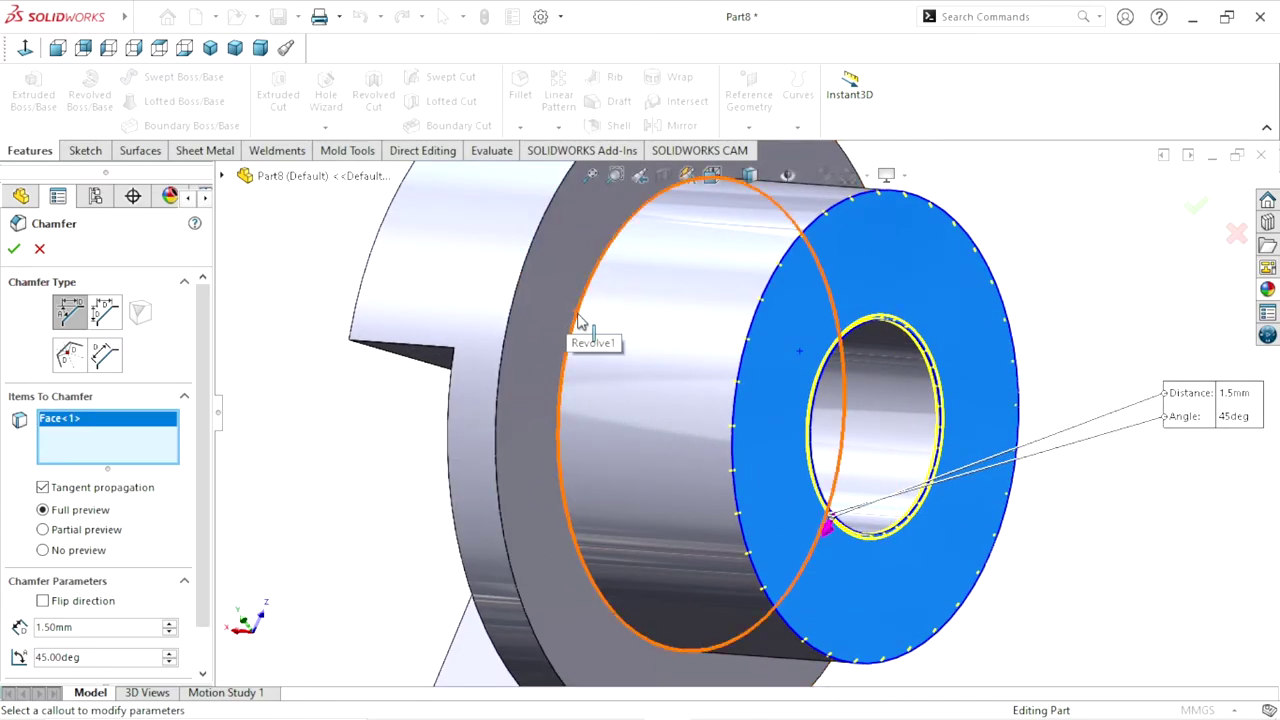
click(580, 320)
click(538, 398)
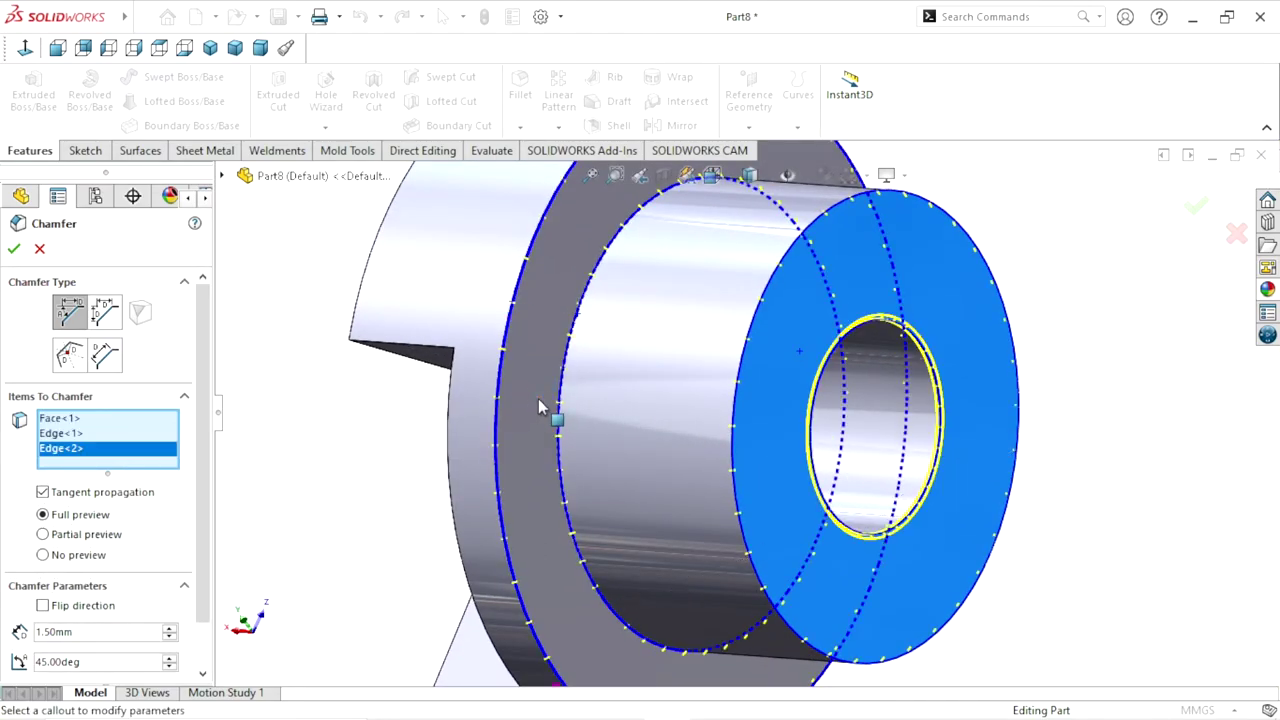
scroll(538, 405, up, 5)
middle_drag(530, 408, 700, 437)
scroll(700, 437, down, 5)
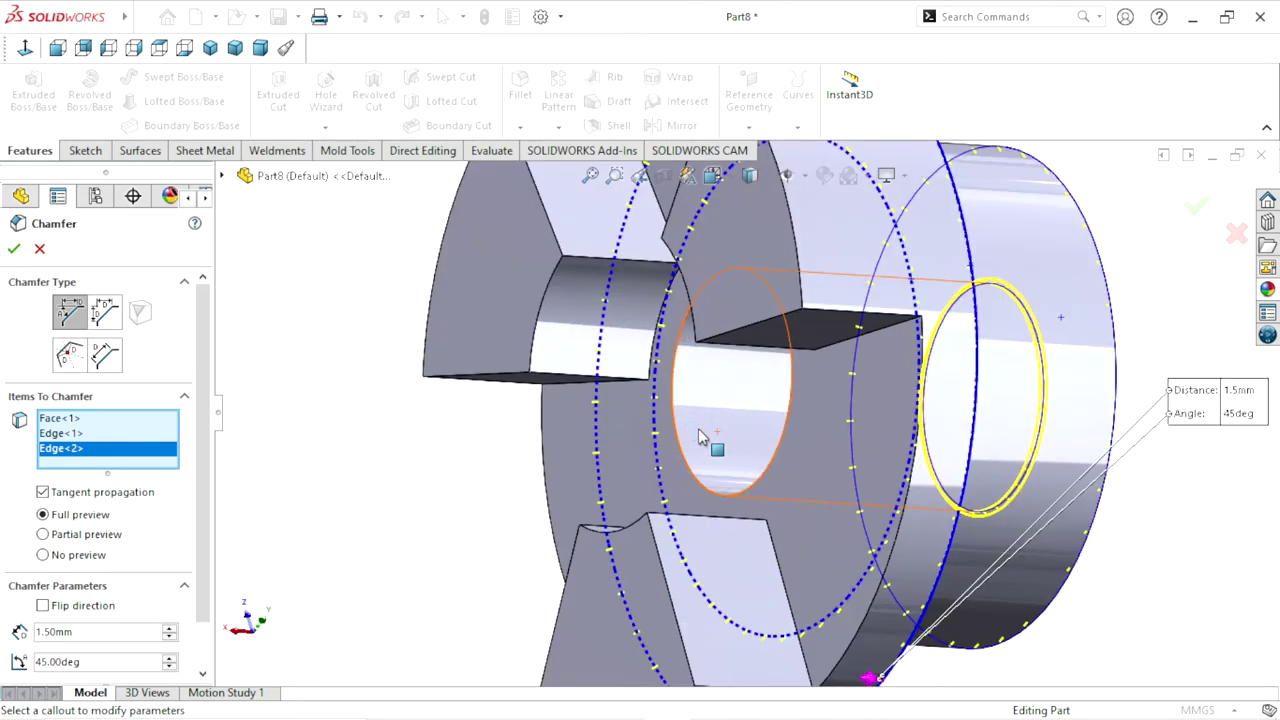
click(672, 397)
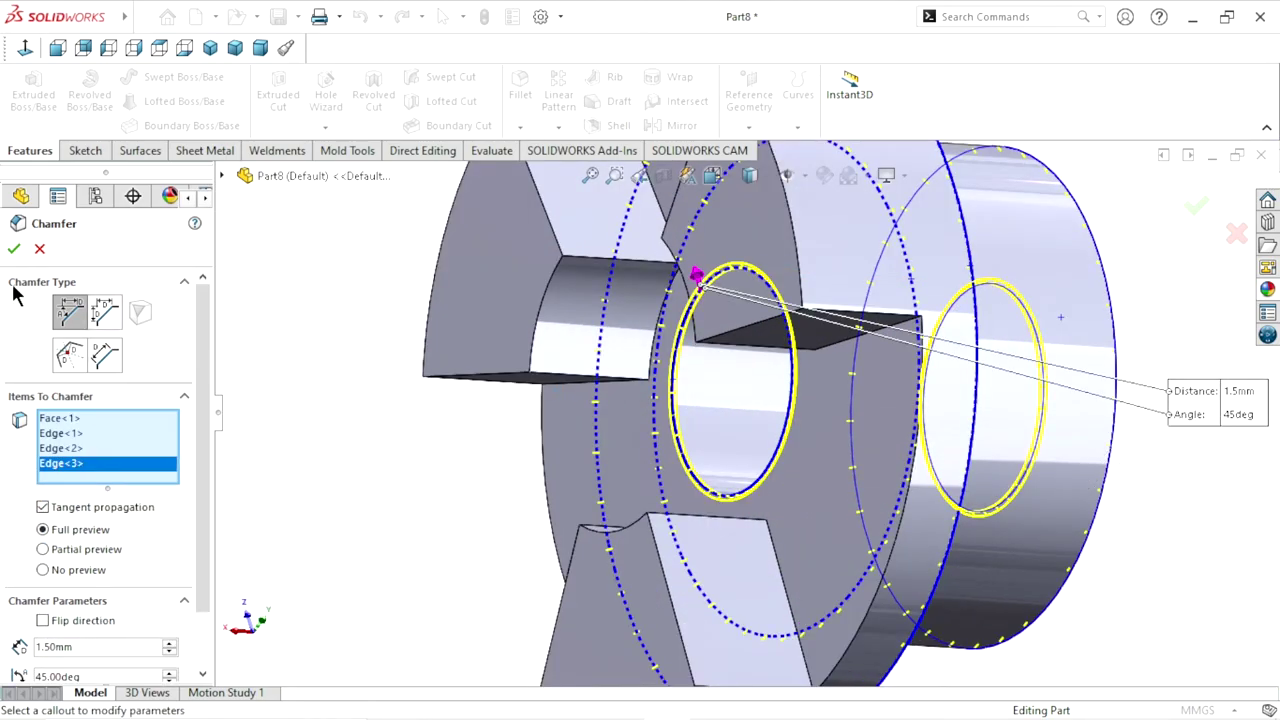
click(11, 252)
Orbit to the slotted jaw face and start a new sketch on it
scroll(814, 523, up, 5)
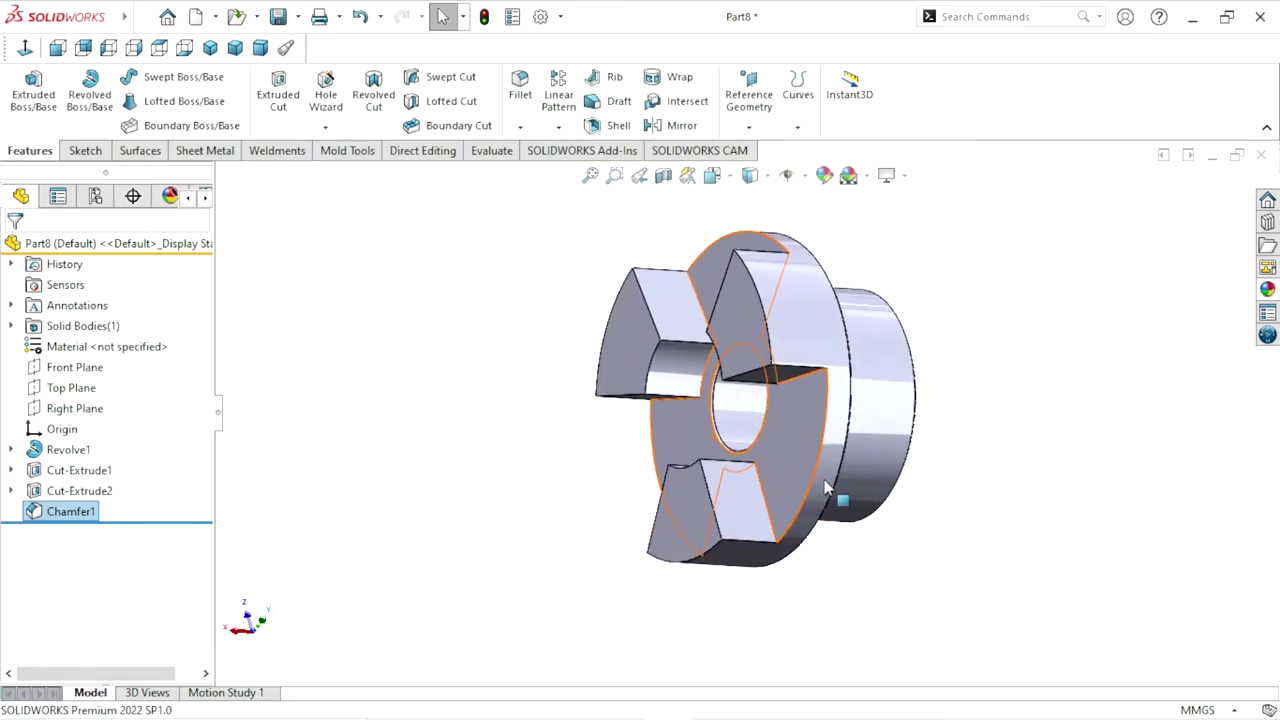
mouse_move(1002, 434)
middle_down()
mouse_move(1028, 390)
mouse_move(1053, 410)
middle_up()
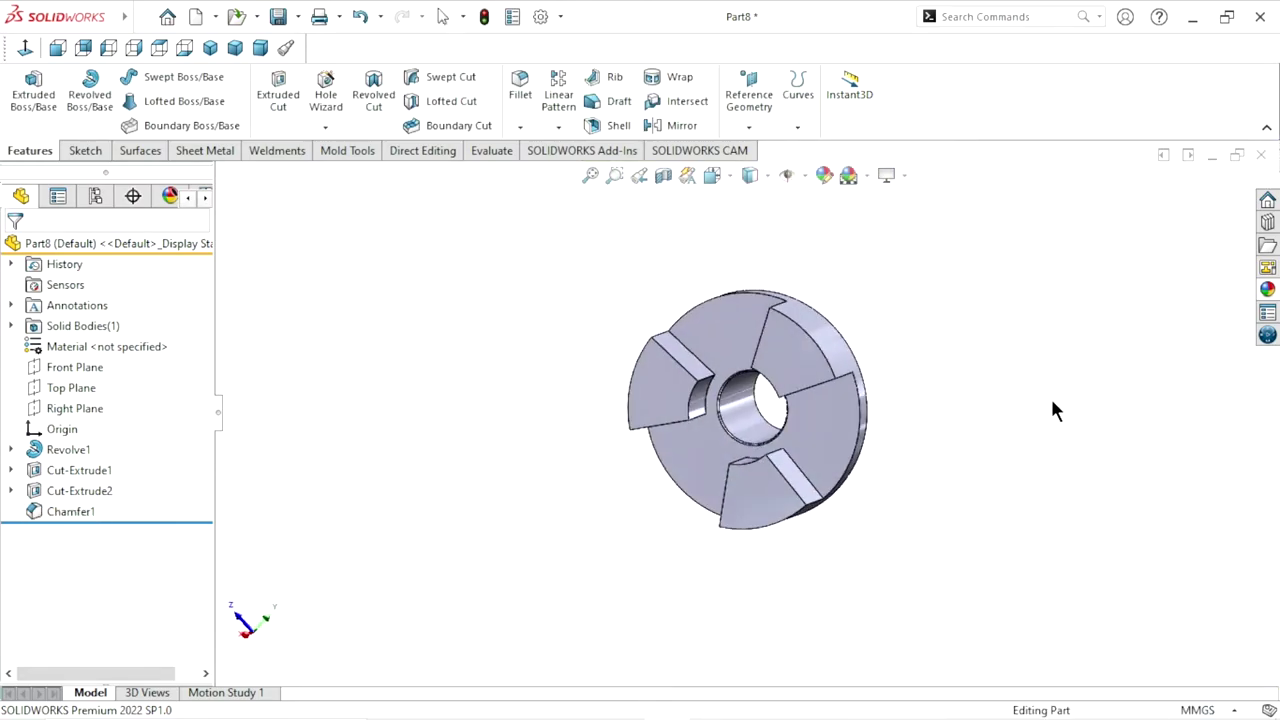
click(725, 350)
click(813, 295)
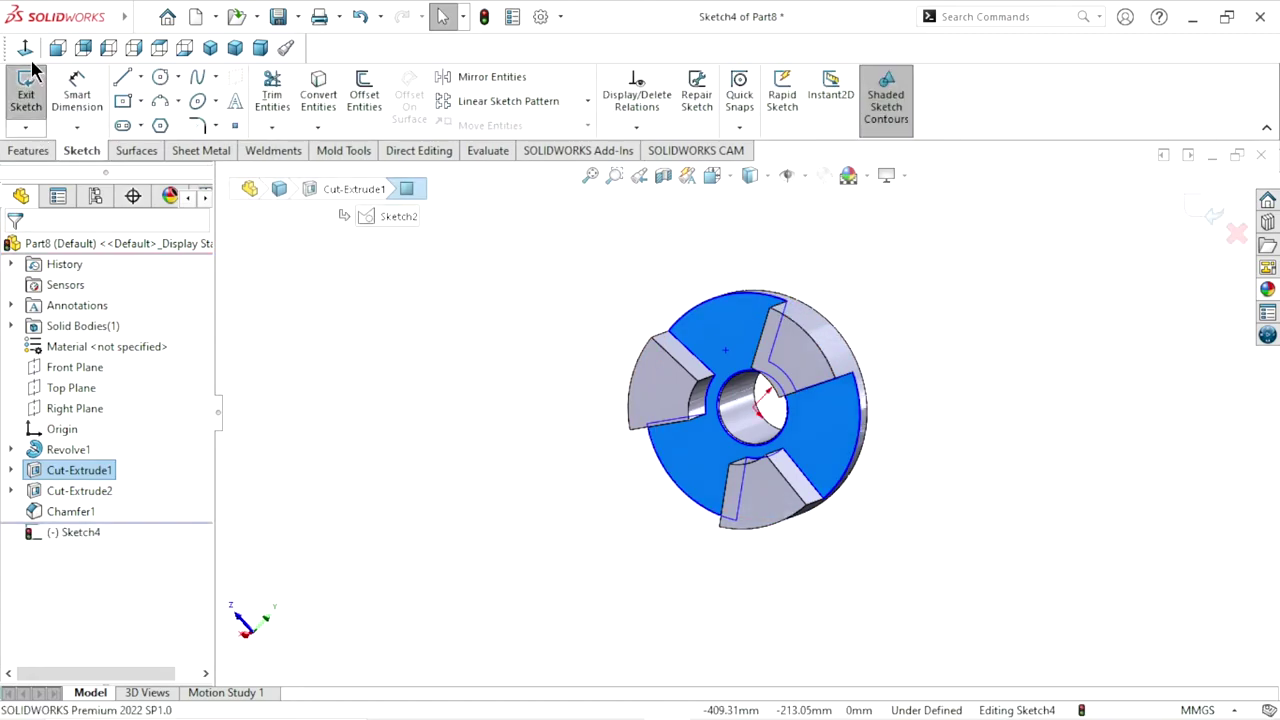
Start a 3 Point Corner Rectangle on the slotted face, then cancel it with Esc
scroll(730, 390, down, 2)
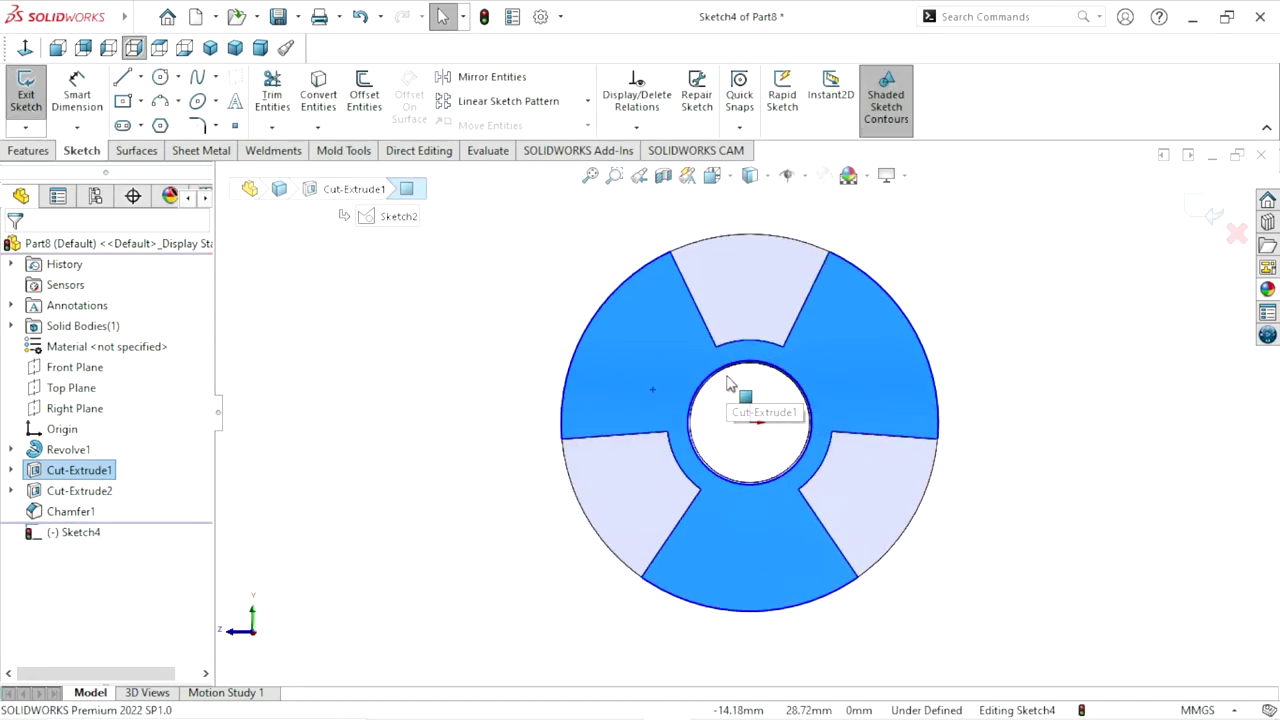
scroll(813, 422, down, 1)
click(995, 355)
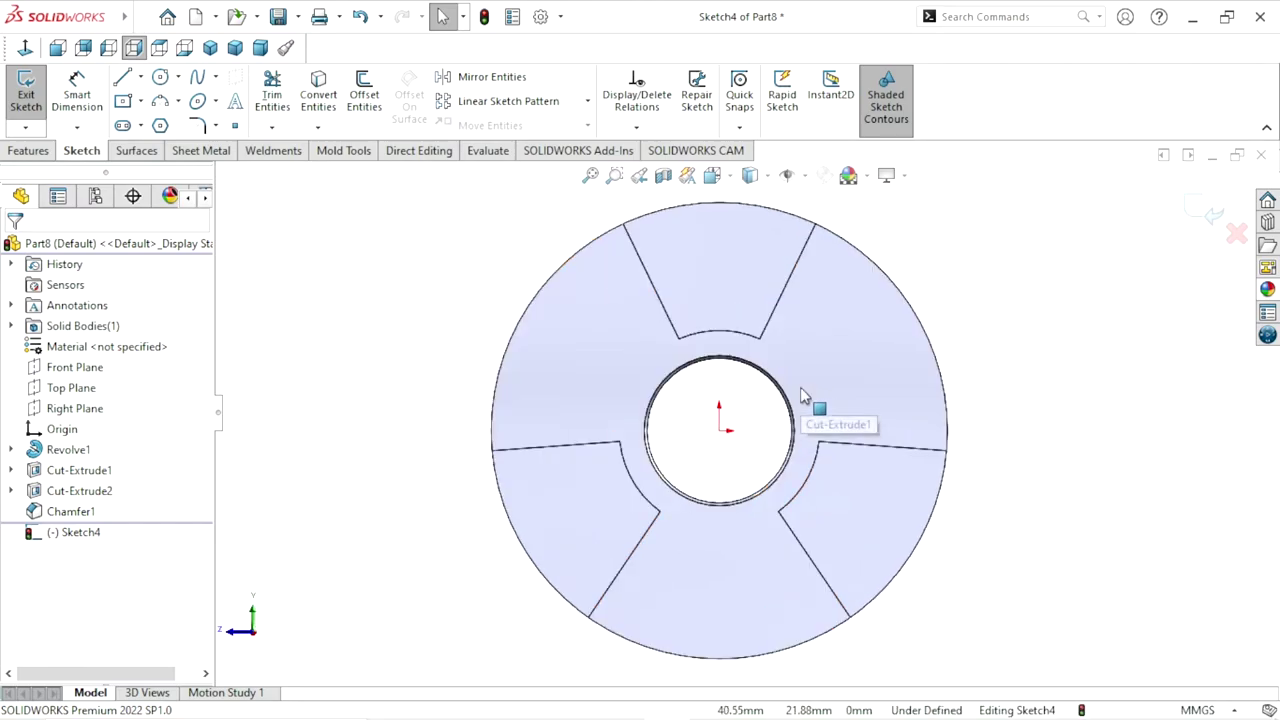
click(140, 101)
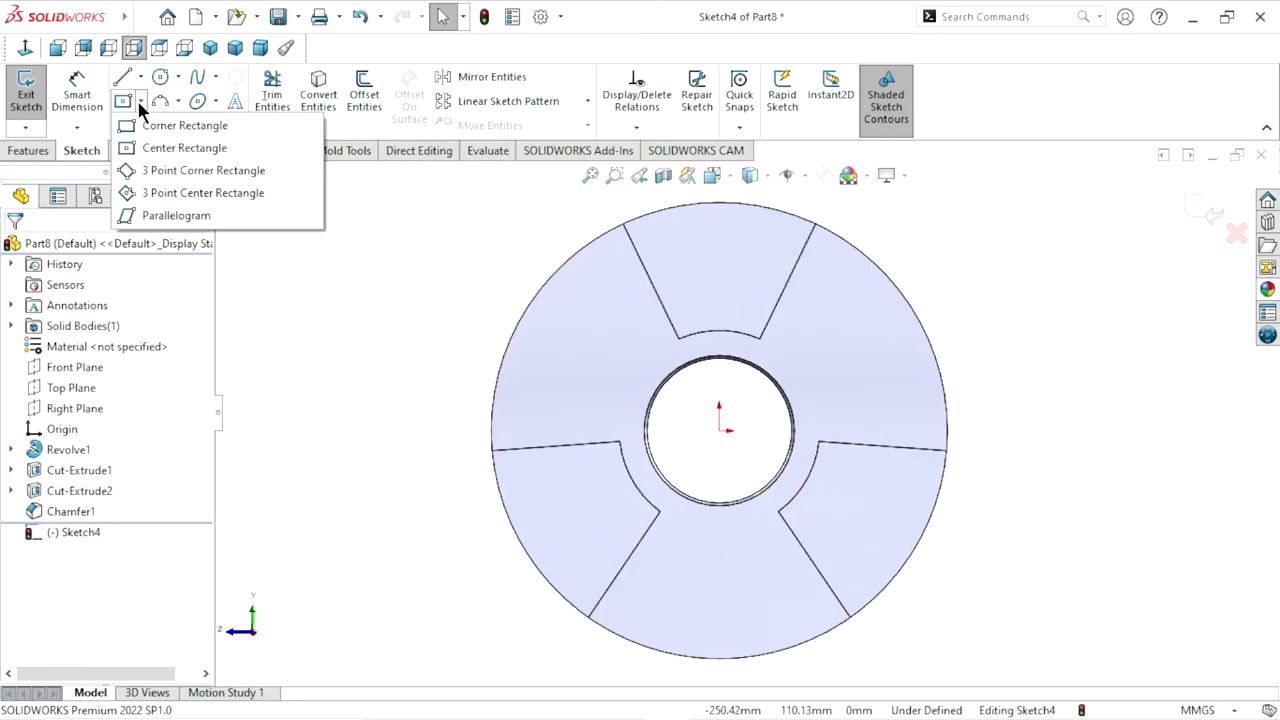
click(144, 167)
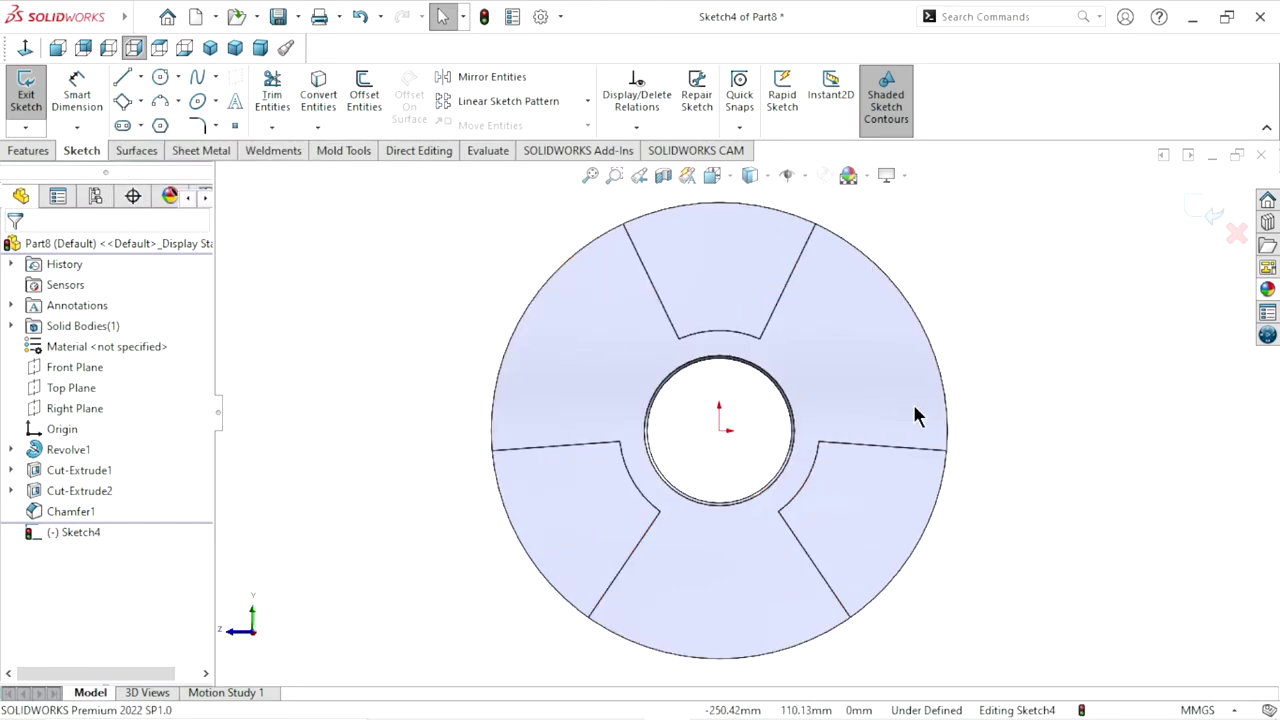
click(803, 374)
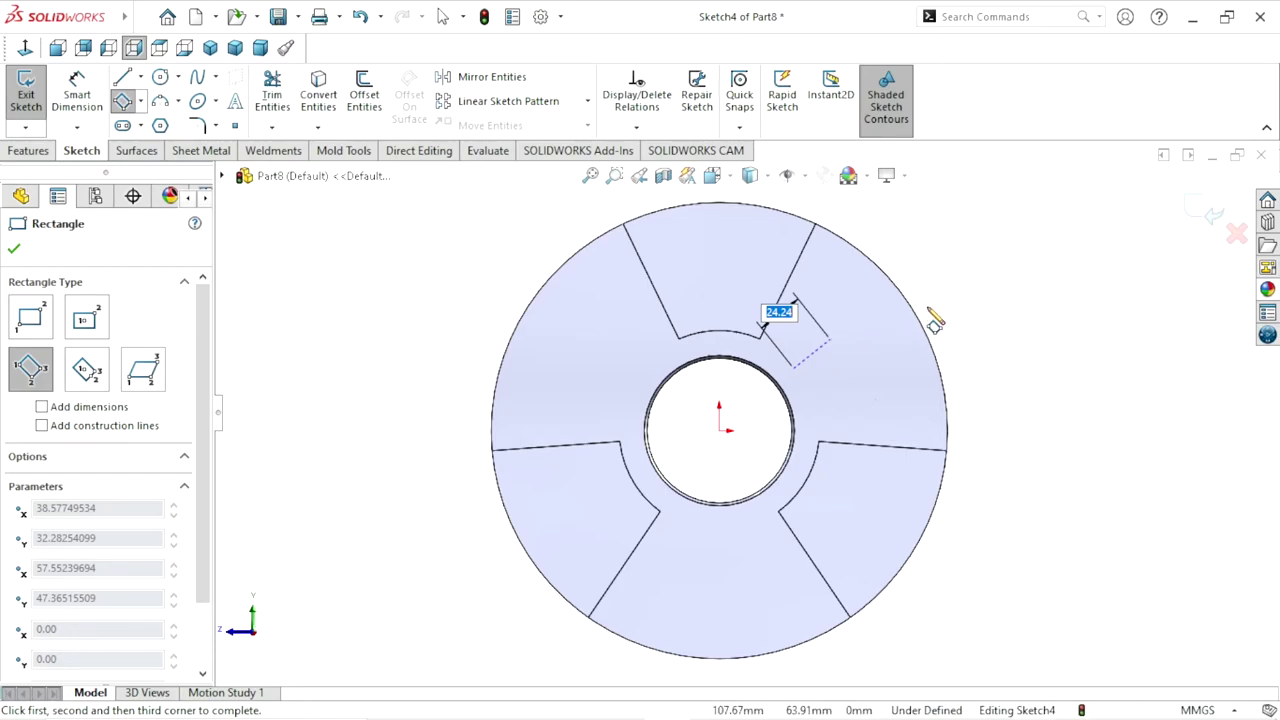
key(Escape)
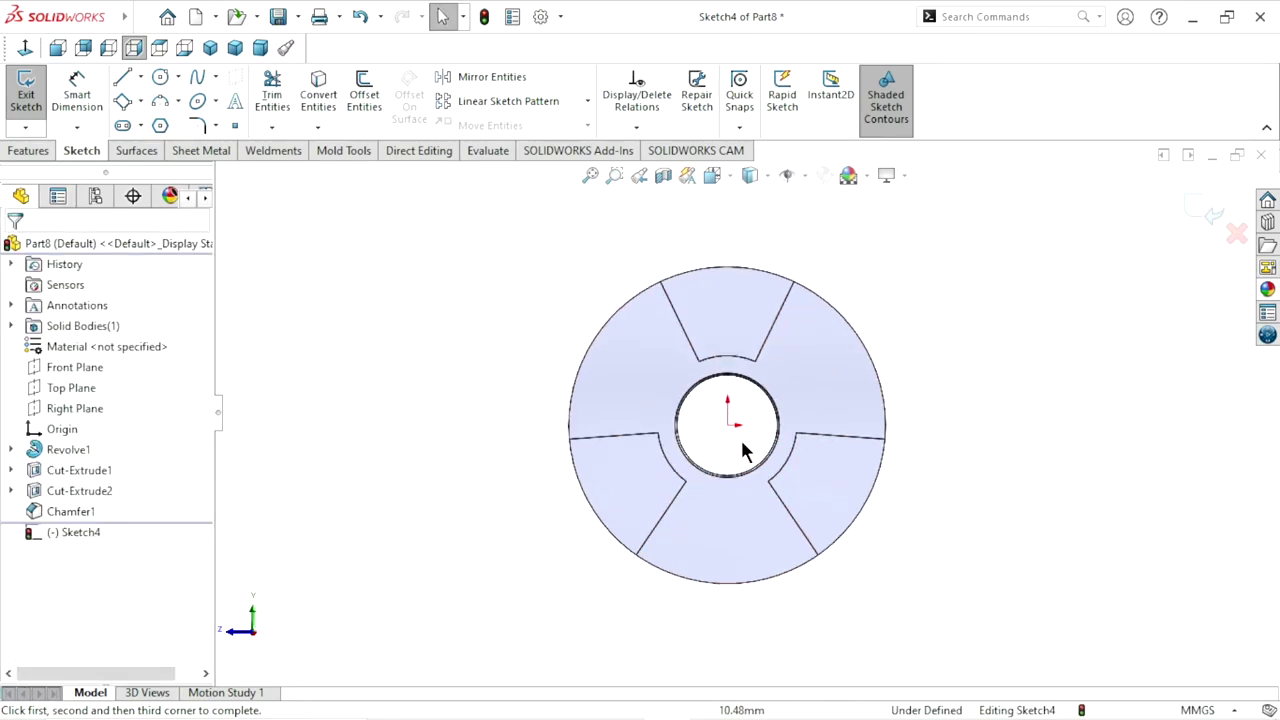
scroll(738, 430, down, 2)
Draw a diagonal centerline from the part's centre to the outer rim
click(142, 76)
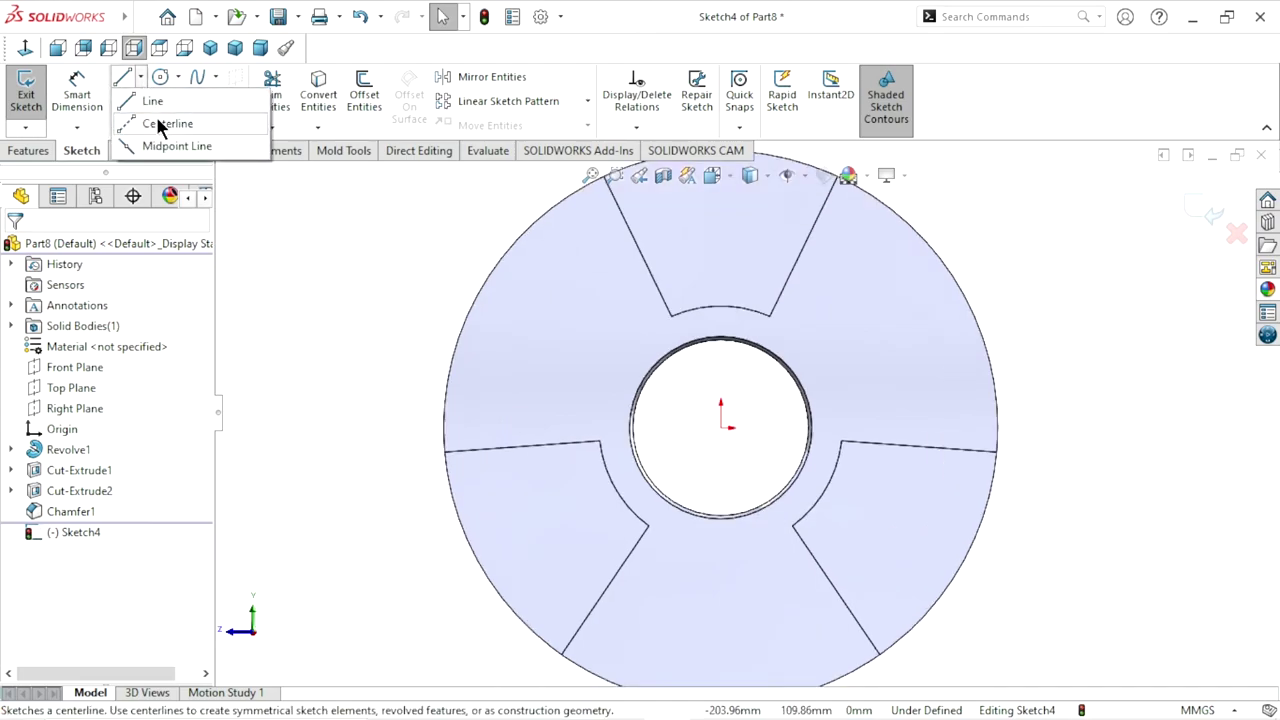
click(156, 120)
click(721, 428)
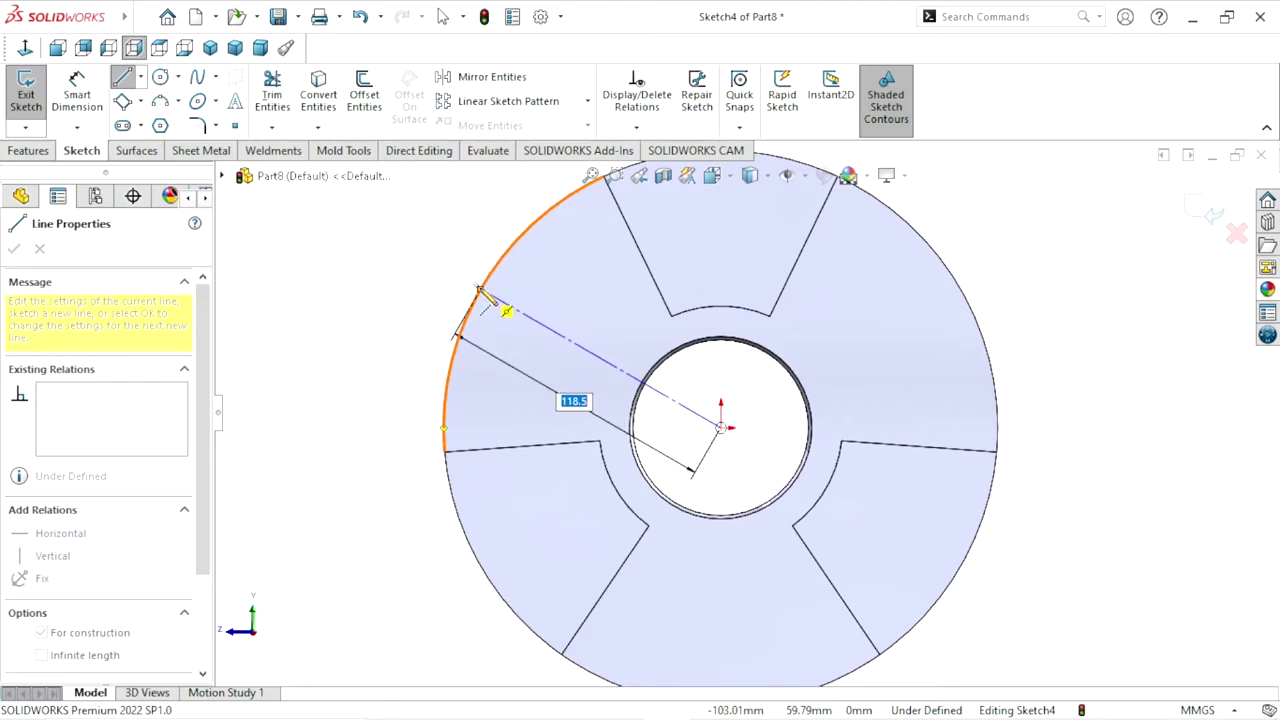
click(480, 290)
right_click(408, 268)
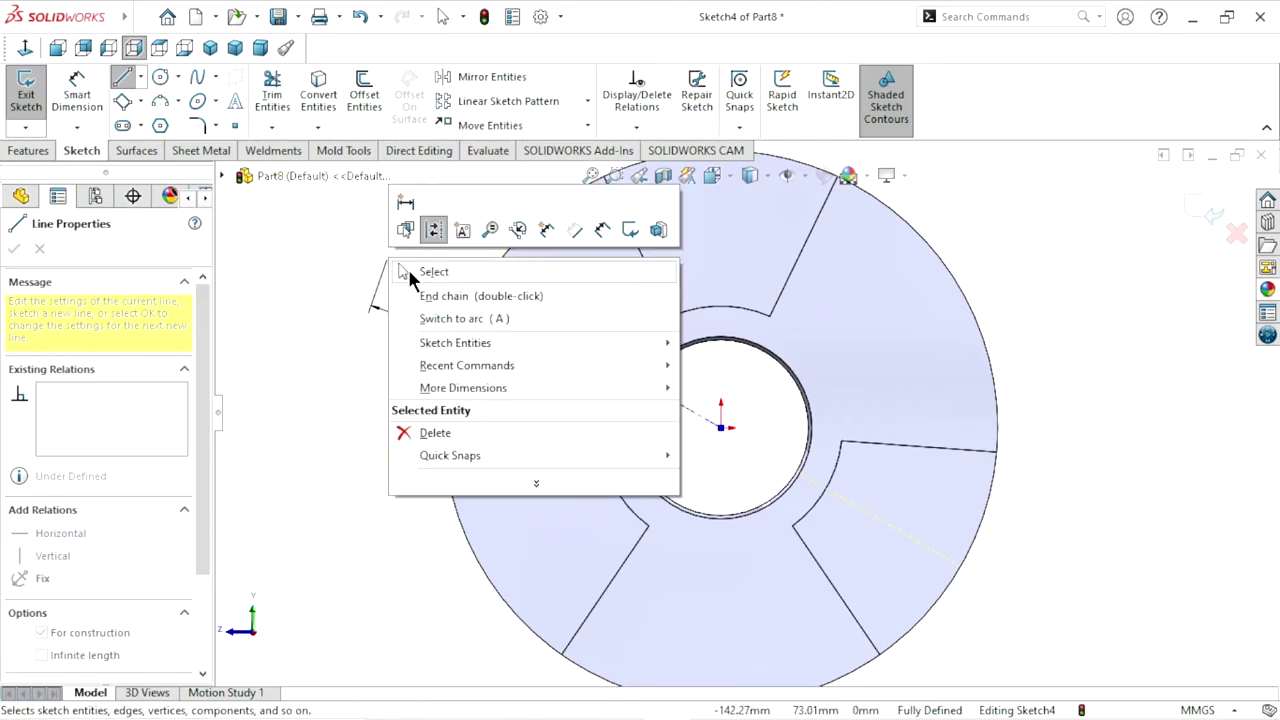
click(408, 268)
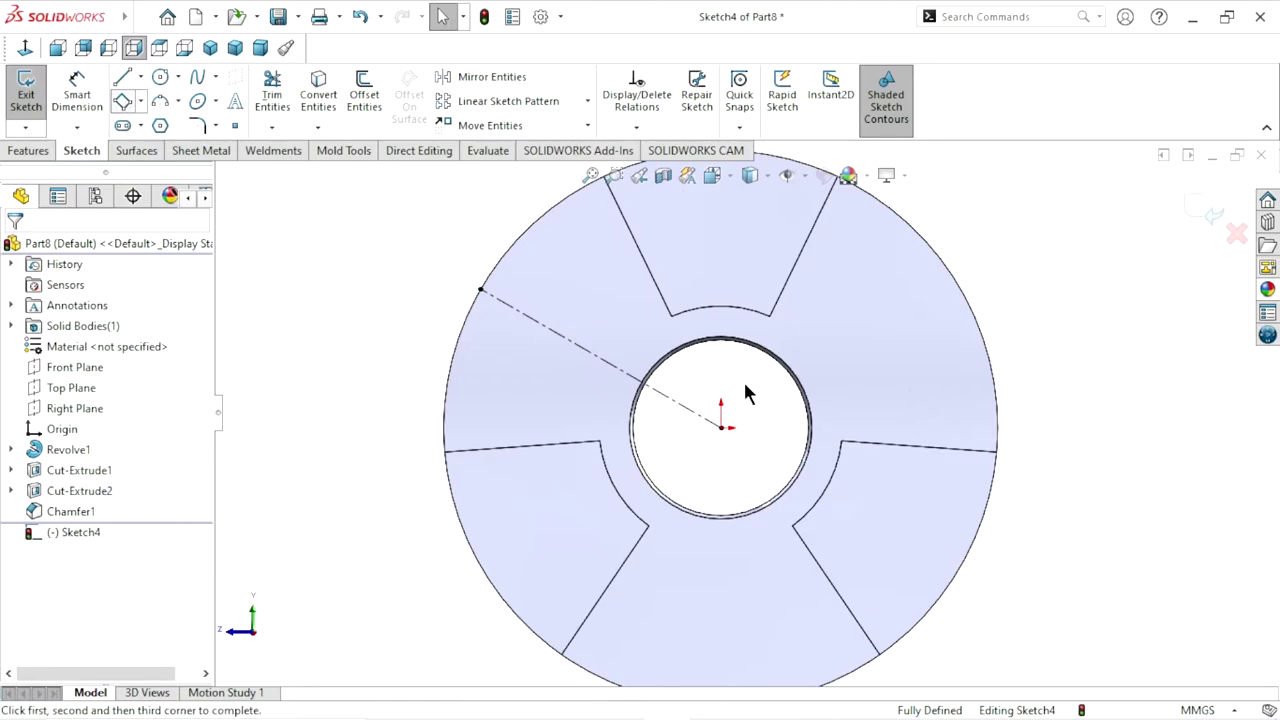
Draw a small rectangle along the centerline at the bore edge and zoom in on it
click(664, 398)
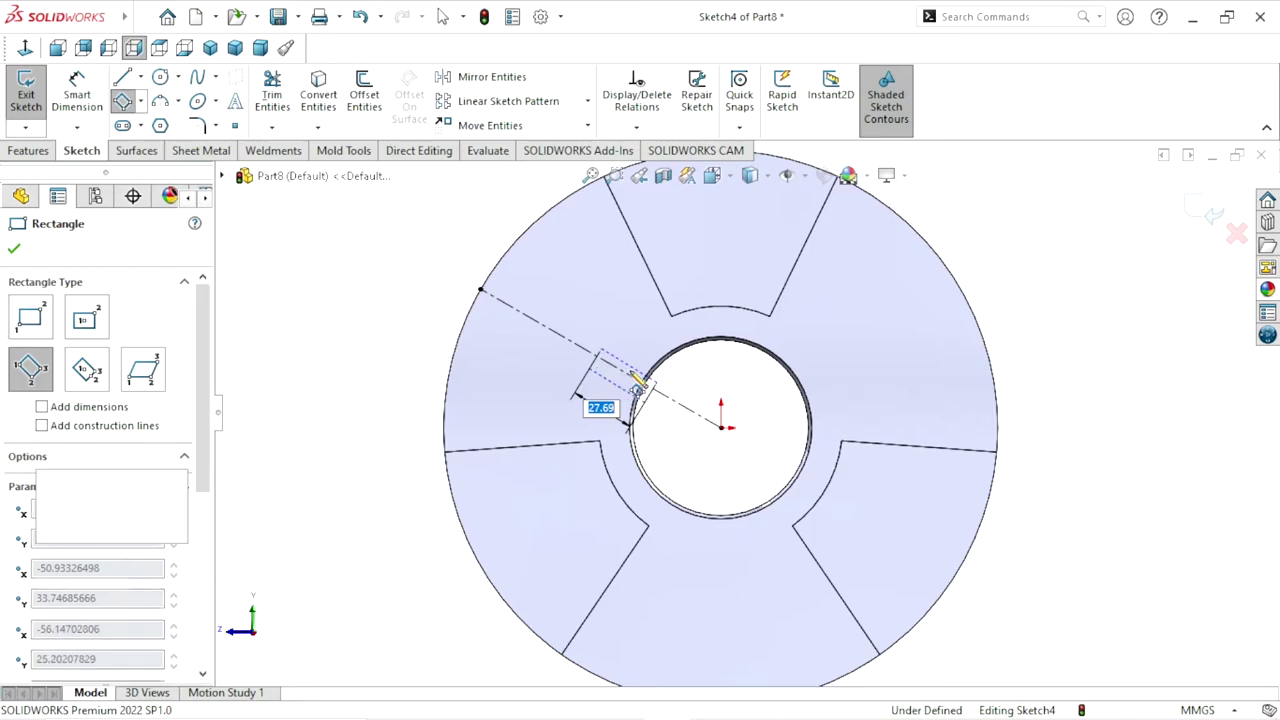
click(598, 386)
right_click(341, 259)
click(331, 239)
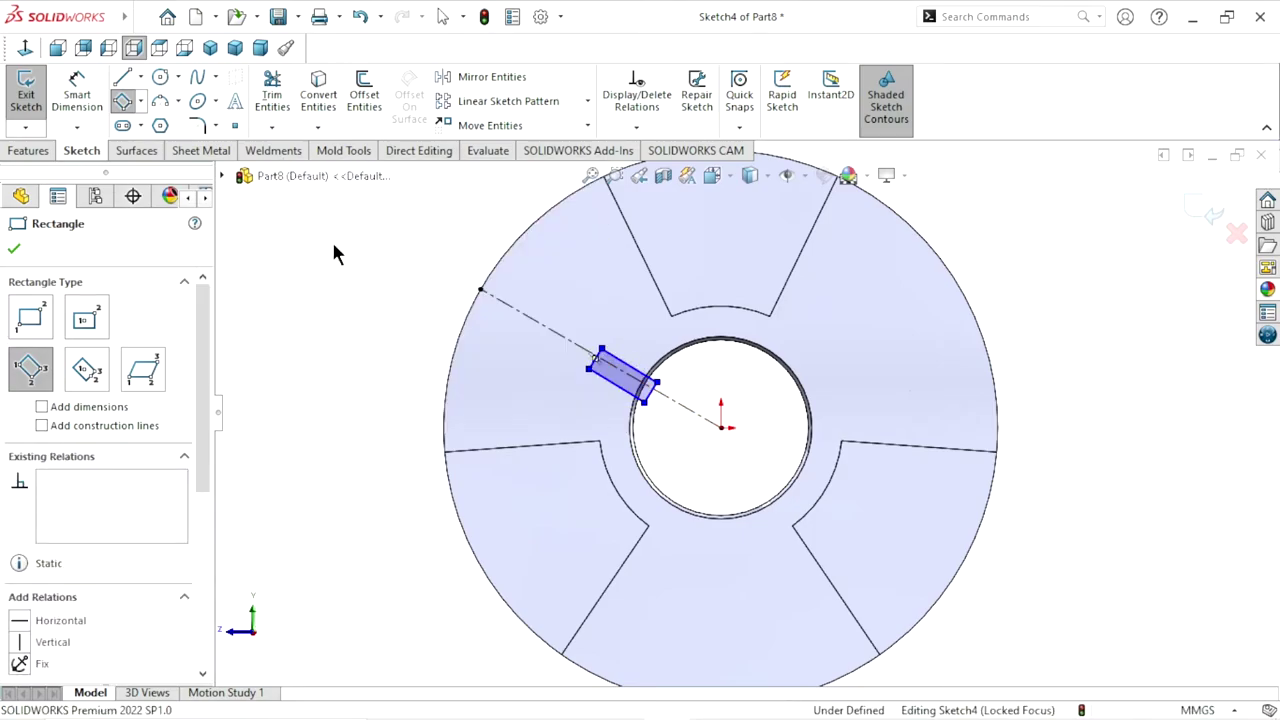
key(f)
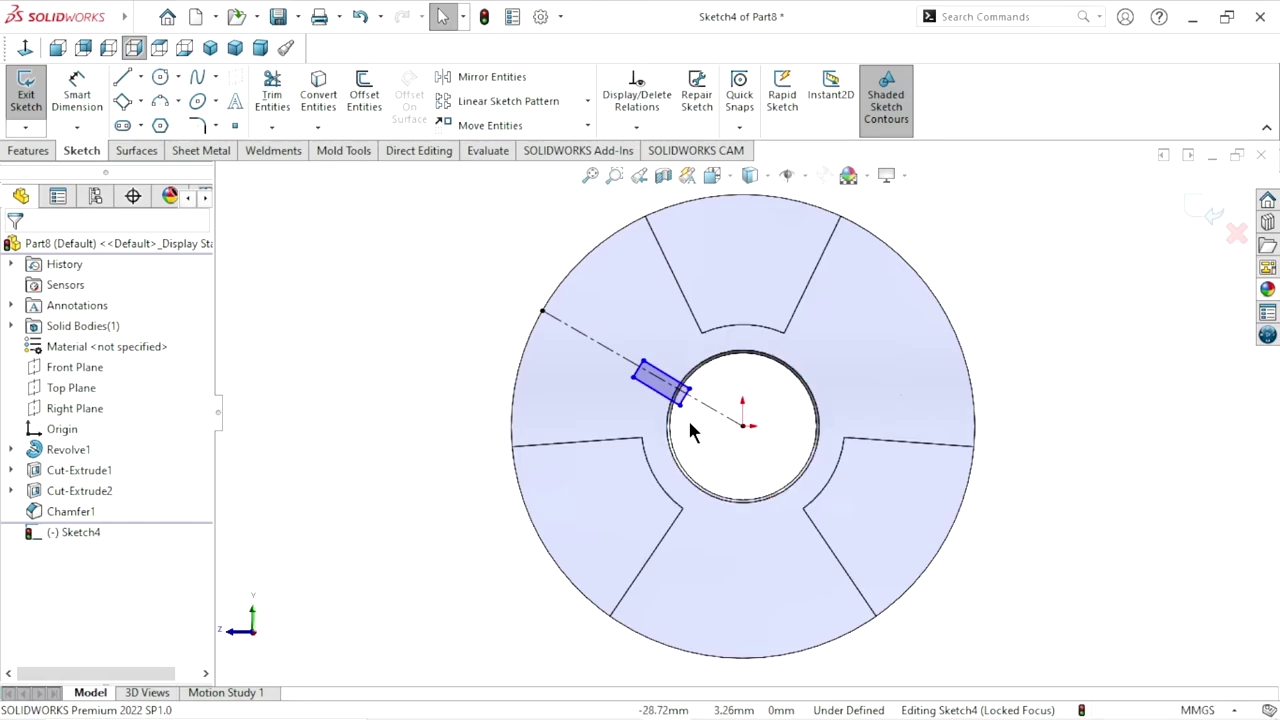
key(z)
scroll(708, 415, down, 1)
scroll(710, 412, down, 2)
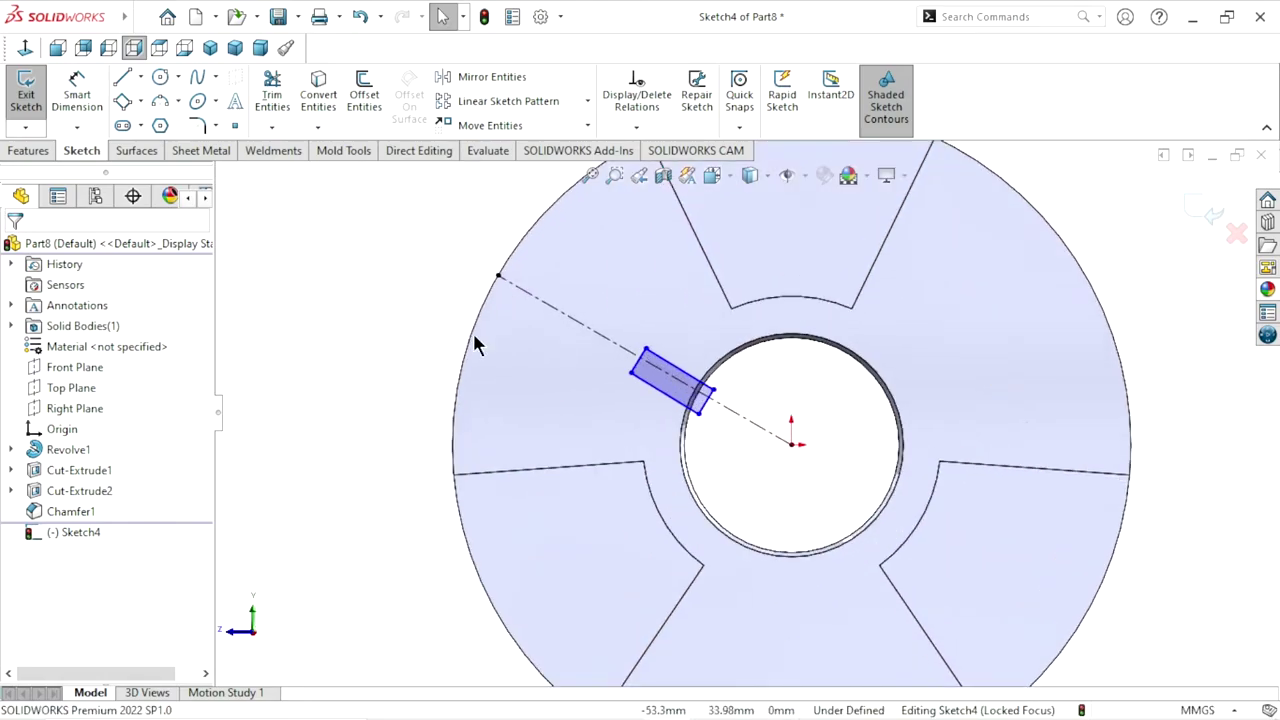
click(80, 97)
scroll(700, 405, down, 2)
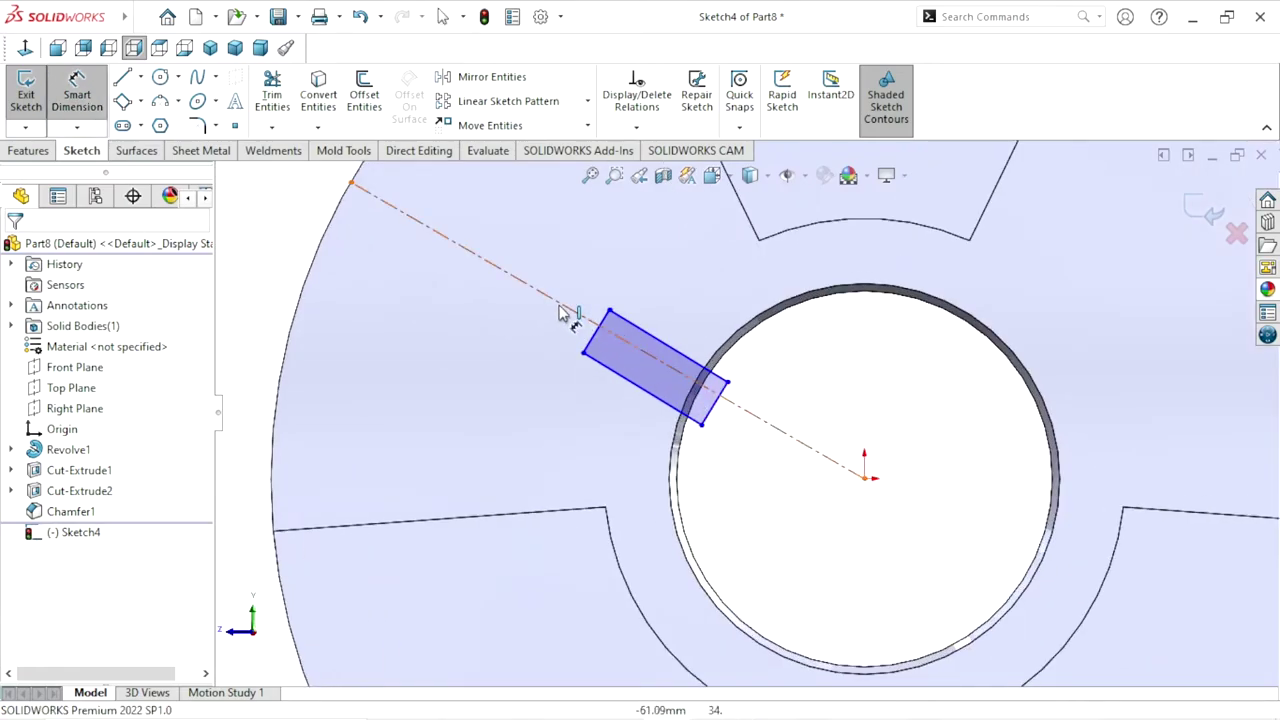
Dimension the rectangle's short outer edge to 16 mm
click(591, 341)
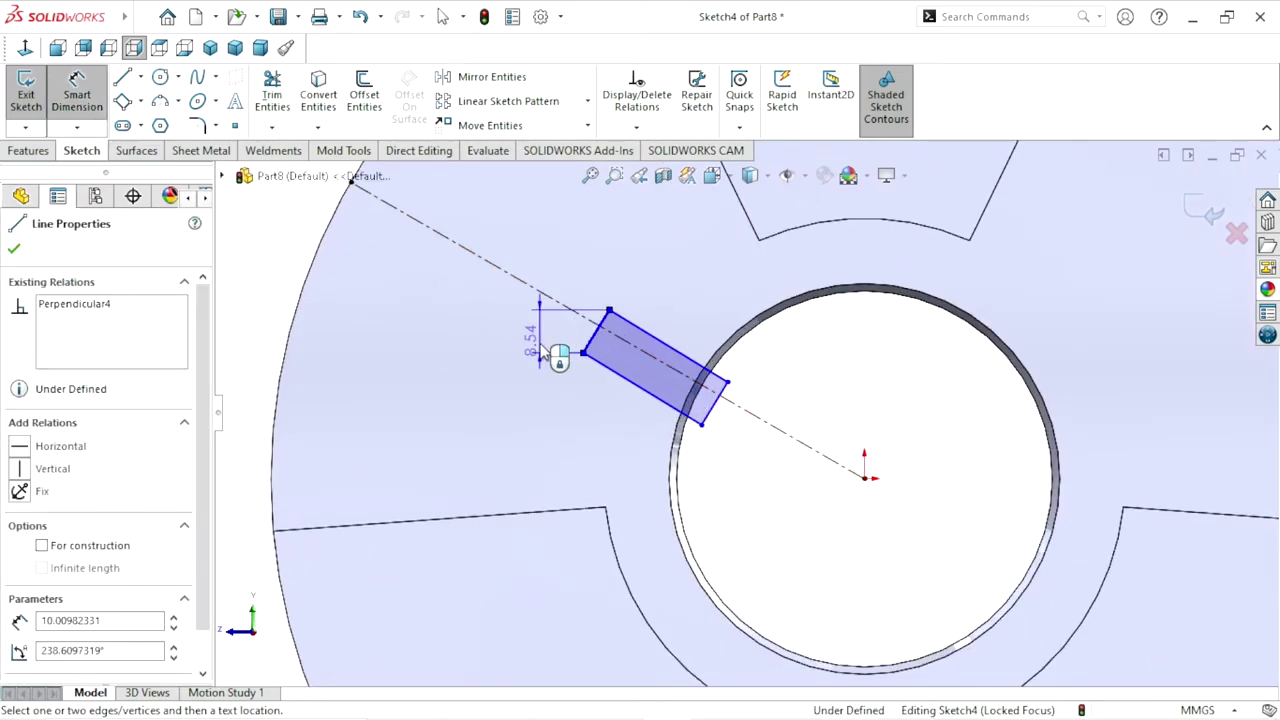
click(575, 272)
double_click(572, 268)
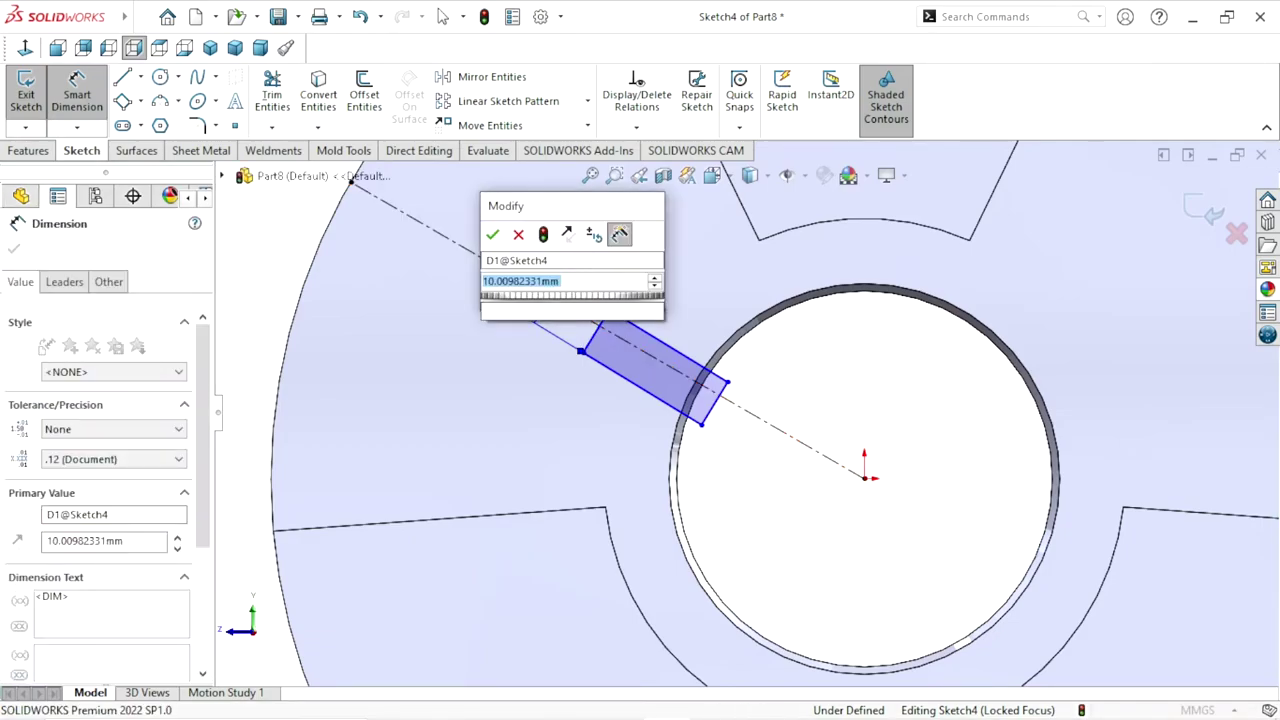
click(492, 234)
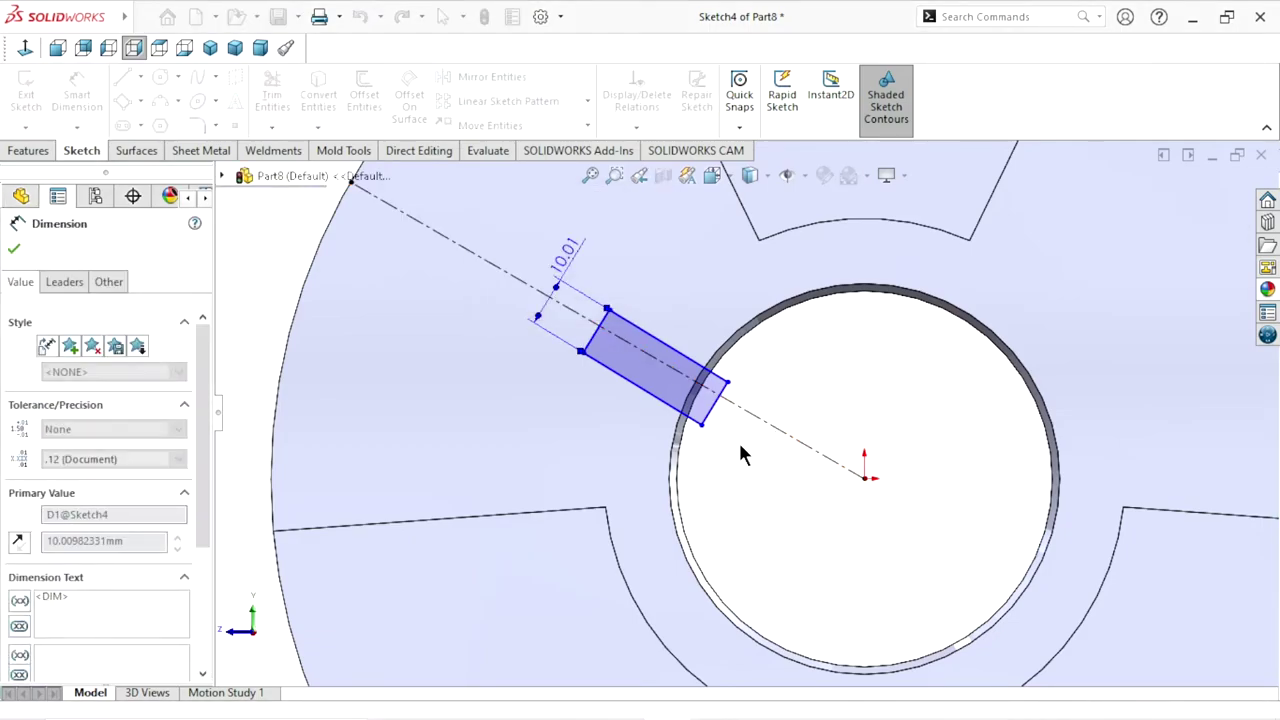
scroll(740, 455, up, 2)
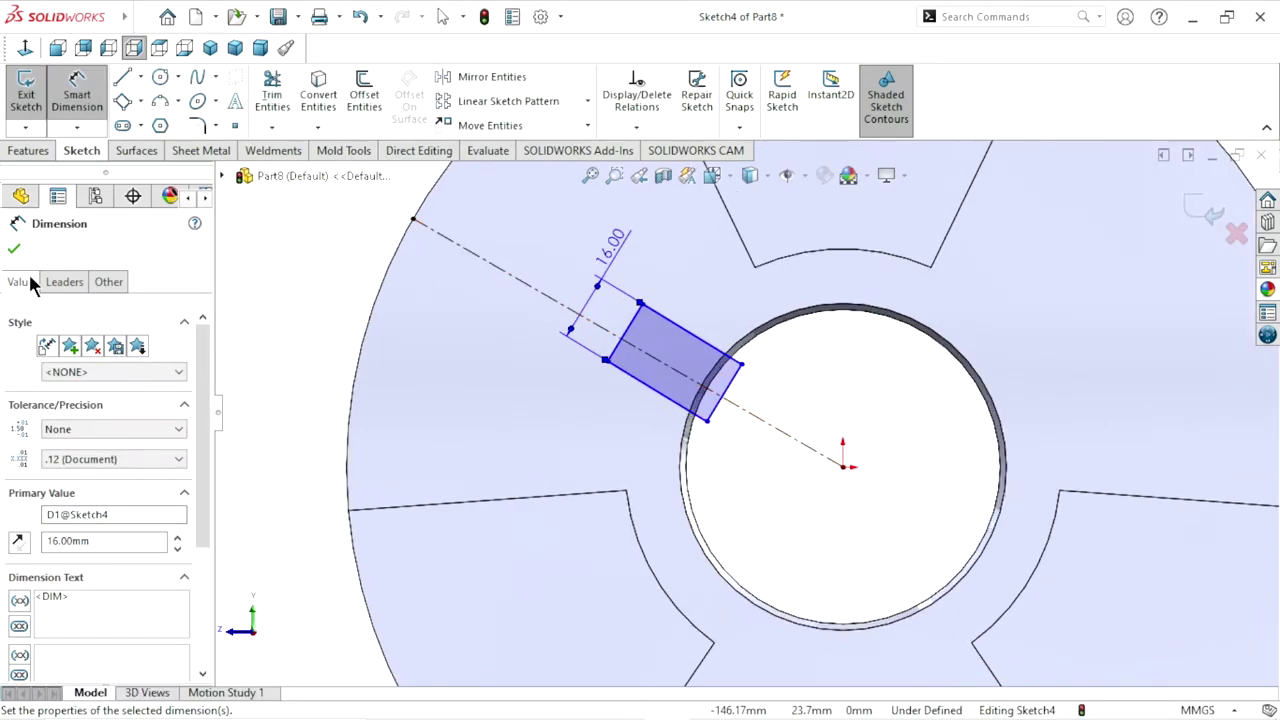
click(16, 250)
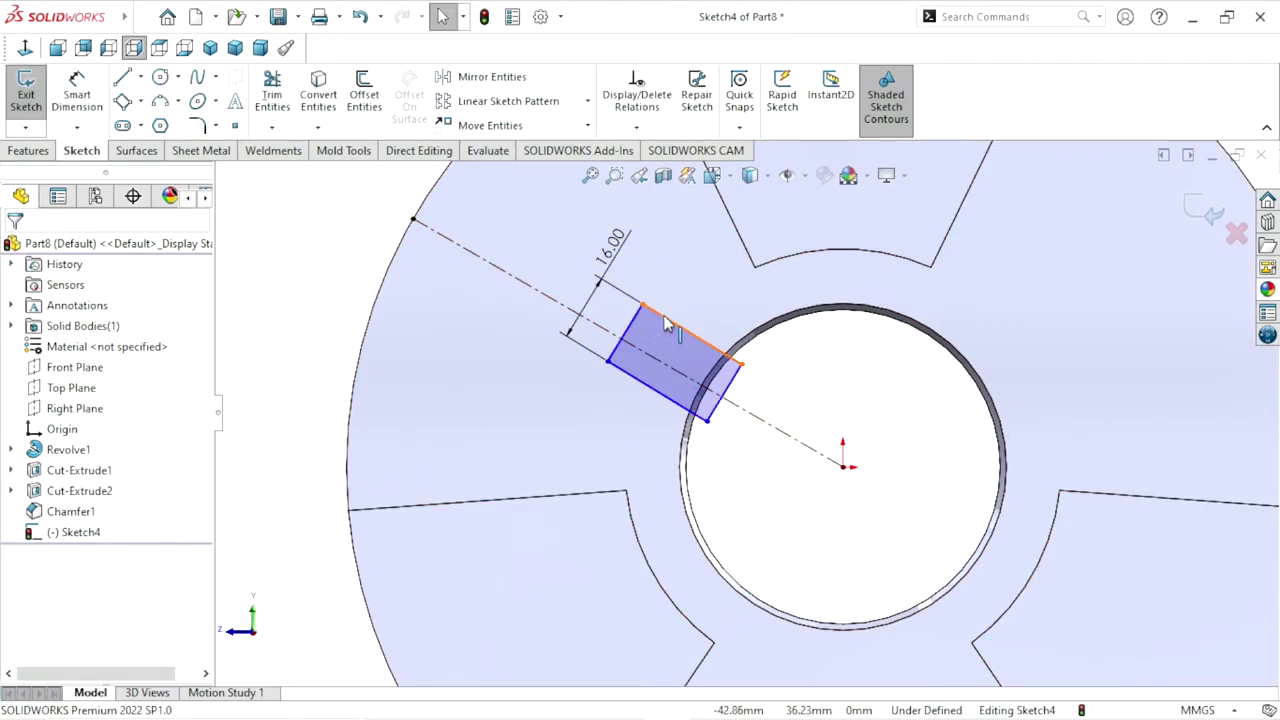
Make the rectangle's two long edges symmetric about the diagonal centerline
click(661, 398)
click(663, 398)
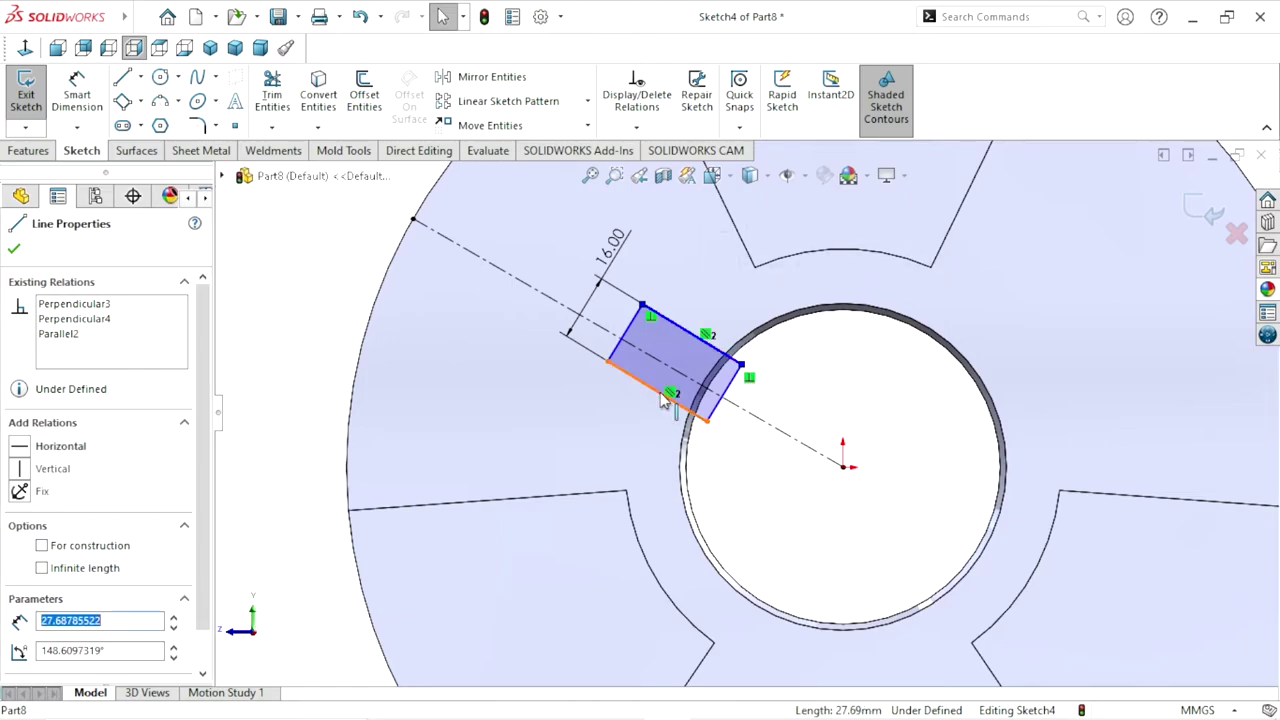
click(672, 370)
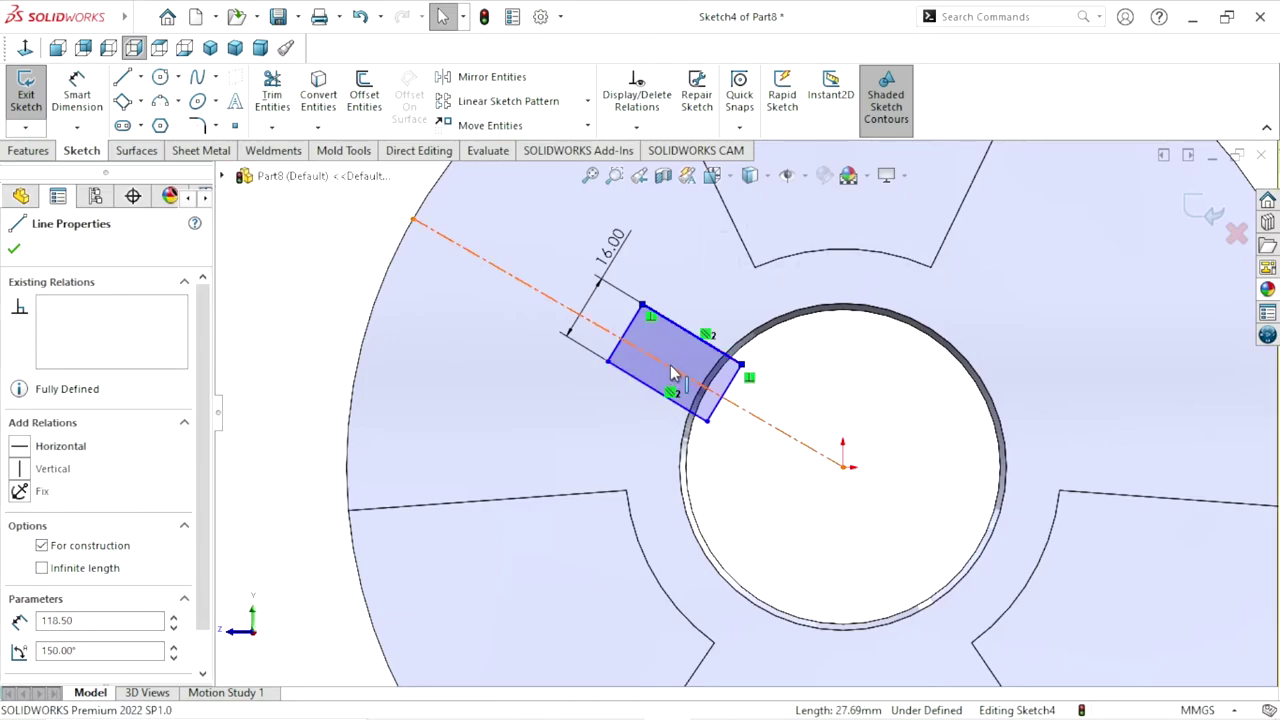
ctrl+click(676, 378)
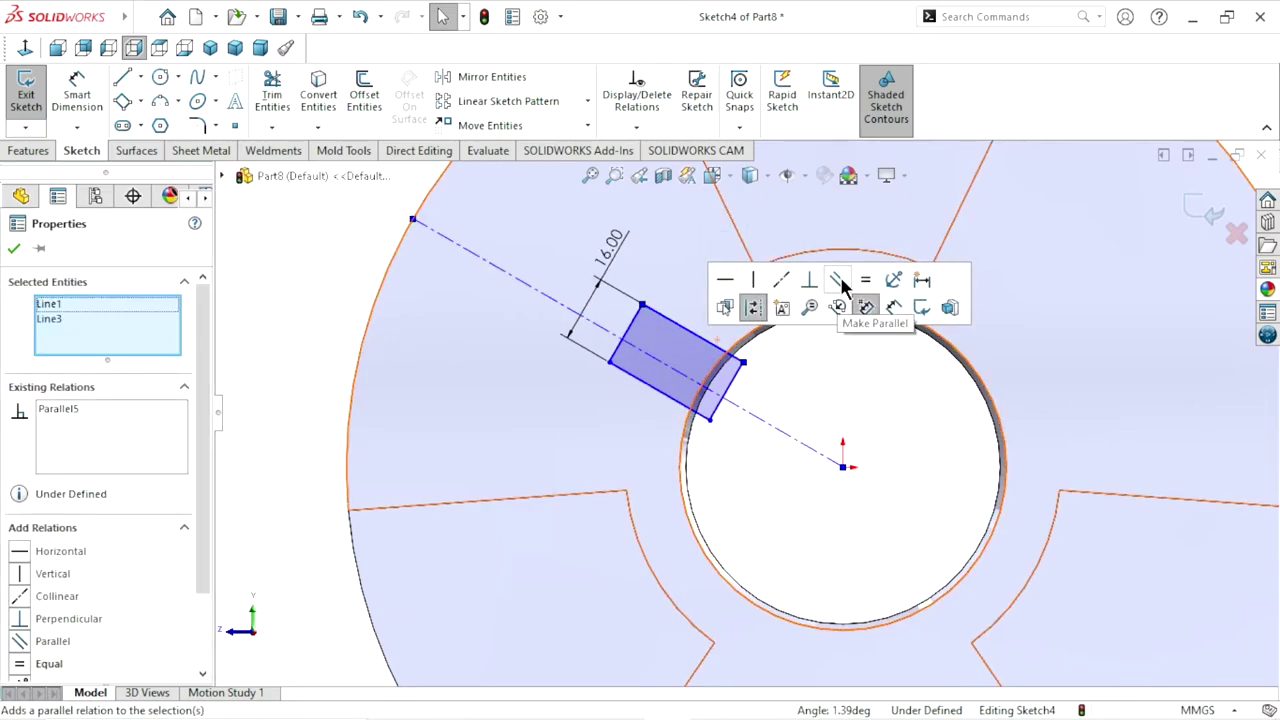
click(15, 250)
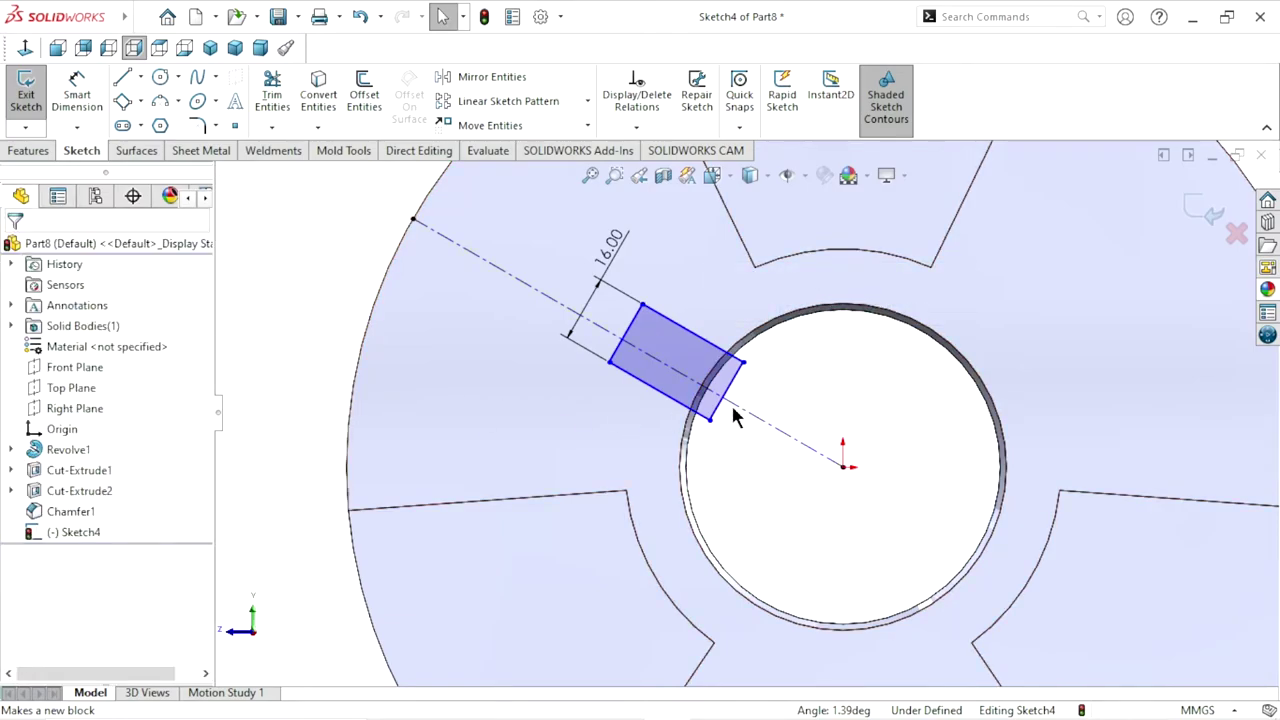
click(695, 343)
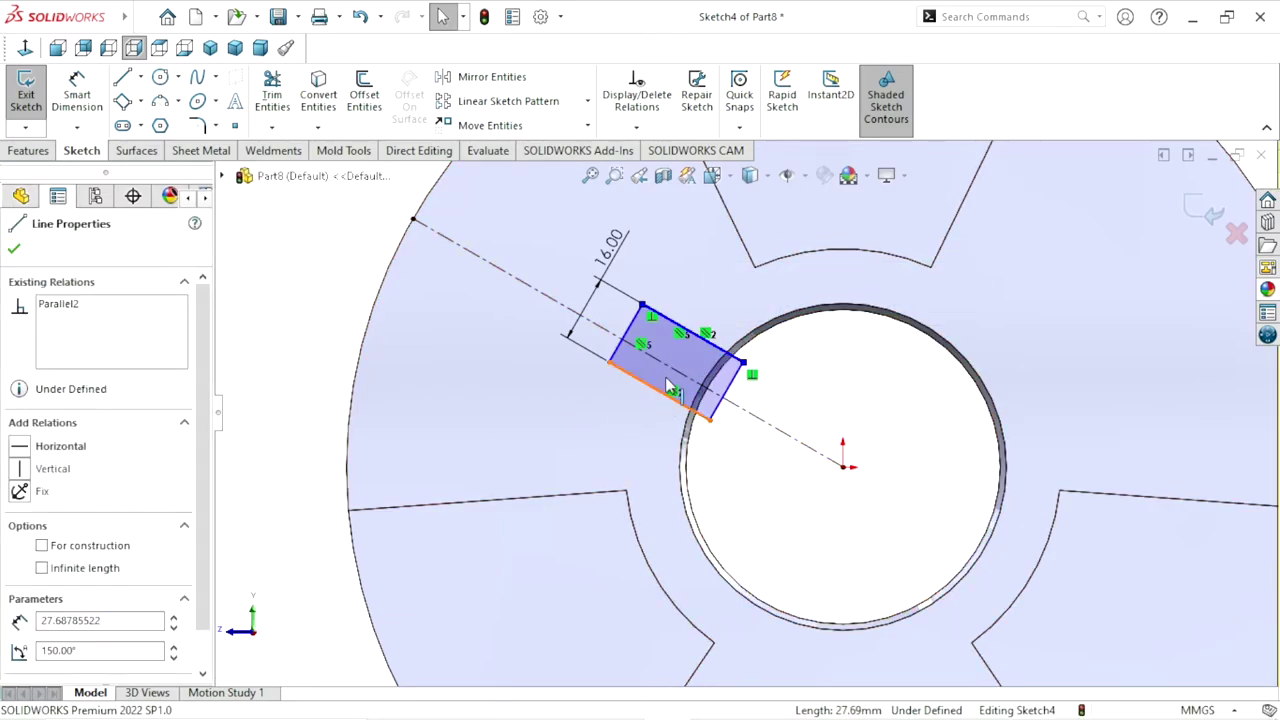
ctrl+click(669, 364)
ctrl+click(660, 390)
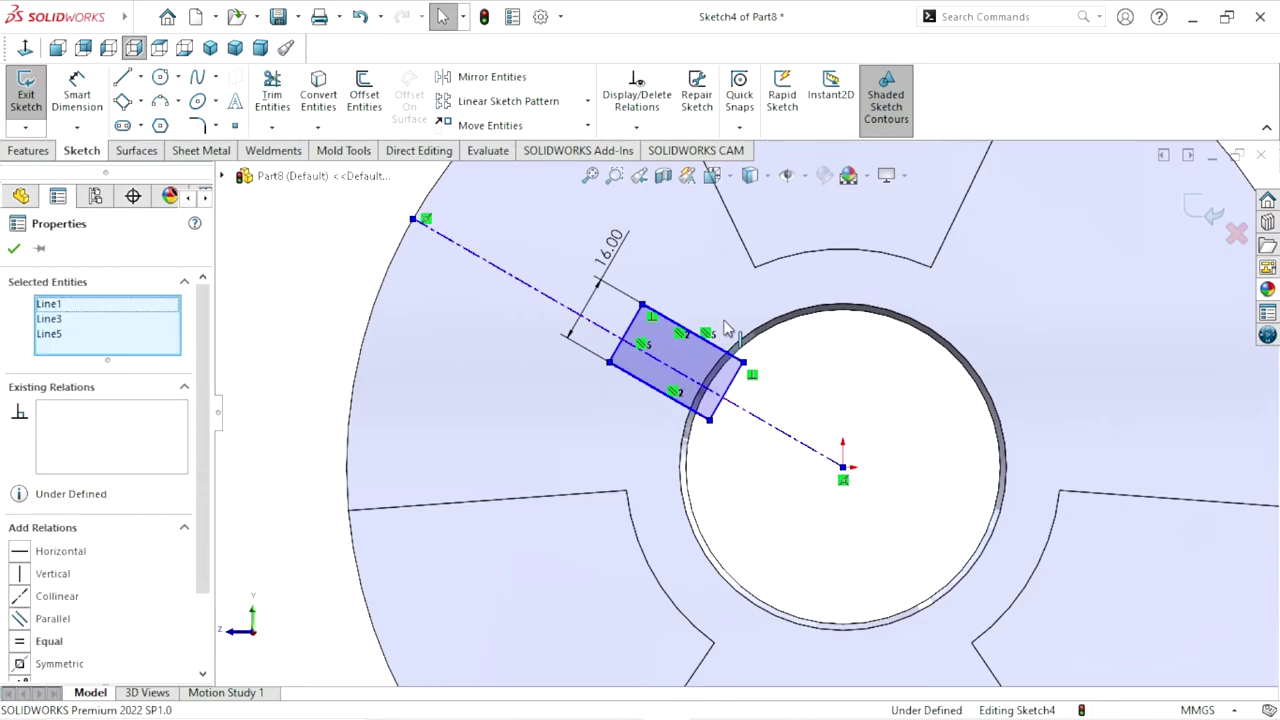
click(867, 288)
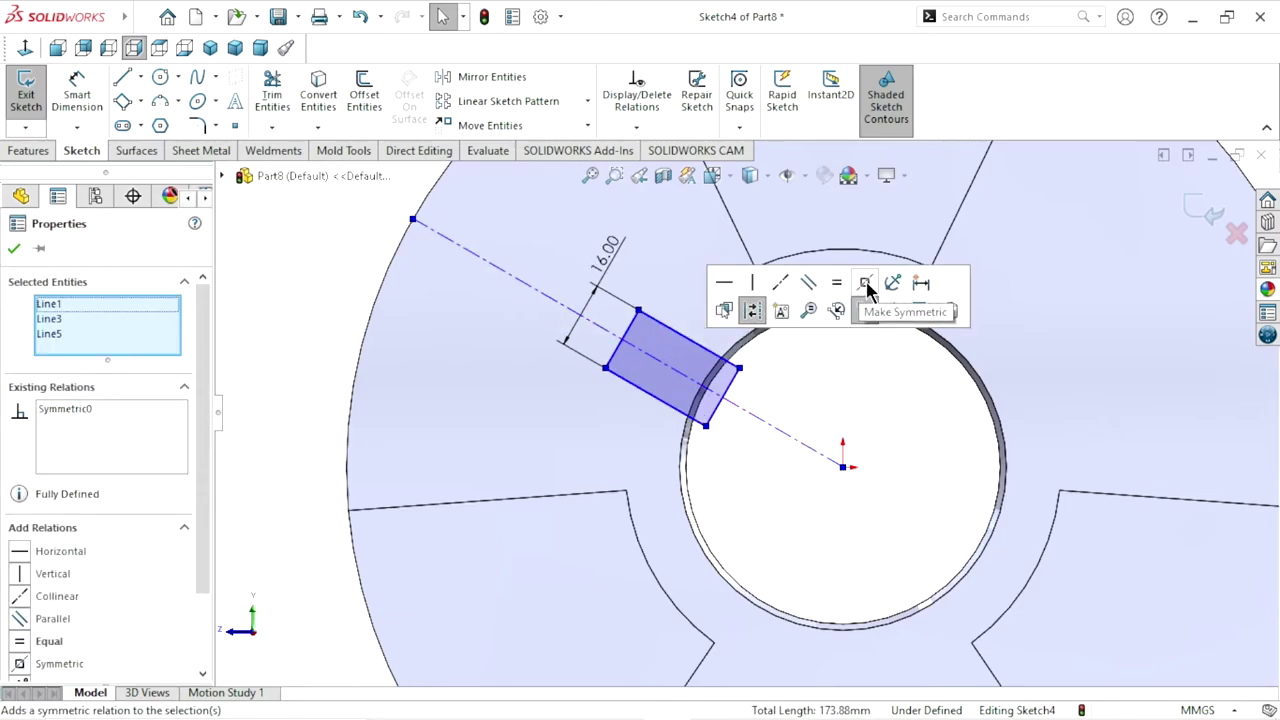
click(15, 249)
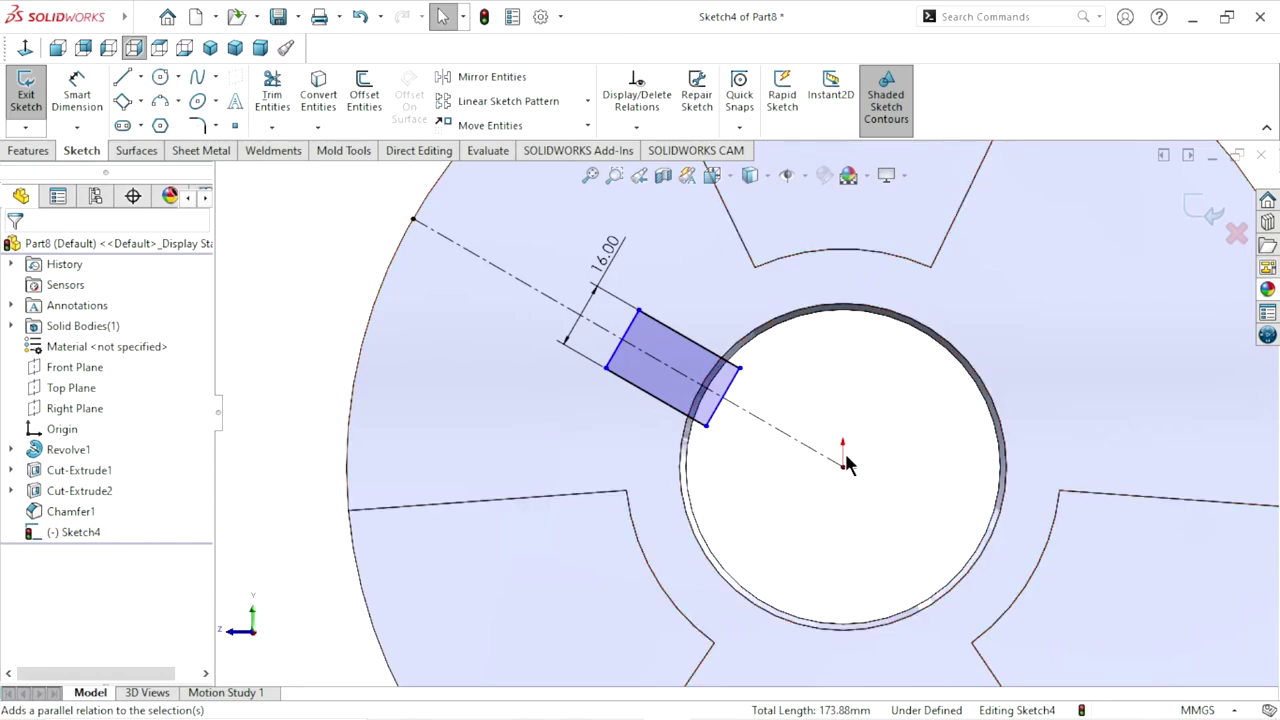
Dimension the rectangle's outer edge 44 mm from the part centre
click(77, 92)
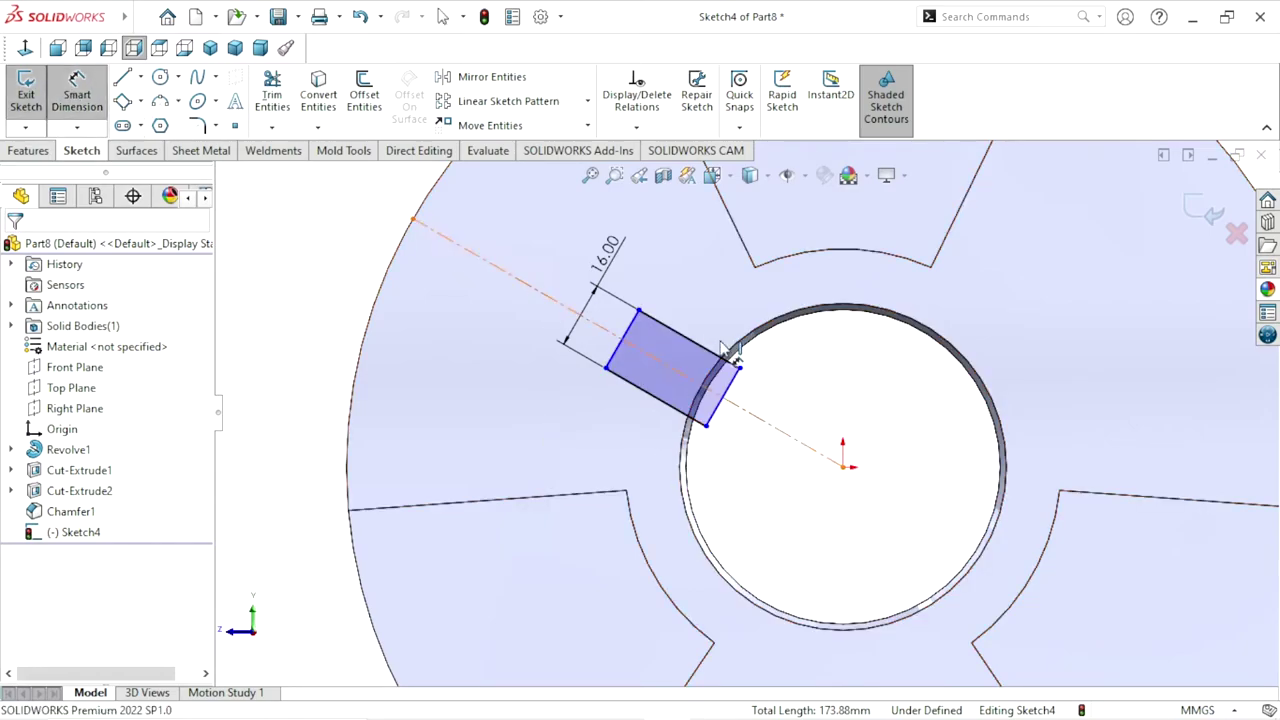
click(634, 330)
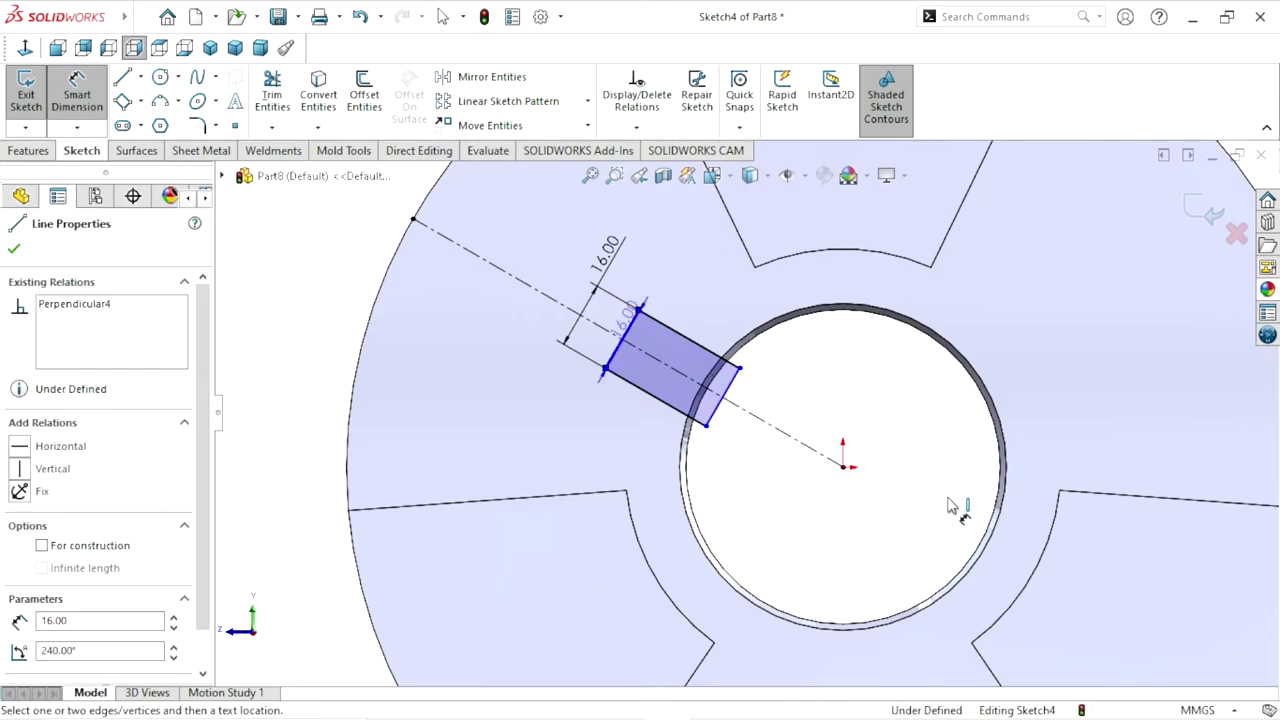
click(844, 468)
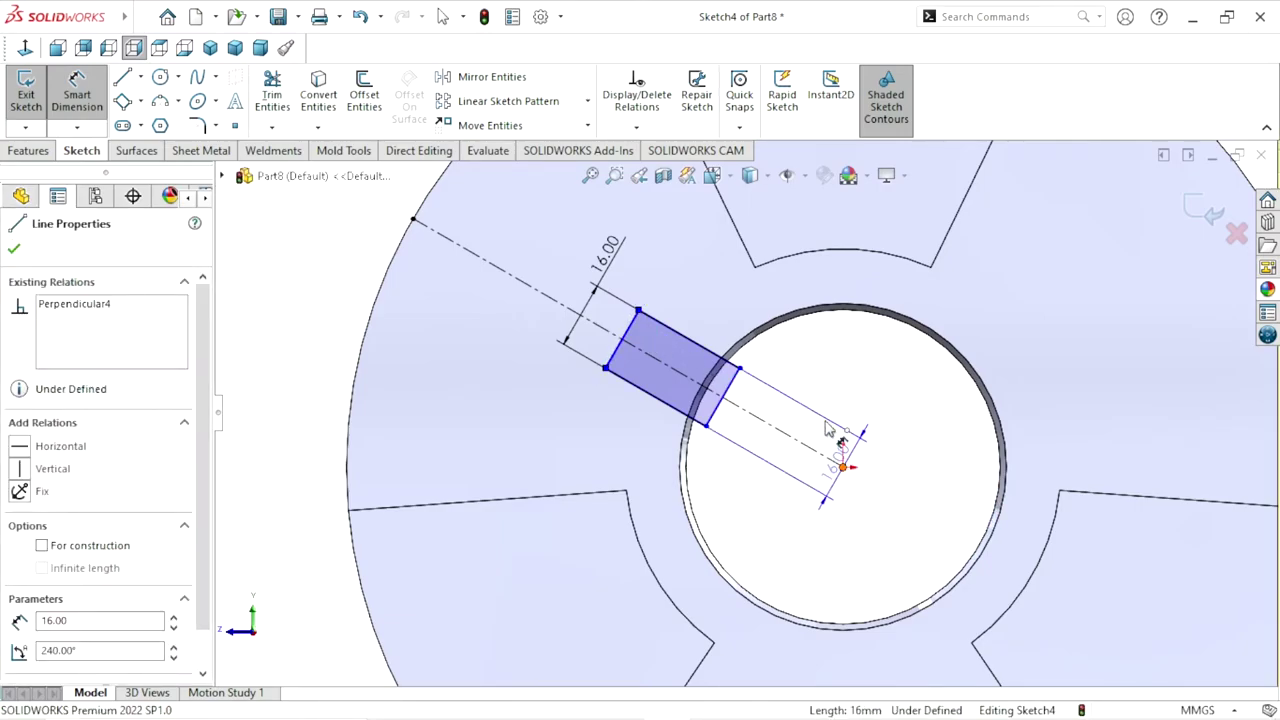
click(795, 360)
text(44)
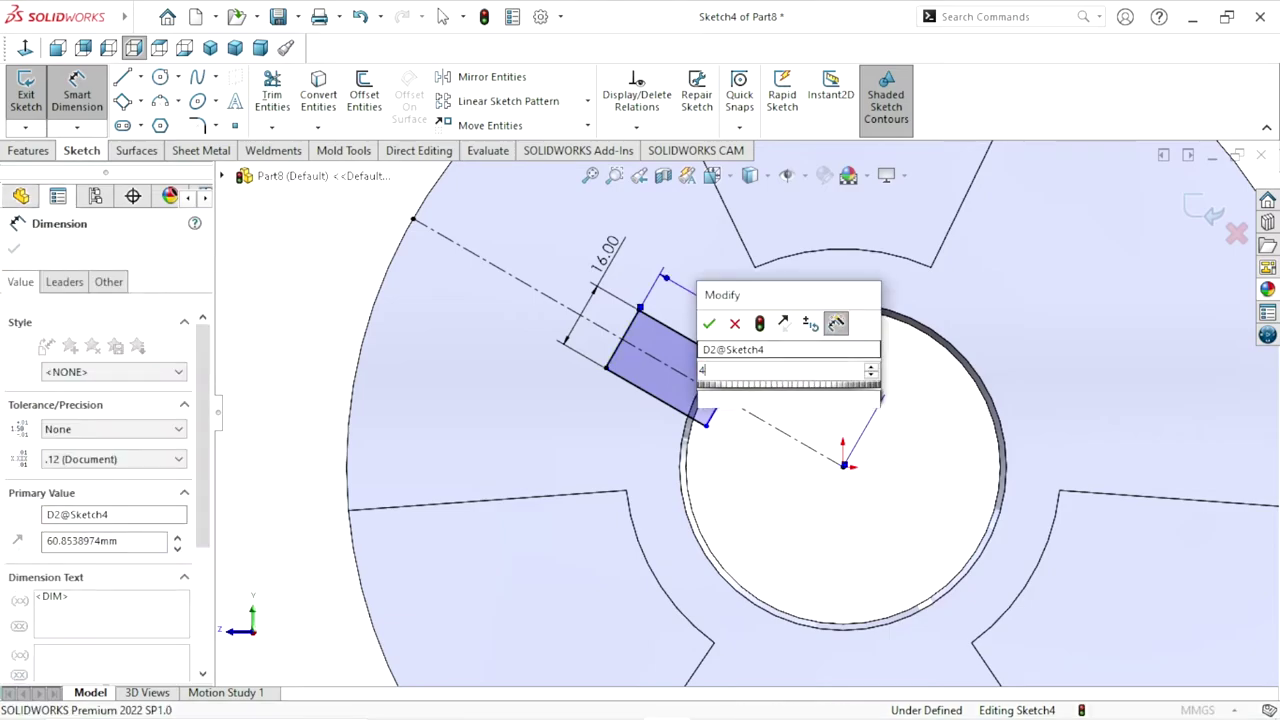
click(712, 325)
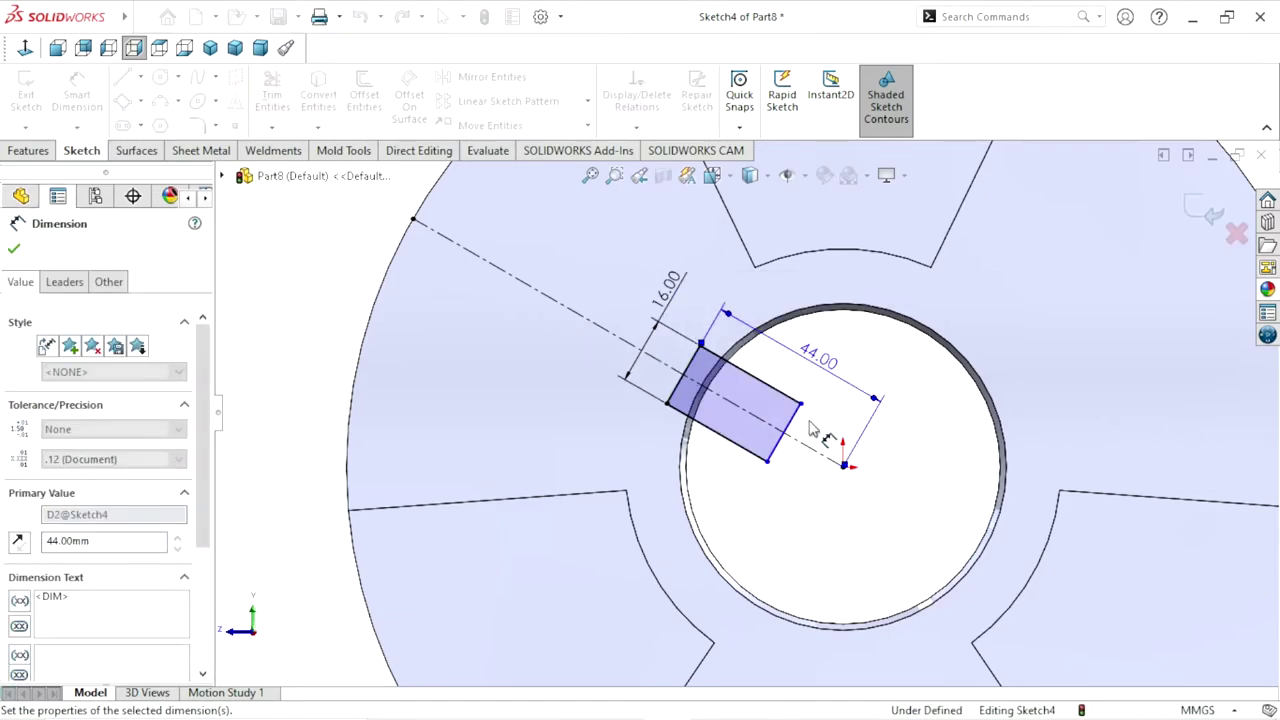
scroll(884, 470, up, 3)
scroll(820, 432, down, 2)
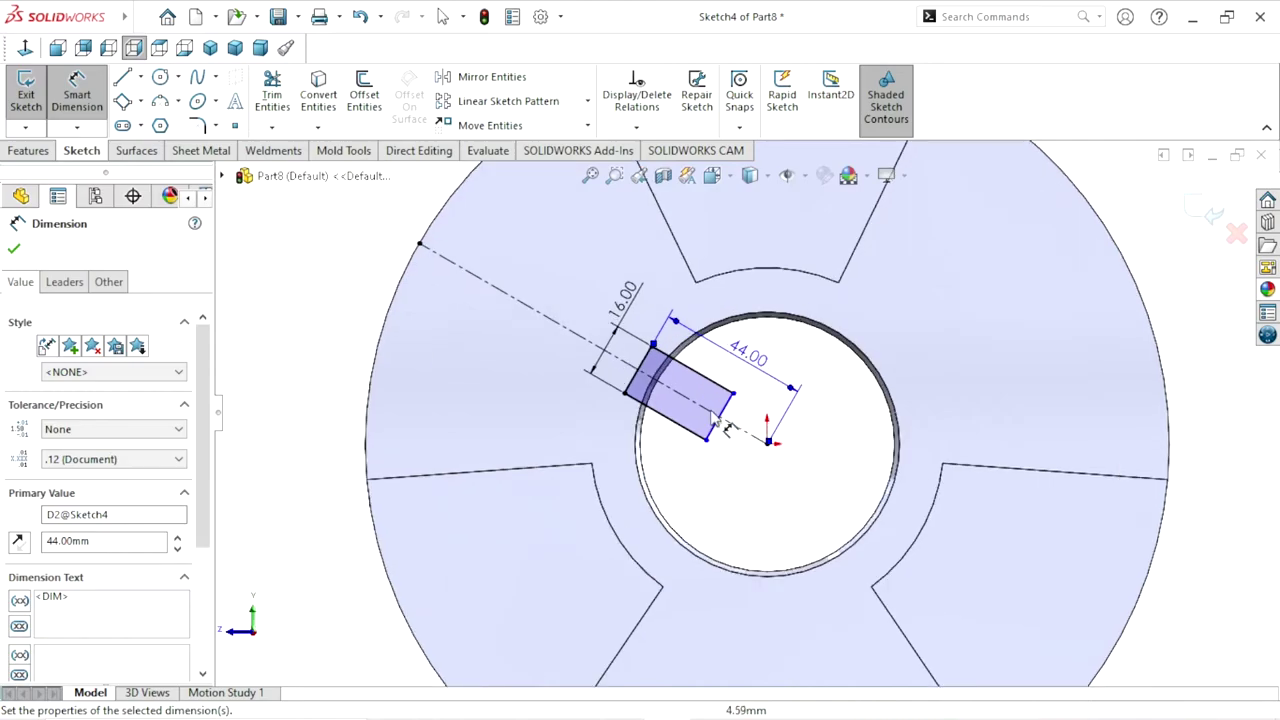
scroll(820, 432, down, 1)
click(14, 249)
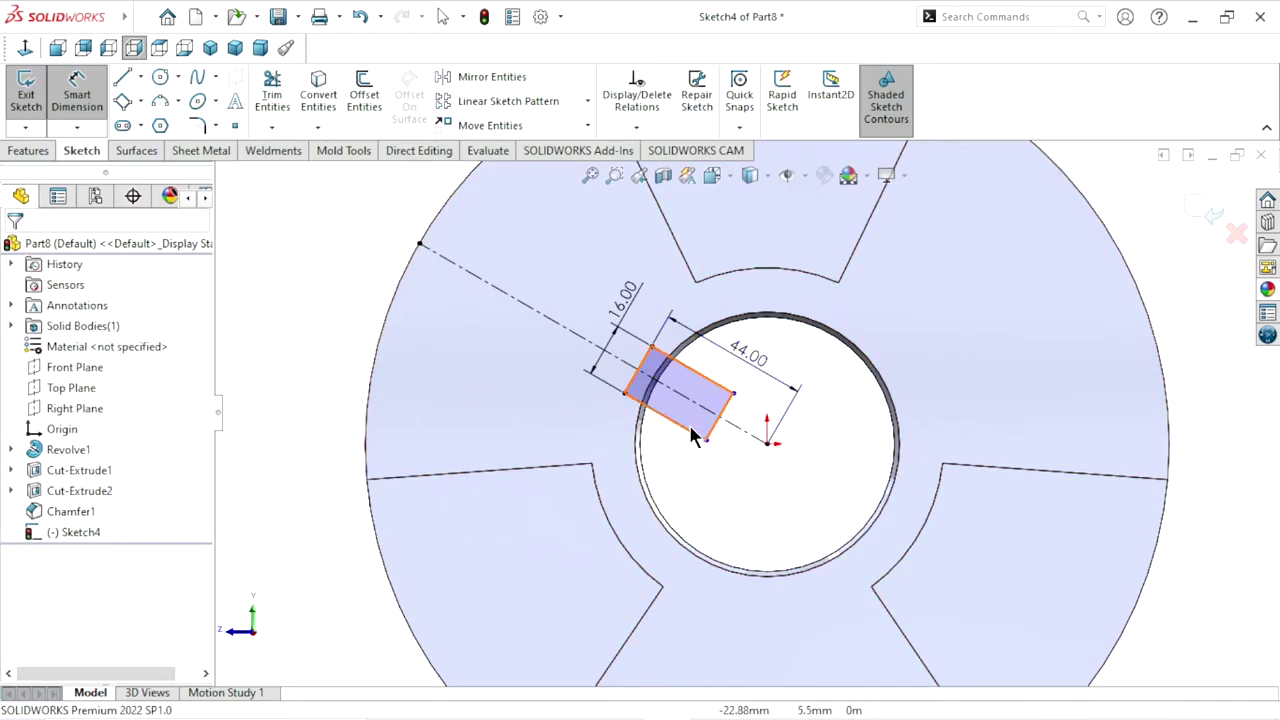
Cut-extrude the 16 mm rectangle Through All to form the keyway notch, Cut-Extrude3
click(32, 151)
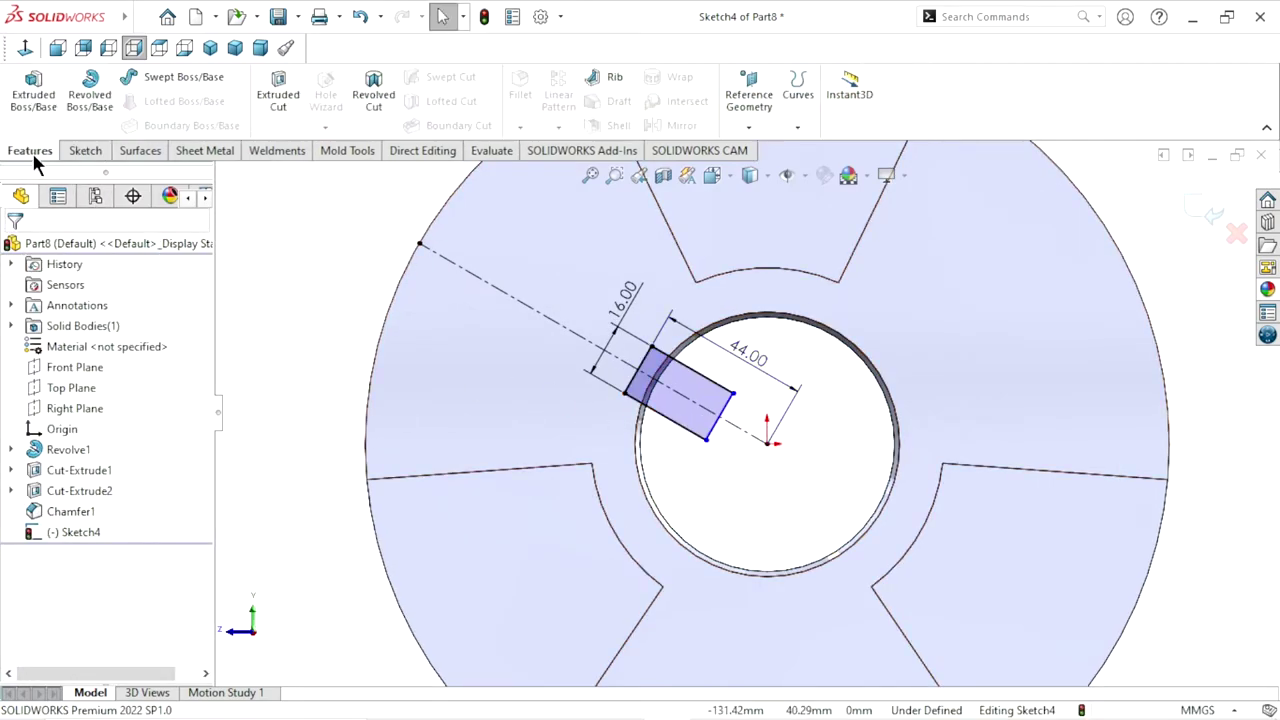
click(270, 92)
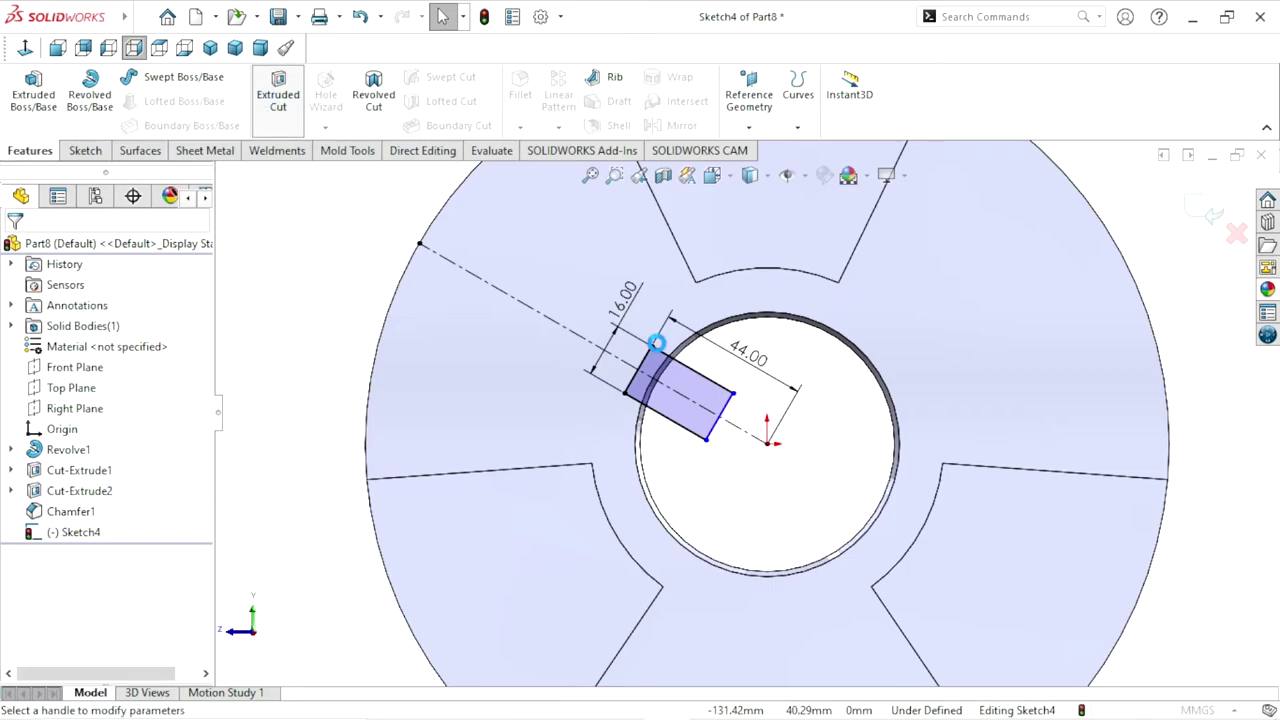
click(114, 365)
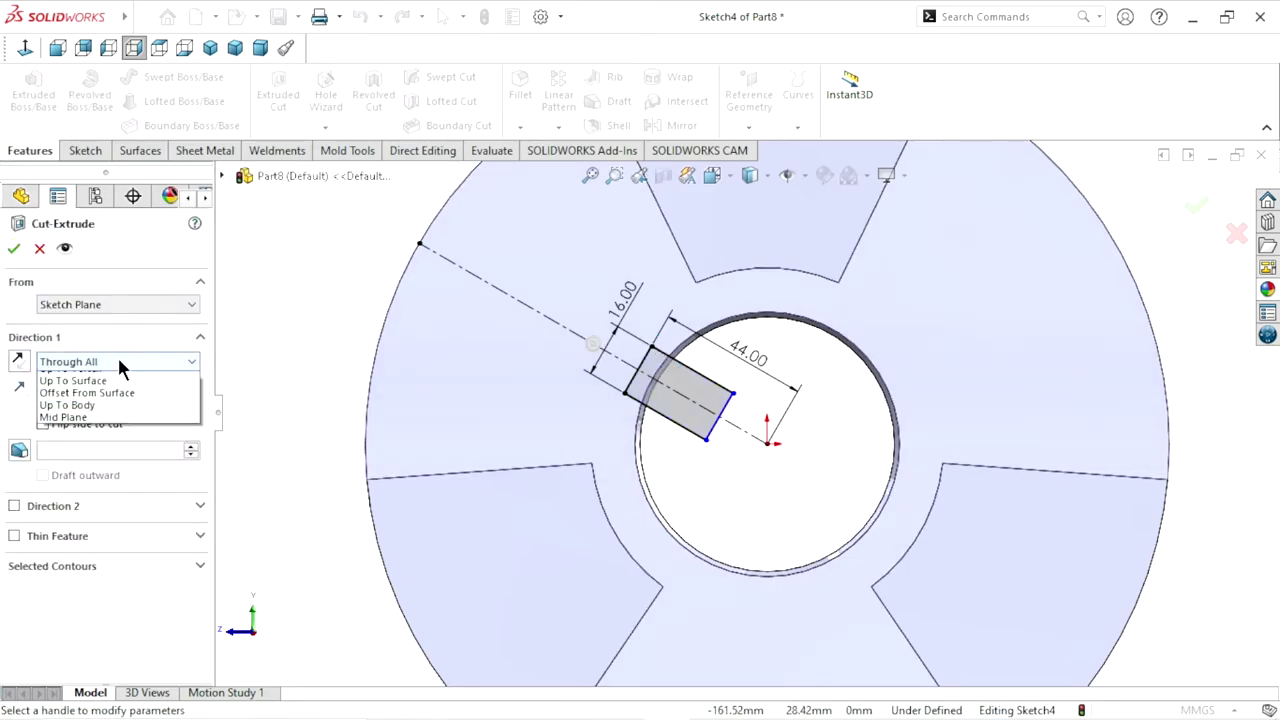
click(117, 377)
click(119, 363)
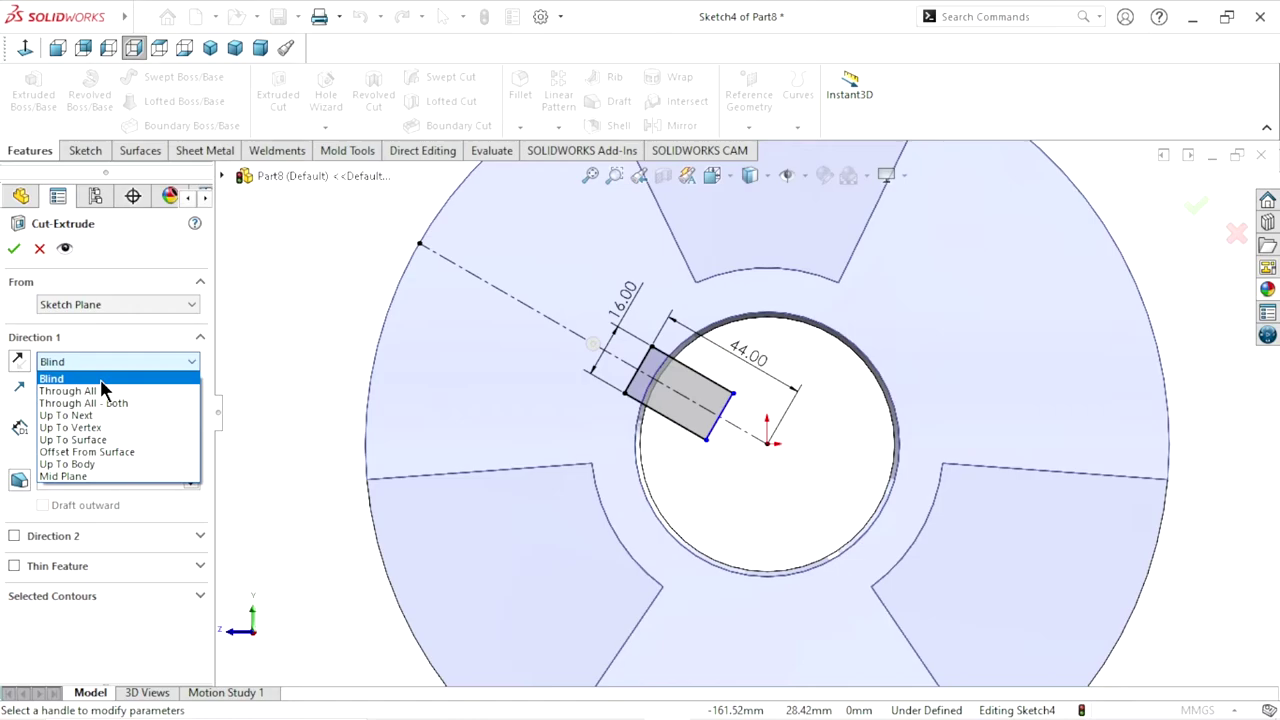
click(90, 388)
click(14, 250)
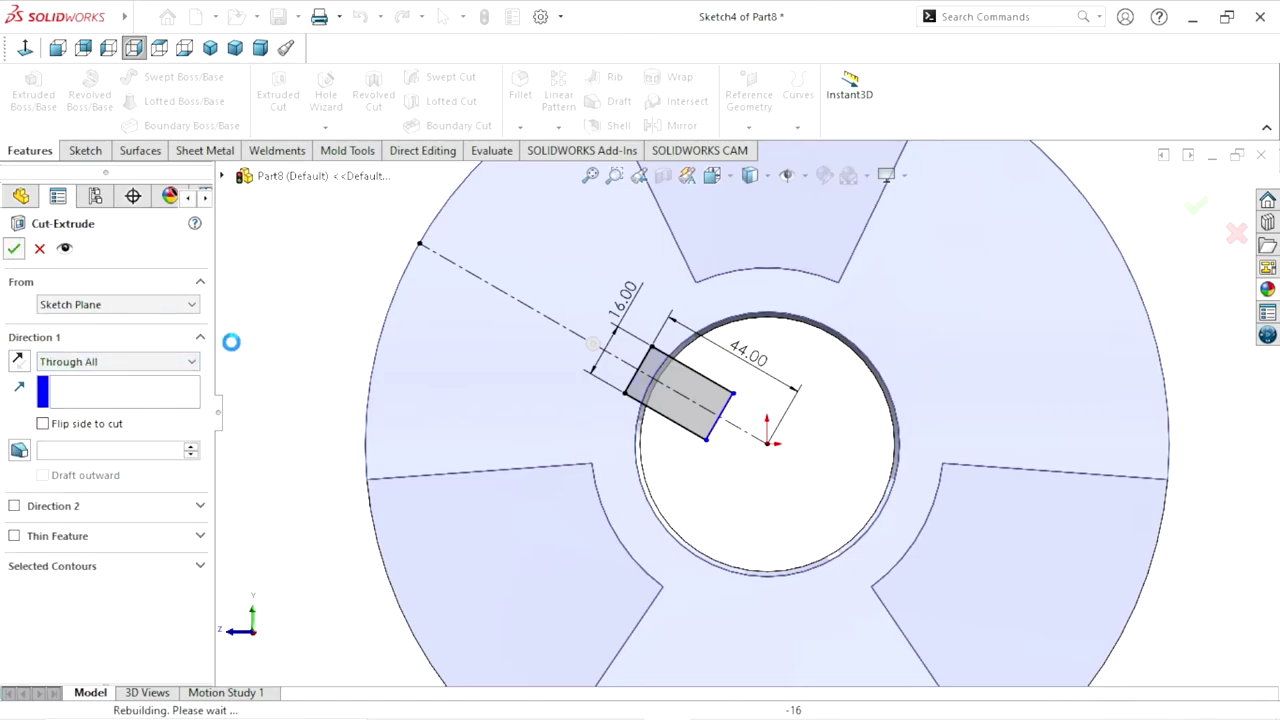
Orbit the part into a 3-D view, deselect the cut and look at the pattern options
scroll(715, 439, up, 4)
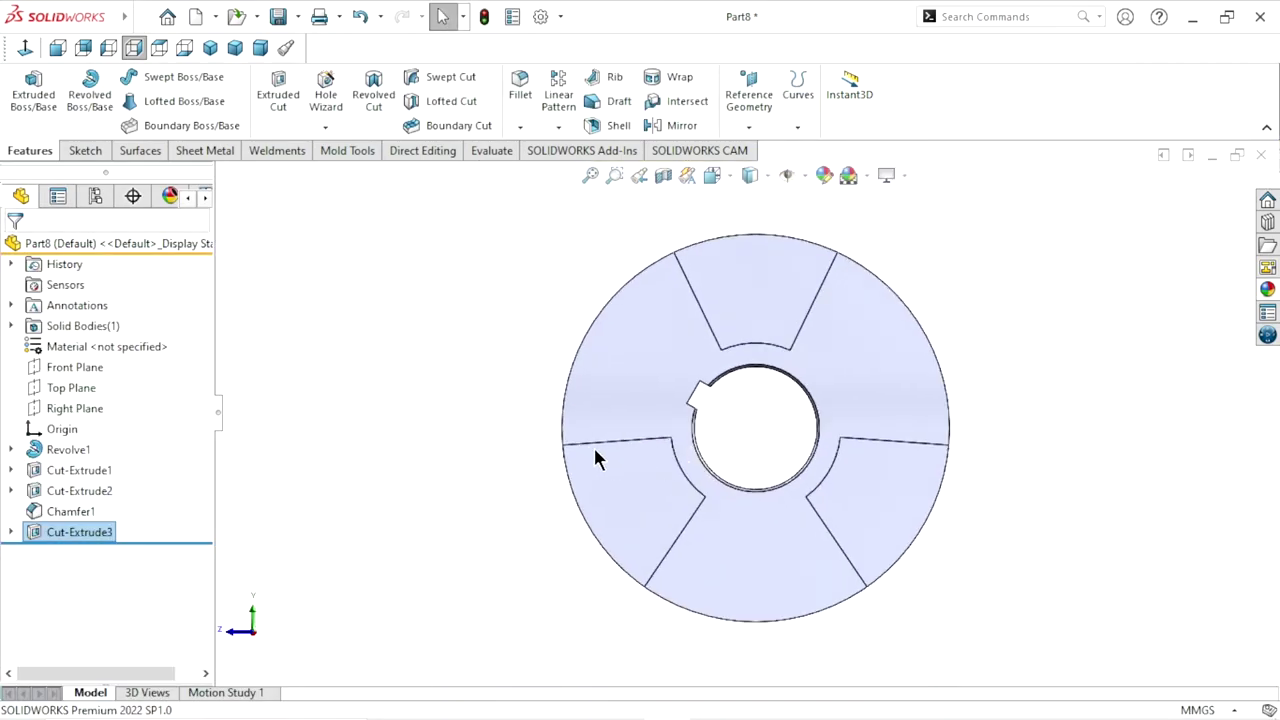
scroll(593, 445, up, 2)
mouse_move(642, 432)
middle_down()
mouse_move(640, 386)
mouse_move(808, 354)
mouse_move(789, 429)
mouse_move(718, 390)
mouse_move(766, 366)
mouse_move(623, 429)
mouse_move(808, 497)
middle_up()
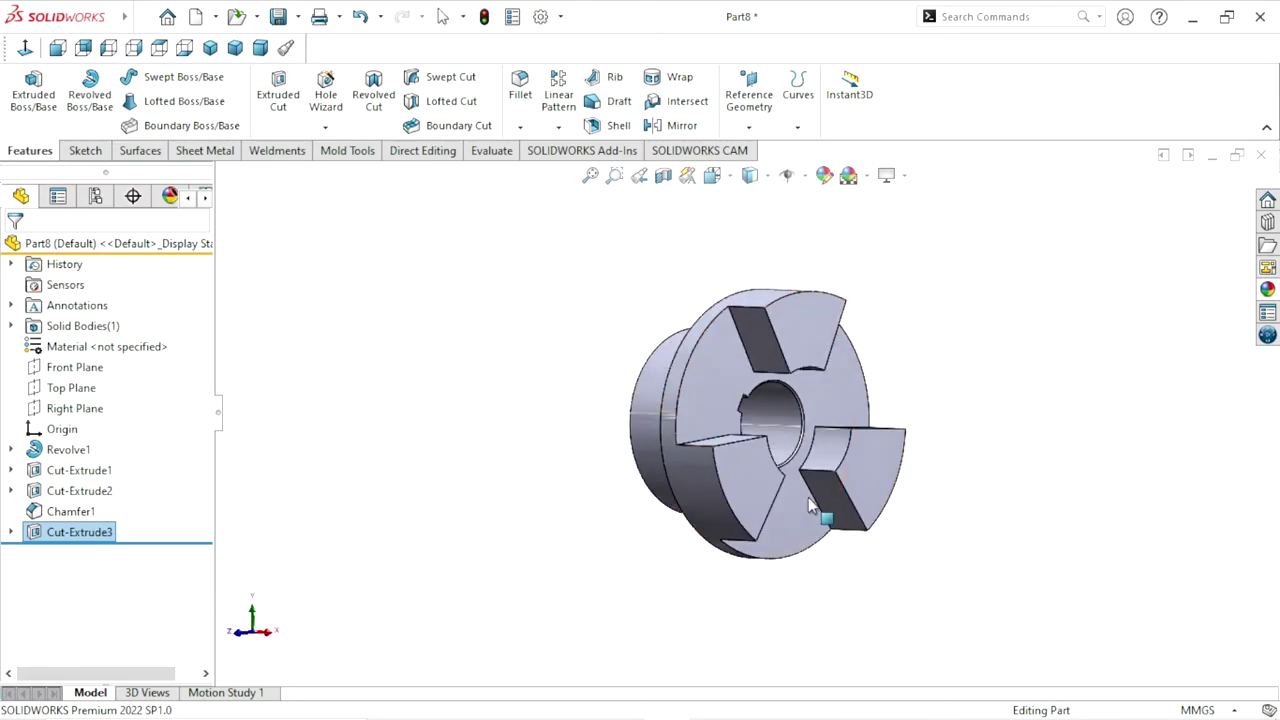
scroll(953, 366, down, 2)
click(953, 366)
click(558, 127)
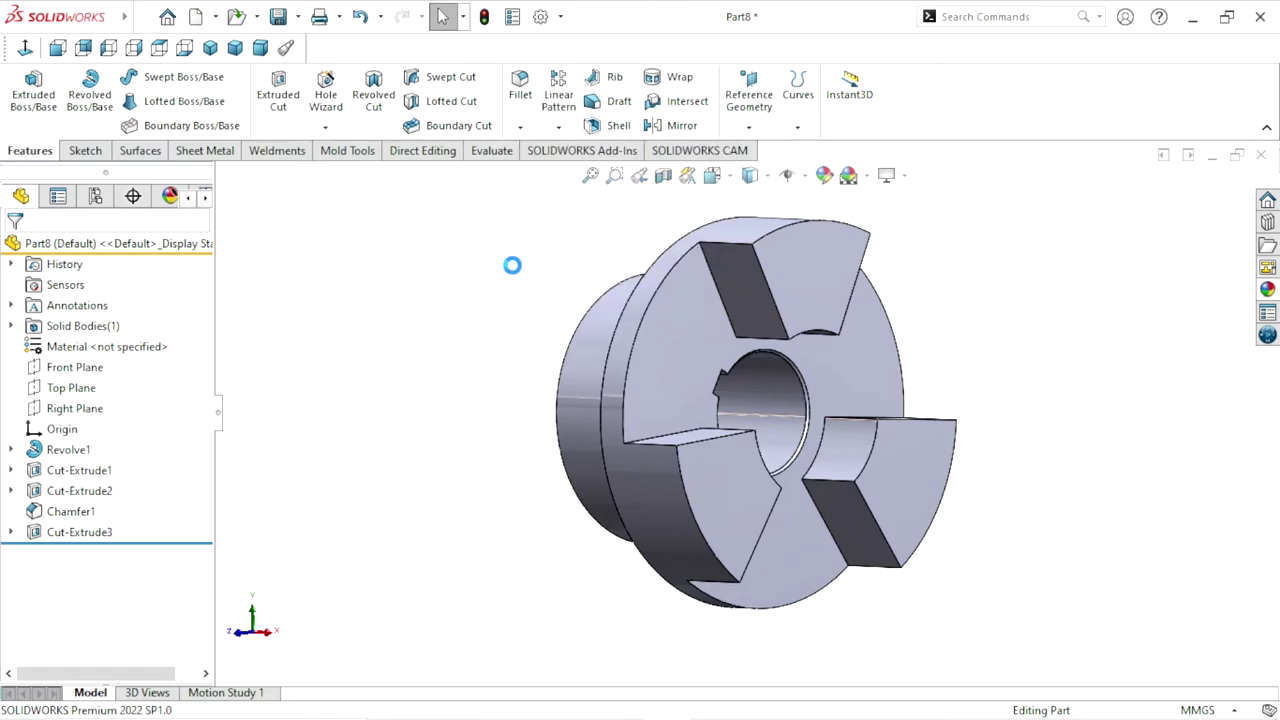
Start a 1 mm × 45° chamfer on the outer arc edge, three jaw faces and two slot edges
click(521, 128)
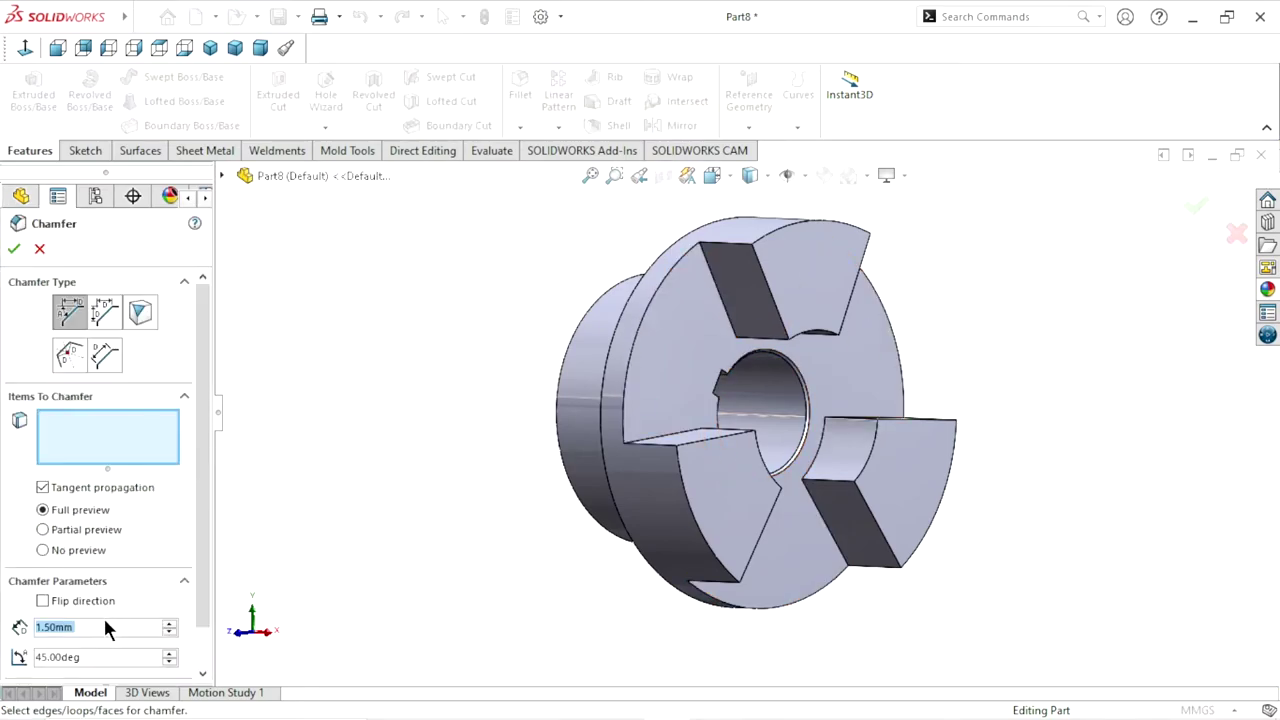
click(103, 626)
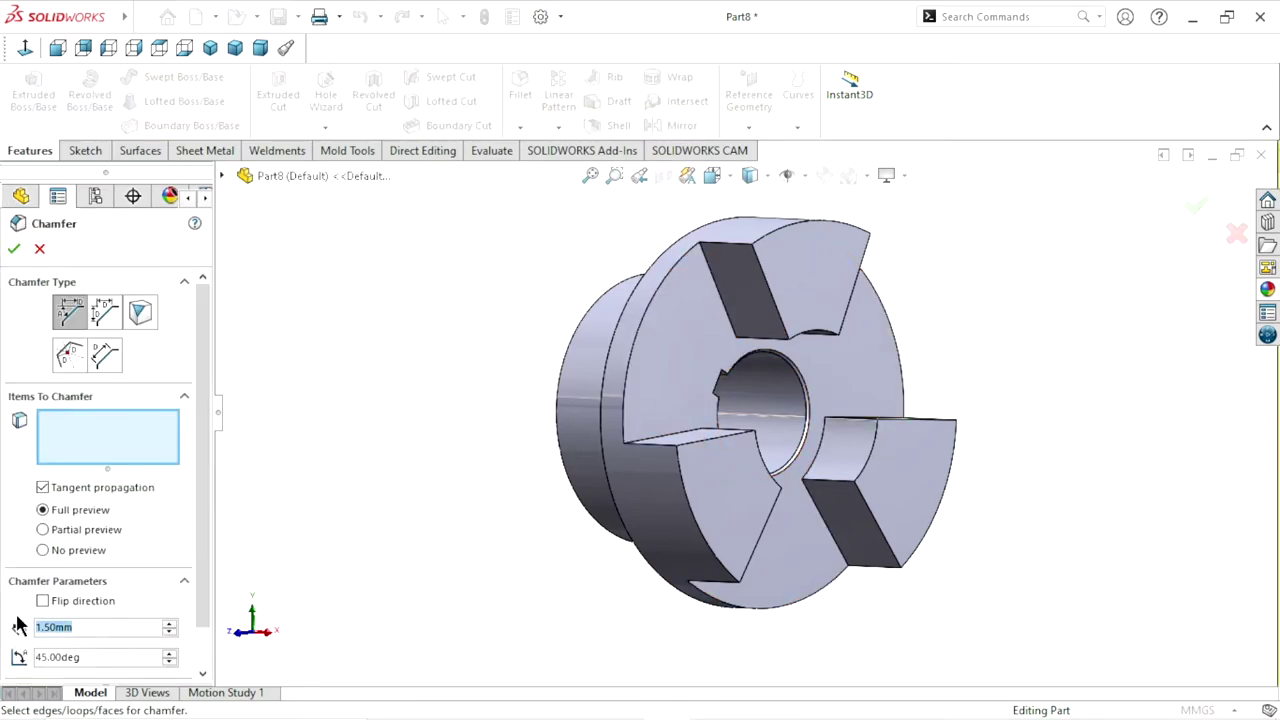
text(1)
key(Return)
scroll(695, 335, down, 2)
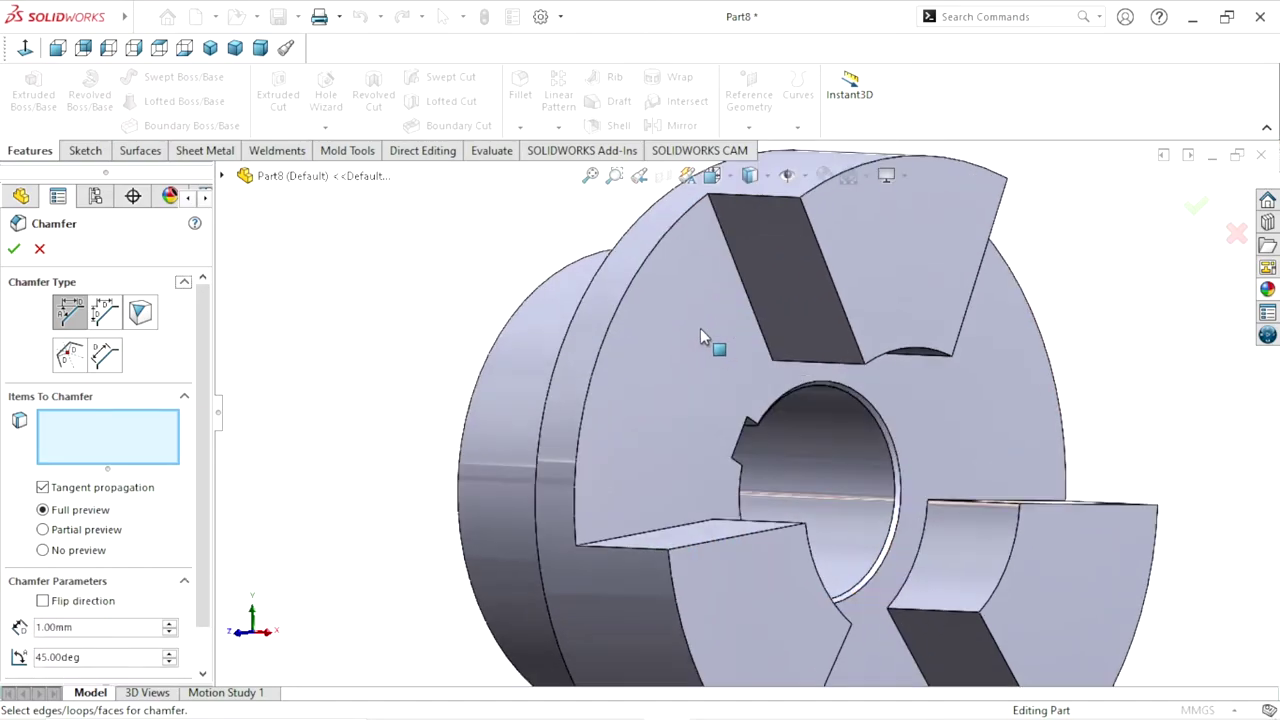
click(636, 283)
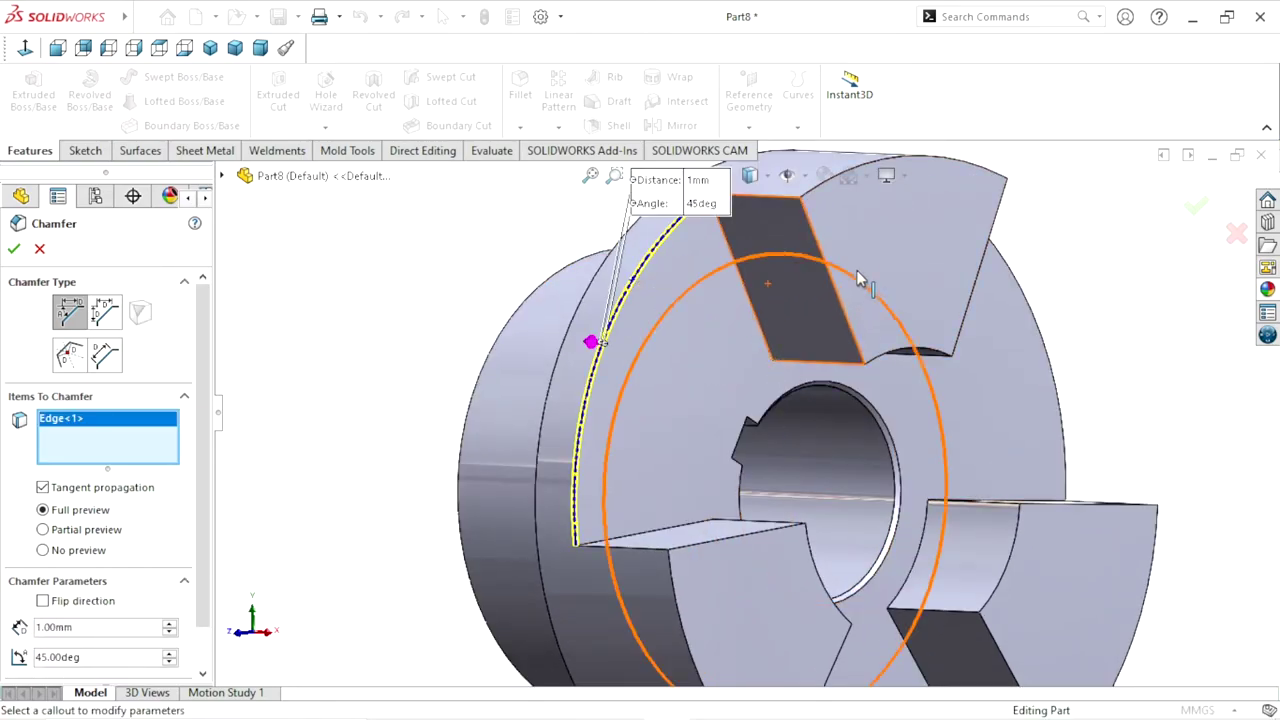
click(909, 242)
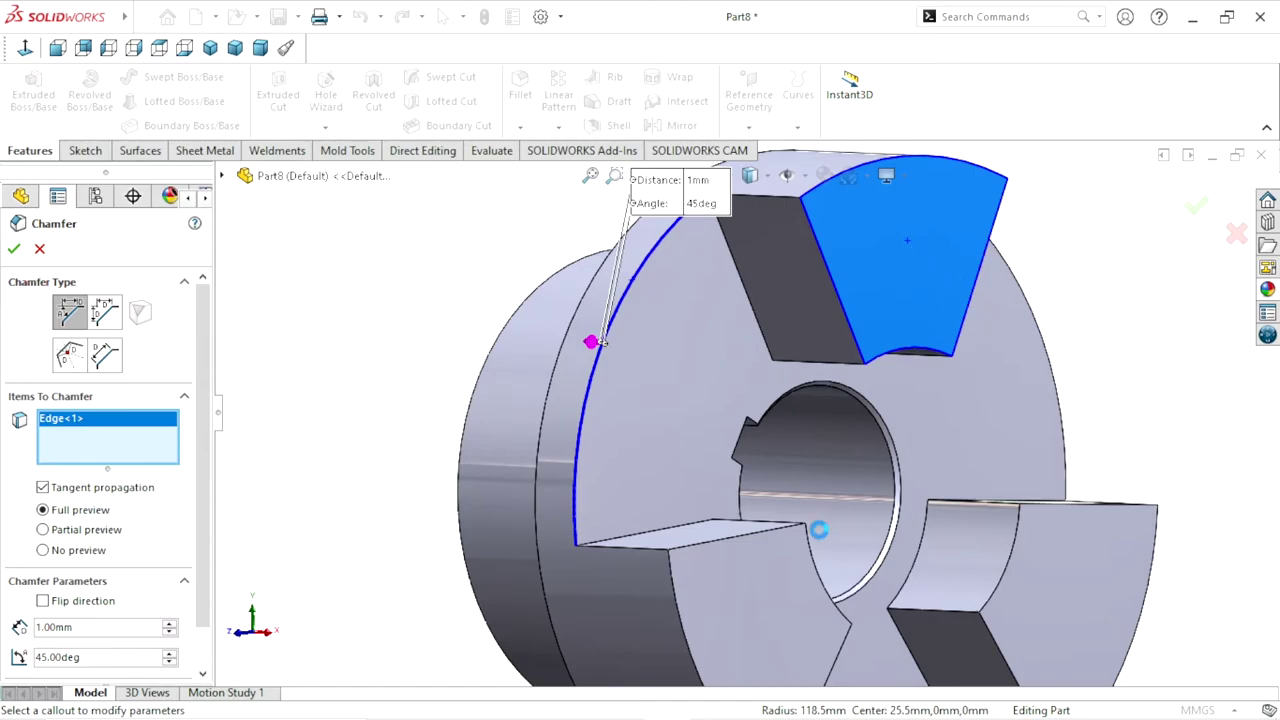
click(761, 593)
click(1043, 577)
scroll(900, 480, up, 2)
scroll(850, 460, up, 1)
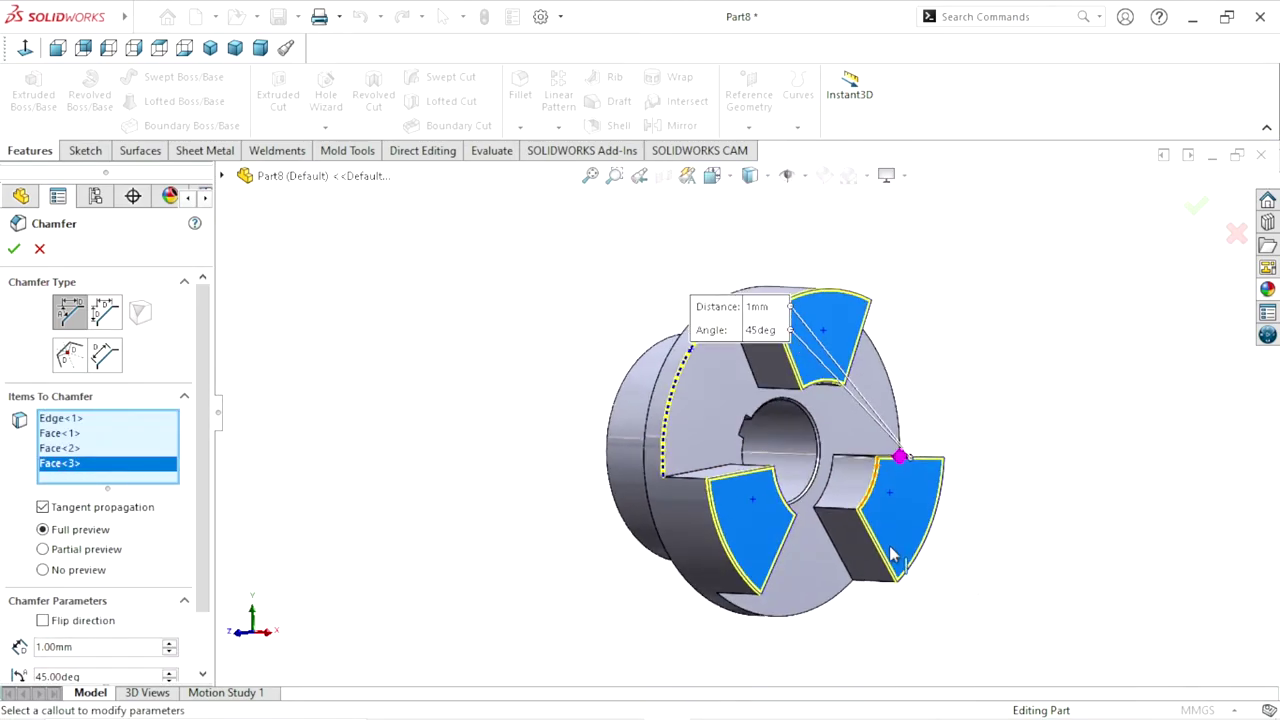
scroll(808, 445, down, 2)
click(796, 443)
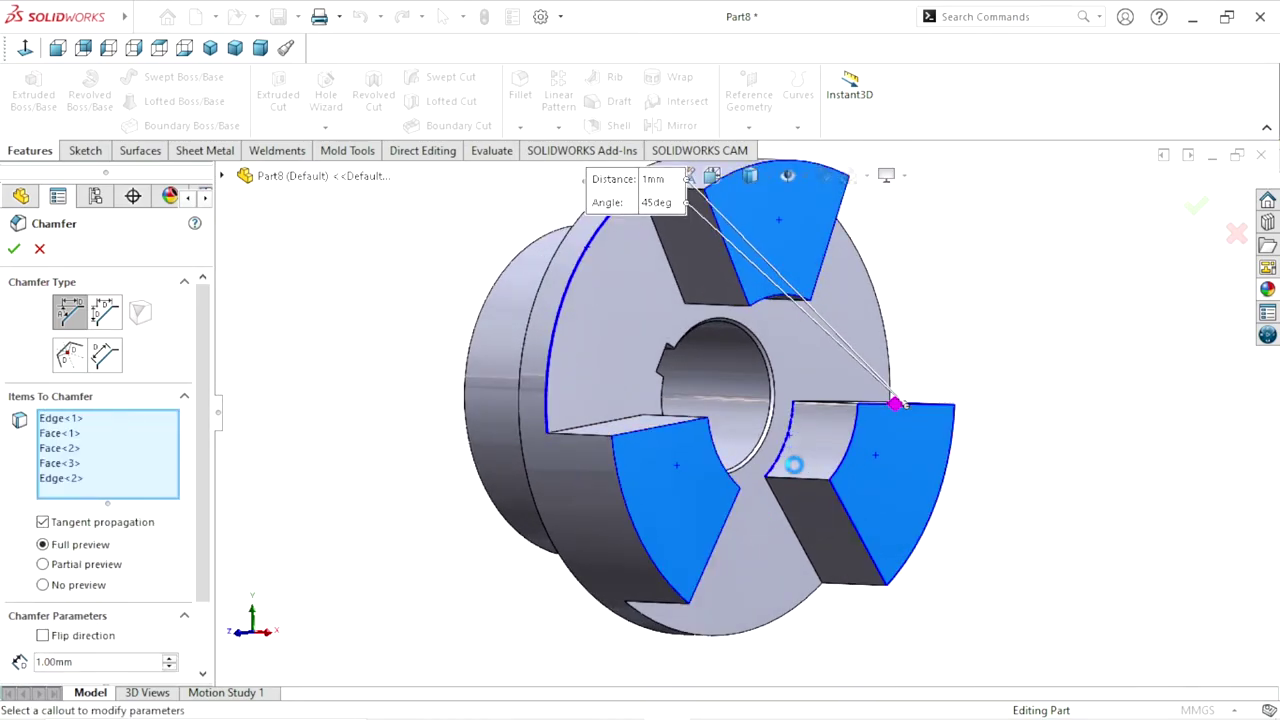
click(789, 527)
Add the edges of the remaining slots and the outer circular edge to the chamfer
mouse_move(1020, 371)
middle_down()
mouse_move(766, 531)
mouse_move(828, 483)
middle_up()
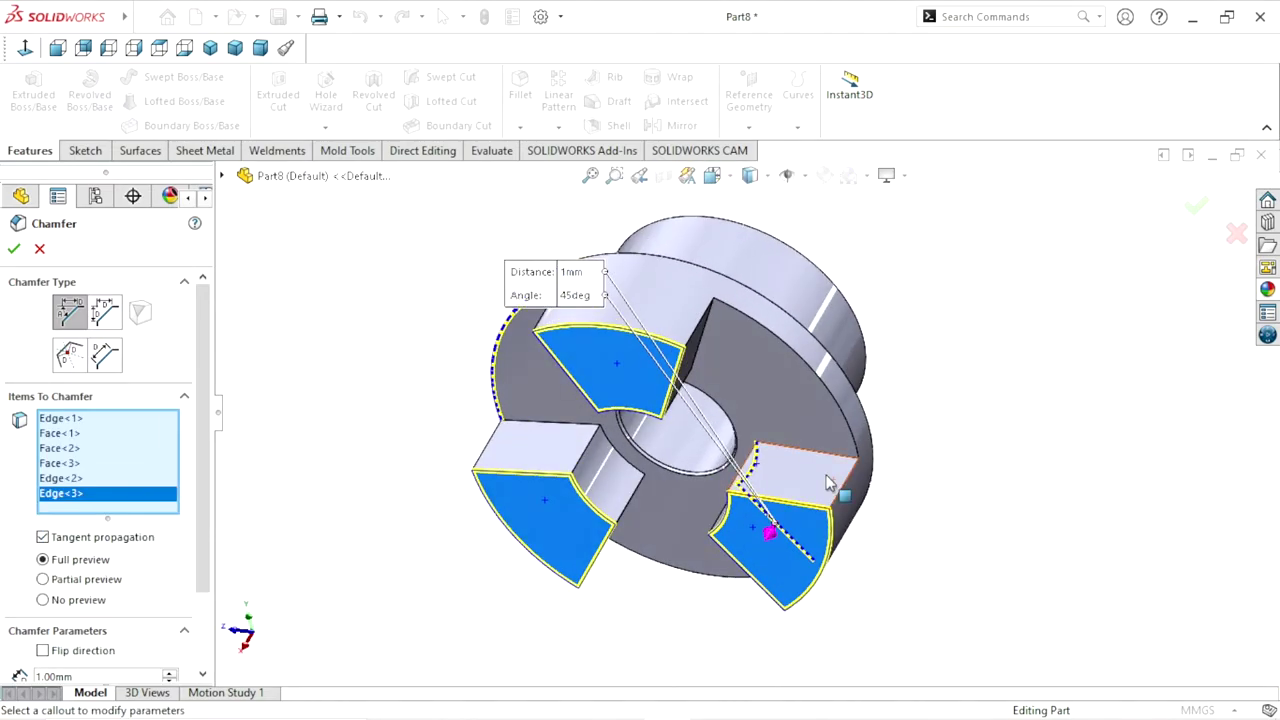
scroll(828, 483, down, 3)
click(811, 420)
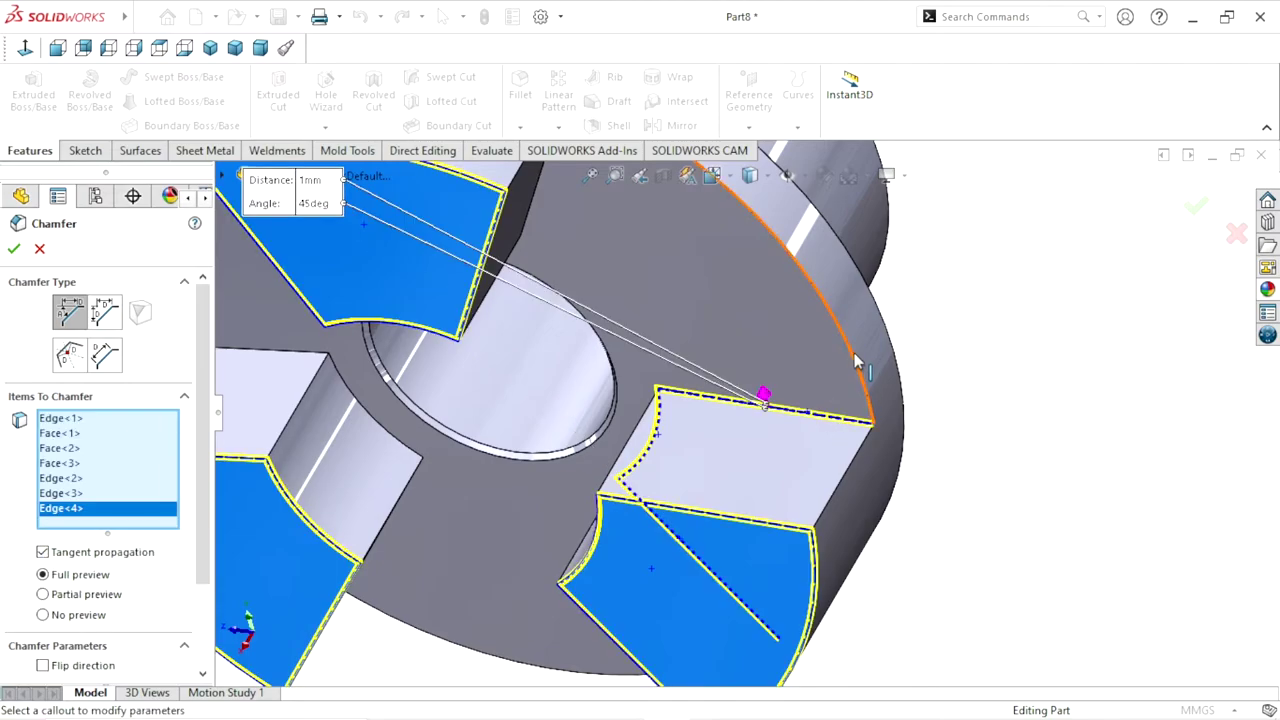
click(857, 362)
scroll(715, 385, up, 3)
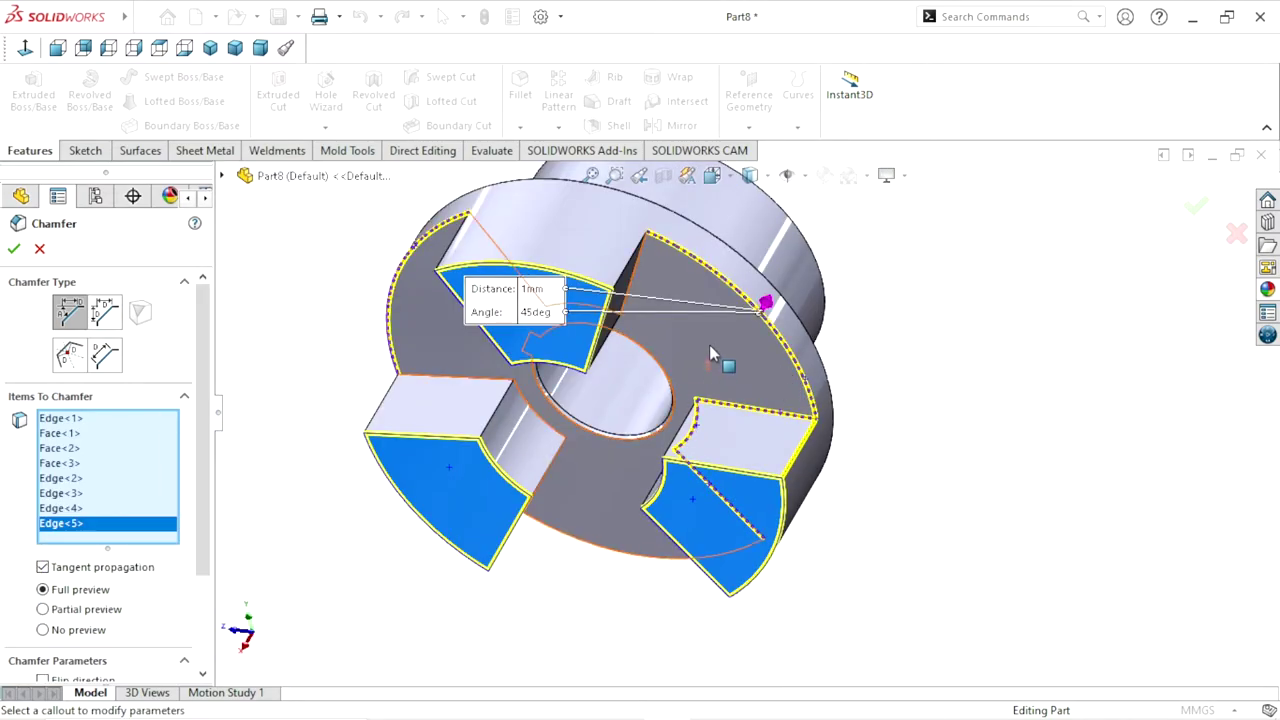
scroll(658, 282, down, 3)
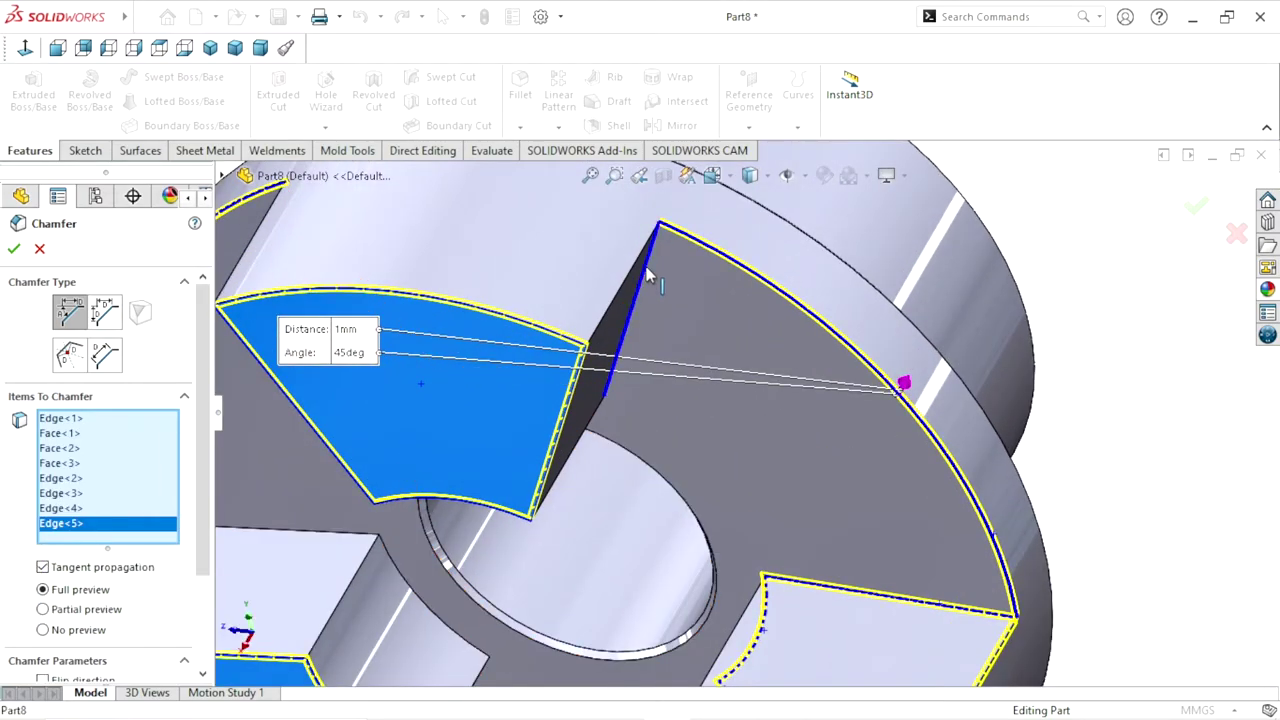
scroll(648, 276, up, 1)
click(660, 350)
scroll(660, 350, up, 3)
mouse_move(660, 350)
middle_down()
mouse_move(728, 238)
mouse_move(737, 380)
mouse_move(632, 378)
middle_up()
scroll(632, 378, down, 3)
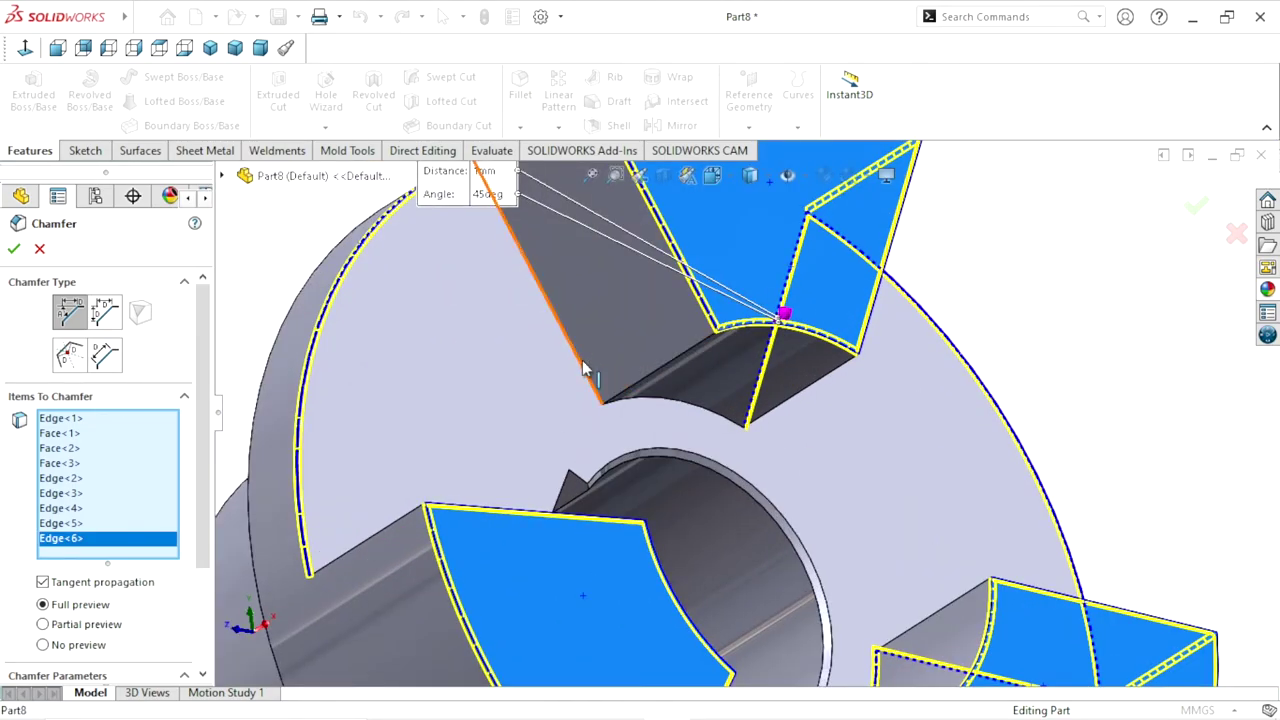
click(585, 372)
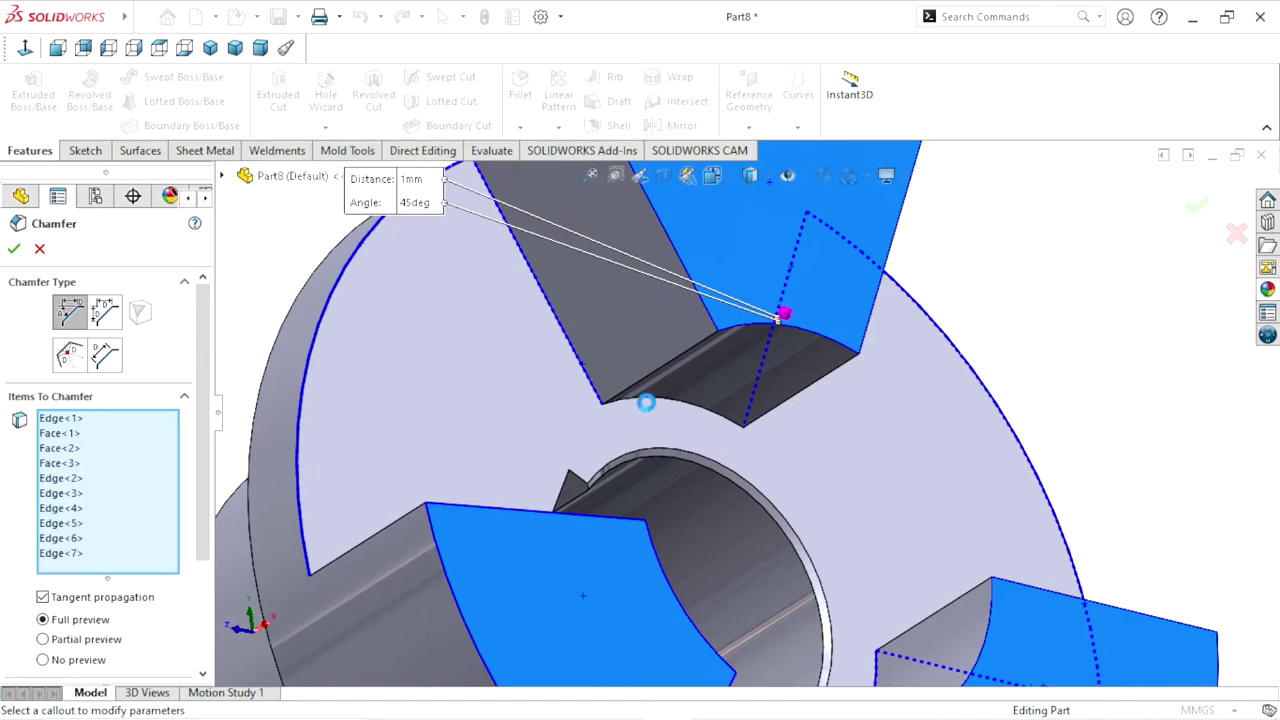
click(655, 403)
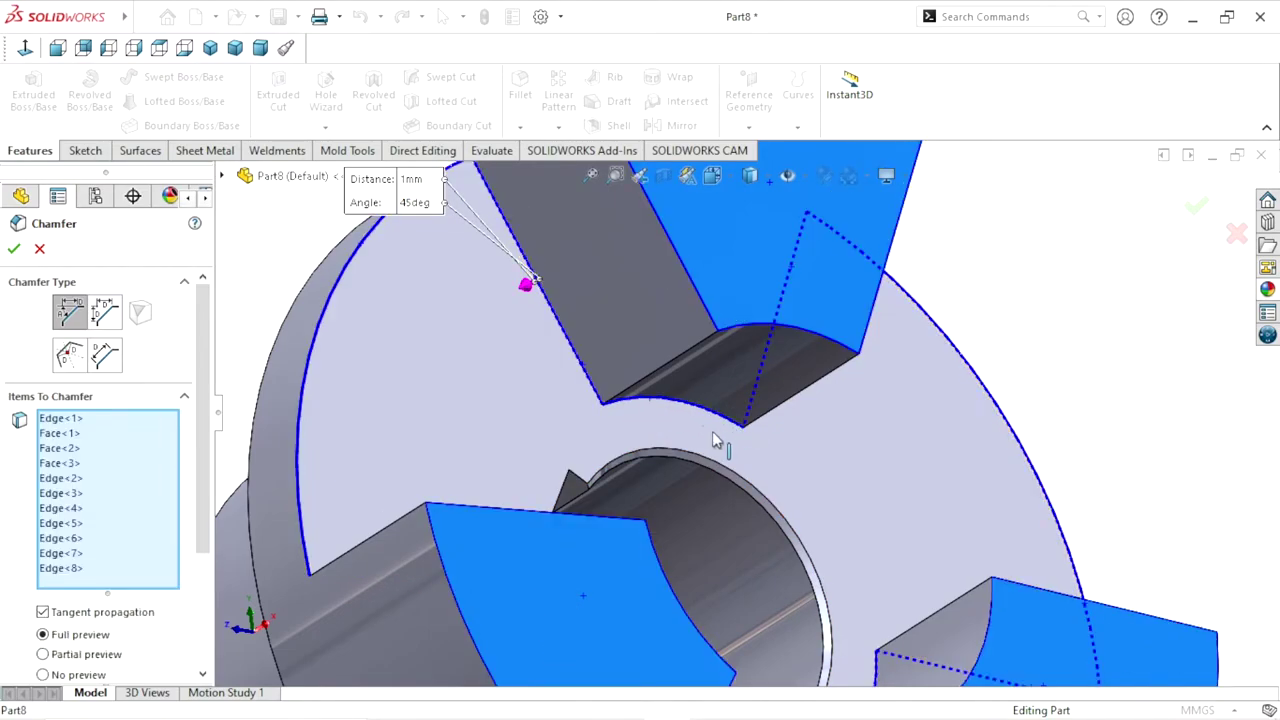
scroll(800, 430, up, 3)
mouse_move(809, 458)
middle_down()
mouse_move(669, 571)
mouse_move(609, 523)
middle_up()
scroll(634, 420, down, 3)
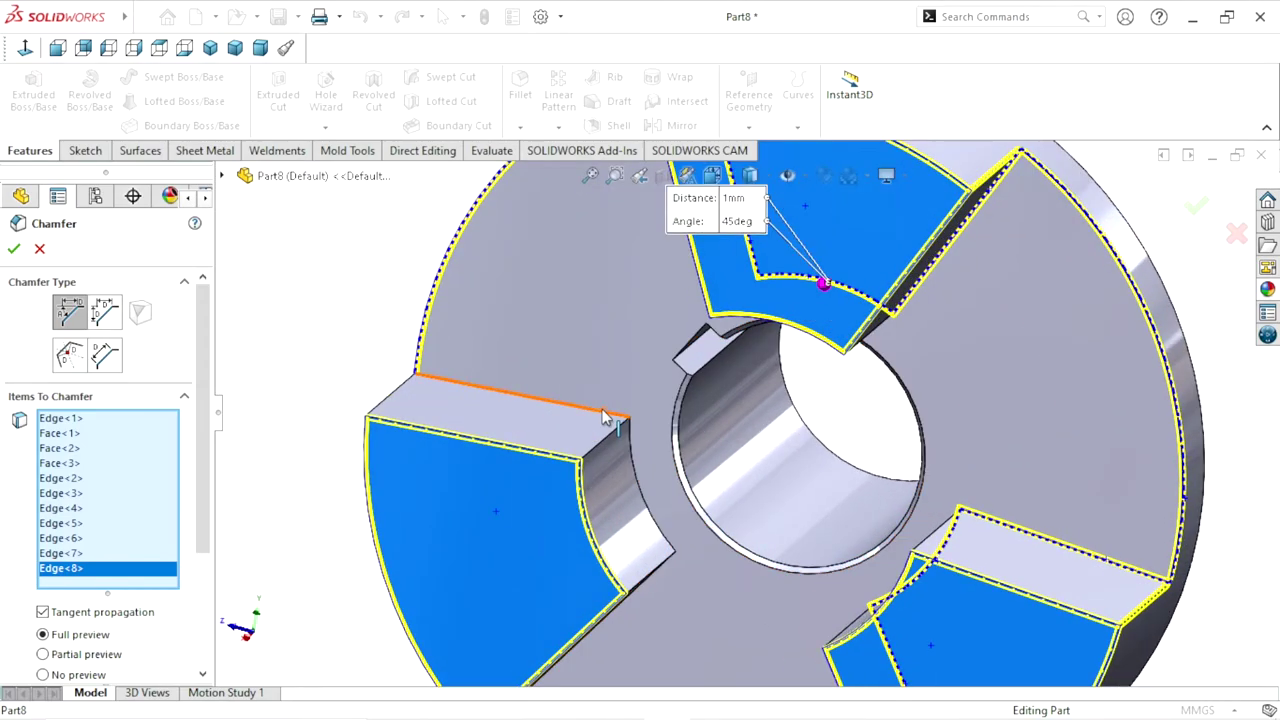
click(604, 418)
click(638, 478)
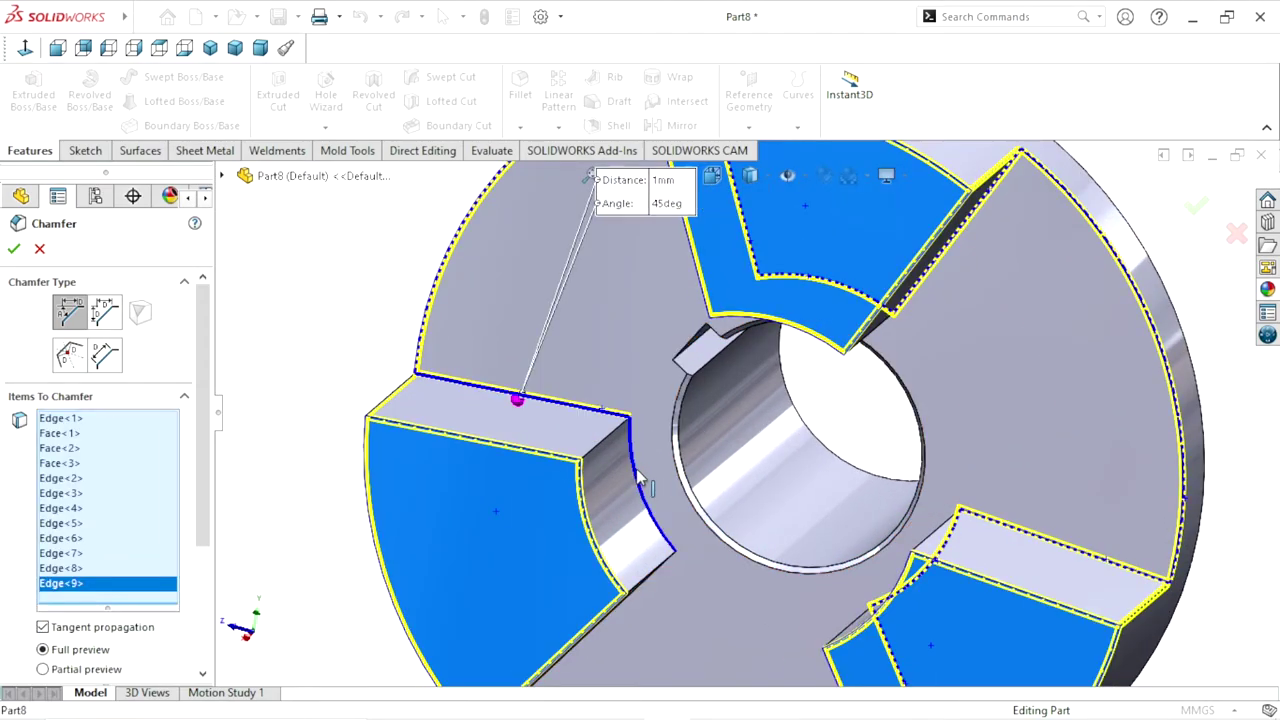
scroll(651, 531, up, 3)
middle_drag(689, 572, 698, 524)
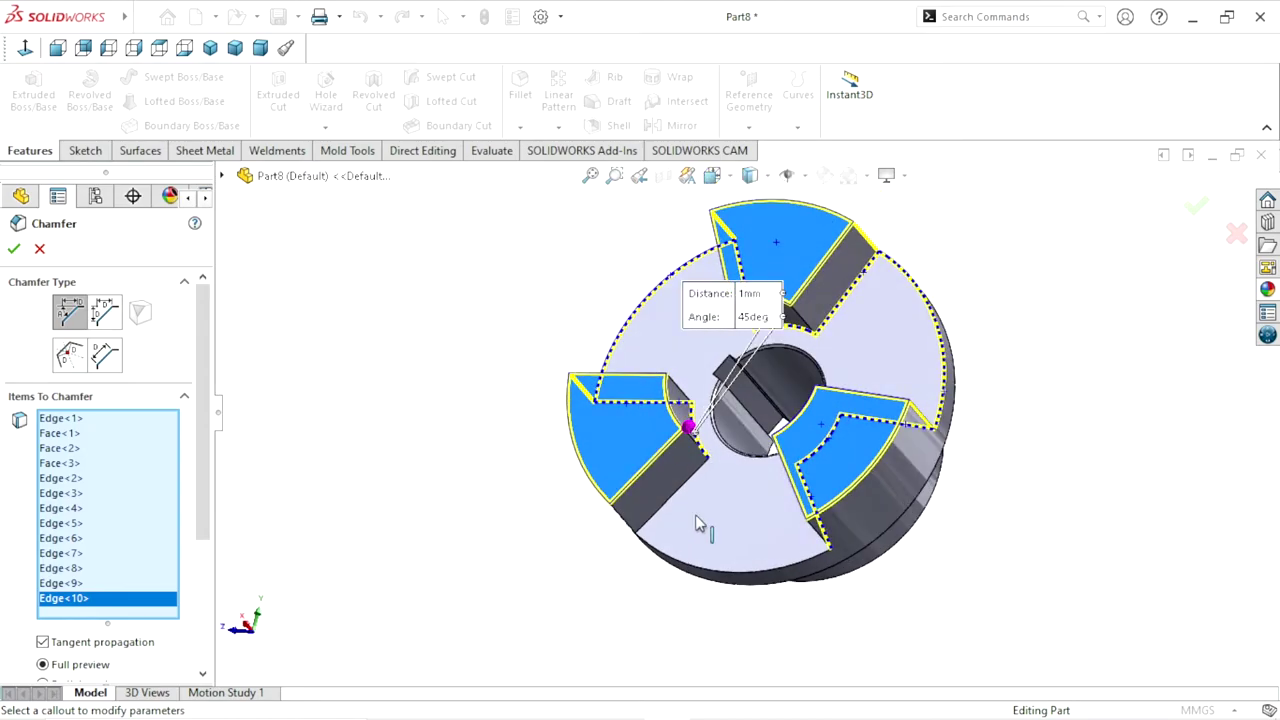
scroll(690, 512, down, 3)
click(667, 473)
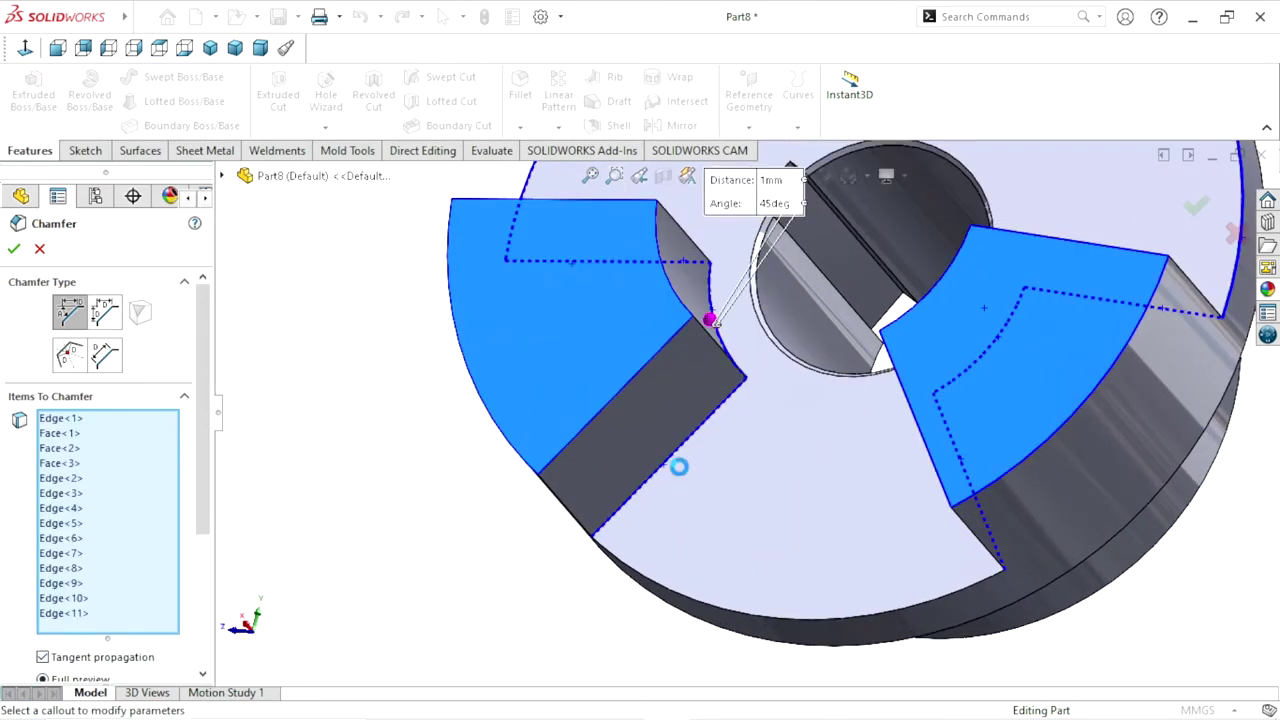
Replace the wrongly picked Face<4> with the outer rim edge and apply Chamfer2
mouse_move(723, 520)
middle_down()
mouse_move(757, 446)
mouse_move(770, 444)
mouse_move(743, 491)
mouse_move(694, 514)
mouse_move(686, 537)
mouse_move(781, 453)
mouse_move(766, 517)
mouse_move(840, 470)
middle_up()
scroll(870, 376, up, 5)
mouse_move(870, 376)
middle_down()
mouse_move(920, 366)
mouse_move(866, 200)
mouse_move(903, 266)
mouse_move(966, 255)
mouse_move(800, 563)
middle_up()
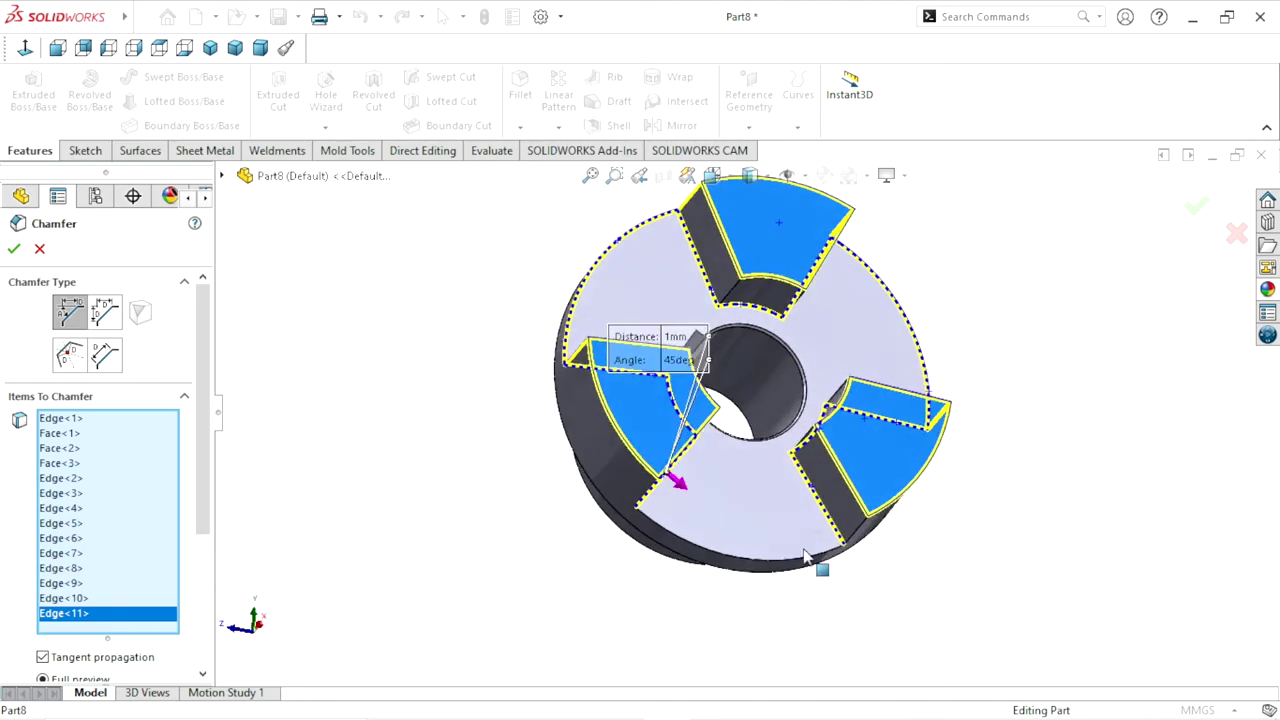
scroll(783, 563, down, 3)
click(711, 531)
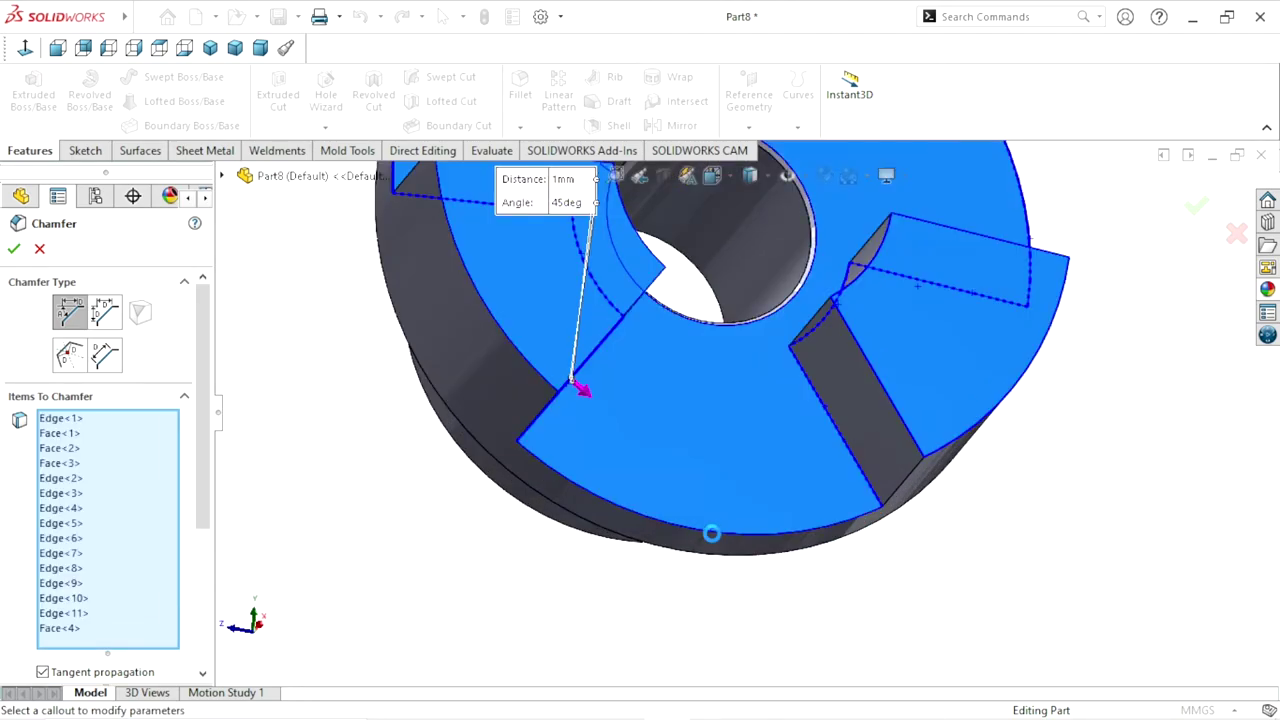
right_click(97, 628)
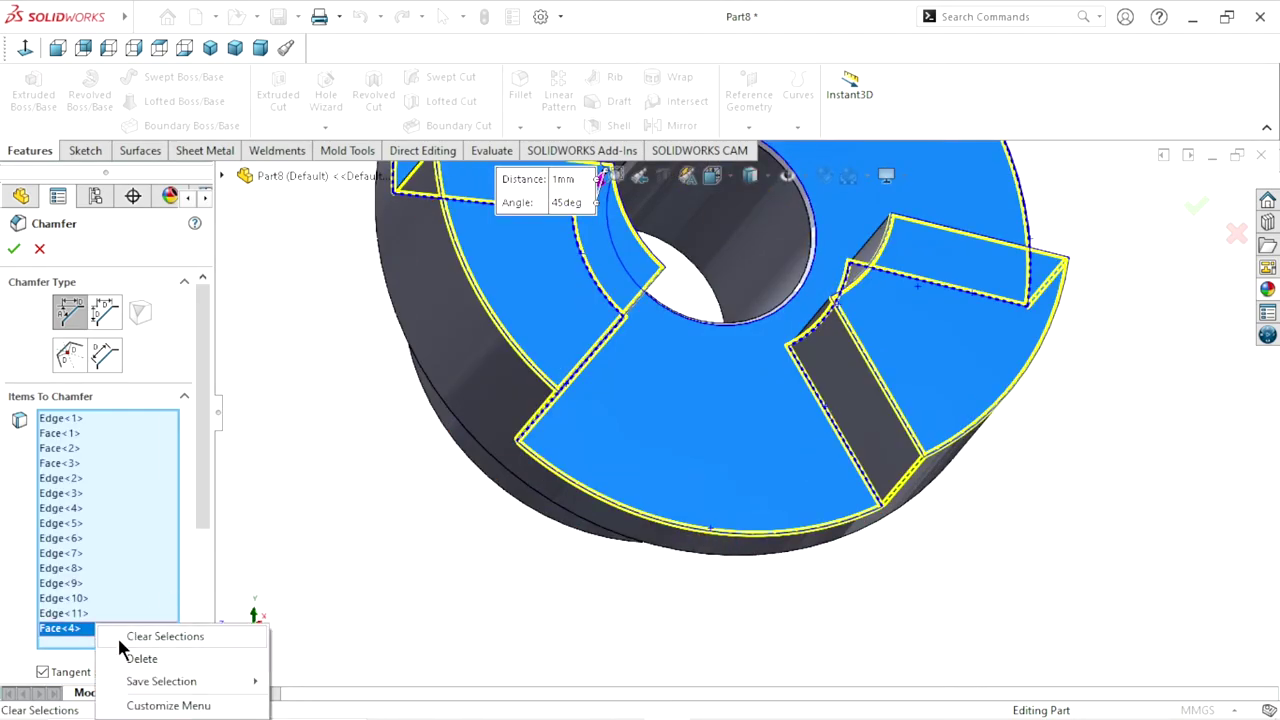
click(126, 659)
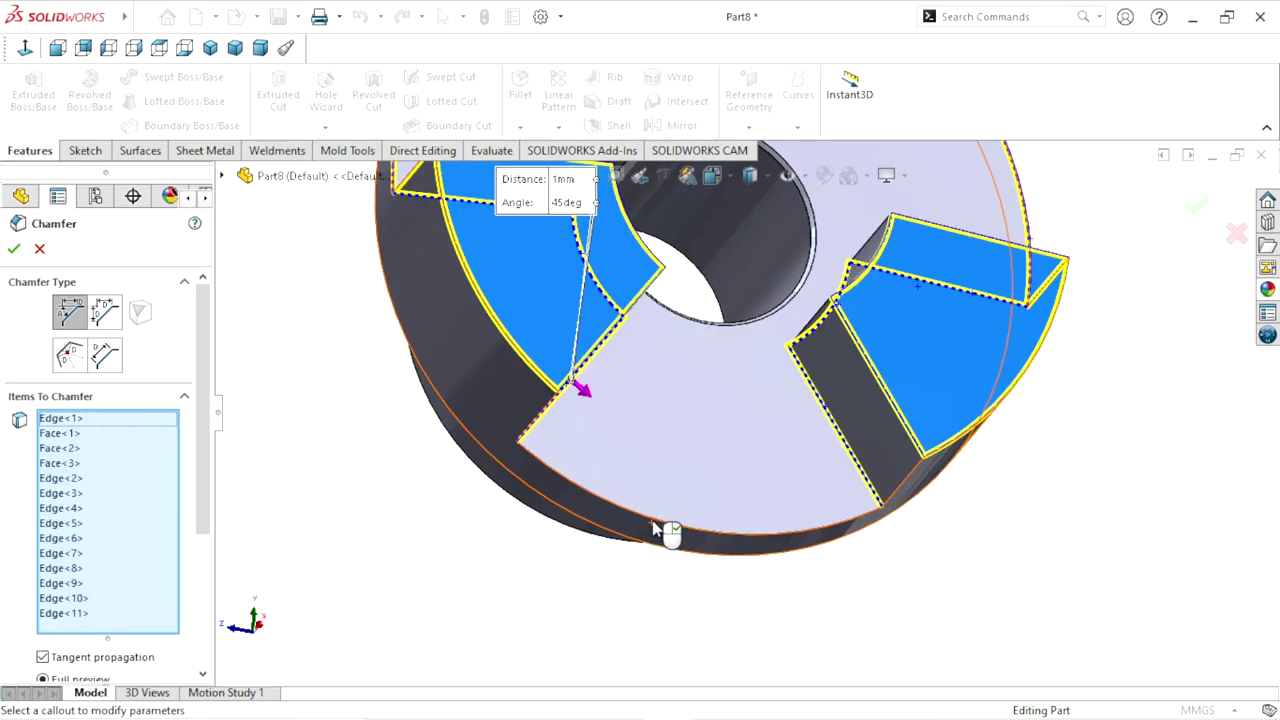
click(660, 525)
scroll(708, 498, up, 3)
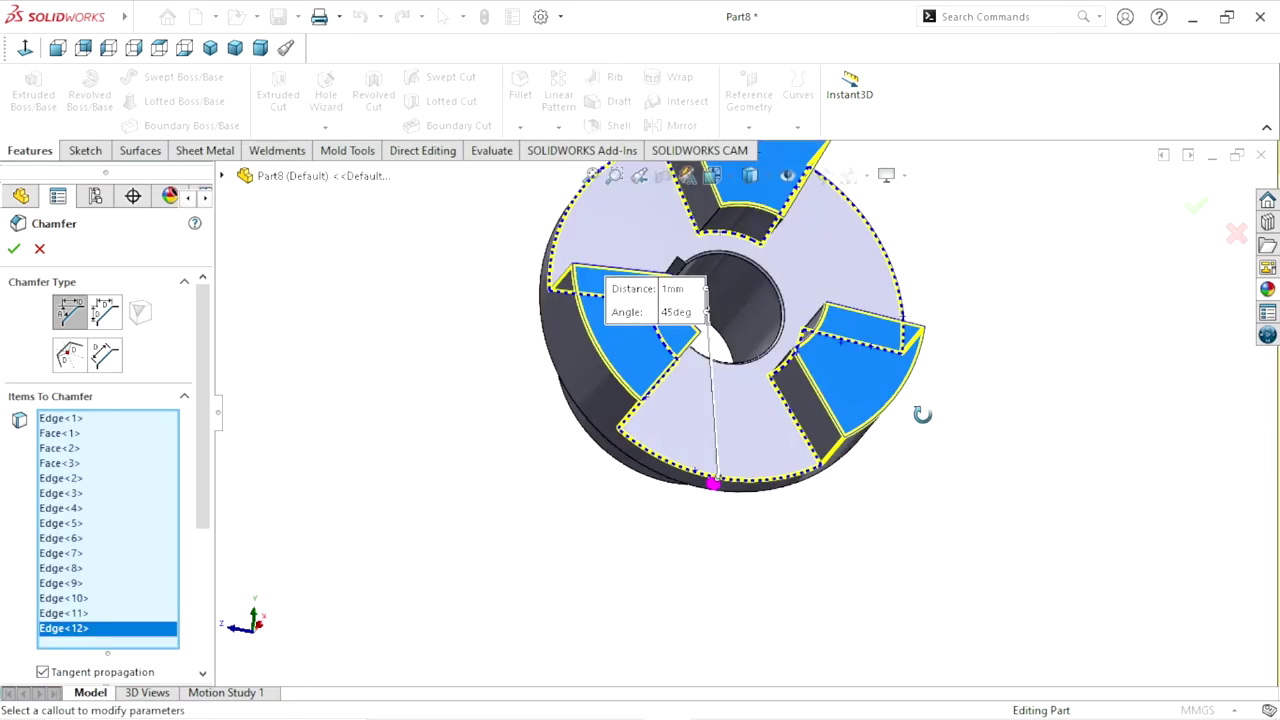
mouse_move(922, 414)
middle_down()
mouse_move(882, 442)
mouse_move(845, 333)
middle_up()
click(15, 250)
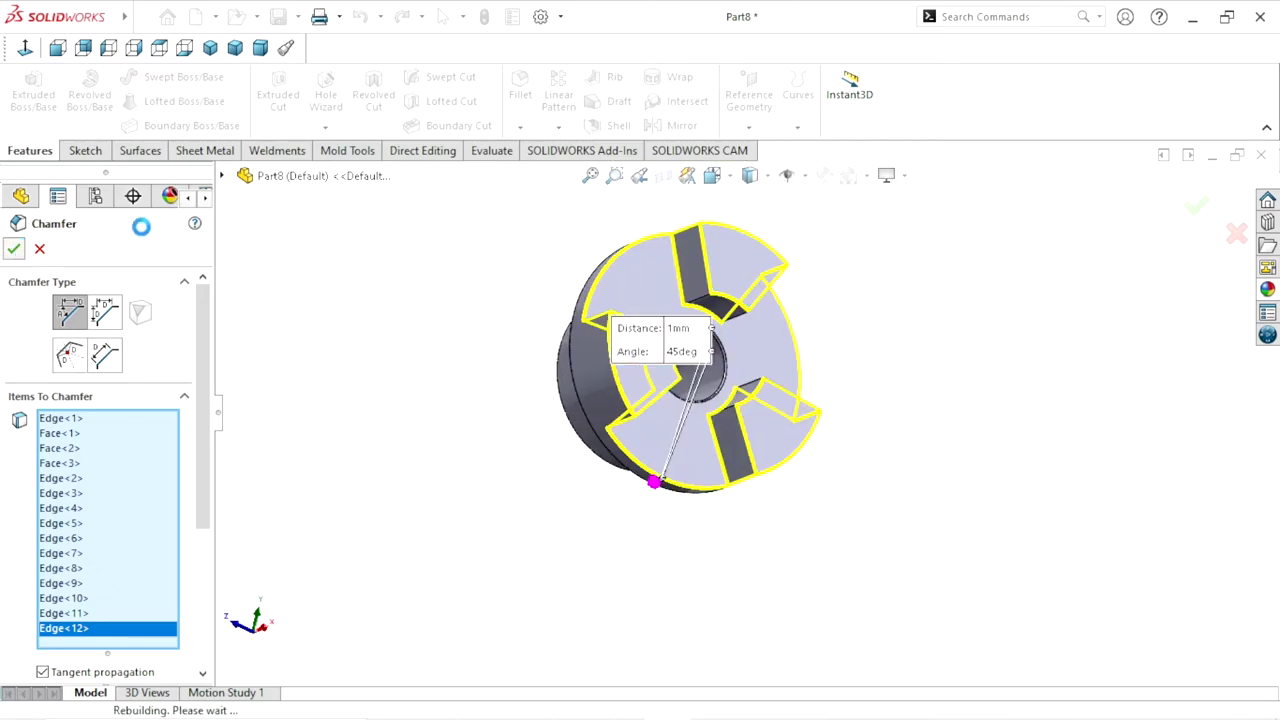
Apply a brushed steel appearance to the flange part
mouse_move(817, 366)
middle_down()
mouse_move(705, 390)
mouse_move(831, 374)
middle_up()
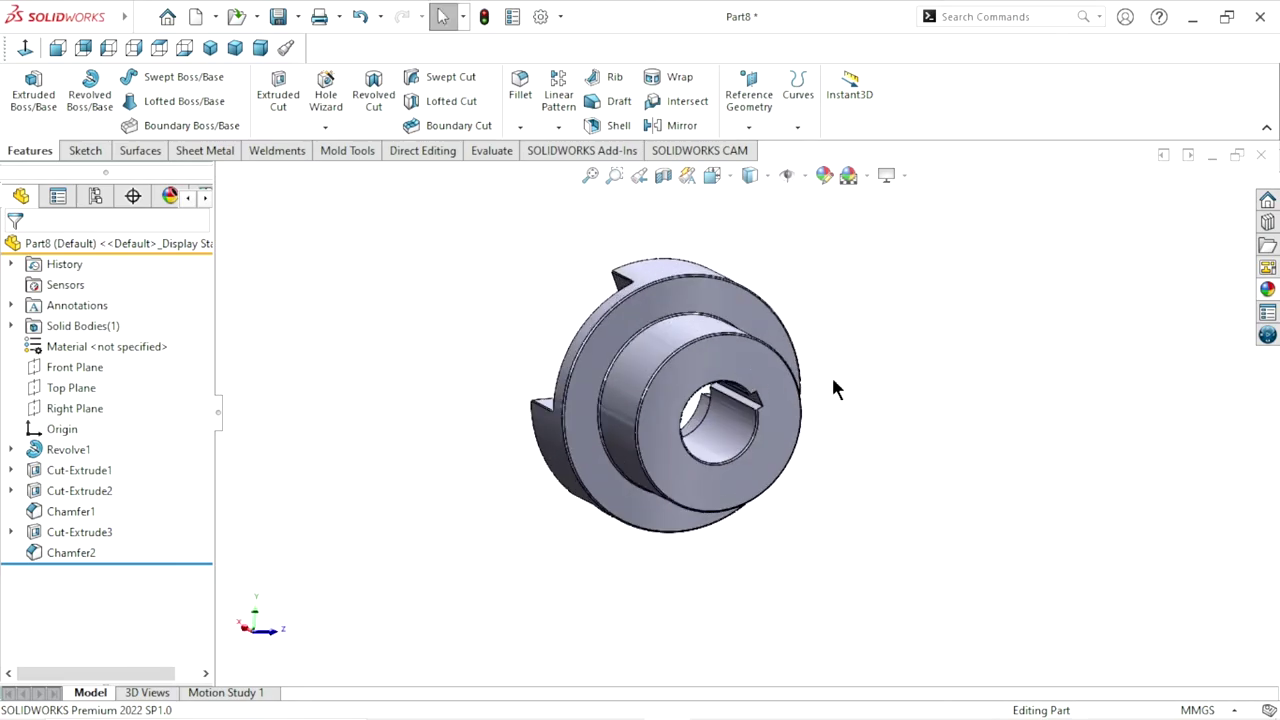
mouse_move(771, 343)
middle_down()
mouse_move(943, 417)
mouse_move(1059, 521)
mouse_move(1236, 330)
middle_up()
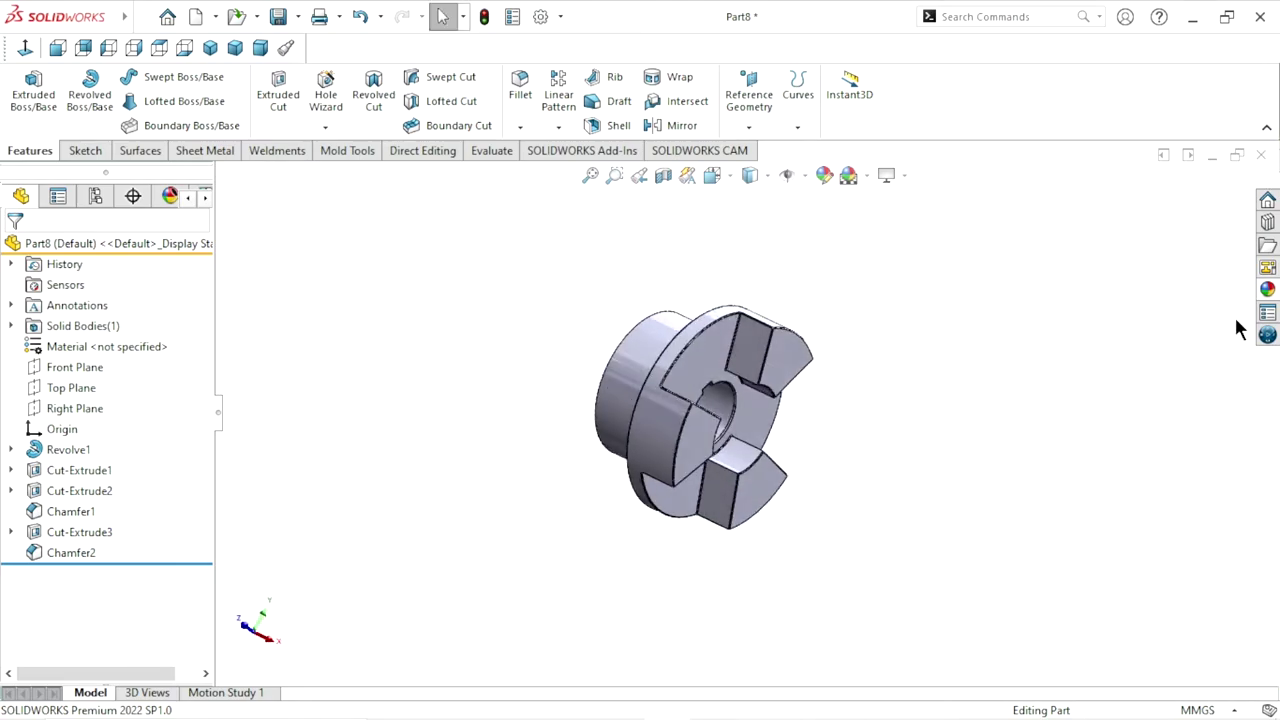
click(1268, 290)
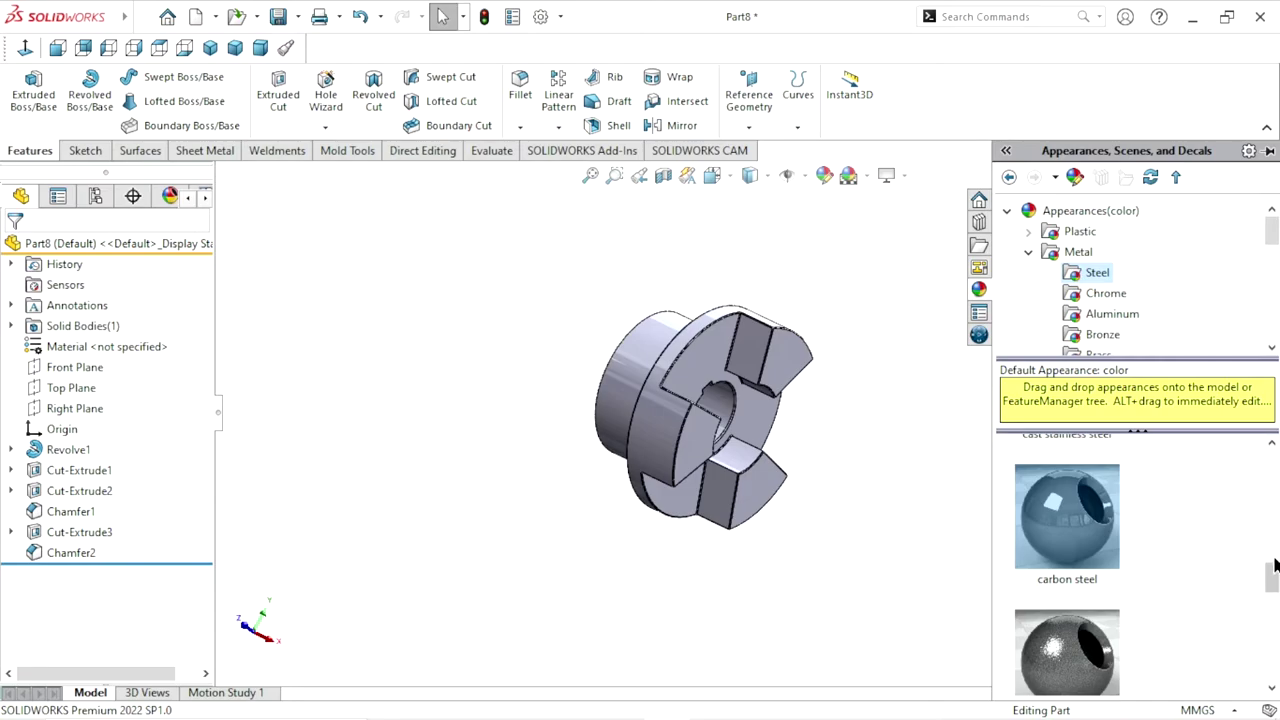
mouse_move(1272, 570)
mouse_down()
mouse_move(1276, 440)
mouse_move(1272, 482)
mouse_up()
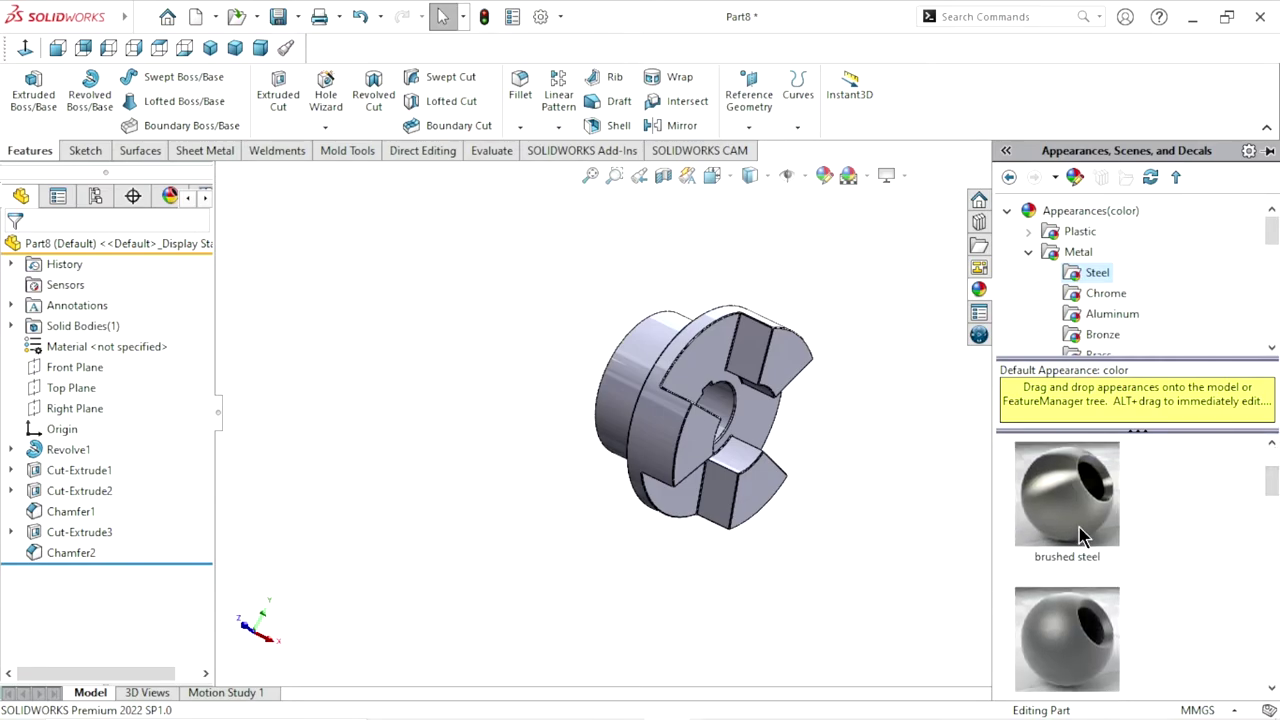
drag(1080, 535, 700, 460)
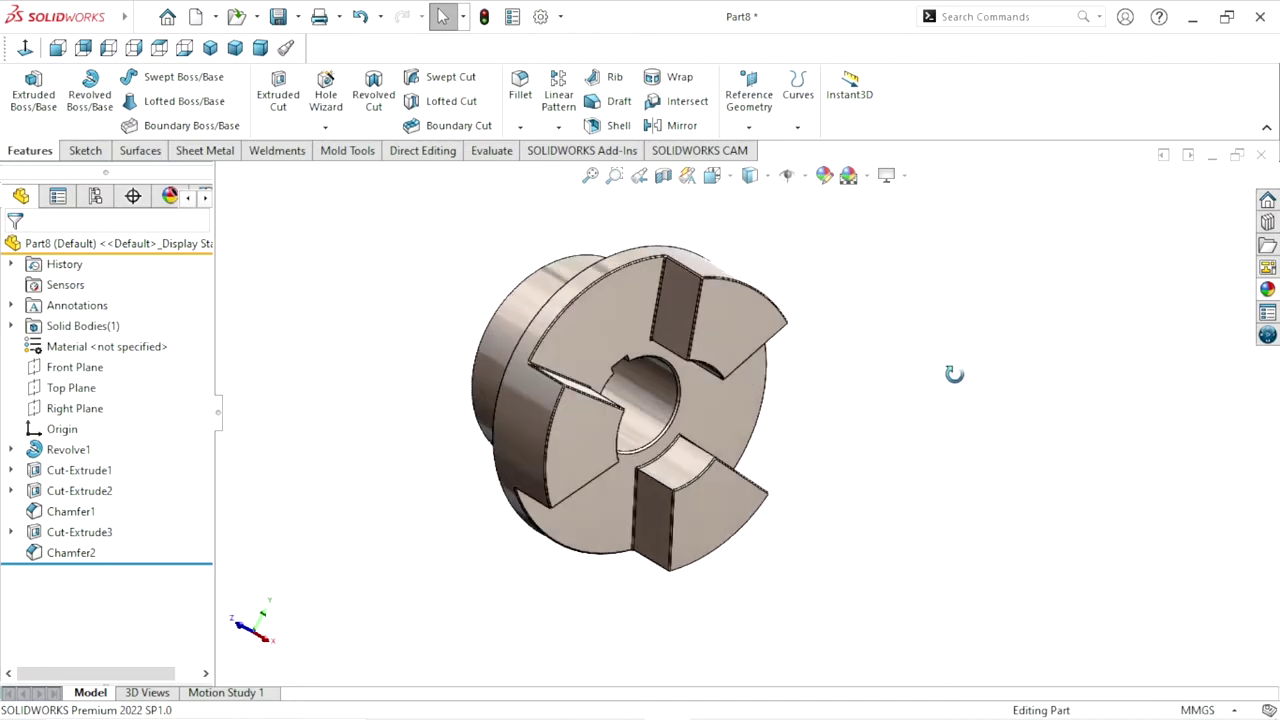
Turn RealView rendering off and then back on
click(903, 175)
click(899, 203)
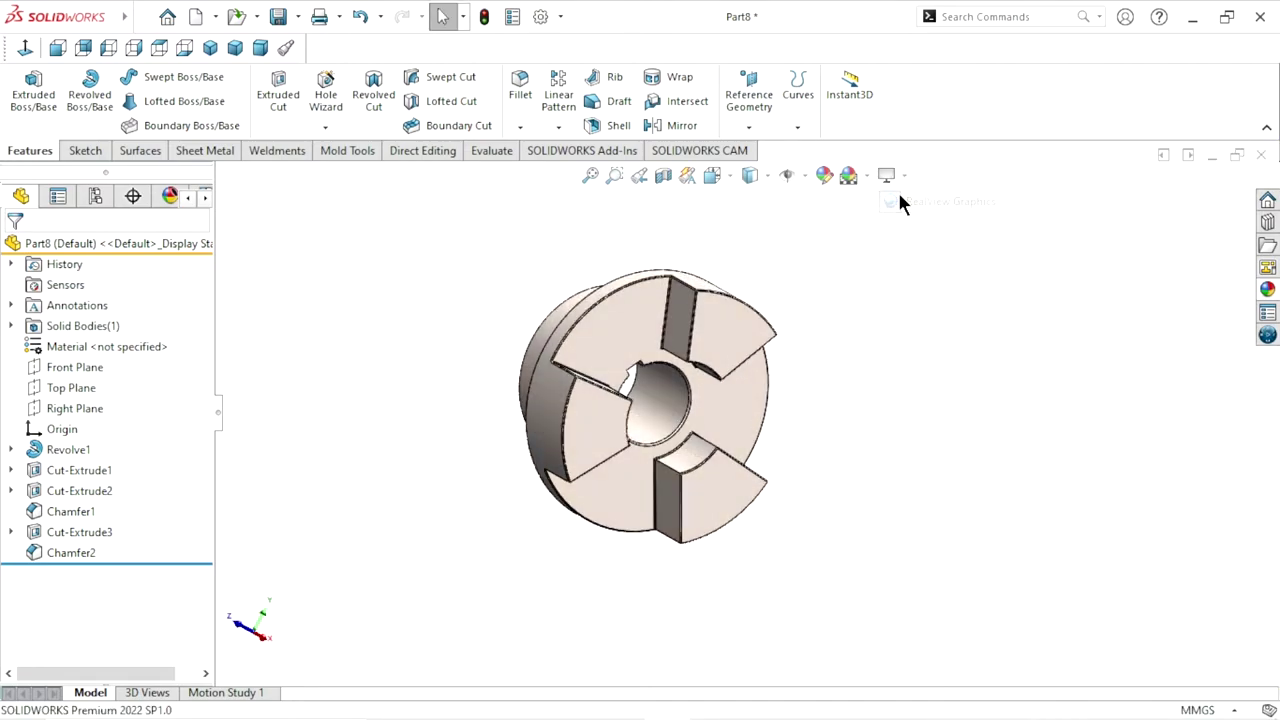
click(899, 180)
click(902, 201)
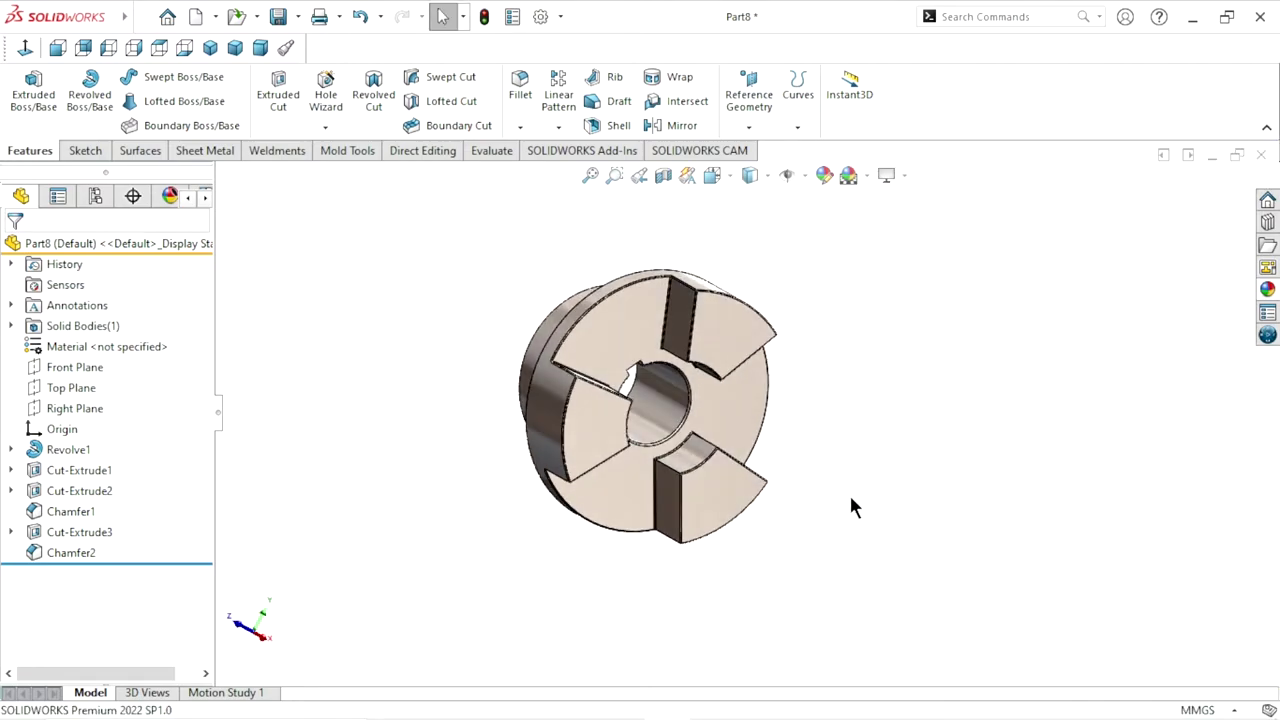
Snap to the Isometric view and start a new part document with Ctrl+N
middle_drag(849, 507, 715, 427)
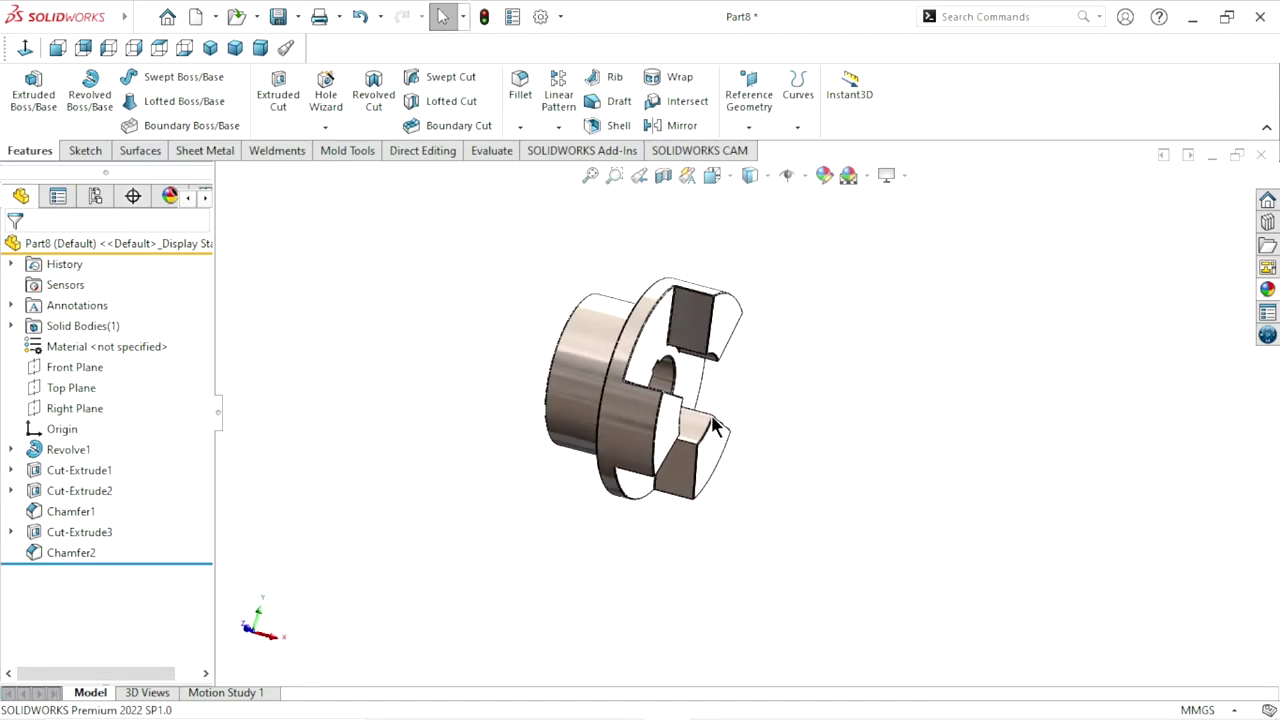
scroll(640, 415, down, 2)
click(209, 50)
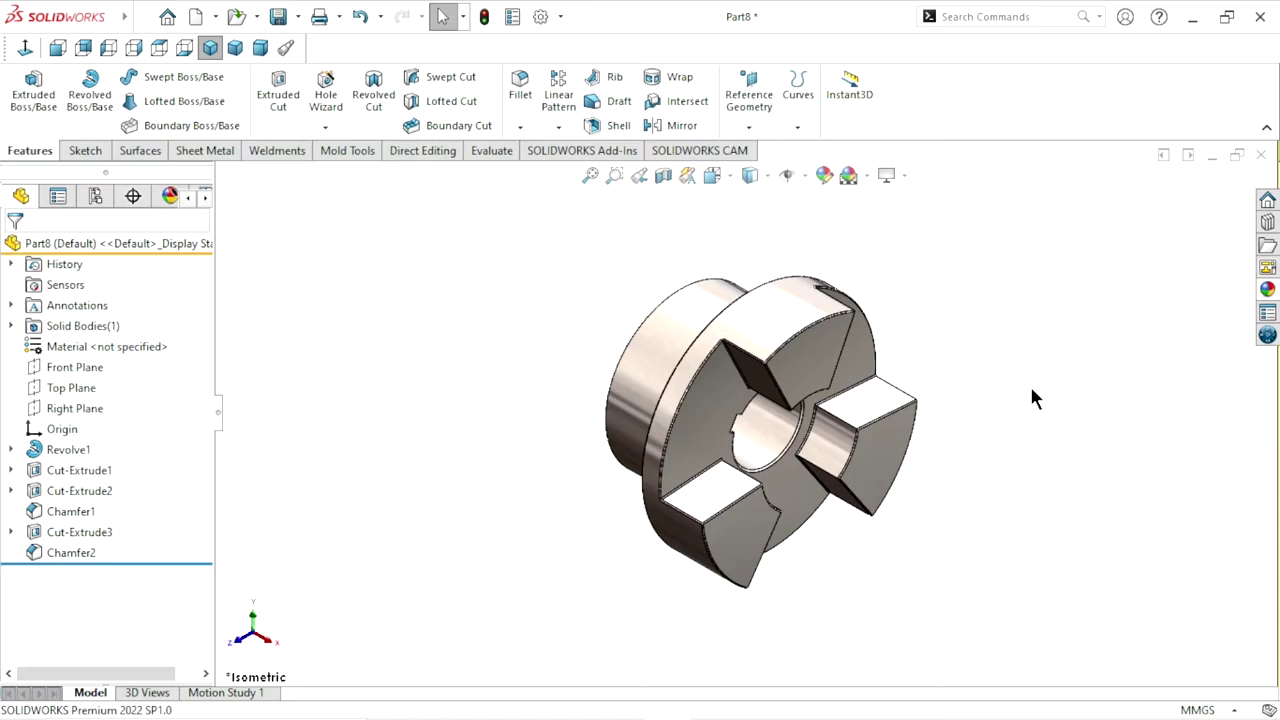
key(ctrl+n)
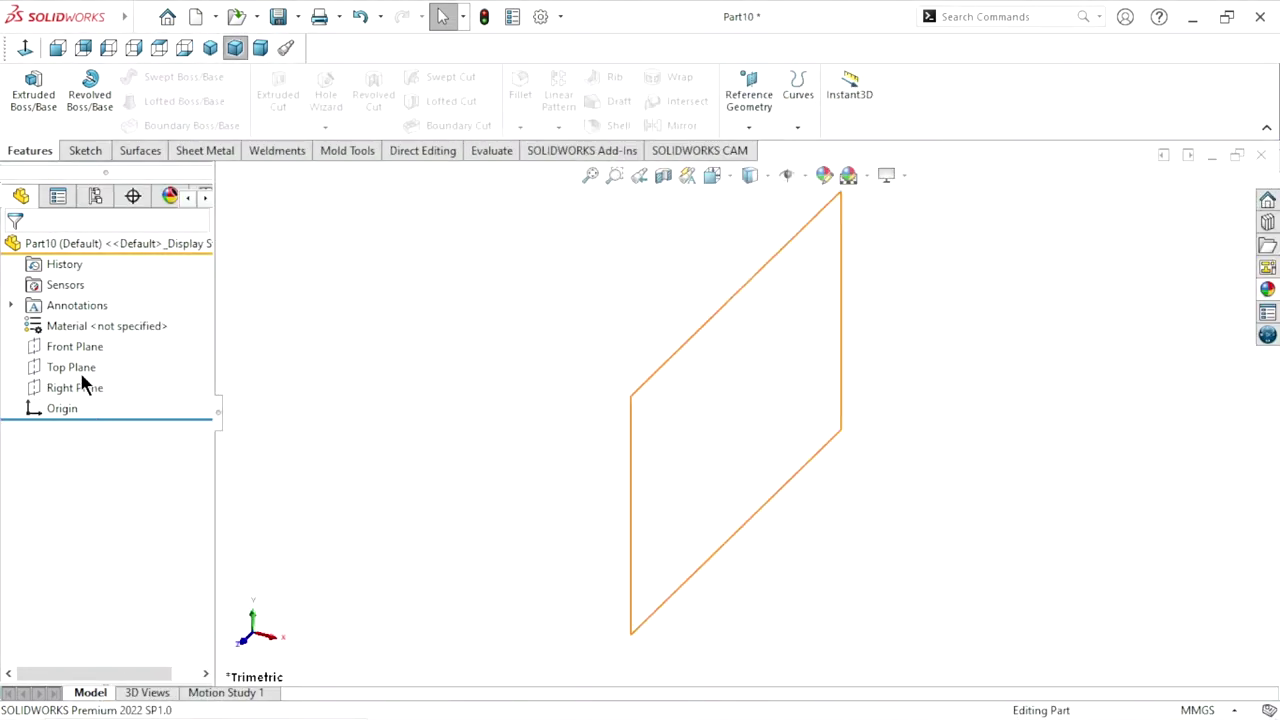
Sketch on the Front Plane with lines: tall left edge, short bottom and first step riser
click(95, 347)
click(106, 313)
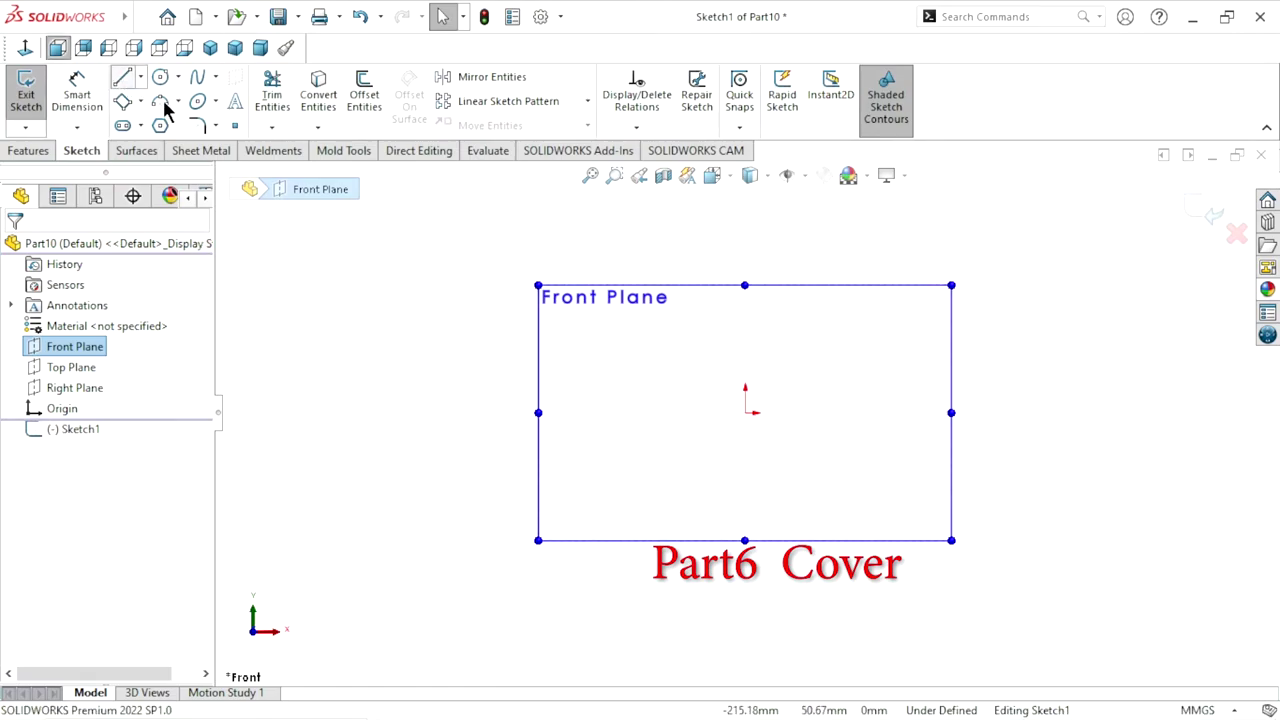
key(l)
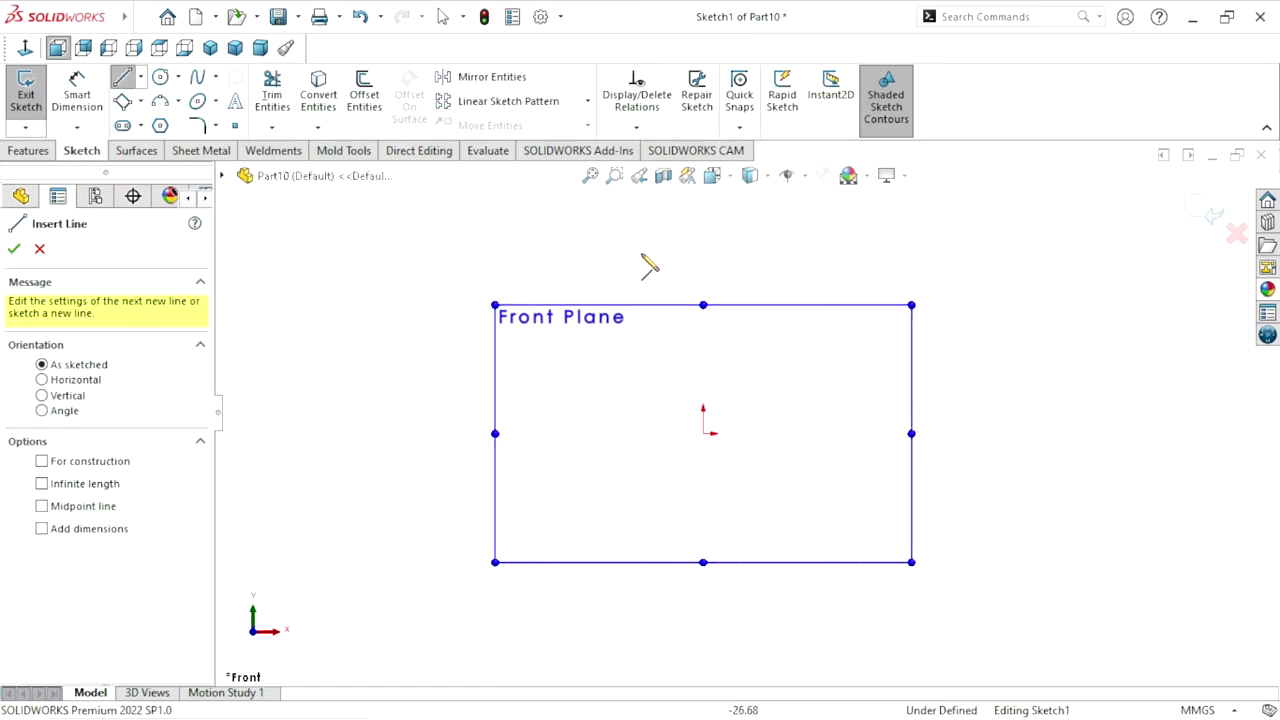
click(590, 230)
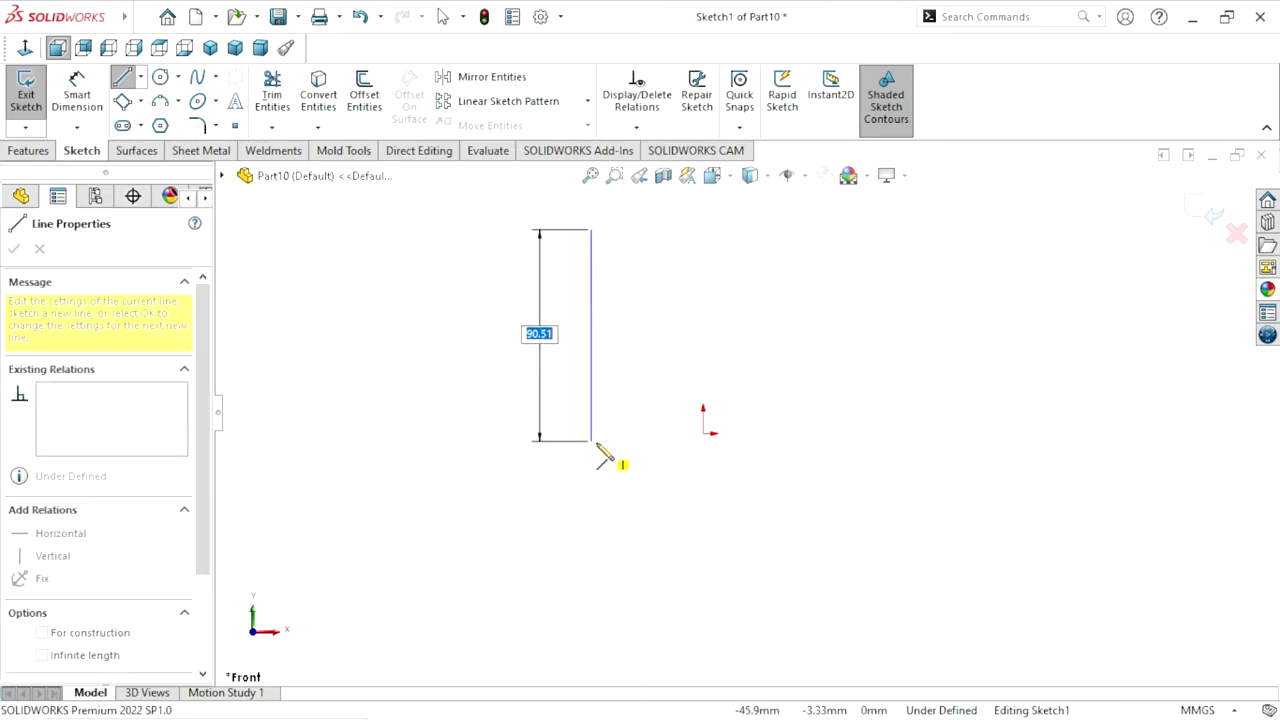
click(593, 435)
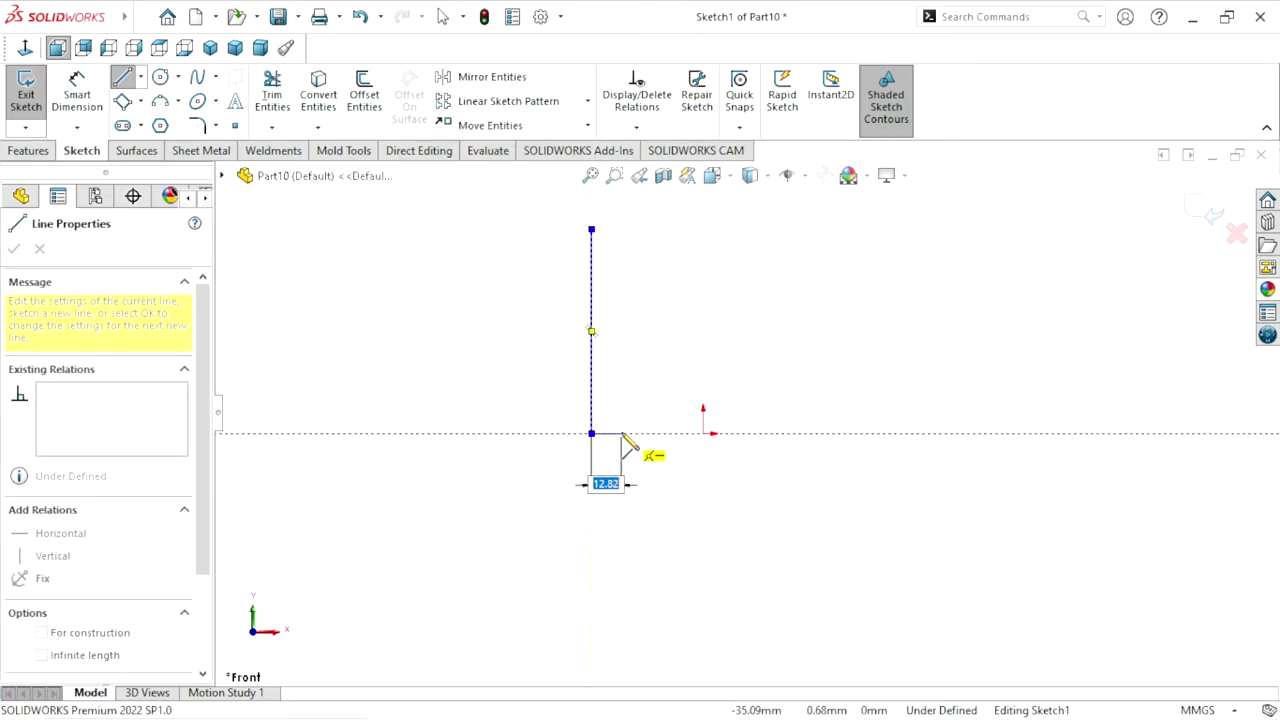
click(621, 433)
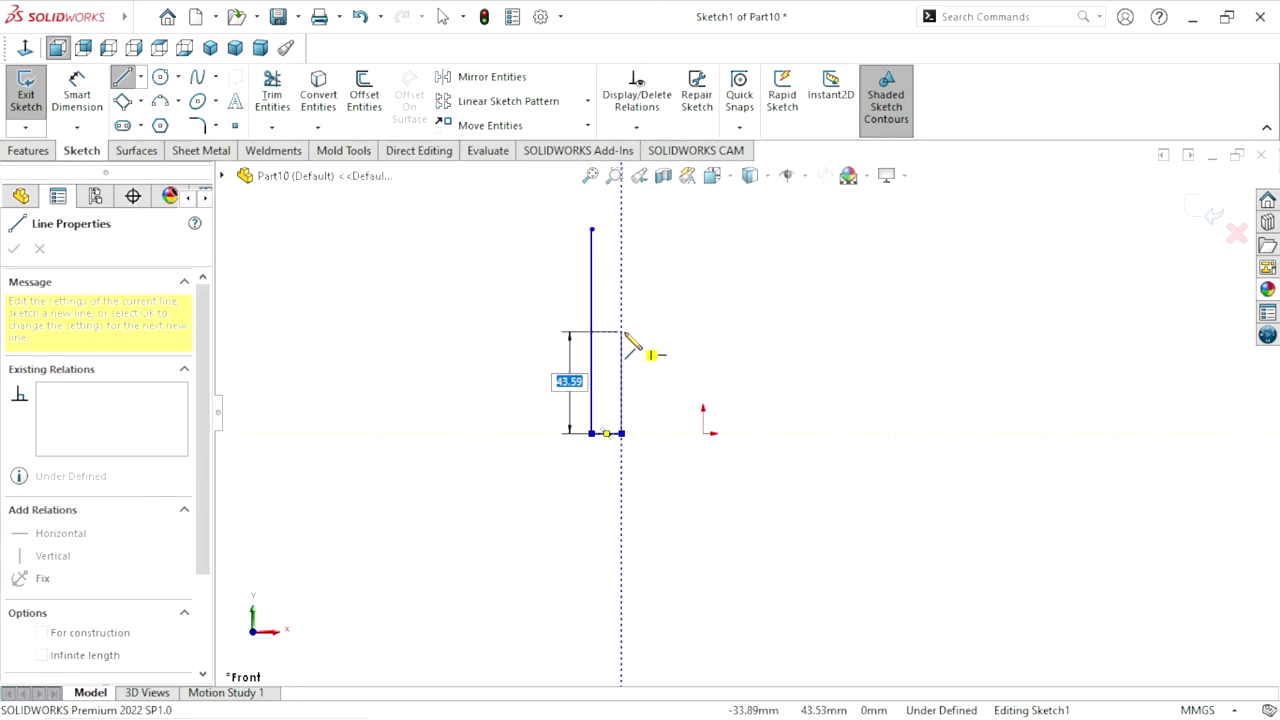
click(622, 332)
Draw the step and stem edges to close the T-shaped profile, then end the line tool
click(658, 332)
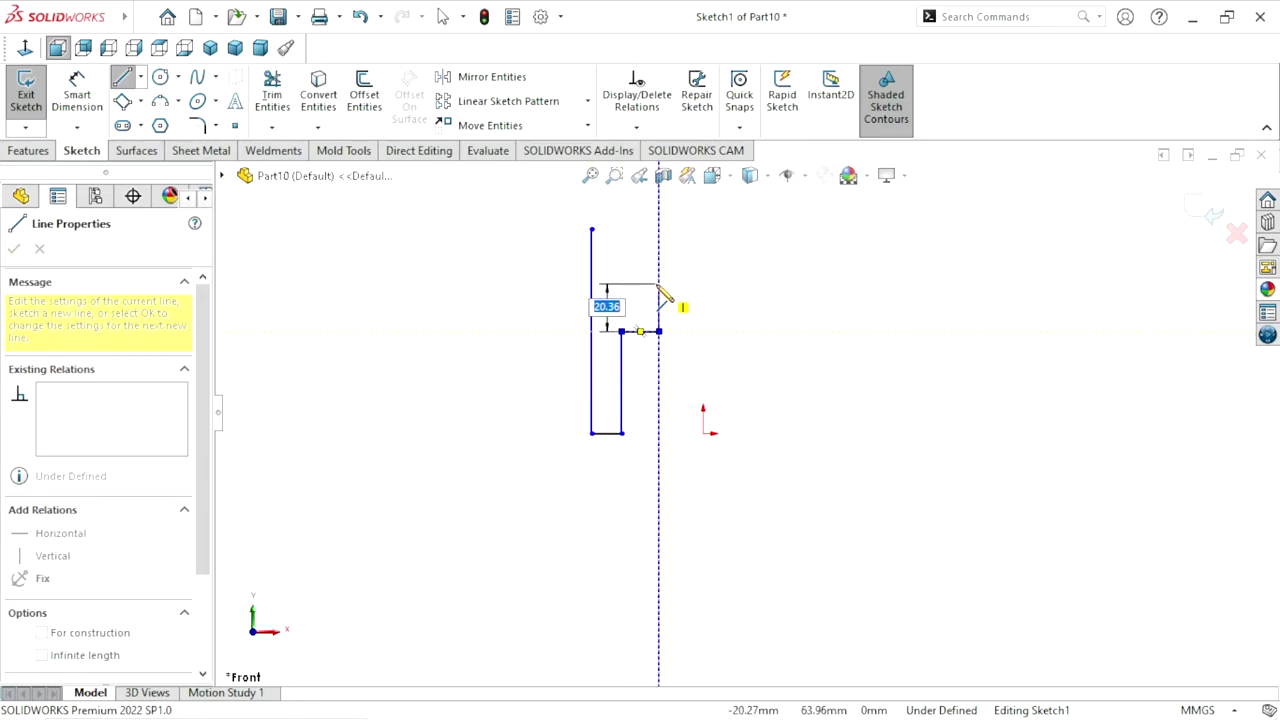
click(658, 297)
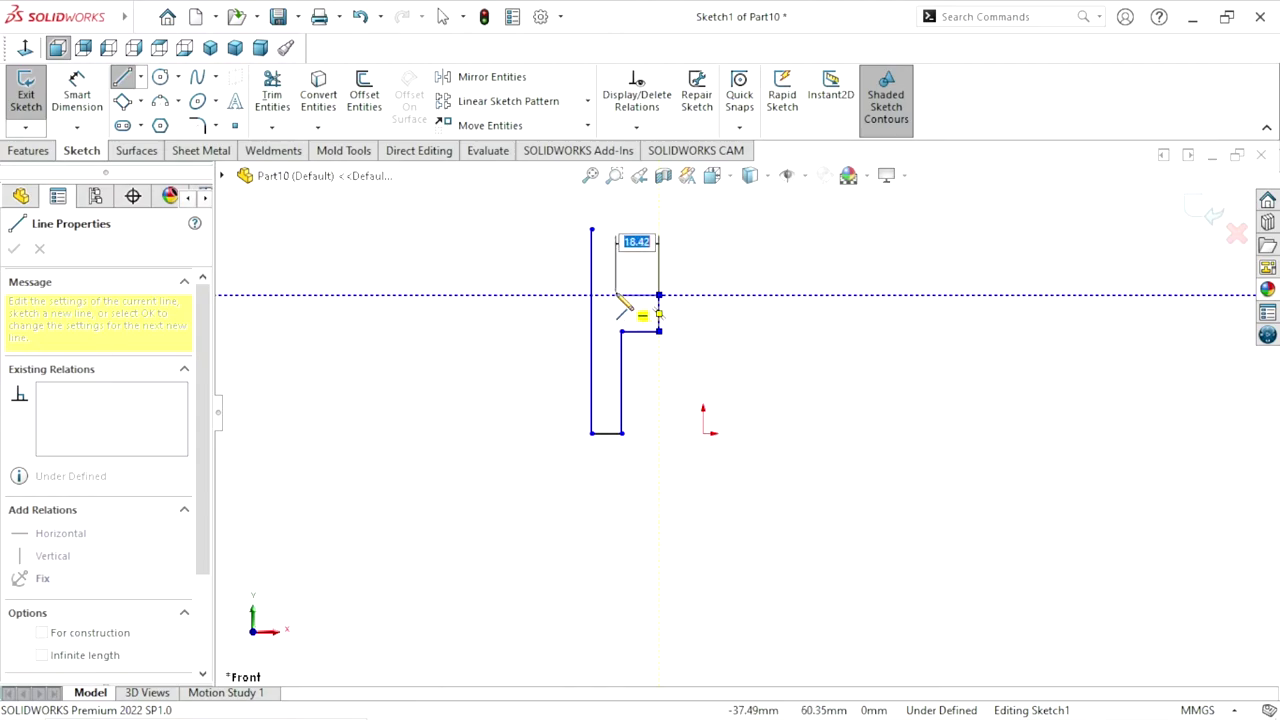
click(622, 296)
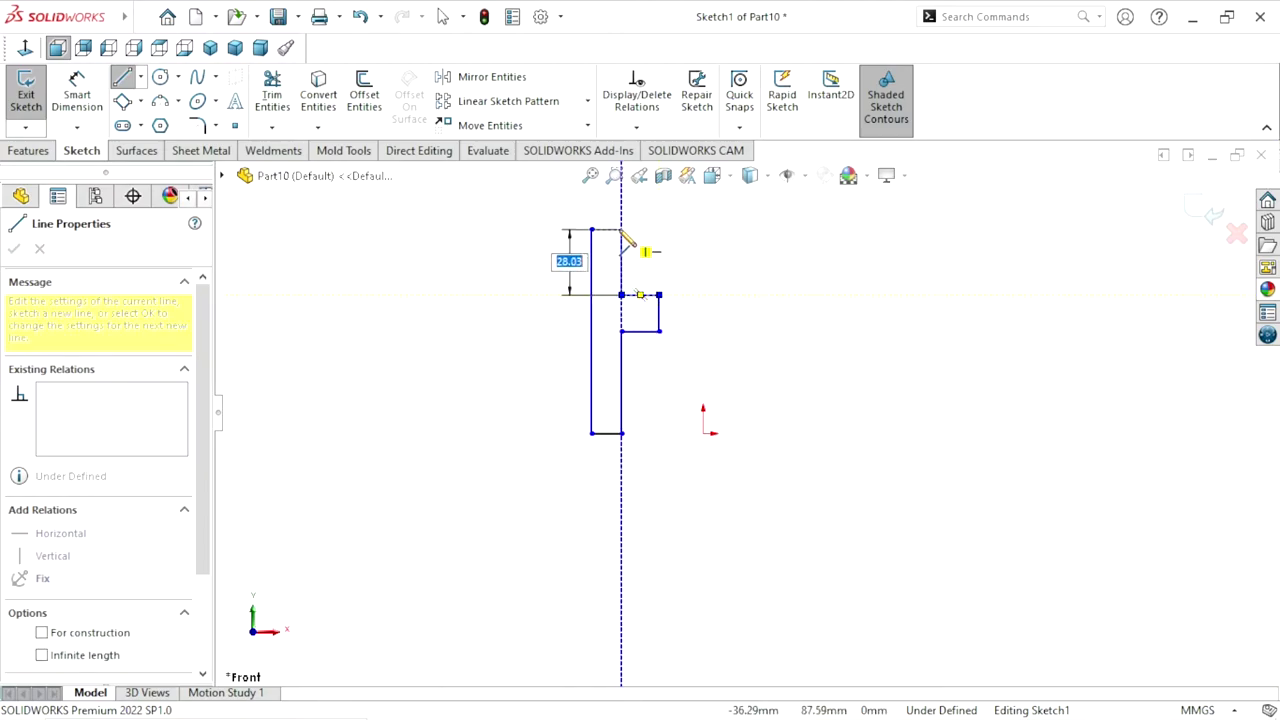
click(622, 230)
click(592, 230)
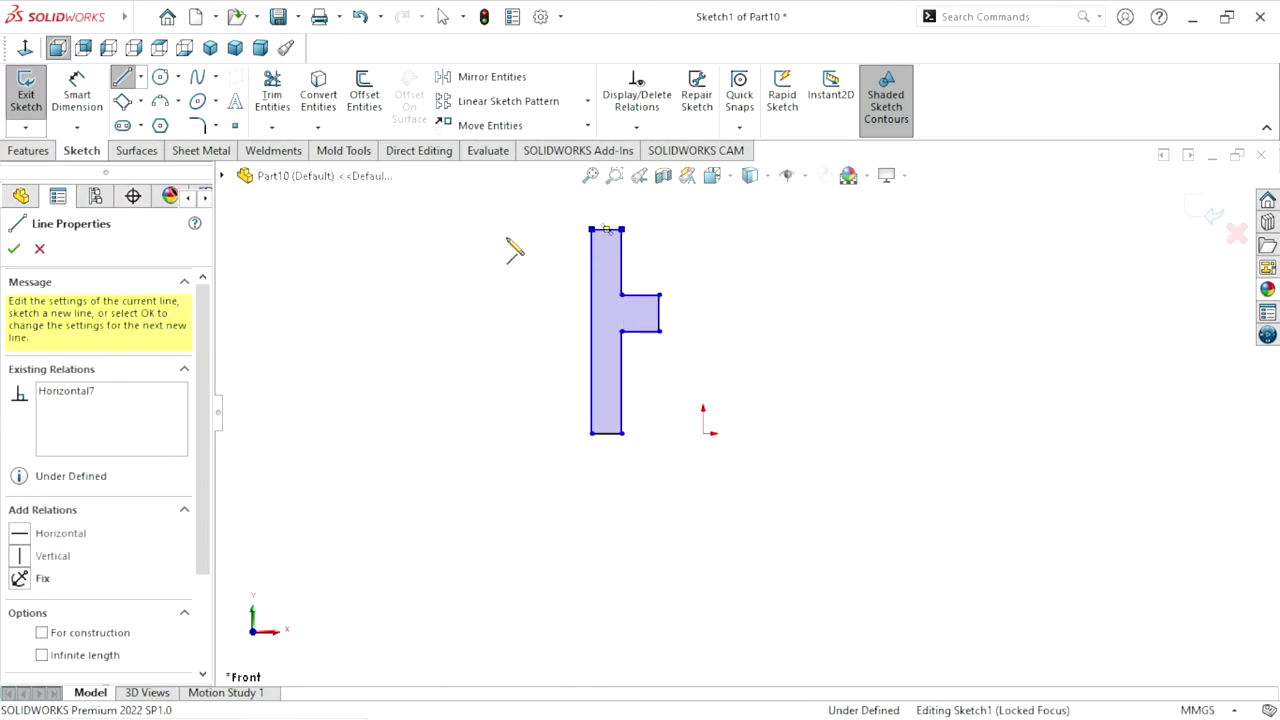
right_click(514, 249)
click(517, 254)
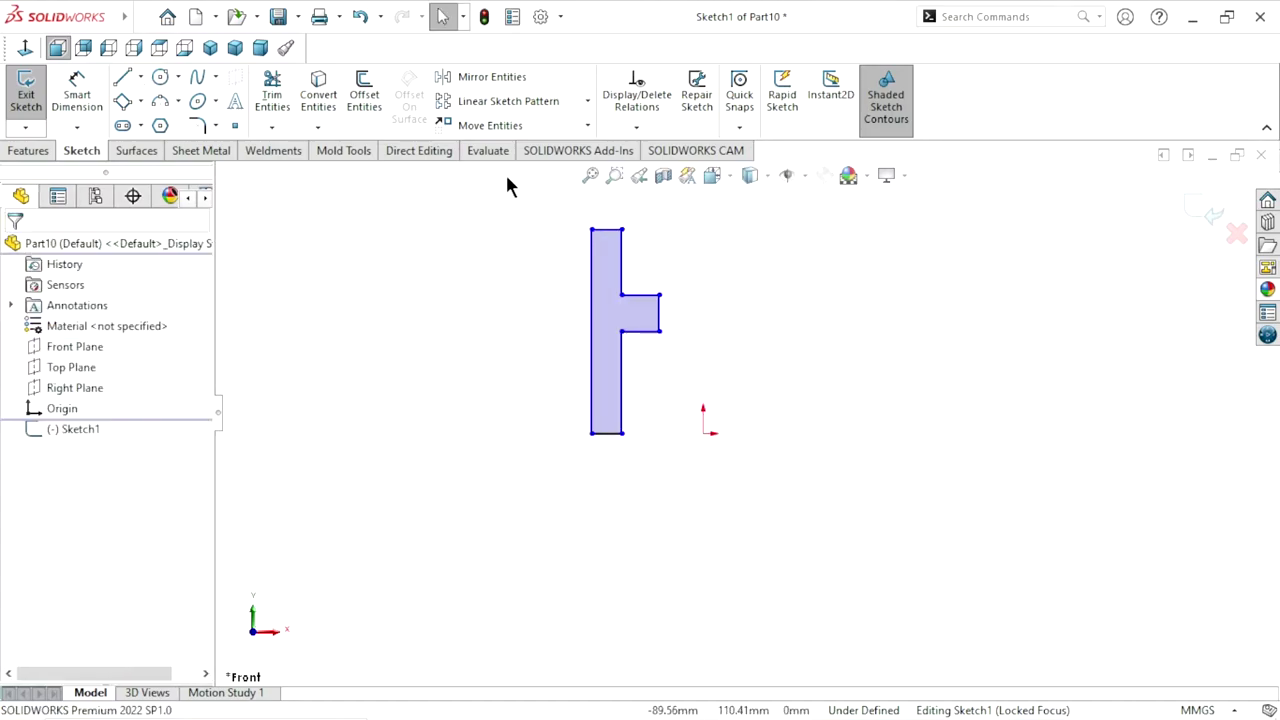
Fit the profile and dimension the upper step offset at 7 mm
key(f)
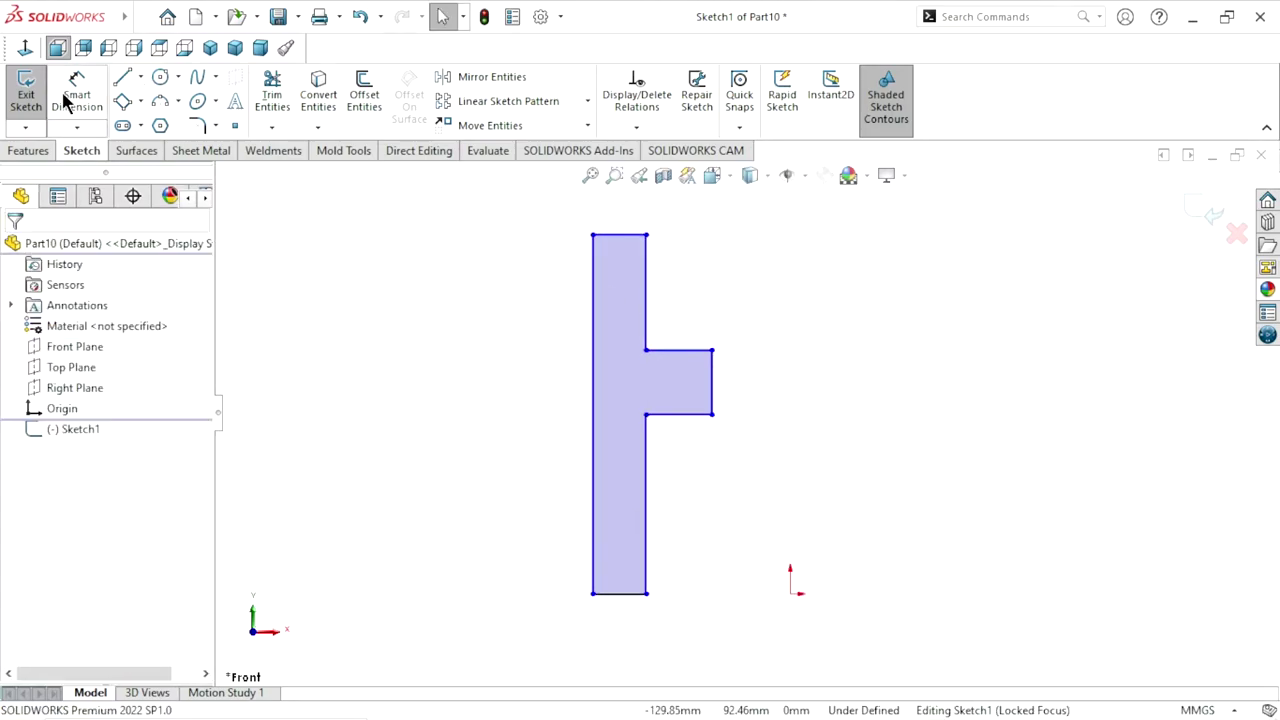
click(68, 90)
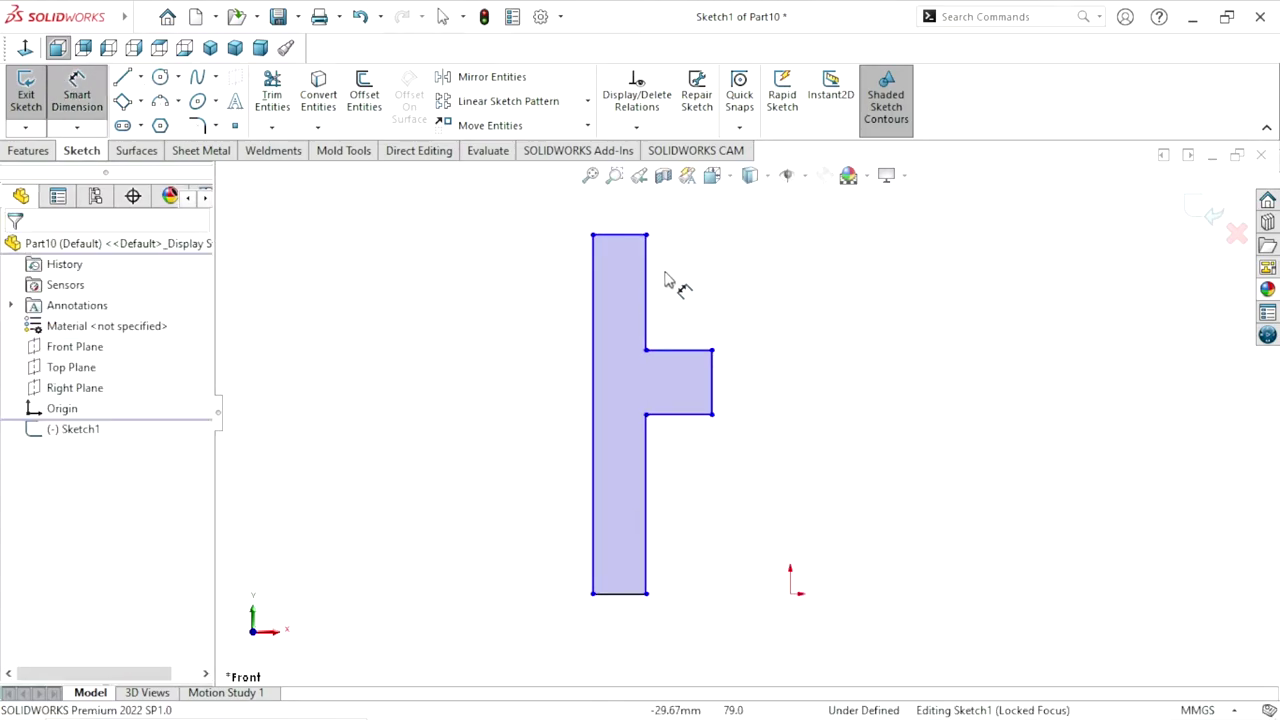
click(648, 341)
click(713, 372)
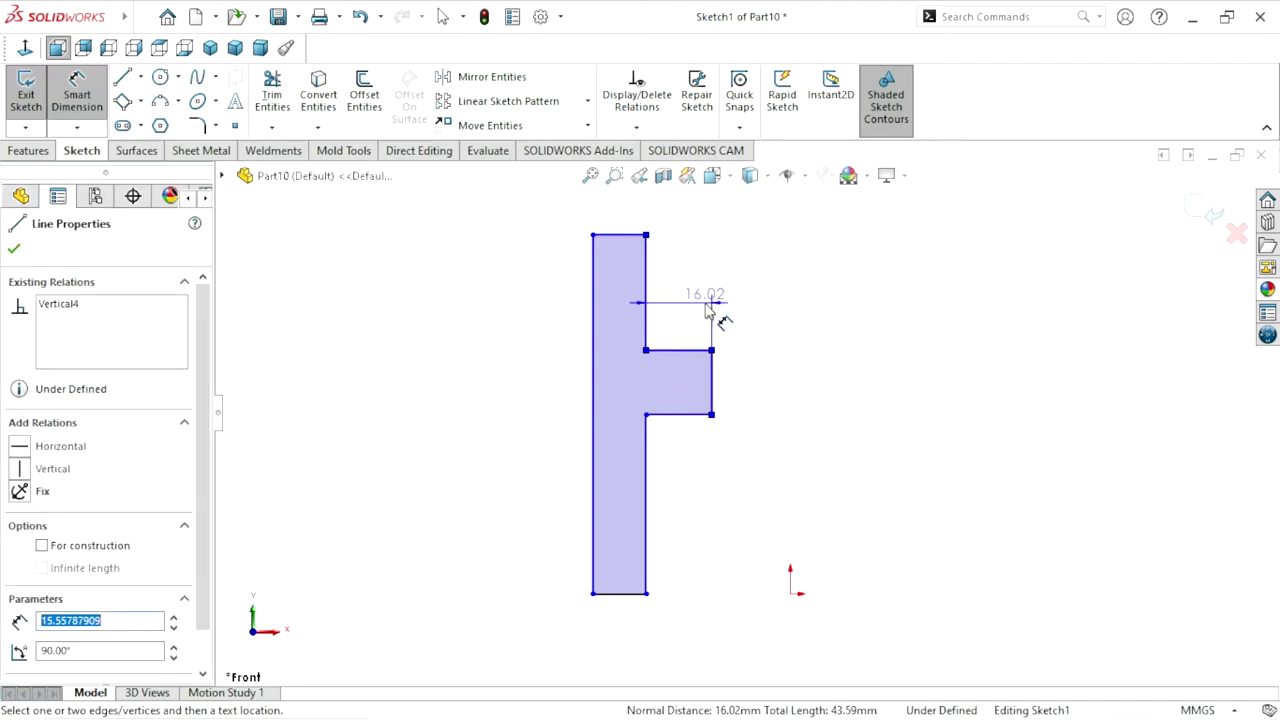
click(705, 313)
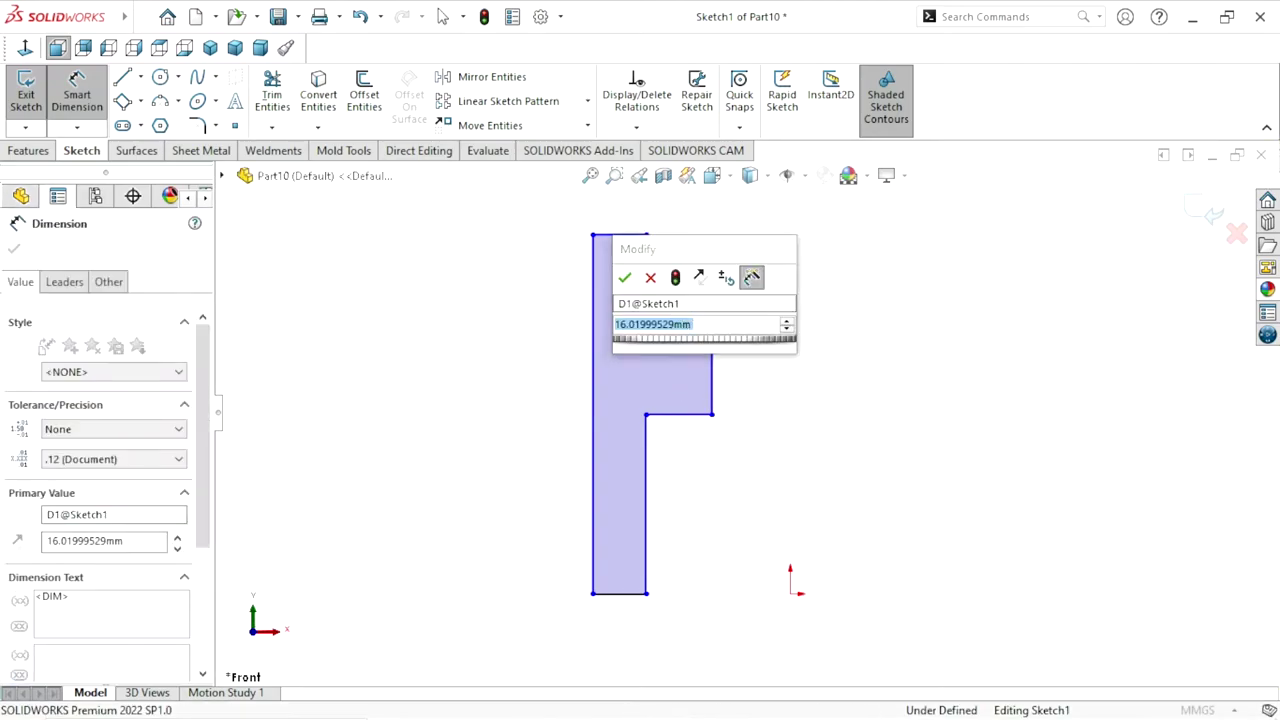
click(623, 278)
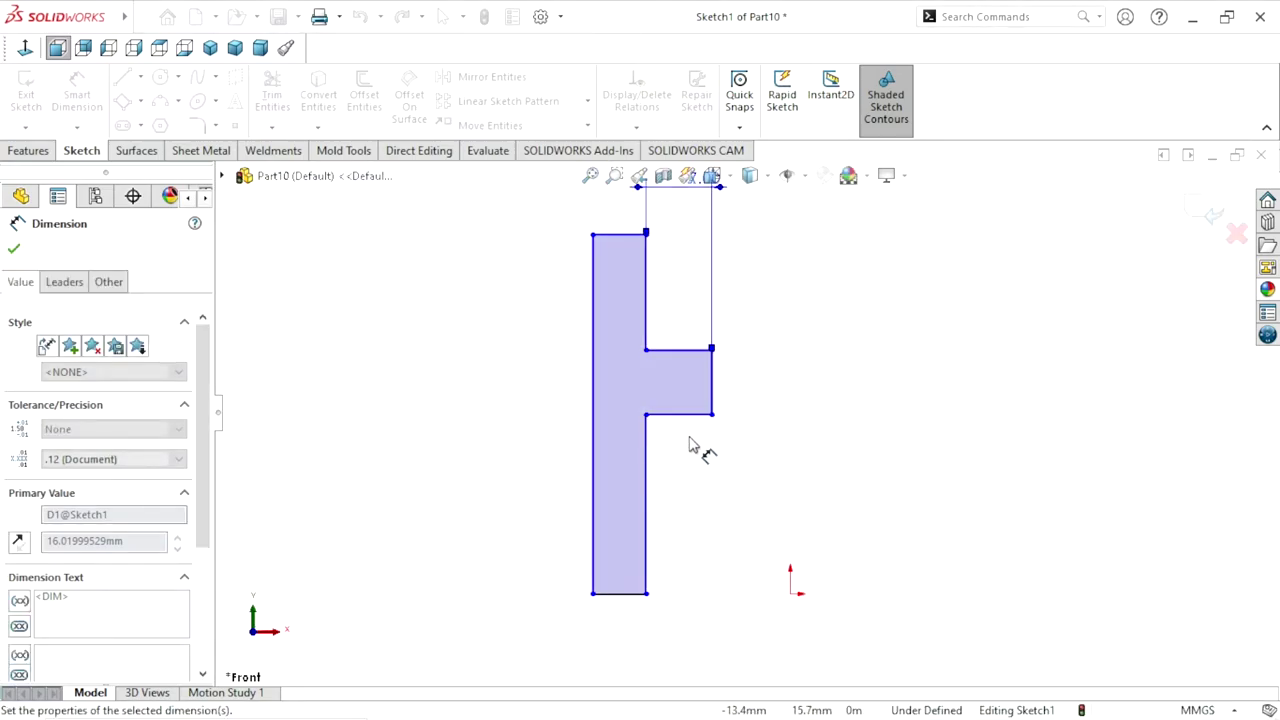
text(7)
Dimension the lower step offset to 8 mm
drag(732, 280, 777, 352)
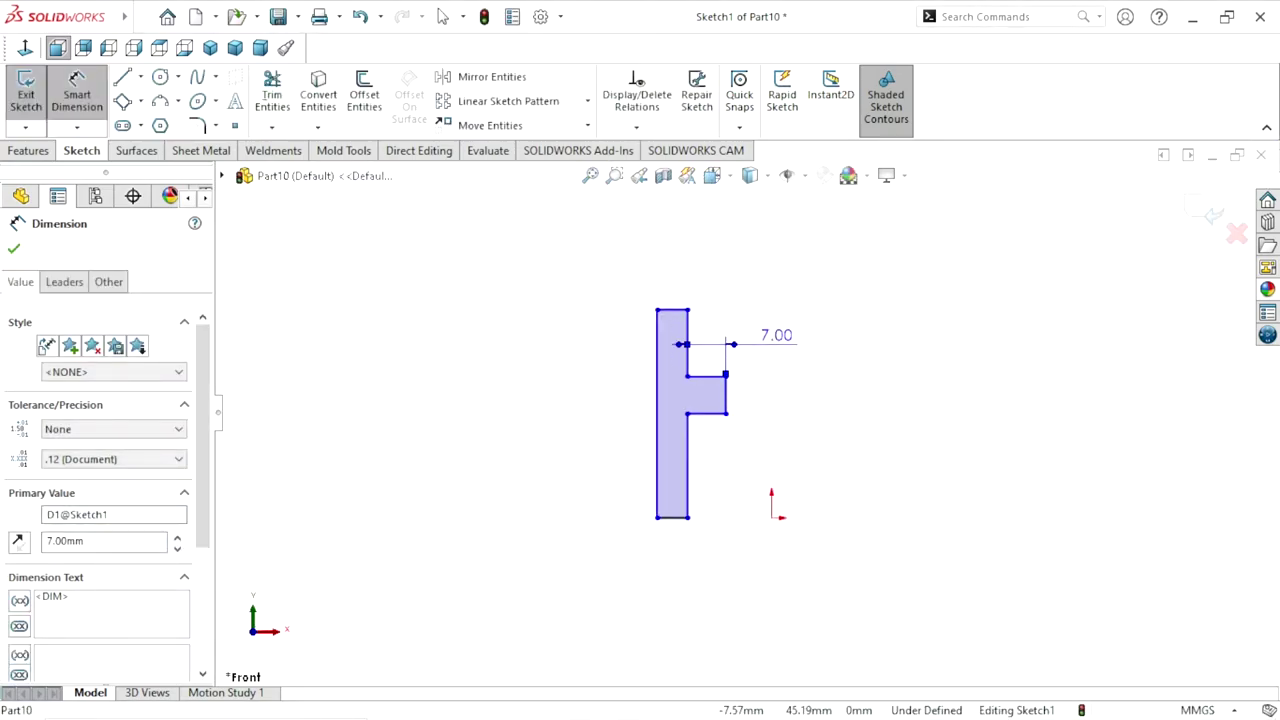
click(688, 445)
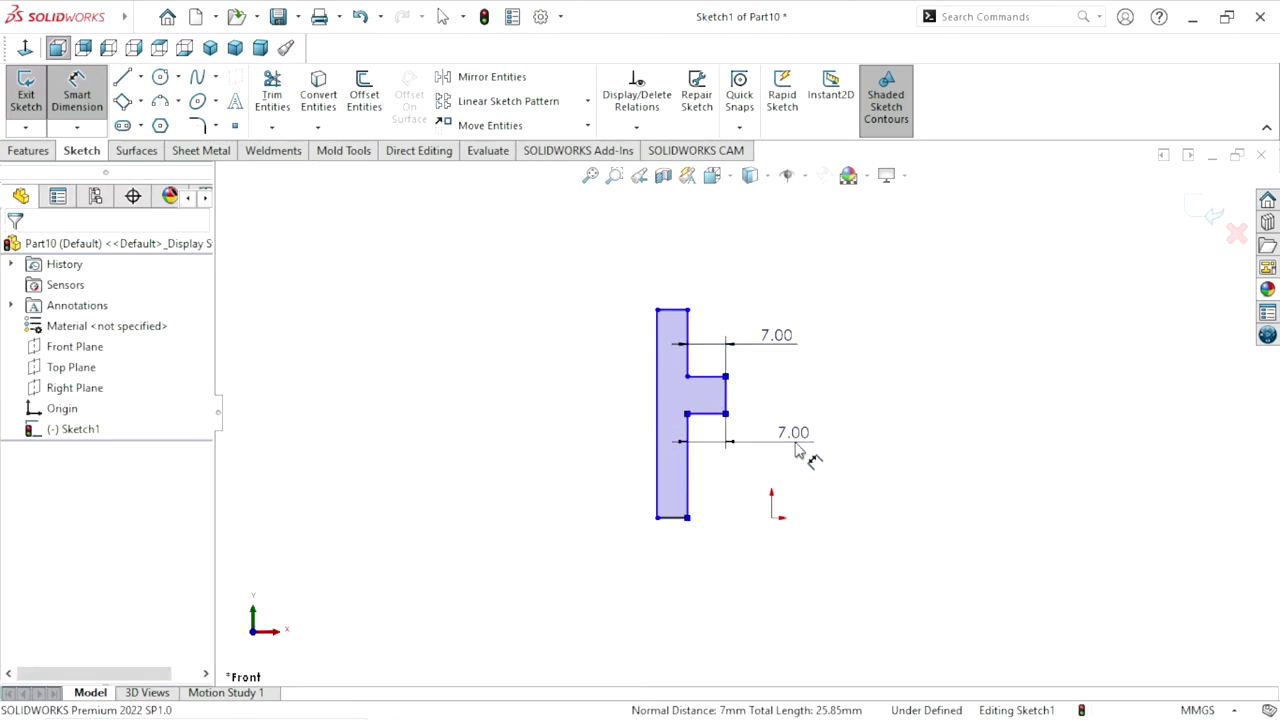
click(797, 450)
text(8)
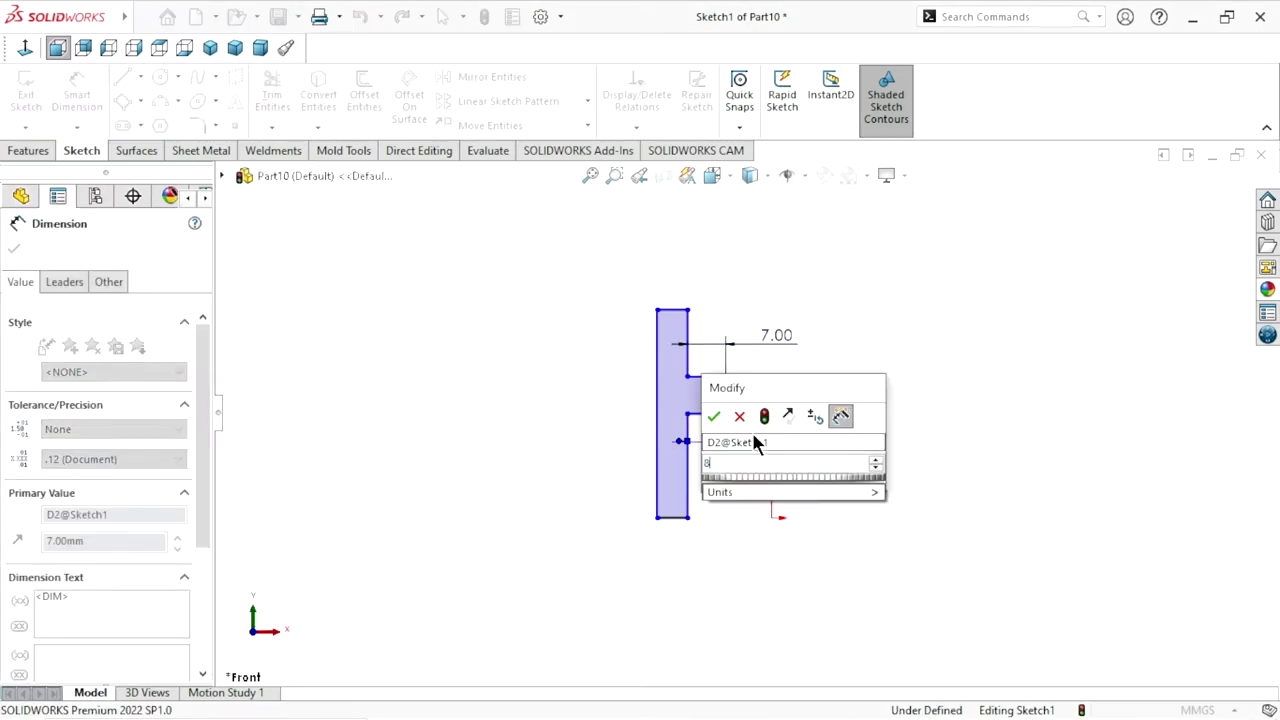
click(716, 417)
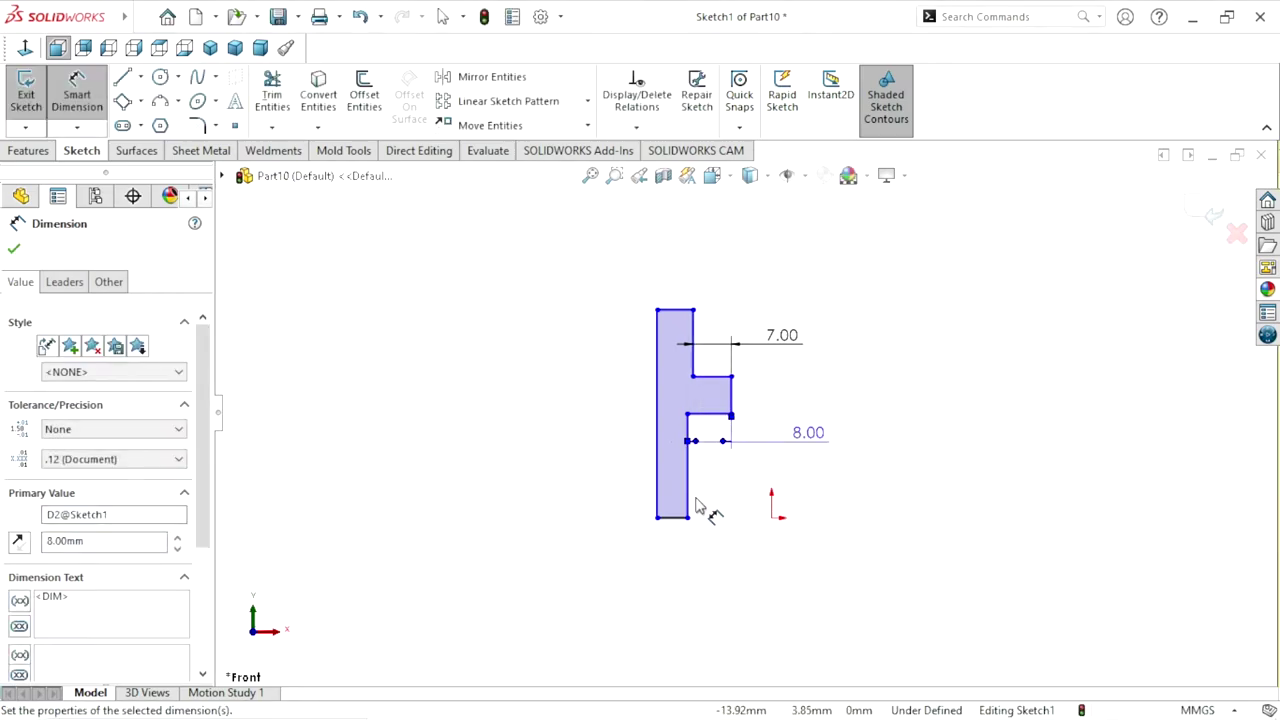
Dimension the top width to 8 mm and pick bottom and top edges for the height
scroll(700, 490, down, 2)
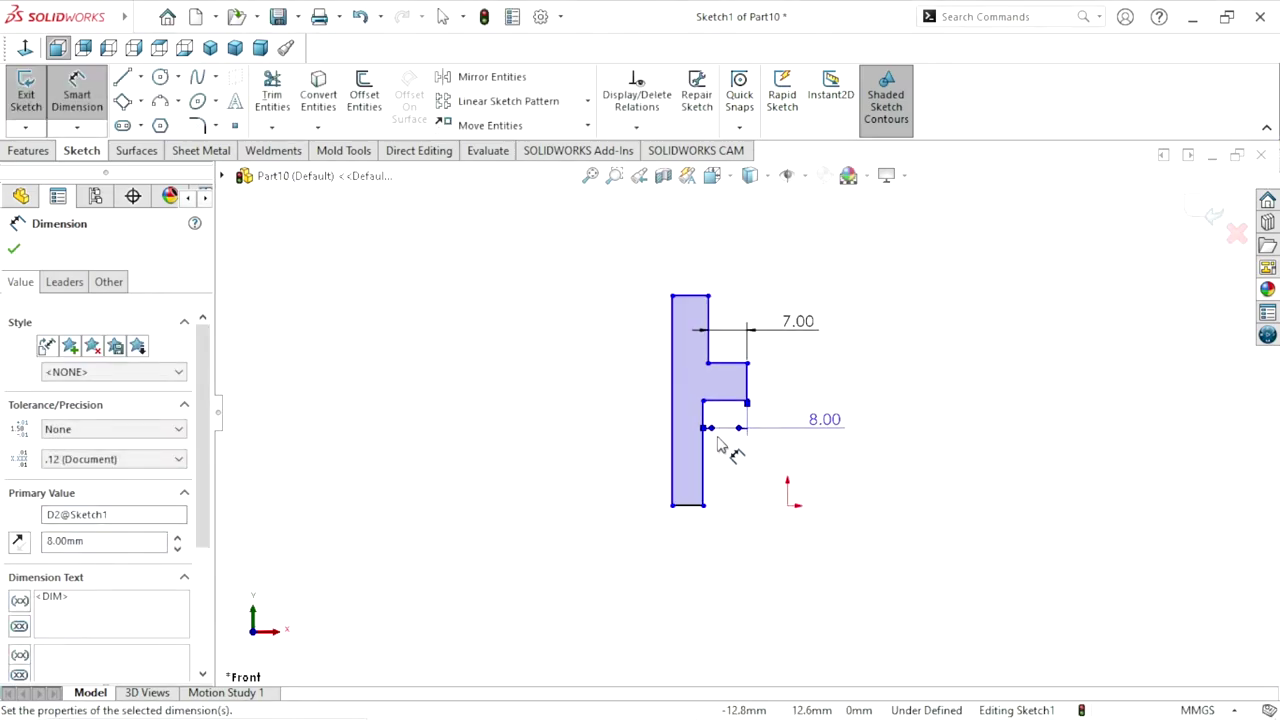
click(691, 297)
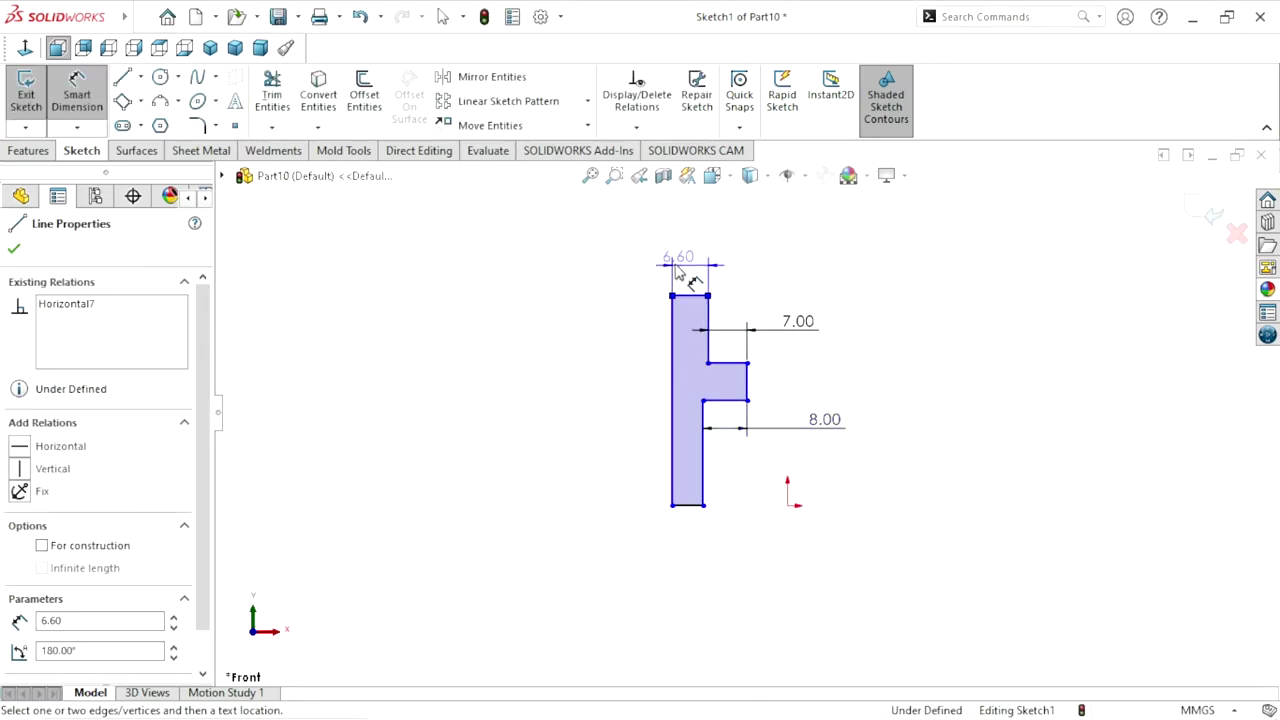
click(624, 267)
text(8)
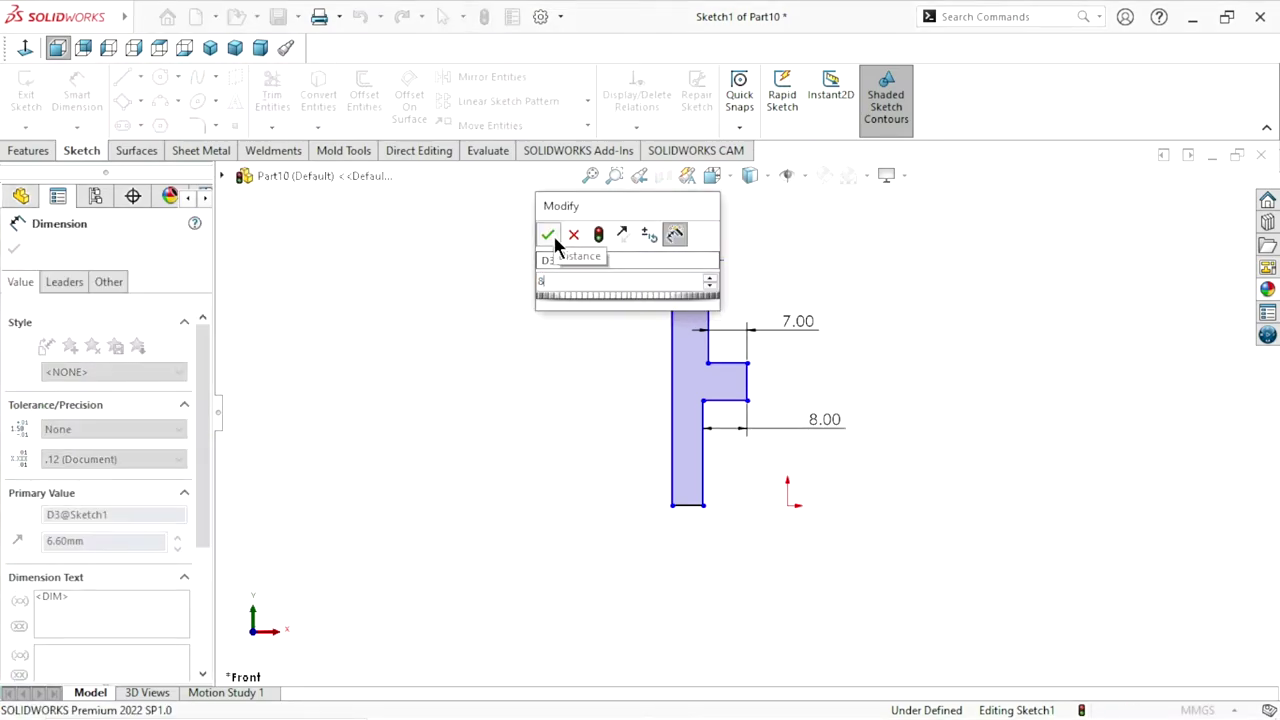
click(553, 233)
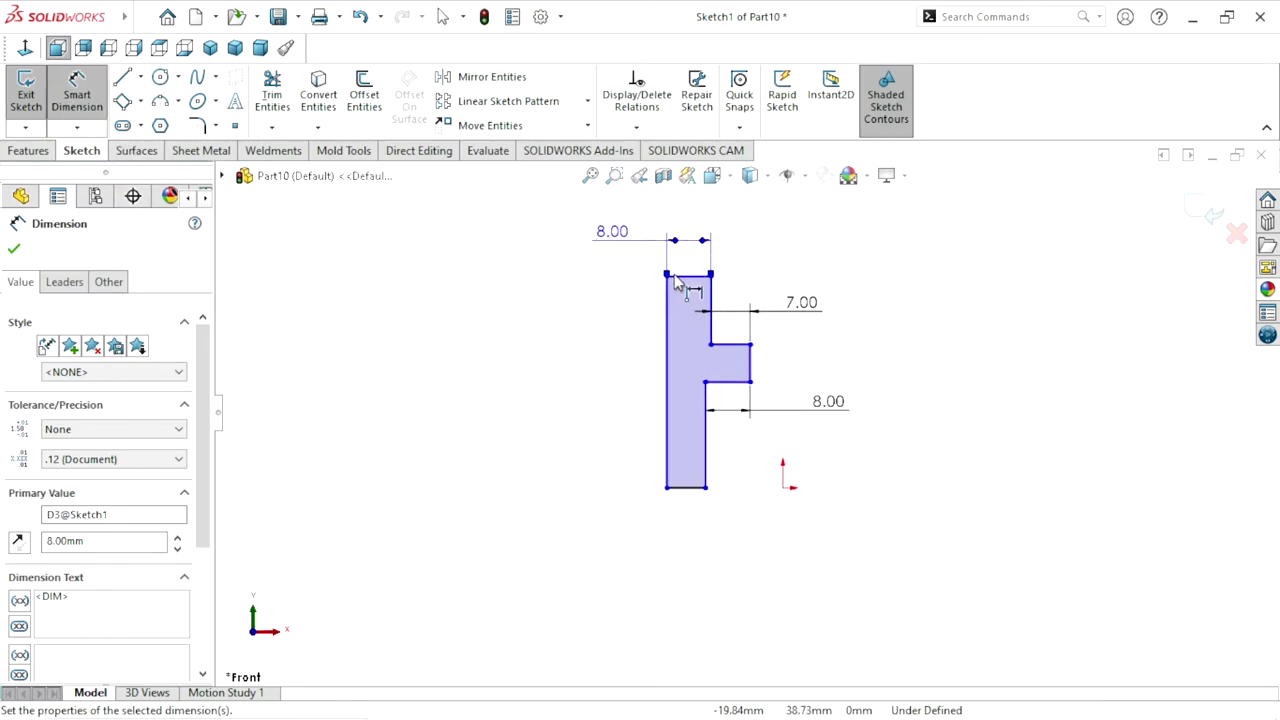
click(685, 489)
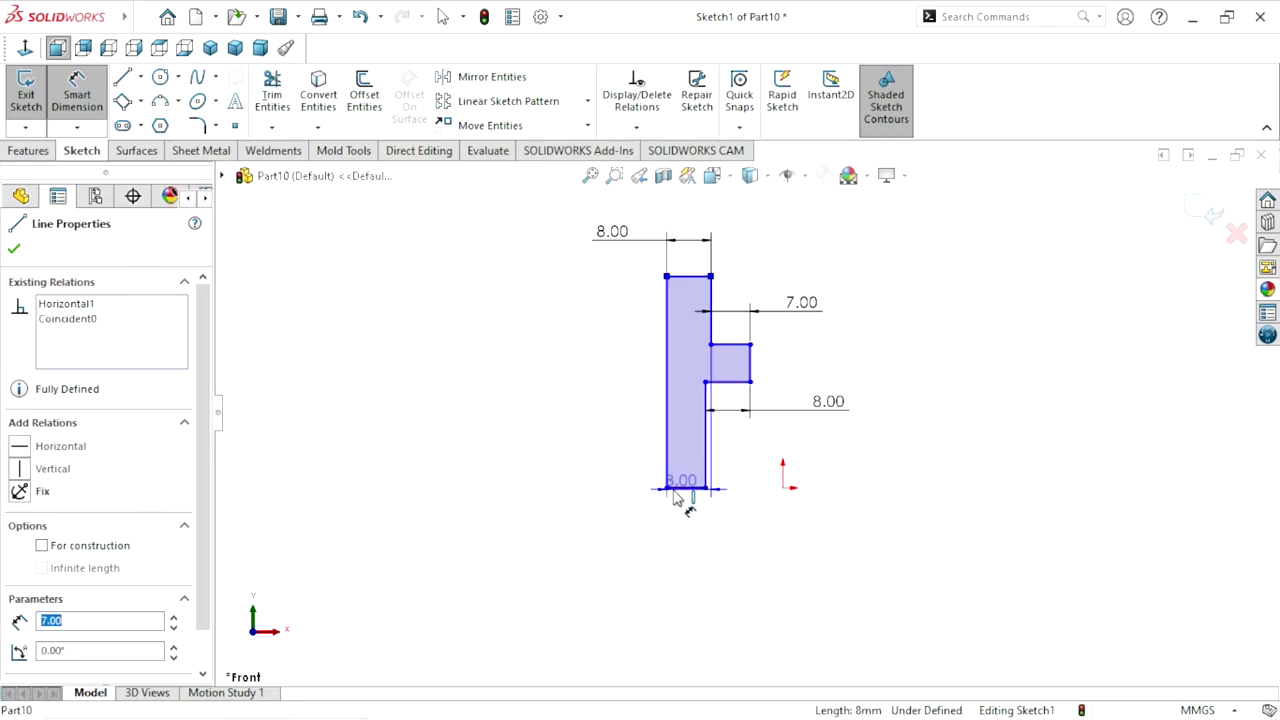
click(676, 490)
Set the overall profile height to 95 mm
click(558, 419)
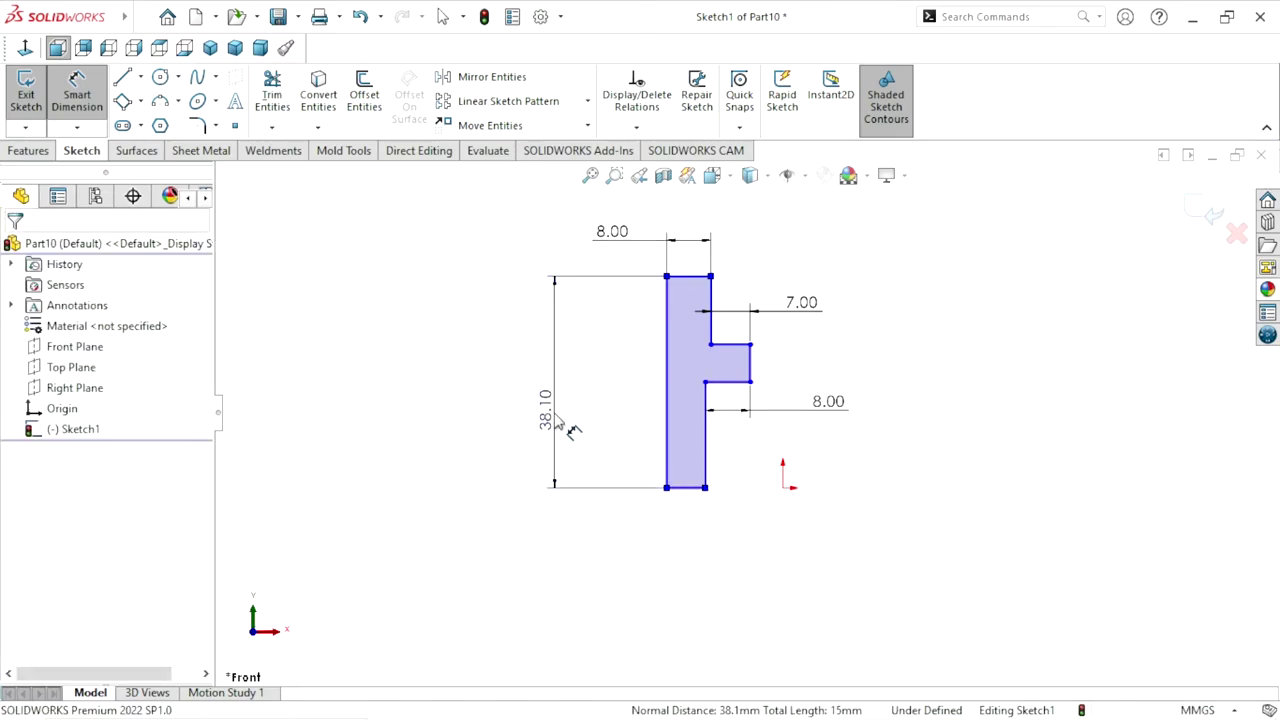
text(95)
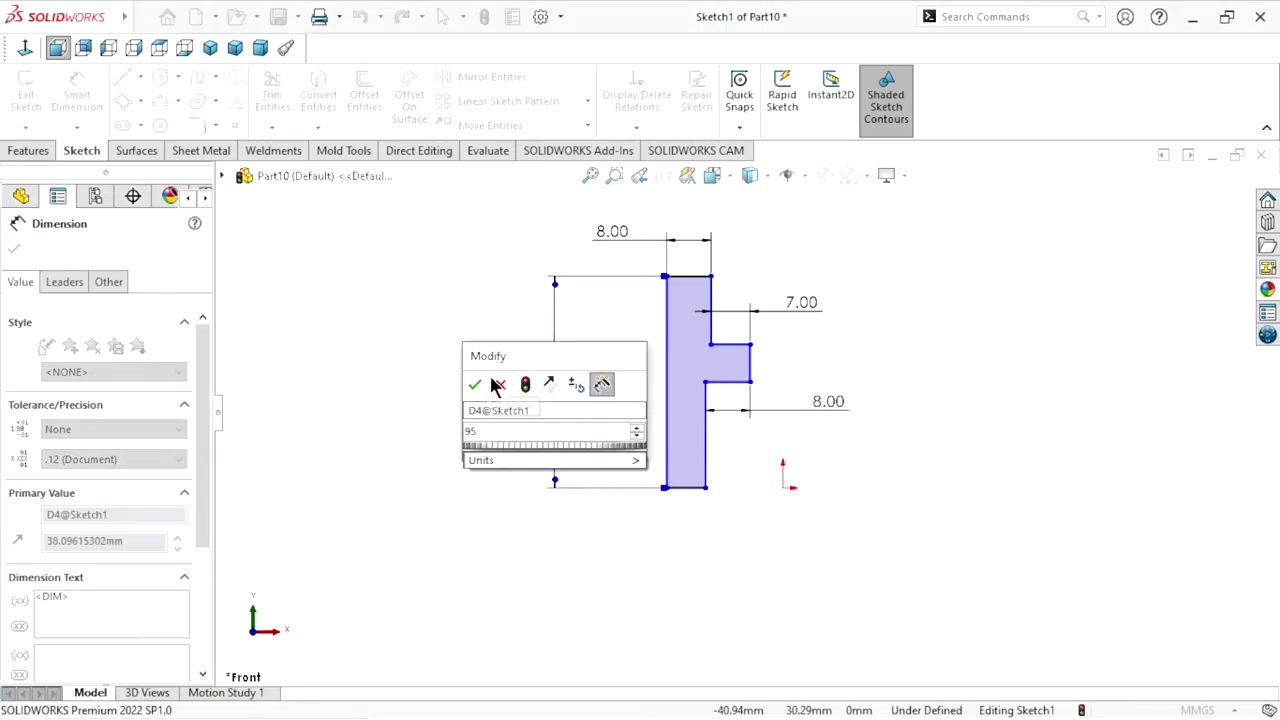
click(479, 385)
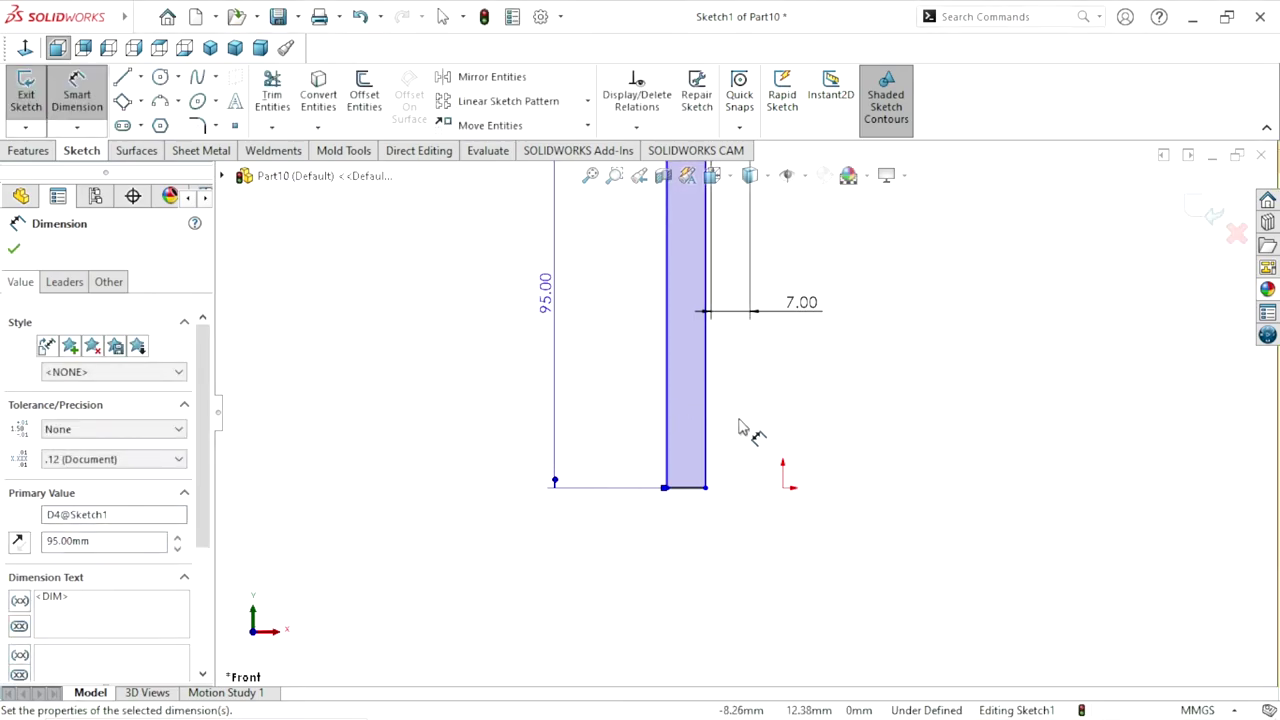
scroll(826, 318, down, 3)
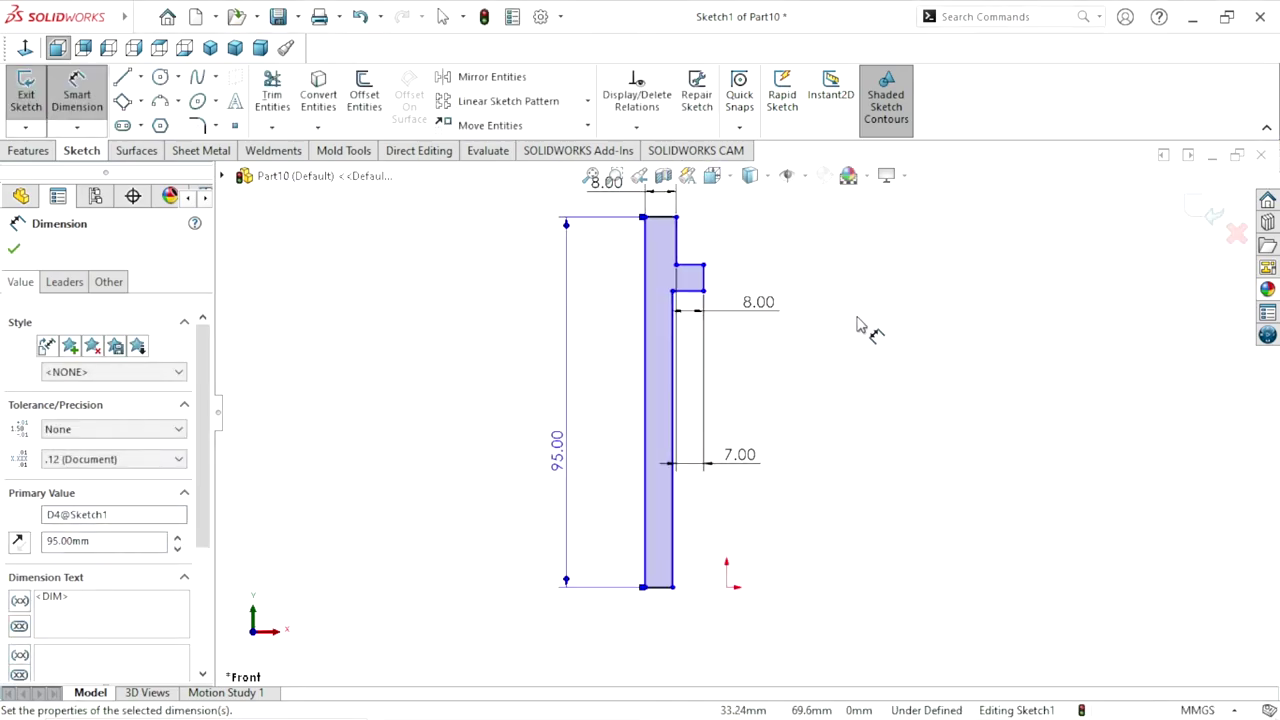
Dimension the lower step edge 60 mm above the bottom edge
click(690, 296)
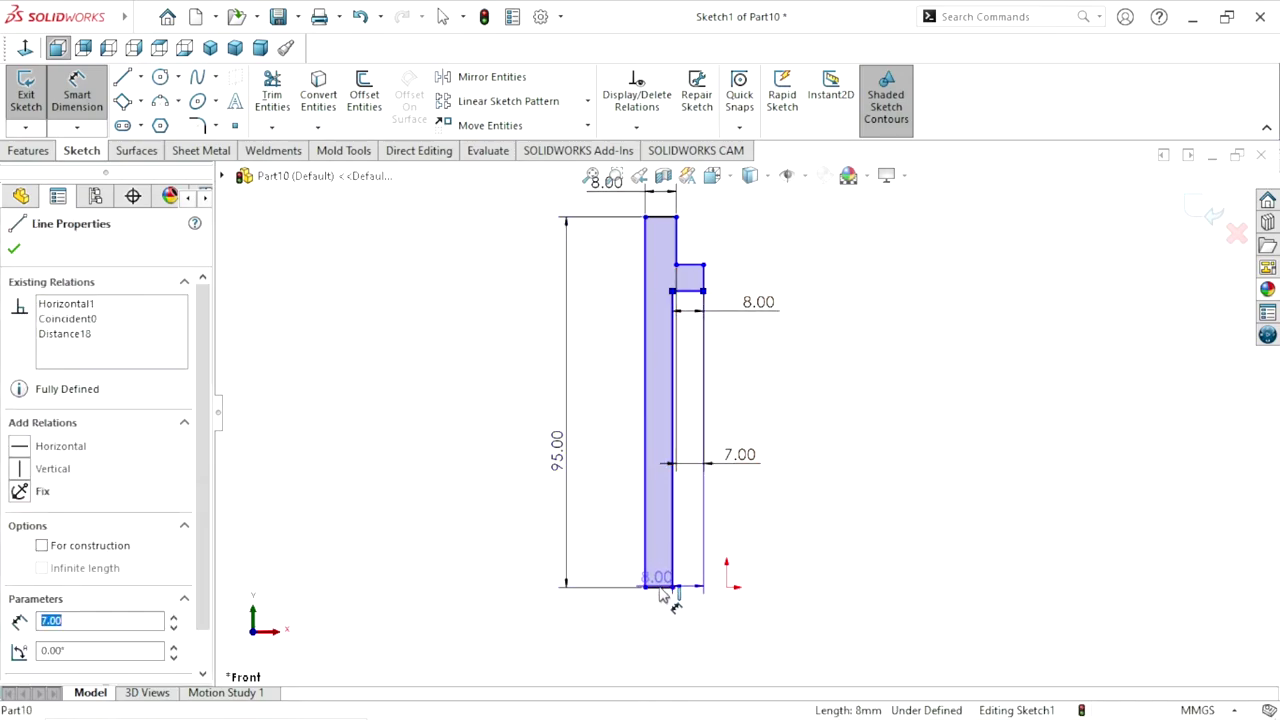
click(661, 588)
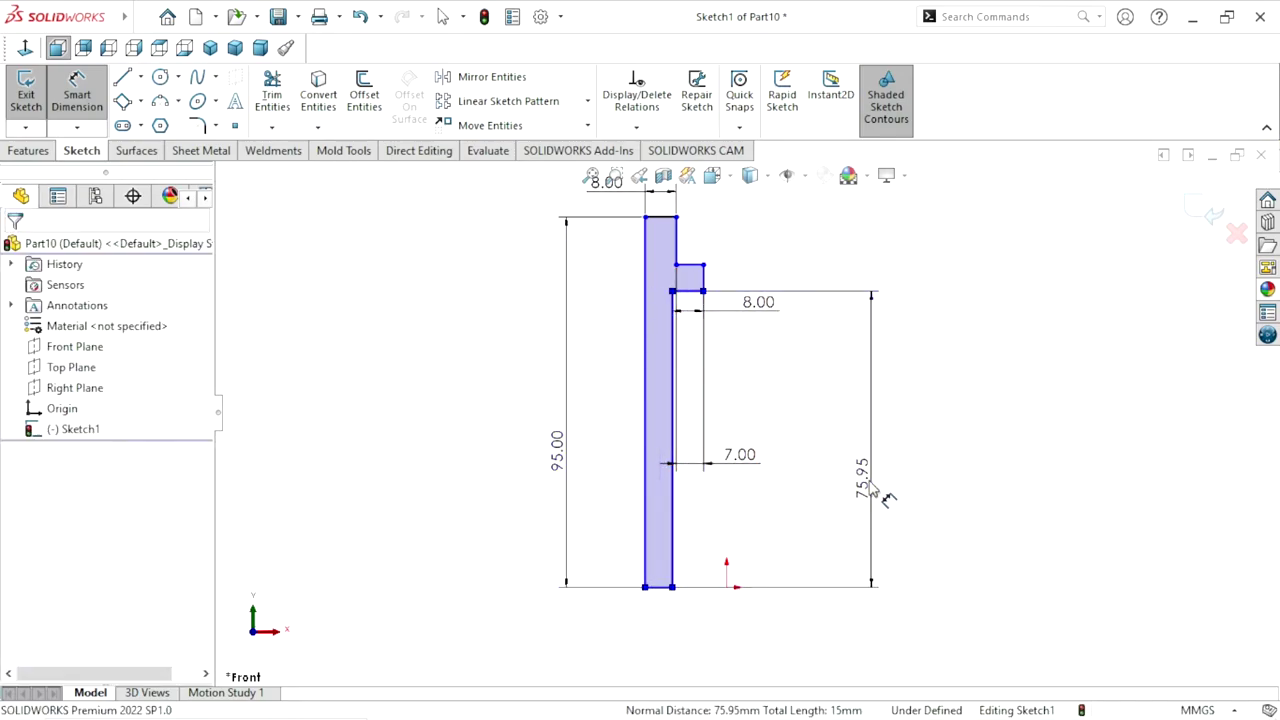
click(870, 483)
text(=60)
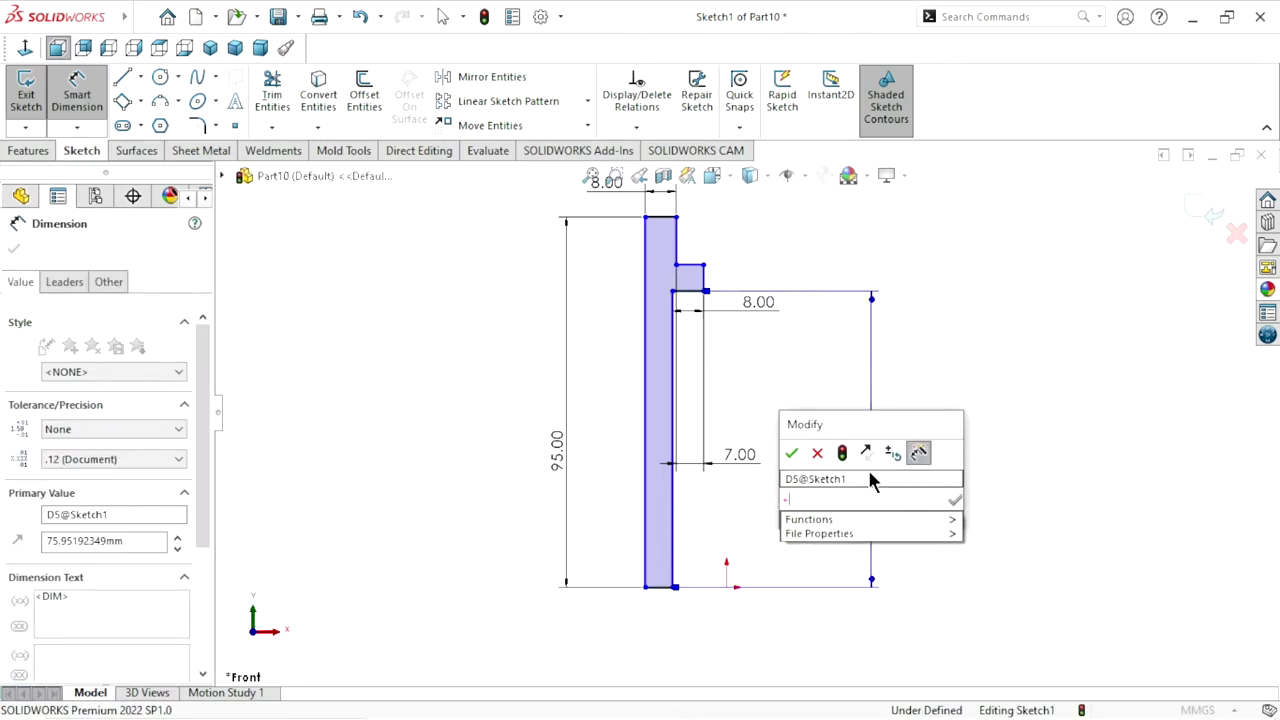
key(Return)
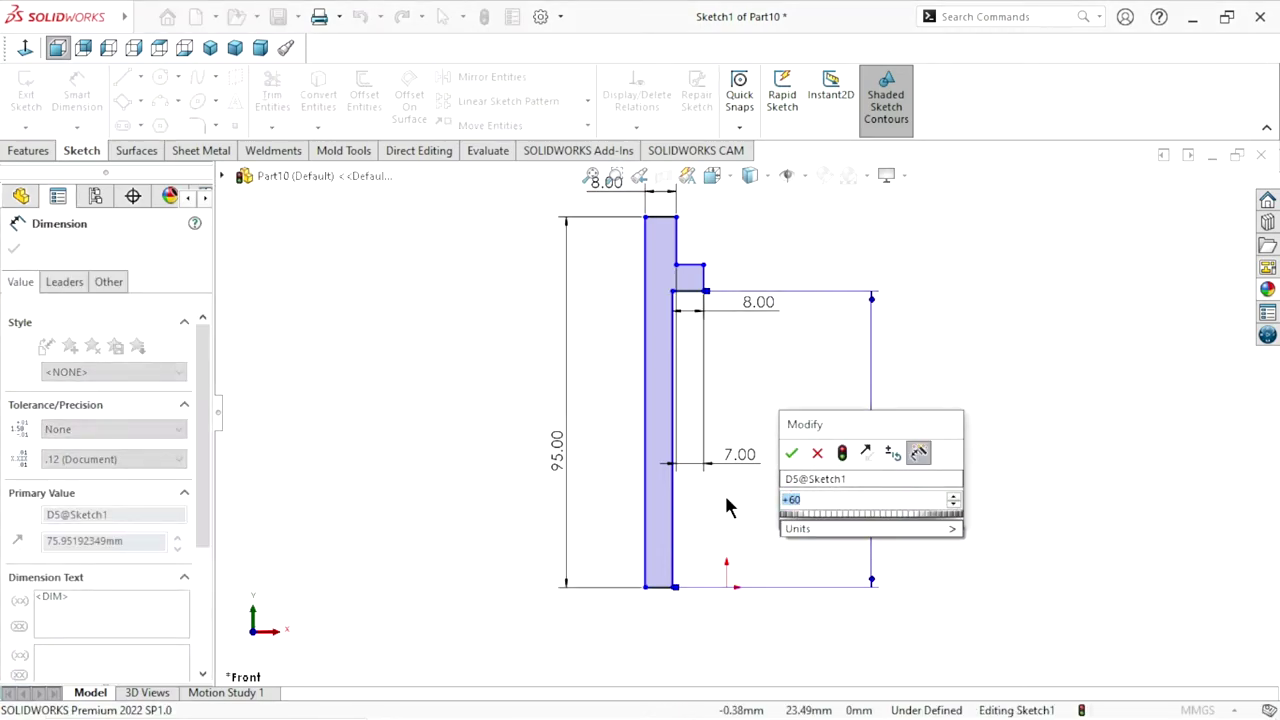
text(60)
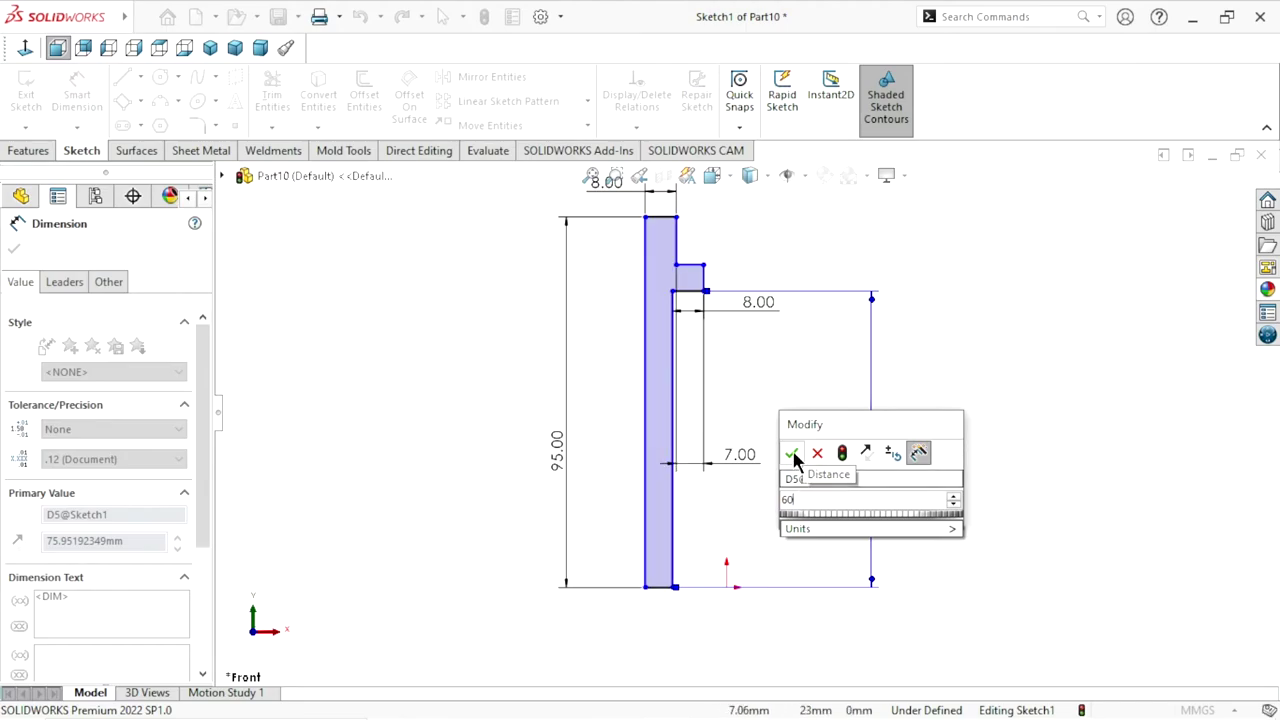
click(791, 455)
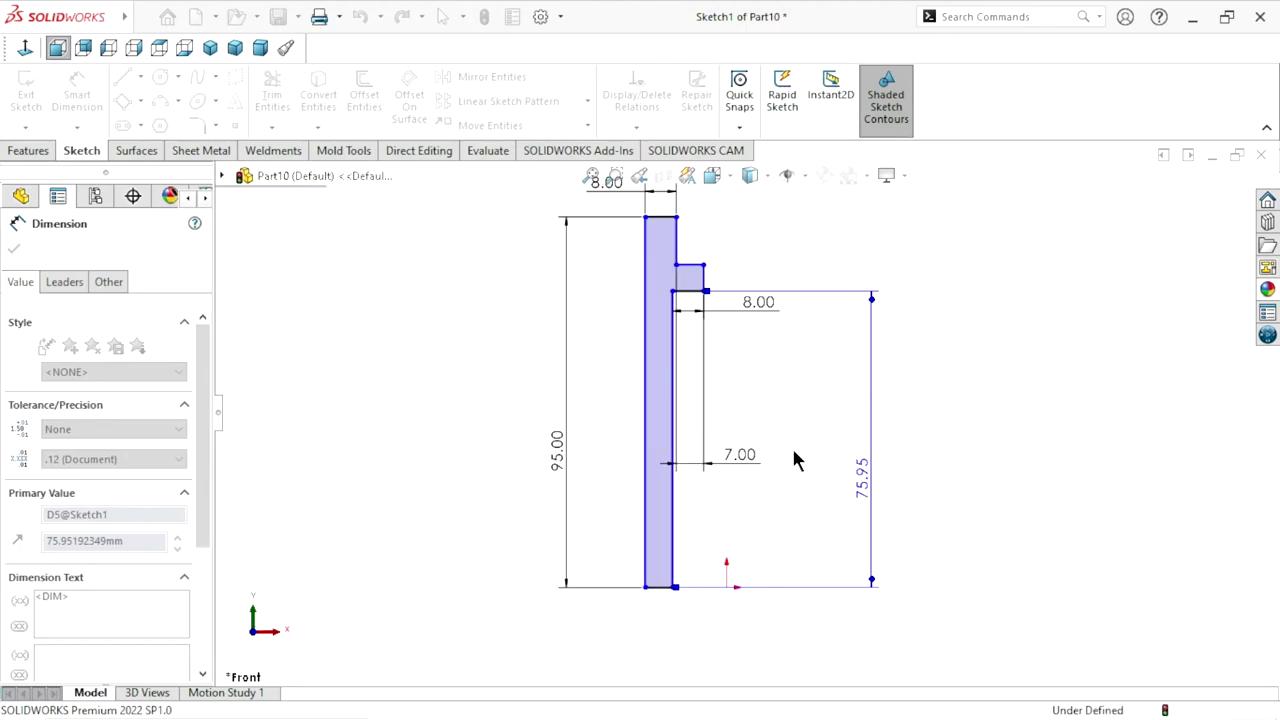
Dimension the upper step edge 70 mm above the bottom and reposition the 8.00 dimension
click(690, 266)
click(662, 587)
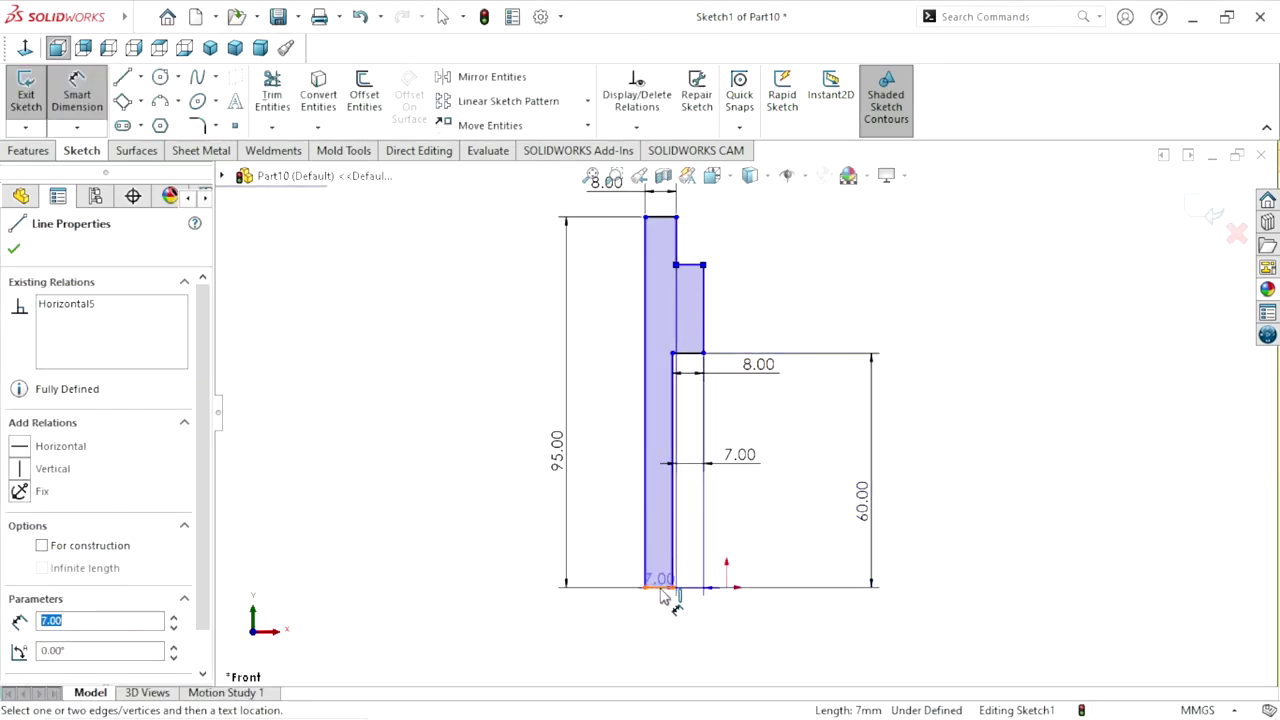
click(953, 441)
text(14)
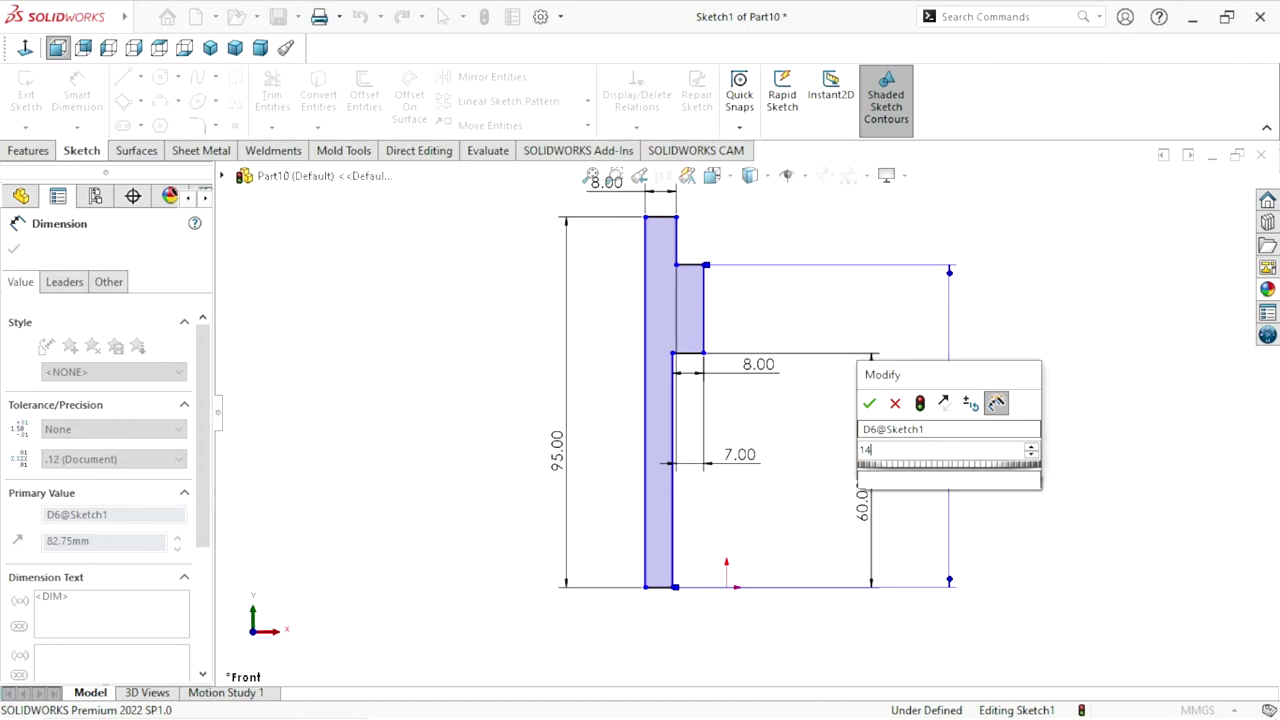
text(0)
key(BackSpace)
key(BackSpace)
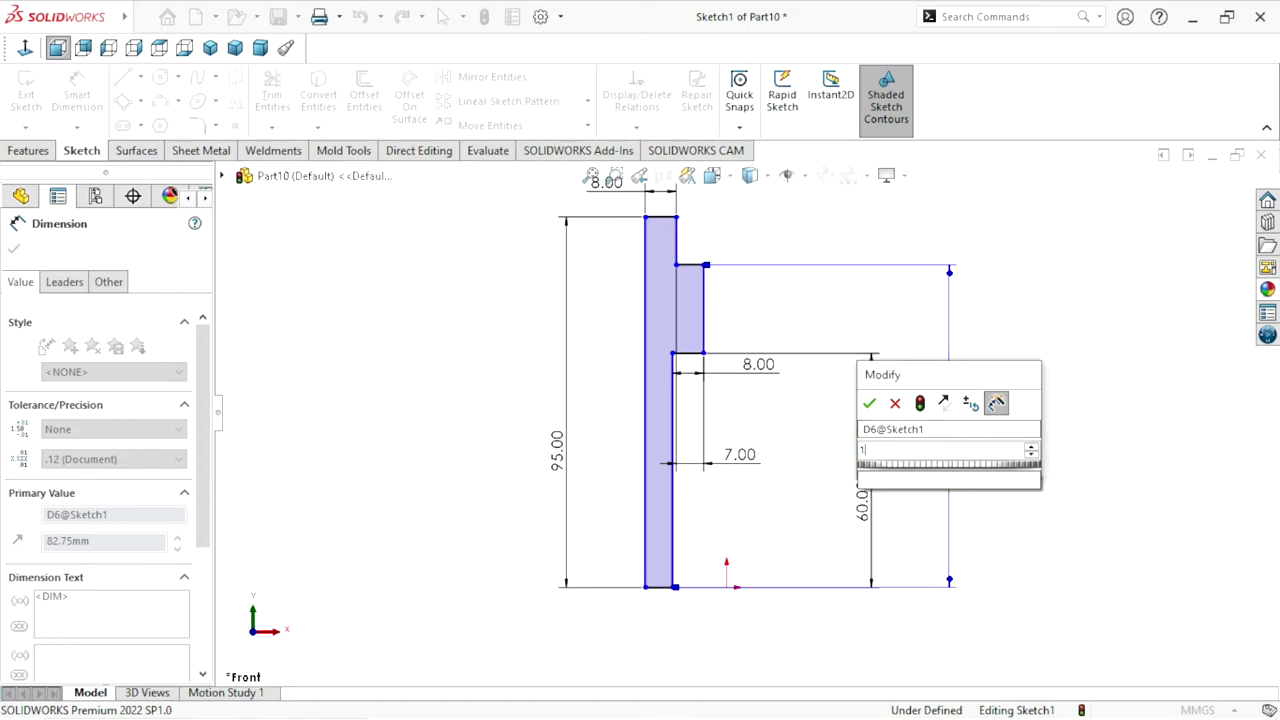
text(70)
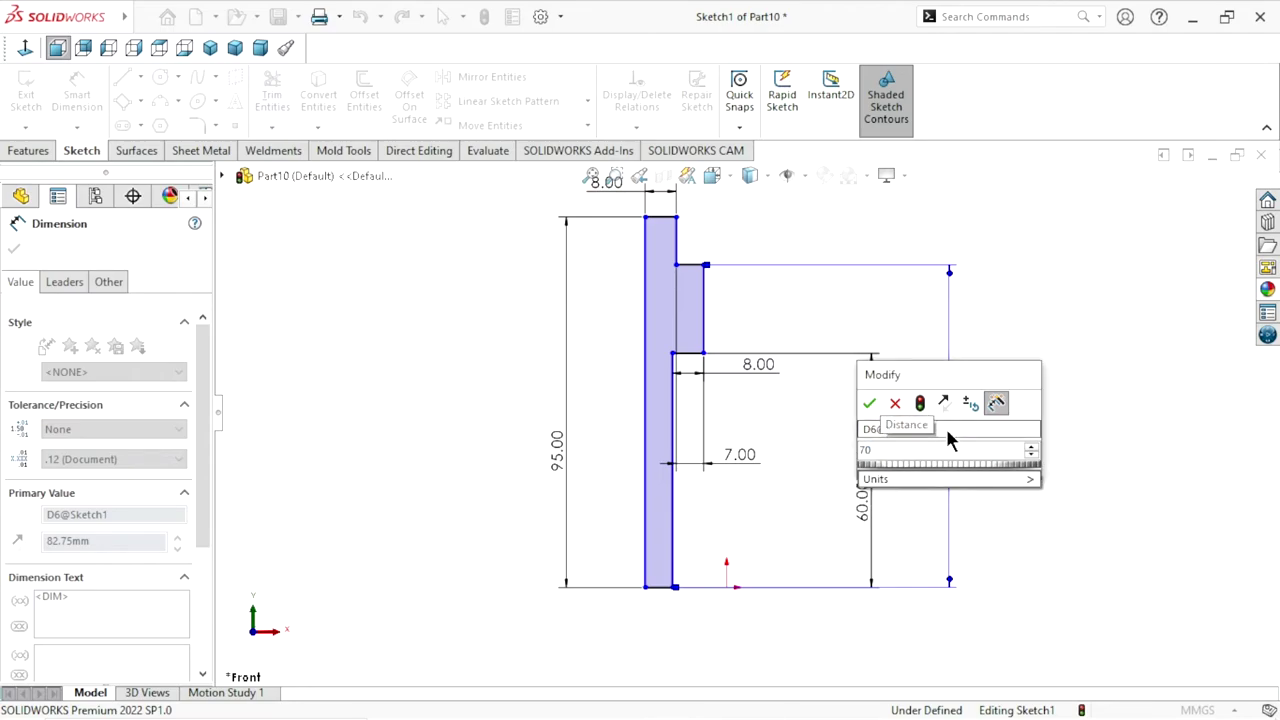
click(871, 403)
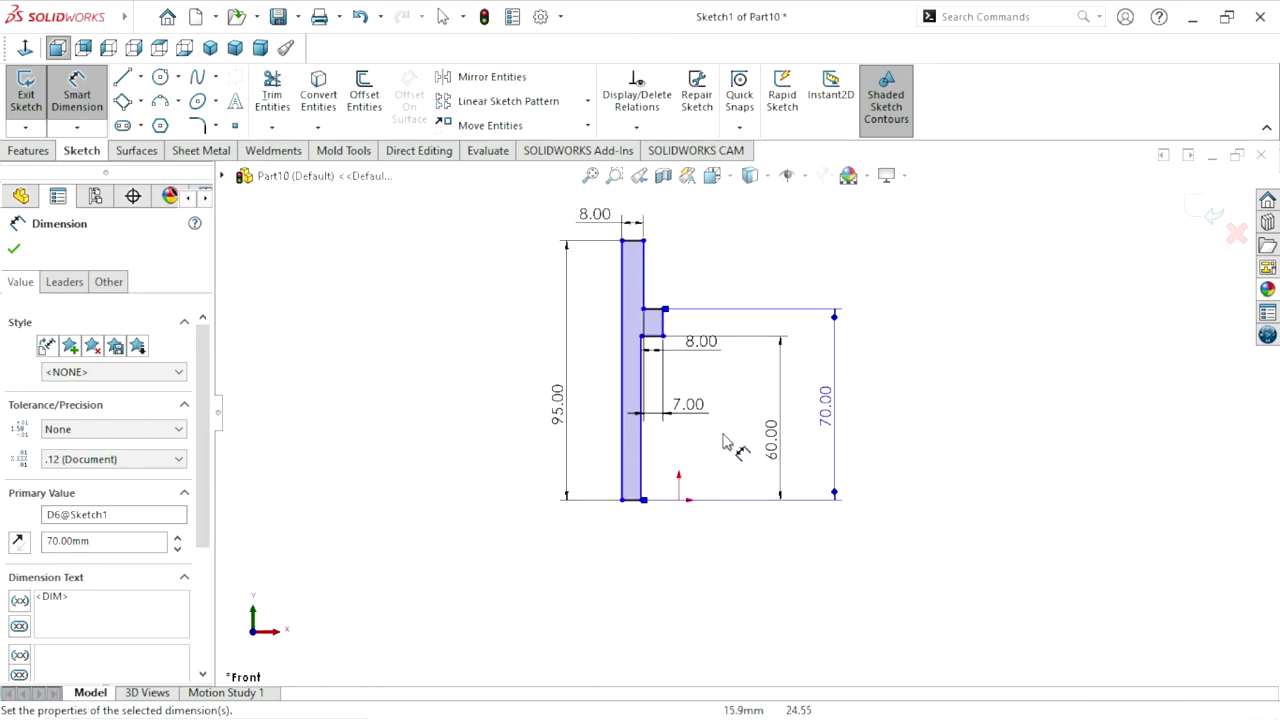
click(712, 360)
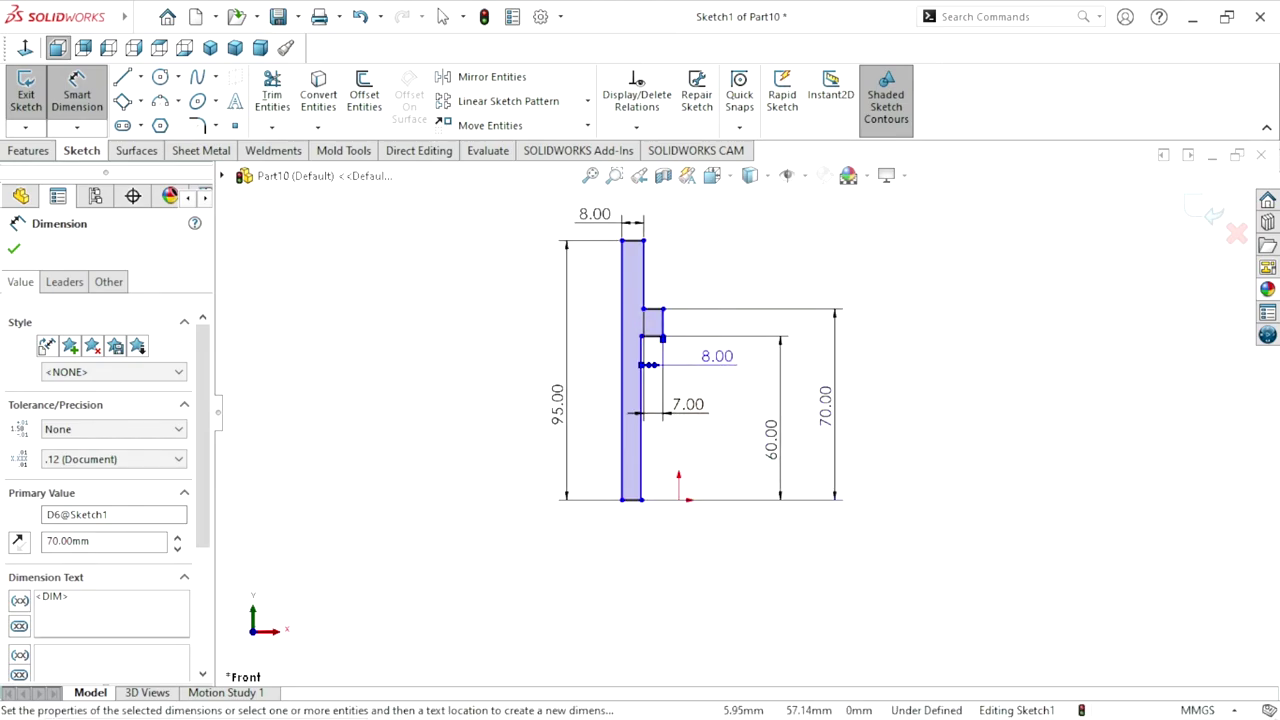
click(13, 252)
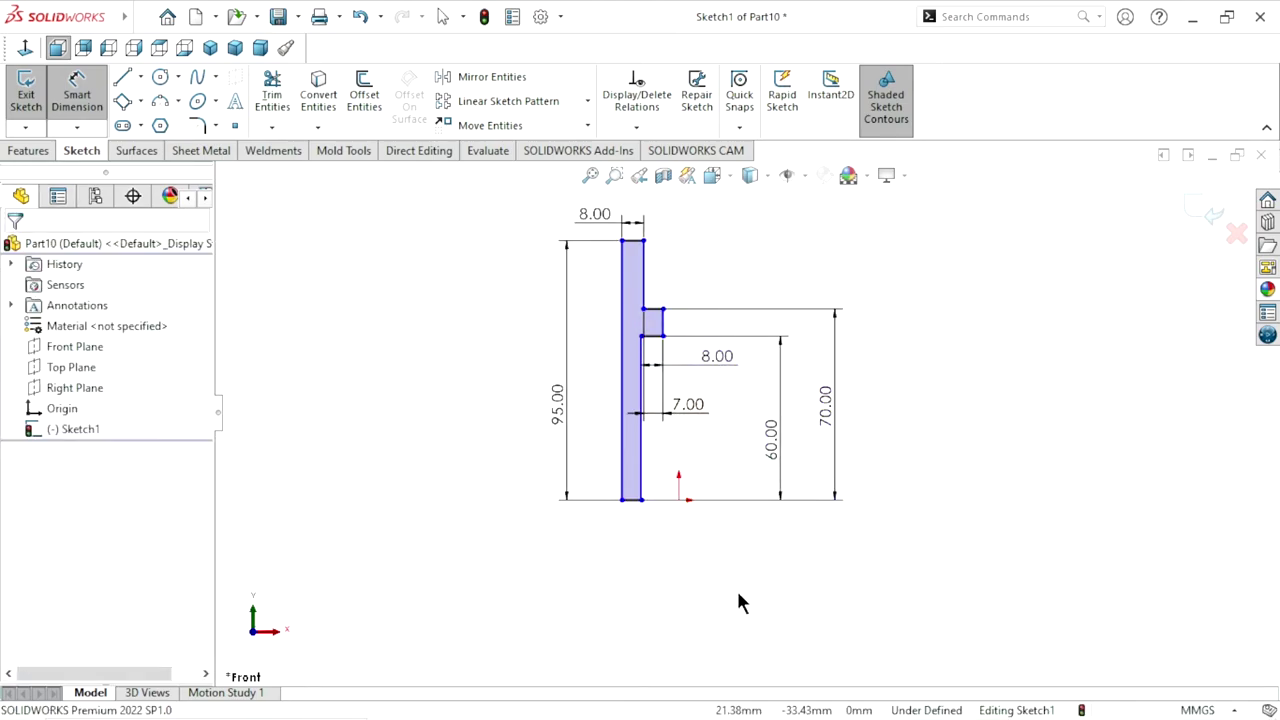
Add a Midpoint relation centring the bottom edge on the origin
scroll(671, 544, down, 3)
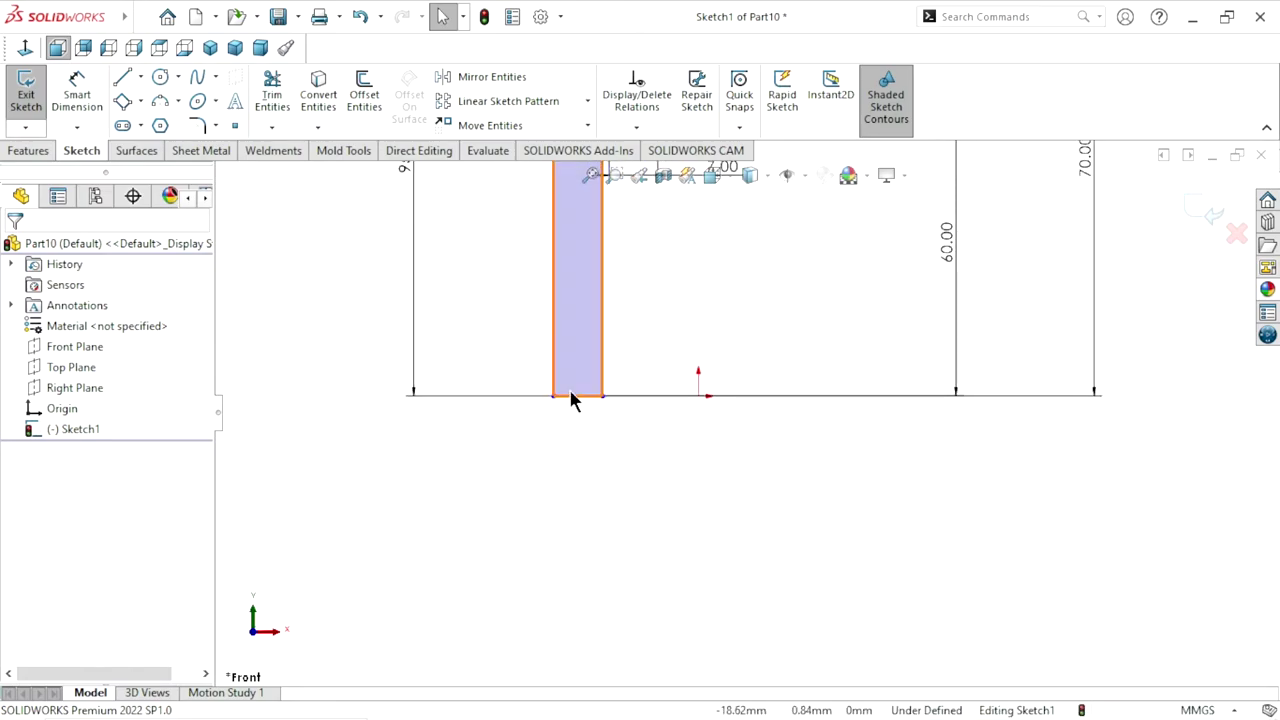
click(575, 397)
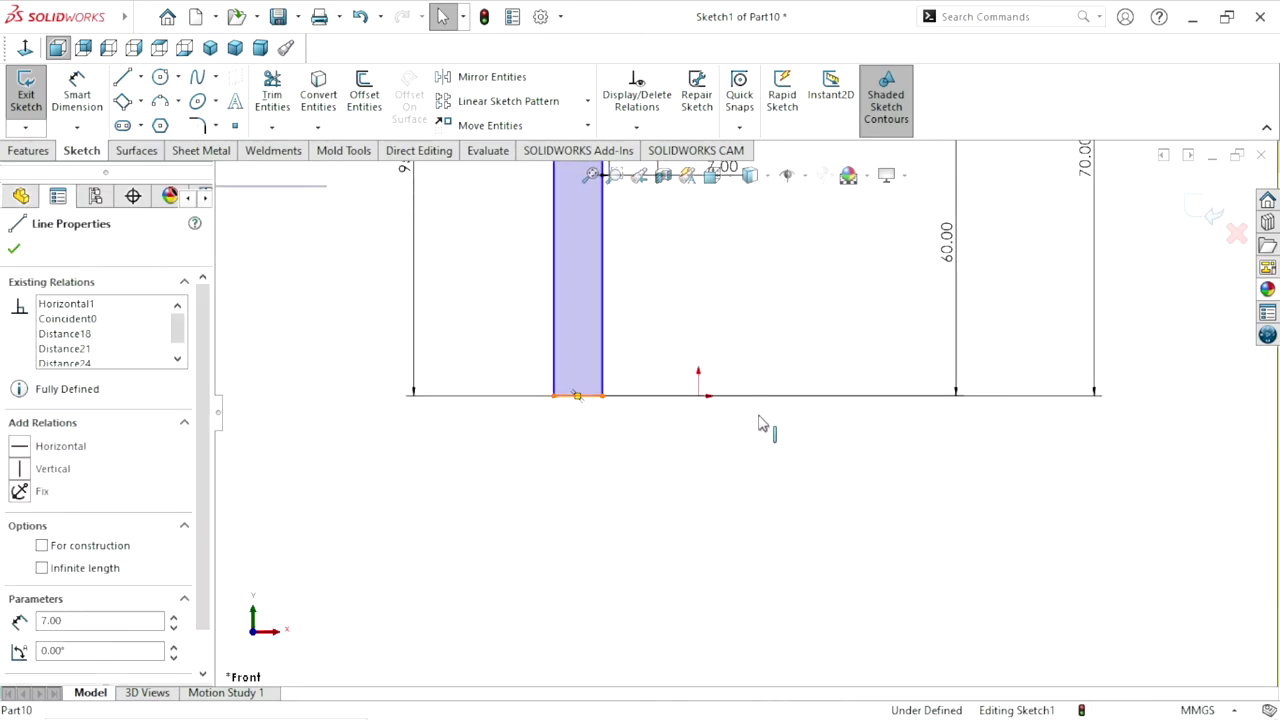
click(697, 396)
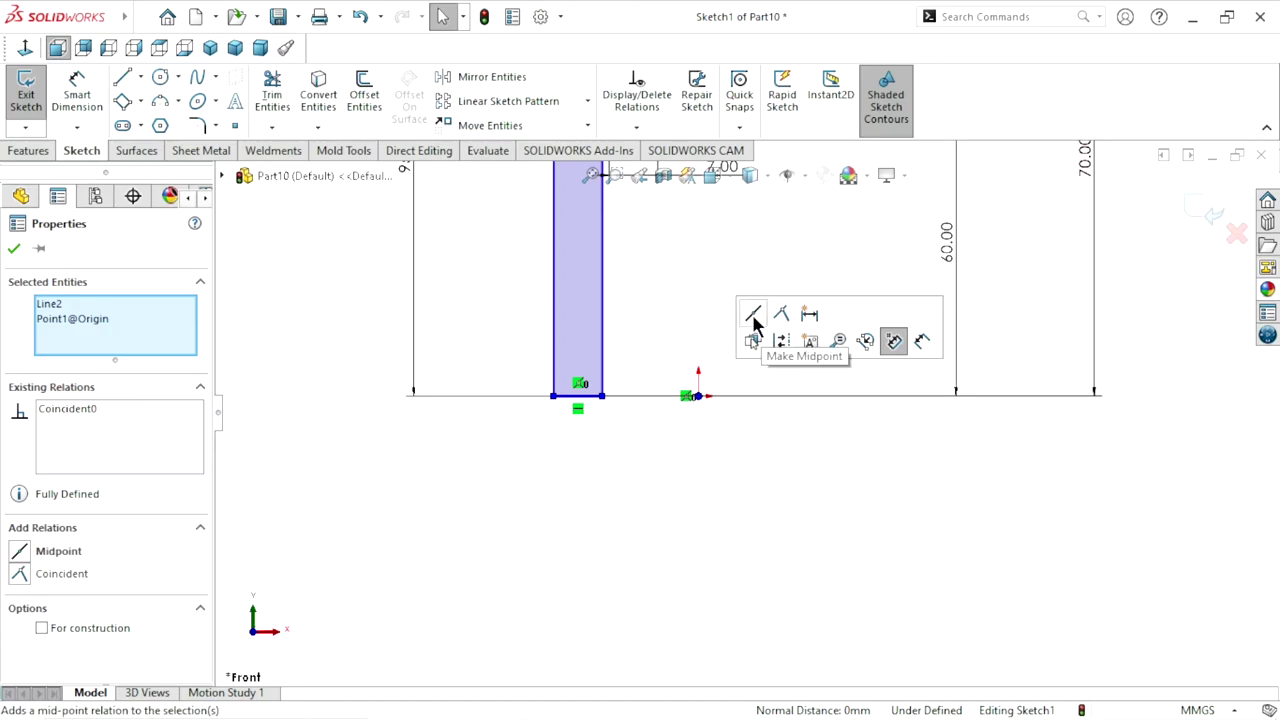
click(752, 318)
scroll(713, 452, up, 2)
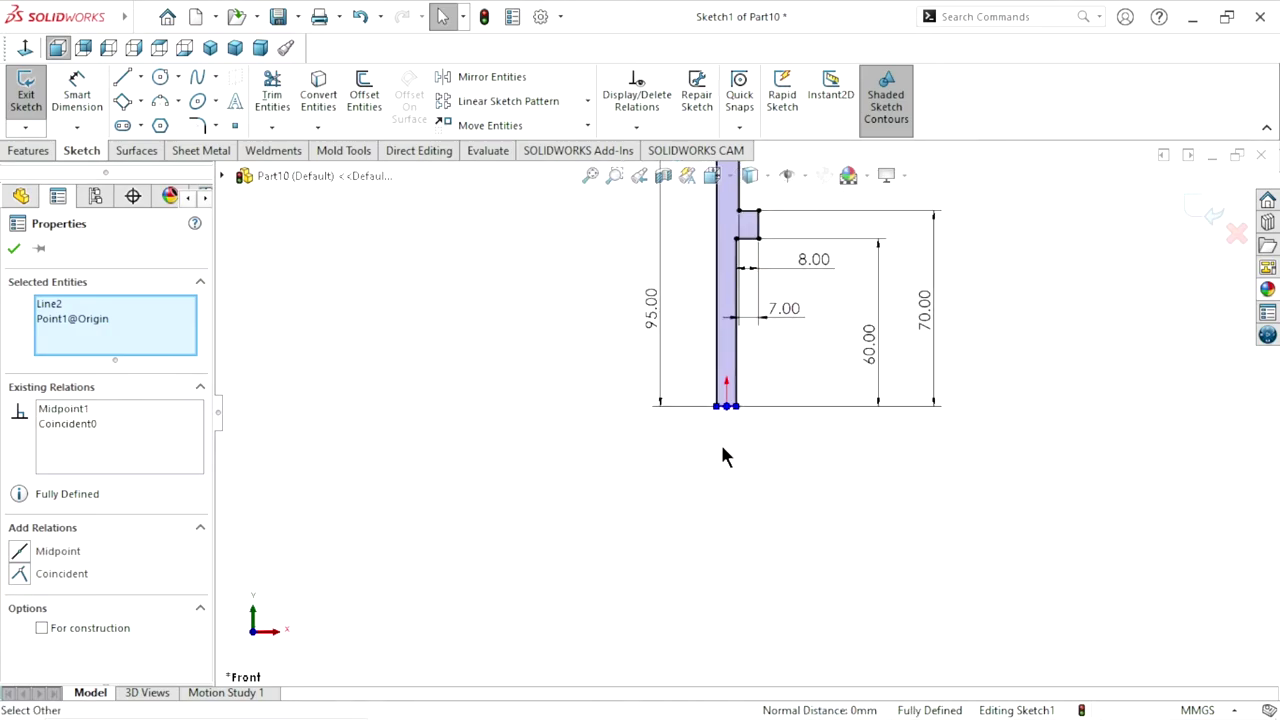
scroll(720, 441, up, 2)
scroll(784, 300, down, 2)
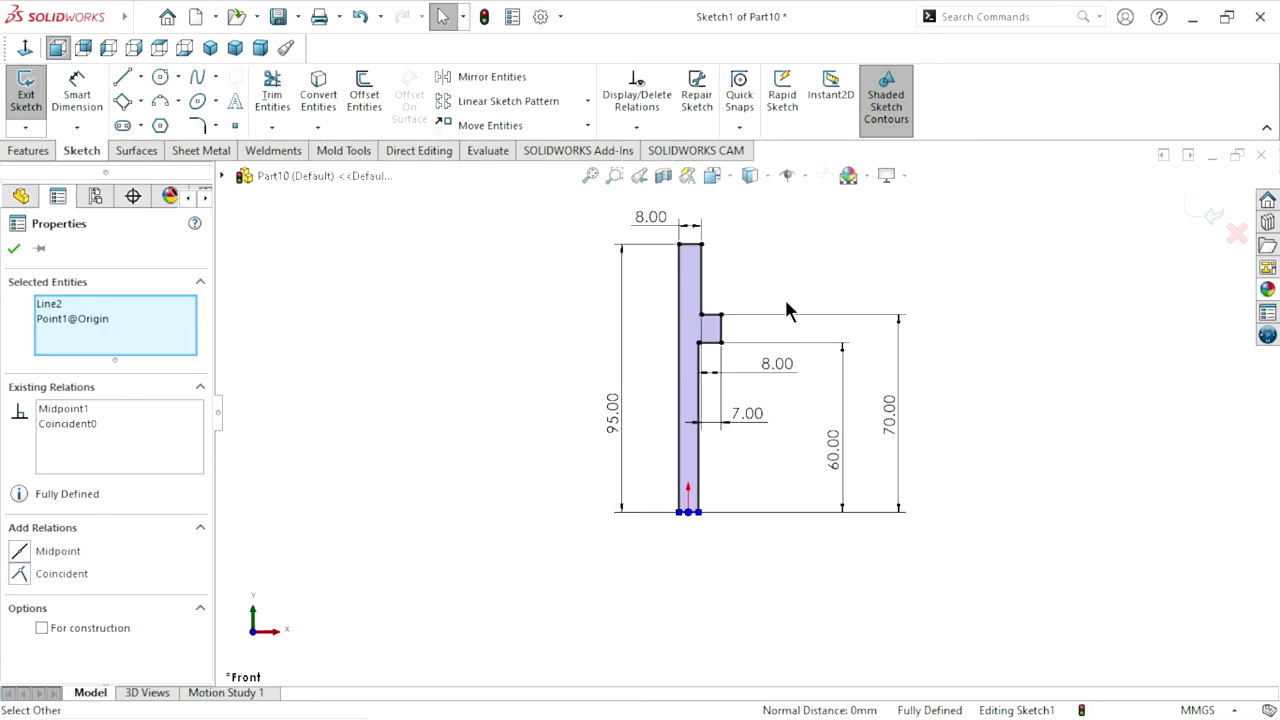
click(14, 248)
Select and deselect the bottom edge to check its relations
scroll(709, 520, down, 2)
scroll(686, 523, down, 4)
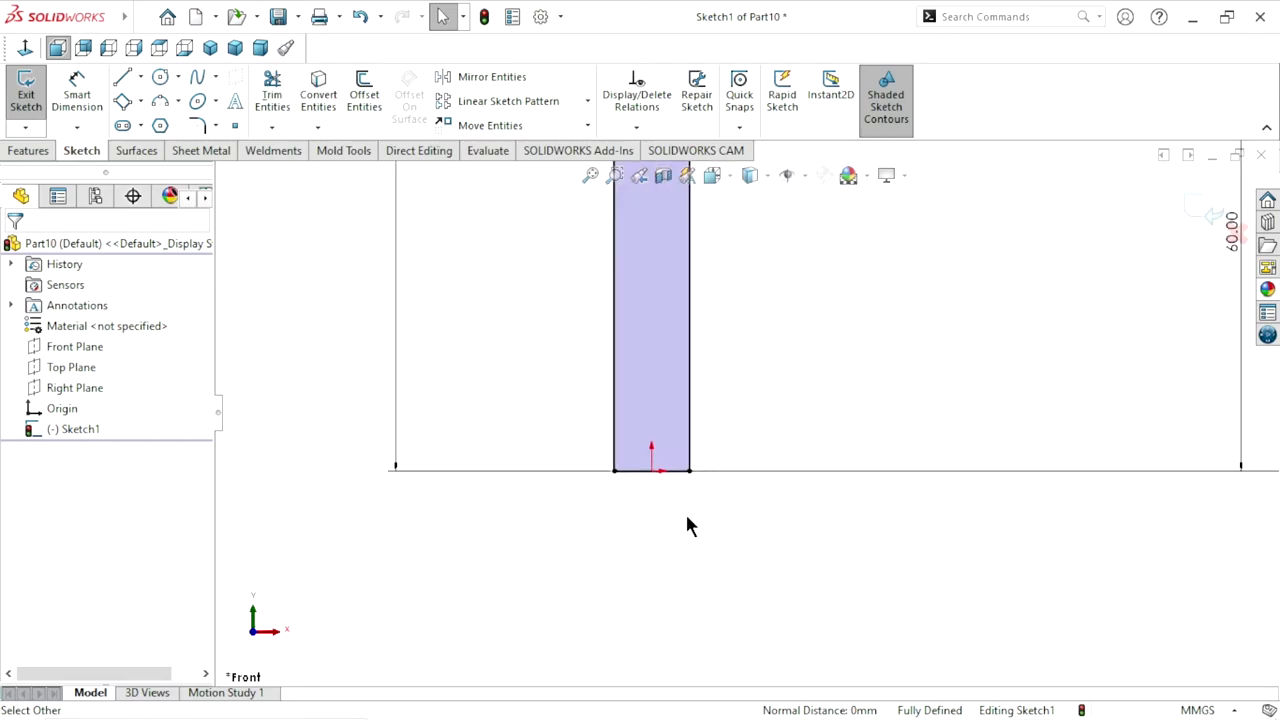
click(641, 471)
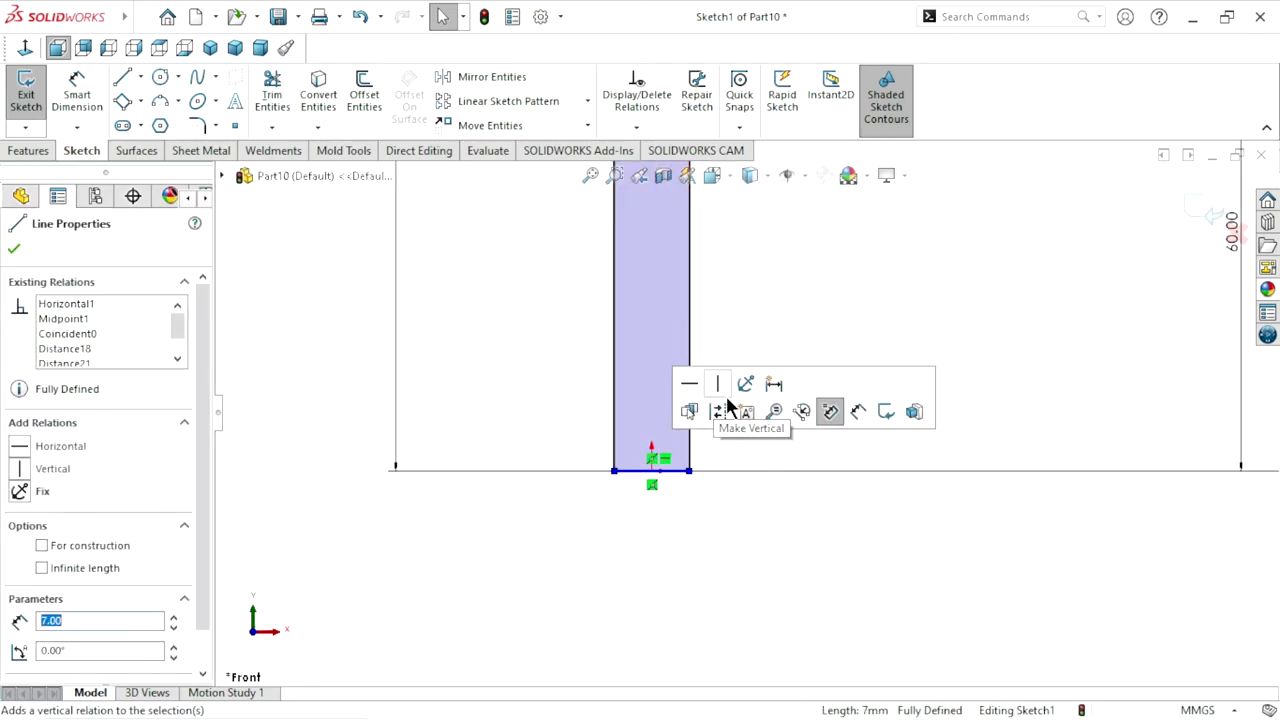
click(629, 531)
scroll(666, 489, up, 3)
scroll(815, 380, up, 2)
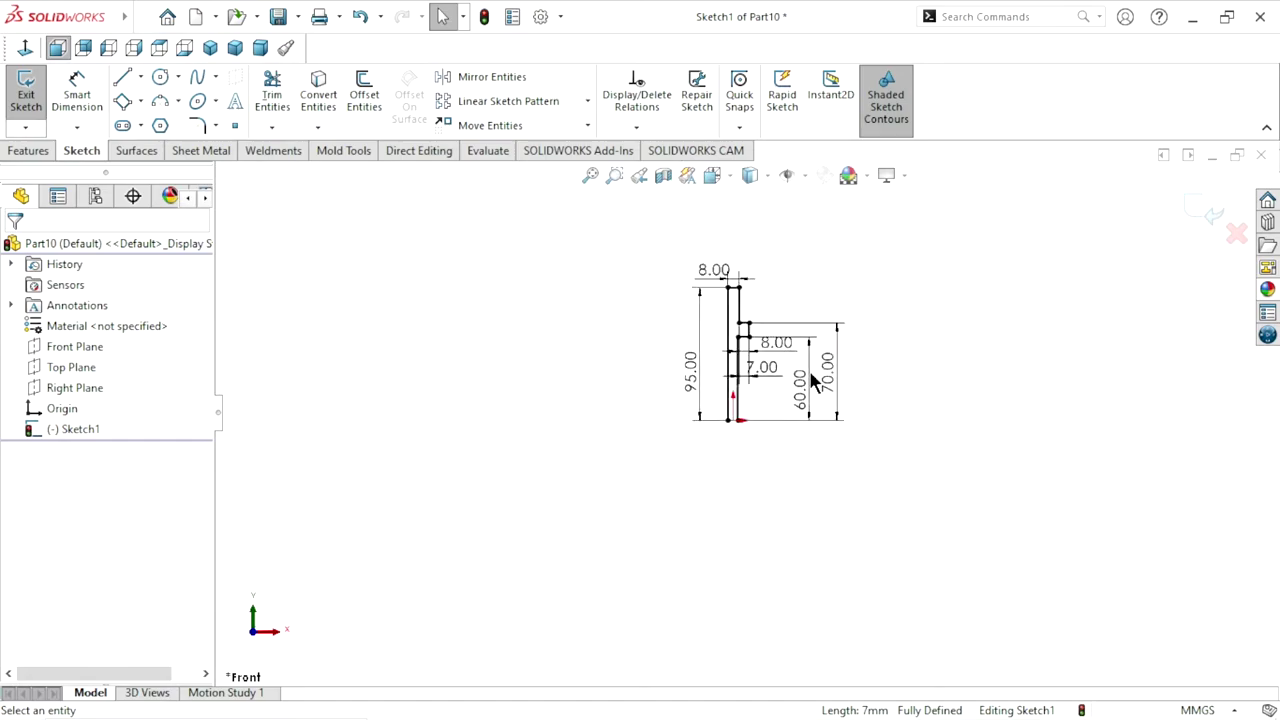
scroll(838, 343, down, 2)
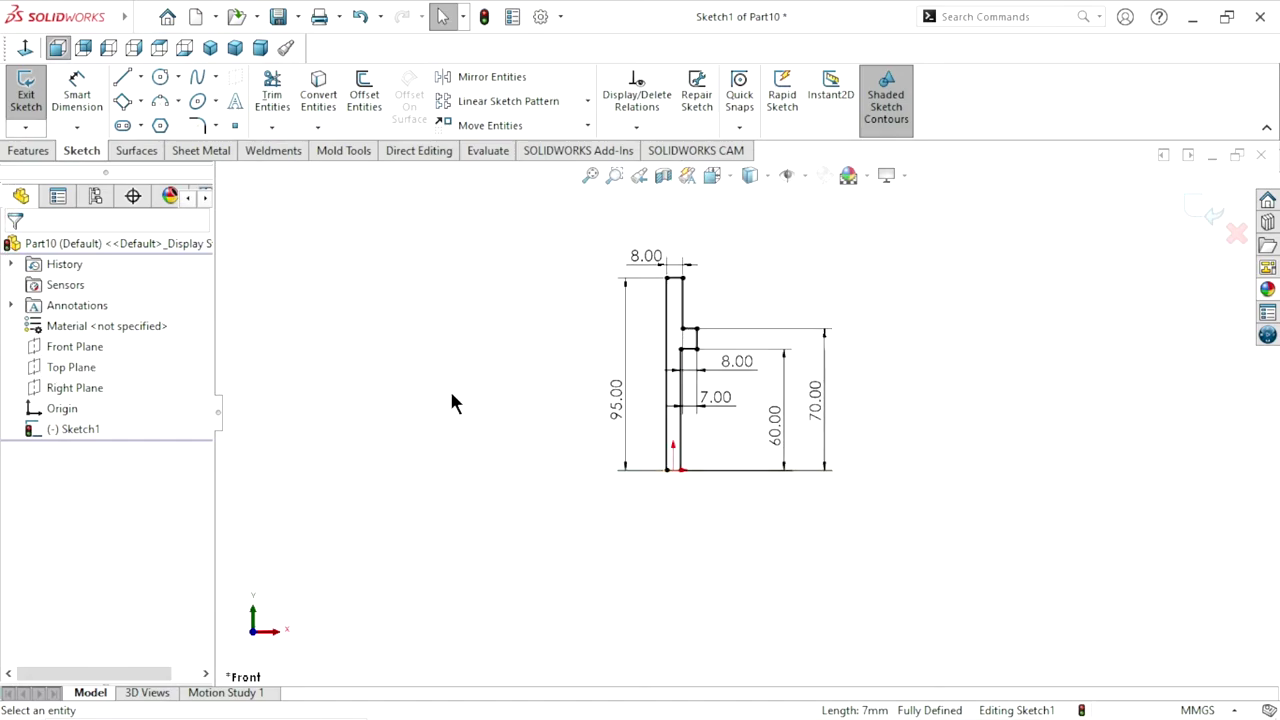
Revolve the profile a full 360° about Line2 into a solid stepped ring
click(40, 149)
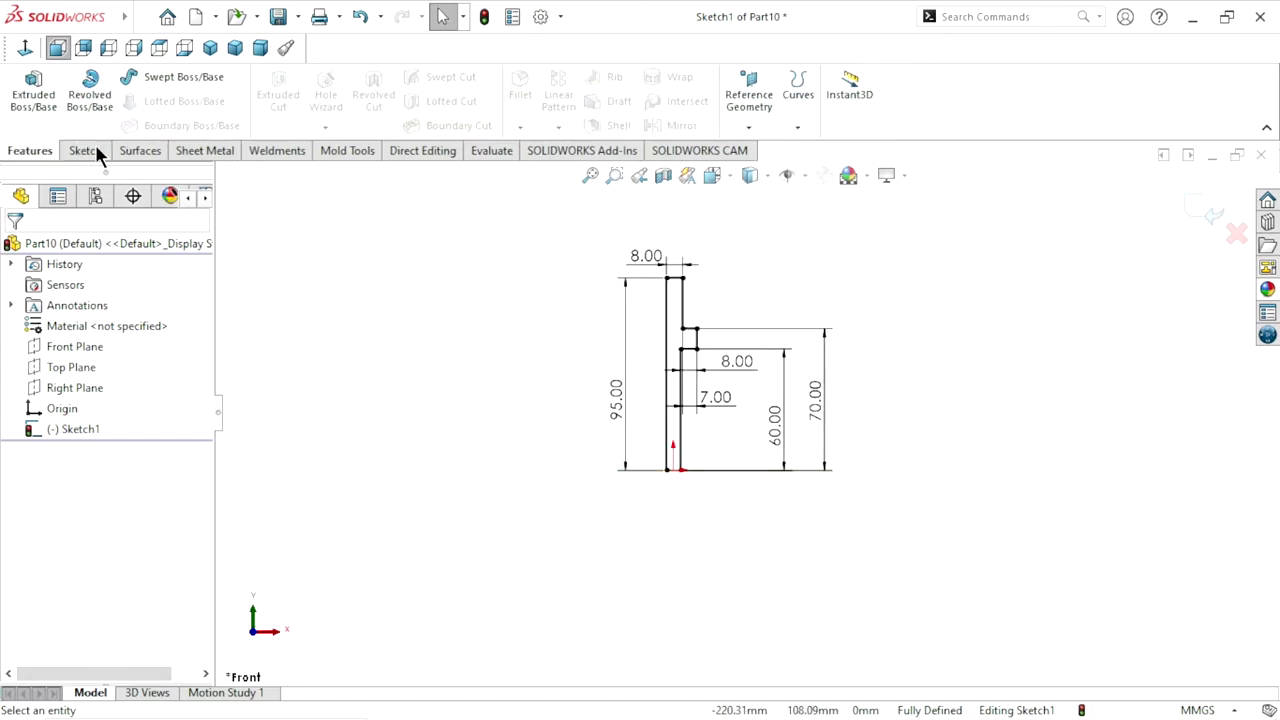
click(90, 100)
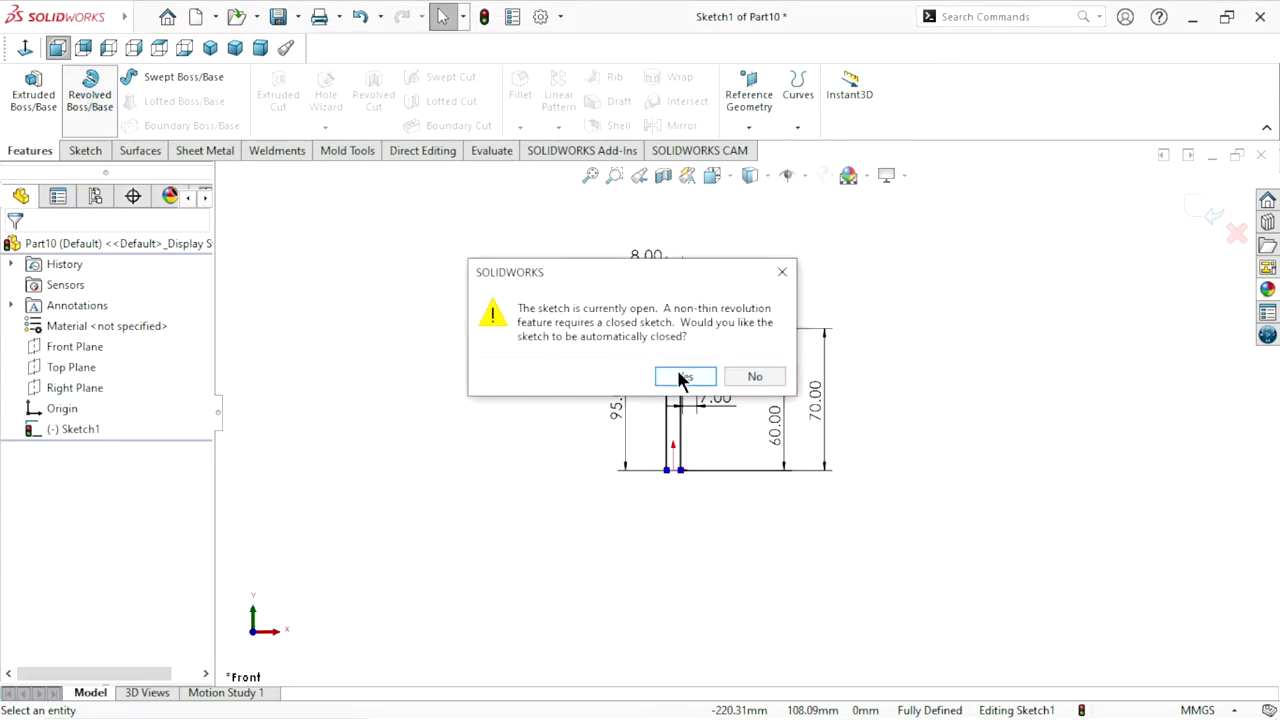
click(682, 377)
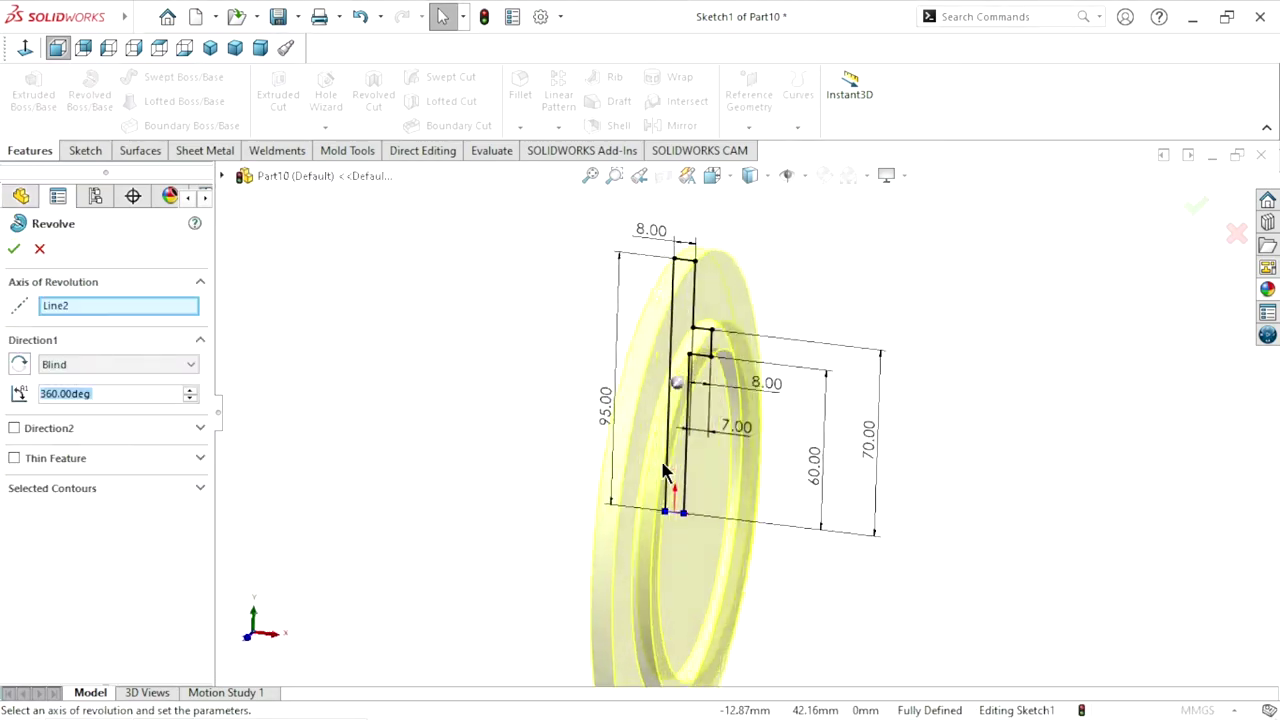
click(15, 250)
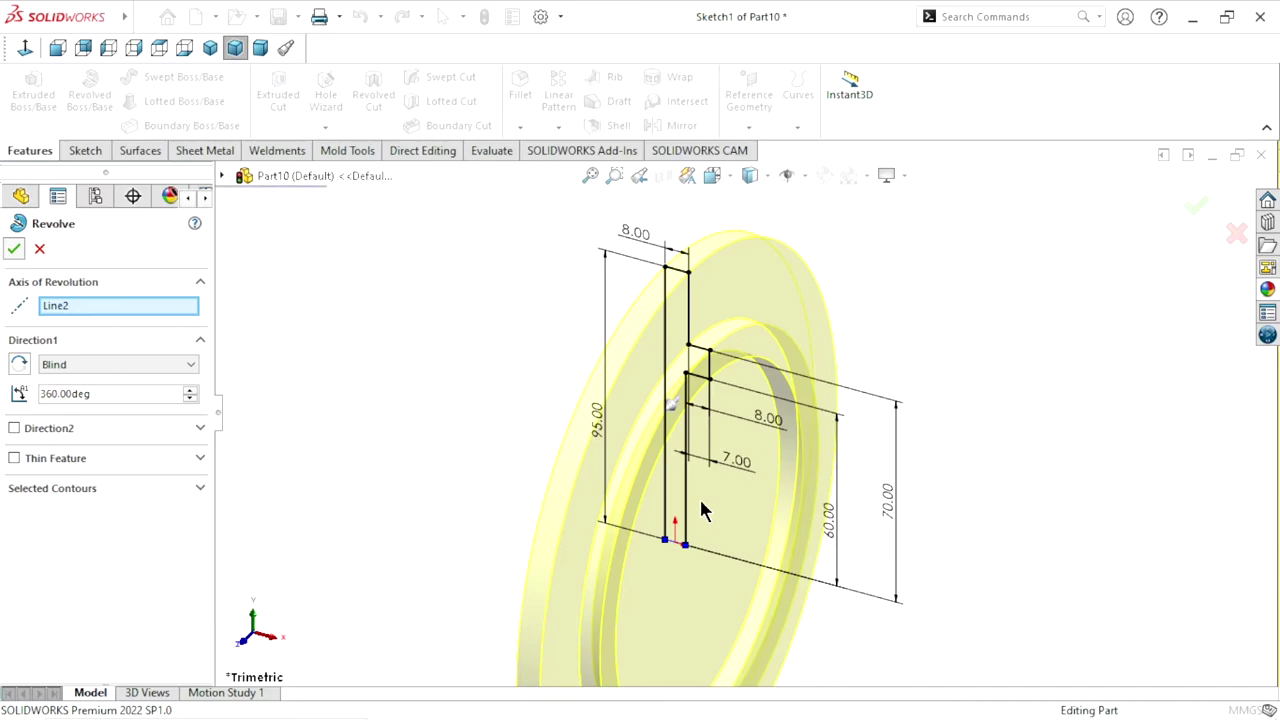
mouse_move(745, 499)
middle_down()
mouse_move(920, 408)
mouse_move(533, 453)
mouse_move(743, 371)
mouse_move(863, 491)
mouse_move(923, 505)
middle_up()
click(521, 127)
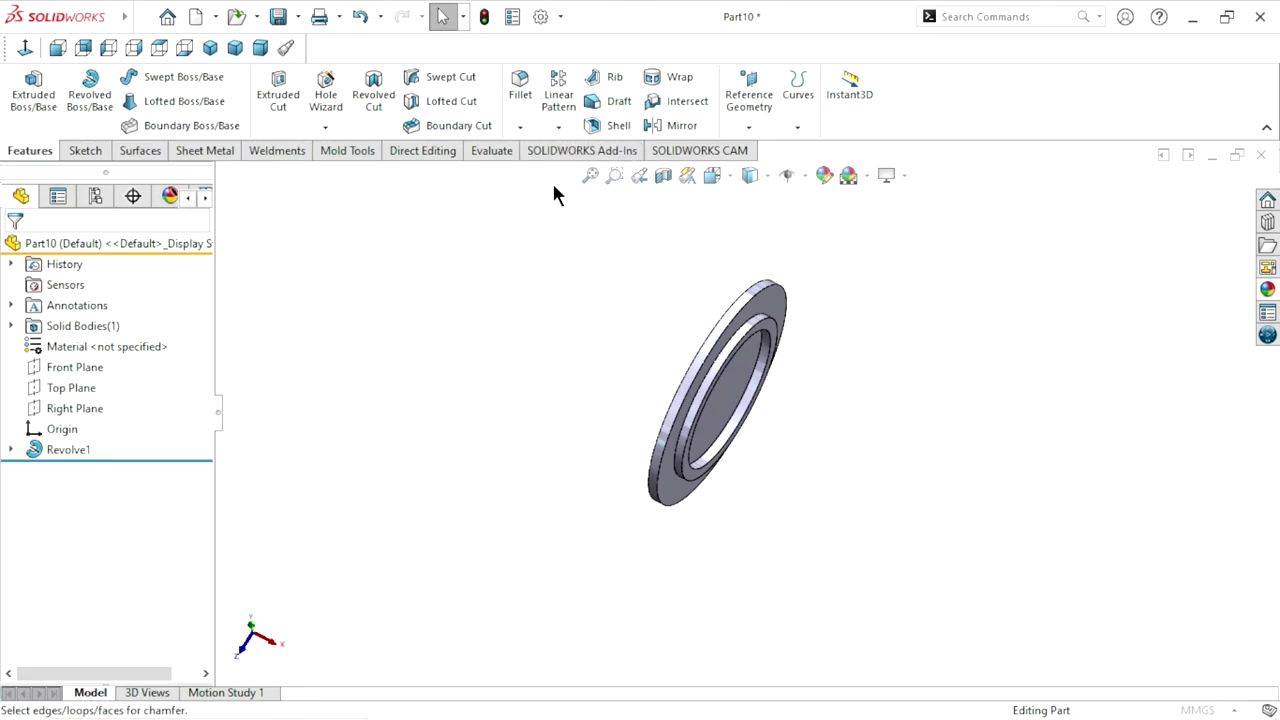
Enter a 0.5 mm chamfer distance, pick two edges, then clear the selection
text(0.50mm)
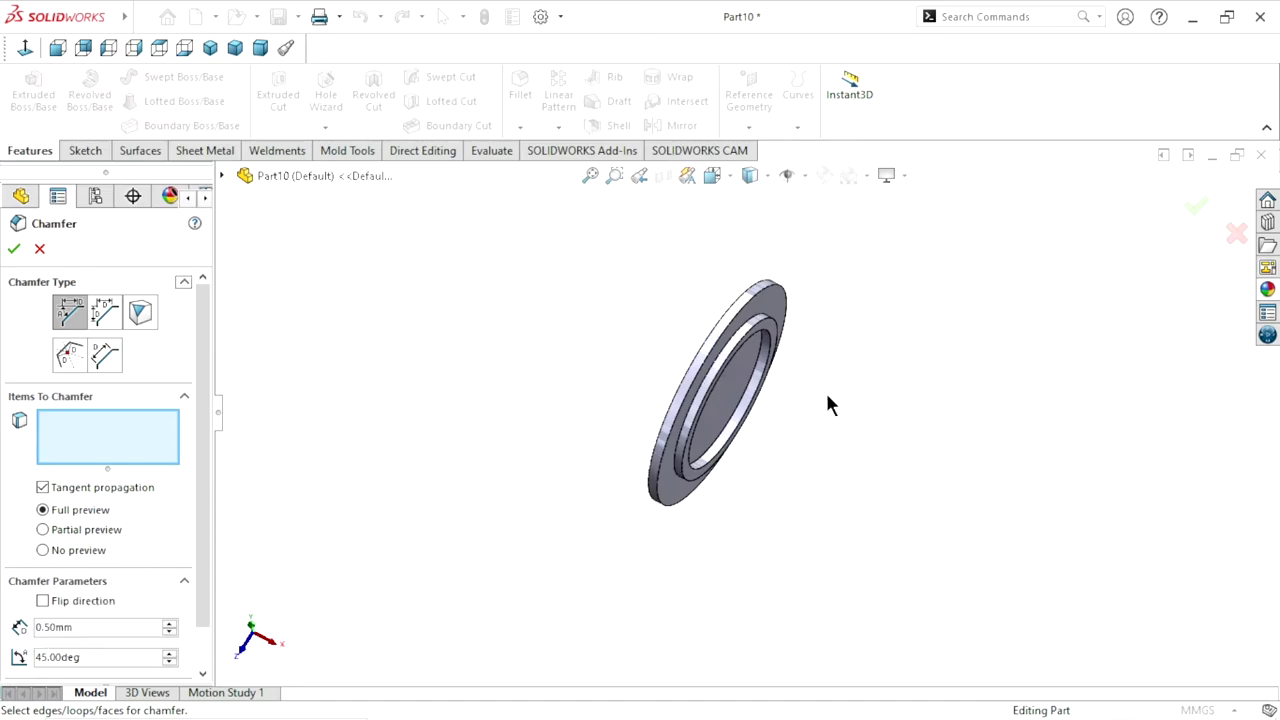
mouse_move(829, 406)
middle_down()
mouse_move(794, 397)
mouse_move(803, 346)
mouse_move(772, 348)
middle_up()
scroll(772, 348, down, 3)
click(776, 342)
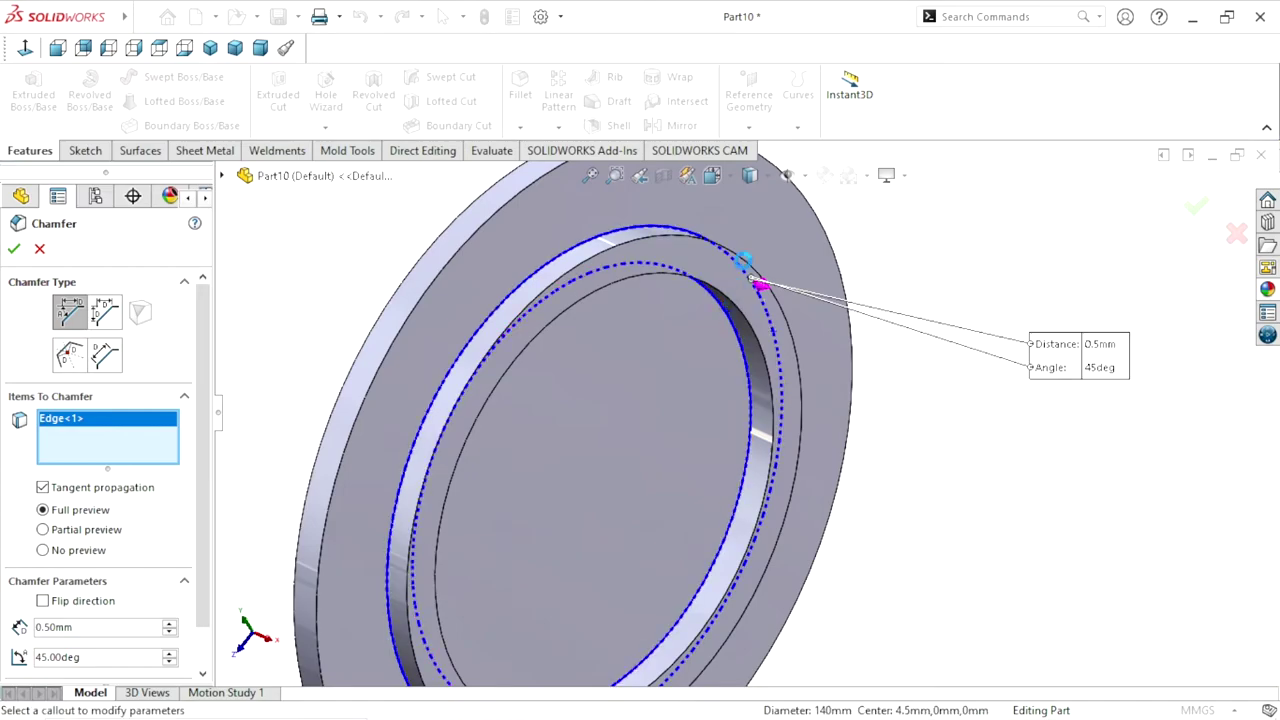
click(636, 258)
scroll(622, 317, up, 5)
mouse_move(600, 363)
middle_down()
mouse_move(680, 334)
mouse_move(641, 346)
mouse_move(654, 364)
middle_up()
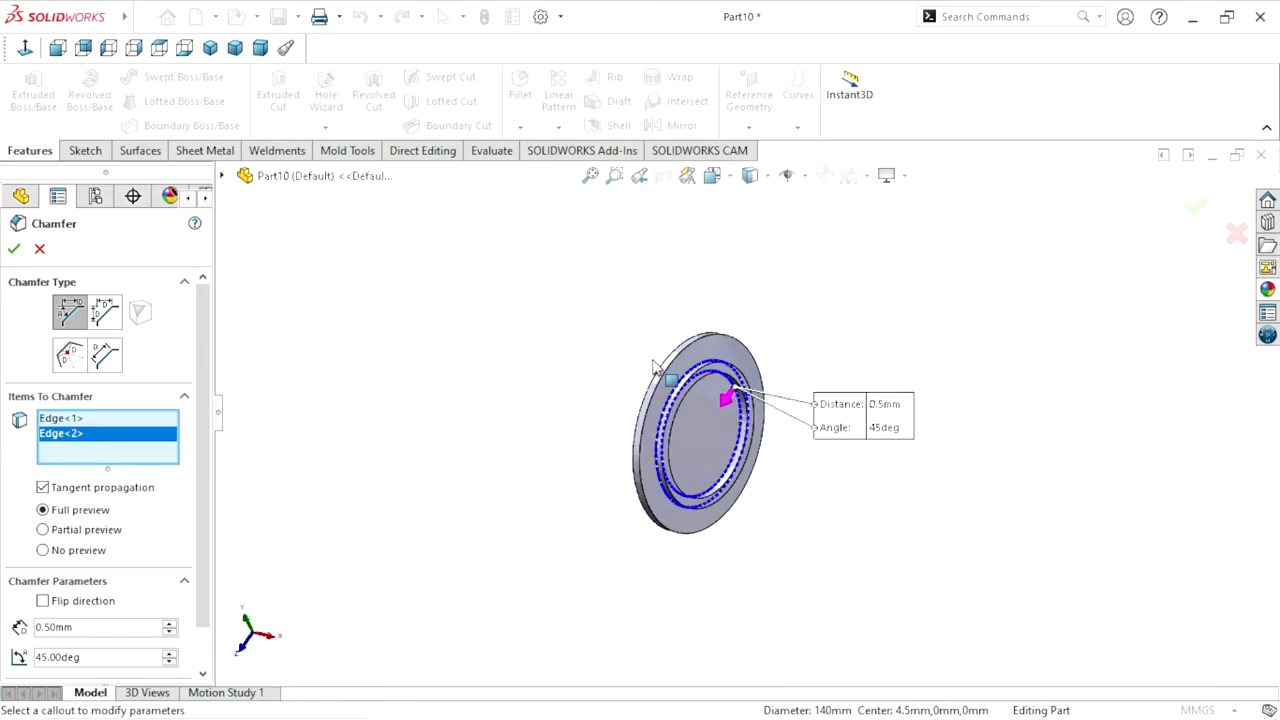
right_click(88, 420)
click(105, 428)
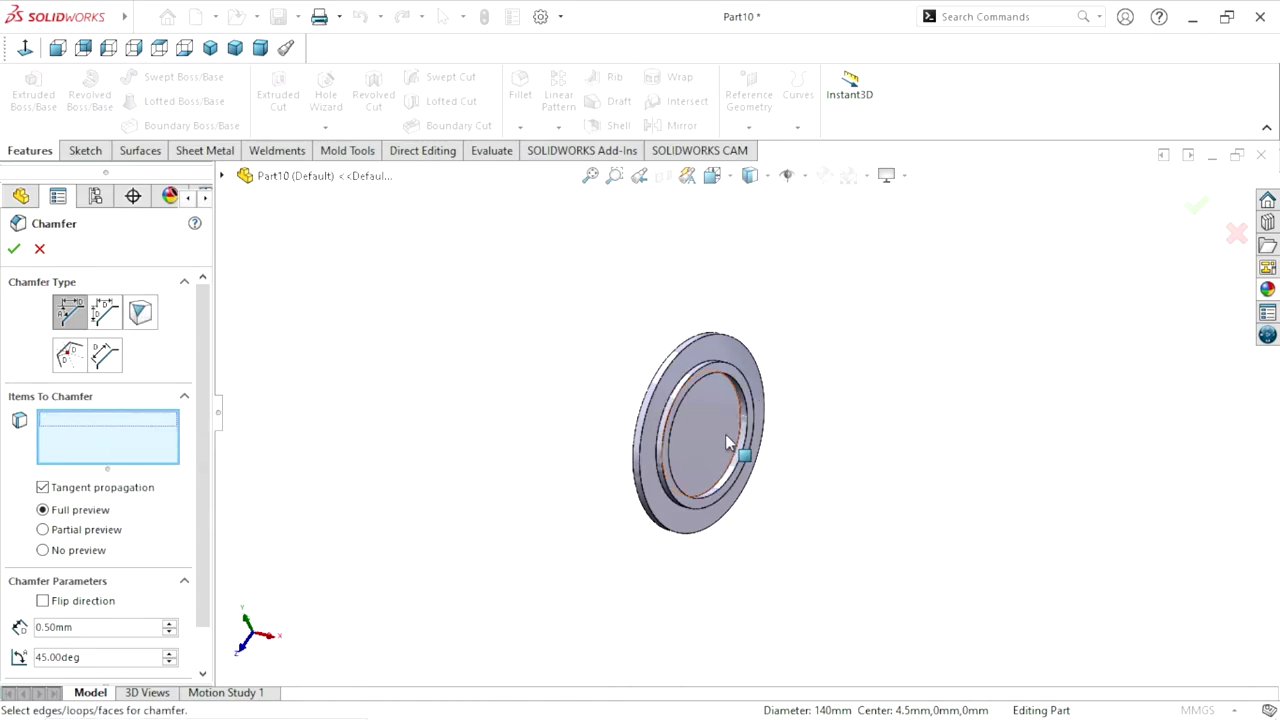
Chamfer the inner step edges, bore edge and outer rim face at 0.5 mm × 45°
scroll(720, 420, down, 3)
click(706, 338)
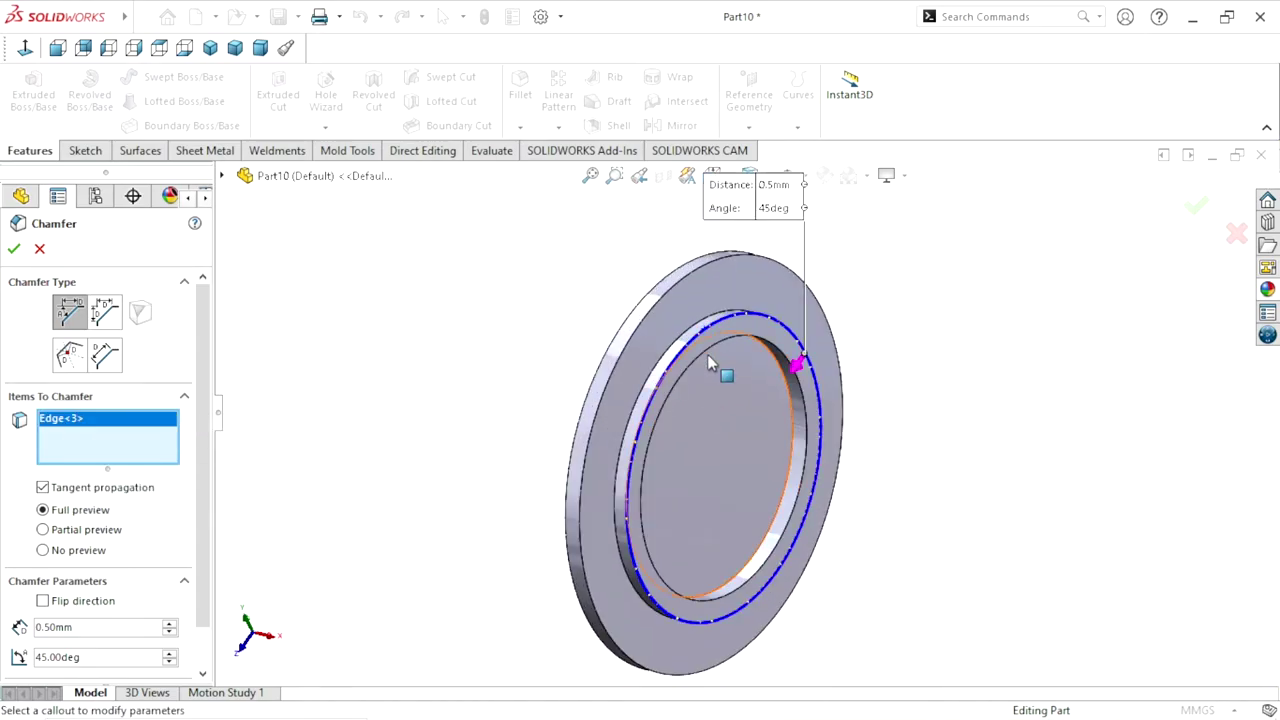
click(722, 360)
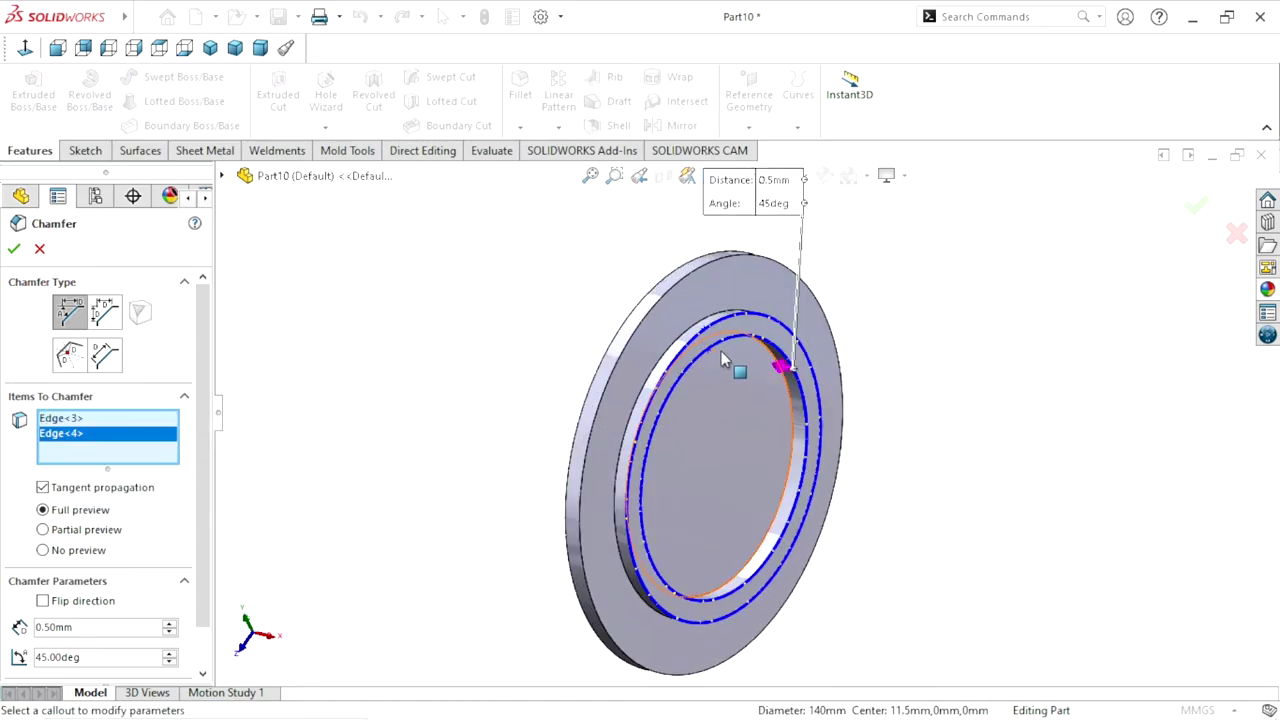
click(789, 386)
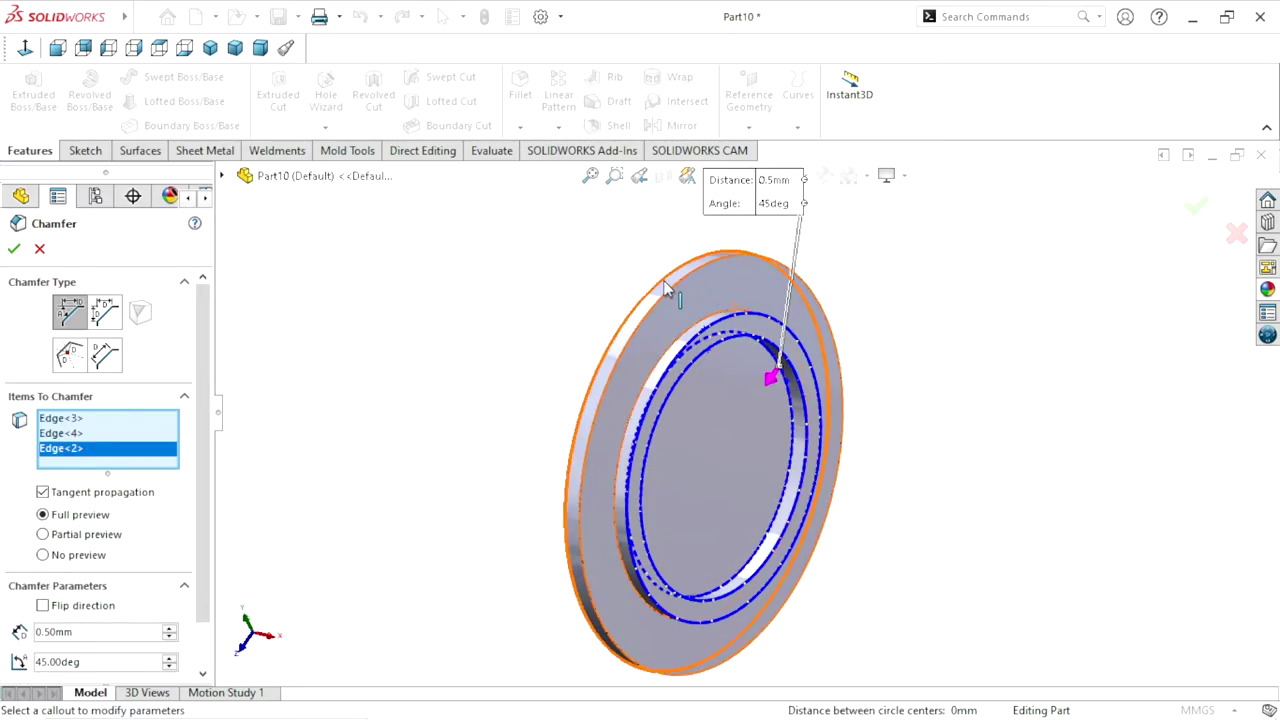
middle_drag(664, 285, 671, 360)
scroll(671, 360, down, 3)
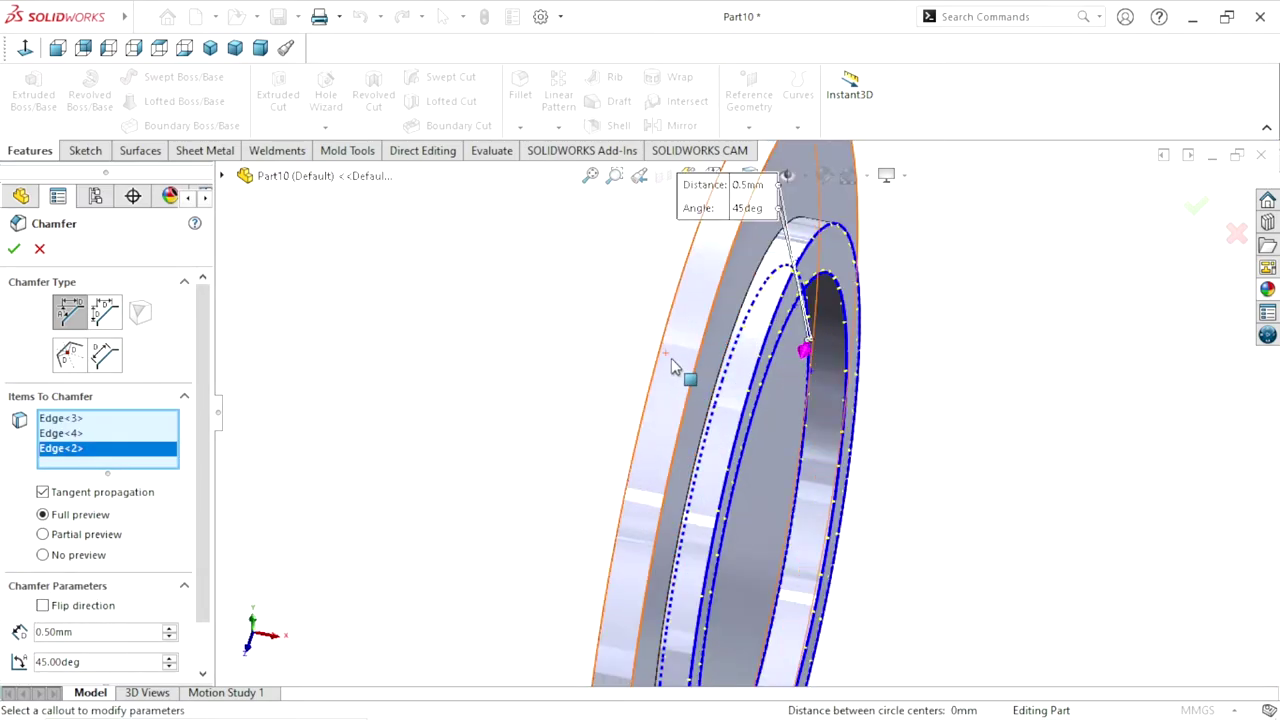
click(683, 371)
click(13, 248)
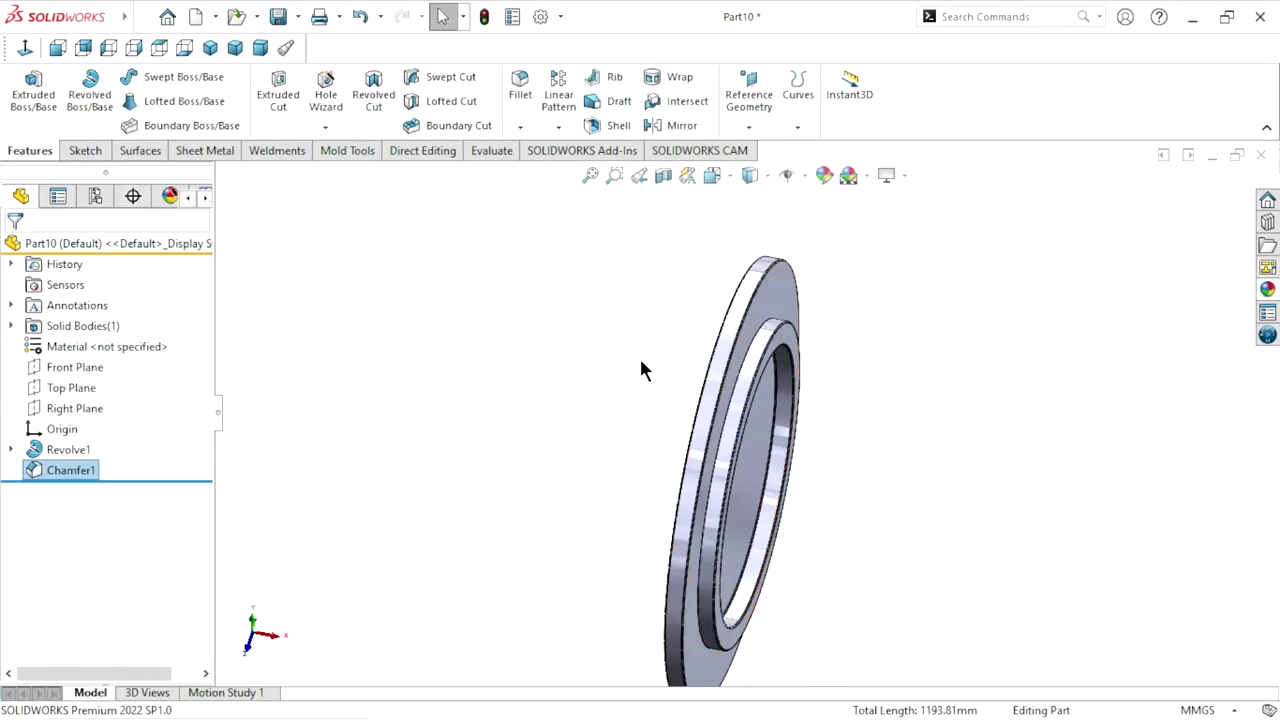
middle_drag(643, 371, 944, 445)
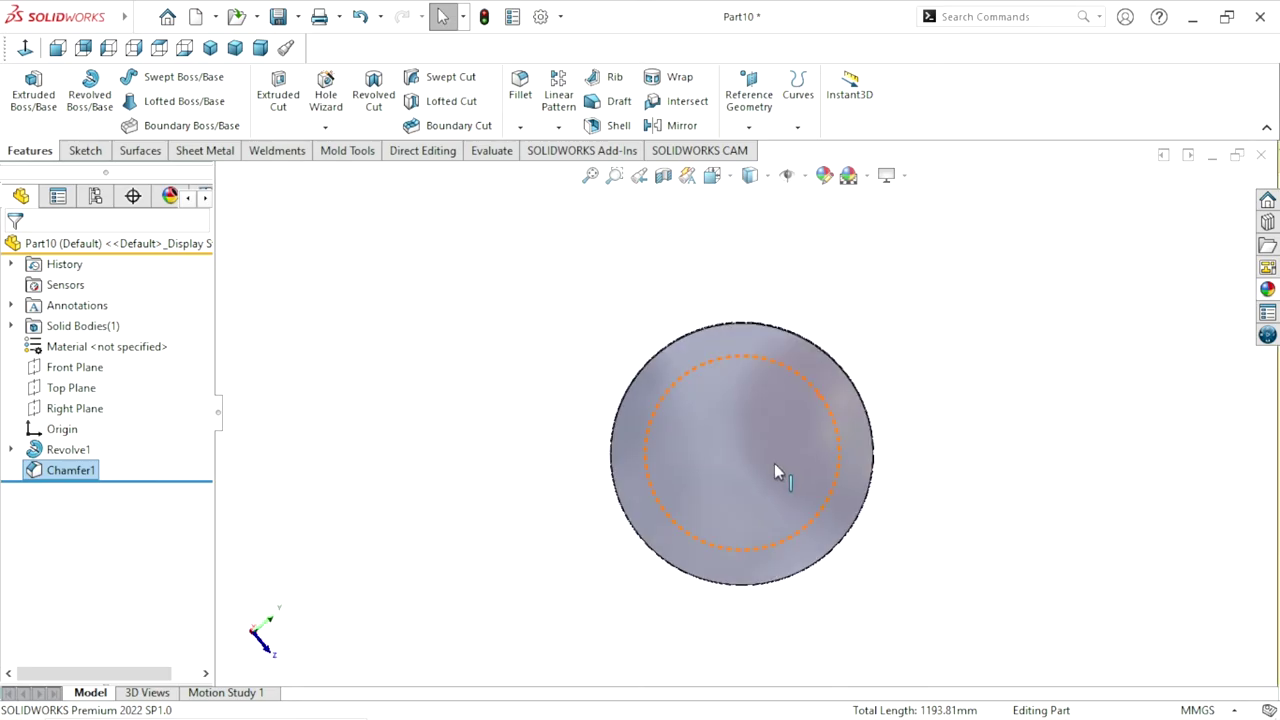
Start a sketch on the ring's flat face, view it normal, and draw an origin-centred circle
click(774, 463)
click(831, 420)
click(26, 48)
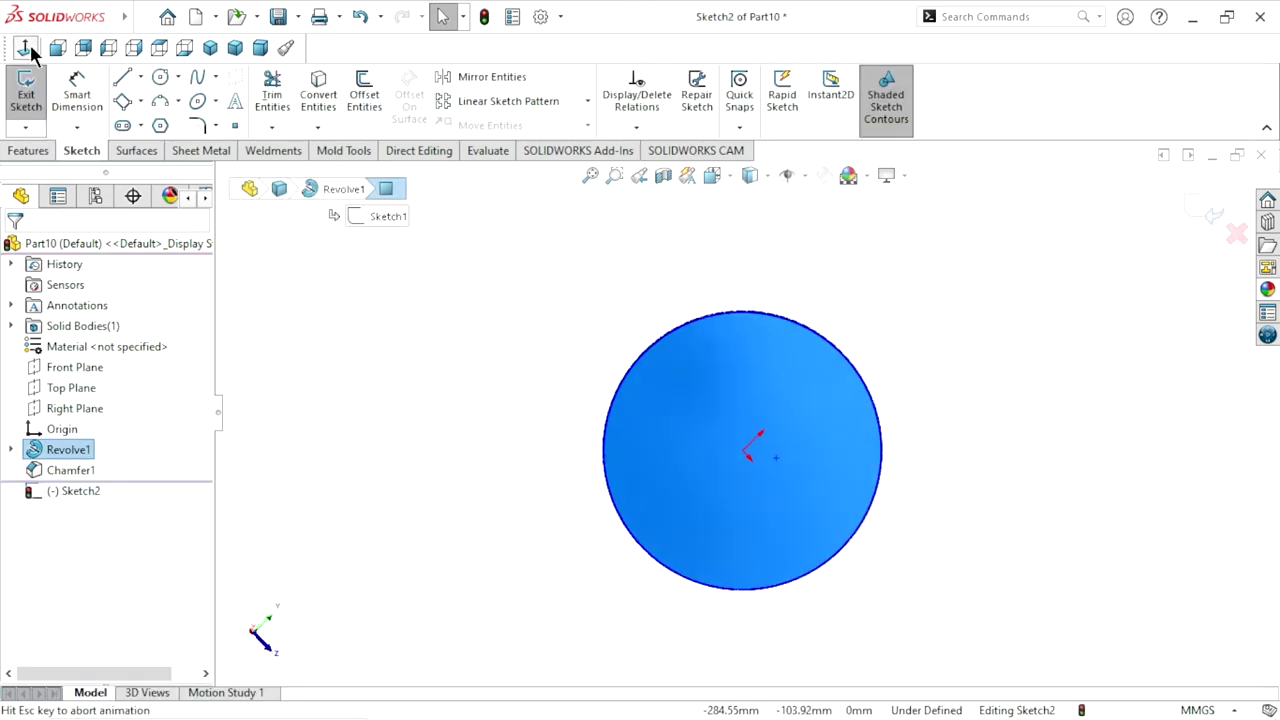
key(c)
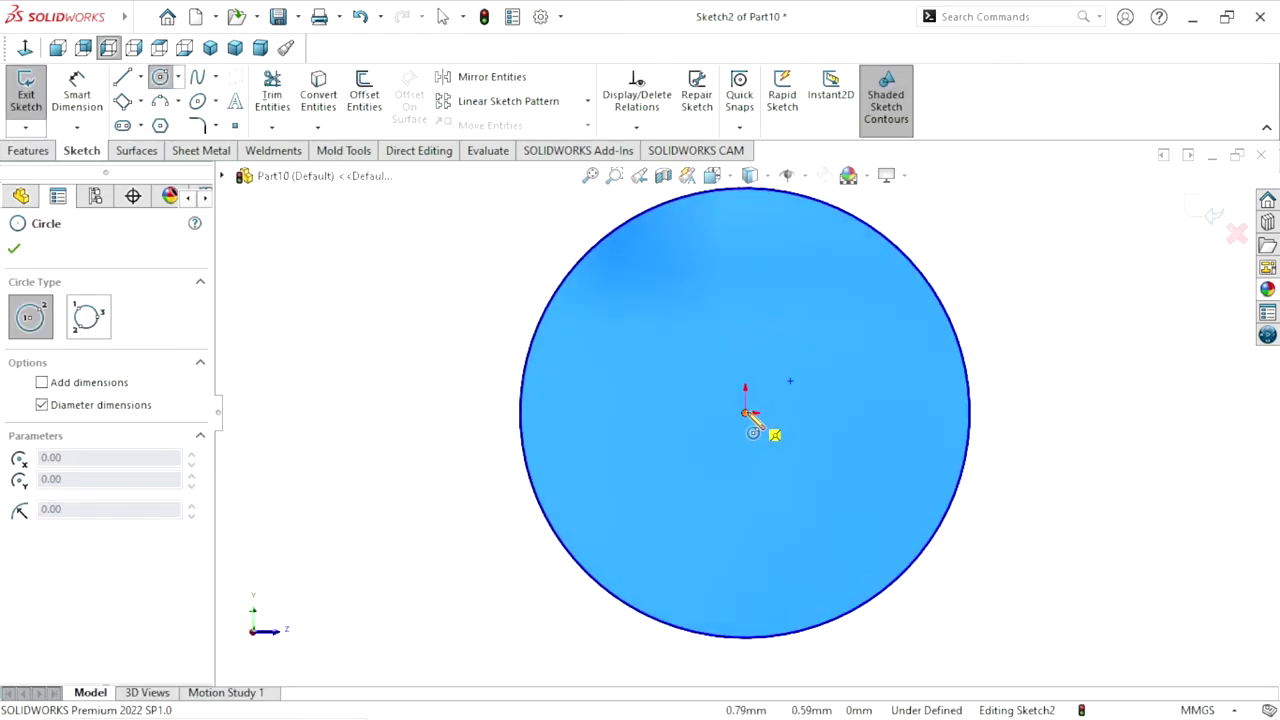
click(748, 410)
click(910, 338)
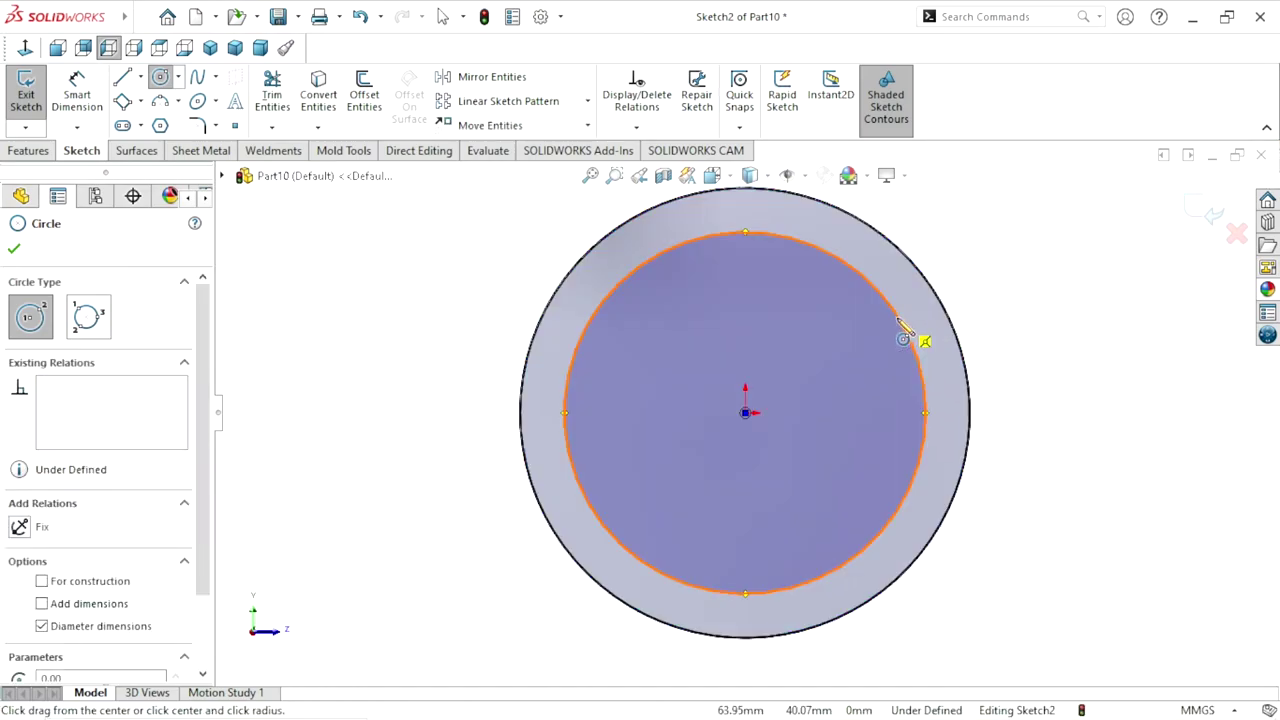
Dimension the circle to Ø165 mm, make it construction geometry, and exit the sketch
click(68, 110)
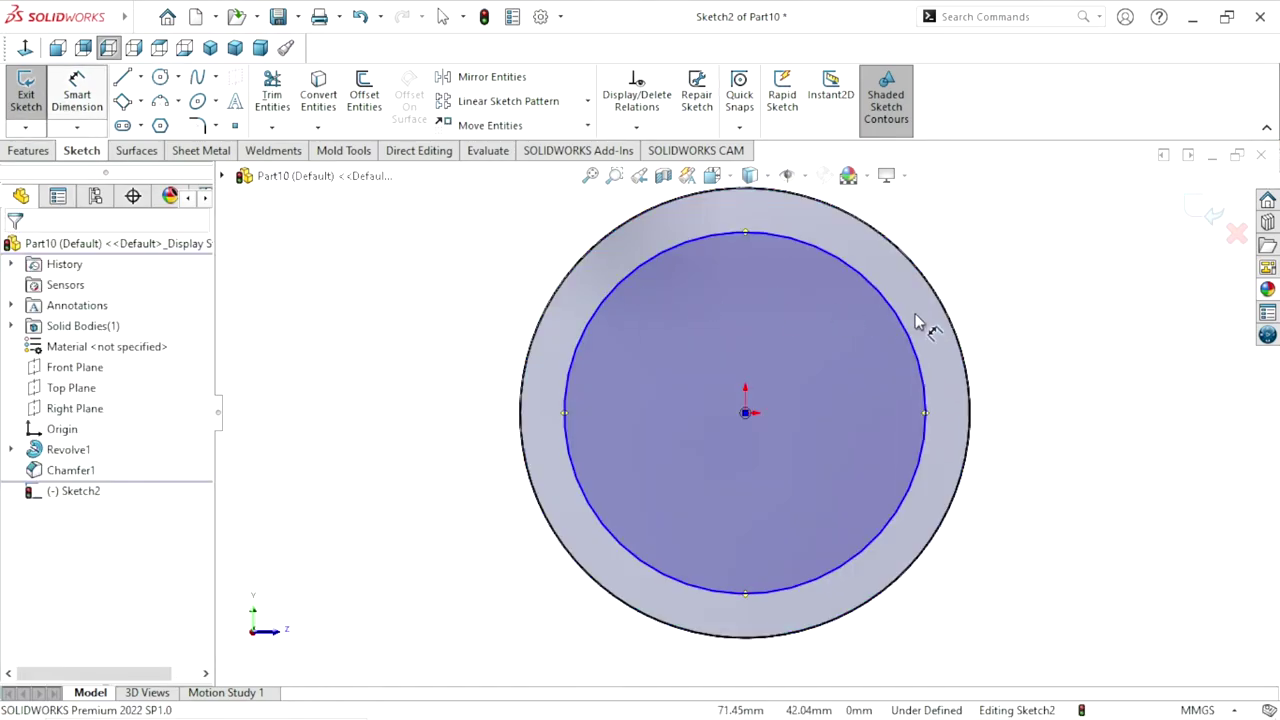
click(922, 380)
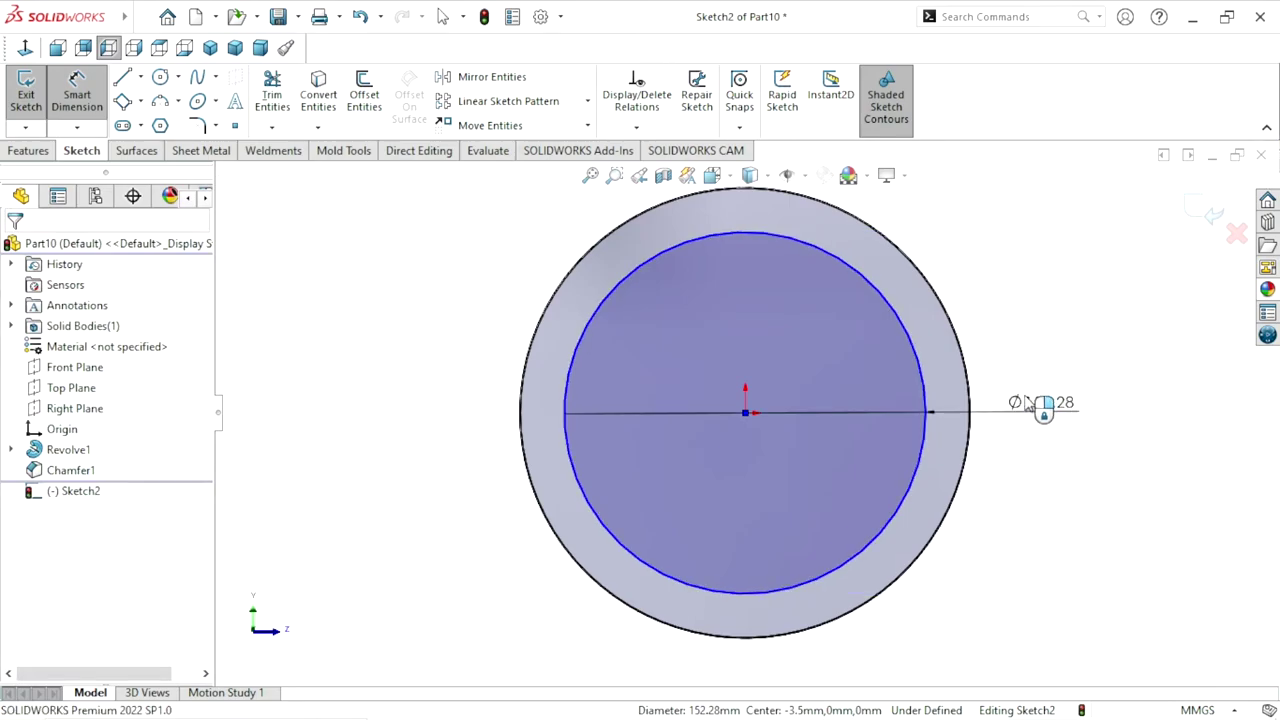
click(1026, 400)
text(165)
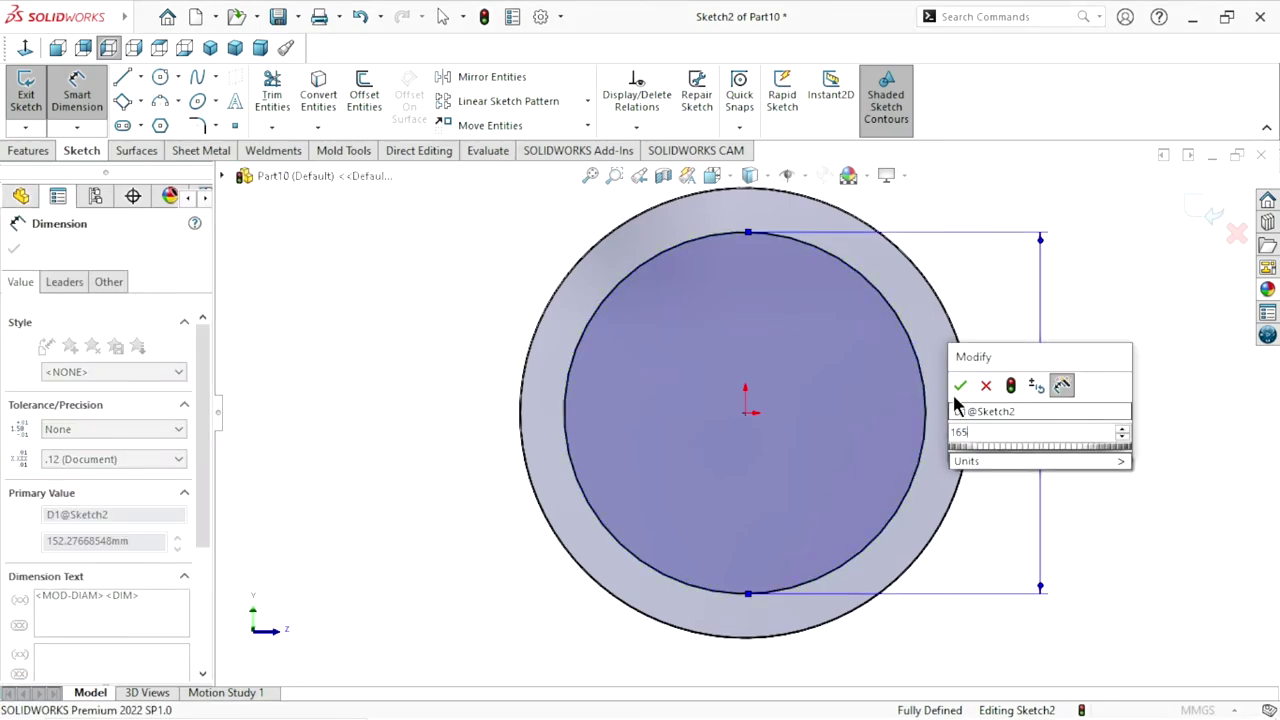
key(Return)
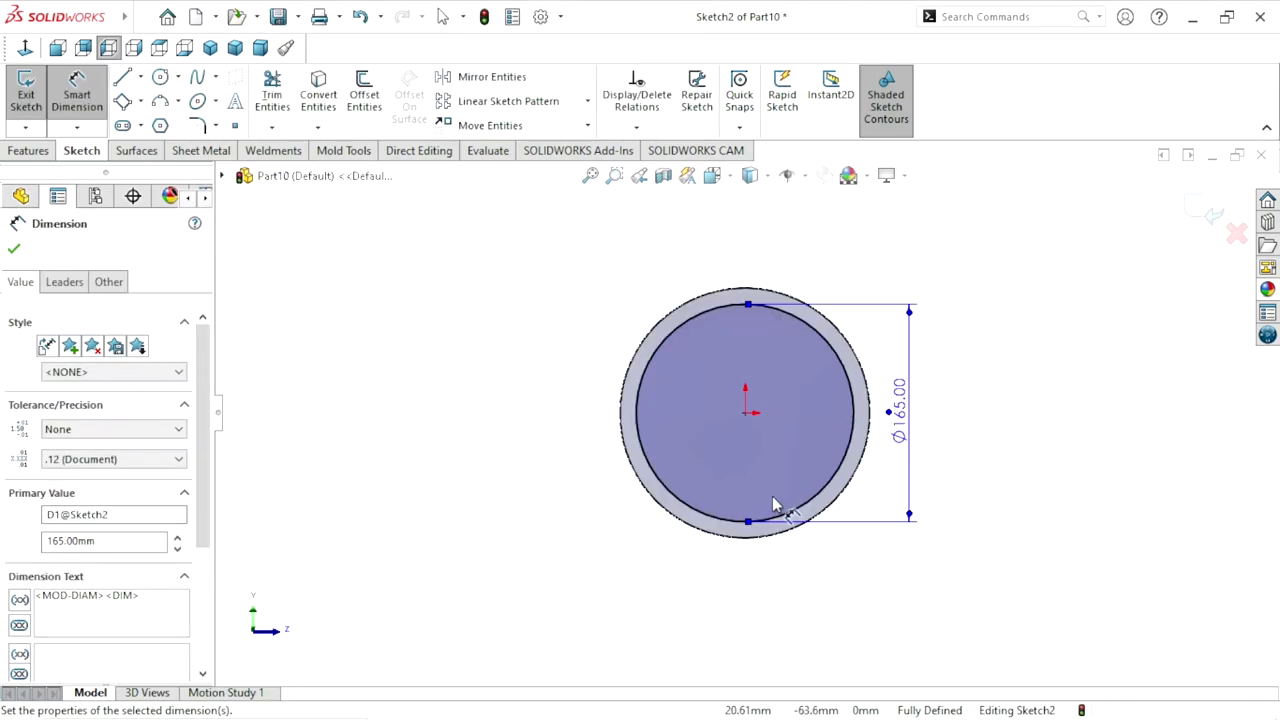
click(14, 250)
key(Escape)
click(856, 410)
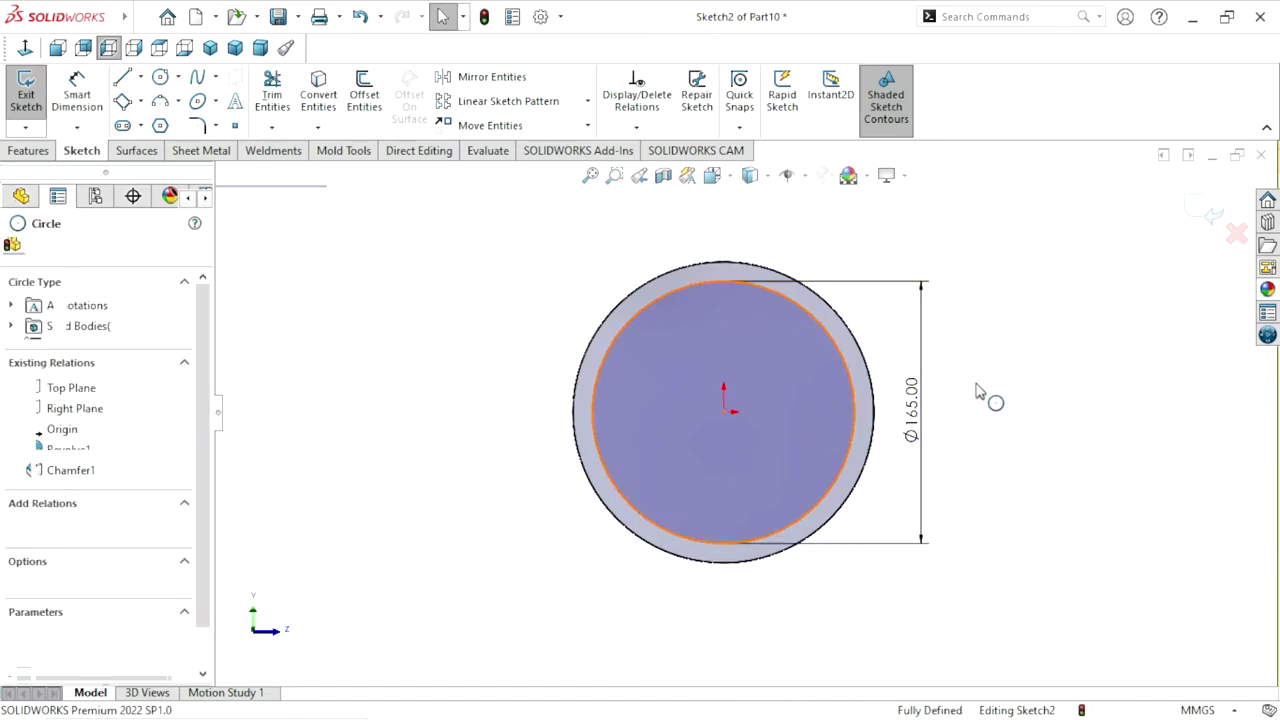
click(940, 346)
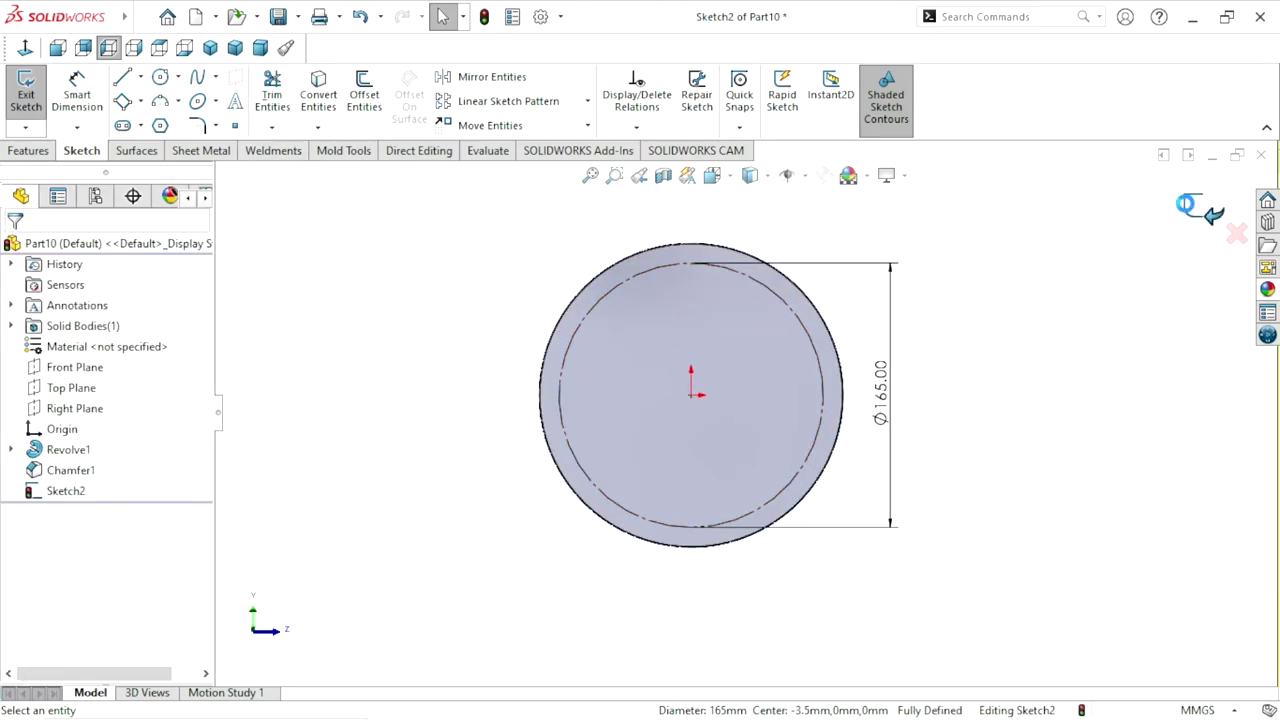
click(1185, 205)
Set up a Hole Wizard hole on the ring face as a Drill sizes Ø10.5 hole
click(647, 305)
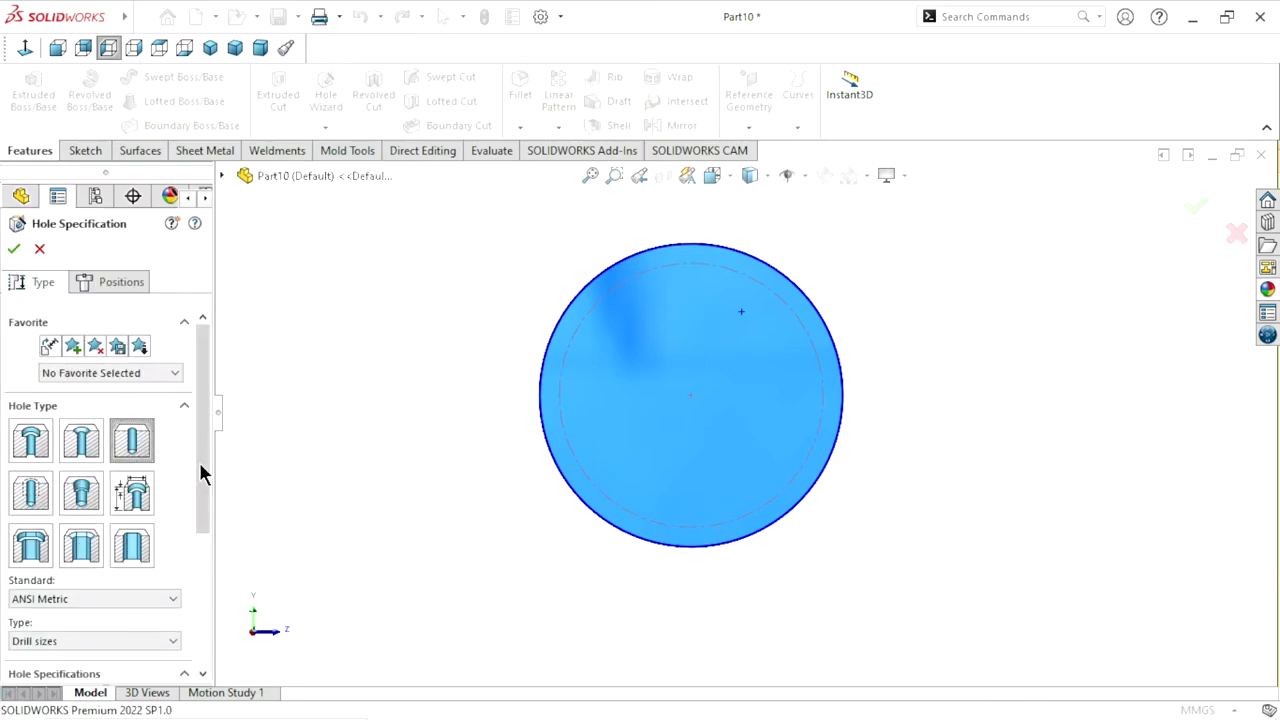
drag(203, 464, 203, 569)
click(126, 476)
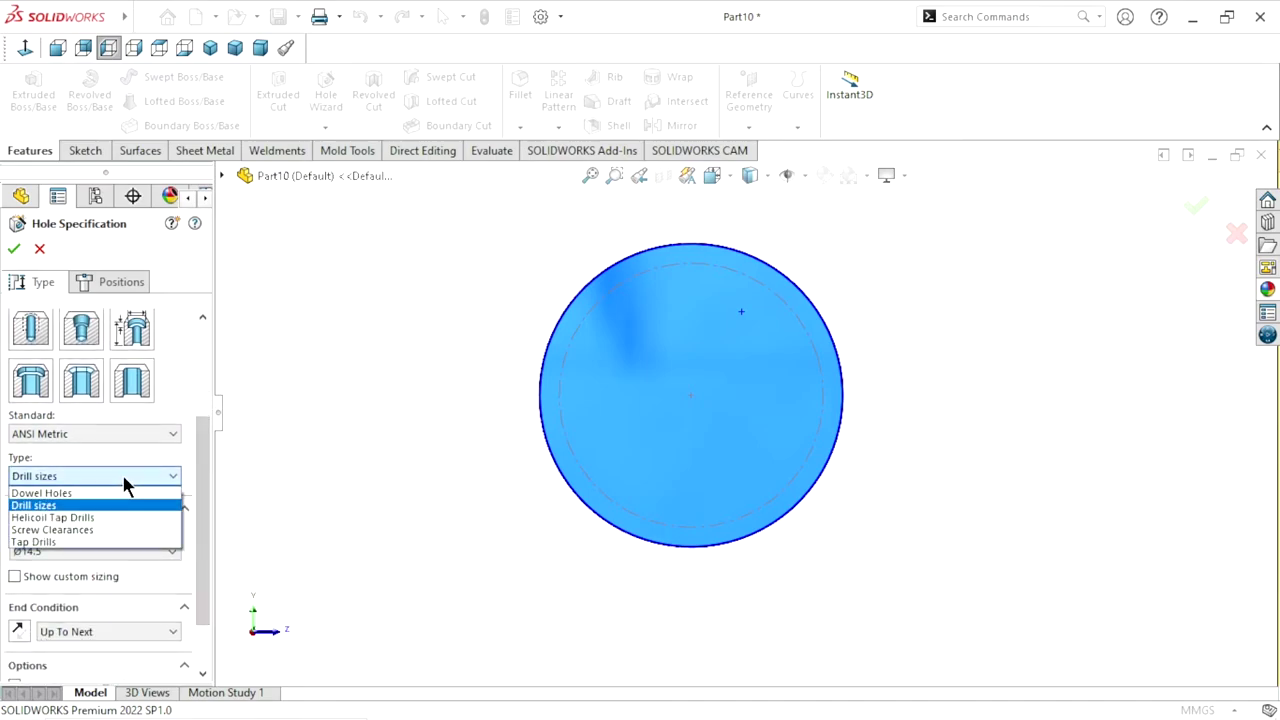
click(65, 511)
click(116, 549)
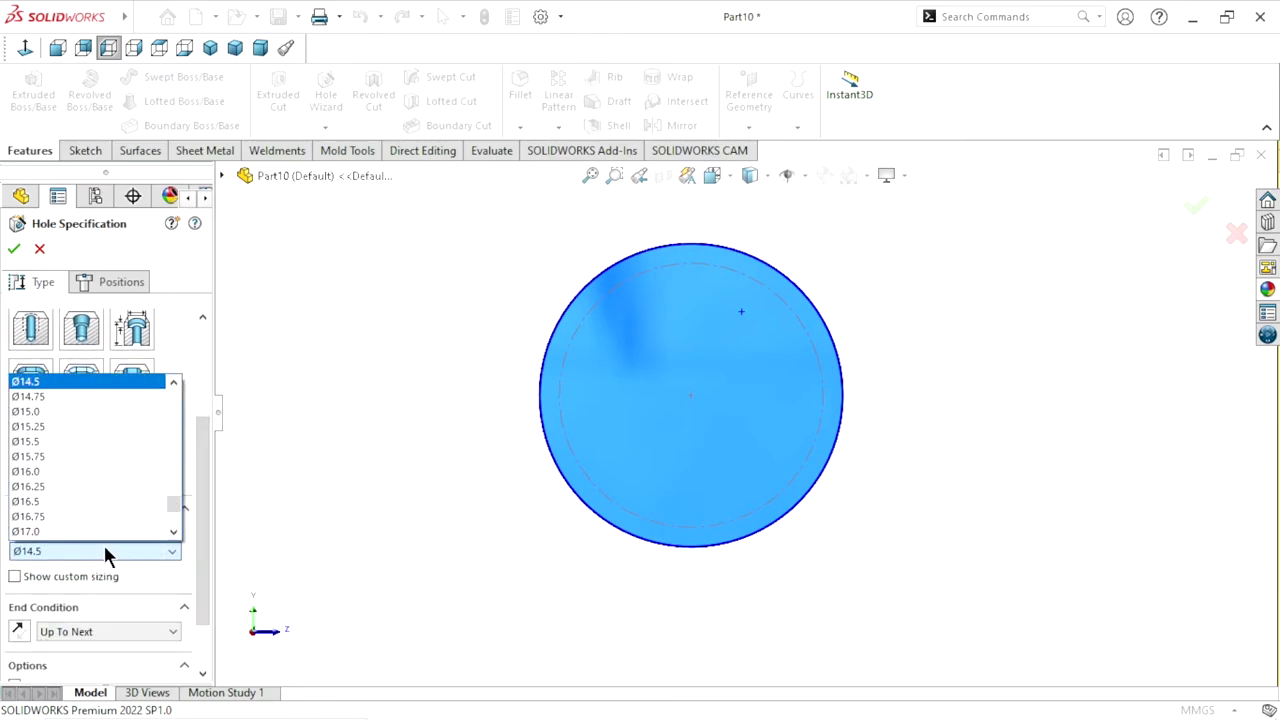
key(Down)
key(Down)
key(Down)
key(Down)
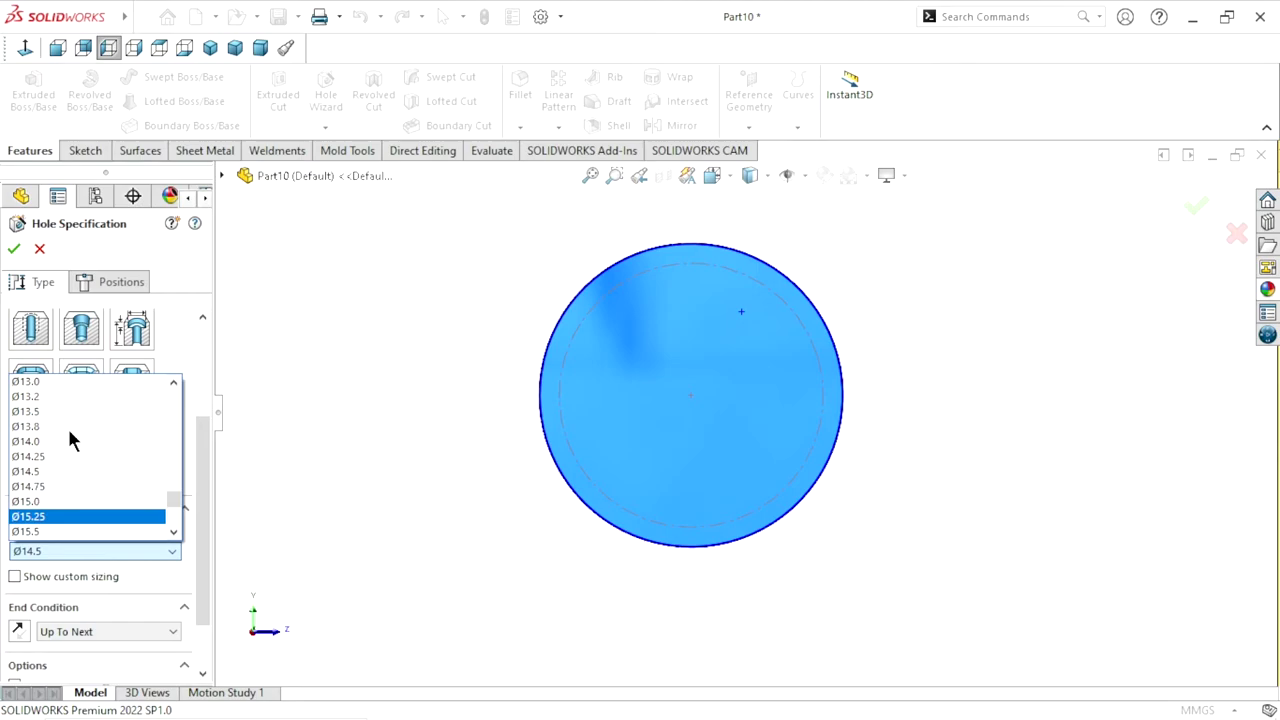
key(Up)
key(Up)
key(Up)
key(Up)
key(Up)
key(Up)
key(Down)
key(Down)
key(Down)
key(Down)
key(Down)
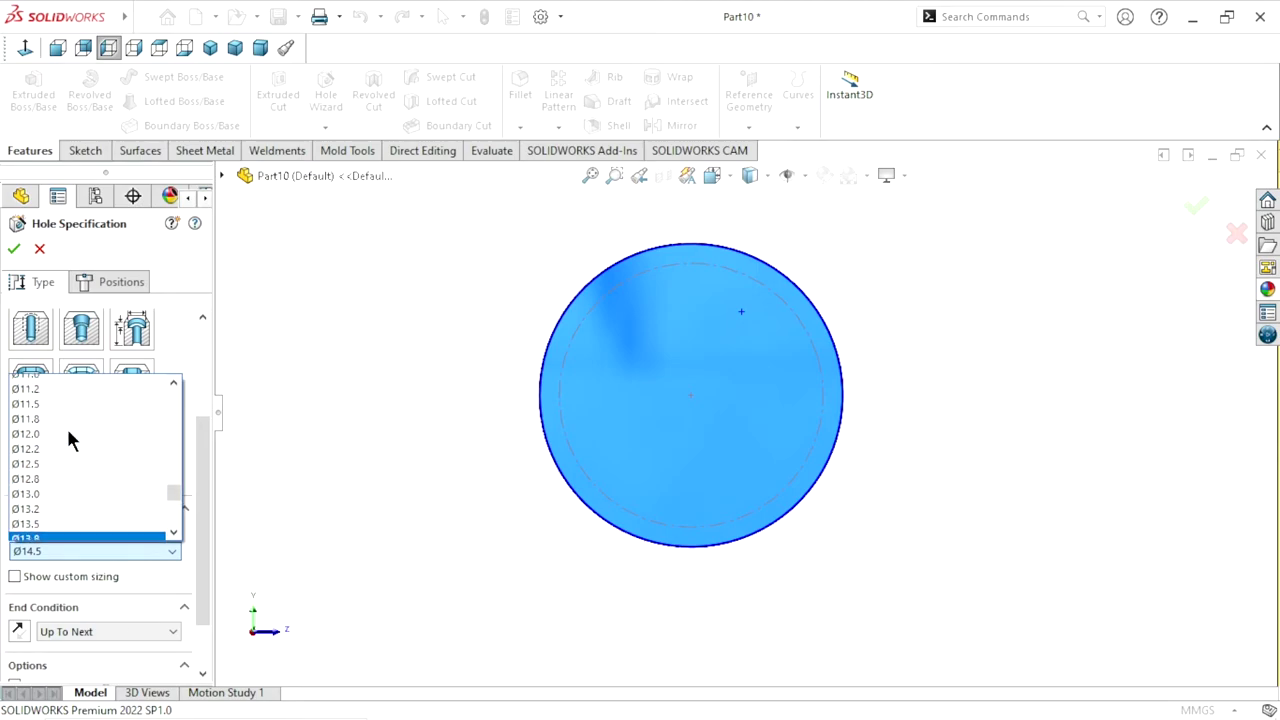
scroll(60, 435, up, 2)
scroll(52, 422, up, 2)
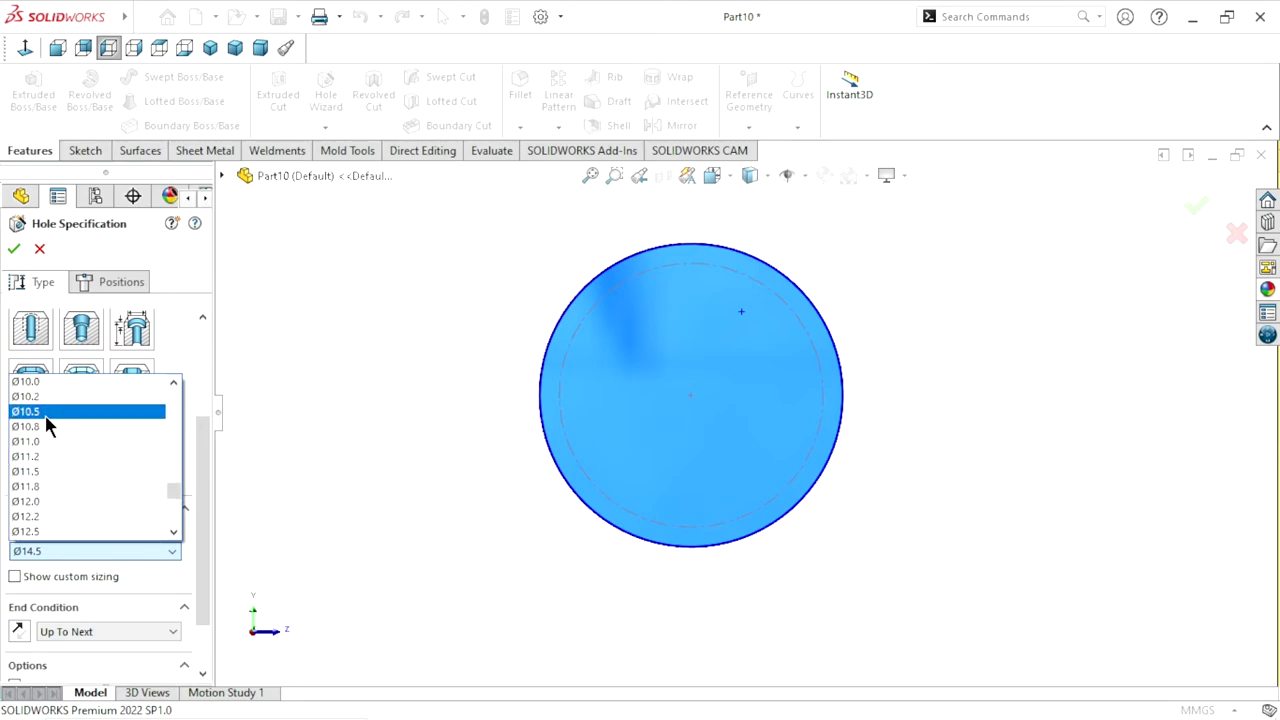
click(46, 413)
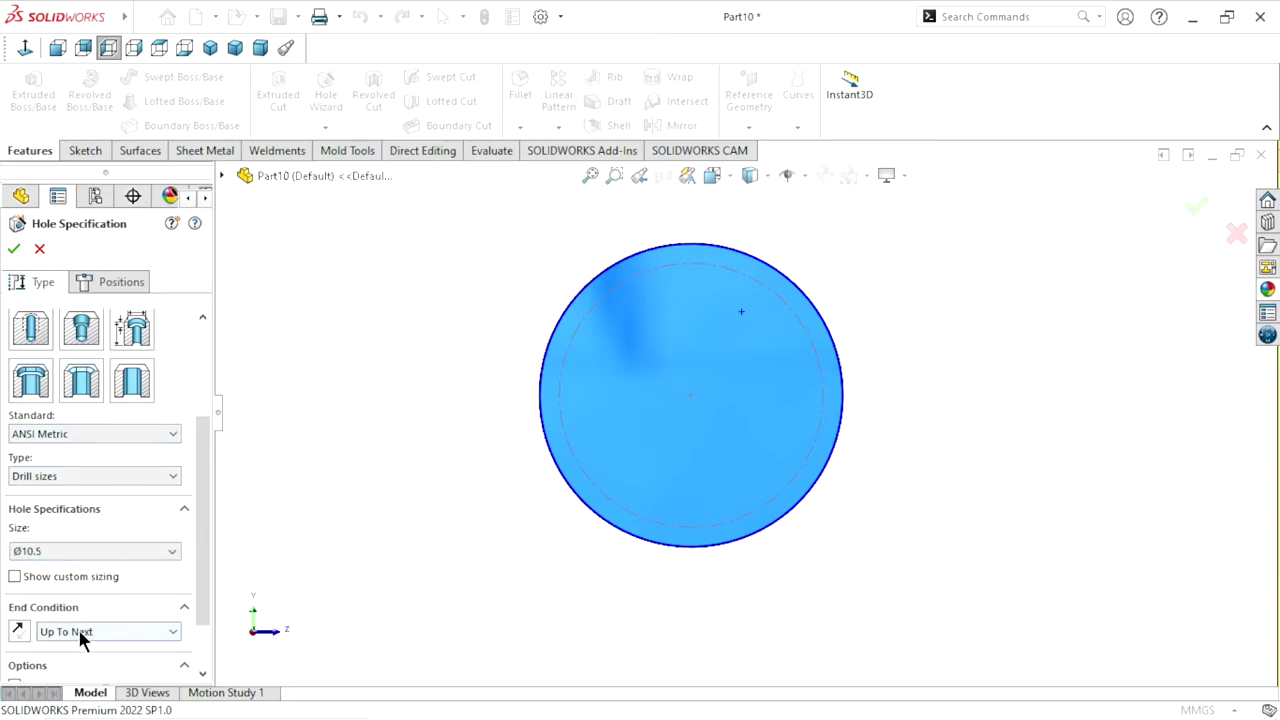
Place the hole at the top of the Ø165 bolt circle, then hide Sketch2
click(112, 282)
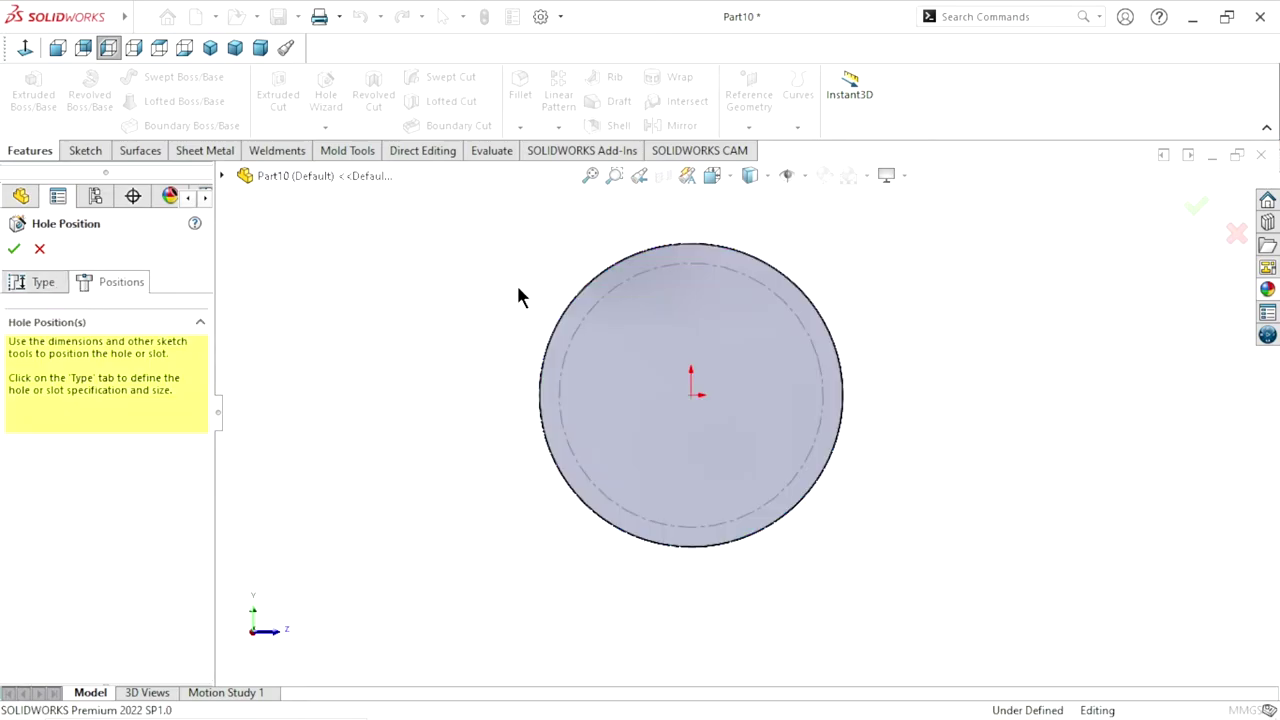
click(691, 264)
click(15, 251)
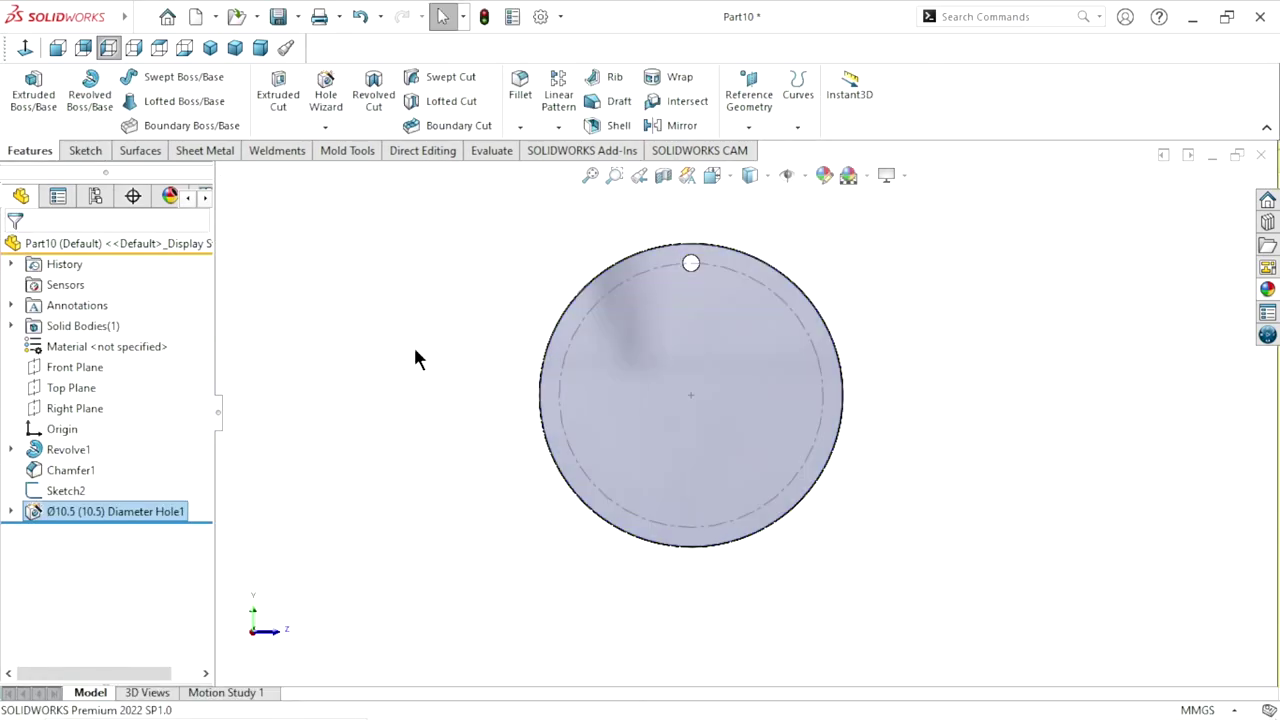
click(786, 305)
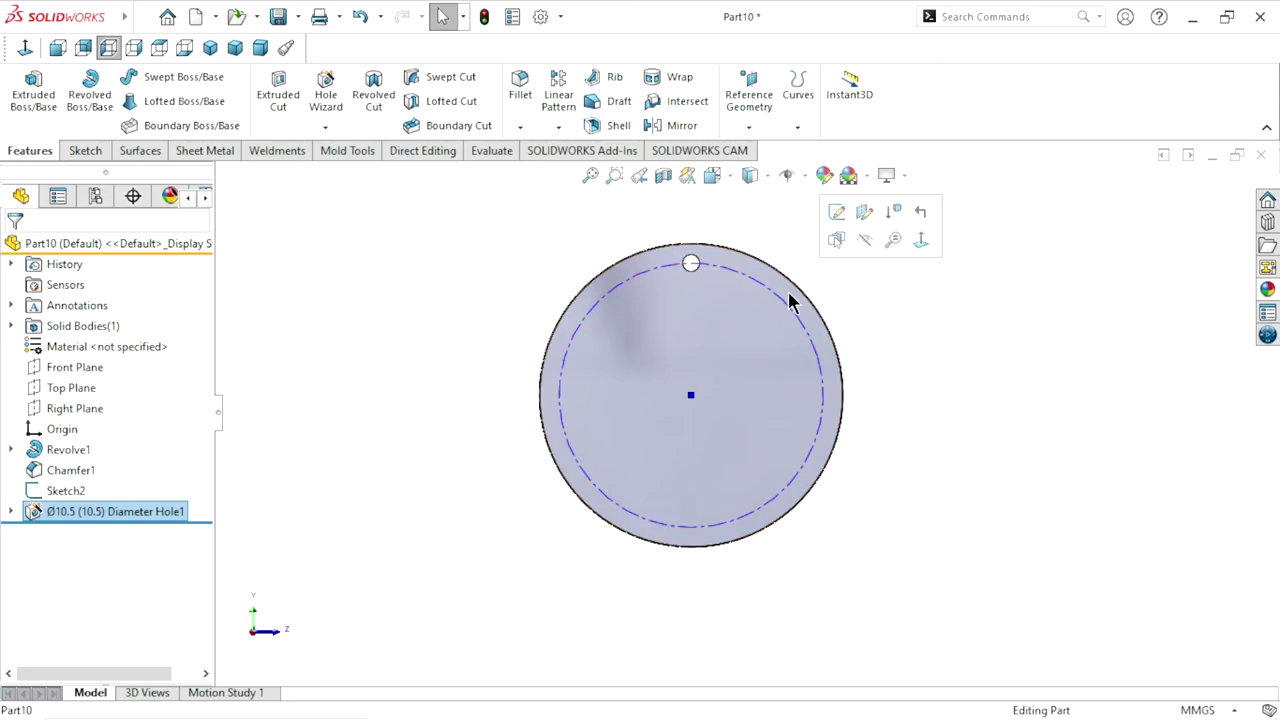
click(869, 258)
scroll(697, 408, down, 3)
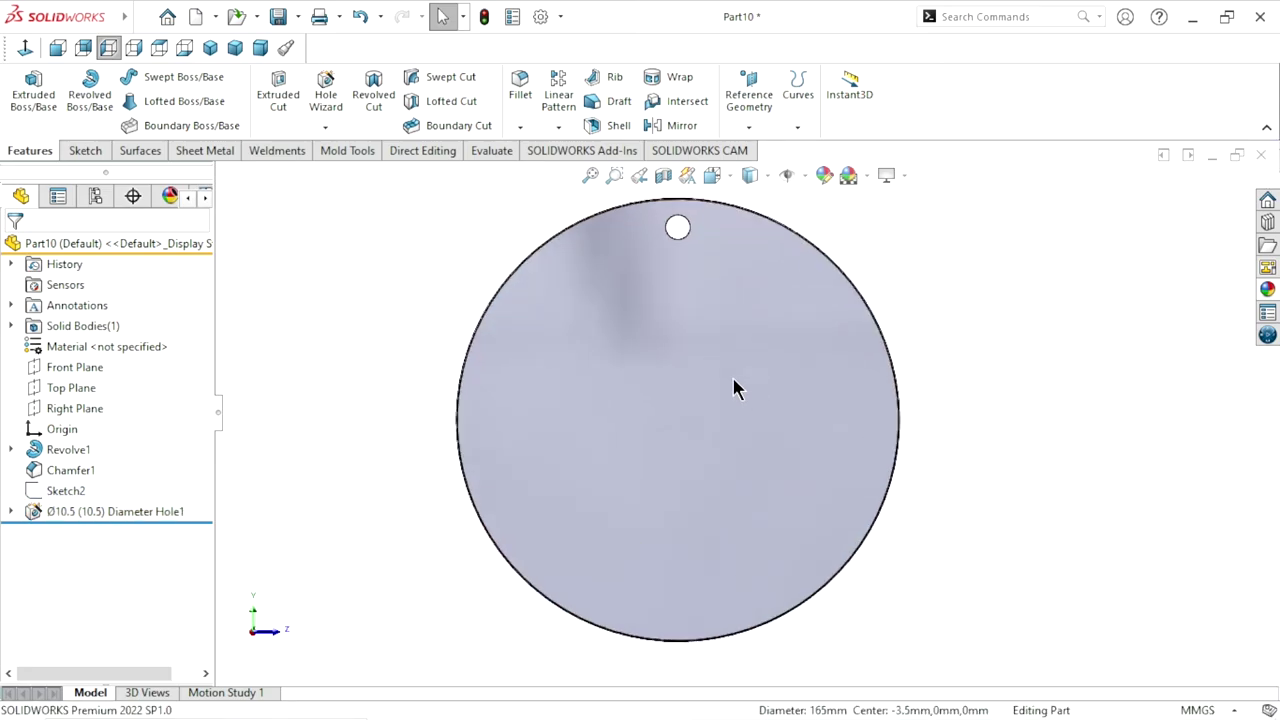
mouse_move(978, 334)
middle_down()
mouse_move(890, 393)
mouse_move(790, 424)
middle_up()
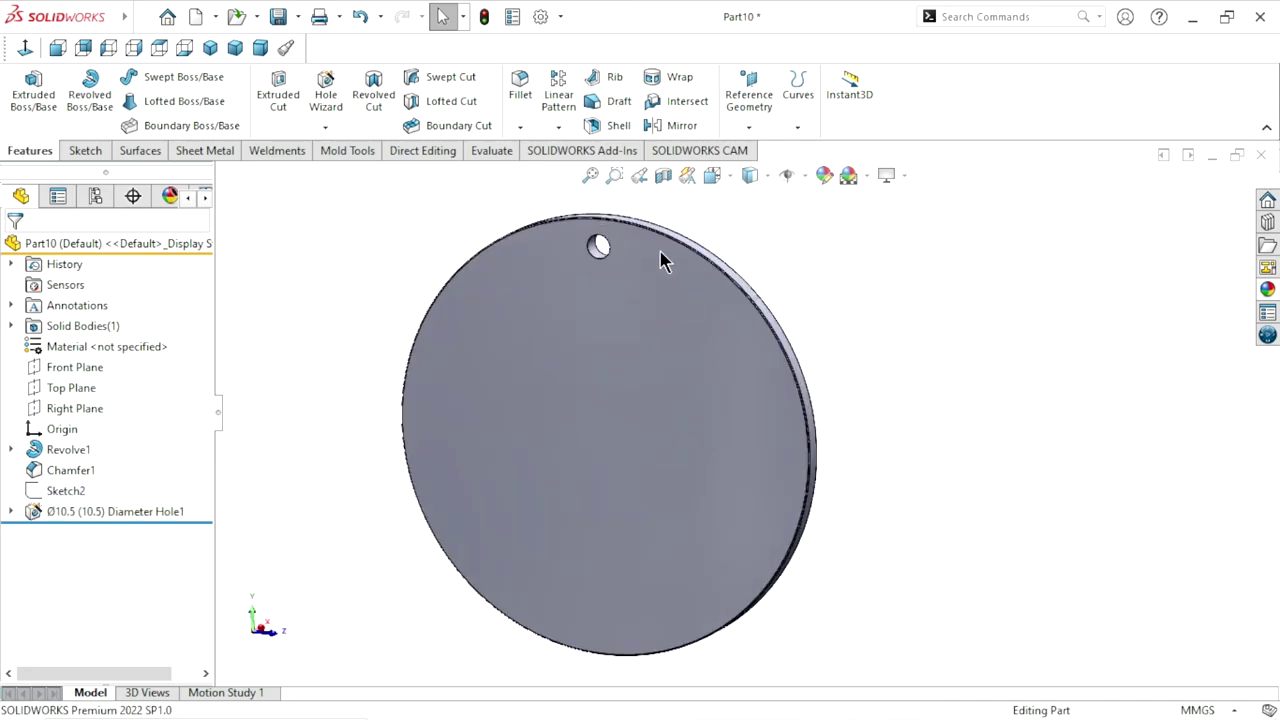
Circular-pattern the Ø10.5 hole around the rim face: 4 equally spaced instances over 360°
click(560, 127)
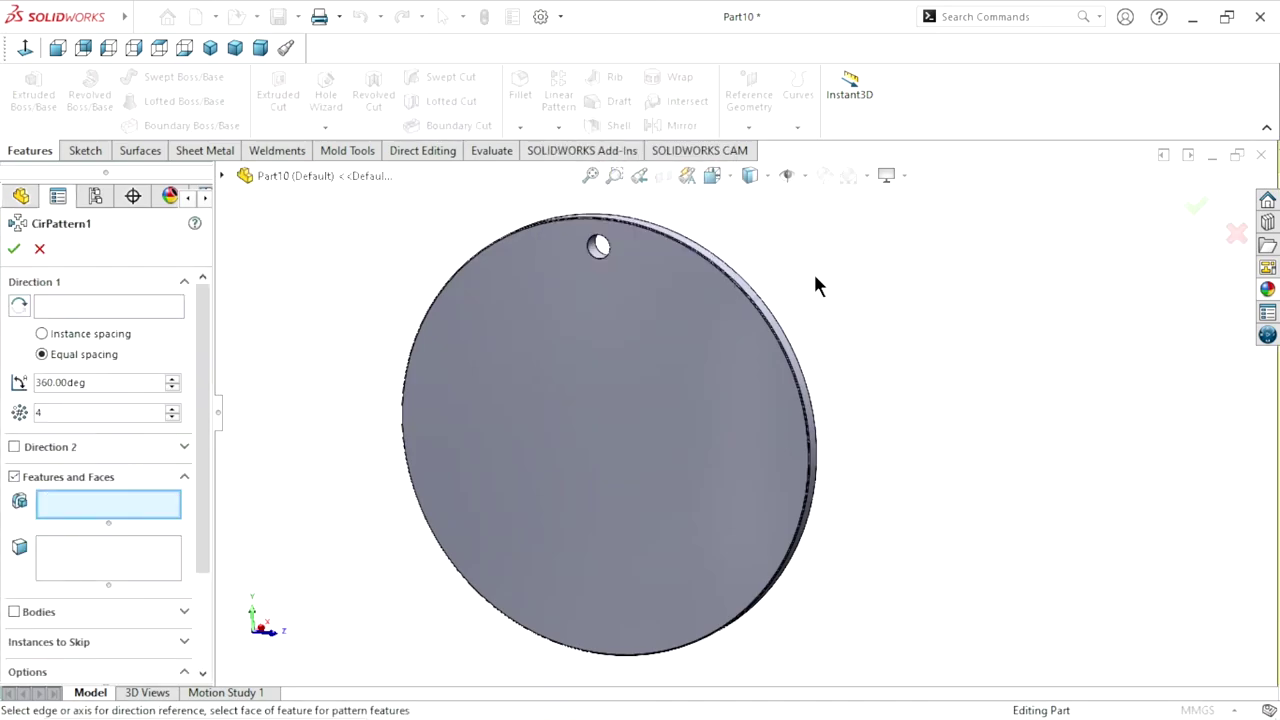
mouse_move(840, 385)
middle_down()
mouse_move(765, 420)
mouse_move(855, 385)
middle_up()
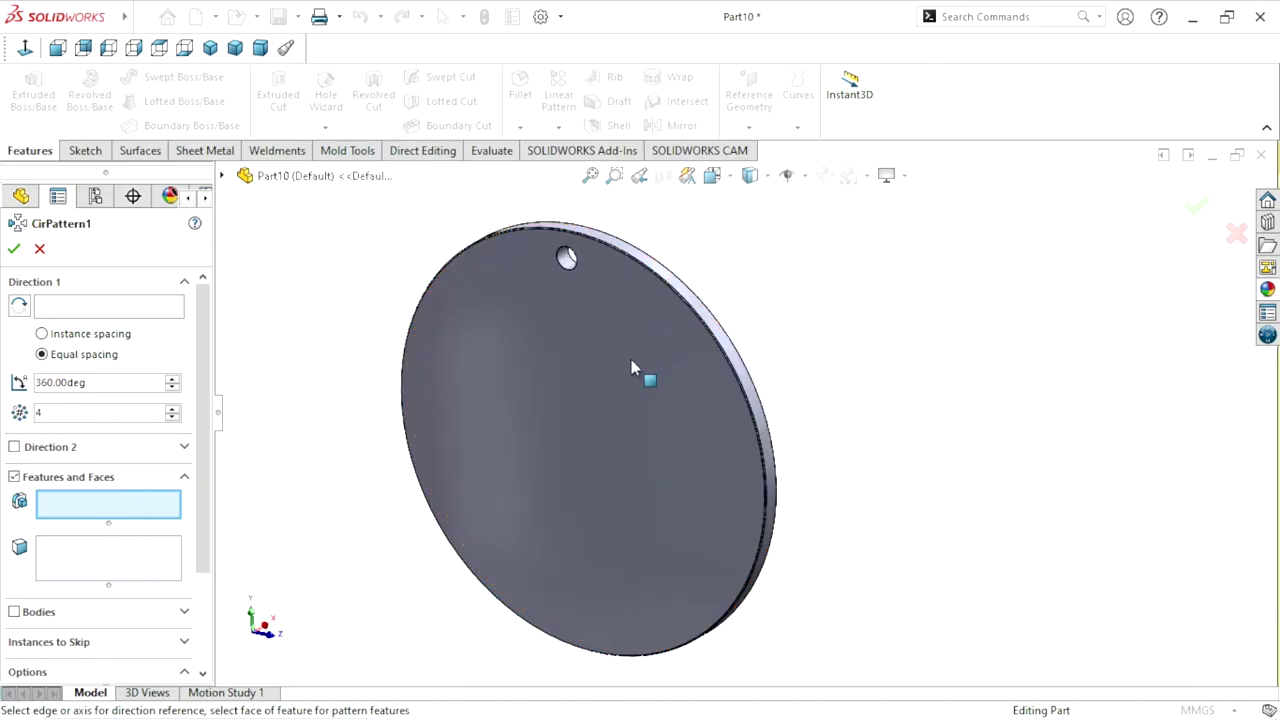
click(222, 175)
click(300, 448)
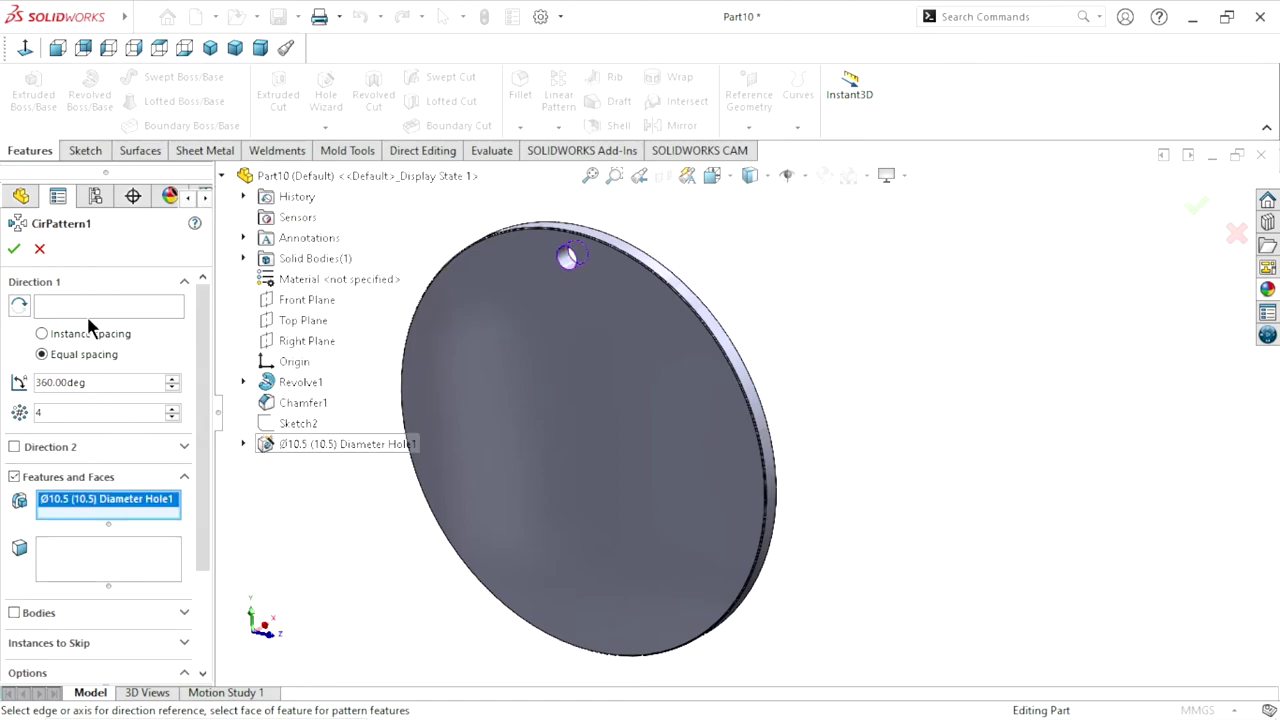
scroll(715, 325, down, 3)
click(740, 366)
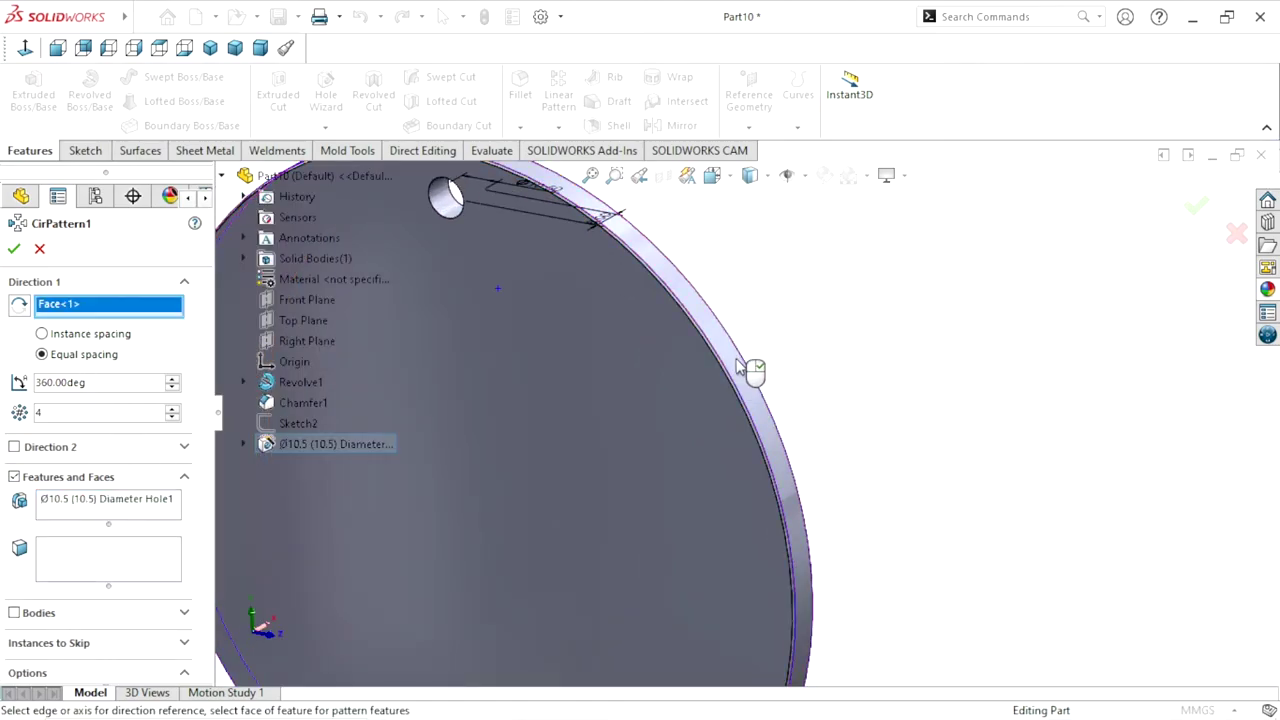
scroll(661, 449, up, 3)
scroll(668, 447, up, 2)
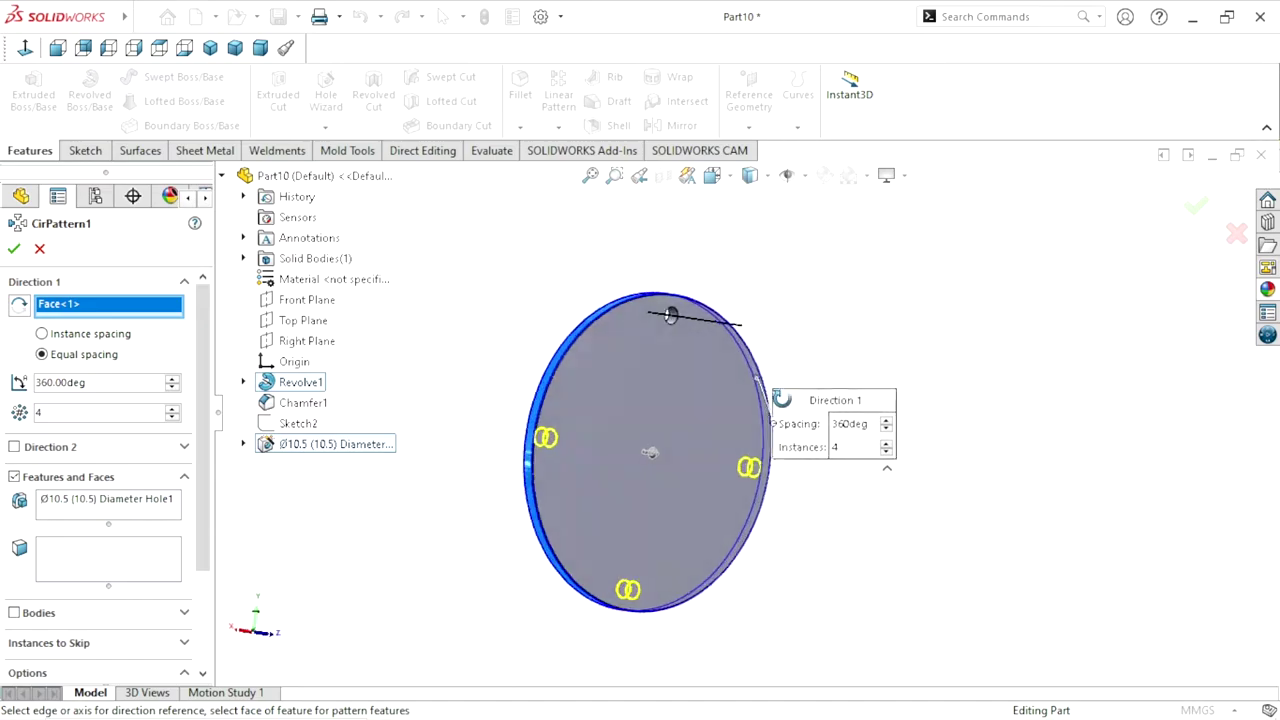
click(15, 250)
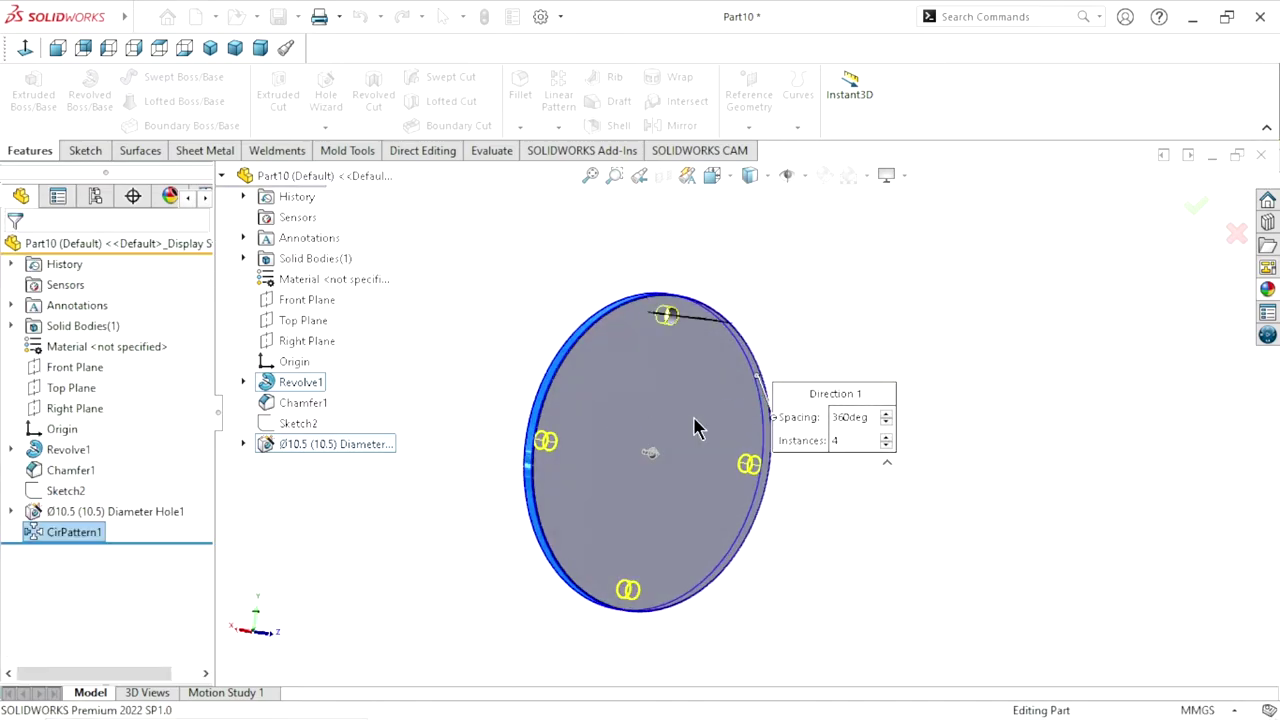
mouse_move(822, 478)
middle_down()
mouse_move(698, 555)
mouse_move(743, 490)
middle_up()
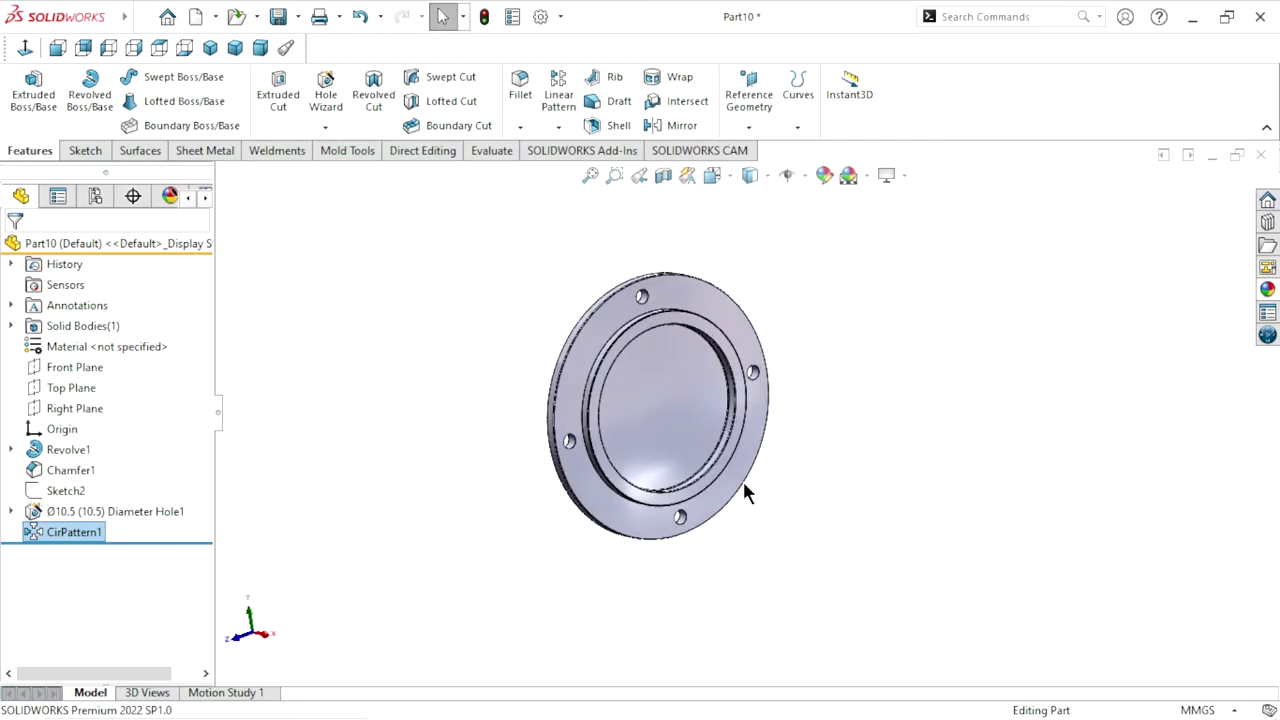
Apply the satin finish stainless steel appearance to the whole part
click(1267, 289)
mouse_move(1278, 500)
mouse_down()
mouse_move(1277, 472)
mouse_move(1275, 494)
mouse_up()
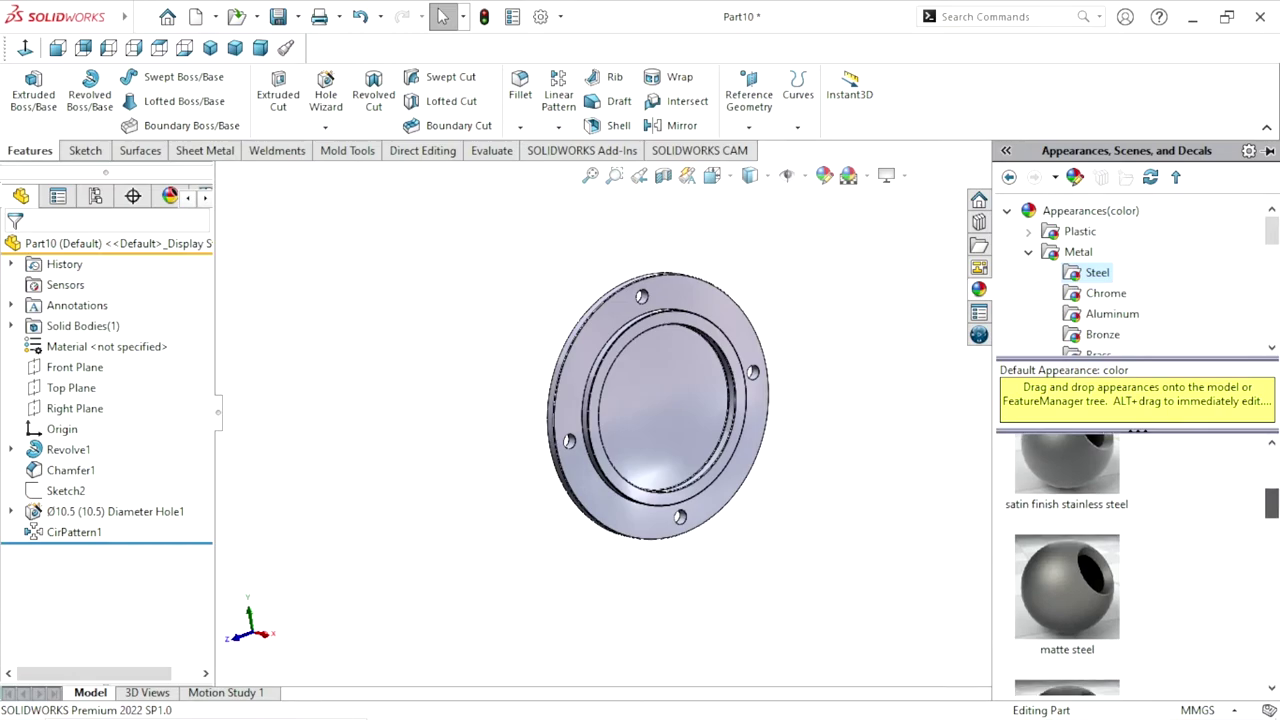
click(1065, 572)
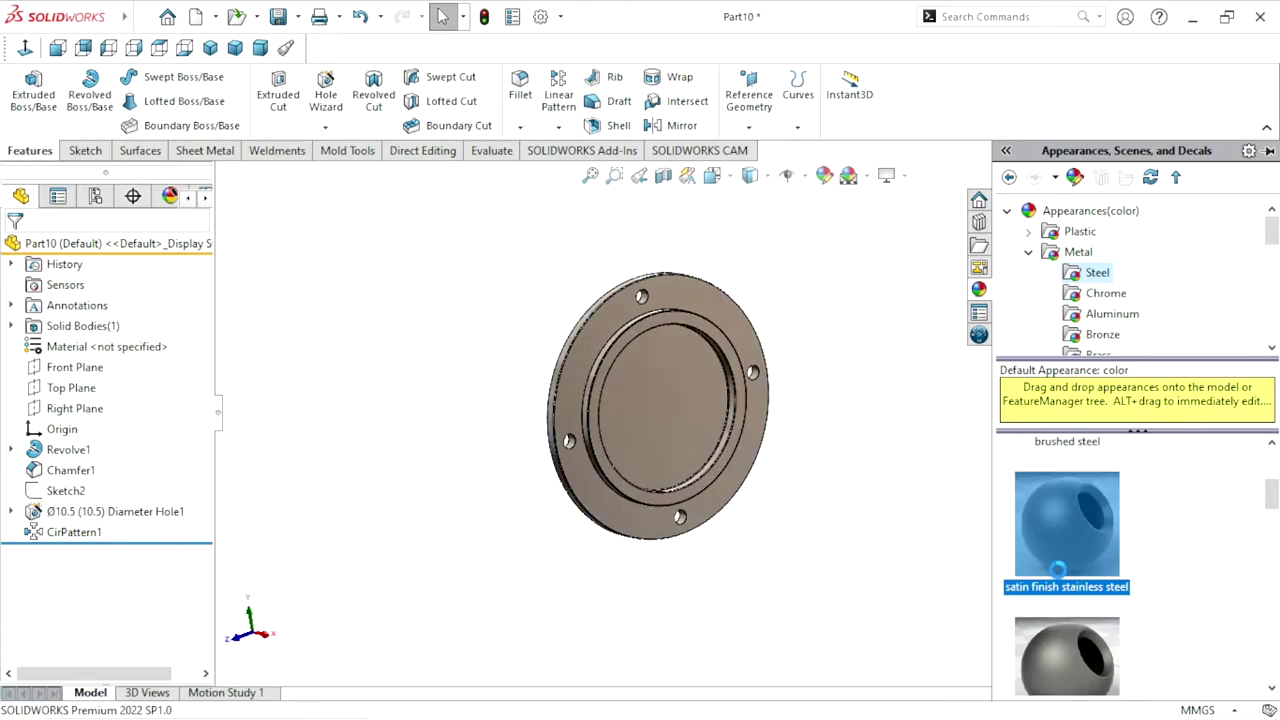
click(874, 586)
key(ctrl+3)
middle_drag(1047, 539, 950, 327)
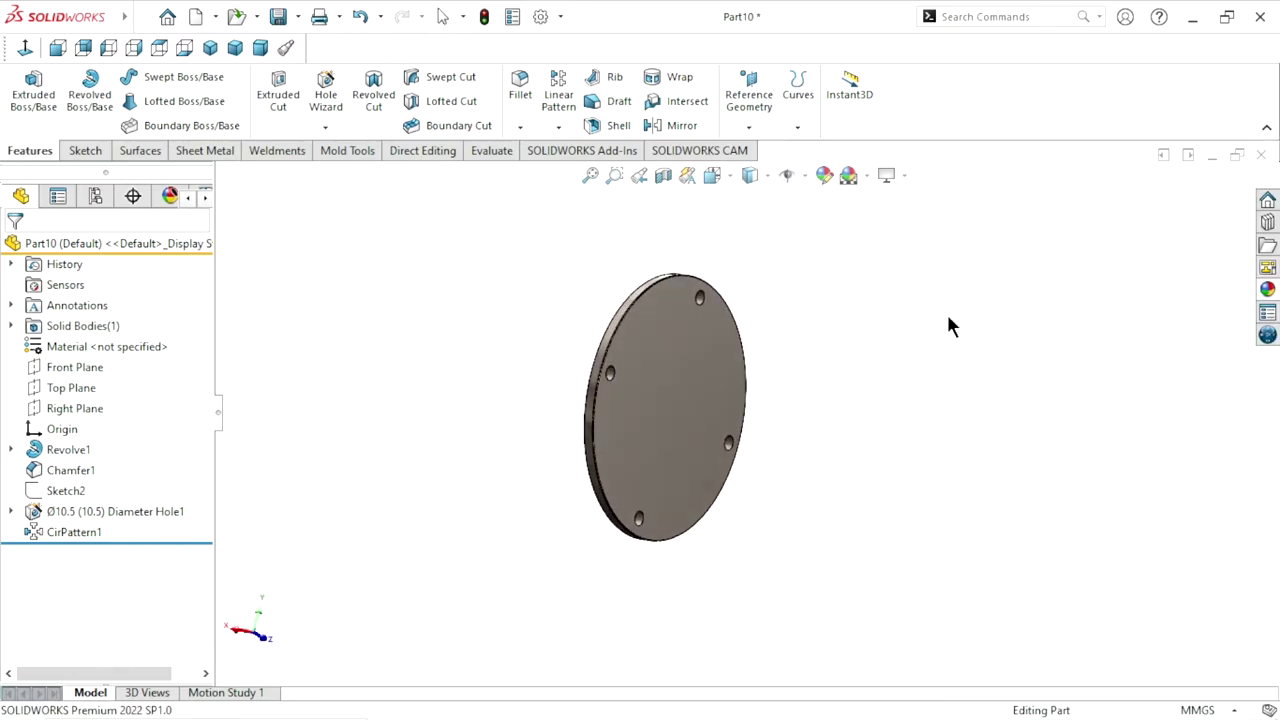
Edit the part's appearance colour to yellow
click(636, 412)
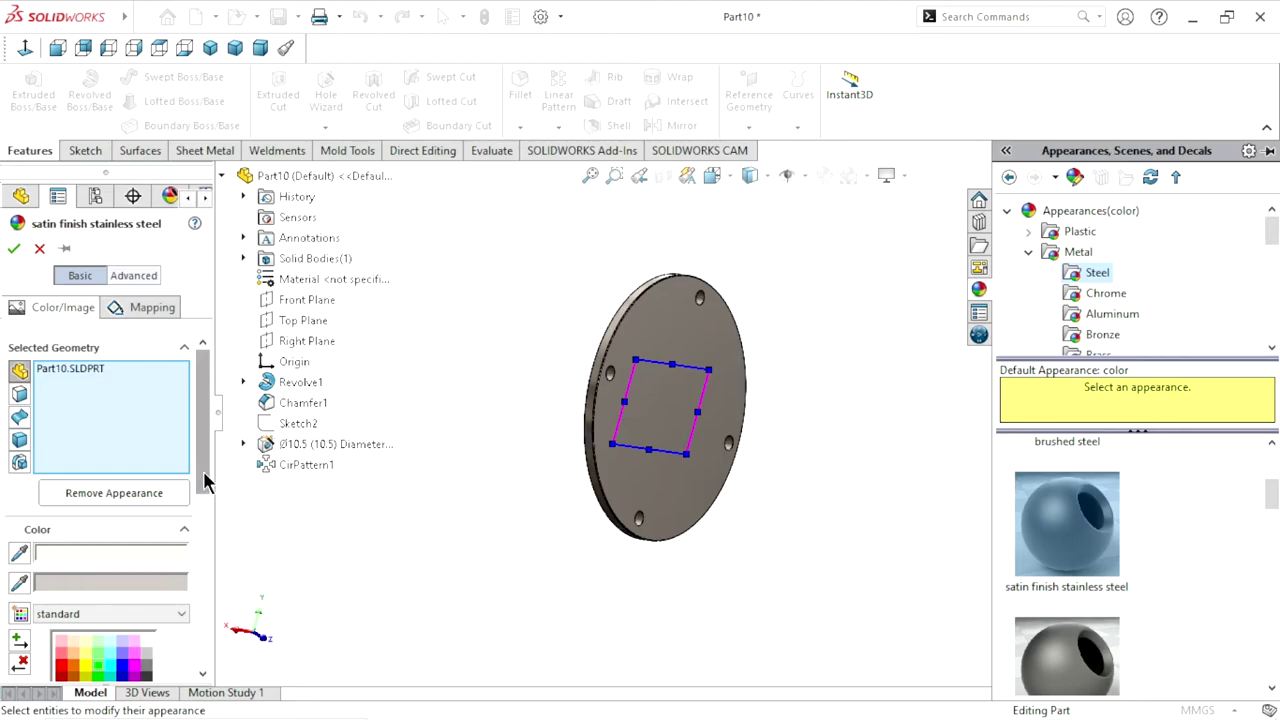
scroll(120, 500, down, 2)
scroll(112, 519, down, 3)
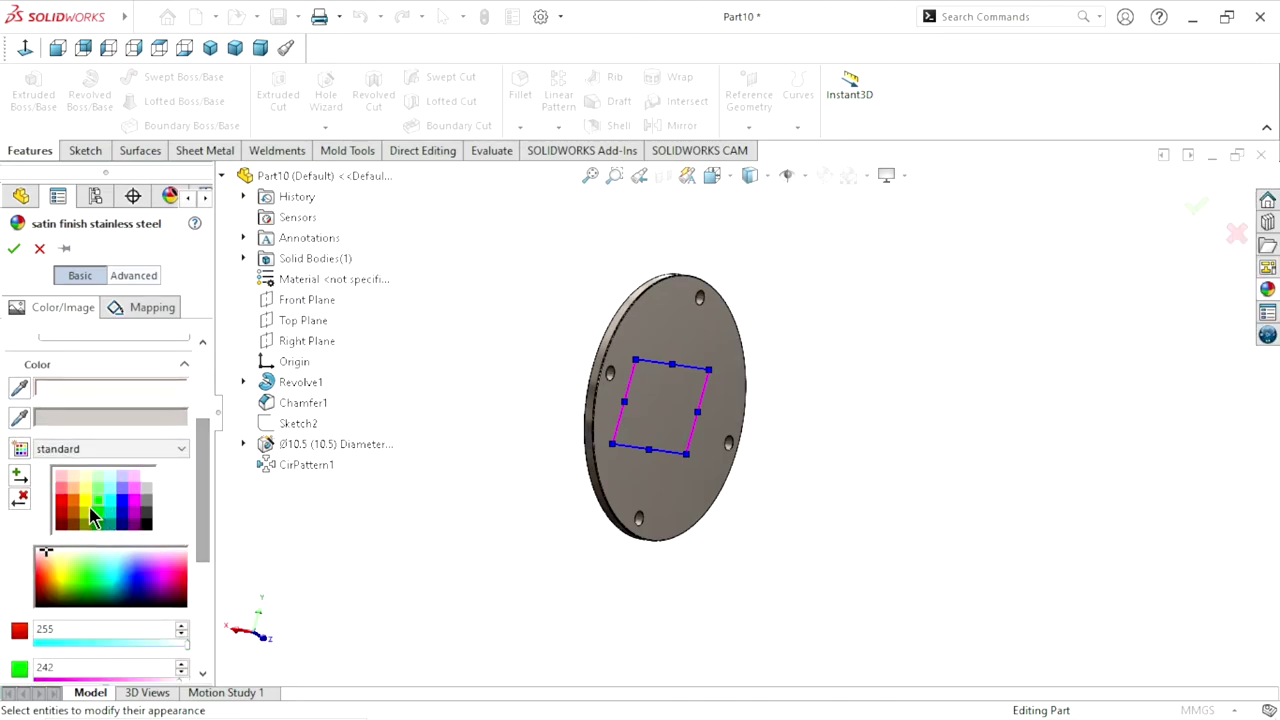
click(92, 516)
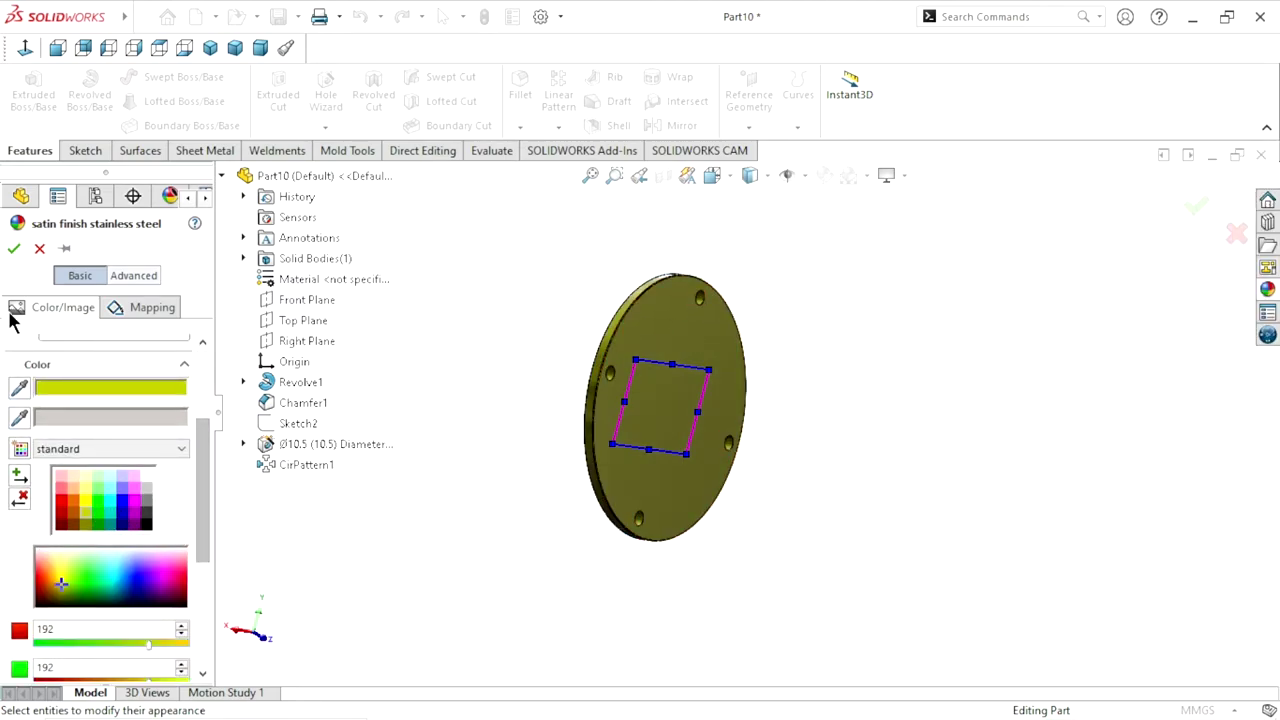
click(14, 248)
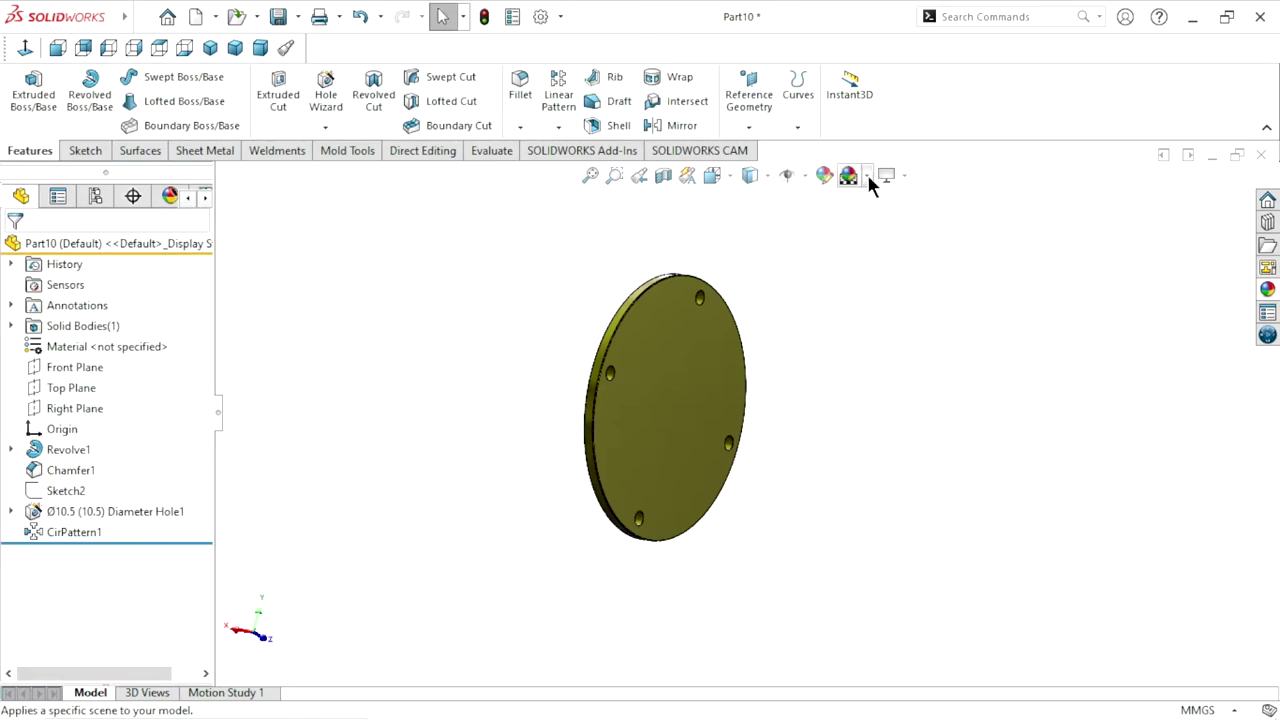
click(868, 178)
Leave the scene unchanged and turn on RealView Graphics for realistic shading
click(793, 190)
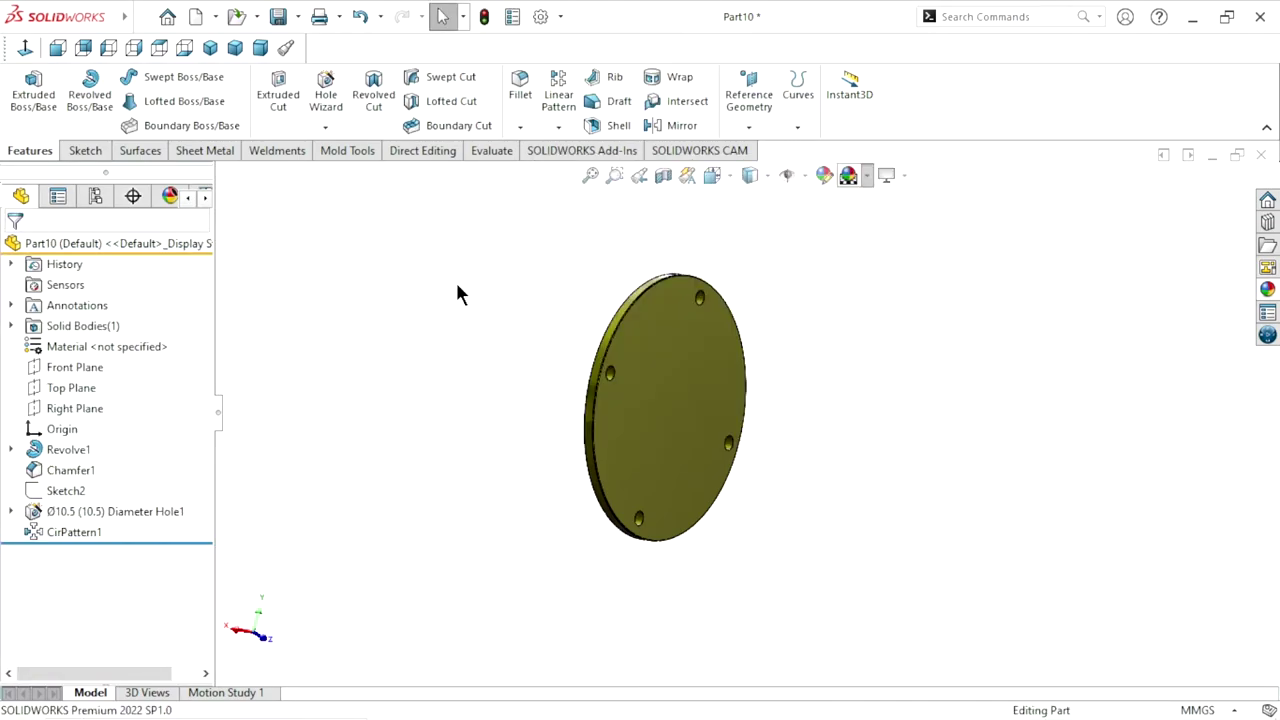
click(903, 176)
click(905, 199)
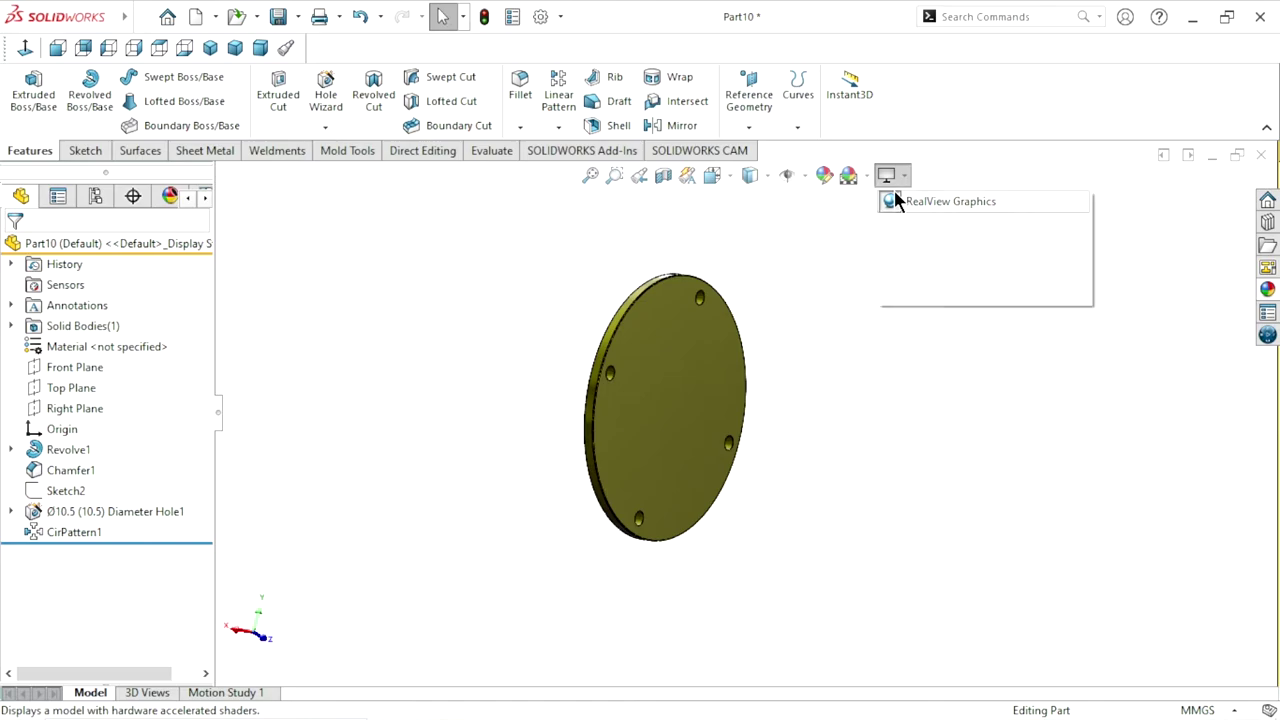
mouse_move(841, 300)
middle_down()
mouse_move(763, 343)
mouse_move(620, 320)
mouse_move(531, 257)
mouse_move(509, 337)
mouse_move(556, 399)
middle_up()
scroll(705, 362, down, 3)
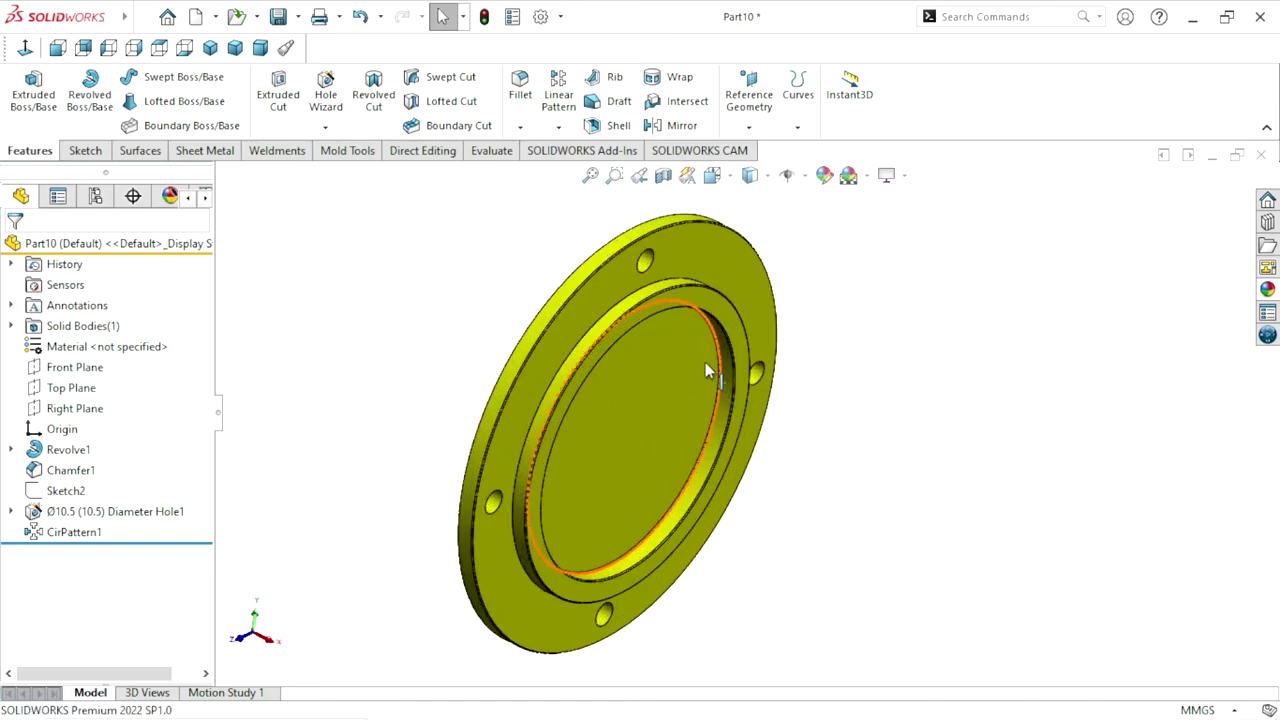
scroll(891, 363, down, 3)
scroll(667, 449, up, 2)
Show the flange front-on, then isometric, and bring up the Save As dialog
key(ctrl+4)
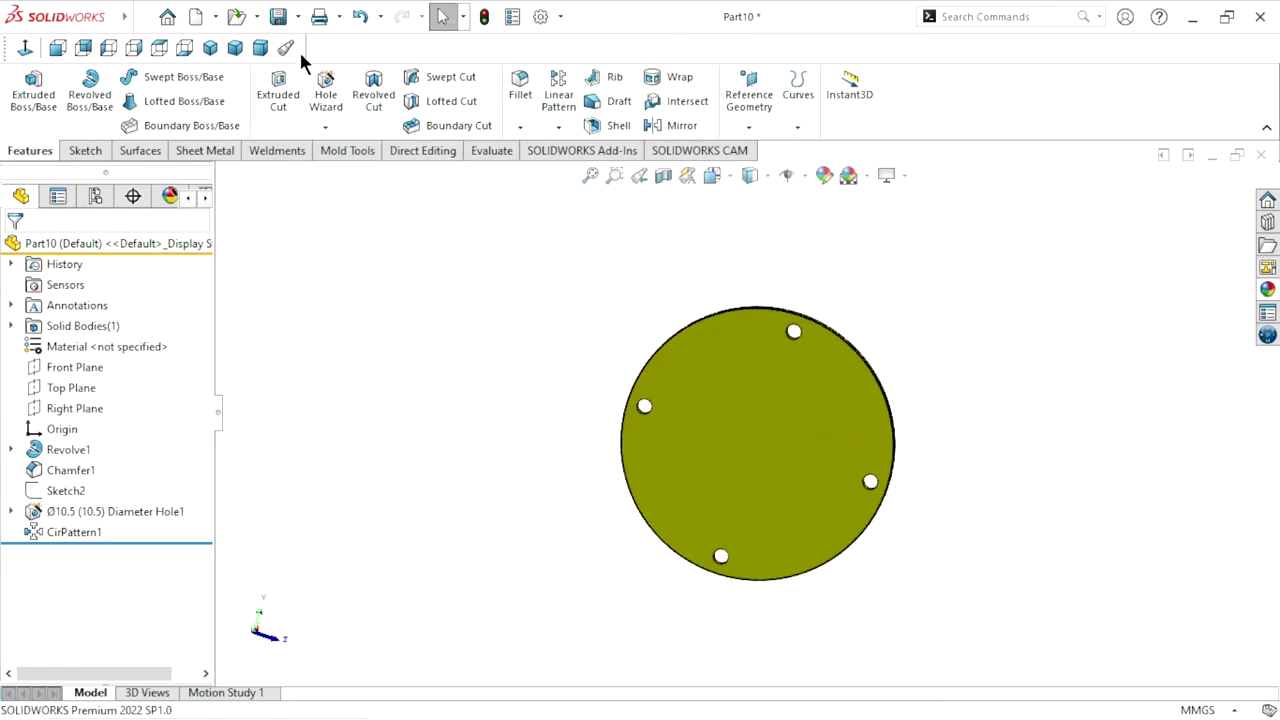
click(210, 48)
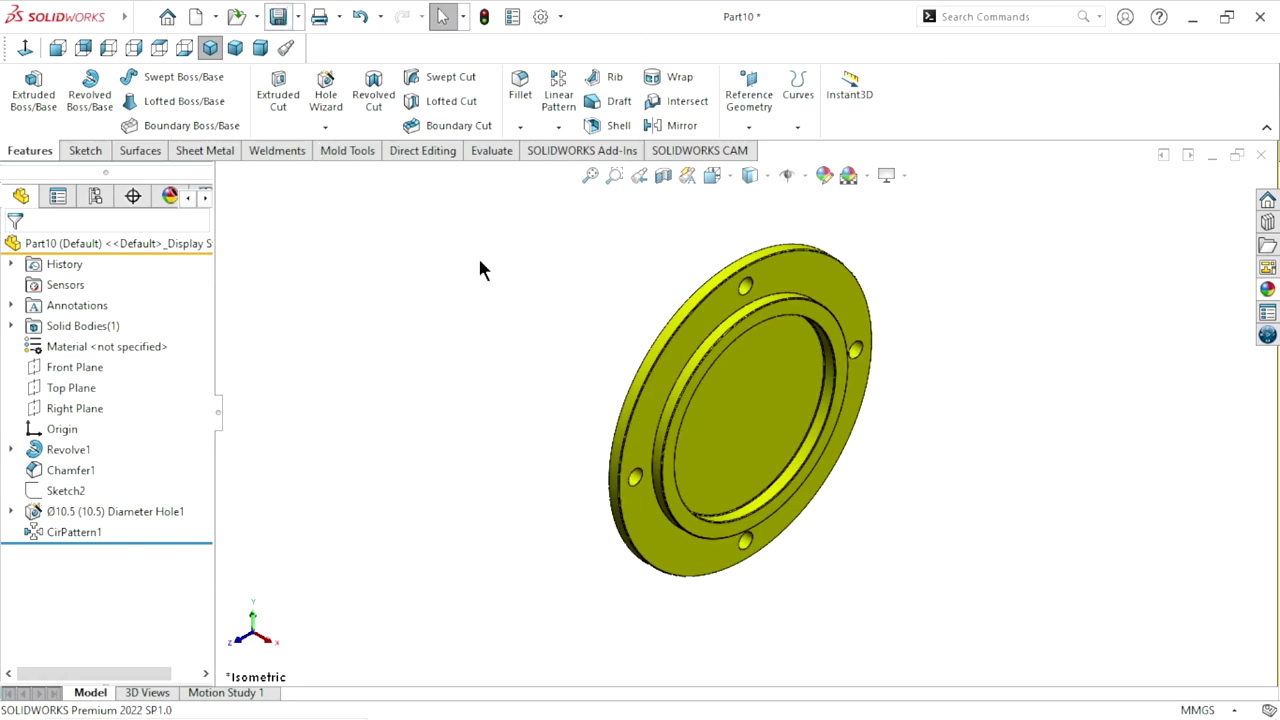
key(ctrl+s)
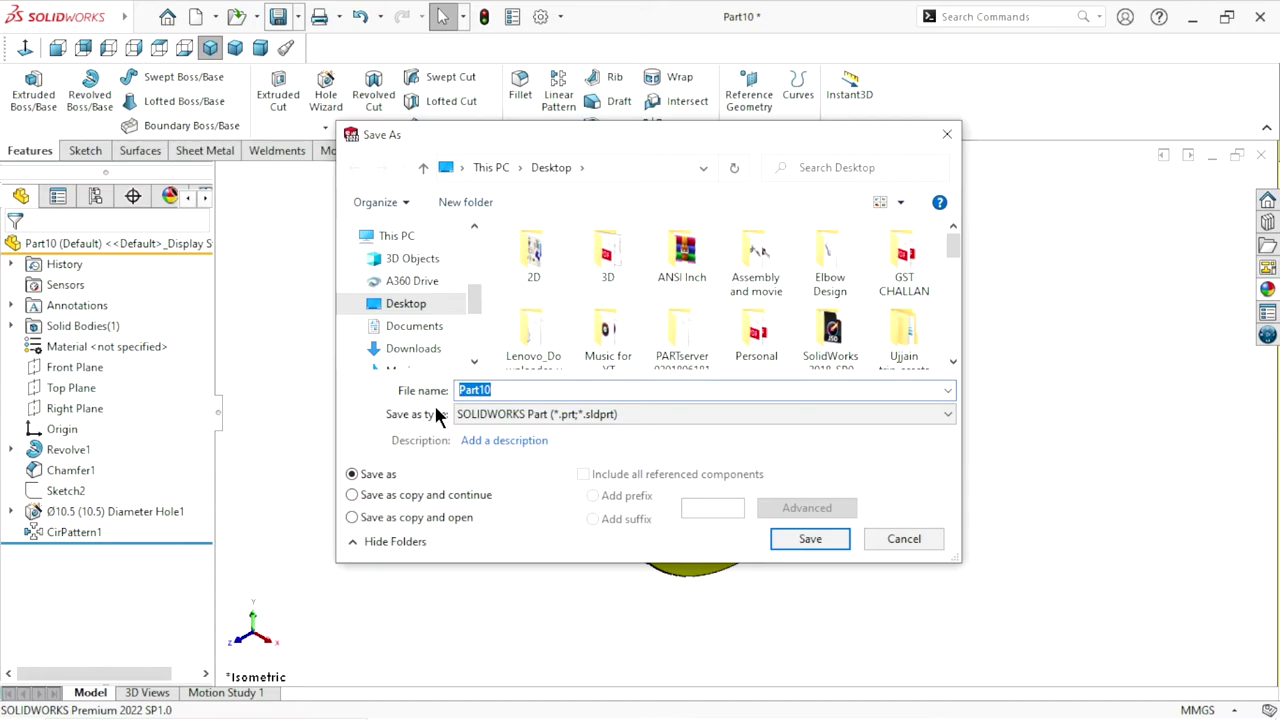
Save the part to the Desktop as 'Padestal cover'
text(Padest)
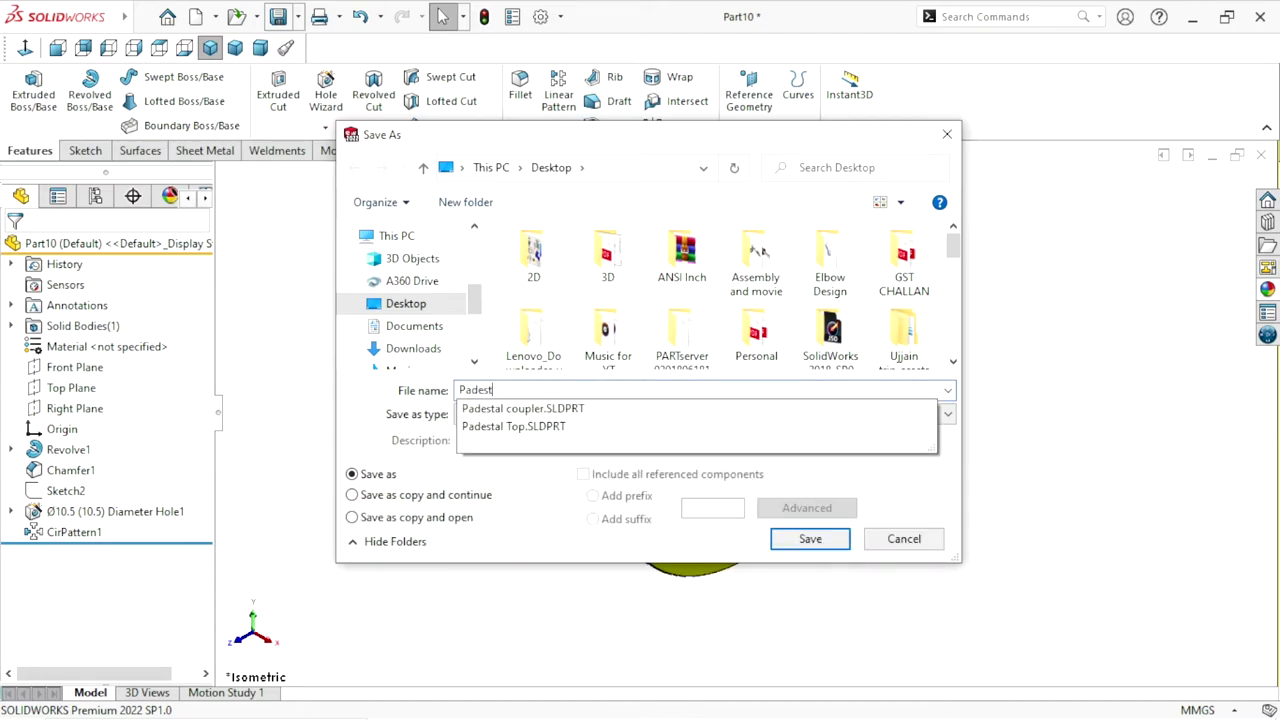
text(al col)
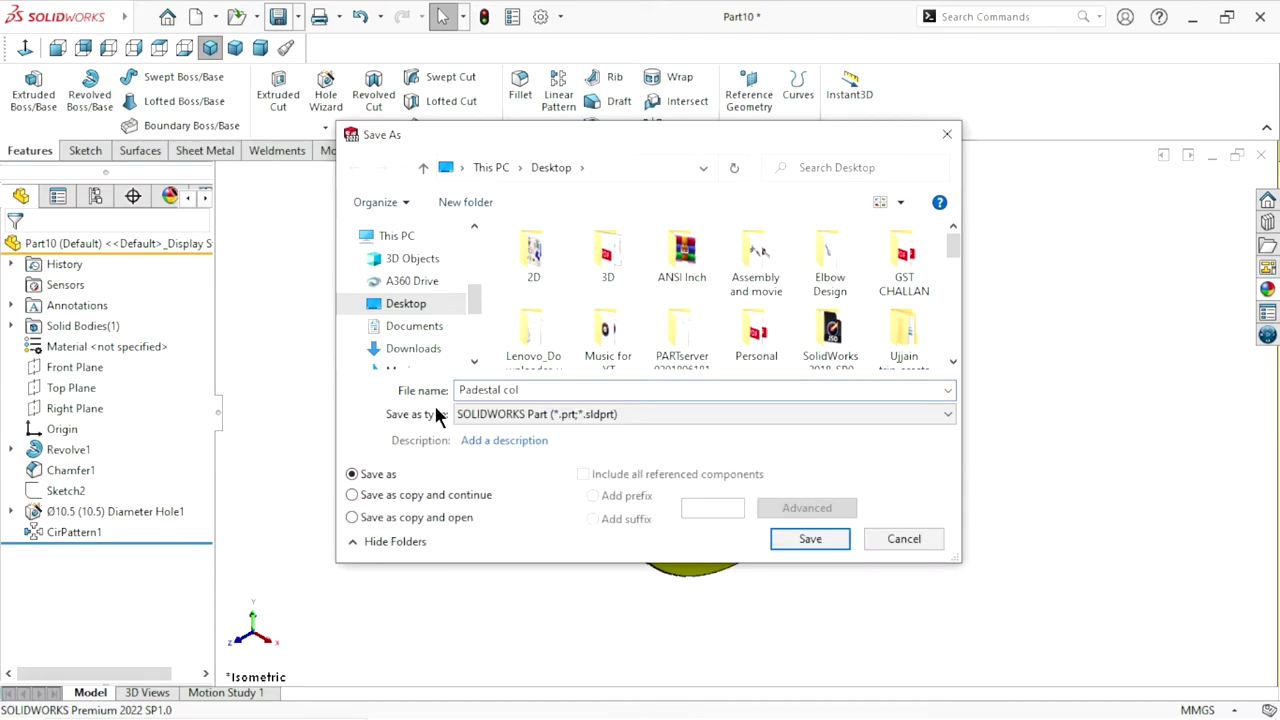
key(BackSpace)
text(ver)
click(810, 540)
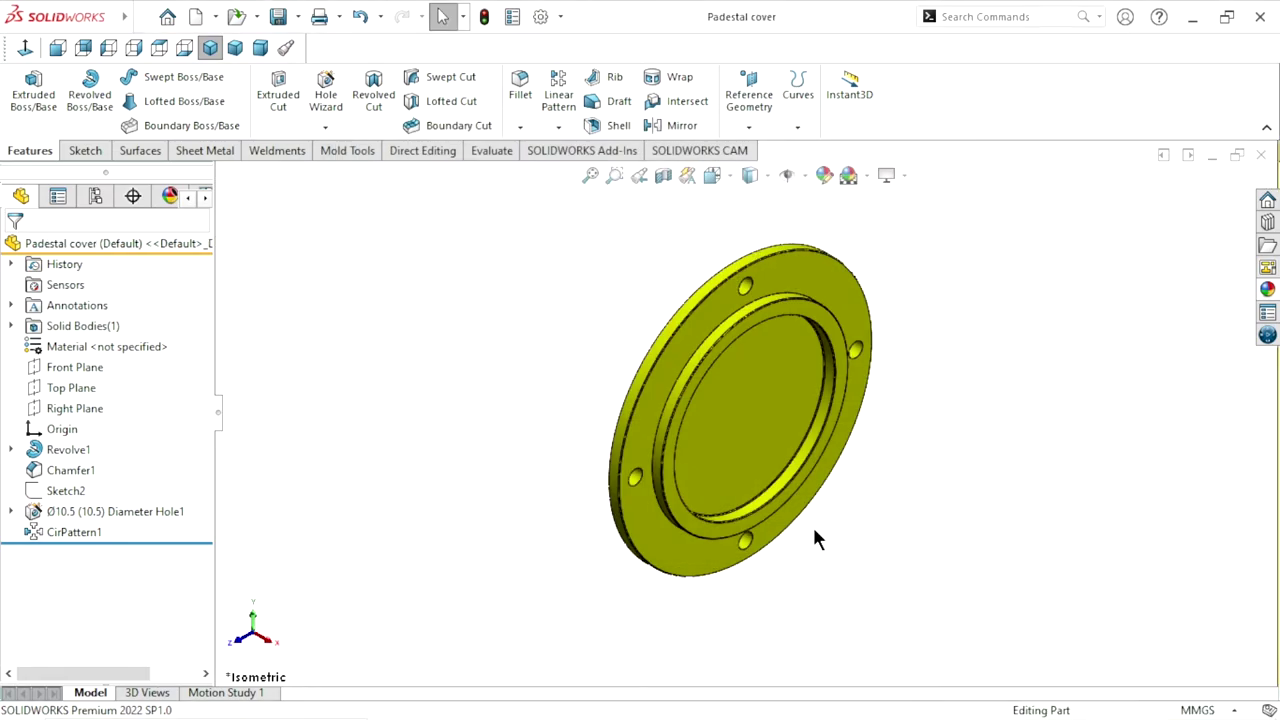
Sketch a Ø85.5 mm circle centred on the origin on the raised inner face
key(ctrl+1)
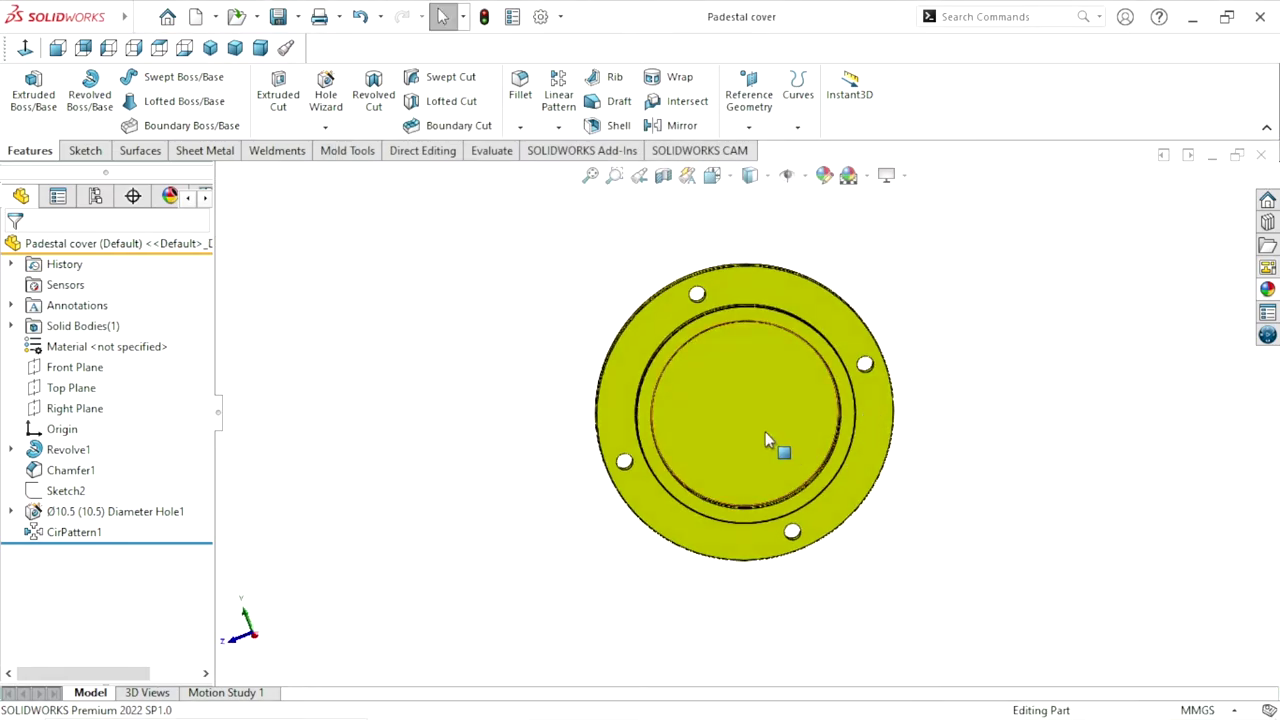
click(765, 431)
click(846, 376)
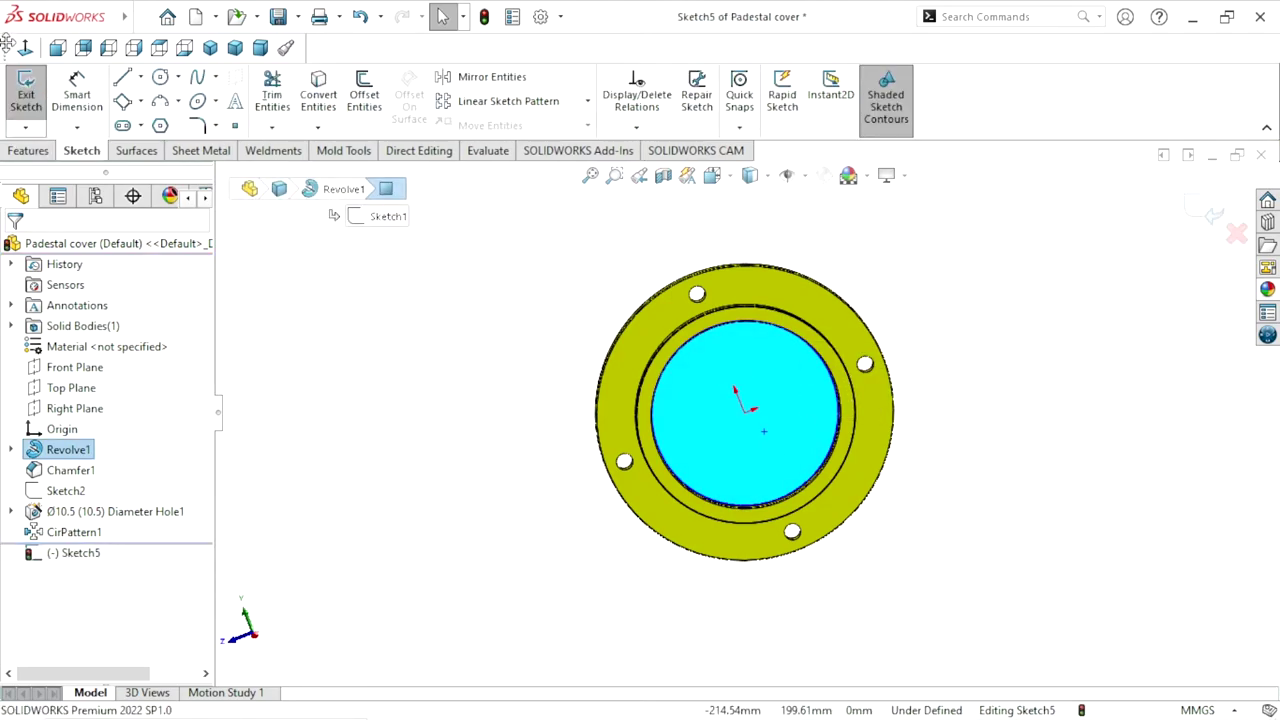
click(25, 48)
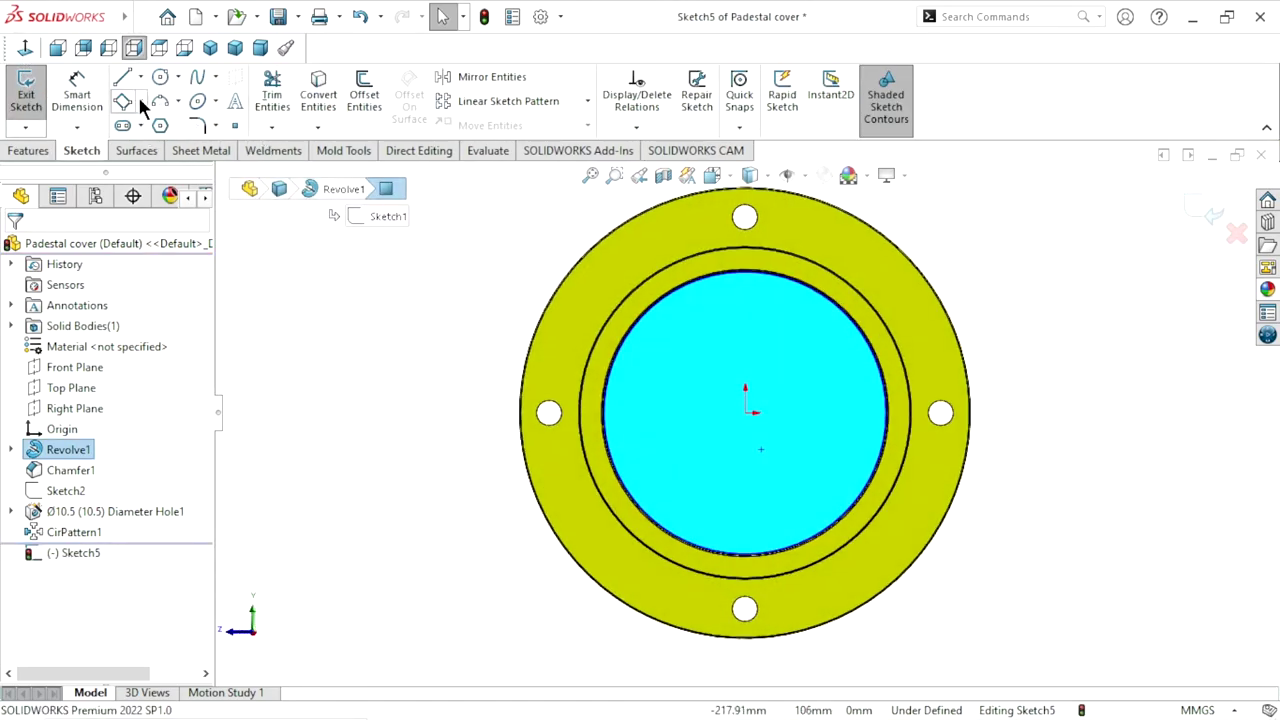
click(159, 76)
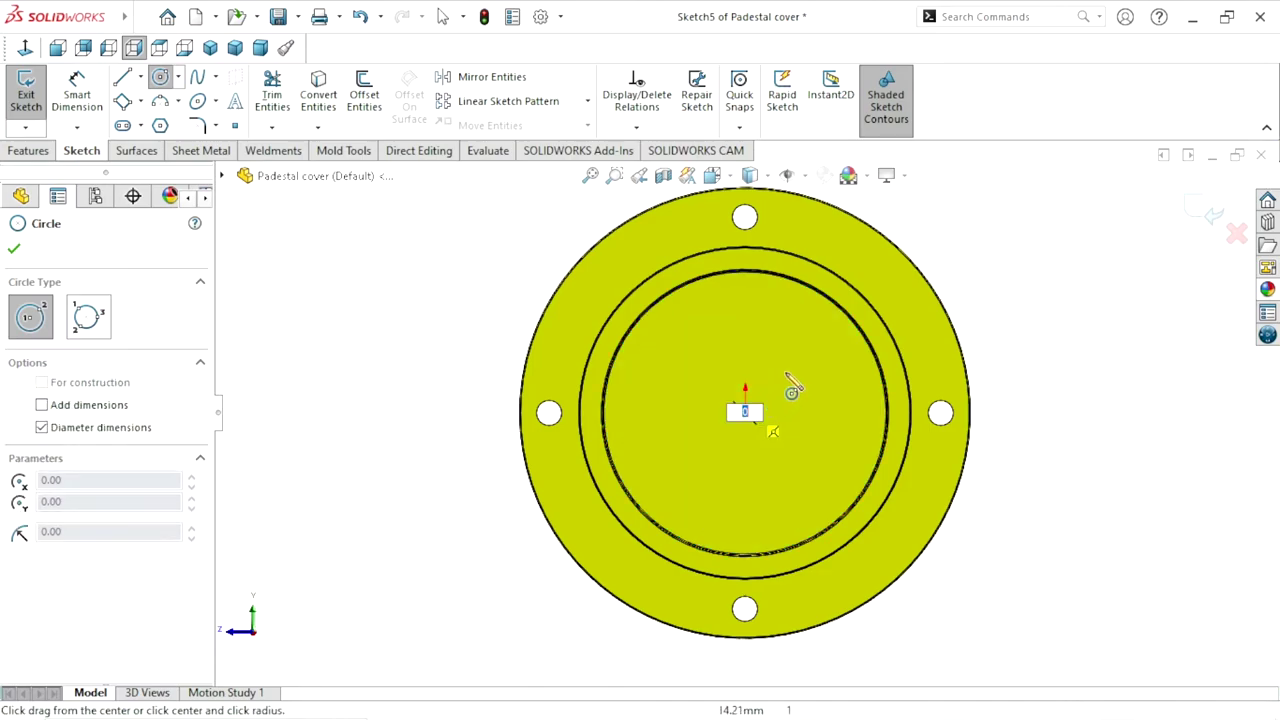
click(745, 412)
click(816, 355)
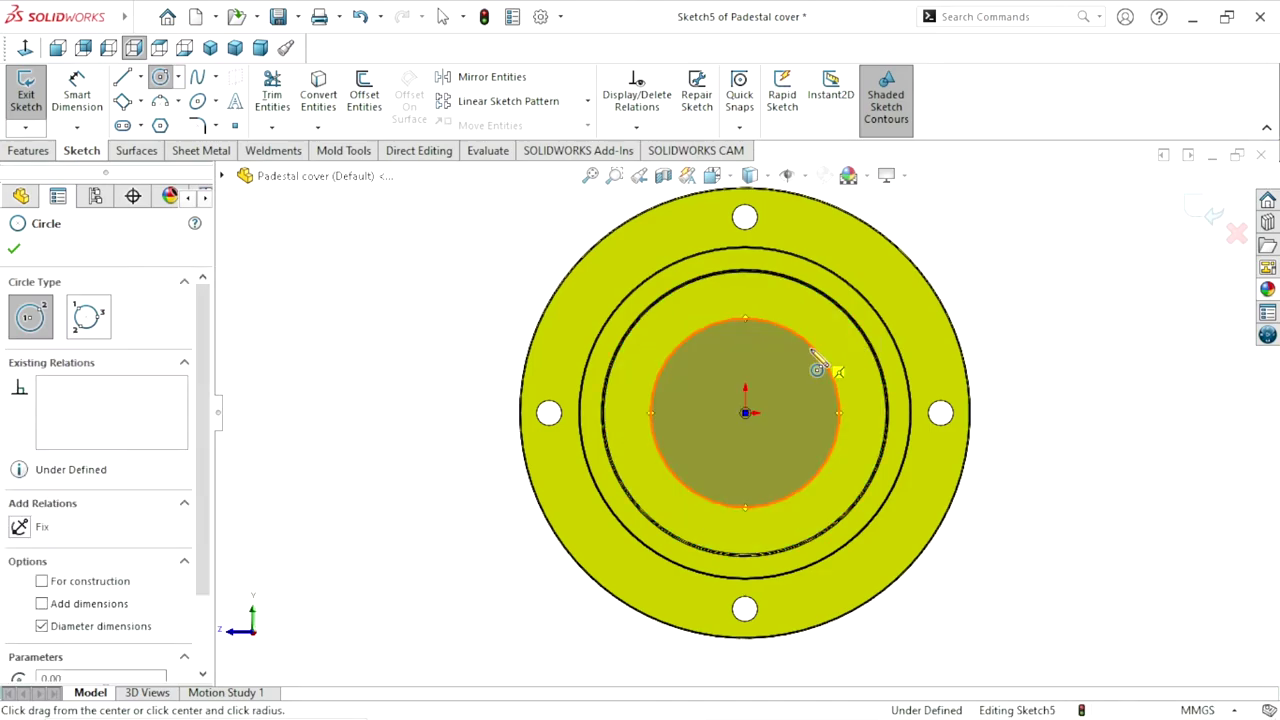
click(79, 108)
click(838, 407)
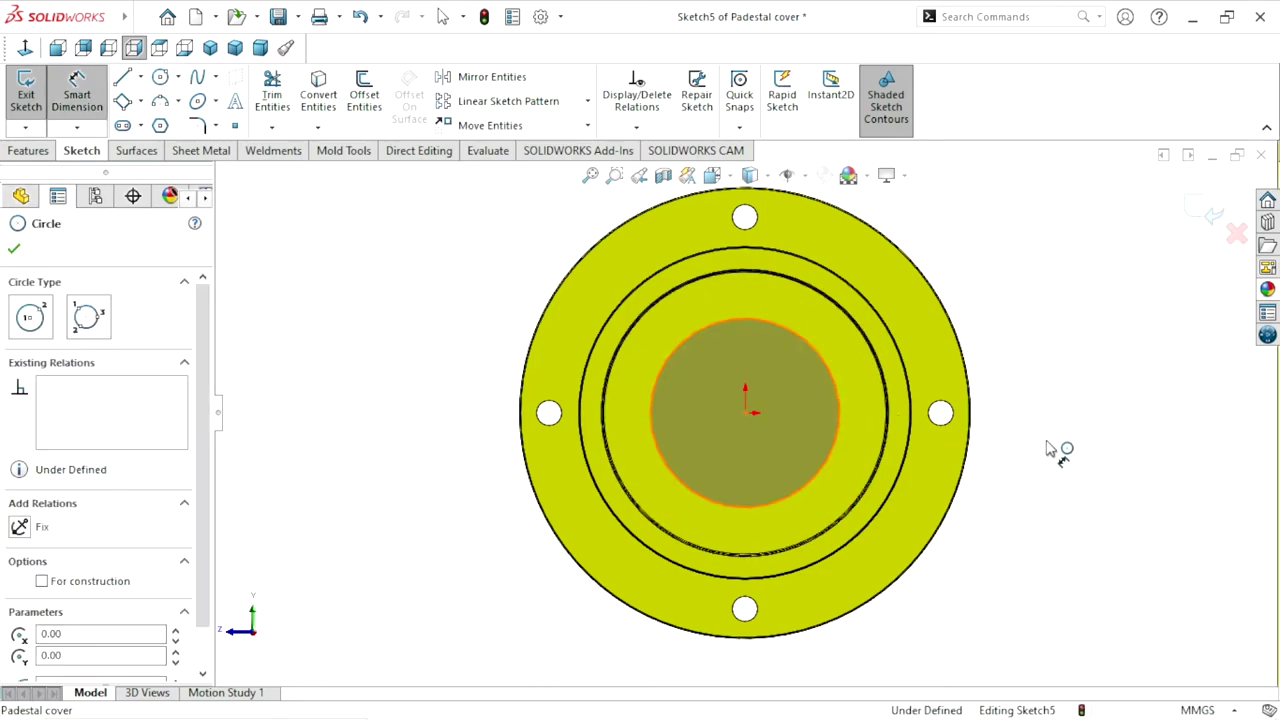
click(1043, 428)
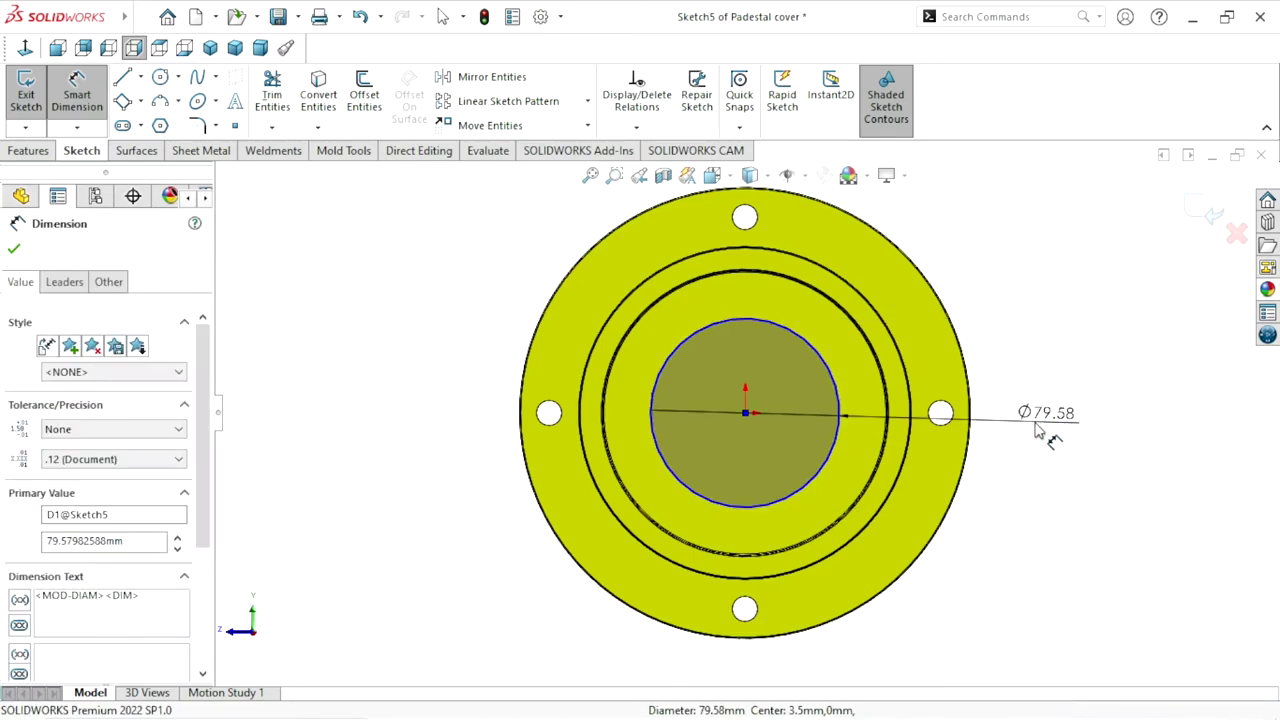
text(85.5)
click(965, 397)
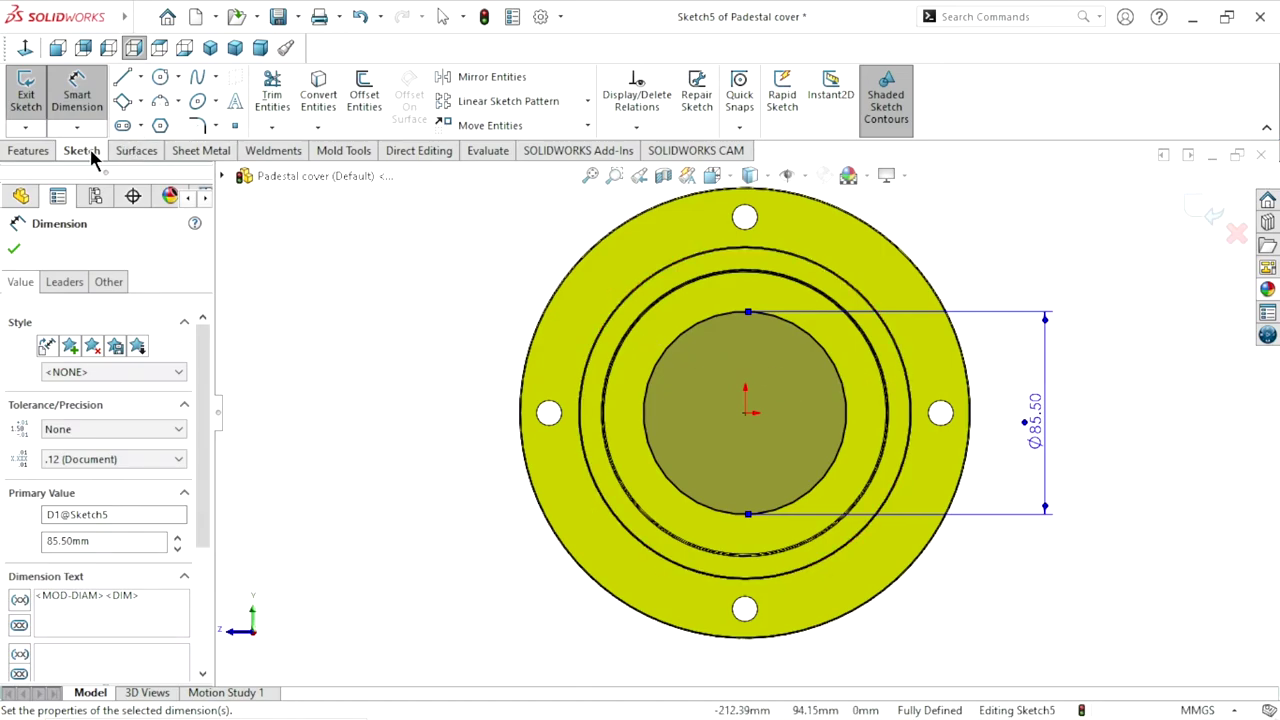
Extrude-cut the circle Through All to open the central bore
click(33, 152)
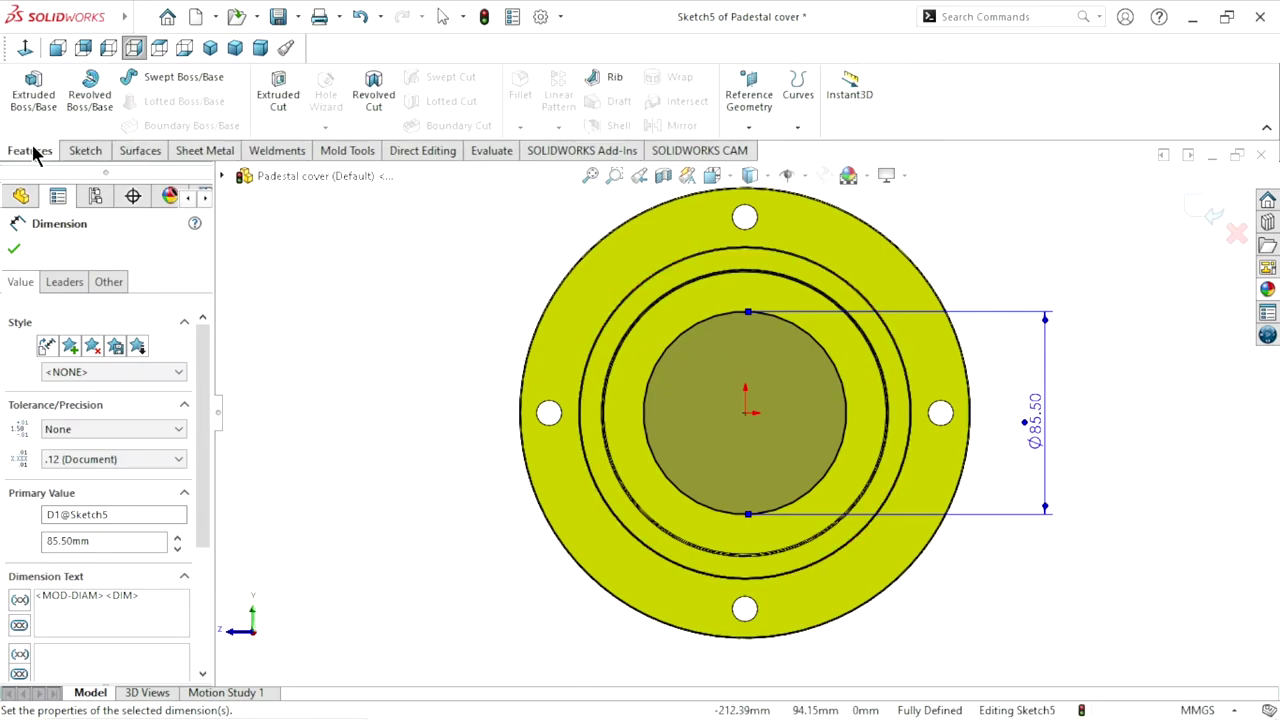
click(289, 87)
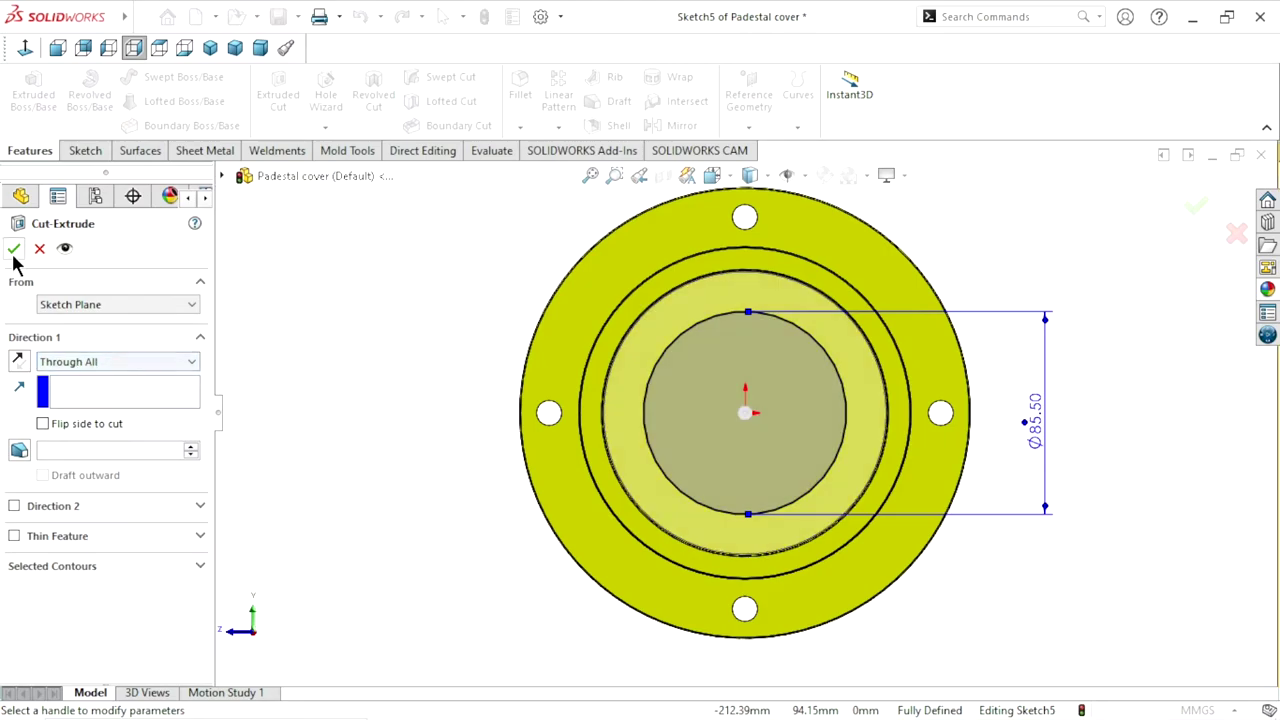
click(13, 250)
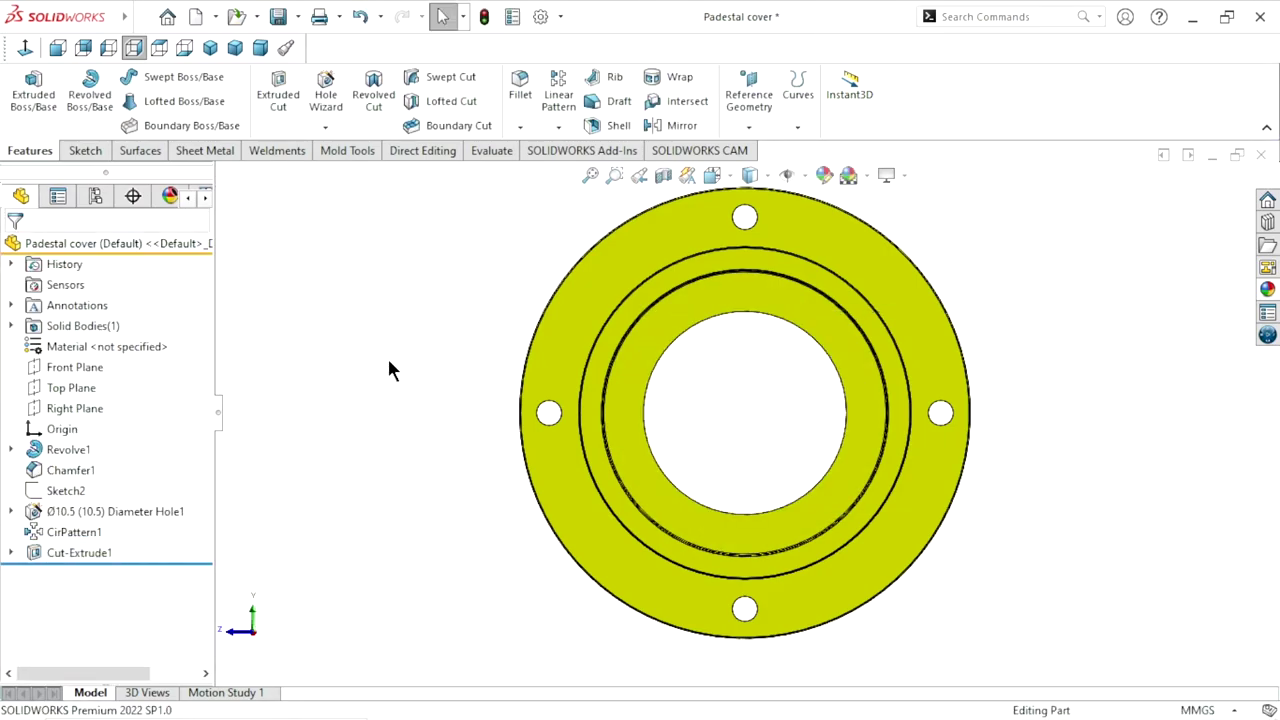
Chamfer the central bore's edges at 0.5 mm × 45° via its inner face
mouse_move(389, 369)
middle_down()
mouse_move(537, 434)
mouse_move(655, 530)
mouse_move(729, 514)
mouse_move(730, 365)
middle_up()
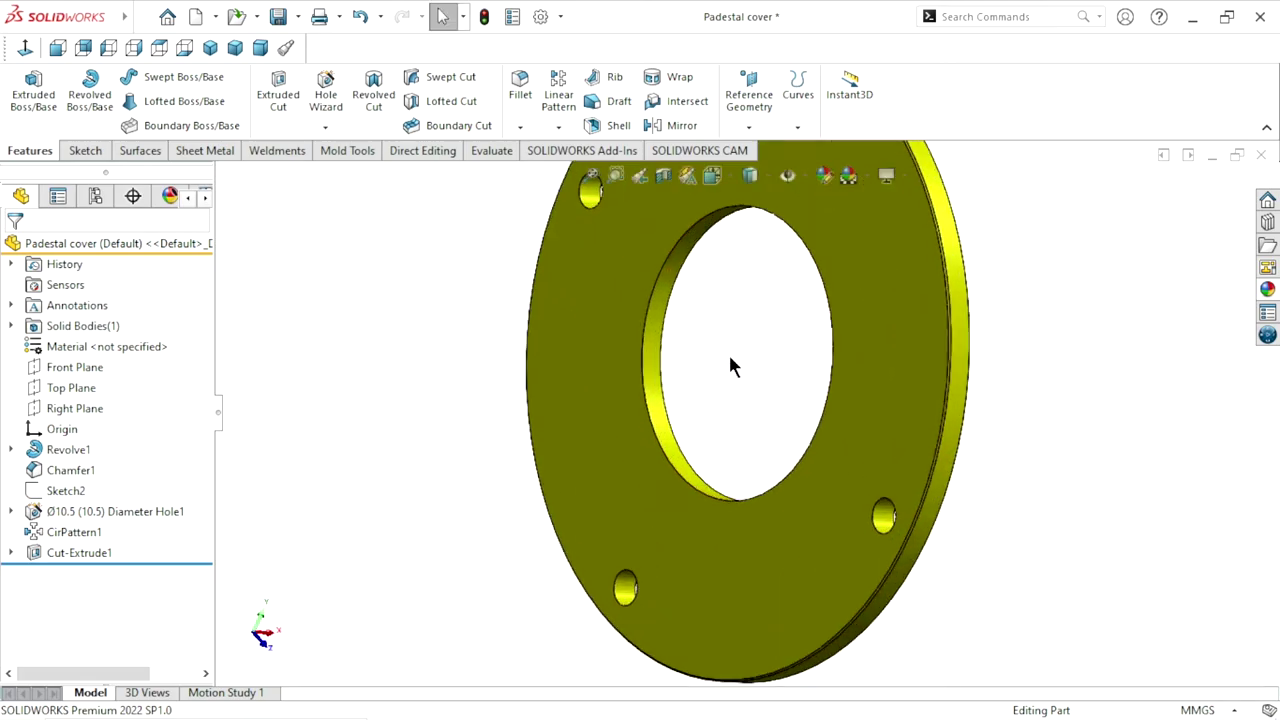
click(521, 126)
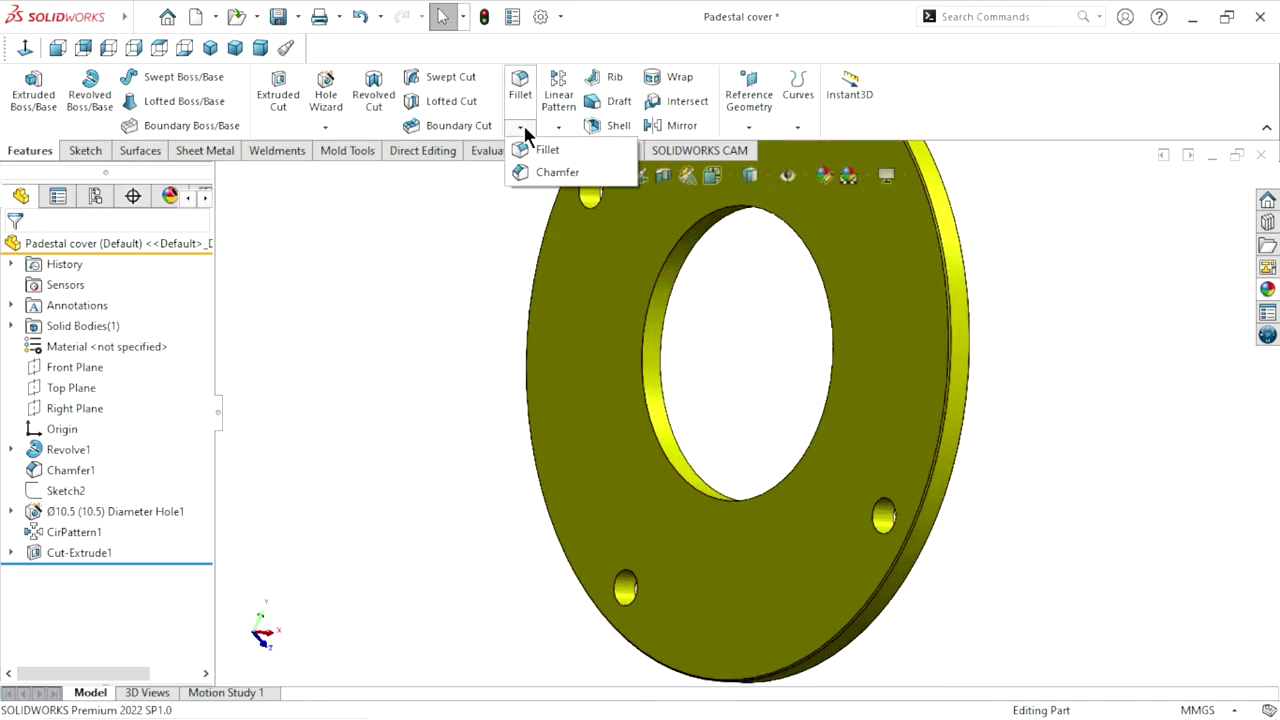
click(662, 368)
click(14, 248)
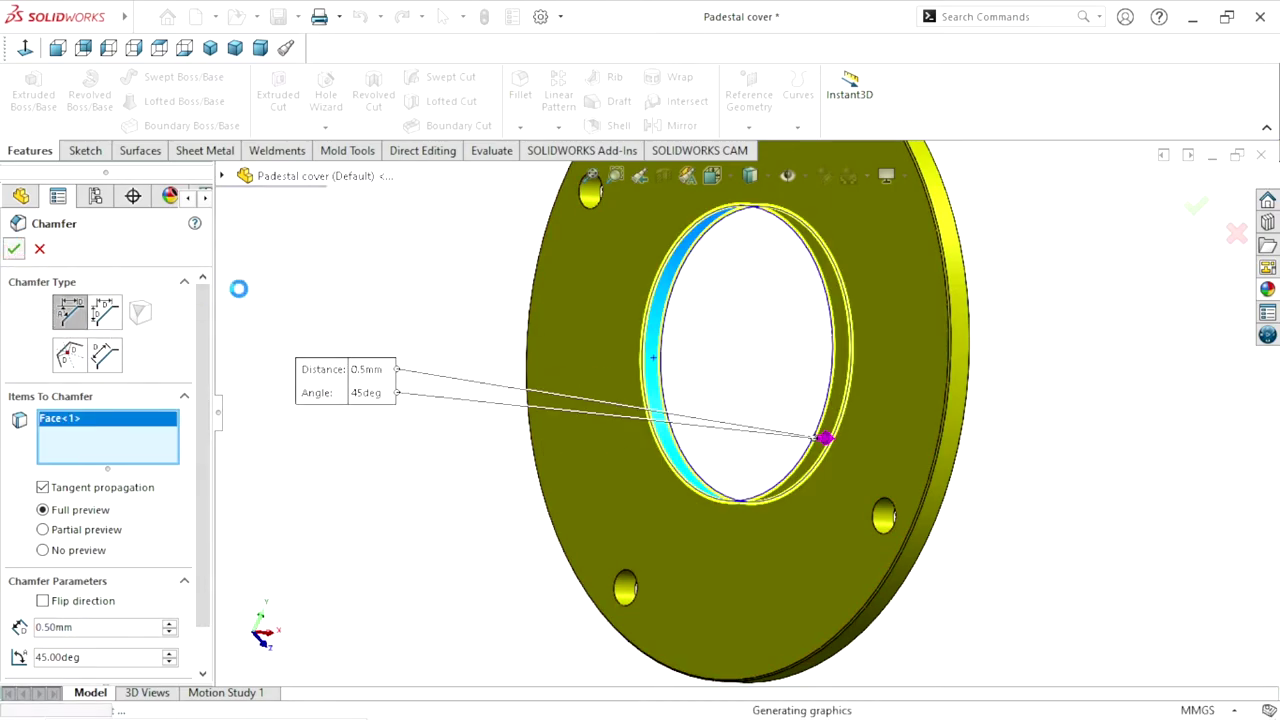
key(ctrl+1)
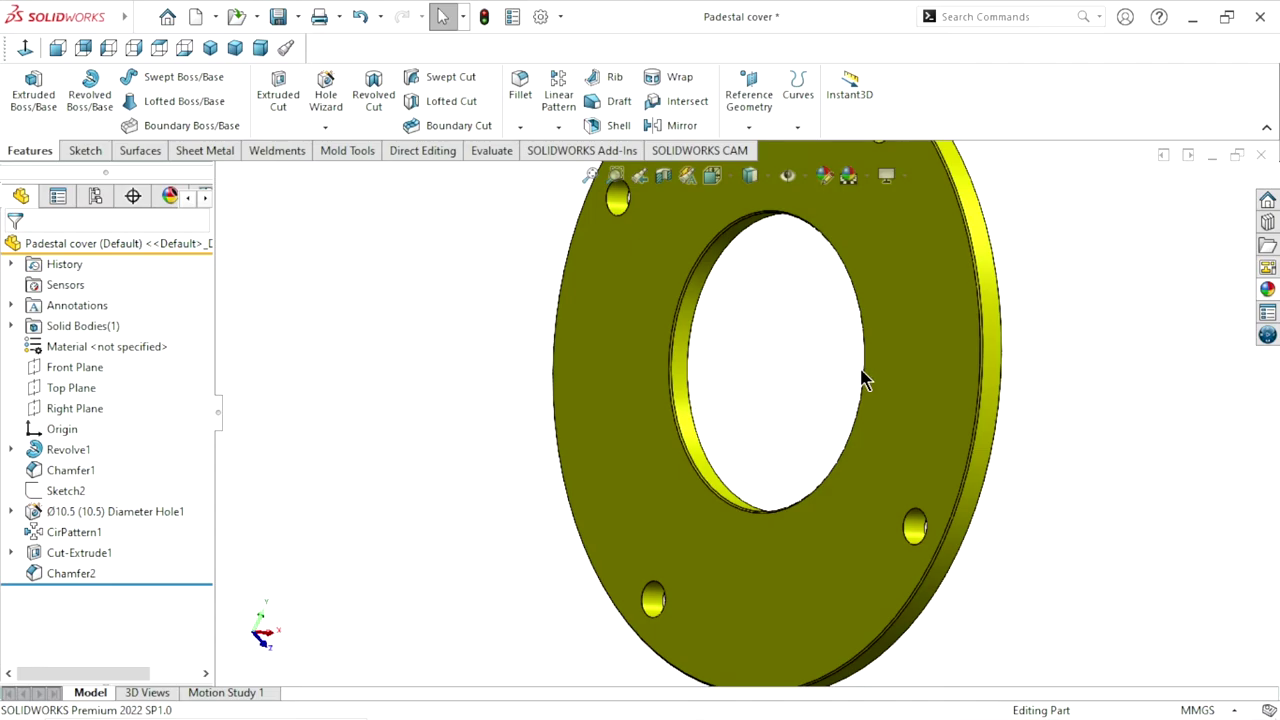
scroll(1060, 372, down, 3)
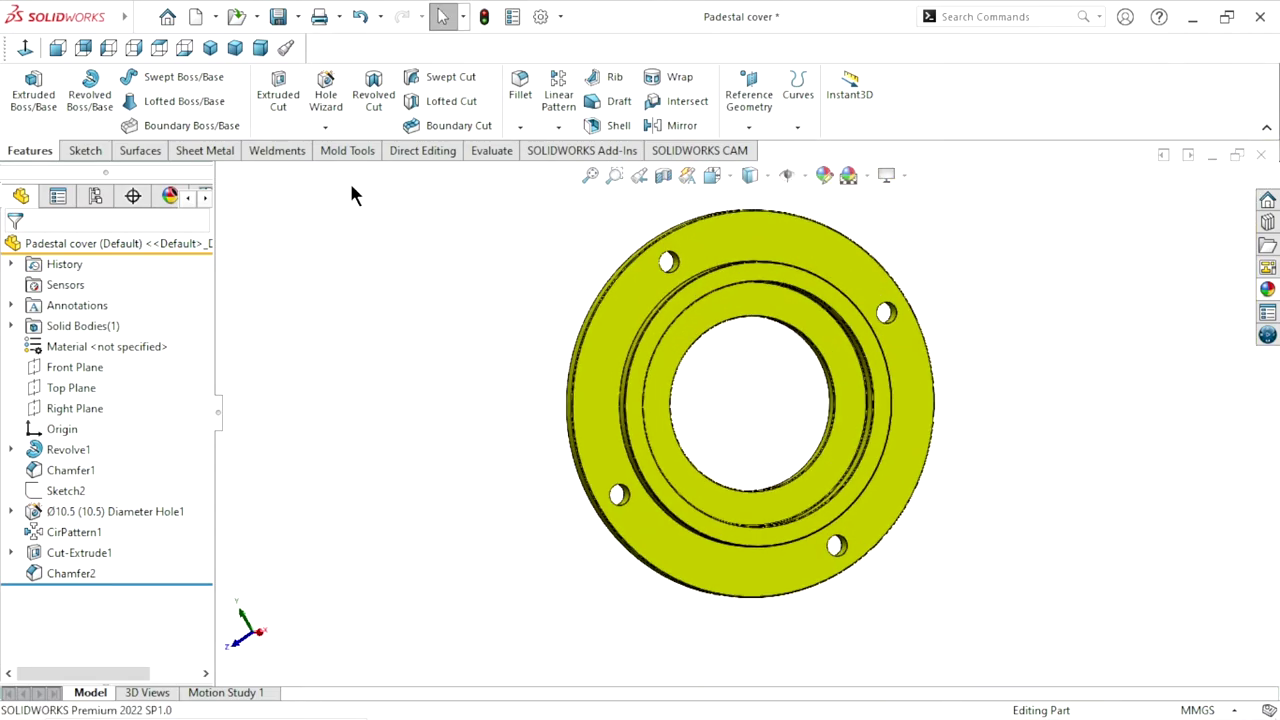
Save the finished part as 'Padestal cover2' and show it in isometric view
click(298, 20)
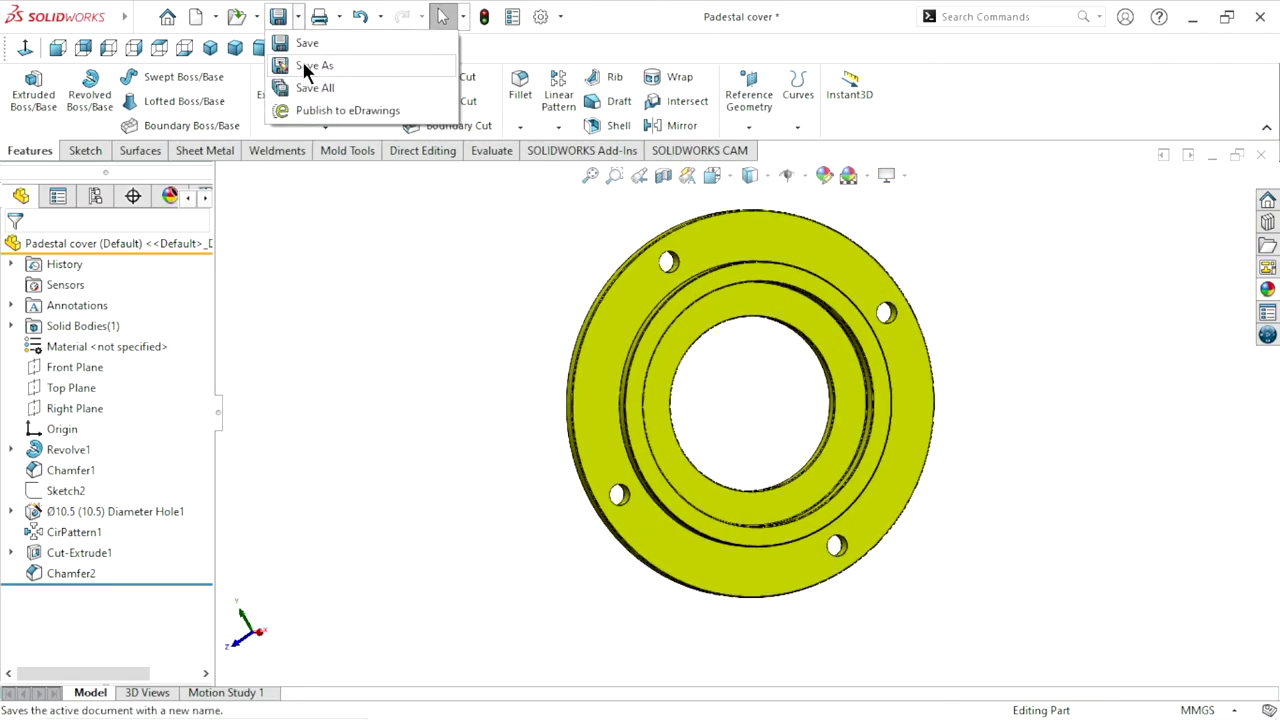
click(302, 60)
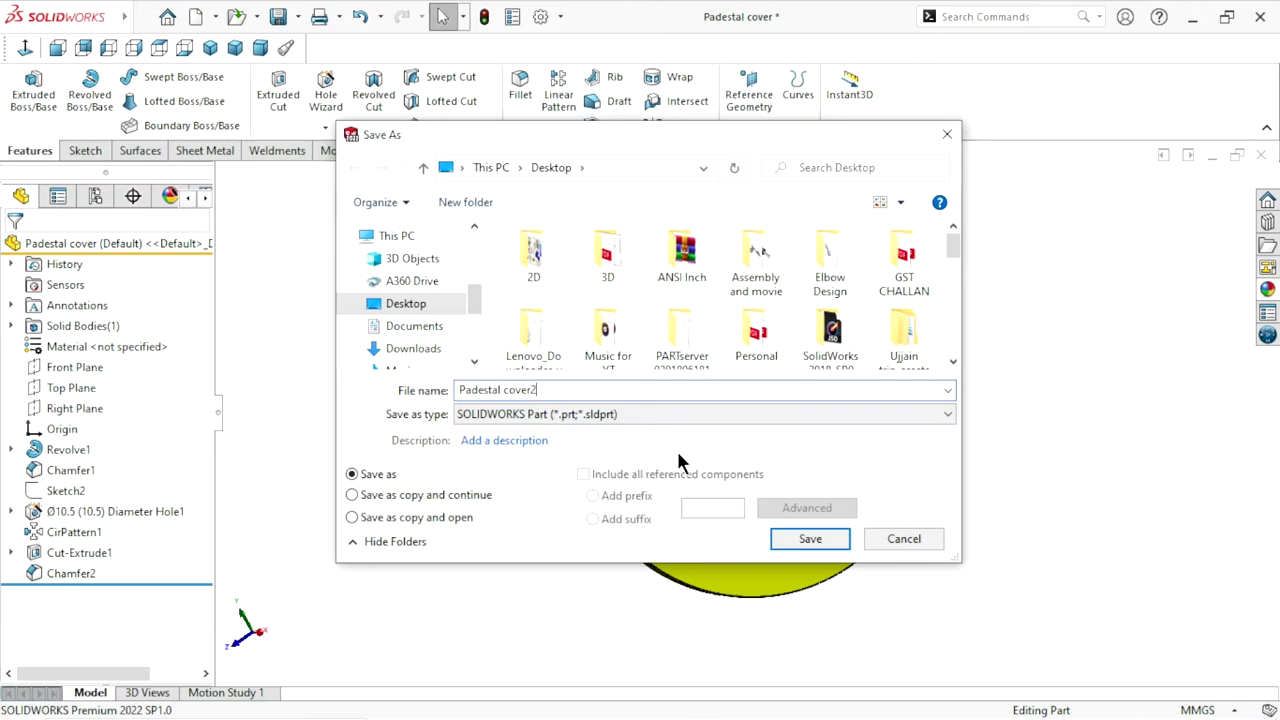
click(800, 540)
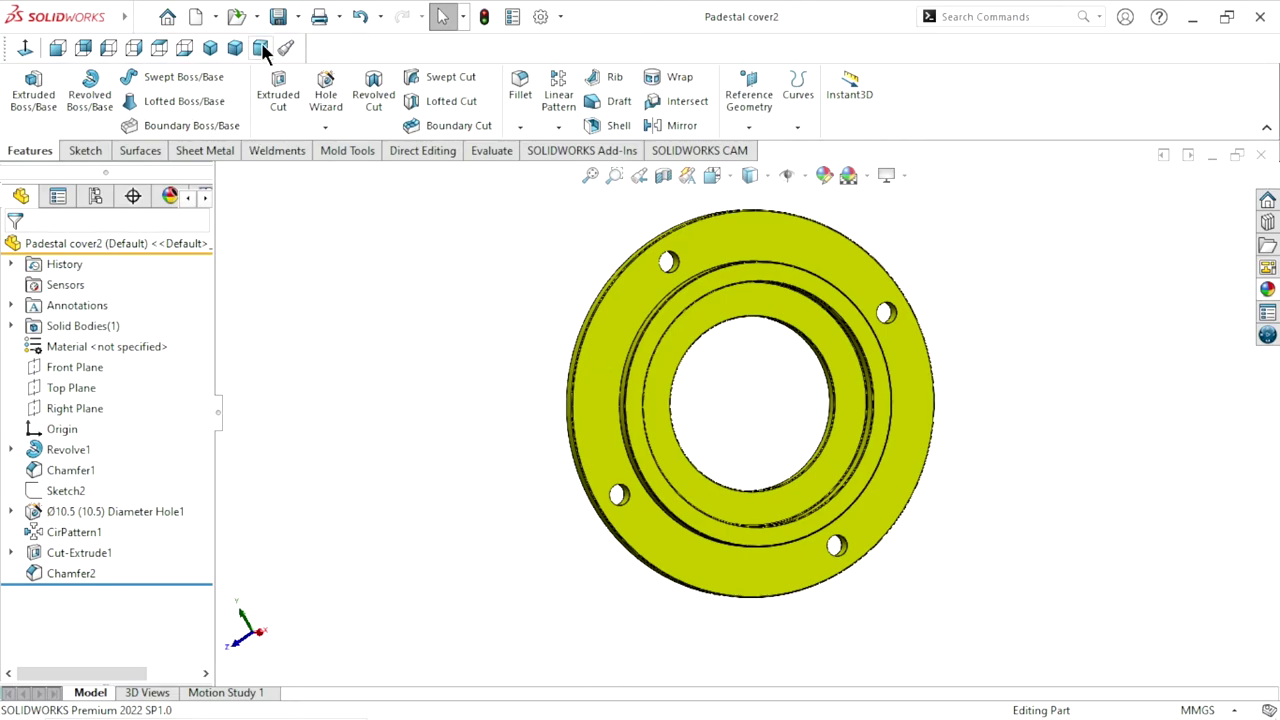
click(216, 46)
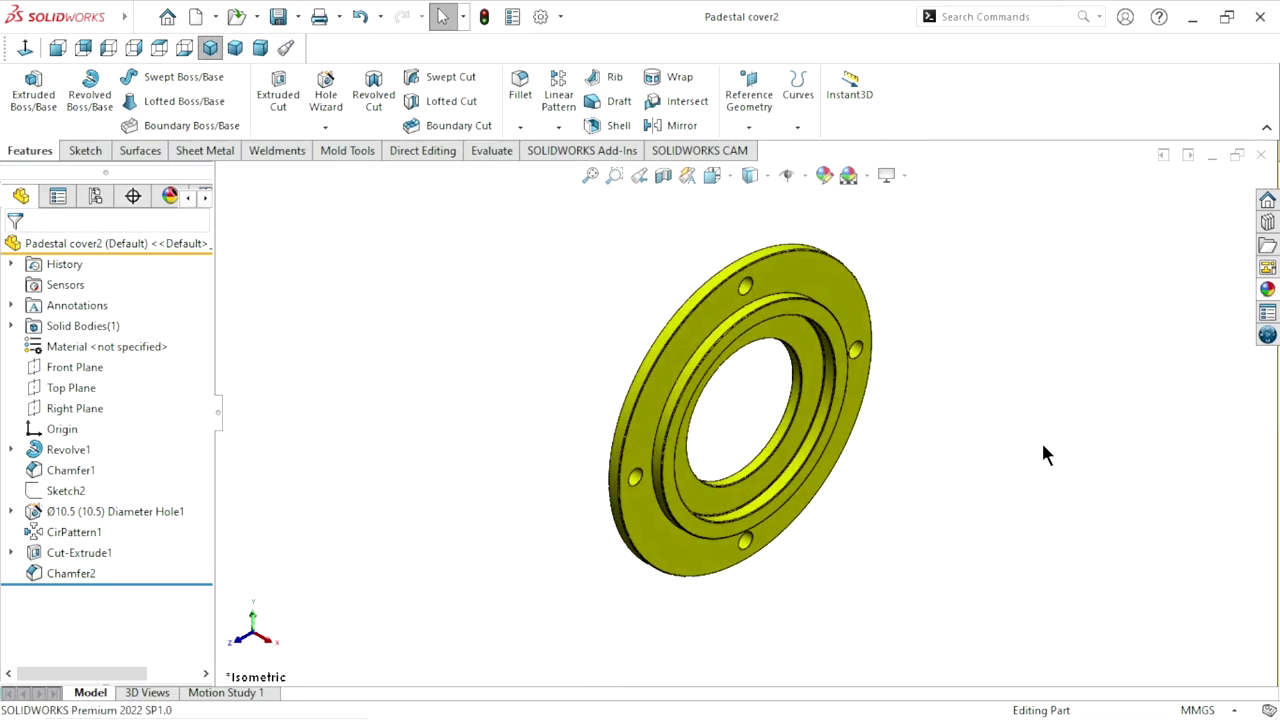
Close the Padestal cover2 part and create a new Assembly document
key(ctrl+w)
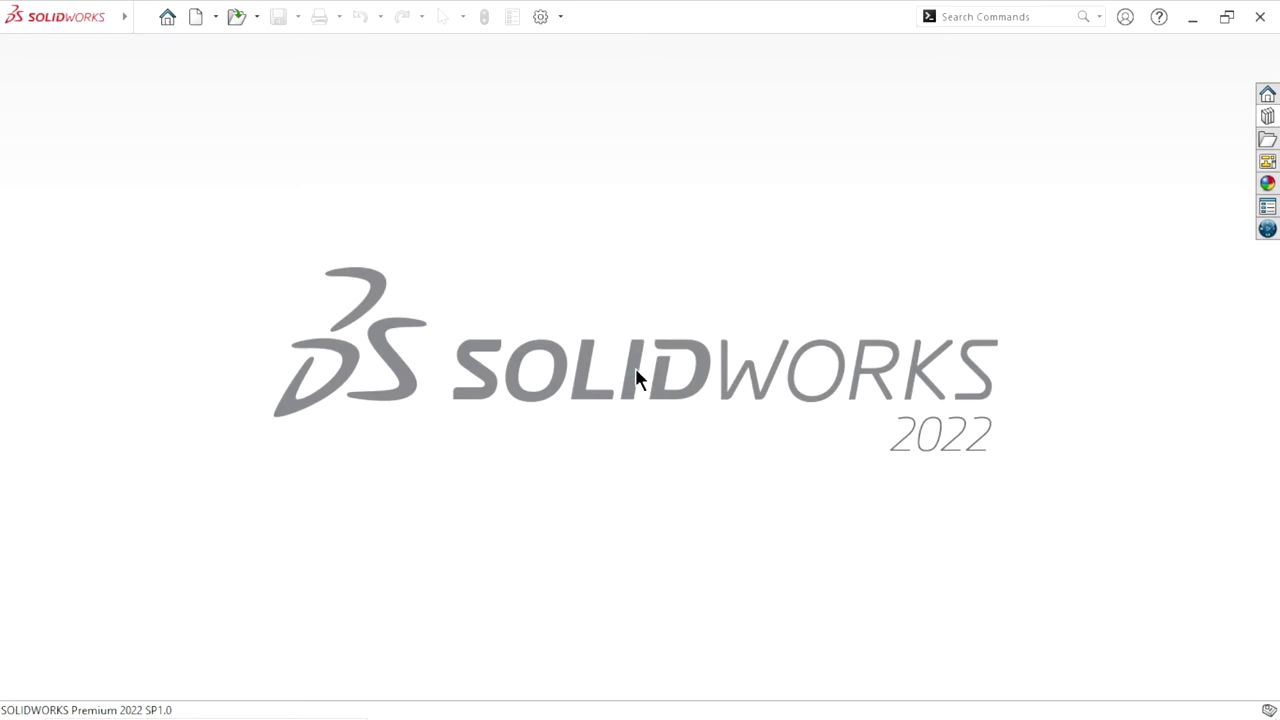
click(203, 27)
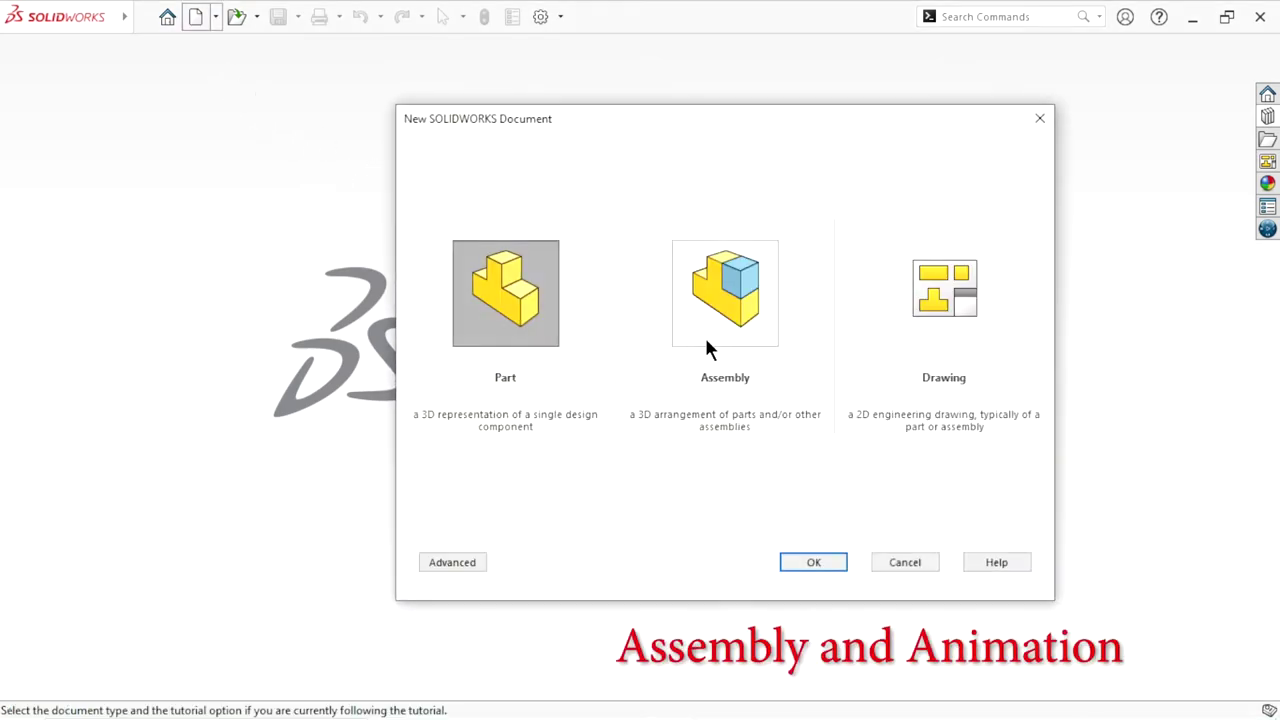
click(746, 398)
click(798, 562)
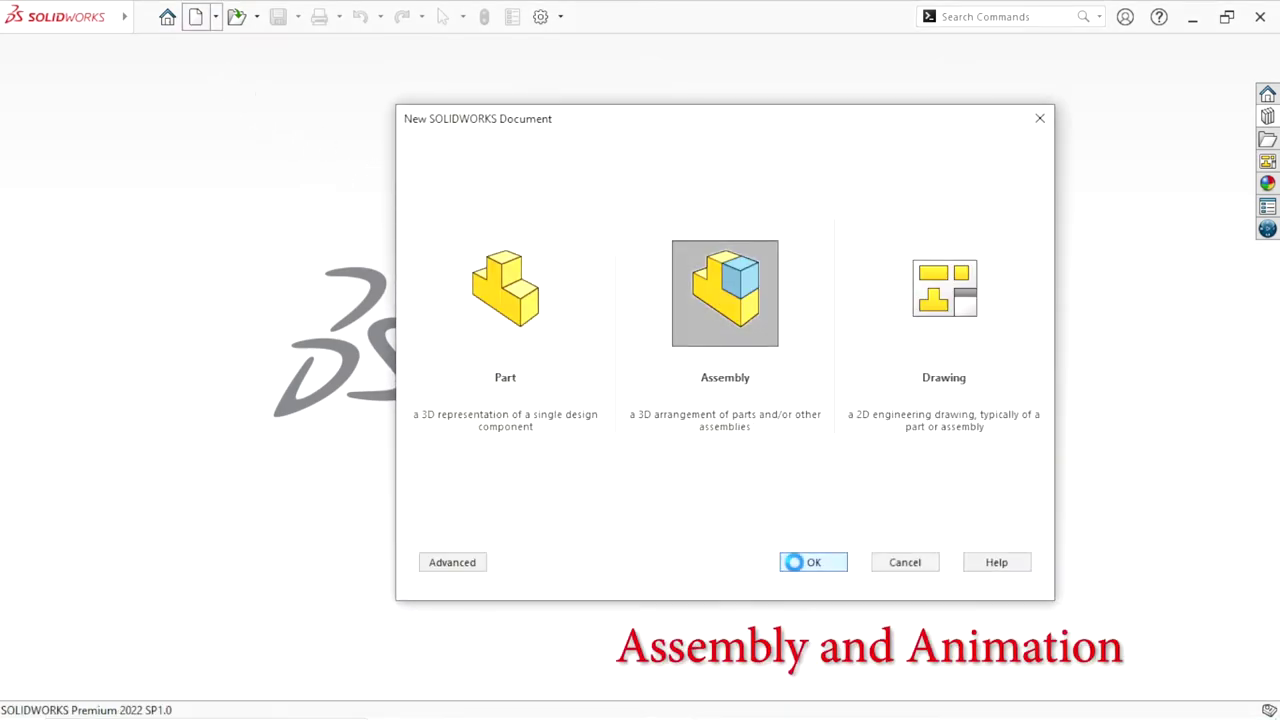
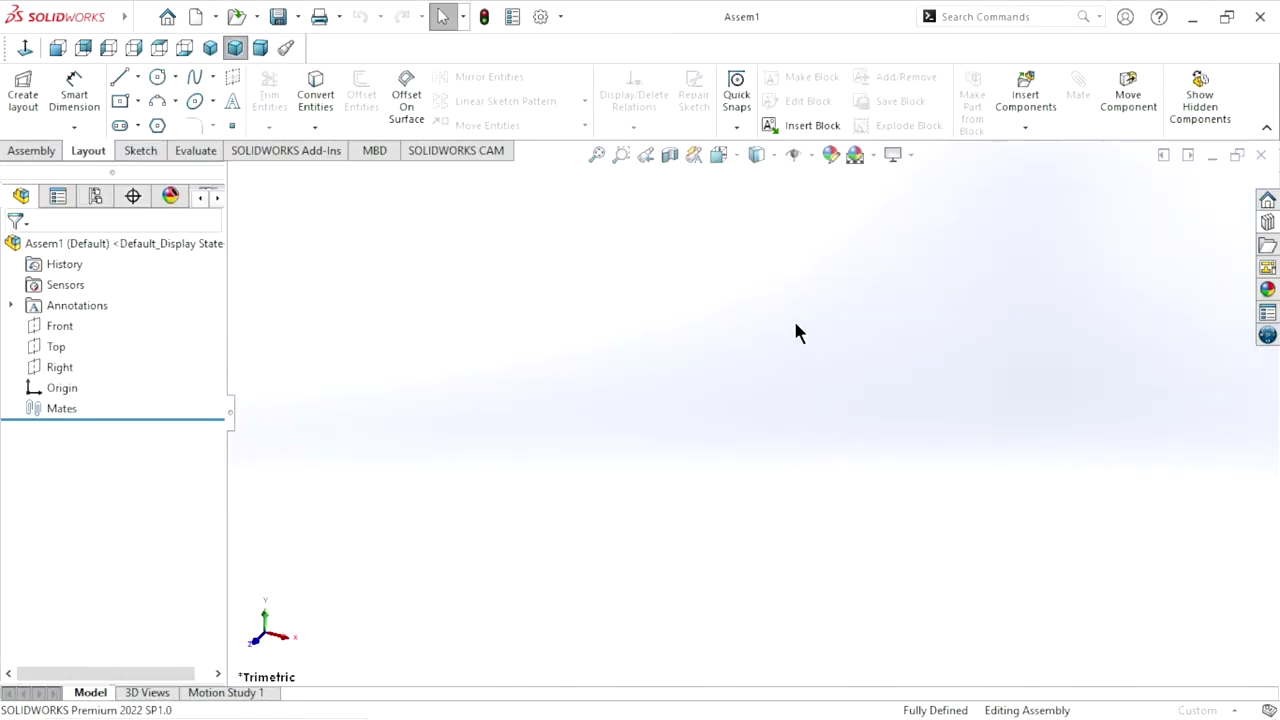
Show the assembly origin, then insert the Base padestal part fixed at the origin
click(812, 155)
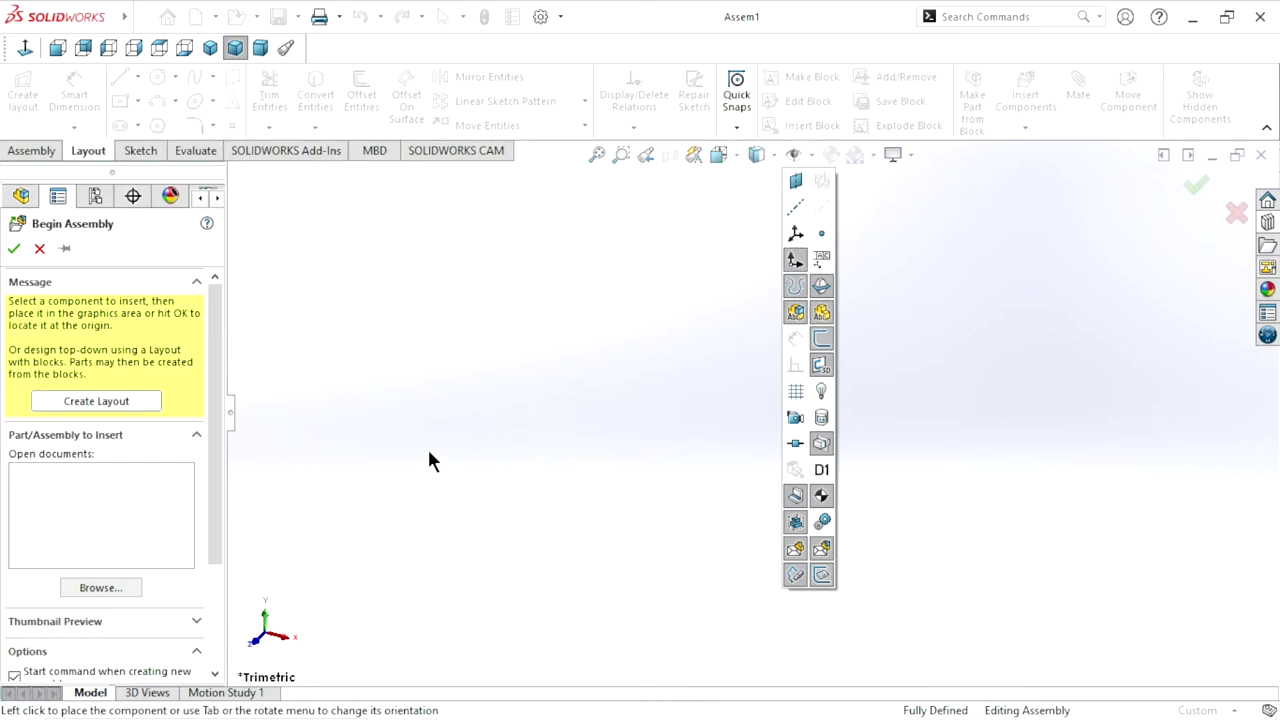
click(808, 154)
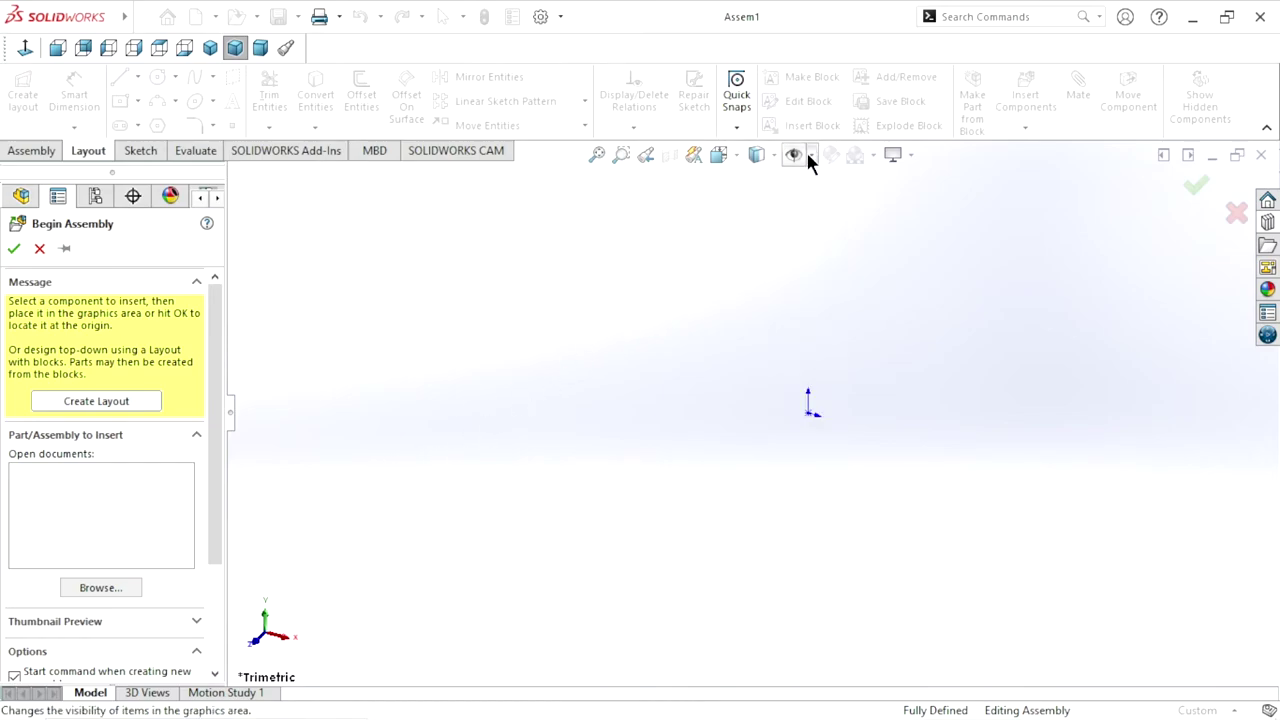
click(100, 587)
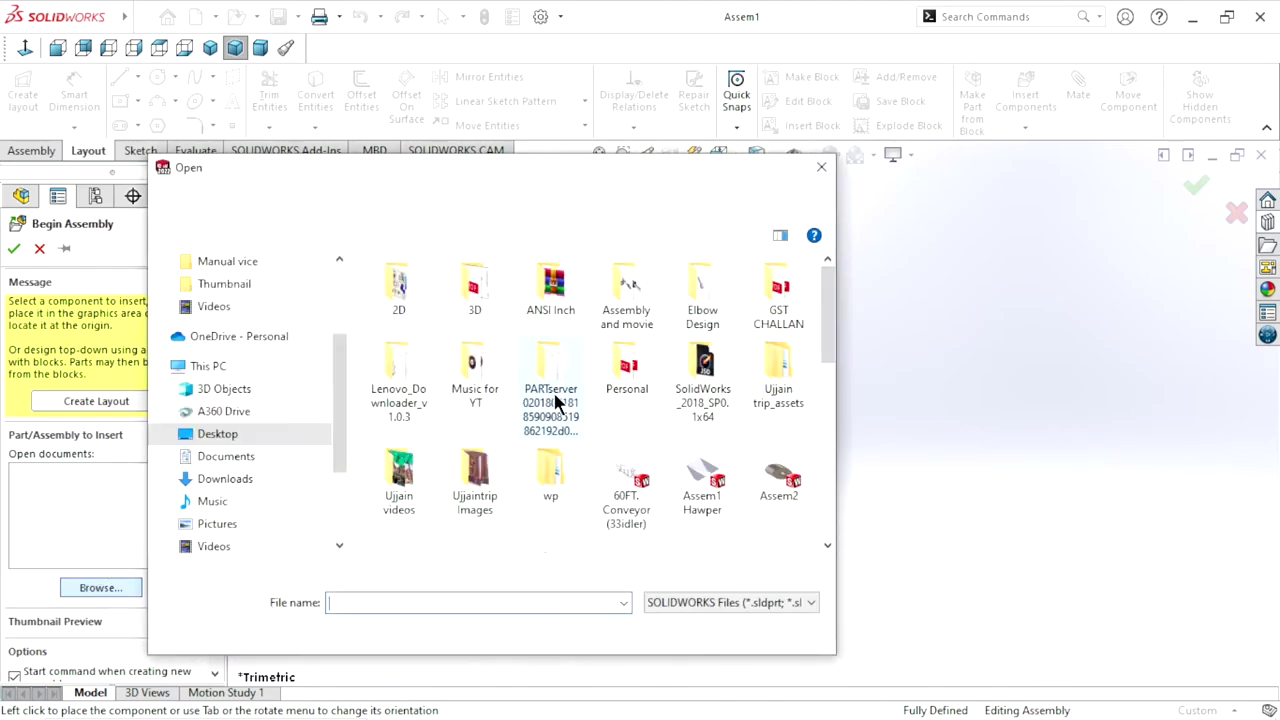
drag(820, 303, 820, 370)
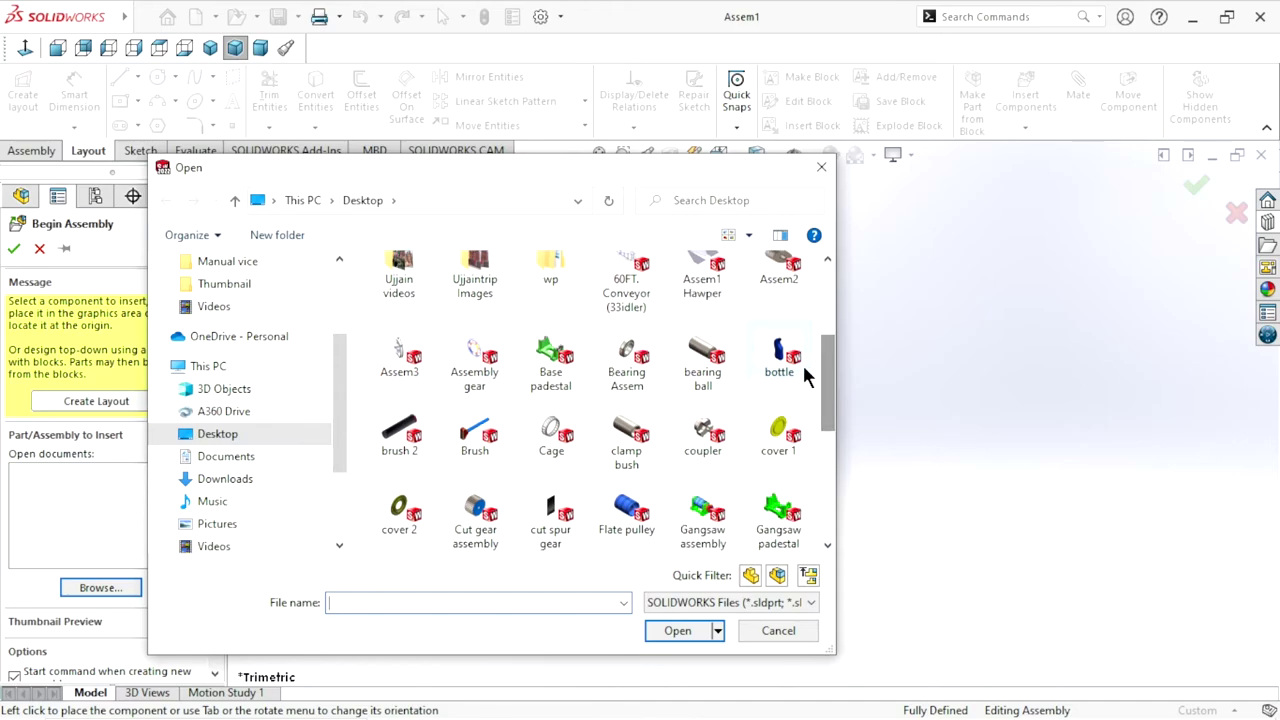
click(566, 385)
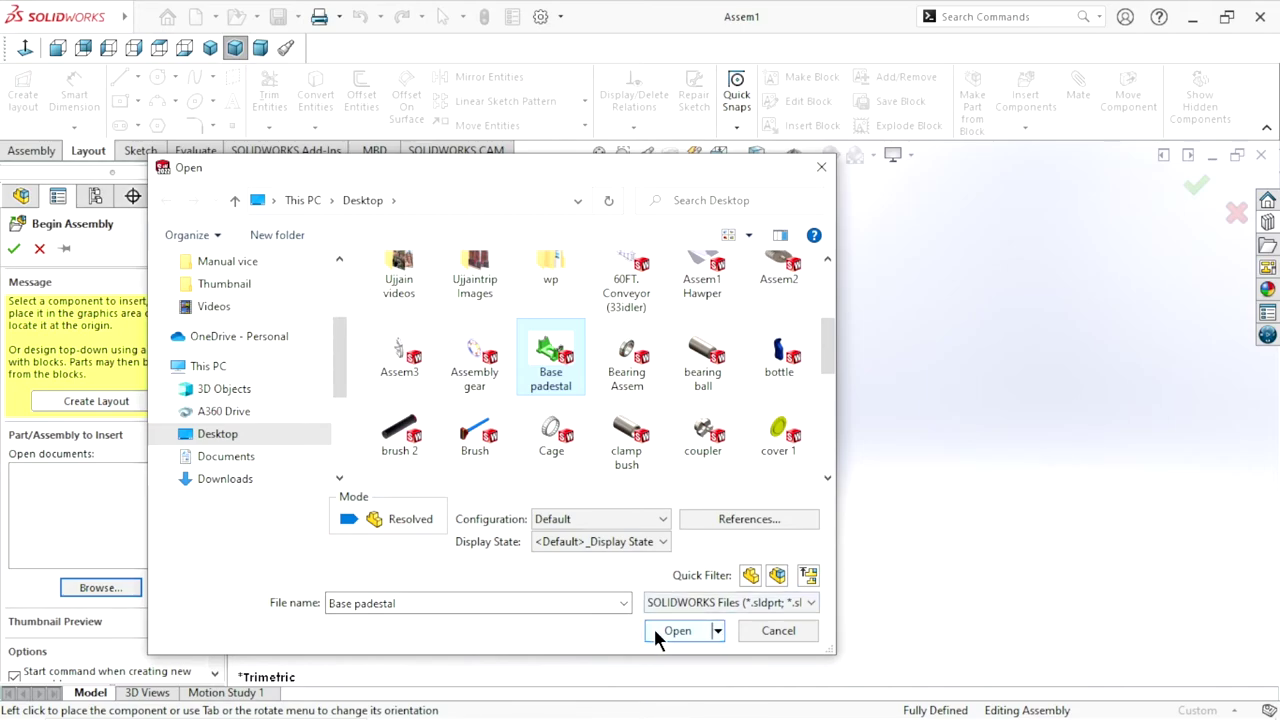
drag(829, 345, 828, 373)
scroll(827, 370, down, 1)
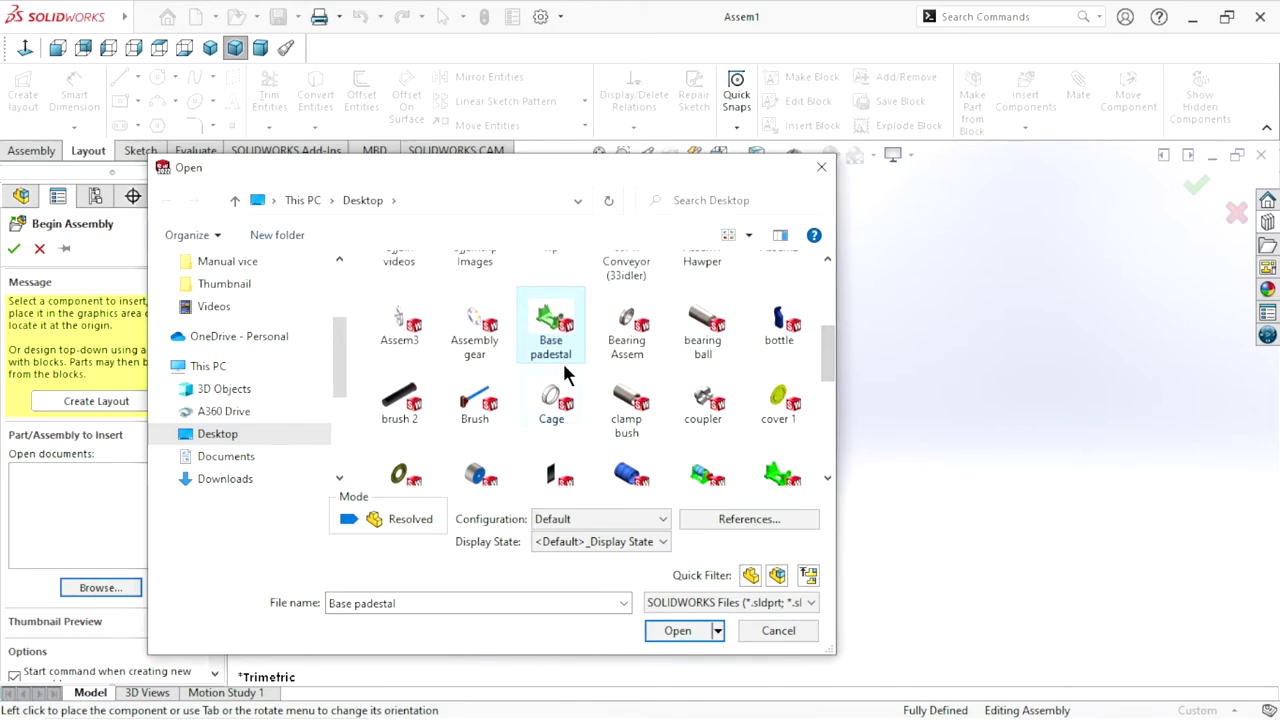
click(651, 626)
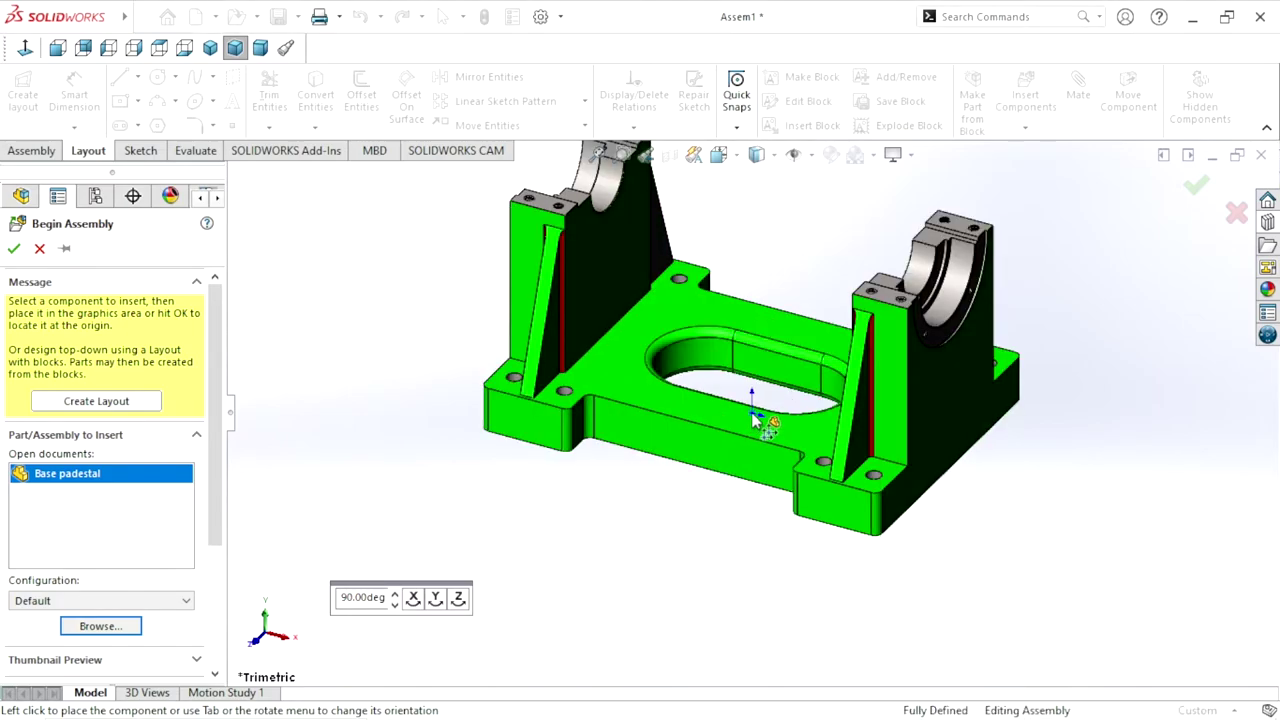
click(756, 420)
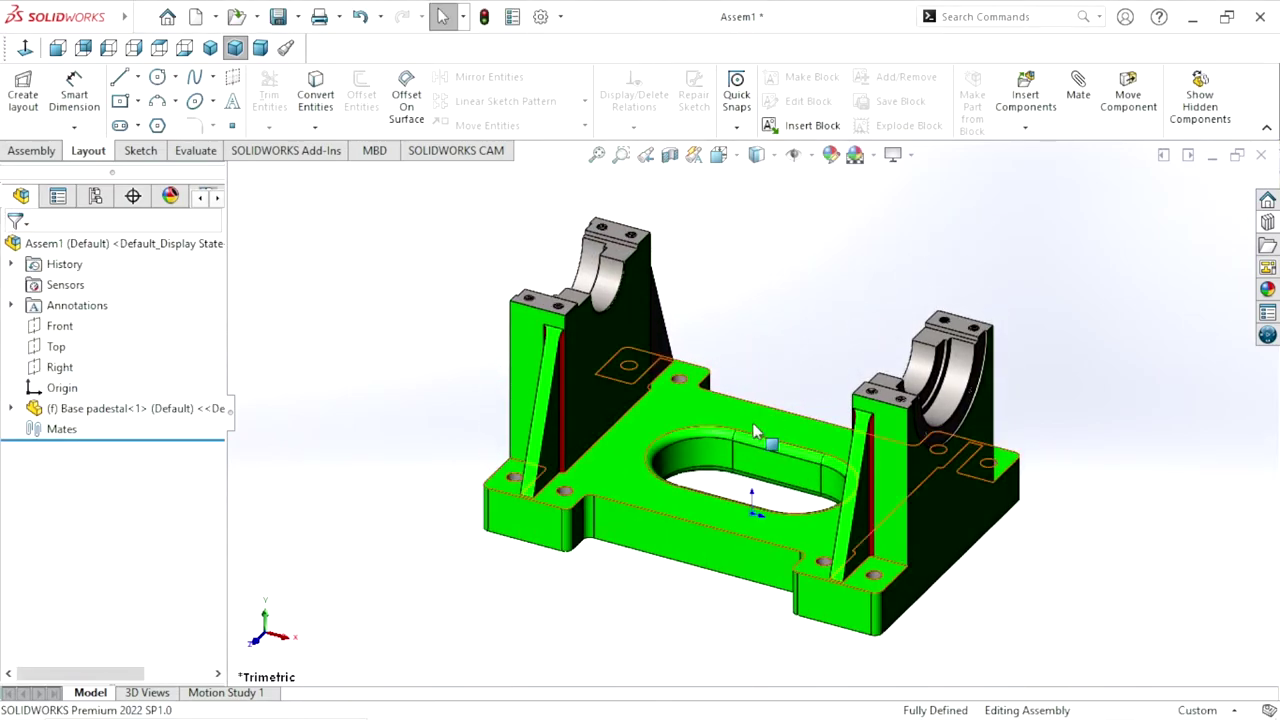
Apply the Plain White scene to the view
click(872, 156)
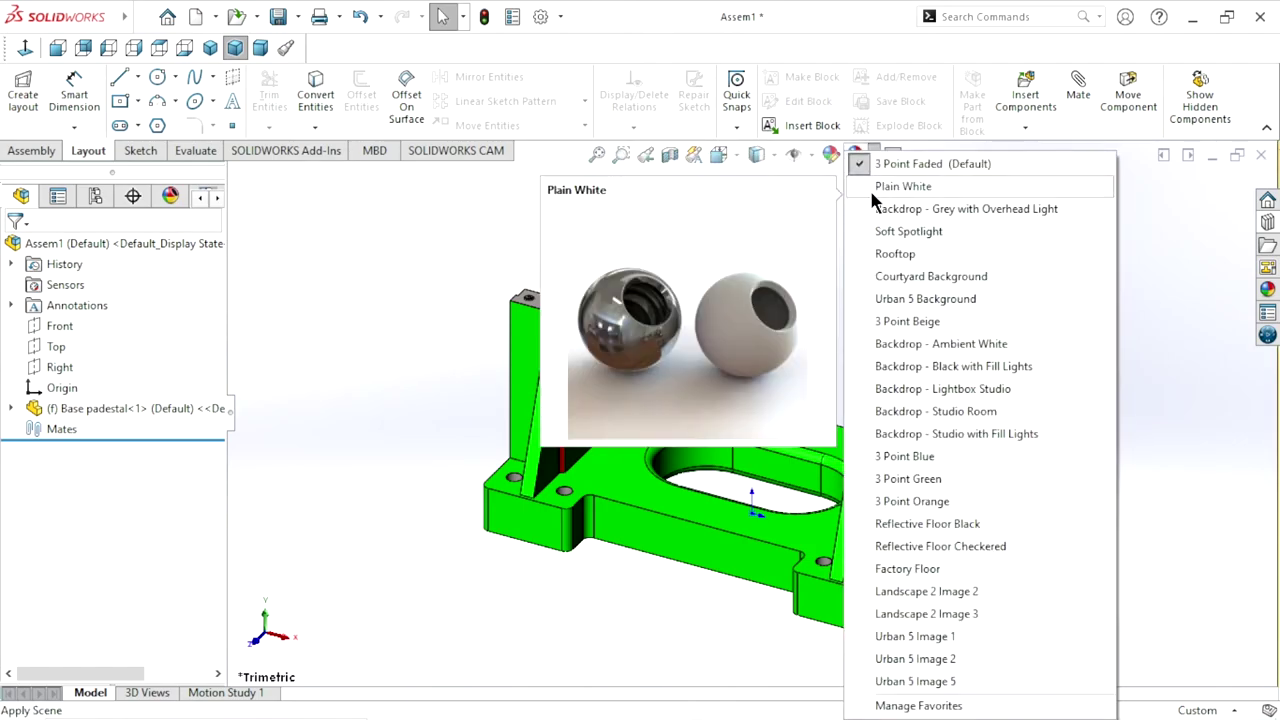
click(869, 187)
scroll(745, 400, up, 3)
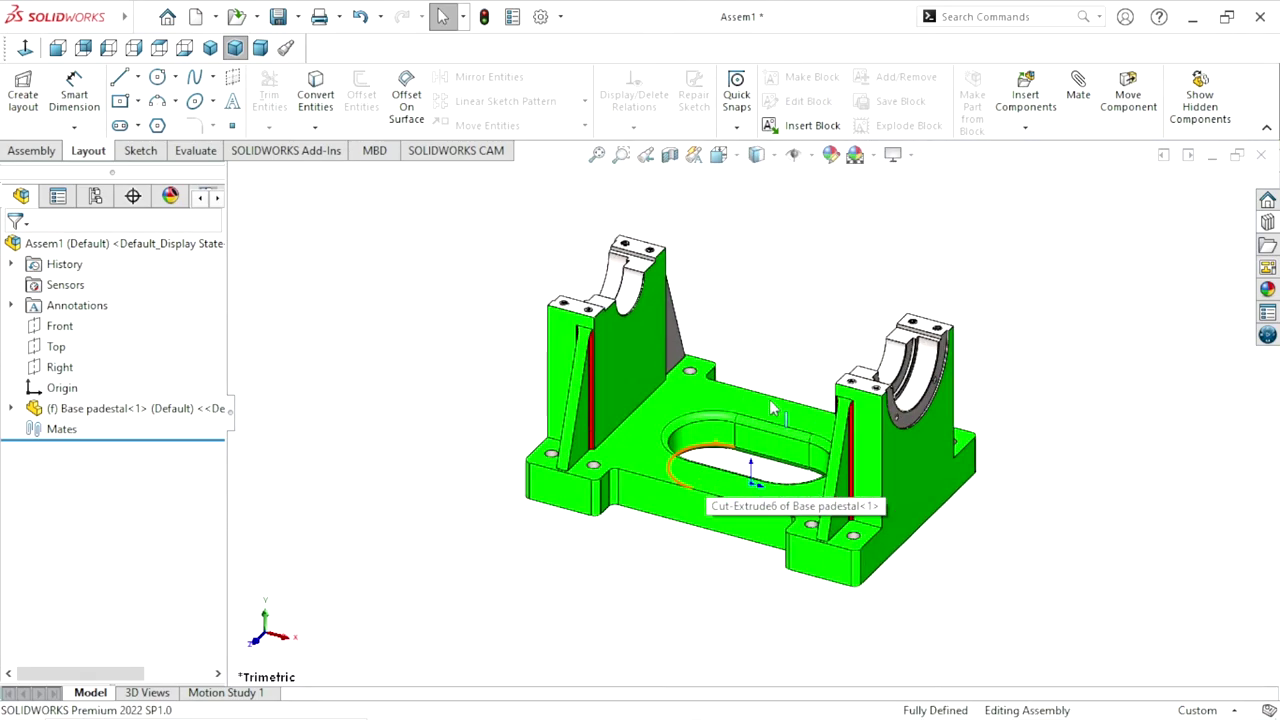
Hide the assembly origin and bring up the Assembly commands
click(812, 154)
click(794, 251)
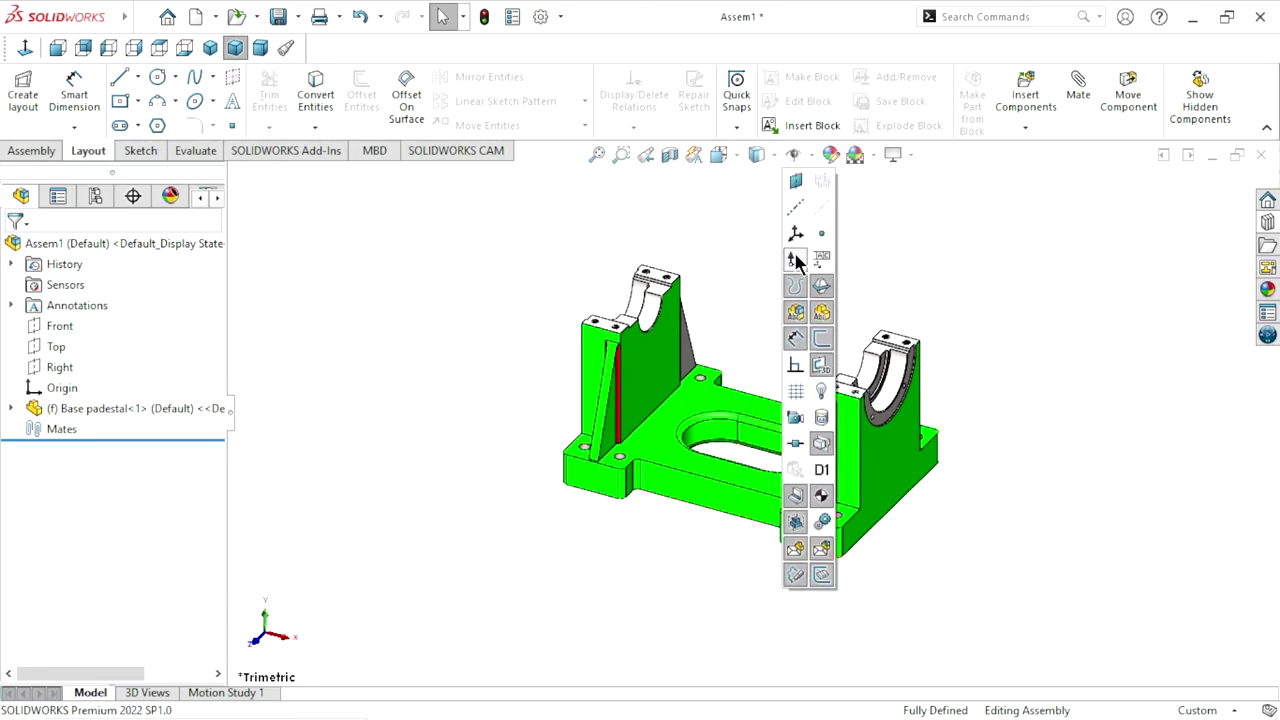
middle_drag(906, 269, 825, 370)
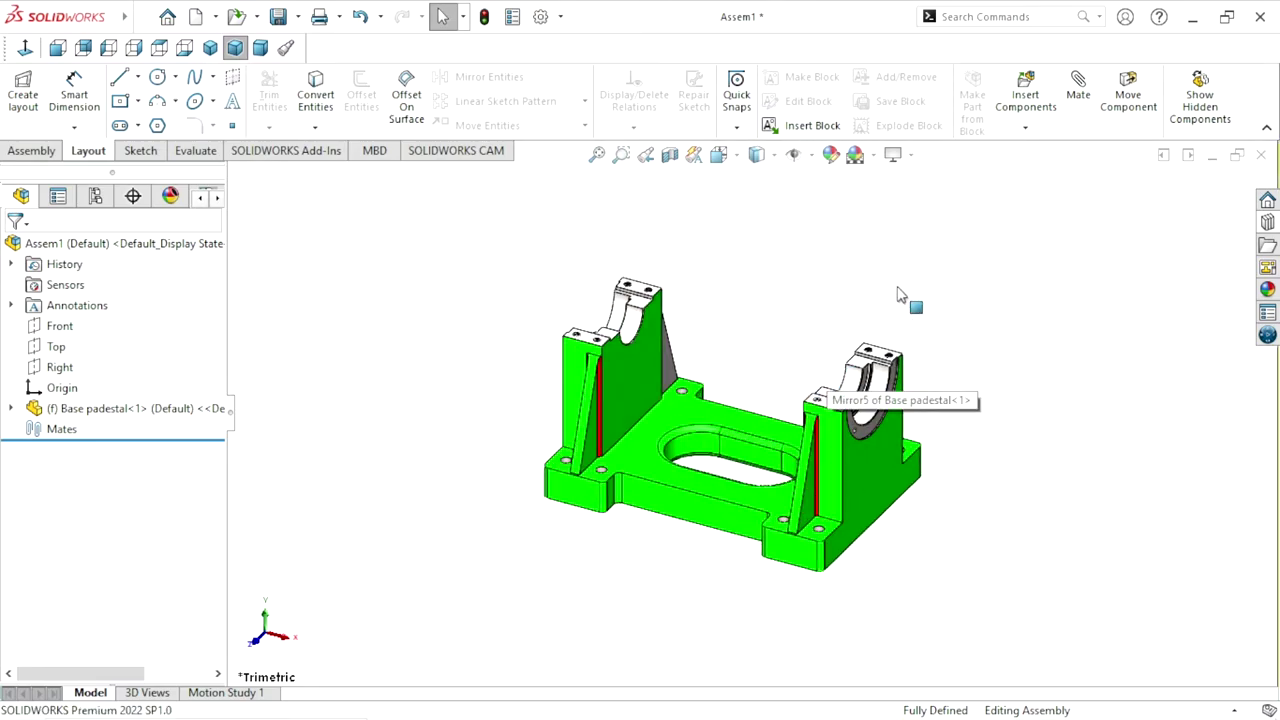
scroll(897, 313, down, 2)
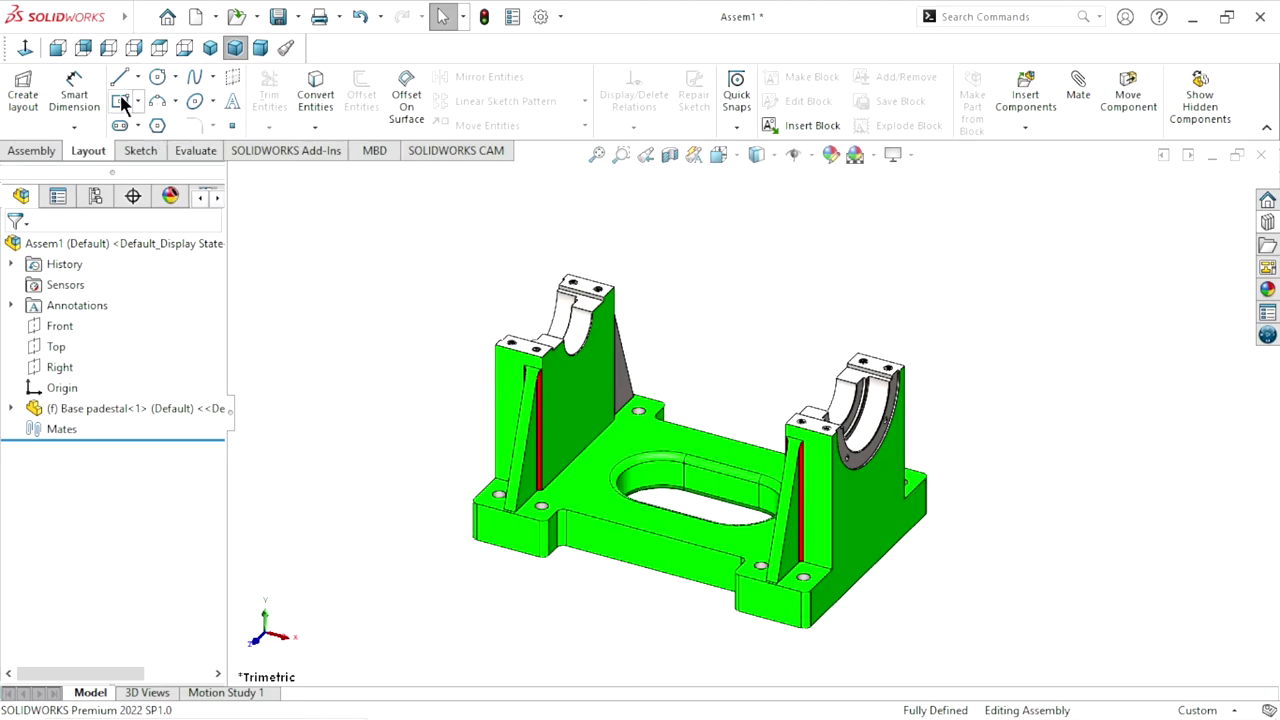
click(32, 150)
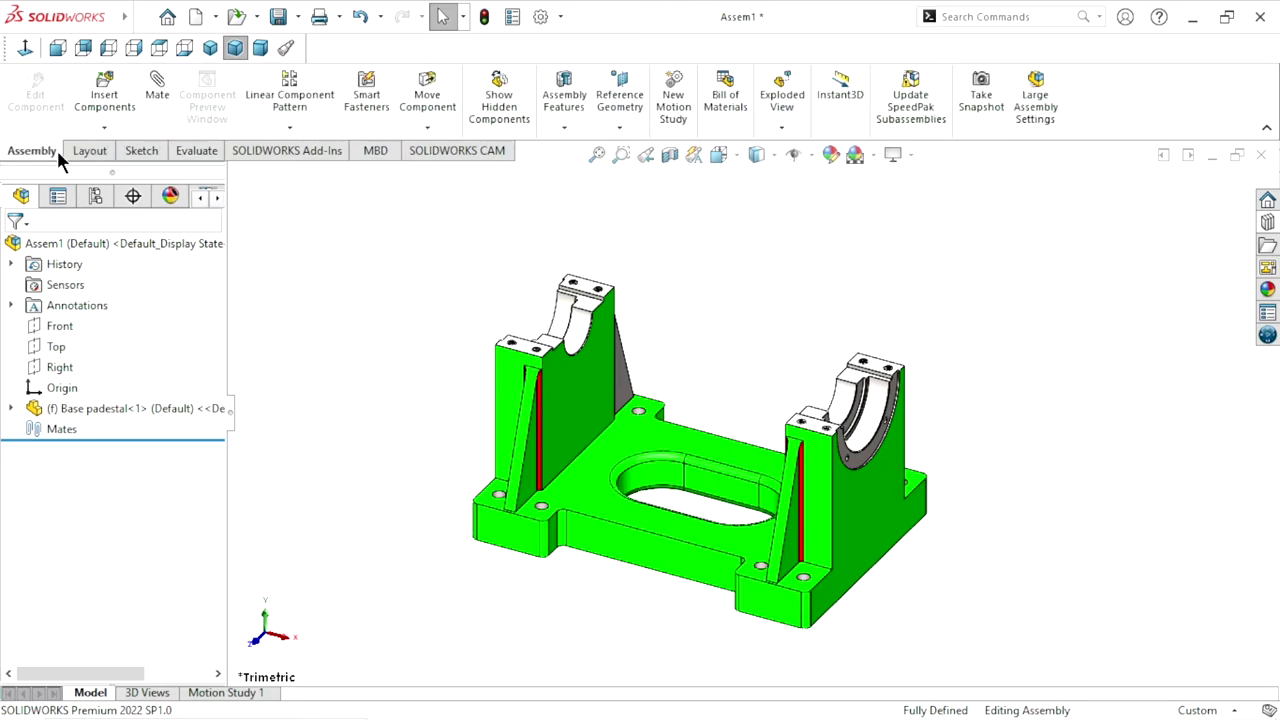
Insert the Pedestal Top part and drop it beside the base's right bearing support
click(105, 97)
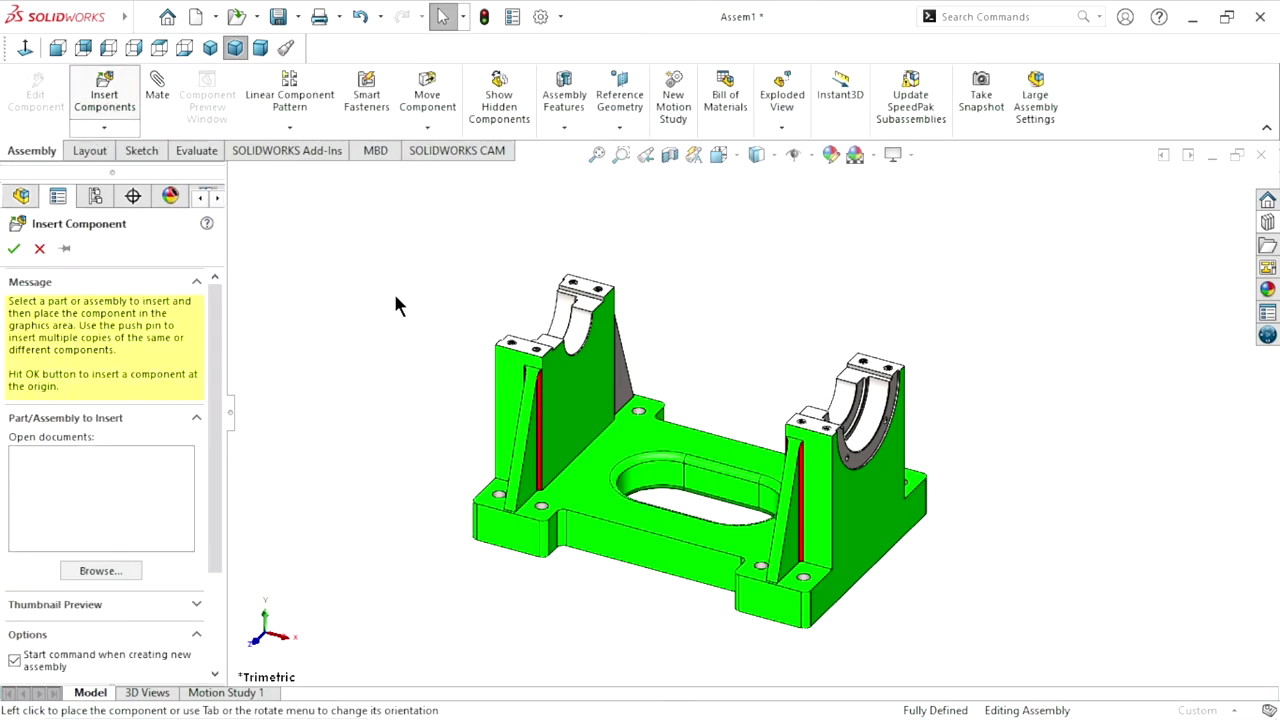
click(100, 571)
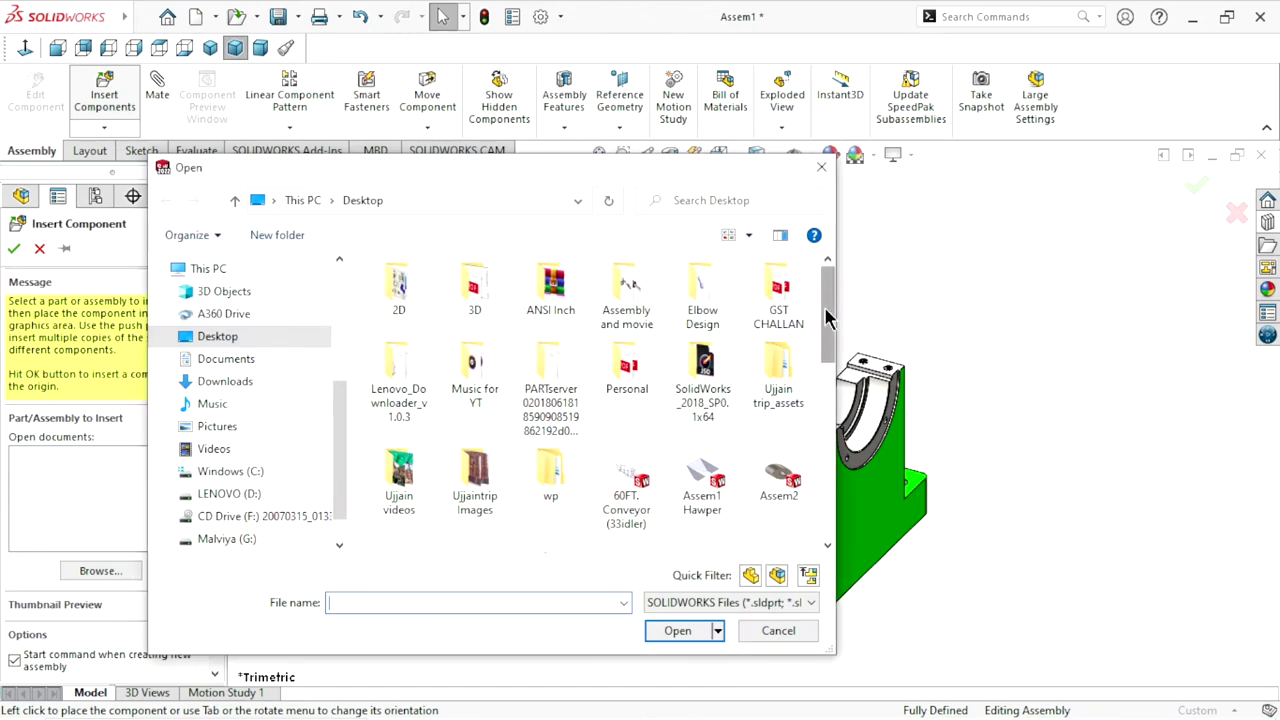
drag(826, 317, 828, 395)
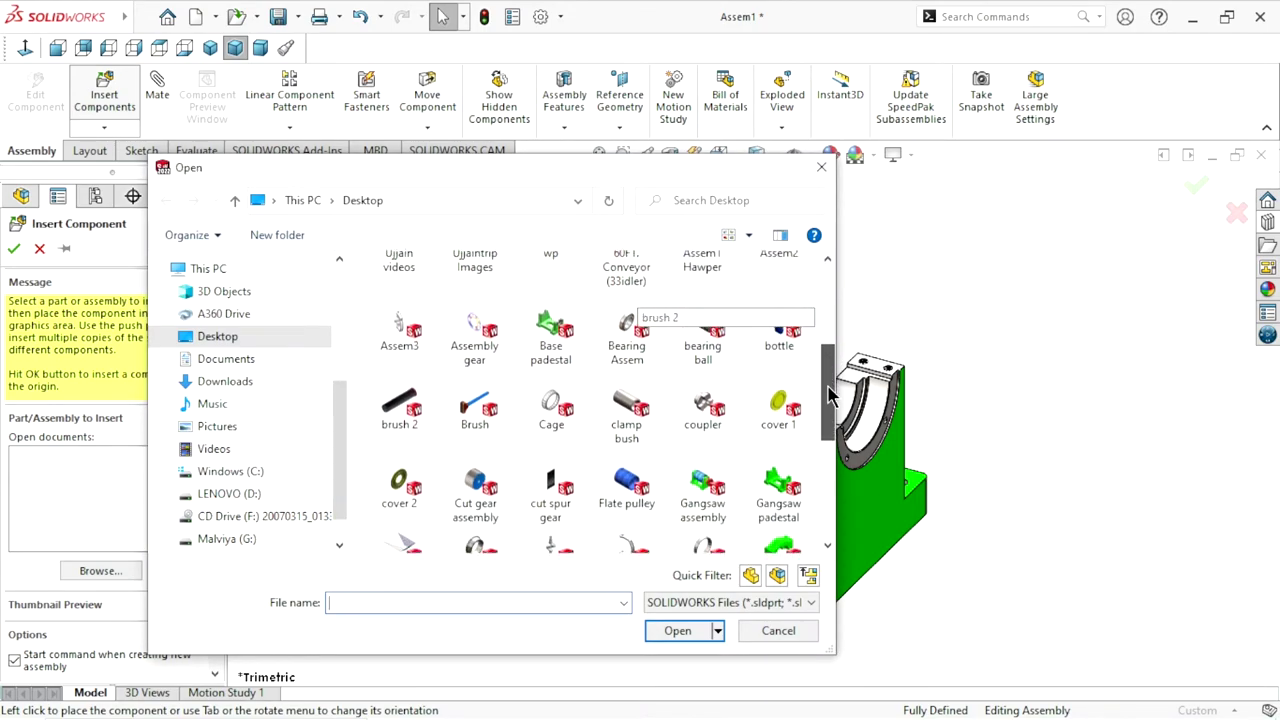
scroll(706, 538, down, 1)
scroll(706, 538, down, 1)
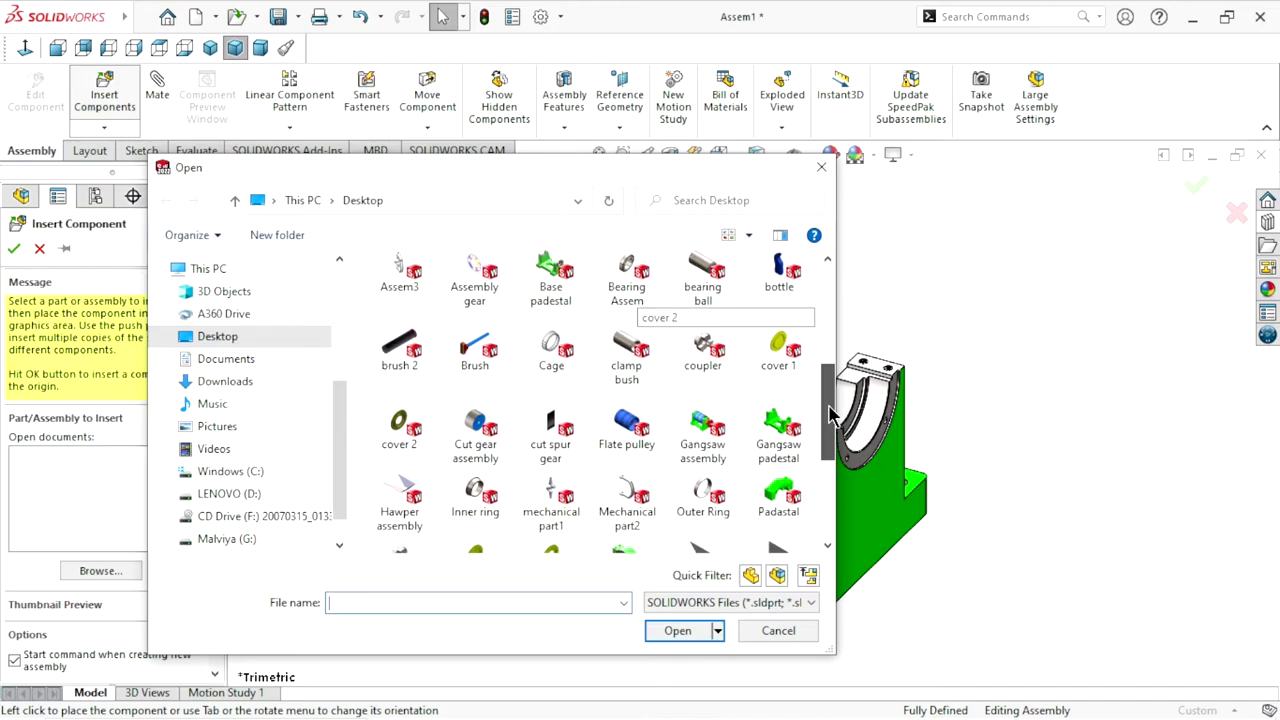
scroll(706, 538, down, 1)
scroll(706, 538, down, 1)
click(626, 445)
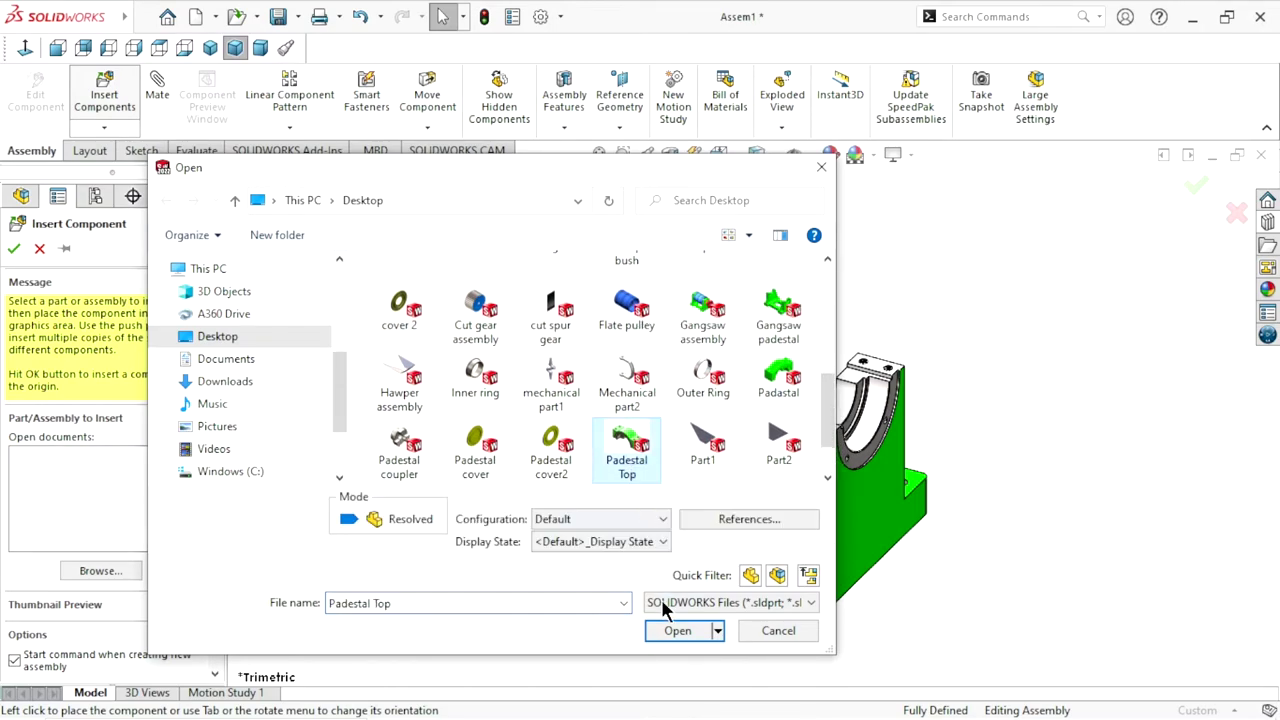
click(662, 630)
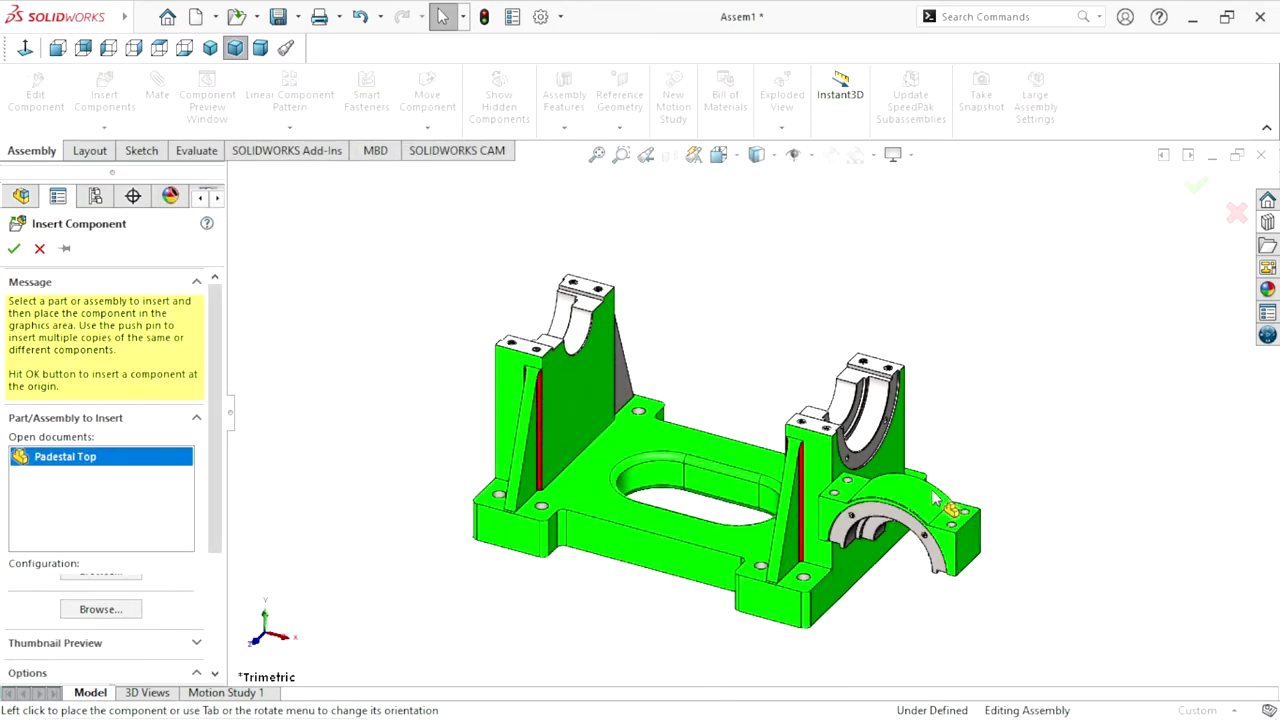
click(931, 286)
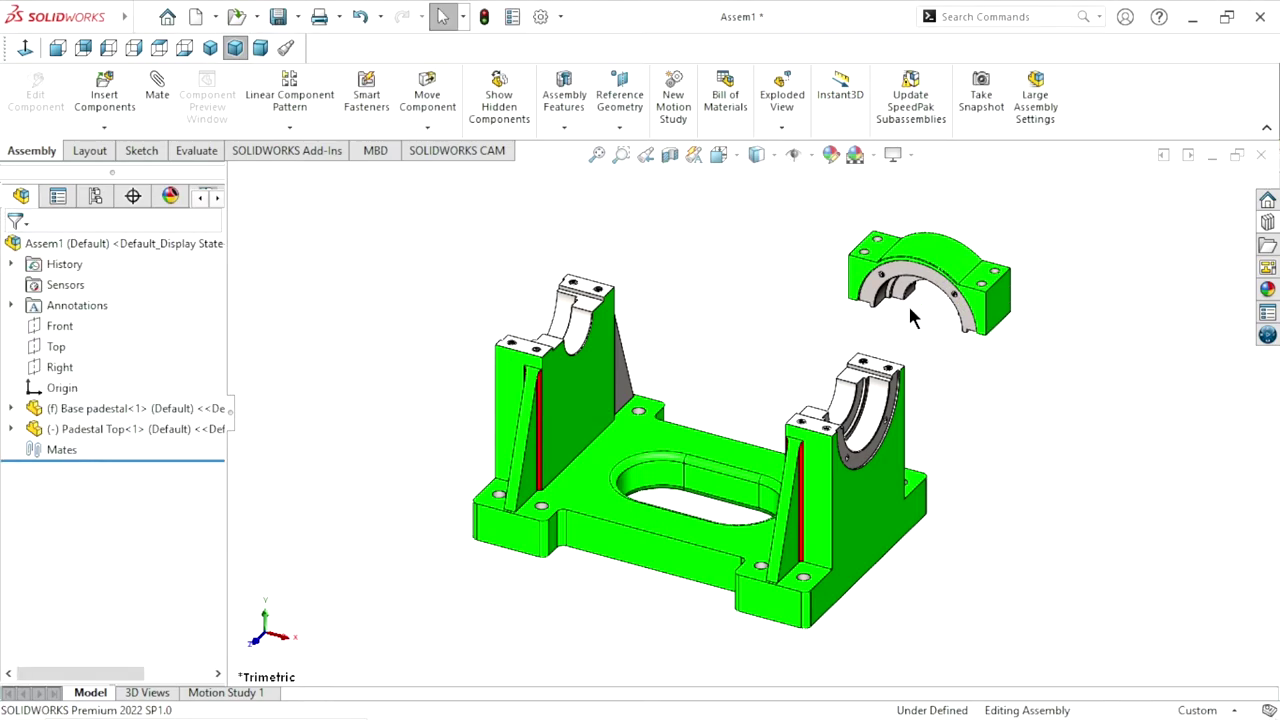
scroll(926, 323, down, 3)
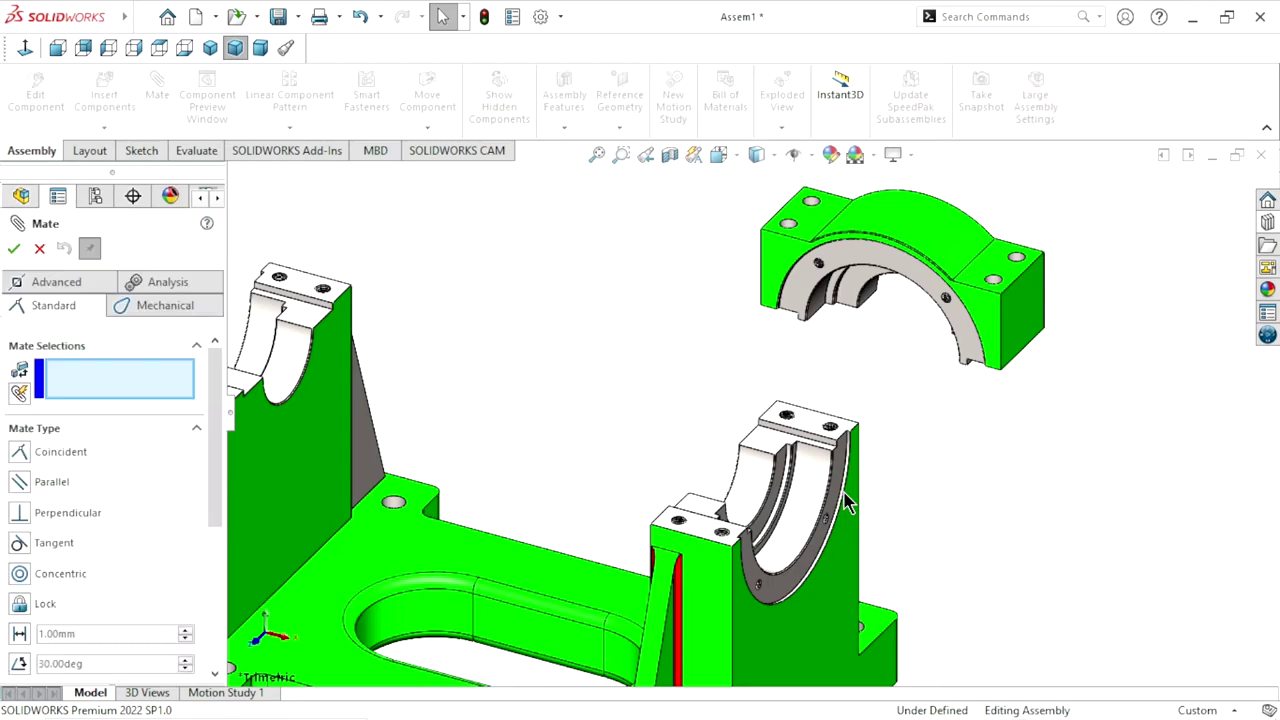
Add a coincident mate between a base support face and a matching Pedestal Top face
scroll(845, 503, down, 3)
scroll(845, 503, down, 2)
click(818, 455)
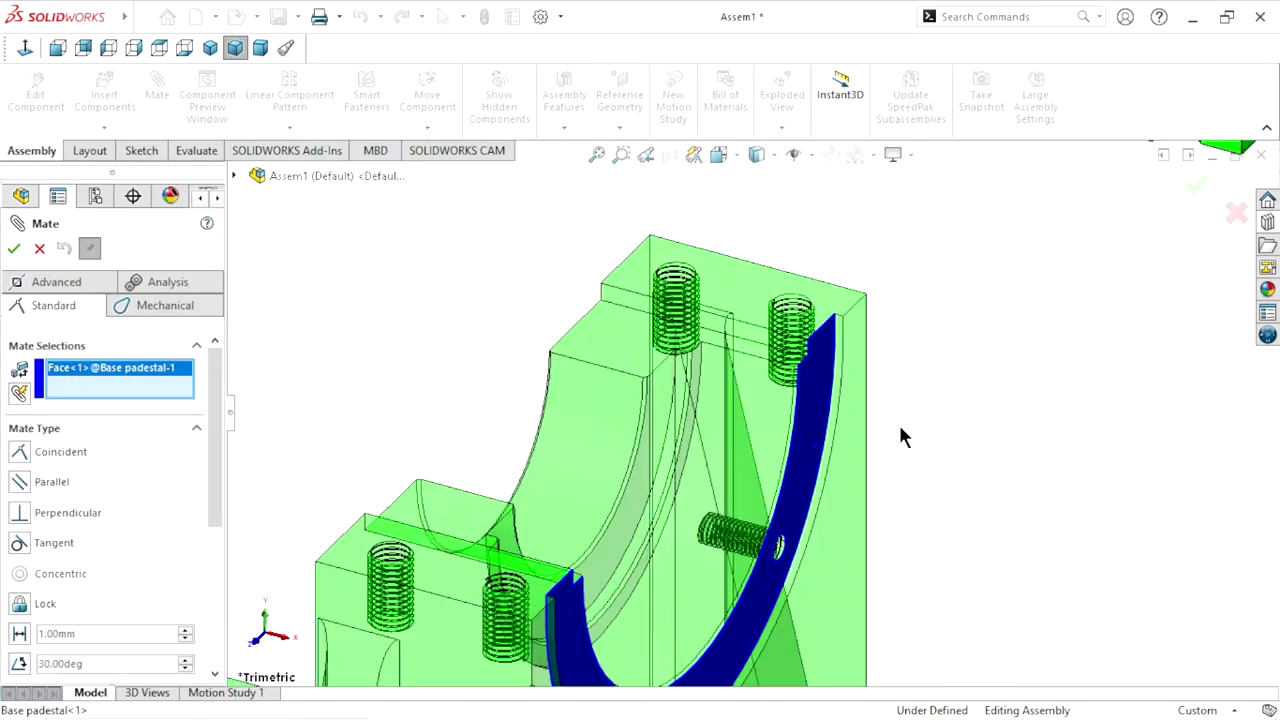
scroll(903, 434, up, 3)
scroll(917, 366, up, 2)
scroll(906, 254, down, 3)
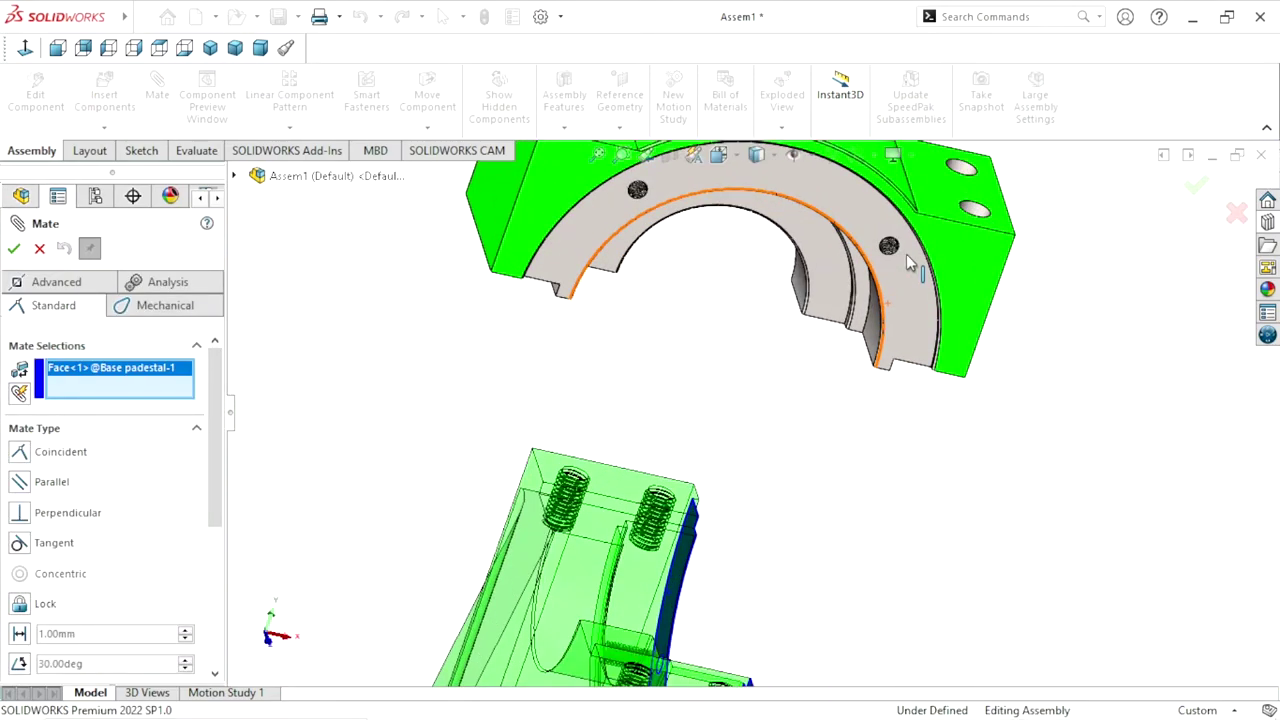
scroll(880, 230, down, 2)
click(839, 212)
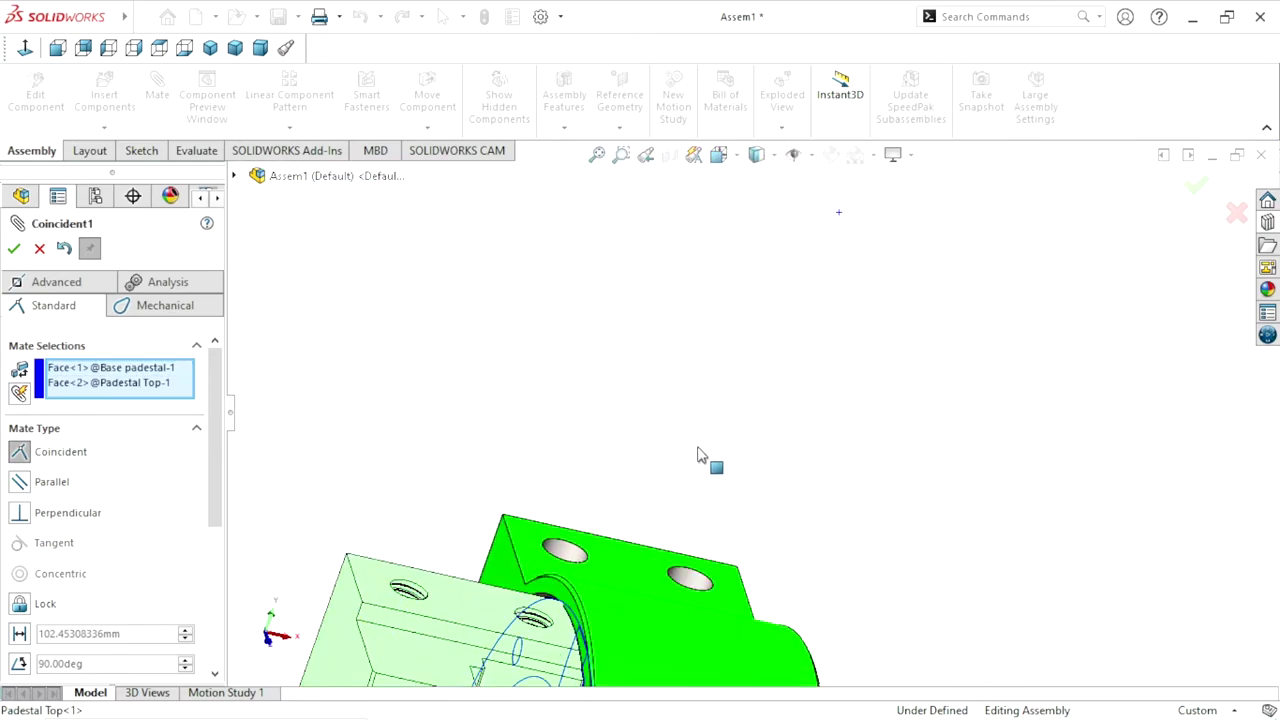
scroll(685, 475, up, 3)
middle_drag(785, 543, 775, 567)
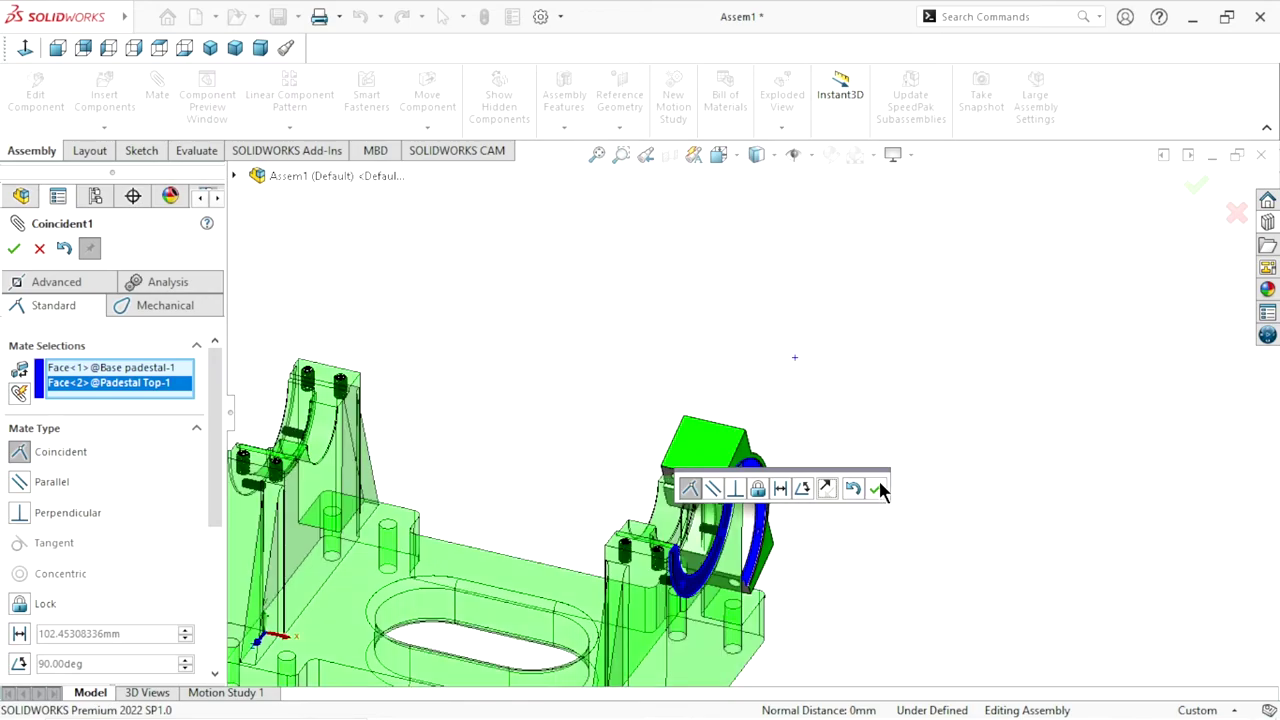
click(877, 488)
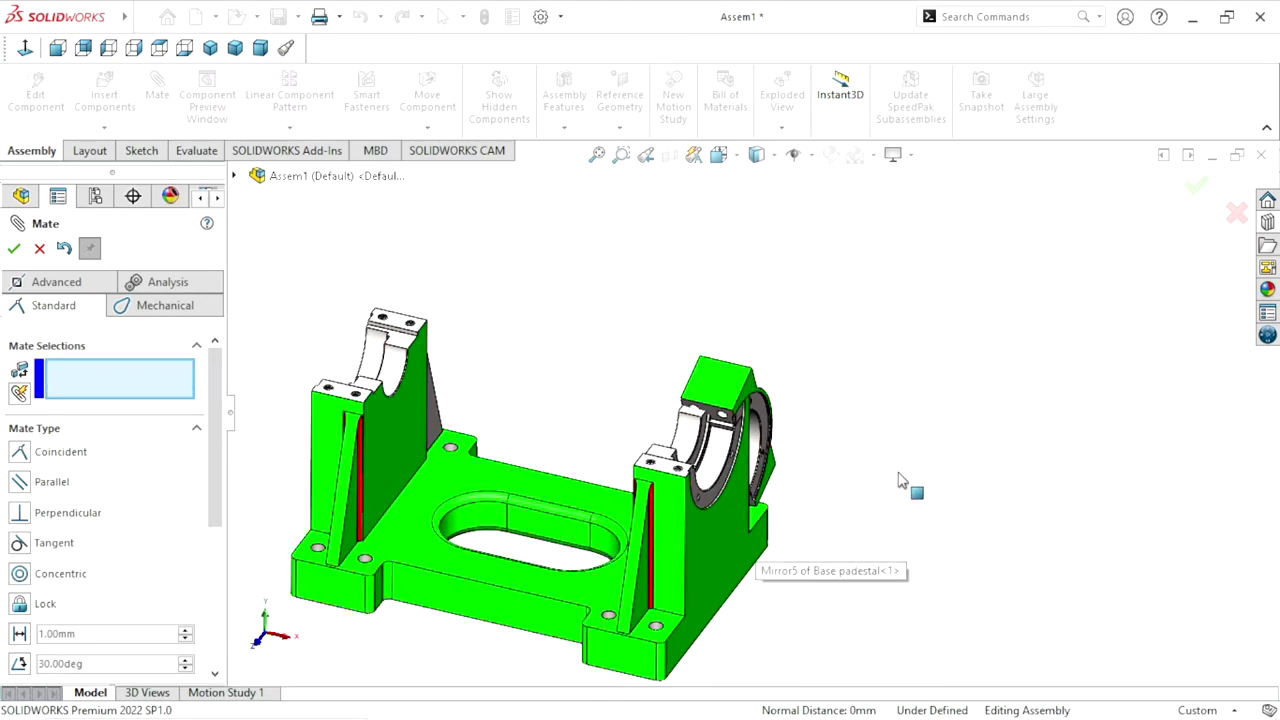
Clear the selections and mate Pedestal Top's curved bore concentric to the base's bearing bore
mouse_move(898, 480)
middle_down()
mouse_move(694, 560)
mouse_move(679, 480)
middle_up()
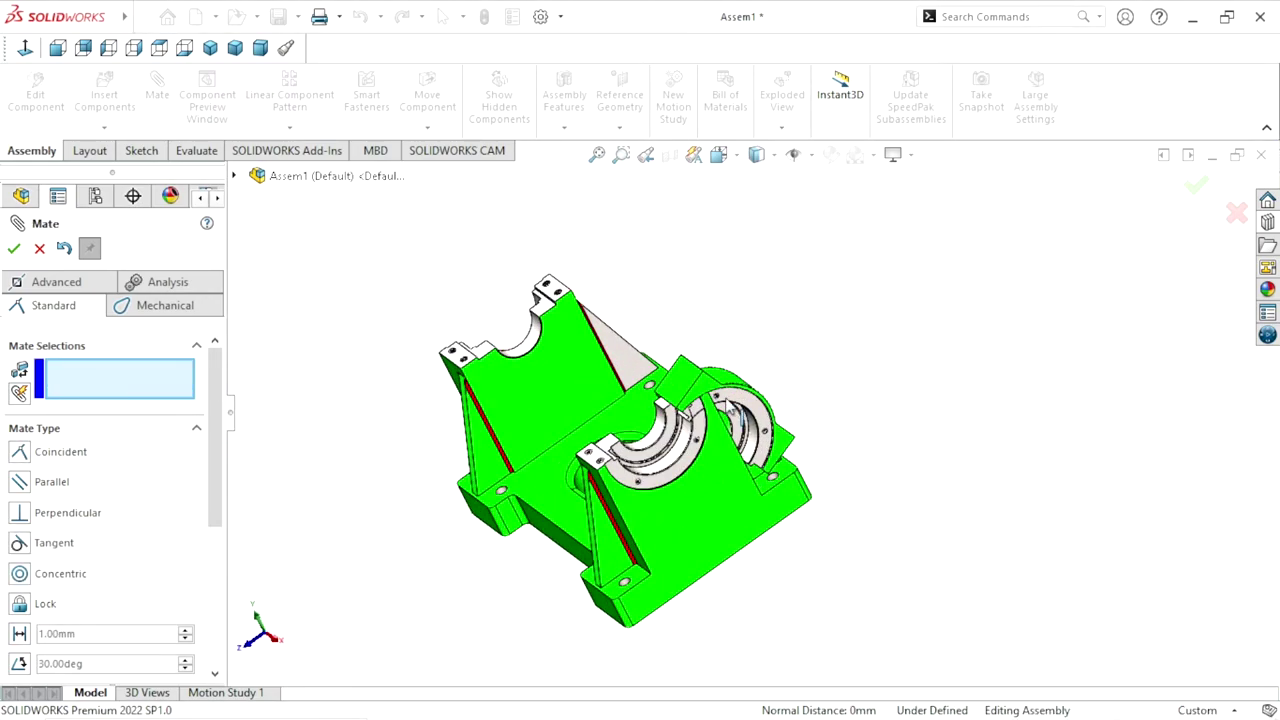
mouse_move(730, 408)
mouse_down()
mouse_move(580, 272)
mouse_move(595, 251)
mouse_up()
scroll(615, 462, down, 2)
scroll(615, 462, down, 3)
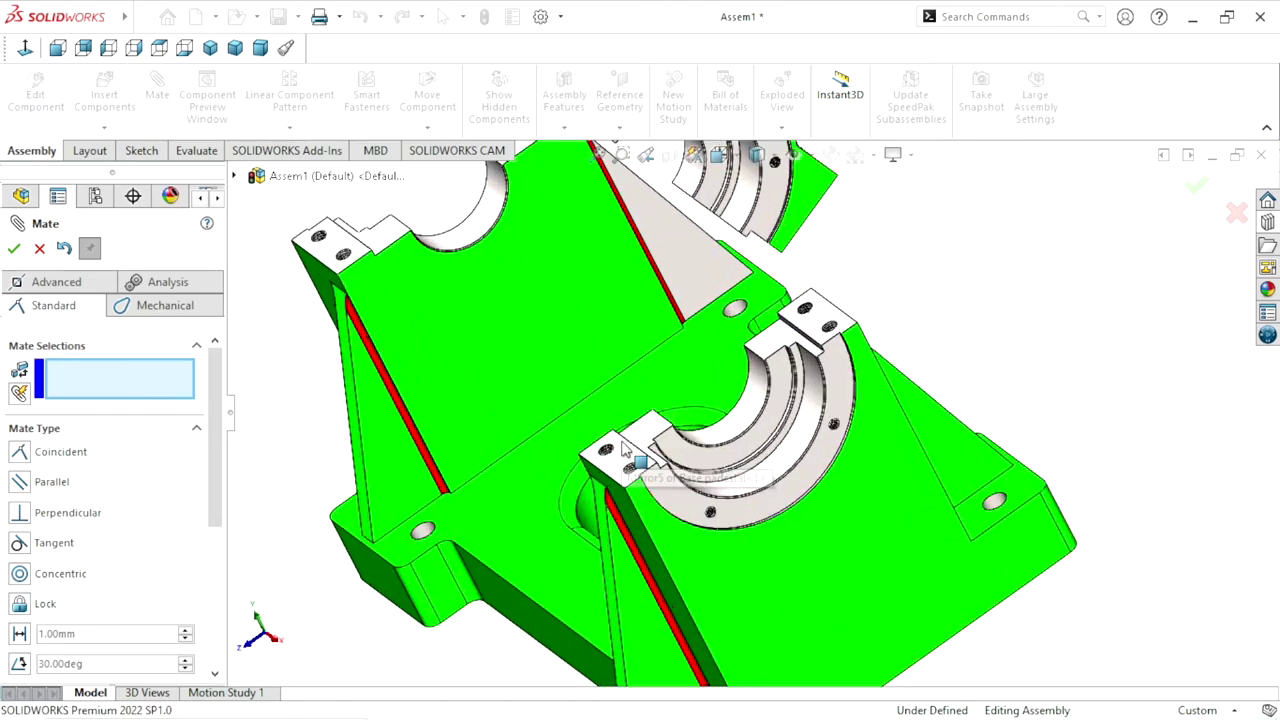
click(652, 436)
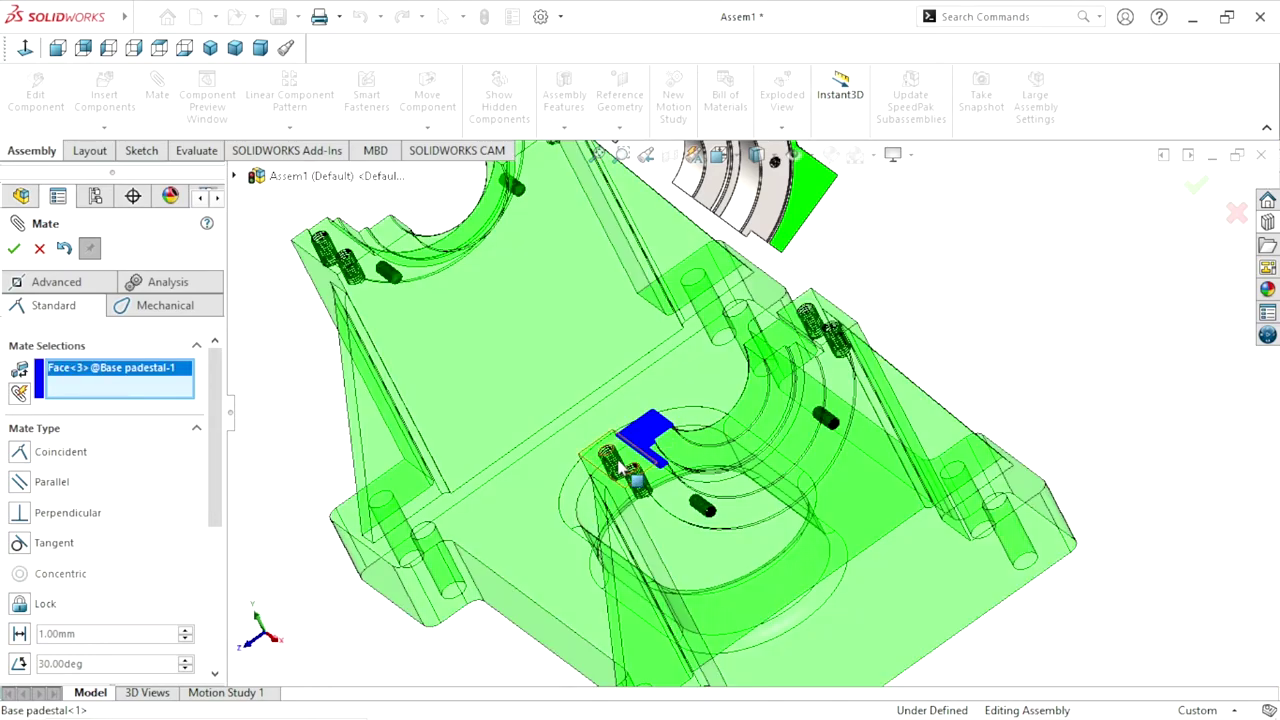
scroll(665, 430, up, 3)
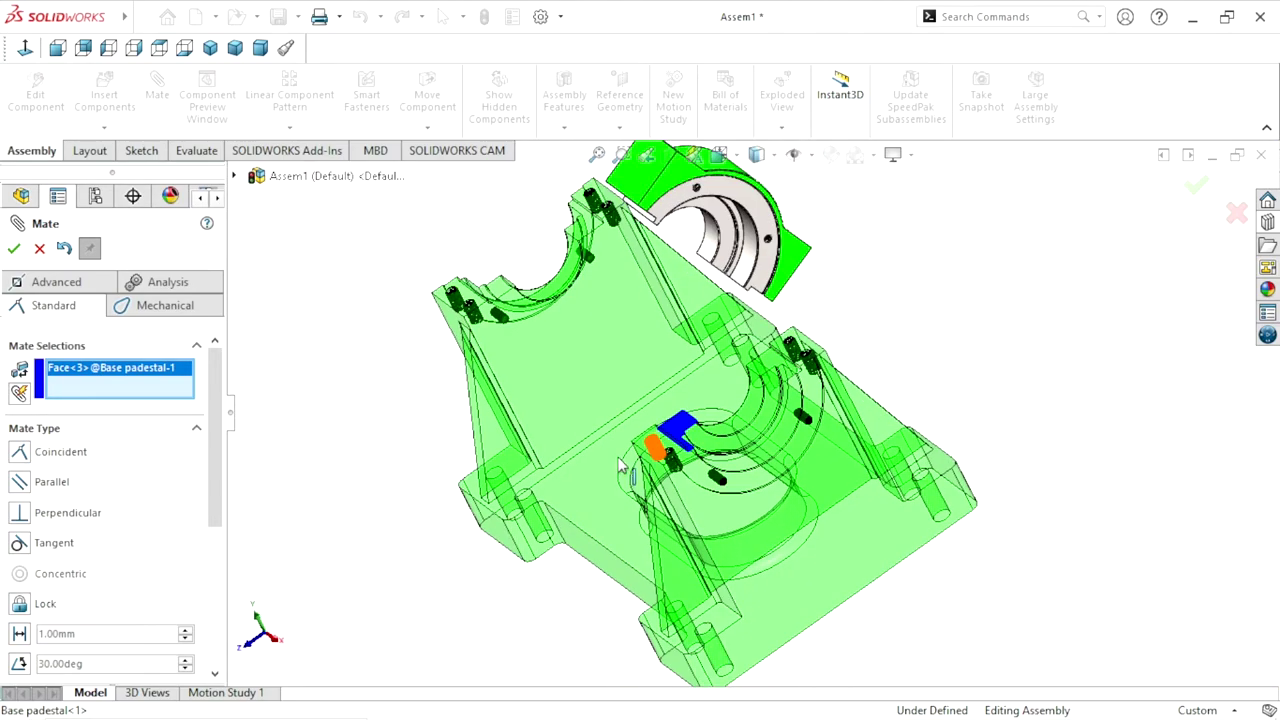
right_click(120, 378)
click(155, 393)
scroll(750, 270, down, 2)
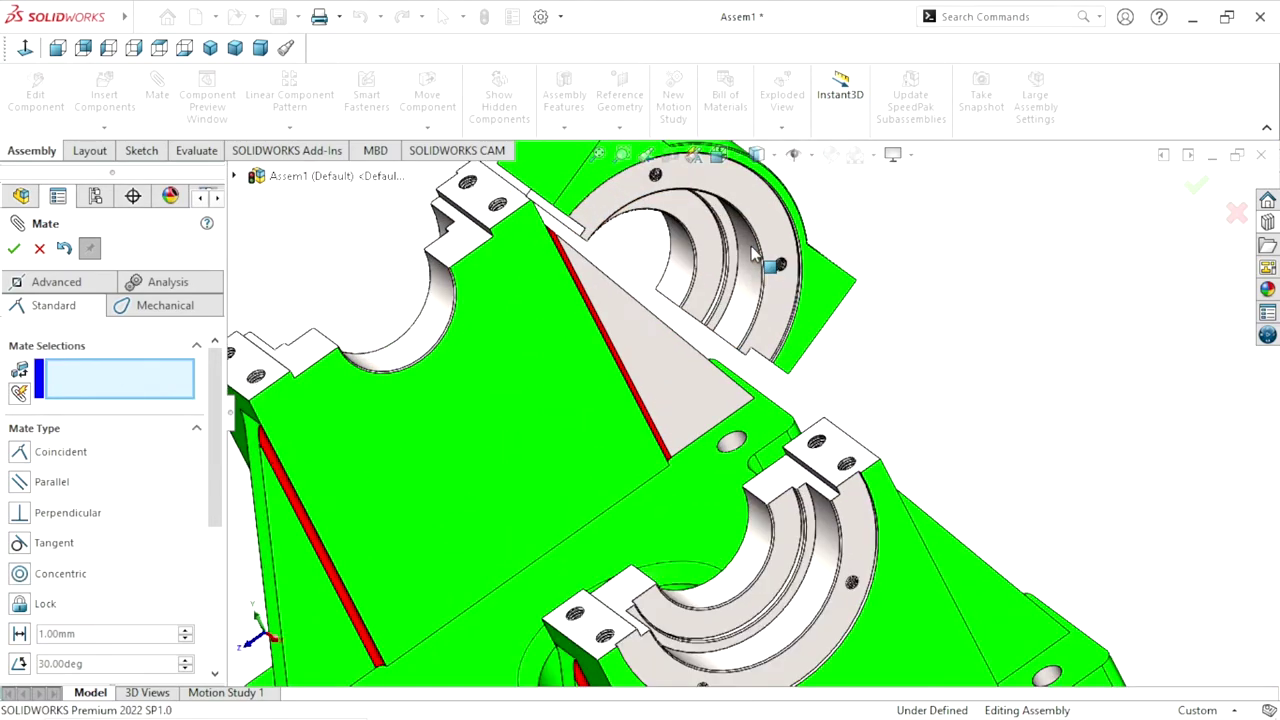
scroll(745, 268, down, 1)
click(752, 262)
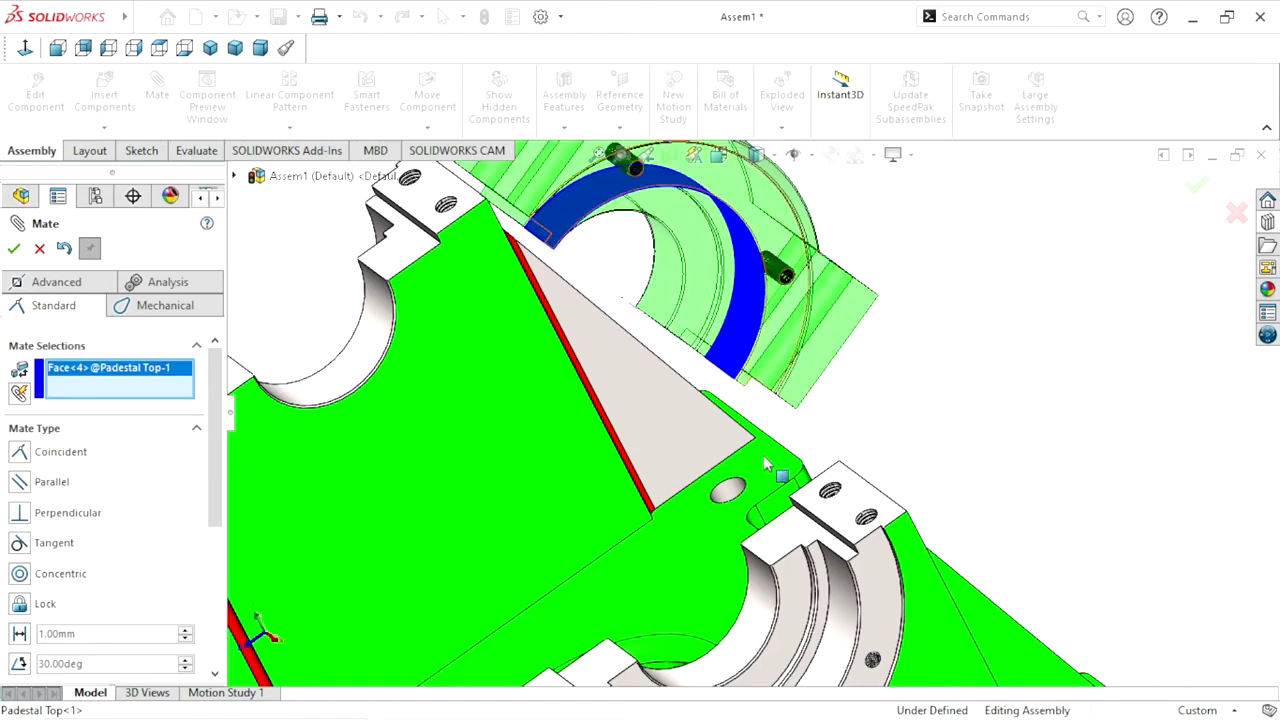
scroll(760, 440, up, 3)
scroll(790, 543, down, 3)
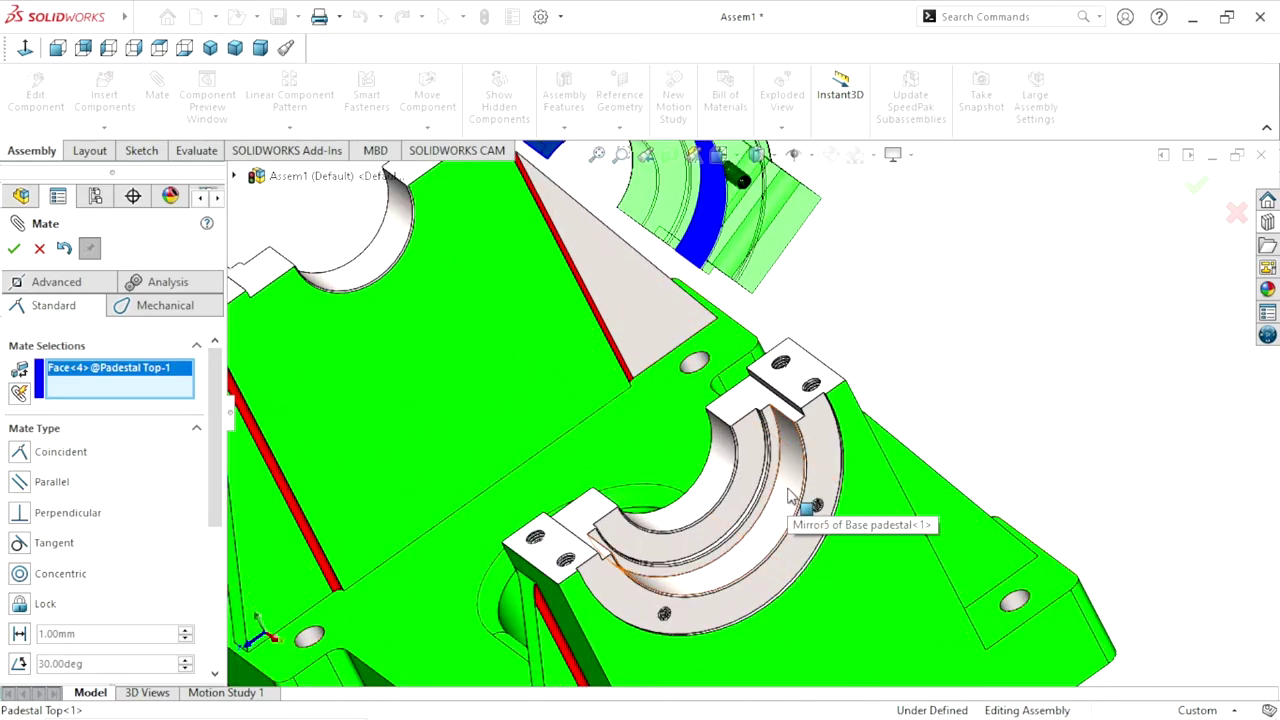
click(786, 508)
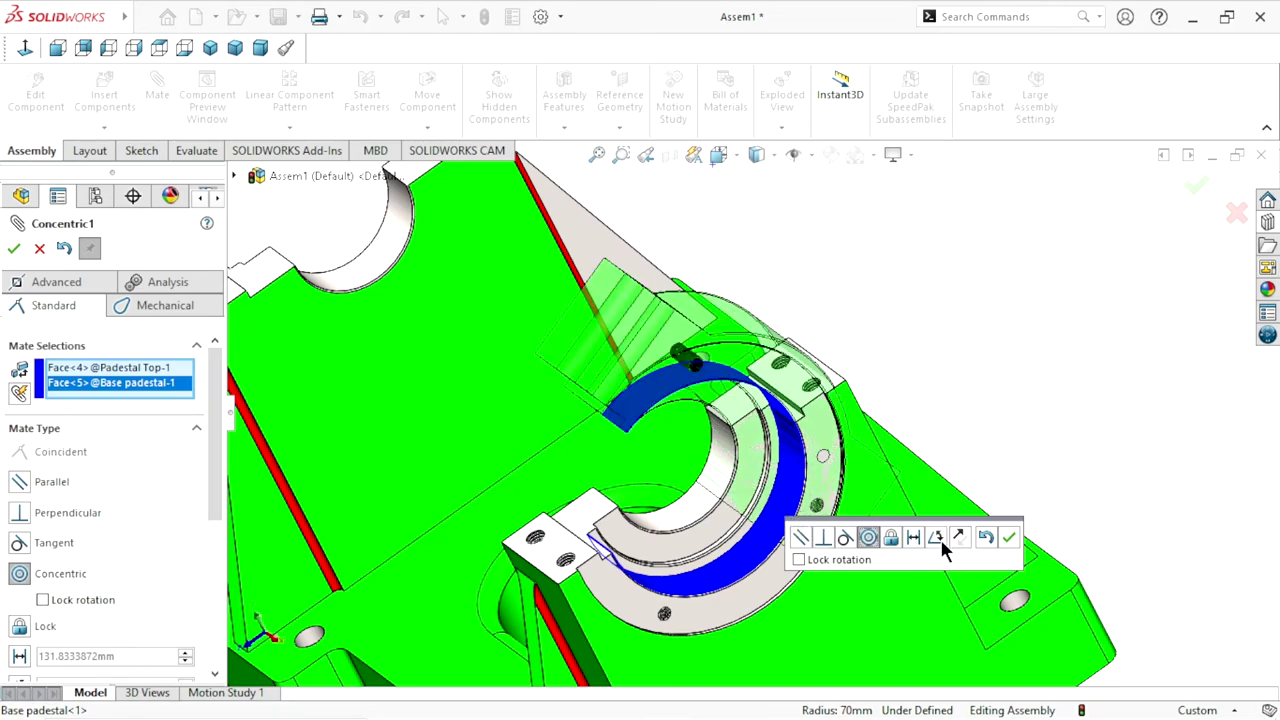
click(1010, 543)
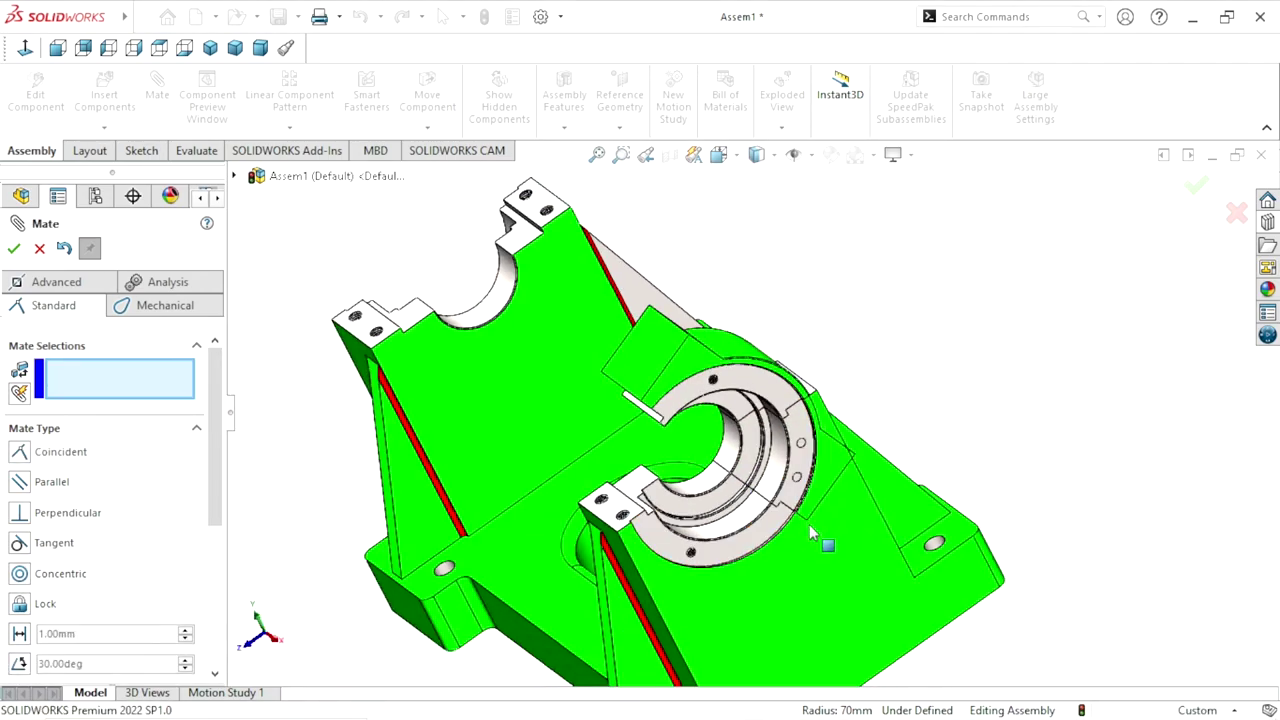
Rotate Pedestal Top into position and make its underside coincident with the base pedestal face
mouse_move(690, 355)
mouse_down()
mouse_move(520, 395)
mouse_move(512, 432)
mouse_move(577, 507)
mouse_up()
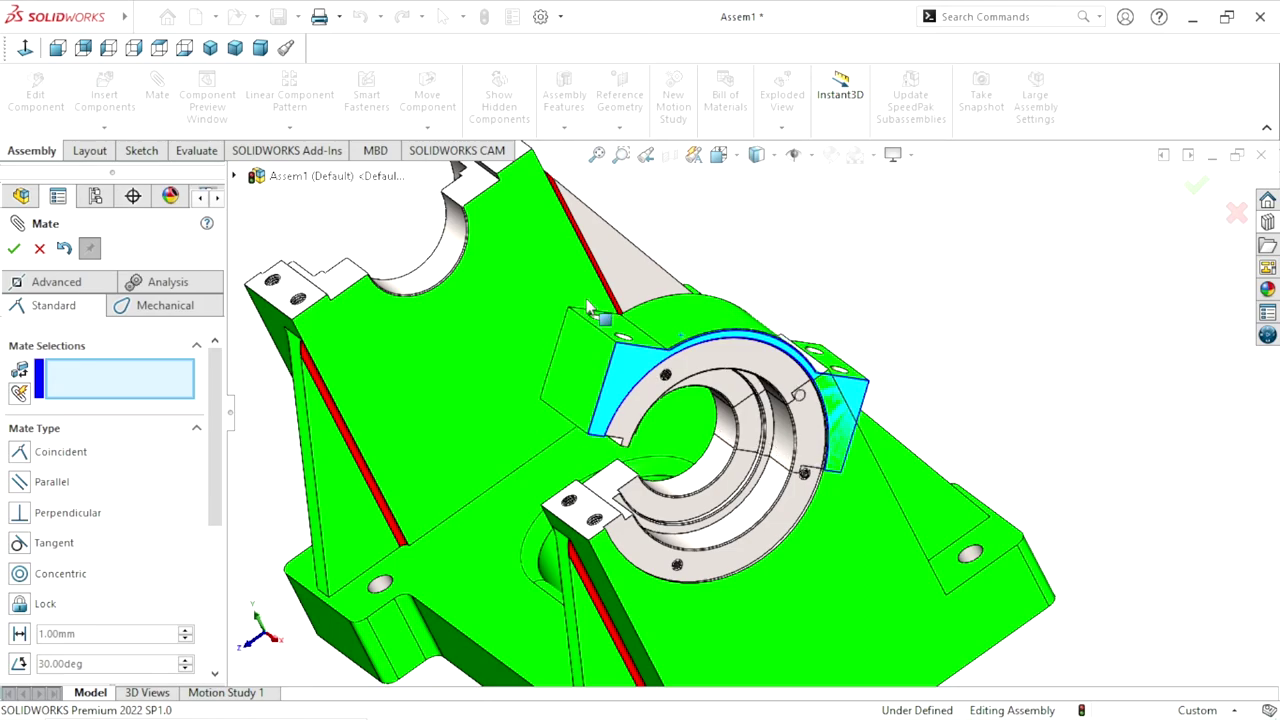
scroll(577, 507, down, 3)
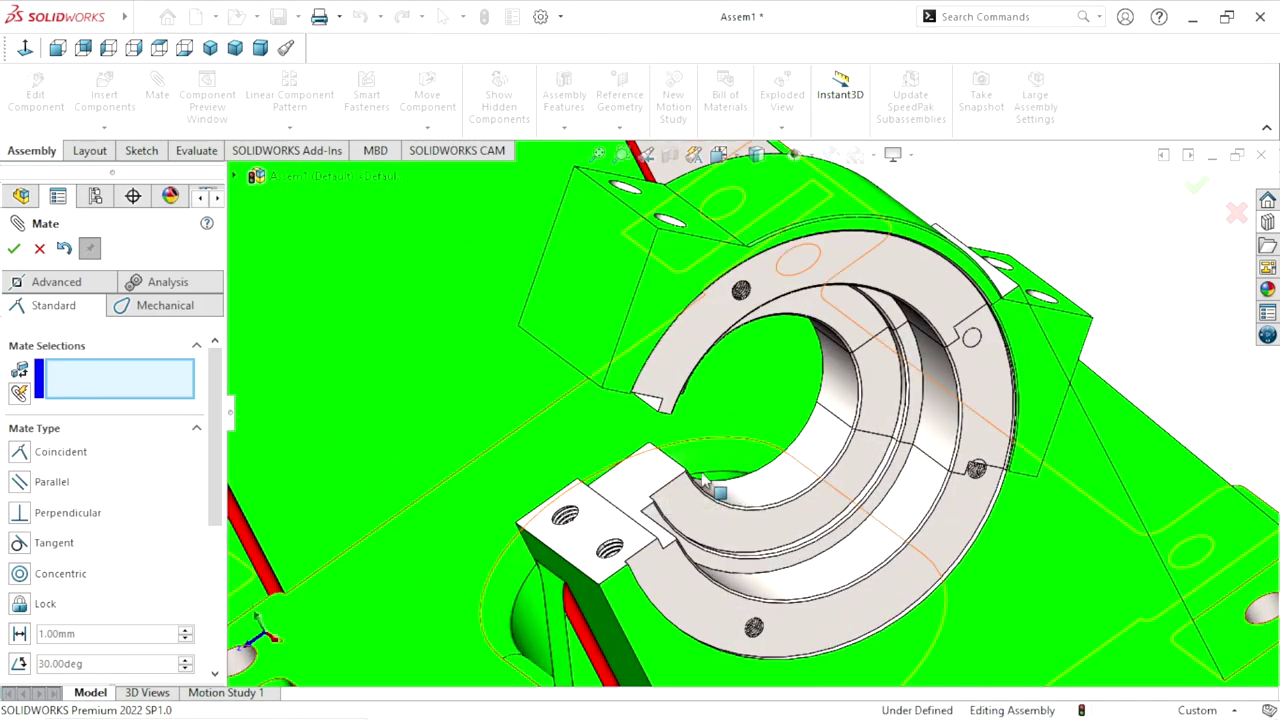
mouse_move(700, 486)
middle_down()
mouse_move(750, 396)
mouse_move(728, 434)
middle_up()
key(f)
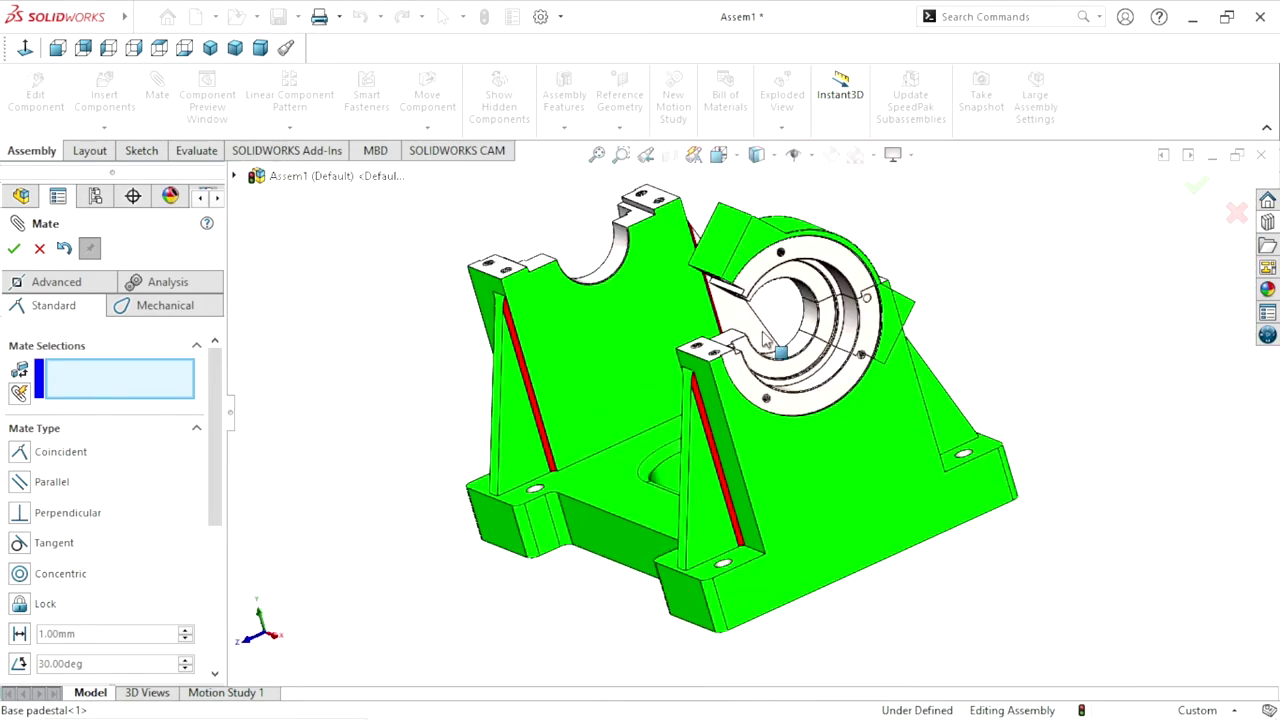
scroll(737, 343, down, 5)
middle_drag(728, 336, 748, 291)
key(f)
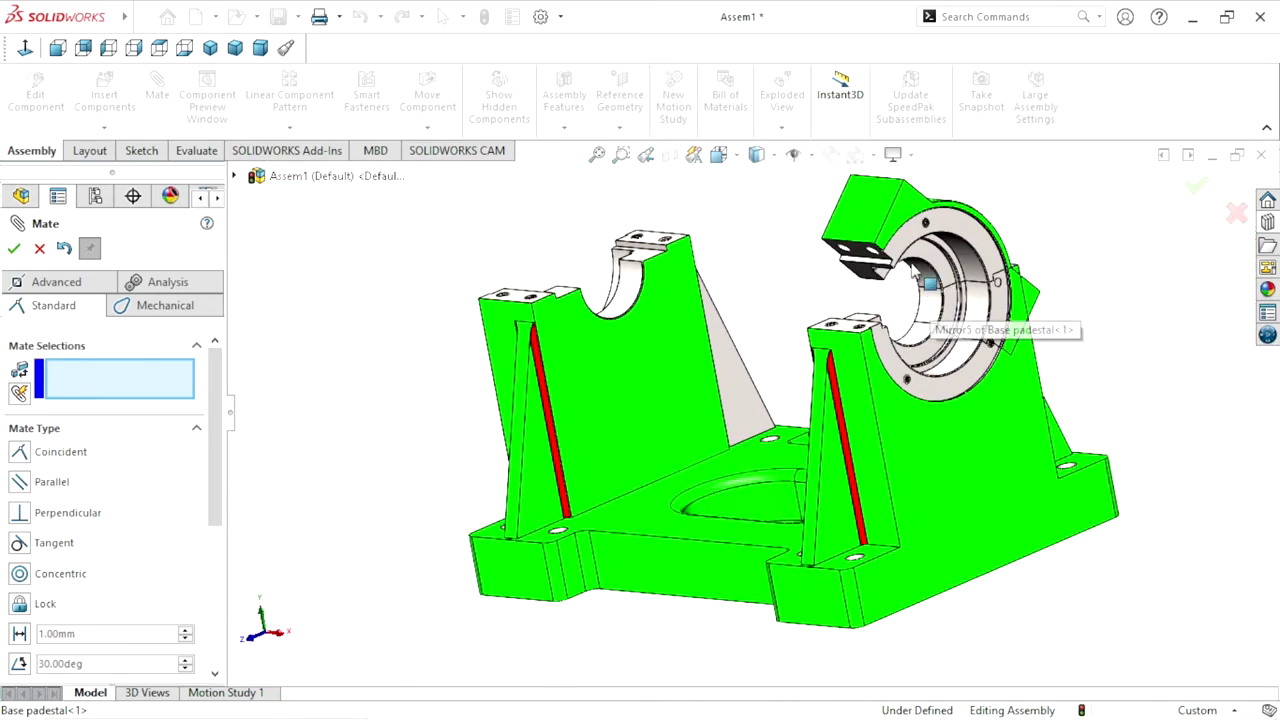
scroll(828, 335, down, 5)
click(786, 332)
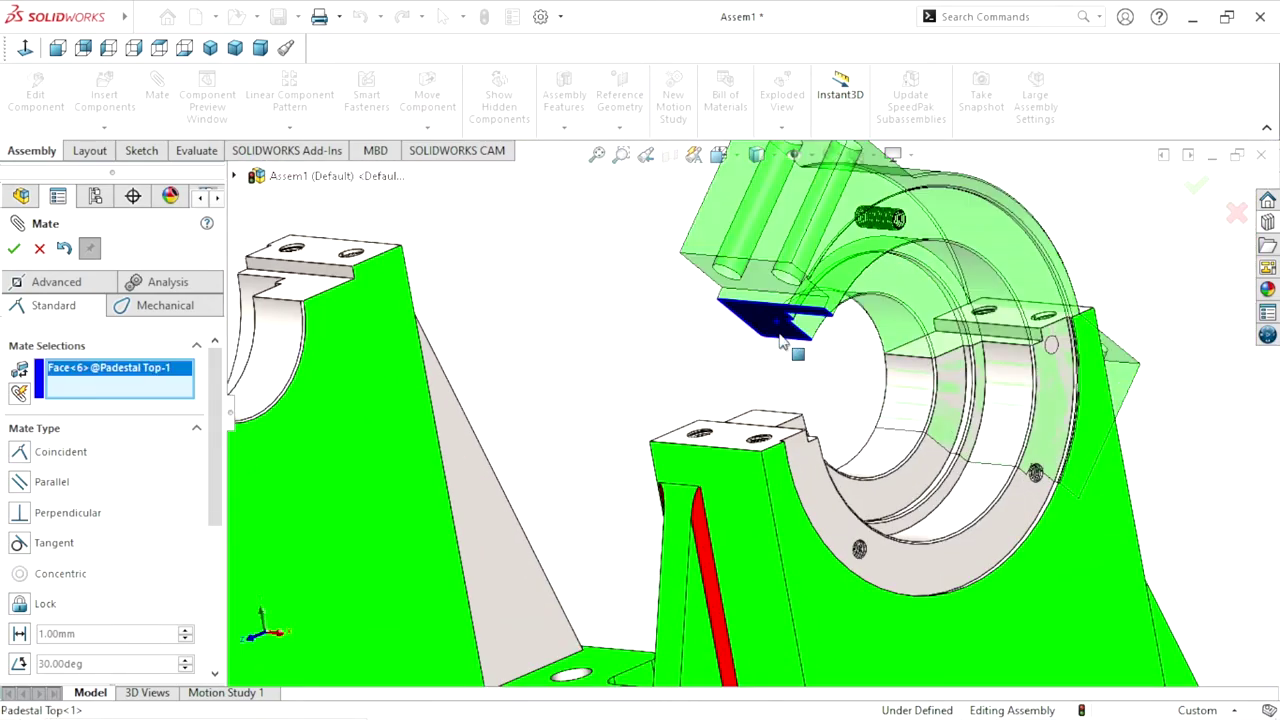
middle_drag(797, 389, 763, 447)
click(763, 447)
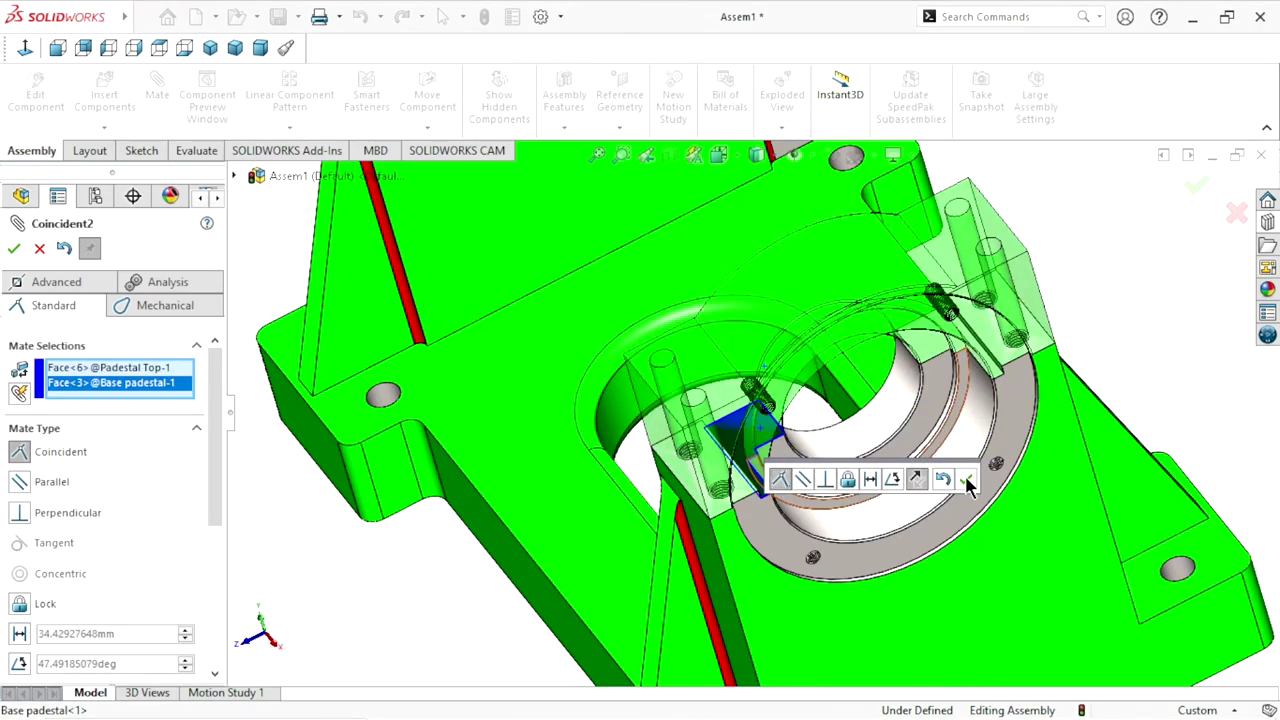
click(968, 484)
Inspect the seated cap from several angles and close the Mate dialog
mouse_move(849, 505)
middle_down()
mouse_move(838, 343)
mouse_move(842, 412)
mouse_move(797, 555)
mouse_move(794, 534)
middle_up()
scroll(842, 412, down, 5)
scroll(806, 414, down, 5)
scroll(874, 441, up, 3)
scroll(797, 555, up, 5)
scroll(766, 443, up, 2)
scroll(926, 386, down, 2)
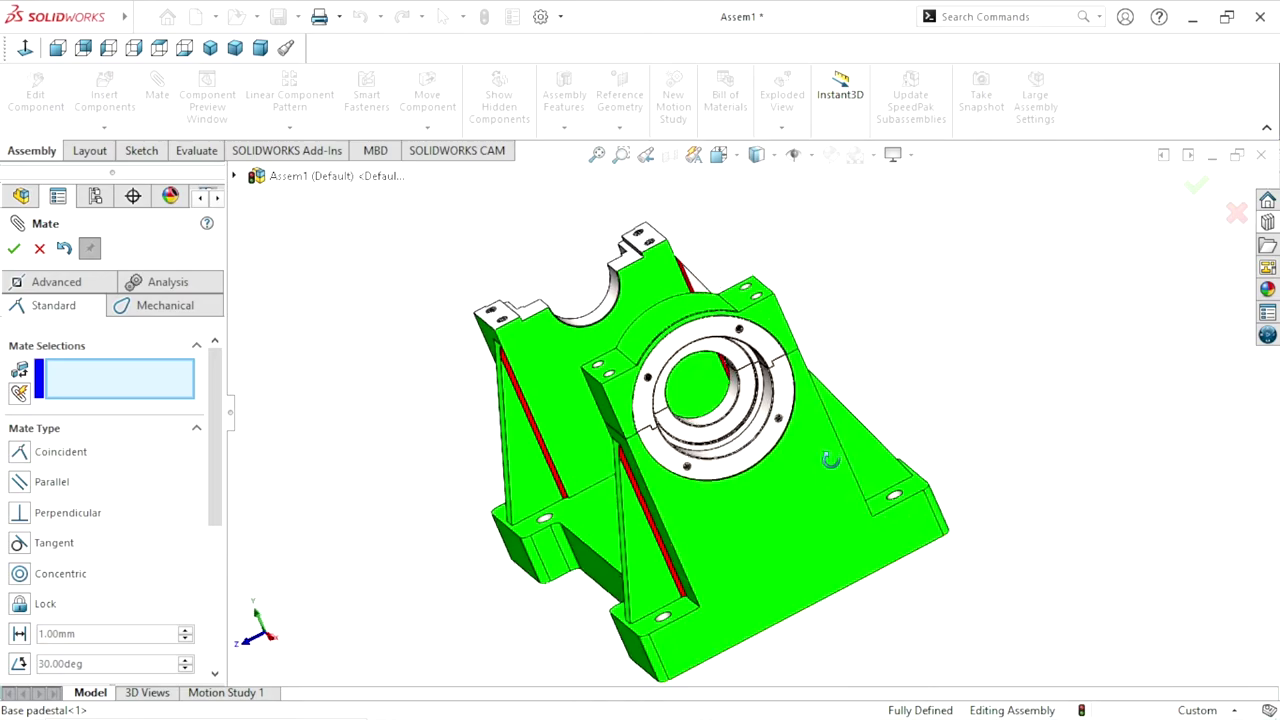
middle_drag(830, 460, 846, 459)
middle_drag(704, 530, 800, 490)
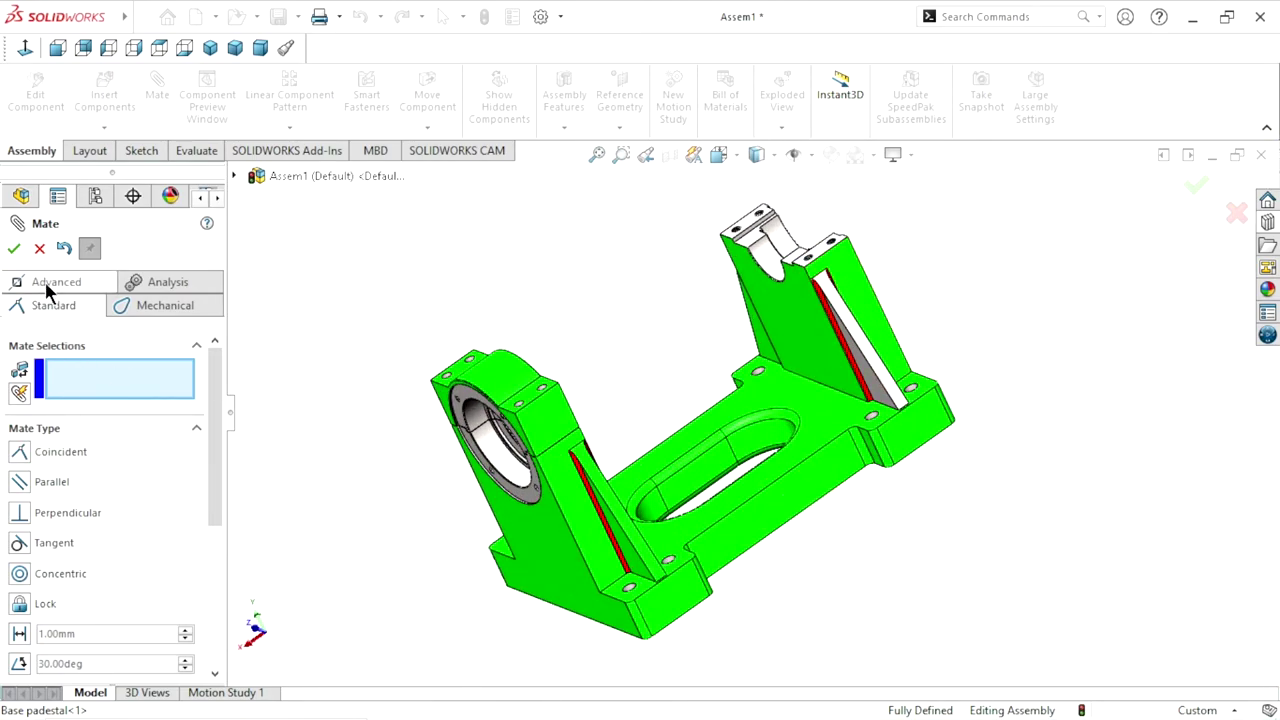
key(Escape)
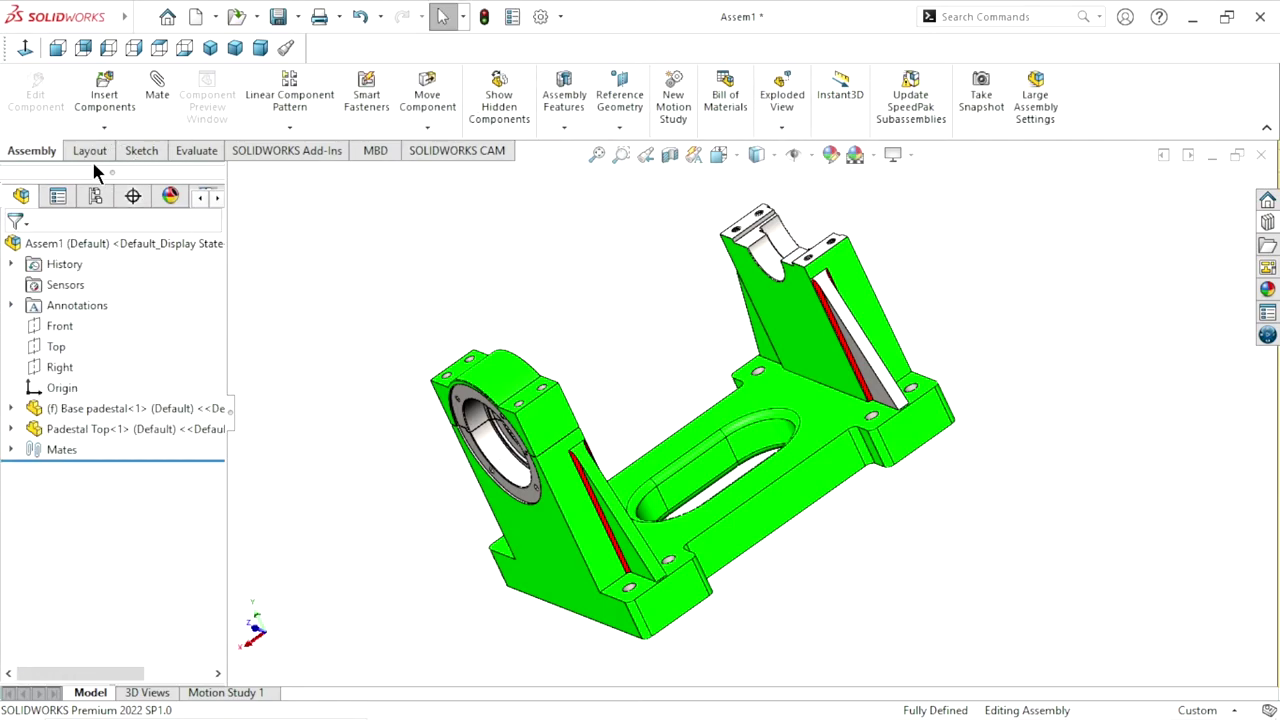
click(104, 125)
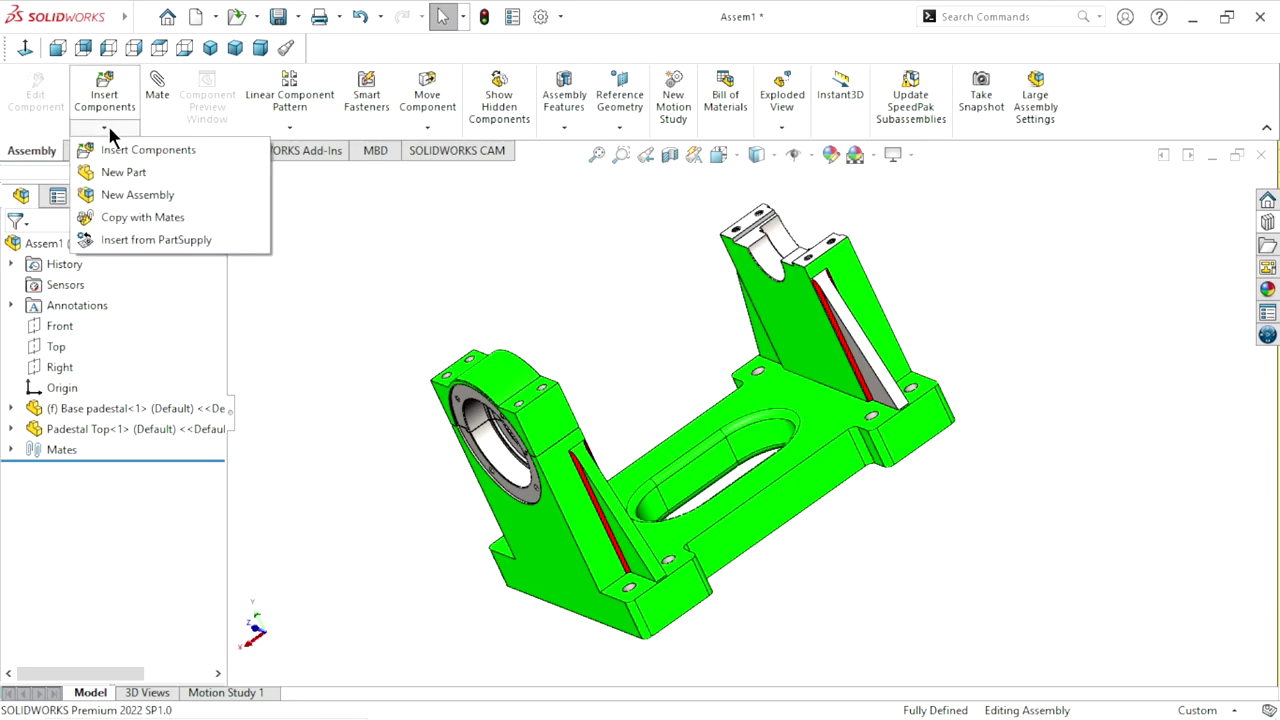
Mirror Pedestal Top-1 about the Right plane to create a second cap
click(385, 230)
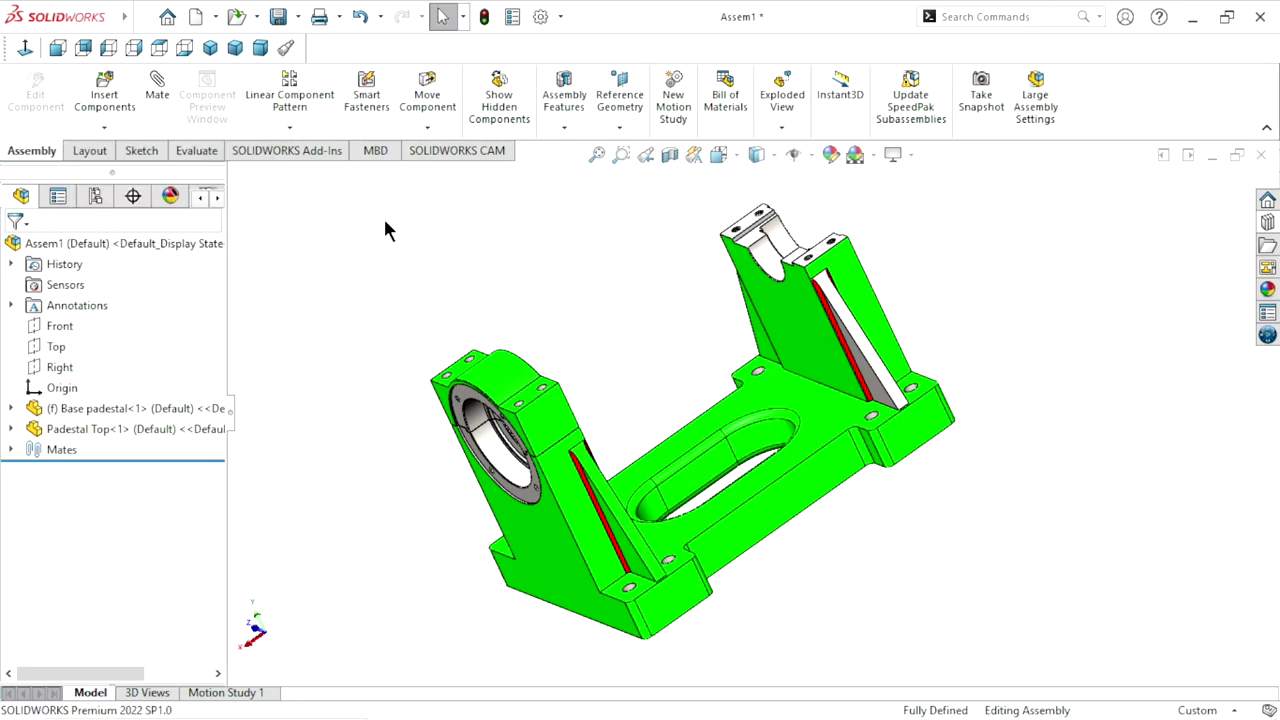
click(291, 128)
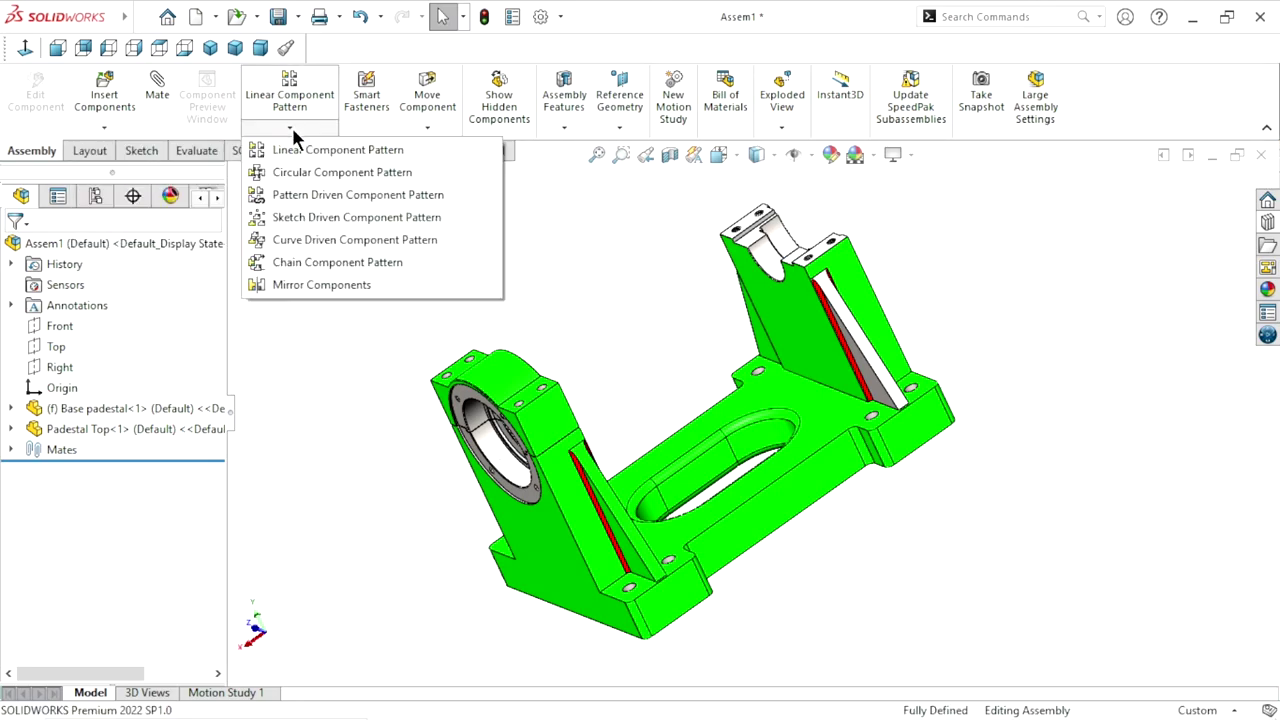
click(305, 279)
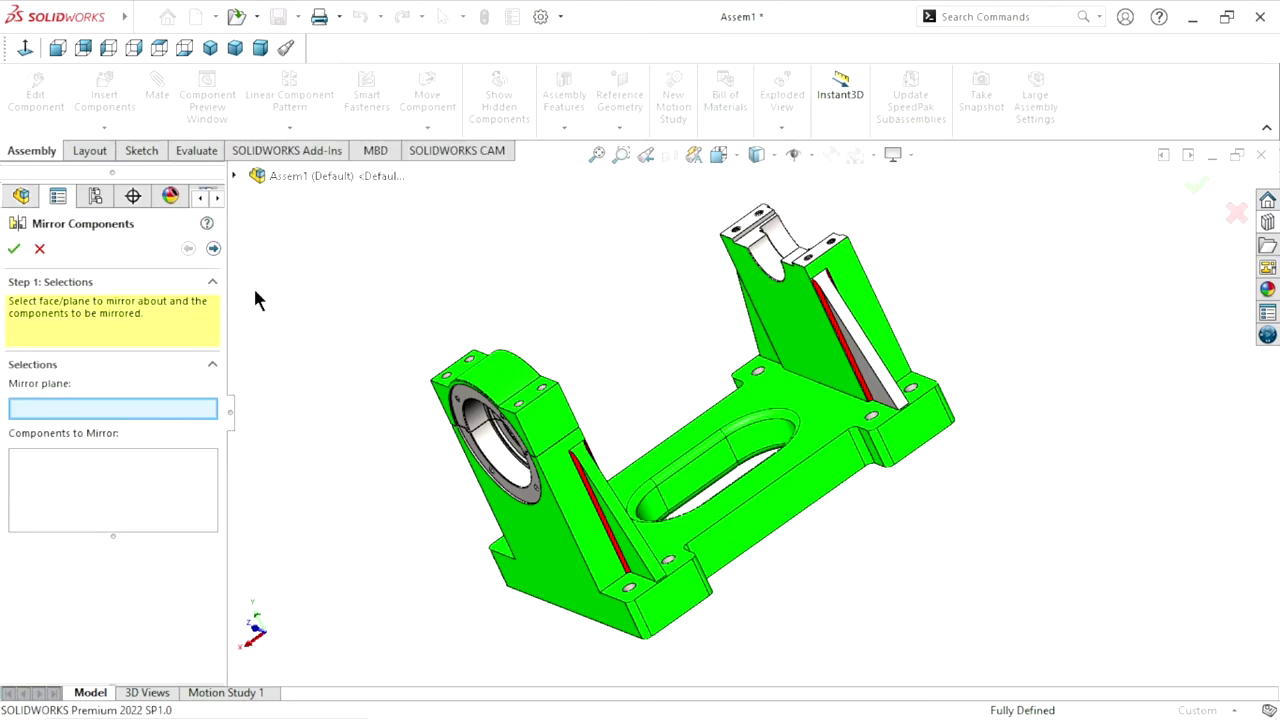
click(234, 175)
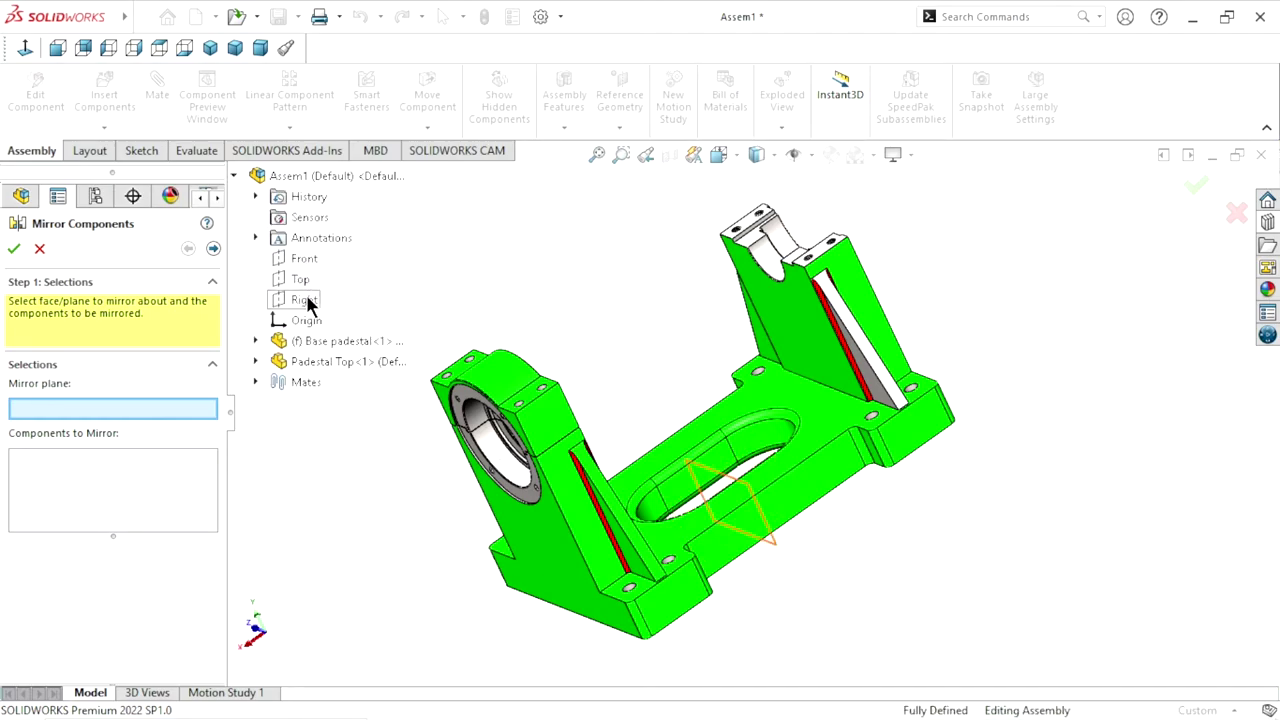
click(305, 300)
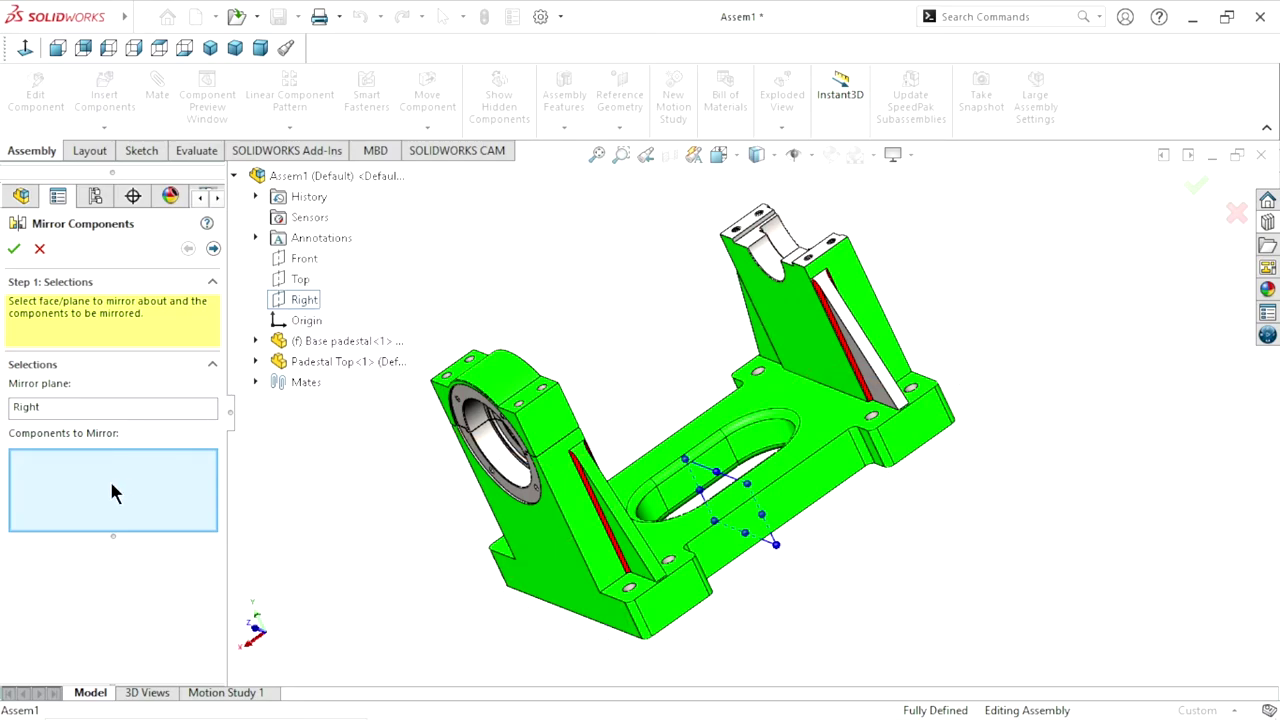
click(341, 361)
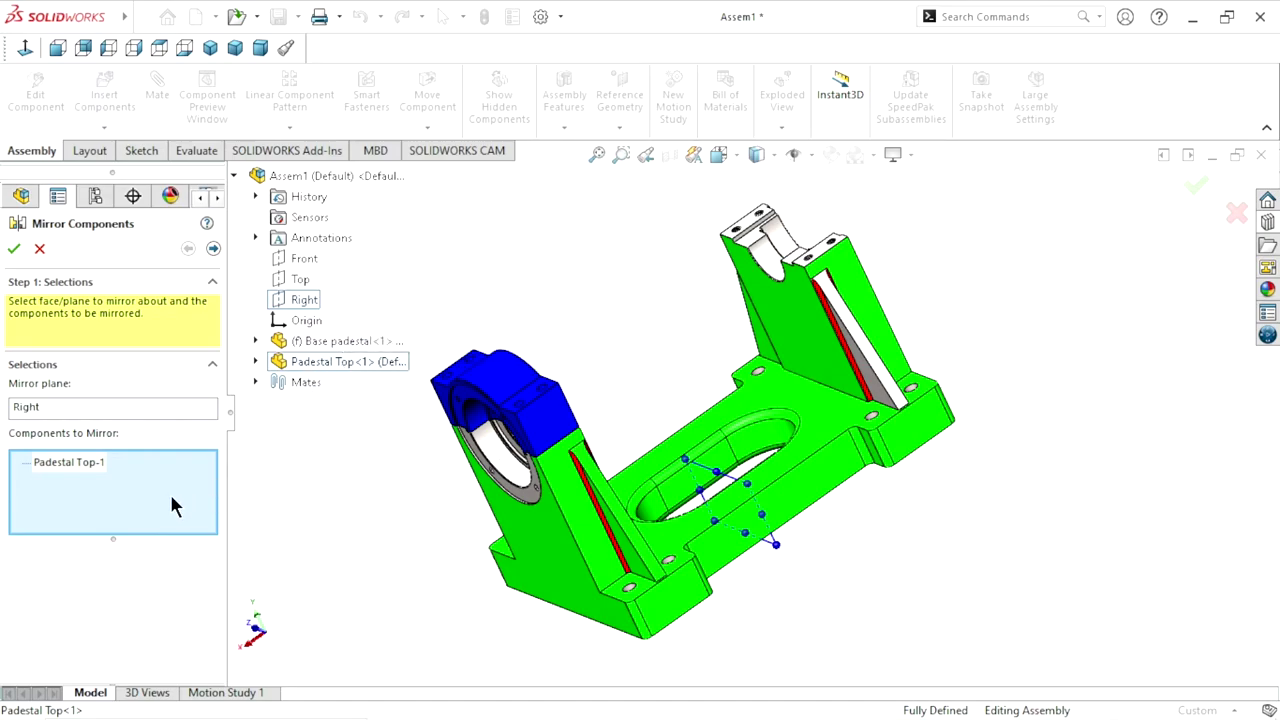
mouse_move(398, 452)
middle_down()
mouse_move(398, 468)
mouse_move(314, 466)
middle_up()
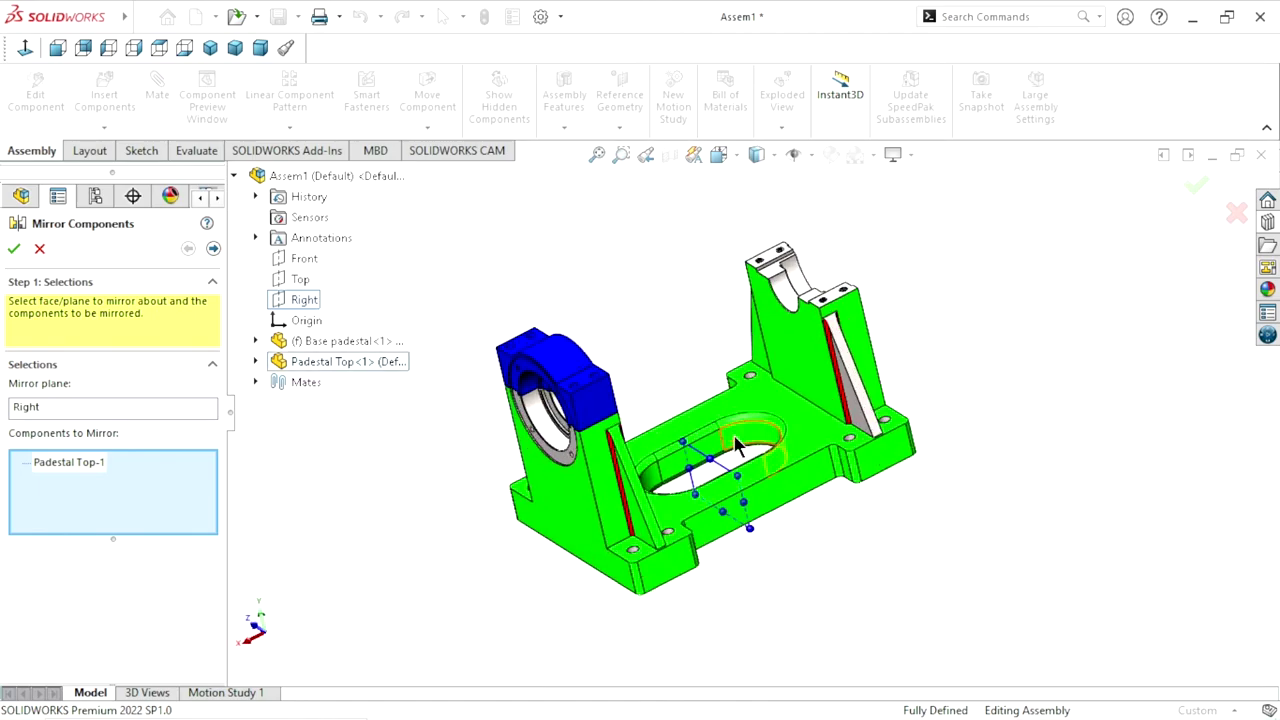
click(14, 249)
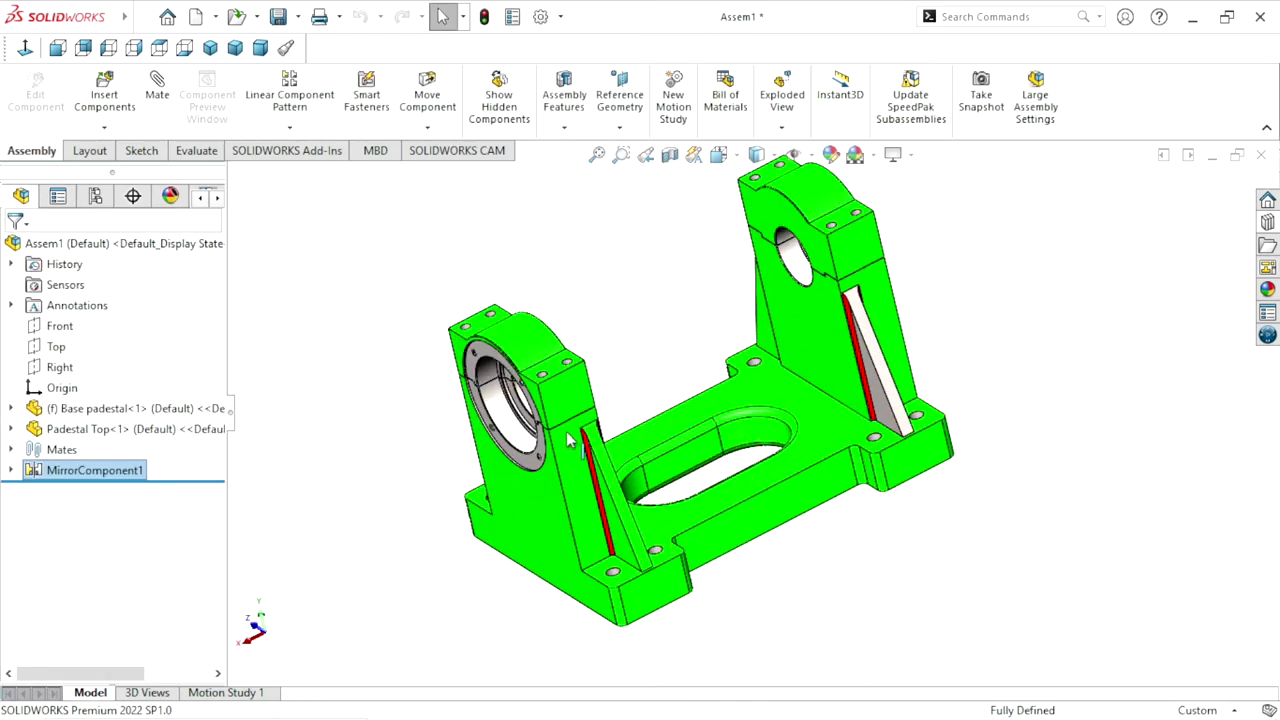
Orbit around the assembly to inspect the mirrored cap on the second support
mouse_move(820, 380)
middle_down()
mouse_move(862, 342)
mouse_move(784, 378)
middle_up()
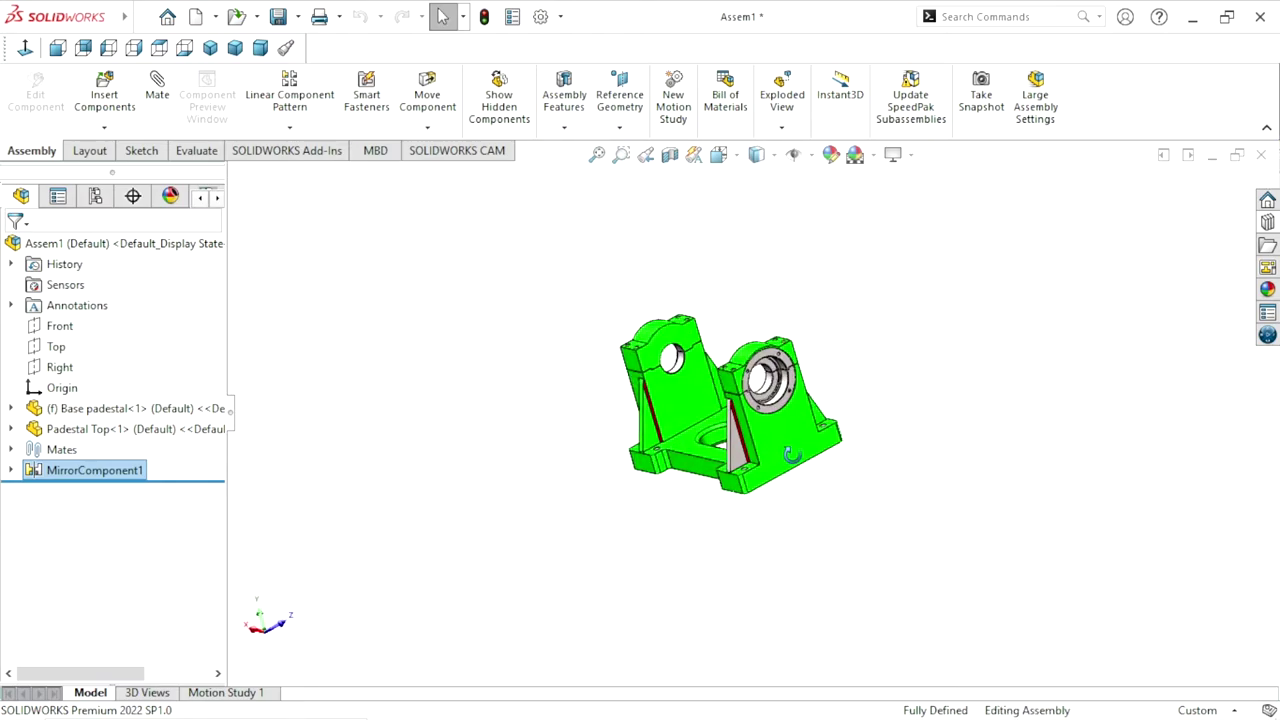
scroll(784, 378, down, 5)
click(962, 365)
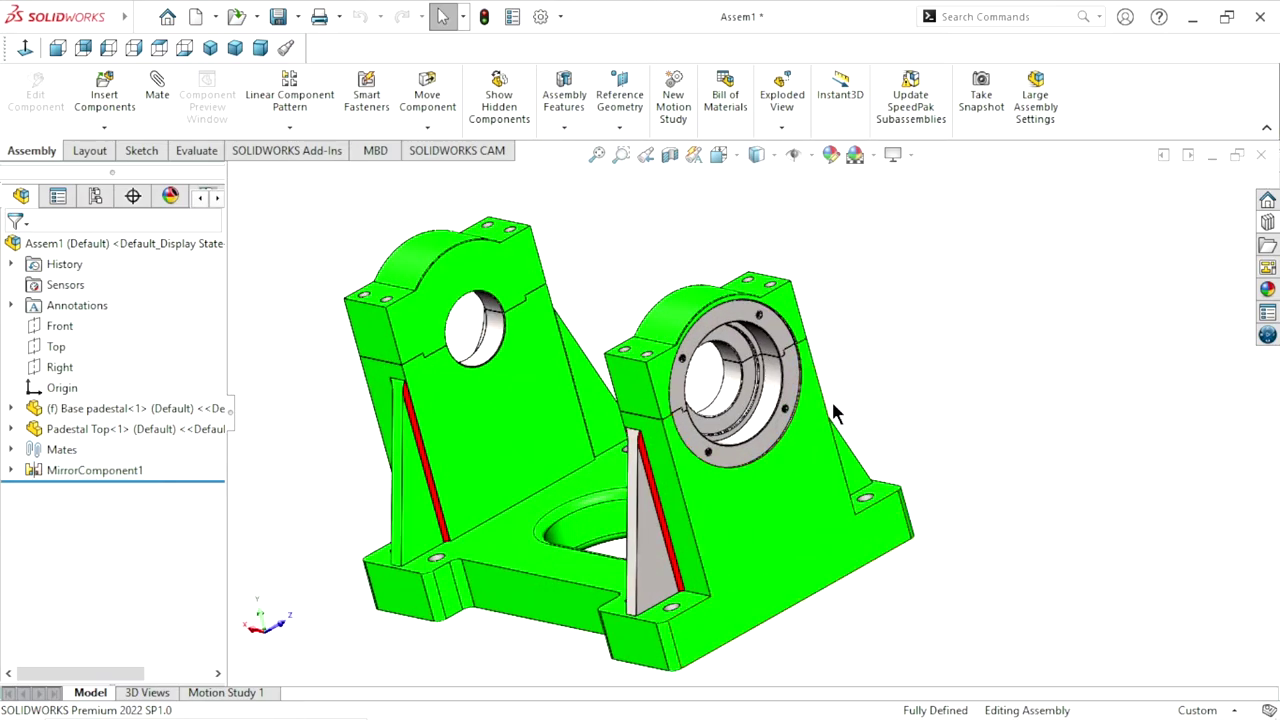
scroll(795, 420, down, 4)
mouse_move(760, 445)
middle_down()
mouse_move(660, 460)
mouse_move(663, 483)
middle_up()
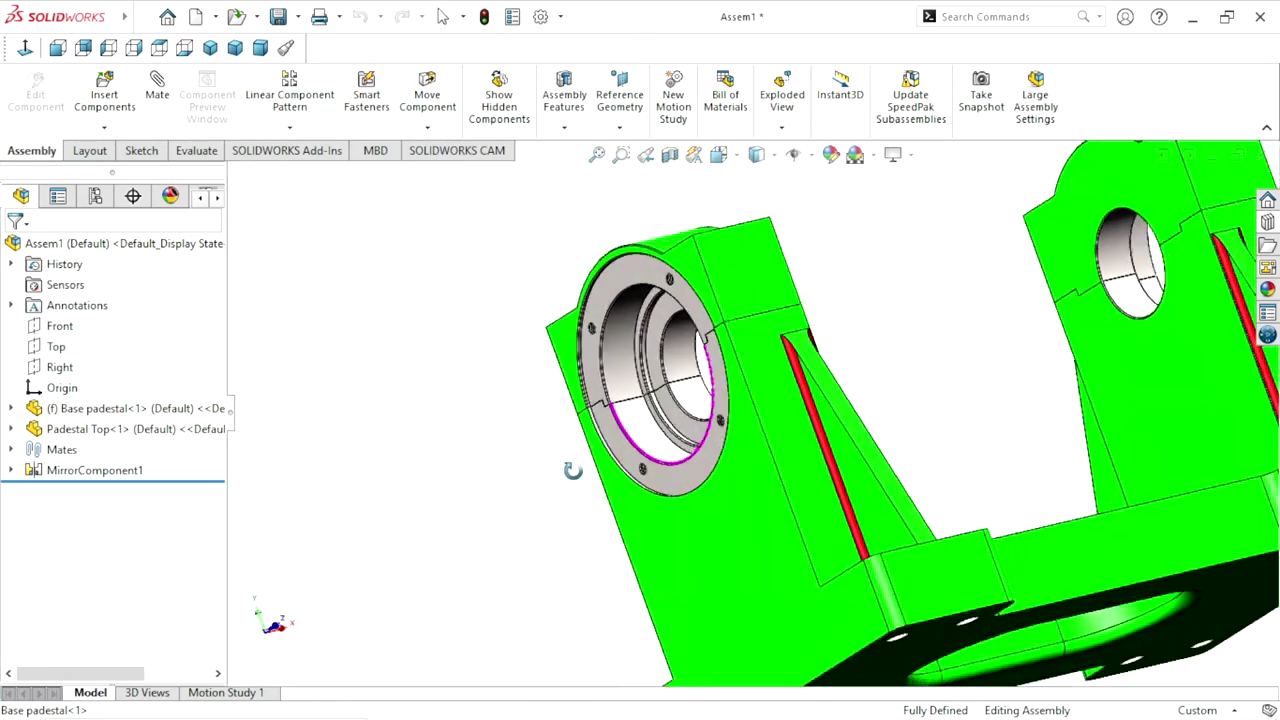
scroll(663, 483, up, 3)
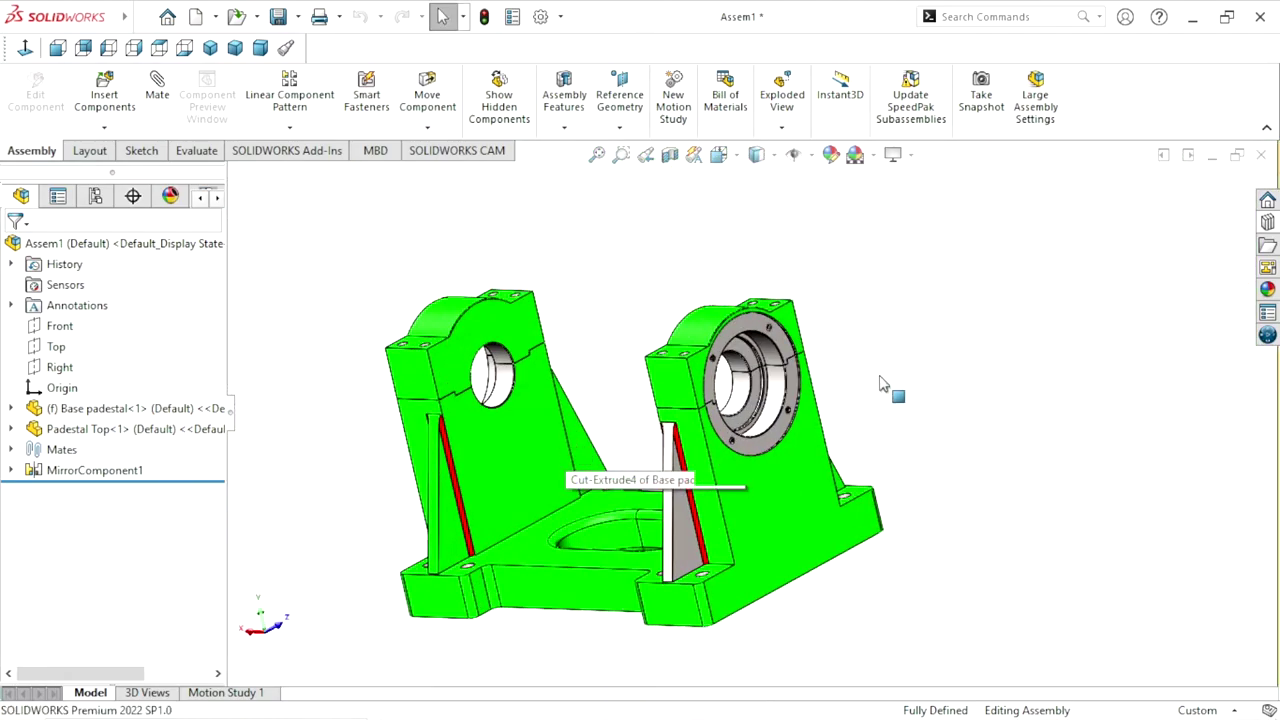
mouse_move(876, 376)
middle_down()
mouse_move(790, 482)
mouse_move(929, 378)
middle_up()
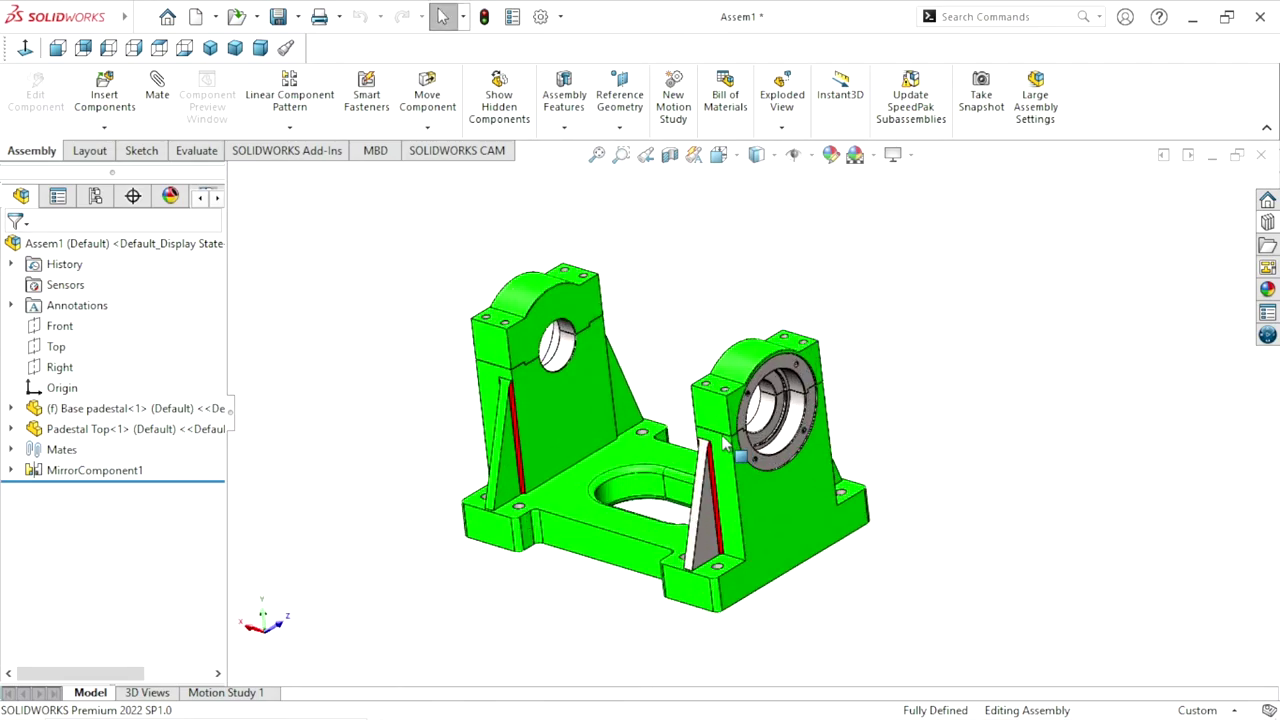
scroll(866, 432, down, 2)
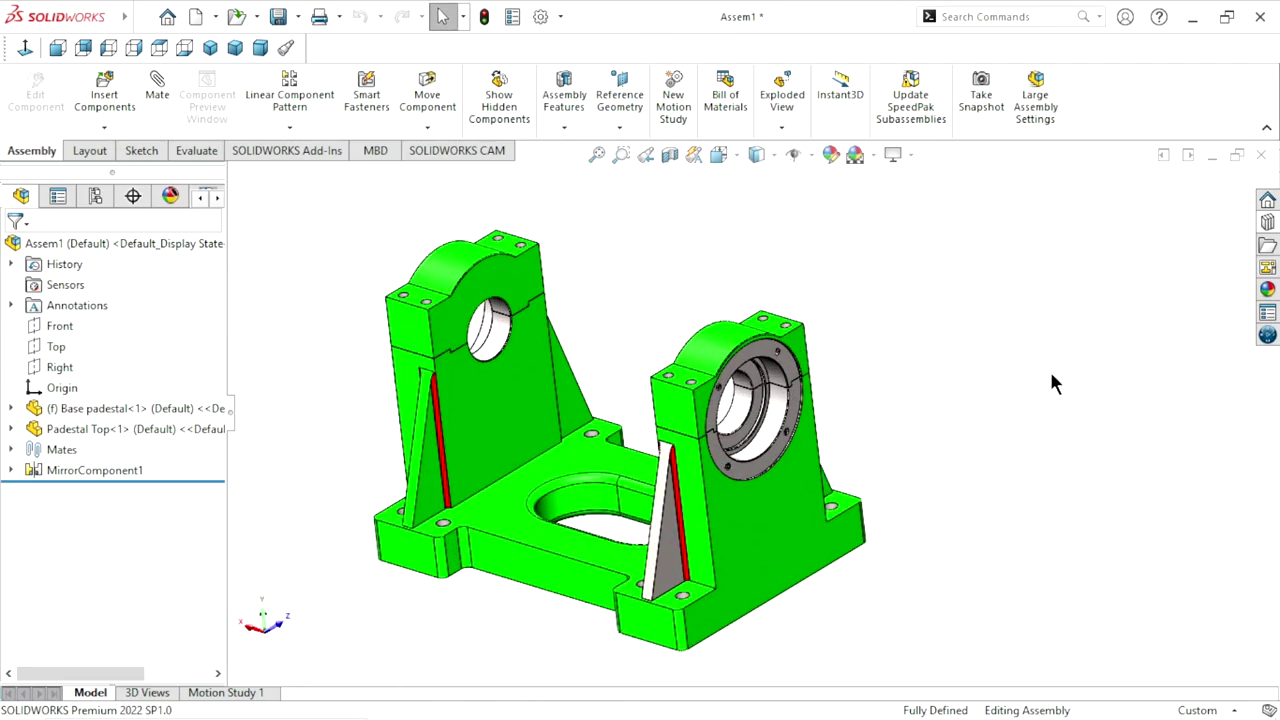
From the Toolbox's ANSI Metric Hex Head screws, drag a Formed Hex Screw into the assembly
click(1266, 223)
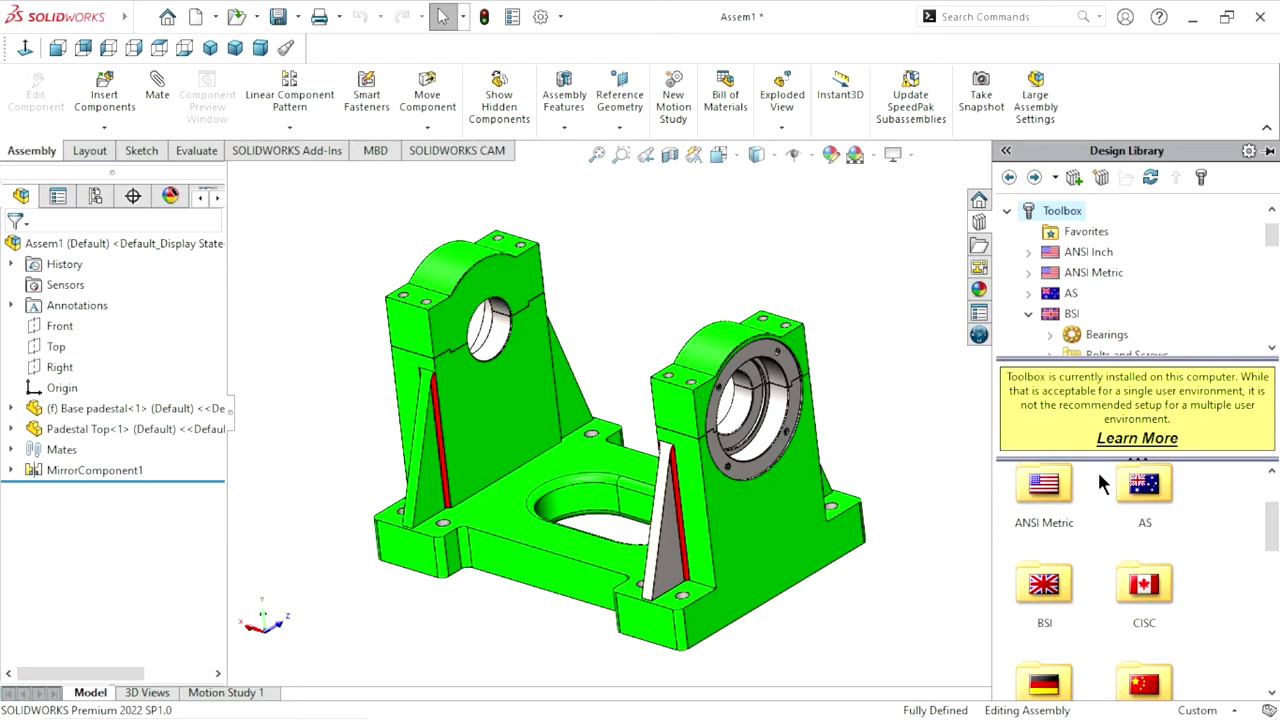
drag(1270, 540, 1272, 532)
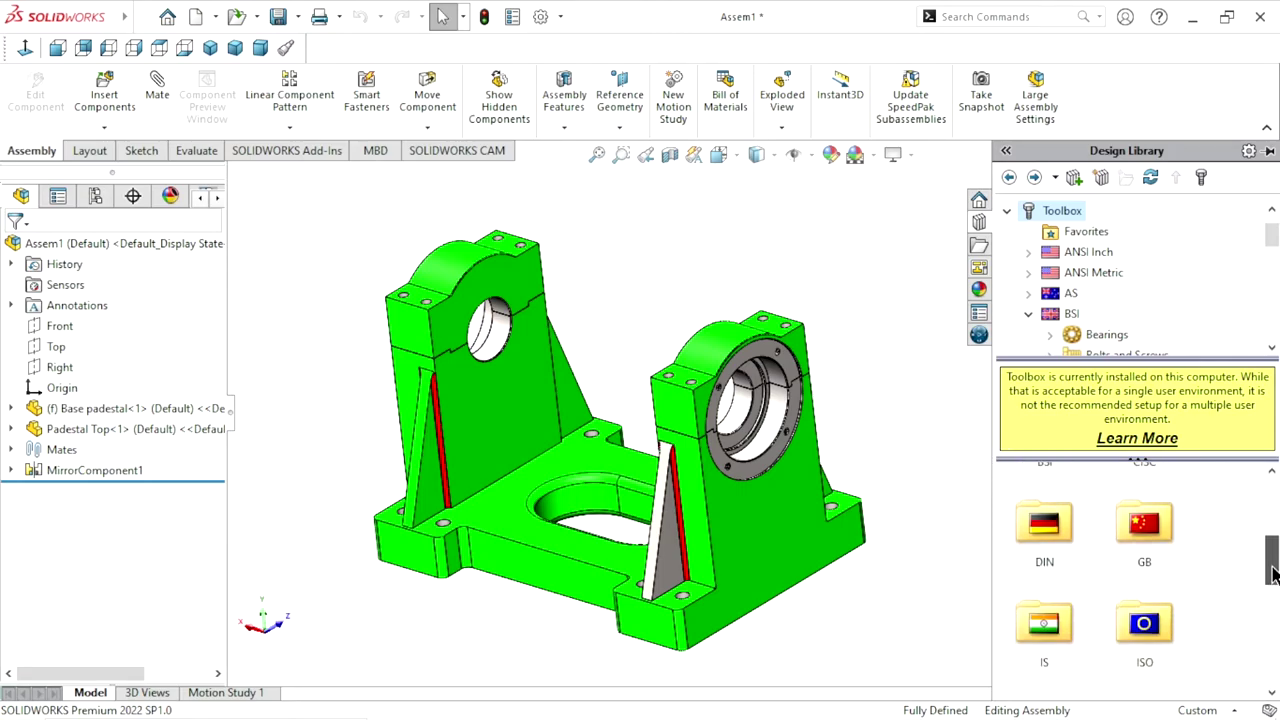
double_click(1044, 515)
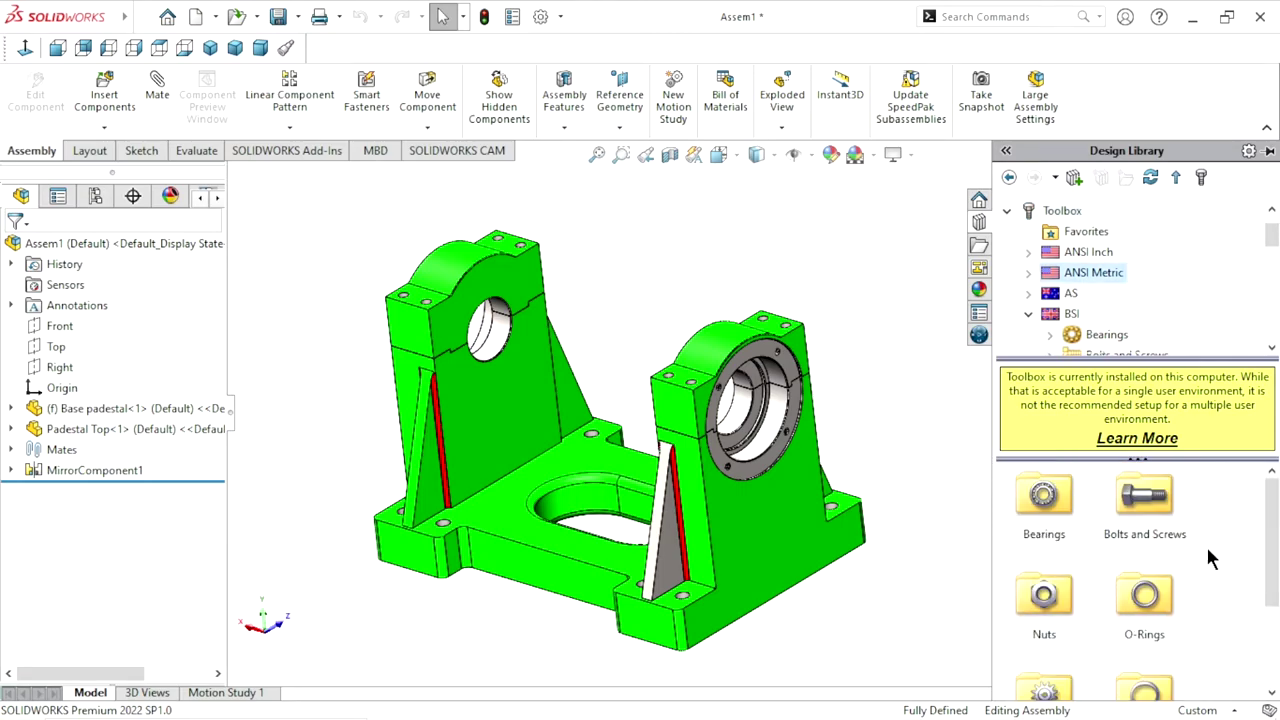
double_click(1142, 493)
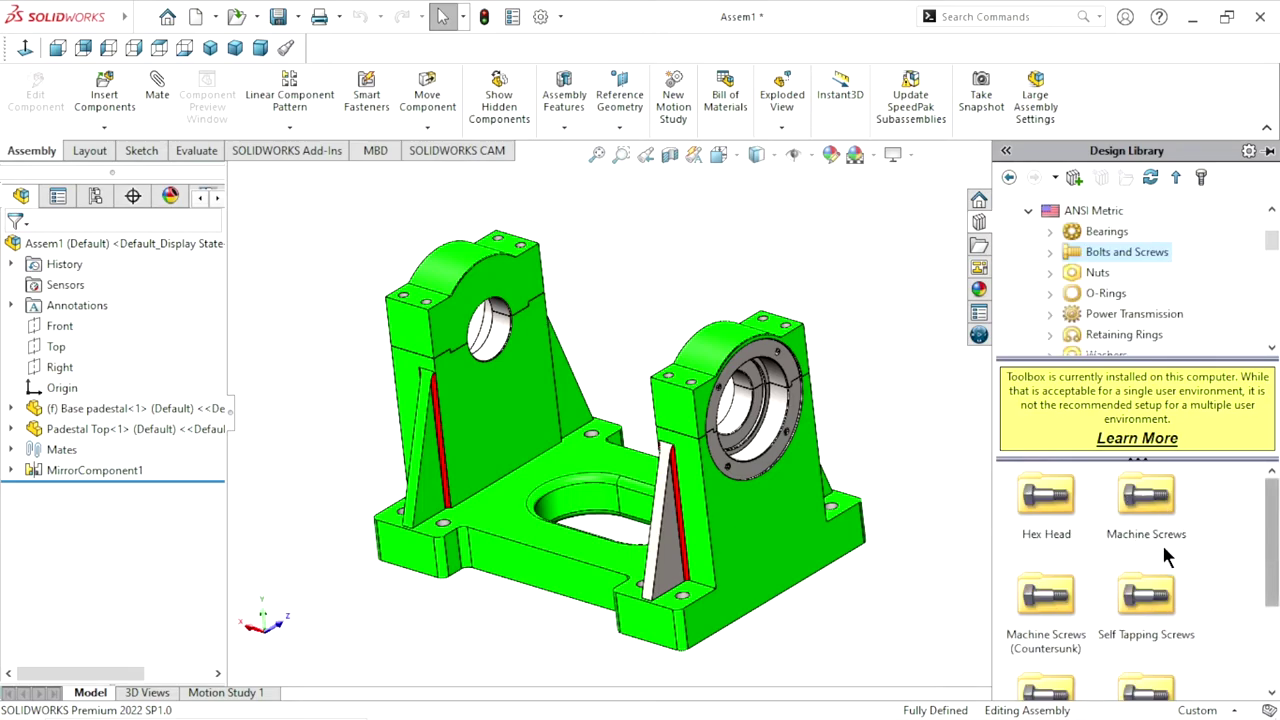
double_click(1045, 510)
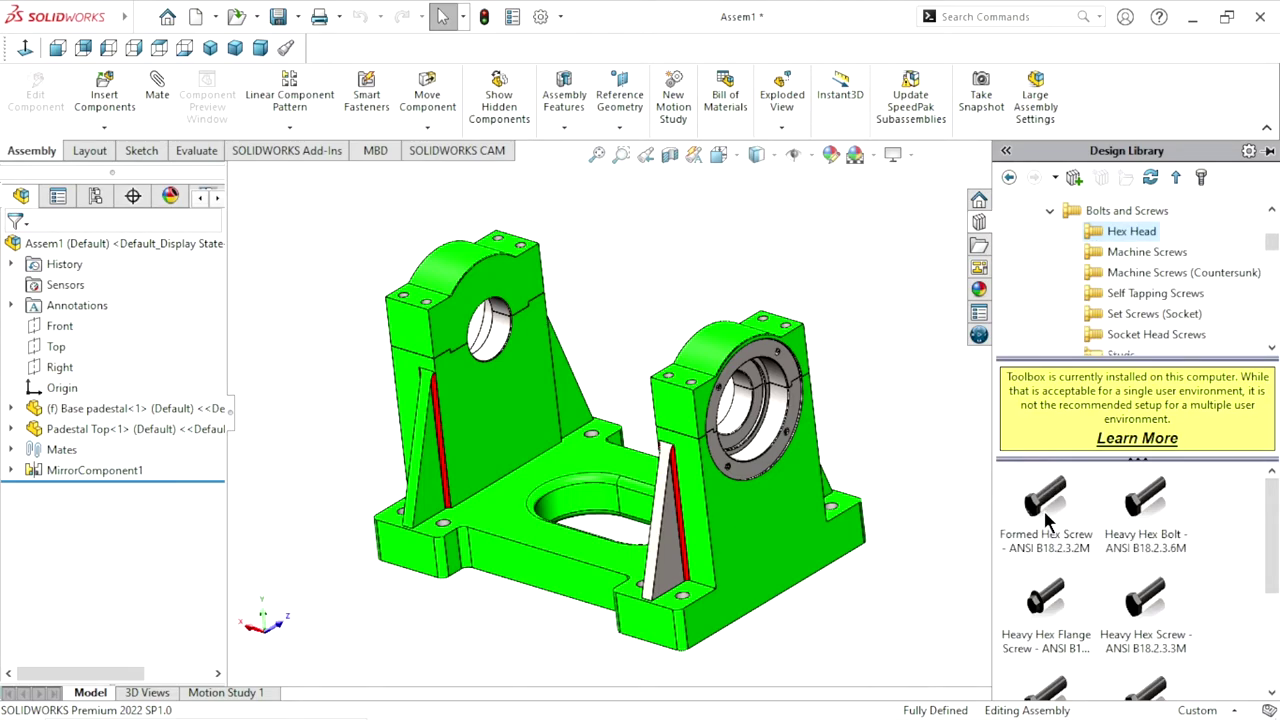
mouse_move(1045, 505)
mouse_down()
mouse_move(1012, 562)
mouse_move(839, 277)
mouse_up()
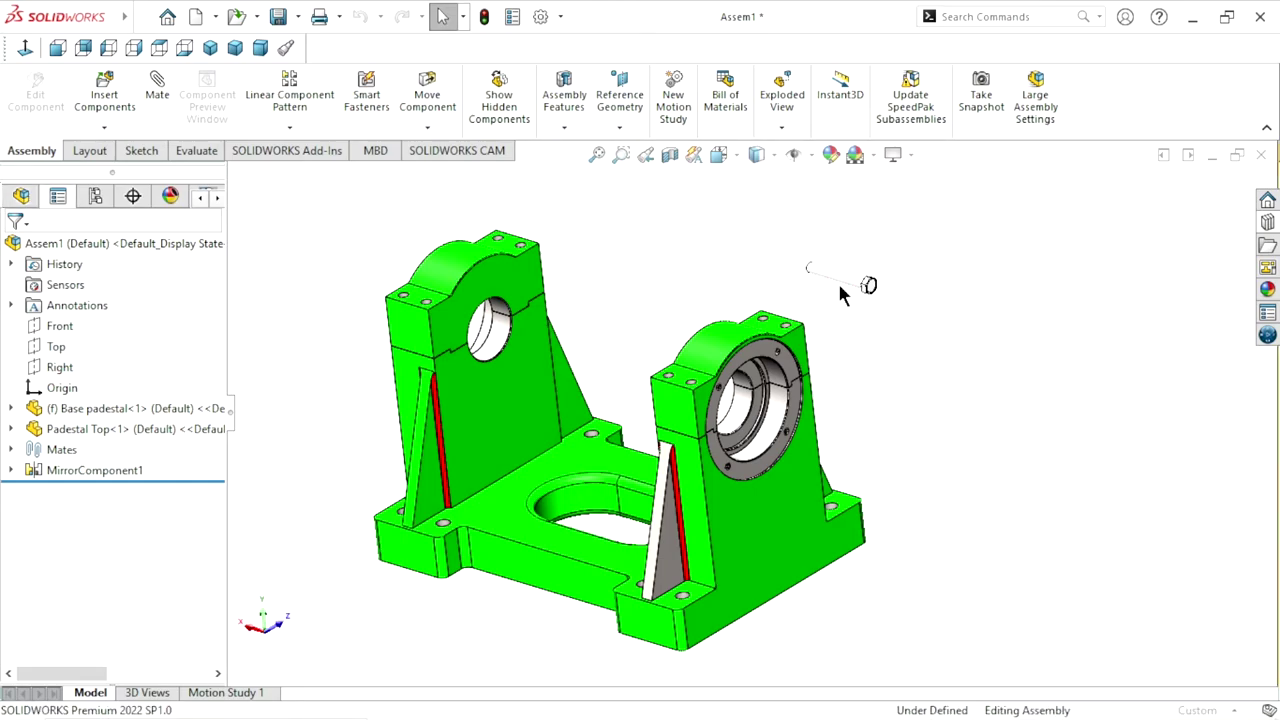
Configure the M14 × 100 hex screw with a Chamfer finish and Schematic thread display
drag(215, 409, 215, 475)
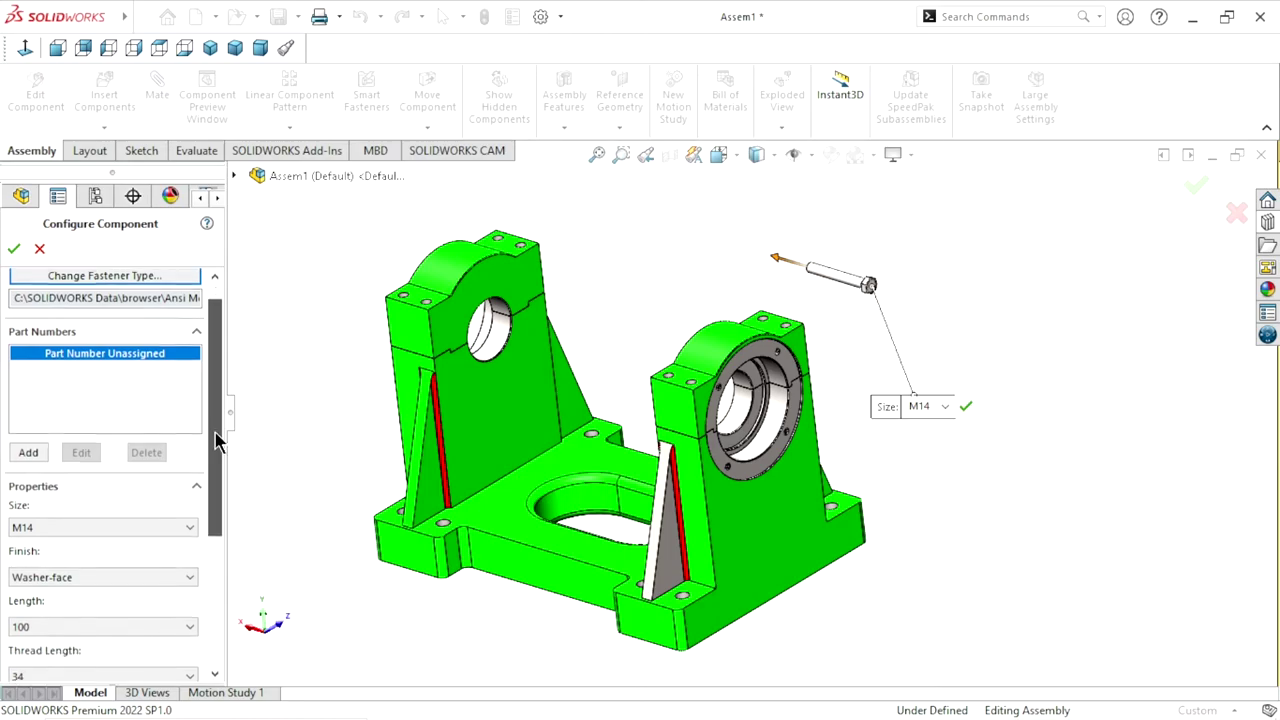
click(157, 448)
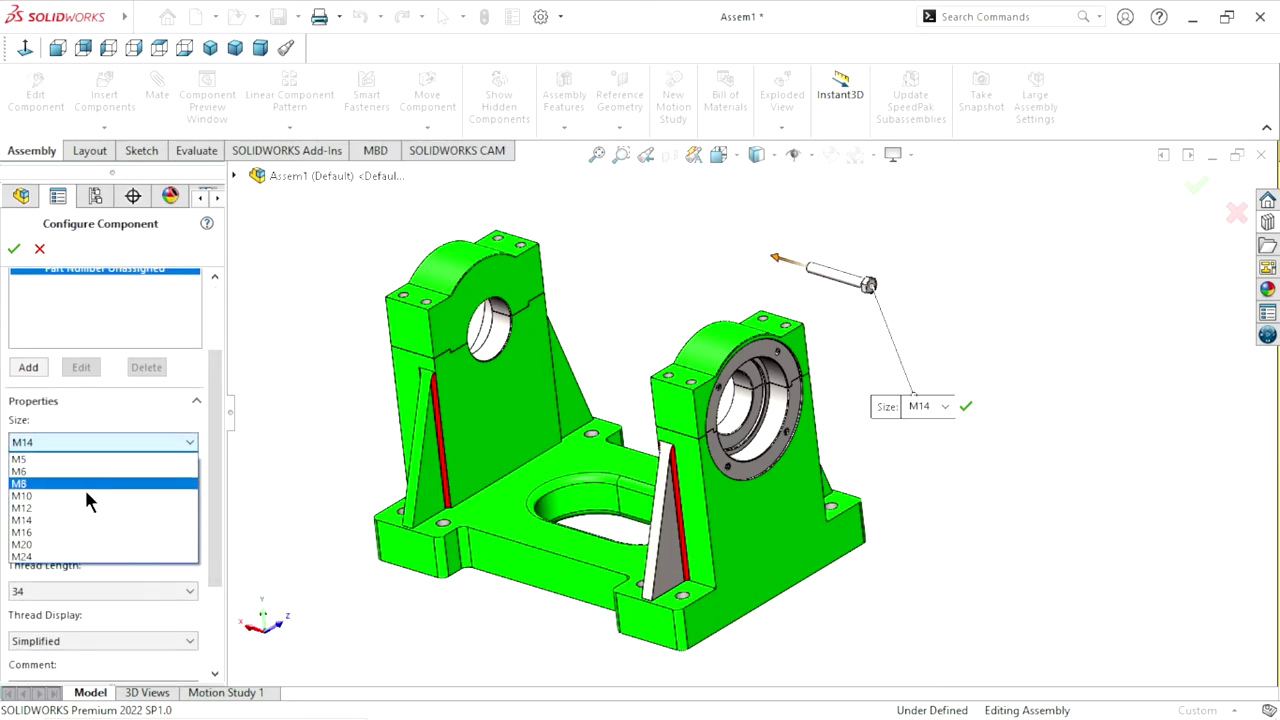
click(80, 522)
click(155, 491)
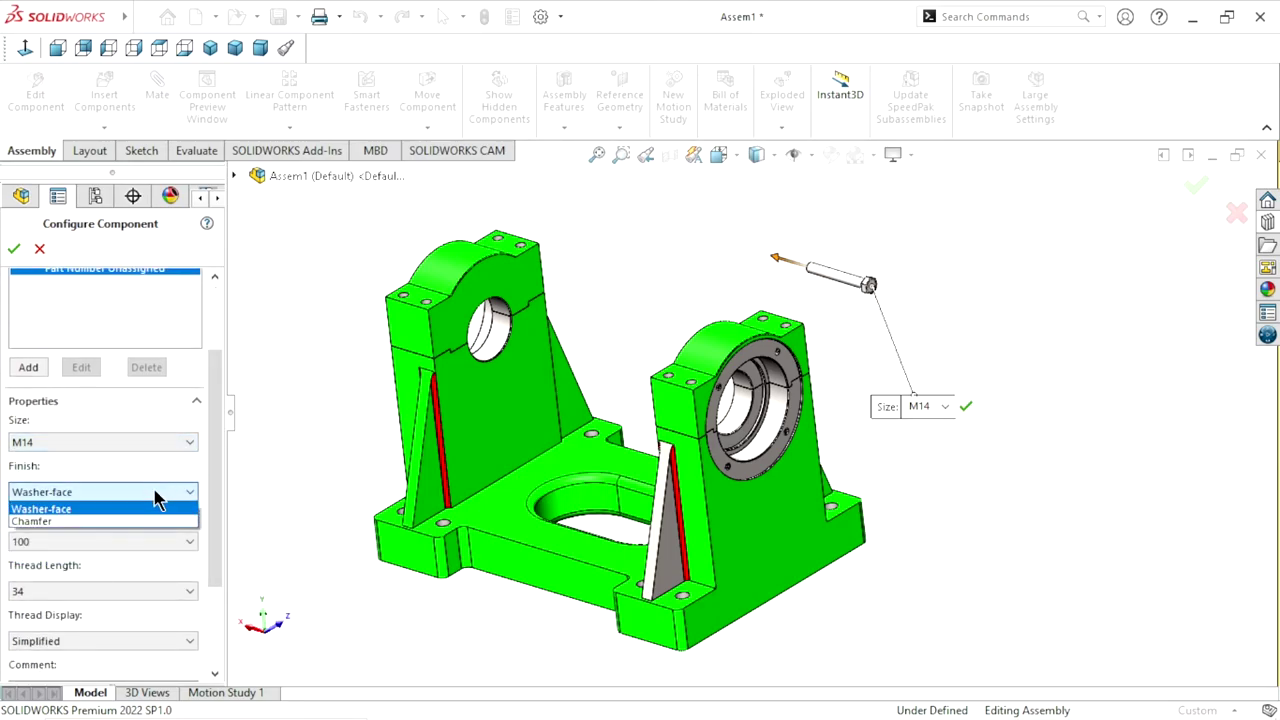
click(95, 510)
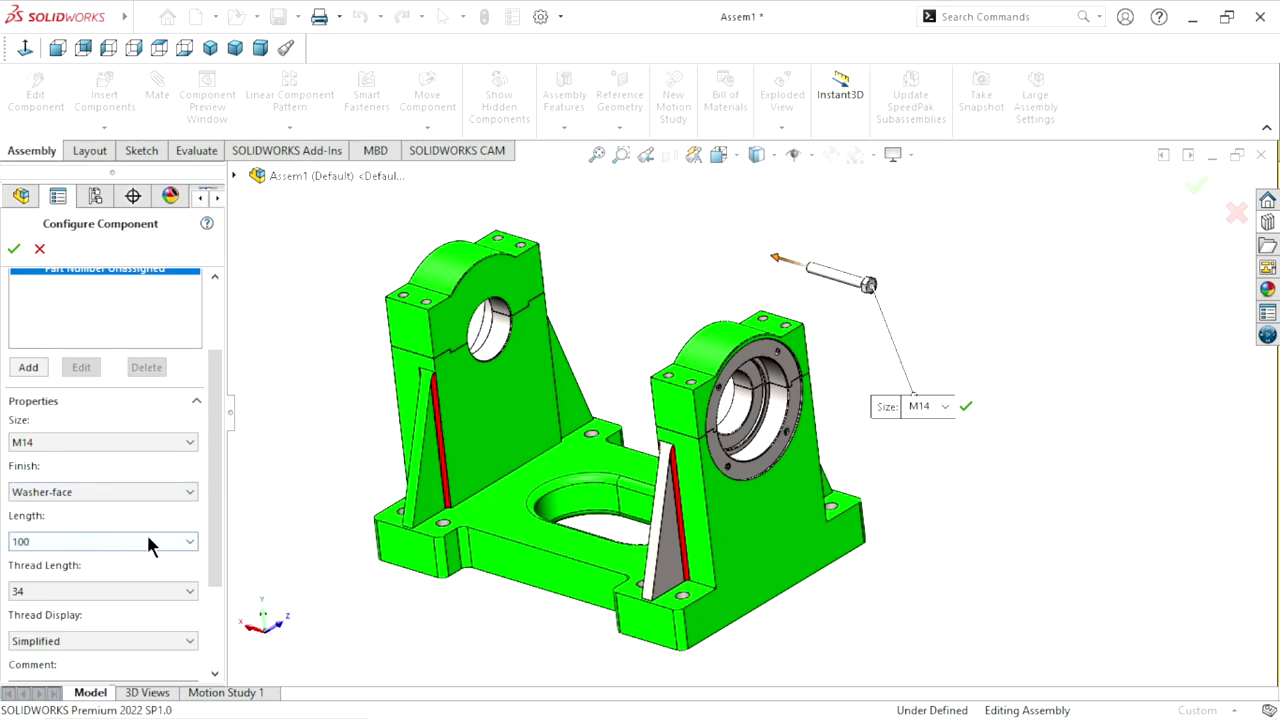
click(153, 496)
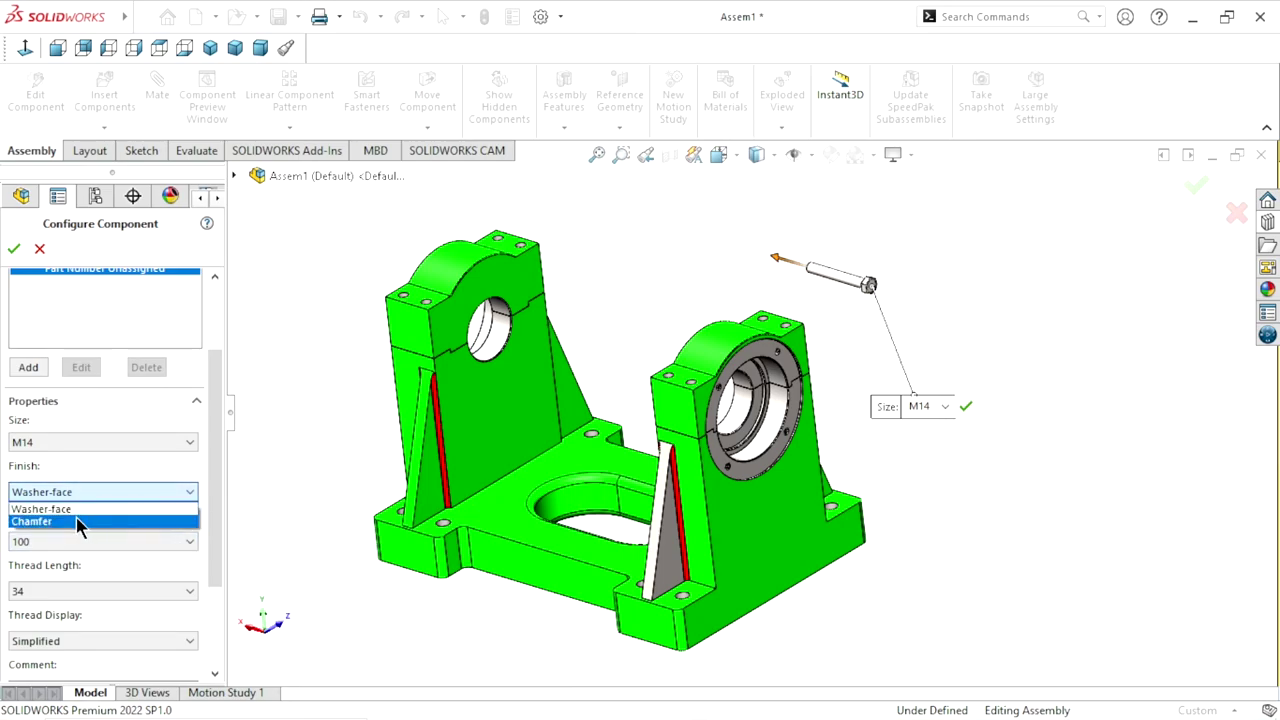
click(100, 524)
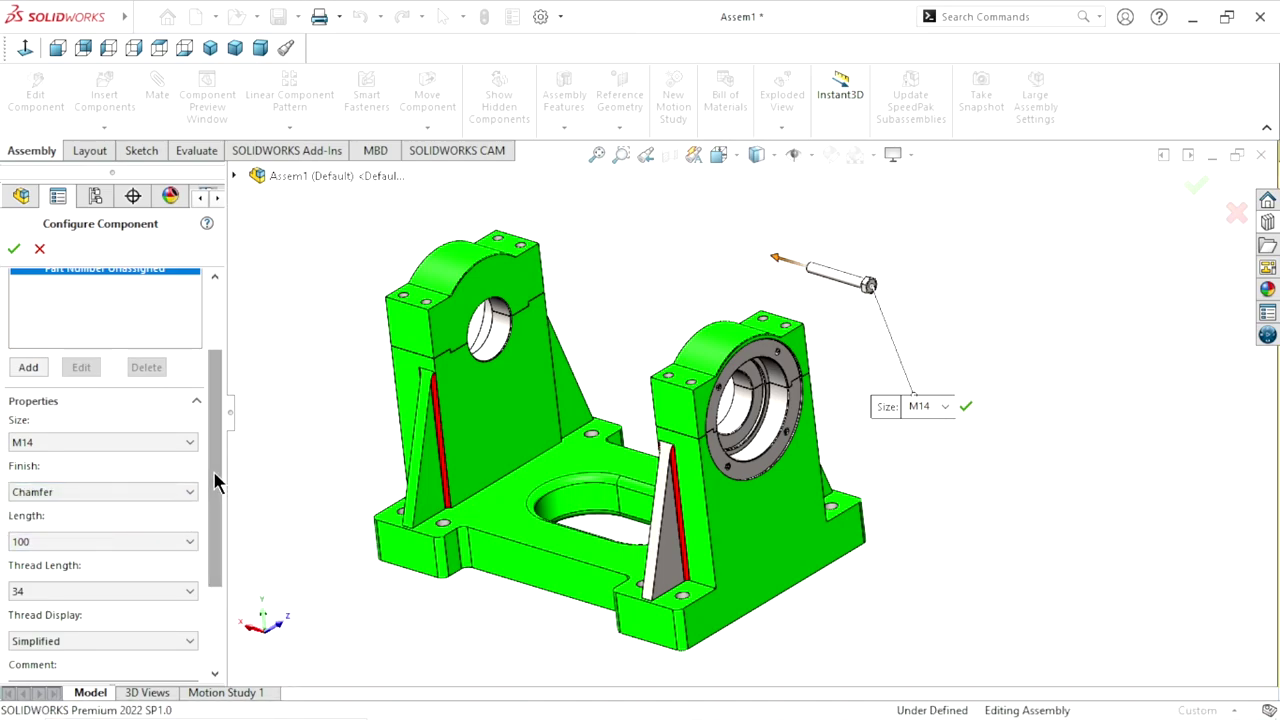
scroll(210, 530, down, 3)
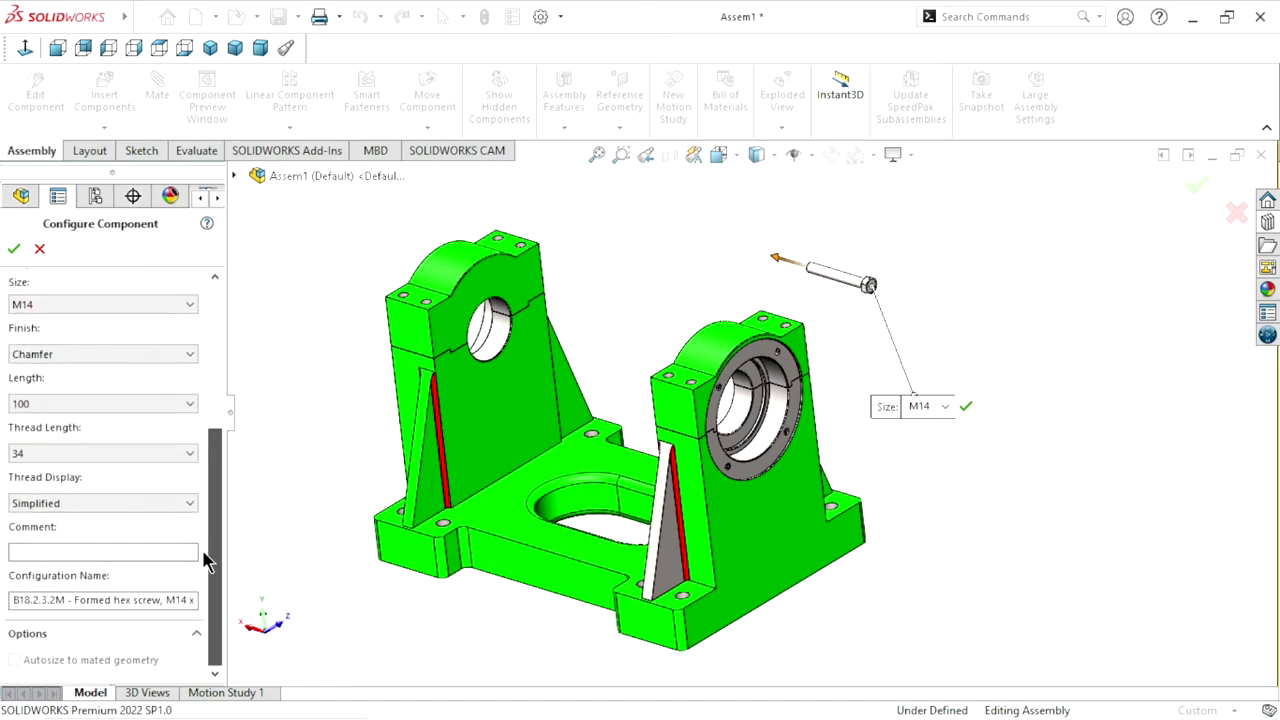
click(127, 502)
click(88, 545)
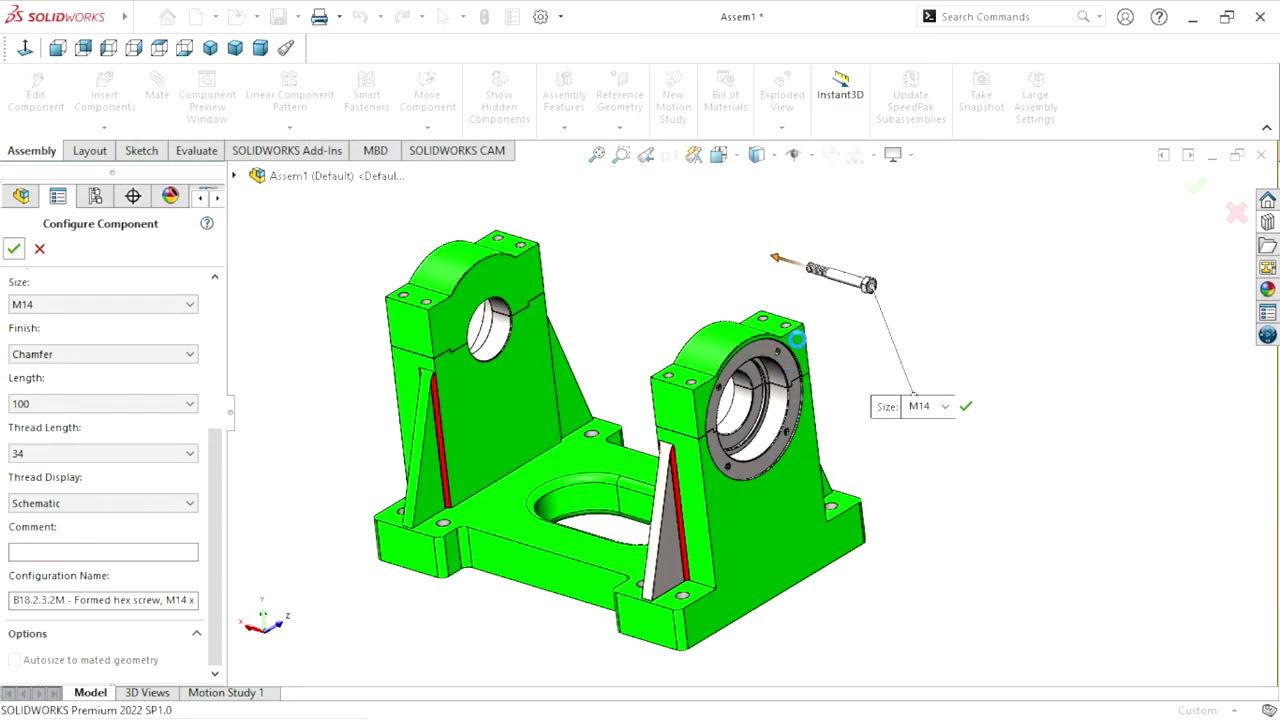
Insert the screw and place copies in the left and right top holes of both caps
click(797, 340)
scroll(800, 342, down, 5)
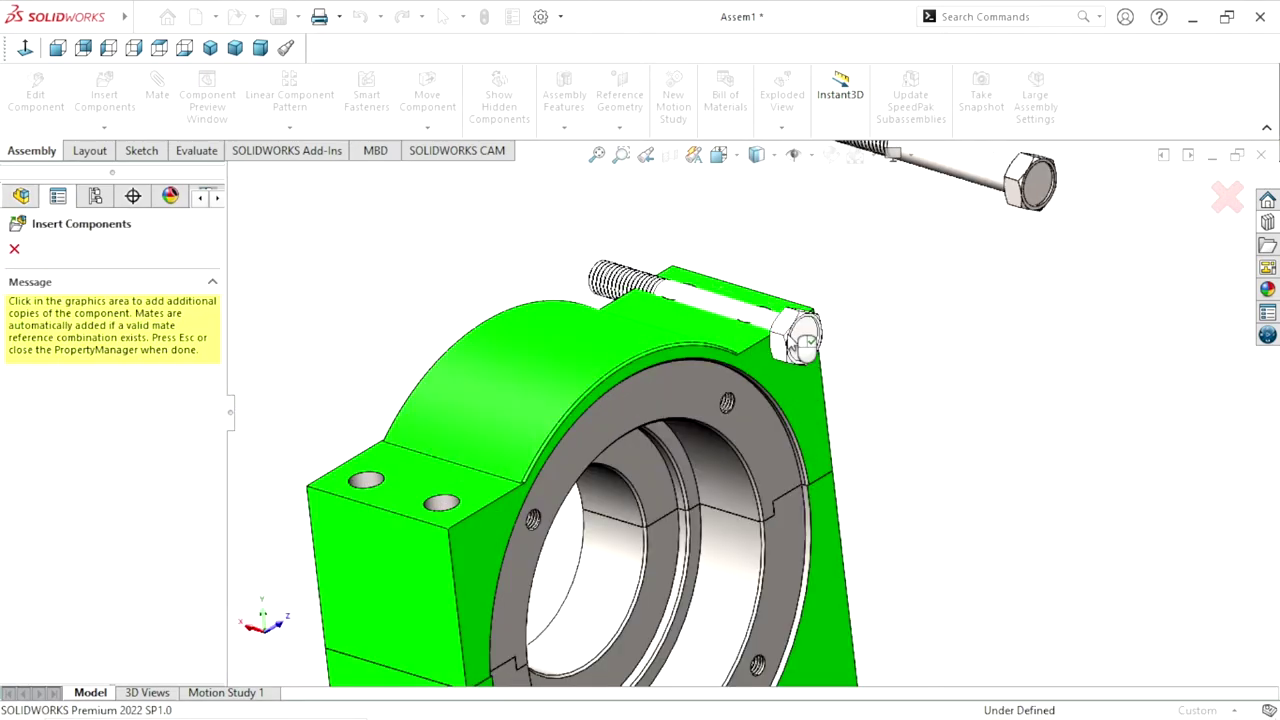
middle_drag(797, 343, 803, 378)
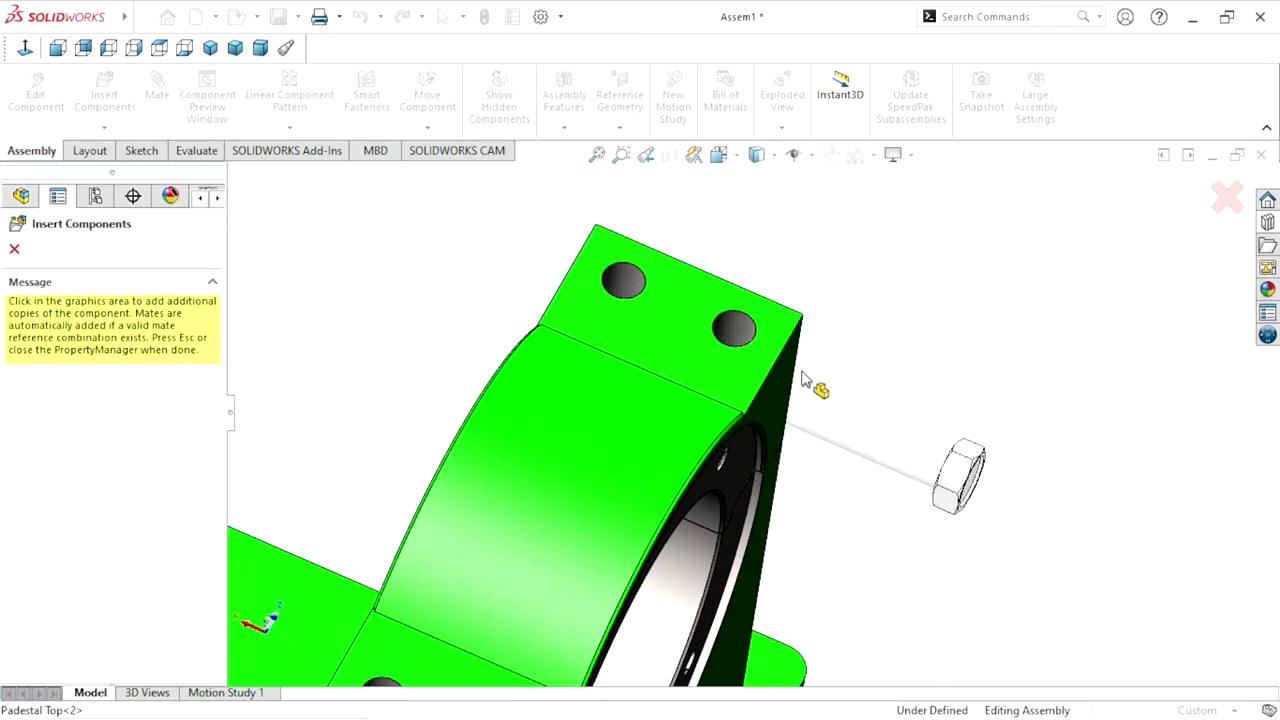
click(742, 332)
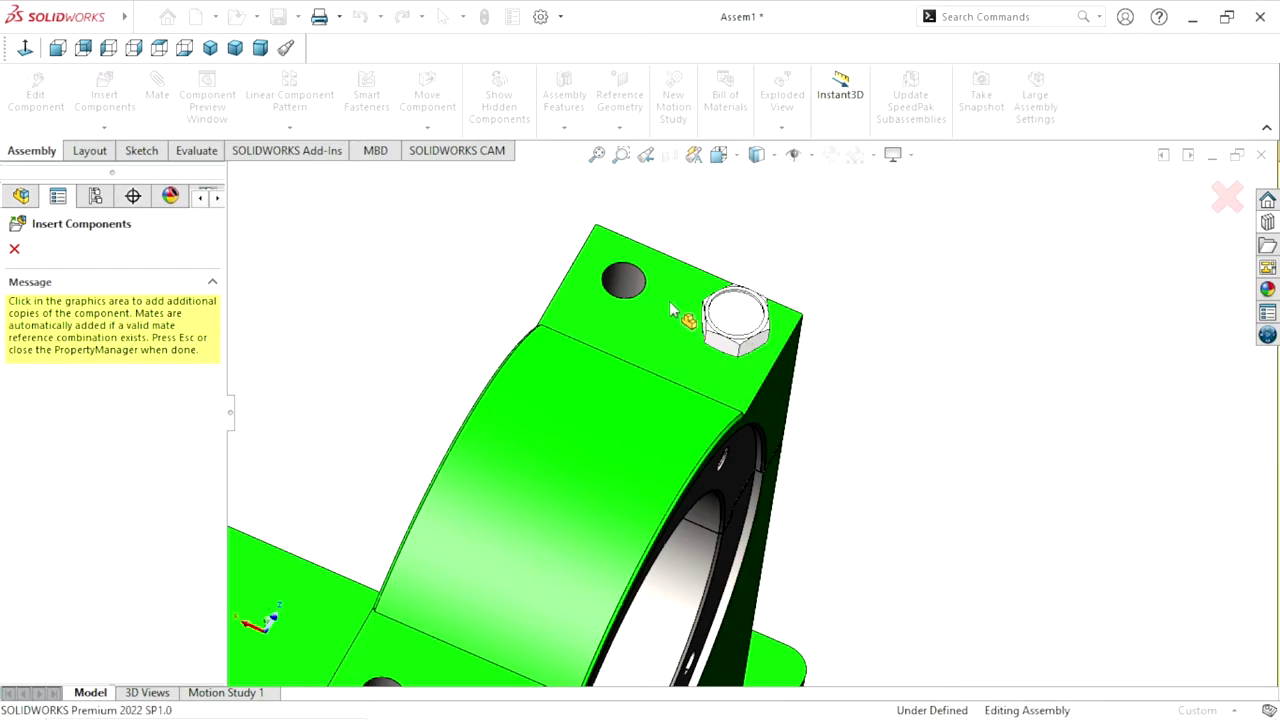
click(630, 285)
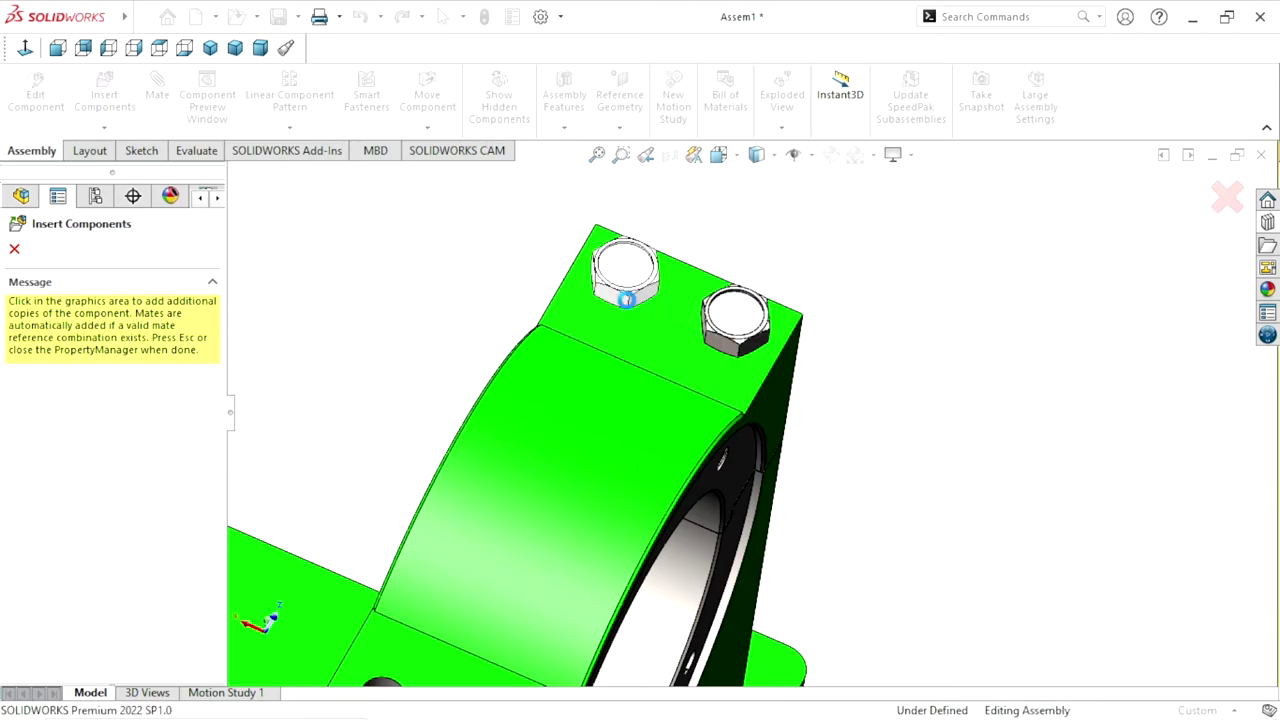
scroll(640, 409, up, 3)
scroll(630, 480, up, 3)
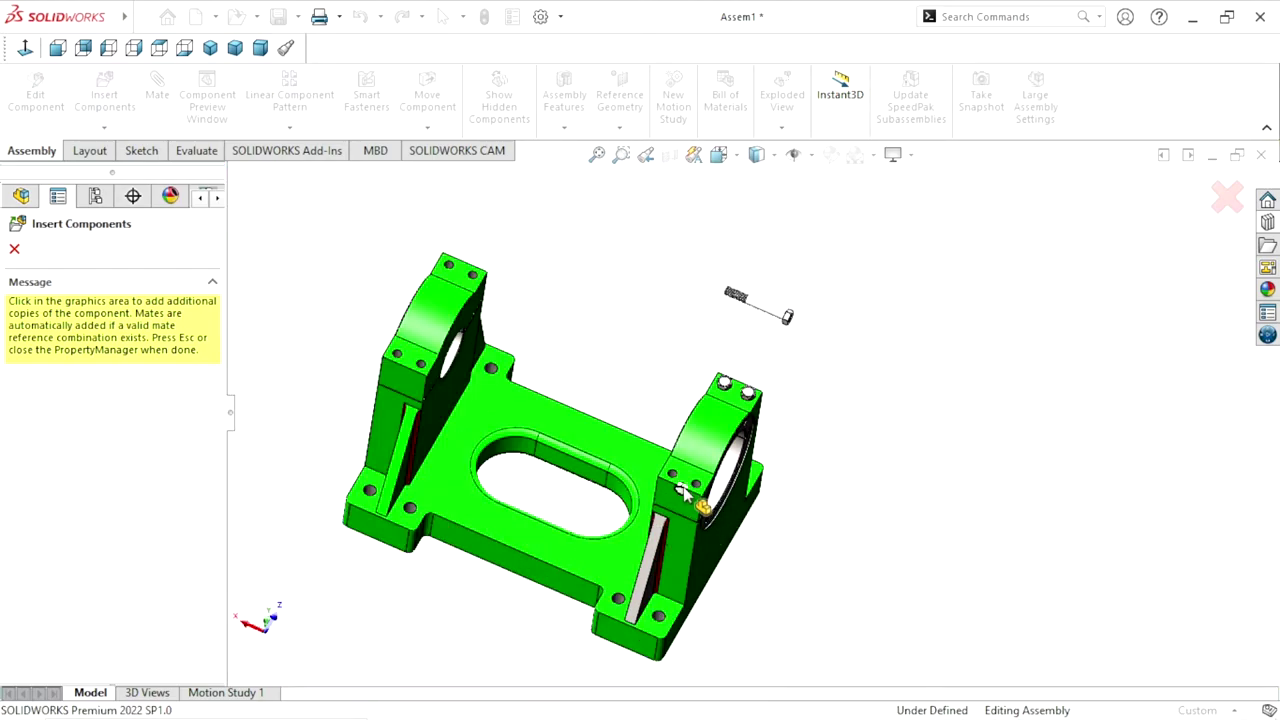
scroll(688, 487, down, 6)
scroll(688, 487, down, 2)
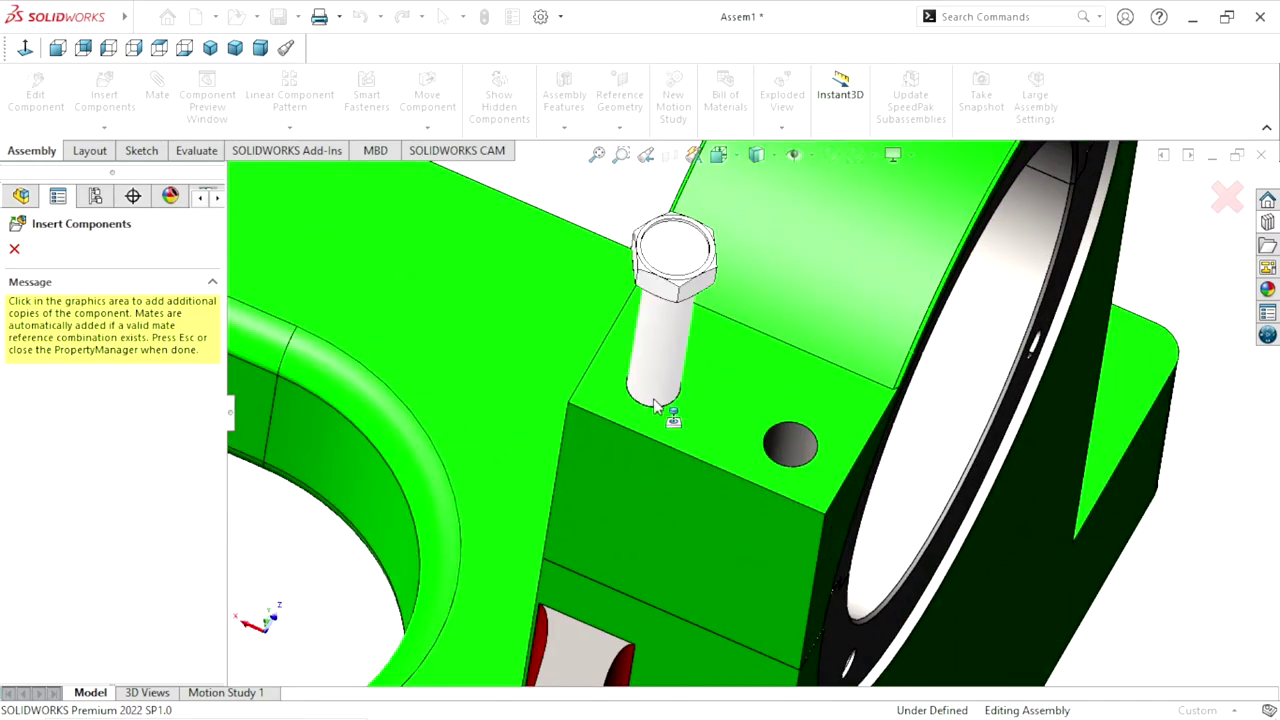
click(662, 418)
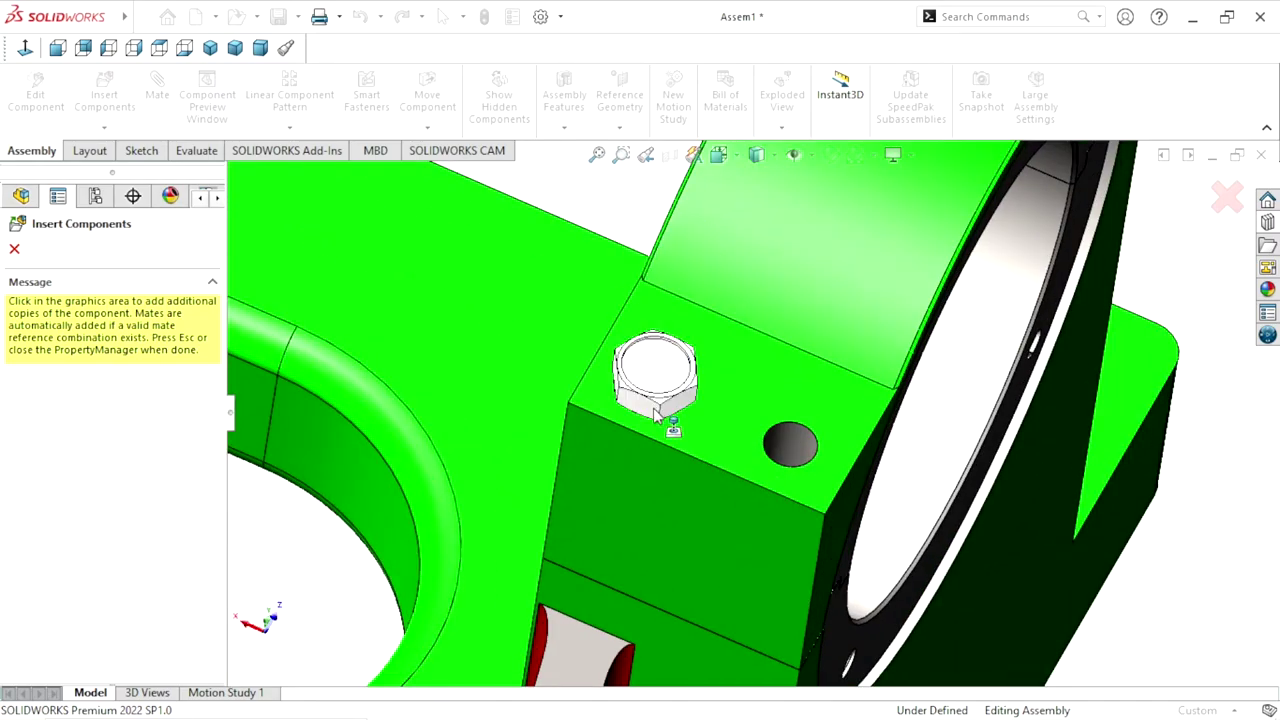
click(790, 476)
Seat four more screw copies in the remaining left and right cap holes
scroll(730, 487, up, 3)
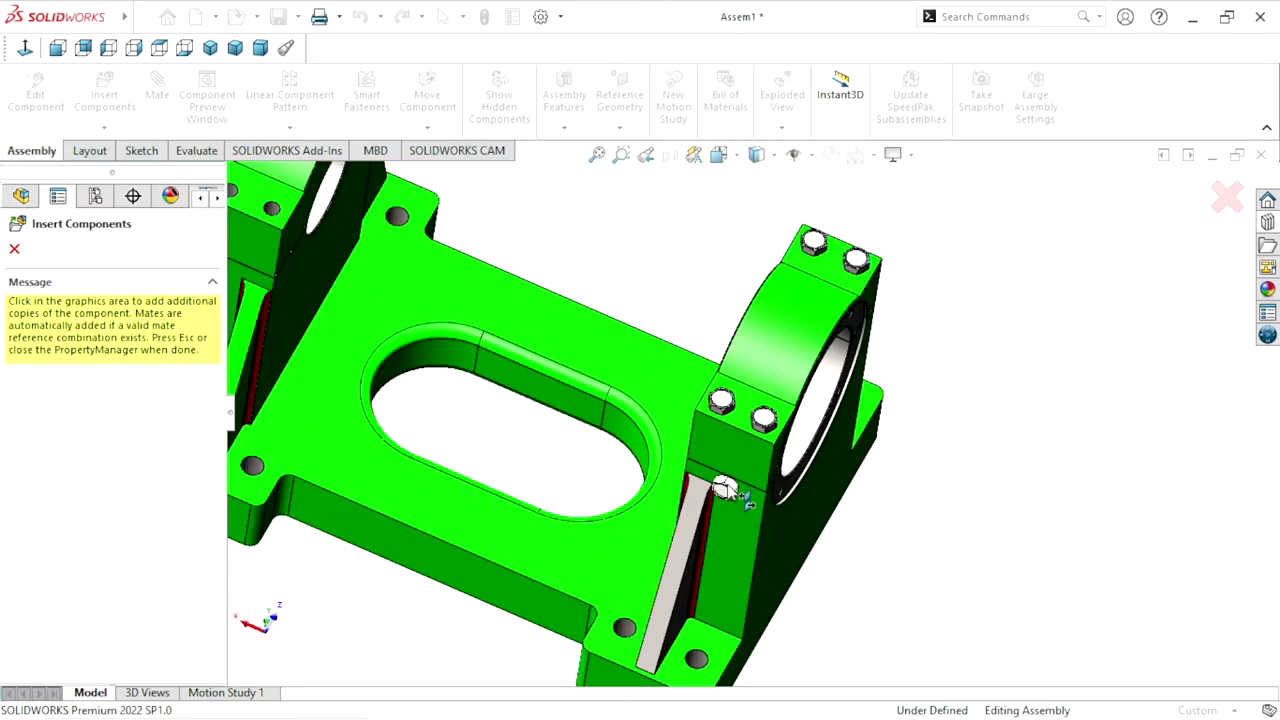
scroll(620, 330, up, 2)
scroll(615, 327, down, 2)
scroll(650, 335, down, 3)
scroll(670, 343, down, 2)
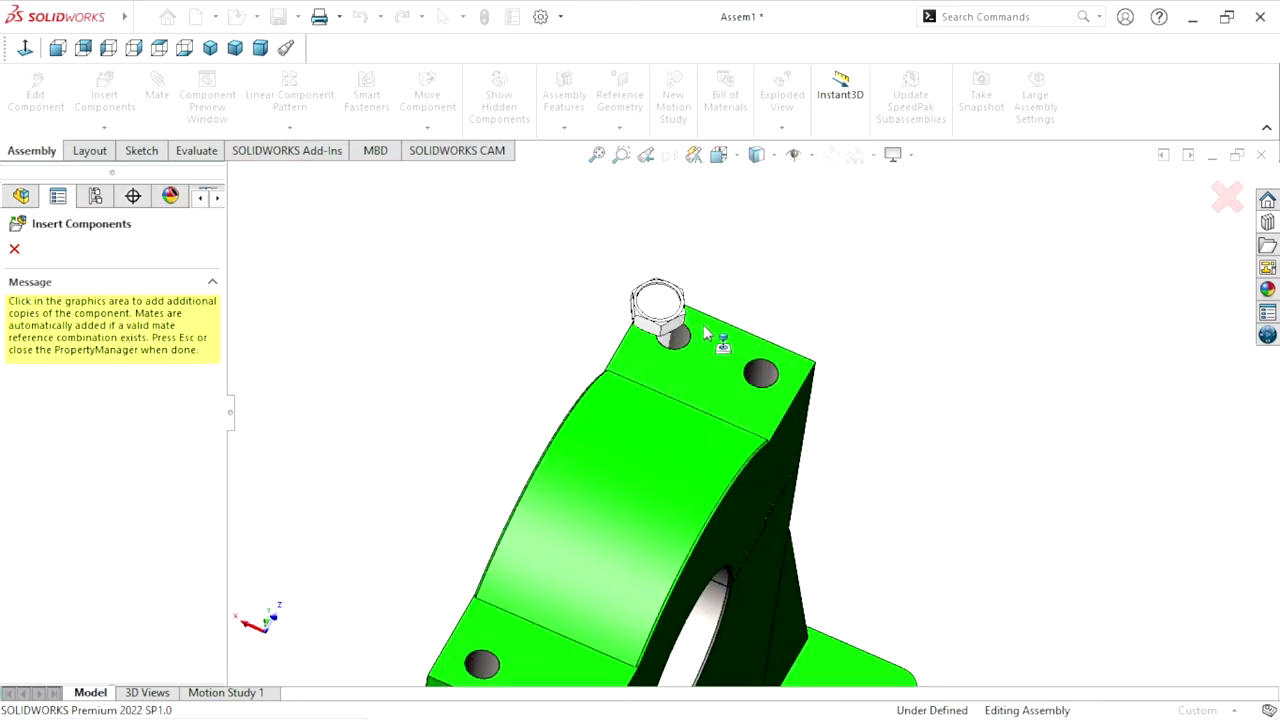
click(677, 342)
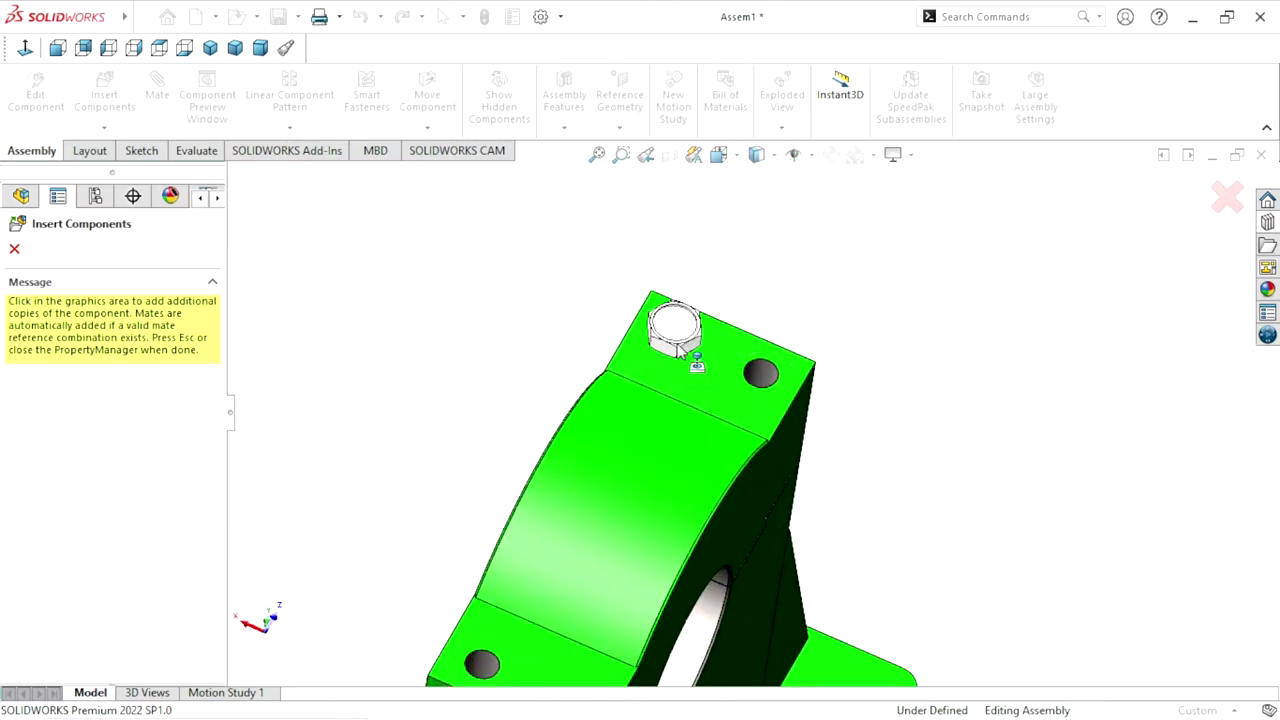
click(765, 382)
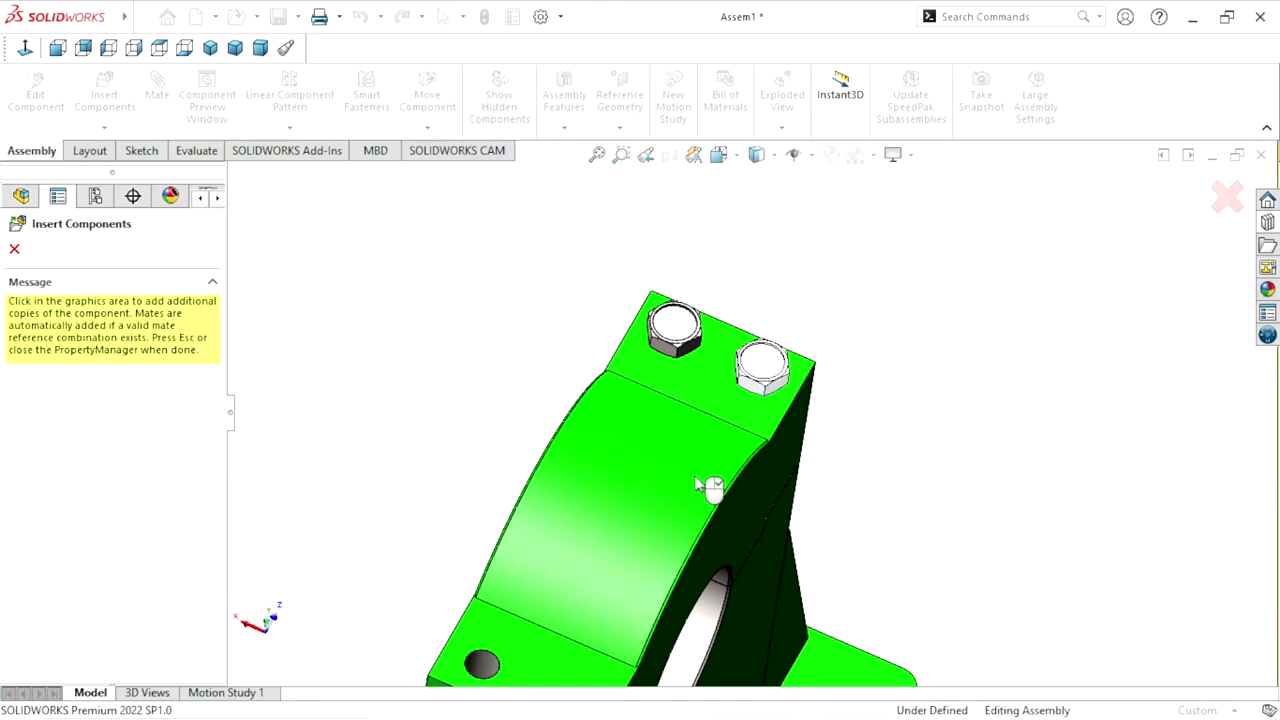
scroll(665, 520, up, 5)
scroll(720, 550, down, 5)
scroll(728, 506, down, 2)
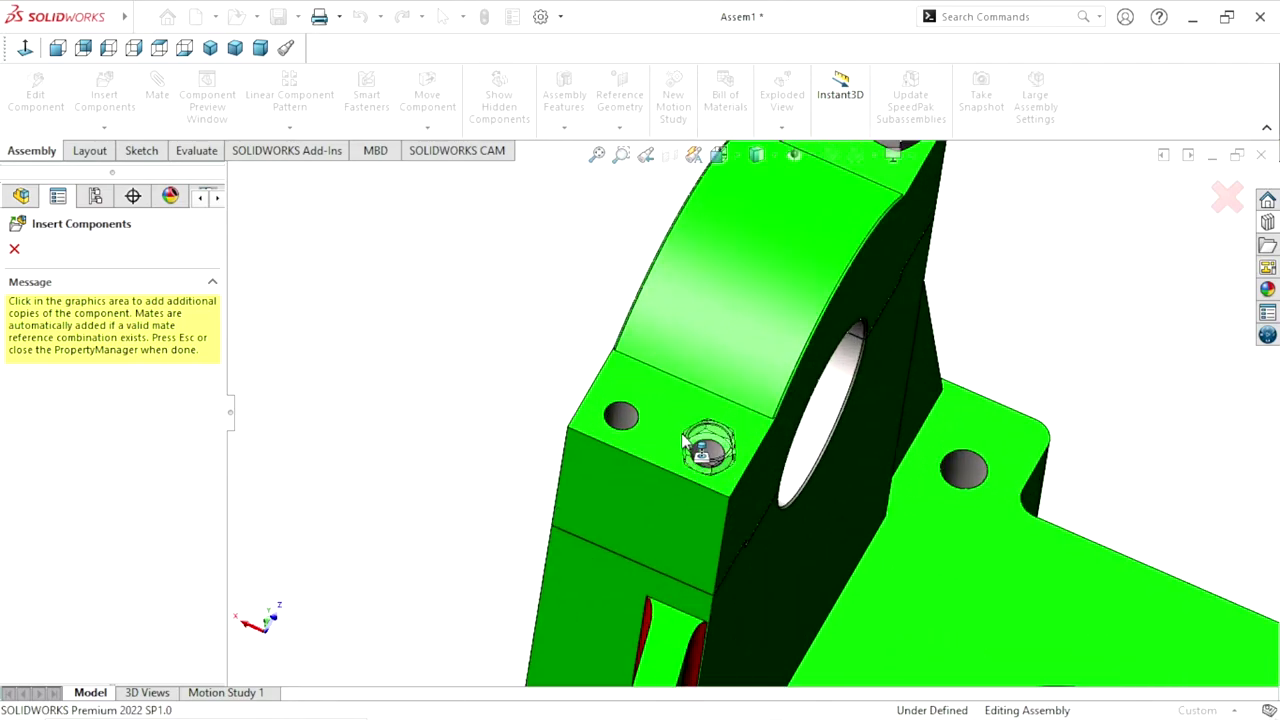
click(620, 425)
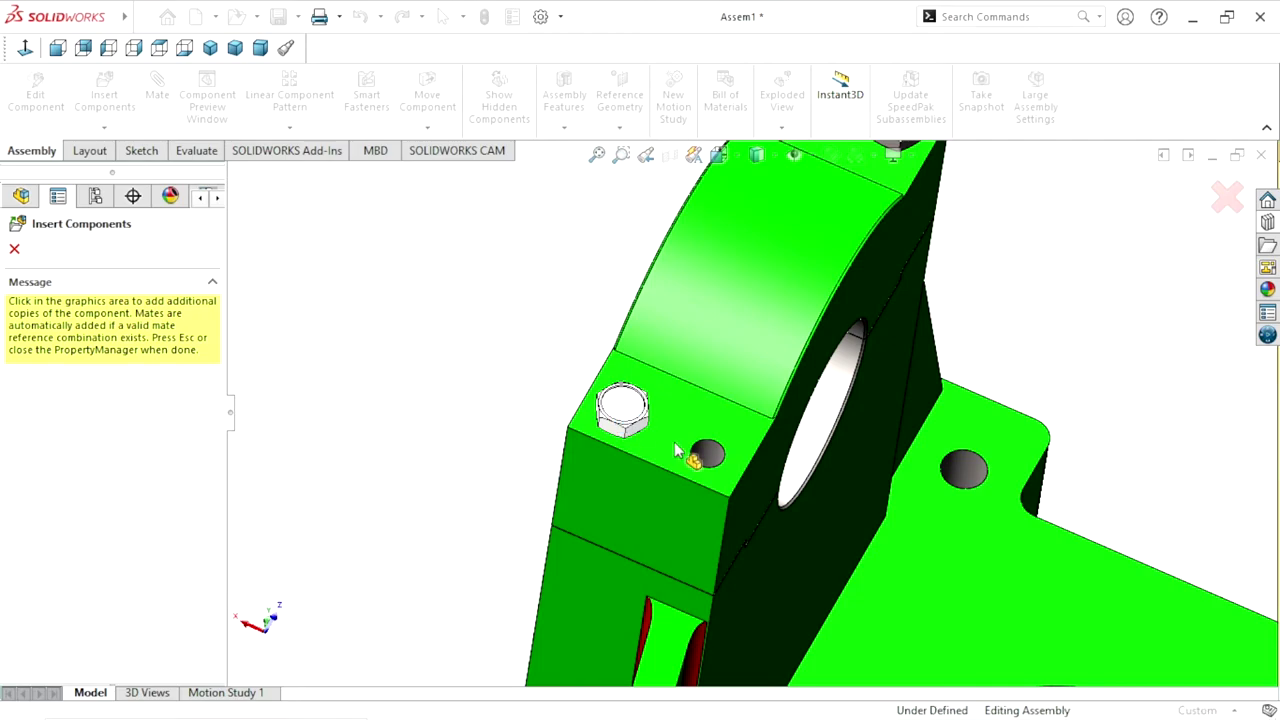
click(710, 458)
click(710, 460)
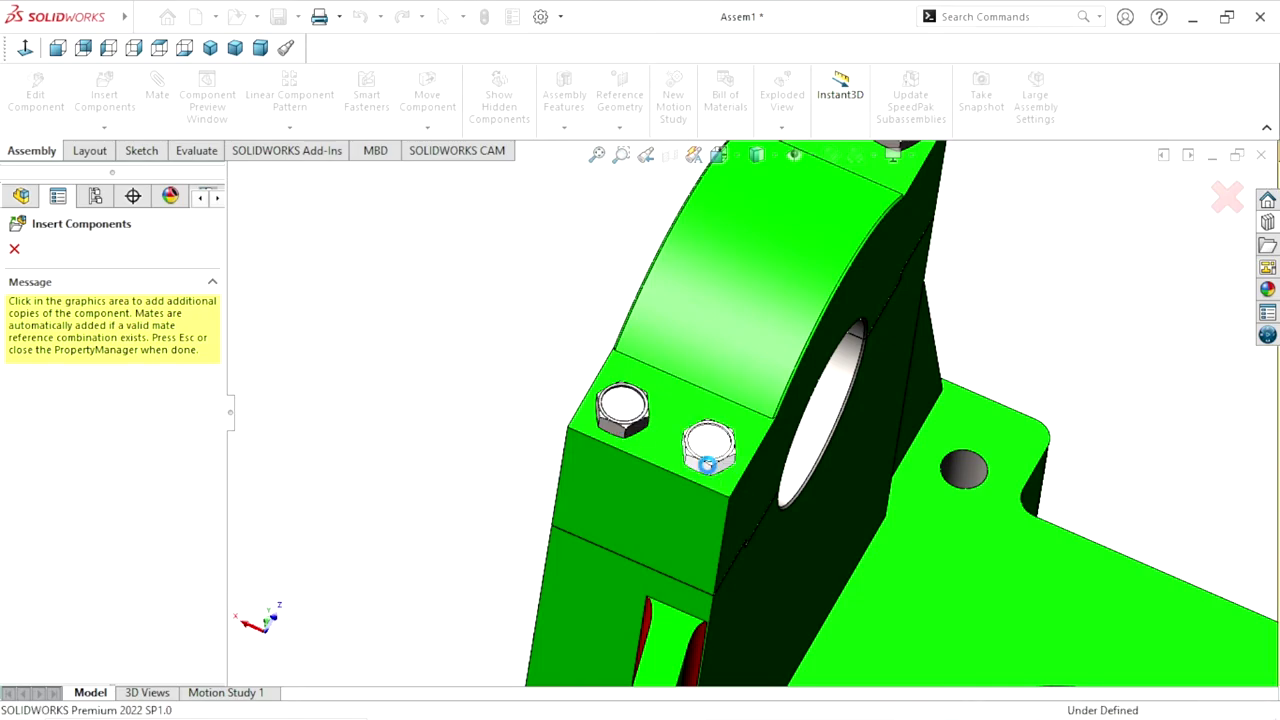
Finish placing screws and select the first formed hex screw instance
click(14, 250)
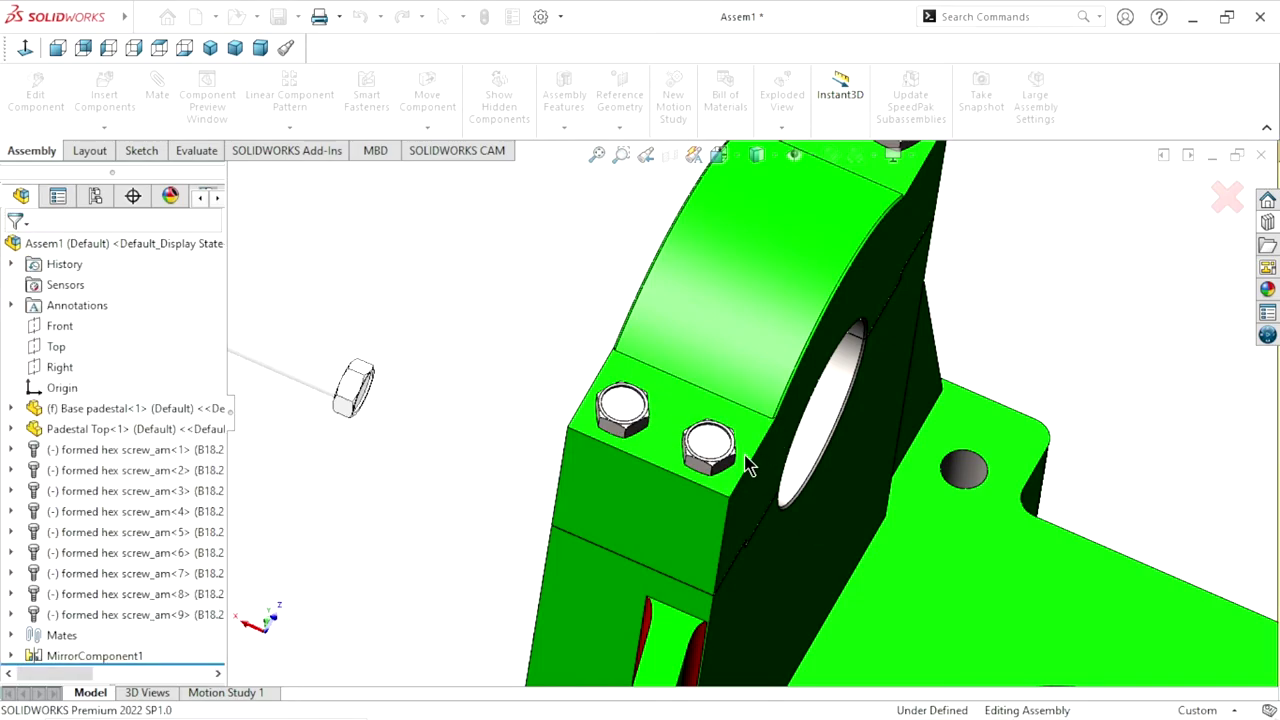
scroll(761, 461, up, 8)
scroll(914, 428, down, 3)
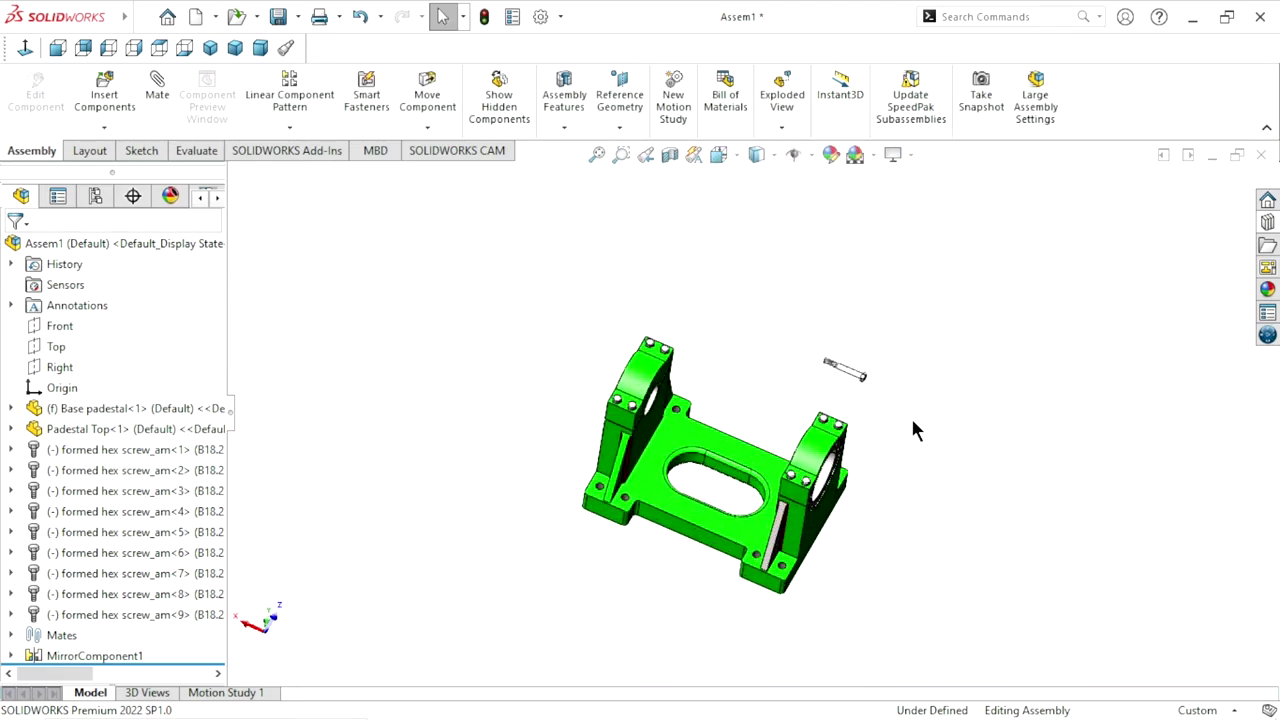
scroll(847, 418, down, 2)
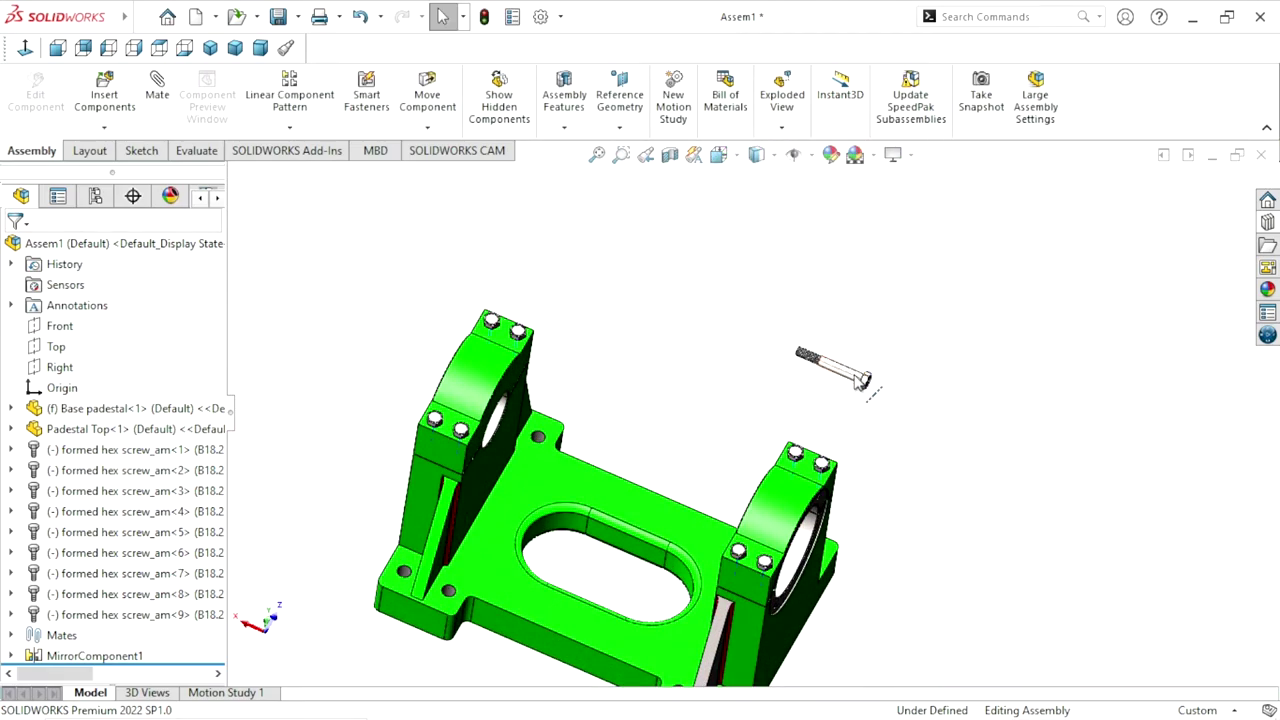
click(152, 450)
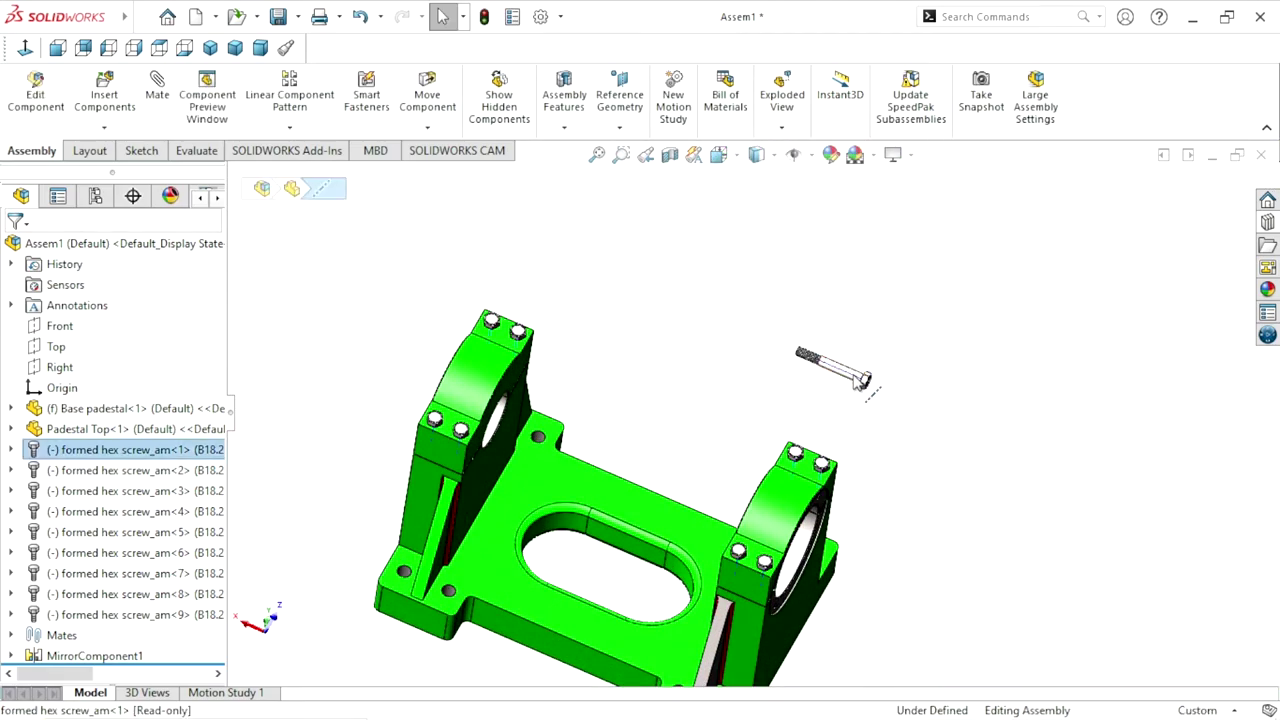
Delete the stray formed hex screw_am<1> instance from the assembly
right_click(160, 455)
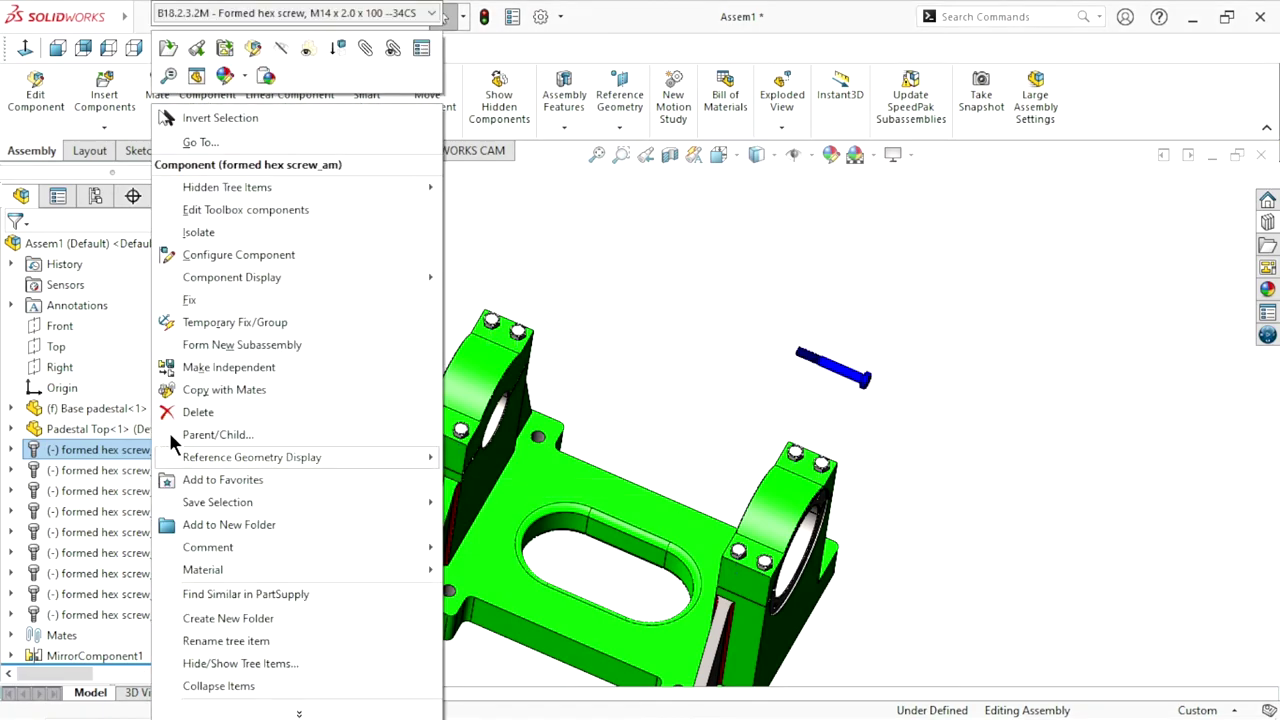
click(196, 412)
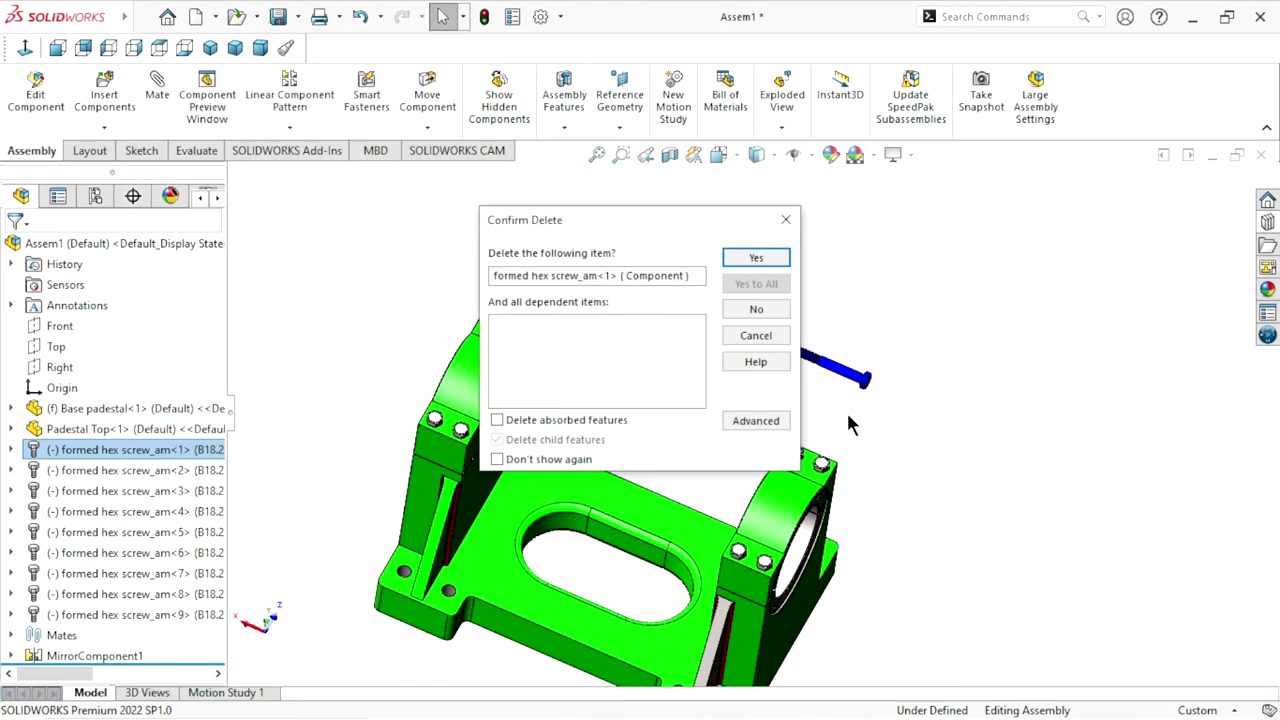
click(756, 268)
Orbit and zoom around the pedestals to check the eight remaining screws, including from below
scroll(728, 543, up, 3)
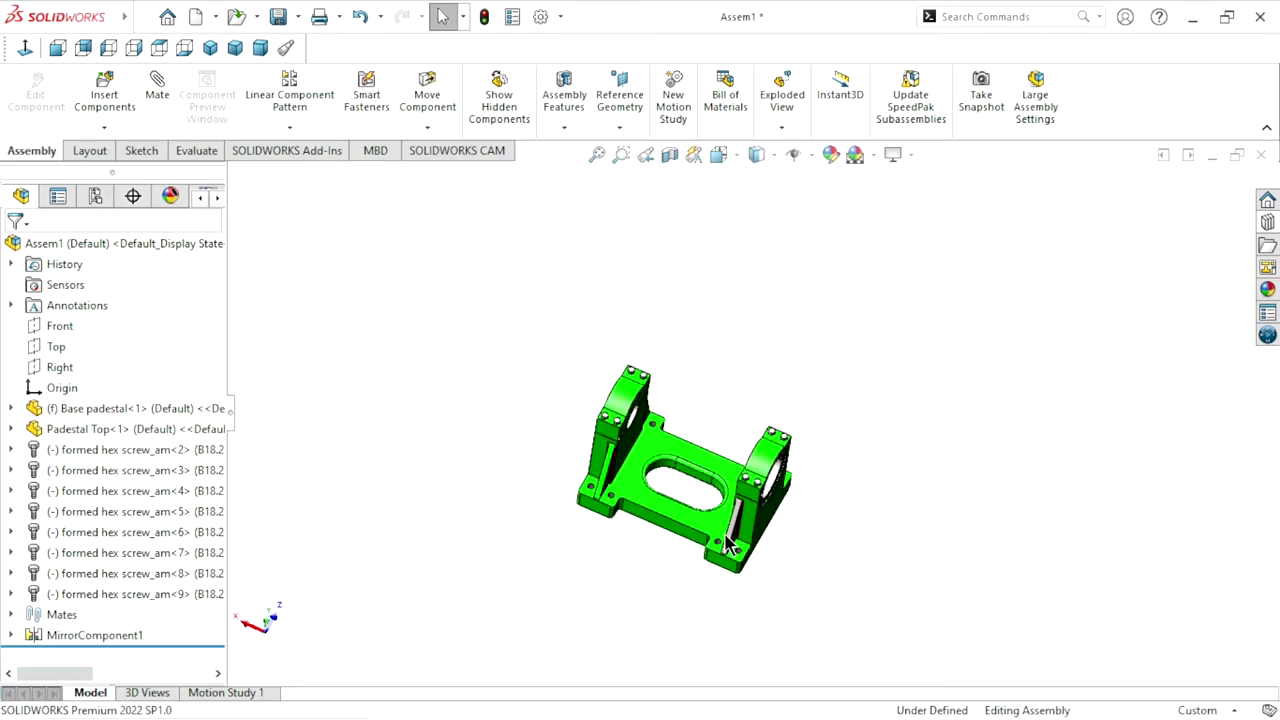
middle_drag(728, 543, 738, 452)
scroll(738, 452, down, 3)
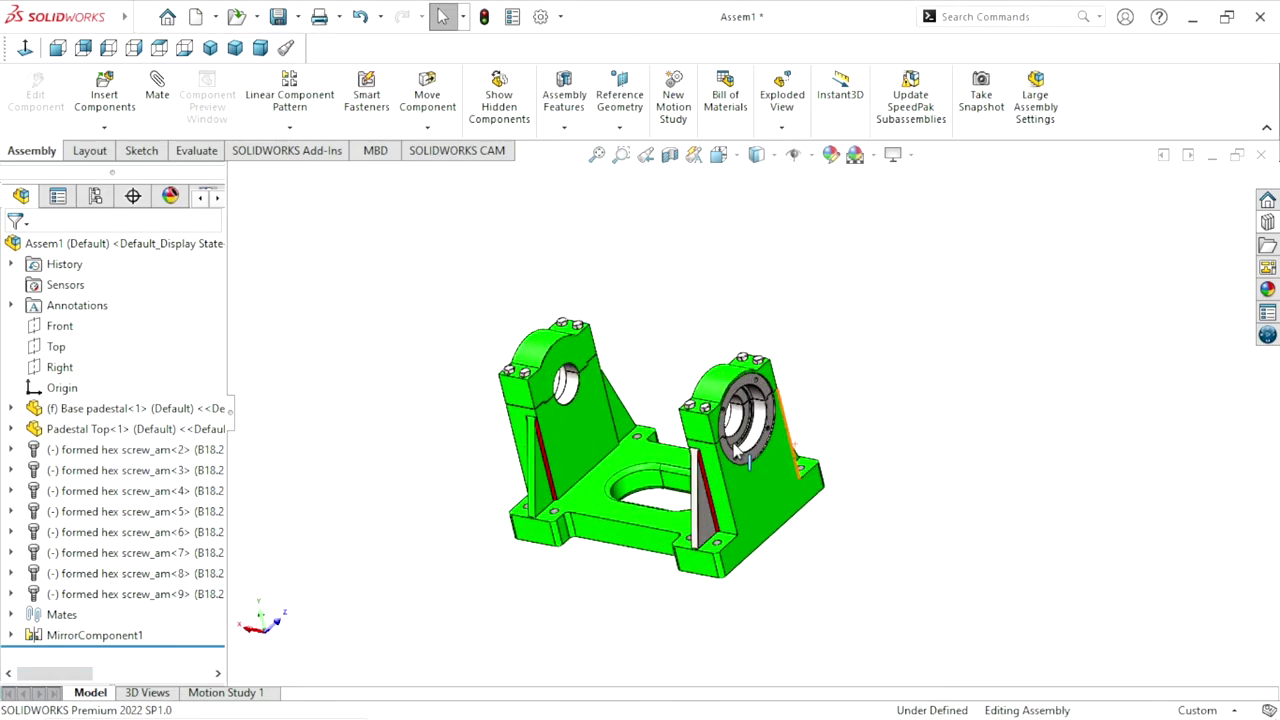
scroll(738, 452, down, 2)
scroll(806, 416, down, 2)
scroll(806, 417, down, 2)
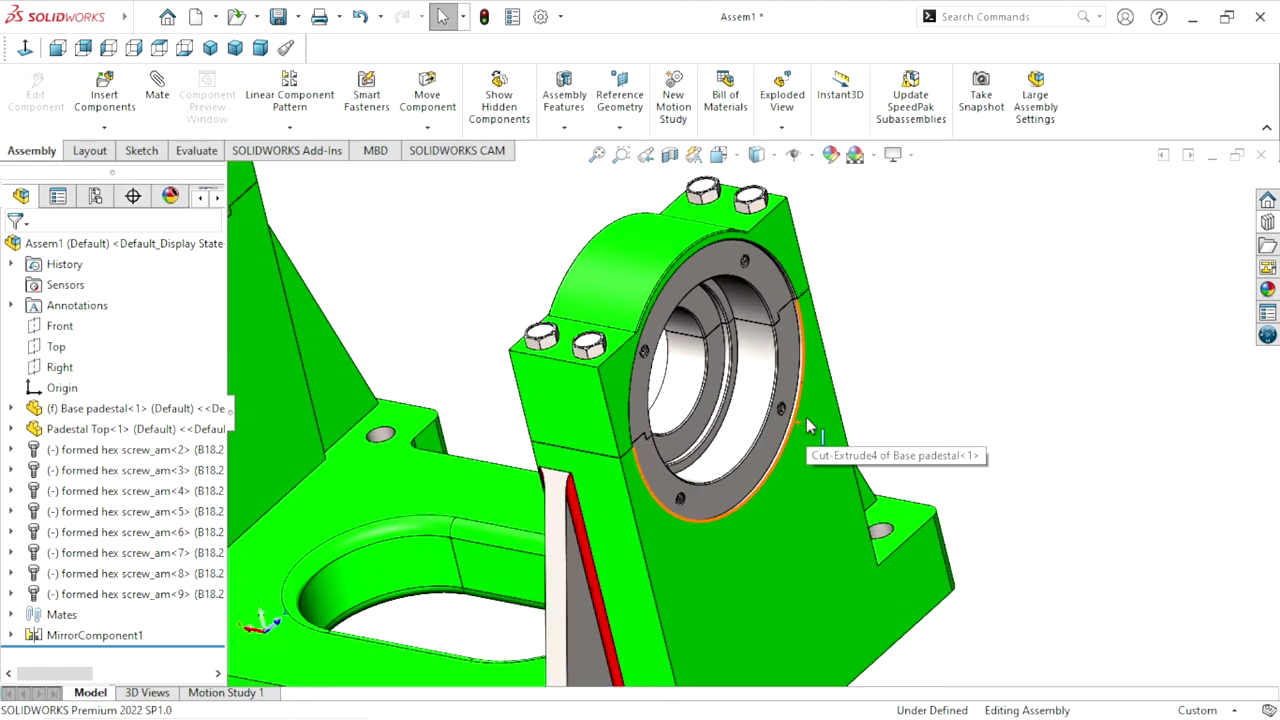
scroll(938, 360, up, 3)
scroll(652, 433, down, 3)
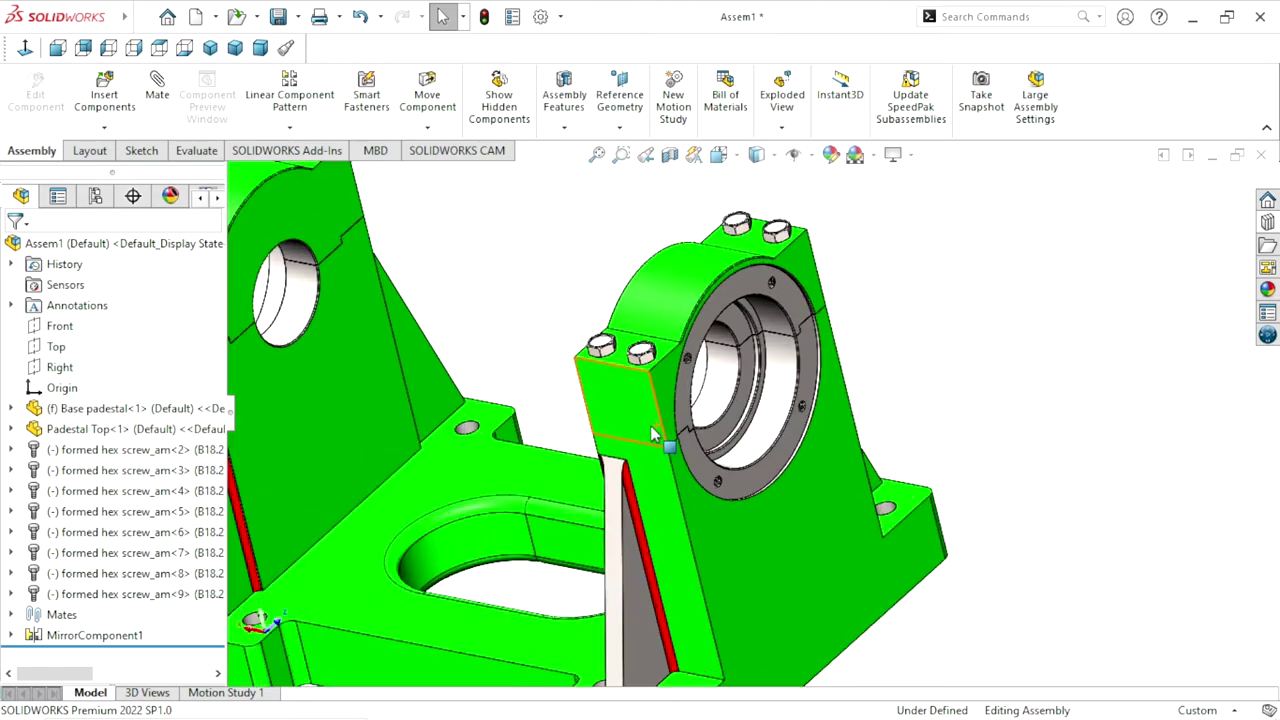
mouse_move(937, 360)
middle_down()
mouse_move(925, 408)
mouse_move(657, 381)
middle_up()
scroll(657, 381, up, 3)
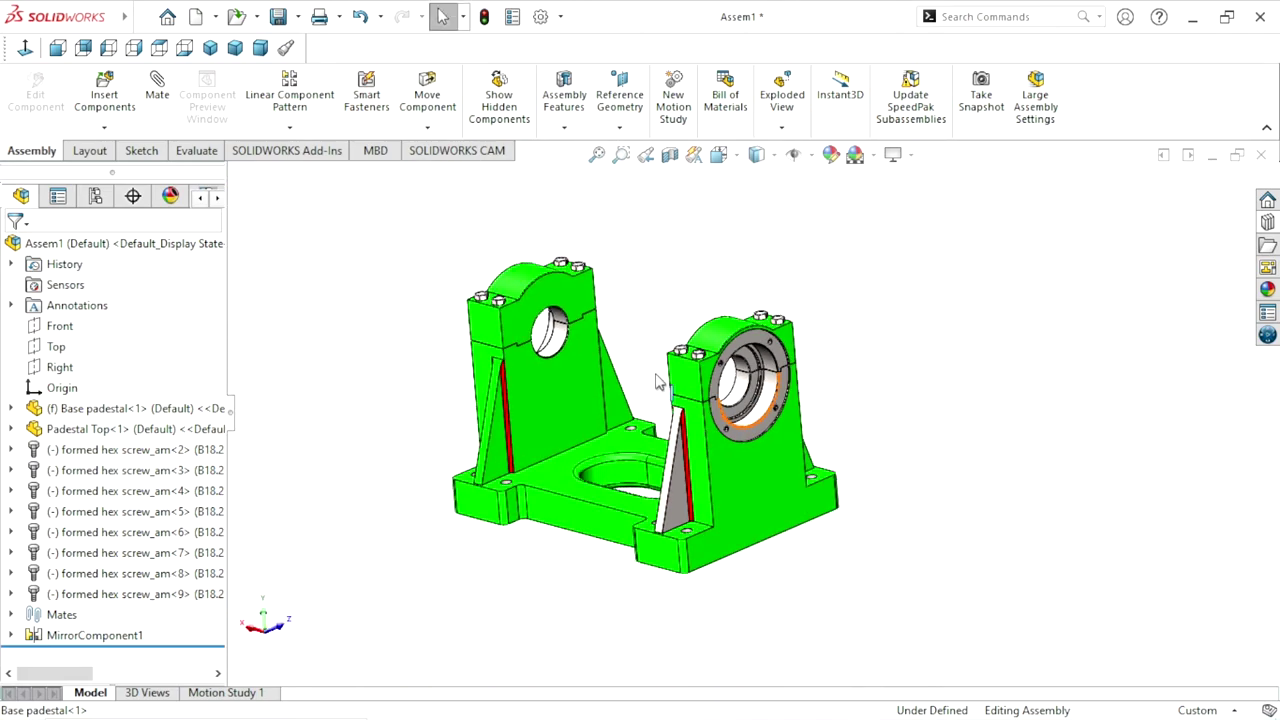
scroll(657, 381, down, 2)
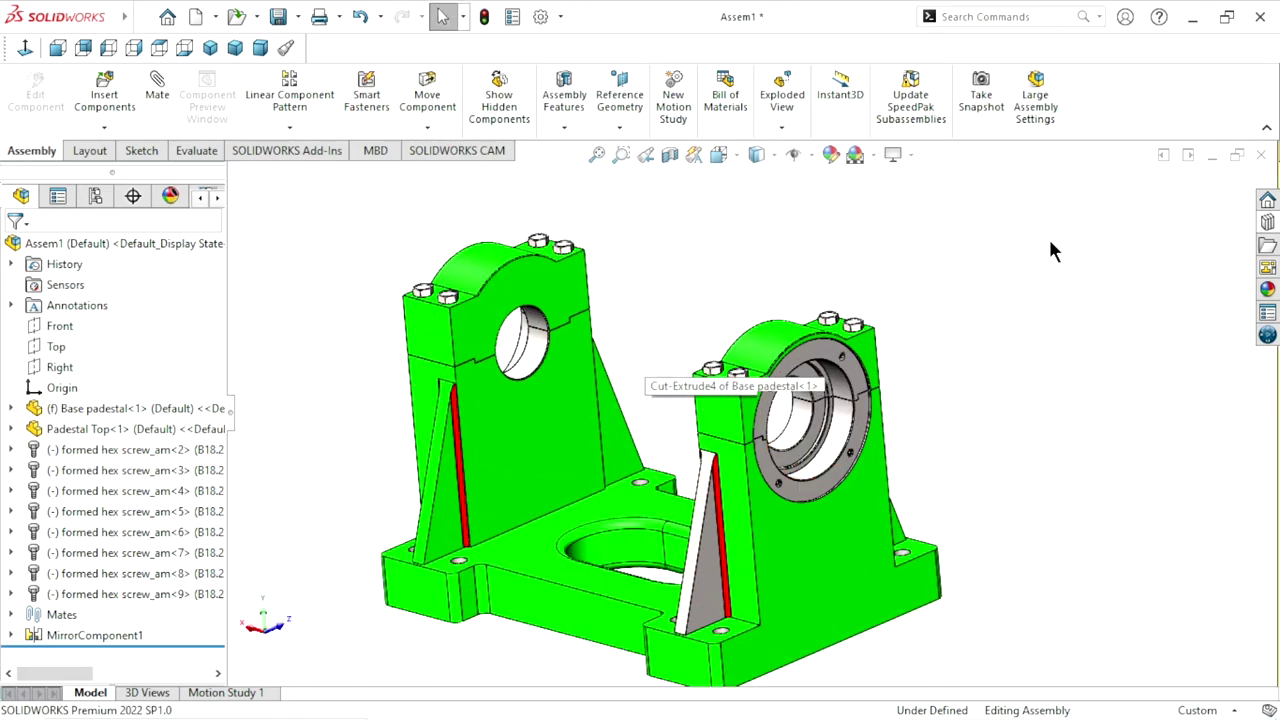
Browse the Design Library Toolbox to SKF > Bearings > Ball Bearings
click(1267, 222)
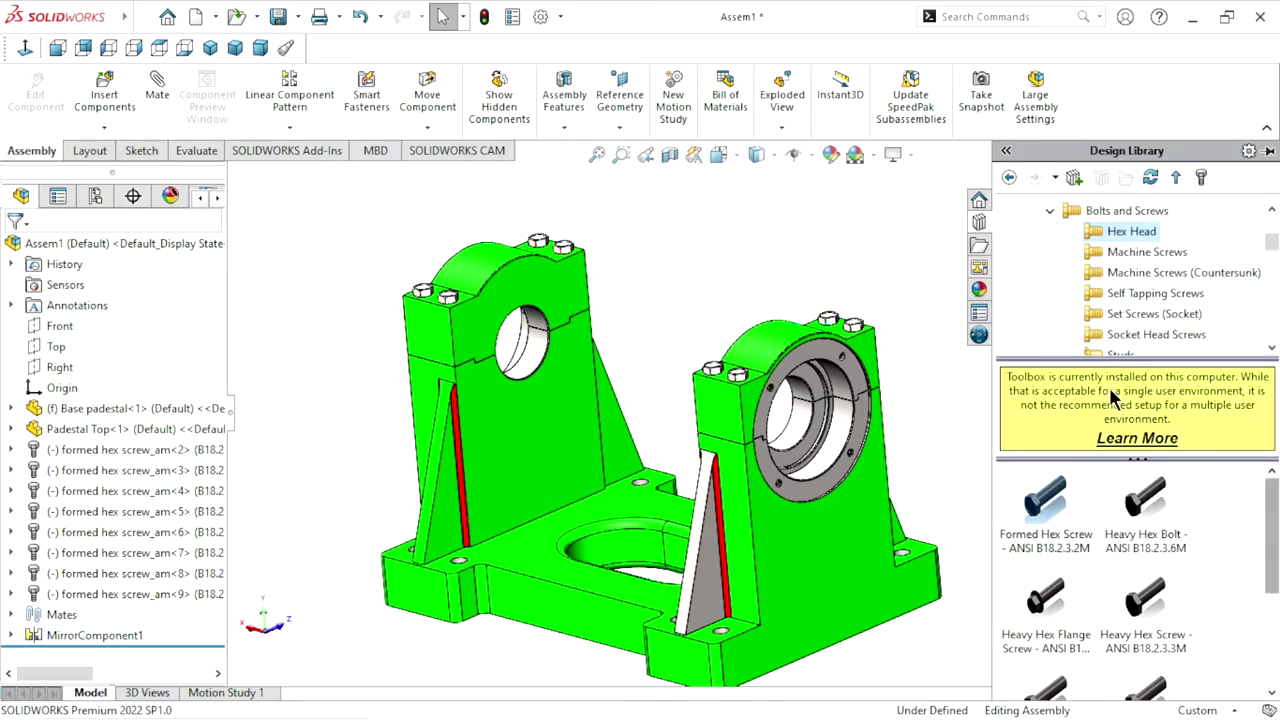
click(1009, 177)
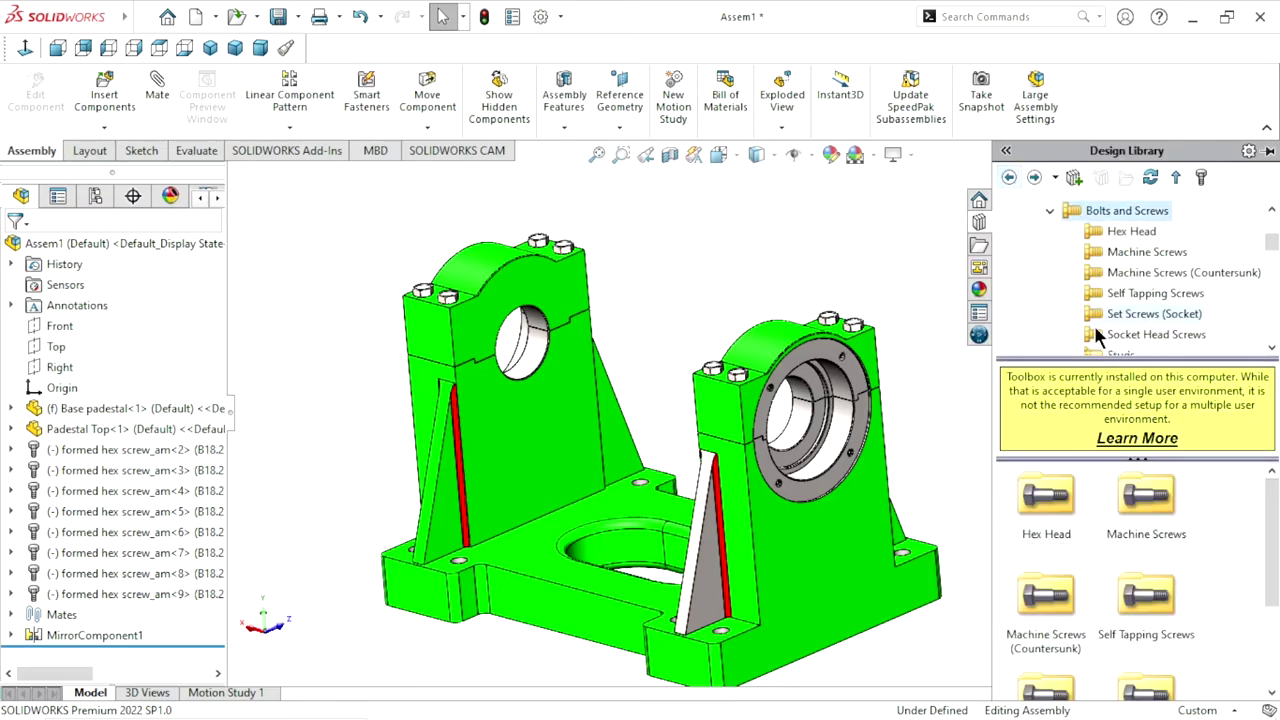
click(1009, 177)
click(1009, 177)
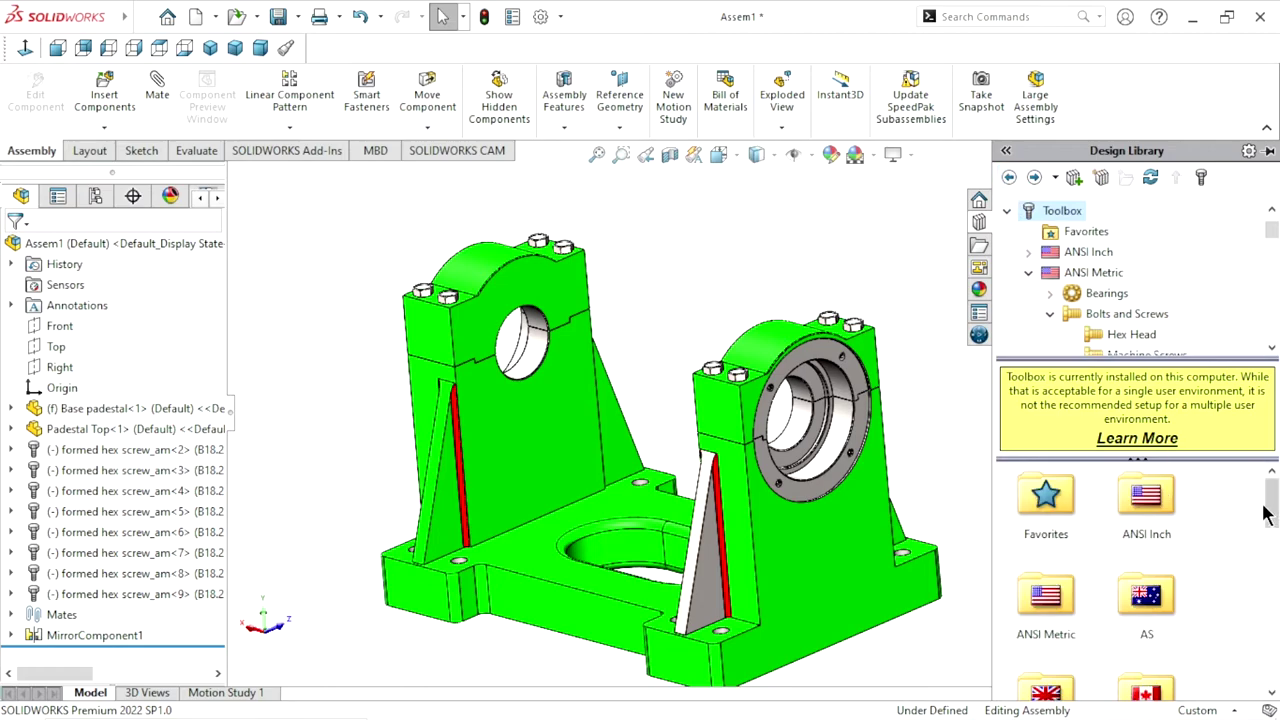
drag(1265, 513, 1274, 660)
double_click(1153, 562)
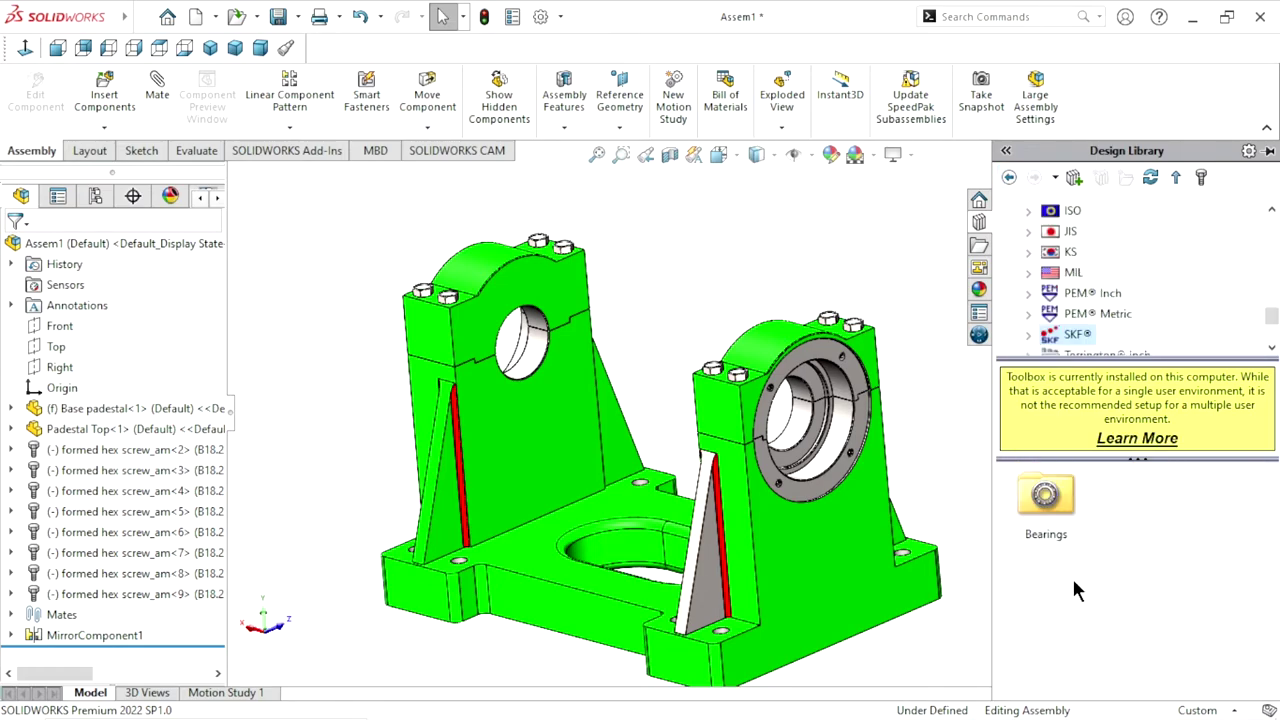
double_click(1055, 502)
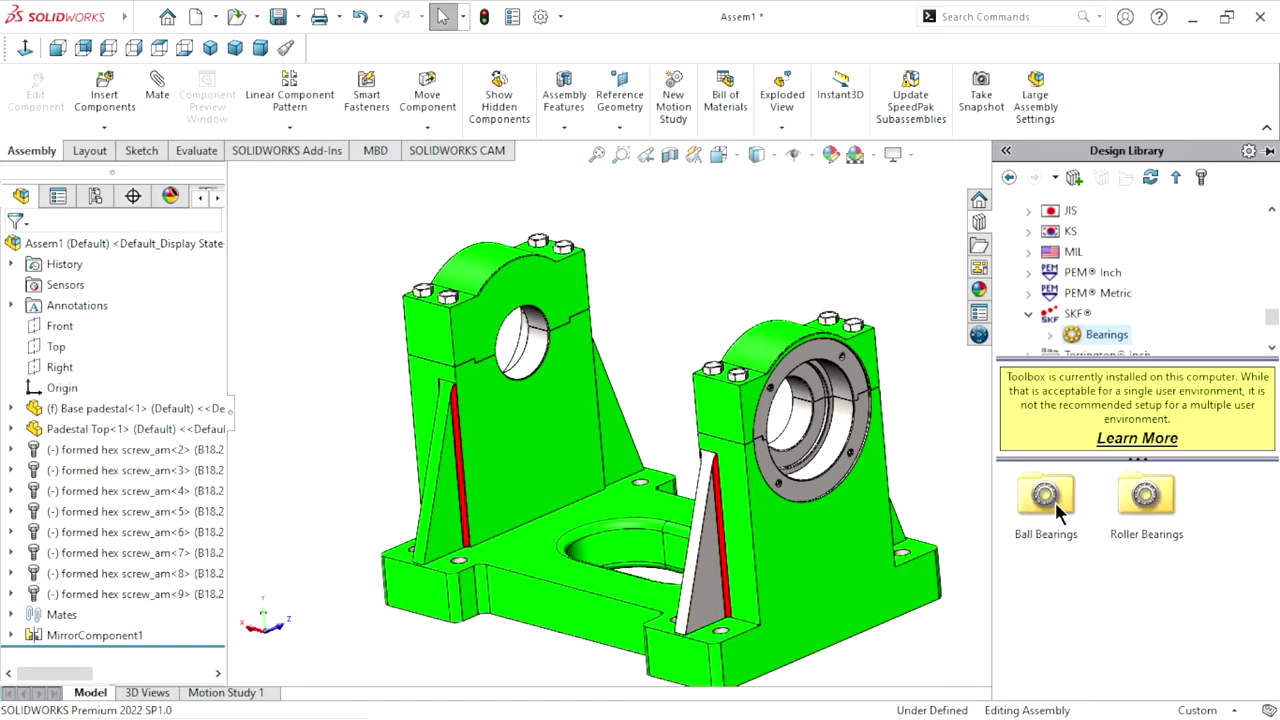
double_click(1160, 518)
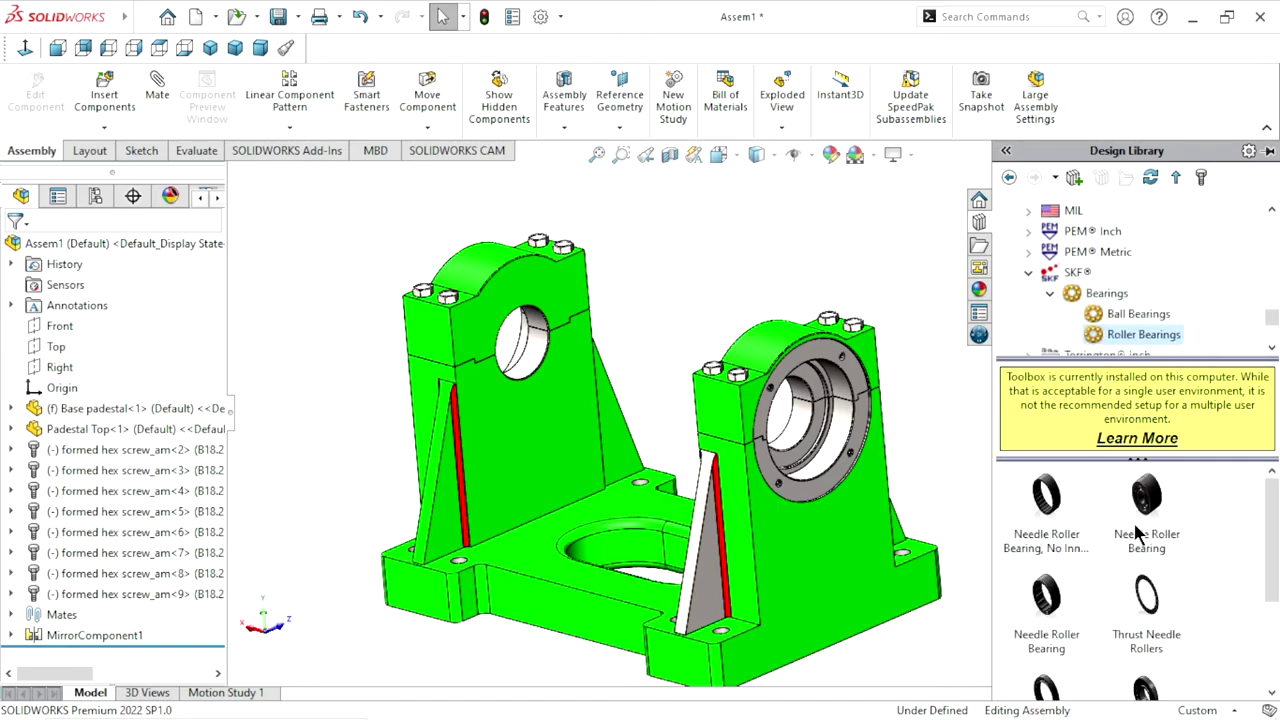
click(1010, 178)
click(1040, 520)
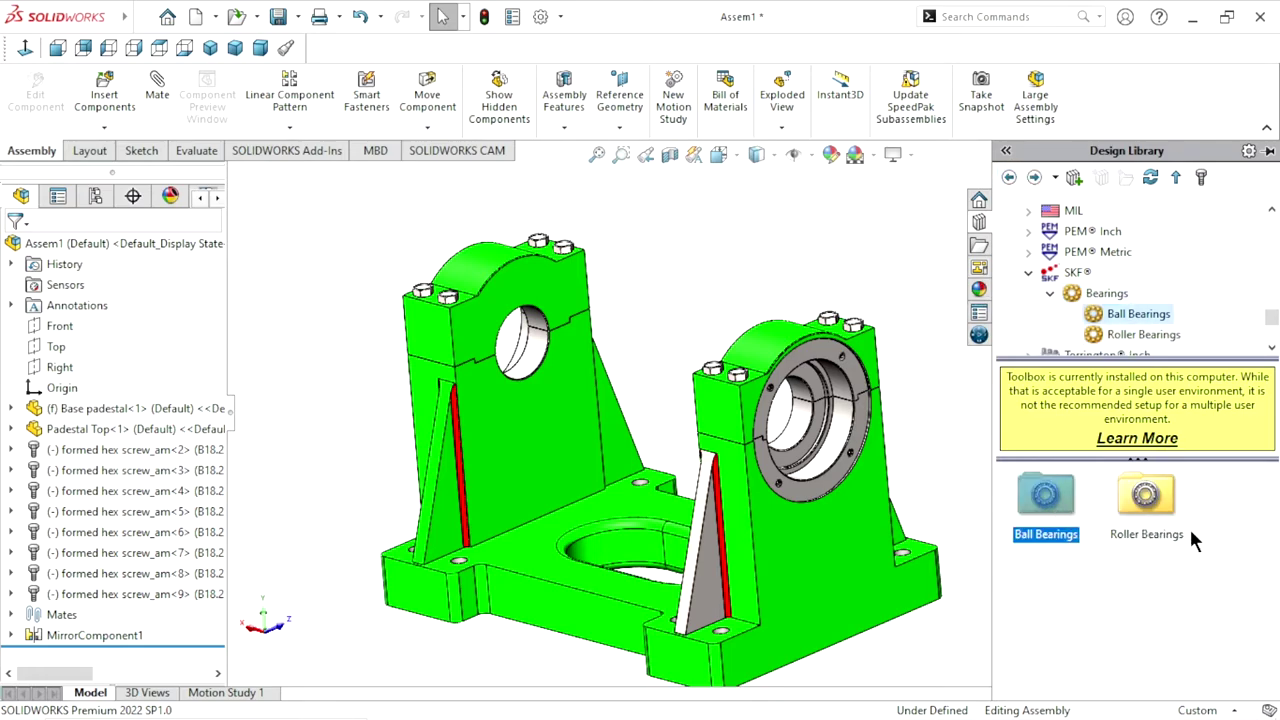
Insert a size 6216 Radial Ball Bearing with Detailed display and place a copy above the pedestals
mouse_move(1150, 510)
mouse_down()
mouse_move(856, 263)
mouse_move(978, 304)
mouse_up()
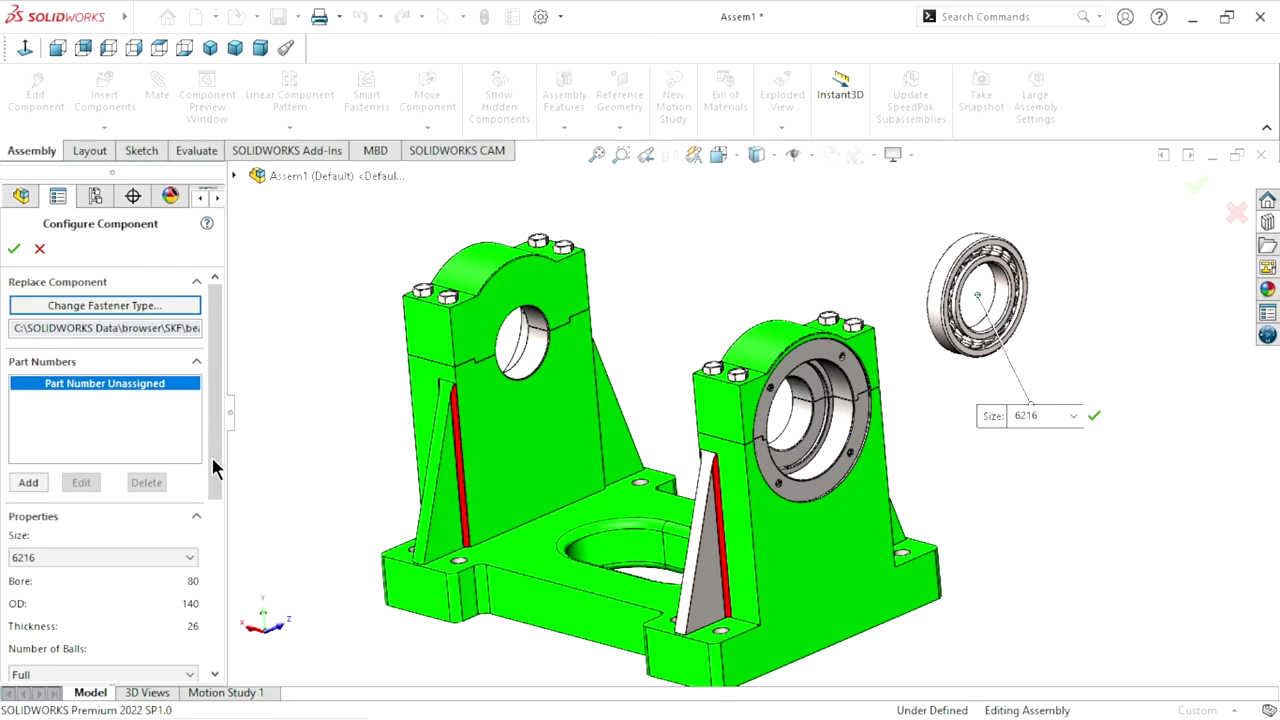
drag(220, 486, 228, 528)
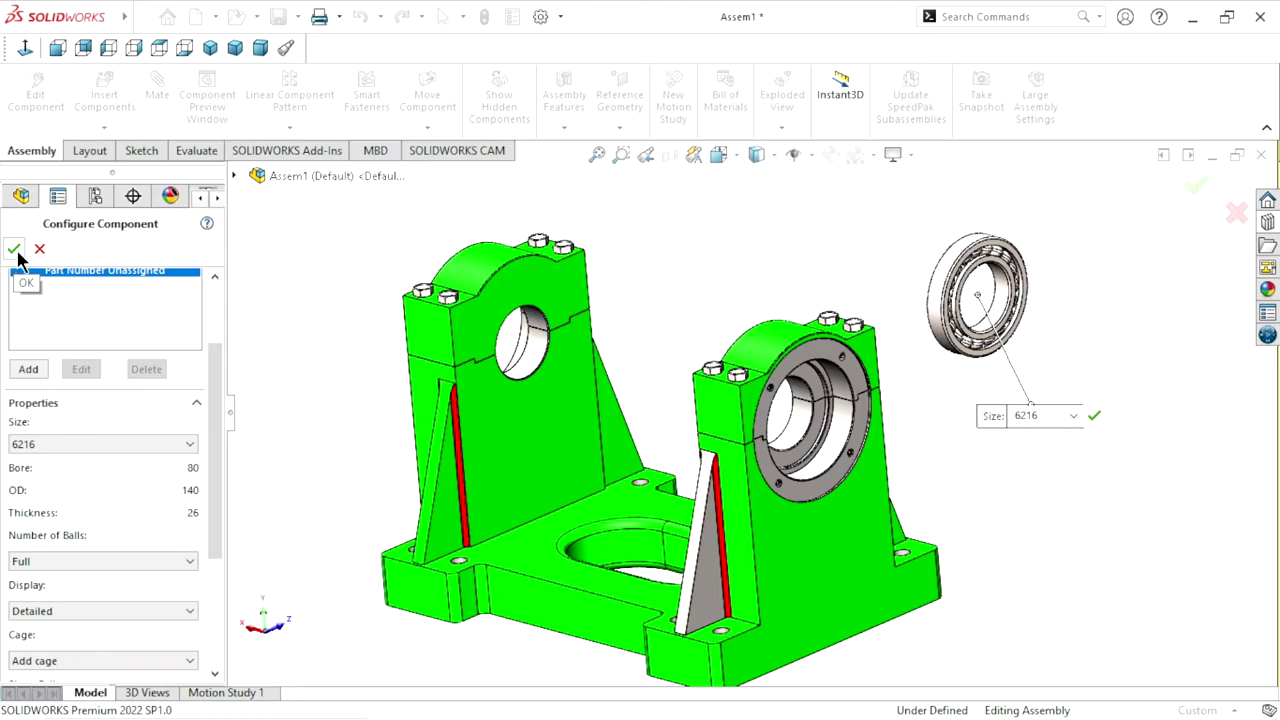
scroll(205, 490, down, 1)
scroll(195, 498, down, 2)
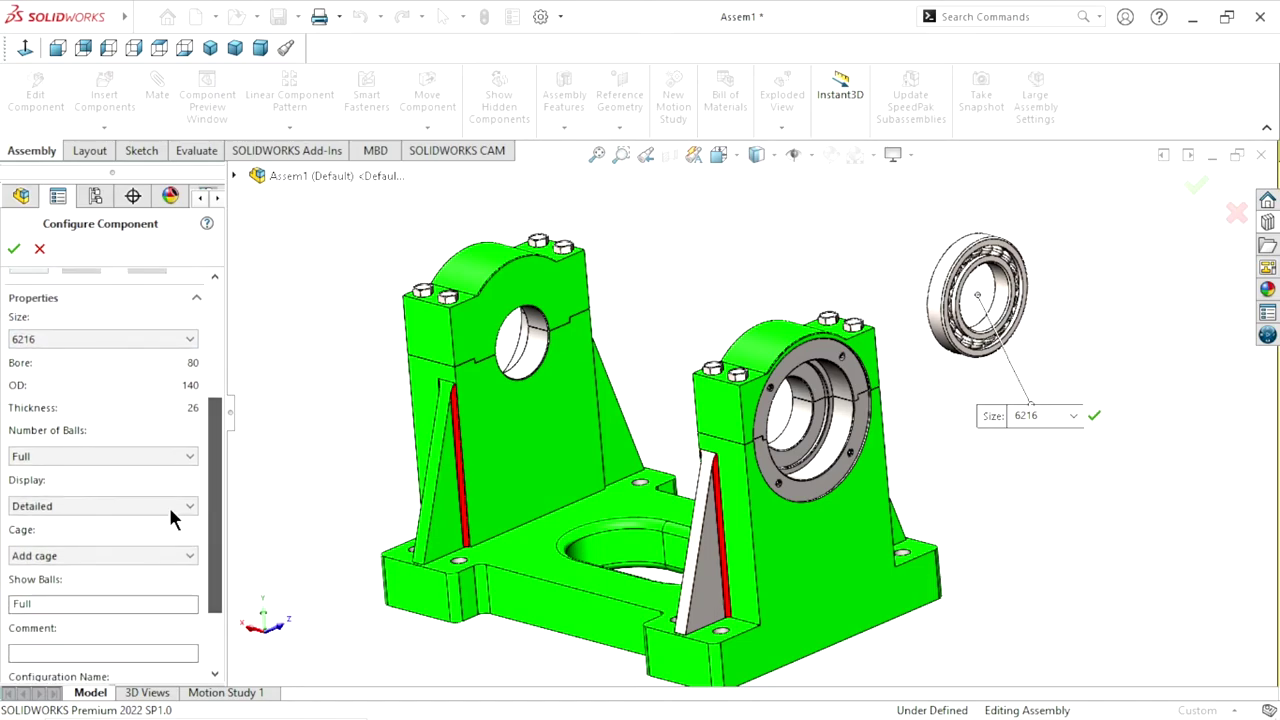
click(175, 507)
click(175, 507)
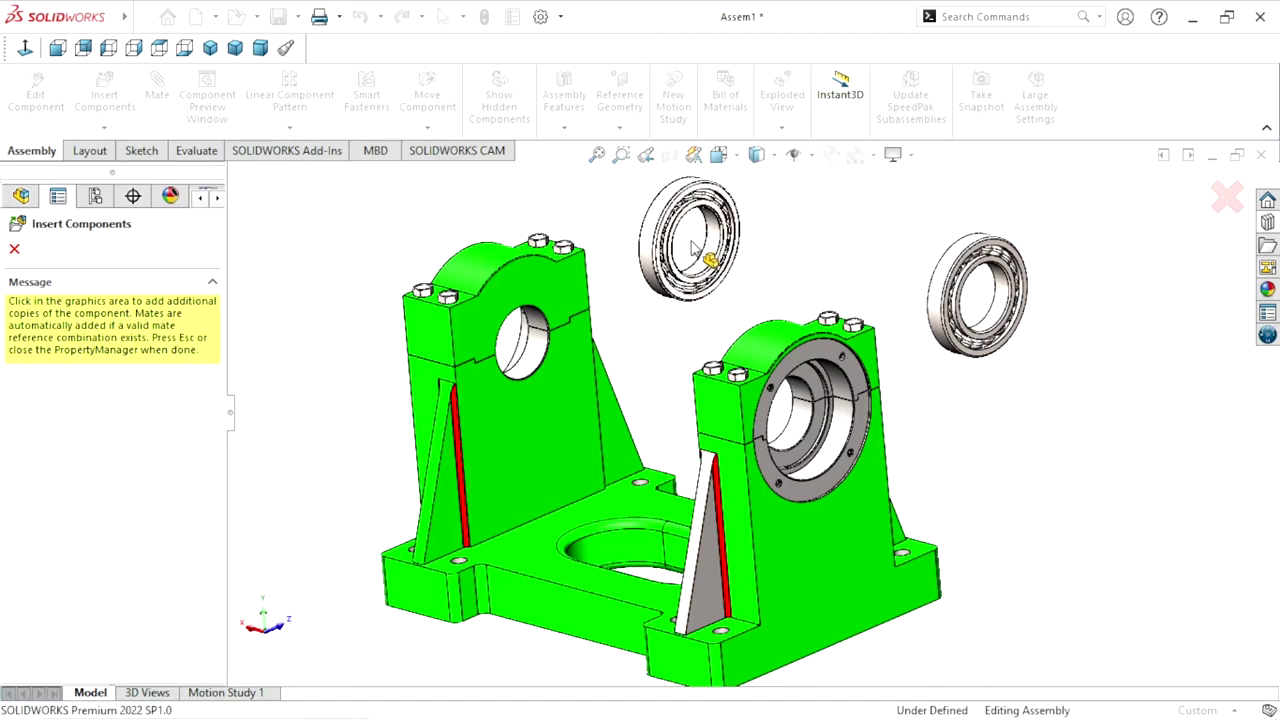
click(694, 243)
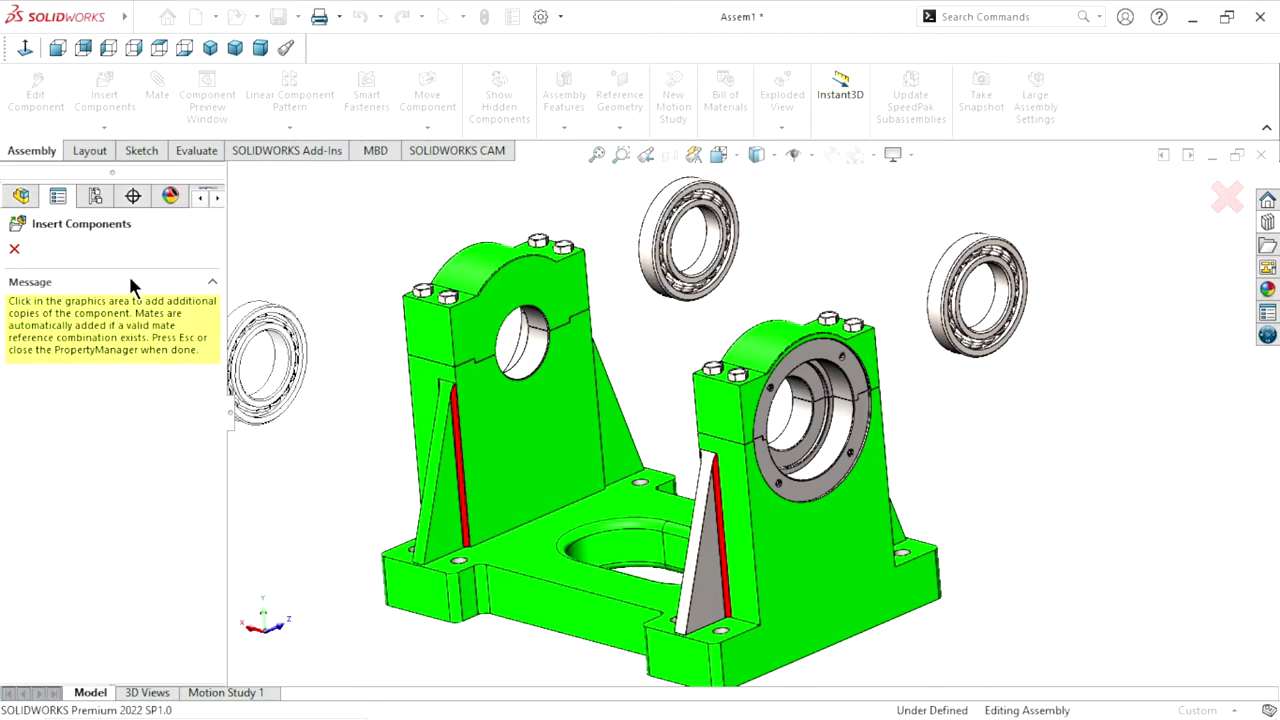
Make a bearing concentric with the right pedestal's bore
key(Escape)
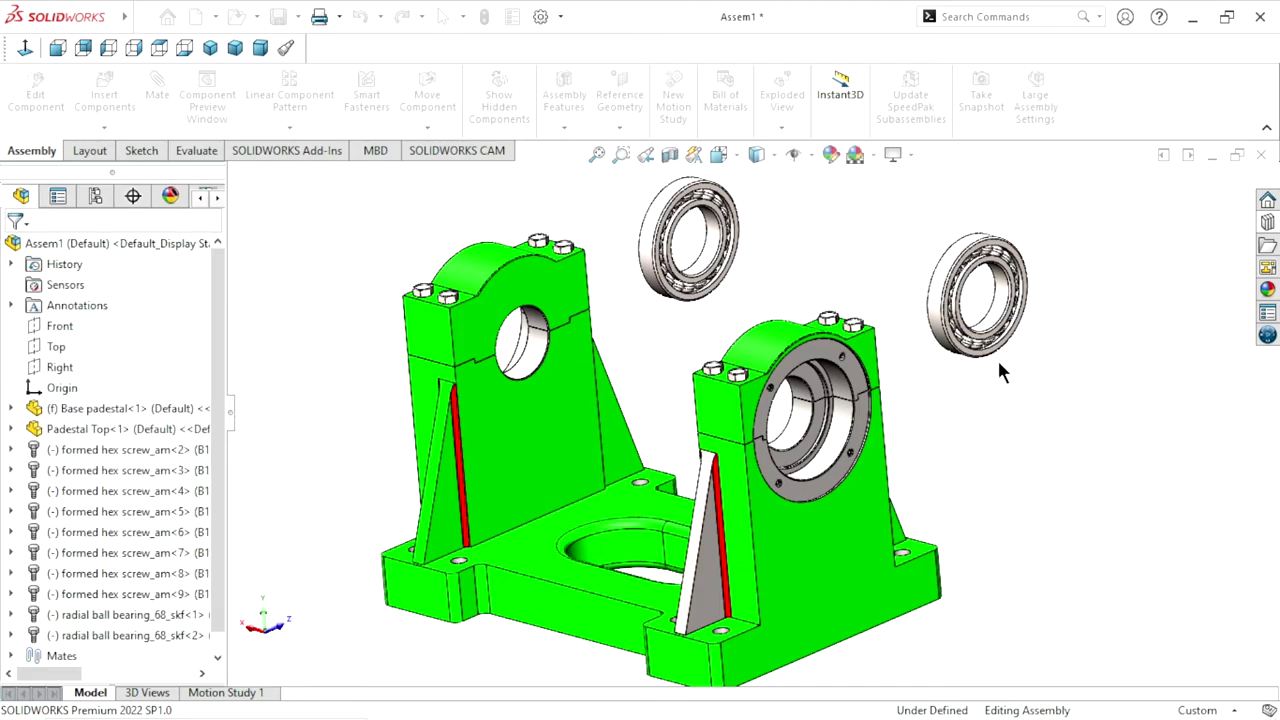
scroll(978, 358, up, 1)
scroll(914, 371, down, 2)
scroll(897, 372, down, 3)
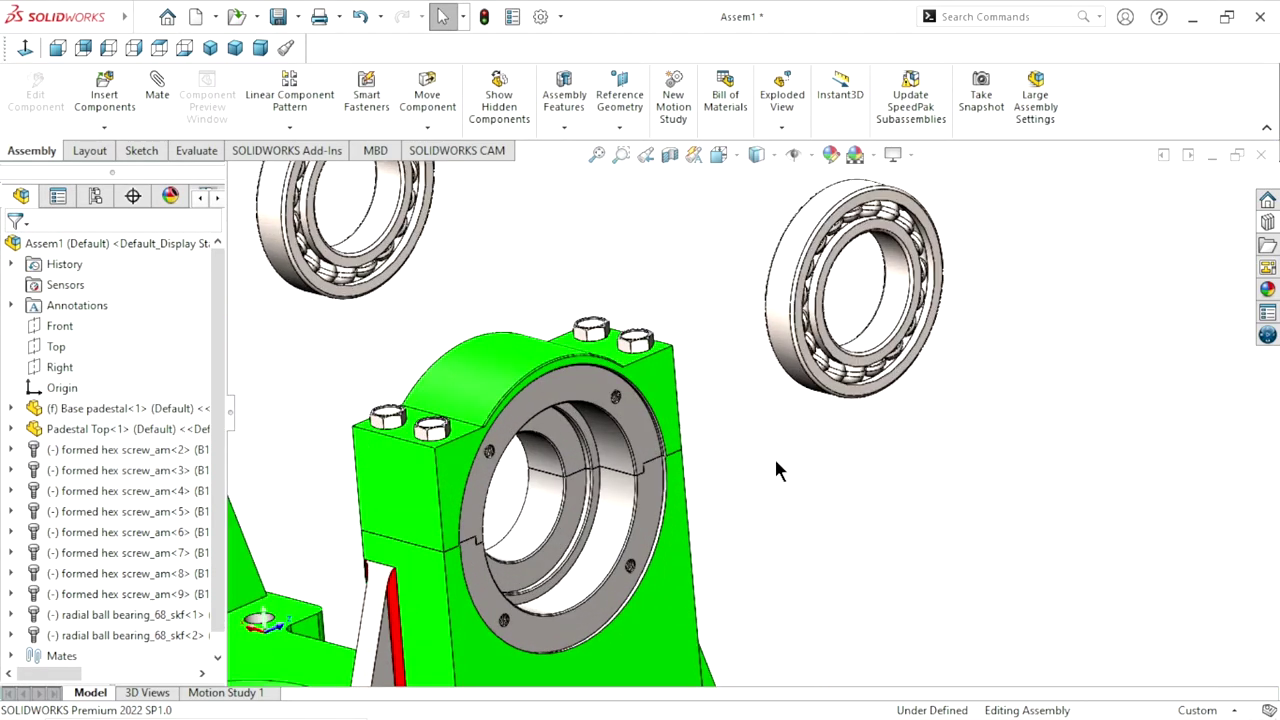
click(622, 508)
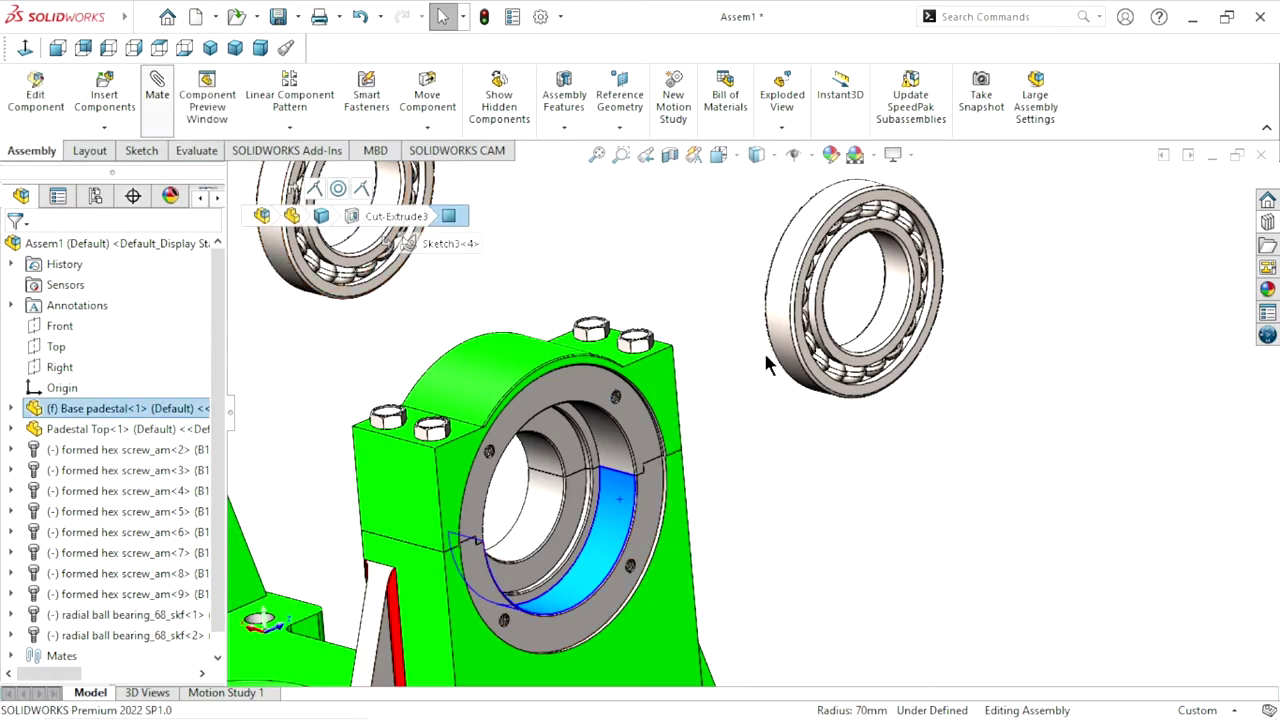
key(m)
click(798, 248)
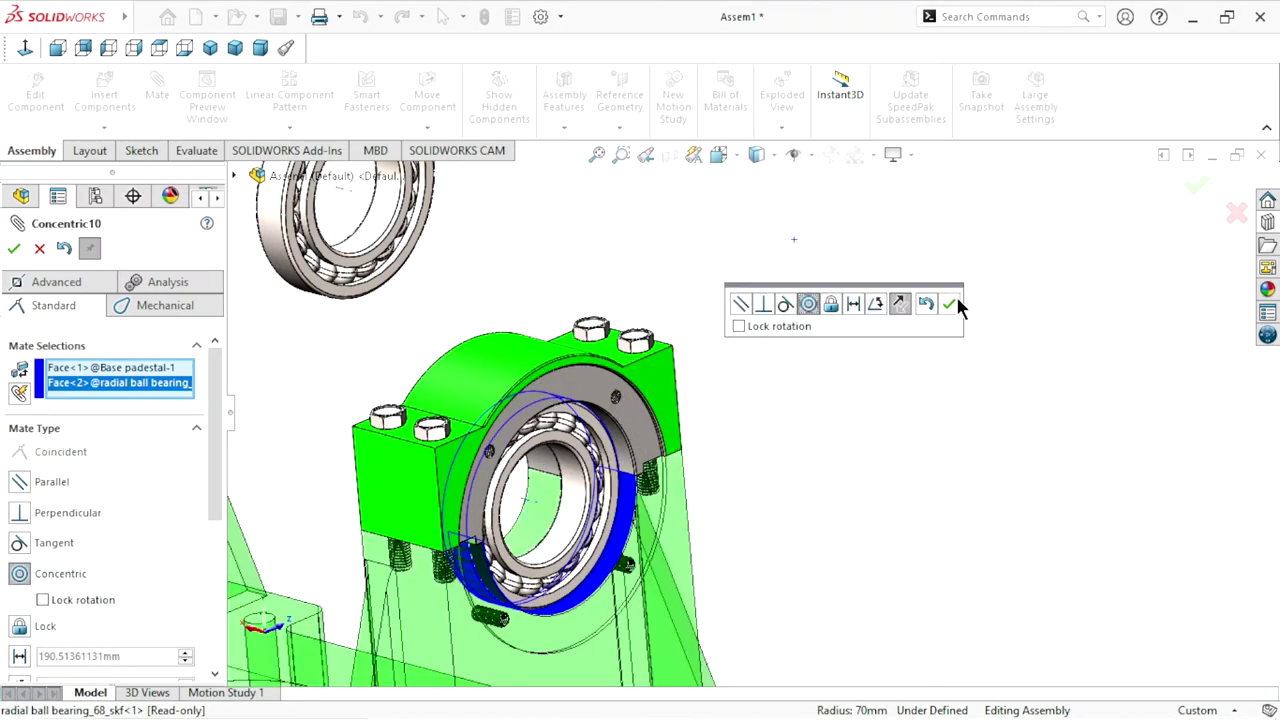
click(948, 303)
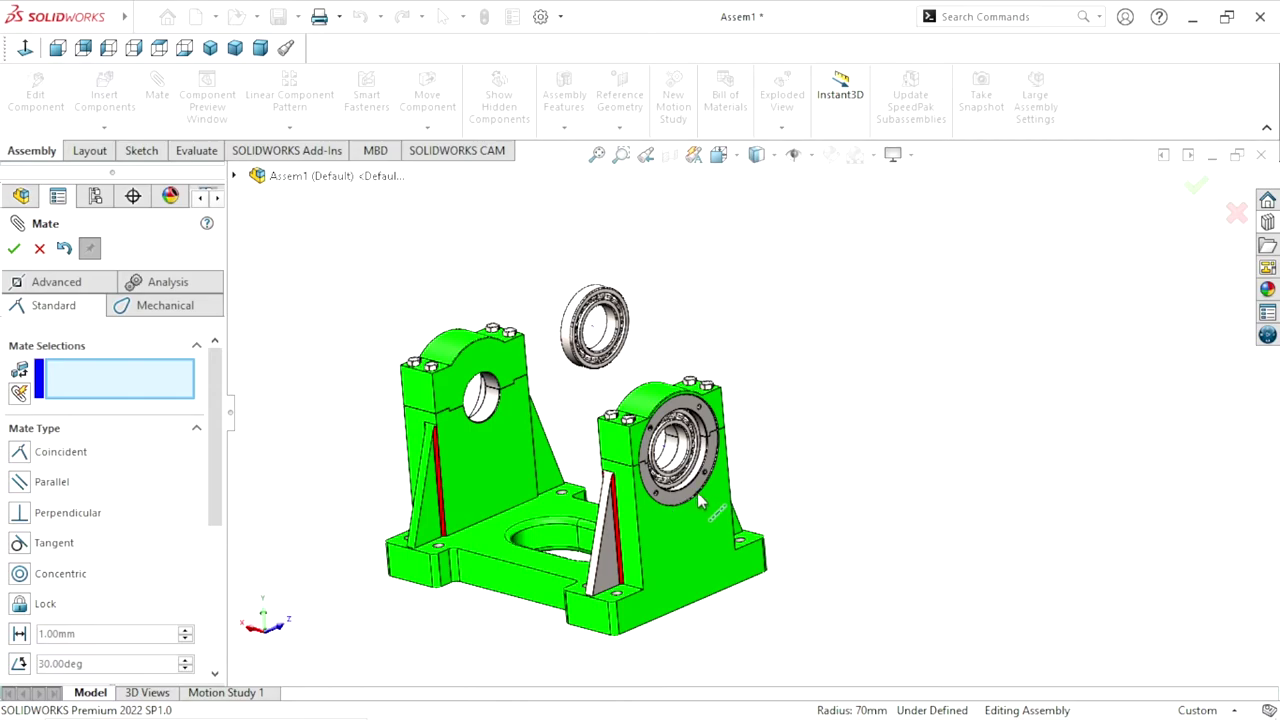
Mate that bearing's side face coincident with the pedestal's recessed bore face so it sits flush
scroll(697, 480, down, 3)
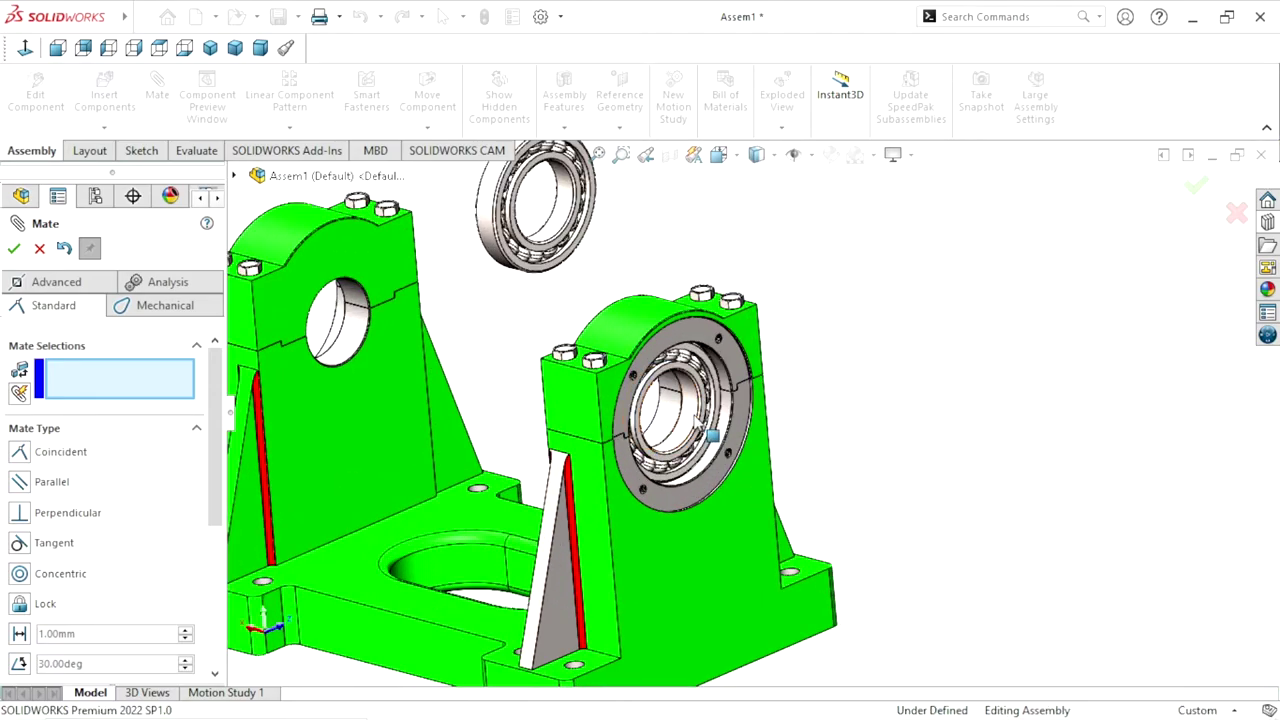
drag(697, 426, 741, 437)
scroll(743, 438, down, 2)
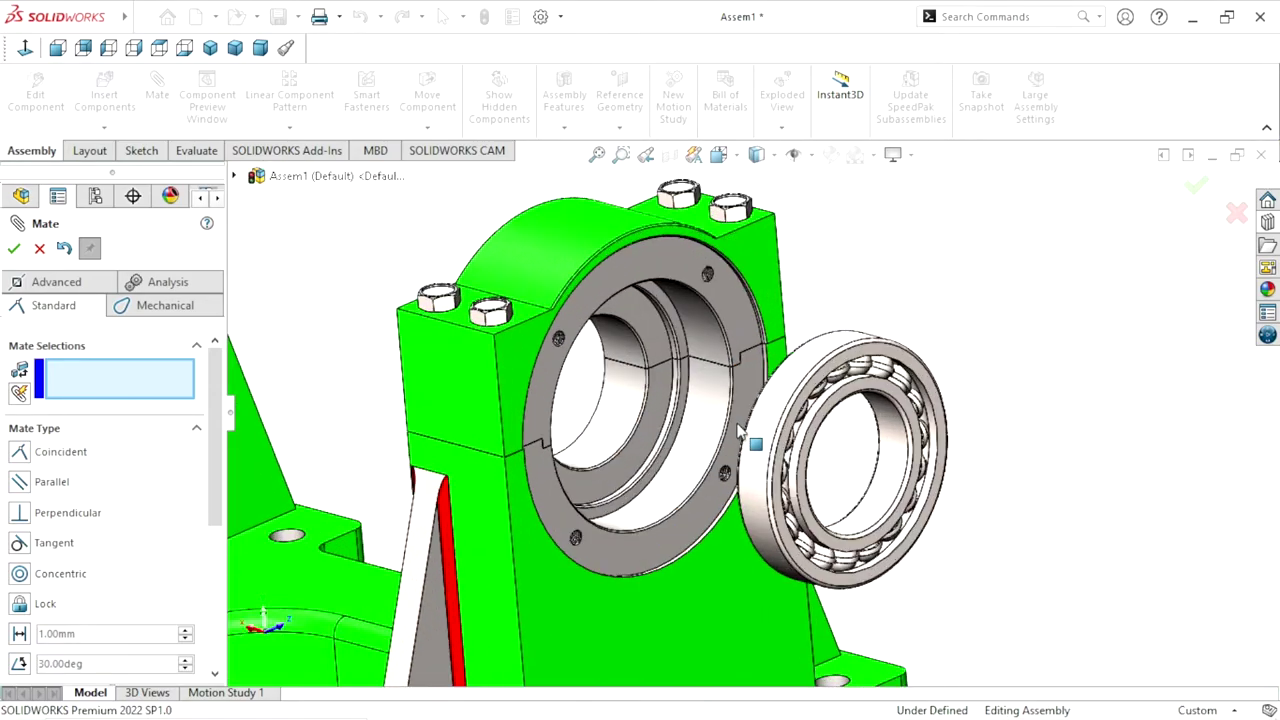
scroll(688, 352, down, 2)
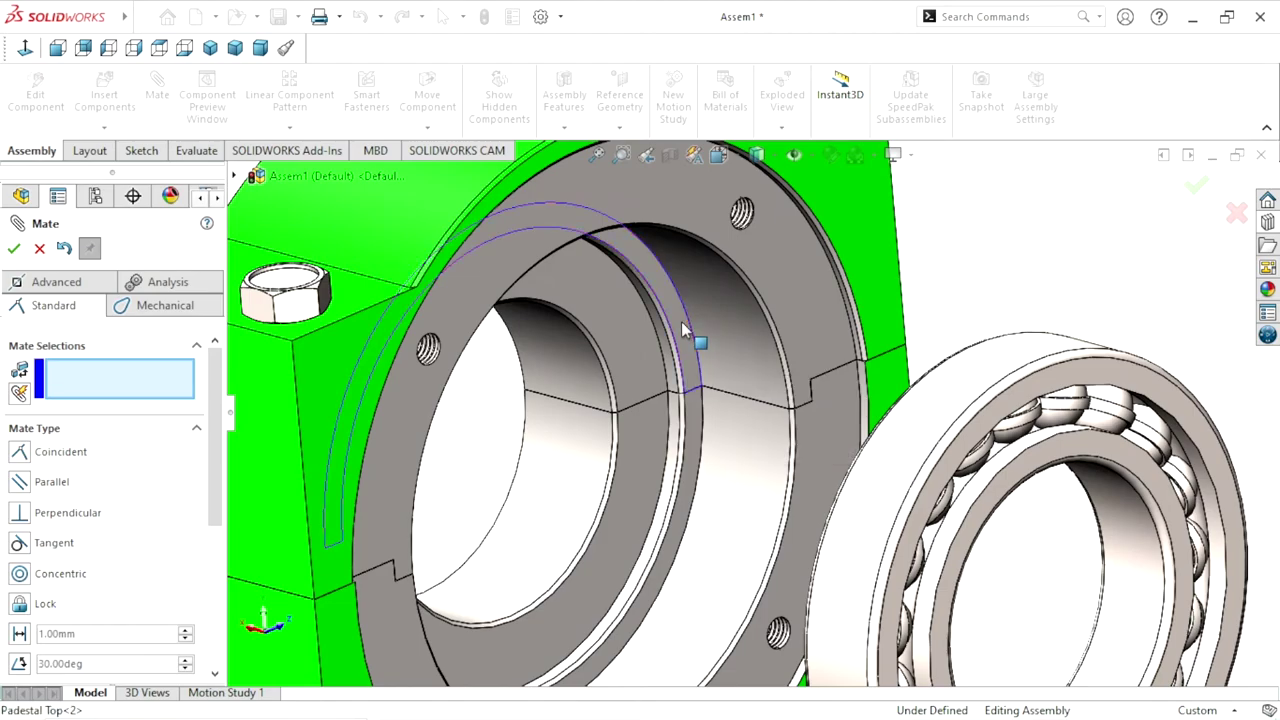
click(690, 335)
scroll(770, 440, up, 3)
mouse_move(809, 457)
middle_down()
mouse_move(855, 437)
mouse_move(894, 449)
mouse_move(766, 463)
middle_up()
scroll(750, 420, down, 2)
scroll(755, 335, down, 2)
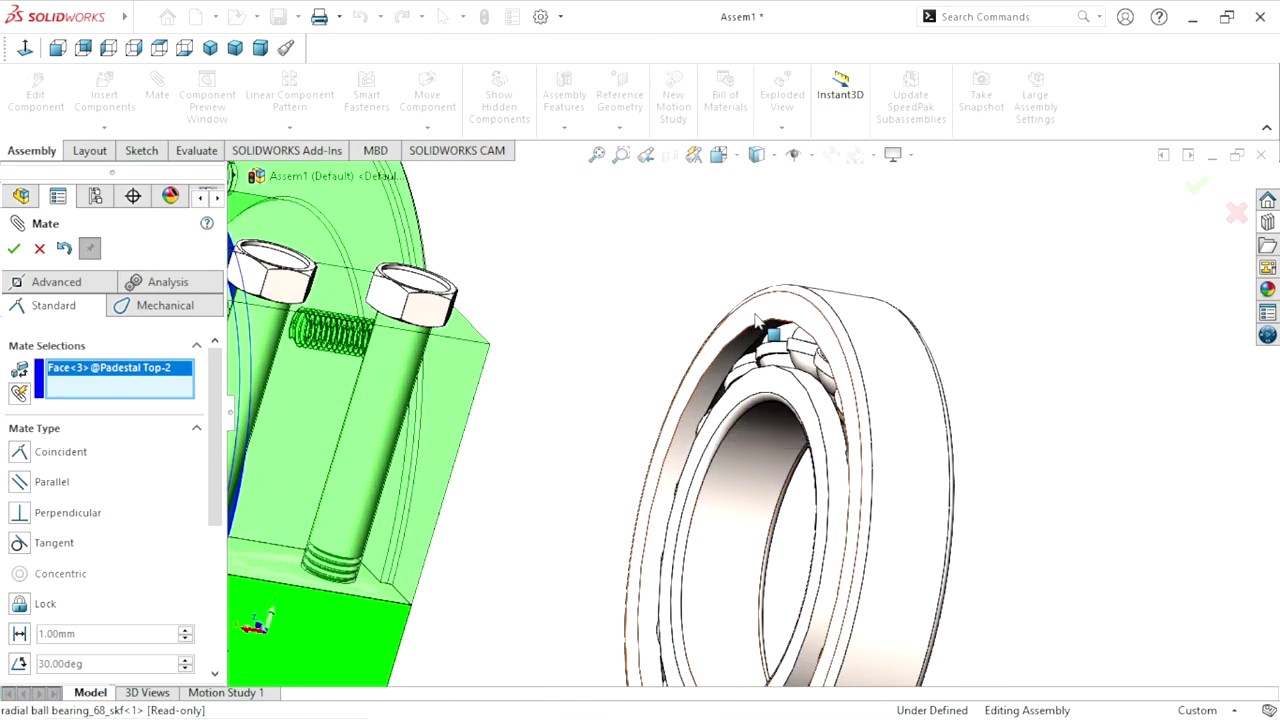
click(766, 337)
scroll(811, 406, up, 4)
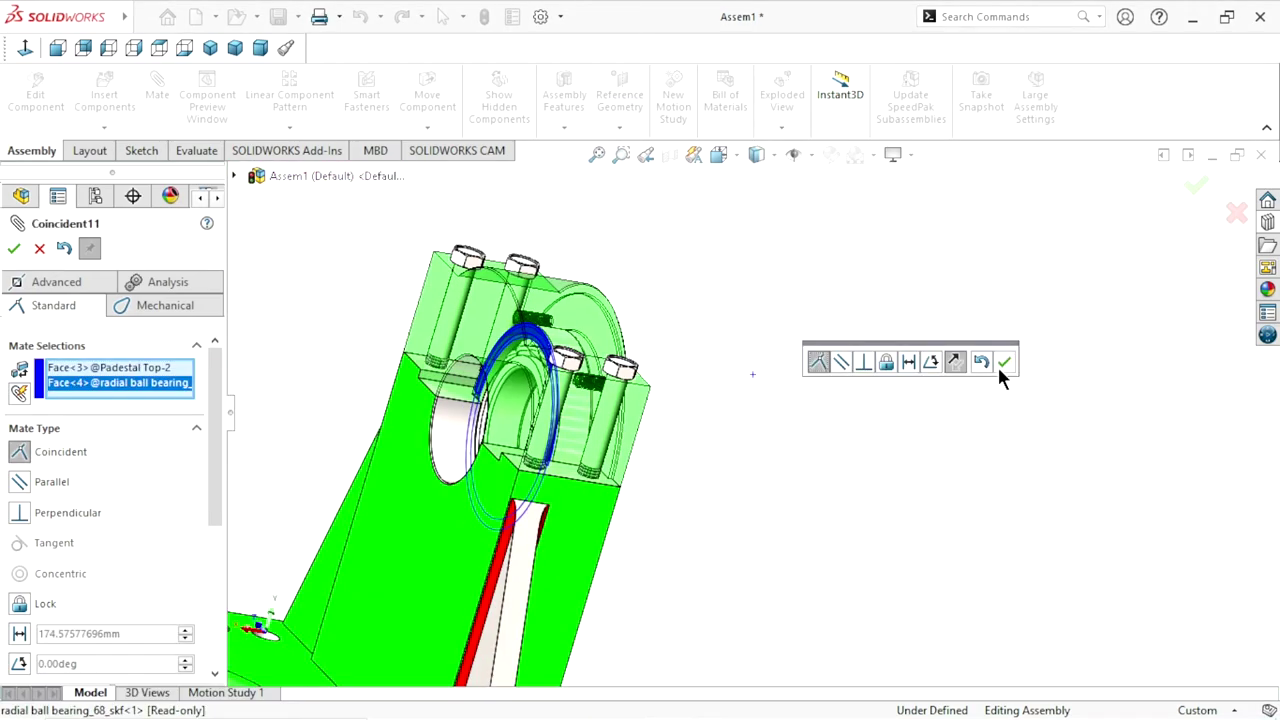
click(1005, 361)
Make the second bearing's outer face concentric with the other pedestal's bore
scroll(840, 440, up, 2)
mouse_move(880, 437)
middle_down()
mouse_move(794, 374)
mouse_move(760, 380)
middle_up()
scroll(678, 420, down, 3)
scroll(678, 420, up, 5)
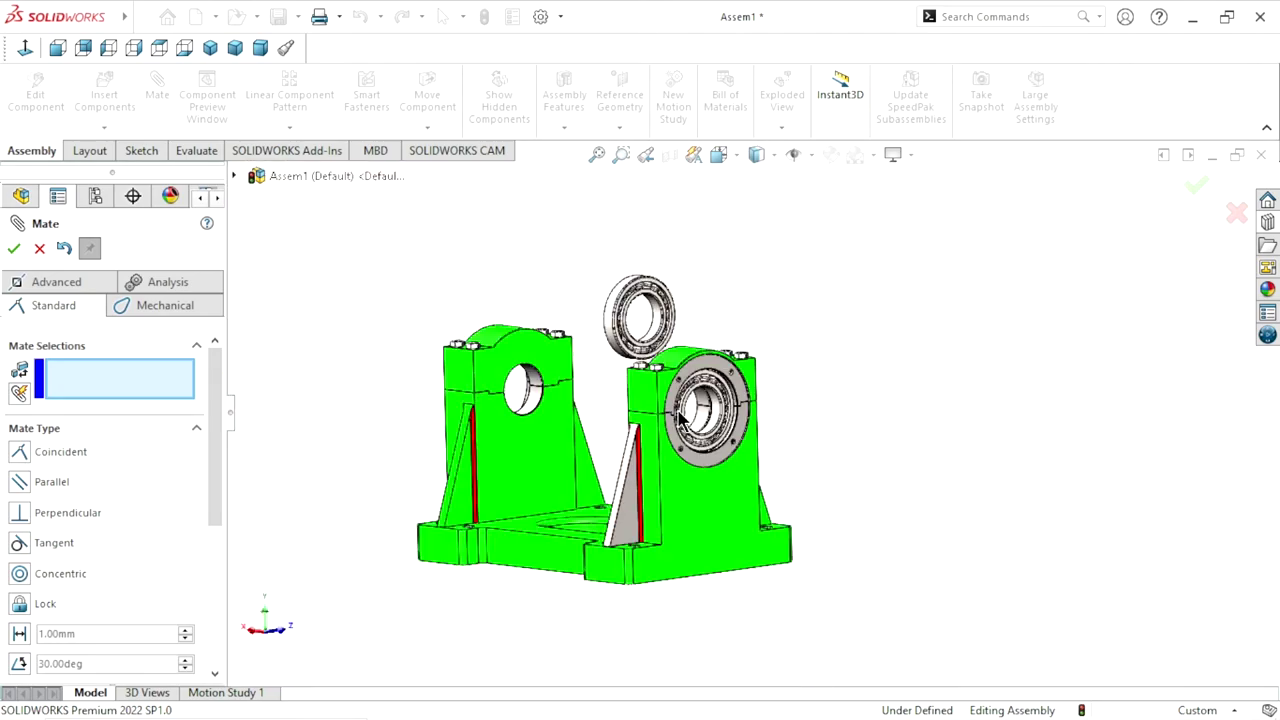
mouse_move(604, 437)
middle_down()
mouse_move(606, 409)
mouse_move(606, 429)
middle_up()
scroll(606, 429, down, 3)
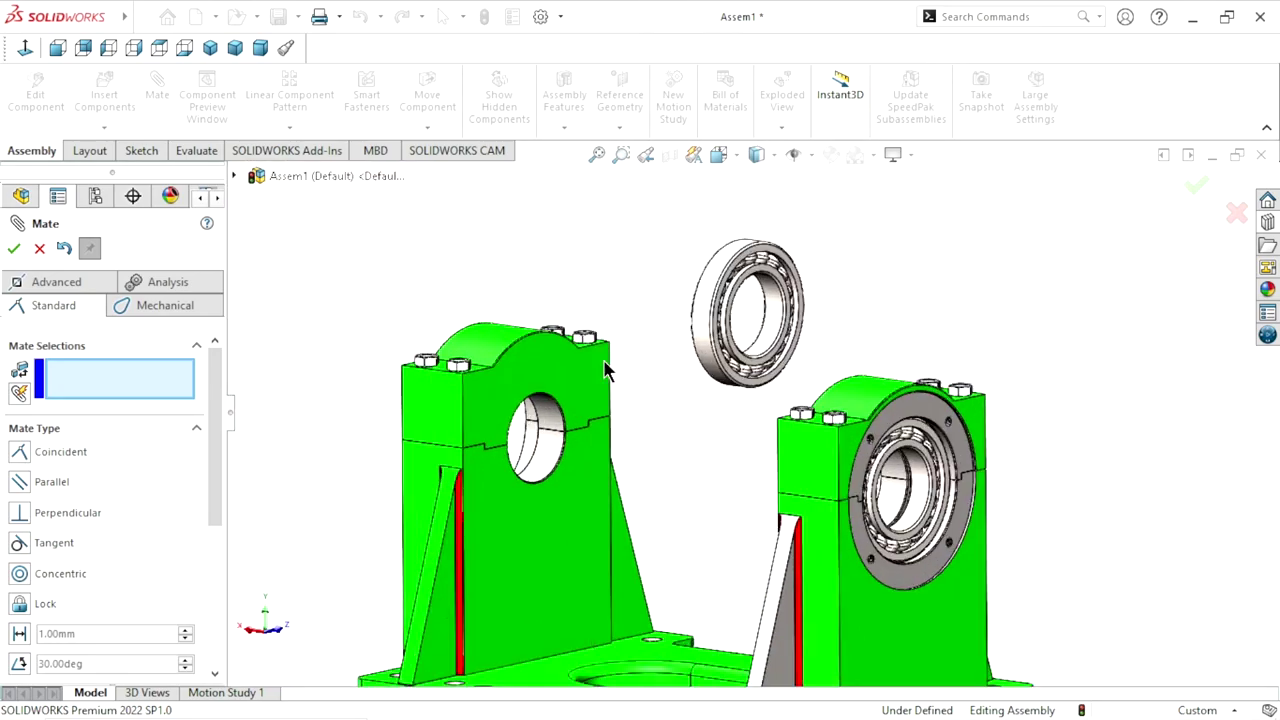
scroll(740, 330, down, 2)
scroll(740, 330, down, 2)
click(737, 312)
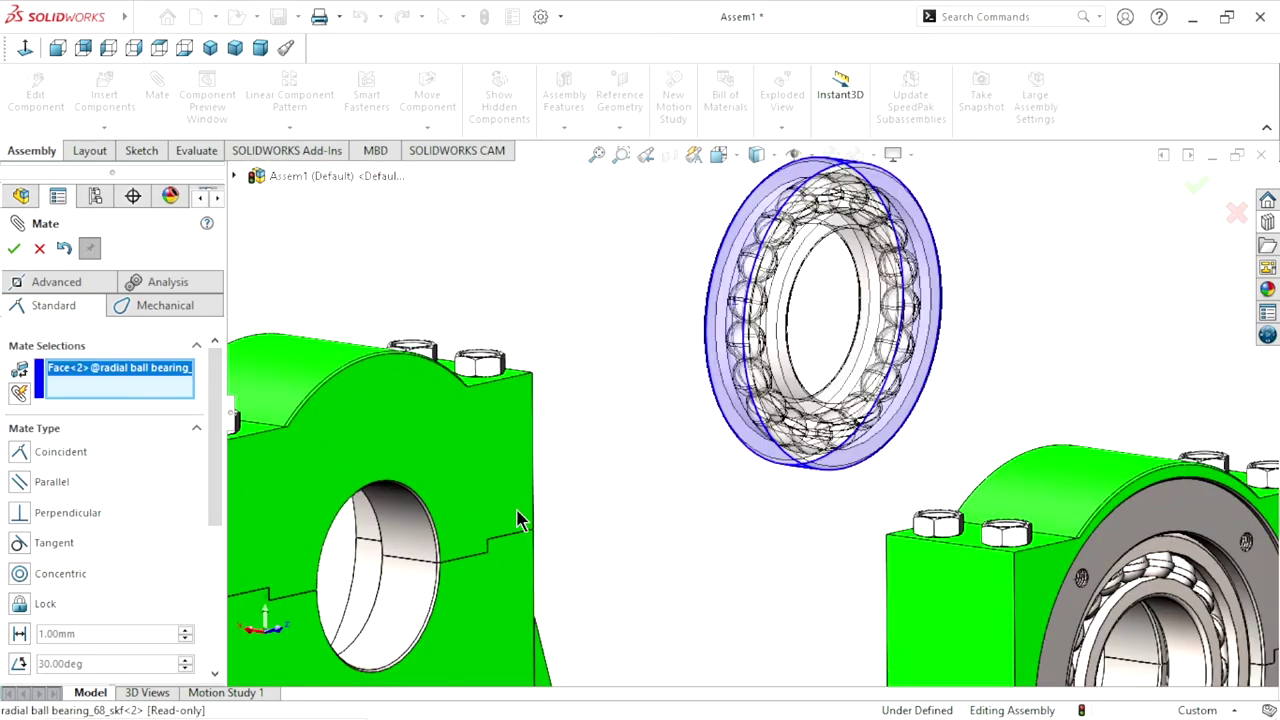
click(373, 563)
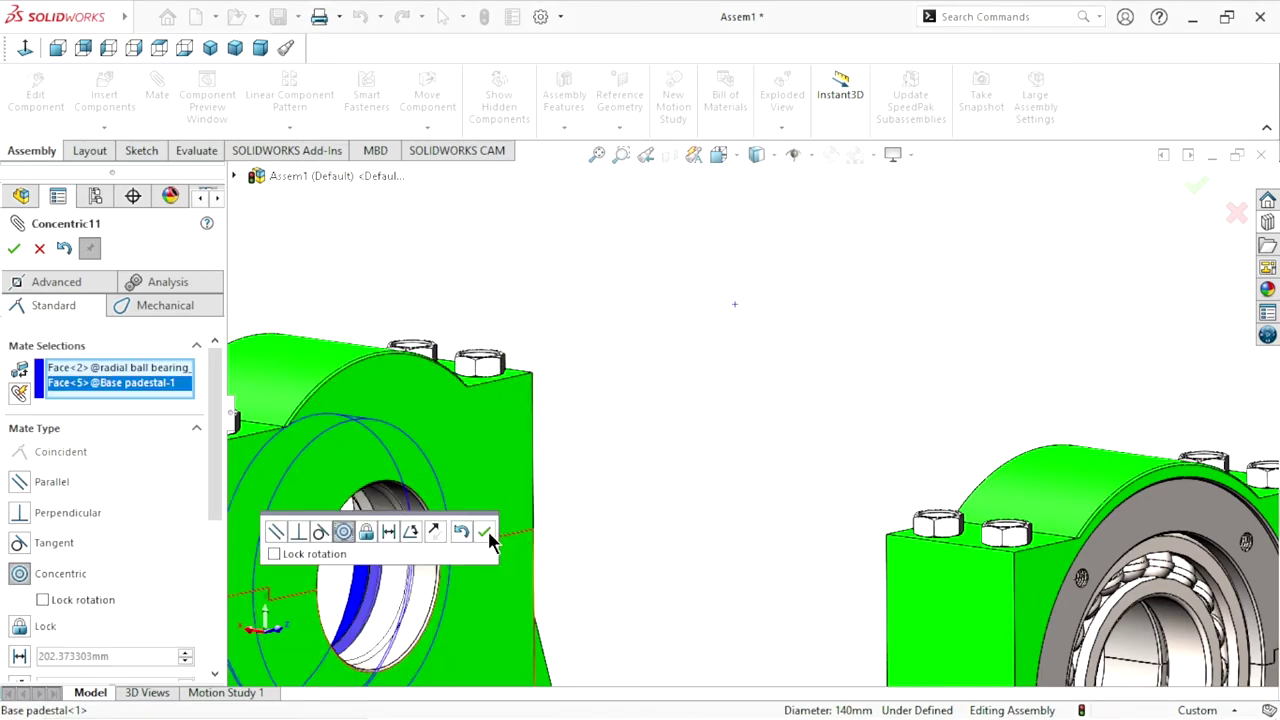
click(485, 533)
Mate the second bearing's side face flush against that pedestal face, then close the Mate tool
scroll(590, 515, up, 5)
mouse_move(604, 518)
middle_down()
mouse_move(740, 508)
mouse_move(691, 540)
middle_up()
scroll(655, 513, down, 3)
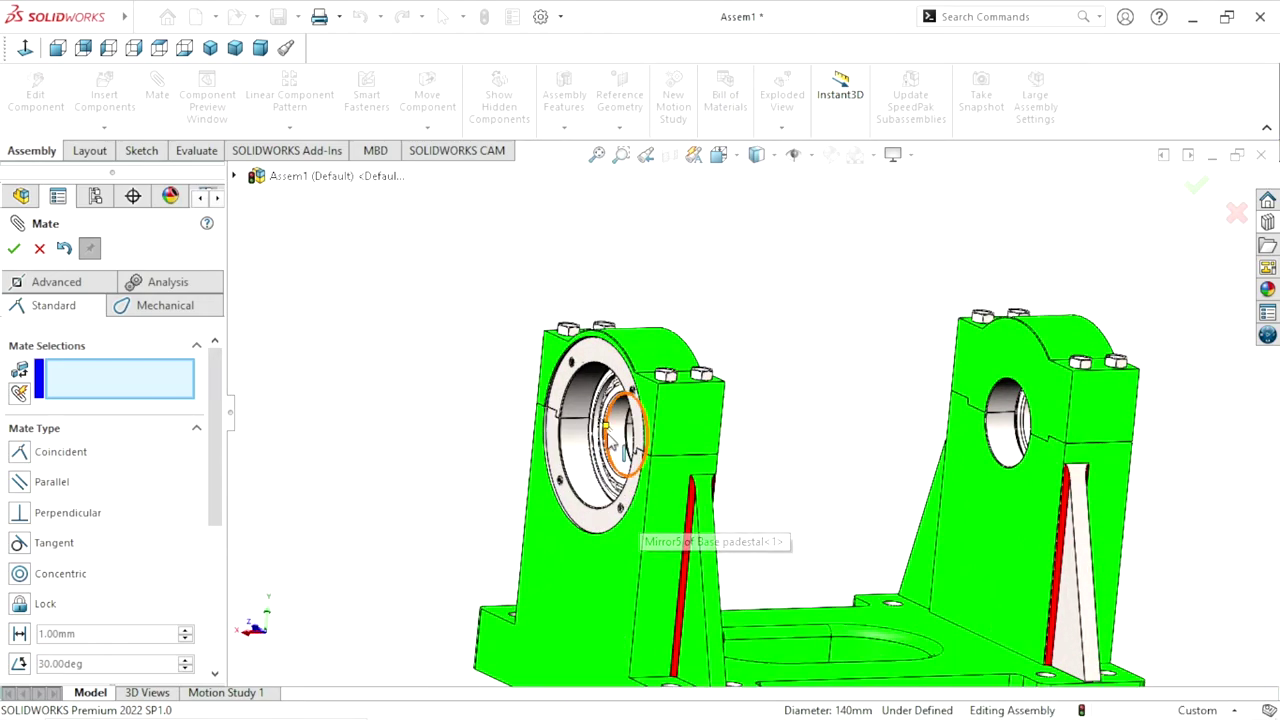
drag(585, 432, 586, 474)
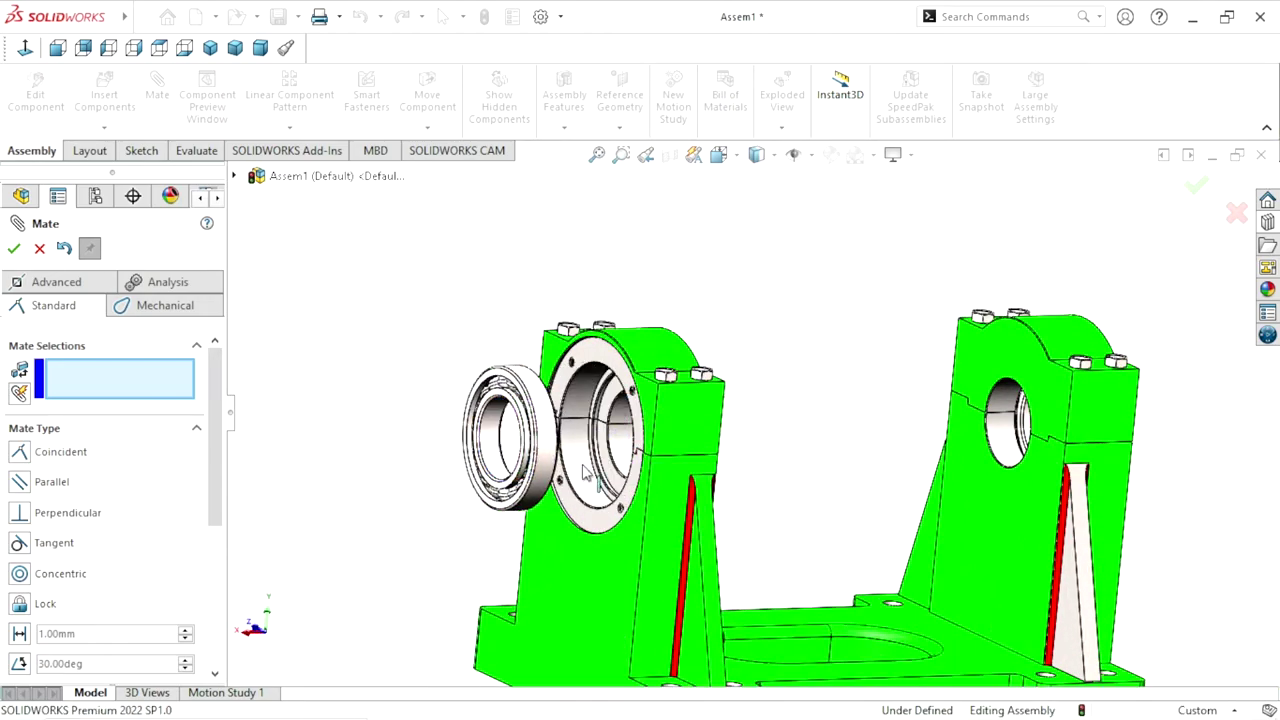
scroll(601, 443, down, 3)
scroll(610, 450, down, 3)
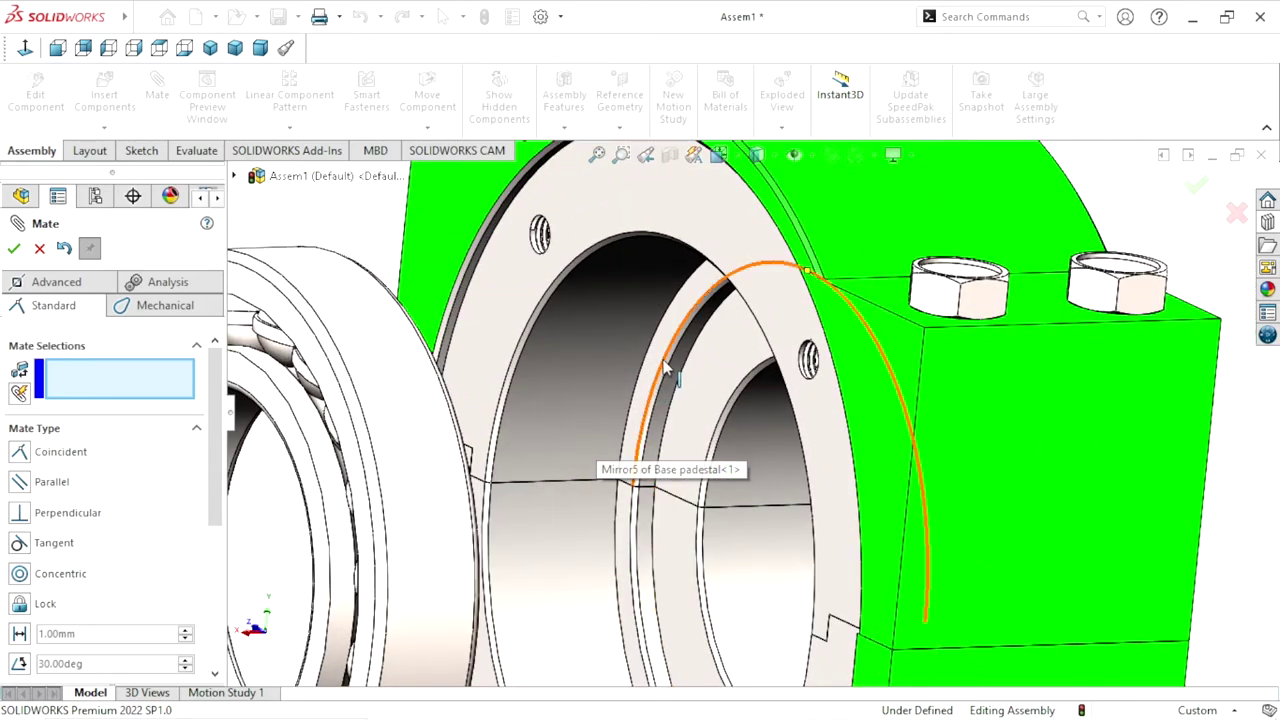
click(662, 355)
scroll(675, 400, up, 5)
mouse_move(675, 405)
middle_down()
mouse_move(597, 425)
mouse_move(535, 418)
middle_up()
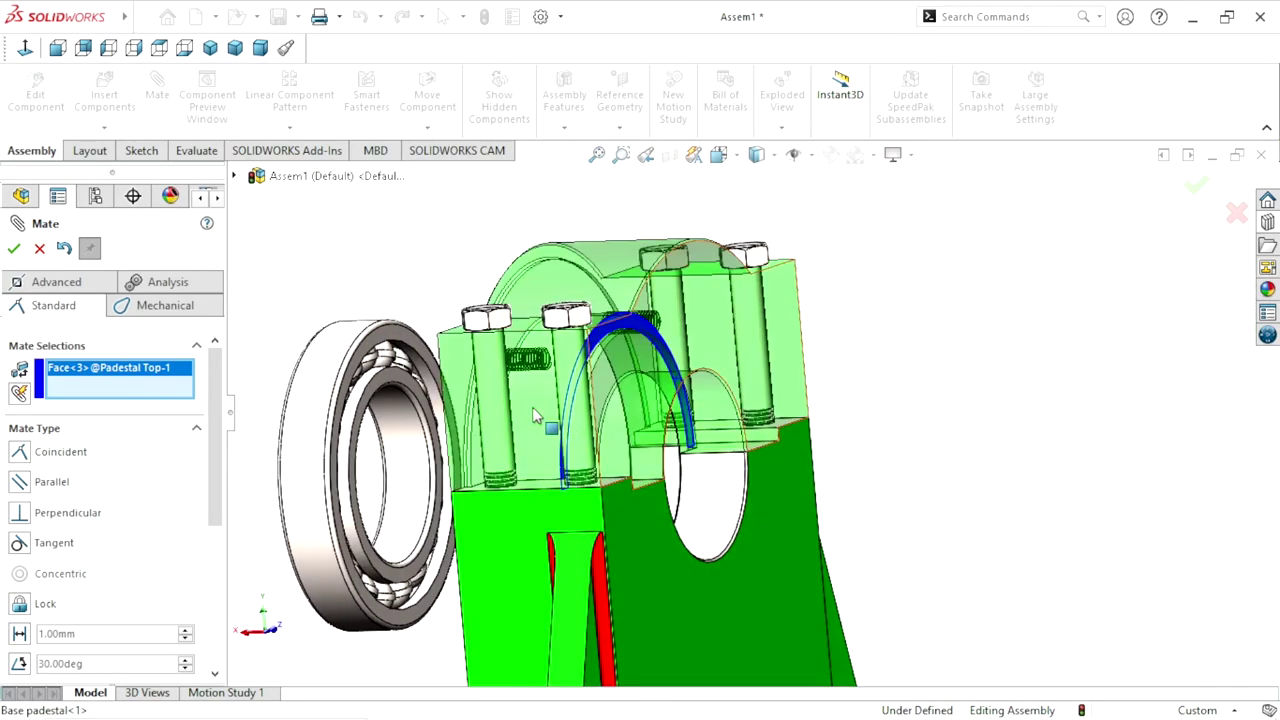
click(421, 335)
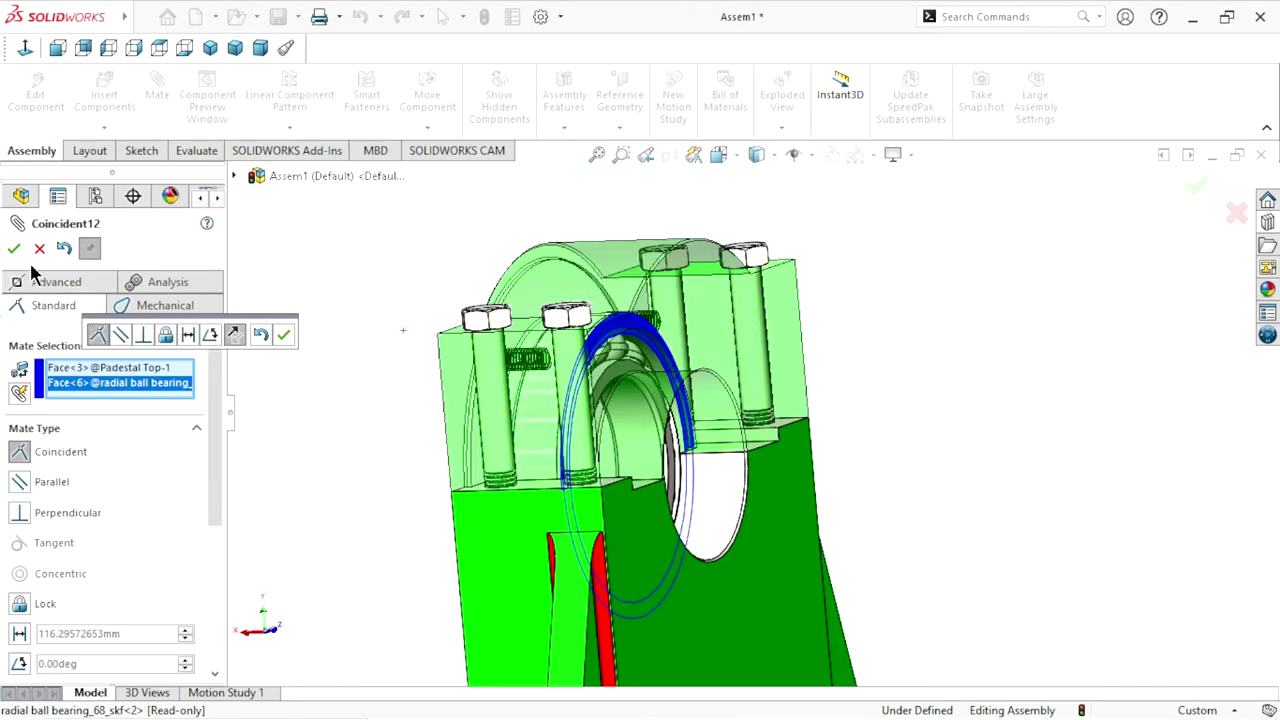
click(13, 249)
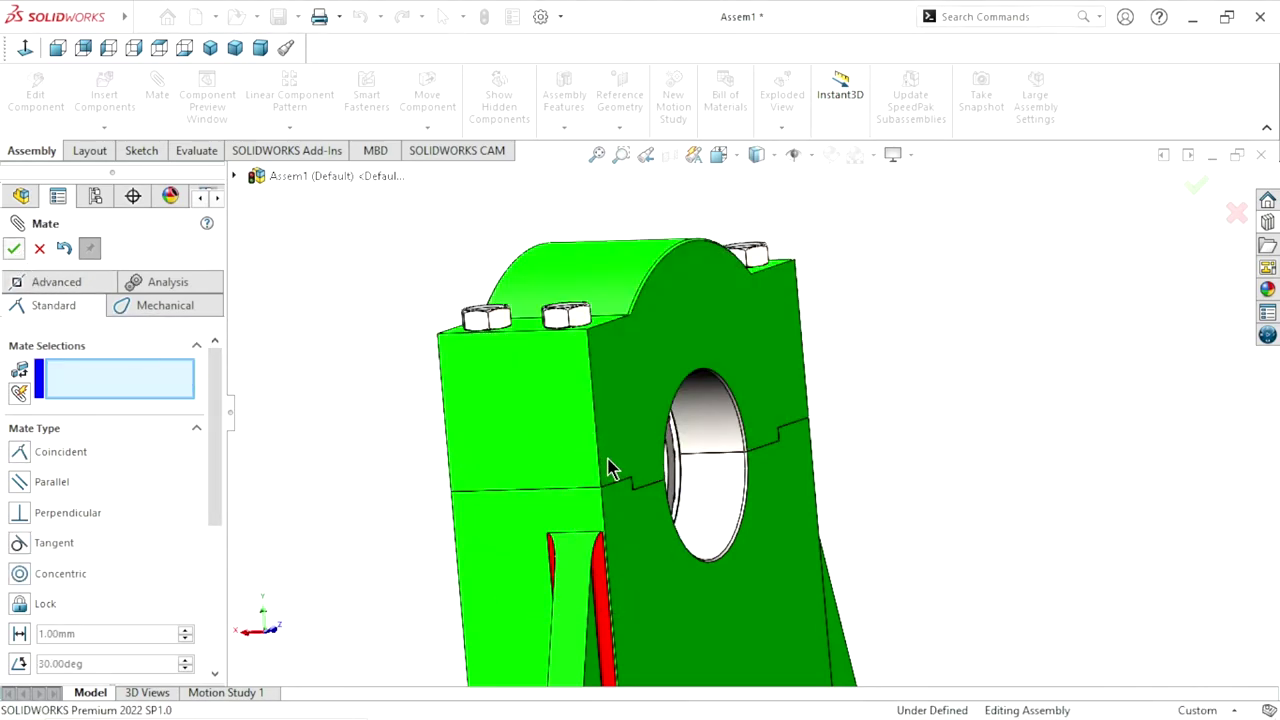
key(Escape)
Inspect the seated bearing from the front view and an elevated three-quarter view
middle_drag(612, 470, 881, 545)
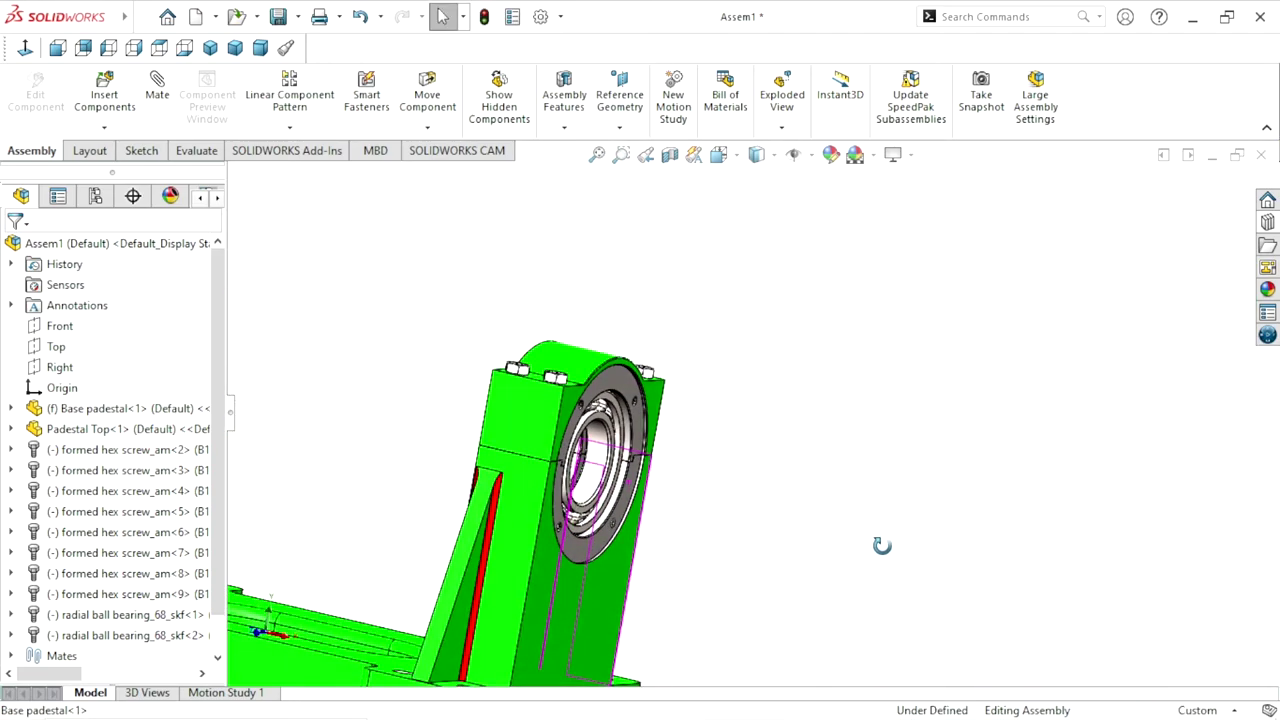
scroll(650, 504, down, 2)
scroll(620, 450, down, 2)
scroll(588, 396, down, 3)
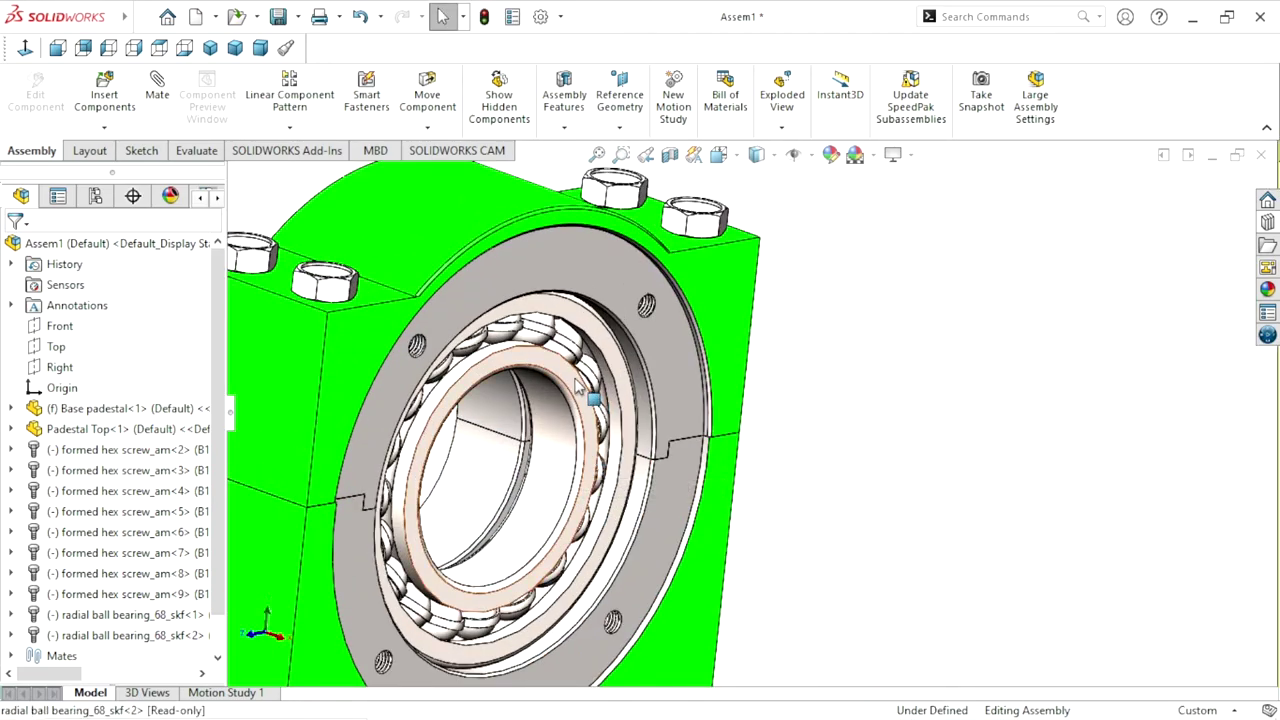
click(577, 389)
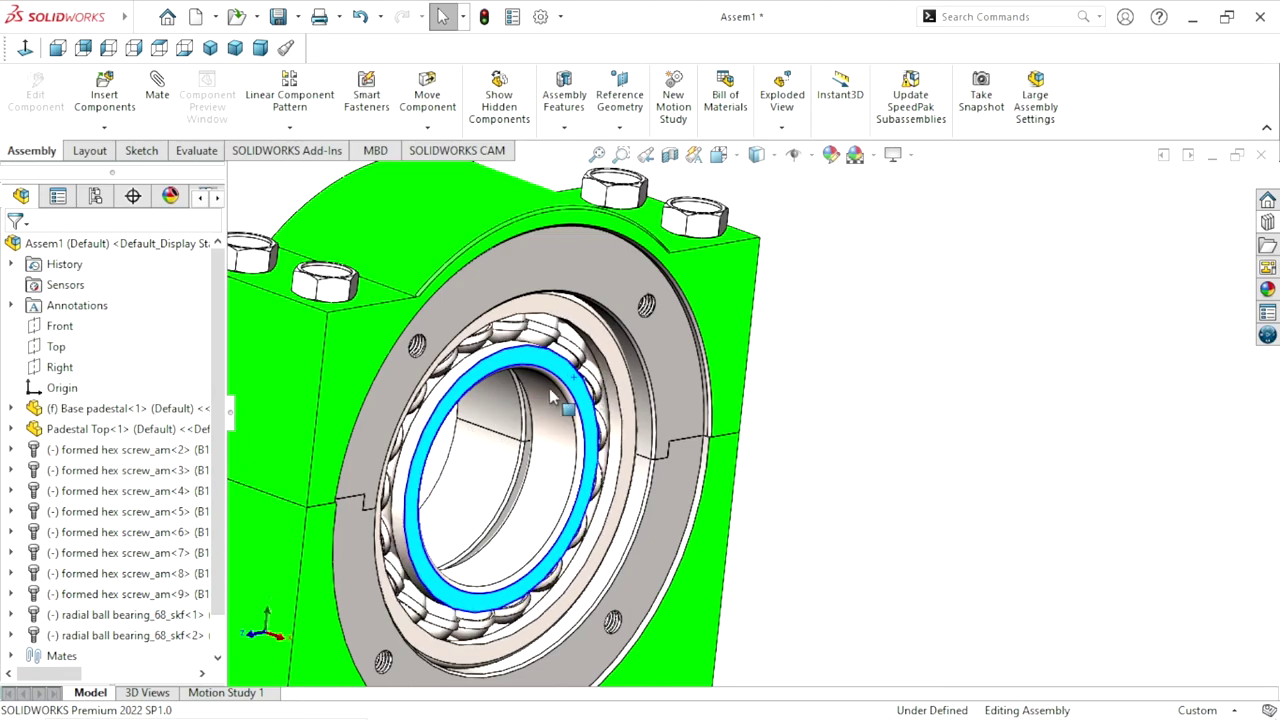
scroll(588, 480, up, 5)
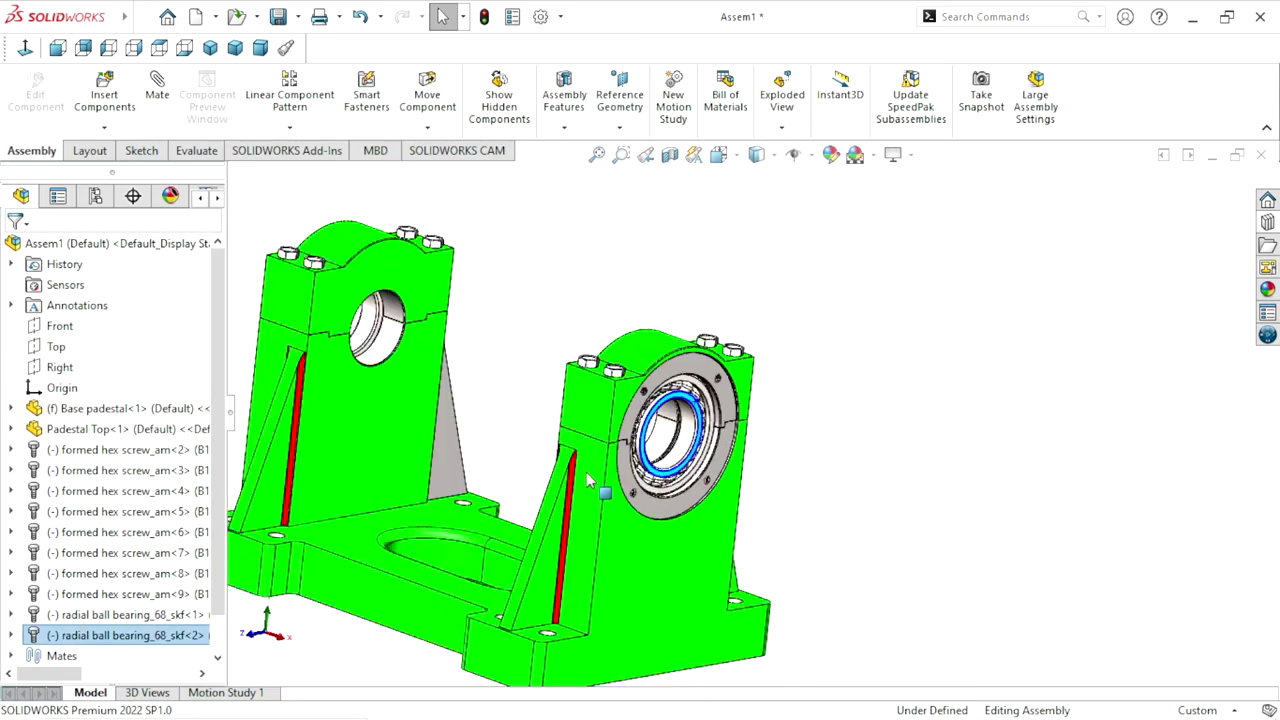
click(788, 468)
key(ctrl+1)
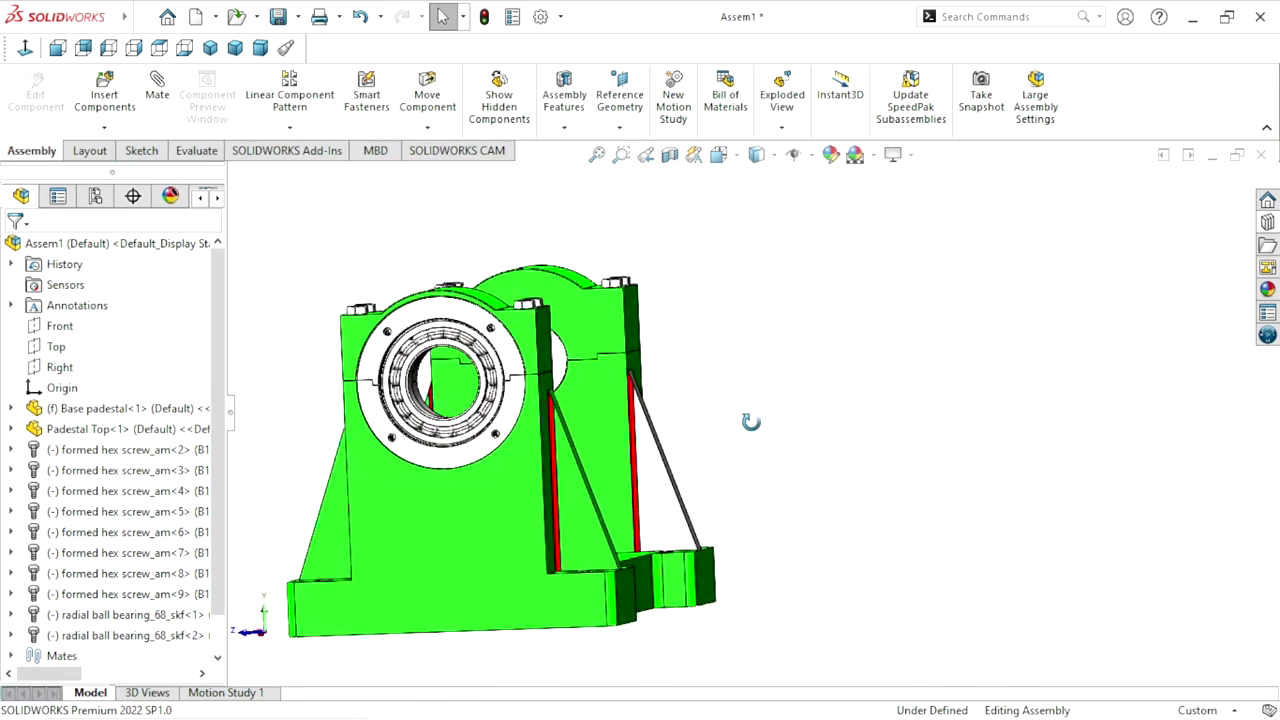
scroll(585, 410, down, 2)
scroll(585, 410, down, 1)
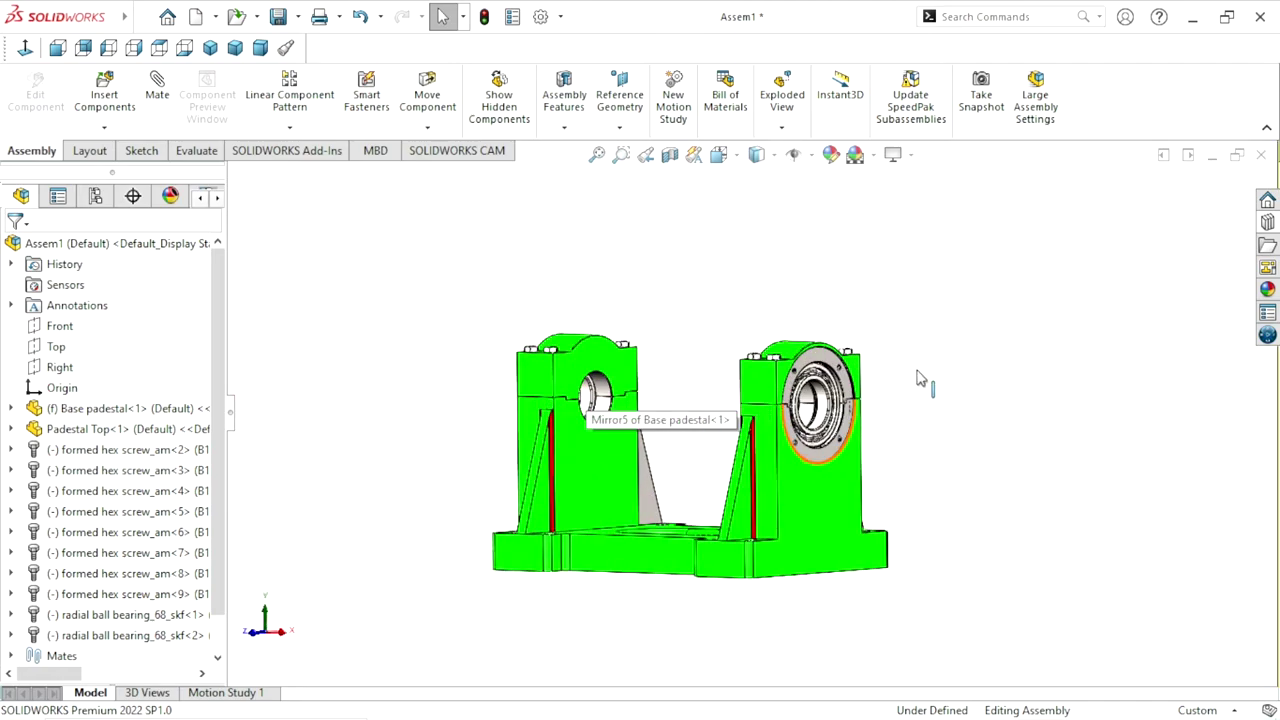
middle_drag(937, 389, 755, 450)
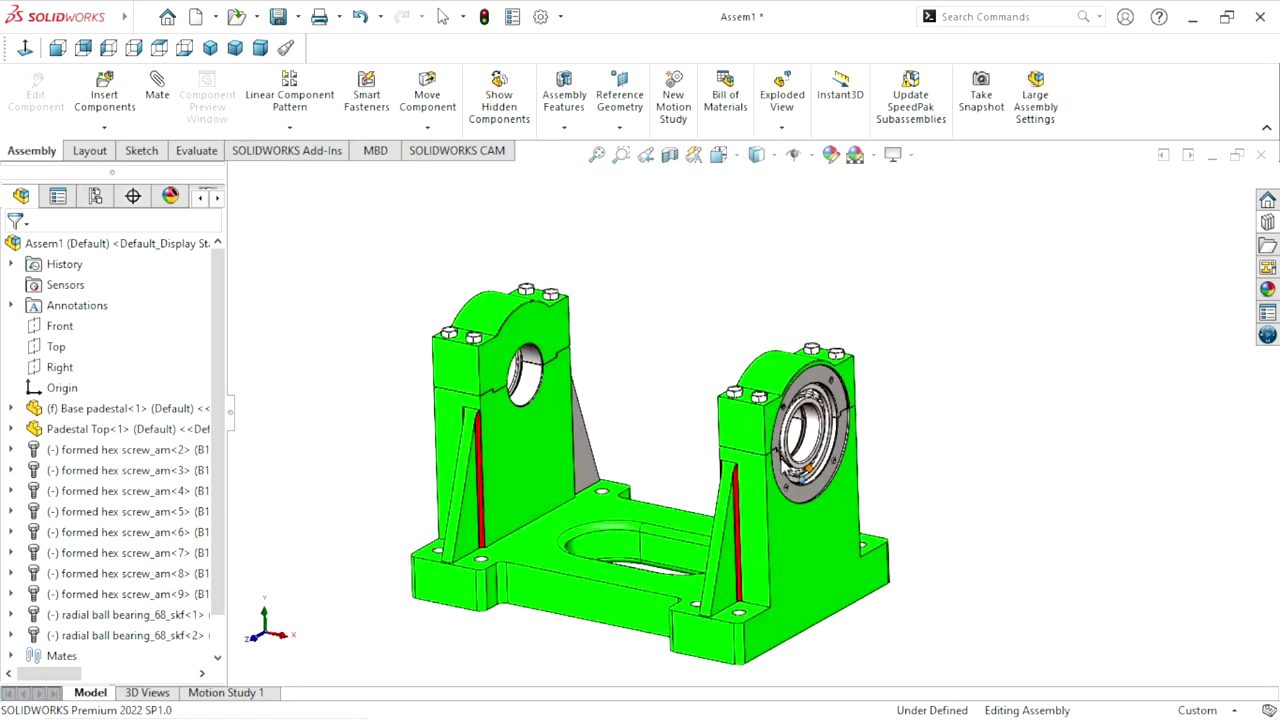
scroll(755, 450, down, 1)
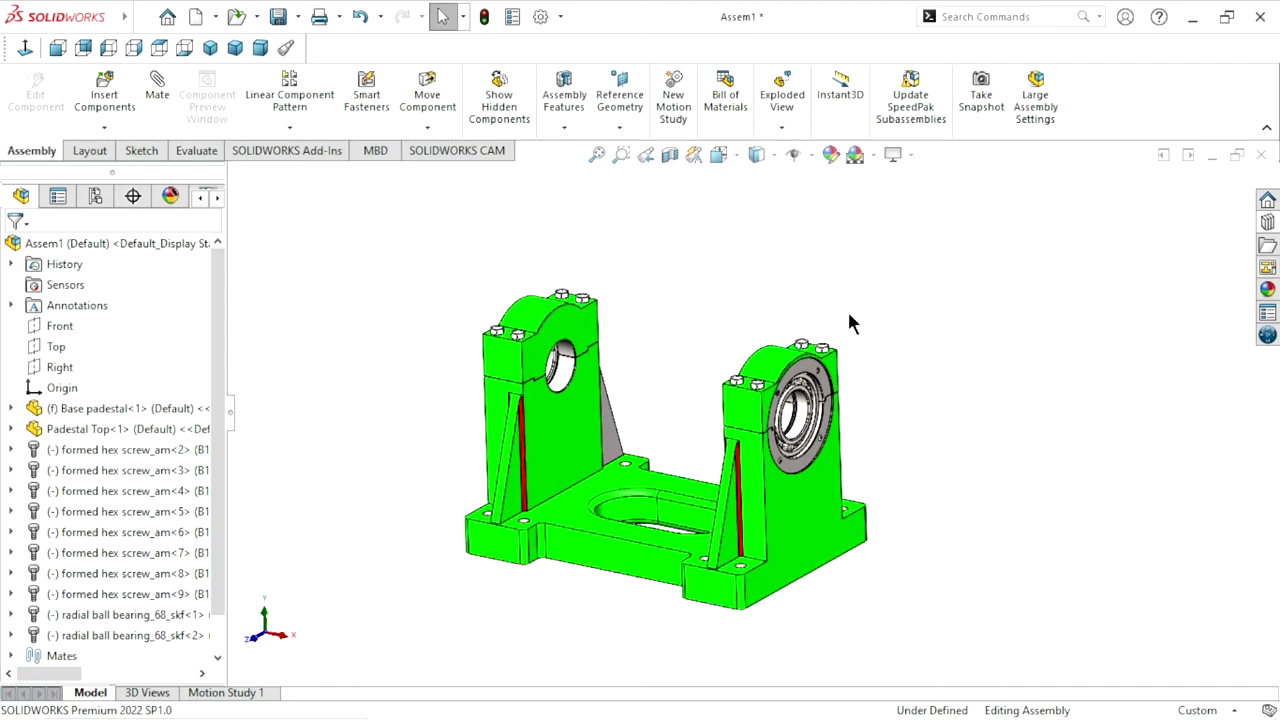
Insert the Pulley shaft part from the Desktop, placing it above the pedestals
click(112, 104)
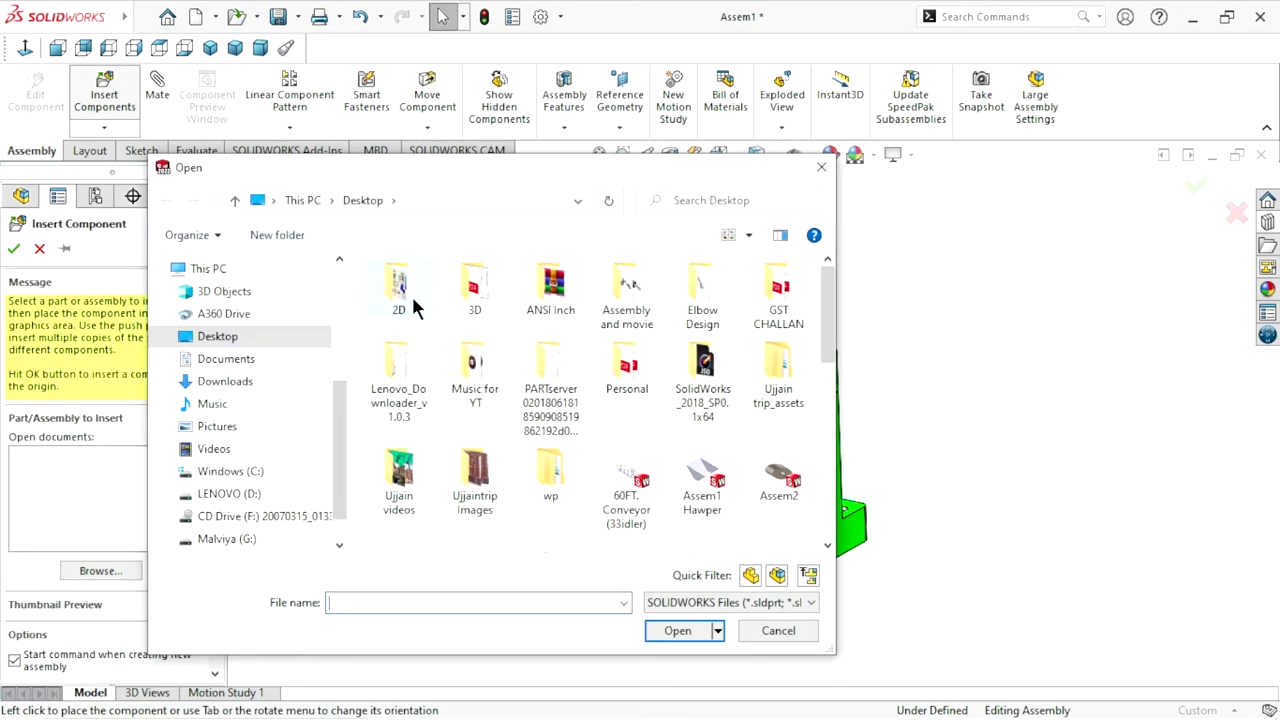
drag(828, 350, 808, 497)
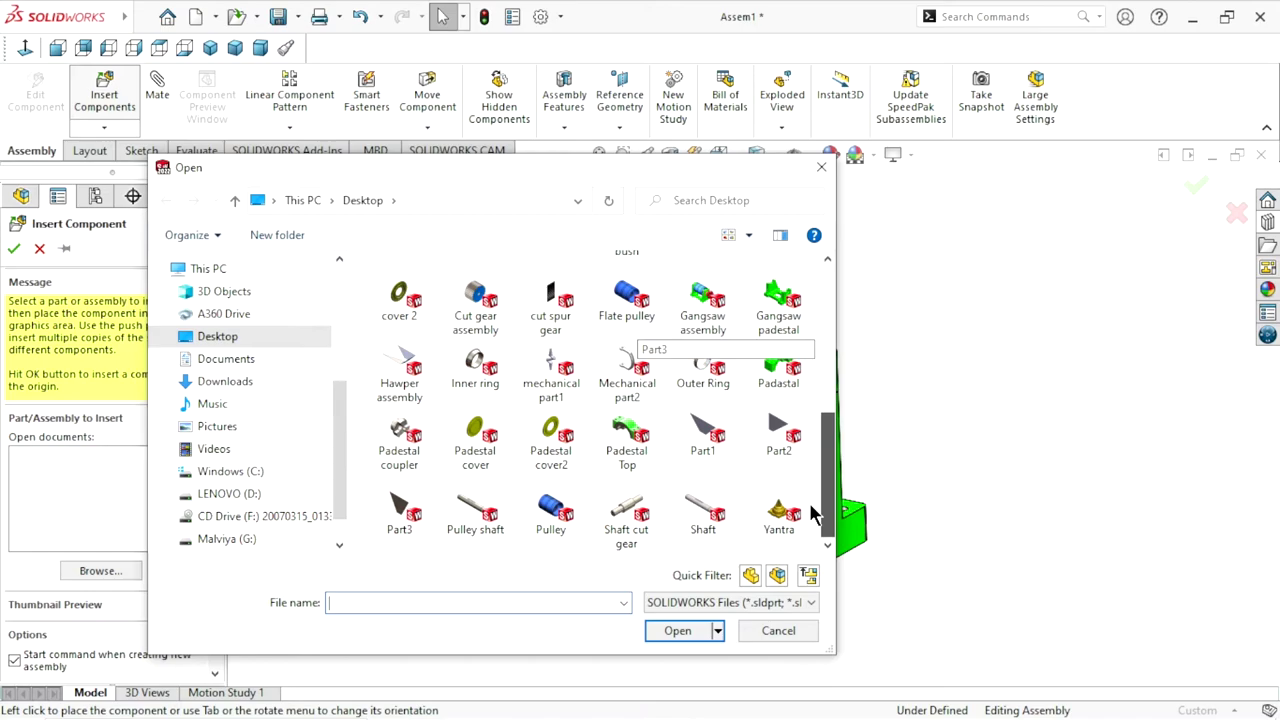
click(495, 528)
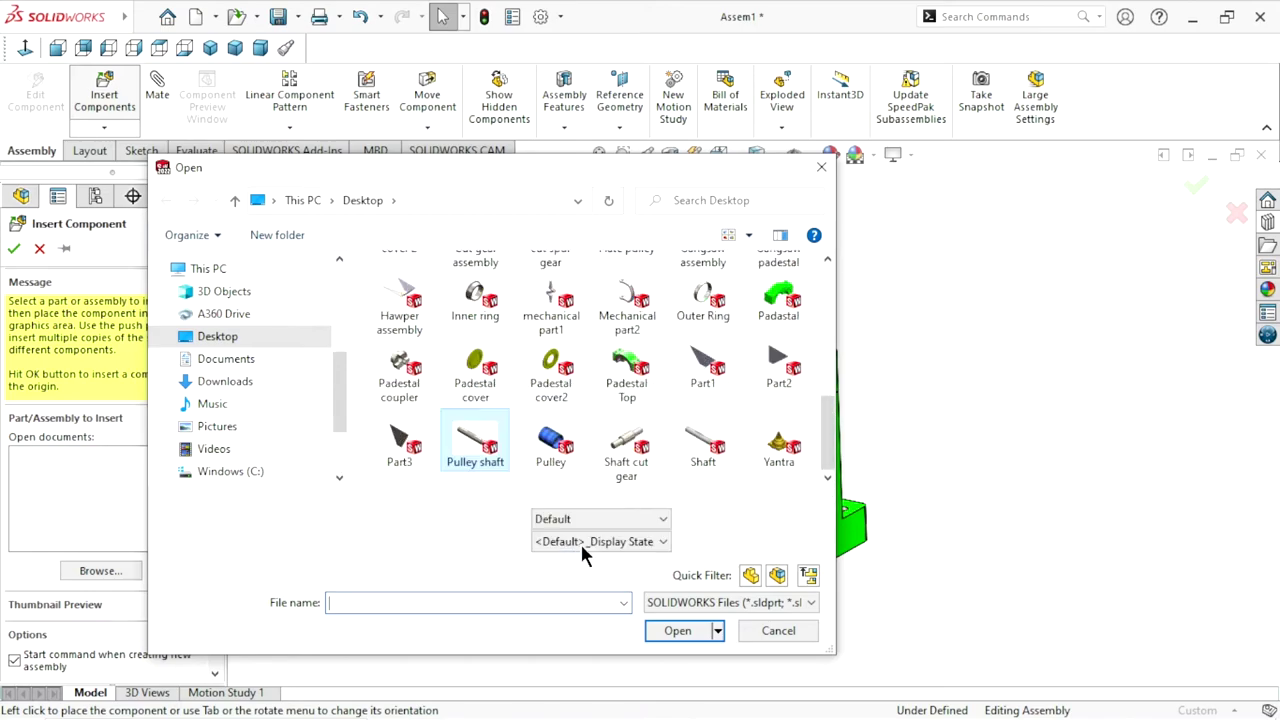
click(666, 637)
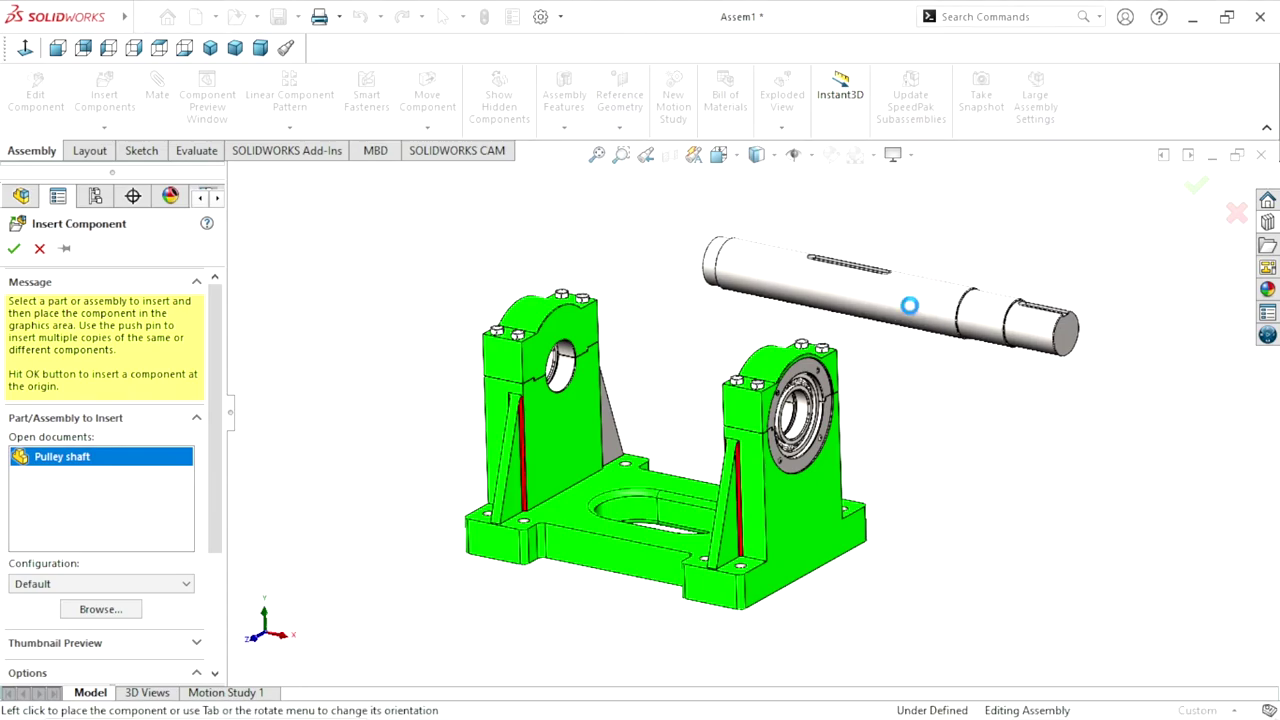
click(906, 304)
scroll(838, 427, down, 2)
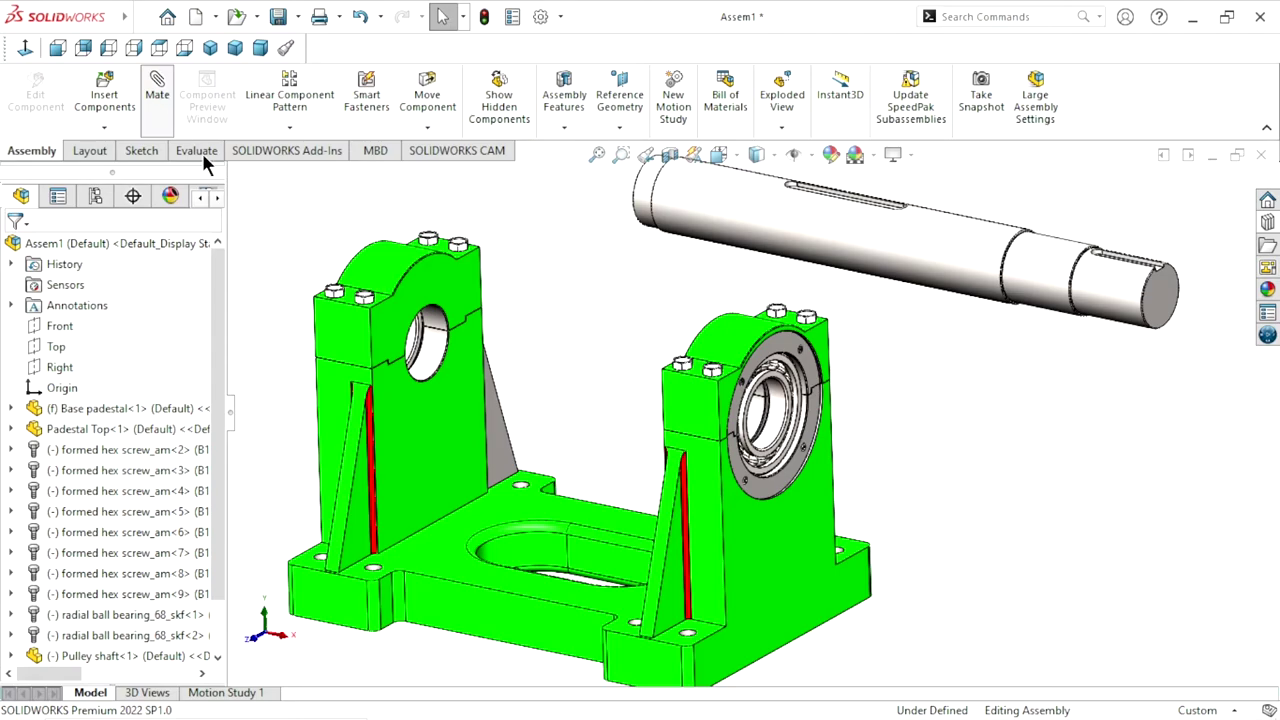
Mate the pulley shaft's cylindrical face concentric with the bearing bore
click(1042, 282)
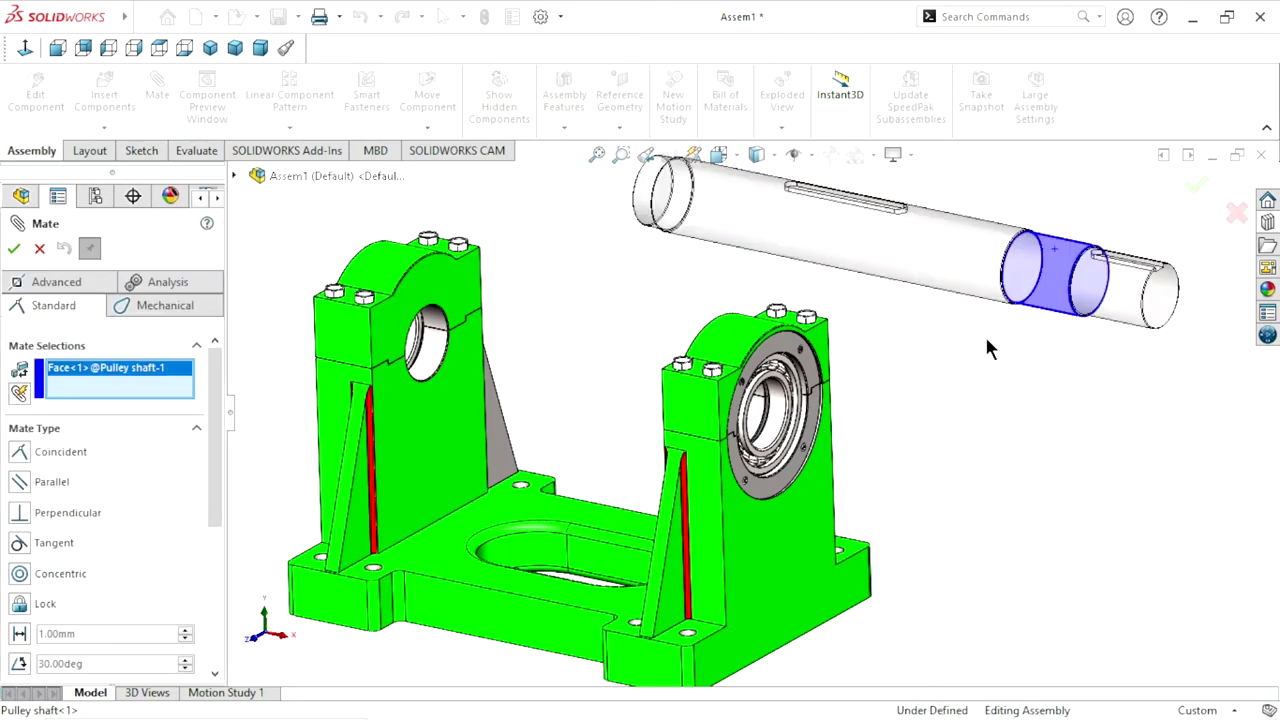
scroll(838, 428, down, 4)
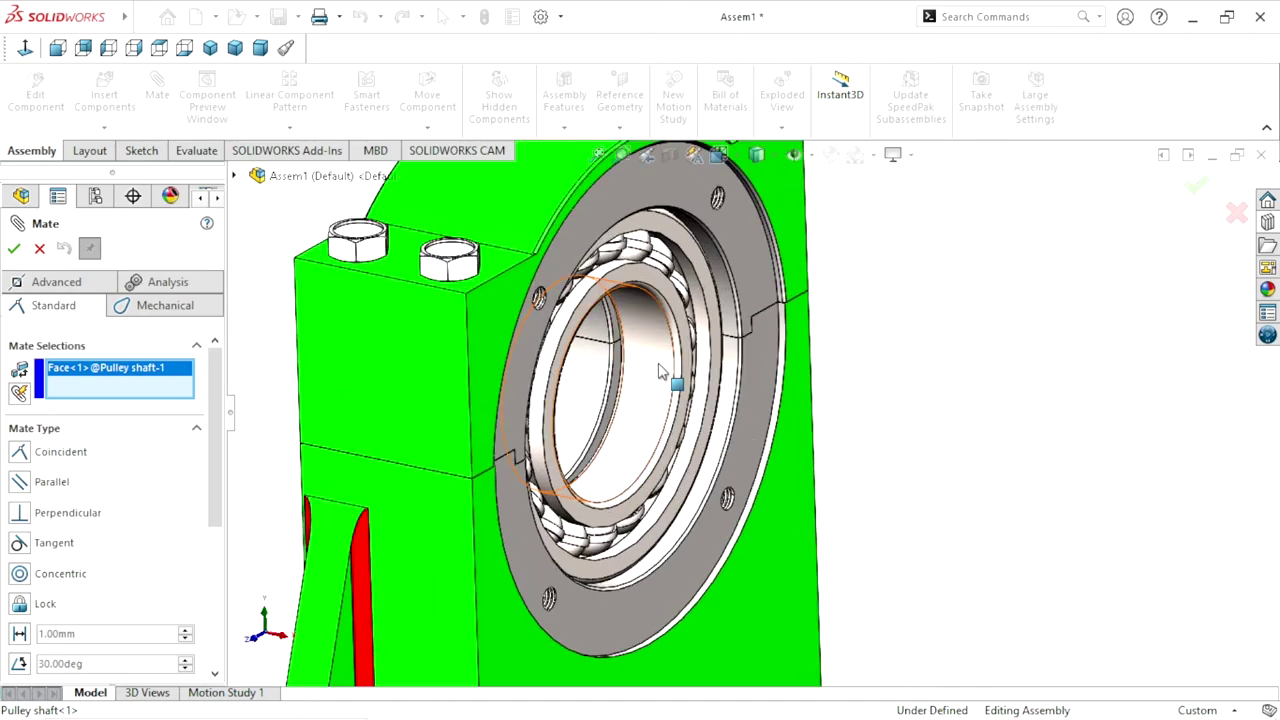
click(661, 374)
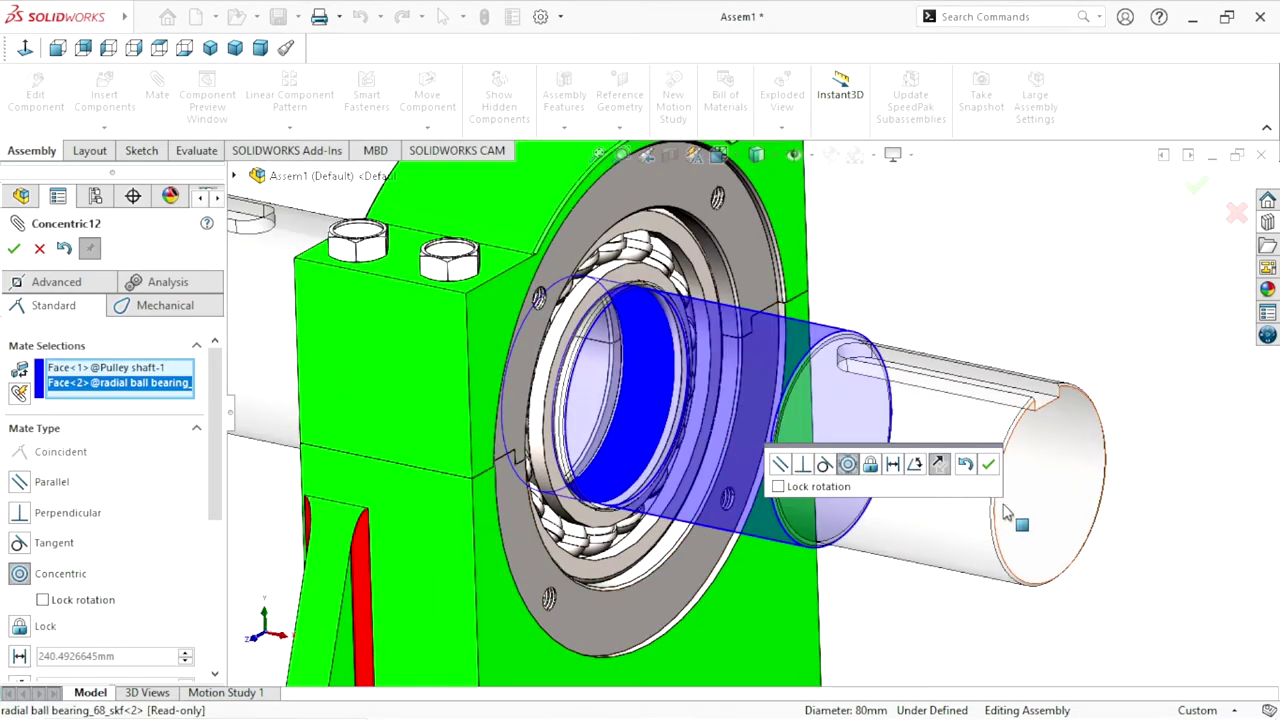
click(988, 465)
Select the shaft shoulder face and the bearing face for a coincident mate
scroll(585, 494, up, 3)
scroll(650, 492, up, 2)
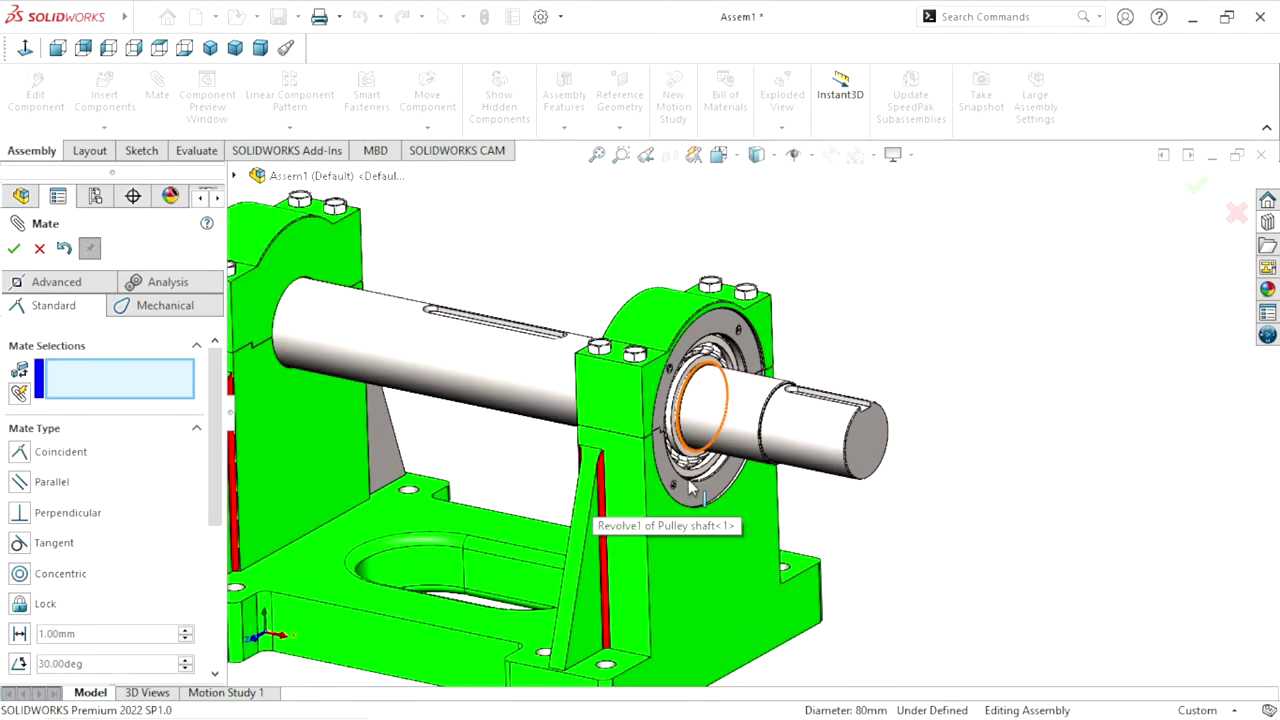
scroll(651, 487, up, 2)
middle_drag(651, 487, 624, 452)
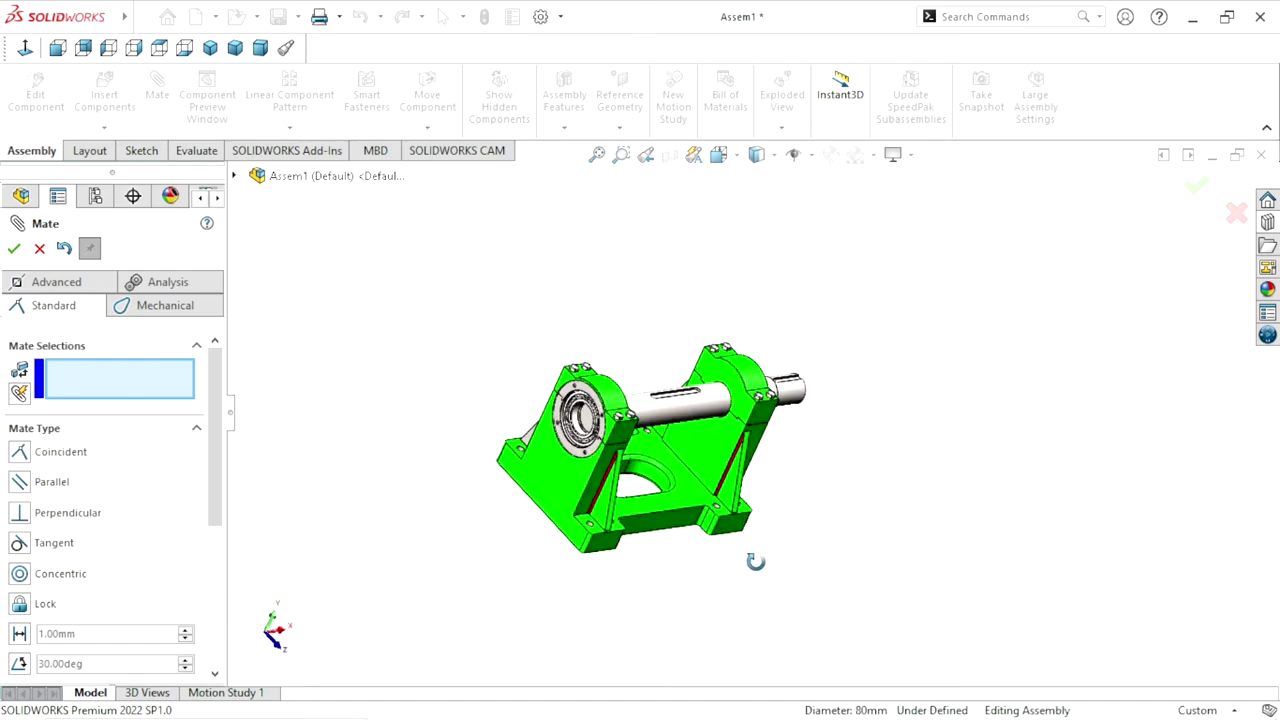
scroll(622, 452, down, 4)
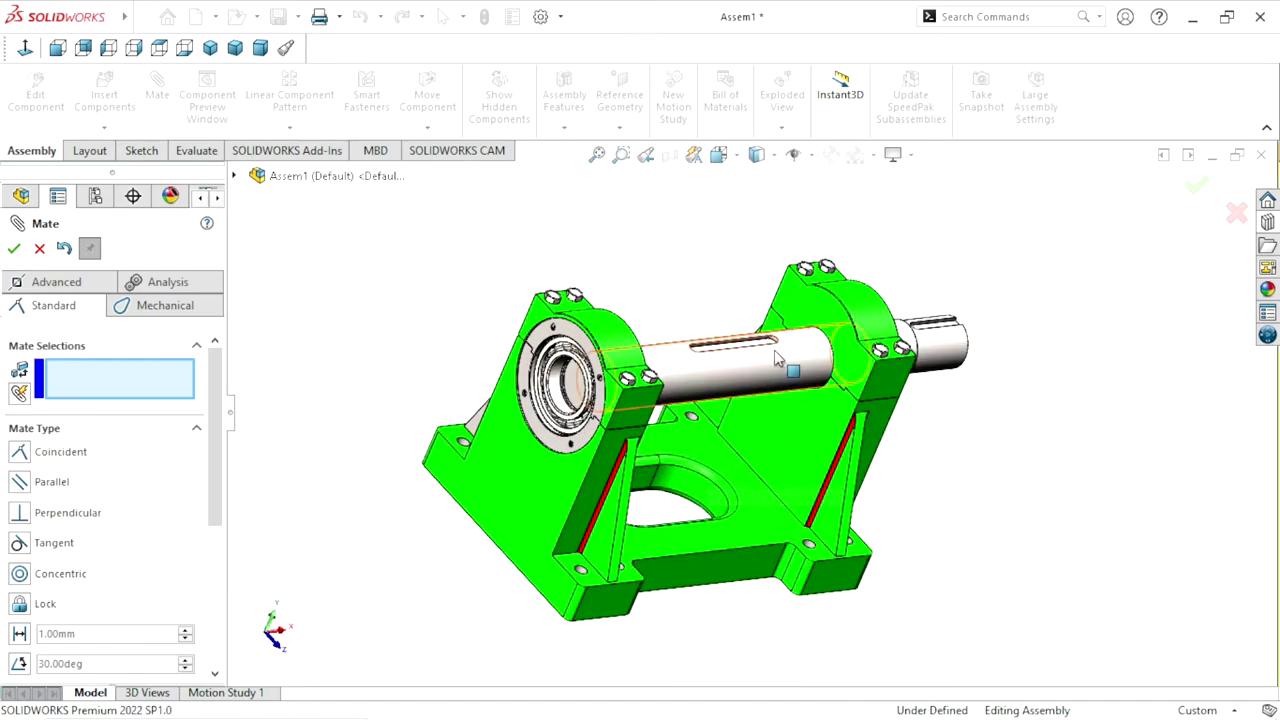
scroll(628, 386, down, 2)
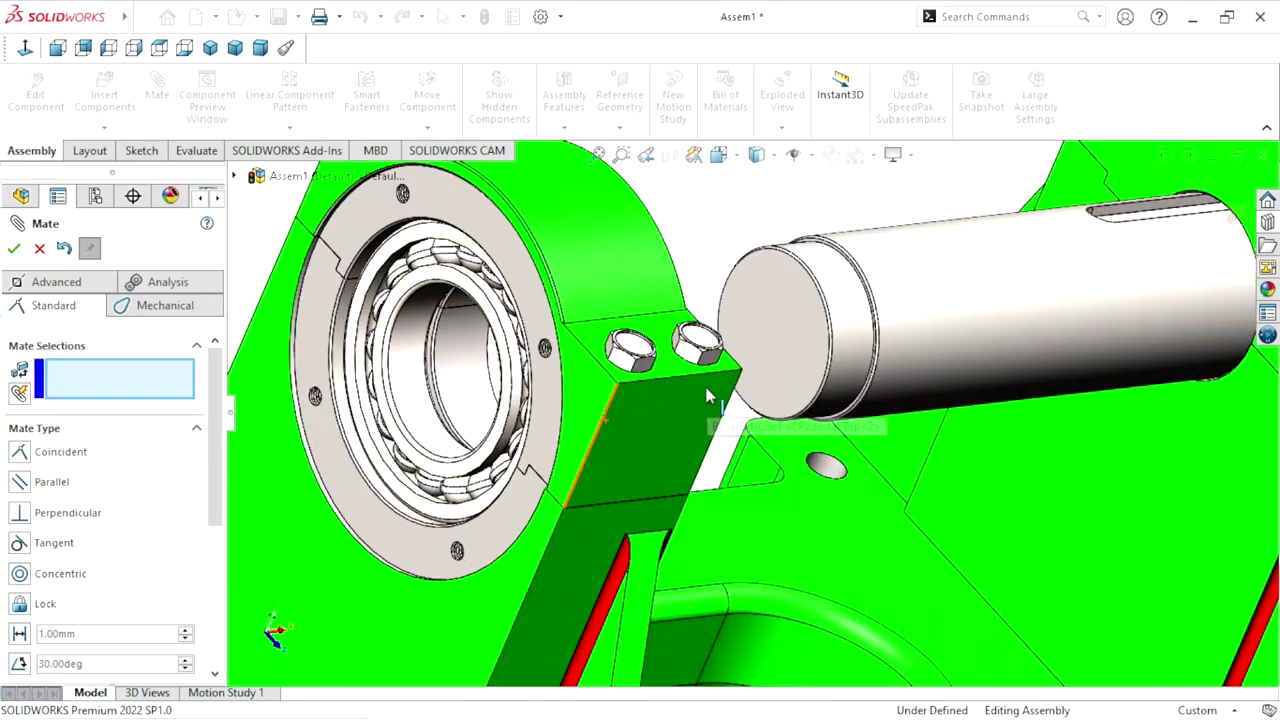
scroll(628, 386, down, 3)
scroll(891, 278, down, 5)
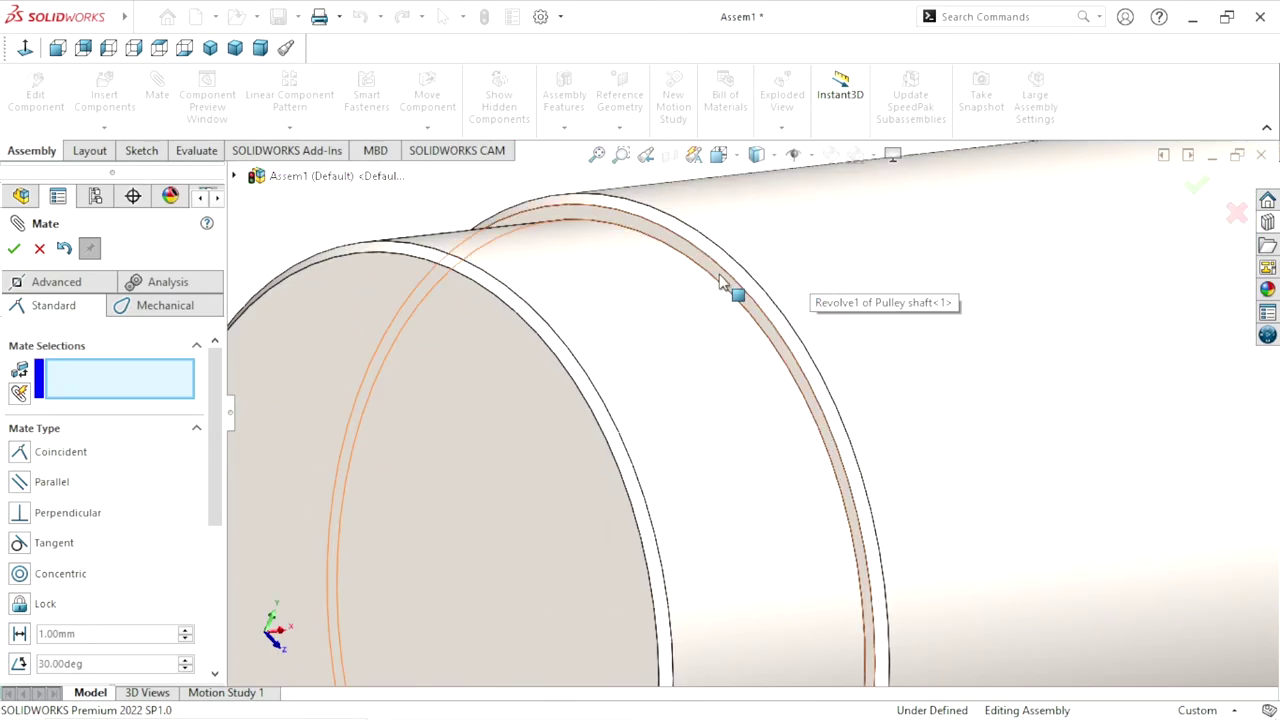
click(728, 304)
scroll(728, 304, up, 5)
middle_drag(763, 334, 623, 363)
scroll(577, 463, down, 2)
scroll(543, 463, down, 2)
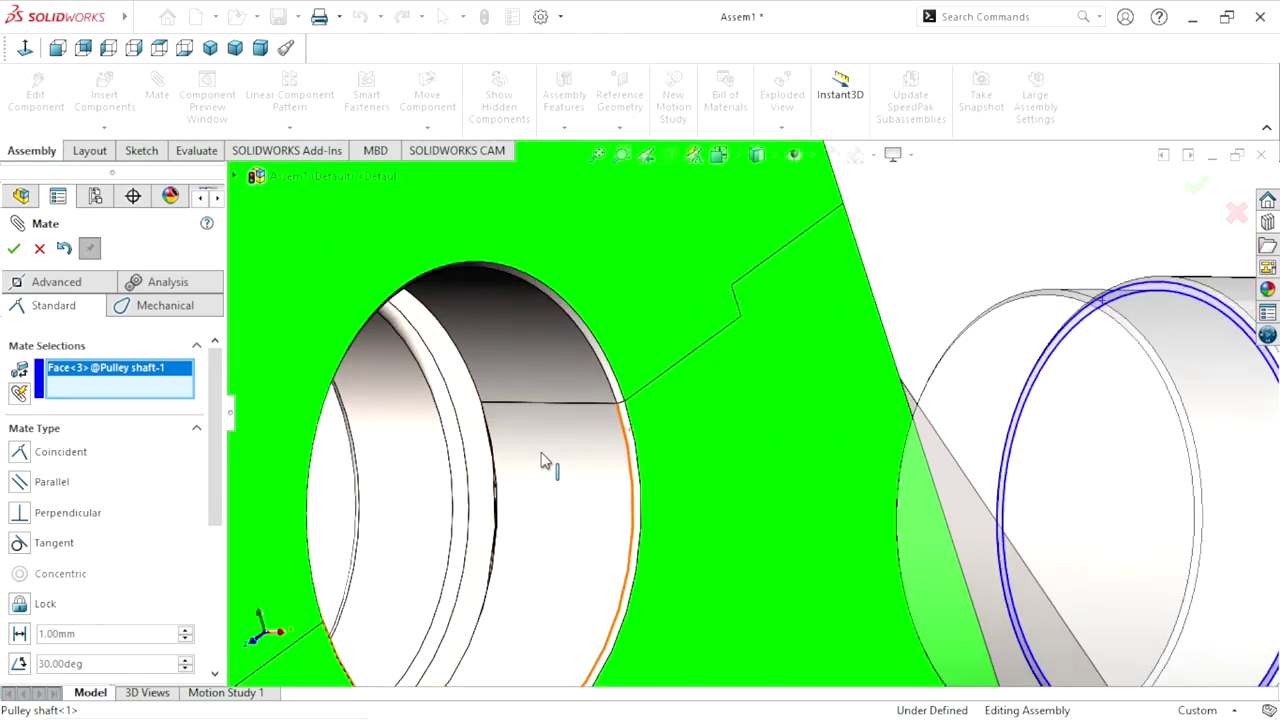
scroll(457, 410, down, 2)
click(465, 418)
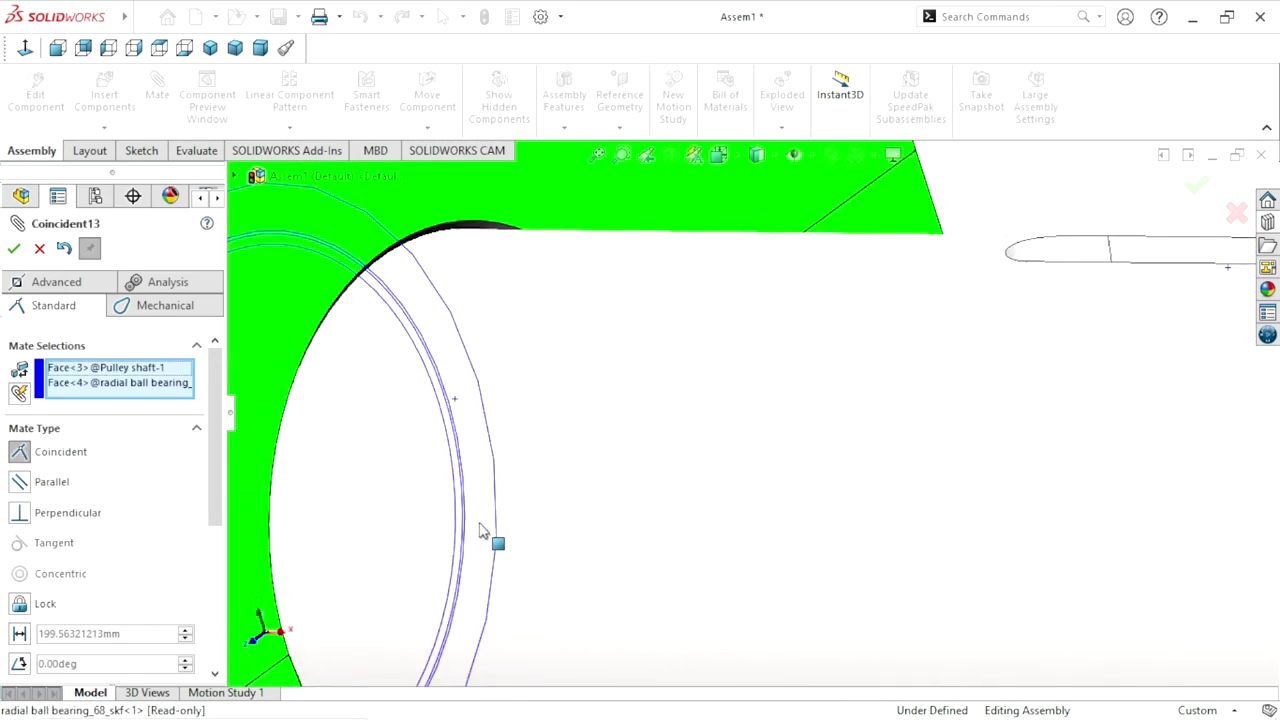
scroll(490, 555, up, 3)
Confirm the shaft-to-bearing coincident mate and orbit to a near-front view of the assembly
click(455, 558)
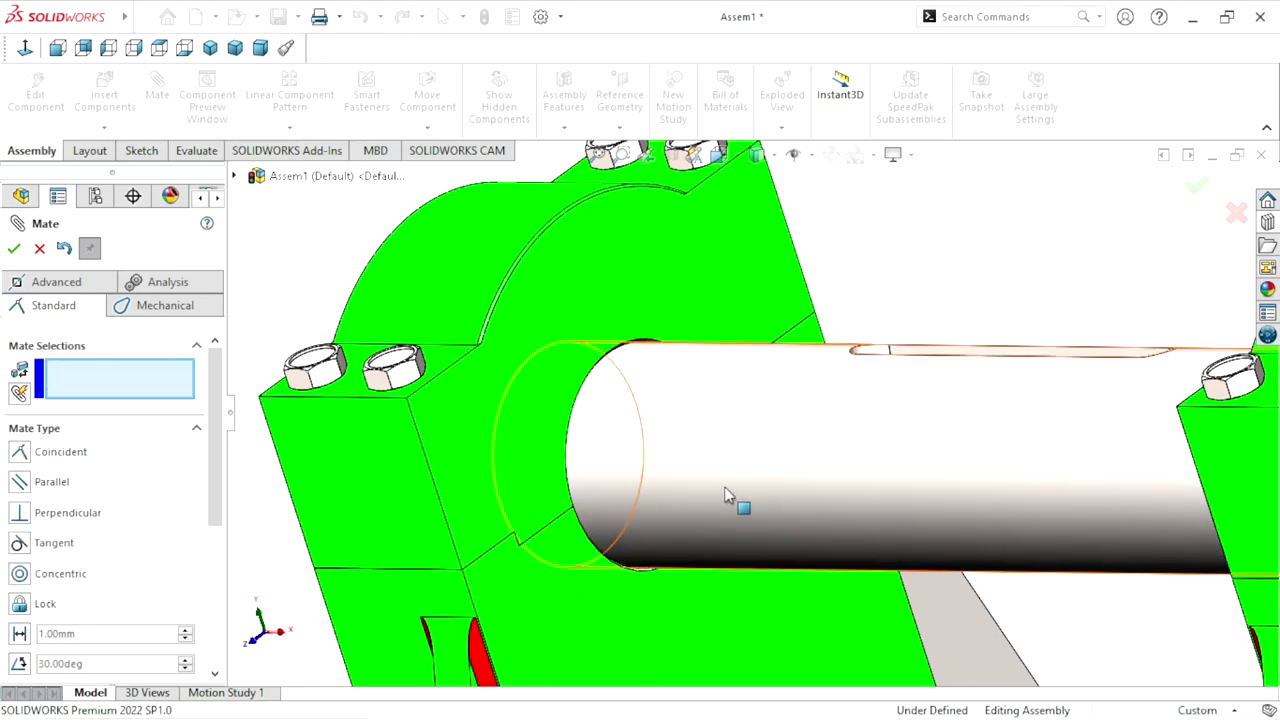
scroll(737, 503, up, 5)
middle_drag(737, 503, 762, 455)
scroll(762, 458, down, 1)
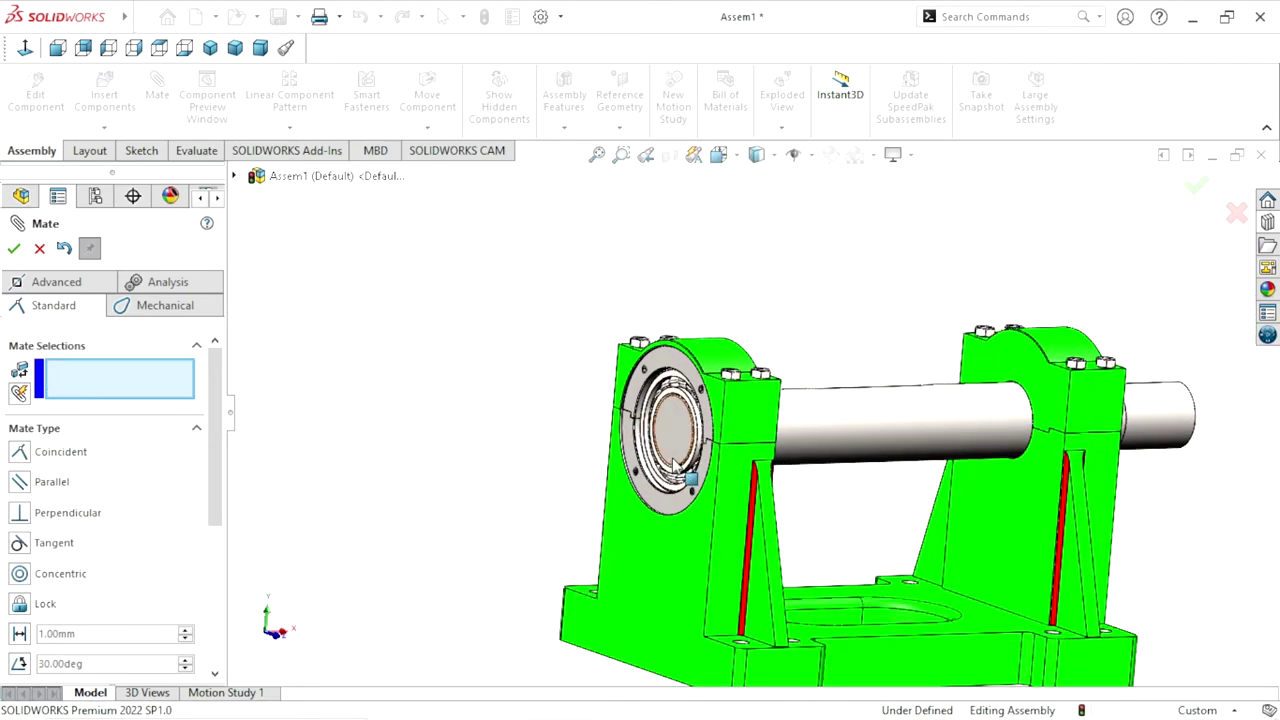
scroll(762, 465, down, 2)
scroll(758, 478, down, 1)
scroll(843, 488, up, 5)
scroll(843, 488, up, 2)
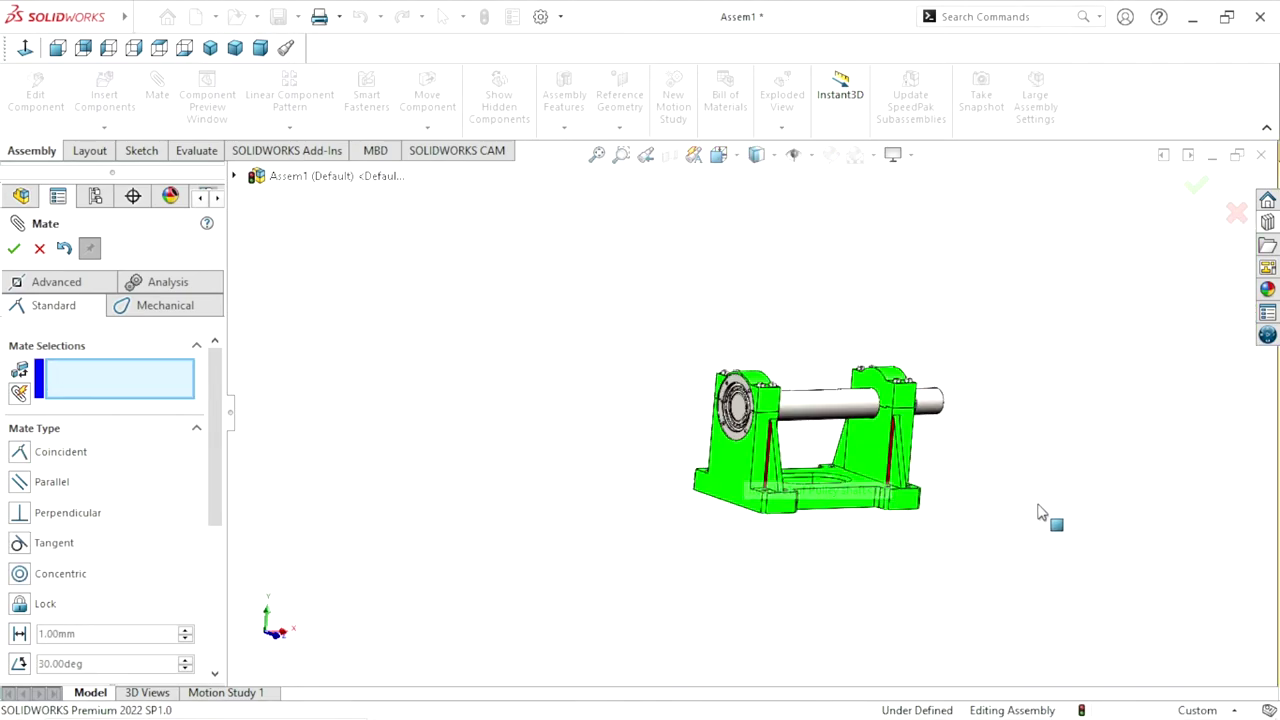
mouse_move(1049, 517)
middle_down()
mouse_move(929, 451)
mouse_move(937, 503)
mouse_move(888, 447)
middle_up()
scroll(888, 447, down, 2)
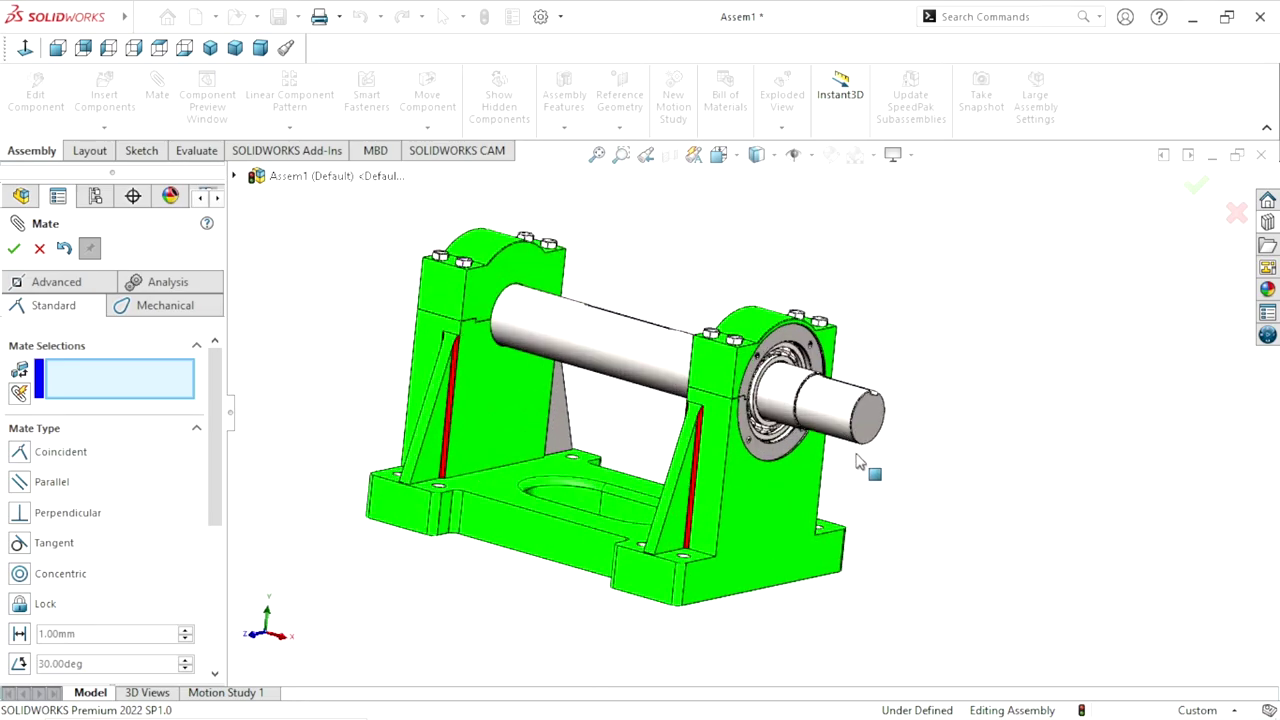
scroll(857, 452, down, 3)
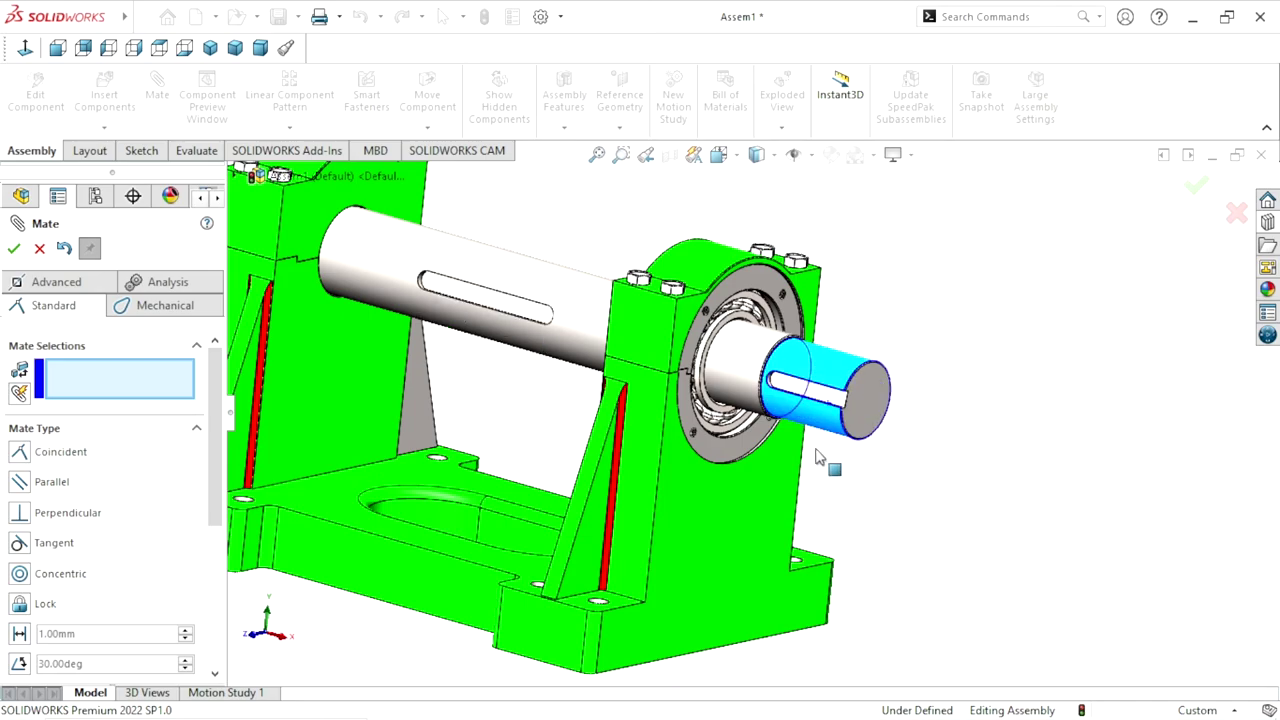
scroll(936, 450, up, 3)
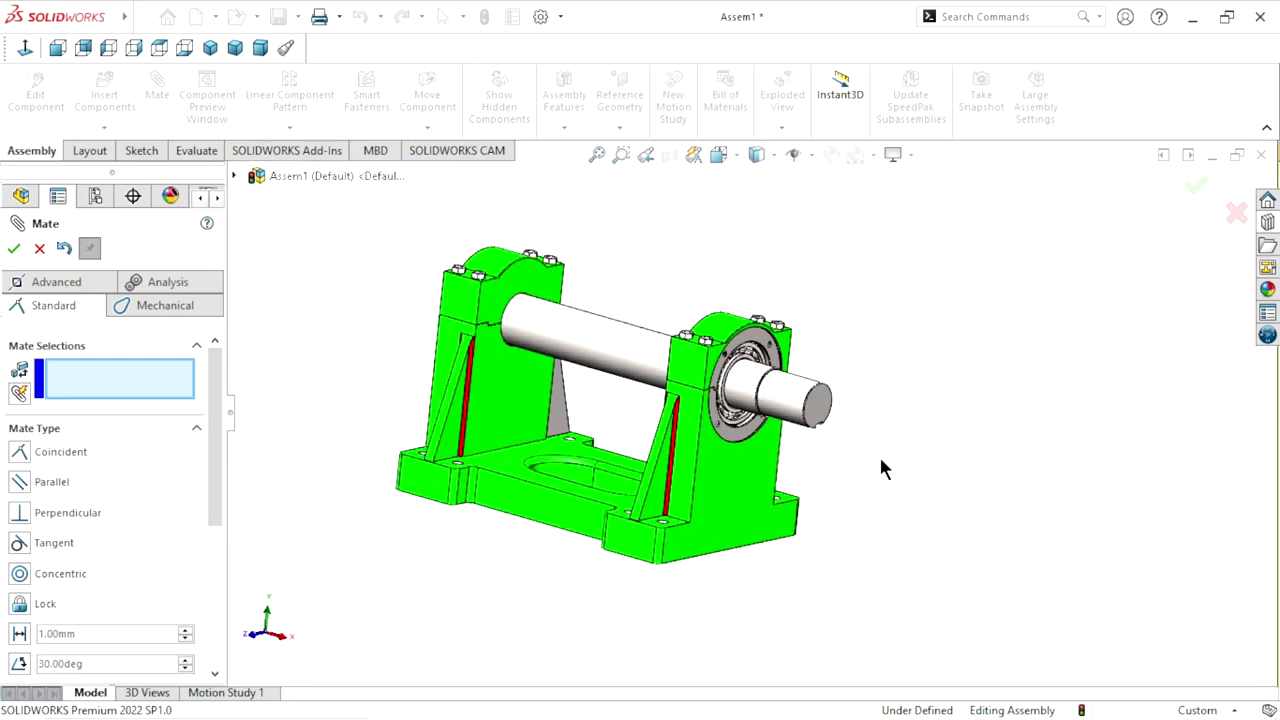
middle_drag(879, 454, 830, 390)
scroll(800, 370, down, 2)
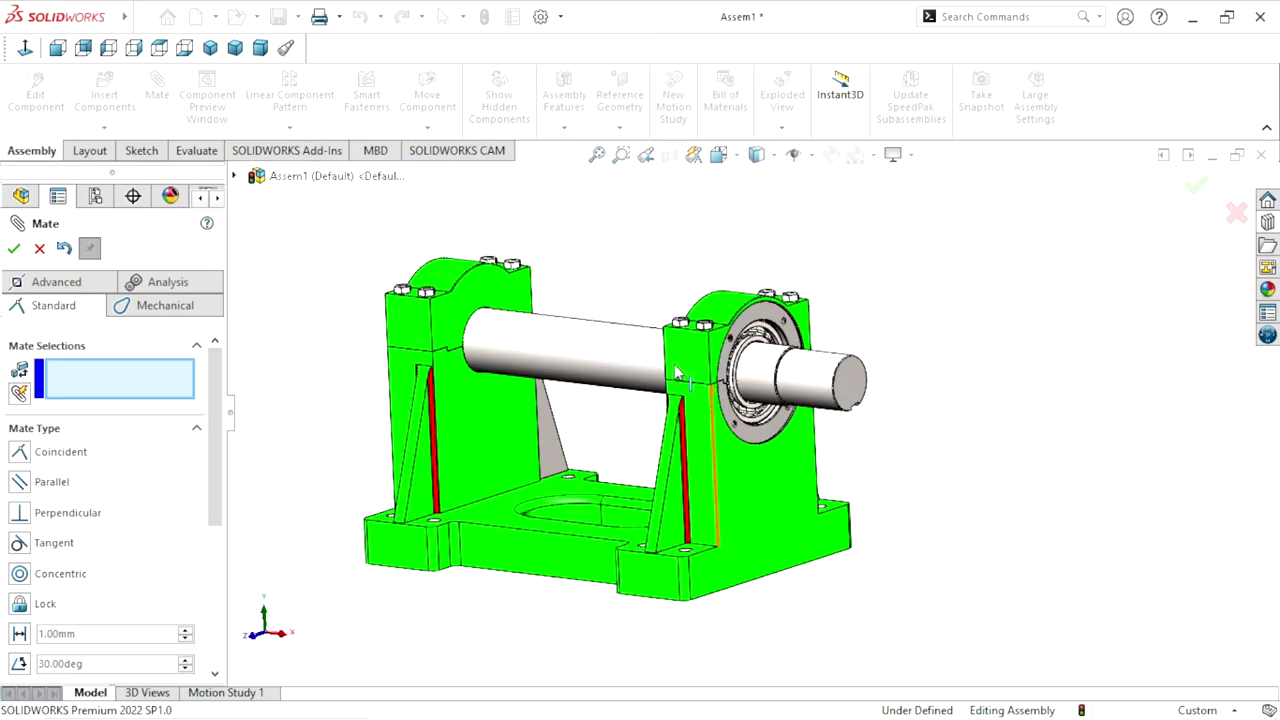
scroll(795, 360, down, 3)
scroll(795, 360, down, 3)
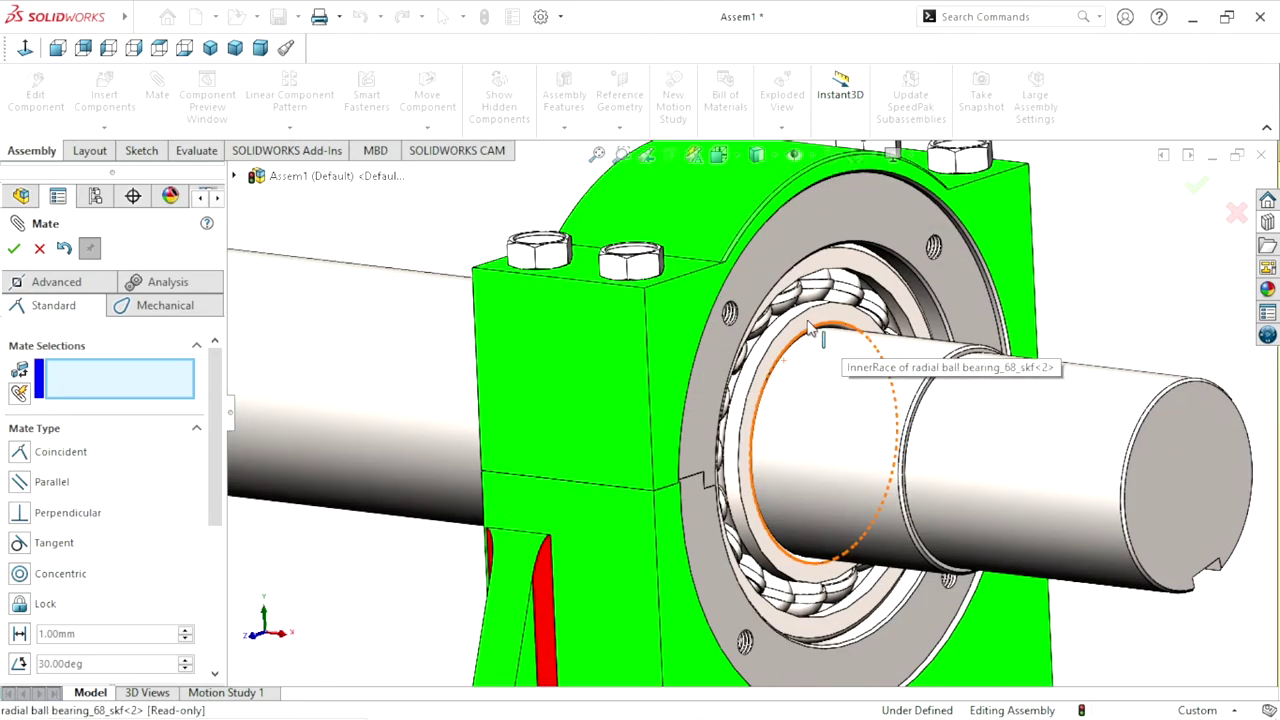
Pick the bearing's inner bore and the shaft end face, then exit Mate without adding a mate
click(812, 330)
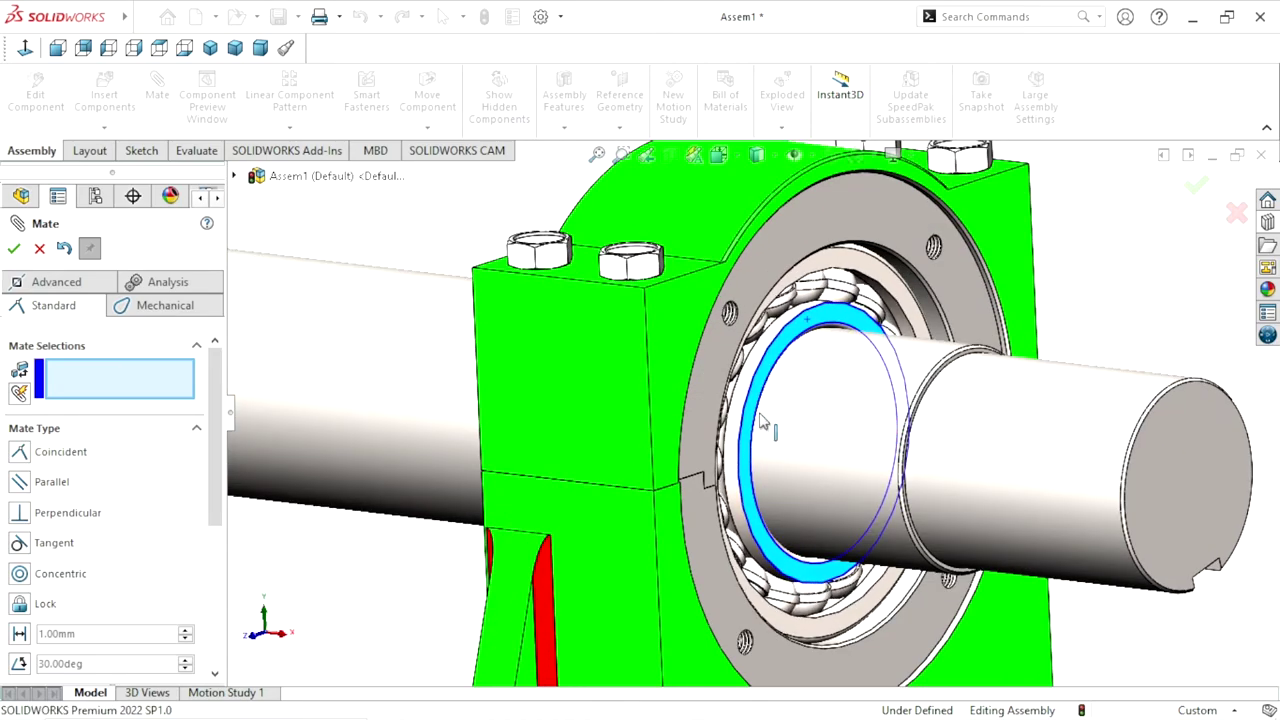
scroll(763, 422, up, 2)
scroll(829, 429, up, 2)
scroll(780, 400, up, 2)
scroll(700, 420, up, 2)
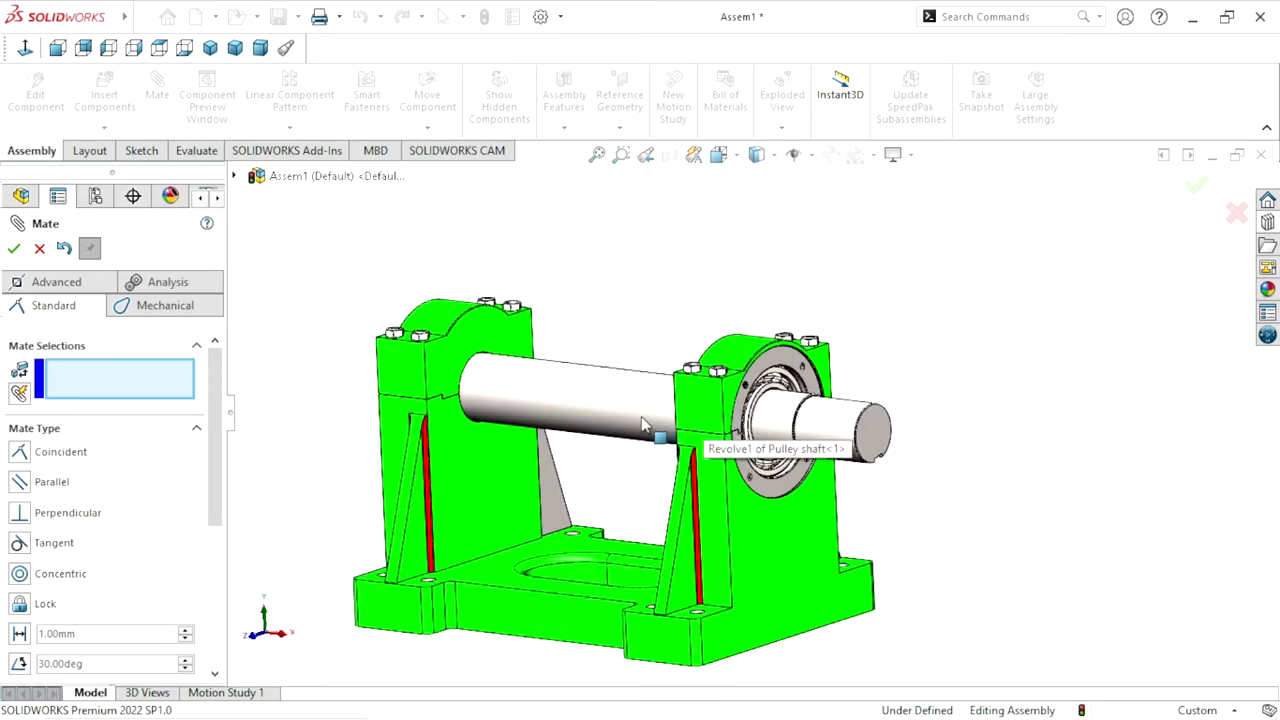
scroll(643, 424, down, 2)
scroll(600, 420, up, 3)
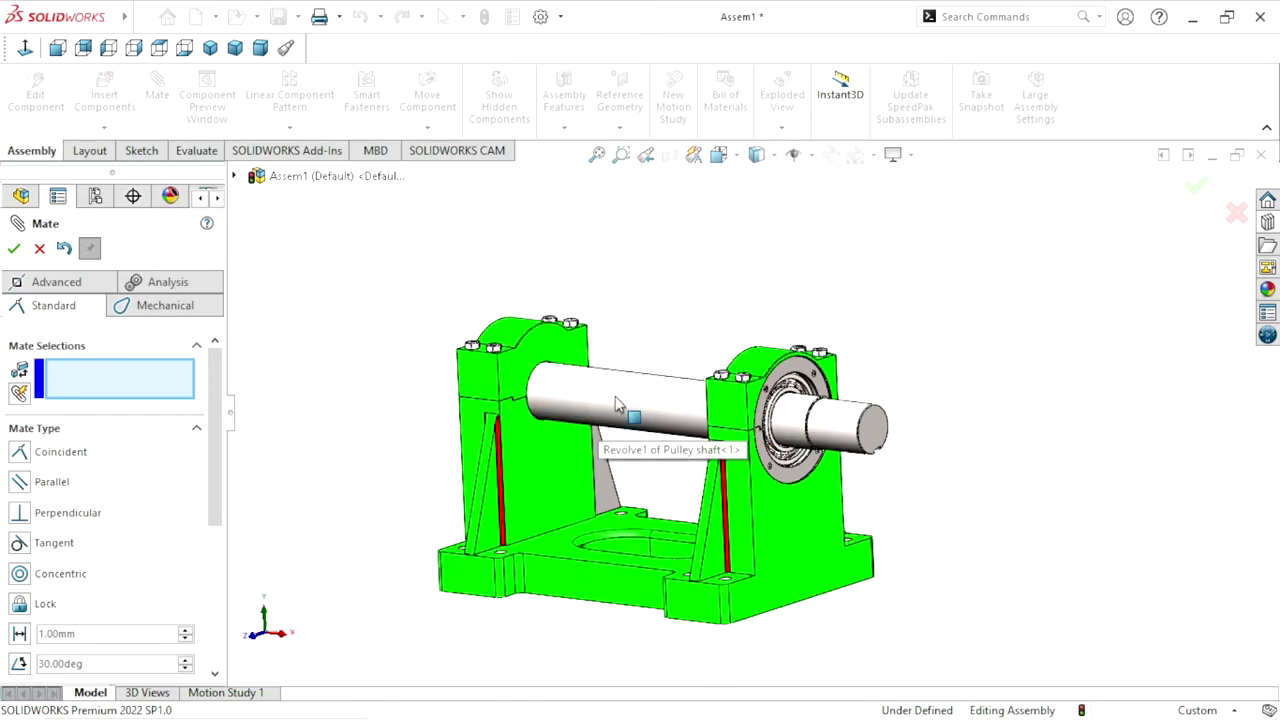
click(872, 446)
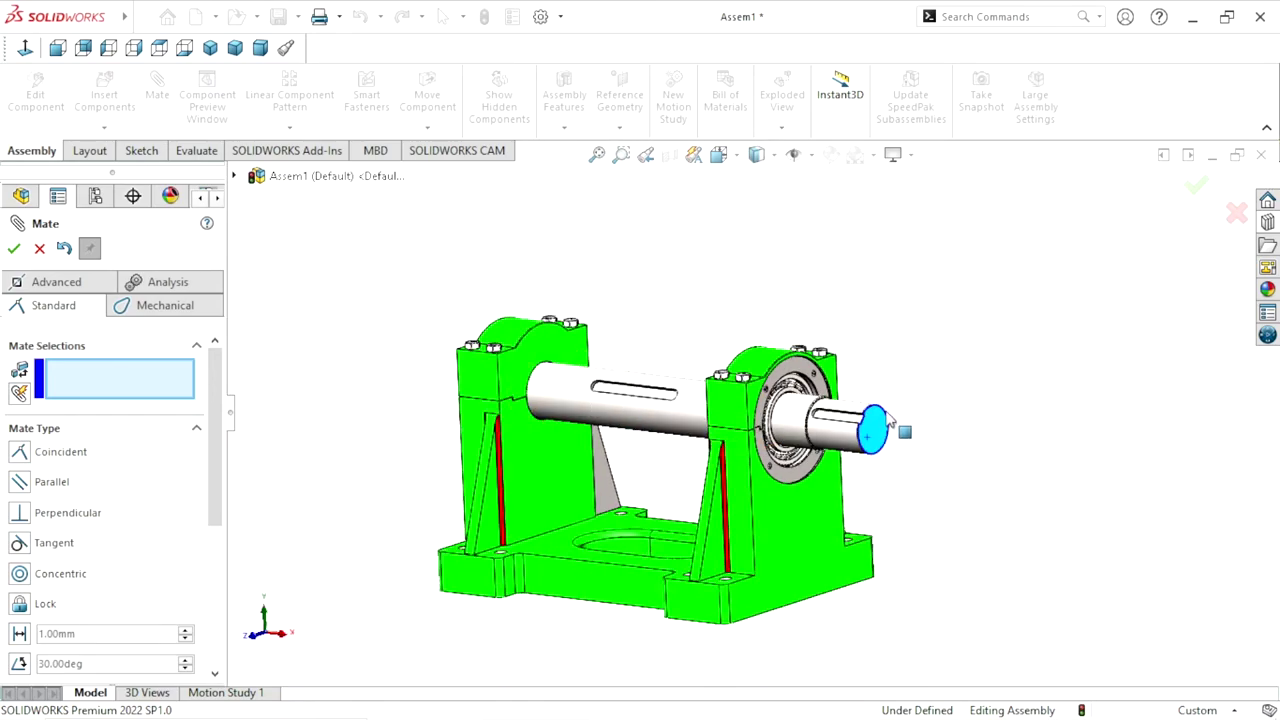
scroll(820, 410, up, 2)
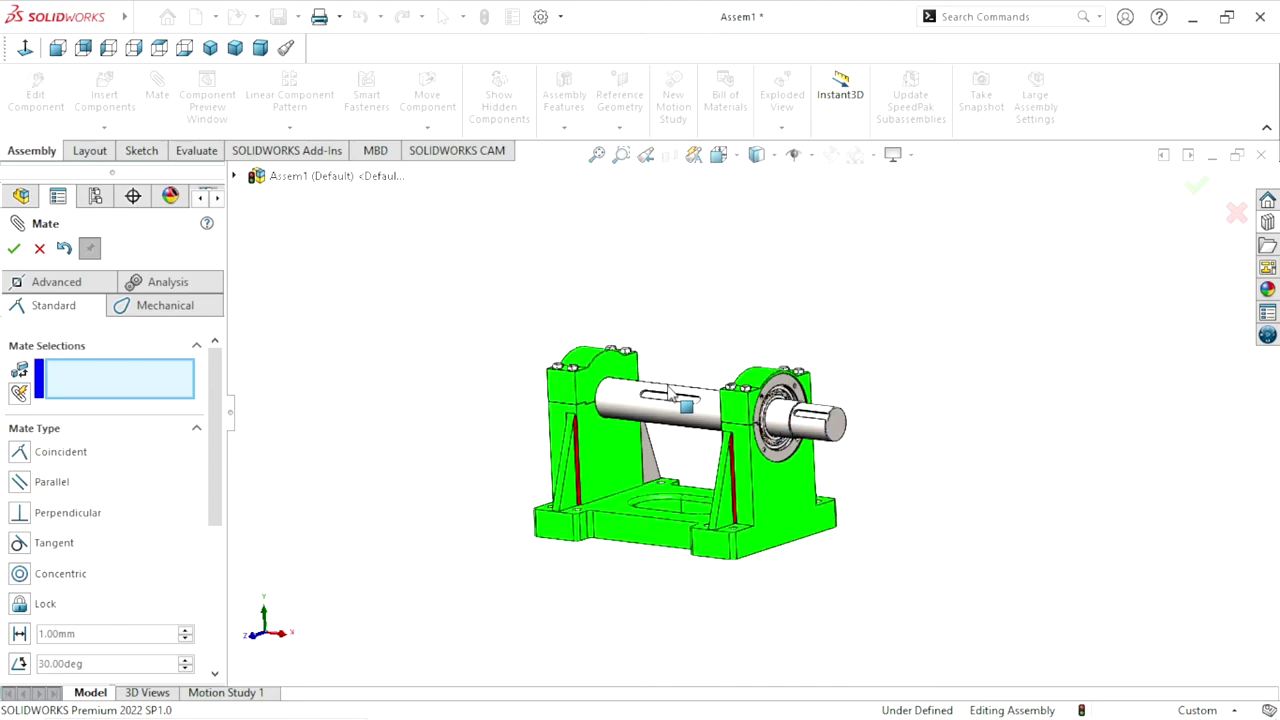
scroll(750, 385, down, 2)
key(Escape)
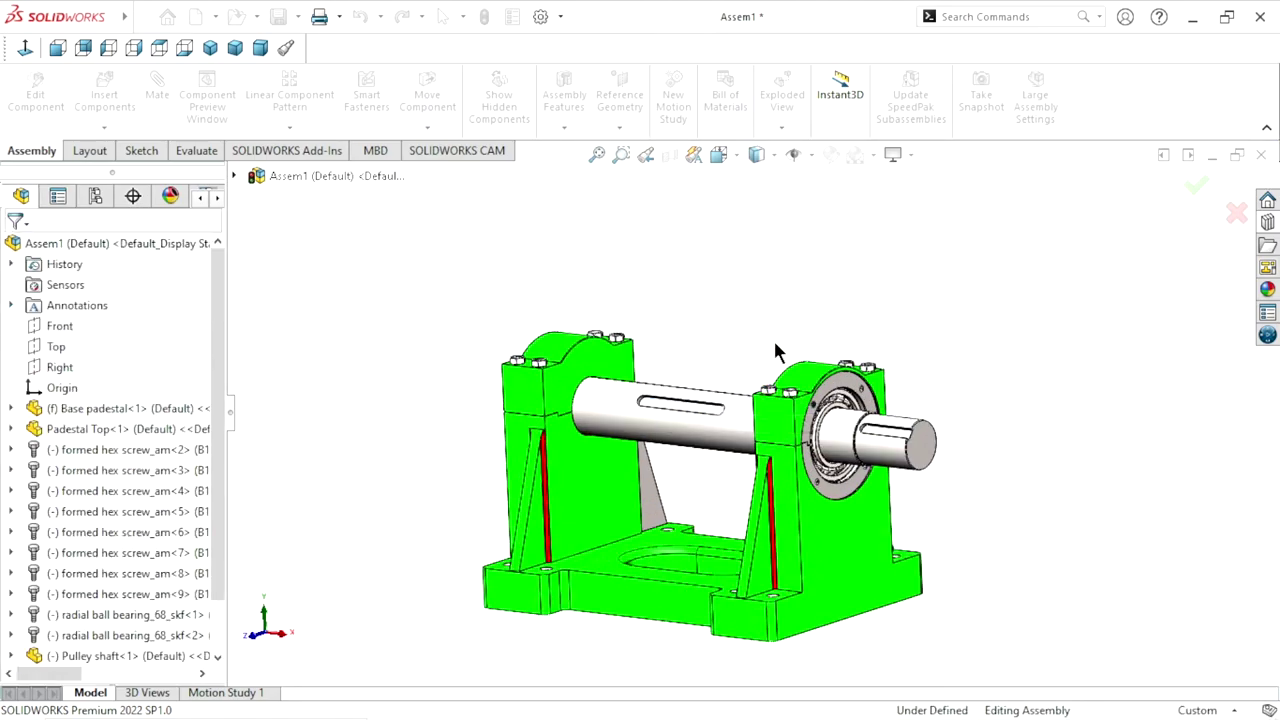
From the Design Library's Toolbox, drag the BSI Keys > Parallel Keys Rectangular key into the assembly
click(1267, 222)
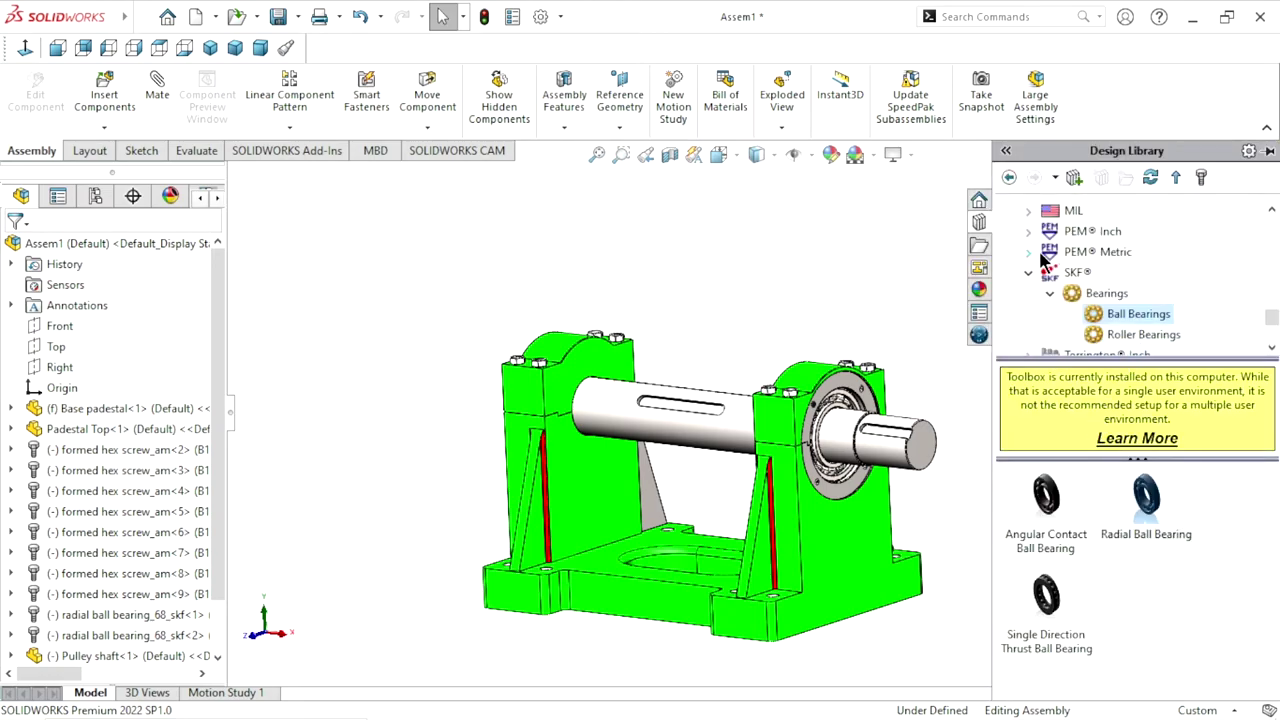
click(1005, 178)
click(1005, 178)
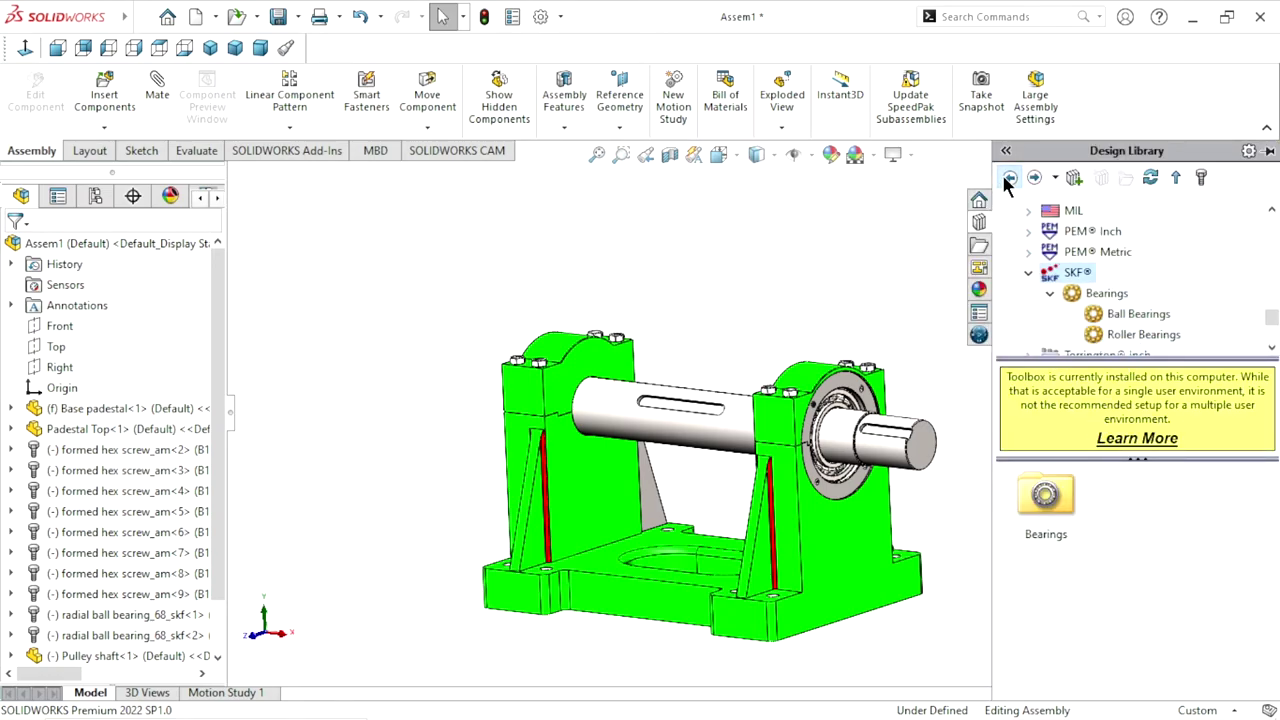
click(1006, 179)
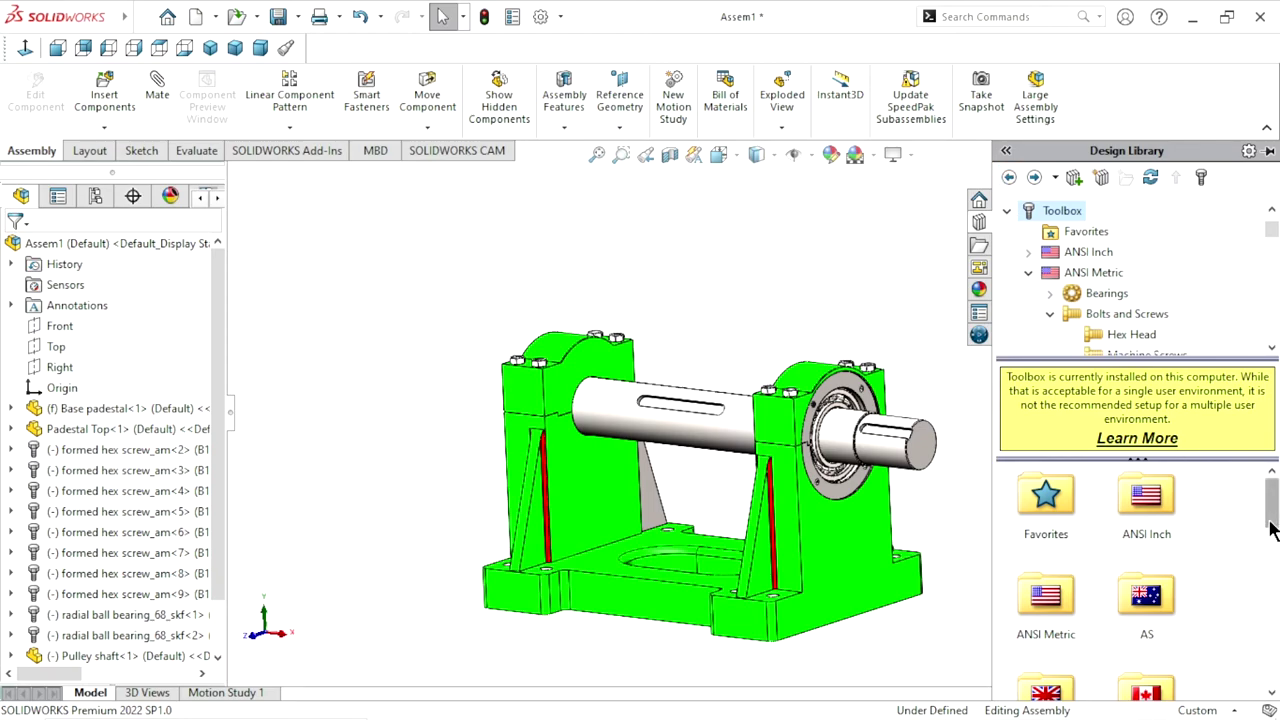
scroll(1272, 530, down, 2)
double_click(1064, 545)
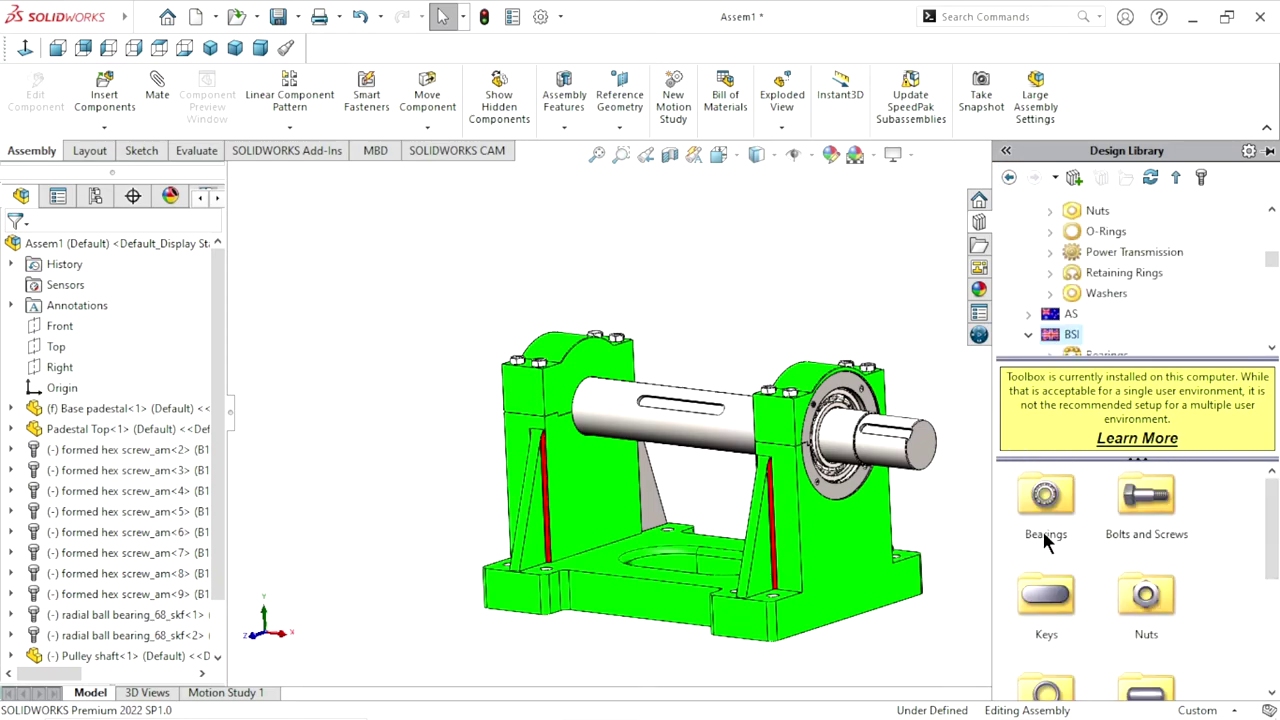
double_click(1046, 597)
double_click(1053, 506)
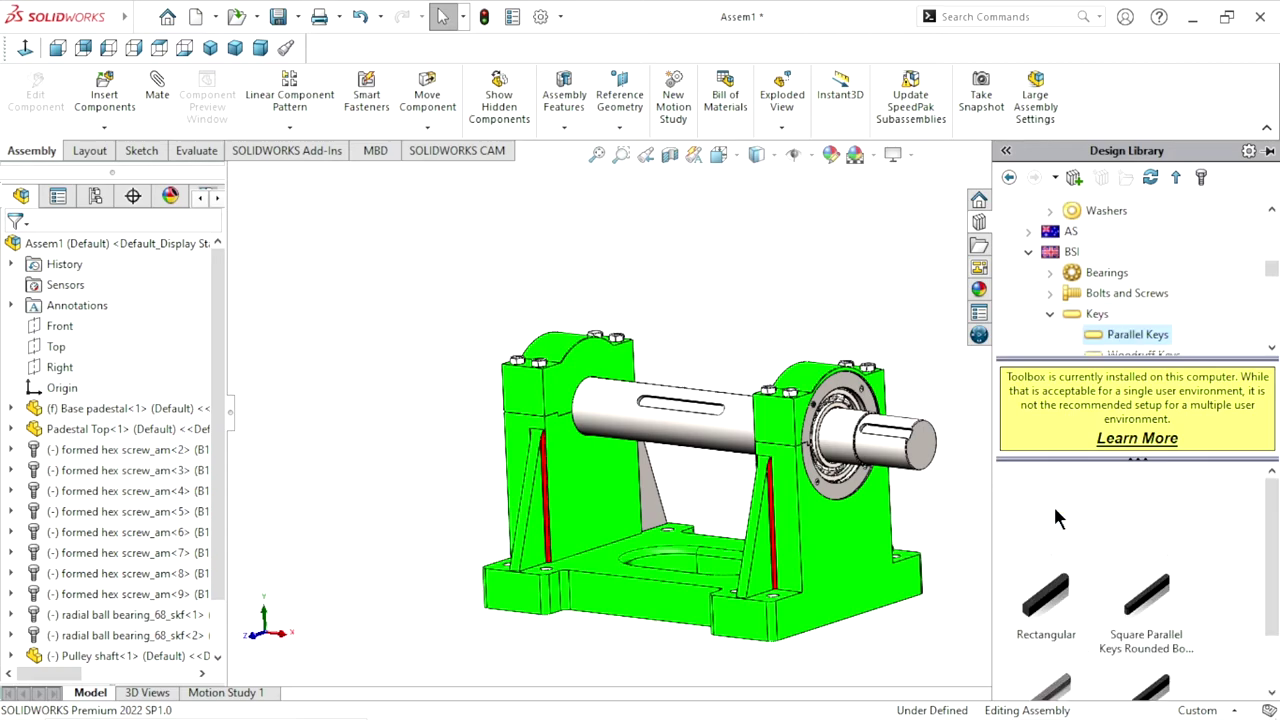
drag(1046, 507, 745, 285)
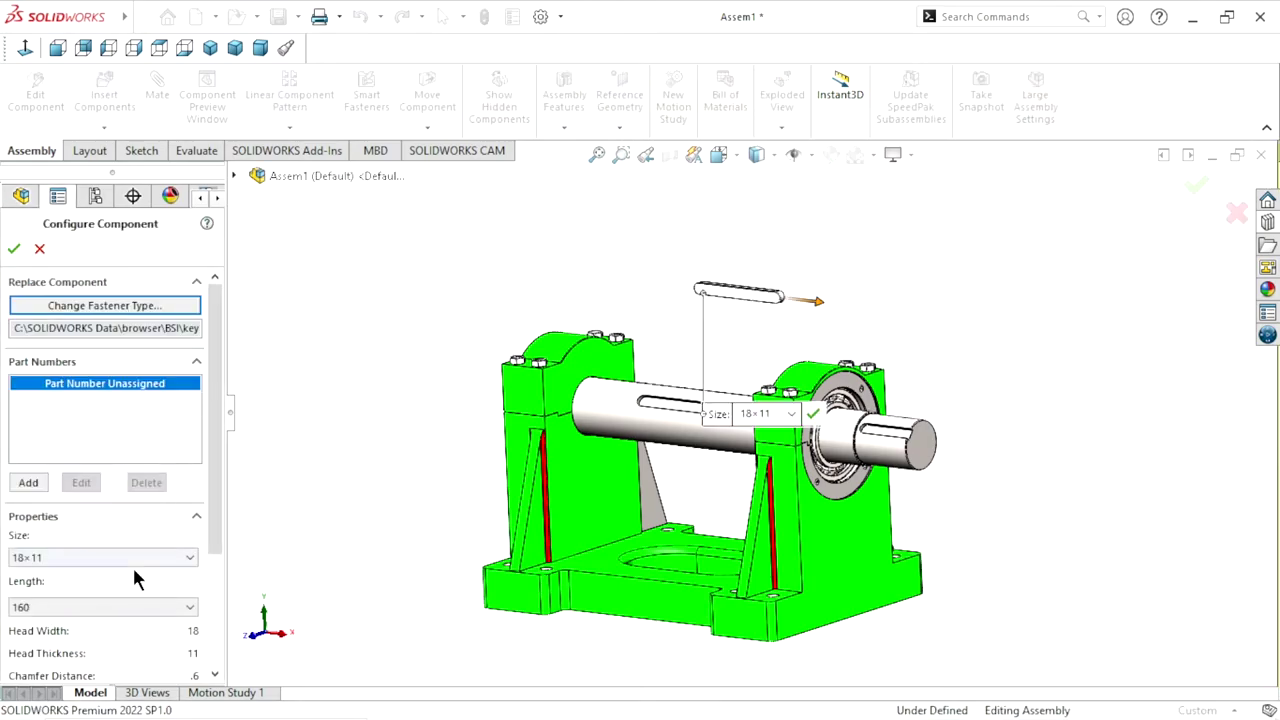
Configure the rectangular parallel key as size 18×11, length 160, and confirm it
scroll(222, 513, down, 1)
scroll(180, 512, down, 2)
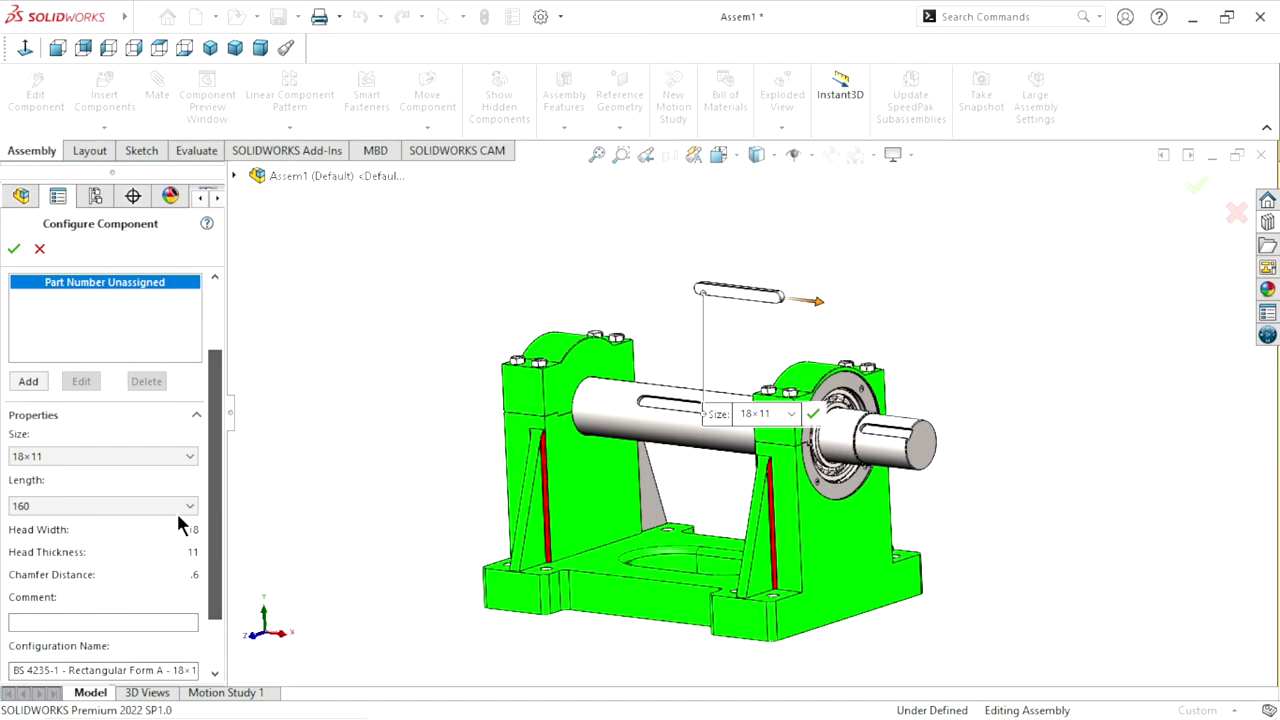
click(189, 459)
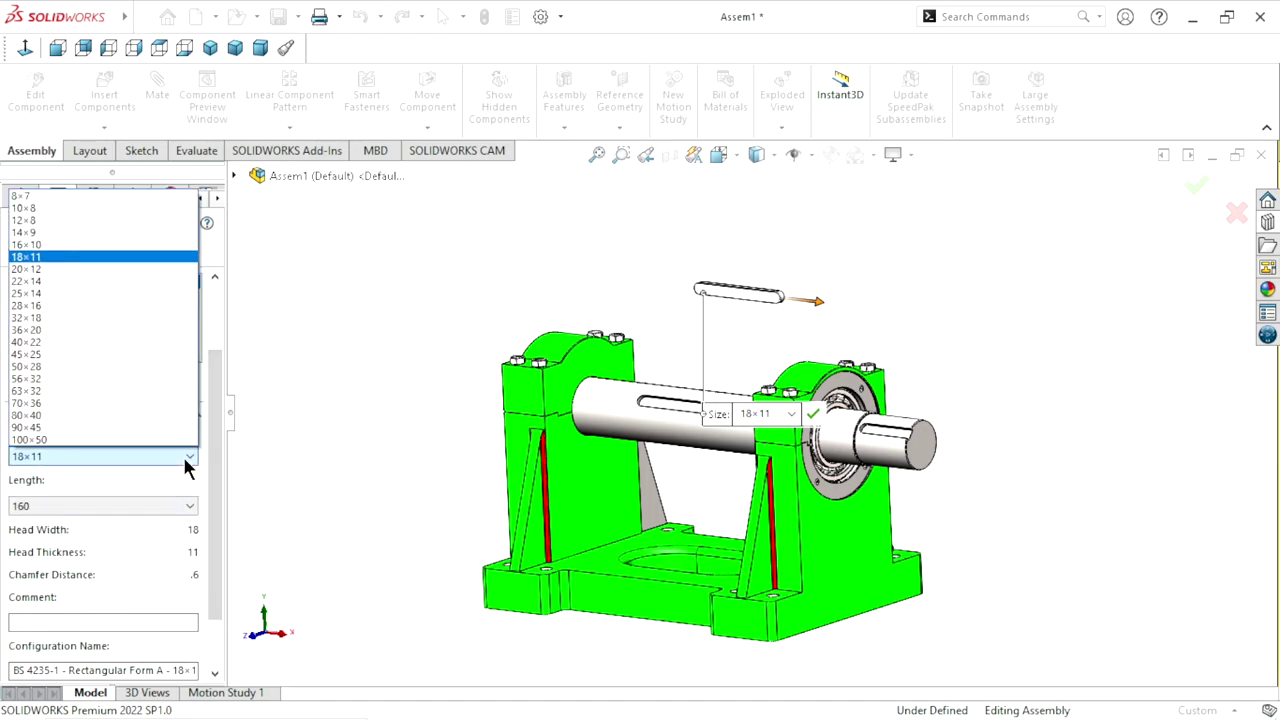
click(57, 266)
click(79, 506)
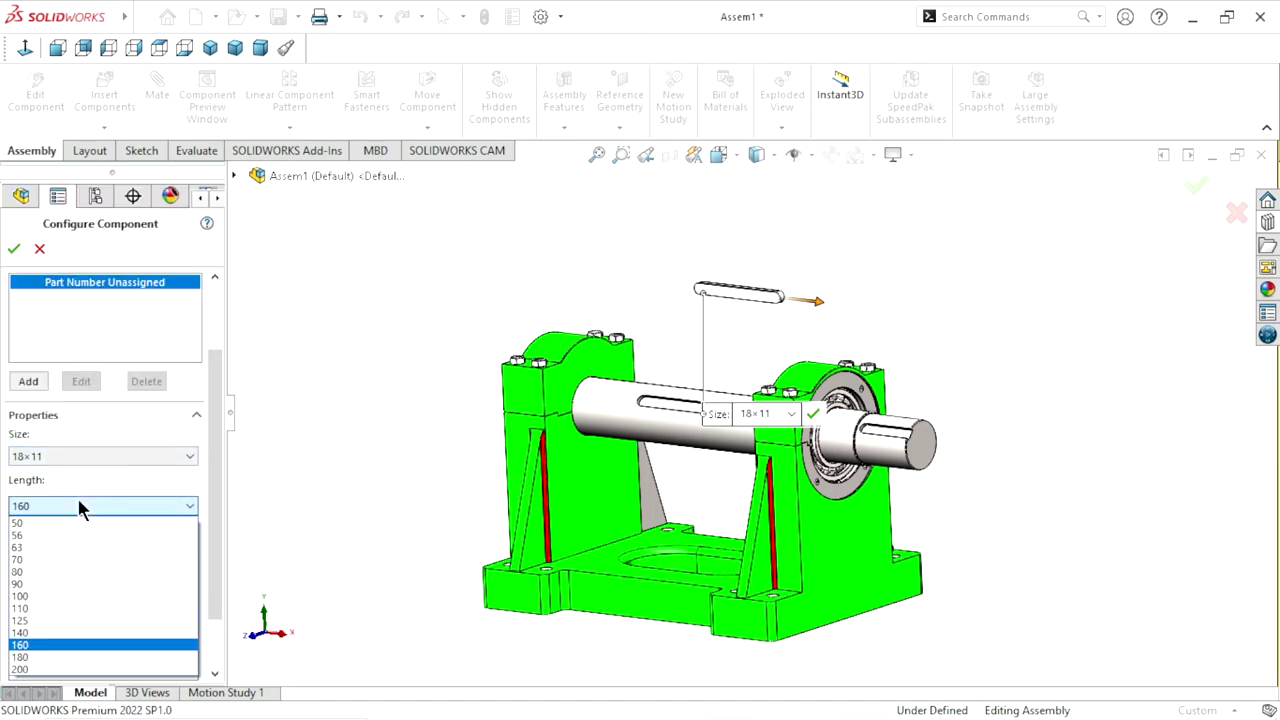
click(75, 641)
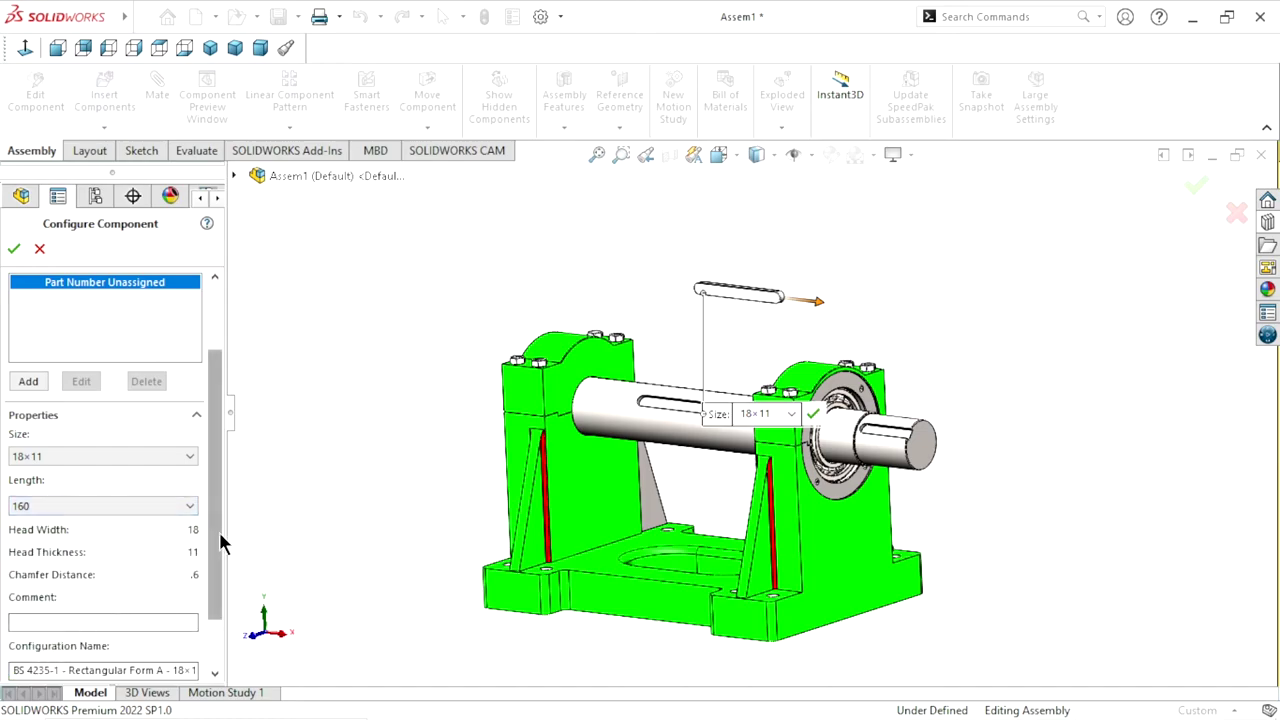
scroll(214, 543, down, 2)
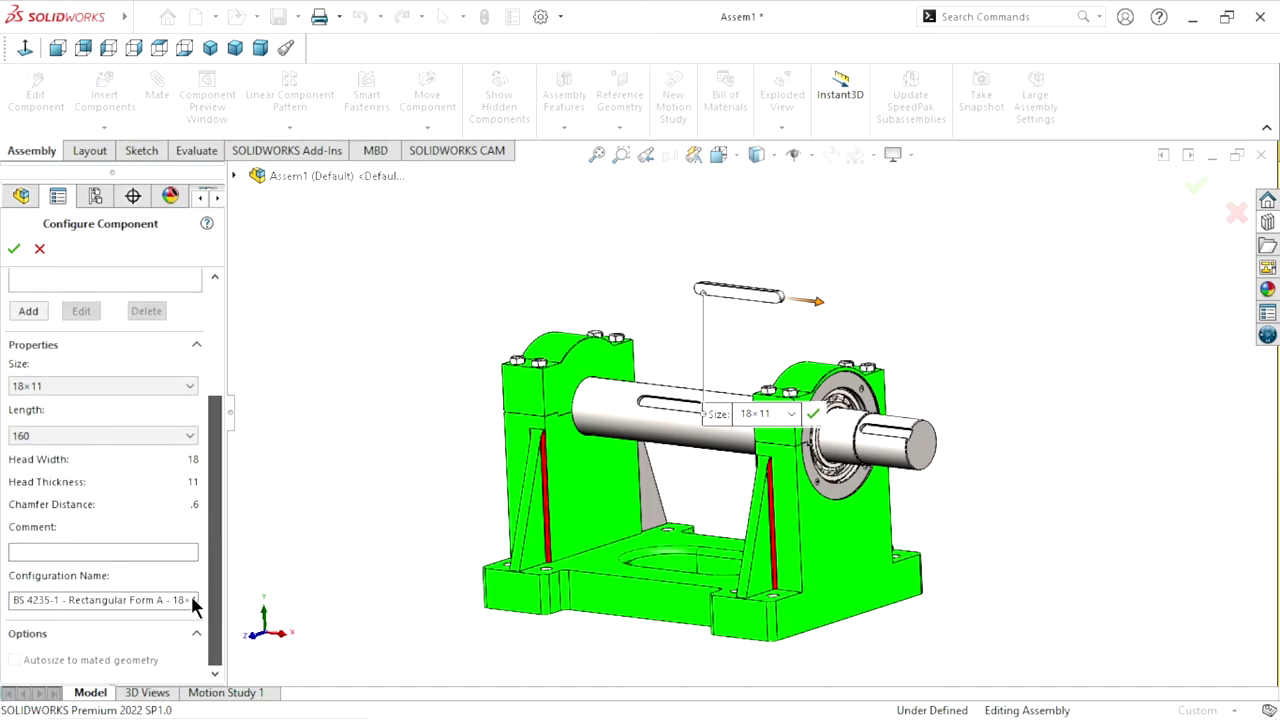
click(14, 251)
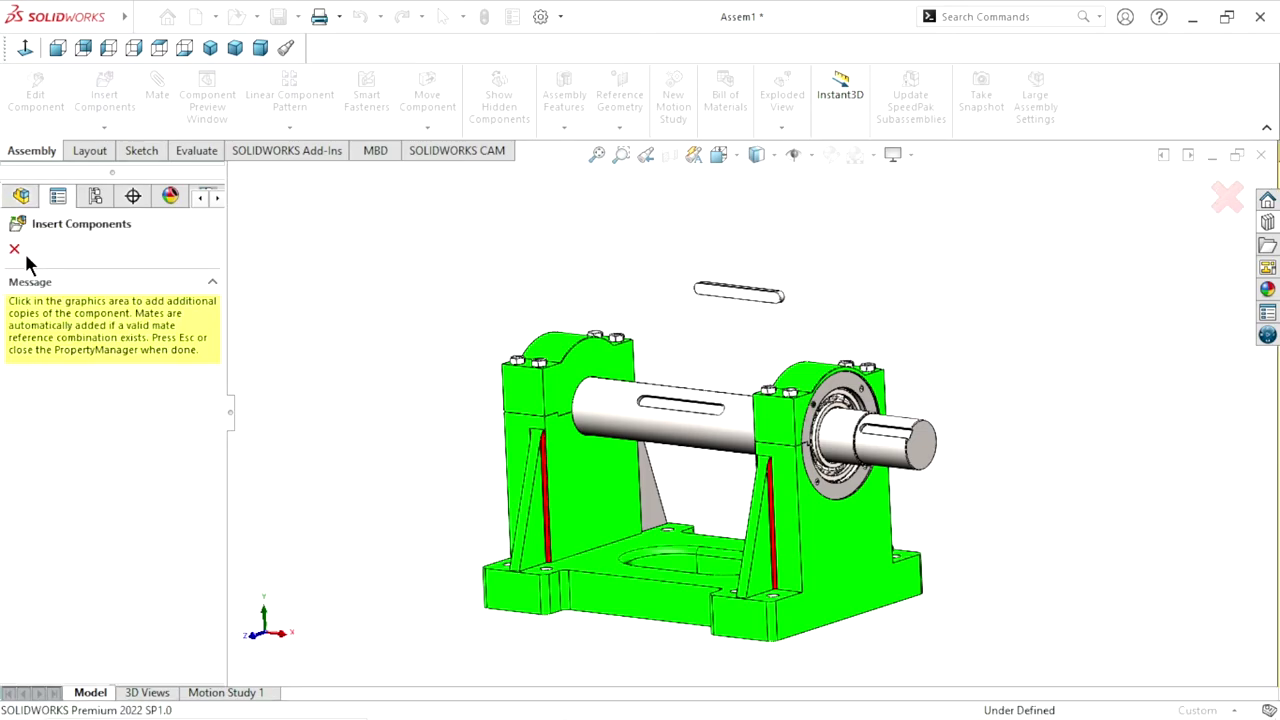
Finish inserting the 18×11 parallel key into the assembly
click(14, 250)
scroll(766, 274, down, 2)
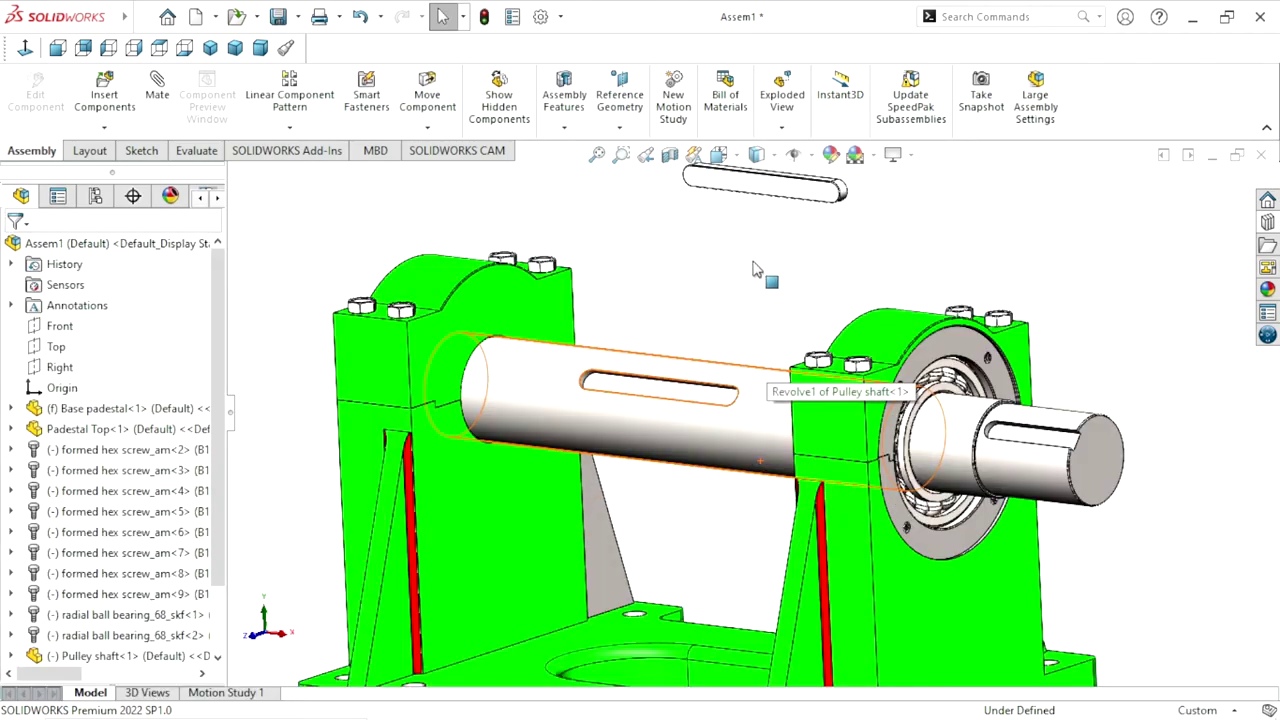
scroll(697, 376, down, 2)
scroll(647, 432, up, 1)
scroll(770, 366, up, 2)
scroll(790, 320, up, 1)
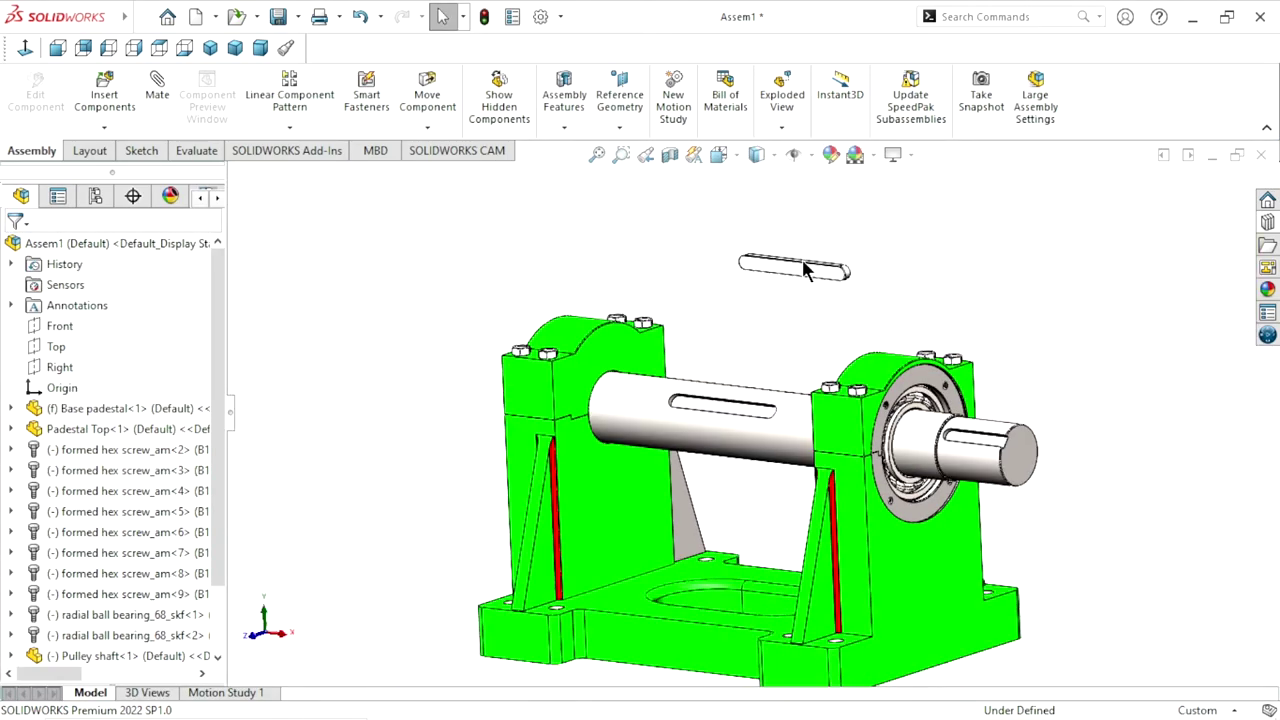
Select the floating key and switch to an isometric view
click(805, 275)
scroll(778, 347, down, 1)
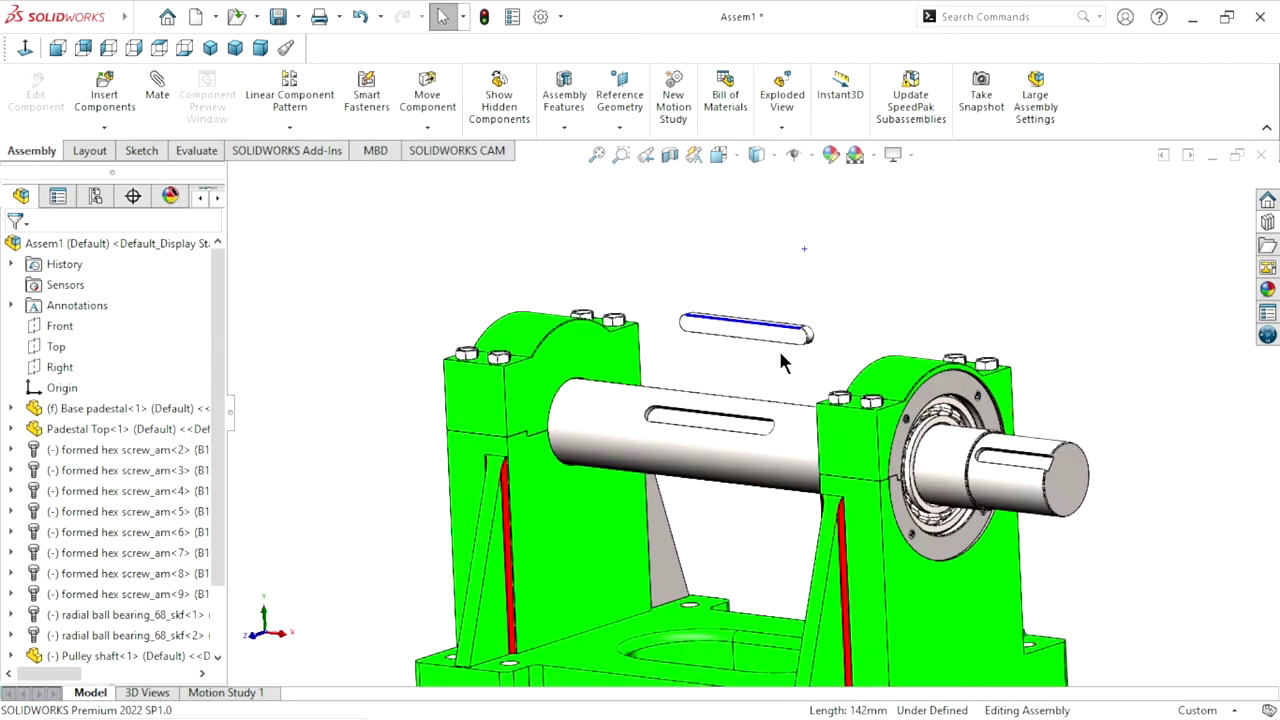
scroll(778, 345, down, 1)
scroll(779, 340, down, 1)
scroll(740, 348, down, 1)
scroll(748, 349, down, 1)
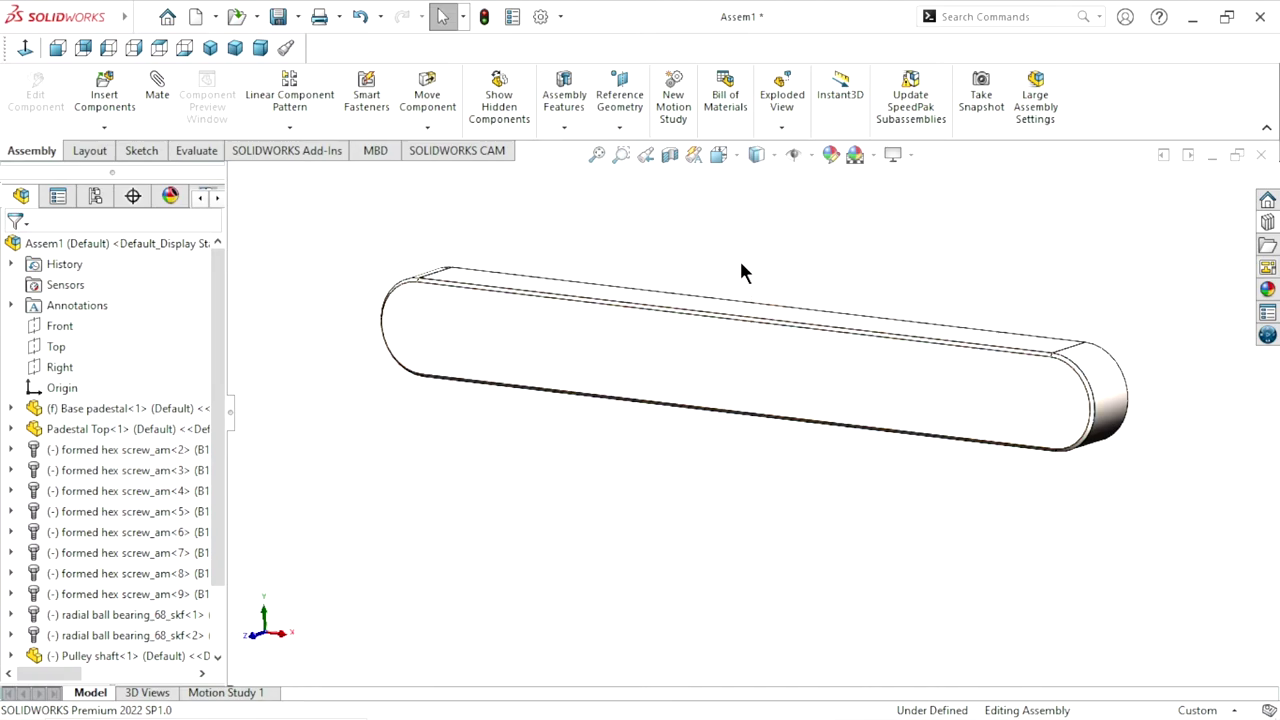
key(ctrl+7)
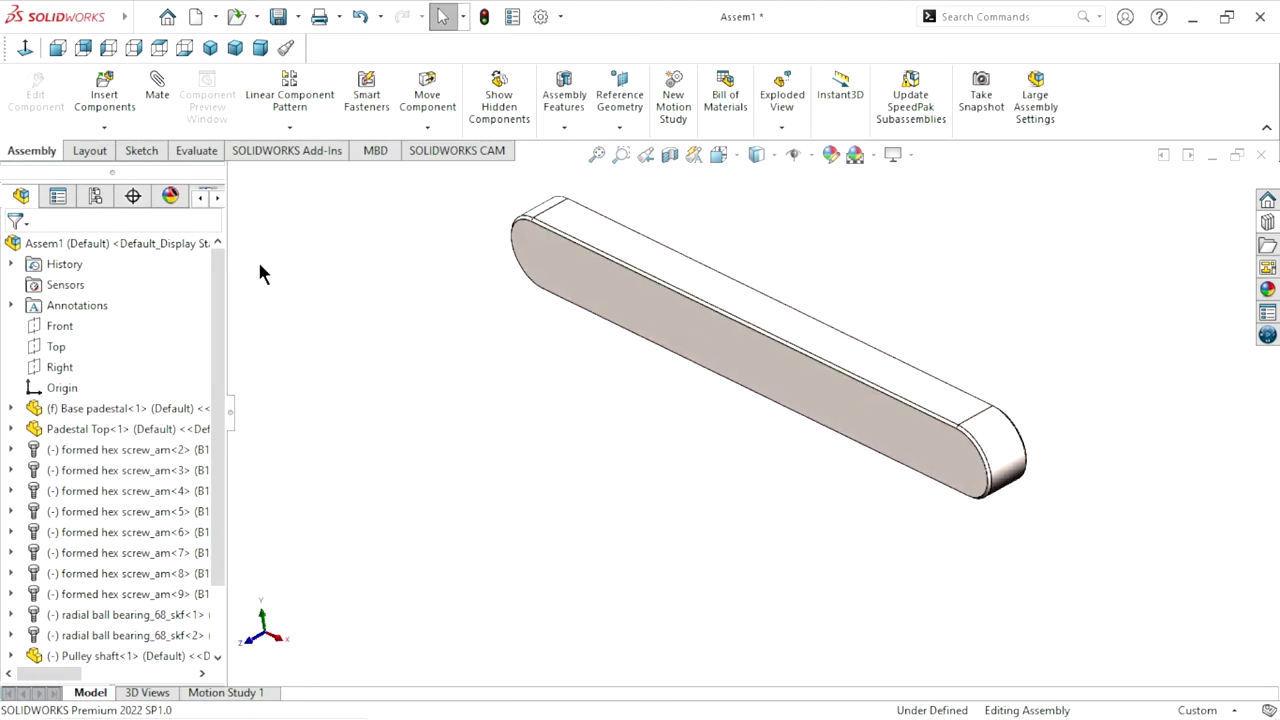
Mate the key's flat face coincident to the shaft keyway face with flipped alignment (Coincident14)
click(734, 300)
scroll(613, 438, up, 5)
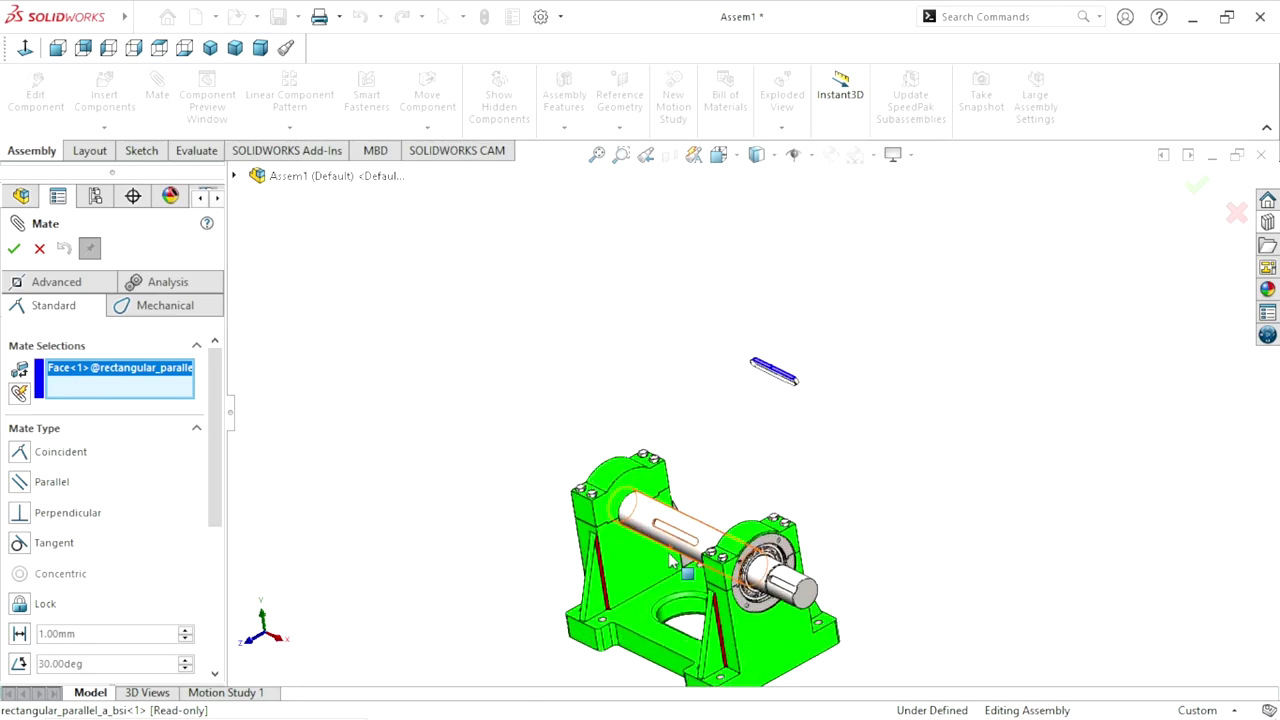
scroll(700, 548, down, 3)
scroll(690, 520, down, 3)
scroll(699, 501, down, 3)
middle_drag(725, 443, 749, 420)
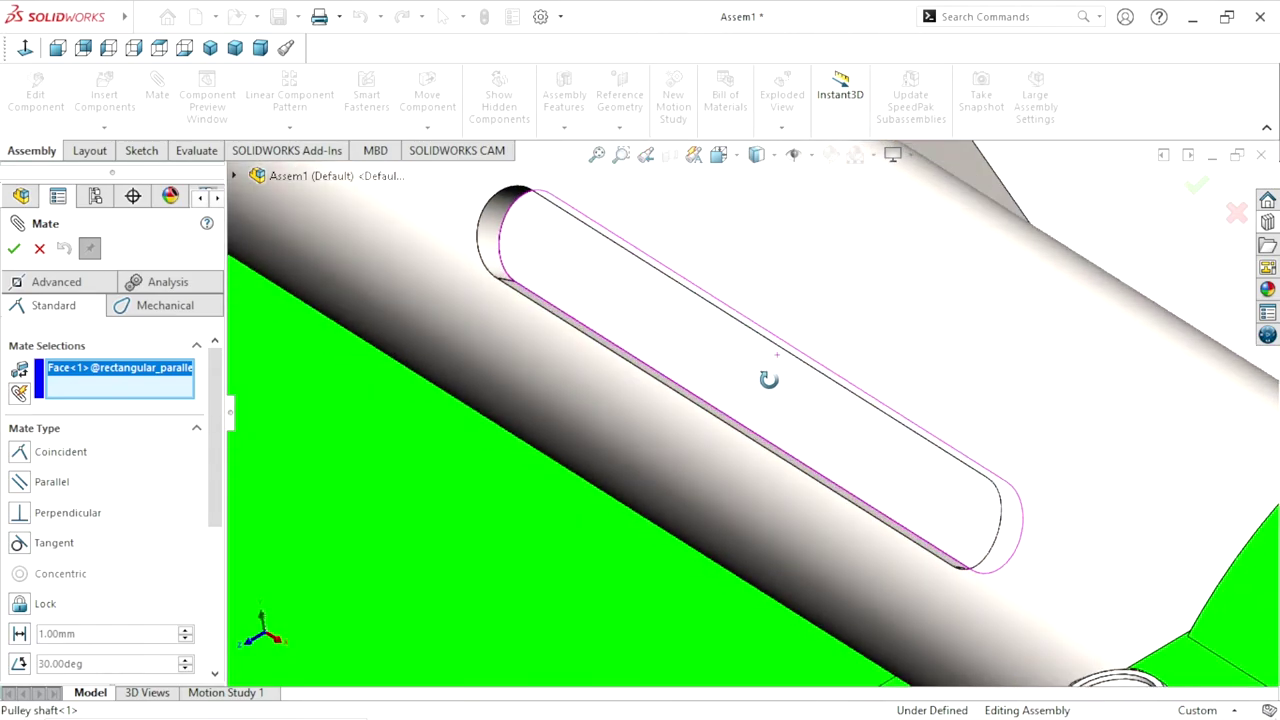
click(733, 420)
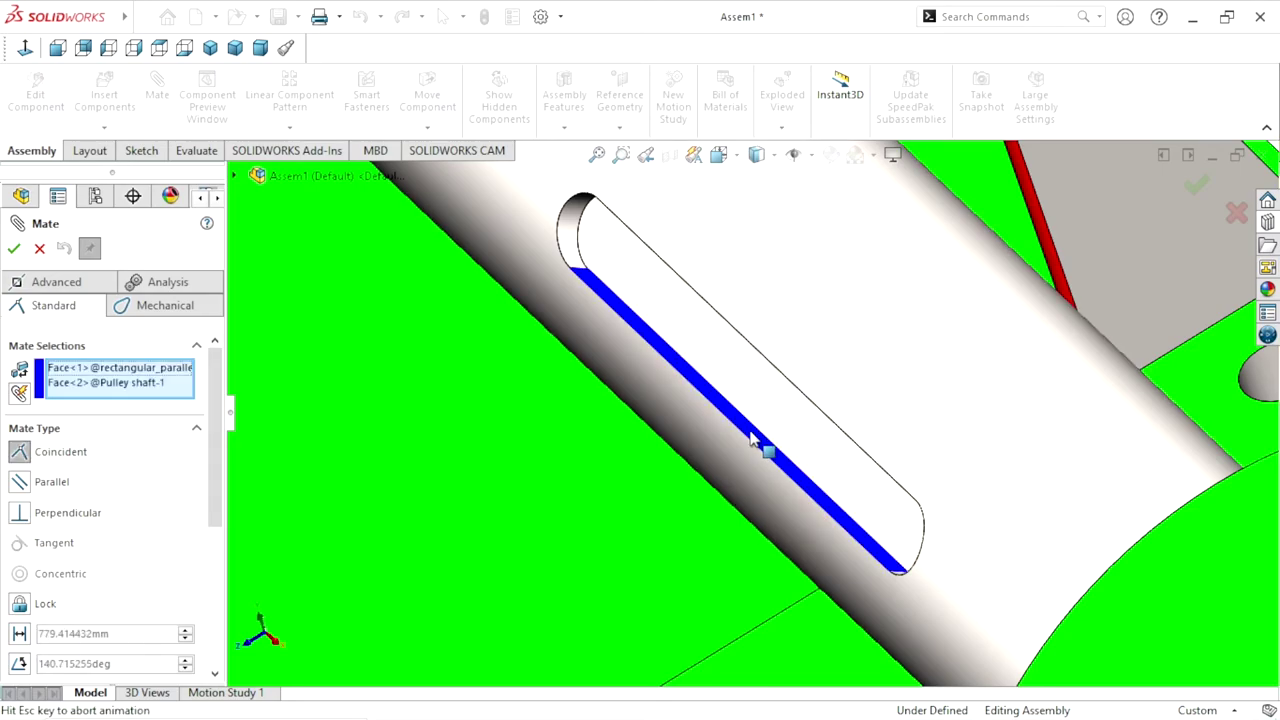
scroll(712, 456, up, 3)
scroll(712, 461, up, 2)
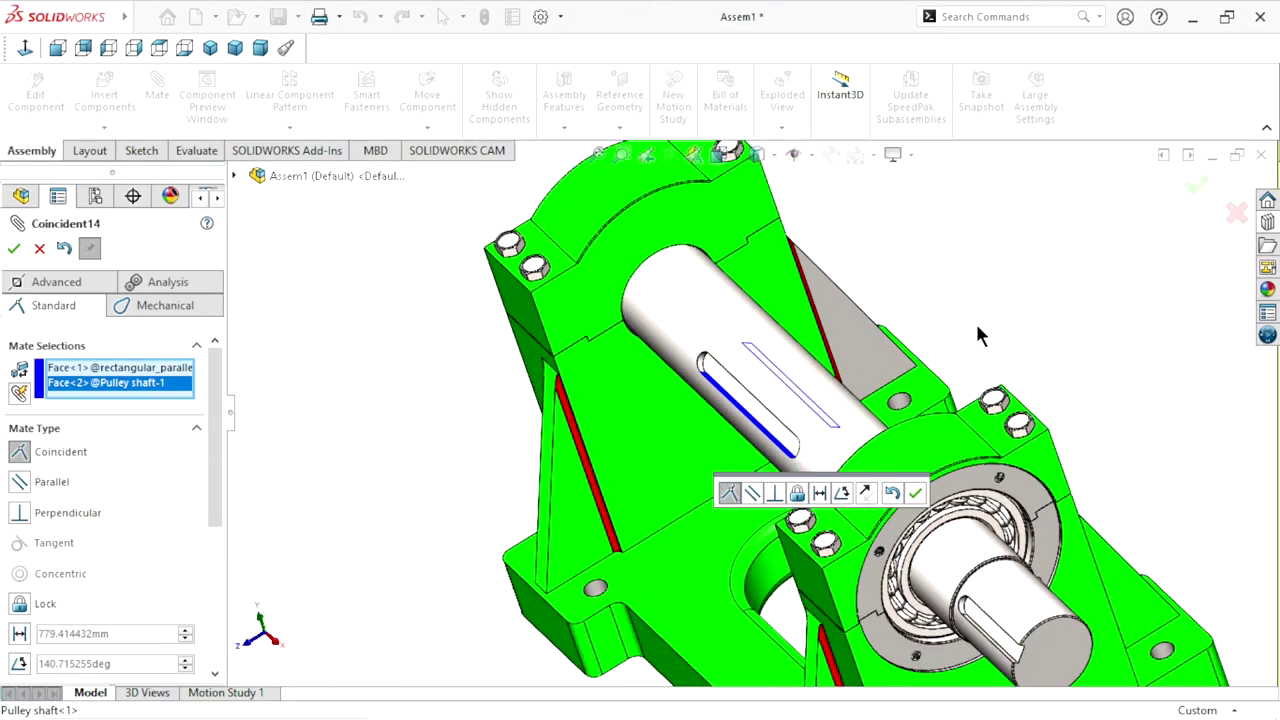
middle_drag(975, 320, 897, 367)
click(889, 494)
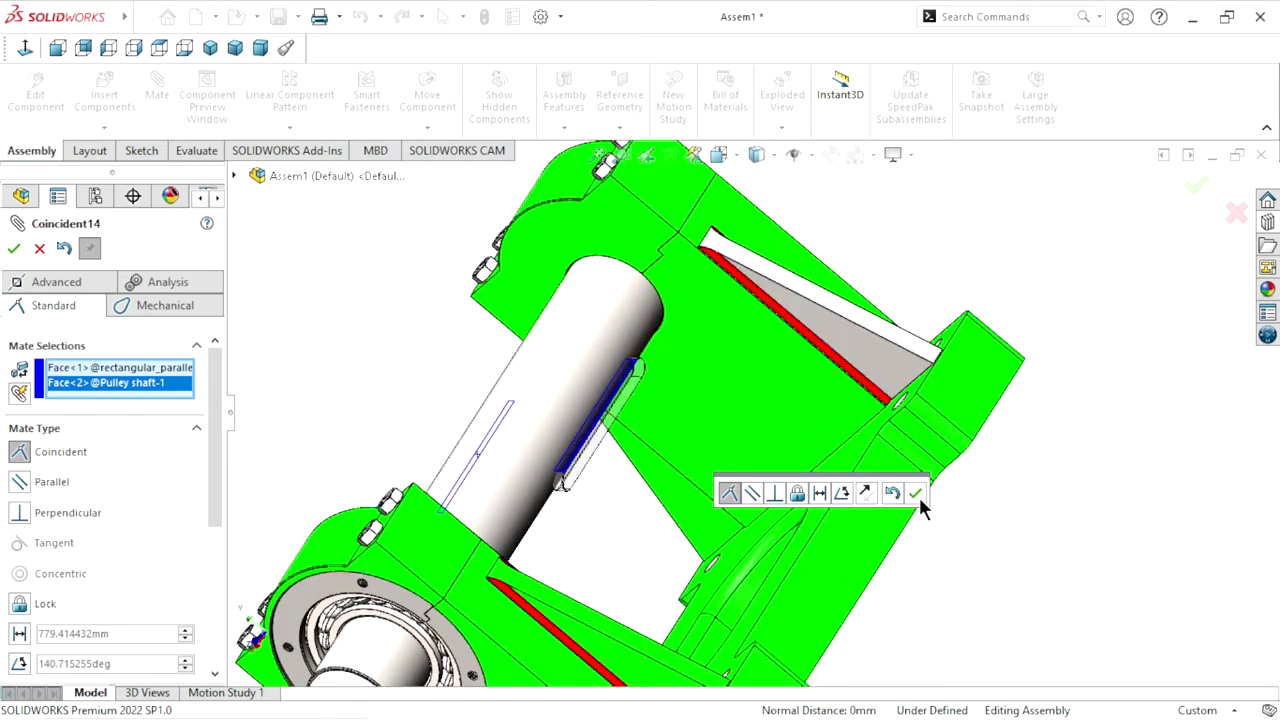
click(916, 494)
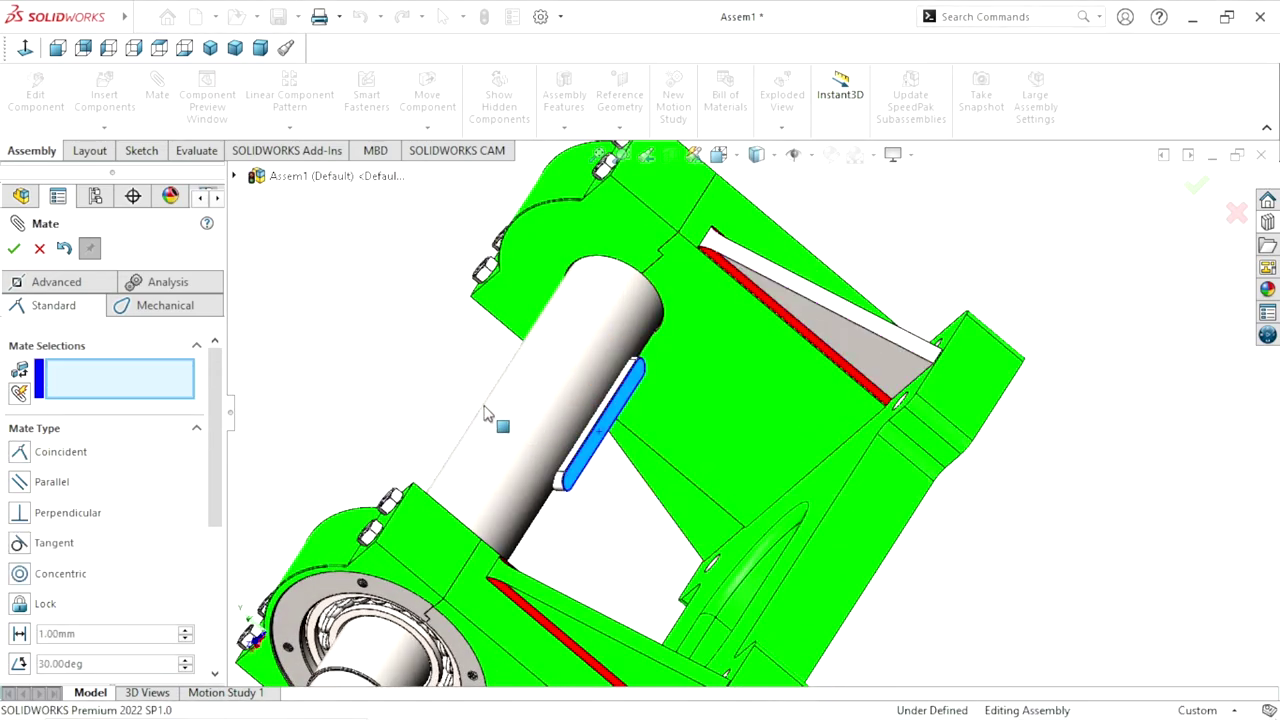
Pull the key out beside the shaft and reframe the assembly view
mouse_move(486, 414)
mouse_down()
mouse_move(463, 392)
mouse_move(579, 395)
mouse_move(997, 571)
mouse_up()
middle_drag(645, 528, 1178, 588)
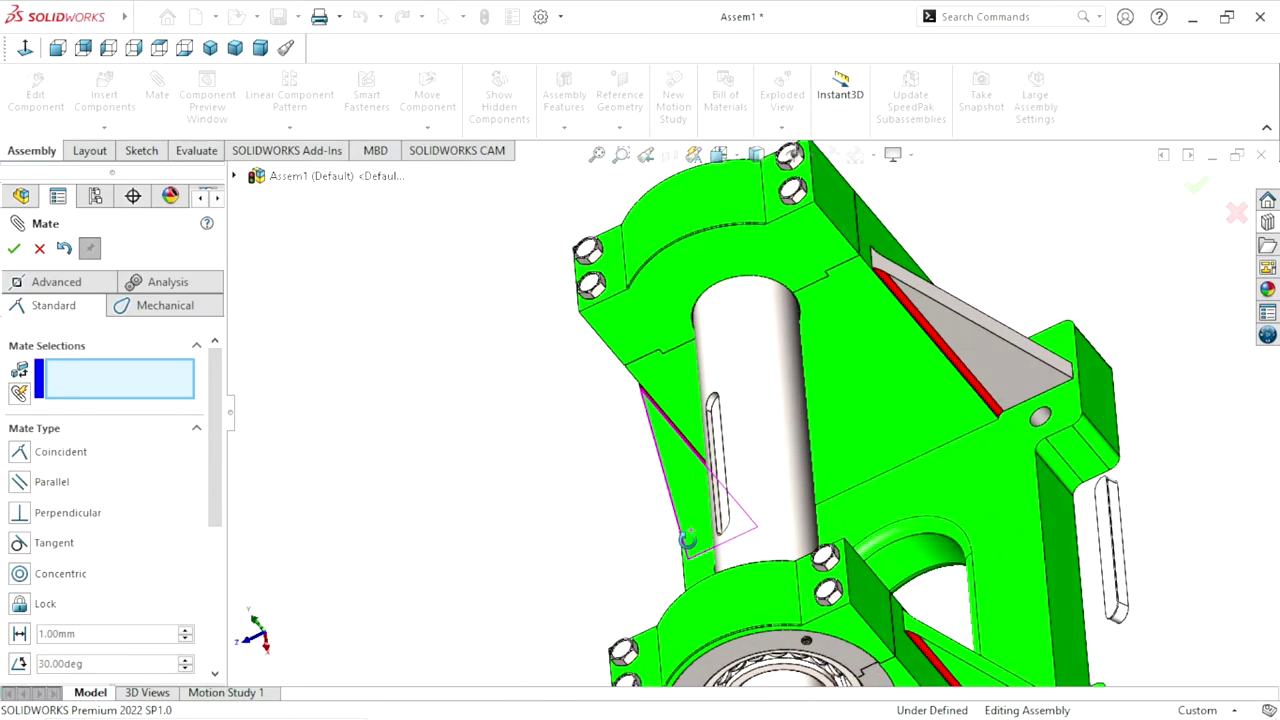
key(ctrl+7)
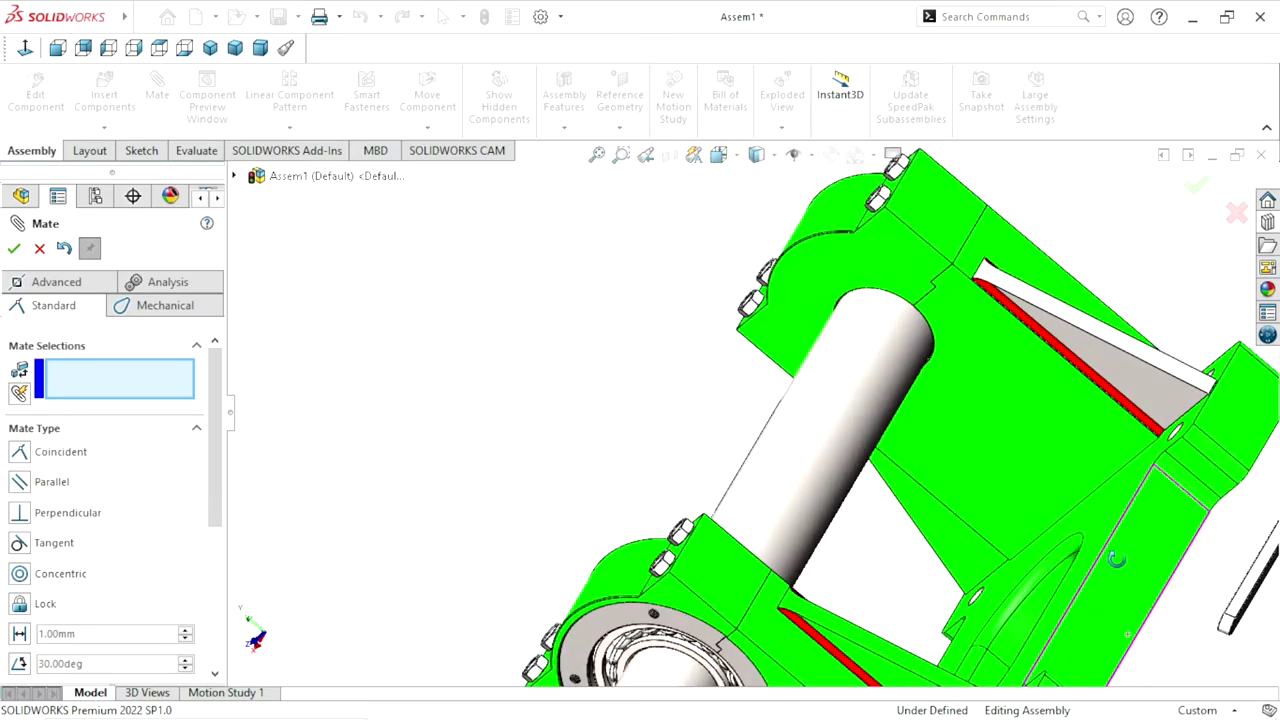
scroll(924, 481, down, 5)
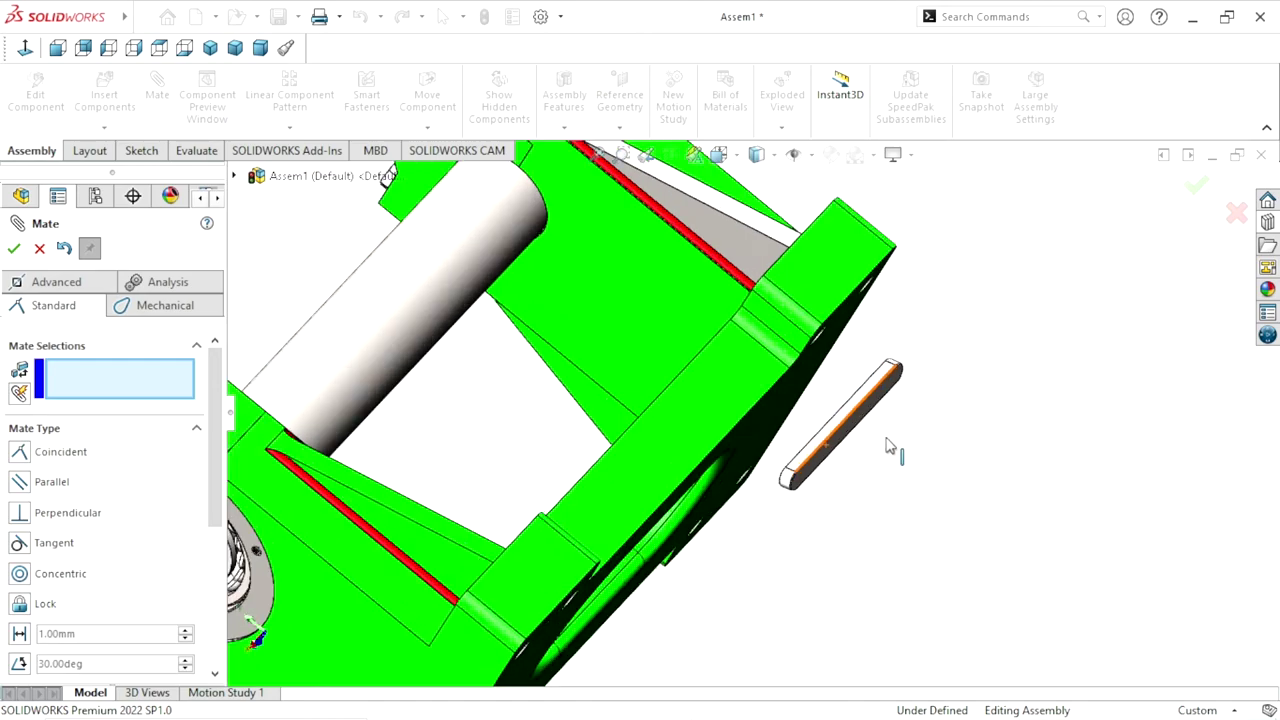
scroll(889, 449, down, 5)
Mate a key side face coincident to the keyway wall as Coincident15
click(808, 410)
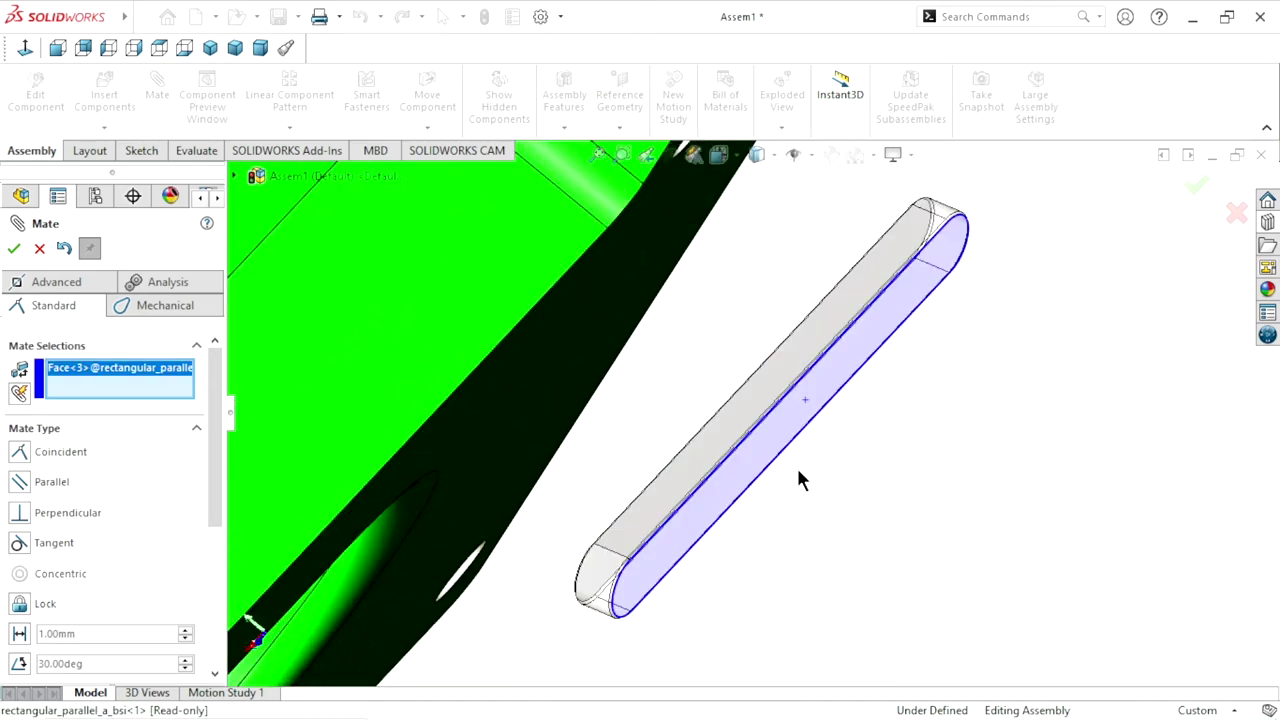
scroll(796, 477, up, 5)
scroll(700, 494, up, 4)
scroll(628, 466, up, 2)
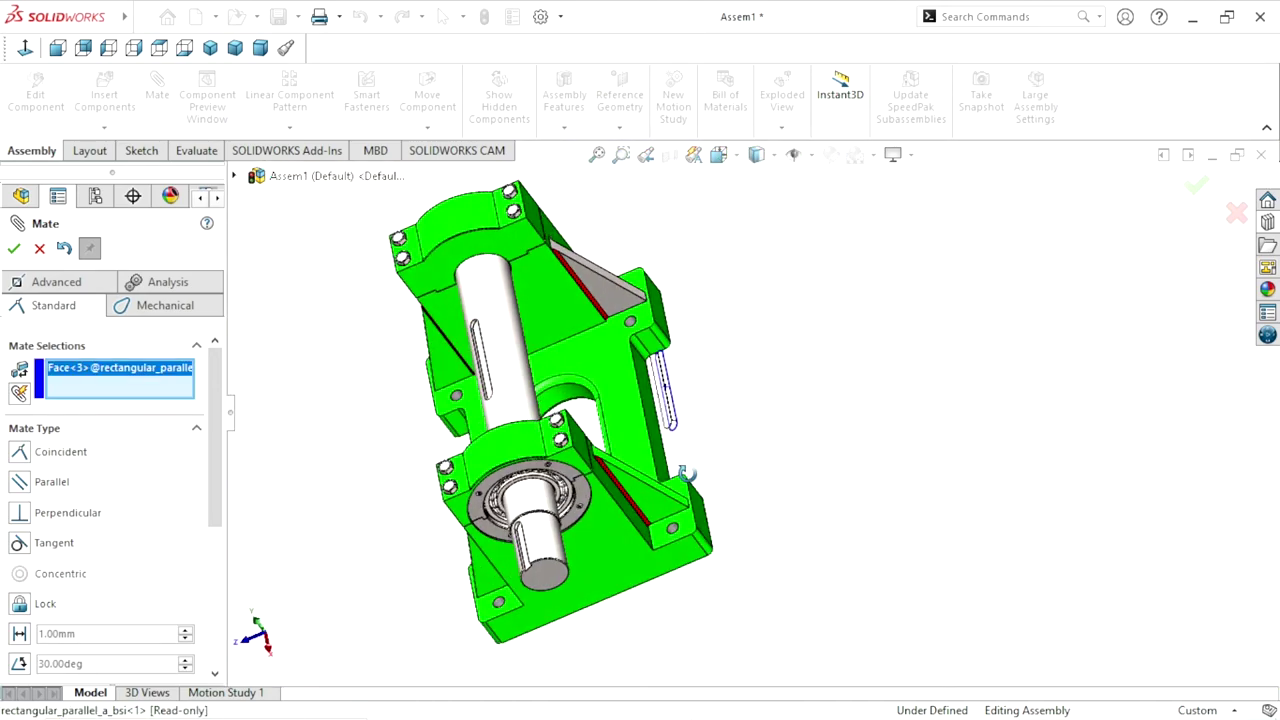
middle_drag(606, 431, 490, 430)
scroll(500, 420, down, 2)
scroll(577, 362, down, 3)
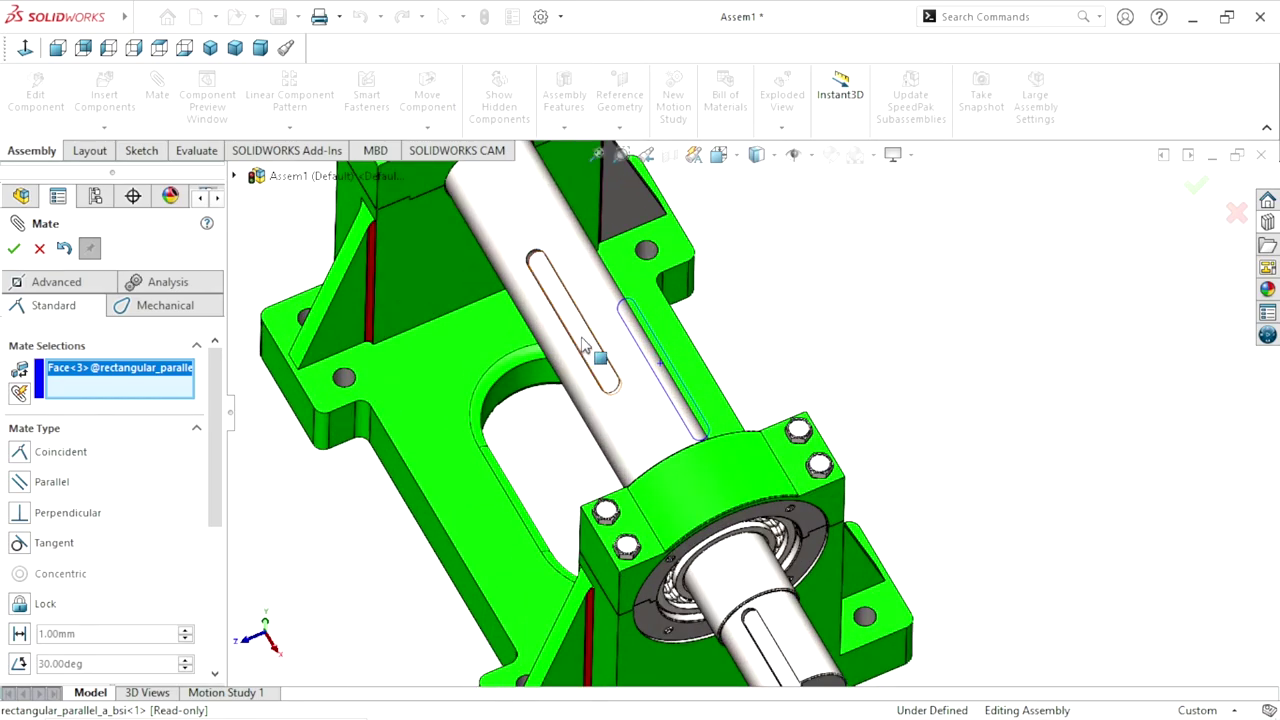
click(584, 345)
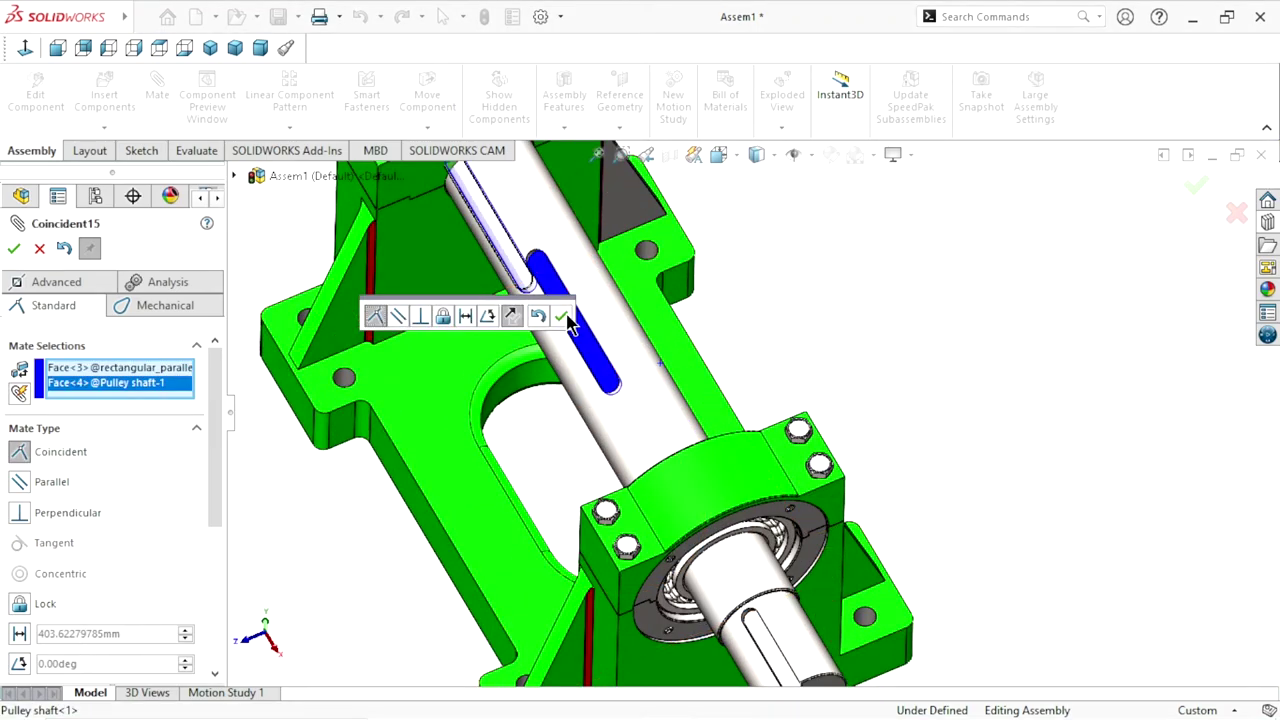
click(565, 318)
Select the key's rounded end face and the keyway's rounded end face for mating
scroll(795, 342, up, 3)
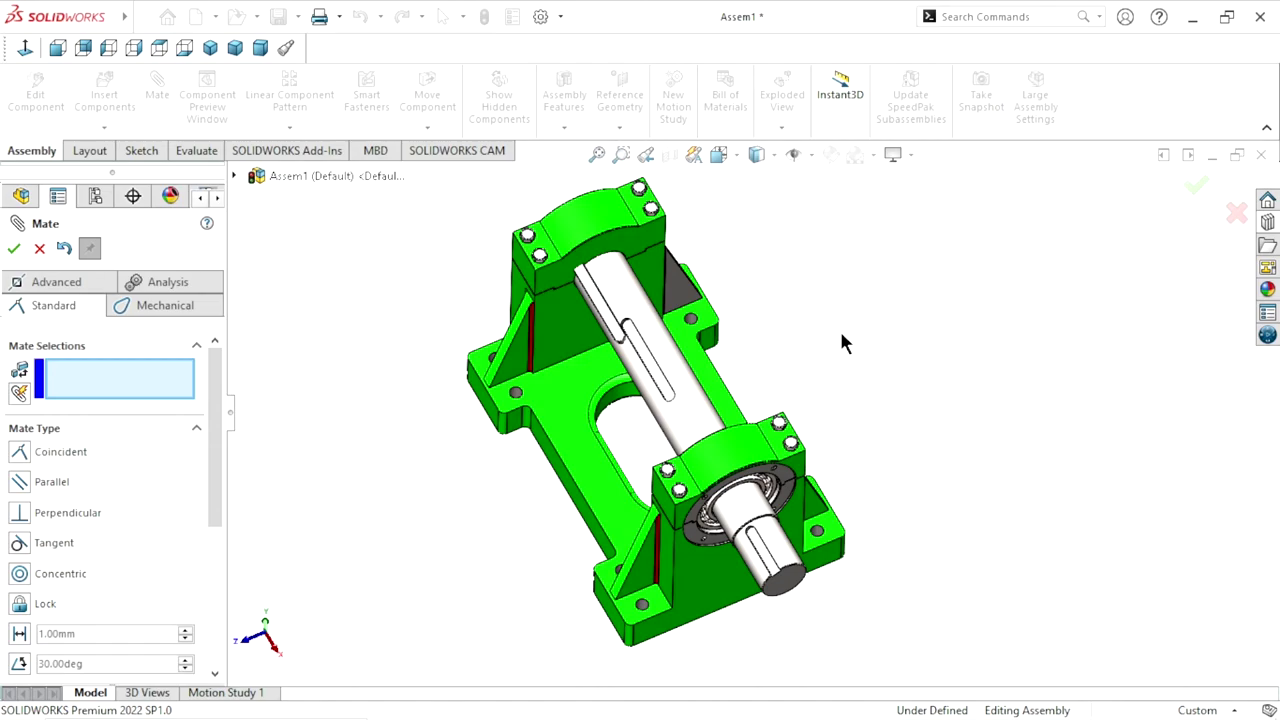
mouse_move(839, 328)
middle_down()
mouse_move(817, 320)
mouse_move(874, 338)
mouse_move(714, 397)
mouse_move(720, 289)
mouse_move(691, 400)
middle_up()
scroll(669, 390, down, 3)
scroll(690, 374, down, 3)
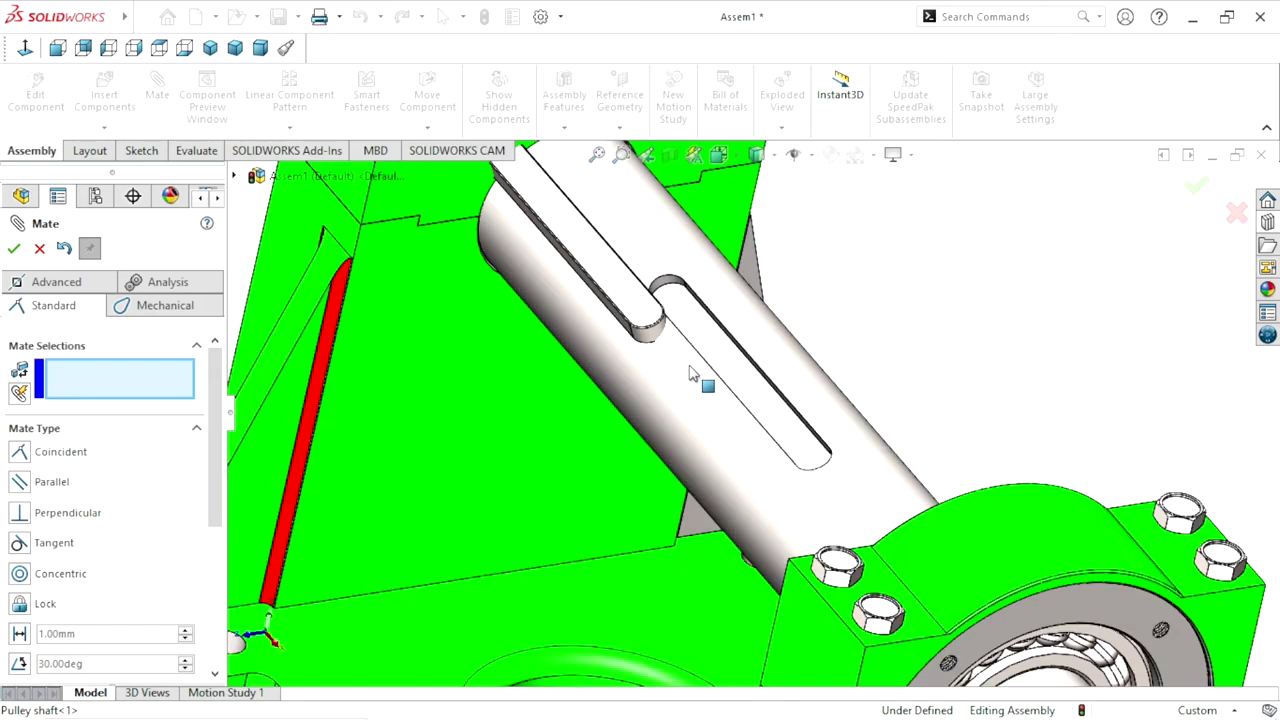
scroll(690, 374, down, 3)
click(626, 320)
mouse_move(886, 457)
middle_down()
mouse_move(854, 417)
mouse_move(951, 572)
middle_up()
scroll(951, 572, down, 3)
scroll(950, 560, down, 2)
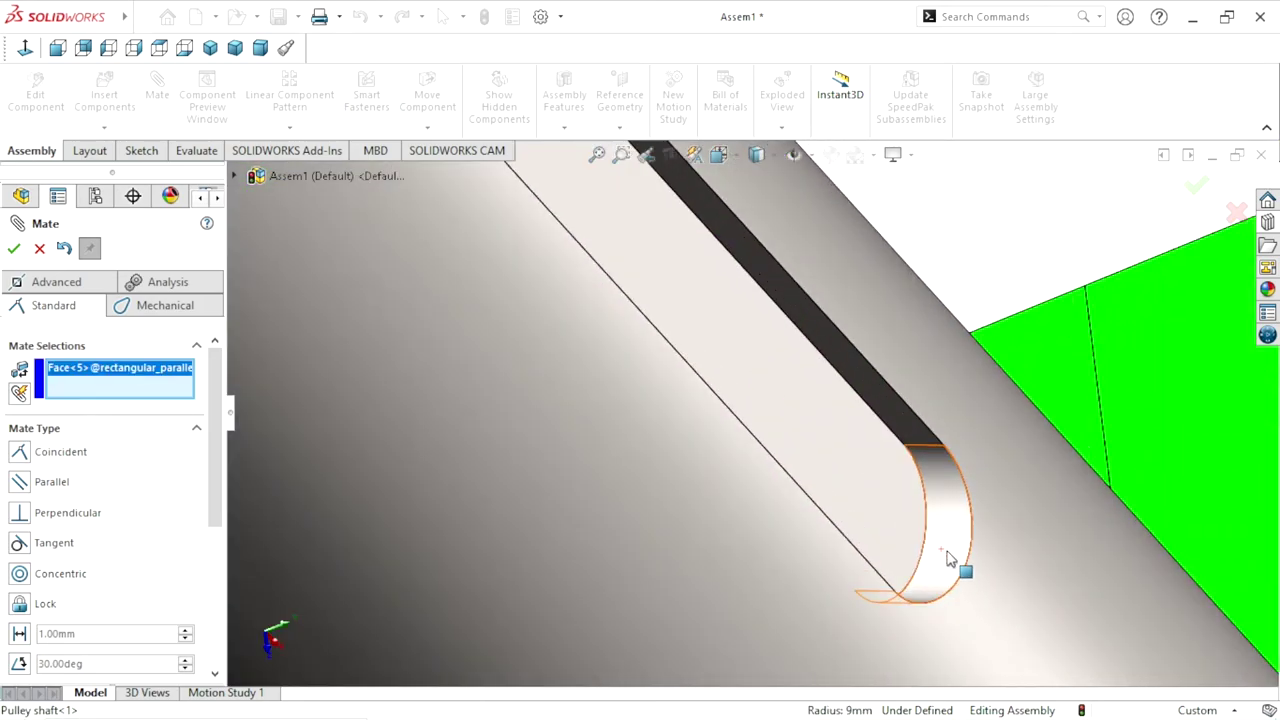
click(955, 541)
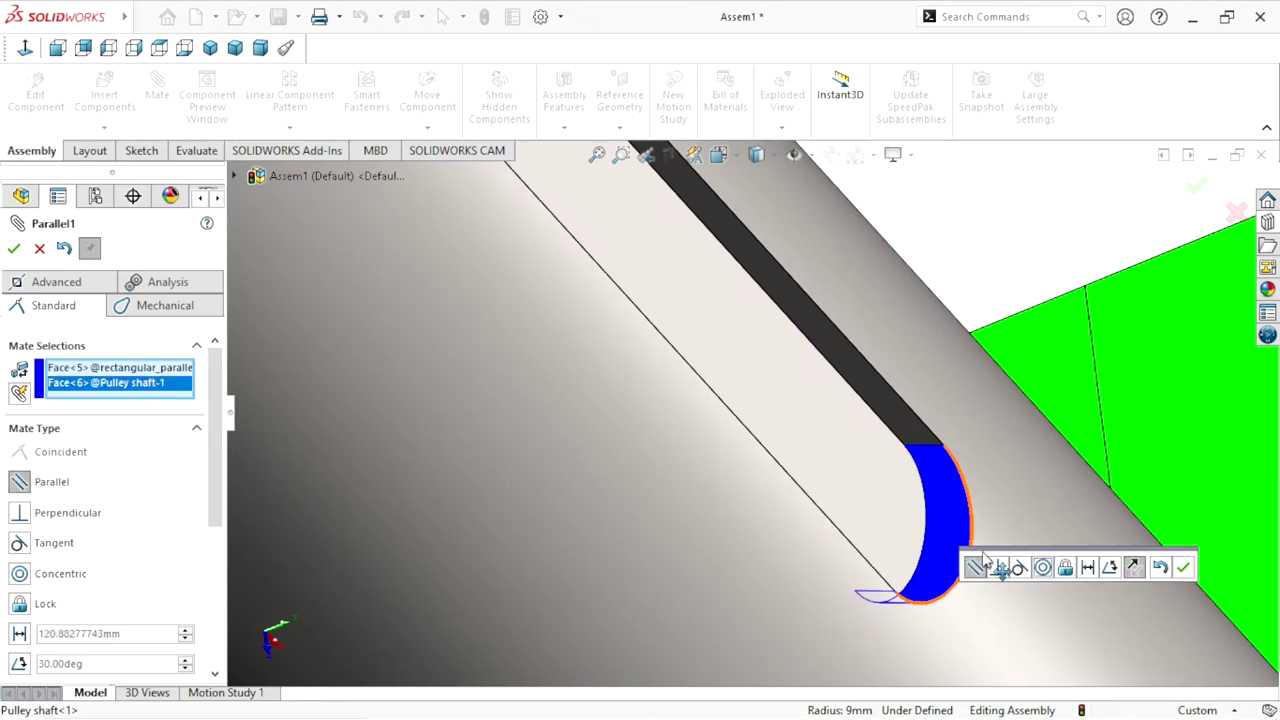
Accept the Parallel1 mate and turn the shaft to inspect the key's position
scroll(850, 530, up, 3)
middle_drag(847, 521, 645, 345)
scroll(653, 364, up, 2)
scroll(689, 411, up, 1)
scroll(740, 430, up, 2)
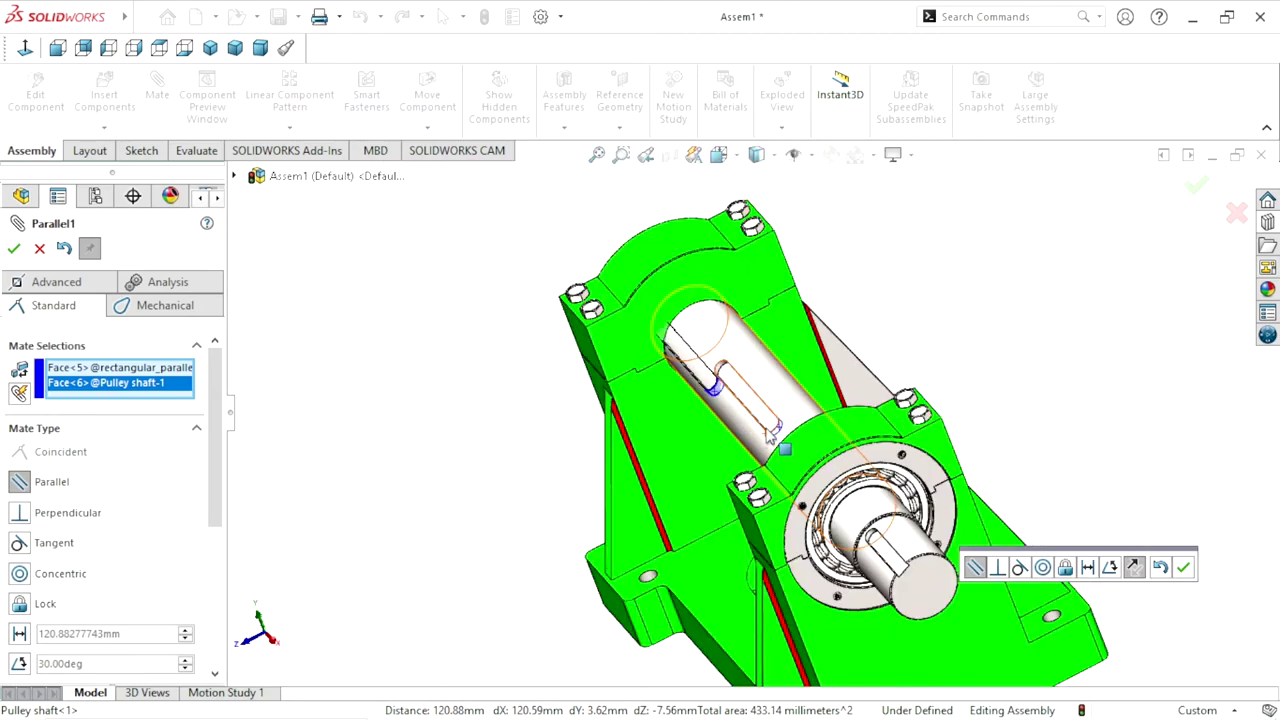
scroll(776, 432, down, 2)
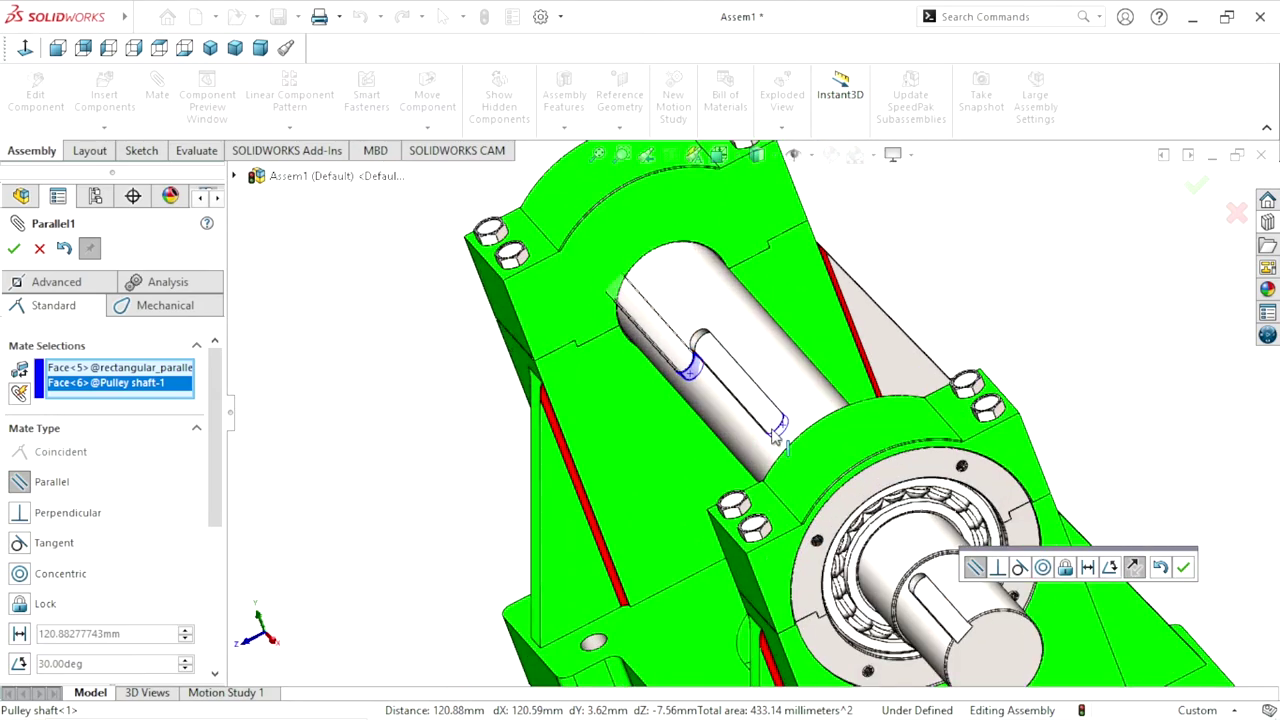
click(1162, 565)
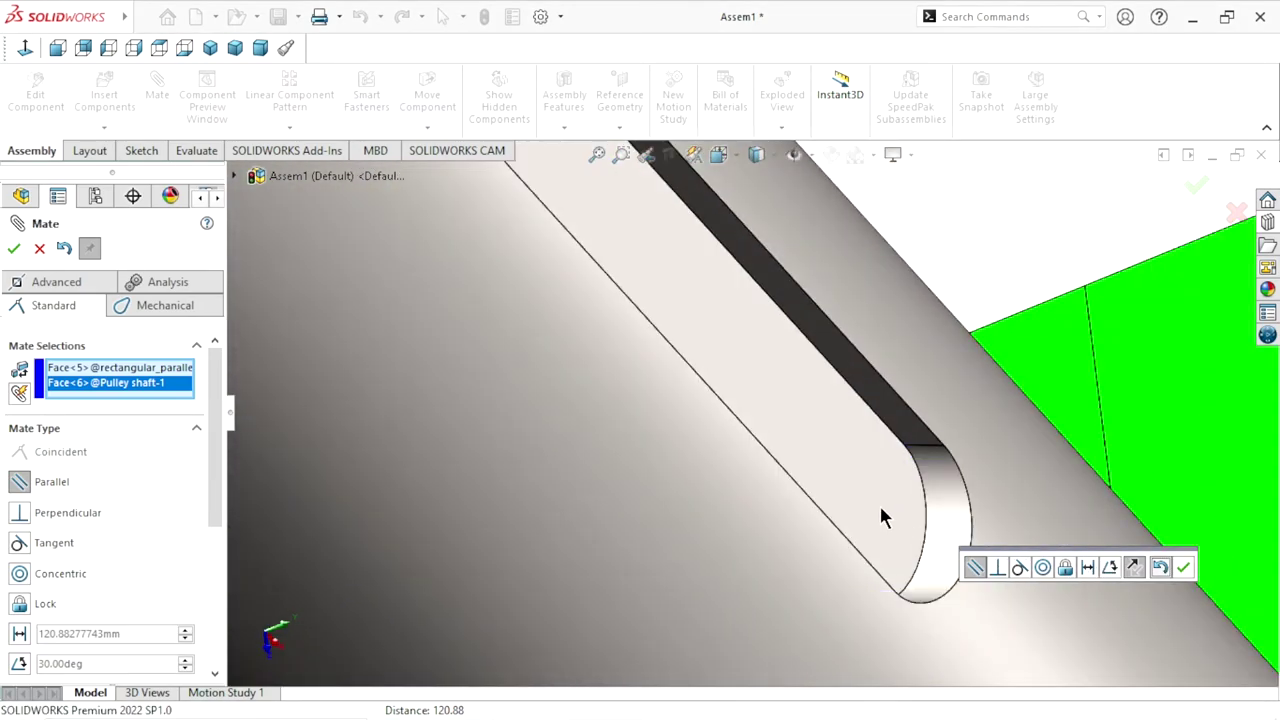
scroll(790, 526, up, 2)
scroll(770, 510, up, 2)
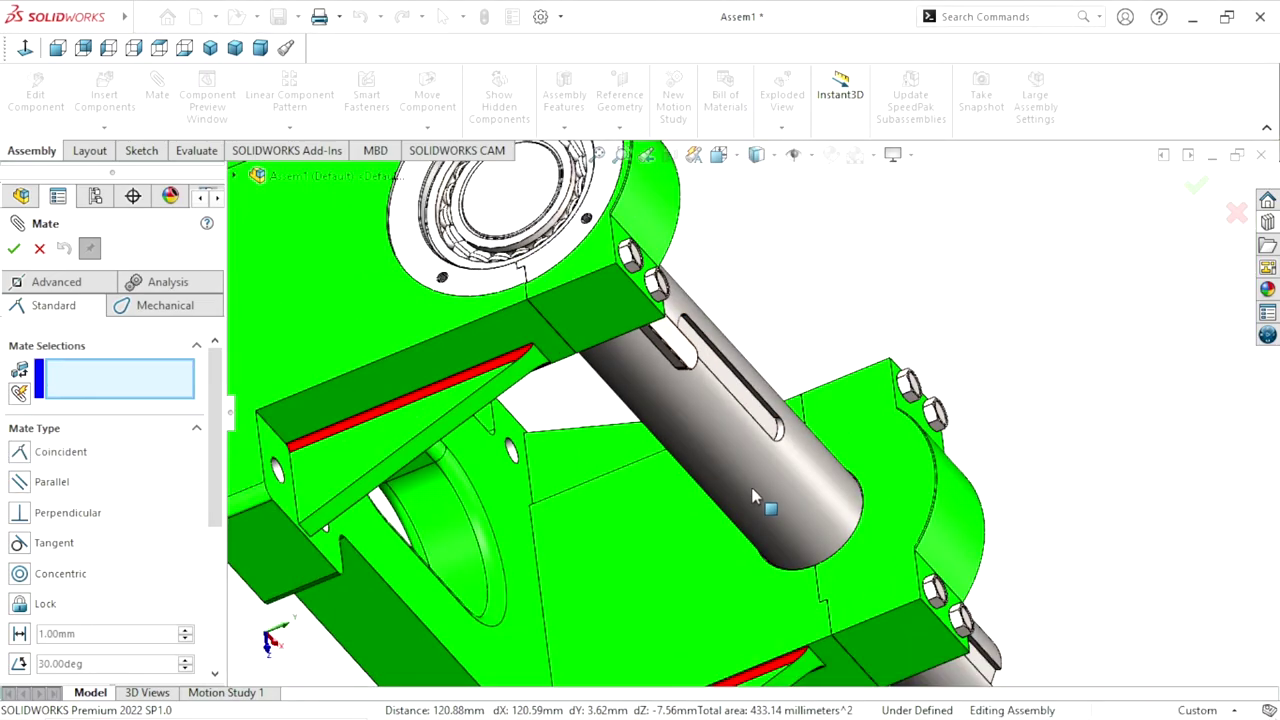
drag(690, 375, 828, 458)
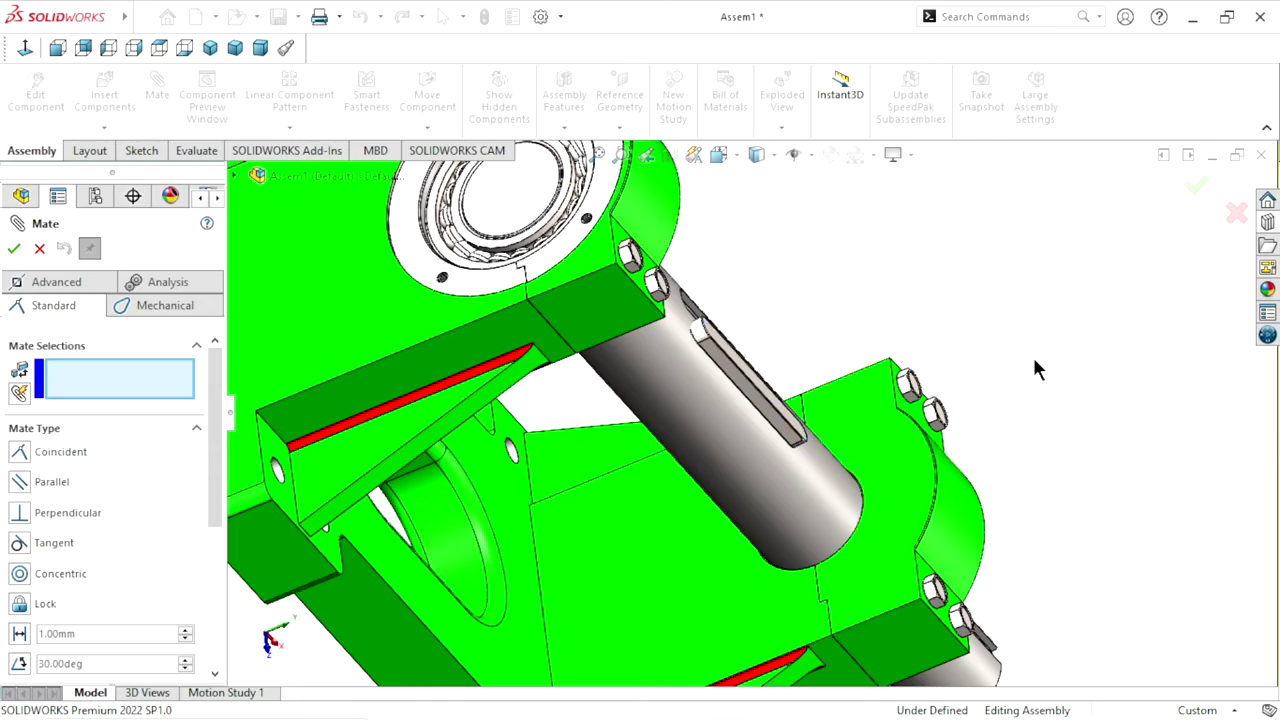
mouse_move(1036, 370)
middle_down()
mouse_move(873, 343)
mouse_move(871, 363)
middle_up()
scroll(871, 363, down, 3)
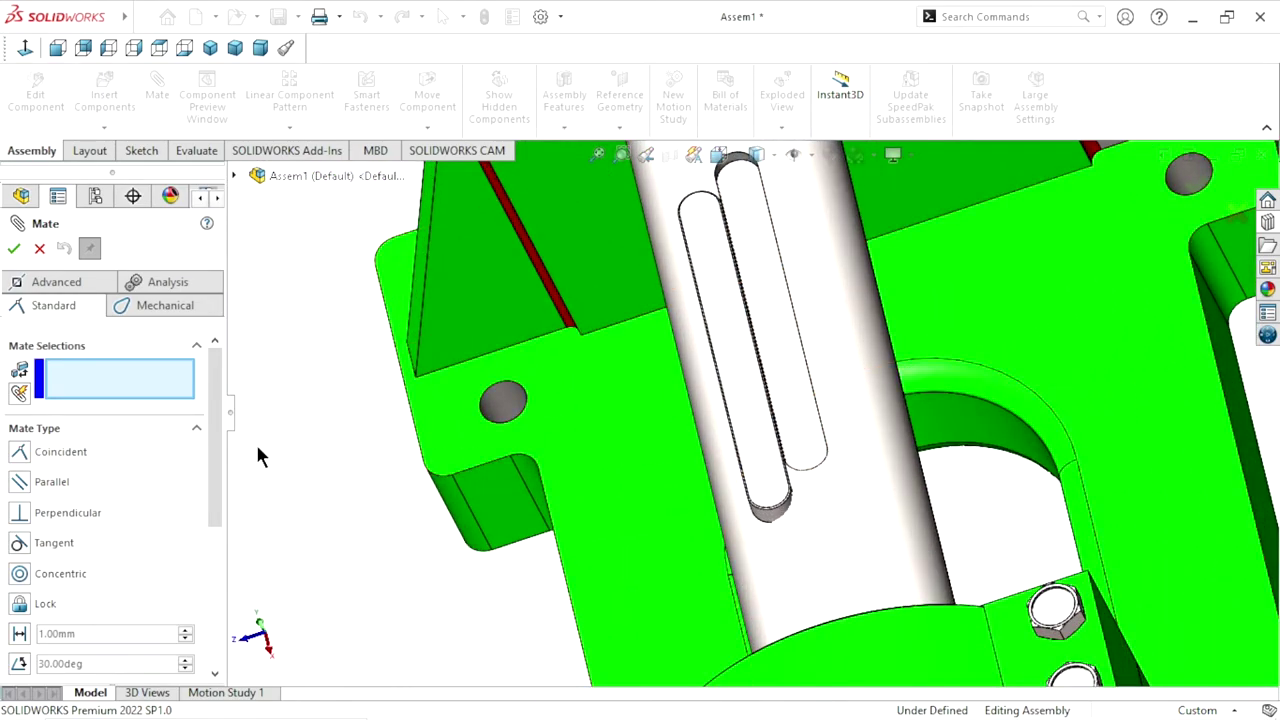
Close the mate tool, undo the last step, and move the key closer to the shaft
click(40, 249)
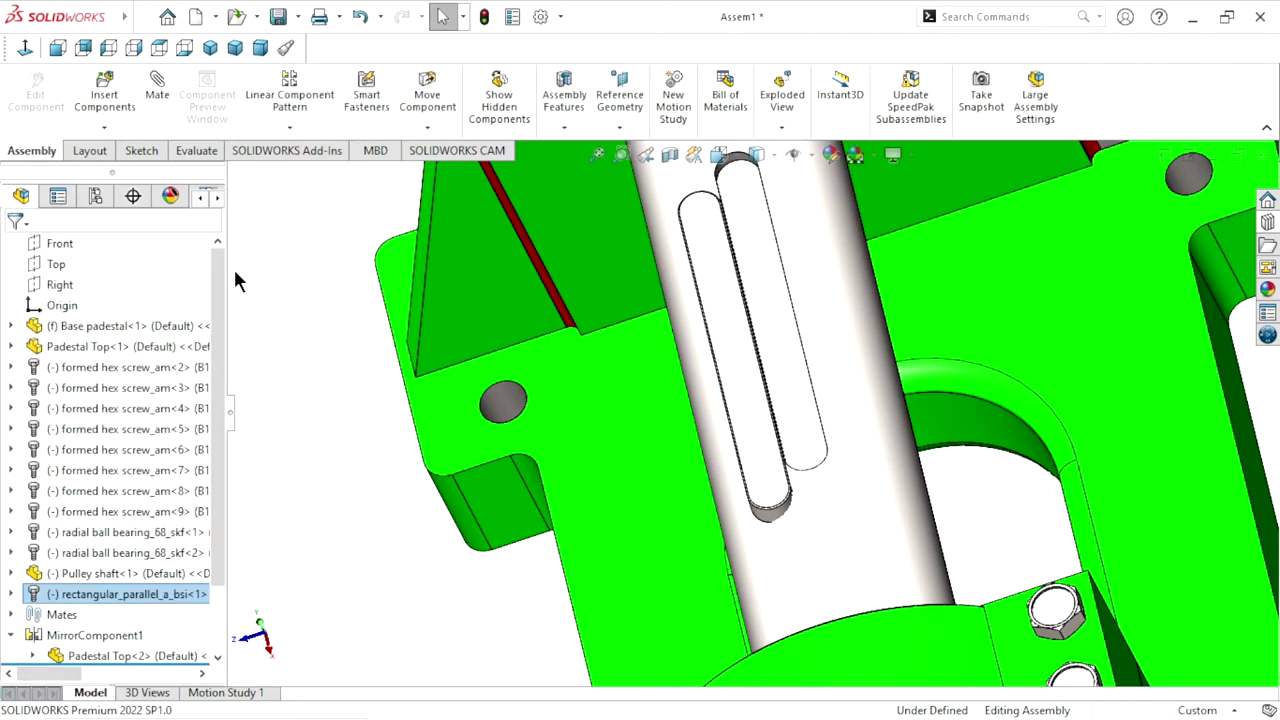
click(362, 17)
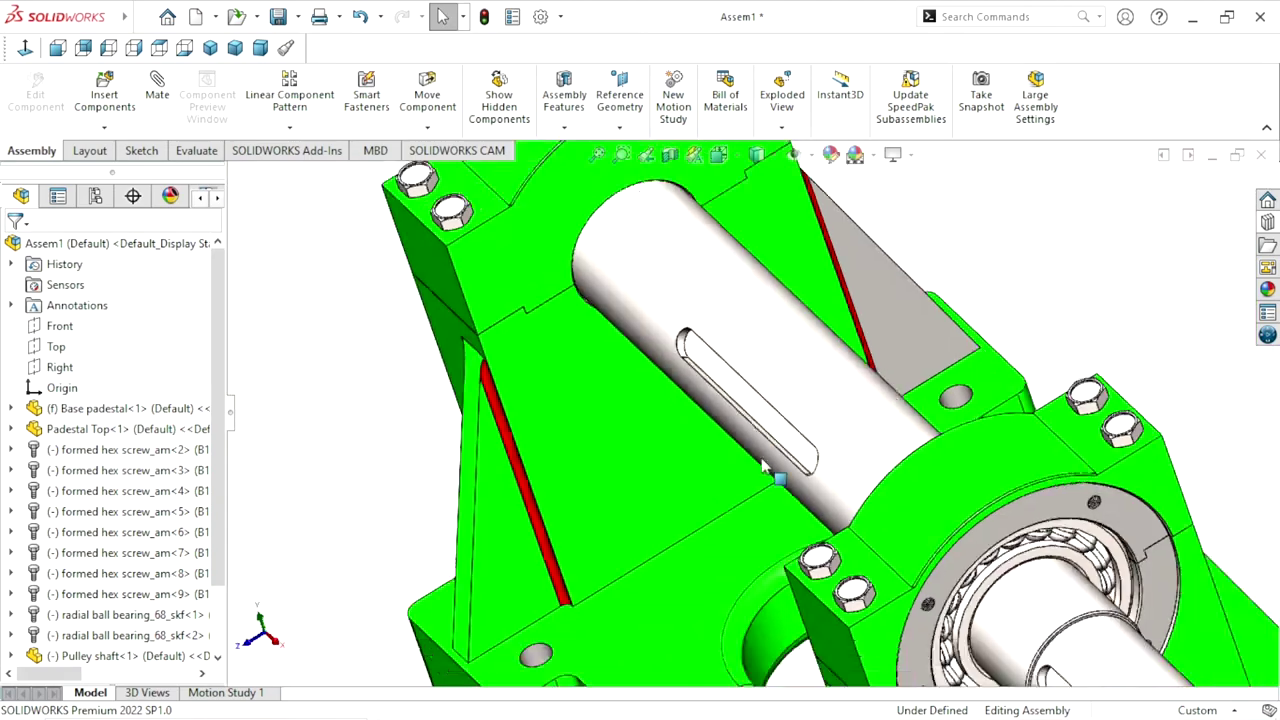
scroll(755, 465, up, 5)
scroll(800, 470, up, 3)
scroll(838, 330, down, 2)
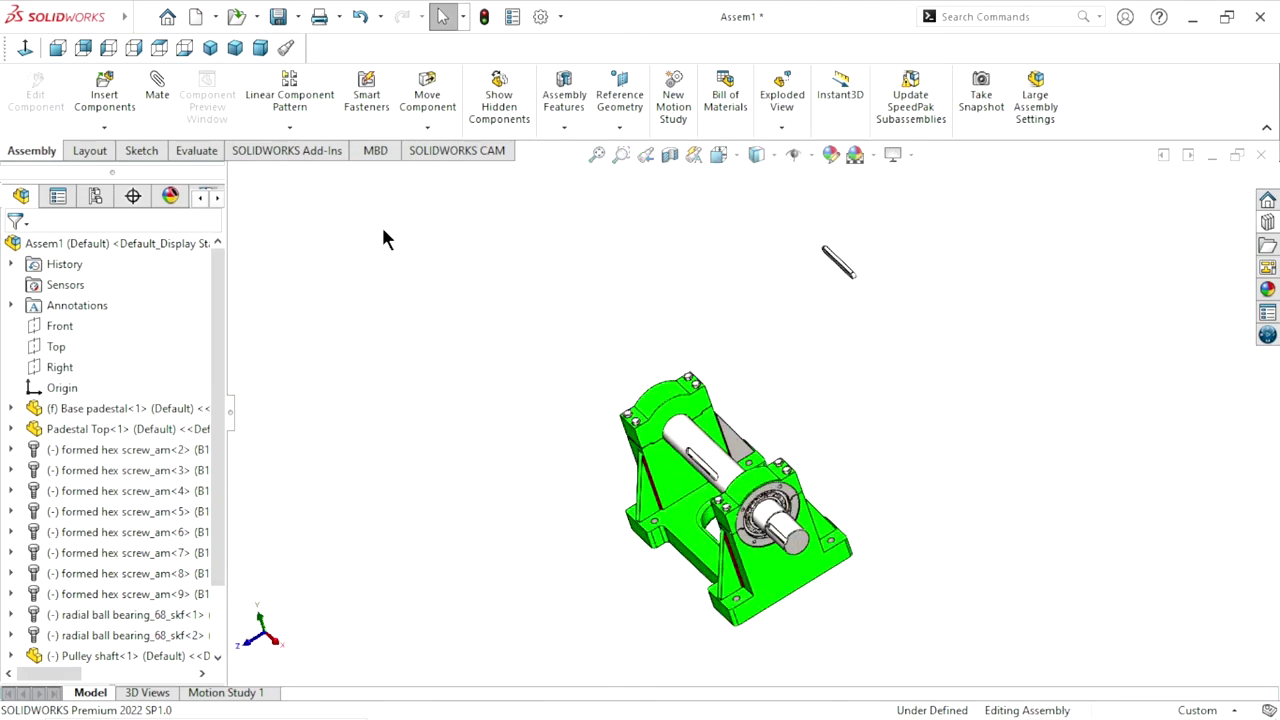
click(424, 129)
click(447, 153)
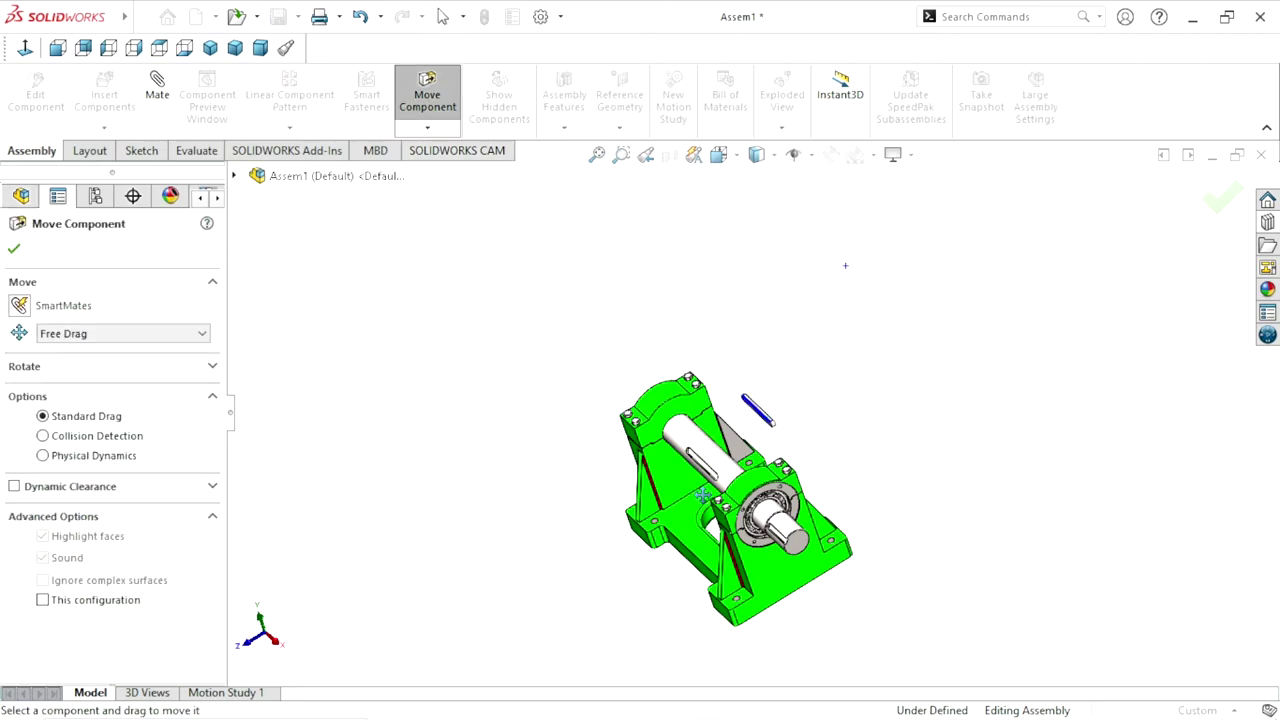
scroll(735, 495, down, 2)
scroll(780, 492, down, 2)
drag(740, 418, 819, 318)
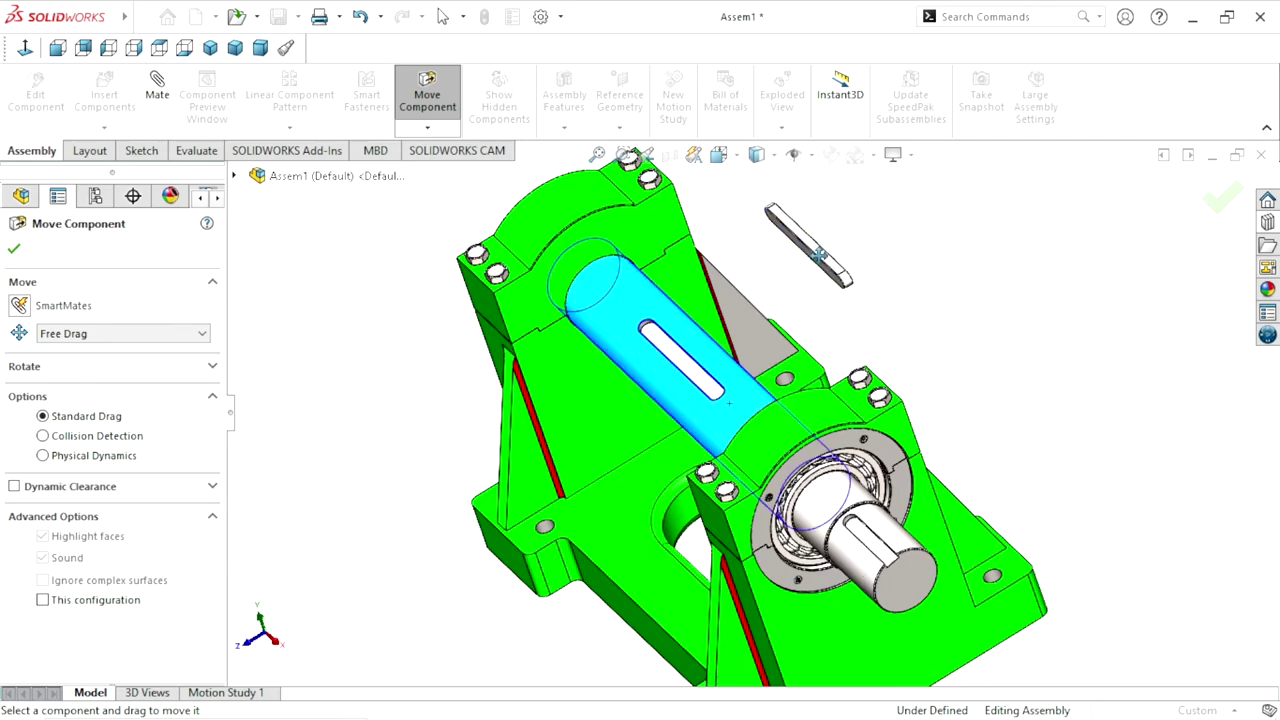
drag(819, 255, 786, 262)
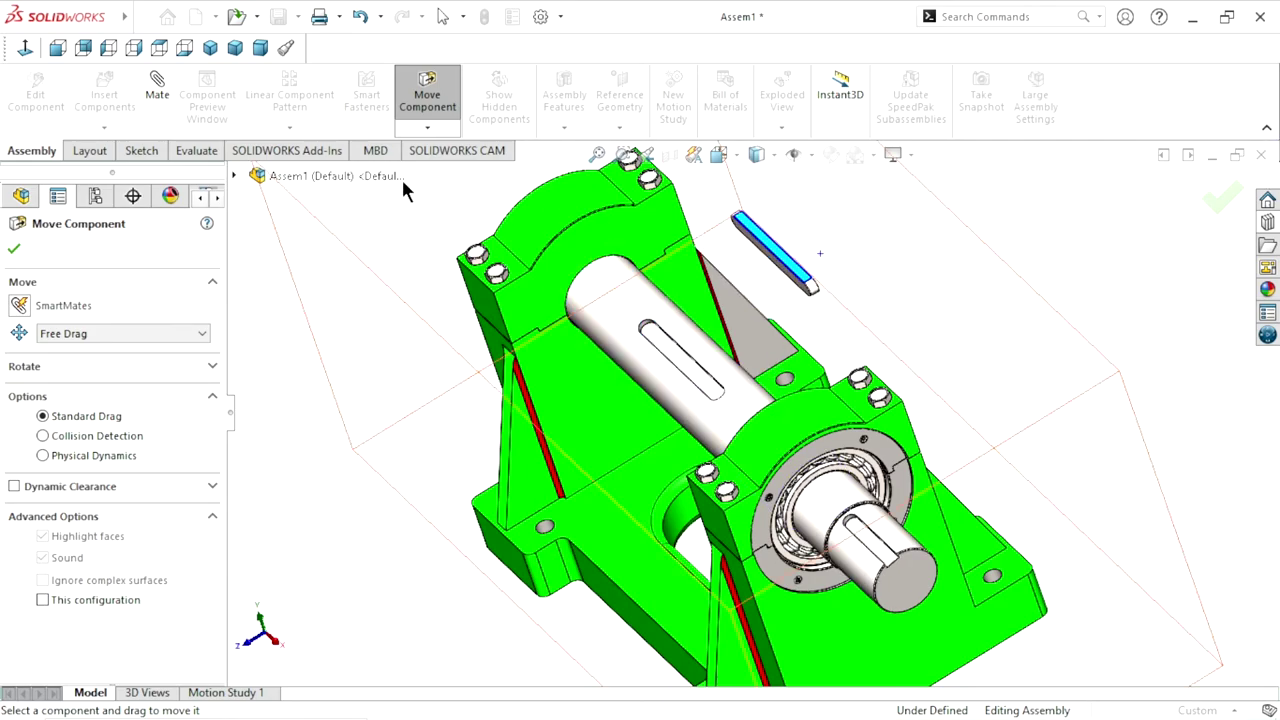
Rotate the key with Rotate Component so it lies roughly parallel to the shaft
click(427, 128)
click(446, 169)
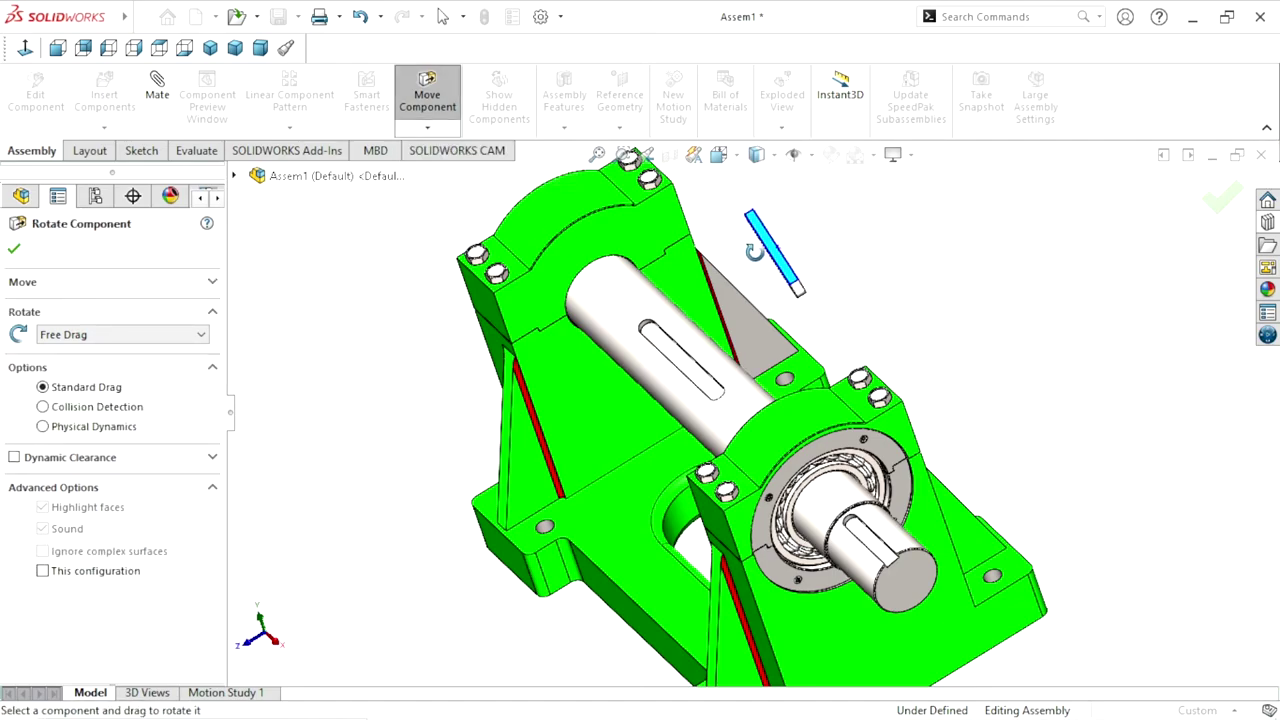
drag(742, 181, 720, 350)
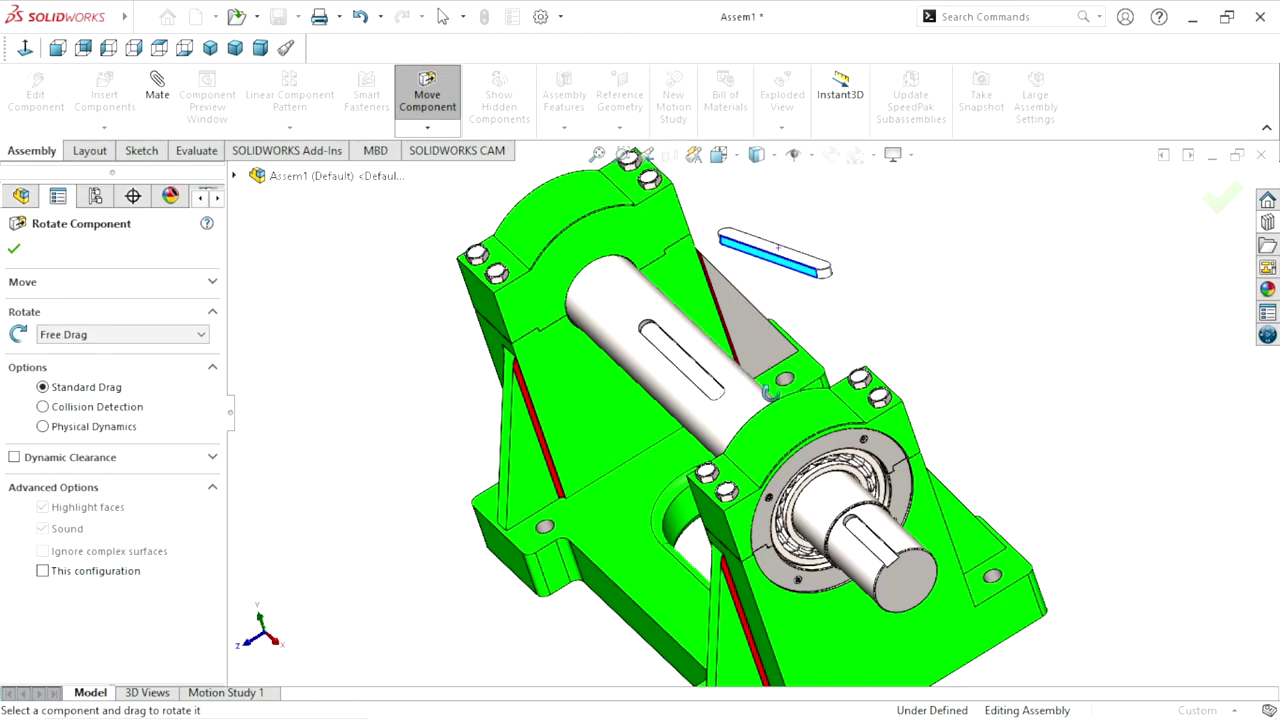
drag(770, 392, 778, 452)
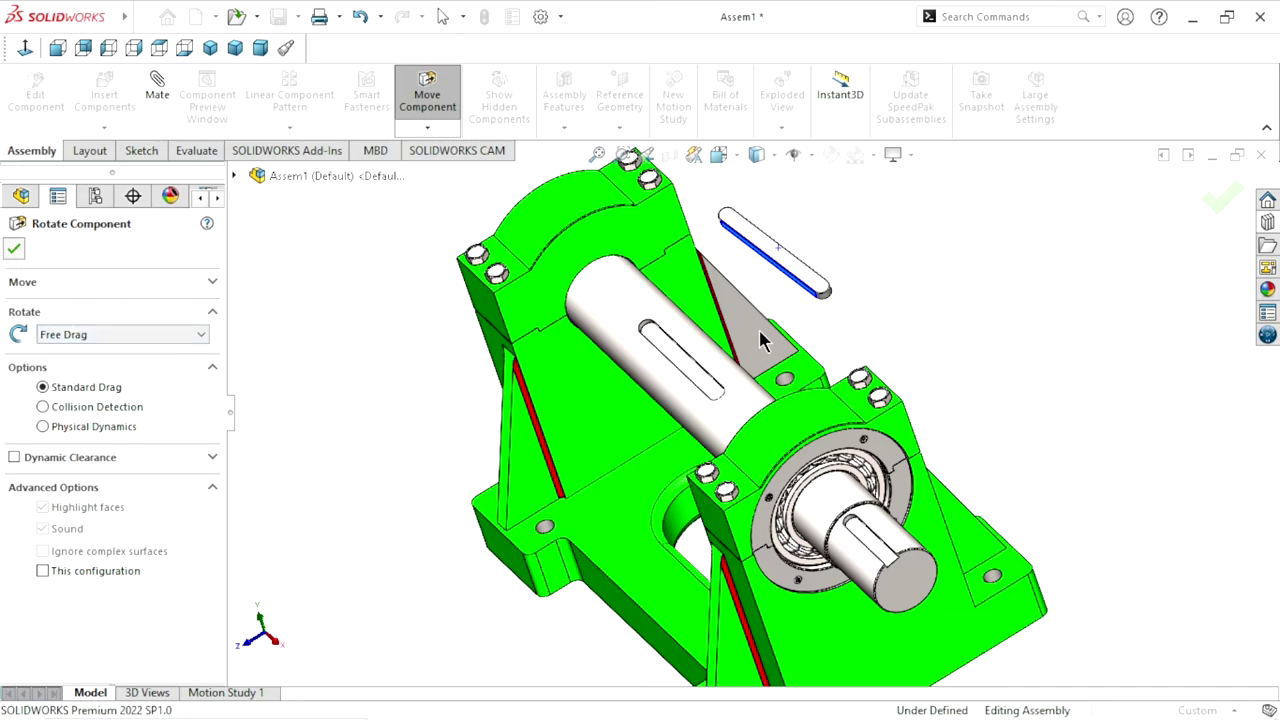
click(15, 250)
scroll(762, 319, down, 3)
scroll(792, 296, down, 2)
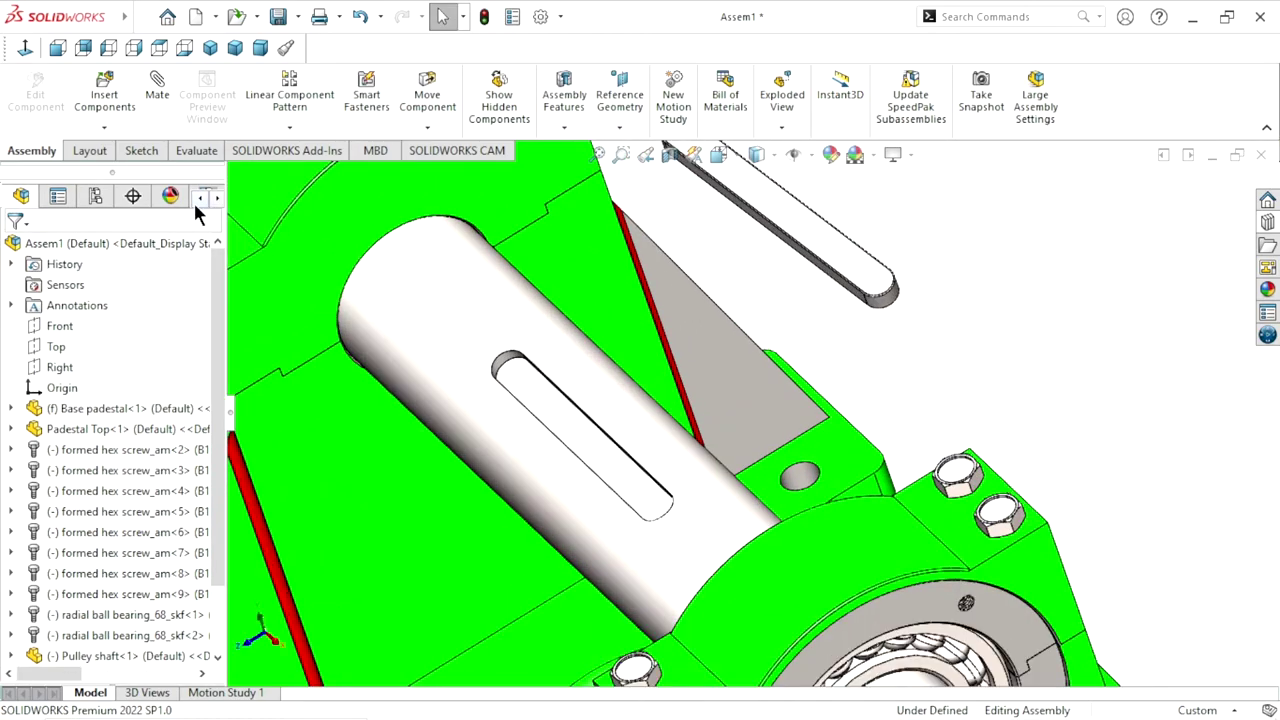
Start an advanced Width mate and select both side faces of the shaft keyway
click(153, 102)
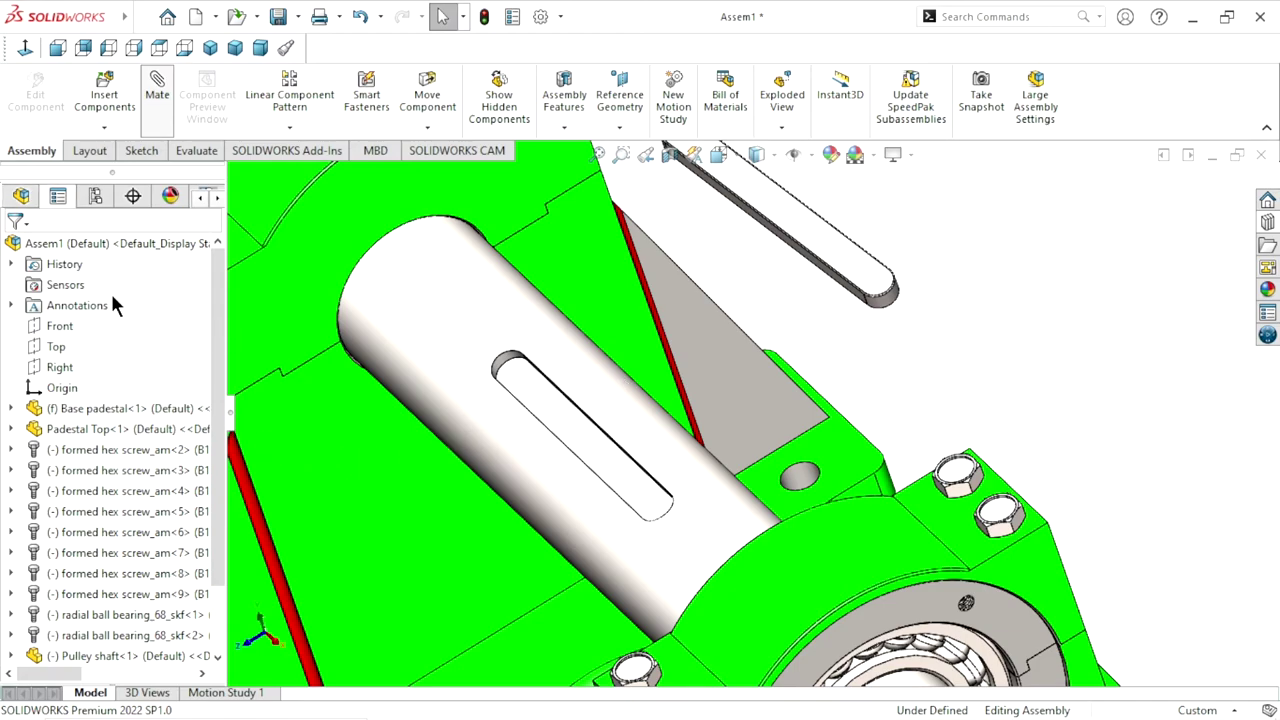
click(34, 283)
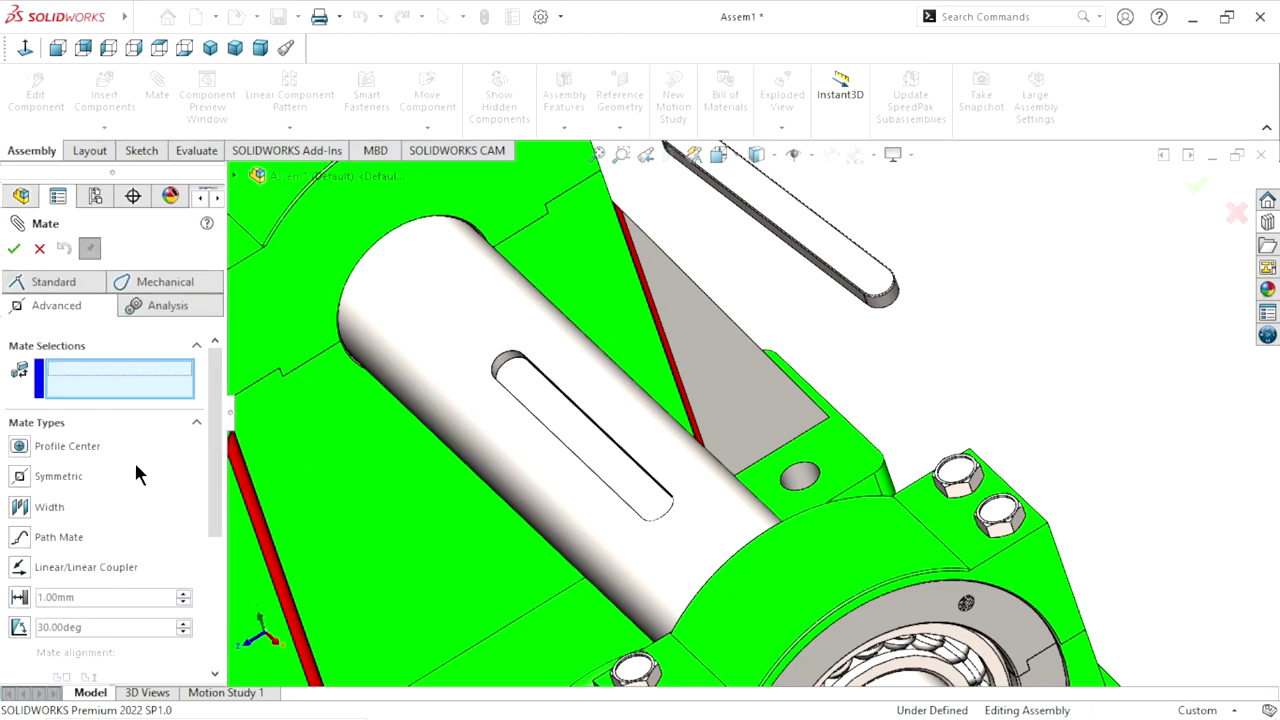
click(29, 512)
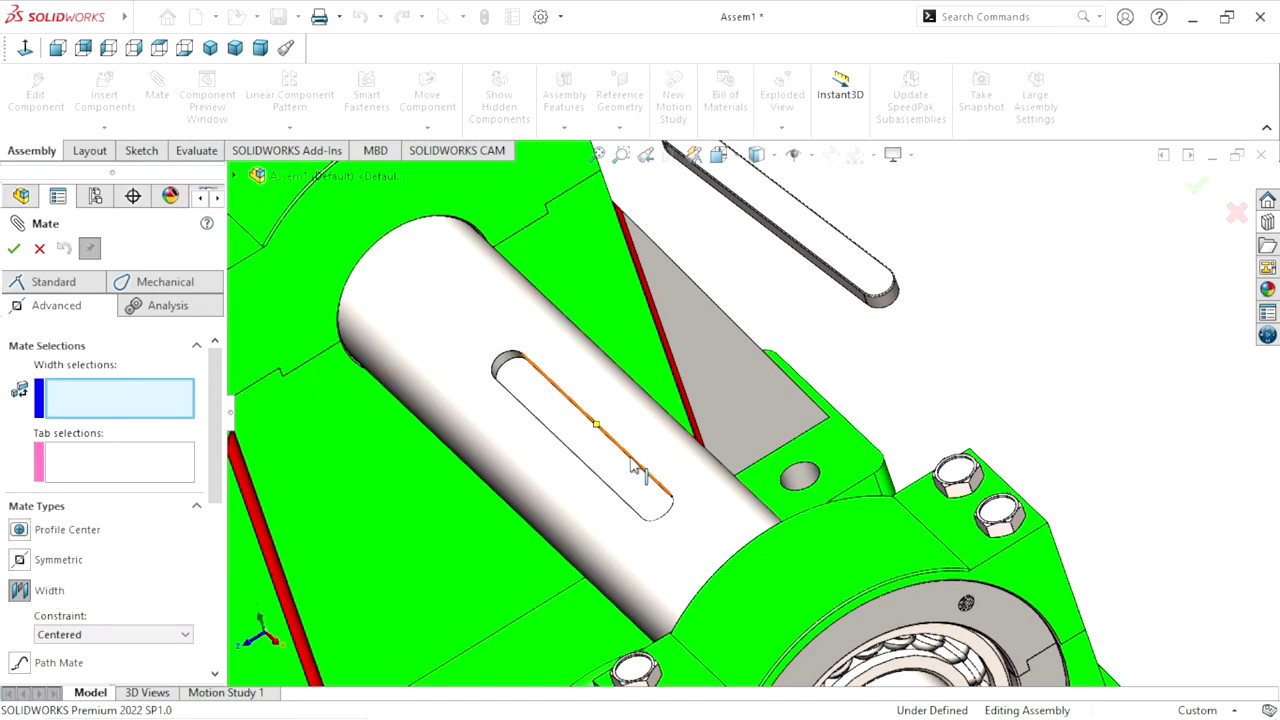
scroll(632, 468, down, 3)
middle_drag(655, 450, 620, 435)
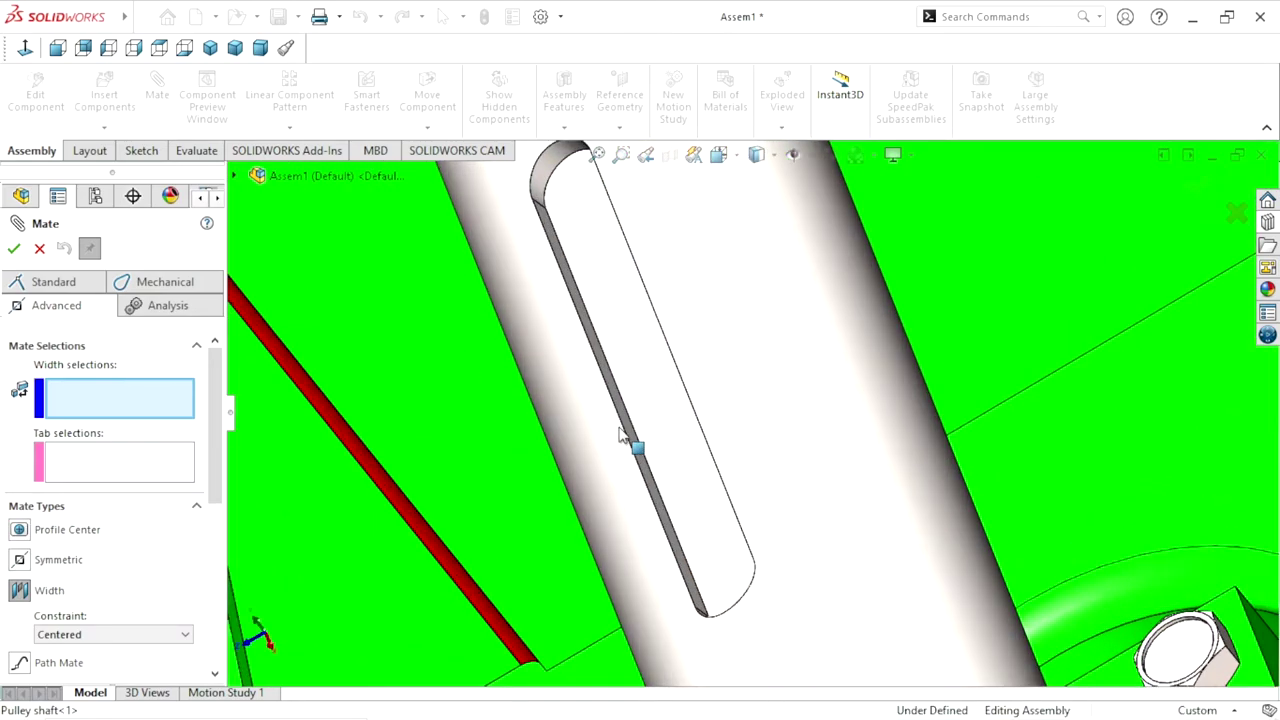
scroll(620, 435, down, 3)
click(660, 386)
scroll(680, 400, up, 1)
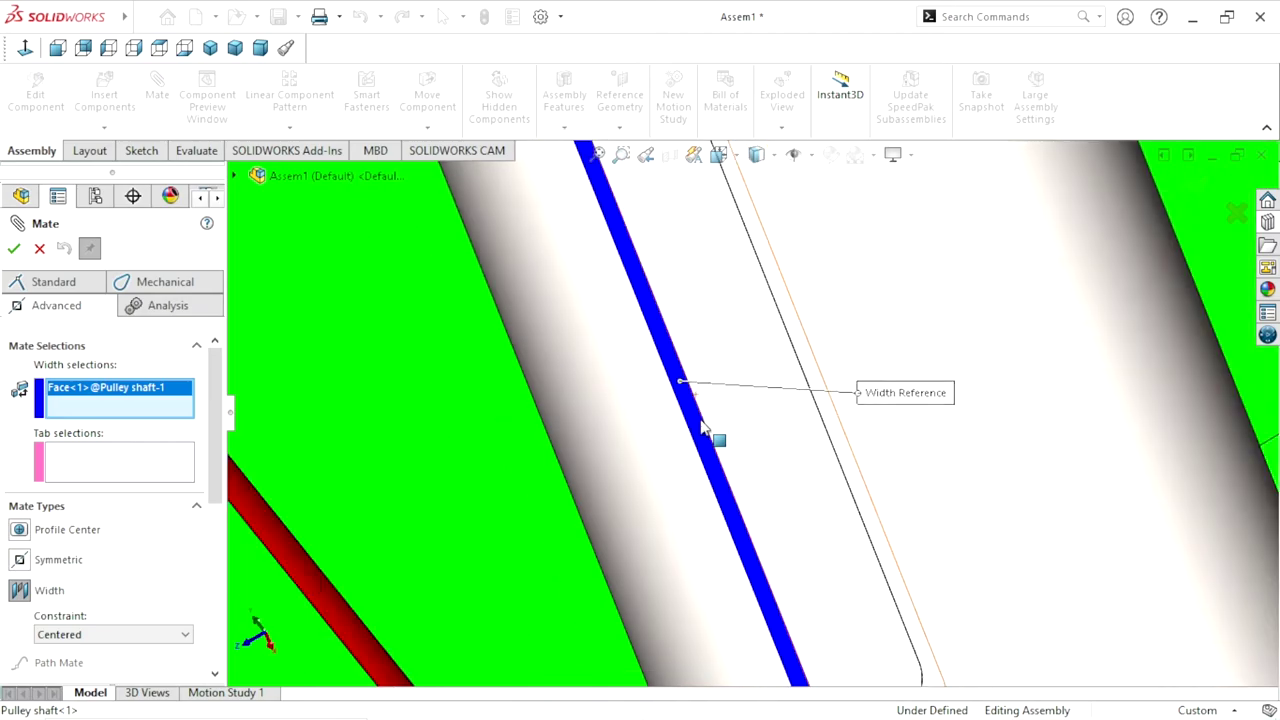
middle_drag(703, 428, 814, 394)
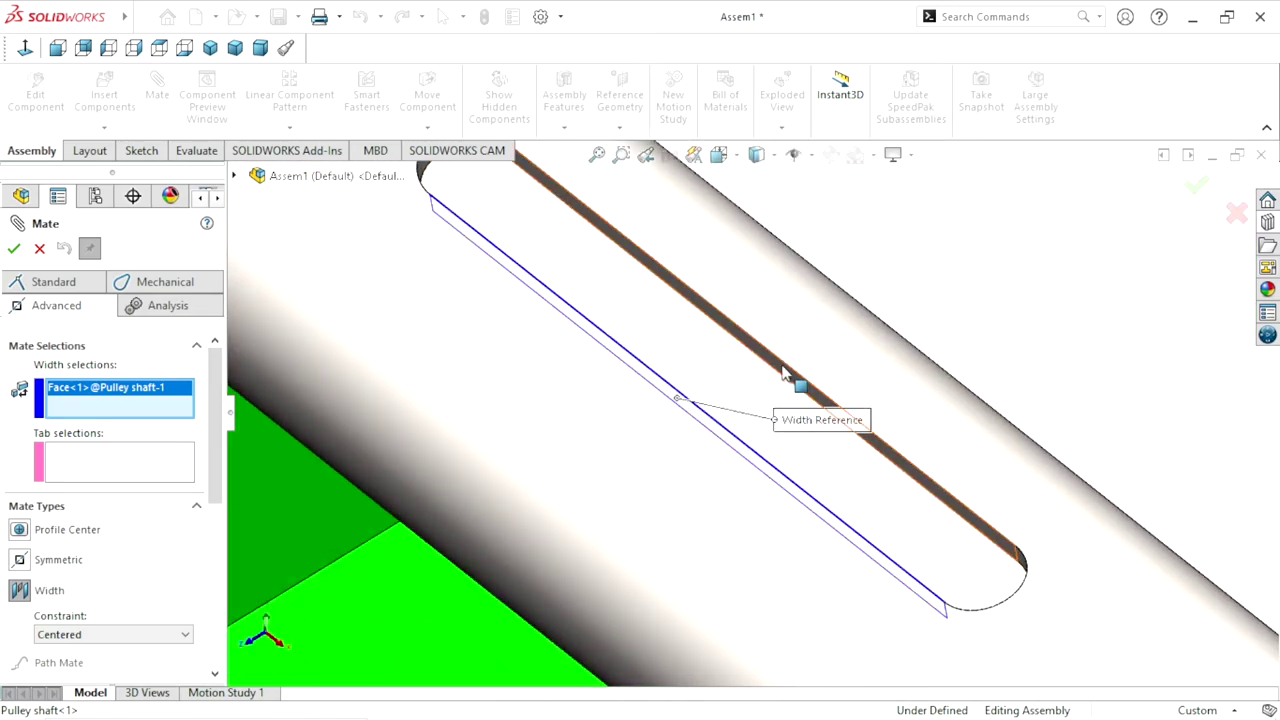
click(766, 362)
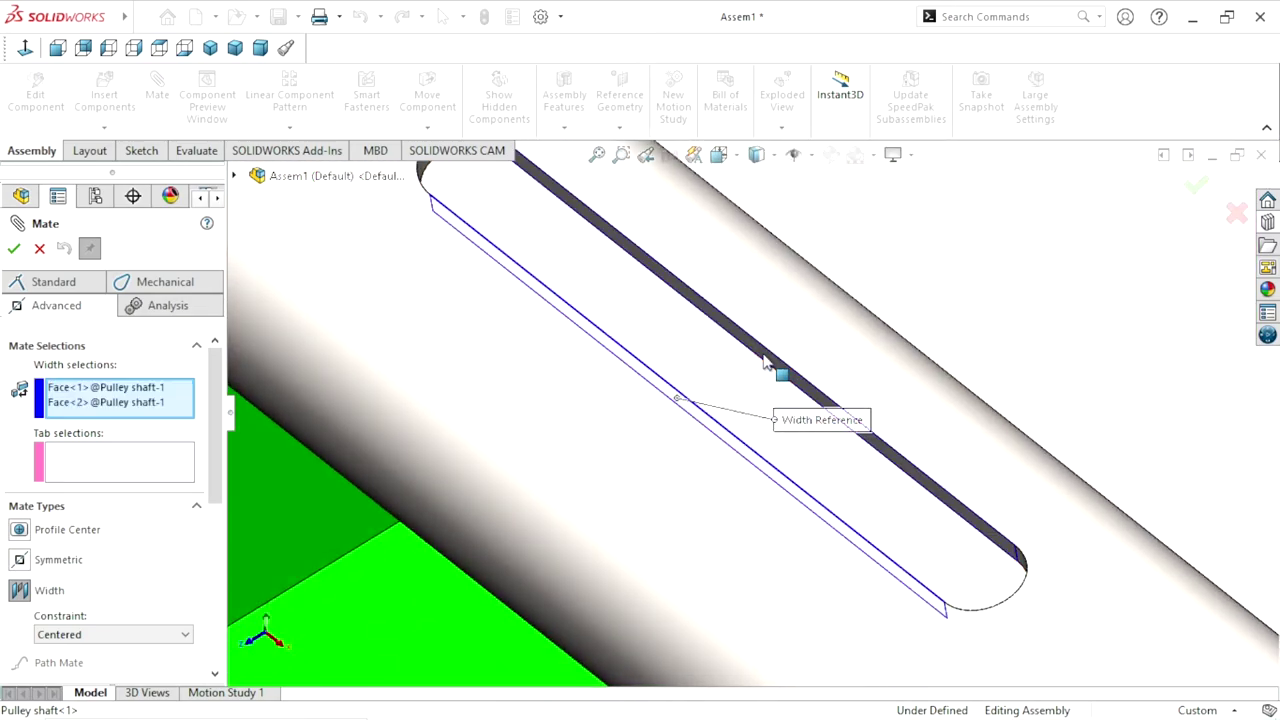
scroll(848, 360, up, 3)
scroll(840, 354, up, 3)
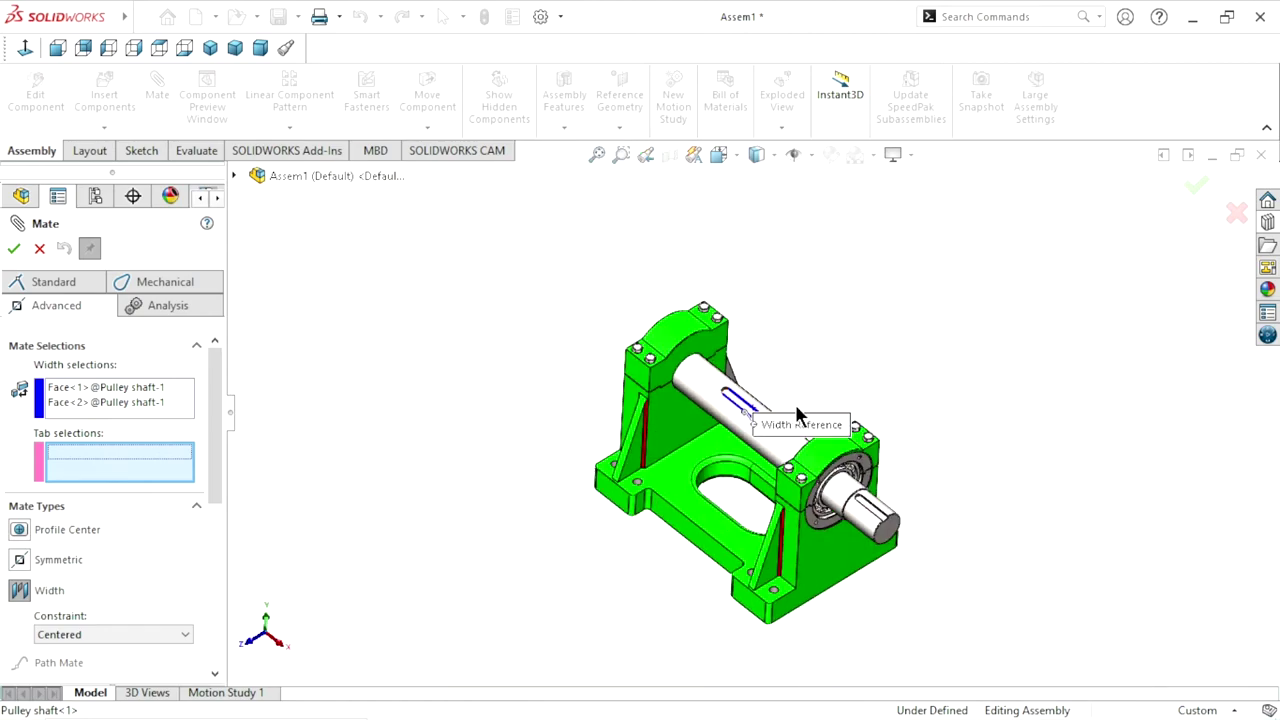
scroll(797, 410, down, 2)
scroll(792, 401, up, 4)
scroll(792, 410, up, 2)
scroll(760, 420, down, 3)
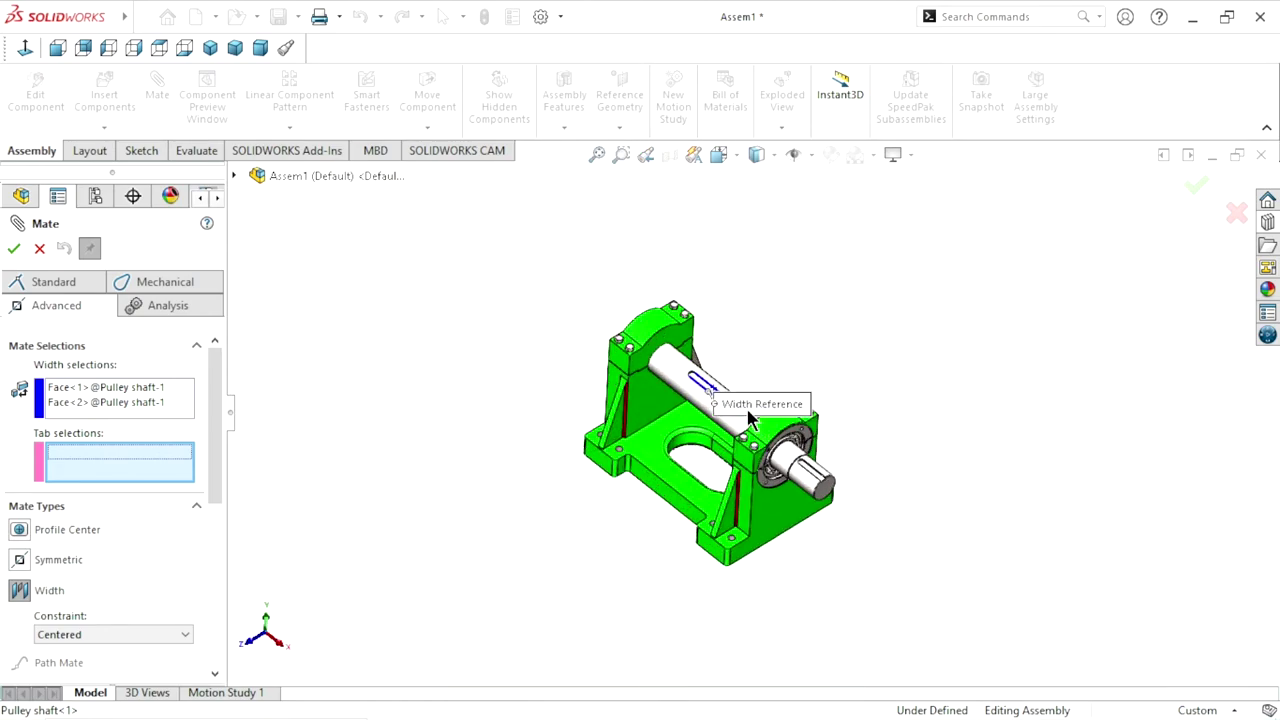
scroll(750, 420, down, 3)
scroll(734, 386, down, 3)
Select both key side faces as the Tab references and commit the centered Width1 mate
mouse_move(798, 337)
middle_down()
mouse_move(741, 388)
mouse_move(680, 374)
mouse_move(700, 340)
mouse_move(791, 326)
mouse_move(834, 266)
middle_up()
scroll(634, 500, up, 4)
scroll(703, 470, up, 2)
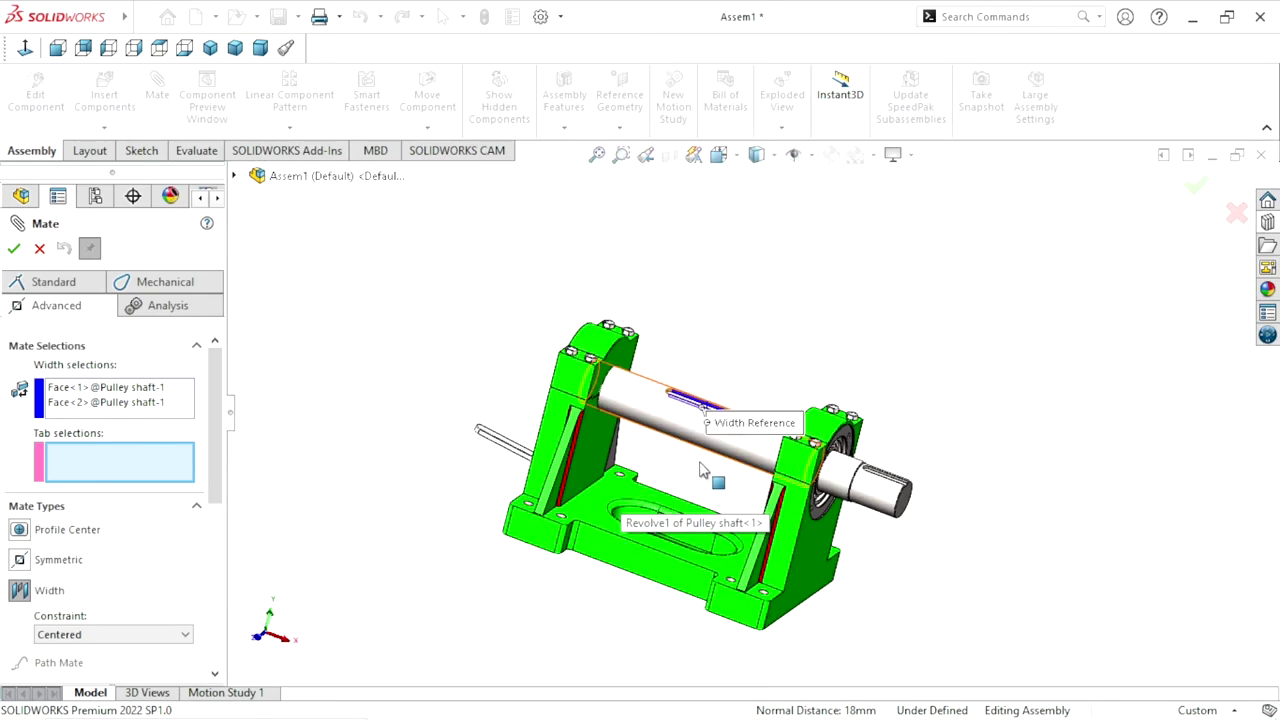
scroll(517, 434, down, 3)
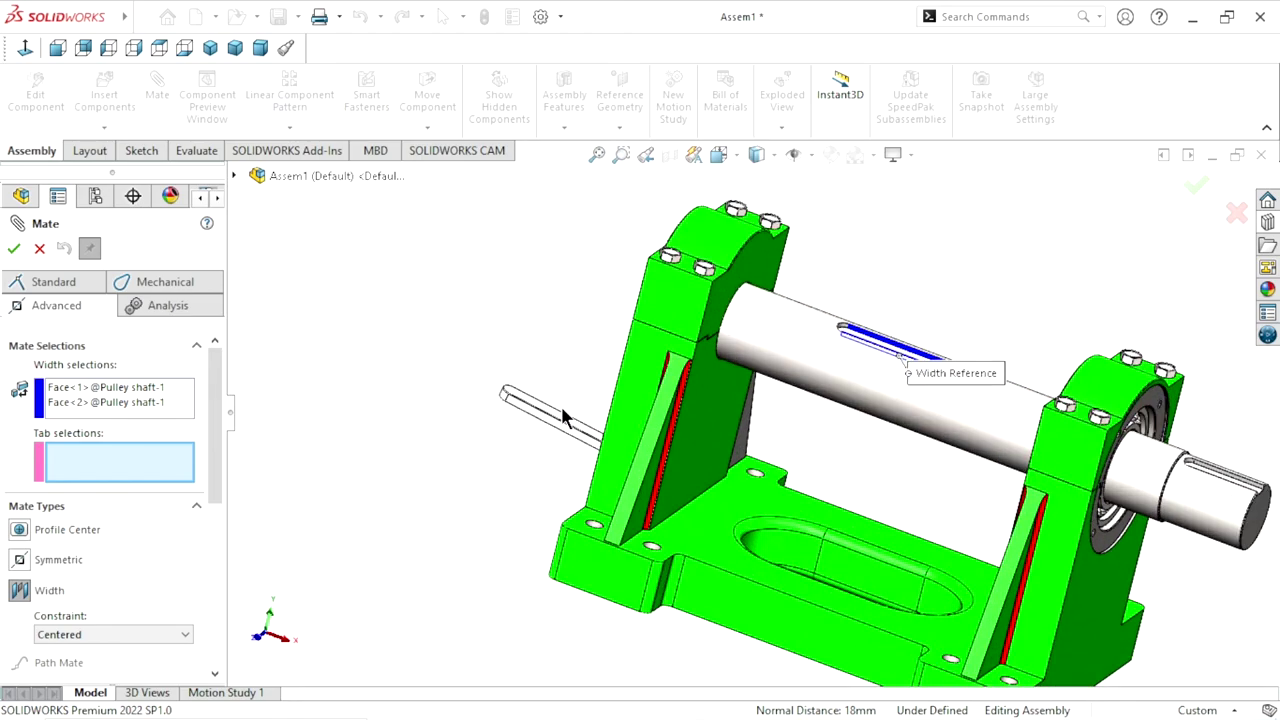
scroll(561, 440, down, 3)
scroll(561, 441, down, 1)
click(578, 442)
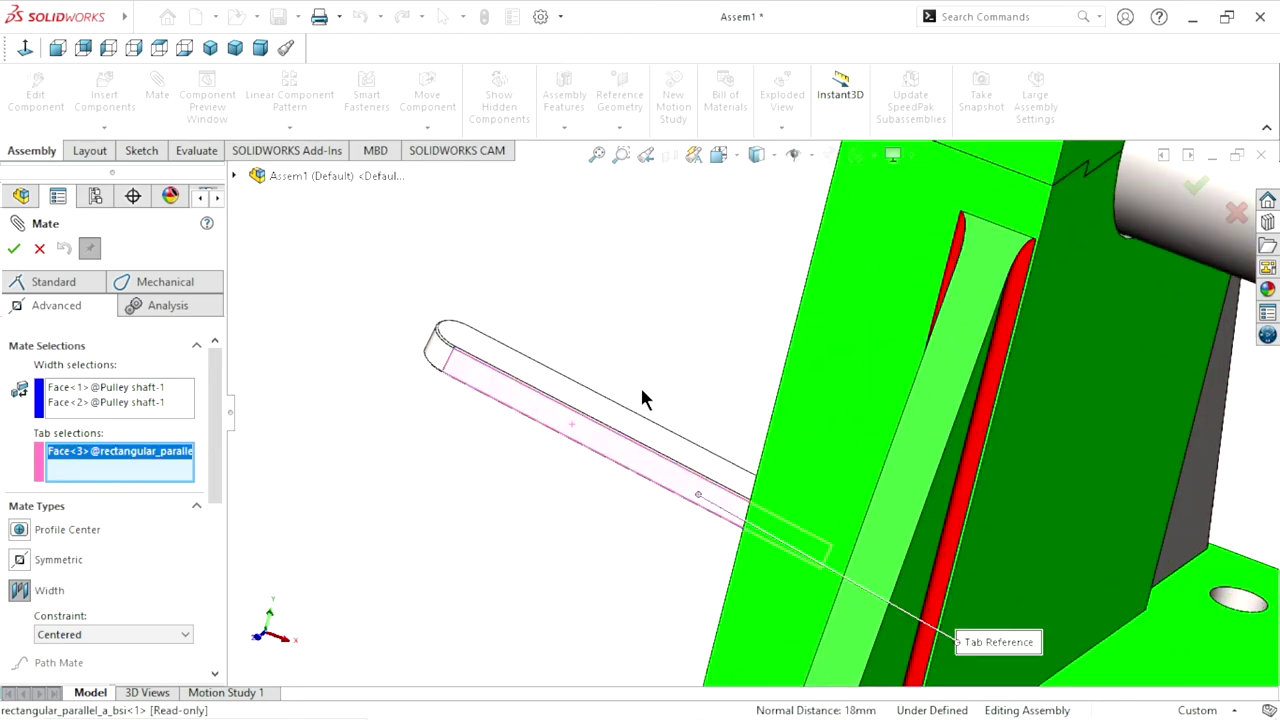
middle_drag(490, 345, 623, 503)
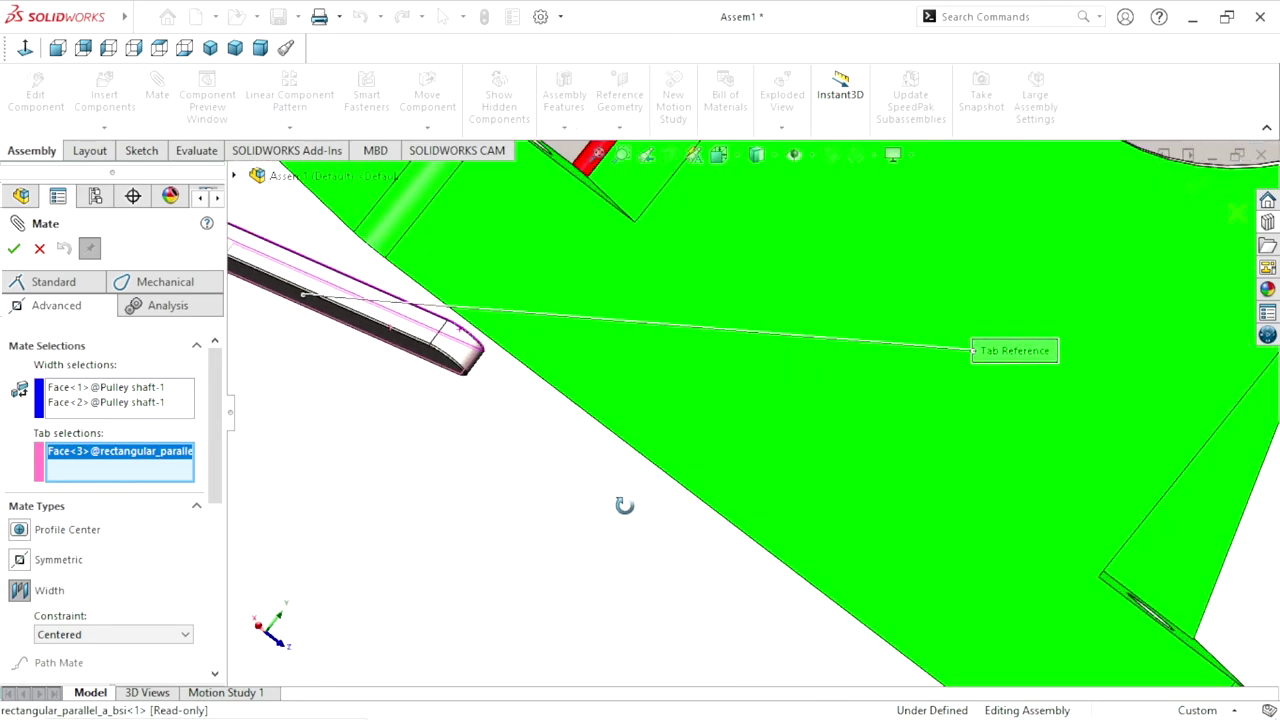
click(335, 288)
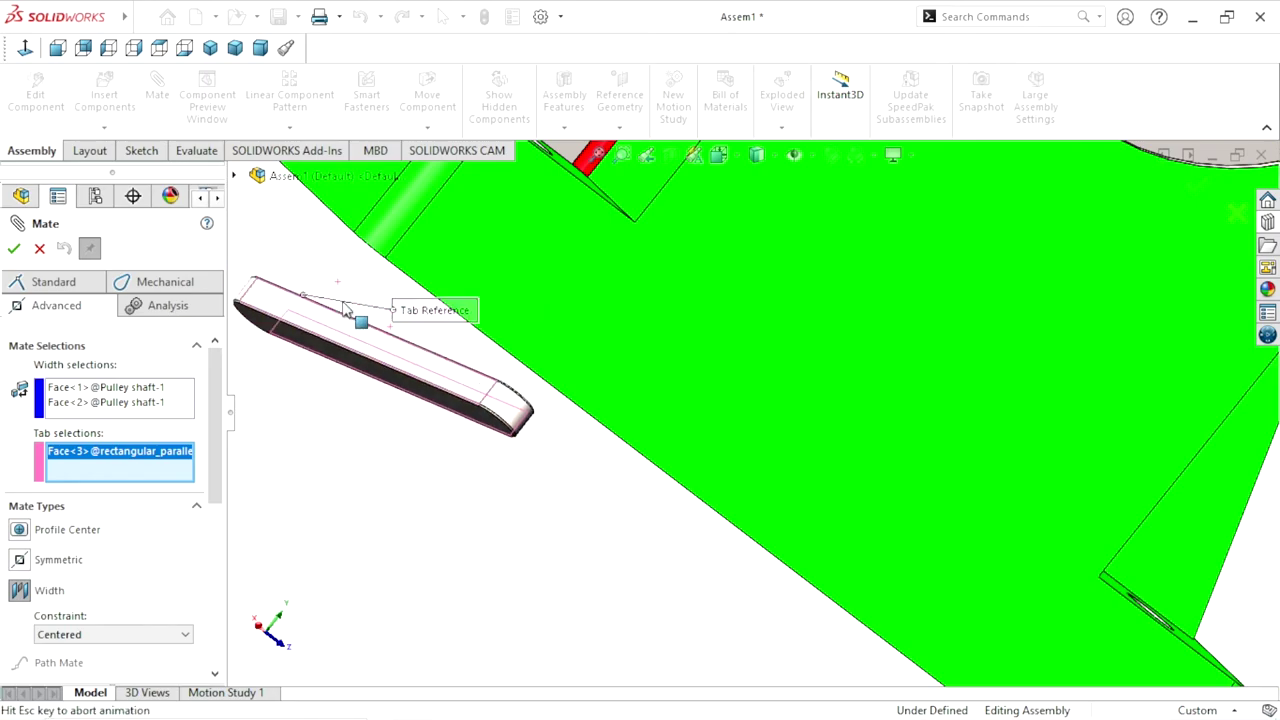
scroll(448, 434, up, 5)
mouse_move(551, 451)
middle_down()
mouse_move(589, 341)
mouse_move(534, 317)
middle_up()
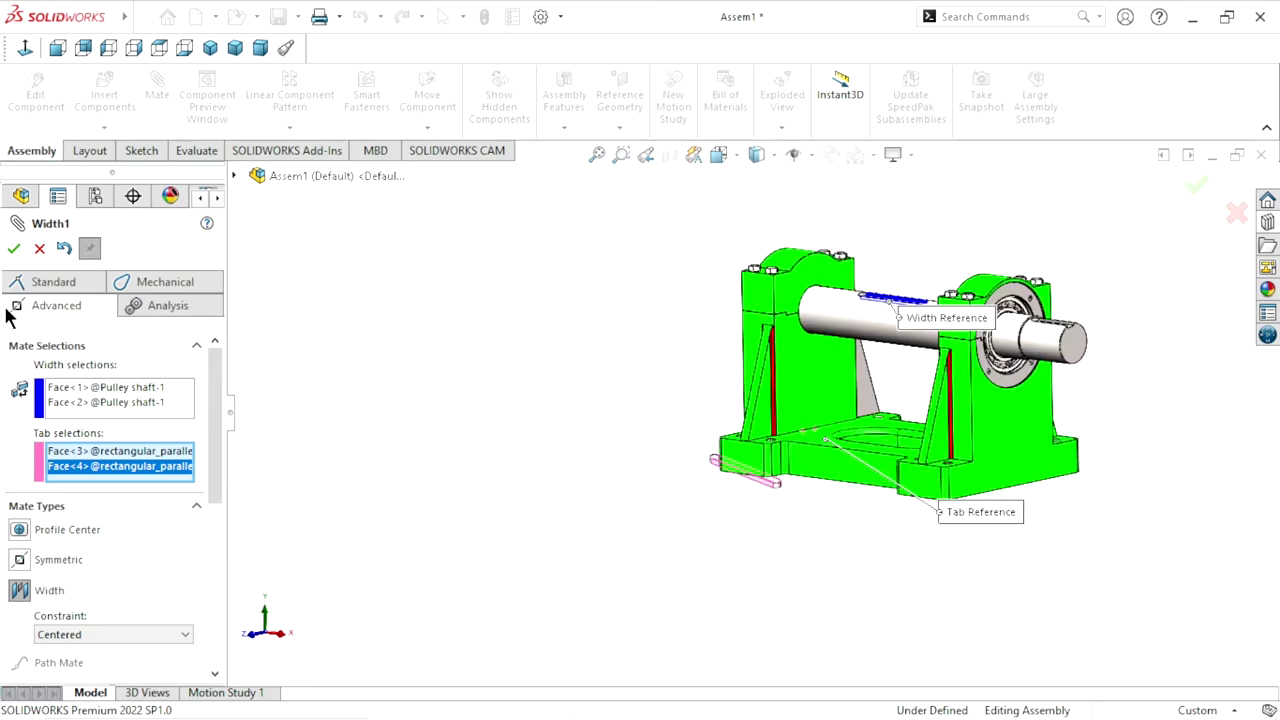
key(Return)
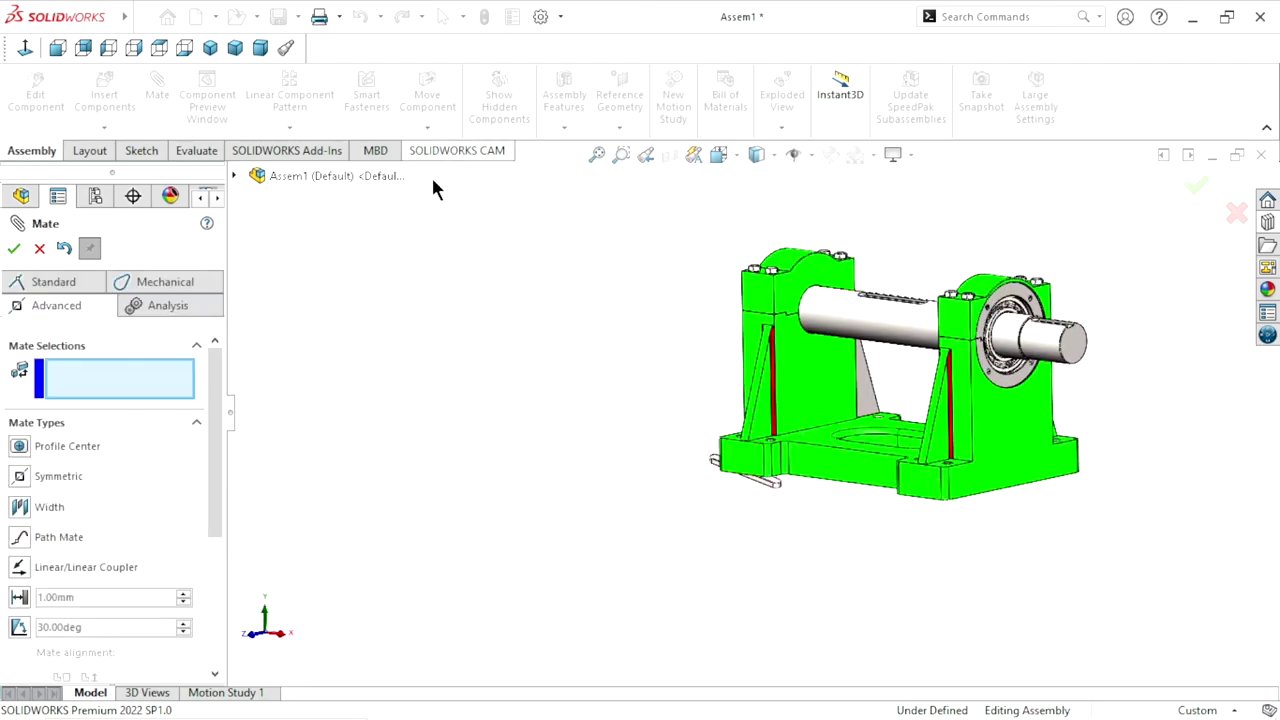
Close the mate tool, move the key above the left pillow block, and turn the shaft's keyway upward
click(14, 250)
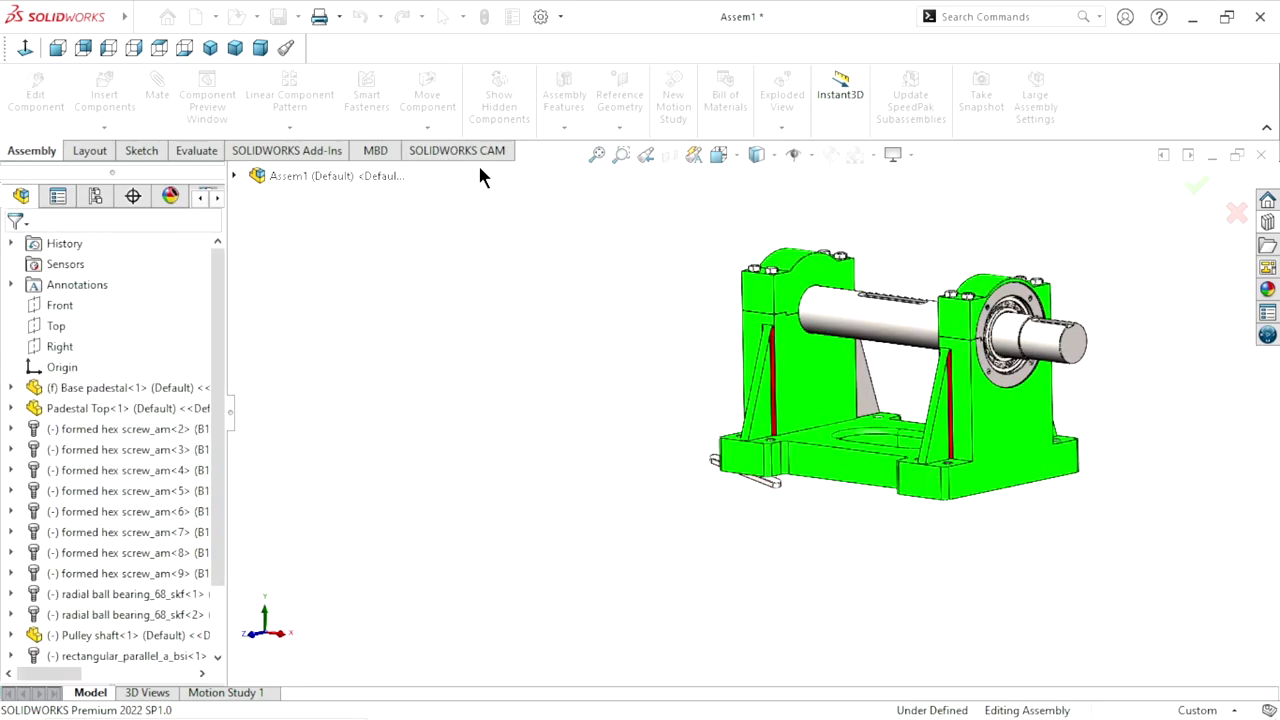
click(427, 127)
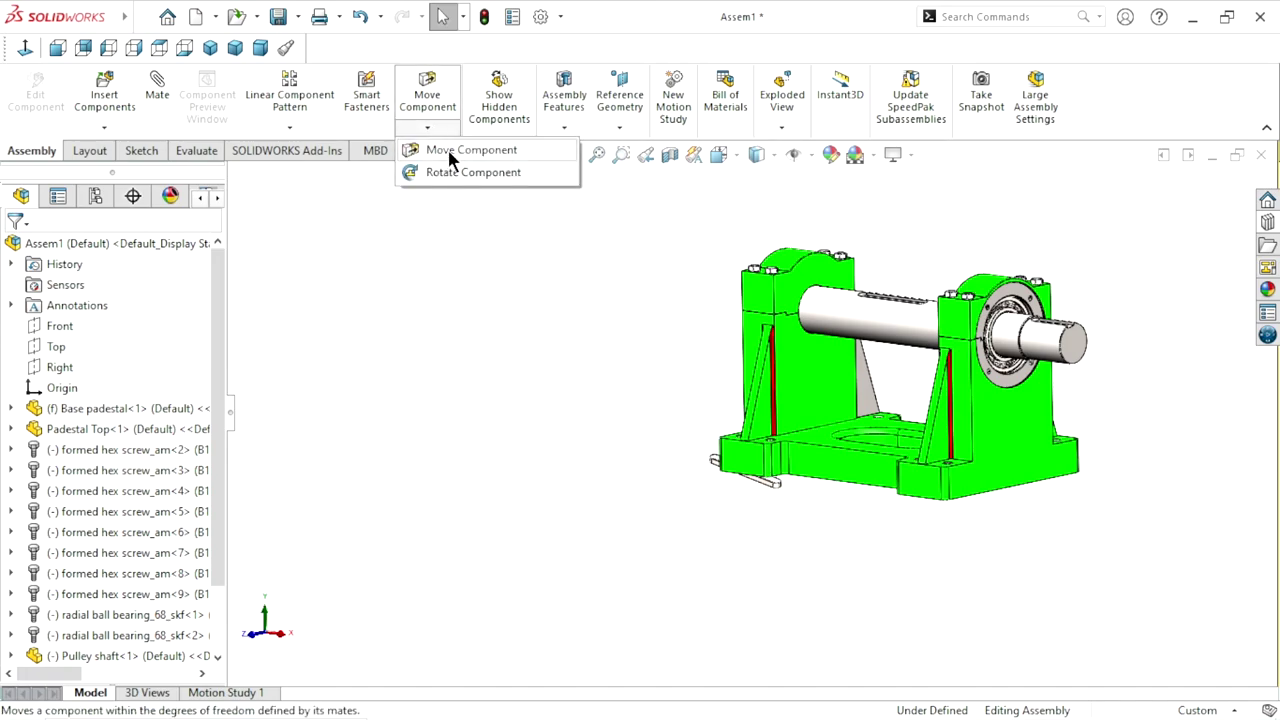
click(445, 150)
drag(781, 483, 829, 340)
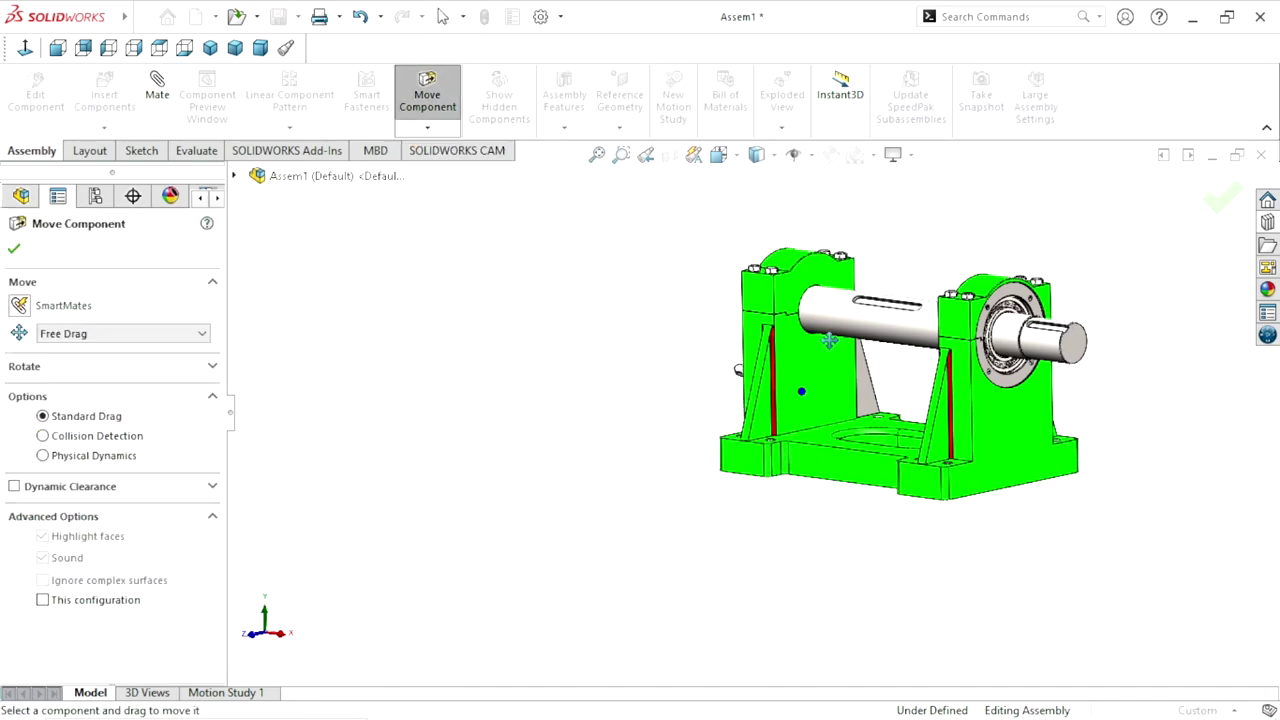
mouse_move(906, 248)
mouse_down()
mouse_move(958, 198)
mouse_move(1004, 214)
mouse_up()
drag(903, 314, 918, 270)
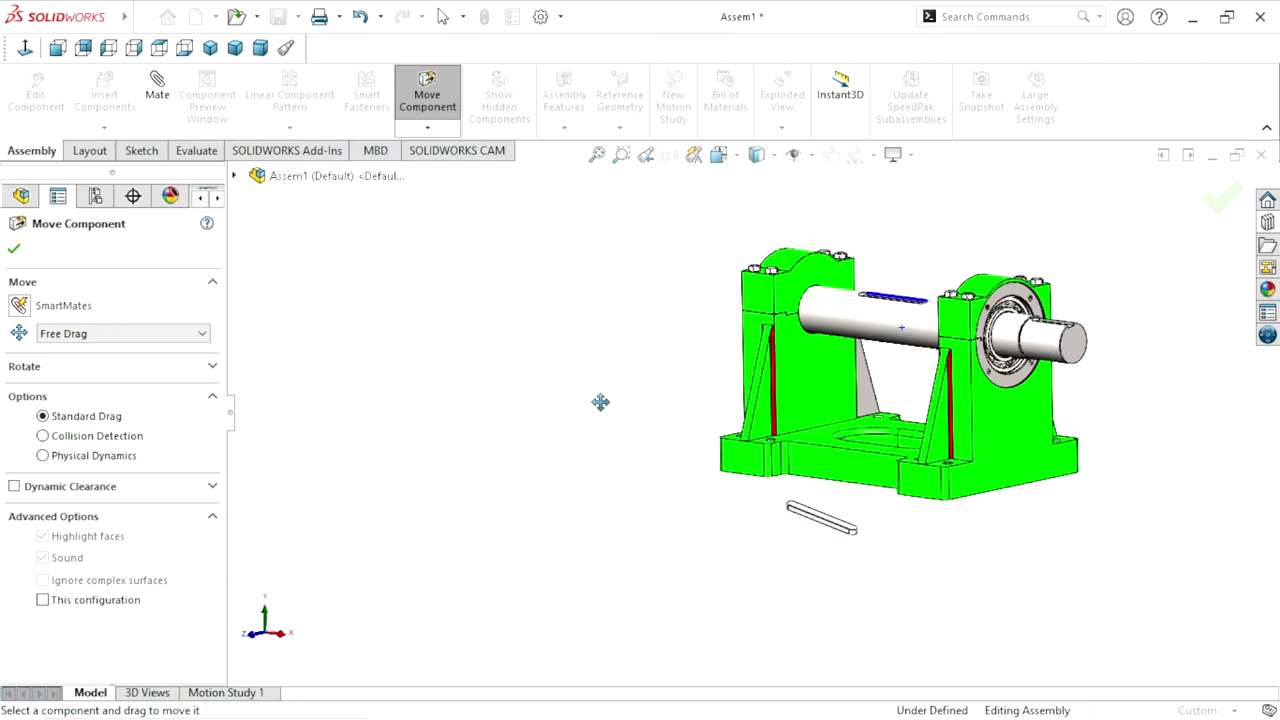
key(Escape)
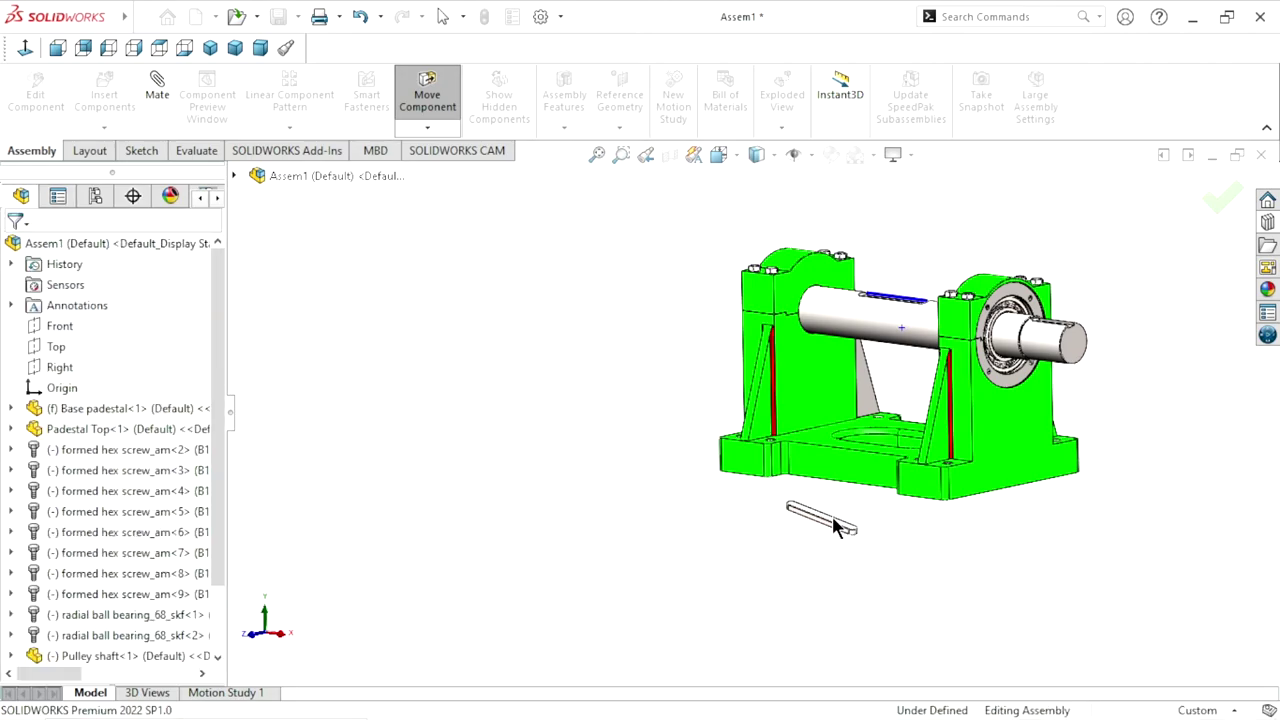
Bring the loose key up beside the pulley shaft near its keyway and zoom in
click(836, 497)
mouse_move(852, 378)
mouse_down()
mouse_move(843, 293)
mouse_move(860, 232)
mouse_up()
mouse_move(1010, 440)
middle_down()
mouse_move(906, 475)
mouse_move(912, 410)
middle_up()
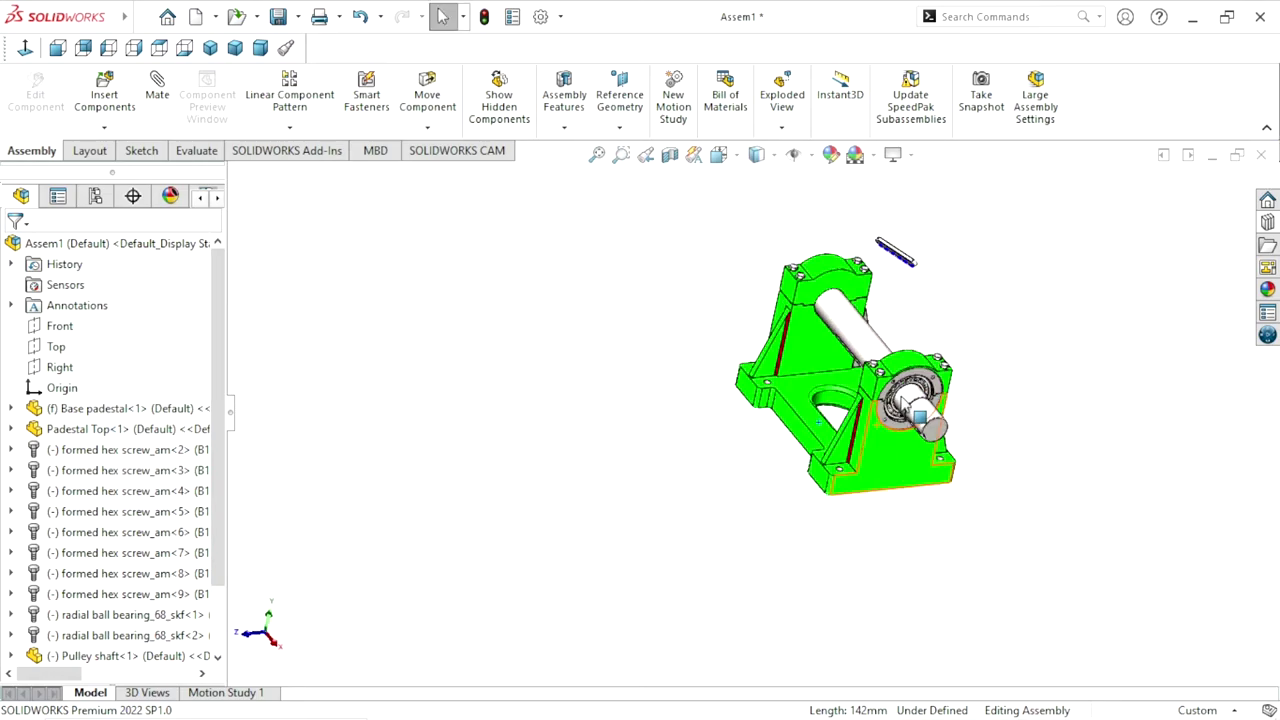
click(880, 340)
mouse_move(880, 340)
mouse_down()
mouse_move(893, 333)
mouse_move(872, 343)
mouse_up()
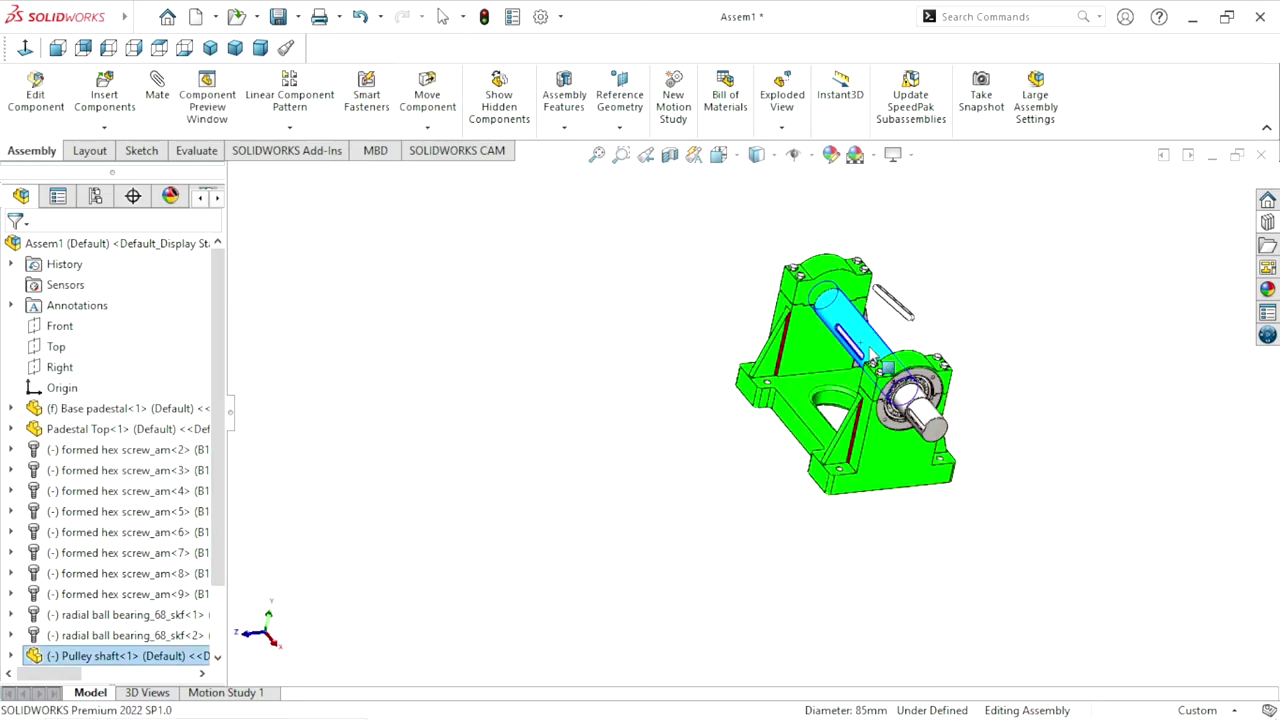
scroll(870, 345, down, 2)
scroll(870, 345, down, 2)
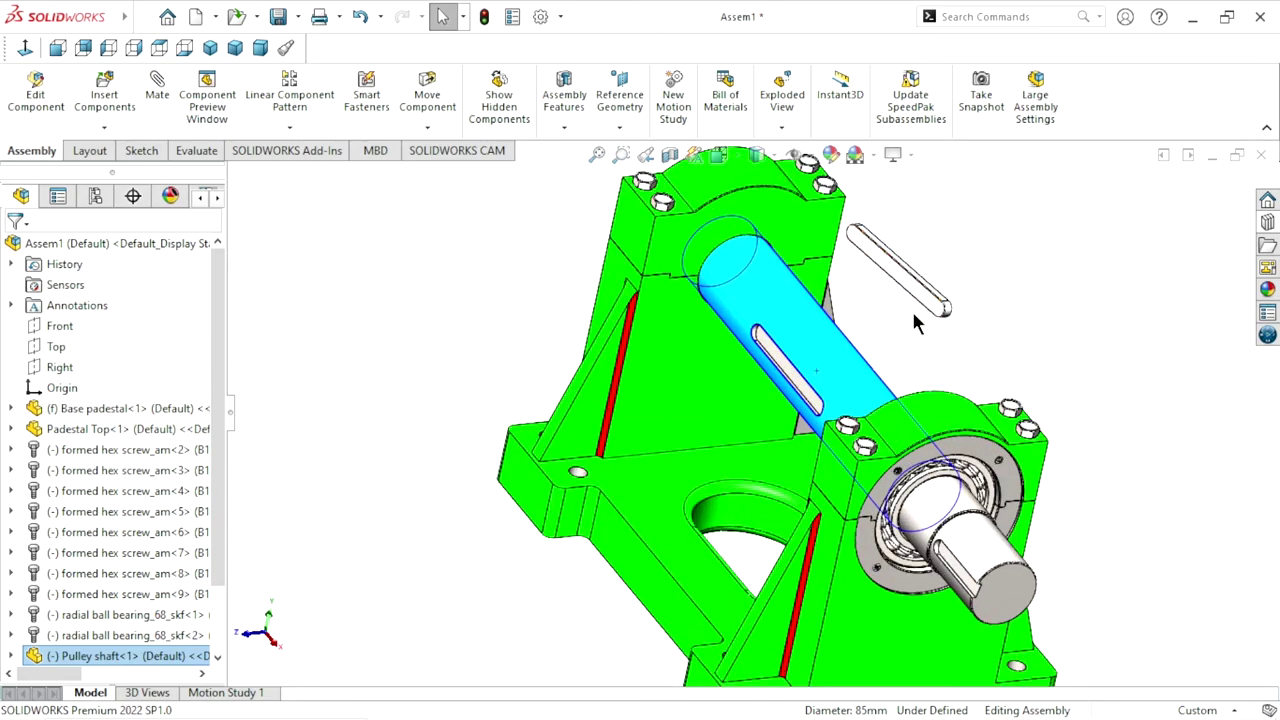
scroll(910, 326, down, 1)
scroll(897, 334, down, 2)
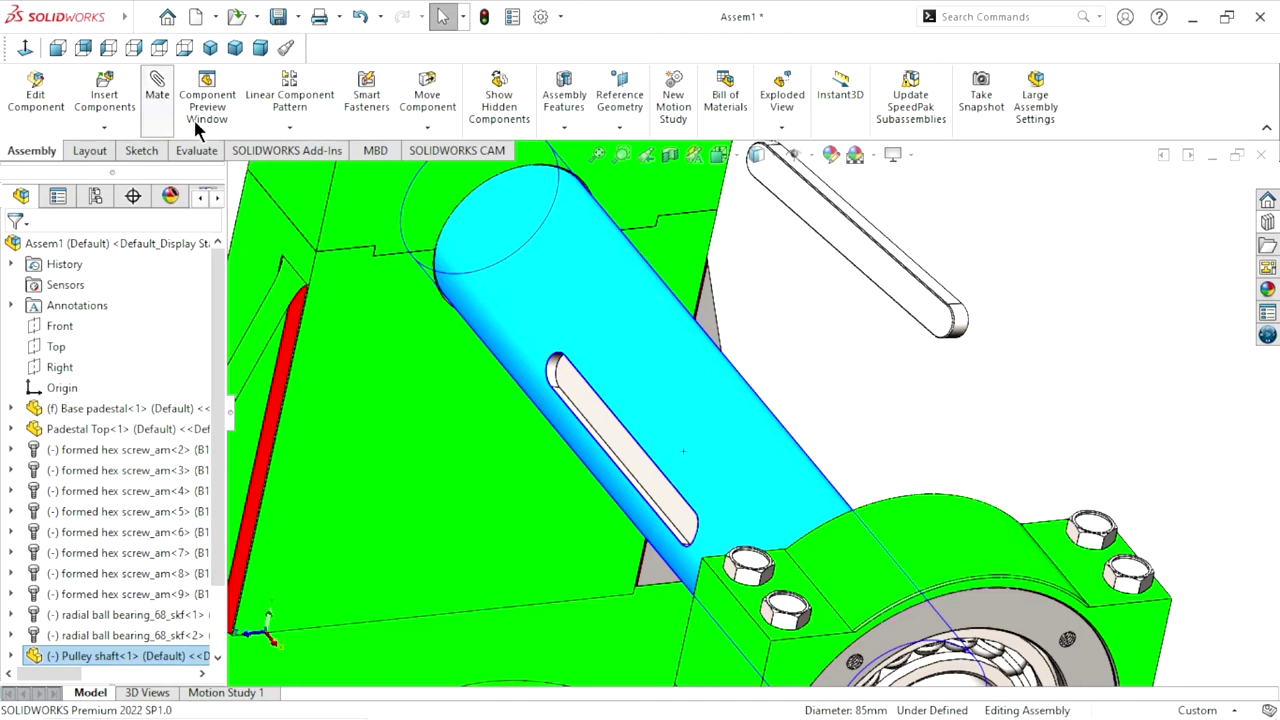
Mate the key end concentric with the rounded end of the shaft keyway, replacing an unwanted mate
click(962, 326)
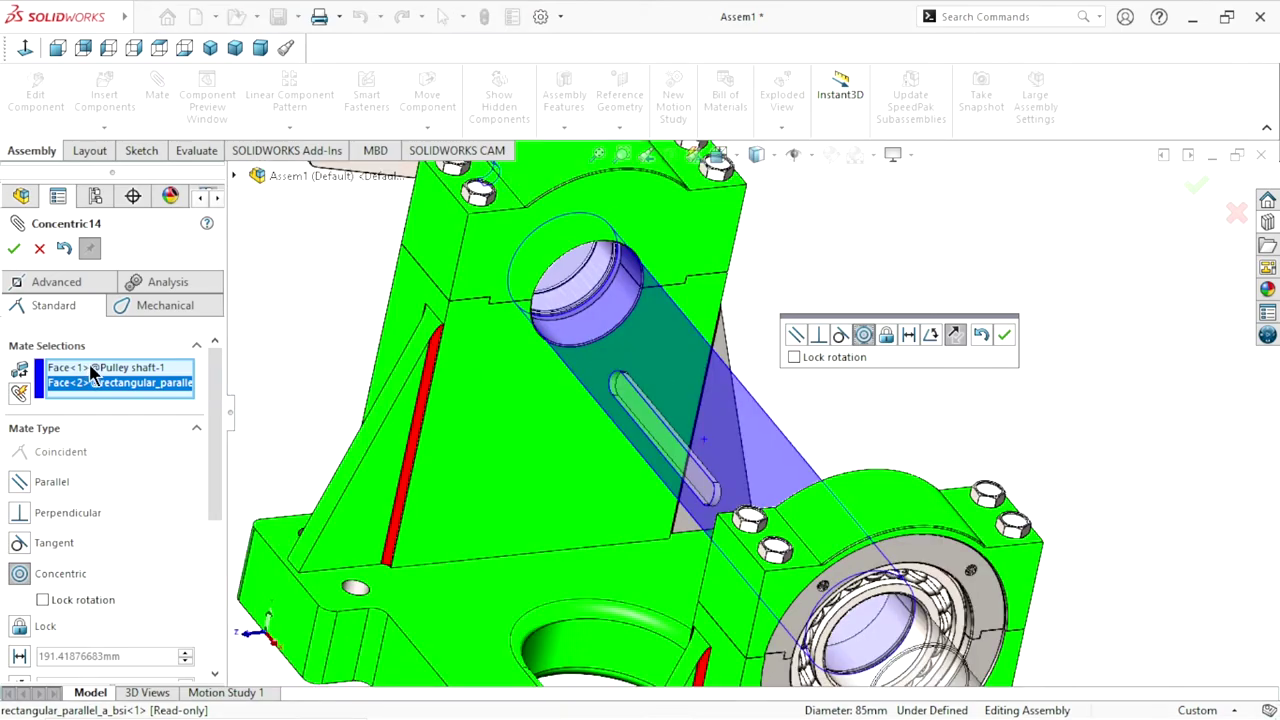
click(62, 250)
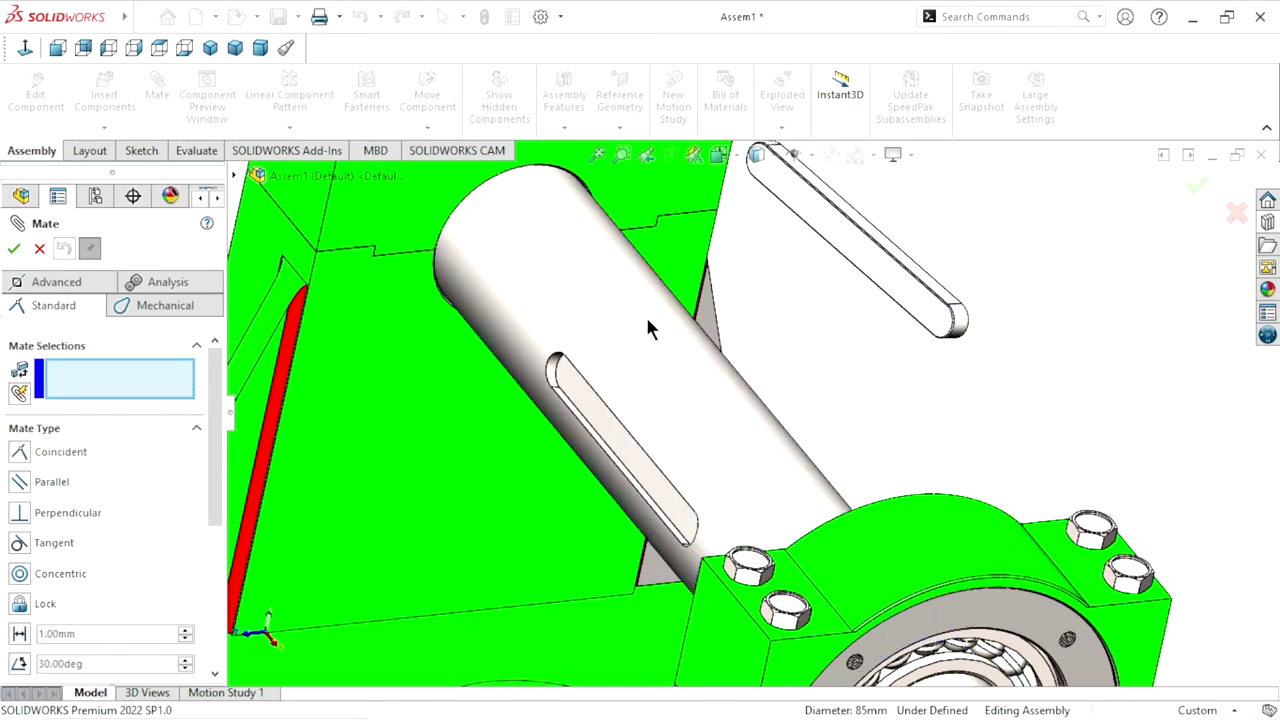
click(963, 330)
mouse_move(751, 480)
middle_down()
mouse_move(834, 517)
mouse_move(718, 571)
middle_up()
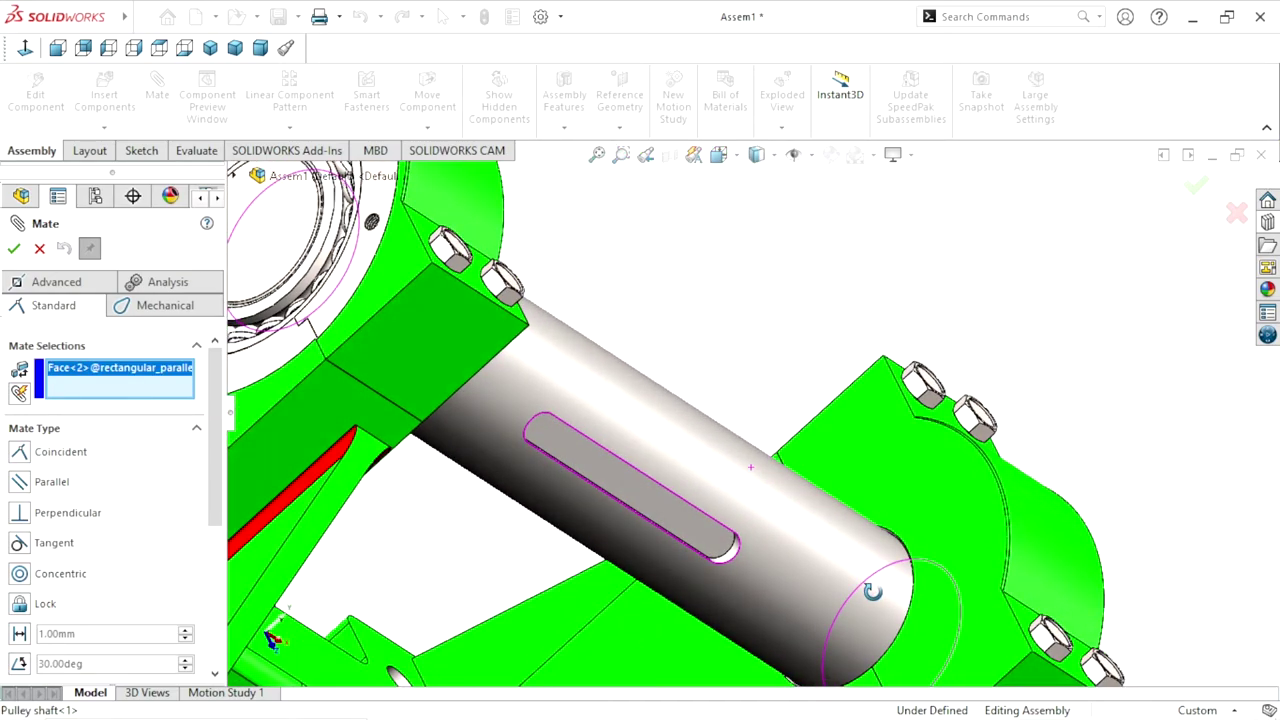
scroll(751, 508, down, 3)
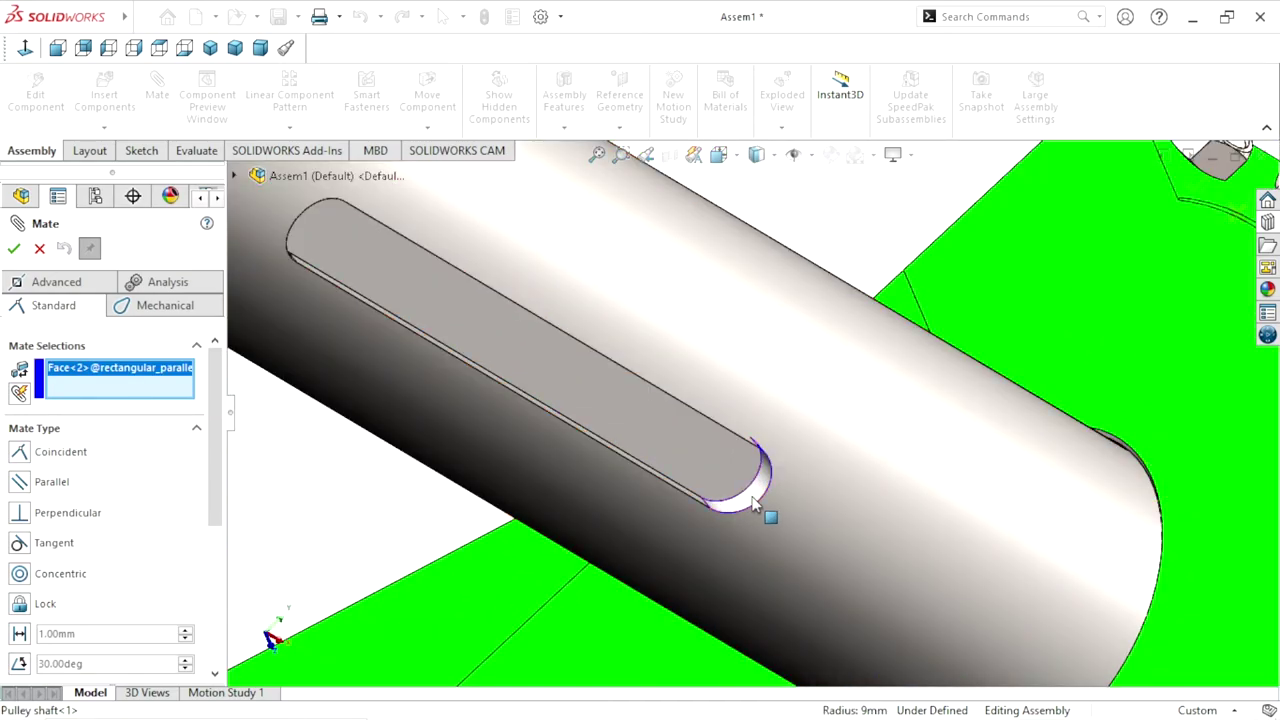
click(753, 505)
scroll(745, 440, up, 5)
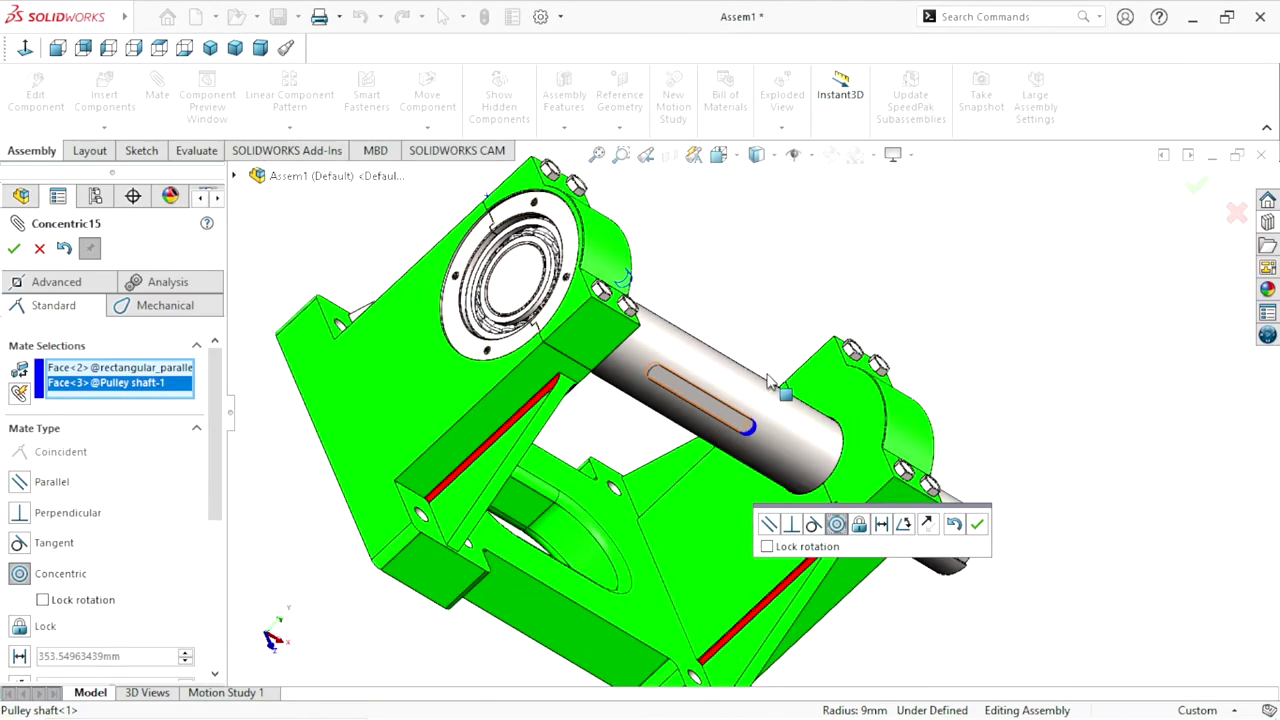
middle_drag(770, 380, 1003, 470)
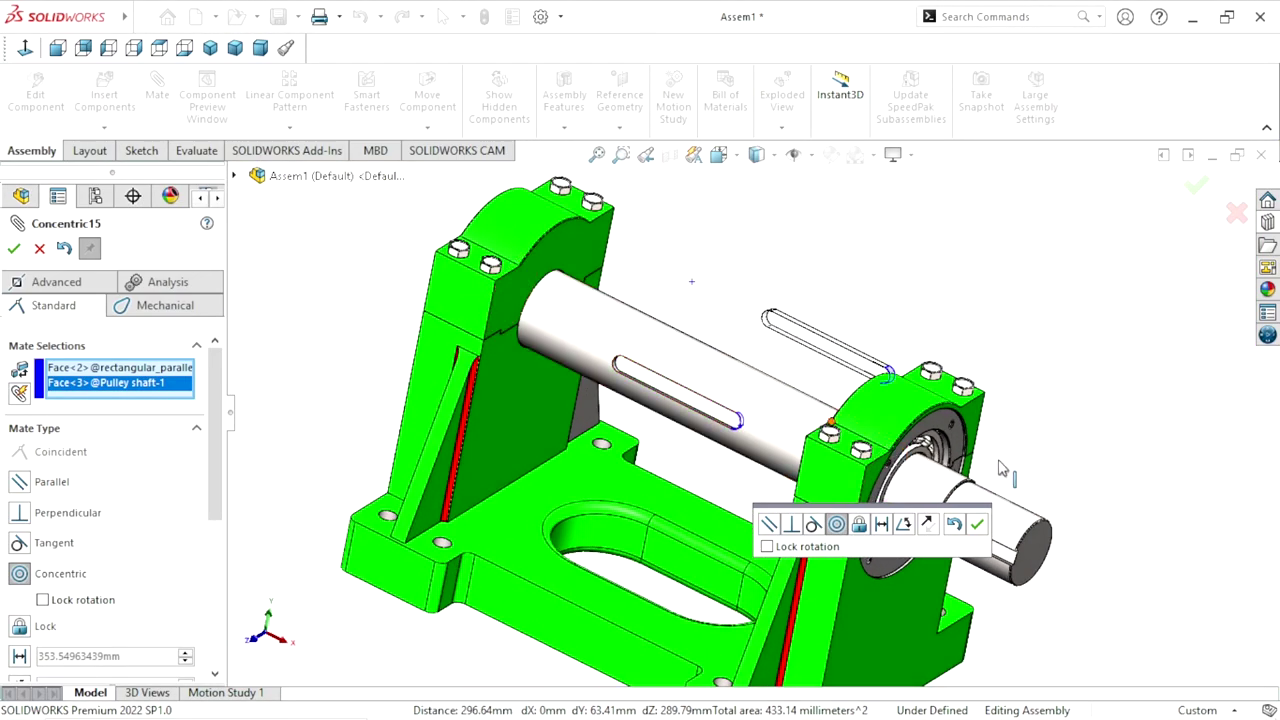
click(976, 525)
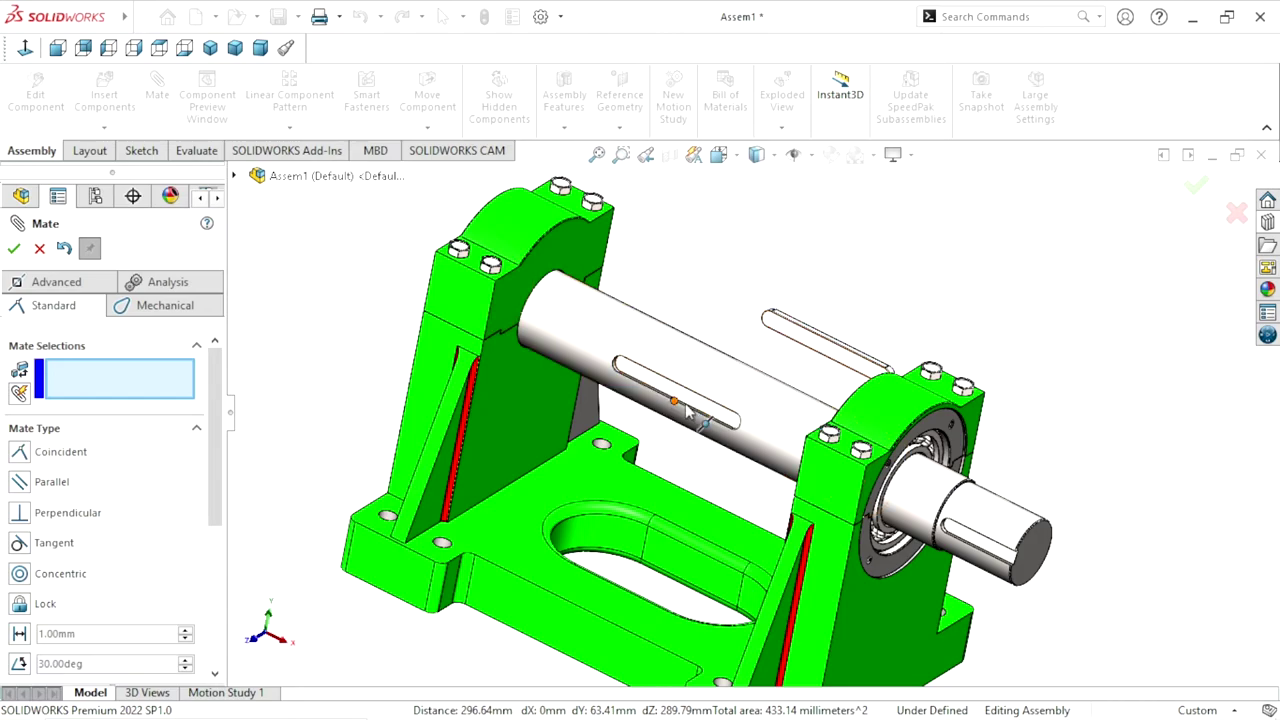
Add a Coincident mate laying the key face on the keyway floor
scroll(690, 405, up, 3)
scroll(720, 415, down, 2)
scroll(728, 418, down, 3)
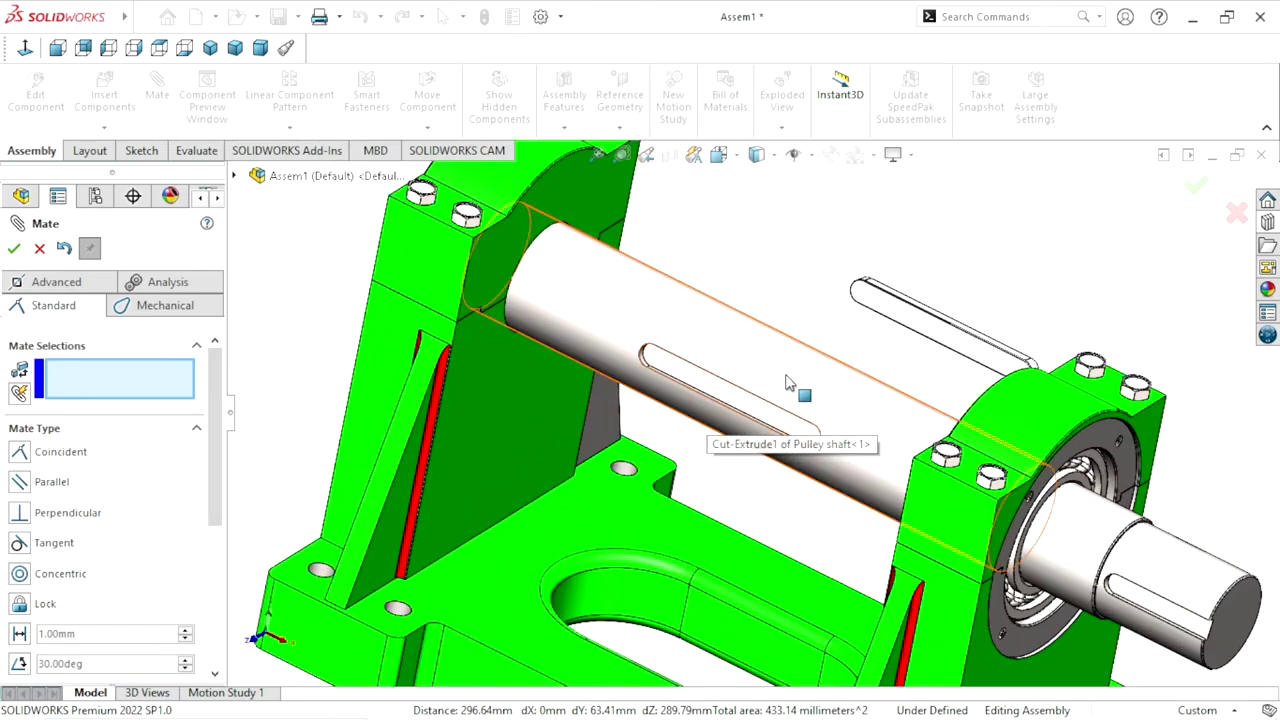
click(705, 392)
scroll(818, 319, up, 3)
scroll(900, 345, up, 2)
middle_drag(948, 356, 880, 443)
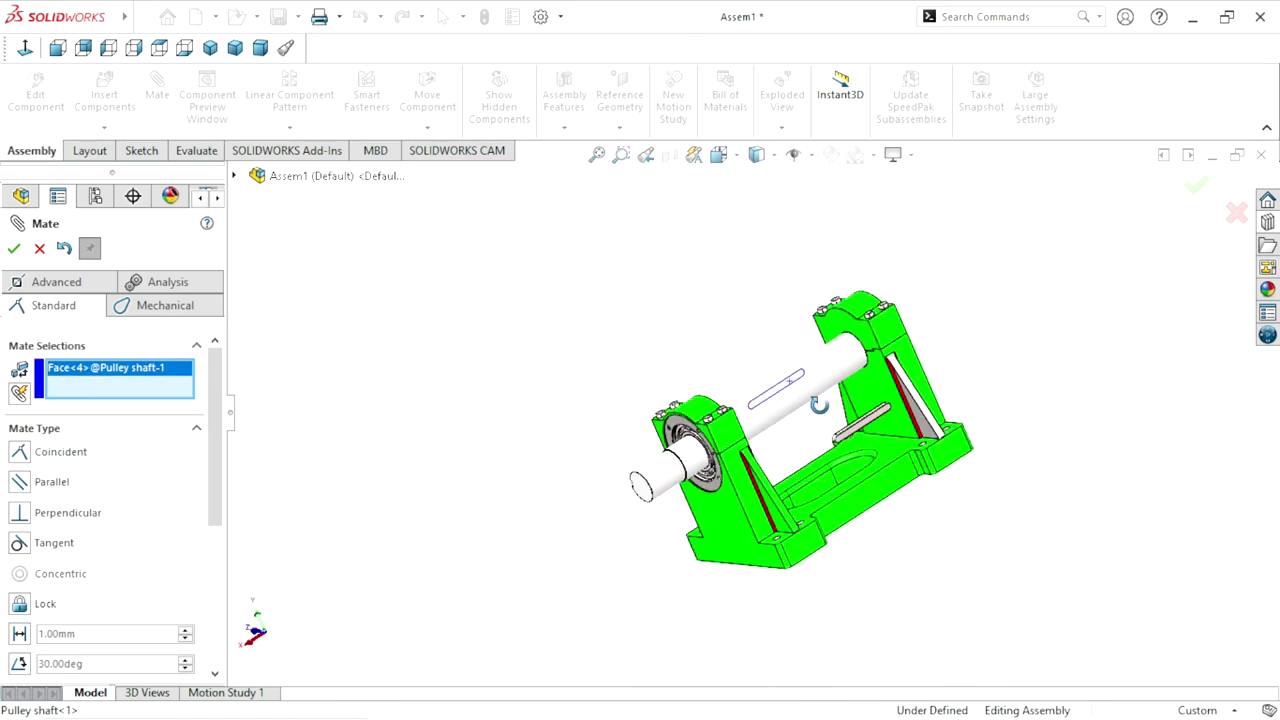
scroll(809, 412, down, 3)
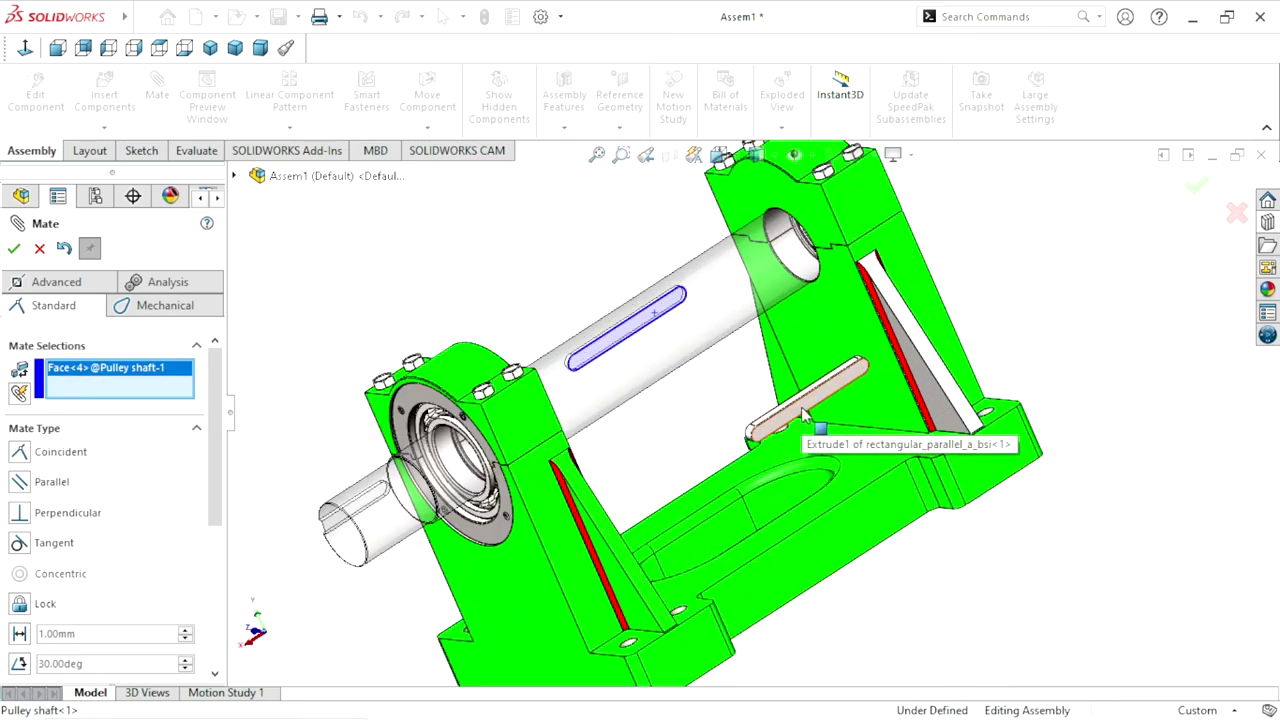
click(810, 413)
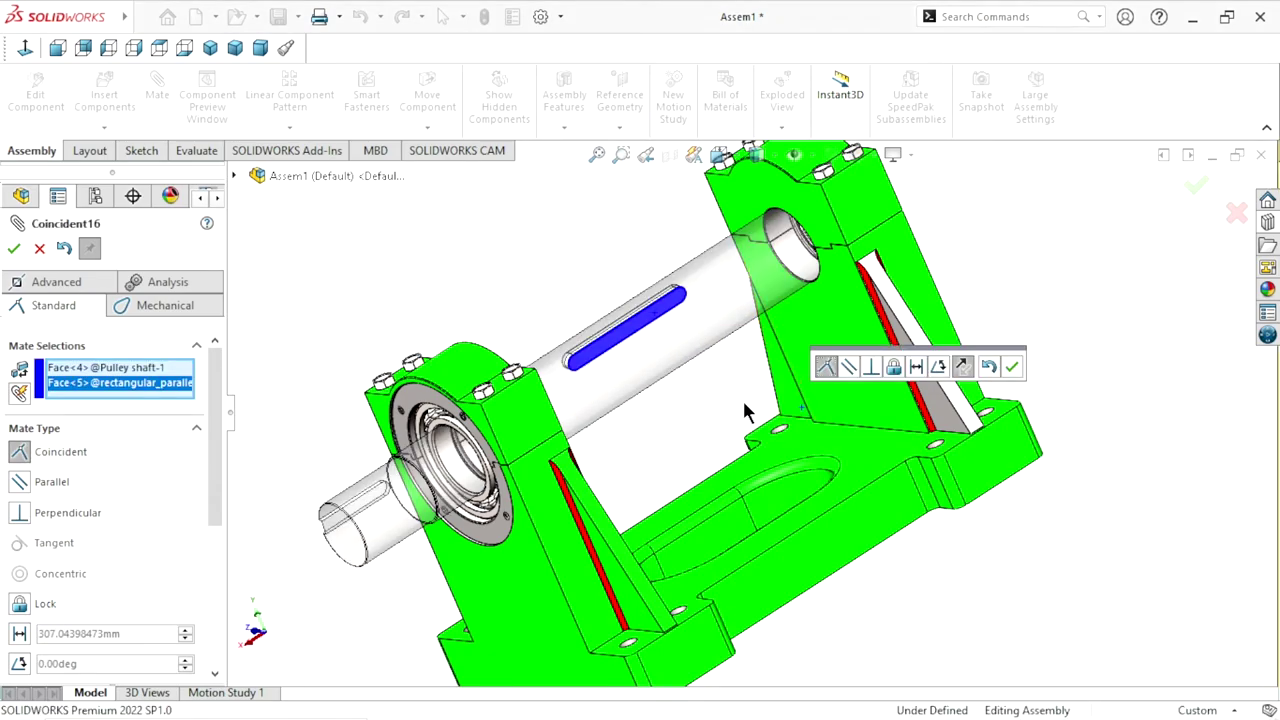
mouse_move(742, 398)
middle_down()
mouse_move(858, 432)
mouse_move(1017, 400)
middle_up()
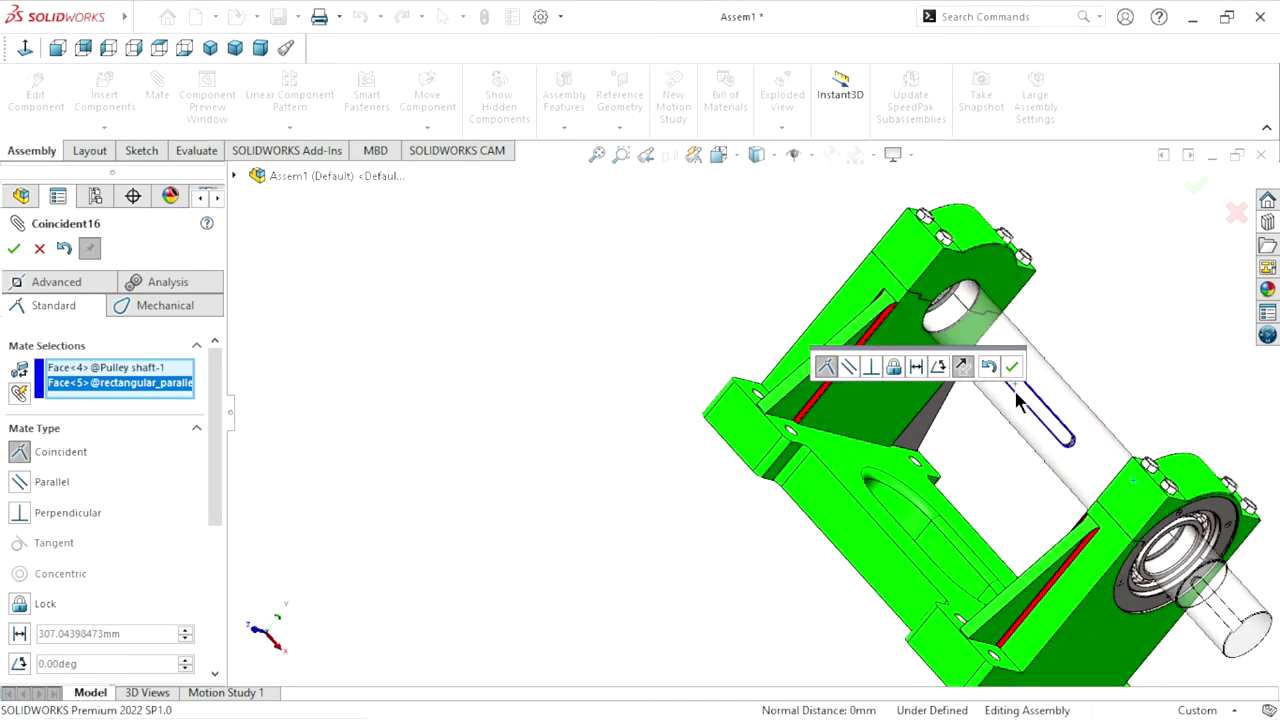
click(1012, 370)
Review the seated key from a new angle and close the Mate tool
scroll(1013, 410, down, 5)
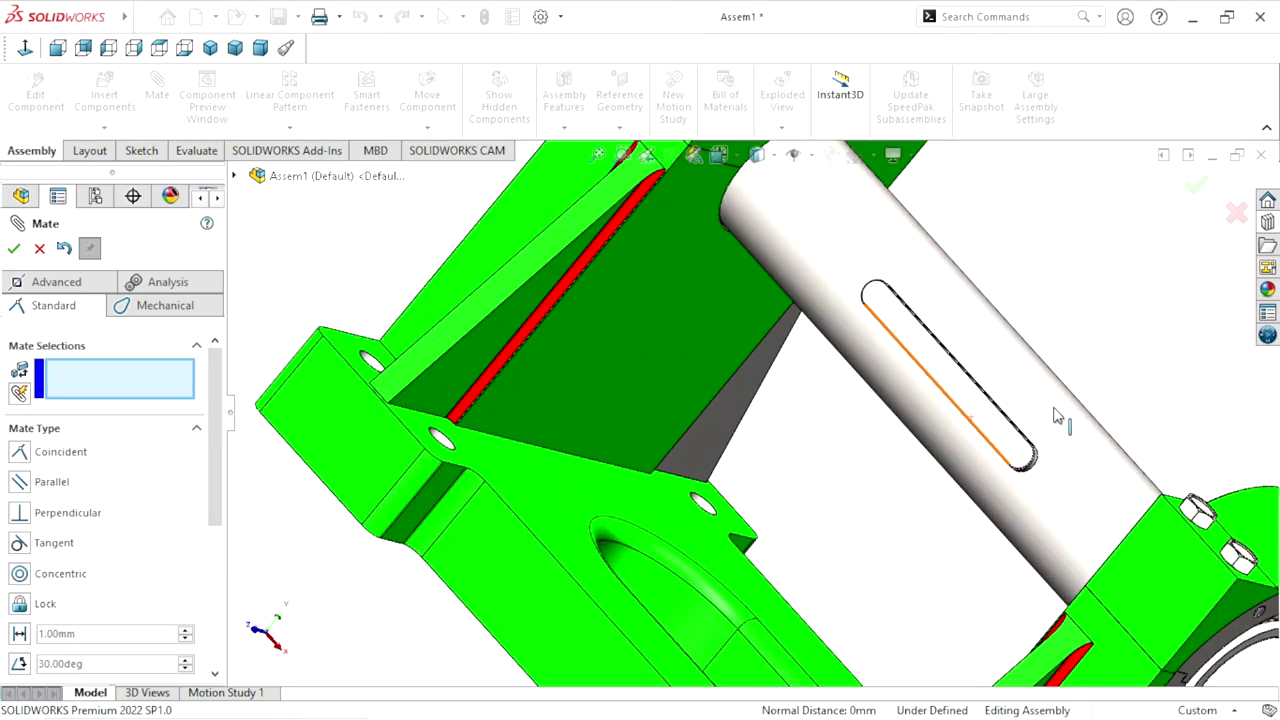
scroll(1000, 425, up, 3)
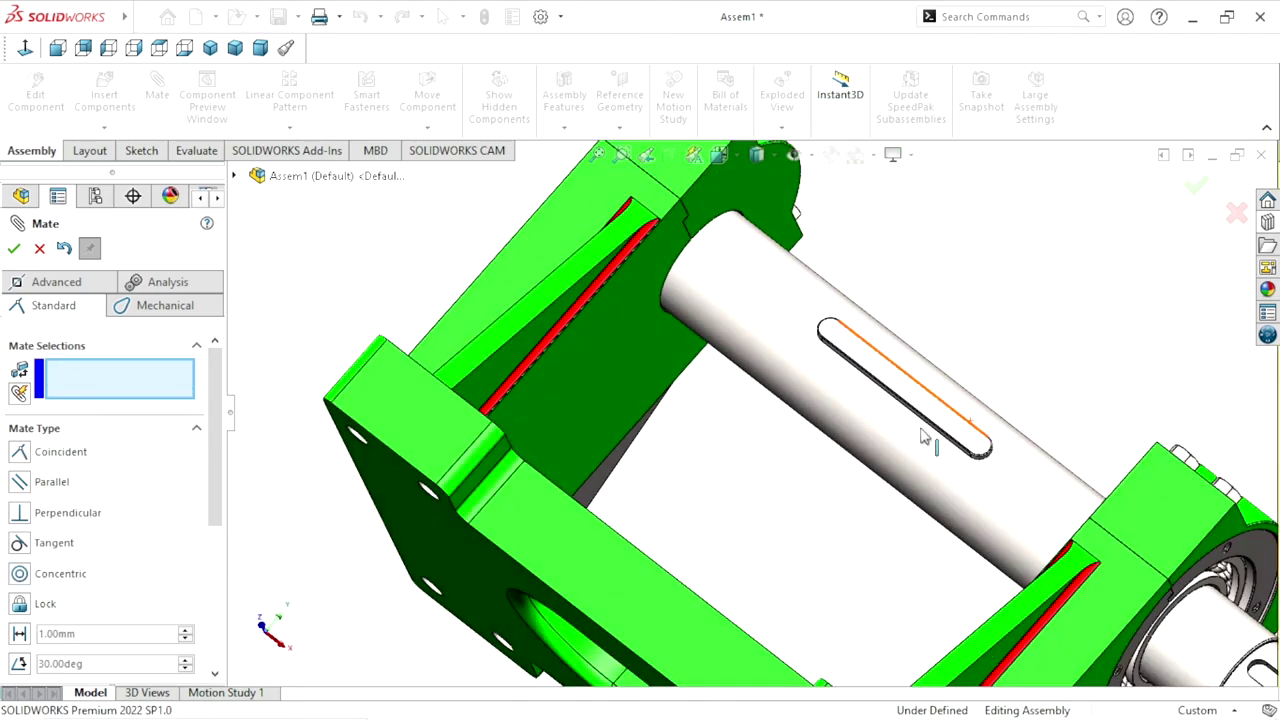
scroll(963, 396, up, 5)
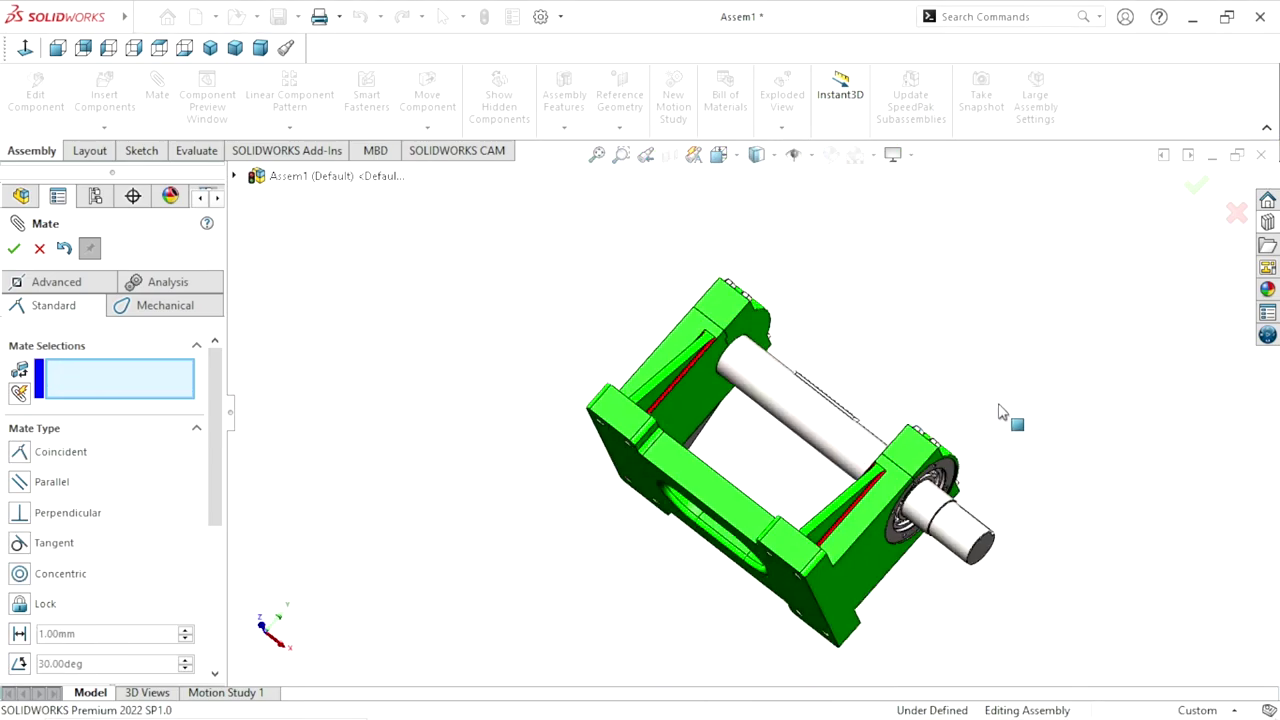
mouse_move(1010, 417)
middle_down()
mouse_move(893, 400)
mouse_move(963, 340)
middle_up()
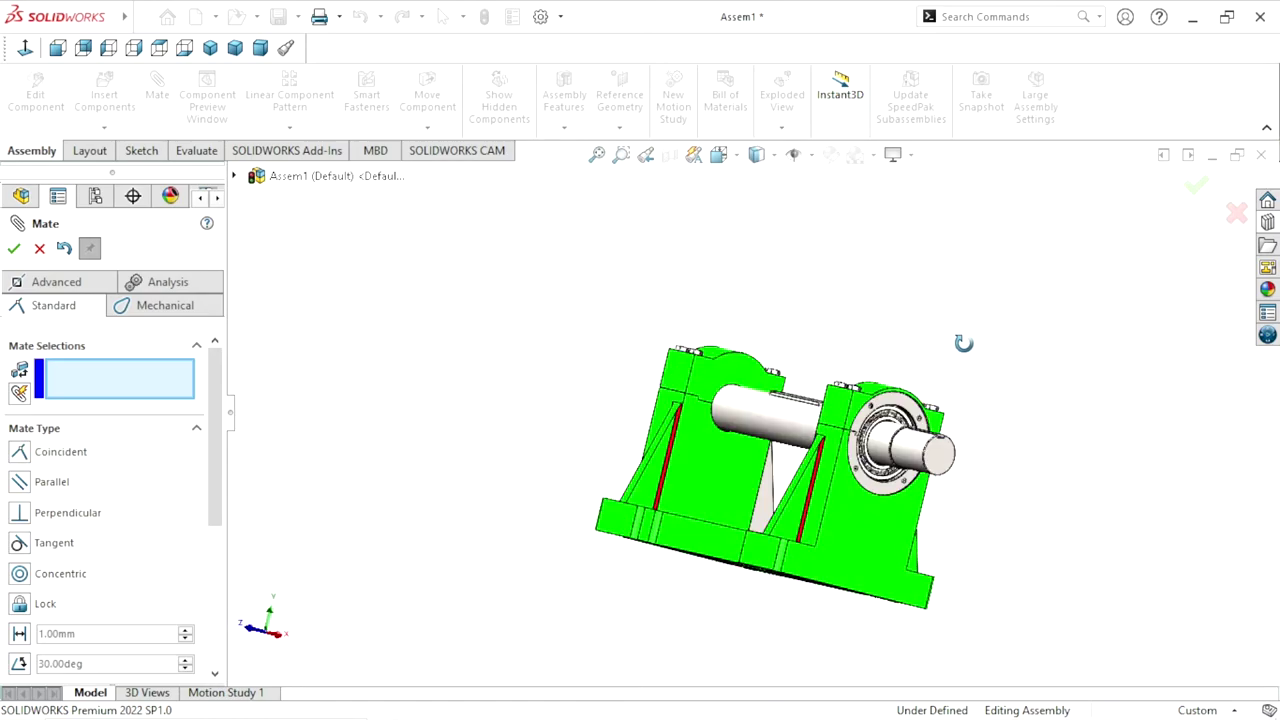
click(13, 249)
Drag a BSI parallel key from the Design Library Toolbox into the assembly
scroll(1020, 519, up, 2)
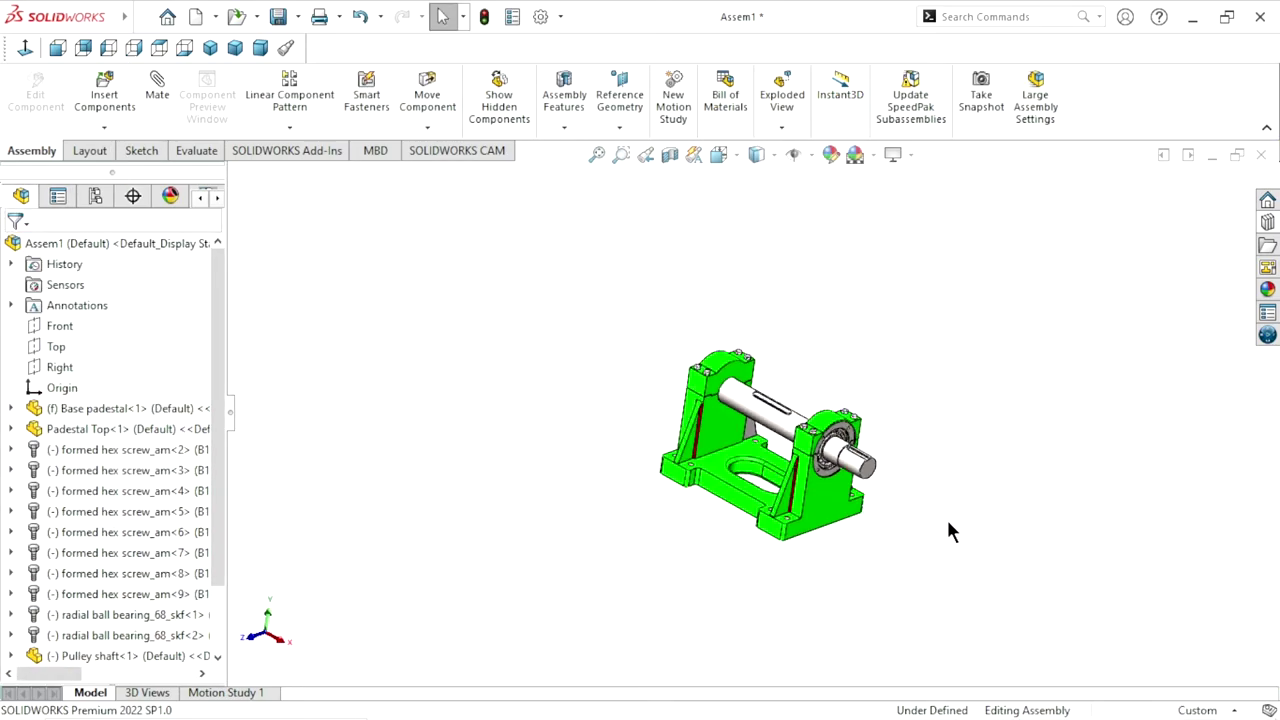
scroll(868, 466, down, 3)
scroll(866, 460, down, 2)
mouse_move(837, 435)
middle_down()
mouse_move(844, 394)
mouse_move(963, 437)
middle_up()
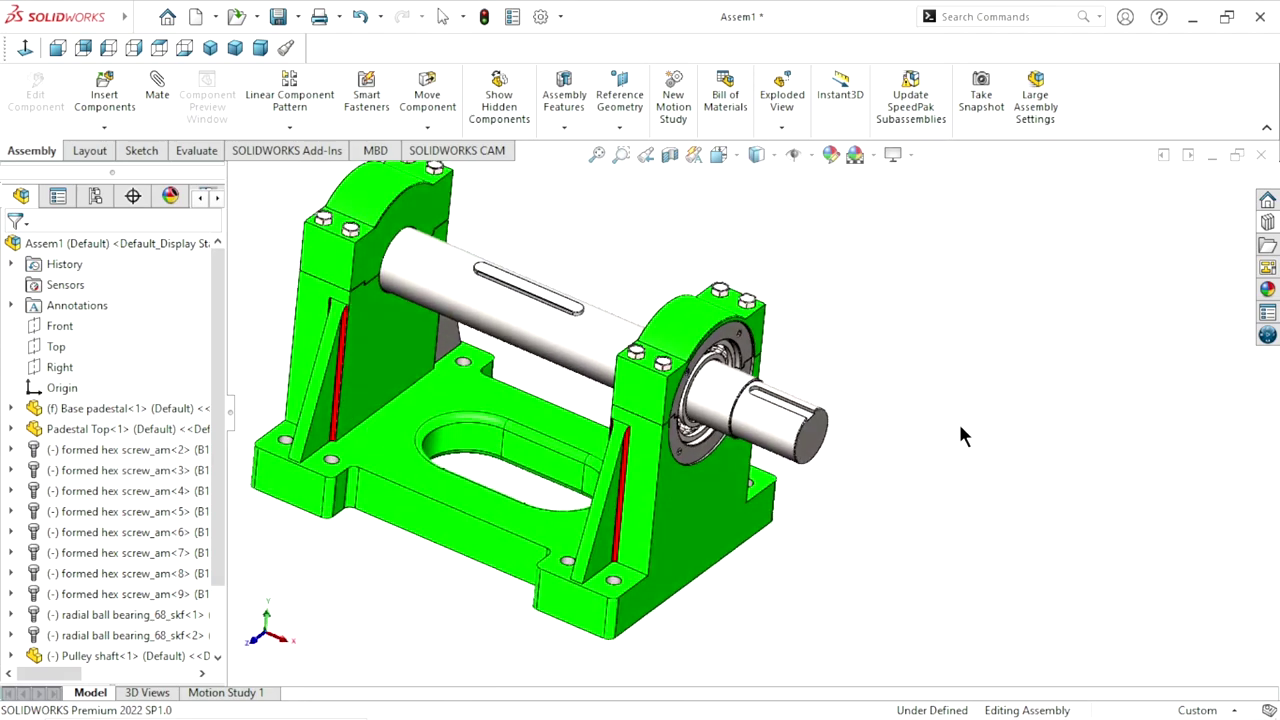
click(1267, 222)
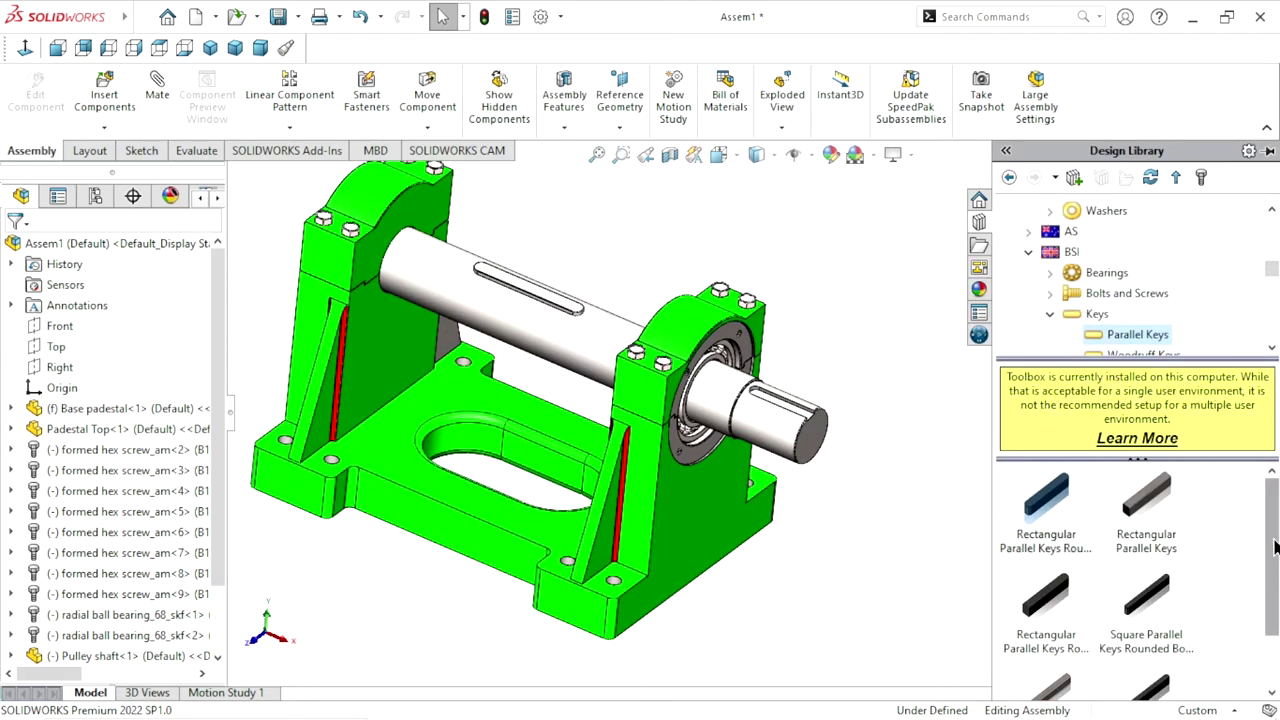
scroll(1275, 547, down, 1)
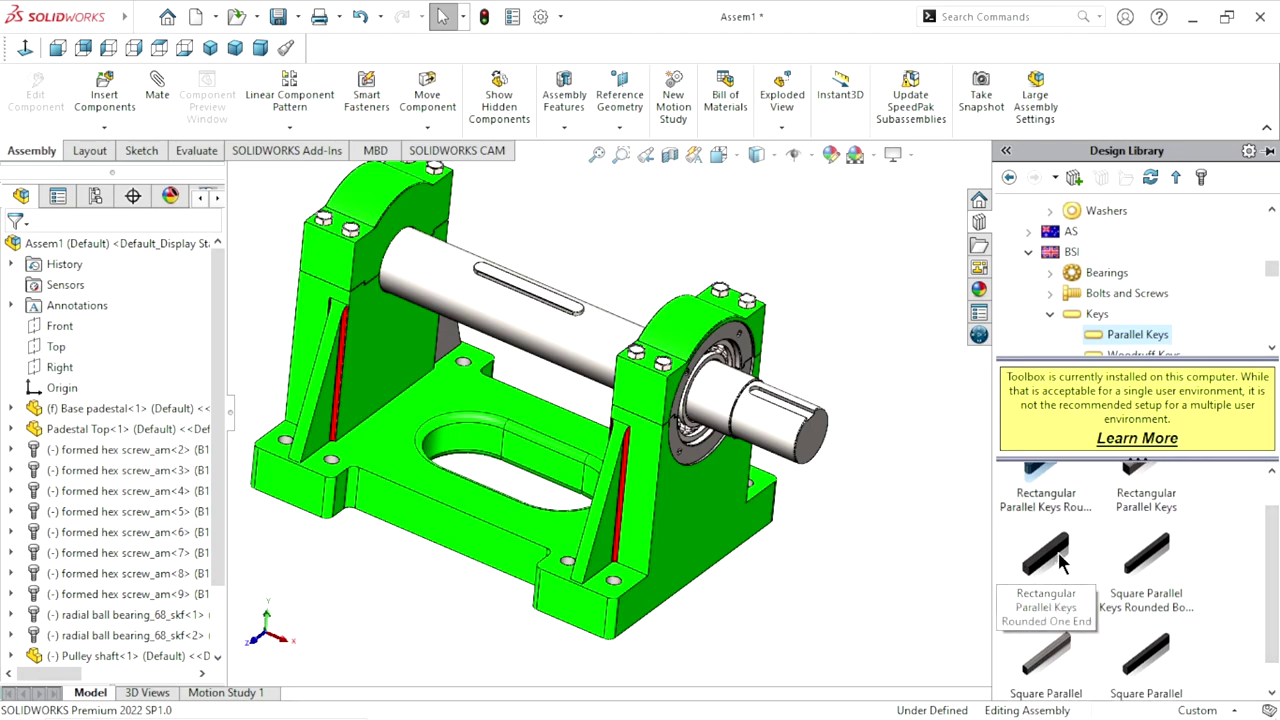
drag(1060, 563, 833, 290)
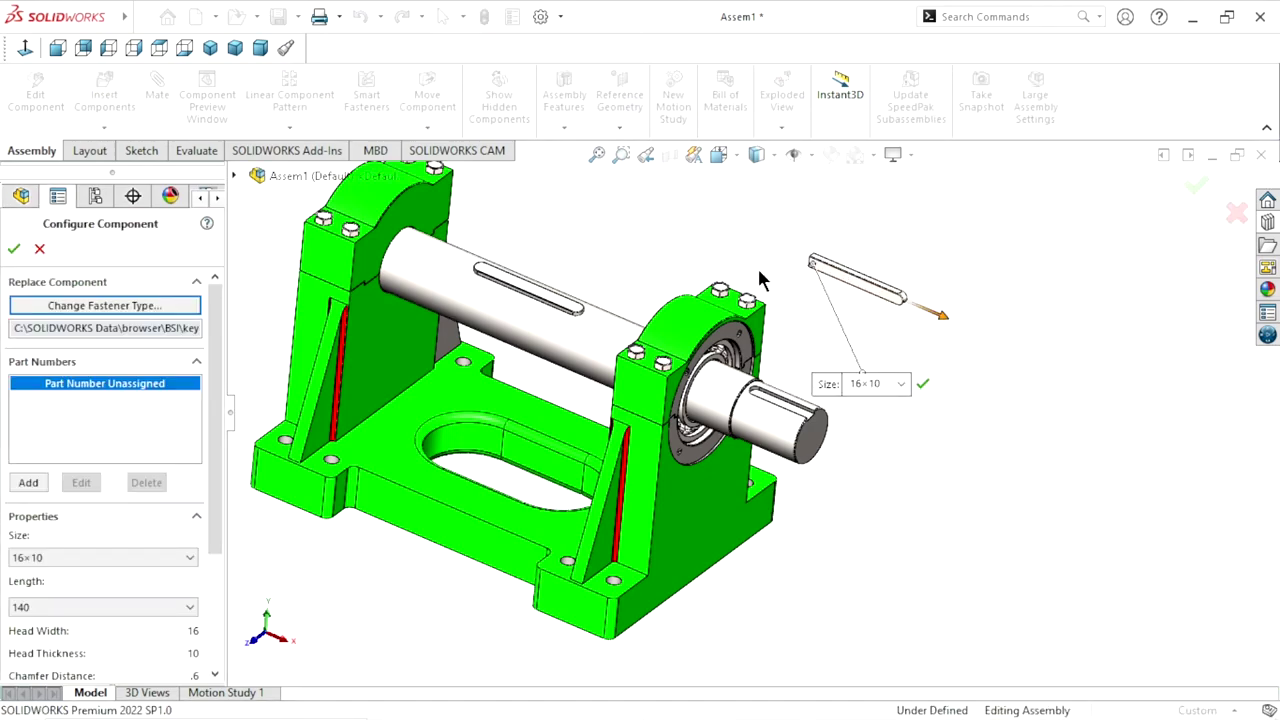
Set the key to size 16×10 and length 90, insert one copy, and start Rotate Component
drag(214, 470, 209, 574)
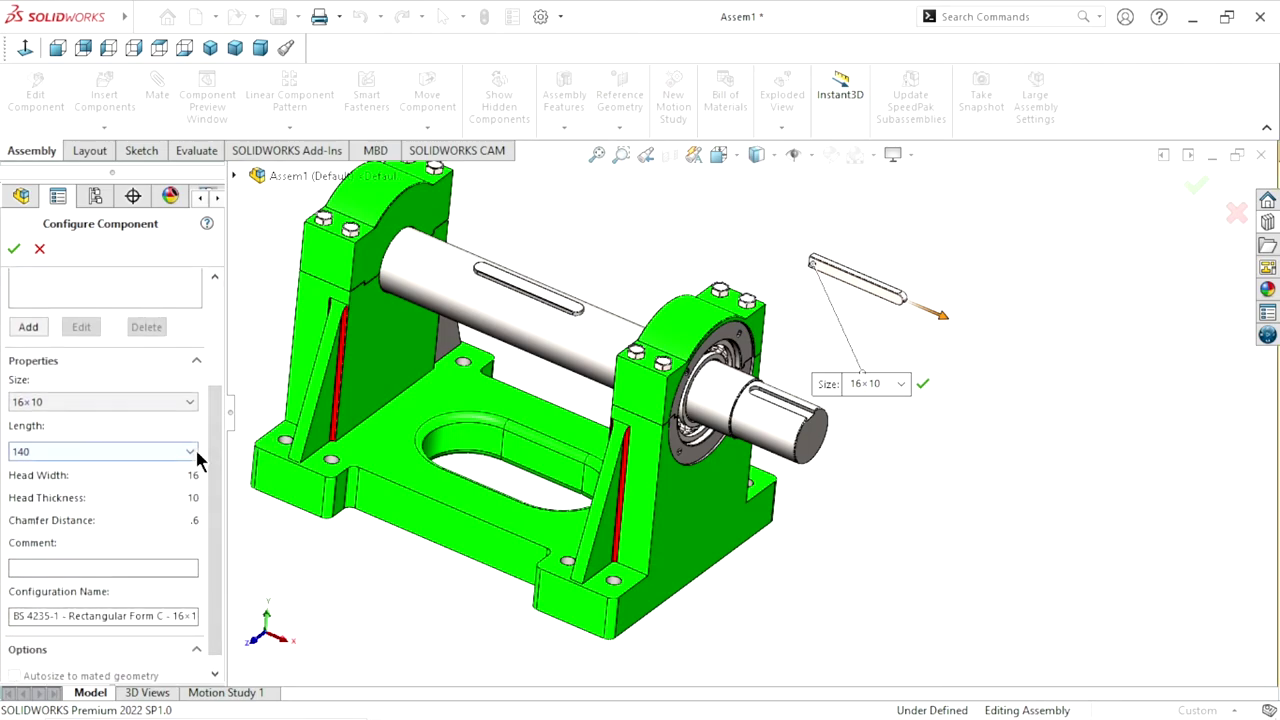
click(193, 452)
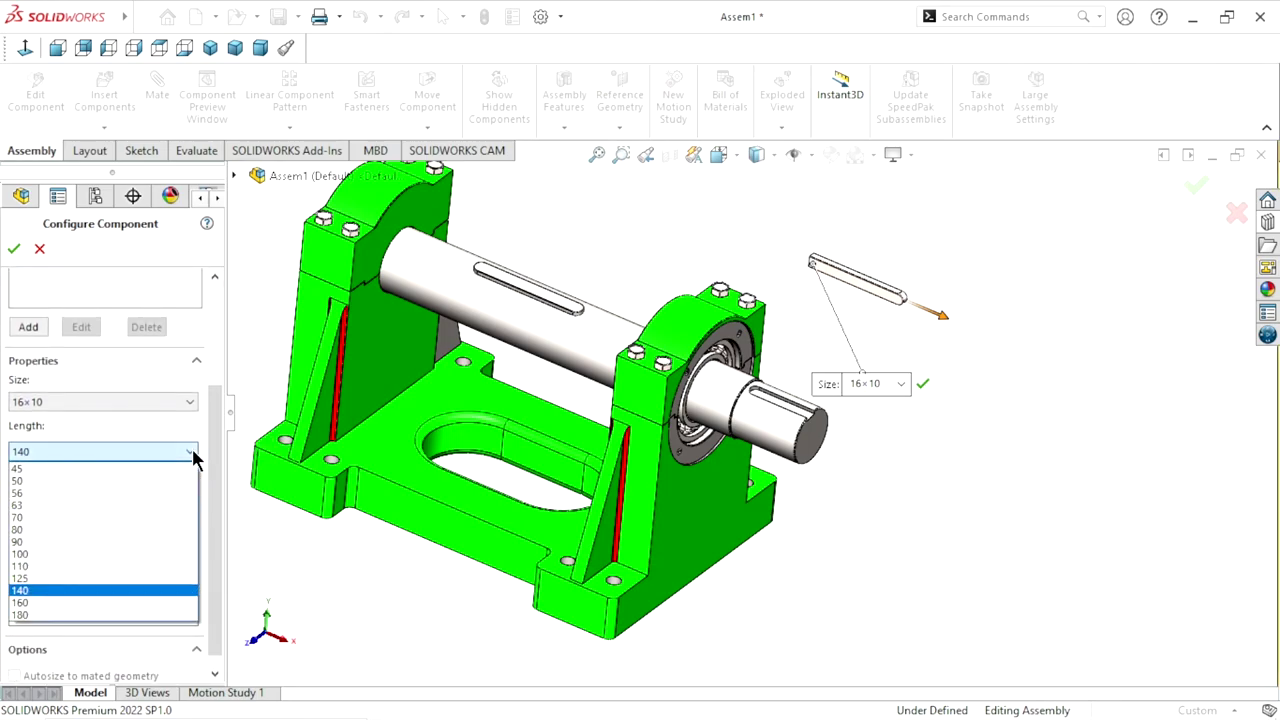
click(35, 553)
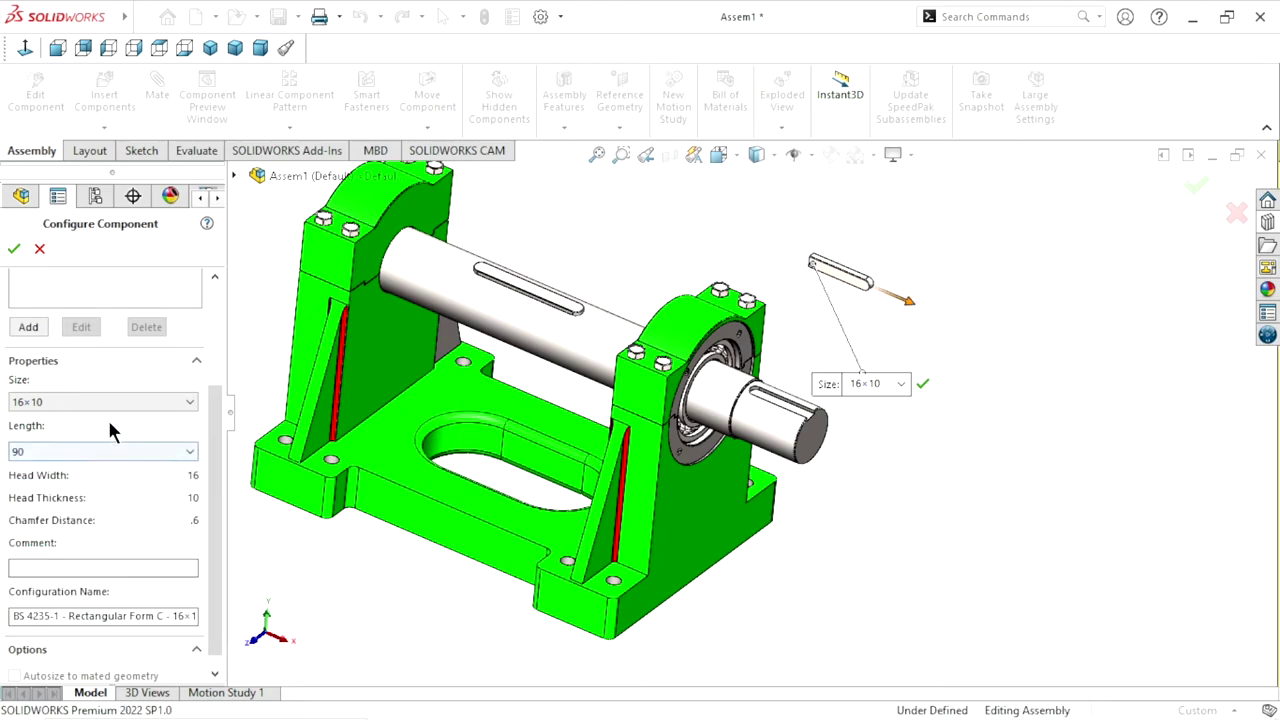
click(189, 402)
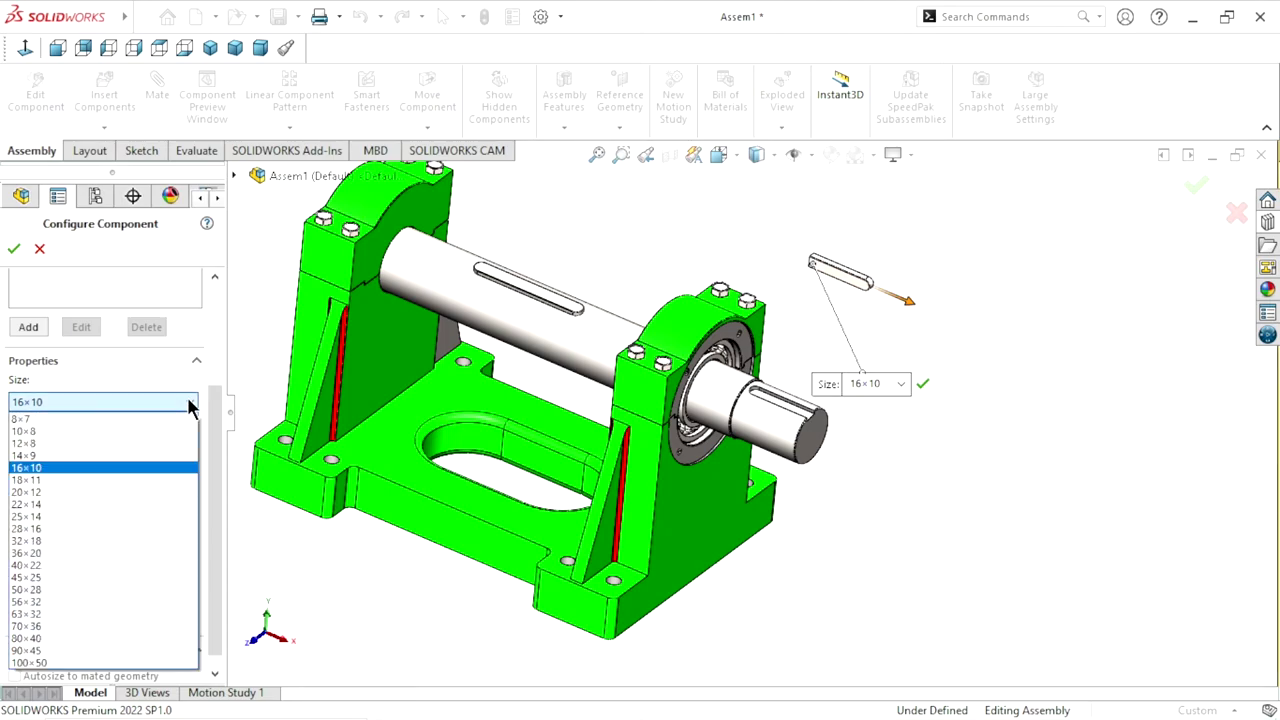
click(191, 405)
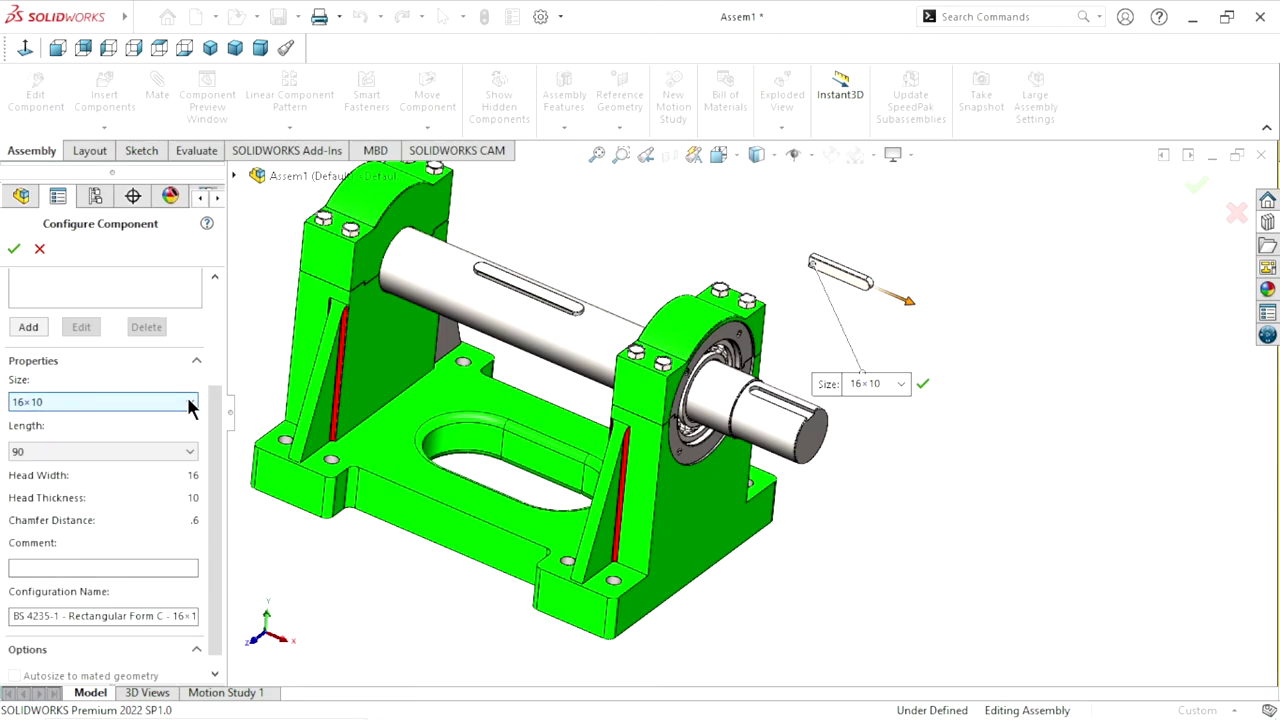
click(14, 250)
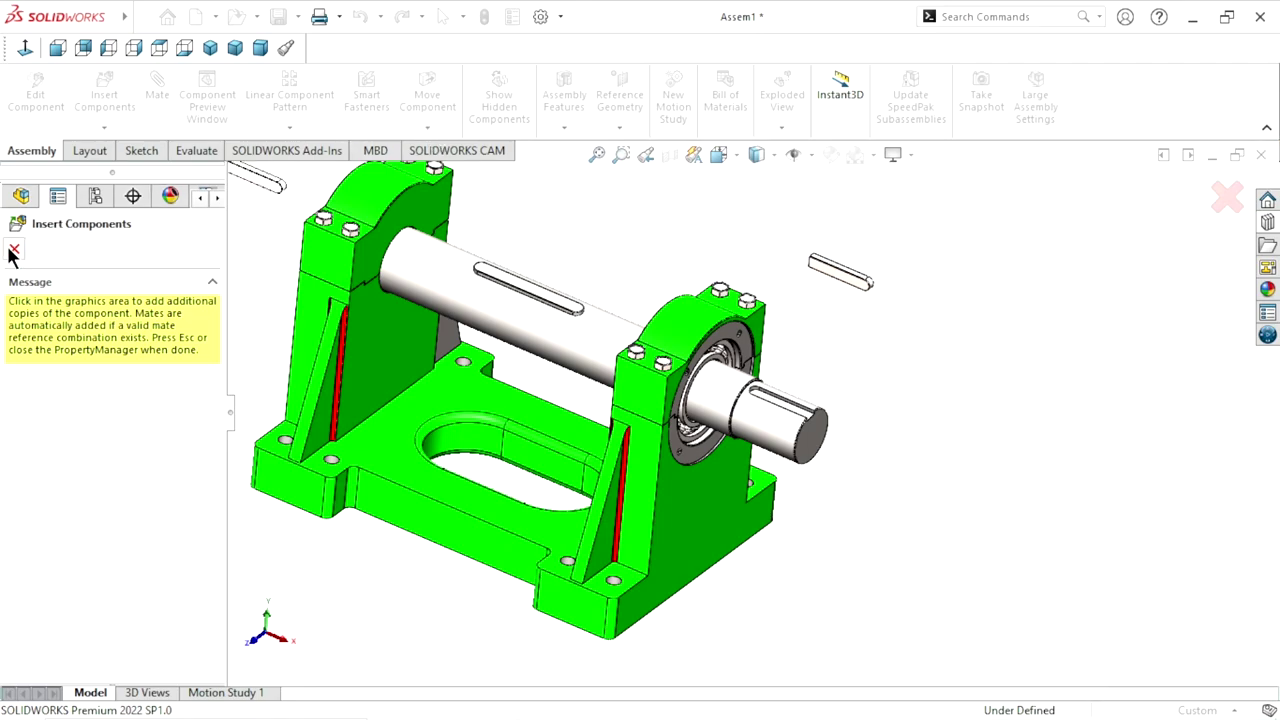
key(Escape)
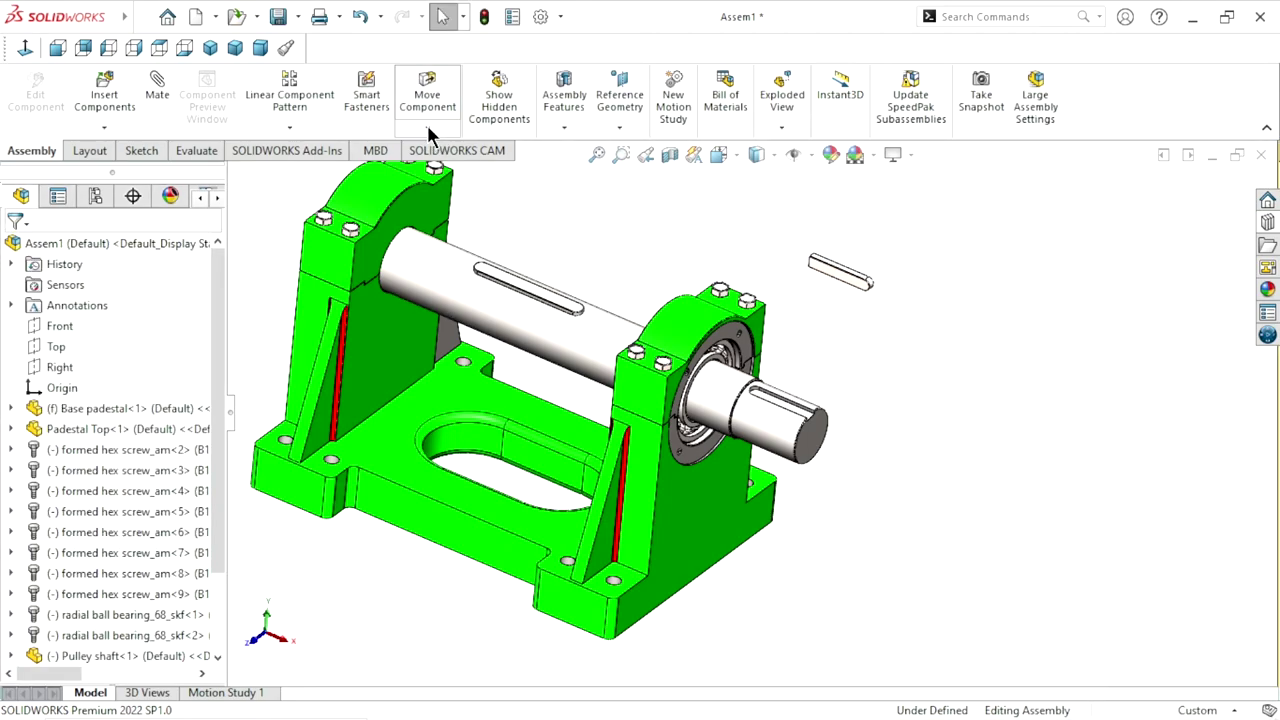
click(427, 127)
click(466, 172)
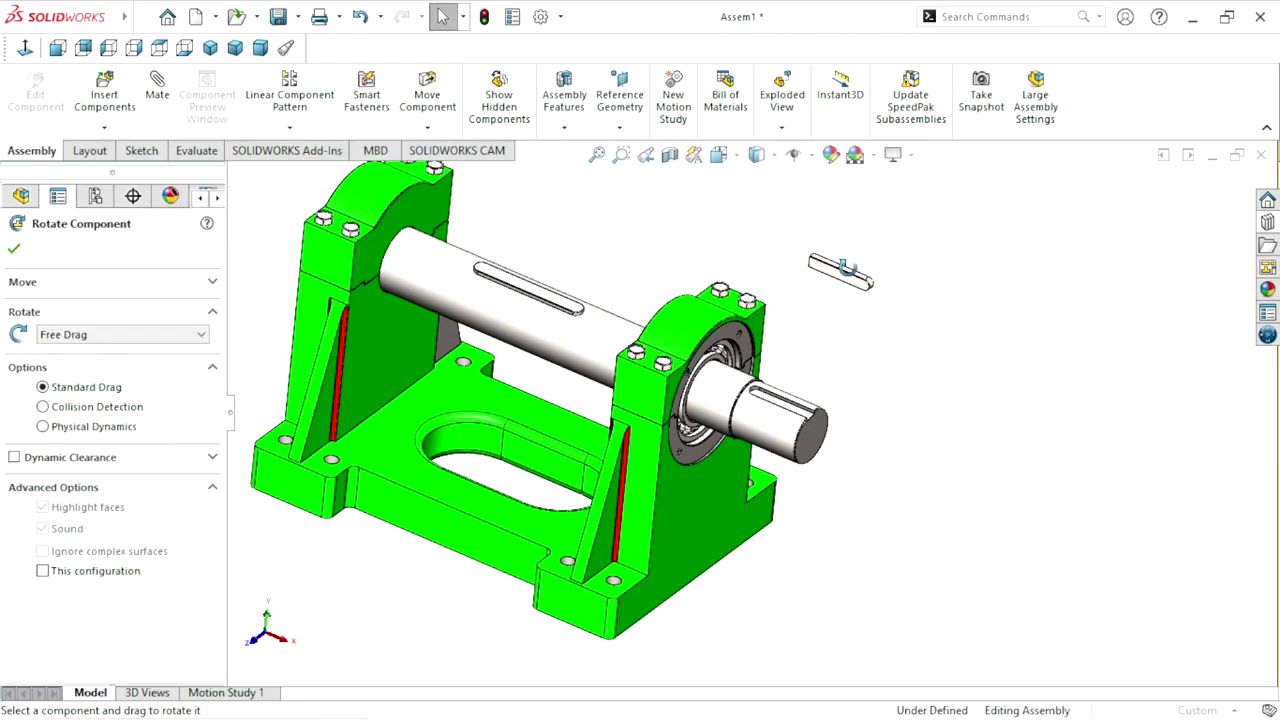
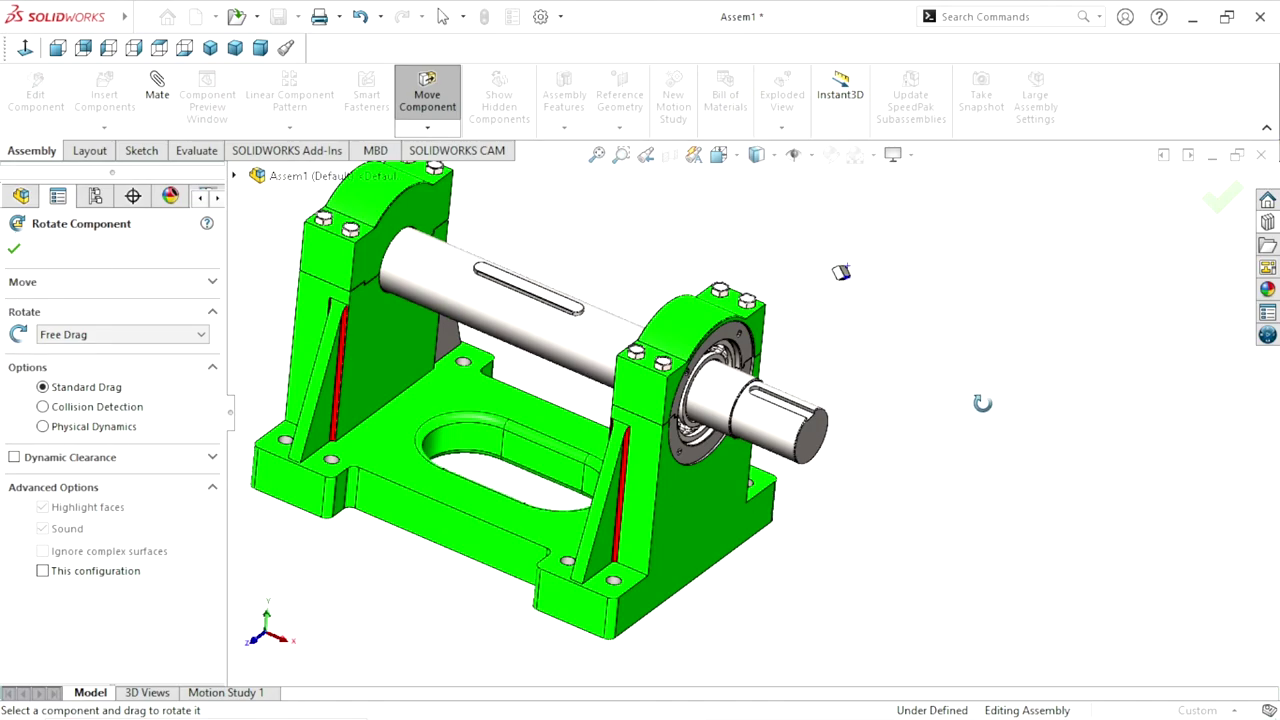
Tilt the loose key to a new orientation and drag it just past the shaft's keyed end
mouse_move(1113, 554)
mouse_down()
mouse_move(917, 286)
mouse_move(870, 338)
mouse_up()
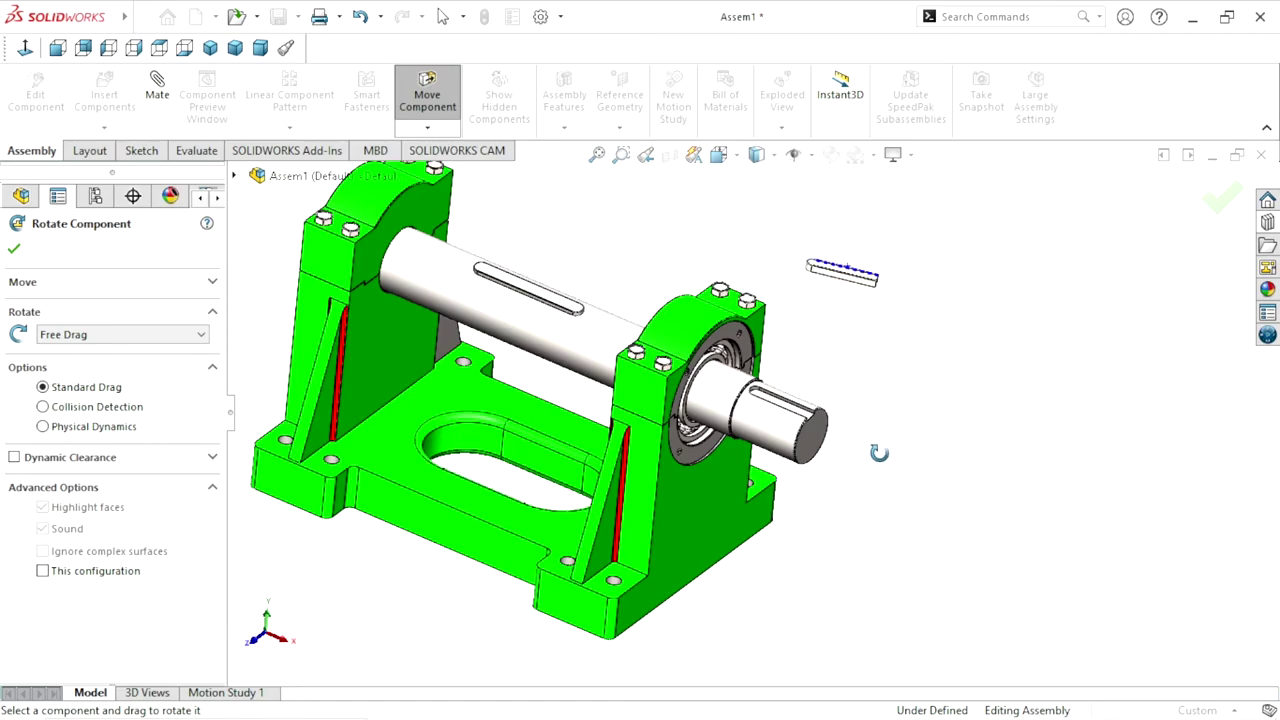
click(14, 249)
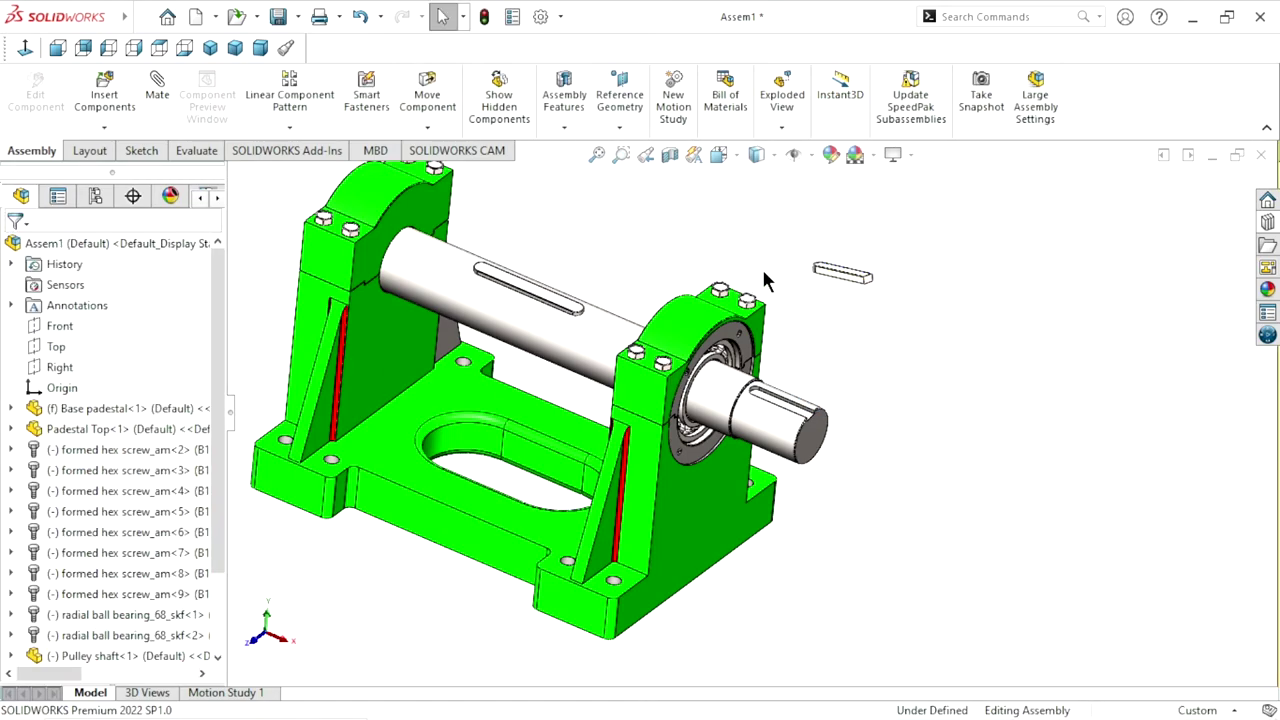
drag(855, 282, 797, 354)
mouse_move(820, 418)
mouse_down()
mouse_move(856, 402)
mouse_move(820, 368)
mouse_up()
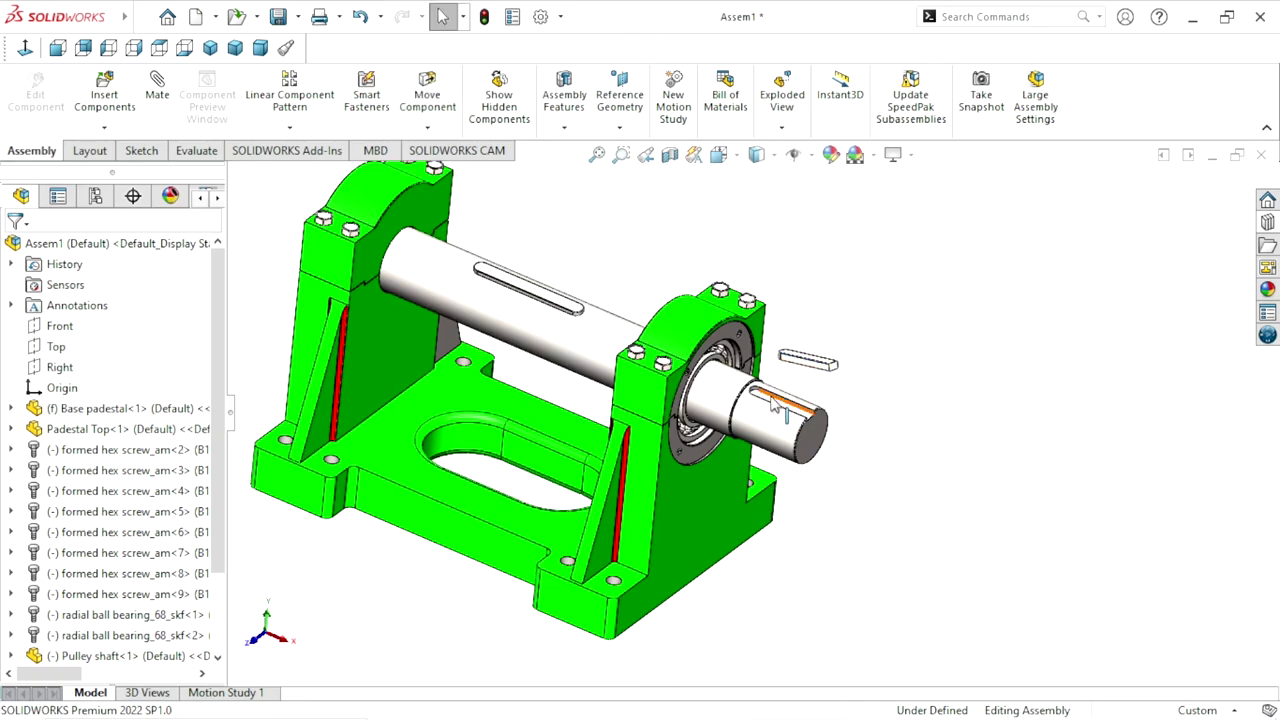
scroll(780, 405, up, 2)
scroll(858, 432, up, 2)
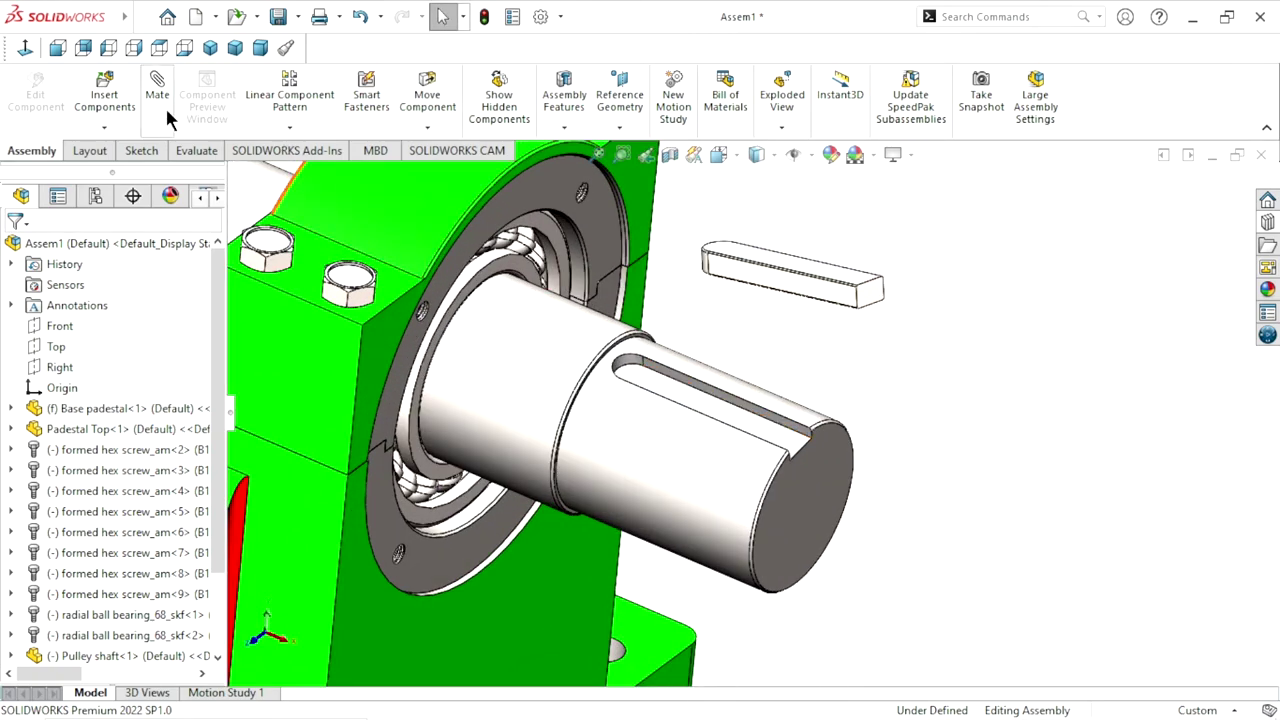
click(810, 283)
key(ctrl+7)
middle_drag(840, 383, 450, 400)
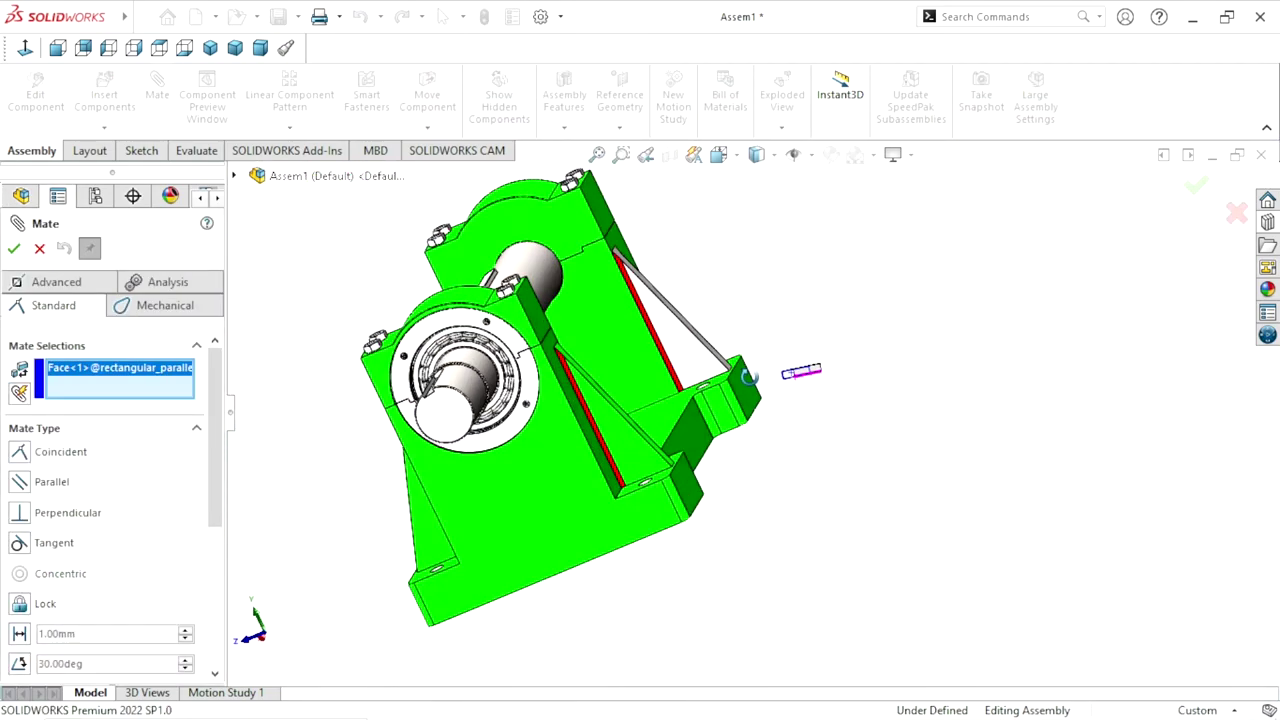
scroll(447, 403, up, 3)
scroll(447, 403, up, 3)
scroll(490, 415, up, 2)
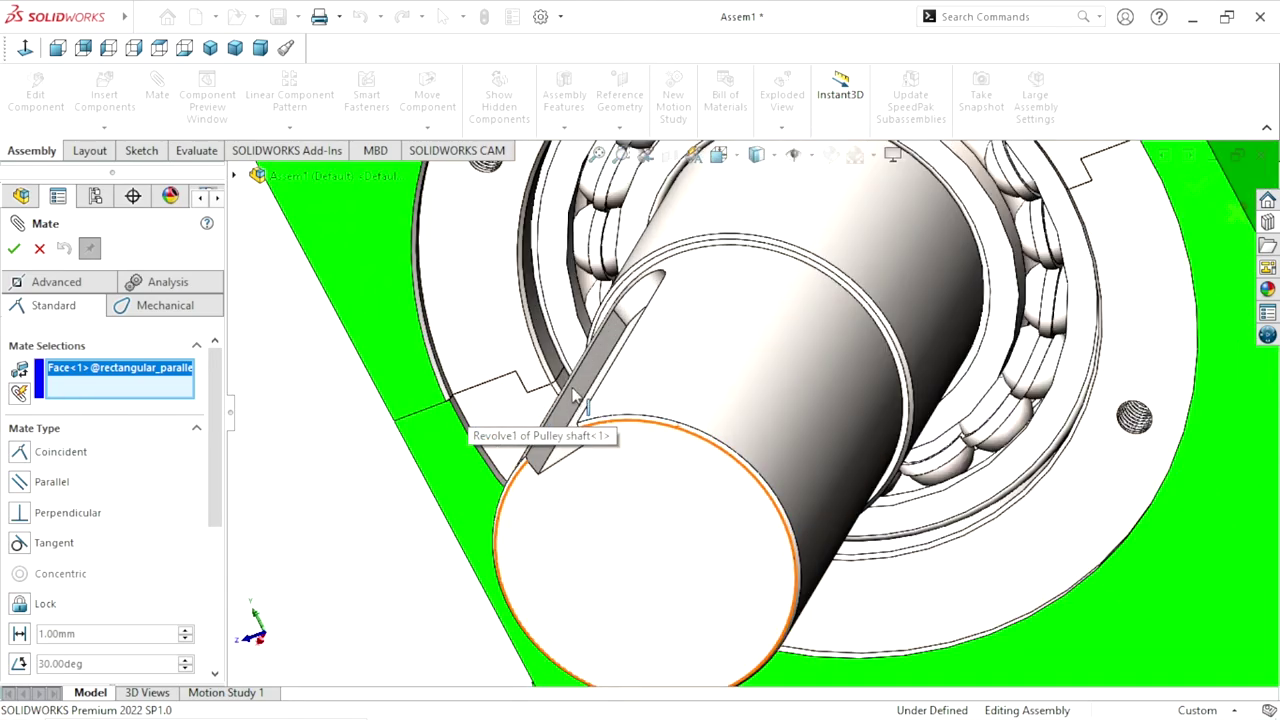
click(577, 400)
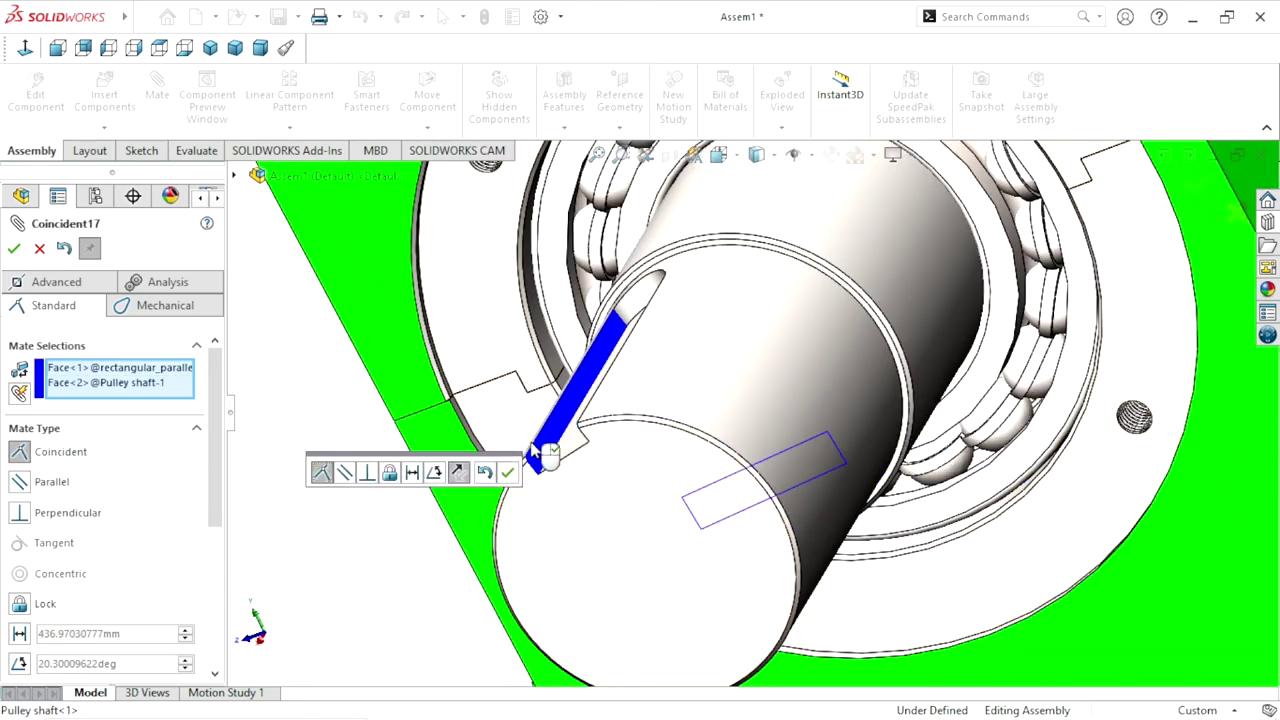
scroll(620, 498, down, 3)
scroll(622, 502, down, 2)
mouse_move(622, 502)
middle_down()
mouse_move(773, 445)
mouse_move(751, 534)
middle_up()
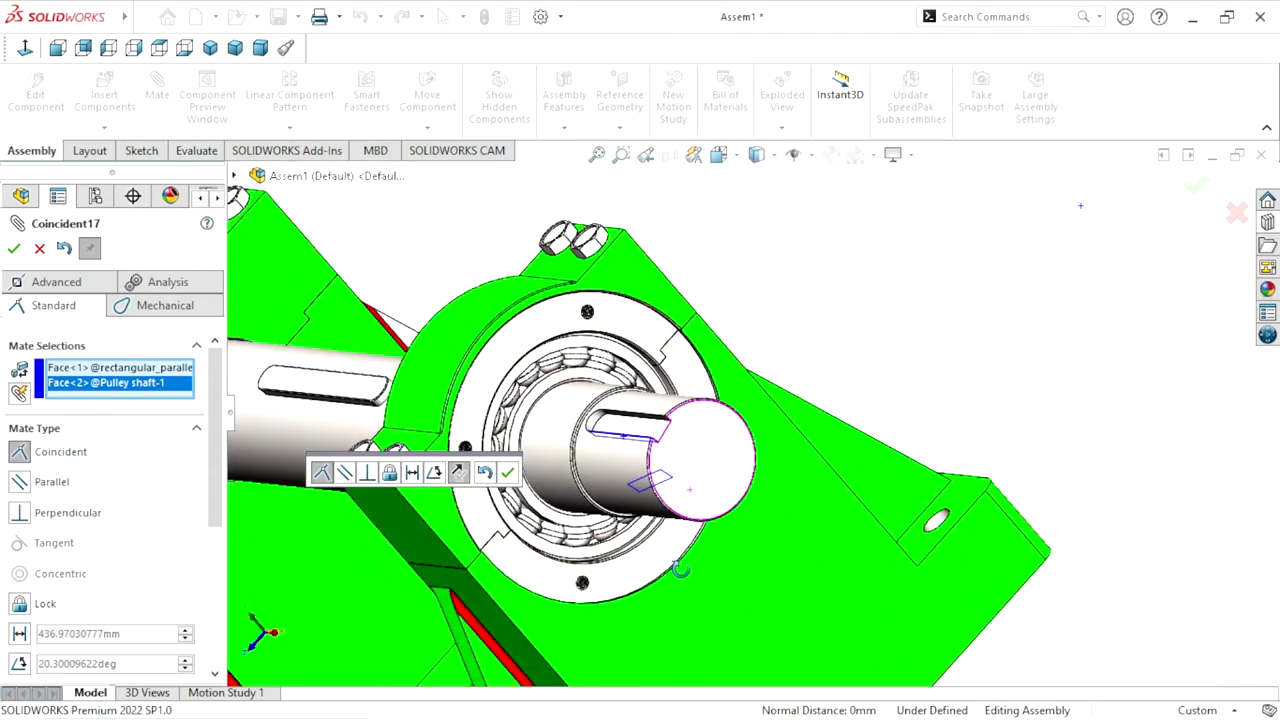
scroll(731, 490, down, 3)
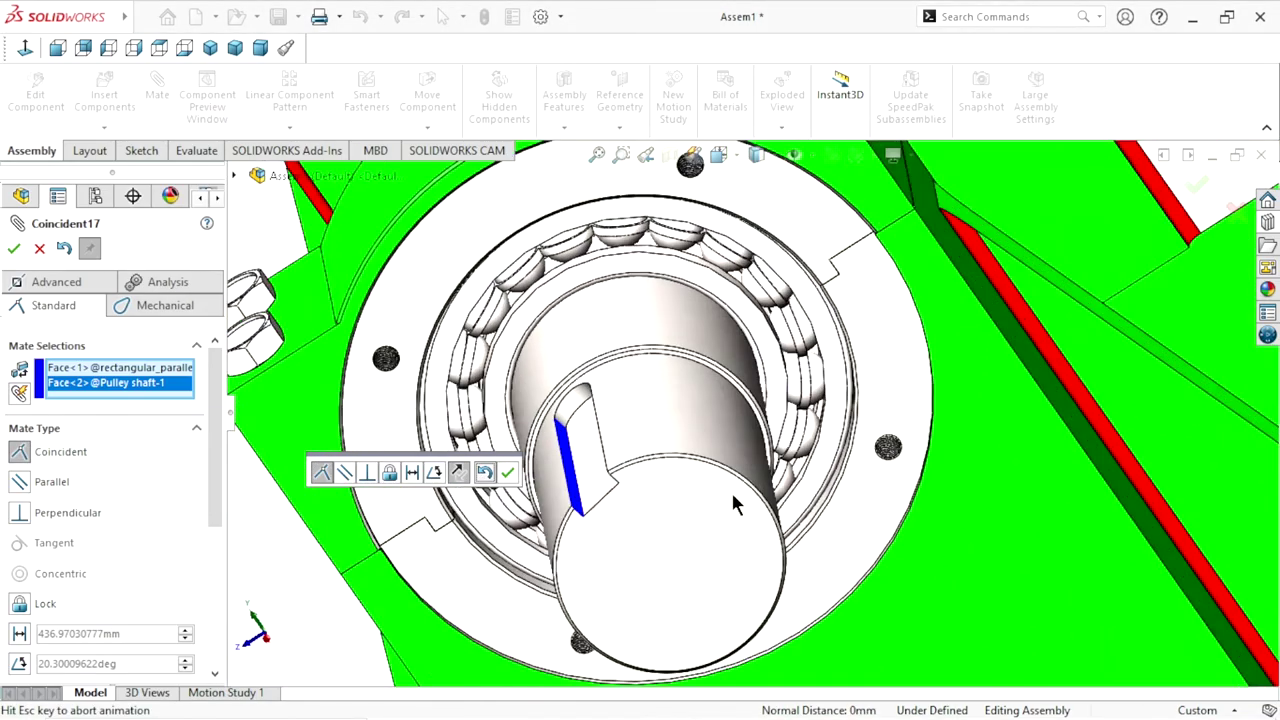
scroll(731, 479, down, 2)
key(Return)
scroll(672, 468, up, 5)
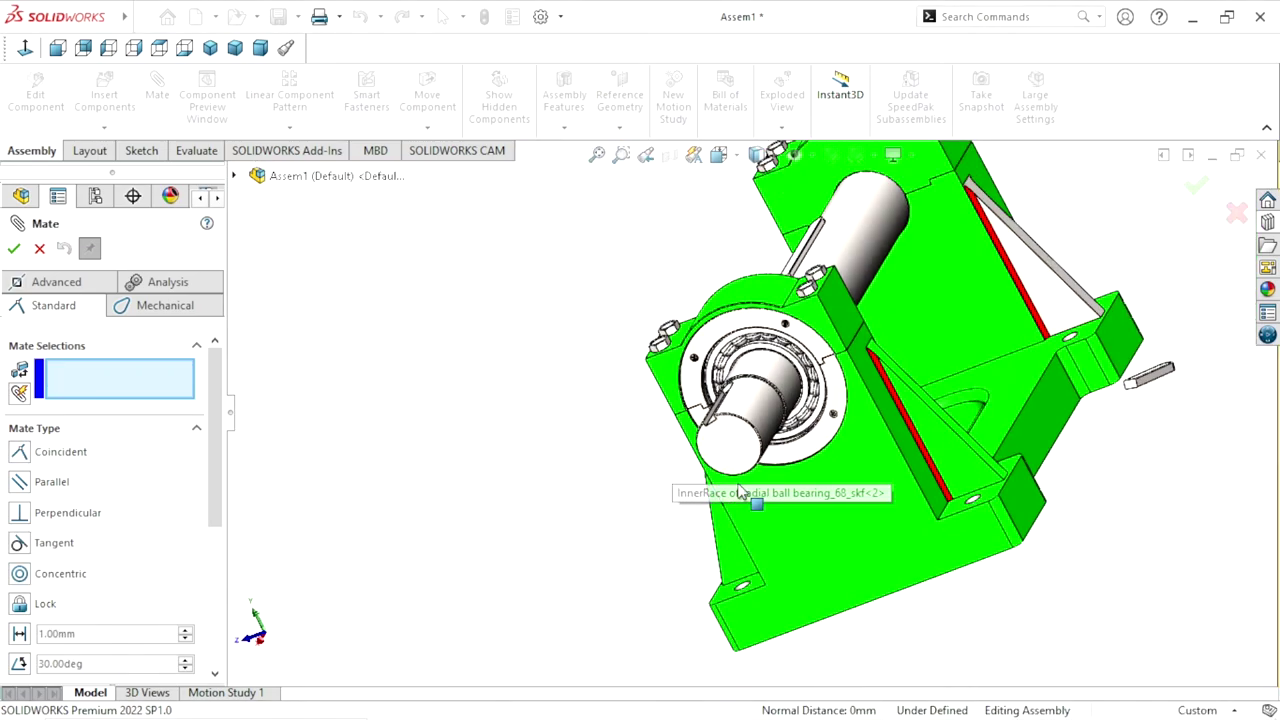
scroll(873, 519, up, 1)
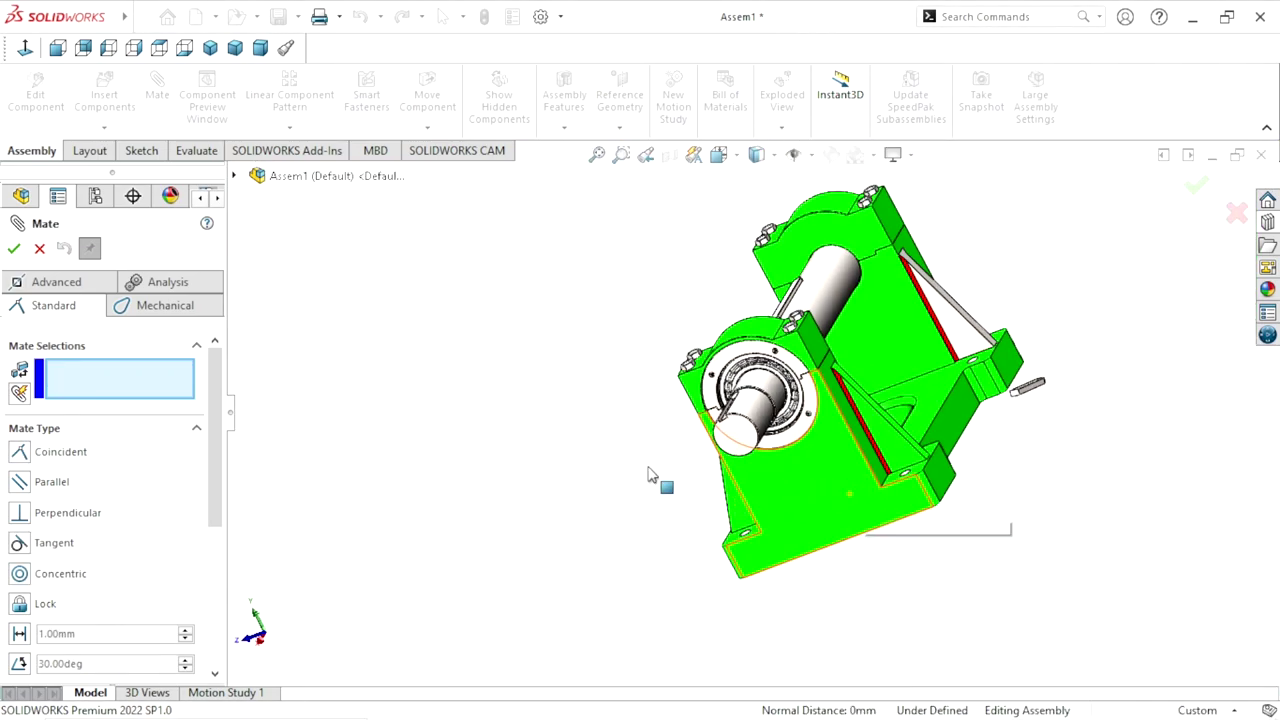
click(13, 250)
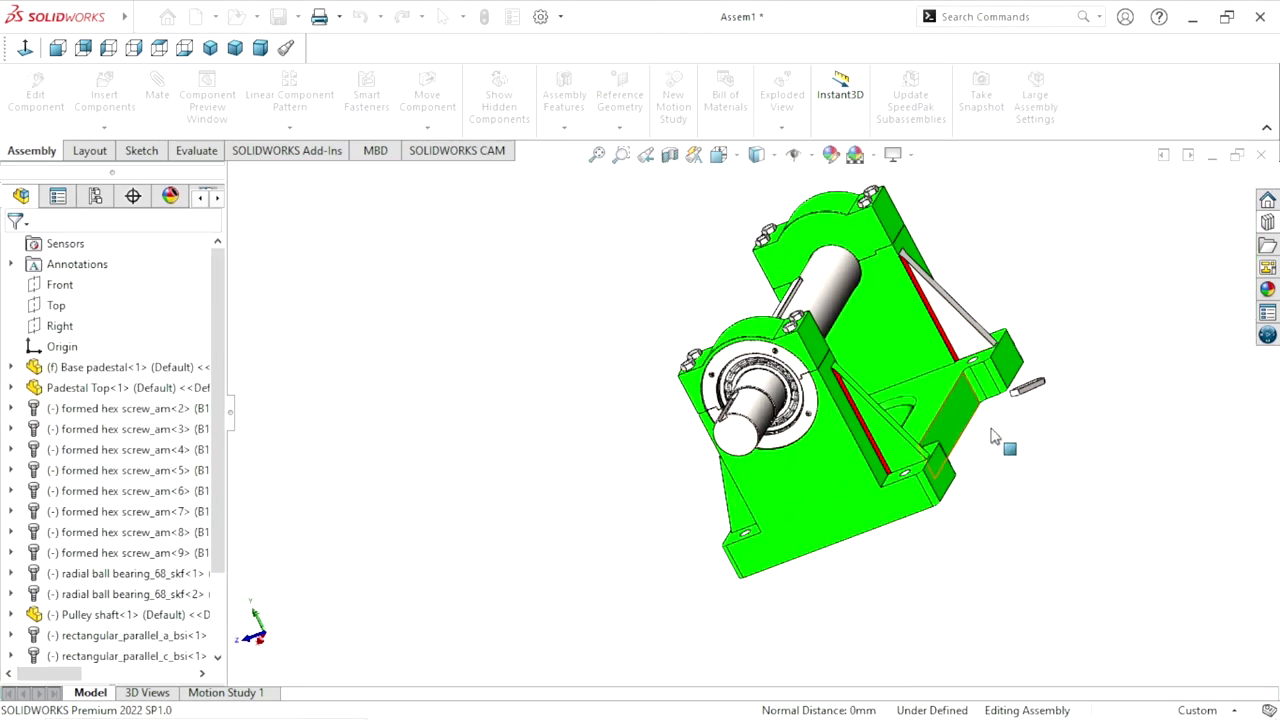
Drag the loose key with Move Component onto the shaft's exposed end in front of the bearing
click(1035, 393)
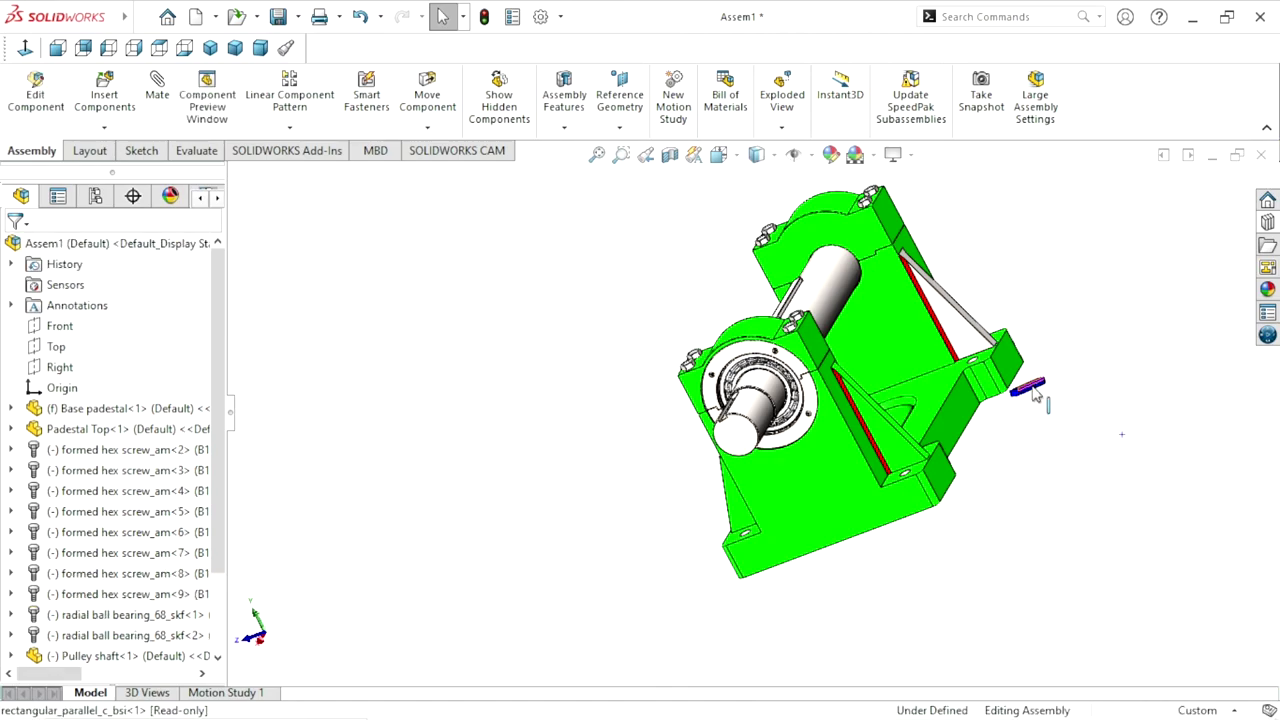
click(1032, 511)
click(1035, 393)
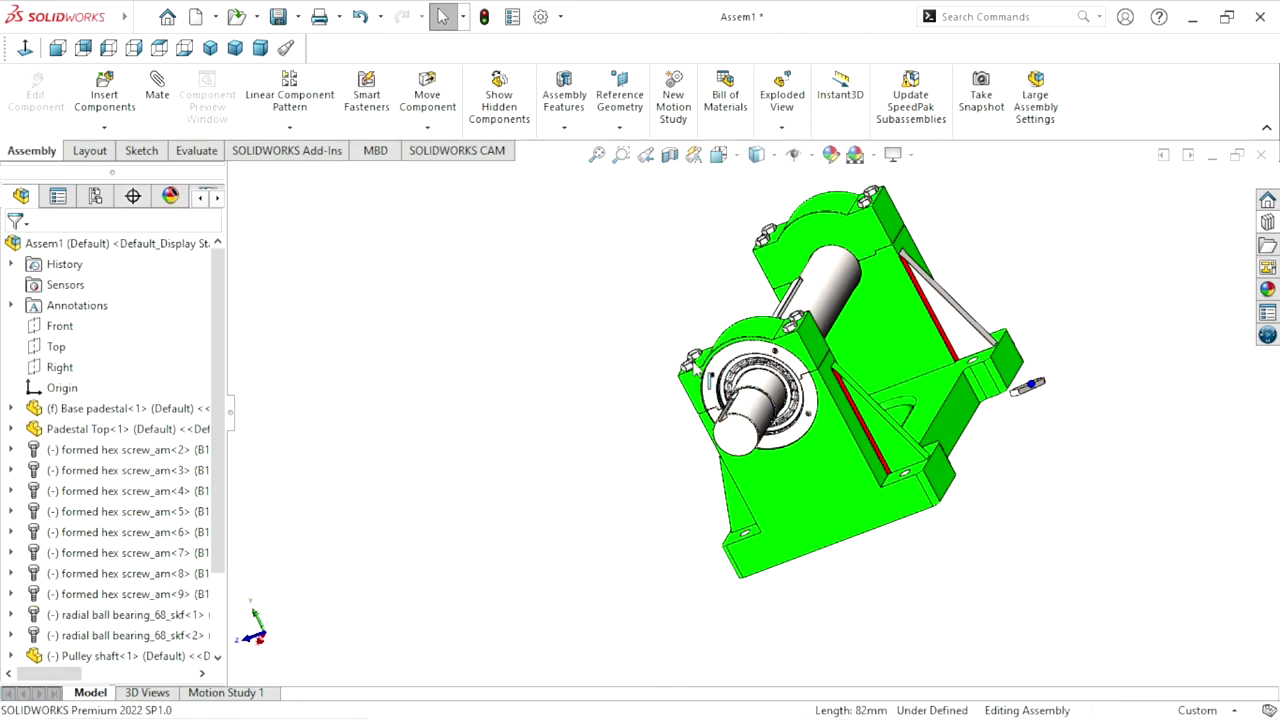
click(1072, 414)
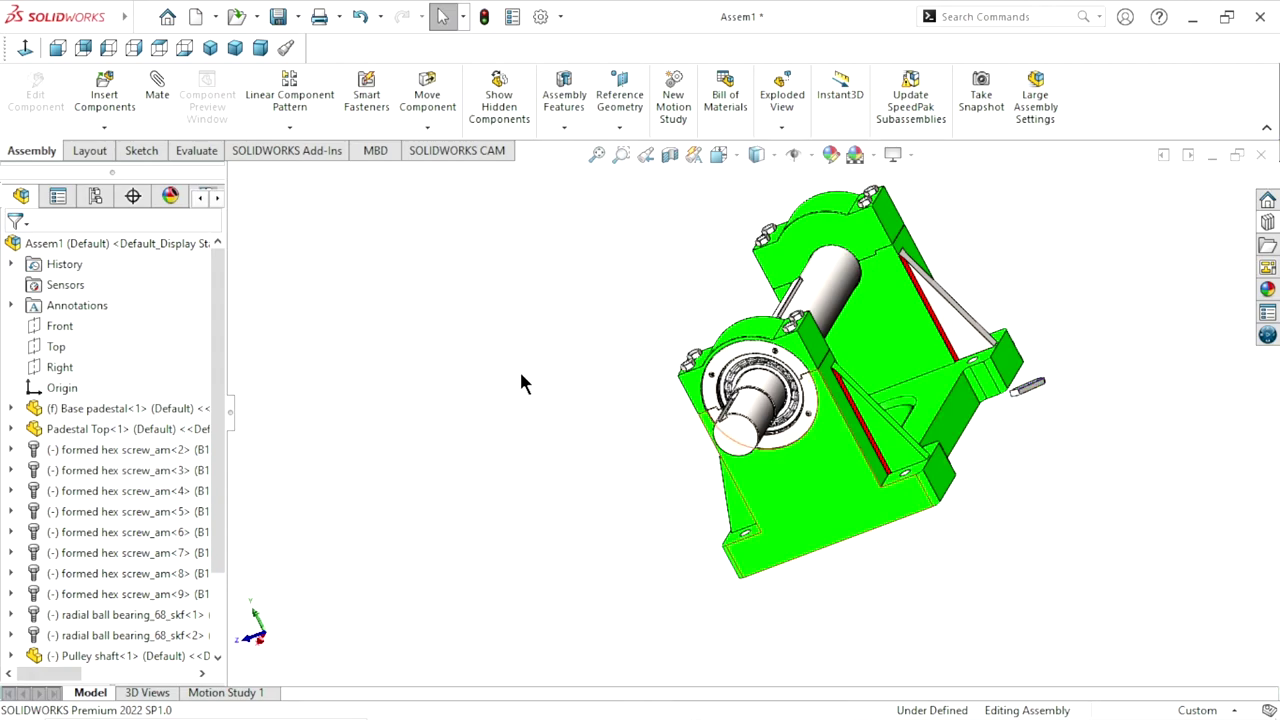
click(413, 104)
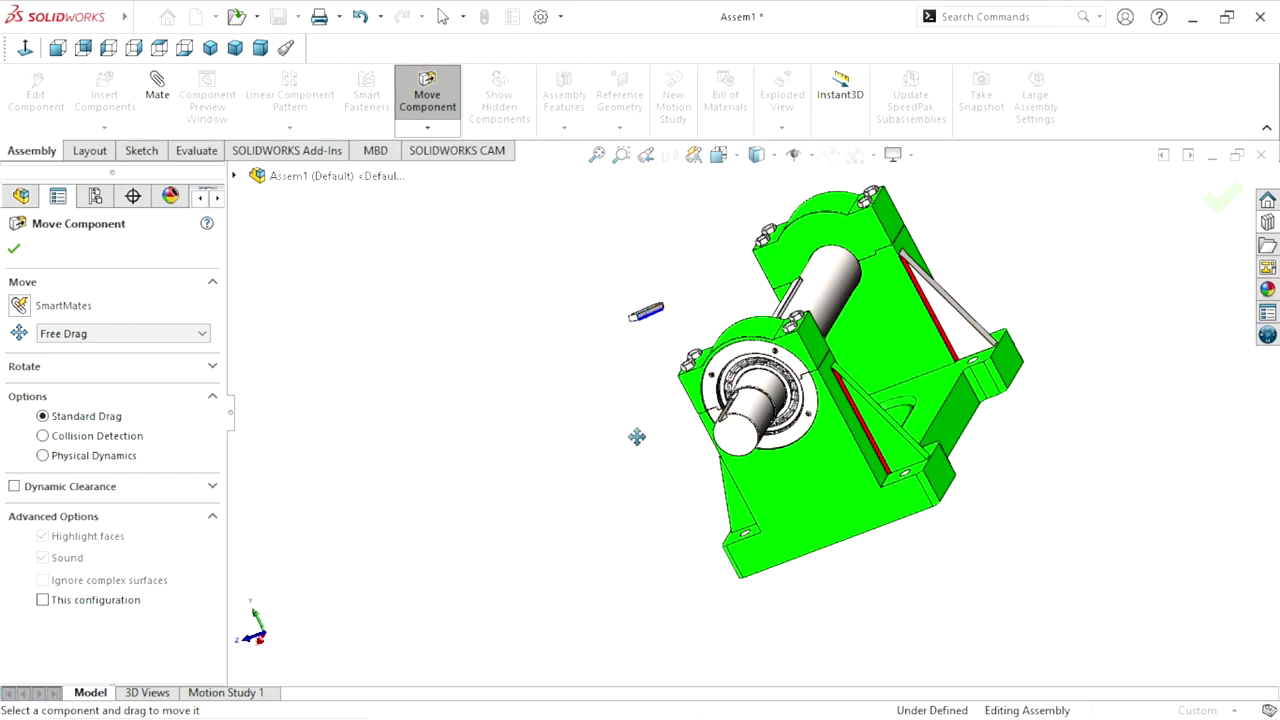
middle_drag(637, 436, 951, 264)
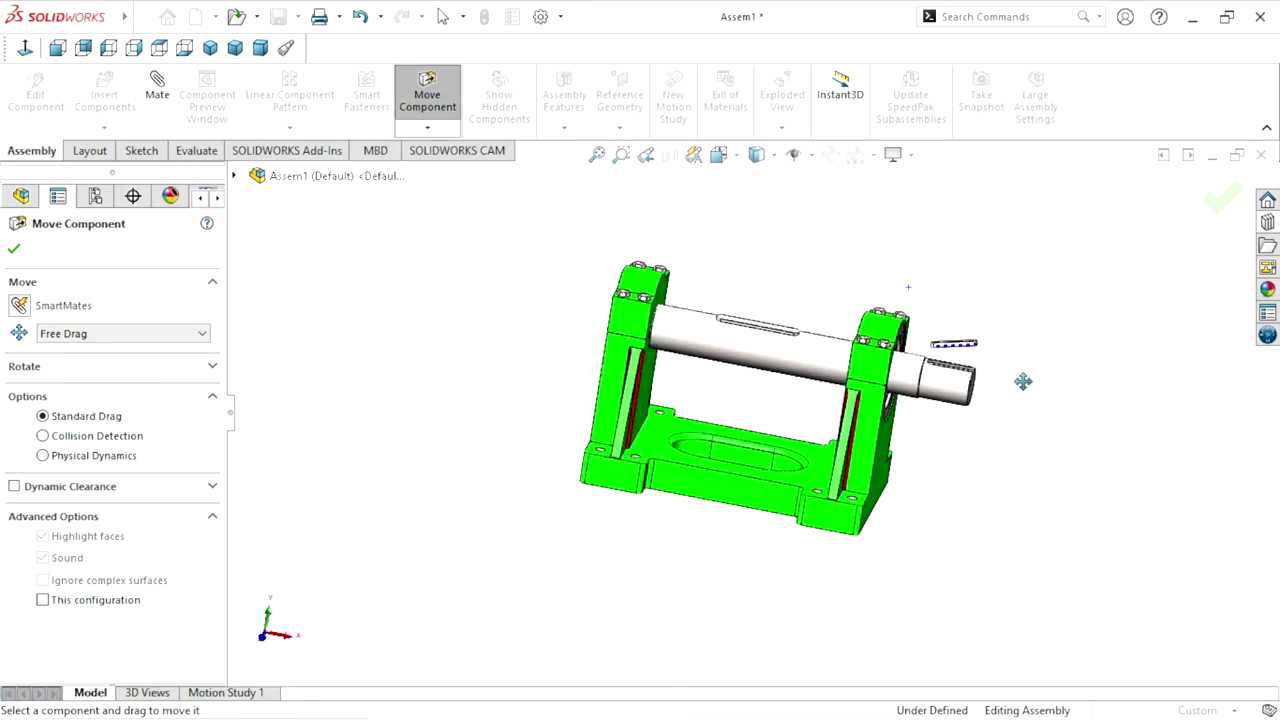
middle_drag(1023, 381, 697, 358)
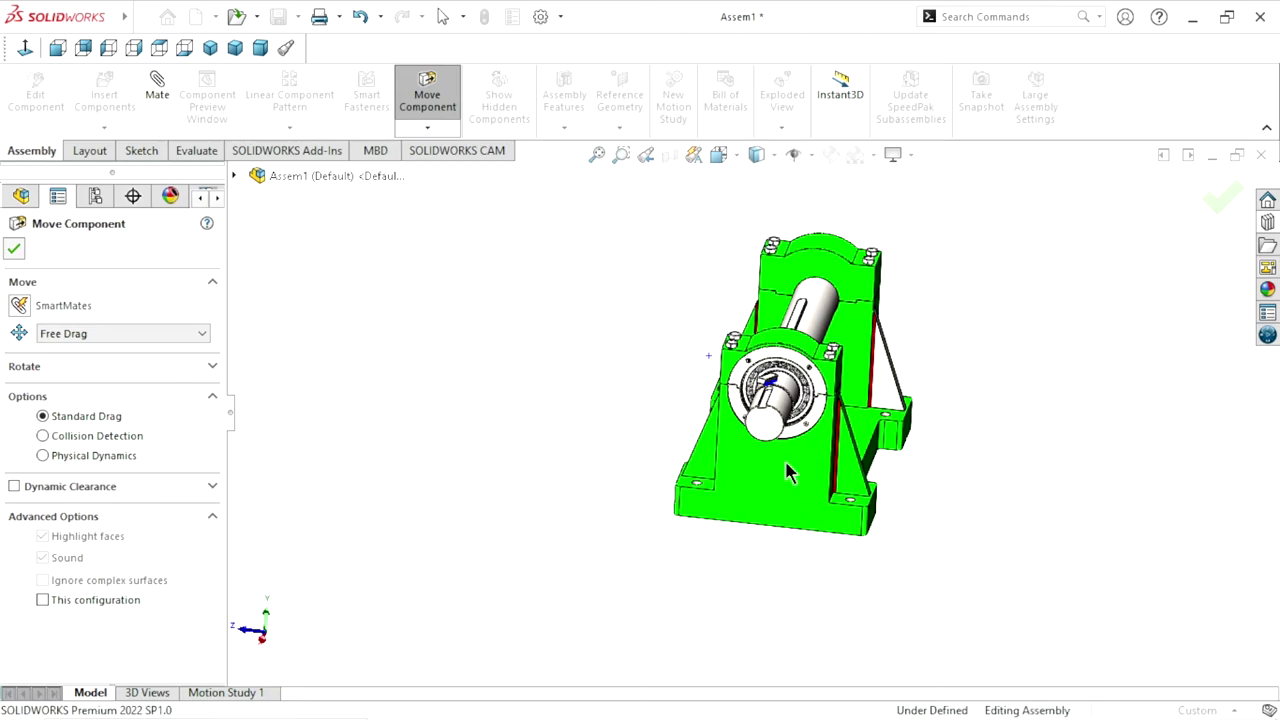
key(Escape)
scroll(760, 400, down, 1)
scroll(755, 390, down, 2)
scroll(749, 379, down, 3)
scroll(749, 383, down, 2)
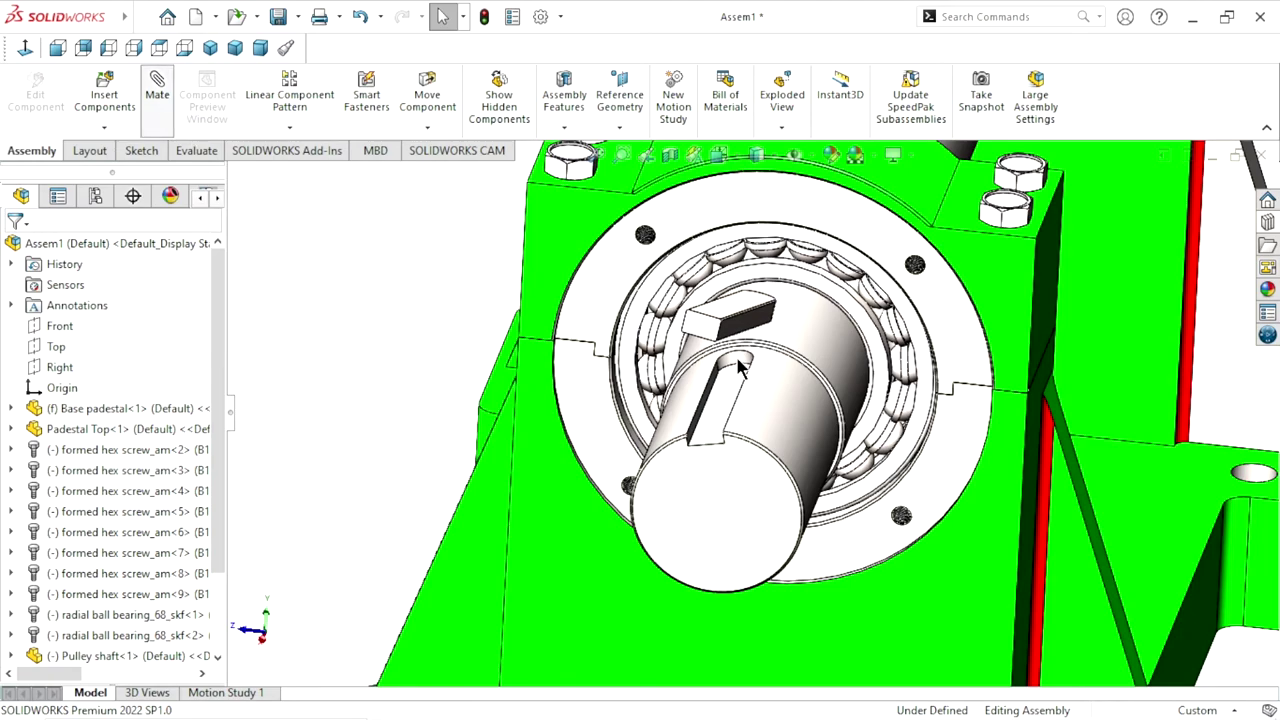
Mate the key's rounded end concentric with the shaft
click(737, 365)
scroll(737, 365, up, 3)
mouse_move(737, 365)
middle_down()
mouse_move(740, 340)
mouse_move(755, 366)
middle_up()
scroll(755, 366, down, 2)
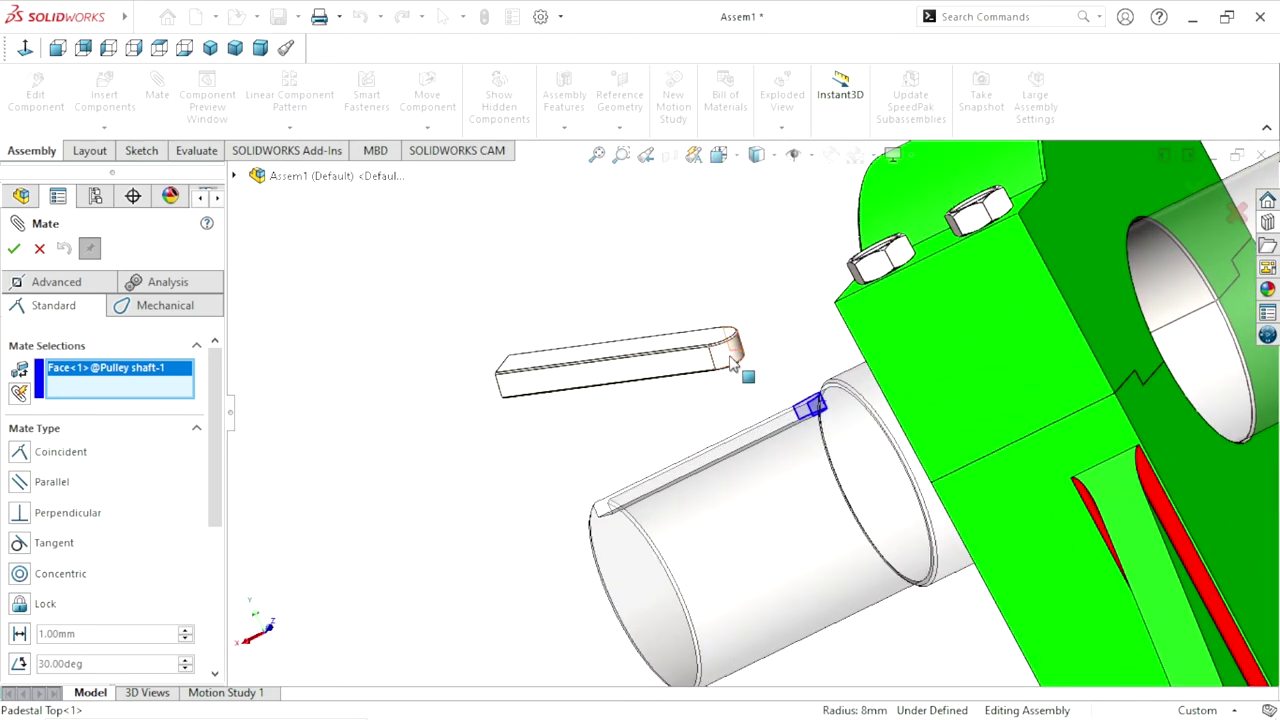
click(733, 363)
middle_drag(723, 463, 905, 535)
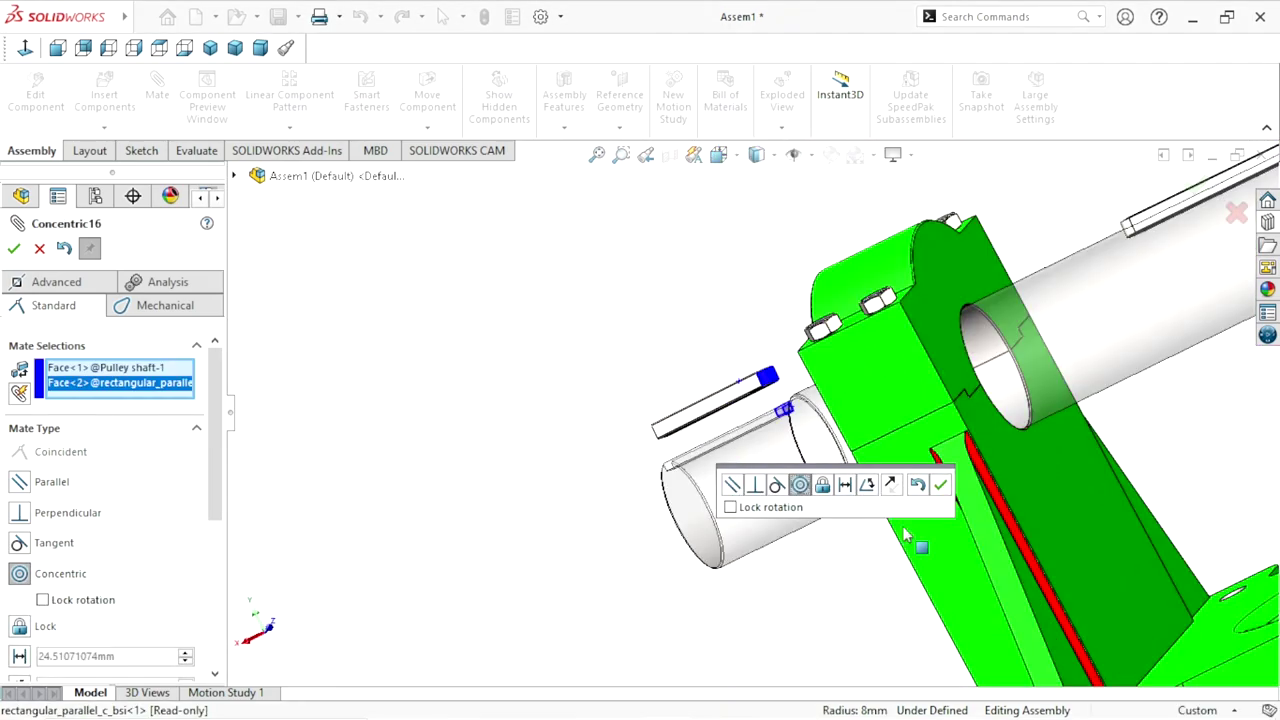
click(940, 487)
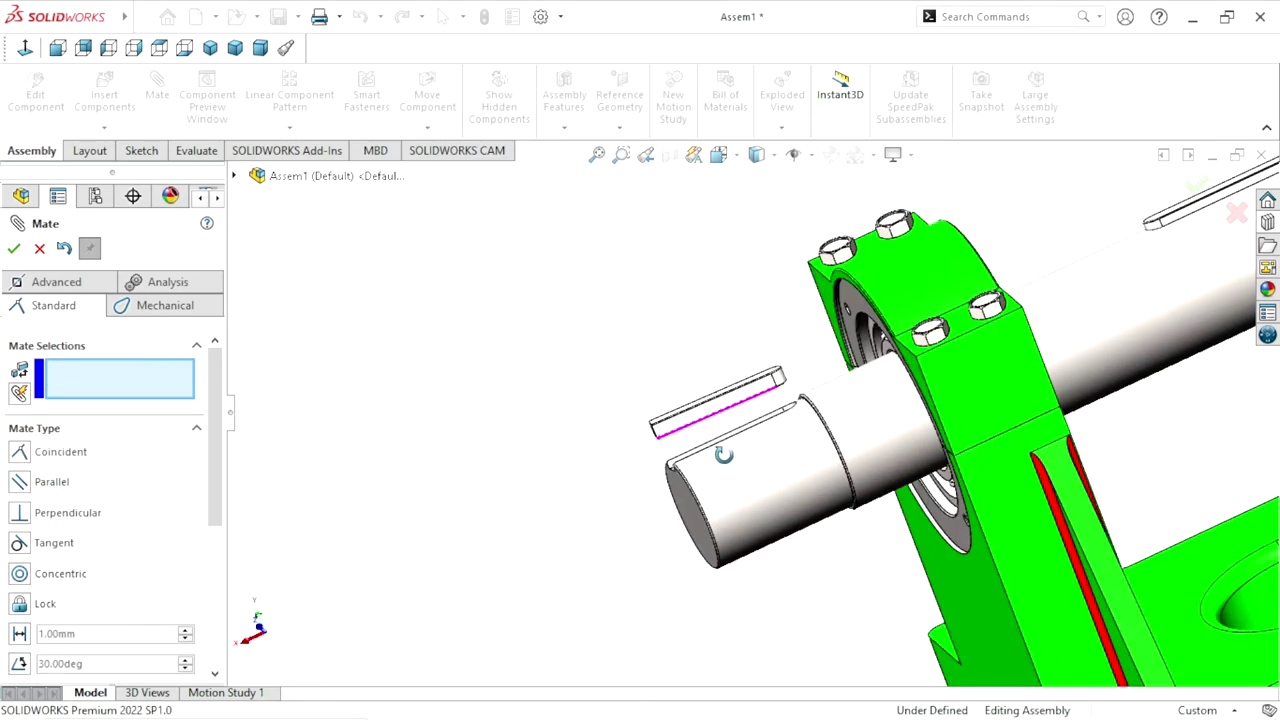
Mate the key's side face coincident with the keyway's side face
mouse_move(663, 451)
middle_down()
mouse_move(777, 457)
mouse_move(690, 447)
middle_up()
scroll(815, 483, down, 2)
scroll(690, 447, down, 2)
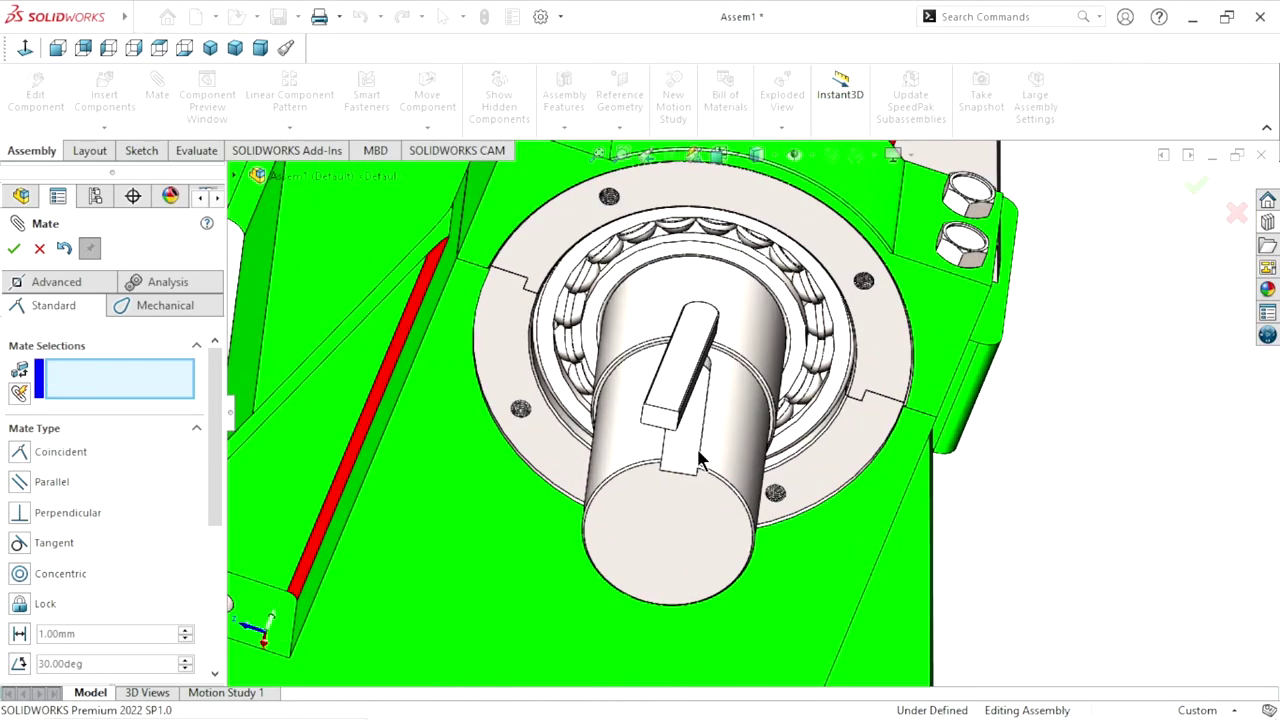
scroll(690, 447, down, 2)
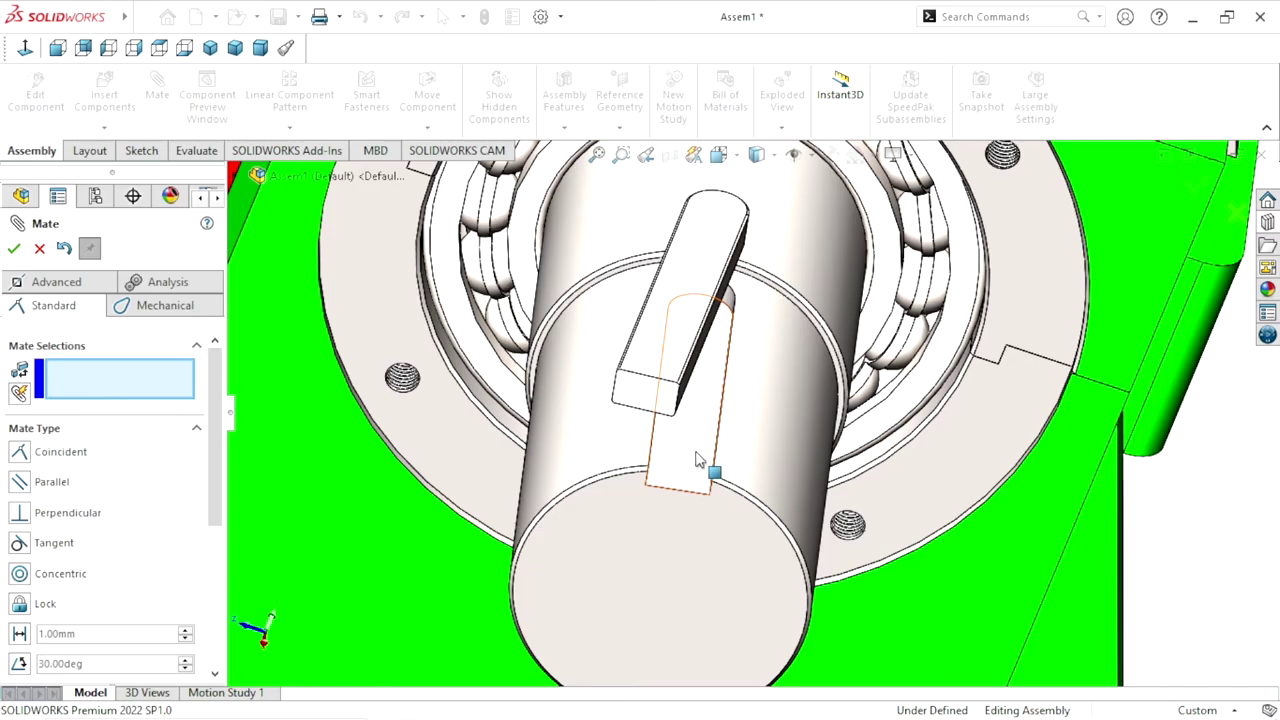
mouse_move(699, 460)
middle_down()
mouse_move(680, 390)
mouse_move(663, 451)
mouse_move(715, 490)
mouse_move(956, 548)
middle_up()
click(683, 379)
scroll(909, 398, down, 5)
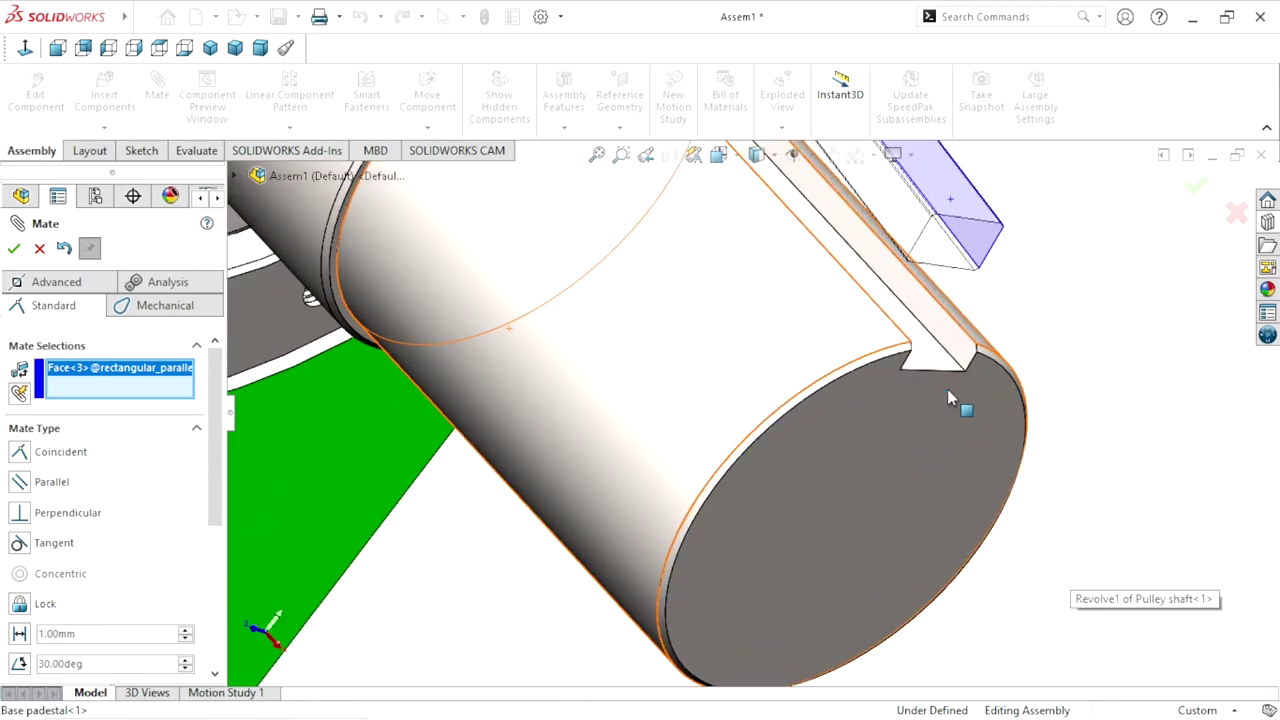
click(958, 357)
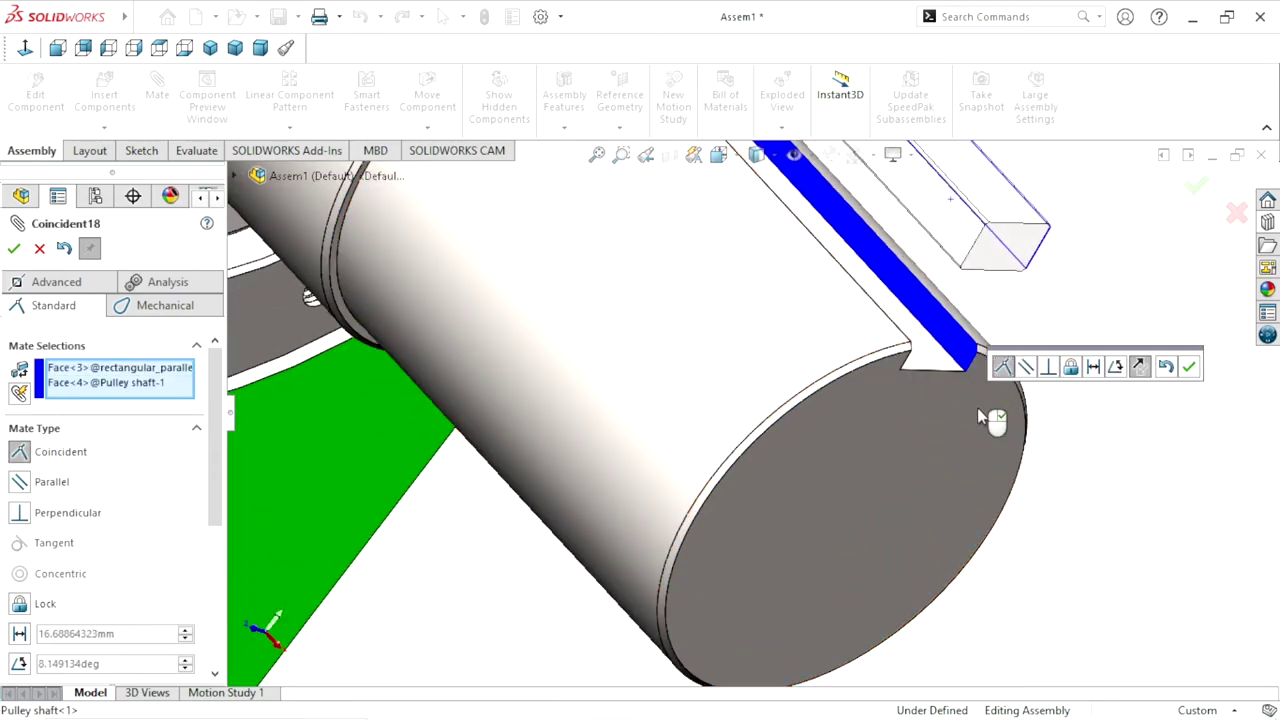
scroll(980, 418, up, 3)
click(1186, 367)
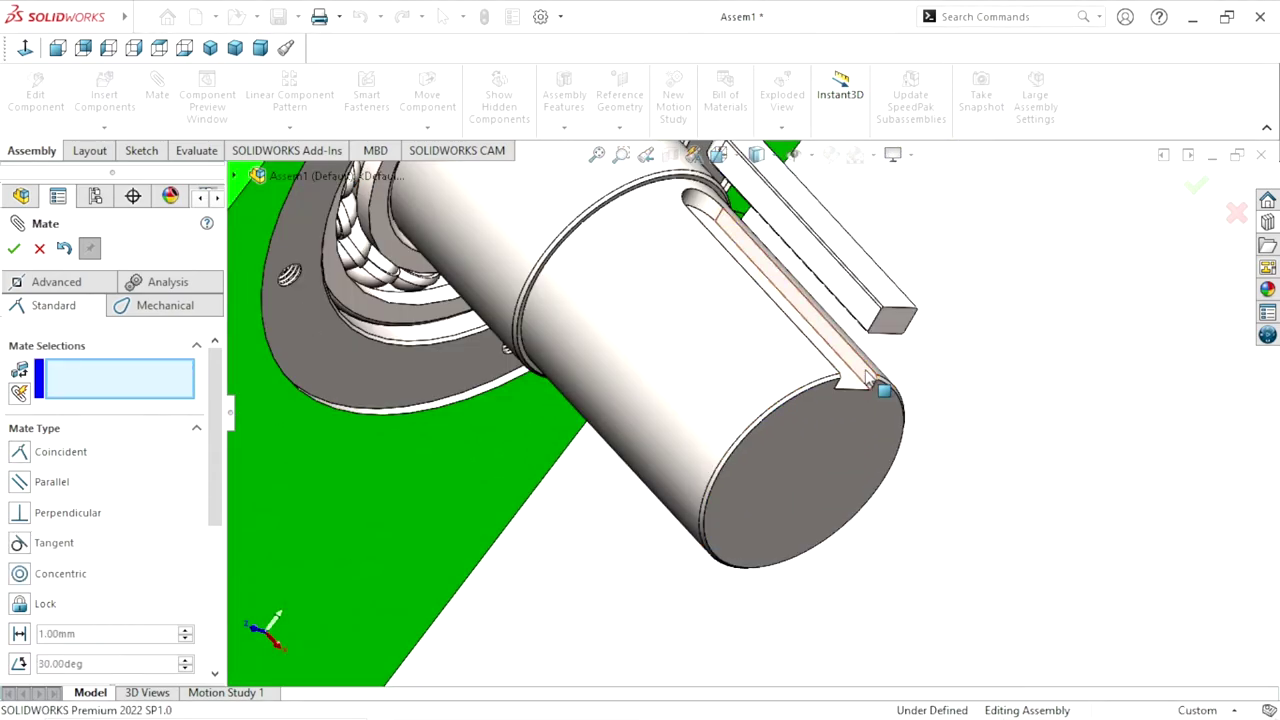
Seat the key's underside coincident on the keyway's bottom face
click(866, 412)
middle_drag(807, 479, 830, 390)
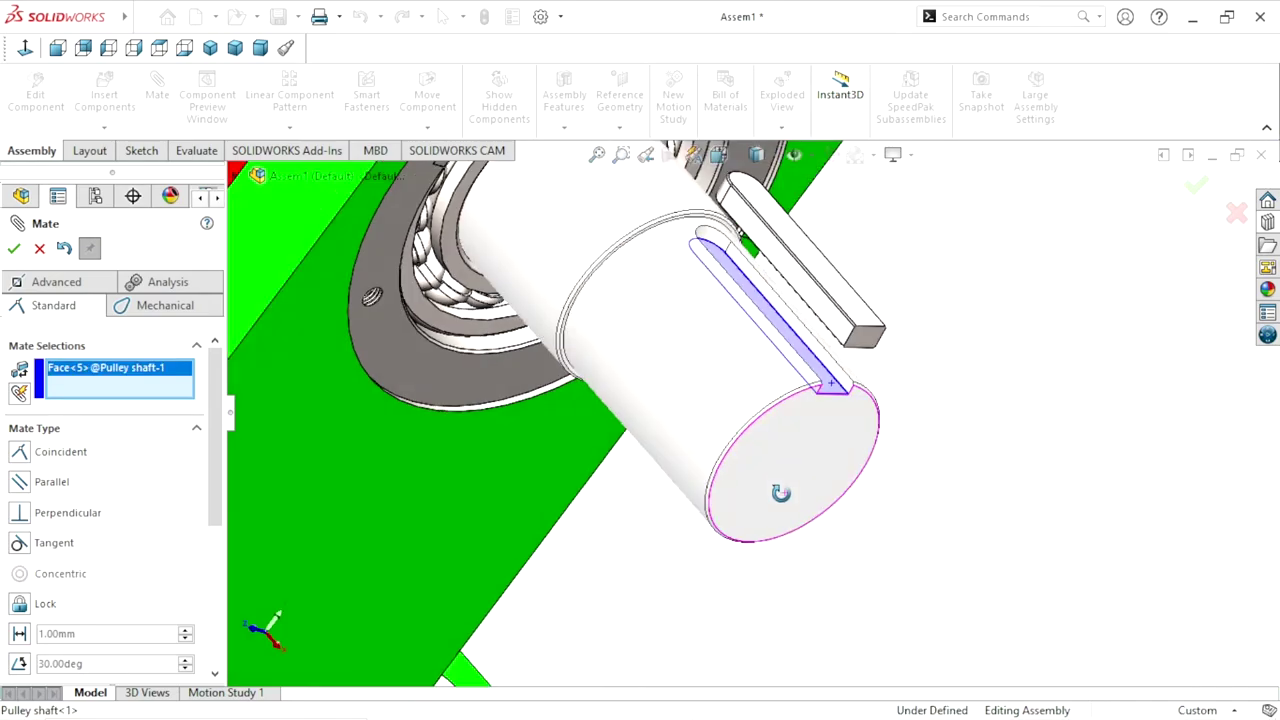
scroll(829, 390, down, 3)
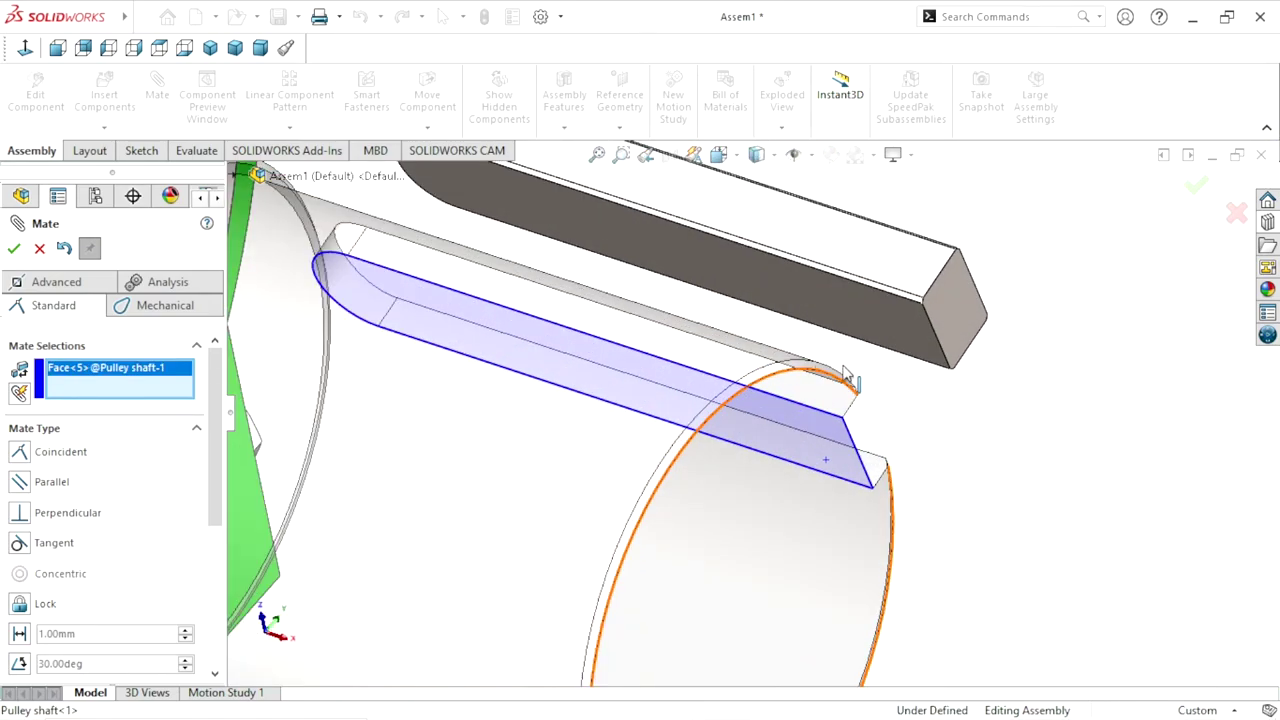
click(902, 330)
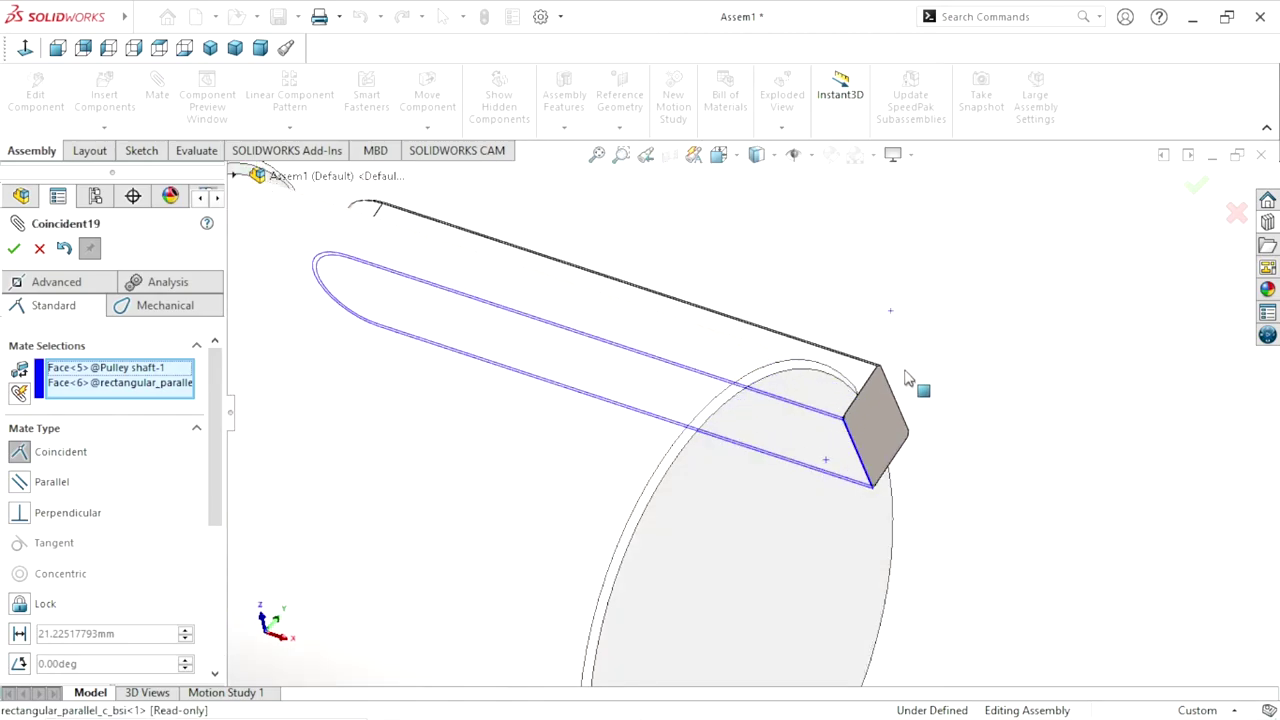
click(1115, 350)
Close the Mate tool and show the whole assembly in isometric view
scroll(783, 446, up, 3)
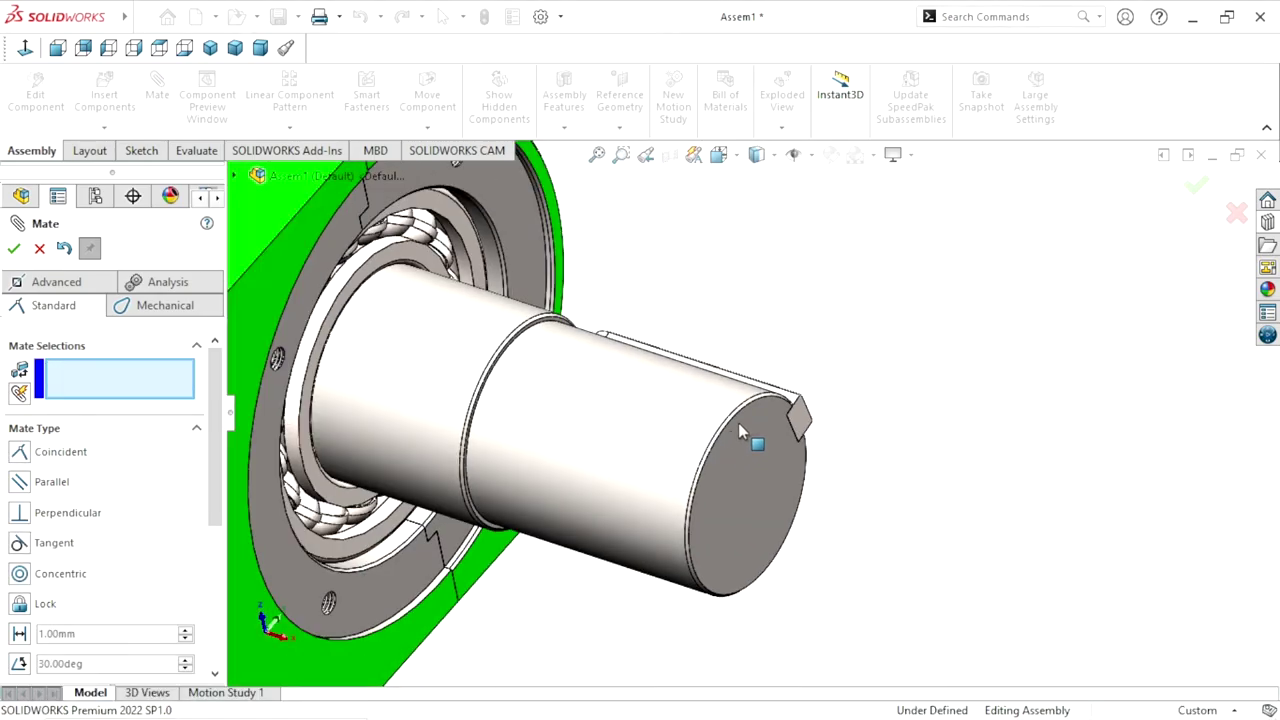
scroll(771, 437, down, 3)
mouse_move(771, 437)
middle_down()
mouse_move(683, 442)
mouse_move(757, 457)
middle_up()
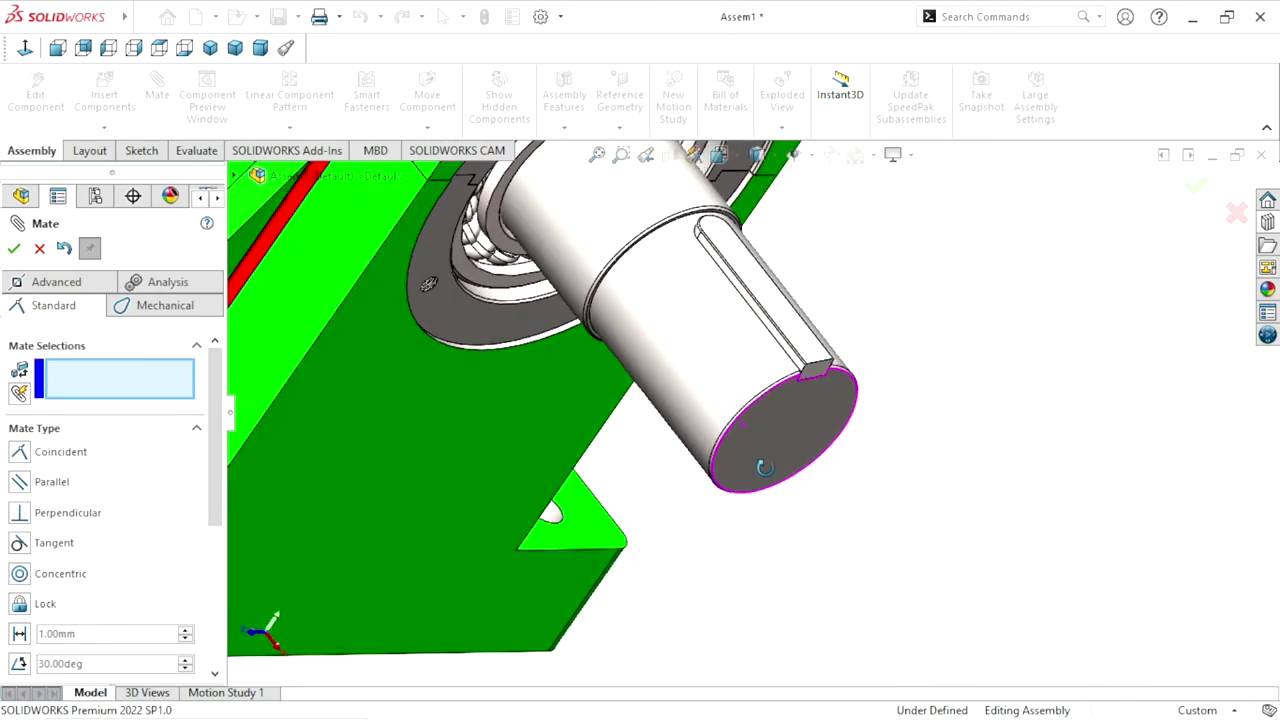
scroll(751, 471, up, 2)
scroll(746, 400, up, 2)
scroll(745, 400, up, 2)
scroll(788, 391, up, 2)
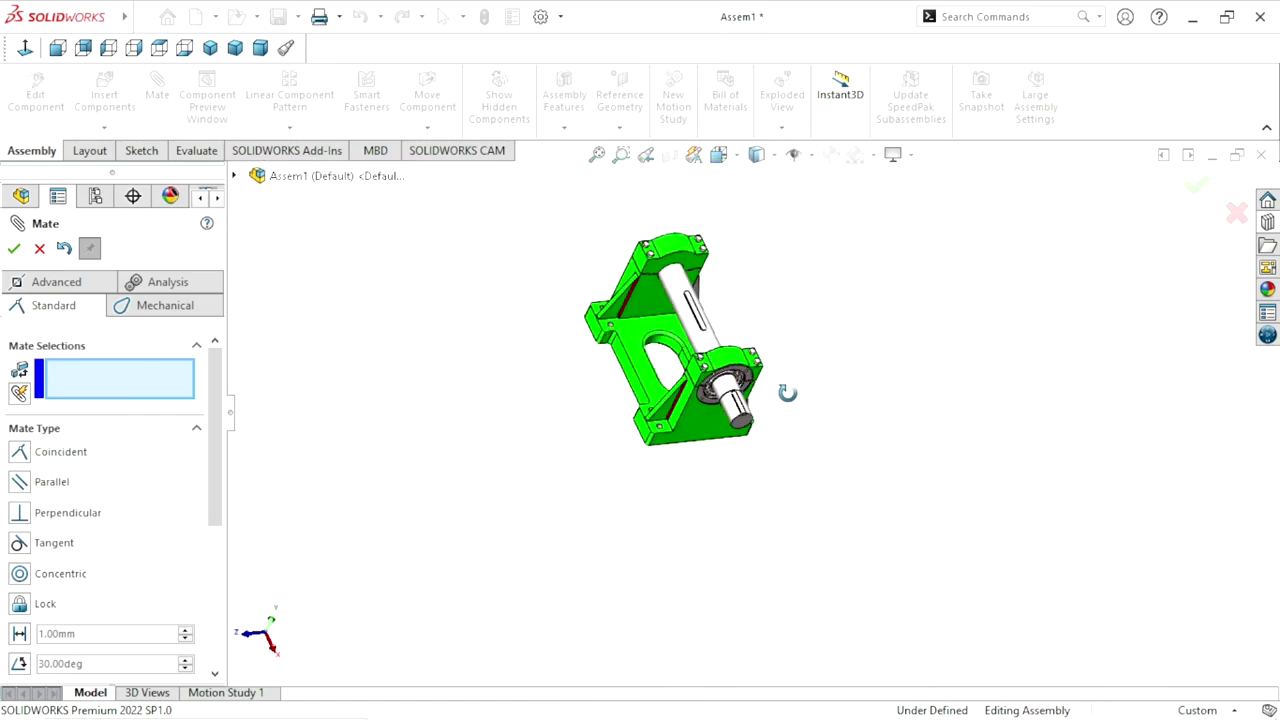
mouse_move(788, 391)
middle_down()
mouse_move(794, 286)
mouse_move(790, 300)
middle_up()
click(13, 250)
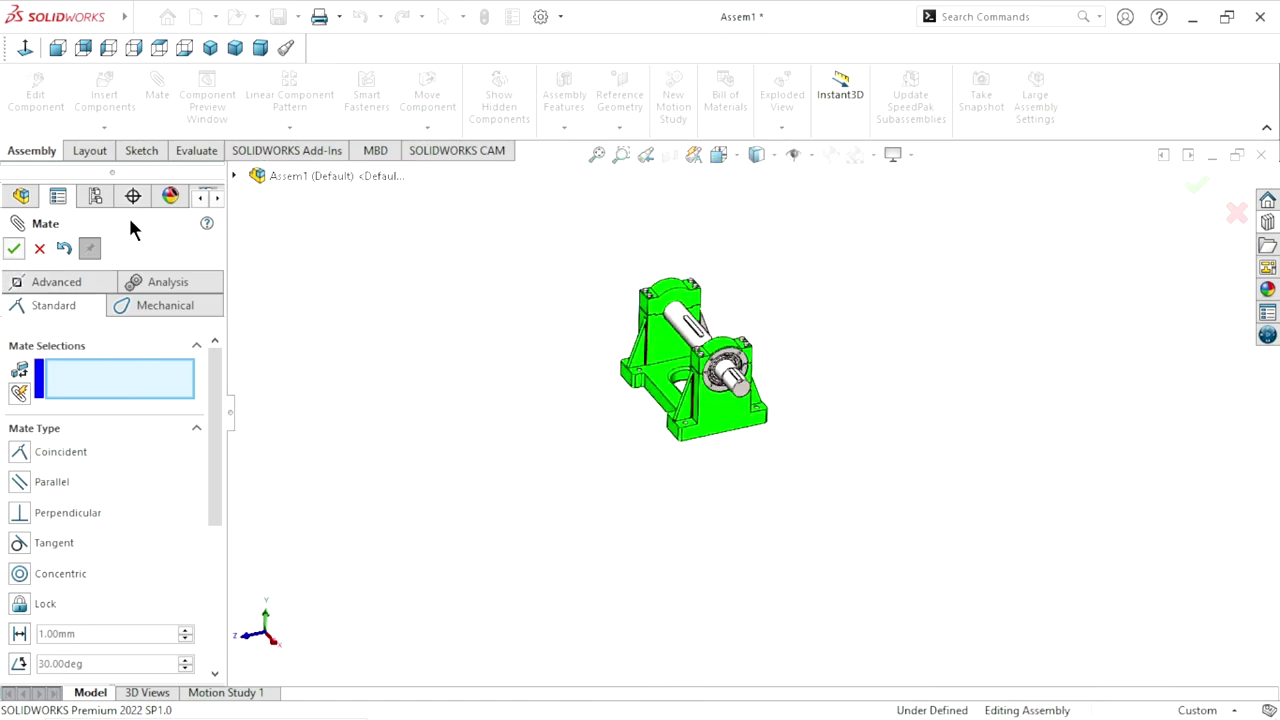
click(210, 48)
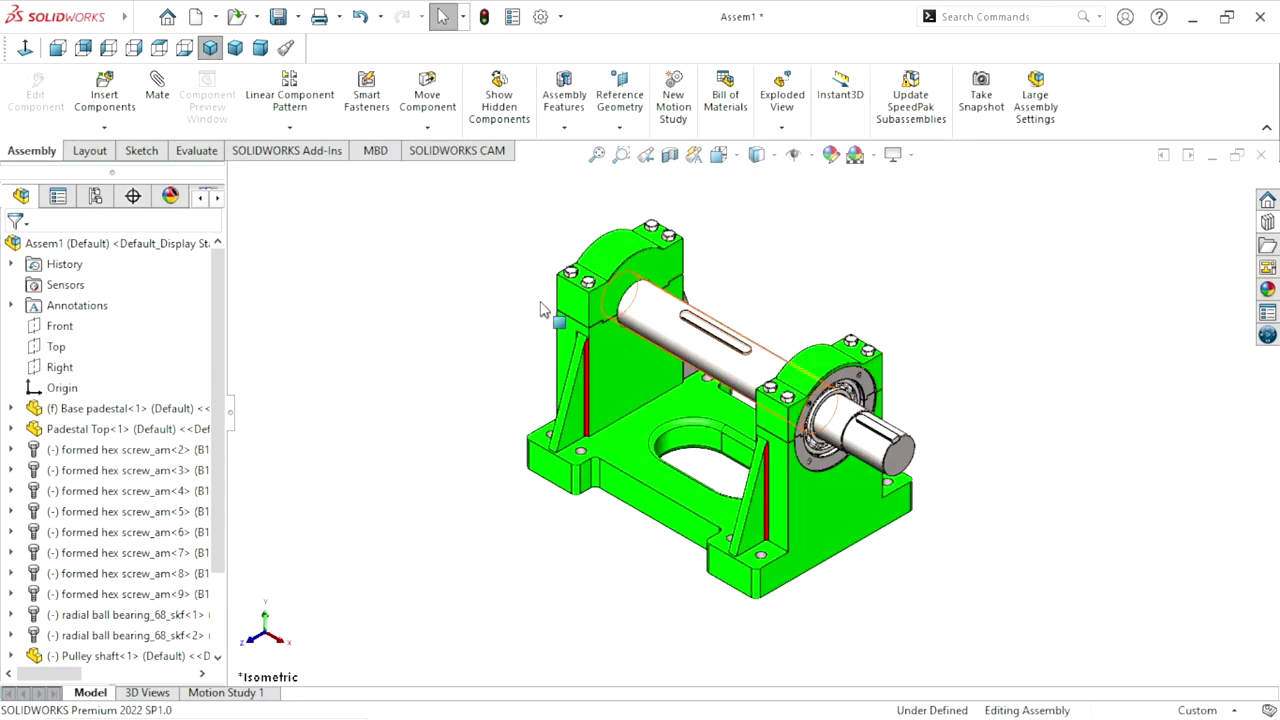
Insert the Flate pulley part and place it beside the pedestal
click(110, 103)
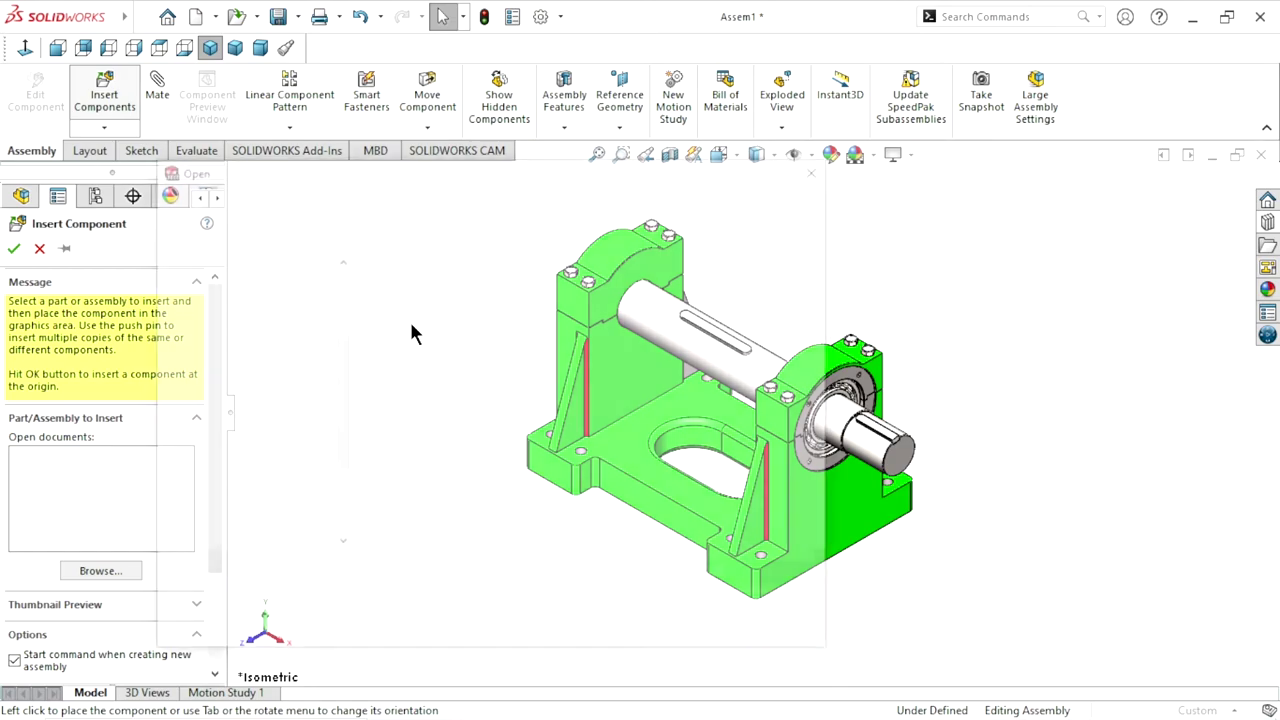
drag(835, 300, 826, 437)
click(636, 373)
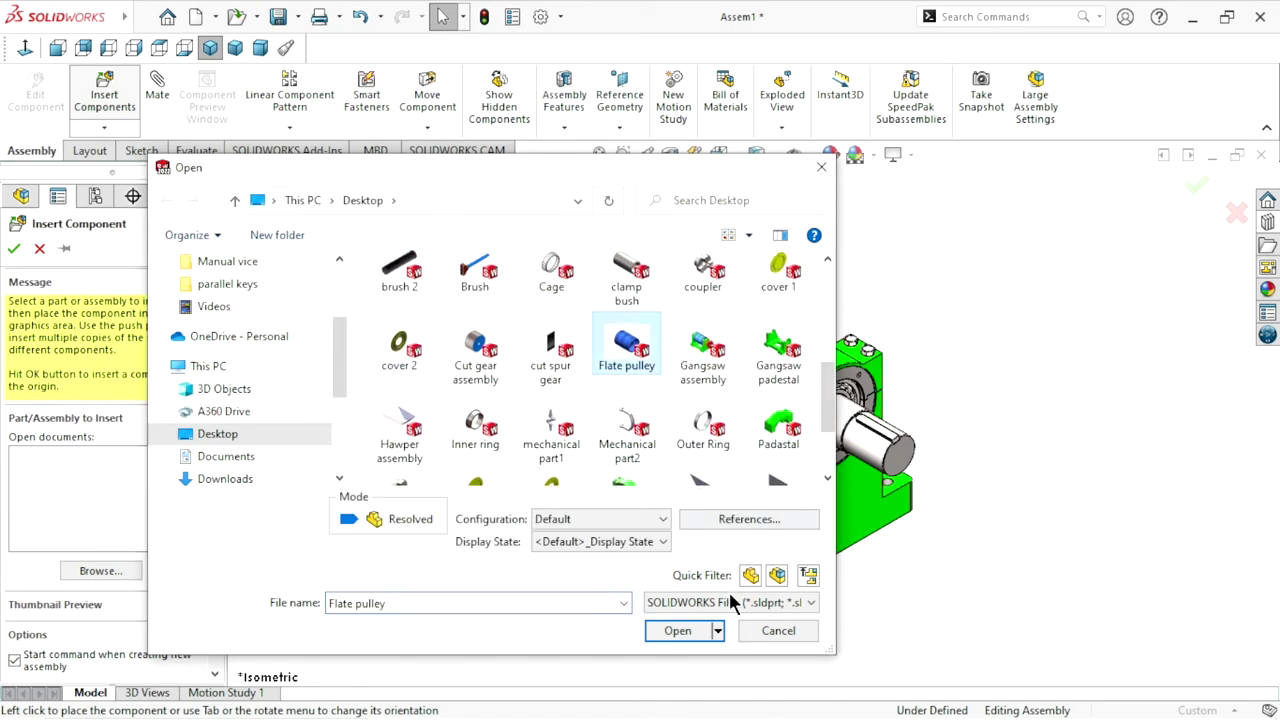
click(688, 631)
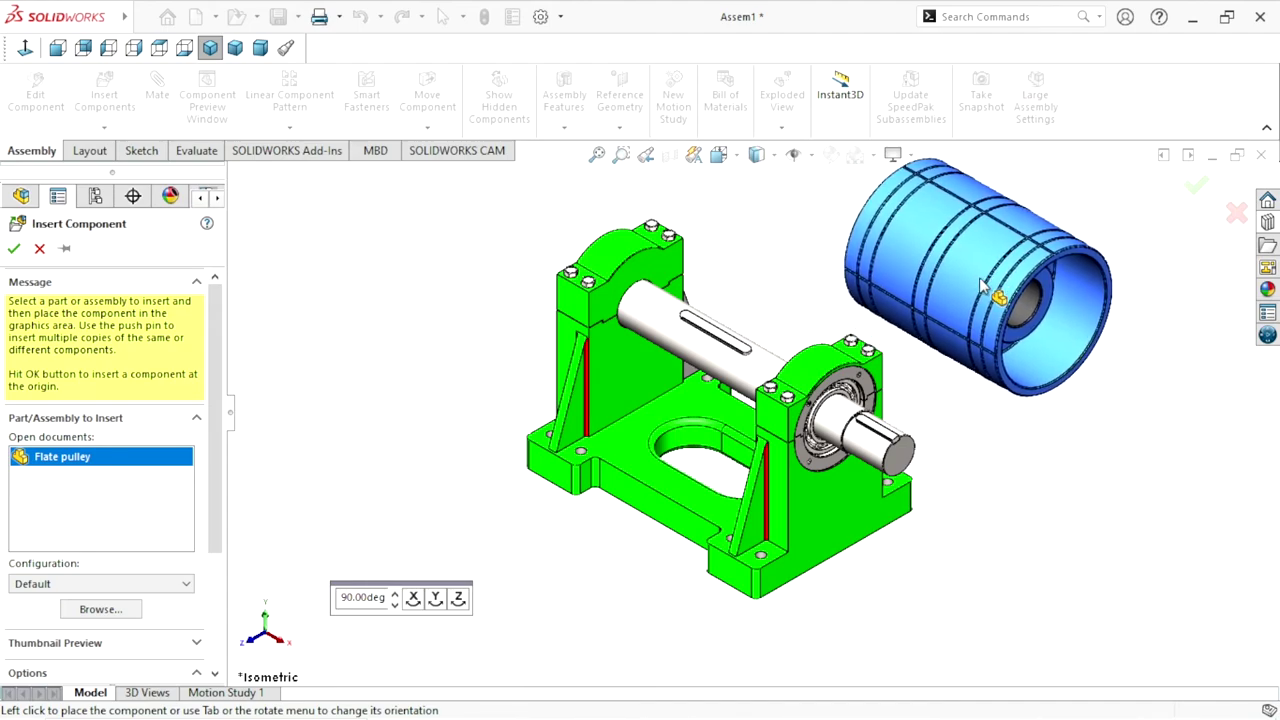
click(900, 315)
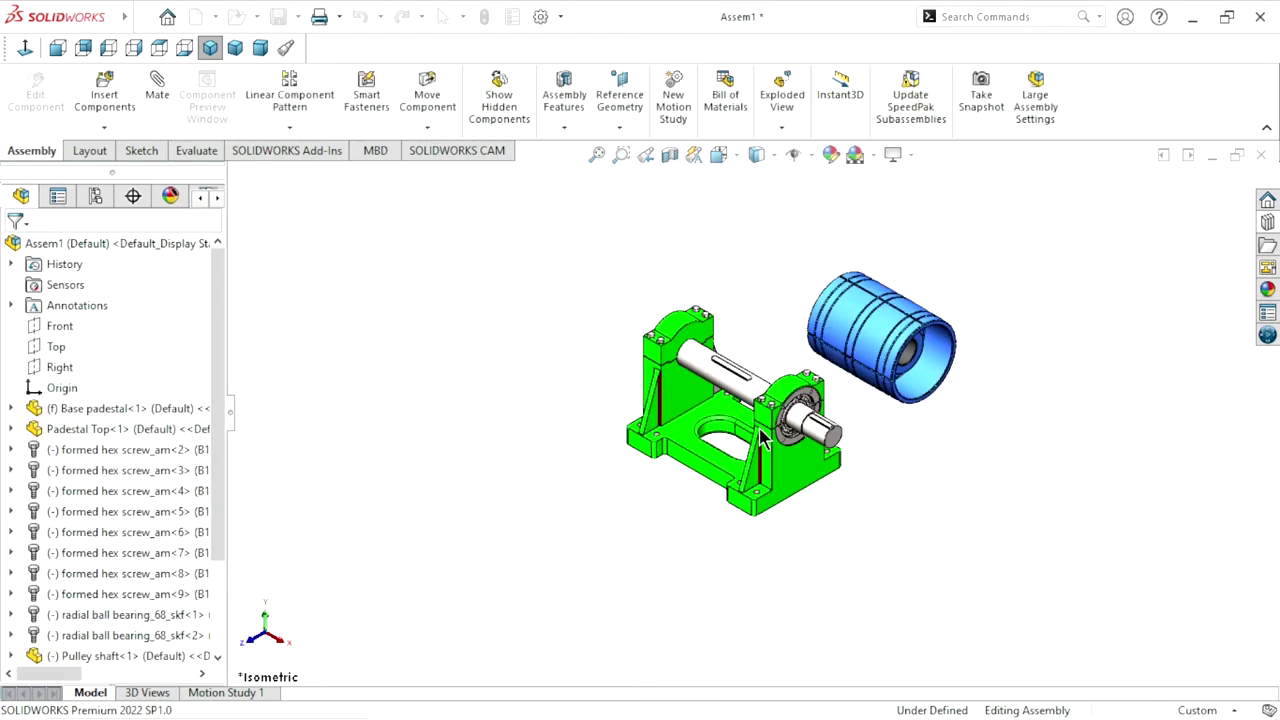
middle_drag(960, 360, 1022, 392)
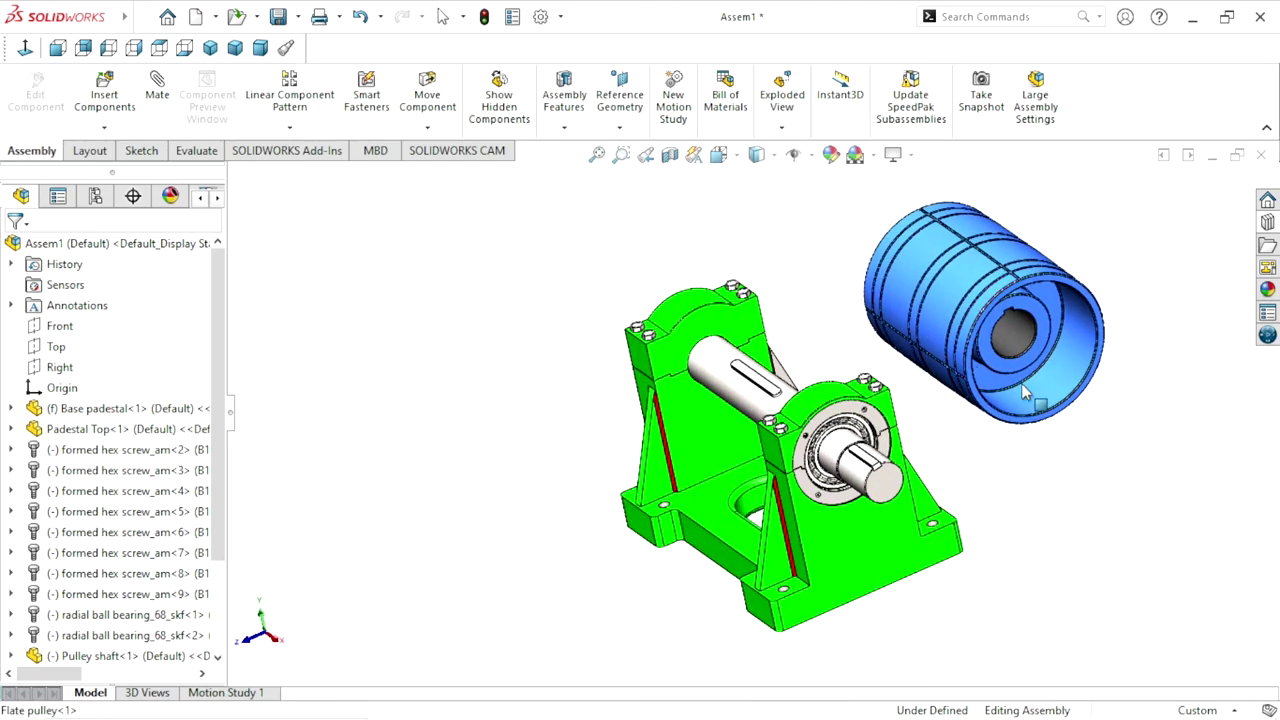
scroll(1015, 340, down, 2)
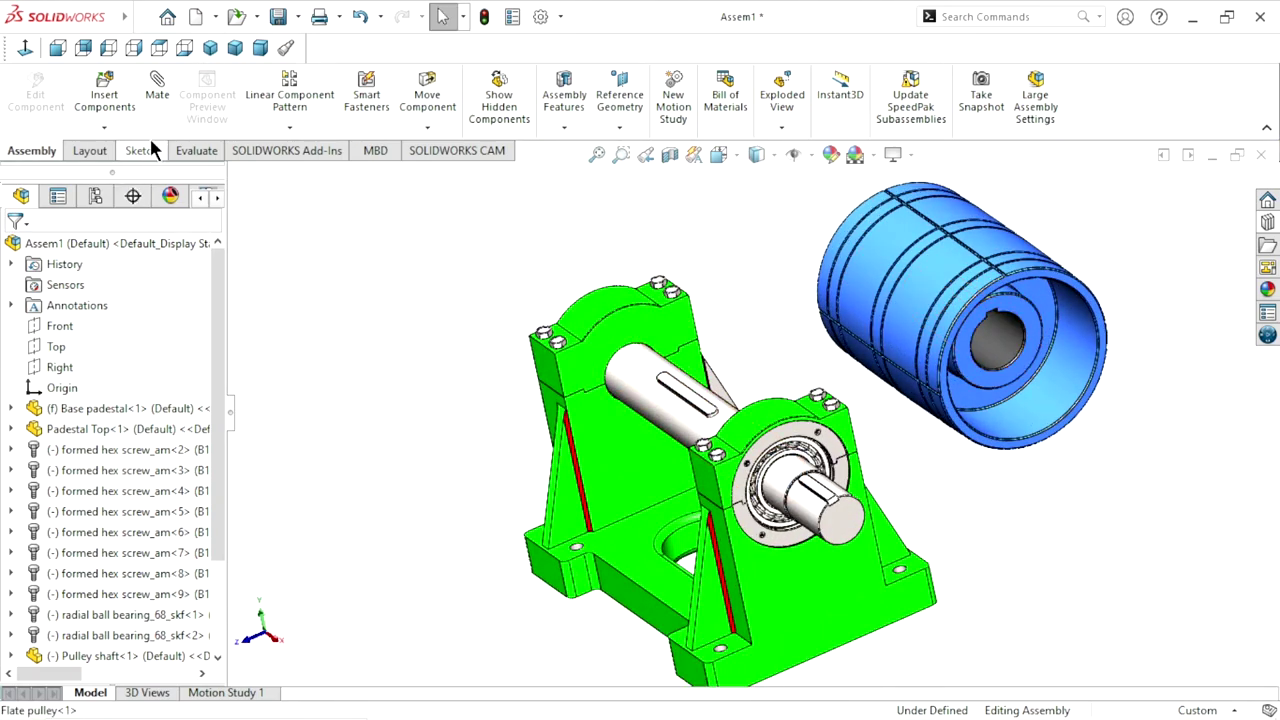
Start another component insertion and cancel it without choosing a part
click(101, 100)
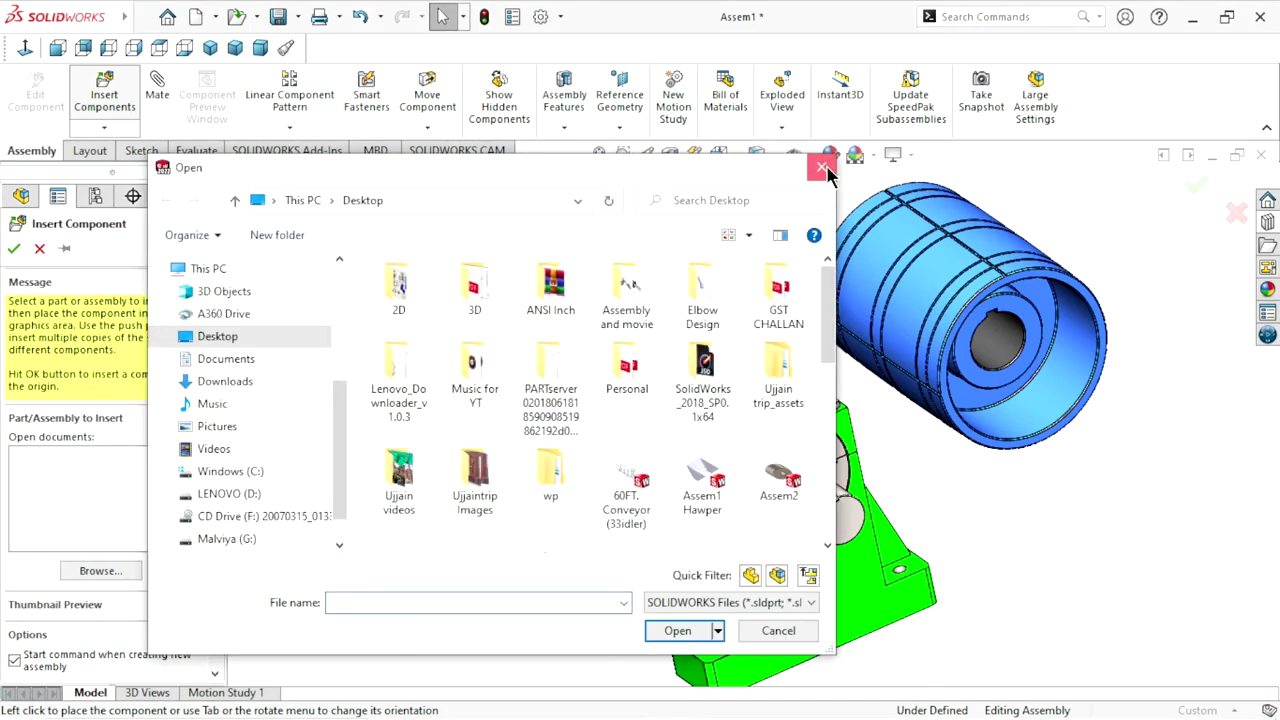
click(822, 168)
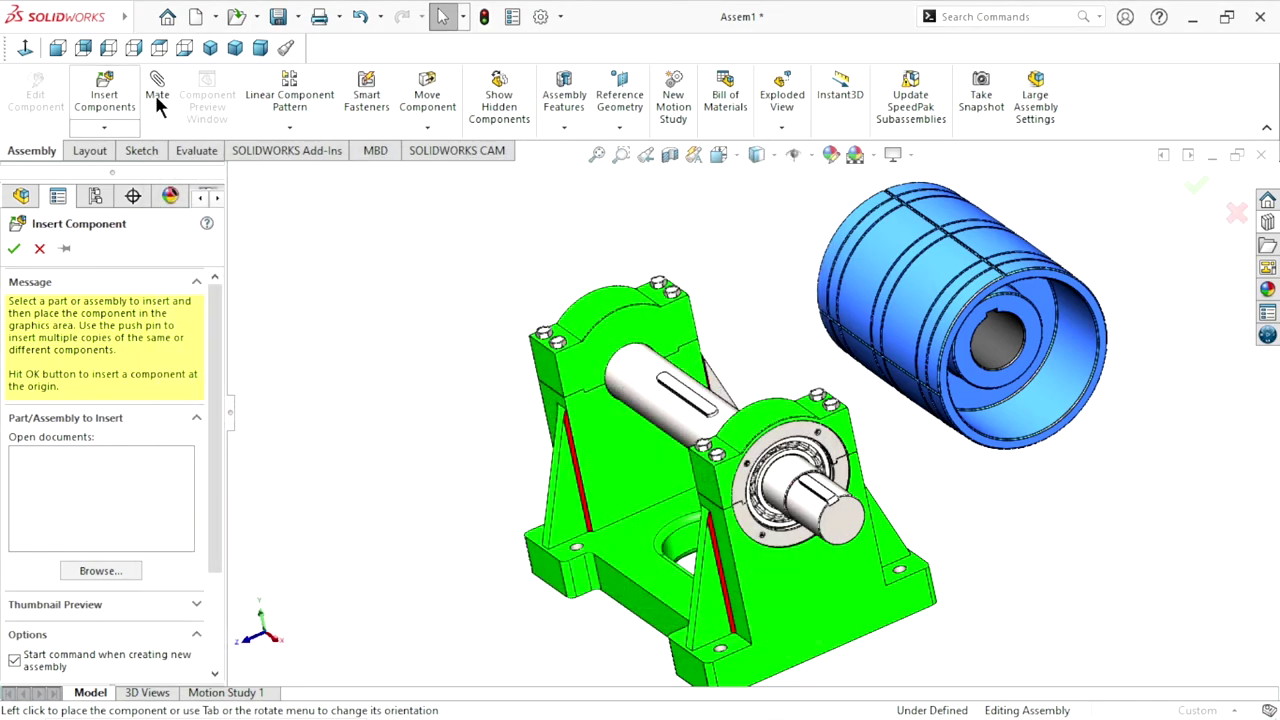
click(39, 248)
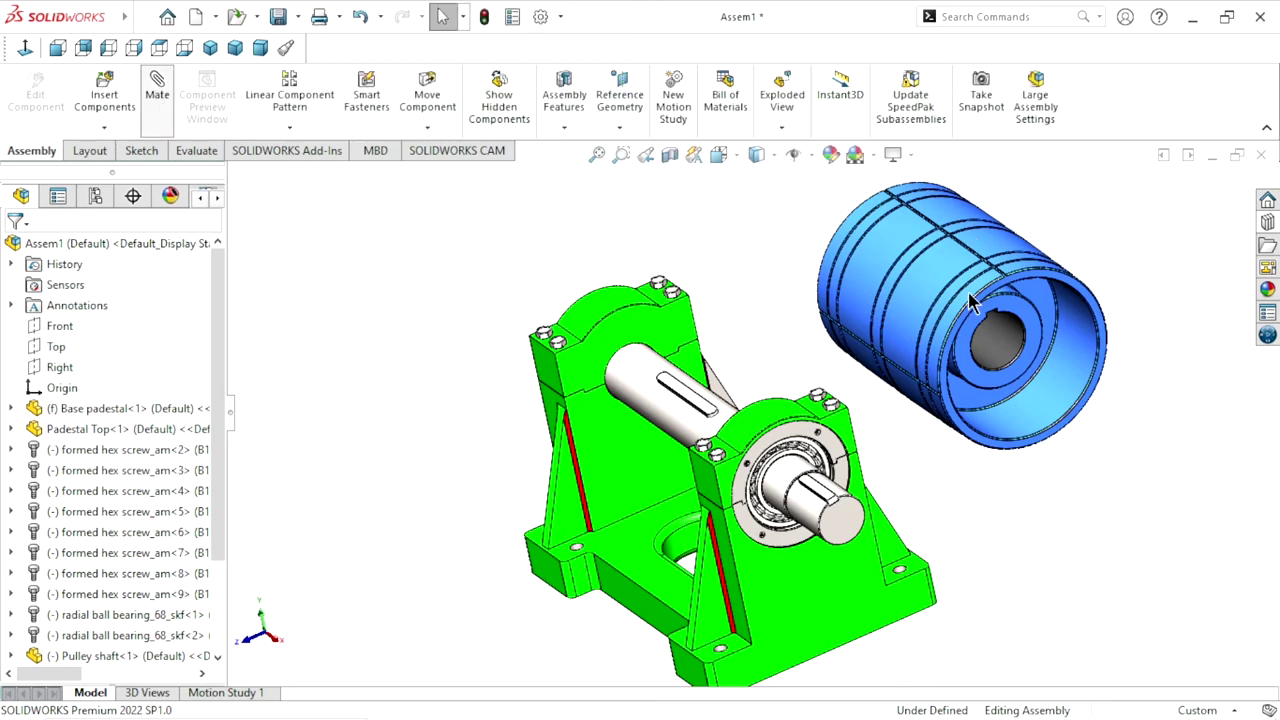
Mate the Flate pulley's bore concentric with the shaft
click(1012, 350)
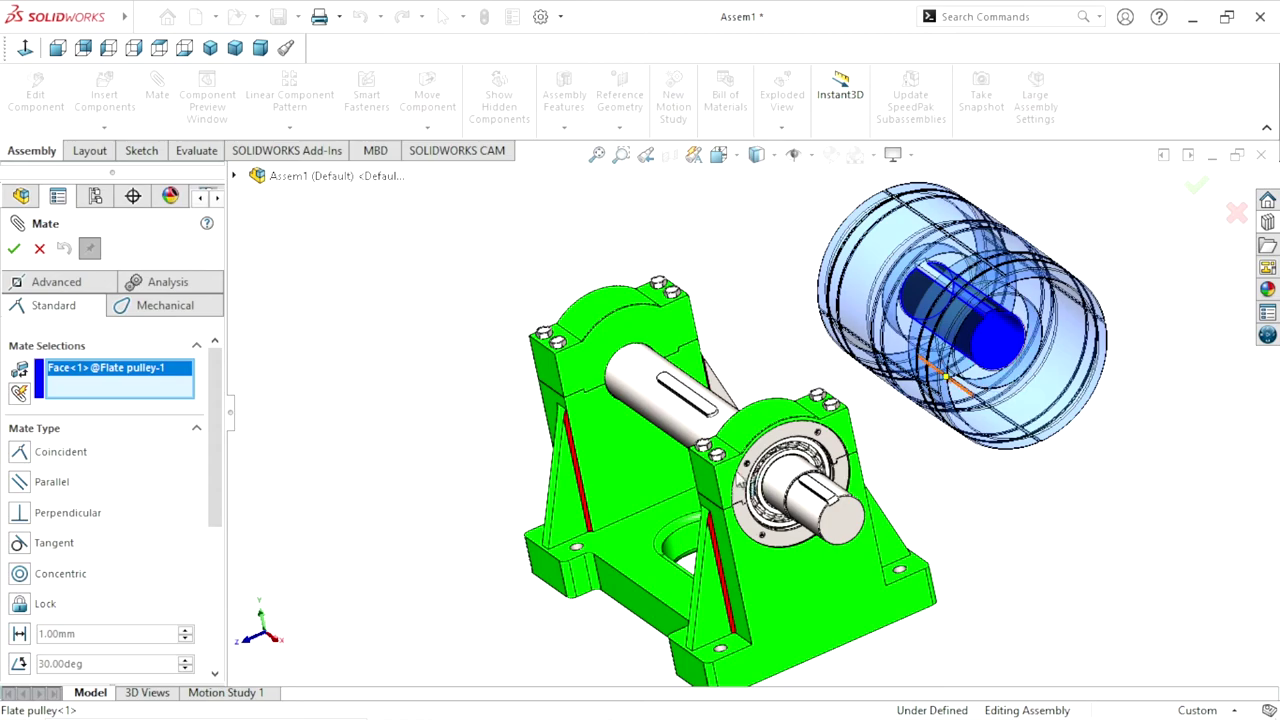
click(672, 420)
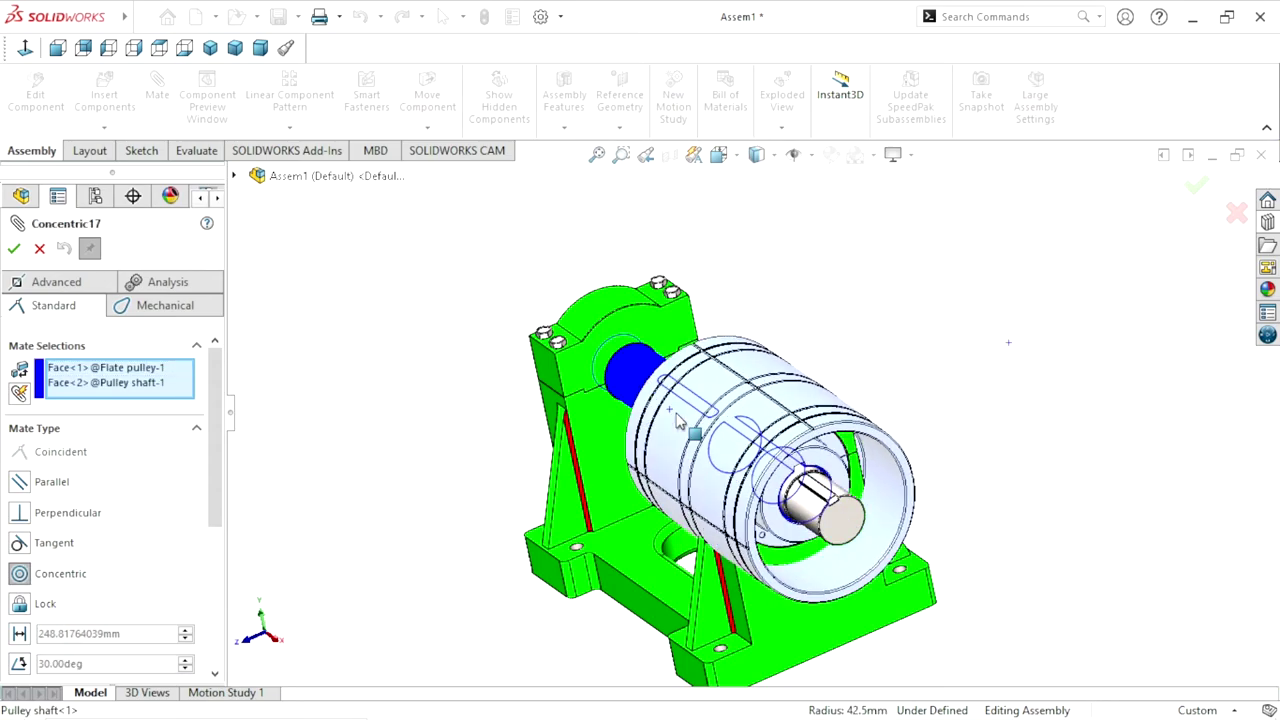
click(1040, 484)
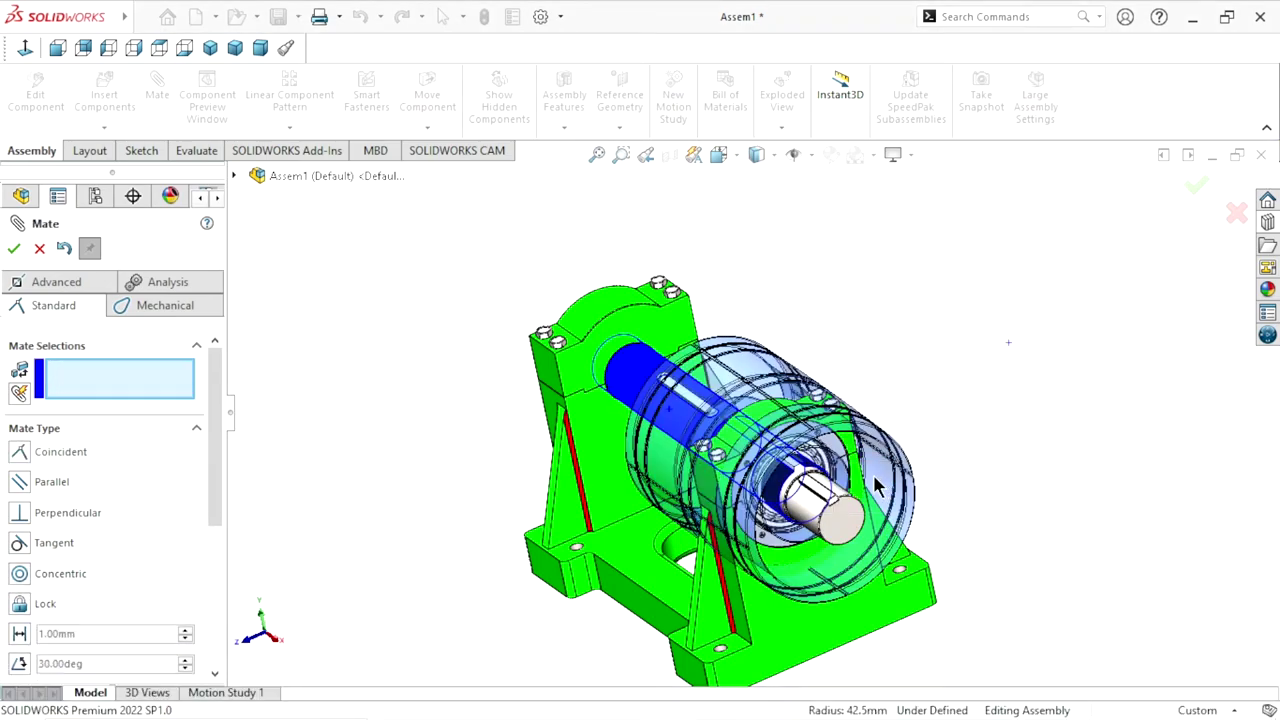
scroll(808, 490, down, 3)
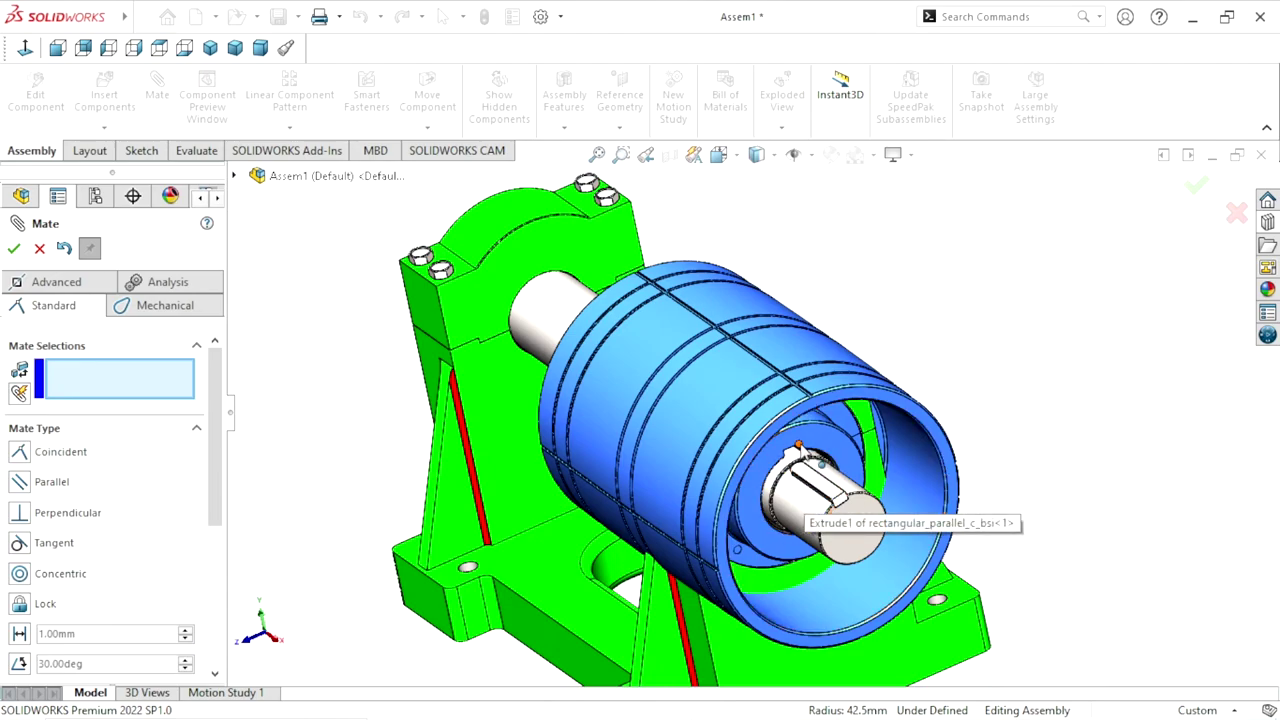
scroll(760, 478, down, 1)
scroll(762, 476, down, 2)
scroll(740, 450, down, 1)
scroll(731, 440, up, 4)
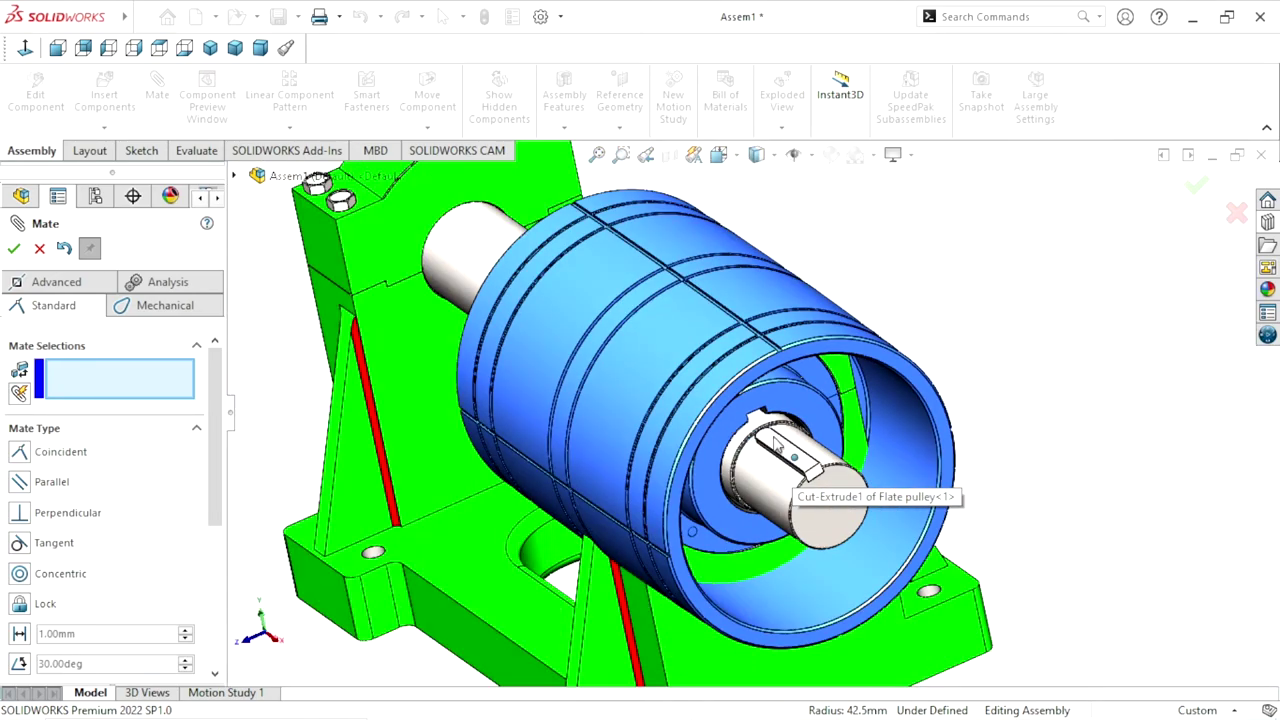
scroll(745, 436, down, 2)
scroll(752, 433, down, 2)
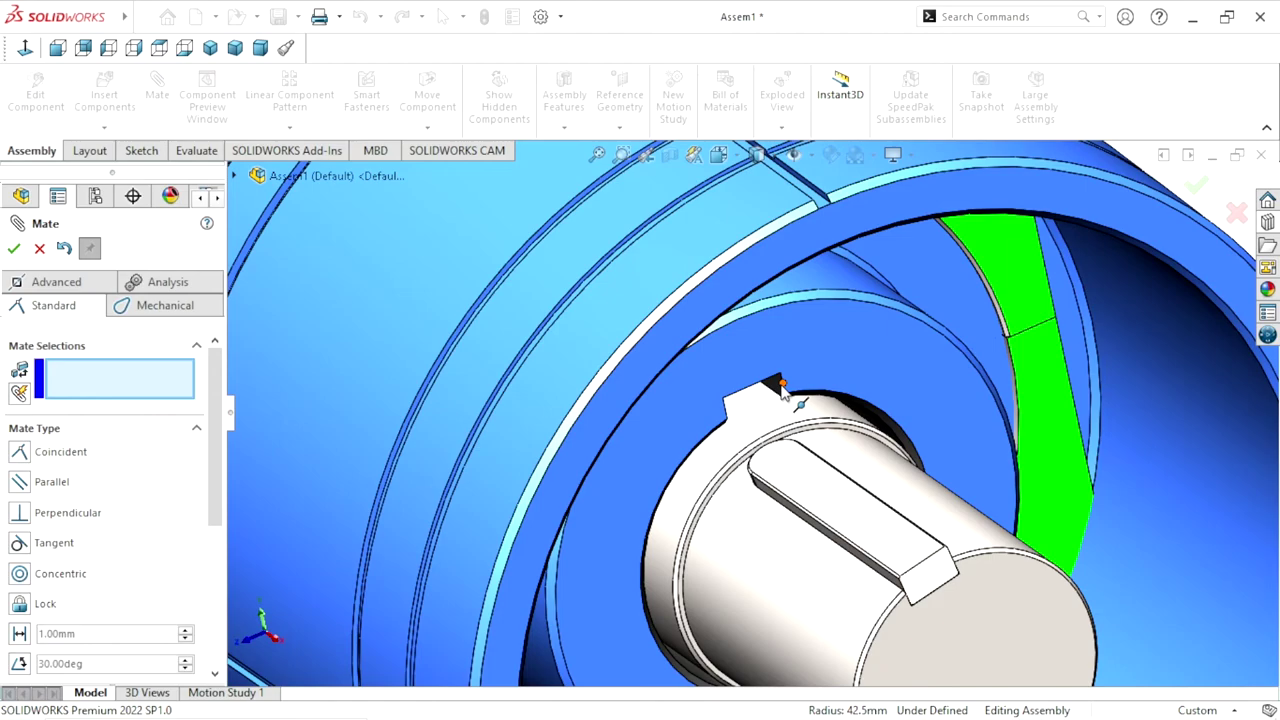
Mate the pulley's keyway face coincident with the key's face
click(776, 390)
scroll(770, 392, up, 2)
scroll(750, 398, up, 3)
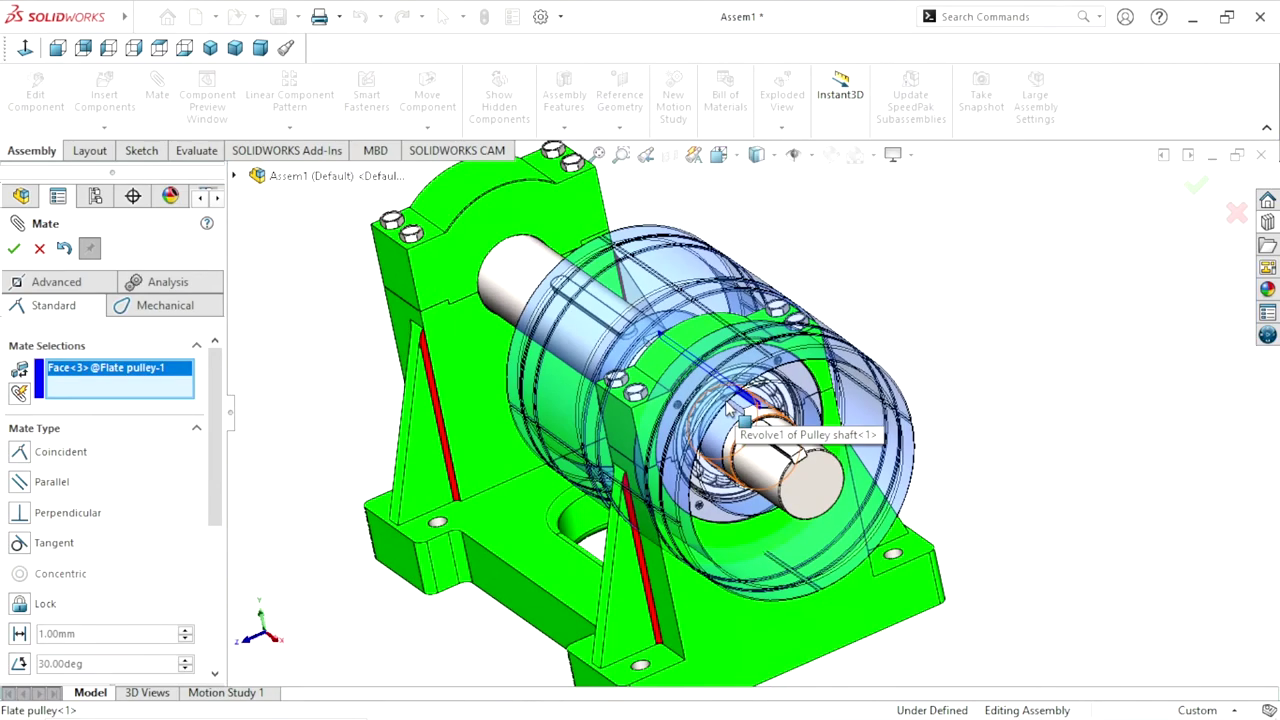
scroll(726, 404, up, 1)
middle_drag(786, 328, 727, 367)
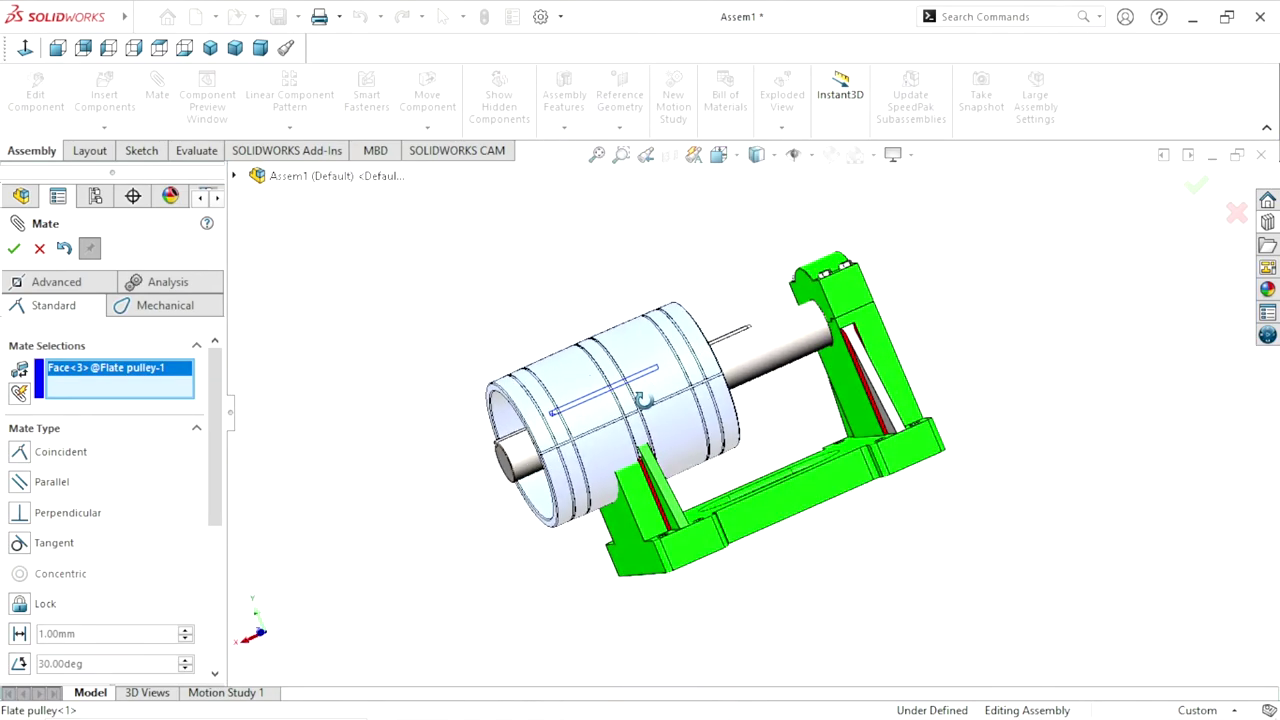
scroll(730, 362, down, 3)
scroll(740, 345, down, 2)
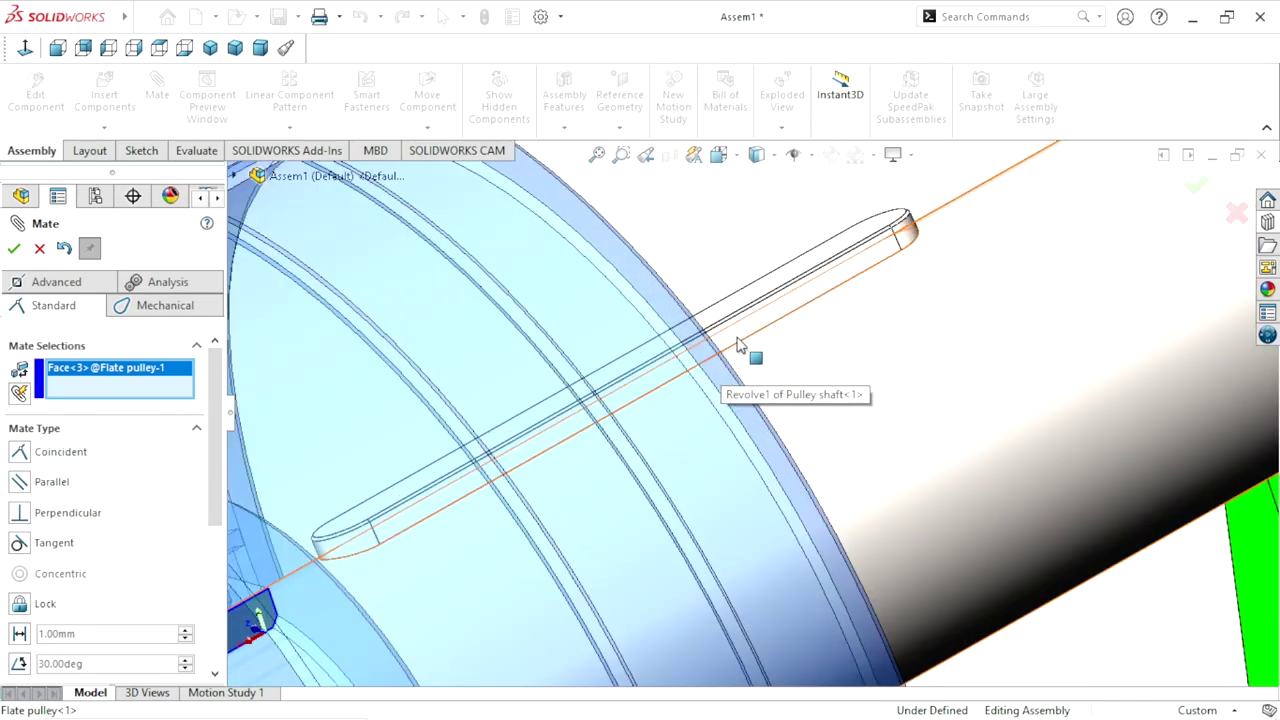
click(754, 332)
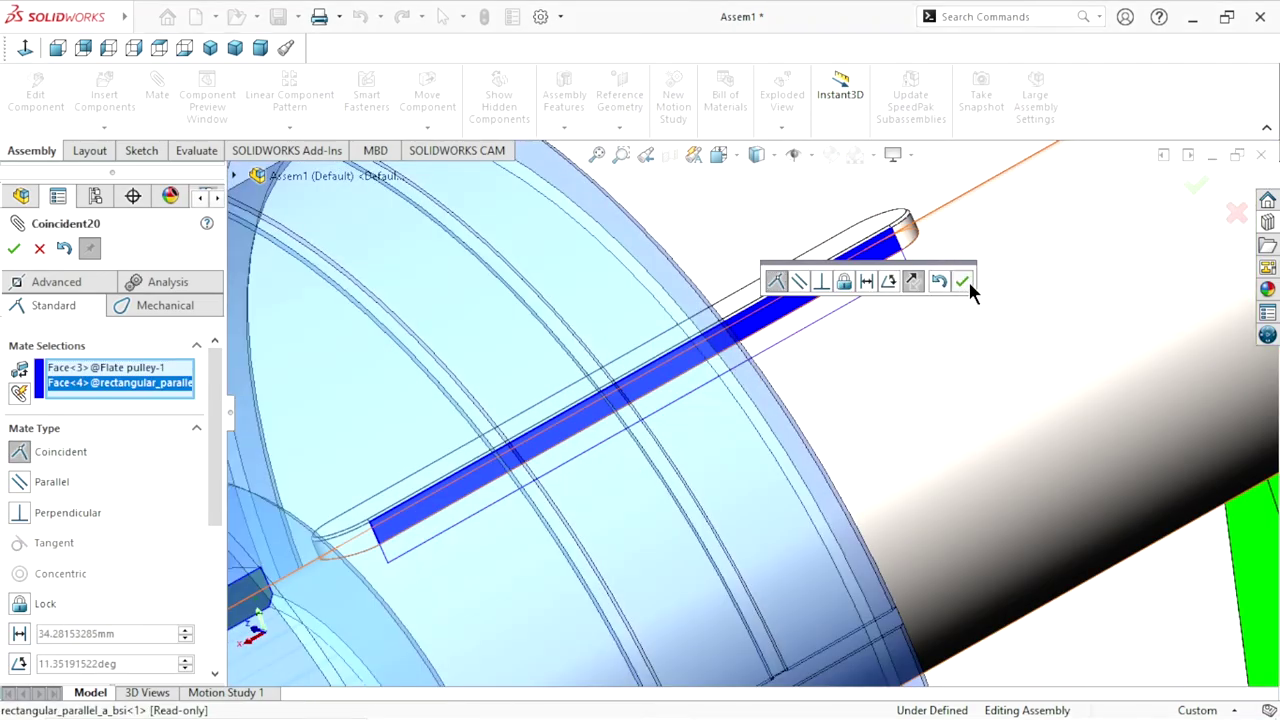
click(962, 281)
scroll(760, 415, up, 5)
scroll(757, 415, up, 5)
mouse_move(757, 420)
middle_down()
mouse_move(817, 398)
mouse_move(797, 371)
mouse_move(793, 460)
middle_up()
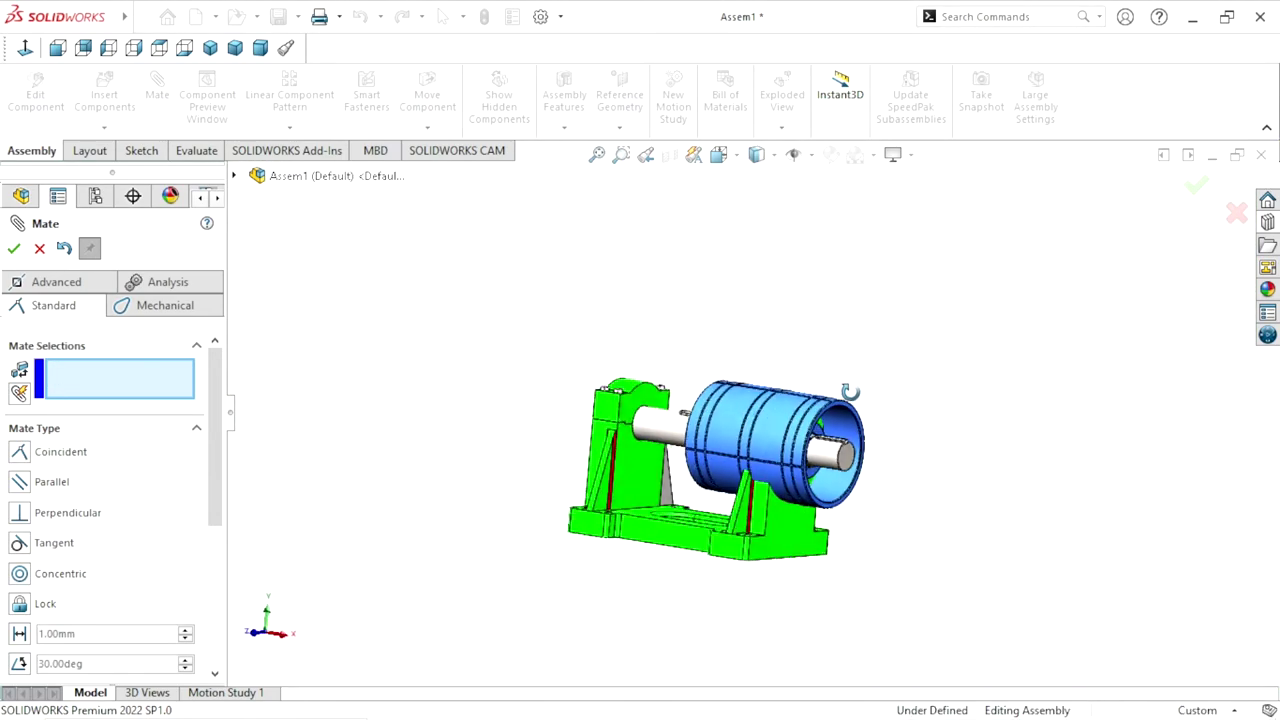
Start an advanced Width mate using the pedestal top and base faces as width references
scroll(793, 463, down, 5)
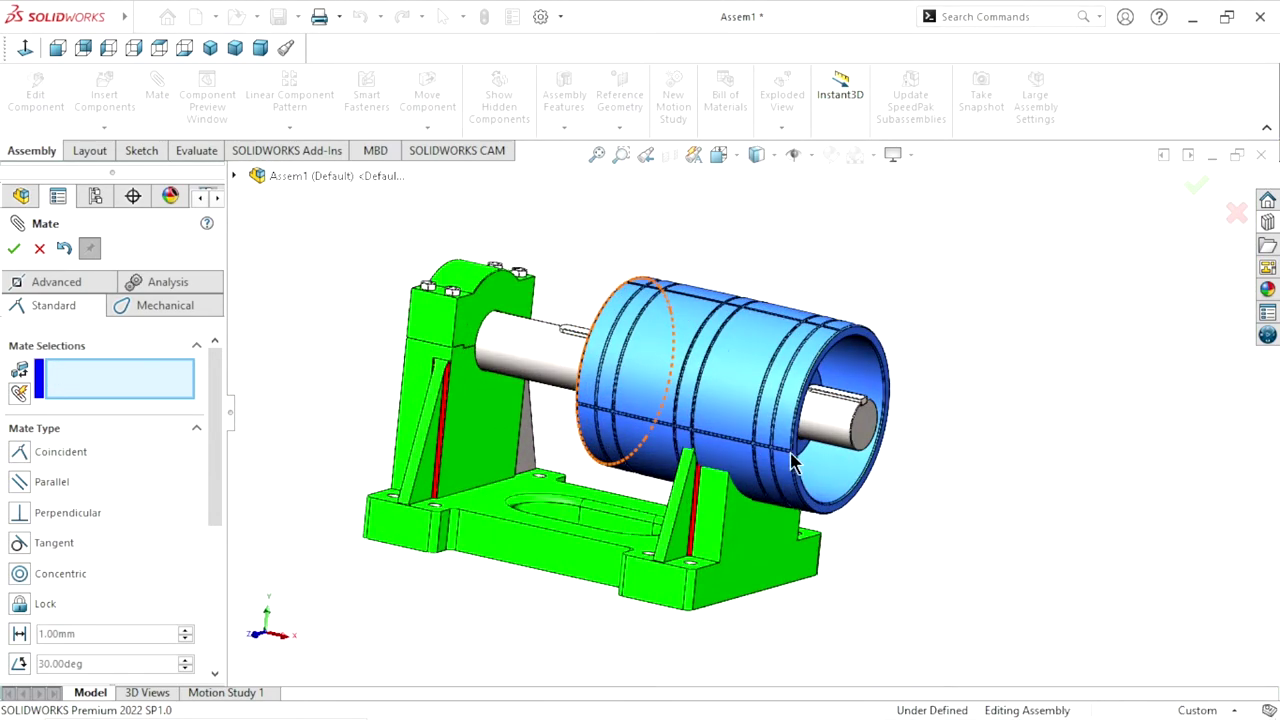
click(65, 286)
click(24, 507)
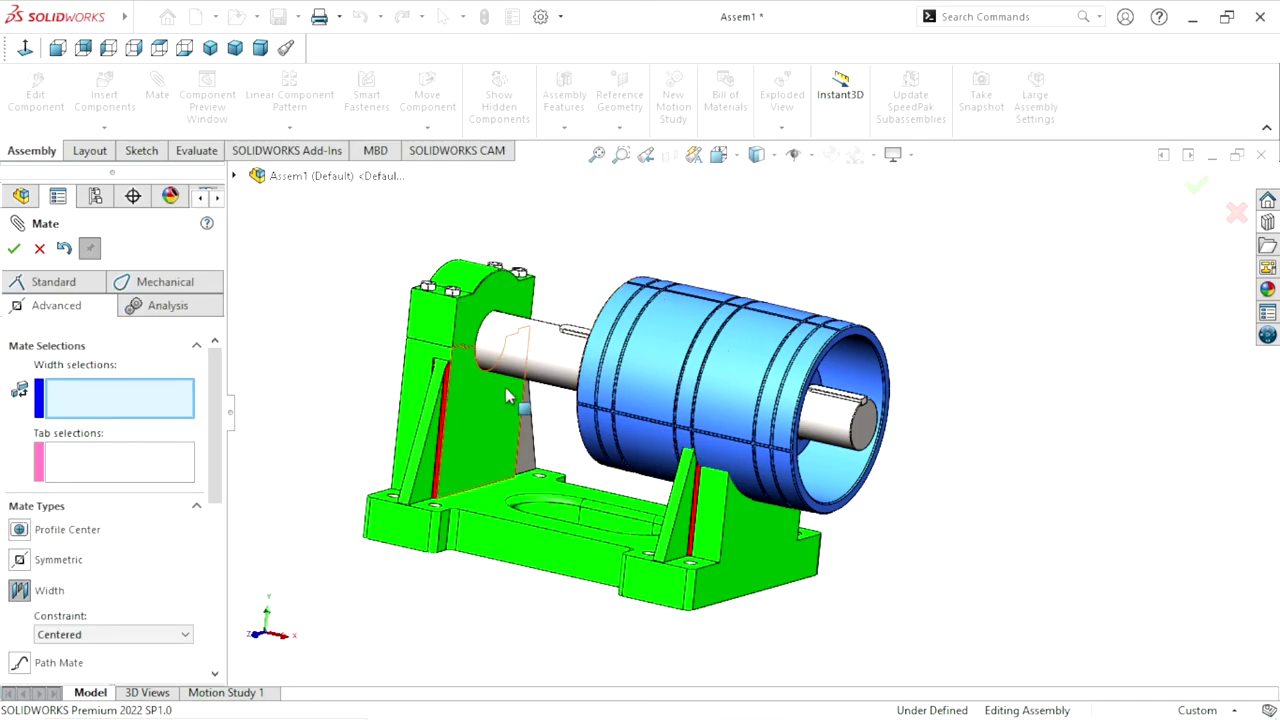
scroll(517, 366, down, 3)
click(508, 245)
scroll(542, 436, up, 4)
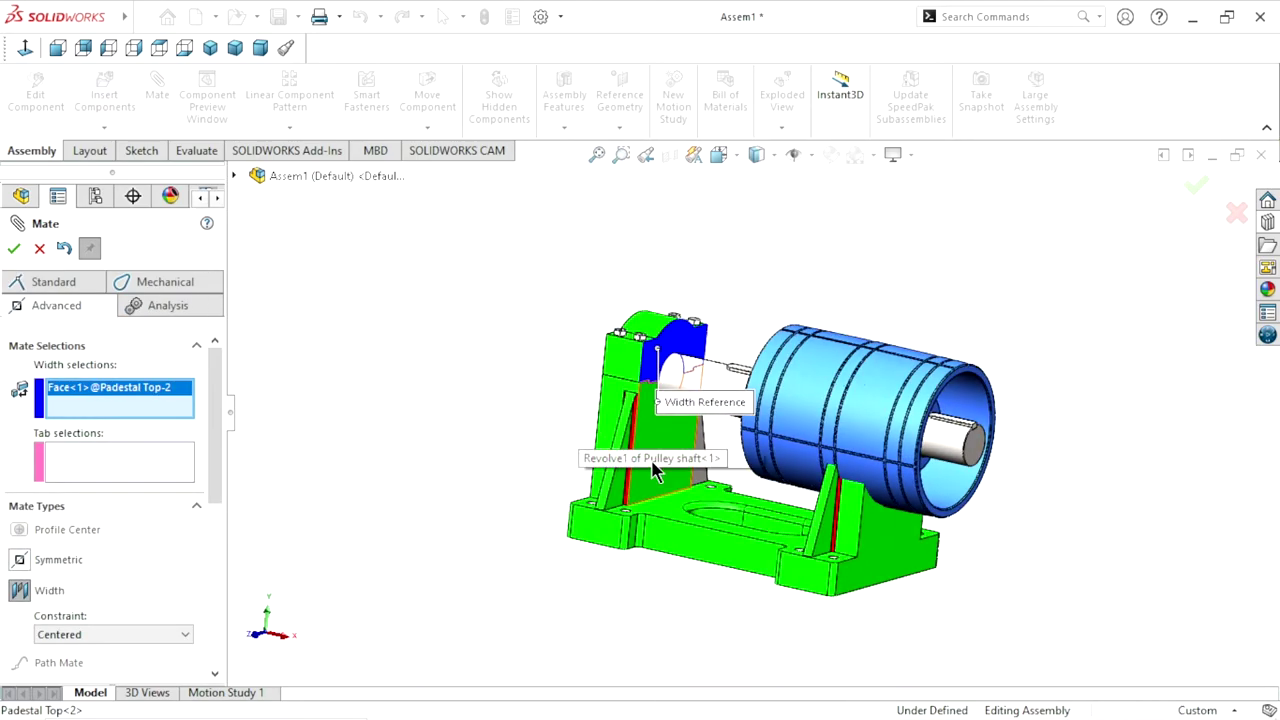
middle_drag(815, 478, 834, 503)
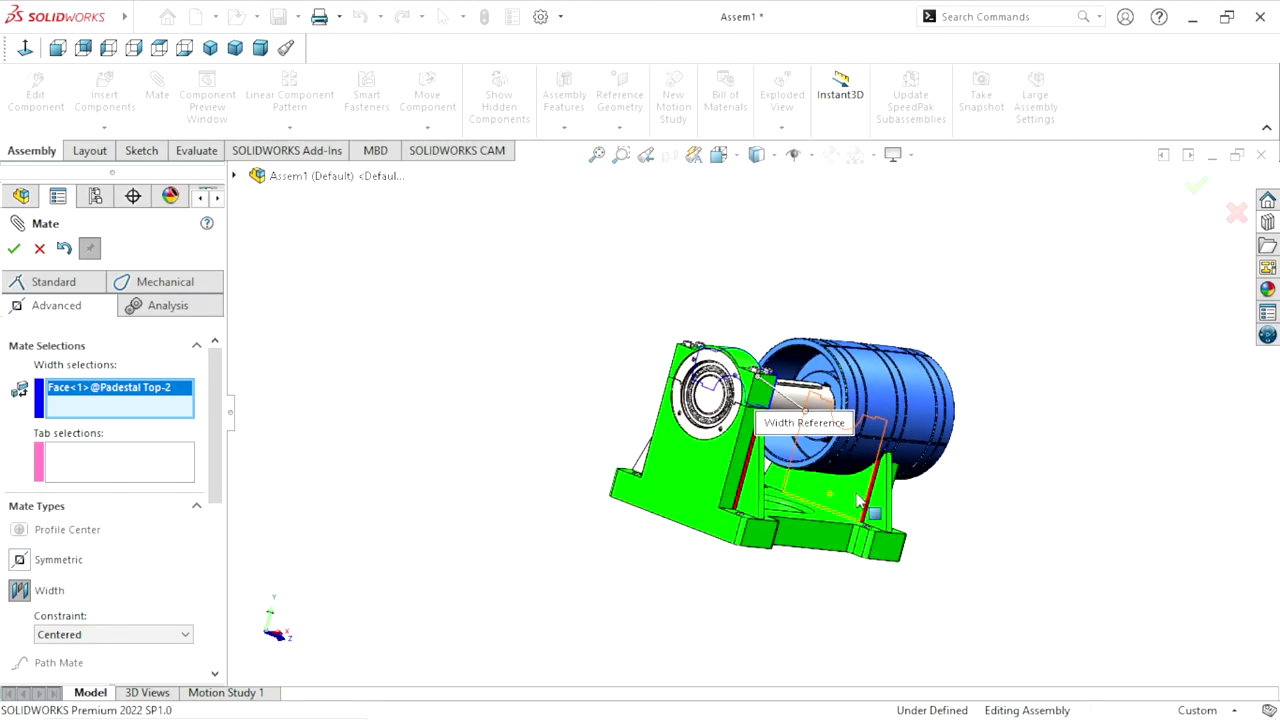
click(858, 499)
Add both pulley faces as tab selections and apply the centered width mate
middle_drag(1045, 412, 1015, 414)
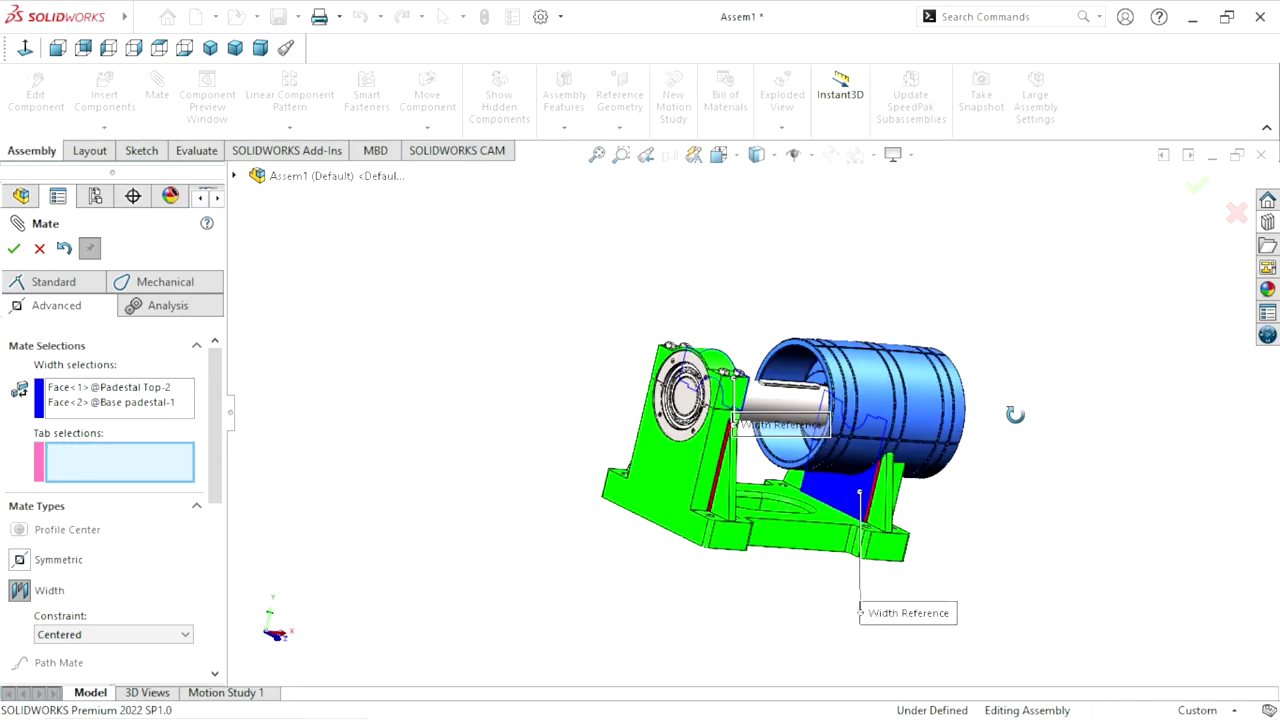
scroll(728, 334, down, 5)
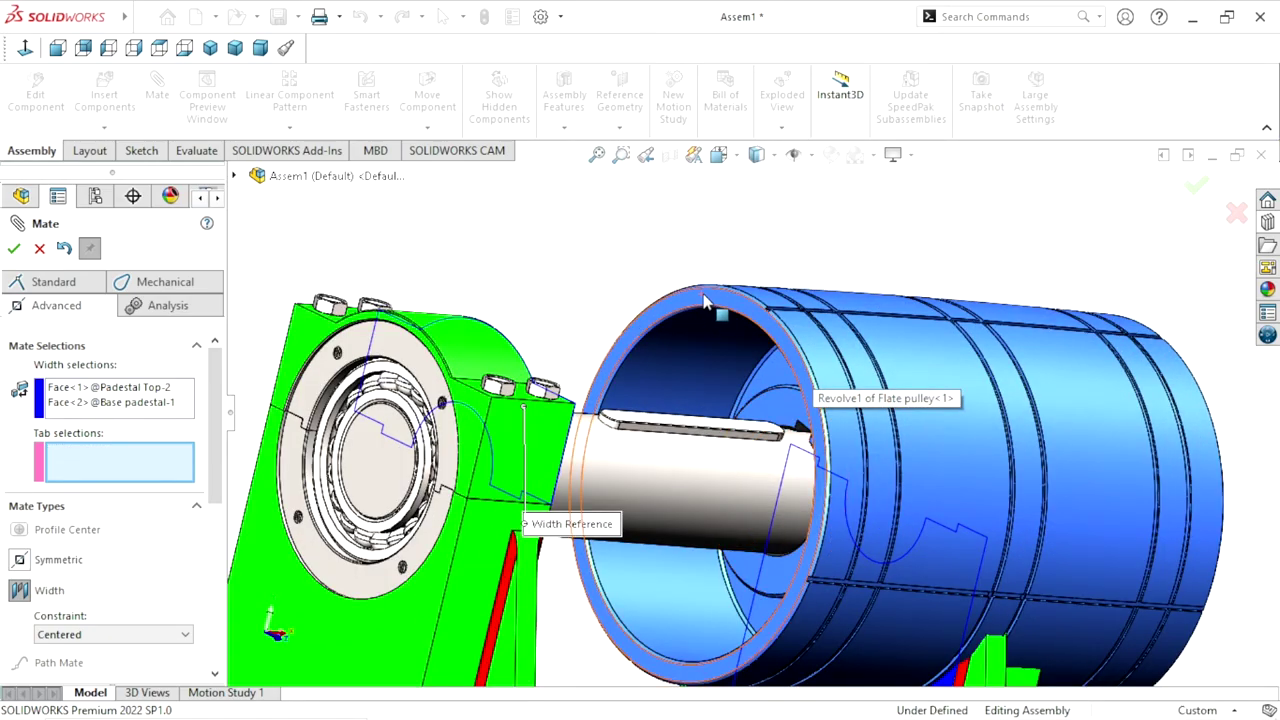
click(705, 302)
scroll(710, 320, up, 5)
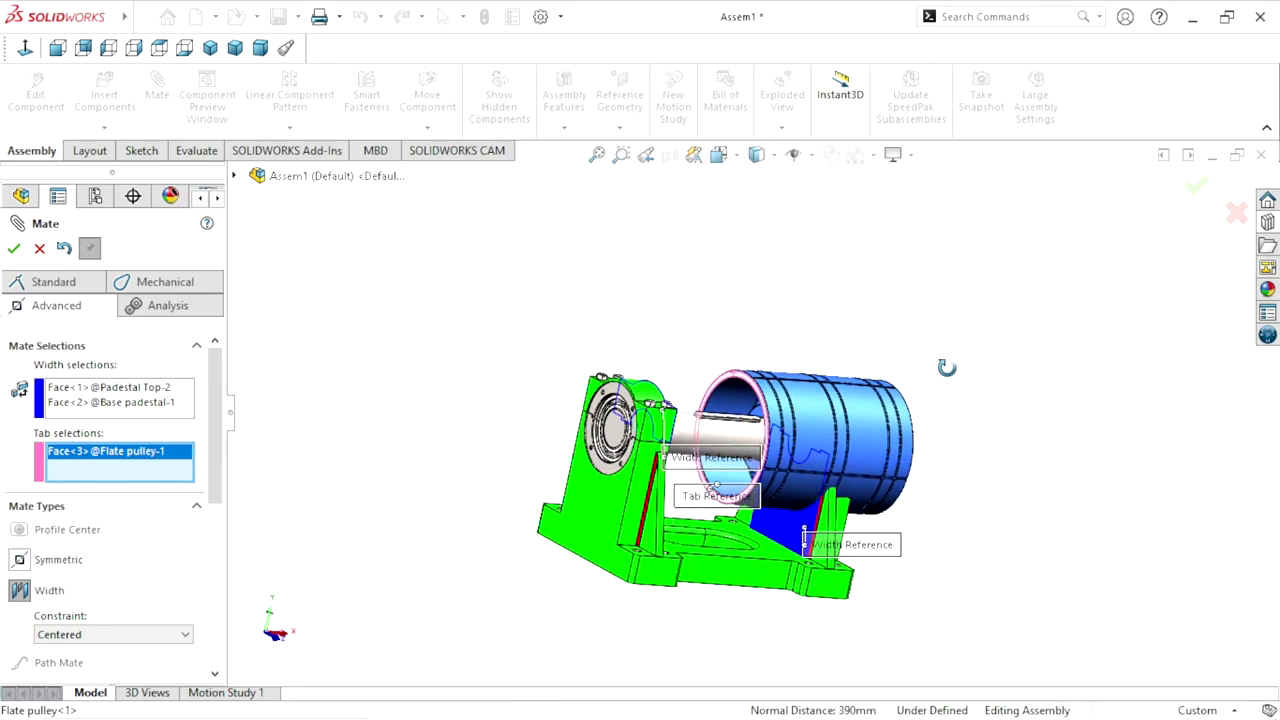
middle_drag(710, 330, 842, 384)
scroll(860, 360, down, 5)
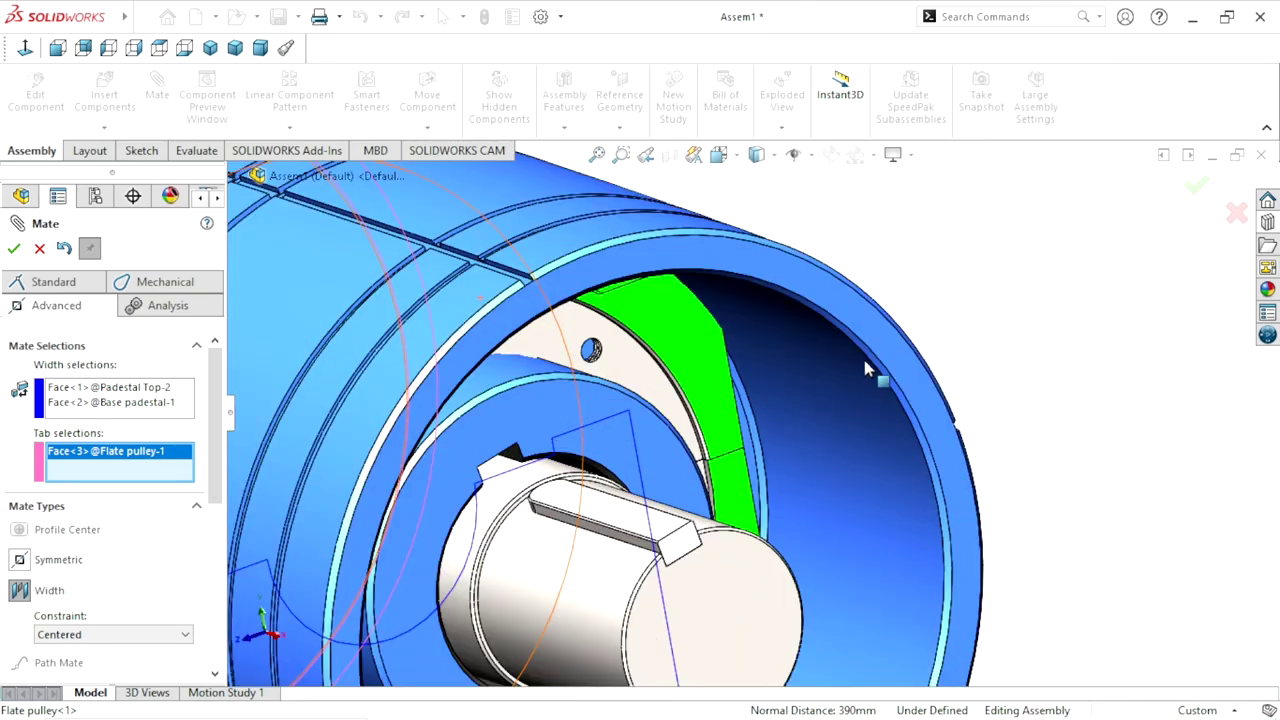
click(880, 340)
scroll(875, 370, up, 4)
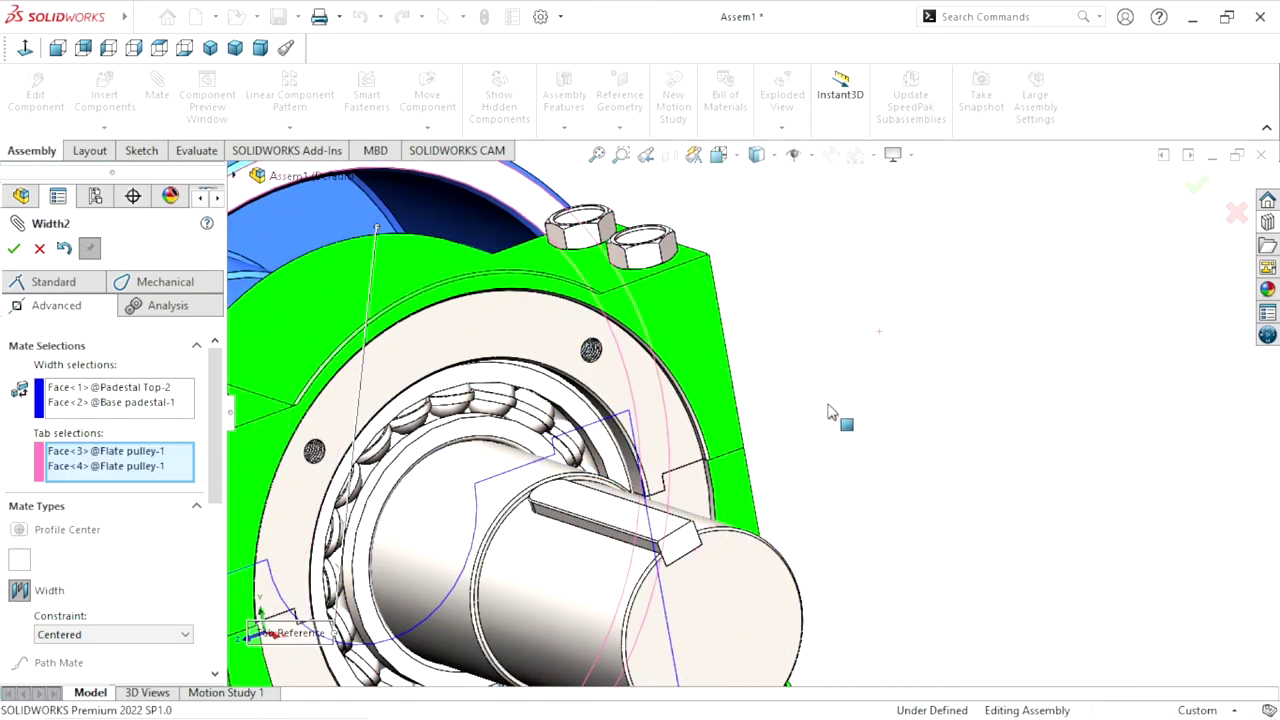
scroll(835, 420, up, 3)
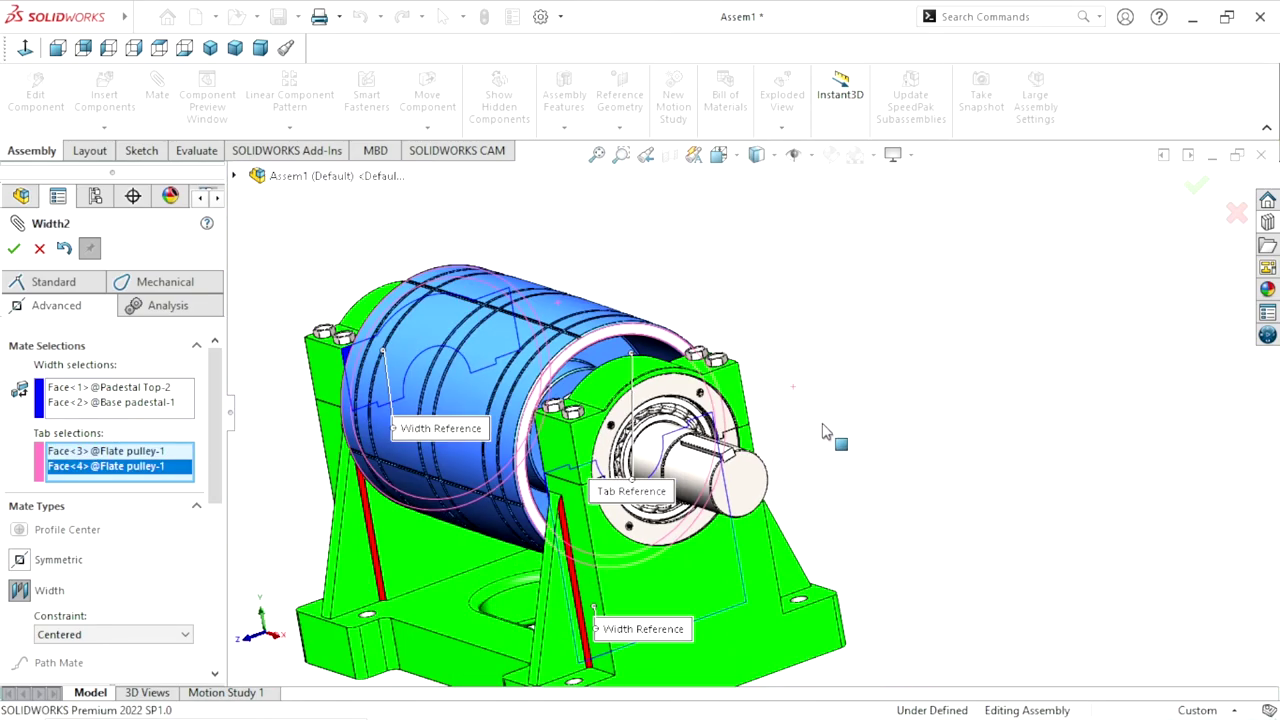
click(13, 250)
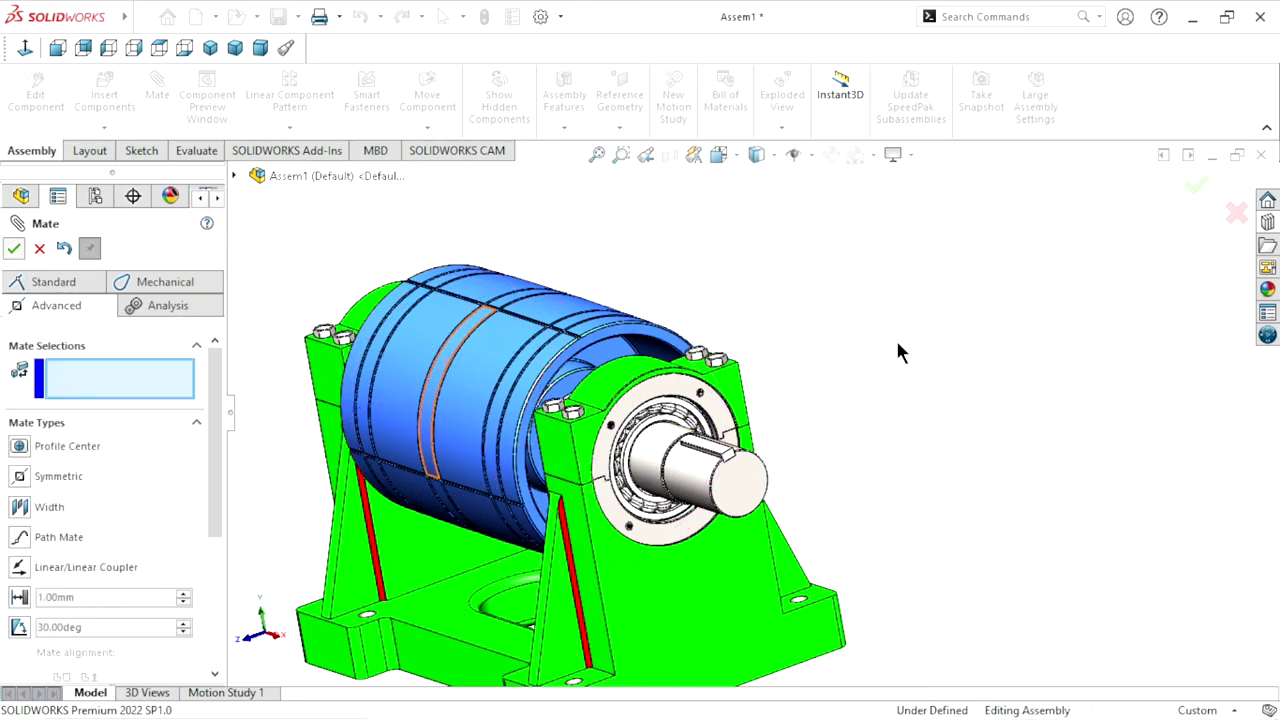
key(Escape)
scroll(754, 450, up, 5)
middle_drag(700, 450, 610, 450)
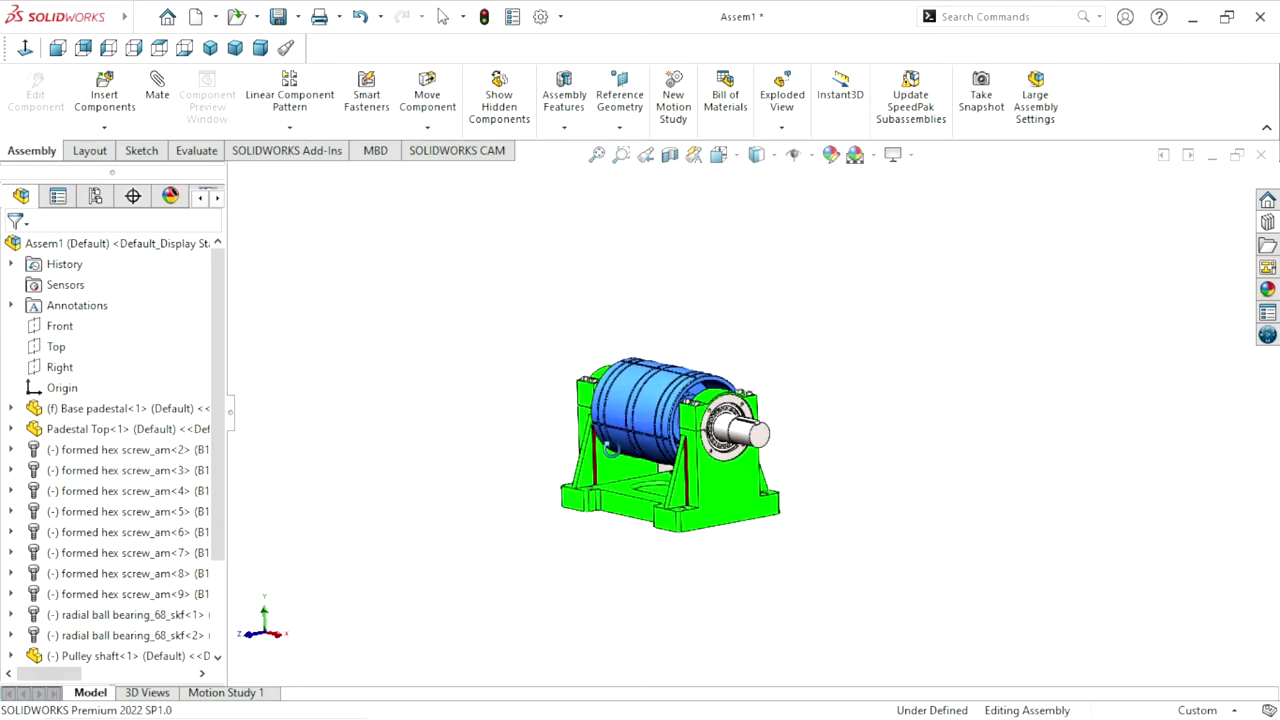
Insert Padestal cover and Padestal cover2 together and place both beside the assembly
scroll(660, 430, down, 3)
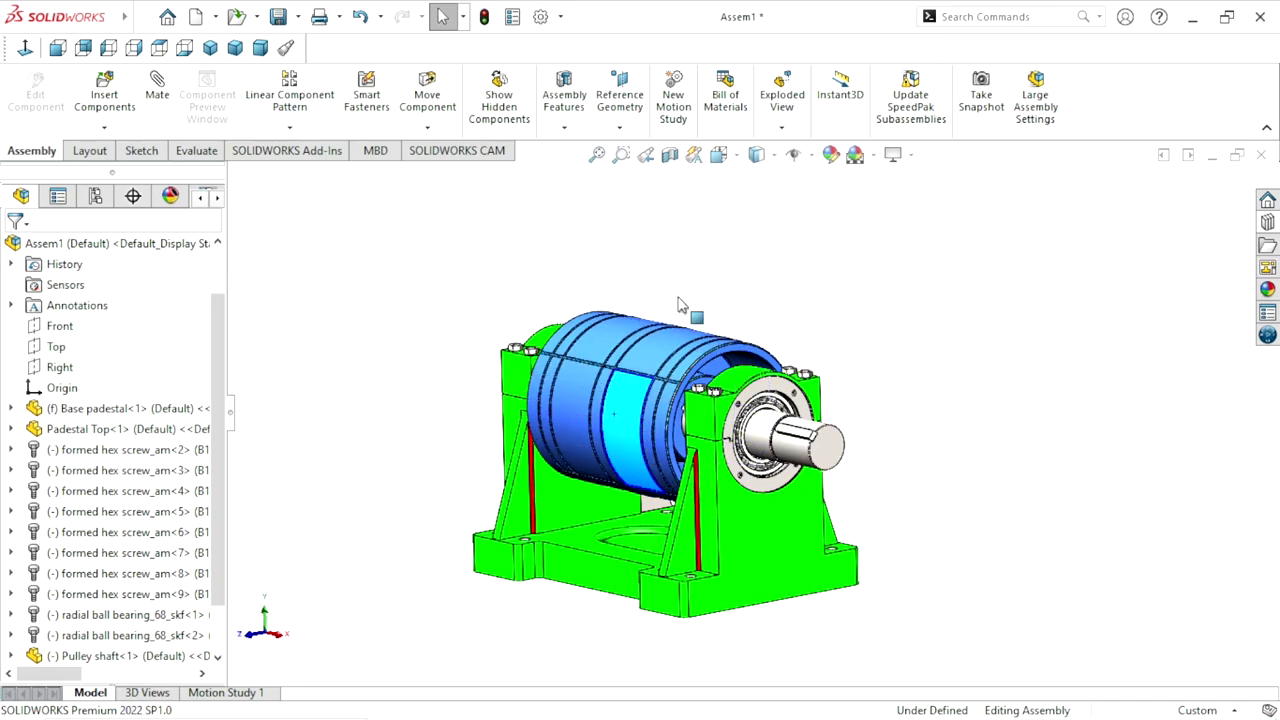
scroll(900, 390, up, 2)
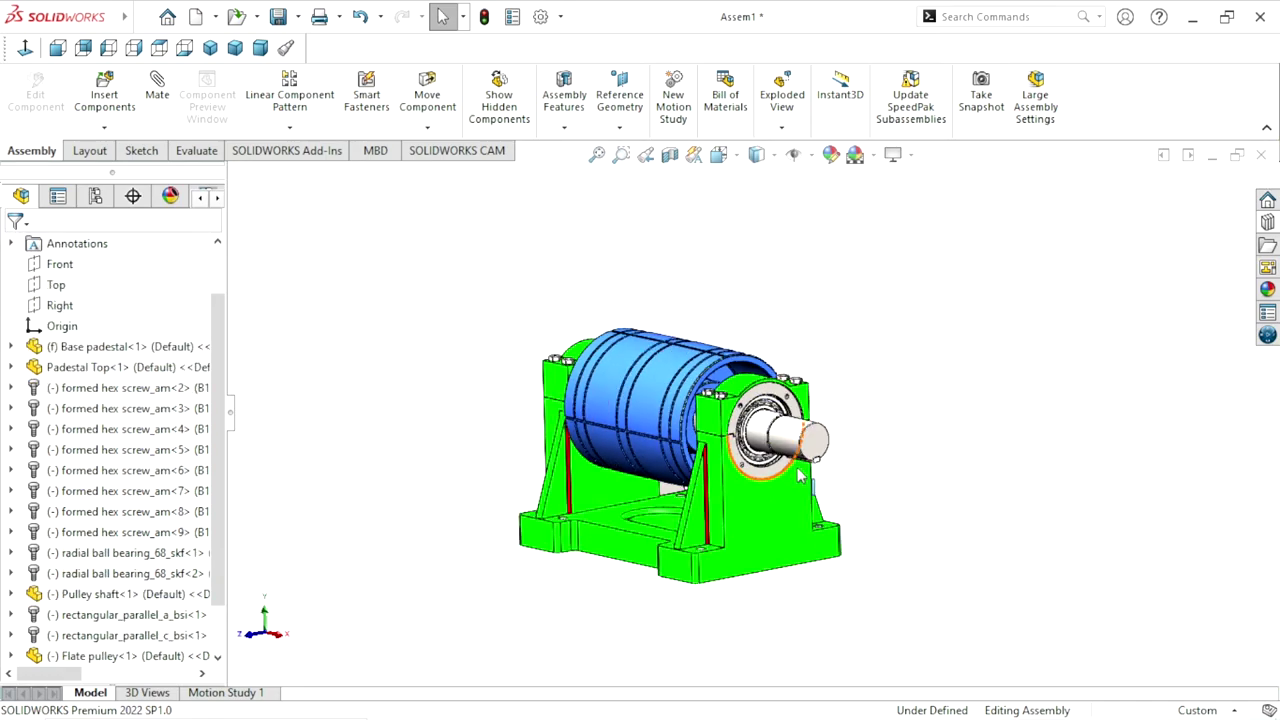
scroll(800, 477, down, 2)
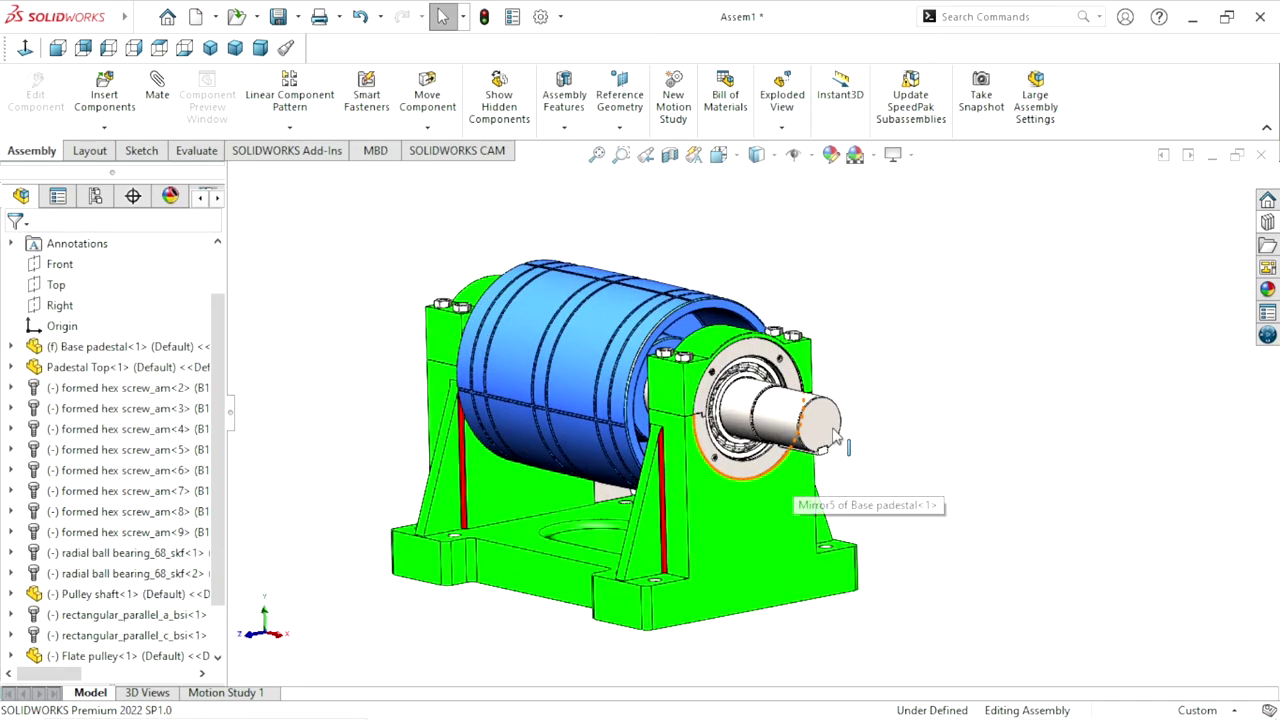
click(120, 96)
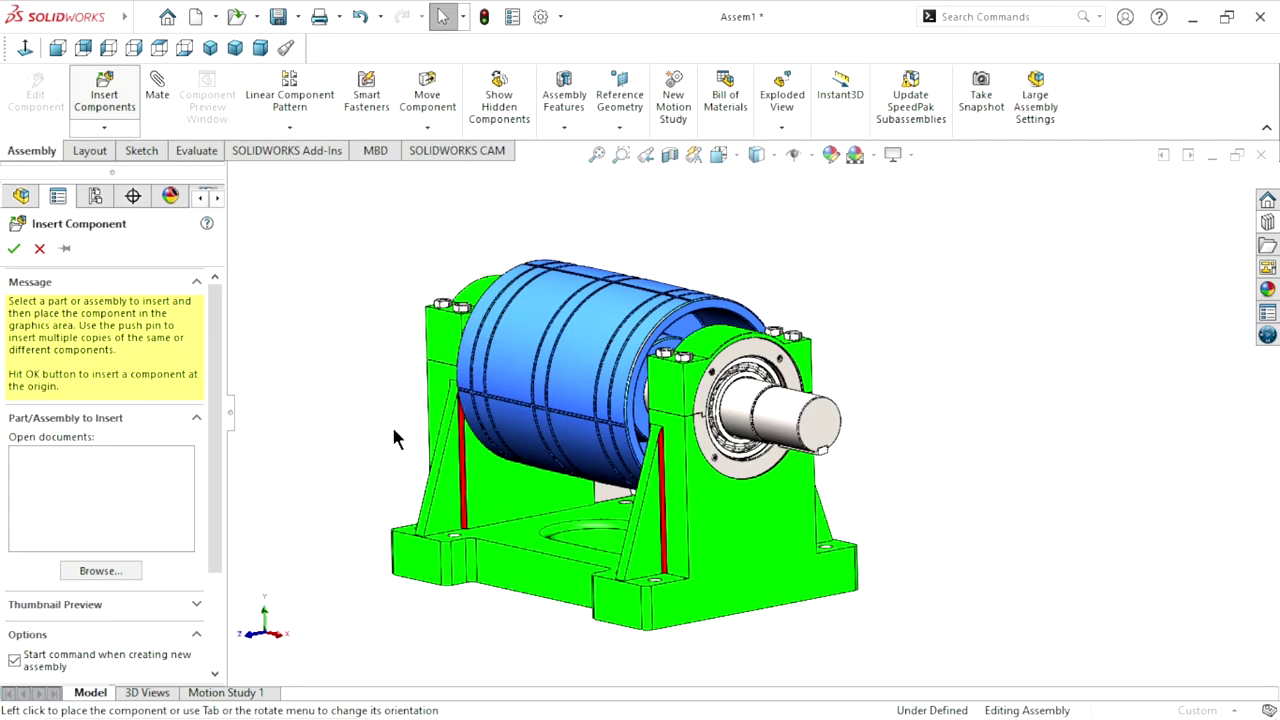
drag(831, 290, 829, 459)
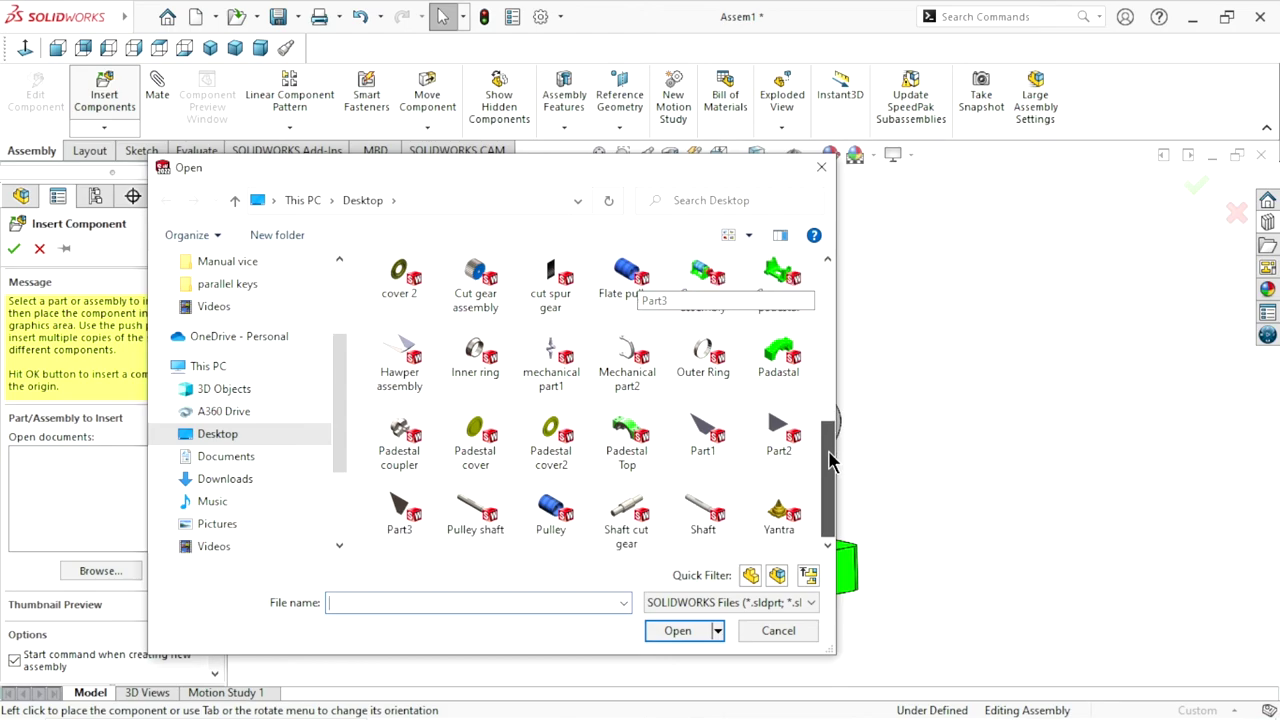
click(487, 460)
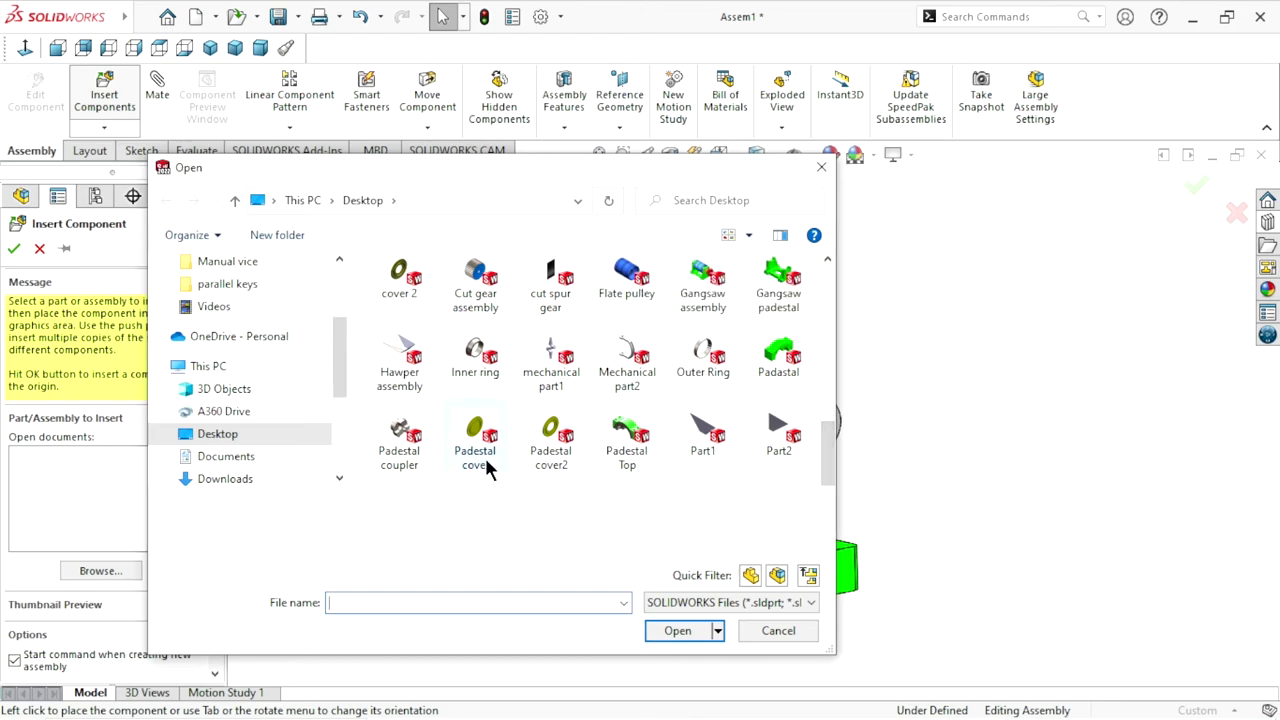
ctrl+click(568, 397)
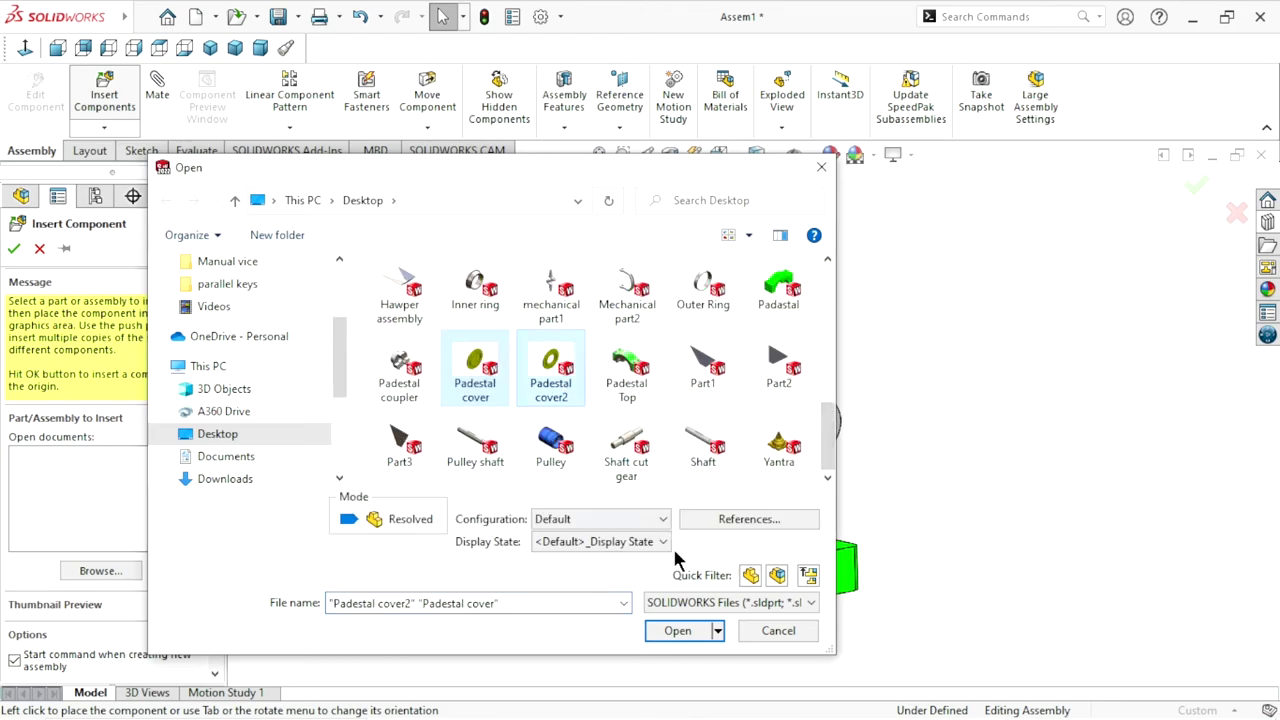
click(679, 631)
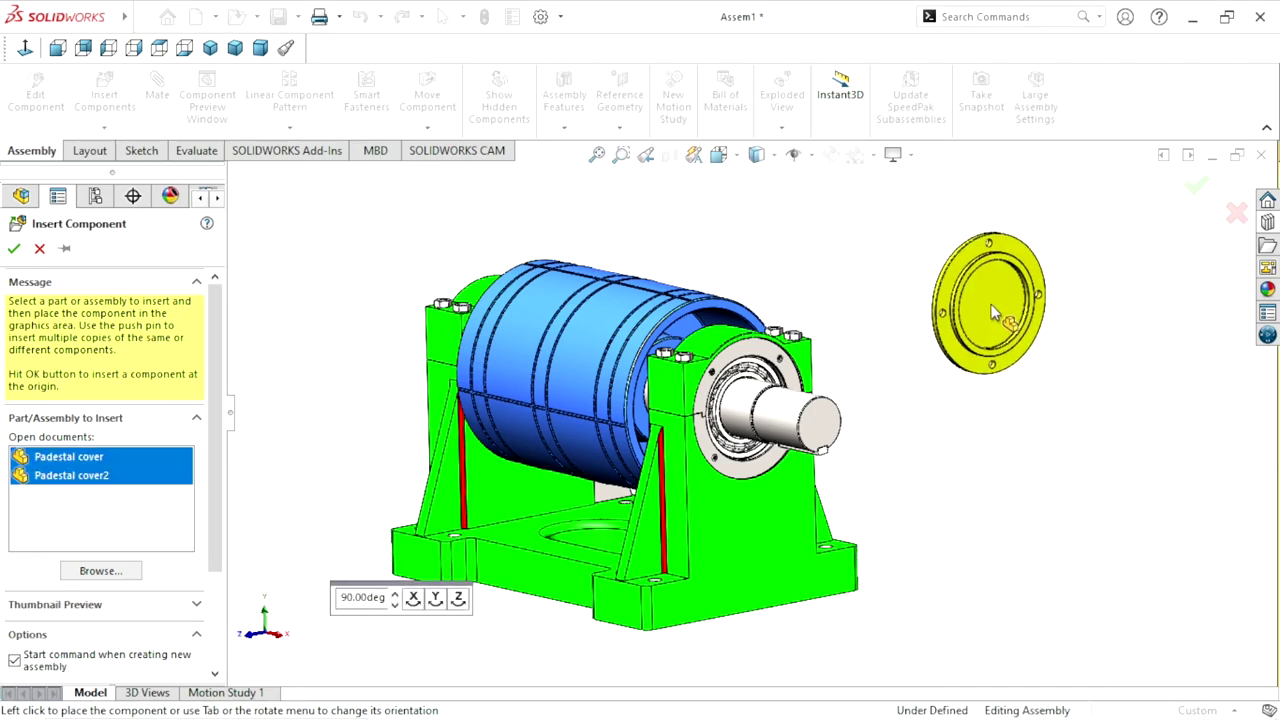
click(989, 304)
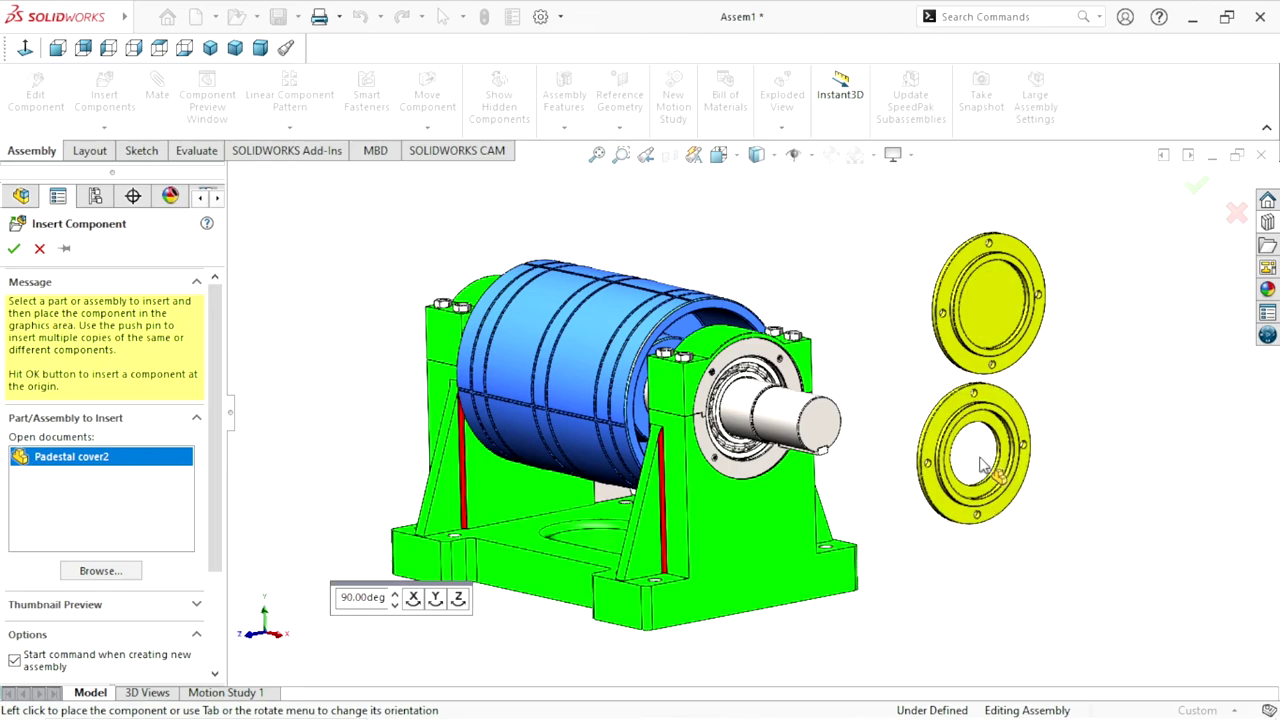
click(980, 465)
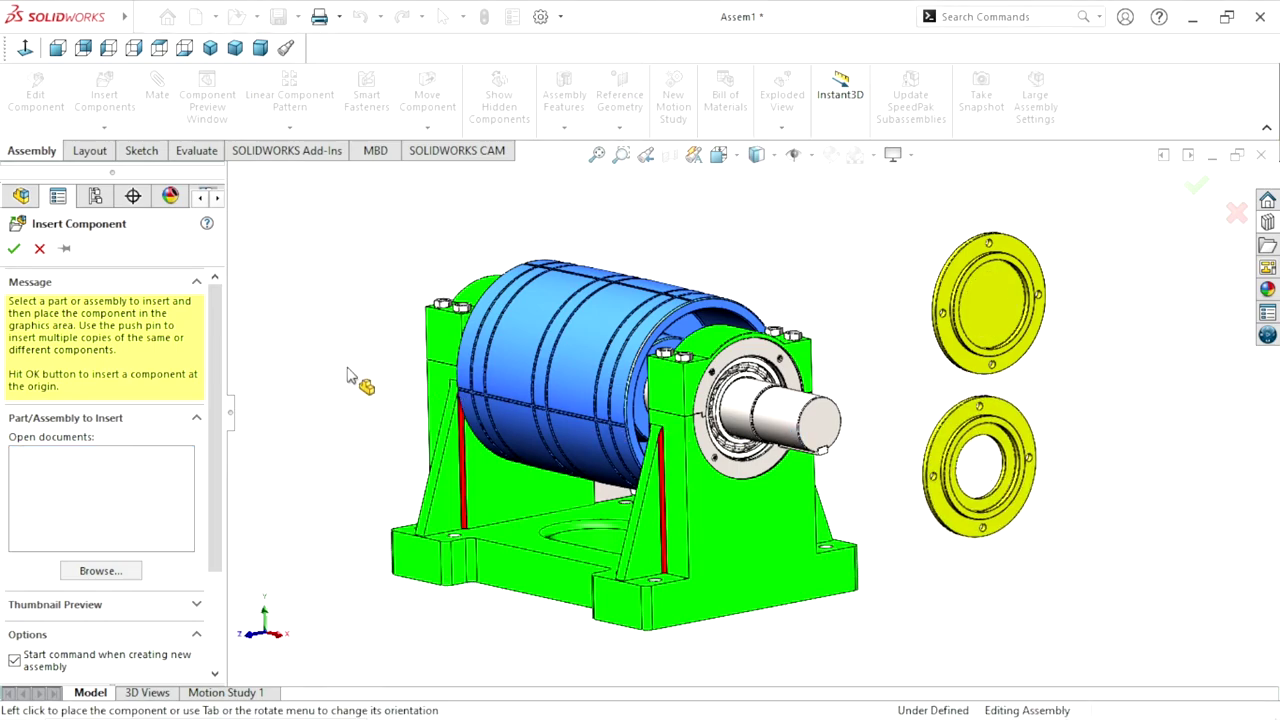
Try Rotate Component, exit it, and bring up Padestal cover2's context menu without changes
scroll(1024, 508, down, 1)
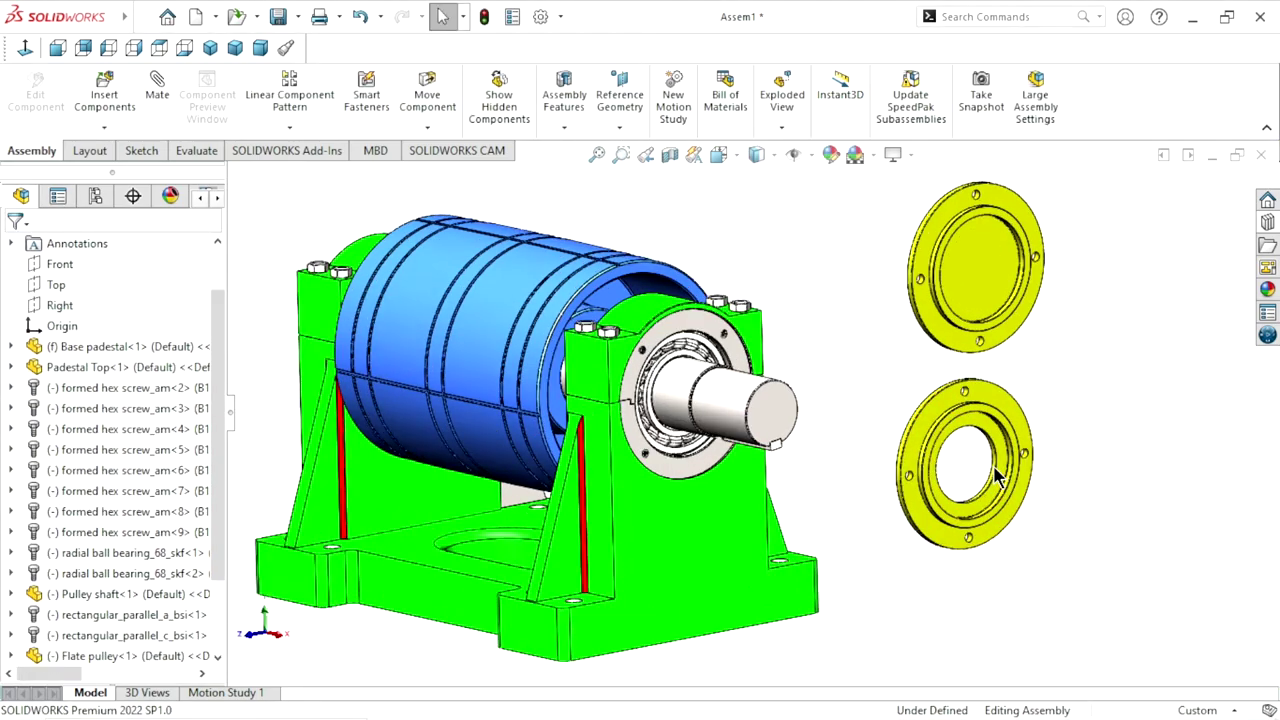
scroll(1000, 490, down, 2)
scroll(960, 480, down, 1)
scroll(946, 470, up, 2)
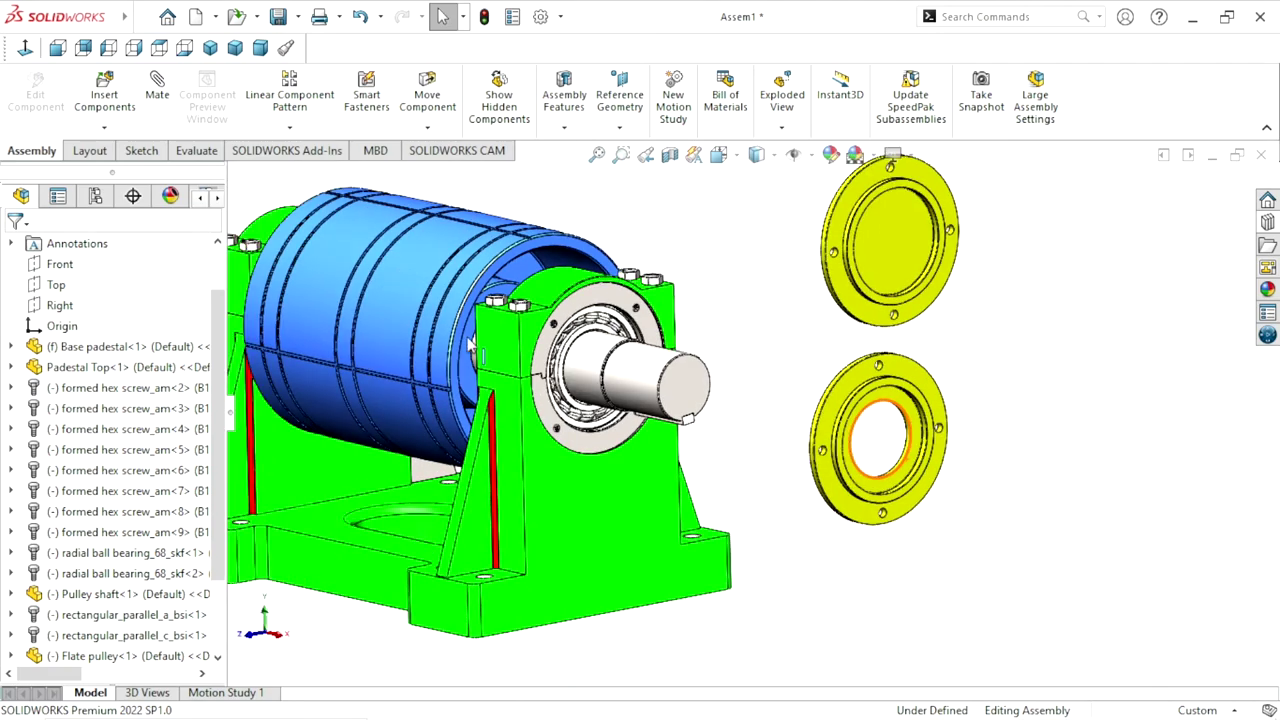
click(432, 132)
click(457, 169)
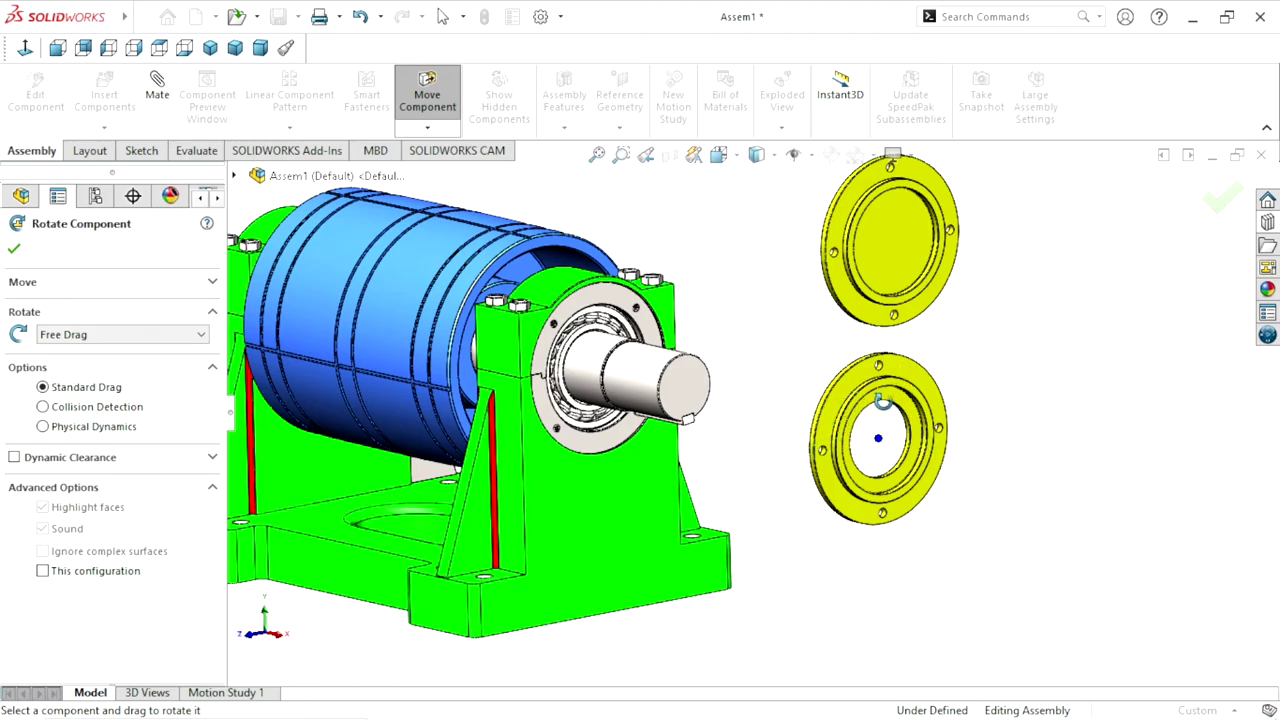
key(Escape)
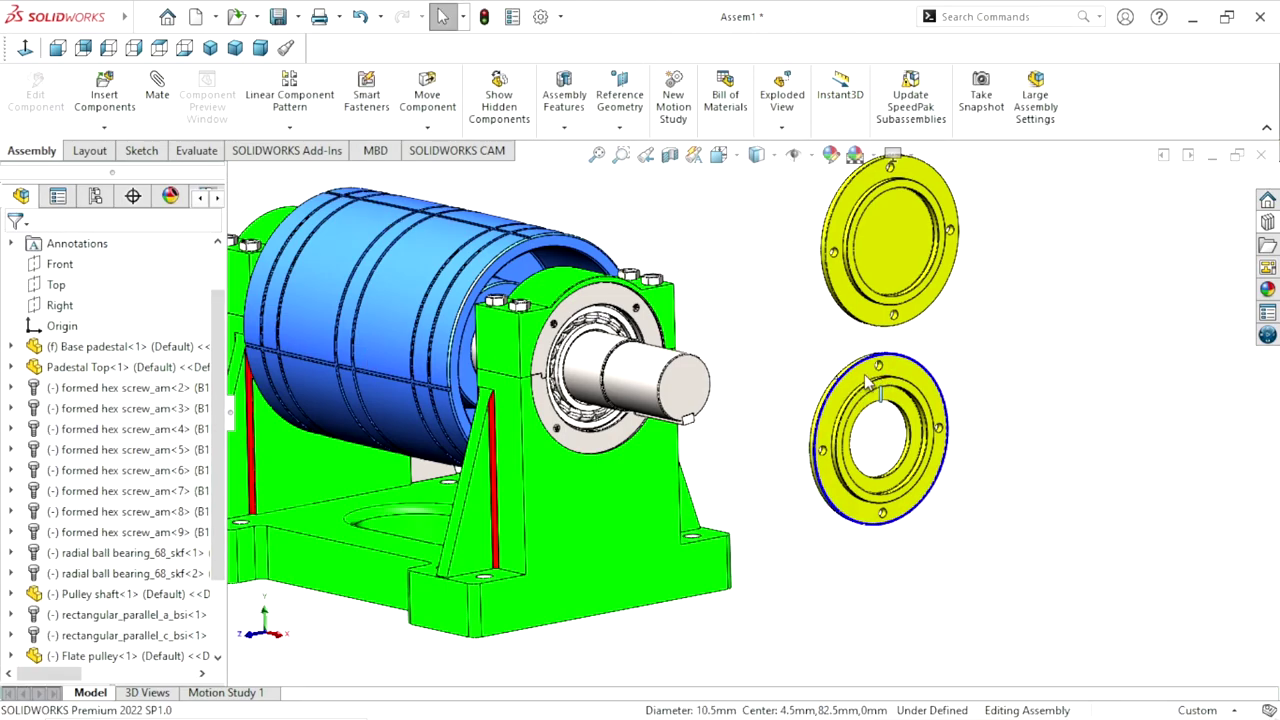
click(868, 383)
right_click(932, 408)
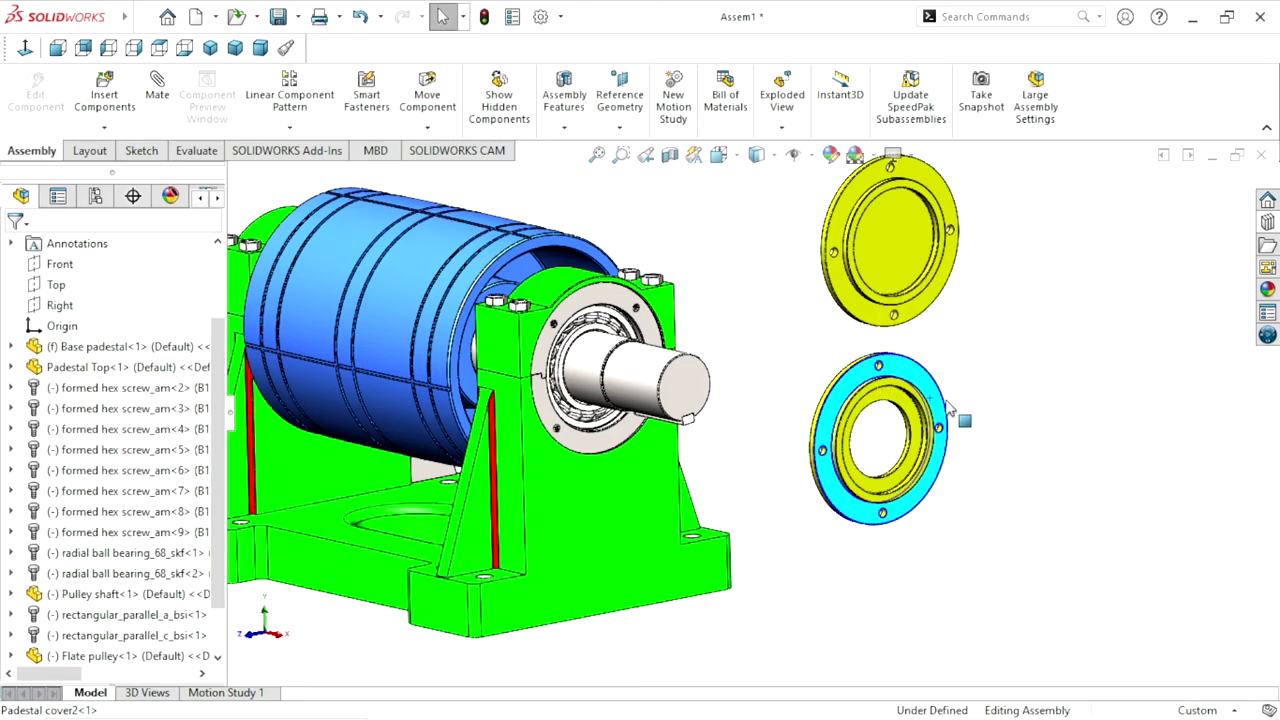
click(797, 358)
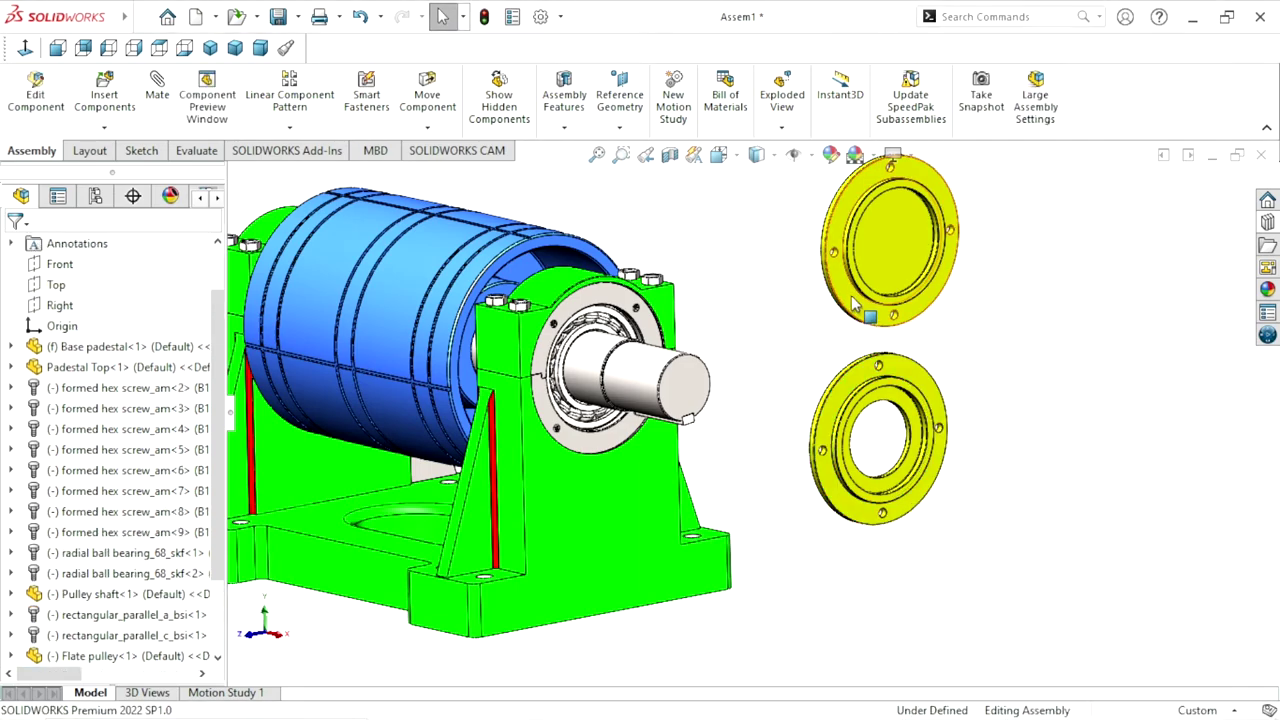
Rotate Padestal cover2 to turn it around with Rotate Component
click(441, 130)
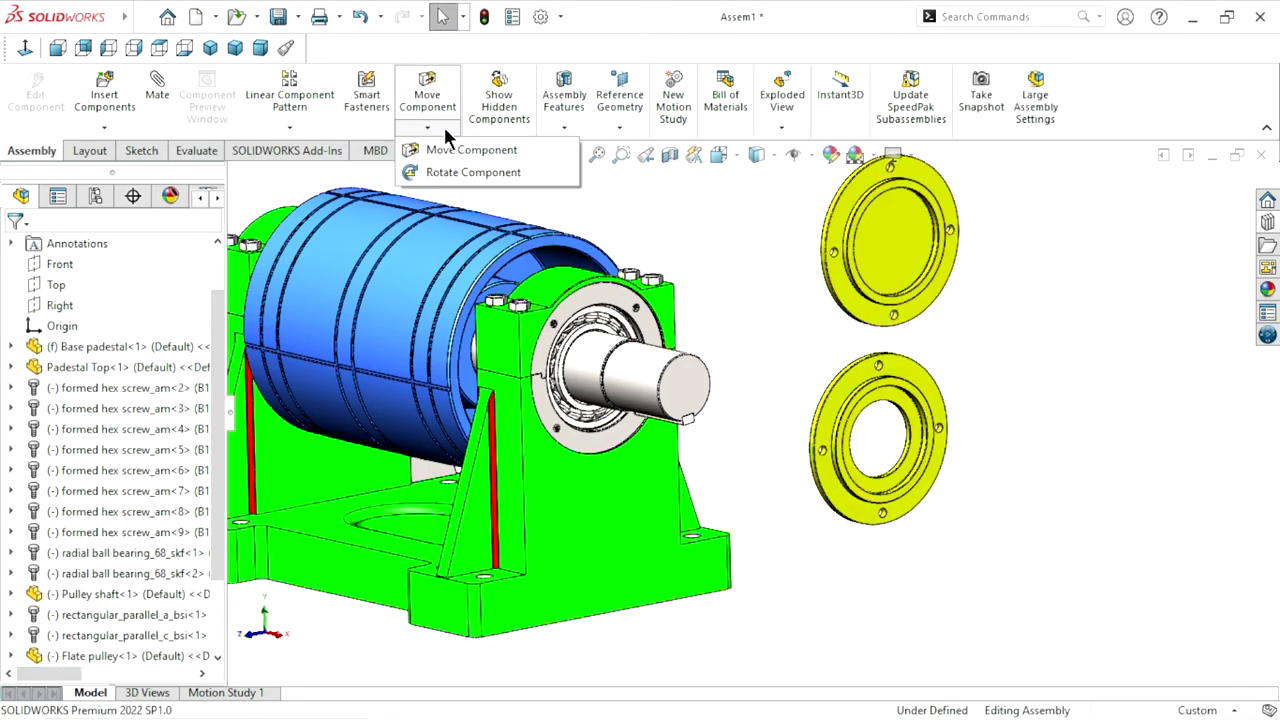
click(458, 170)
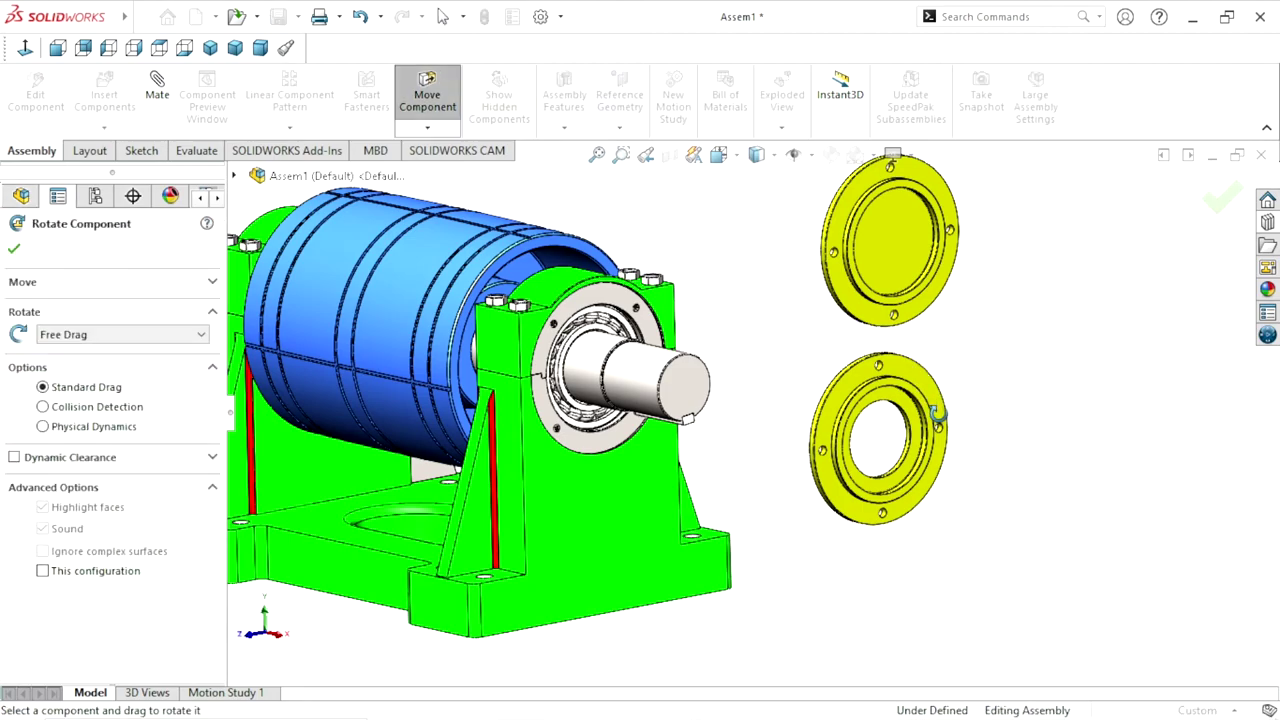
mouse_move(938, 415)
mouse_down()
mouse_move(741, 451)
mouse_move(851, 500)
mouse_up()
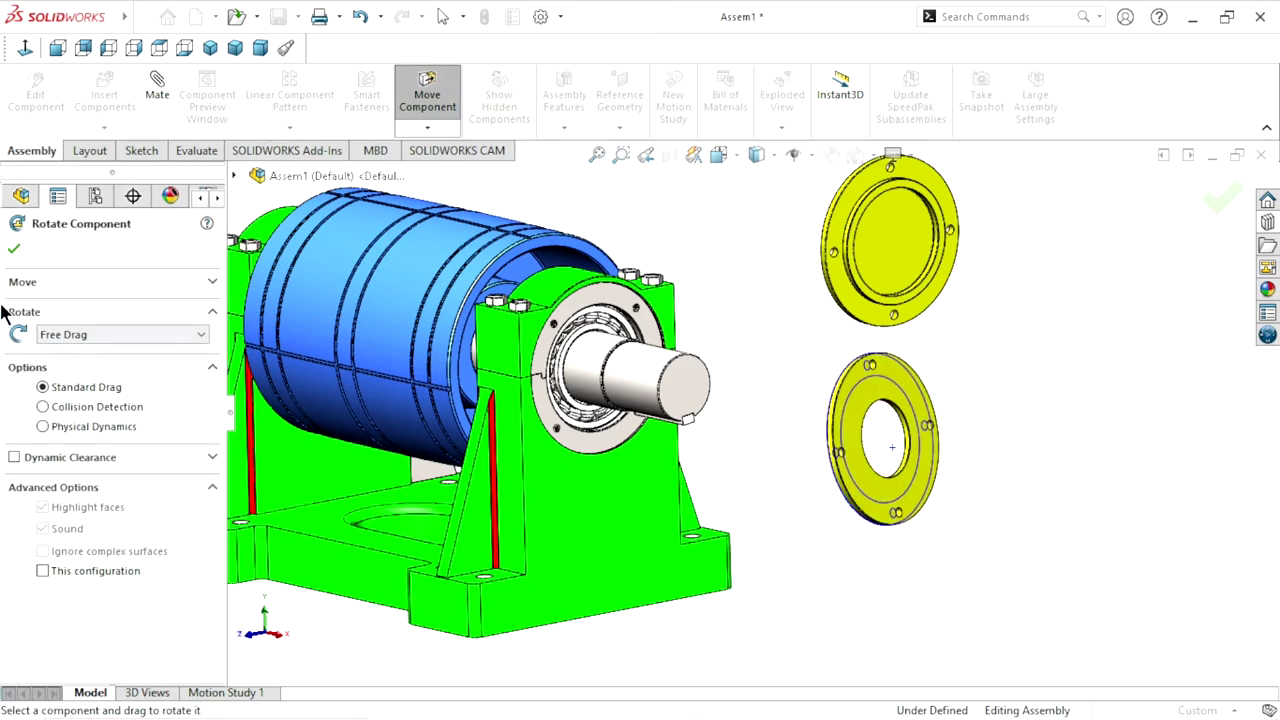
key(Escape)
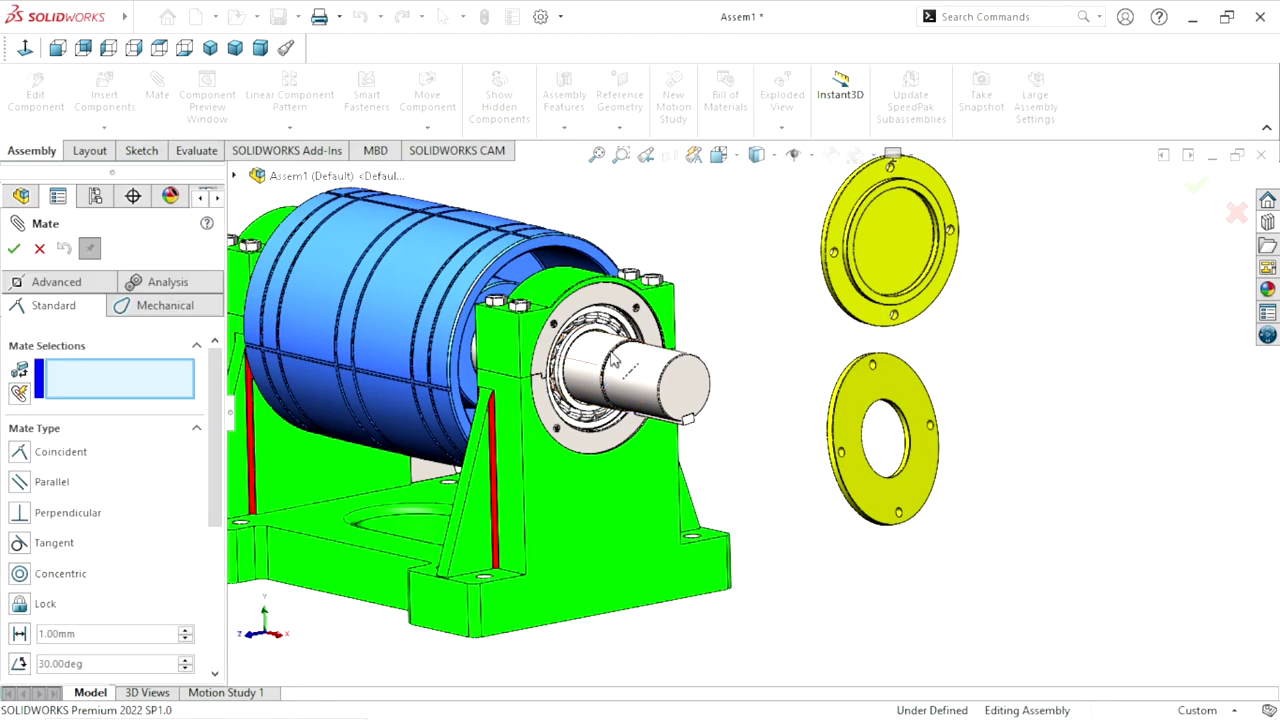
Make Padestal cover2's bore concentric with the shaft
click(614, 362)
scroll(850, 425, down, 6)
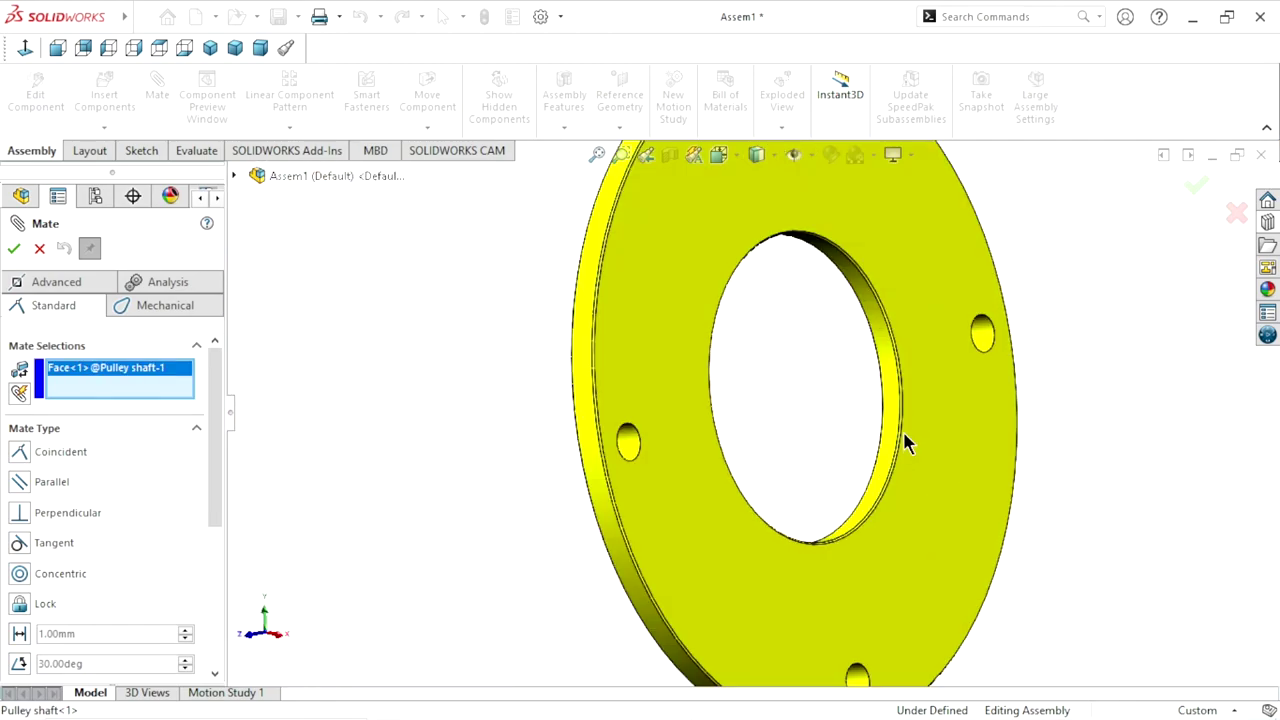
scroll(903, 431, down, 3)
click(855, 352)
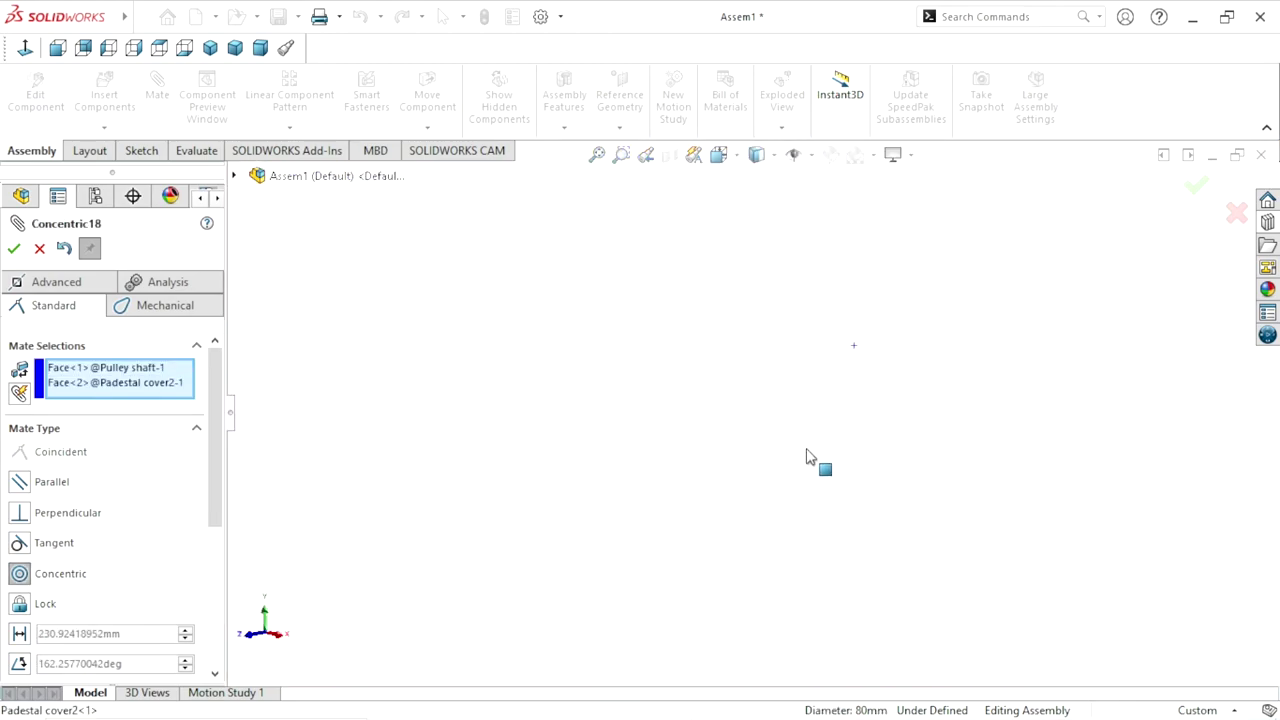
scroll(758, 456, up, 5)
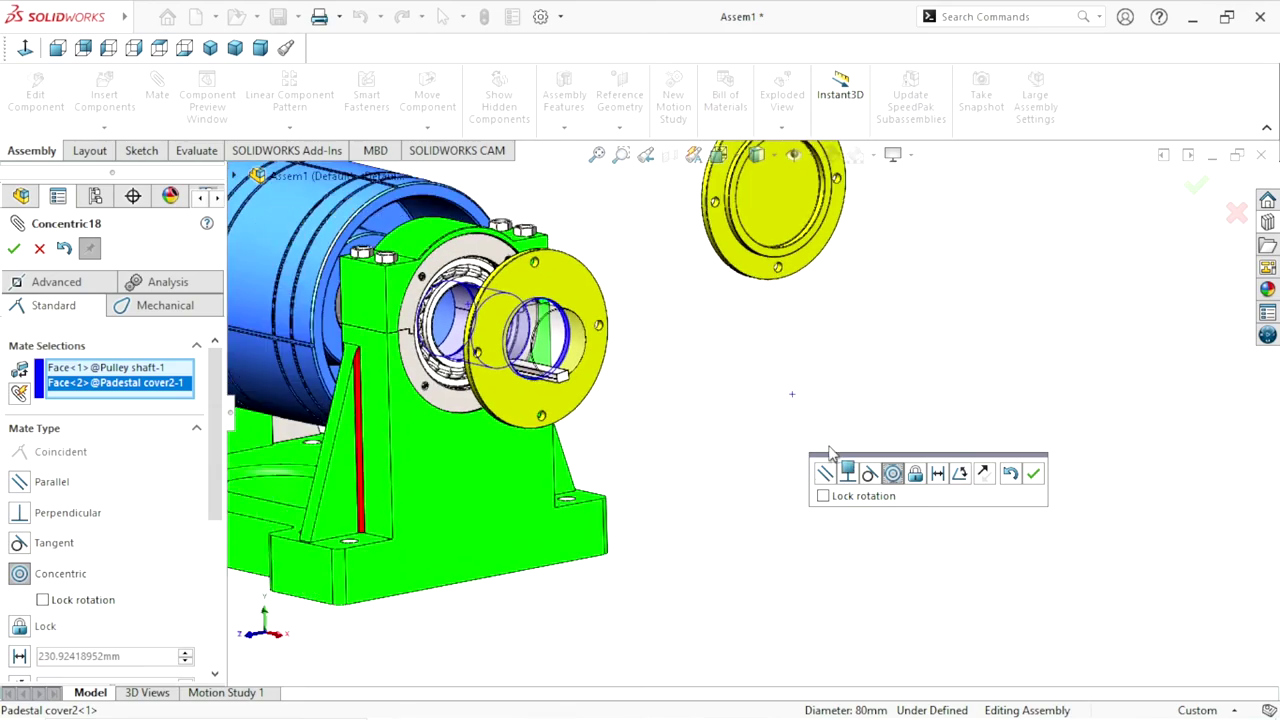
click(1034, 474)
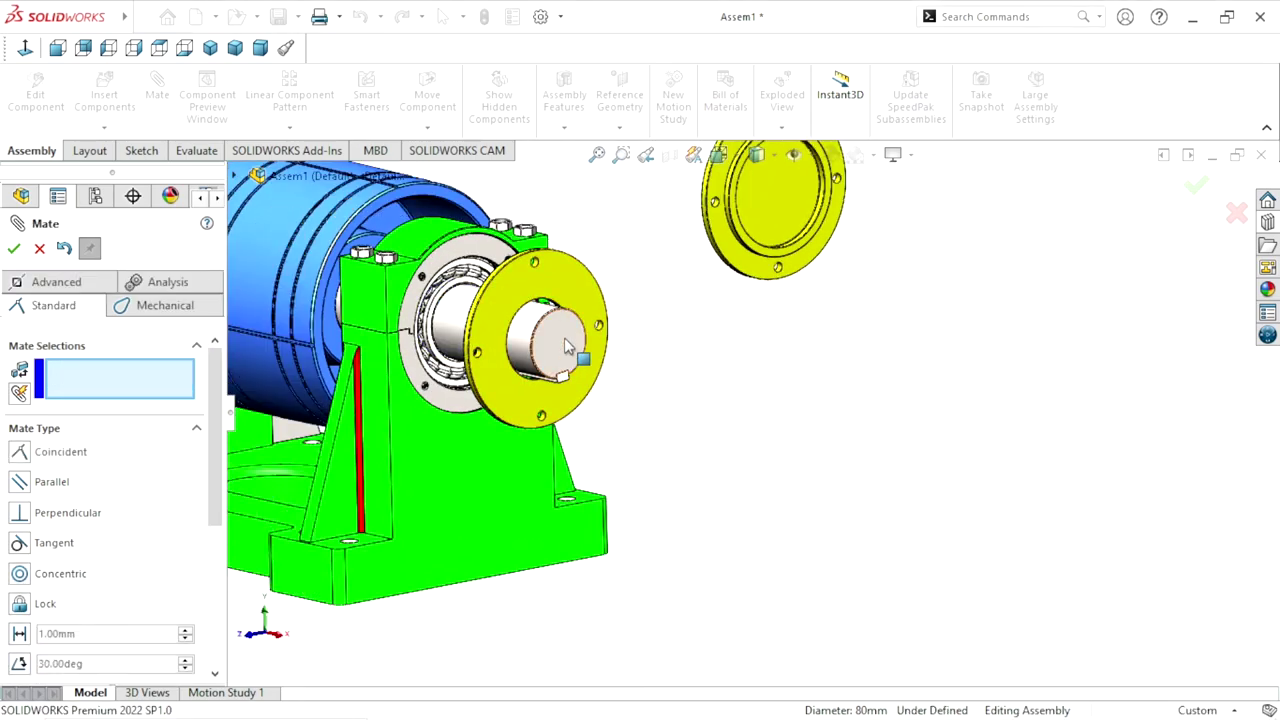
Align a cover2 bolt hole concentrically with the matching hole in the pedestal top
scroll(565, 330, down, 3)
scroll(578, 252, down, 1)
scroll(578, 251, down, 2)
scroll(570, 290, down, 2)
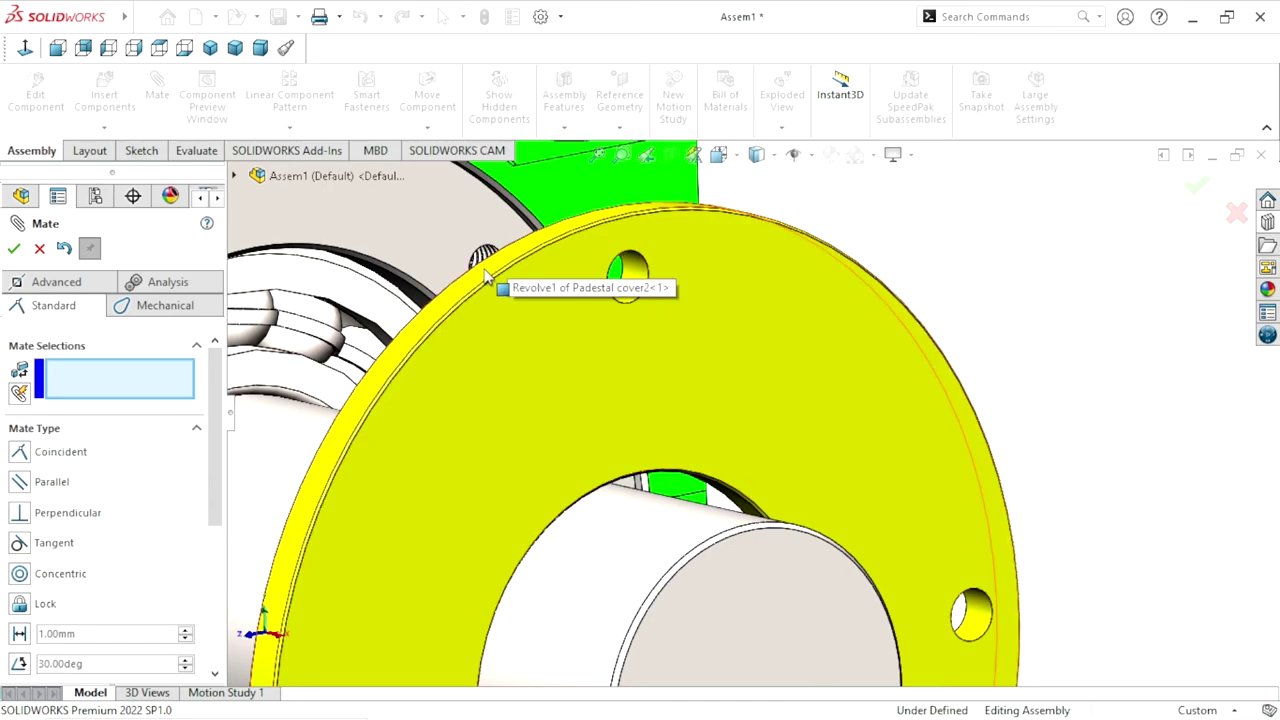
click(640, 275)
scroll(489, 281, down, 2)
scroll(486, 305, down, 2)
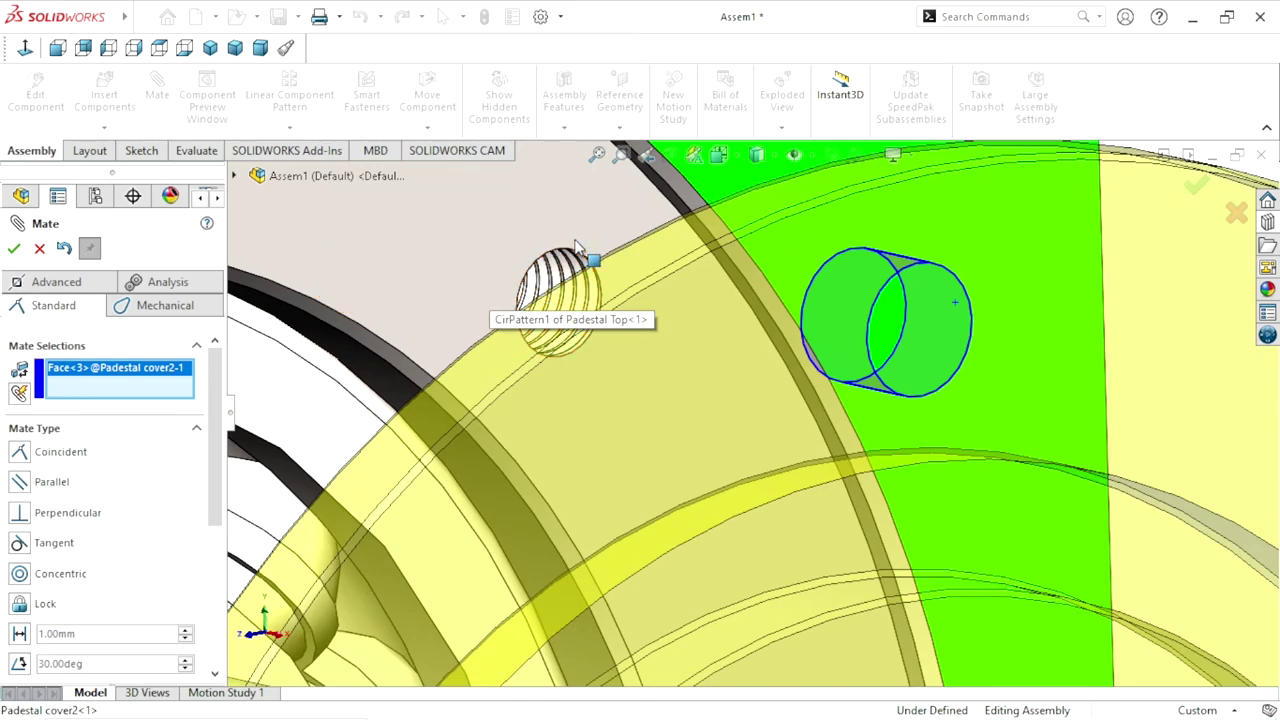
click(575, 252)
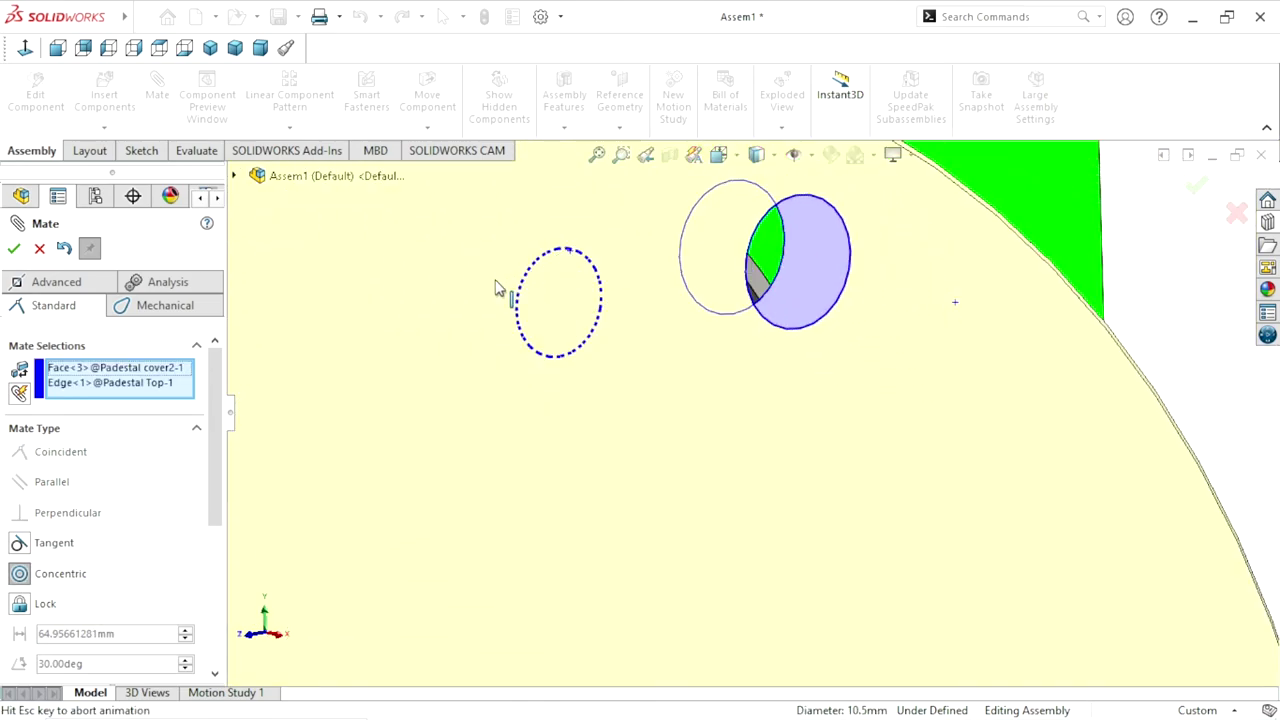
scroll(640, 393, up, 1)
scroll(634, 391, up, 3)
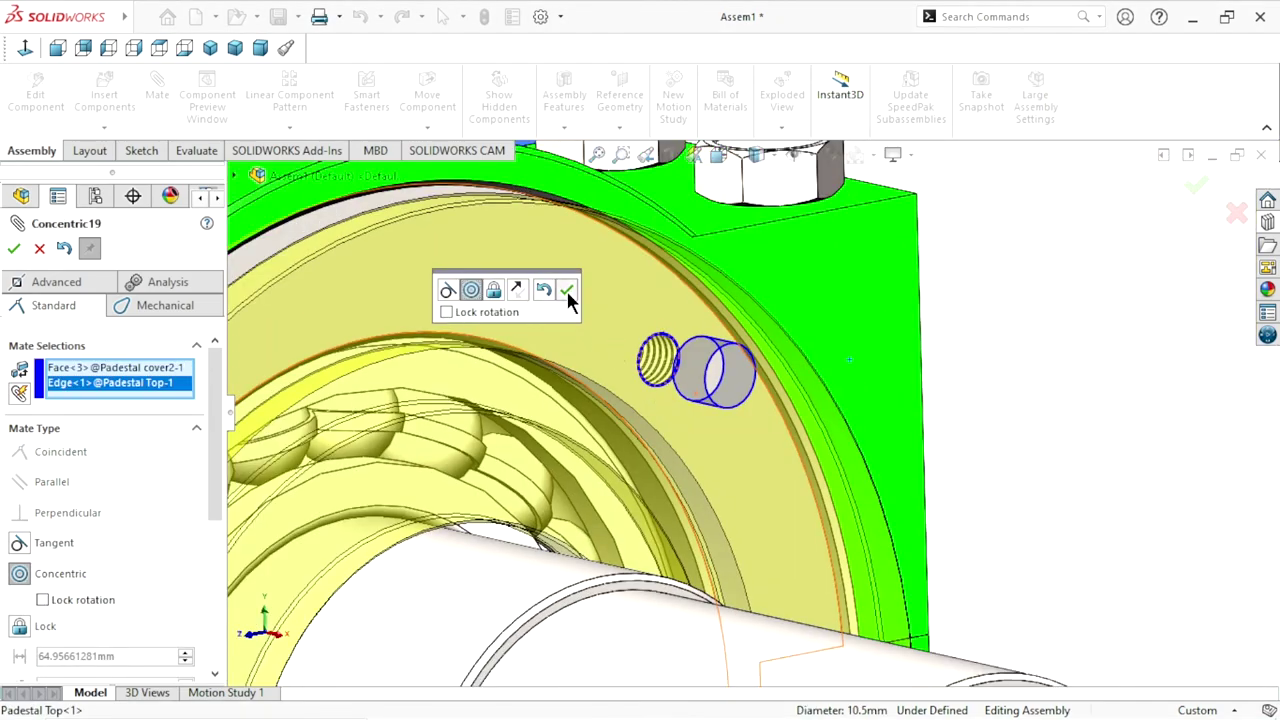
click(566, 290)
Mate Face<5> of Padestal cover2-1 coincident with Face<4> of Padestal Top-1
scroll(656, 357, down, 2)
scroll(660, 365, up, 2)
scroll(675, 393, up, 2)
scroll(615, 420, down, 2)
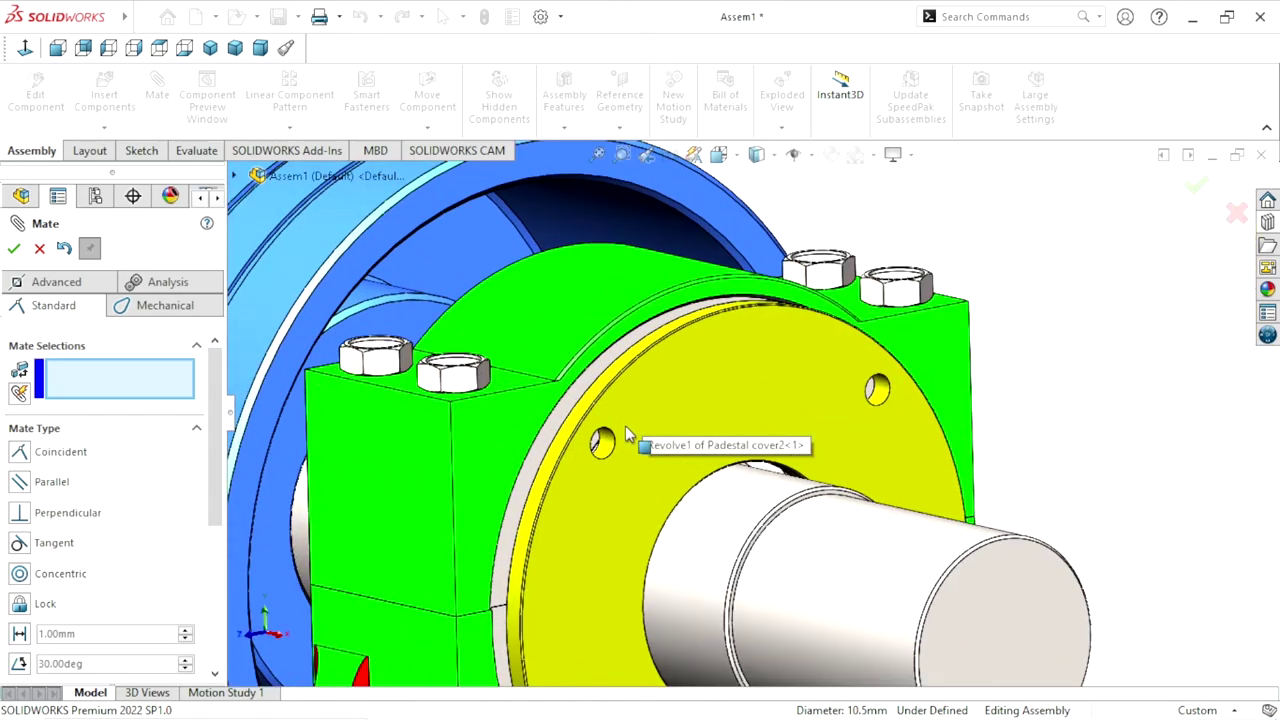
drag(665, 428, 786, 486)
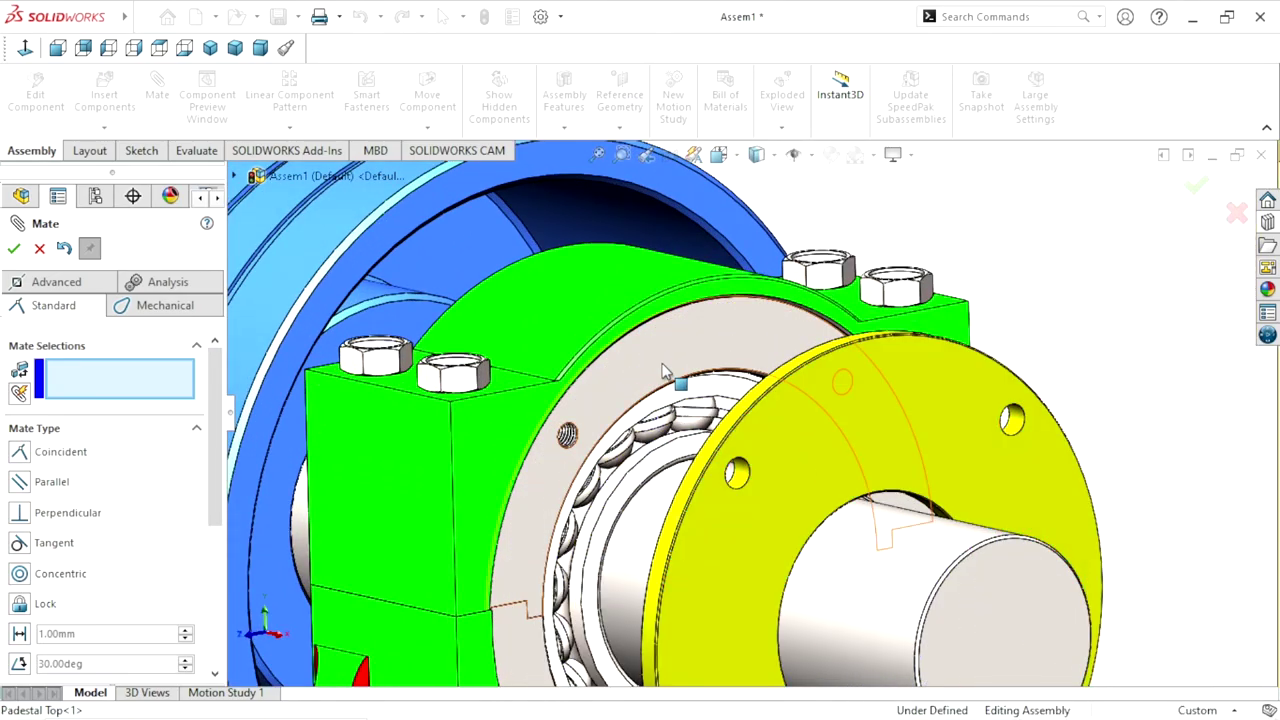
click(662, 456)
scroll(662, 456, up, 2)
middle_drag(662, 456, 765, 393)
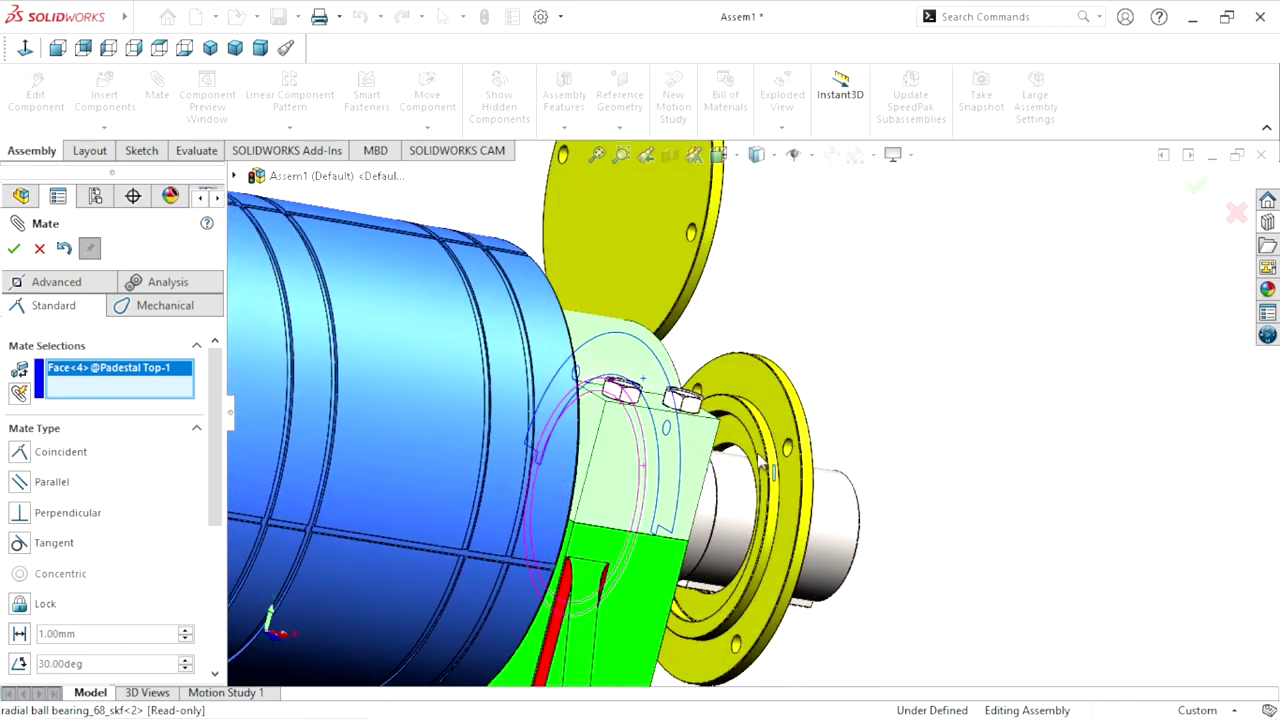
click(765, 393)
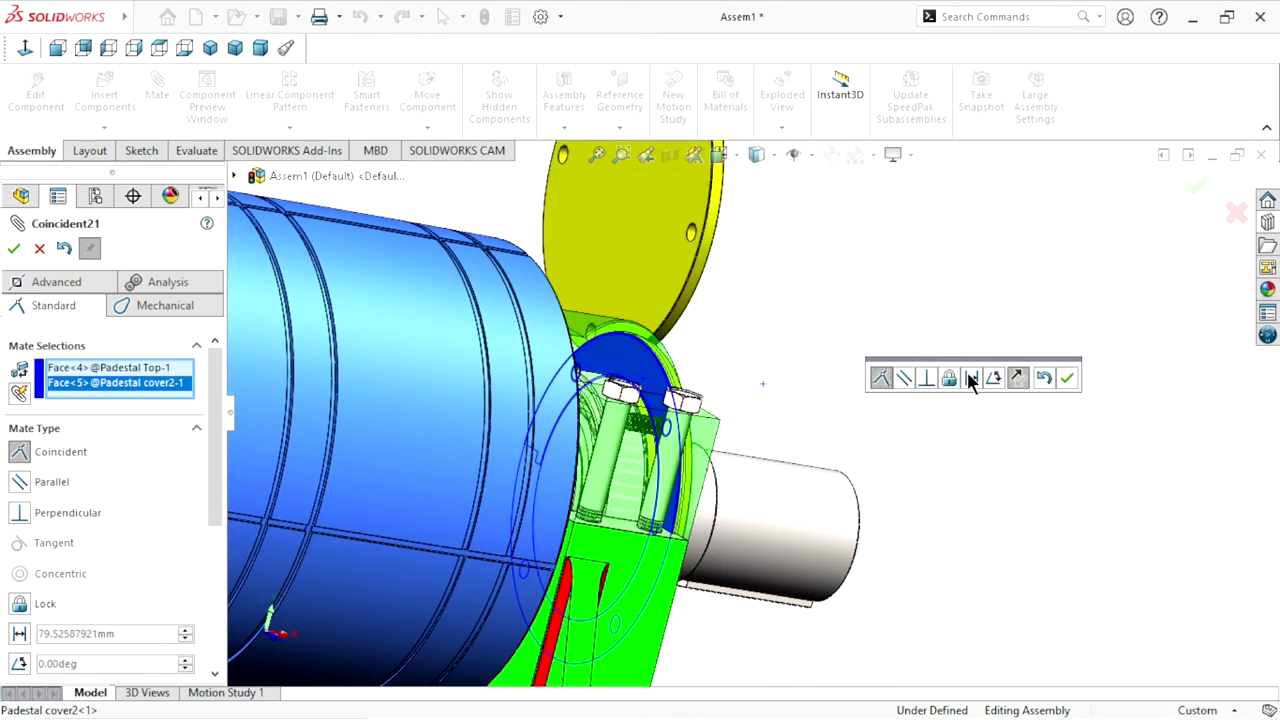
click(1068, 381)
mouse_move(733, 434)
middle_down()
mouse_move(704, 372)
mouse_move(683, 372)
mouse_move(767, 403)
middle_up()
scroll(715, 448, up, 2)
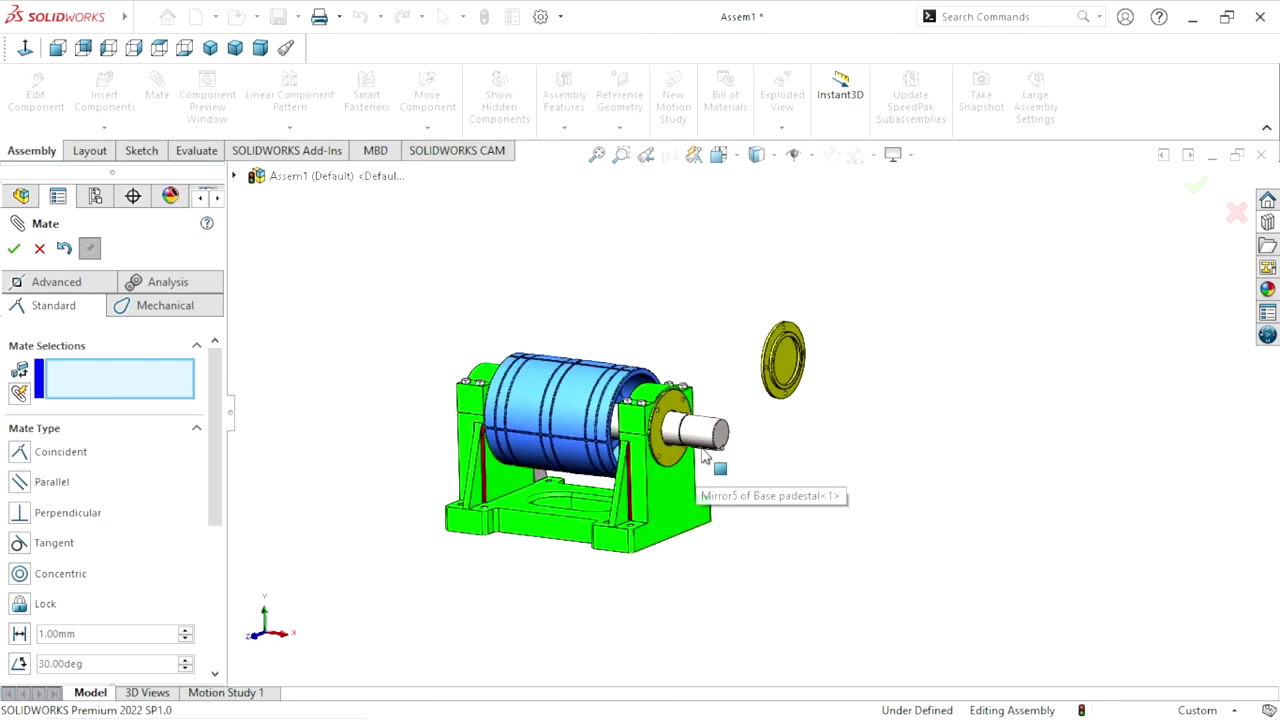
View the assembly from the opposite side and select the loose cover's round face
scroll(712, 455, down, 2)
scroll(634, 414, down, 2)
scroll(634, 414, down, 2)
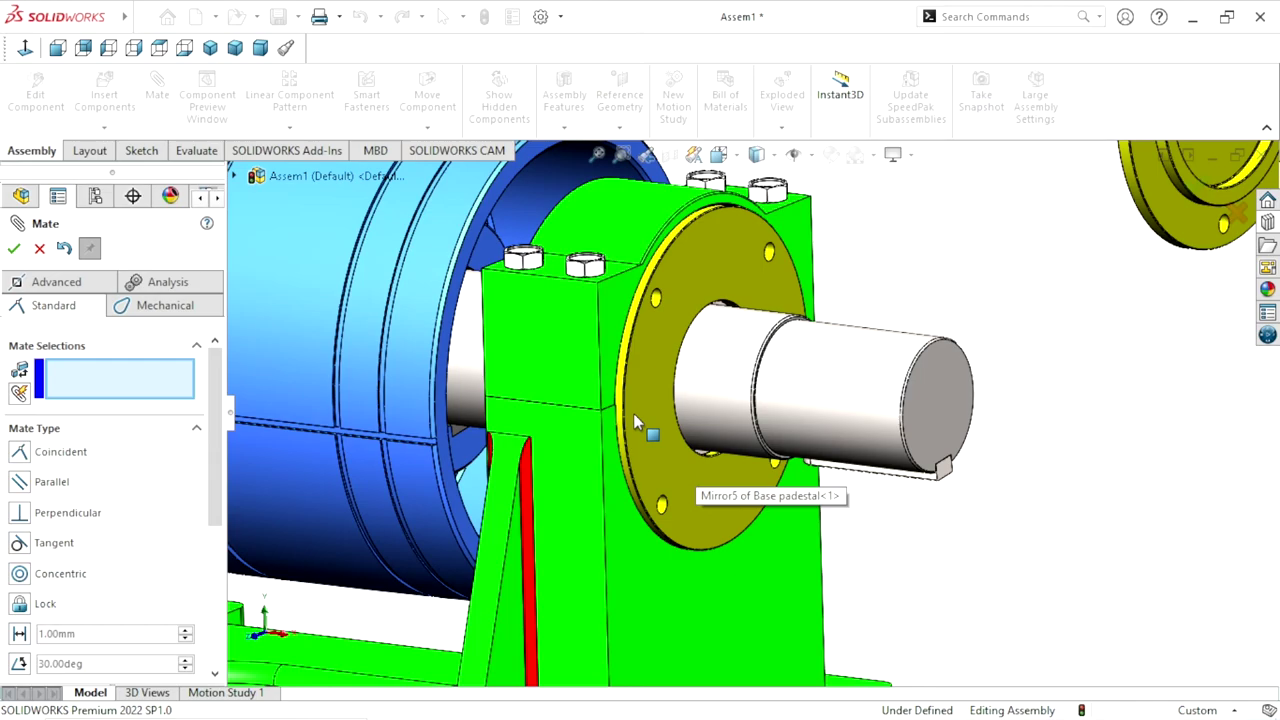
key(f)
middle_drag(619, 432, 718, 446)
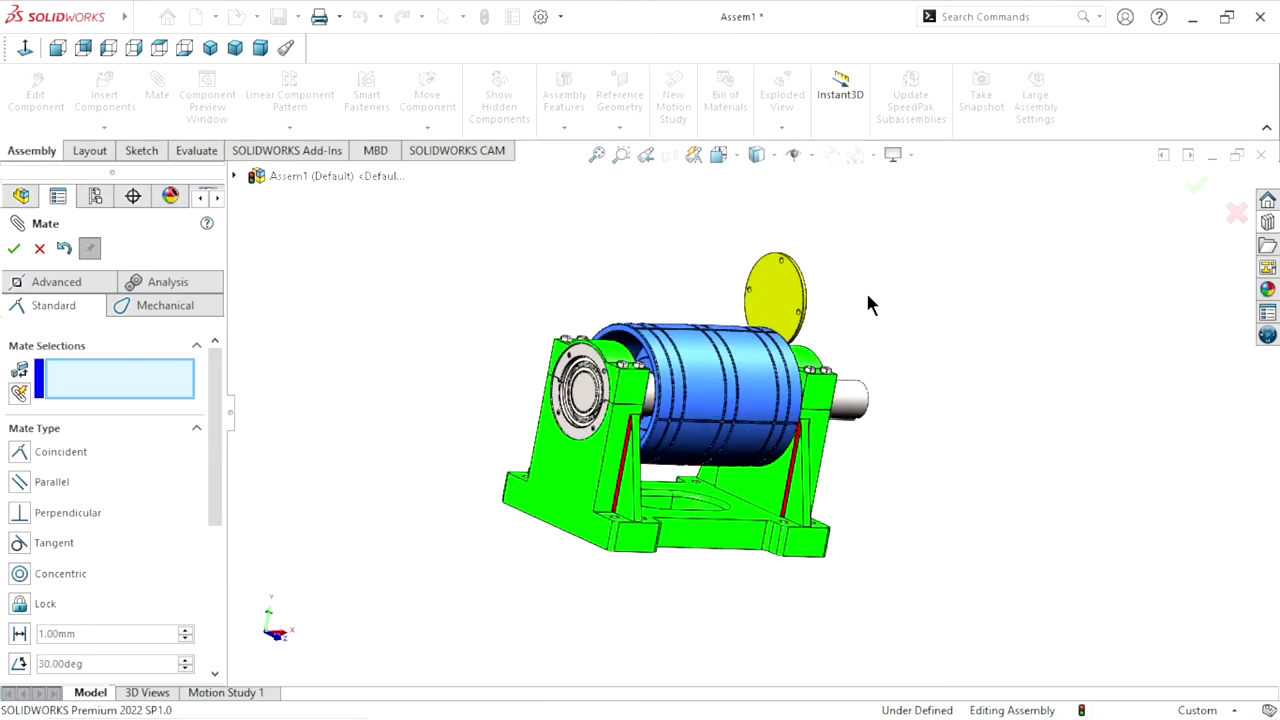
middle_drag(866, 300, 835, 304)
scroll(829, 306, down, 2)
scroll(785, 305, down, 3)
scroll(790, 322, down, 2)
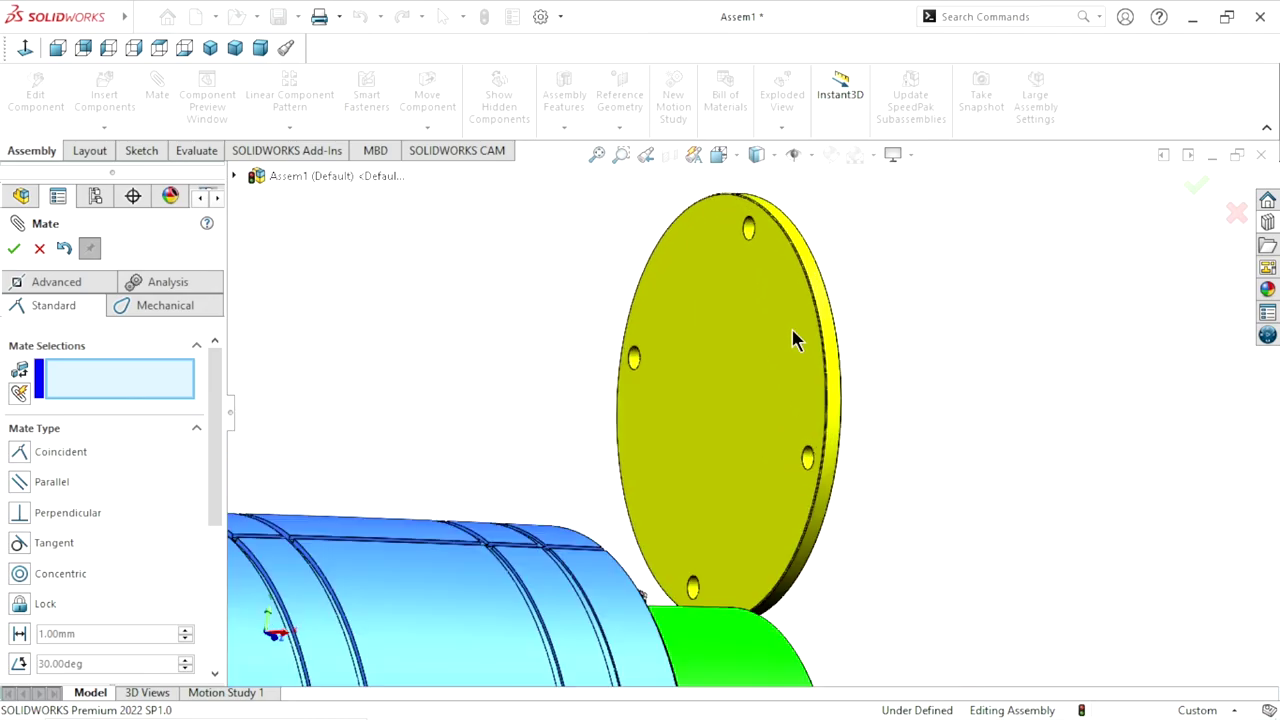
scroll(850, 350, down, 2)
click(835, 370)
scroll(760, 390, up, 3)
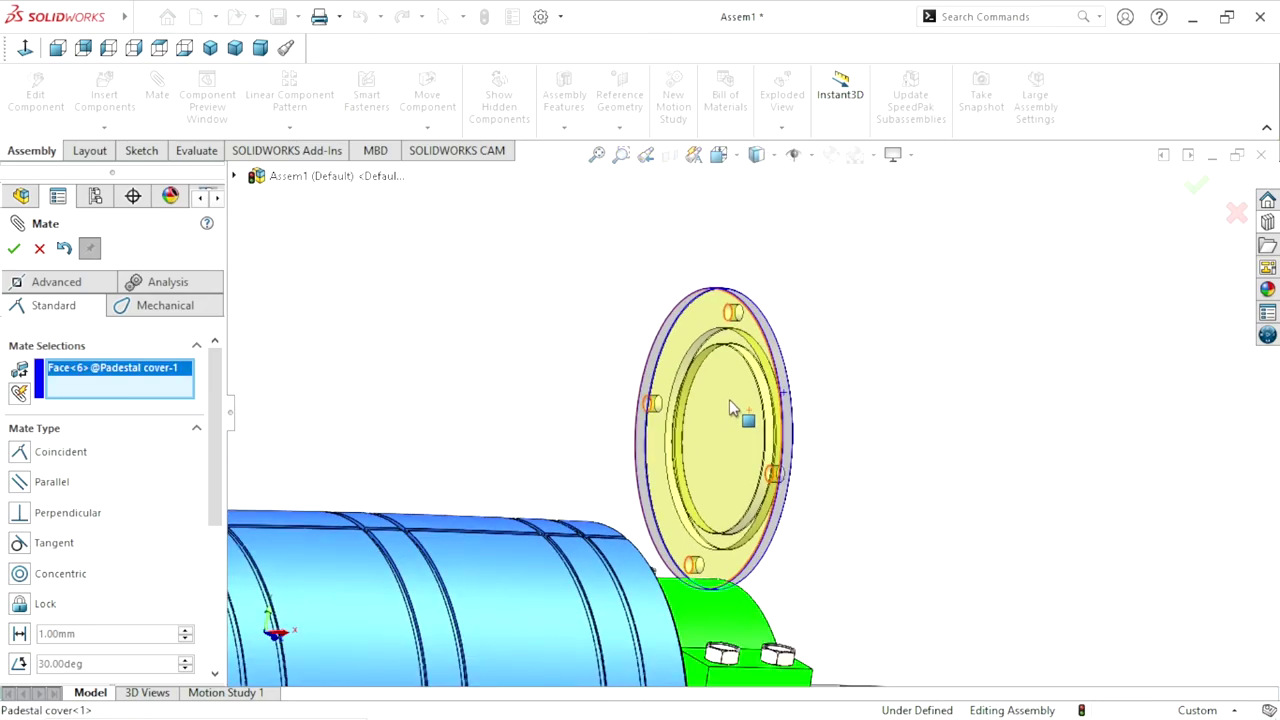
scroll(729, 399, up, 2)
scroll(680, 470, up, 2)
scroll(588, 518, down, 2)
scroll(575, 490, down, 2)
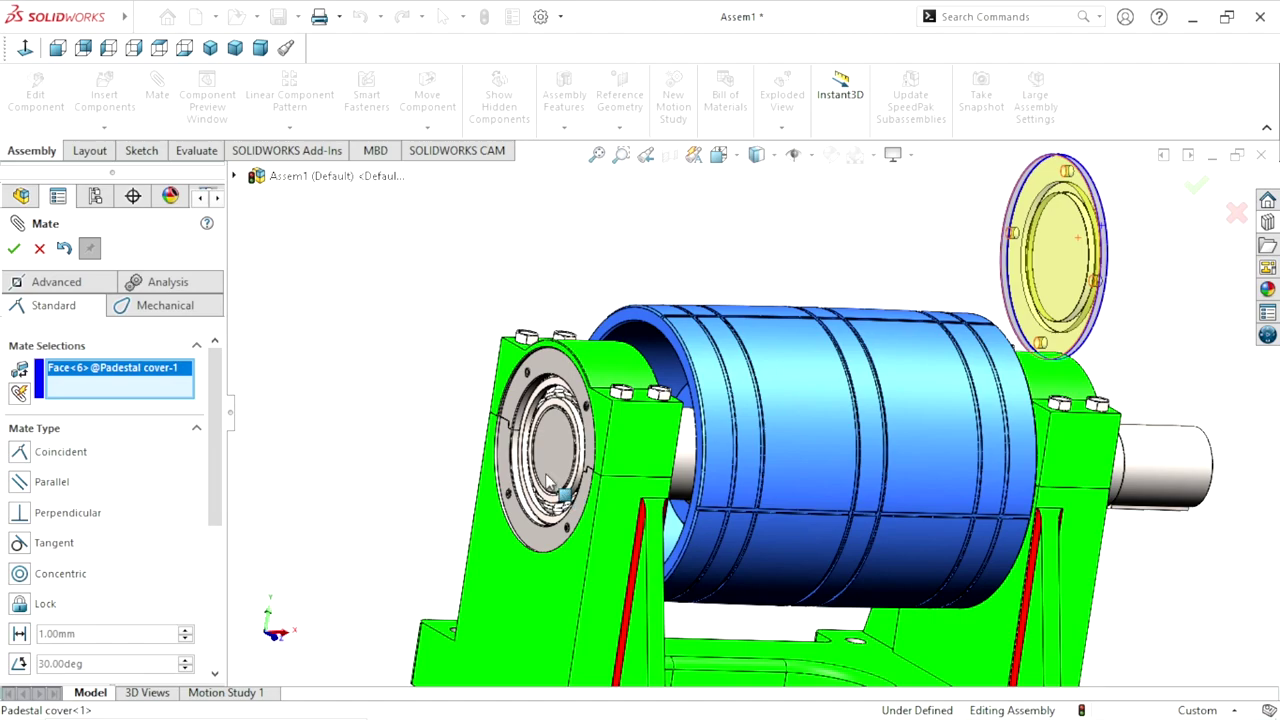
scroll(558, 455, down, 1)
scroll(545, 422, down, 1)
scroll(560, 422, down, 2)
scroll(596, 372, down, 2)
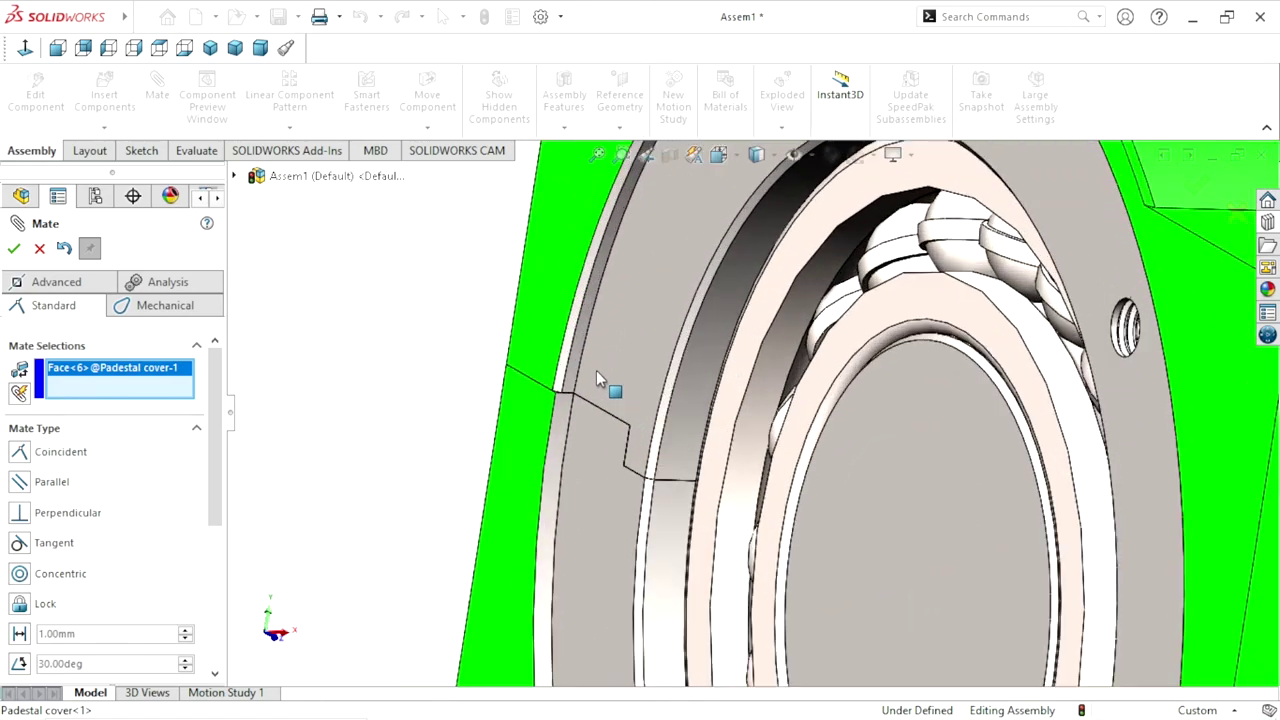
Mate it concentric with Face<7>, Padestal Top-2's 190 mm bore, then pull the cover clear
click(578, 358)
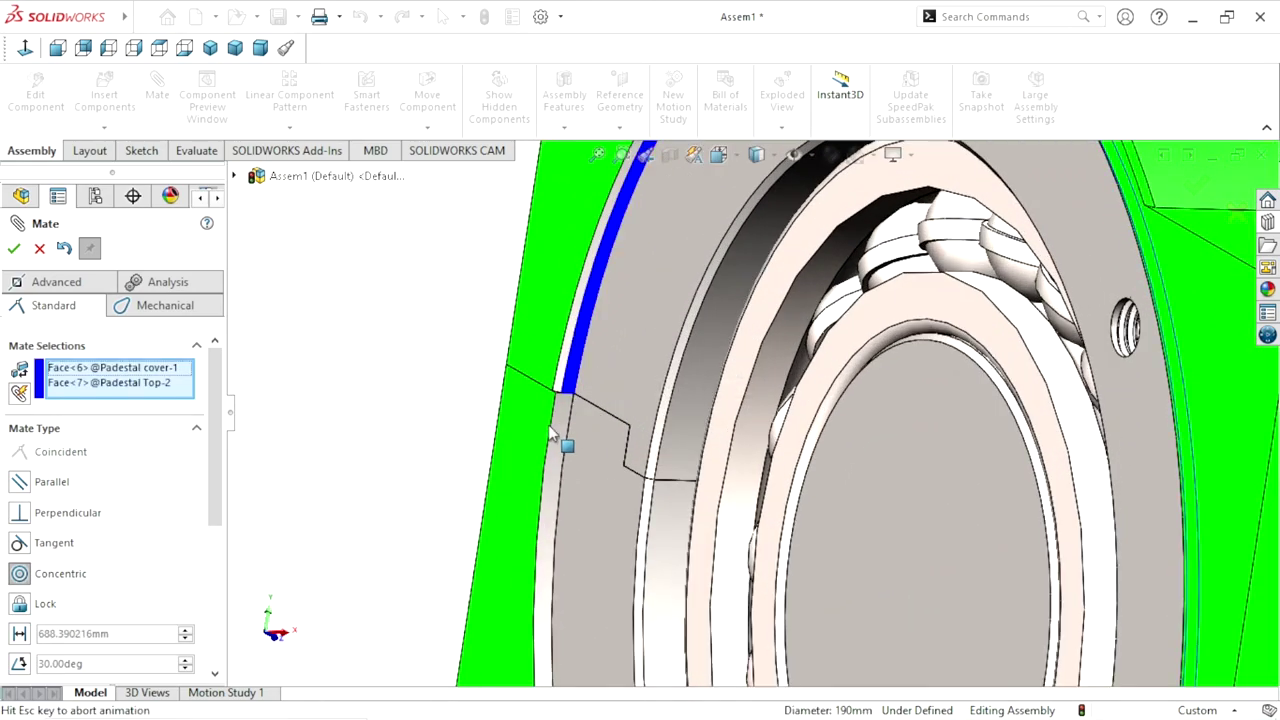
scroll(592, 423, up, 5)
scroll(722, 448, up, 2)
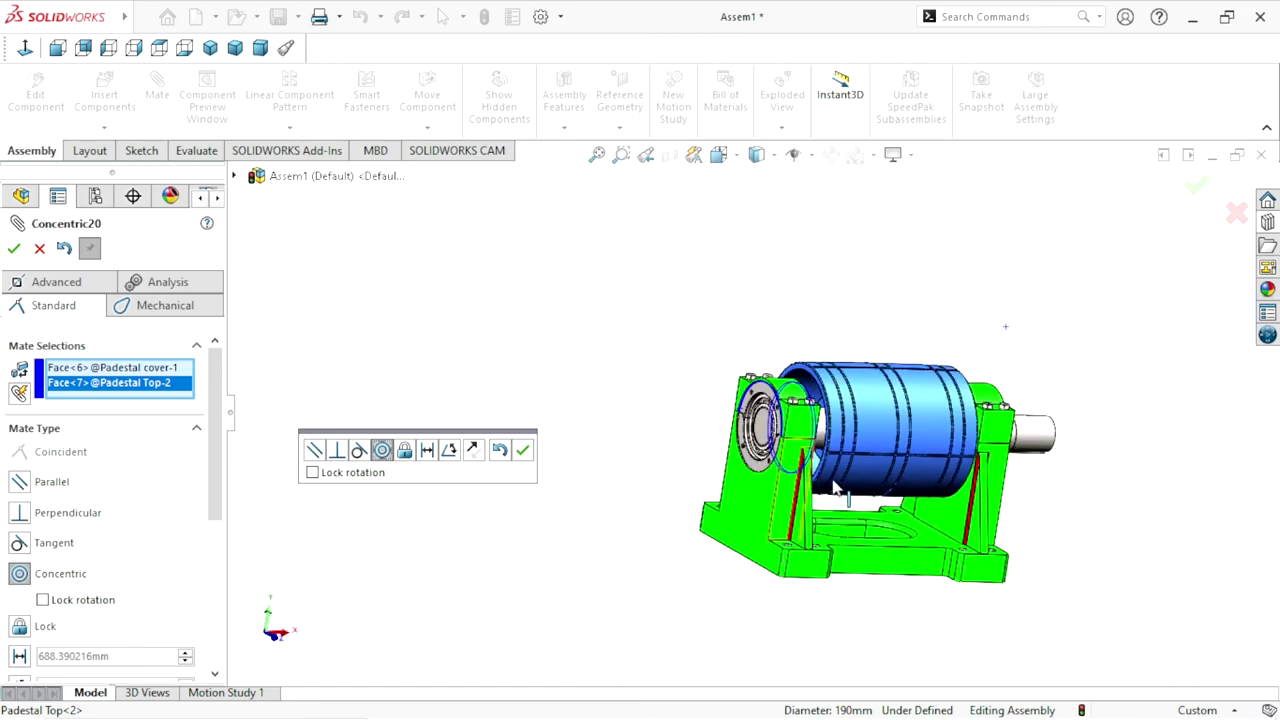
middle_drag(644, 484, 780, 456)
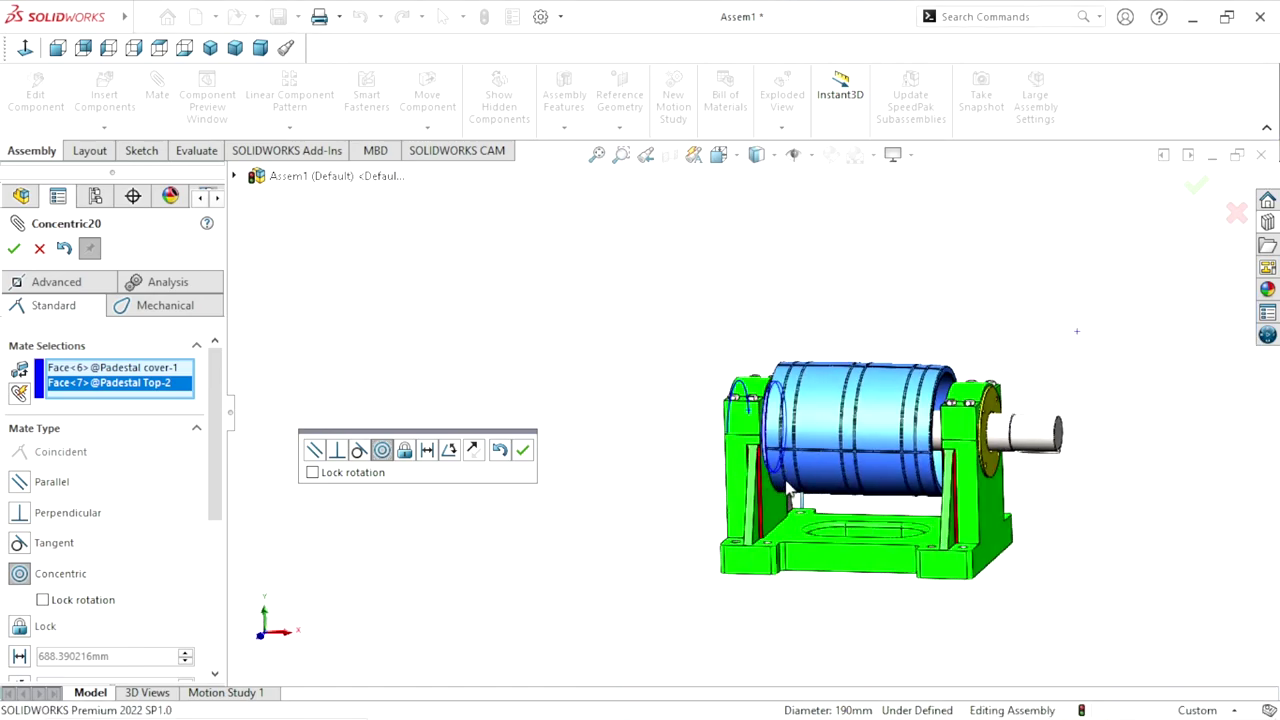
scroll(780, 456, down, 3)
scroll(755, 450, up, 3)
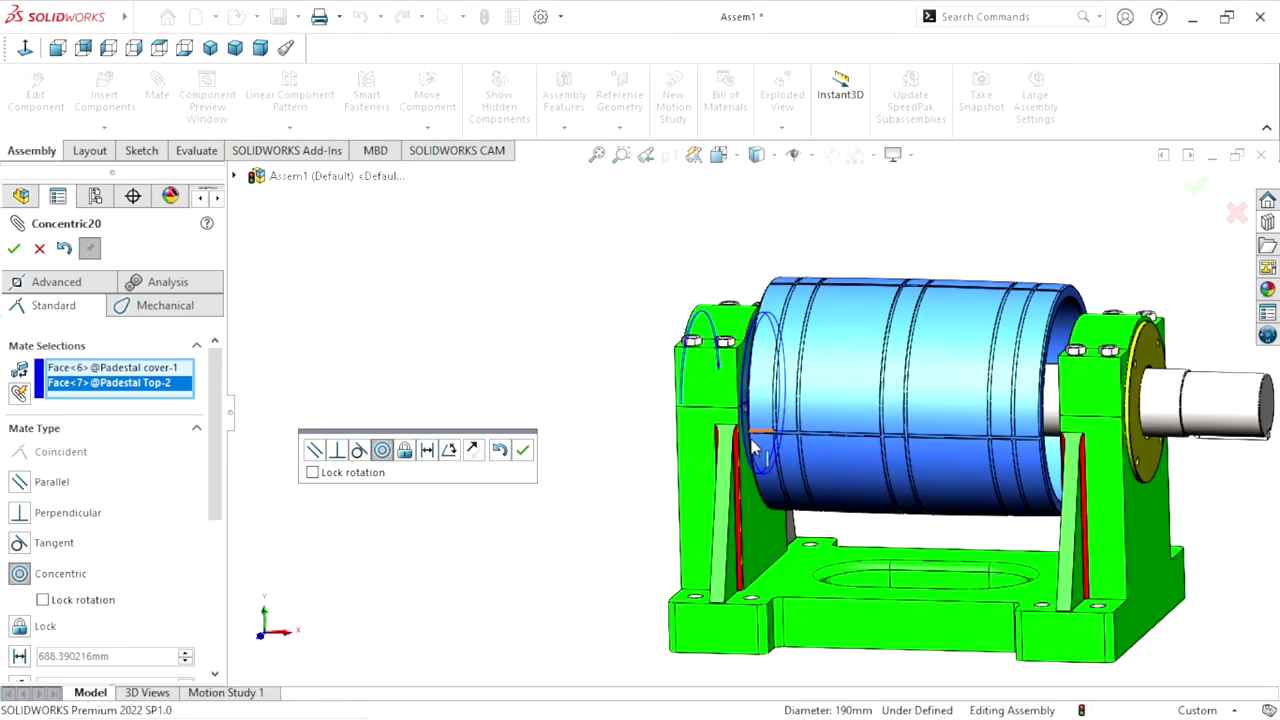
scroll(740, 450, down, 5)
scroll(735, 450, down, 1)
scroll(733, 451, down, 1)
scroll(733, 451, up, 1)
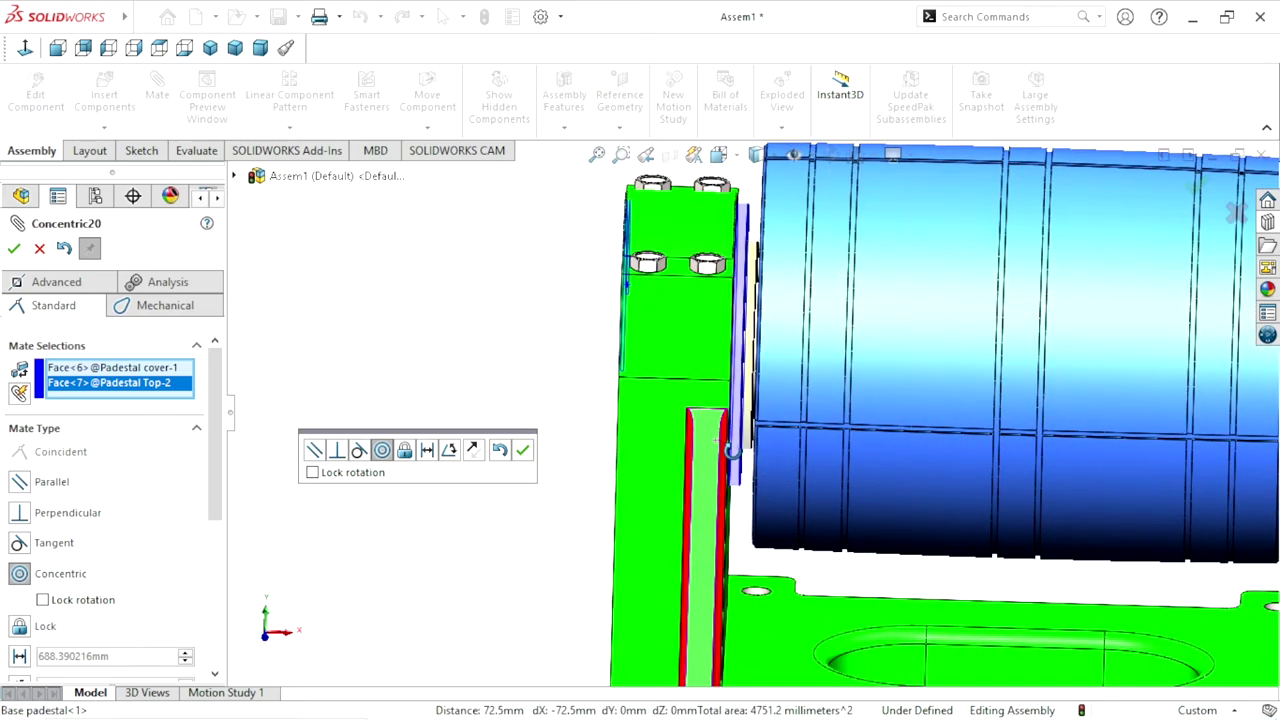
scroll(733, 451, up, 1)
click(522, 450)
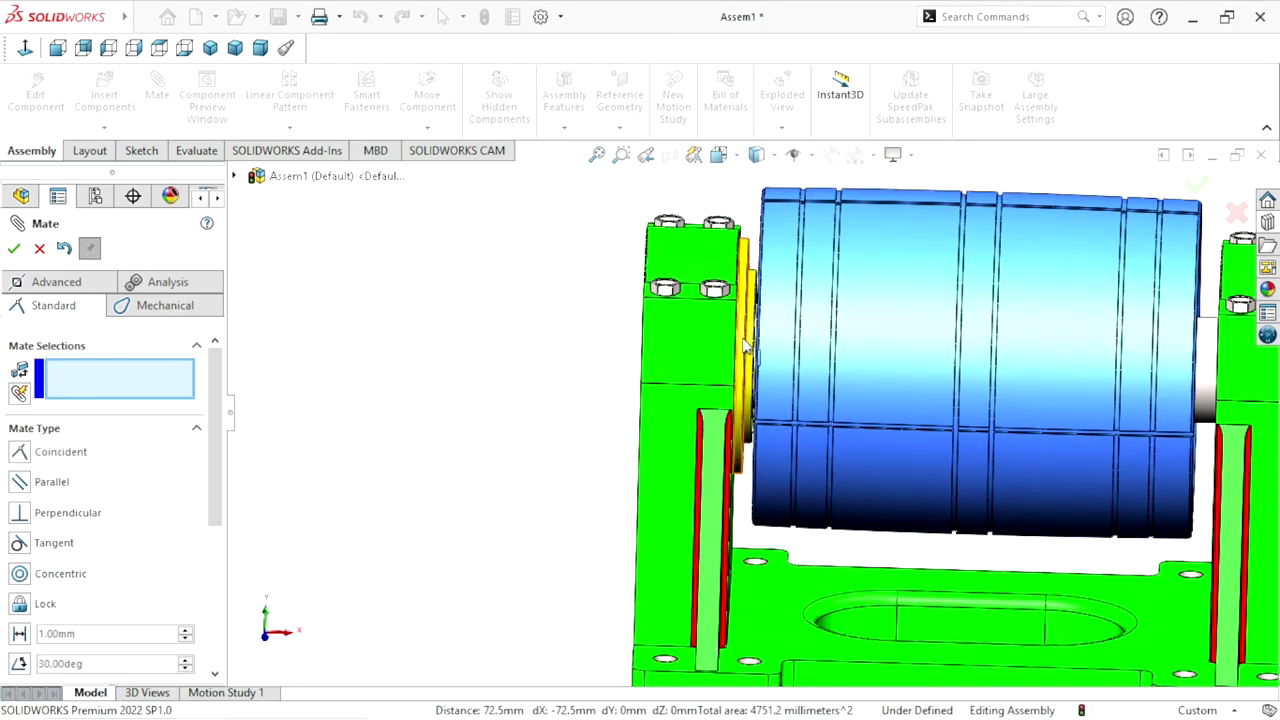
drag(735, 368, 486, 366)
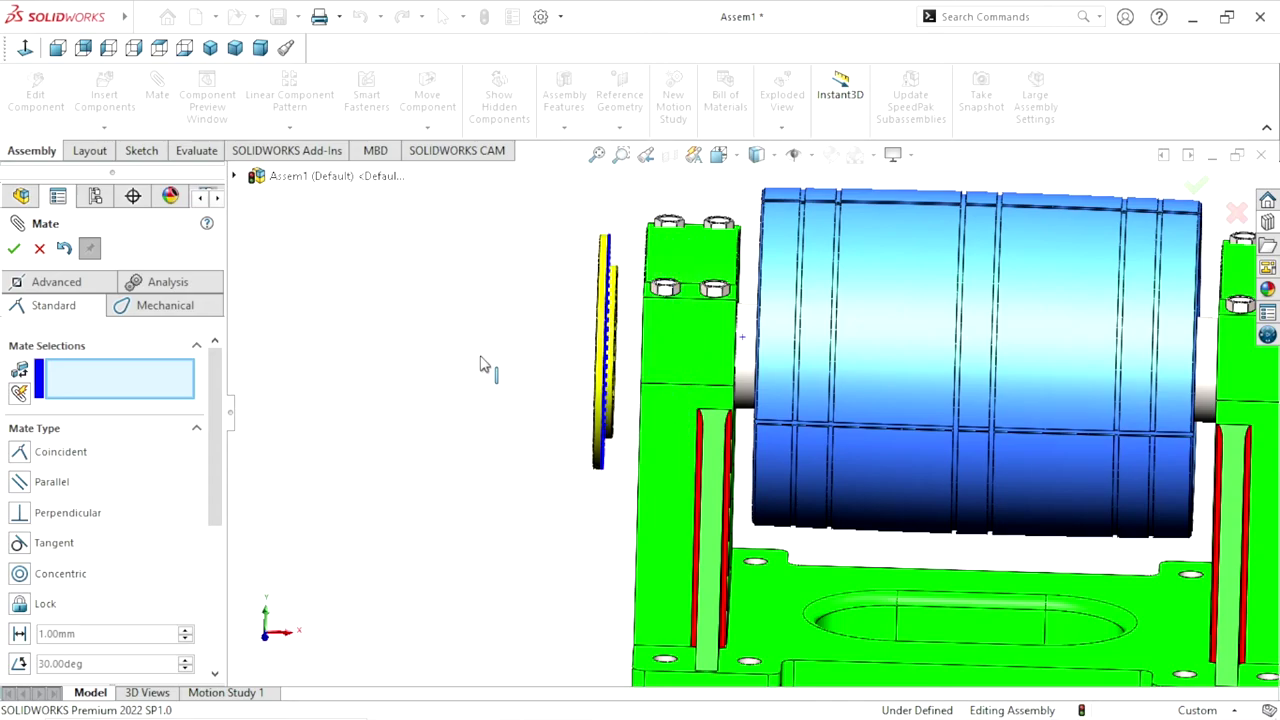
mouse_move(486, 366)
middle_down()
mouse_move(678, 468)
mouse_move(766, 534)
mouse_move(737, 563)
mouse_move(706, 477)
mouse_move(648, 440)
mouse_move(600, 380)
middle_up()
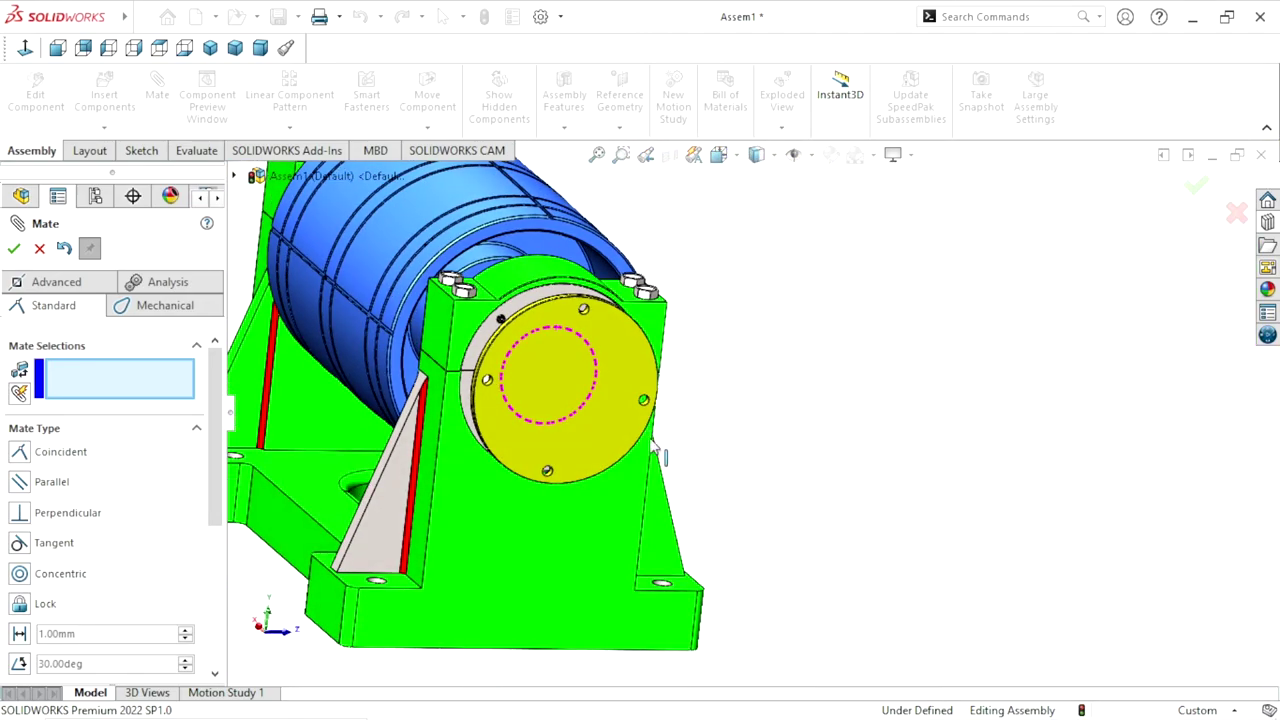
Align a cover bolt hole concentrically with Padestal Top-2's threaded hole
scroll(580, 346, down, 3)
scroll(660, 290, down, 3)
scroll(690, 298, down, 3)
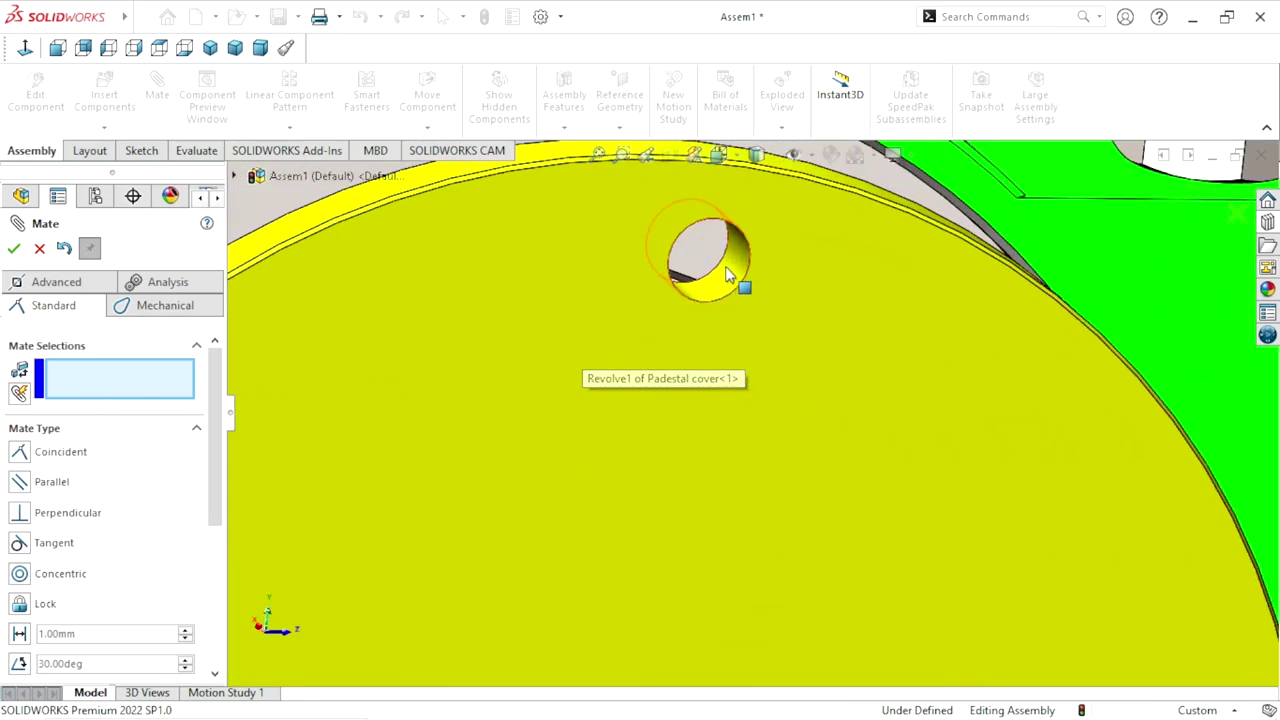
click(720, 278)
scroll(715, 300, up, 2)
scroll(707, 315, up, 3)
scroll(838, 402, up, 1)
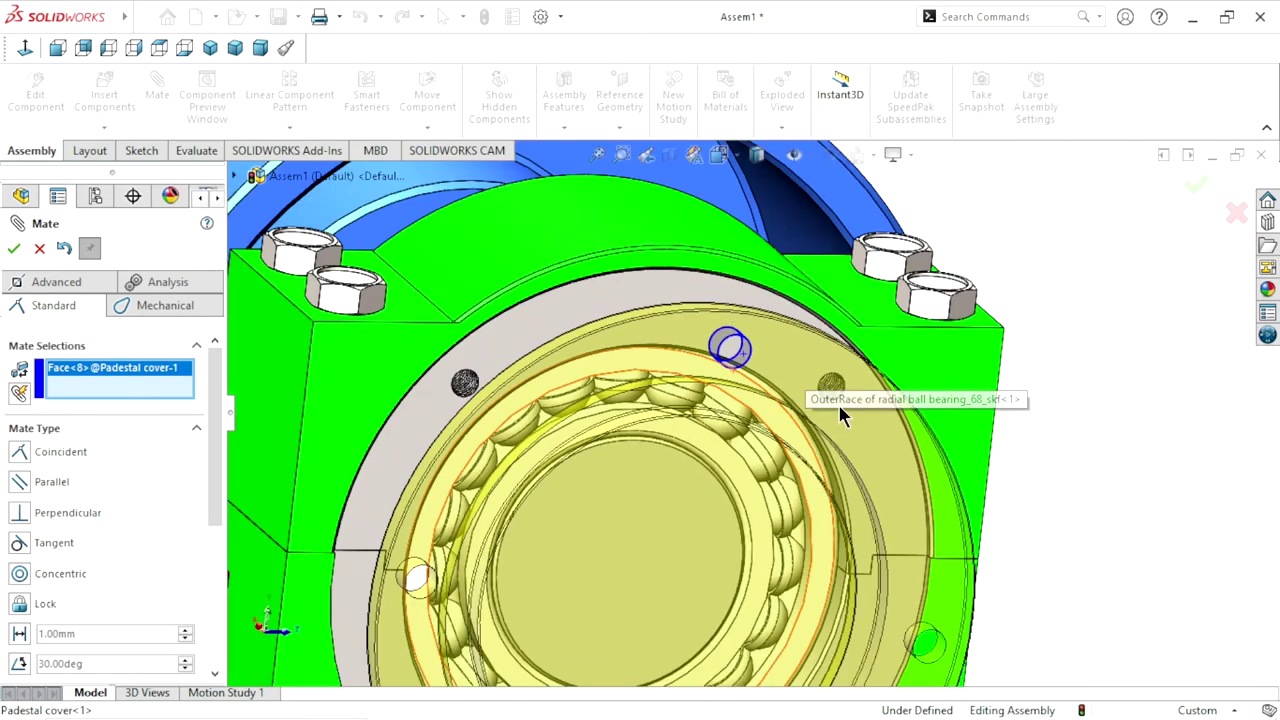
scroll(846, 390, down, 3)
scroll(846, 390, down, 3)
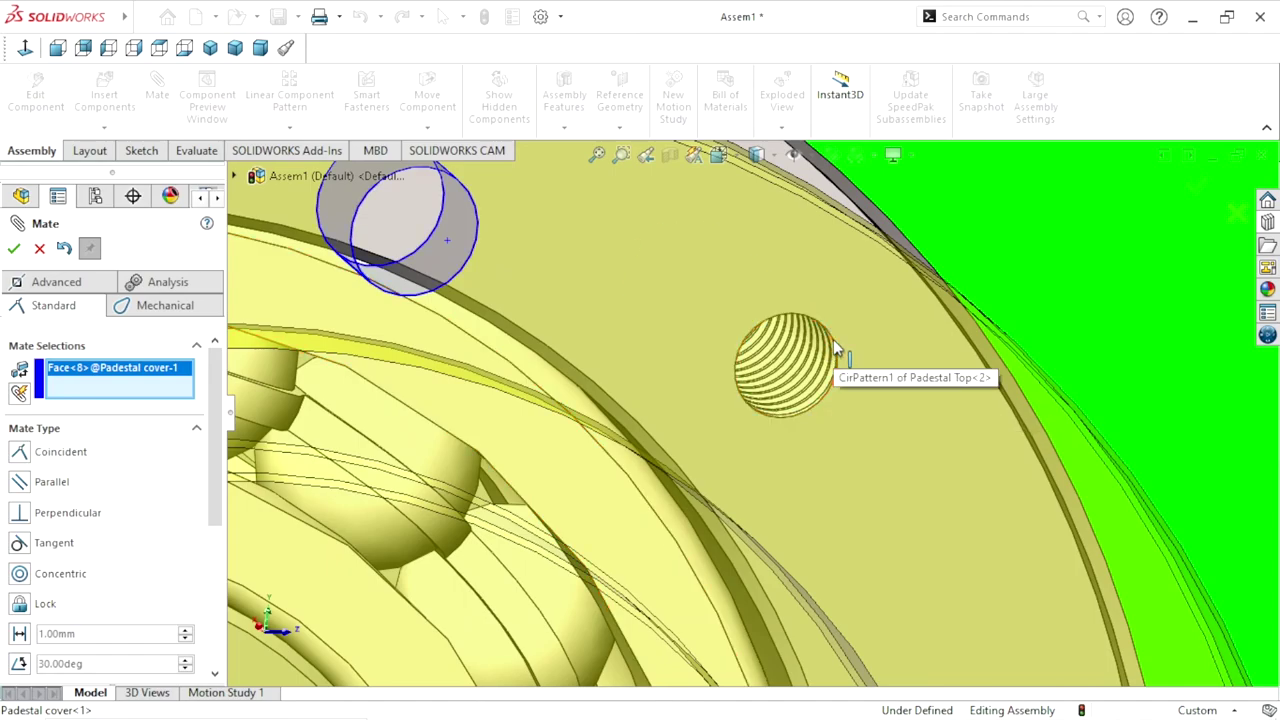
click(836, 357)
scroll(797, 418, up, 3)
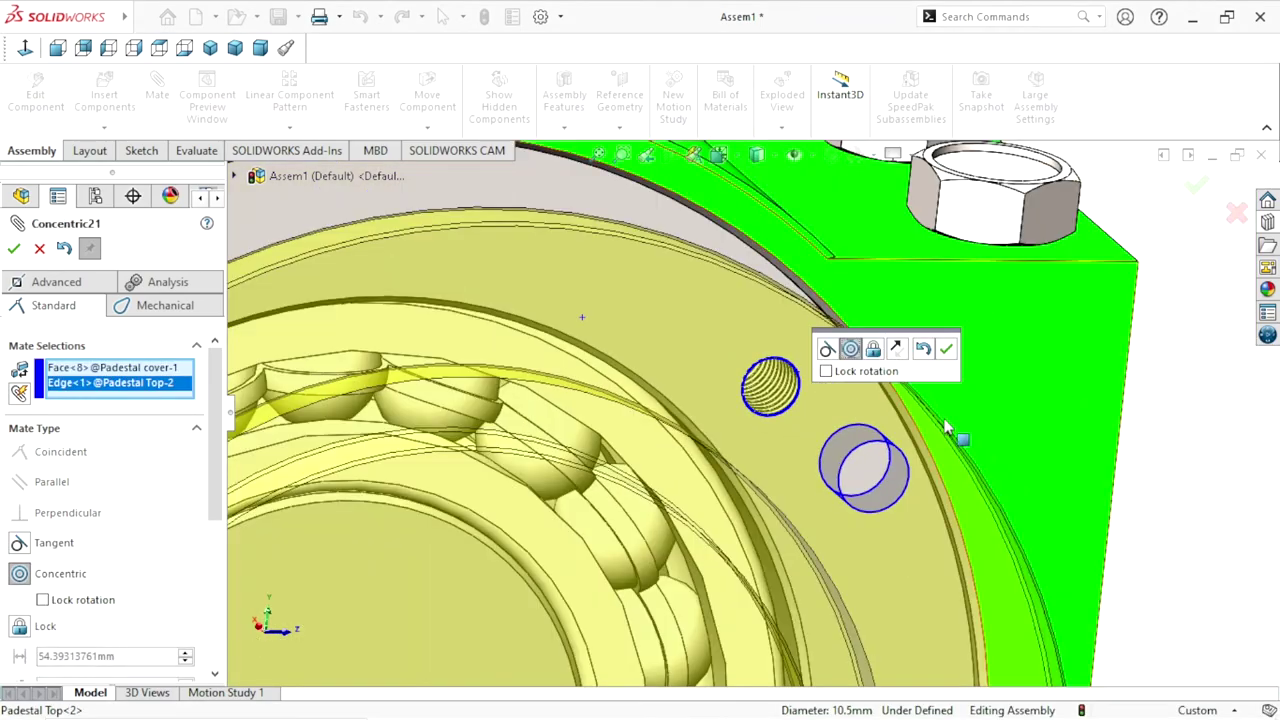
middle_drag(940, 430, 902, 424)
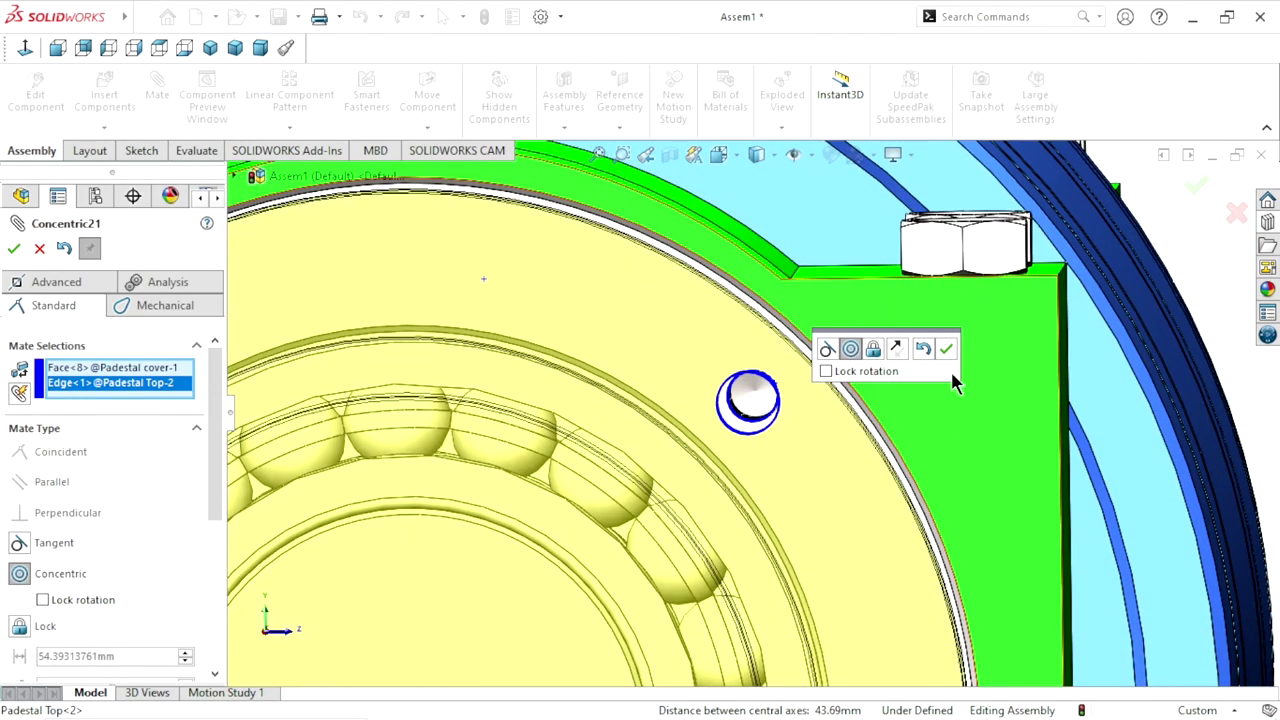
click(947, 350)
Seat the cover flush with a Coincident mate between Face<4> and Face<9>
scroll(751, 411, up, 5)
mouse_move(751, 411)
middle_down()
mouse_move(729, 480)
mouse_move(659, 424)
middle_up()
scroll(659, 424, down, 1)
scroll(659, 424, down, 2)
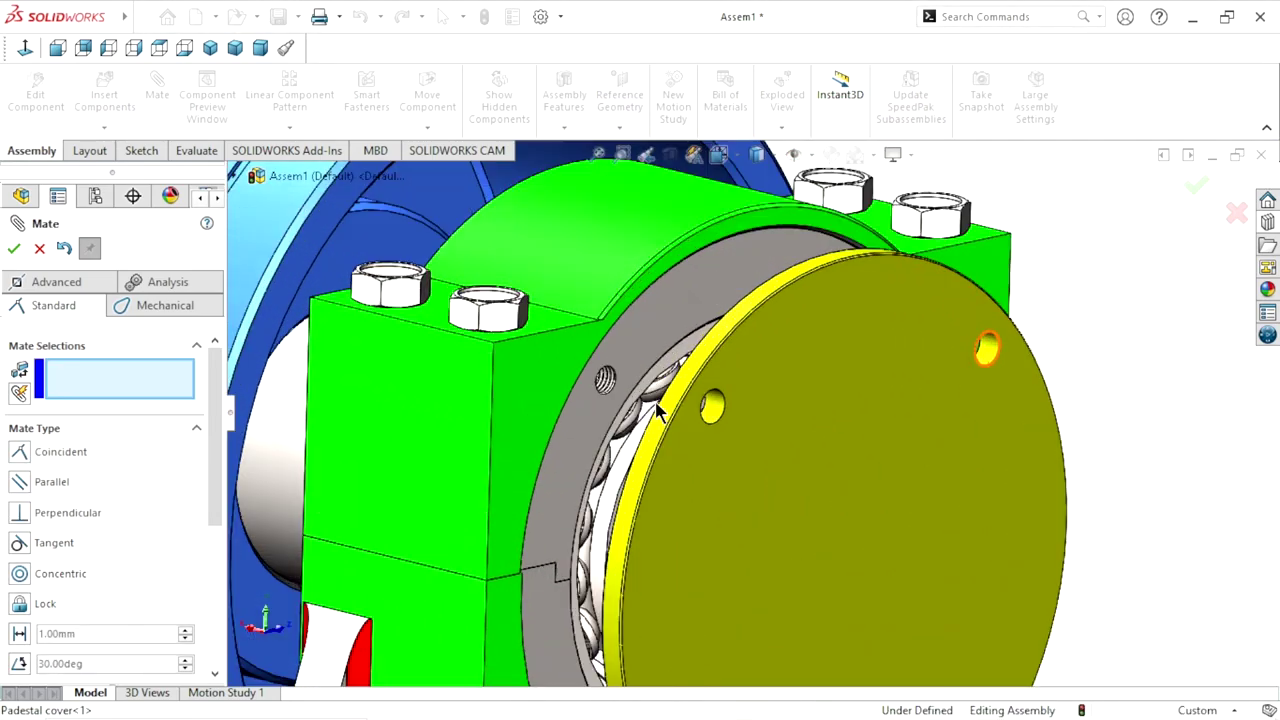
scroll(661, 320, down, 2)
click(661, 320)
scroll(661, 320, up, 2)
middle_drag(661, 320, 793, 388)
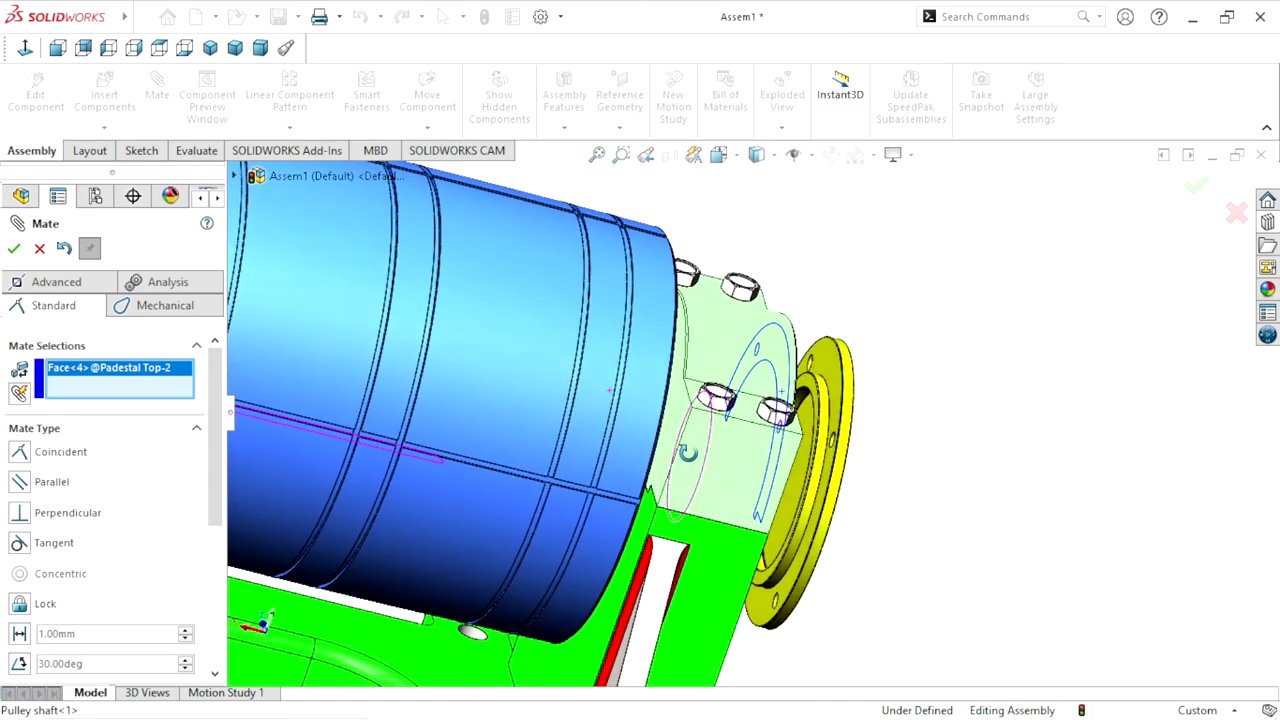
click(818, 386)
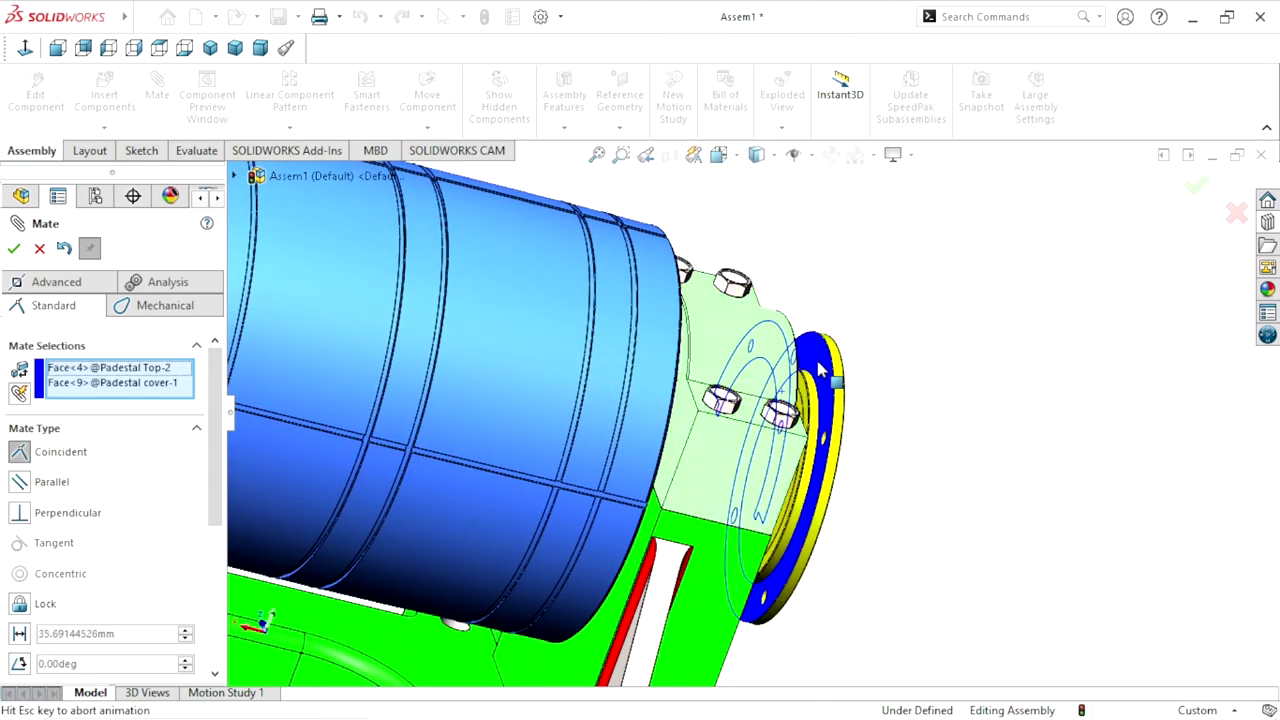
click(14, 248)
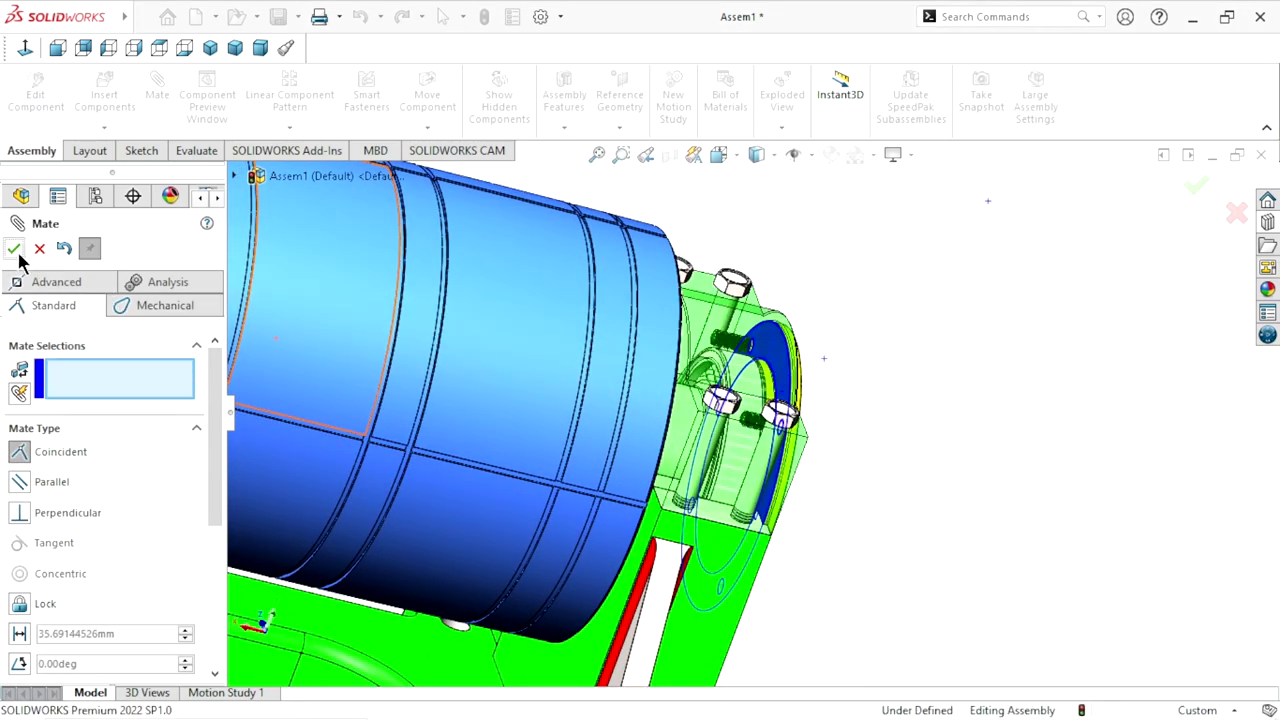
scroll(840, 426, up, 3)
middle_drag(800, 437, 830, 470)
middle_drag(460, 385, 480, 350)
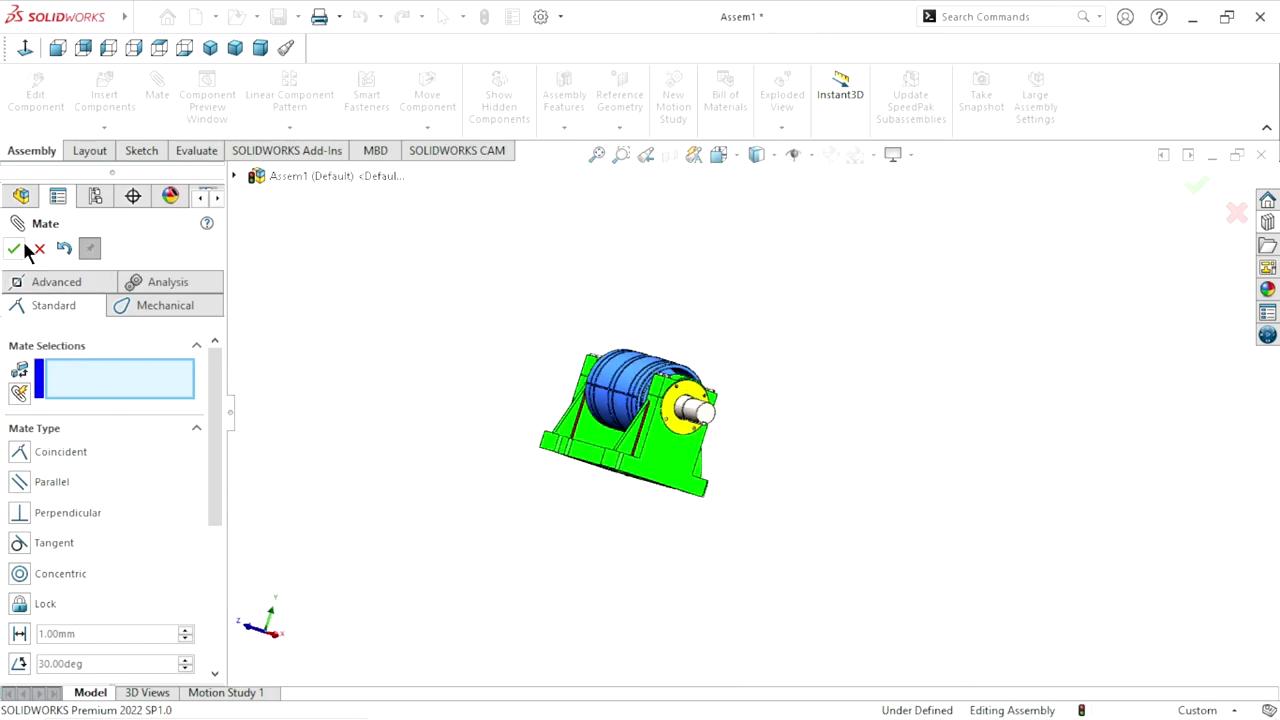
Close the mate tool and return the assembly to isometric view
click(14, 248)
scroll(669, 408, down, 5)
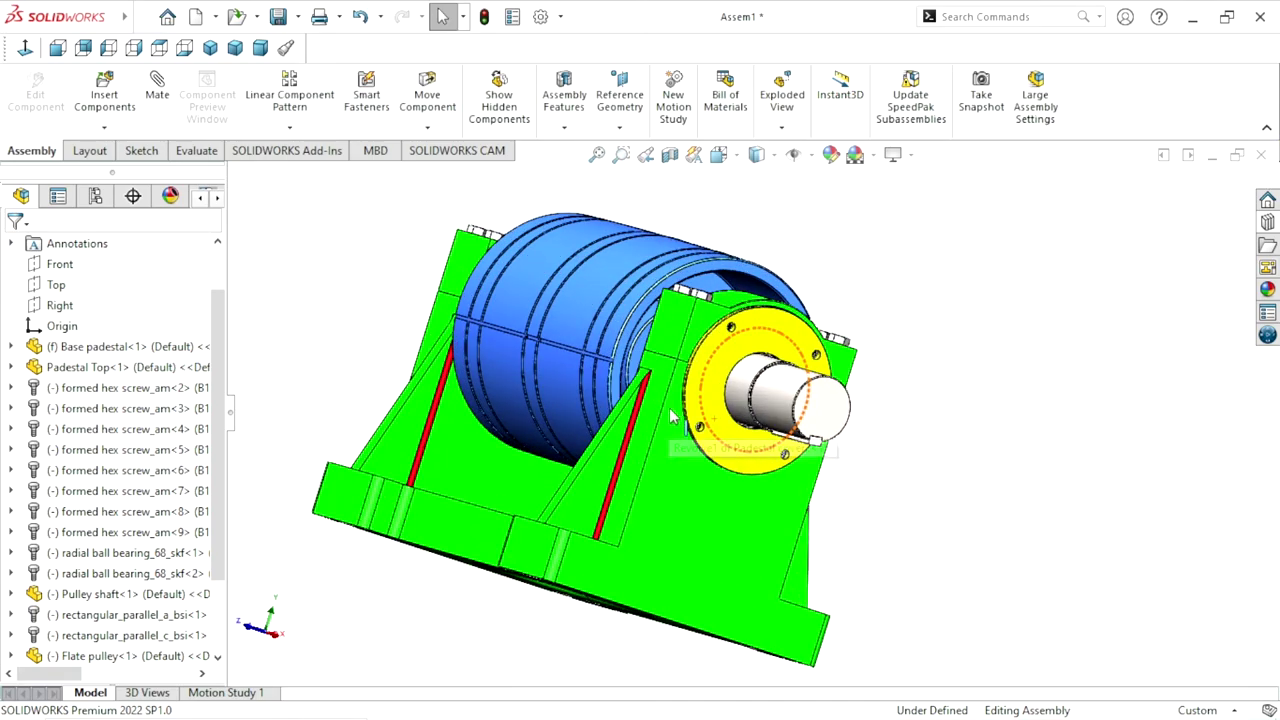
scroll(757, 405, up, 2)
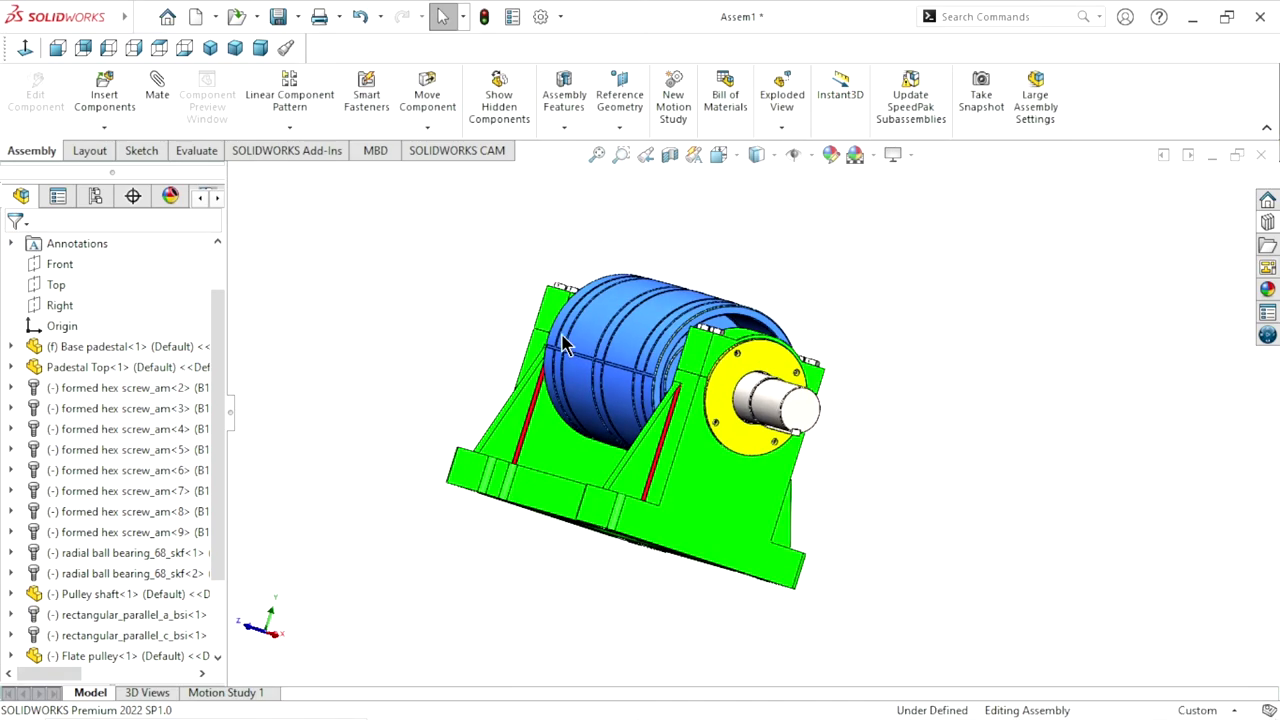
click(210, 48)
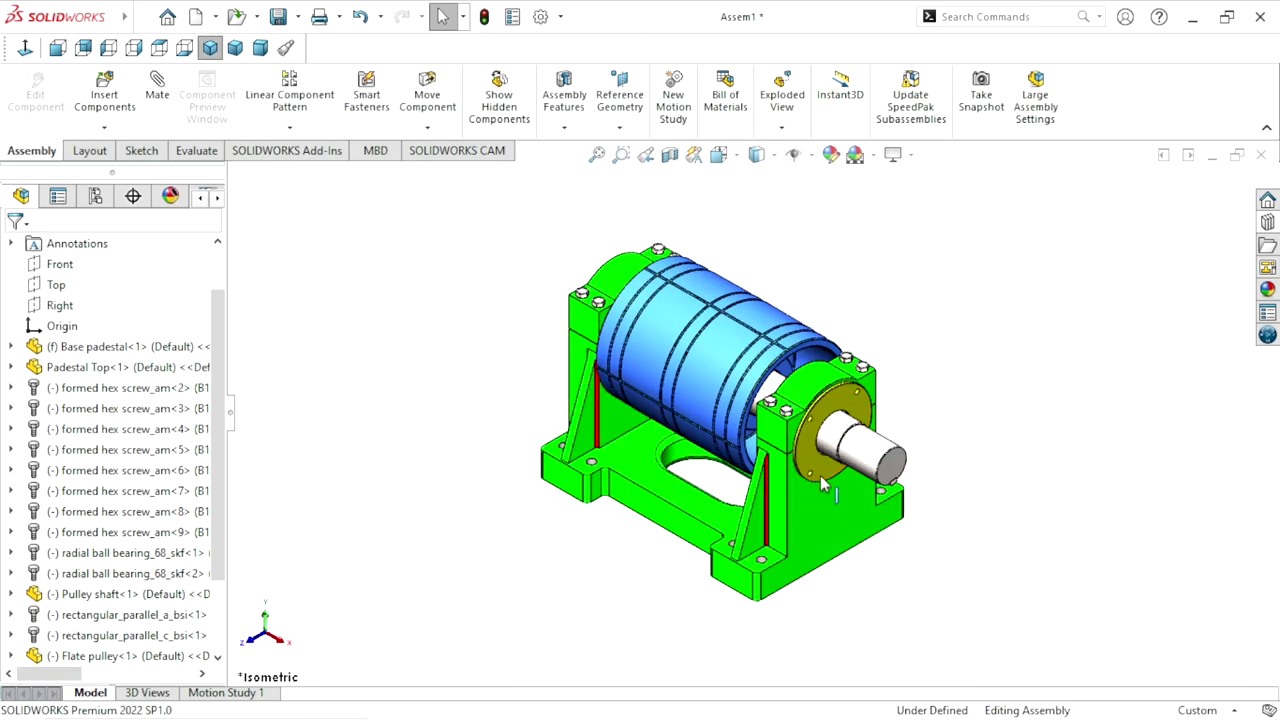
scroll(800, 410, down, 1)
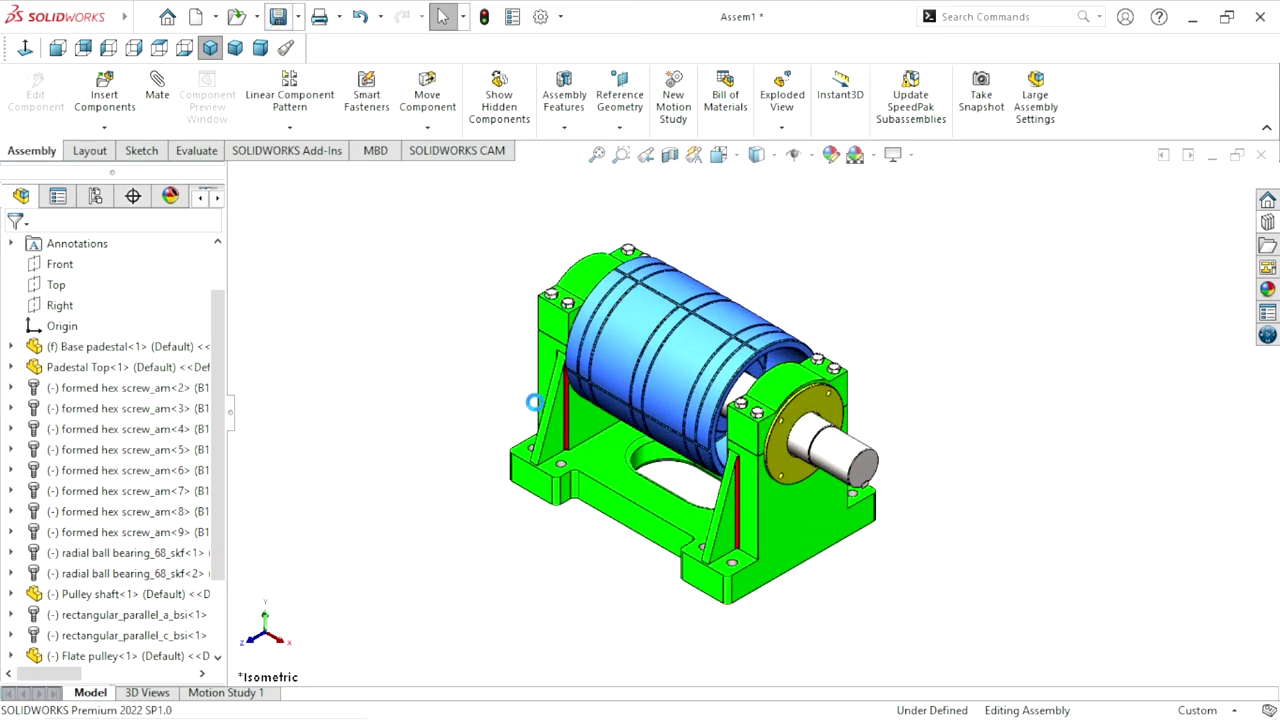
Save the assembly to the Desktop under the name Padestal assembly
key(ctrl+s)
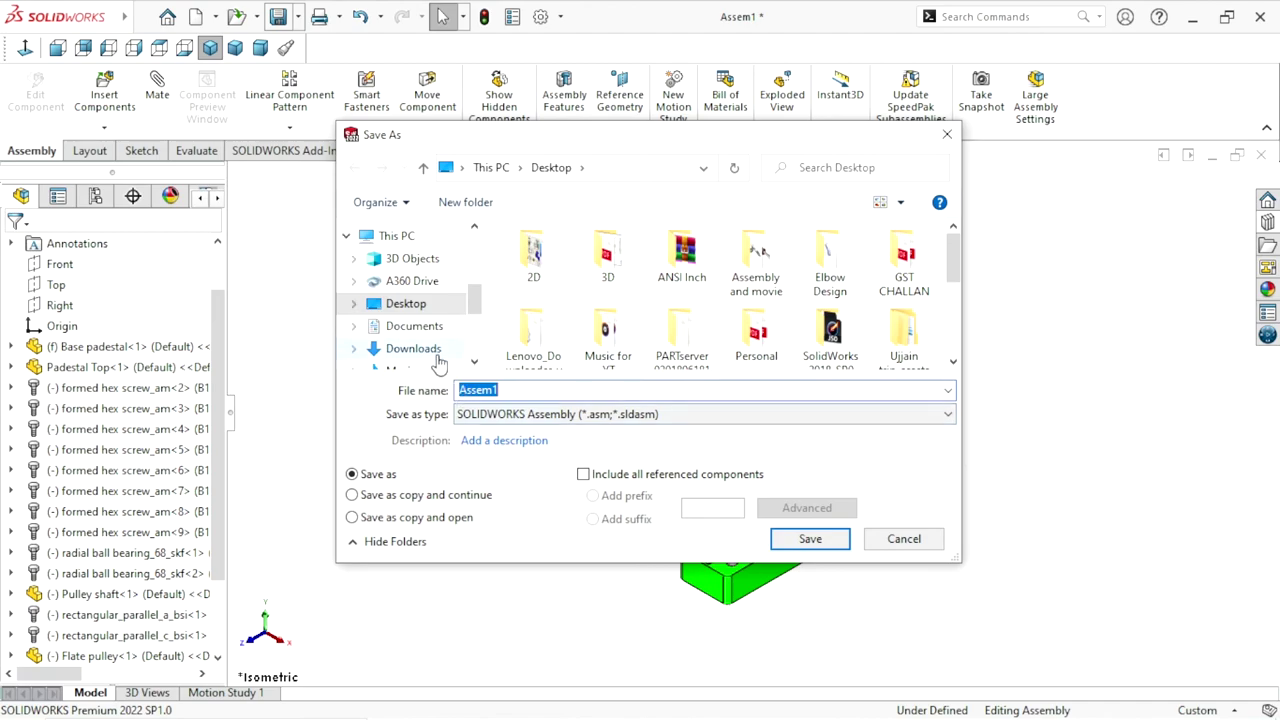
click(395, 306)
text(G)
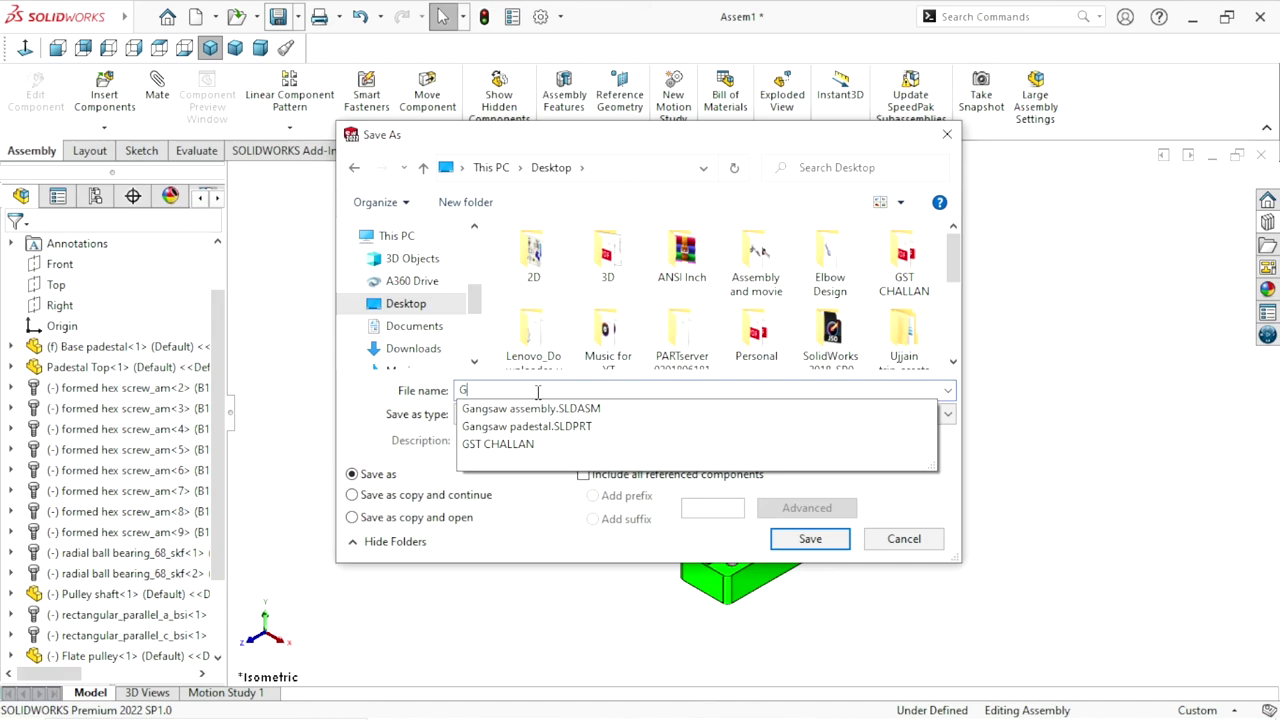
key(BackSpace)
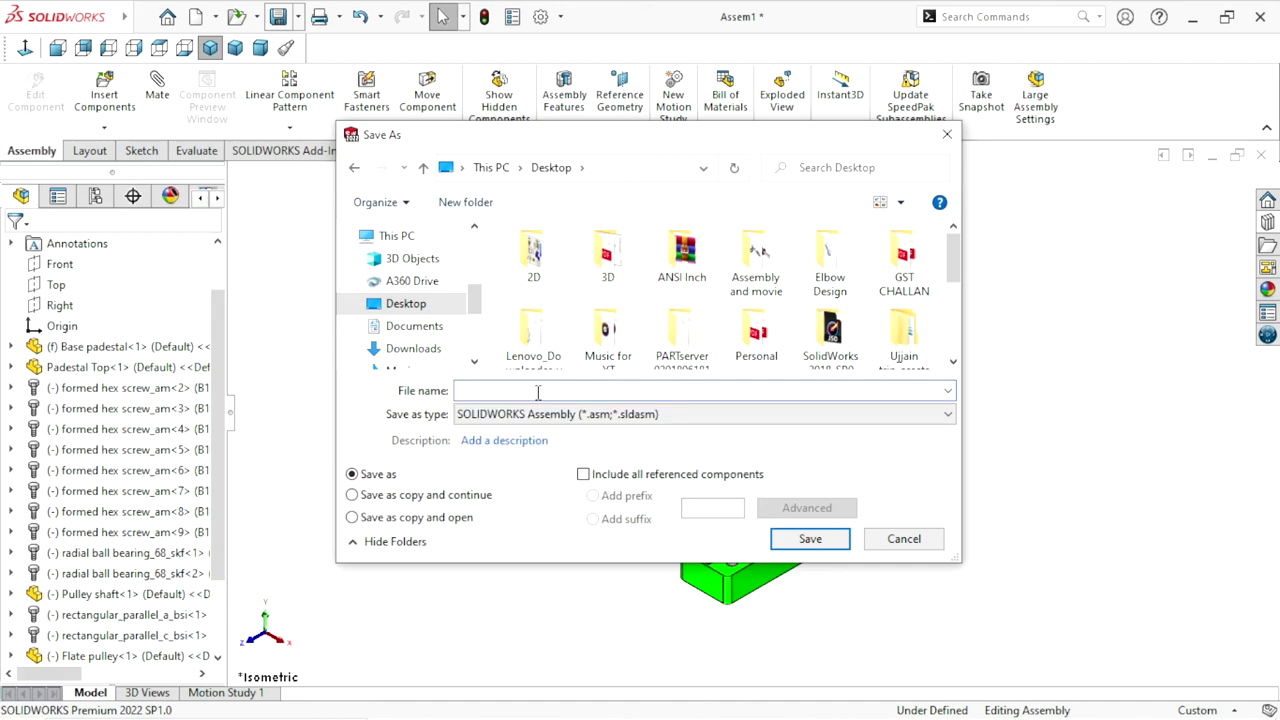
text(Padestal)
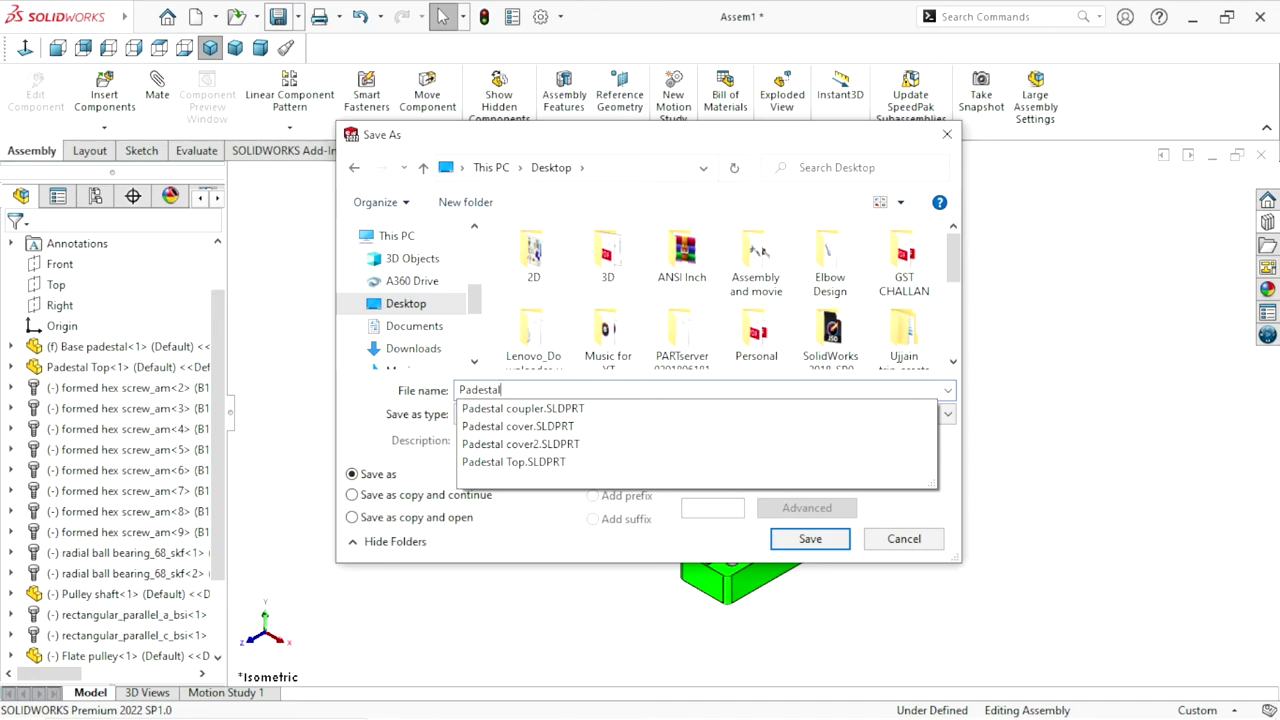
text( assembly2)
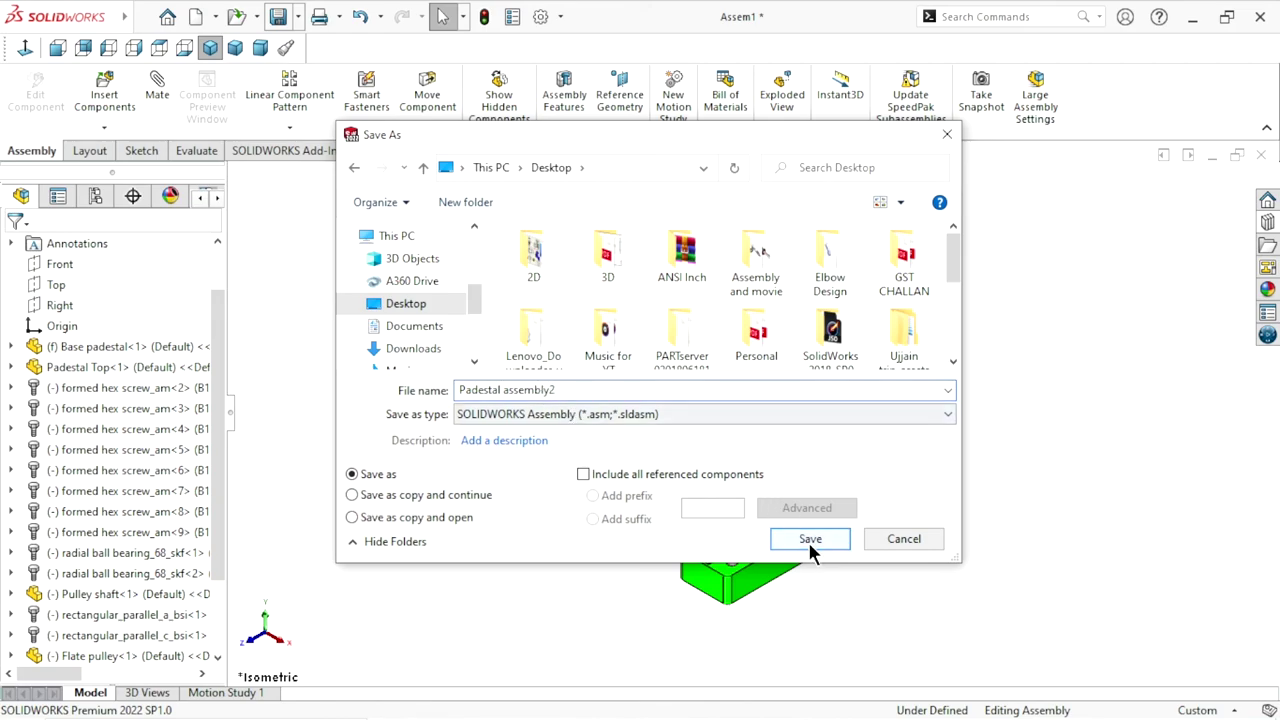
click(809, 545)
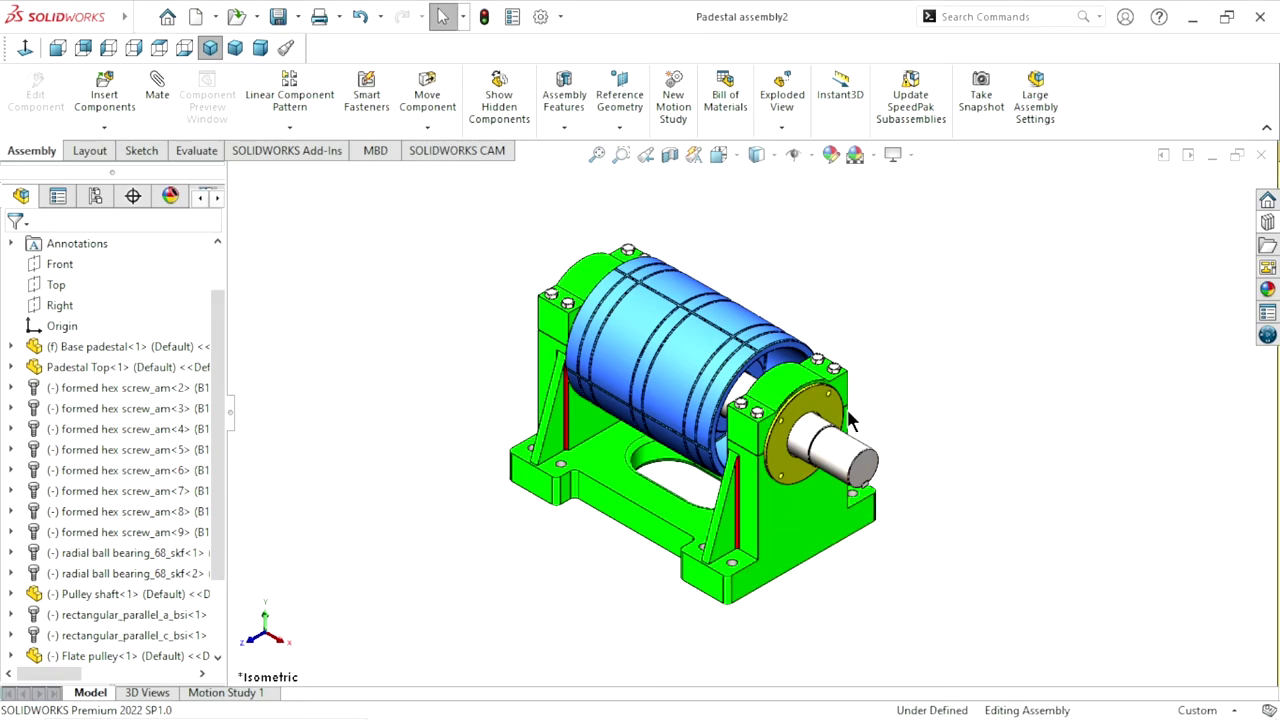
Edit Padestal cover2 in context and open Sketch5 of Cut-Extrude1, viewed Normal To
click(818, 410)
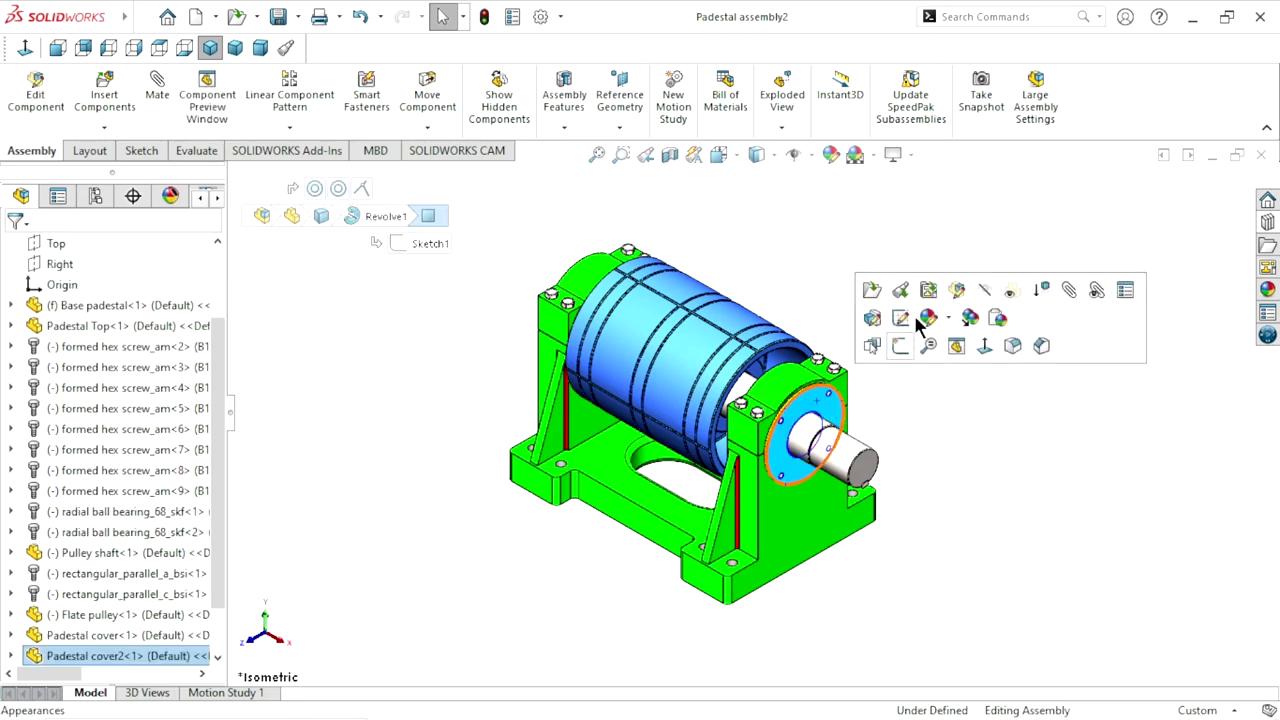
click(955, 283)
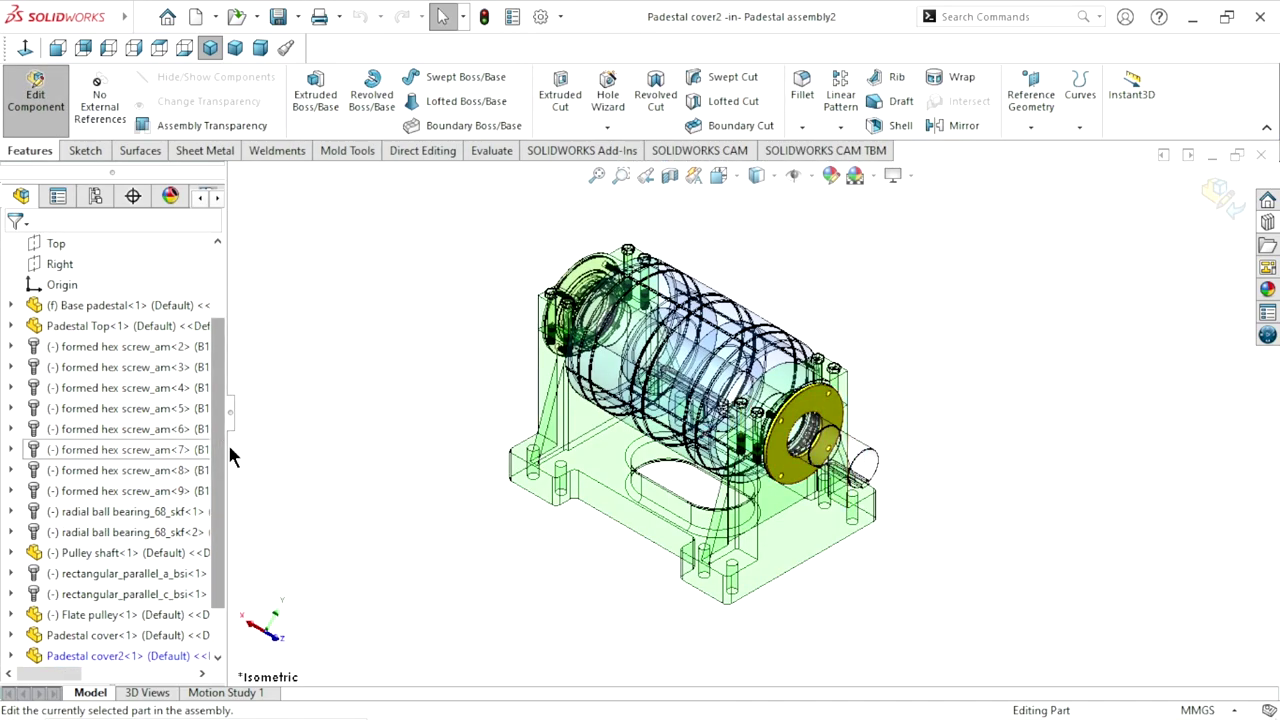
scroll(218, 451, down, 3)
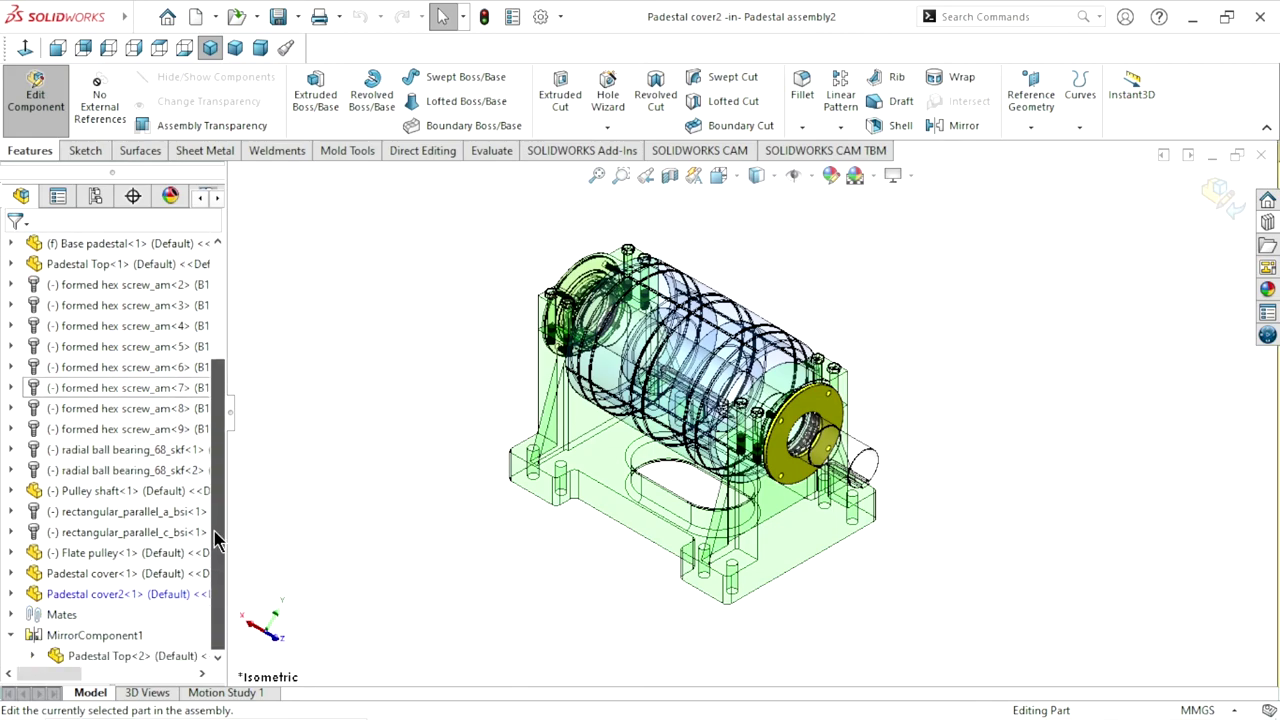
click(12, 595)
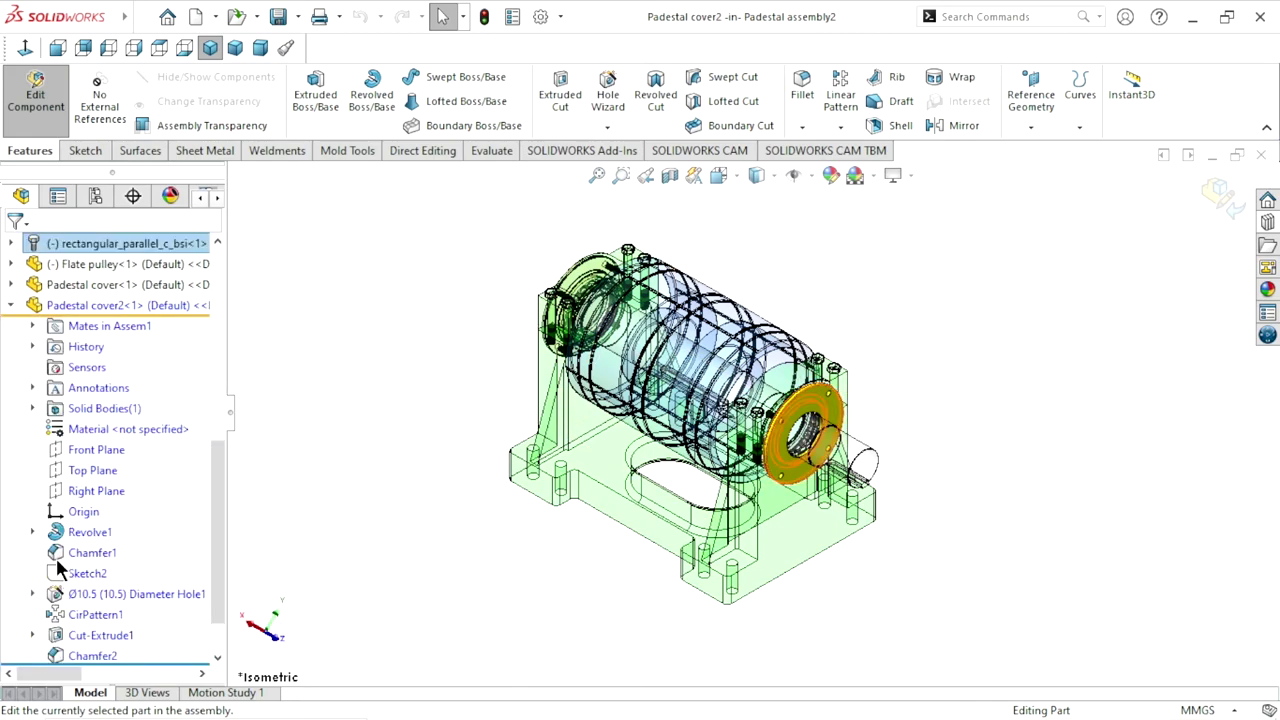
scroll(217, 509, down, 3)
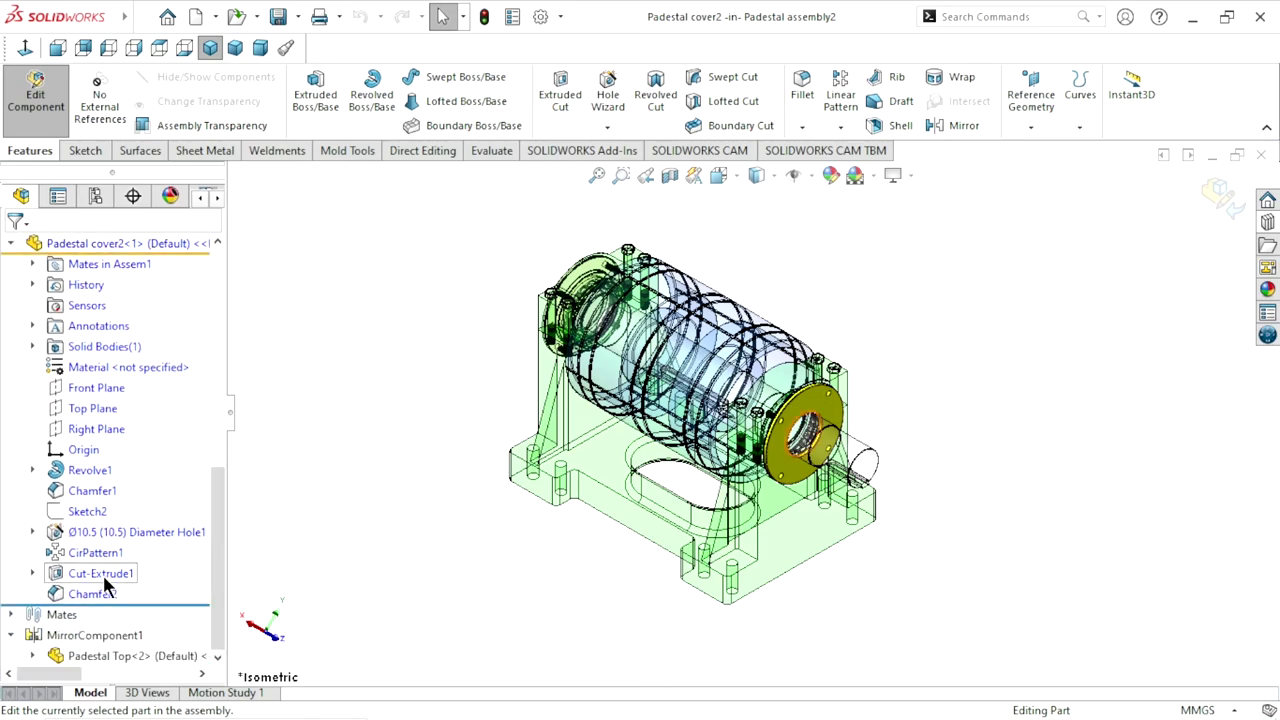
click(36, 573)
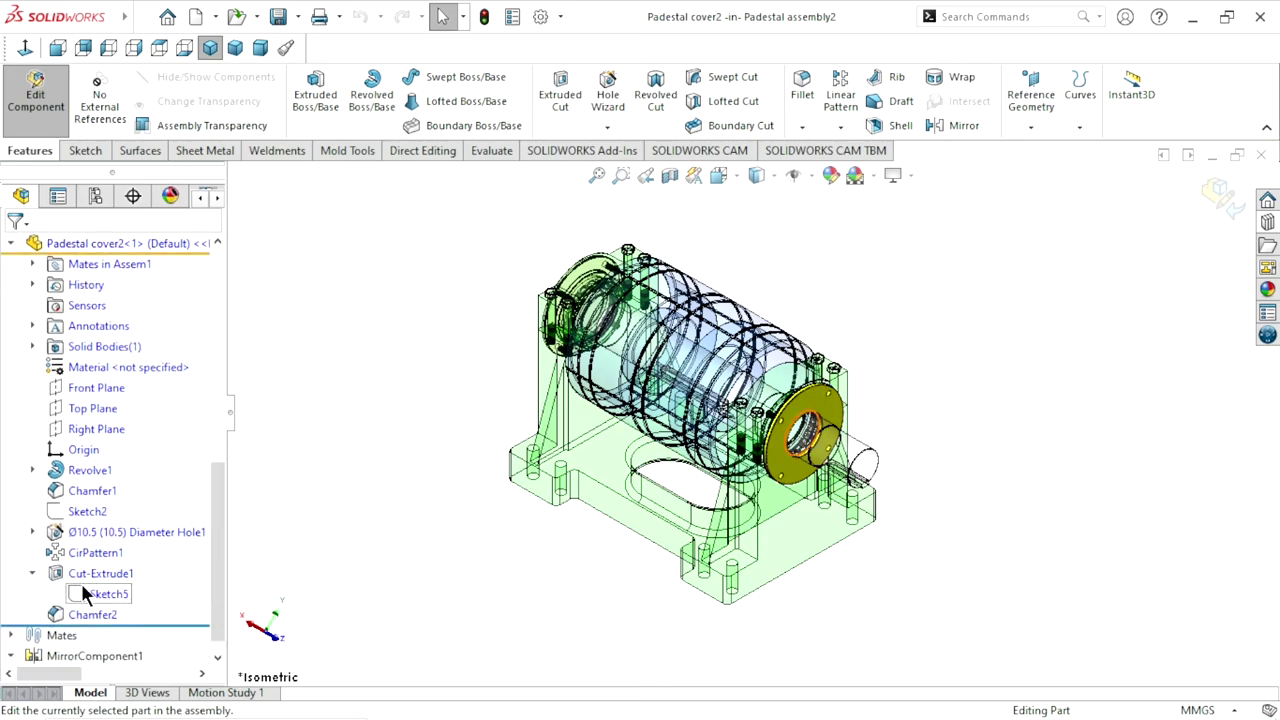
click(84, 592)
click(99, 529)
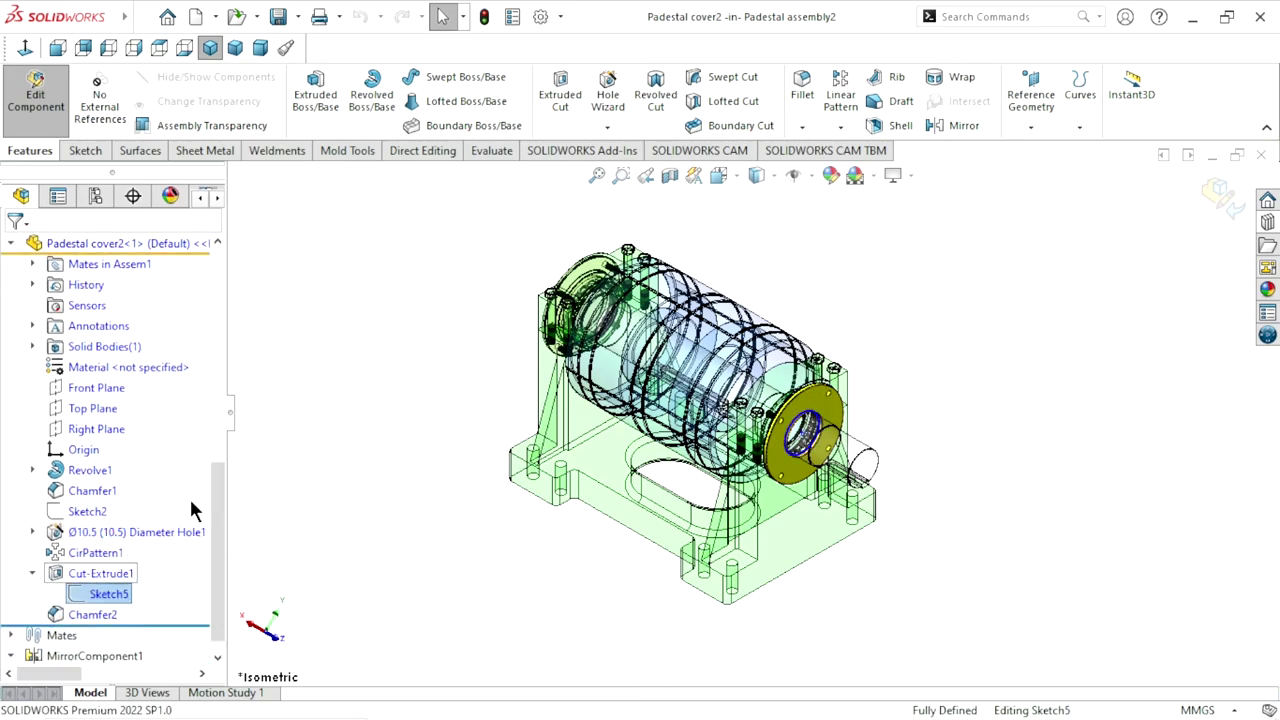
click(25, 47)
Change the 85.50 cut diameter to 80.5, then exit the sketch and component editing
scroll(922, 345, down, 3)
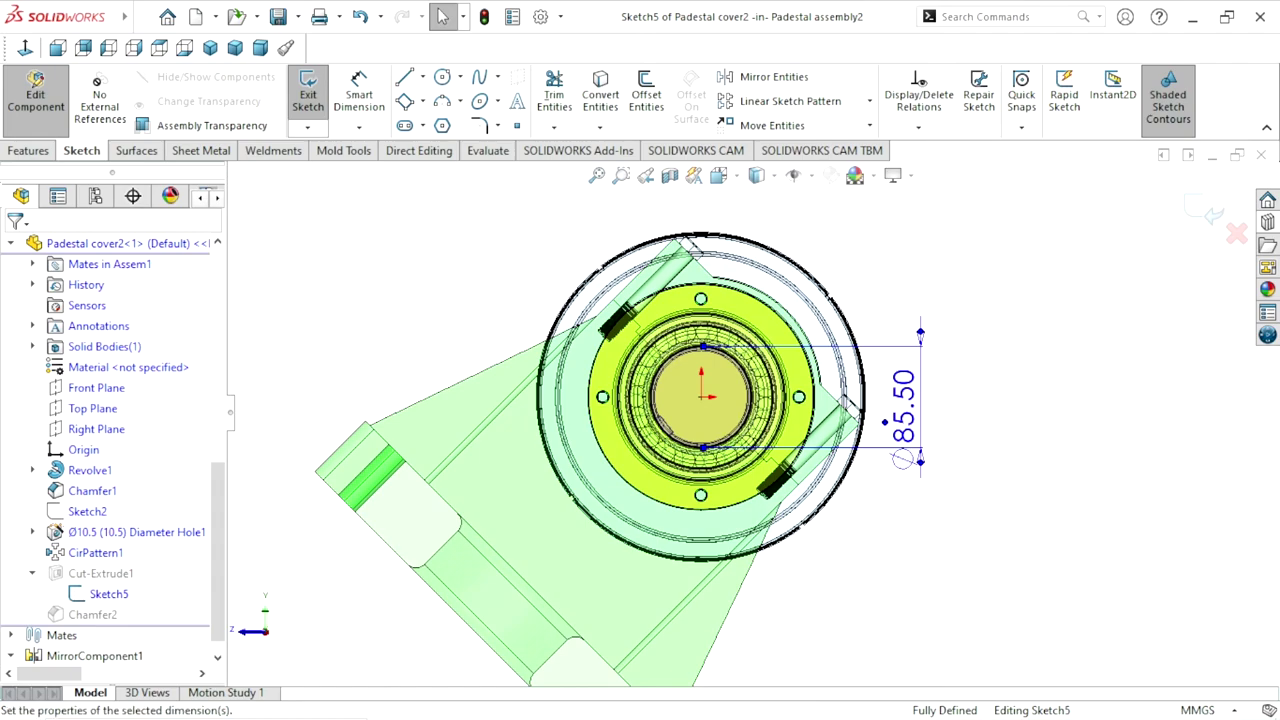
double_click(905, 410)
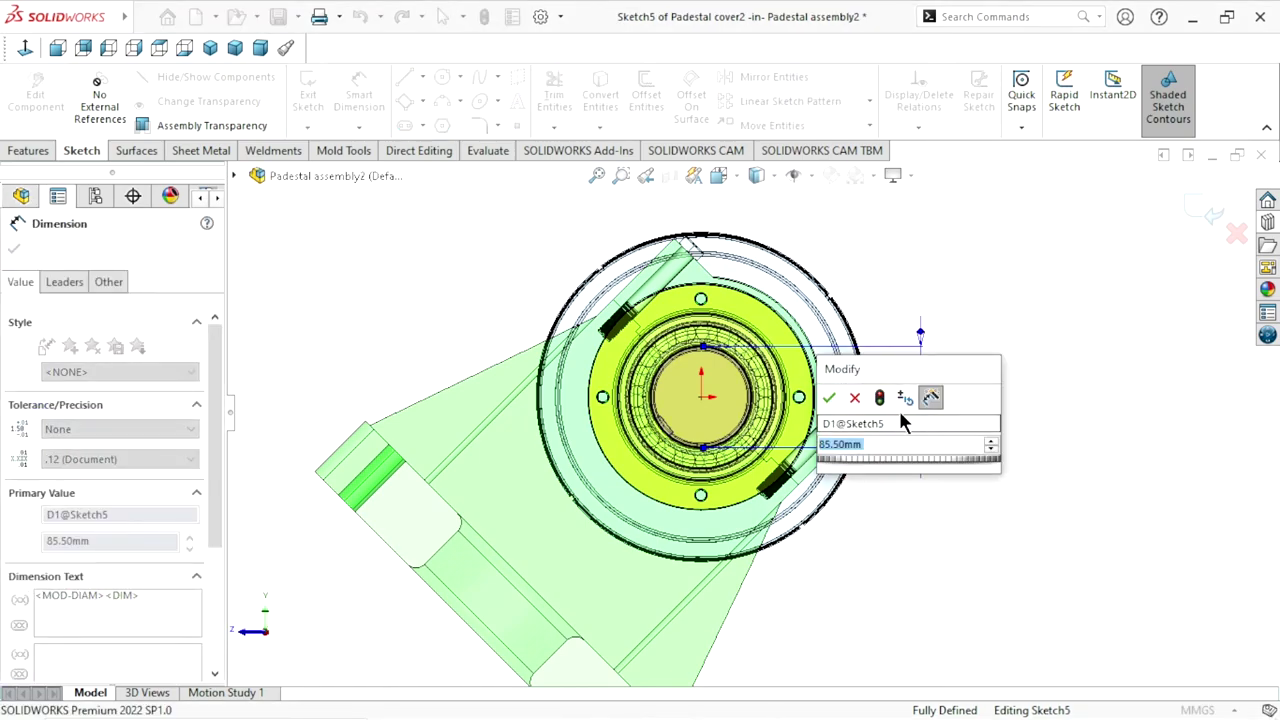
text(80.5)
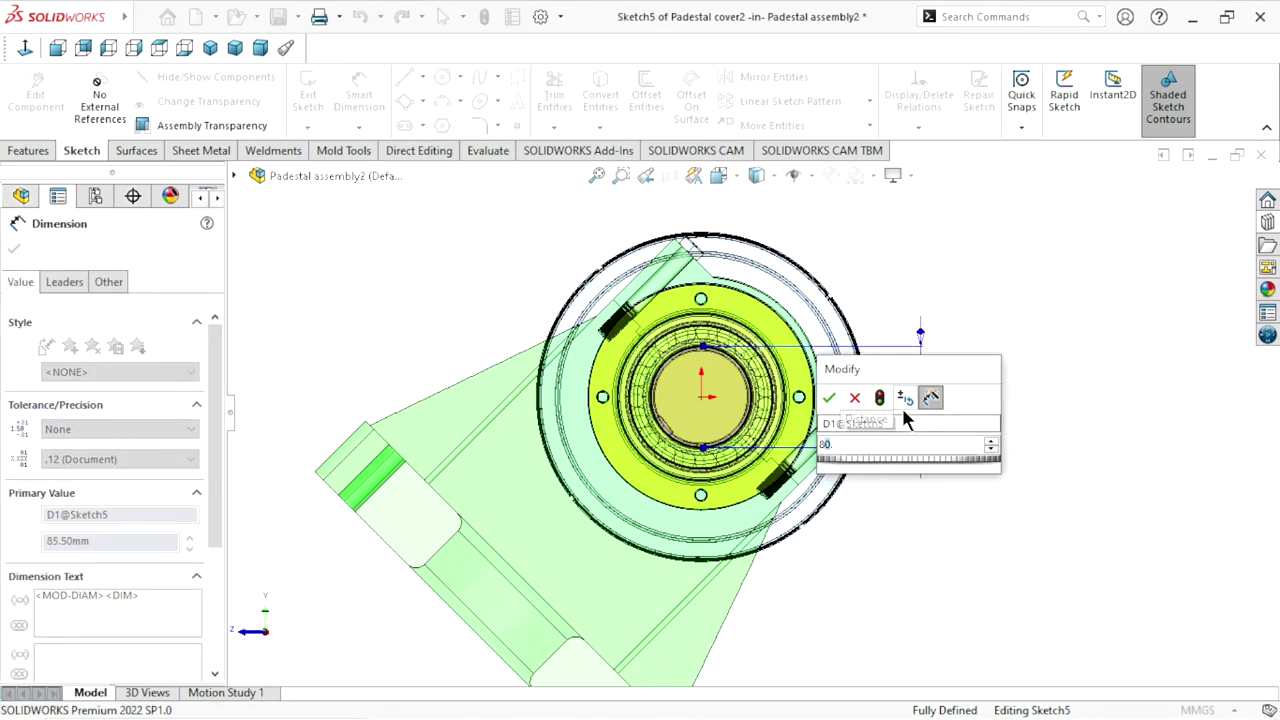
click(830, 398)
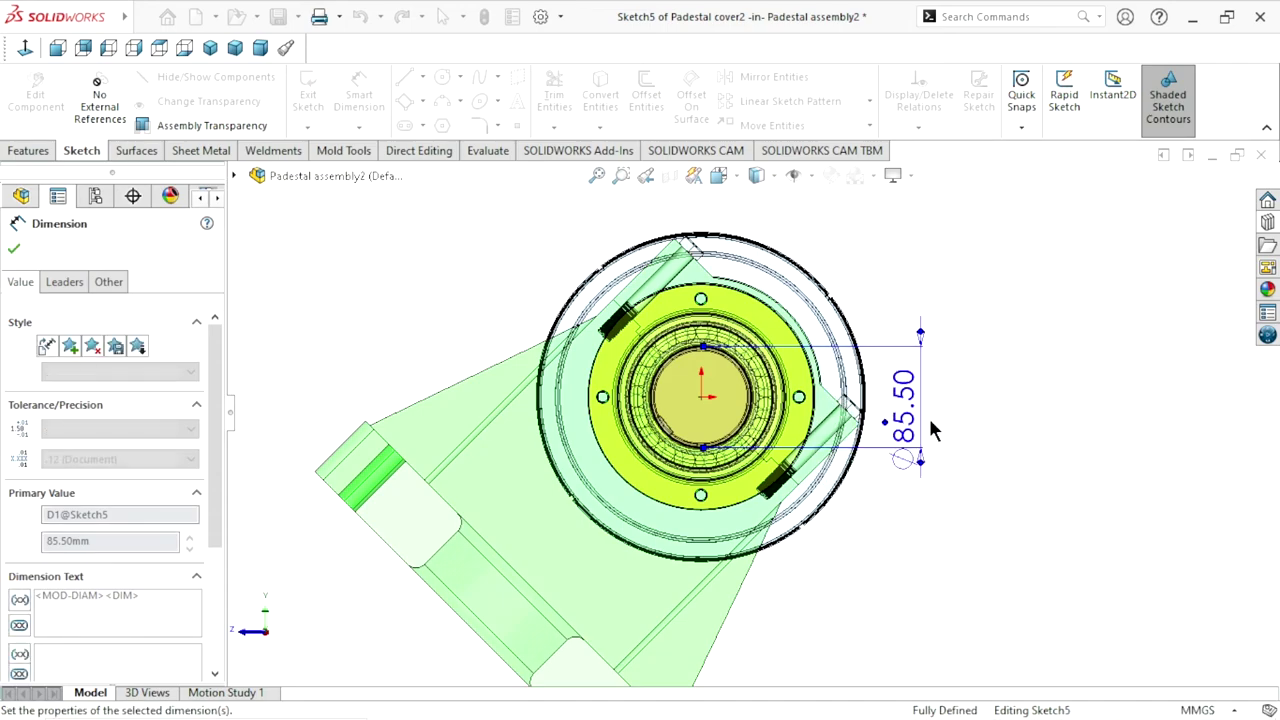
click(1190, 230)
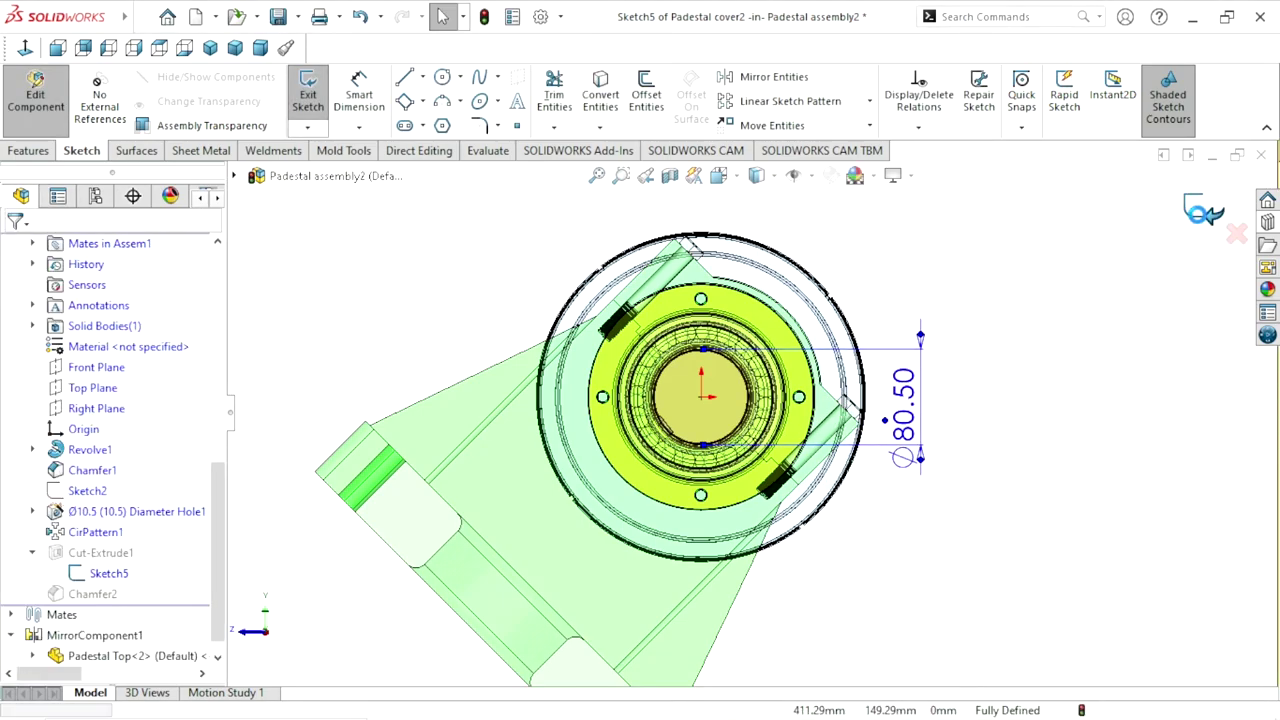
click(1212, 215)
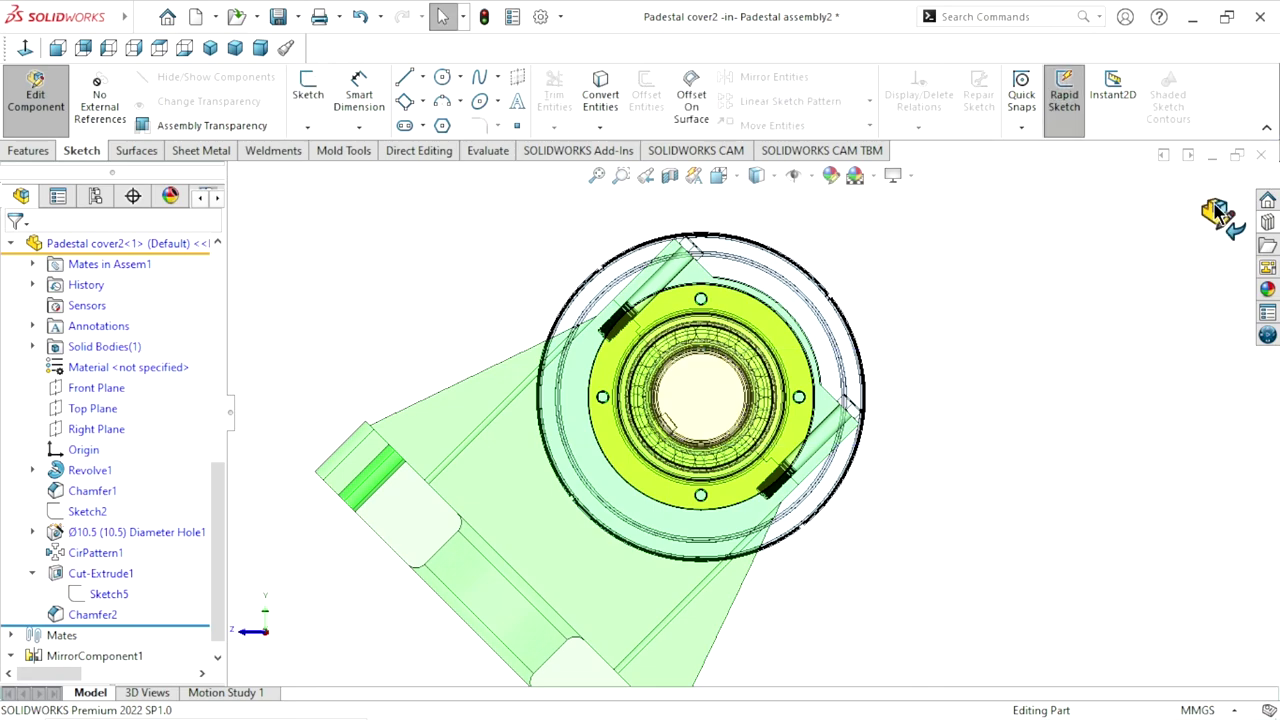
click(1218, 216)
Reset the model to isometric view with Ctrl+7
key(ctrl+7)
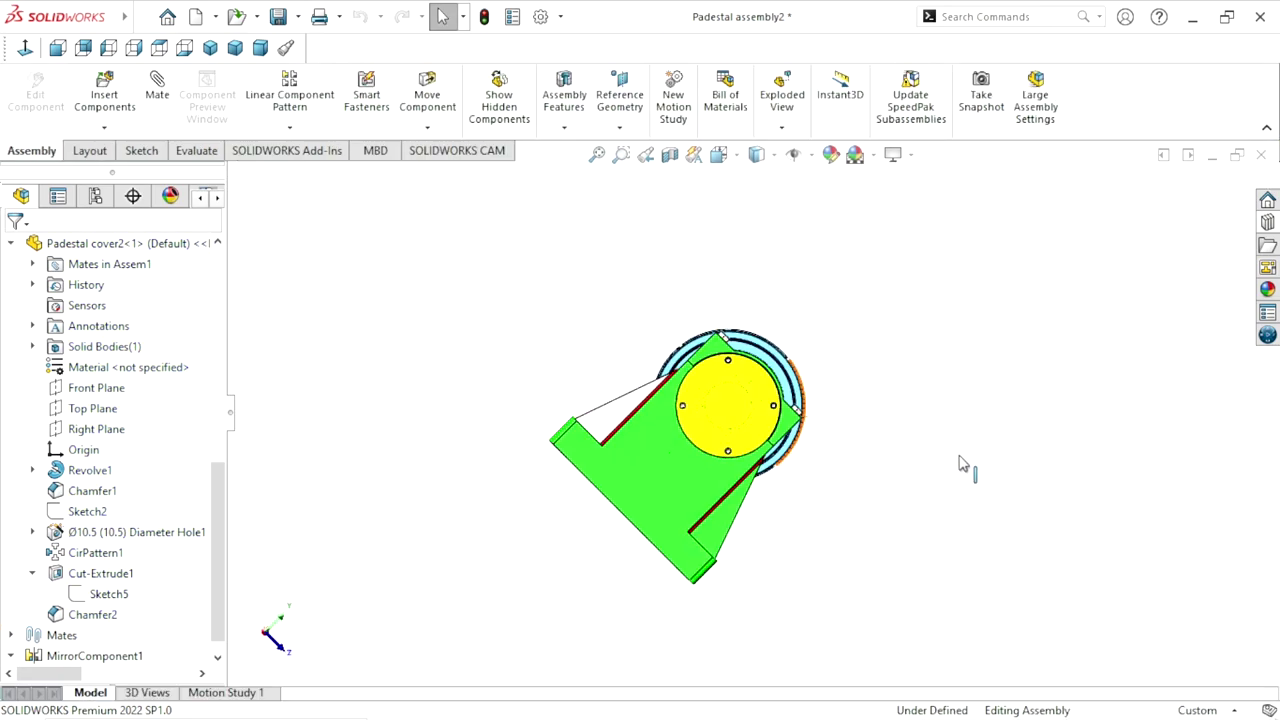
scroll(764, 428, down, 3)
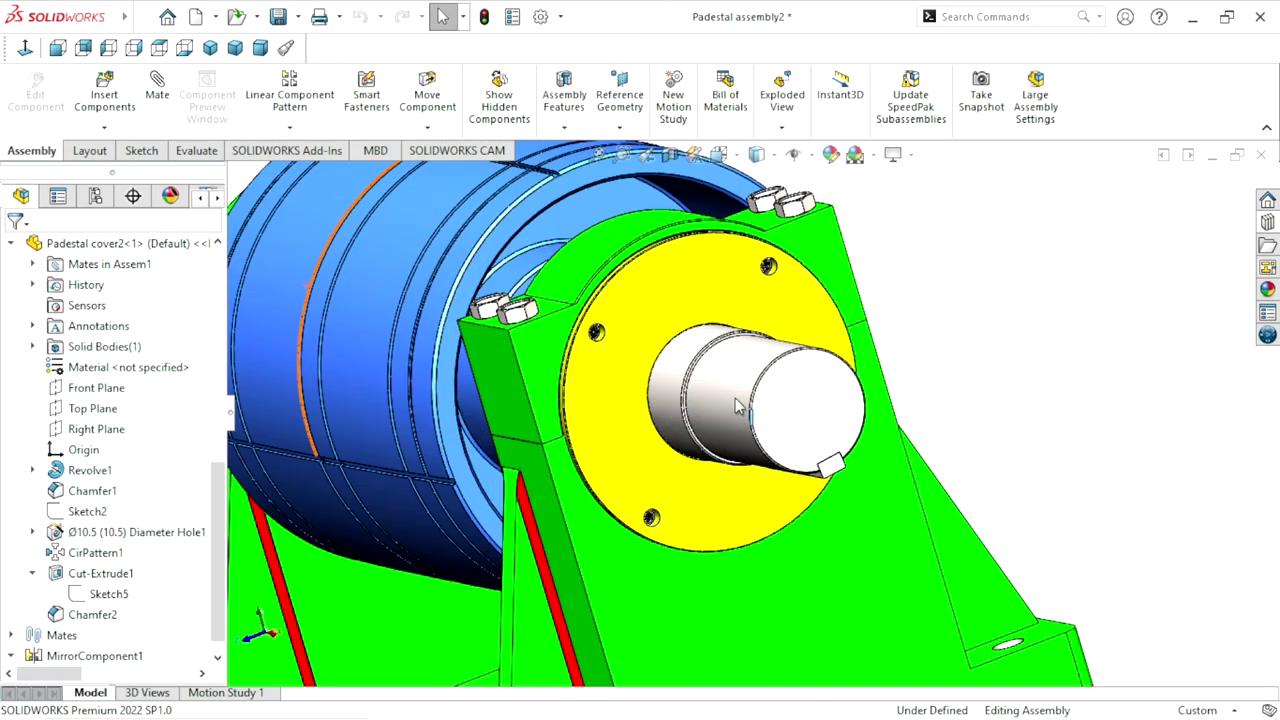
scroll(736, 414, up, 3)
mouse_move(722, 415)
middle_down()
mouse_move(712, 407)
mouse_move(780, 400)
middle_up()
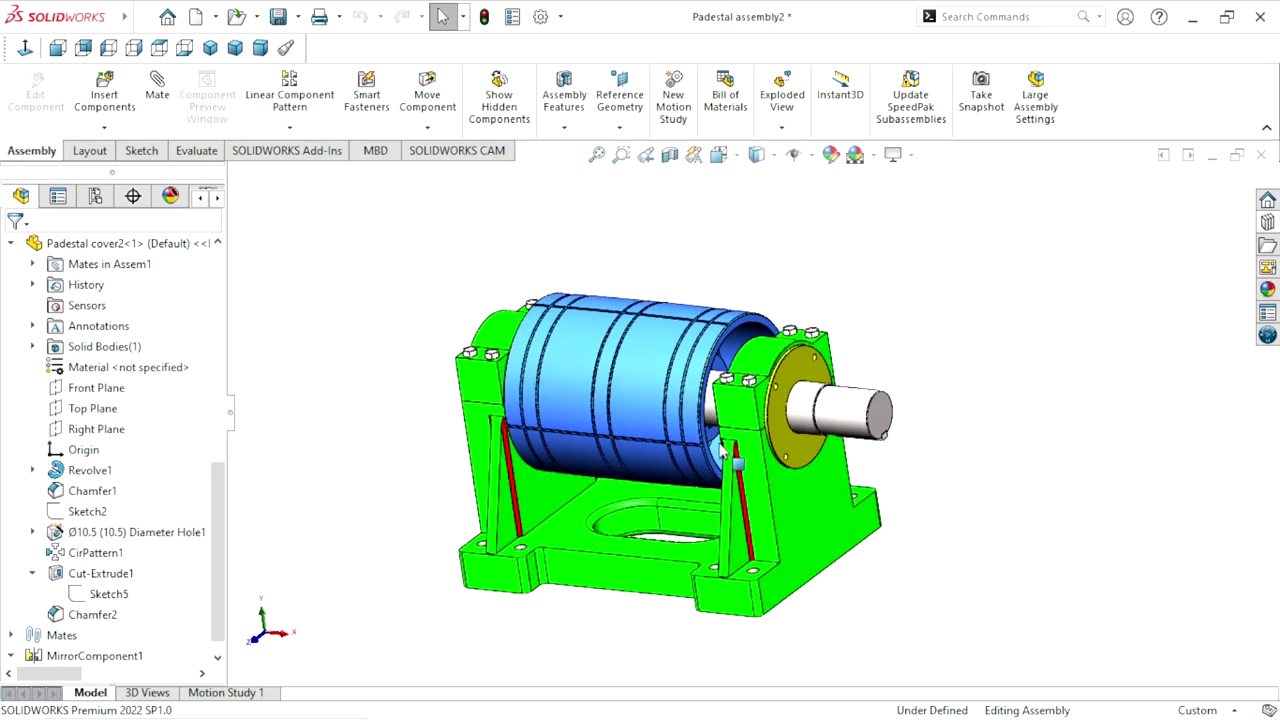
scroll(1005, 403, up, 2)
scroll(1005, 403, down, 2)
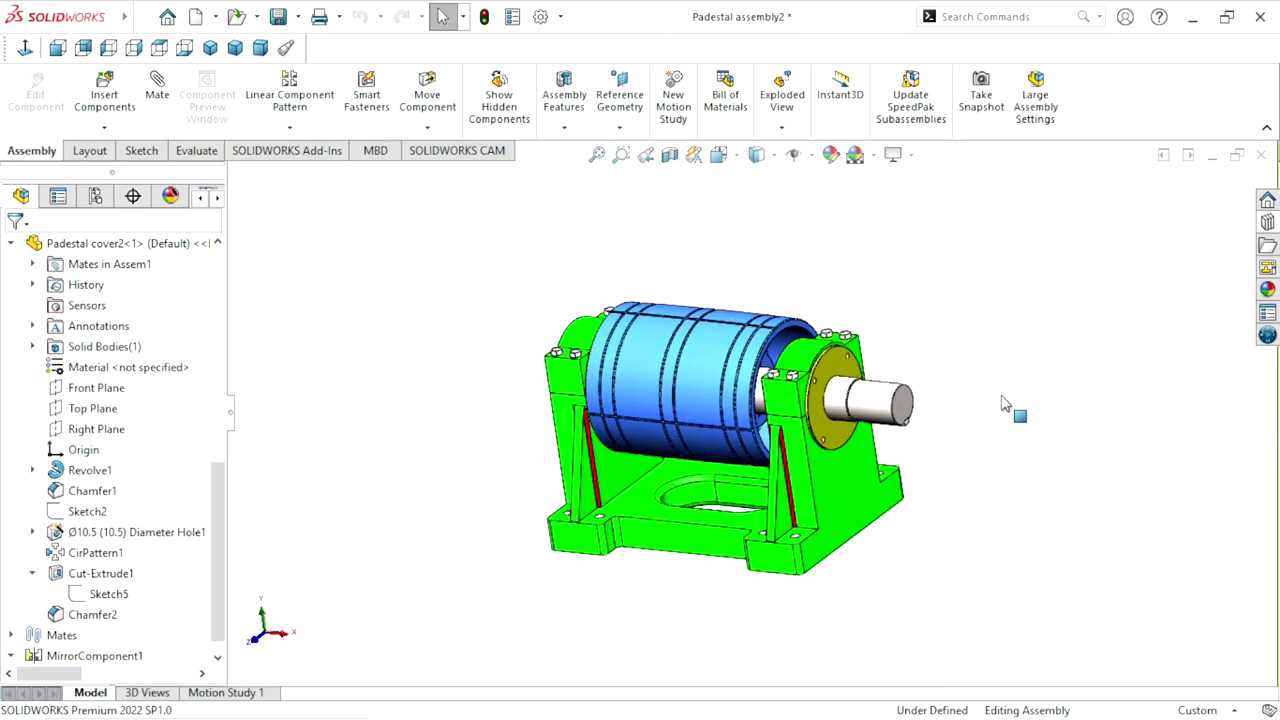
Browse the Design Library Toolbox to ANSI Metric > Bolts and Screws > Hex Head
click(1267, 222)
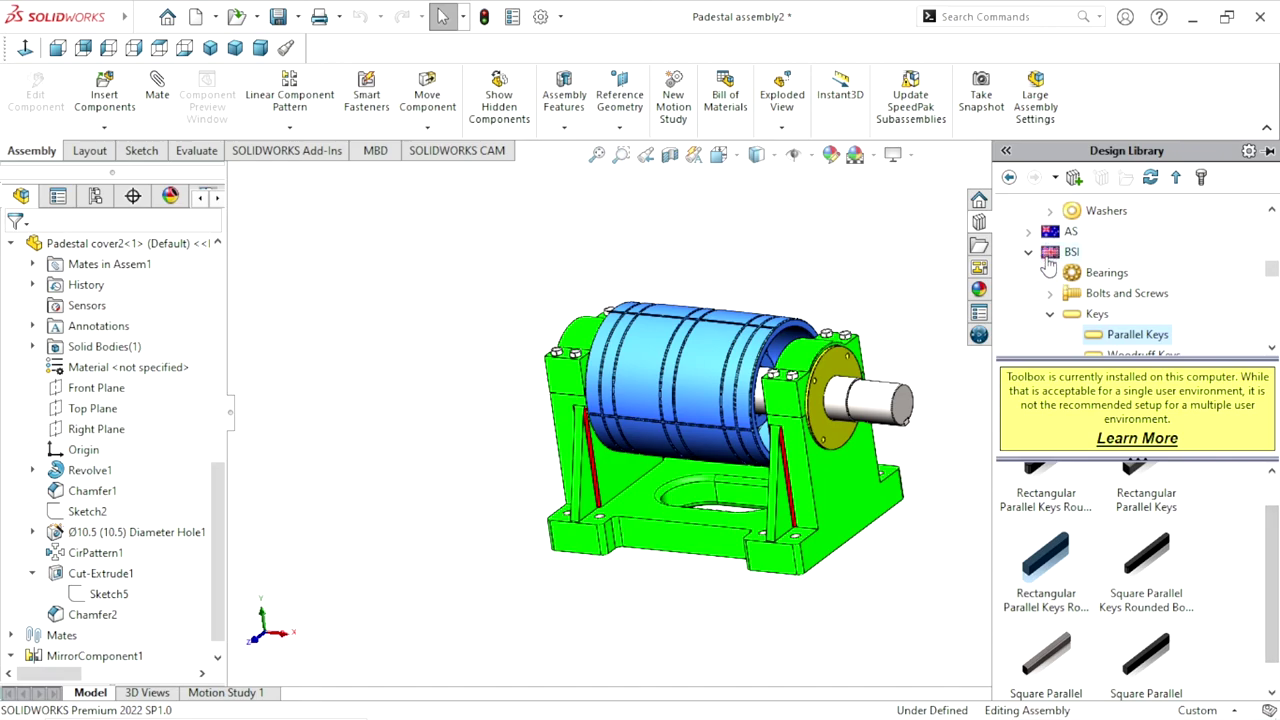
click(1008, 177)
click(1008, 177)
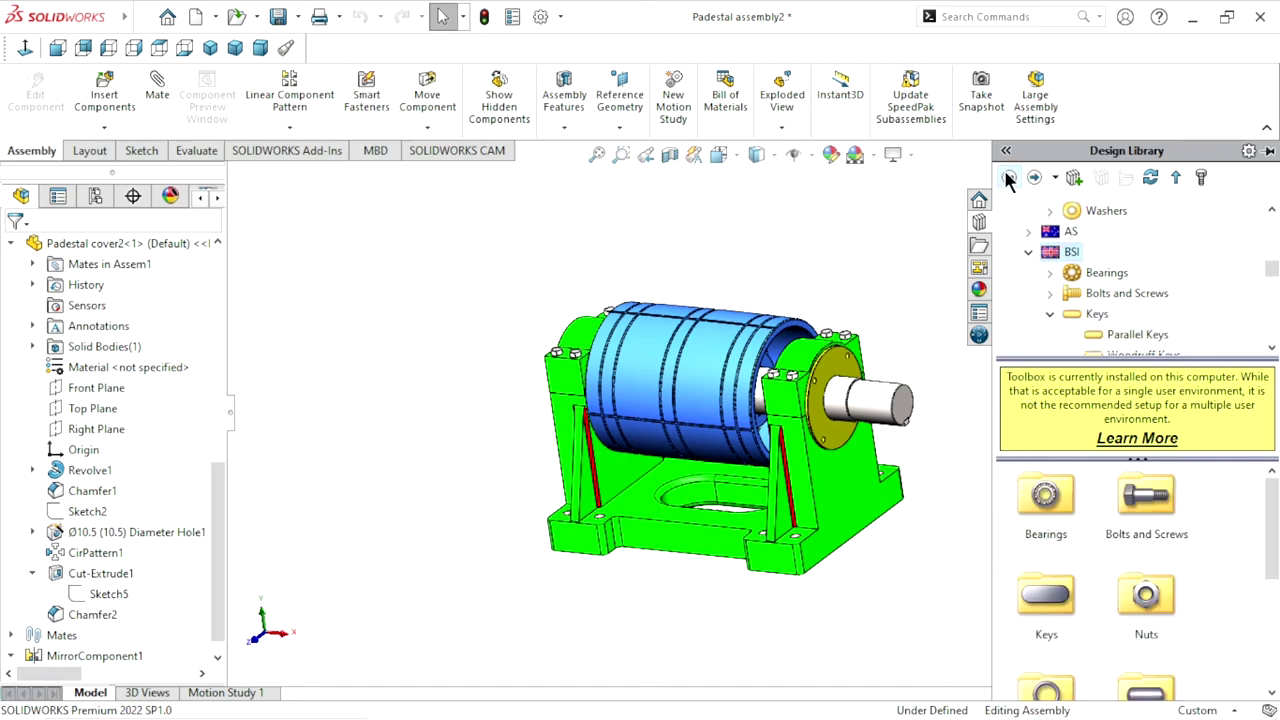
click(1008, 177)
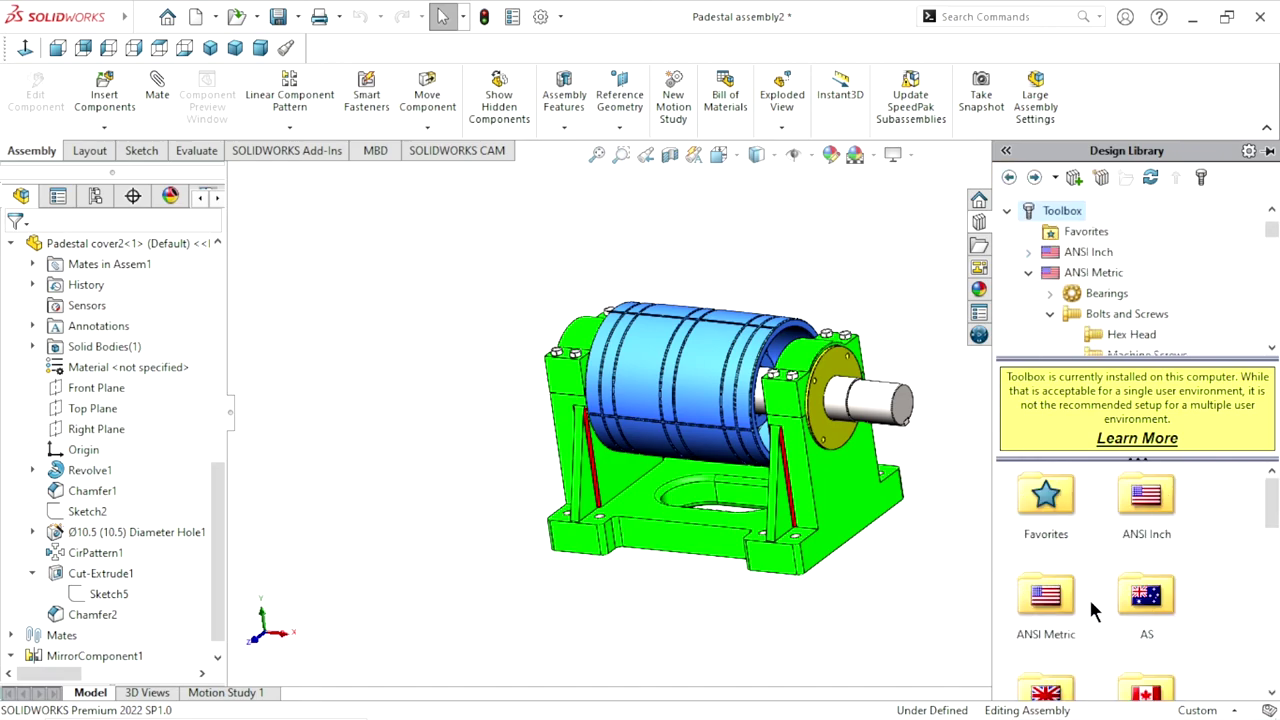
double_click(1063, 604)
double_click(1136, 530)
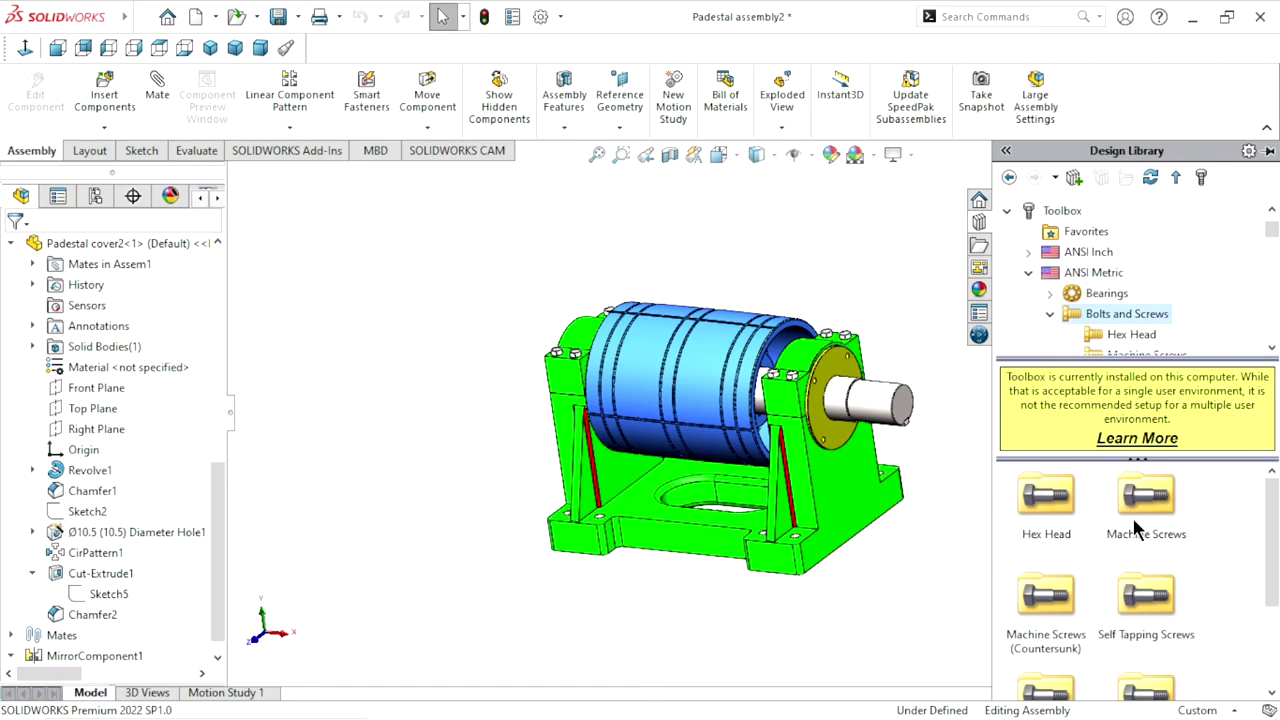
double_click(1047, 510)
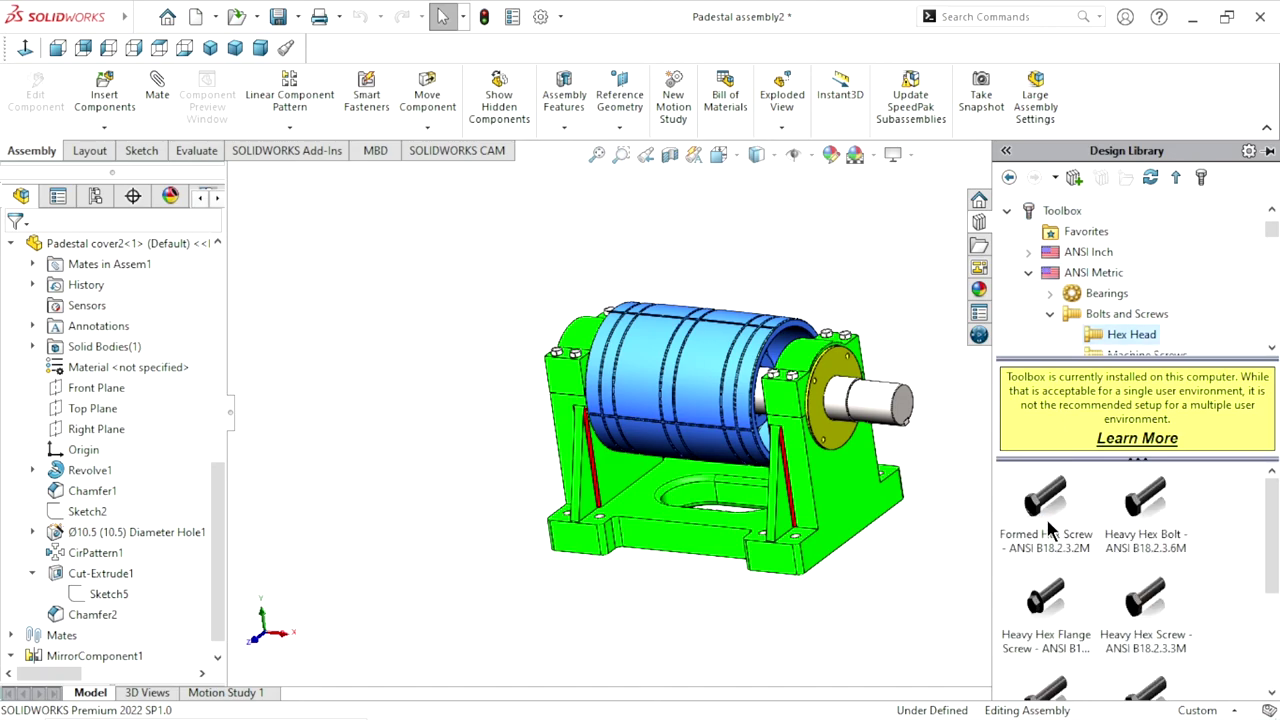
Insert a Formed Hex Screw sized M10, length 25, with Schematic thread display
drag(1047, 540, 907, 336)
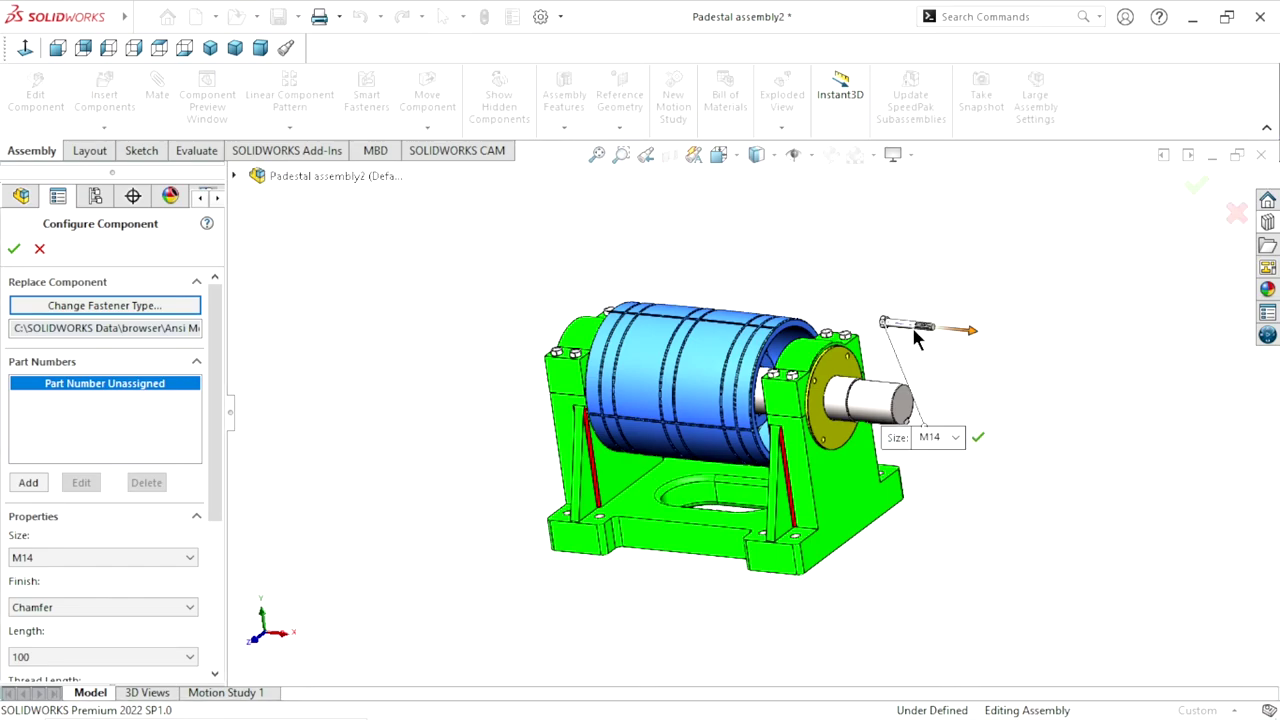
scroll(214, 458, down, 2)
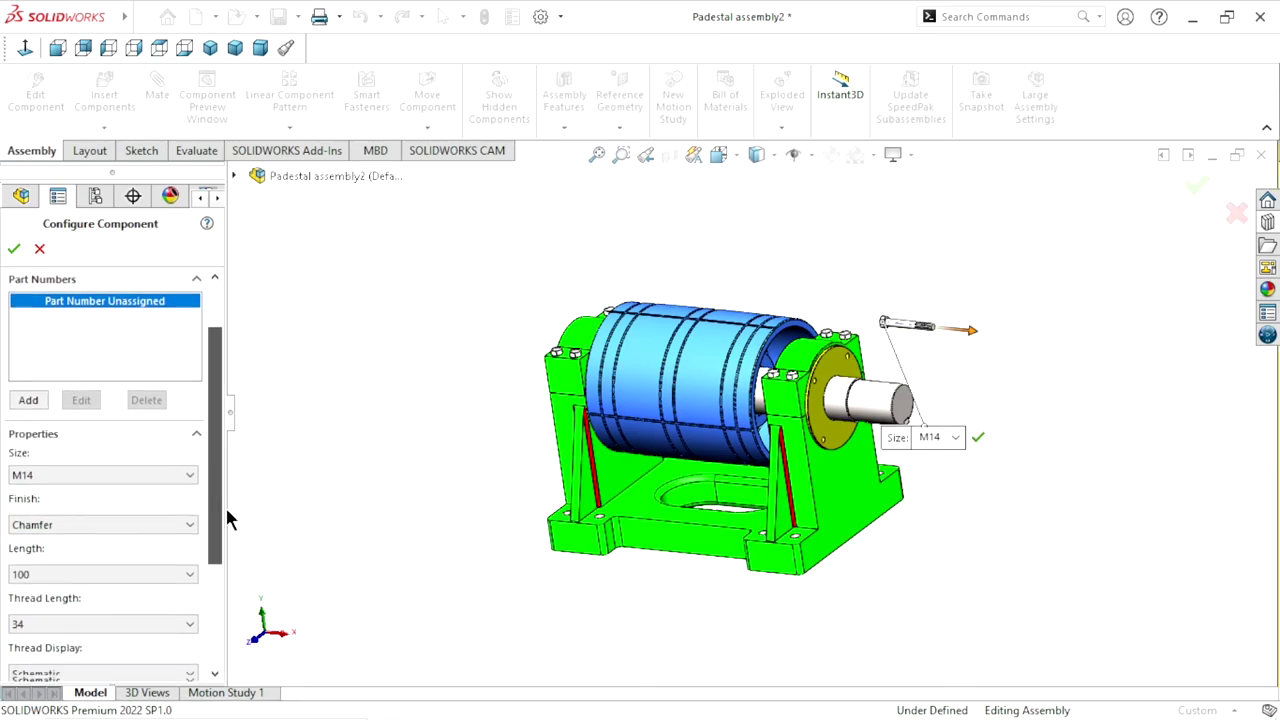
scroll(214, 480, down, 2)
click(193, 394)
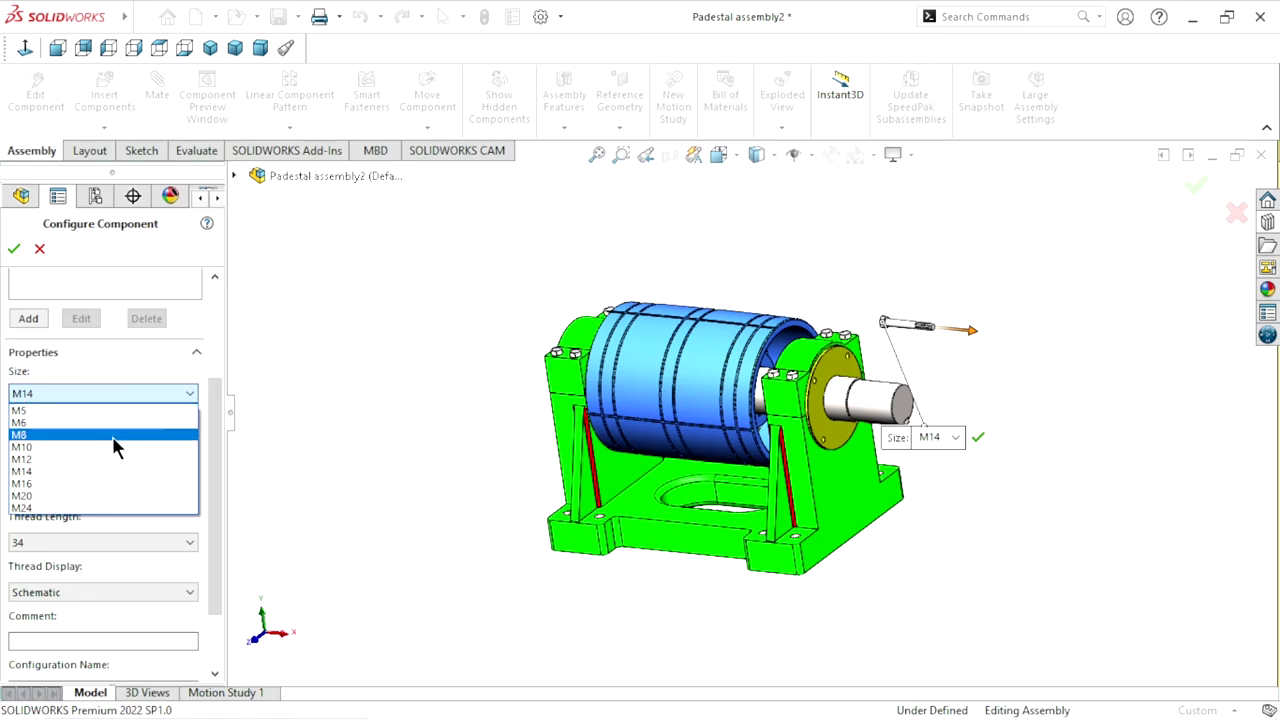
click(90, 448)
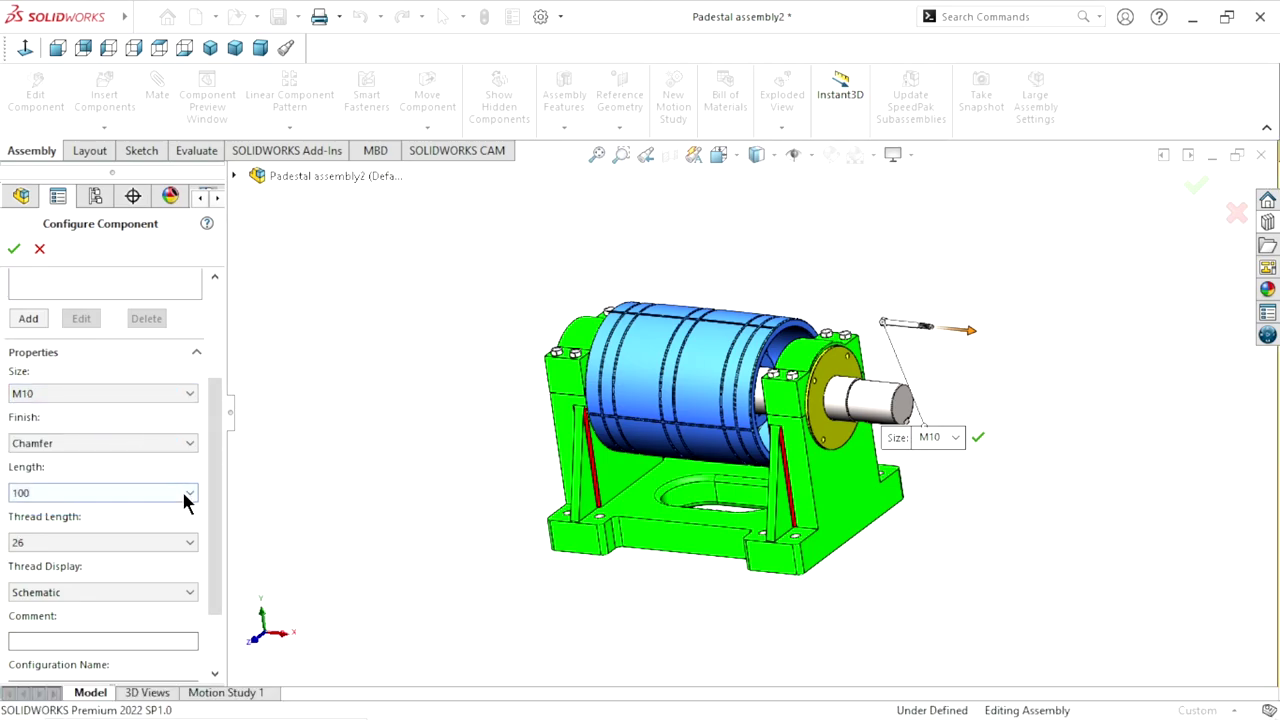
click(188, 493)
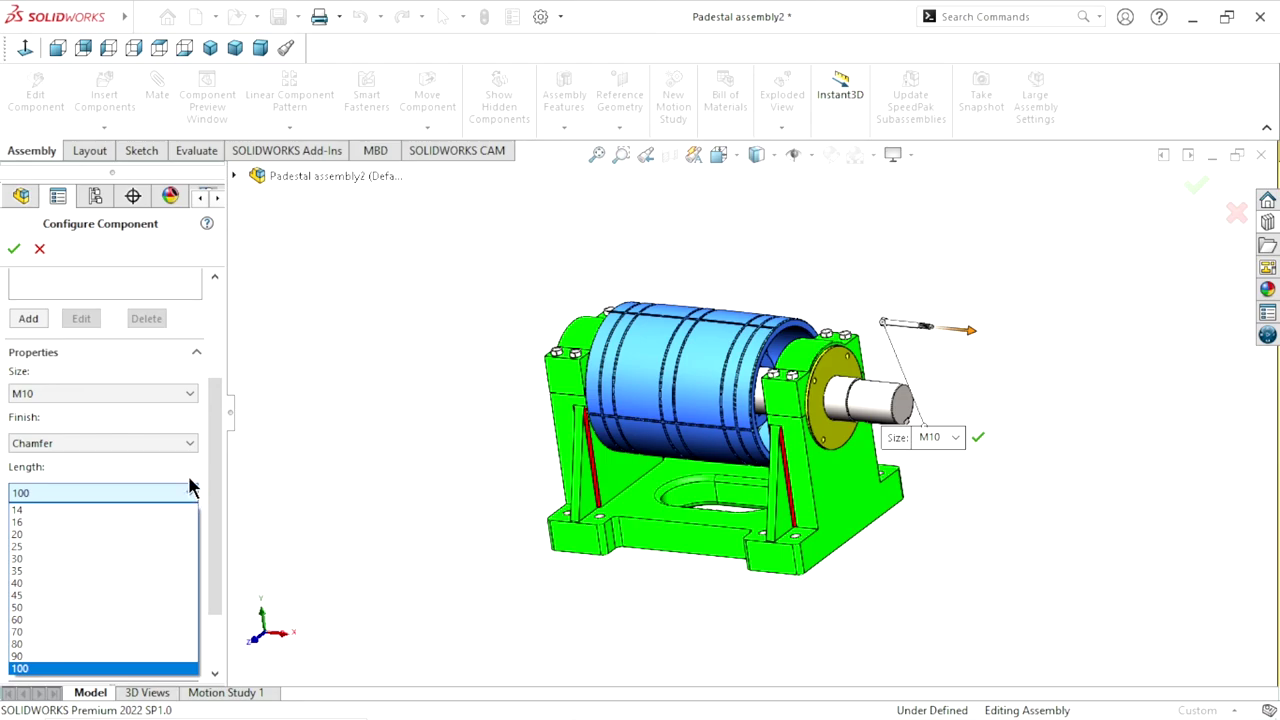
click(35, 547)
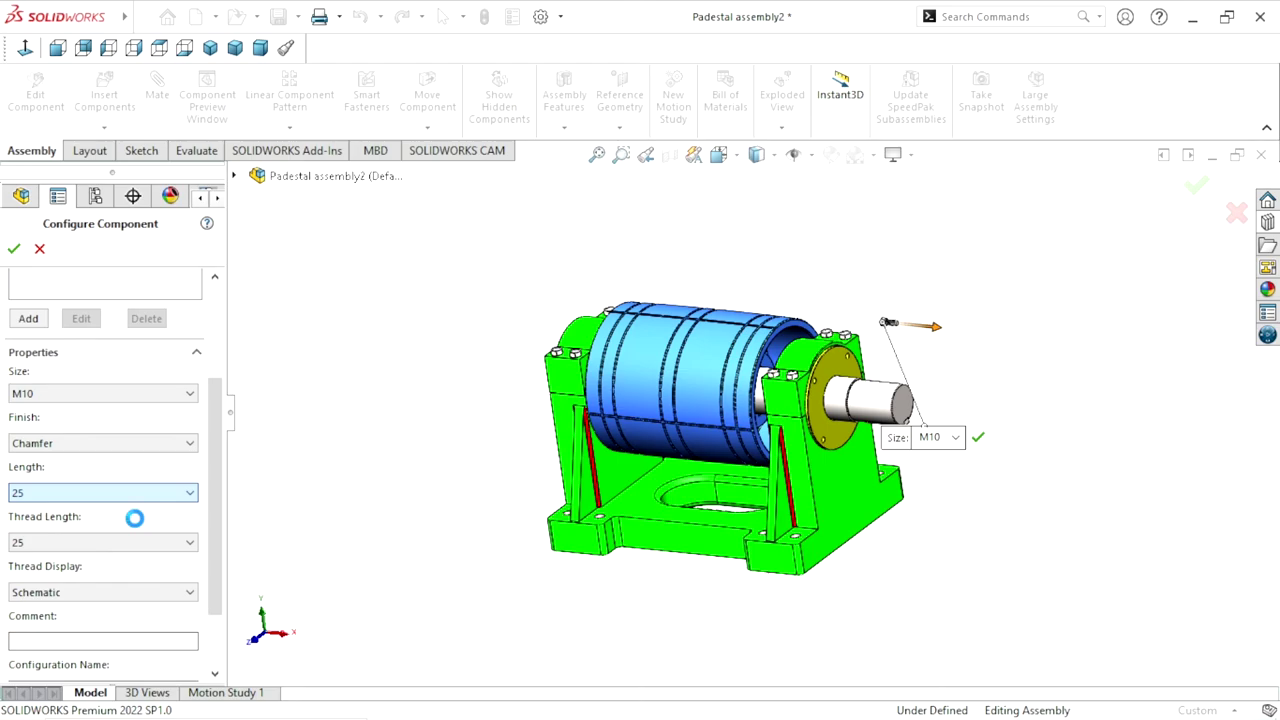
click(146, 592)
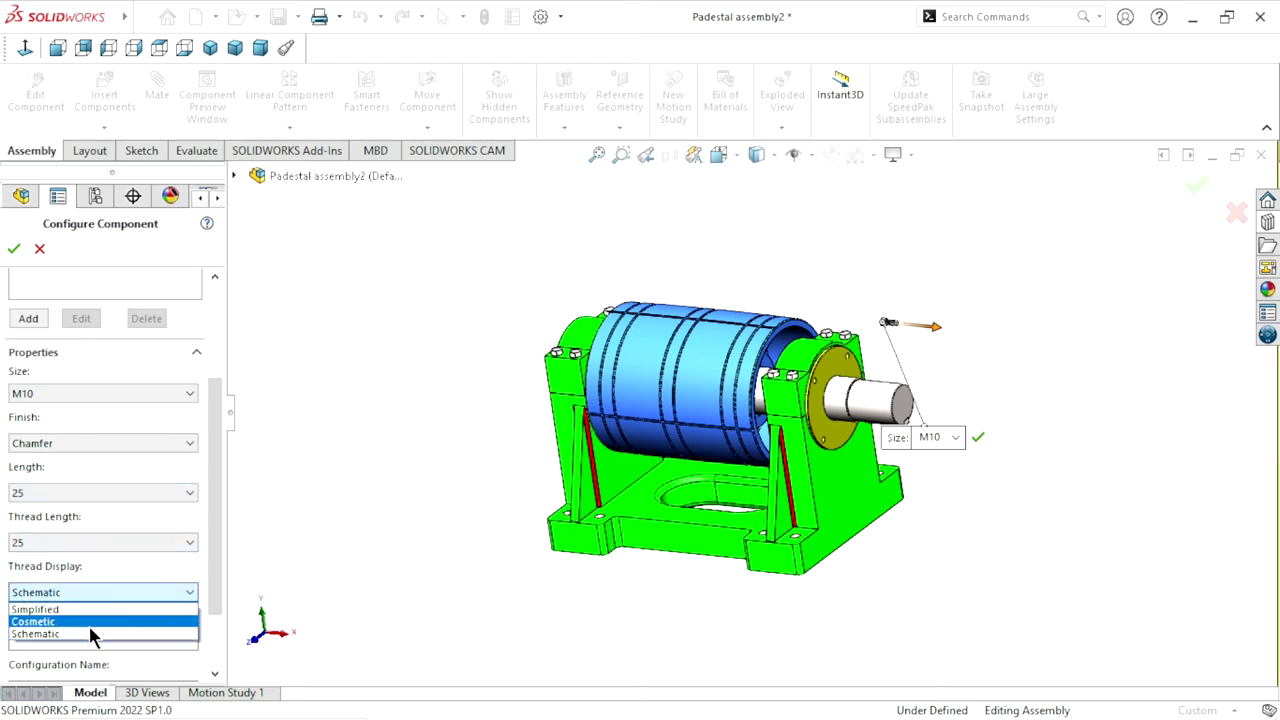
click(89, 627)
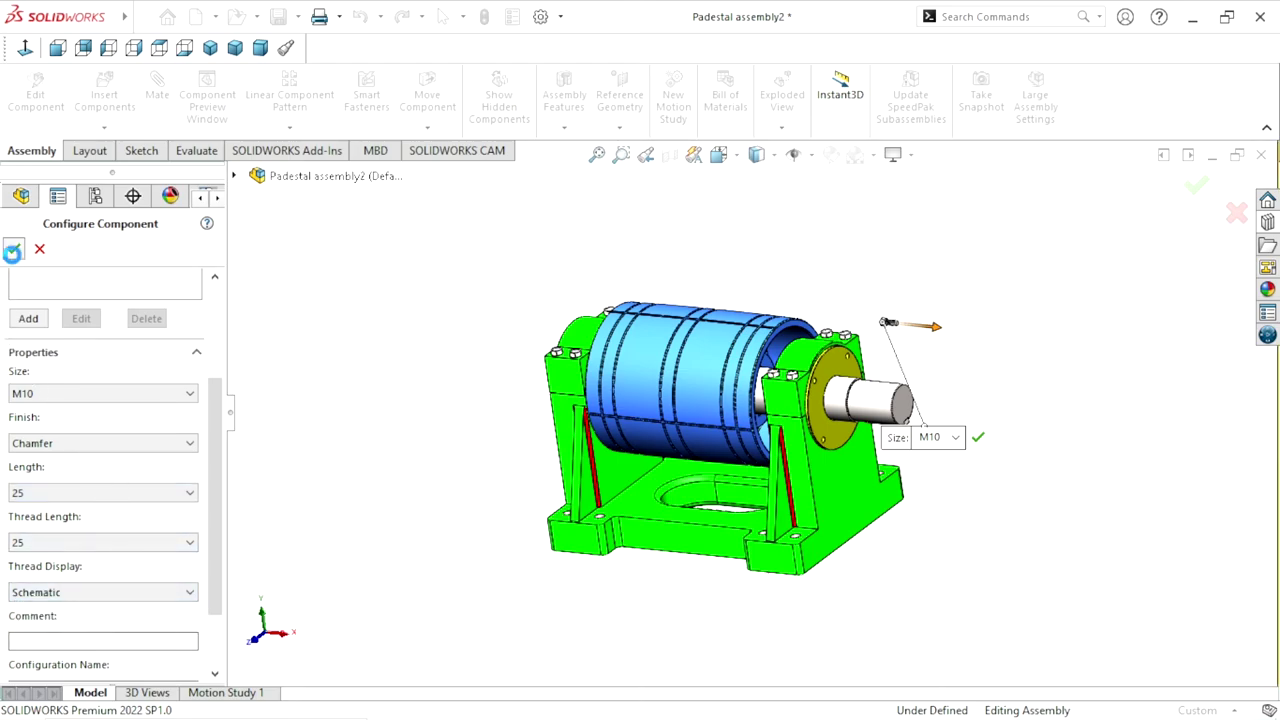
click(12, 252)
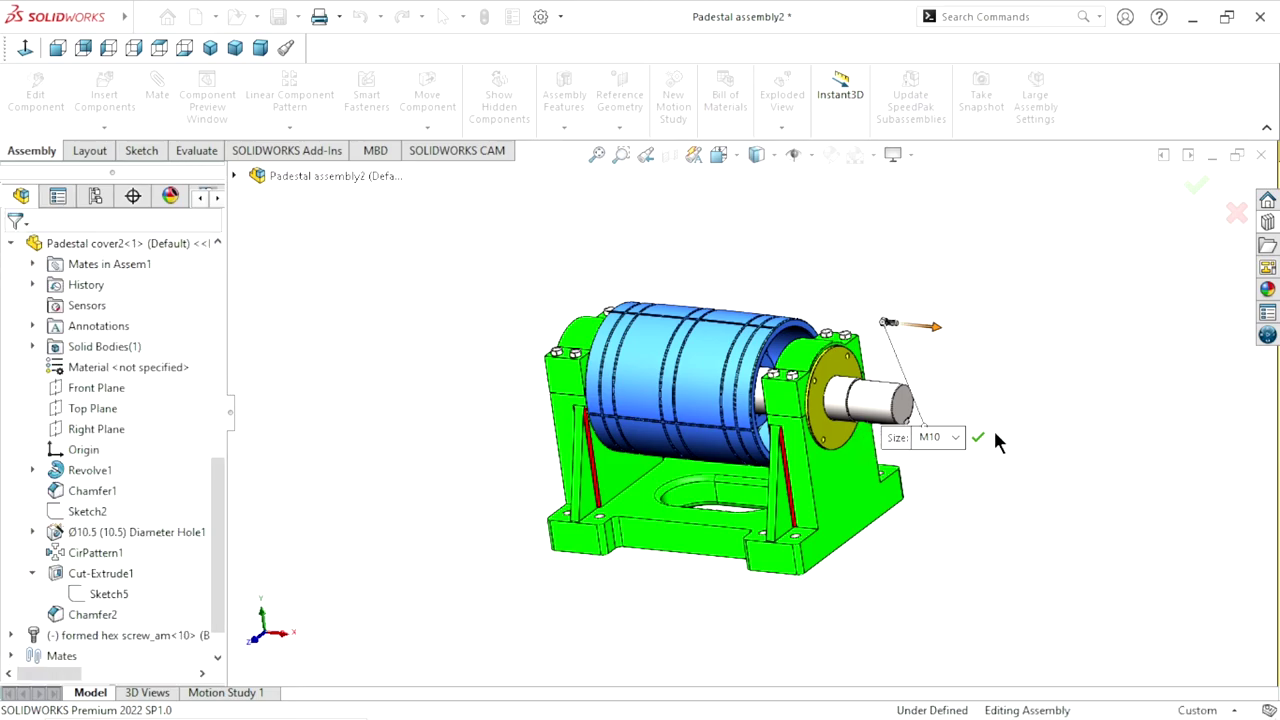
Place another Formed Hex Screw copy in the upper bolt hole of Padestal cover2
middle_drag(1000, 423, 945, 425)
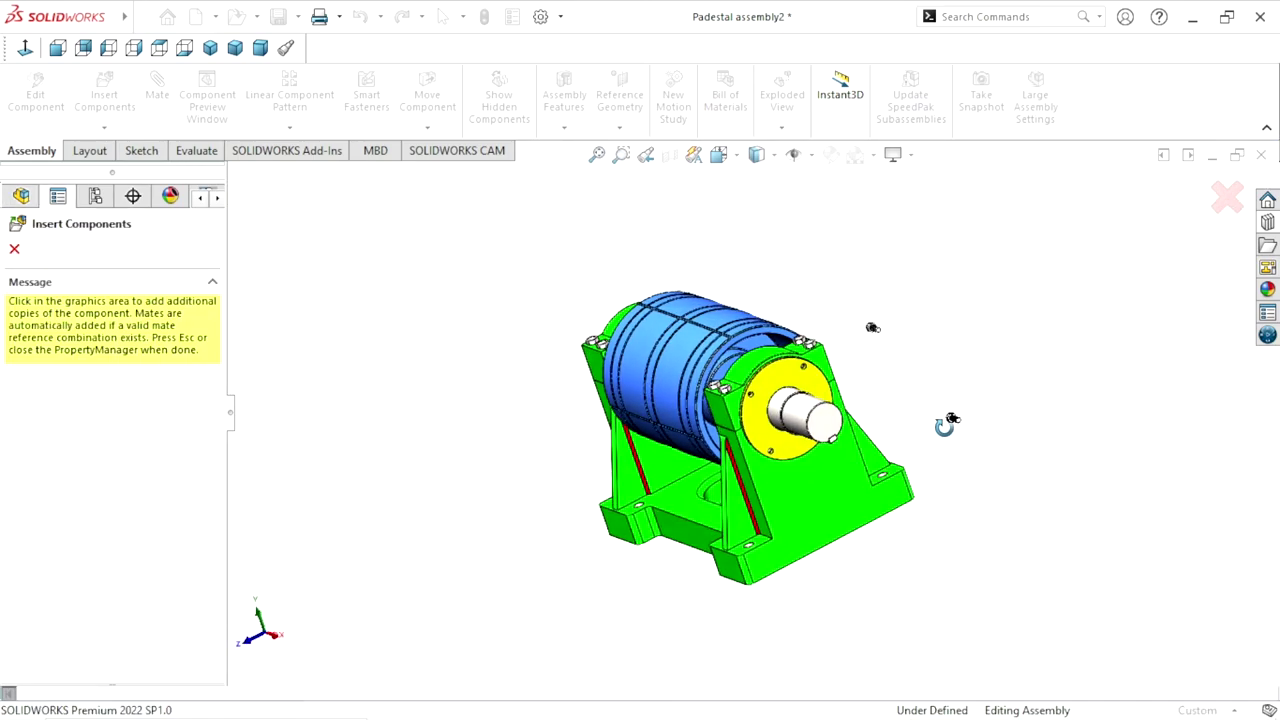
scroll(783, 415, down, 2)
scroll(711, 400, down, 2)
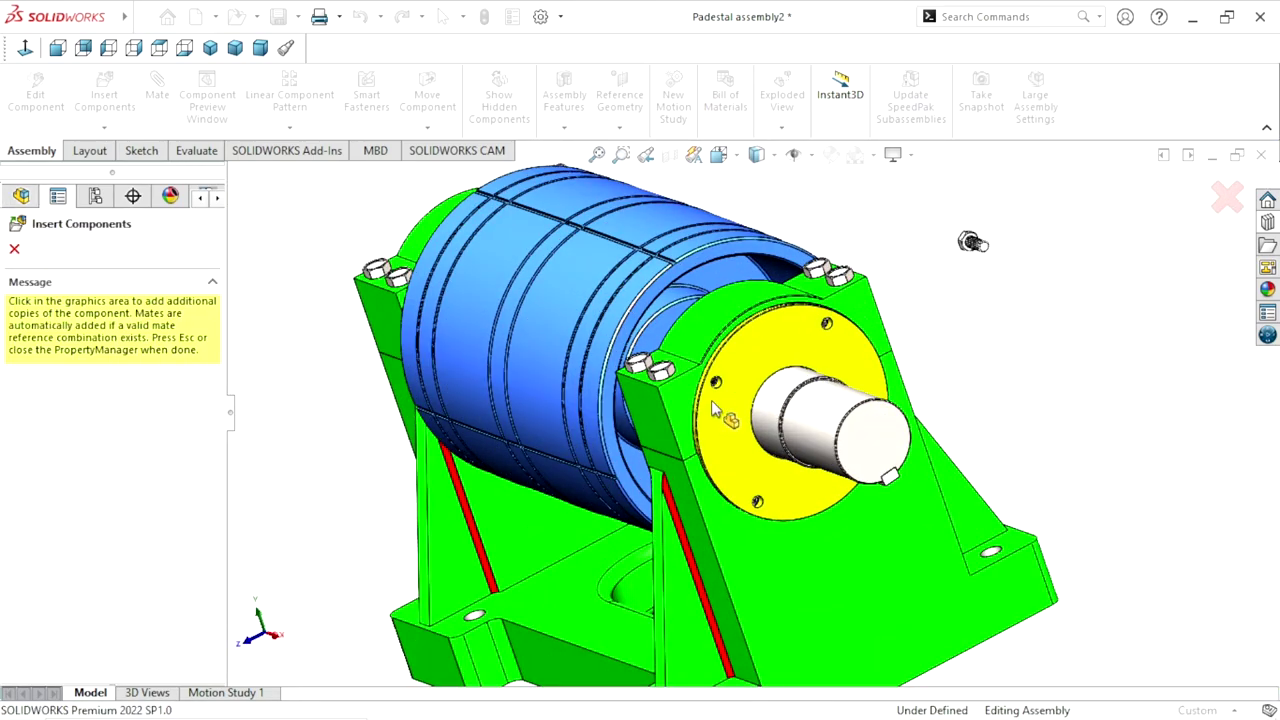
scroll(725, 393, down, 5)
scroll(700, 400, down, 1)
scroll(660, 425, up, 5)
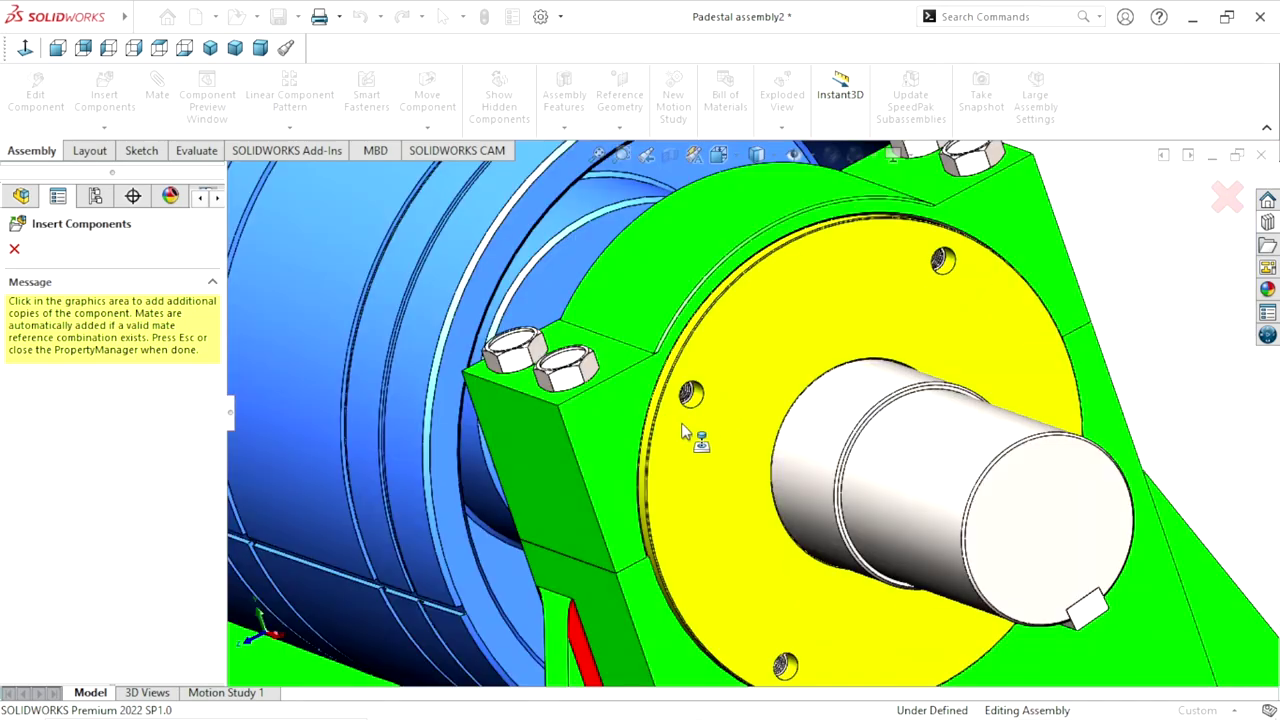
click(690, 395)
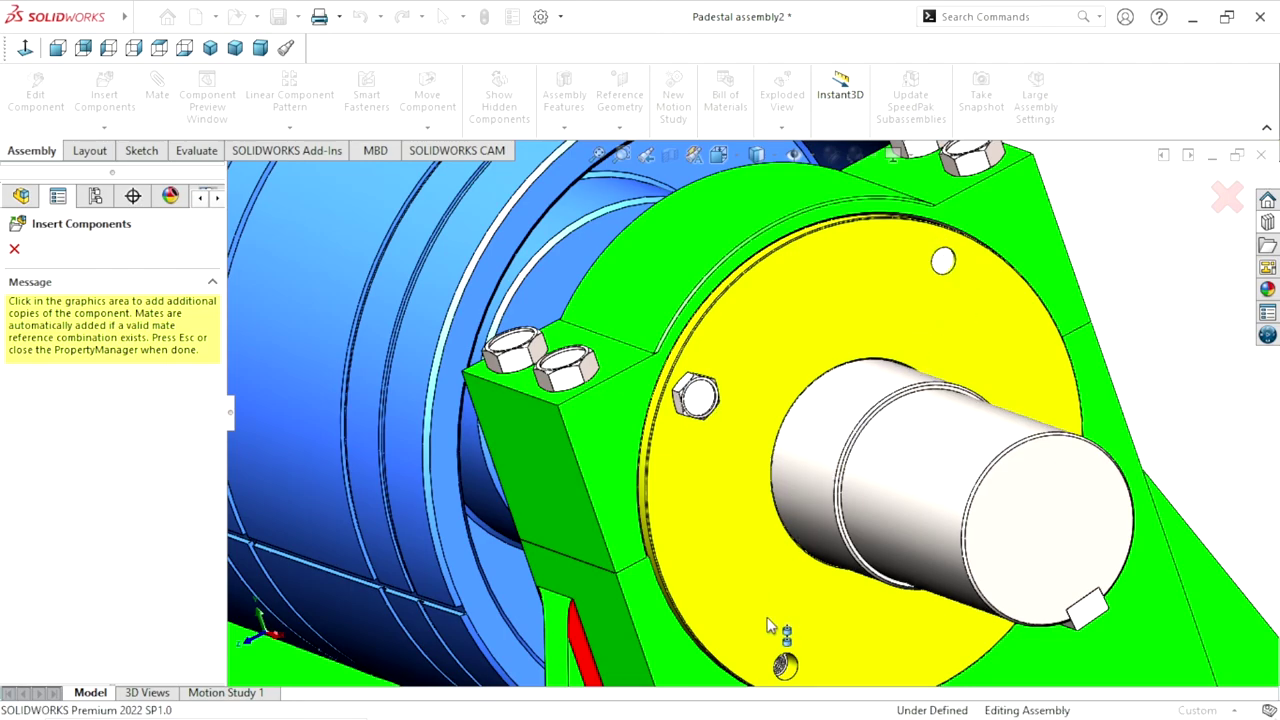
Fit the assembly in view, end Insert Components, and reopen the Toolbox library
key(f)
scroll(785, 476, down, 3)
scroll(761, 433, down, 3)
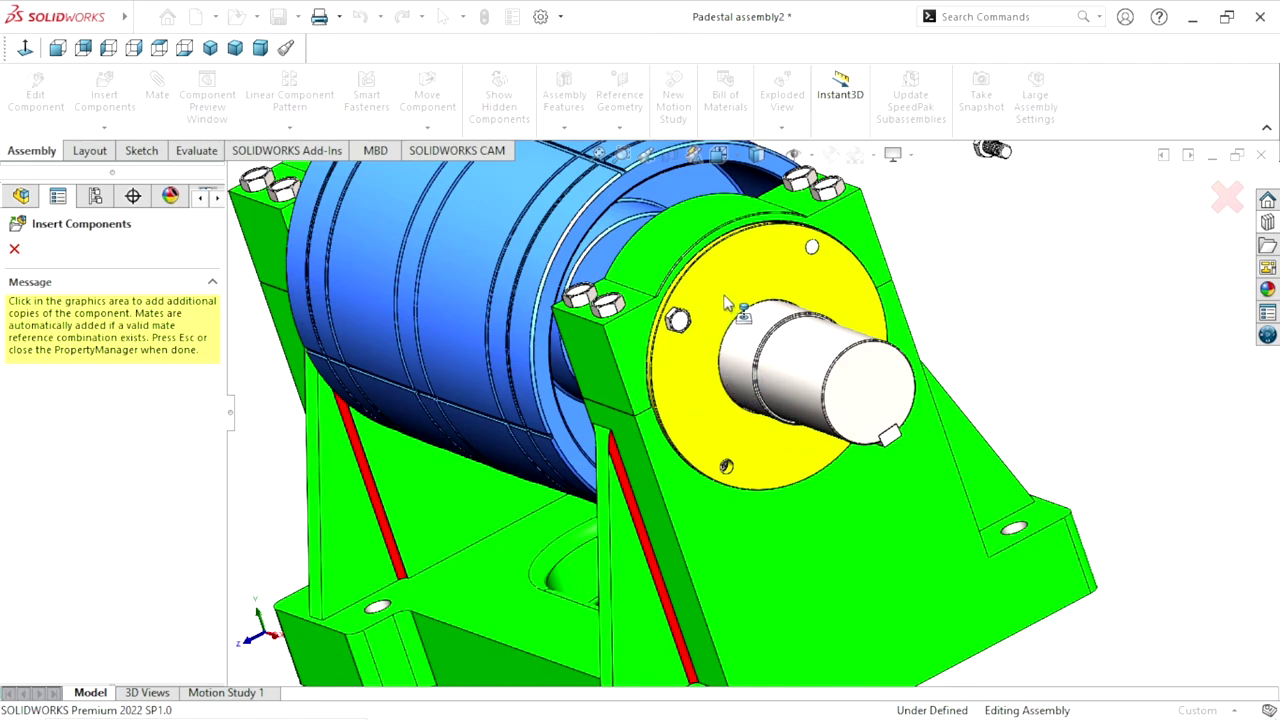
key(Escape)
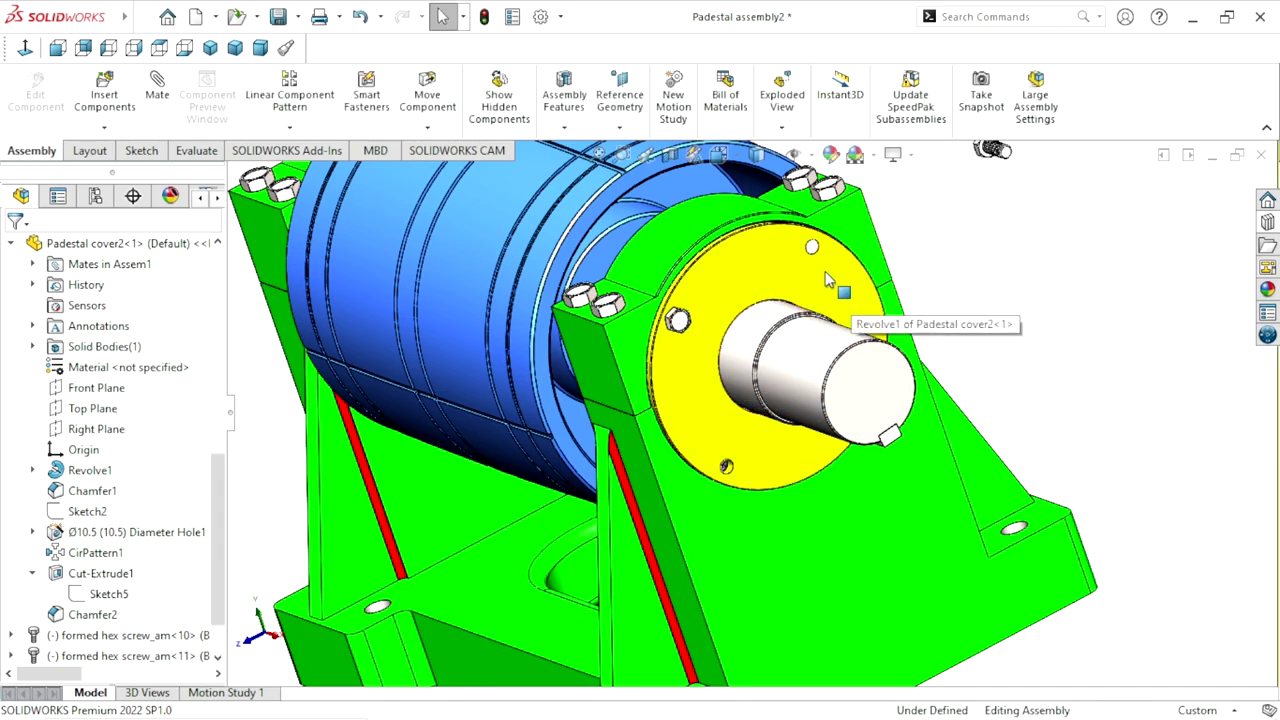
scroll(825, 271, down, 3)
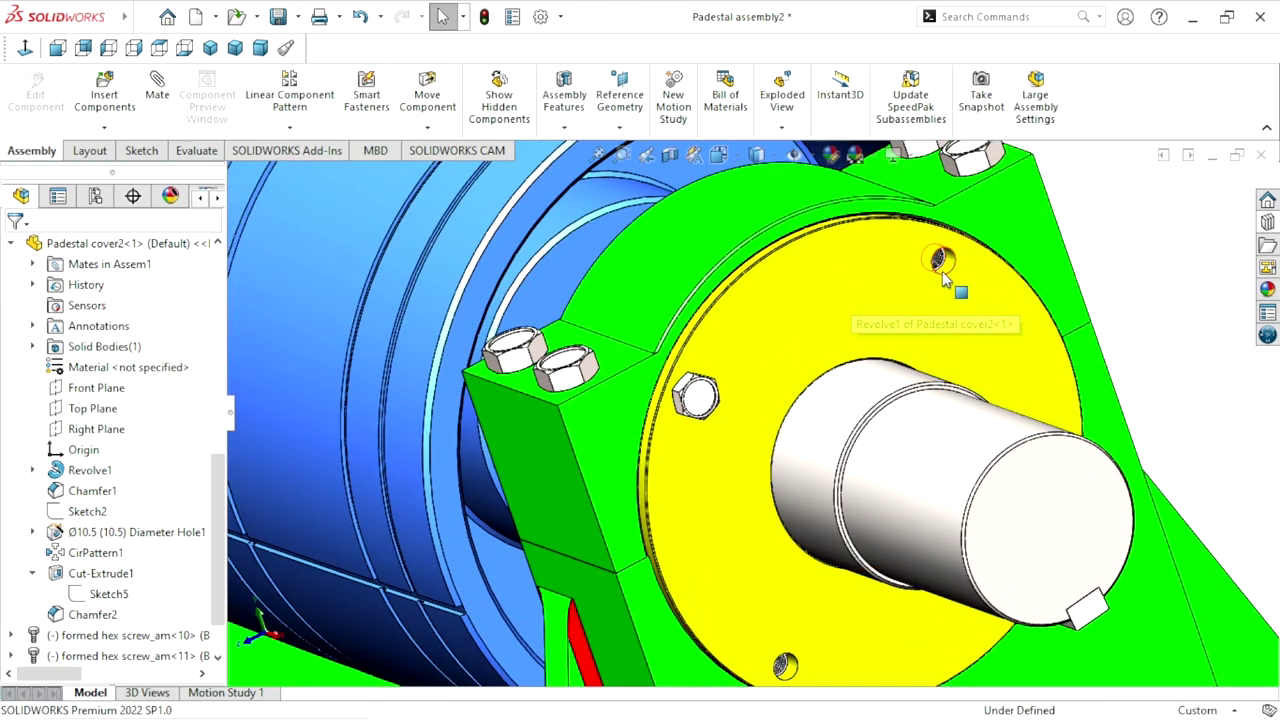
click(1267, 222)
drag(1040, 512, 945, 263)
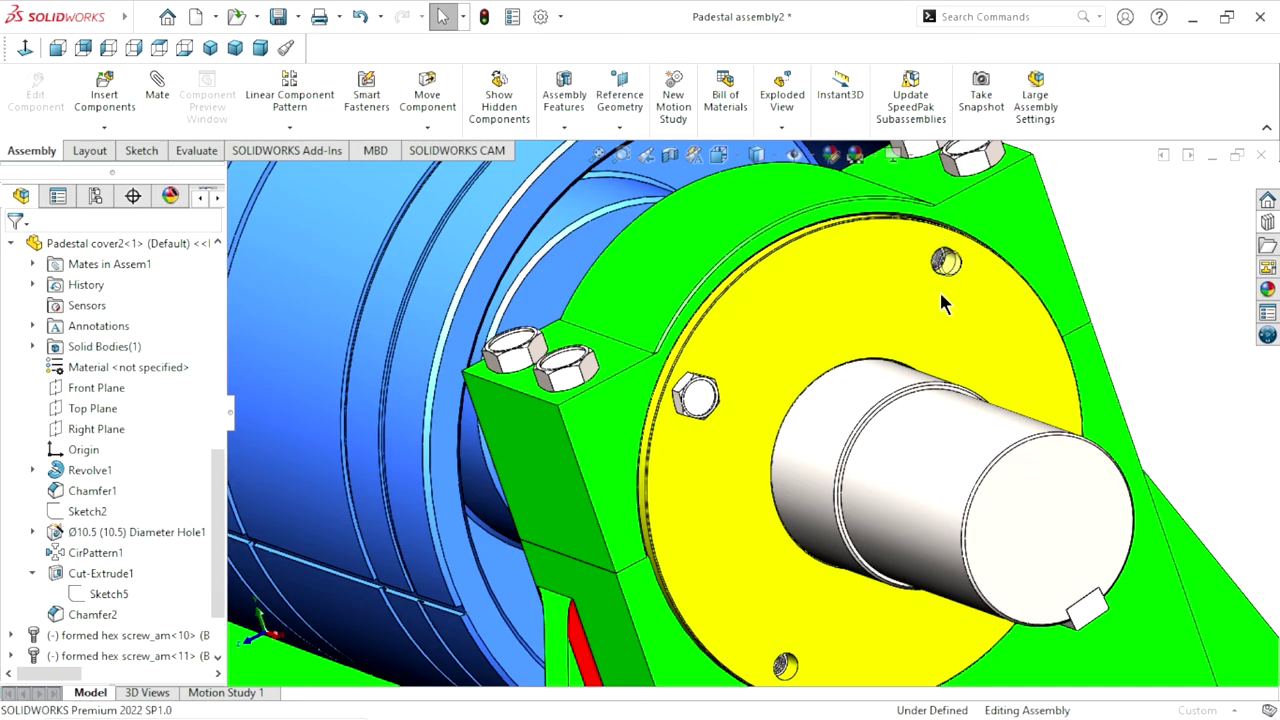
scroll(950, 330, up, 5)
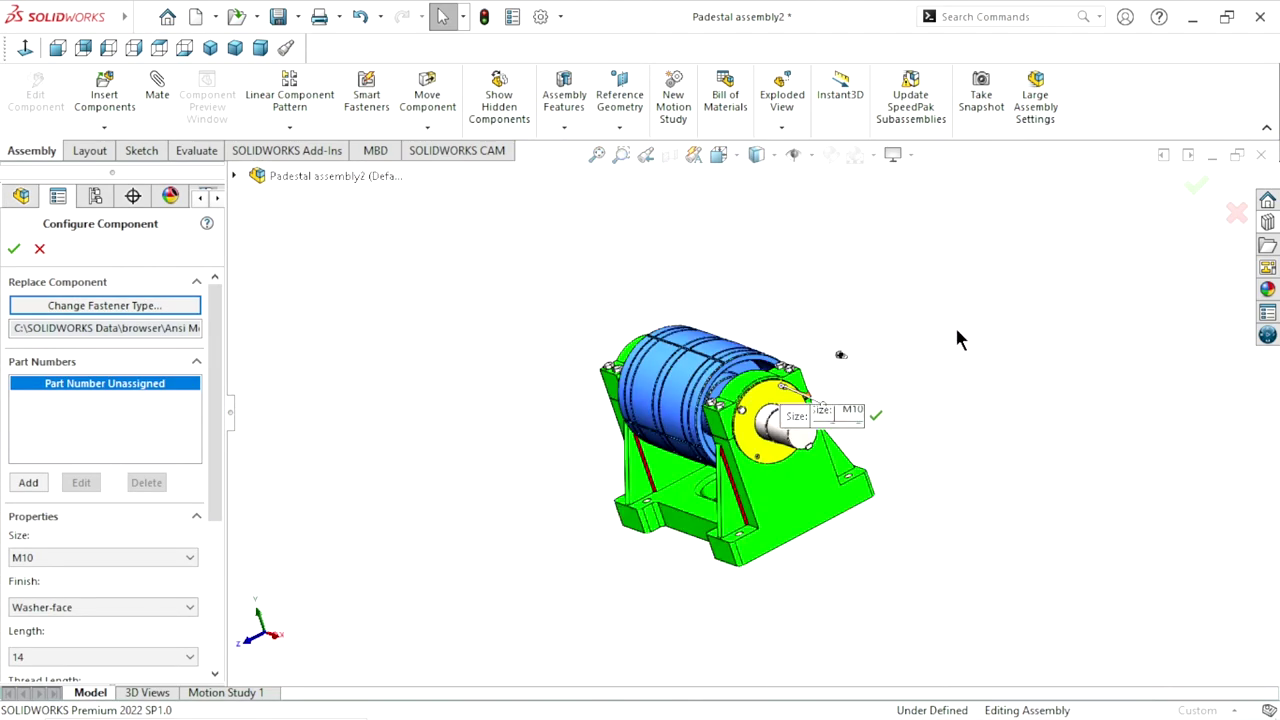
scroll(829, 449, down, 2)
scroll(794, 423, down, 3)
scroll(783, 420, down, 2)
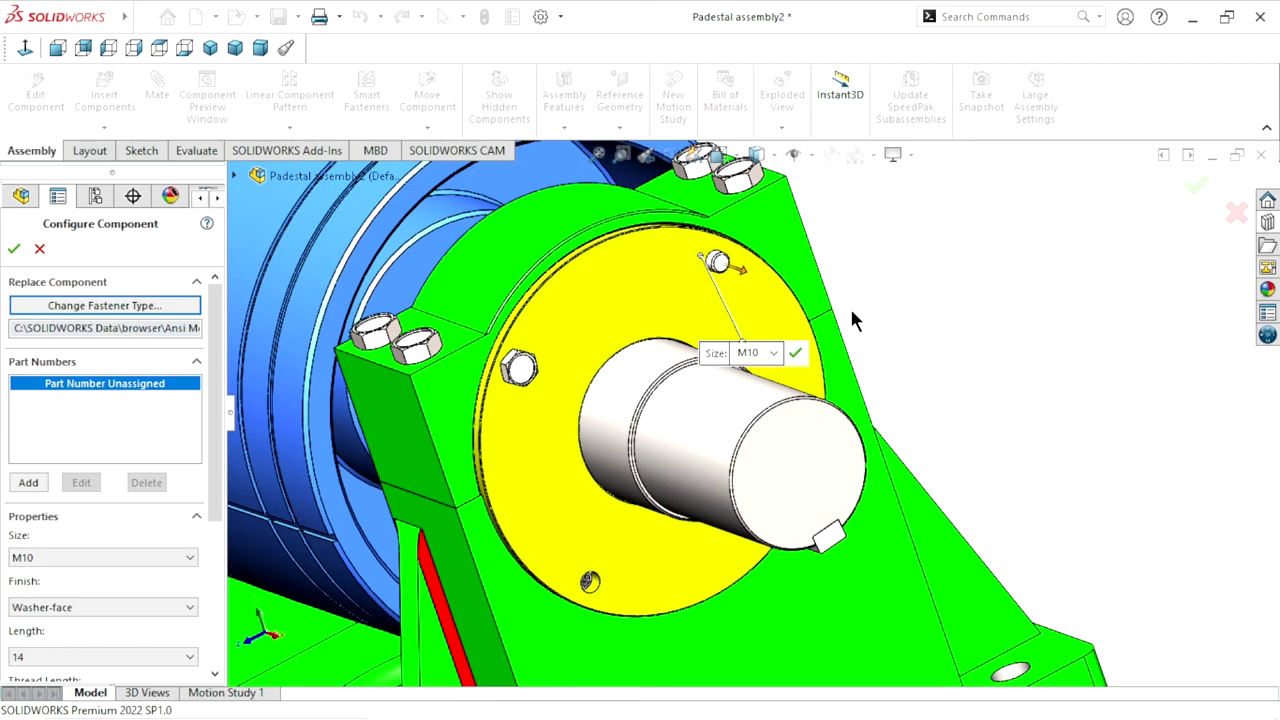
key(Return)
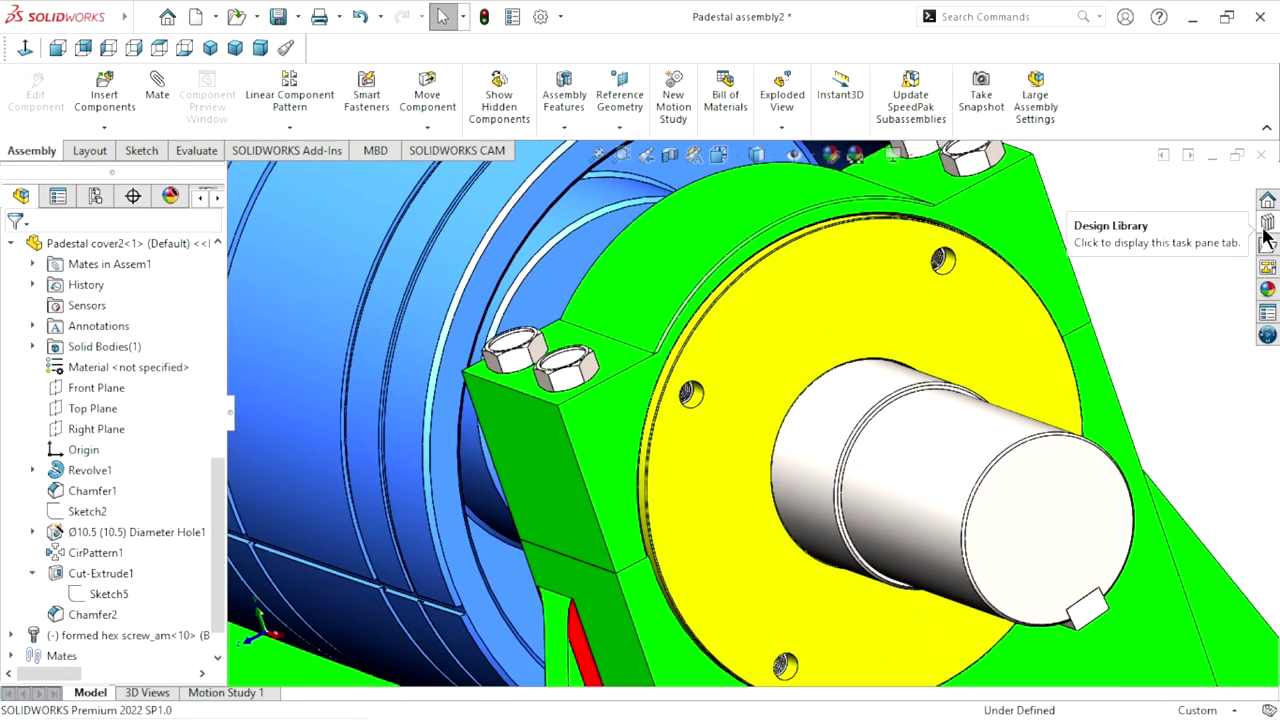
scroll(785, 420, up, 2)
scroll(785, 420, up, 3)
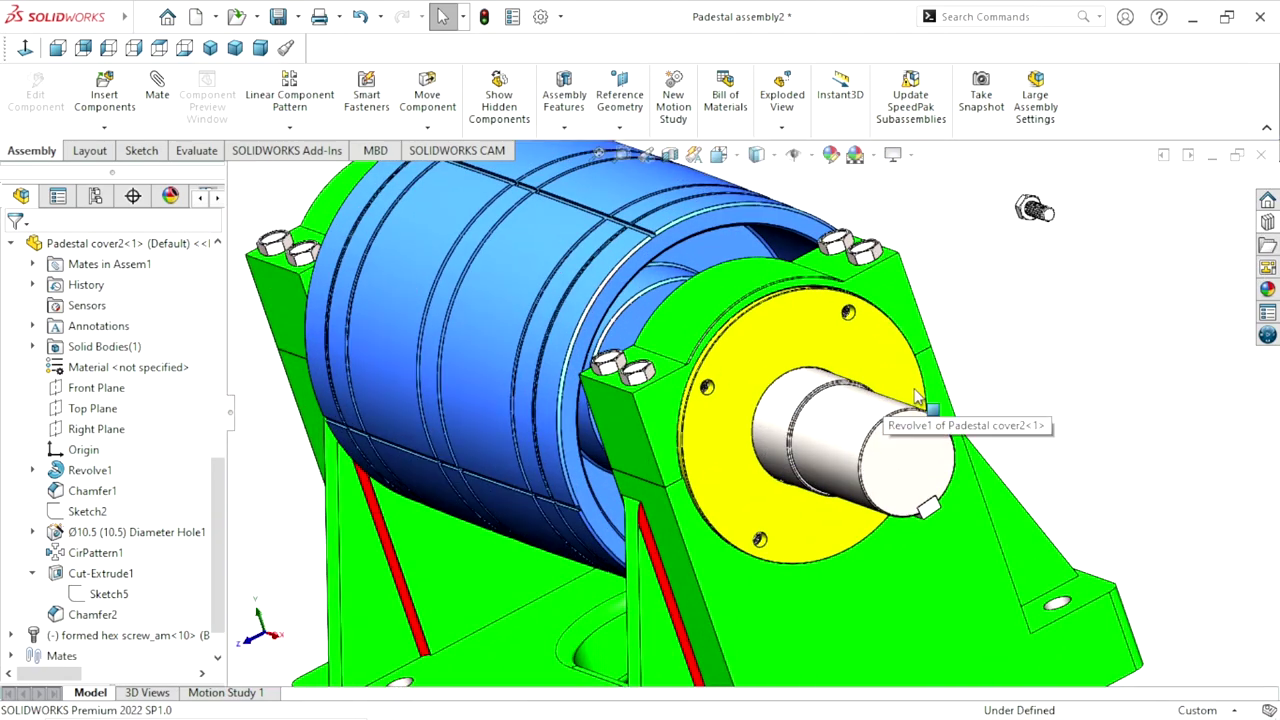
Delete the stray formed hex screw_am<10> from the assembly, confirming the deletion
click(1040, 213)
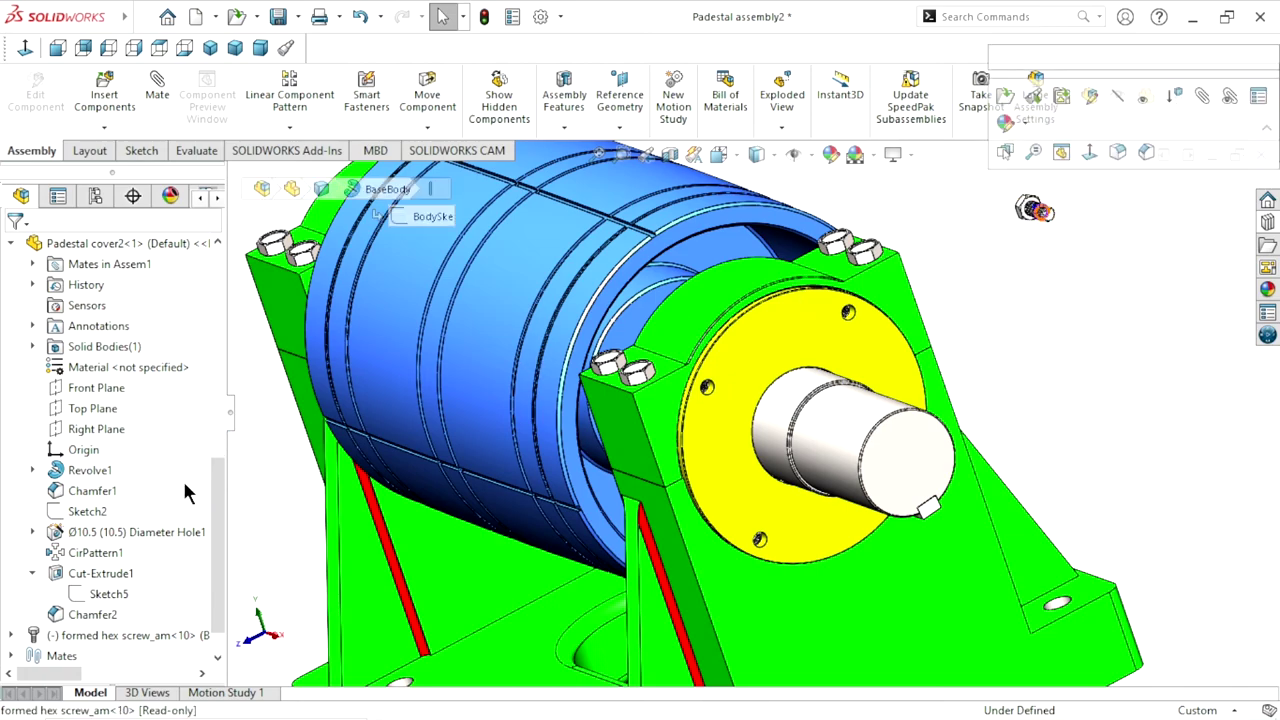
drag(215, 503, 215, 545)
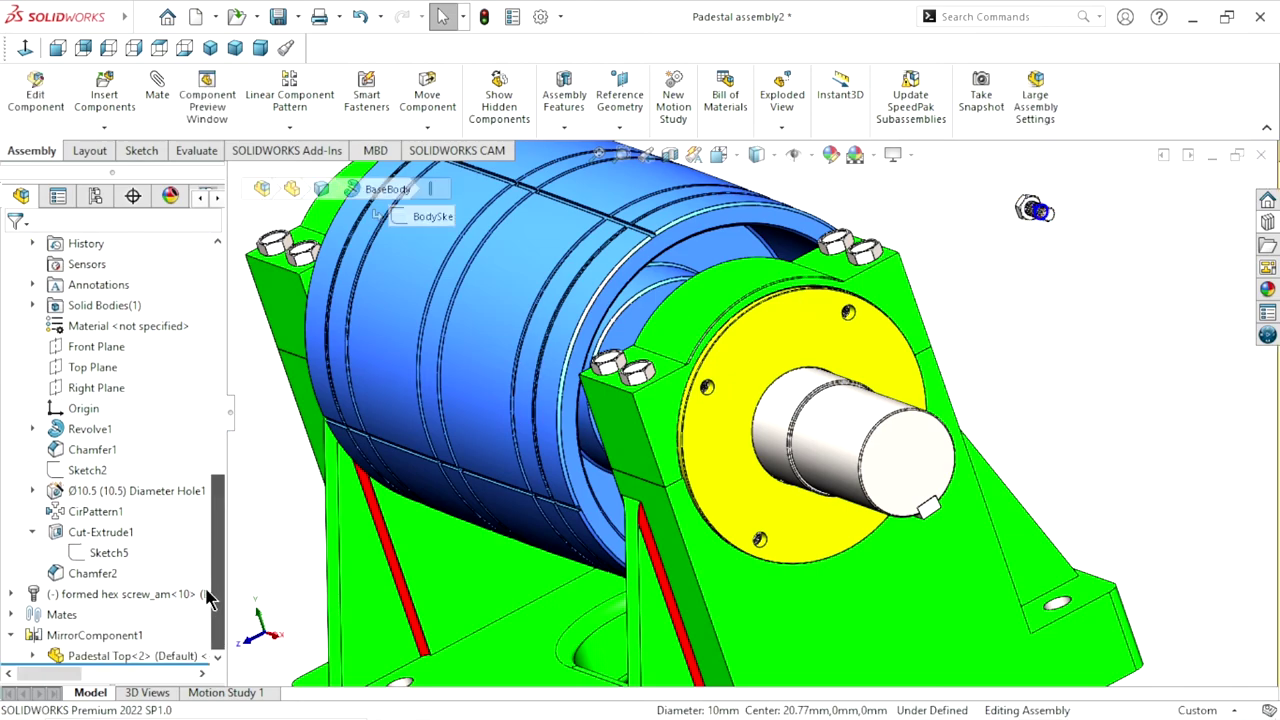
drag(208, 597, 224, 310)
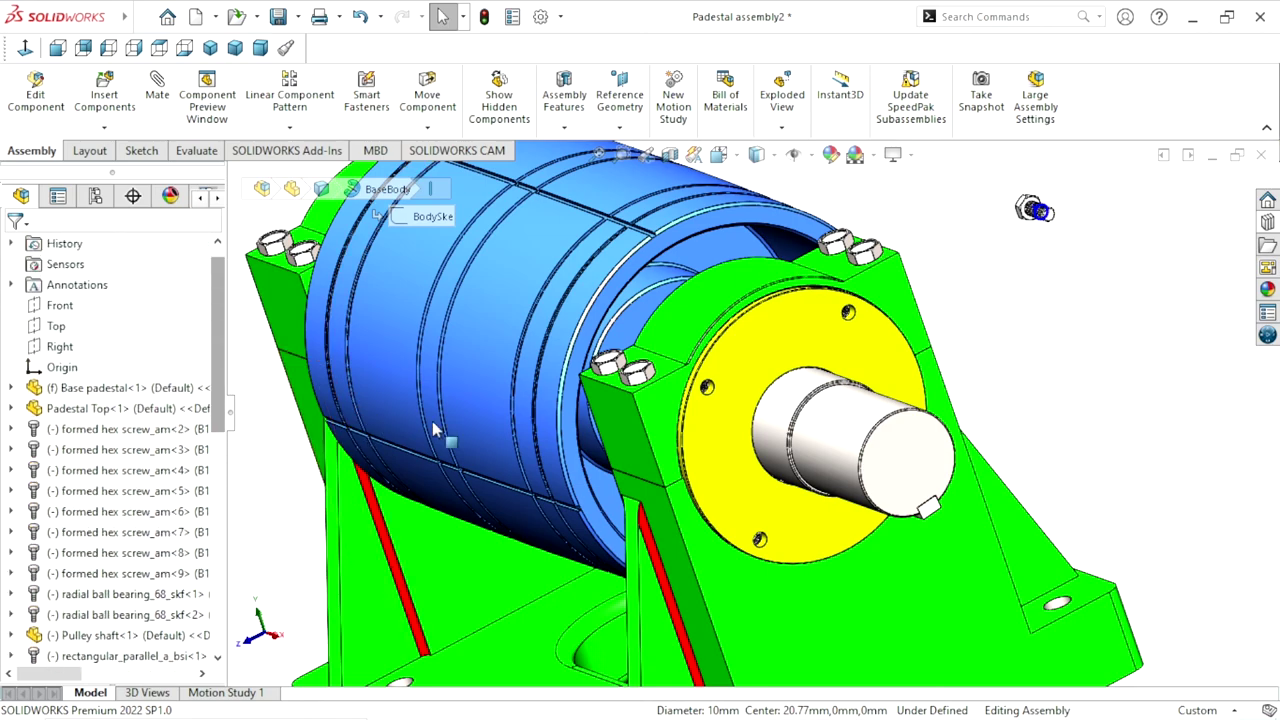
key(Escape)
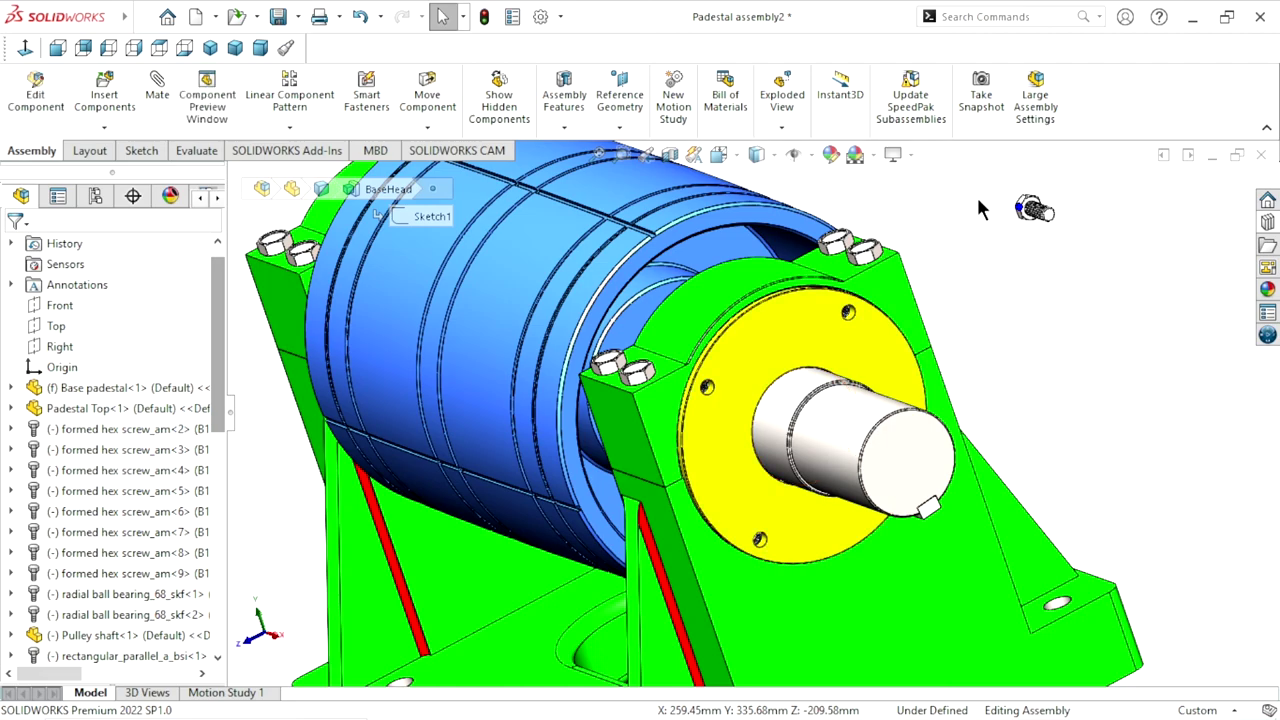
right_click(1033, 218)
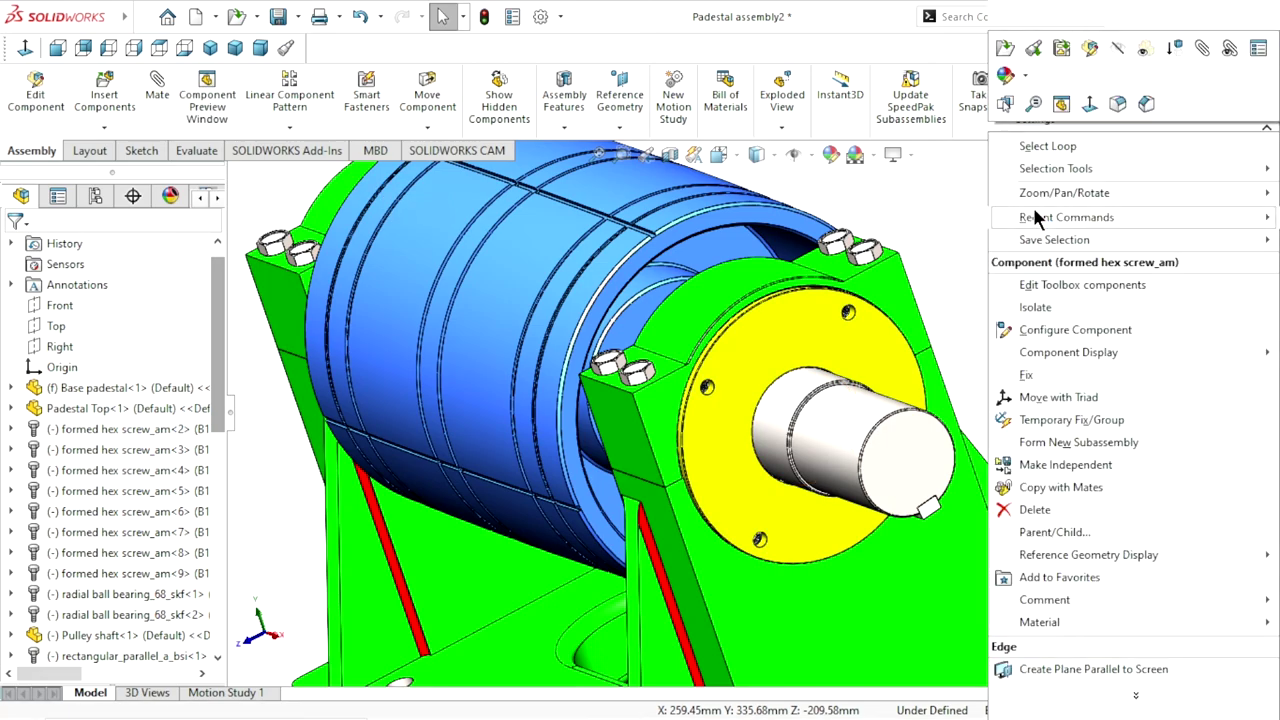
click(1035, 508)
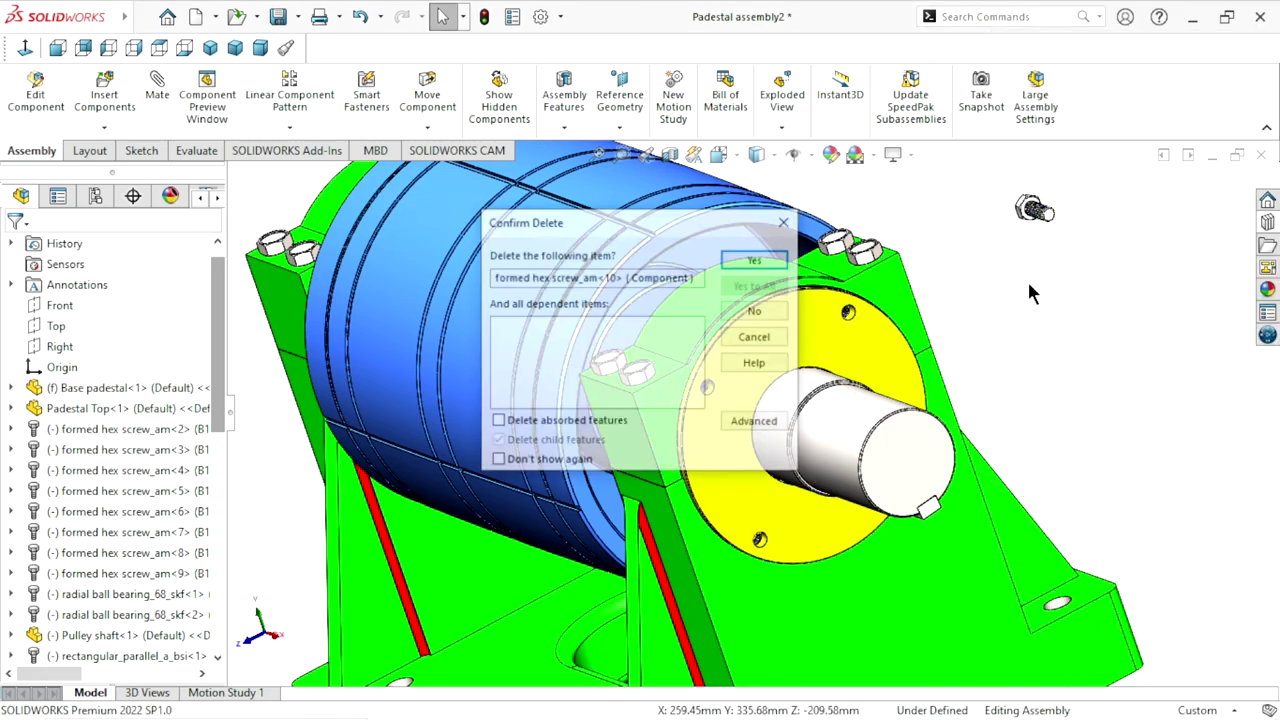
click(787, 258)
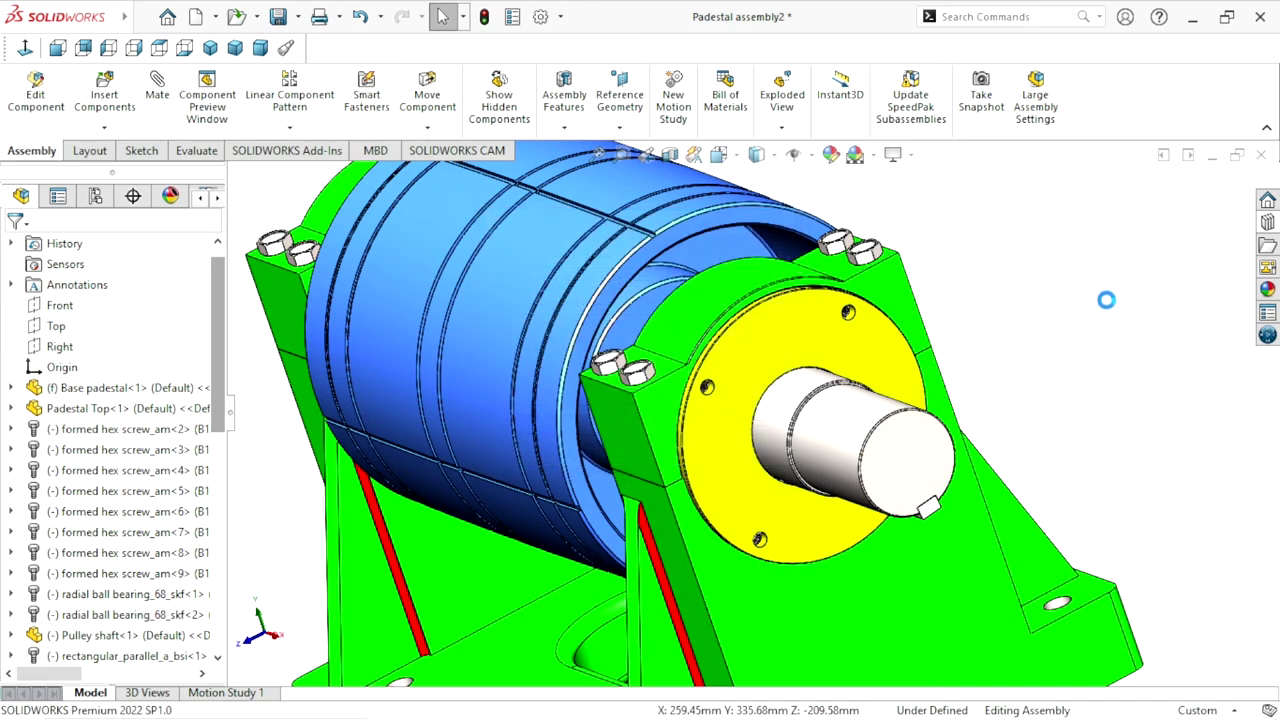
Insert a Formed Hex Screw set to M10 × 25, Chamfer finish and Schematic thread display
click(1266, 231)
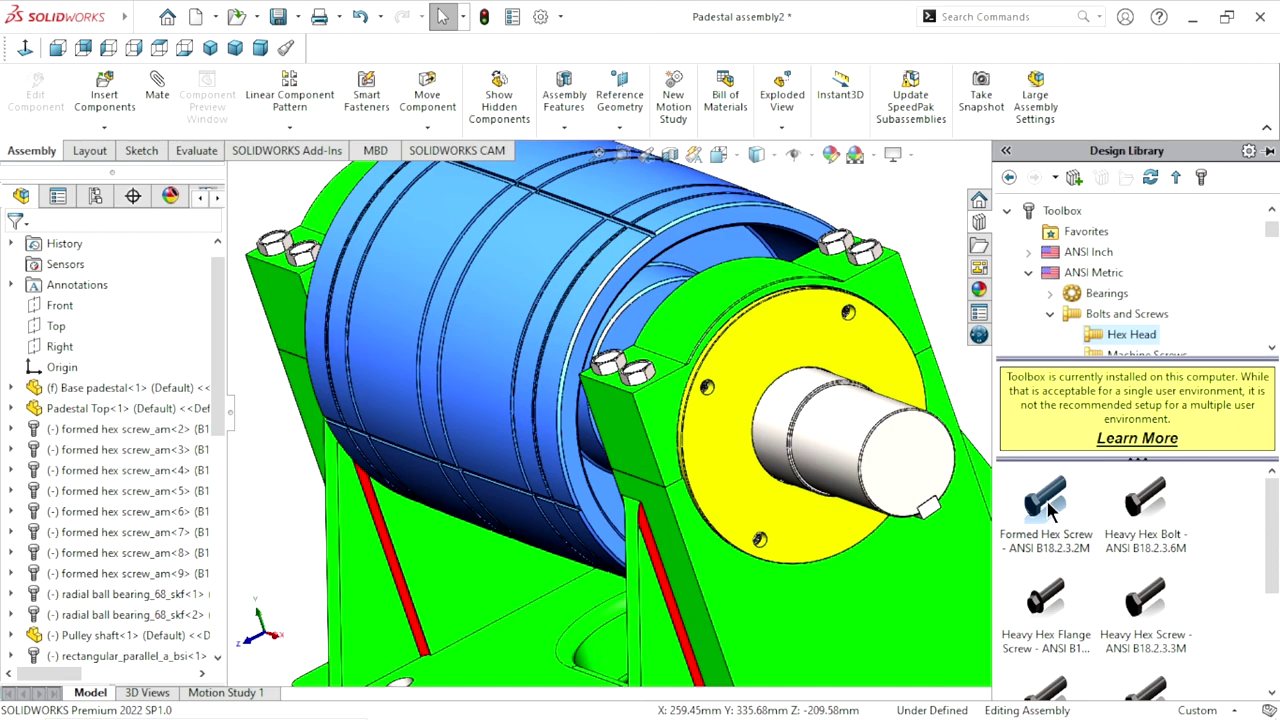
drag(1046, 510, 933, 282)
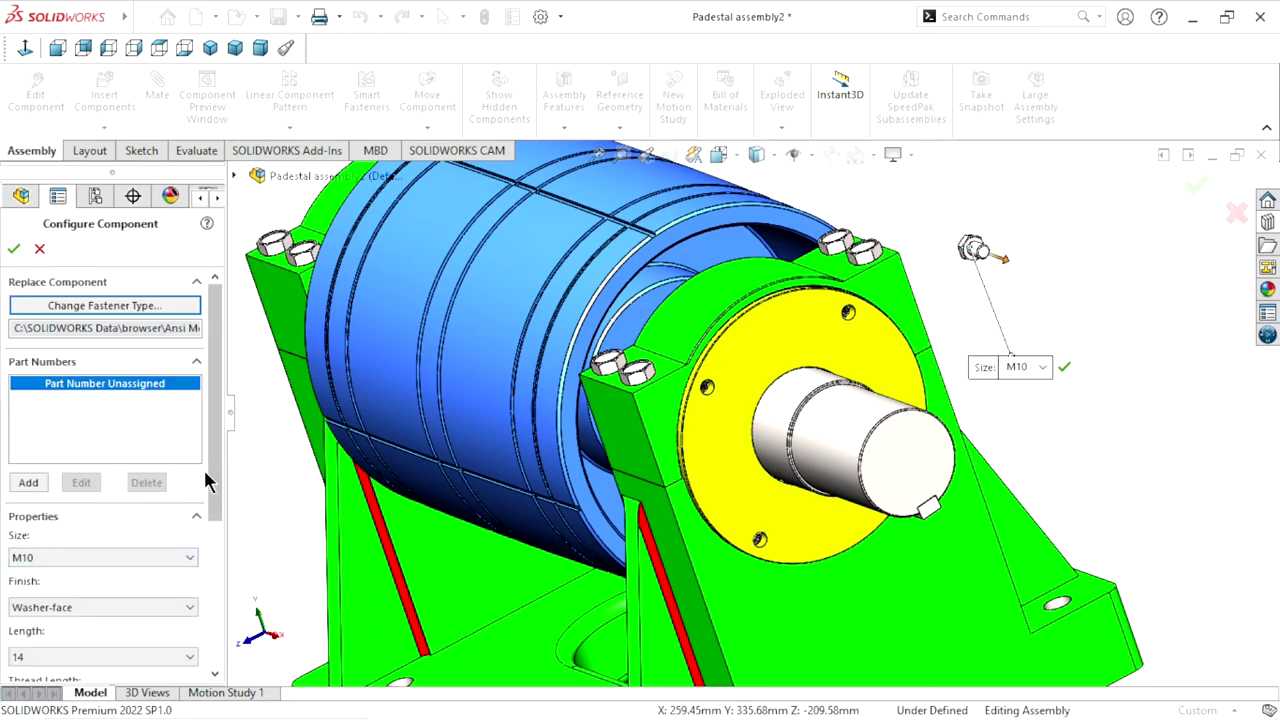
scroll(171, 586, down, 5)
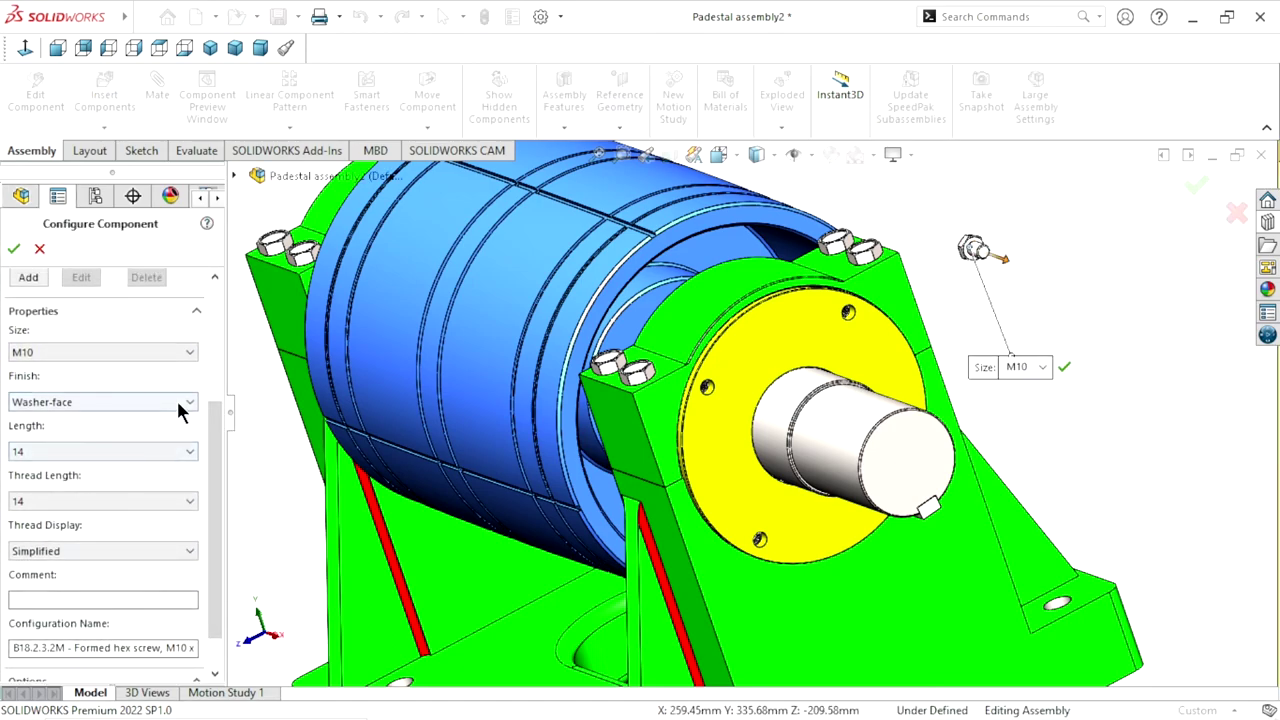
click(174, 402)
click(134, 431)
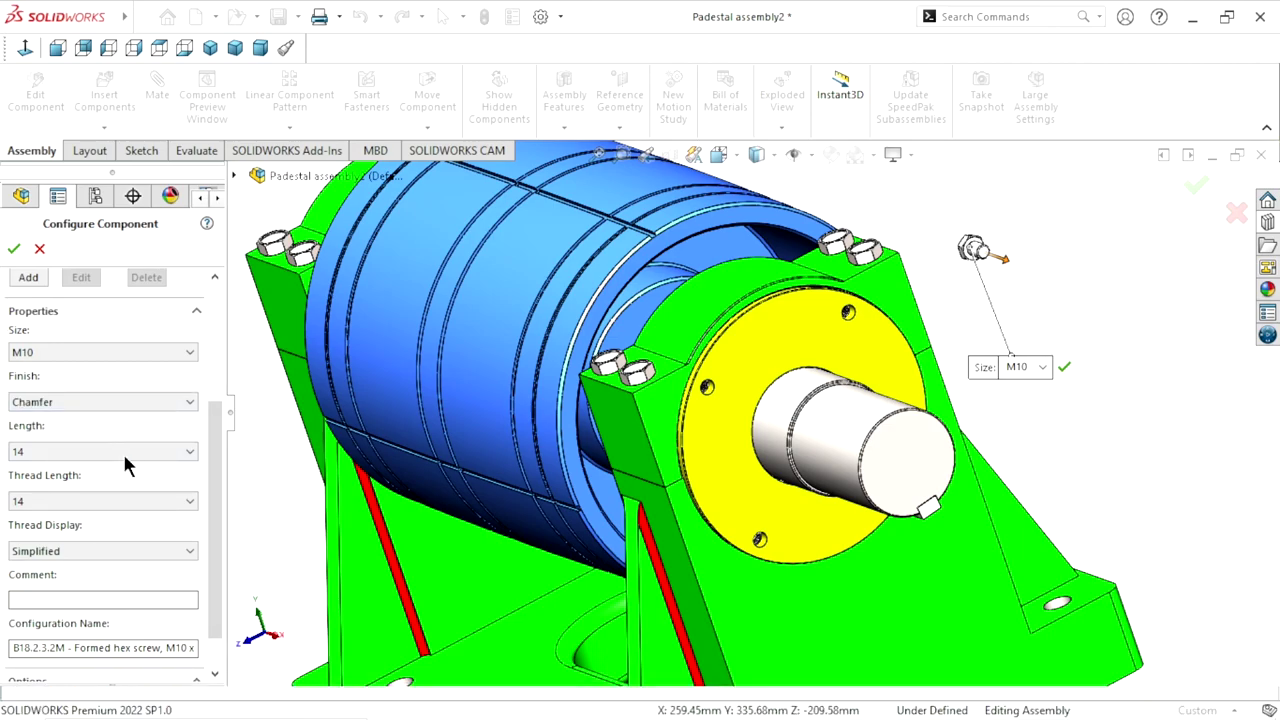
click(126, 458)
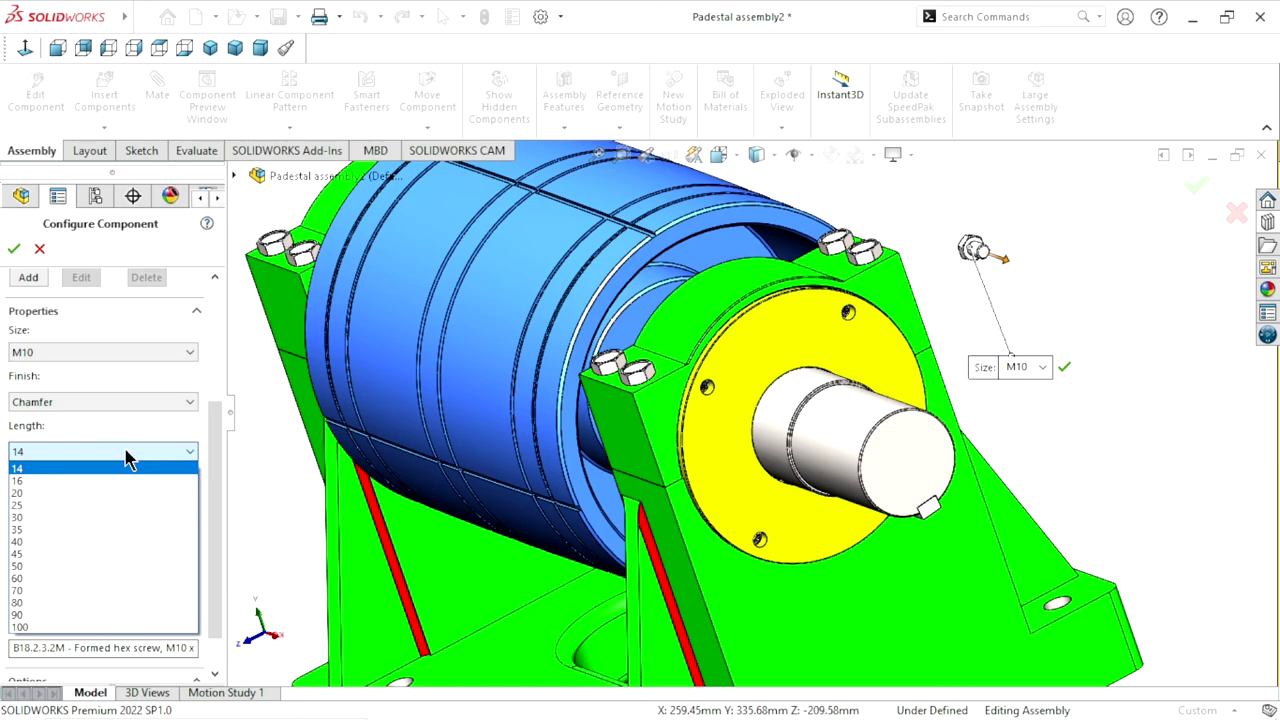
click(33, 505)
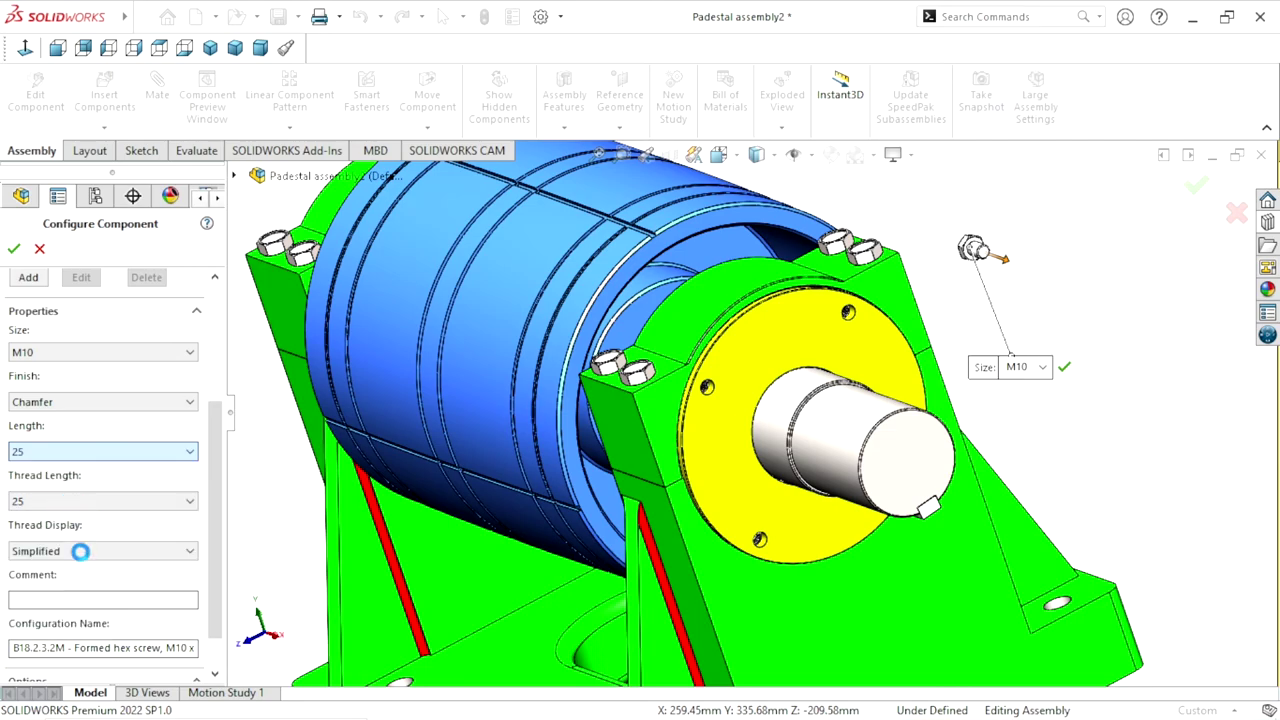
click(83, 551)
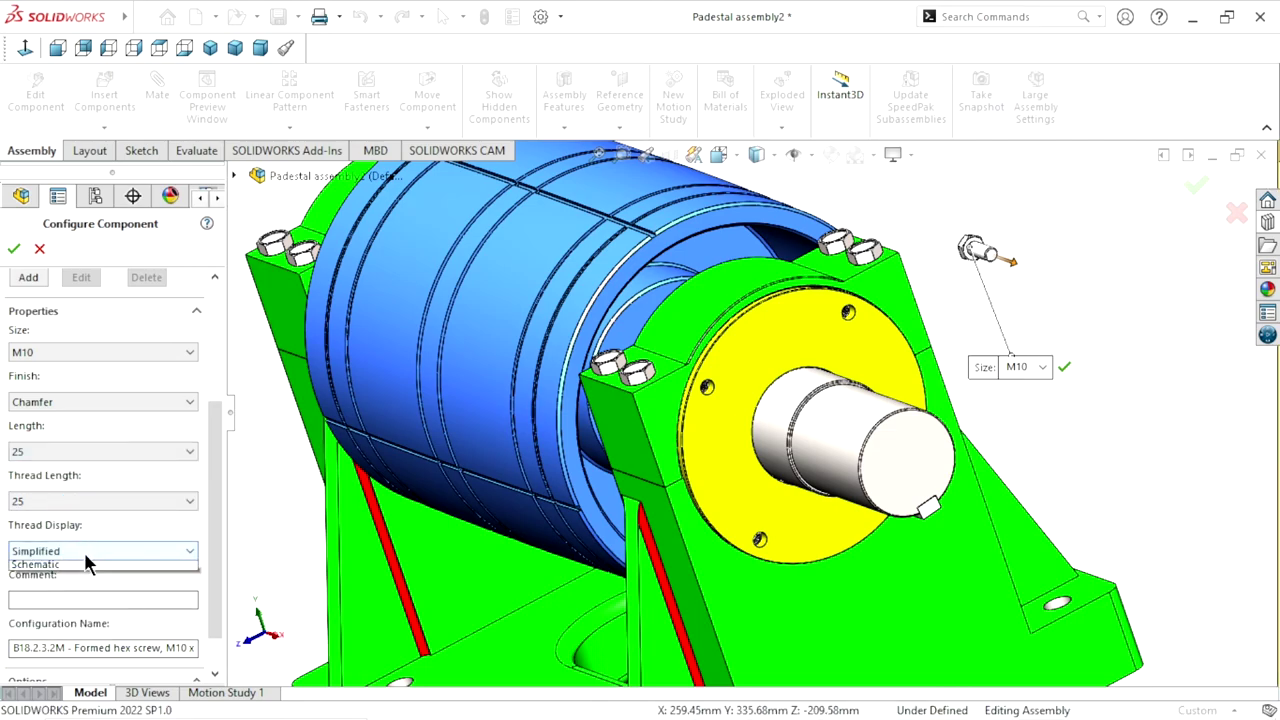
click(61, 589)
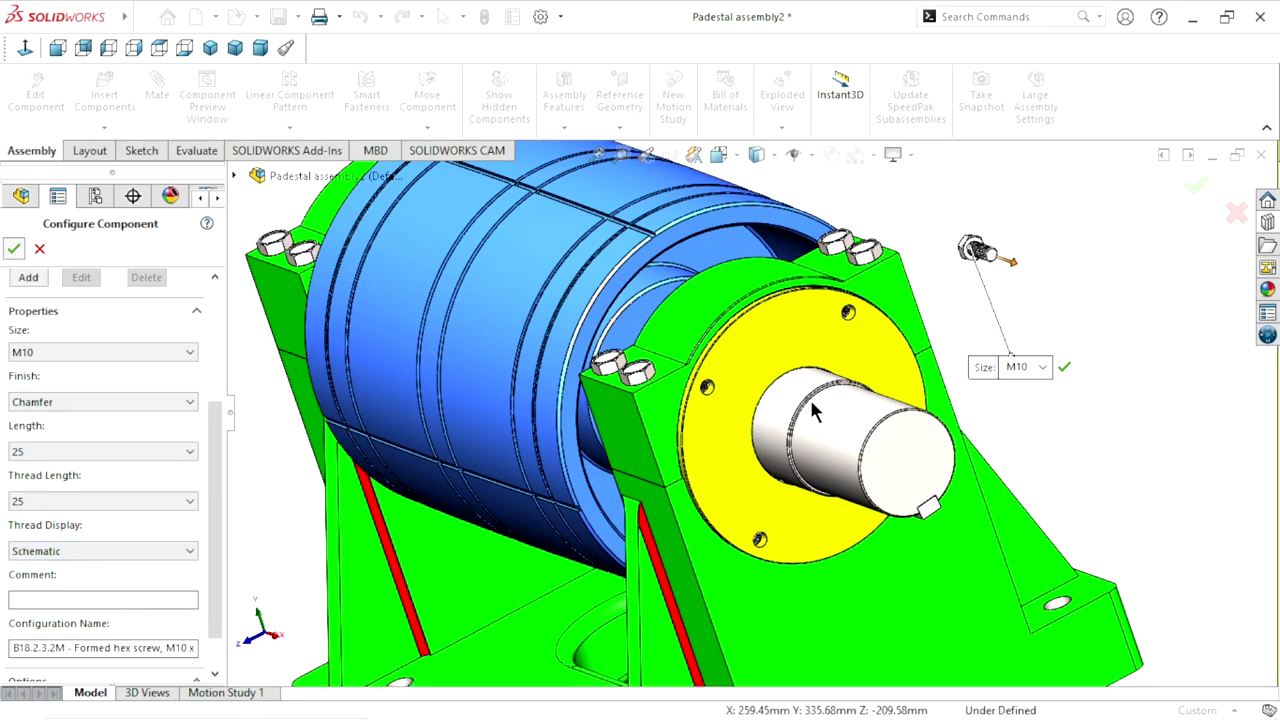
key(Return)
Place a screw copy in the upper hole of the yellow flange cover
scroll(726, 402, down, 2)
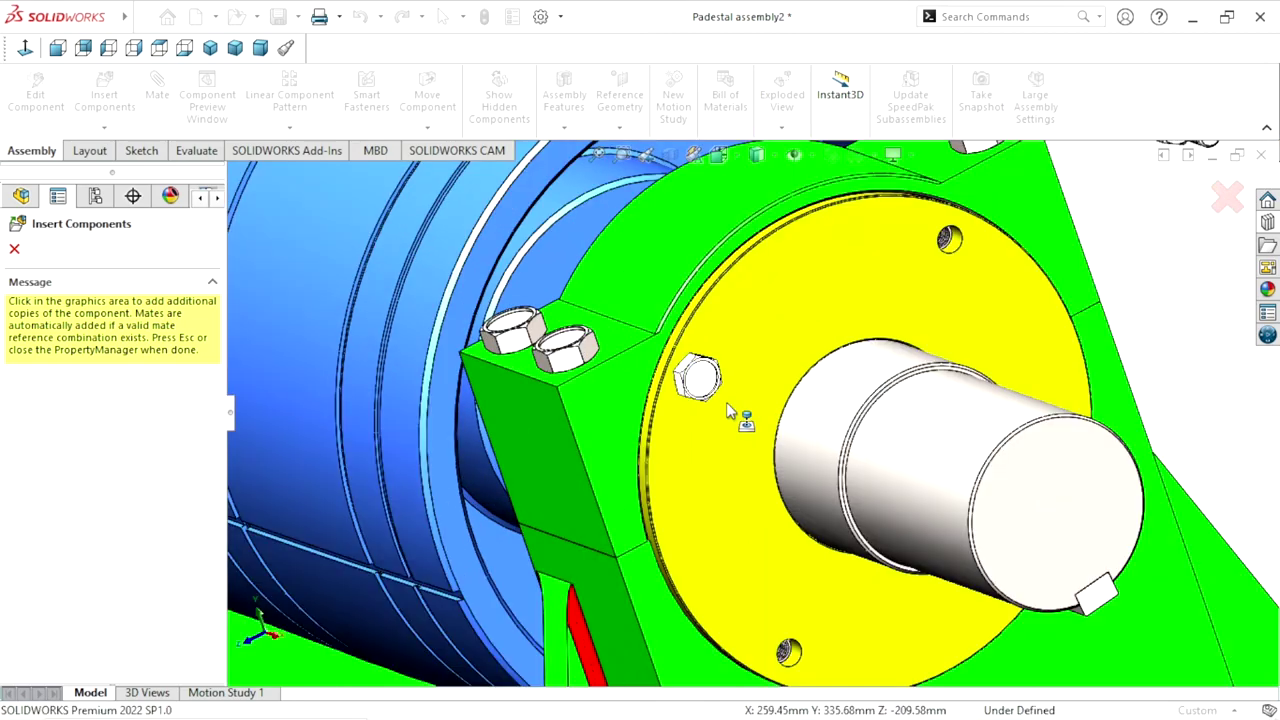
scroll(726, 402, down, 2)
scroll(727, 408, down, 2)
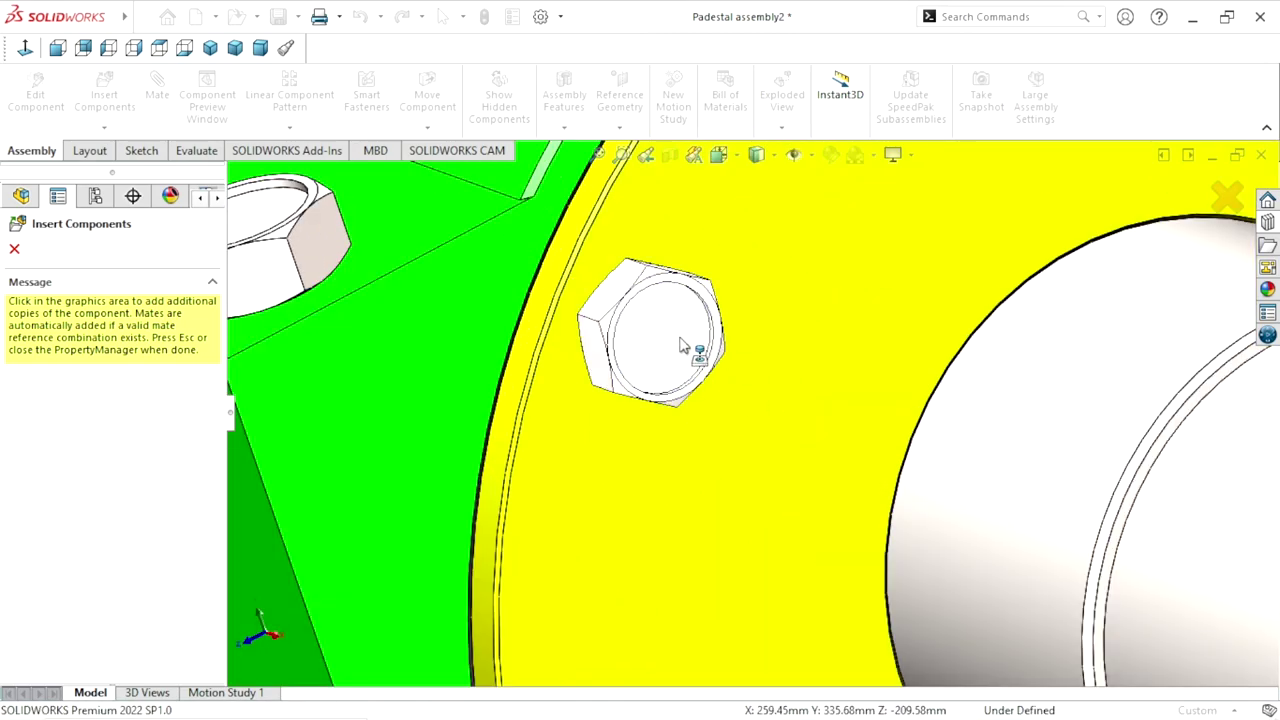
scroll(757, 388, up, 2)
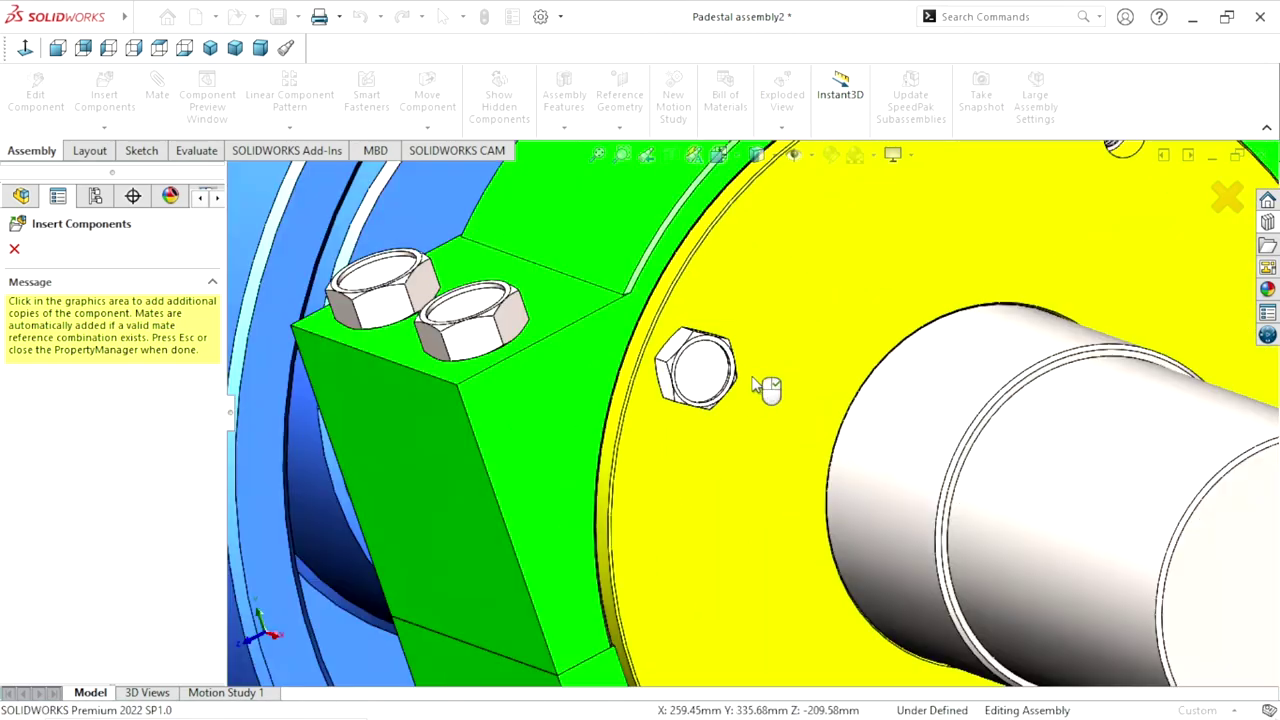
scroll(757, 388, up, 3)
scroll(912, 330, up, 2)
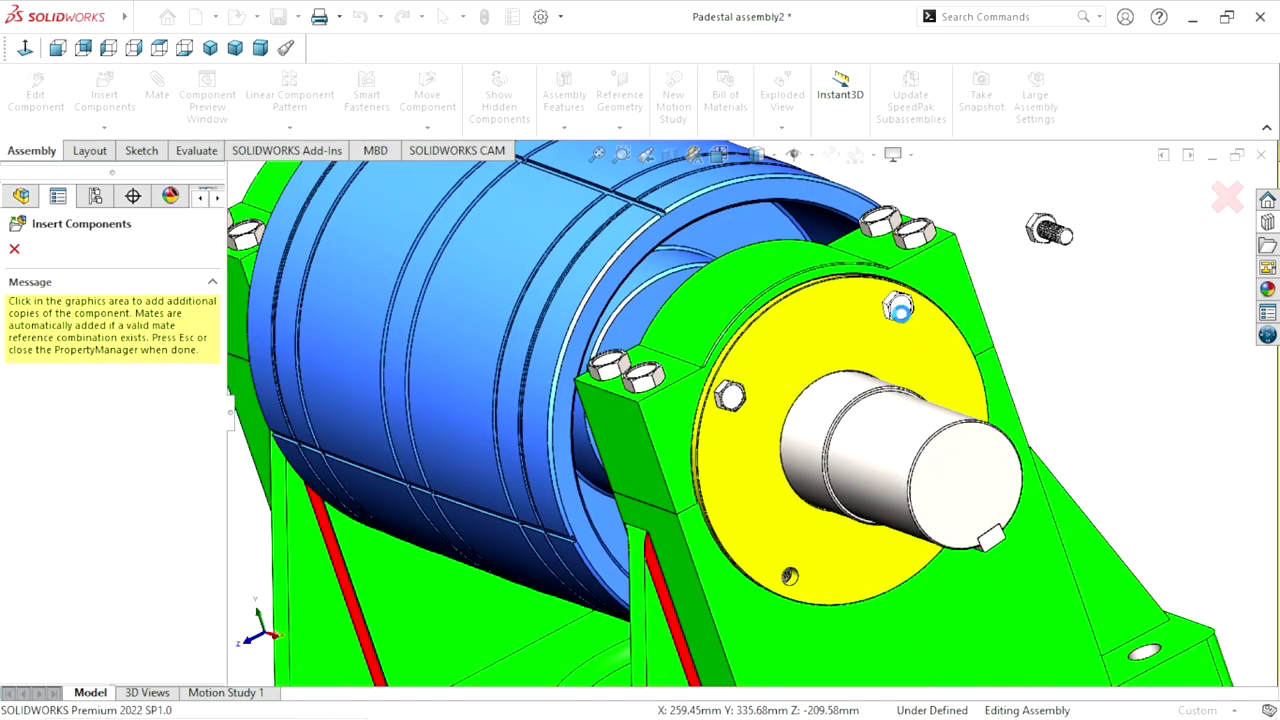
click(900, 312)
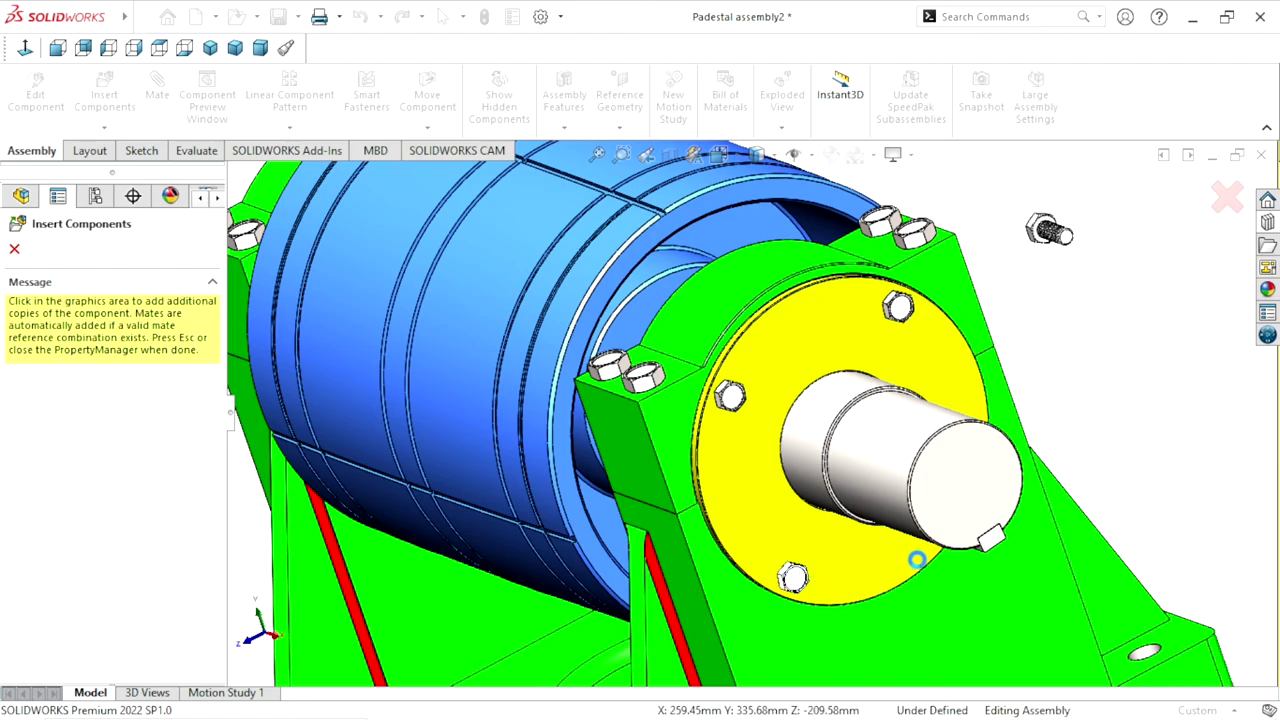
middle_drag(994, 551, 942, 497)
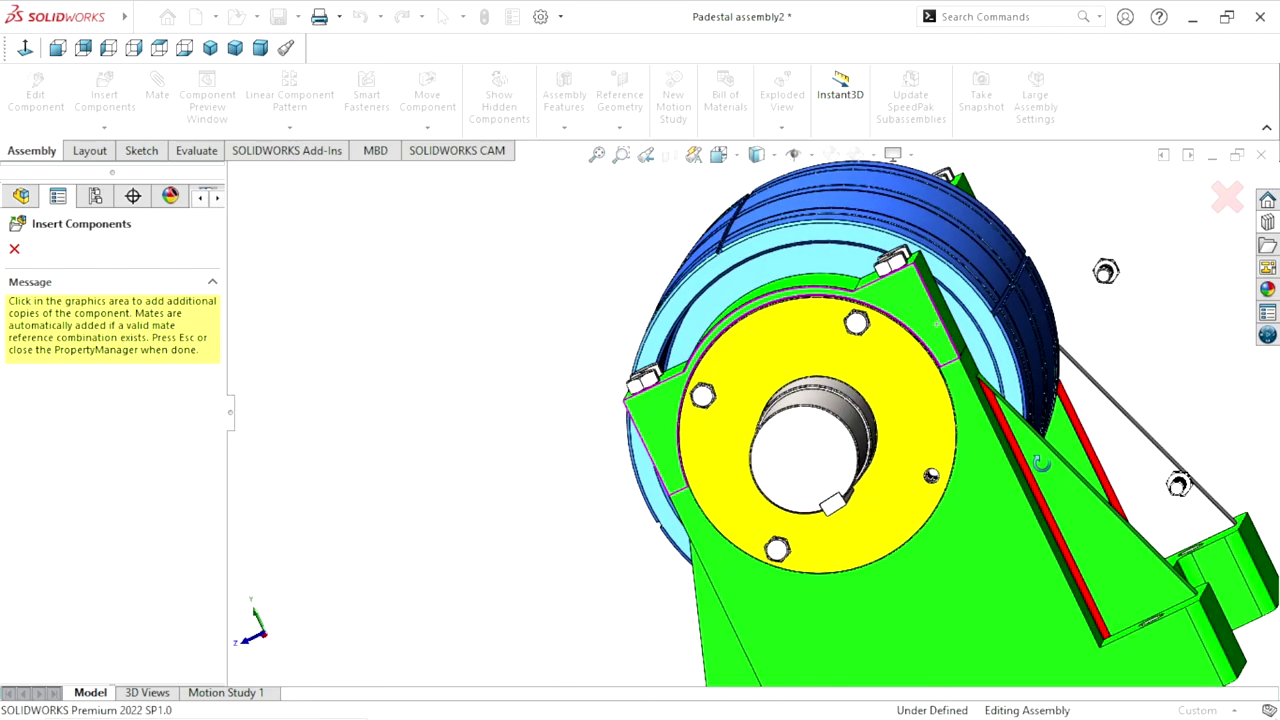
scroll(942, 497, down, 3)
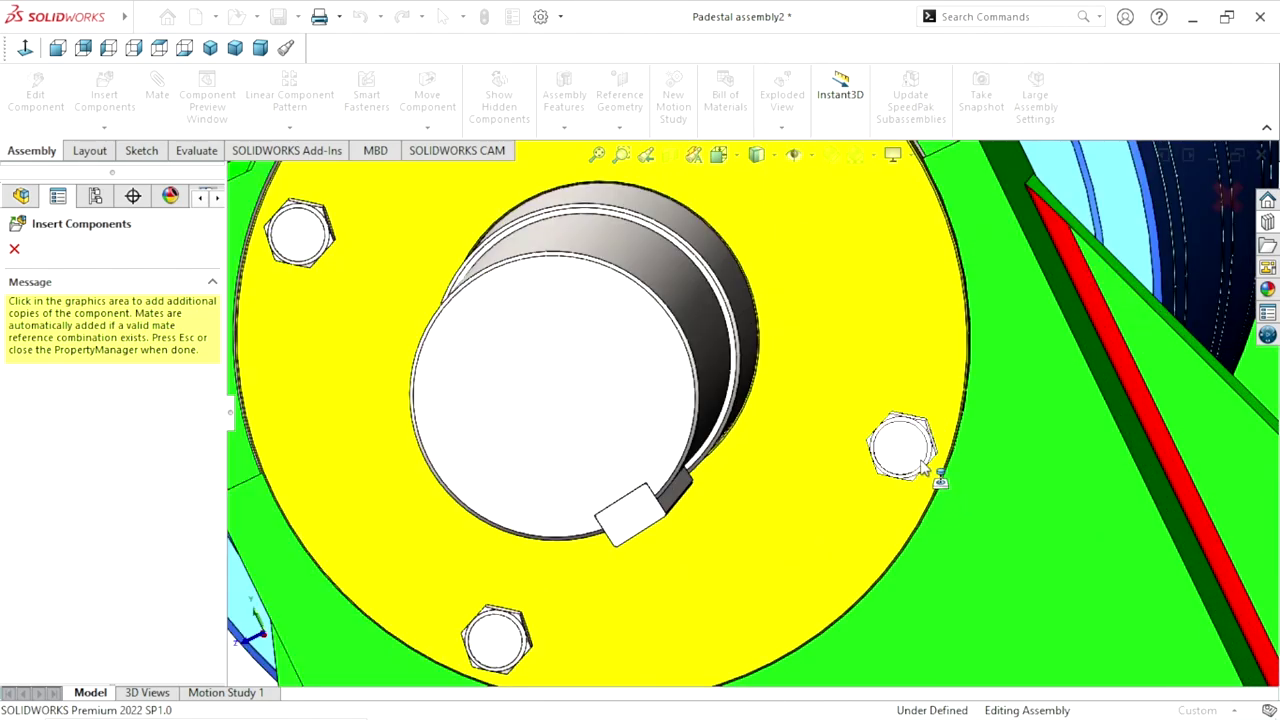
scroll(840, 482, up, 5)
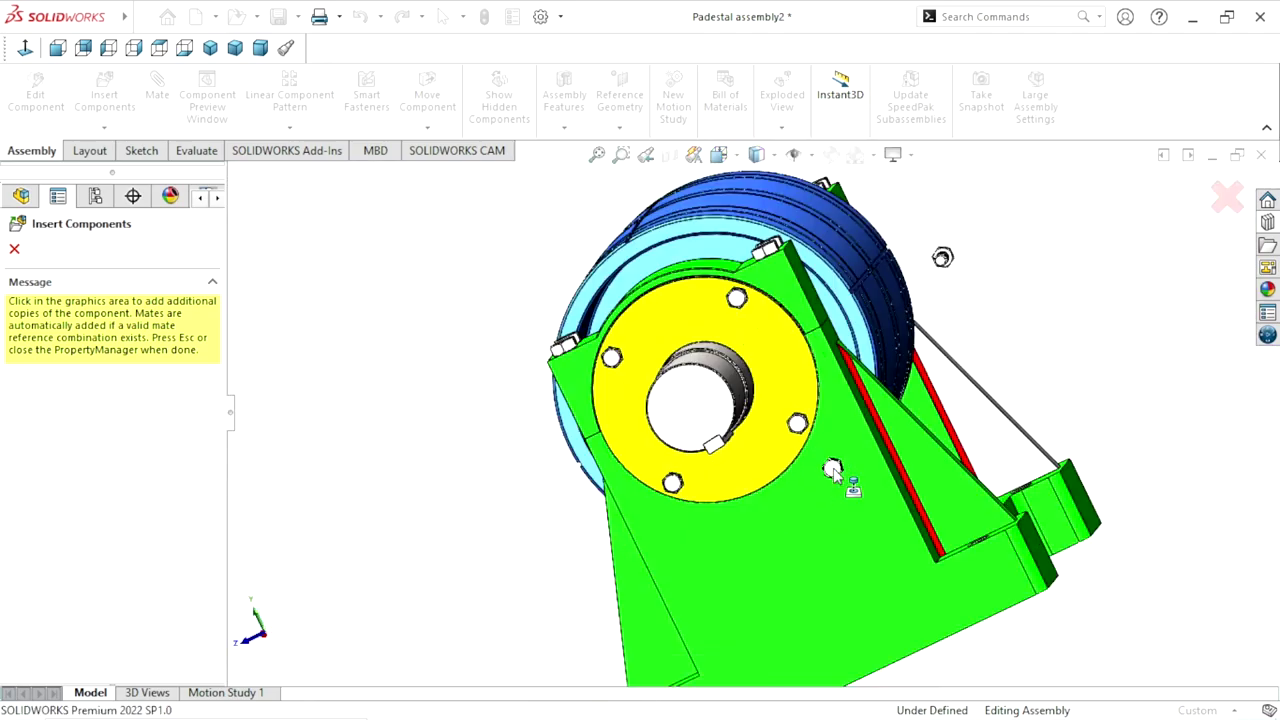
scroll(800, 478, up, 3)
middle_drag(665, 416, 990, 491)
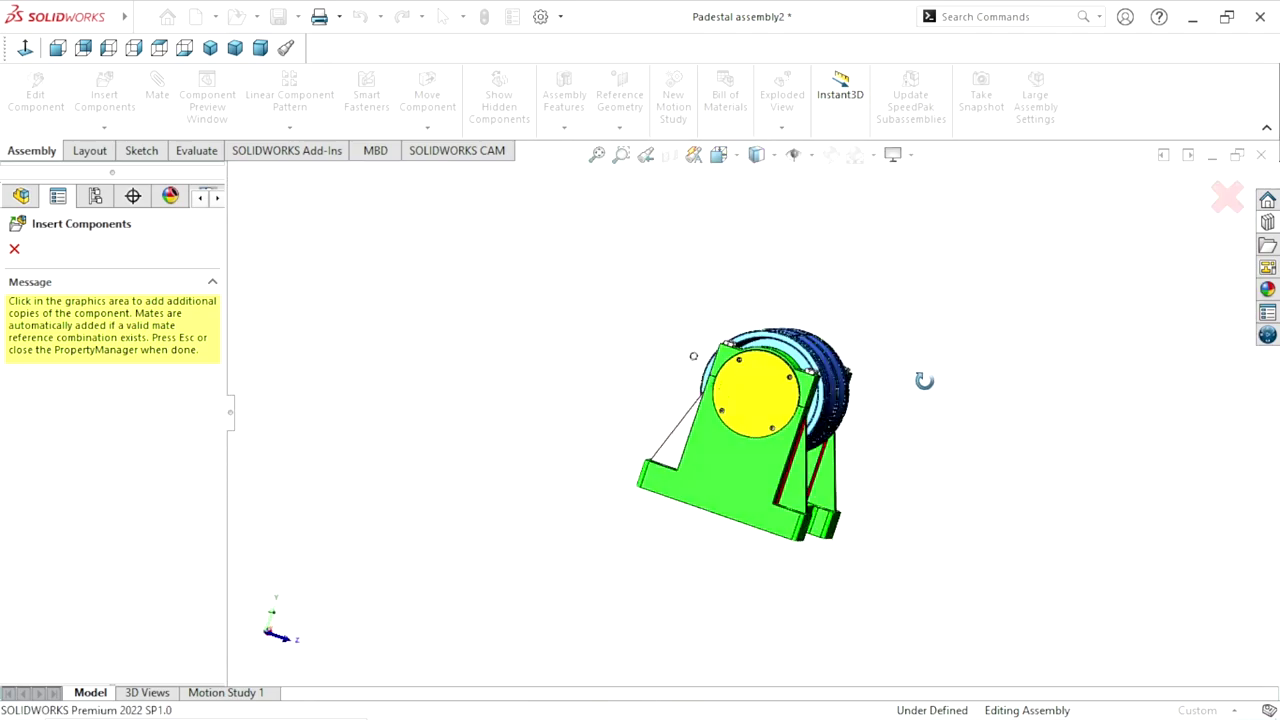
Turn to the opposite end cover and place a screw copy in its lower bolt hole
scroll(918, 487, down, 2)
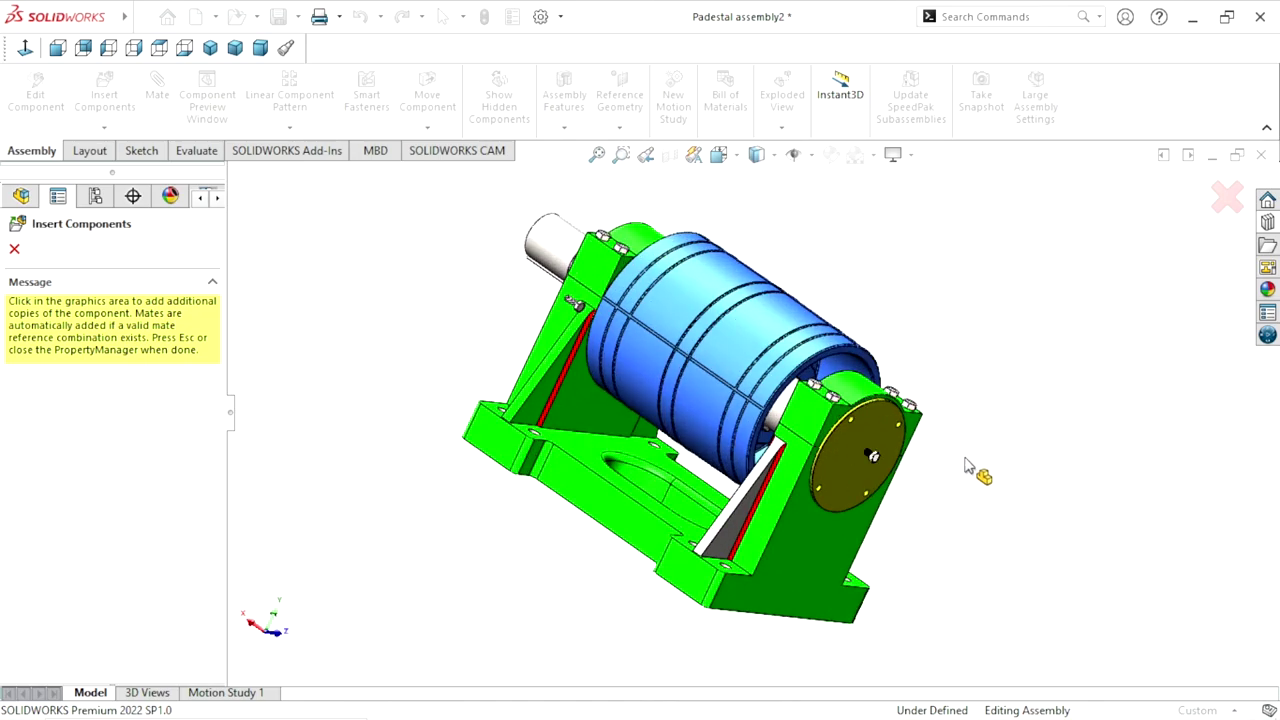
middle_drag(960, 460, 782, 412)
scroll(781, 408, down, 2)
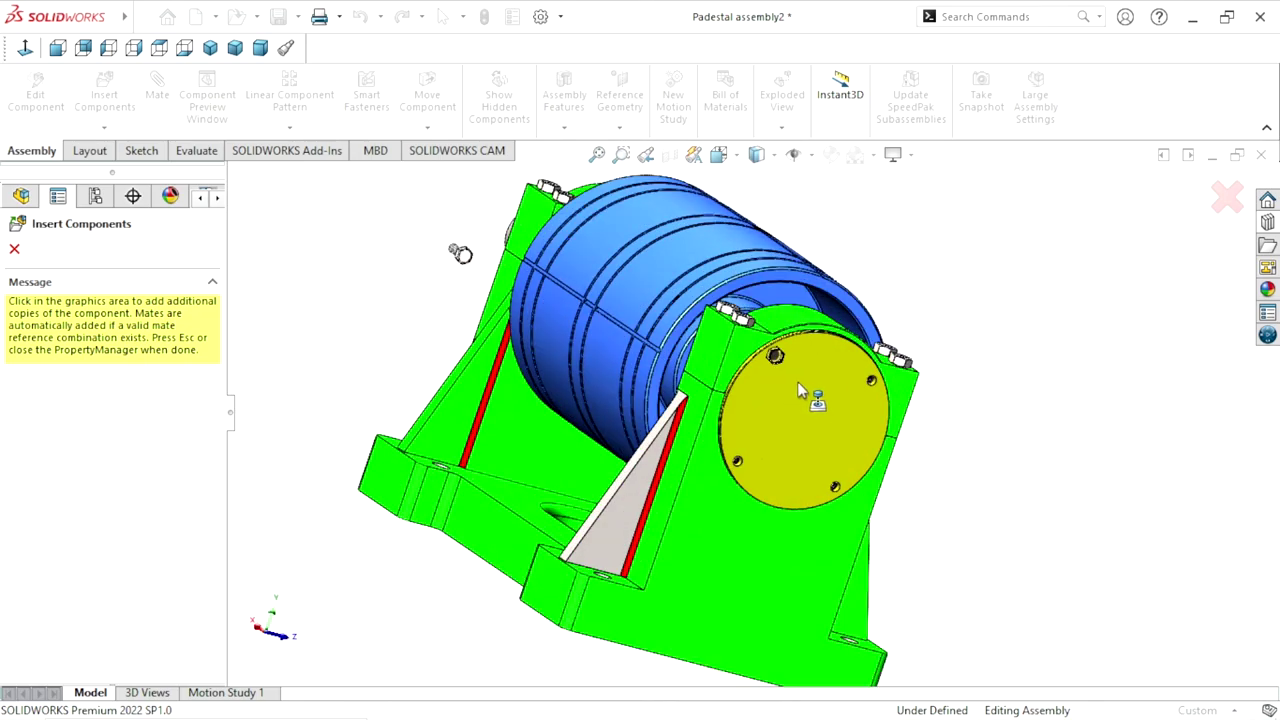
scroll(796, 379, down, 5)
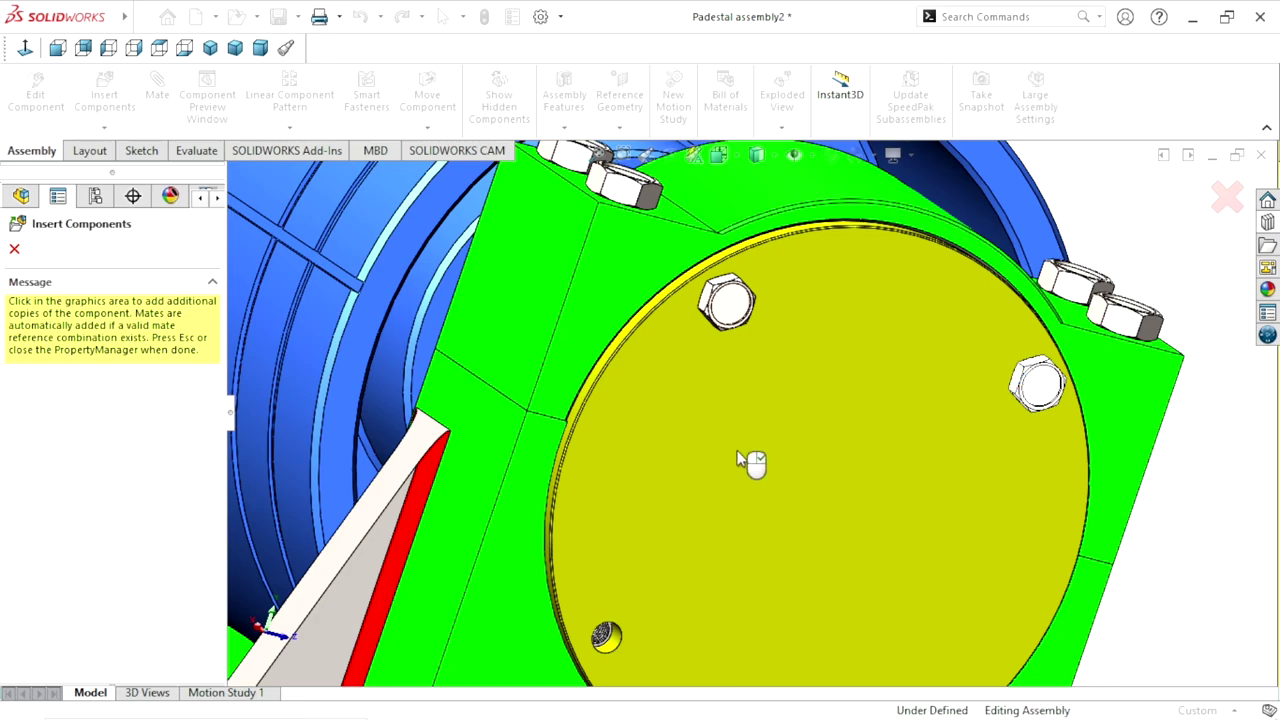
scroll(750, 463, up, 5)
scroll(748, 463, down, 1)
scroll(748, 463, down, 4)
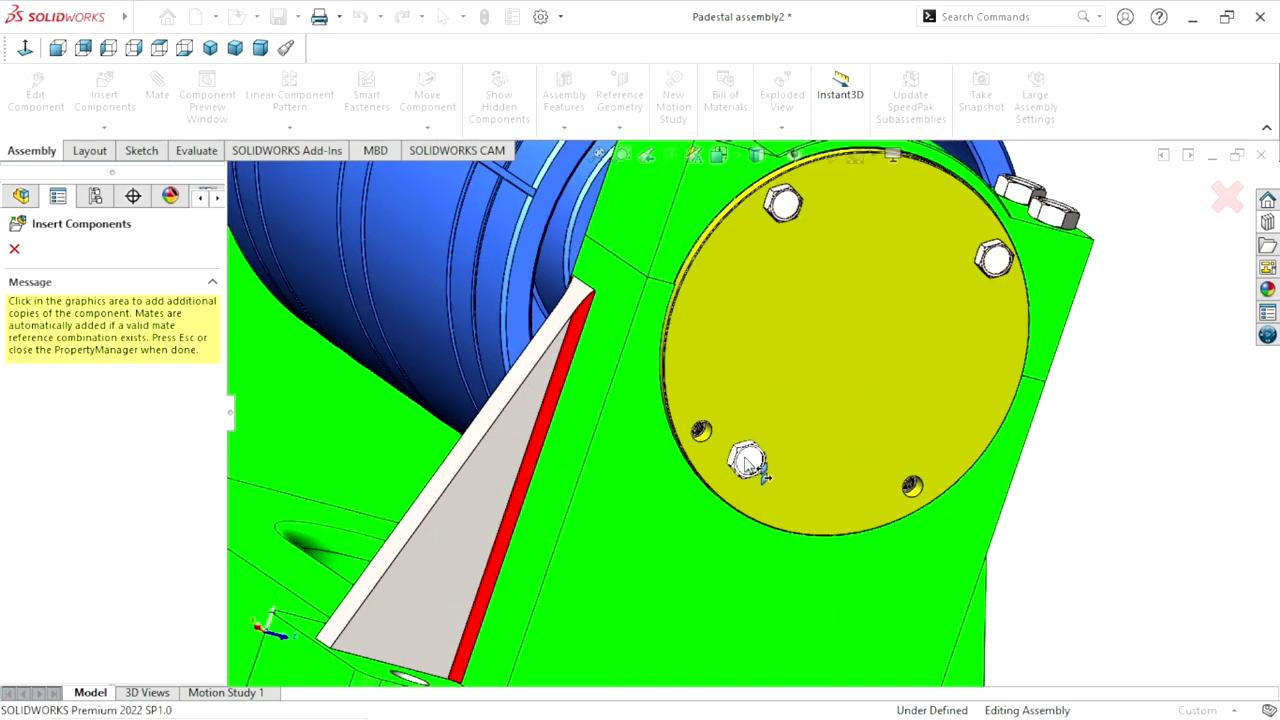
scroll(748, 463, down, 2)
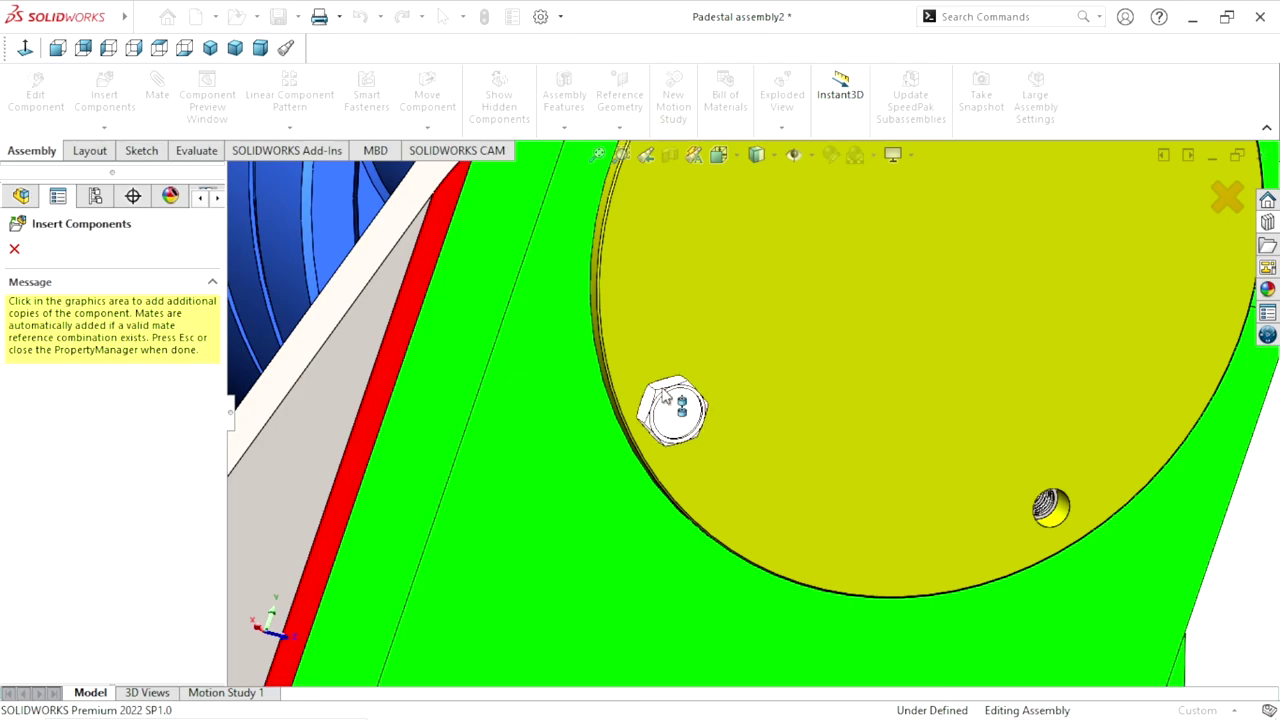
click(1051, 510)
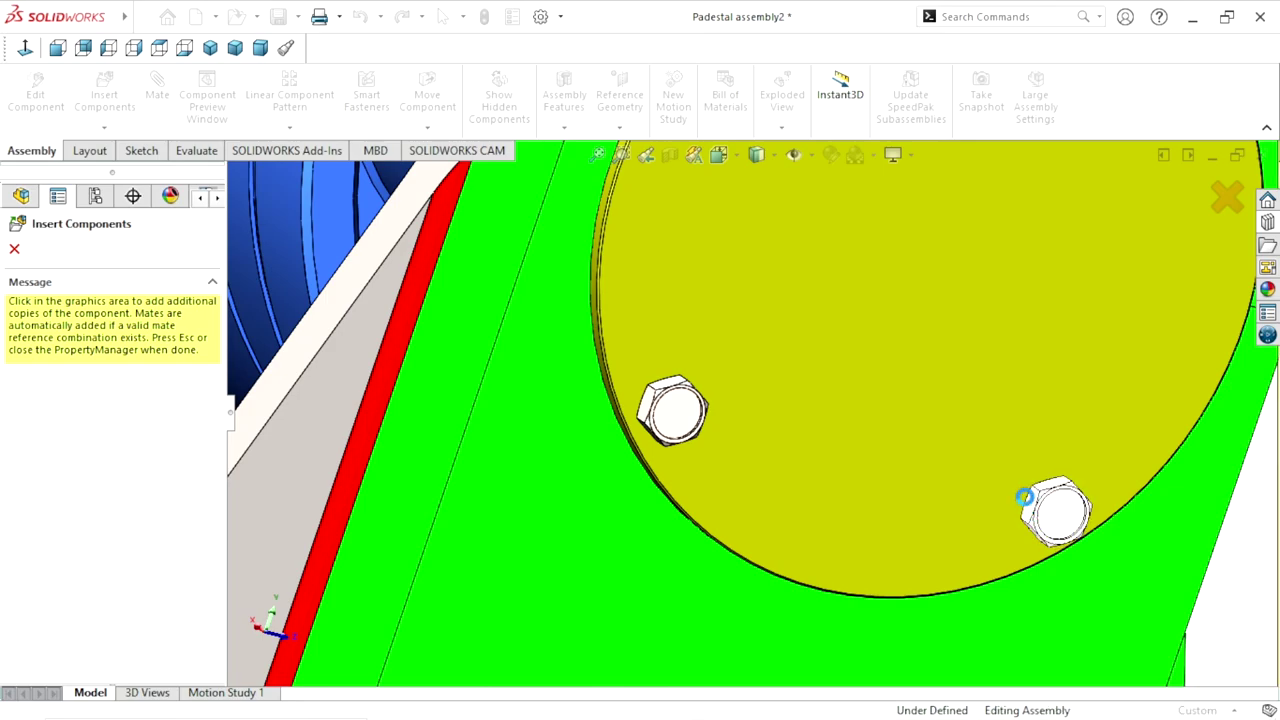
End screw insertion and delete the stray formed hex screw_am<14> beside the end cover
key(Escape)
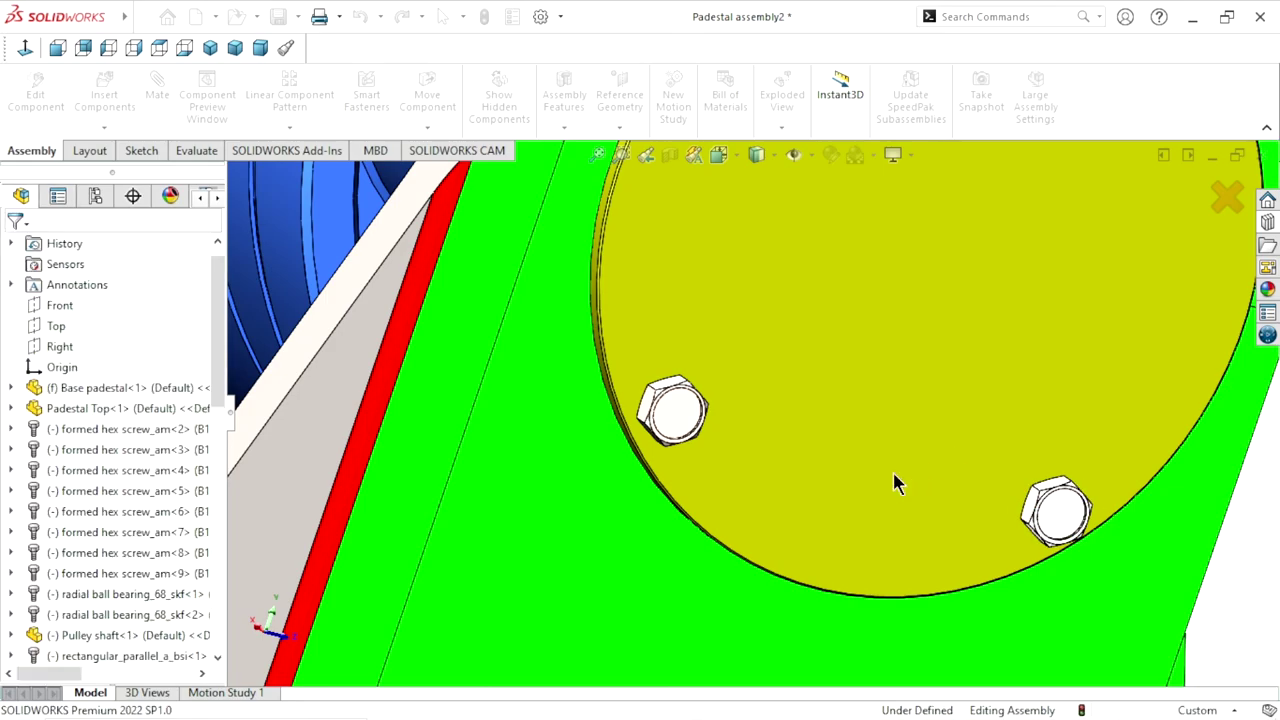
key(f)
mouse_move(950, 420)
middle_down()
mouse_move(824, 358)
mouse_move(848, 350)
middle_up()
scroll(785, 398, down, 3)
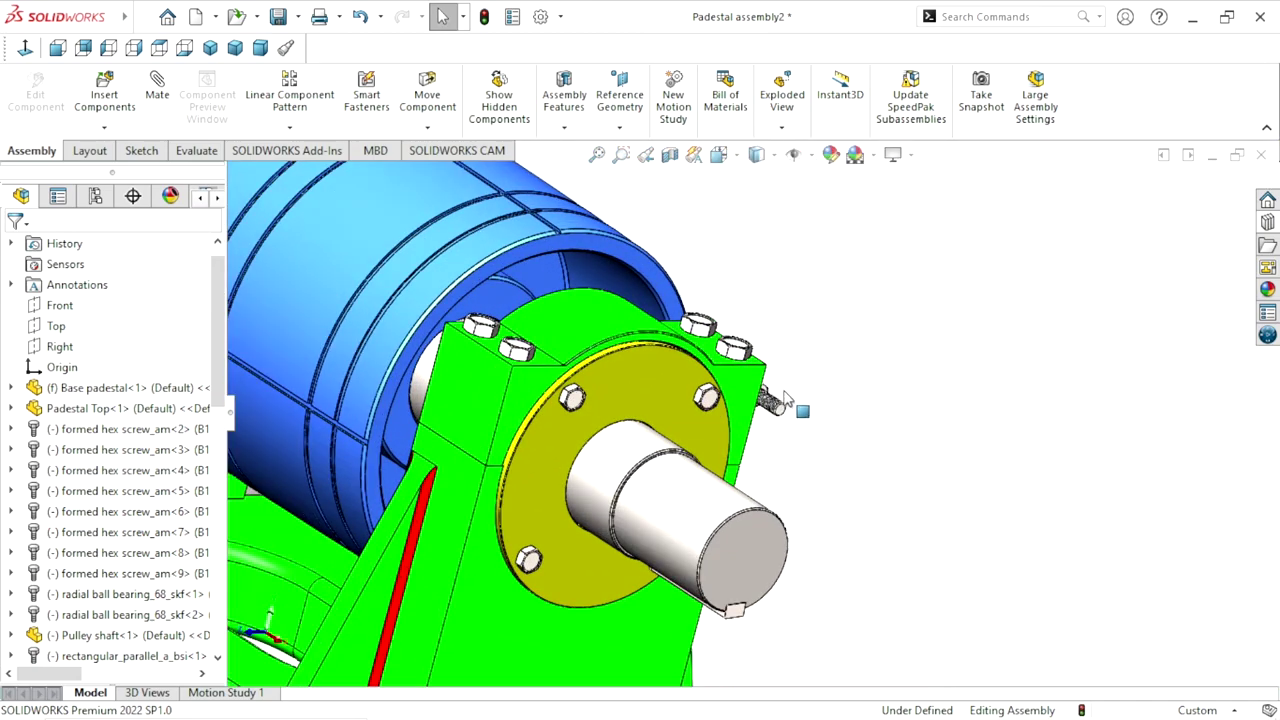
click(774, 408)
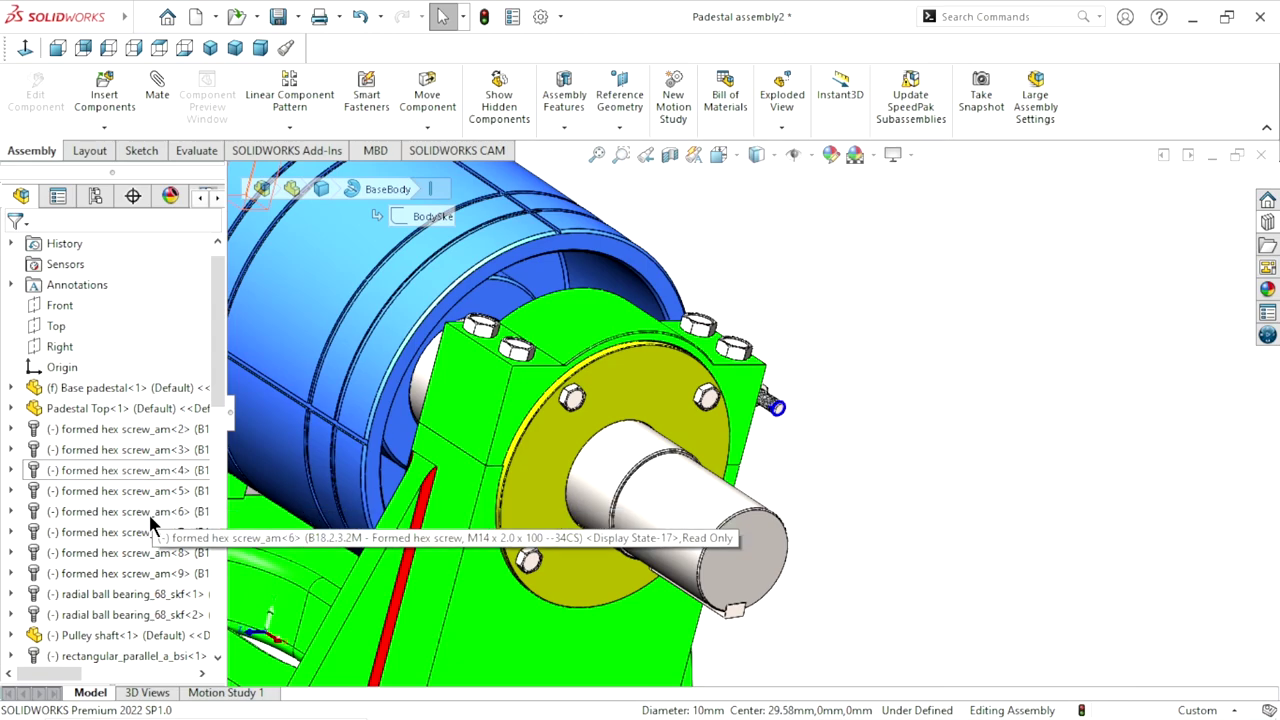
right_click(784, 410)
click(839, 488)
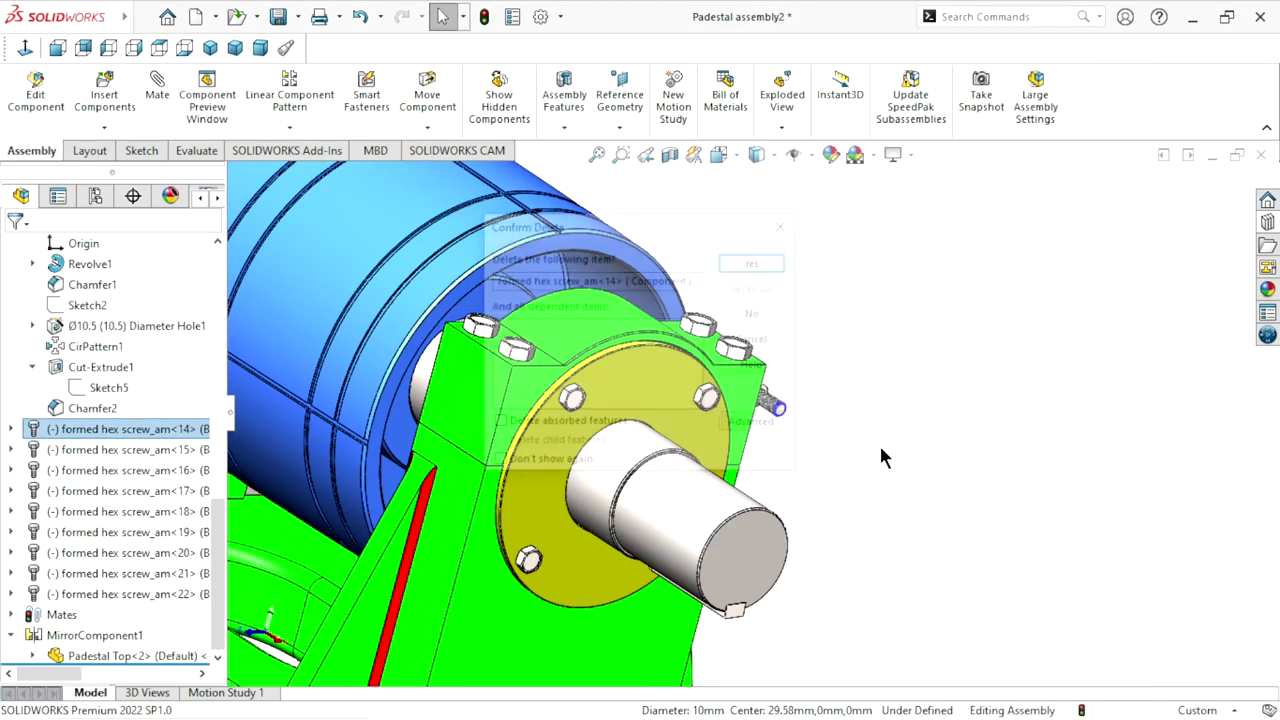
click(752, 258)
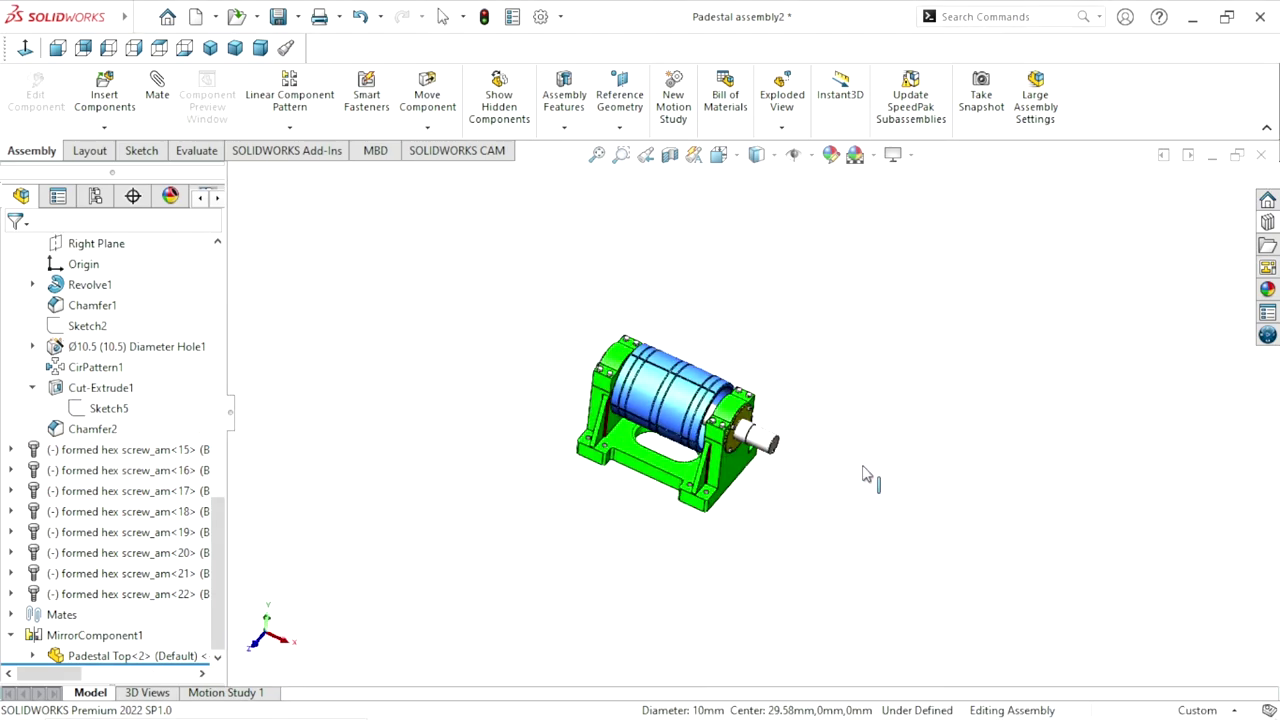
Show the assembly in isometric view, cancelling an accidental Move Component
click(210, 50)
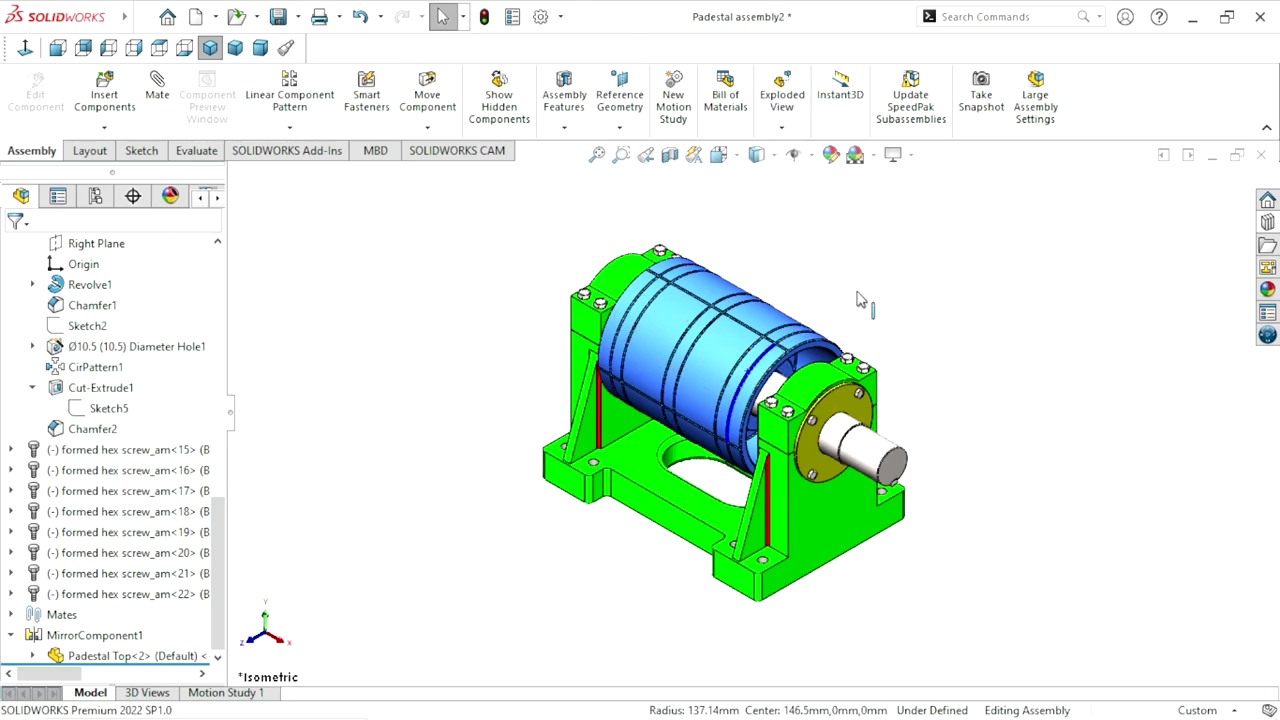
click(427, 95)
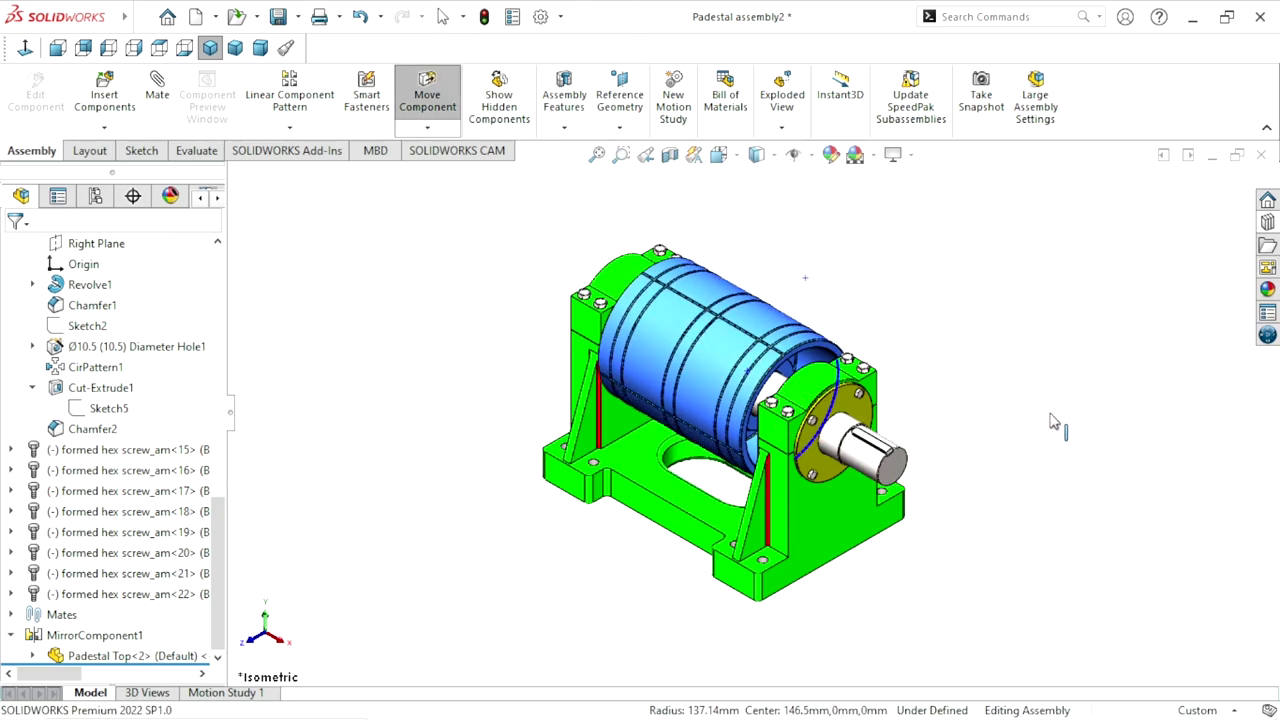
key(Escape)
Insert the Padestal coupler part and place it beside the shaft end
click(127, 108)
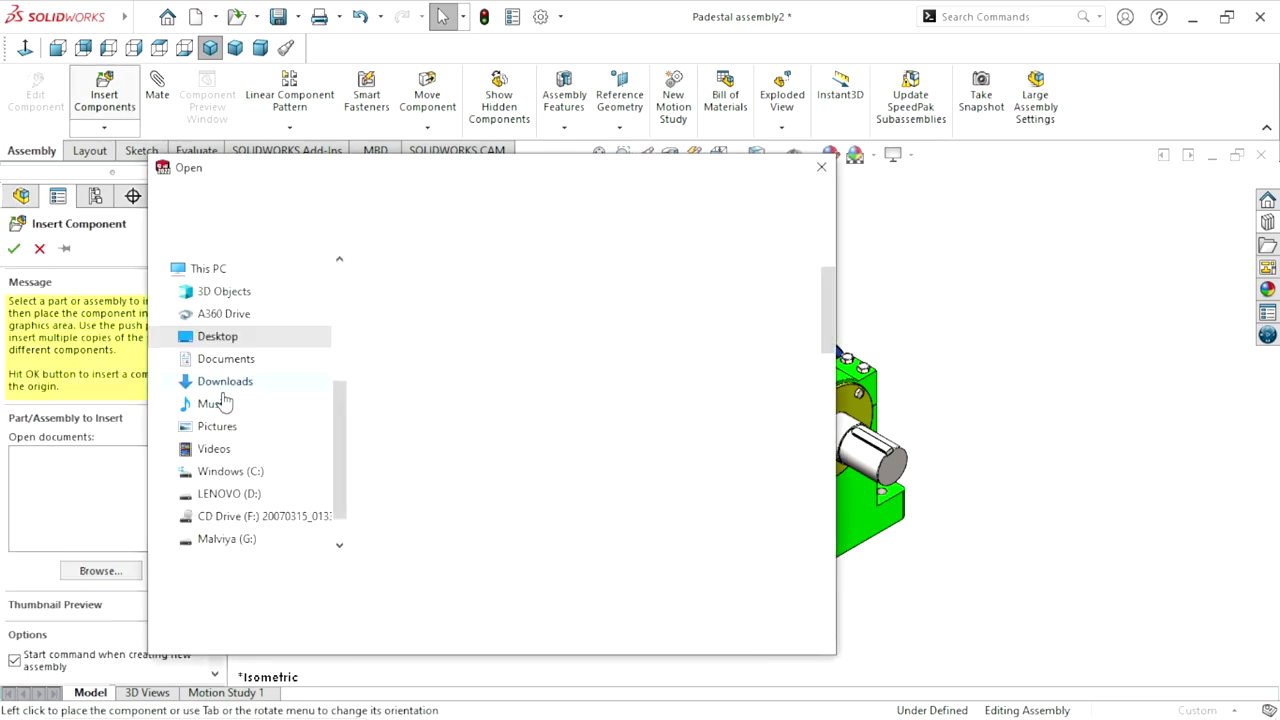
mouse_move(828, 343)
mouse_down()
mouse_move(845, 405)
mouse_move(840, 507)
mouse_move(840, 477)
mouse_up()
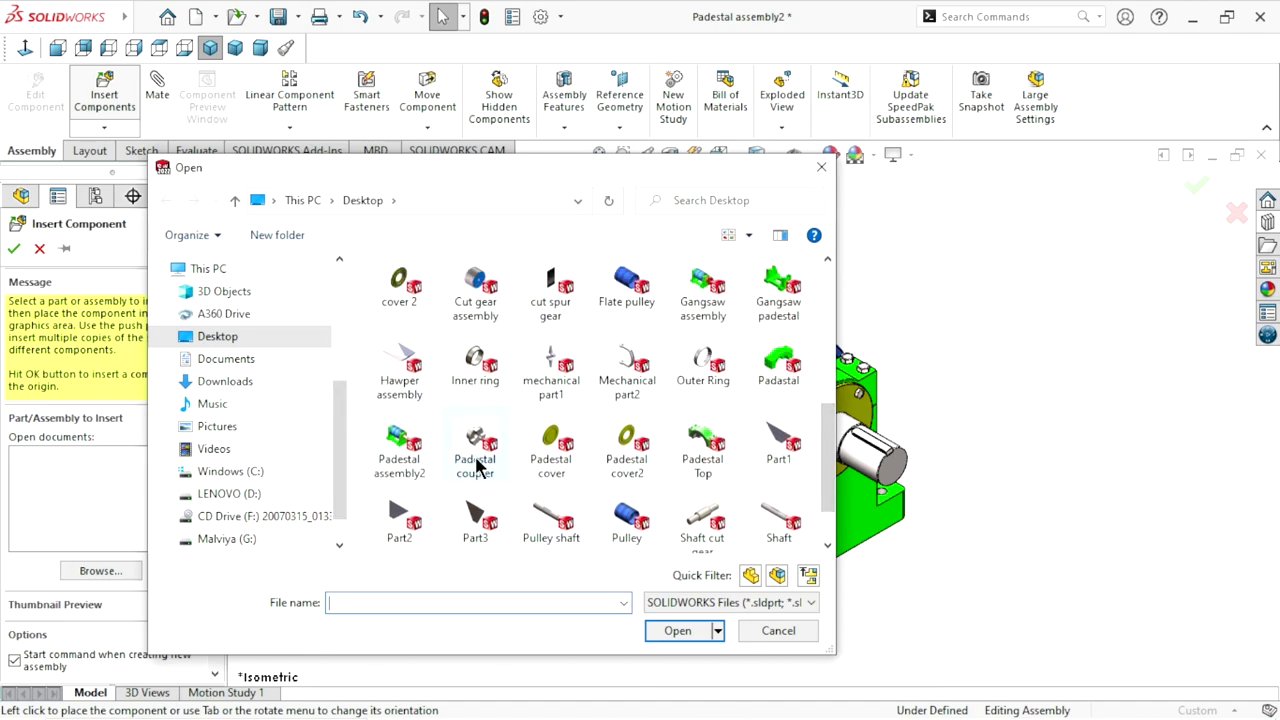
click(479, 468)
click(675, 631)
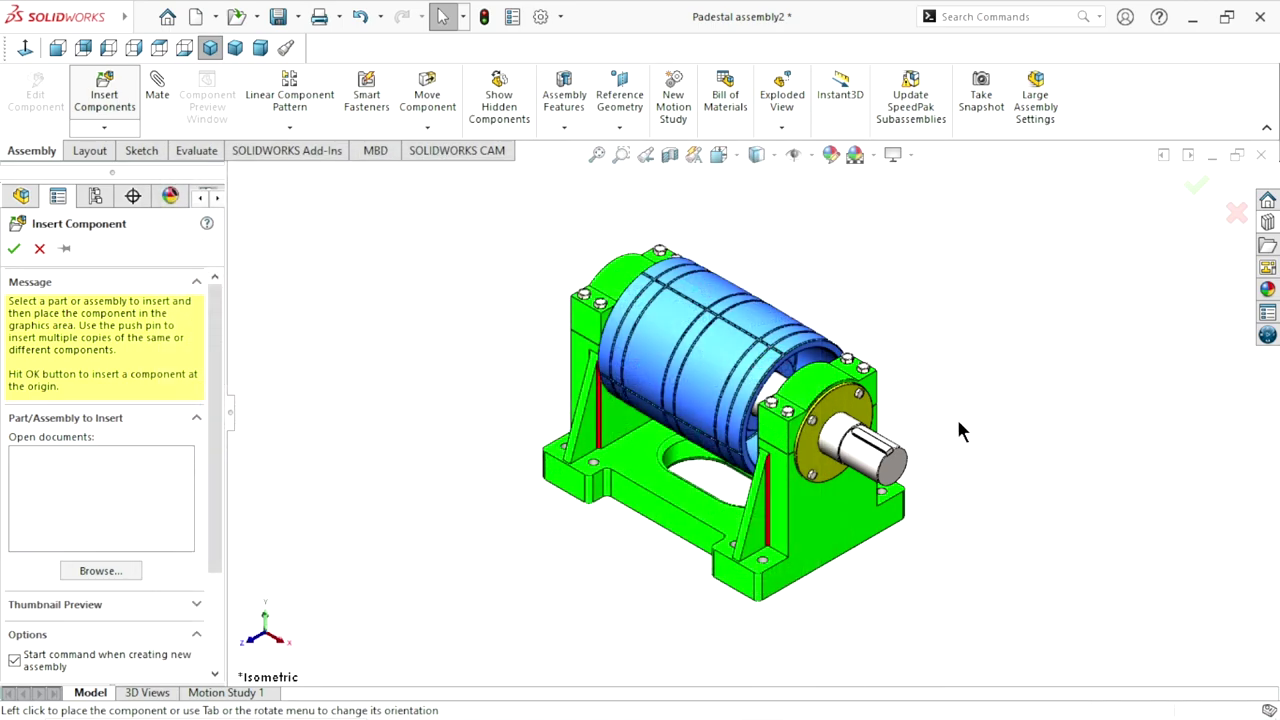
click(1012, 366)
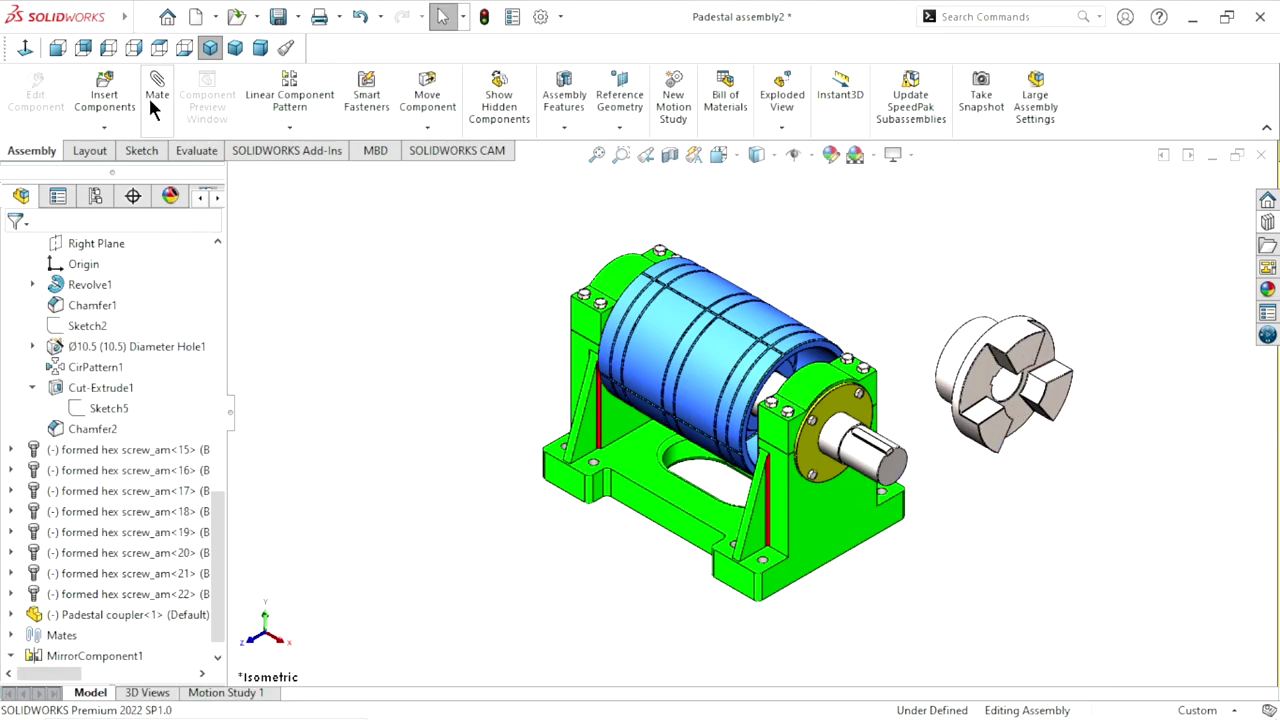
Mate the coupler bore concentric with the shaft
click(1017, 392)
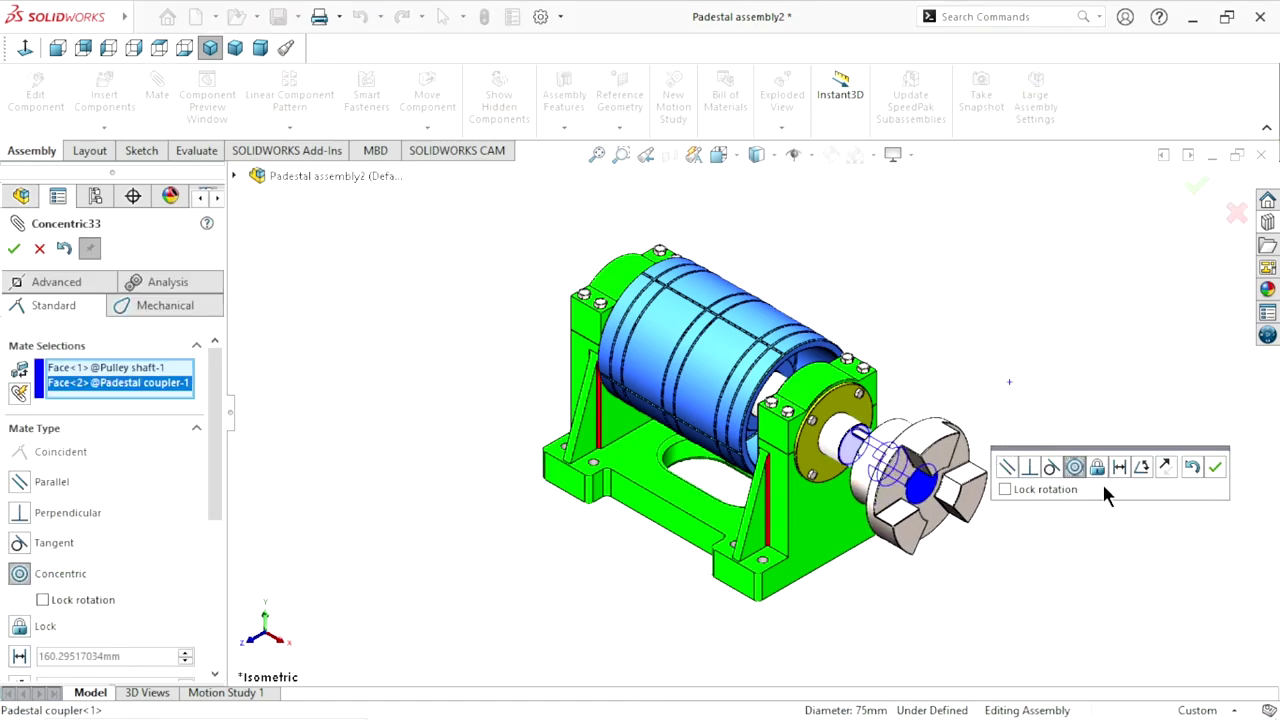
click(1216, 469)
scroll(1030, 505, down, 3)
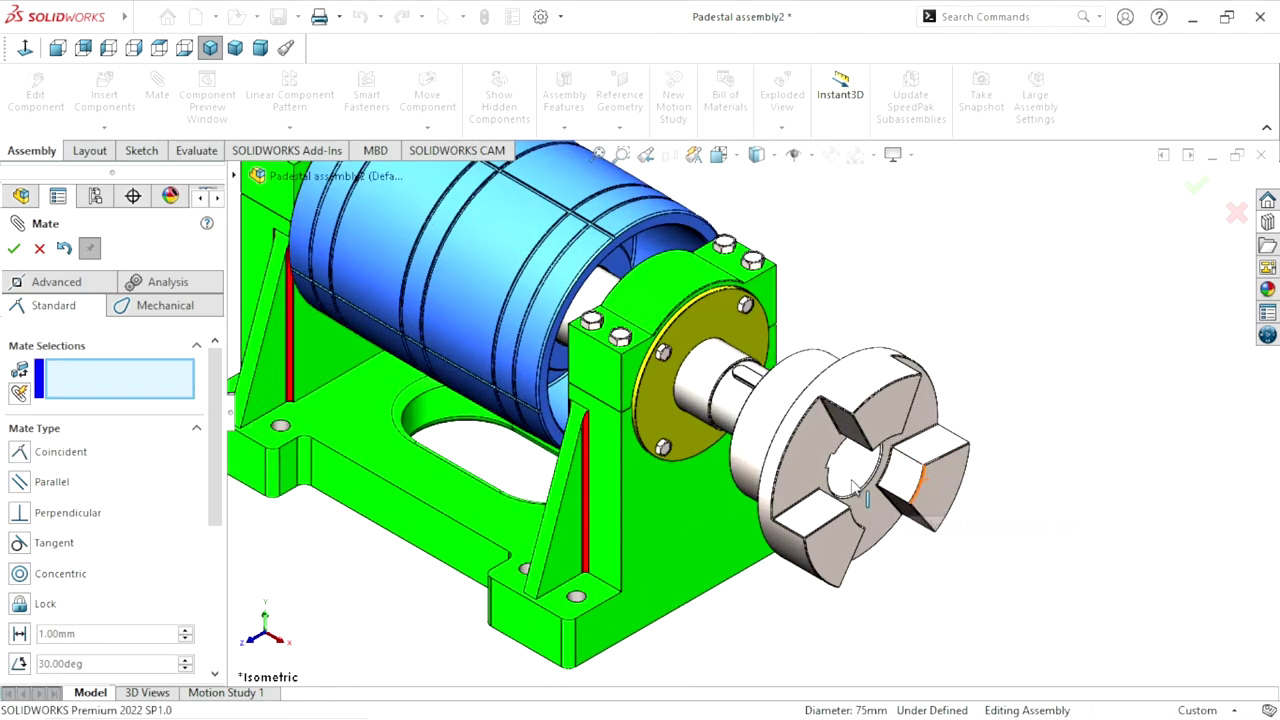
mouse_move(800, 455)
mouse_down()
mouse_move(858, 375)
mouse_move(1022, 466)
mouse_up()
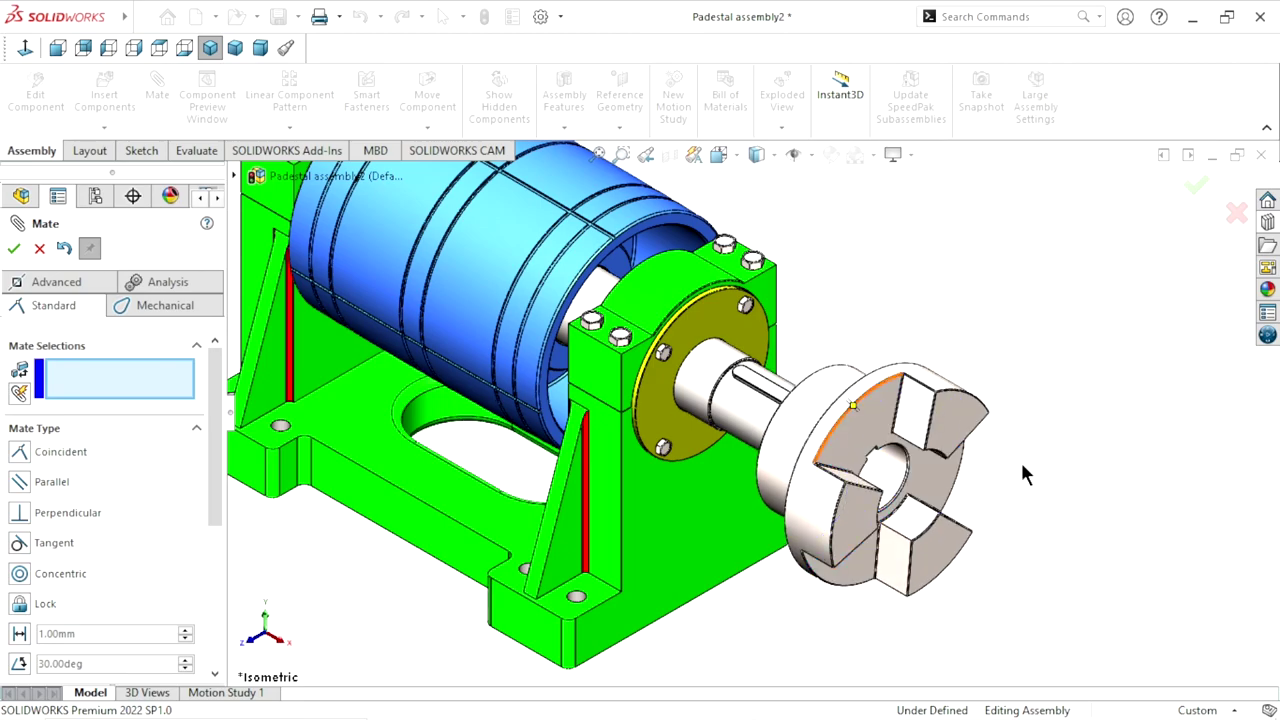
scroll(820, 485, down, 2)
scroll(750, 390, down, 2)
scroll(749, 395, down, 2)
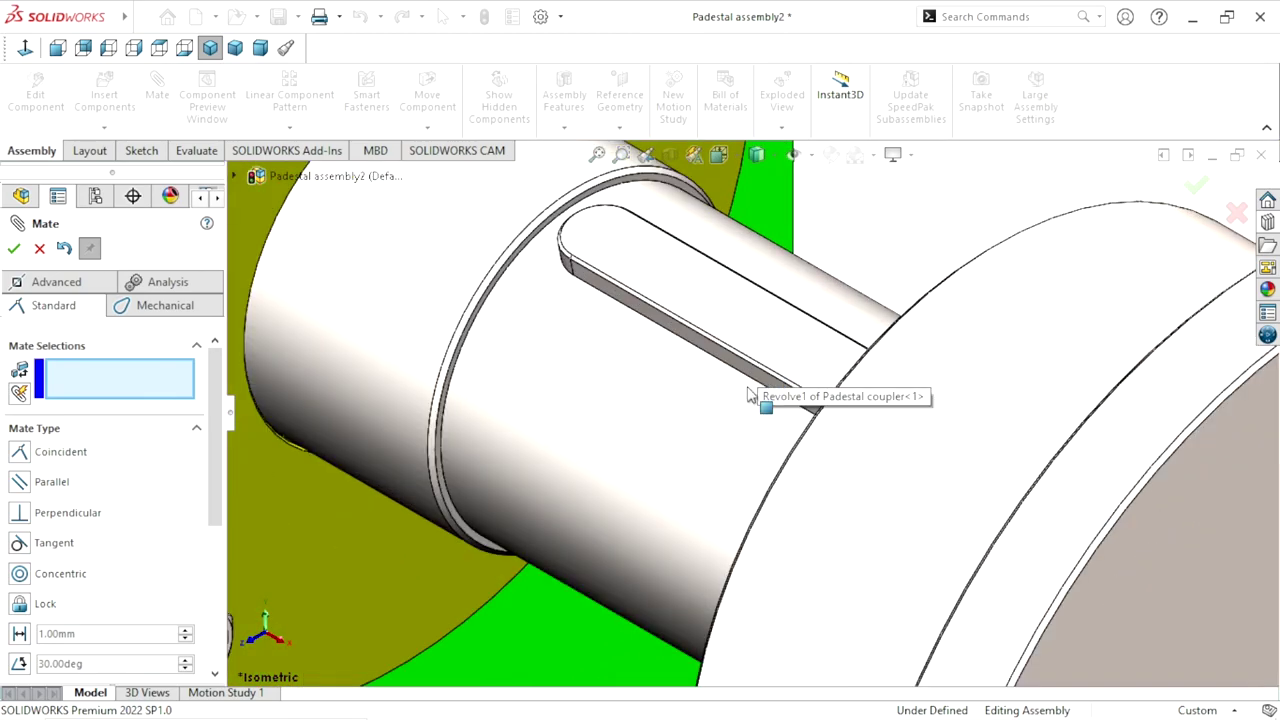
Mate the shaft keyway face coincident with the coupler keyway face
click(750, 378)
scroll(757, 420, up, 3)
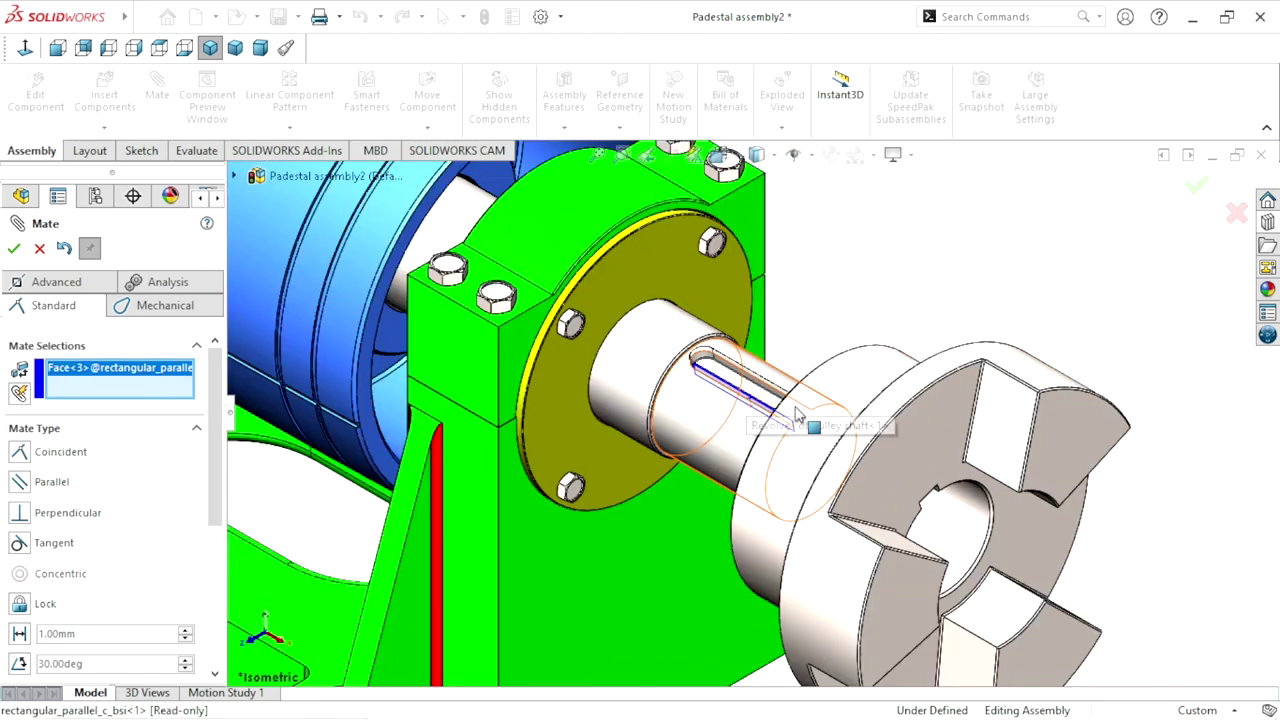
scroll(808, 426, up, 3)
middle_drag(975, 476, 830, 462)
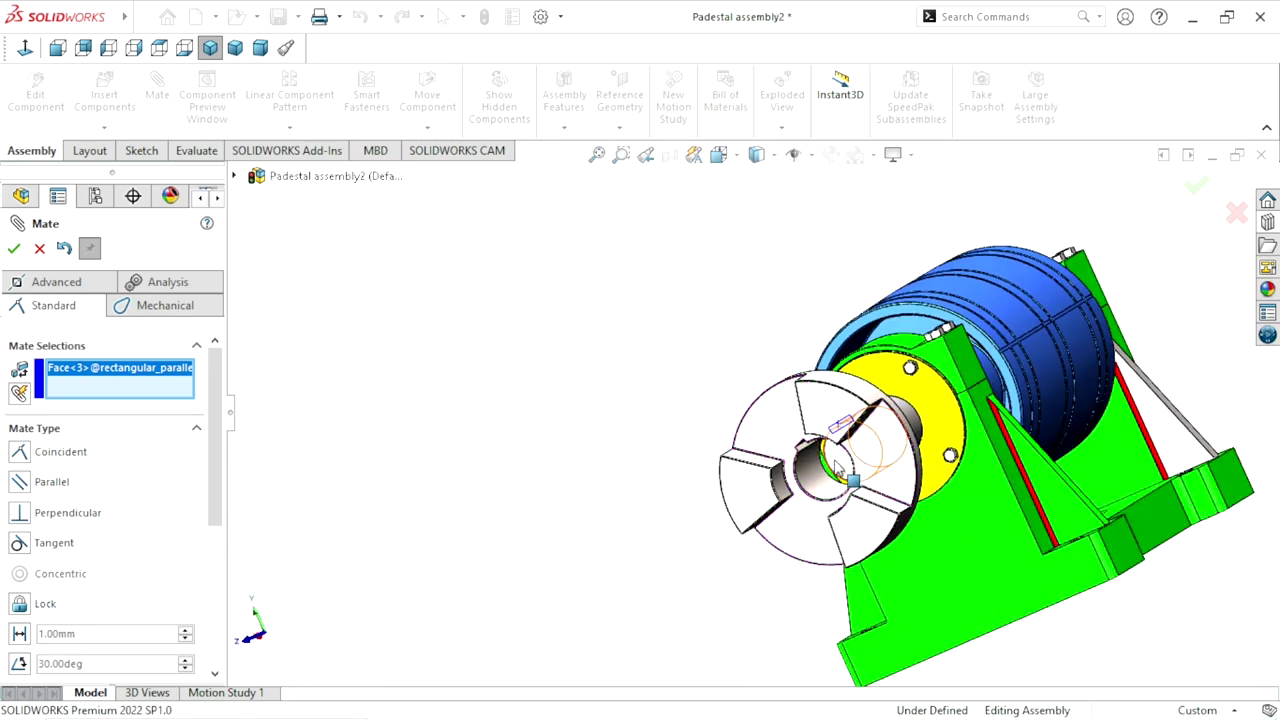
scroll(820, 455, down, 3)
scroll(819, 450, down, 2)
click(737, 418)
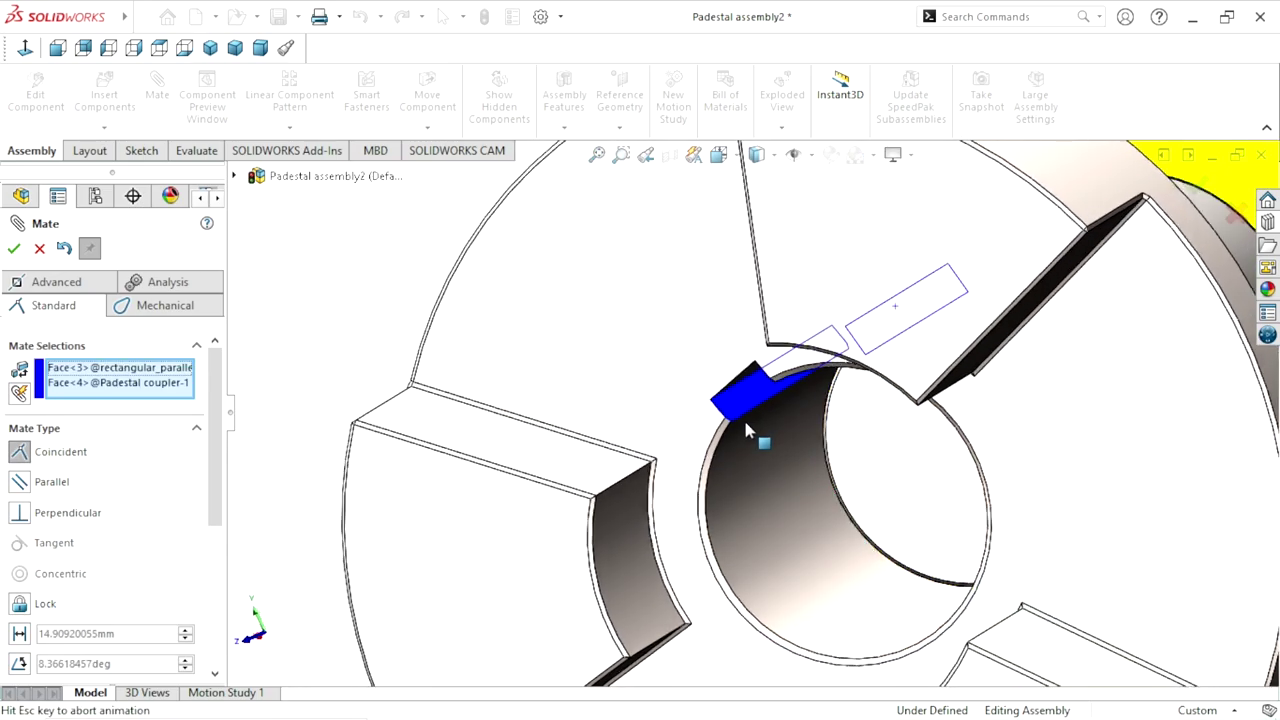
scroll(743, 417, up, 2)
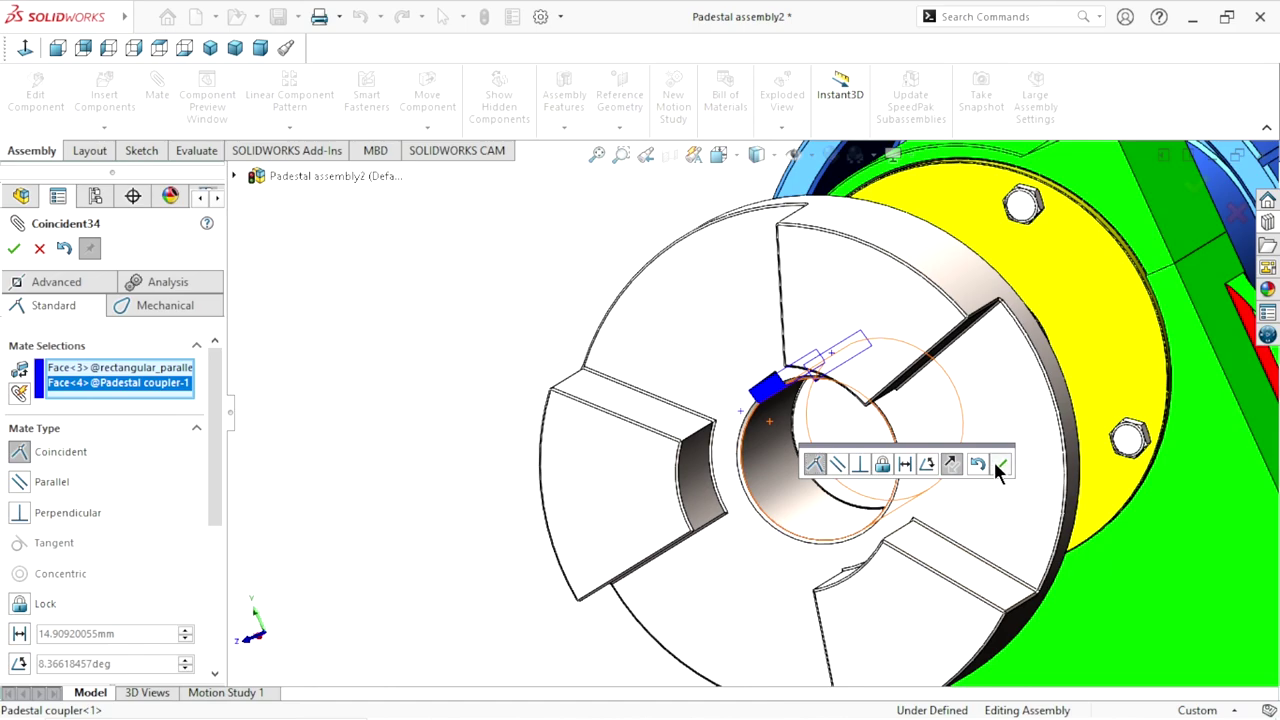
click(1000, 466)
Mate the coupler end face coincident with the shaft face and close the Mate command
middle_drag(1000, 470, 880, 443)
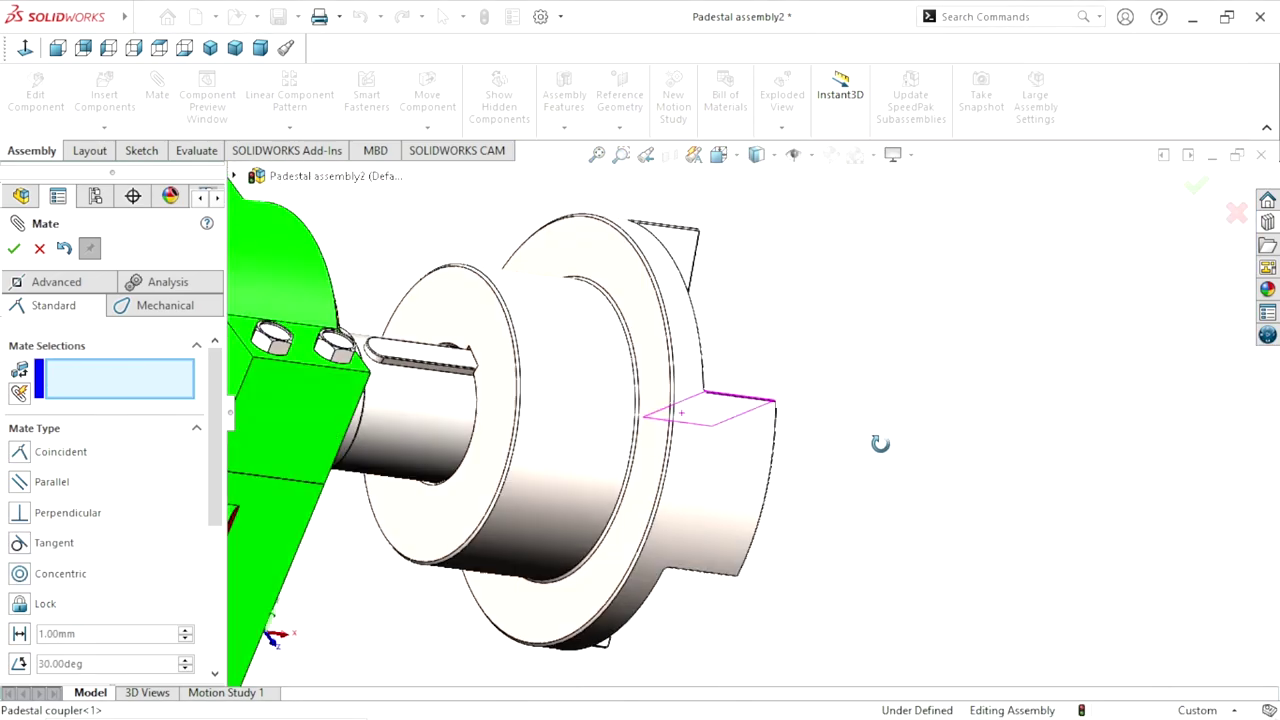
click(509, 423)
scroll(520, 432, up, 3)
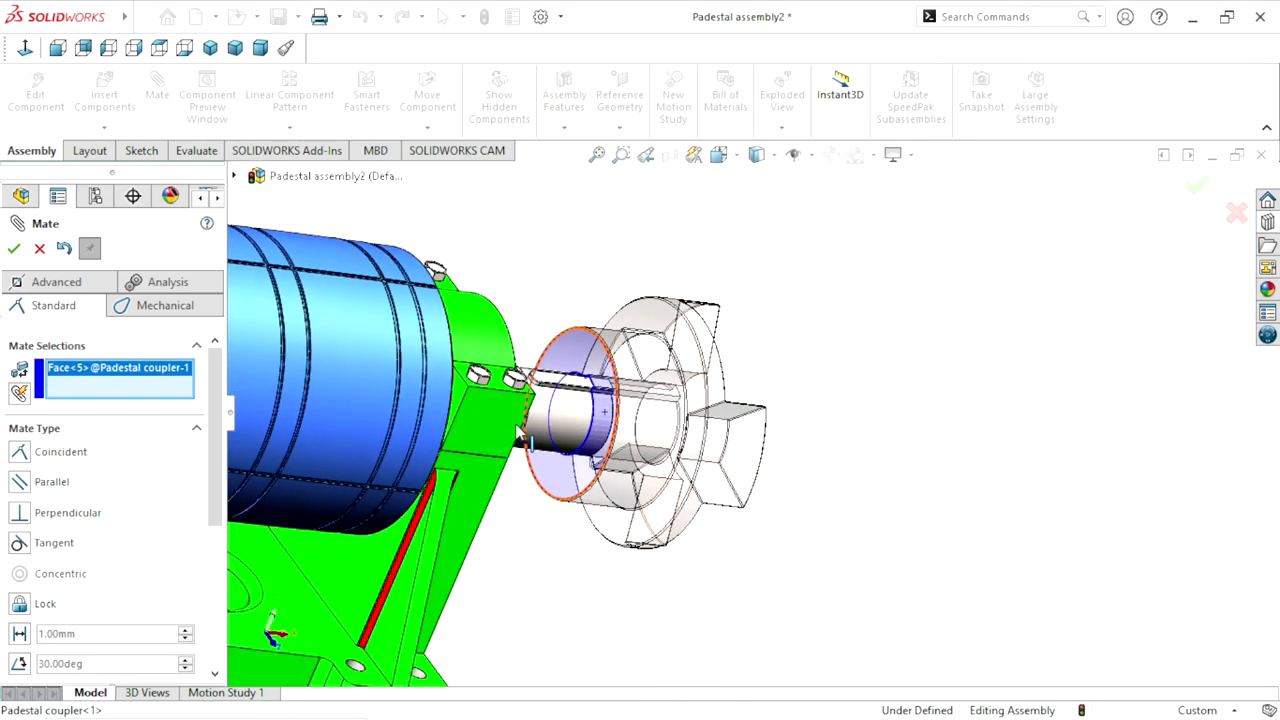
middle_drag(519, 432, 552, 414)
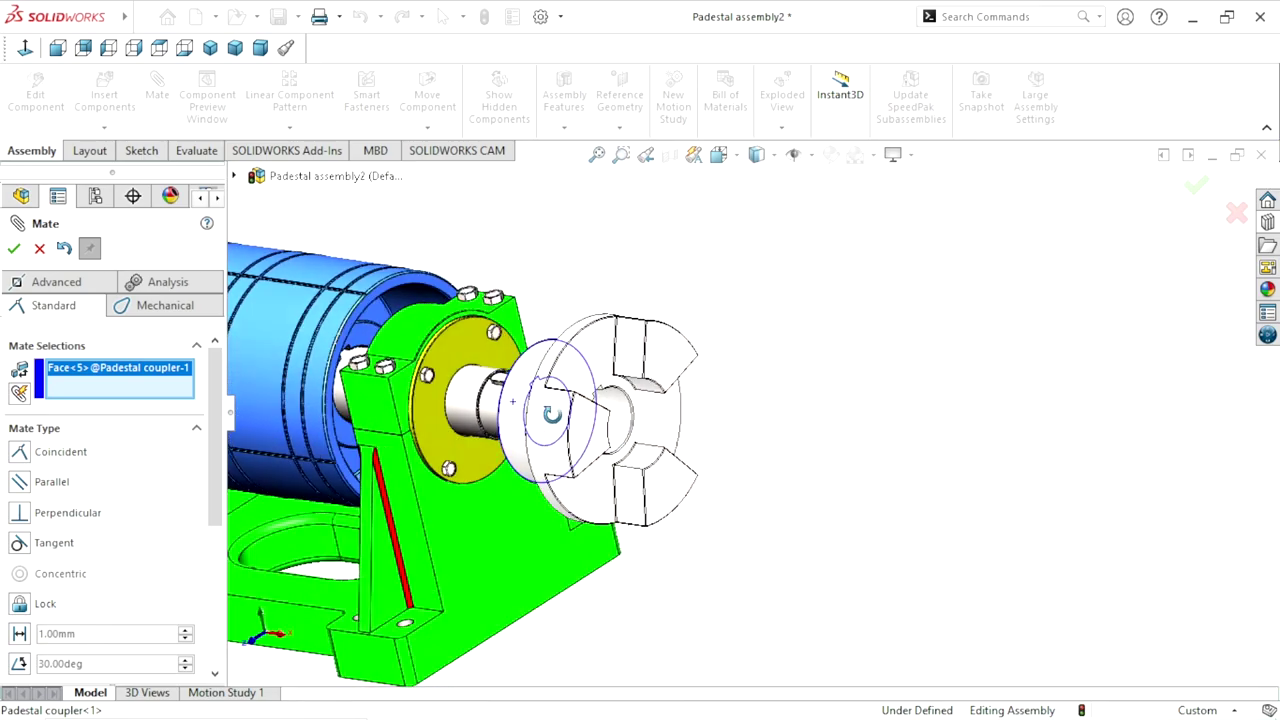
scroll(548, 414, down, 3)
scroll(510, 410, down, 1)
scroll(575, 390, down, 2)
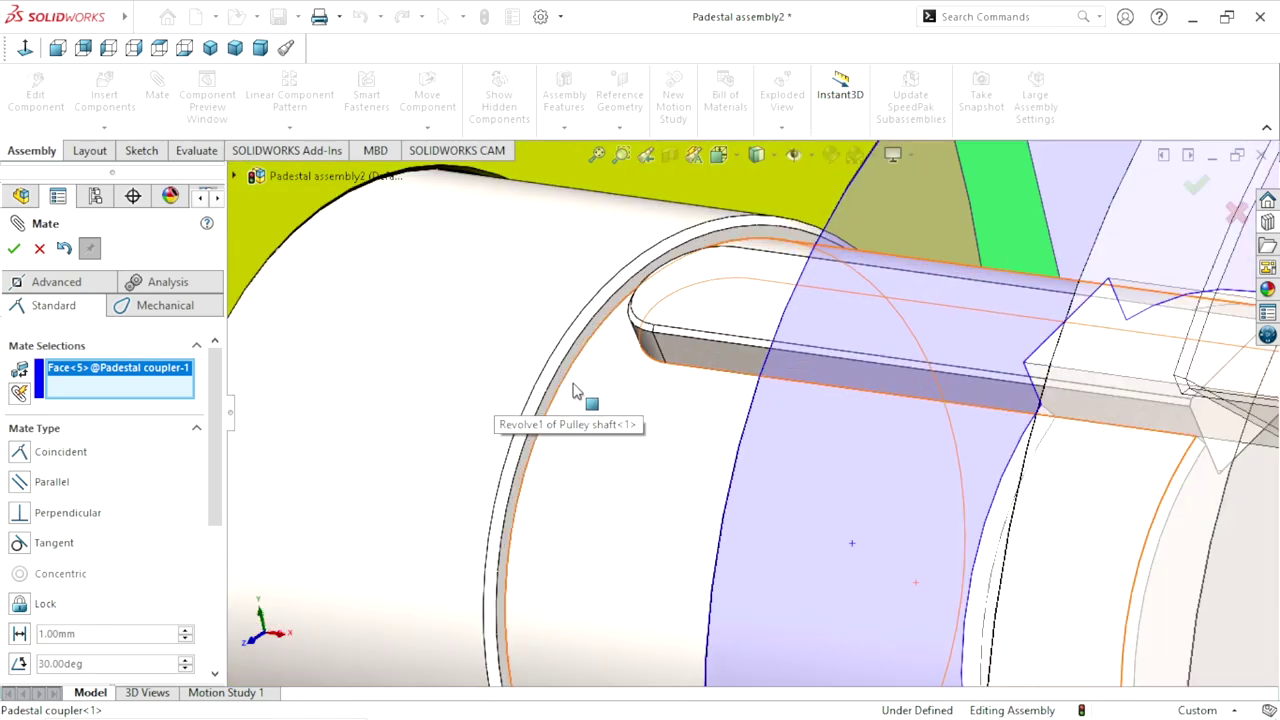
click(578, 362)
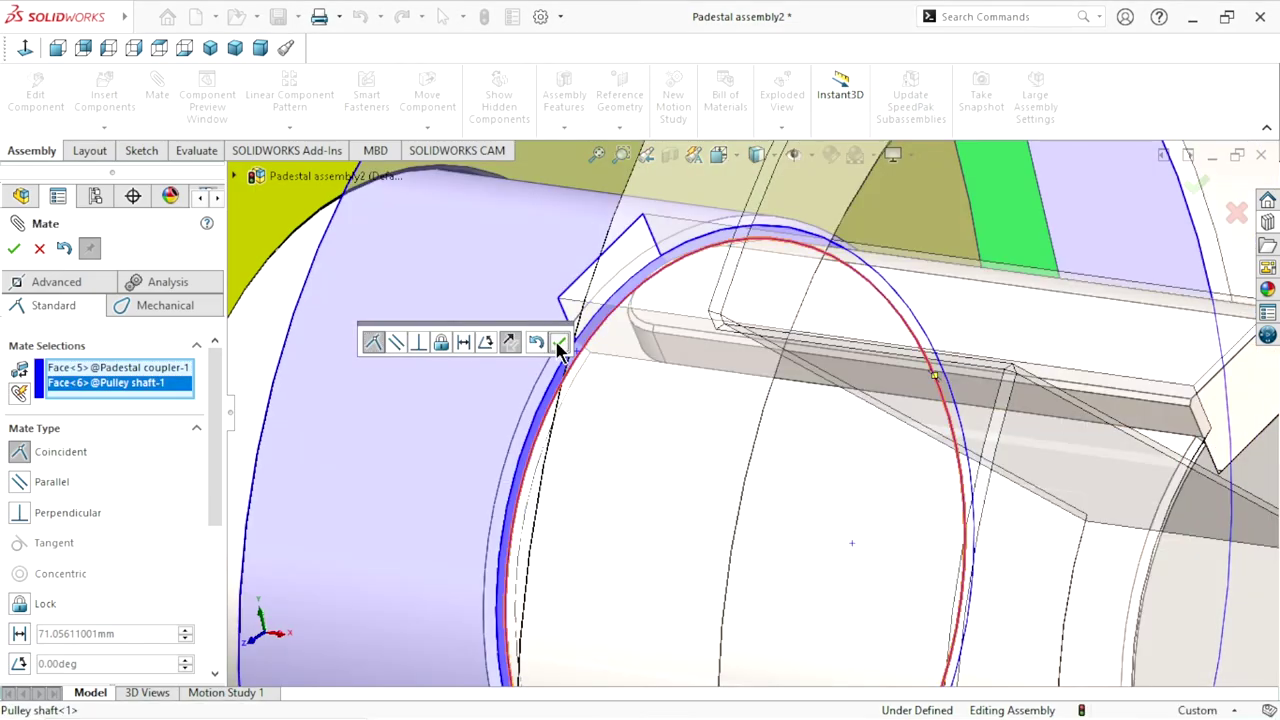
click(560, 340)
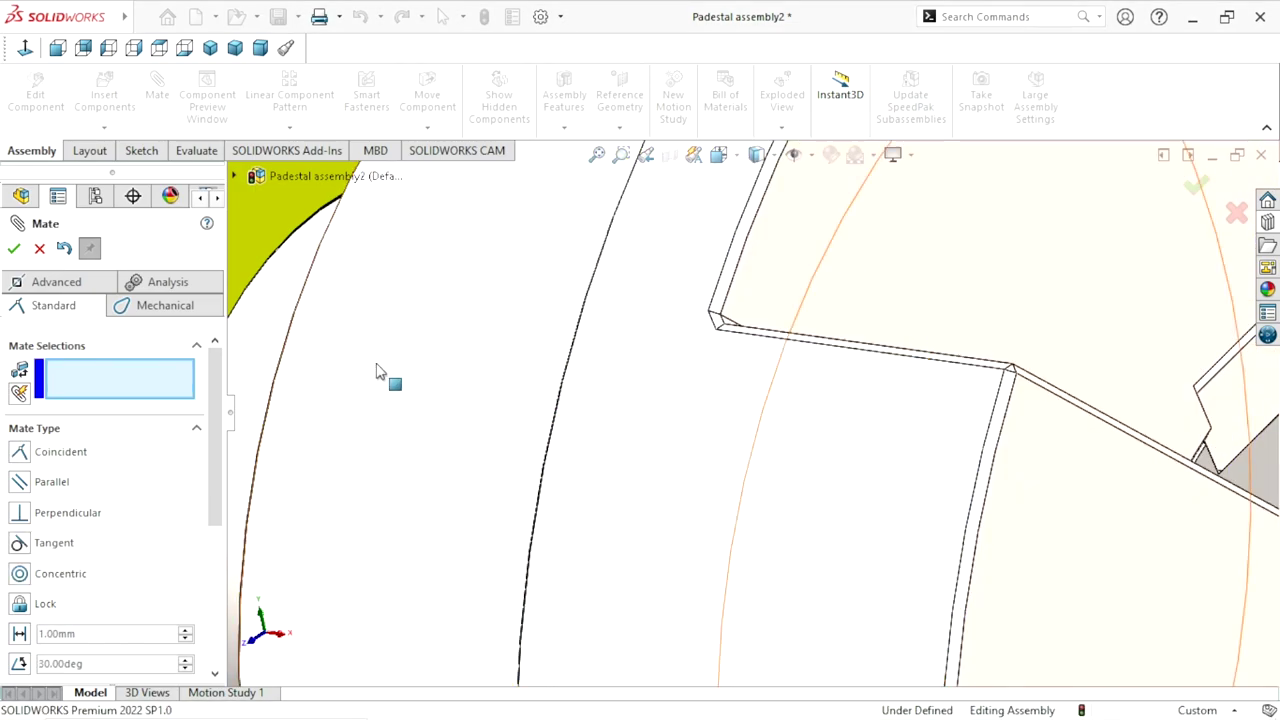
key(Escape)
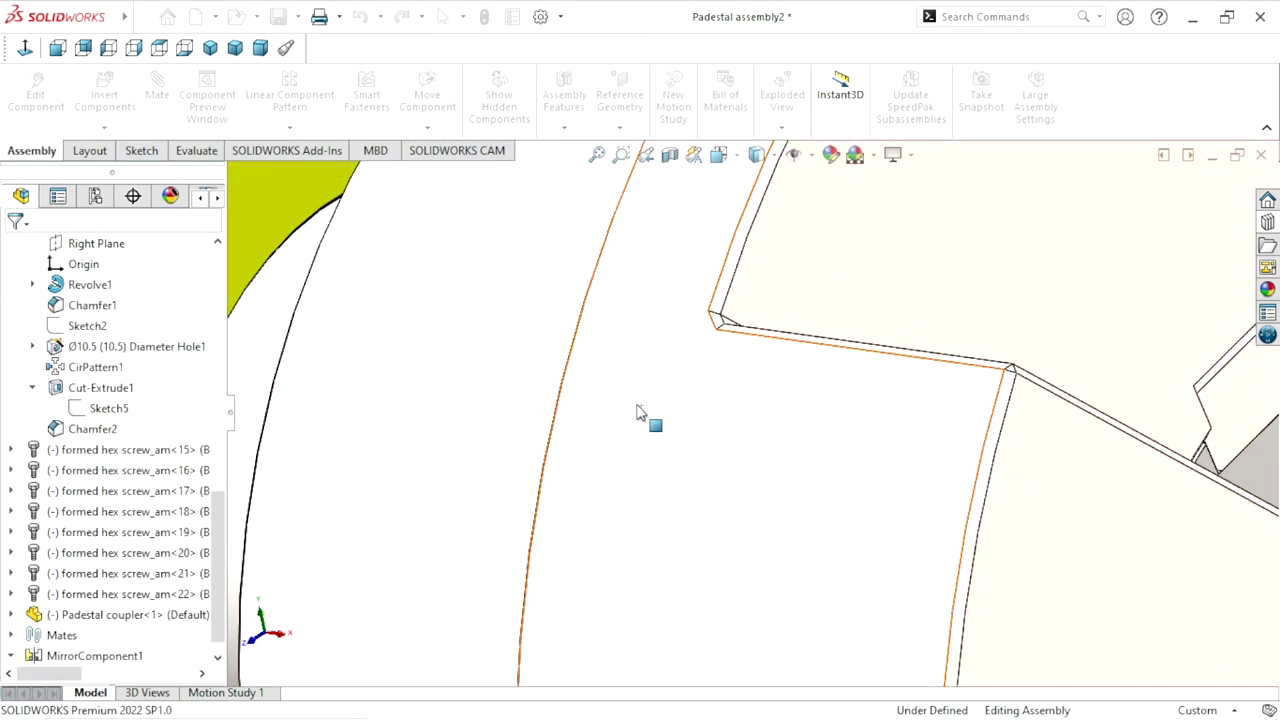
scroll(657, 437, up, 3)
scroll(749, 443, up, 3)
scroll(860, 440, up, 2)
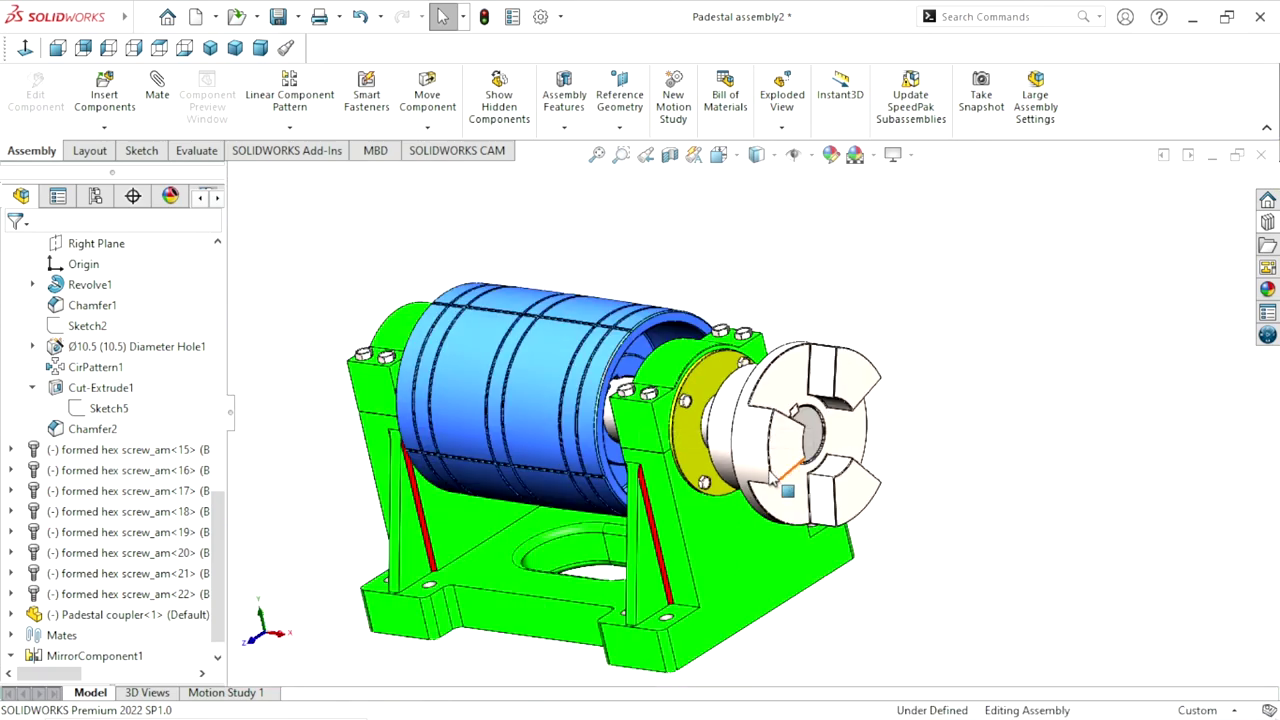
Cycle the view through Isometric, Dimetric and Trimetric orientations
middle_drag(772, 482, 675, 468)
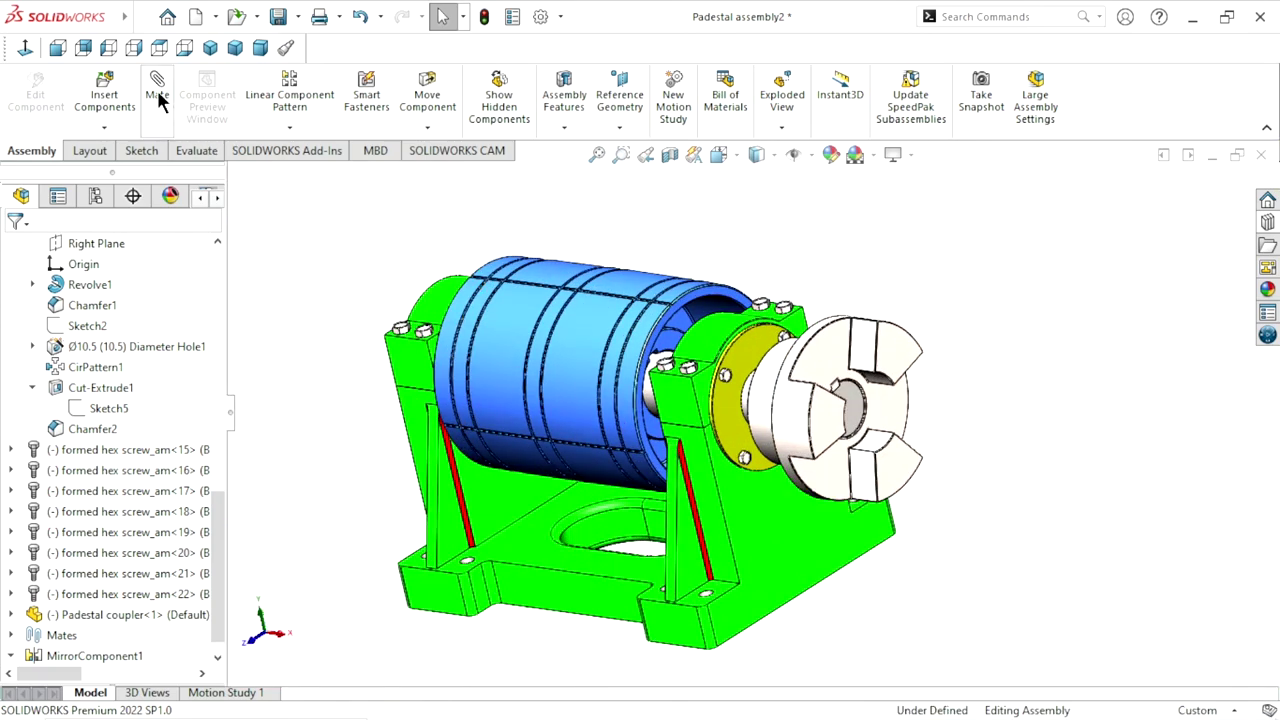
click(214, 49)
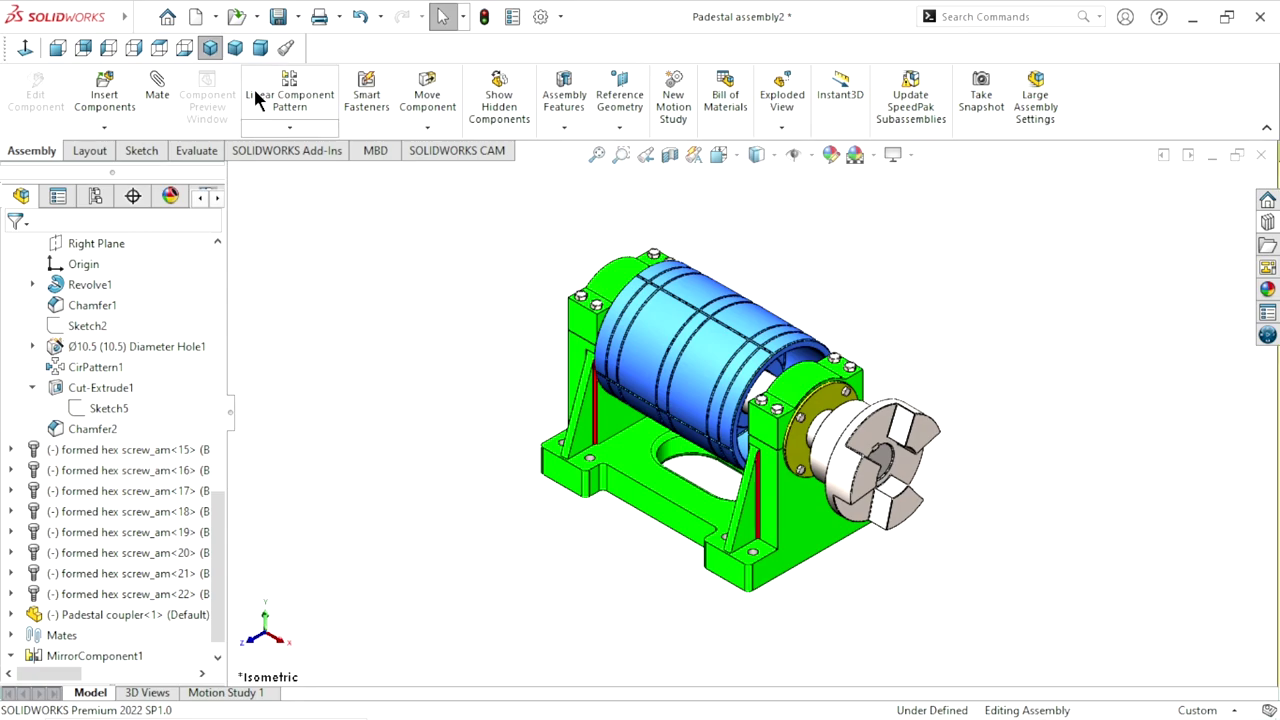
click(260, 49)
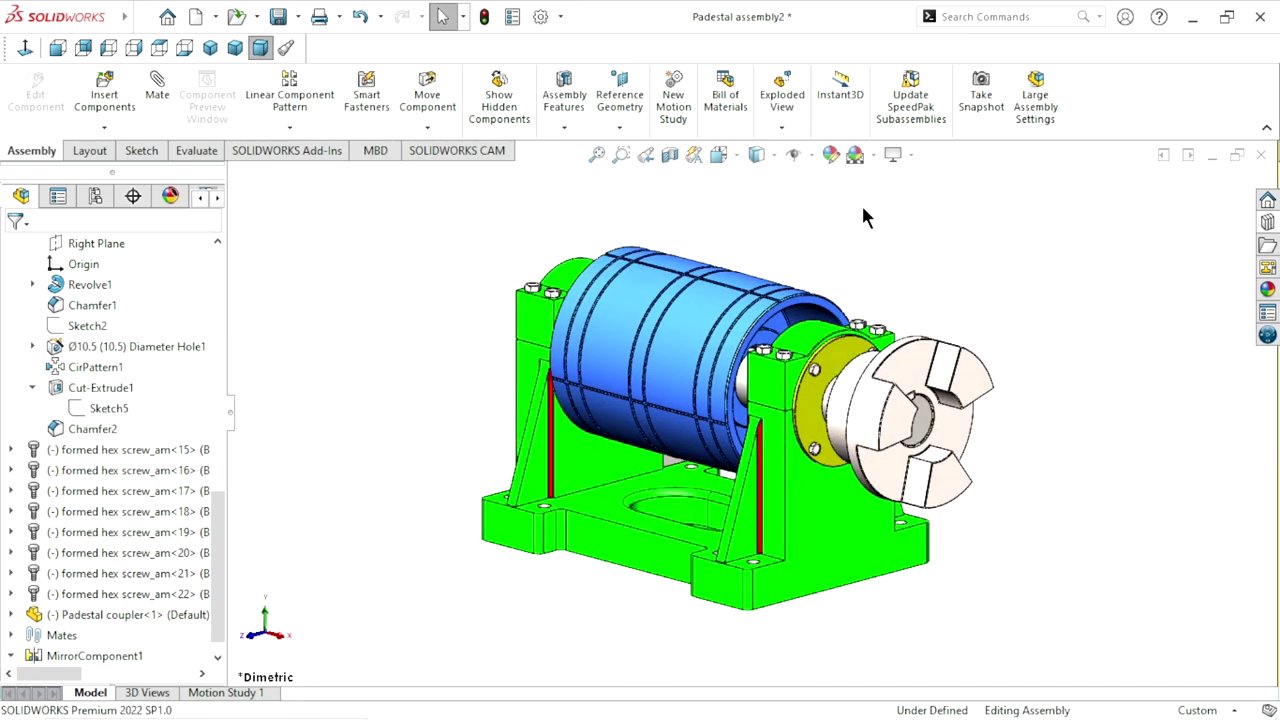
click(232, 50)
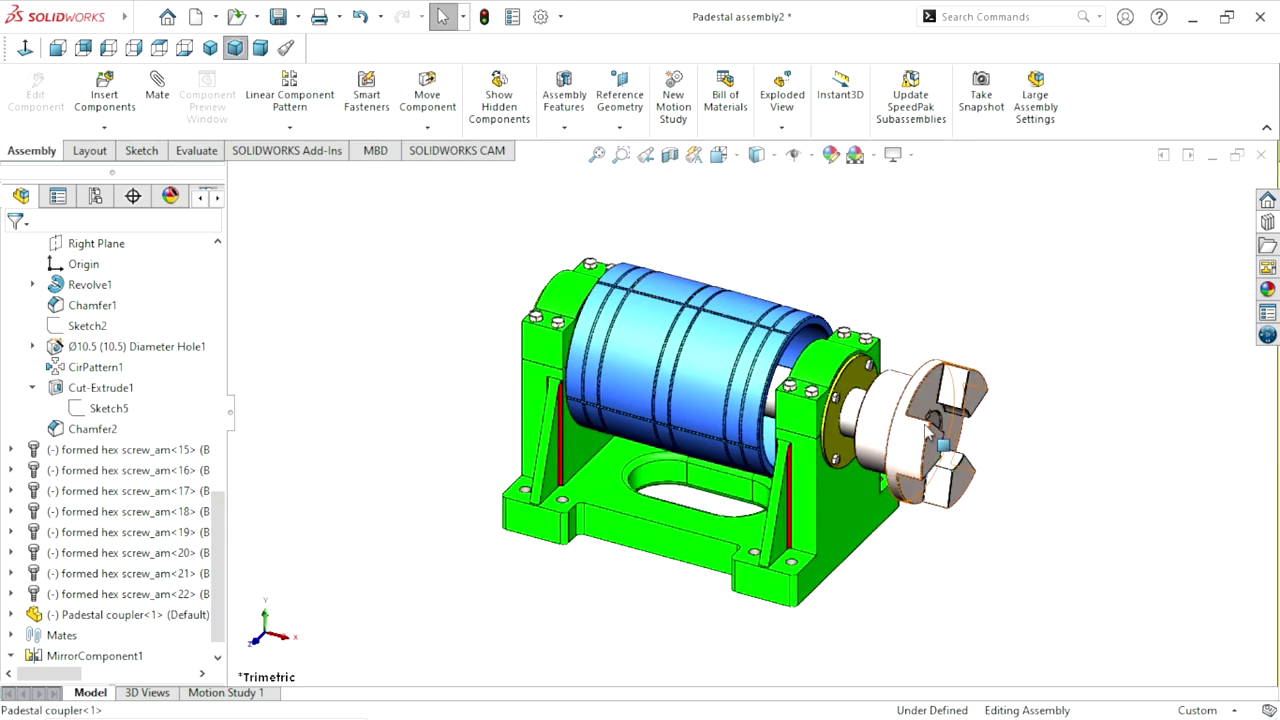
Spin the coupler about the shaft axis to check it turns, toggling RealView graphics
mouse_move(928, 432)
mouse_down()
mouse_move(993, 483)
mouse_move(885, 398)
mouse_move(1019, 400)
mouse_move(1016, 451)
mouse_move(1000, 434)
mouse_up()
key(f)
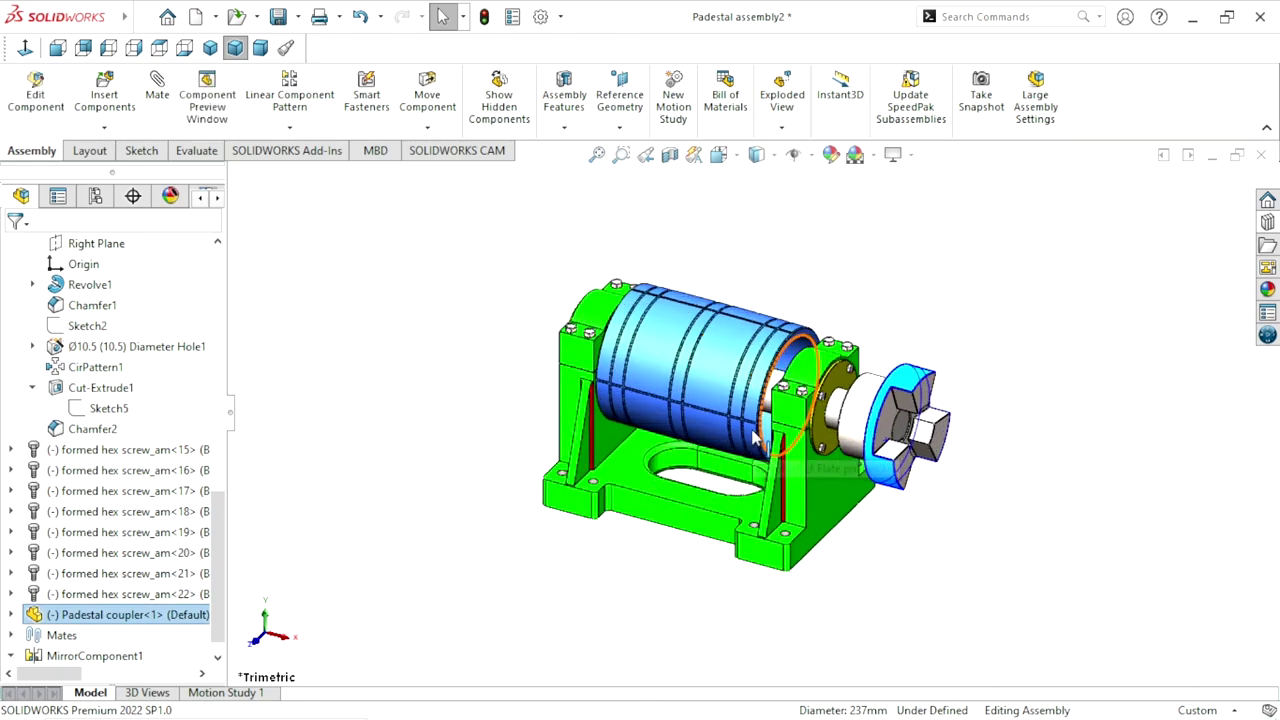
click(912, 156)
click(900, 177)
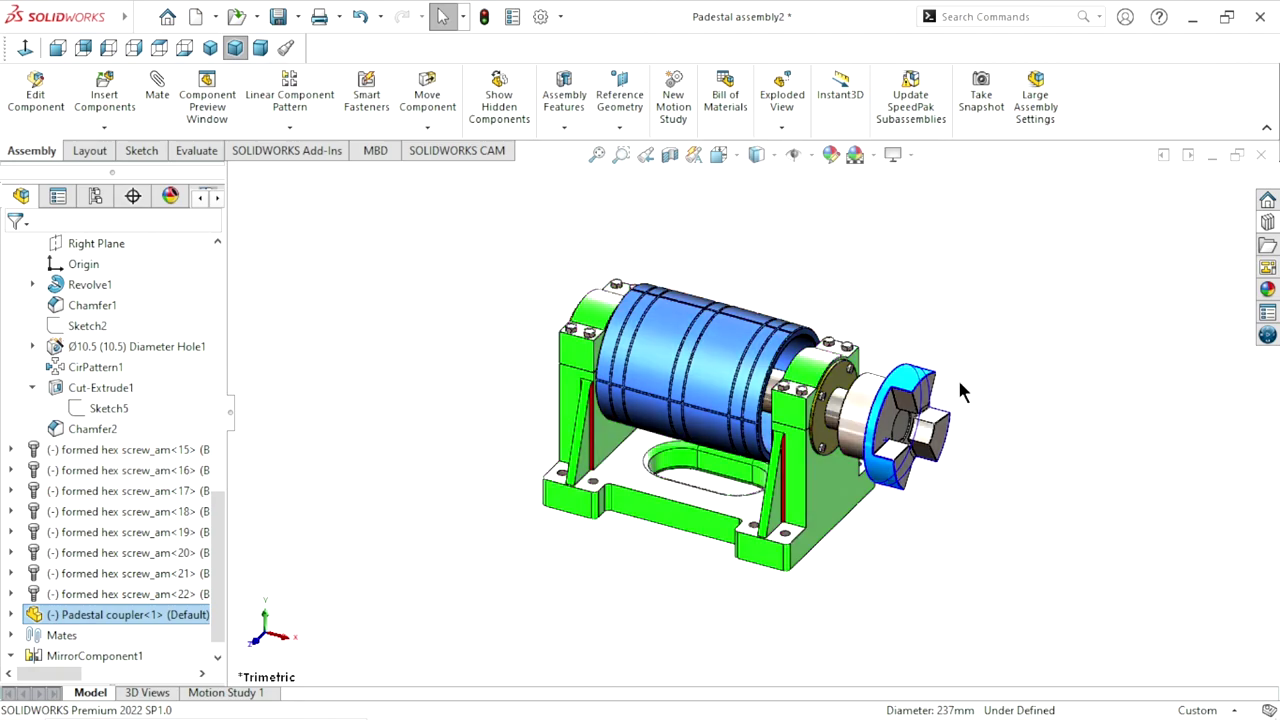
click(1016, 413)
mouse_move(941, 385)
mouse_down()
mouse_move(939, 503)
mouse_move(1027, 425)
mouse_up()
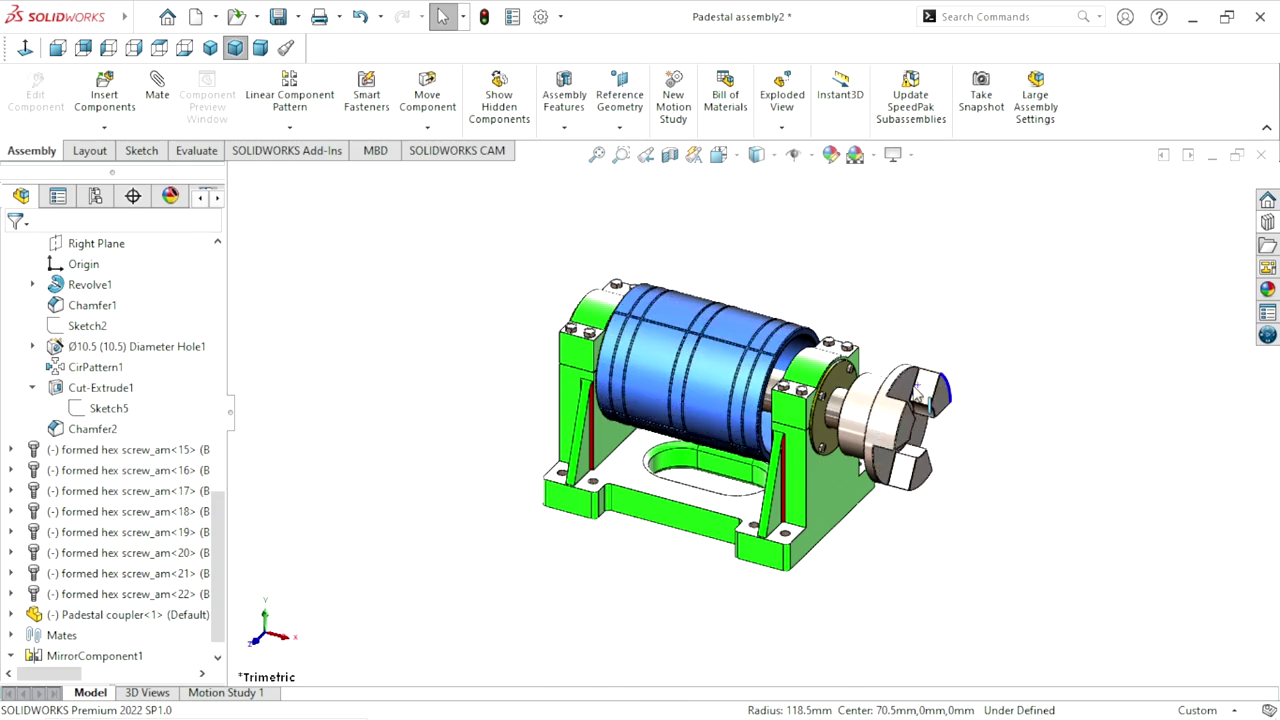
click(904, 152)
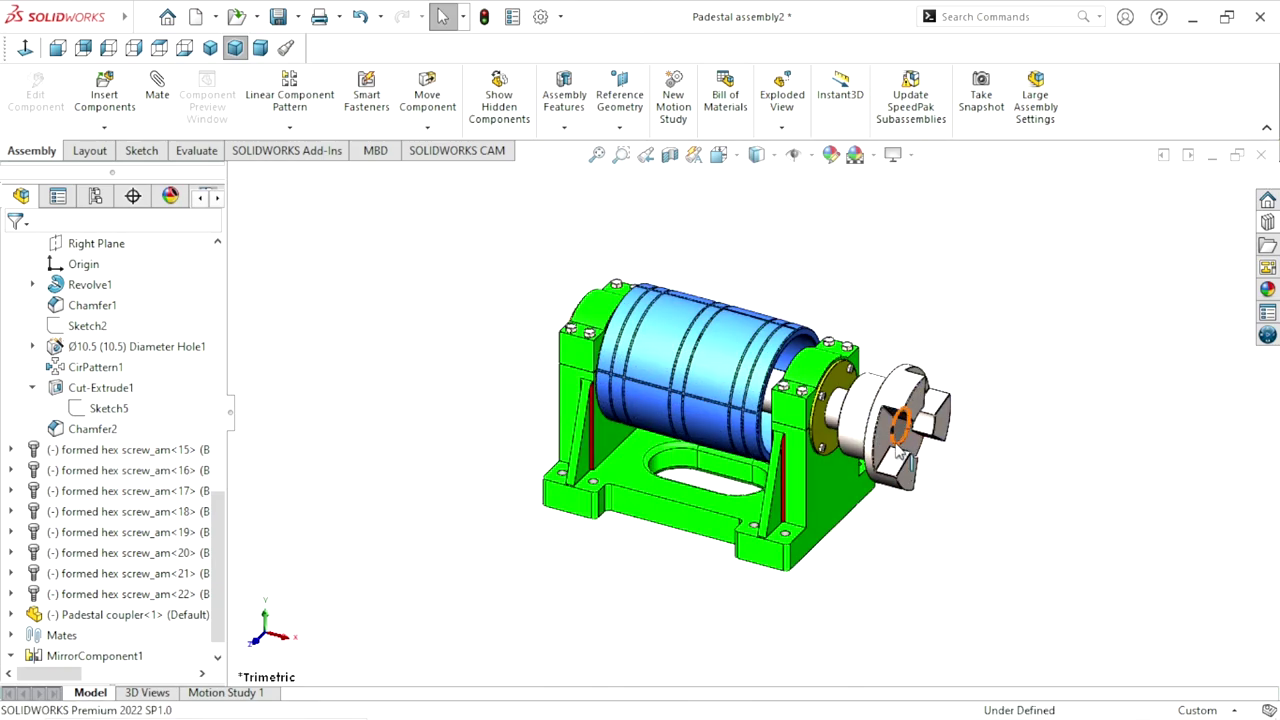
drag(890, 461, 975, 395)
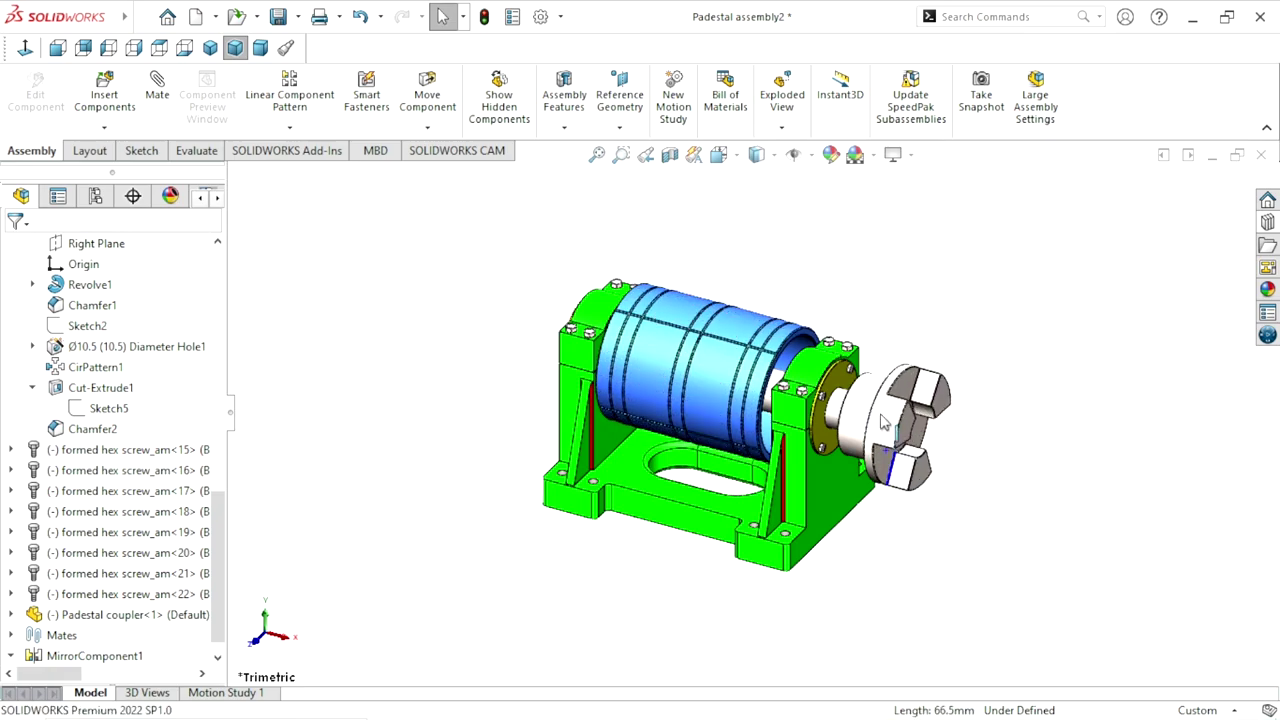
In Motion Study 1, add a 100 RPM rotary motor on the coupler face, extend to 16 s, and play
click(261, 699)
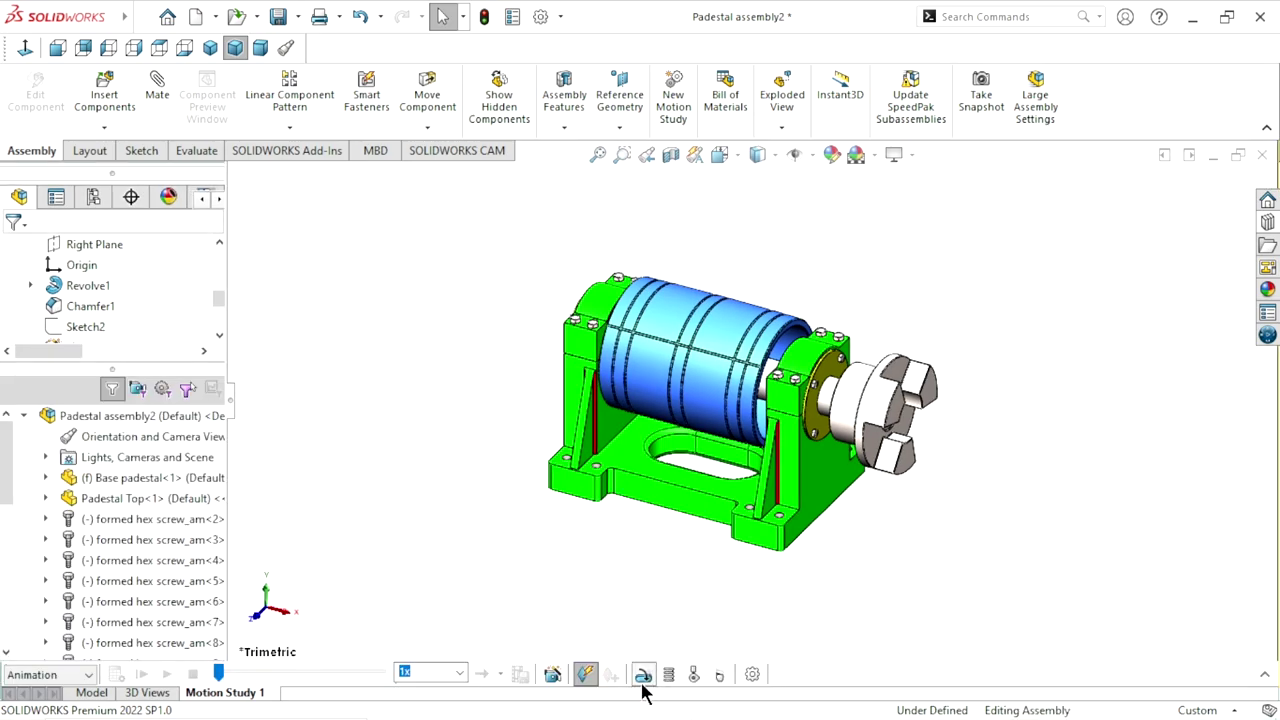
click(1264, 677)
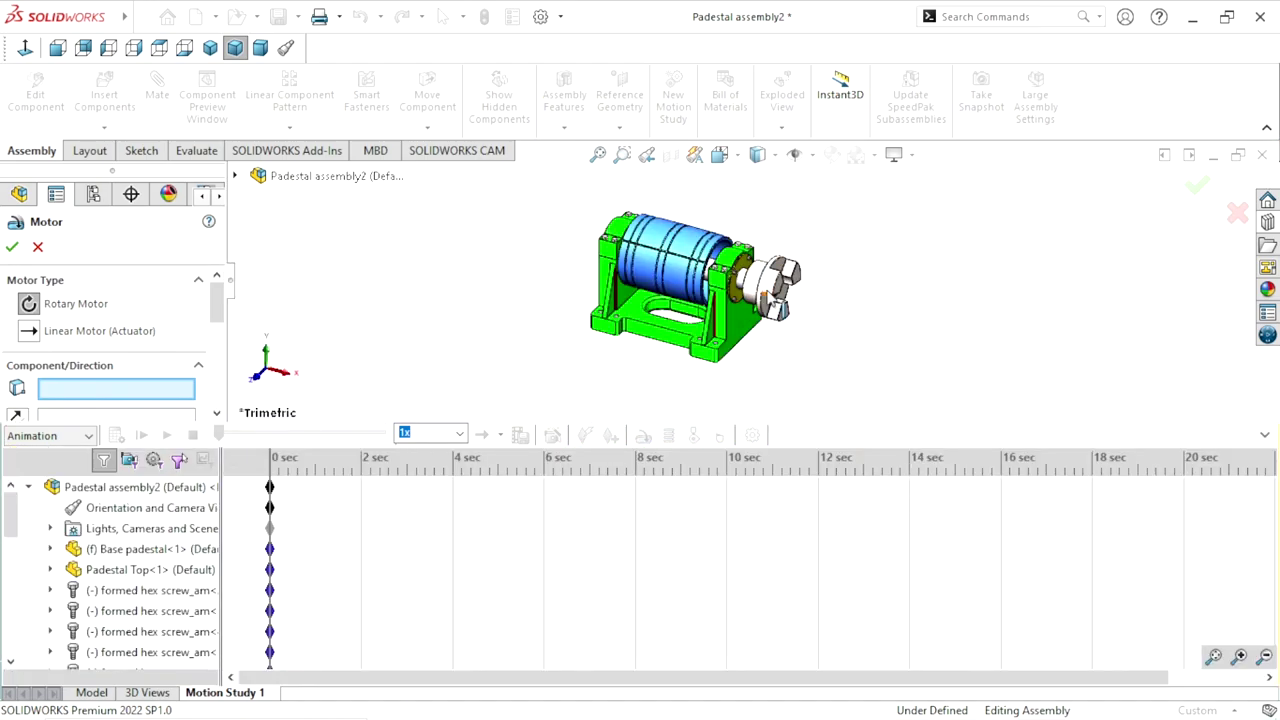
scroll(757, 292, down, 5)
click(753, 274)
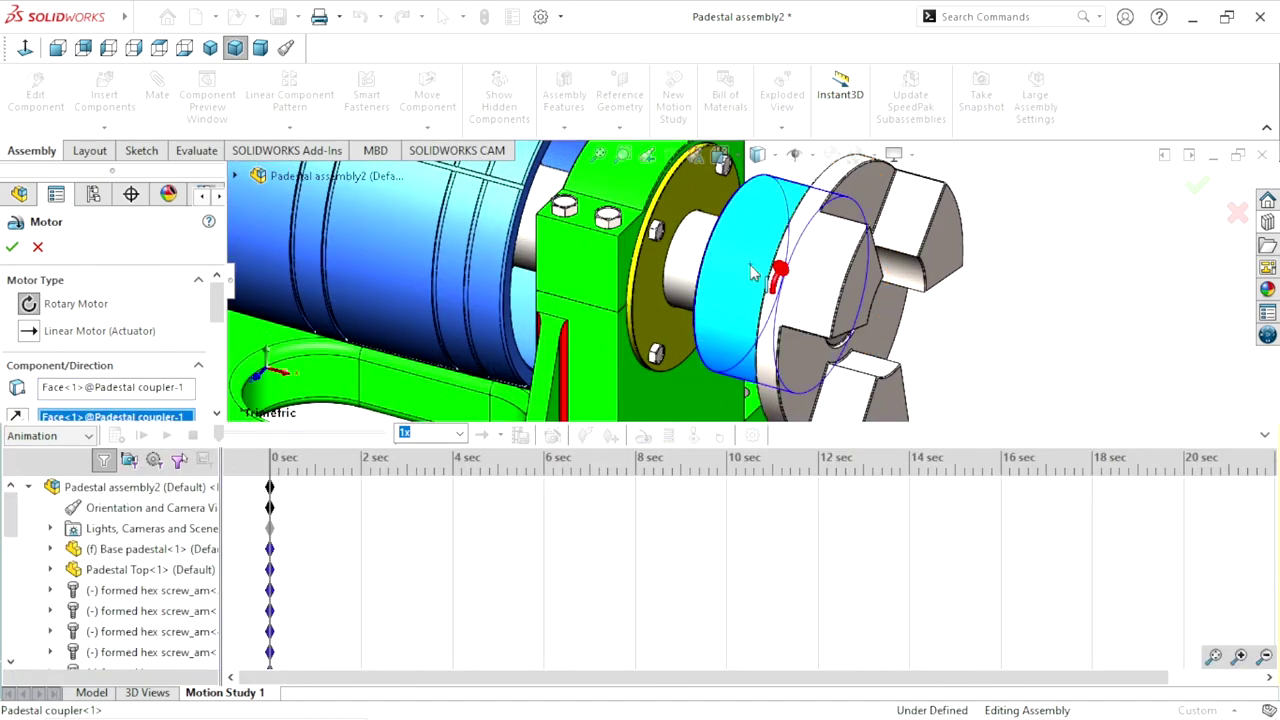
scroll(215, 313, down, 3)
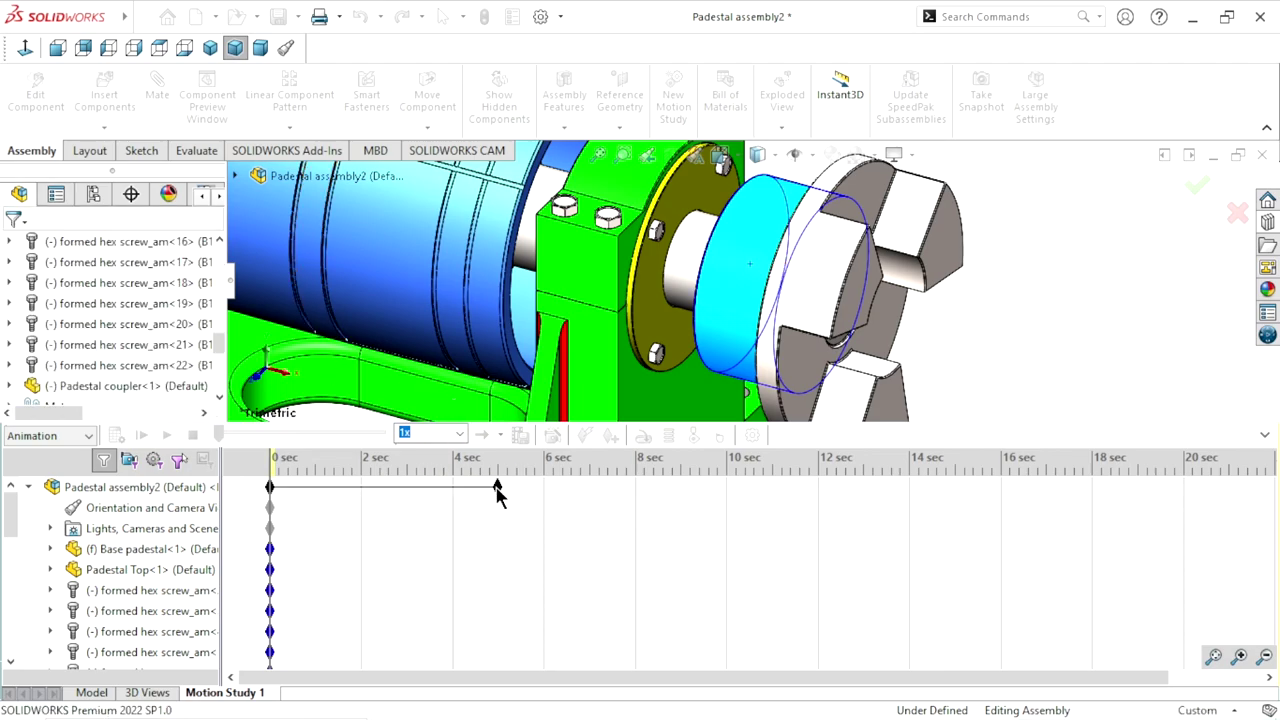
mouse_move(498, 487)
mouse_down()
mouse_move(1037, 487)
mouse_move(1000, 487)
mouse_up()
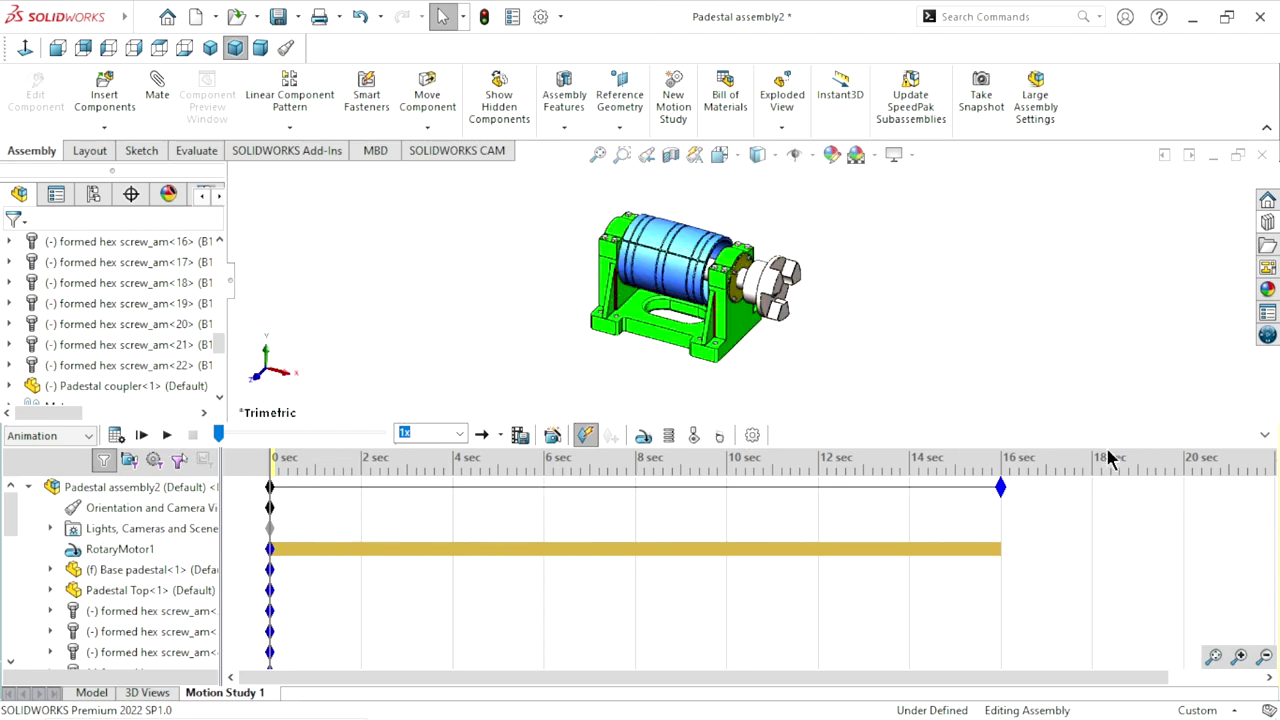
click(166, 436)
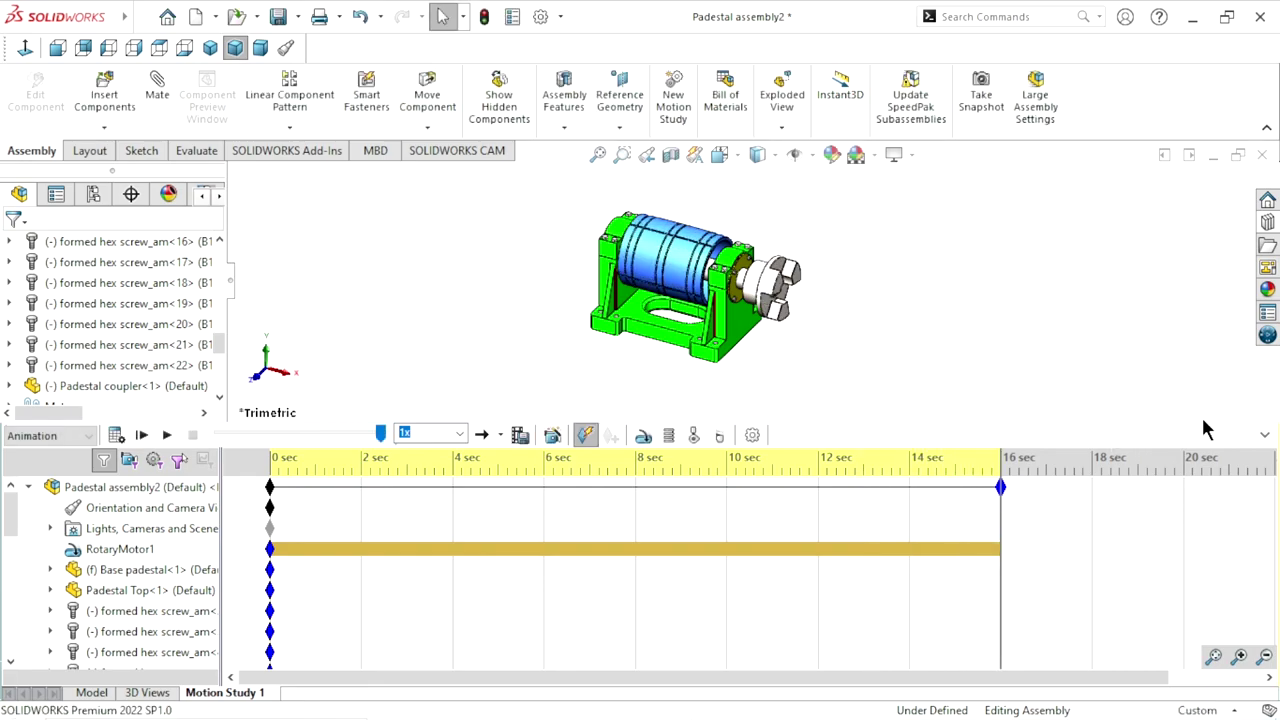
click(1265, 438)
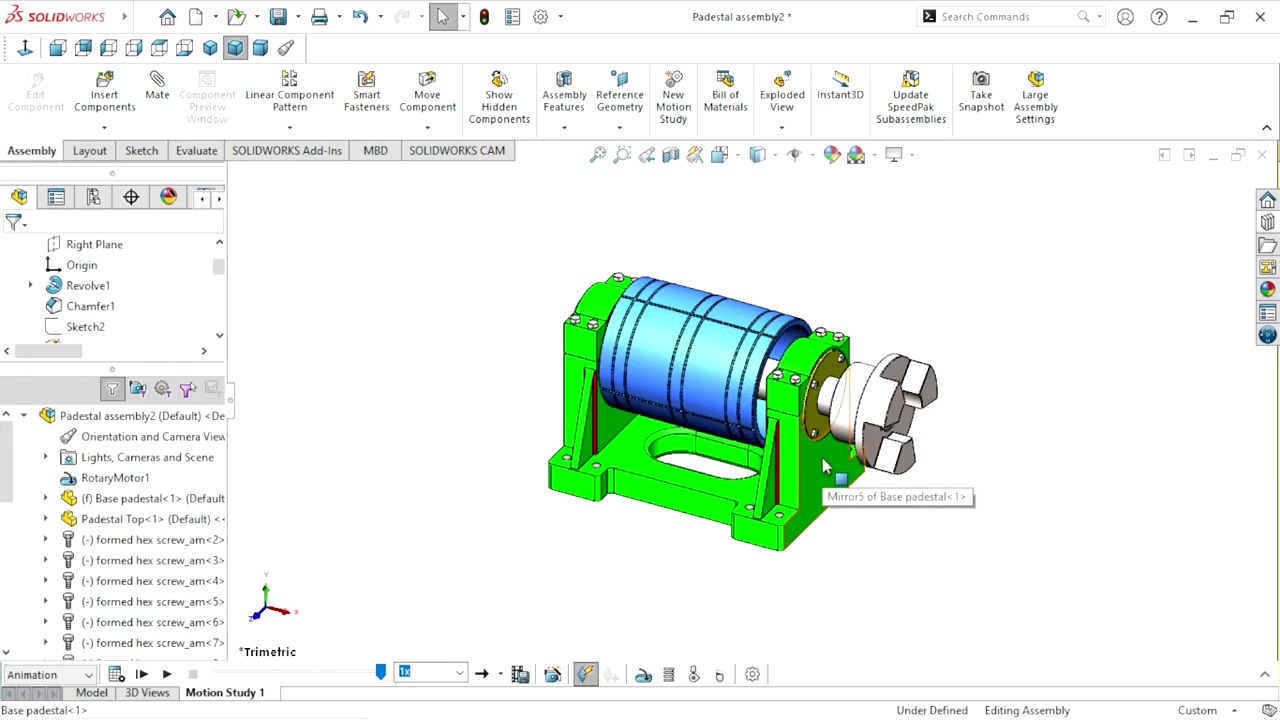
Make the base pedestal, Pedestal Top and mirrored Pedestal Top transparent
click(824, 465)
click(1012, 352)
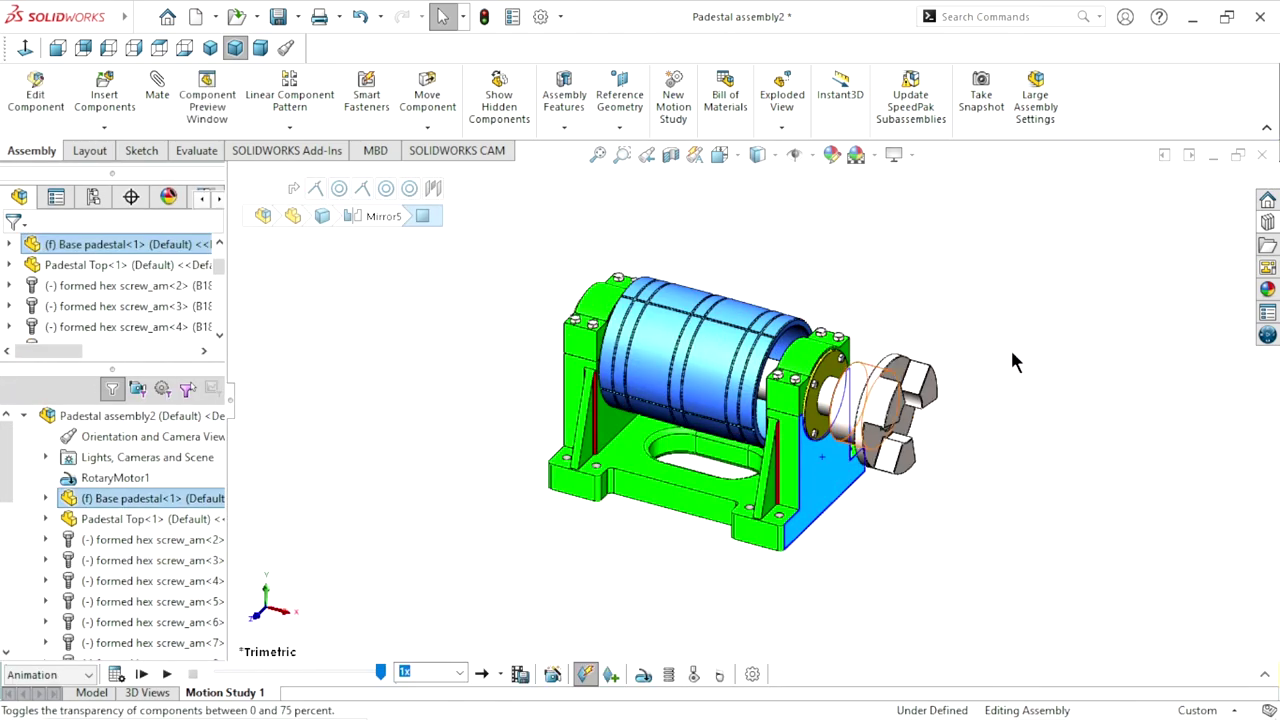
click(1029, 439)
scroll(784, 450, down, 3)
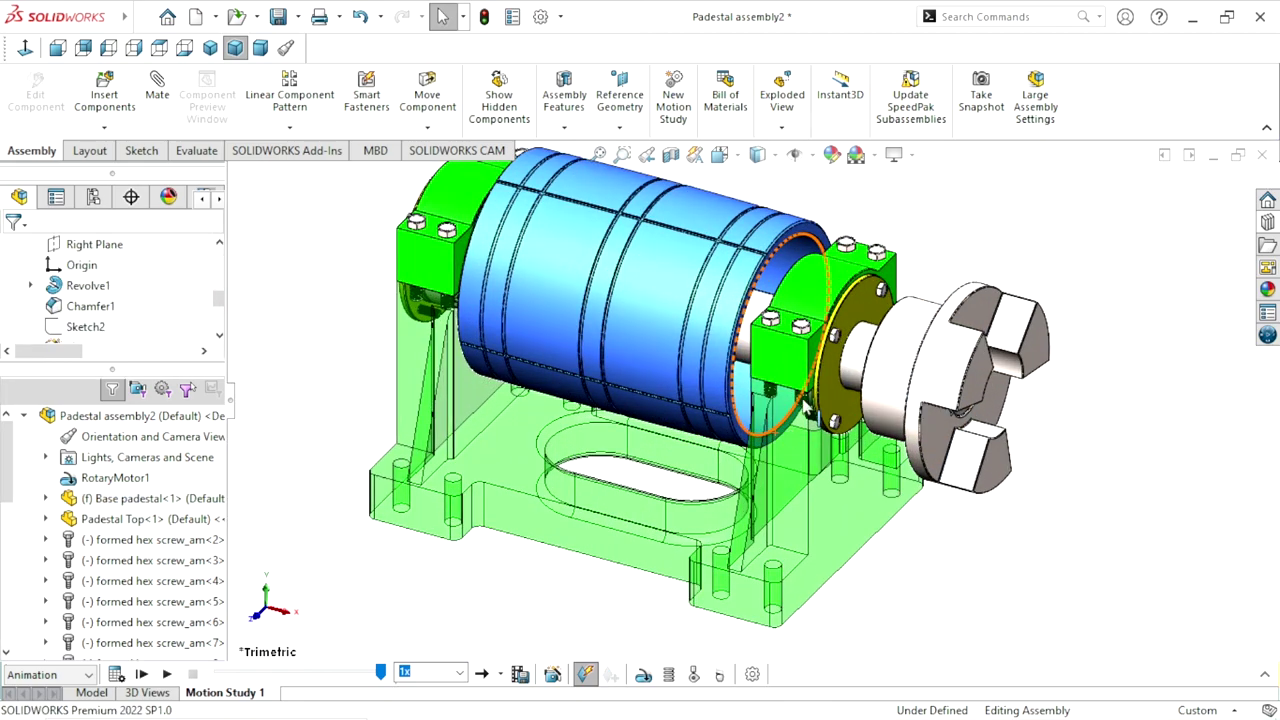
click(785, 368)
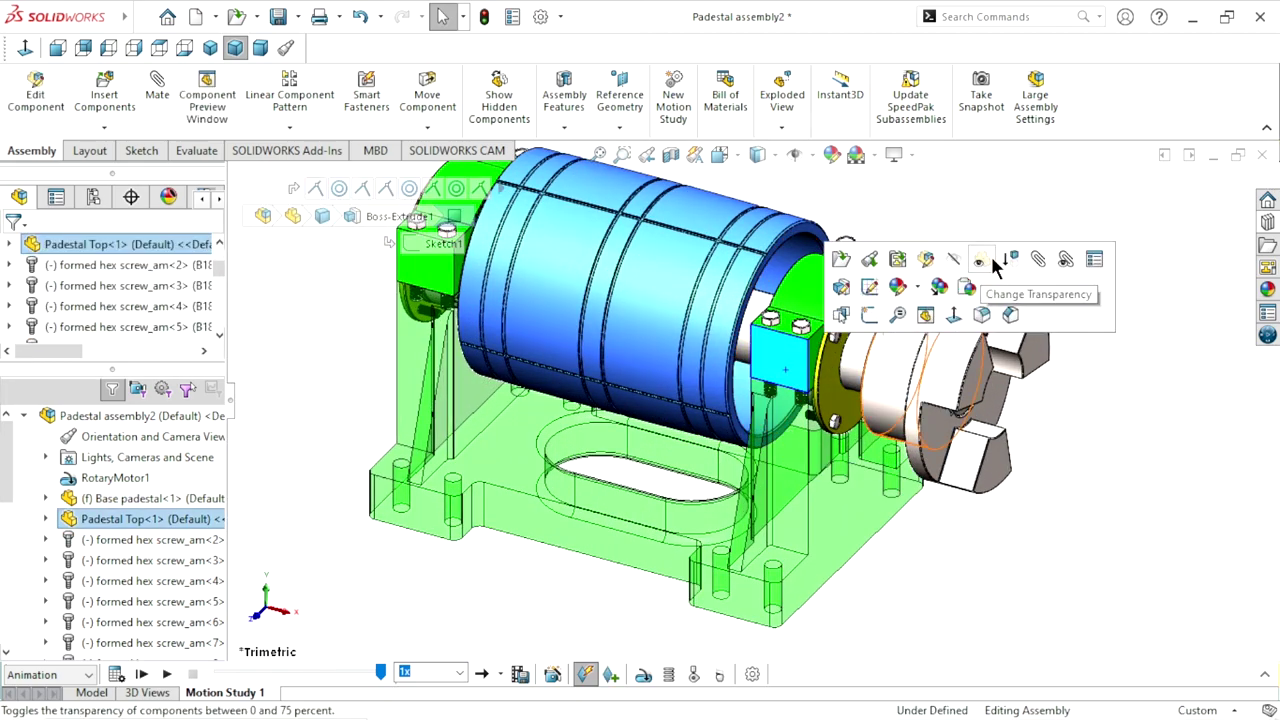
click(980, 259)
click(447, 280)
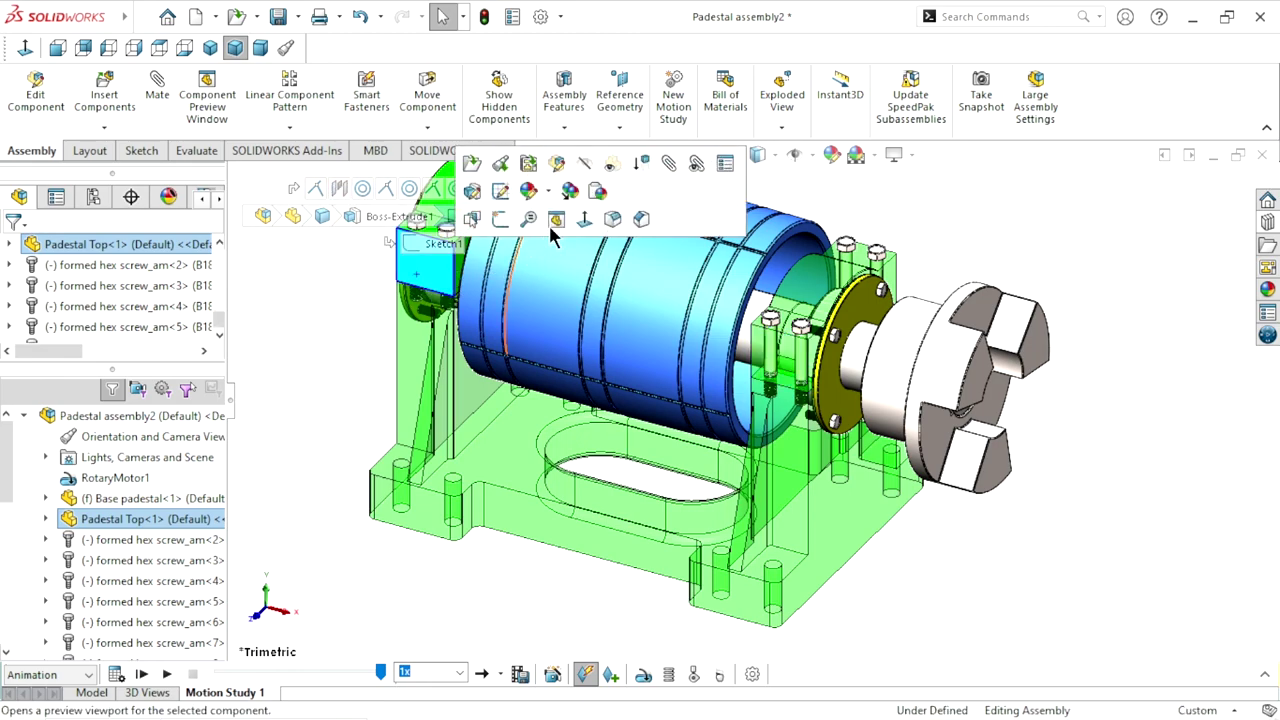
click(625, 184)
click(1015, 205)
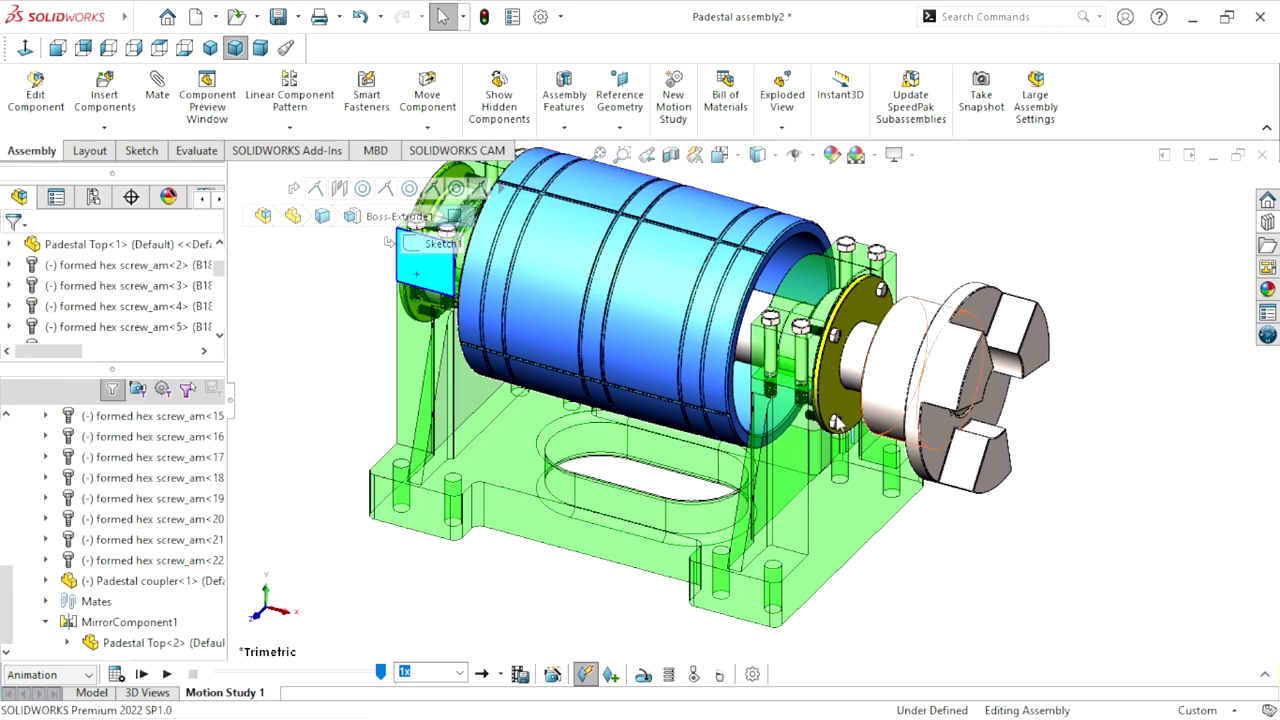
Play Motion Study 1 with the see-through housings
scroll(780, 340, up, 3)
scroll(860, 400, down, 3)
scroll(966, 434, up, 2)
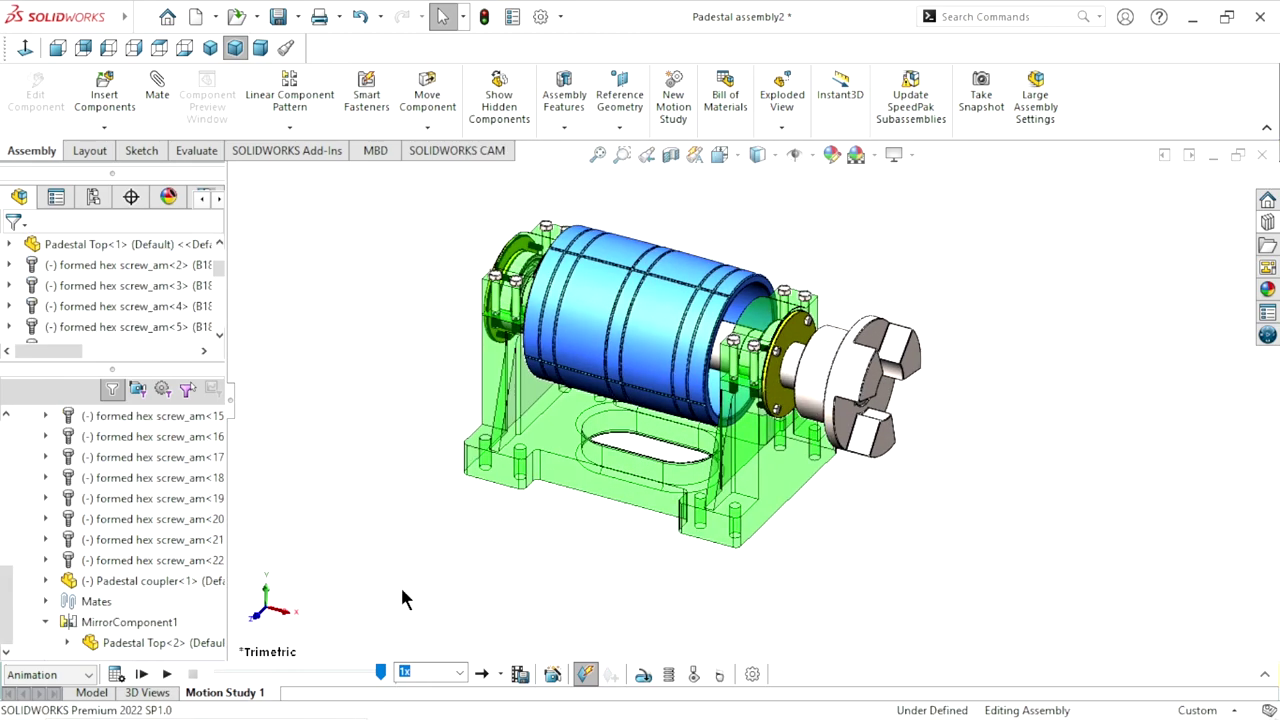
click(168, 675)
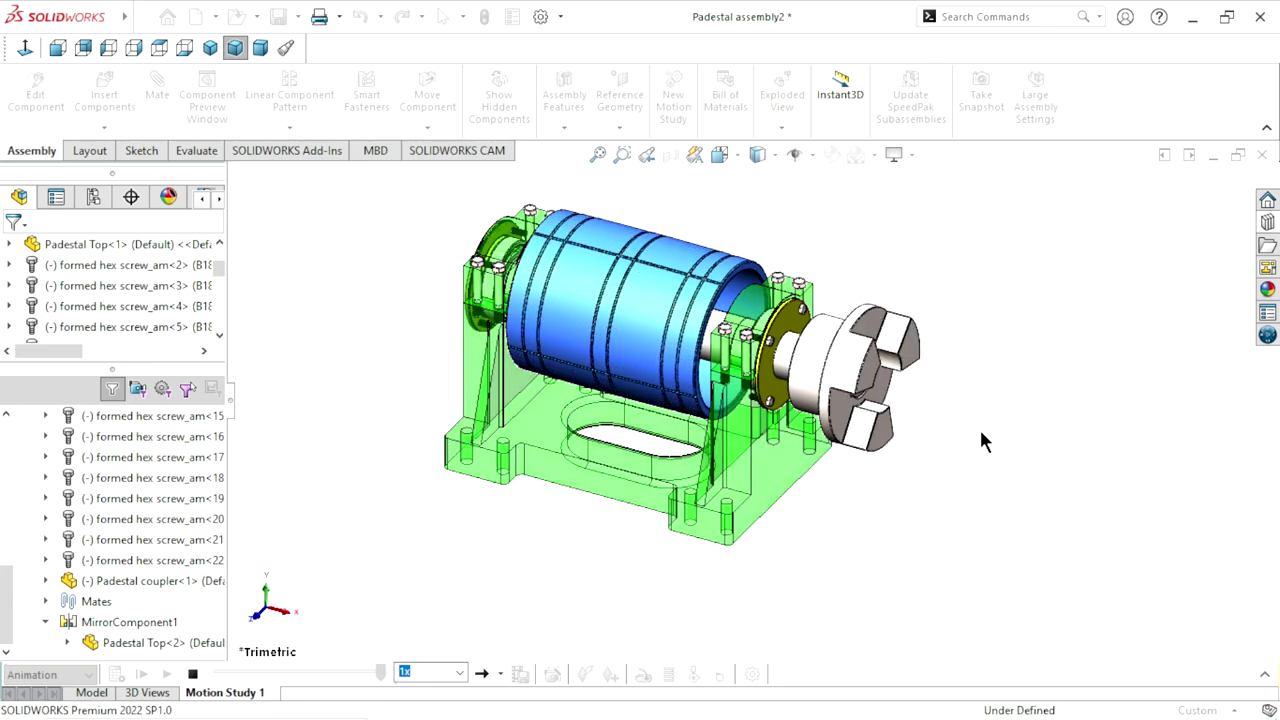
Replay Motion Study 1, orbiting and zooming around the bearing block to inspect the coupler
click(168, 676)
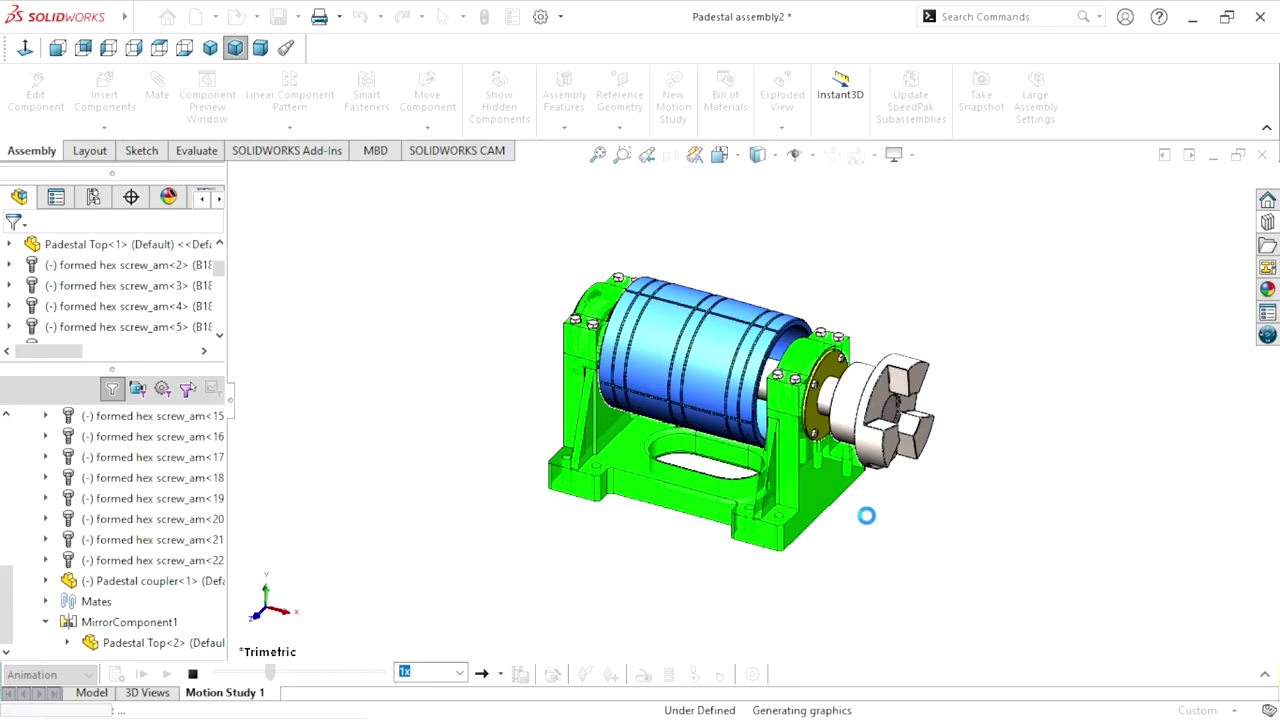
middle_drag(843, 534, 660, 548)
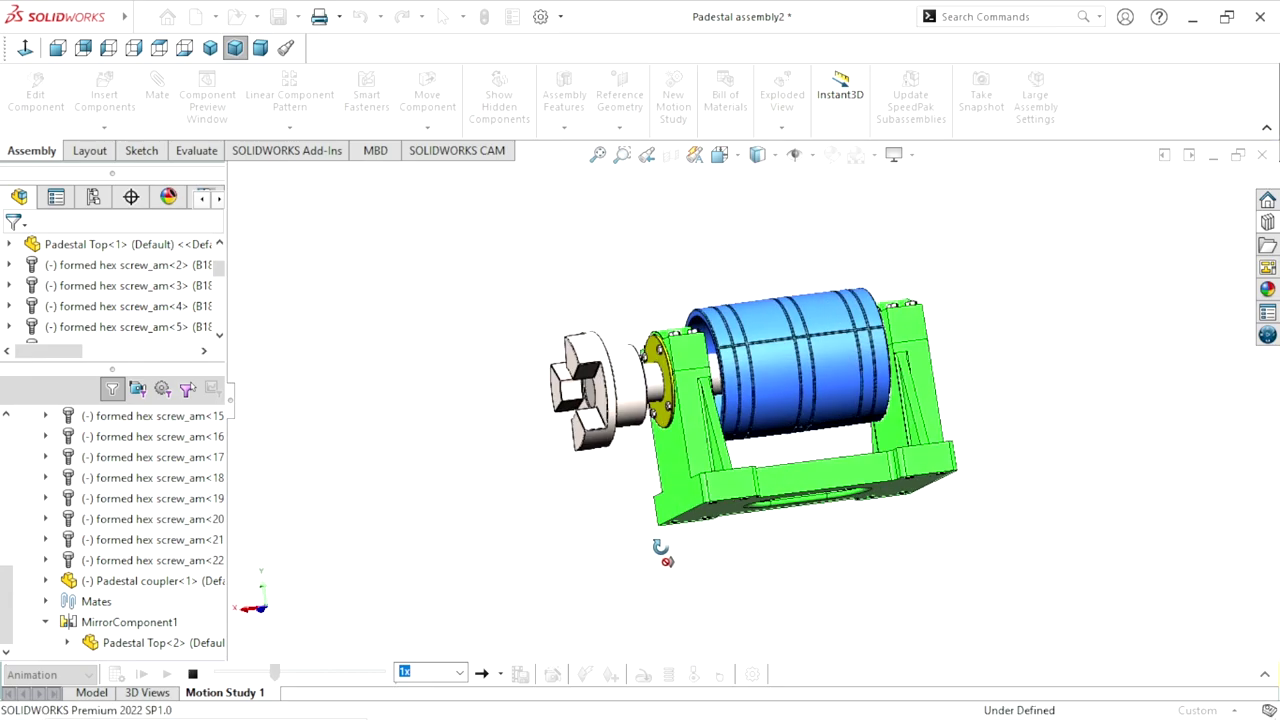
scroll(760, 390, down, 2)
scroll(760, 390, down, 2)
scroll(760, 390, down, 4)
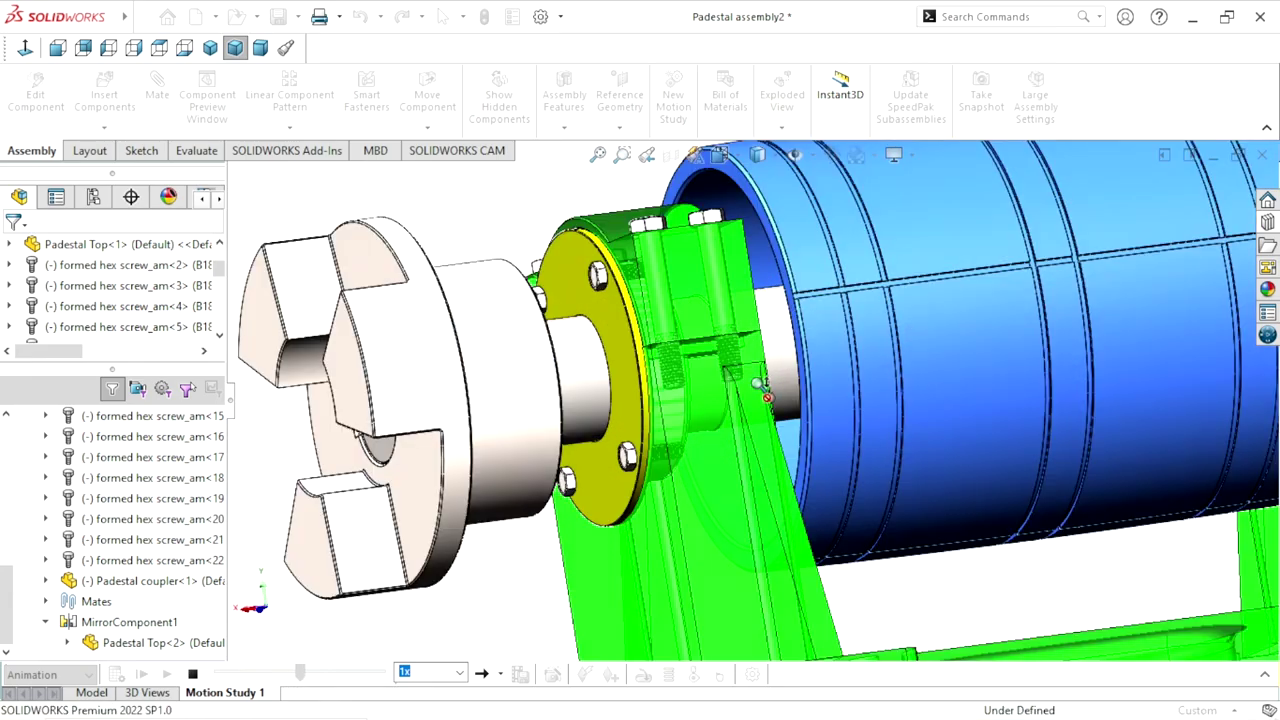
scroll(745, 400, up, 3)
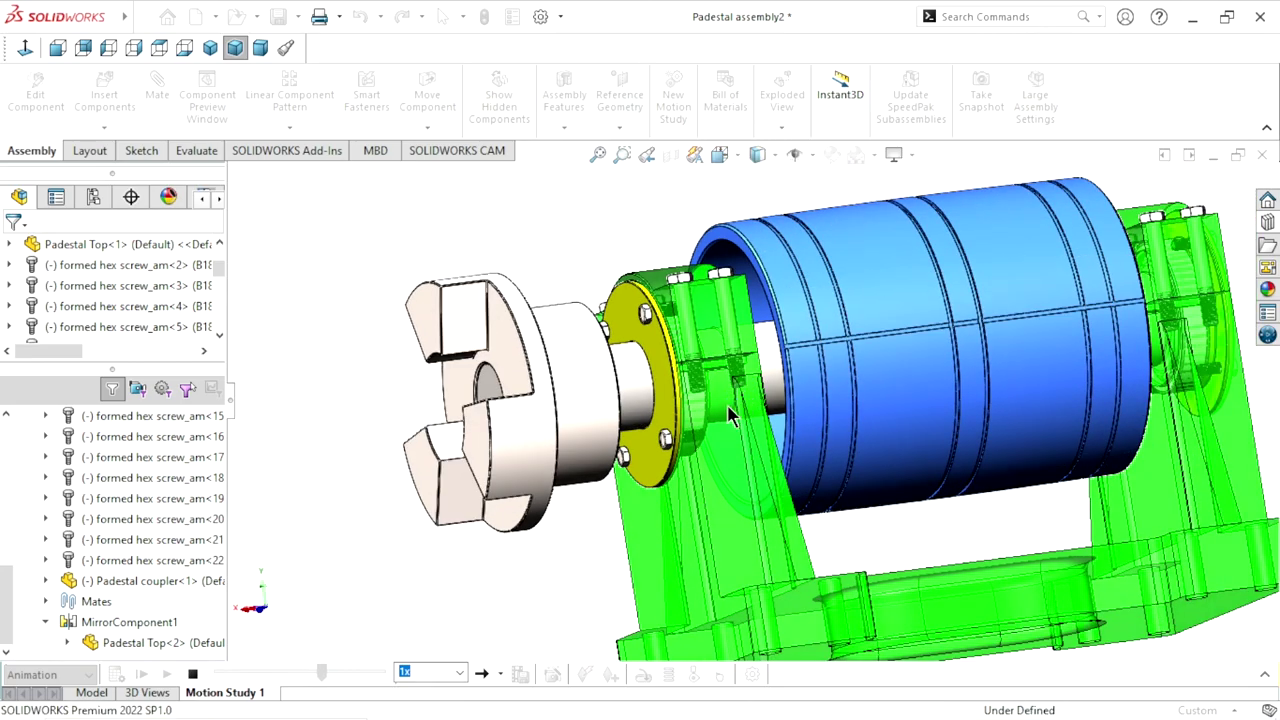
scroll(697, 410, down, 4)
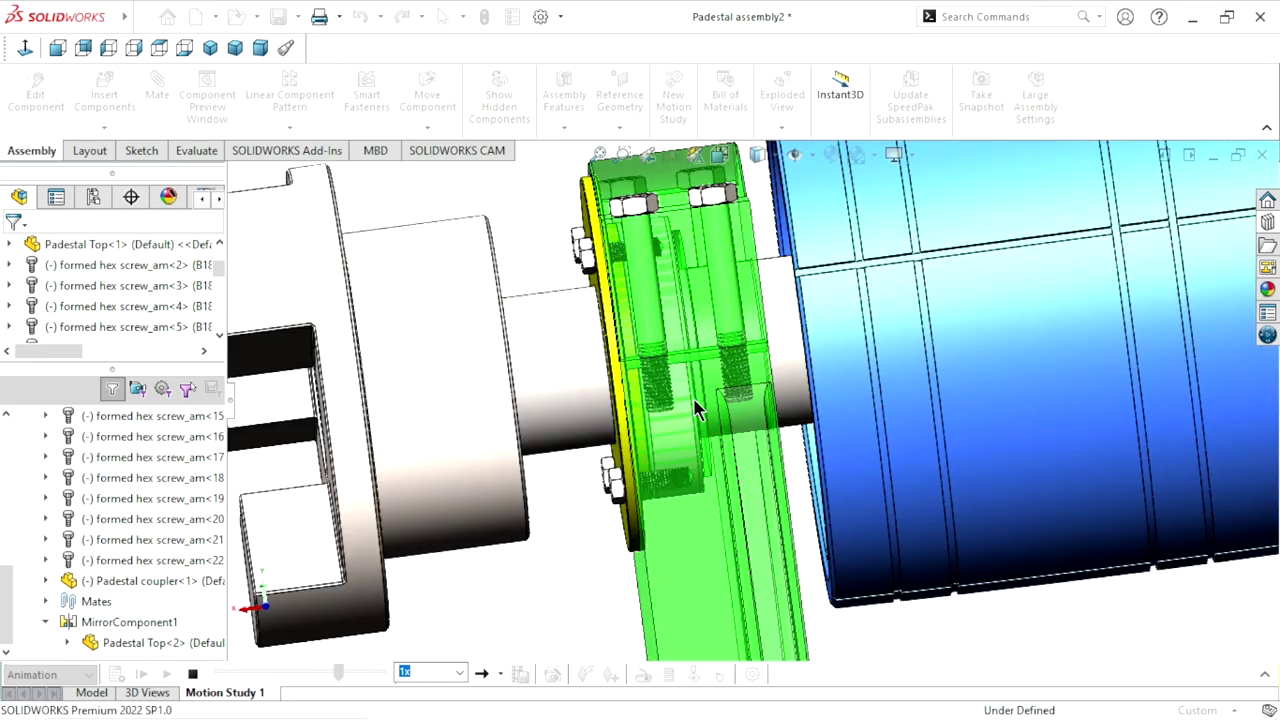
scroll(694, 401, up, 2)
scroll(693, 397, up, 3)
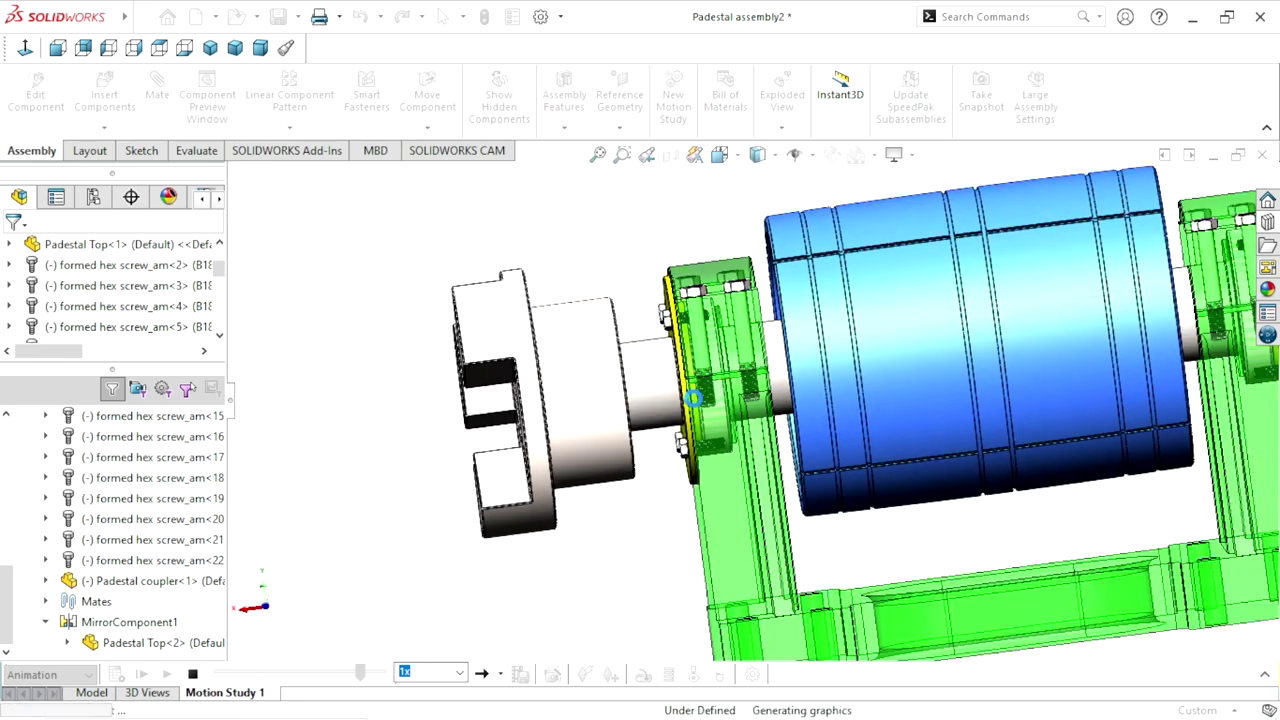
scroll(693, 397, up, 2)
middle_drag(691, 471, 870, 425)
scroll(876, 424, down, 2)
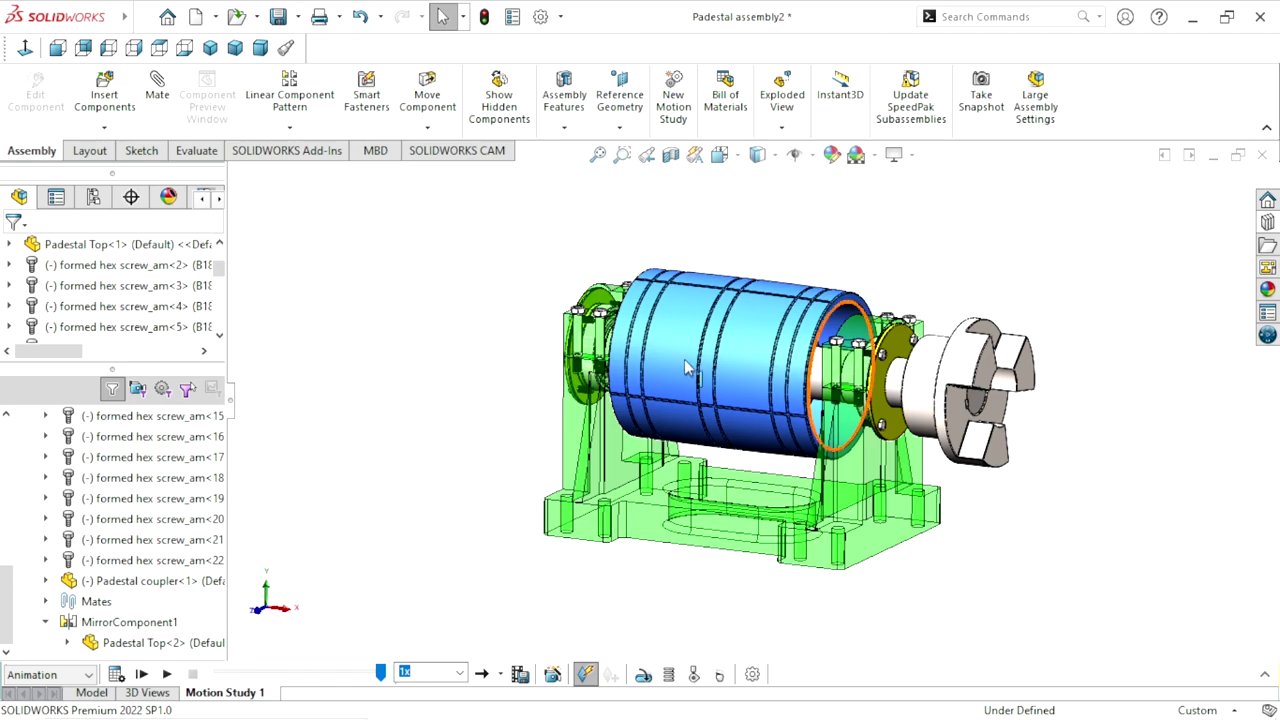
Return to isometric and toggle transparency on the base pedestal and Flate pulley
click(211, 48)
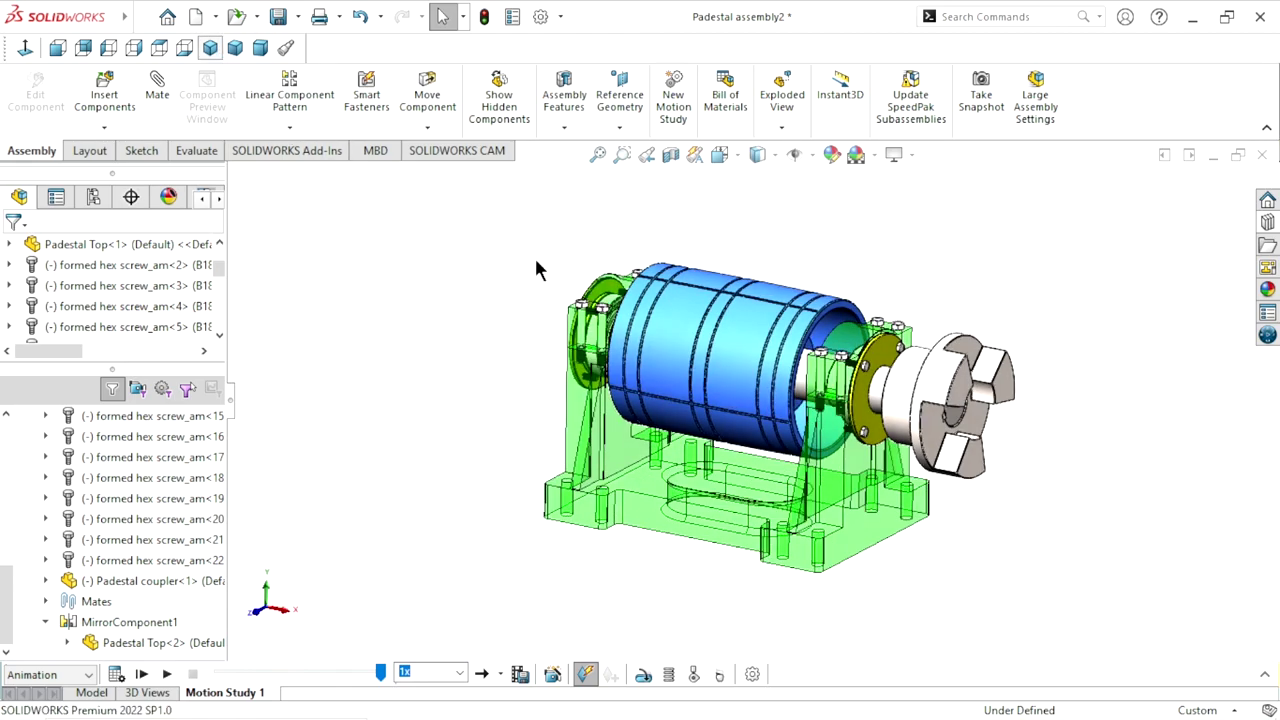
click(800, 524)
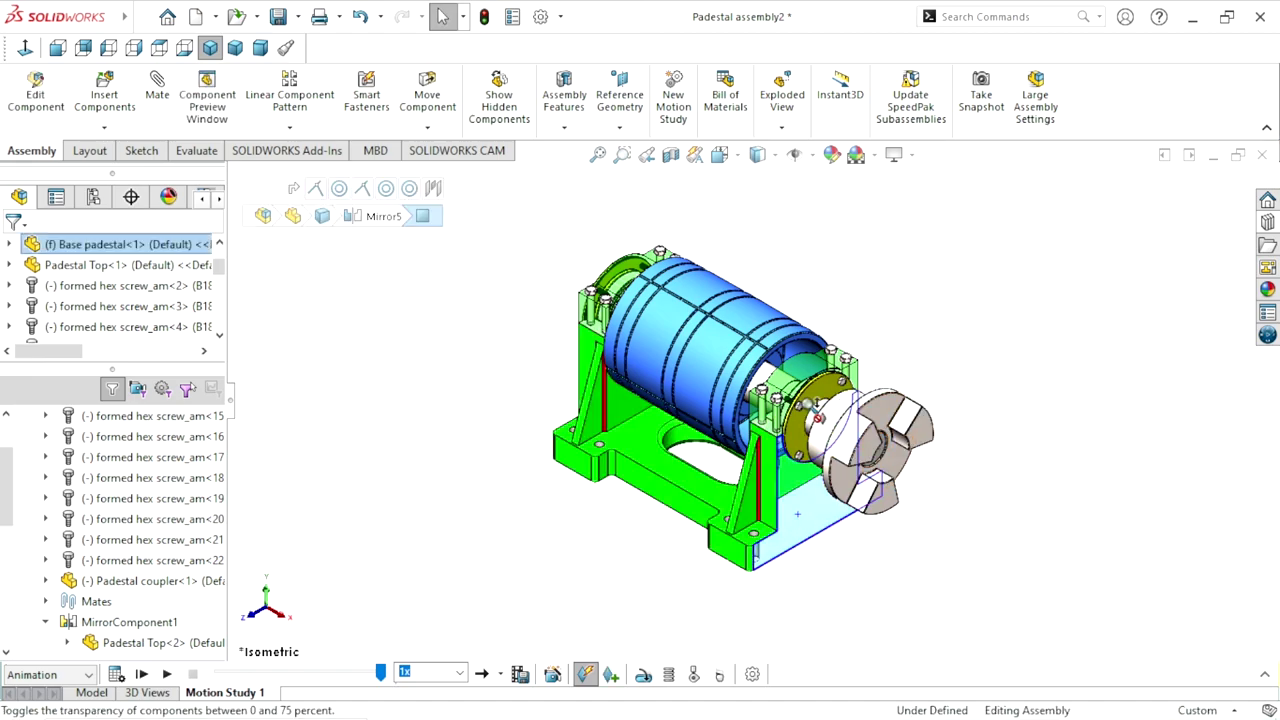
scroll(790, 420, down, 5)
click(950, 276)
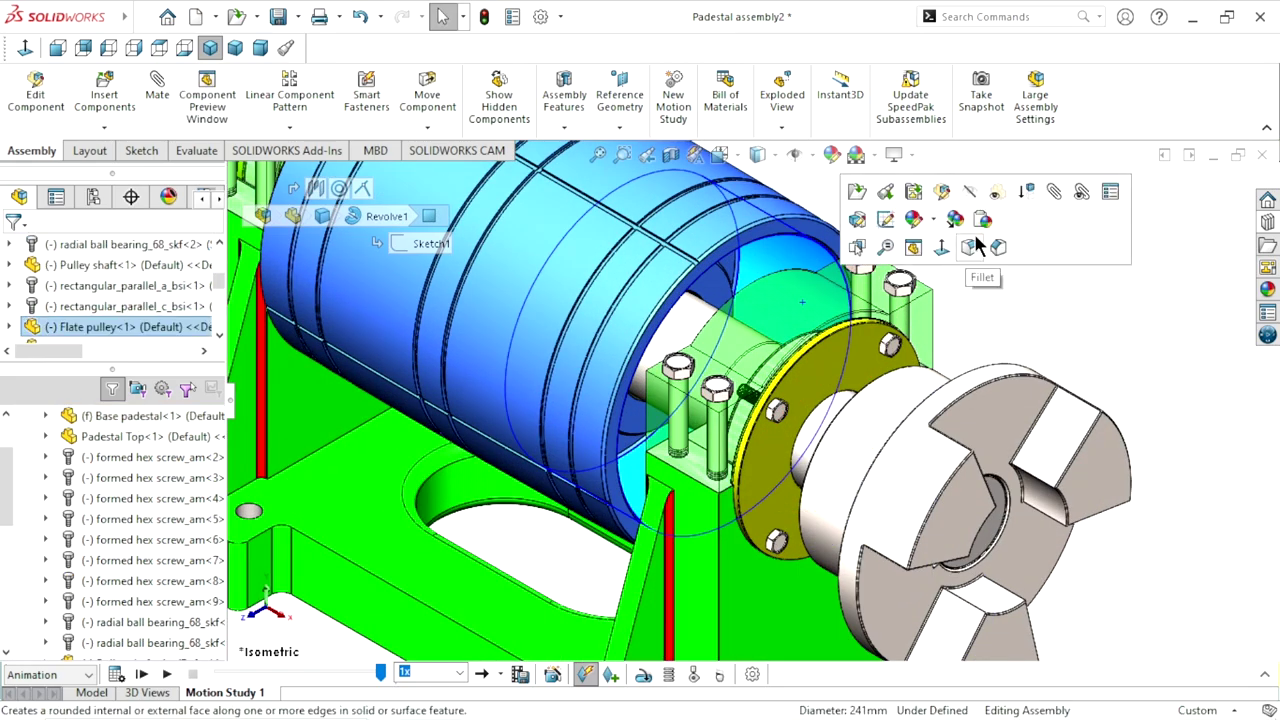
click(1010, 192)
scroll(787, 370, up, 5)
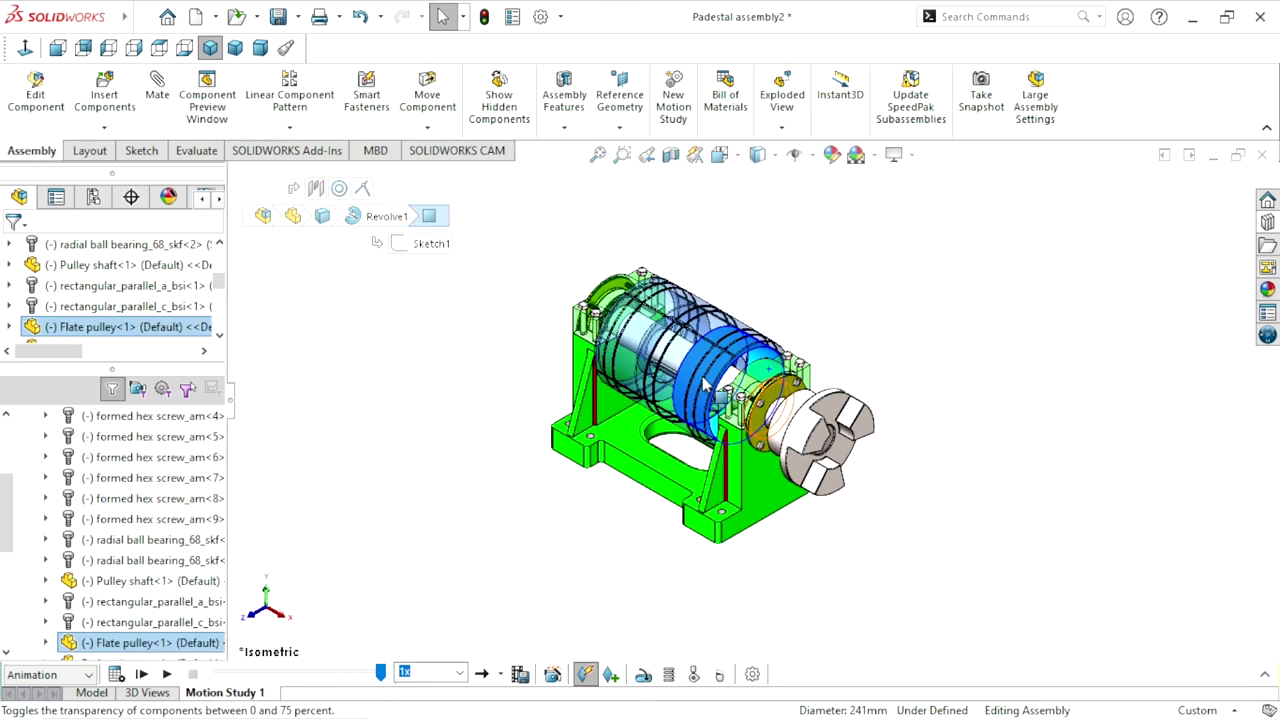
scroll(690, 400, down, 4)
scroll(560, 410, down, 2)
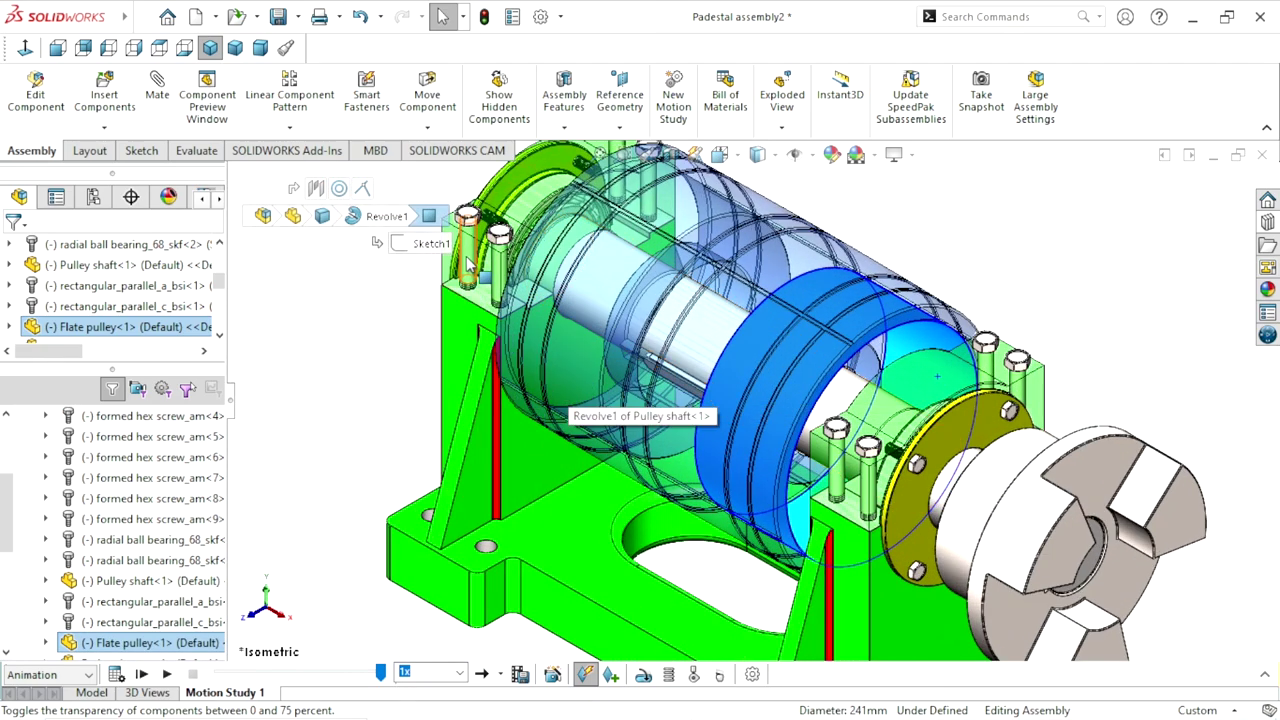
scroll(540, 350, up, 4)
scroll(641, 342, down, 2)
scroll(600, 330, down, 3)
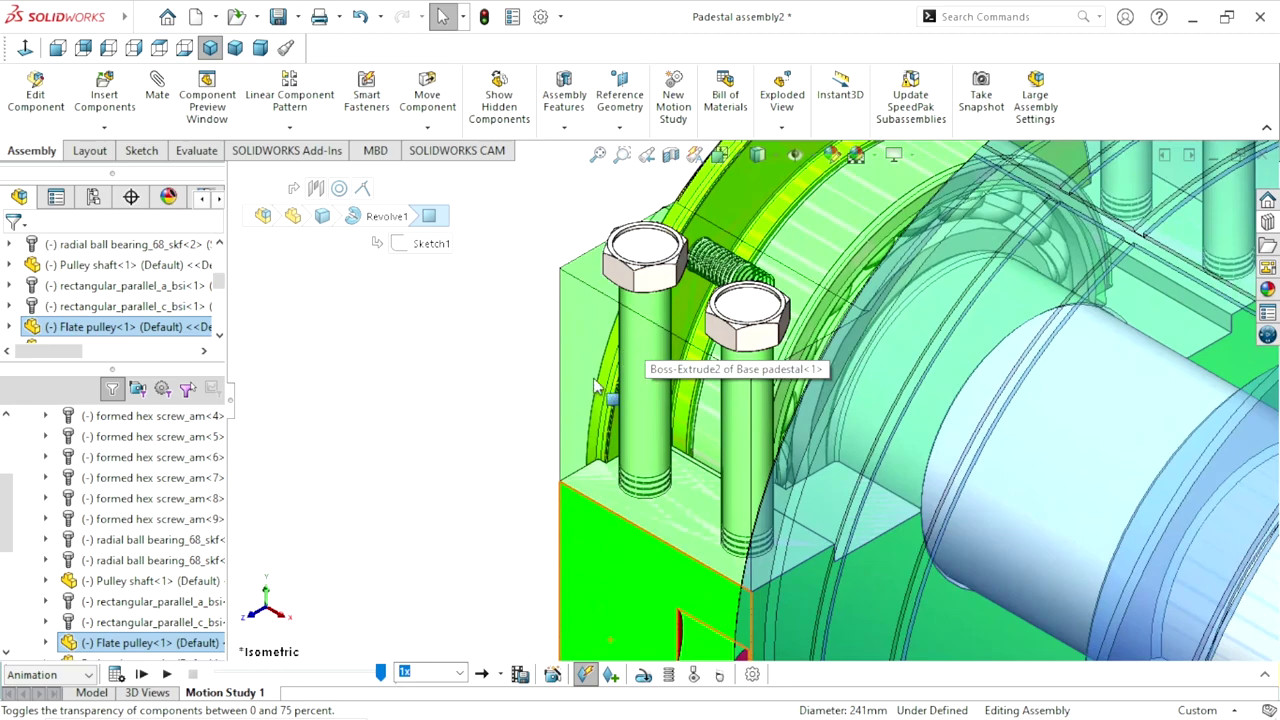
Make the second pedestal top opaque
click(595, 335)
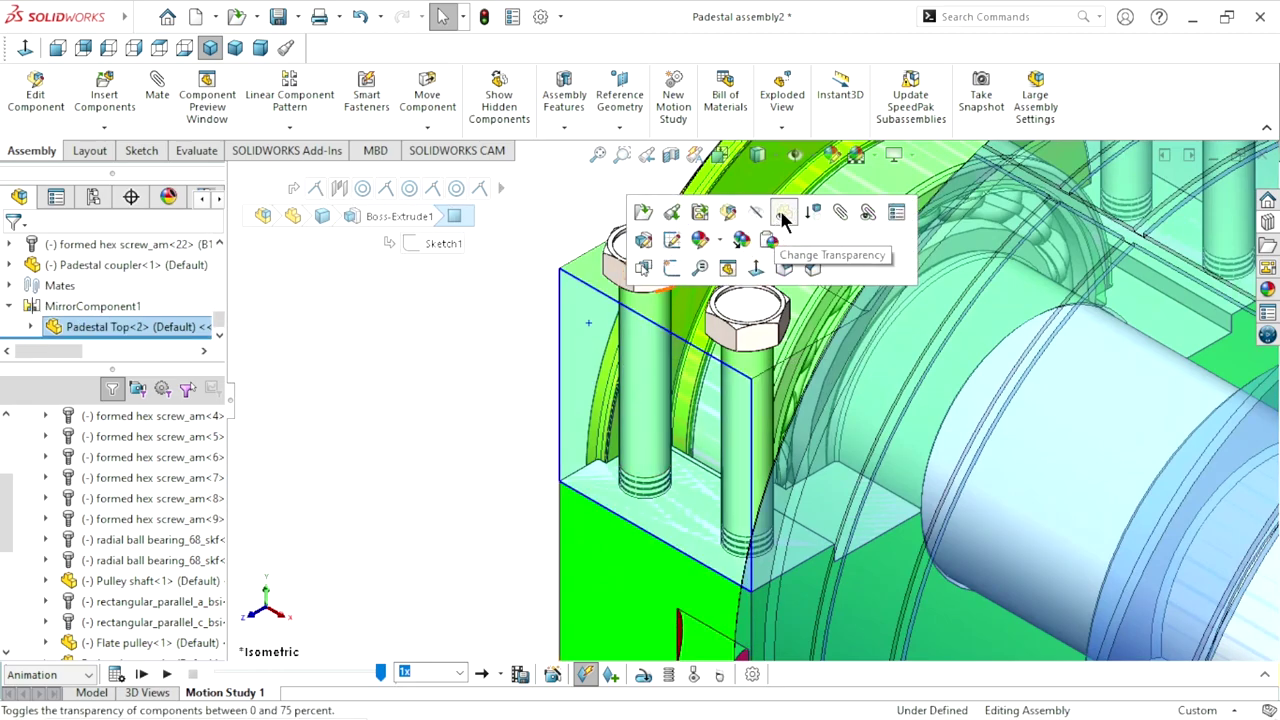
click(783, 212)
scroll(715, 430, up, 2)
scroll(715, 440, up, 2)
scroll(715, 440, up, 2)
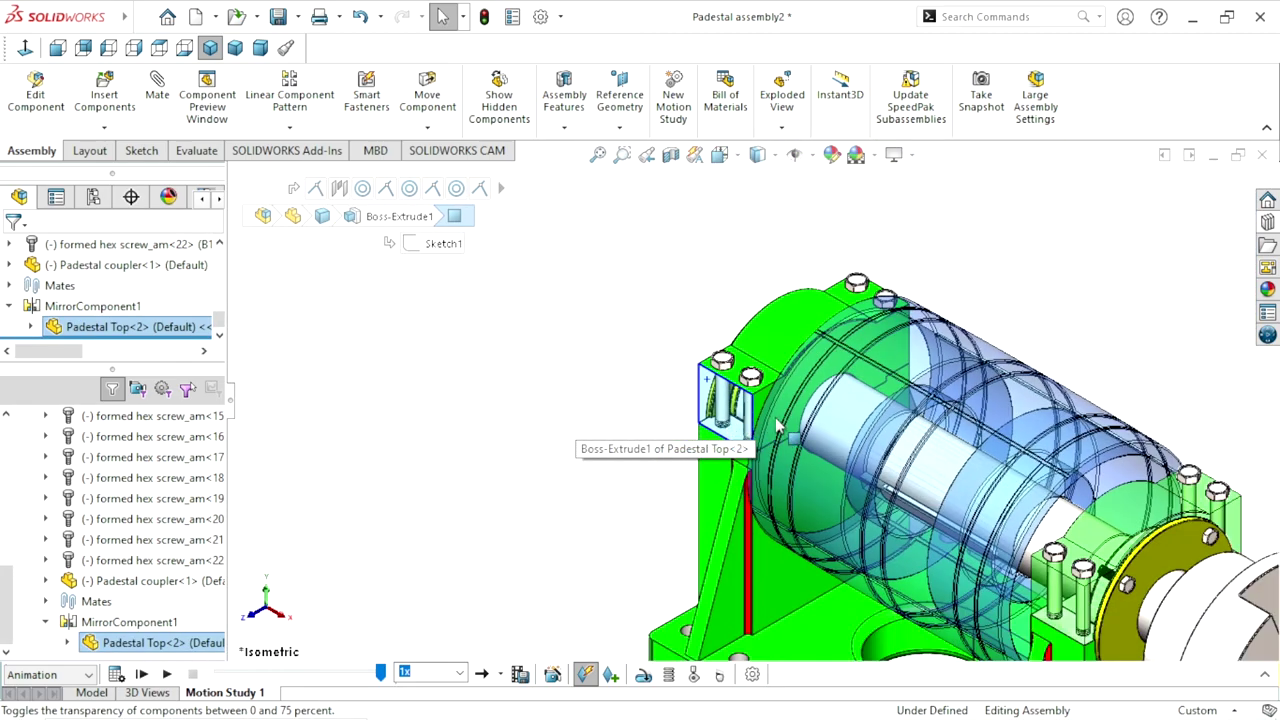
Make the Flate pulley fully opaque again
click(1025, 403)
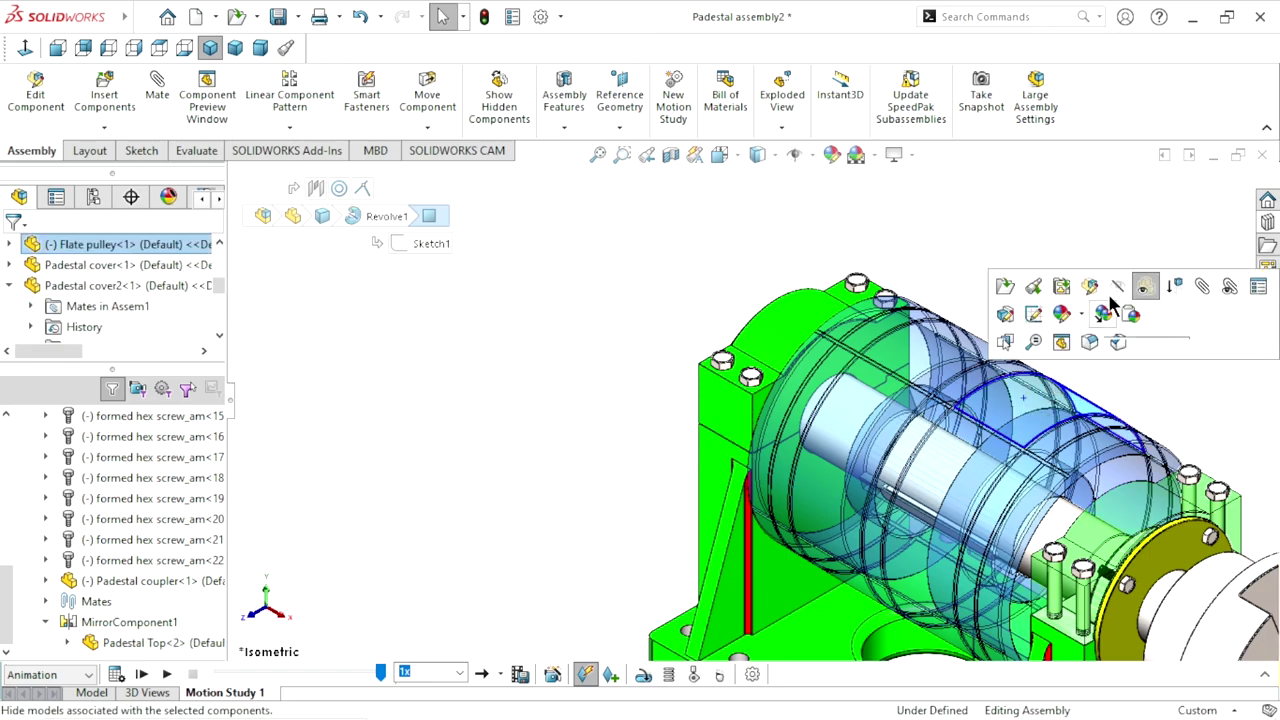
click(1143, 290)
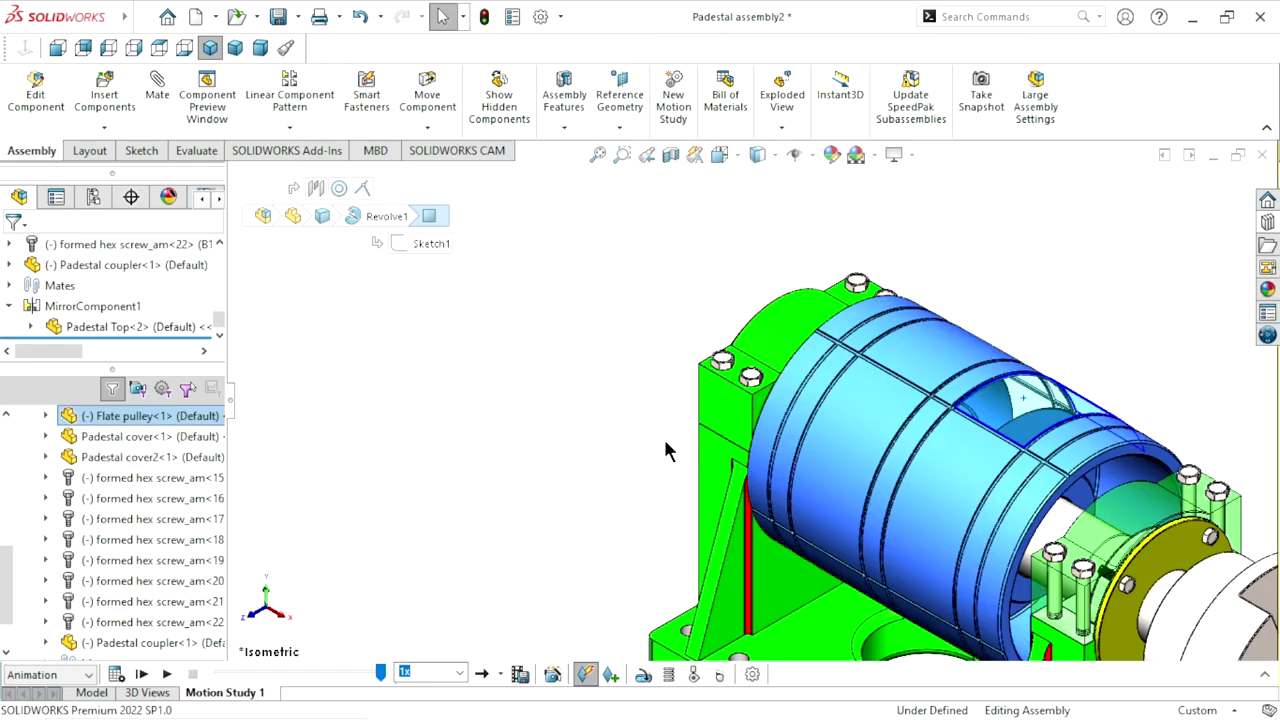
scroll(666, 449, up, 3)
scroll(980, 478, down, 3)
scroll(980, 478, down, 3)
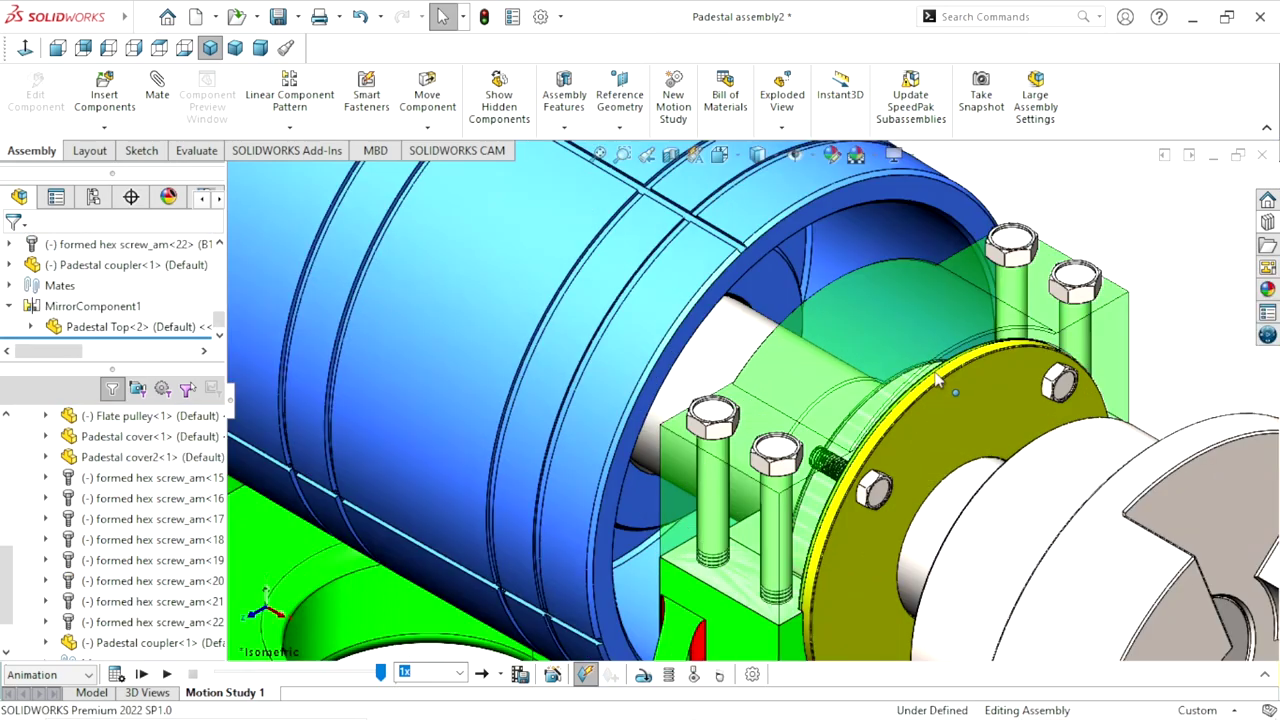
Make the pedestal top beside the flange opaque green
click(928, 320)
click(1127, 350)
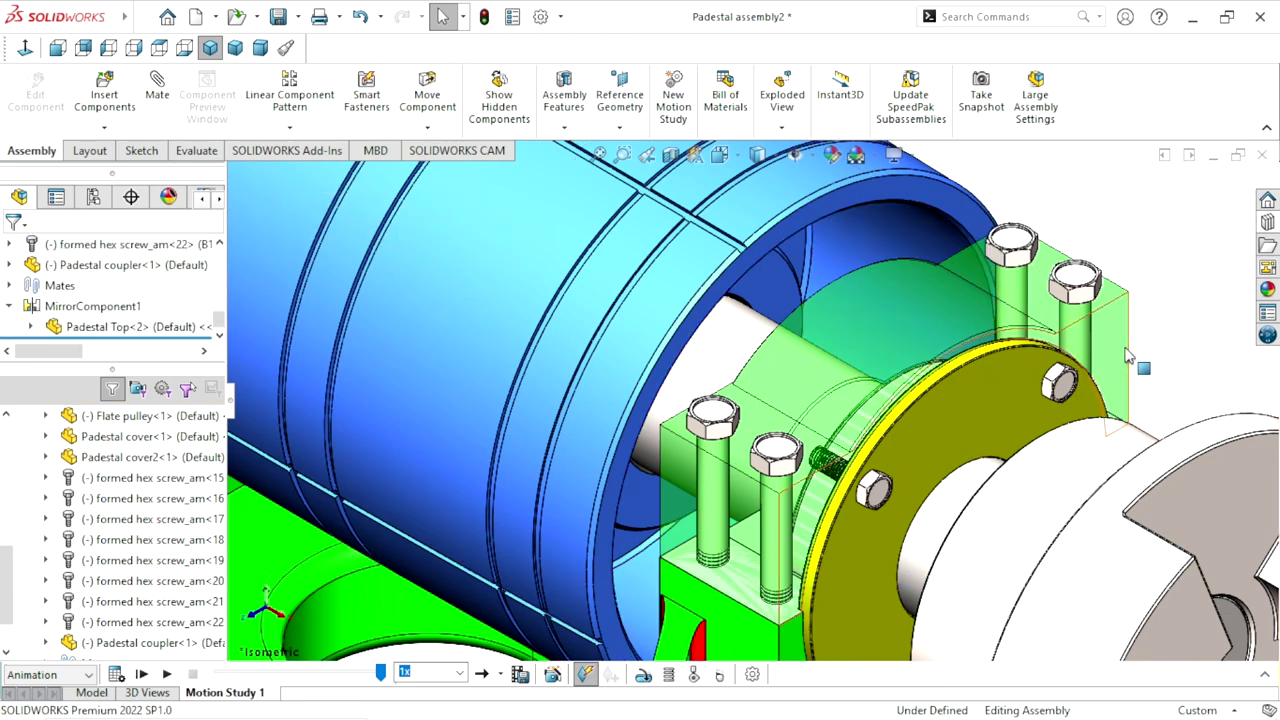
click(1141, 245)
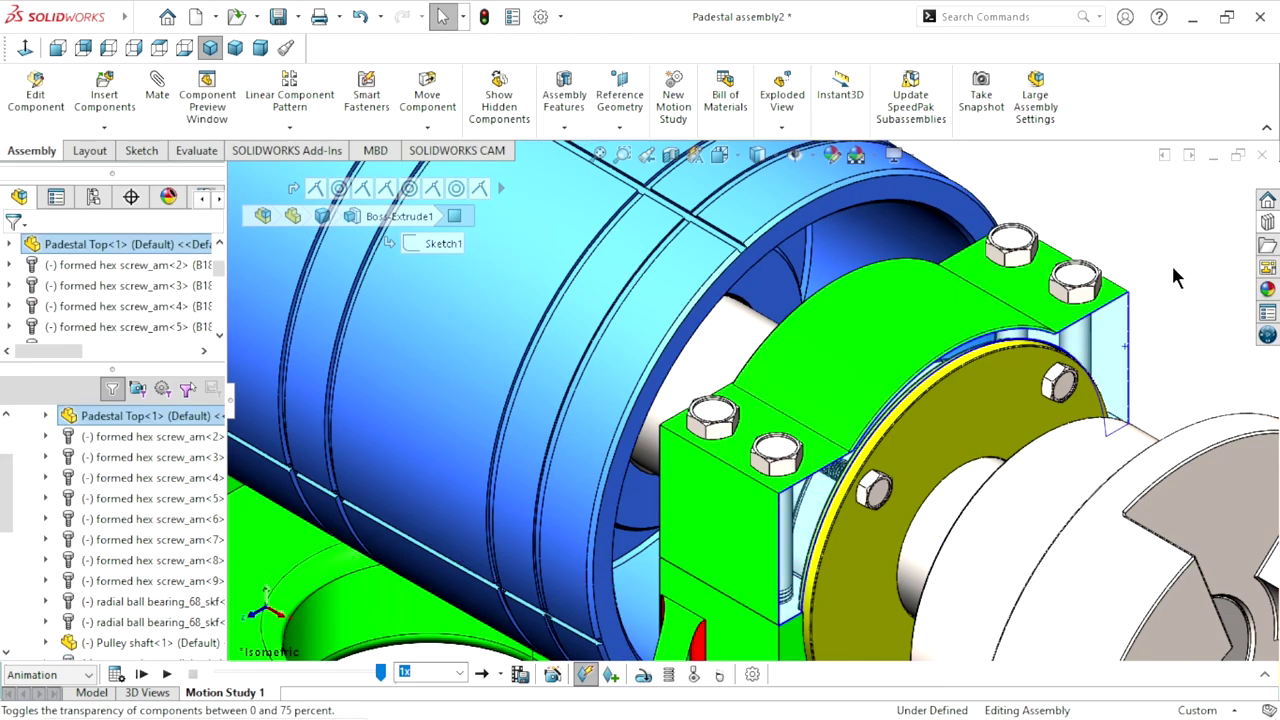
scroll(1090, 352, up, 5)
scroll(930, 388, up, 5)
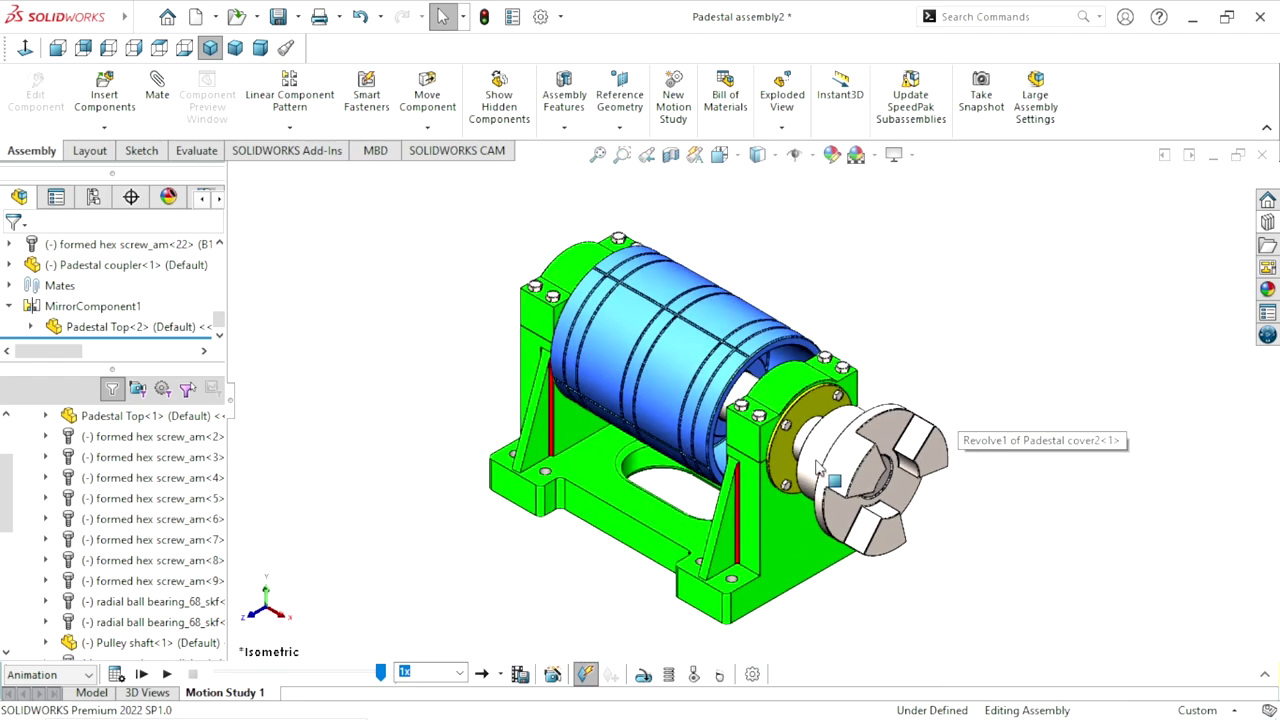
Run Motion Study 1 to its 16-second end, then show the assembly isometric and zoomed to fit
click(1263, 677)
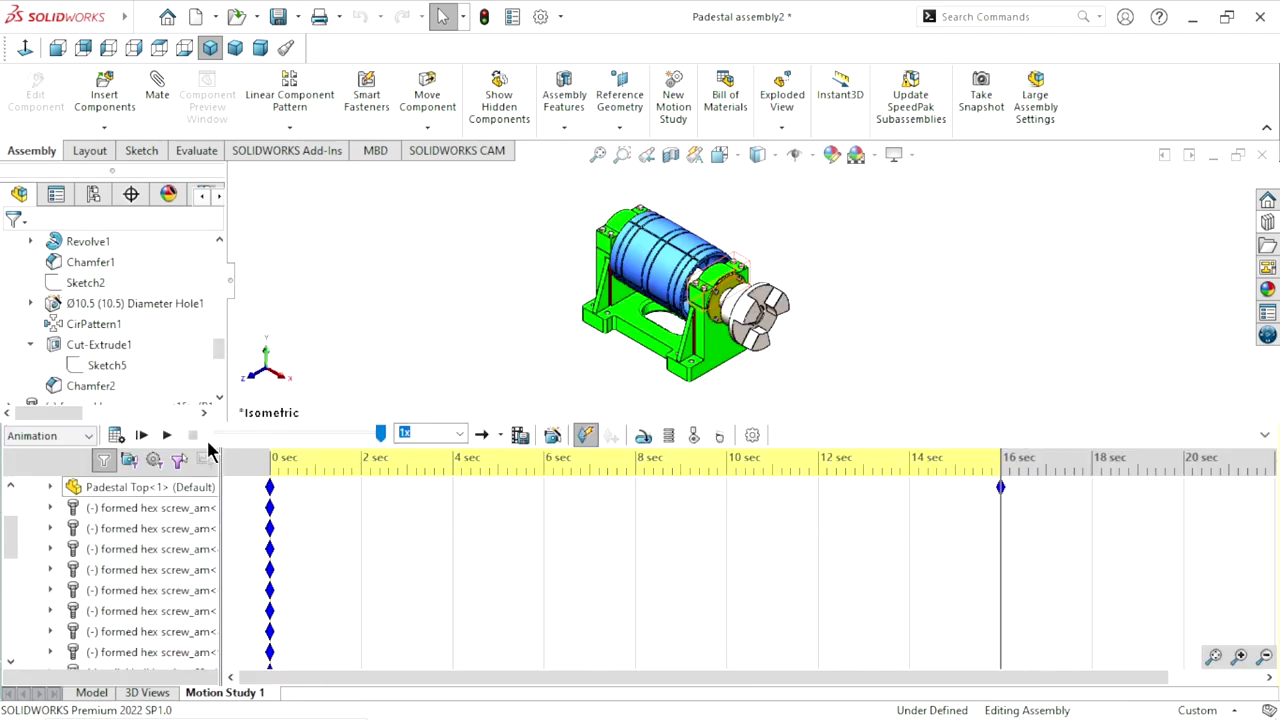
click(166, 436)
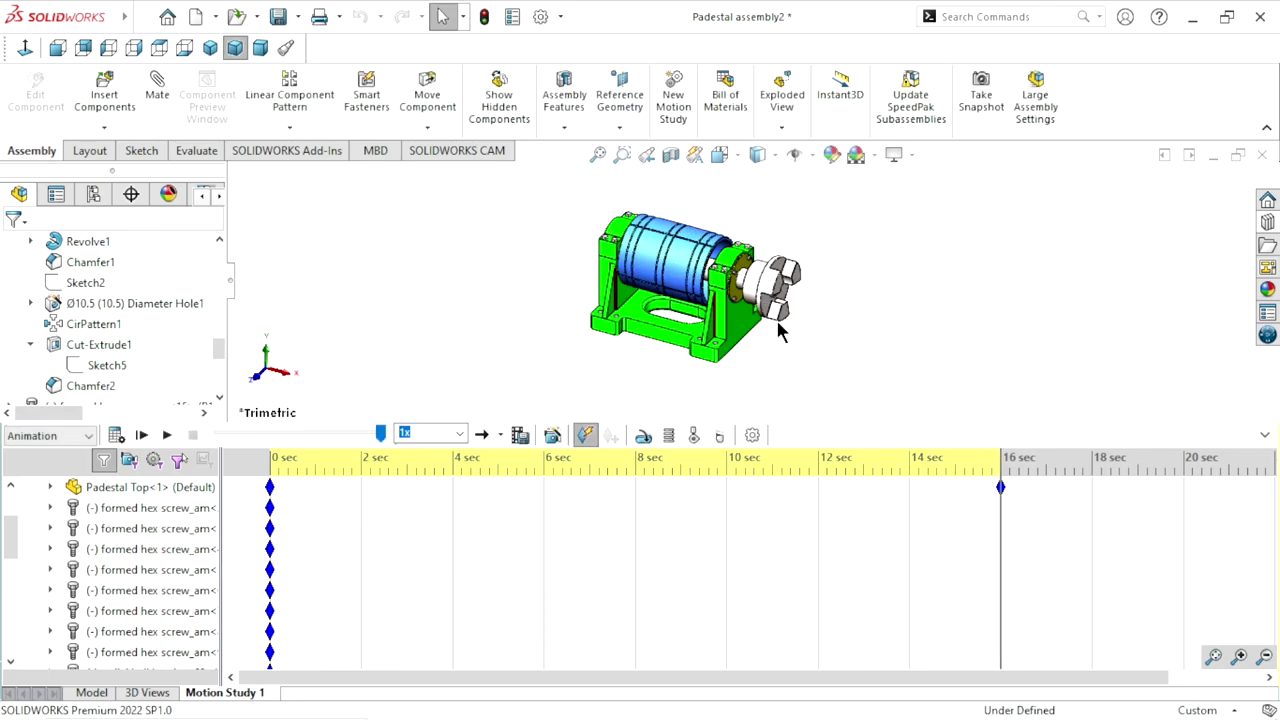
click(1262, 437)
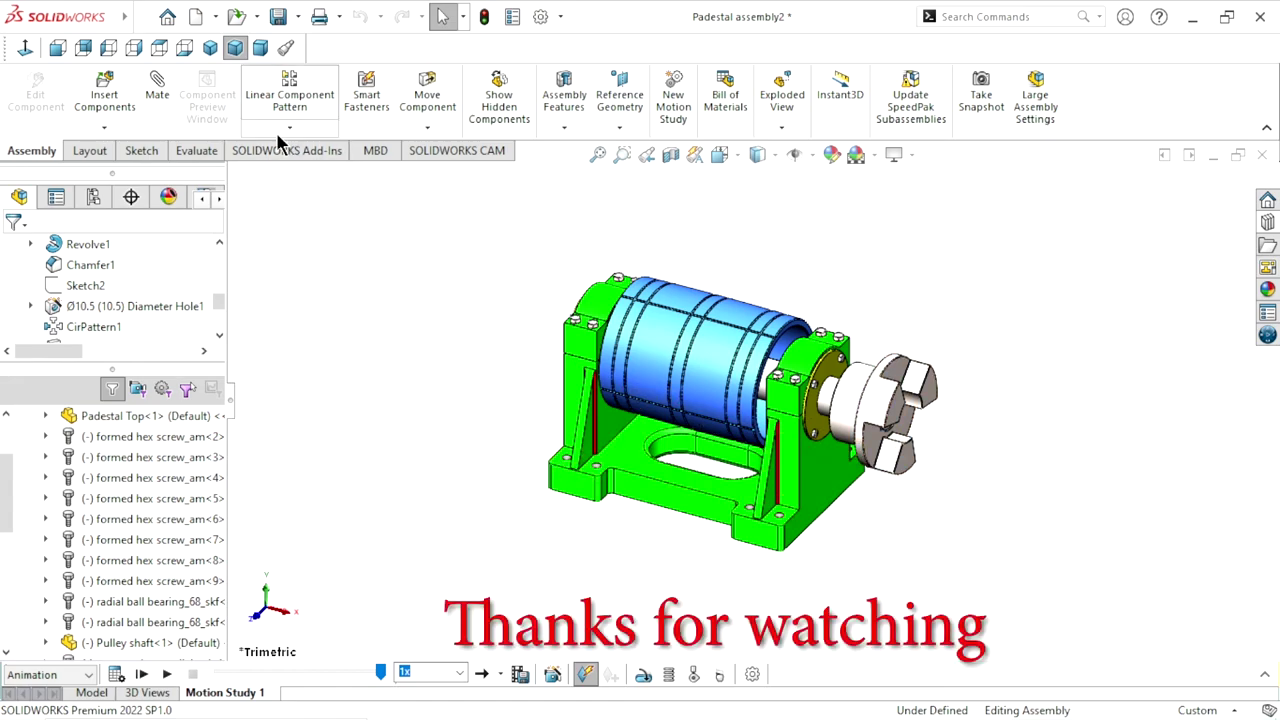
click(205, 52)
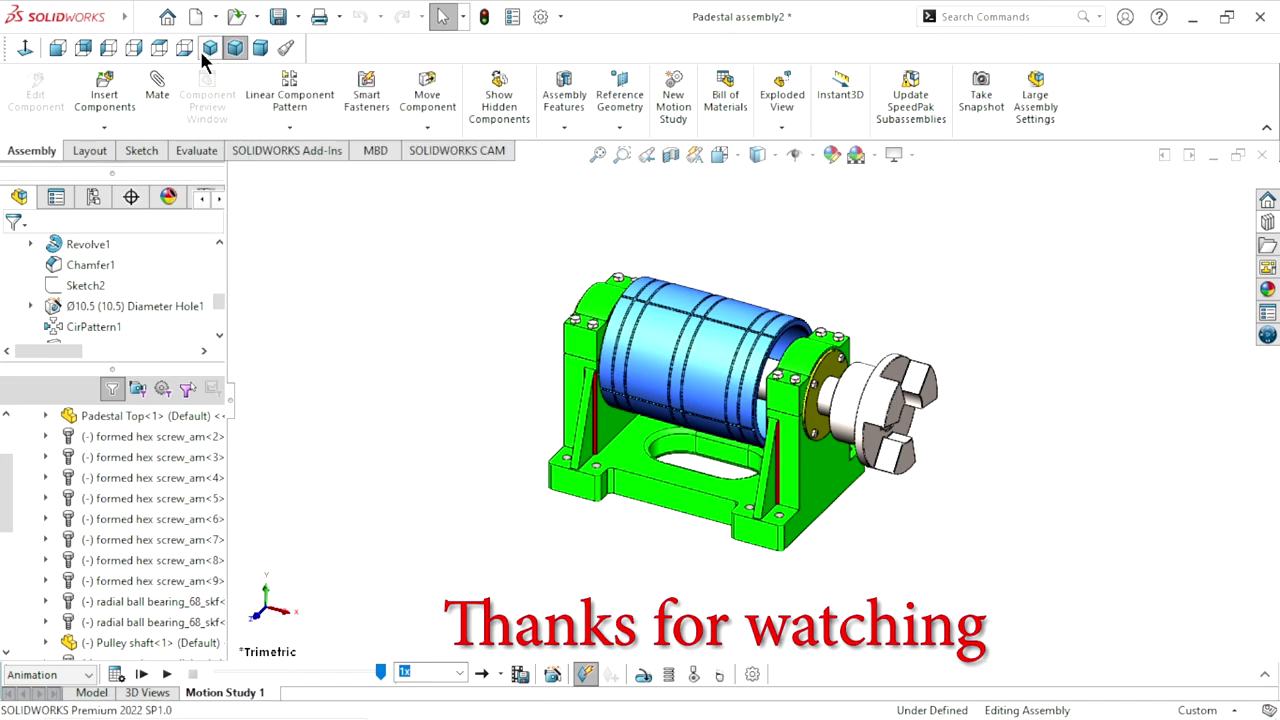
key(f)
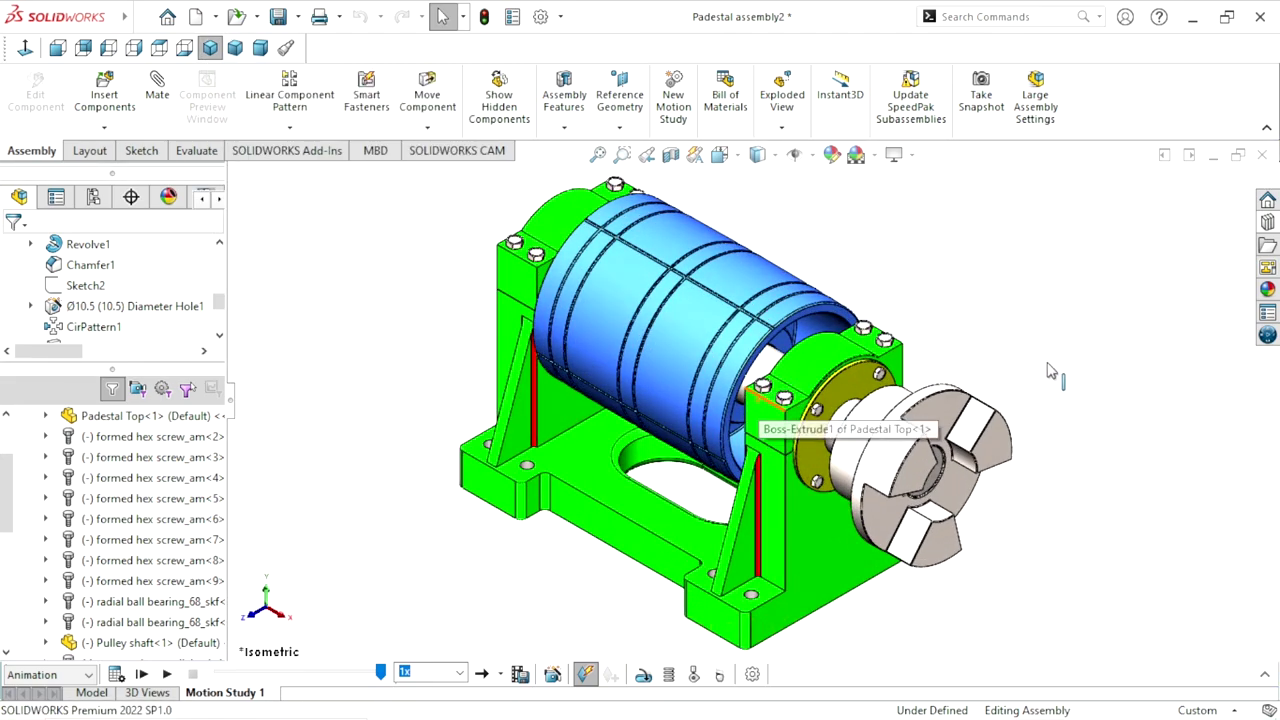